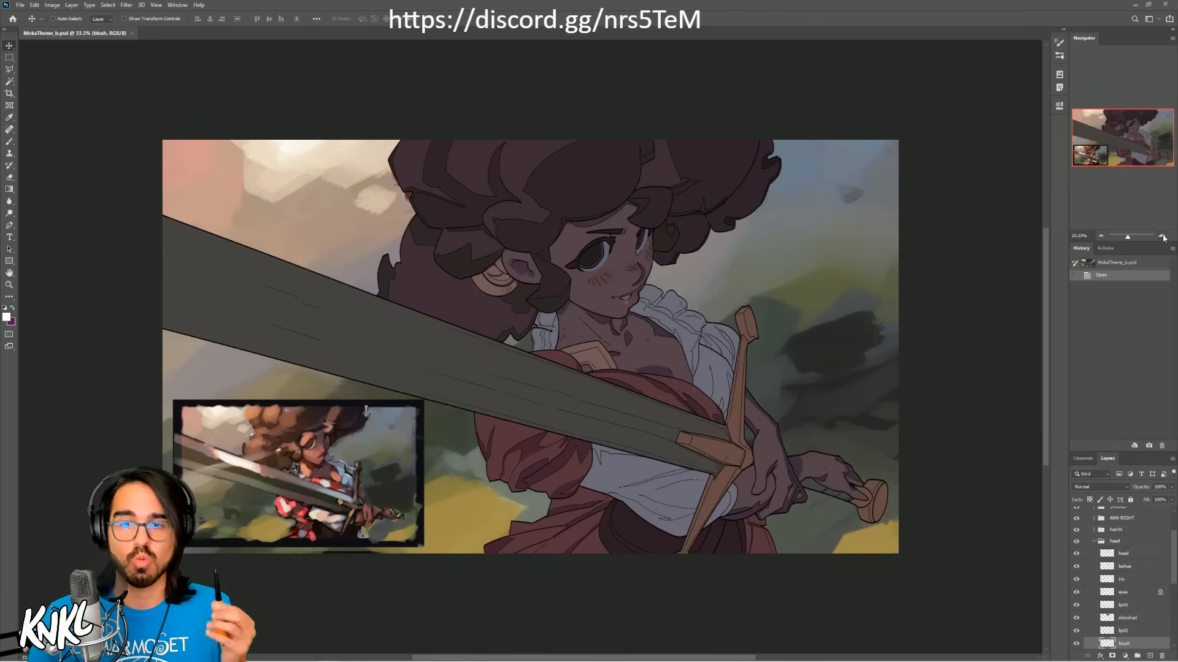
Step: Activate the Brush tool and choose the CHALK NEW preset from the KNKLBRUSHES2017 set
left_click(1162, 237)
left_click(1162, 237)
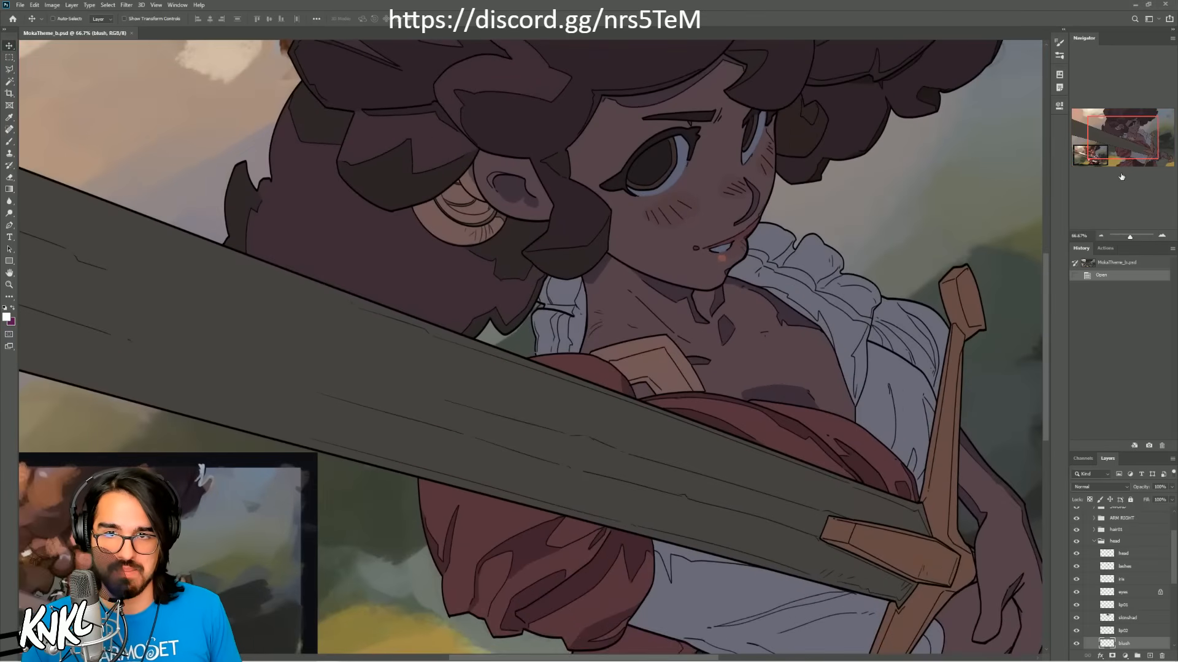
left_click_drag(1119, 145, 1103, 151)
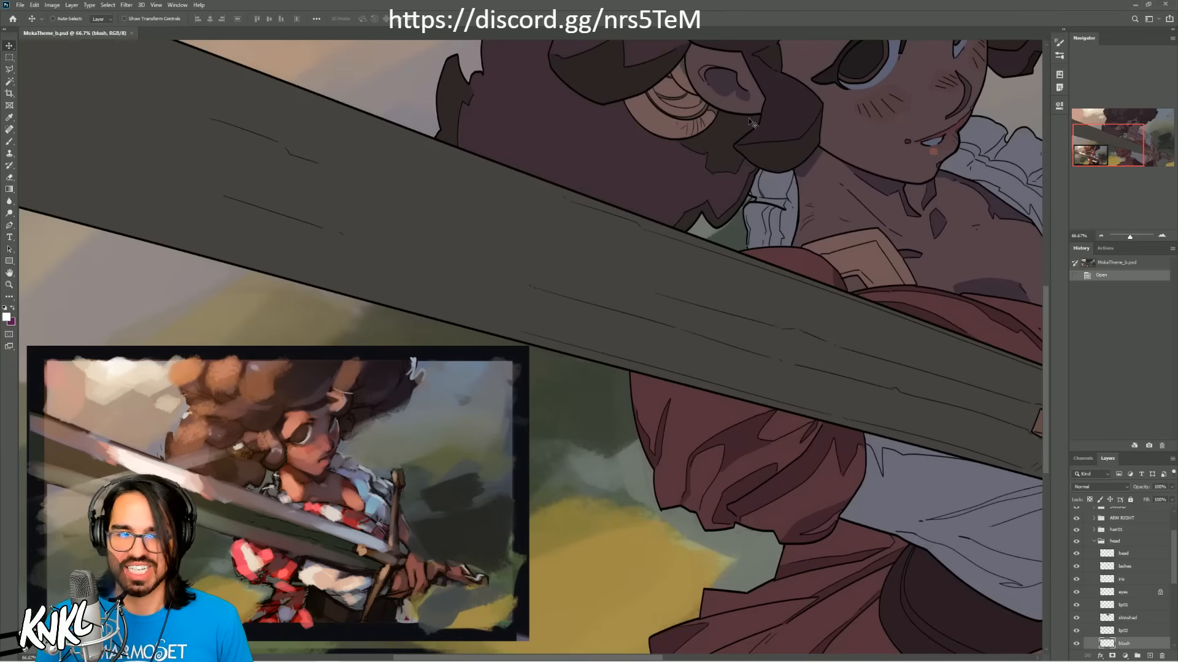
left_click_drag(1105, 146, 1105, 146)
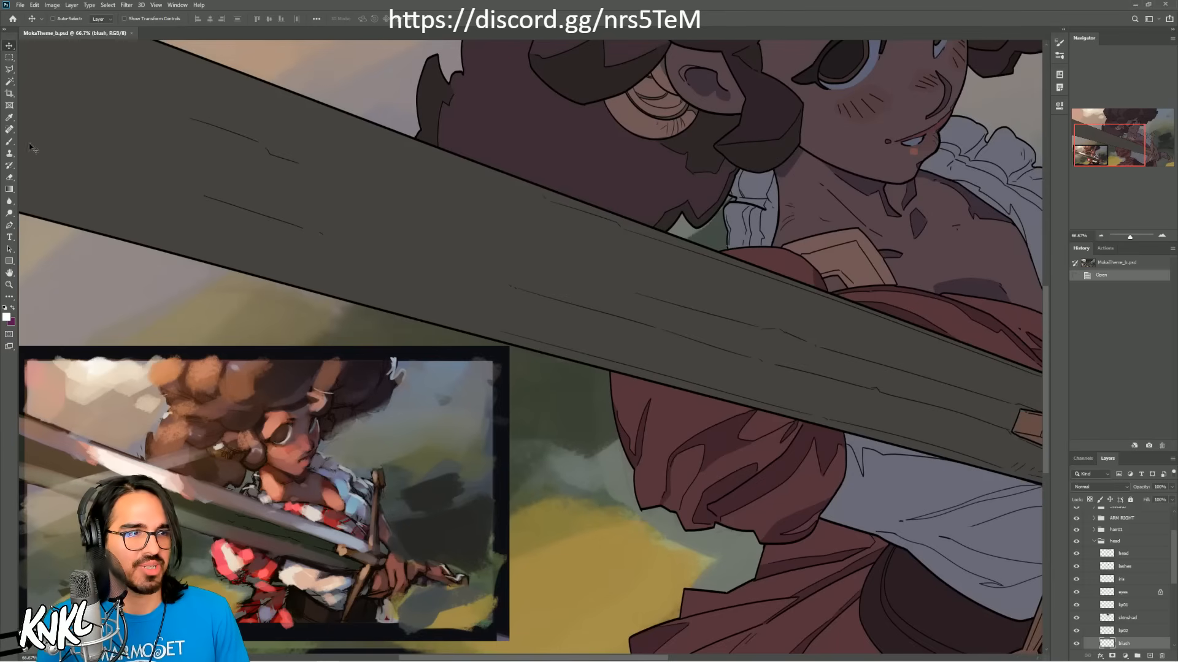
left_click(9, 141)
right_click(568, 276)
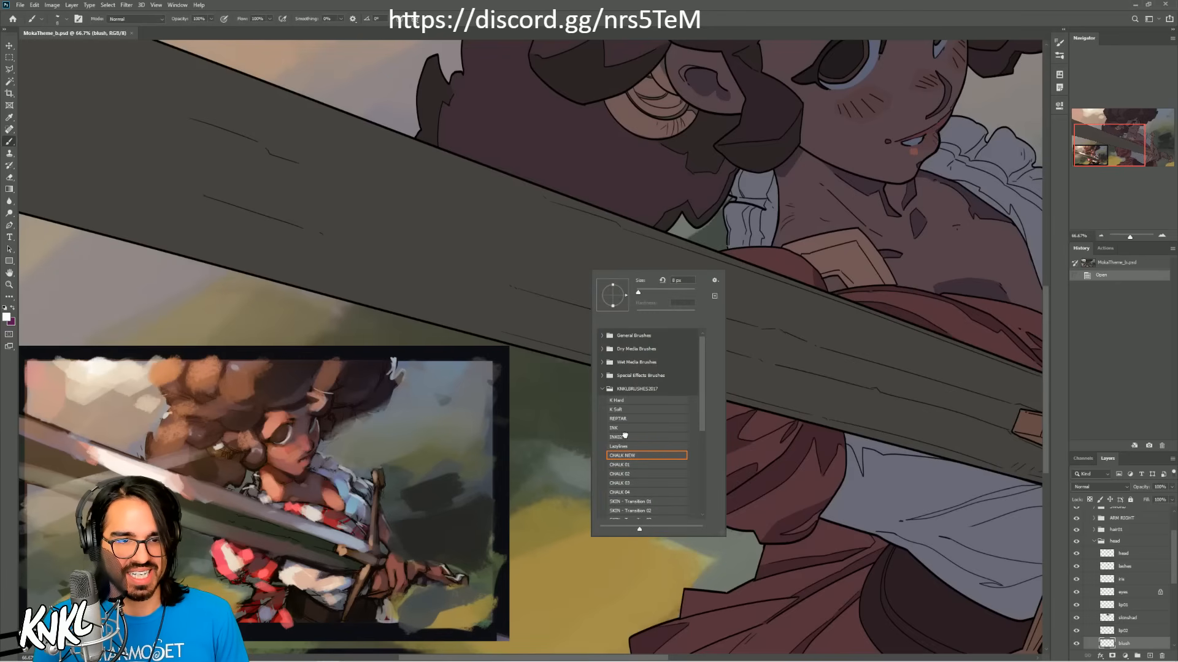
left_click(625, 437)
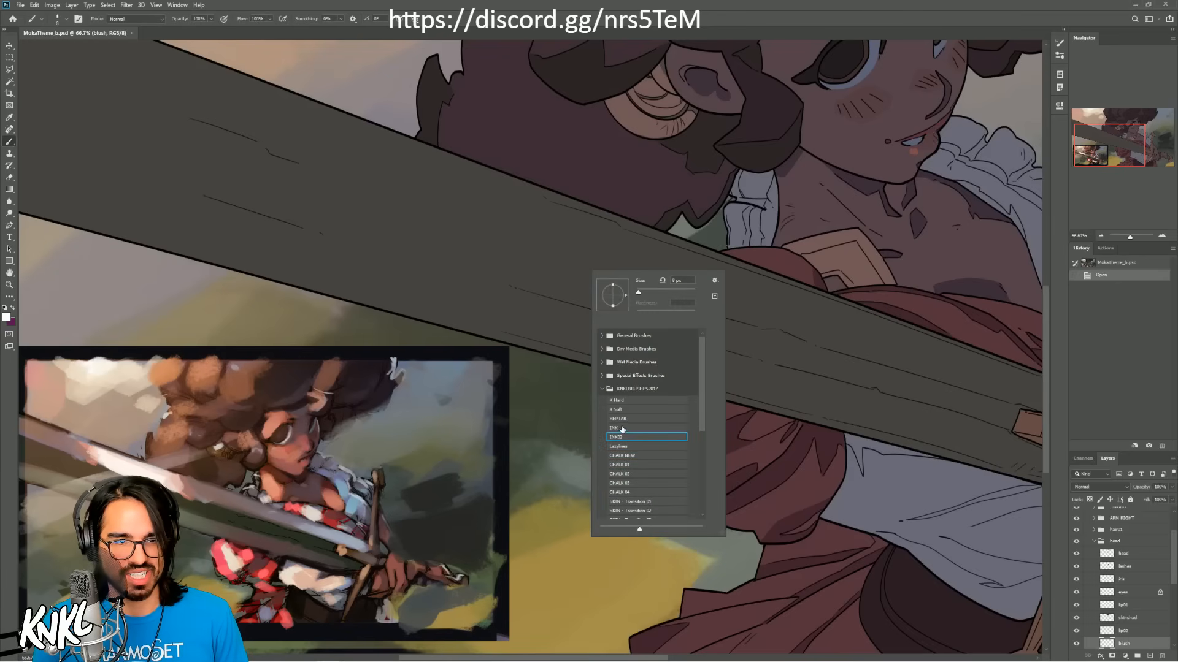
left_click(630, 457)
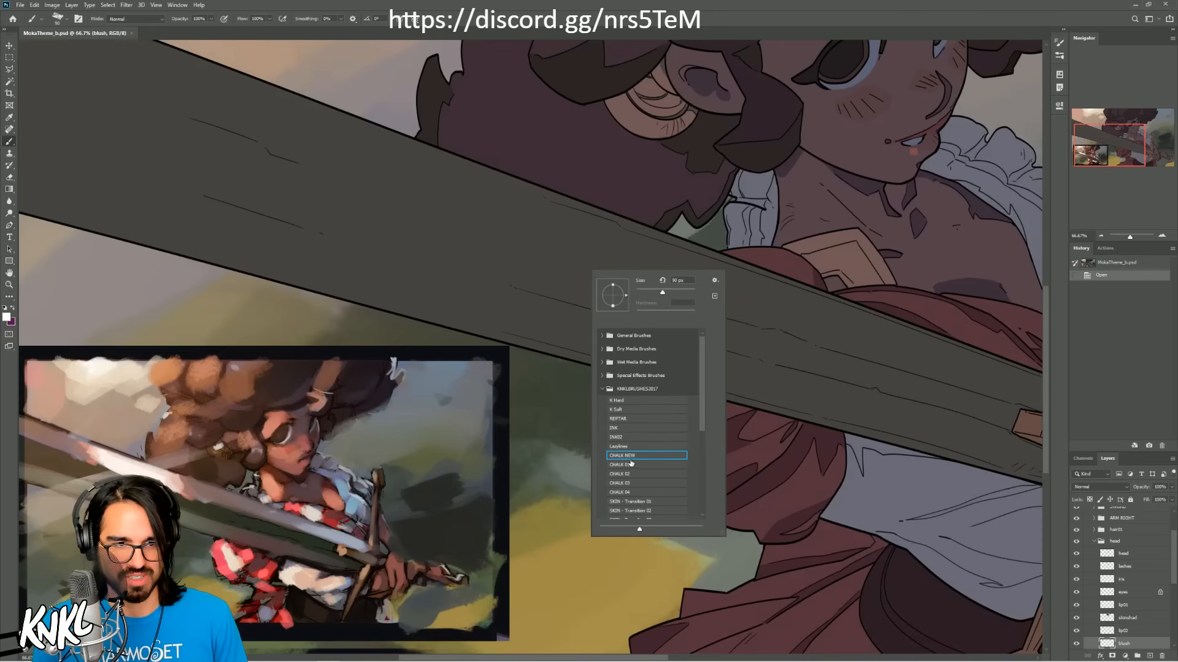
left_click(1092, 149)
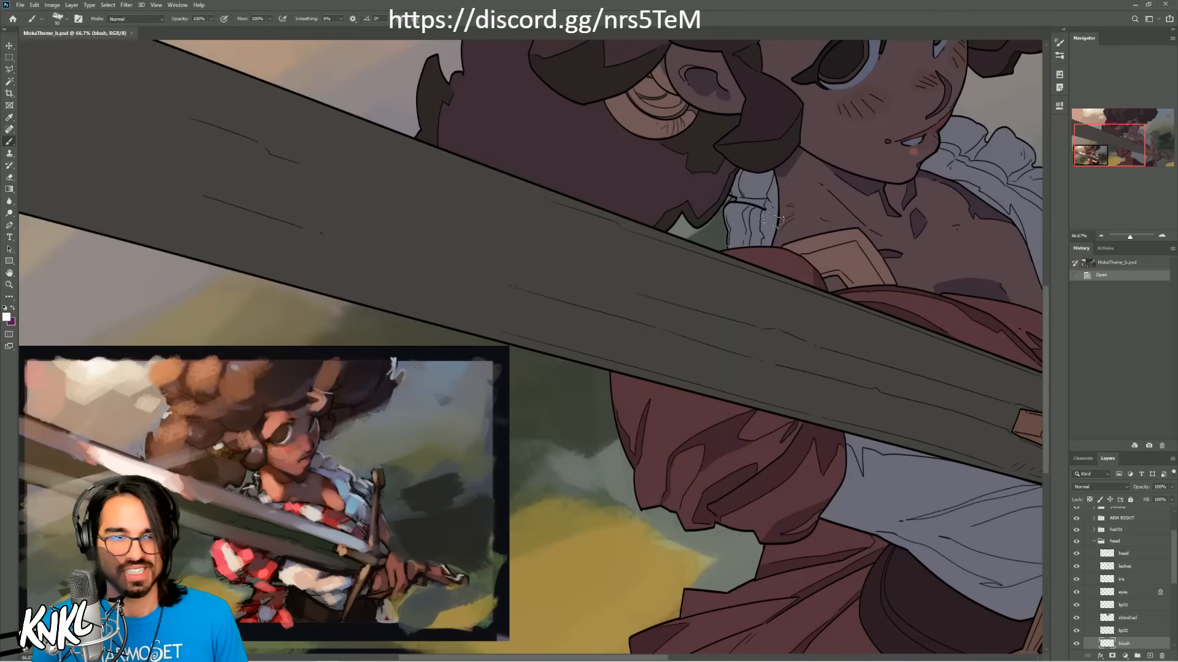
Step: Switch to the Eraser and give it the CHALK NEW preset
left_click(10, 179)
right_click(579, 301)
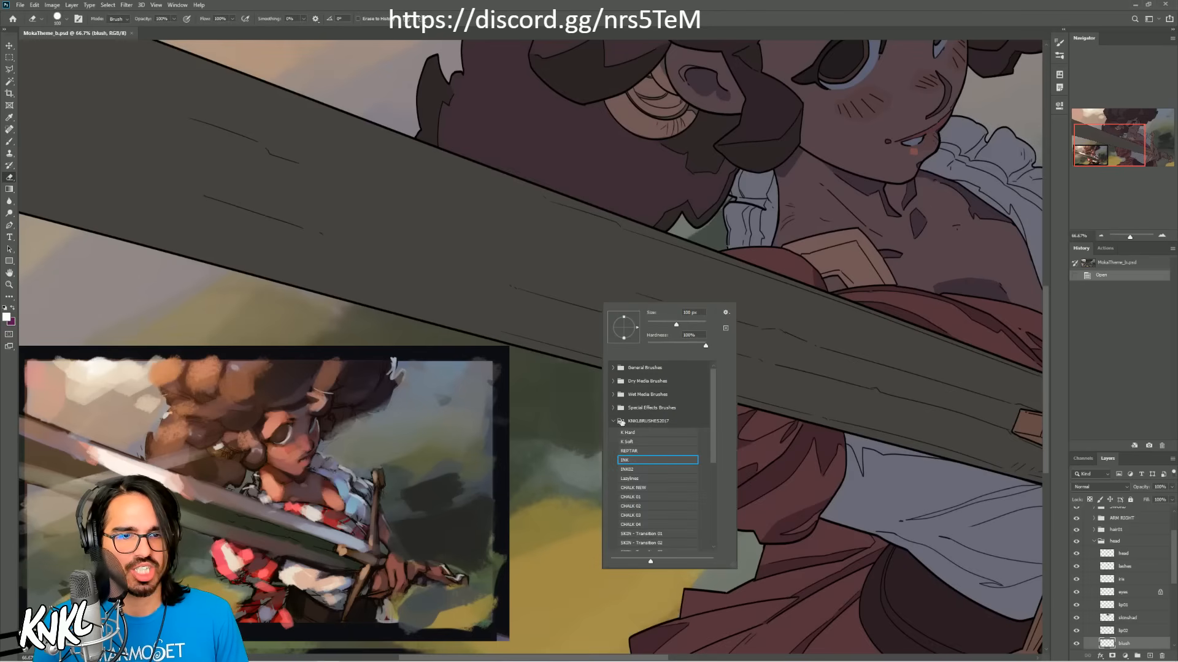
left_click(638, 488)
left_click(1094, 150)
Step: Set both the Eraser and the Brush to the K Soft preset
mouse_move(1102, 146)
left_mouse_down()
mouse_move(1122, 131)
mouse_move(1107, 141)
left_mouse_up()
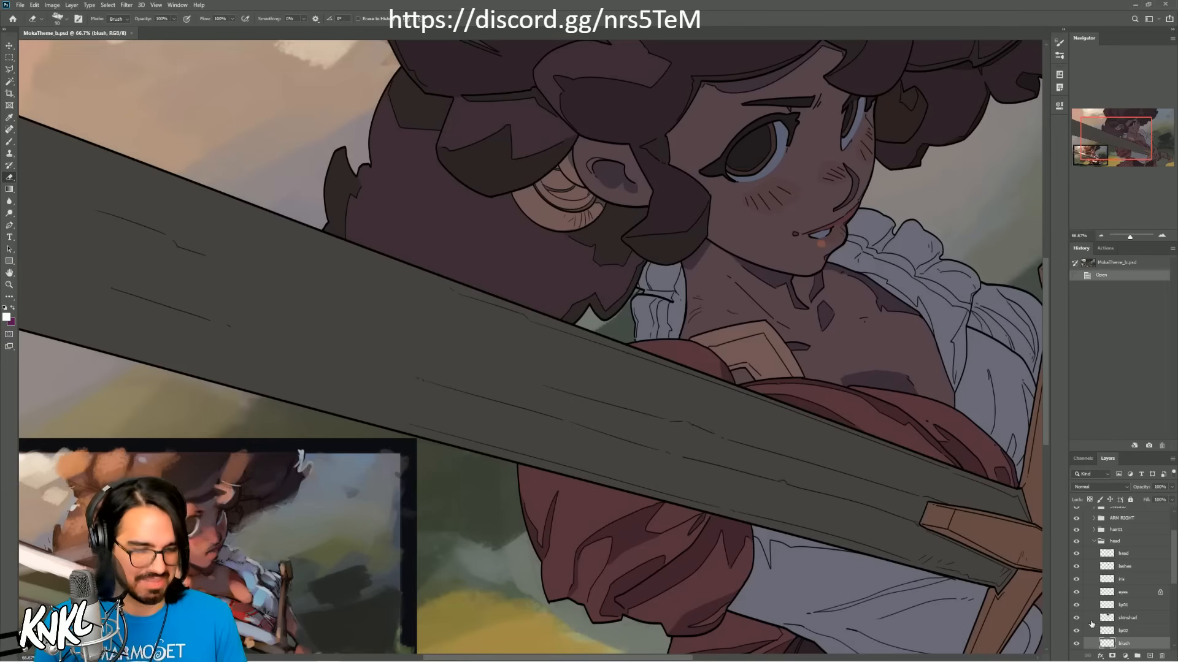
right_click(758, 224)
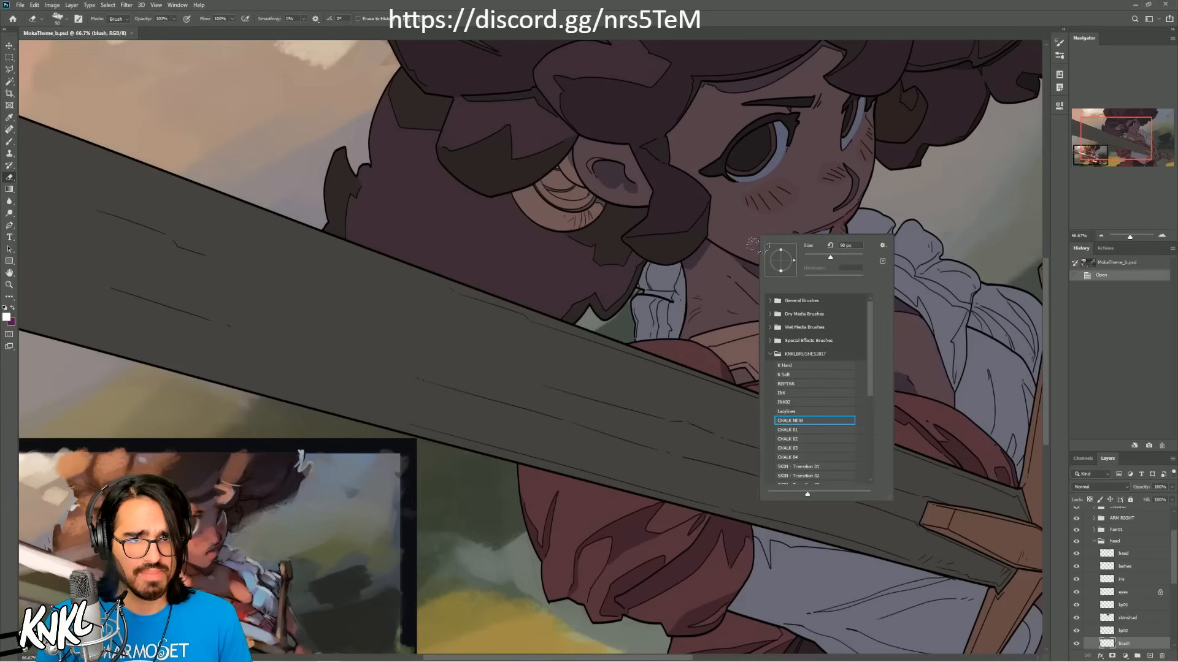
left_click(785, 375)
left_click(9, 141)
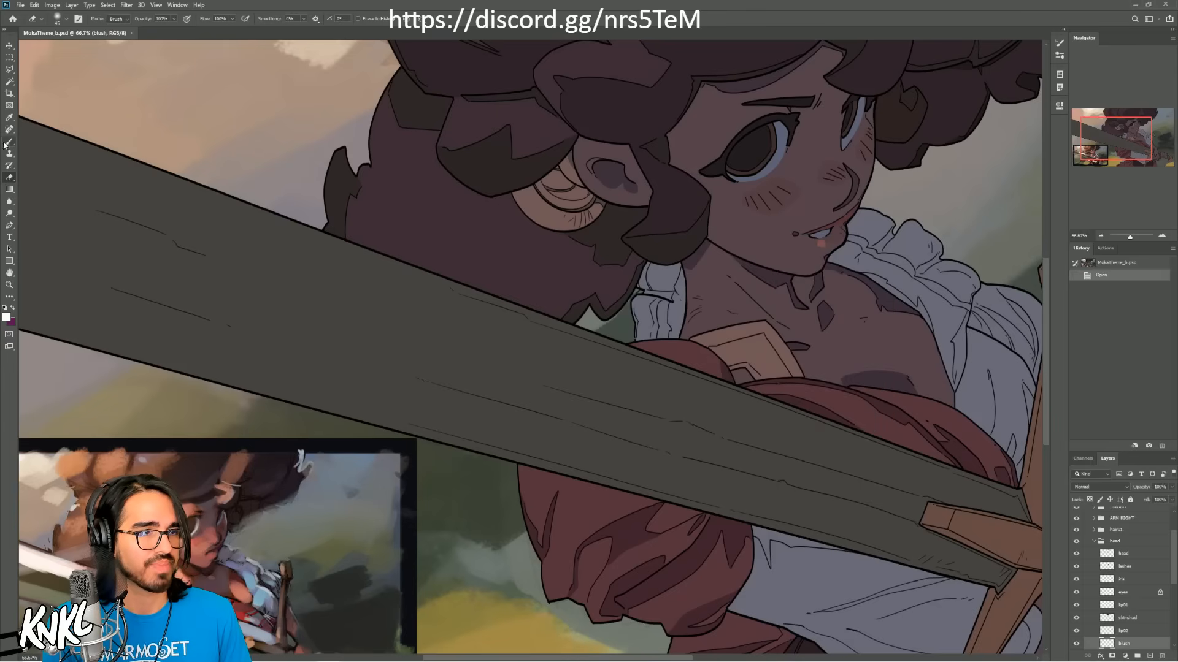
right_click(613, 232)
left_click(637, 381)
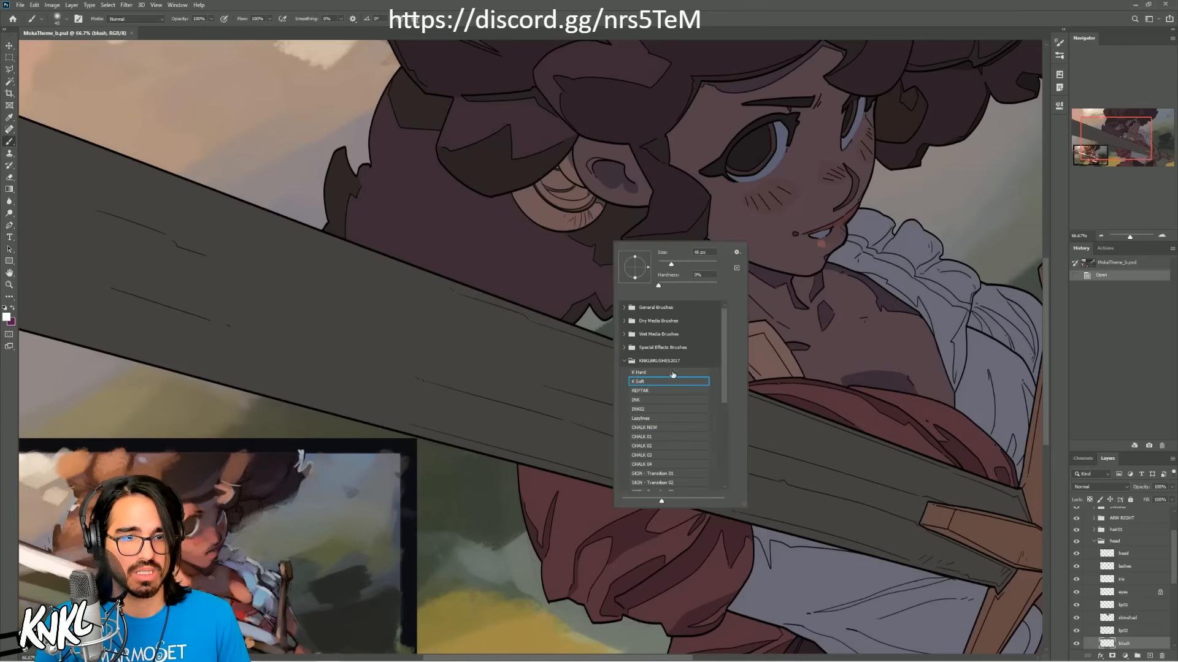
left_click(1093, 153)
Step: Select the skin layer in the head group and toggle its visibility off and on to check the area it covers
left_click(1101, 235)
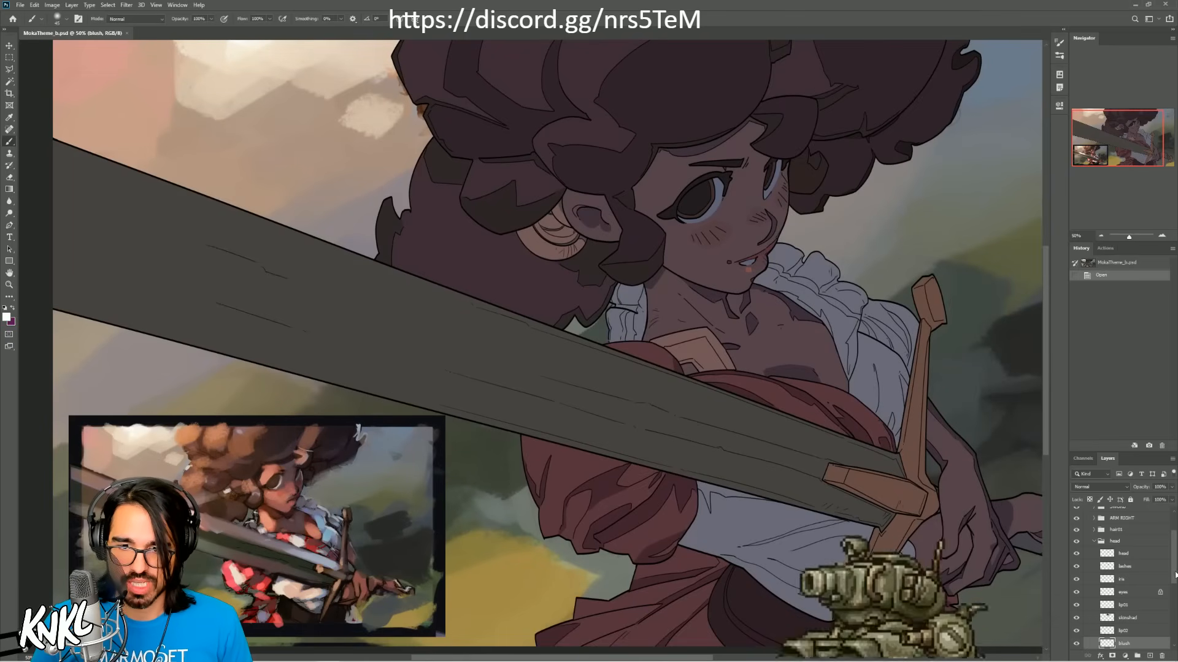
left_click_drag(1174, 577, 1175, 592)
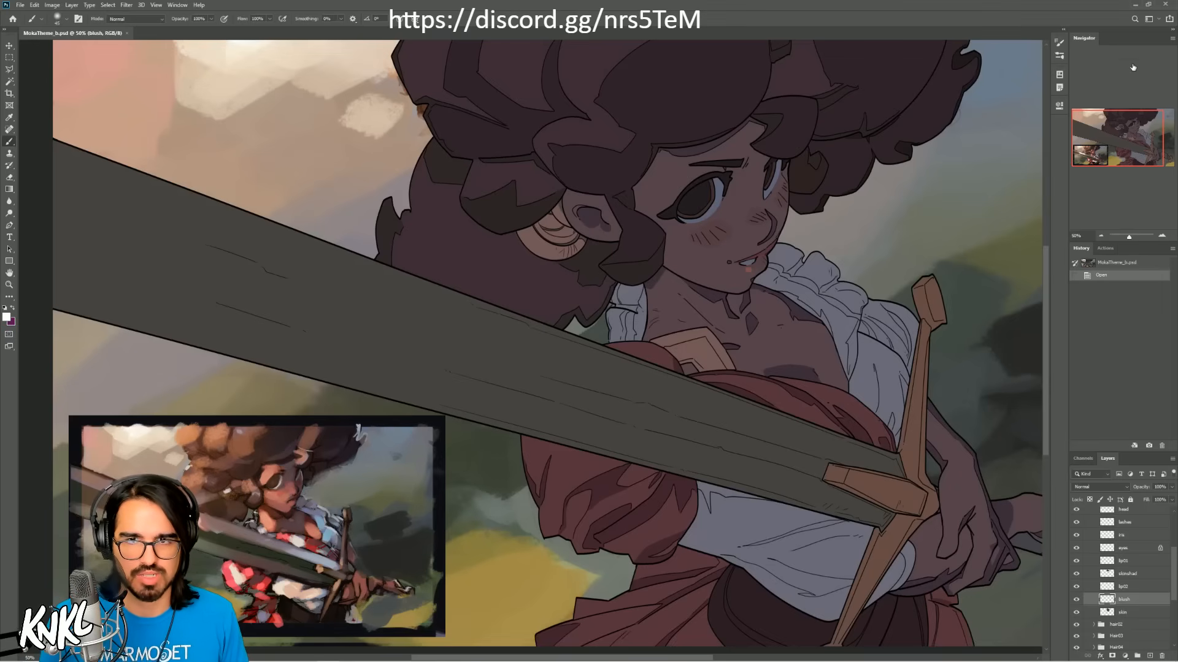
mouse_move(1121, 139)
left_mouse_down()
mouse_move(1129, 132)
mouse_move(1116, 138)
left_mouse_up()
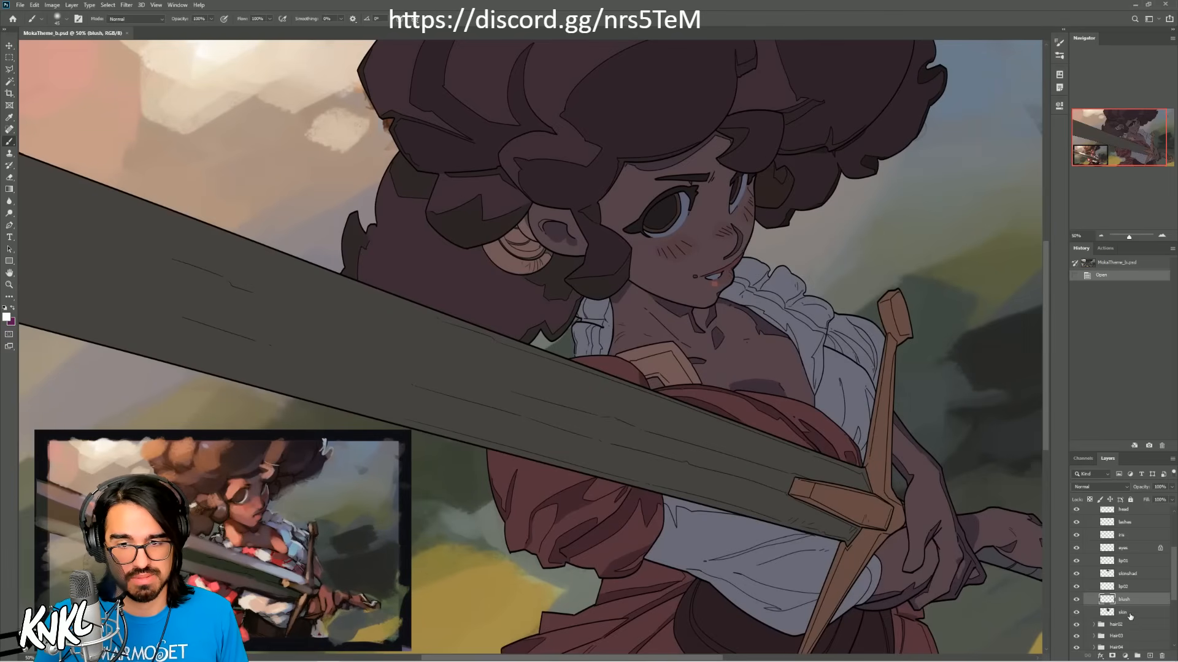
left_click(1131, 614)
left_click(1076, 612)
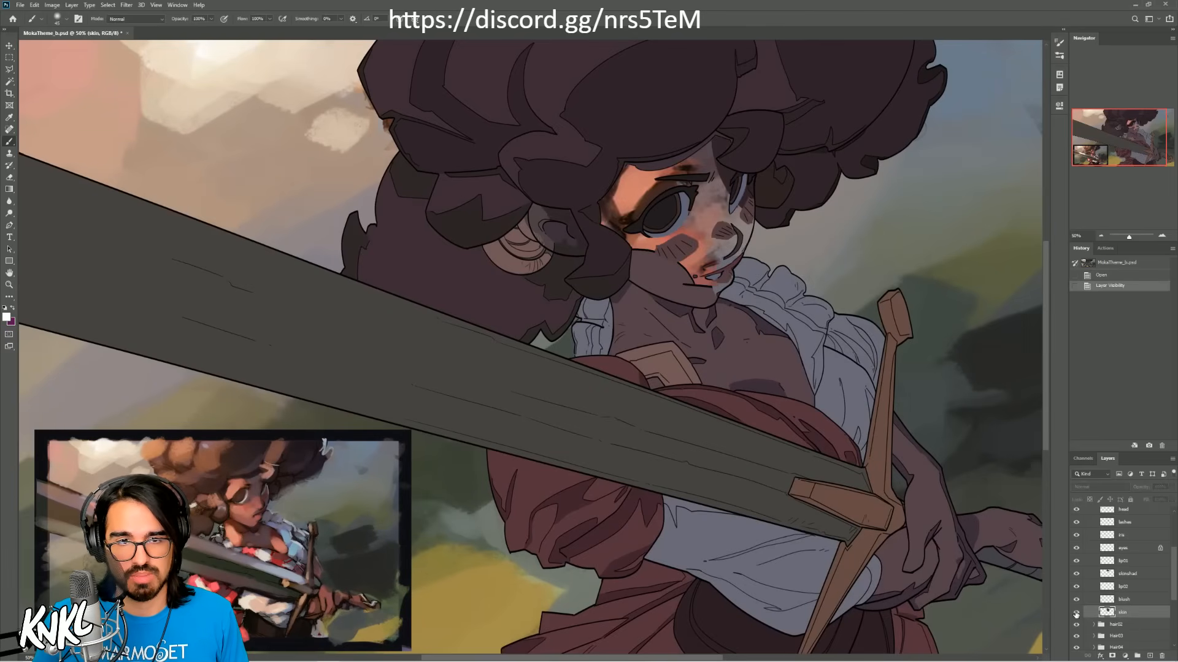
left_click(1076, 612)
Step: Collapse the head group, try shifting it with the Move tool, and undo the move
left_click_drag(1175, 594, 1174, 575)
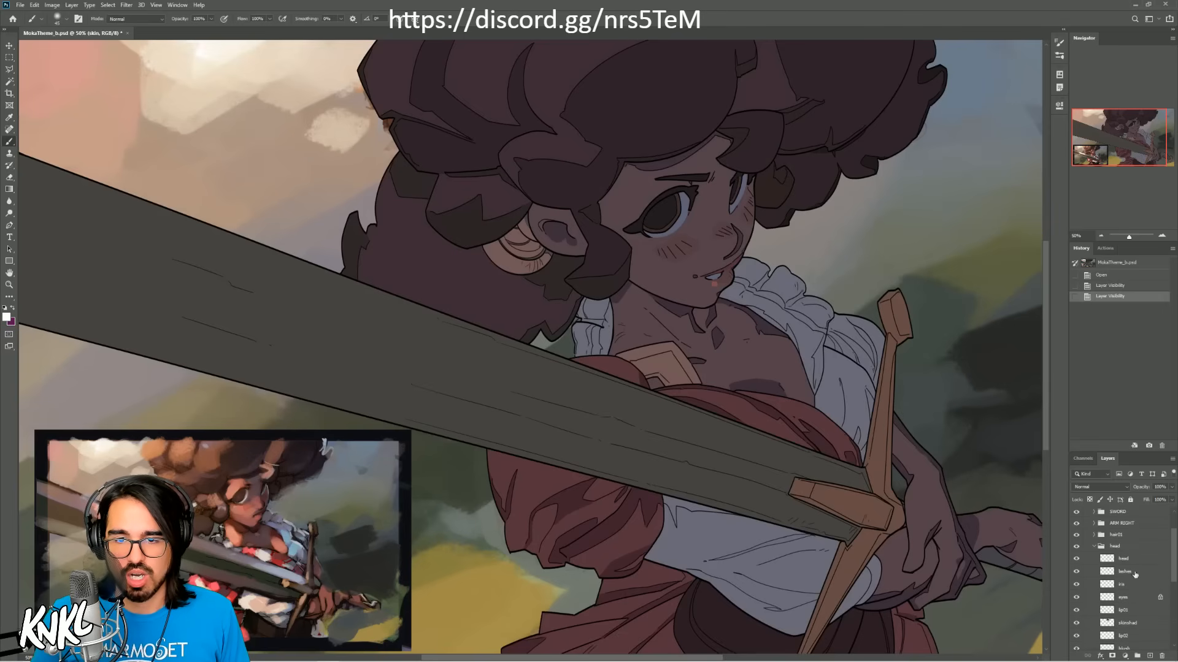
left_click(1126, 548)
left_click(1094, 546)
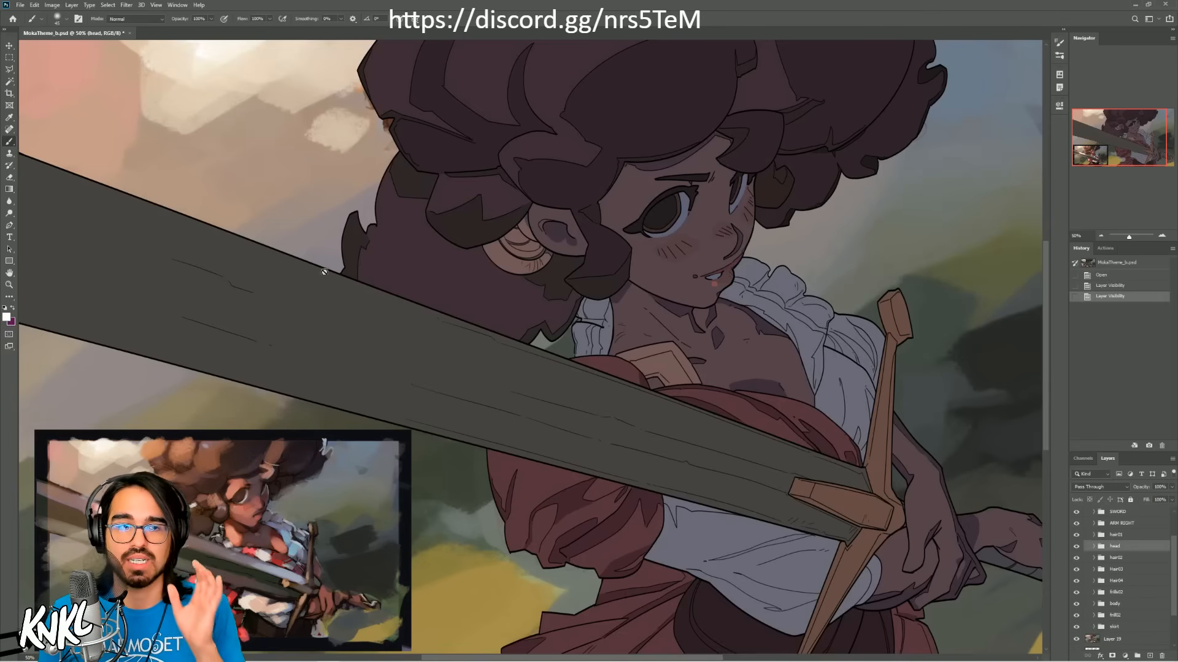
left_click(10, 46)
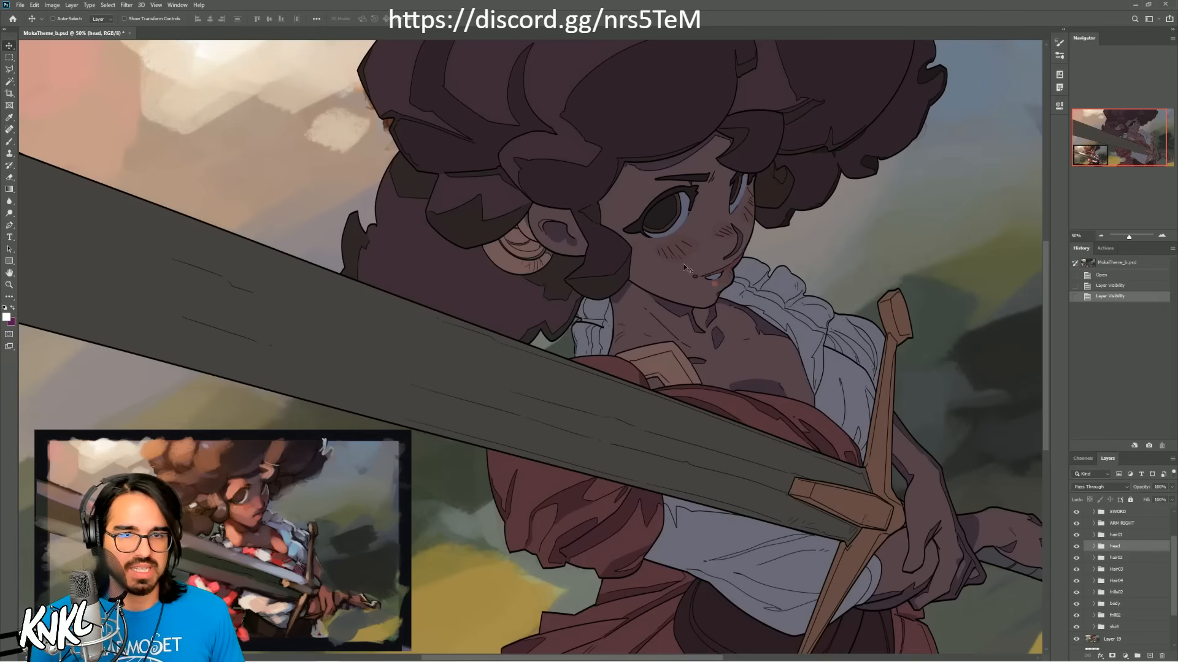
mouse_move(676, 245)
left_mouse_down()
mouse_move(712, 260)
mouse_move(686, 234)
mouse_move(746, 263)
mouse_move(721, 332)
mouse_move(673, 229)
left_mouse_up()
left_click_drag(889, 381, 702, 249)
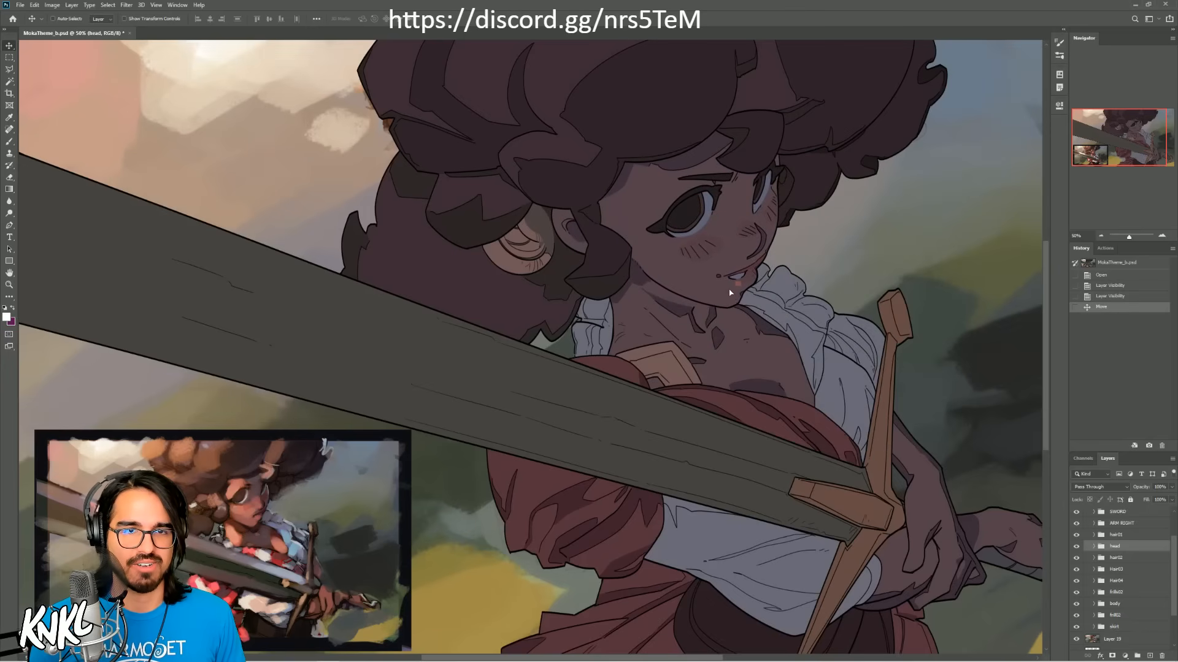
key("ctrl+z")
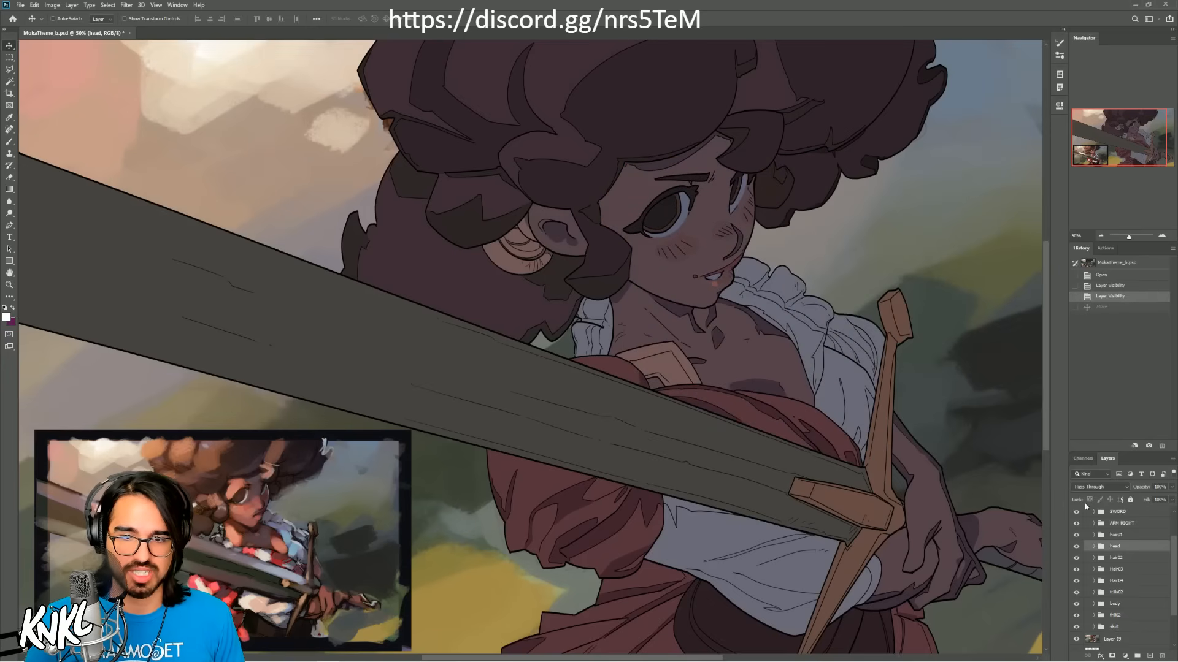
Step: Try shifting the hair01 group down over the face with the Move tool and revert the move
left_click(1117, 536)
left_click_drag(690, 146, 687, 184)
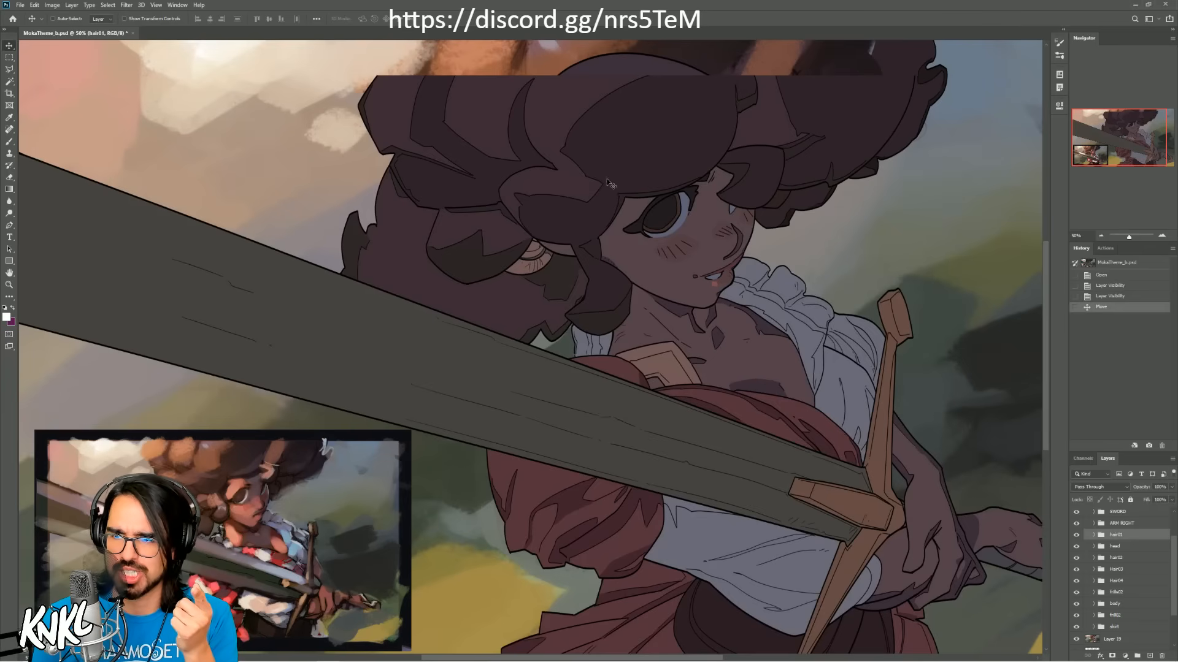
mouse_move(621, 147)
left_mouse_down()
mouse_move(652, 153)
mouse_move(664, 126)
mouse_move(628, 149)
left_mouse_up()
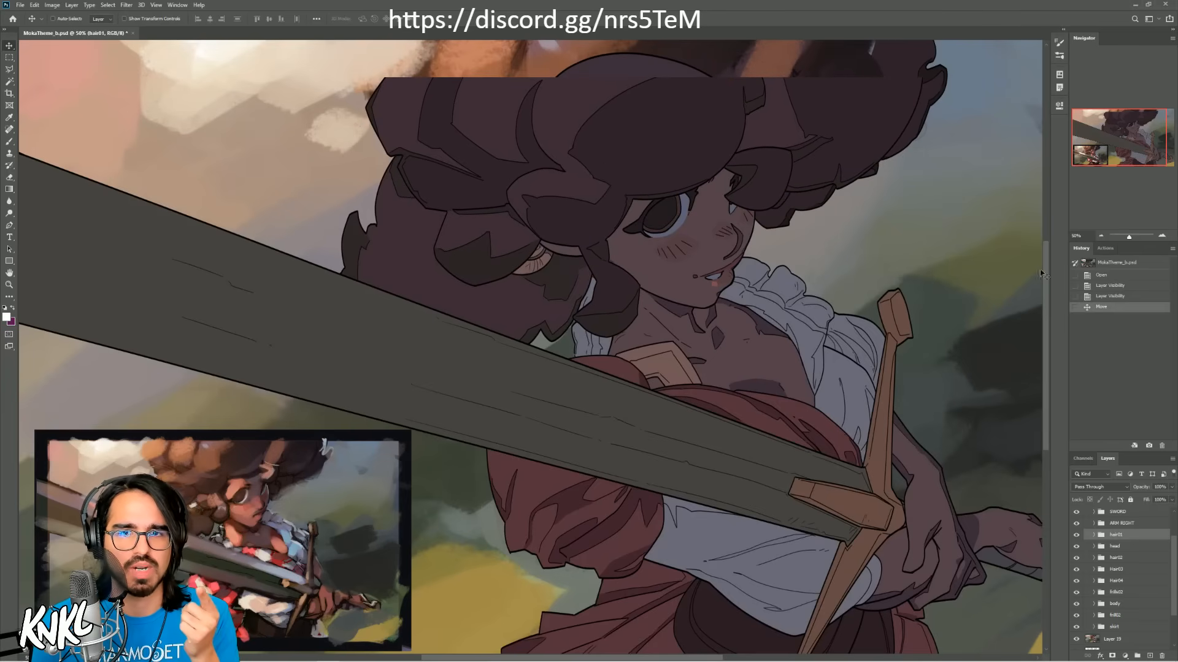
left_click(1097, 296)
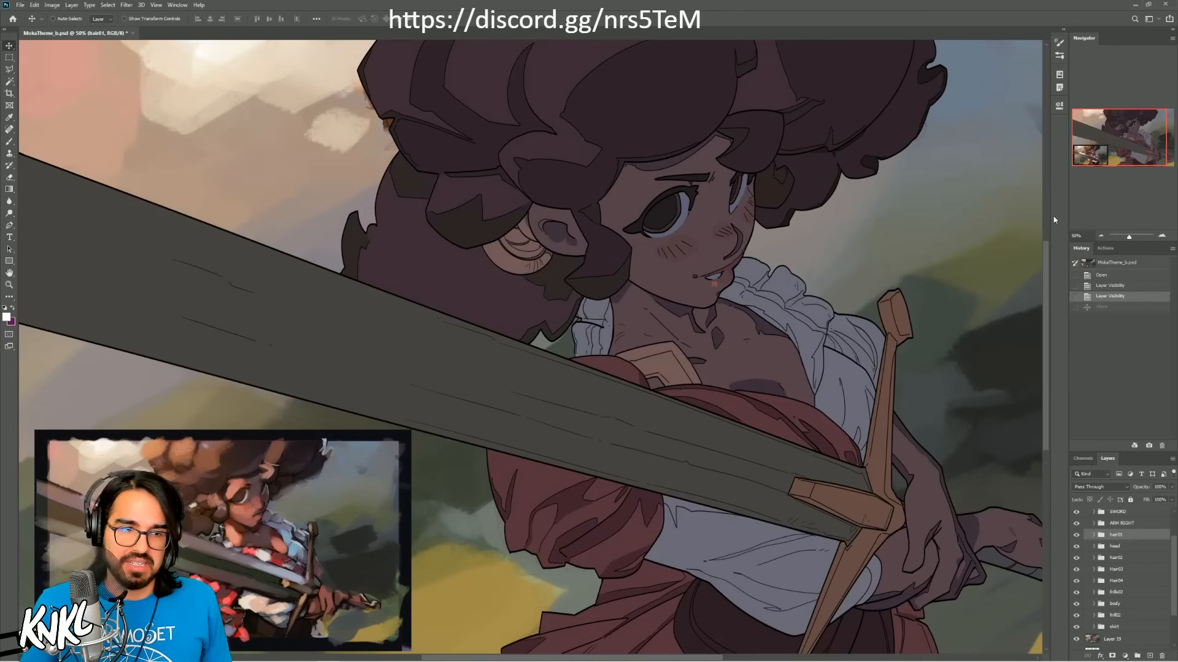
Step: Create a new layer named l directly above the skin layer in the head group and clip it to the skin layer
left_click(1101, 235)
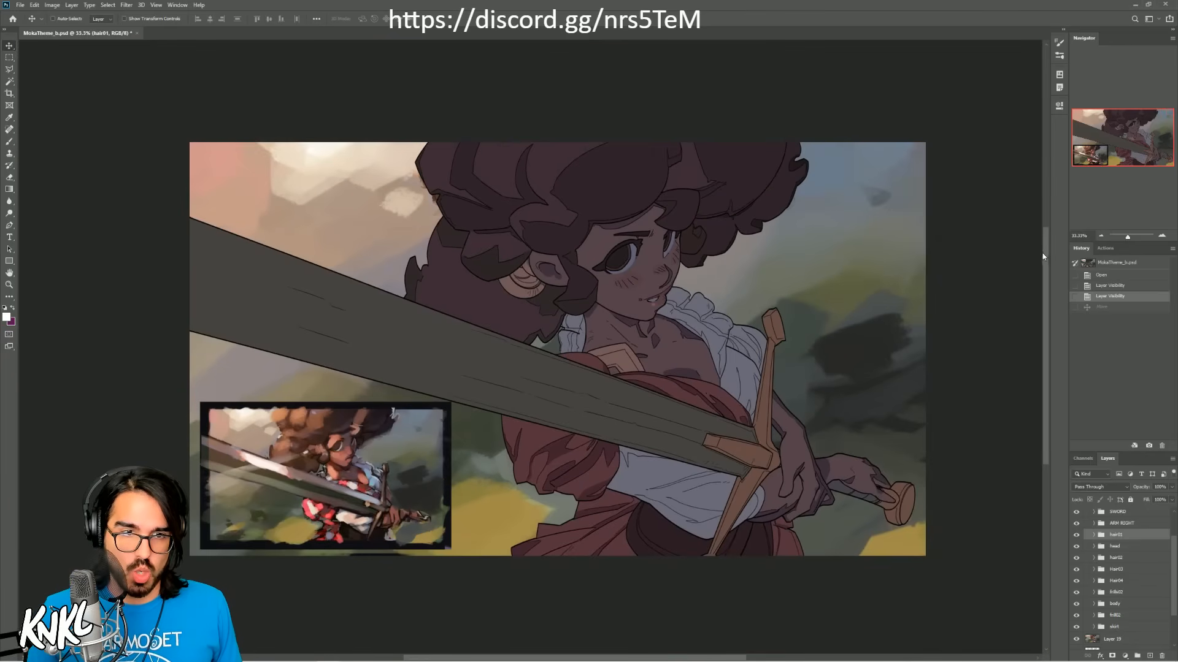
key("b")
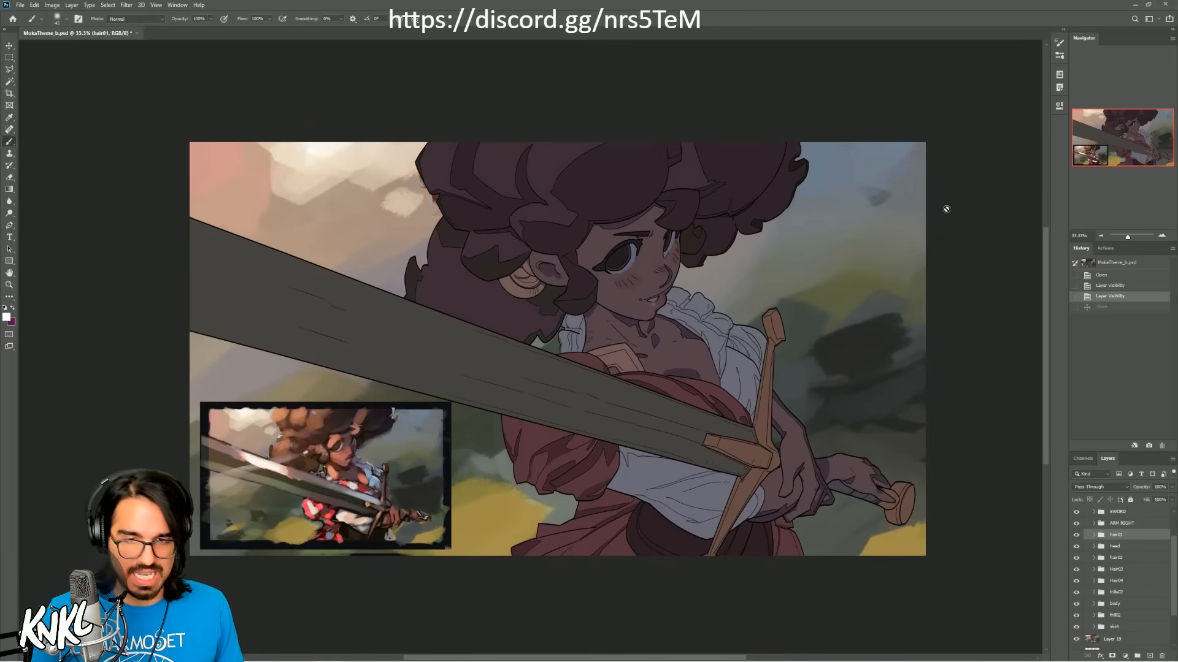
left_click(1116, 546)
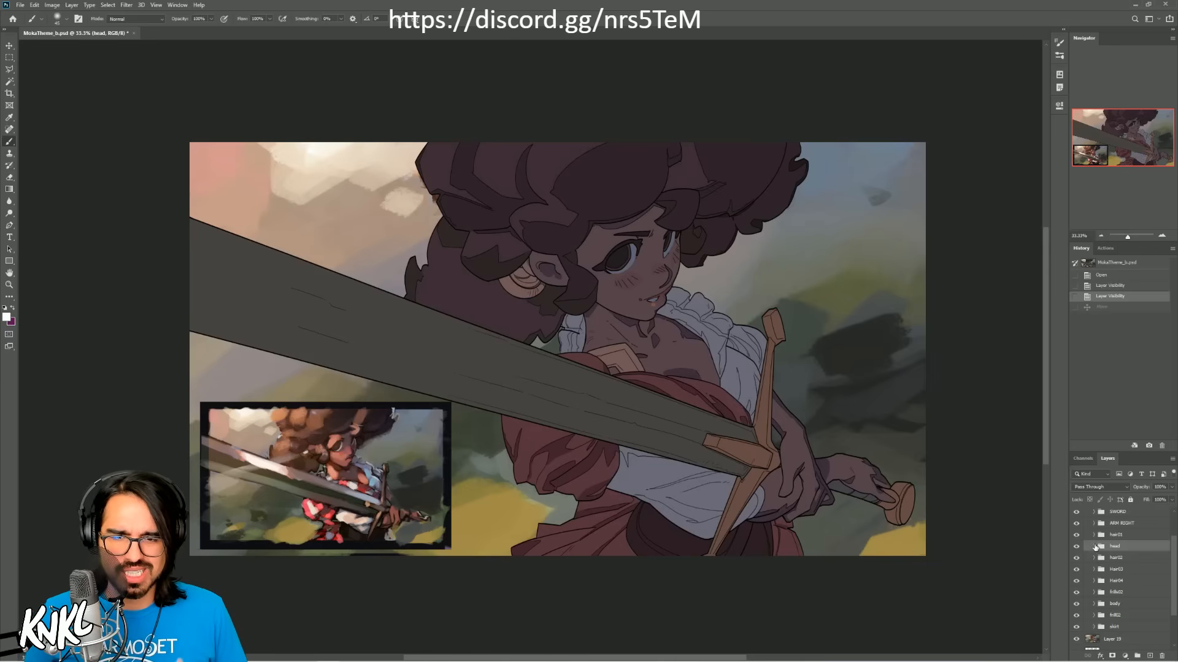
left_click(1093, 546)
left_click(1131, 623)
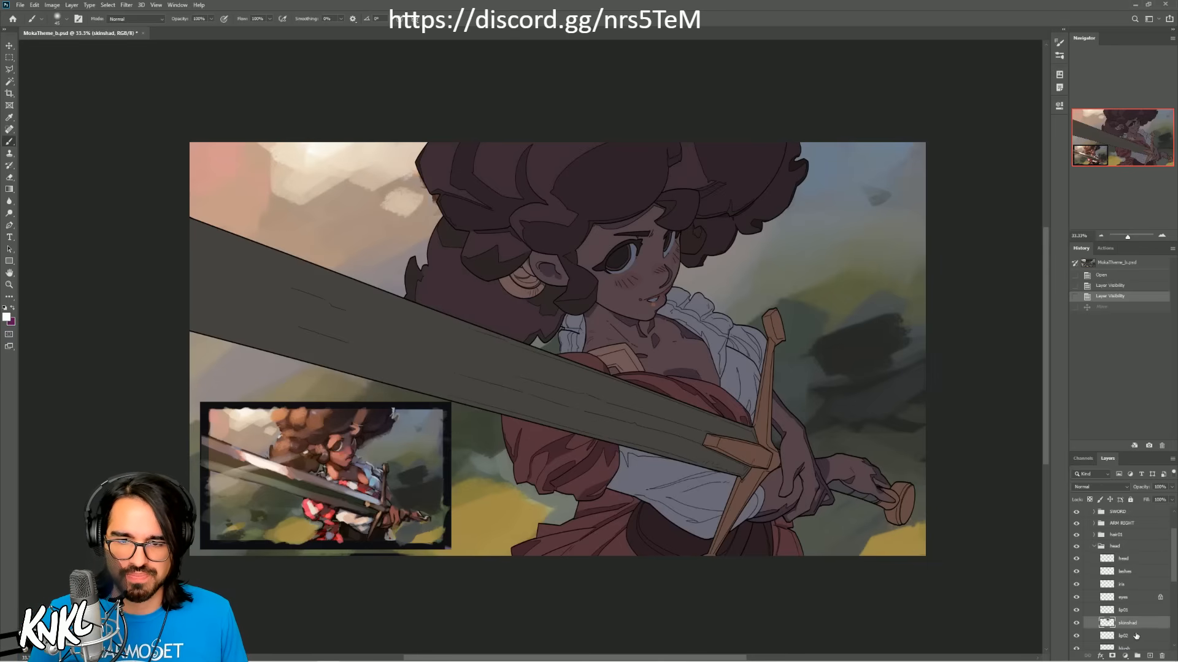
left_click_drag(1172, 579, 1172, 594)
left_click(1130, 622)
key("ctrl+shift+n")
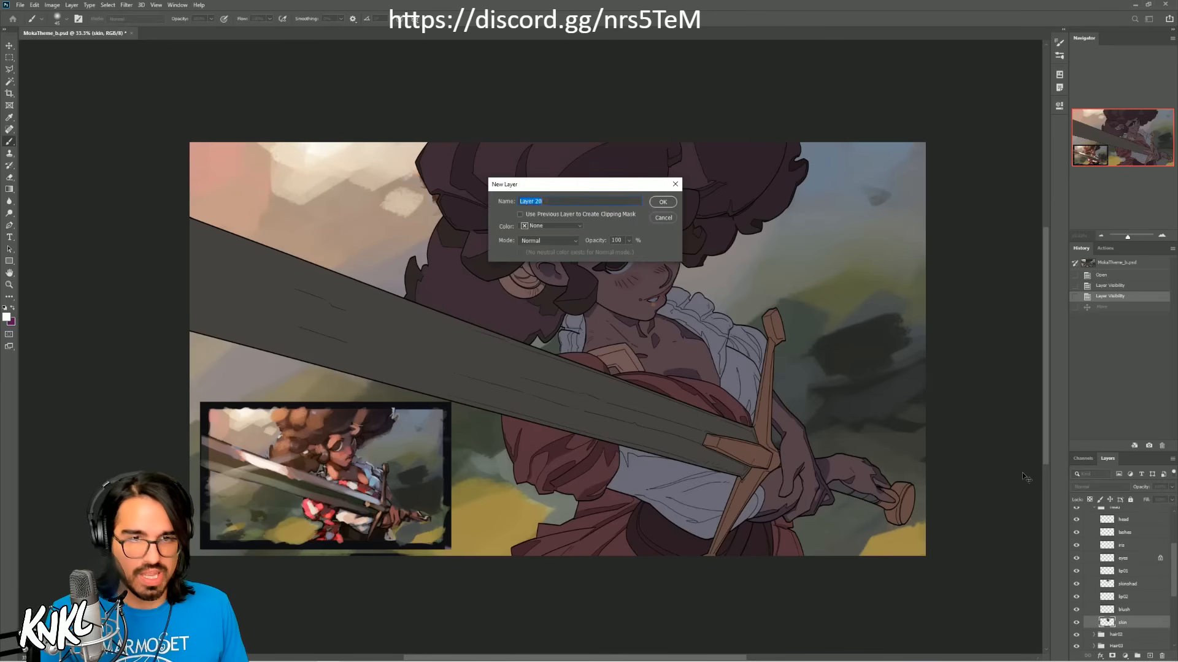
type("l")
key("Return")
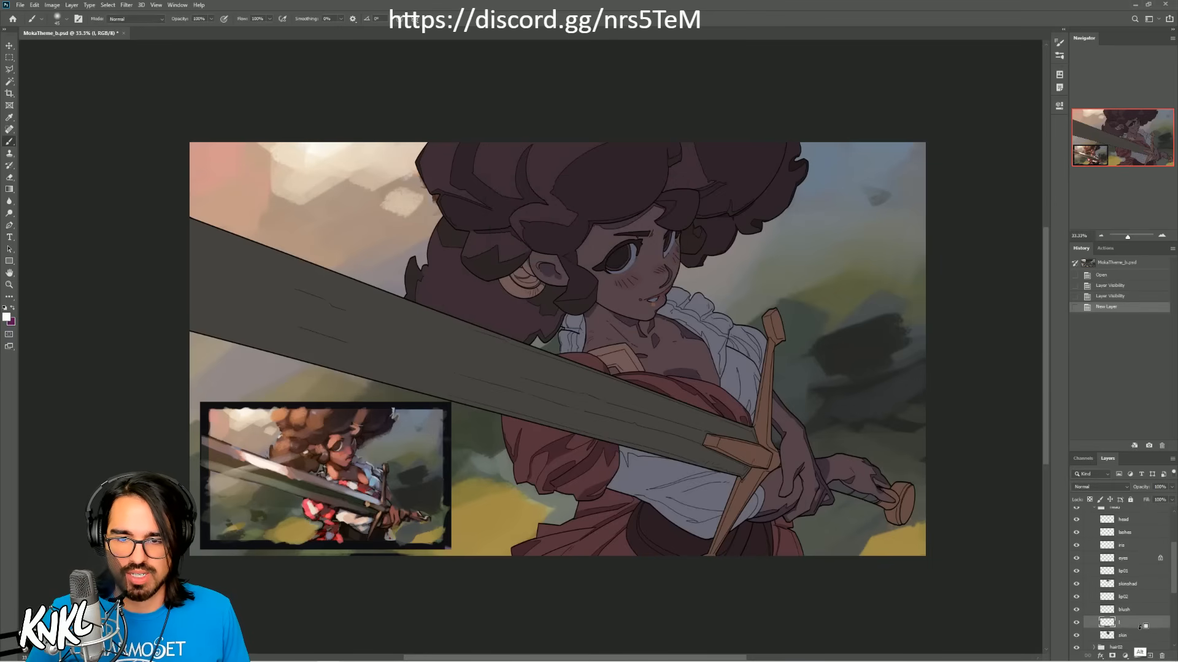
left_click(1142, 628, "alt")
Step: Sample the warm skin tone from the face in the small reference painting as the foreground colour
left_click(1162, 237)
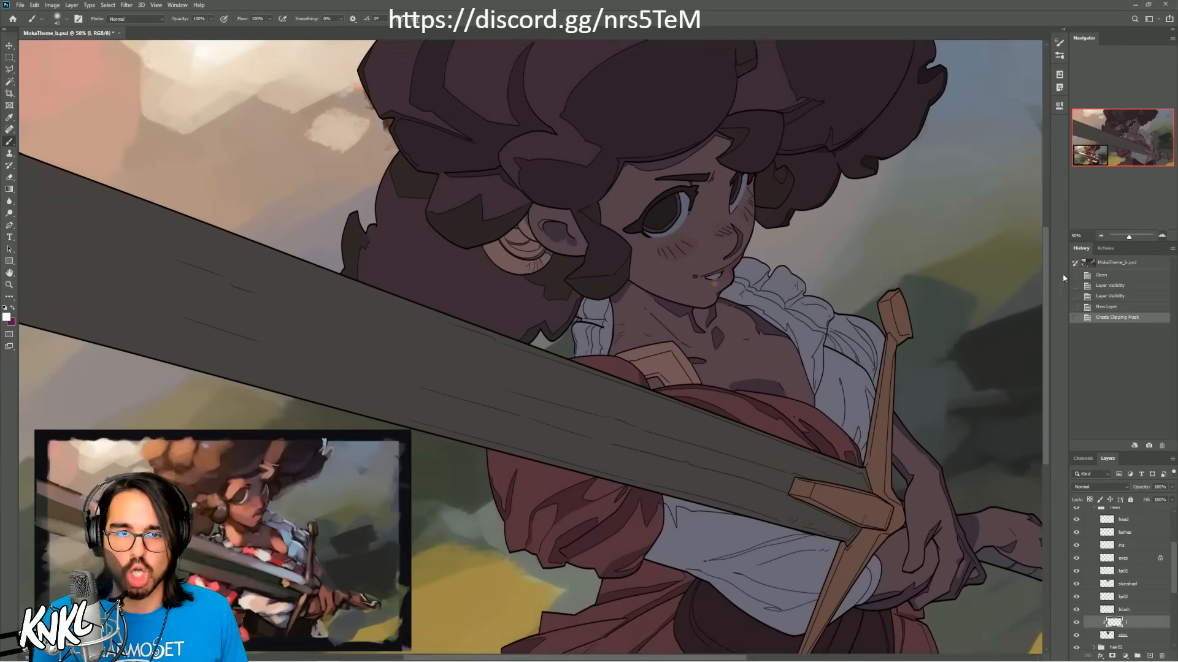
left_click_drag(761, 360, 677, 307)
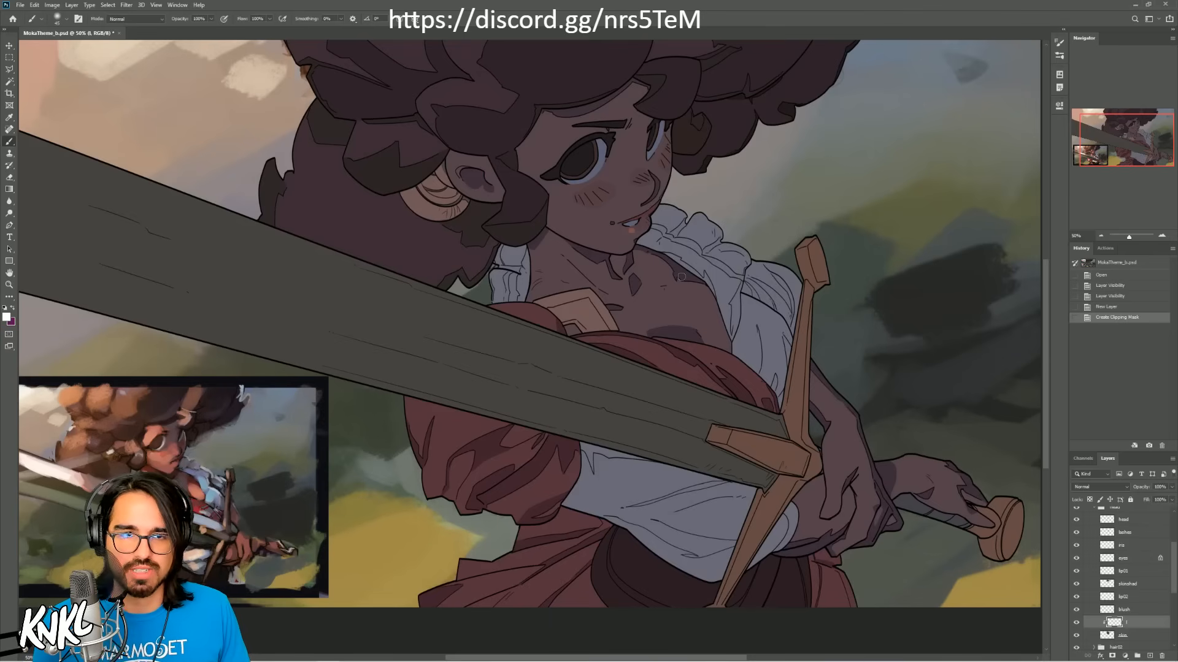
left_click(1162, 236)
left_click_drag(1134, 142, 1137, 129)
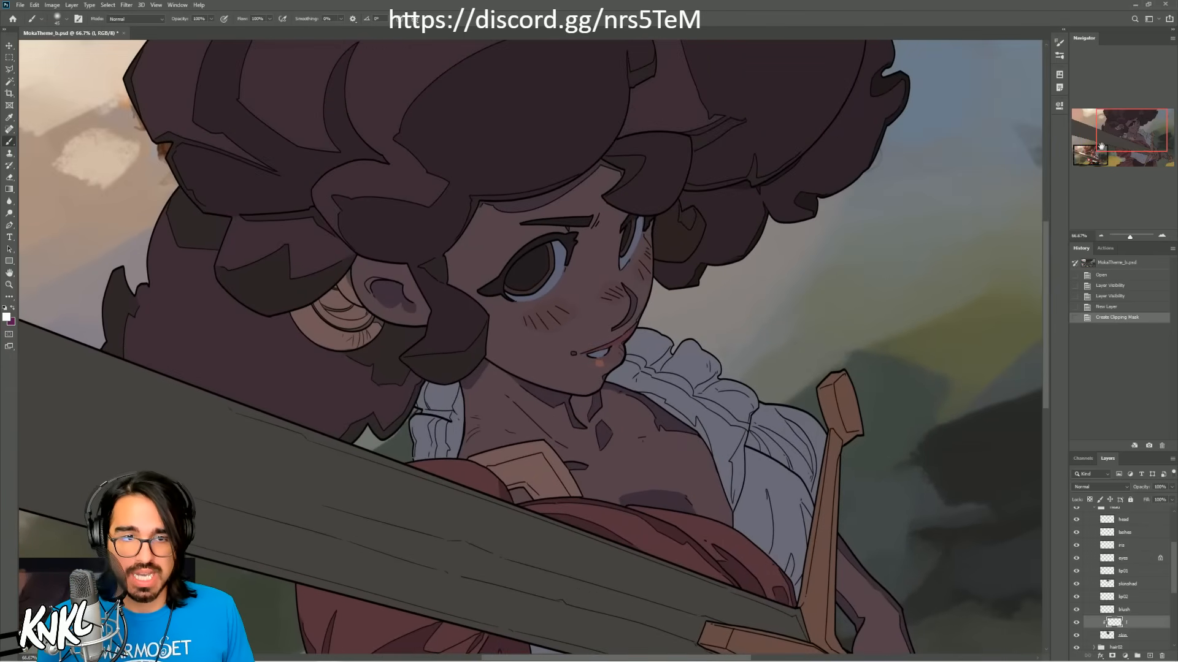
left_click(1102, 237)
left_click_drag(694, 315, 835, 194)
left_click(265, 471, "alt")
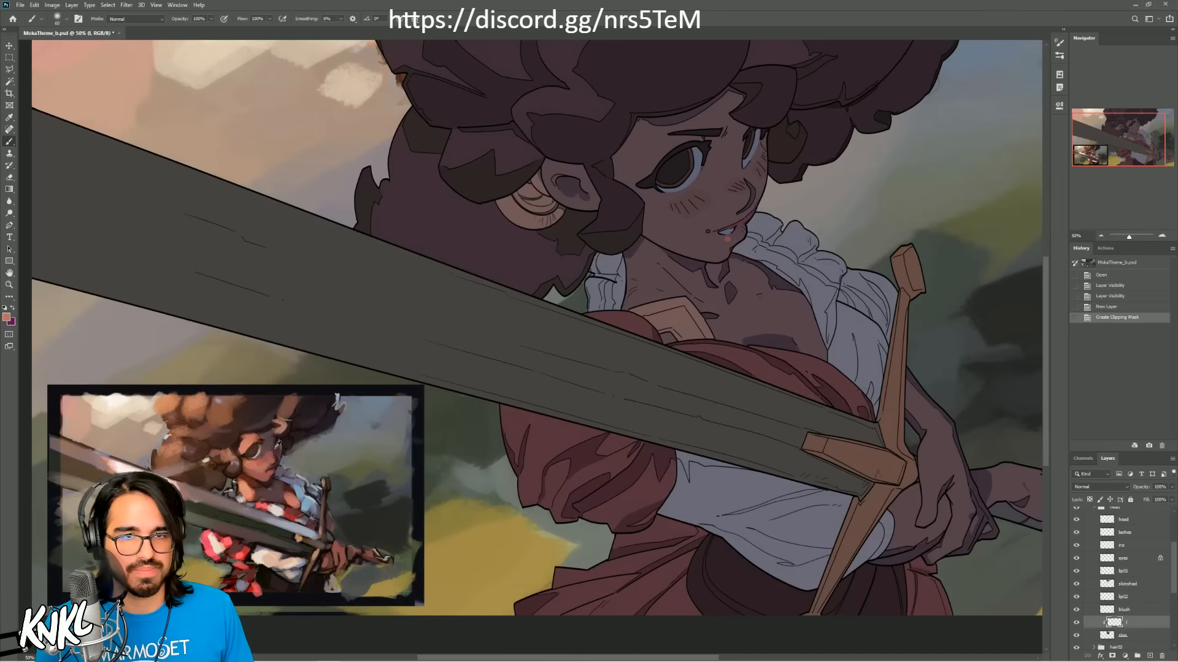
Step: Enlarge the soft brush to roughly face size, test one stroke over the character's forehead, and undo the stroke
key("]")
key("]")
key("]")
key("]")
key("]")
key("]")
key("]")
key("]")
key("]")
key("]")
key("]")
key("]")
key("]")
key("]")
key("]")
key("]")
key("]")
left_click_drag(649, 153, 680, 166)
key("ctrl+z")
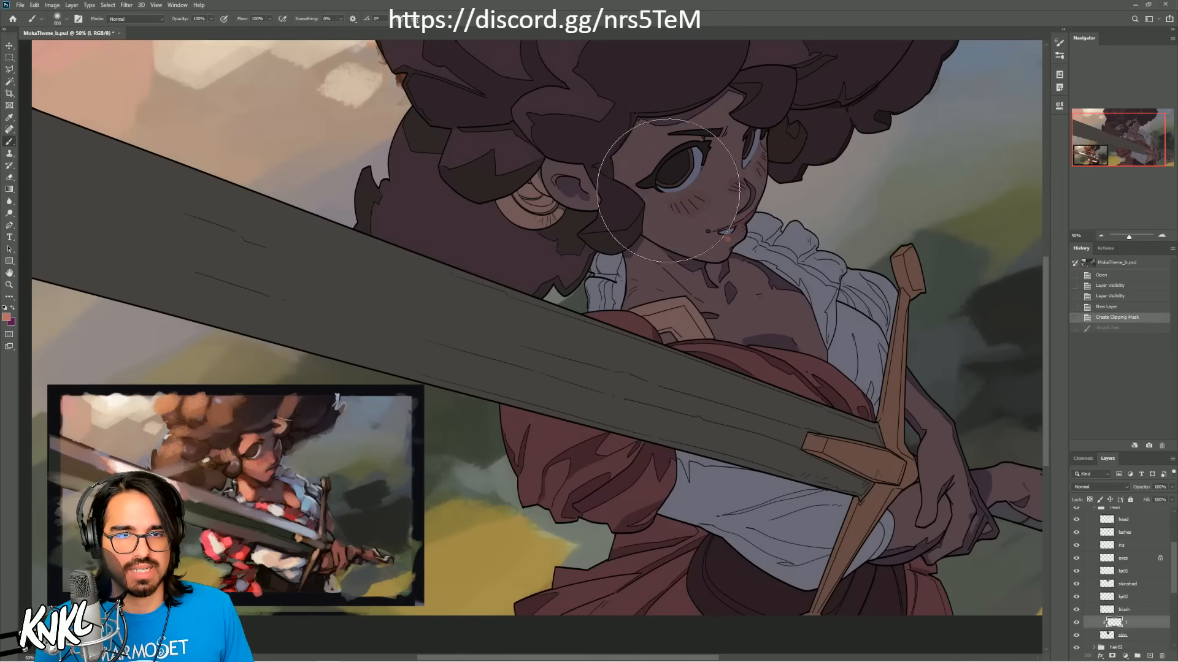
Step: Try Multiply on the blush layer, settle on the Overlay blend mode, lower the layer's opacity, and hide the layer
left_click(1126, 612)
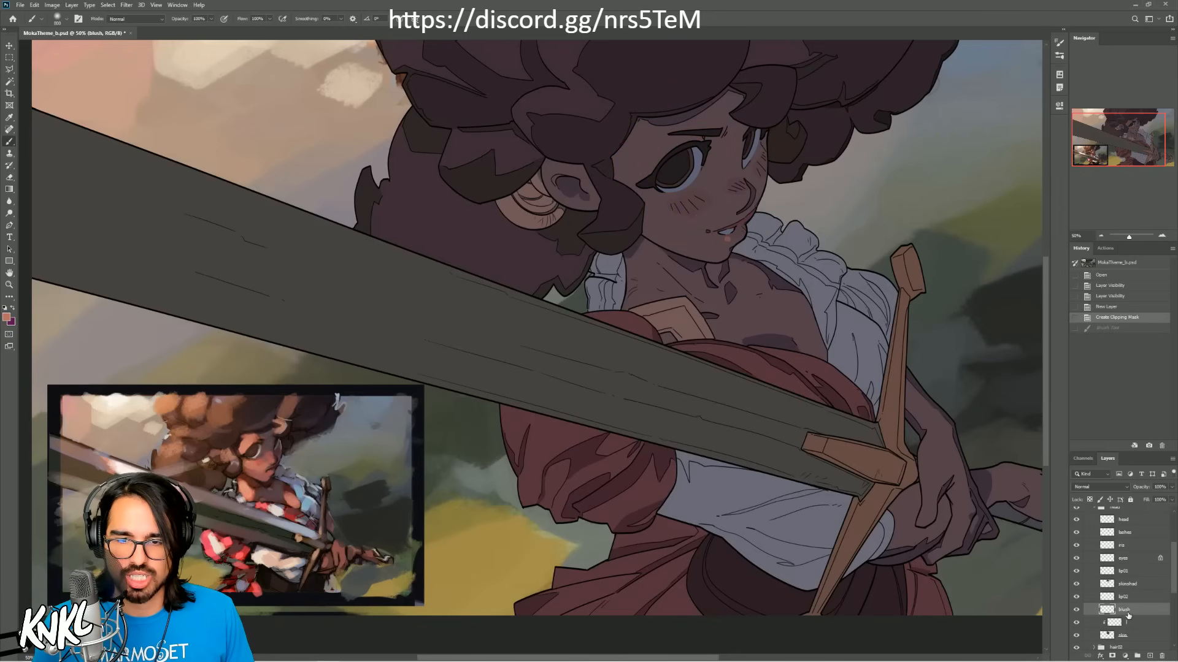
left_click(1098, 485)
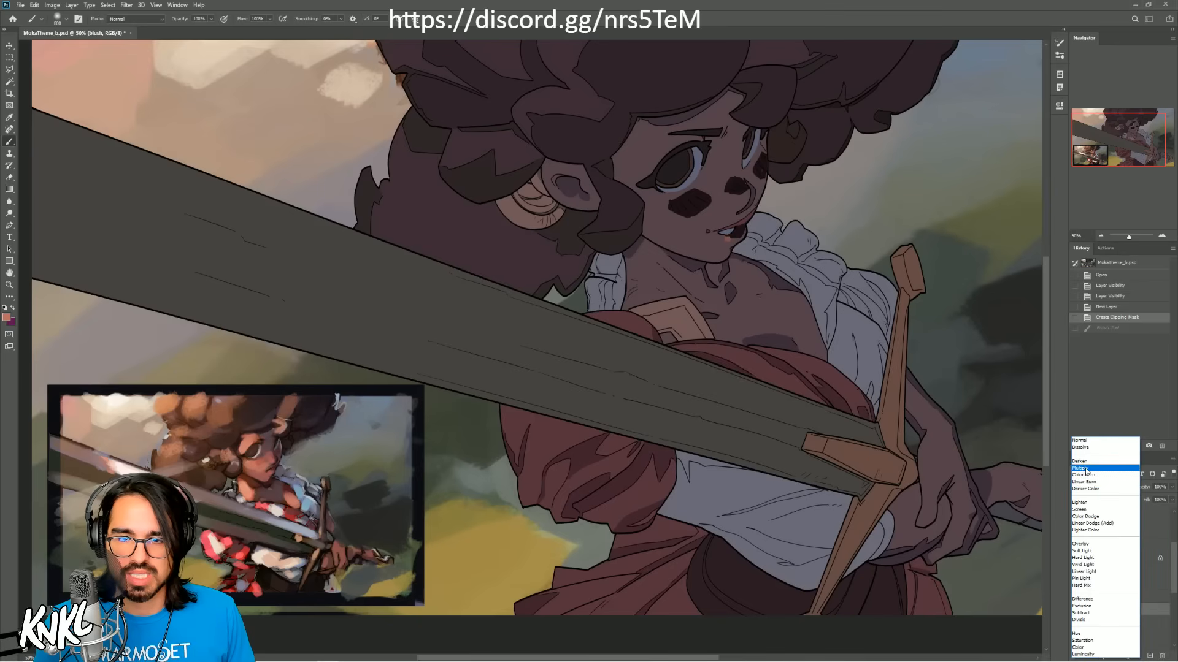
left_click(1089, 470)
left_click(1105, 489)
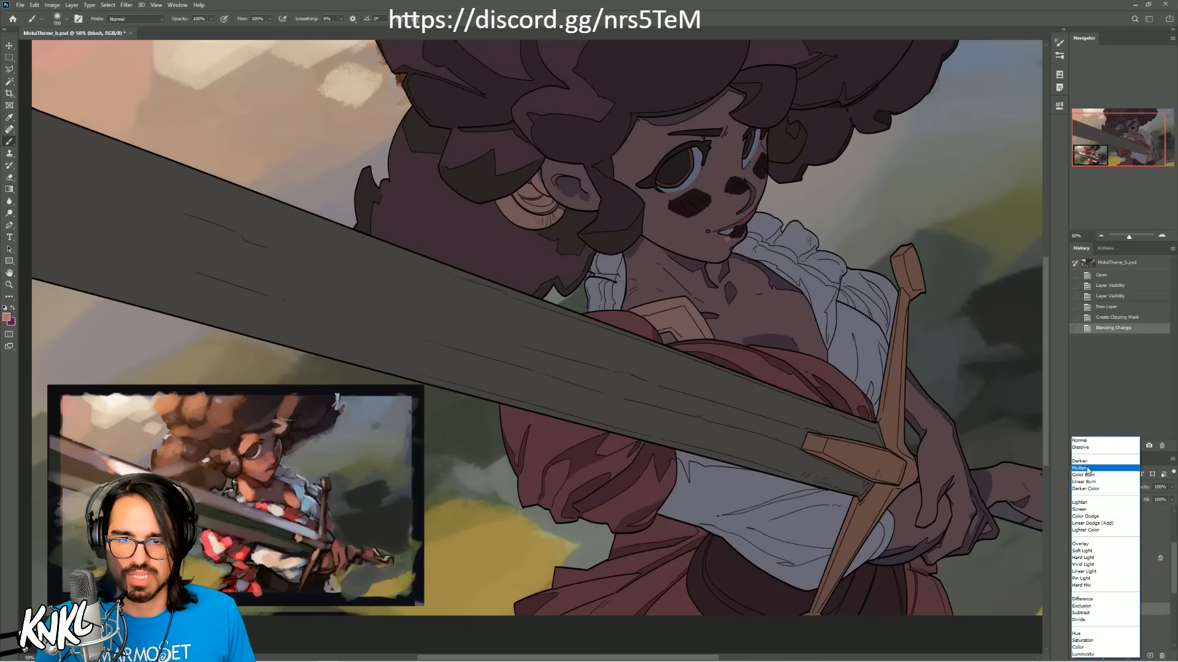
left_click(1082, 544)
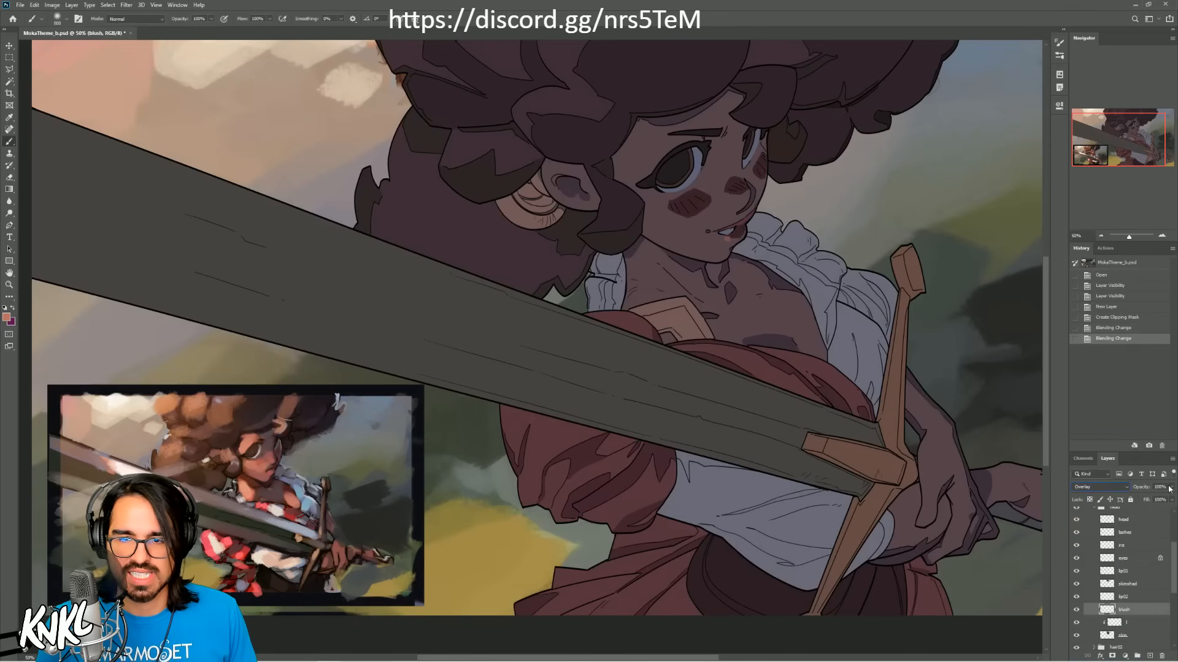
left_click_drag(1169, 489, 1134, 499)
left_click(1141, 614)
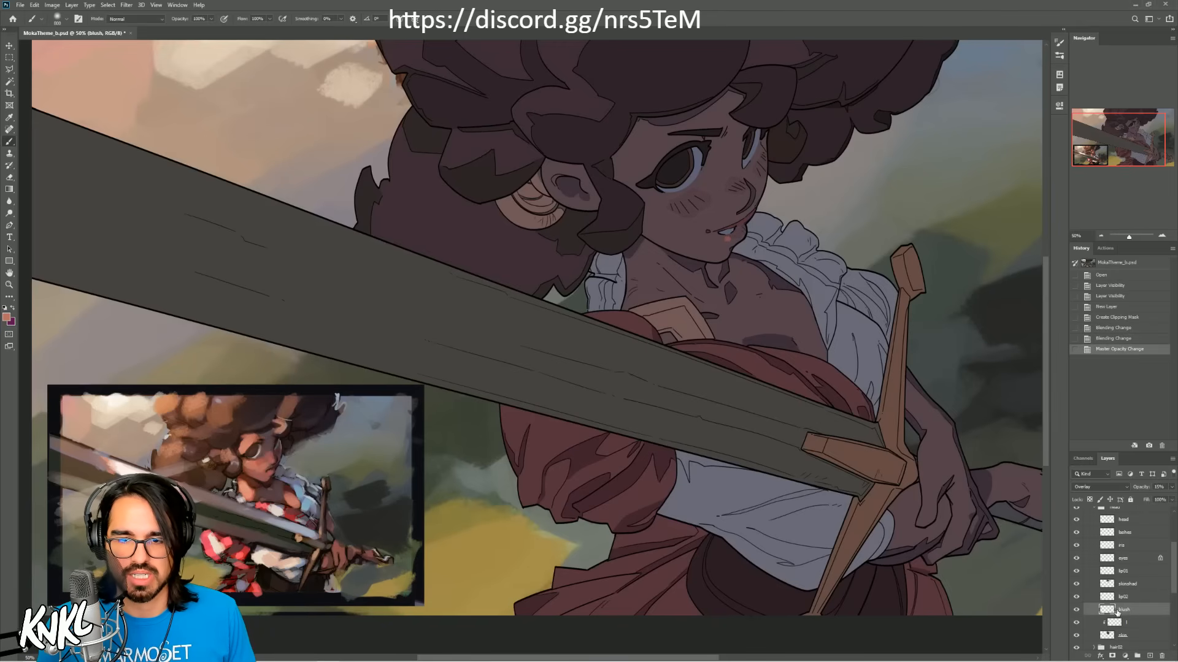
left_click(1077, 610)
Step: On layer l, paint warm skin light over the whole face with a large soft brush, using tones sampled from the reference face
left_click(1127, 623)
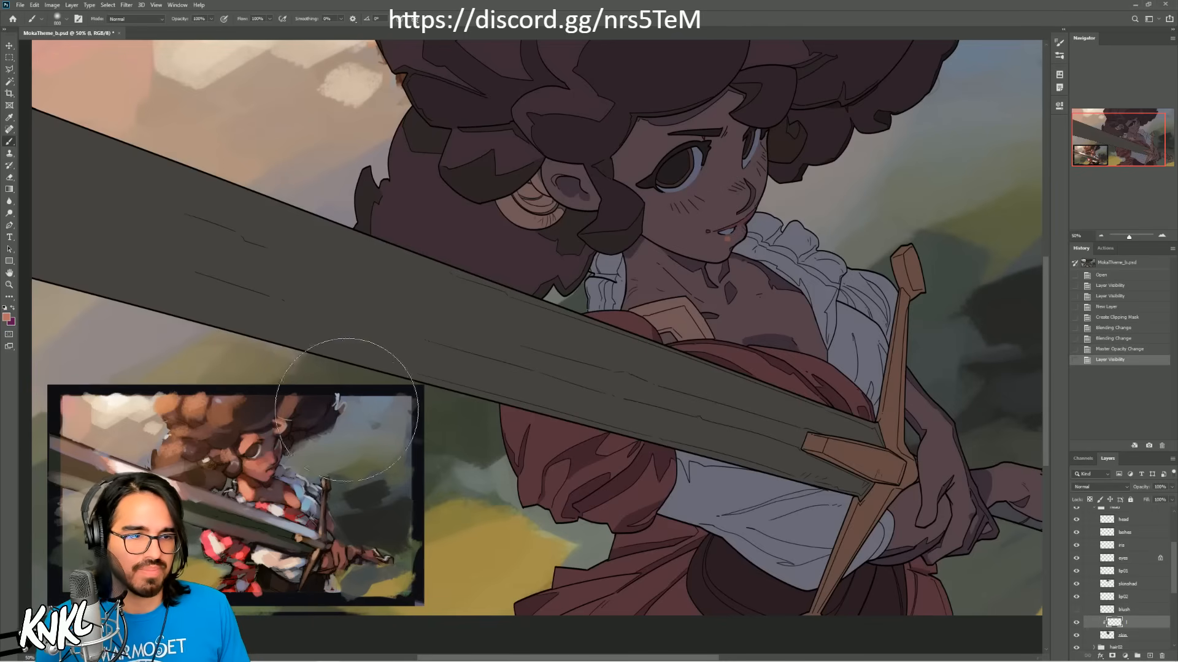
left_click(267, 459, "alt")
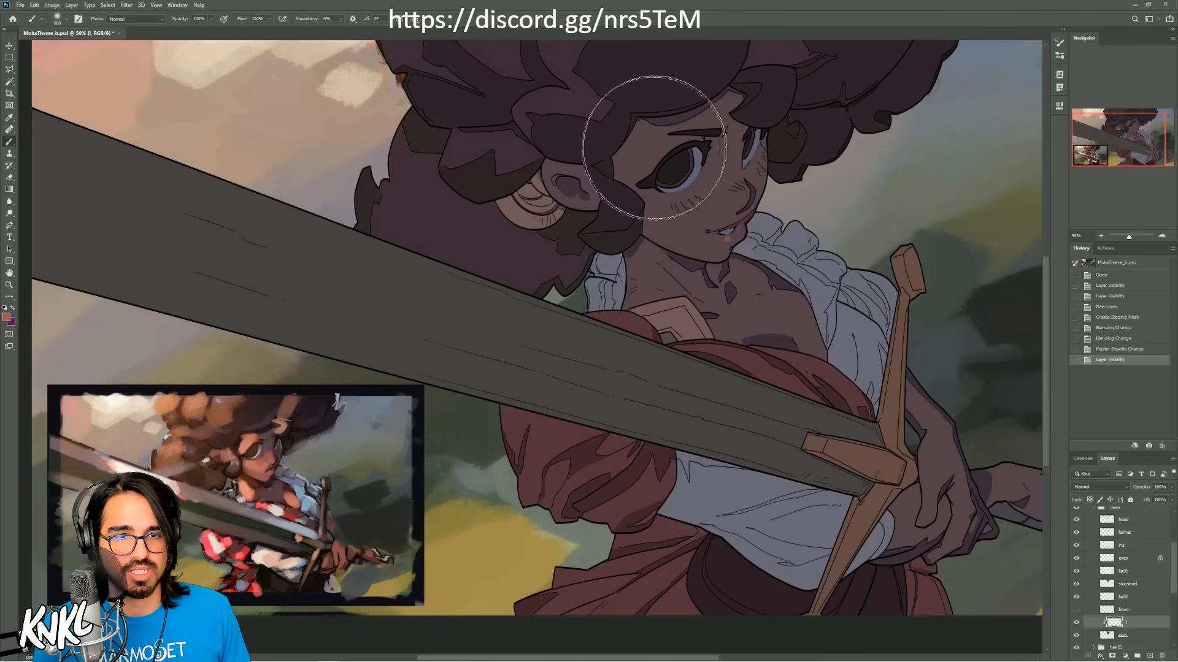
mouse_move(631, 119)
left_mouse_down()
mouse_move(649, 158)
mouse_move(676, 176)
mouse_move(705, 183)
mouse_move(711, 143)
mouse_move(688, 204)
mouse_move(709, 182)
mouse_move(674, 155)
mouse_move(666, 165)
mouse_move(682, 92)
mouse_move(631, 176)
mouse_move(647, 149)
mouse_move(681, 135)
left_mouse_up()
key("bracketright")
key("ctrl+z")
left_click(245, 468, "alt")
key("ctrl+z")
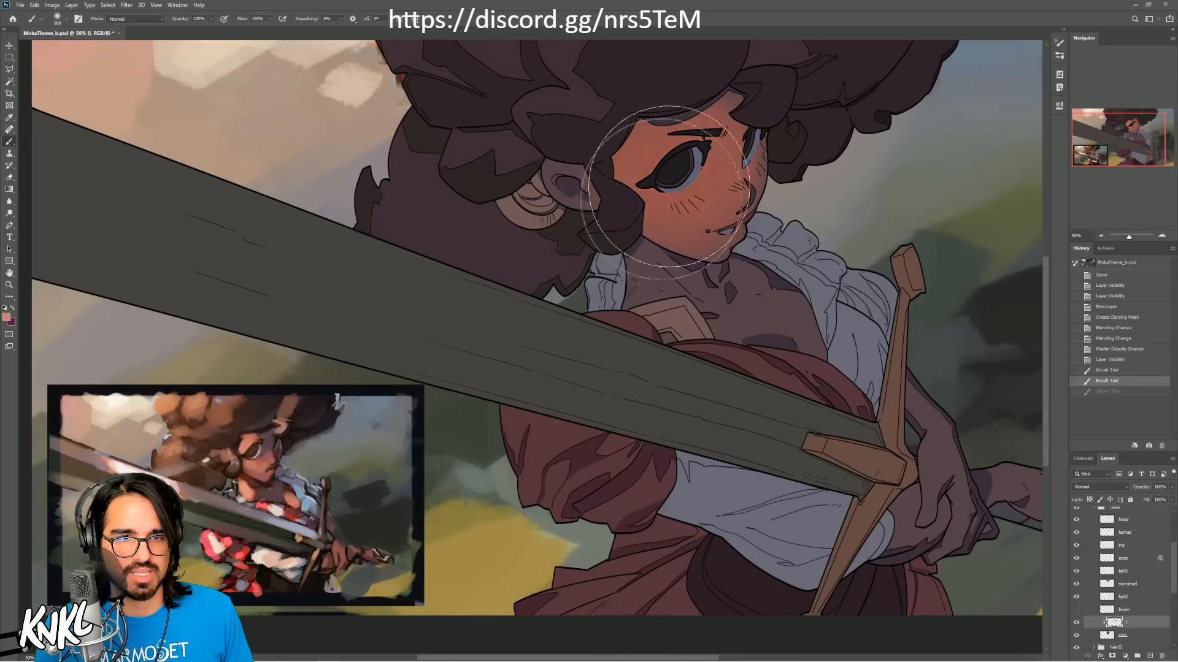
key("ctrl+shift+z")
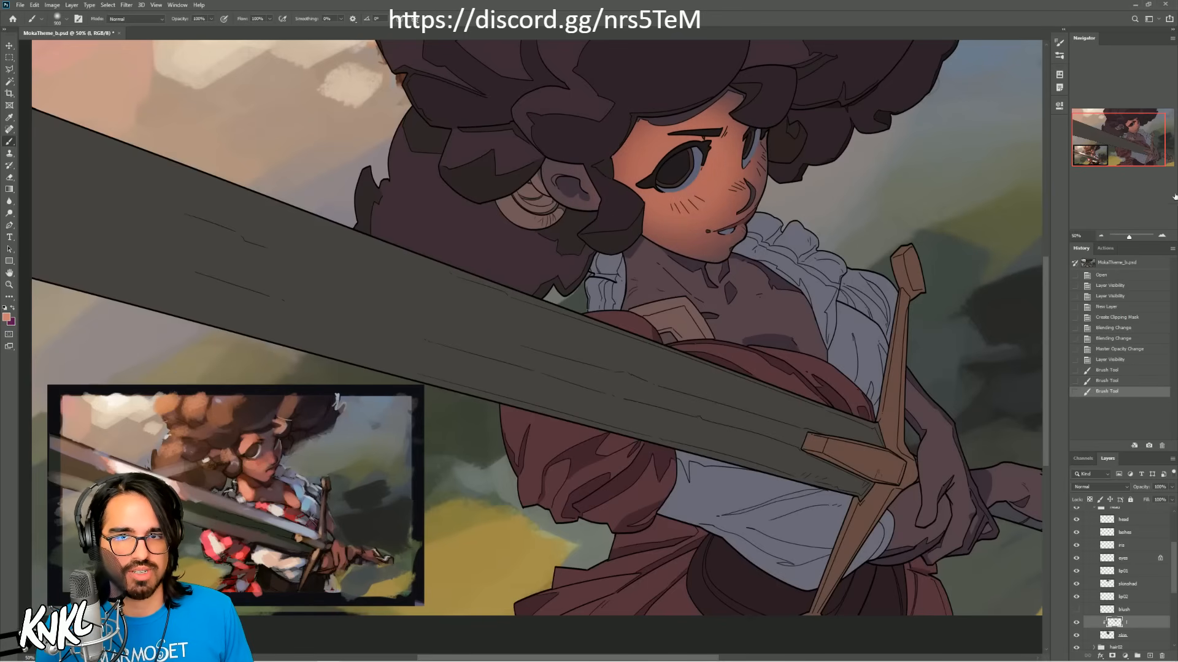
Step: Brighten the forehead beside the near eye with soft strokes of a lighter skin tone, adjusting the brush size to fit the area
left_click(1162, 236)
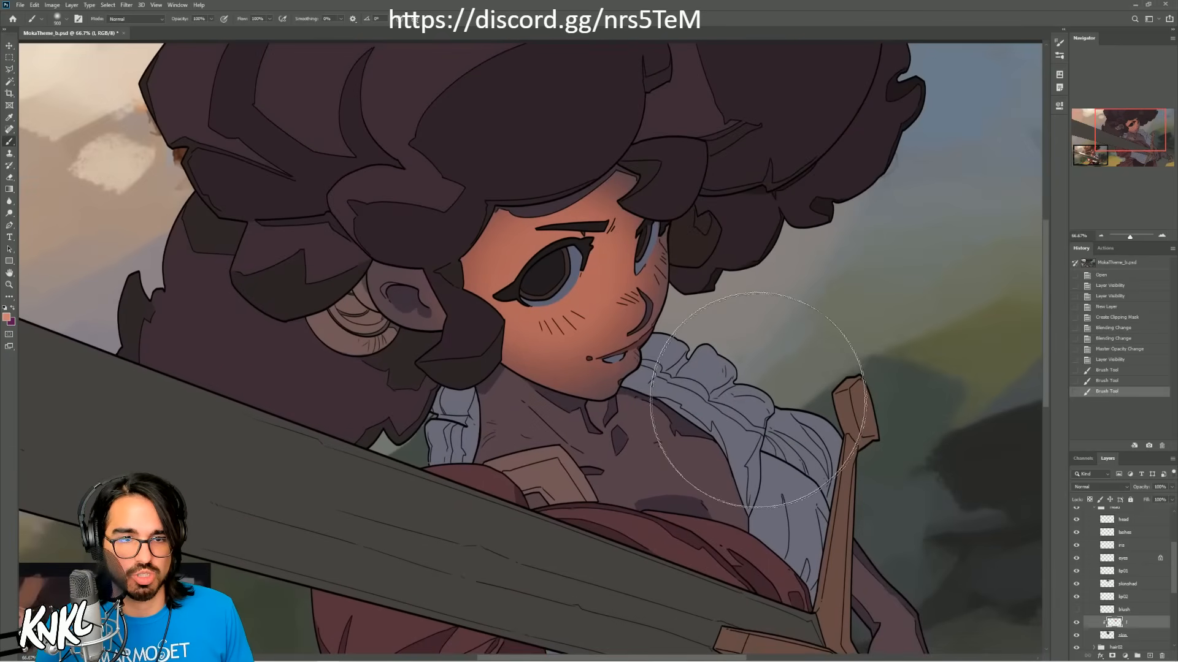
mouse_move(483, 413)
left_mouse_down()
mouse_move(775, 363)
mouse_move(696, 296)
mouse_move(852, 184)
left_mouse_up()
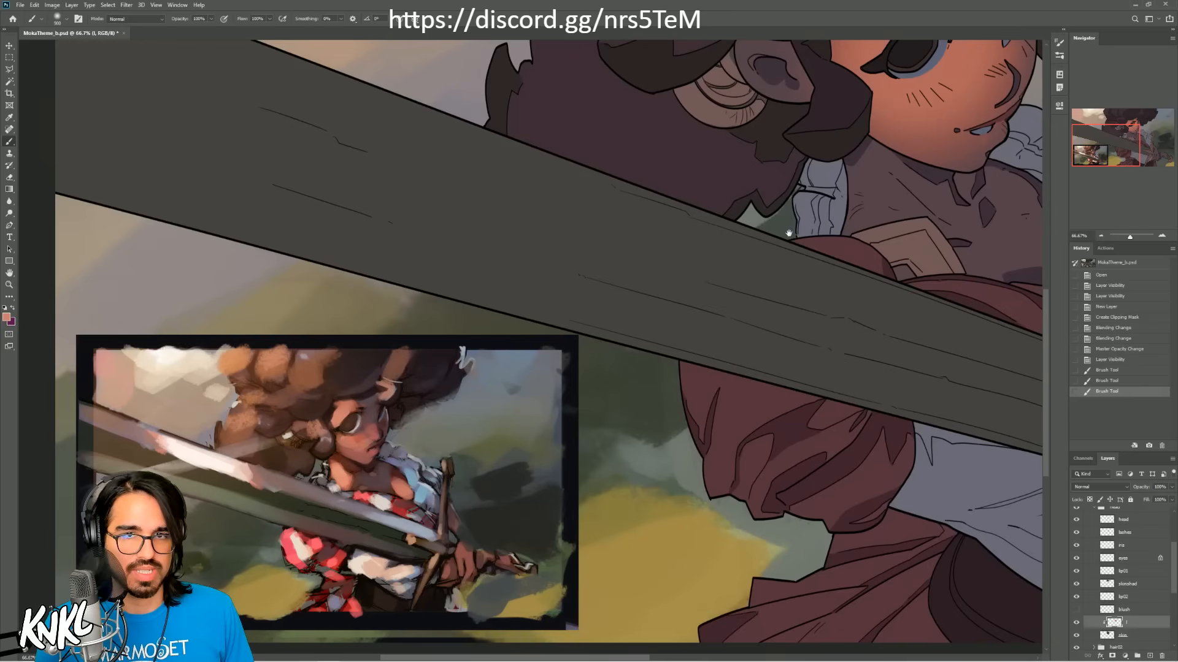
left_click_drag(785, 232, 553, 414)
key("bracketleft")
key("bracketleft")
key("bracketleft")
key("bracketleft")
key("bracketleft")
key("bracketleft")
key("bracketleft")
key("bracketleft")
key("bracketleft")
left_click_drag(656, 202, 664, 194)
key("ctrl+z")
key("ctrl+z")
key("bracketright")
key("bracketright")
key("bracketright")
key("bracketright")
left_click_drag(666, 192, 671, 187)
key("bracketleft")
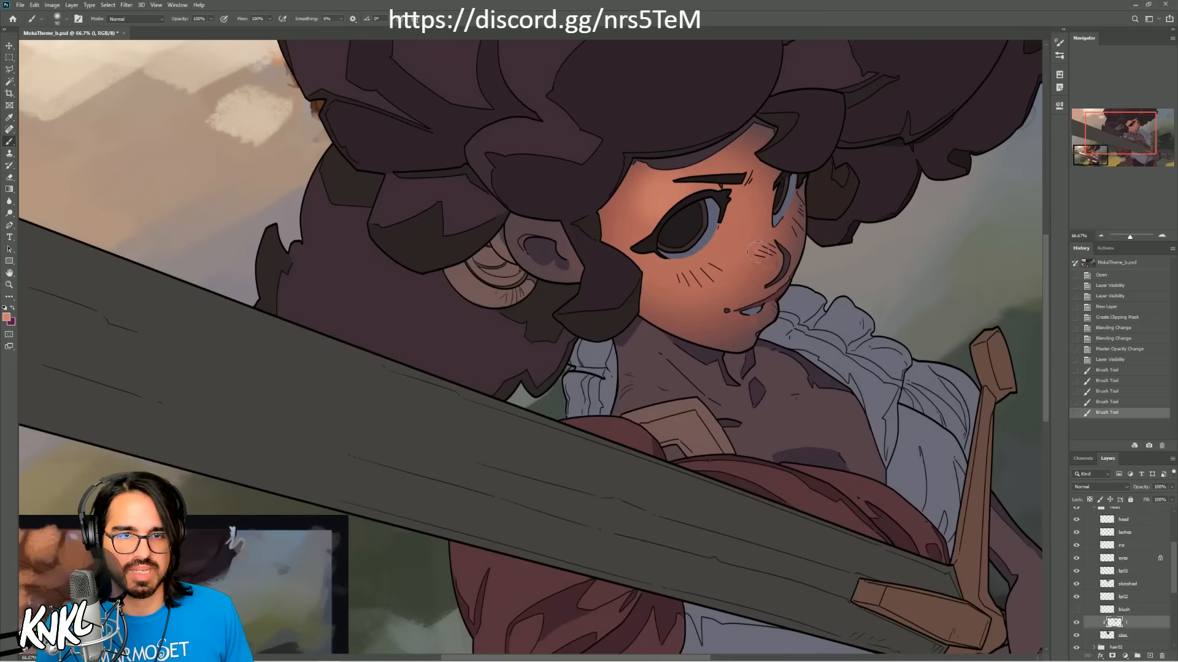
Step: Add small soft strokes of reddish skin tone on the nose and the cheek below the near eye
mouse_move(760, 253)
left_mouse_down()
mouse_move(784, 264)
mouse_move(785, 245)
mouse_move(781, 273)
mouse_move(784, 248)
left_mouse_up()
key("ctrl+z")
key("ctrl+z")
left_click(753, 232, "alt")
key("bracketright")
left_click(713, 252, "alt")
key("bracketleft")
key("ctrl+z")
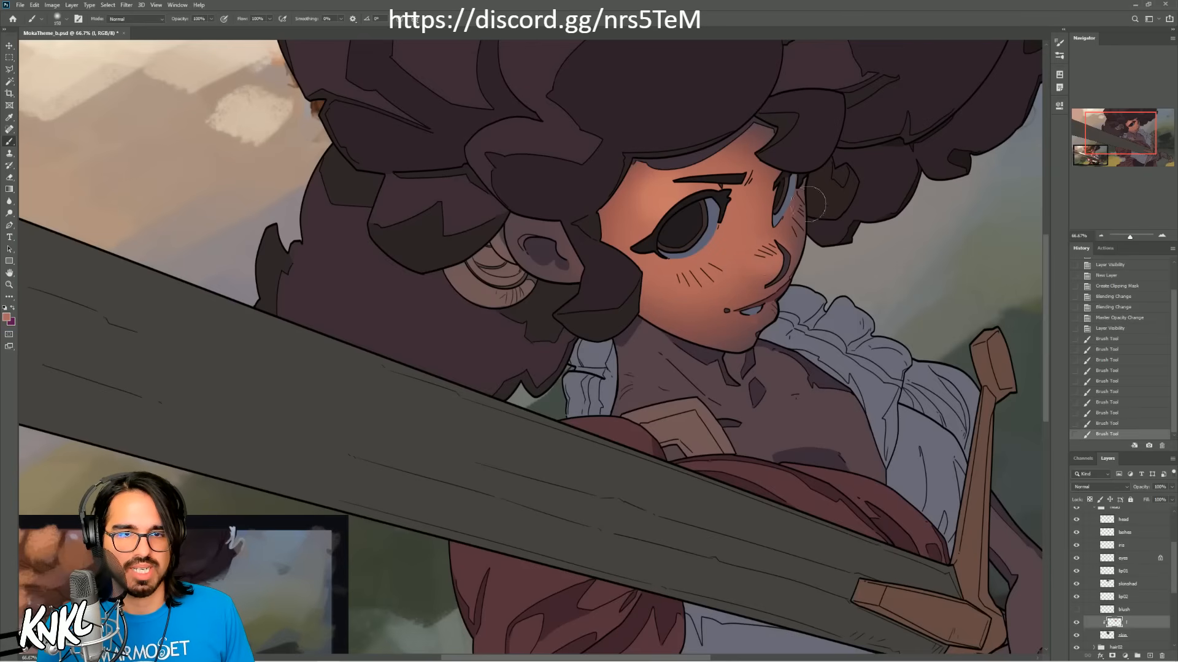
Step: Sample a skin tone from the reference face, enlarge the brush, and stroke it softly across the lower cheek
left_click_drag(849, 302, 992, 228)
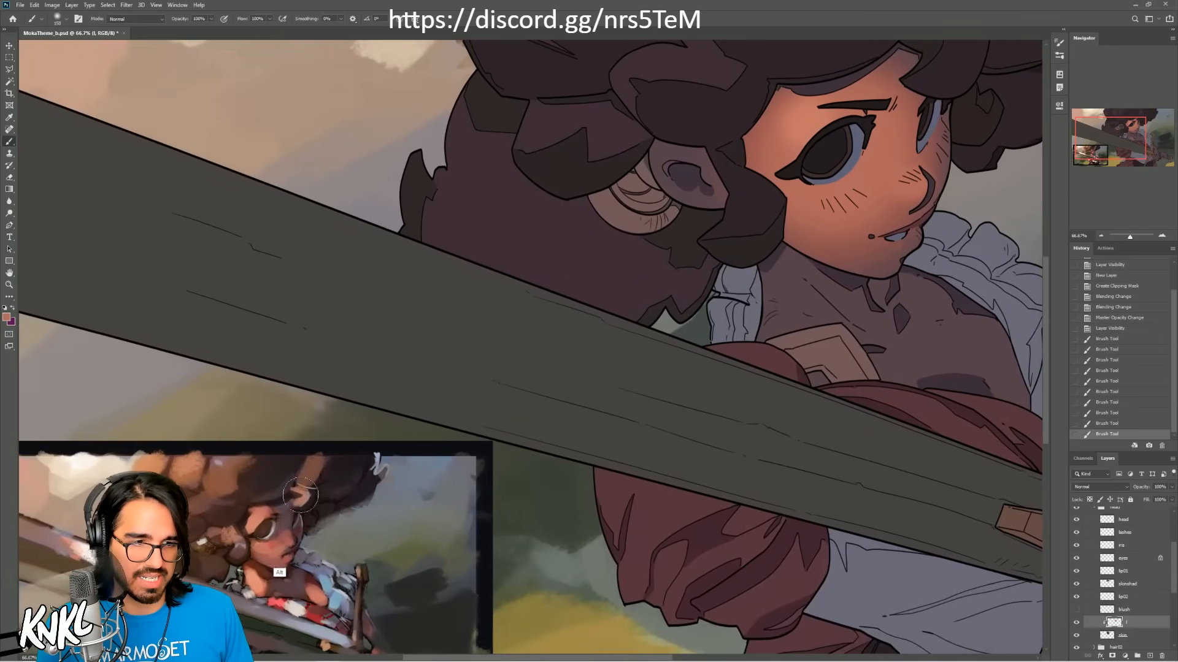
key("bracketright")
key("bracketright")
key("bracketright")
mouse_move(829, 241)
left_mouse_down()
mouse_move(843, 214)
mouse_move(865, 237)
left_mouse_up()
key("ctrl+z")
key("ctrl+shift+z")
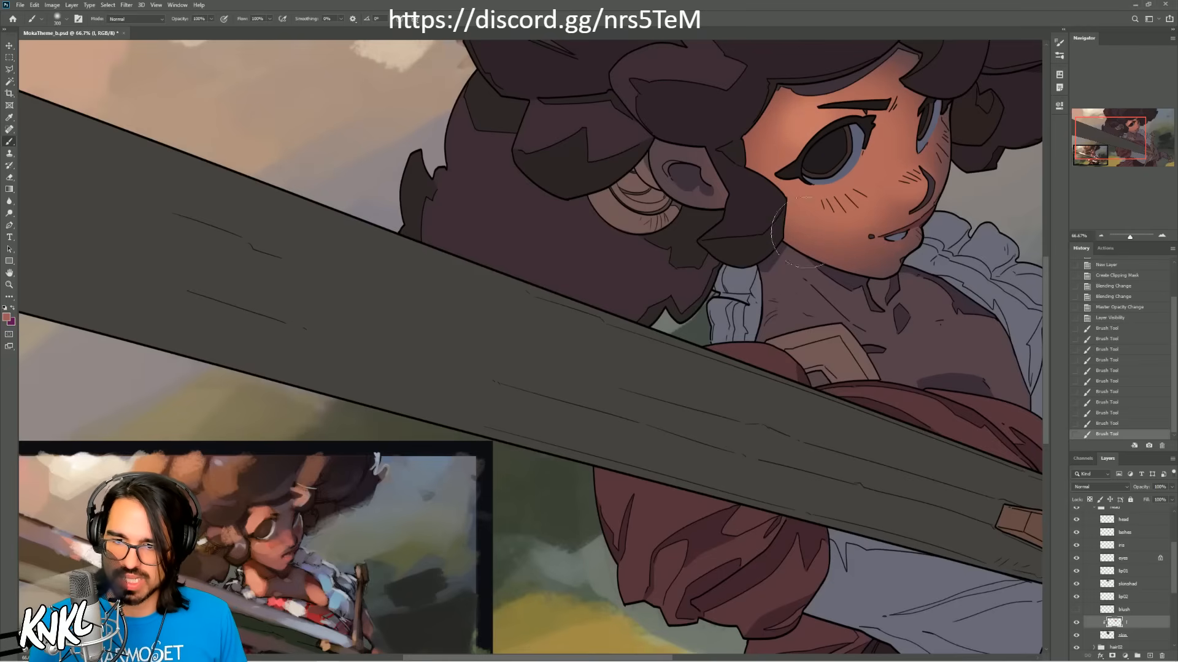
Step: Blend the cheek toward the mouth and nose with a larger soft brush, comparing the face before and after the stroke
key("bracketright")
key("bracketright")
key("bracketright")
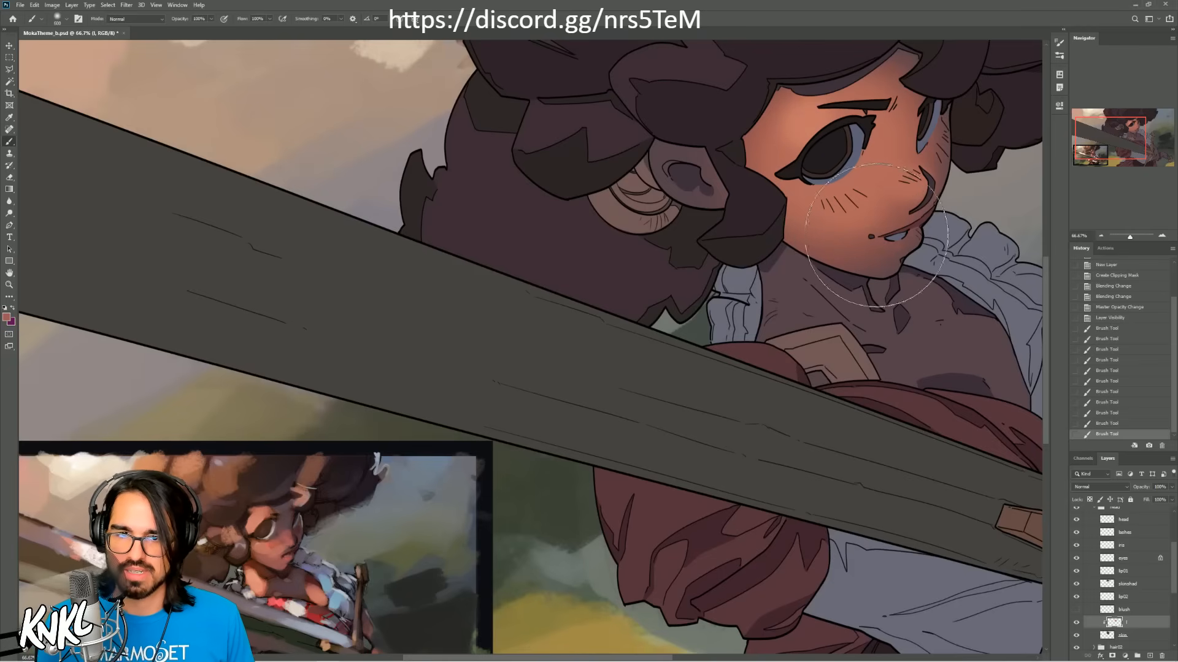
left_click_drag(862, 248, 884, 241)
key("ctrl+z")
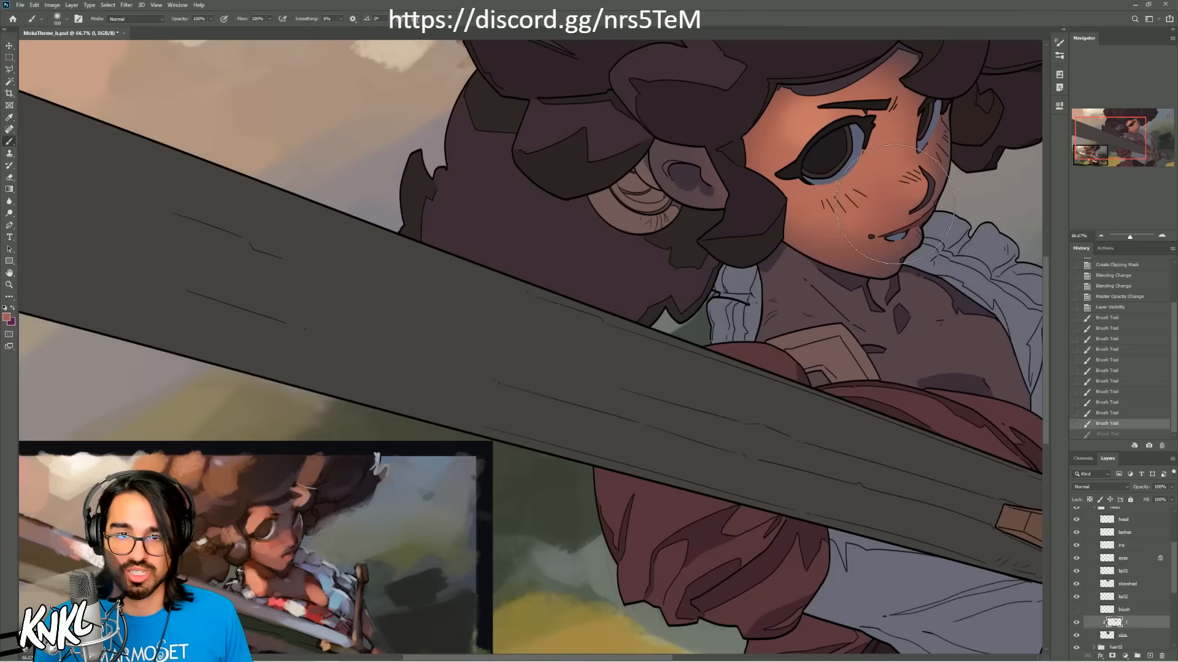
key("ctrl+shift+z")
key("ctrl+z")
key("ctrl+shift+z")
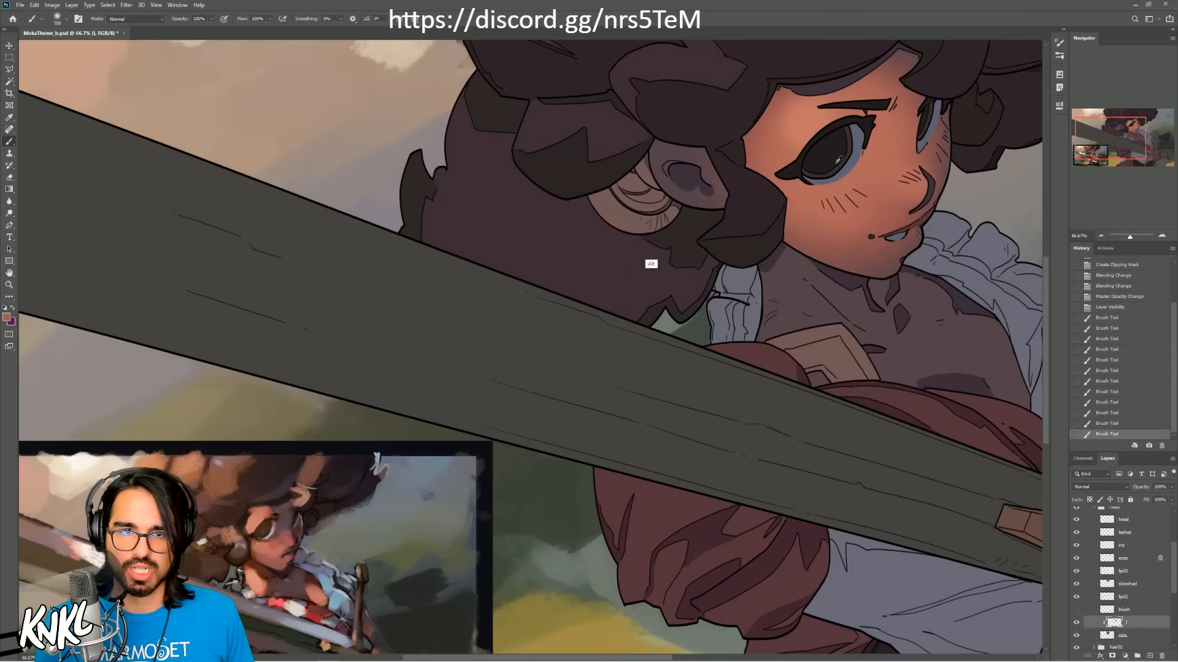
Step: Dab skin tone beside the far eye and soften the light at the temple next to the near eye
left_click(922, 149, "alt")
left_click(925, 157, "alt")
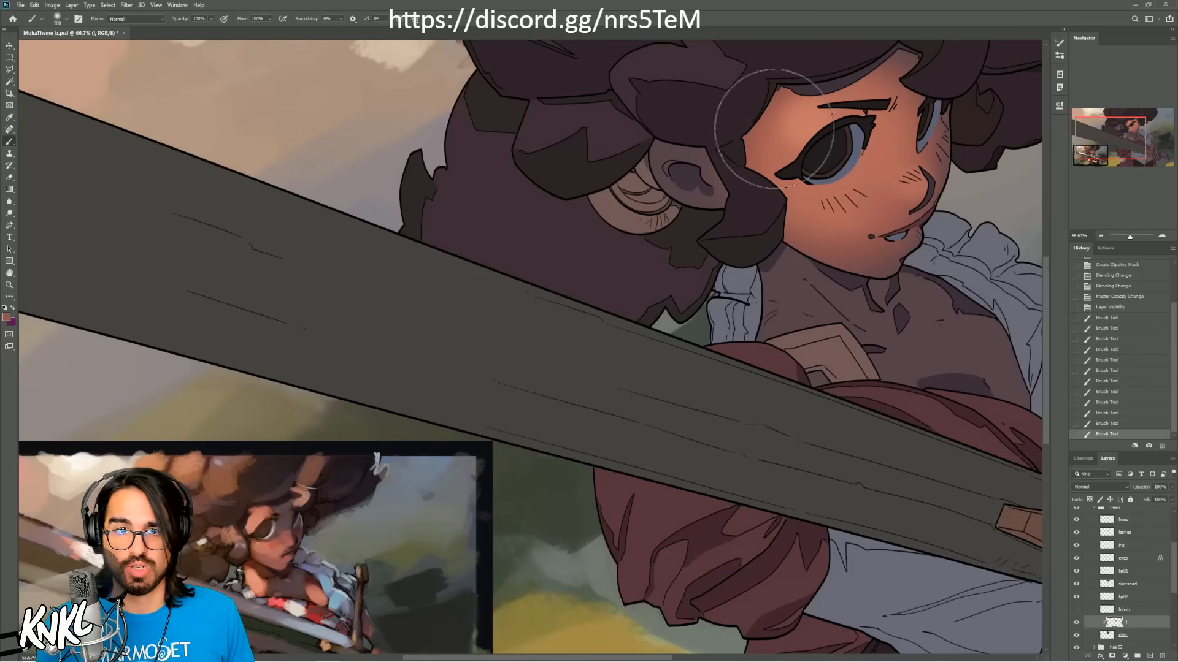
left_click_drag(775, 128, 777, 123)
key("ctrl+z")
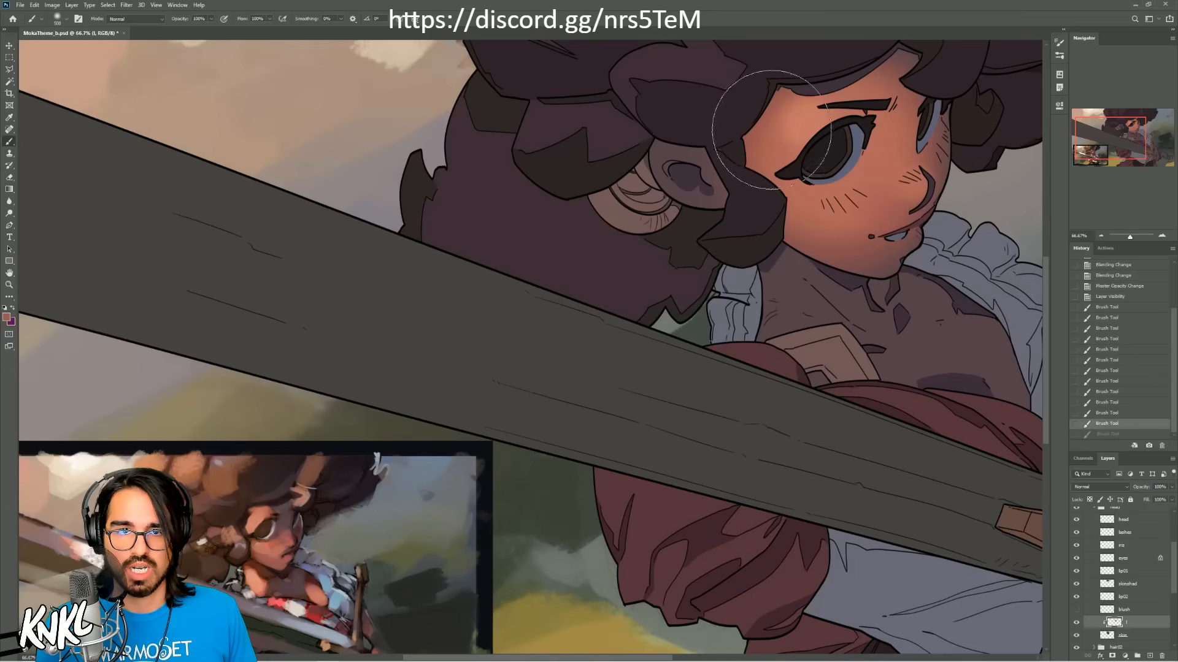
mouse_move(763, 132)
left_mouse_down()
mouse_move(774, 93)
mouse_move(770, 164)
left_mouse_up()
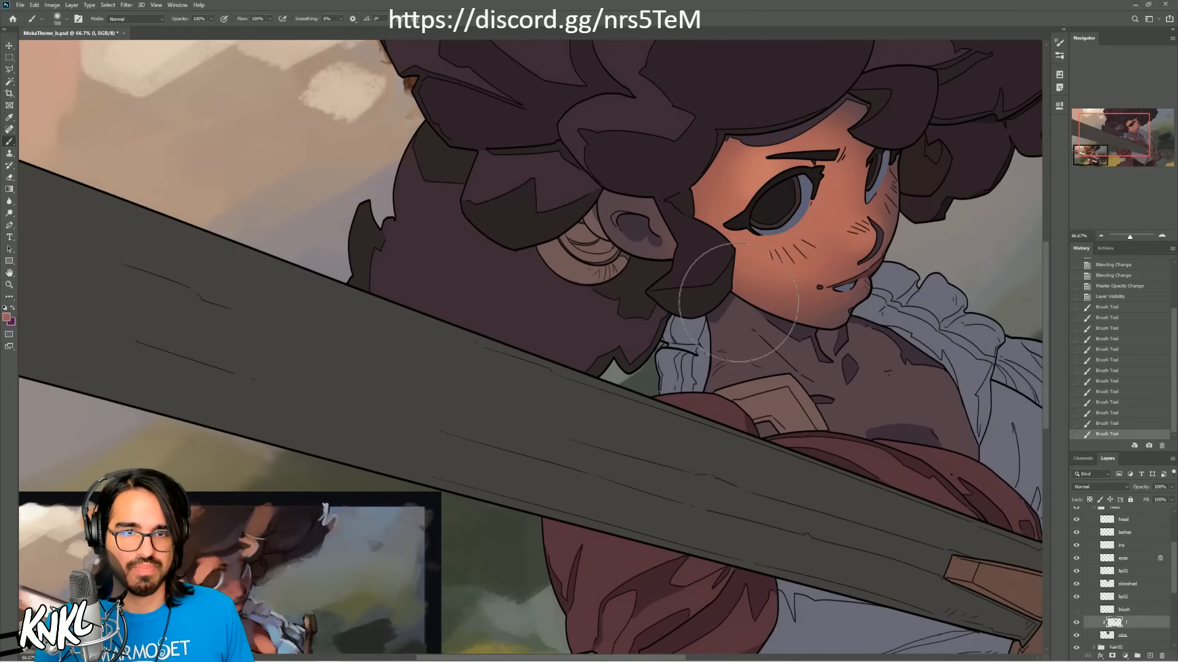
Step: Refine the cheek, nose and mouth area with soft skin-tone strokes, undoing a darker stroke tried across the chin
left_click(823, 239, "alt")
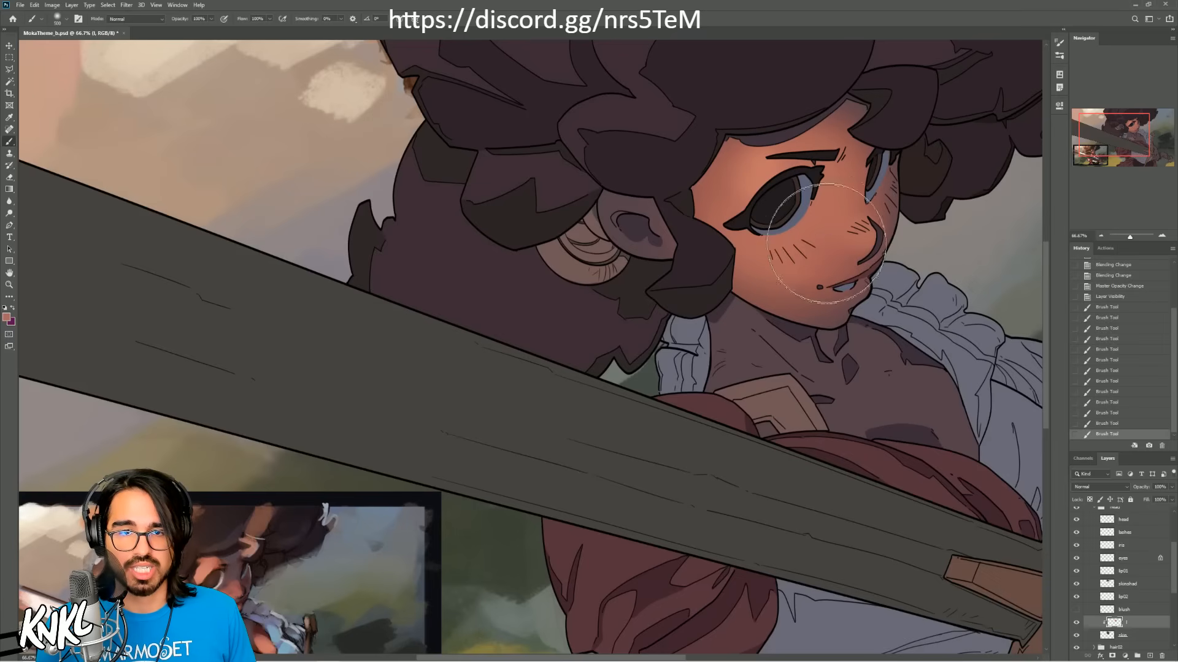
left_click_drag(826, 243, 831, 250)
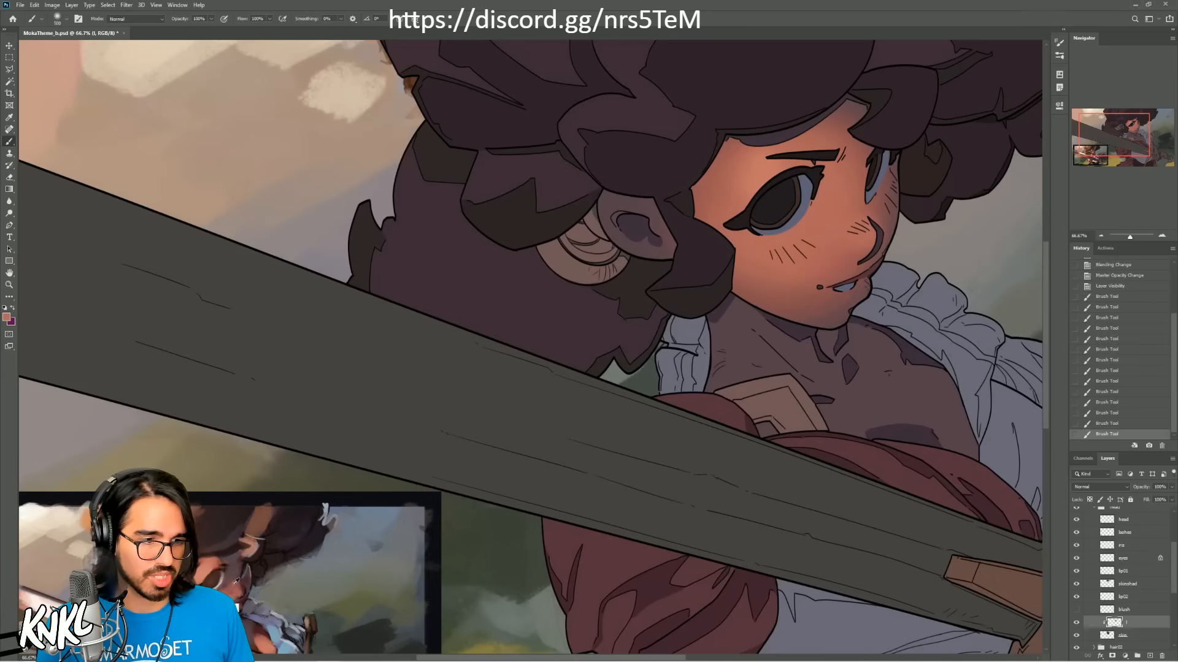
left_click_drag(774, 301, 837, 293)
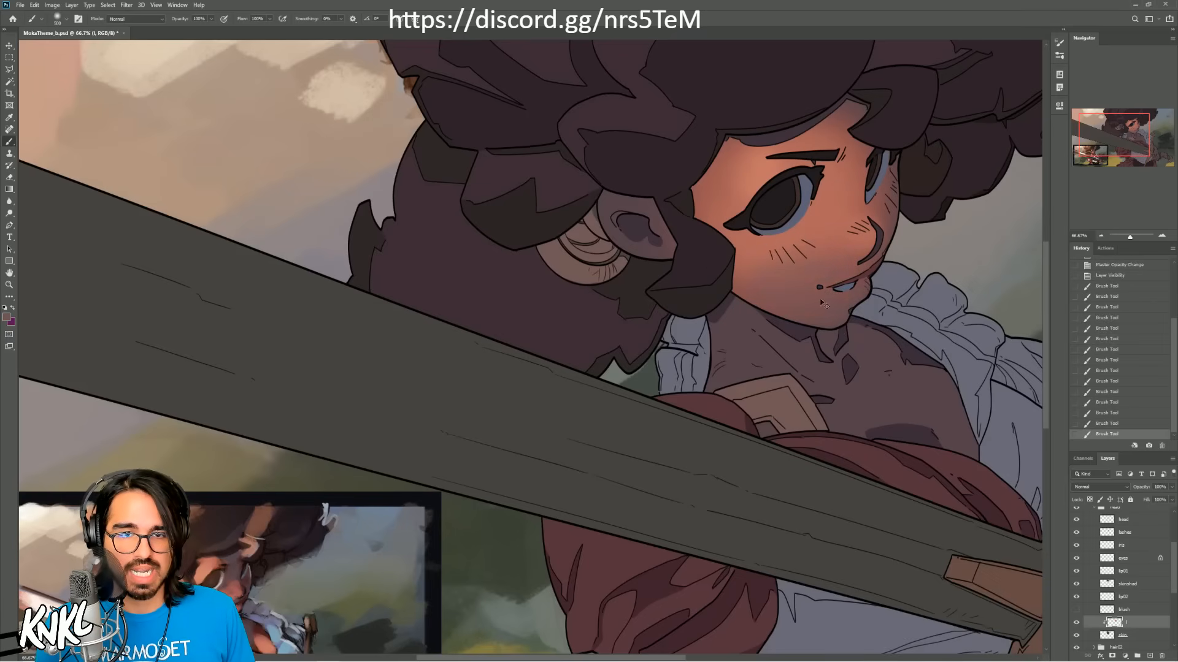
key("ctrl+z")
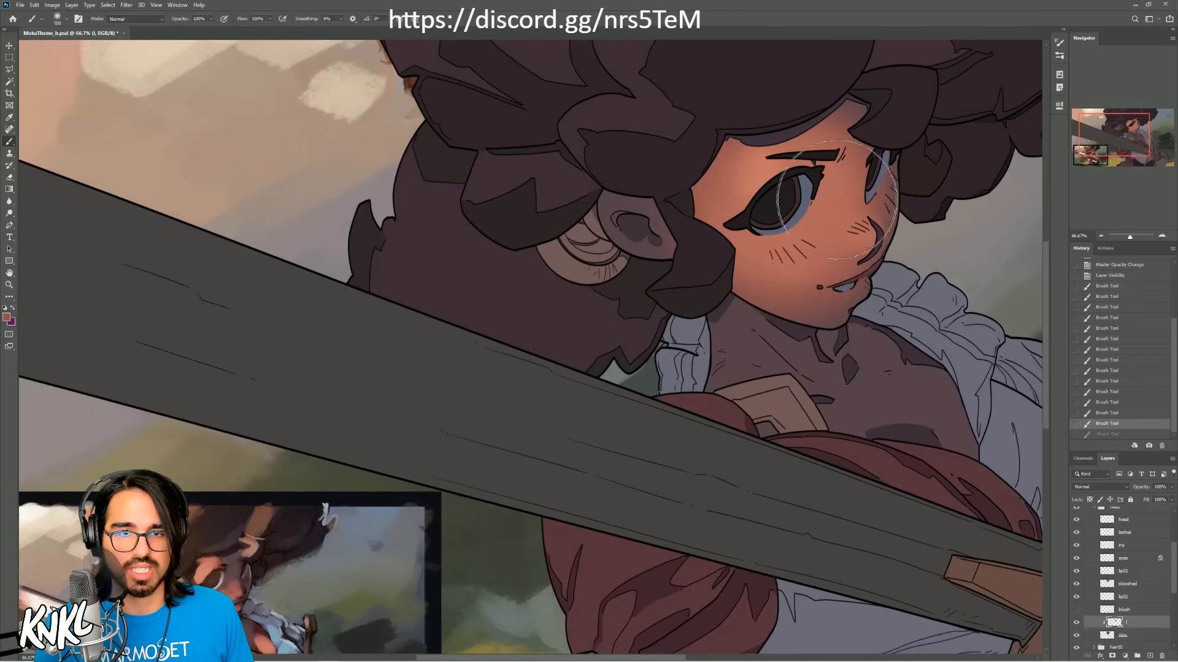
key("ctrl+shift+z")
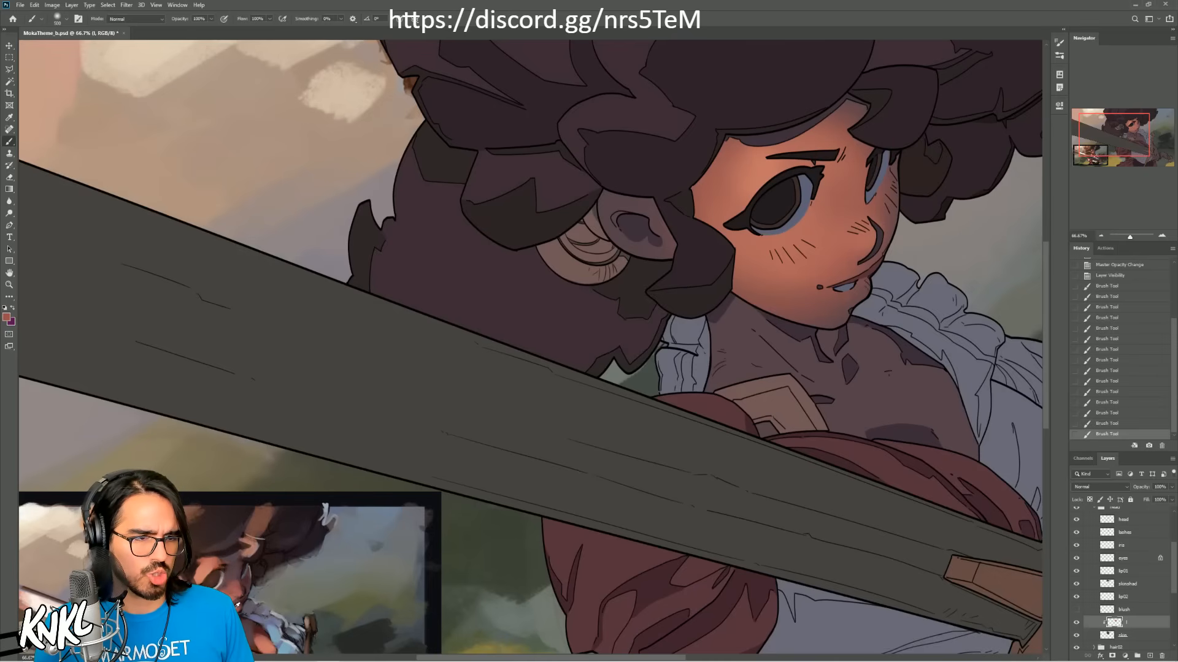
mouse_move(835, 279)
left_mouse_down()
mouse_move(824, 312)
mouse_move(831, 280)
mouse_move(810, 281)
mouse_move(861, 239)
left_mouse_up()
key("ctrl+z")
left_click(830, 262, "alt")
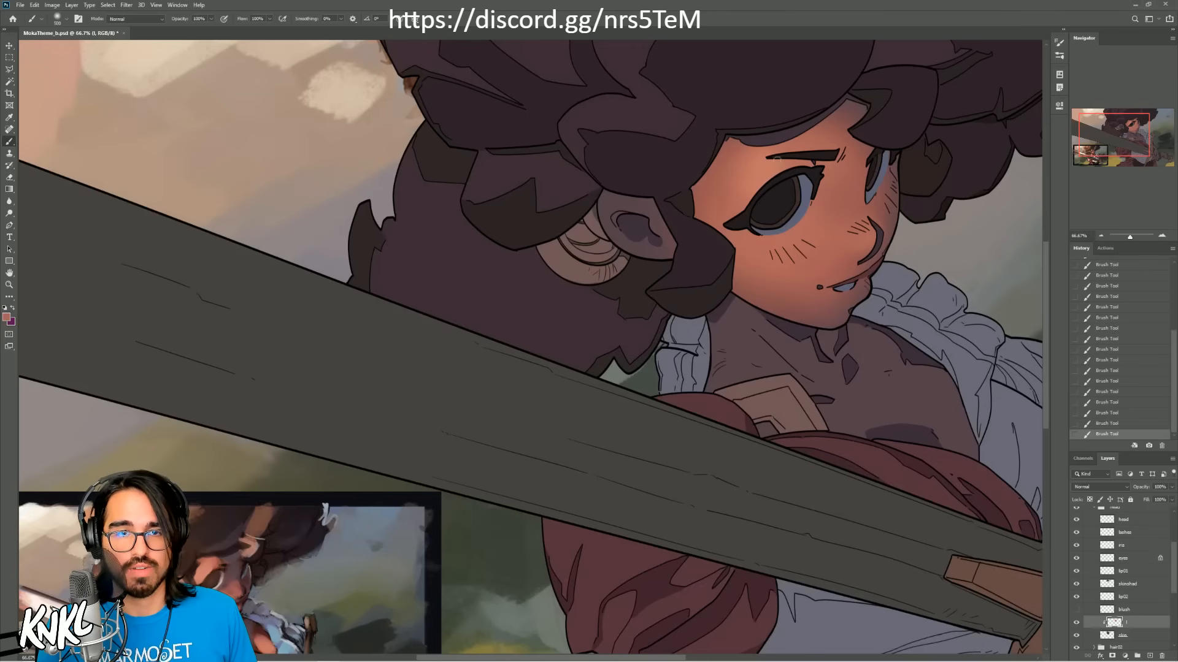
Step: Erase a thin strip of the painted light between the eyebrow and the upper lid of the near eye
mouse_move(777, 159)
left_mouse_down()
mouse_move(828, 173)
mouse_move(773, 156)
mouse_move(803, 169)
left_mouse_up()
key("ctrl+z")
key("ctrl+z")
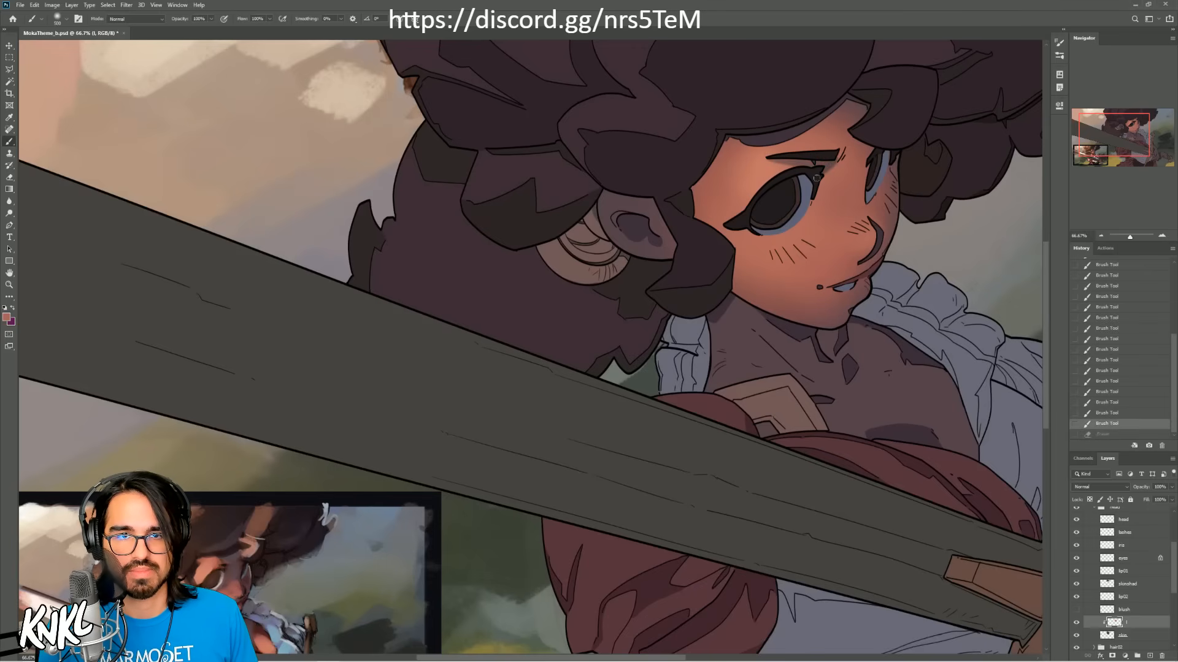
key("ctrl+z")
mouse_move(816, 178)
left_mouse_down()
mouse_move(825, 170)
mouse_move(780, 160)
left_mouse_up()
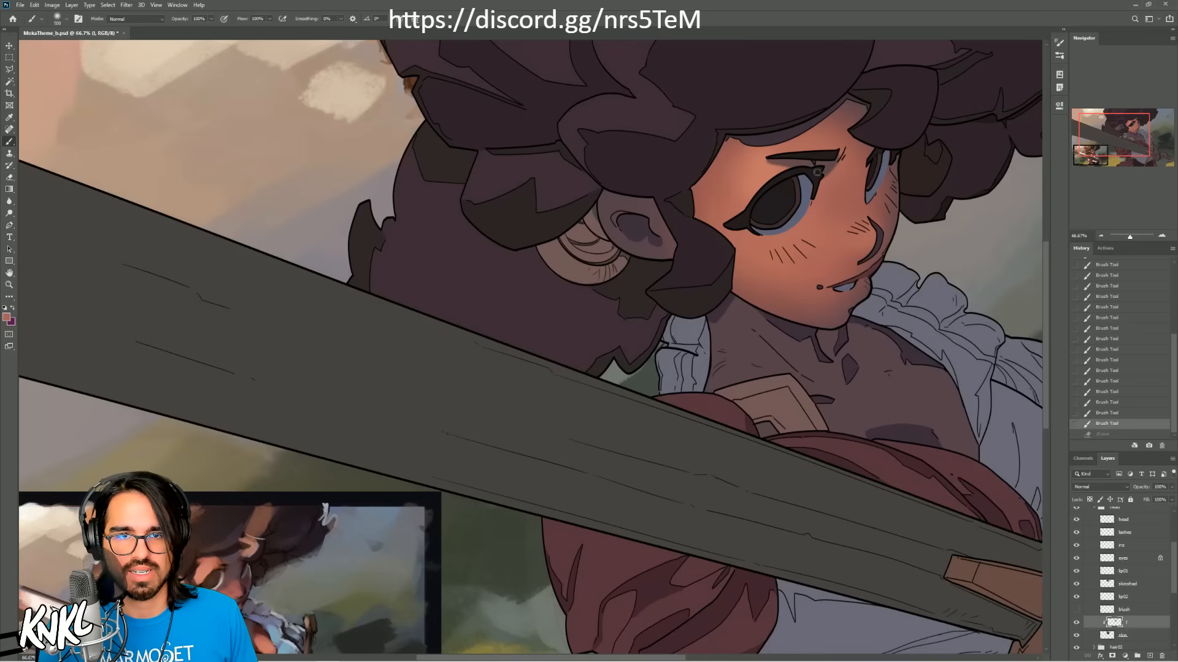
key("ctrl+shift+z")
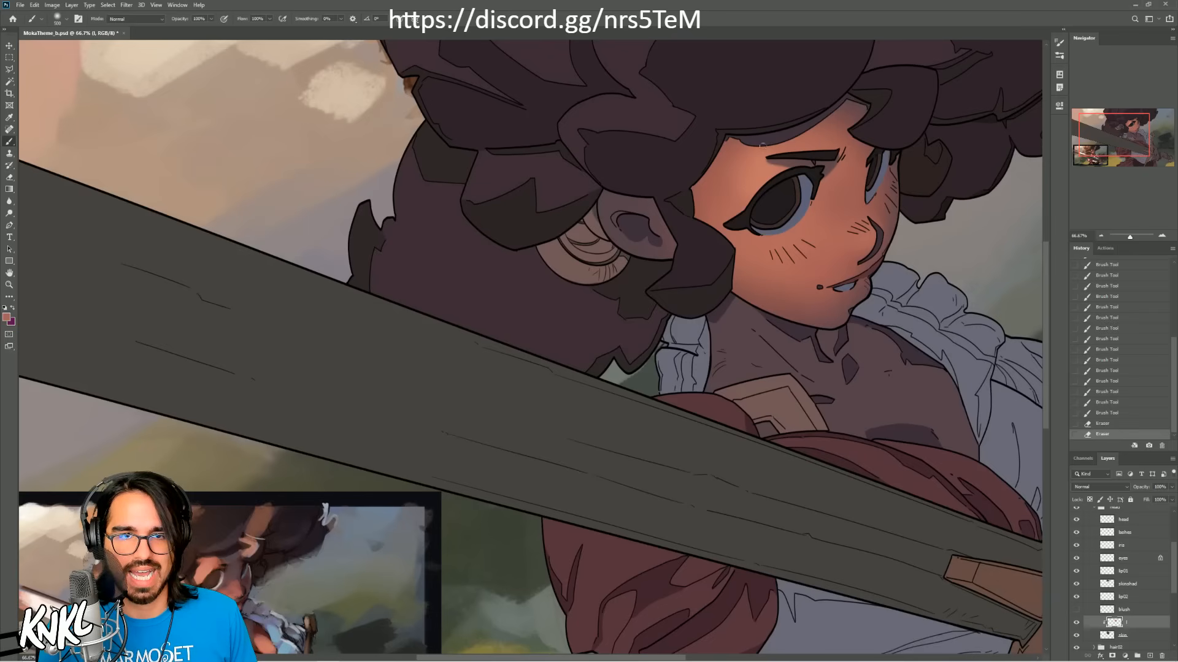
Step: Erase the painted light along the hairline at the temple as a cast hair shadow, and trim it between nose and mouth
left_click_drag(693, 187, 732, 141)
key("ctrl+z")
left_click_drag(690, 192, 732, 140)
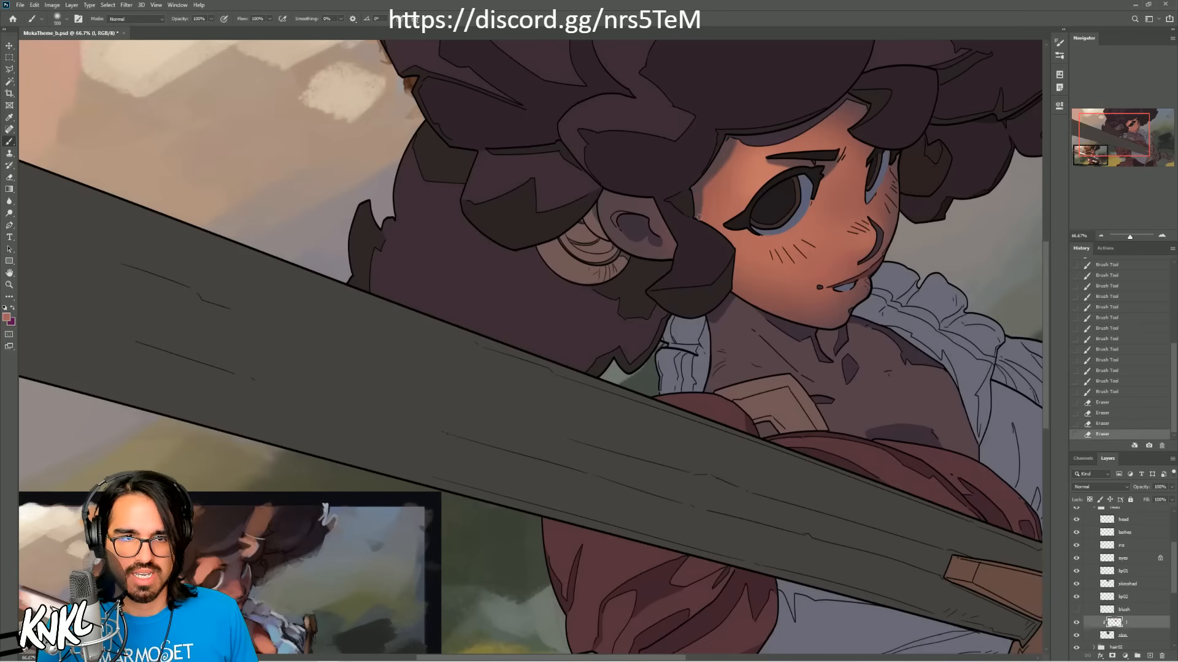
key("ctrl+z")
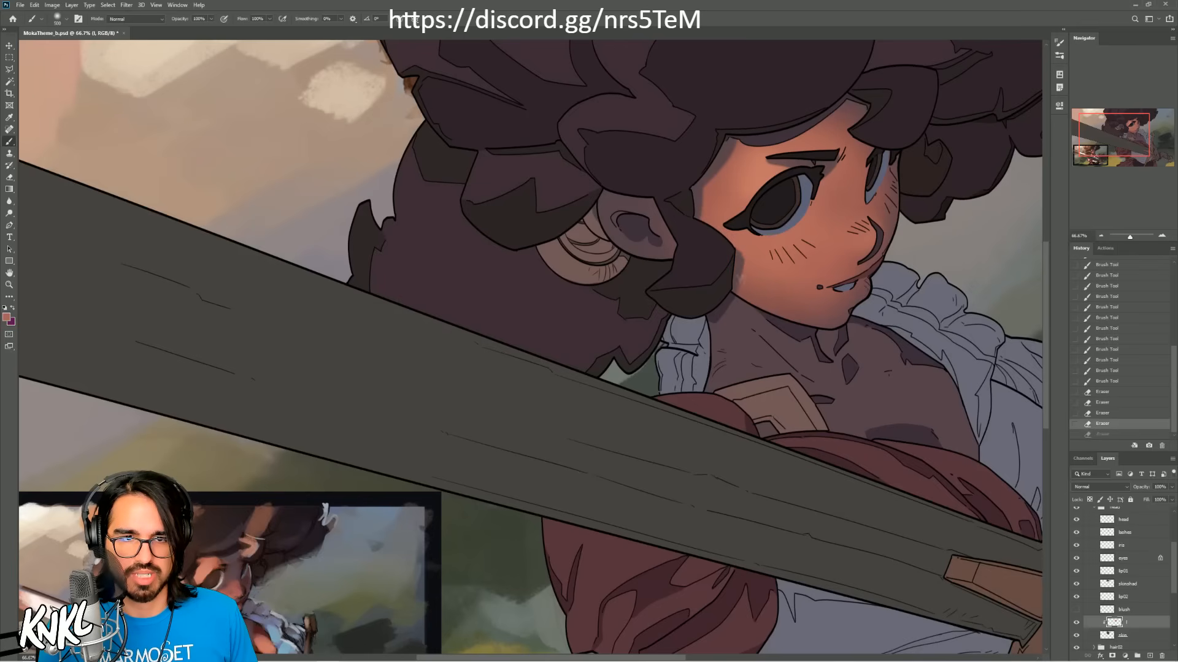
key("ctrl+shift+z")
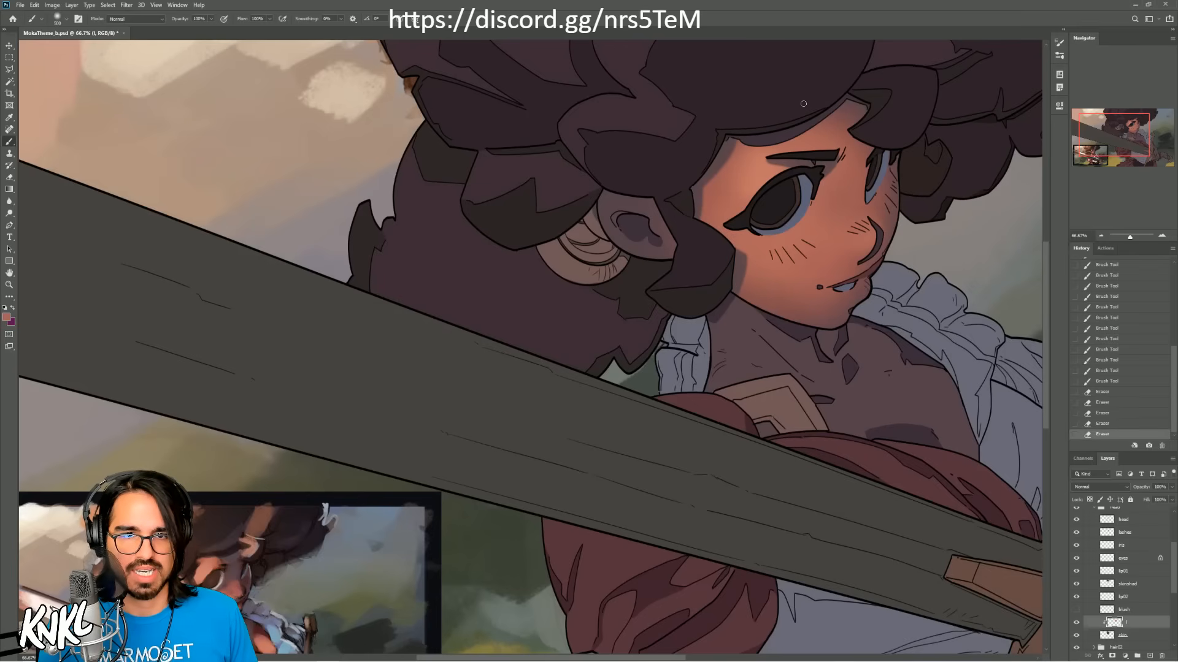
key("ctrl+z")
key("ctrl+shift+z")
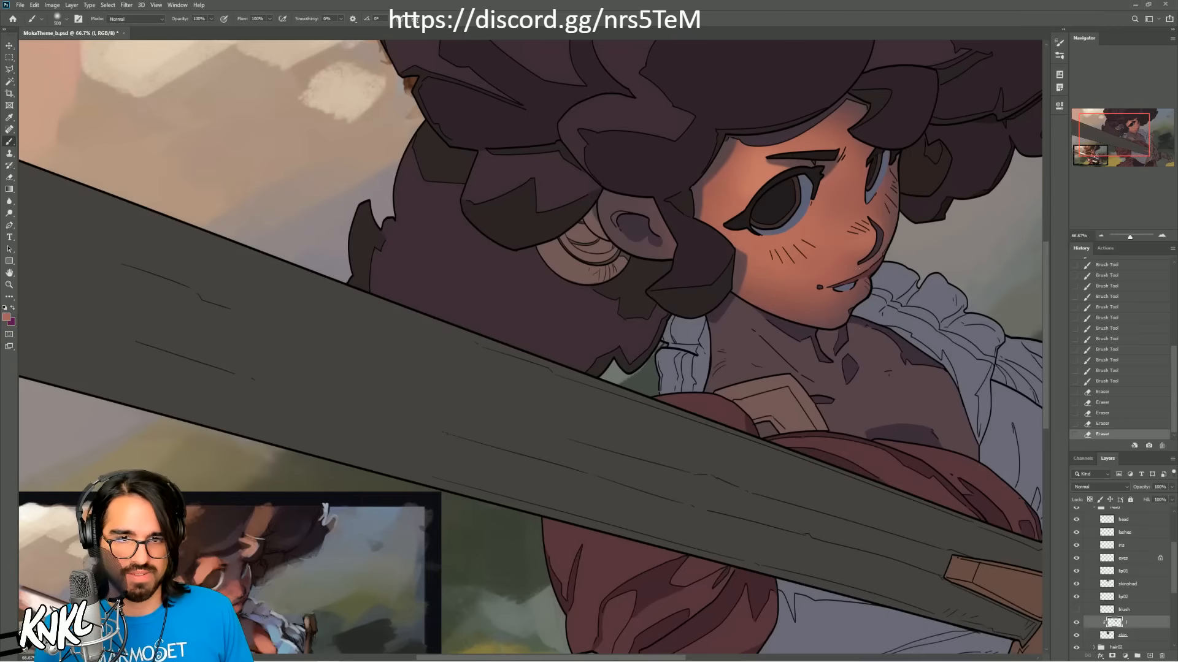
left_click_drag(875, 269, 869, 288)
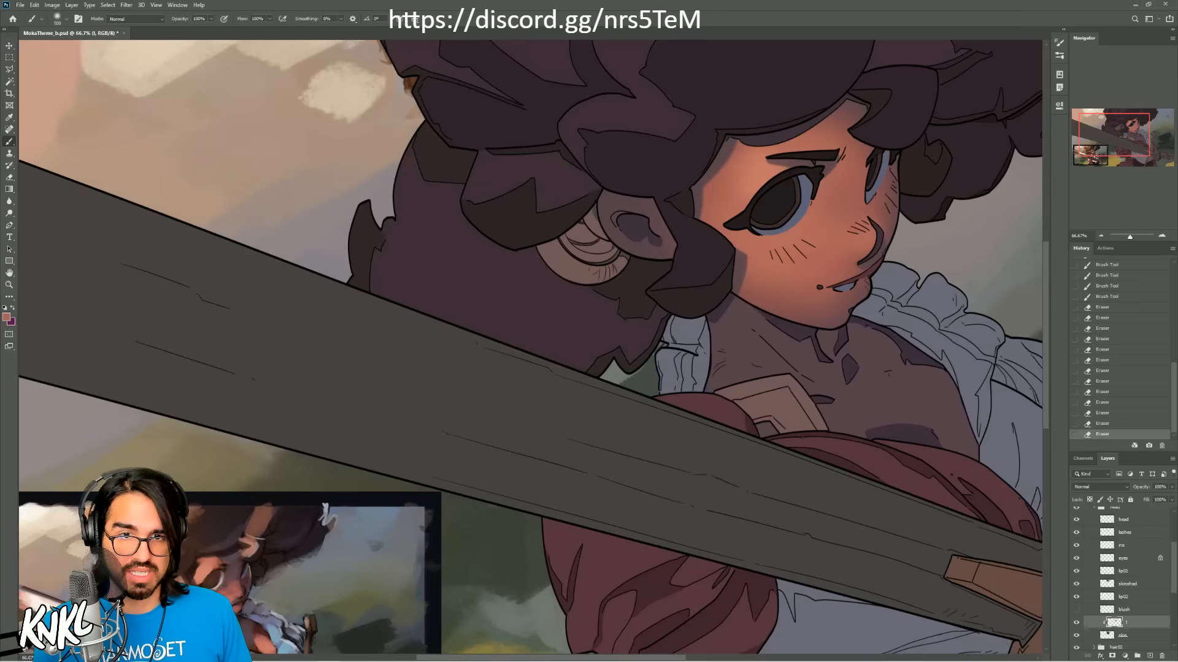
Step: Compare the face with and without the last erased stroke of painted light
key("ctrl+z")
key("ctrl+shift+z")
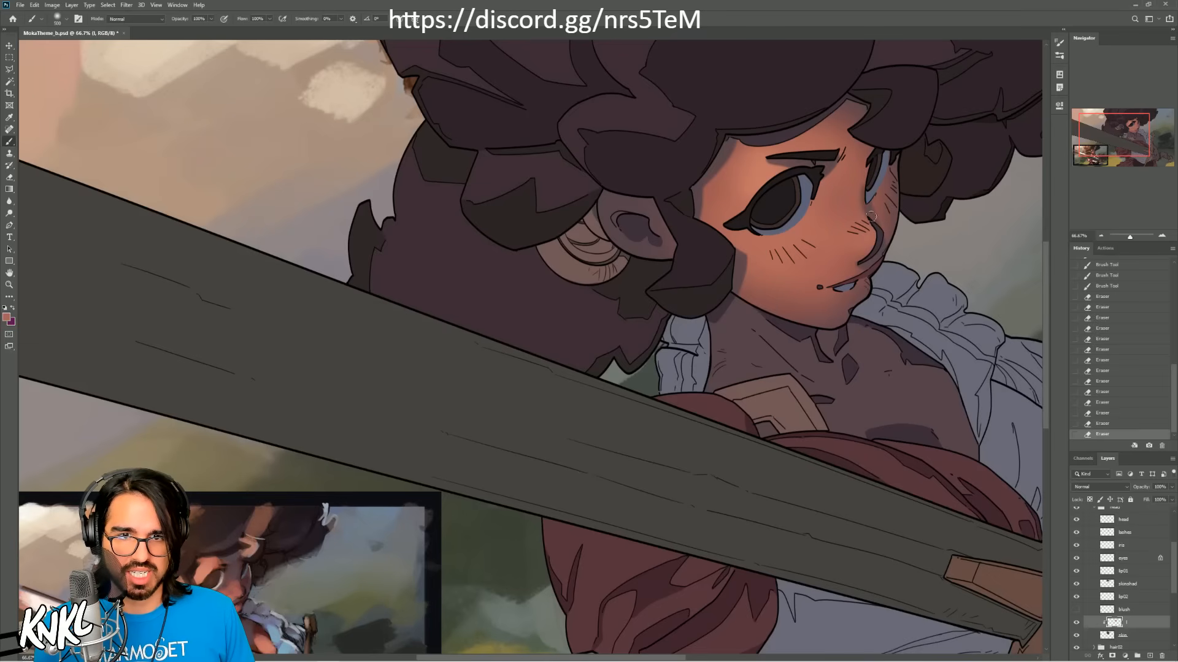
key("ctrl+z")
key("ctrl+shift+z")
key("ctrl+z")
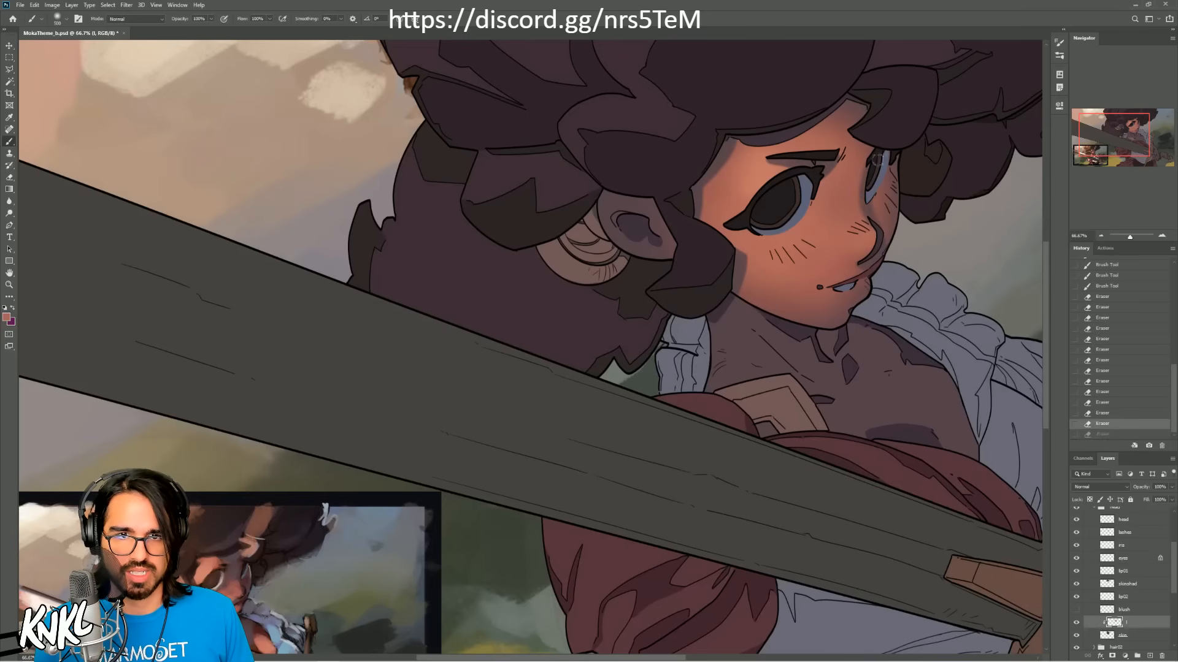
key("ctrl+shift+z")
key("ctrl+z")
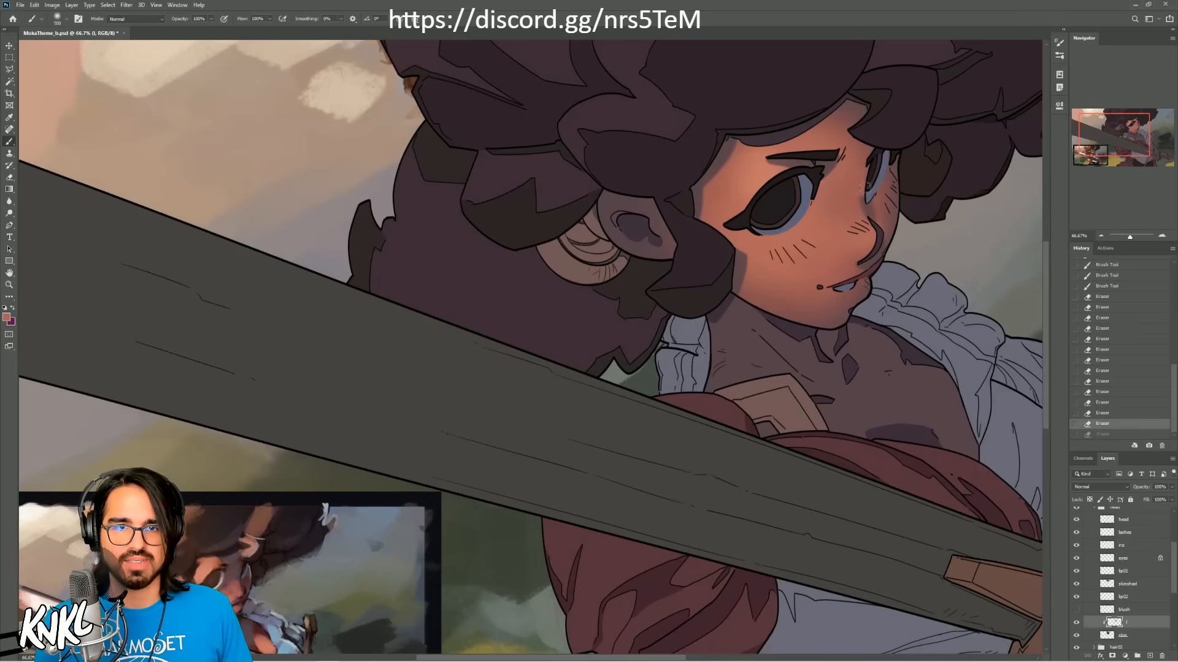
key("ctrl+shift+z")
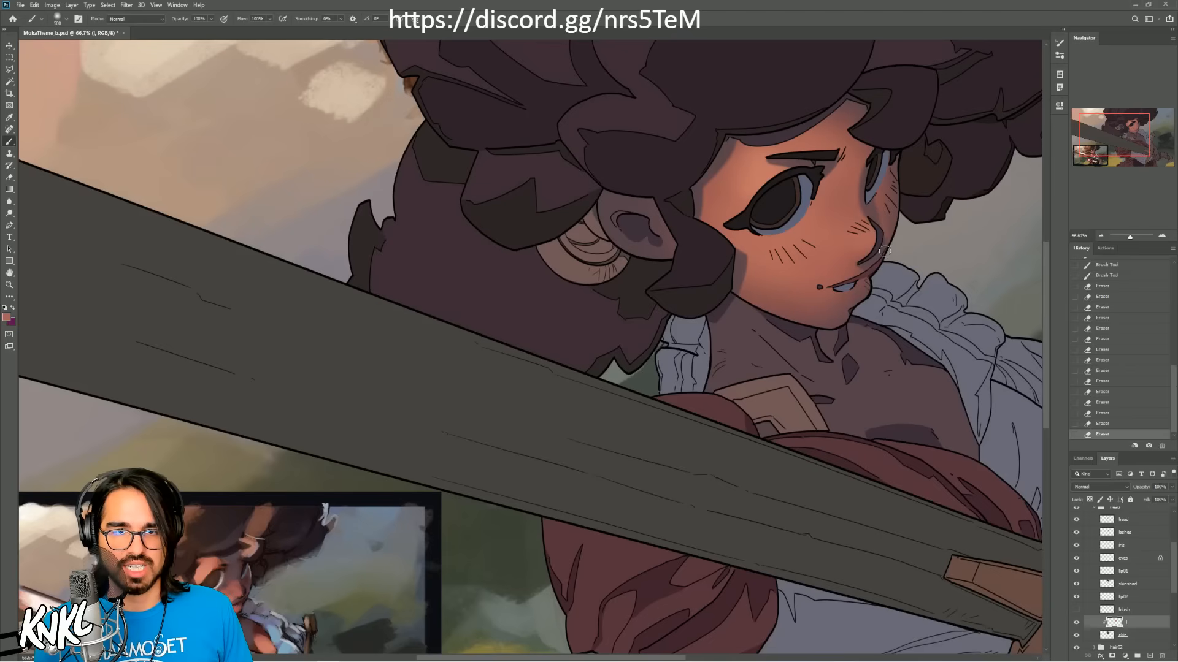
Step: Erase the painted light along the shadow side of the nose down toward the upper lip
left_click_drag(885, 251, 879, 229)
left_click_drag(879, 229, 884, 238)
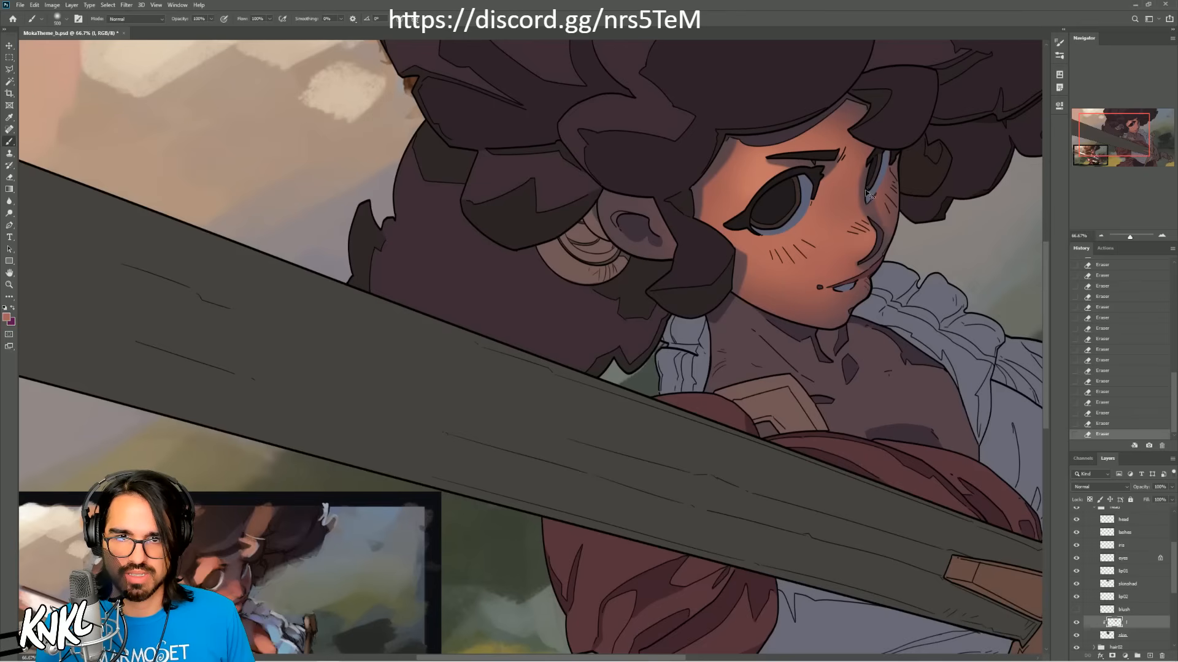
key("ctrl+z")
key("ctrl+shift+z")
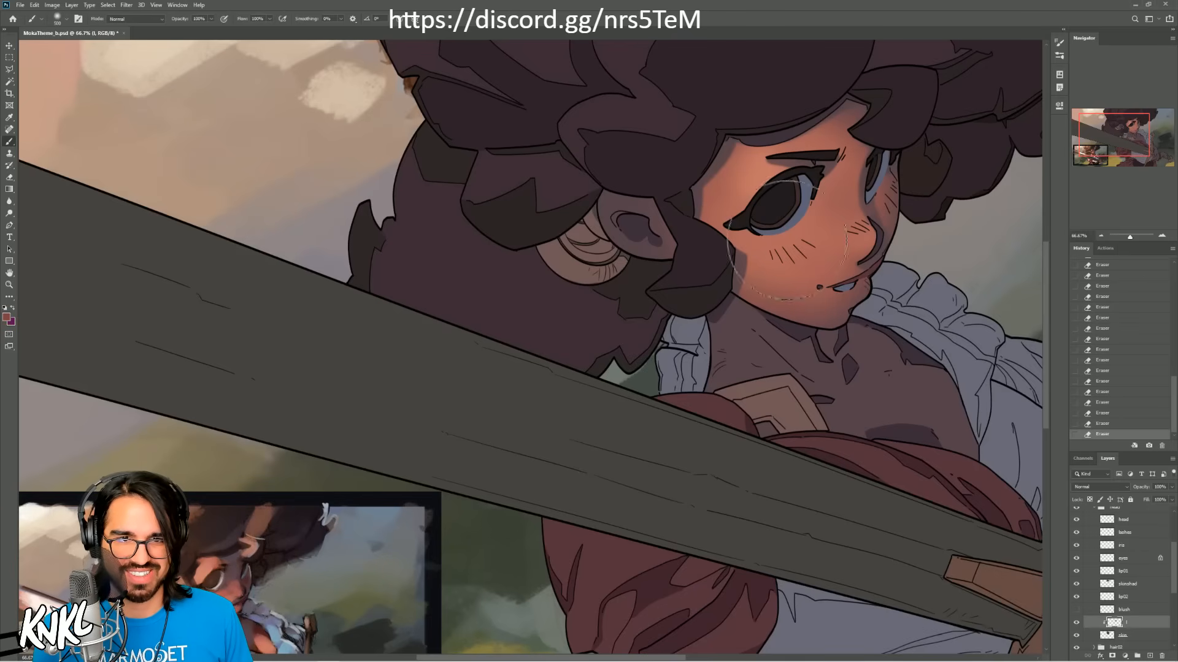
Step: Brush a small touch of reddish tone onto the far cheek just below the far eye
left_click_drag(882, 199, 892, 195)
key("ctrl+z")
key("[")
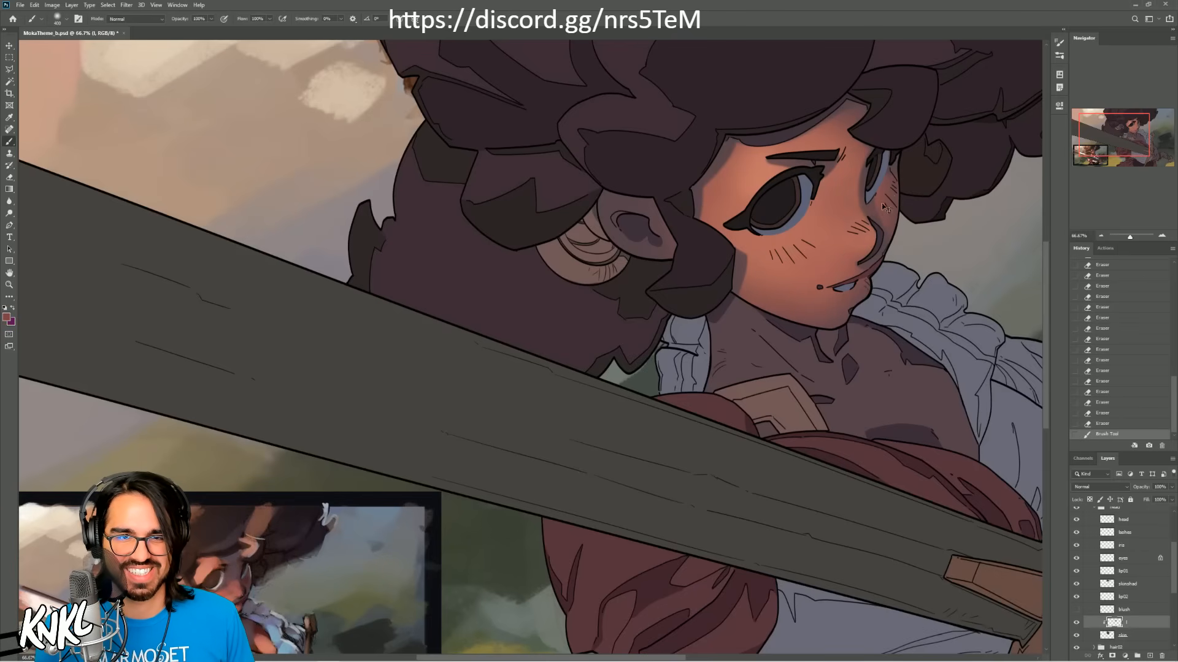
Step: Try soft blush strokes on the near cheek, including one with a darker tone sampled from the reference painting
key("]")
key("]")
left_click_drag(779, 253, 798, 250)
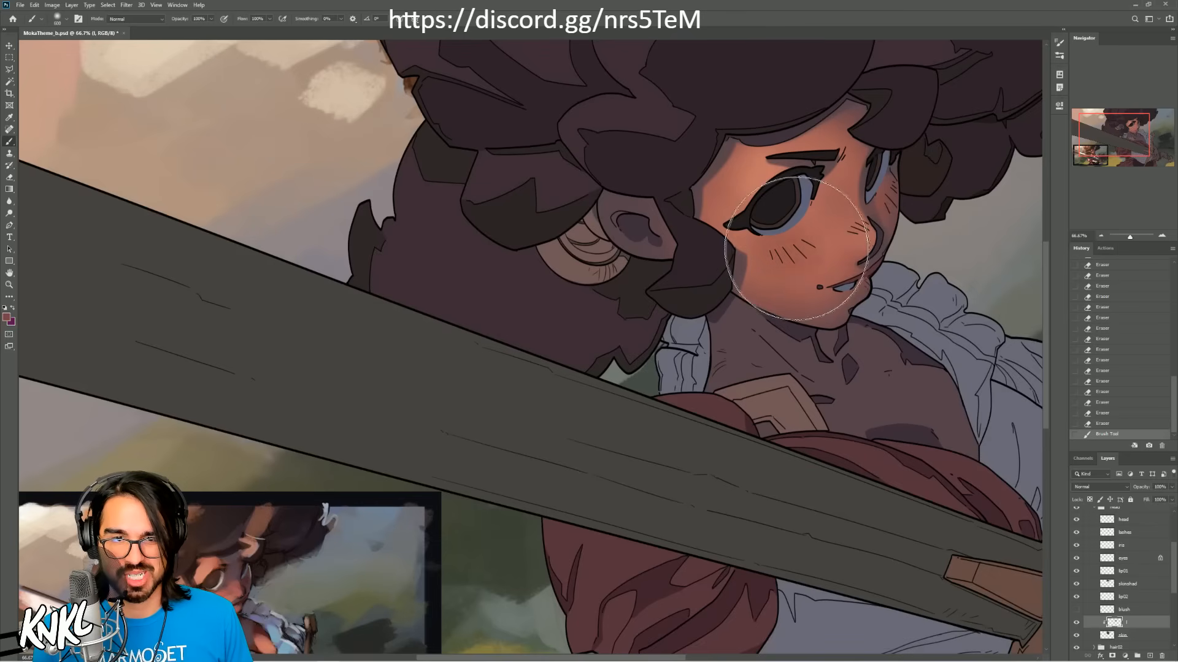
key("ctrl+z")
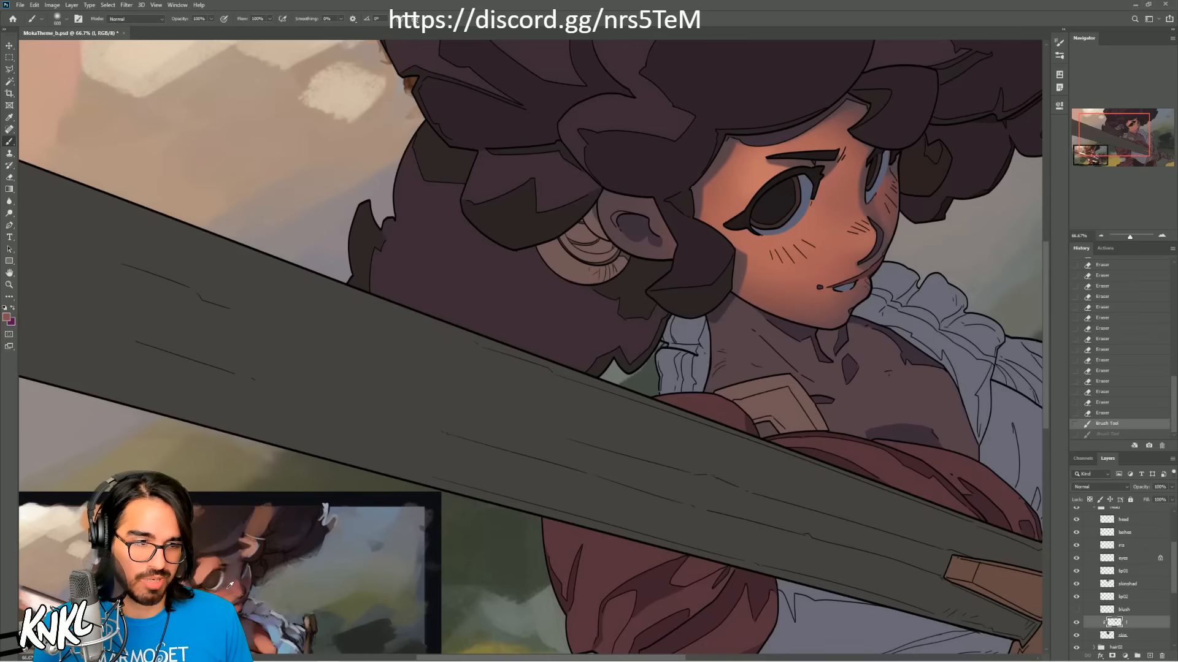
left_click(260, 559, "alt")
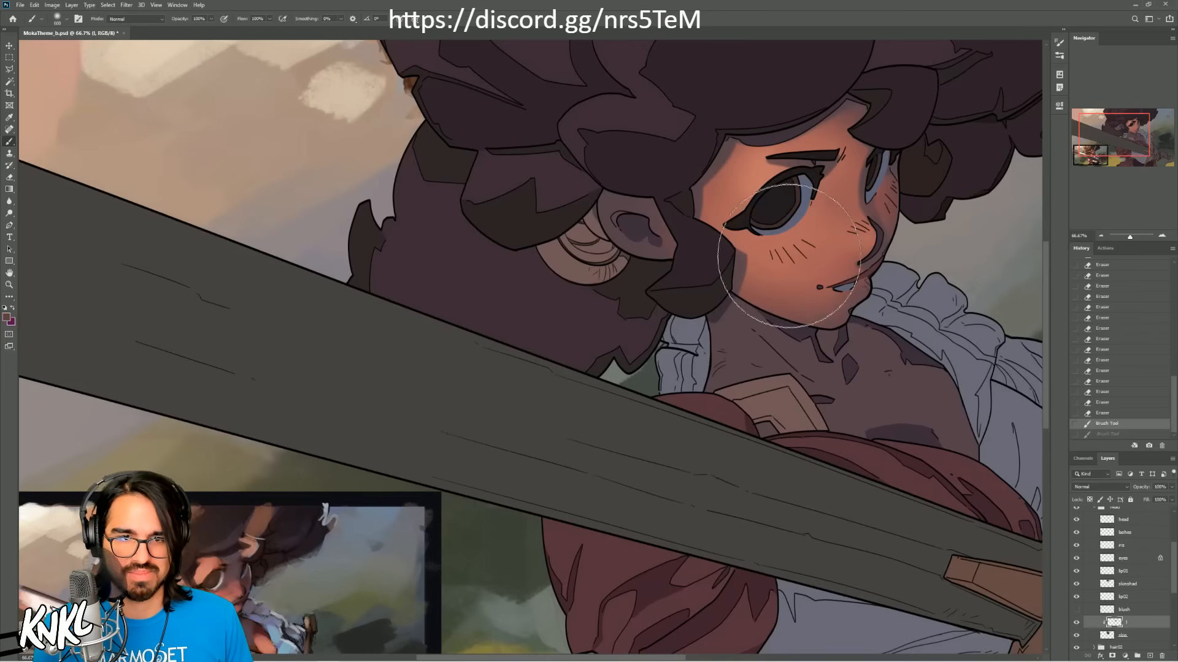
left_click_drag(783, 251, 800, 247)
key("ctrl+z")
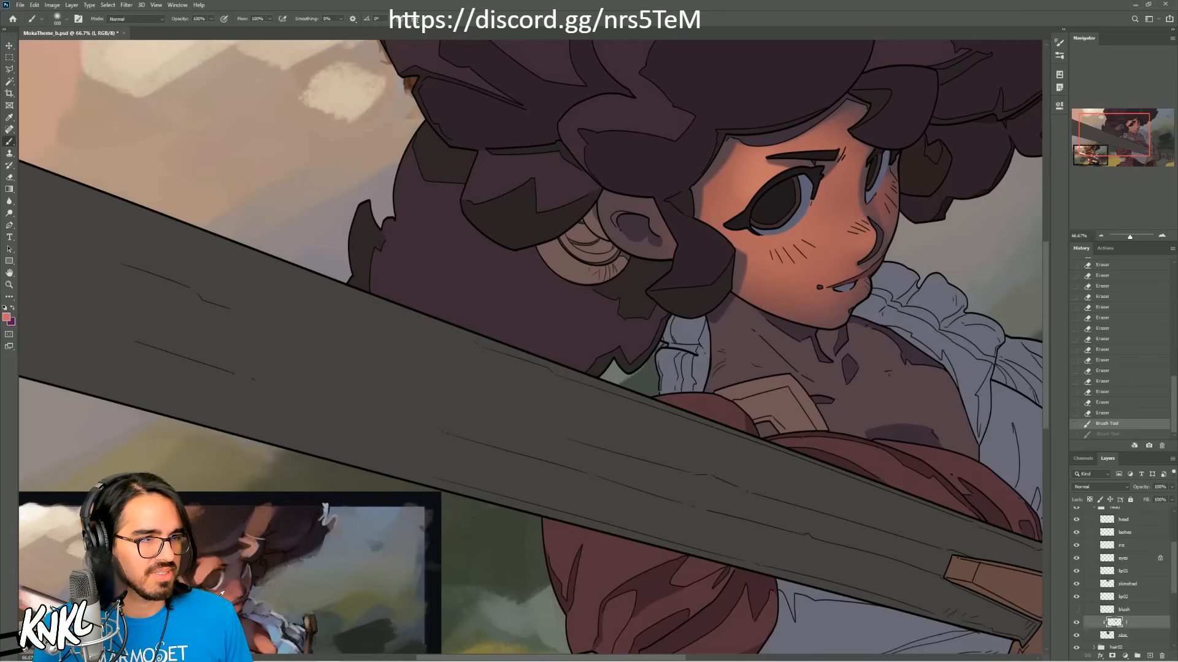
Step: Sample the pinkish cheek tone from the reference painting and brush a soft blush below the near eye
left_click(1160, 237)
left_click(1160, 237)
mouse_move(215, 541)
left_mouse_down()
mouse_move(691, 211)
mouse_move(804, 80)
left_mouse_up()
mouse_move(264, 552)
left_mouse_down()
mouse_move(586, 303)
mouse_move(641, 220)
left_mouse_up()
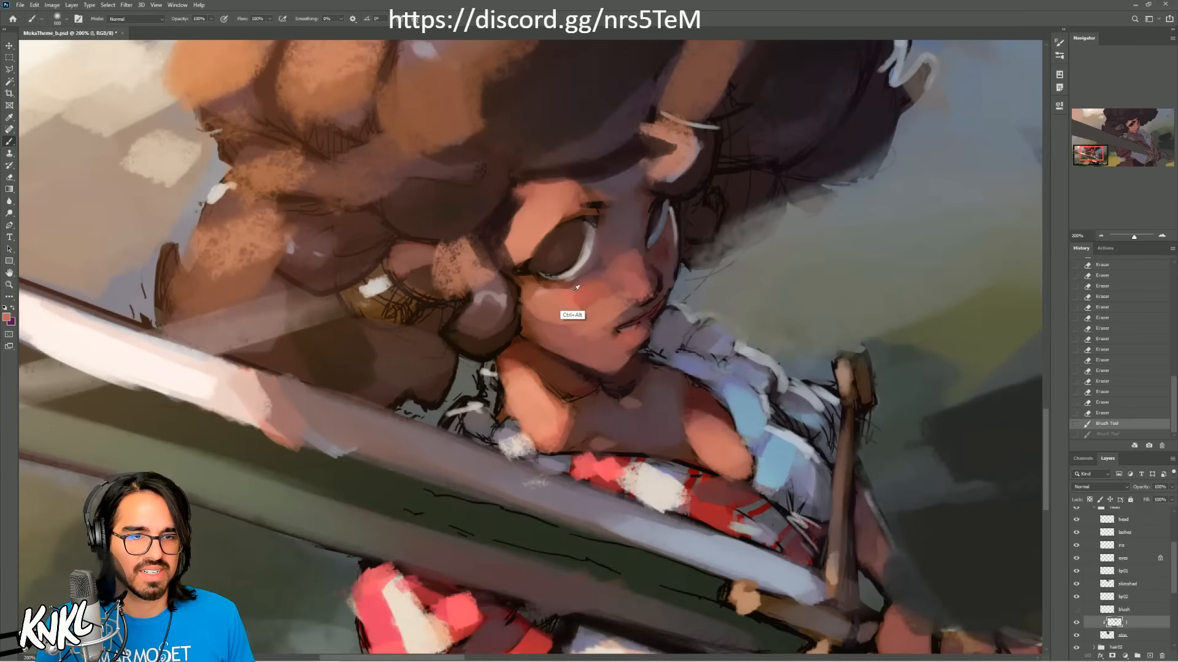
left_click_drag(1094, 154, 1134, 127)
key("bracketleft")
key("bracketleft")
key("bracketleft")
key("bracketright")
key("bracketright")
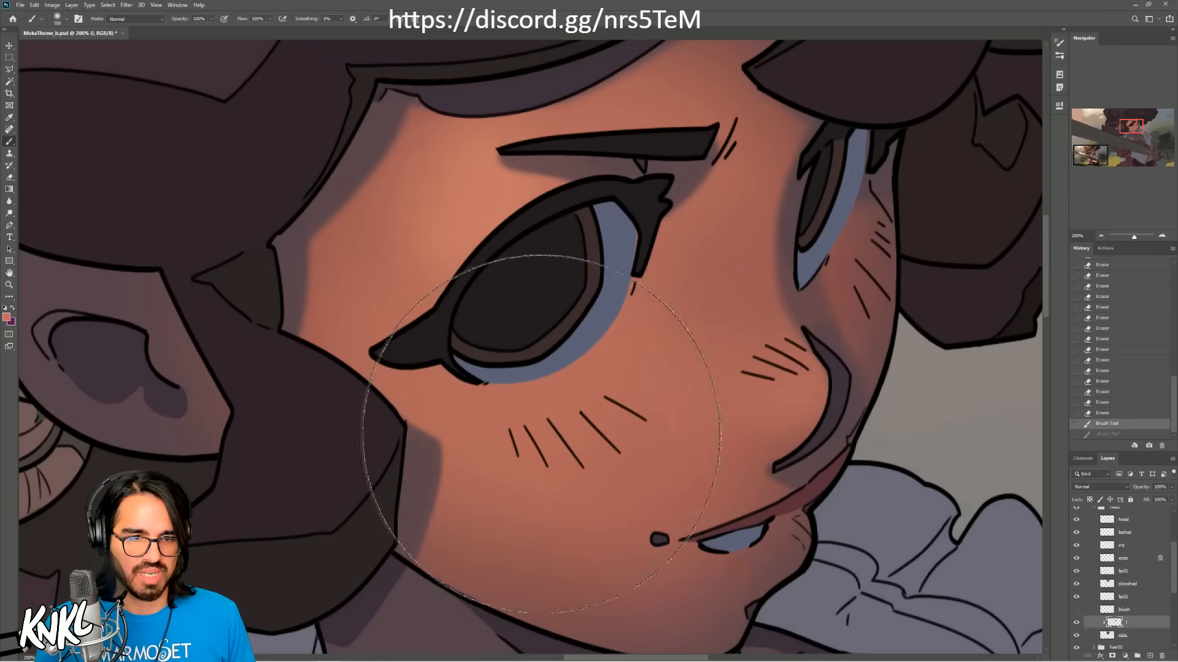
mouse_move(541, 434)
left_mouse_down()
mouse_move(593, 424)
mouse_move(522, 420)
mouse_move(609, 414)
left_mouse_up()
key("ctrl+z")
Step: Brush the blush tone onto the nose tip with a smaller brush and blend skin tone beside the nose bridge
key("bracketleft")
key("bracketleft")
key("bracketleft")
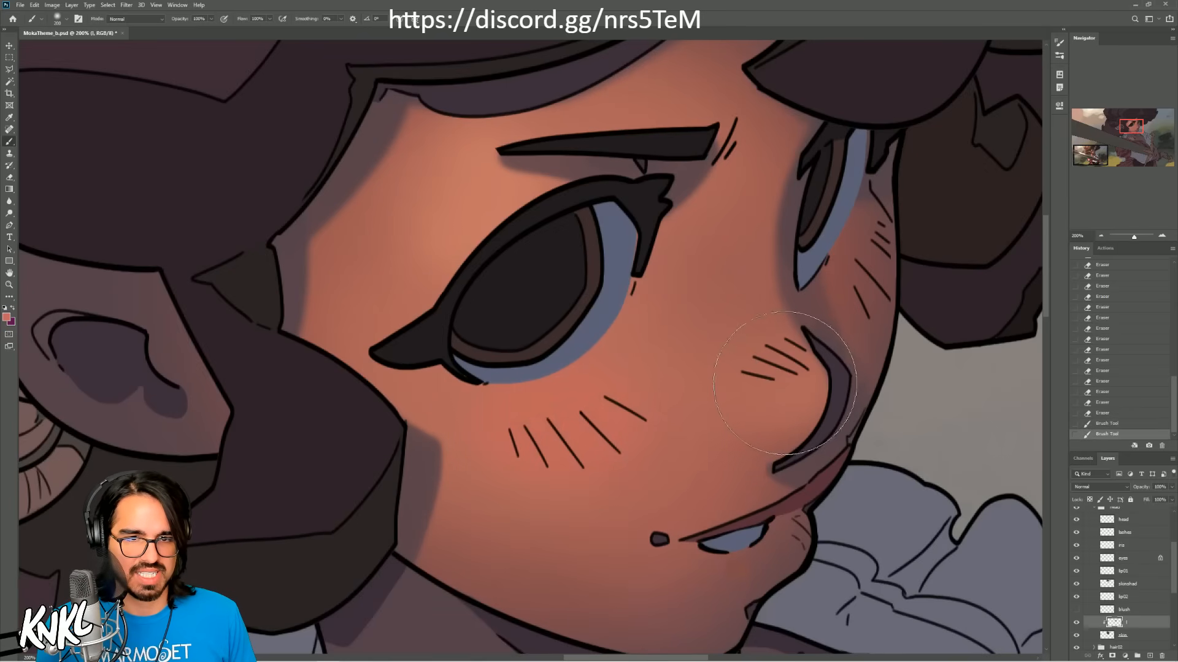
key("bracketleft")
left_click_drag(787, 383, 764, 368)
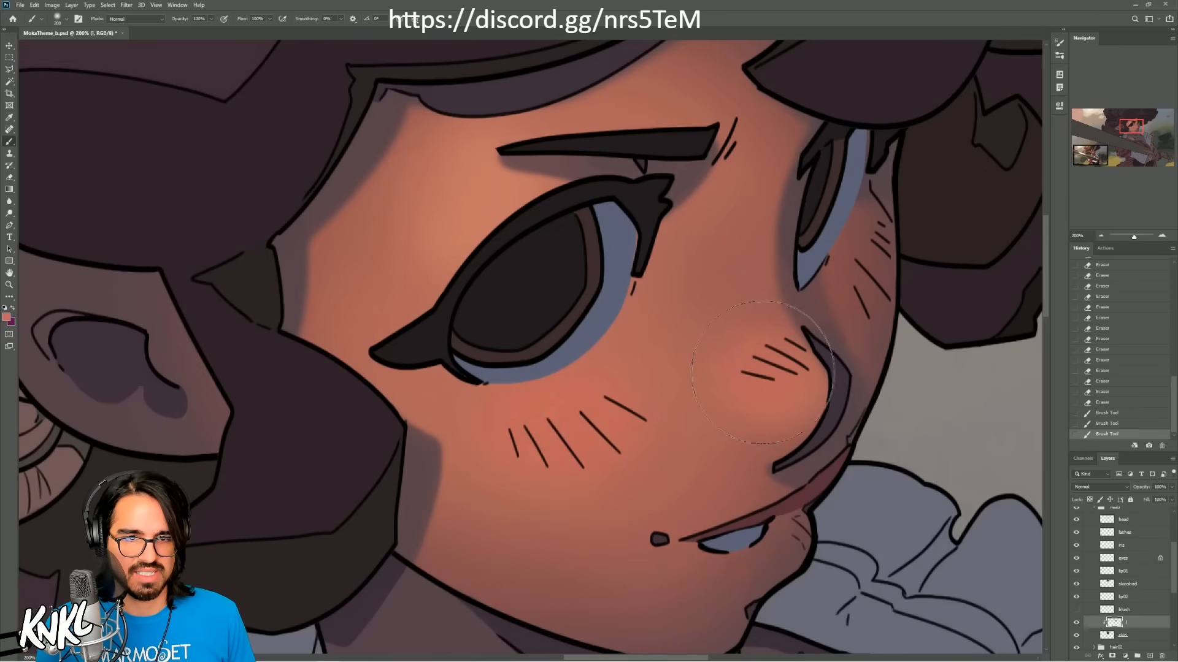
left_click(1101, 235)
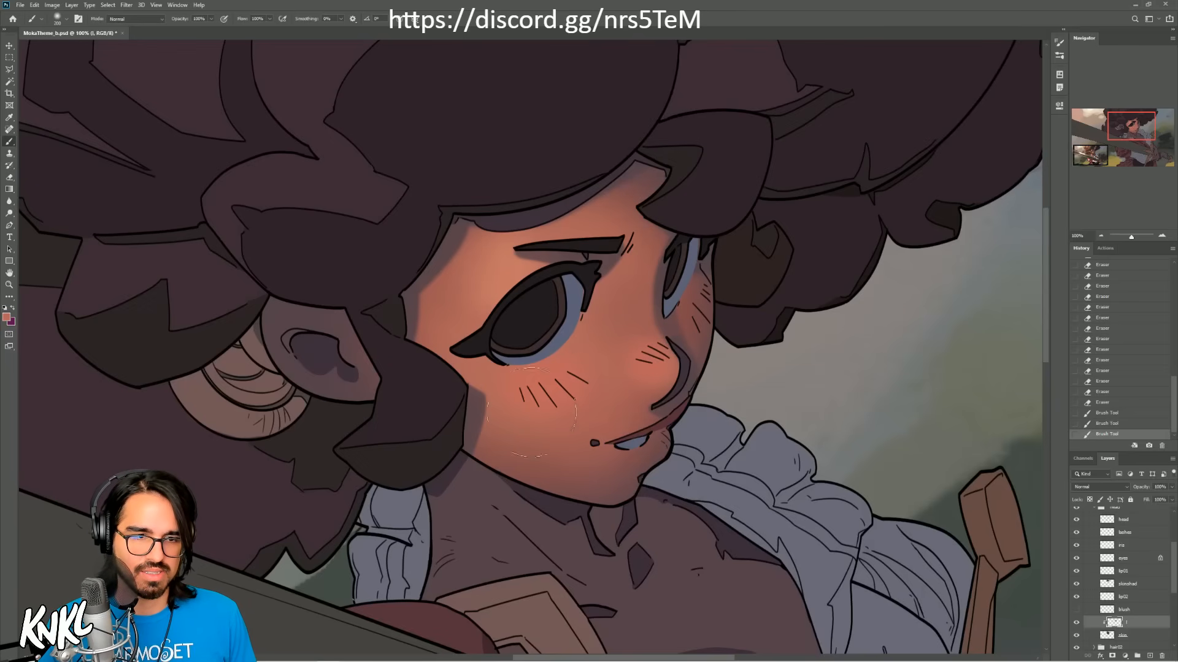
left_click_drag(607, 335, 609, 307)
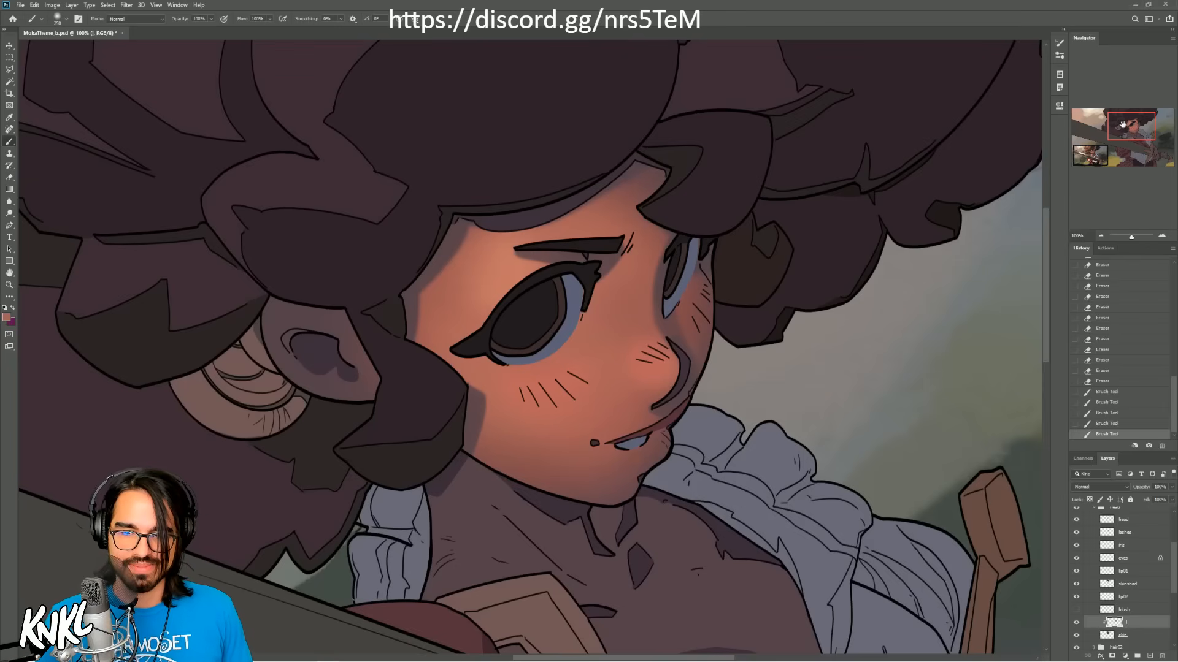
Step: Soften the painted light on the forehead above the nose bridge with the eraser, comparing before and after
left_click_drag(1123, 127, 1100, 138)
left_click(1102, 236)
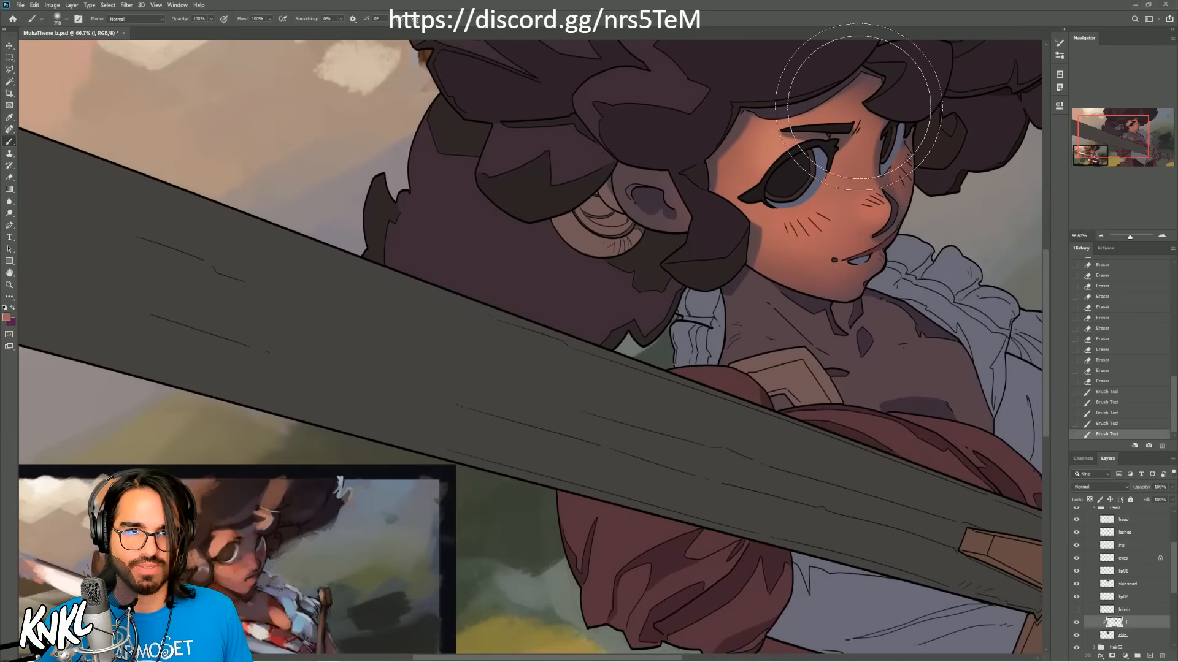
left_click_drag(847, 106, 862, 124)
key("ctrl+z")
key("ctrl+shift+z")
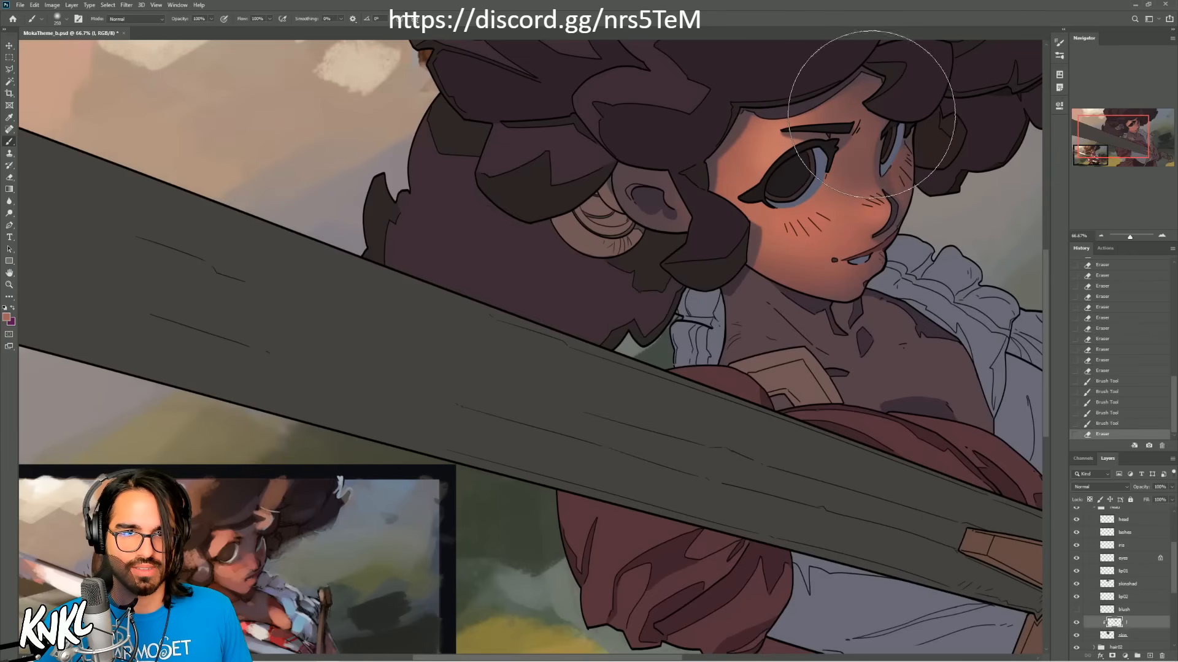
key("ctrl+z")
key("ctrl+shift+z")
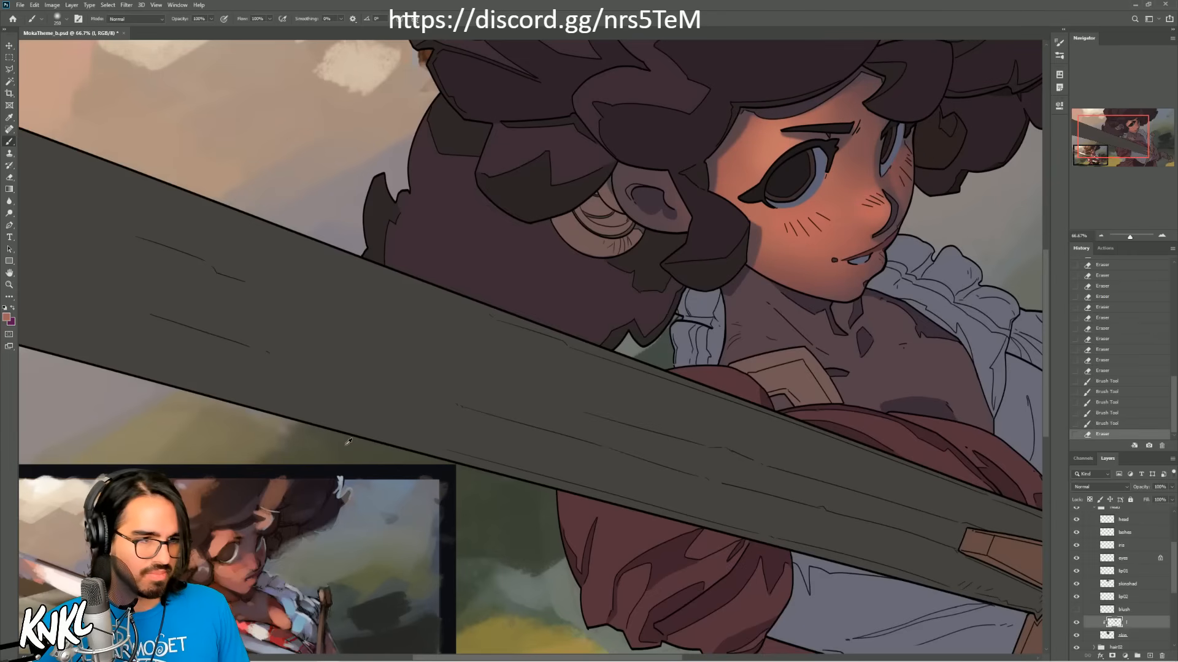
Step: Sample a muted shadow tone from the reference face and dab it on the forehead under the hair with a soft brush
left_click(247, 528, "alt")
key("bracketright")
key("bracketright")
key("bracketright")
key("bracketright")
key("bracketright")
key("bracketright")
key("bracketright")
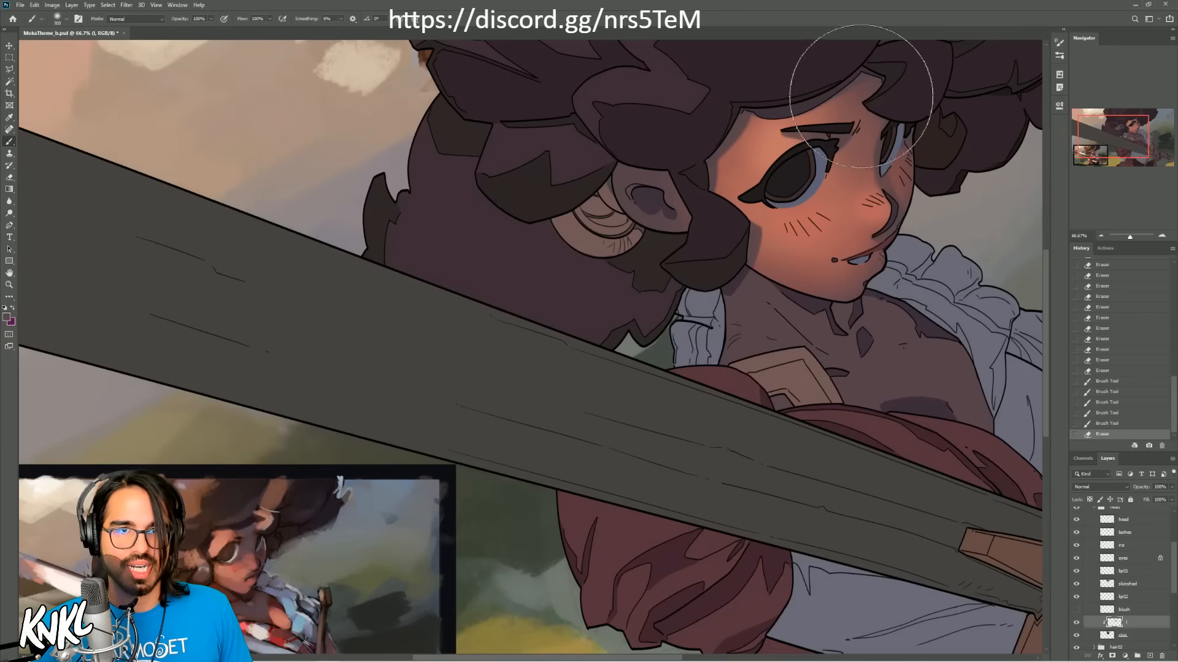
left_click(895, 83)
Step: Work the muted shadow tone down between the brows onto the nose bridge, undoing and retrying strokes
key("bracketleft")
key("bracketleft")
key("bracketleft")
key("bracketleft")
key("bracketleft")
key("bracketleft")
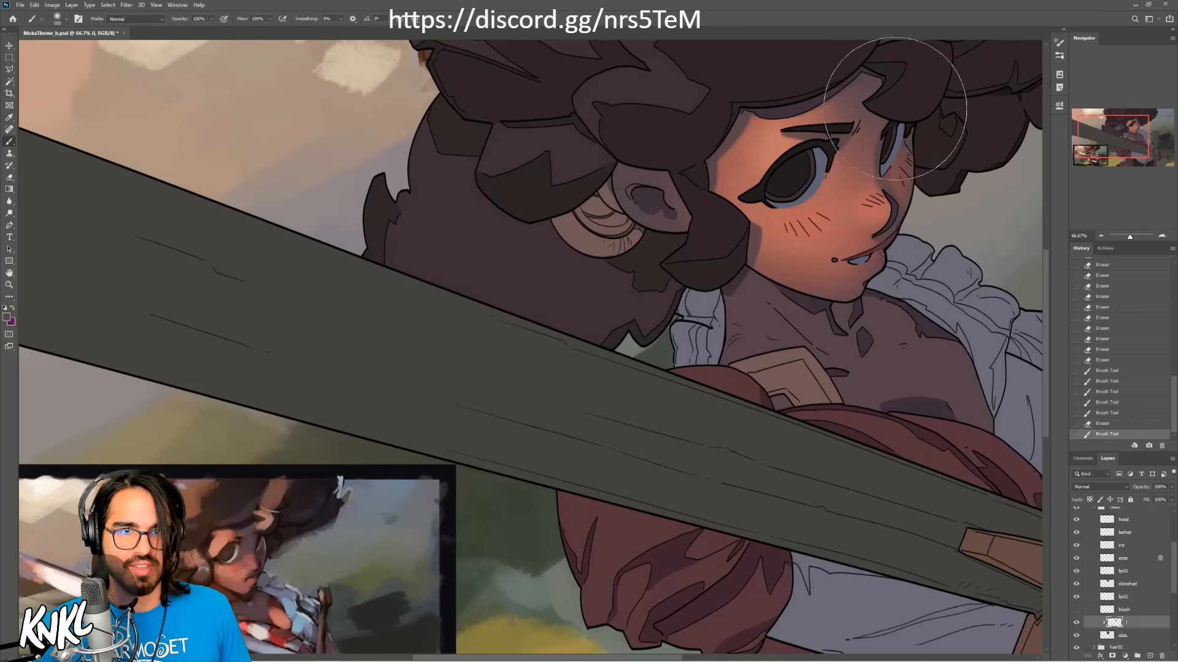
key("bracketleft")
mouse_move(873, 98)
left_mouse_down()
mouse_move(877, 178)
mouse_move(865, 166)
left_mouse_up()
key("ctrl+z")
key("ctrl+z")
key("bracketright")
key("bracketright")
key("ctrl+z")
key("ctrl+shift+z")
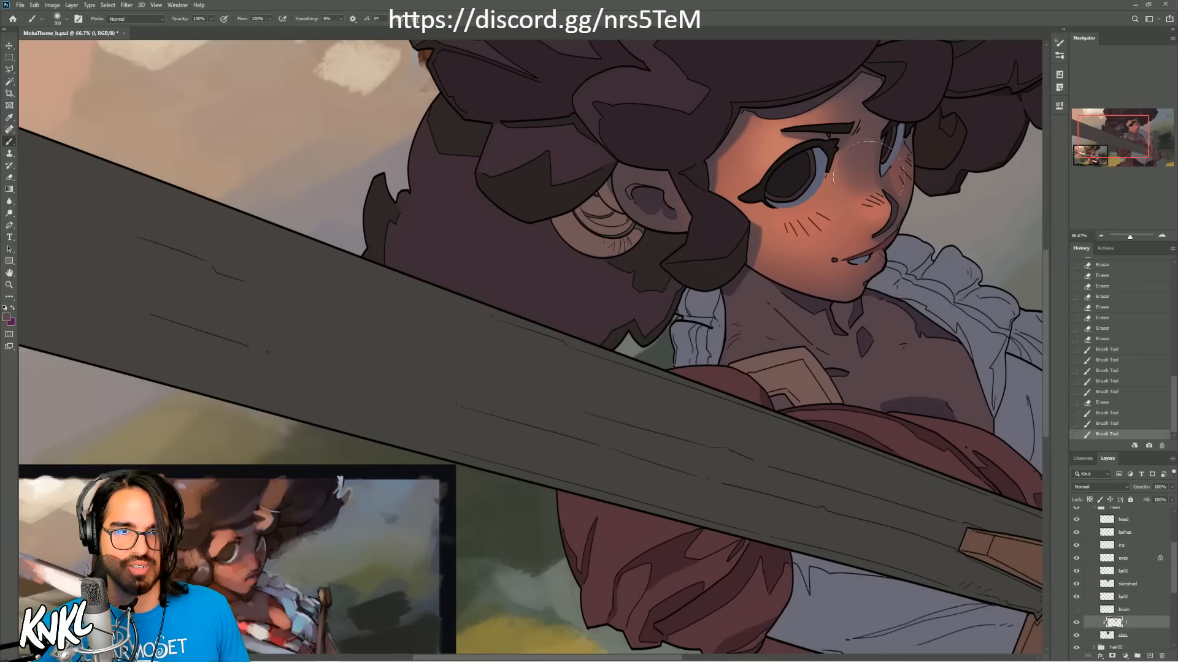
Step: Undo the last nose bridge stroke and brush lighter shading on the upper forehead, blending it toward the bridge
key("ctrl+z")
key("ctrl+shift+z")
key("ctrl+z")
mouse_move(858, 80)
left_mouse_down()
mouse_move(864, 159)
mouse_move(848, 106)
left_mouse_up()
left_click(863, 161, "alt")
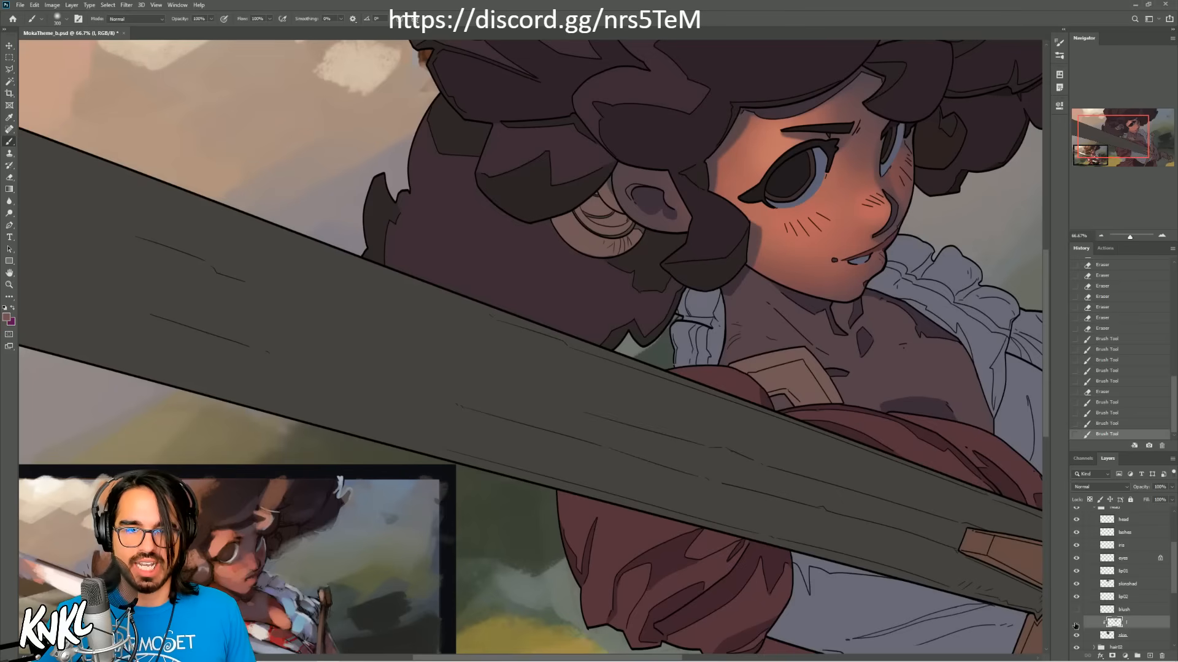
Step: Compare the face with the painted light layer hidden and shown
left_click(1075, 623)
left_click(1075, 623)
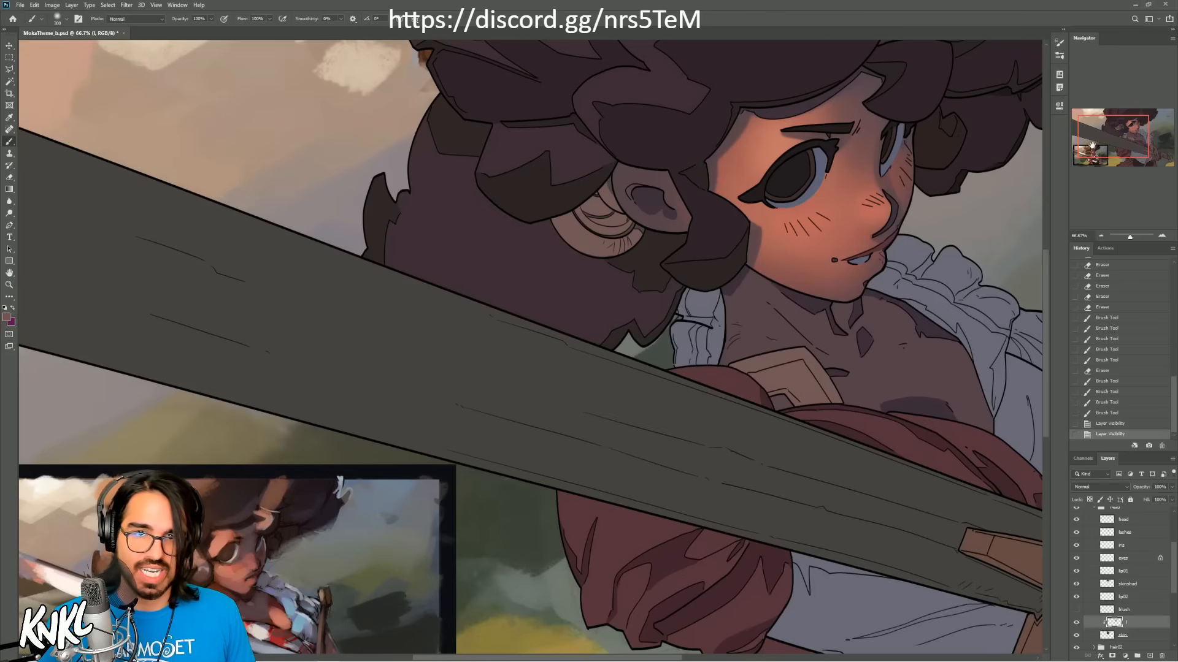
left_click_drag(1089, 133, 1107, 129)
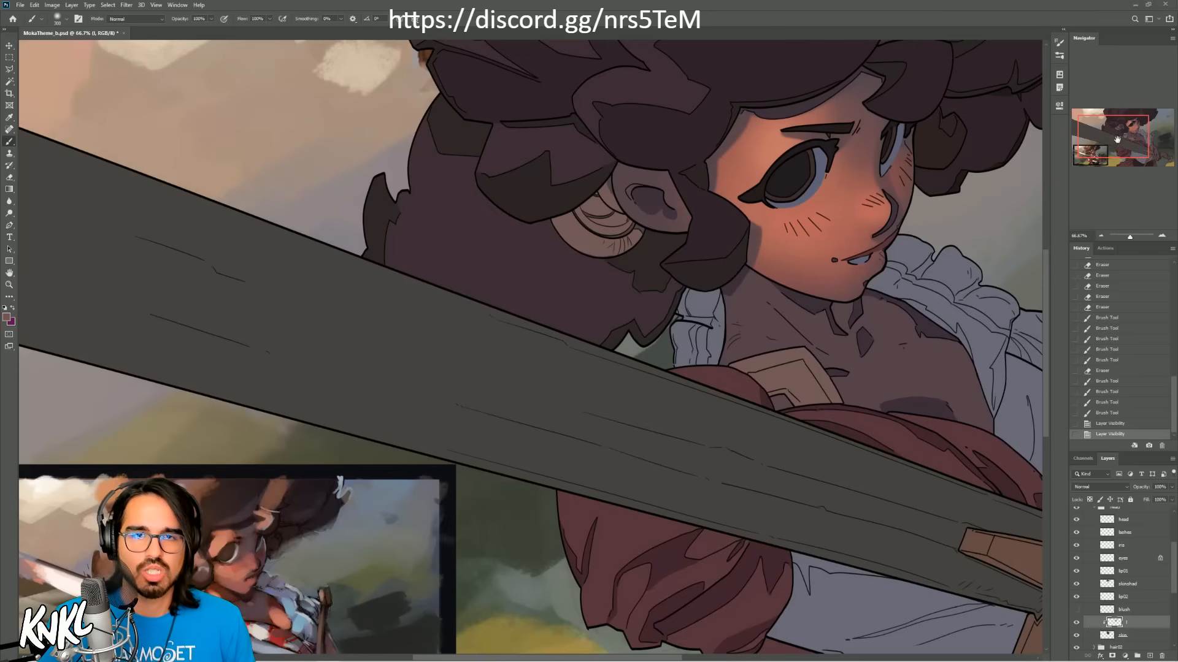
left_click_drag(1117, 140, 1127, 132)
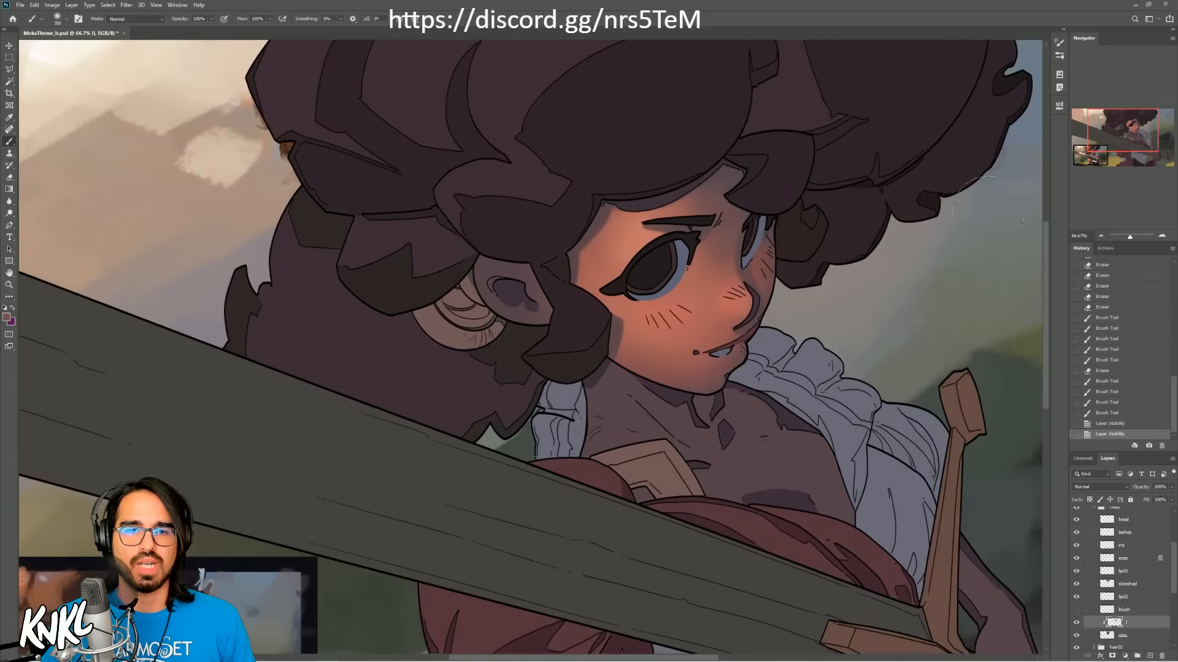
Step: Sample warm skin tones from the nose area and blend them along the nose, undoing unwanted strokes
left_click(730, 297, "alt")
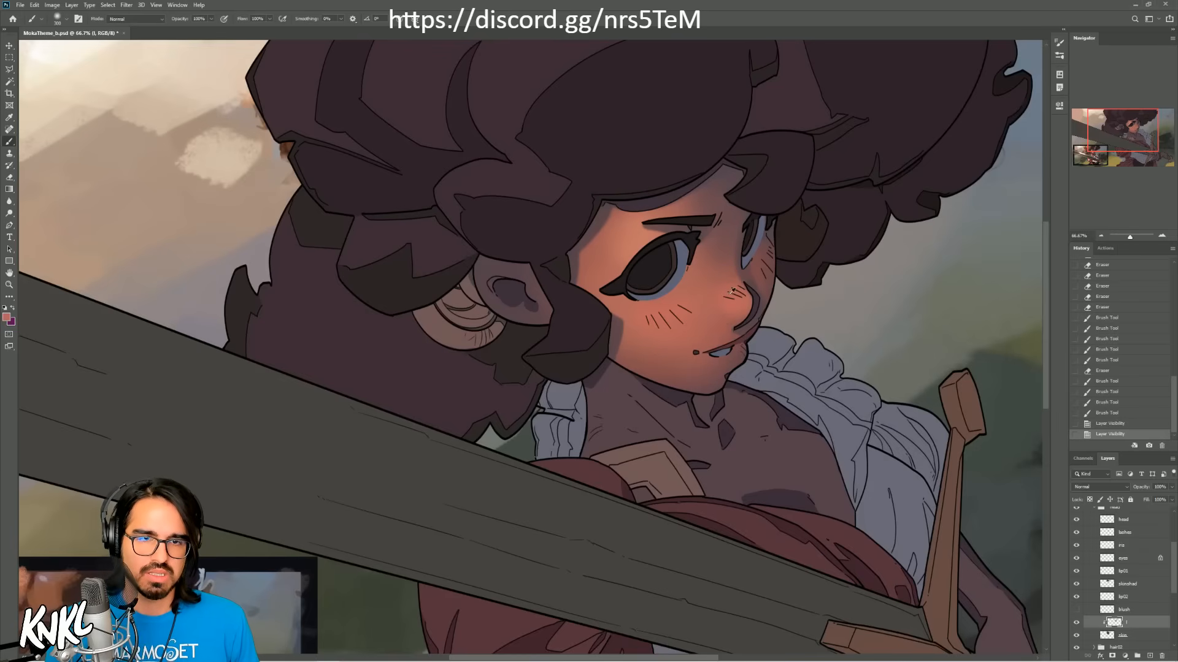
left_click_drag(719, 298, 731, 281)
key("ctrl+z")
left_click(706, 319, "alt")
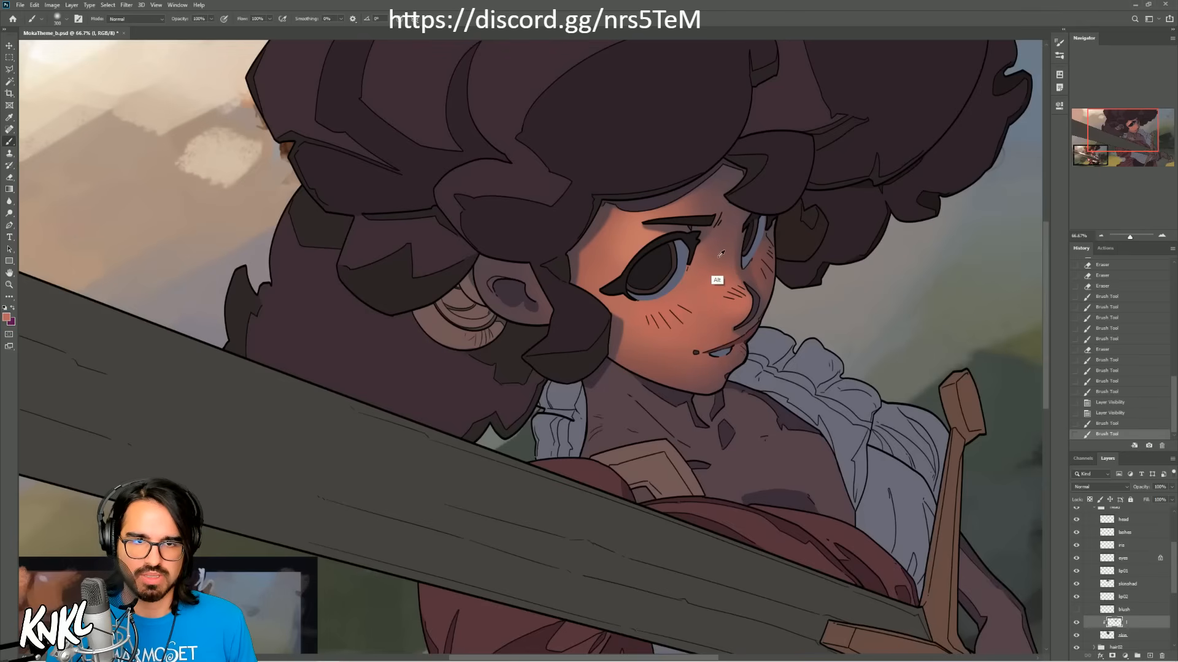
key("bracketleft")
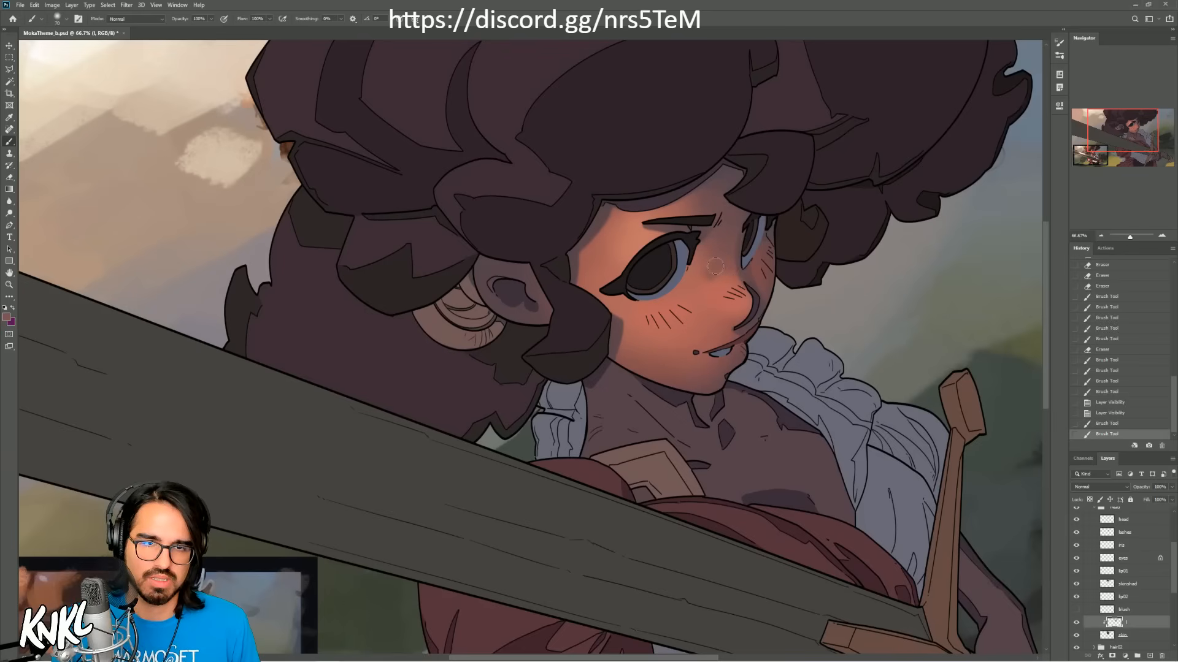
left_click_drag(718, 267, 732, 264)
key("ctrl+z")
Step: Refine the tone around the mouth with small soft strokes, adjusting the brush size and undoing unwanted attempts
mouse_move(705, 315)
left_mouse_down()
mouse_move(823, 227)
mouse_move(797, 242)
left_mouse_up()
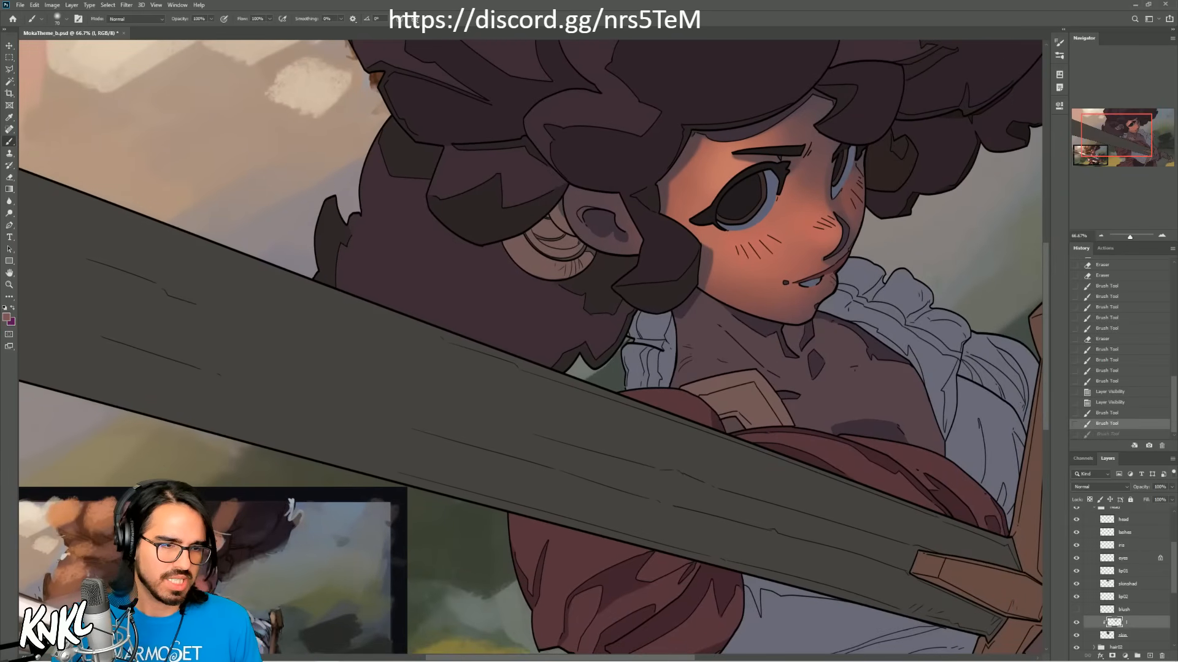
left_click_drag(823, 287, 827, 283)
key("ctrl+z")
key("bracketright")
key("ctrl+z")
key("ctrl+z")
key("bracketright")
key("ctrl+z")
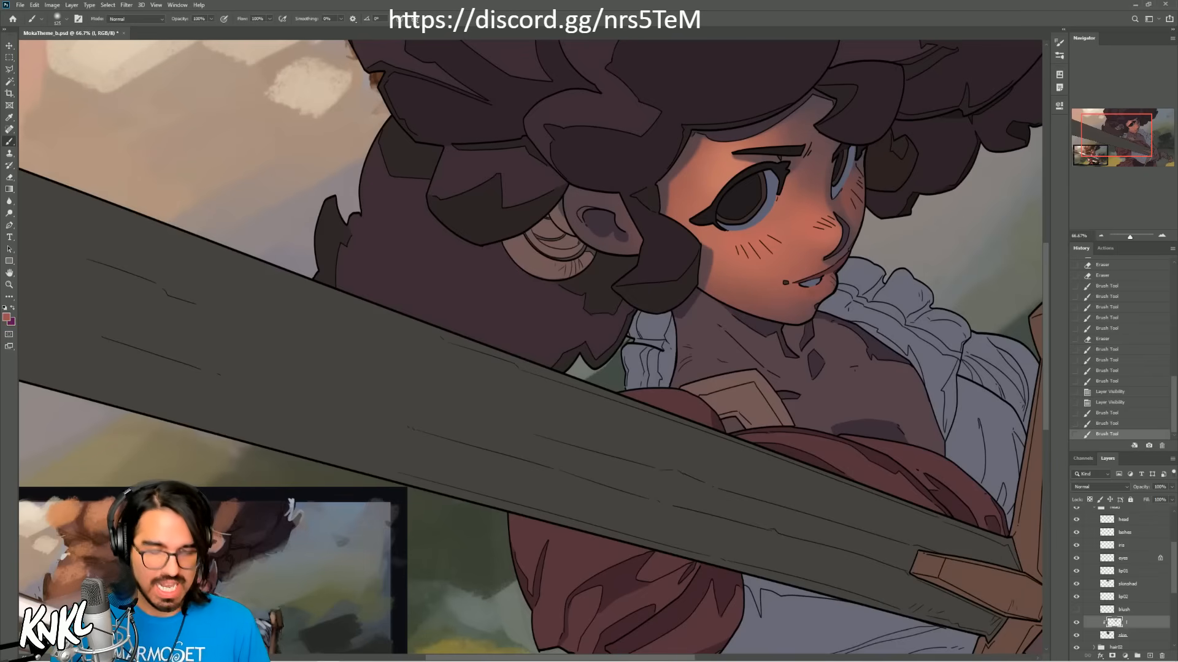
Step: Switch from the soft brush to a textured chalk brush preset
right_click(788, 270)
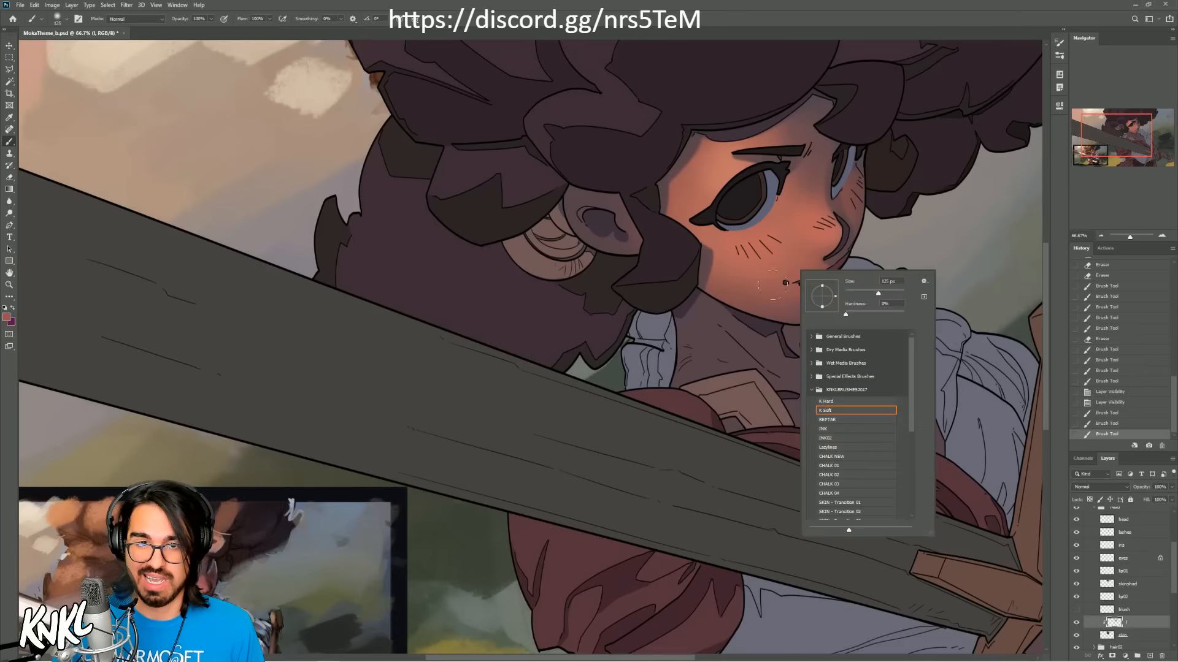
left_click(831, 458)
mouse_move(1117, 141)
left_mouse_down()
mouse_move(1128, 134)
mouse_move(1123, 144)
left_mouse_up()
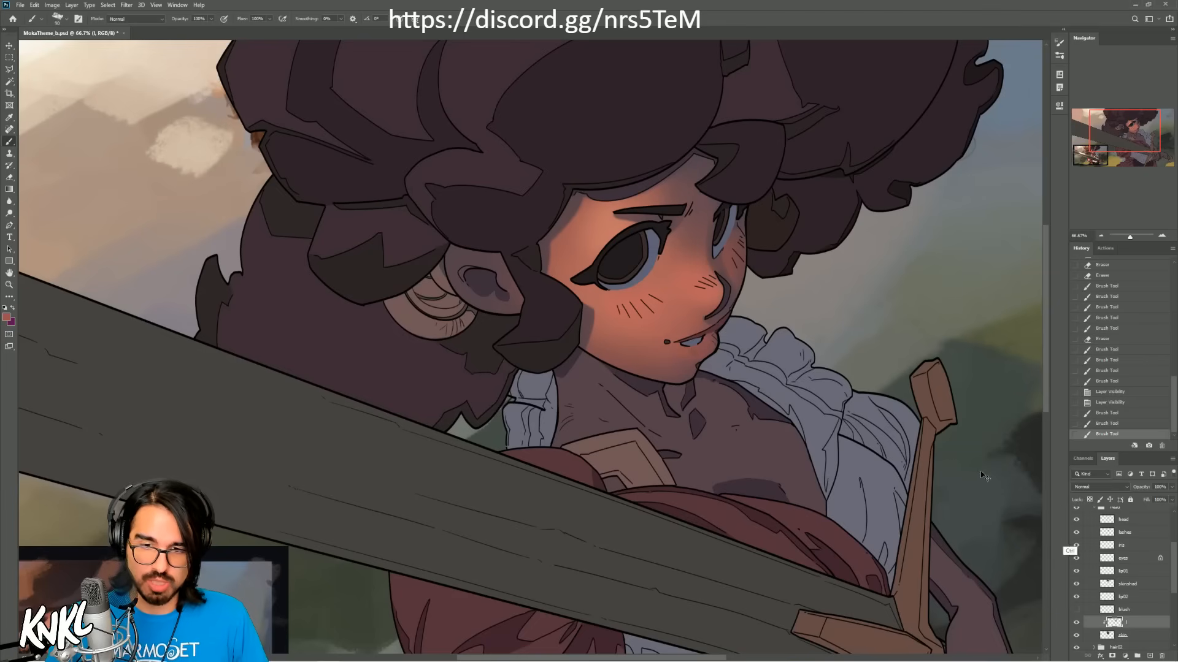
Step: Duplicate the clipped light layer and hide the original as a backup
key("ctrl+j")
left_click(1076, 636)
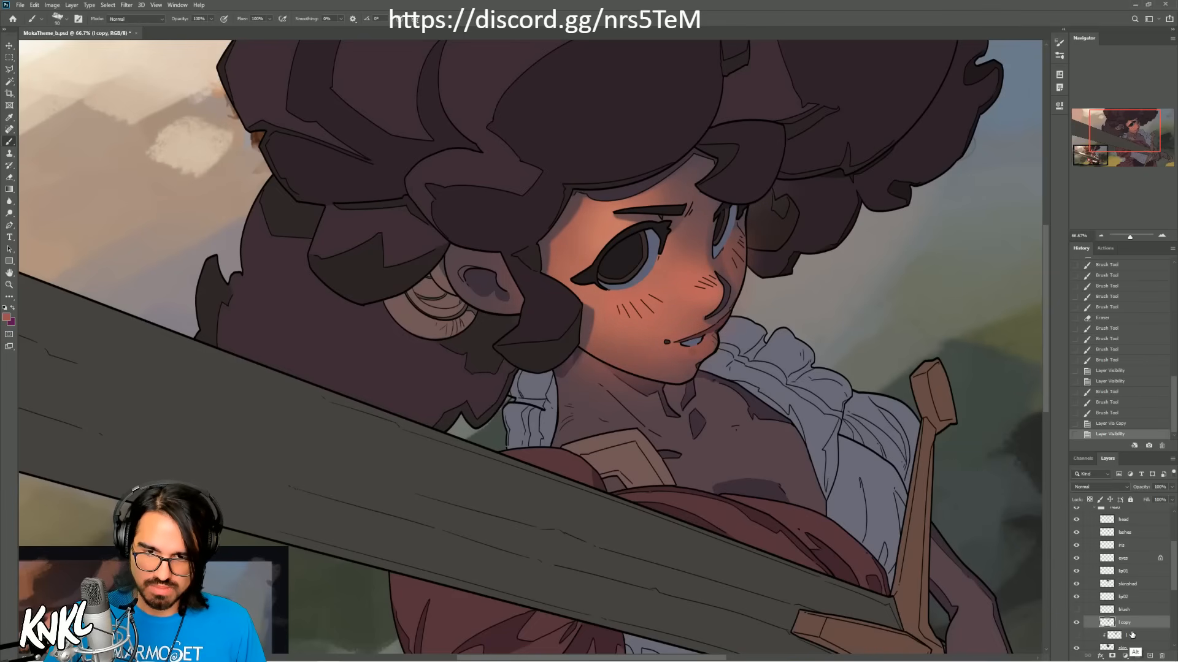
Step: Clip the duplicated light layer to the skin and try a textured chalk stroke beside the nose, undoing it
key("ctrl+alt+g")
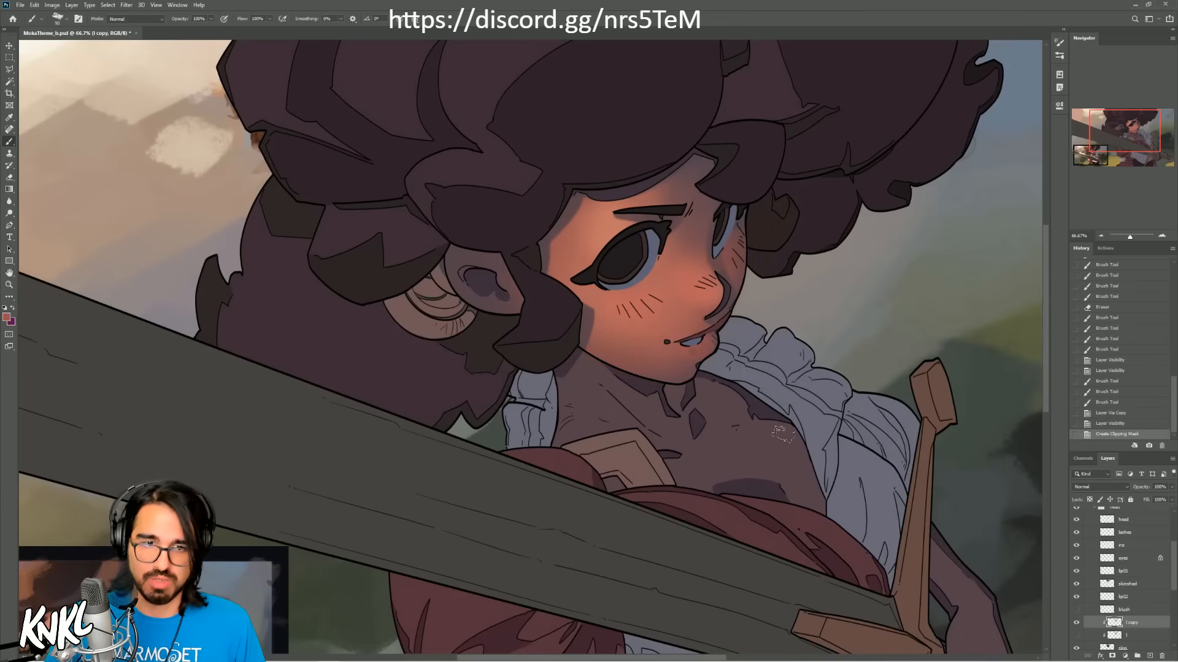
left_click(10, 46)
mouse_move(669, 281)
left_mouse_down()
mouse_move(739, 270)
mouse_move(655, 274)
mouse_move(742, 264)
mouse_move(714, 273)
left_mouse_up()
key("ctrl+z")
key("b")
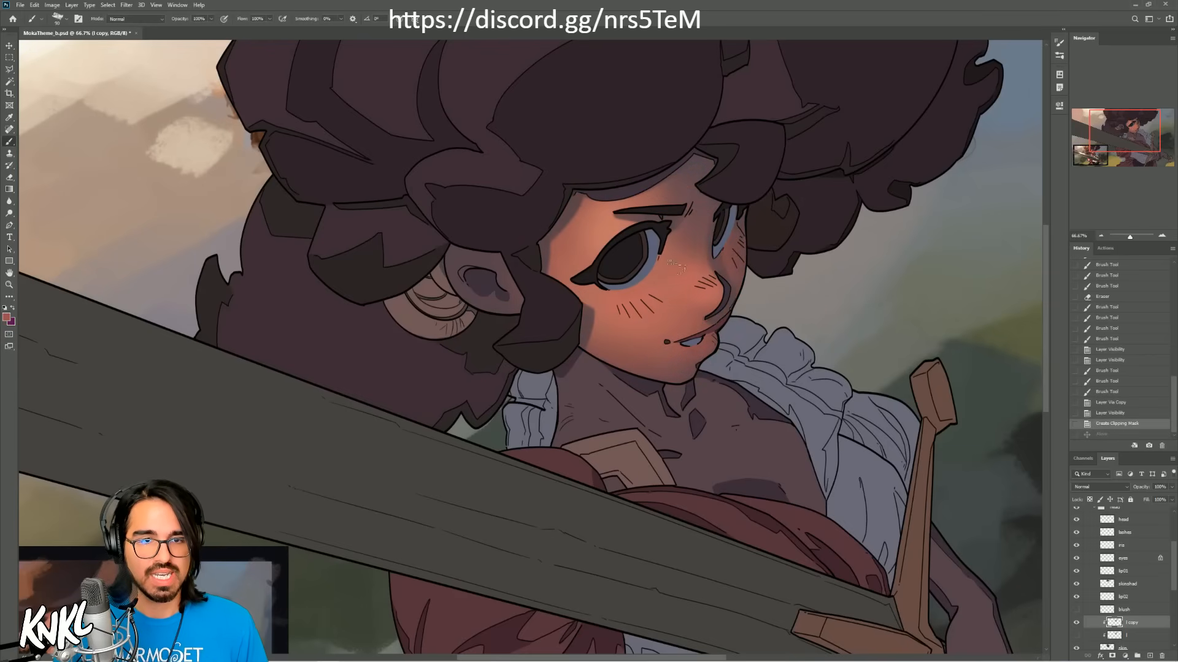
Step: Lay short chalk strokes along the nose bridge between the eyes, undoing unwanted attempts
mouse_move(694, 254)
left_mouse_down()
mouse_move(699, 267)
mouse_move(693, 225)
mouse_move(707, 229)
mouse_move(684, 246)
mouse_move(677, 230)
left_mouse_up()
key("ctrl+z")
key("ctrl+z")
left_click(703, 211, "alt")
left_click(699, 264, "alt")
key("ctrl+z")
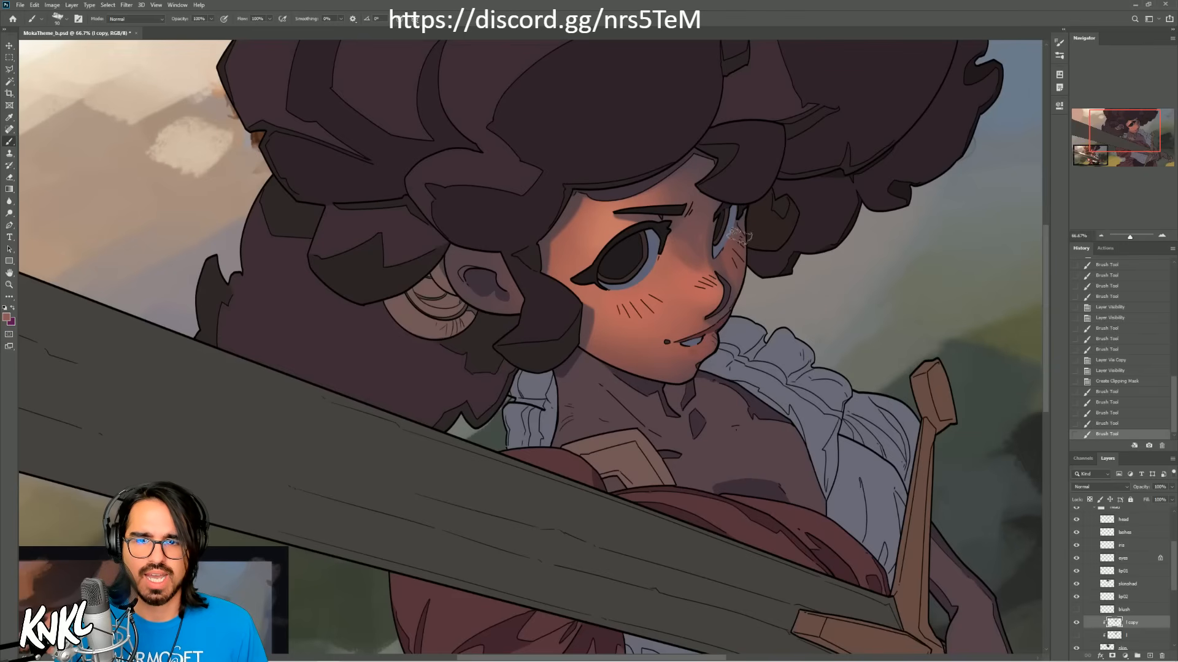
Step: Paint textured strokes down the side of the nose, stepping back through the history to drop unwanted ones
left_click_drag(699, 224, 688, 257)
left_click_drag(688, 256, 679, 282)
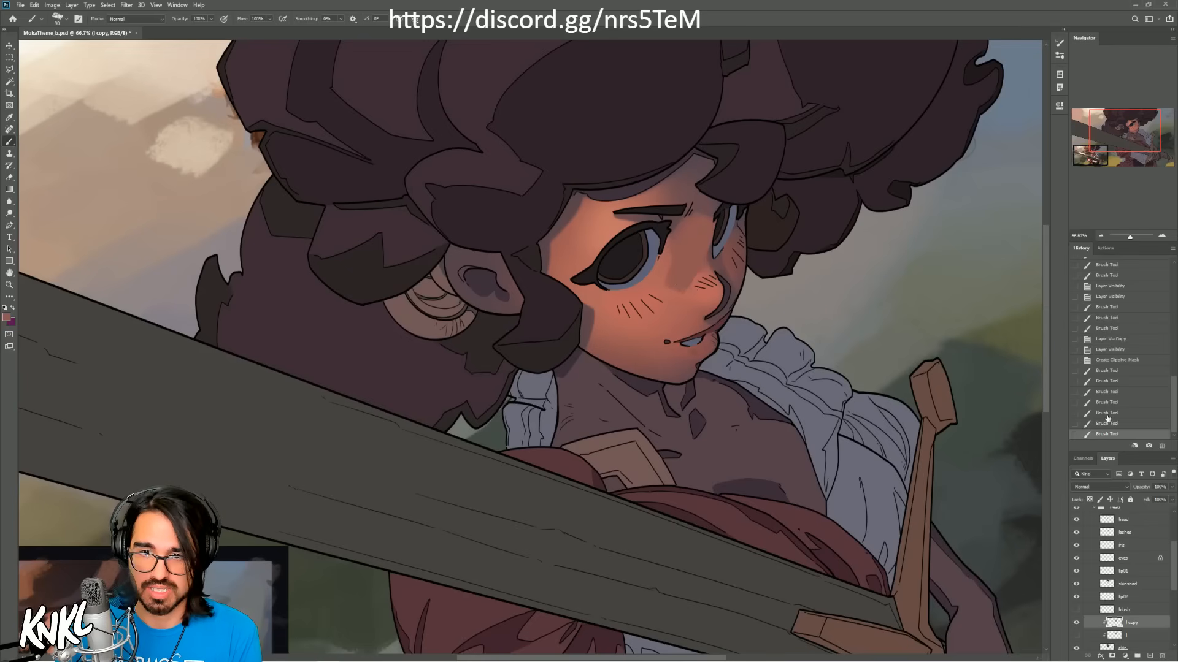
left_click(1105, 413)
left_click_drag(682, 253, 681, 307)
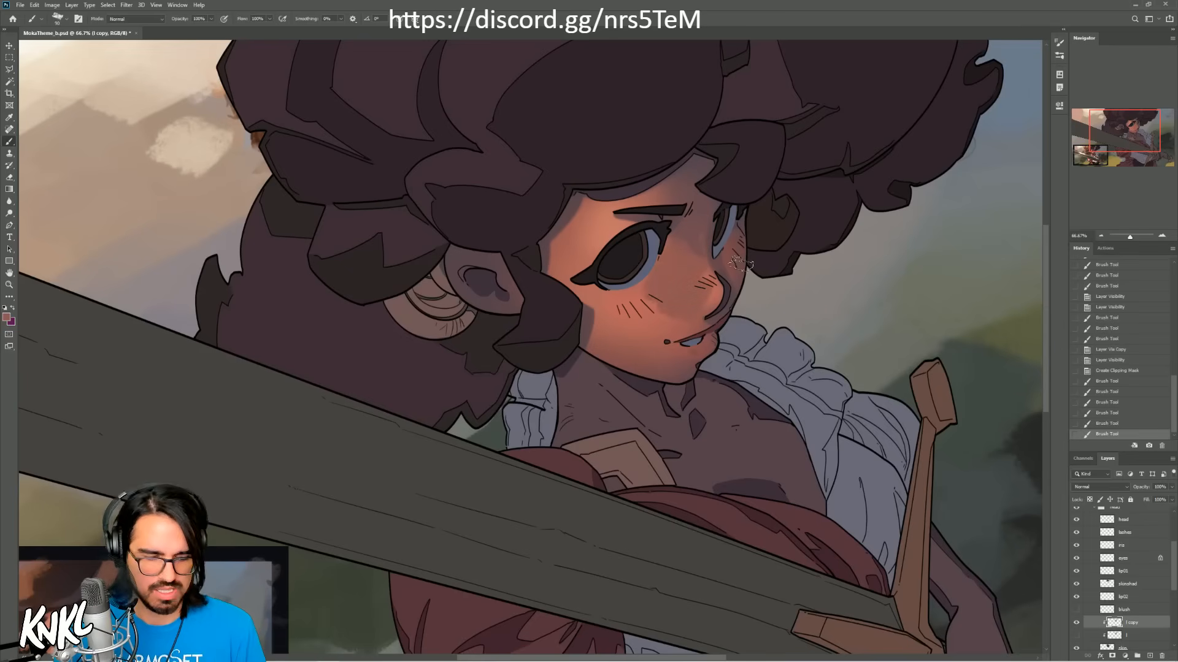
key("ctrl+z")
mouse_move(676, 212)
left_mouse_down()
mouse_move(661, 191)
mouse_move(658, 217)
mouse_move(642, 197)
mouse_move(682, 178)
mouse_move(672, 211)
mouse_move(666, 196)
left_mouse_up()
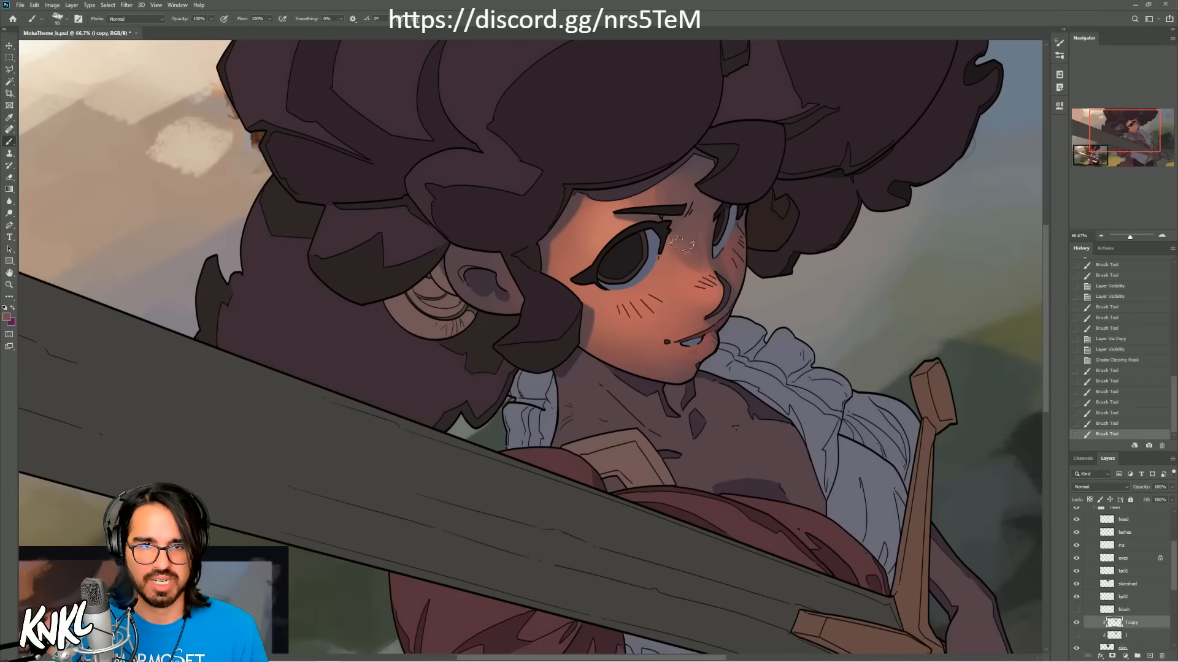
Step: Rework the shading between the eye and nose with sampled skin tones and a smaller brush, undoing one stroke
mouse_move(685, 241)
left_mouse_down()
mouse_move(696, 257)
mouse_move(673, 250)
mouse_move(714, 283)
mouse_move(674, 254)
left_mouse_up()
key("alt")
key("bracketleft")
key("bracketleft")
key("bracketleft")
key("ctrl+z")
left_click(674, 246, "alt")
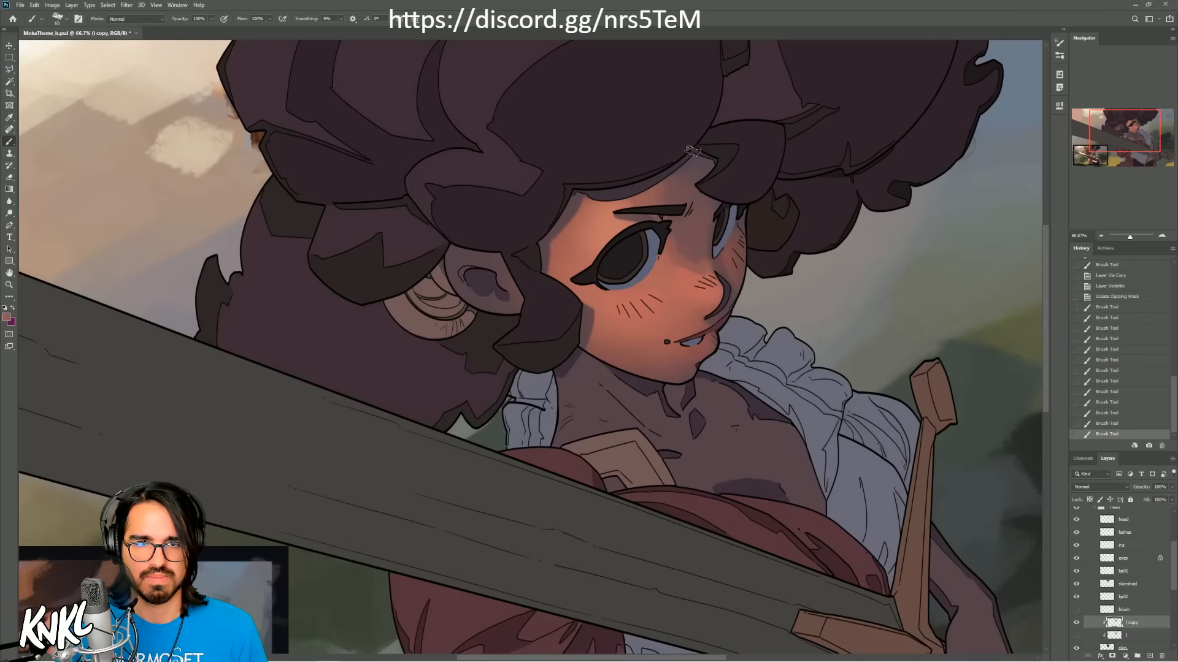
left_click(695, 304, "alt")
Step: Try a larger stroke across the brow and forehead, undo it, and blend warm tone beside the nose with a smaller brush
key("bracketright")
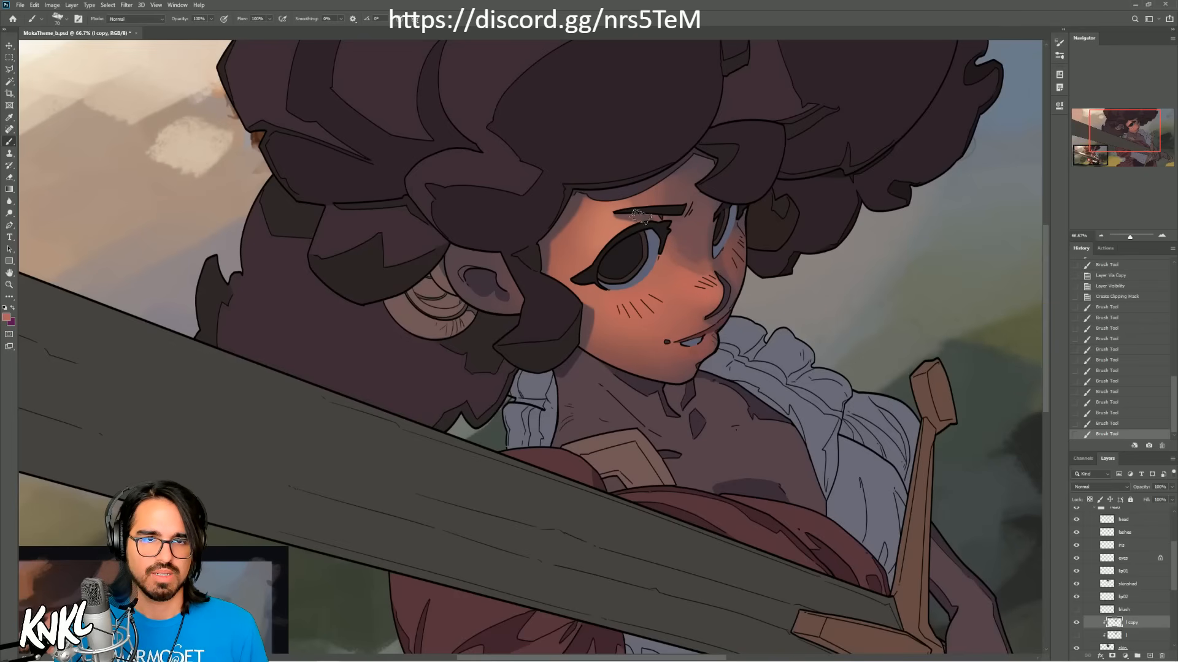
key("bracketright")
left_click_drag(640, 211, 665, 164)
key("ctrl+z")
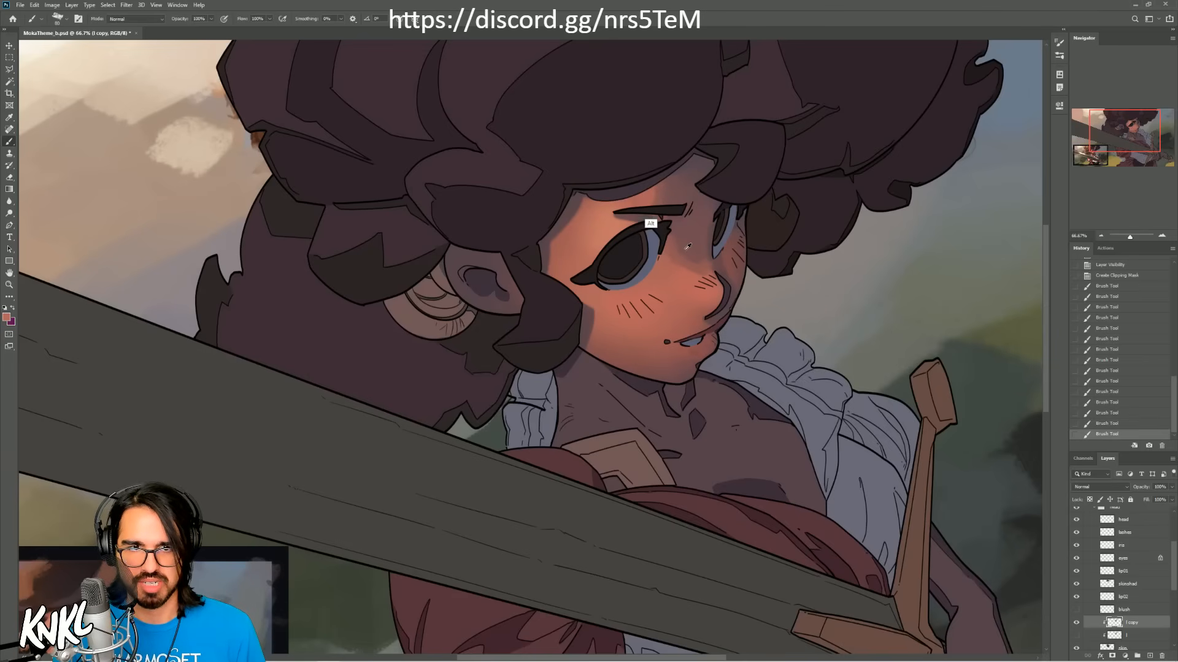
key("bracketleft")
mouse_move(667, 264)
left_mouse_down()
mouse_move(659, 252)
mouse_move(692, 275)
left_mouse_up()
left_click(692, 276, "alt")
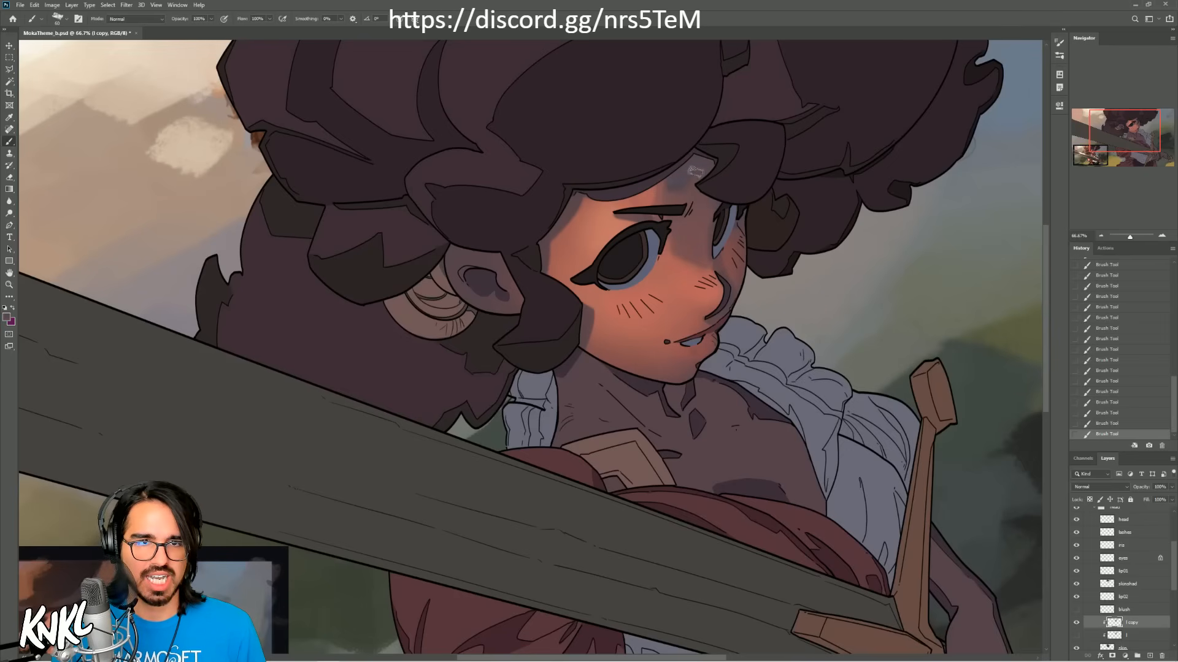
Step: Enlarge the brush and paint cool shadow tone on the forehead below the hairline and down the nose bridge
key("ctrl+z")
key("bracketright")
key("bracketright")
key("bracketright")
mouse_move(692, 176)
left_mouse_down()
mouse_move(698, 201)
mouse_move(686, 200)
left_mouse_up()
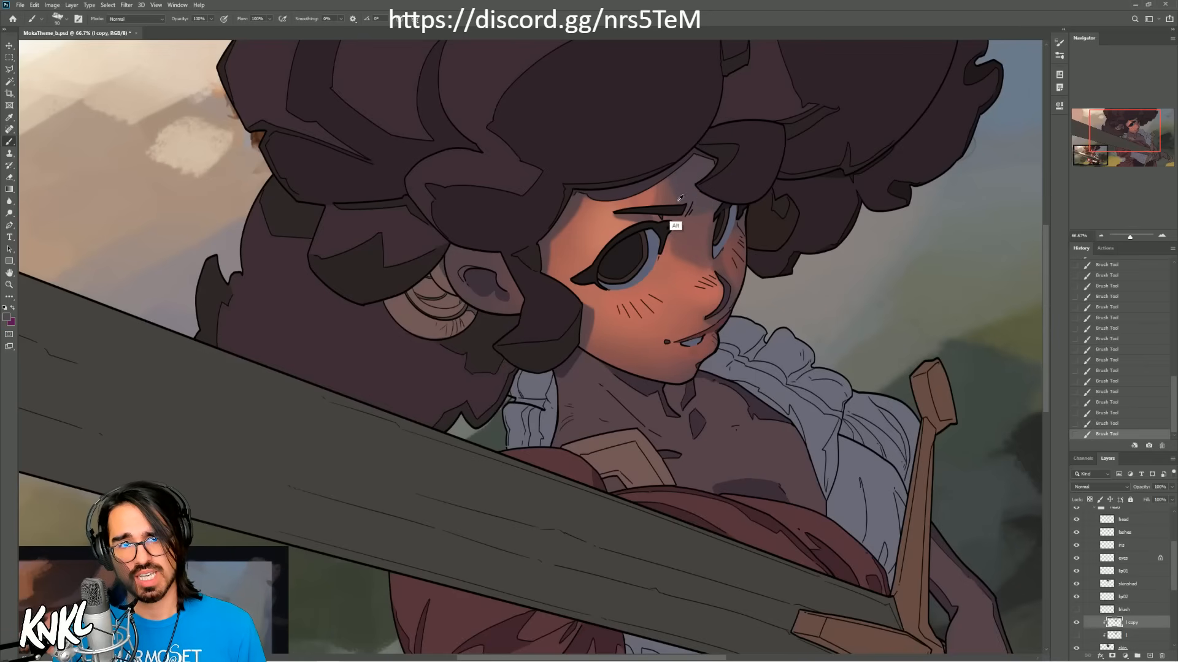
key("alt")
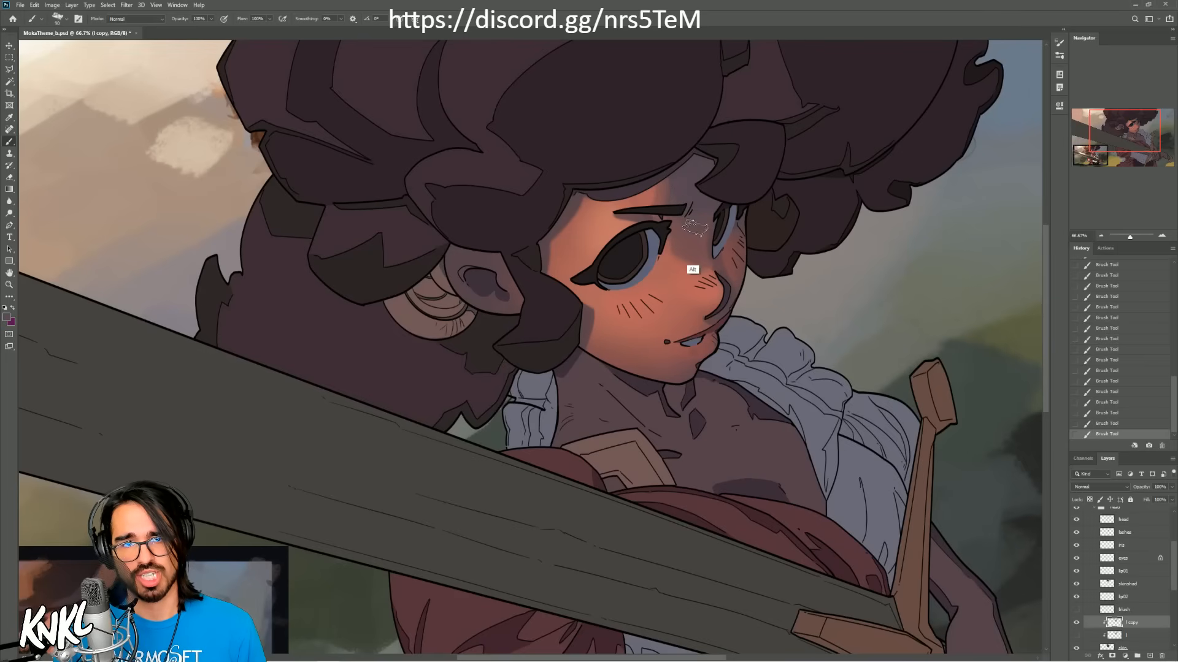
key("alt")
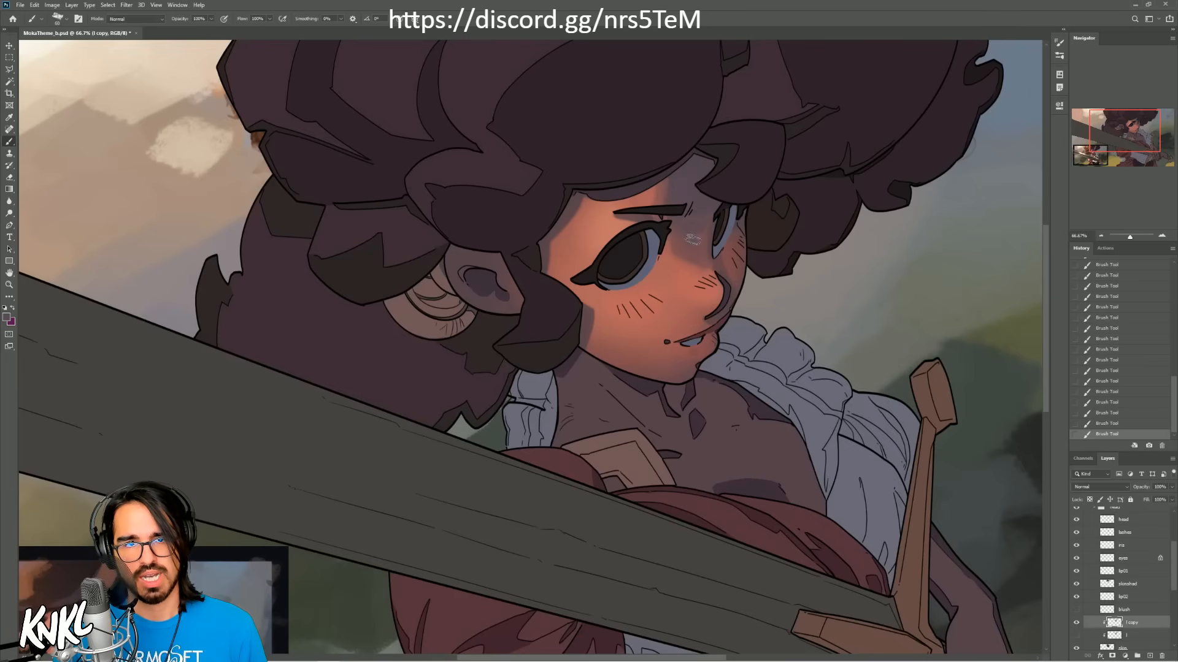
left_click(696, 253, "alt")
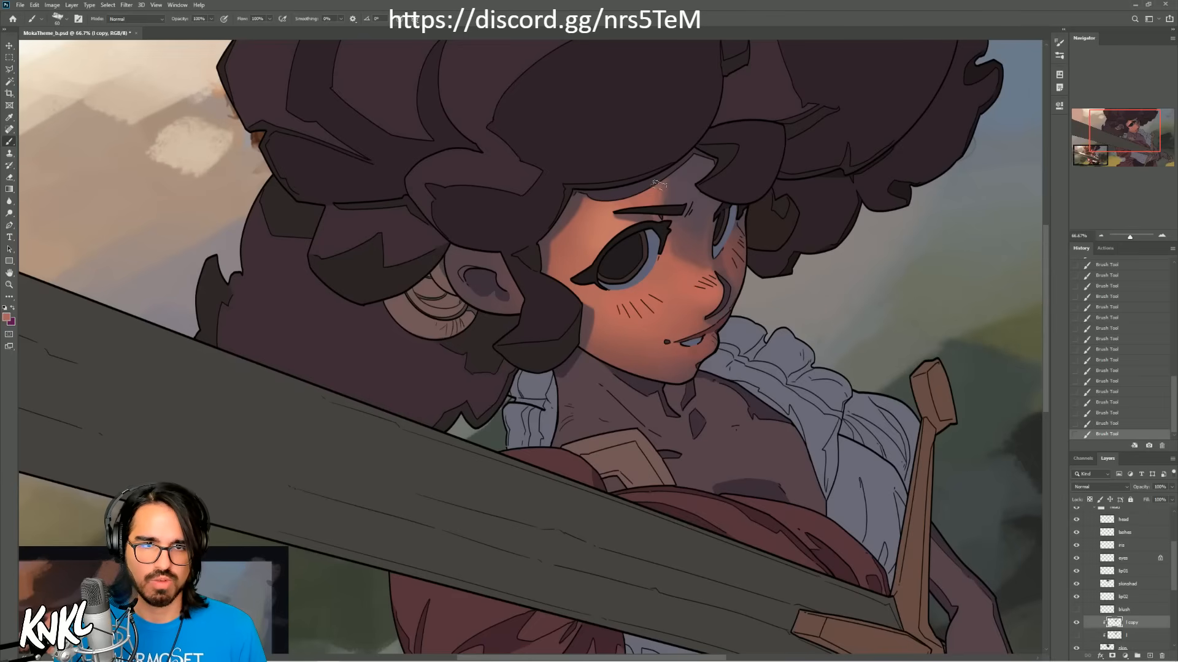
Step: Undo the last stroke and blend a warm tone on the forehead around the near eyebrow, reducing the brush size
key("ctrl+z")
left_click_drag(655, 183, 660, 210)
left_click(655, 224, "alt")
key("bracketleft")
key("bracketleft")
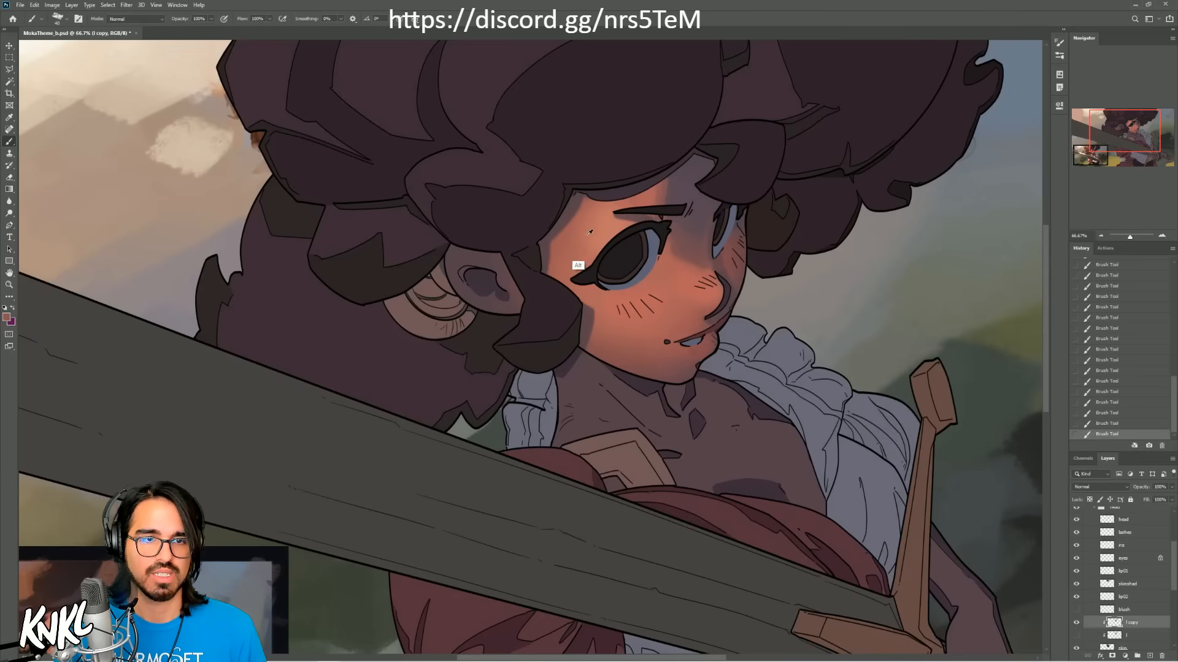
Step: Sample warm skin tones and touch up the temple beside the near eye, undoing an unwanted stroke
left_click(569, 273, "alt")
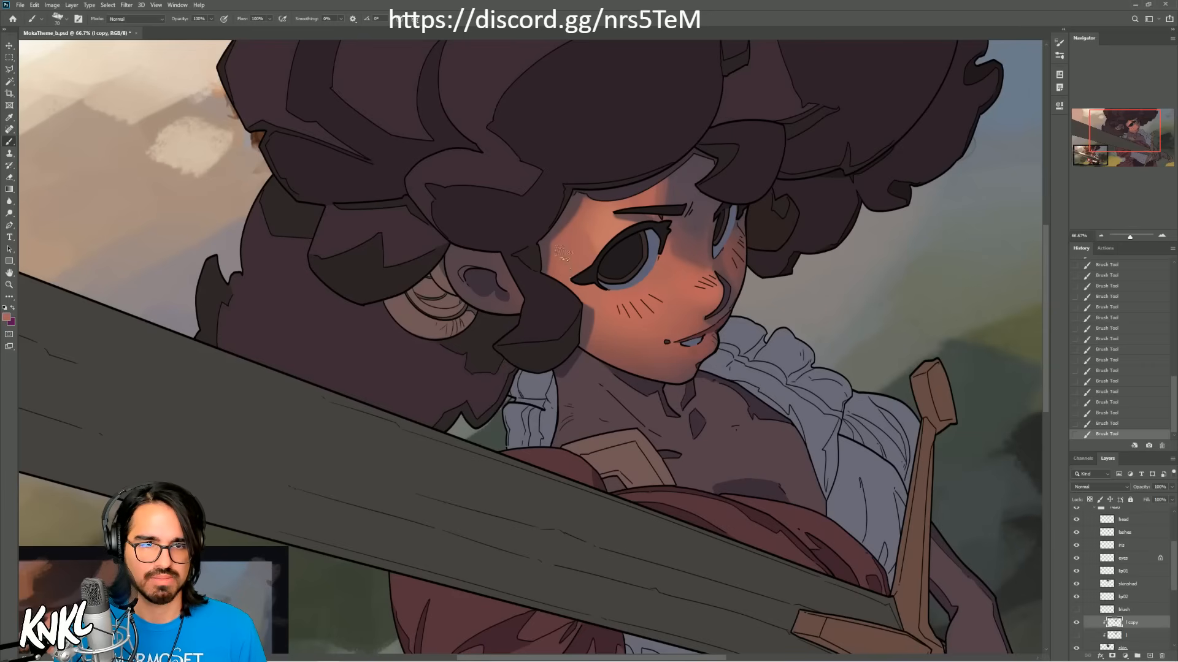
left_click(596, 220, "alt")
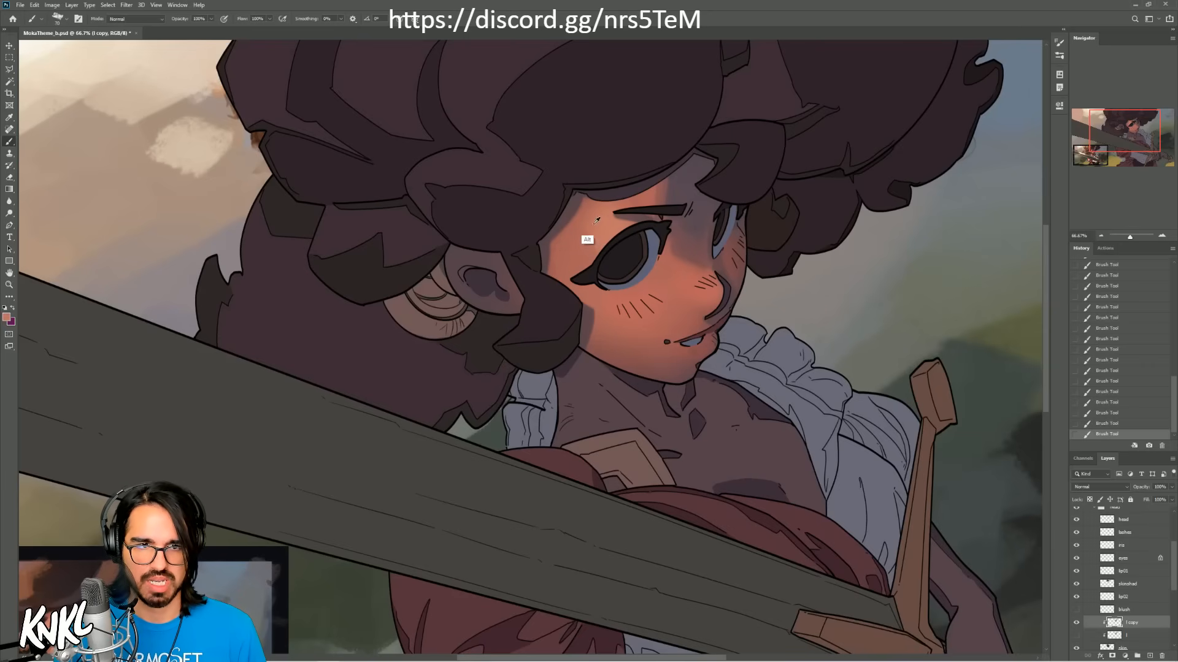
mouse_move(593, 230)
left_mouse_down()
mouse_move(620, 198)
mouse_move(591, 232)
left_mouse_up()
key("ctrl+z")
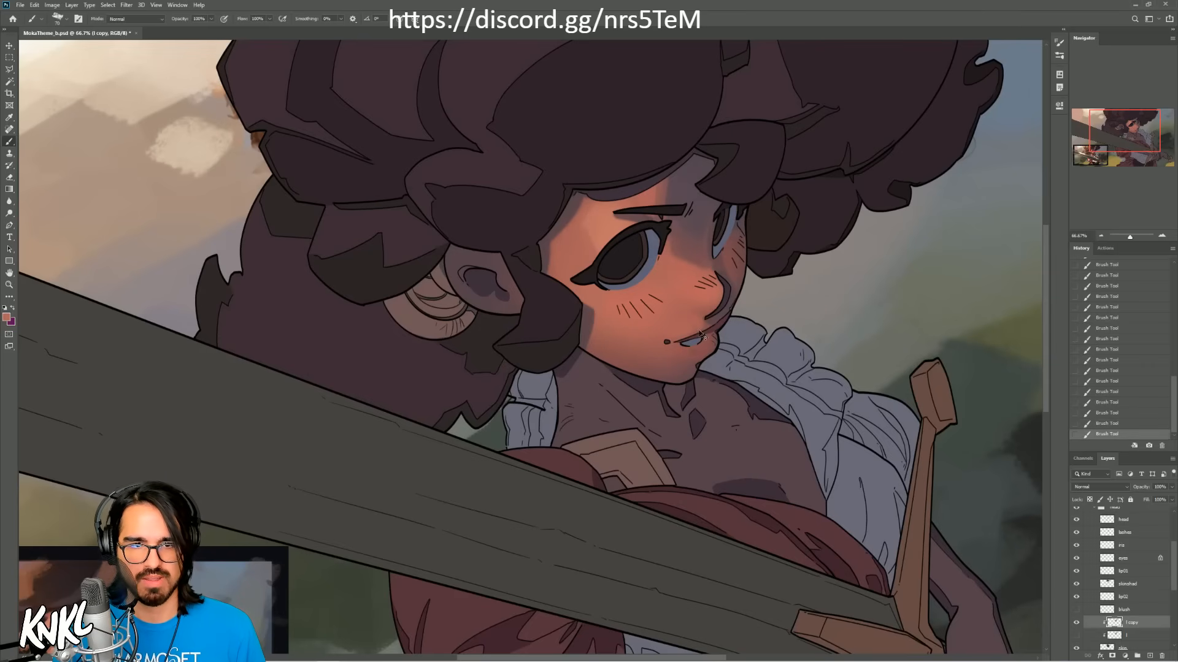
Step: Refine the tones around the nose and mouth, undoing and redoing the latest strokes to compare them
key("ctrl+z")
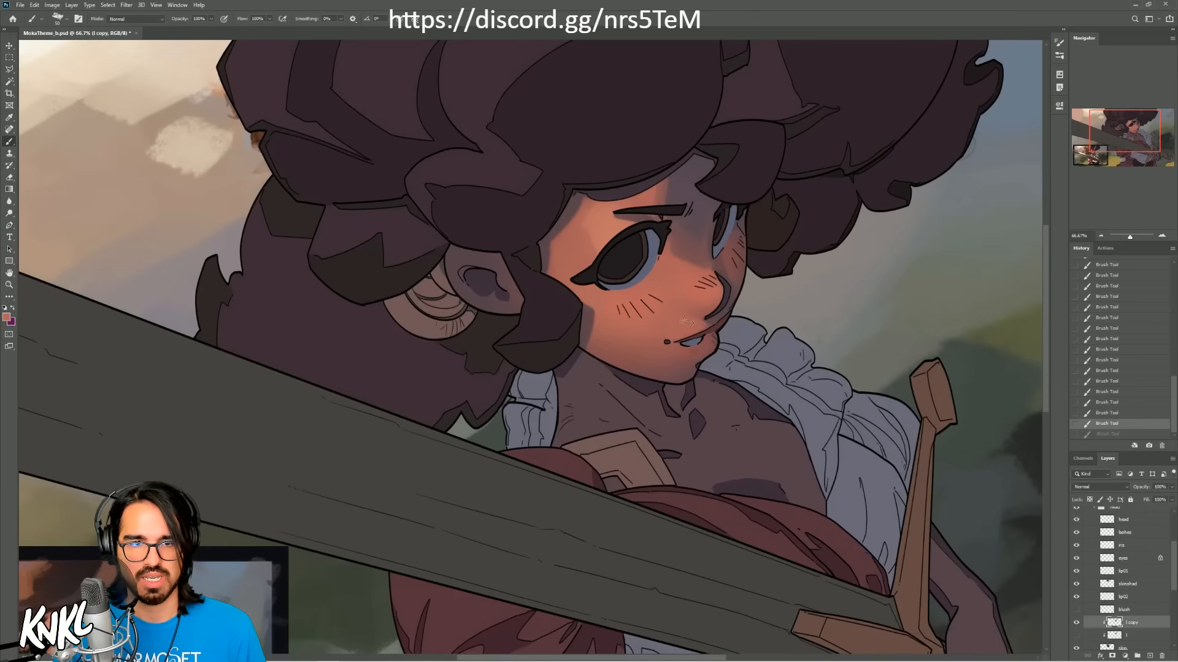
key("ctrl+shift+z")
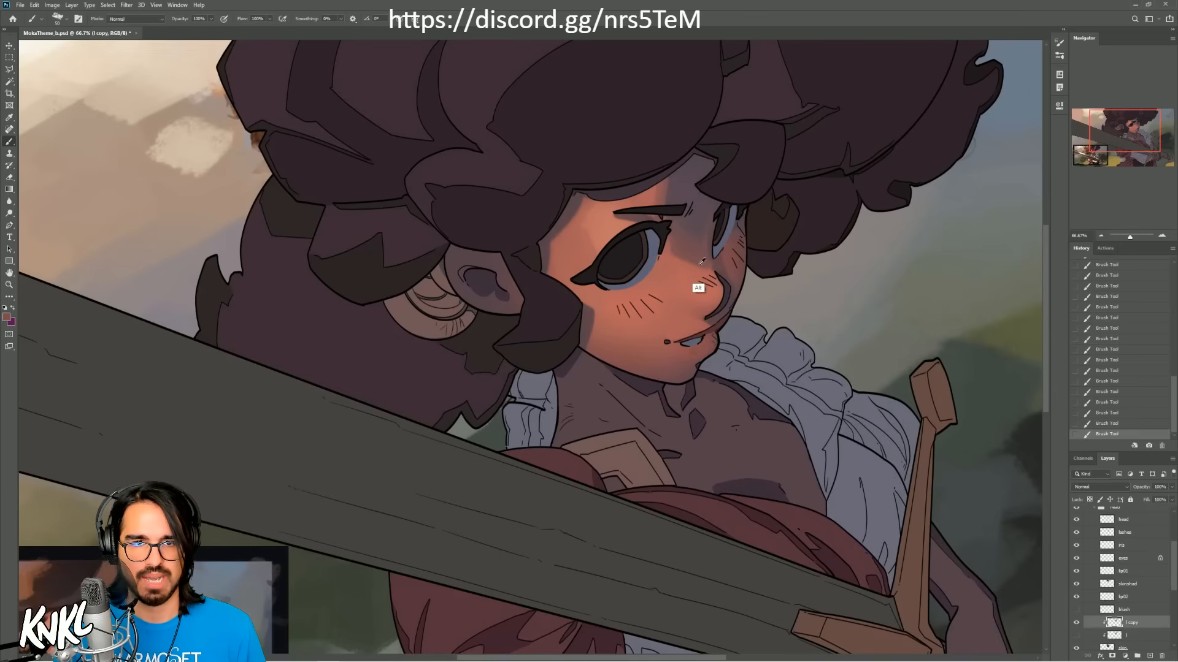
key("ctrl+z")
key("ctrl+shift+z")
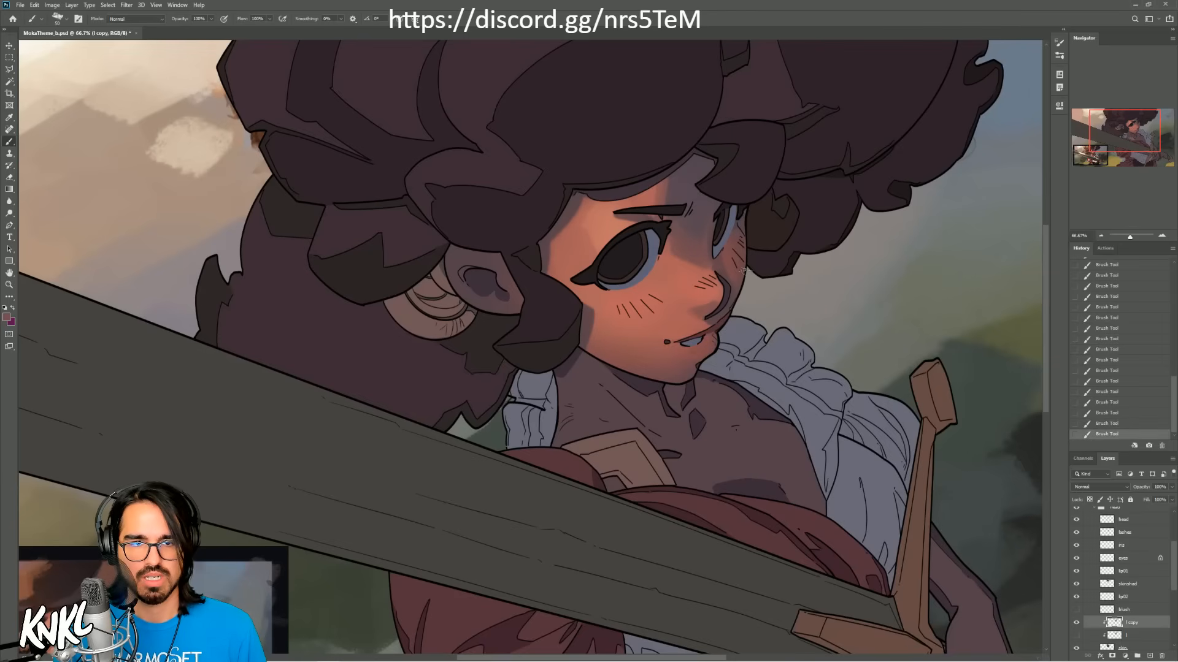
key("ctrl+z")
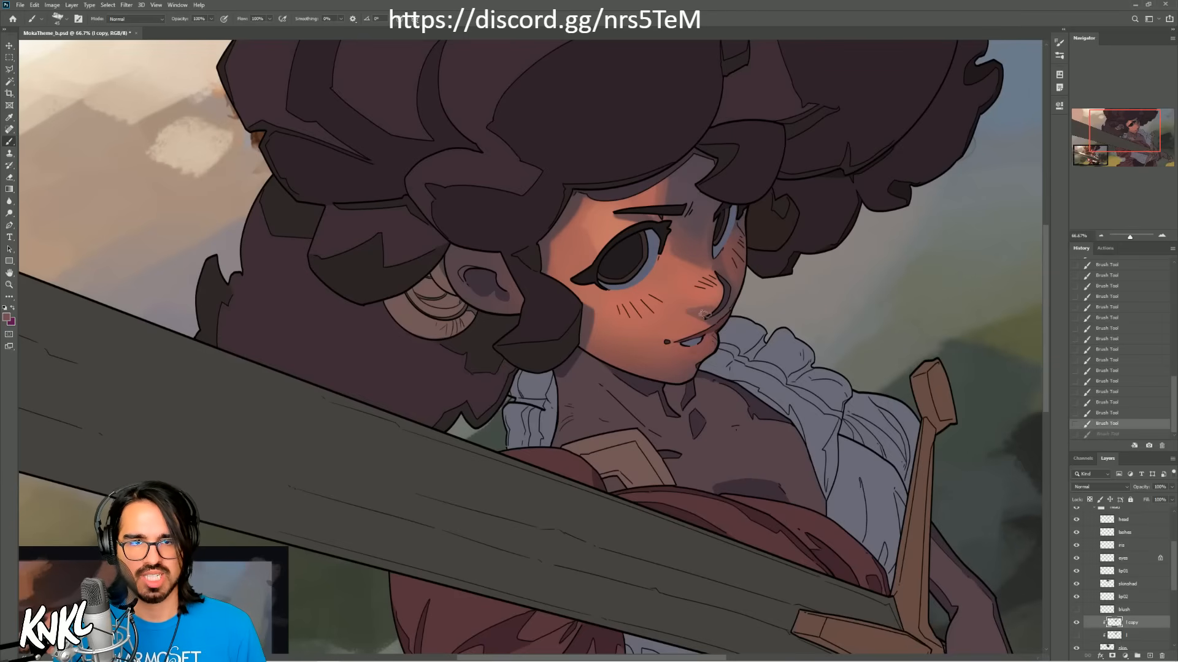
key("ctrl+shift+z")
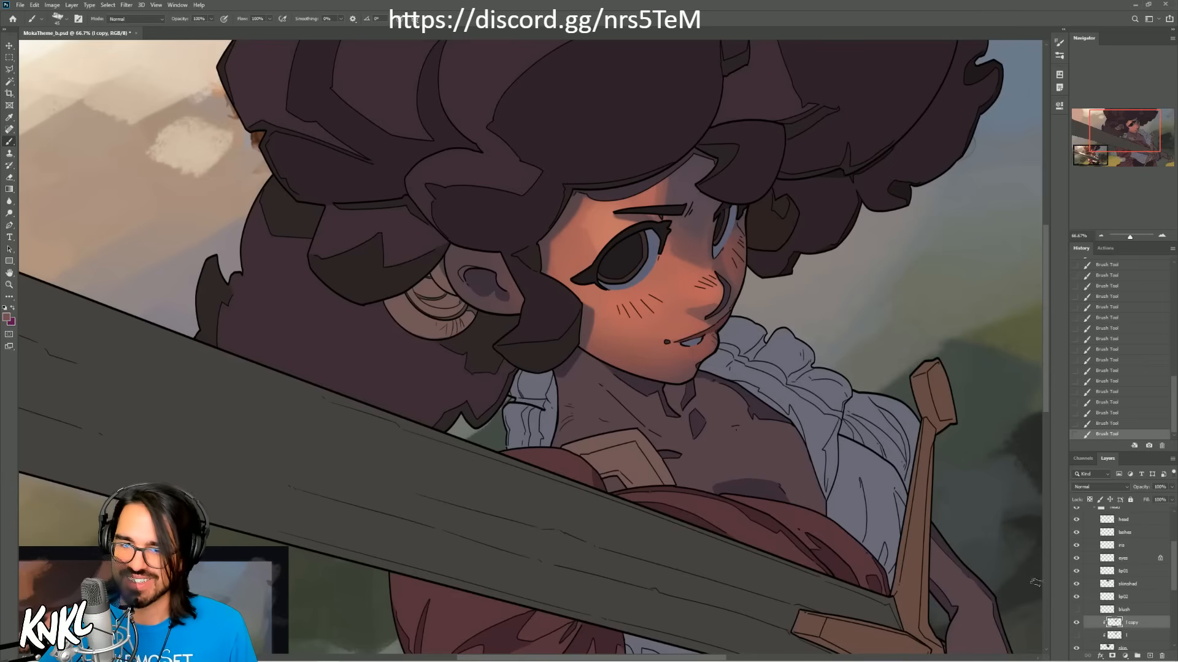
Step: Hide the chalk-painted copy, show the original soft light layer again and make it active
left_click(1077, 623)
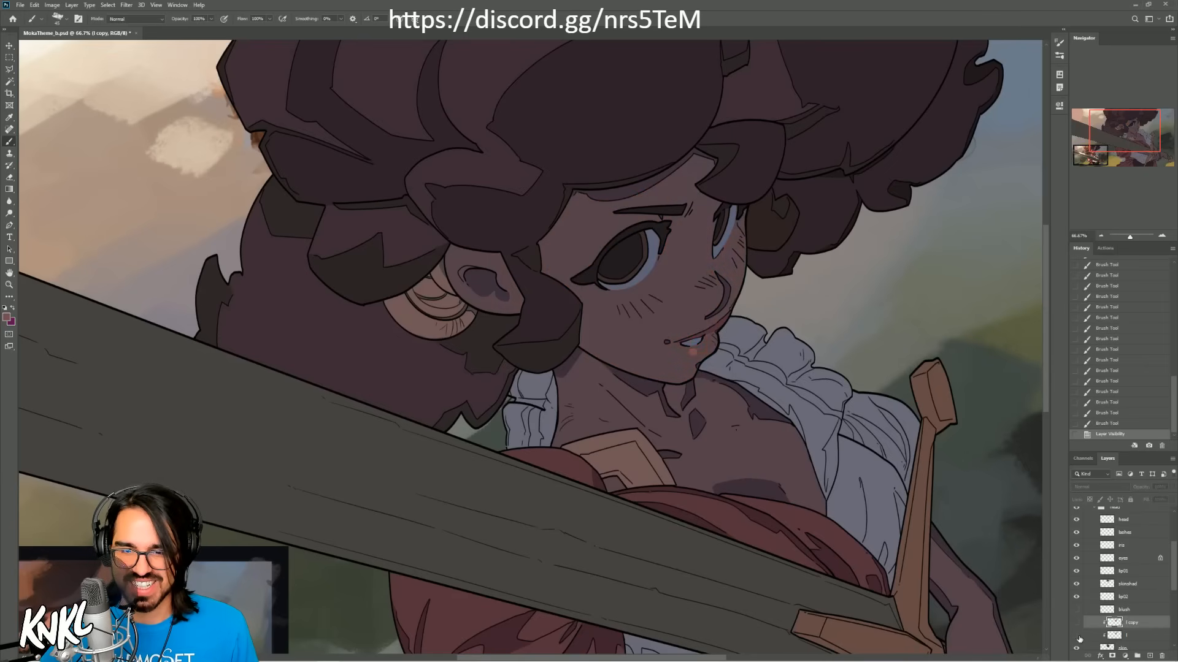
left_click(1077, 635)
left_click(1116, 636)
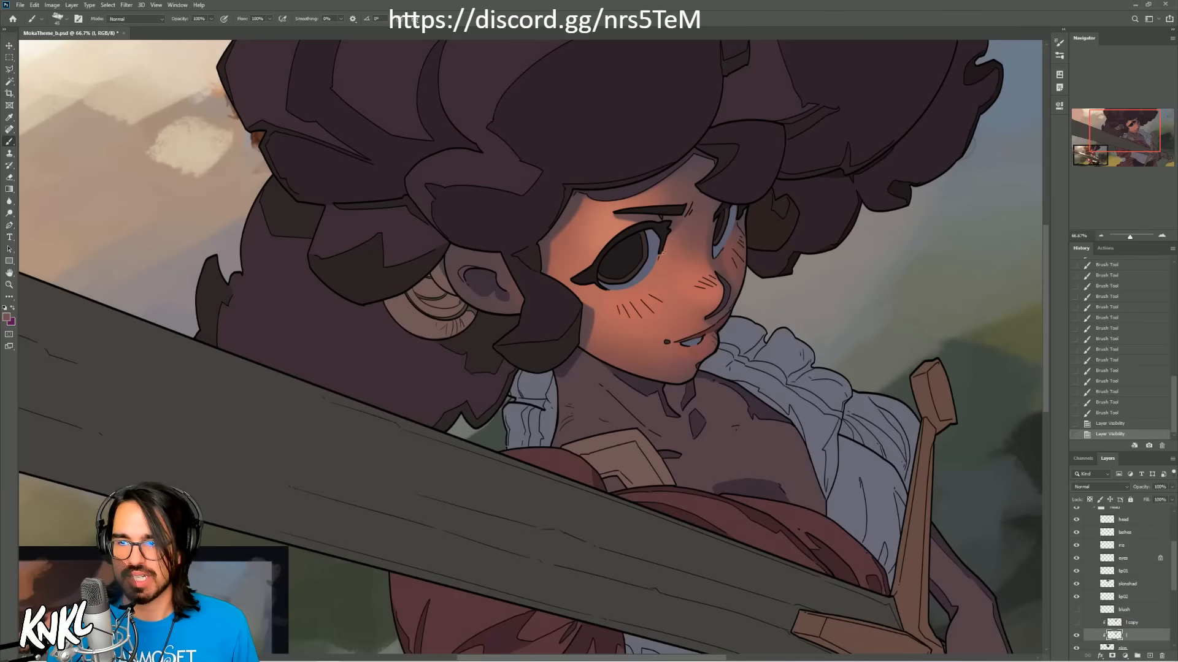
Step: Show the blush layer and shift its hue to -24 with Hue/Saturation
left_click_drag(660, 400, 728, 297)
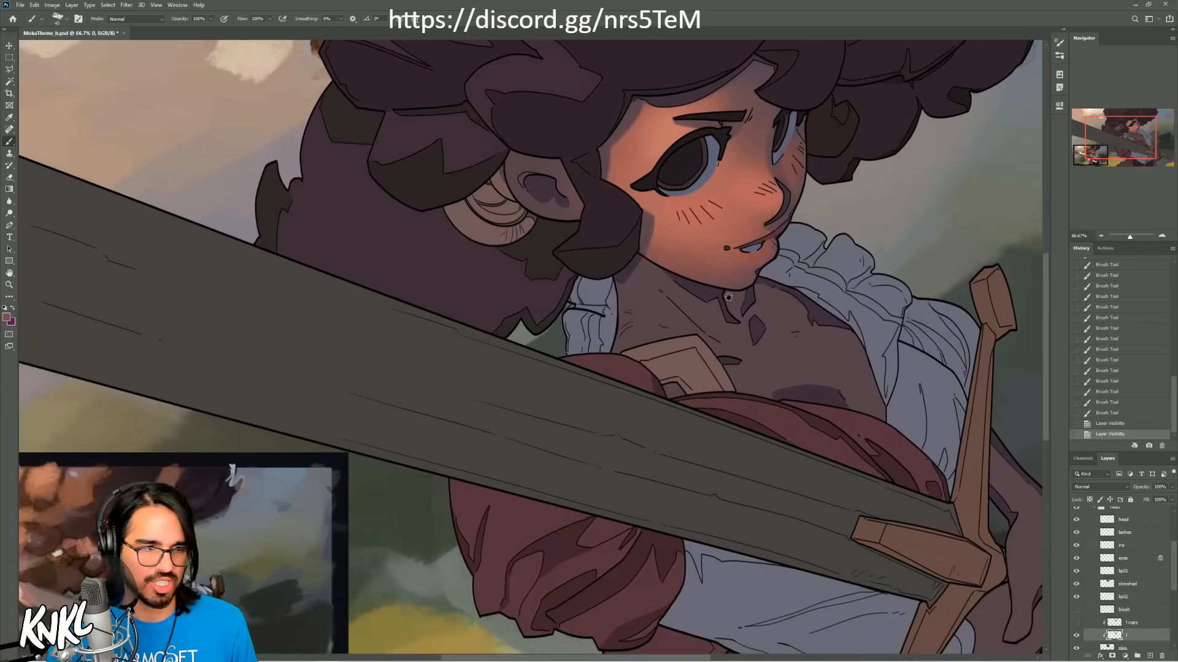
left_click(1076, 610)
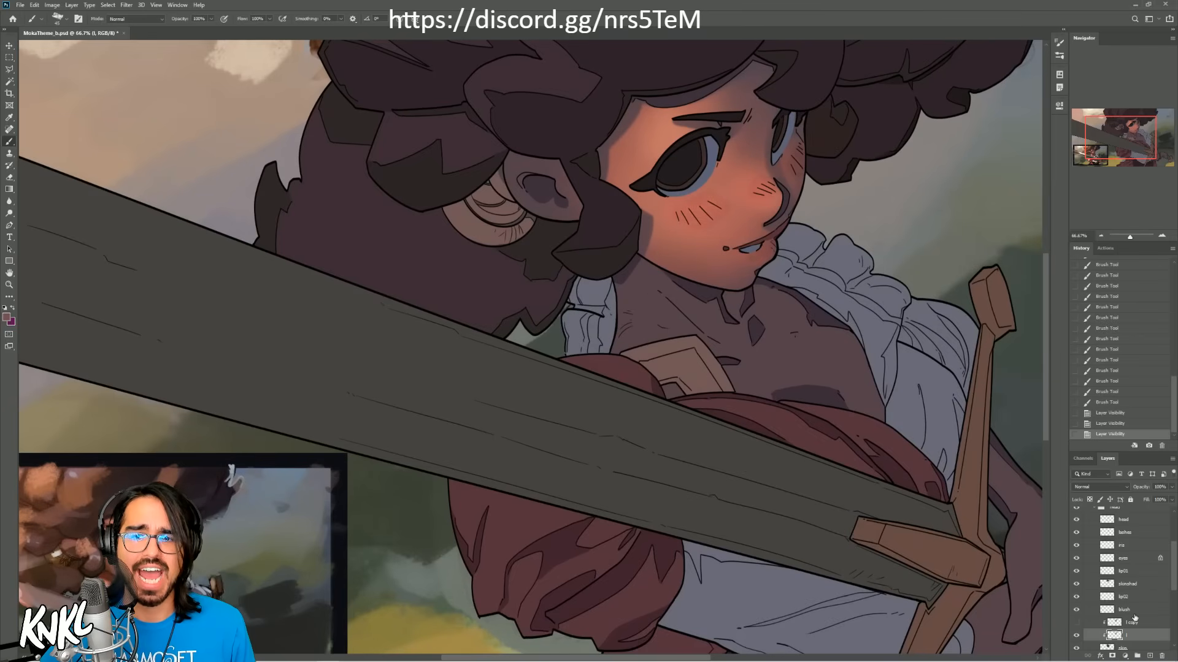
left_click(1136, 612)
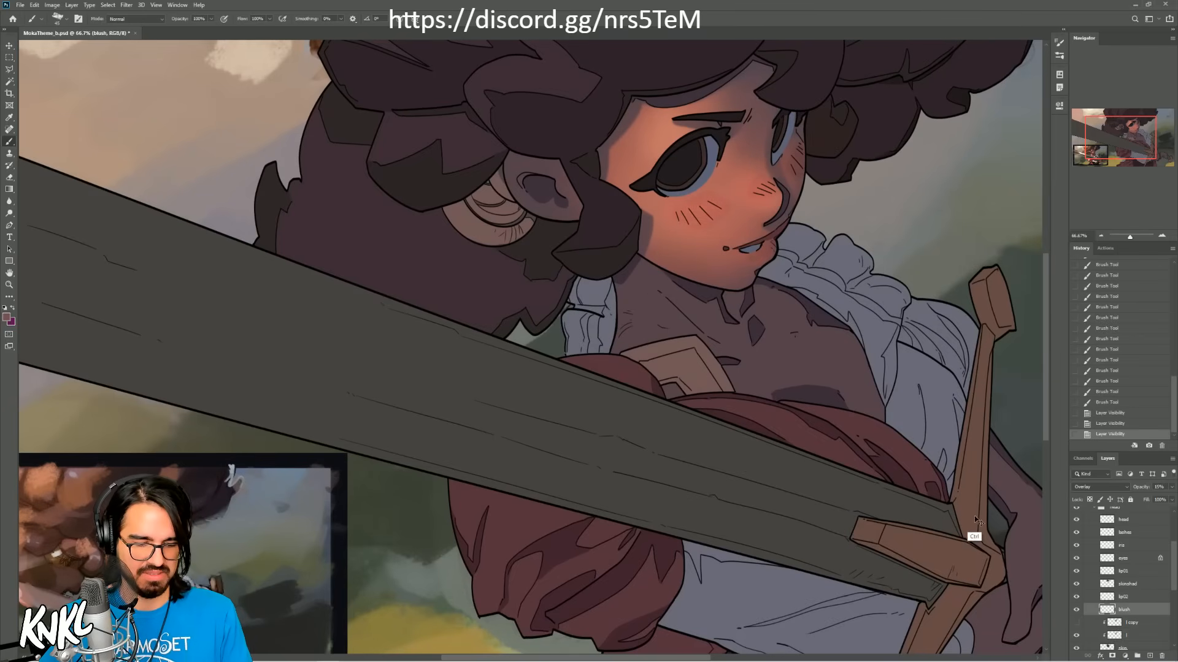
key("ctrl+u")
left_click_drag(1039, 167, 1030, 168)
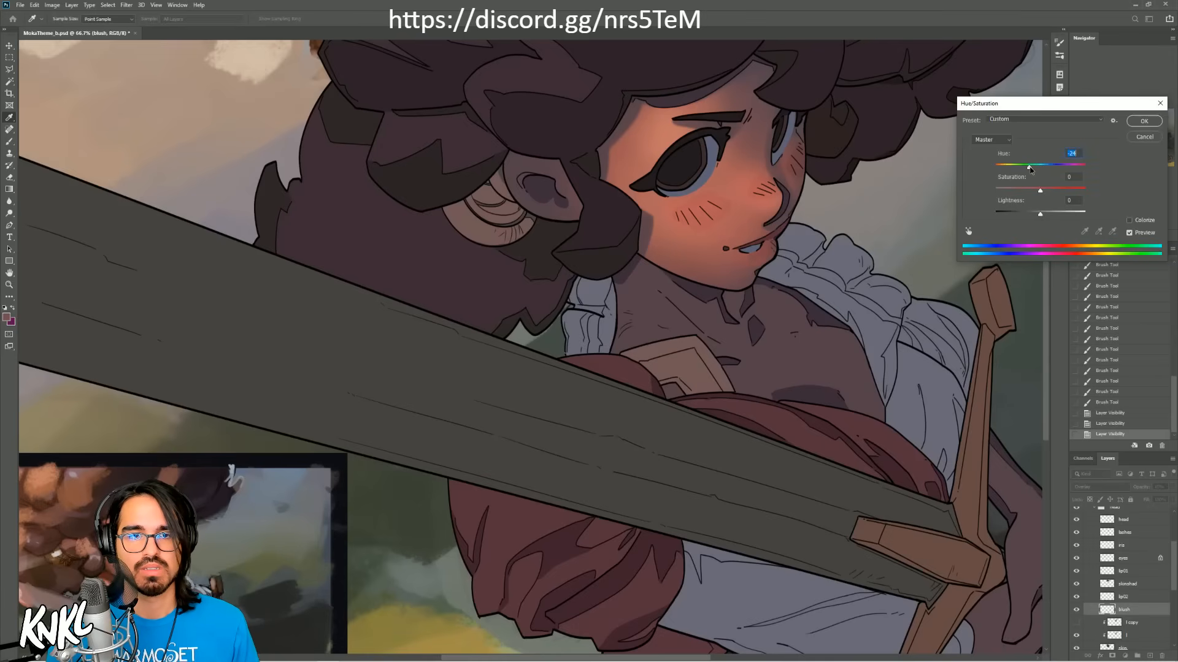
left_click(1143, 122)
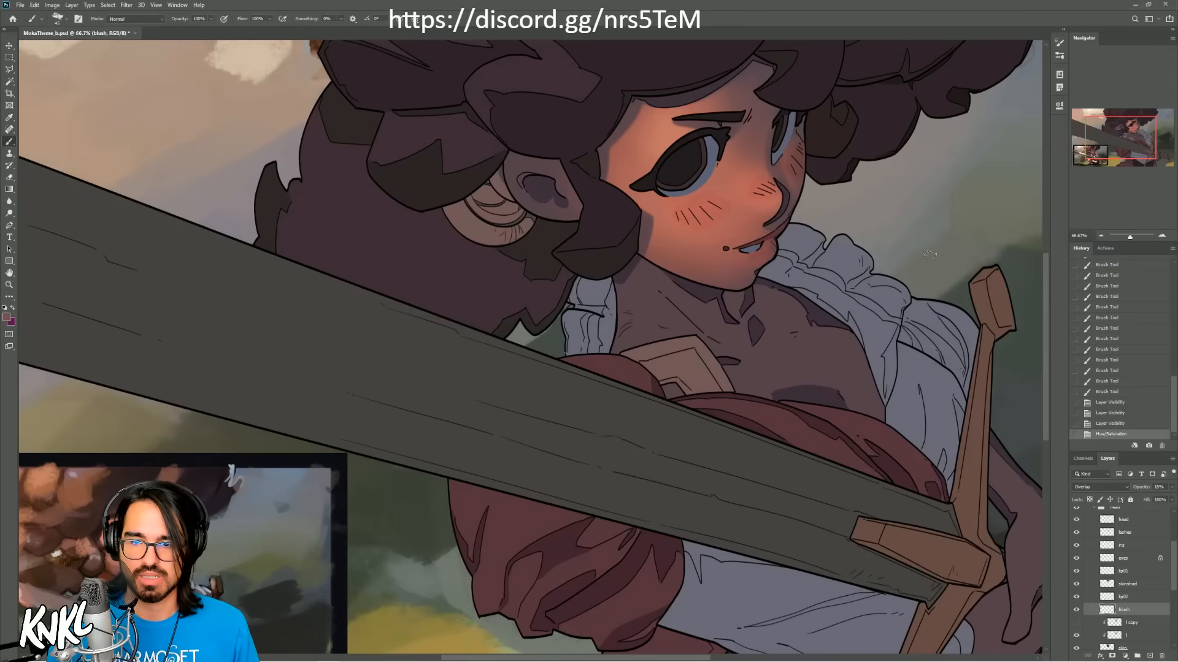
Step: Soften the blush by erasing parts of it over the cheeks, nose and lips with a smaller eraser
key("e")
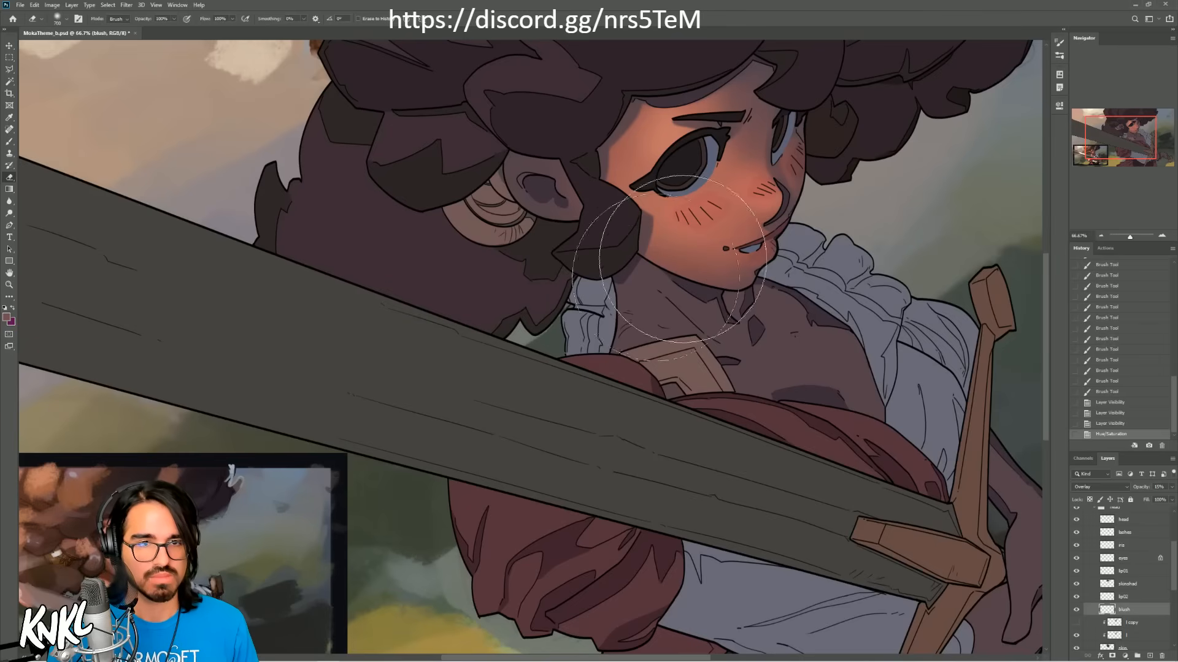
key("bracketleft")
key("bracketleft")
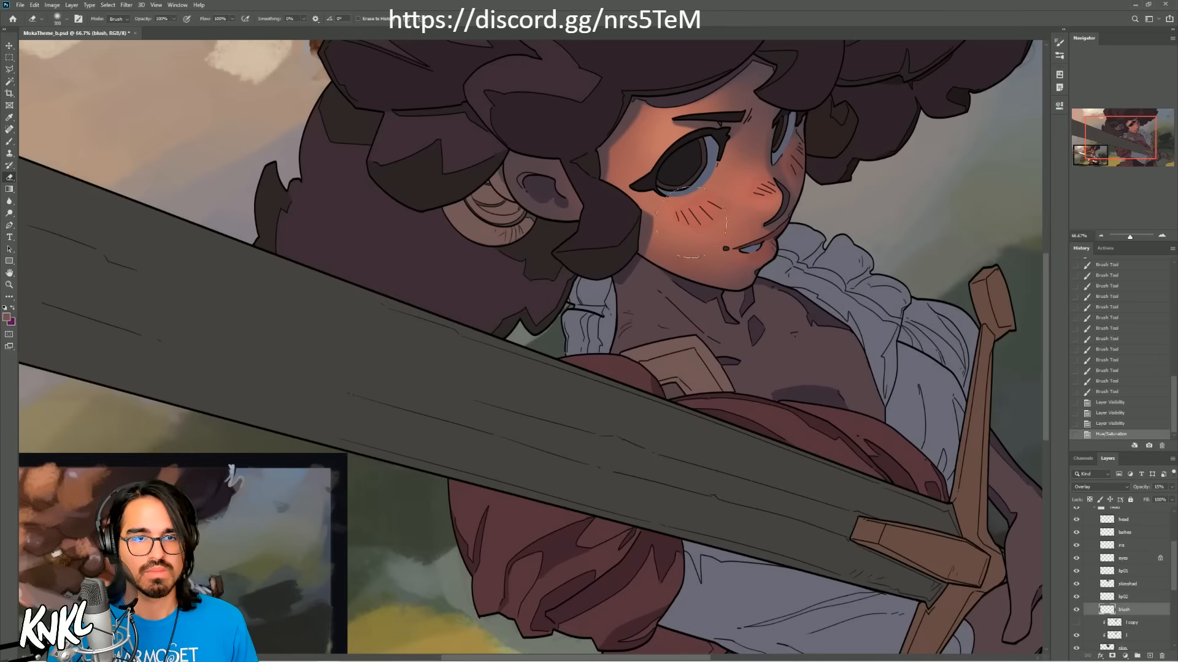
mouse_move(681, 230)
left_mouse_down()
mouse_move(668, 221)
mouse_move(745, 207)
mouse_move(792, 165)
left_mouse_up()
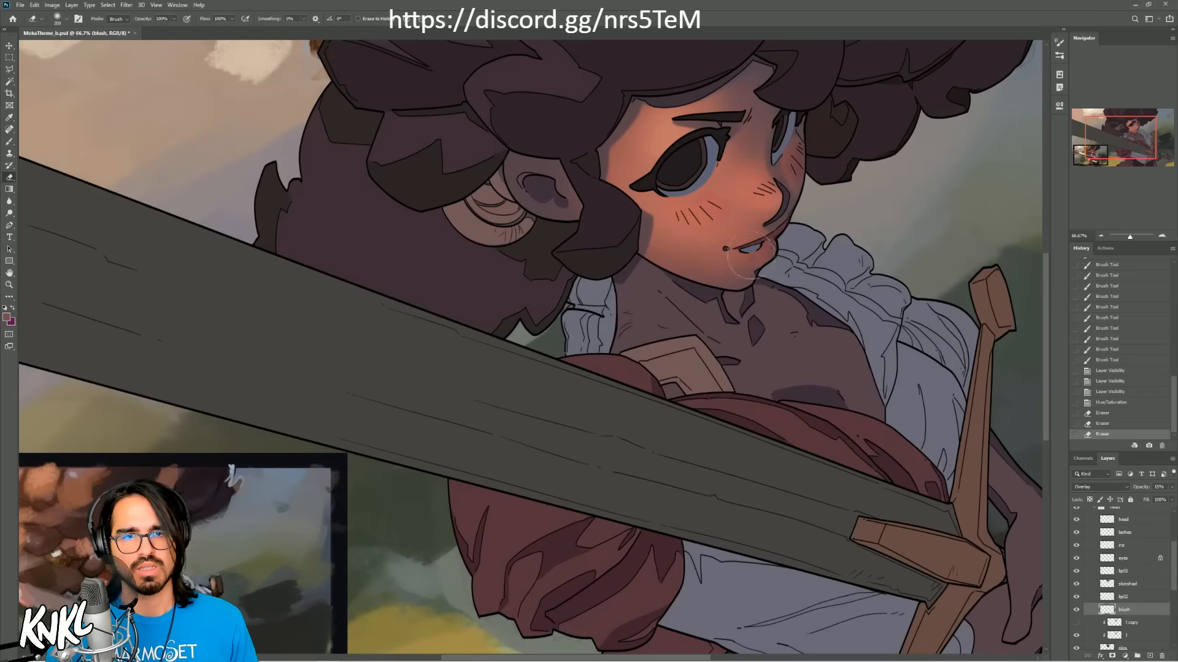
left_click_drag(751, 248, 755, 259)
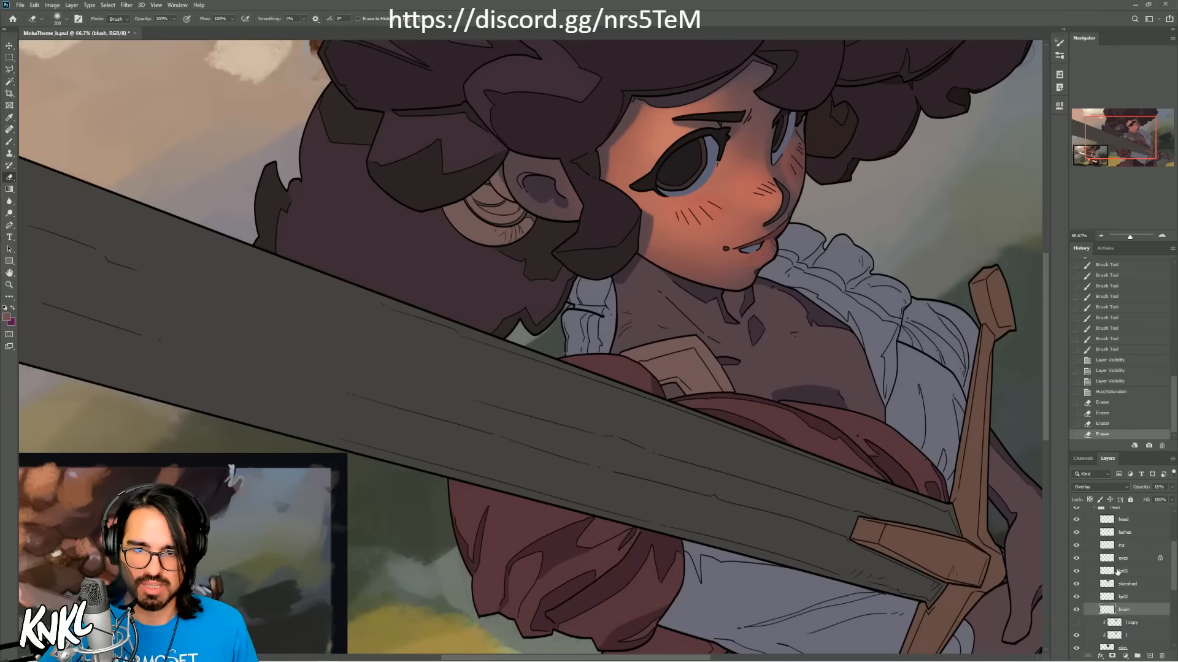
Step: Raise the lightness of the lip02 layer to +29 with Hue/Saturation and save the file
left_click(1129, 586)
left_click(1135, 598)
key("ctrl+u")
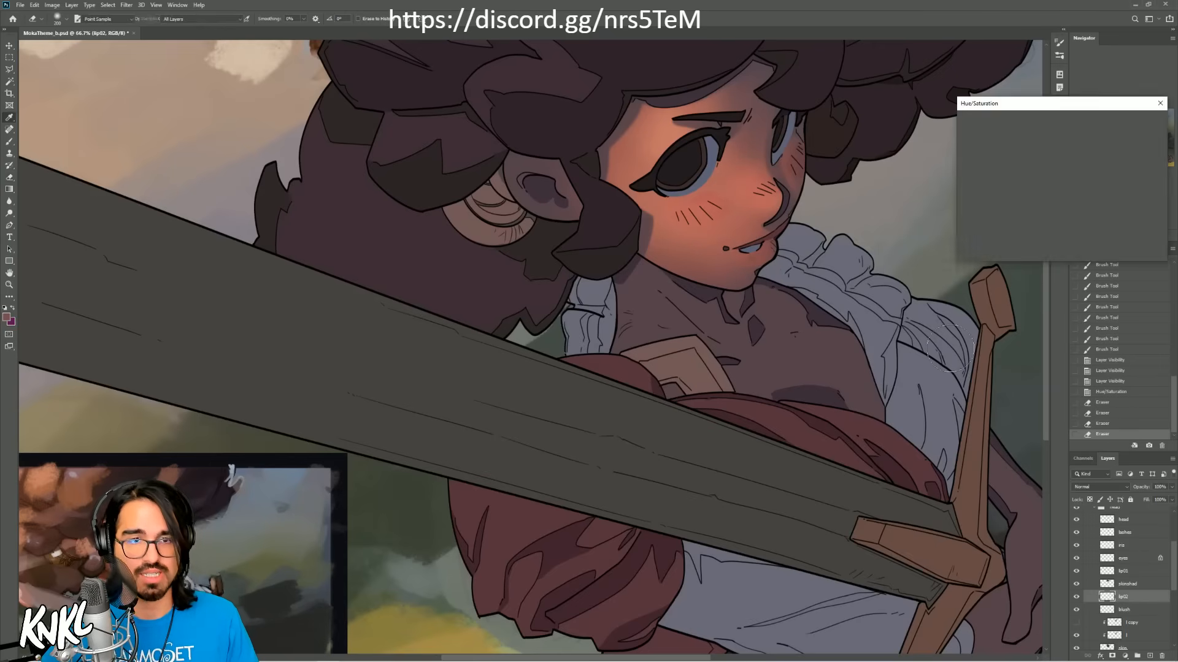
left_click_drag(1041, 215, 1053, 216)
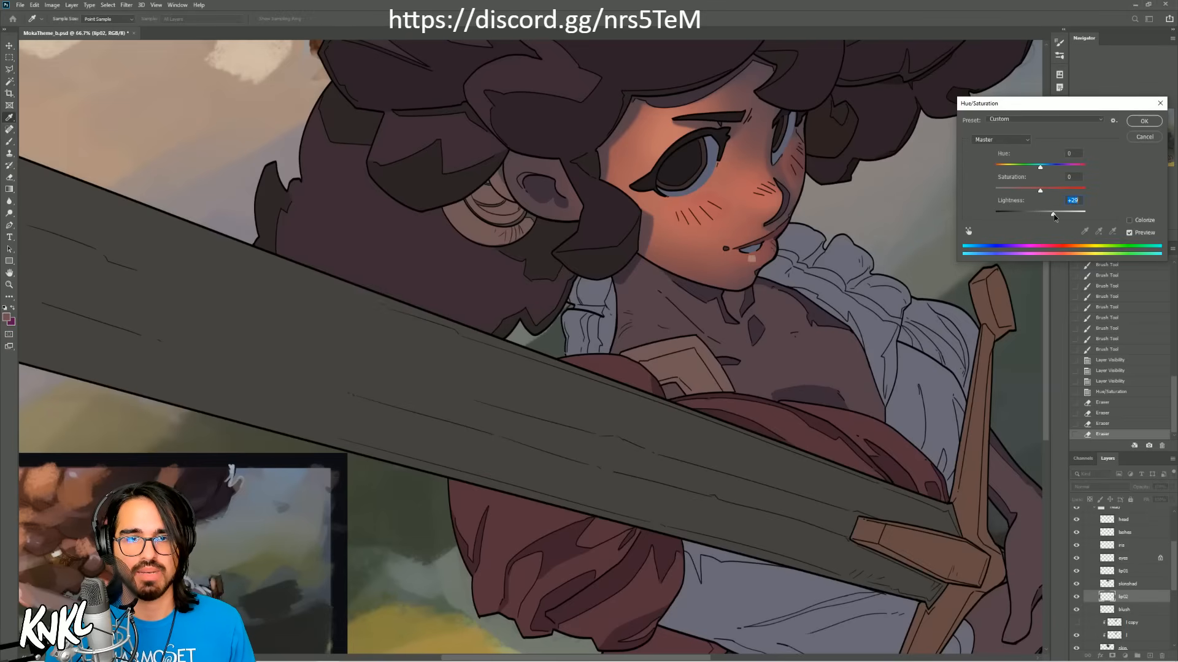
left_click(1144, 120)
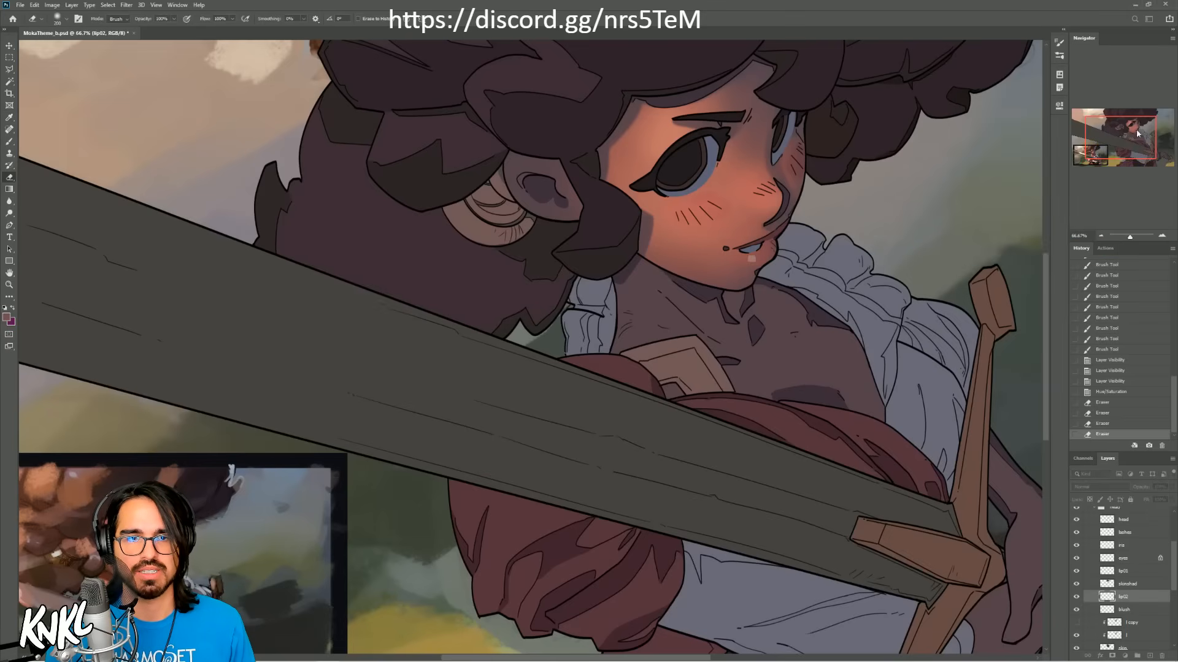
key("ctrl+s")
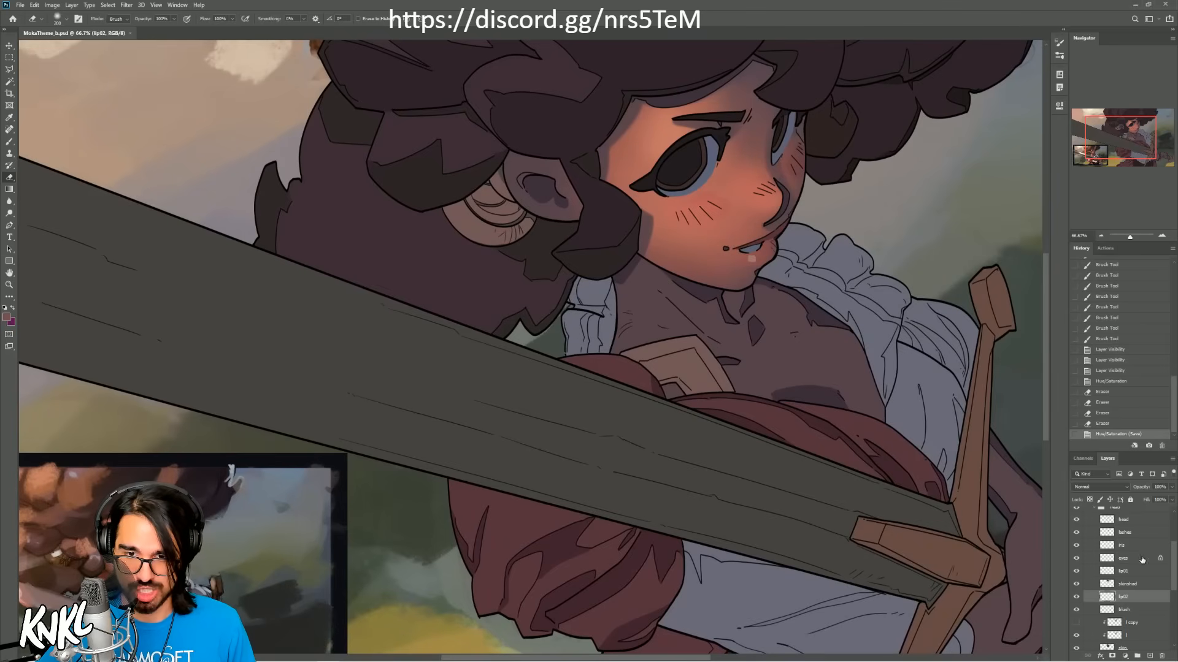
Step: Collapse the head group inside LINES and select the hair02 group
left_click(1136, 586)
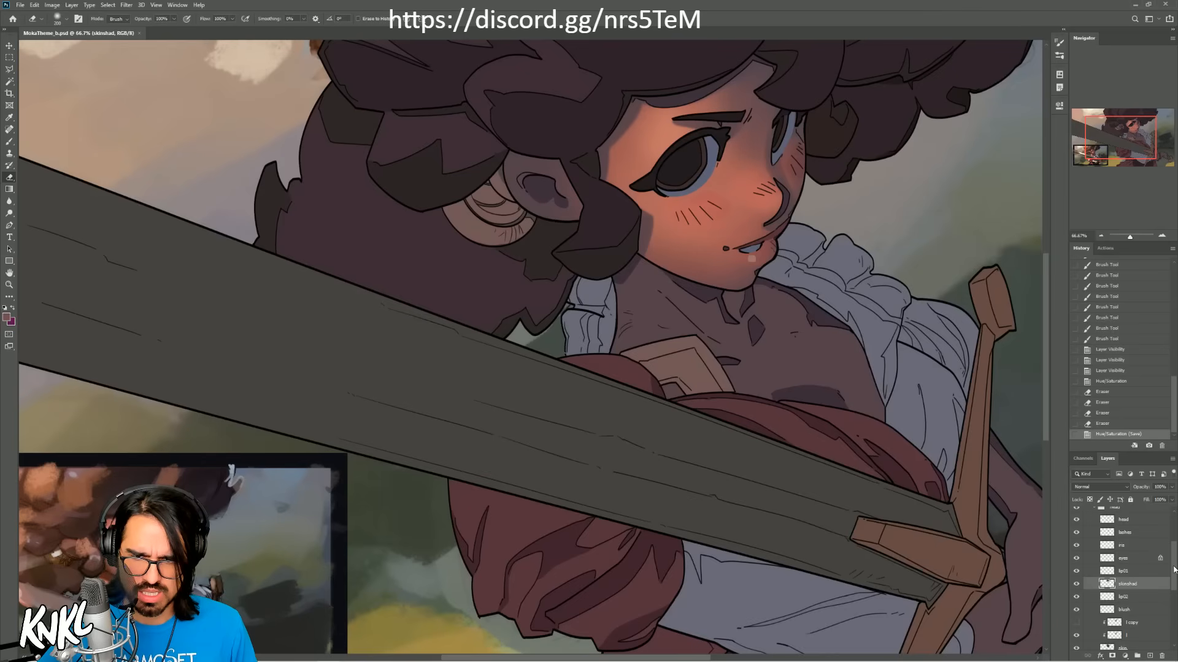
scroll(1134, 563, "up", 4)
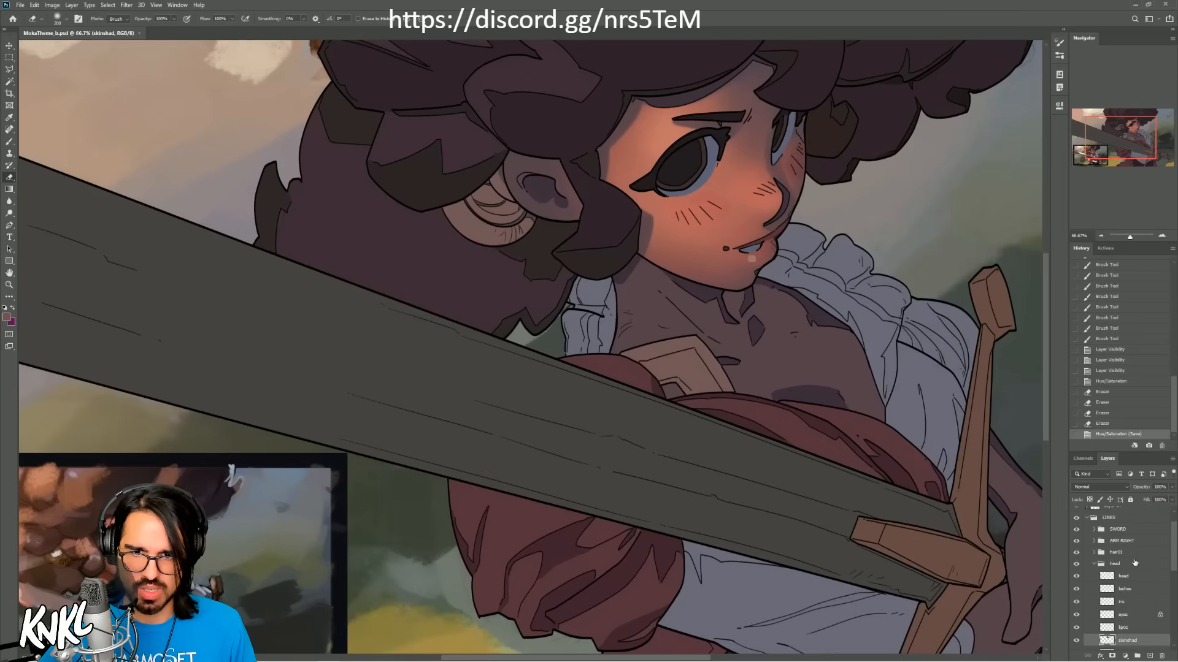
left_click(1133, 563)
left_click(1093, 564)
left_click(1129, 577)
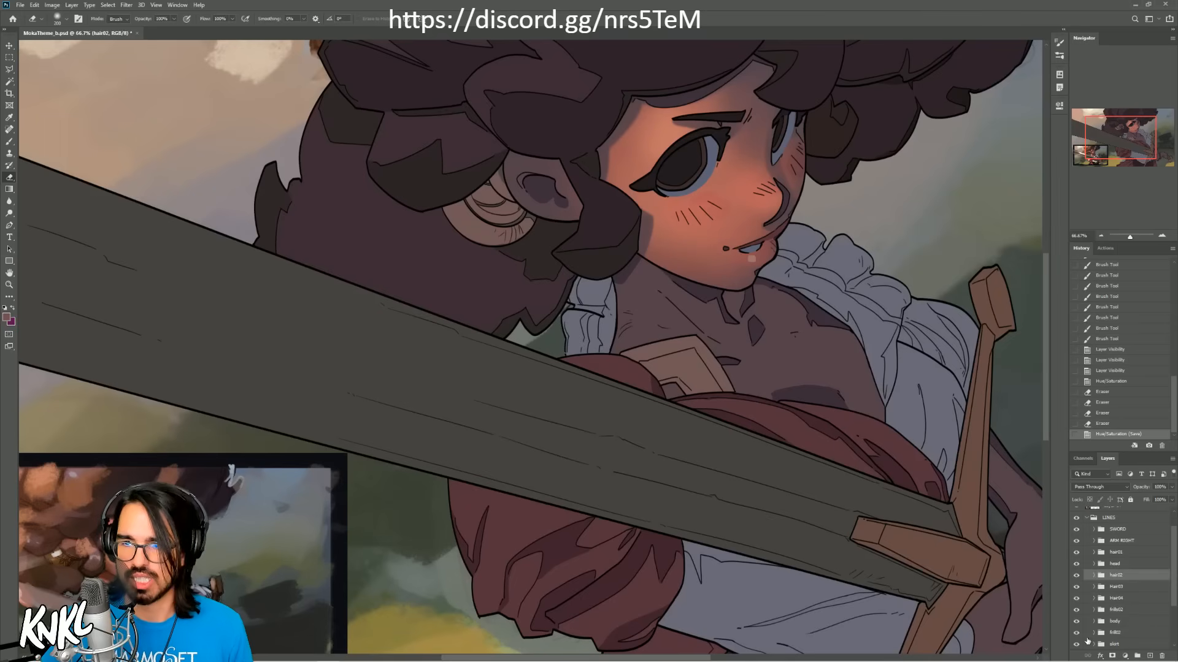
left_click(21, 5)
left_click(33, 108)
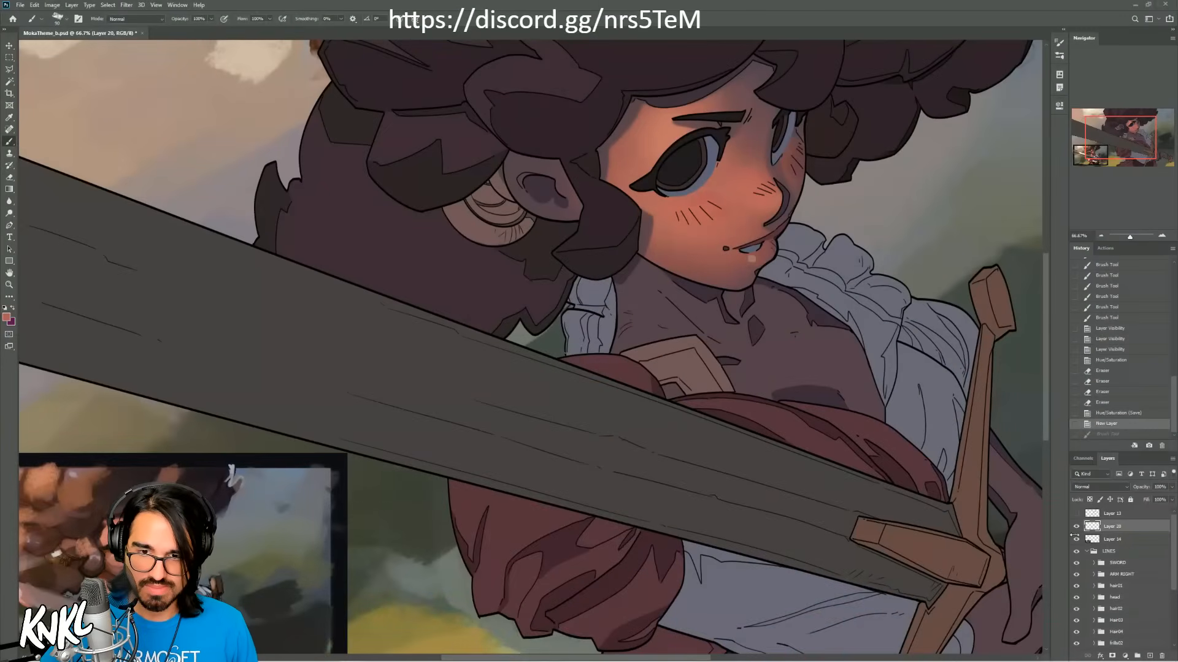
Step: Look through the groups inside LINES for the one that holds the neck and chest
left_click(1109, 564)
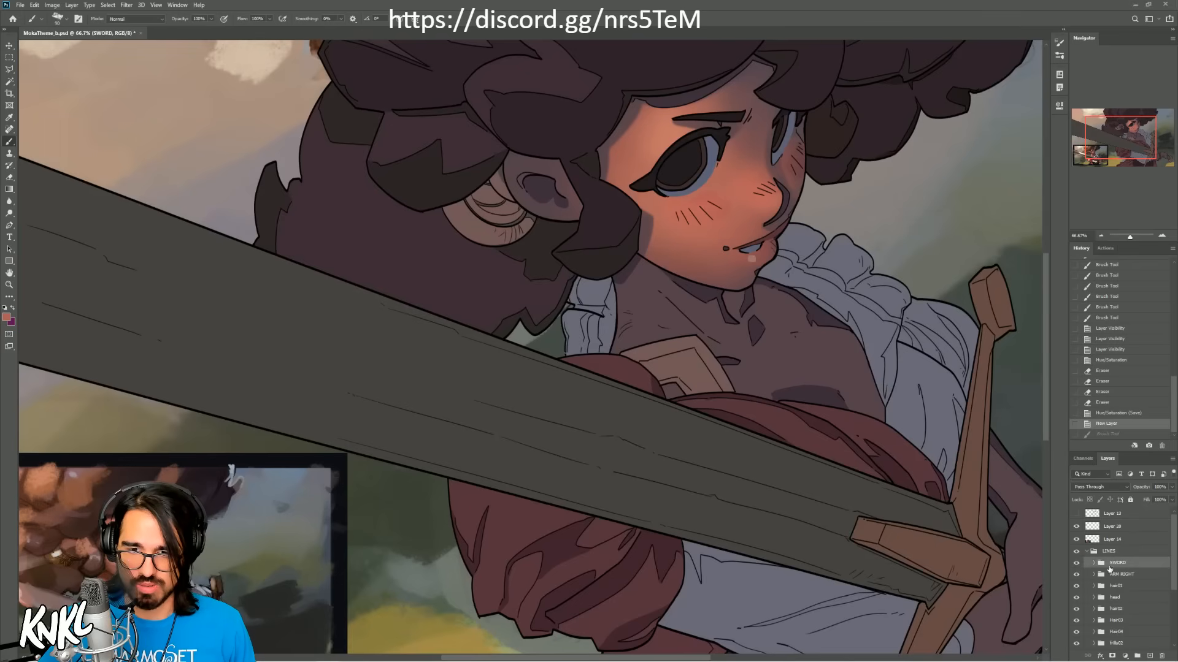
left_click(1120, 554)
scroll(1165, 567, "down", 1)
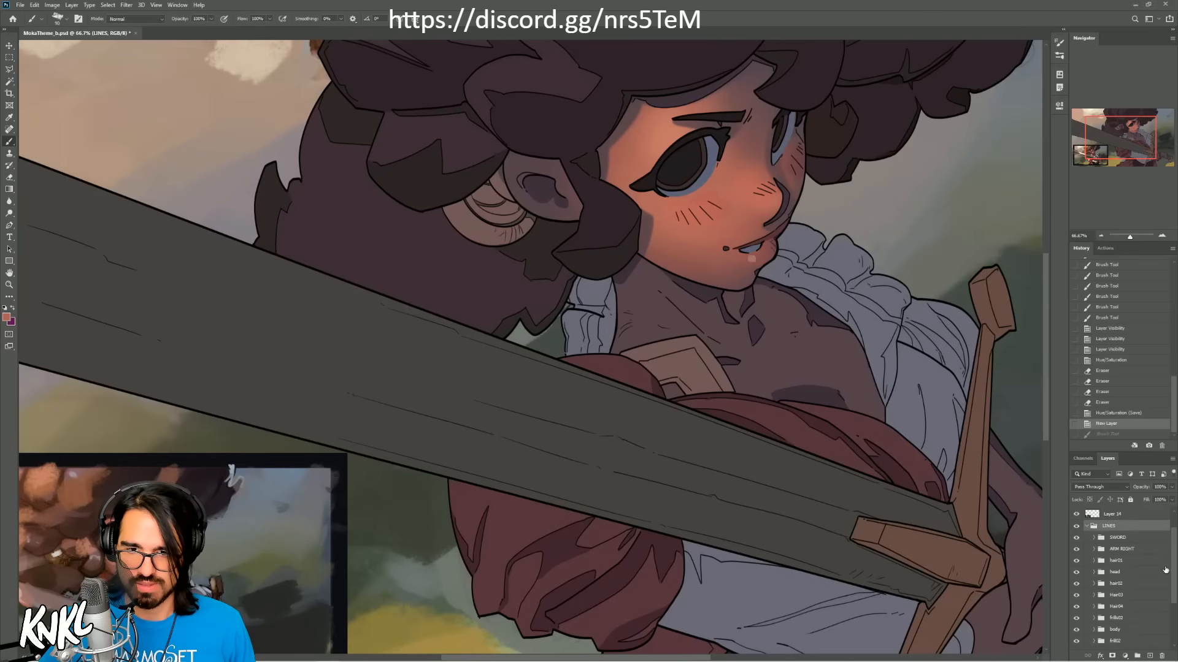
scroll(1175, 576, "down", 1)
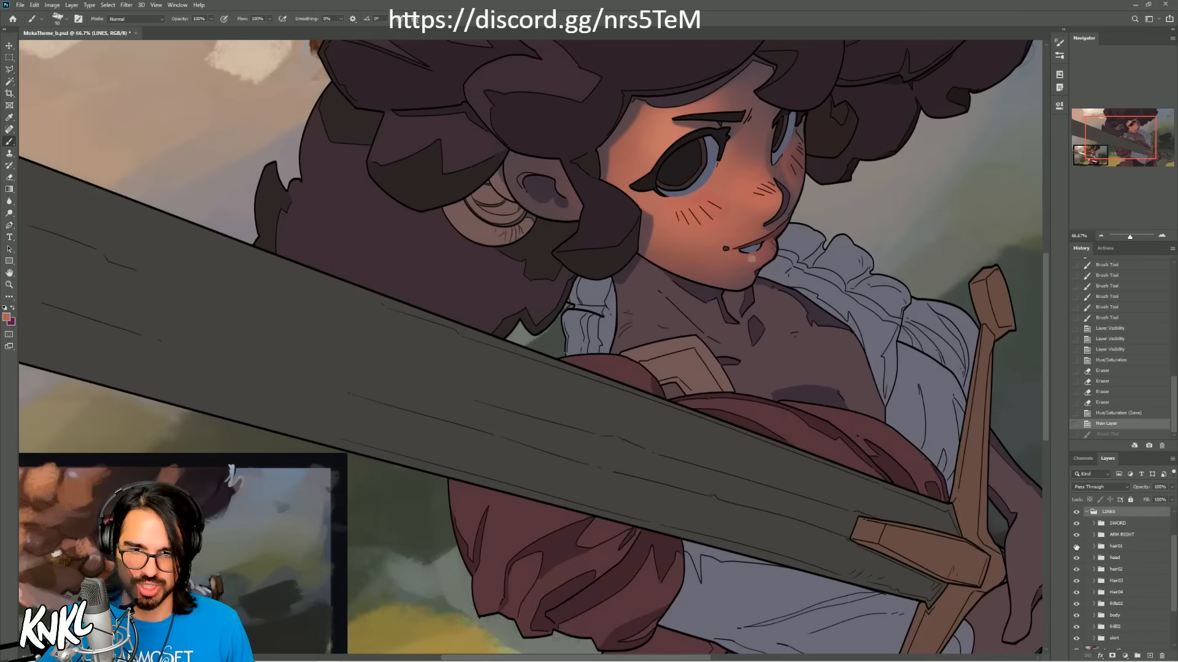
left_click(1128, 571)
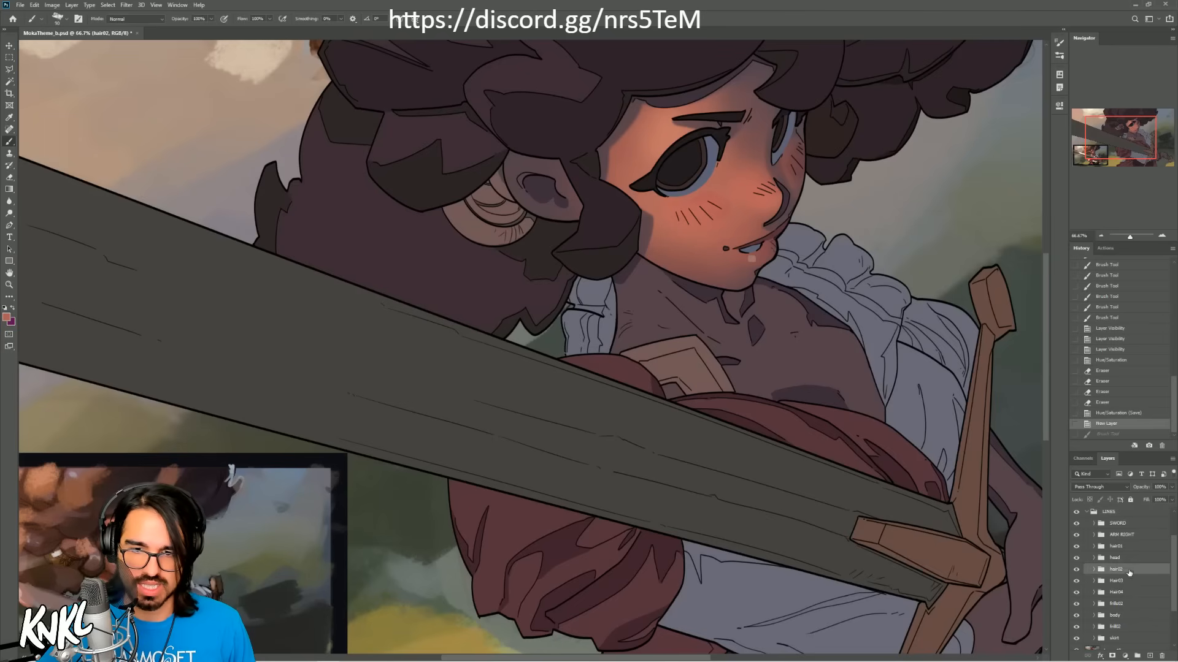
scroll(1172, 563, "down", 2)
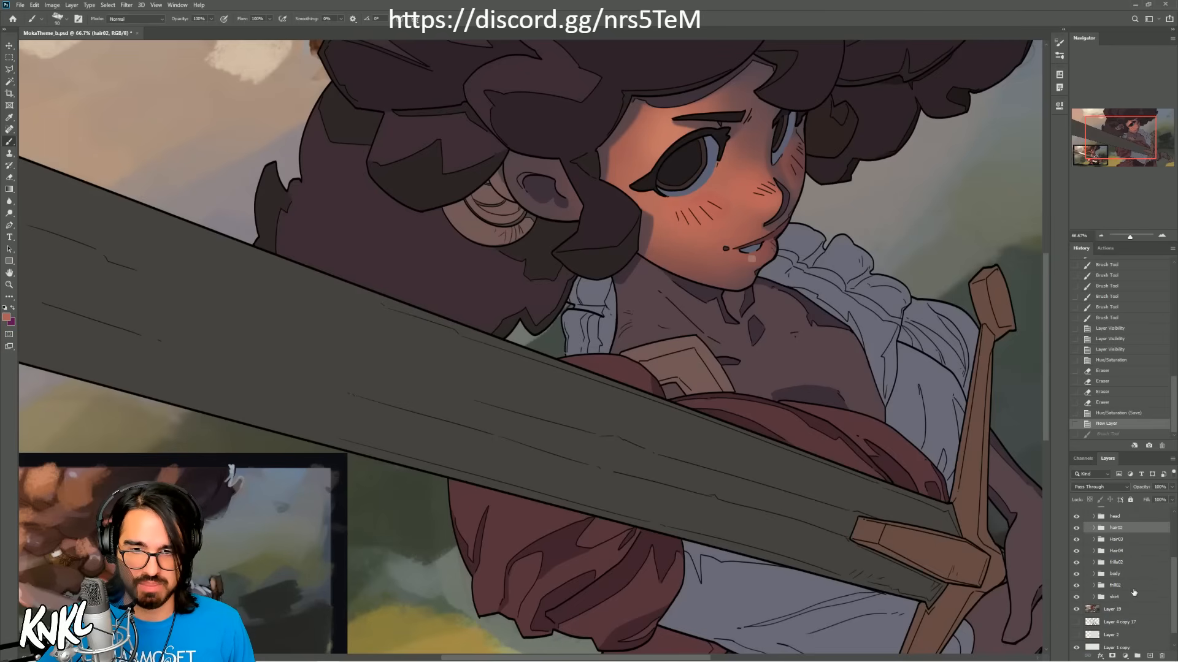
left_click(1127, 586)
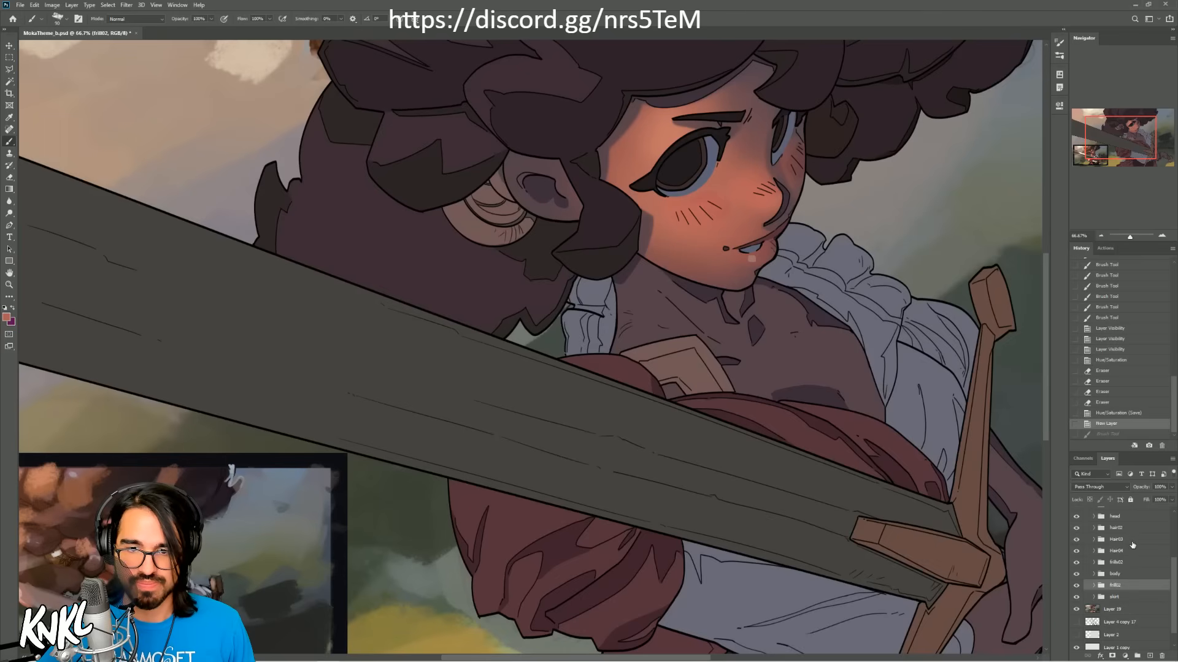
scroll(1166, 567, "up", 2)
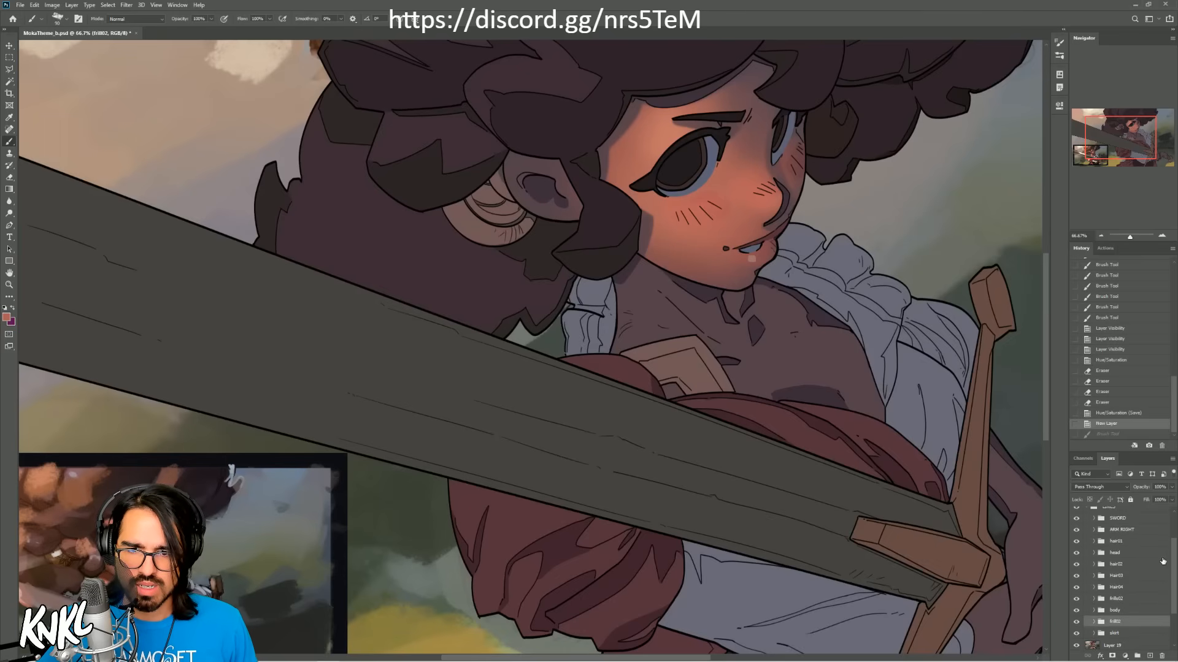
Step: Toggle the body group's visibility to check its contents, expand it and select its skin layer
left_click(1077, 610)
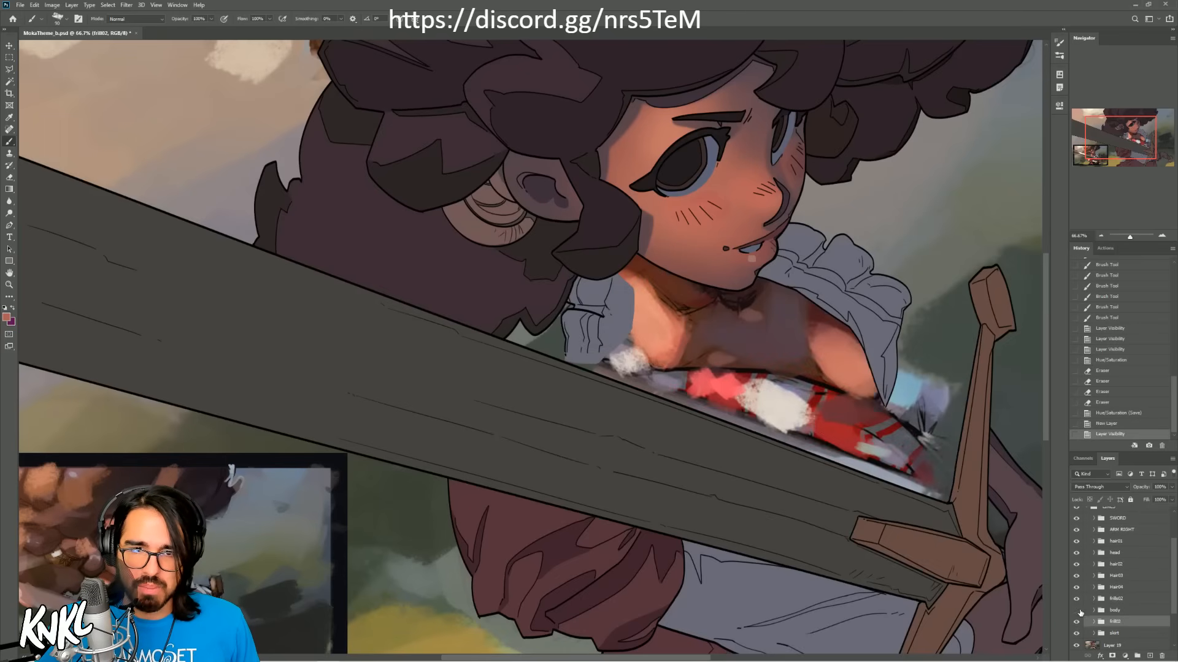
left_click(1077, 611)
left_click(1093, 611)
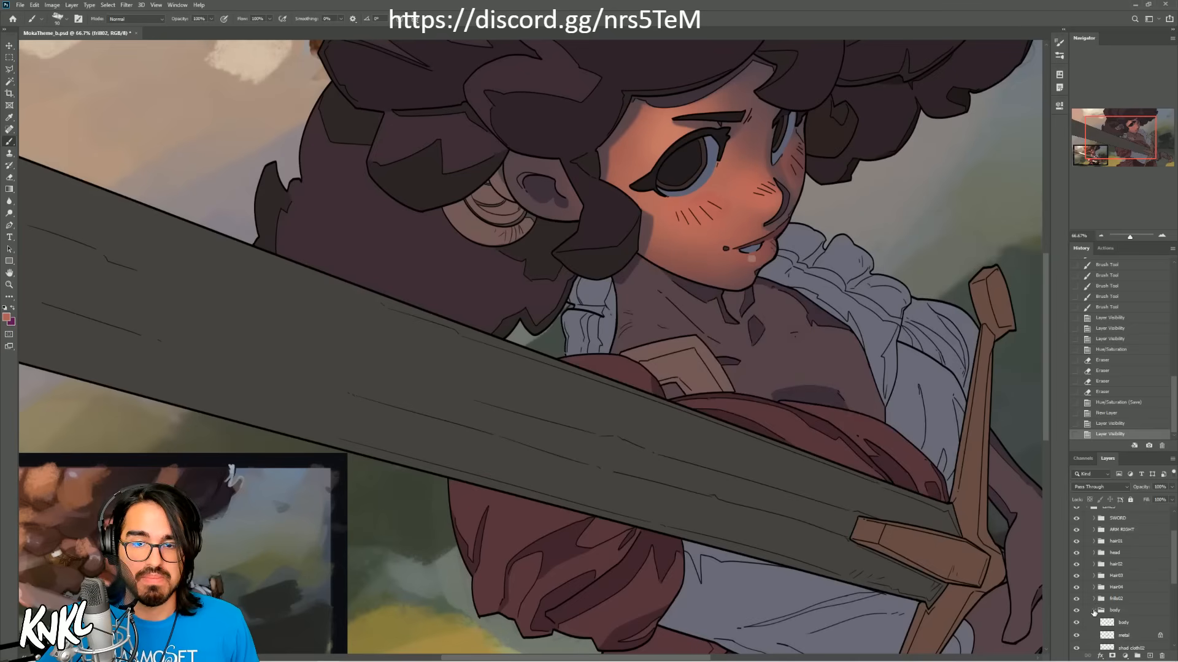
scroll(1135, 626, "down", 5)
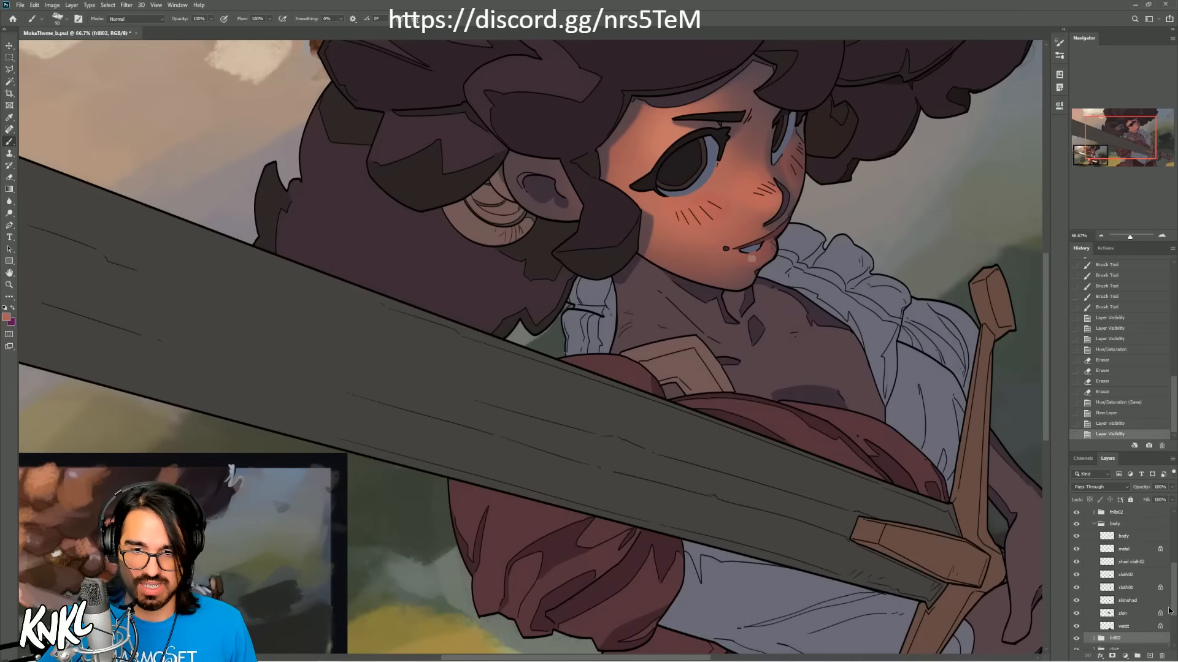
left_click(1137, 613)
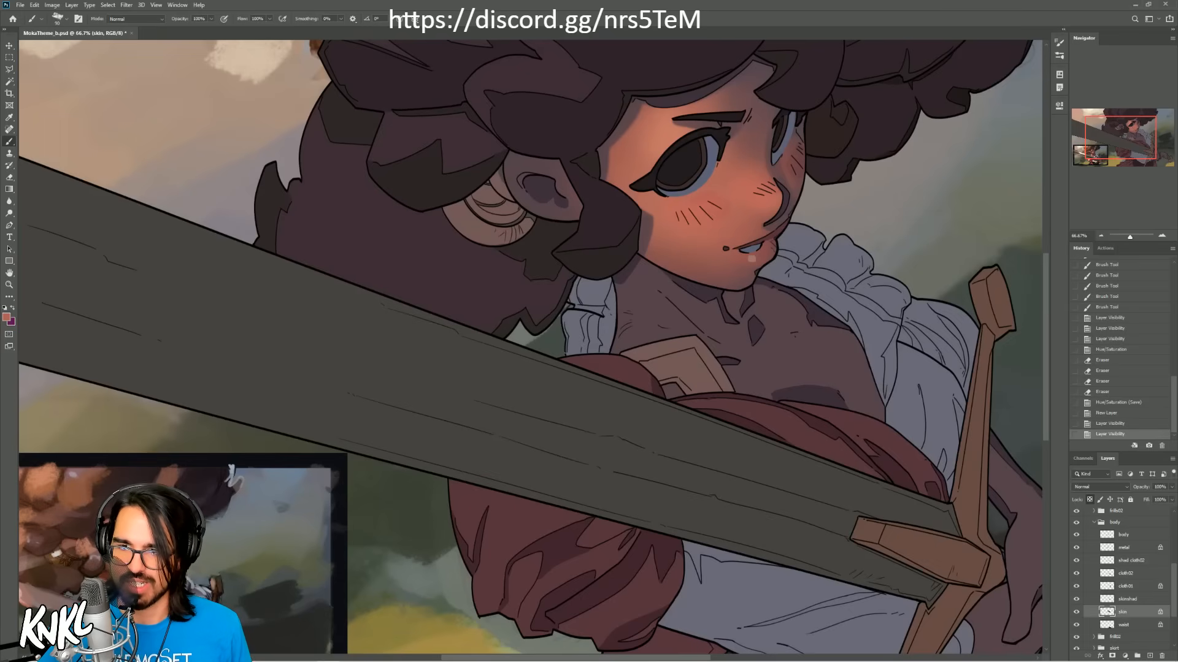
Step: Choose the K Soft brush, brush a dark reddish-brown tone over the neck skin and enlarge the brush
left_click_drag(1112, 141, 1112, 140)
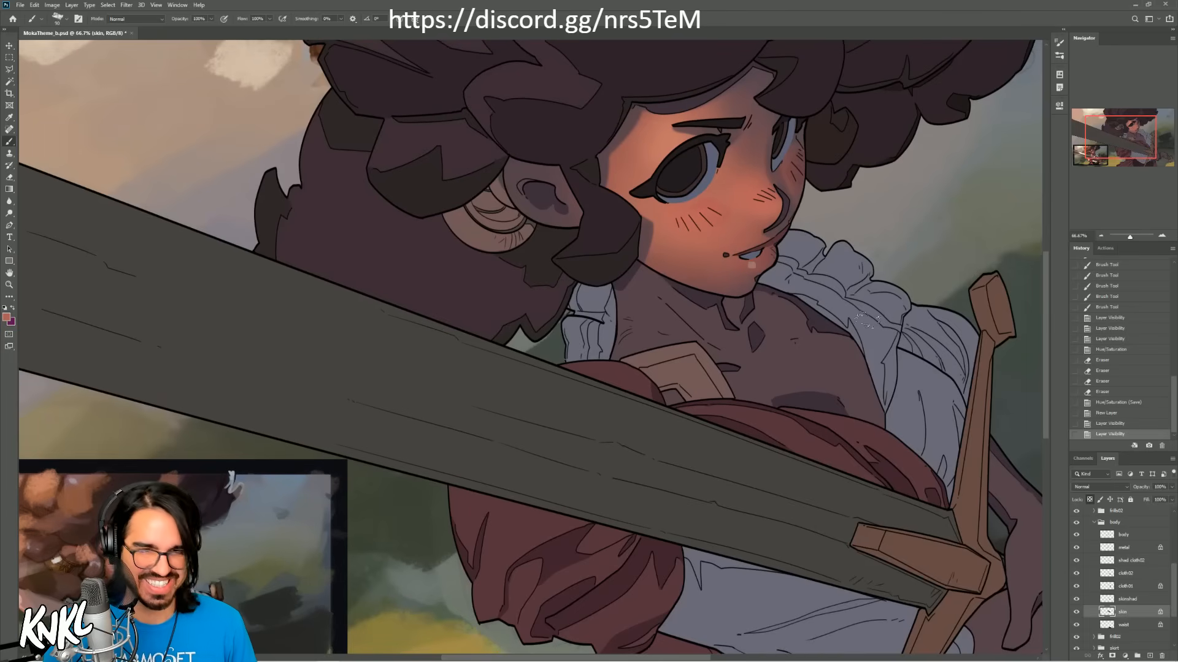
right_click(686, 328)
left_click(714, 468)
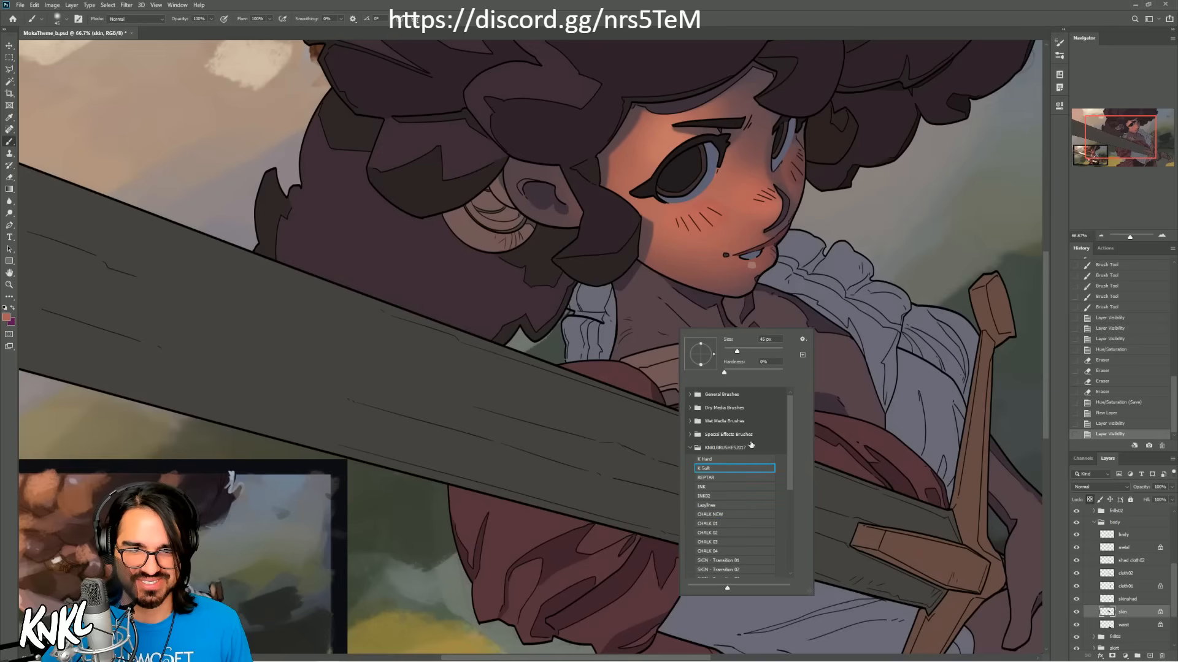
left_click(1109, 135)
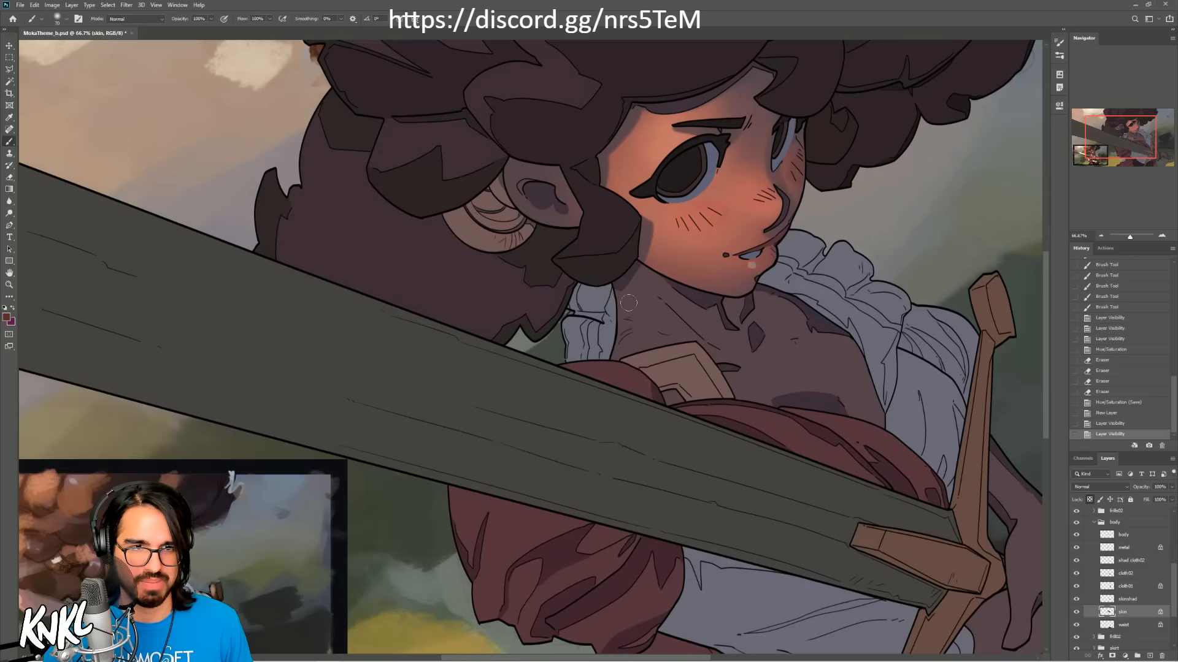
mouse_move(628, 303)
left_mouse_down()
mouse_move(653, 281)
mouse_move(658, 330)
mouse_move(623, 342)
mouse_move(646, 289)
mouse_move(682, 321)
left_mouse_up()
key("bracketright")
key("bracketright")
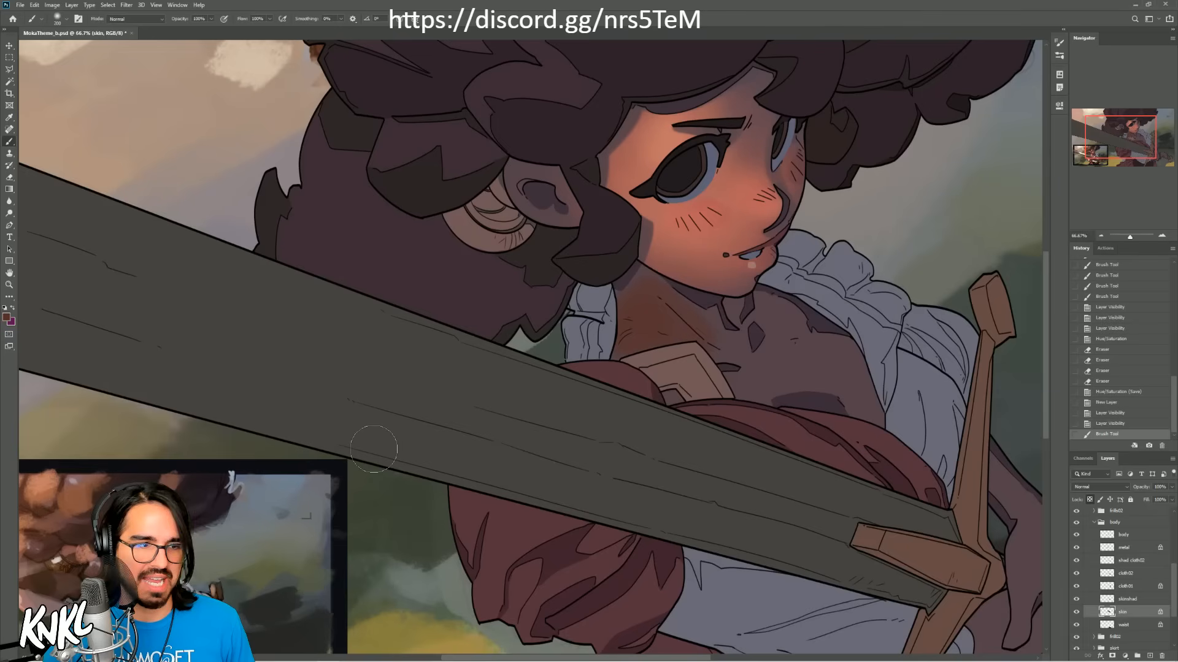
Step: Sample the warm light tone from the jaw and paint it on the neck with a smaller brush, undoing and refining strokes
left_click(666, 244, "alt")
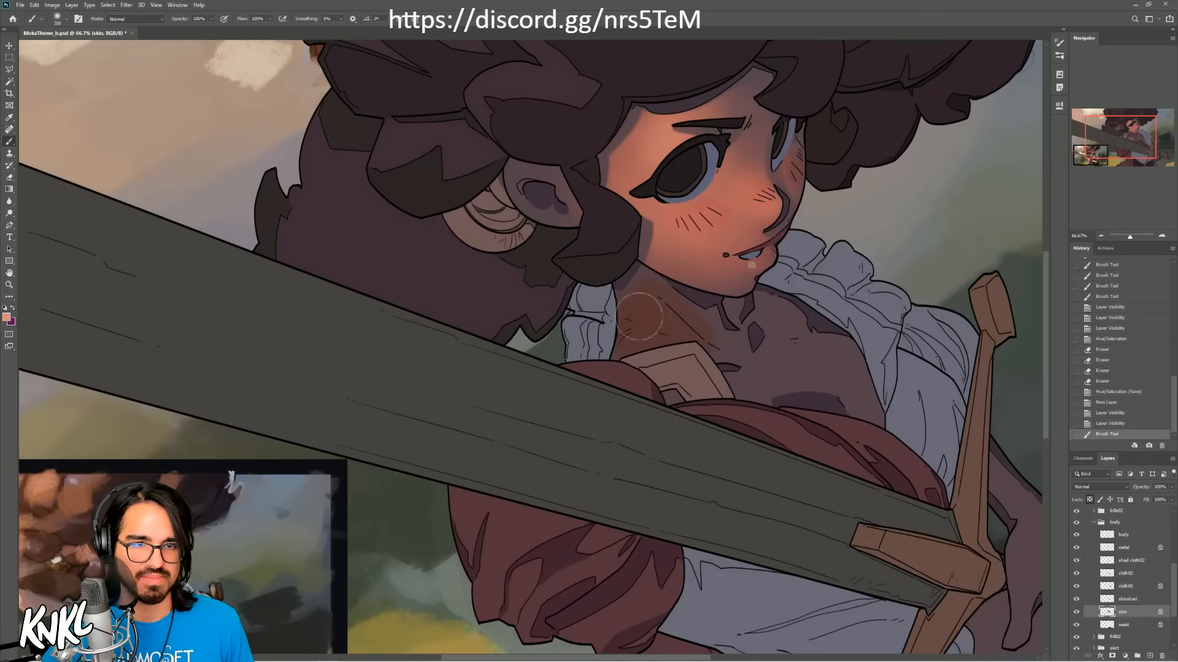
mouse_move(638, 318)
left_mouse_down()
mouse_move(691, 321)
mouse_move(638, 319)
mouse_move(674, 295)
mouse_move(644, 285)
mouse_move(694, 310)
mouse_move(702, 348)
mouse_move(707, 323)
left_mouse_up()
key("ctrl+z")
key("bracketleft")
key("bracketleft")
key("ctrl+z")
key("ctrl+z")
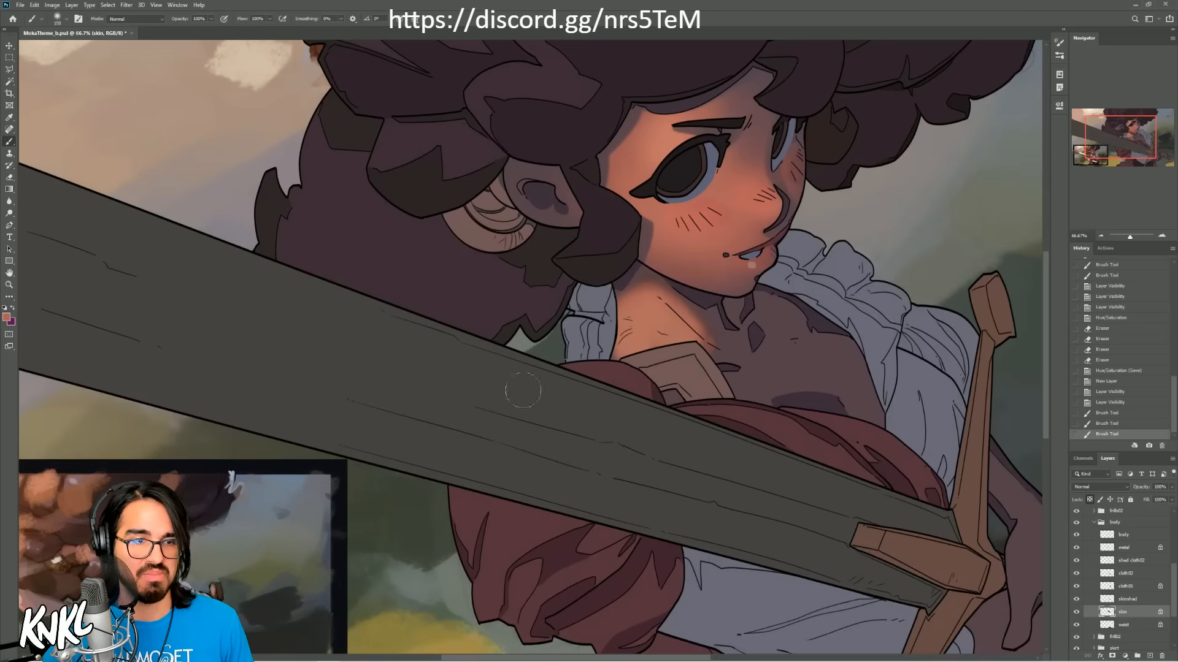
left_click_drag(720, 362, 731, 306)
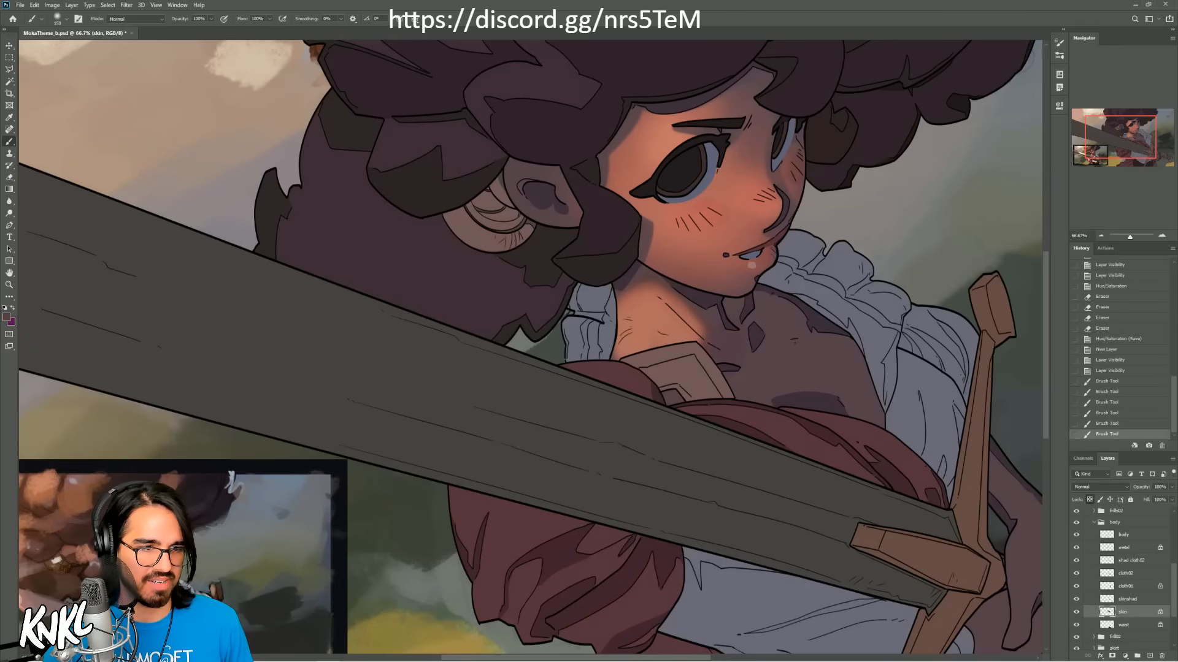
Step: Tint the upper chest reddish brown with a much larger soft brush, undoing the overly strong strokes
key("bracketright")
key("bracketright")
key("bracketright")
key("bracketright")
key("bracketright")
key("bracketright")
key("bracketright")
mouse_move(751, 306)
left_mouse_down()
mouse_move(784, 307)
mouse_move(768, 292)
mouse_move(817, 313)
mouse_move(794, 319)
mouse_move(786, 298)
mouse_move(782, 310)
left_mouse_up()
key("ctrl+z")
key("ctrl+z")
key("ctrl+z")
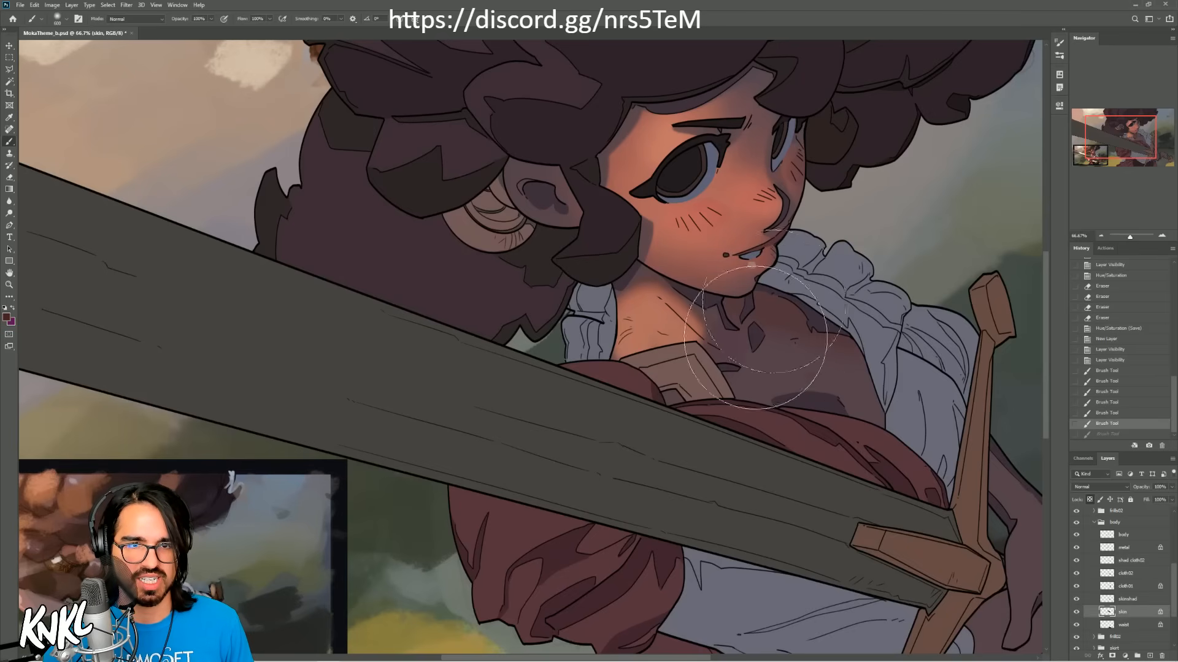
mouse_move(710, 420)
left_mouse_down()
mouse_move(897, 290)
mouse_move(1023, 250)
left_mouse_up()
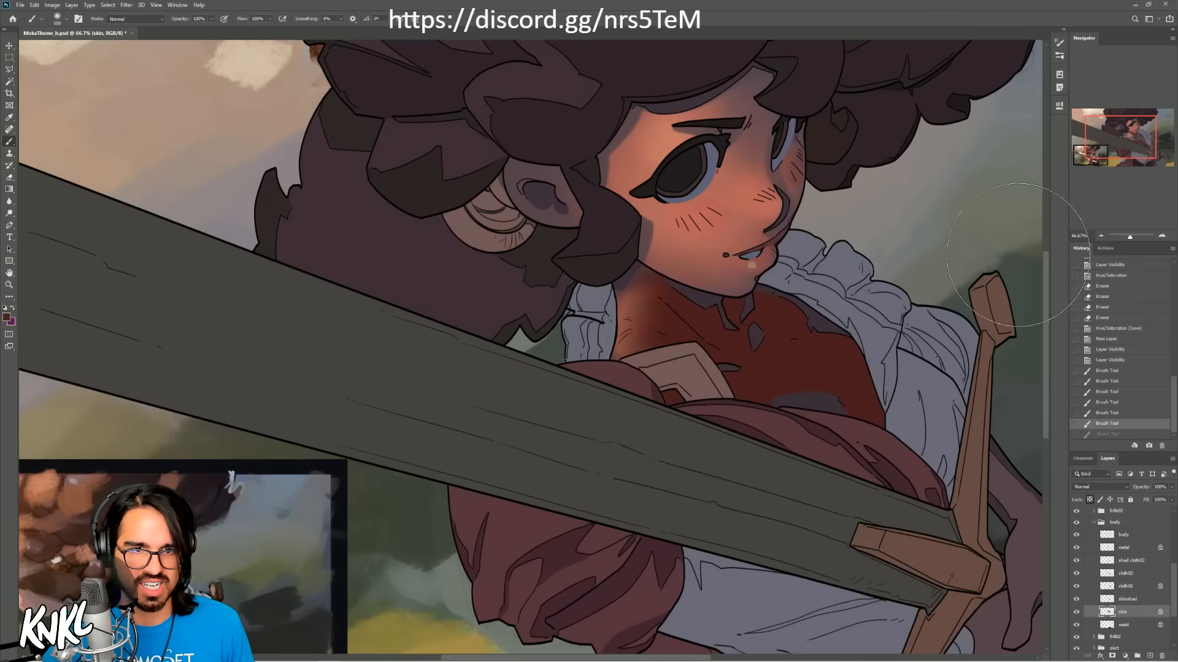
key("ctrl+z")
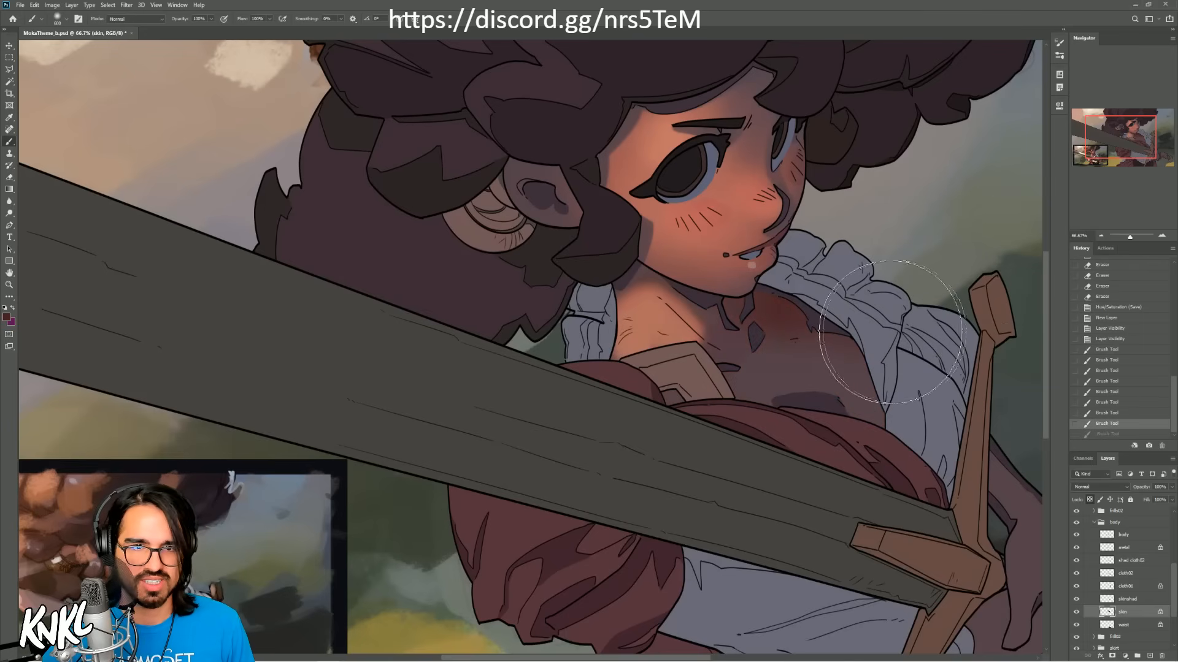
left_click(1107, 414)
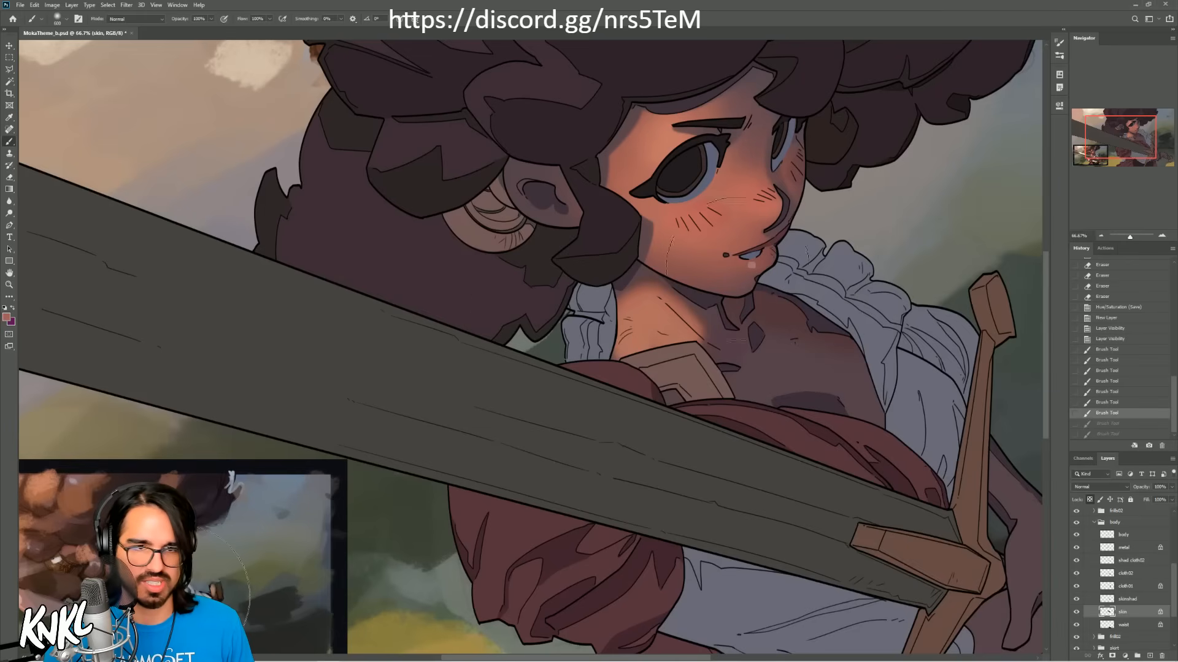
Step: Paint warm salmon light on the chest beside the white frill with a smaller brush, undoing and redoing a stroke to compare
key("bracketleft")
key("bracketleft")
key("bracketleft")
key("bracketleft")
left_click_drag(831, 372, 857, 400)
key("ctrl+z")
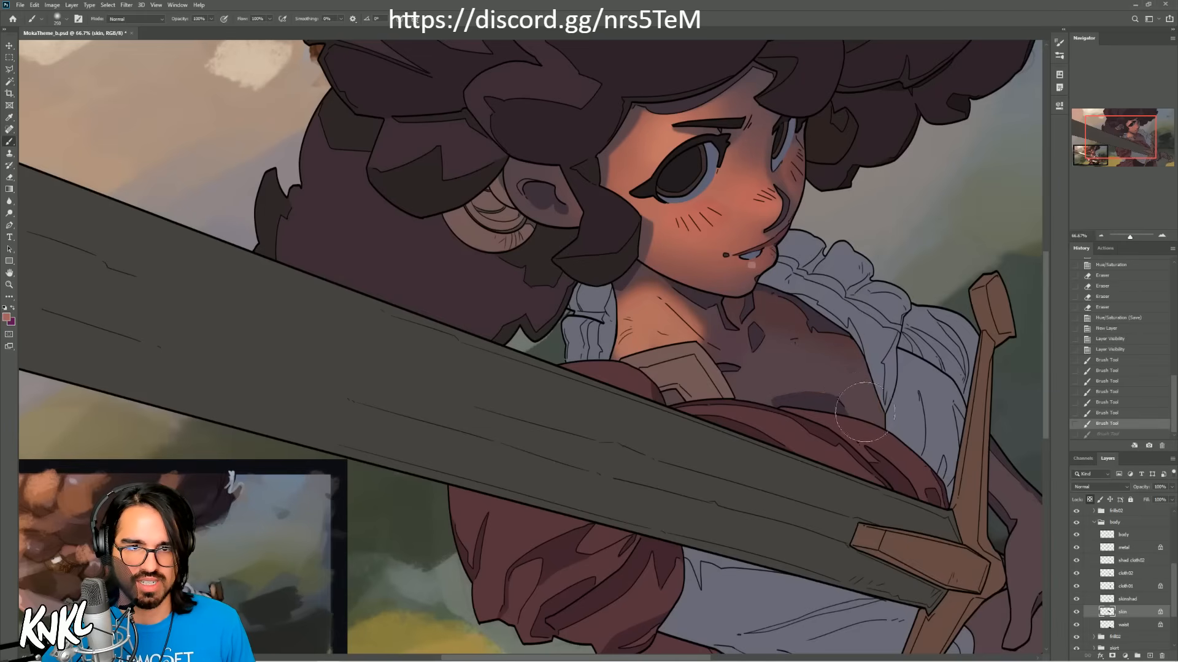
key("ctrl+shift+z")
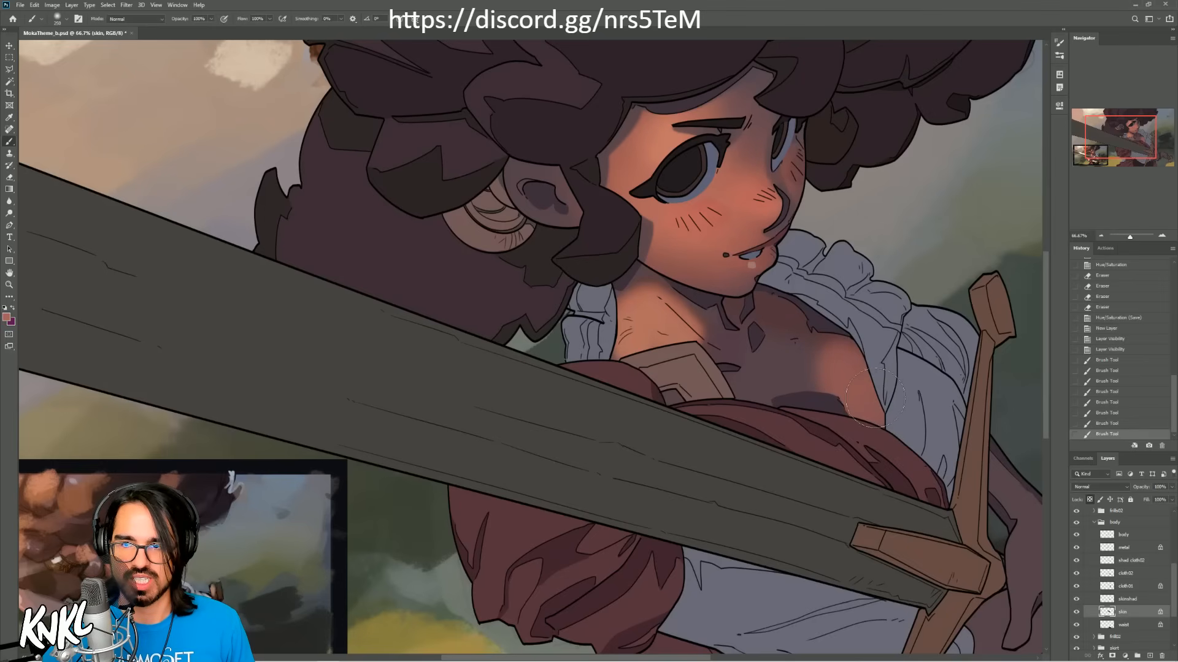
mouse_move(855, 381)
left_mouse_down()
mouse_move(858, 396)
mouse_move(871, 359)
left_mouse_up()
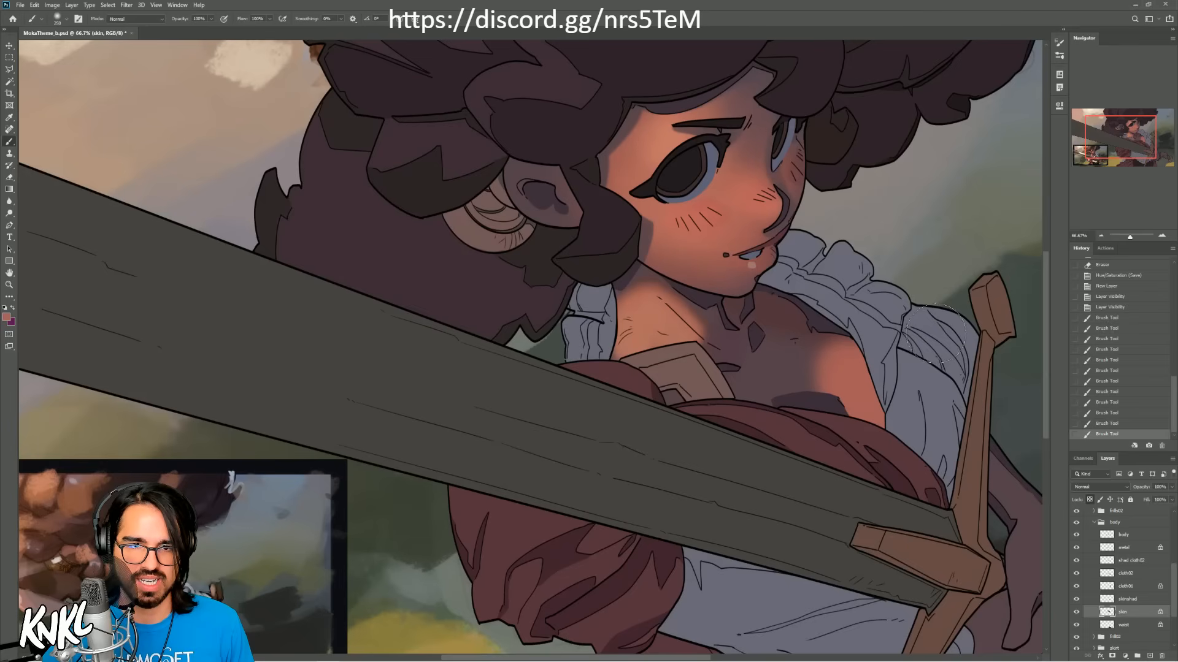
Step: Undo the salmon stroke across the chest centre, sample the neck's peach light tone and paint it over the lit chest area
left_click_drag(819, 401, 742, 325)
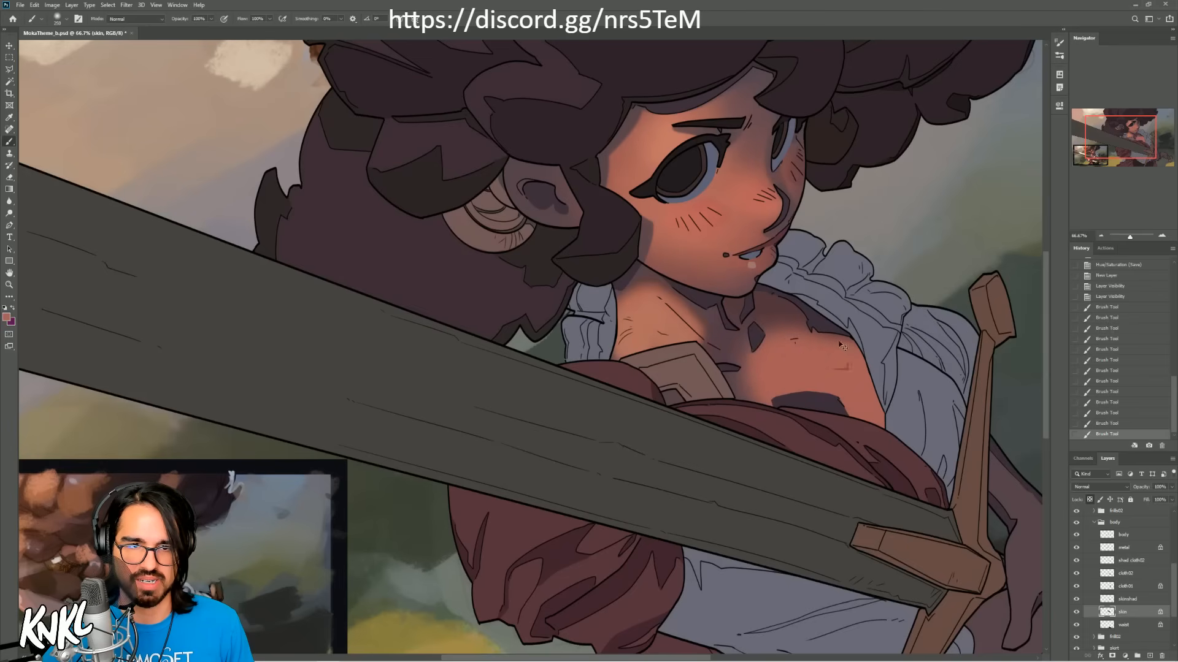
key("ctrl+z")
left_click(647, 323, "alt")
mouse_move(827, 390)
left_mouse_down()
mouse_move(843, 380)
mouse_move(852, 398)
left_mouse_up()
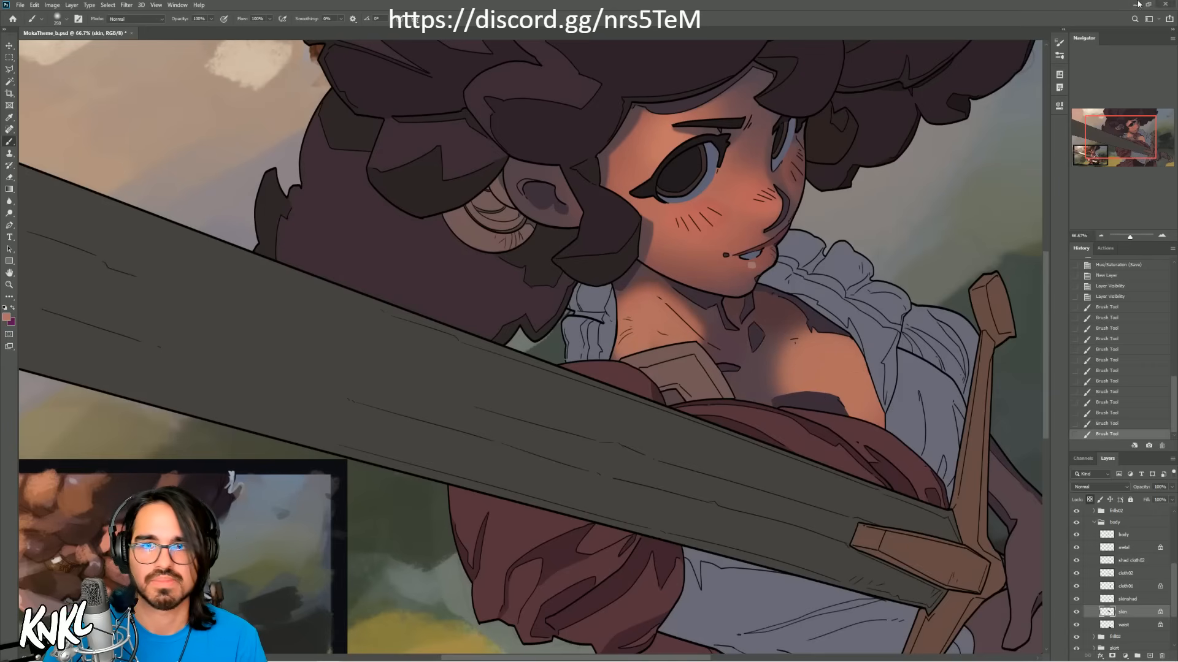
Step: Switch to the desktop, launch Clip Studio and start Clip Studio Paint from it
left_click(1166, 4)
left_click(551, 245)
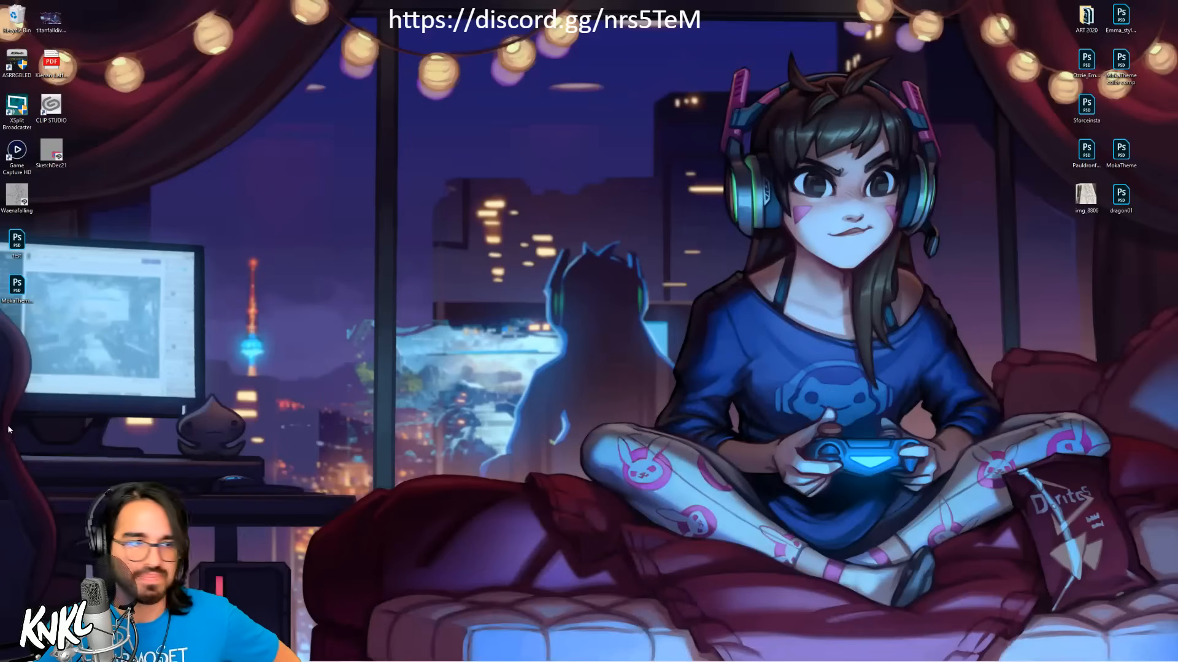
double_click(51, 107)
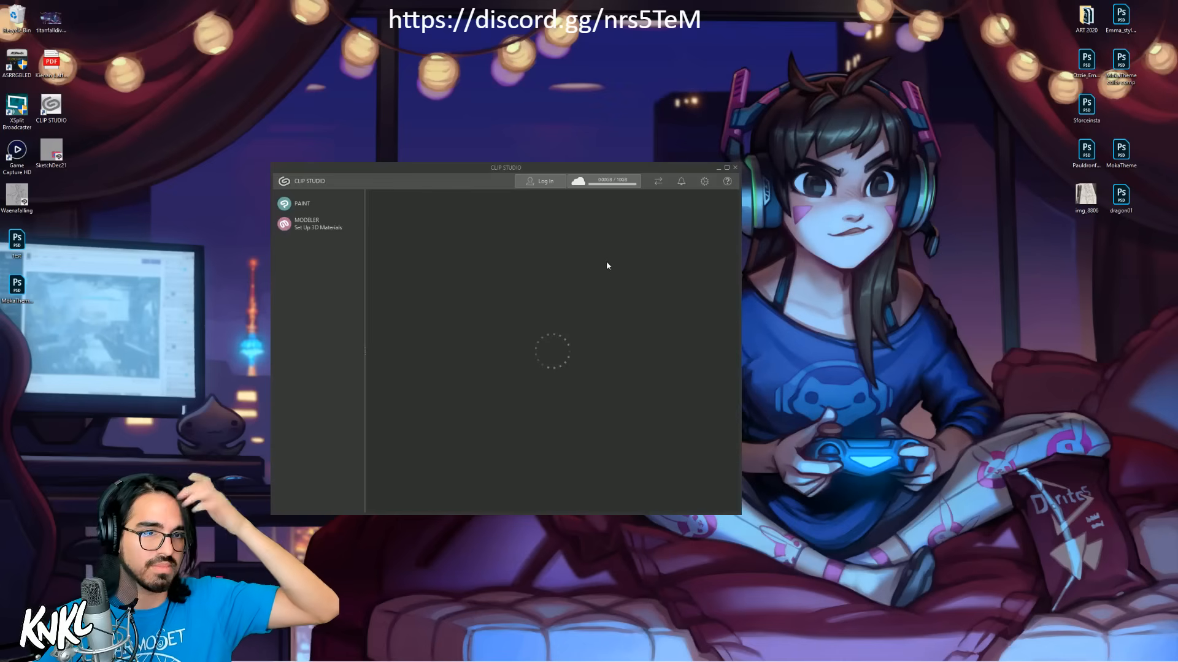
left_click(313, 205)
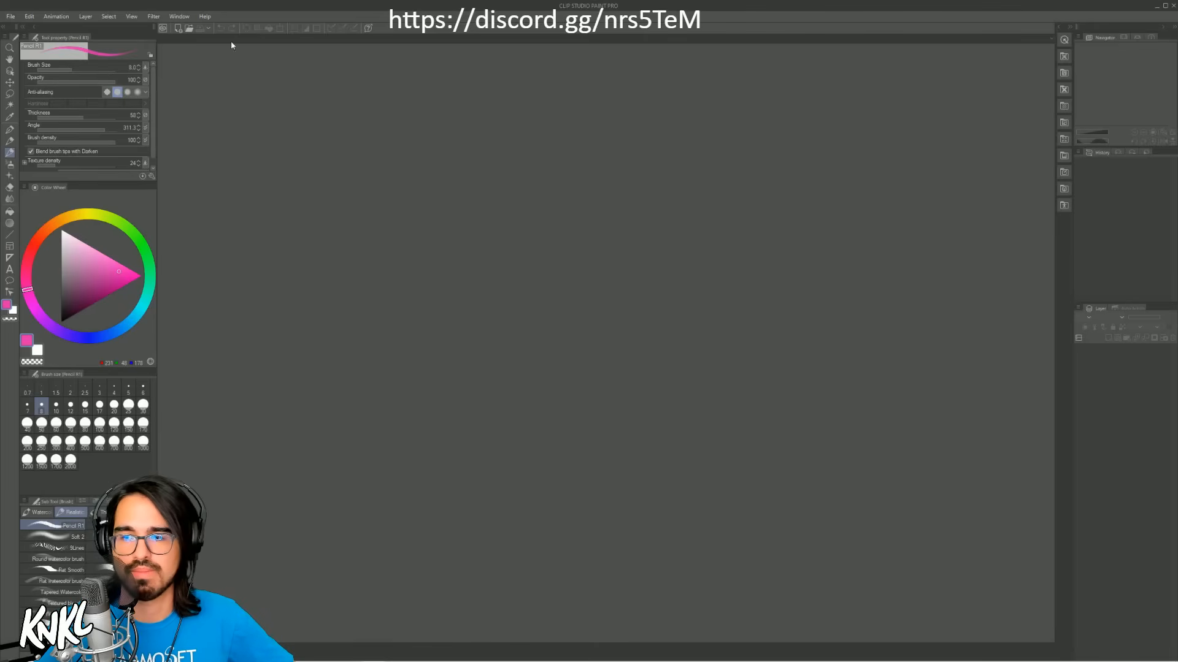
Step: Open the file MokaTheme_b from the Desktop, framing the character's face and chest
left_click(13, 17)
left_click(27, 50)
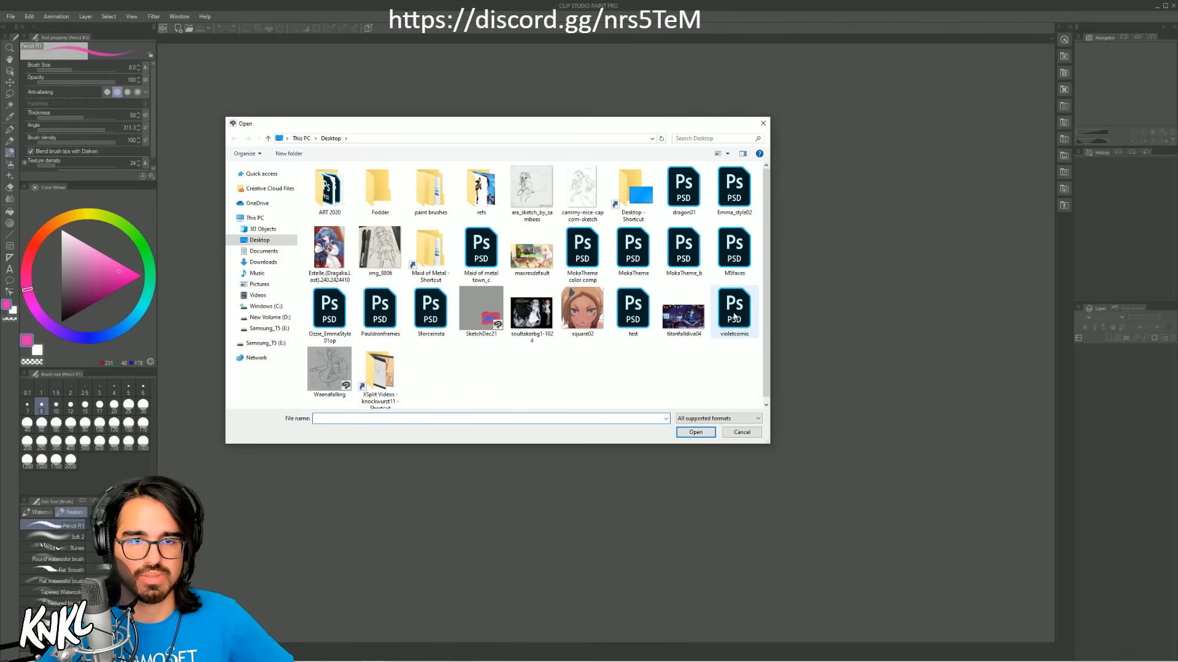
double_click(682, 254)
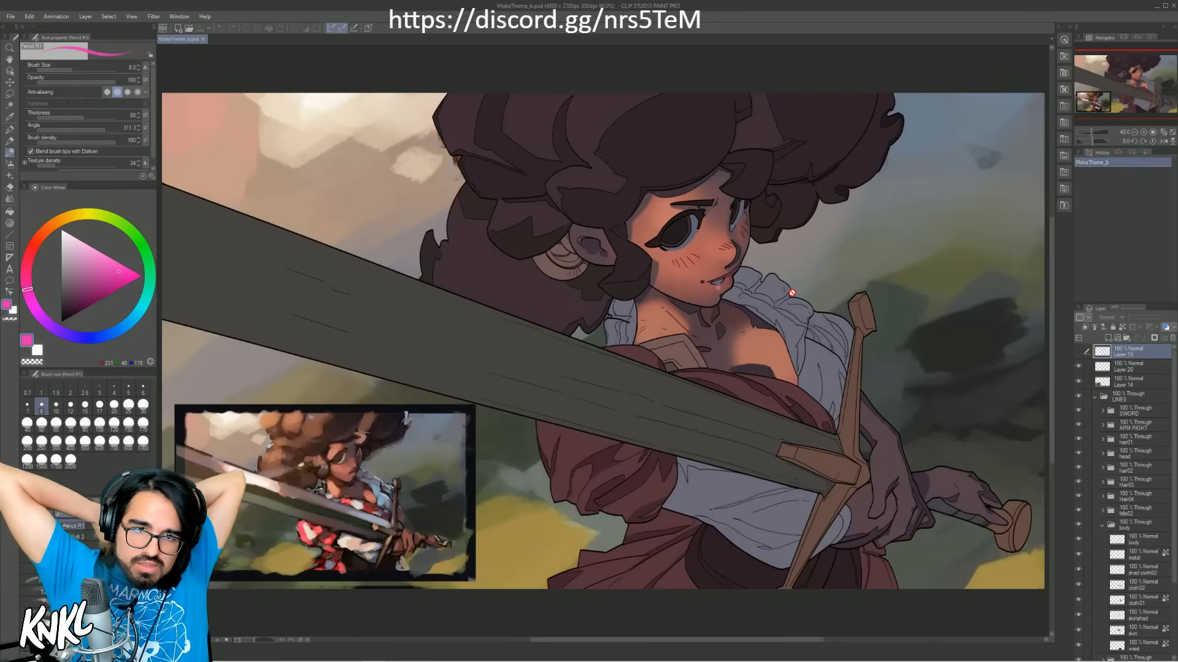
left_click(1143, 132)
left_click(1143, 132)
left_click_drag(758, 320, 560, 324)
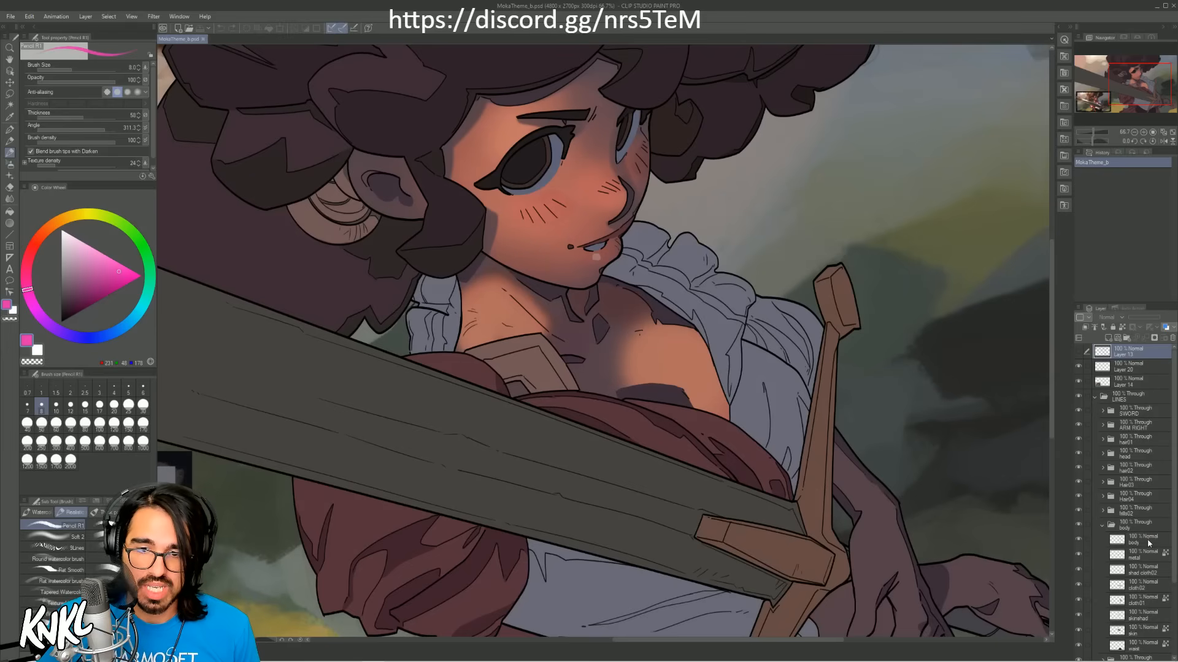
Step: Select the skin layer in the body folder, switching its visibility off and on to verify what it holds
scroll(1147, 552, "down", 2)
left_click(1139, 602)
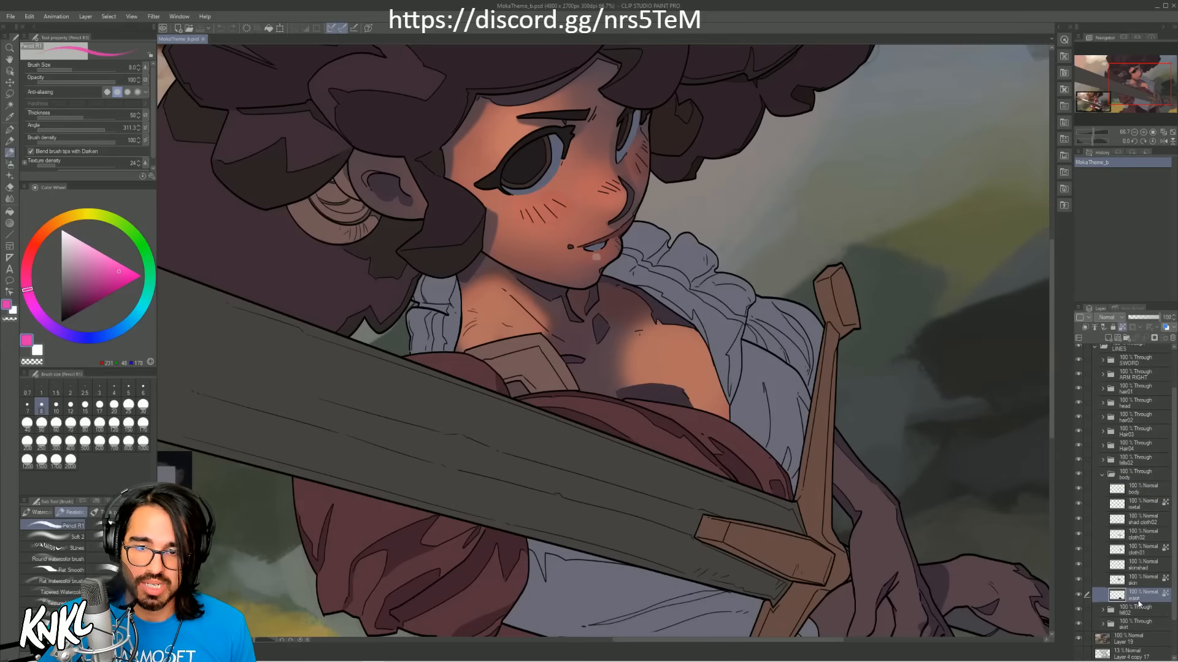
left_click(1105, 586)
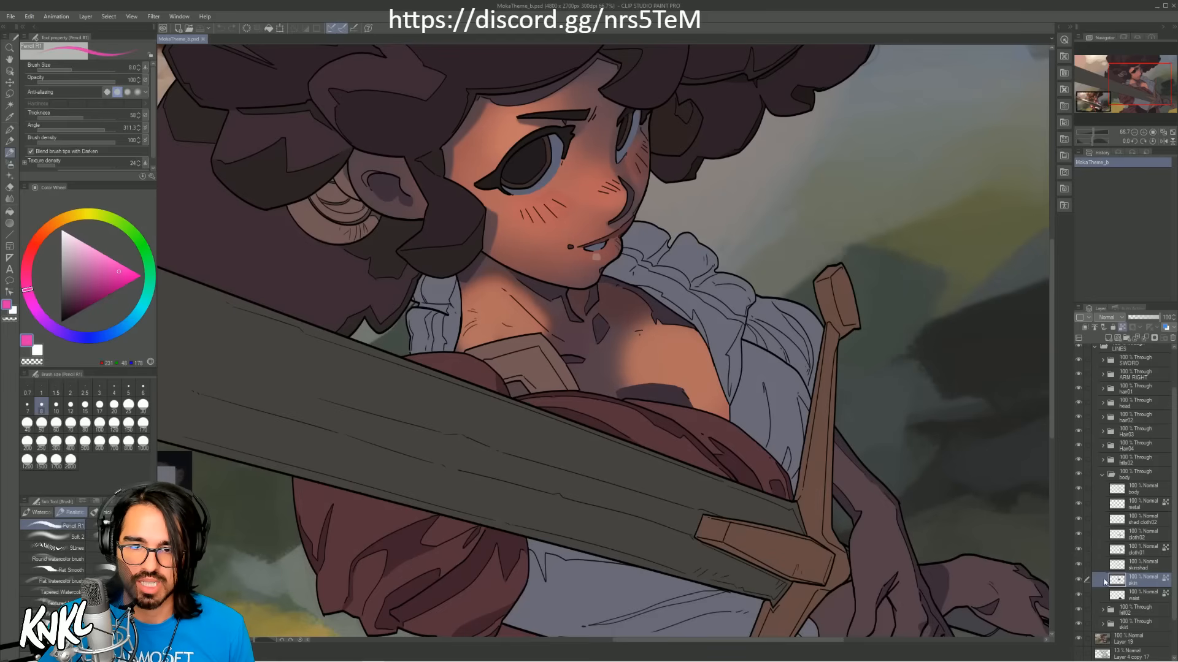
left_click(1078, 566)
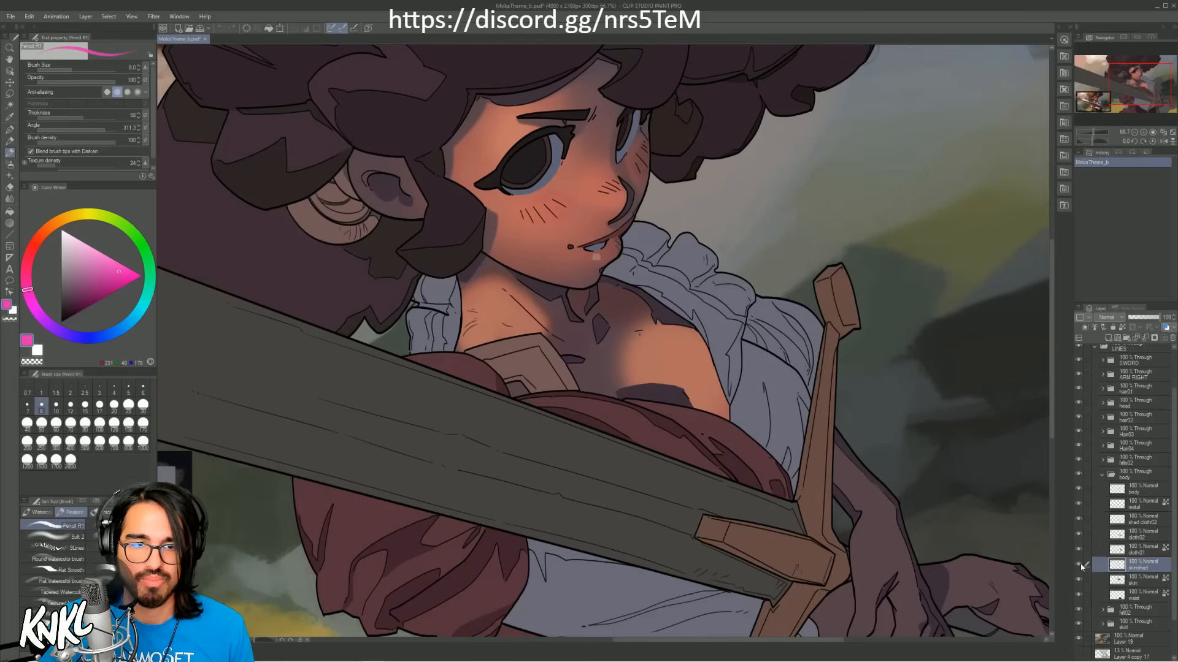
left_click(1078, 579)
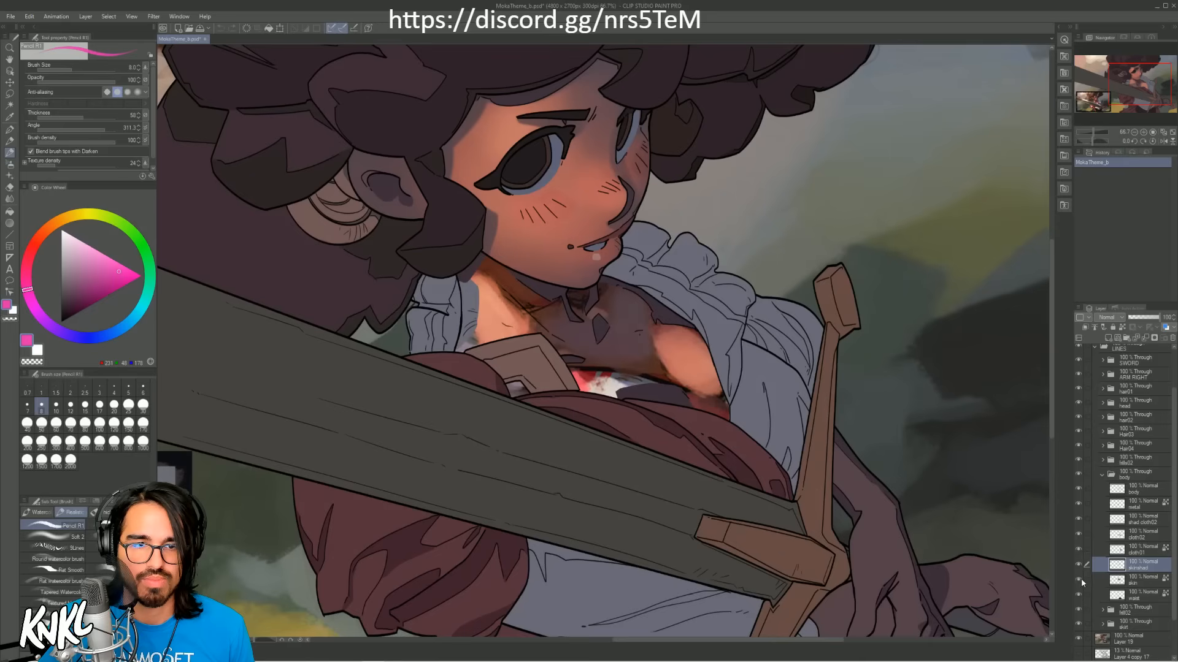
left_click(1078, 580)
left_click(1085, 583)
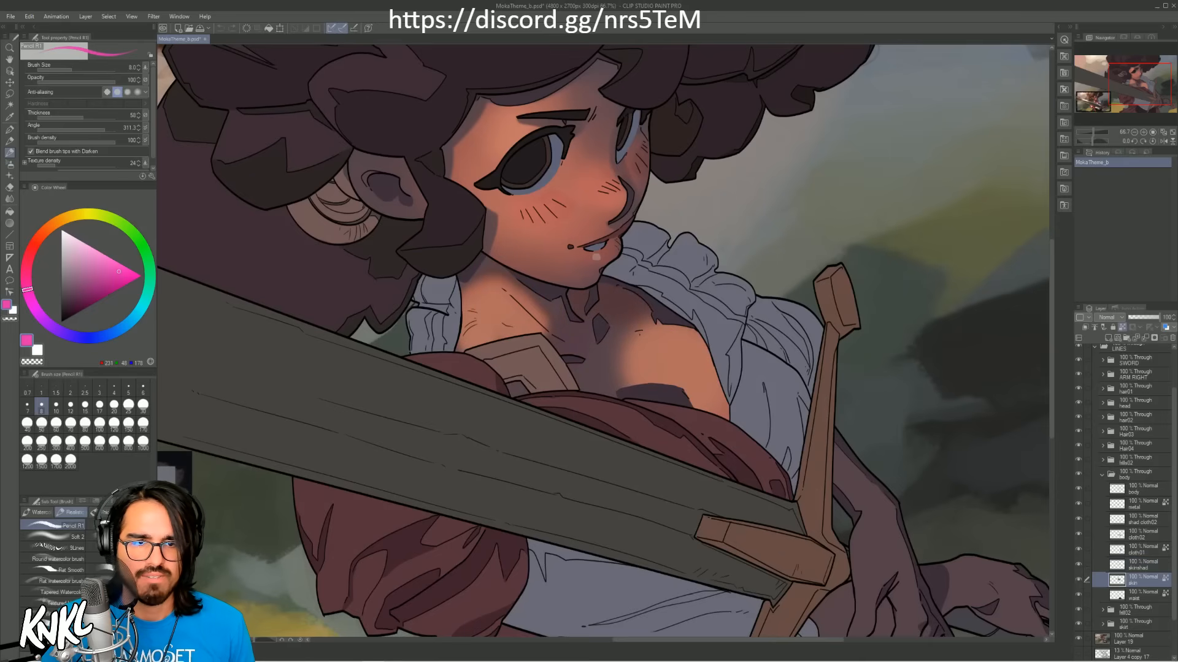
key("bracketright")
key("bracketright")
key("bracketright")
key("bracketright")
key("bracketright")
key("bracketright")
key("bracketright")
key("bracketright")
key("bracketright")
key("bracketright")
key("bracketright")
key("bracketright")
key("bracketright")
key("bracketright")
key("bracketright")
left_click_drag(638, 352, 666, 368)
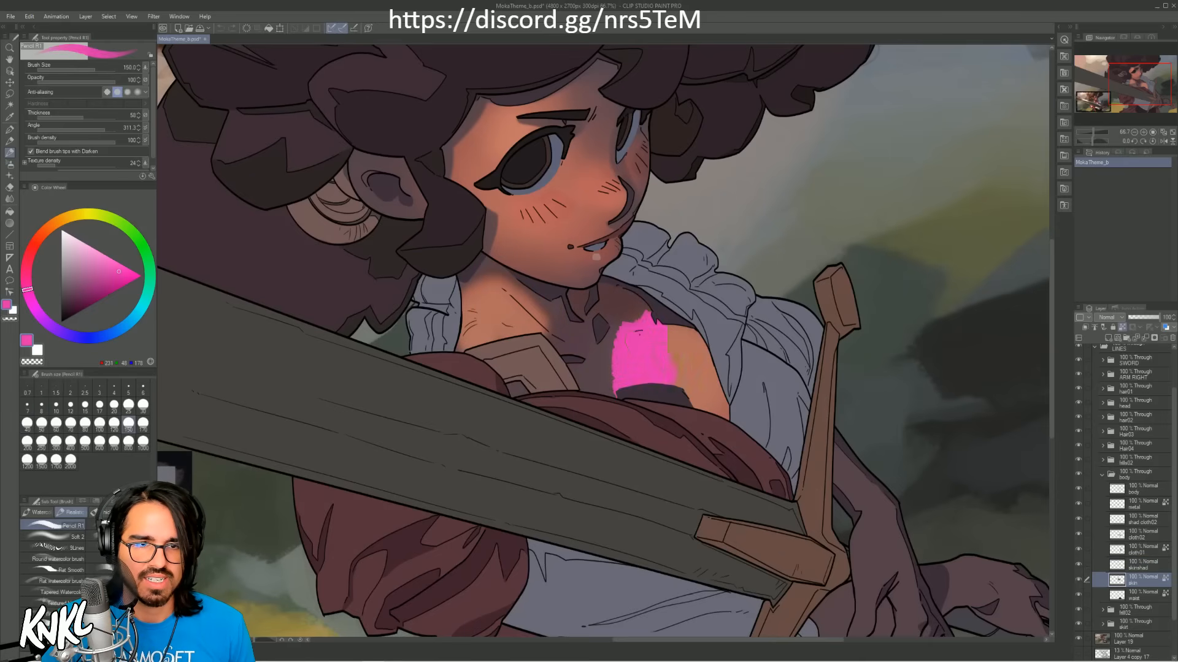
key("ctrl+z")
Step: Sample the reddish brown tone from the neck and blend it over the chest's light edge with the Soft 2 brush at size 250
left_click(501, 280, "alt")
left_click(502, 280, "alt")
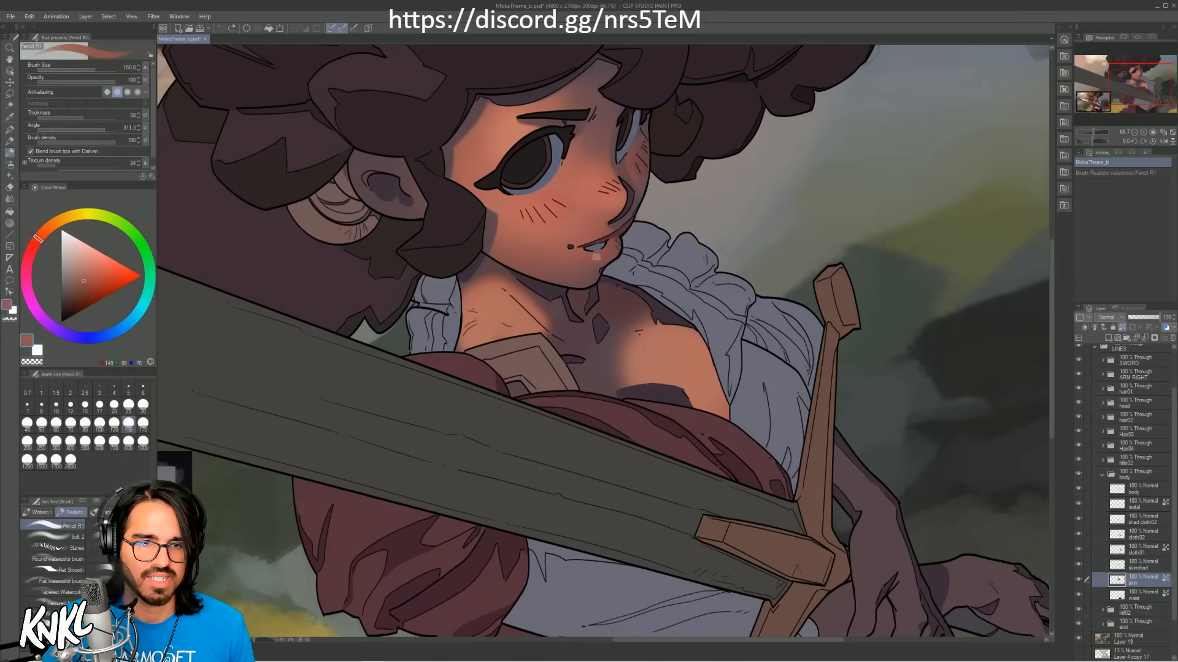
left_click_drag(644, 326, 669, 314)
key("ctrl+z")
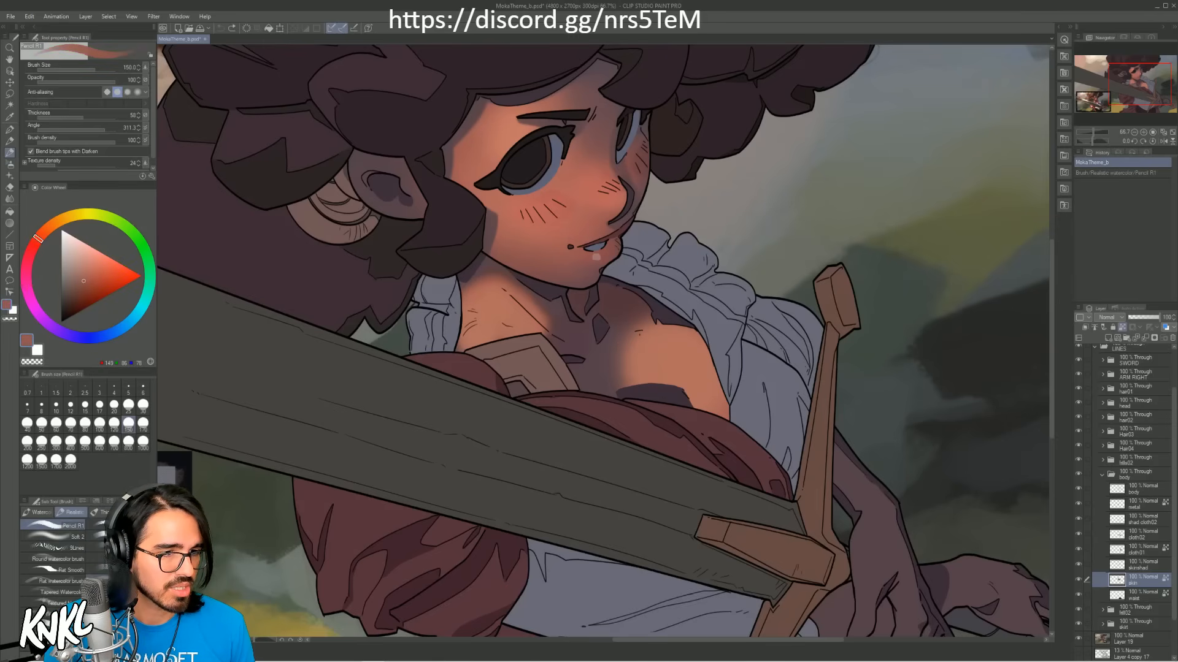
left_click(67, 536)
key("bracketright")
key("bracketright")
key("bracketright")
key("bracketright")
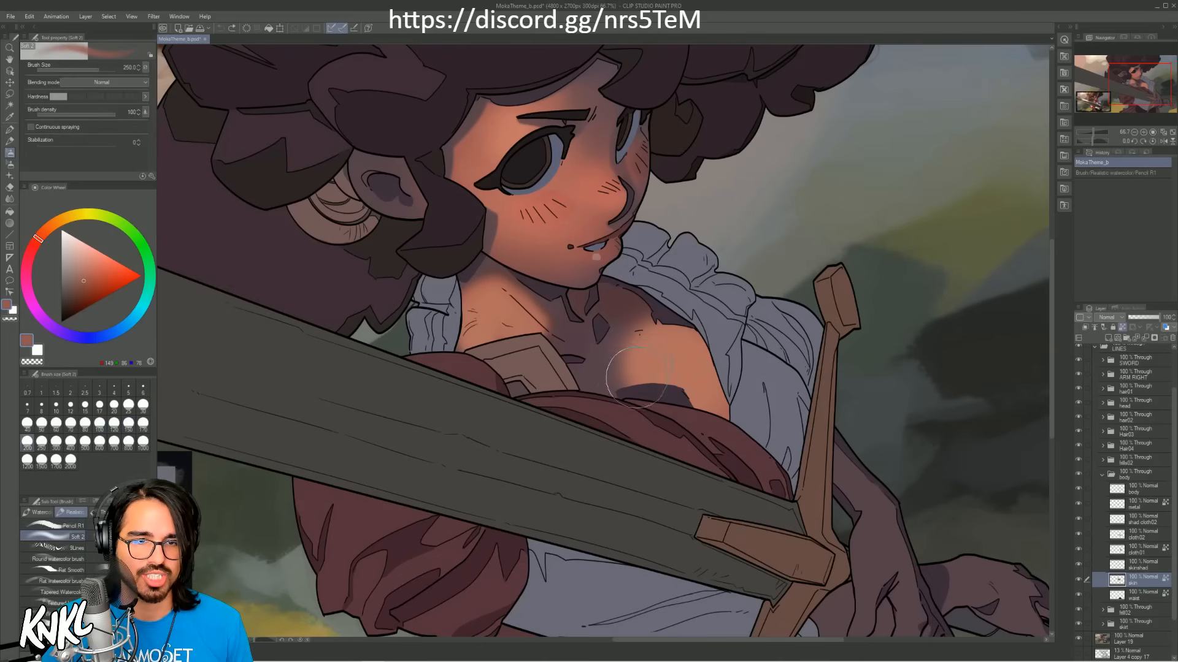
mouse_move(638, 373)
left_mouse_down()
mouse_move(644, 330)
mouse_move(655, 374)
left_mouse_up()
Step: Sample the salmon light tone from the face and touch up the lit chest with a smaller soft brush
left_click(604, 215, "alt")
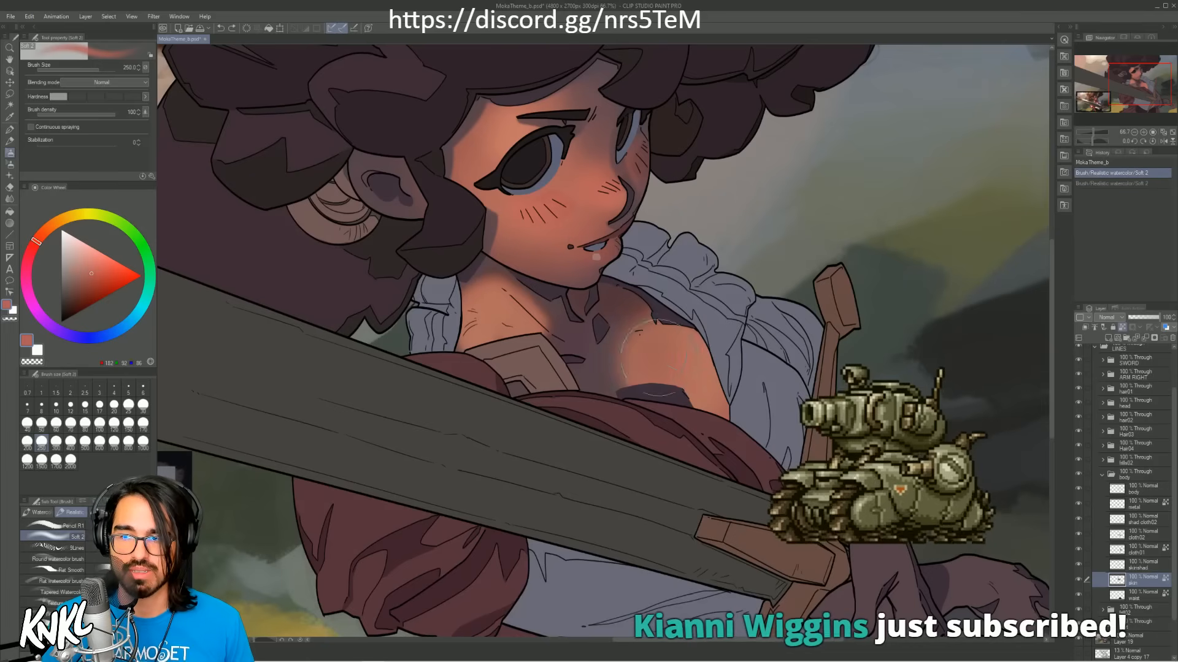
key("bracketleft")
key("bracketleft")
key("bracketleft")
key("bracketleft")
Step: Sample the brown shadow tone on the chest and extend it softly over the chest's light edge and up toward the collar
left_click(628, 331, "alt")
key("bracketright")
key("bracketright")
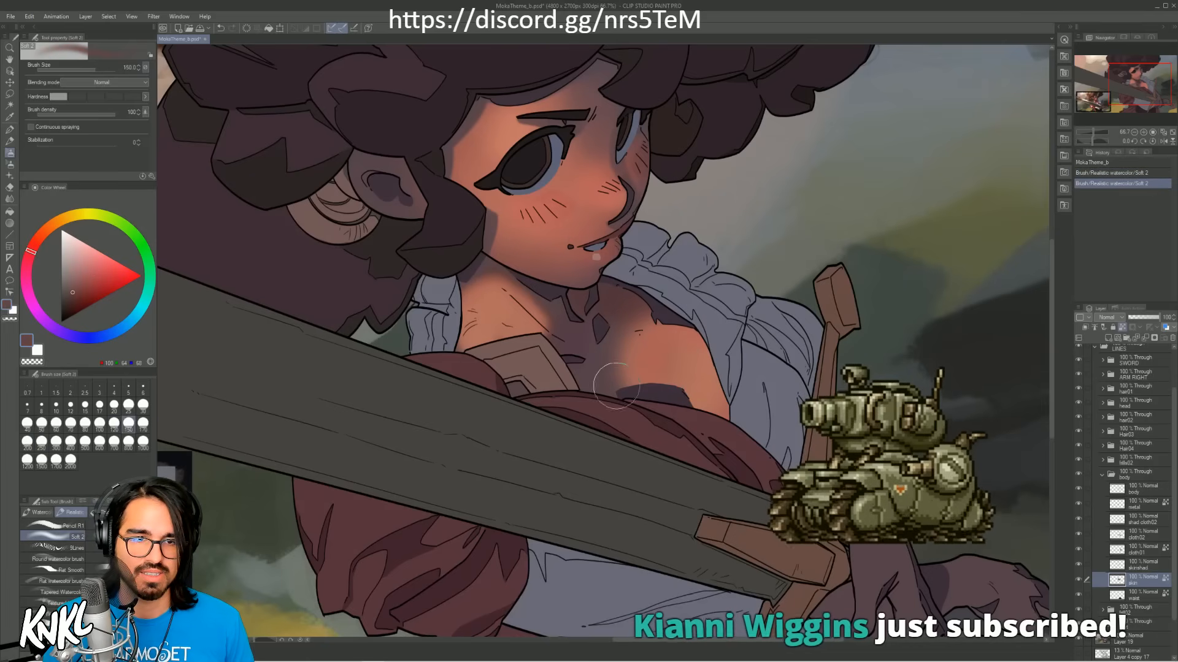
left_click_drag(621, 322, 627, 382)
mouse_move(660, 316)
left_mouse_down()
mouse_move(687, 304)
mouse_move(599, 377)
mouse_move(613, 302)
mouse_move(612, 320)
mouse_move(577, 301)
mouse_move(601, 321)
mouse_move(615, 285)
left_mouse_up()
left_click(593, 362, "alt")
left_click(627, 308, "alt")
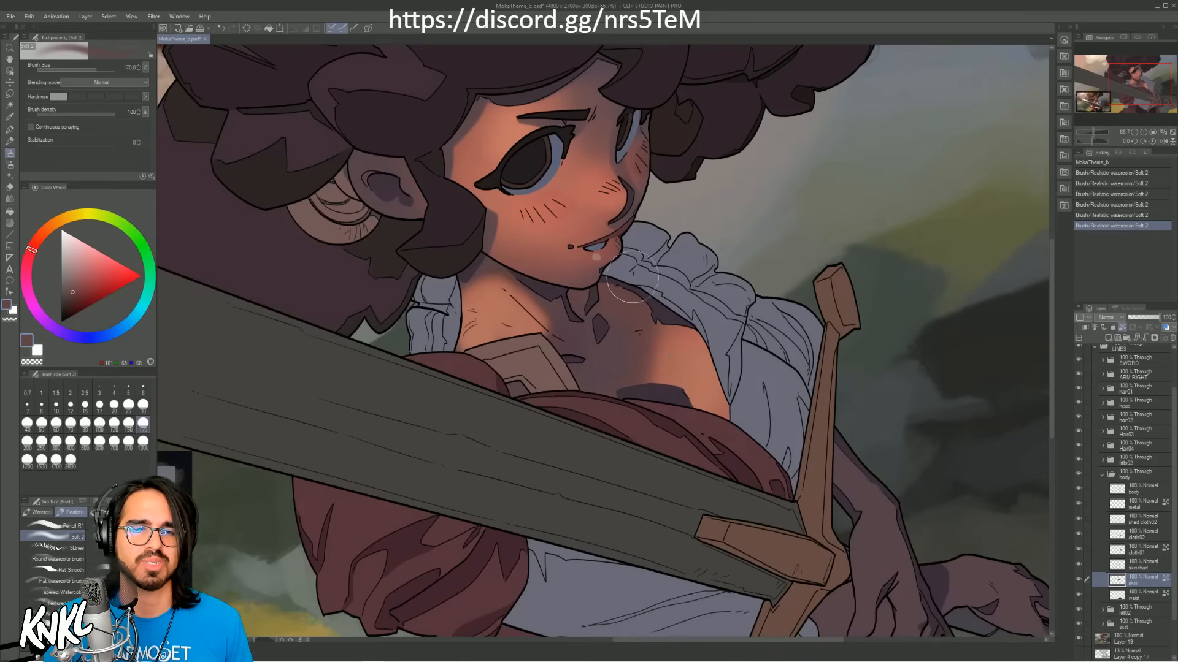
Step: Sample the cheek's salmon tone and paint it on the neck, reducing the brush to size 40 and undoing unwanted strokes
left_click(560, 222, "alt")
key("bracketleft")
key("bracketleft")
key("bracketleft")
key("bracketleft")
key("bracketleft")
mouse_move(471, 287)
left_mouse_down()
mouse_move(497, 264)
mouse_move(492, 276)
mouse_move(552, 328)
mouse_move(487, 274)
mouse_move(554, 328)
left_mouse_up()
key("ctrl+z")
key("bracketleft")
key("bracketleft")
key("ctrl+z")
key("bracketleft")
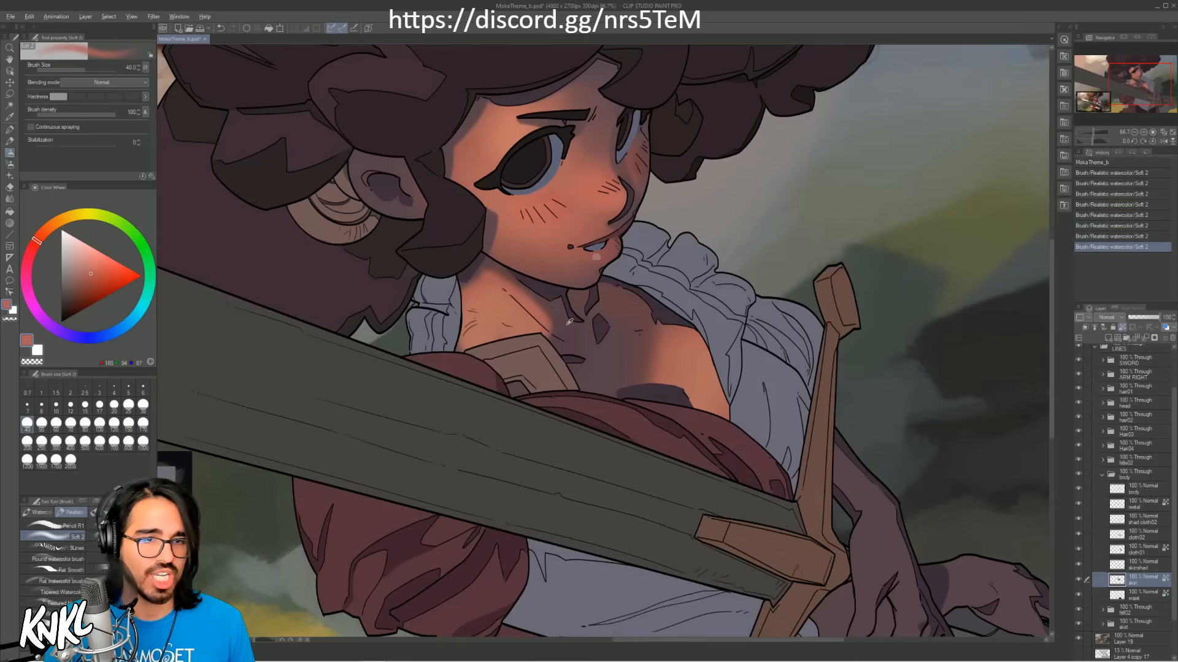
left_click(551, 313, "alt")
mouse_move(1128, 99)
left_mouse_down()
mouse_move(1110, 105)
mouse_move(1127, 98)
left_mouse_up()
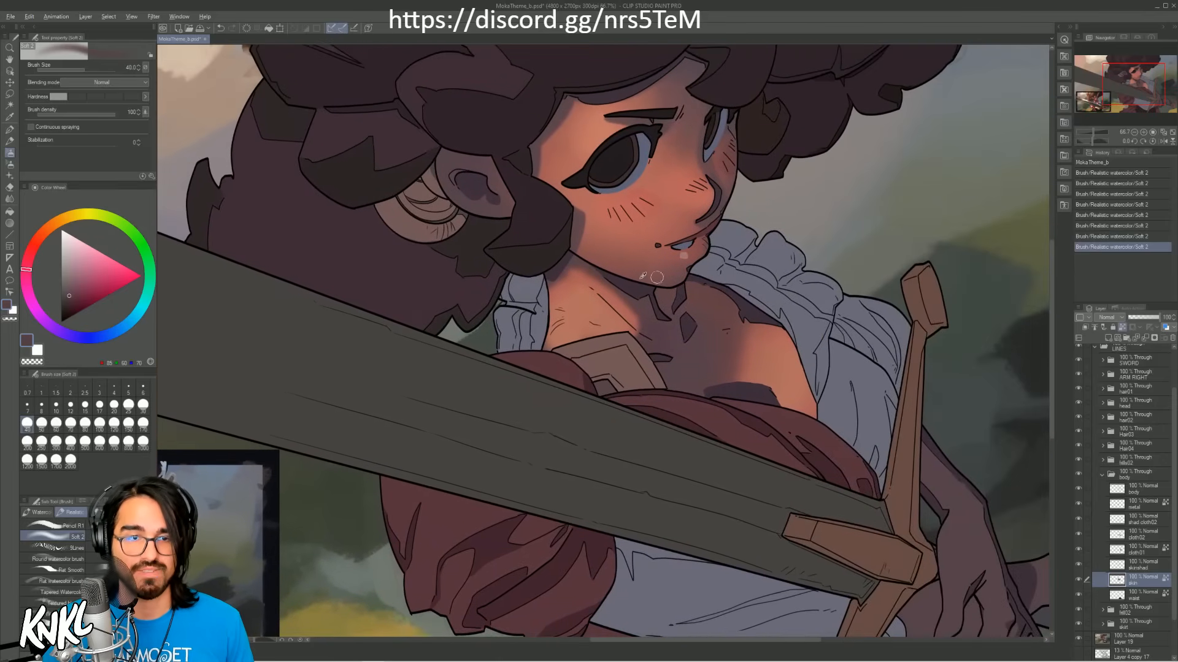
key("bracketright")
key("bracketright")
left_click_drag(643, 324, 583, 259)
key("ctrl+z")
Step: Undo the reddish neck stroke and shade the neck below the jaw with the sampled plum shadow tone at brush size 70
left_click(634, 313, "alt")
key("bracketright")
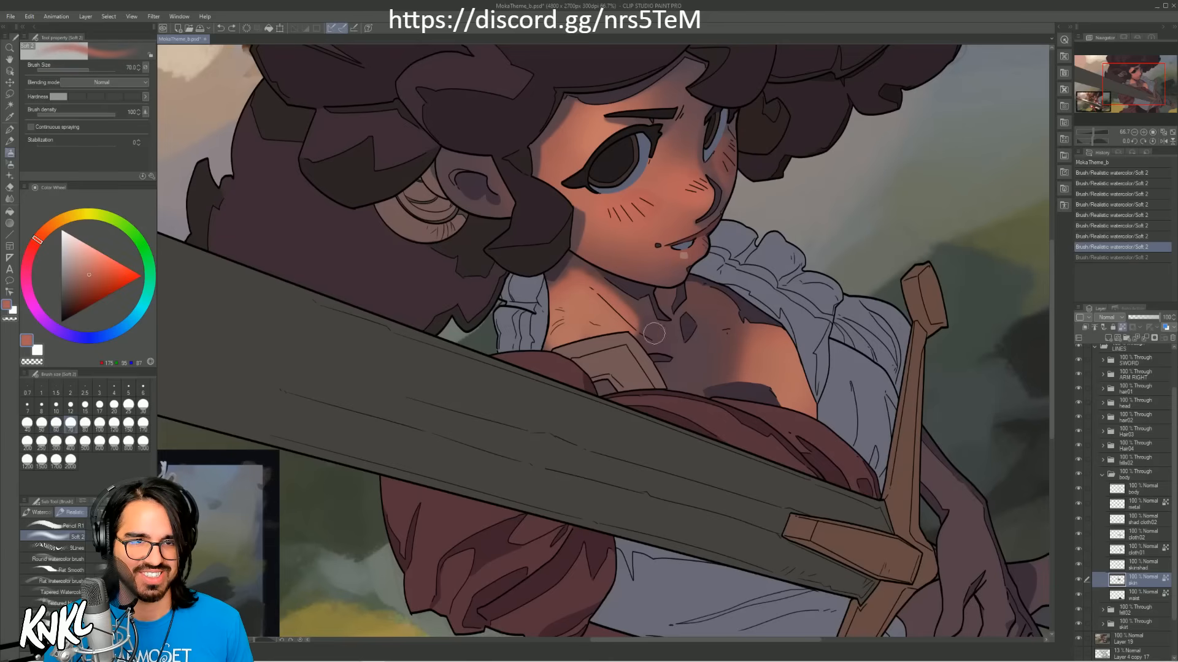
left_click_drag(645, 327, 579, 251)
key("ctrl+z")
left_click(637, 314, "alt")
left_click_drag(649, 326, 588, 268)
mouse_move(632, 317)
left_mouse_down()
mouse_move(568, 257)
mouse_move(603, 288)
mouse_move(574, 263)
left_mouse_up()
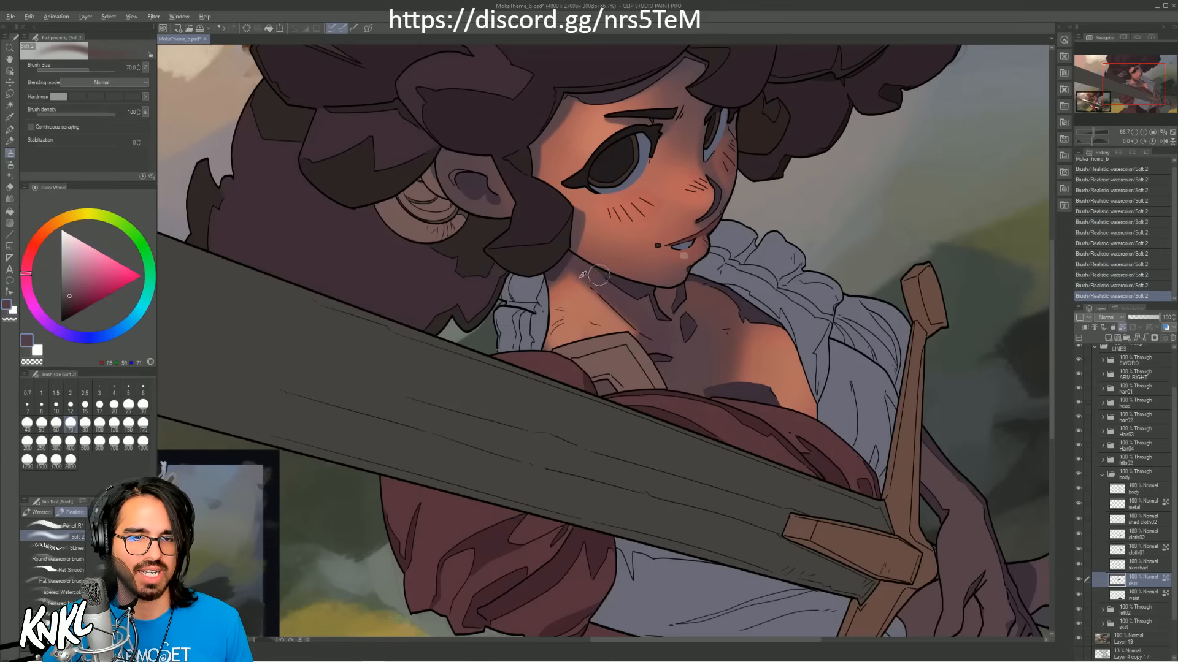
Step: Sample the reddish neck tone and paint it along the neck's shadow edge at brush size 60, undoing the thinner first stroke
left_click(594, 266, "alt")
key("bracketleft")
key("bracketleft")
key("bracketleft")
left_click_drag(642, 343, 604, 309)
key("ctrl+z")
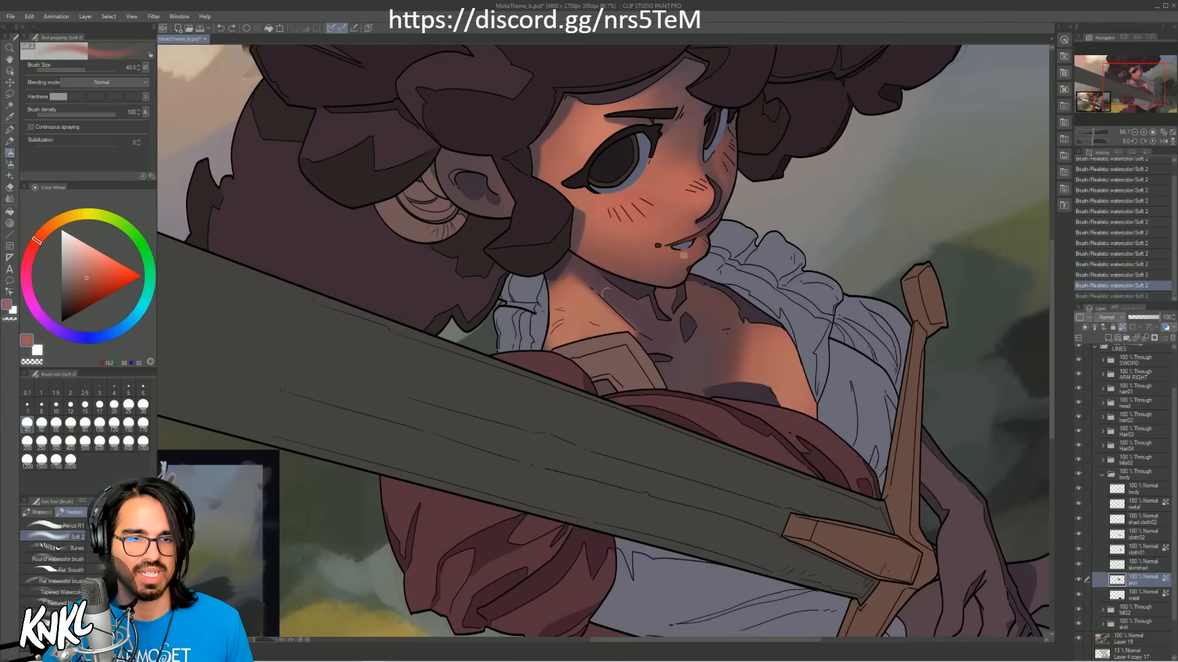
key("bracketright")
key("bracketright")
left_click_drag(582, 268, 626, 300)
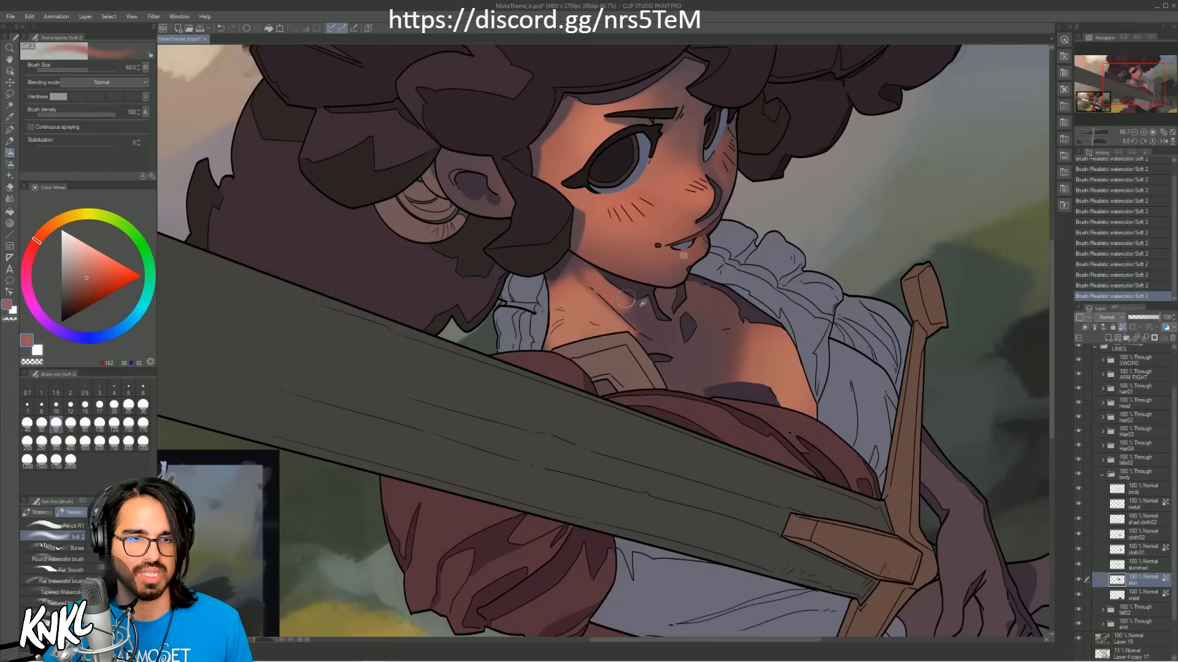
Step: Sample the plum shadow tone and sharpen the shadow along the neck muscle toward the collarbone with the brush at size 25
left_click(627, 302, "alt")
key("bracketleft")
key("bracketleft")
key("bracketleft")
key("bracketleft")
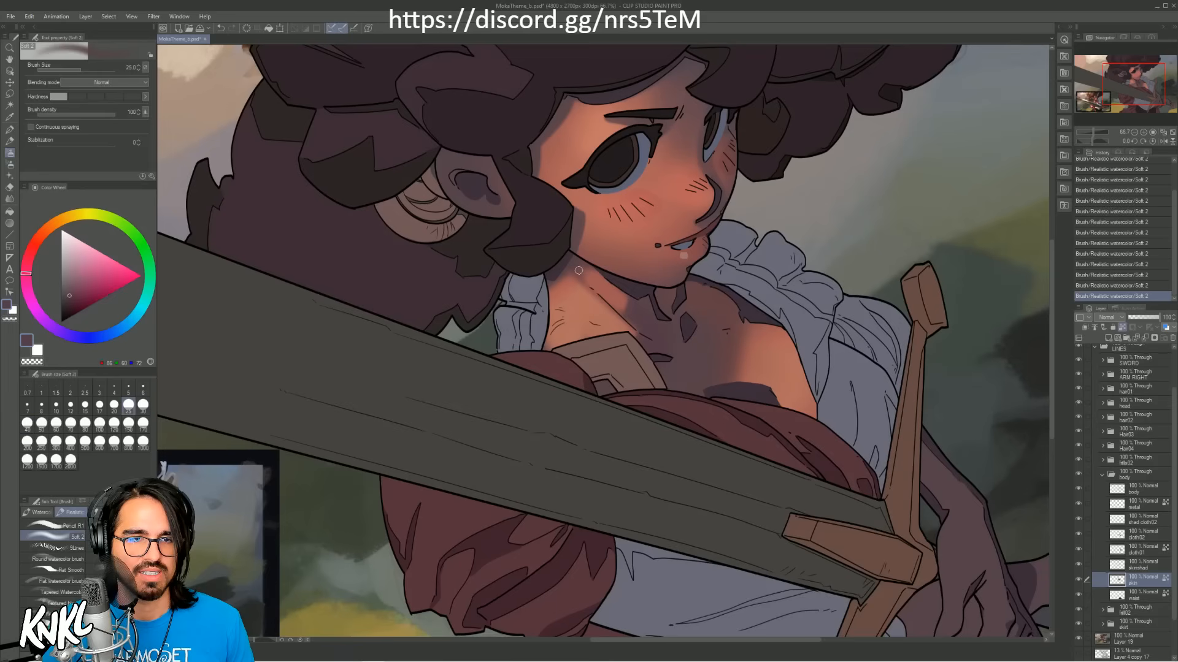
left_click_drag(627, 317, 581, 274)
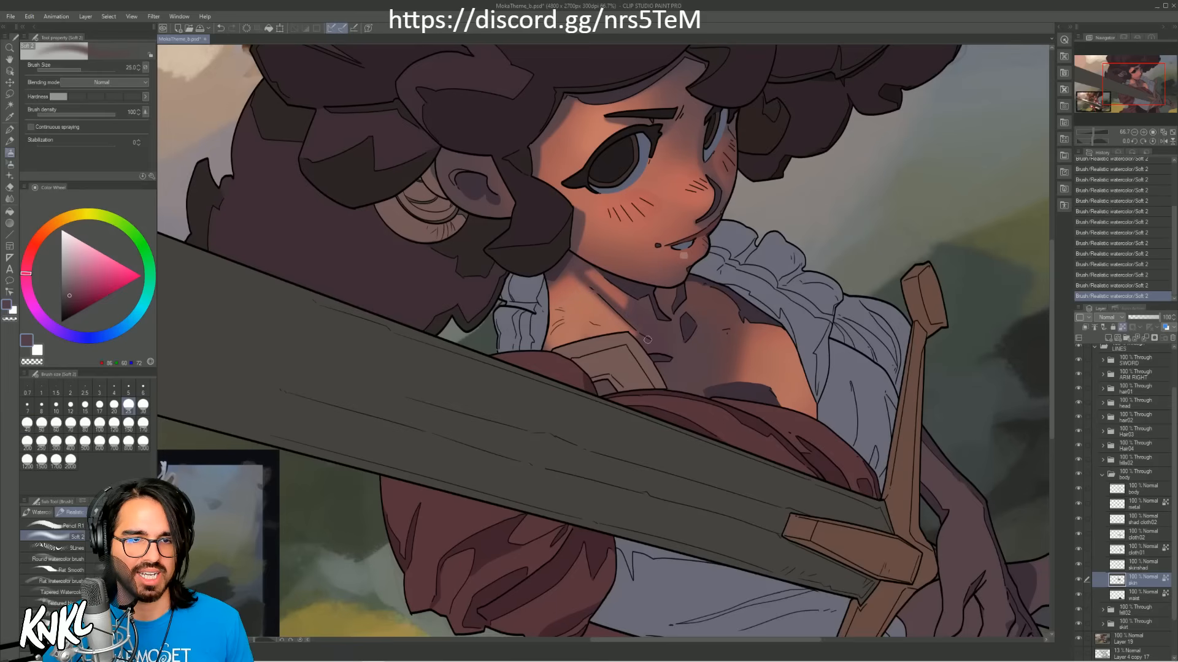
left_click(618, 314, "alt")
left_click(652, 329, "alt")
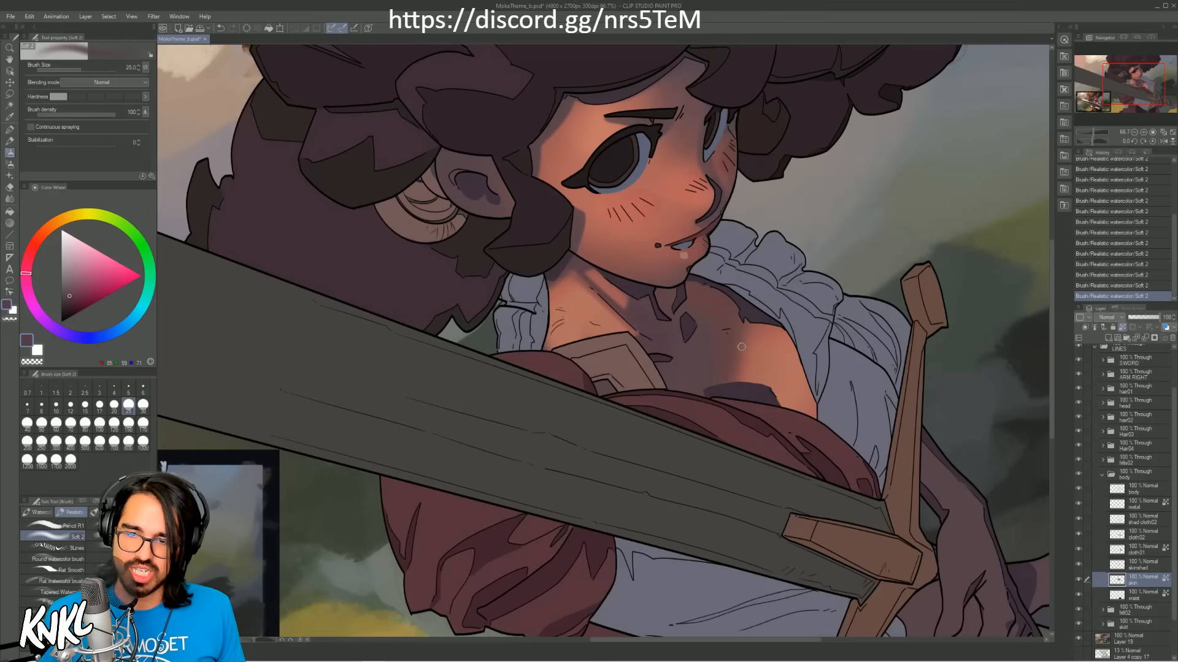
Step: Hide and show the skin layer to compare, and add a new raster layer directly above it
left_click(1077, 584)
left_click(1078, 580)
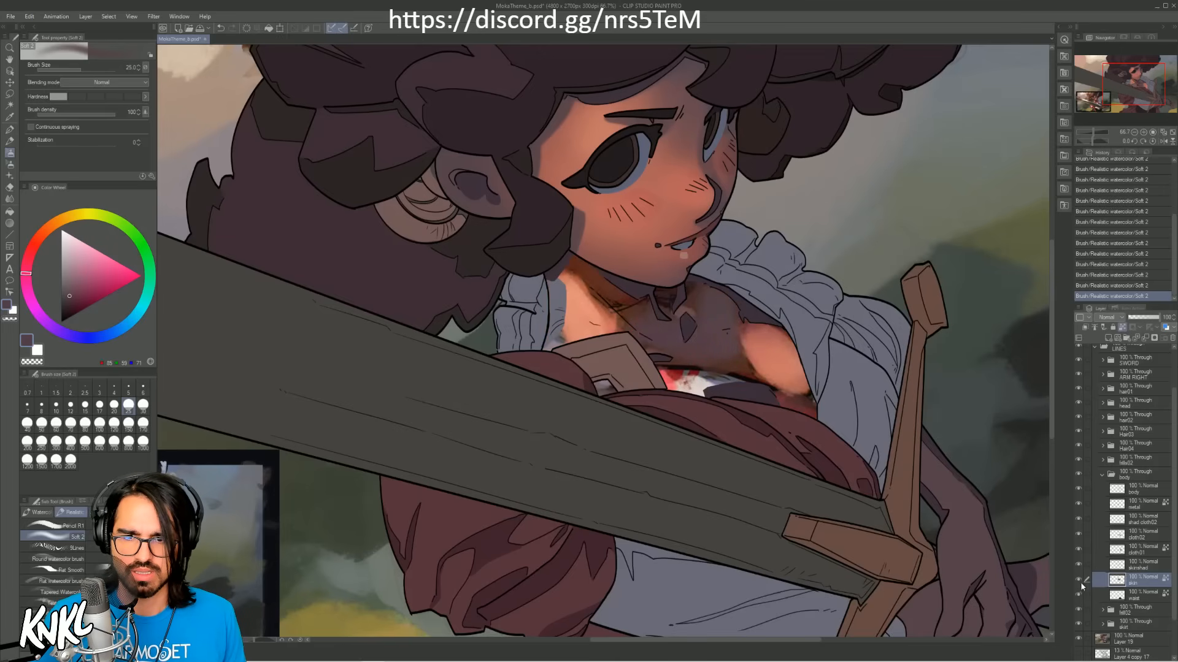
key("ctrl+shift+n")
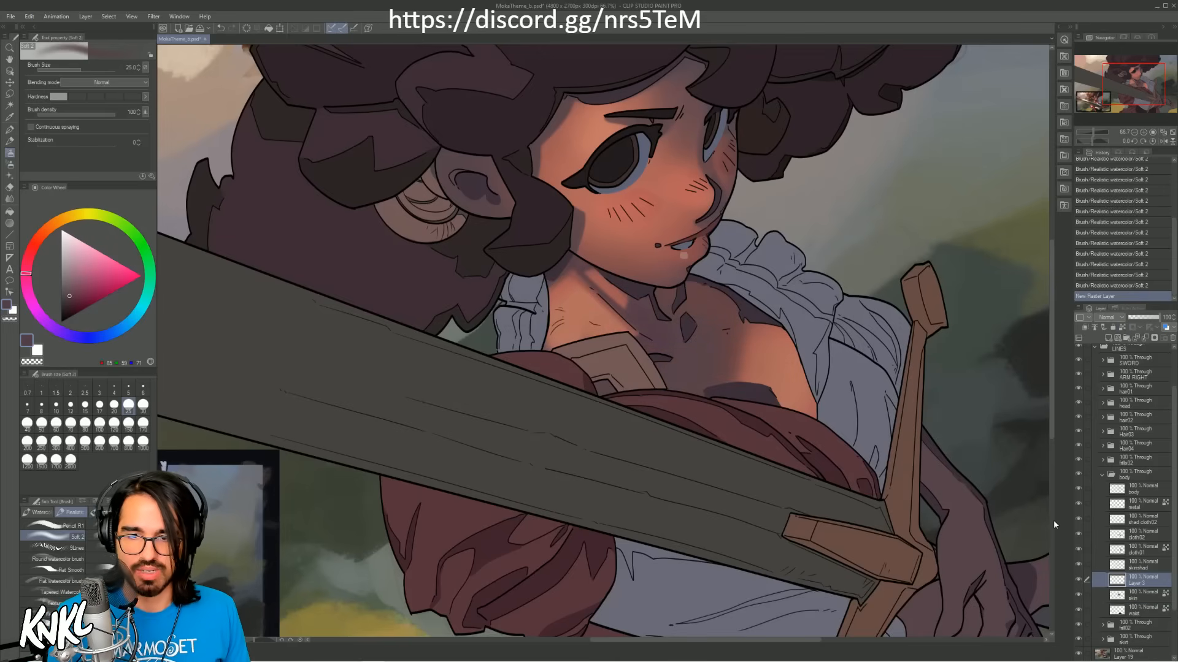
left_click_drag(1077, 583, 1075, 583)
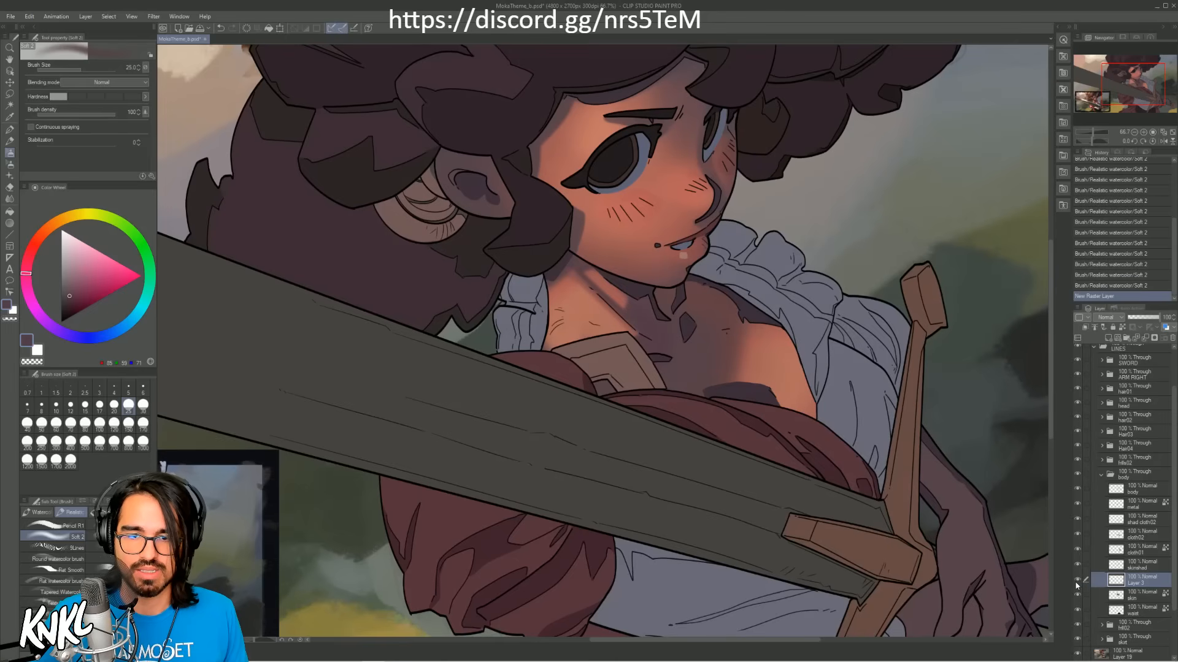
Step: Apply Transfer To Lower Layer to the new empty layer above the skin layer
key("alt")
right_click(1142, 587)
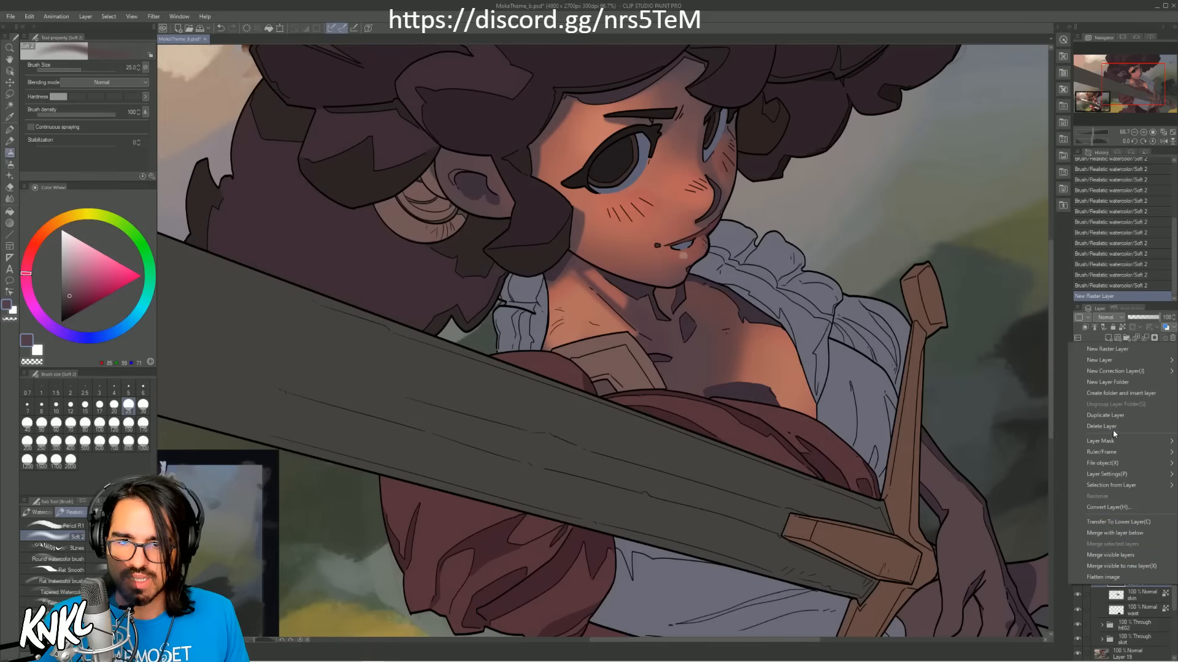
mouse_move(1113, 359)
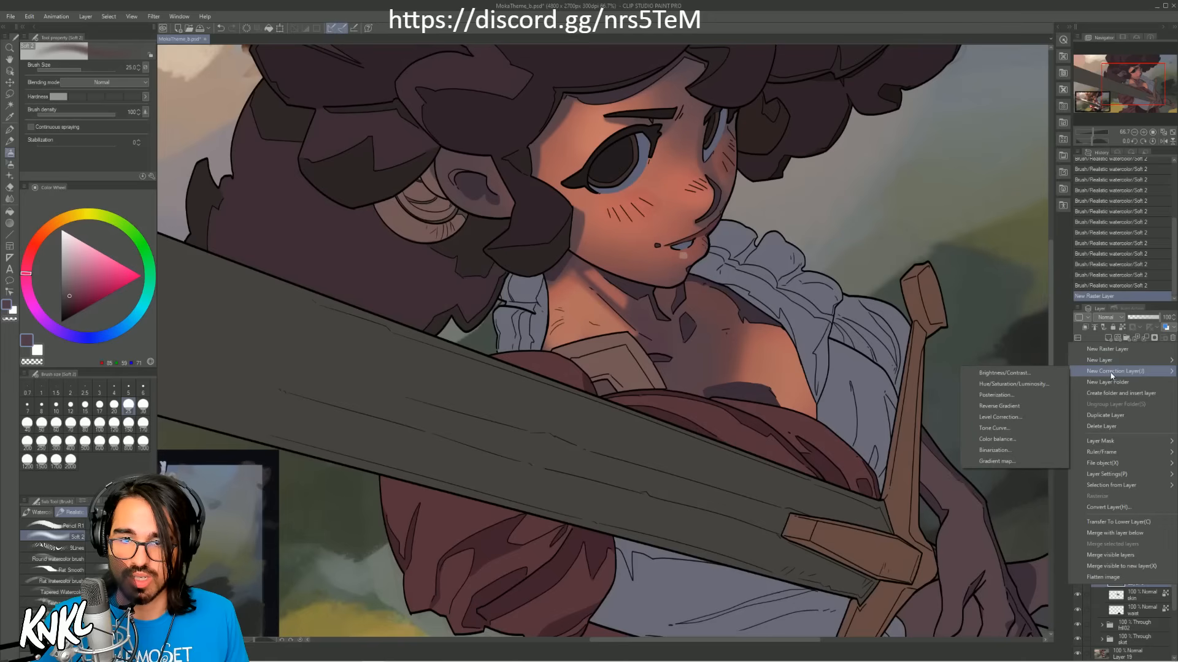
left_click(1122, 522)
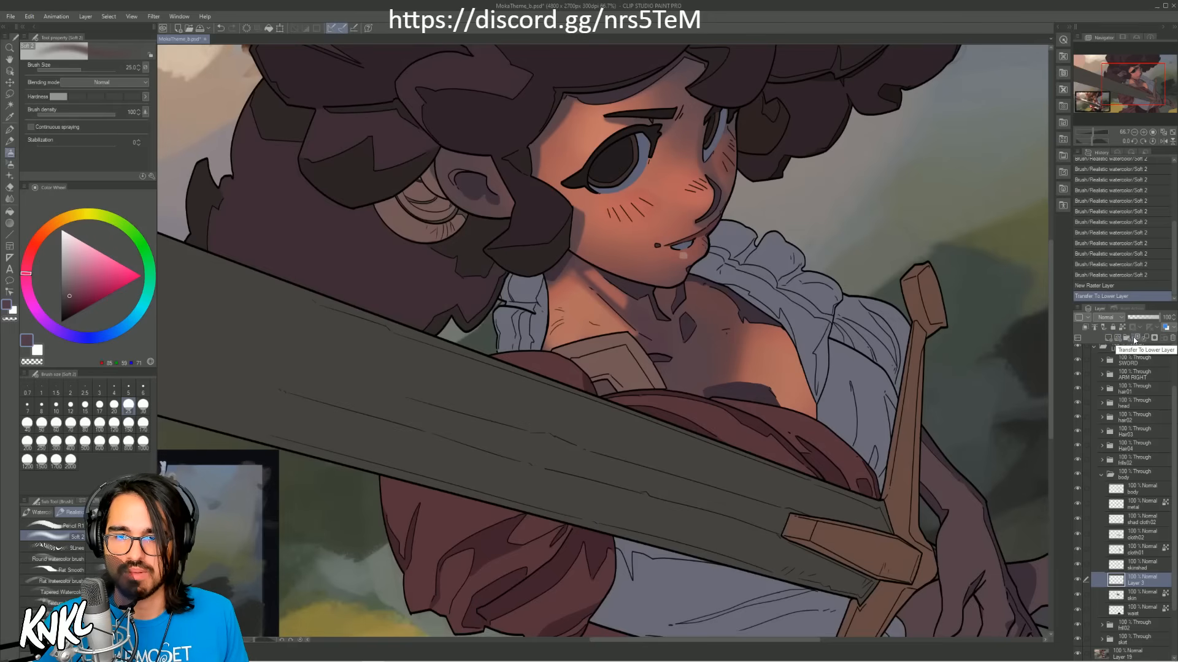
Step: Paint a vivid orange test patch over the lit chest on the new layer, and undo the accidental layer move
left_click(716, 226, "alt")
left_click(47, 228)
left_click(130, 272)
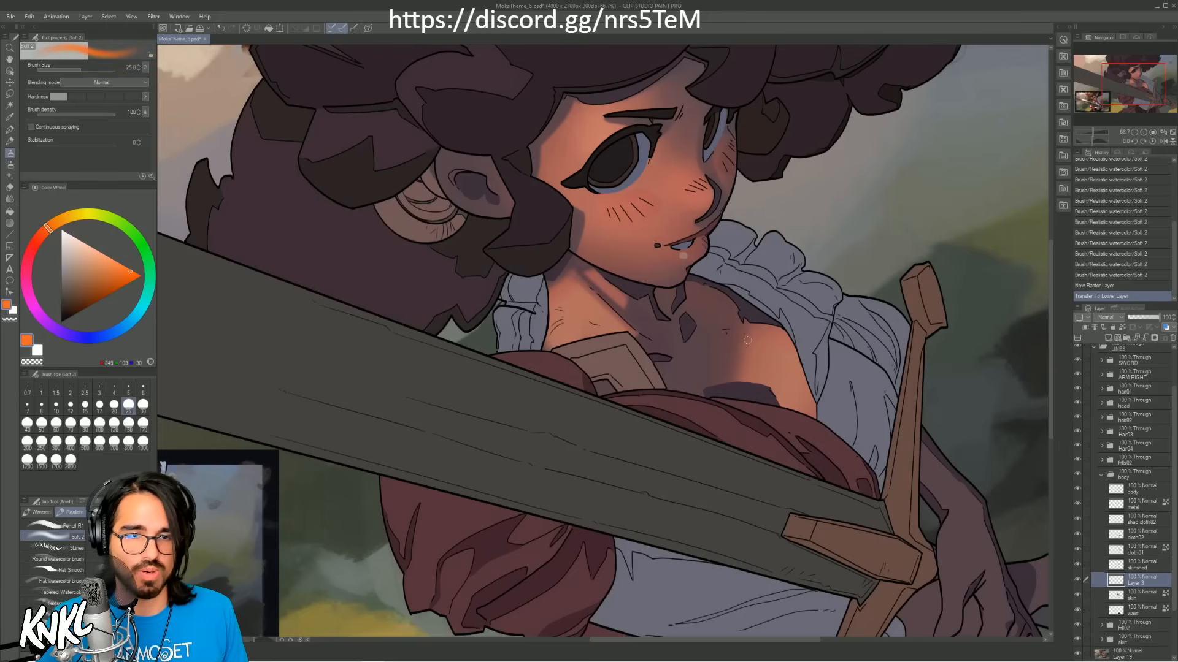
mouse_move(747, 339)
left_mouse_down()
mouse_move(761, 319)
mouse_move(779, 374)
mouse_move(721, 359)
mouse_move(757, 356)
mouse_move(732, 367)
left_mouse_up()
left_click(10, 81)
key("ctrl+z")
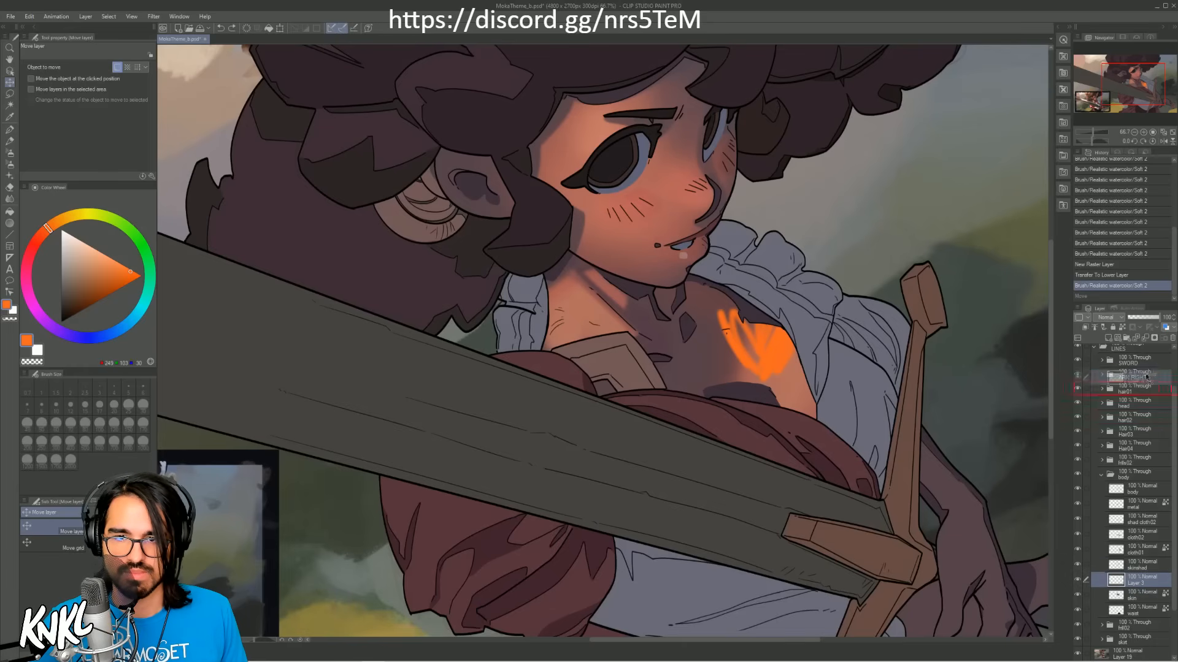
Step: Delete the orange test layer, and hide and show the body's skin layer to compare the shading
left_click(1172, 338)
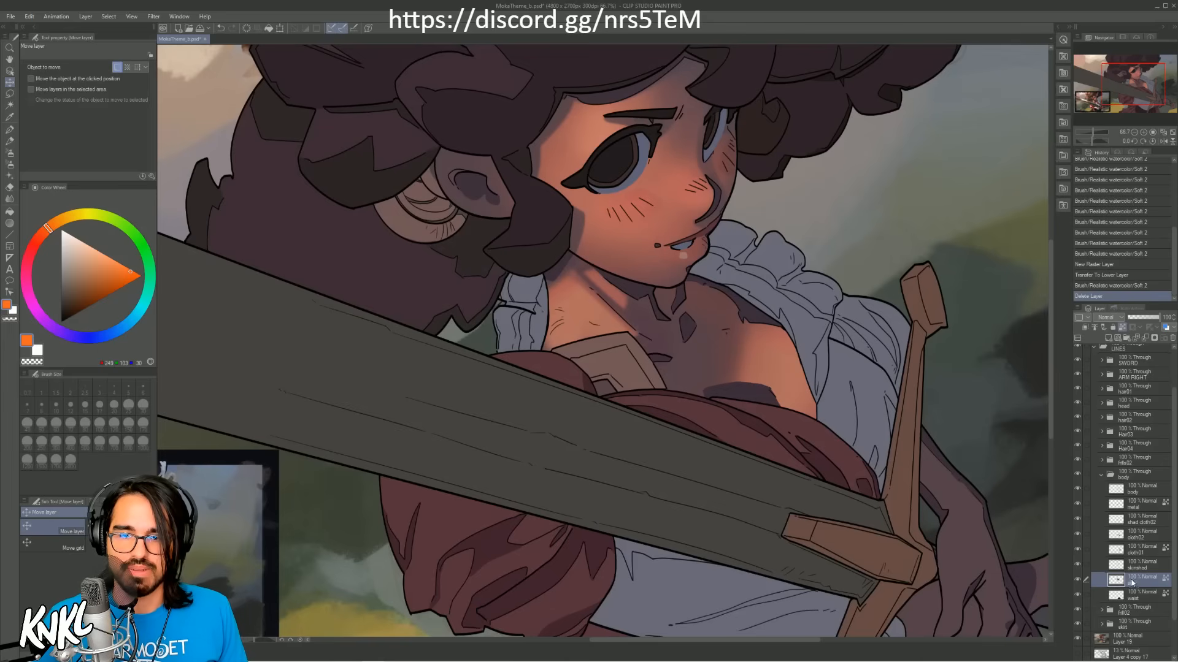
left_click(1077, 581)
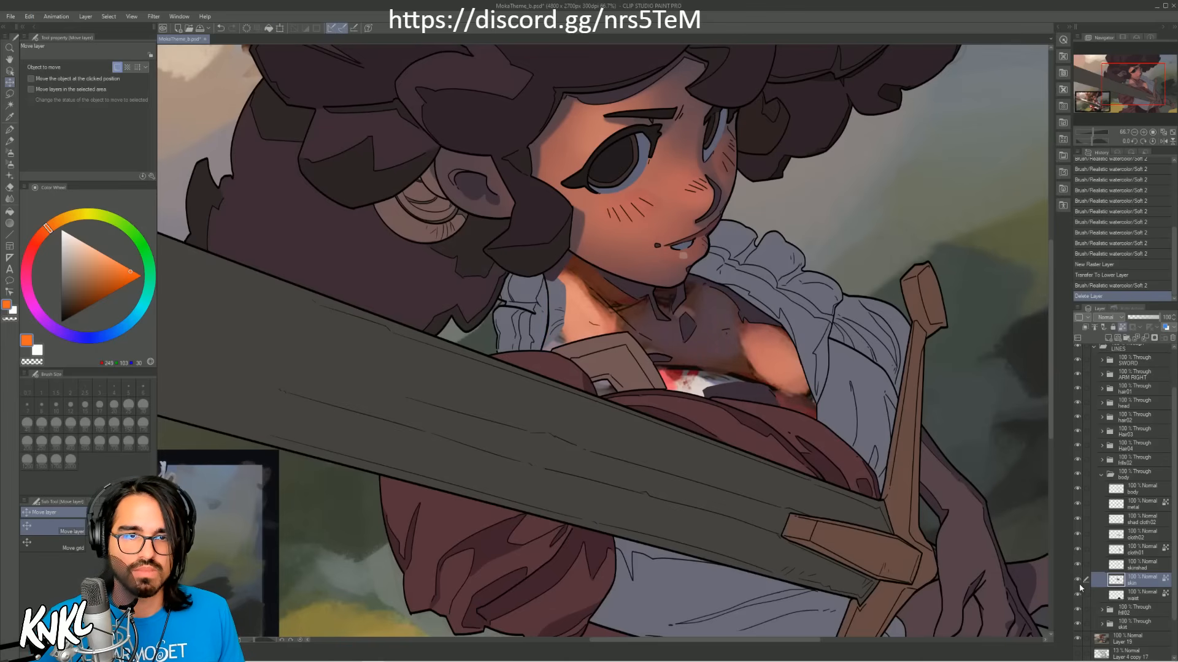
left_click(1078, 582)
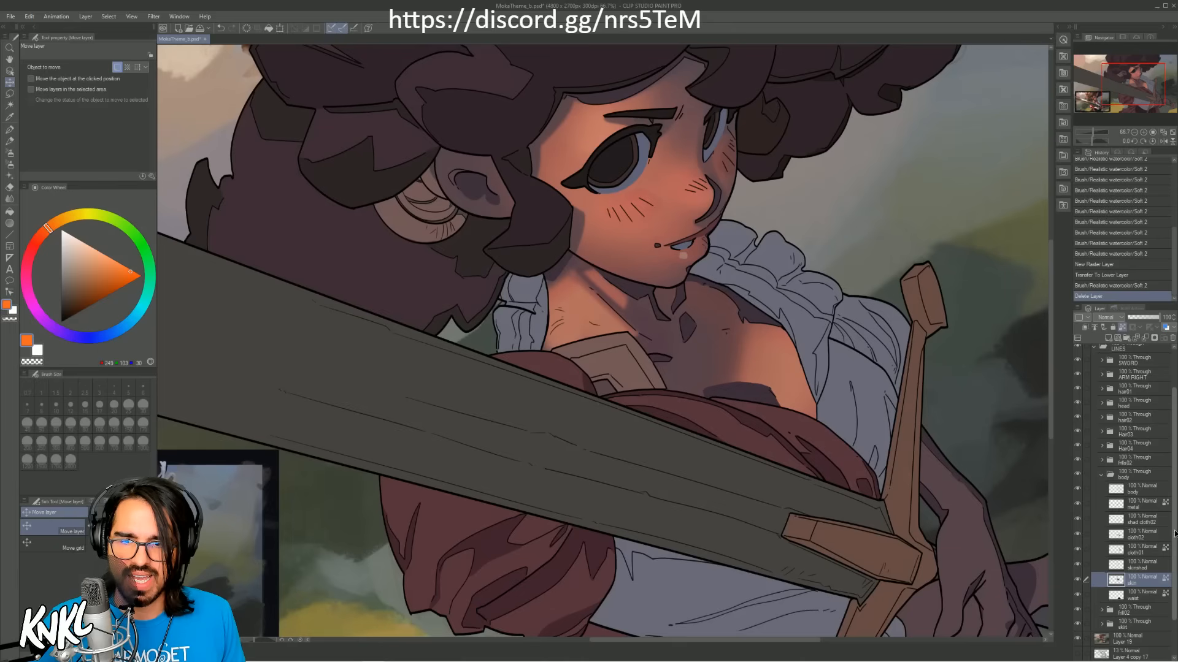
Step: Open the head folder inside the LINES group and delete the duplicate clipped shading layer above the head's skin layer
scroll(1133, 431, "up", 3)
left_click(1094, 398)
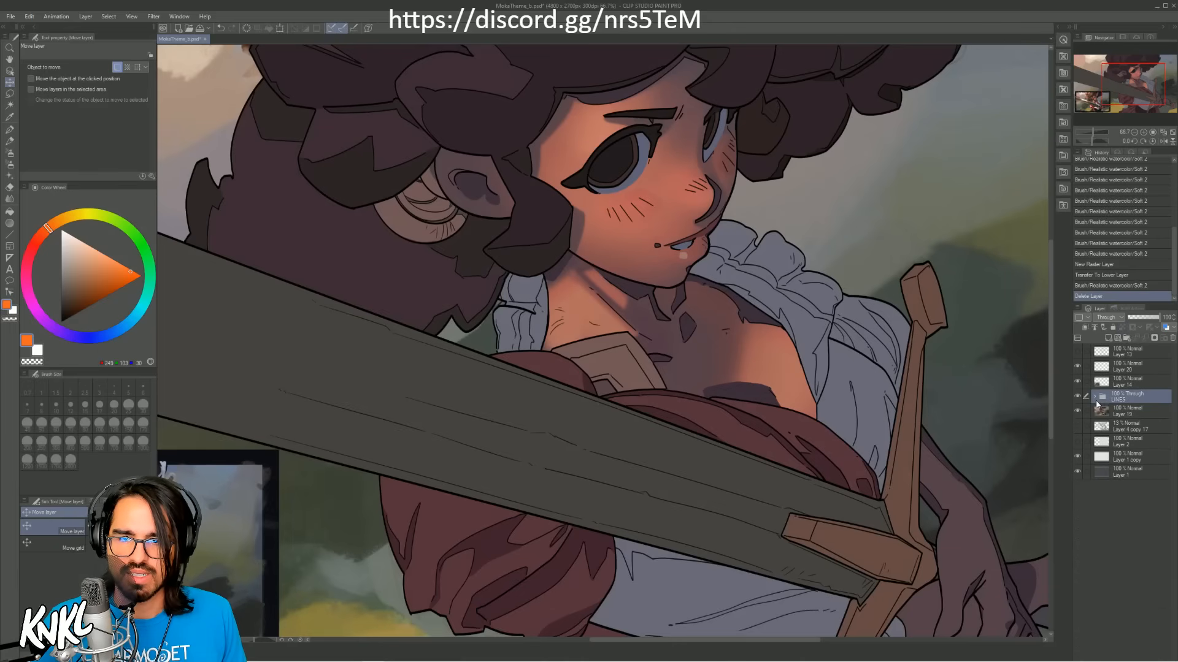
left_click(1093, 399)
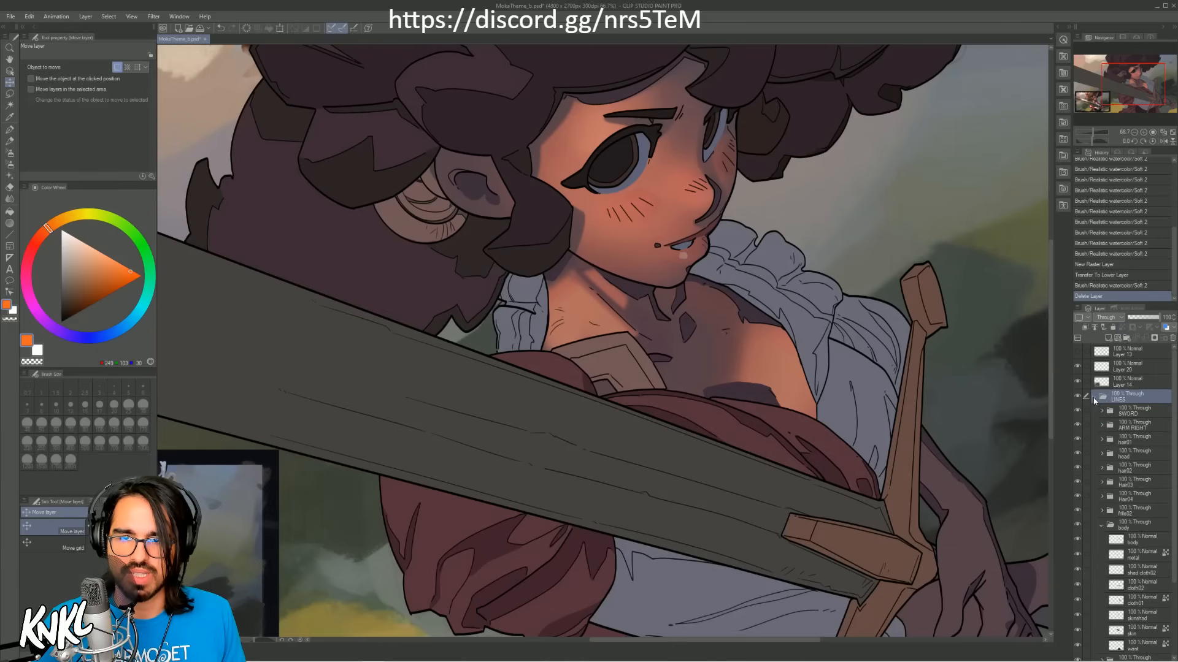
left_click(1150, 439)
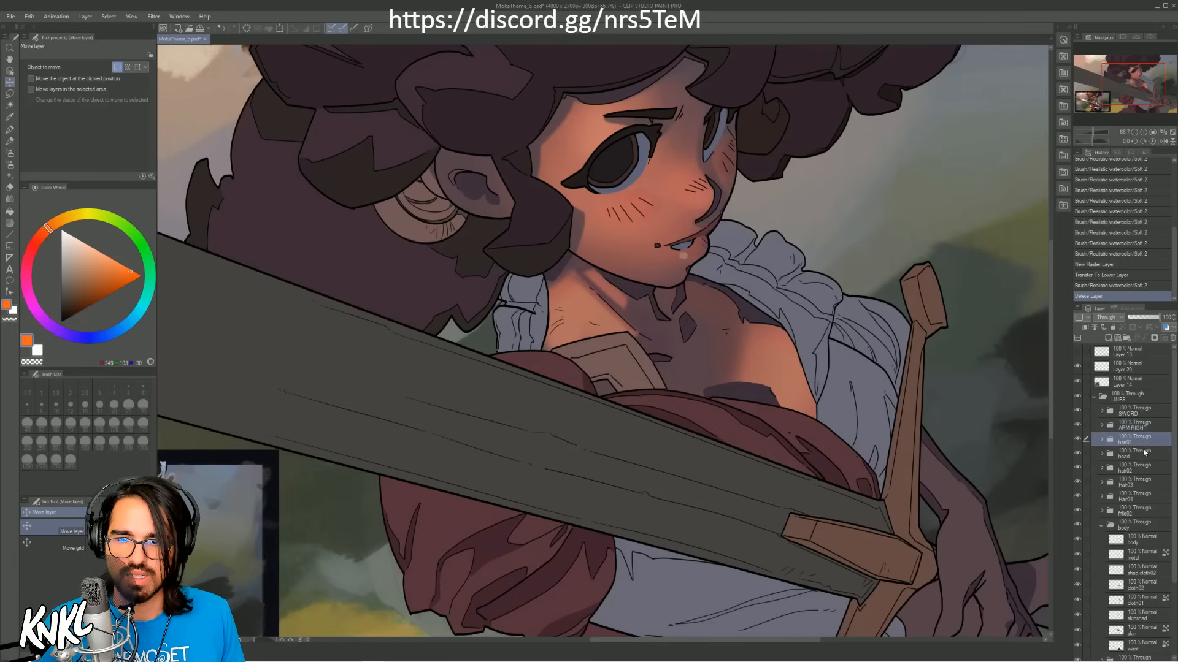
left_click(1137, 456)
left_click(1102, 454)
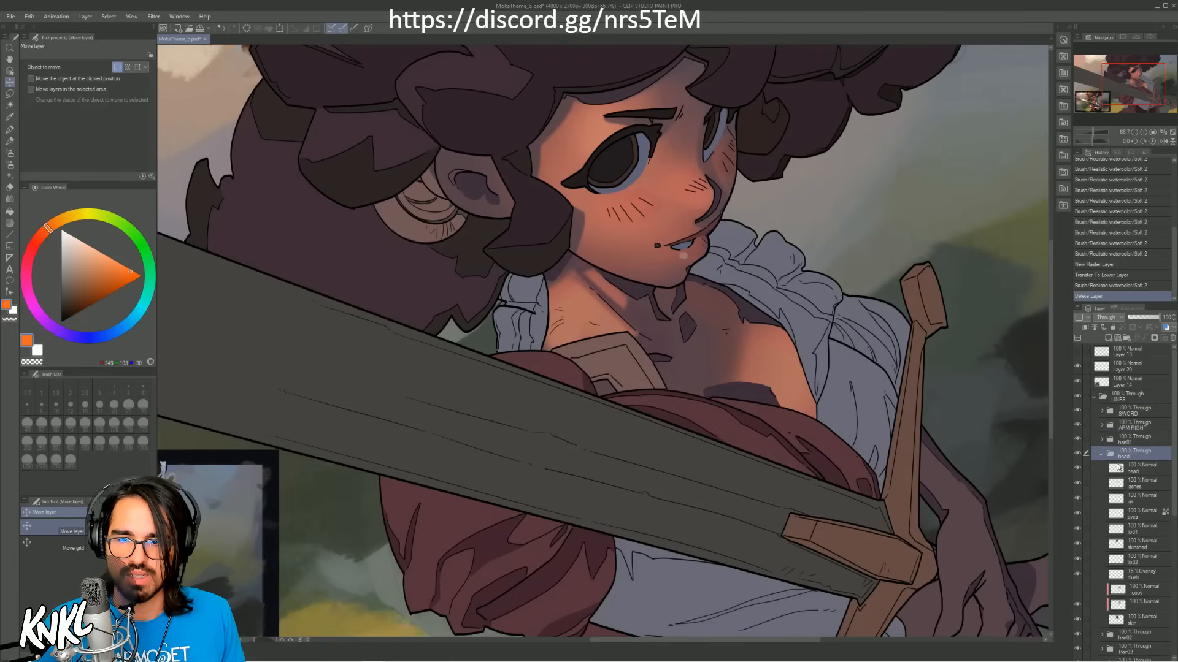
left_click(1139, 592)
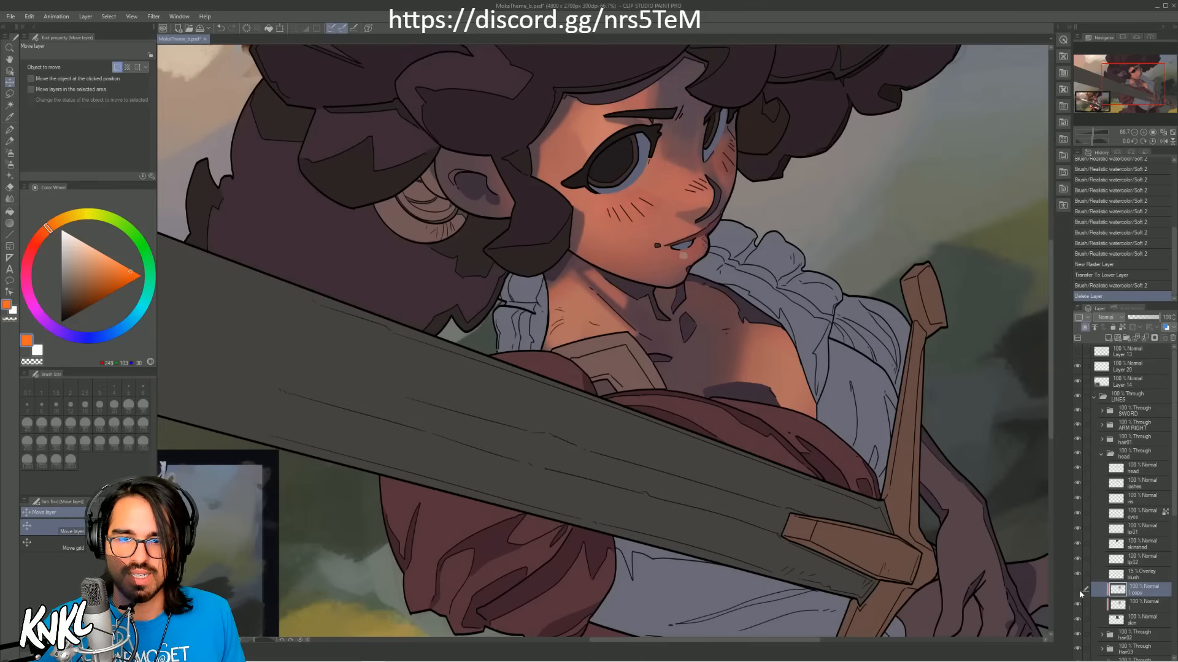
left_click_drag(1135, 593, 1170, 342)
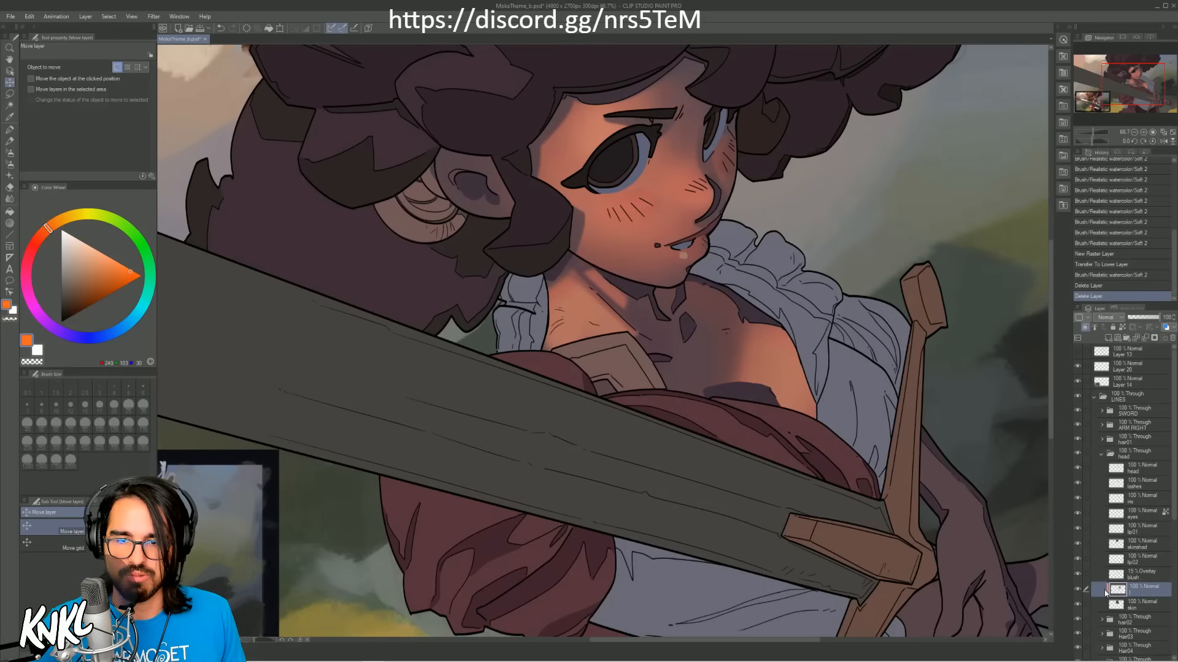
Step: Hide and show the remaining clipped shading layer in the head folder to compare the face
left_click_drag(1074, 589, 1073, 590)
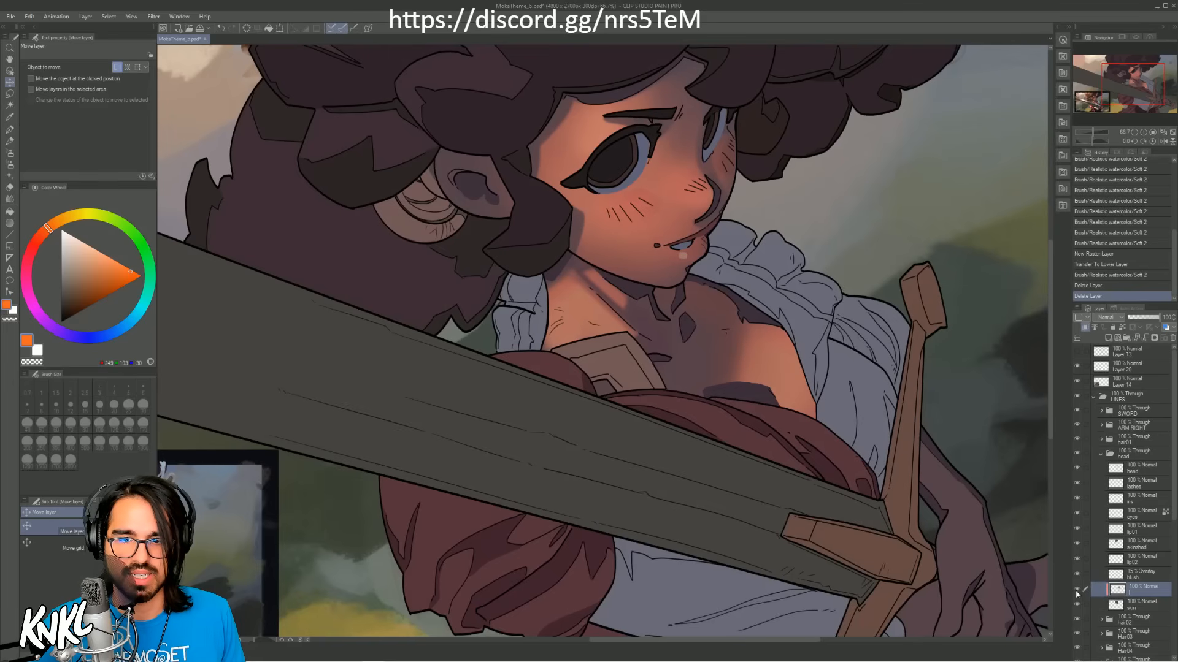
left_click(1076, 590)
left_click(1077, 590)
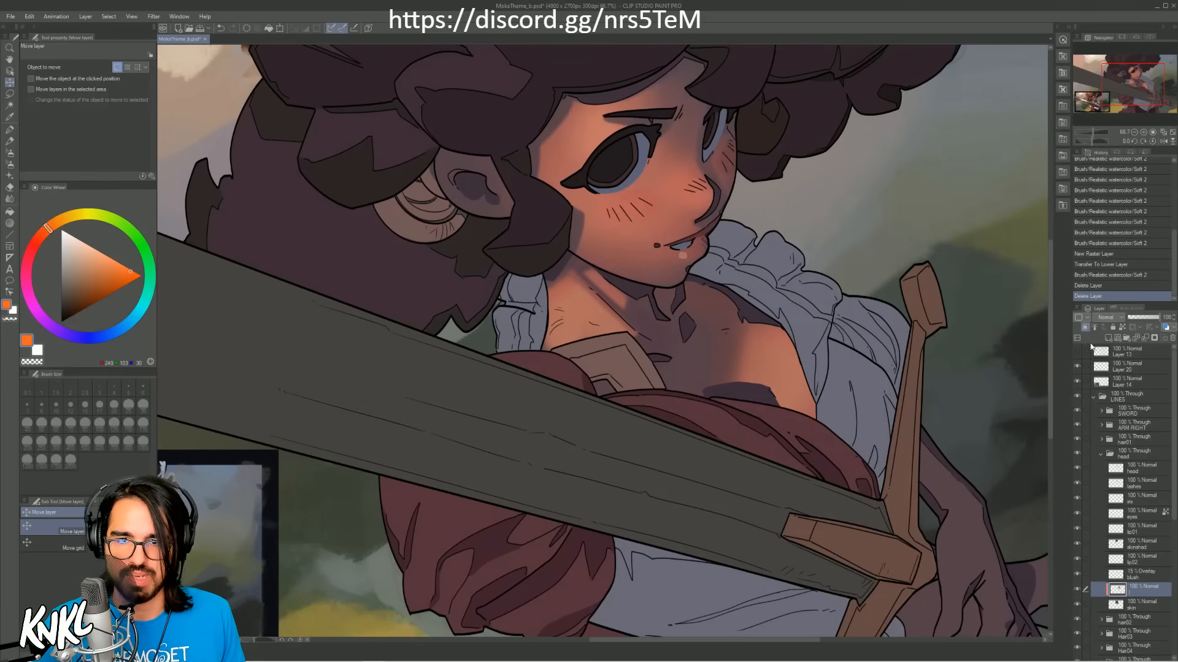
Step: Sample the plum shadow tone from the chest and try a stroke there with the Soft 2 watercolor brush at size 80
key("alt")
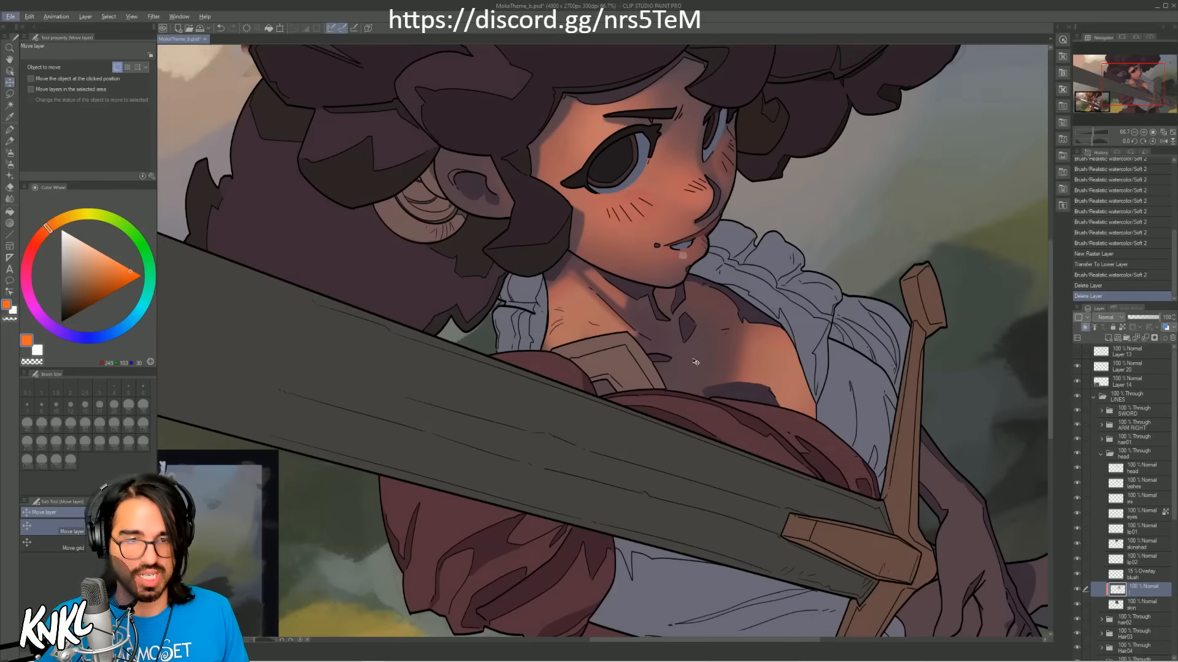
left_click(10, 129)
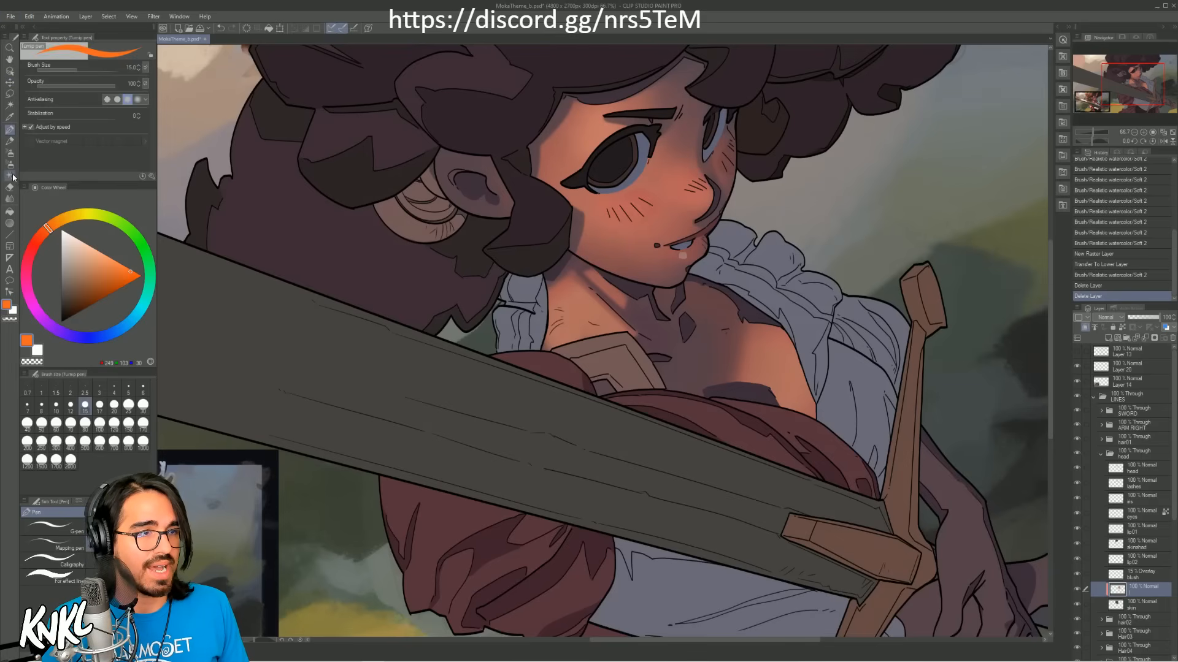
left_click(9, 144)
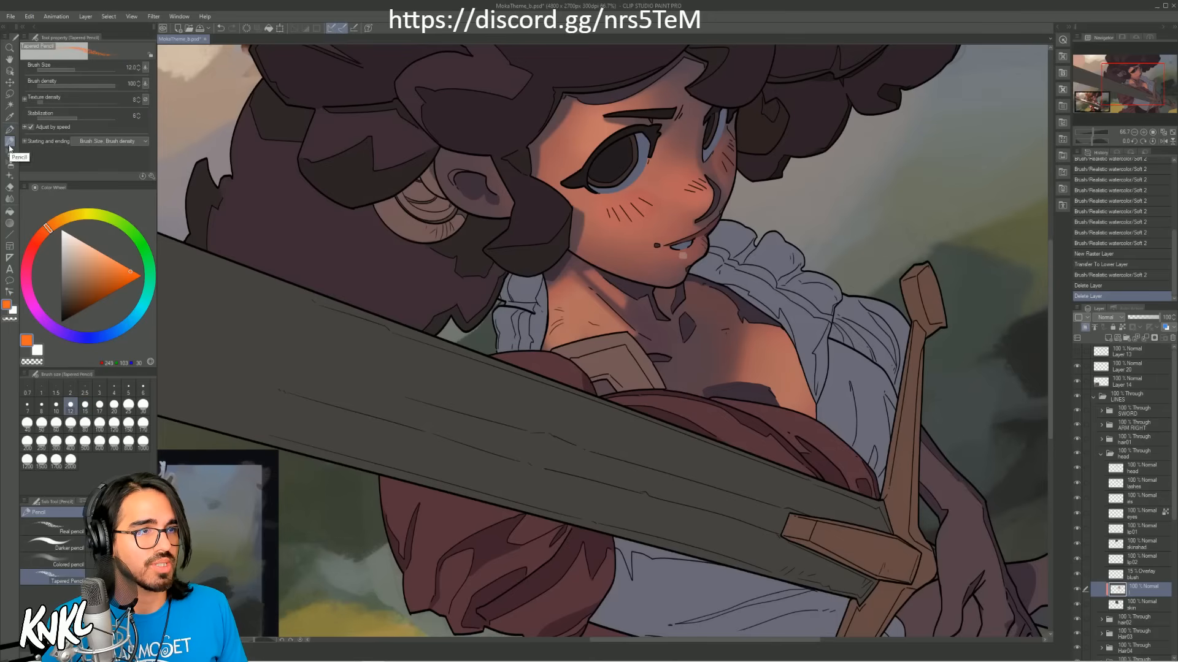
left_click(691, 333, "alt")
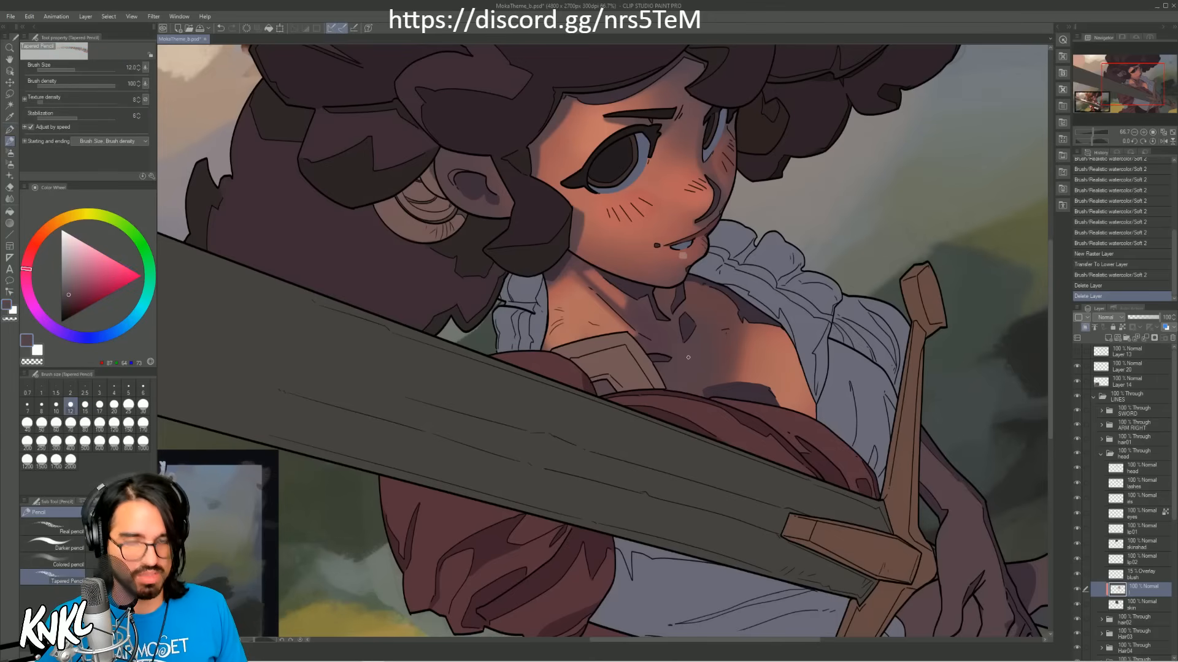
key("b")
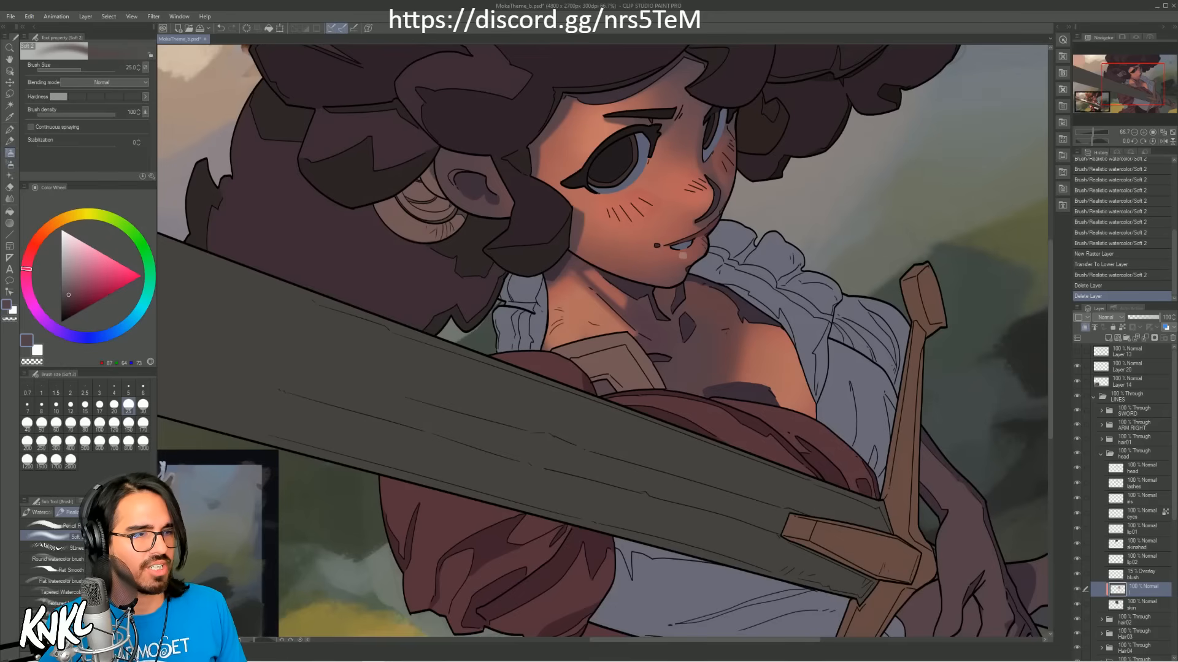
key("bracketright")
key("bracketright")
key("bracketright")
key("bracketright")
key("bracketright")
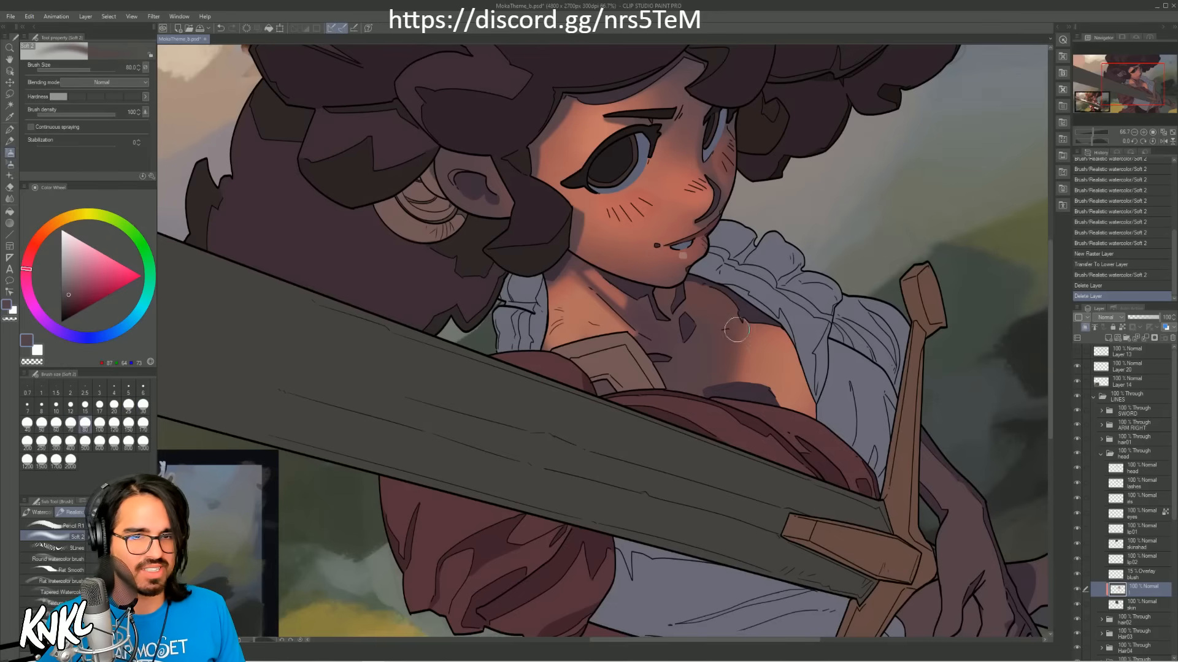
left_click_drag(744, 382, 839, 330)
key("ctrl+z")
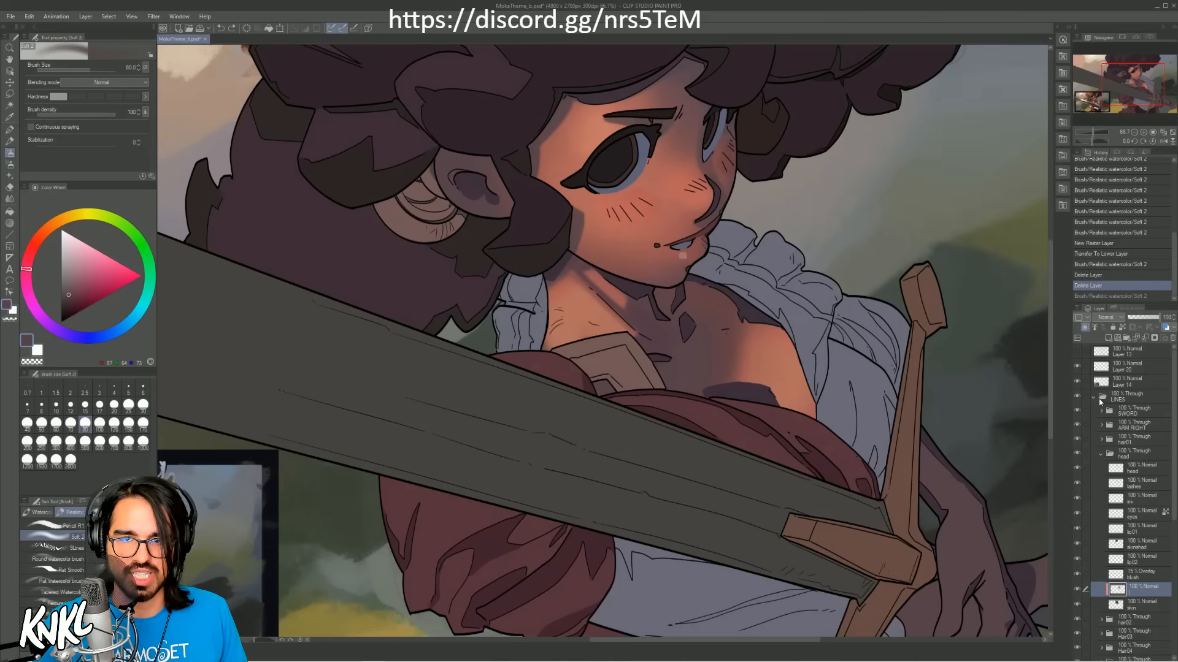
Step: Collapse the head folder and fill the body's skin layer with the shadow skin tone sampled from the cheek's edge
left_click(1094, 397)
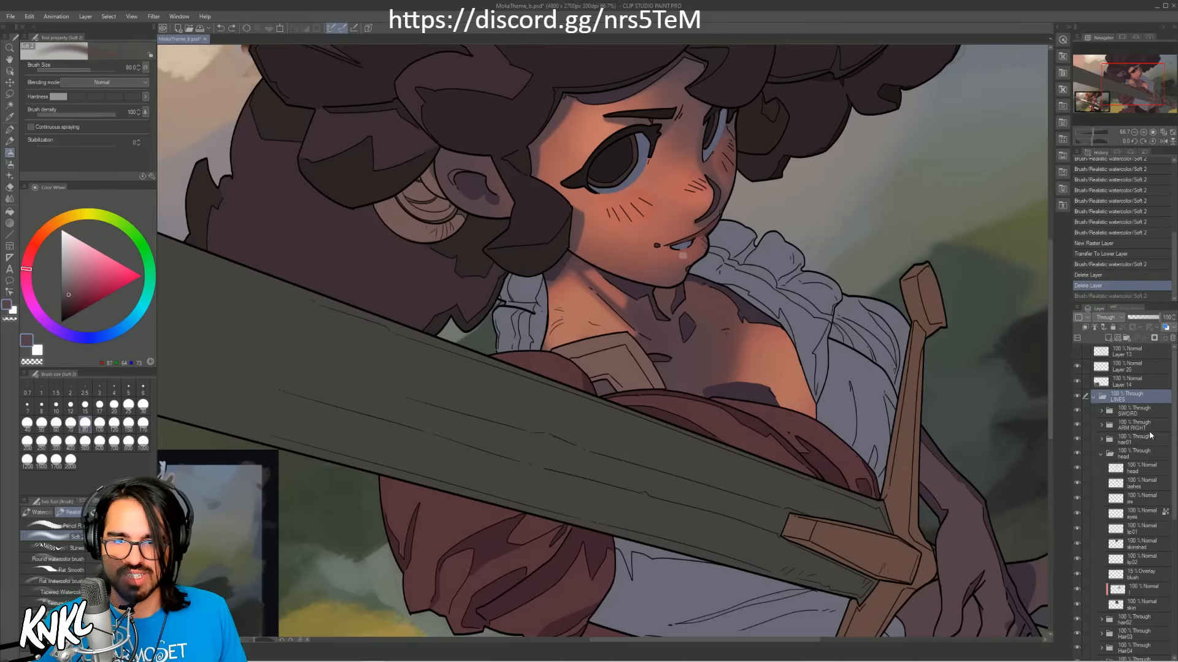
left_click(1094, 398)
scroll(1098, 432, "down", 1)
left_click(1100, 430)
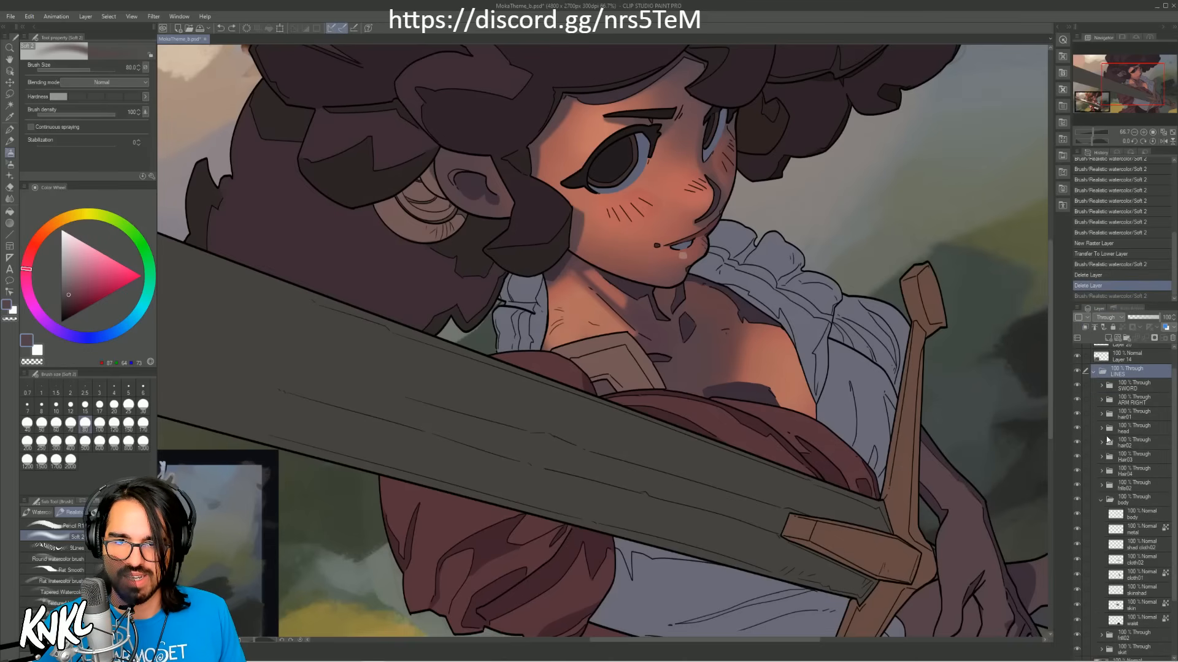
left_click(1142, 607)
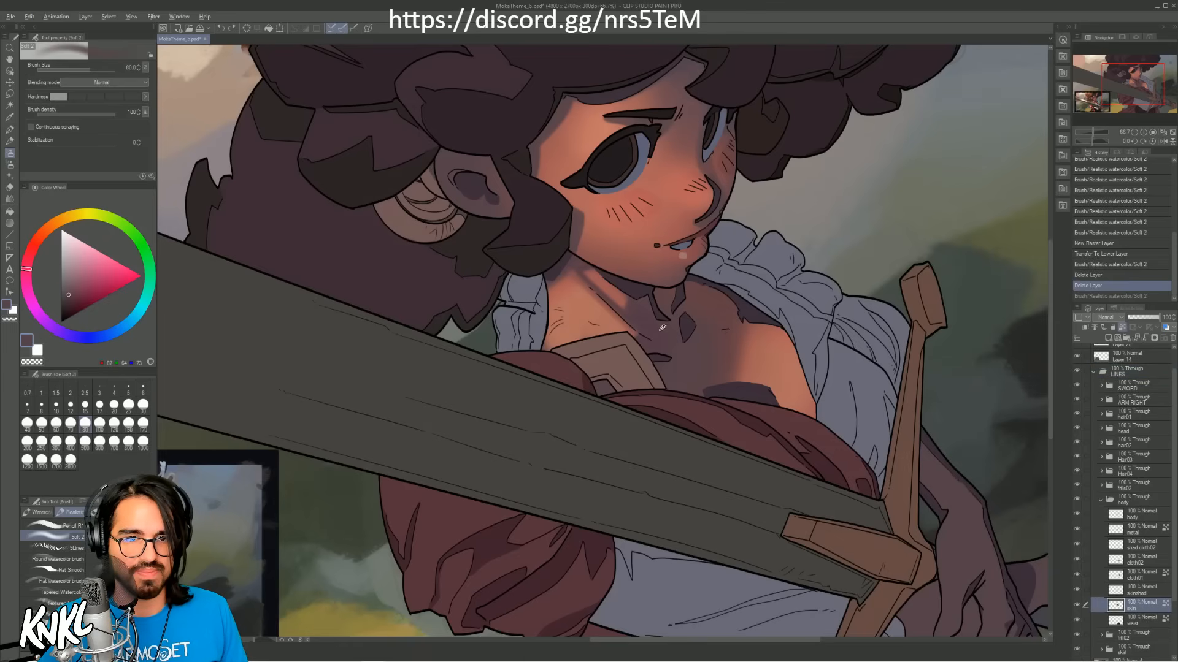
left_click(578, 223, "alt")
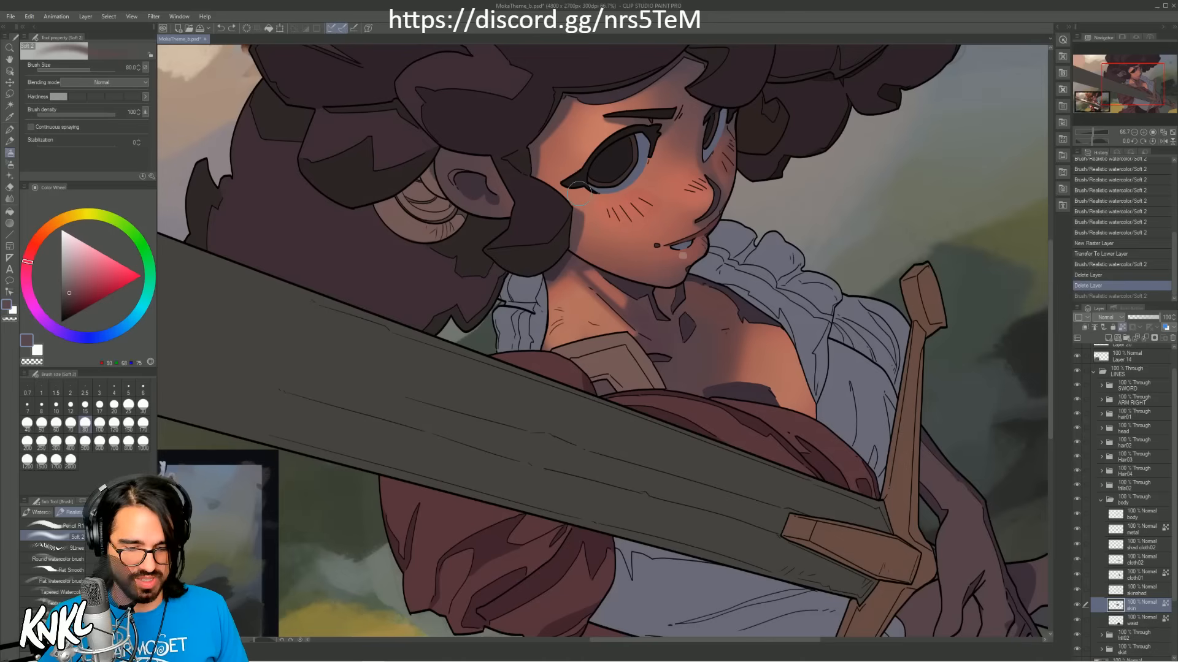
key("alt+BackSpace")
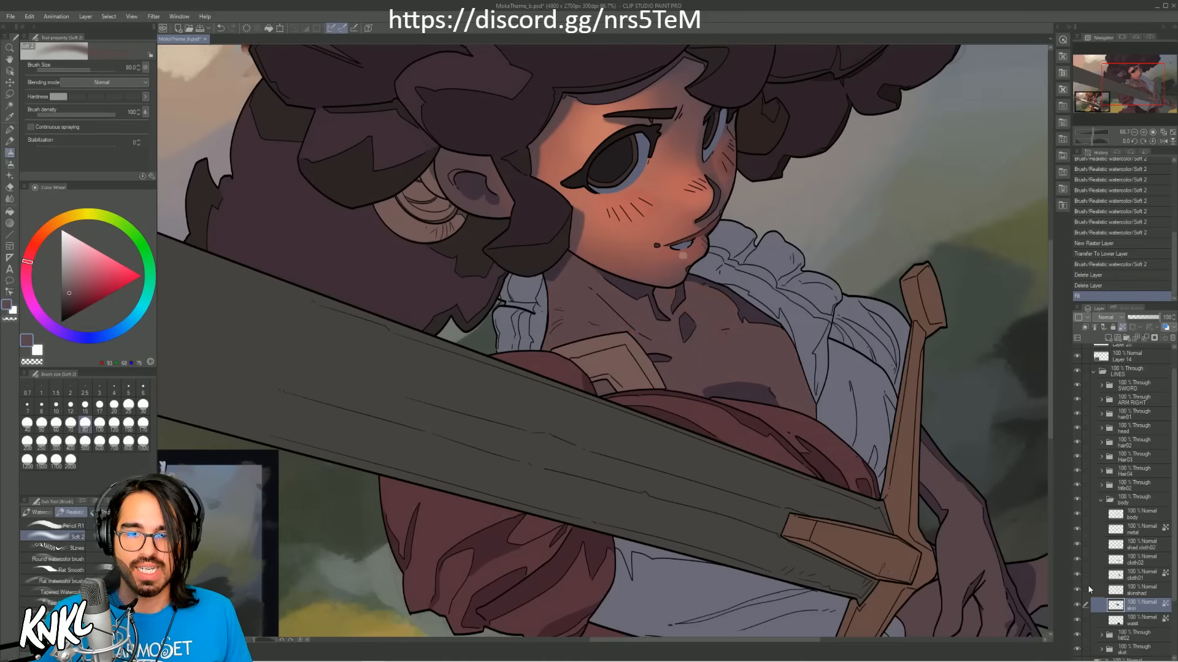
Step: Add a new raster layer above the body's skin layer and apply Transfer To Lower Layer to it
key("ctrl+shift+n")
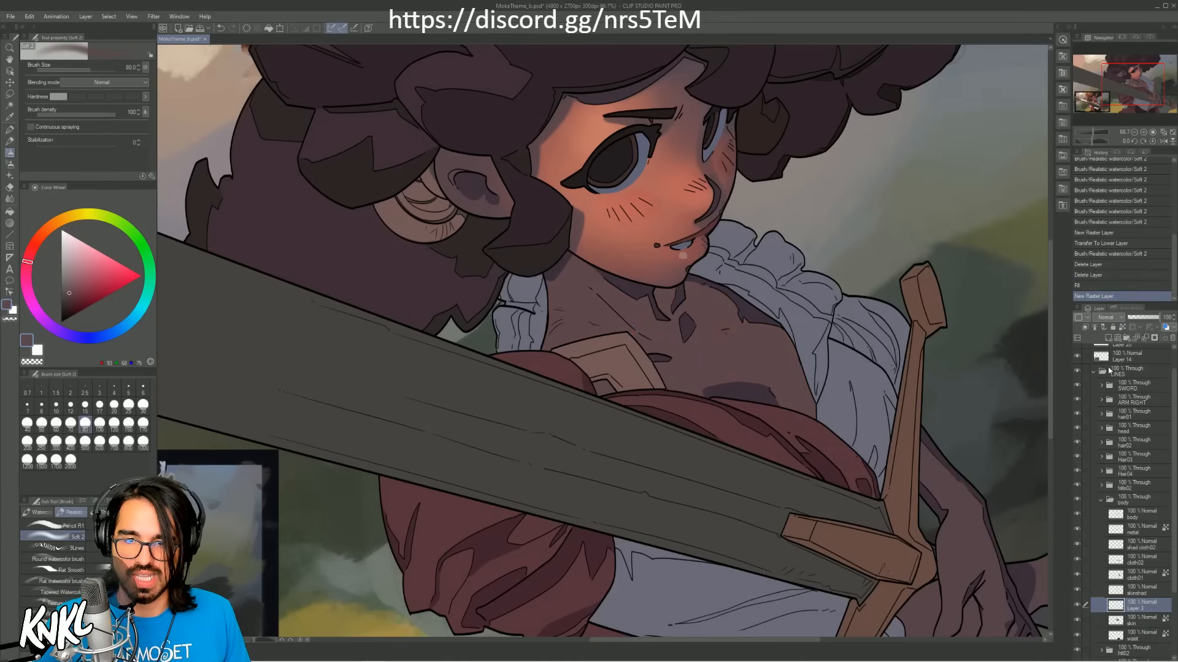
left_click(1146, 338)
key("ctrl+z")
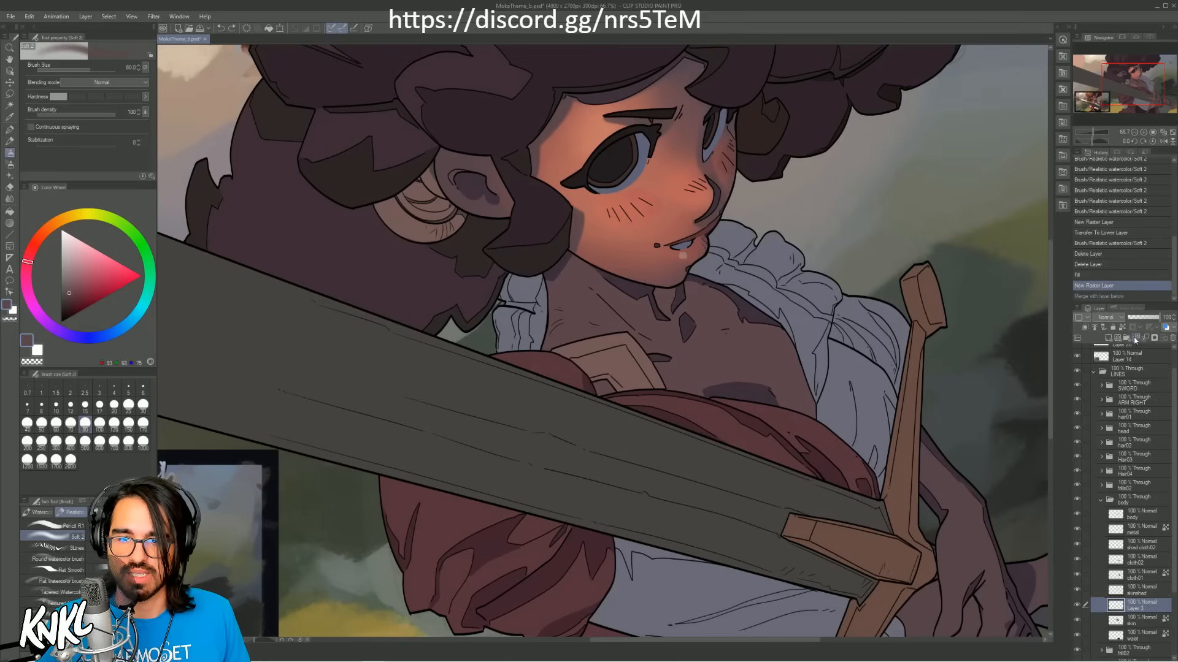
left_click(1136, 338)
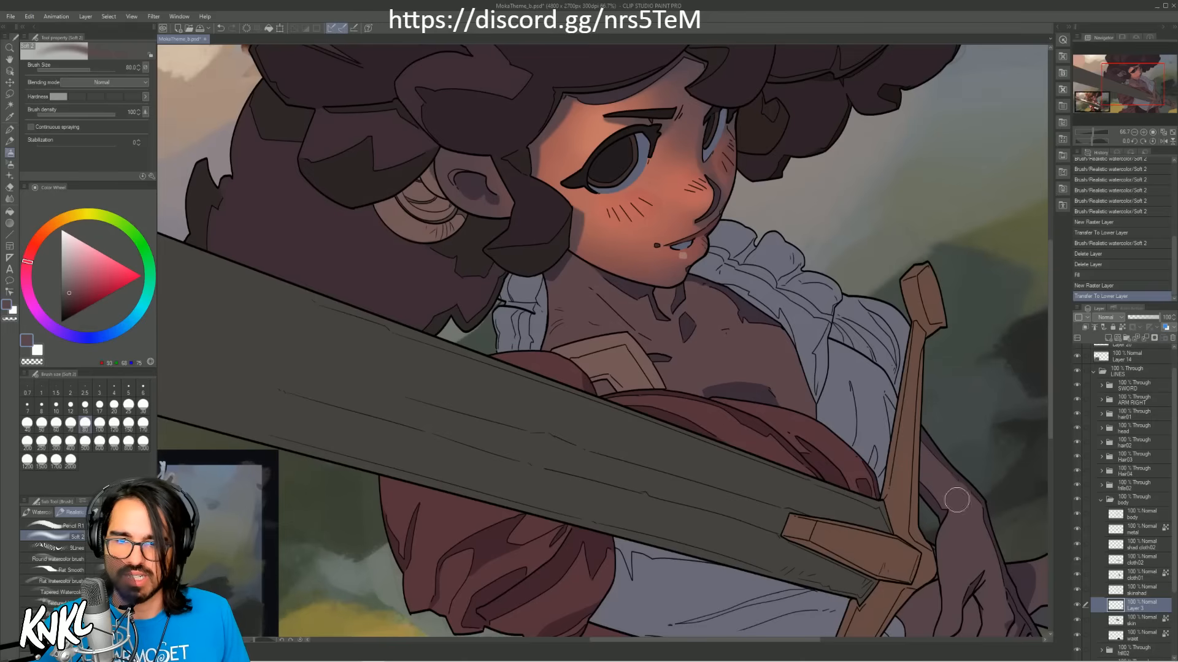
Step: Sample the warm skin tone from the cheek and paint a soft light patch on the chest with the brush at size 100
left_click(658, 203, "alt")
key("]")
mouse_move(682, 335)
left_mouse_down()
mouse_move(680, 374)
mouse_move(715, 368)
mouse_move(741, 357)
mouse_move(745, 335)
left_mouse_up()
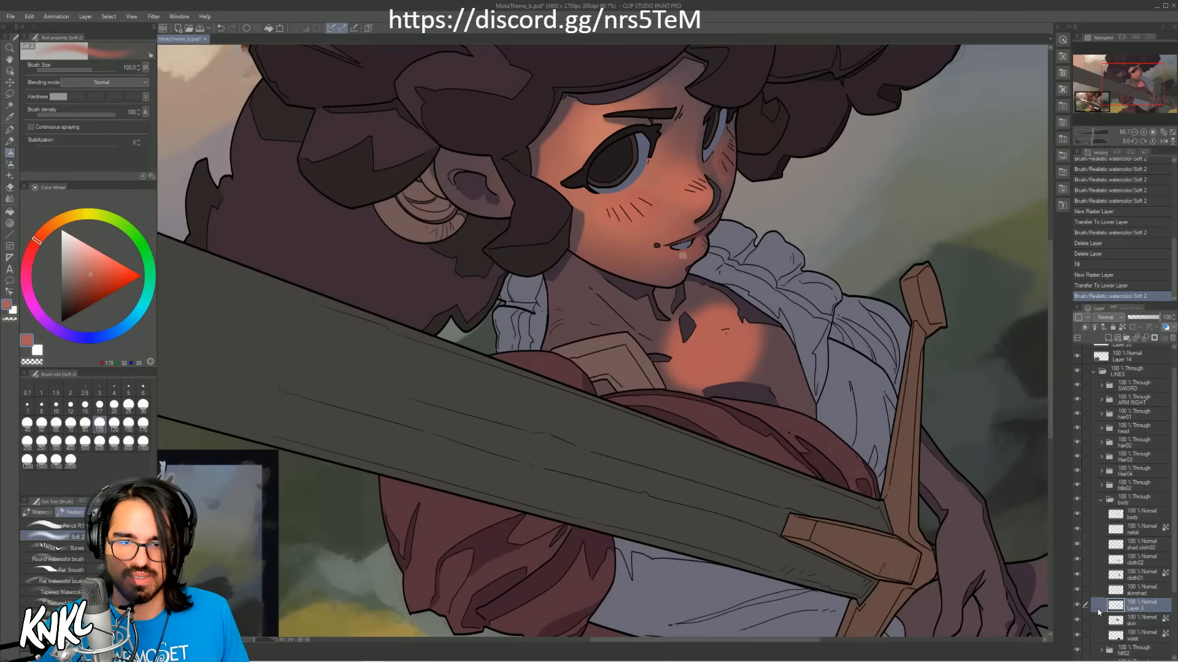
Step: Transfer the painted chest light from the new layer to the skin layer beneath it
right_click(1135, 606)
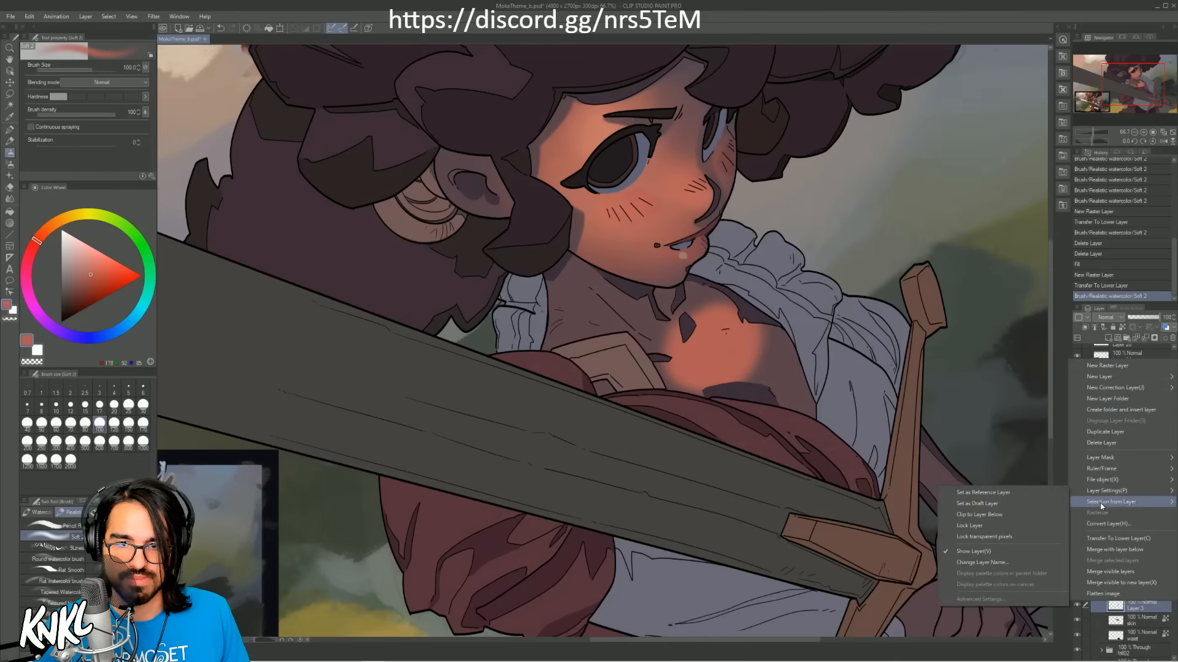
mouse_move(1102, 504)
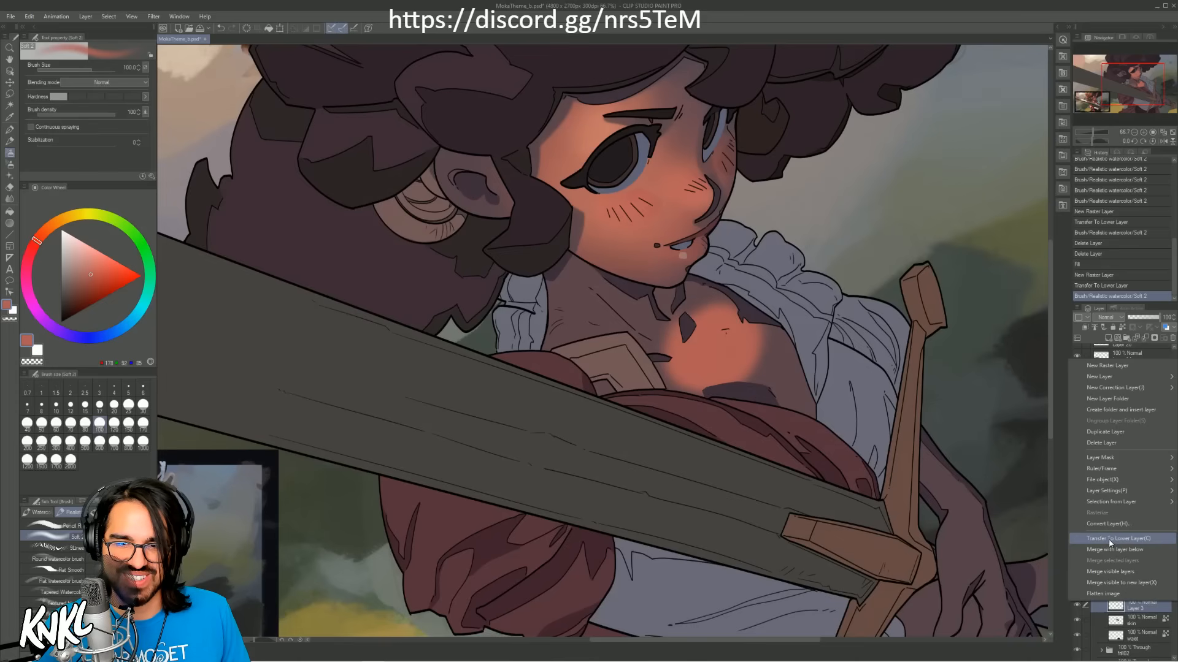
left_click(1110, 538)
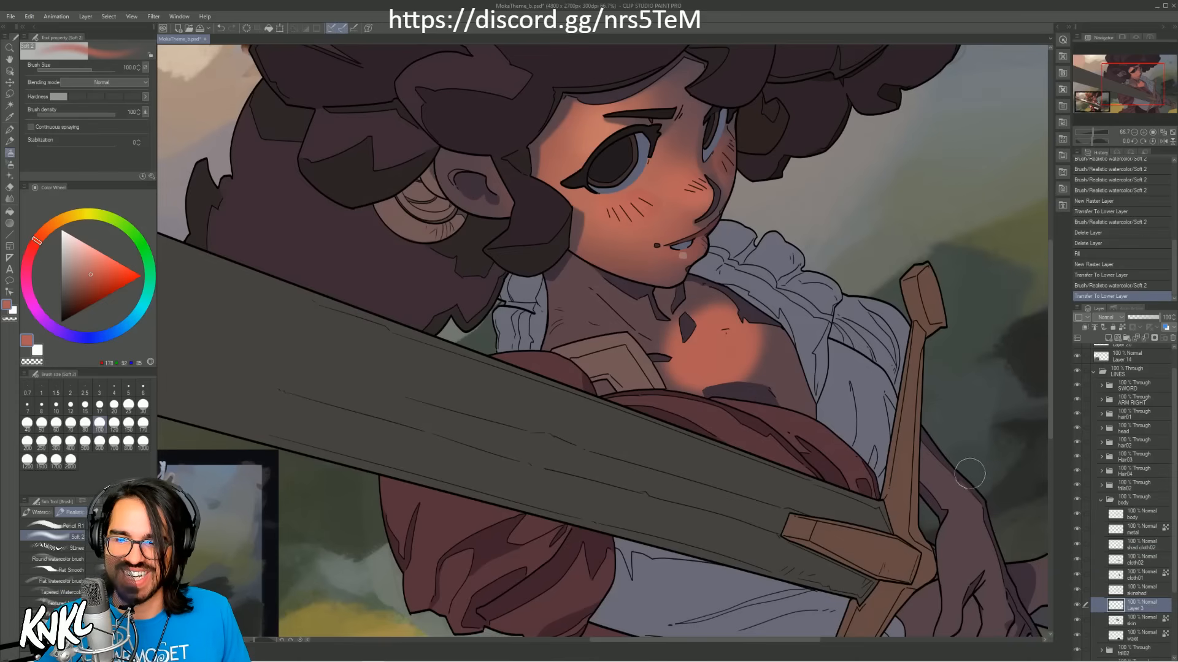
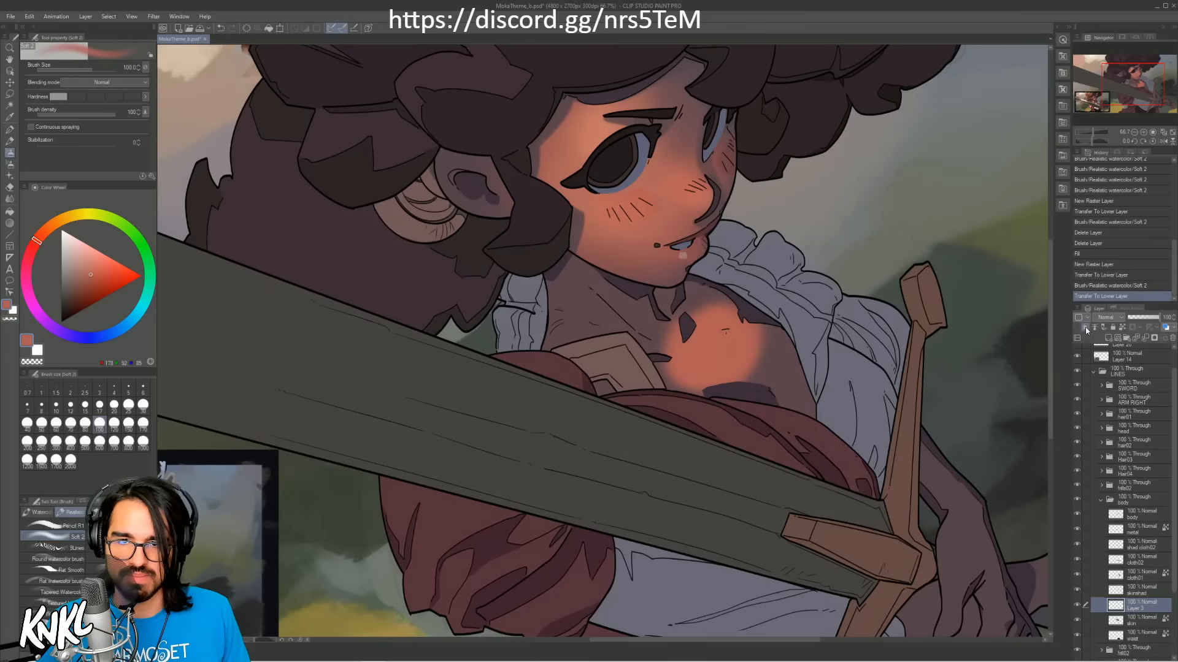
Step: Clip the new layer to the skin layer and paint a warm brown-orange base on the neck, sampling colour from the reference painting
left_click(1085, 328)
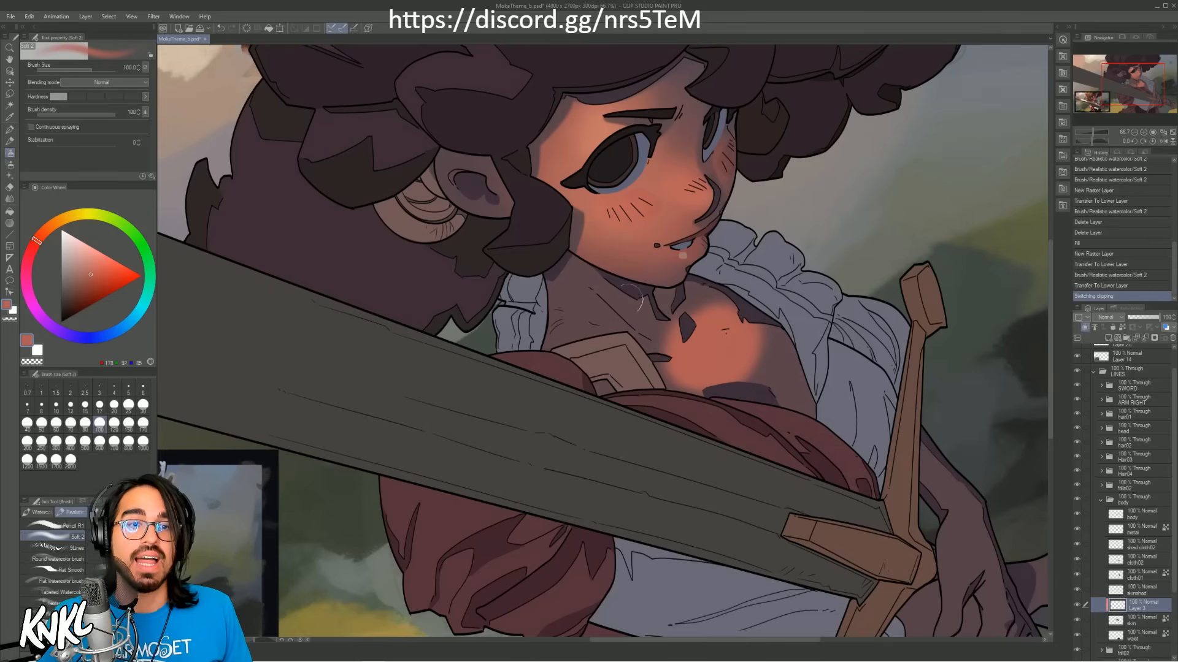
left_click_drag(529, 452, 738, 312)
left_click(262, 452, "alt")
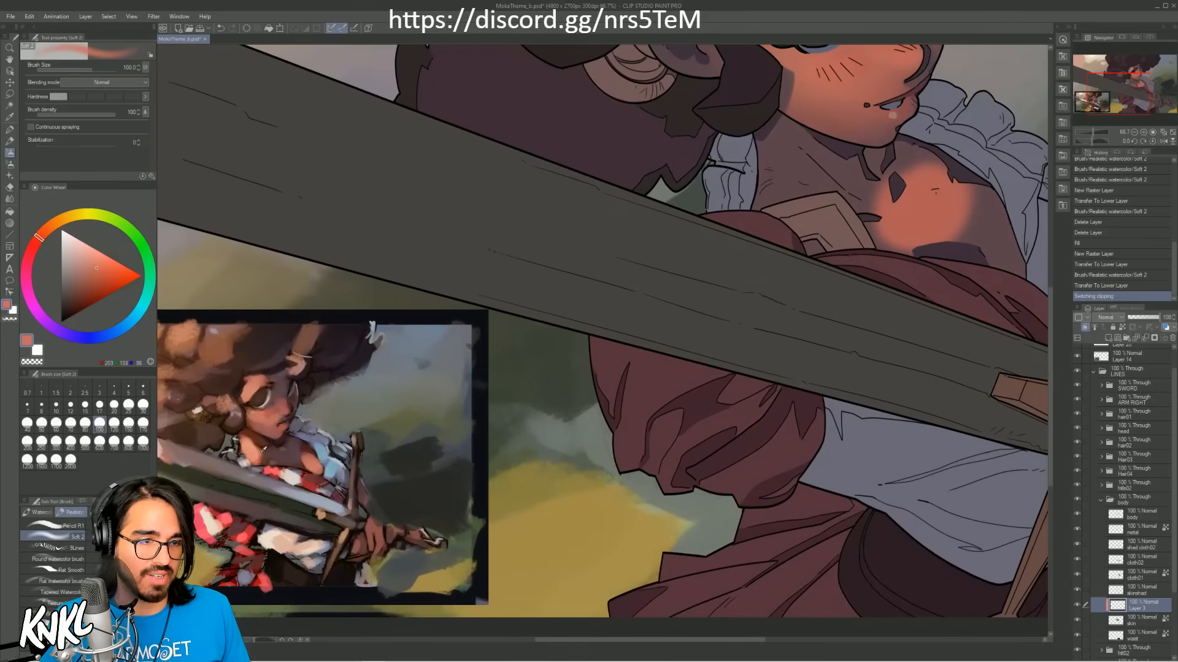
left_click(284, 451, "alt")
key("ctrl+z")
mouse_move(771, 169)
left_mouse_down()
mouse_move(789, 141)
mouse_move(757, 156)
mouse_move(798, 157)
mouse_move(820, 189)
mouse_move(766, 178)
left_mouse_up()
key("bracketleft")
key("bracketright")
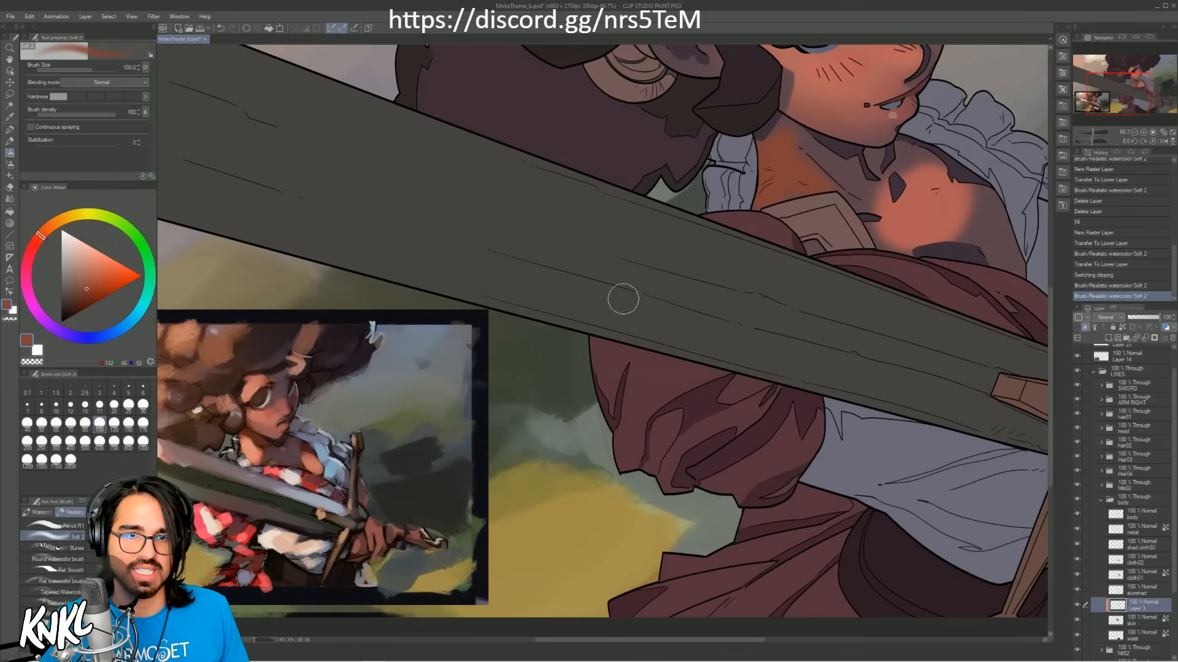
Step: Paint a brighter peach light patch on the neck with the brush at size 120, using the reference painting's skin tone
left_click(262, 452, "alt")
key("bracketright")
mouse_move(847, 142)
left_mouse_down()
mouse_move(798, 138)
mouse_move(764, 165)
mouse_move(811, 189)
mouse_move(771, 188)
mouse_move(822, 202)
left_mouse_up()
key("ctrl+z")
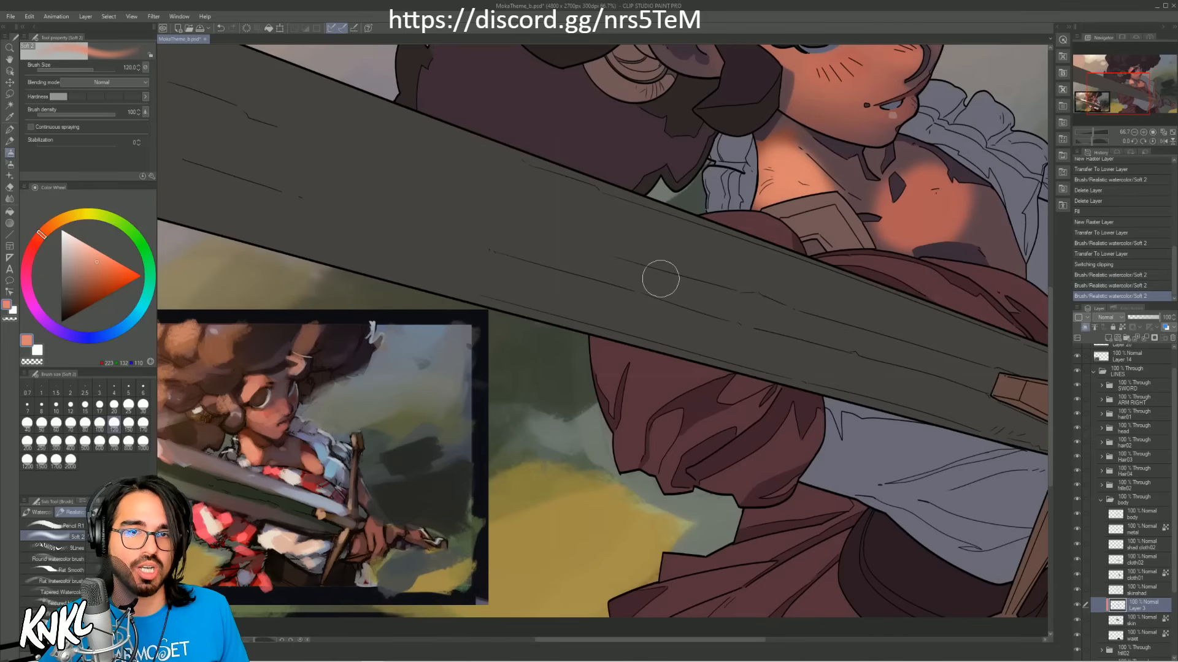
Step: Soften the edges of the neck's light patch with the warm tone sampled from the chest and a smaller brush
left_click(914, 211, "alt")
key("bracketleft")
key("bracketleft")
key("bracketleft")
mouse_move(764, 154)
left_mouse_down()
mouse_move(787, 130)
mouse_move(763, 157)
mouse_move(780, 140)
mouse_move(852, 204)
left_mouse_up()
key("ctrl+z")
key("bracketleft")
left_click(828, 161, "alt")
key("bracketright")
mouse_move(800, 146)
left_mouse_down()
mouse_move(855, 196)
mouse_move(854, 186)
mouse_move(796, 200)
mouse_move(761, 229)
left_mouse_up()
Step: Shade the throat around the neck's light patch with the tones sampled there, enlarging the brush up to size 250
left_click(721, 219, "alt")
key("bracketright")
key("bracketright")
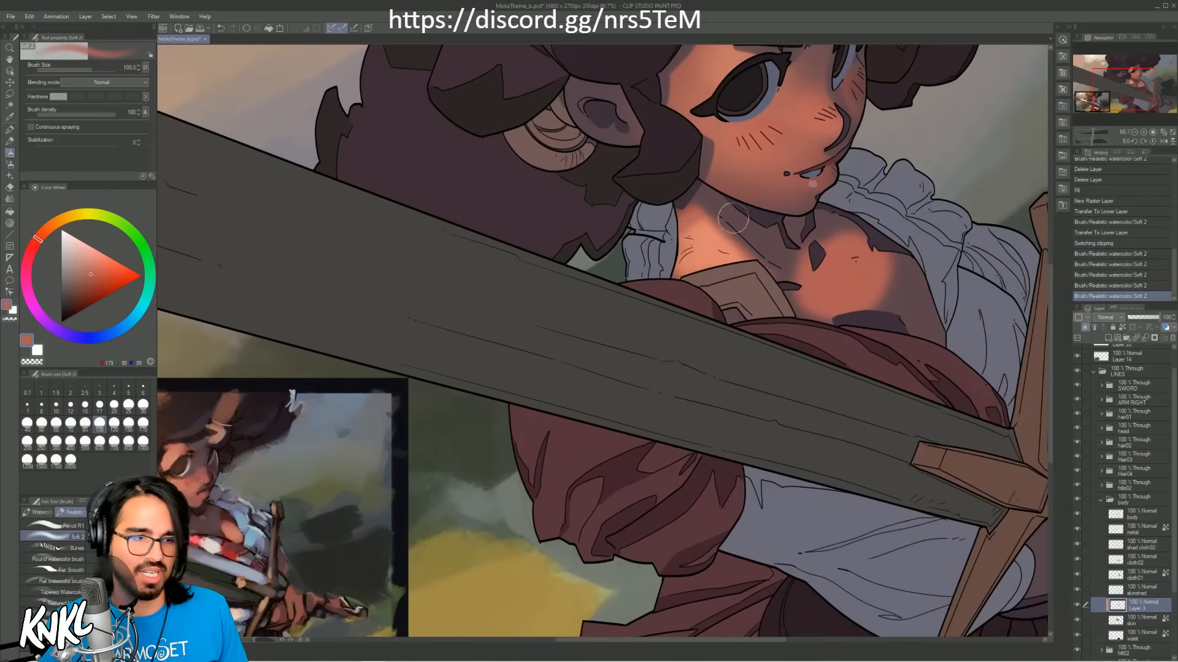
key("bracketright")
key("bracketright")
key("bracketright")
left_click(717, 224, "alt")
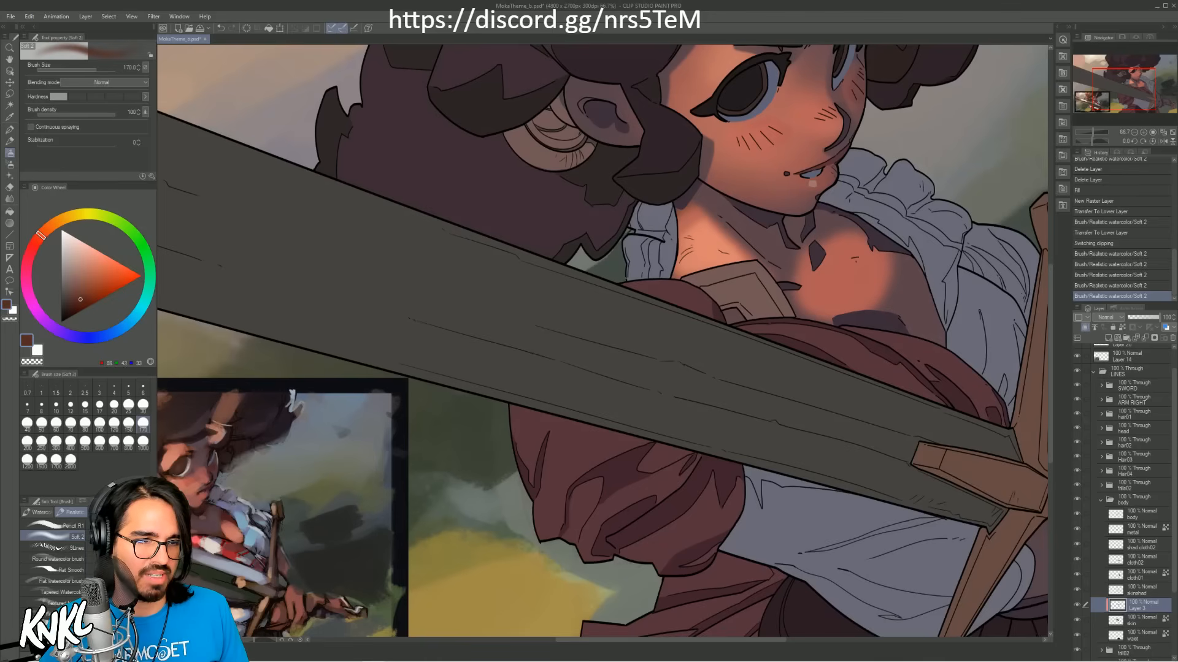
left_click(719, 215, "alt")
key("bracketright")
key("bracketright")
mouse_move(698, 189)
left_mouse_down()
mouse_move(726, 218)
mouse_move(883, 241)
left_mouse_up()
key("ctrl+z")
Step: Extend the warm light across the chest to the shirt's edge with the skin tone sampled from the reference painting
left_click(230, 524, "alt")
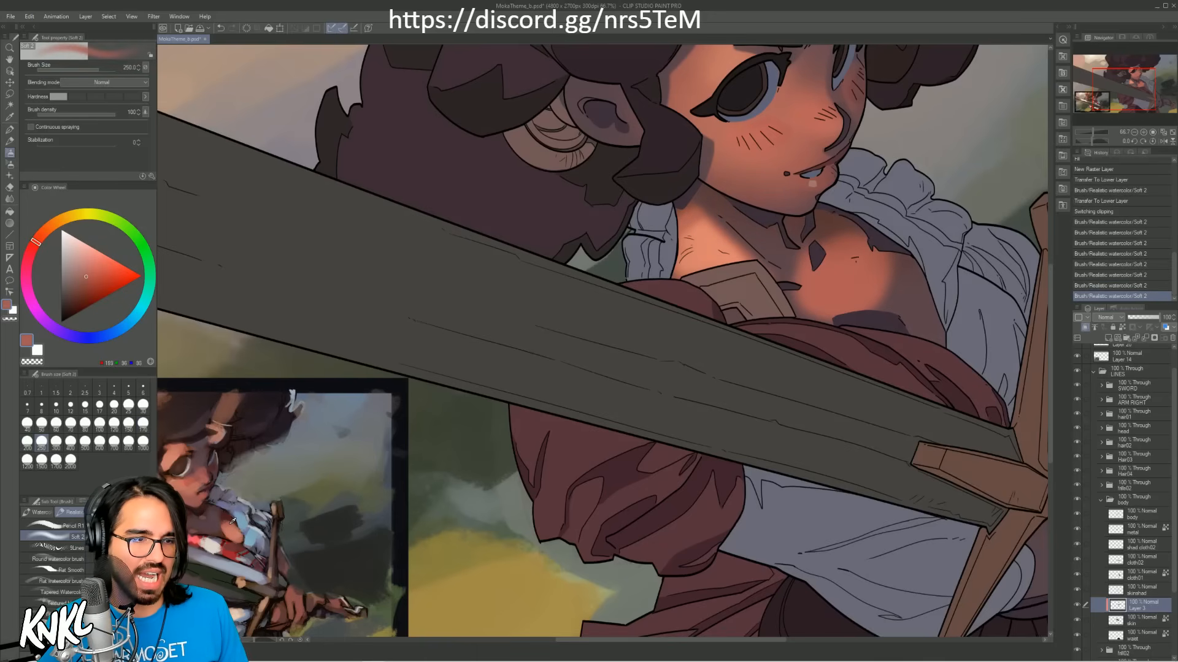
left_click(233, 522, "alt")
mouse_move(881, 297)
left_mouse_down()
mouse_move(900, 283)
mouse_move(913, 323)
mouse_move(938, 325)
mouse_move(917, 324)
mouse_move(896, 287)
mouse_move(913, 280)
mouse_move(890, 315)
mouse_move(865, 290)
left_mouse_up()
left_click(237, 527, "alt")
key("bracketleft")
key("bracketleft")
key("ctrl+z")
key("bracketright")
key("bracketright")
key("ctrl+z")
key("bracketleft")
left_click(235, 524, "alt")
key("bracketleft")
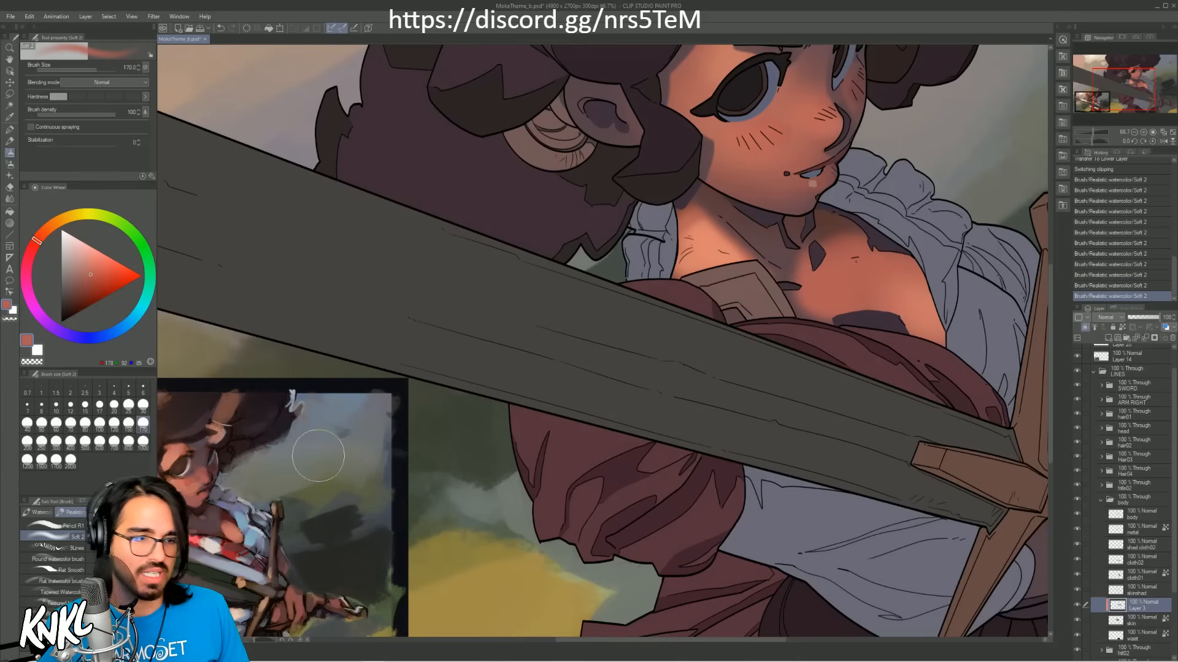
Step: Paint a thin purple shadow line running up the lit chest toward the collarbone, with the brush reduced to size 25
left_click(318, 455, "alt")
key("bracketleft")
key("bracketleft")
key("bracketleft")
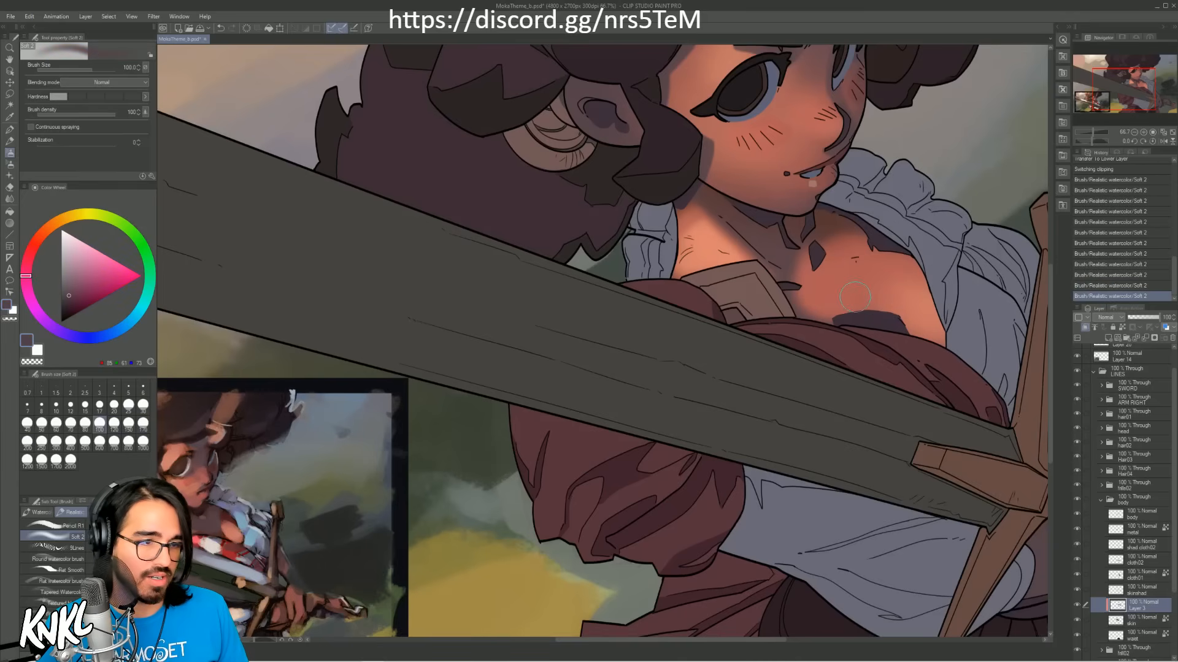
key("bracketleft")
key("bracketleft")
key("ctrl+z")
mouse_move(875, 301)
left_mouse_down()
mouse_move(824, 253)
mouse_move(849, 270)
left_mouse_up()
key("bracketleft")
key("ctrl+z")
key("bracketleft")
key("bracketleft")
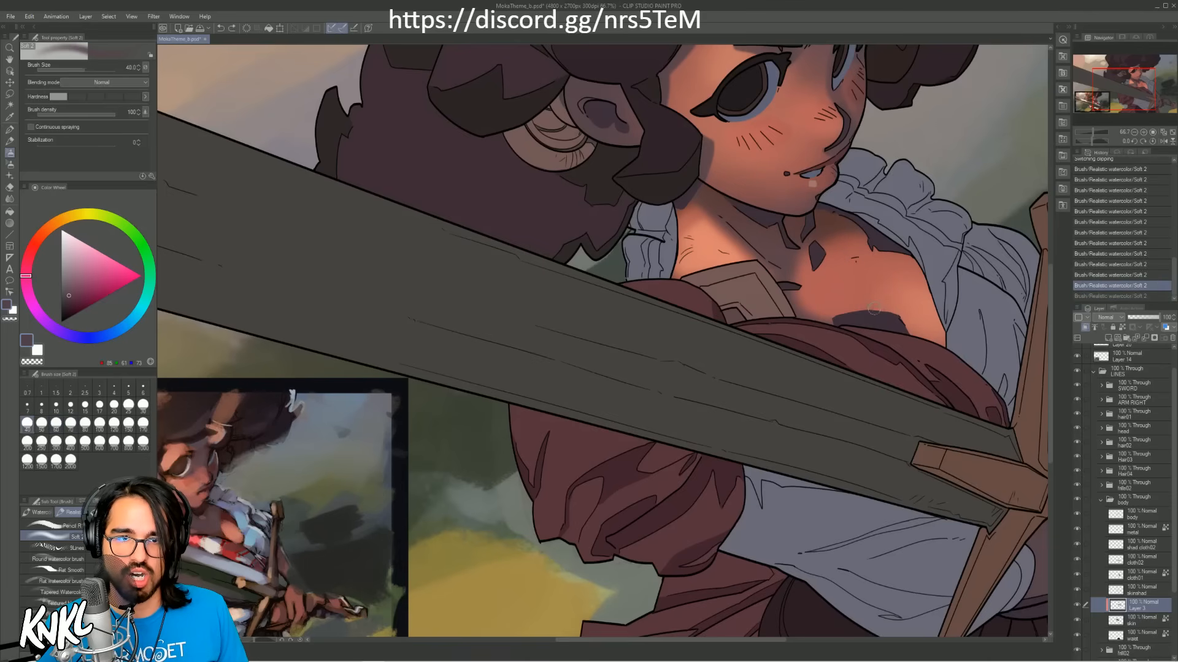
key("bracketleft")
left_click_drag(876, 310, 842, 254)
key("ctrl+z")
key("bracketleft")
mouse_move(871, 309)
left_mouse_down()
mouse_move(848, 259)
mouse_move(870, 248)
left_mouse_up()
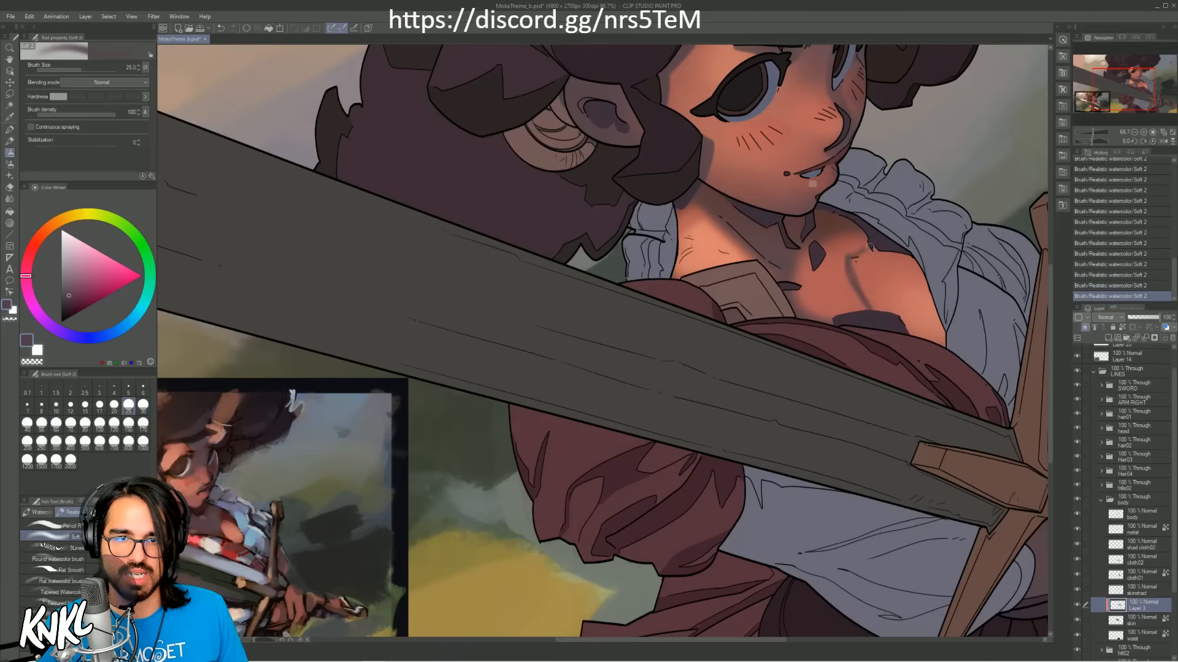
Step: Soften the inner side of the chest's shadow line with the reddish-brown tone sampled beside it and the brush at size 40
left_click(849, 257, "alt")
key("bracketright")
key("bracketright")
key("bracketright")
key("bracketright")
key("bracketright")
key("bracketright")
key("bracketright")
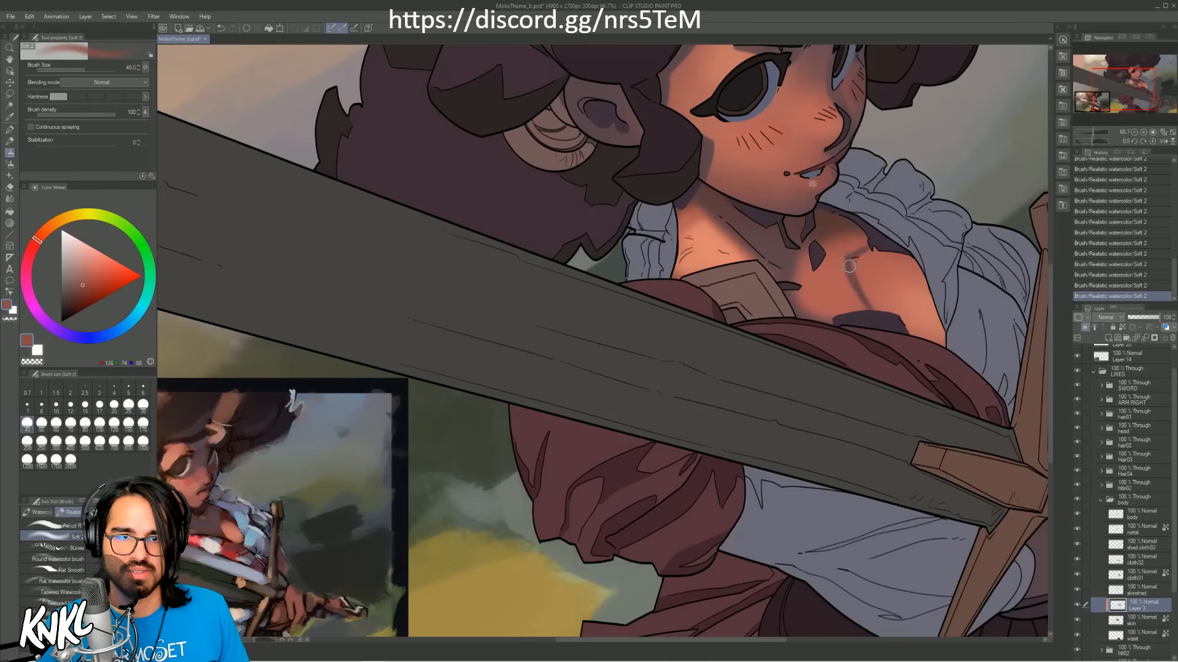
left_click_drag(862, 314, 841, 253)
Step: Spread the shadow over the centre of the chest with sampled reddish-purple tones and the brush at size 150
left_click(838, 270, "alt")
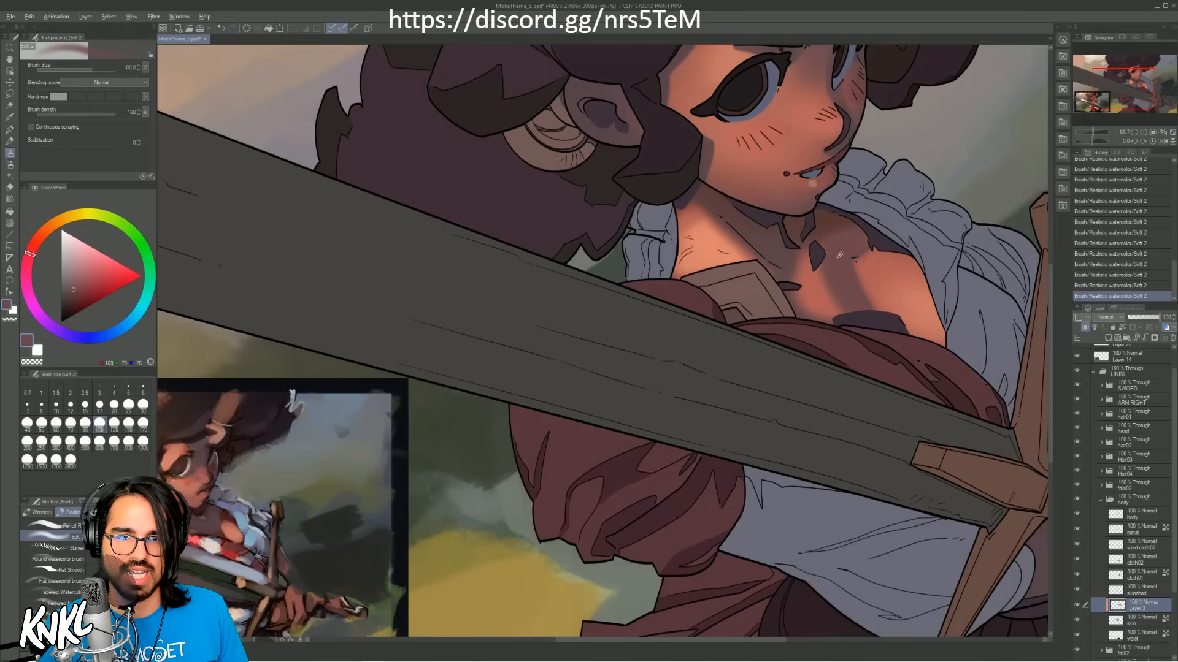
key("bracketright")
key("bracketright")
left_click(799, 300, "alt")
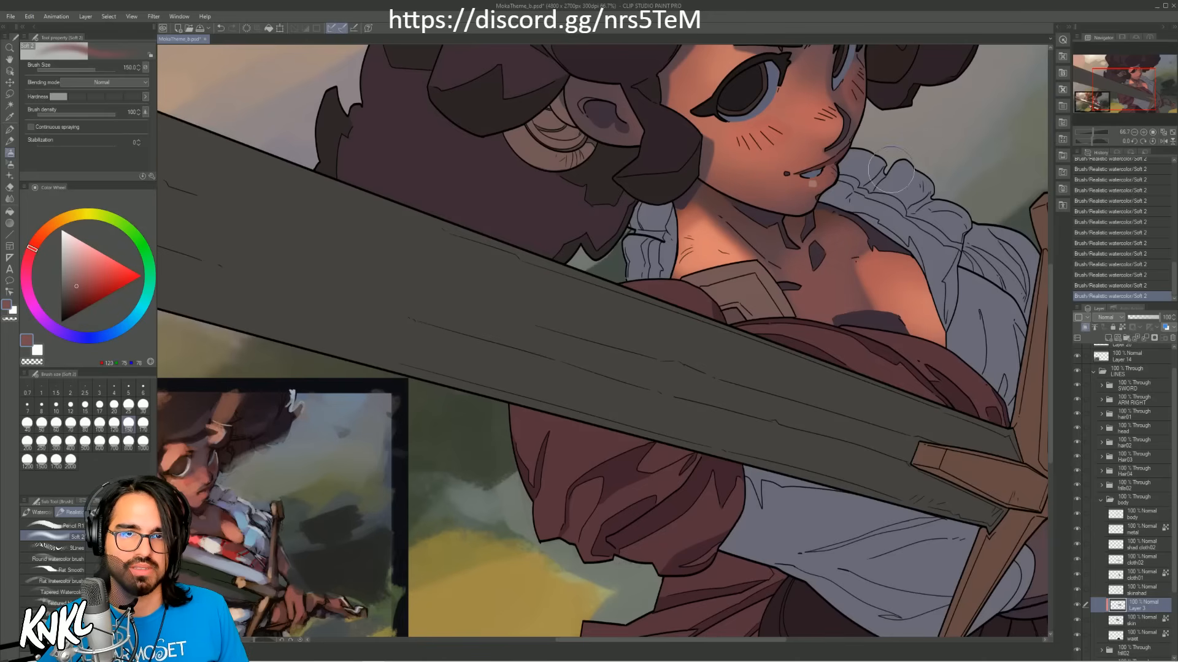
left_click_drag(888, 204, 853, 283)
Step: Deepen the shadow on the throat and upper chest with dark tones sampled below the chin, keeping the brush at size 150
left_click(785, 298, "alt")
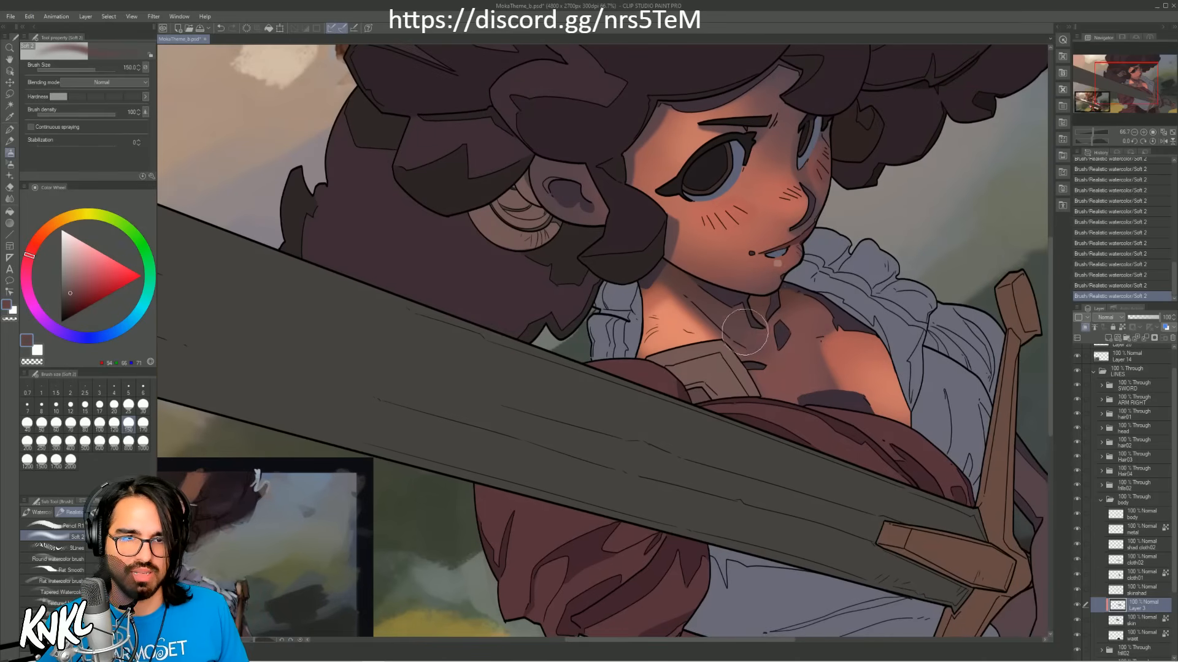
left_click(791, 291, "alt")
left_click(791, 293, "alt")
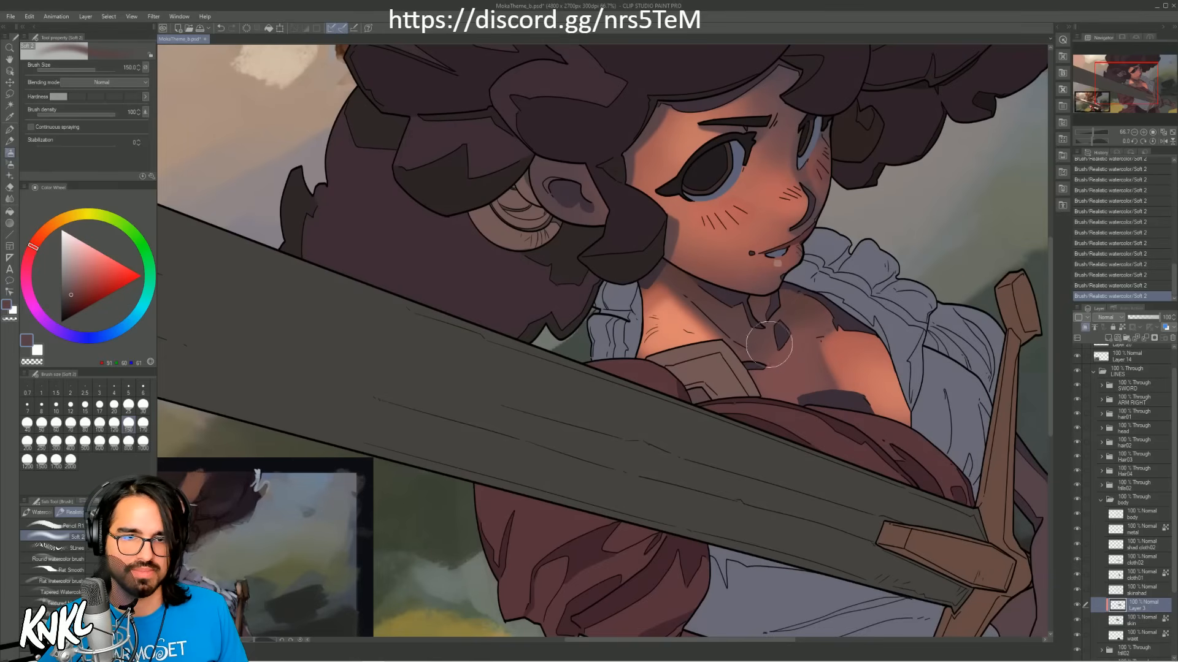
left_click(824, 370, "alt")
key("ctrl+z")
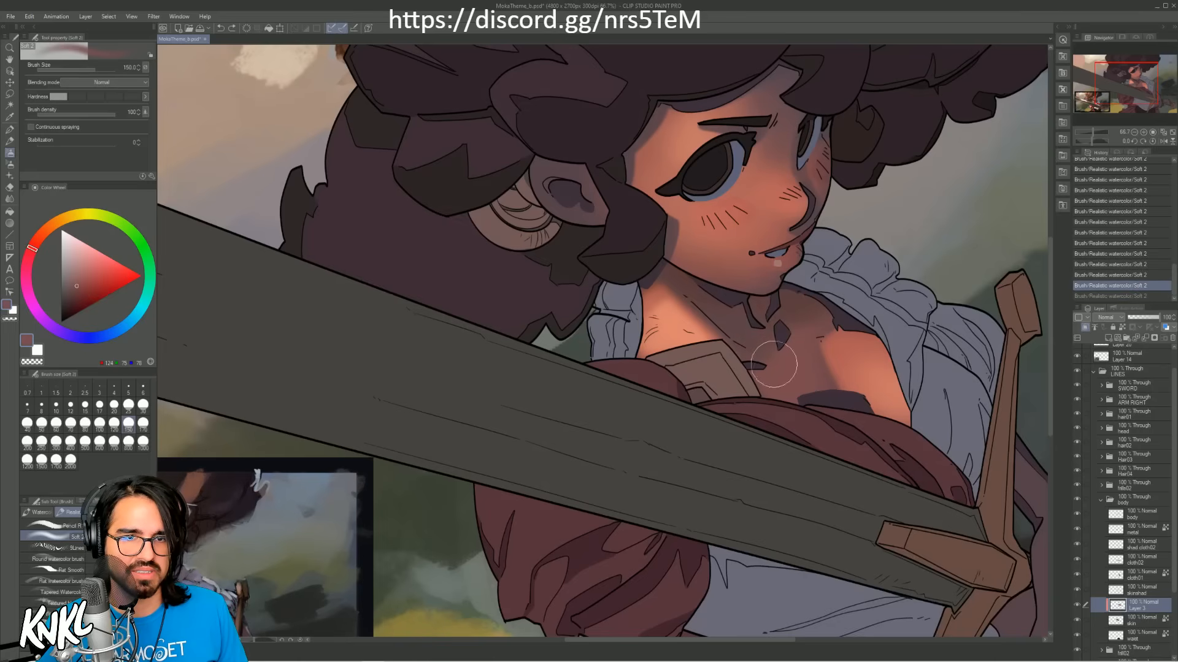
left_click_drag(733, 316, 753, 314)
left_click(798, 306, "alt")
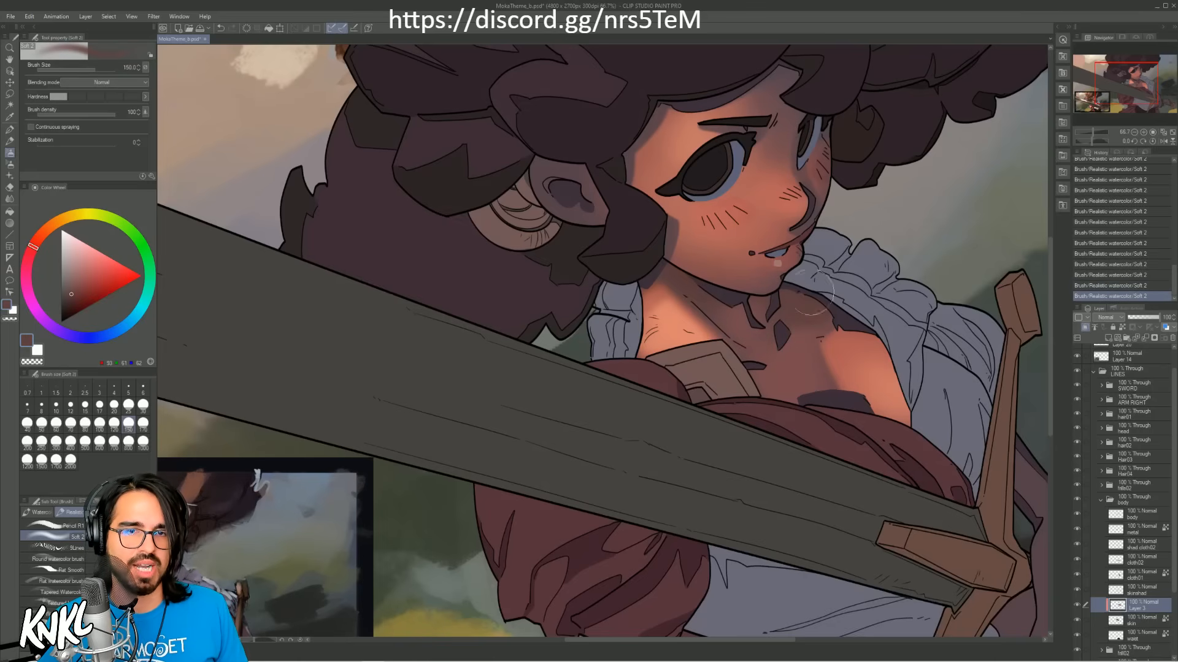
Step: Sample the warm light from the chest and paint it along the outer side of the neck with the brush at size 80
left_click(849, 339, "alt")
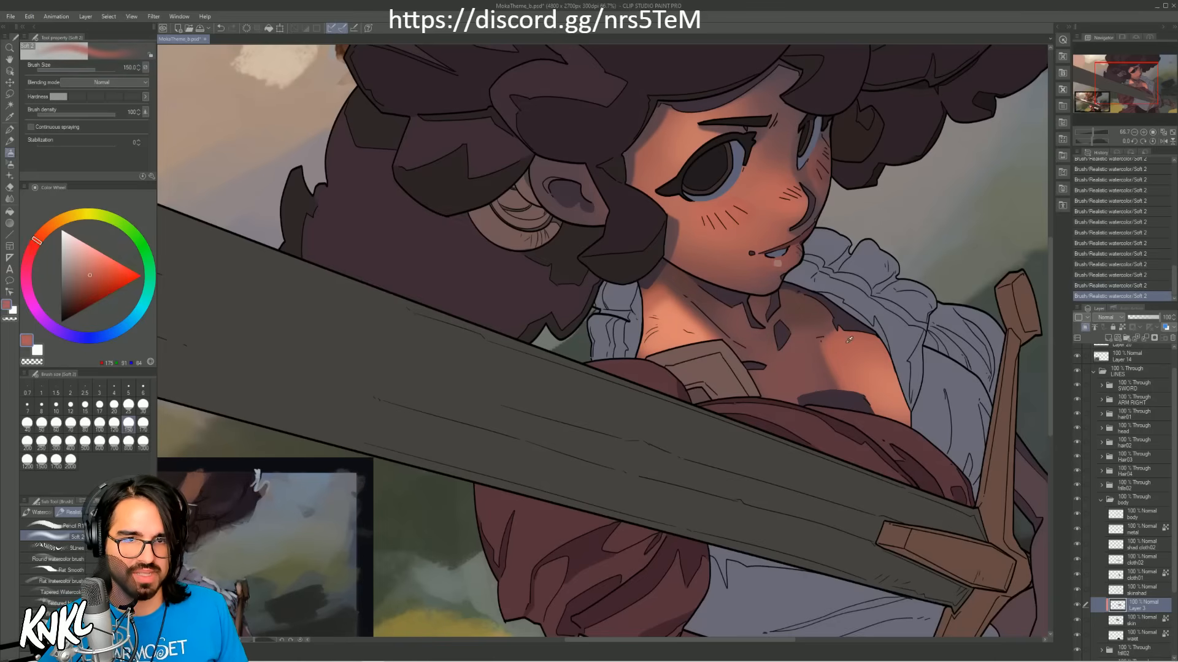
key("bracketleft")
key("bracketleft")
key("bracketleft")
key("ctrl+z")
left_click_drag(638, 344, 648, 306)
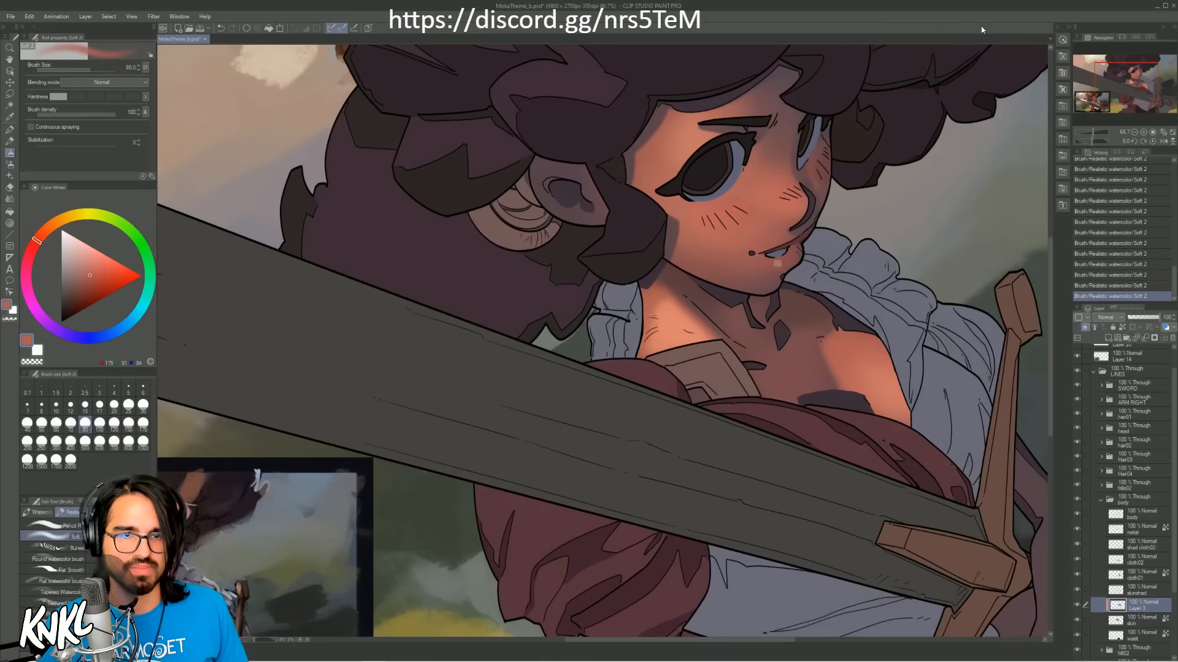
Step: Sample the throat's shadow and the chest's light for touch-ups, reduce the brush to size 70 and save the illustration
left_click(724, 315, "alt")
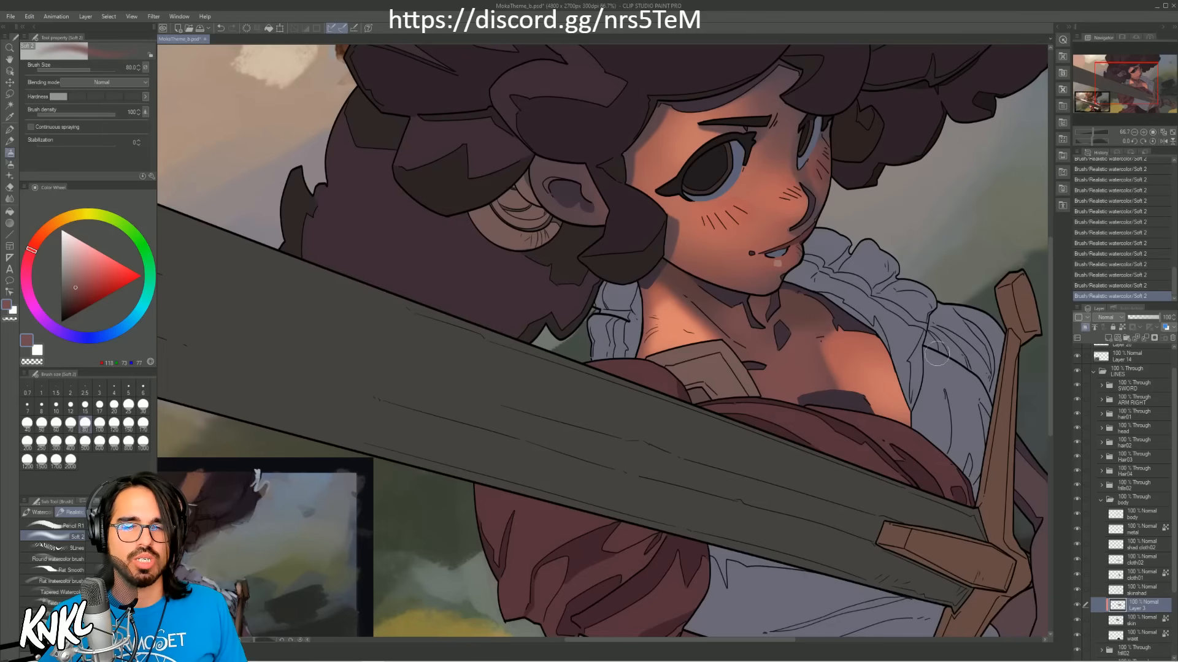
left_click(851, 344, "alt")
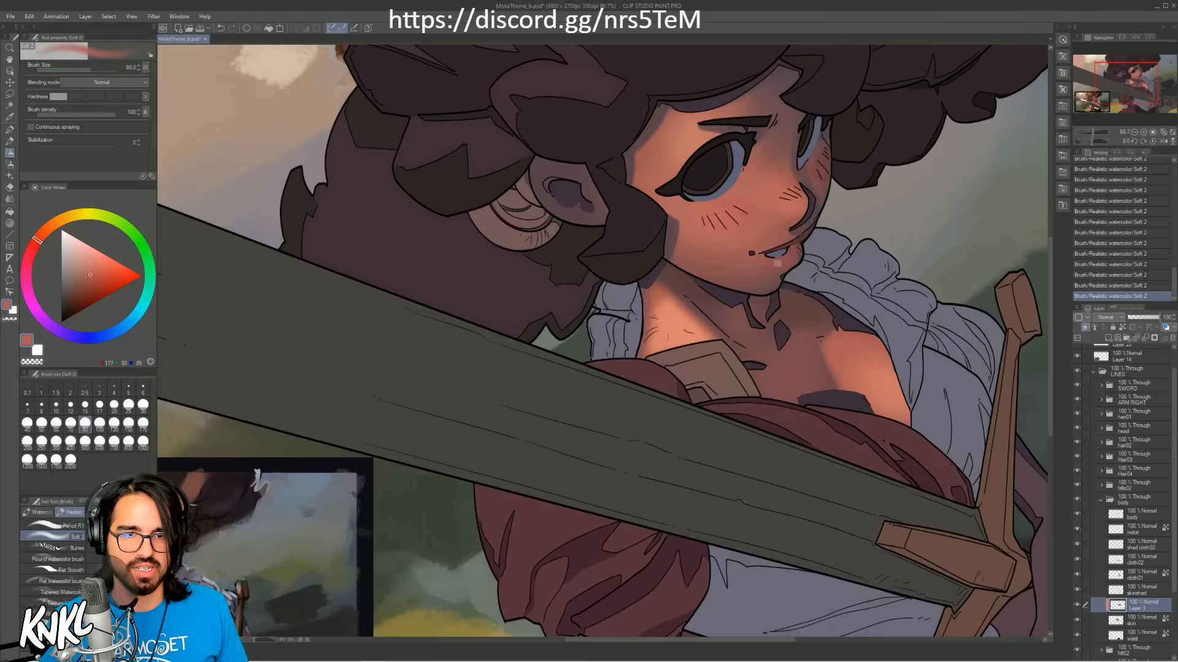
key("[")
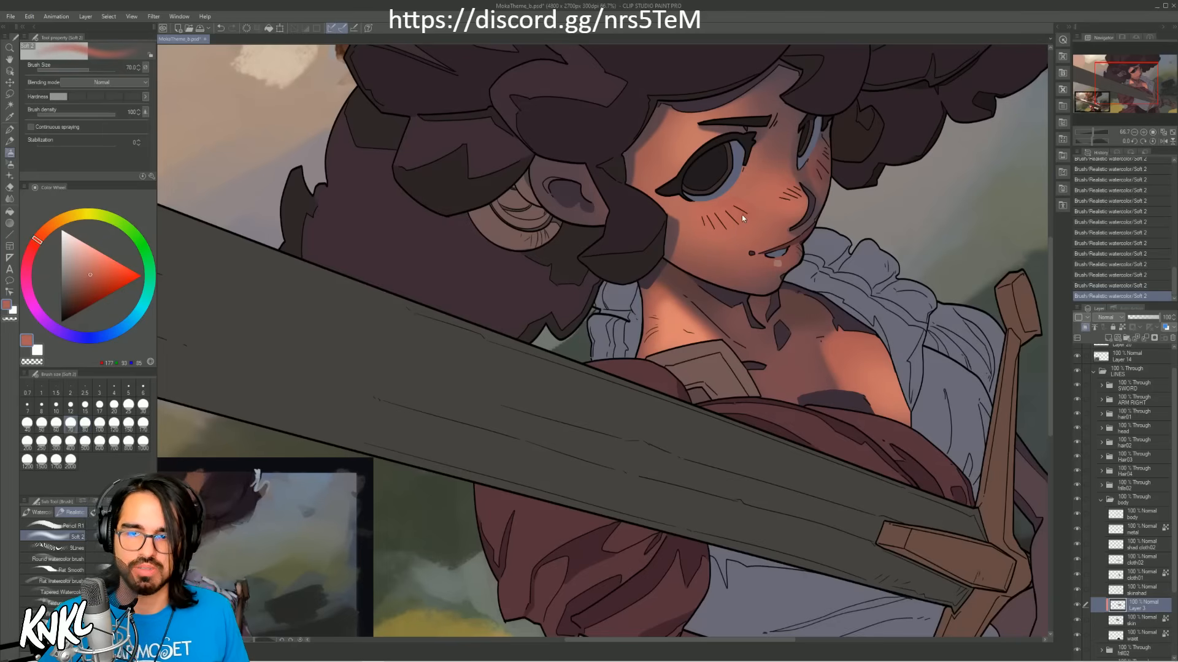
key("ctrl+s")
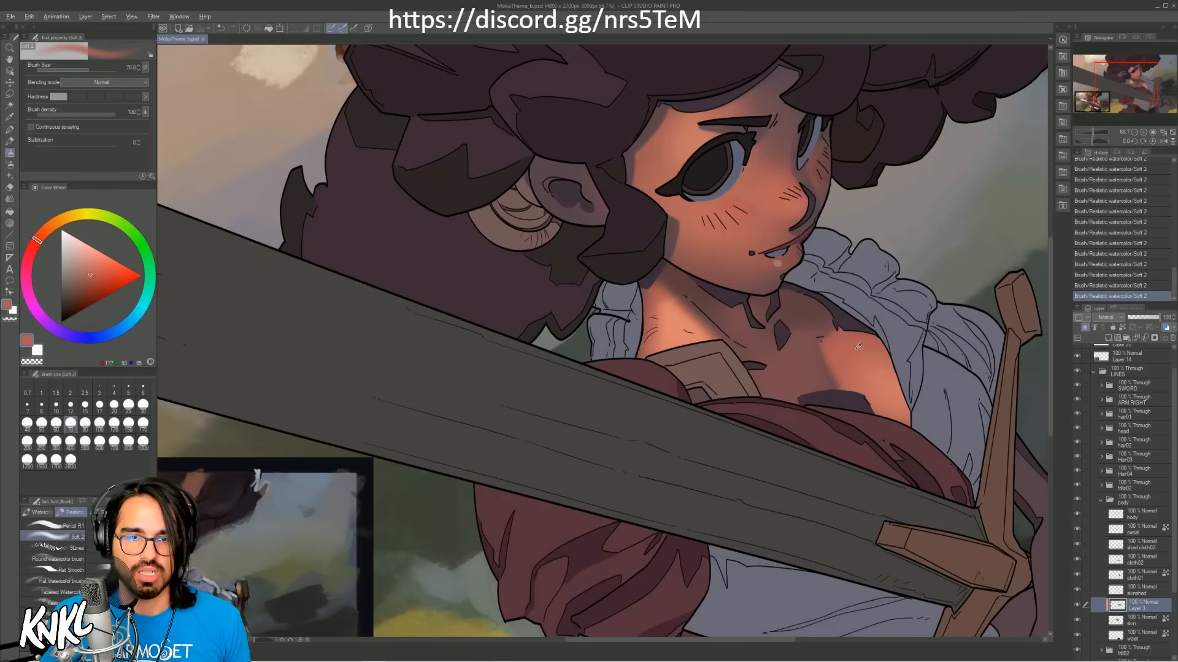
Step: Brighten the lit side of the neck with a peach skin tone and the brush at size 100
key("bracketright")
key("bracketright")
mouse_move(658, 340)
left_mouse_down()
mouse_move(653, 280)
mouse_move(672, 325)
mouse_move(673, 311)
mouse_move(661, 349)
mouse_move(659, 280)
mouse_move(677, 322)
mouse_move(668, 343)
mouse_move(664, 288)
left_mouse_up()
left_click(665, 316, "alt")
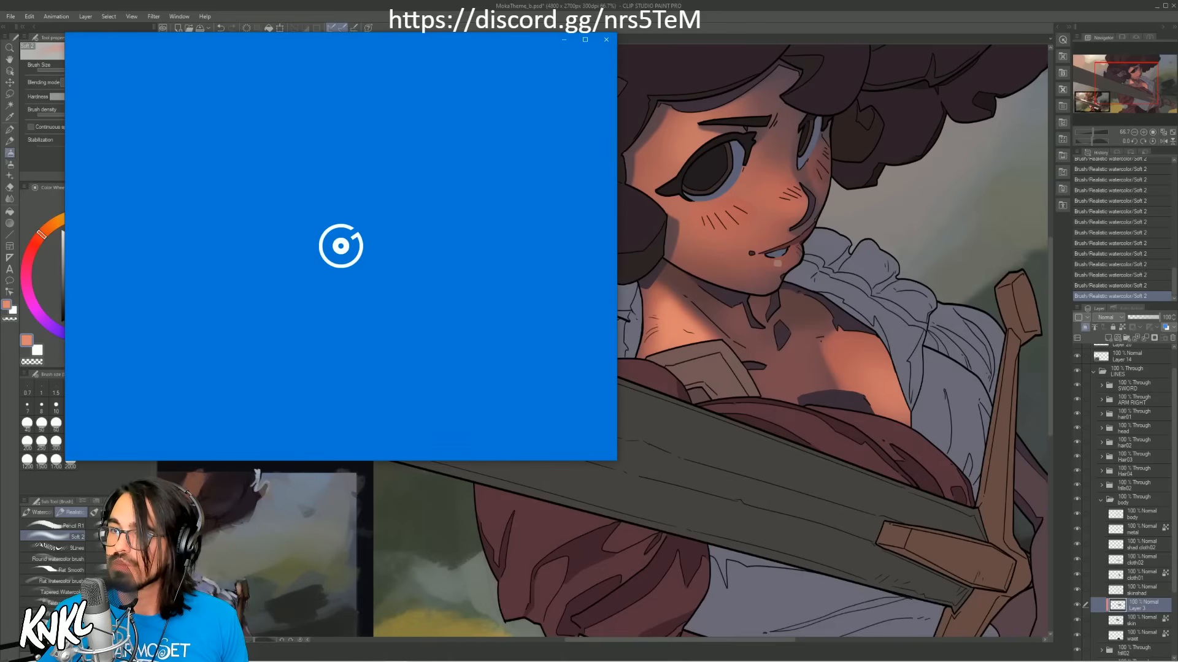
Step: Move the pop-up music player window away from the canvas
left_click_drag(292, 42, 1177, 184)
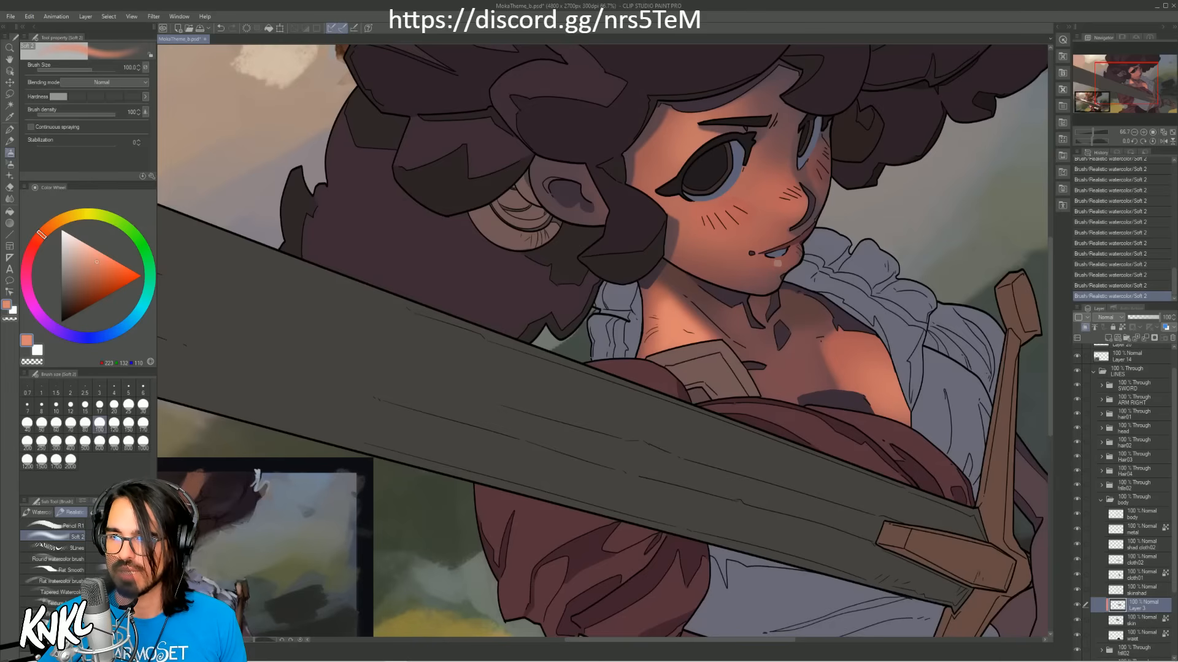
Step: Sample the warm tone beside the nose and glaze it over the upper neck with the brush at size 170
left_click_drag(1103, 97, 1103, 94)
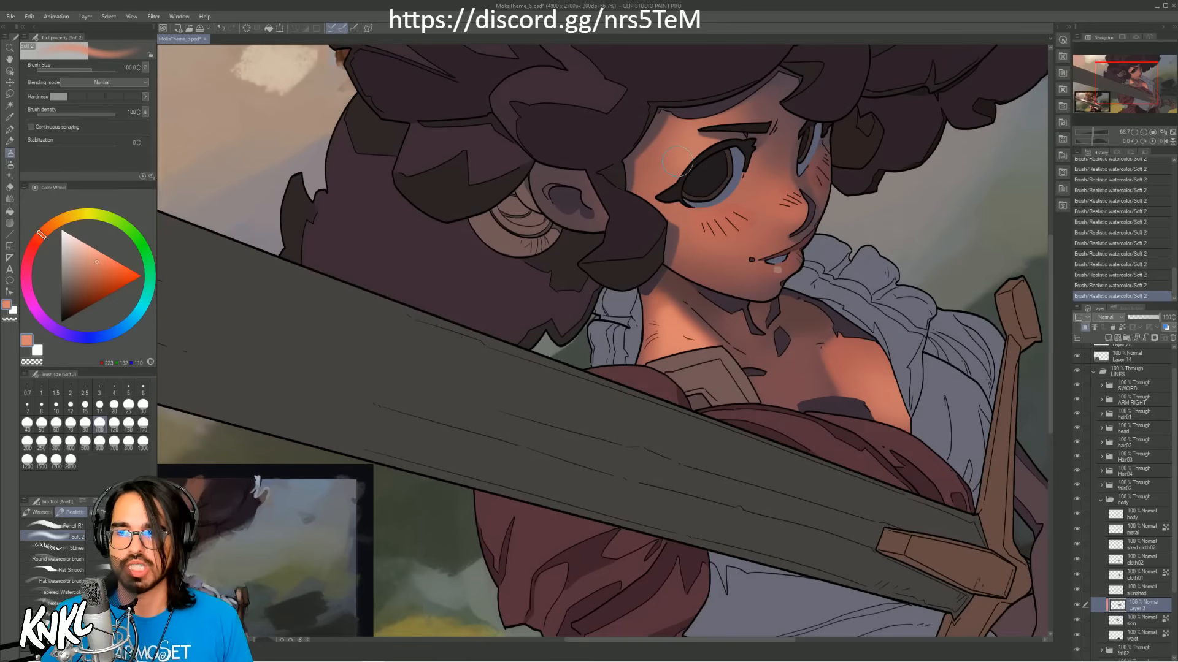
left_click(1132, 88)
left_click_drag(1132, 88, 1130, 88)
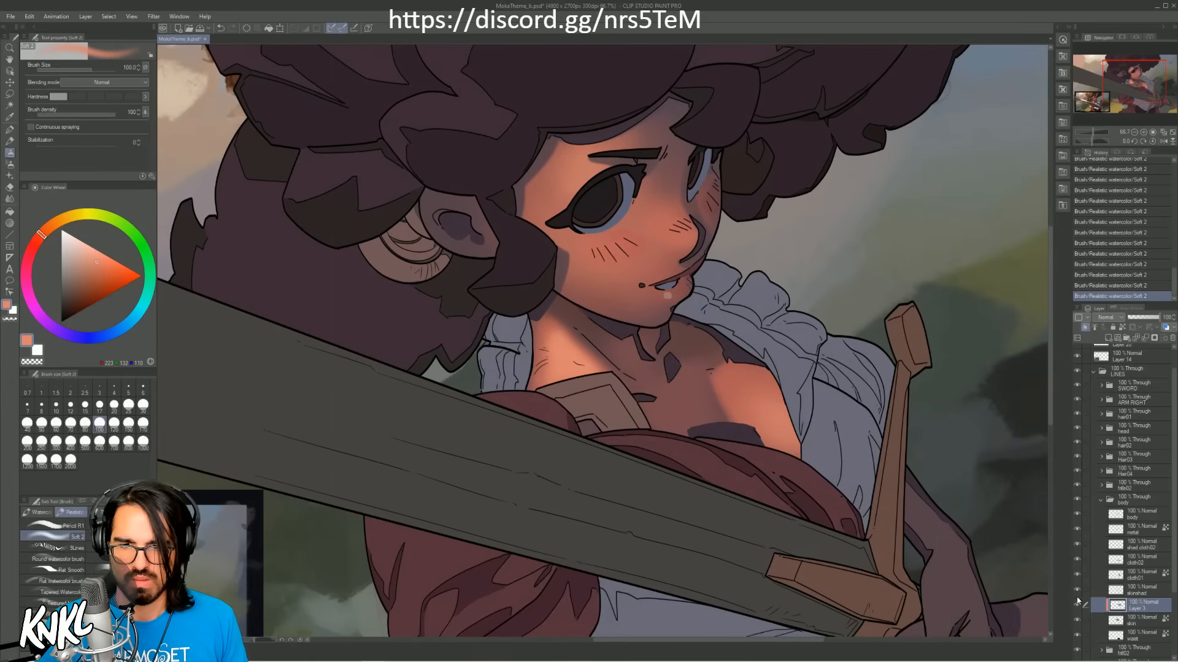
left_click(654, 224, "alt")
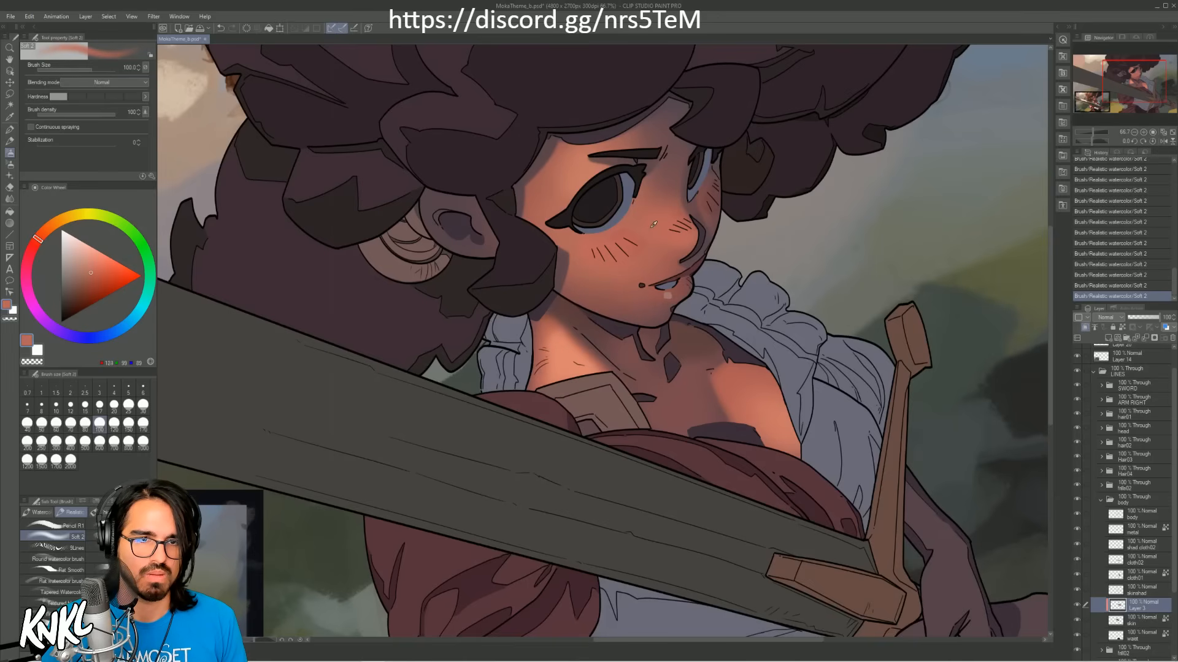
key("bracketright")
key("bracketright")
key("bracketright")
mouse_move(551, 326)
left_mouse_down()
mouse_move(553, 376)
mouse_move(556, 322)
left_mouse_up()
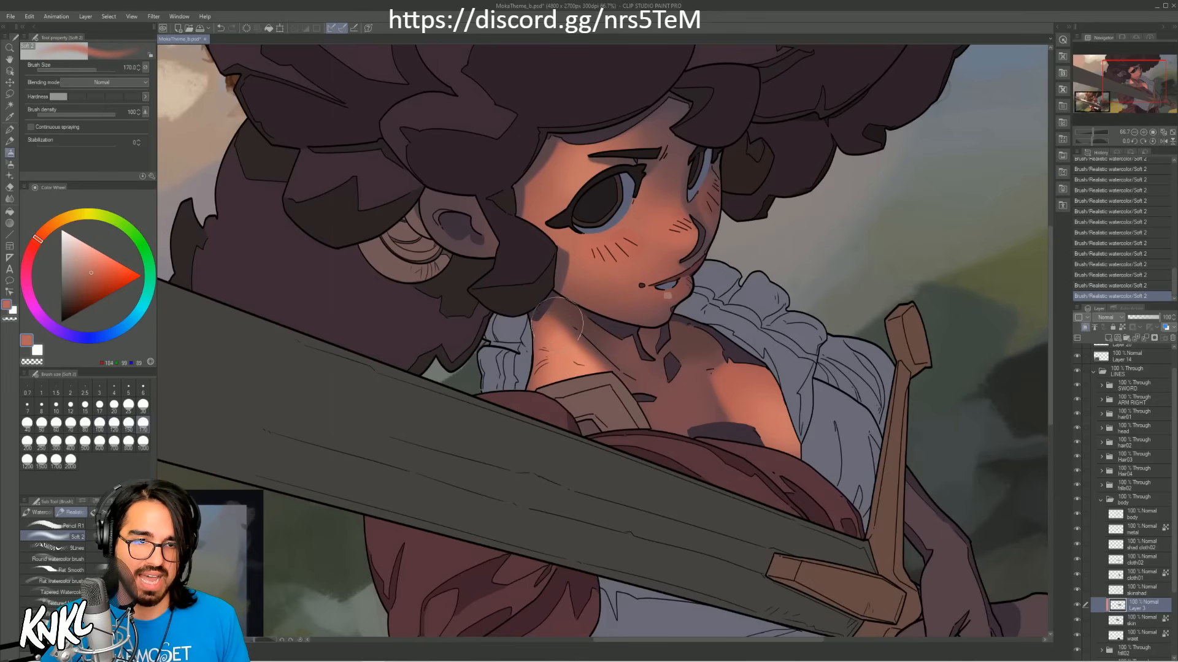
left_click(598, 355, "alt")
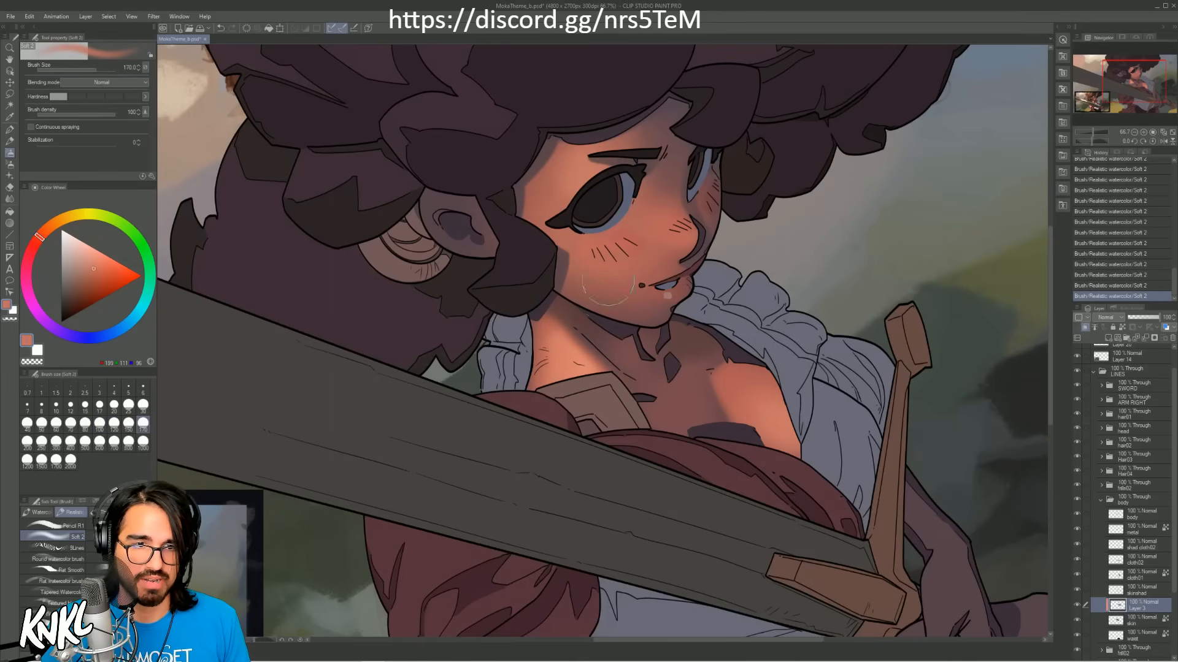
key("bracketleft")
key("ctrl+z")
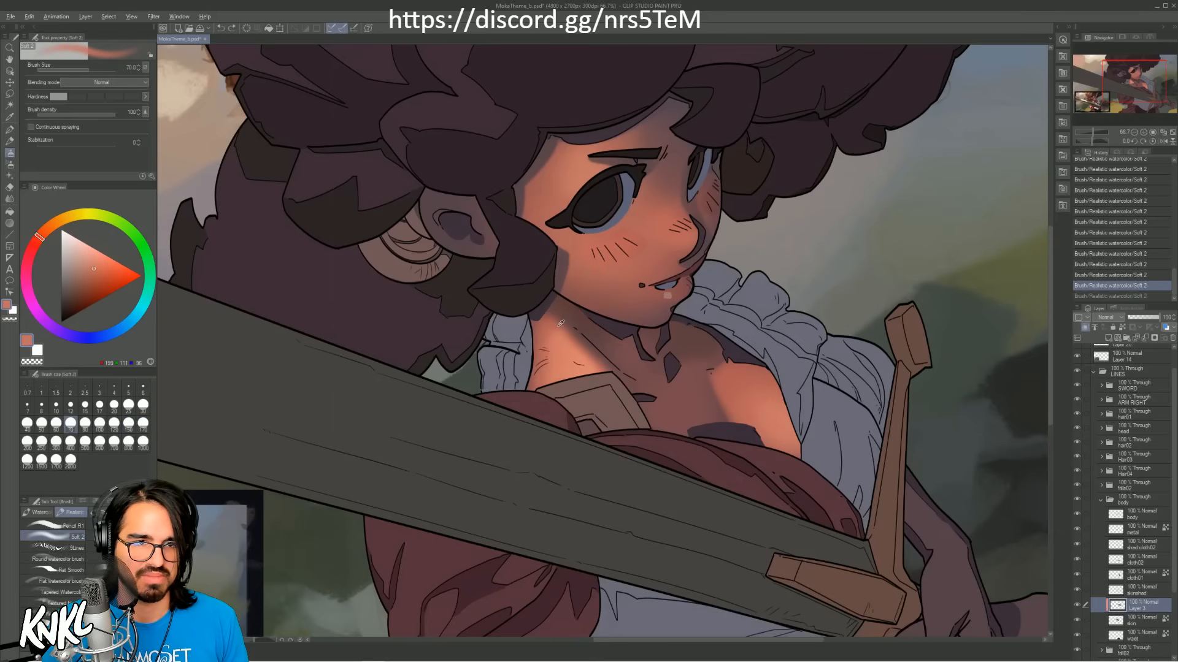
Step: Blend the neck's light into the shadow below the jaw with the reddish tone sampled there and the brush at size 100
left_click(564, 316, "alt")
key("bracketleft")
key("bracketleft")
mouse_move(564, 316)
left_mouse_down()
mouse_move(622, 354)
mouse_move(615, 341)
left_mouse_up()
key("ctrl+z")
key("ctrl+z")
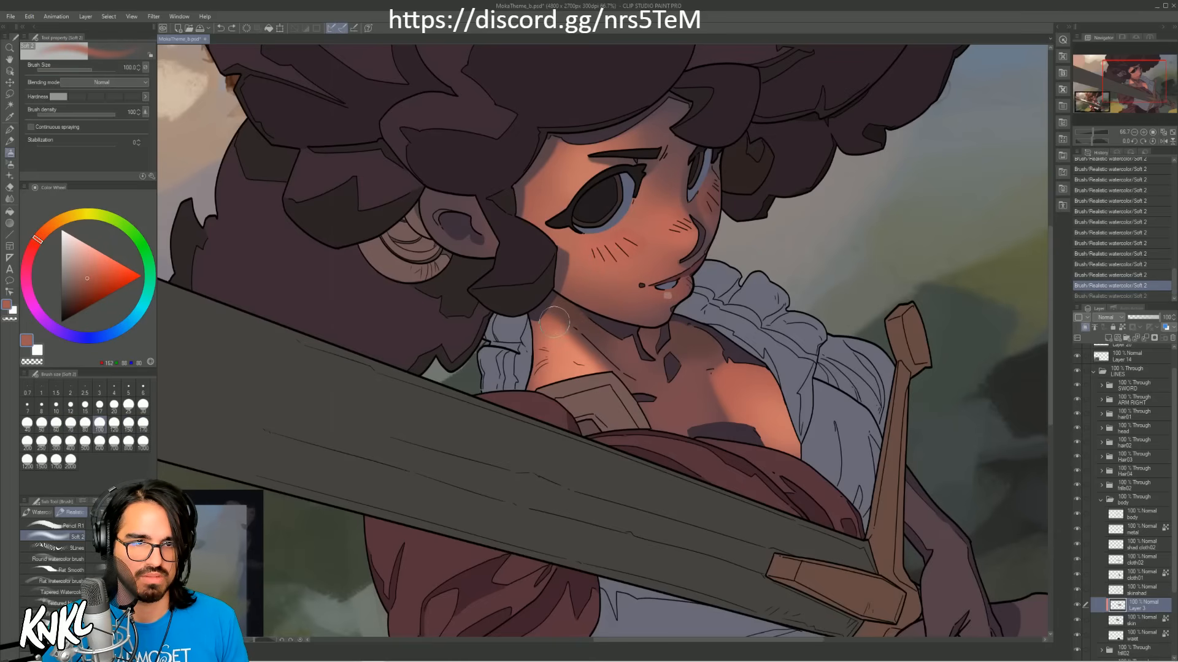
left_click_drag(557, 312, 610, 349)
left_click(600, 350, "alt")
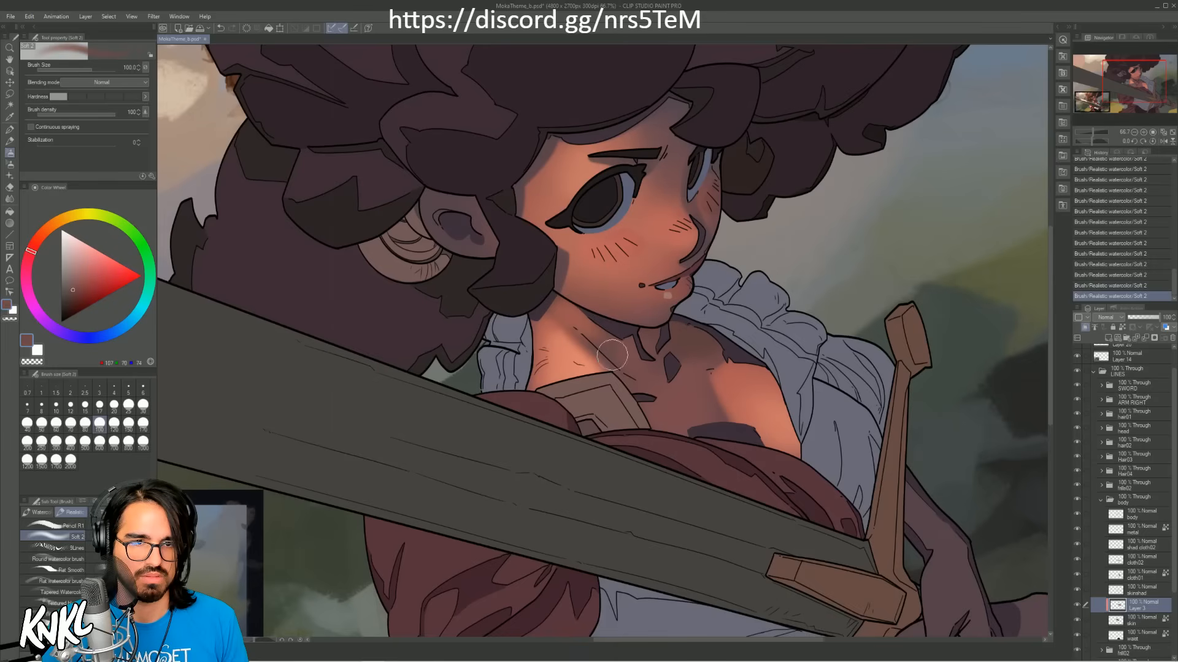
left_click(646, 336, "alt")
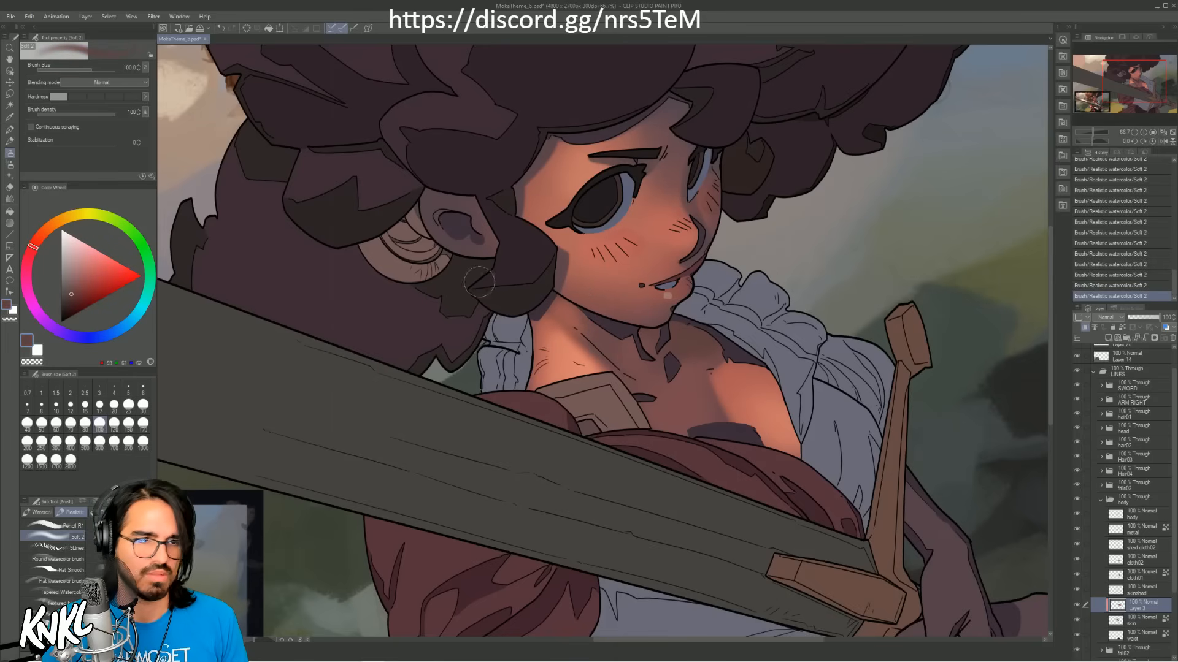
Step: Sample a dark reddish brown from the painted reference and paint it along the neck below the jaw with the brush at size 50
left_click_drag(448, 501, 731, 358)
left_click(325, 485, "alt")
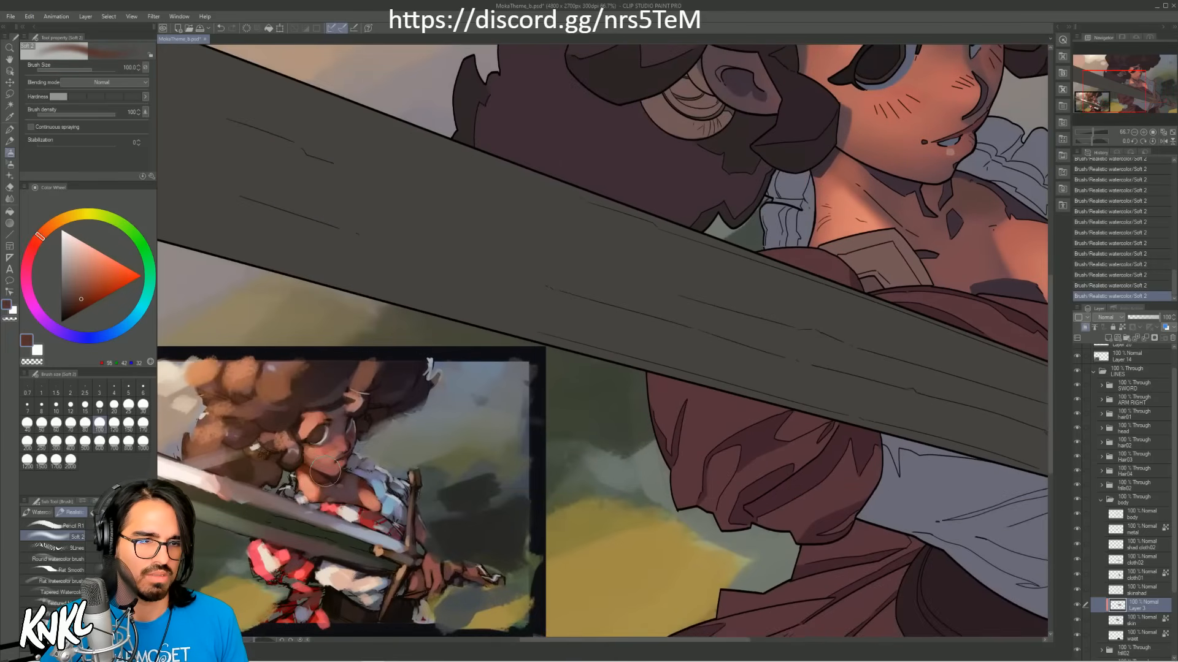
key("bracketleft")
key("bracketleft")
key("bracketleft")
key("bracketleft")
mouse_move(834, 156)
left_mouse_down()
mouse_move(889, 190)
mouse_move(871, 175)
left_mouse_up()
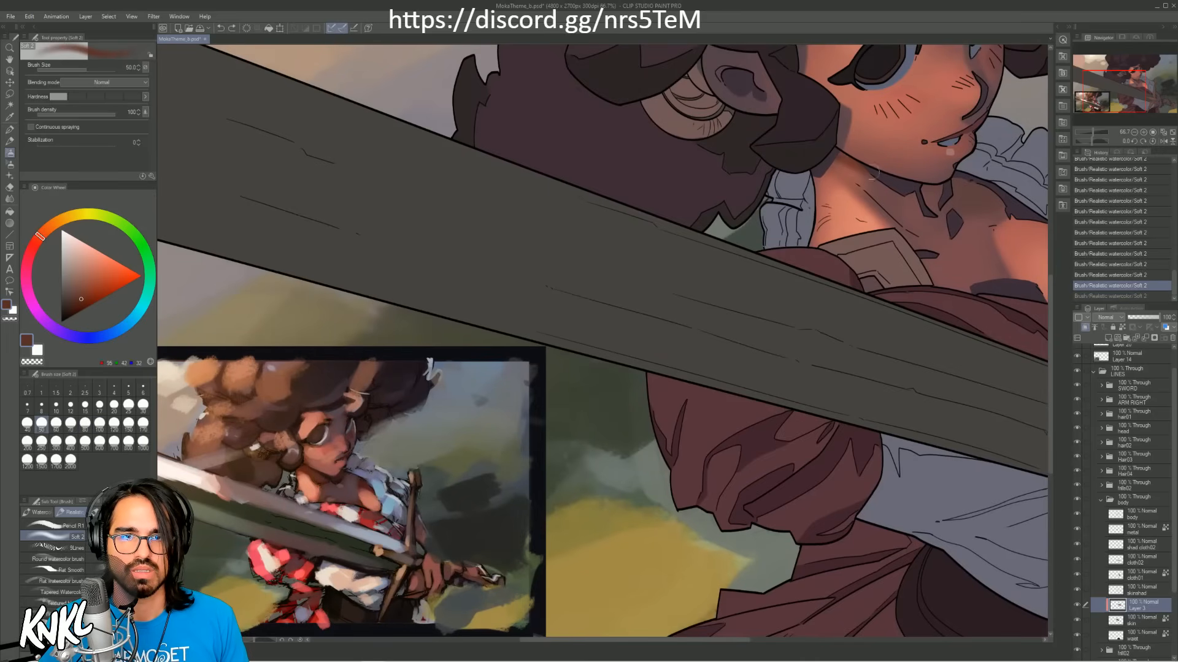
Step: Soften the shadow edge on the upper neck with the muted tone sampled from the neck shadow and the brush at size 70
left_click(937, 202, "alt")
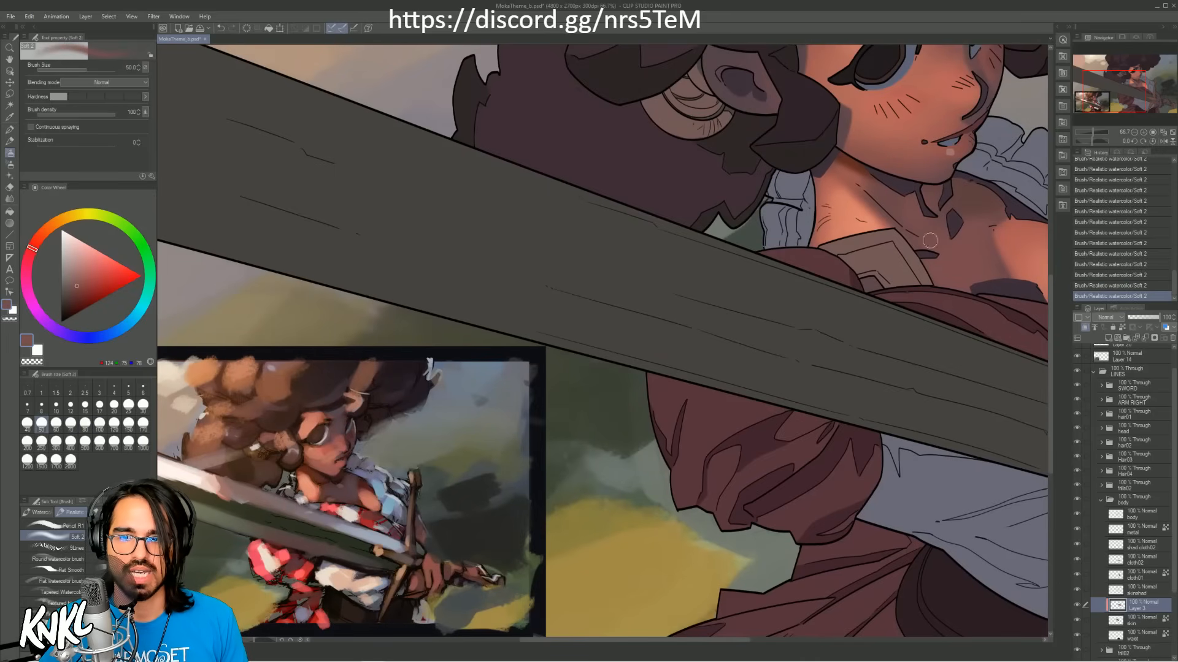
key("bracketright")
key("bracketright")
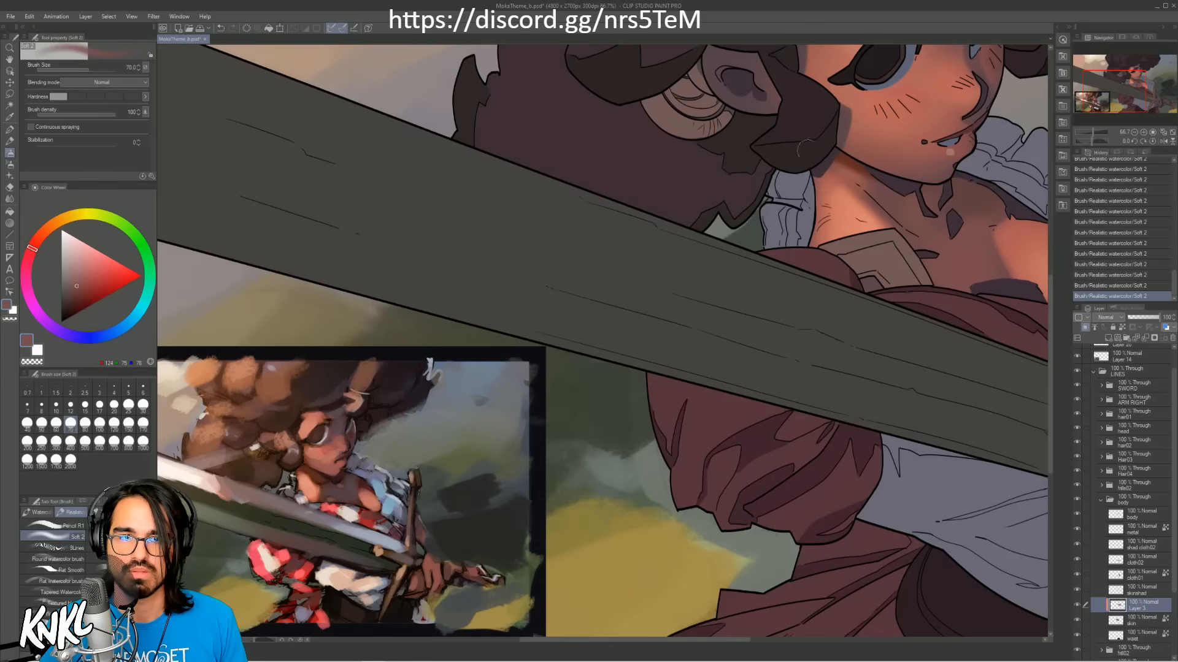
left_click(883, 191, "alt")
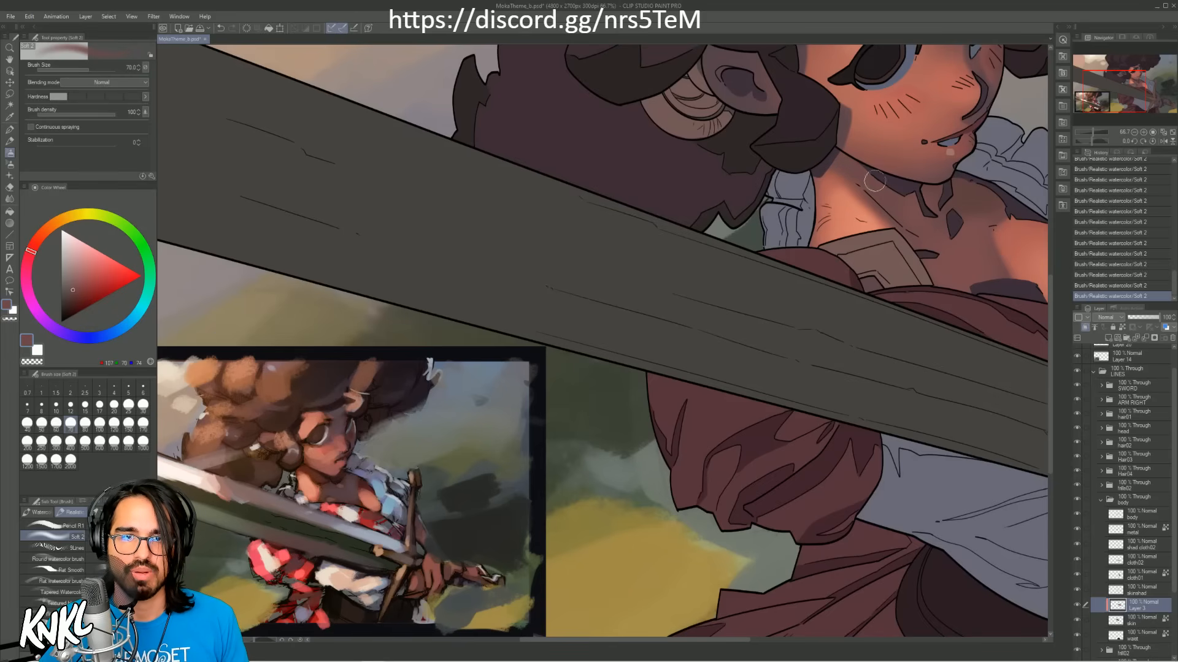
left_click_drag(997, 125, 863, 216)
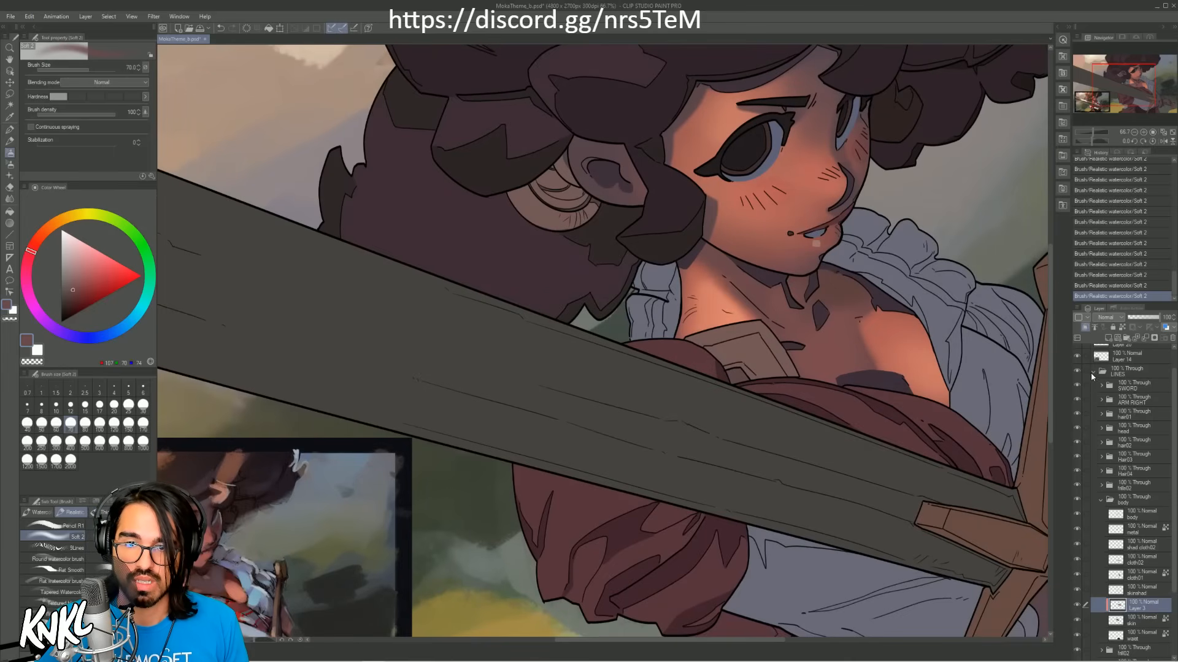
Step: Collapse and select the LINES layer folder
left_click(1092, 372)
left_click(1117, 396)
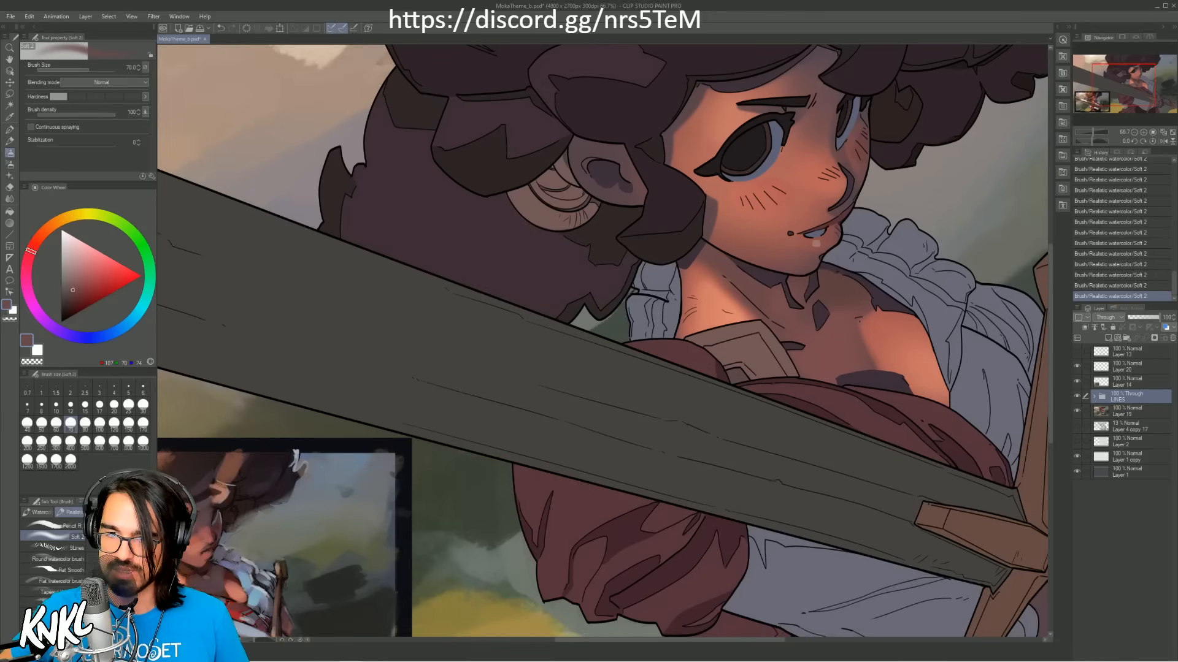
Step: Bring the live chat pop-up over the canvas, look back through its messages and move it off the canvas
left_click_drag(0, 178, 807, 181)
scroll(828, 312, "up", 2)
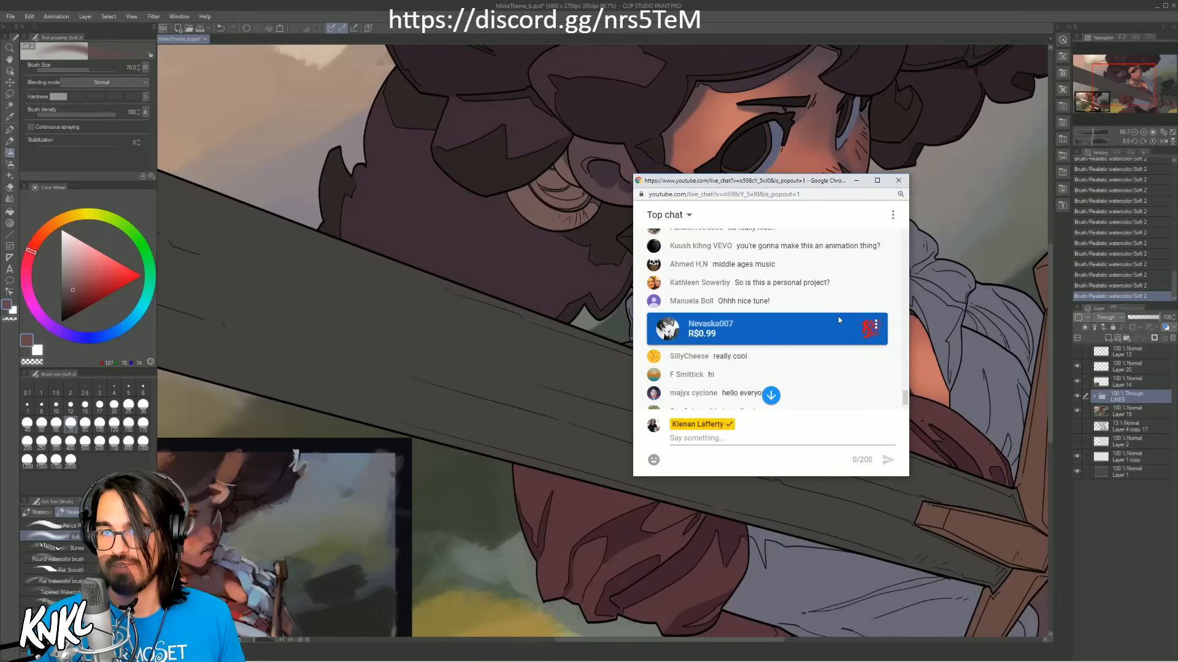
left_click_drag(810, 185, 1176, 196)
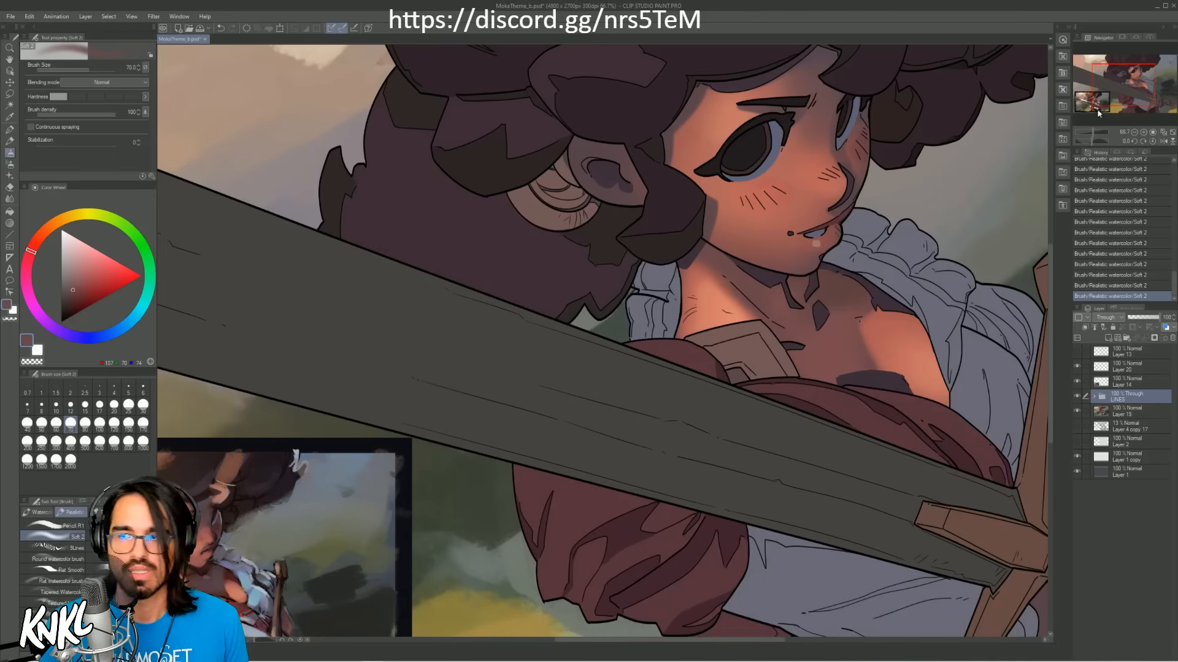
Step: Collapse the body folder inside LINES, open the head folder and select the clipped layer directly above its skin layer
left_click_drag(1122, 97, 1116, 97)
left_click(204, 493)
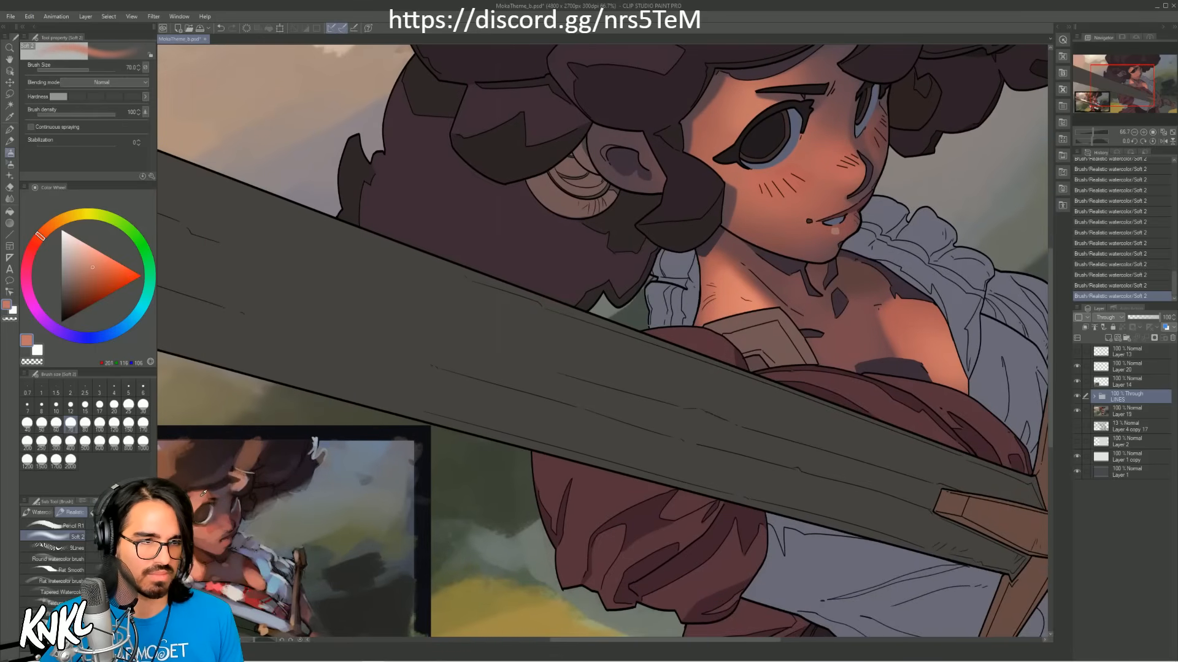
left_click(1094, 397)
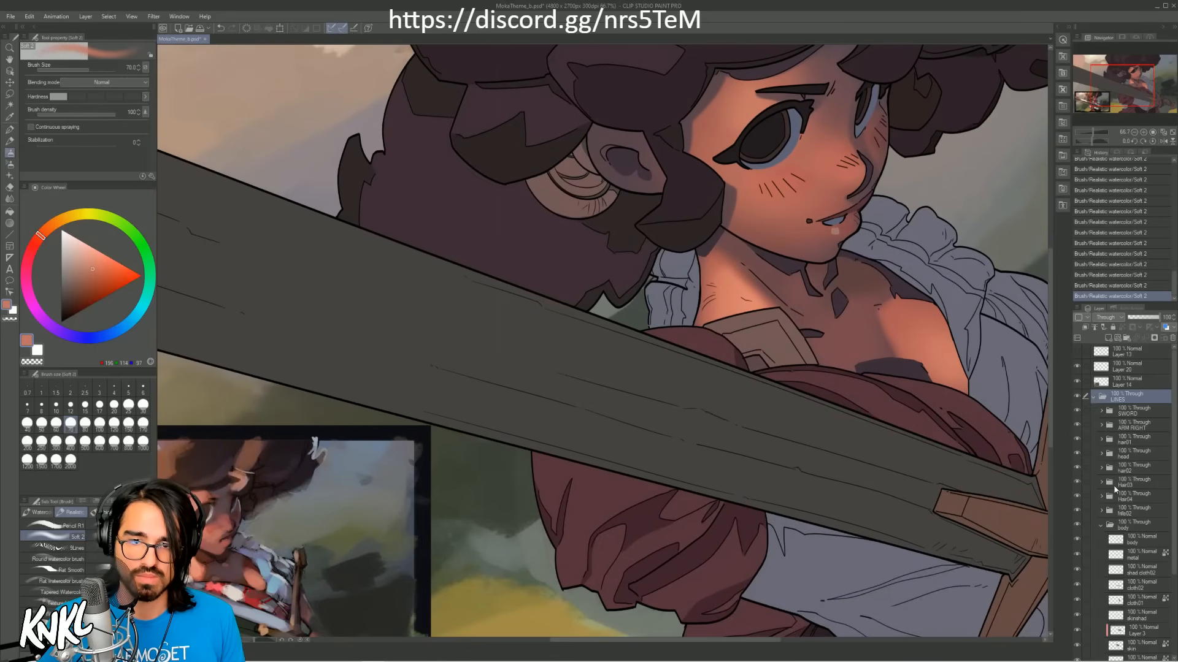
left_click(1102, 526)
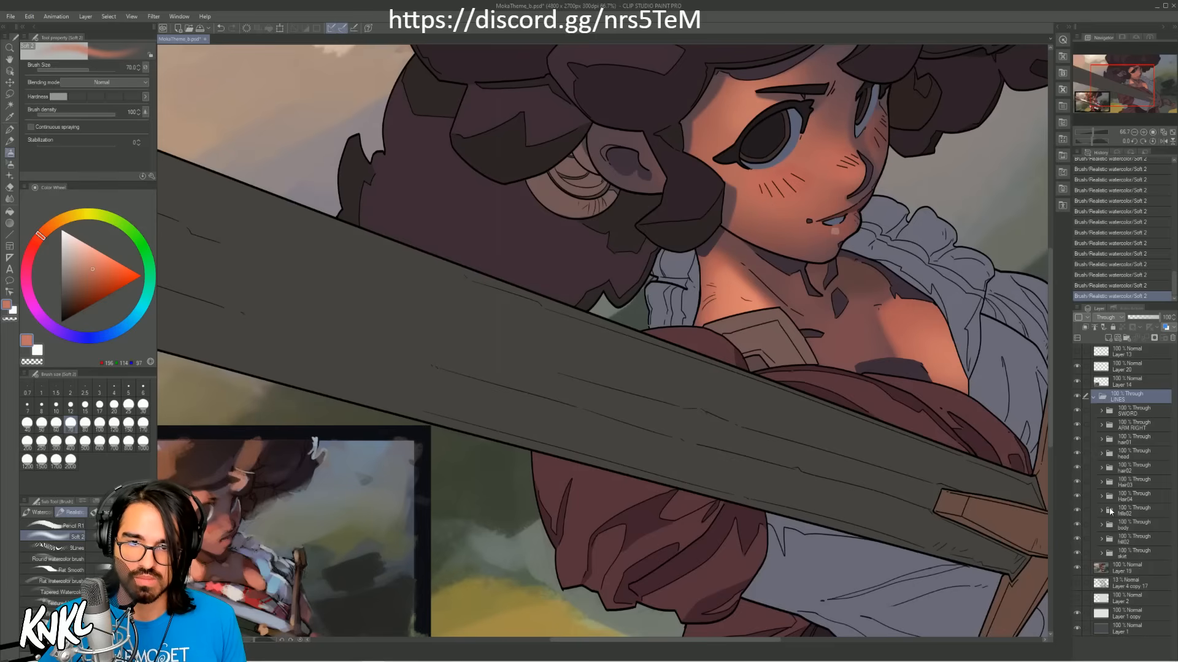
left_click(1102, 454)
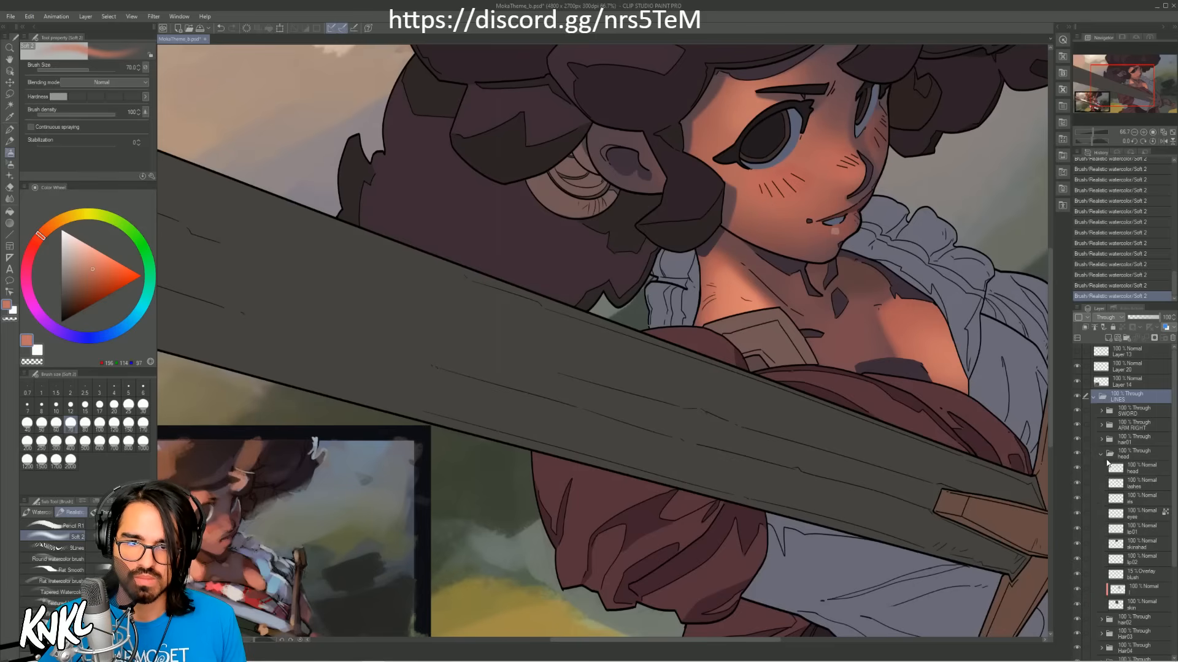
left_click(1139, 592)
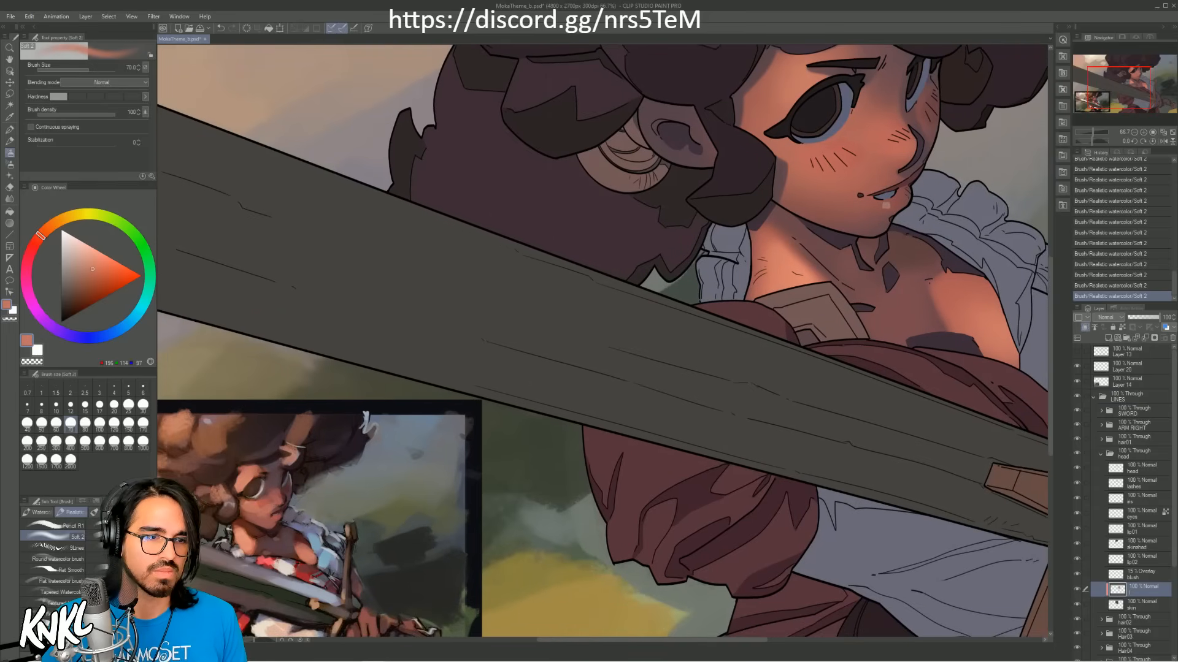
Step: Sample the warm skin tone from the reference's face and try glazing it around the nearer eye
left_click(244, 481, "alt")
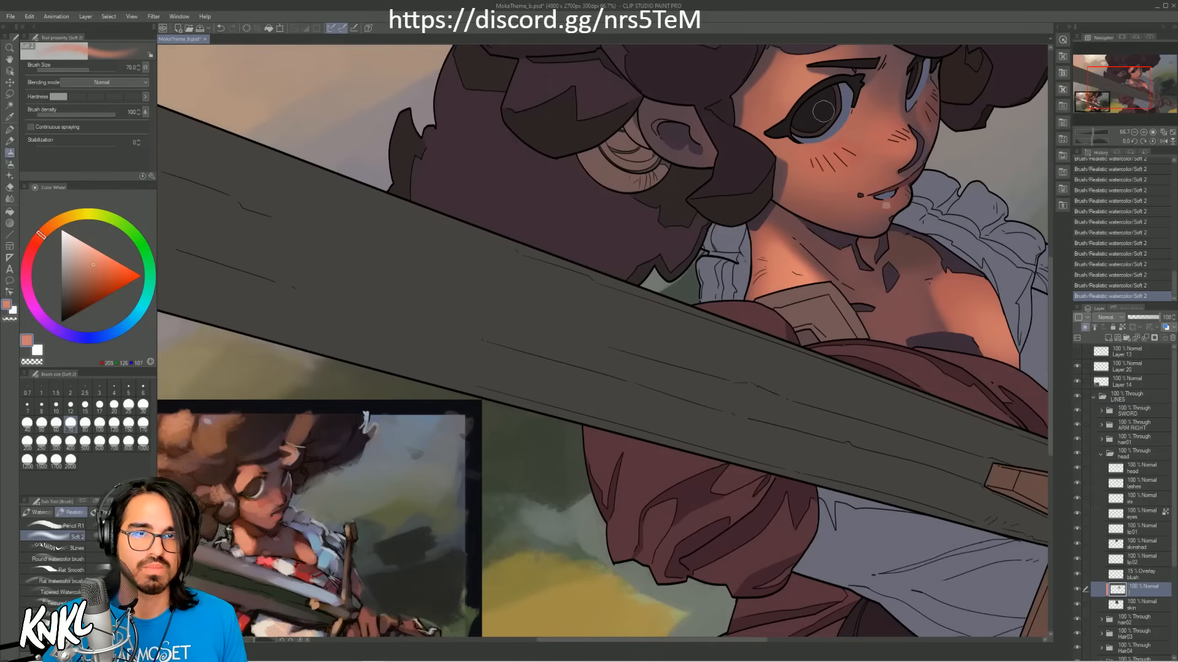
key("ctrl+z")
mouse_move(785, 103)
left_mouse_down()
mouse_move(778, 74)
mouse_move(792, 97)
mouse_move(790, 70)
mouse_move(811, 89)
left_mouse_up()
key("bracketleft")
key("ctrl+z")
left_click_drag(792, 67, 790, 117)
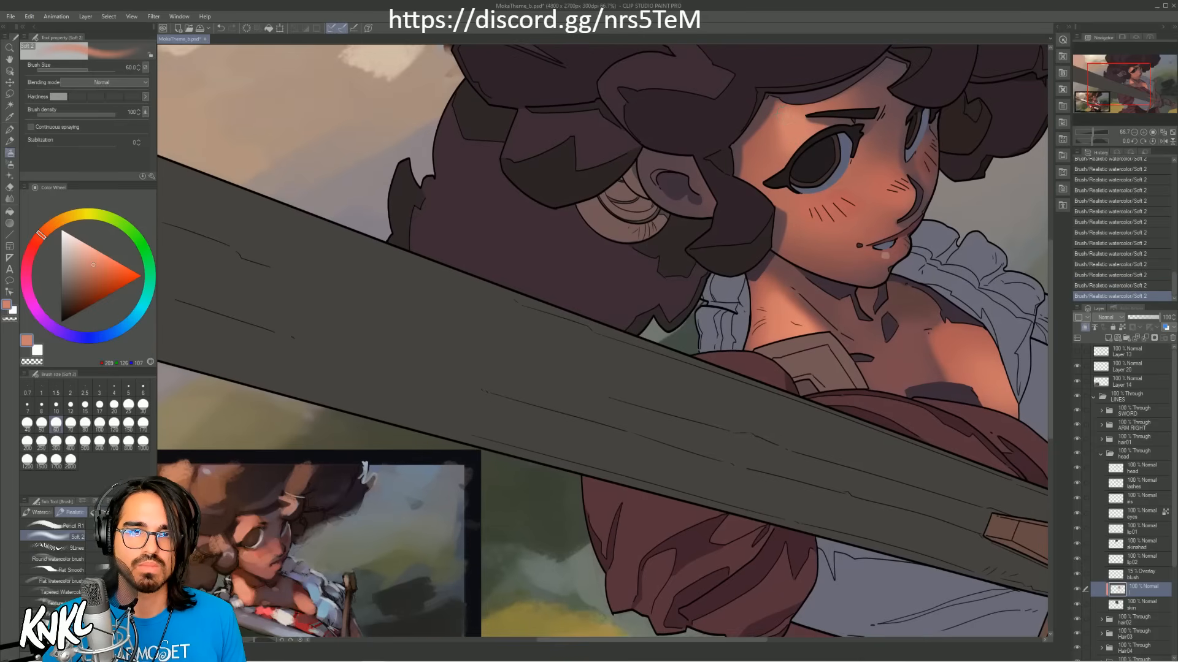
Step: Try a warm highlight on the cheek just below the nearer eye with the brush at size 80
key("bracketleft")
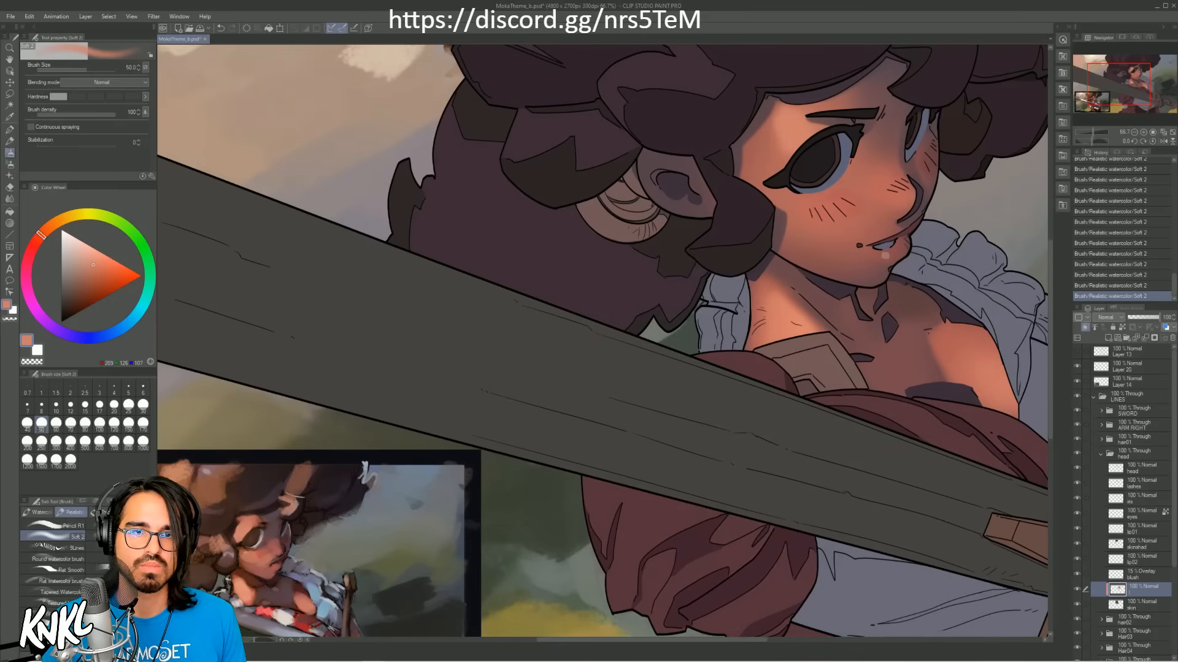
key("bracketright")
key("bracketright")
key("bracketright")
key("bracketright")
key("bracketright")
key("bracketright")
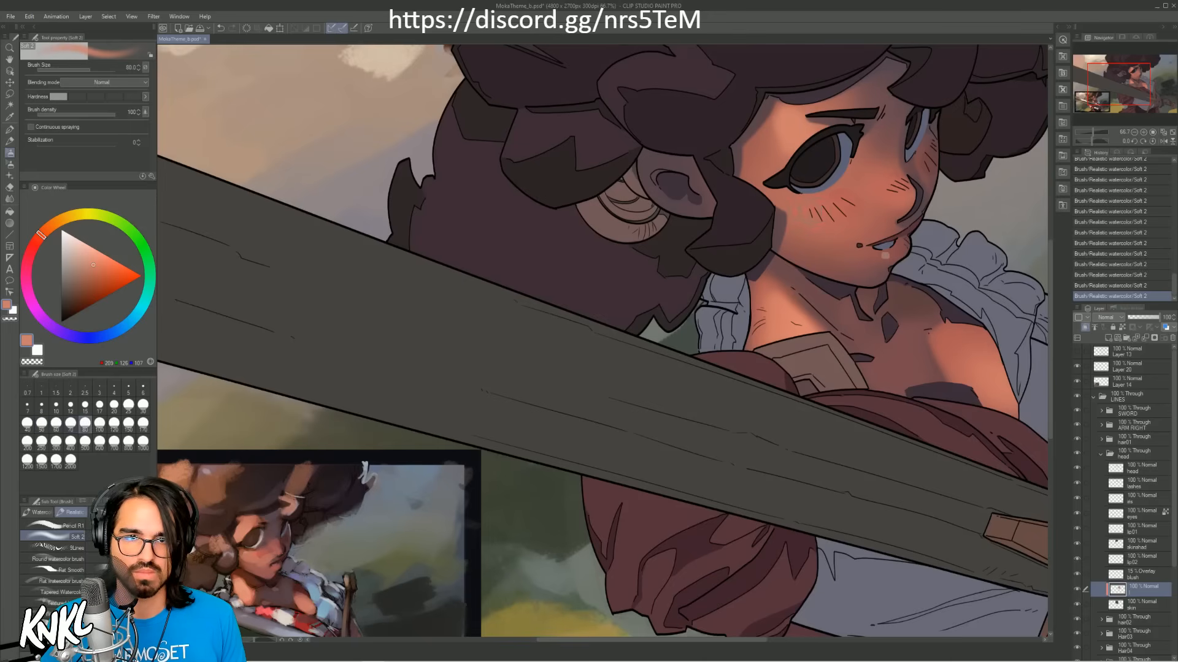
key("ctrl+z")
mouse_move(815, 202)
left_mouse_down()
mouse_move(844, 199)
mouse_move(792, 205)
mouse_move(818, 206)
mouse_move(794, 201)
mouse_move(818, 199)
left_mouse_up()
key("bracketleft")
key("ctrl+z")
key("bracketleft")
key("bracketleft")
key("bracketleft")
key("bracketleft")
key("bracketleft")
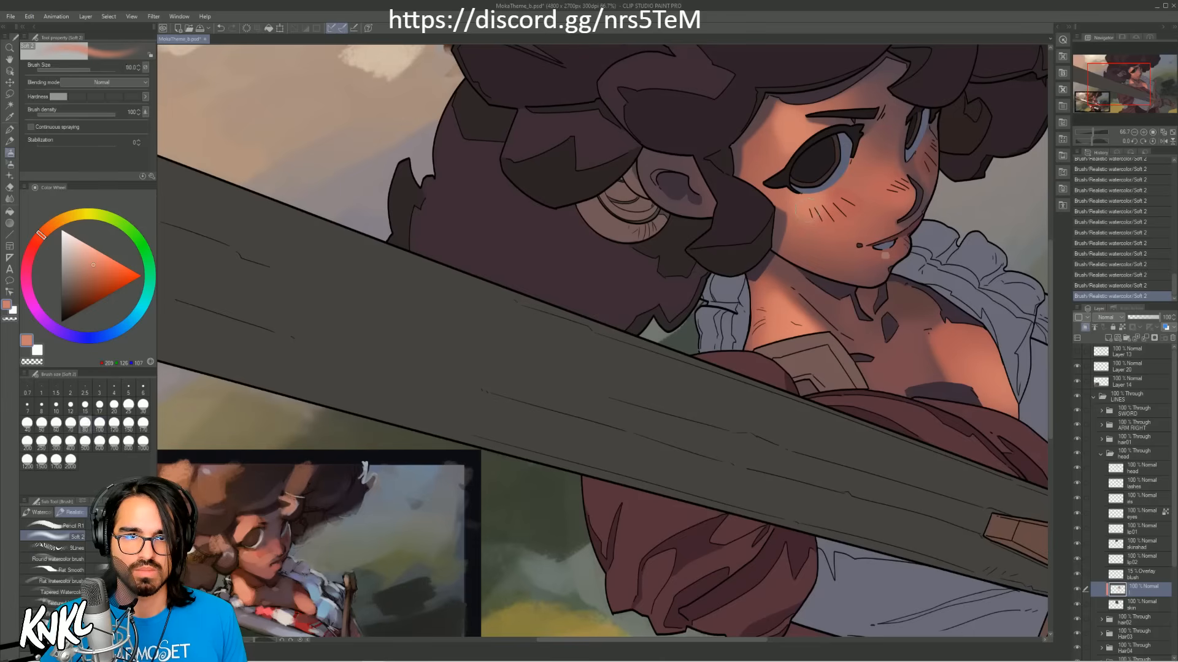
Step: Sample the reddish tone from the cheek and try glazing it below the nearer eye with the brush at size 170
left_click(815, 205, "alt")
key("bracketright")
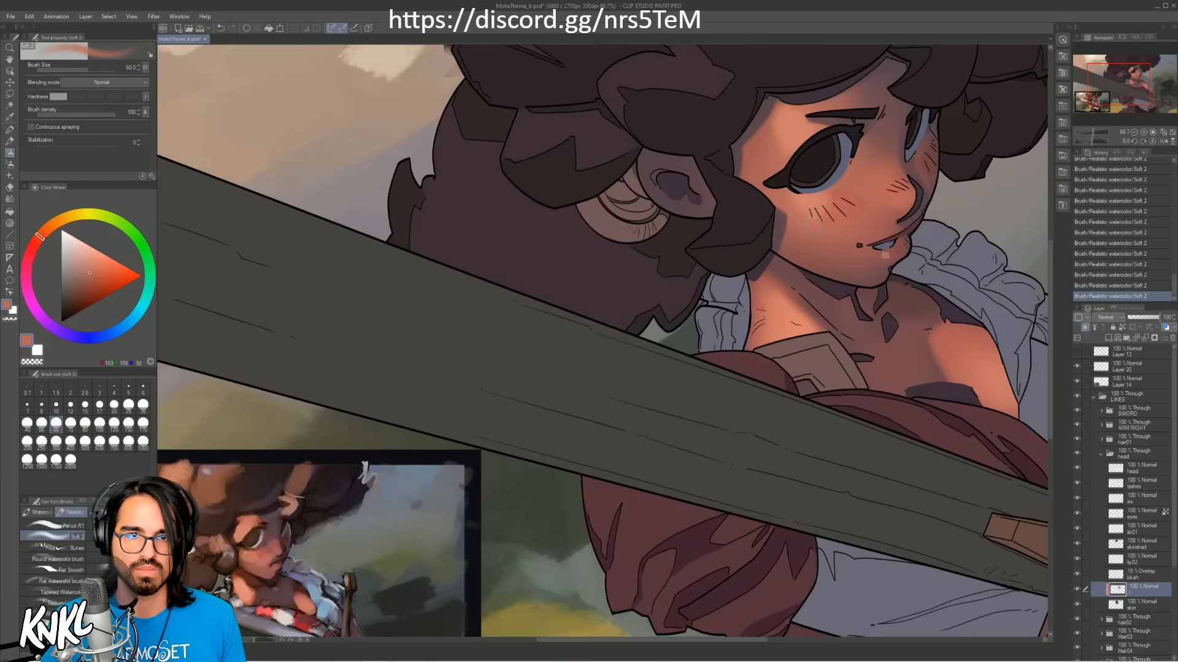
key("alt")
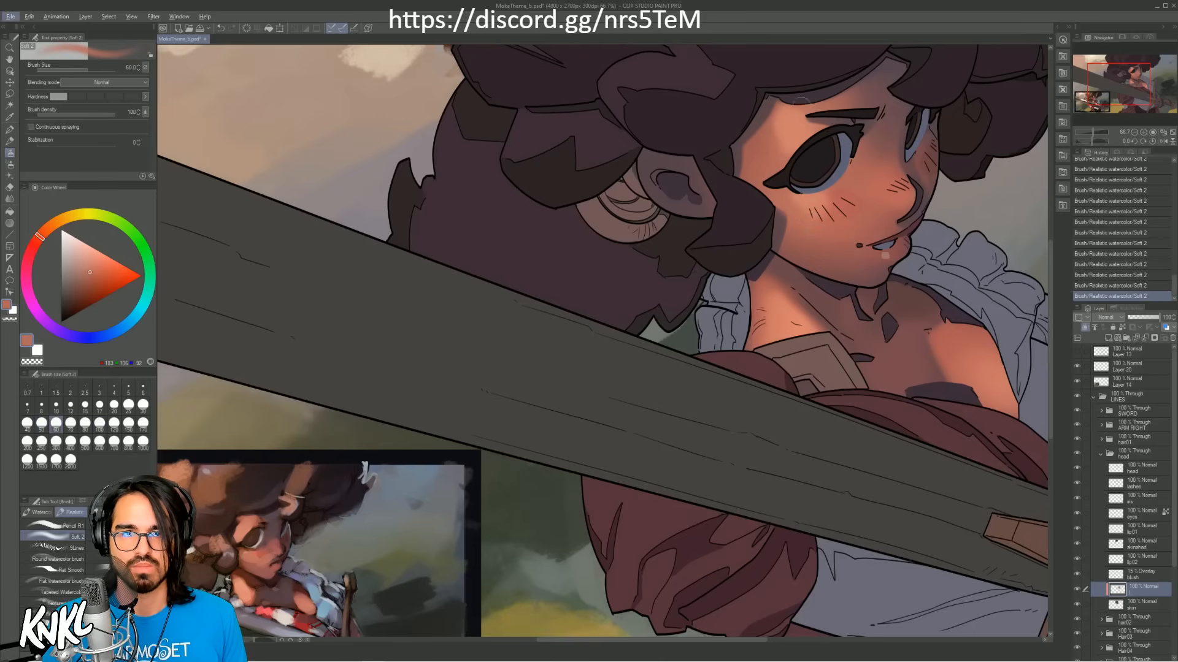
key("alt")
key("bracketright")
key("bracketright")
key("bracketright")
key("bracketright")
key("bracketright")
key("bracketright")
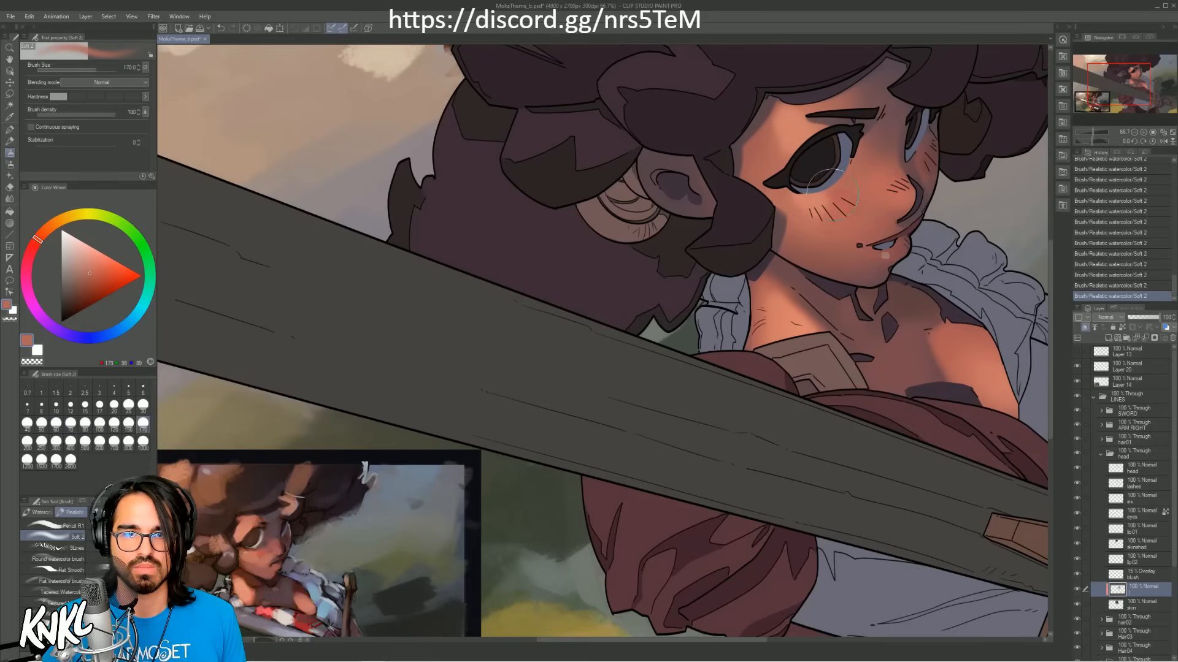
key("ctrl+z")
Step: Glaze a sampled reddish skin tone over the cheek below the nearer eye with the brush at size 250
key("bracketright")
key("bracketright")
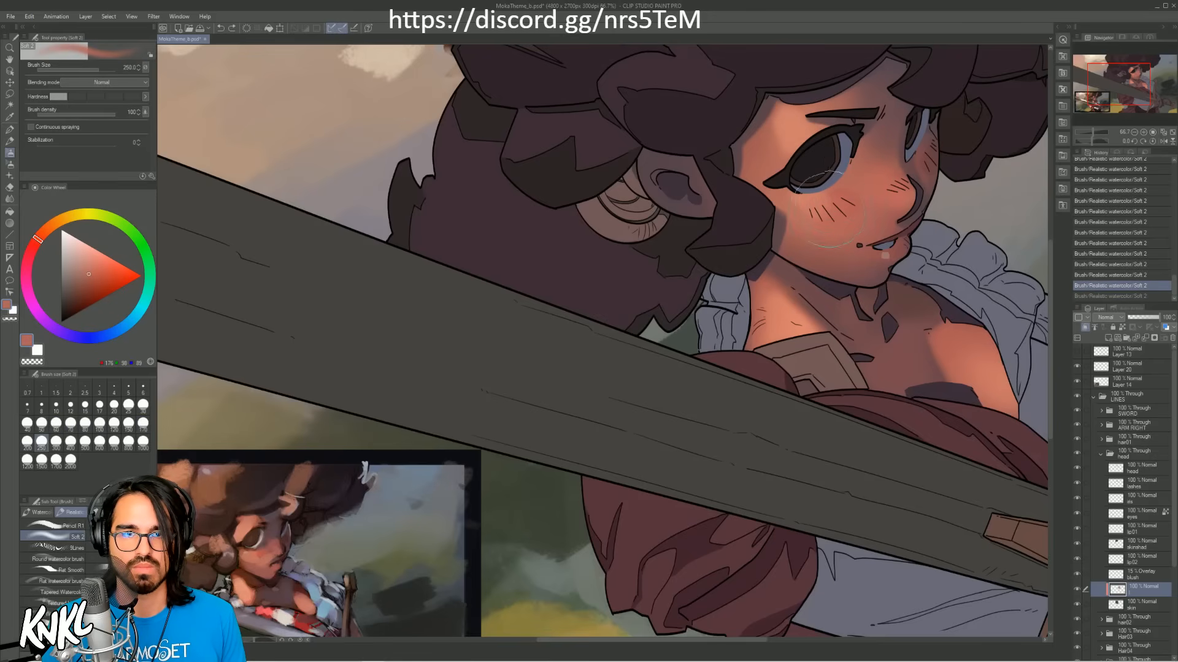
left_click(840, 211, "alt")
left_click_drag(840, 211, 821, 197)
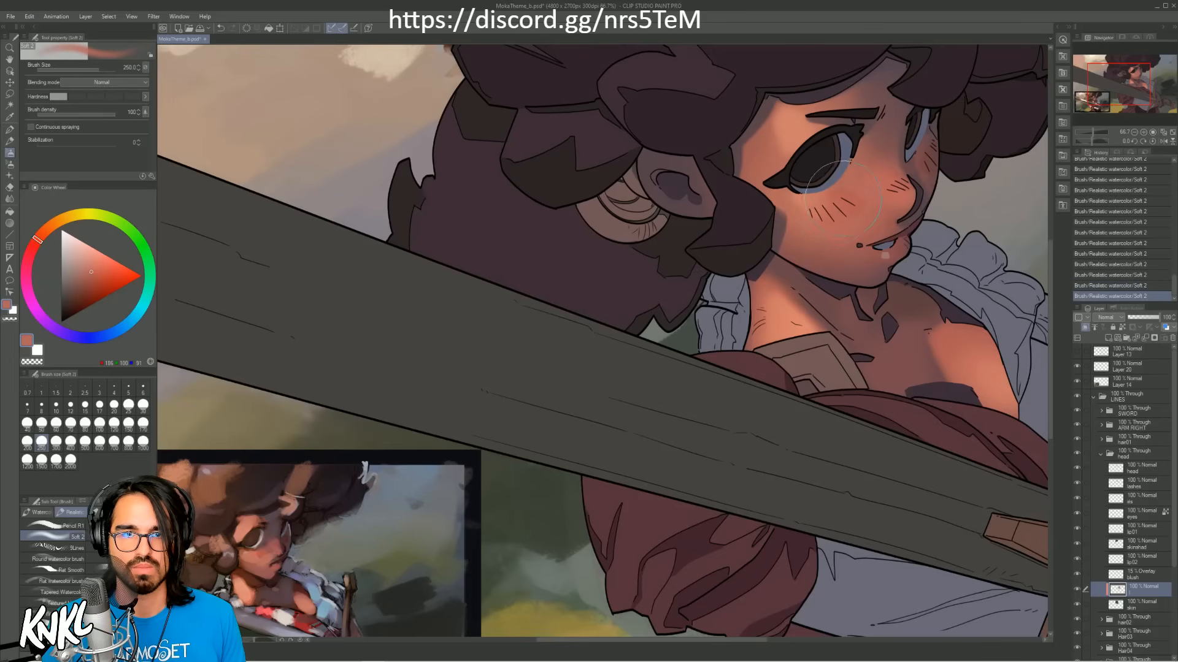
Step: Try blending a sampled skin tone over the brow area and cheek with the brush at size 200
left_click(816, 127, "alt")
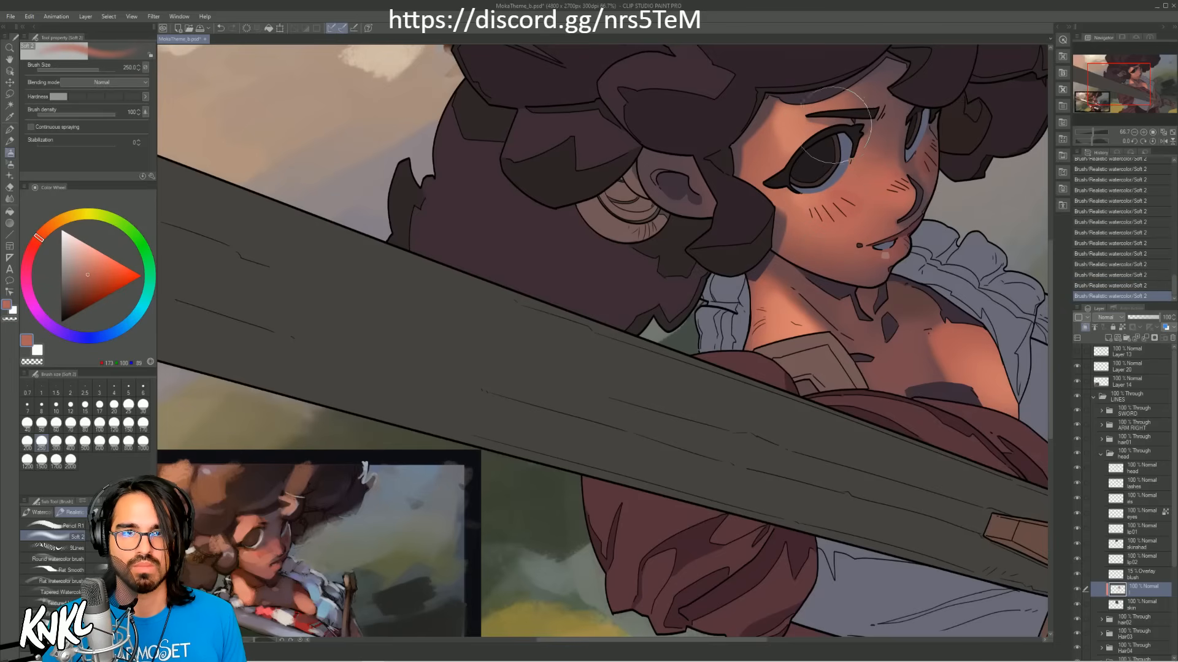
key("ctrl+z")
key("bracketleft")
mouse_move(817, 122)
left_mouse_down()
mouse_move(837, 141)
mouse_move(775, 132)
mouse_move(791, 106)
mouse_move(778, 130)
left_mouse_up()
left_click(869, 213, "alt")
key("ctrl+z")
key("ctrl+z")
key("ctrl+z")
key("ctrl+z")
Step: Sample the warm orange tone beside the nearer eye and glaze it over the cheek with the brush at size 200
left_click(780, 136, "alt")
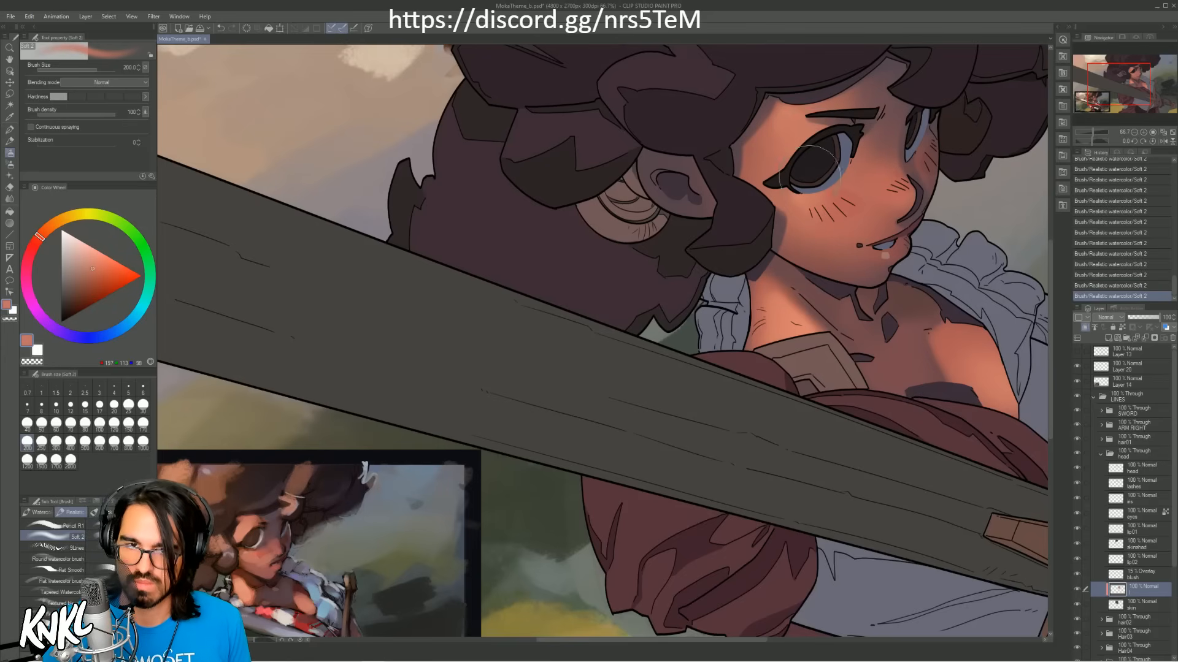
left_click_drag(814, 213, 828, 199)
key("ctrl+z")
key("ctrl+z")
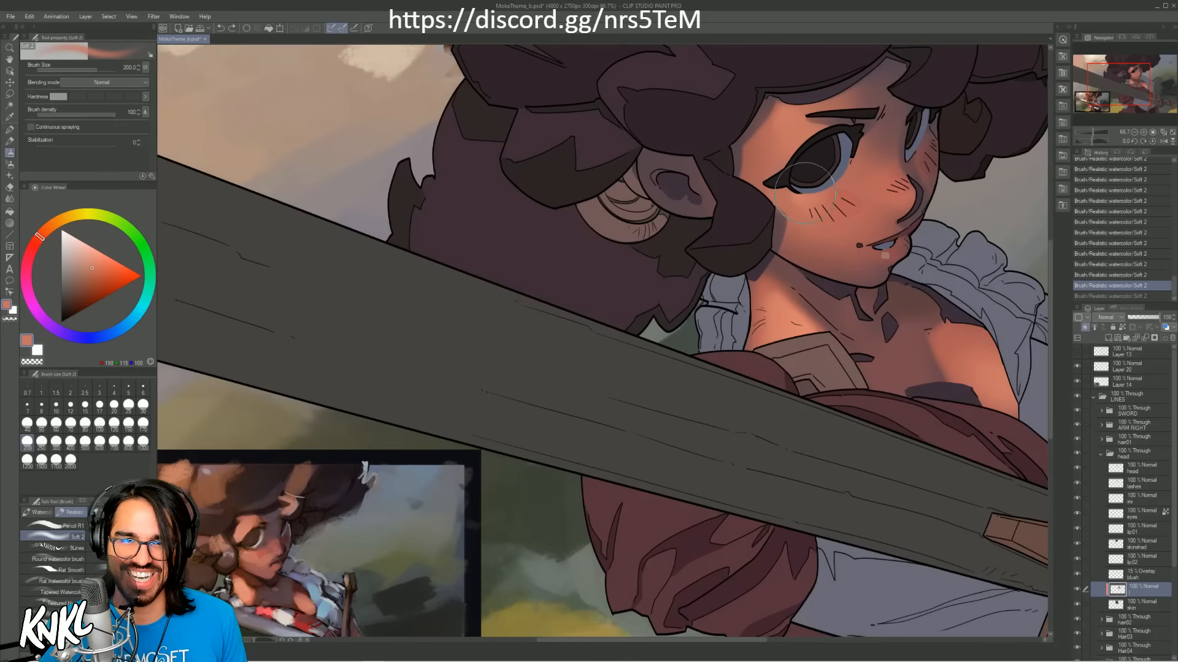
left_click_drag(807, 205, 817, 199)
Step: Add a small warm orange accent to the tip of the nose with the brush at size 50
key("bracketleft")
key("bracketleft")
key("bracketleft")
key("bracketleft")
key("bracketleft")
key("bracketleft")
key("bracketleft")
key("bracketleft")
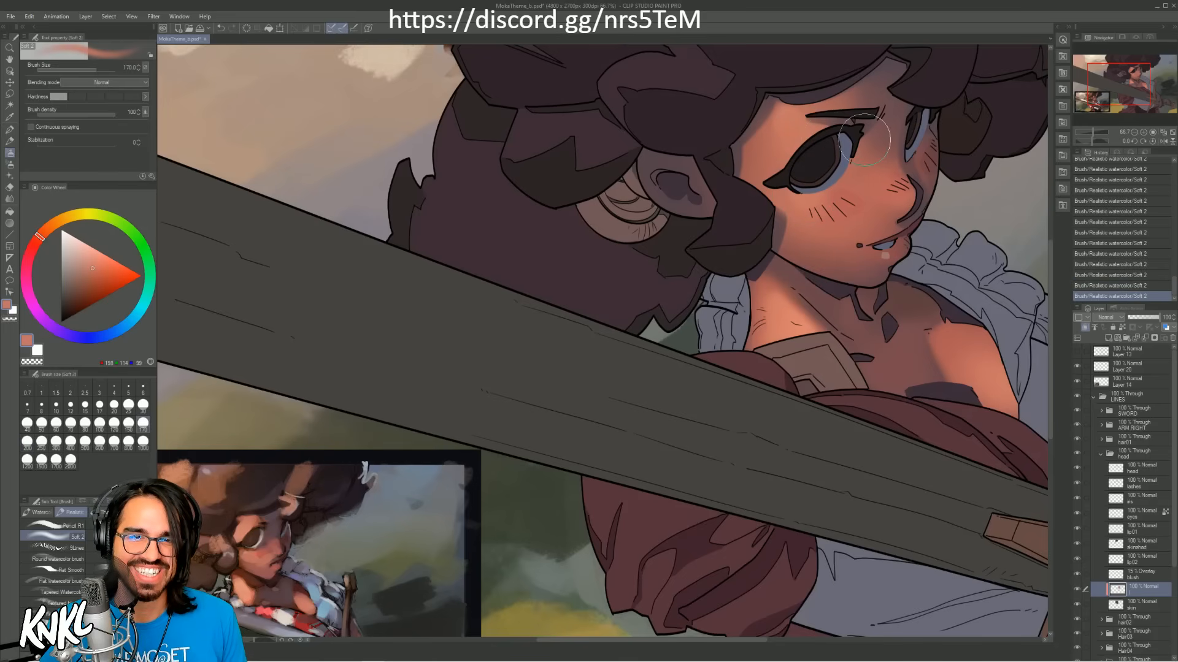
key("ctrl+z")
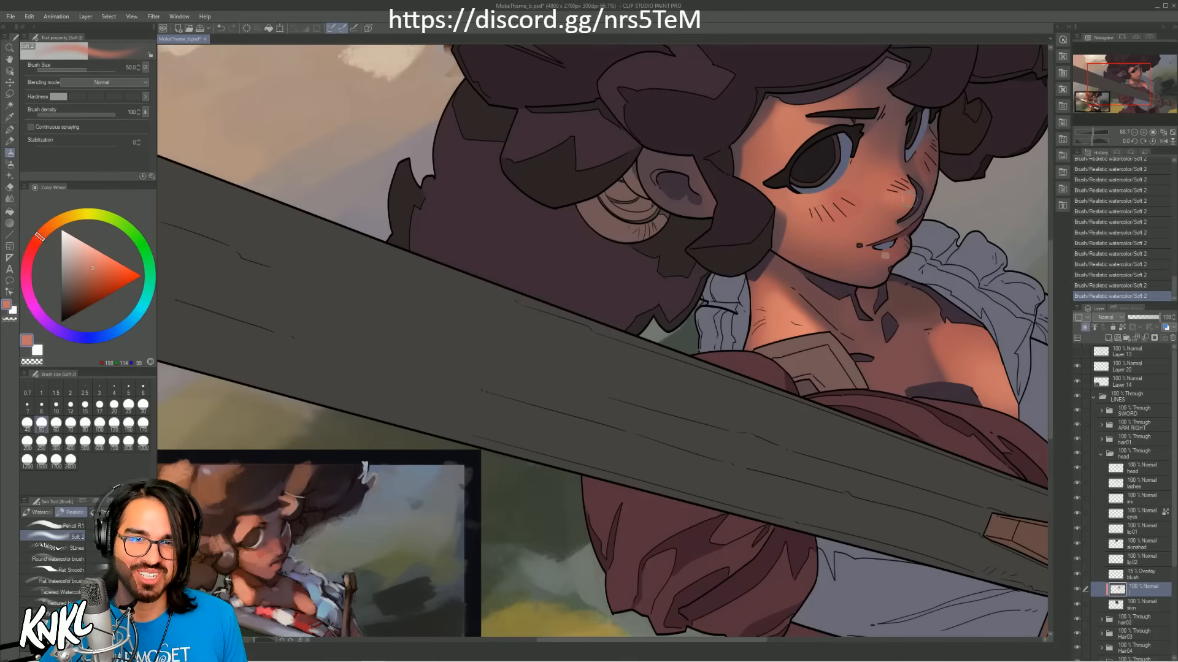
left_click_drag(910, 191, 914, 200)
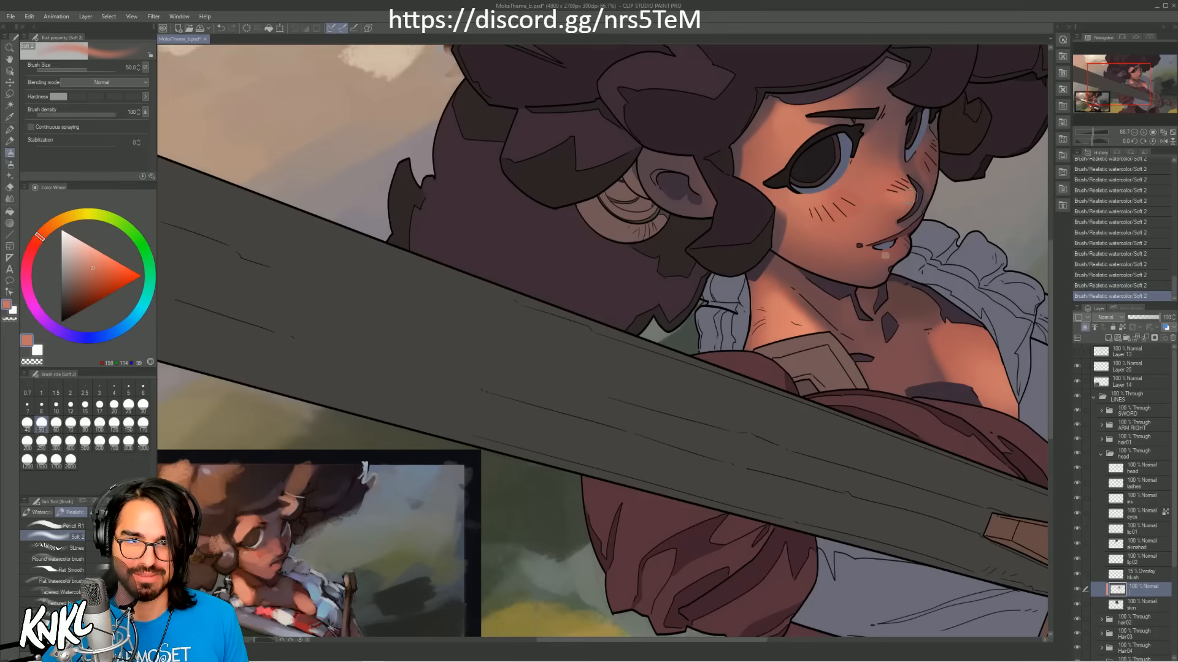
Step: Blend the side of the nose into the cheek with the reddish tone sampled there and the brush at size 120
left_click(894, 201, "alt")
key("bracketright")
key("bracketright")
key("bracketright")
key("bracketright")
key("bracketright")
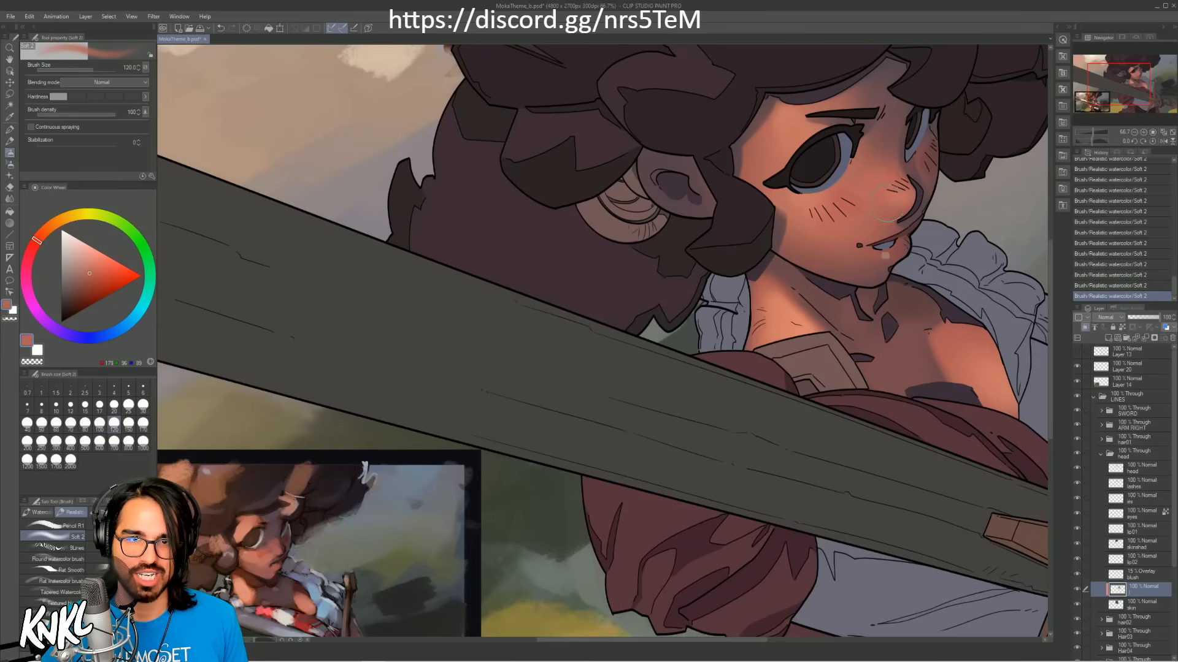
left_click_drag(925, 268, 711, 307)
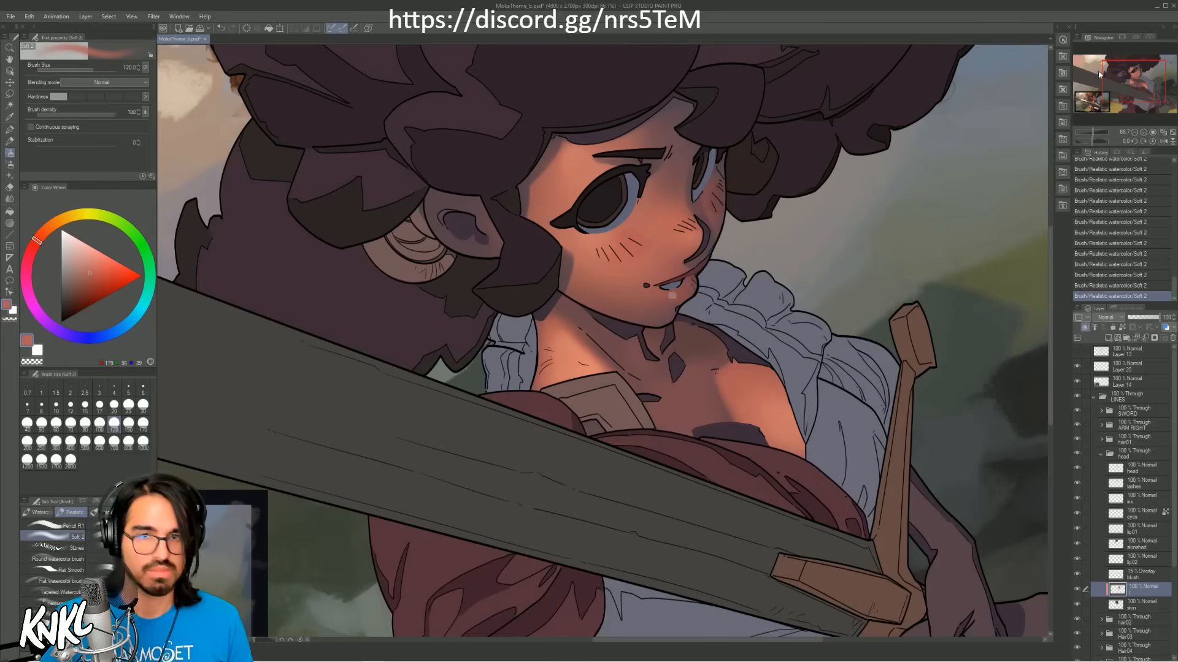
Step: Bring the whole figure into view and save the illustration
left_click_drag(1128, 82, 1117, 90)
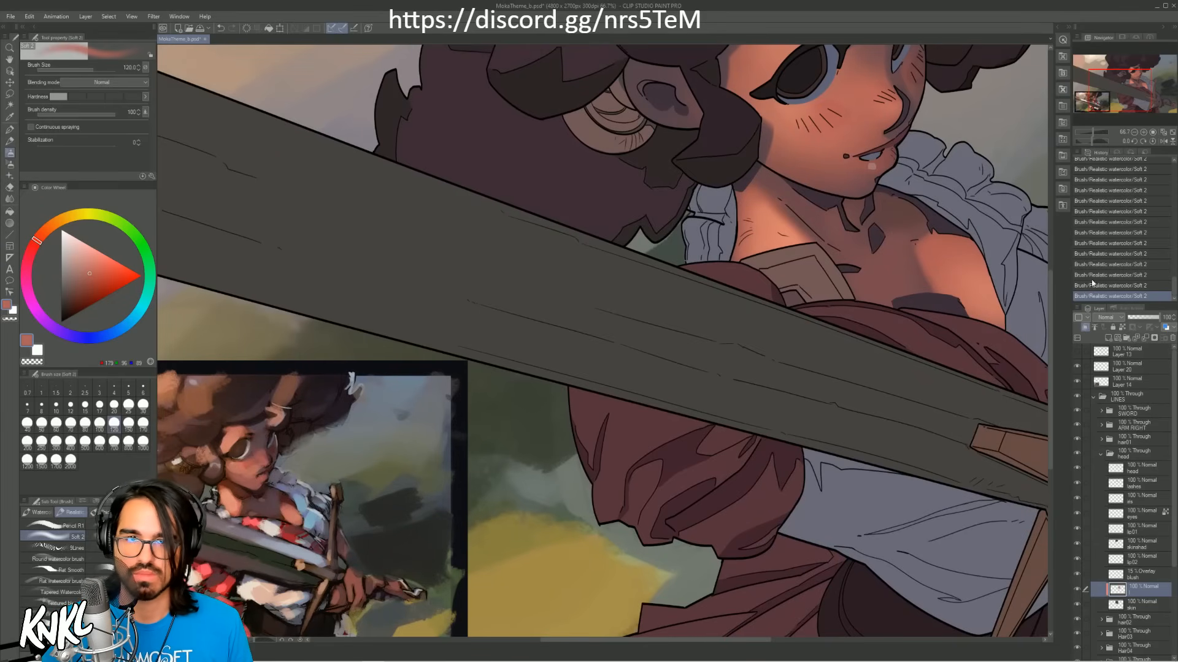
left_click_drag(1118, 92, 1124, 85)
left_click(1134, 132)
left_click_drag(823, 310, 757, 304)
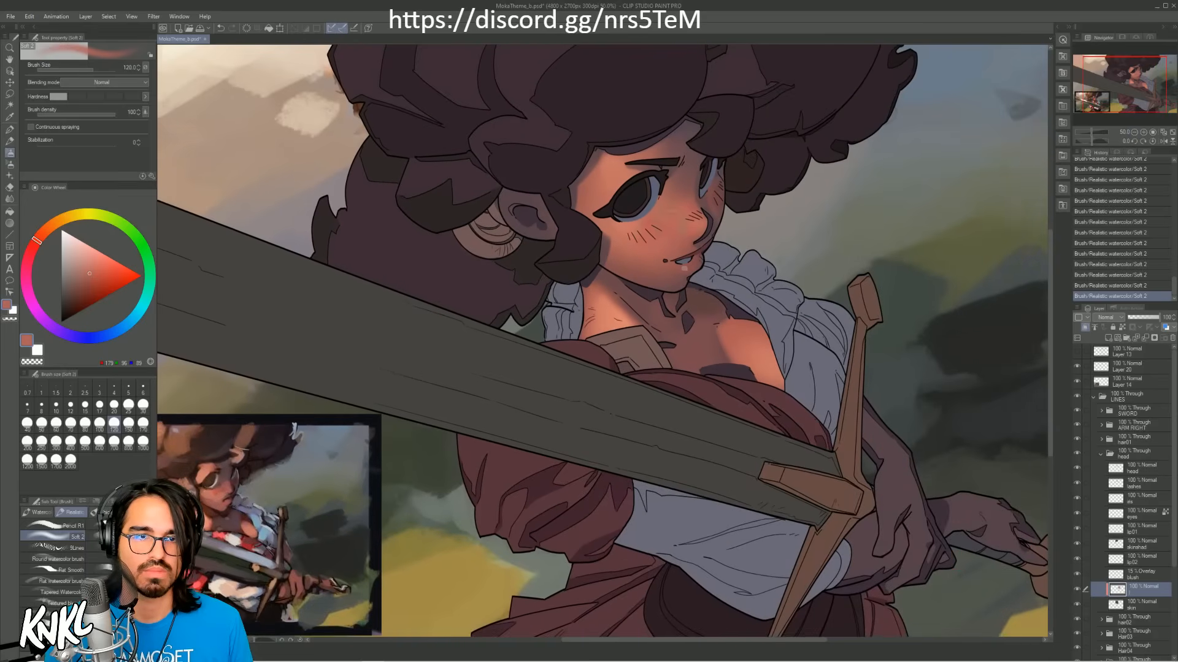
left_click(10, 16)
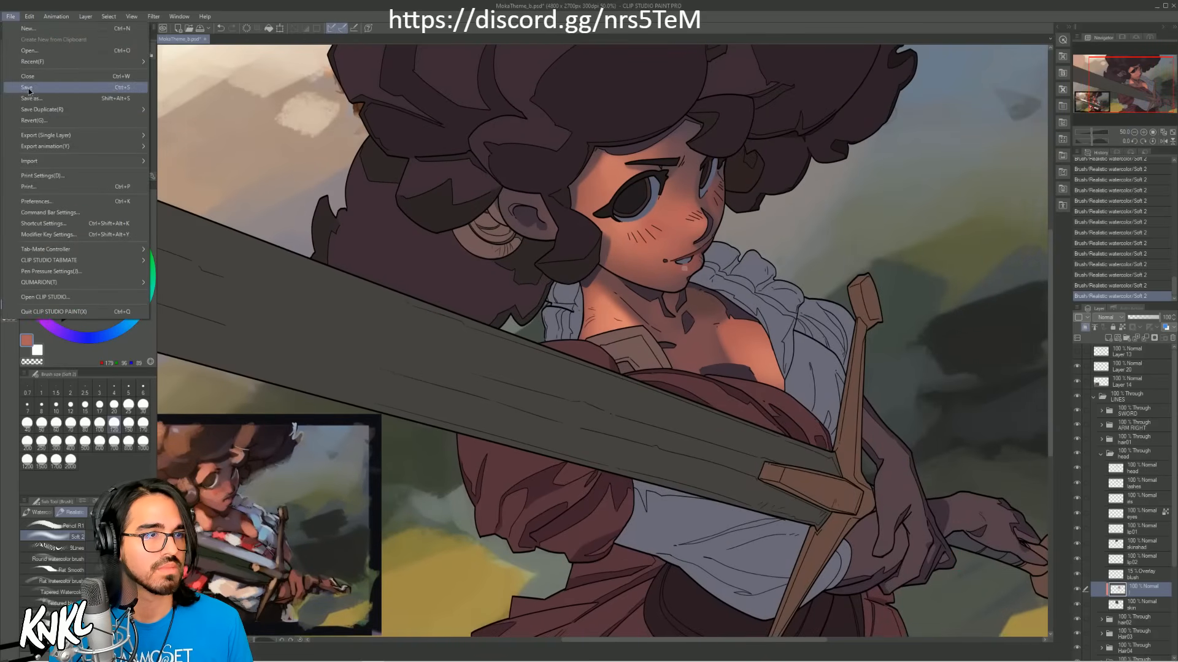
left_click(28, 89)
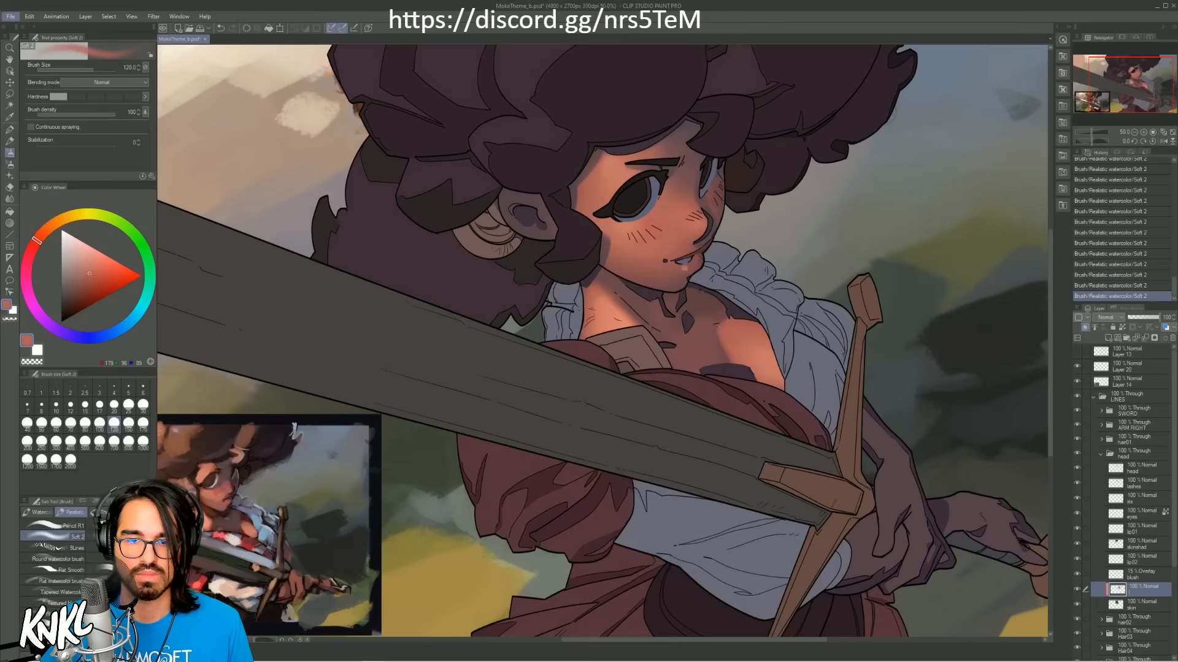
Step: Toggle the clipped painting layer above the head's skin layer off and on to compare the face with and without it
left_click(1076, 590)
left_click(1076, 590)
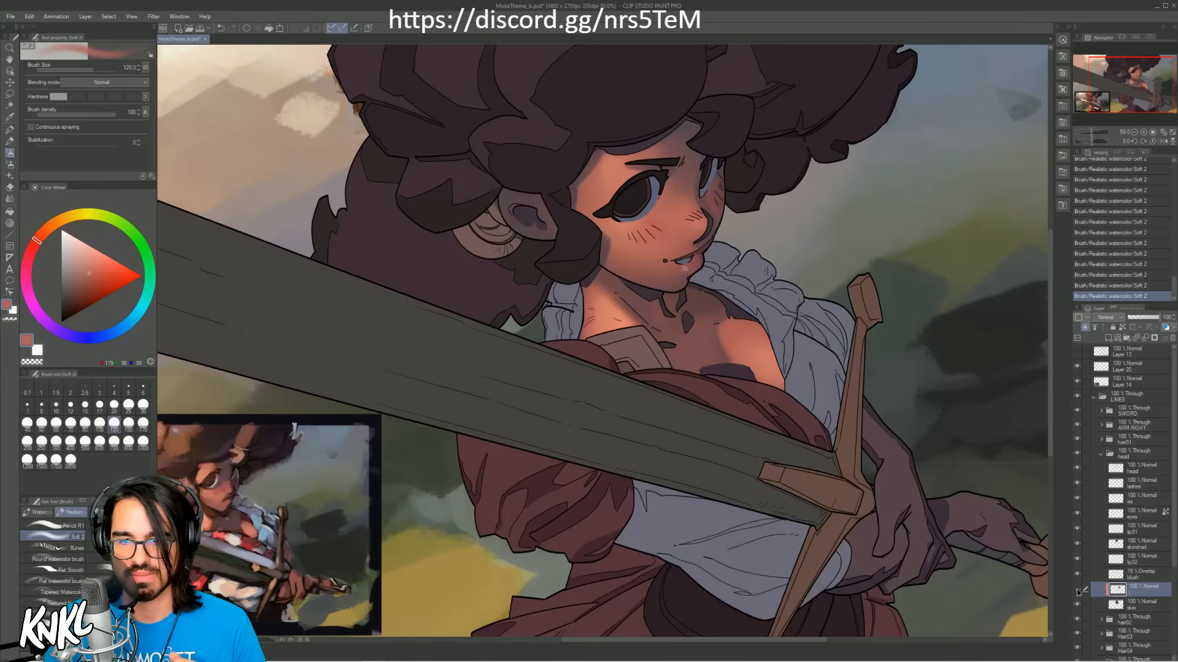
left_click(1077, 590)
left_click(1076, 590)
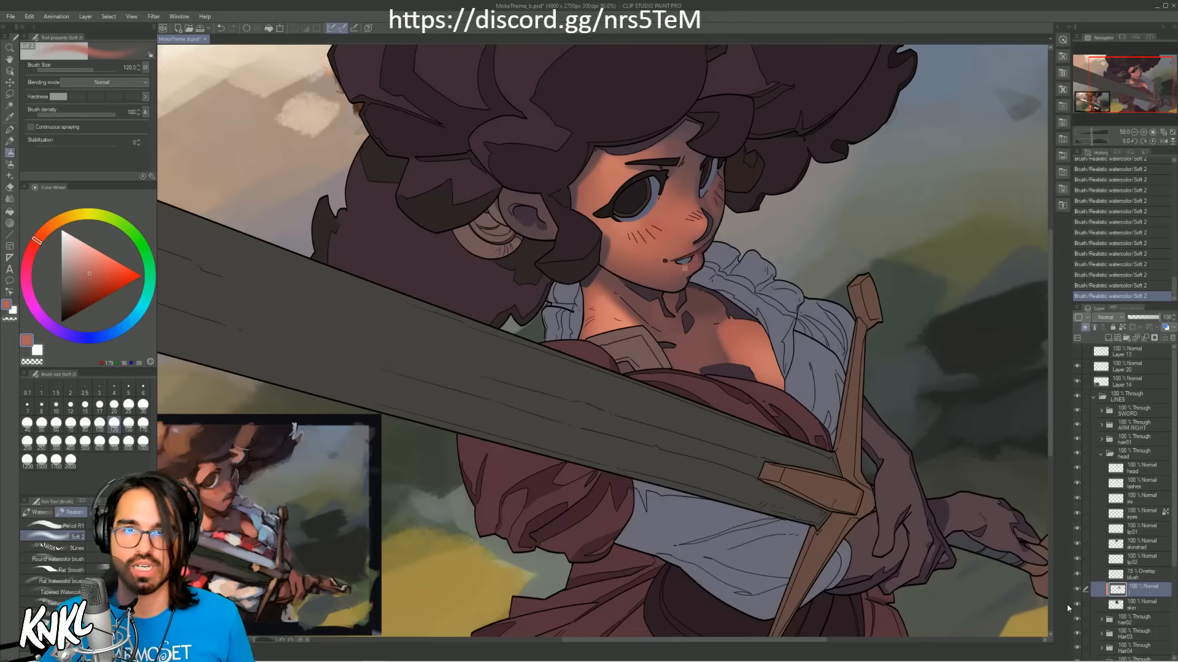
Step: Switch to the desktop, close the CLIP STUDIO launcher window and send a copy of the MokaTheme PSD file to another location
left_click(1151, 7)
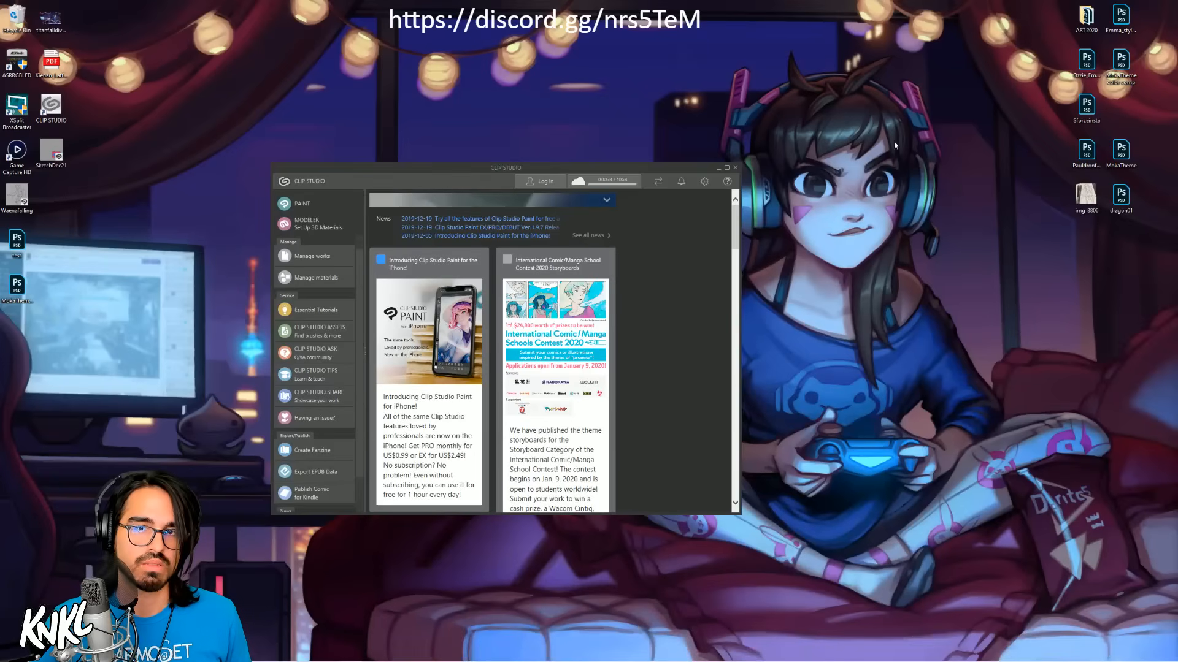
left_click(736, 166)
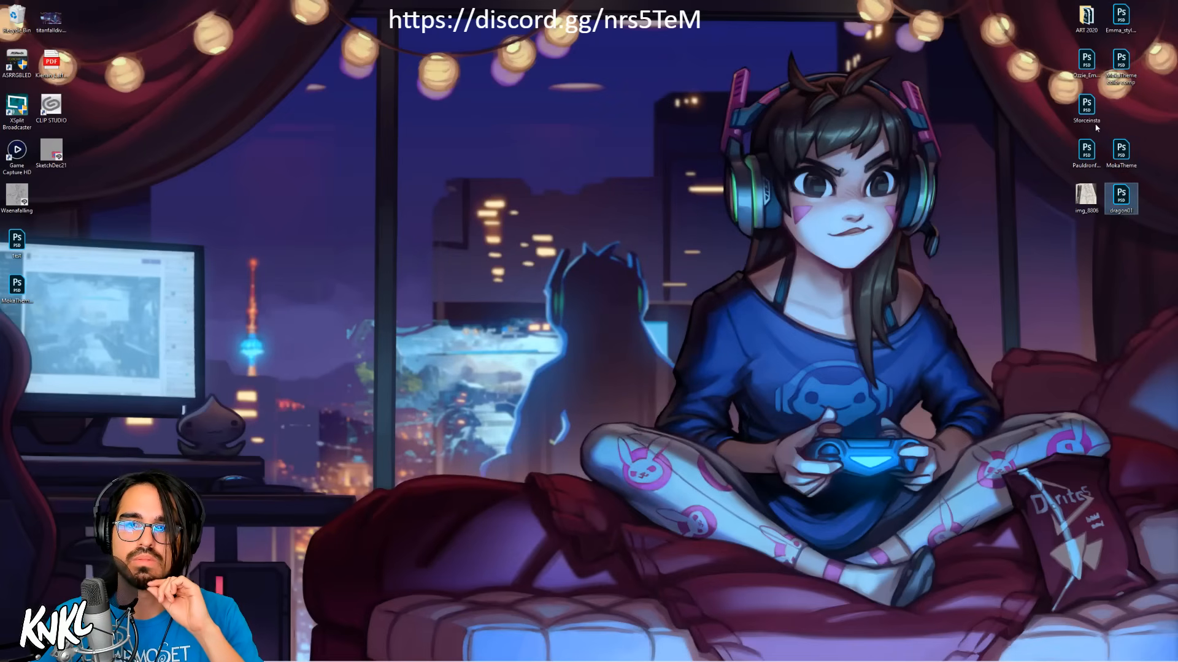
right_click(15, 286)
mouse_move(30, 392)
left_click(160, 451)
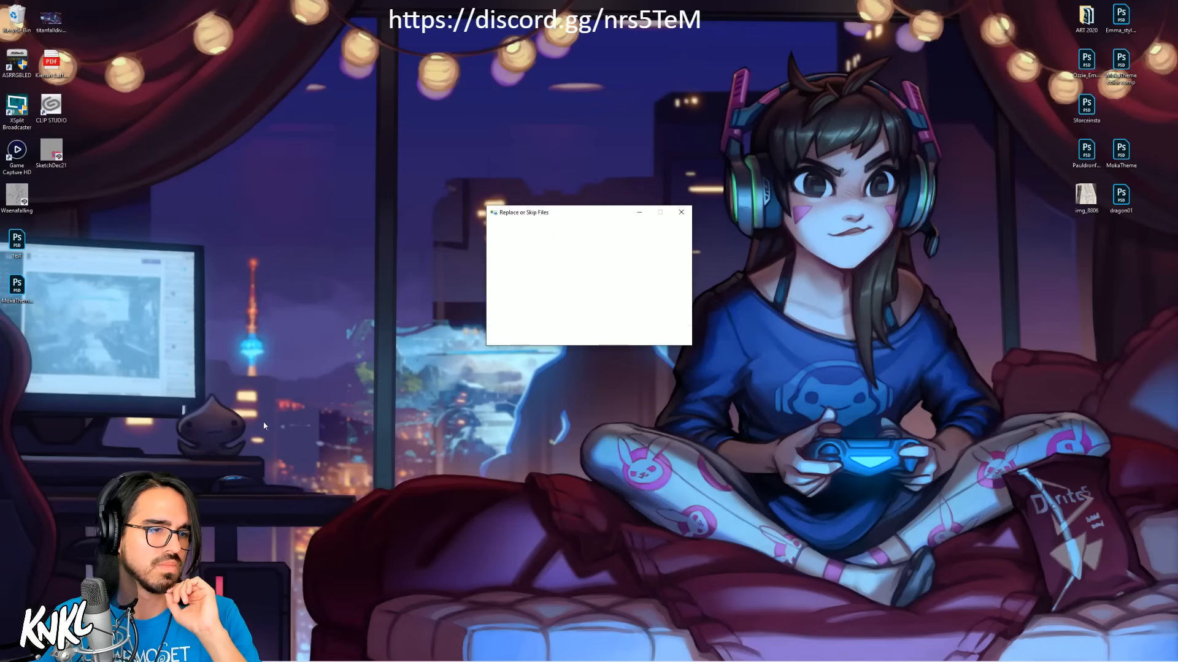
Step: Switch back to the open illustration in Clip Studio Paint
mouse_move(303, 657)
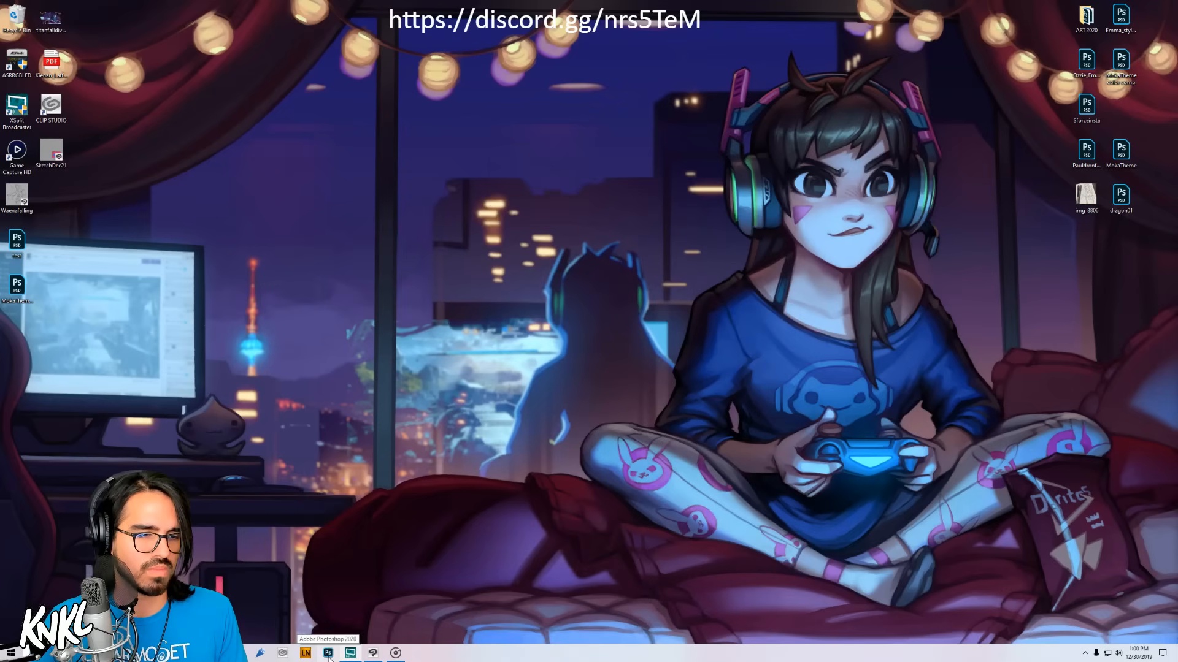
left_click(350, 652)
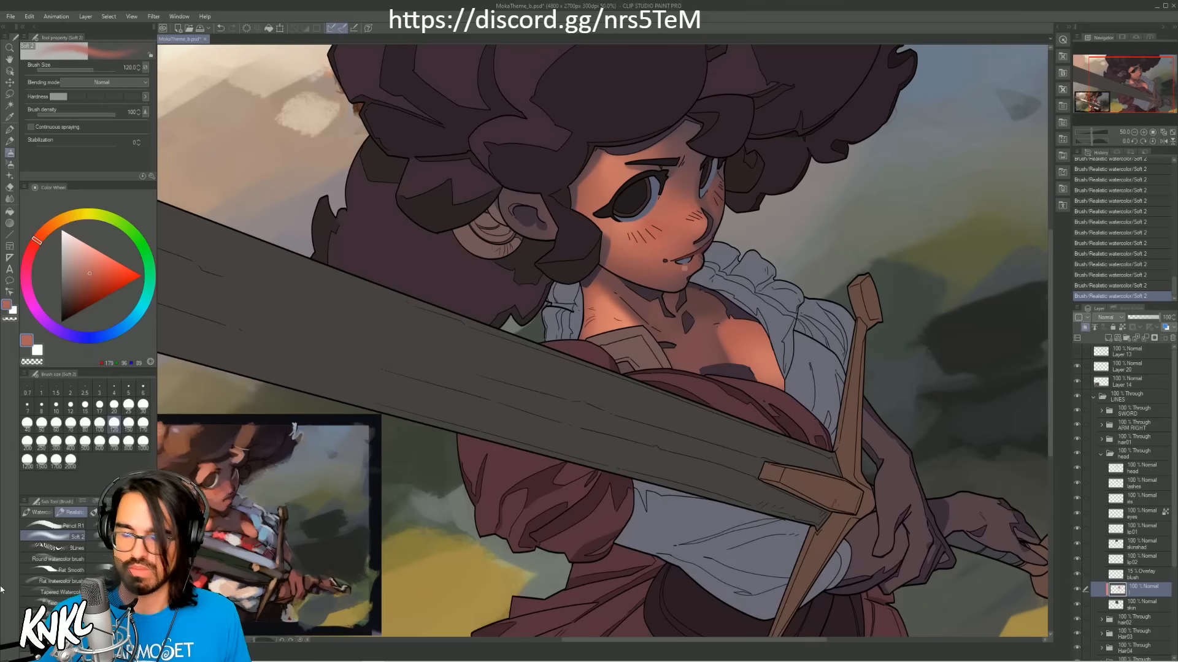
left_click(215, 653)
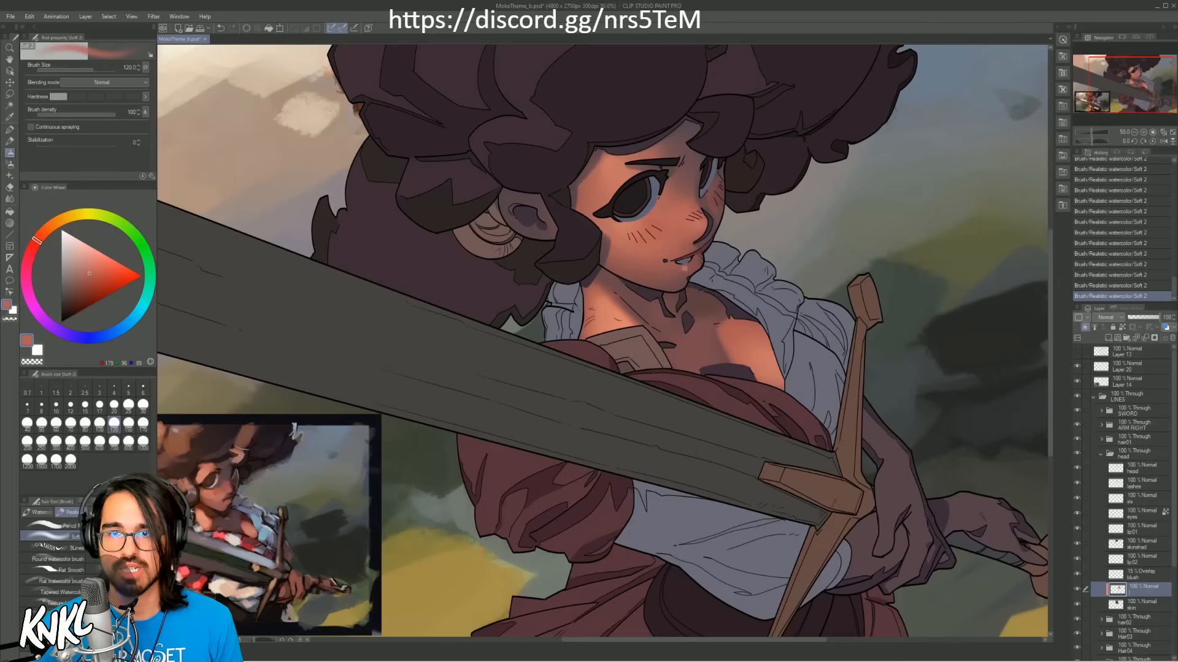
Step: Sample the light blue of the shirt from the small reference painting beside the figure
left_click_drag(1135, 79, 1134, 78)
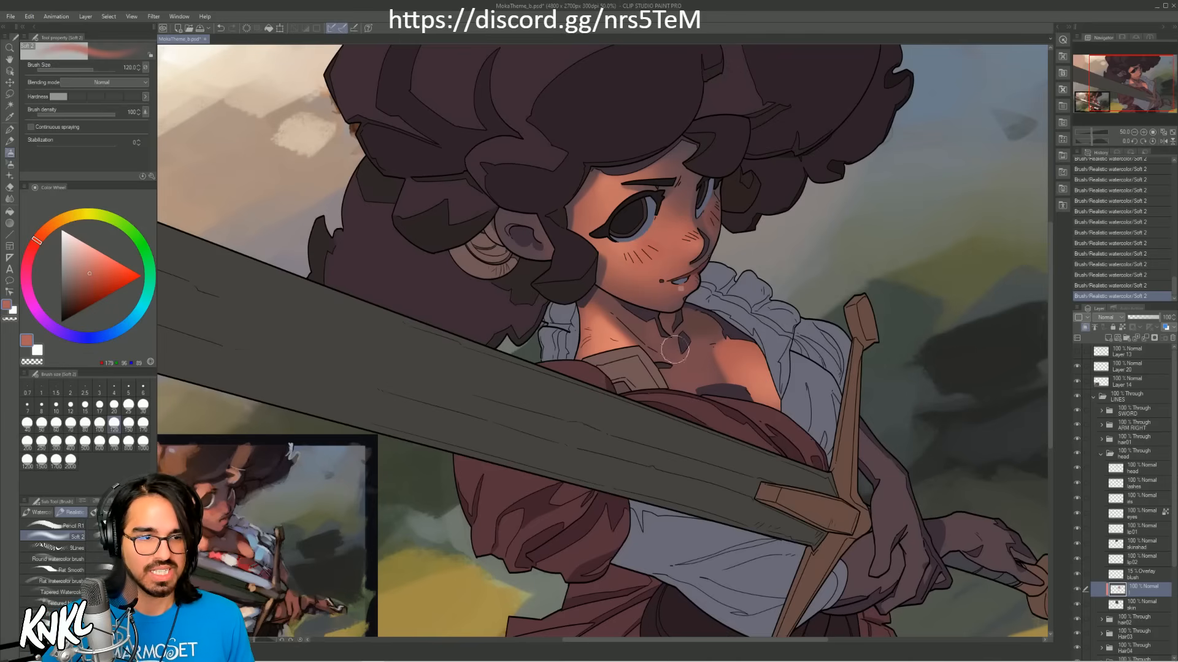
mouse_move(490, 446)
left_mouse_down()
mouse_move(591, 417)
mouse_move(577, 416)
left_mouse_up()
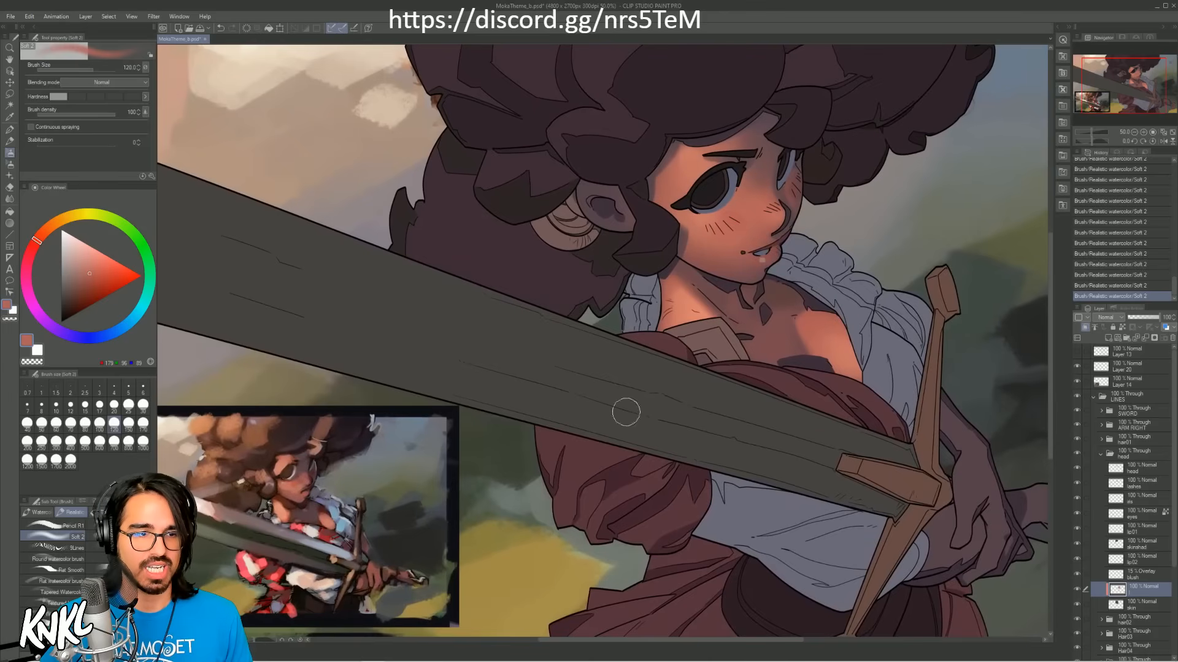
left_click(356, 522, "alt")
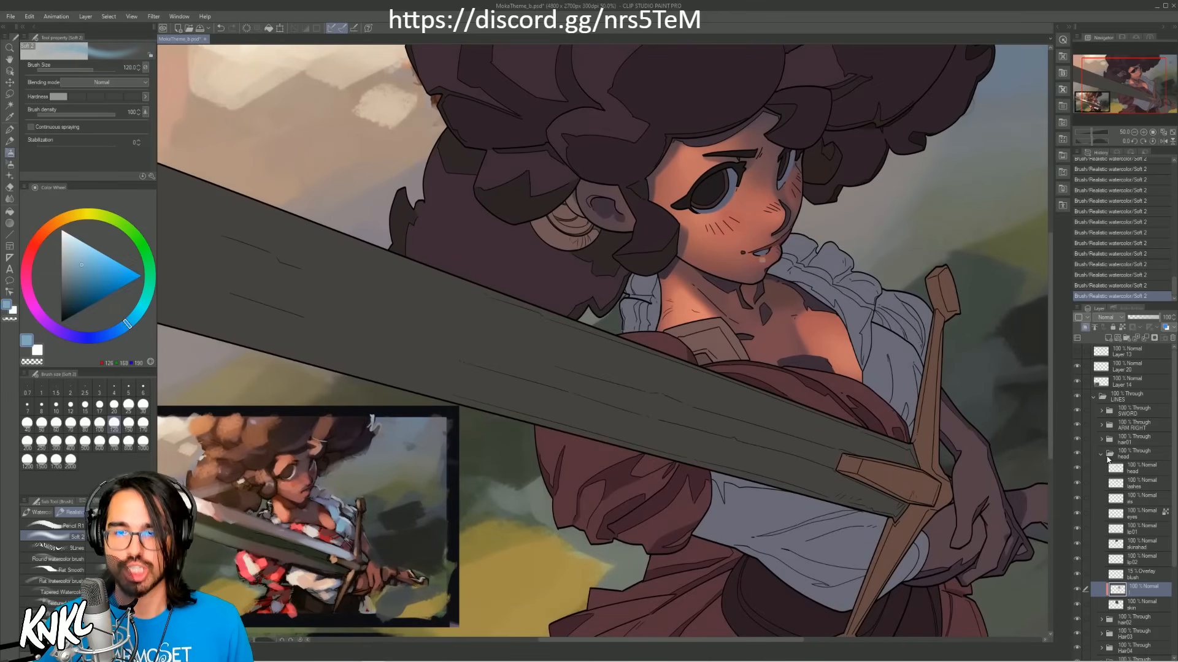
Step: Collapse the head folder and add a new raster layer clipped to the cloth01 layer in the body folder
left_click(1101, 454)
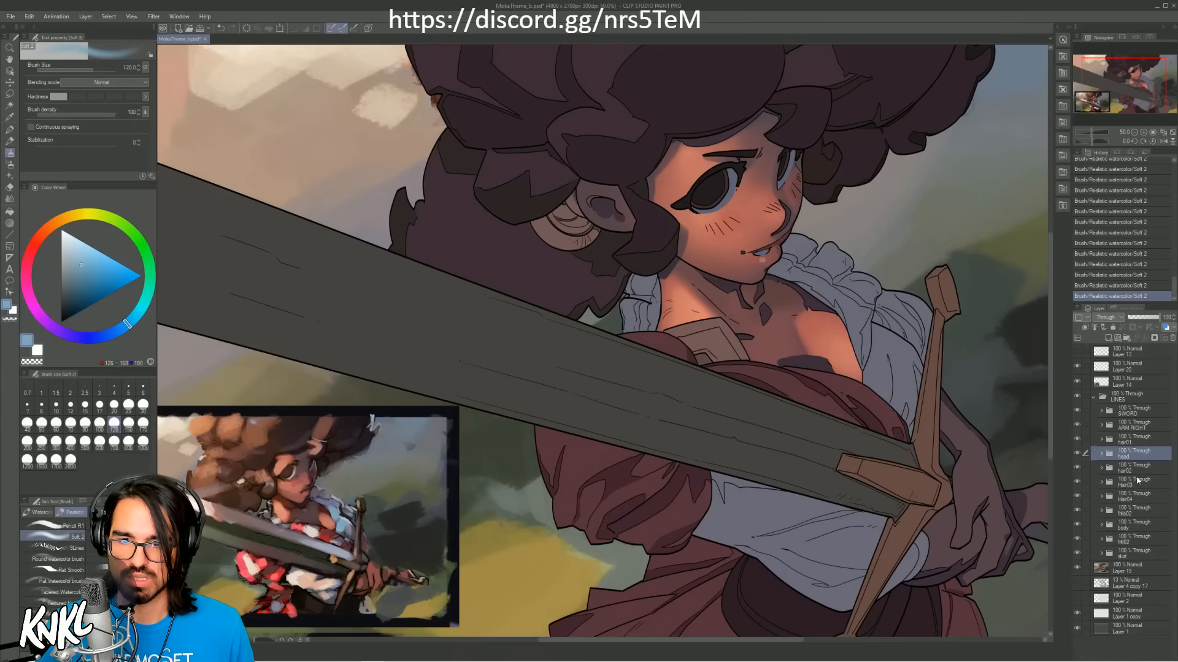
left_click(1077, 524)
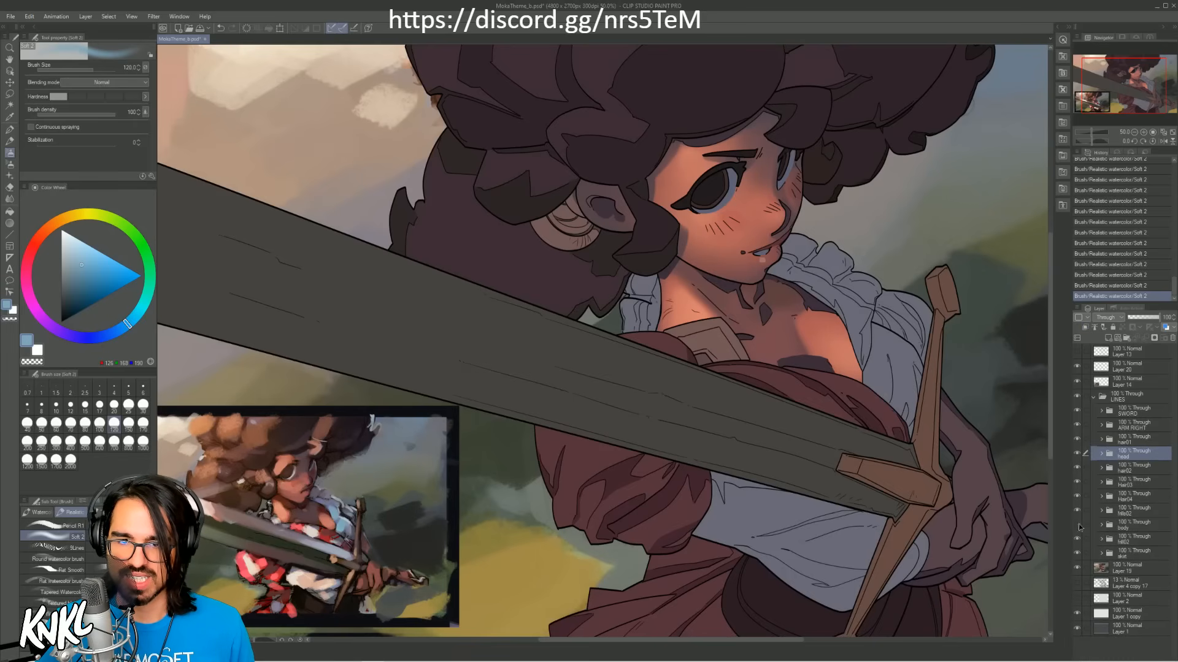
left_click(1076, 524)
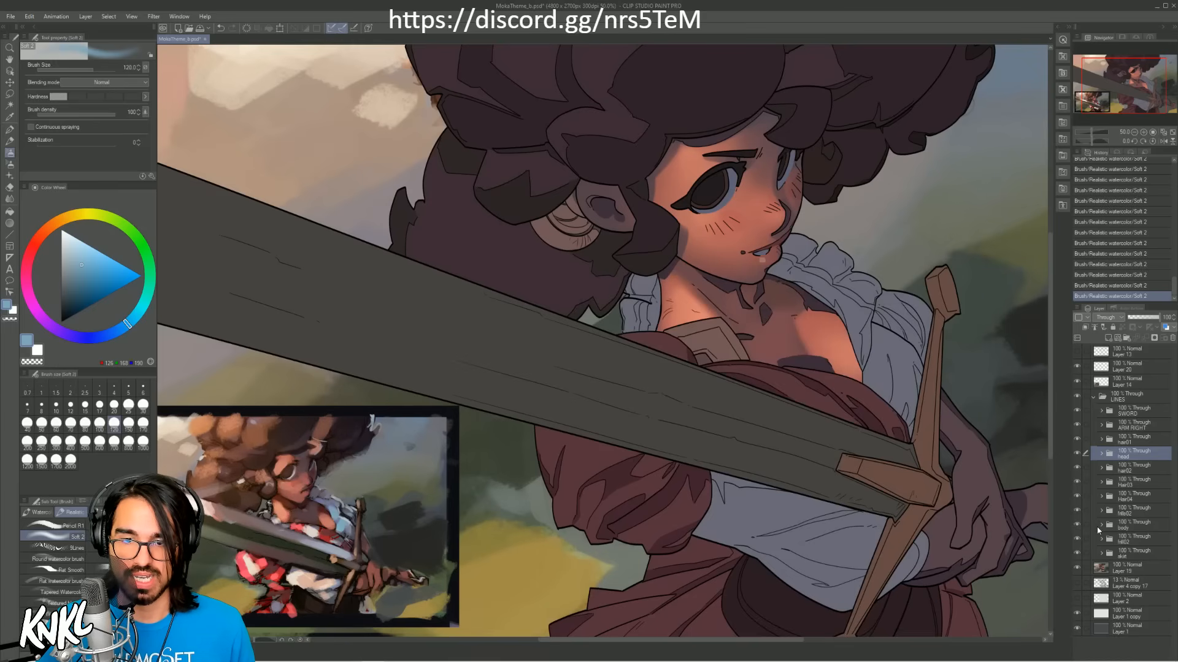
left_click(1101, 525)
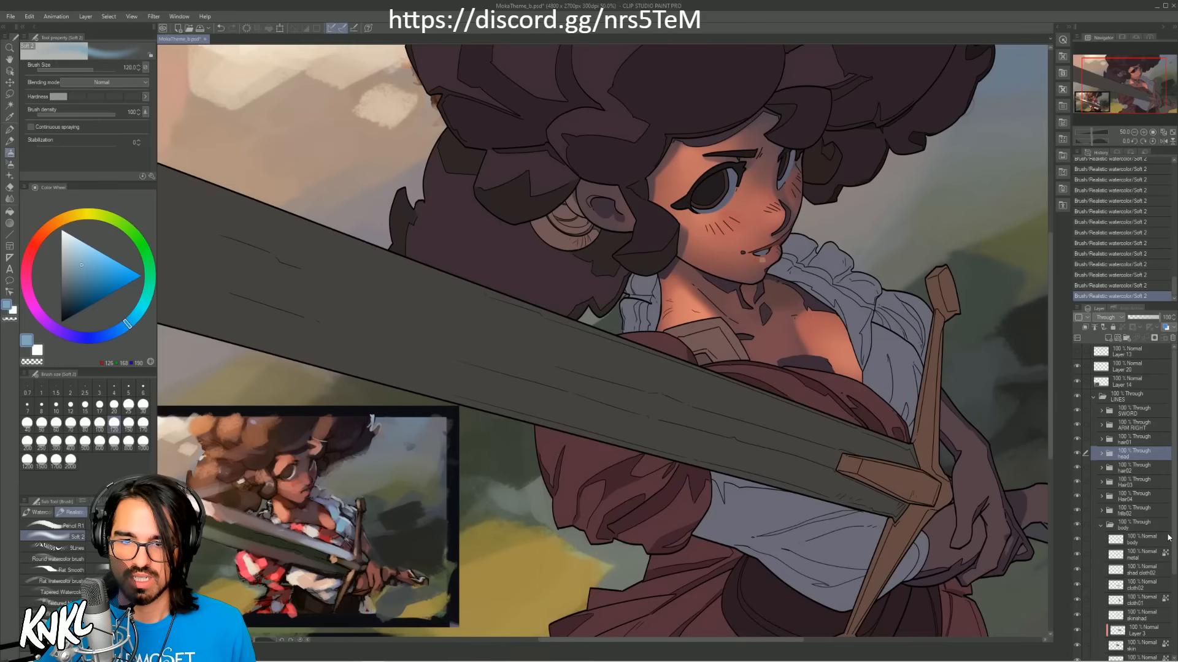
left_click_drag(1168, 538, 1164, 577)
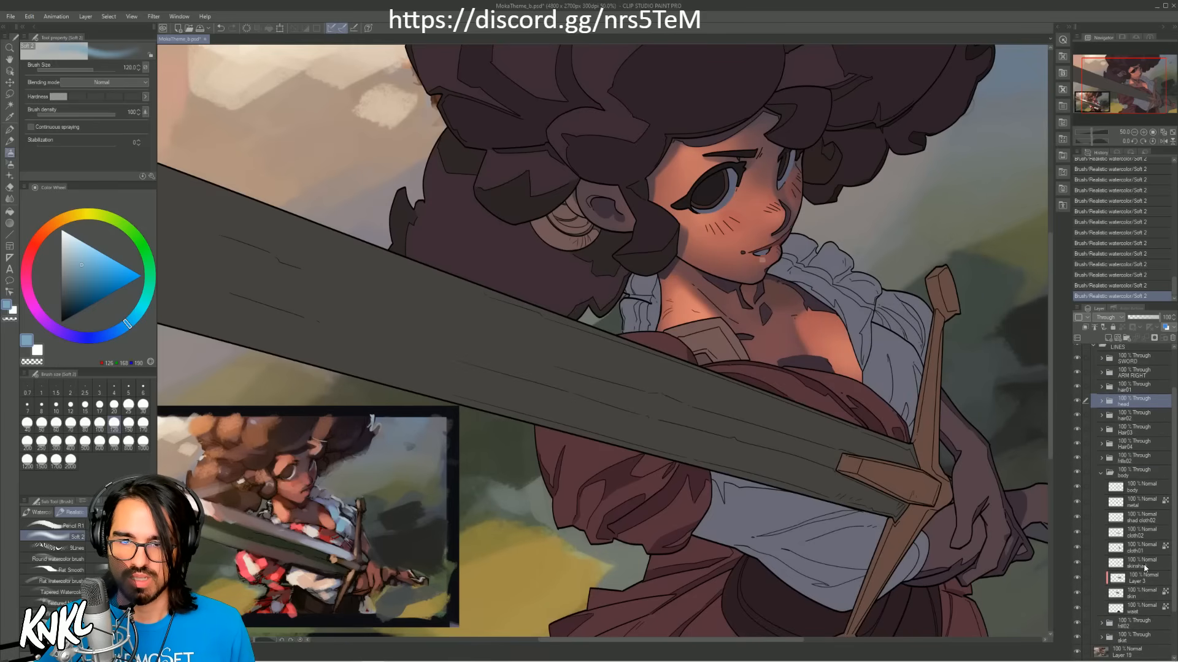
left_click(1142, 552)
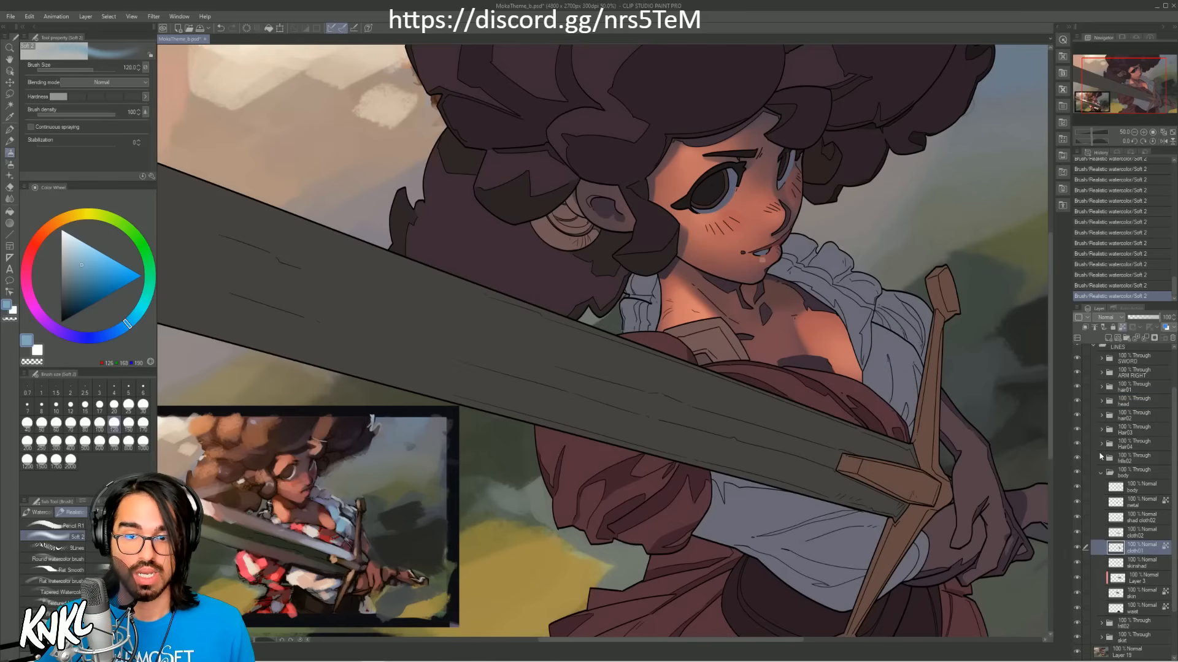
key("ctrl+shift+n")
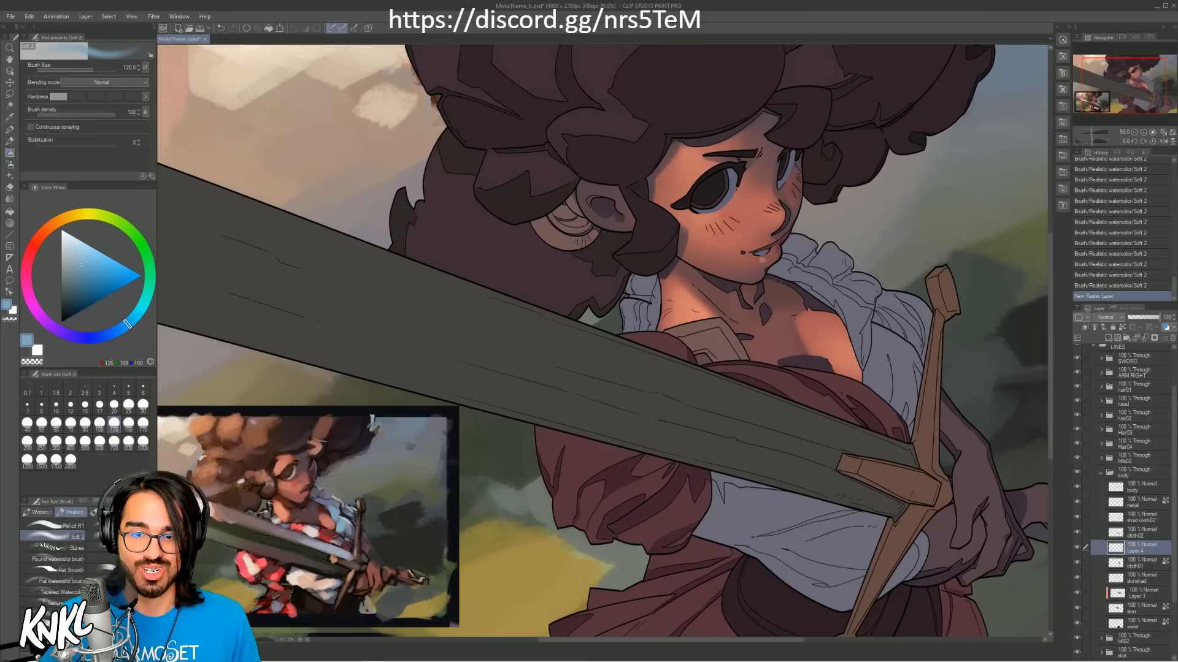
left_click(1085, 326)
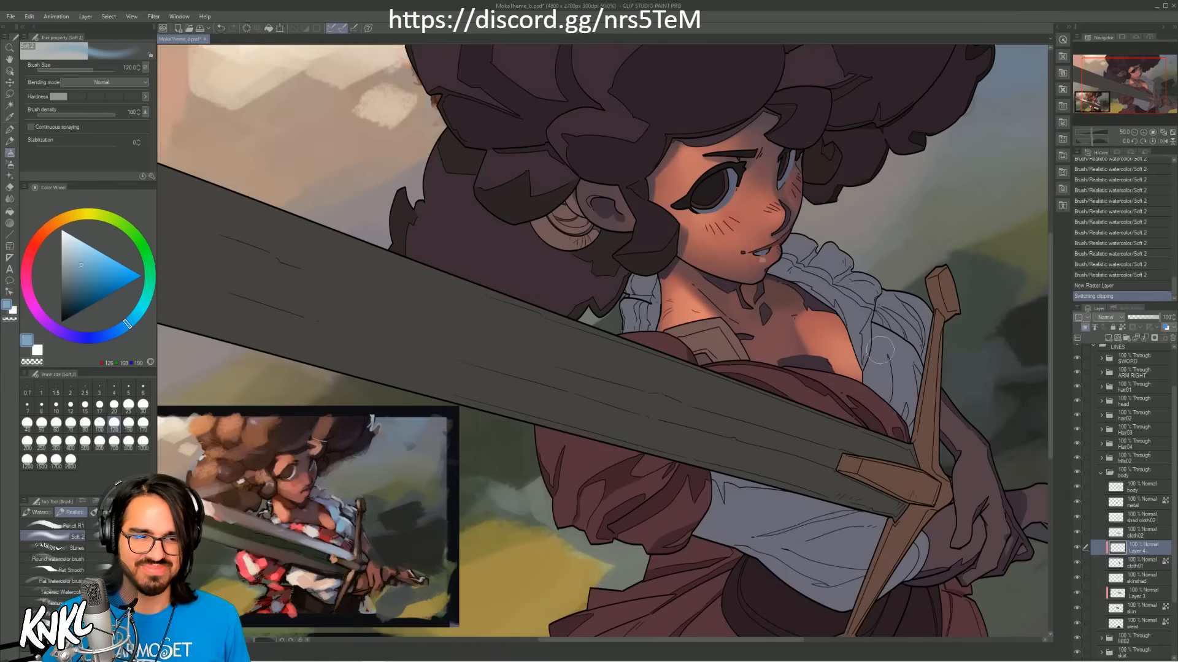
Step: Paint the sampled light blue over the white sleeve beside the sword's crossguard with the Soft 2 brush at size 200
key("bracketleft")
key("bracketleft")
key("bracketleft")
key("bracketleft")
key("bracketright")
key("bracketright")
key("bracketright")
key("bracketright")
key("bracketright")
key("bracketright")
key("bracketright")
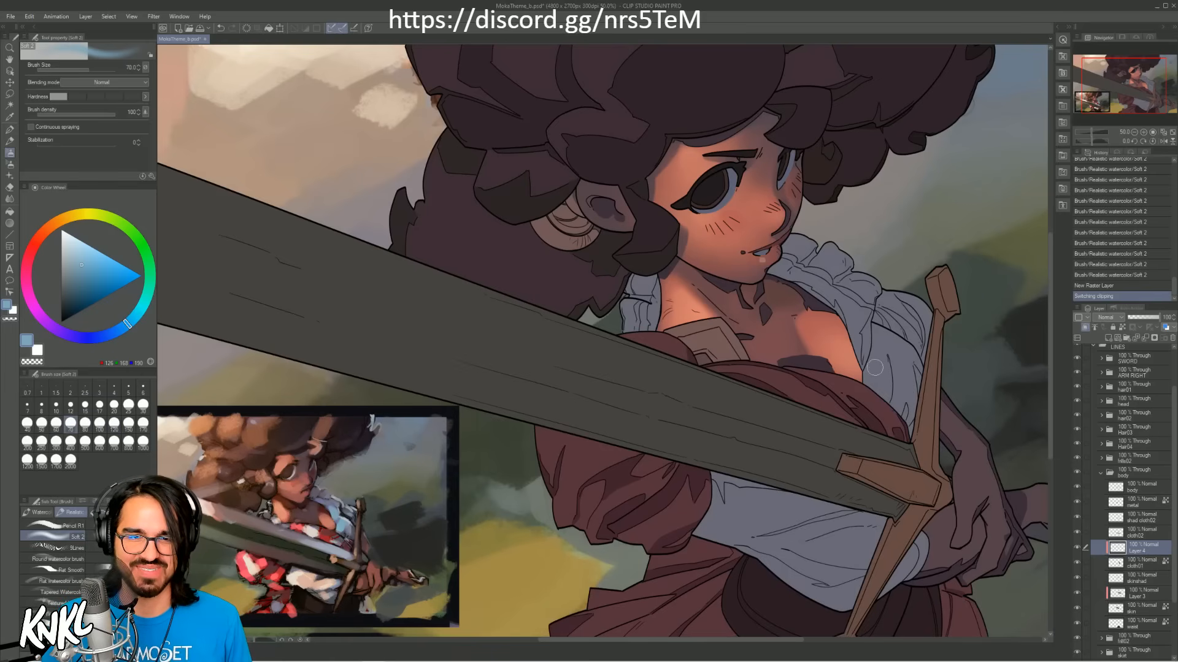
mouse_move(879, 347)
left_mouse_down()
mouse_move(890, 373)
mouse_move(877, 382)
mouse_move(903, 402)
left_mouse_up()
key("ctrl+z")
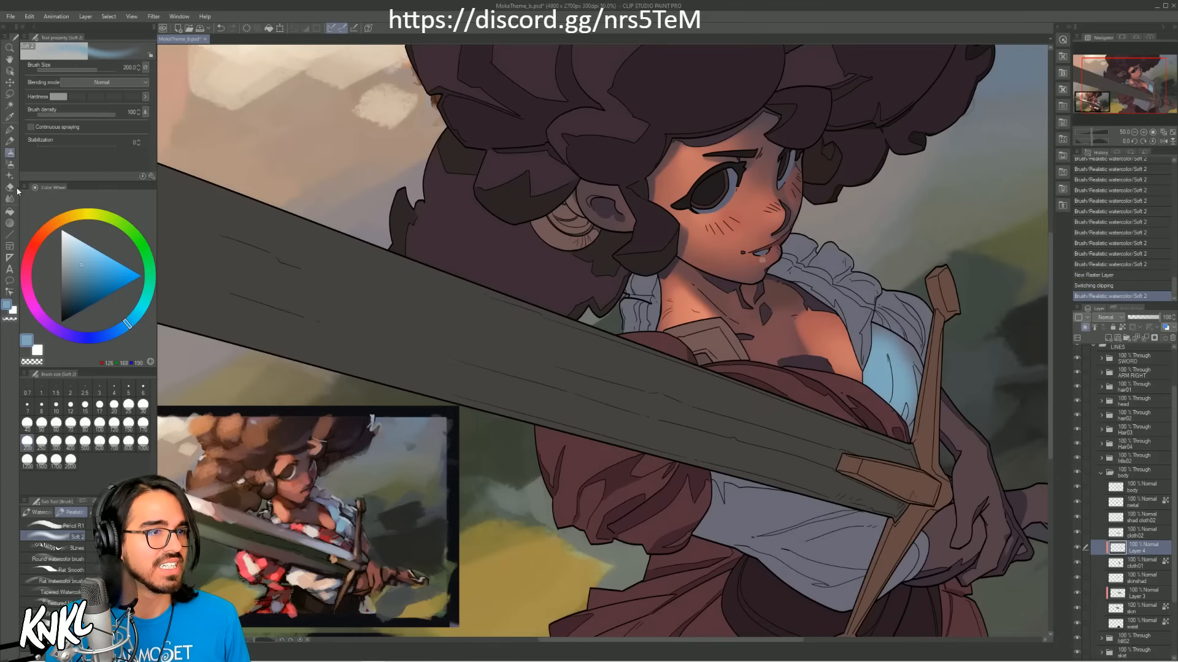
Step: Soften the edges of the light blue patch on the sleeve with the Soft eraser, comparing strokes with undo and redo
left_click(9, 186)
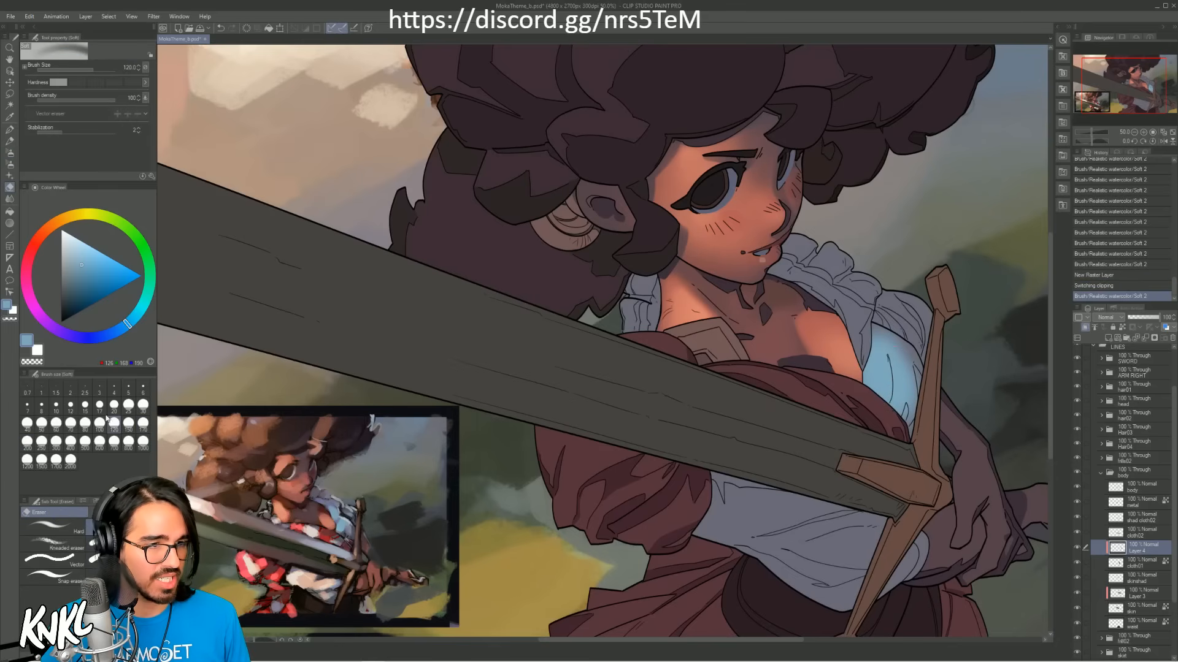
left_click(9, 152)
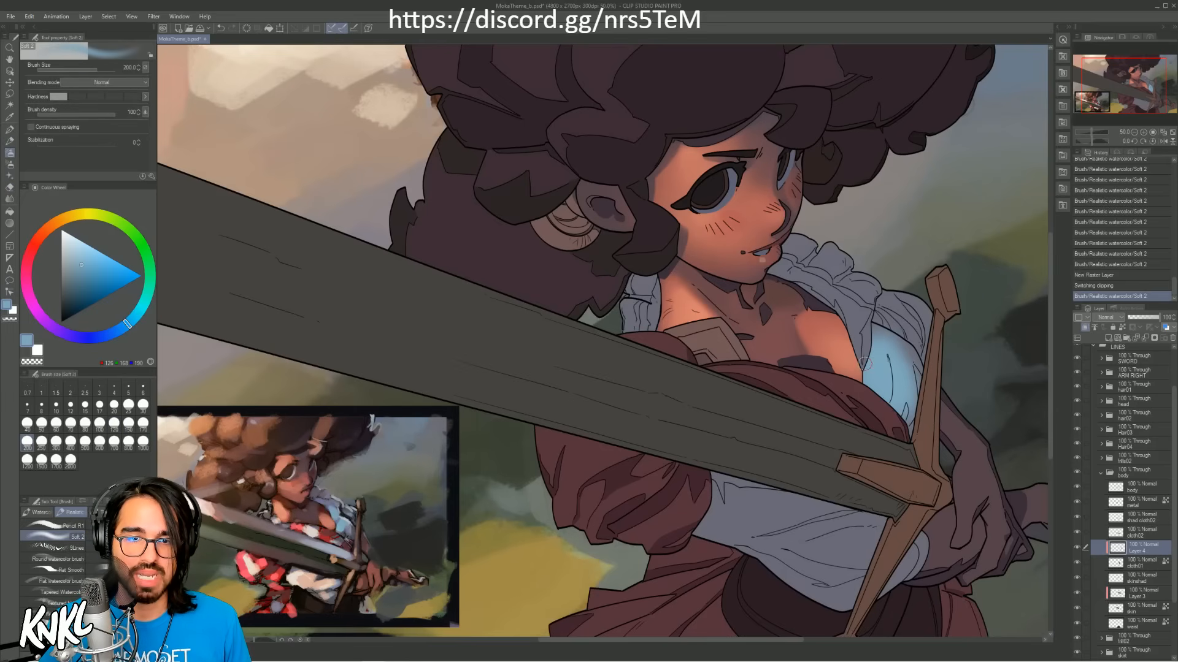
left_click_drag(866, 363, 877, 327)
left_click(1144, 133)
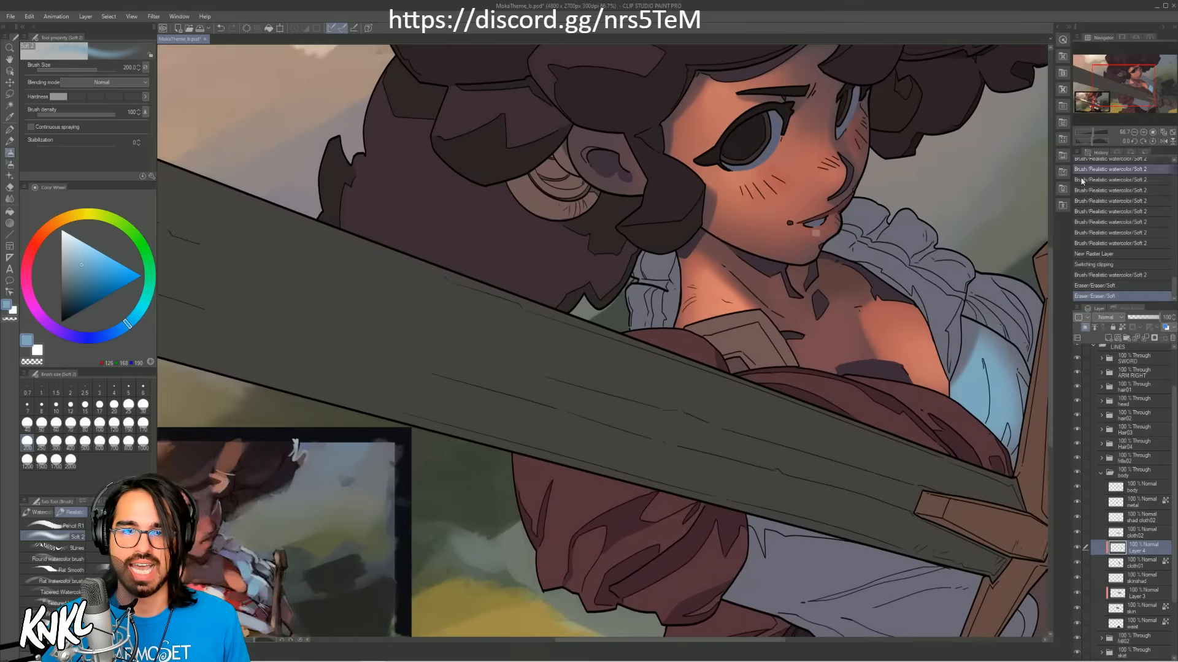
mouse_move(946, 240)
left_mouse_down()
mouse_move(862, 240)
mouse_move(897, 110)
mouse_move(924, 105)
mouse_move(895, 115)
left_mouse_up()
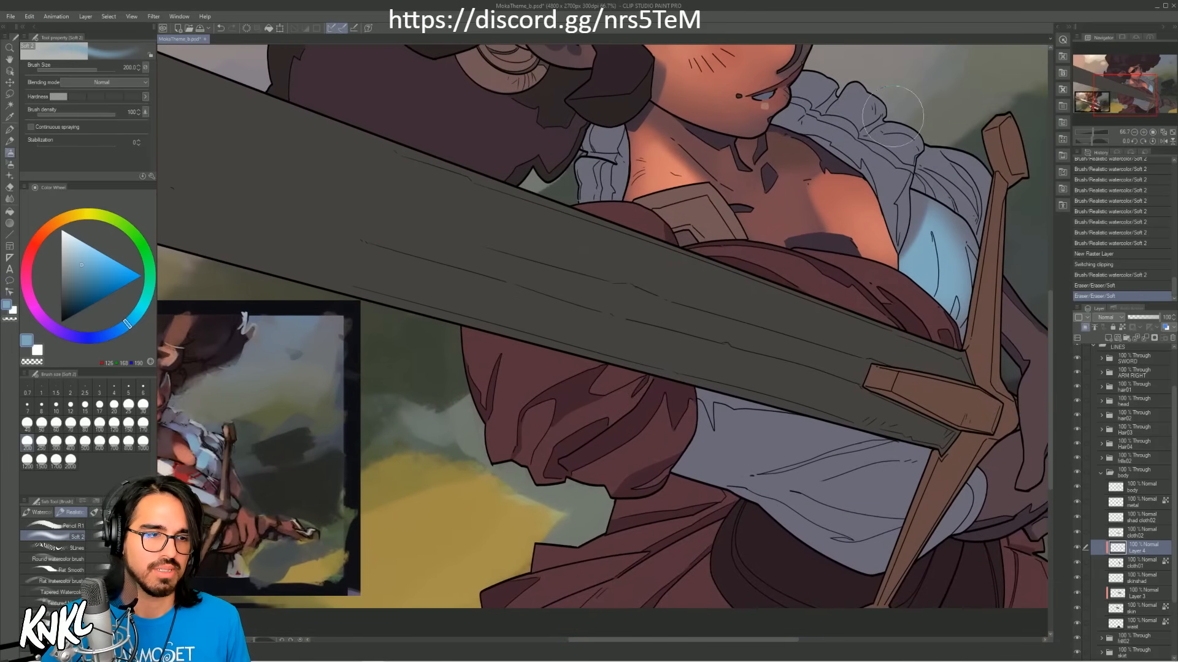
mouse_move(931, 297)
left_mouse_down()
mouse_move(937, 247)
mouse_move(935, 280)
left_mouse_up()
key("ctrl+z")
key("ctrl+y")
key("ctrl+z")
key("ctrl+y")
key("ctrl+z")
Step: Paint thin blue fold strokes within the sleeve's light patch with the brush at sizes 17 and 15
key("bracketleft")
key("bracketleft")
key("bracketleft")
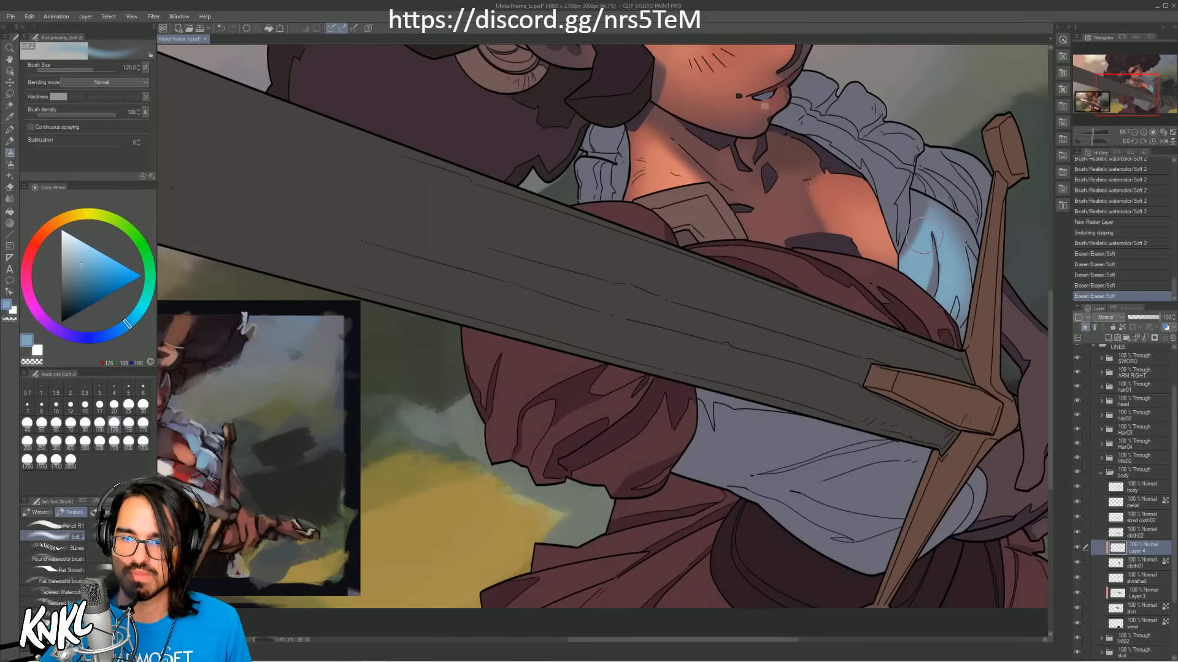
key("bracketleft")
key("bracketleft")
key("bracketleft")
key("bracketleft")
key("bracketleft")
key("bracketleft")
key("bracketleft")
key("bracketleft")
key("bracketleft")
key("bracketleft")
mouse_move(938, 262)
left_mouse_down()
mouse_move(939, 249)
mouse_move(940, 267)
left_mouse_up()
left_click_drag(939, 256, 939, 276)
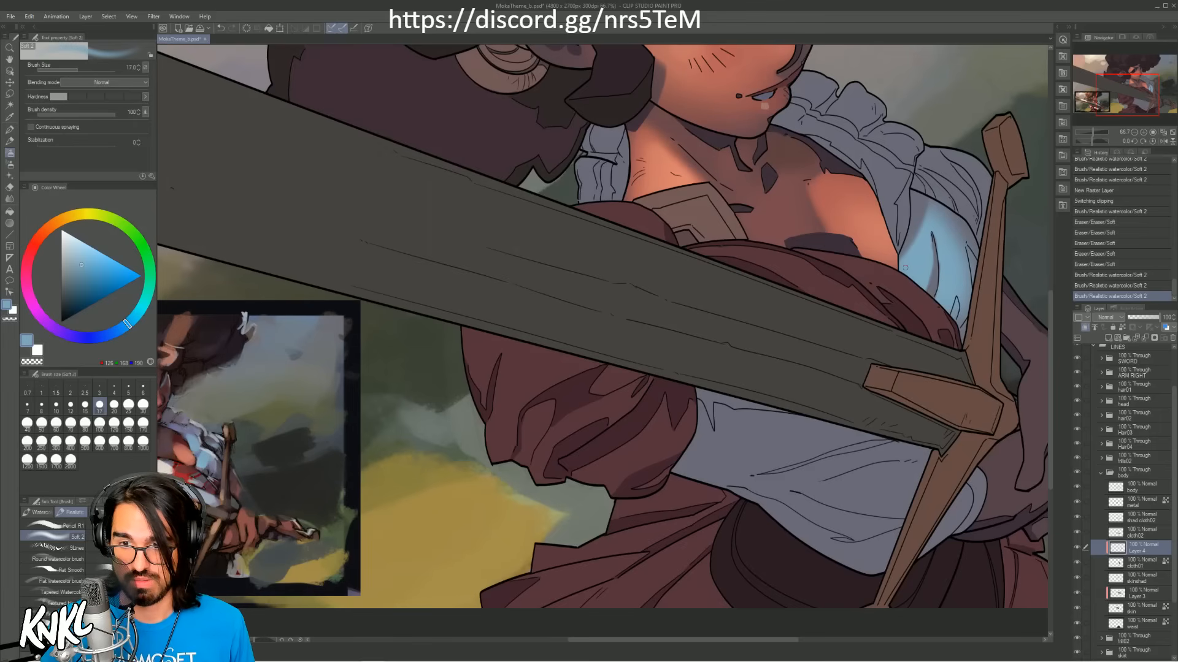
key("bracketleft")
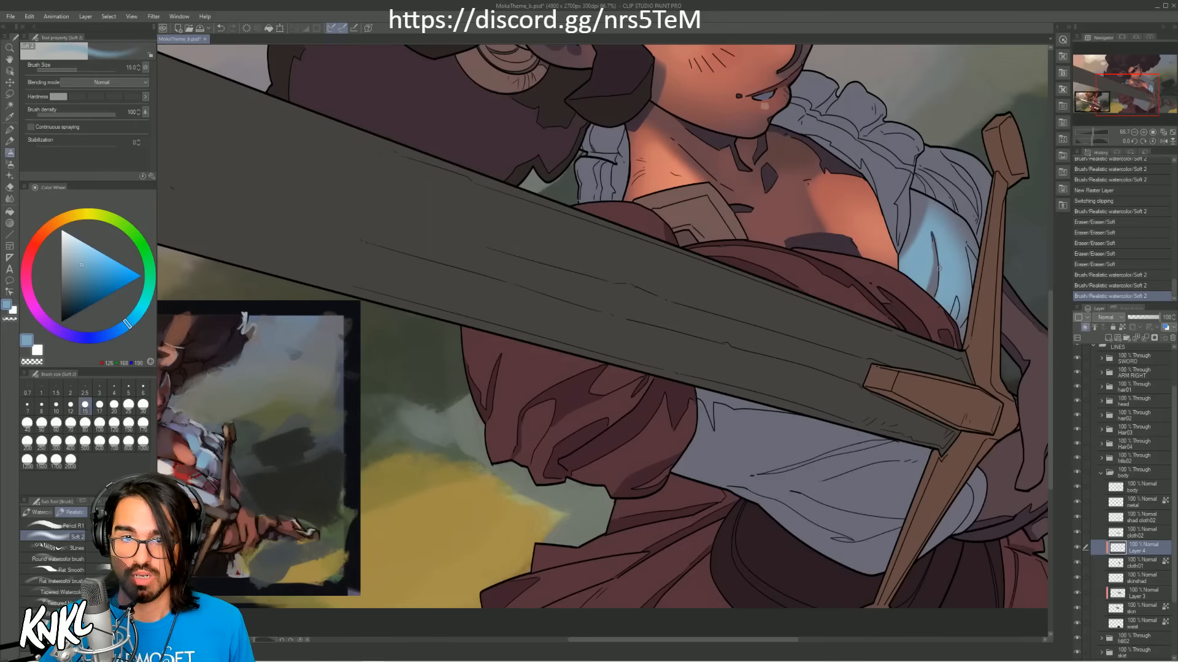
mouse_move(918, 248)
left_mouse_down()
mouse_move(919, 264)
mouse_move(939, 268)
left_mouse_up()
mouse_move(937, 252)
left_mouse_down()
mouse_move(941, 278)
mouse_move(933, 245)
left_mouse_up()
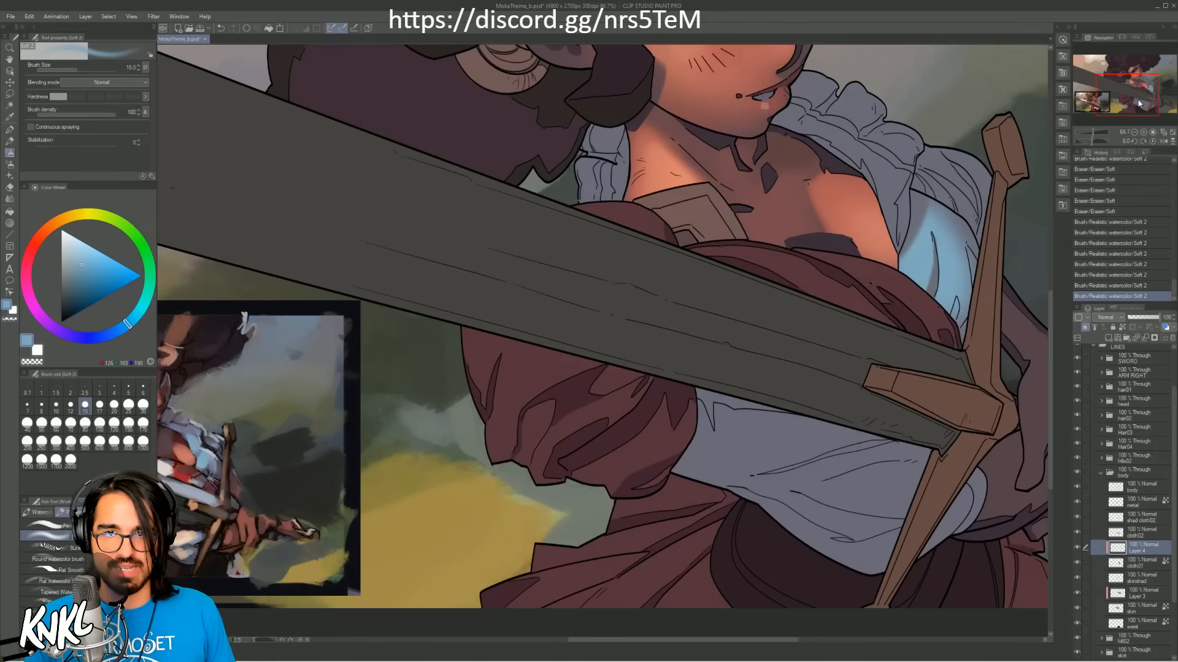
Step: Sample the muted violet-blue from the colour reference and softly shade the white sleeve beside the crossguard with the Soft 2 brush at size 200
left_click_drag(1139, 104, 1139, 101)
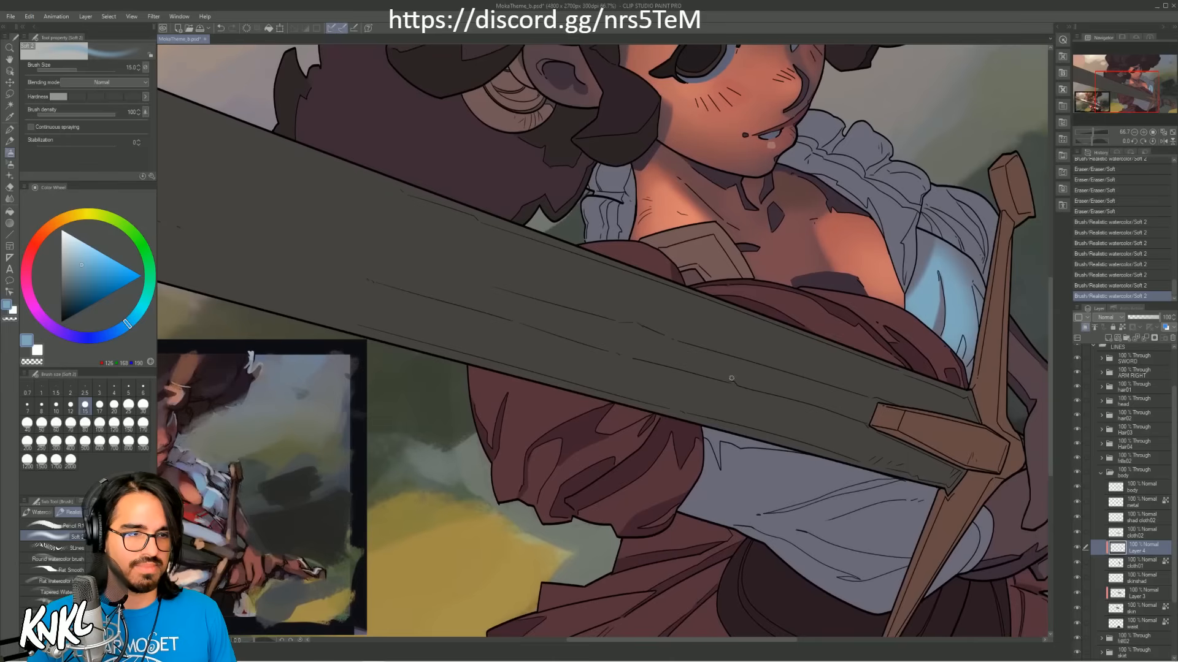
left_click(198, 496, "alt")
key("bracketright")
key("bracketright")
key("bracketright")
key("bracketright")
key("bracketright")
key("bracketright")
key("bracketright")
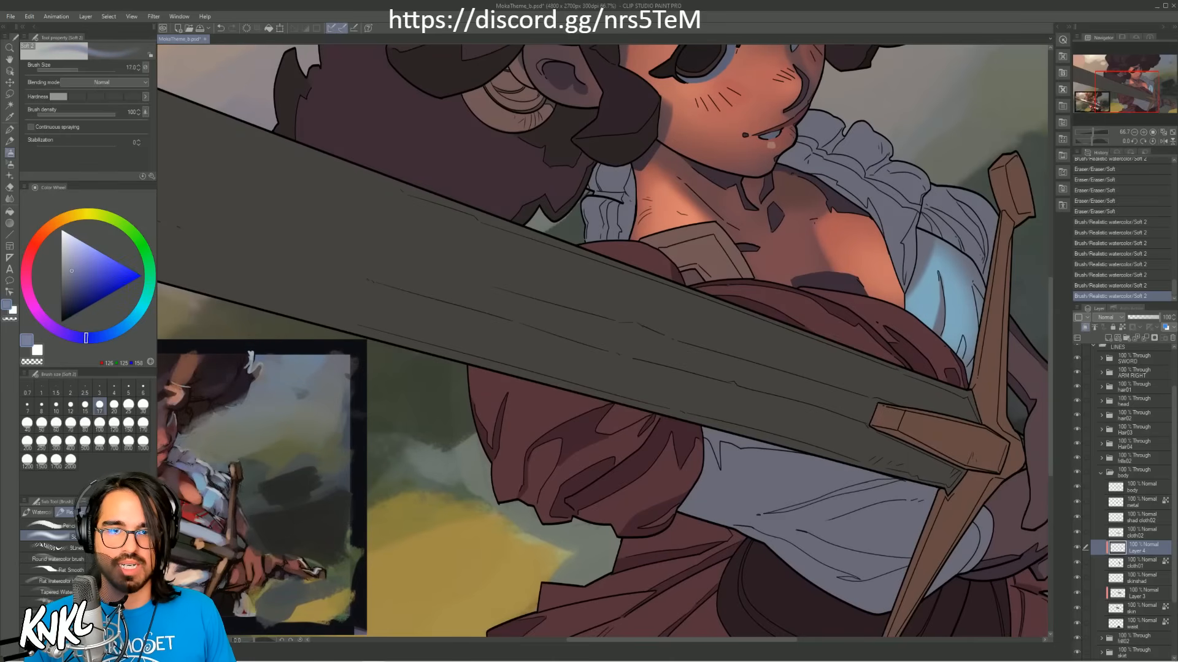
key("bracketright")
key("bracketright")
key("bracketright")
key("bracketright")
key("bracketright")
key("bracketright")
left_click_drag(956, 351, 972, 319)
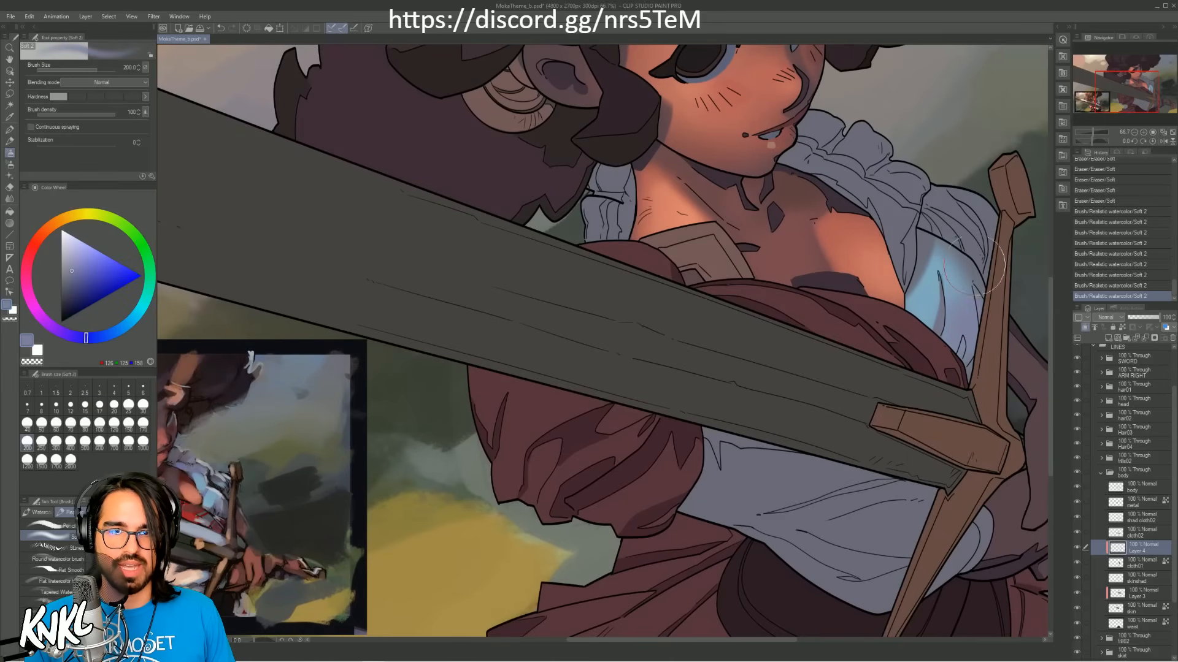
mouse_move(964, 252)
left_mouse_down()
mouse_move(982, 262)
mouse_move(983, 281)
left_mouse_up()
key("ctrl+z")
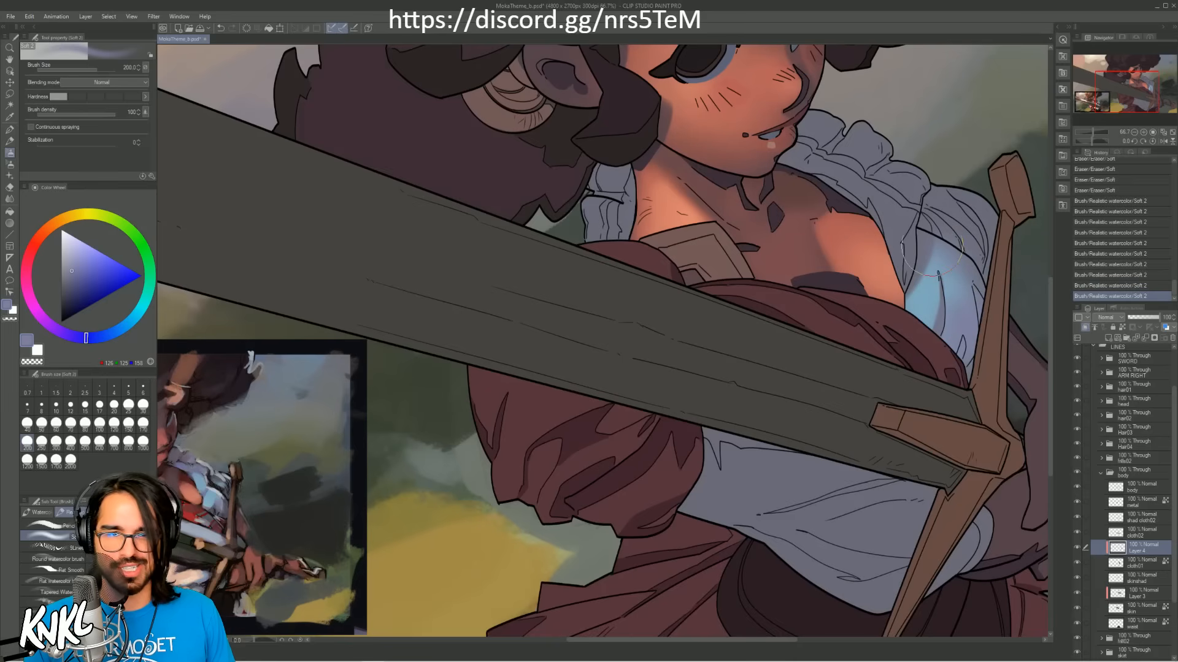
Step: Soften the violet shading on the sleeve with the Soft eraser, comparing the last stroke with undo and redo
left_click_drag(958, 362, 969, 279)
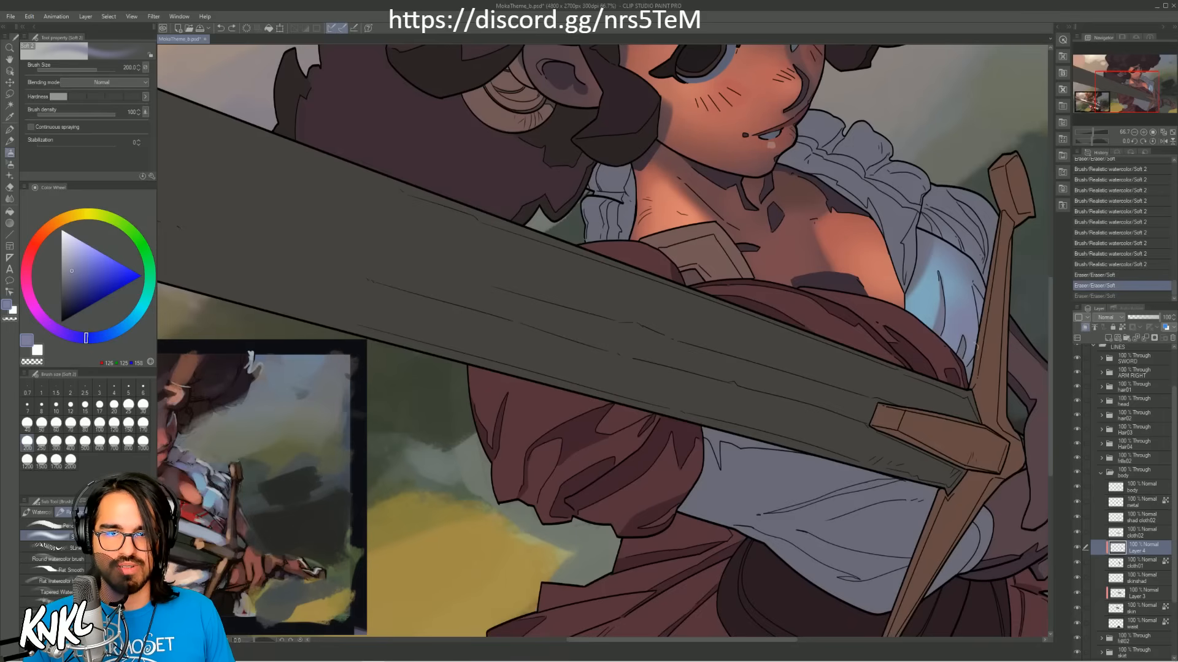
key("ctrl+z")
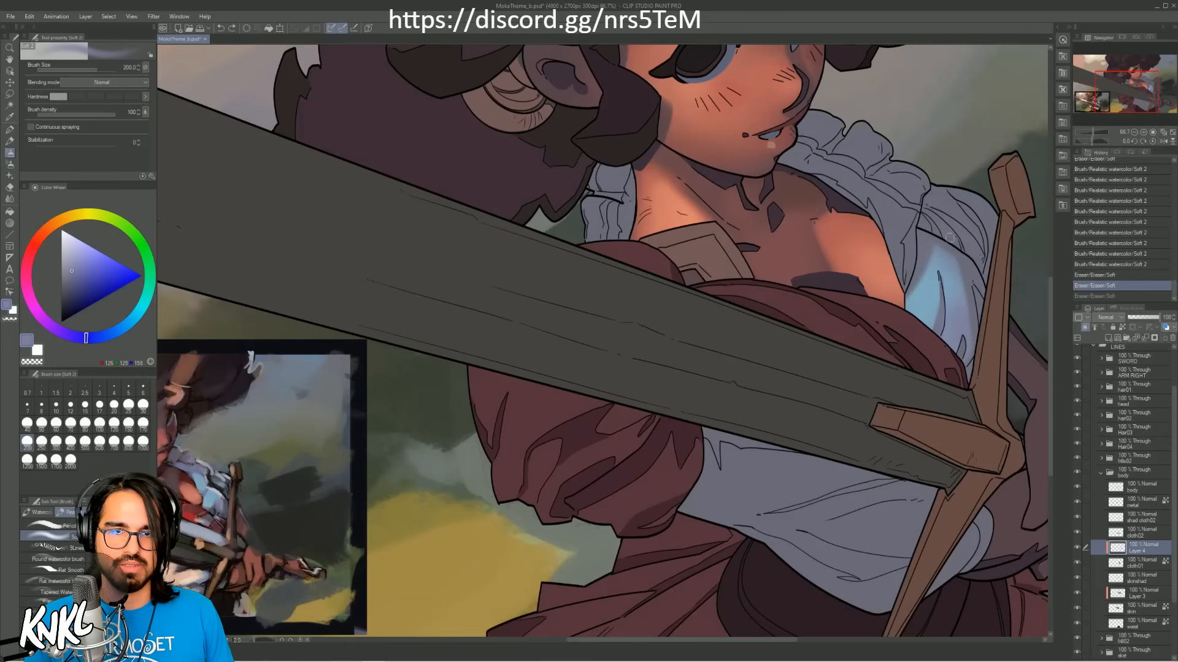
key("ctrl+y")
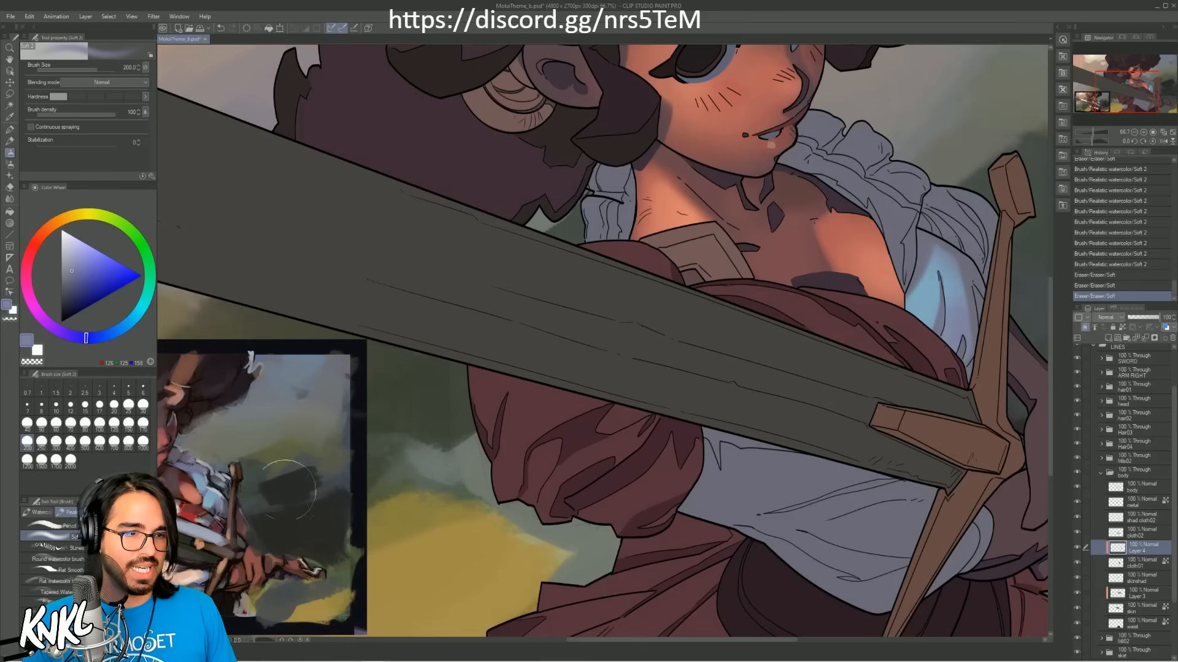
Step: Sample the blue from the reference's white shirt and try out strokes on the sleeve's shoulder with the brush at size 40
left_click(222, 483, "alt")
key("bracketleft")
key("bracketleft")
key("bracketleft")
key("bracketleft")
key("bracketleft")
key("bracketleft")
key("bracketleft")
key("bracketleft")
key("bracketleft")
key("bracketleft")
key("bracketleft")
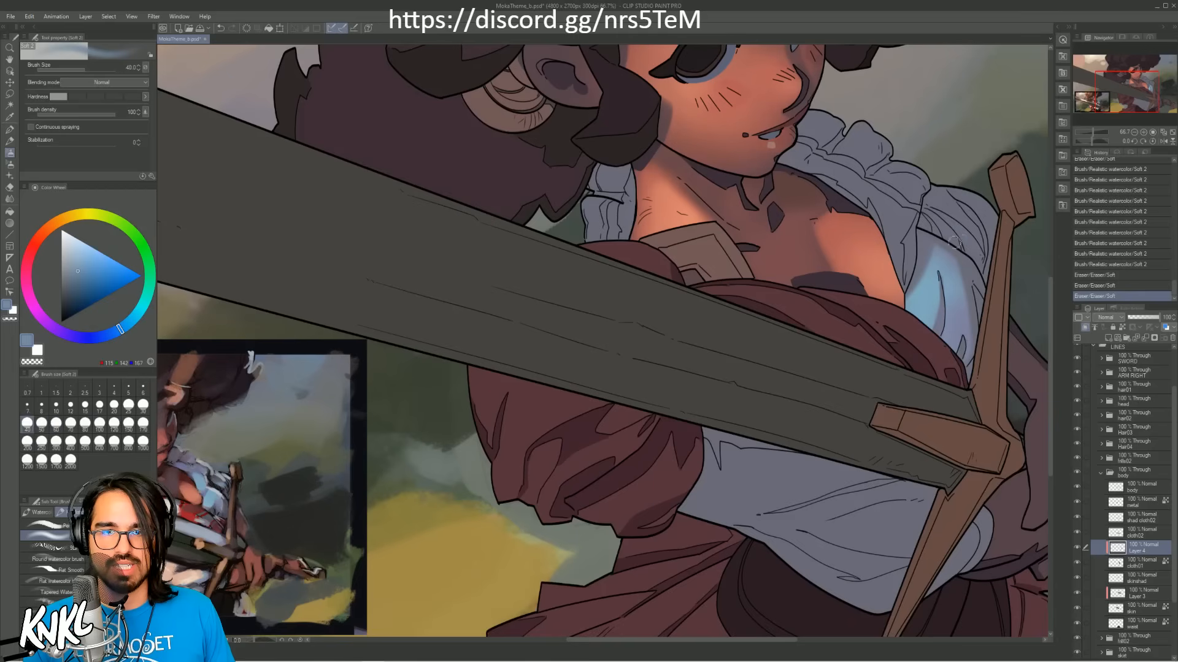
mouse_move(931, 195)
left_mouse_down()
mouse_move(973, 253)
mouse_move(956, 192)
left_mouse_up()
key("ctrl+z")
key("bracketright")
key("ctrl+z")
key("bracketright")
left_click_drag(990, 240, 965, 195)
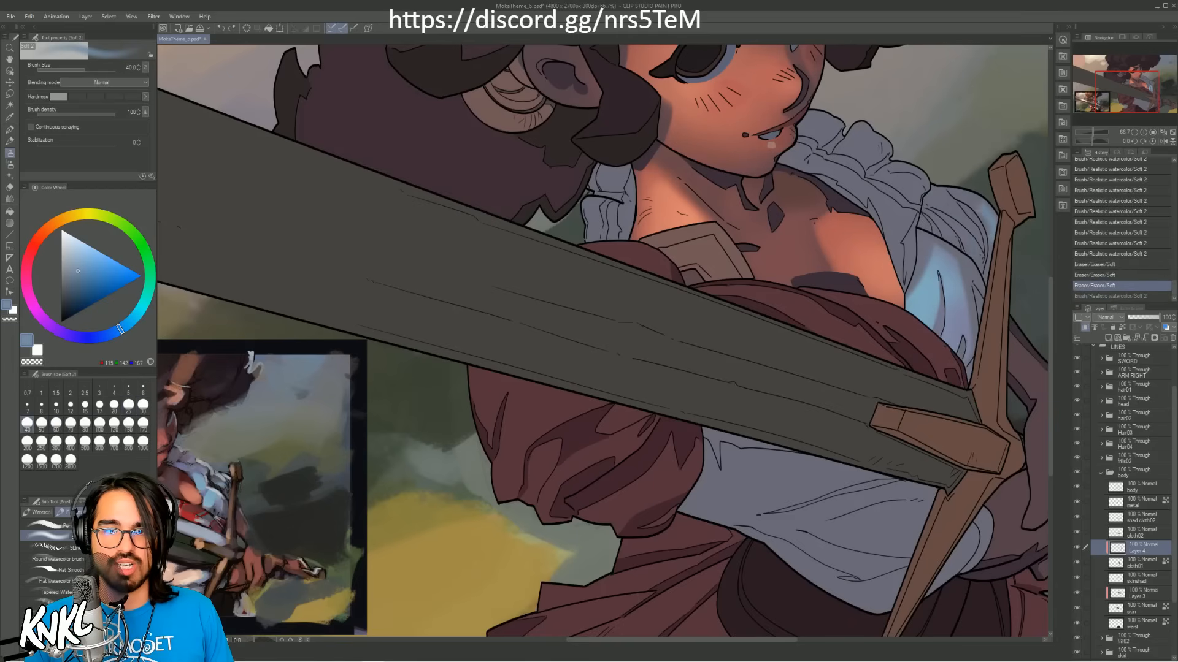
key("ctrl+z")
Step: Paint blue fold strokes across the shoulder of the white sleeve, reducing the brush to size 20 for the finer marks
key("bracketleft")
mouse_move(991, 245)
left_mouse_down()
mouse_move(960, 193)
mouse_move(992, 227)
left_mouse_up()
mouse_move(987, 213)
left_mouse_down()
mouse_move(990, 260)
mouse_move(938, 201)
mouse_move(953, 204)
mouse_move(917, 206)
left_mouse_up()
key("bracketleft")
key("bracketleft")
left_click(961, 259, "alt")
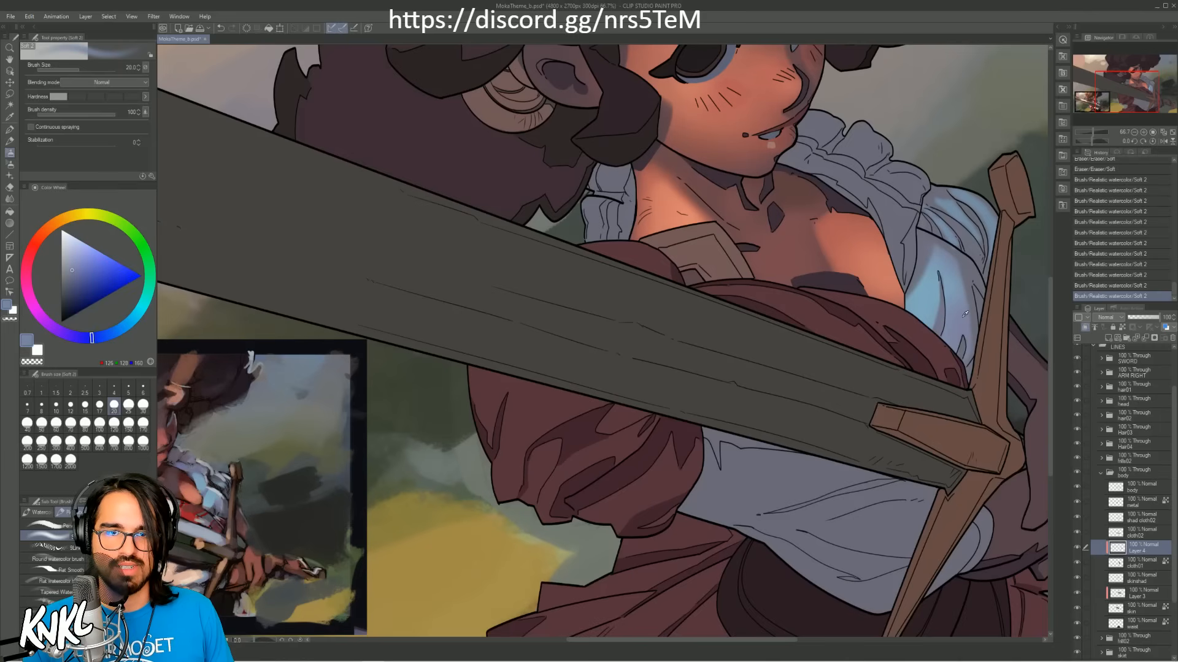
Step: Blend the violet-blue shade over the sleeve's shoulder beside the ruffled collar with the brush at size 200
key("bracketright")
key("bracketright")
key("bracketright")
key("bracketright")
key("bracketright")
key("bracketright")
key("bracketright")
key("bracketright")
key("bracketright")
key("bracketright")
key("bracketright")
key("bracketright")
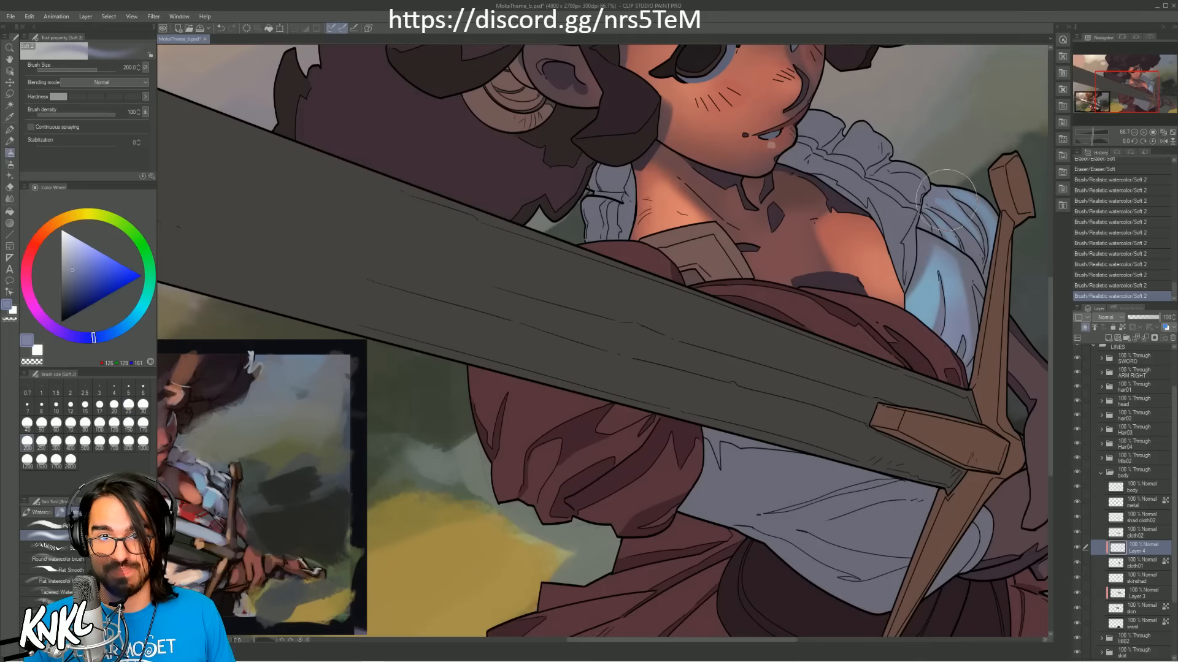
mouse_move(929, 202)
left_mouse_down()
mouse_move(933, 198)
mouse_move(965, 198)
mouse_move(945, 218)
left_mouse_up()
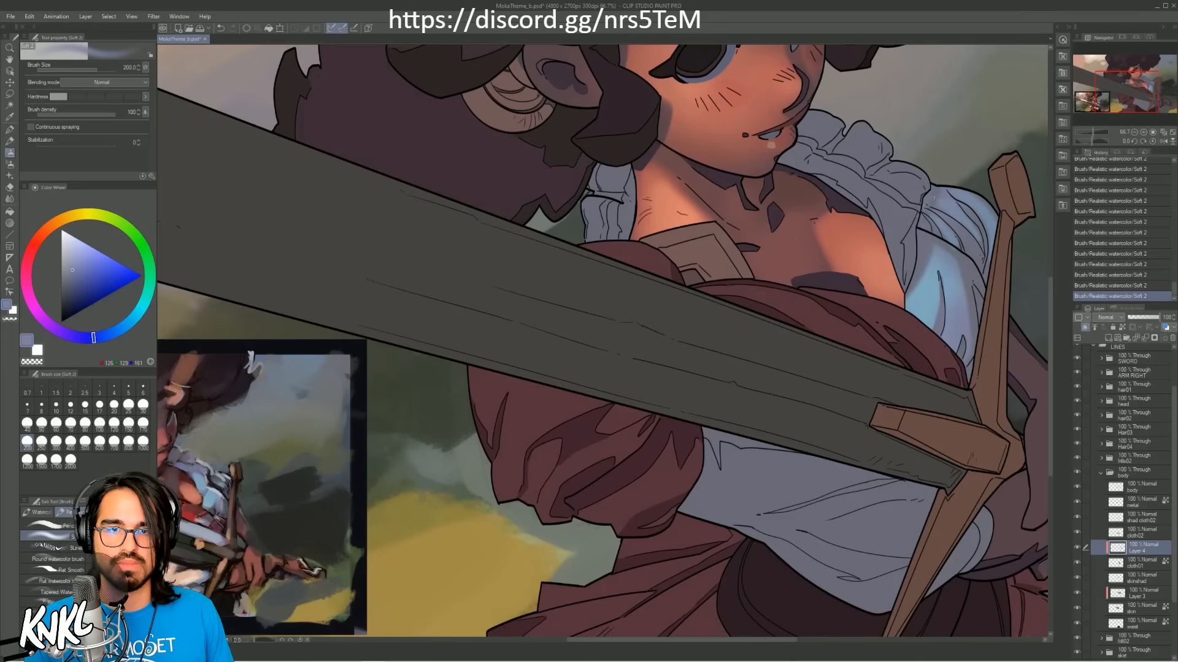
Step: Soften the shading on the sleeve's shoulder with the Soft eraser and save the illustration
left_click_drag(932, 185, 943, 201)
left_click_drag(936, 198, 985, 164)
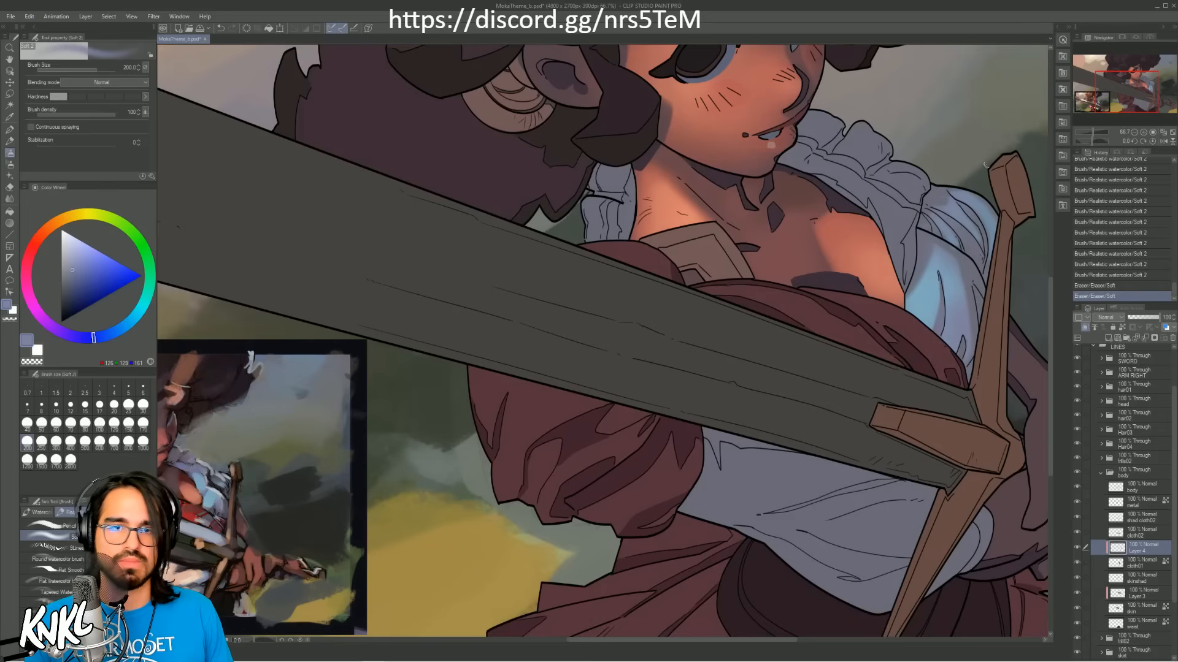
left_click_drag(945, 199, 987, 175)
left_click(1134, 133)
left_click(1134, 133)
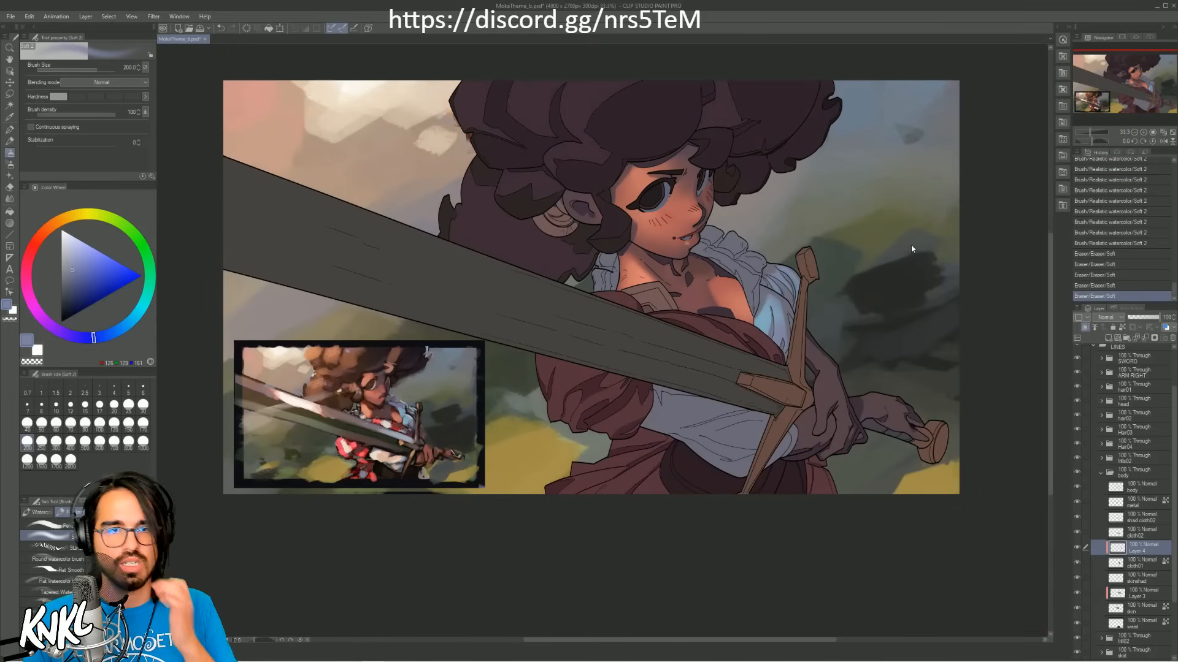
key("ctrl+s")
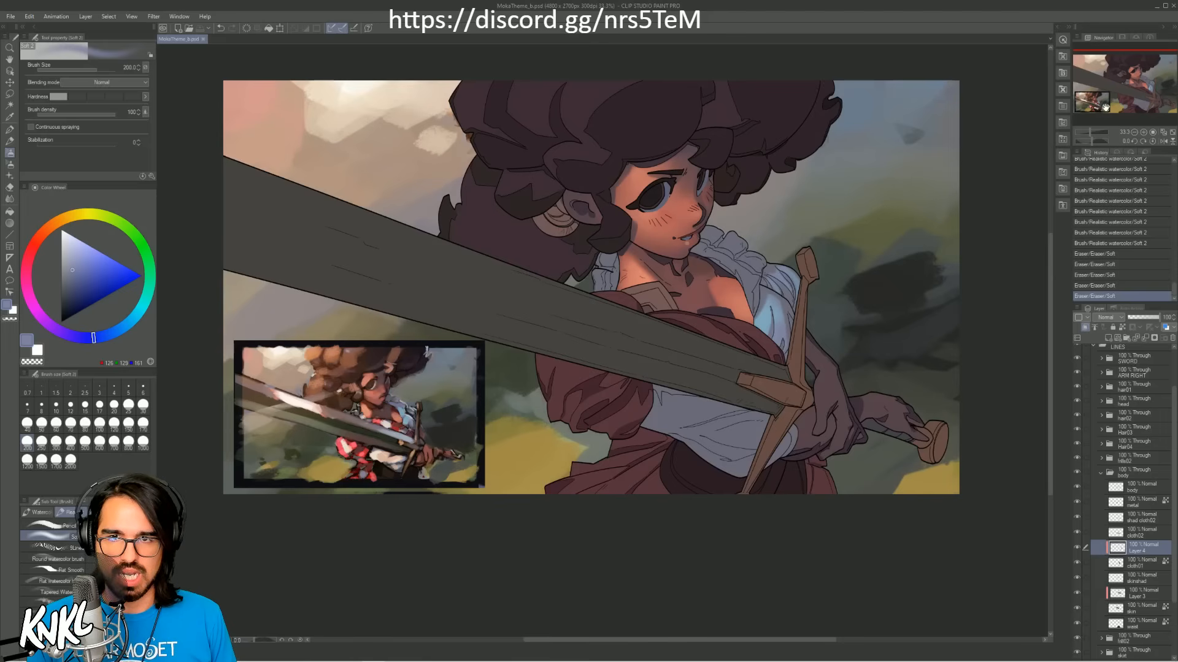
Step: Reopen the body folder and compare the white sleeve with and without the painted light on Layer 4
left_click(1144, 131)
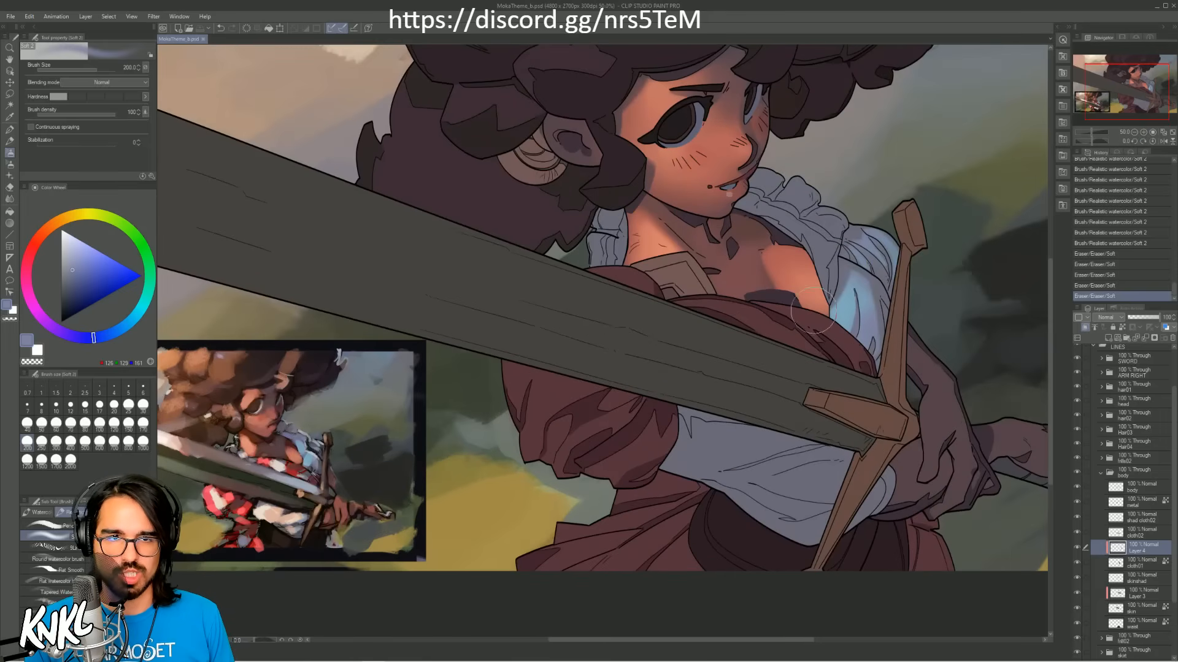
left_click_drag(794, 332, 834, 293)
mouse_move(932, 195)
left_mouse_down()
mouse_move(916, 232)
mouse_move(838, 293)
left_mouse_up()
left_click(864, 304, "alt")
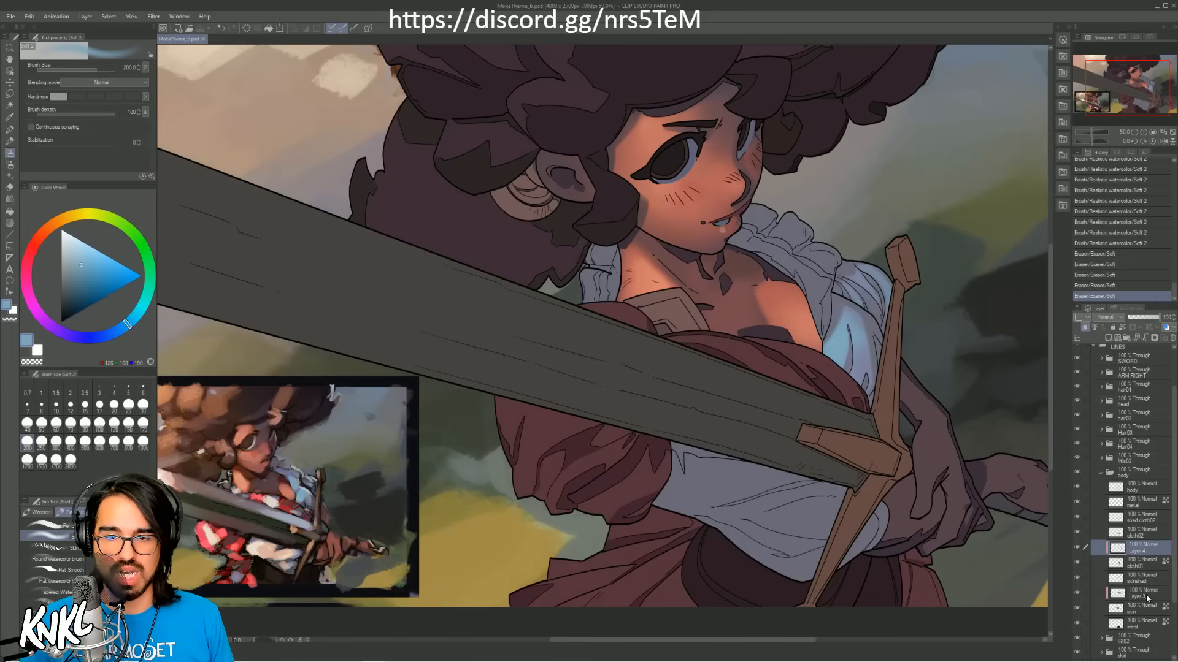
left_click(1101, 476)
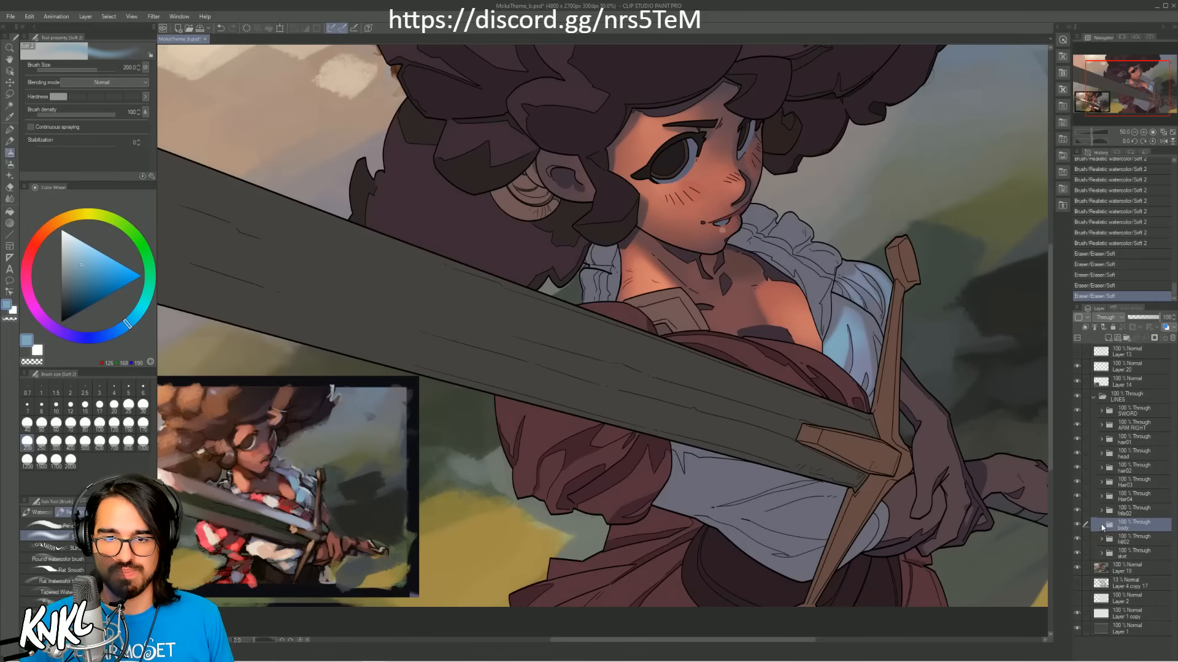
left_click(1102, 526)
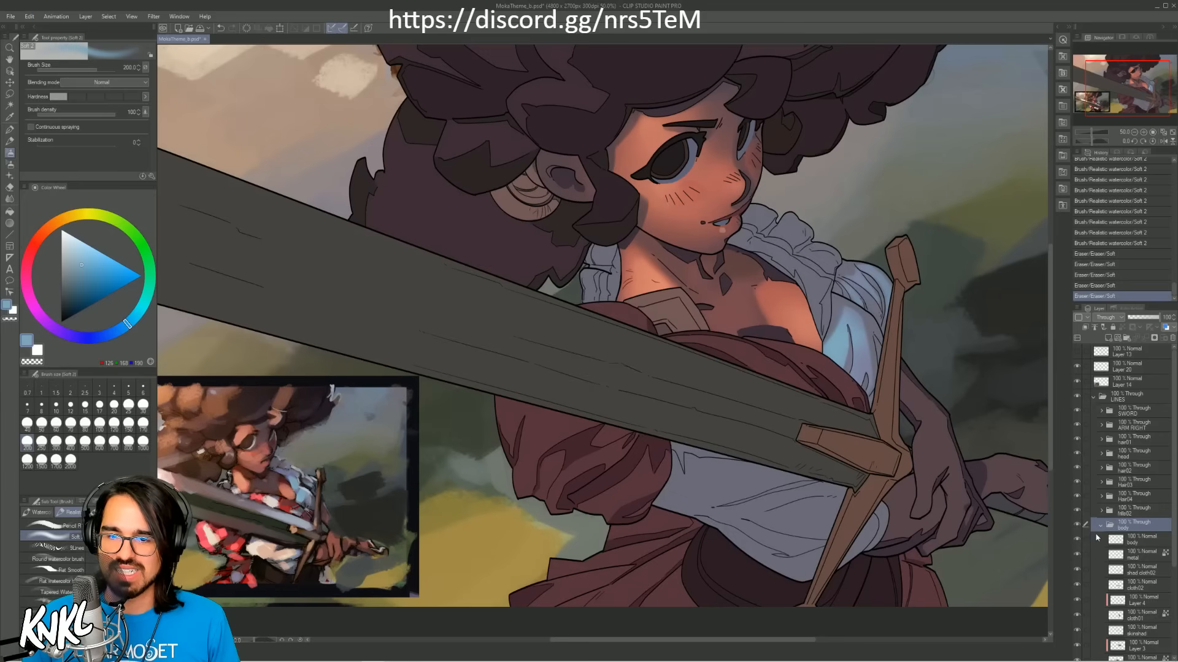
left_click_drag(1141, 102, 1134, 99)
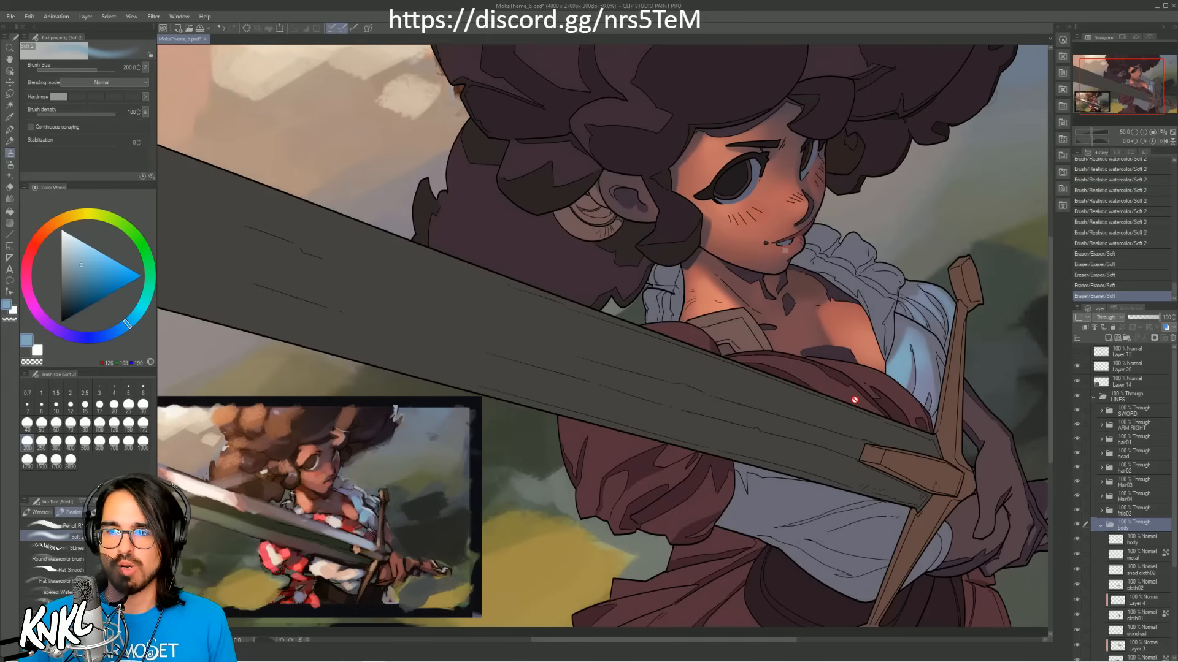
left_click(1077, 601)
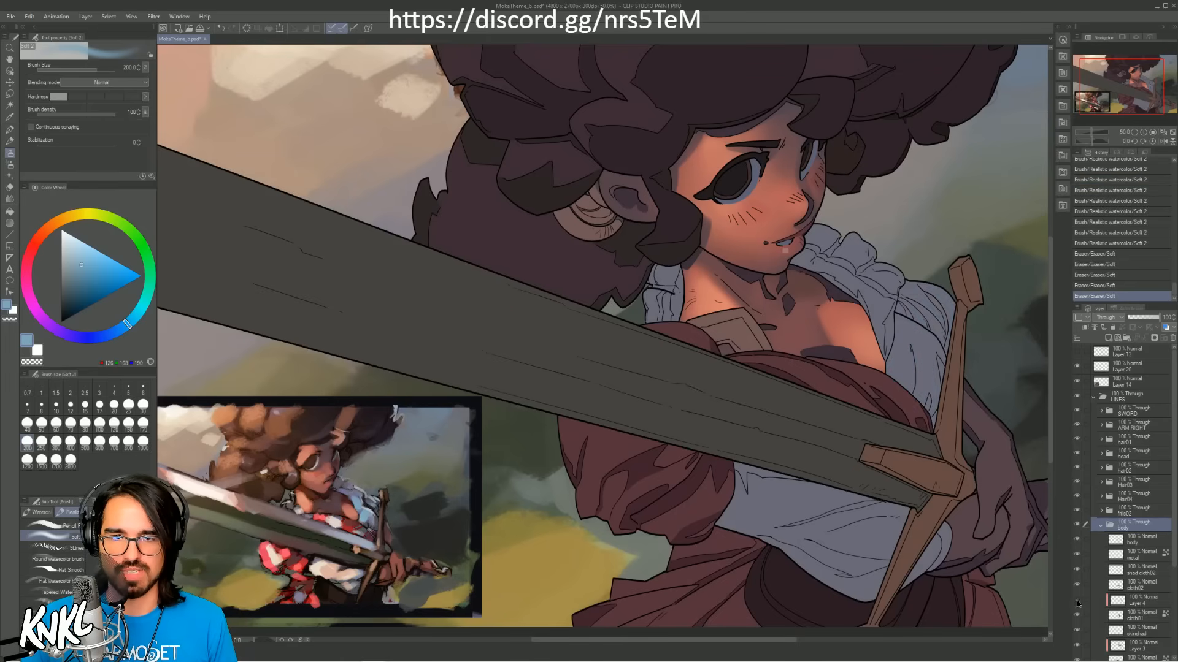
left_click(1077, 601)
left_click(1077, 602)
left_click(1077, 601)
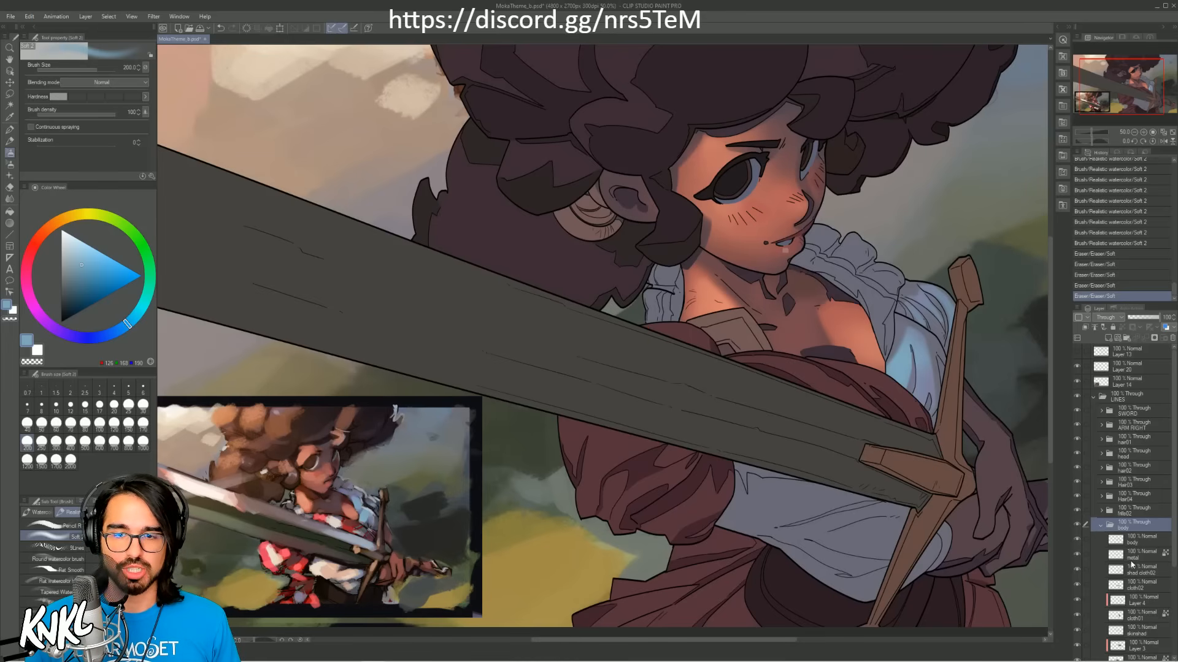
Step: Check which area cloth02 covers by briefly hiding it, and add a new raster layer clipped to it
left_click(1140, 584)
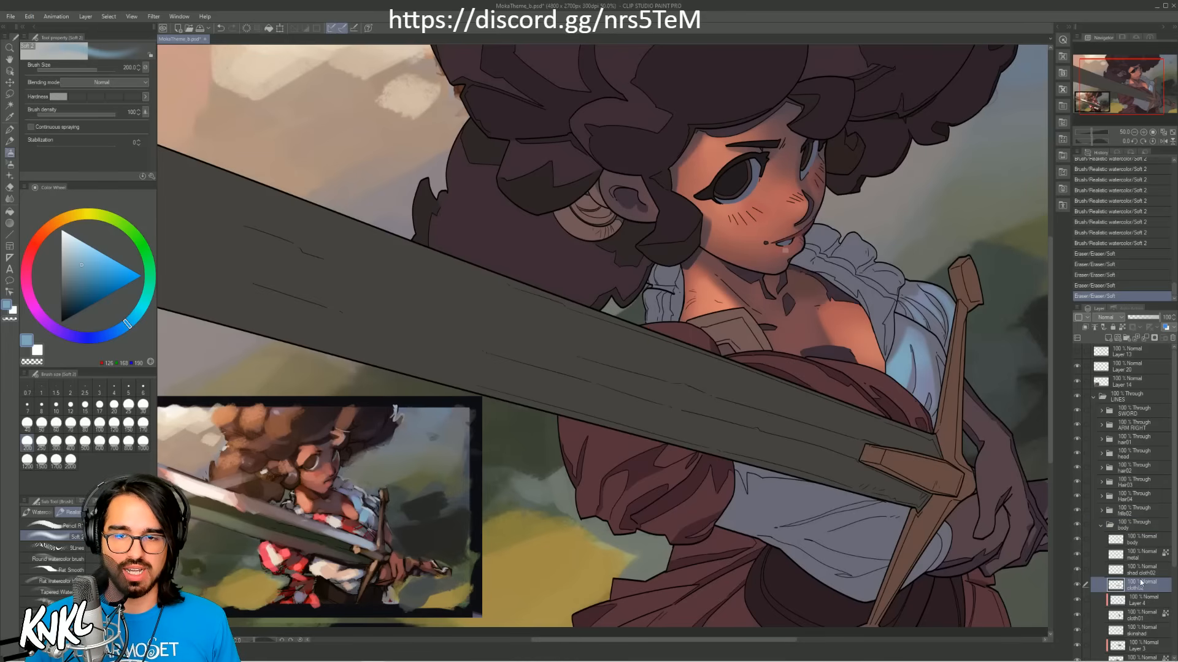
left_click(1076, 586)
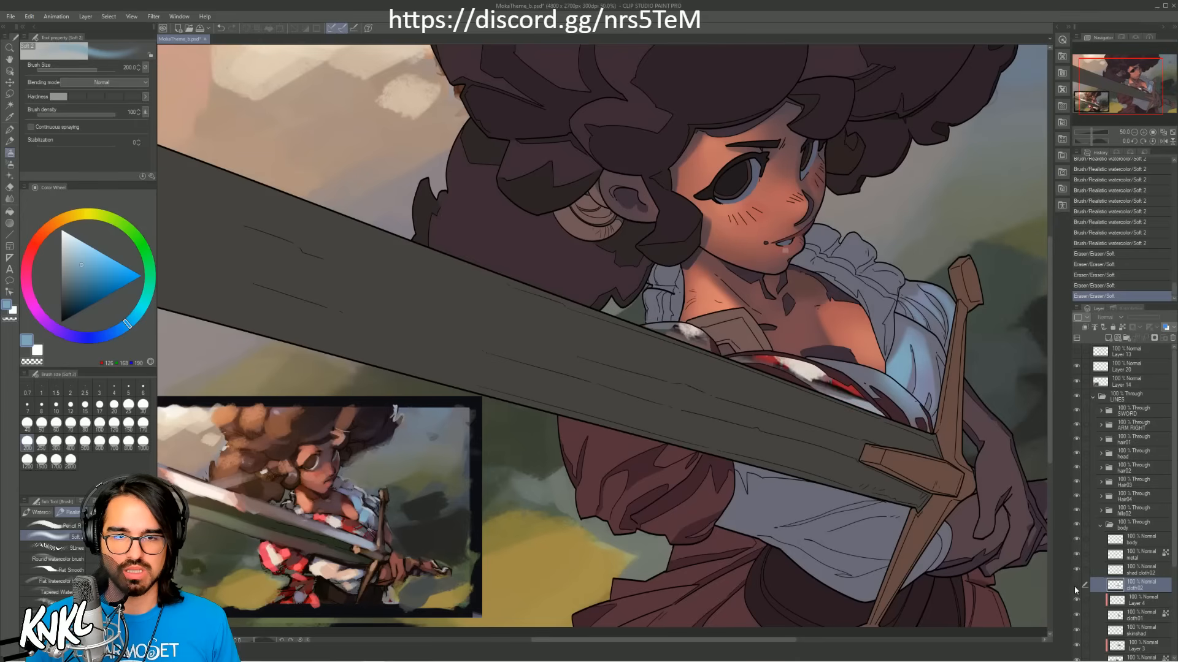
left_click(1076, 586)
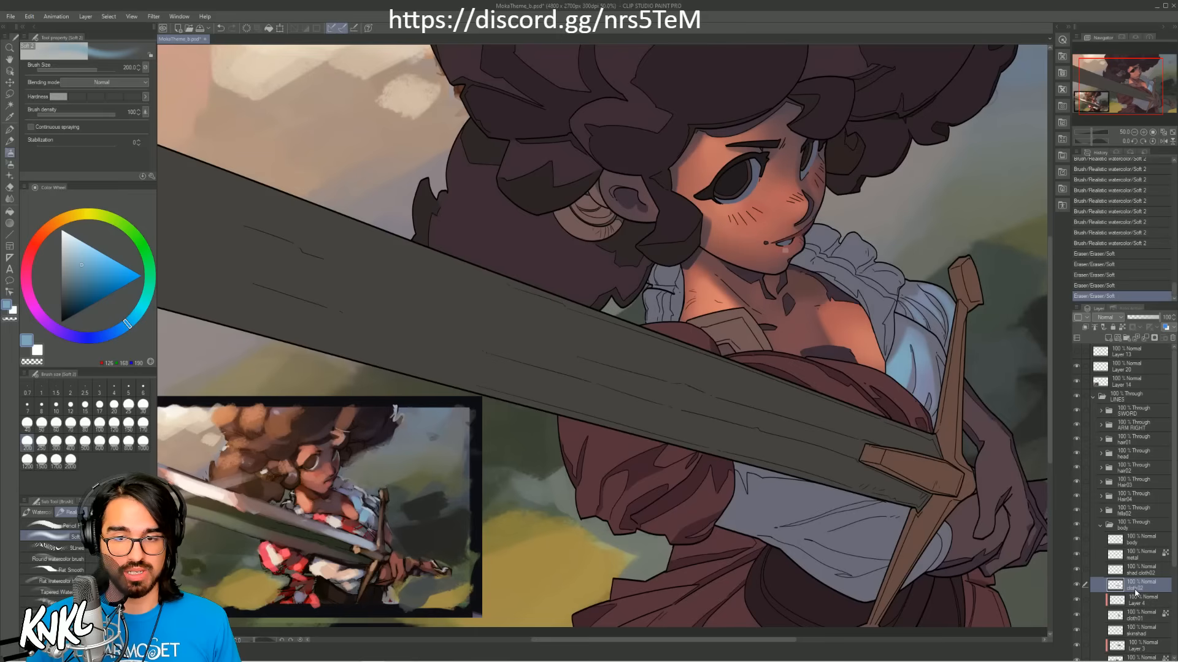
key("ctrl+shift+n")
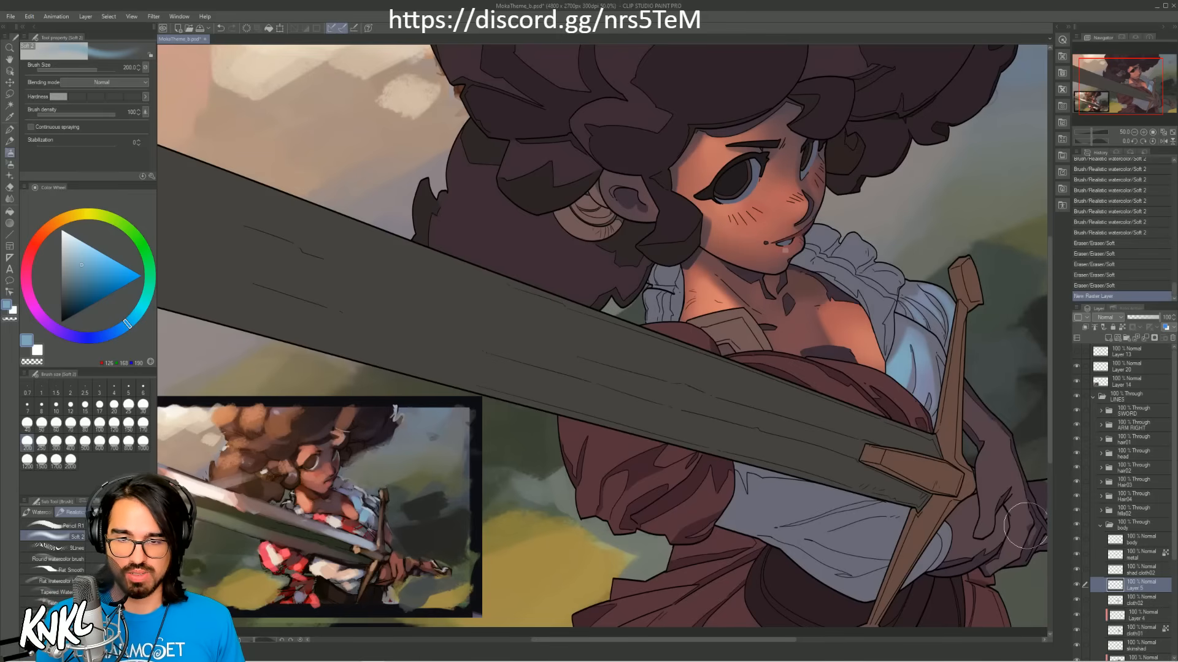
left_click(1084, 327)
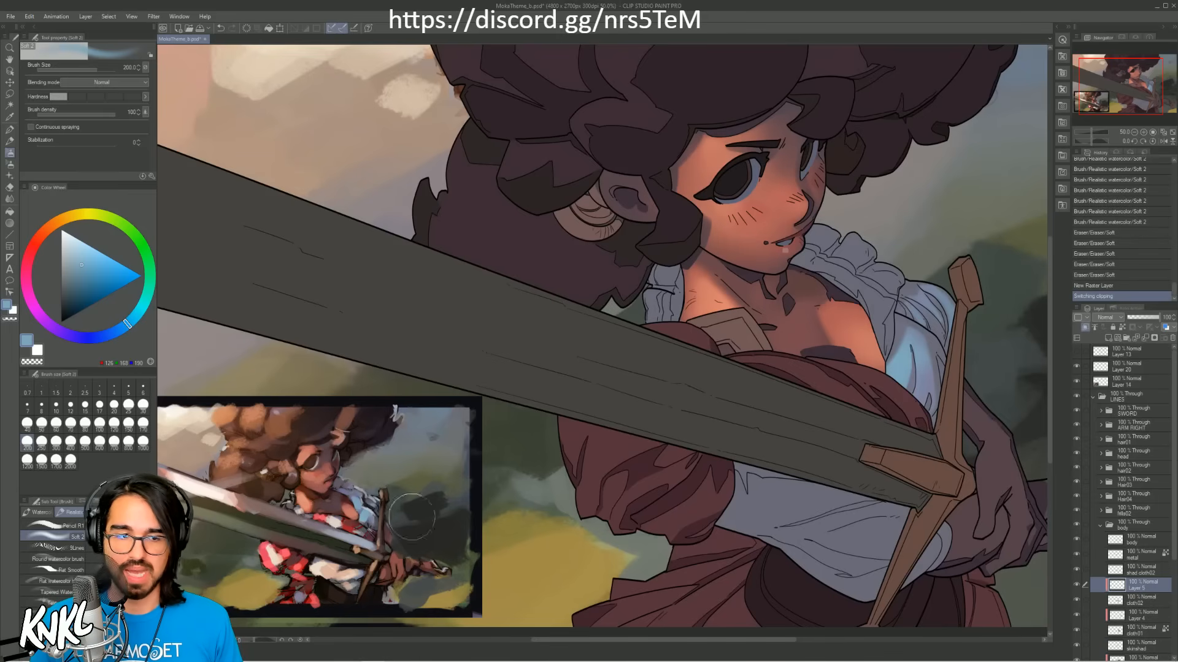
Step: Sample the bright red from the colour reference and paint it over the upper part of the red cloth across the chest
left_click(318, 519, "alt")
key("[")
key("[")
key("[")
key("[")
key("[")
key("[")
key("[")
key("[")
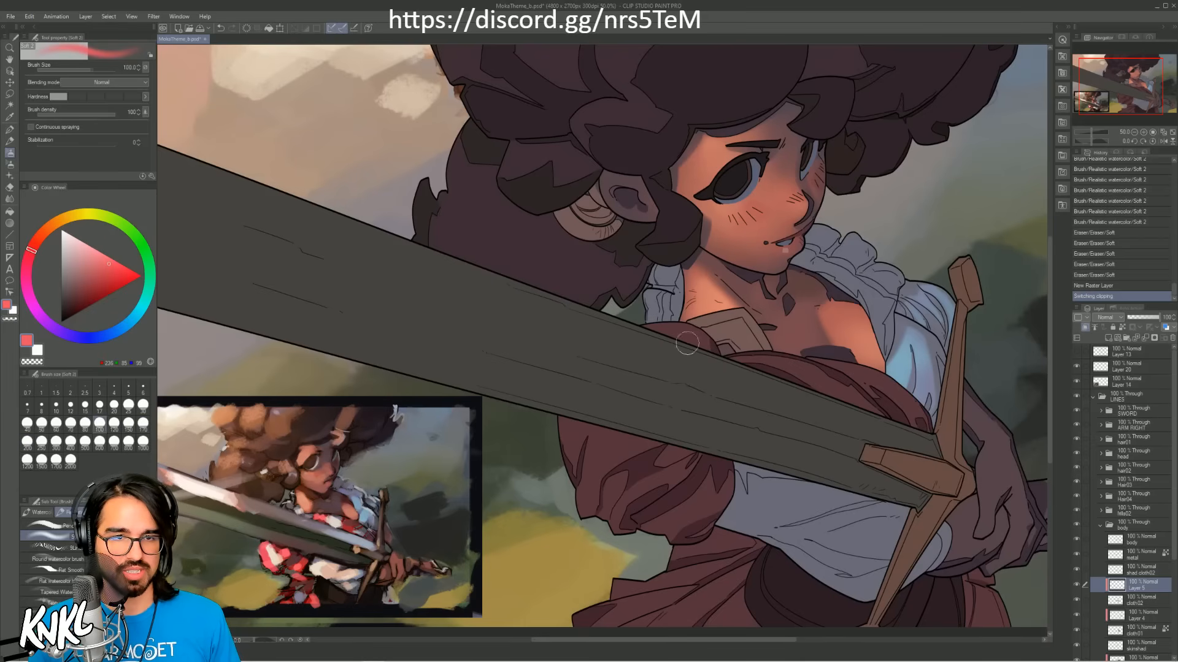
key("]")
key("]")
key("]")
mouse_move(788, 371)
left_mouse_down()
mouse_move(756, 354)
mouse_move(811, 388)
mouse_move(850, 364)
mouse_move(799, 356)
mouse_move(841, 393)
left_mouse_up()
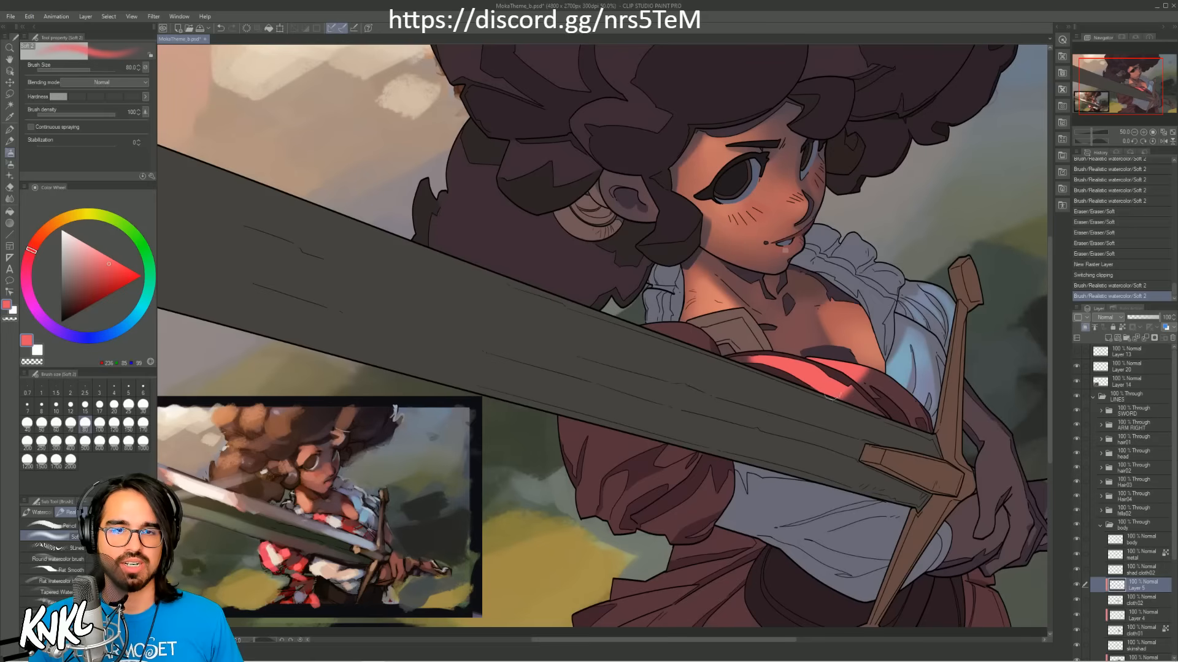
Step: Paint bright red at size 120 on the shoulder cloth above the blade and extend the chest light towards the crossguard, trimming with the Soft eraser
key("]")
key("]")
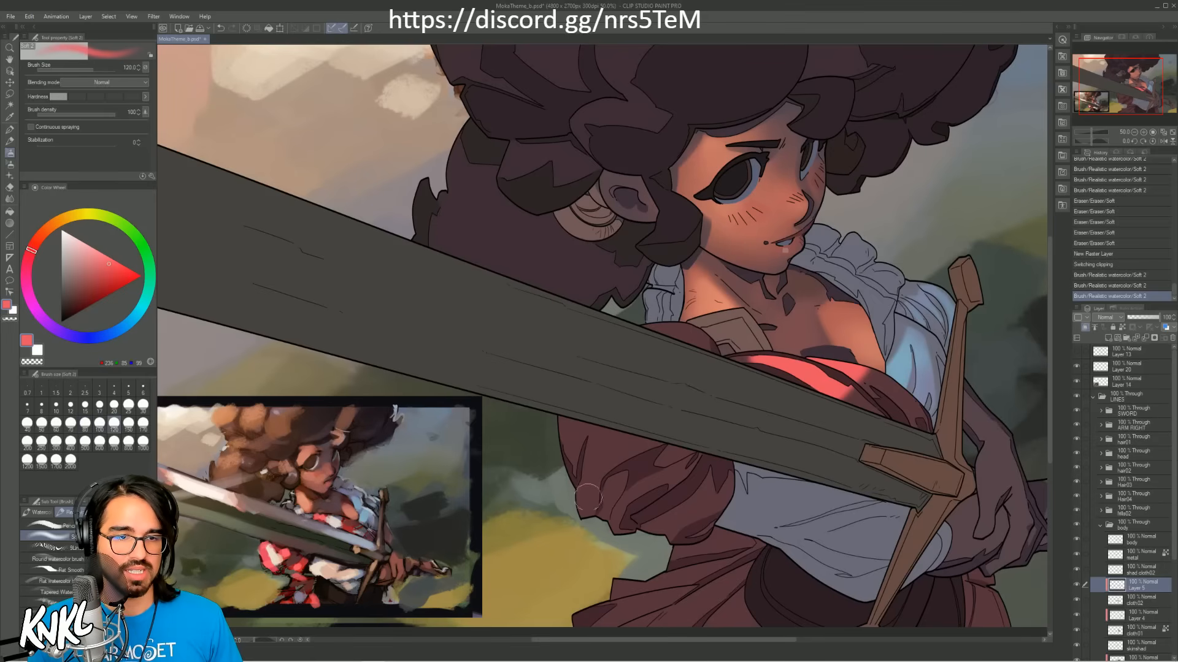
left_click_drag(589, 494, 609, 473)
key("ctrl+z")
left_click_drag(699, 345, 672, 330)
mouse_move(675, 332)
left_mouse_down()
mouse_move(648, 325)
mouse_move(763, 375)
left_mouse_up()
key("ctrl+z")
key("ctrl+z")
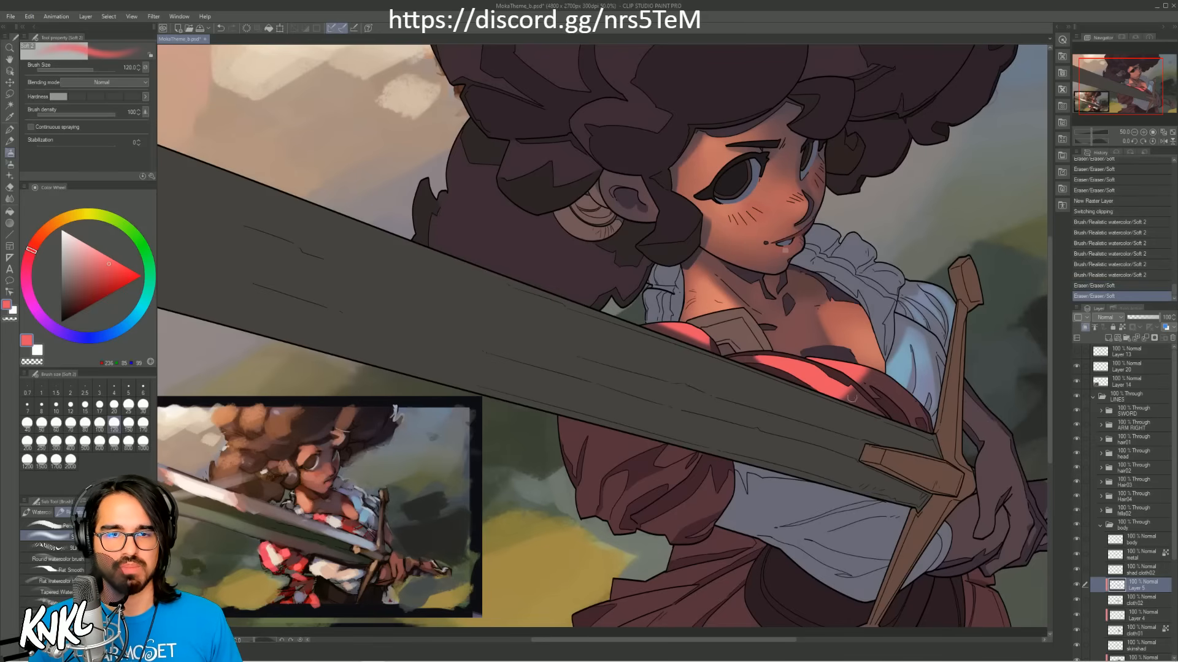
mouse_move(851, 400)
left_mouse_down()
mouse_move(874, 372)
mouse_move(862, 382)
mouse_move(838, 369)
mouse_move(858, 381)
mouse_move(846, 388)
mouse_move(864, 385)
mouse_move(886, 402)
left_mouse_up()
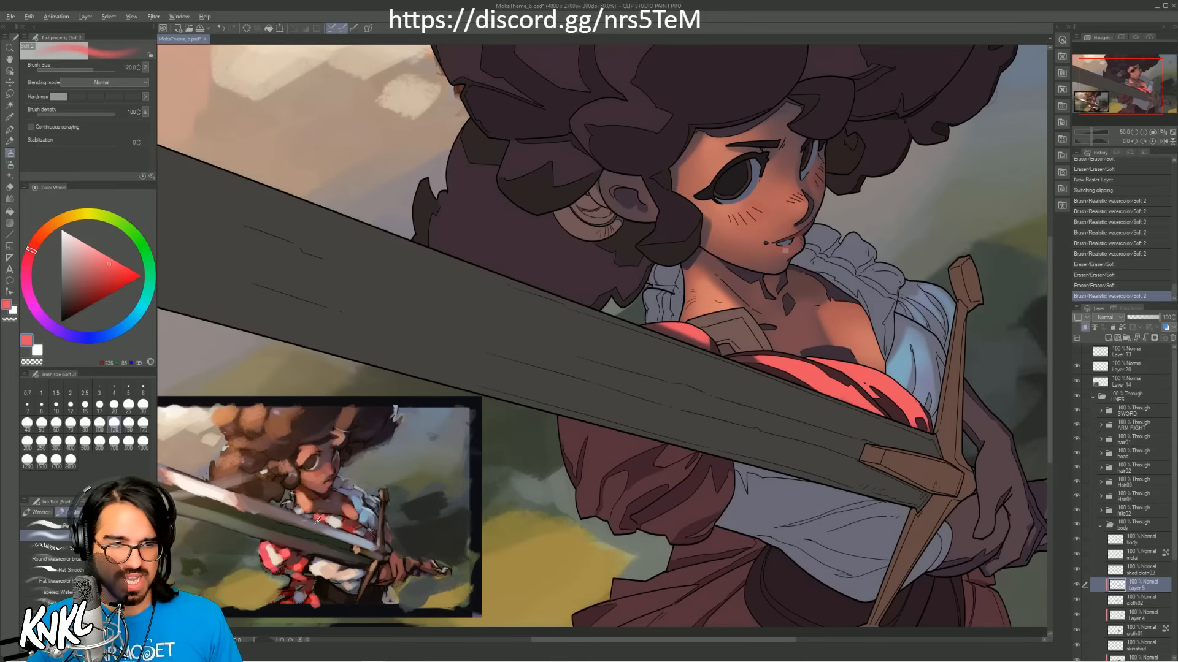
Step: Sample a darker red from the reference and softly shade the chest cloth along the blade with the brush at size 300
left_click(286, 551, "alt")
left_click(287, 547, "alt")
left_click(289, 545, "alt")
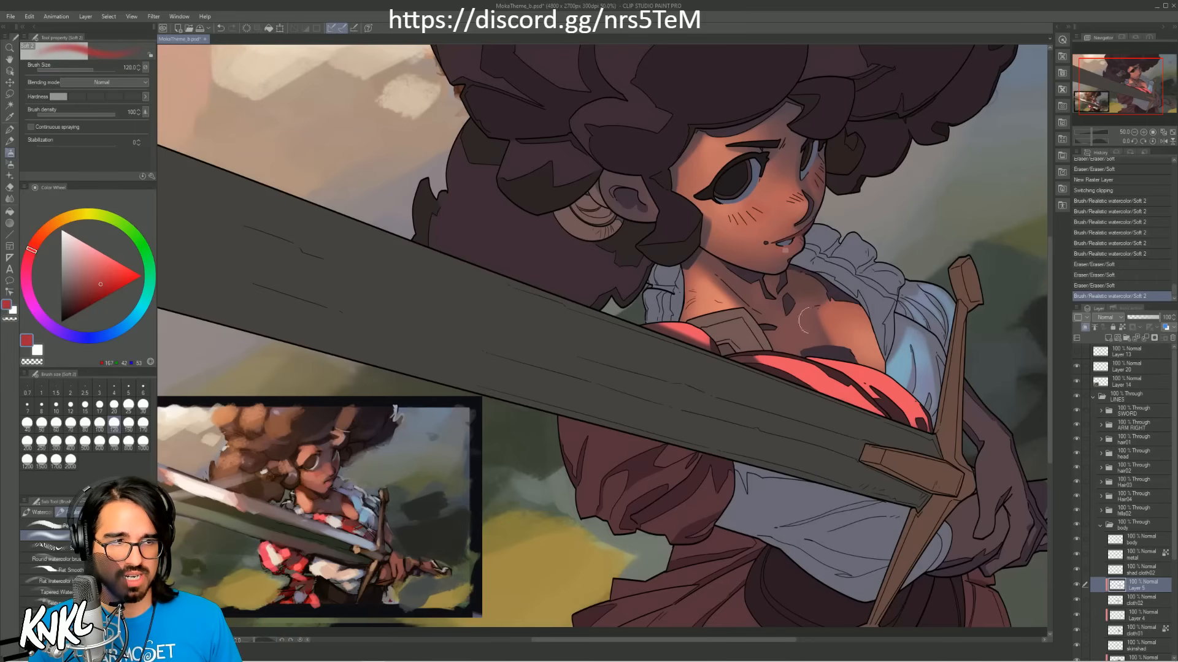
key("ctrl+z")
mouse_move(861, 394)
left_mouse_down()
mouse_move(840, 372)
mouse_move(888, 415)
mouse_move(853, 397)
mouse_move(929, 427)
left_mouse_up()
key("bracketright")
key("bracketright")
key("bracketright")
key("bracketright")
key("bracketright")
key("ctrl+z")
key("ctrl+z")
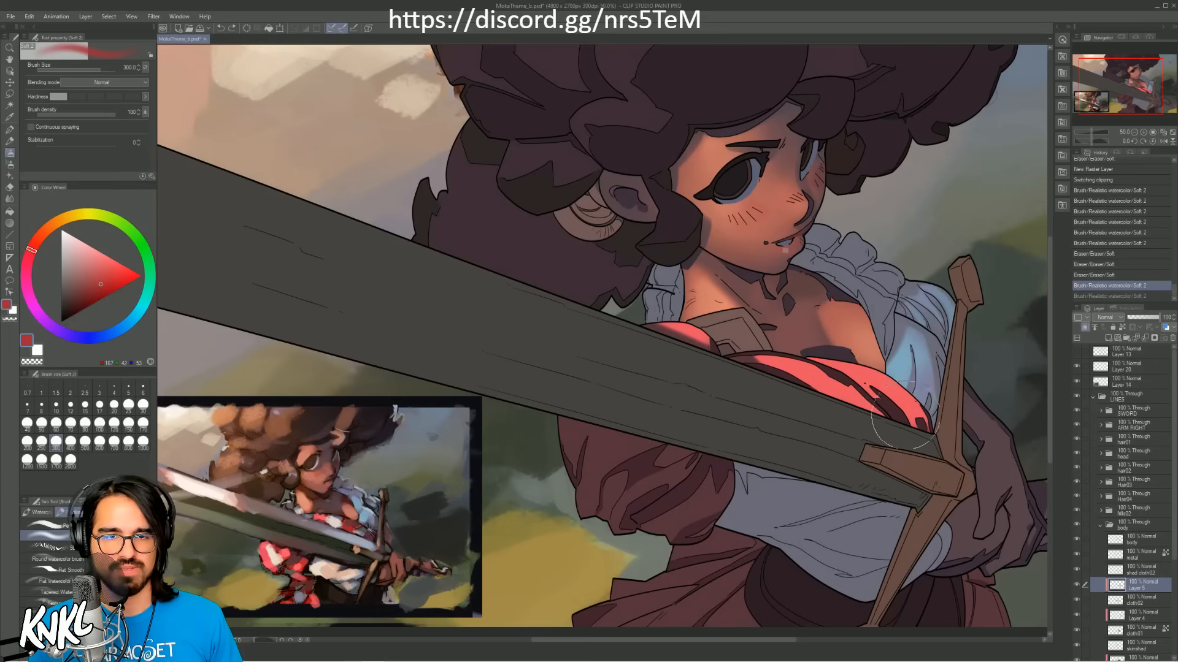
mouse_move(860, 415)
left_mouse_down()
mouse_move(915, 442)
mouse_move(934, 441)
mouse_move(902, 423)
left_mouse_up()
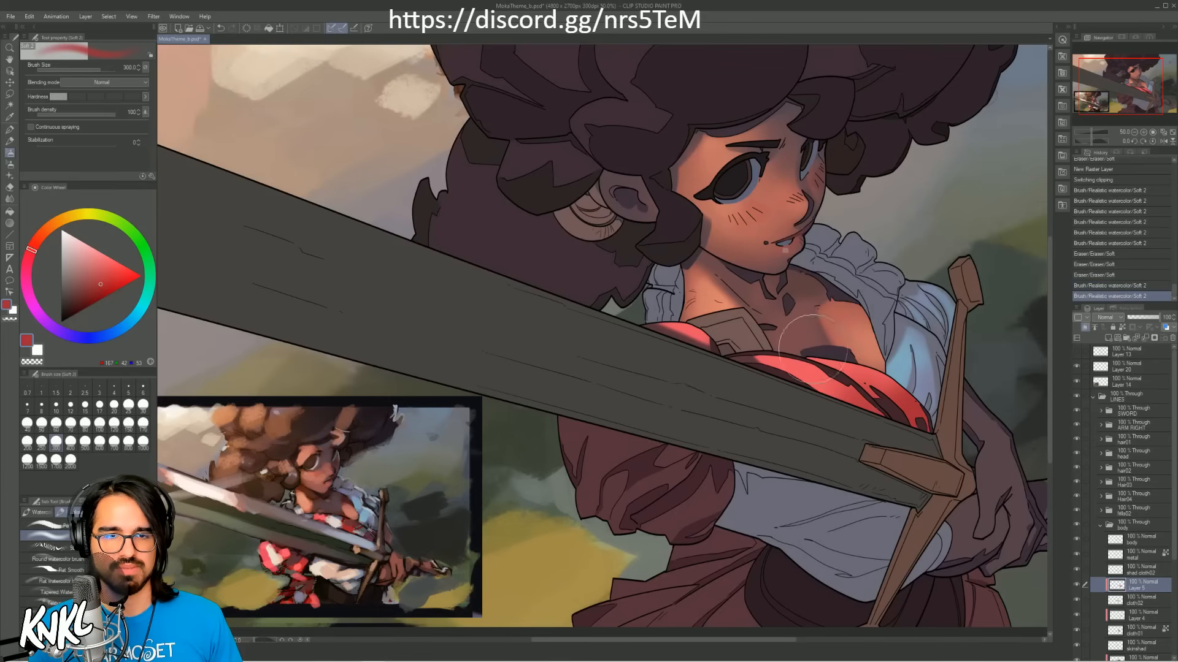
Step: Softly shade the red chest cloth along the blade with the dark red at size 500, undoing unwanted strokes
key("ctrl+z")
mouse_move(662, 307)
left_mouse_down()
mouse_move(685, 315)
mouse_move(674, 309)
left_mouse_up()
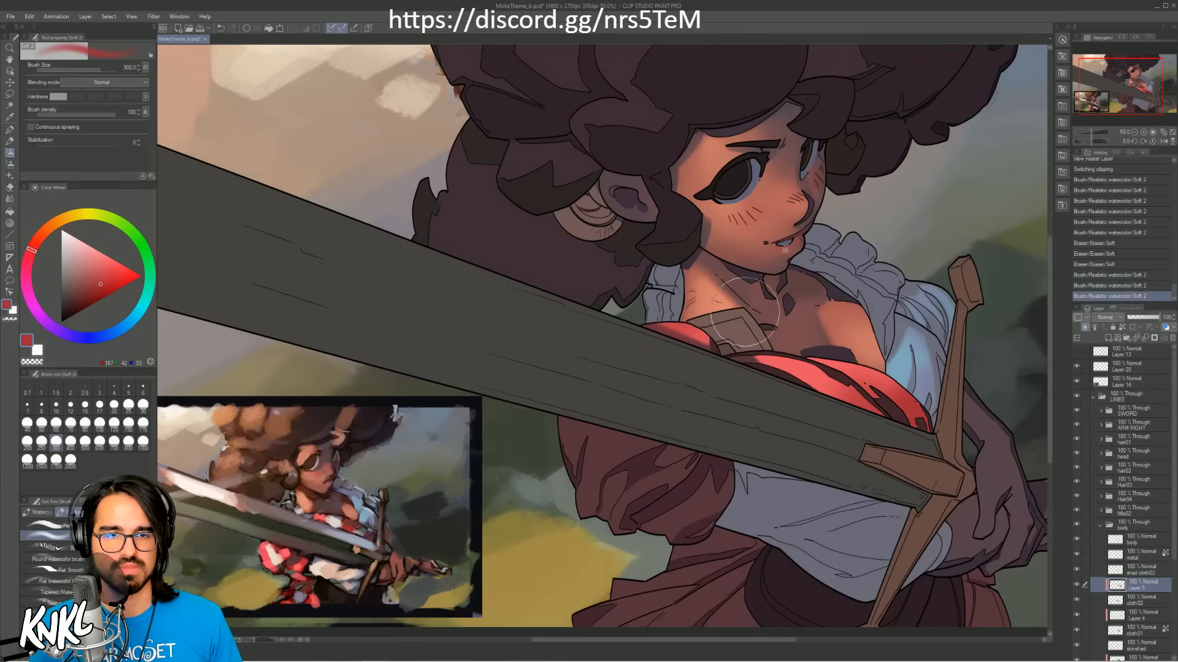
key("bracketright")
key("bracketright")
left_click_drag(748, 334, 768, 332)
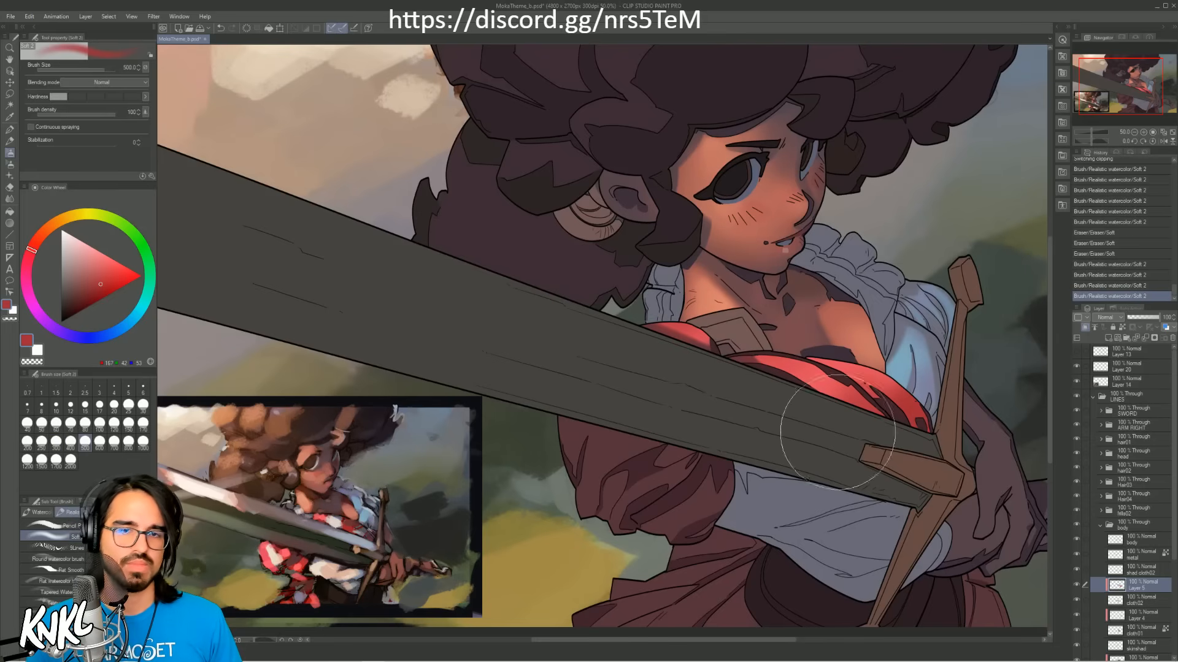
key("ctrl+z")
left_click_drag(914, 390, 893, 353)
left_click_drag(822, 375, 770, 346)
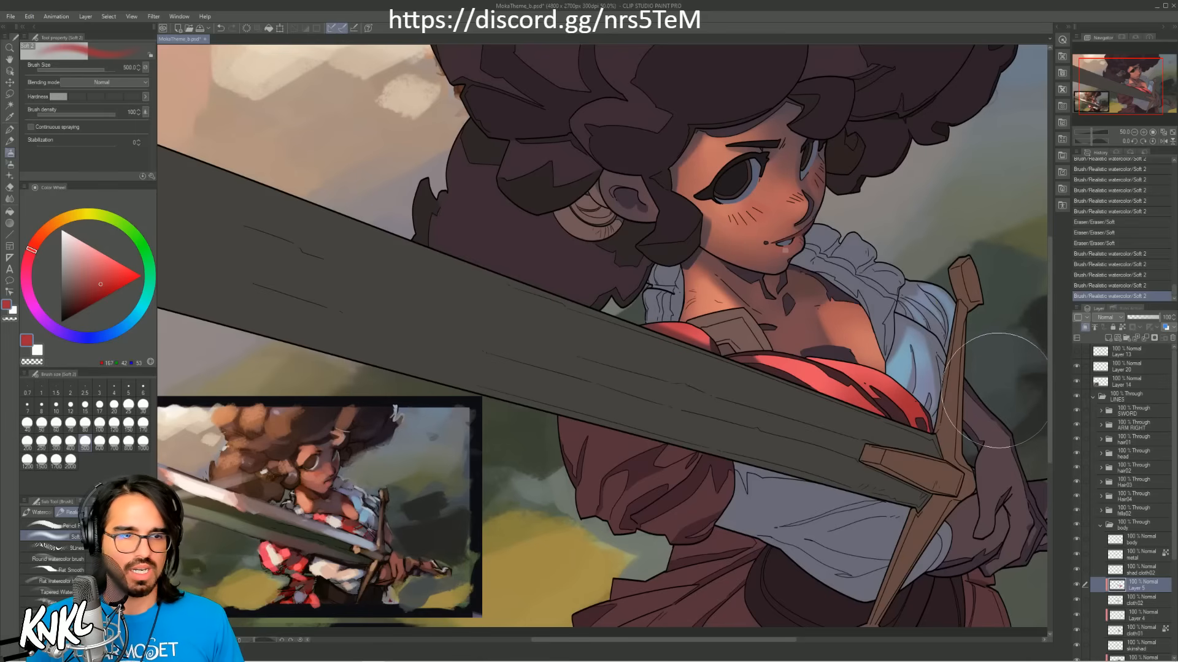
Step: Blend the chest cloth with another red sampled from the reference, undo the last strokes, and sample the cloth's bright red
left_click(348, 523, "alt")
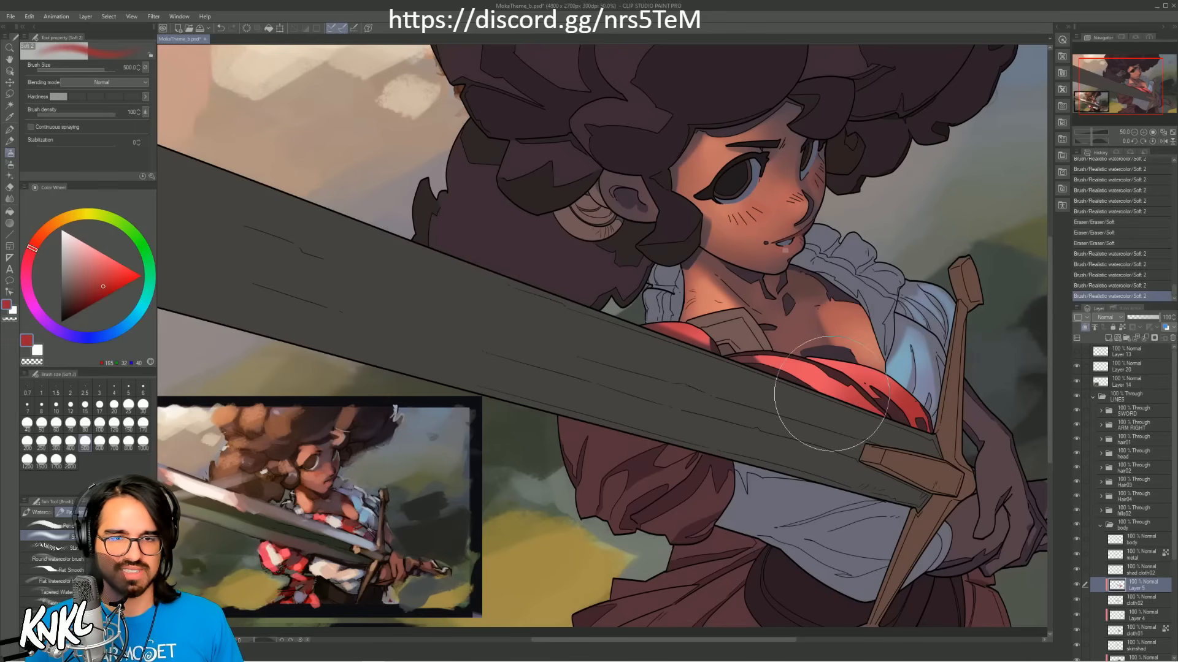
mouse_move(828, 392)
left_mouse_down()
mouse_move(866, 406)
mouse_move(797, 374)
mouse_move(865, 398)
mouse_move(820, 377)
mouse_move(846, 374)
left_mouse_up()
key("ctrl+z")
key("ctrl+z")
left_click(816, 375, "alt")
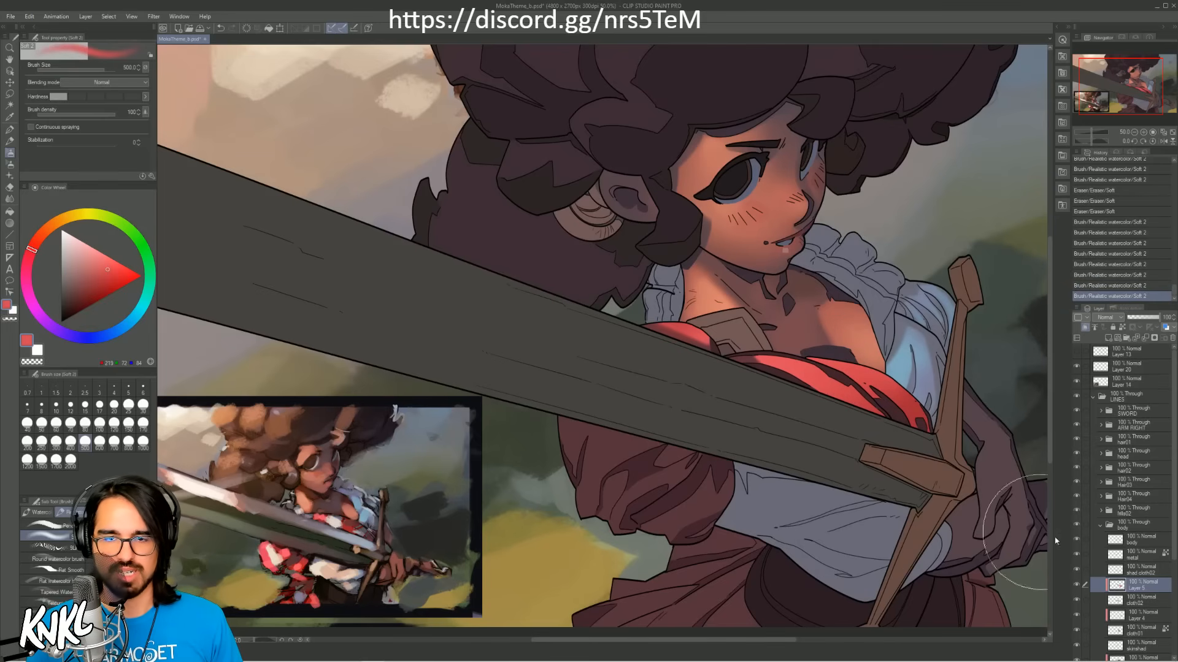
Step: Check which area shad cloth02 covers by briefly hiding it, and lock that layer's transparent pixels
left_click(1139, 567)
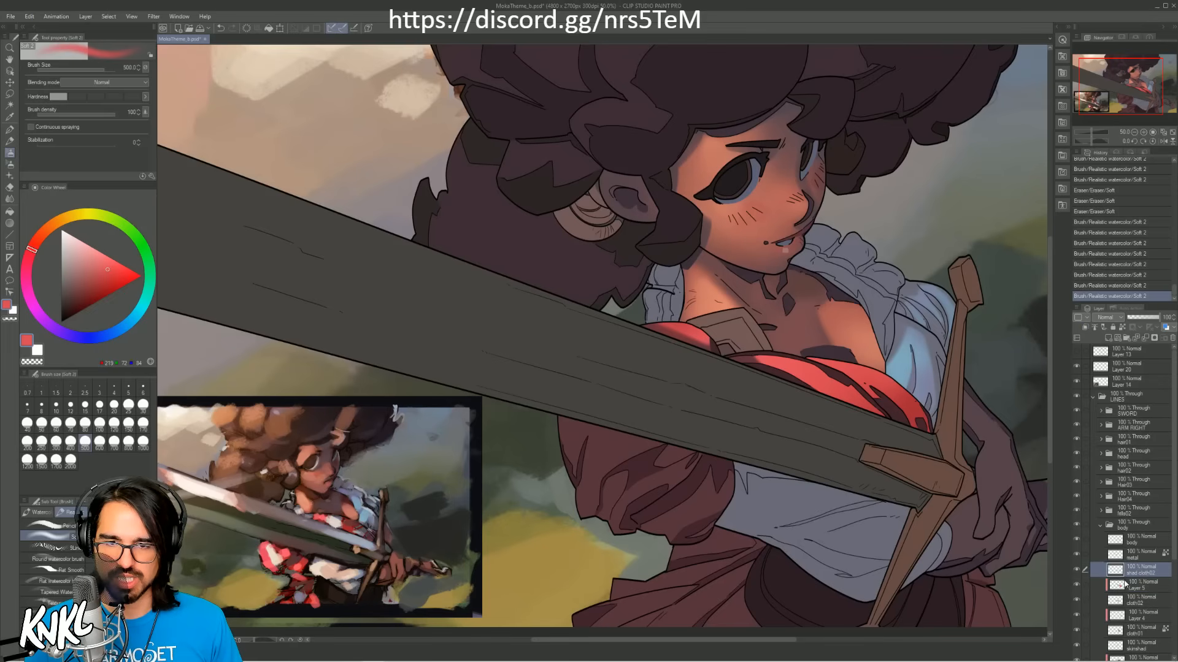
left_click(1076, 570)
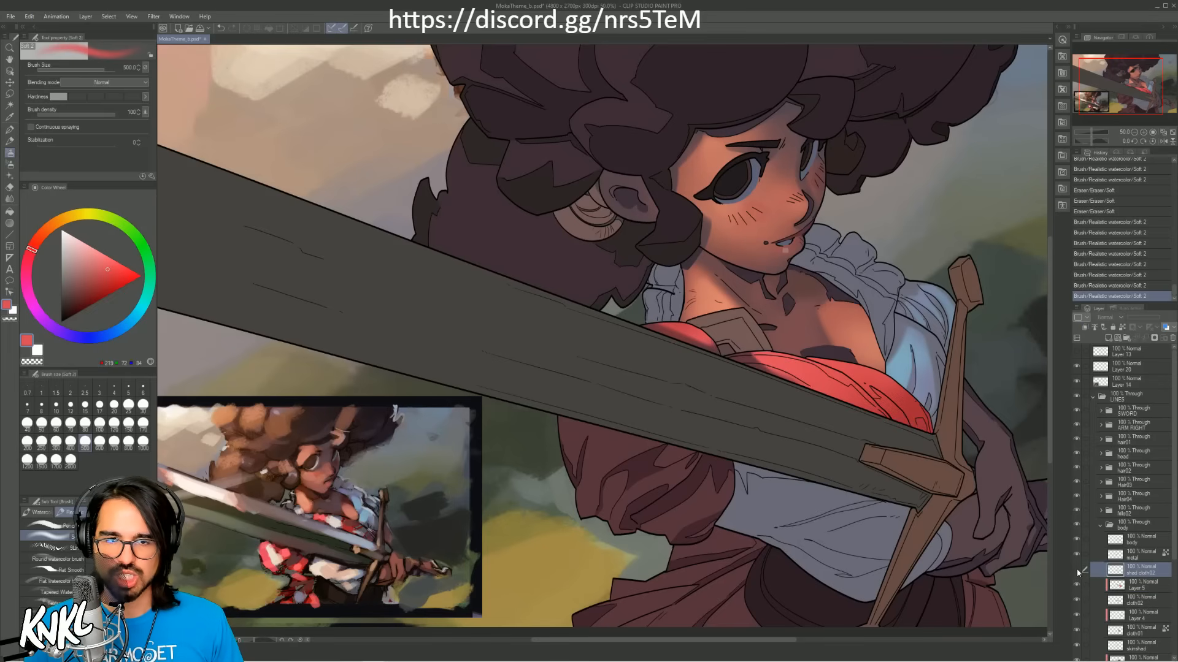
left_click(1078, 571)
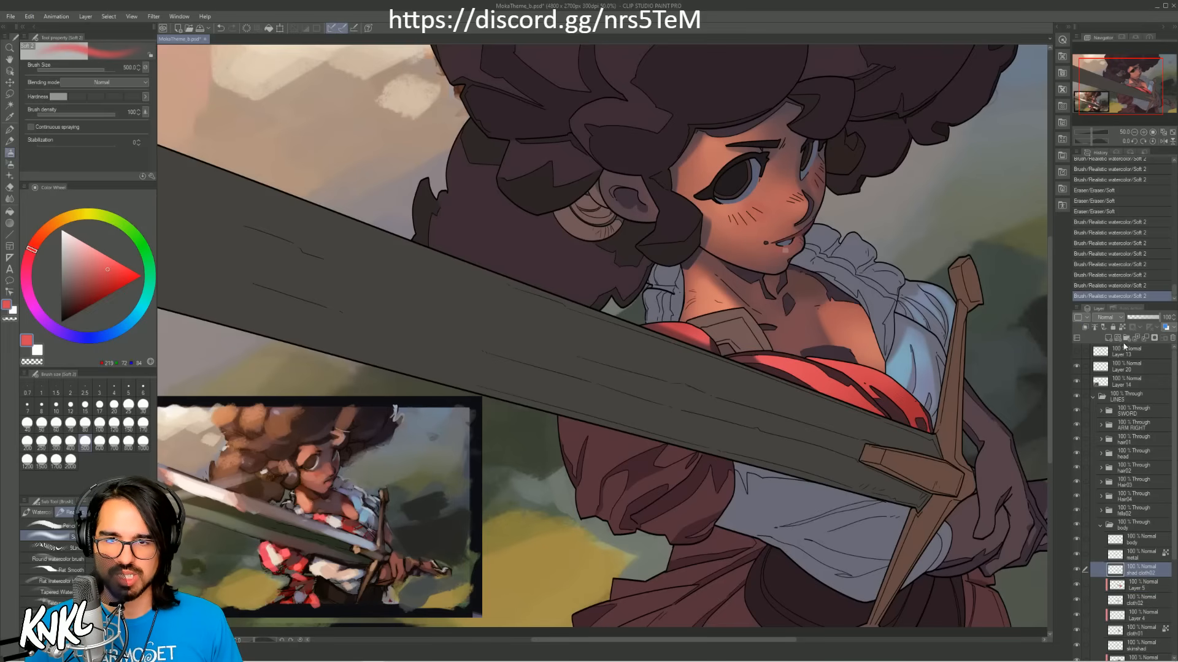
left_click(1122, 327)
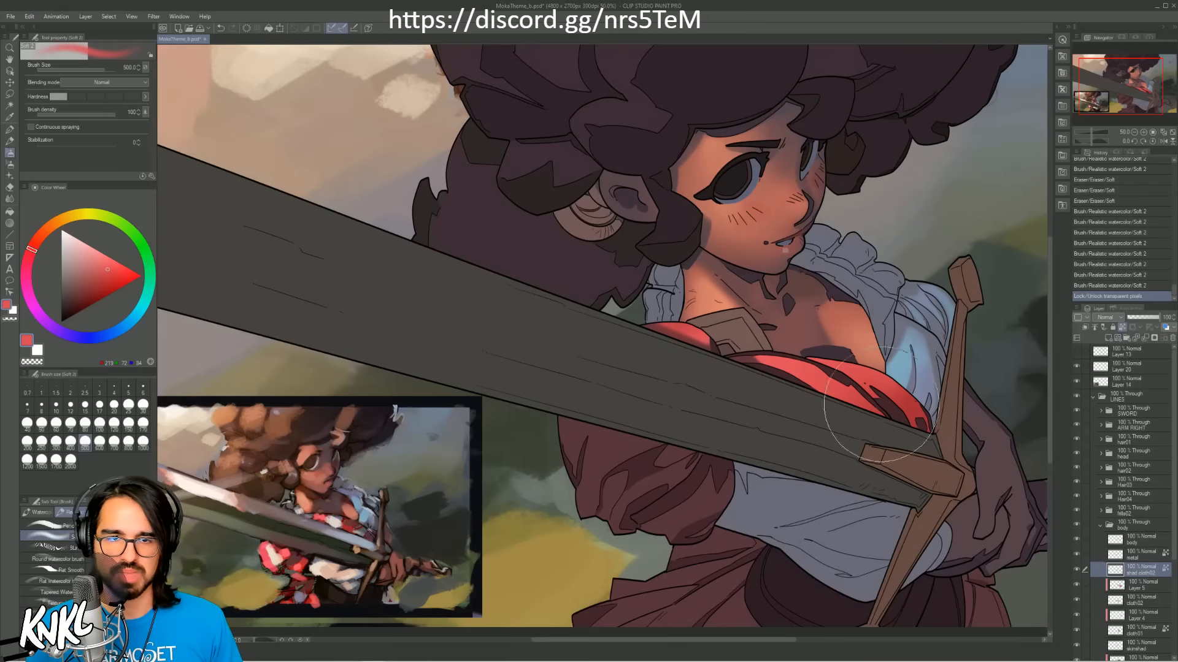
Step: Sample a dark red from the reference and softly recolour the chest cloth's shadow shapes with a large brush, up to size 700
left_click(353, 522, "alt")
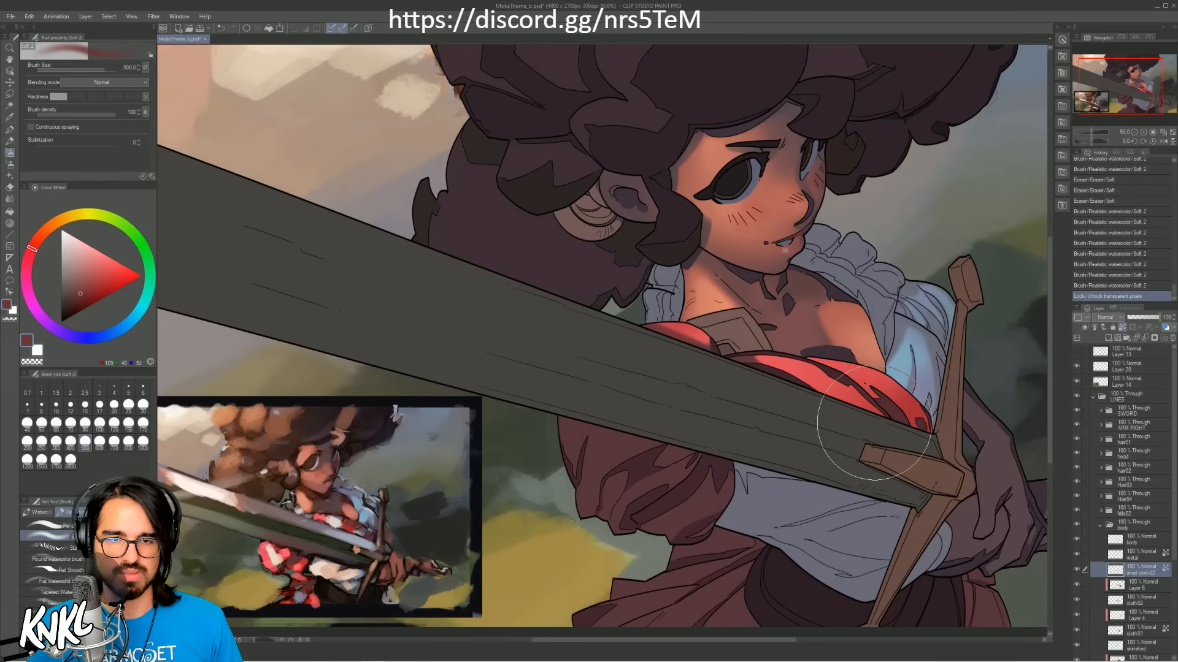
mouse_move(858, 412)
left_mouse_down()
mouse_move(877, 432)
mouse_move(777, 415)
left_mouse_up()
mouse_move(863, 434)
left_mouse_down()
mouse_move(716, 379)
mouse_move(874, 444)
mouse_move(917, 408)
mouse_move(867, 435)
mouse_move(888, 438)
mouse_move(845, 431)
left_mouse_up()
left_click(905, 419, "alt")
key("bracketright")
key("bracketright")
key("ctrl+z")
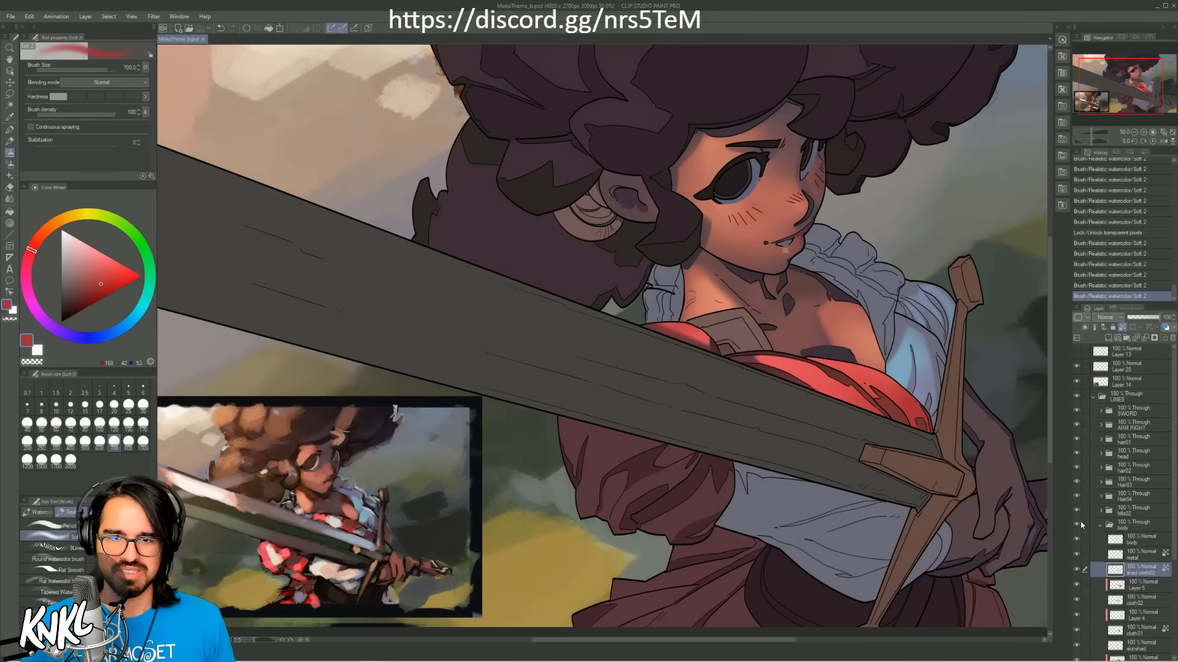
Step: Check which area the metal layer covers by briefly hiding it, and add a new raster layer clipped to it
left_click(1133, 558)
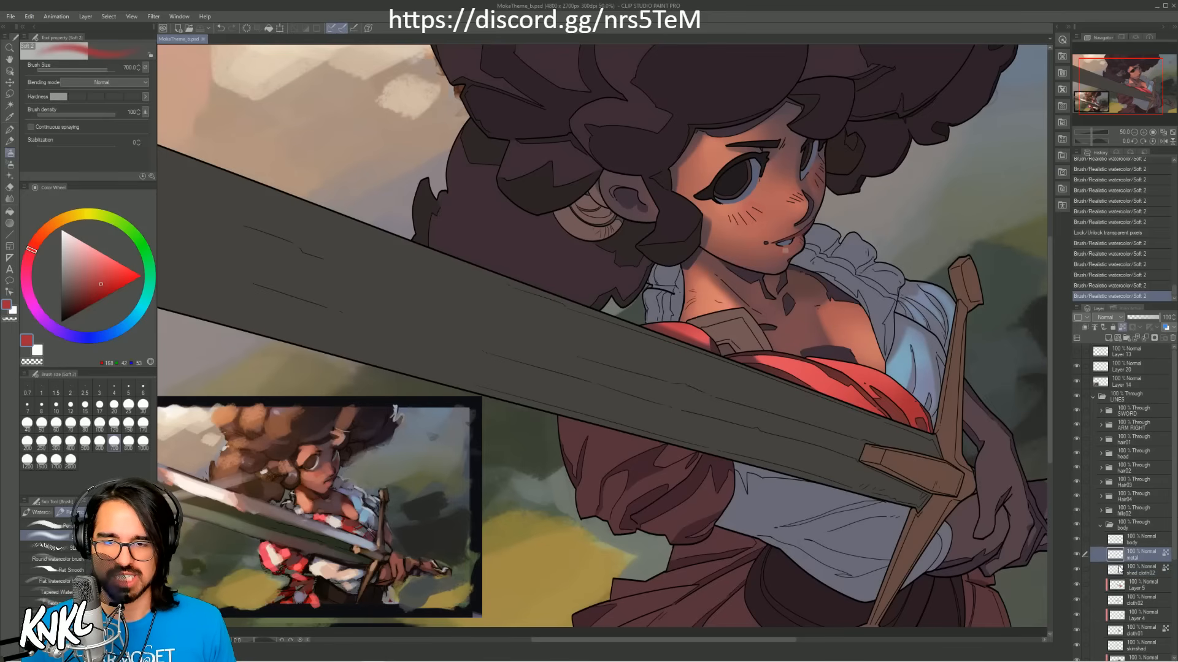
left_click(1077, 555)
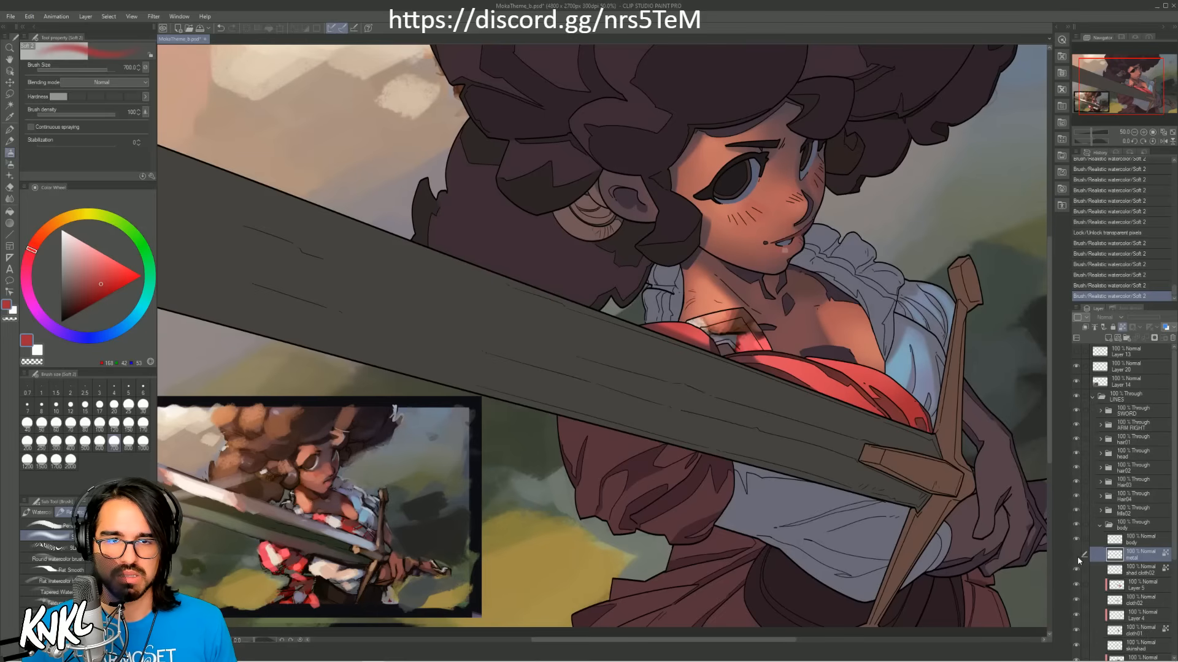
left_click(1074, 555)
key("ctrl+shift+n")
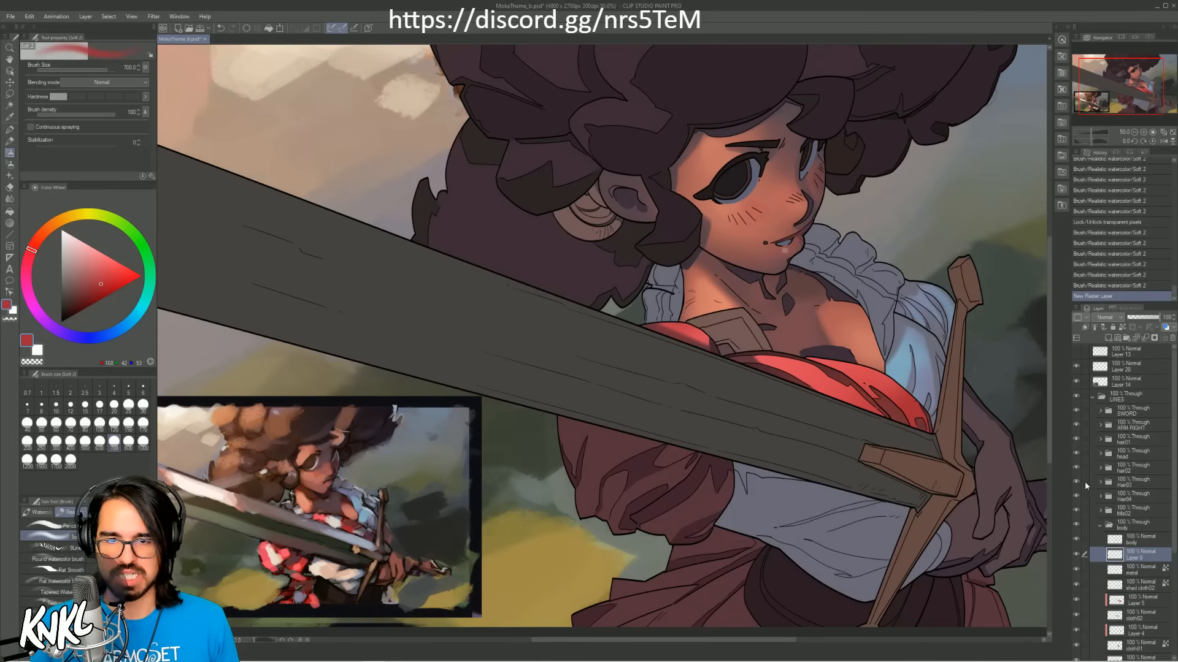
left_click(1085, 327)
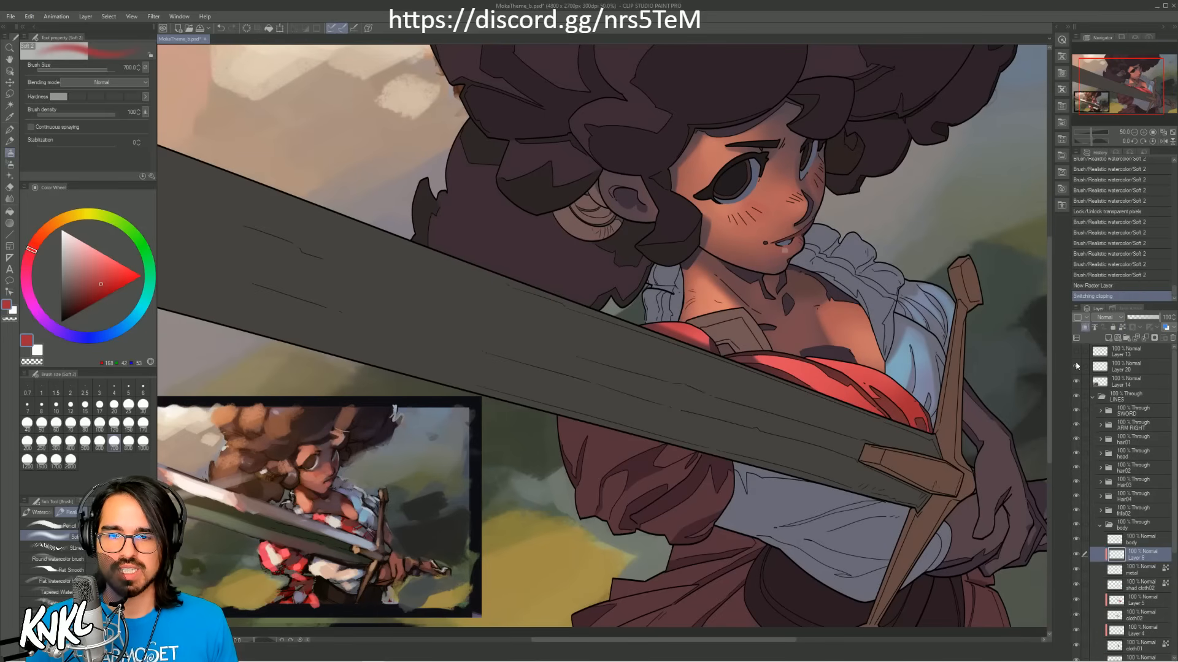
Step: Sample a pale grey from the reference, try a highlight on the metal chest plate, undo it, and reduce the brush to size 20
left_click(303, 497, "alt")
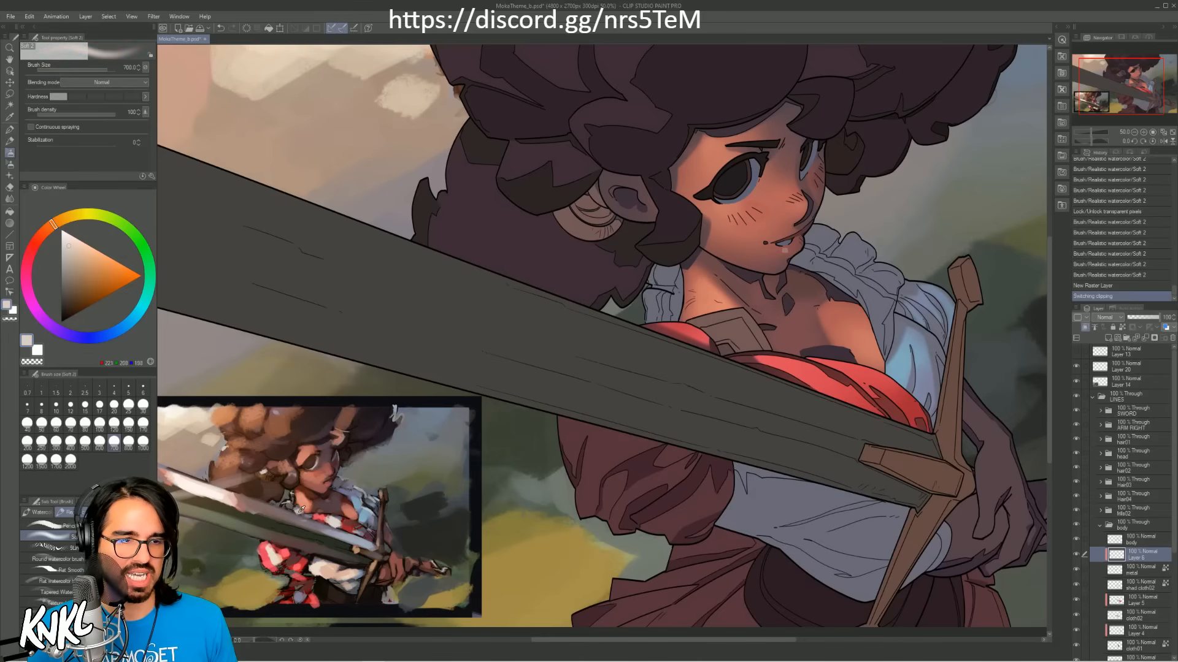
left_click(297, 493, "alt")
key("bracketleft")
key("bracketleft")
key("bracketleft")
key("bracketleft")
key("bracketleft")
key("bracketleft")
key("bracketleft")
key("bracketleft")
key("bracketleft")
key("bracketleft")
key("bracketleft")
key("bracketleft")
key("bracketleft")
key("bracketleft")
key("bracketleft")
mouse_move(738, 323)
left_mouse_down()
mouse_move(734, 336)
mouse_move(739, 321)
left_mouse_up()
key("ctrl+z")
key("bracketleft")
key("bracketleft")
key("bracketleft")
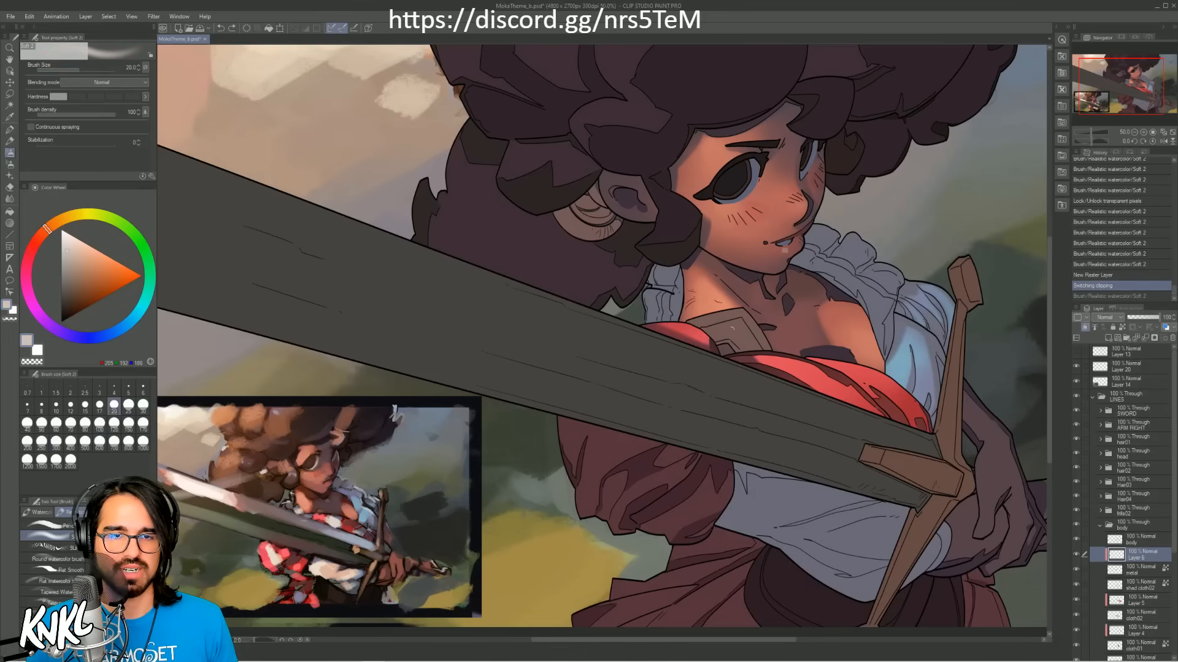
Step: Paint a pale pink highlight sampled from the reference on the metal plate's raised facet, reducing the brush to size 12, and trim it with the Soft eraser
left_click(235, 494, "alt")
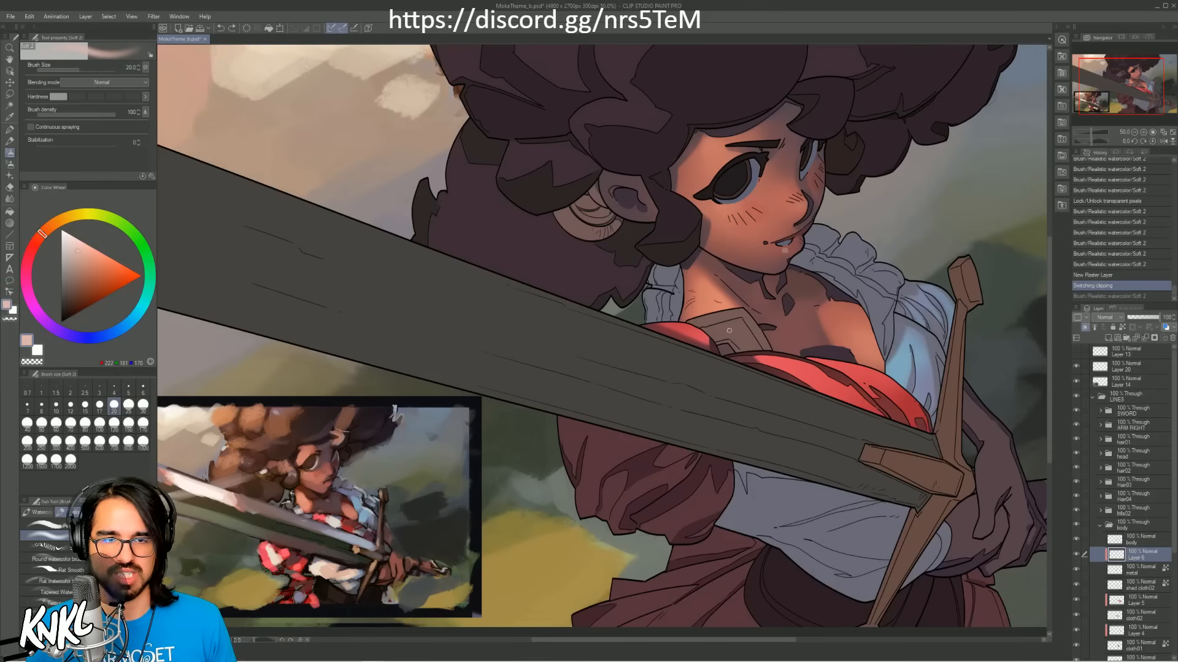
left_click_drag(732, 339, 738, 325)
key("bracketleft")
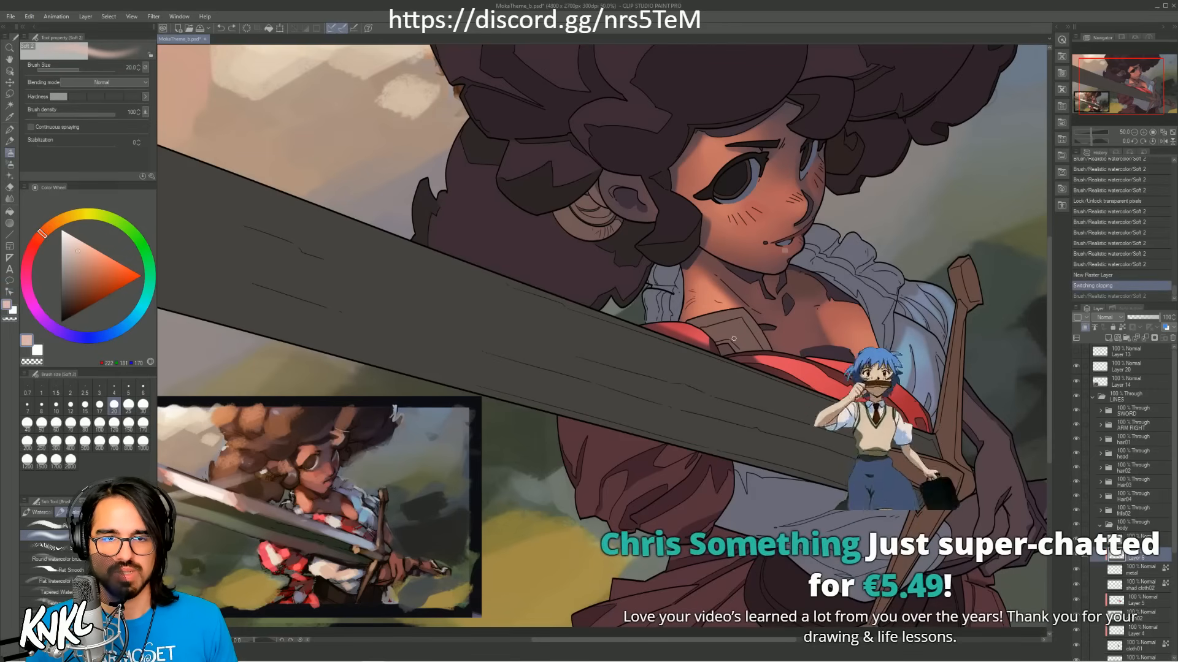
left_click_drag(739, 321, 734, 338)
key("bracketleft")
key("bracketleft")
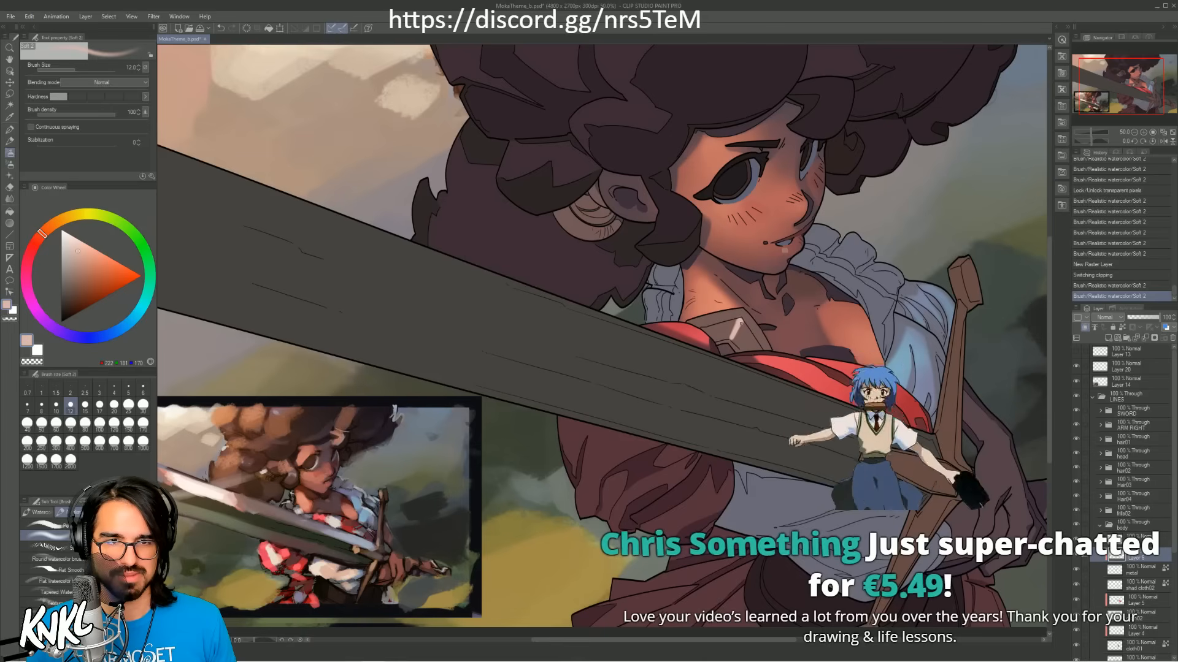
left_click_drag(739, 321, 741, 339)
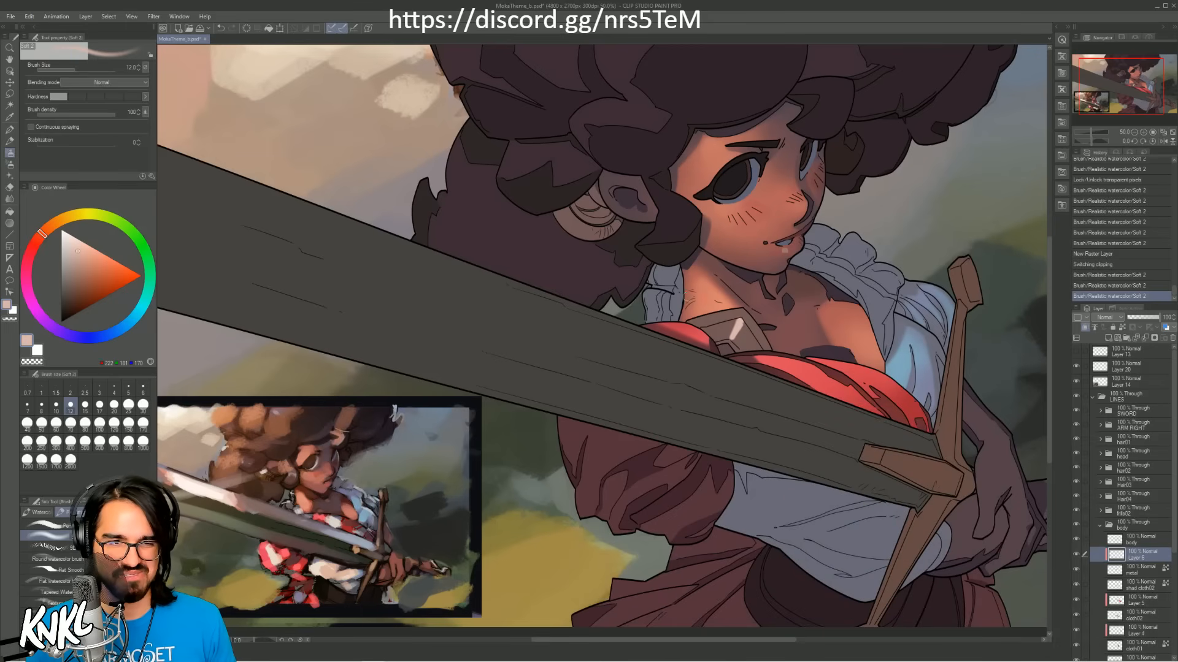
key("e")
mouse_move(732, 345)
left_mouse_down()
mouse_move(742, 336)
mouse_move(731, 340)
left_mouse_up()
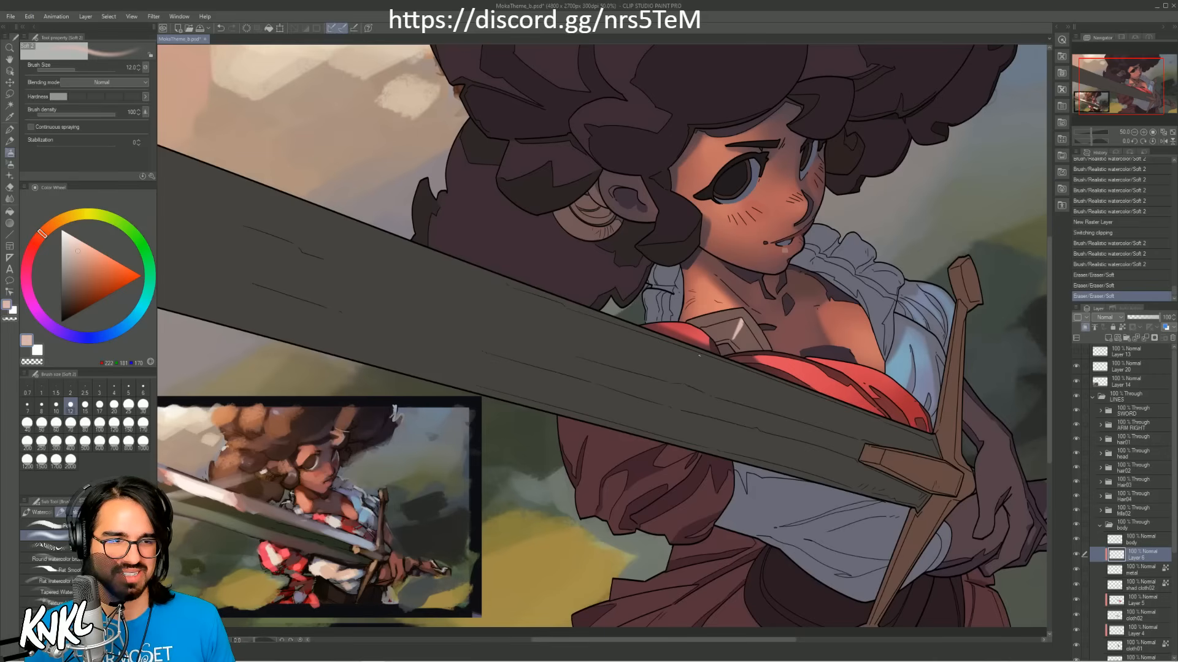
Step: Sample a greyish purple from the reference and softly tint the metal plate, undoing strokes while reducing the brush from size 600 to 250
left_click(295, 495, "alt")
left_click(294, 494, "alt")
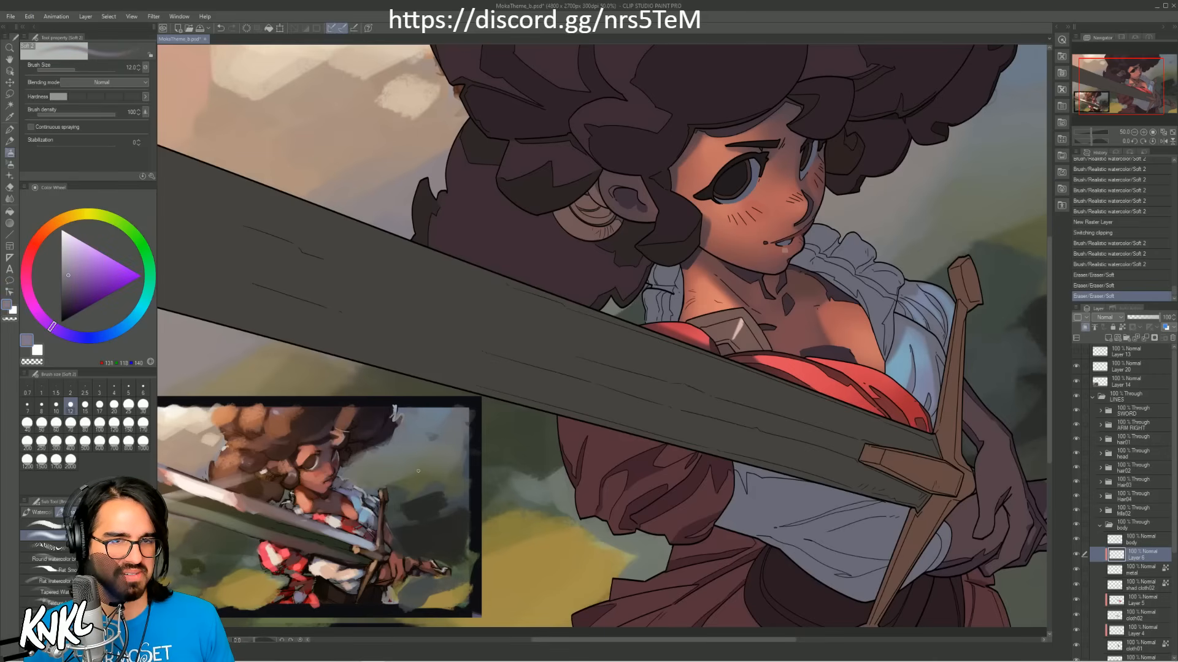
key("]")
key("]")
key("]")
key("]")
key("]")
key("]")
key("]")
key("]")
key("]")
key("]")
key("]")
key("]")
key("]")
key("]")
key("]")
key("]")
key("]")
key("]")
key("]")
key("]")
key("]")
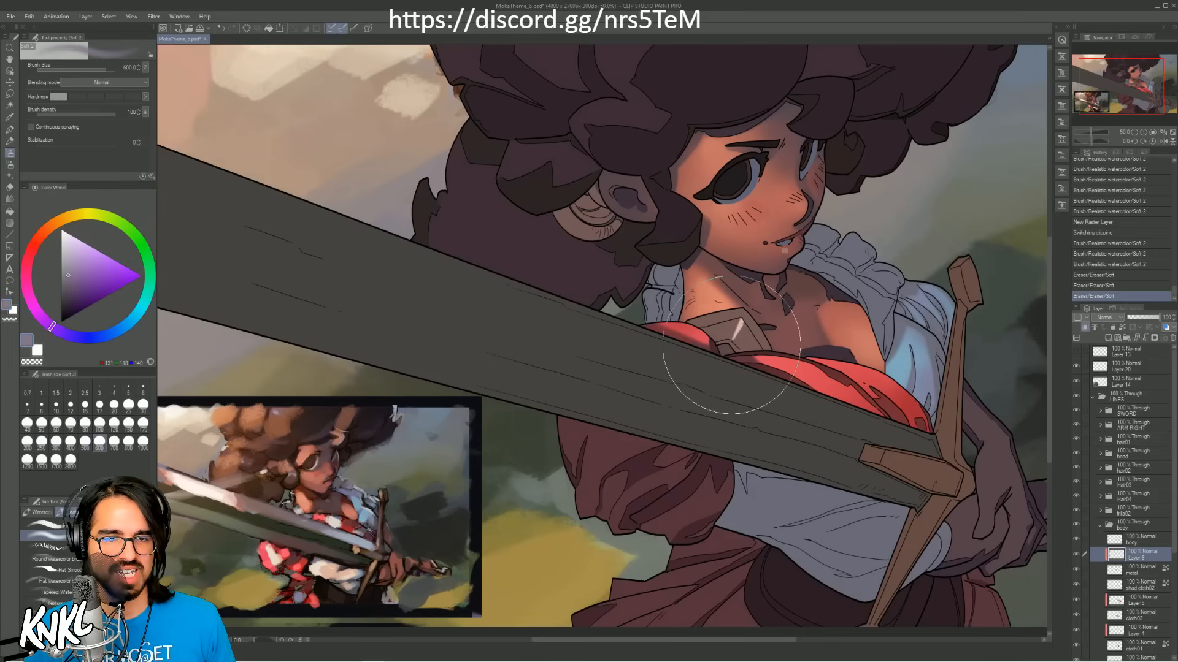
mouse_move(744, 354)
left_mouse_down()
mouse_move(792, 305)
mouse_move(731, 355)
mouse_move(758, 342)
left_mouse_up()
key("ctrl+z")
key("ctrl+z")
key("[")
key("[")
key("[")
key("ctrl+z")
key("ctrl+z")
key("[")
key("[")
key("ctrl+z")
Step: Sample a muted purple from the reference's metal plate, try a stroke on the facet with a smaller brush, and undo it
left_click(297, 507, "alt")
left_click(298, 506, "alt")
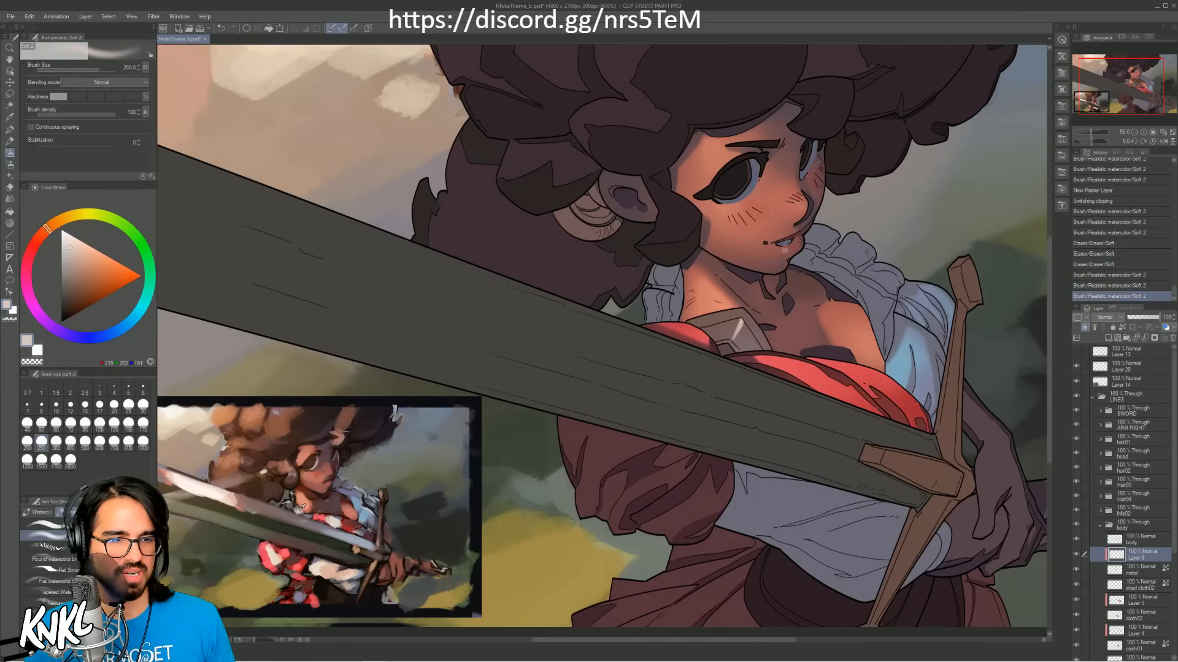
left_click(298, 506, "alt")
left_click(299, 505, "alt")
left_click(299, 504, "alt")
left_click(300, 504, "alt")
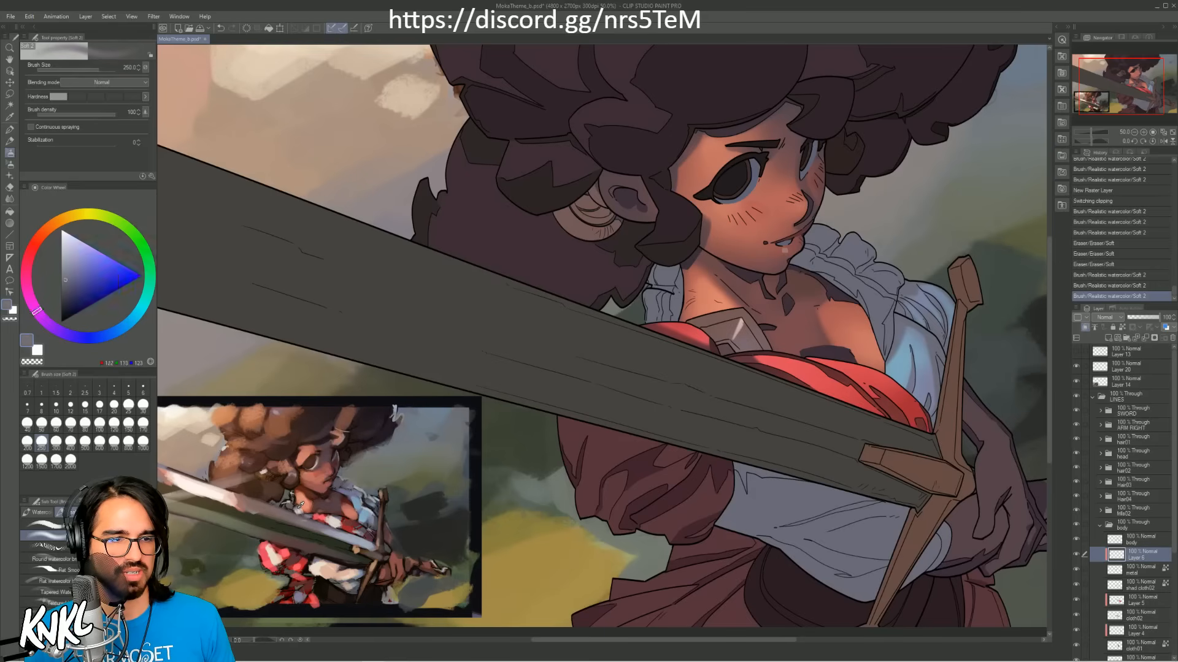
left_click(300, 504, "alt")
key("bracketleft")
key("bracketleft")
key("bracketleft")
key("bracketleft")
key("bracketleft")
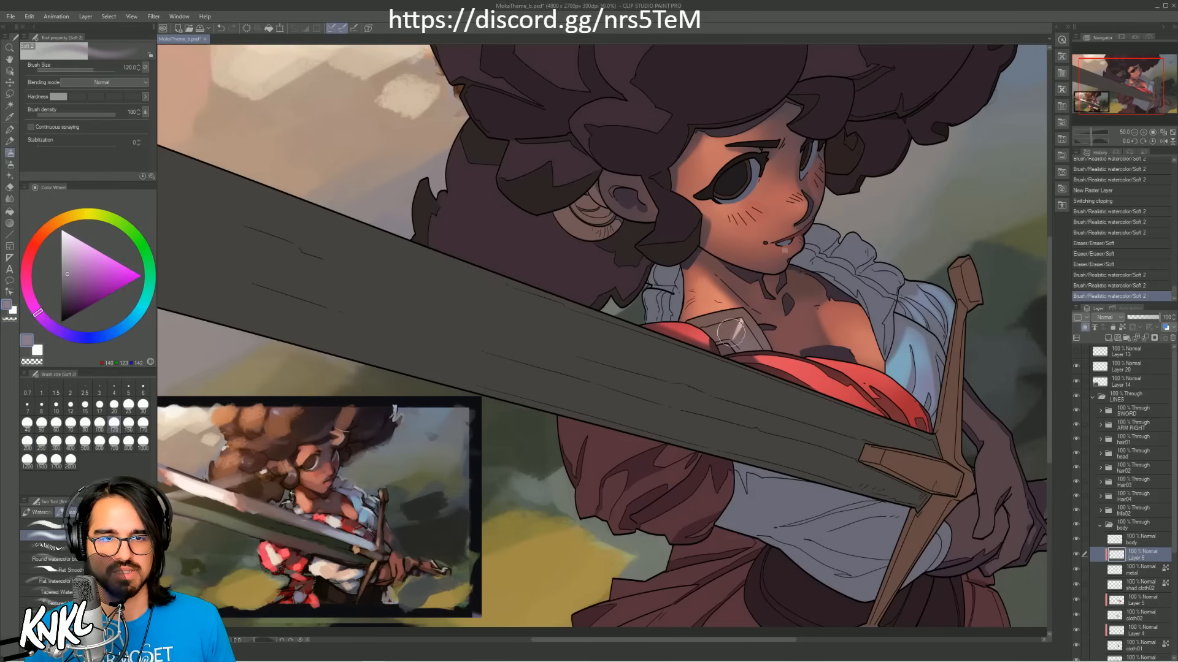
left_click_drag(733, 328, 739, 322)
key("ctrl+z")
Step: Paint the muted purple along the edge of the metal plate's facet with the brush at size 10
key("bracketleft")
key("bracketleft")
key("bracketleft")
key("bracketleft")
key("bracketleft")
key("bracketleft")
key("bracketleft")
key("bracketleft")
key("bracketleft")
key("bracketleft")
key("bracketleft")
key("bracketleft")
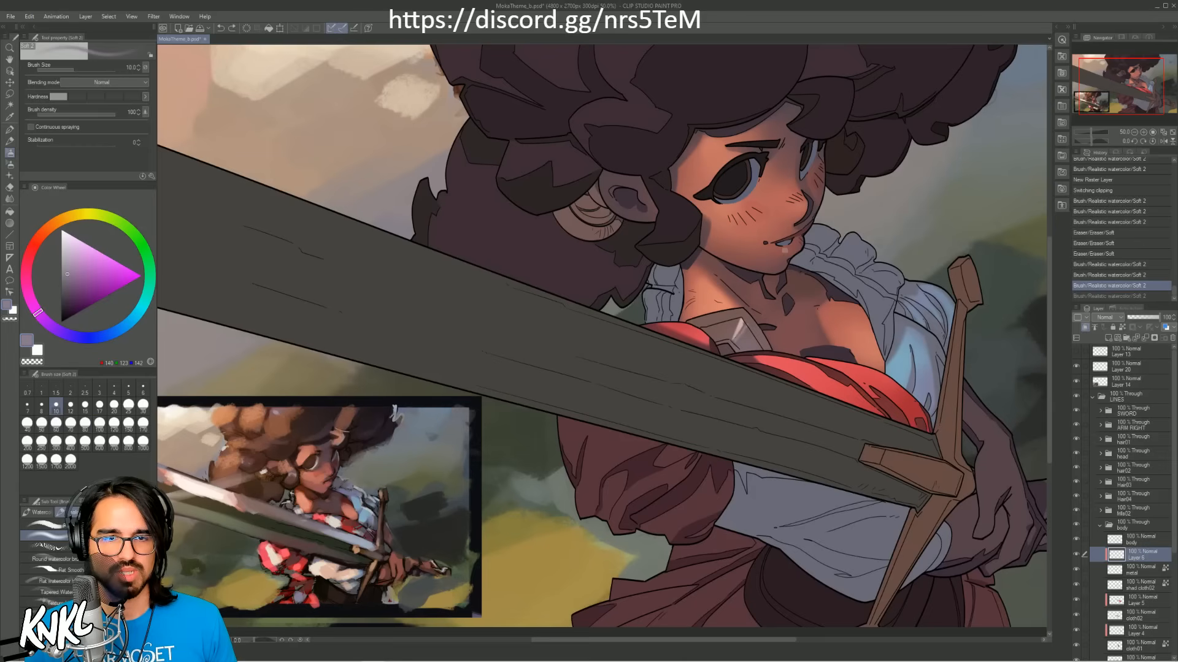
key("ctrl+z")
left_click_drag(742, 320, 732, 339)
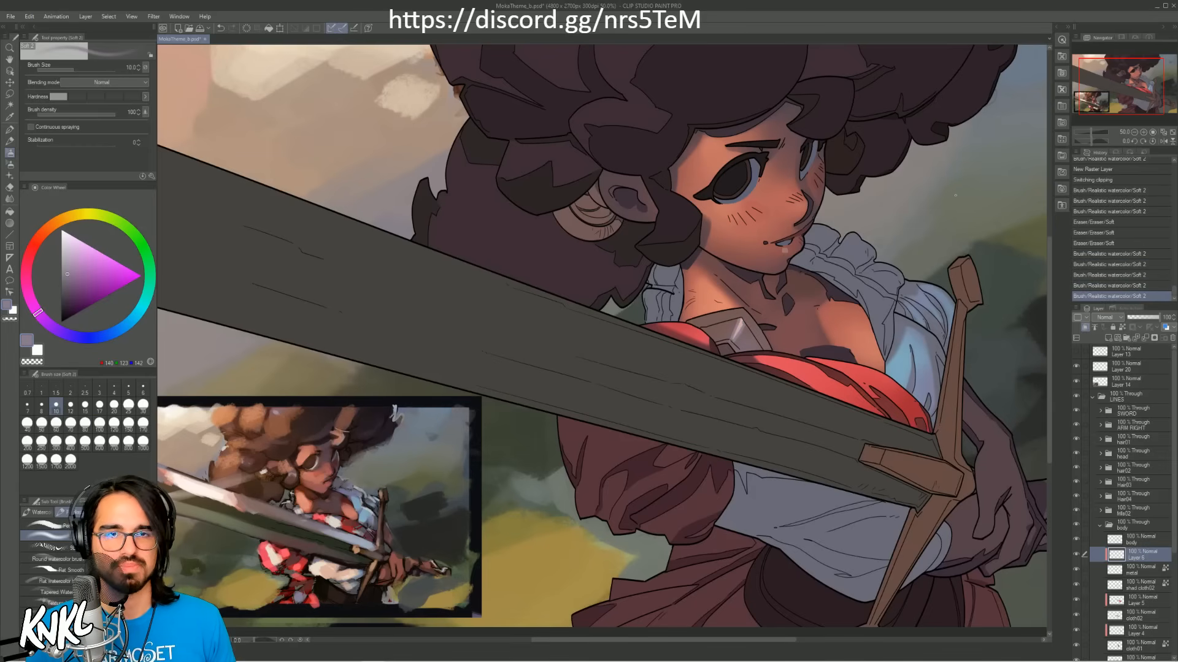
Step: Refine the metal plate's facet at 100% zoom with the brush at size 12, using pale pink and muted purple sampled from the plate
left_click(1148, 133)
left_click_drag(1009, 235, 725, 291)
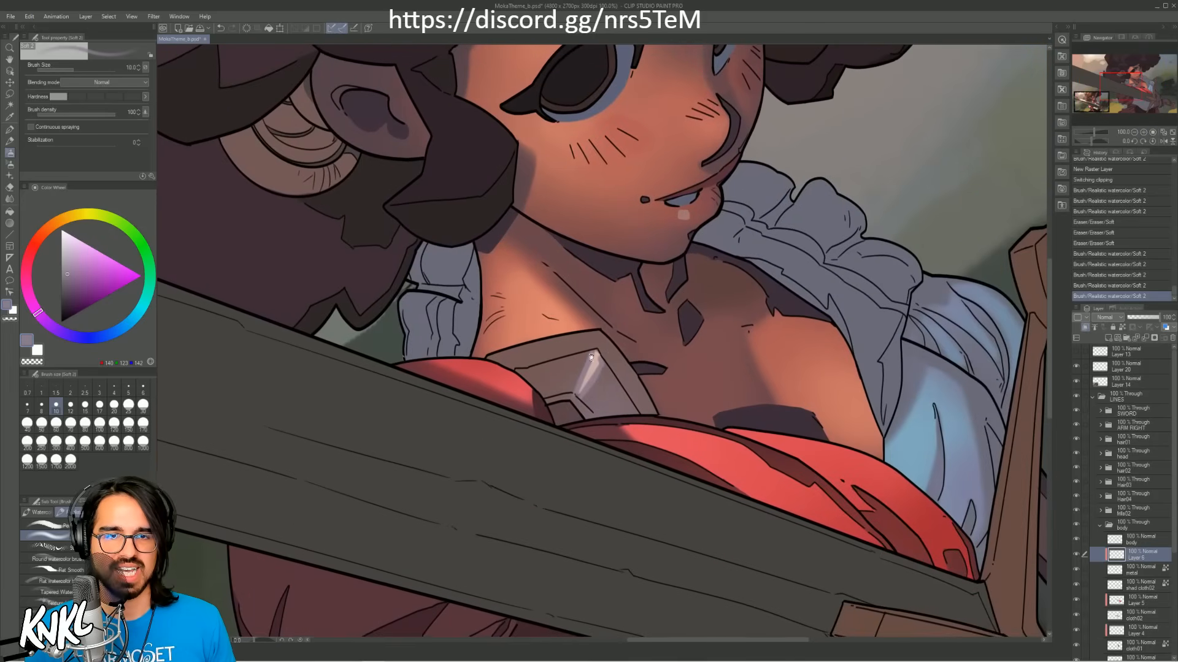
left_click(593, 366, "alt")
key("]")
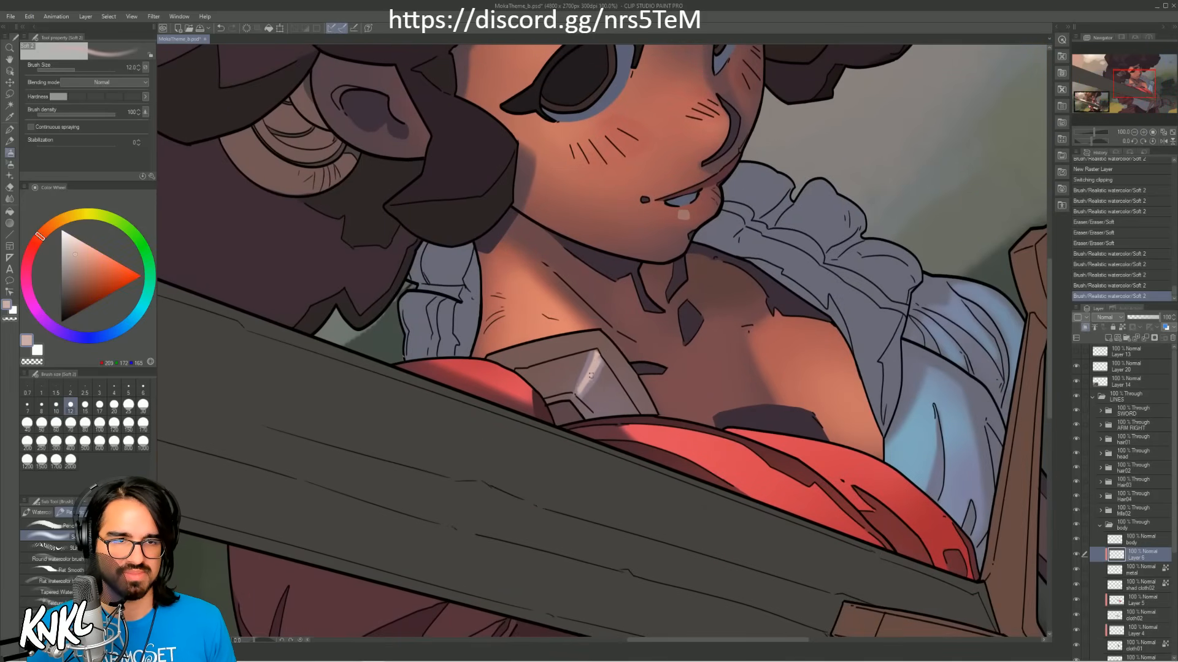
left_click_drag(581, 386, 590, 364)
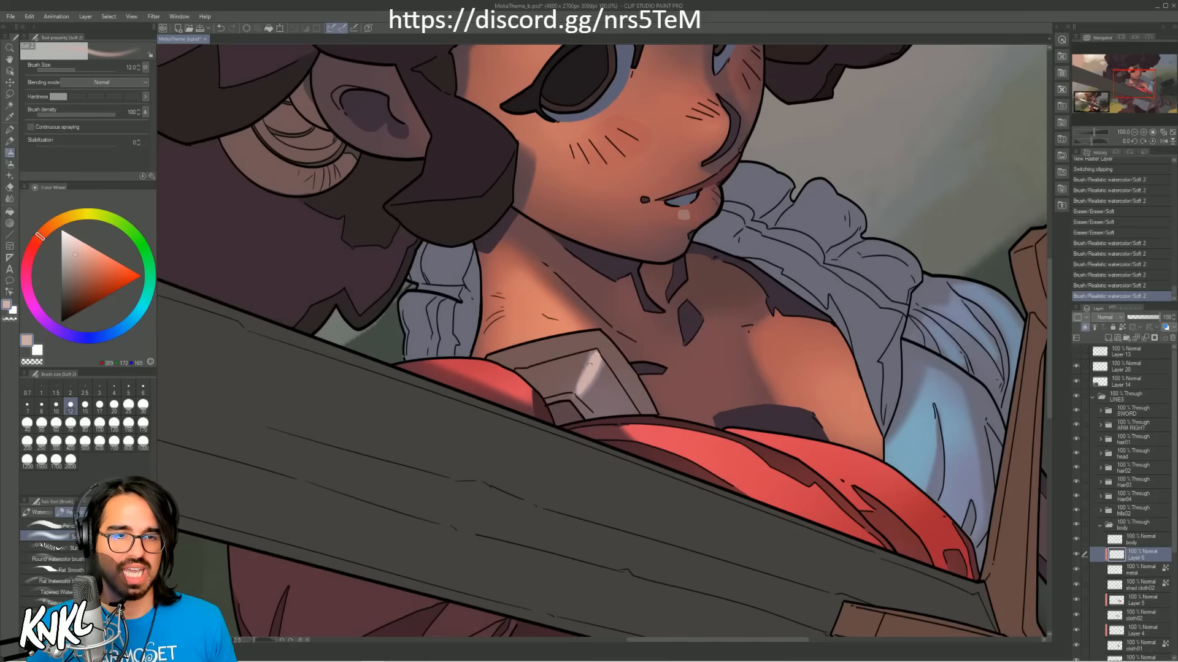
key("ctrl+z")
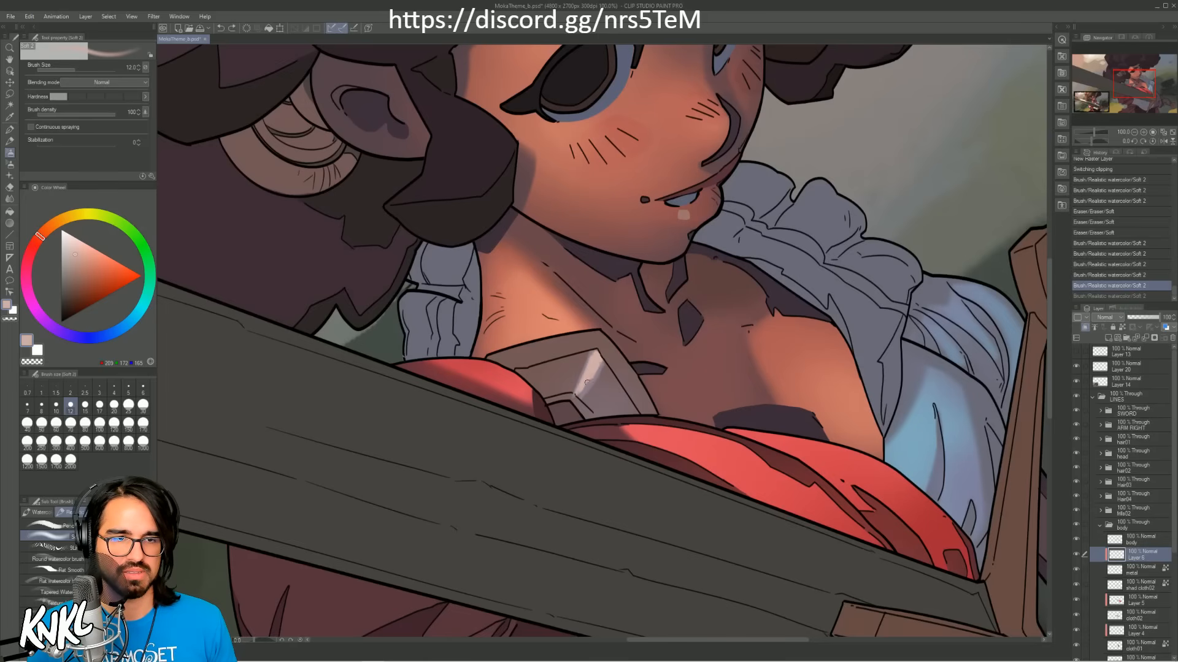
left_click_drag(596, 357, 597, 356)
left_click(594, 384, "alt")
left_click_drag(582, 396, 602, 362)
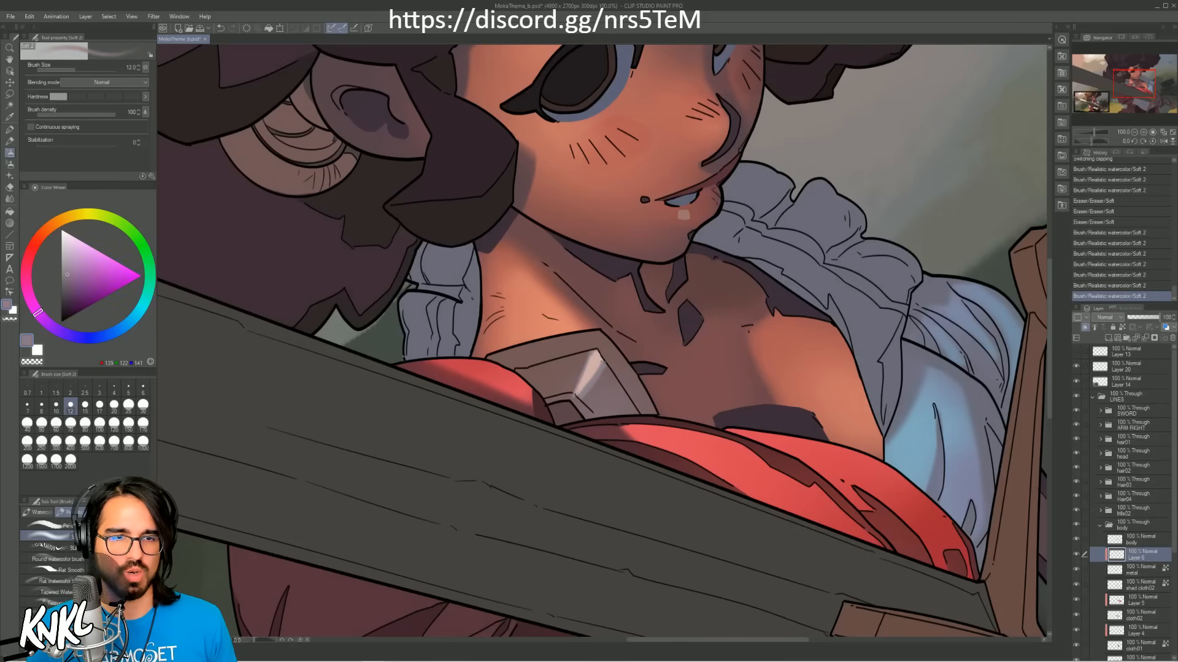
Step: Sample a muted red and touch up the metal plate's upper edge with the brush at size 15, undoing the first stroke
left_click(623, 204, "alt")
left_click(610, 125, "alt")
key("bracketright")
key("bracketright")
key("bracketright")
key("bracketright")
key("bracketright")
key("bracketright")
key("bracketright")
key("bracketright")
key("bracketright")
key("bracketright")
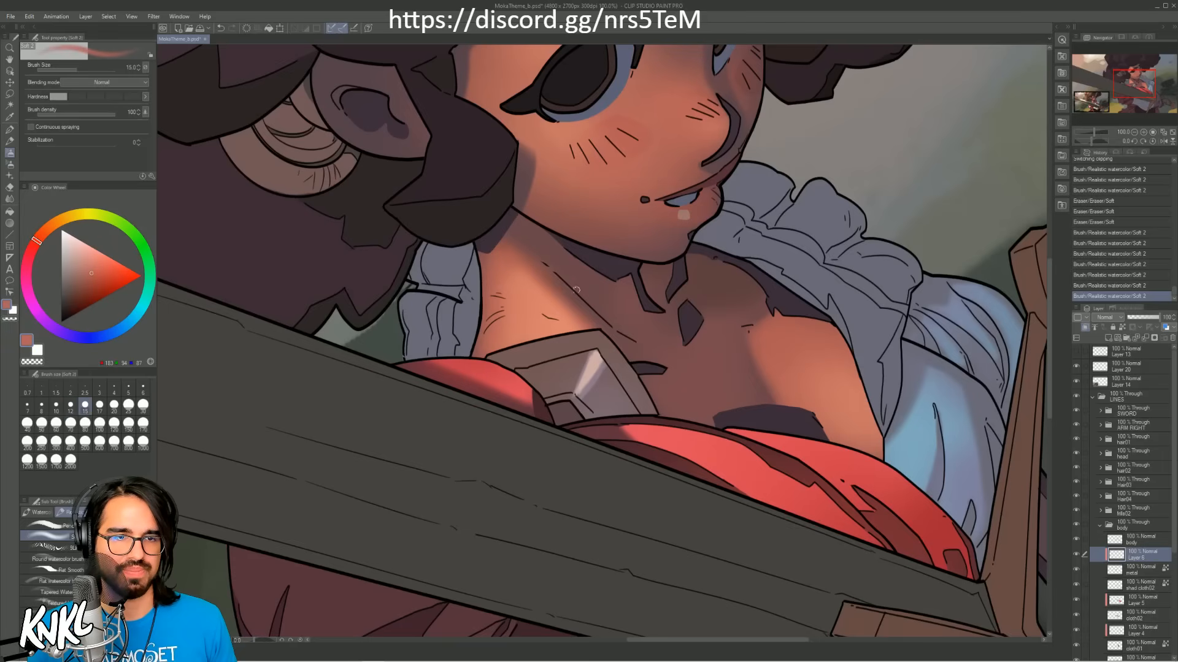
mouse_move(529, 336)
left_mouse_down()
mouse_move(602, 336)
mouse_move(625, 321)
mouse_move(659, 409)
left_mouse_up()
key("ctrl+z")
left_click(603, 337, "alt")
mouse_move(606, 333)
left_mouse_down()
mouse_move(552, 343)
mouse_move(585, 335)
left_mouse_up()
Step: Sample a dark purple and shade the metal plate's lower facet with the brush at size 25, undoing tries made with larger sizes
left_click(609, 270, "alt")
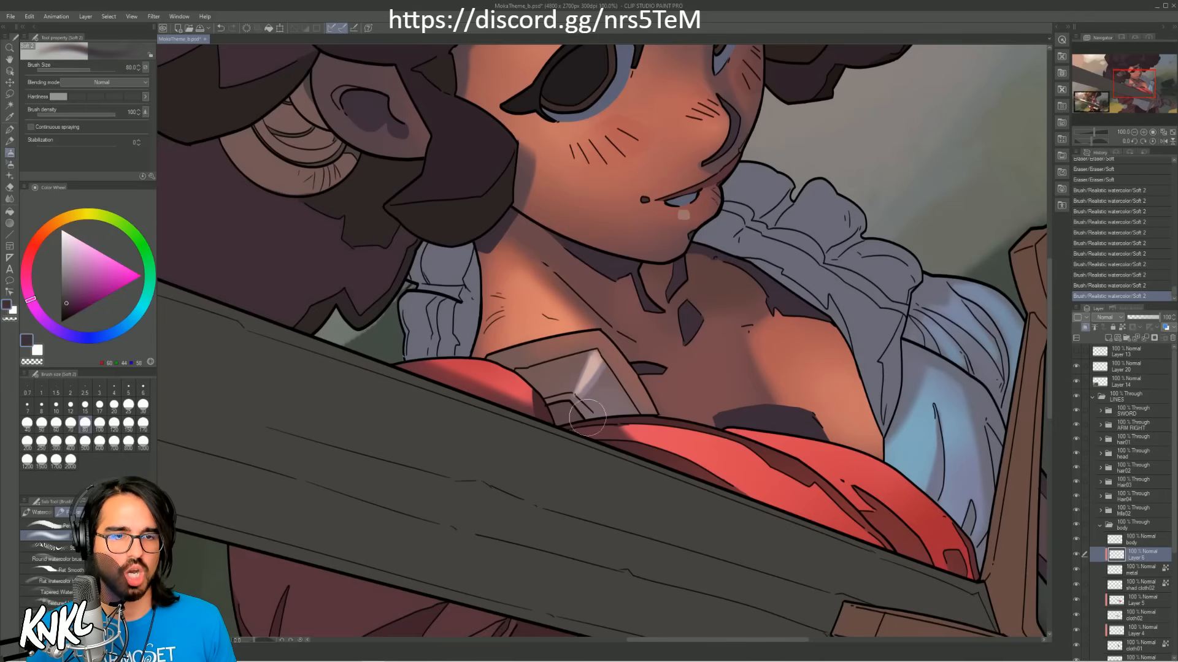
mouse_move(587, 417)
left_mouse_down()
mouse_move(622, 371)
mouse_move(574, 415)
mouse_move(613, 369)
mouse_move(590, 398)
mouse_move(610, 366)
left_mouse_up()
key("ctrl+z")
key("bracketleft")
key("ctrl+z")
key("bracketleft")
key("bracketleft")
key("bracketleft")
key("bracketleft")
key("ctrl+z")
key("bracketleft")
key("ctrl+z")
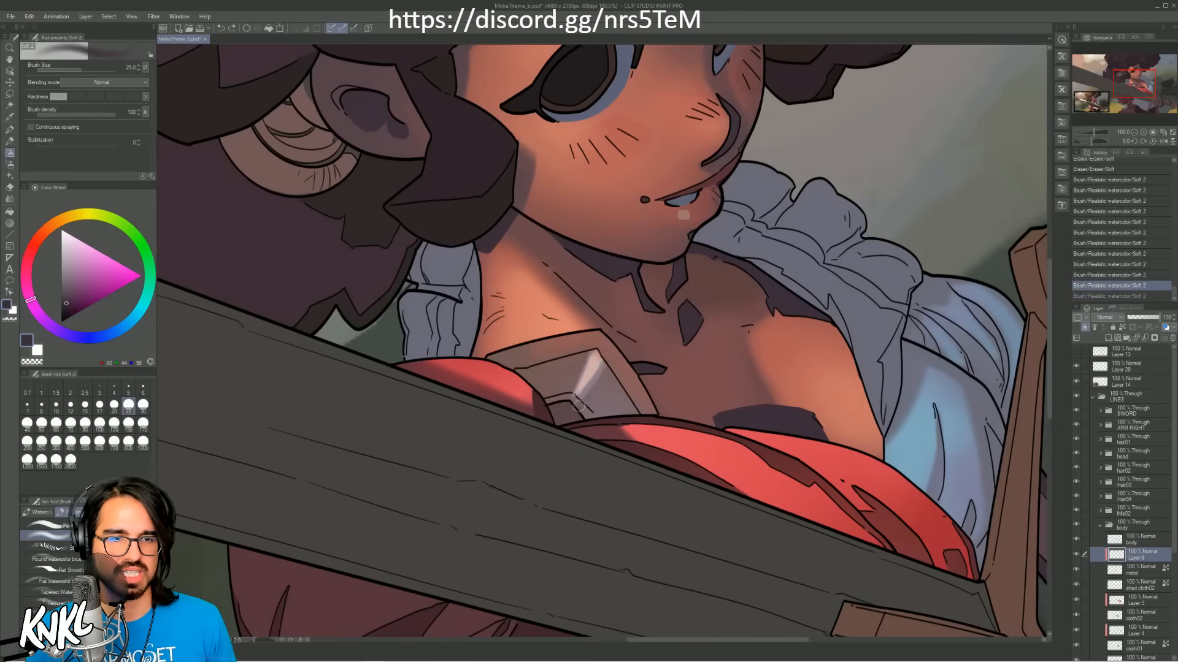
left_click_drag(578, 405, 612, 365)
left_click(602, 380, "alt")
Step: Blend the dark shading across the metal plate's lower facets with a larger brush, and sample a muted purple at size 40
key("bracketright")
key("bracketright")
key("bracketright")
key("bracketright")
key("bracketright")
mouse_move(578, 410)
left_mouse_down()
mouse_move(603, 390)
mouse_move(608, 405)
mouse_move(590, 353)
mouse_move(563, 393)
mouse_move(542, 372)
mouse_move(536, 384)
left_mouse_up()
key("bracketleft")
key("bracketleft")
key("bracketleft")
left_click(579, 370, "alt")
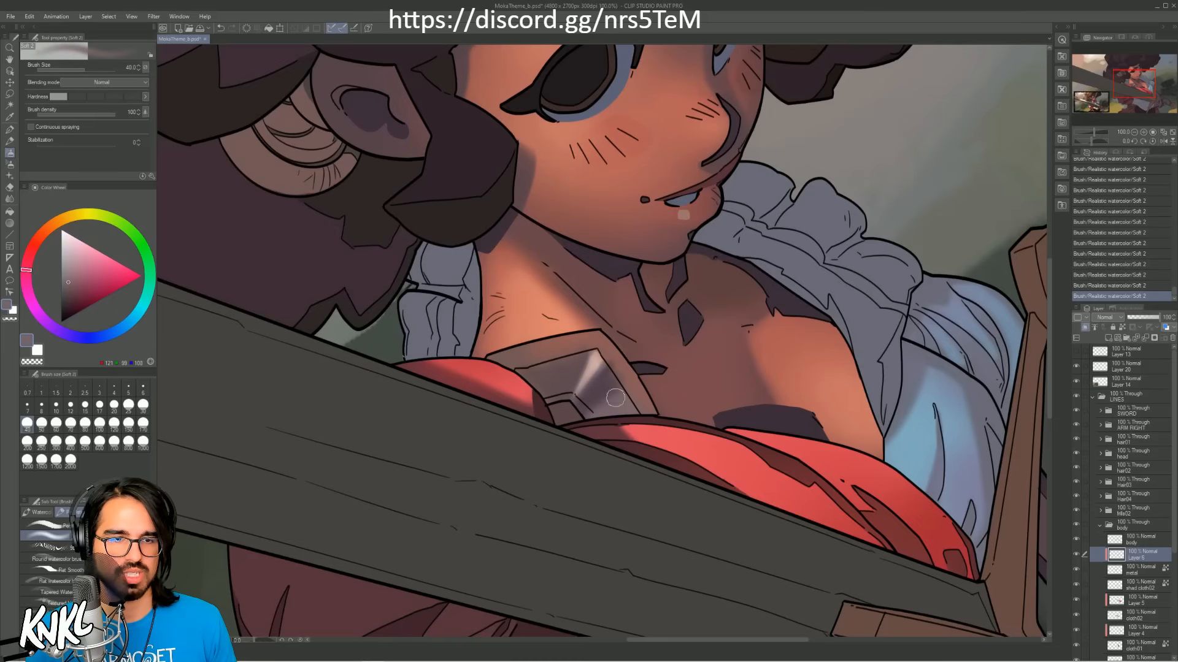
Step: Sample a darker purple from the metal plate and softly deepen the shaded facet with the brush at size 70
left_click(612, 398, "alt")
key("bracketright")
key("bracketright")
key("bracketright")
left_click(595, 410, "alt")
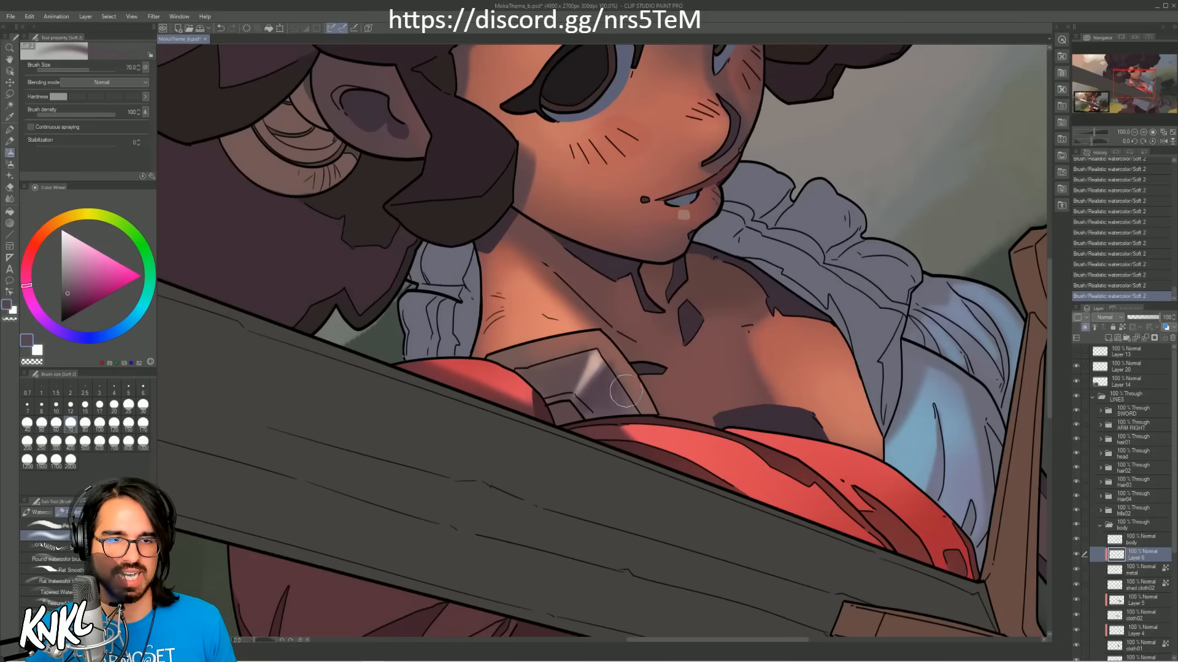
Step: Touch up the metal plate's upper corner with a sampled reddish brown, reducing the brush to size 30
key("bracketleft")
key("bracketleft")
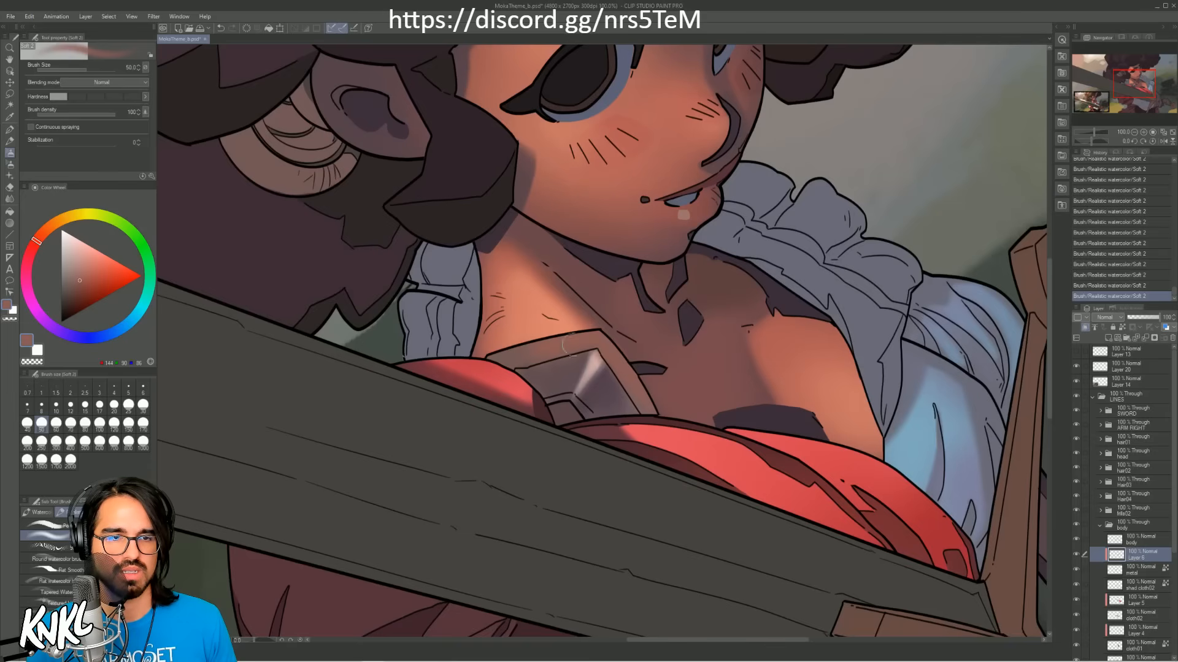
left_click(606, 338, "alt")
key("bracketleft")
key("bracketleft")
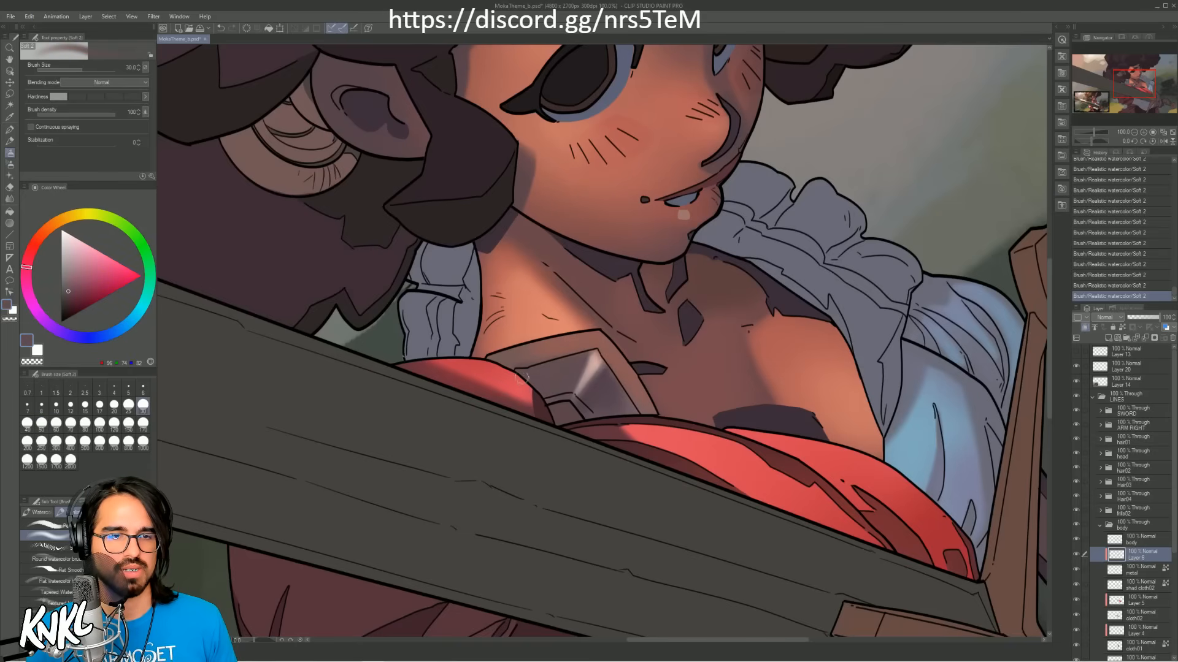
Step: Sample a muted purple and softly glaze the metal plate's lower facets with the brush at size 200
left_click(604, 368, "alt")
key("bracketright")
key("bracketright")
key("bracketright")
key("bracketright")
key("bracketright")
key("bracketright")
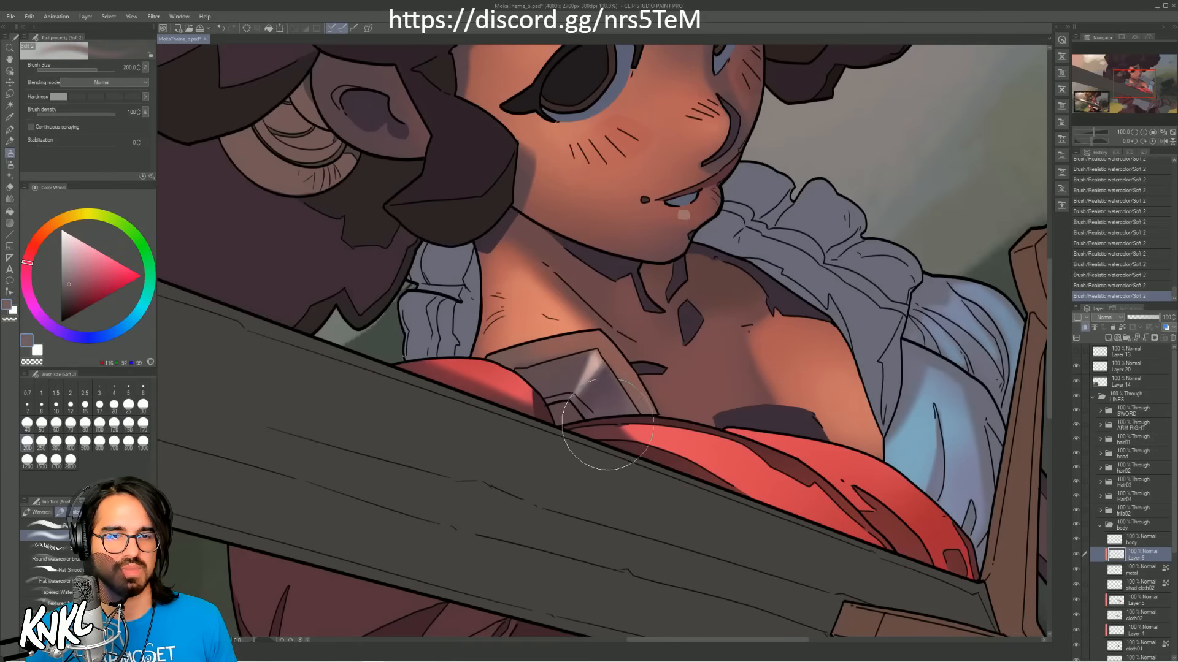
key("bracketright")
key("bracketright")
key("bracketright")
key("bracketright")
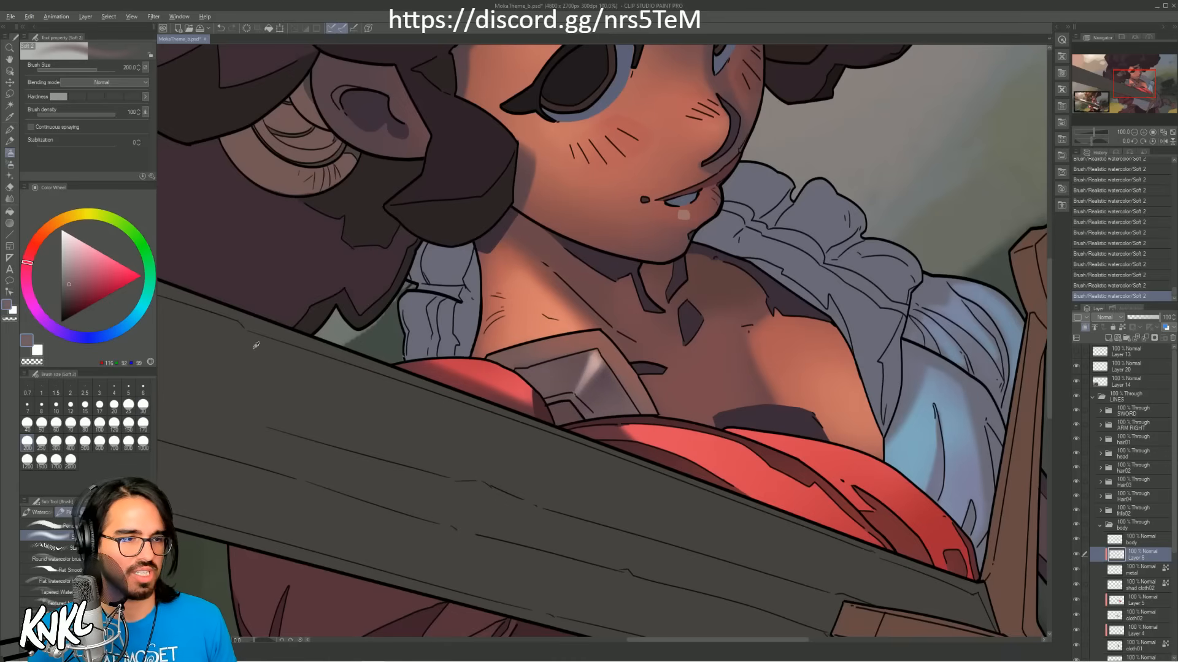
Step: Sample pale pink from the metal plate's highlight and sharpen the bright facet with the brush at size 8
left_click(586, 368, "alt")
key("bracketleft")
key("bracketleft")
key("bracketleft")
key("bracketleft")
key("bracketleft")
key("bracketleft")
key("bracketleft")
key("bracketleft")
key("bracketleft")
key("bracketleft")
key("bracketleft")
key("bracketleft")
key("bracketleft")
key("bracketleft")
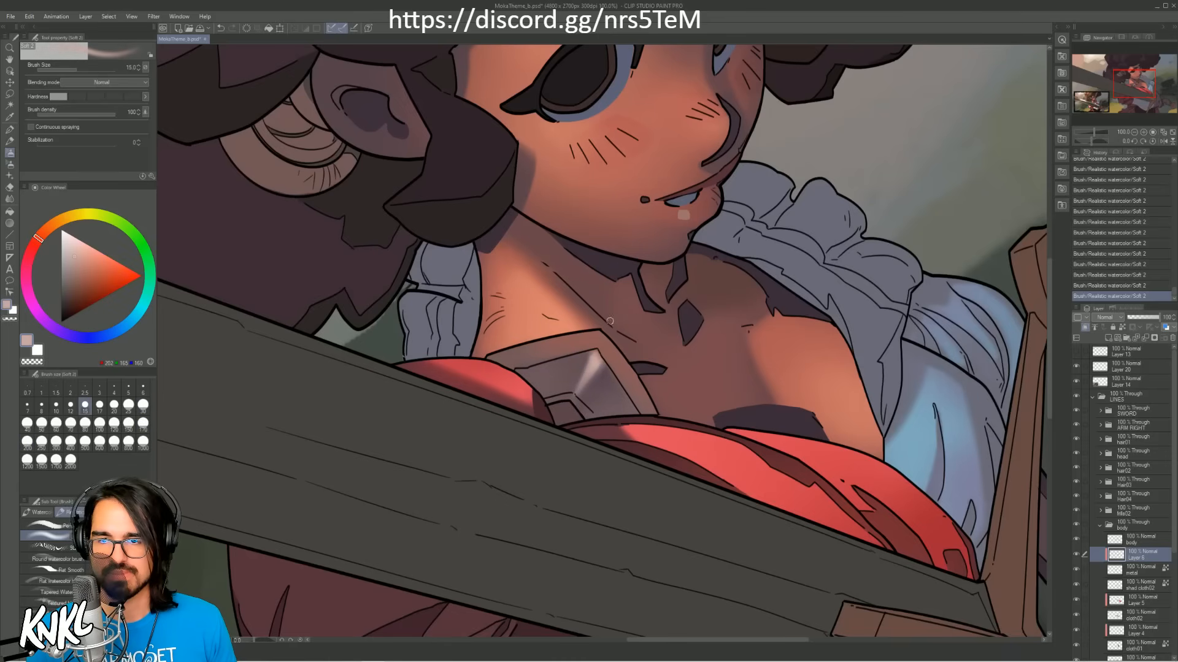
key("bracketleft")
key("bracketleft")
key("bracketleft")
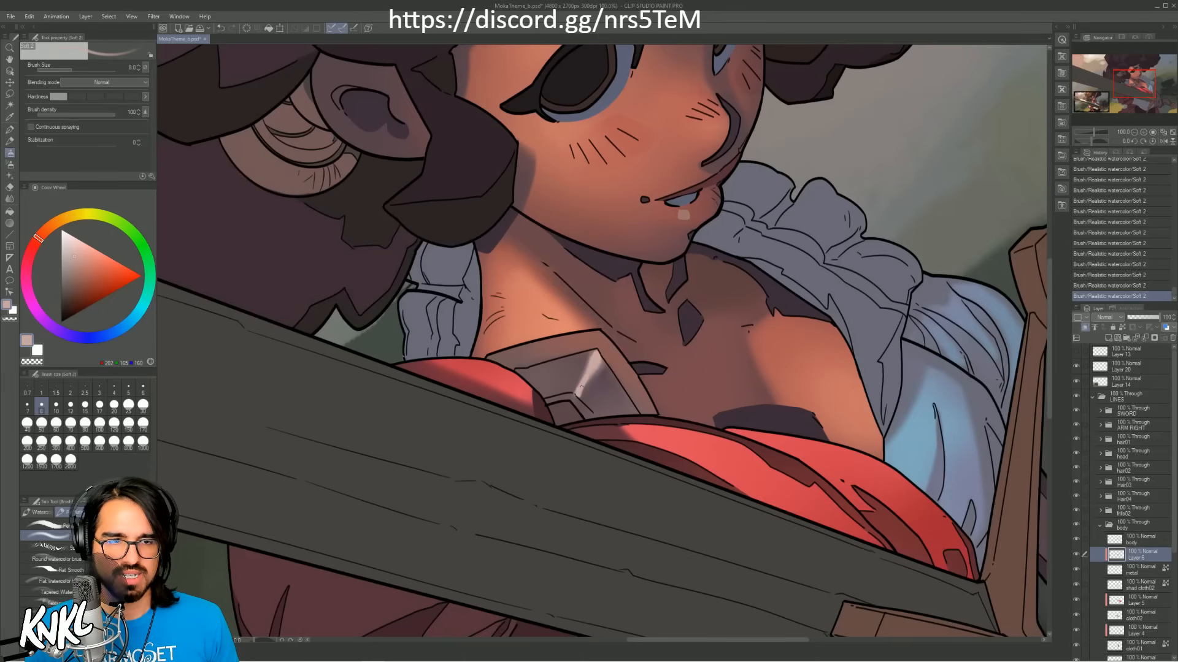
Step: Clean up the edges of the metal plate's highlight at brush size 8, alternating sampled muted purples and pale pink, and check it at 50% zoom
left_click(605, 366, "alt")
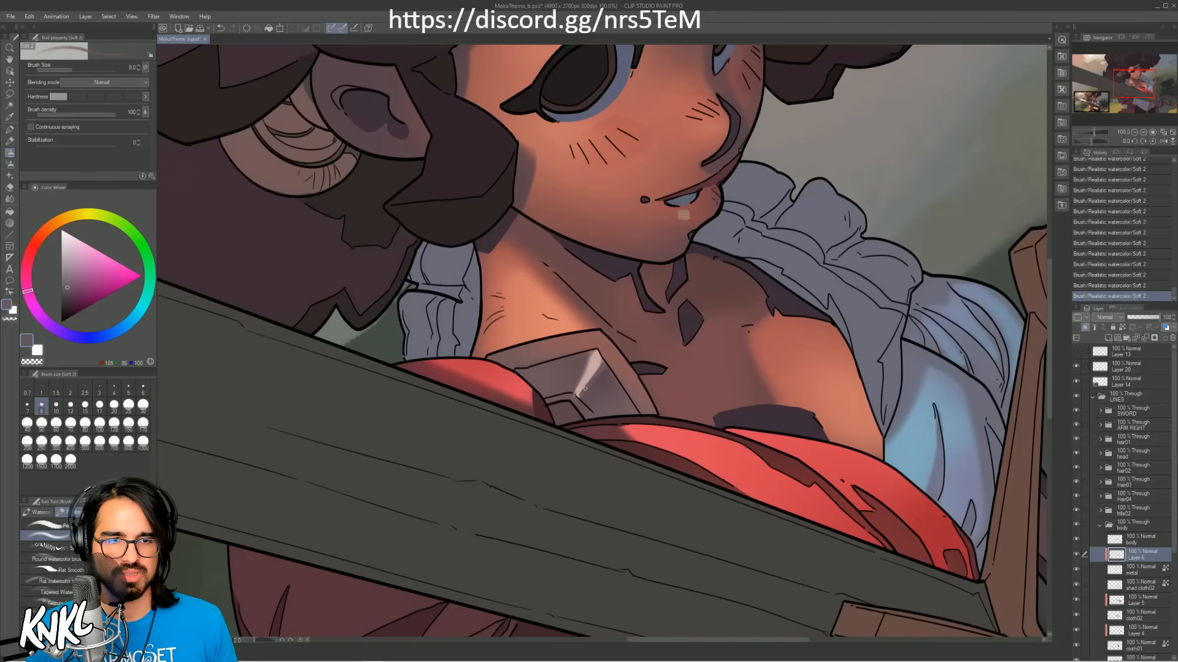
left_click(603, 366, "alt")
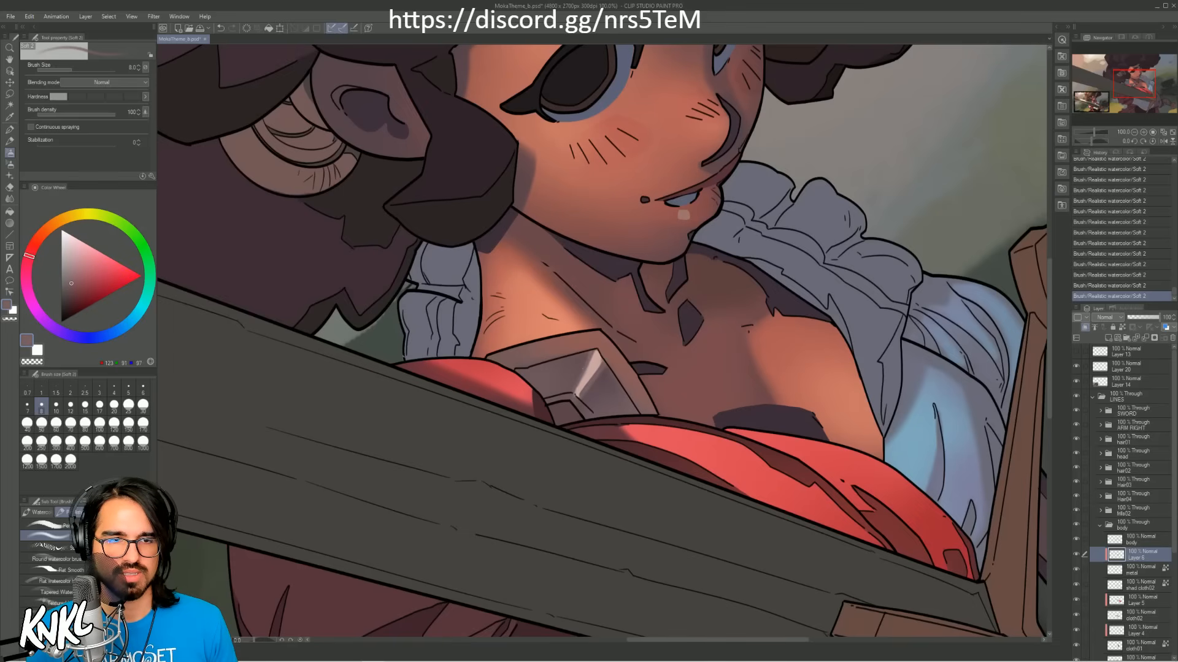
left_click(593, 372, "alt")
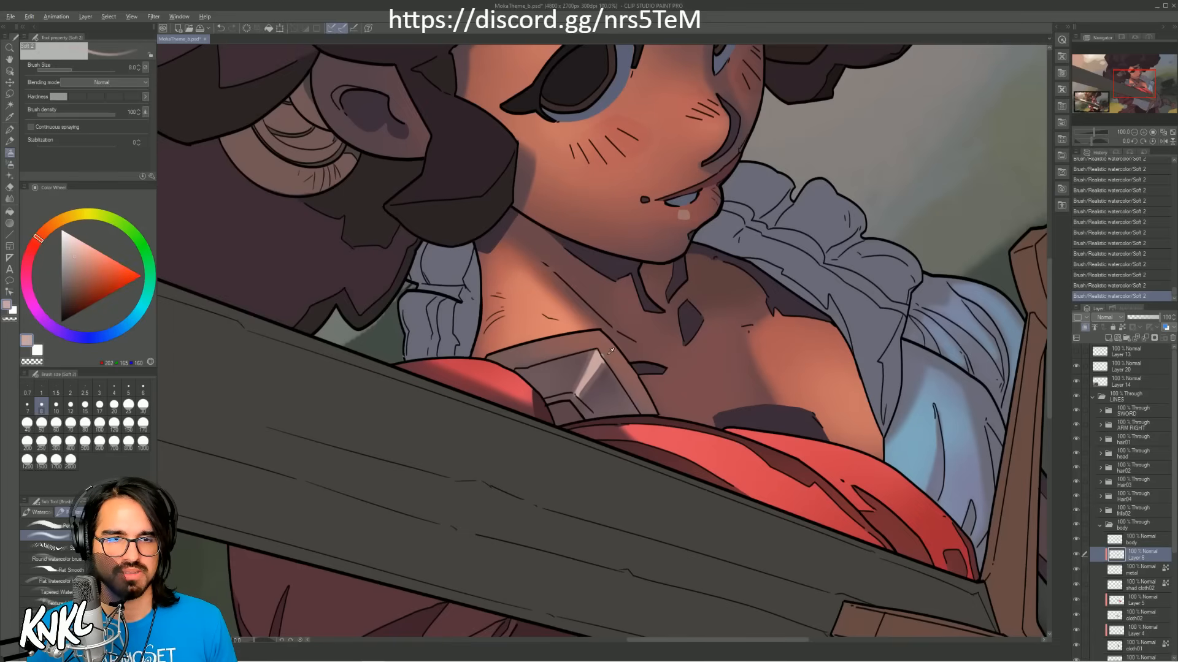
left_click(611, 351, "alt")
left_click(597, 374, "alt")
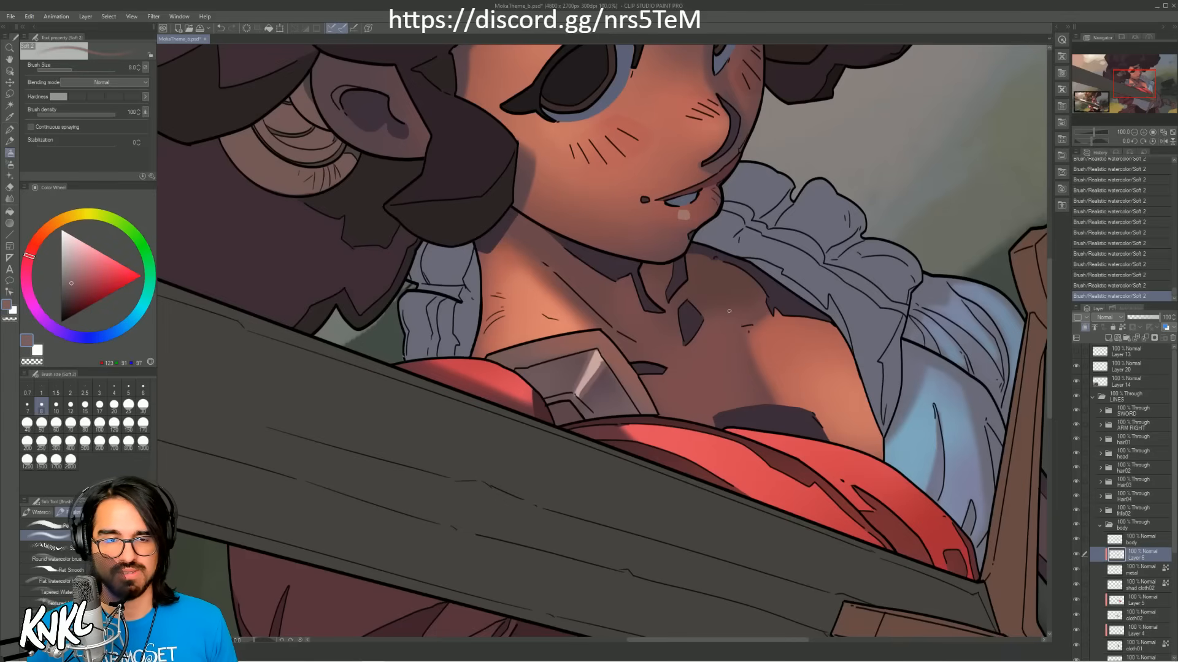
left_click(607, 392, "alt")
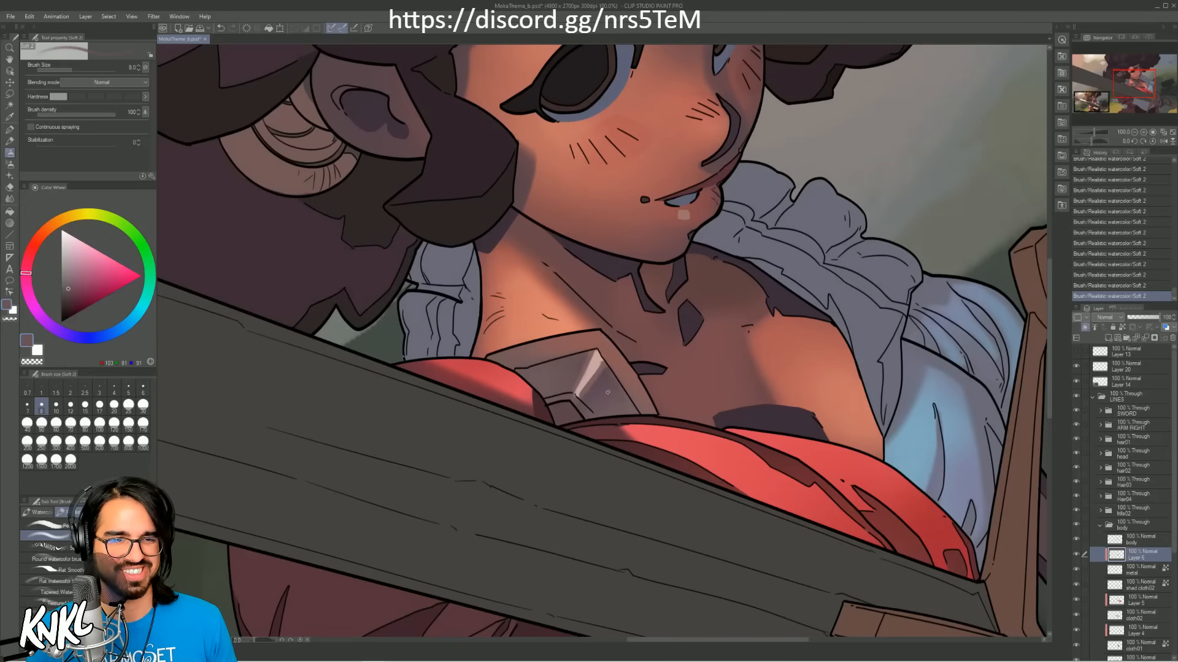
left_click(1134, 132)
left_click(1134, 133)
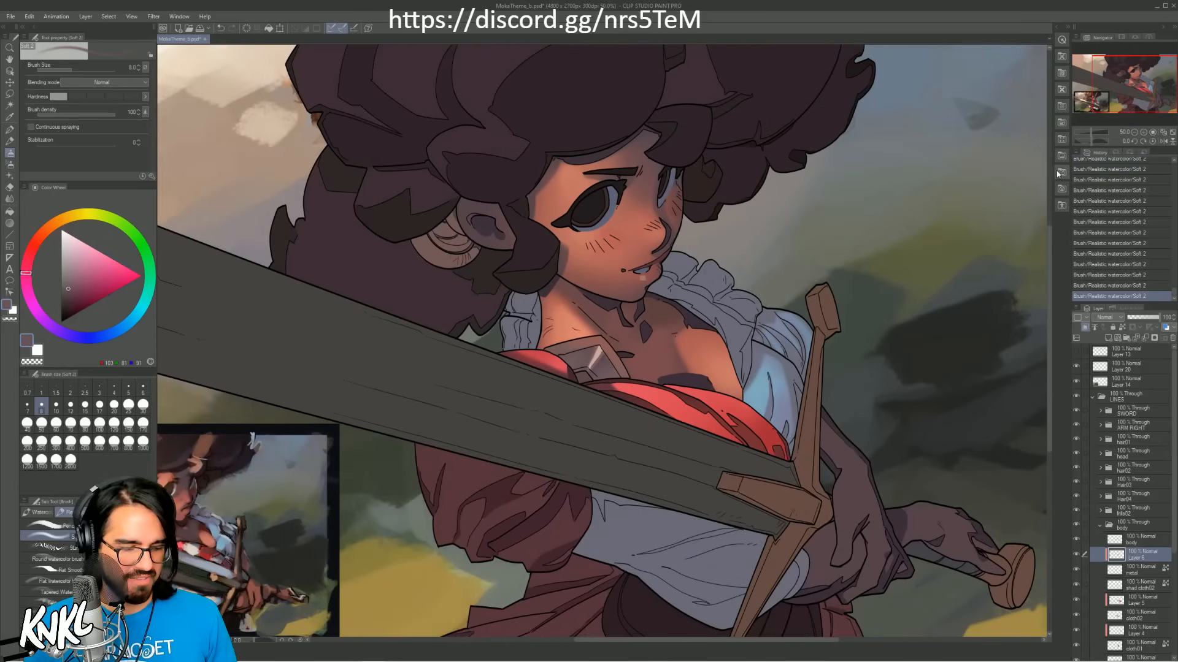
left_click(597, 365, "alt")
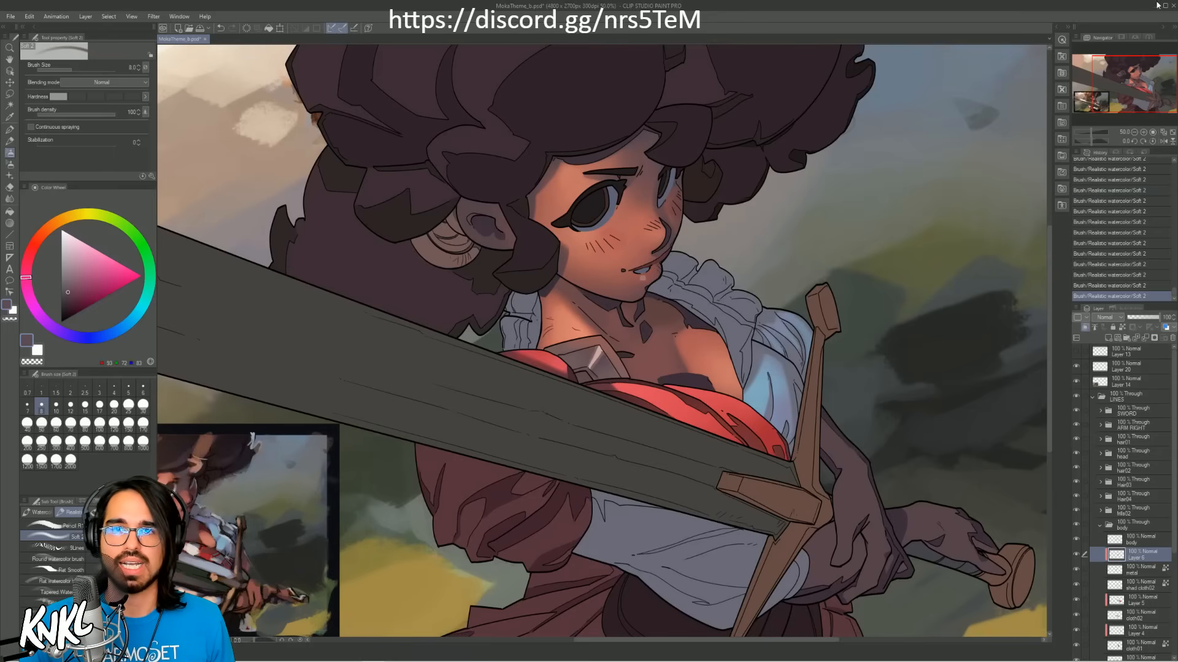
Step: Open the MokaTheme color comp file from the Desktop
left_click(10, 16)
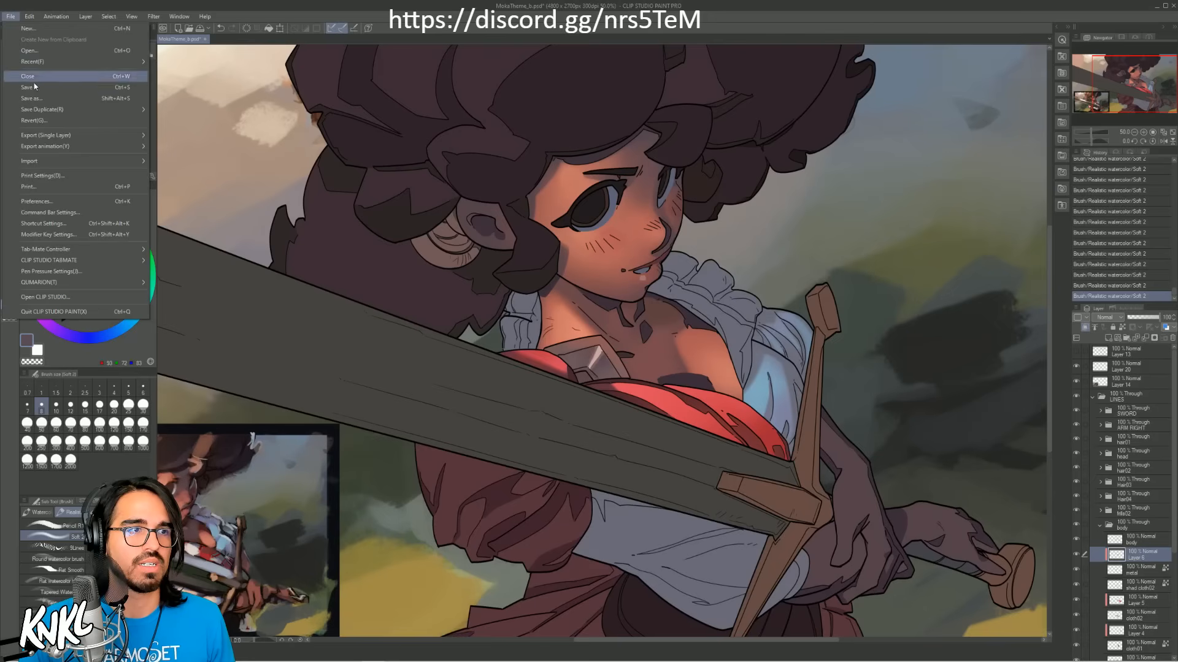
left_click(36, 48)
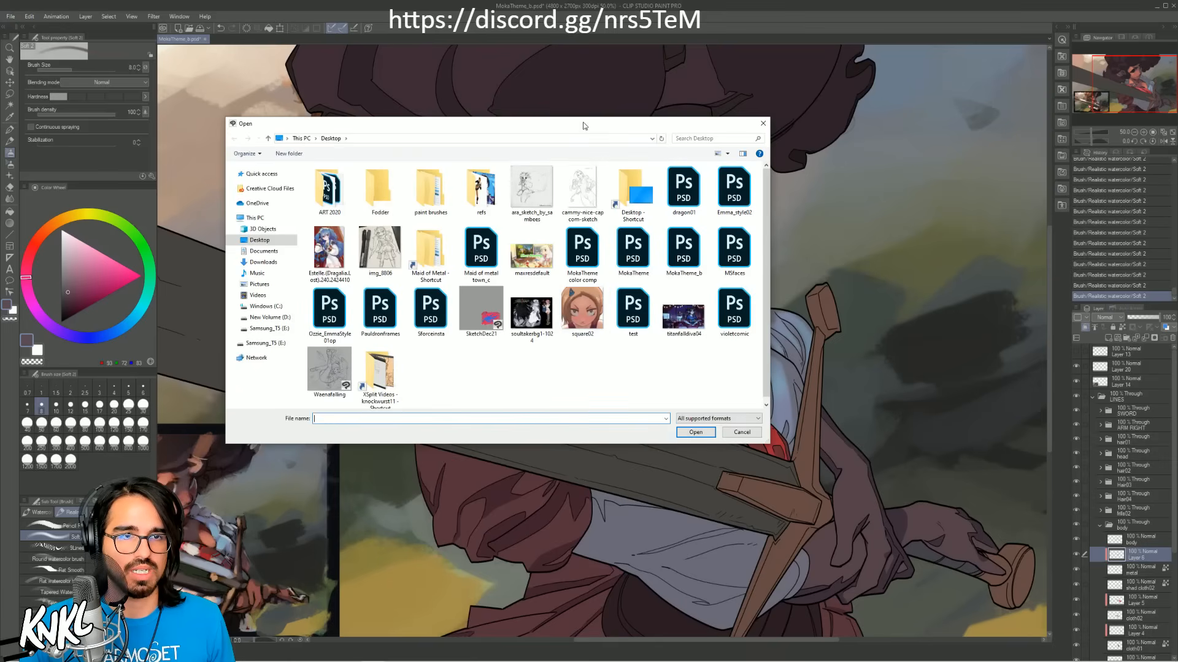
left_click_drag(583, 124, 920, 174)
key("Escape")
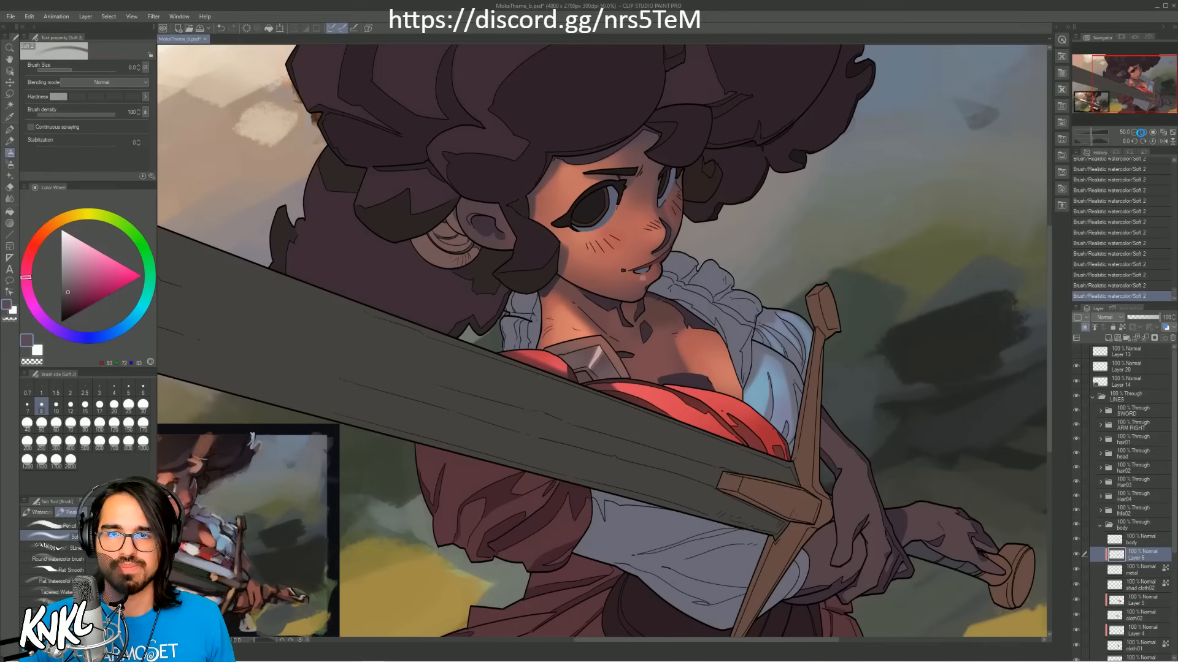
key("ctrl+s")
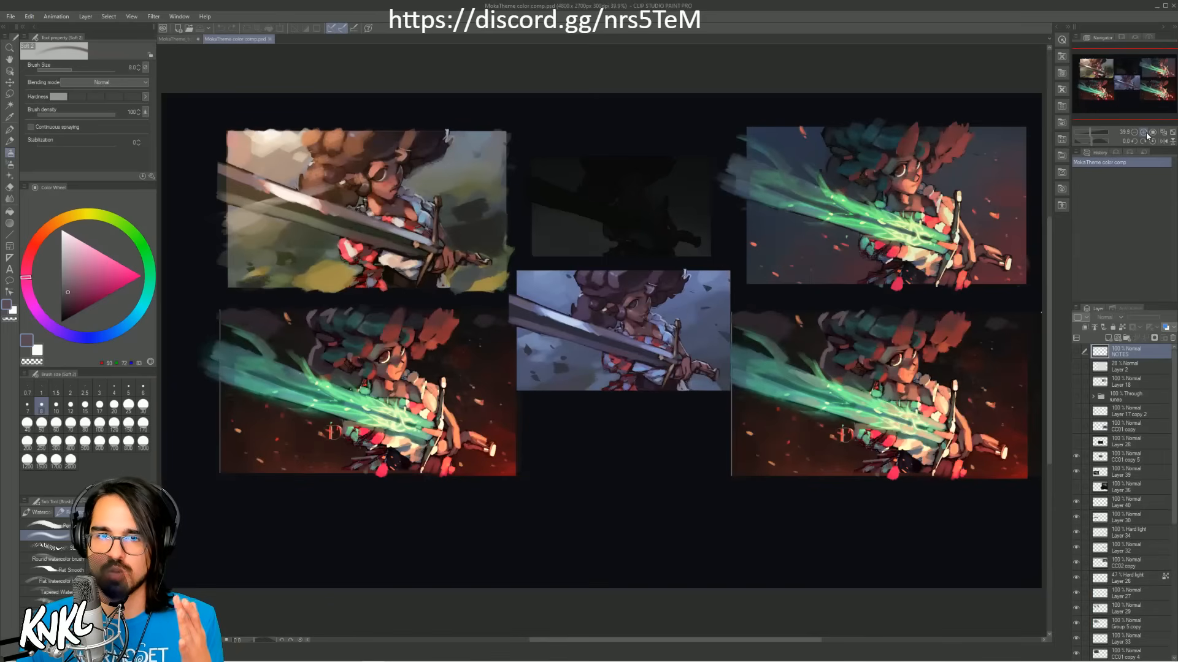
Step: Examine the colour comps with the glowing green sword at 66.7% zoom, and close the comp file
left_click(1145, 133)
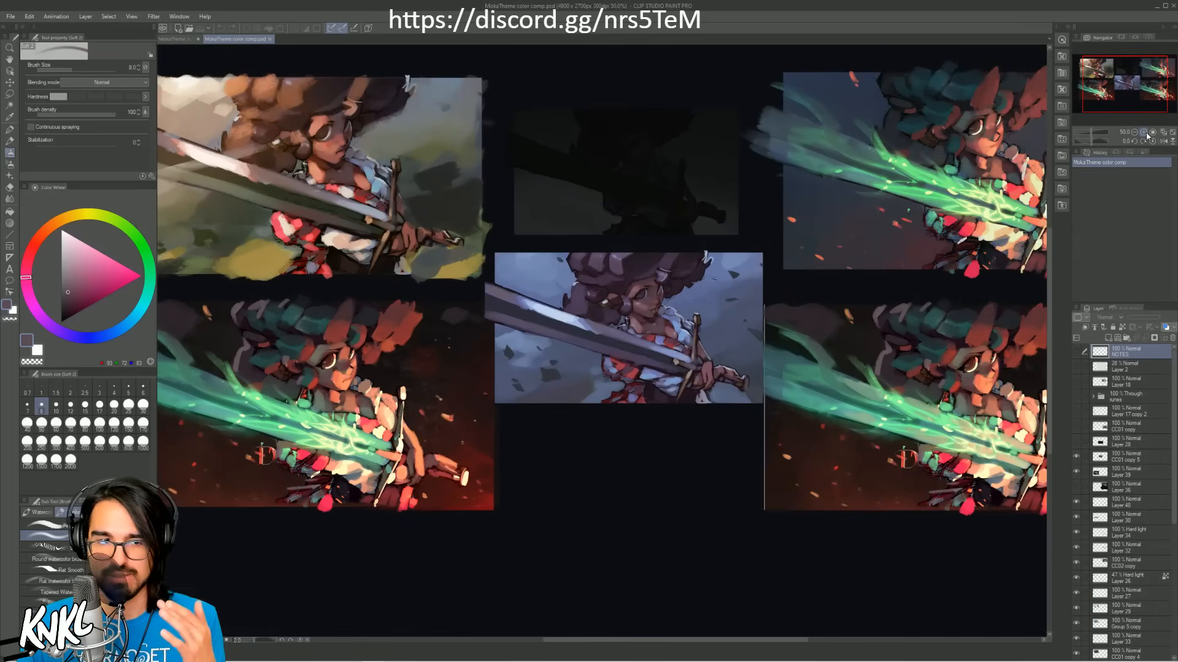
left_click(1146, 134)
left_click_drag(1126, 91, 1157, 78)
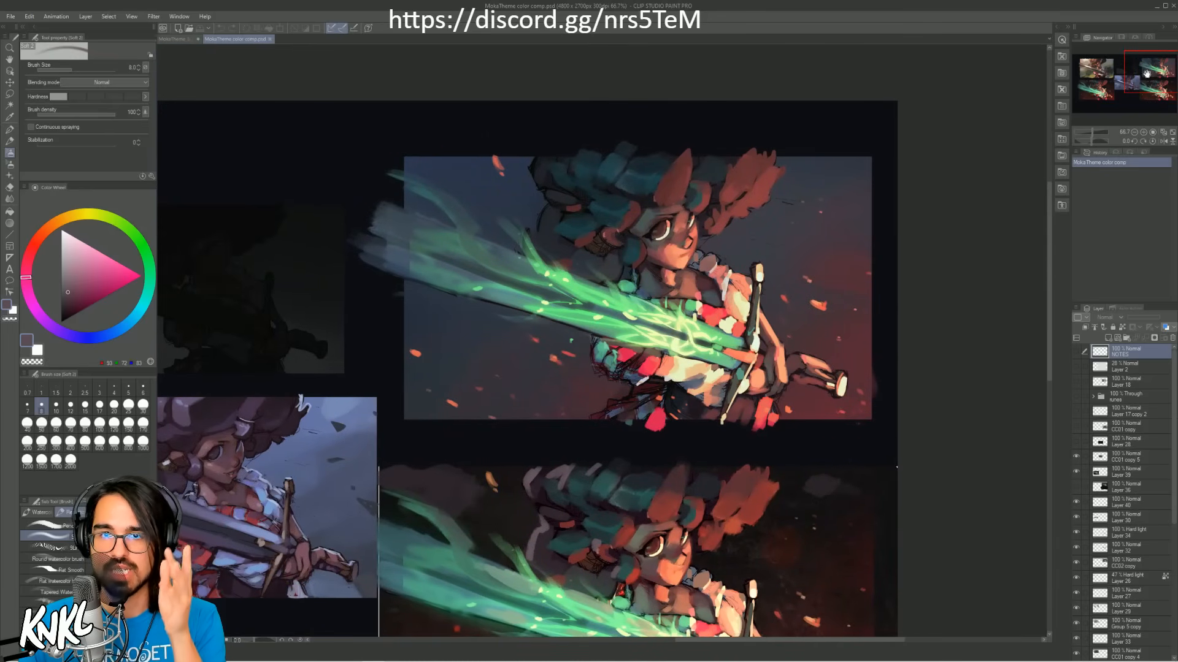
left_click_drag(1149, 79, 1146, 77)
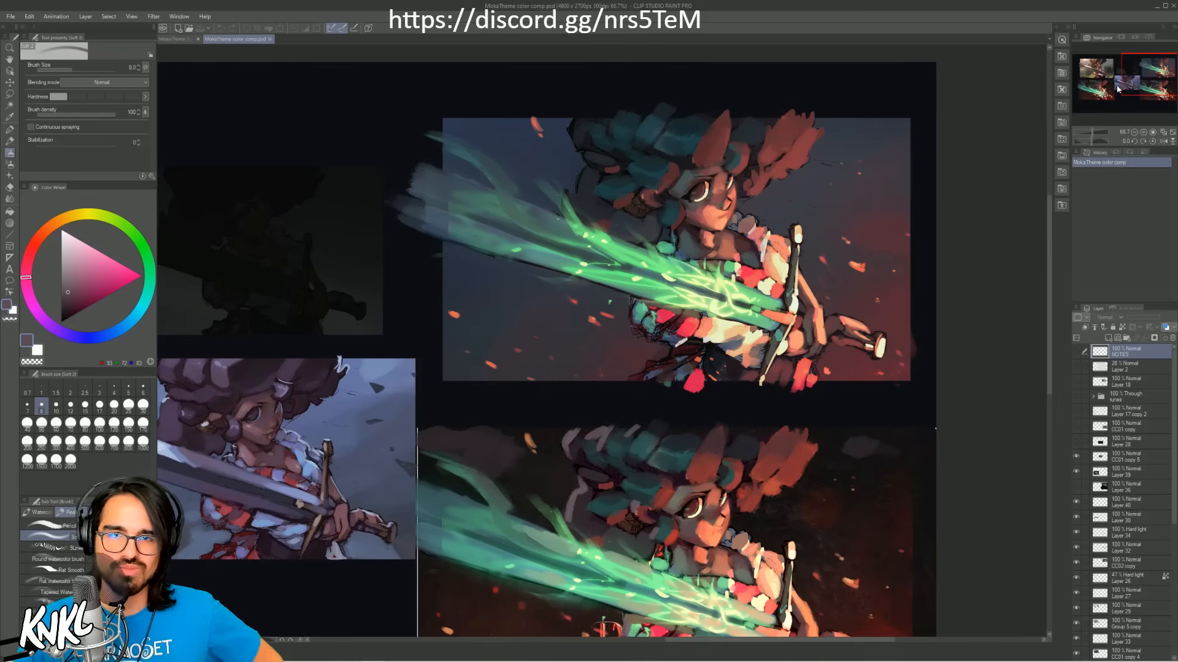
left_click(1144, 77)
mouse_move(1140, 82)
left_mouse_down()
mouse_move(1093, 80)
mouse_move(1162, 75)
left_mouse_up()
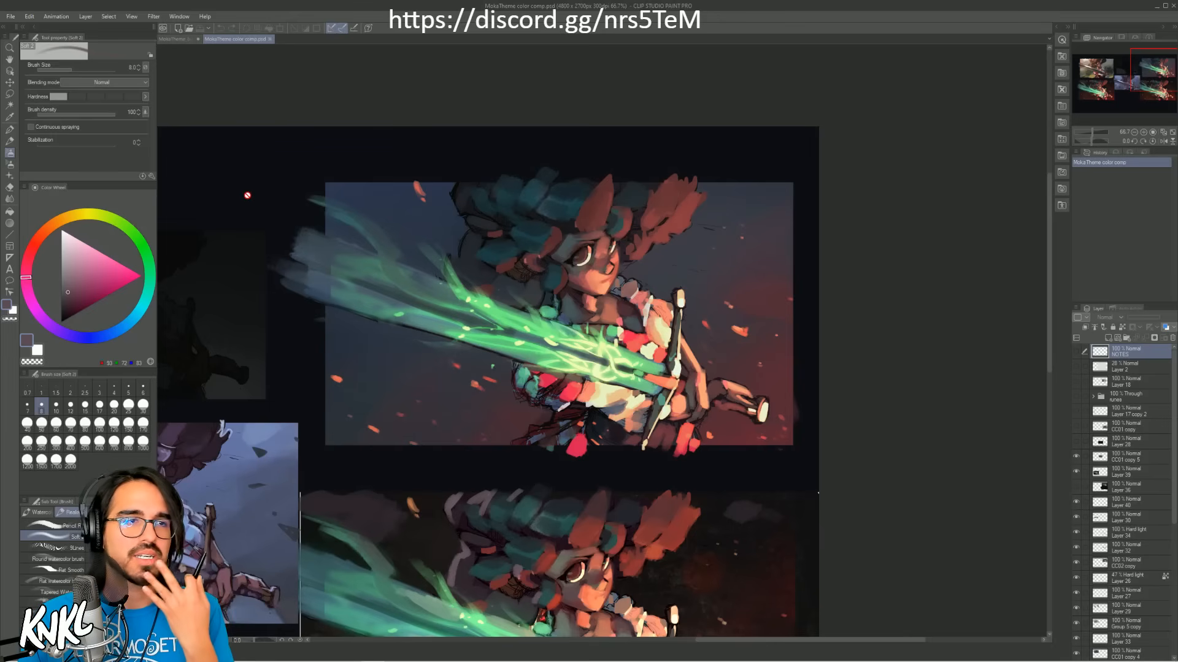
left_click(270, 39)
Step: Compare the painting with the colour reference, toggling the visibility of the metal plate's shading layer and the body line layer
left_click_drag(1125, 82, 1121, 80)
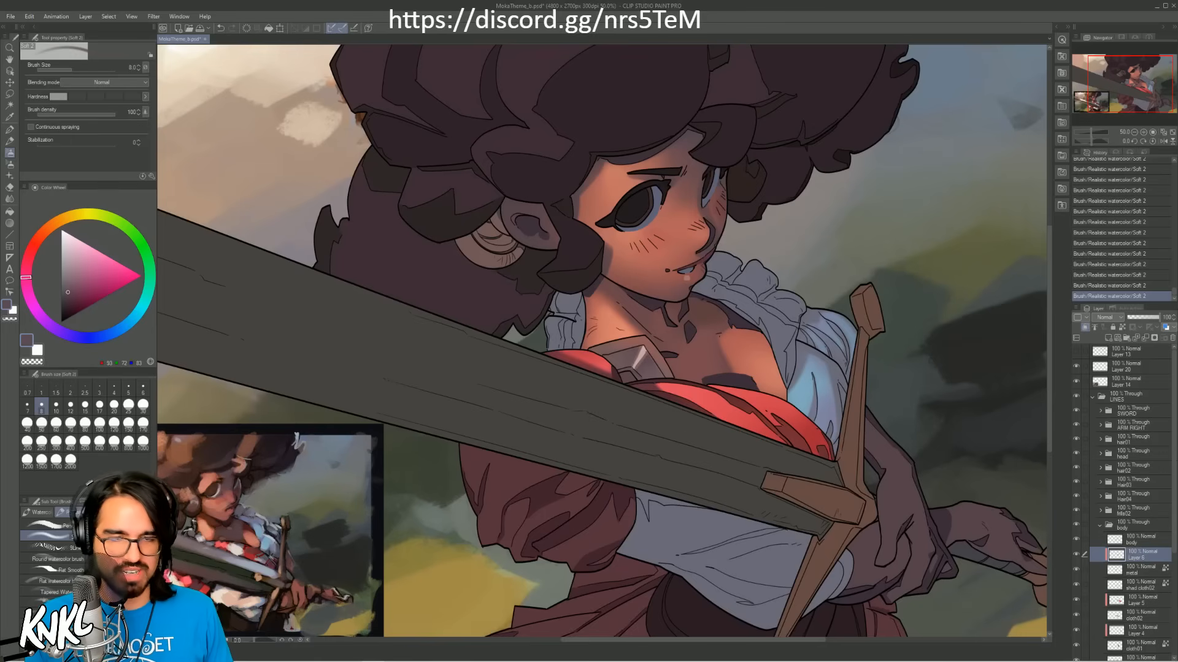
mouse_move(1131, 87)
left_mouse_down()
mouse_move(1135, 98)
mouse_move(1119, 84)
mouse_move(1118, 97)
left_mouse_up()
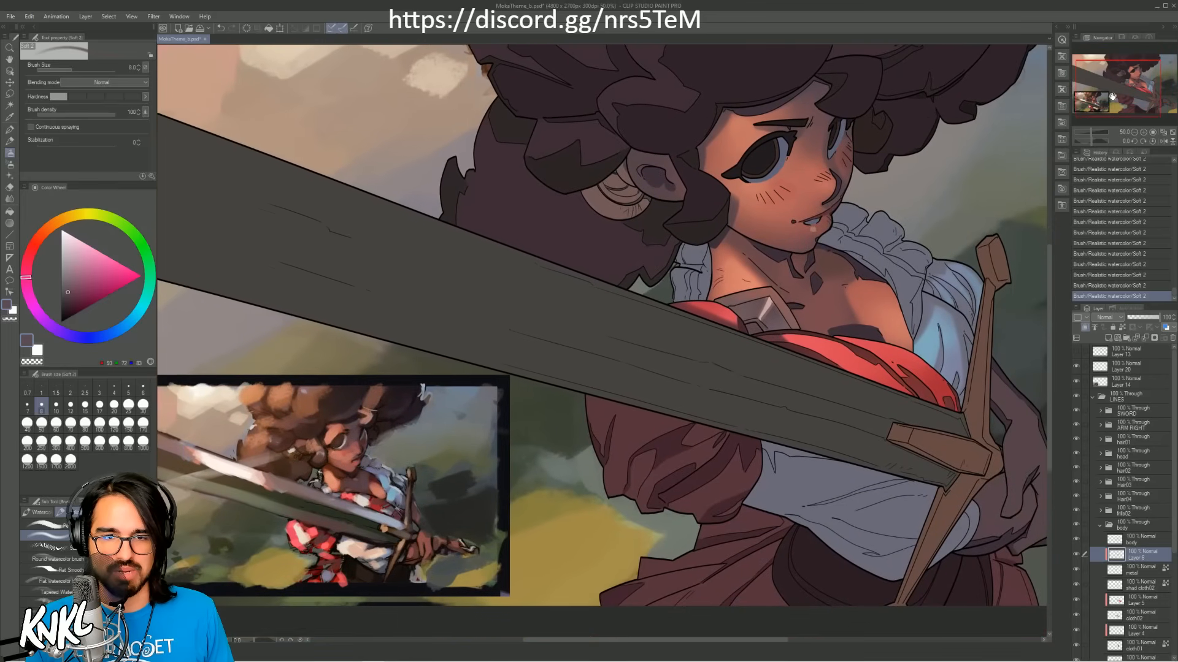
left_click(1075, 554)
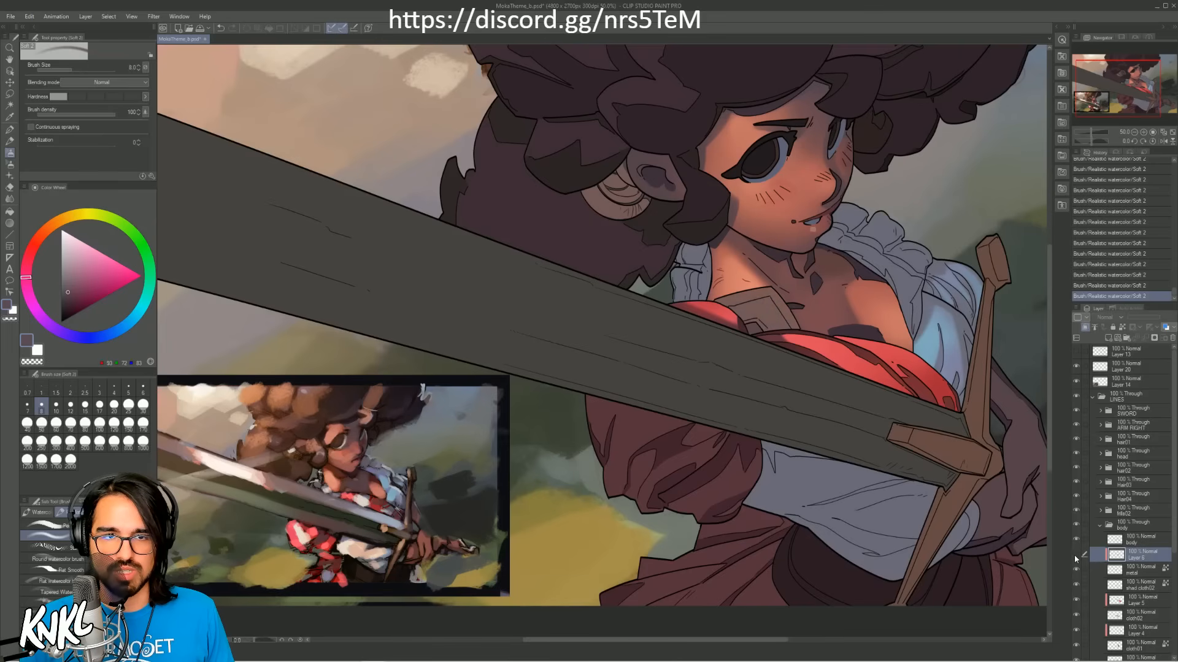
left_click(1075, 554)
left_click(1130, 543)
left_click(1080, 539)
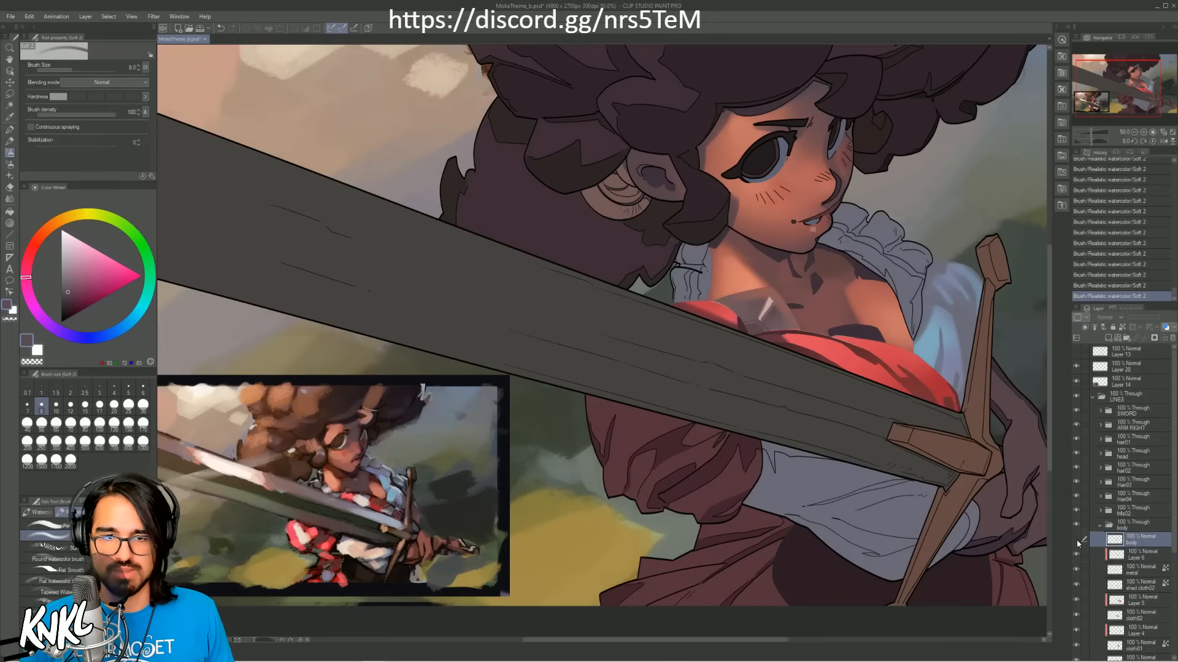
left_click(1081, 539)
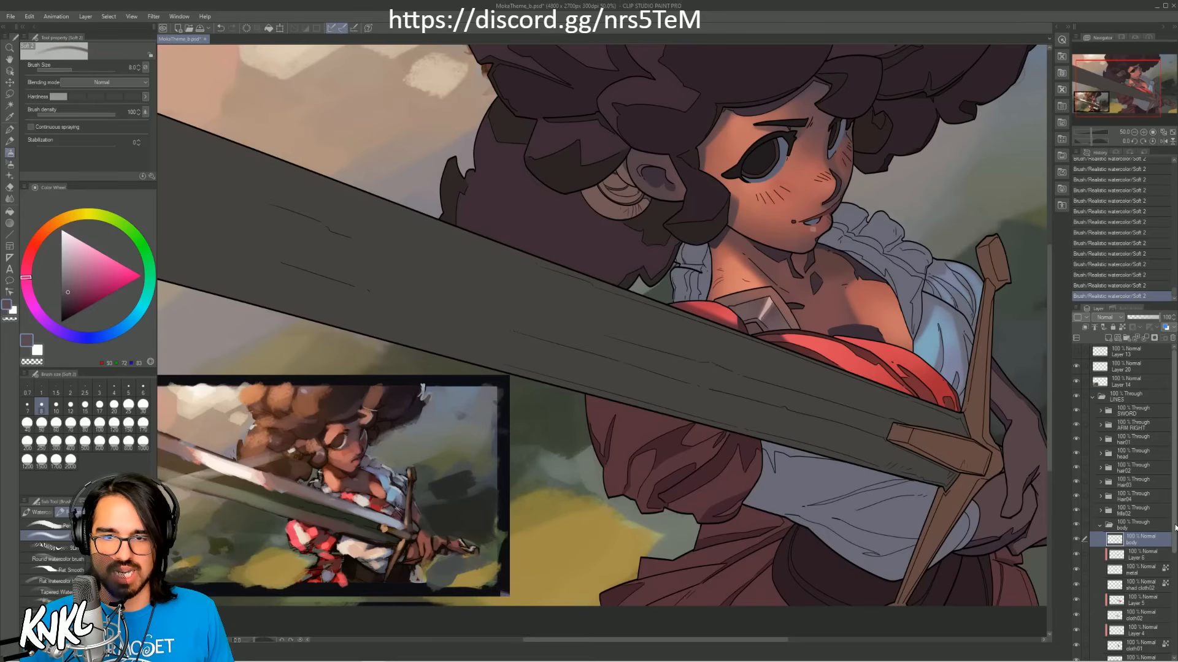
Step: Collapse the body group, expand the collar frill's layer group above it, and toggle its visibility to check what it contains
left_click_drag(1172, 535, 1174, 580)
left_click(1099, 446)
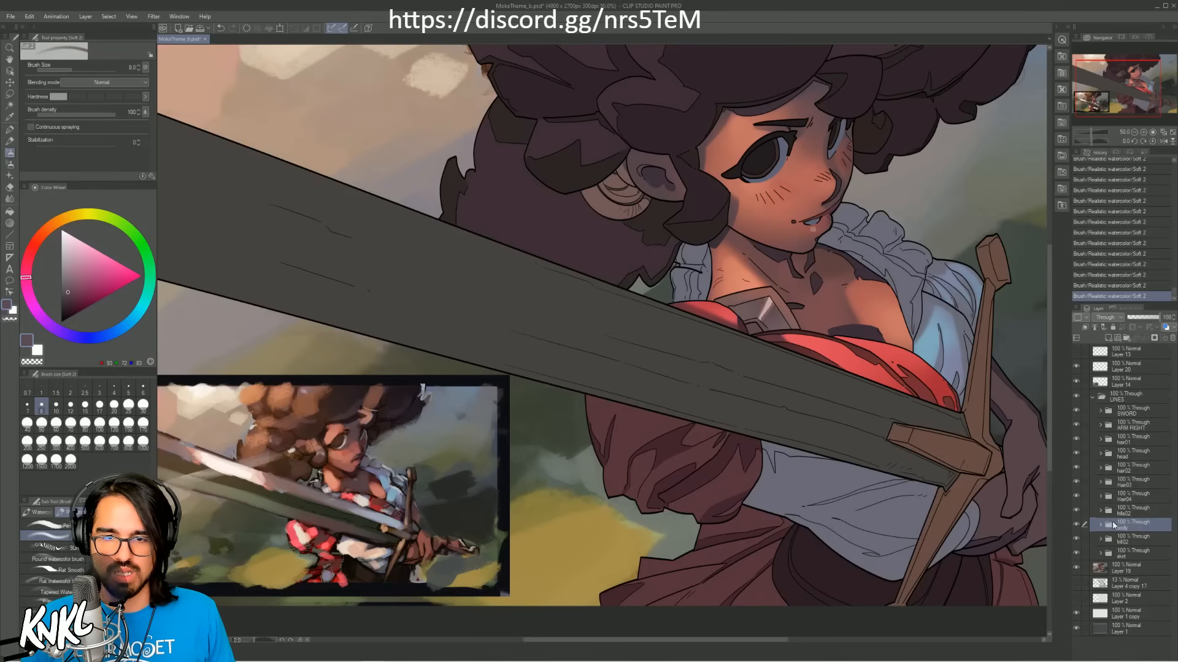
left_click(1128, 516)
left_click(1094, 511)
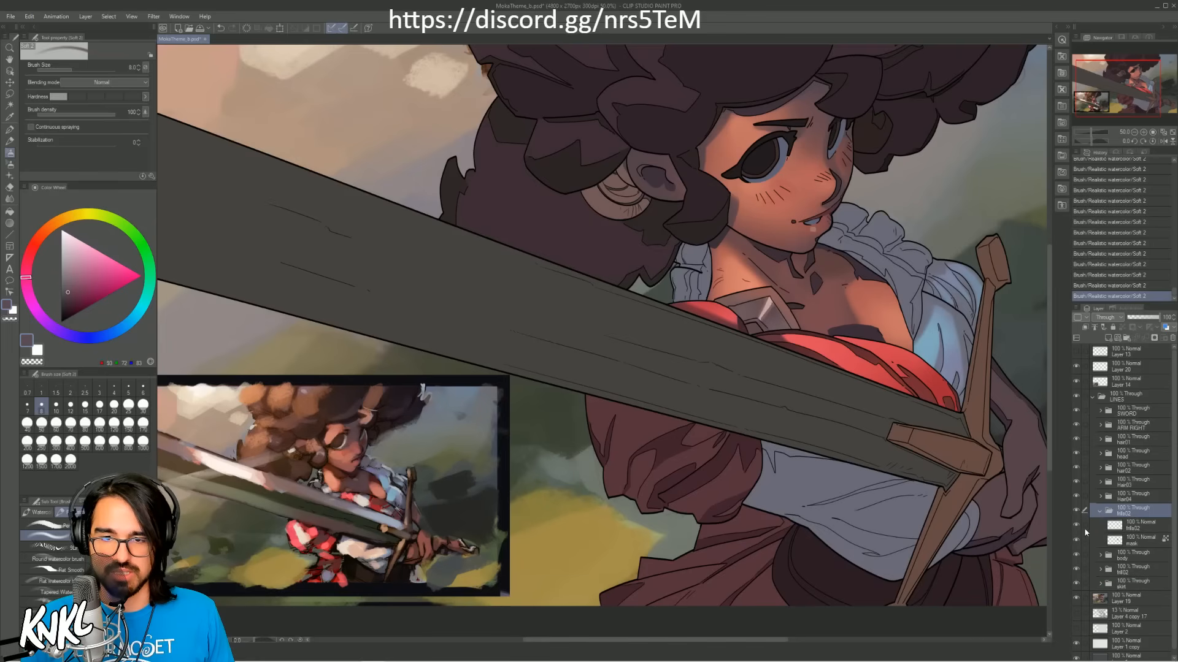
left_click(1075, 512)
left_click(1076, 512)
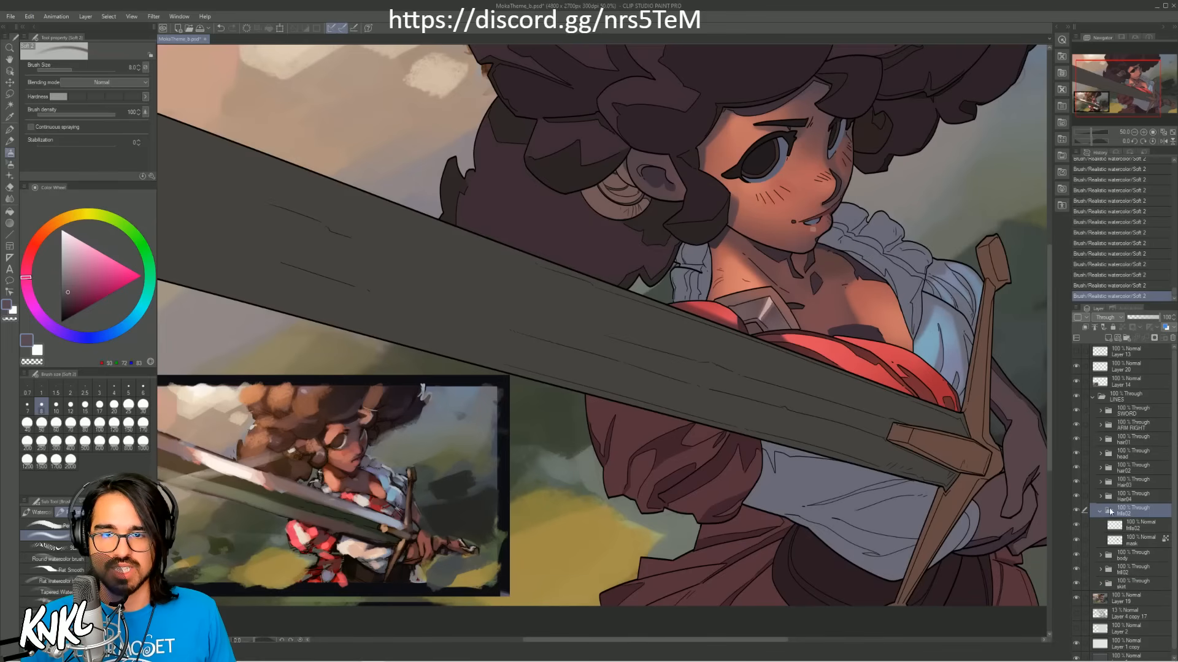
Step: Try to move the collar frill's layer group away from the neck toward the shoulder, and undo the move
key("k")
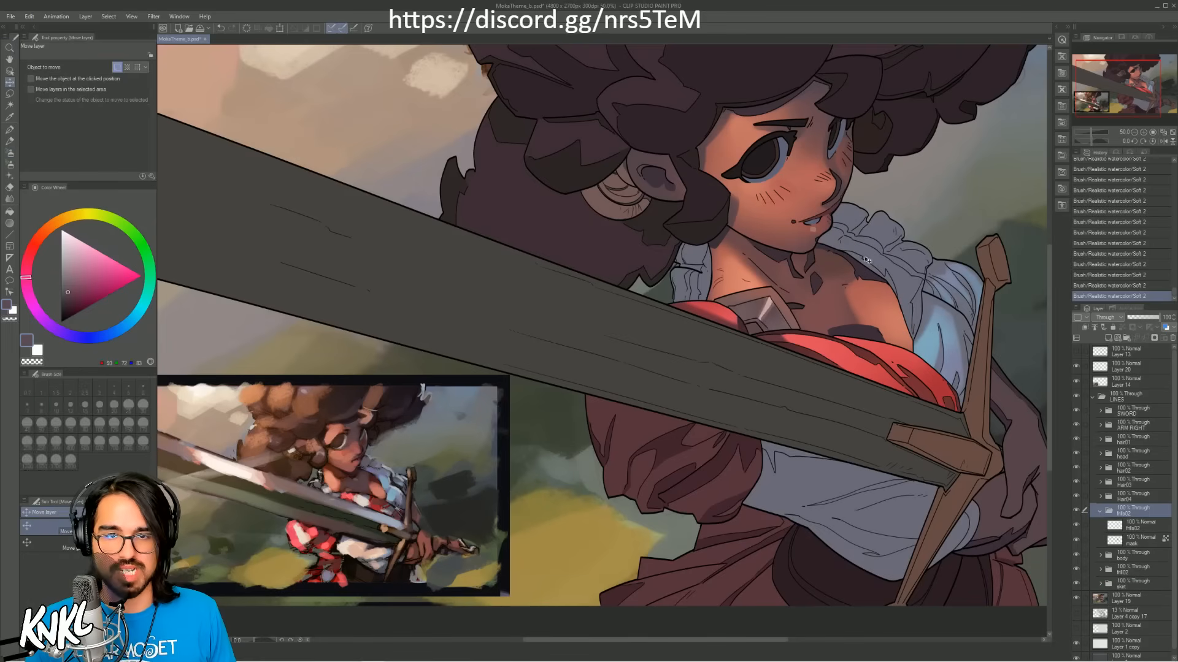
mouse_move(868, 260)
left_mouse_down()
mouse_move(935, 231)
mouse_move(923, 241)
left_mouse_up()
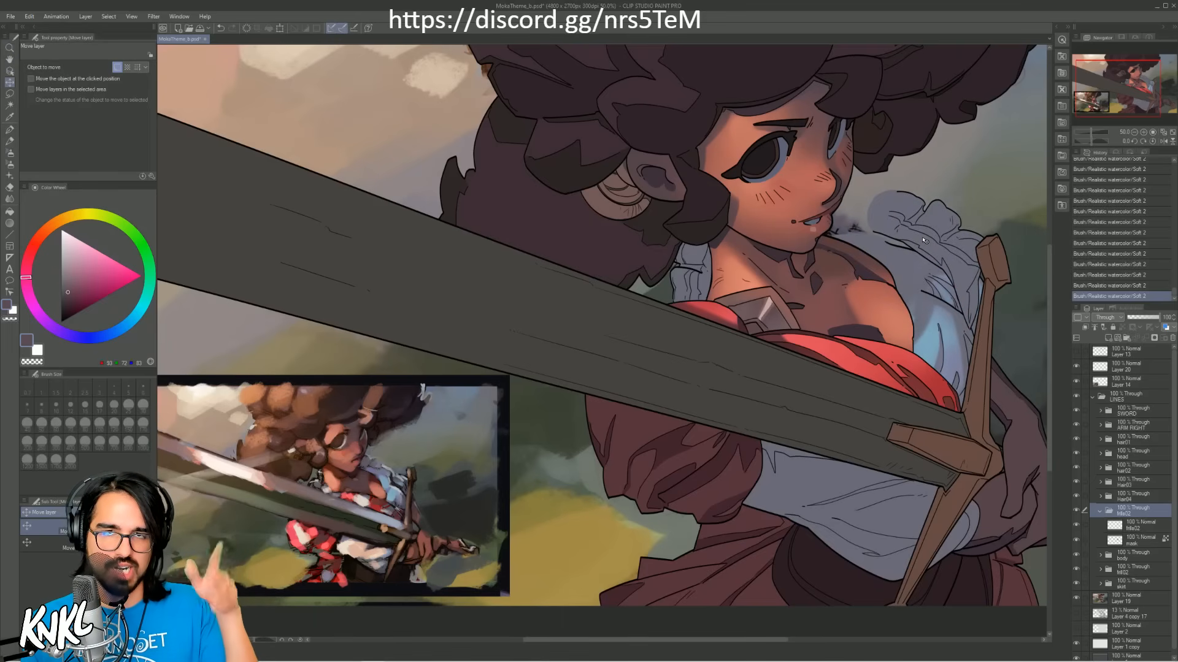
key("ctrl+z")
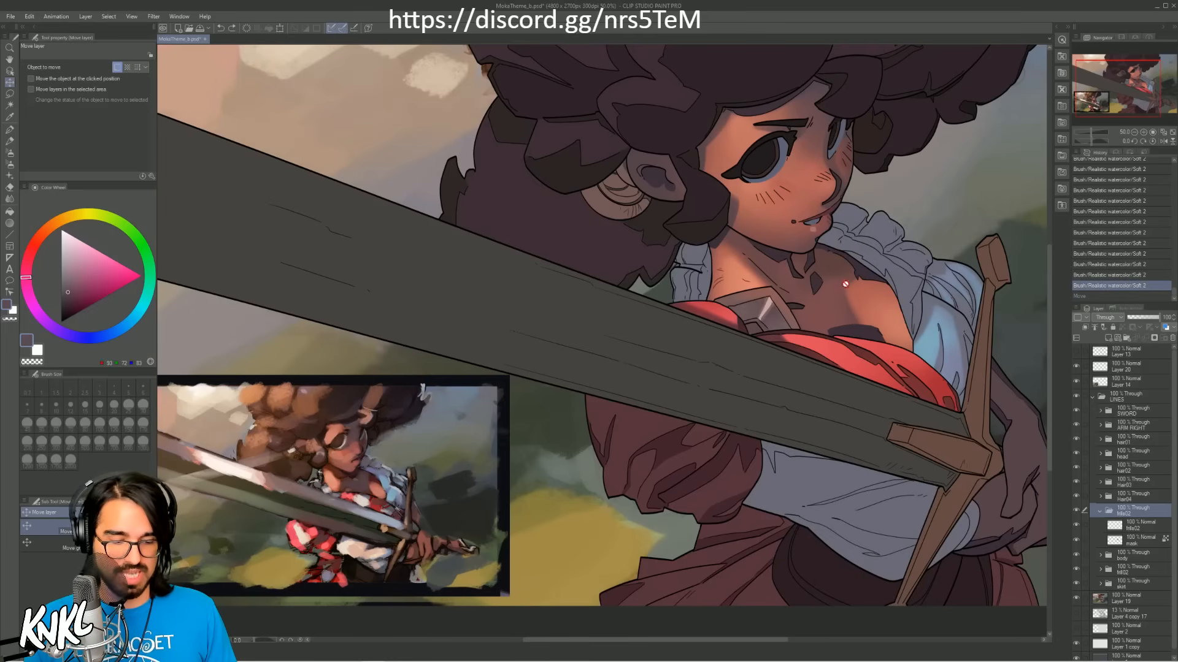
Step: Sample light blue from the shirt sleeve and add a new raster layer clipped to the collar frill's mask layer
key("b")
left_click(936, 313, "alt")
key("bracketright")
key("bracketright")
key("bracketright")
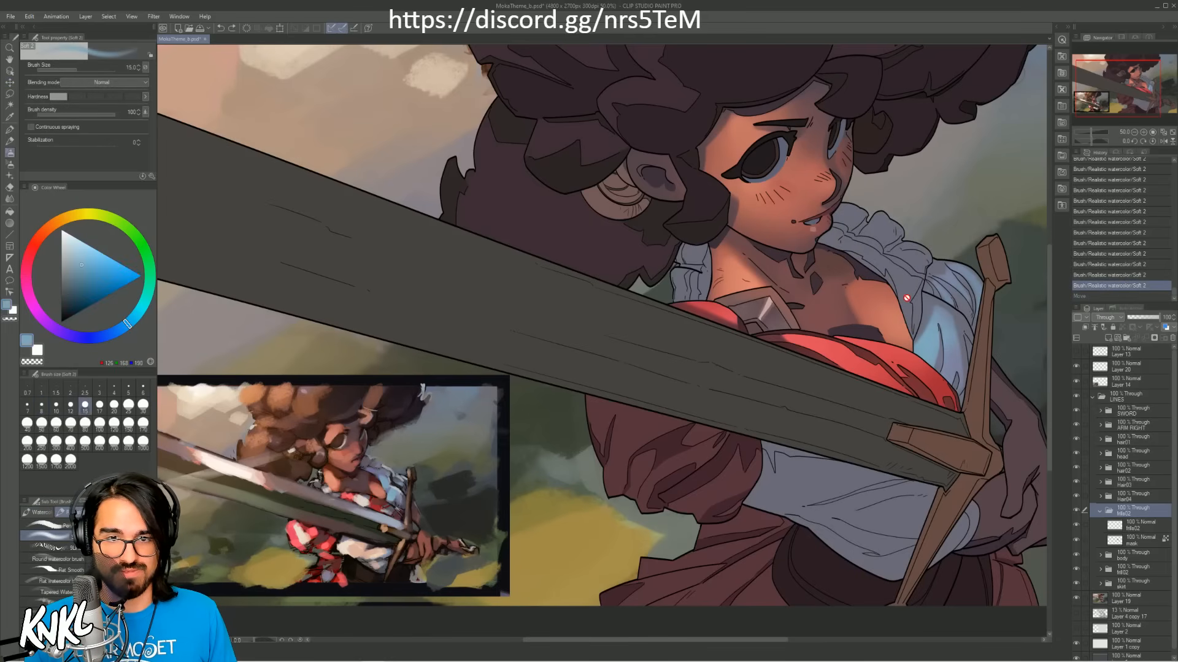
left_click(1138, 539)
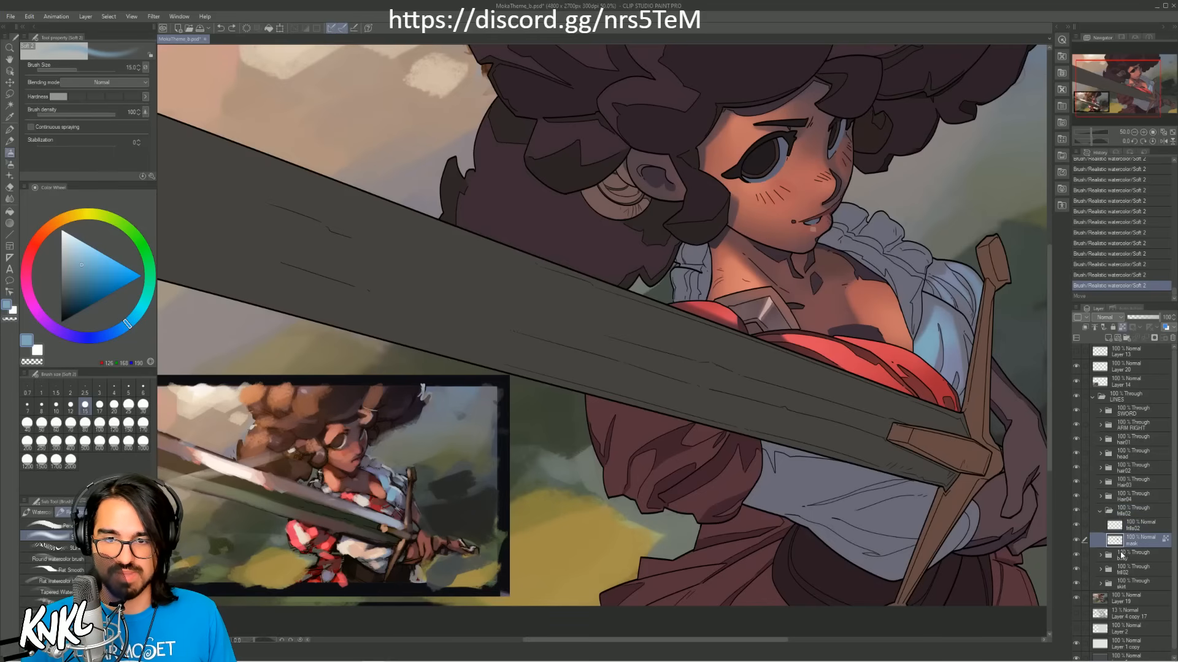
left_click(1075, 540)
left_click(1076, 540)
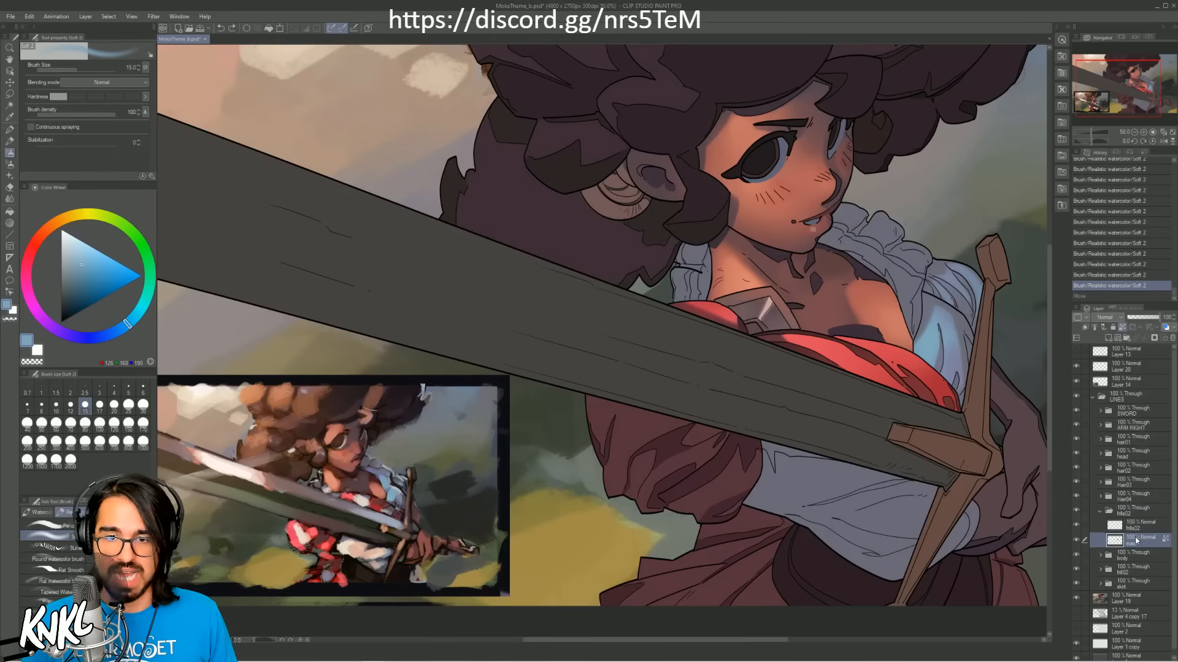
key("ctrl+shift+n")
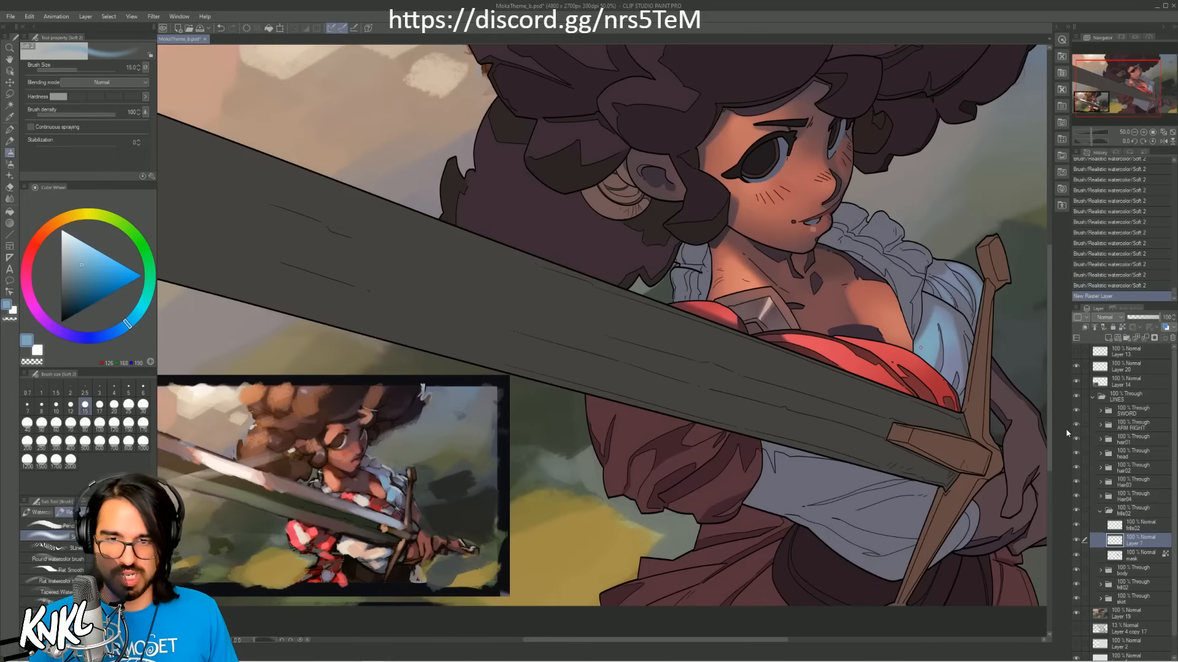
left_click(1085, 328)
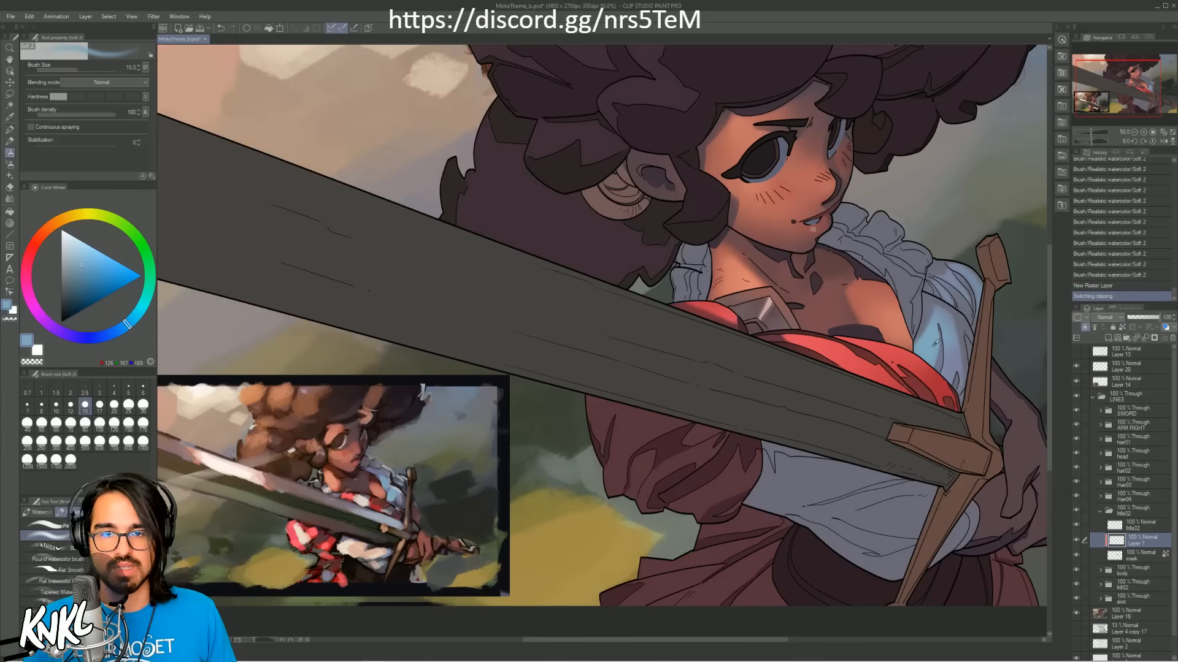
Step: Paint soft light blue over the collar frill beside the chest at brush size 200, and extend it at brush size 150
key("bracketright")
key("bracketright")
key("bracketright")
key("bracketright")
key("bracketright")
key("bracketright")
key("bracketright")
key("bracketright")
key("bracketright")
key("bracketright")
key("bracketright")
key("bracketright")
key("bracketright")
key("bracketright")
left_click_drag(907, 293, 897, 265)
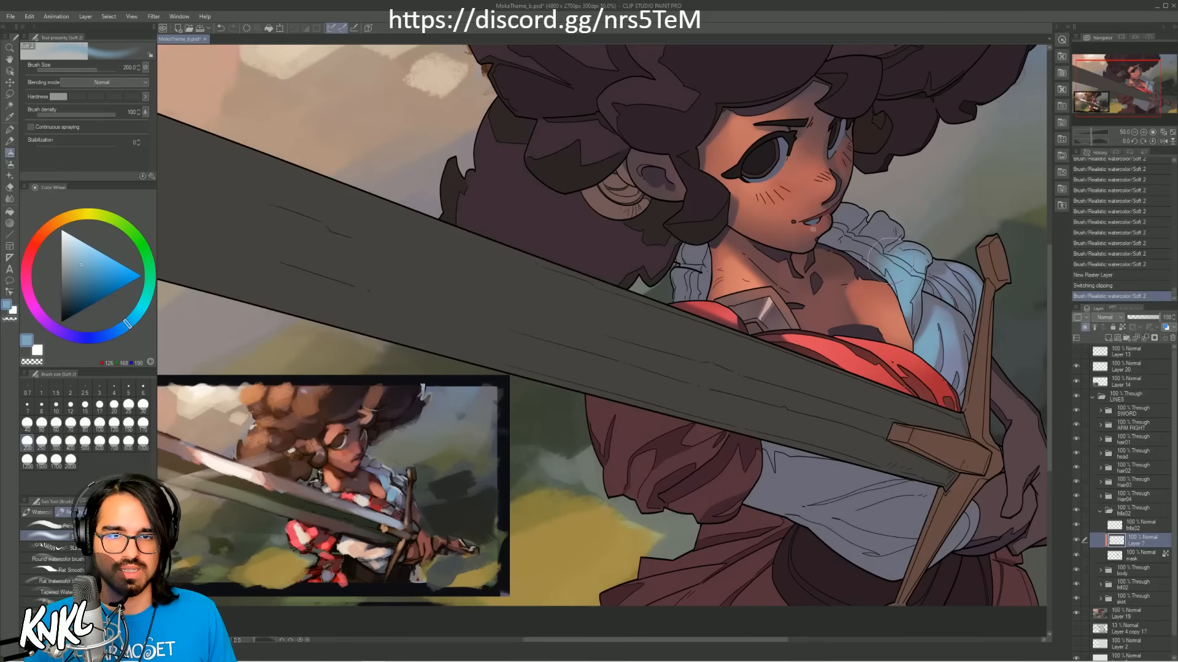
key("bracketleft")
key("bracketleft")
left_click_drag(907, 323, 910, 306)
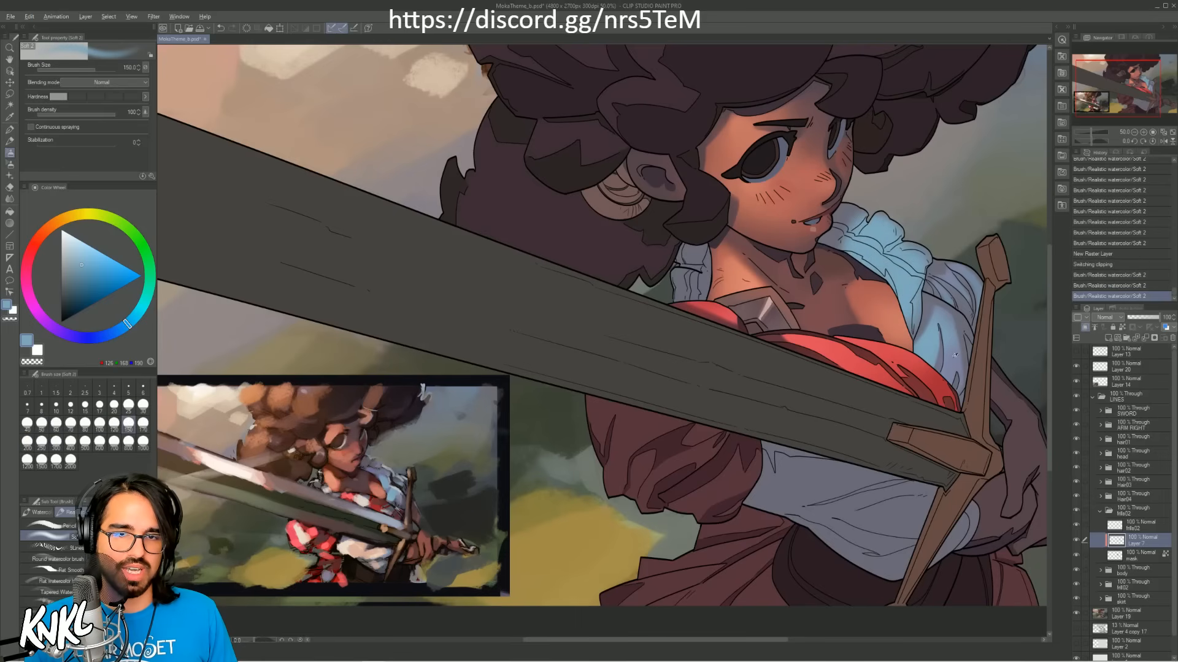
Step: Soften the collar frill's light with muted blue sampled from the shirt at brush size 300, and erase the excess with the Soft eraser
left_click(949, 283, "alt")
key("bracketright")
key("bracketright")
key("bracketright")
key("bracketright")
mouse_move(862, 240)
left_mouse_down()
mouse_move(868, 232)
mouse_move(860, 254)
mouse_move(911, 245)
left_mouse_up()
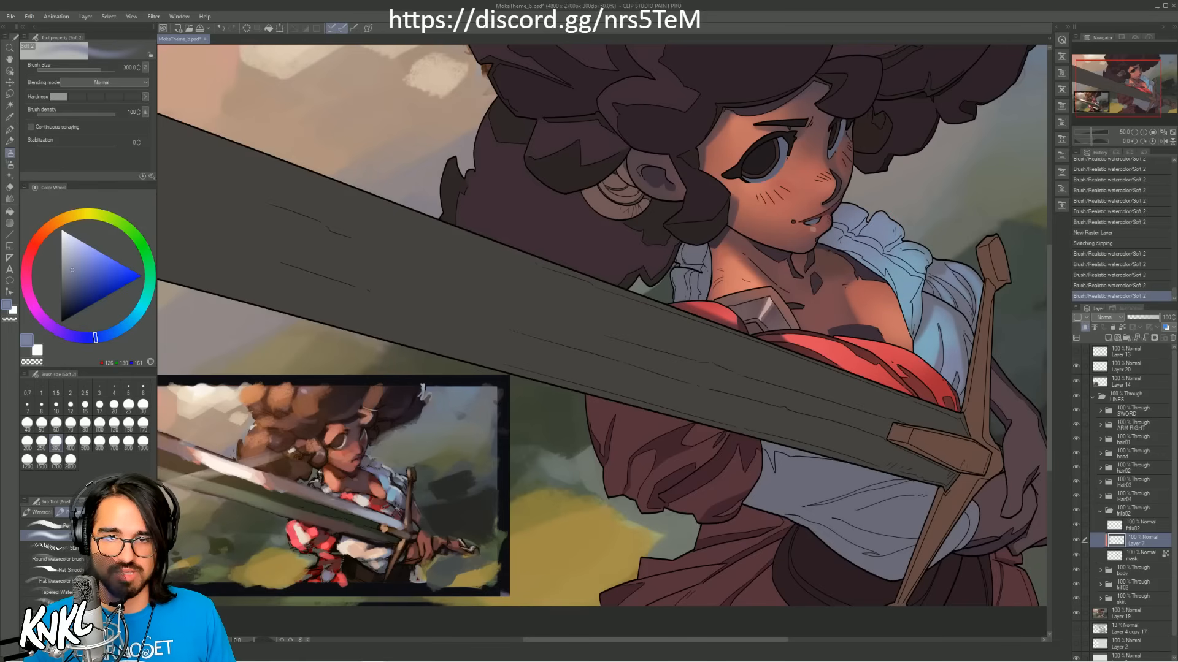
mouse_move(908, 330)
left_mouse_down()
mouse_move(896, 296)
mouse_move(864, 278)
mouse_move(887, 282)
mouse_move(855, 260)
mouse_move(908, 244)
mouse_move(877, 222)
mouse_move(893, 224)
mouse_move(836, 224)
mouse_move(892, 250)
left_mouse_up()
key("ctrl+z")
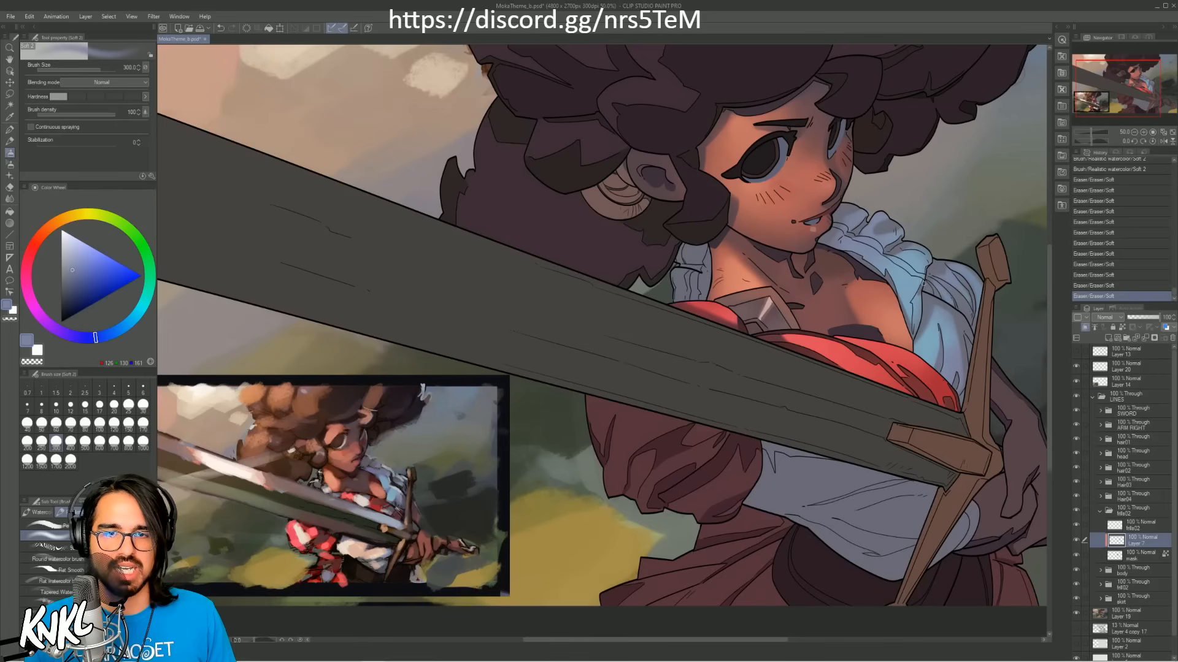
left_click_drag(919, 294, 914, 307)
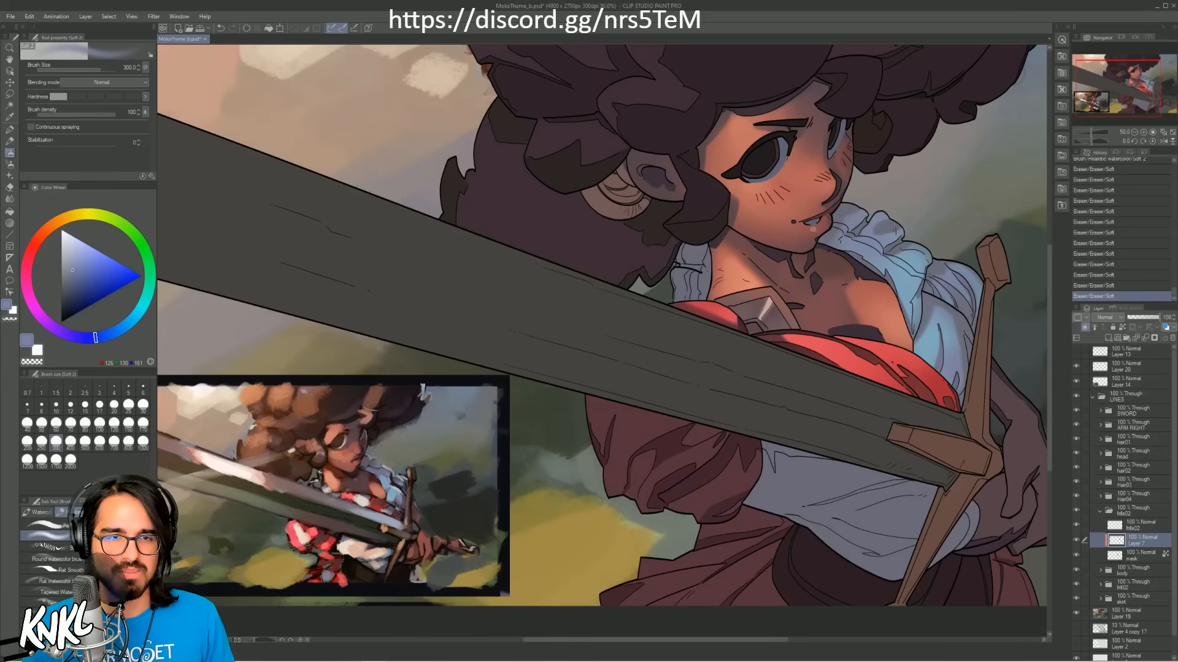
left_click_drag(918, 299, 914, 304)
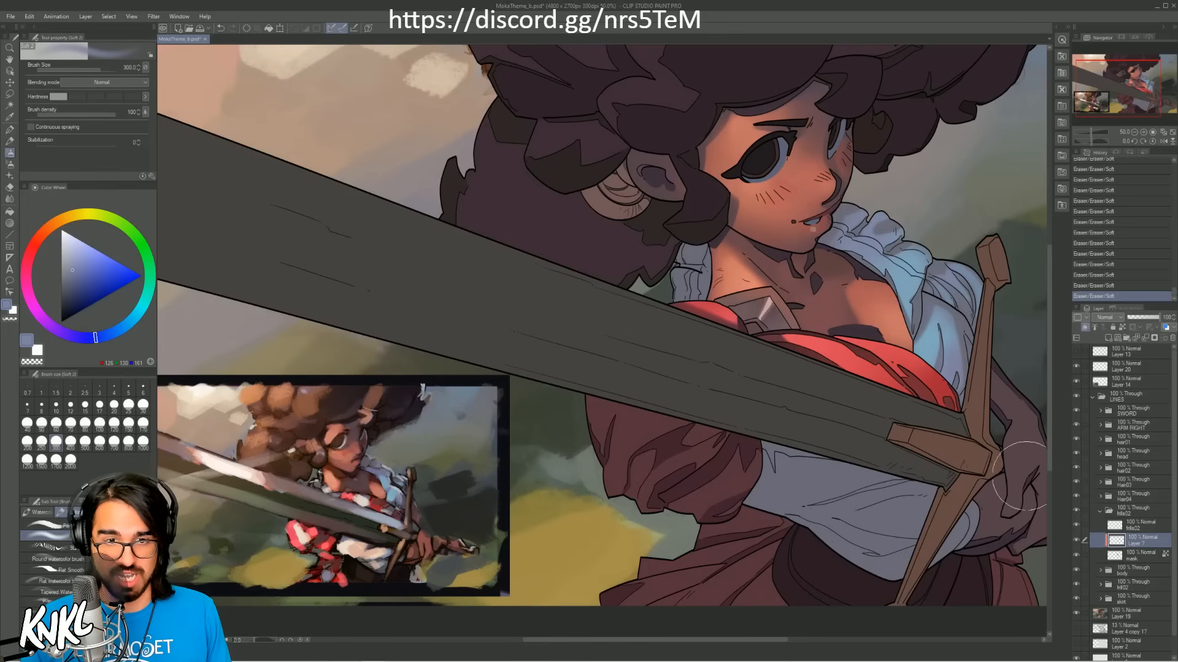
Step: Collapse and hide the LINES group, hide Layer 19, show the sketch on Layer 4 copy 17 and raise its opacity to just over half
left_click(1100, 513)
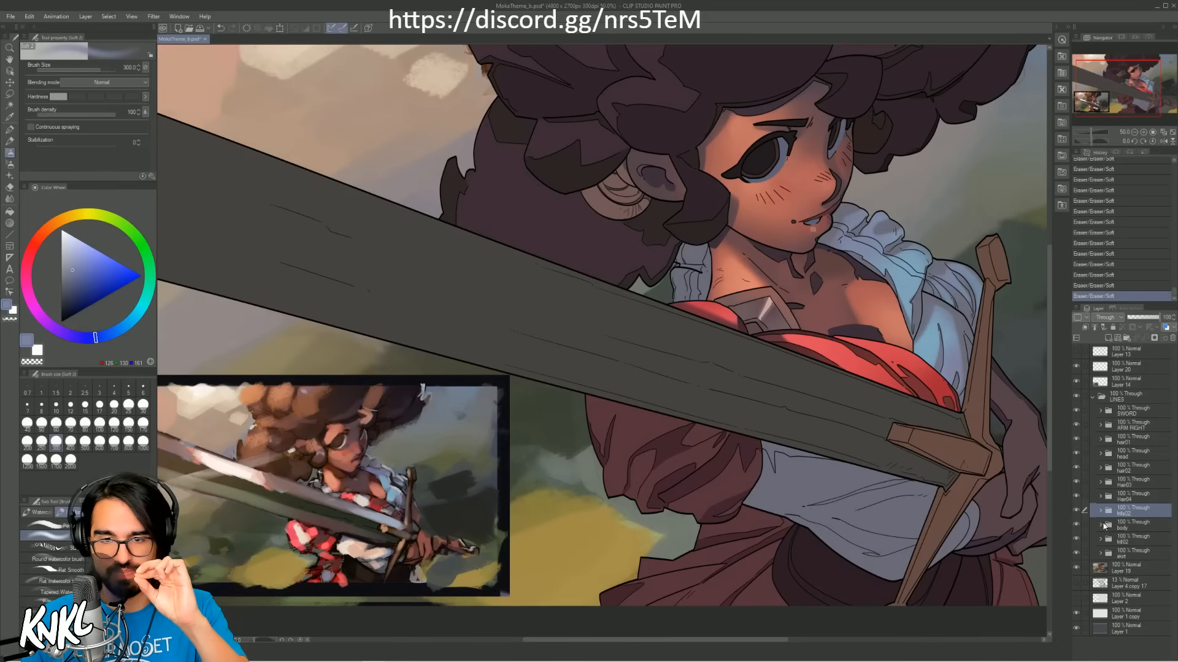
left_click(1106, 399)
left_click(1093, 396)
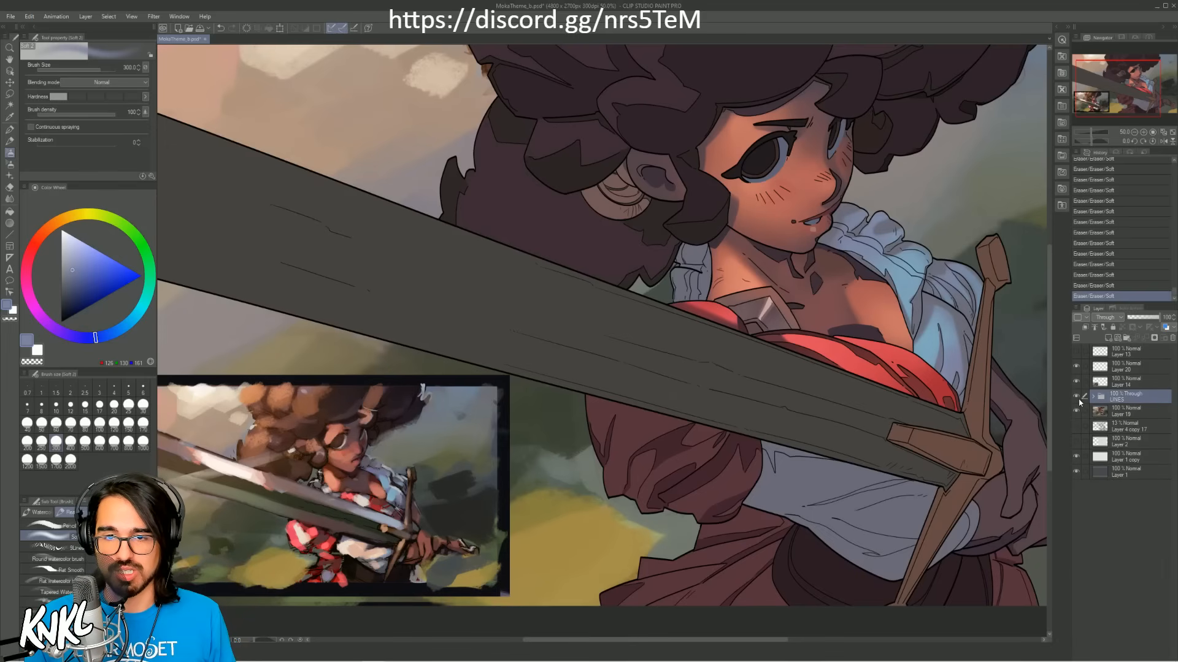
left_click(1077, 398)
left_click(1076, 410)
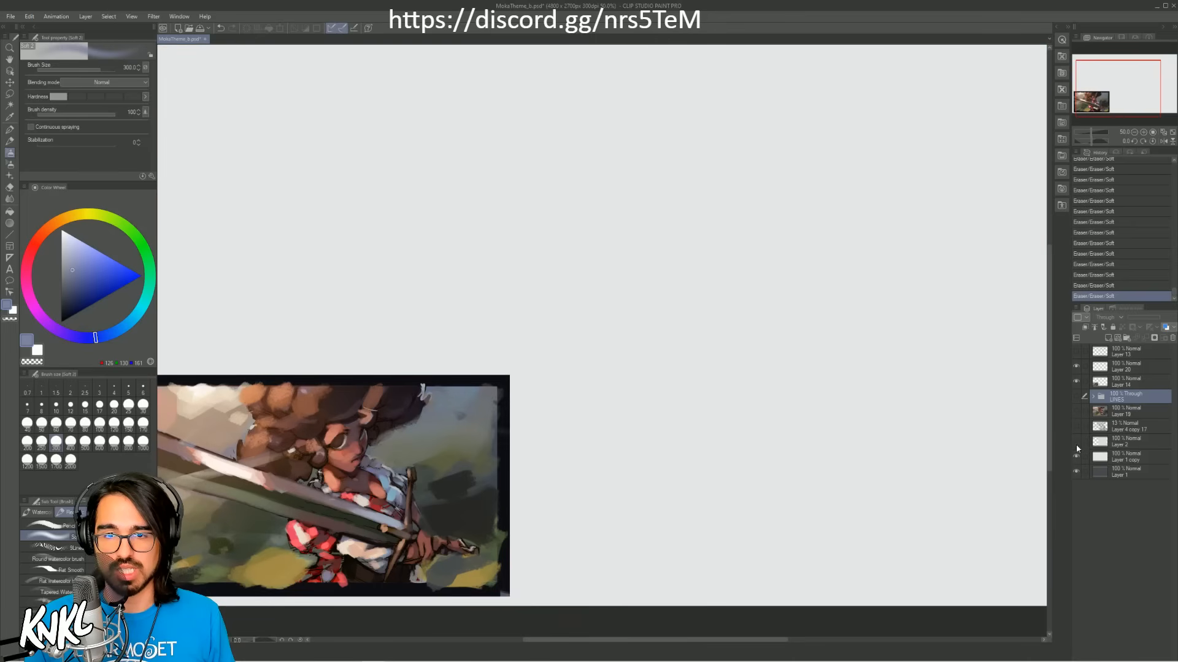
left_click(1076, 426)
left_click(1119, 430)
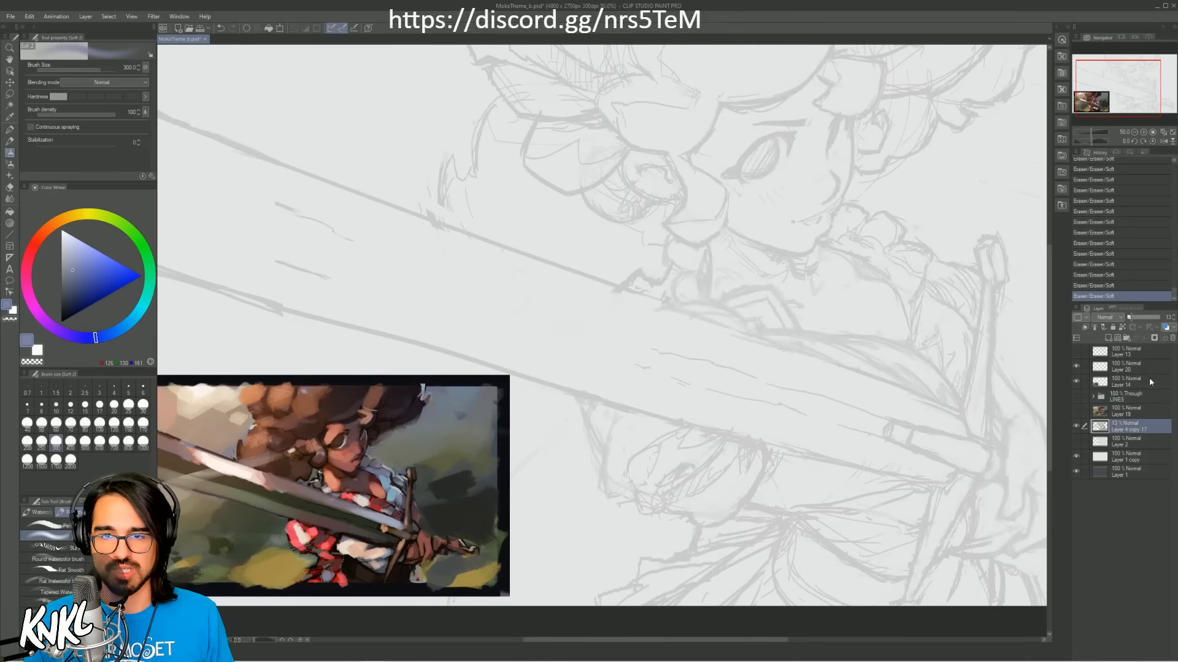
left_click_drag(1132, 318, 1143, 320)
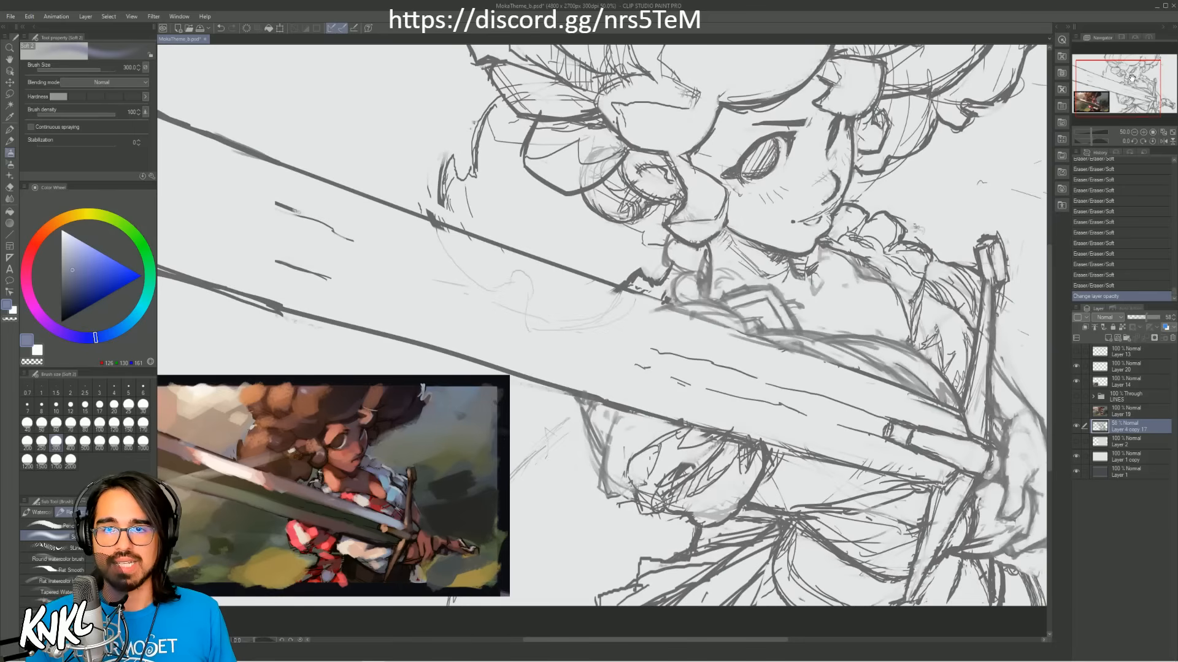
Step: Examine the whole sketch, hide it, inspect the colour rough on Layer 19, and show the LINES group again
left_click_drag(1131, 79, 1142, 74)
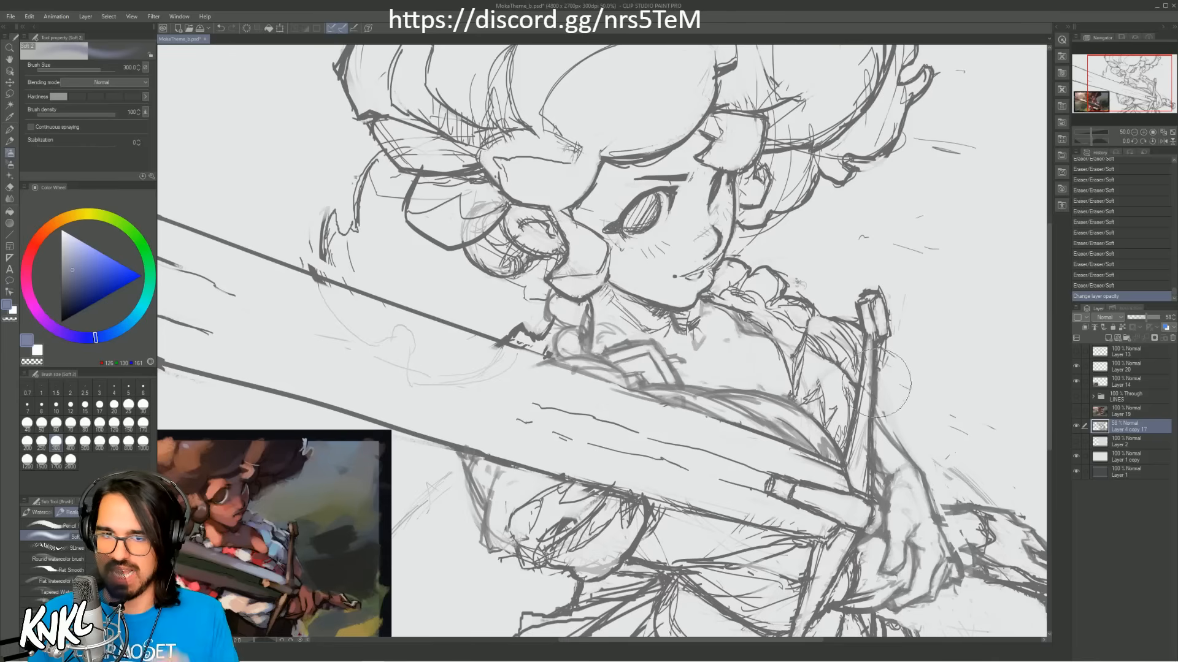
left_click(1076, 426)
left_click(1075, 411)
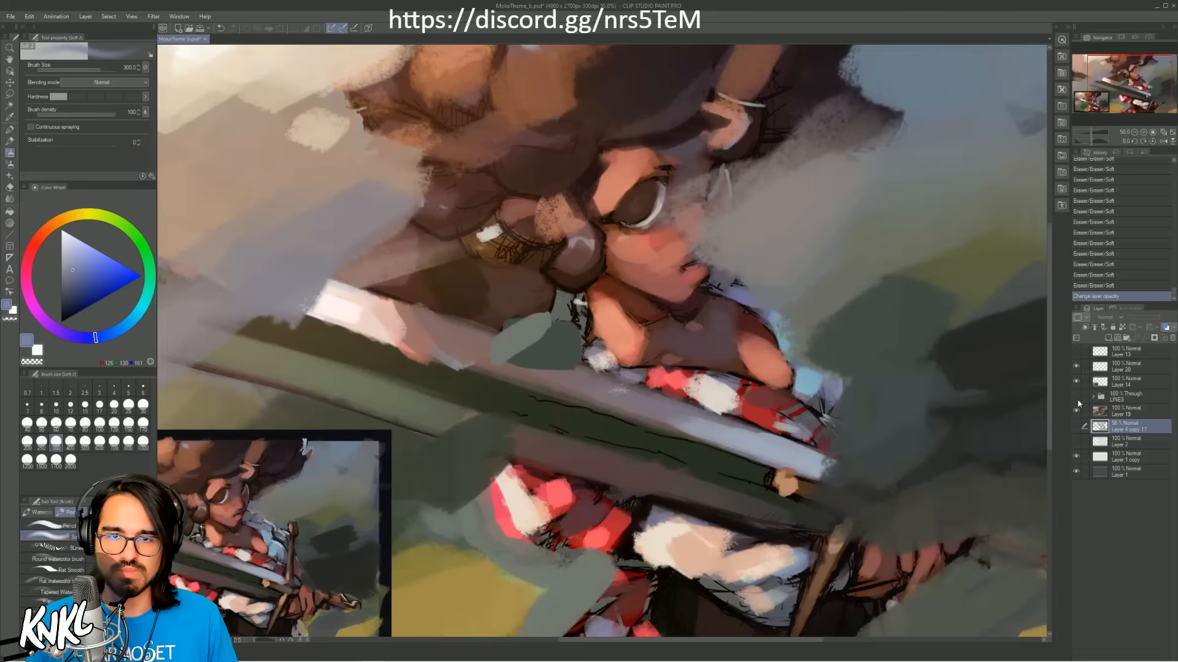
left_click(1076, 411)
left_click(1076, 411)
left_click(1077, 397)
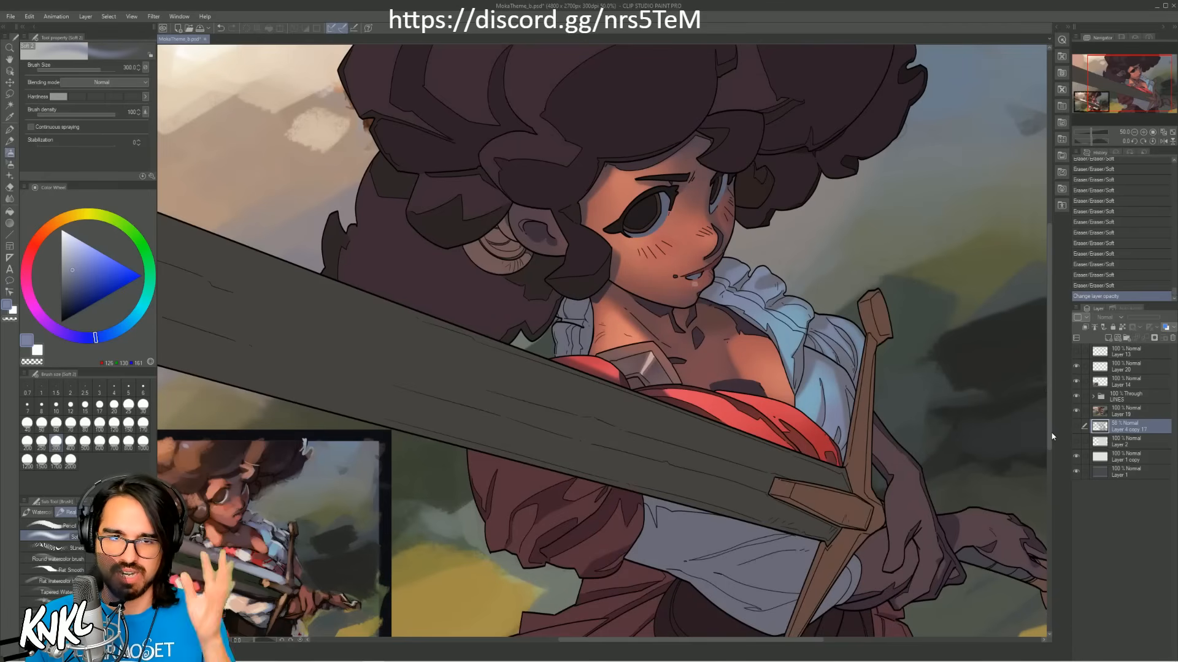
Step: Expand the LINES group and select the skirt's layer group at its lower end
left_click(1120, 403)
left_click(1093, 397)
left_click(1132, 425)
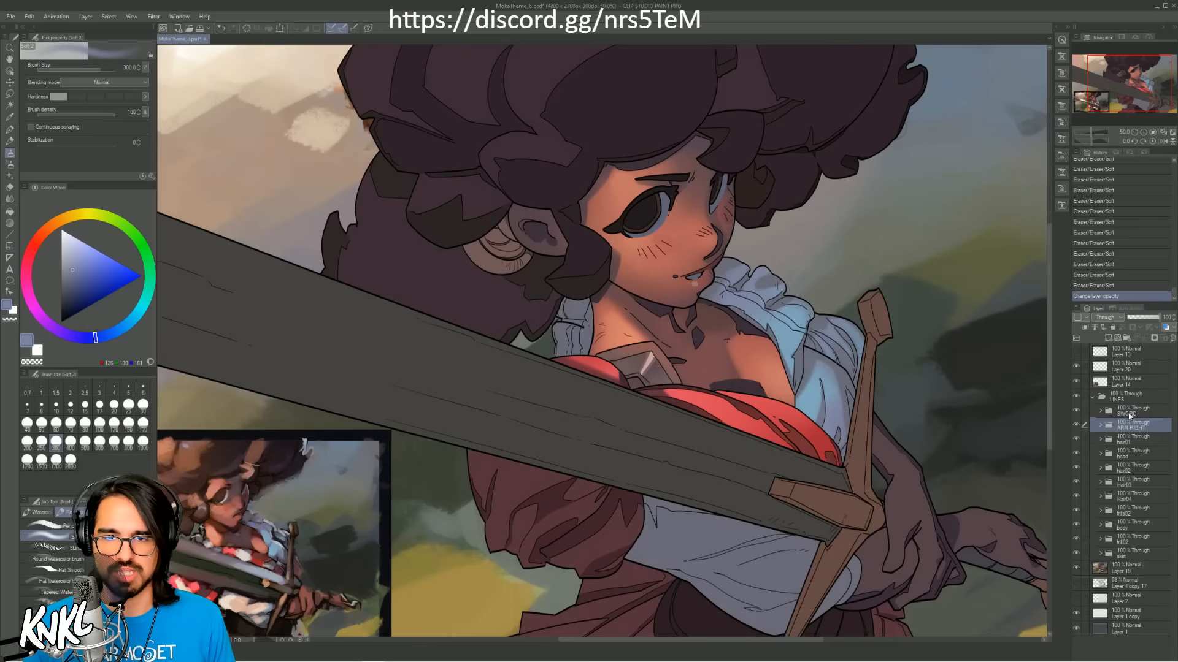
left_click(1129, 554)
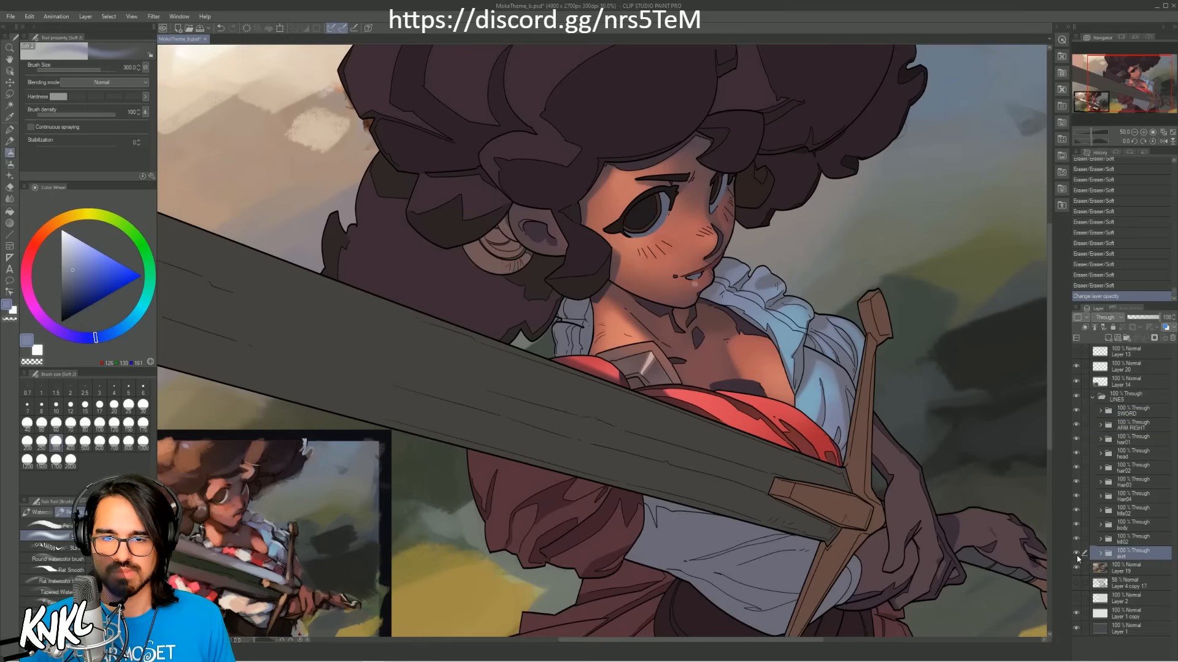
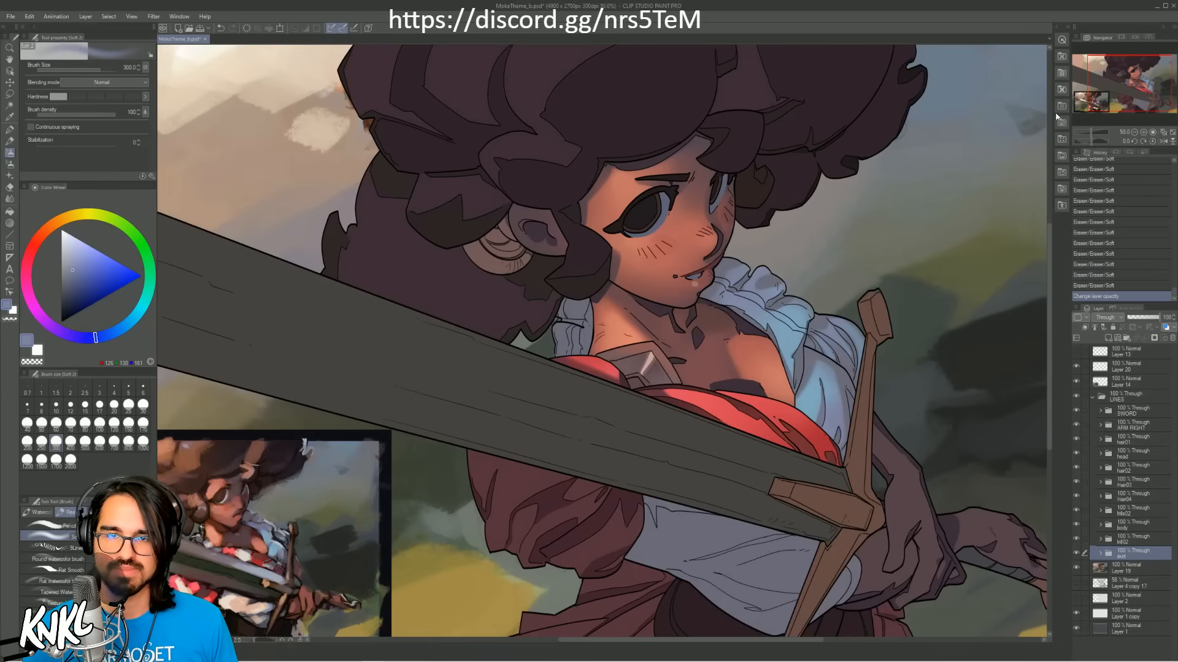
Step: Expand the skirt's layer group, add a new raster layer directly above Layer 18 and clip it to that layer
left_click_drag(1140, 92, 1142, 104)
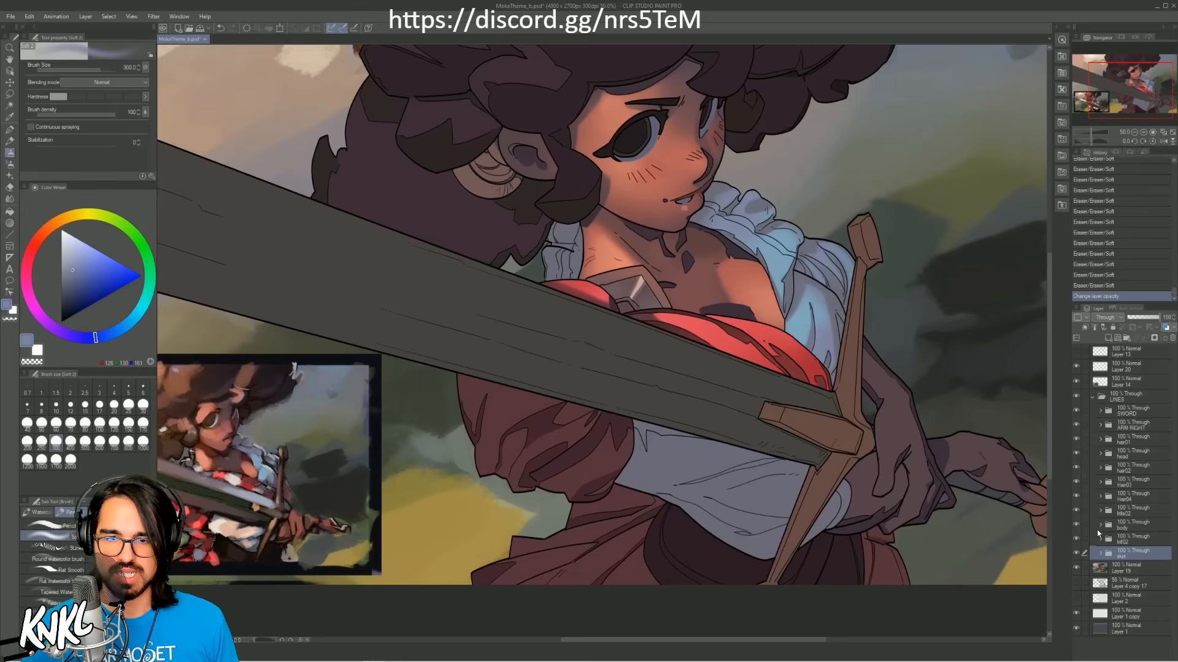
left_click(1075, 554)
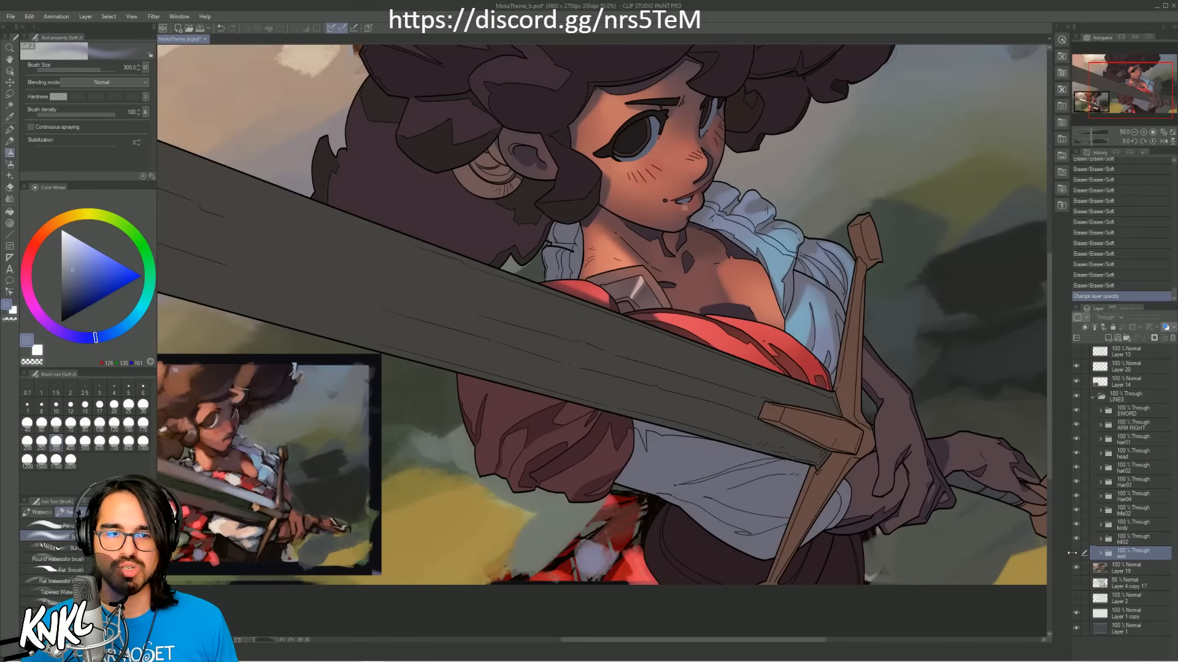
left_click(1075, 554)
left_click(1100, 554)
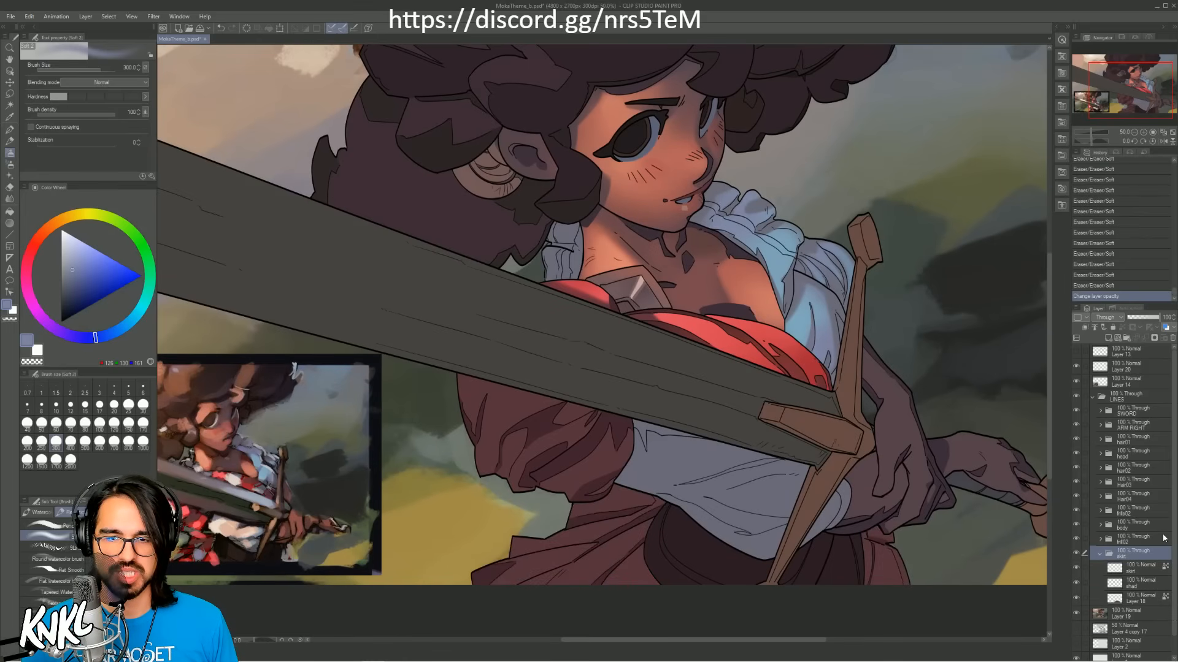
scroll(1177, 553, "down", 1)
left_click(1116, 583)
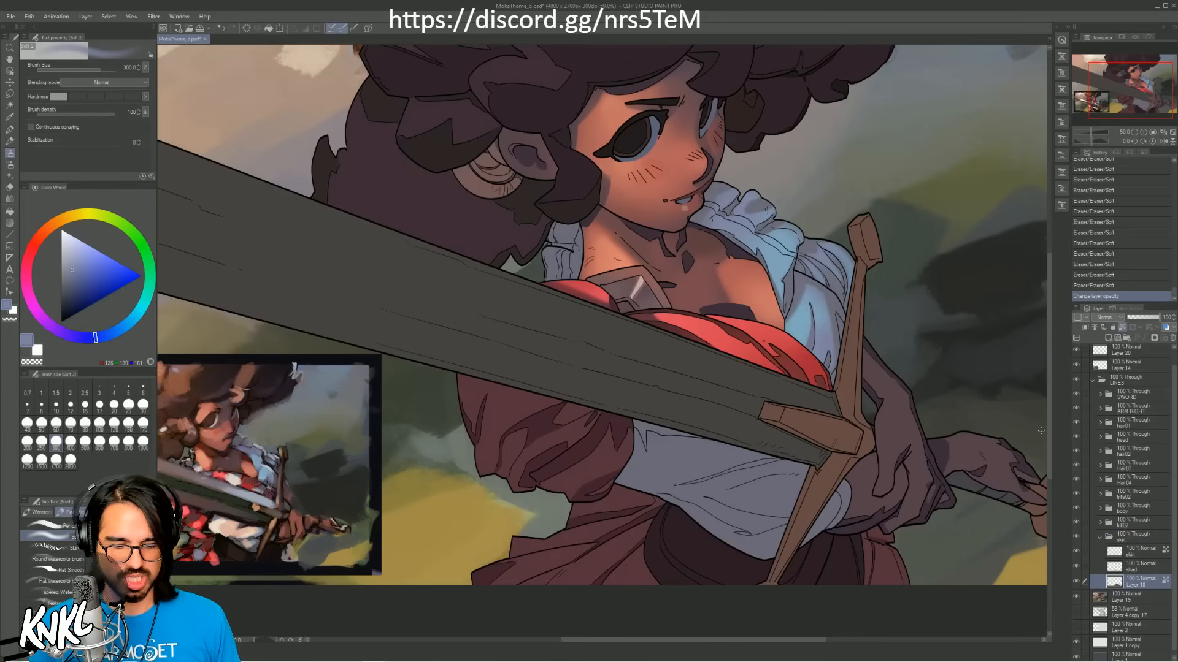
key("ctrl+shift+n")
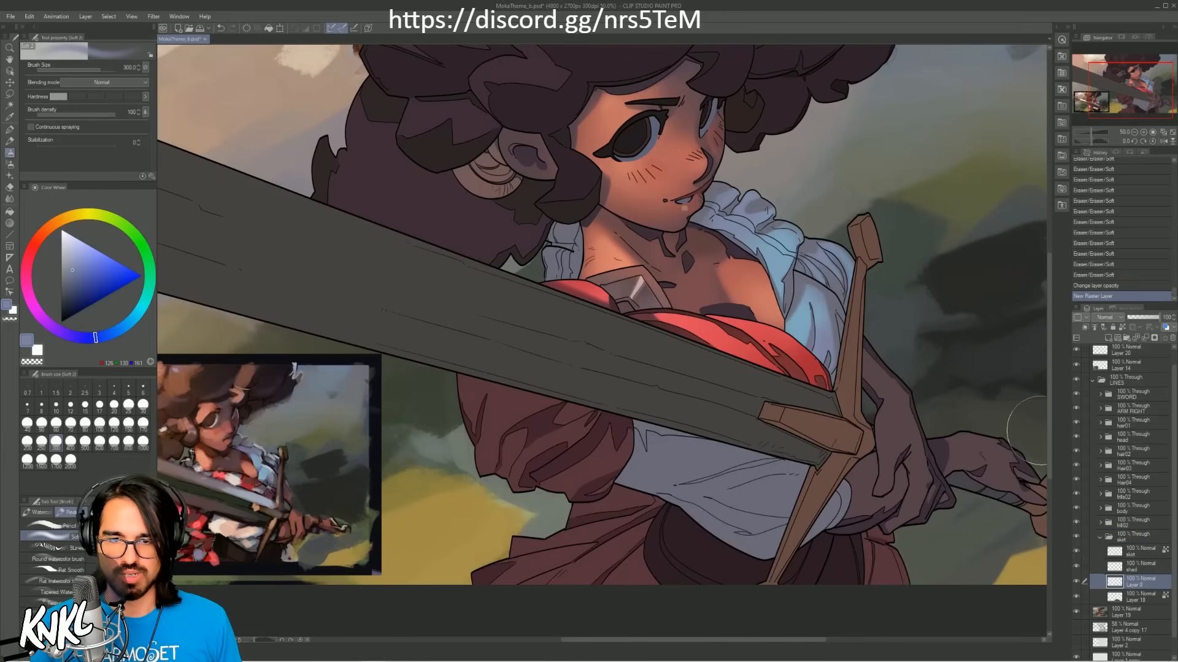
left_click(1082, 328)
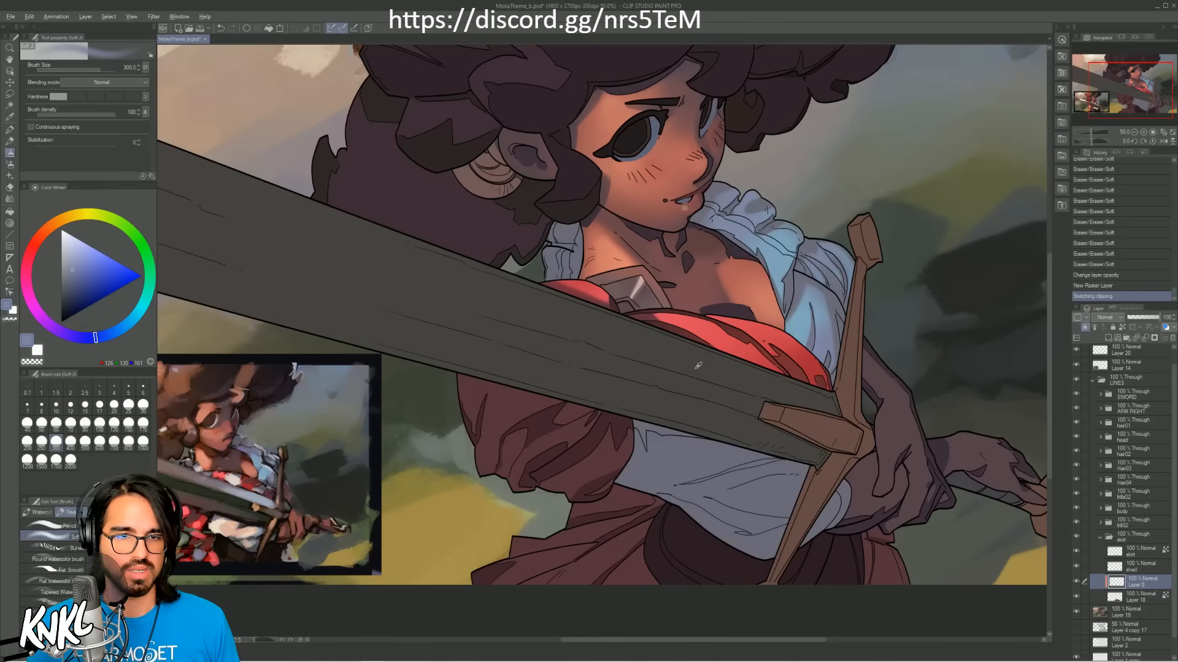
Step: Paint the skirt's folds below the sleeve with dark red and brighter red sampled from the colour reference at brush size 300
left_click(200, 521, "alt")
left_click_drag(635, 406, 711, 372)
left_click(286, 511, "alt")
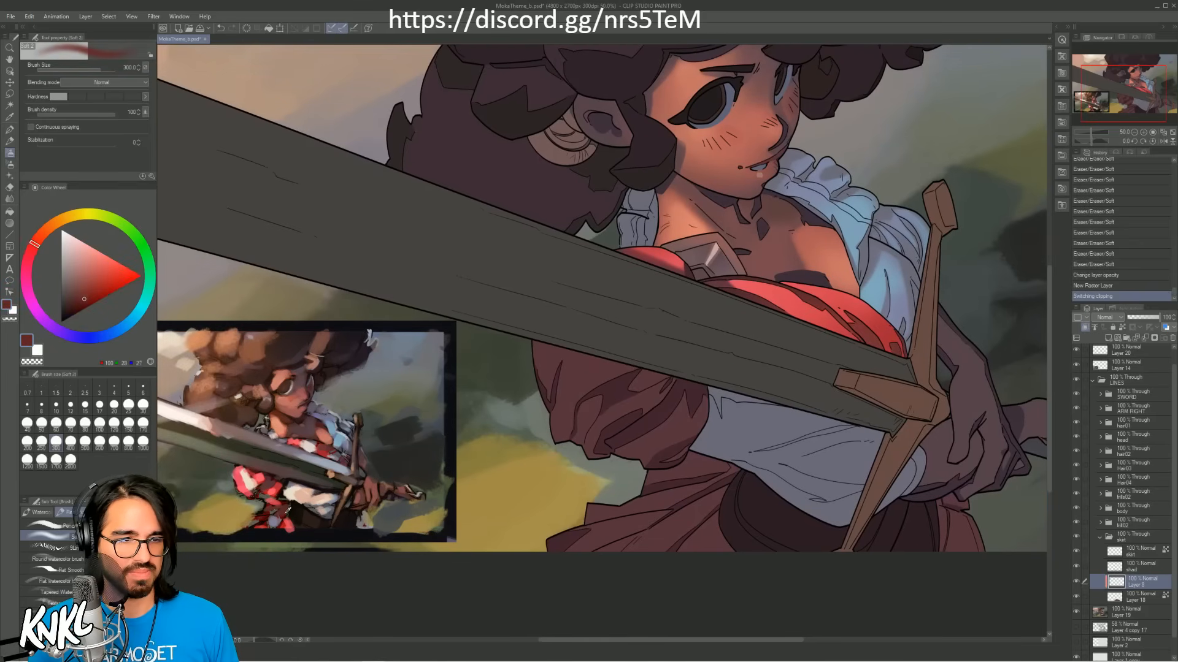
mouse_move(606, 498)
left_mouse_down()
mouse_move(687, 473)
mouse_move(715, 484)
left_mouse_up()
left_click(291, 523, "alt")
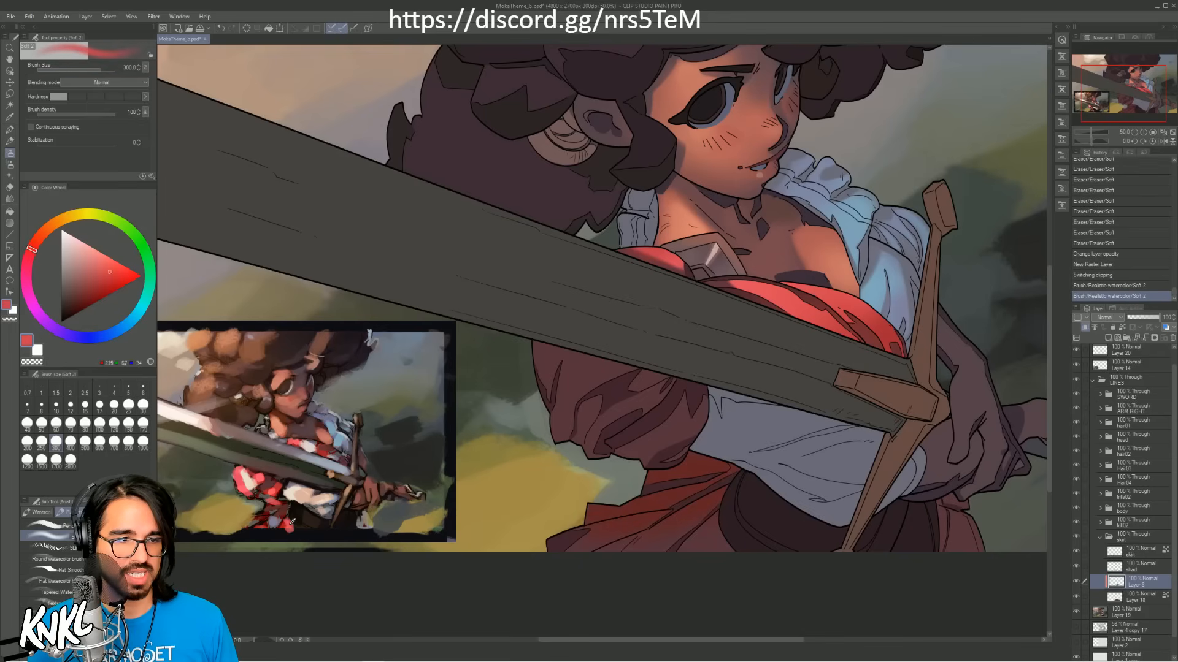
left_click(284, 525, "alt")
mouse_move(621, 538)
left_mouse_down()
mouse_move(723, 521)
mouse_move(632, 522)
mouse_move(712, 507)
left_mouse_up()
key("ctrl+z")
left_click(292, 521, "alt")
mouse_move(634, 530)
left_mouse_down()
mouse_move(759, 522)
mouse_move(582, 552)
left_mouse_up()
Step: Blend more sampled red softly over the skirt's folds, enlarging the brush to 400 and undoing unwanted strokes
left_click(294, 520, "alt")
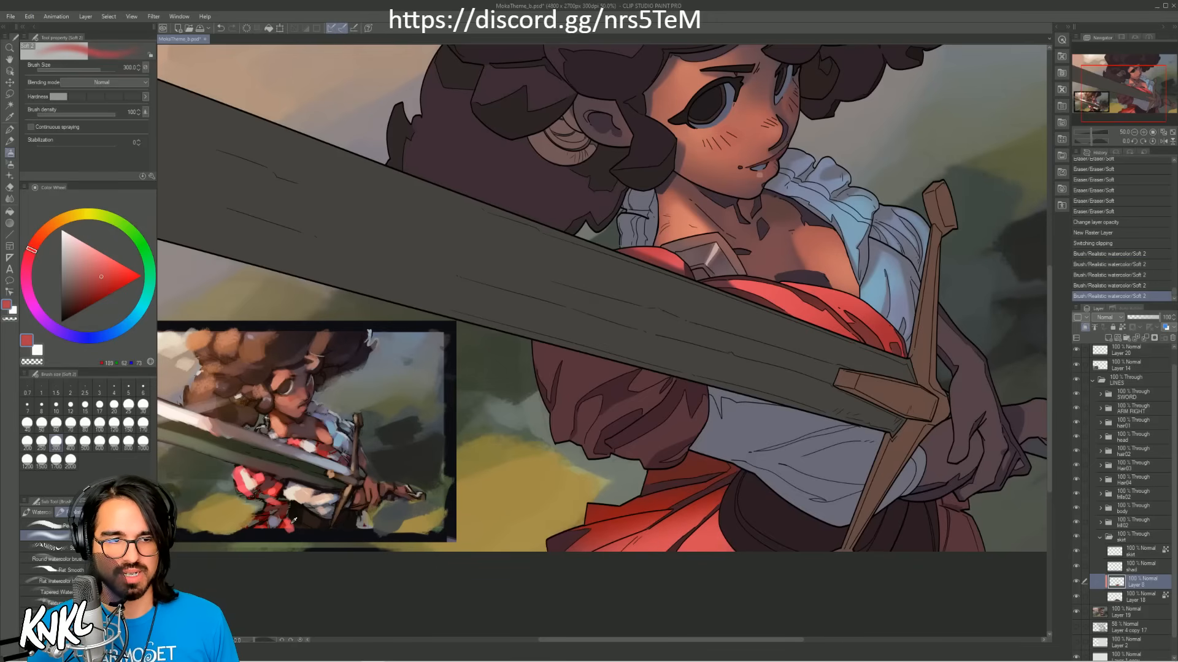
left_click(294, 520, "alt")
mouse_move(663, 481)
left_mouse_down()
mouse_move(752, 525)
mouse_move(748, 509)
mouse_move(720, 501)
mouse_move(687, 506)
left_mouse_up()
key("ctrl+z")
key("bracketleft")
left_click_drag(579, 551, 657, 492)
key("ctrl+z")
key("bracketright")
key("bracketright")
left_click_drag(572, 529, 664, 486)
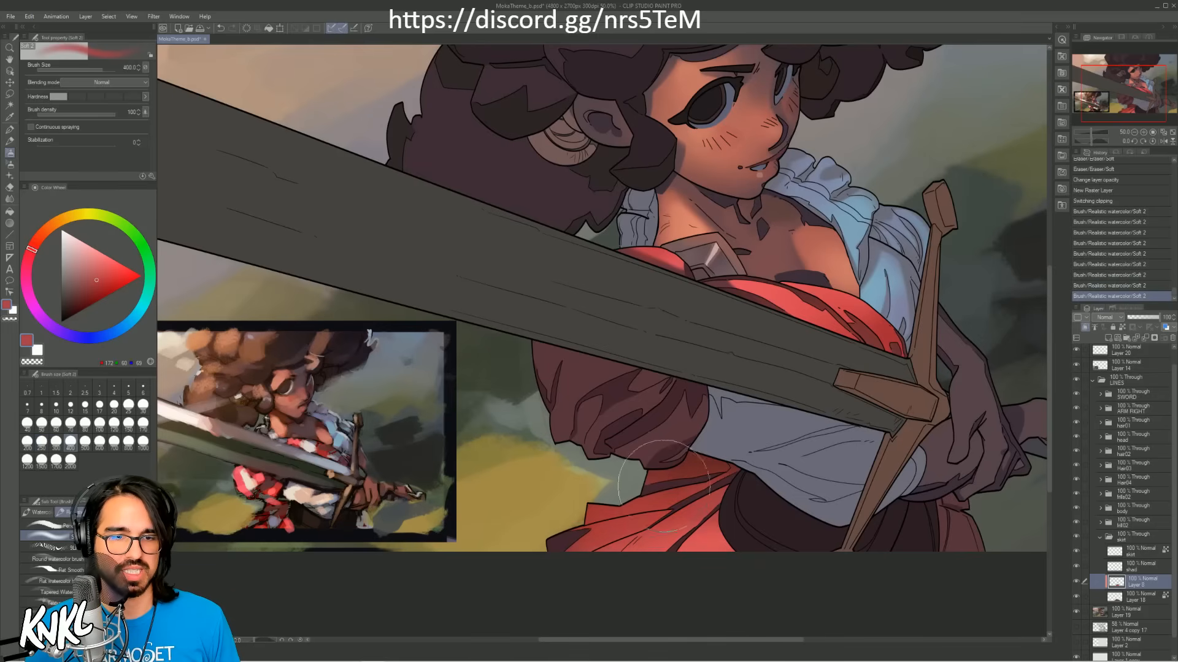
key("ctrl+z")
left_click_drag(604, 529, 673, 501)
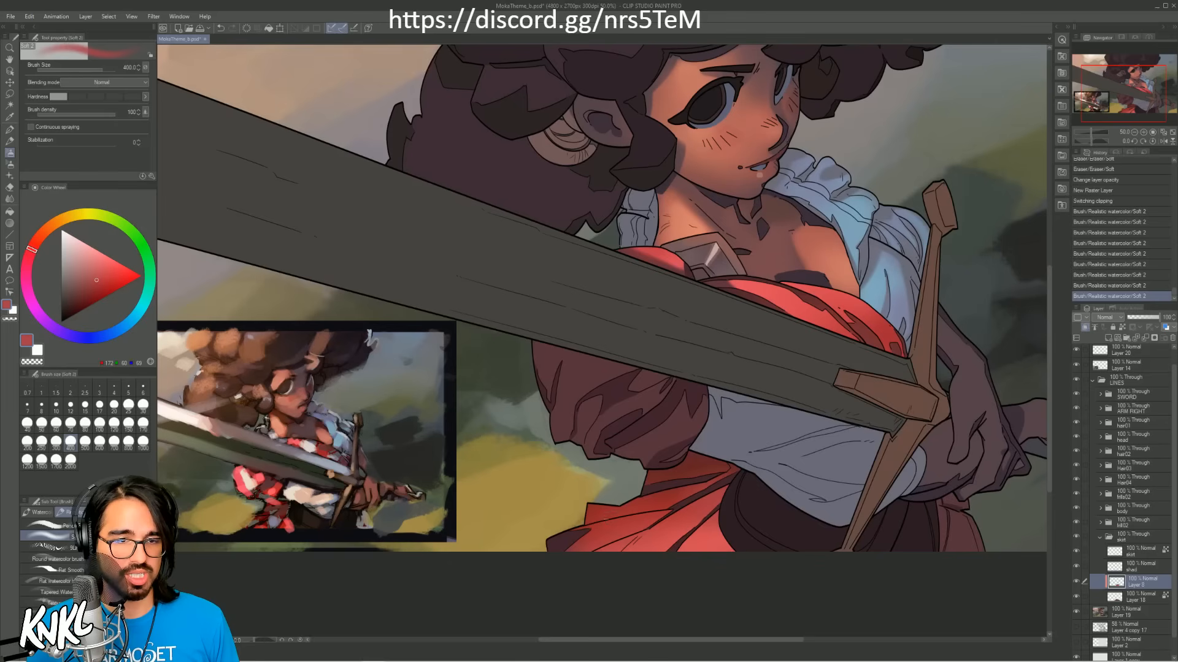
key("ctrl+z")
Step: Erase excess red from the skirt's upper folds with the Soft eraser so the light stays on the lower folds
mouse_move(646, 515)
left_mouse_down()
mouse_move(675, 509)
mouse_move(648, 512)
mouse_move(661, 499)
mouse_move(655, 510)
mouse_move(687, 497)
mouse_move(616, 501)
mouse_move(735, 472)
mouse_move(636, 492)
mouse_move(714, 456)
left_mouse_up()
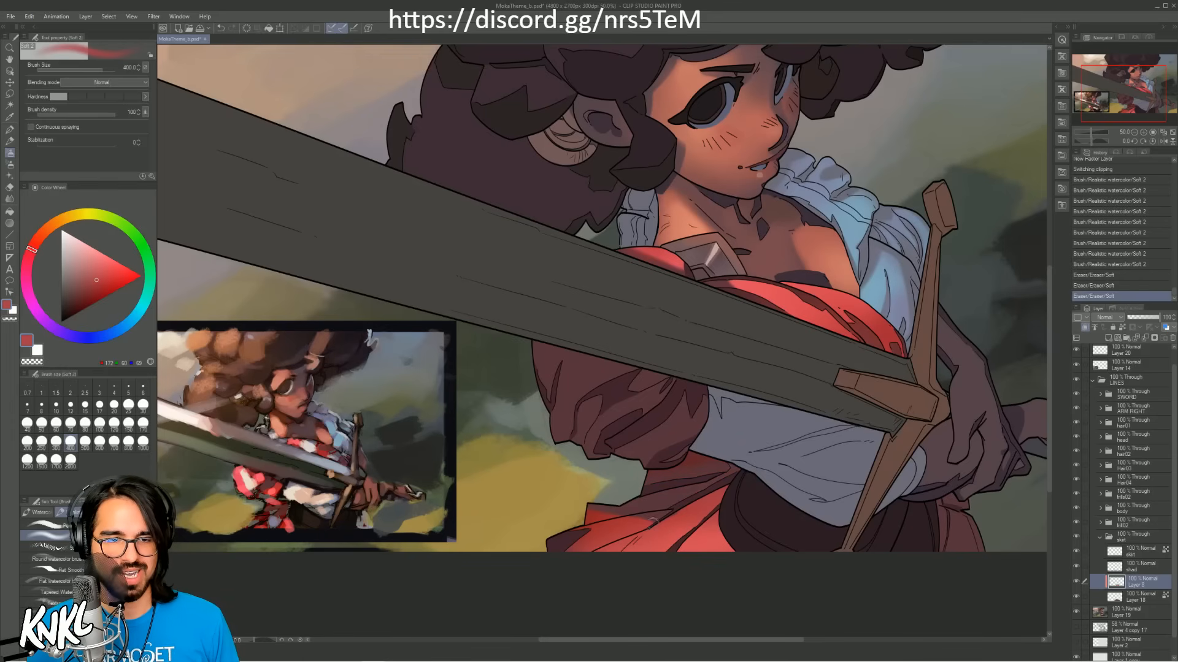
key("ctrl+z")
mouse_move(651, 520)
left_mouse_down()
mouse_move(588, 547)
mouse_move(612, 549)
mouse_move(659, 522)
left_mouse_up()
key("ctrl+z")
key("ctrl+z")
key("ctrl+z")
left_click_drag(594, 547, 665, 514)
key("ctrl+z")
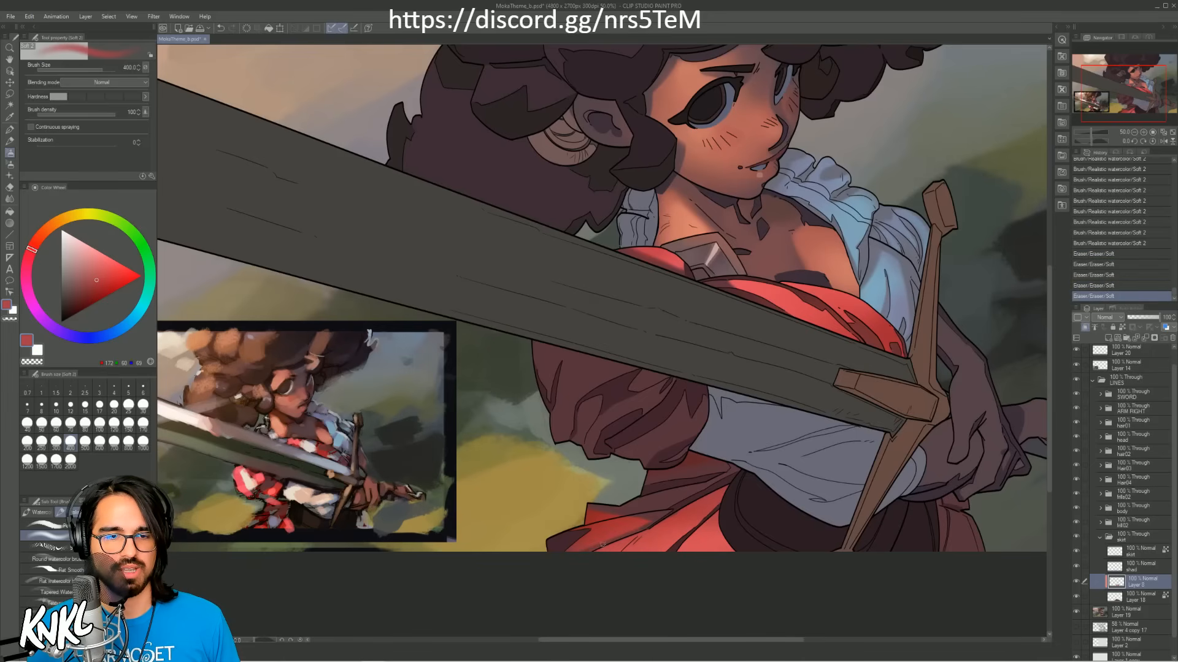
left_click_drag(603, 544, 631, 532)
mouse_move(709, 499)
left_mouse_down()
mouse_move(744, 501)
mouse_move(724, 485)
left_mouse_up()
mouse_move(714, 536)
left_mouse_down()
mouse_move(732, 535)
mouse_move(730, 552)
left_mouse_up()
key("ctrl+z")
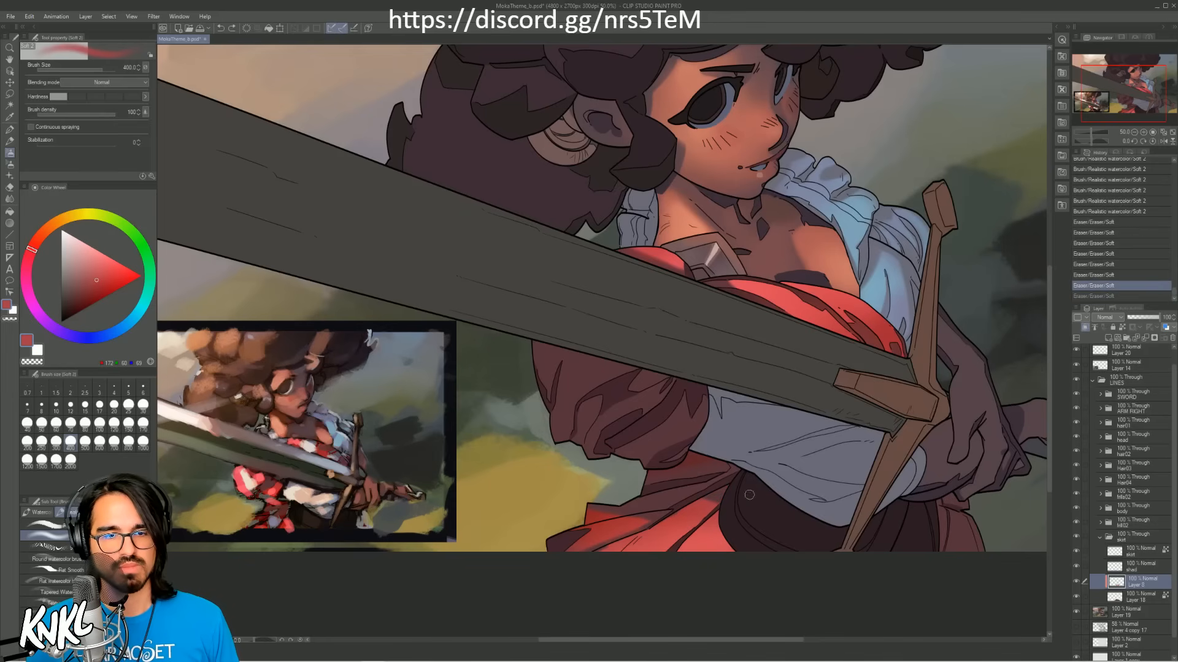
Step: Add small strokes of red sampled from the skirt along its lowest folds, using a brush size of up to 40
left_click(620, 523, "alt")
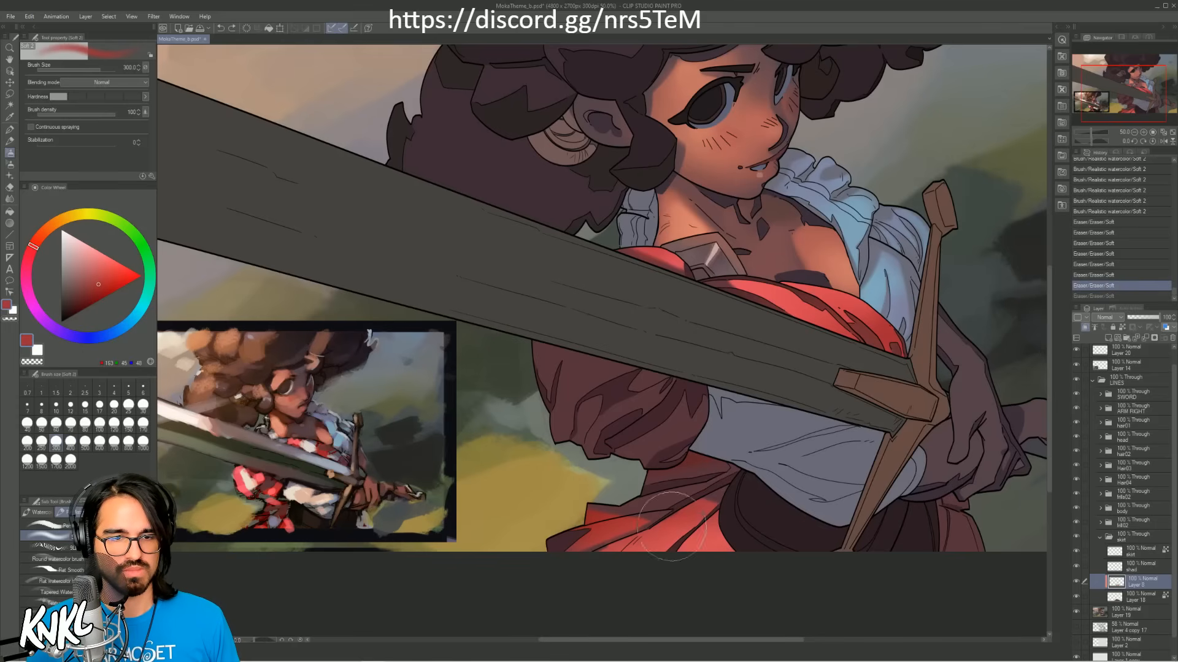
key("bracketleft")
key("bracketleft")
key("bracketleft")
key("bracketleft")
key("bracketleft")
key("bracketleft")
key("bracketleft")
key("bracketleft")
key("bracketleft")
key("bracketleft")
key("bracketleft")
key("bracketleft")
key("bracketleft")
key("bracketleft")
key("bracketleft")
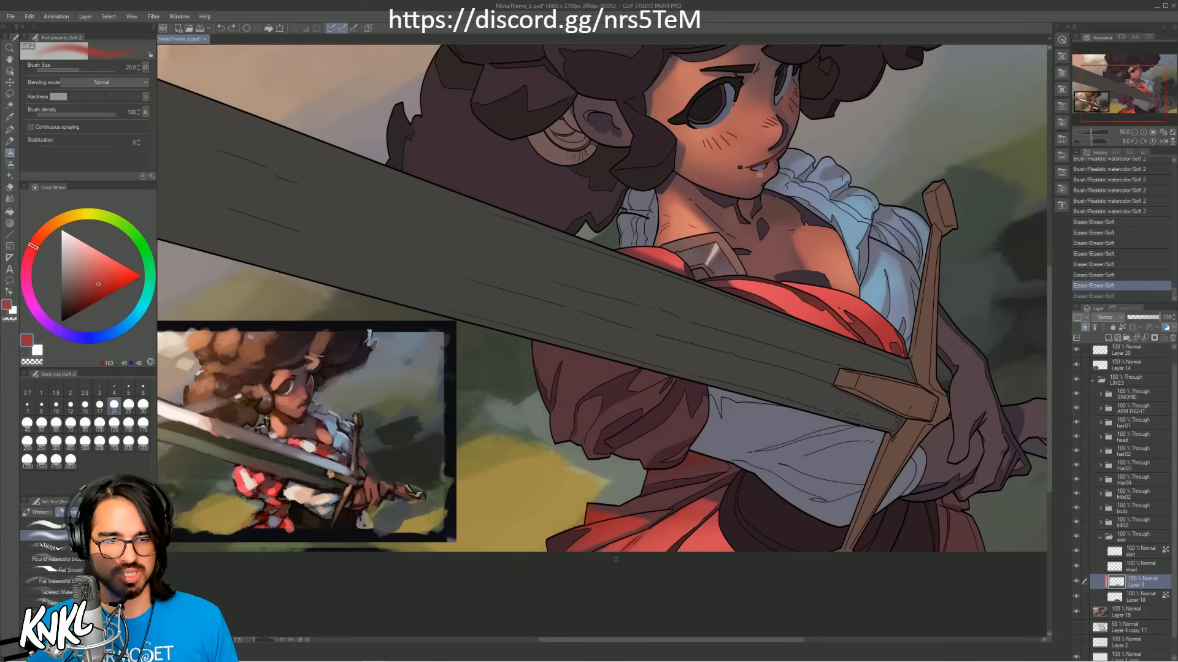
key("bracketright")
mouse_move(633, 541)
left_mouse_down()
mouse_move(698, 529)
mouse_move(674, 552)
mouse_move(732, 496)
mouse_move(725, 545)
left_mouse_up()
key("bracketright")
key("bracketright")
left_click(613, 547, "alt")
mouse_move(616, 543)
left_mouse_down()
mouse_move(645, 525)
mouse_move(670, 540)
left_mouse_up()
left_click(672, 547, "alt")
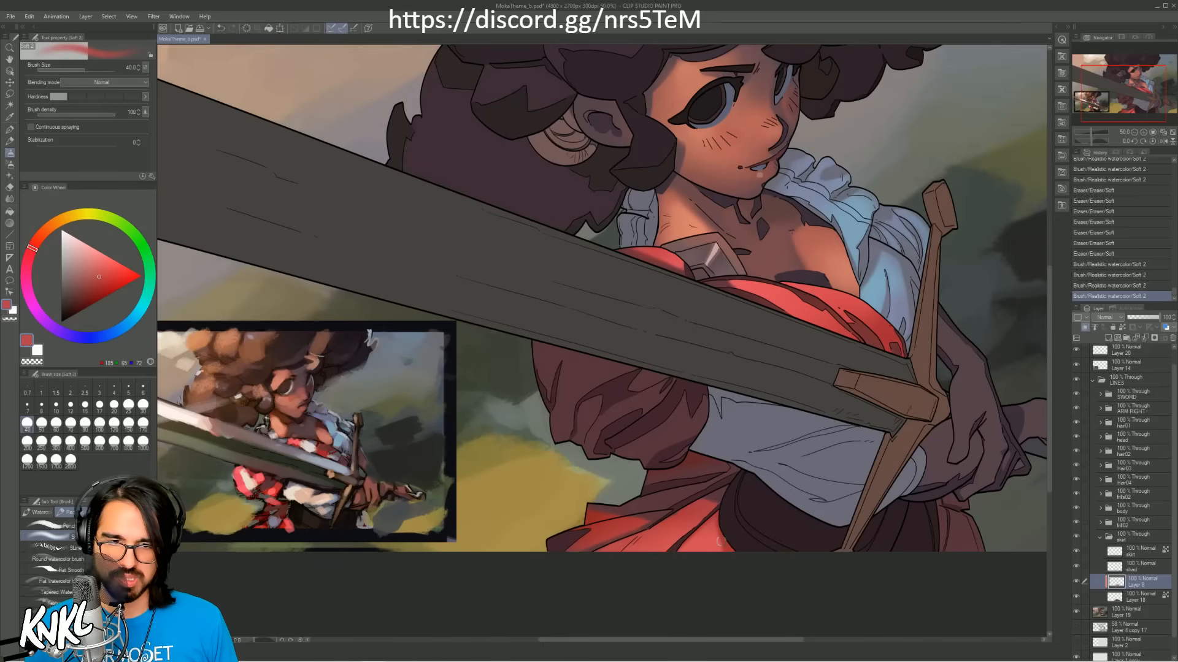
Step: Erase the stray red at the skirt's lower edge beside the dark waistband with the Soft eraser
mouse_move(729, 539)
left_mouse_down()
mouse_move(743, 562)
mouse_move(740, 552)
left_mouse_up()
key("ctrl+z")
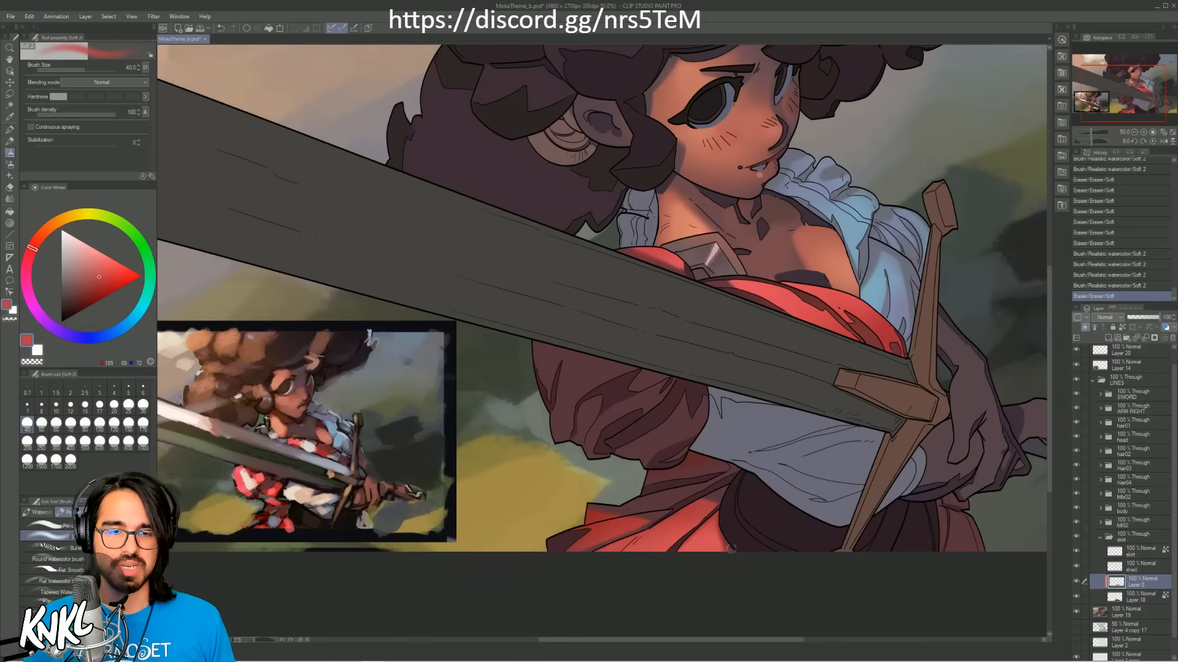
left_click_drag(729, 549, 742, 559)
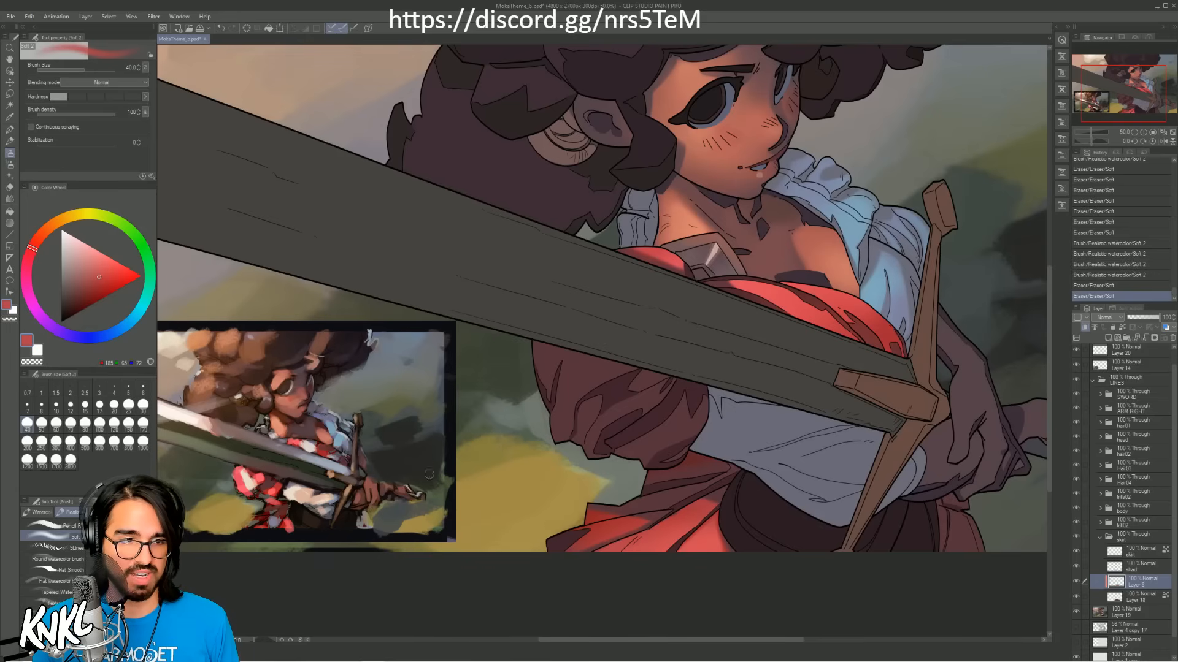
Step: Lock transparent pixels on the skirt's shad layer and tint its shadows with dark red from the reference at brush size 400
left_click(283, 485, "alt")
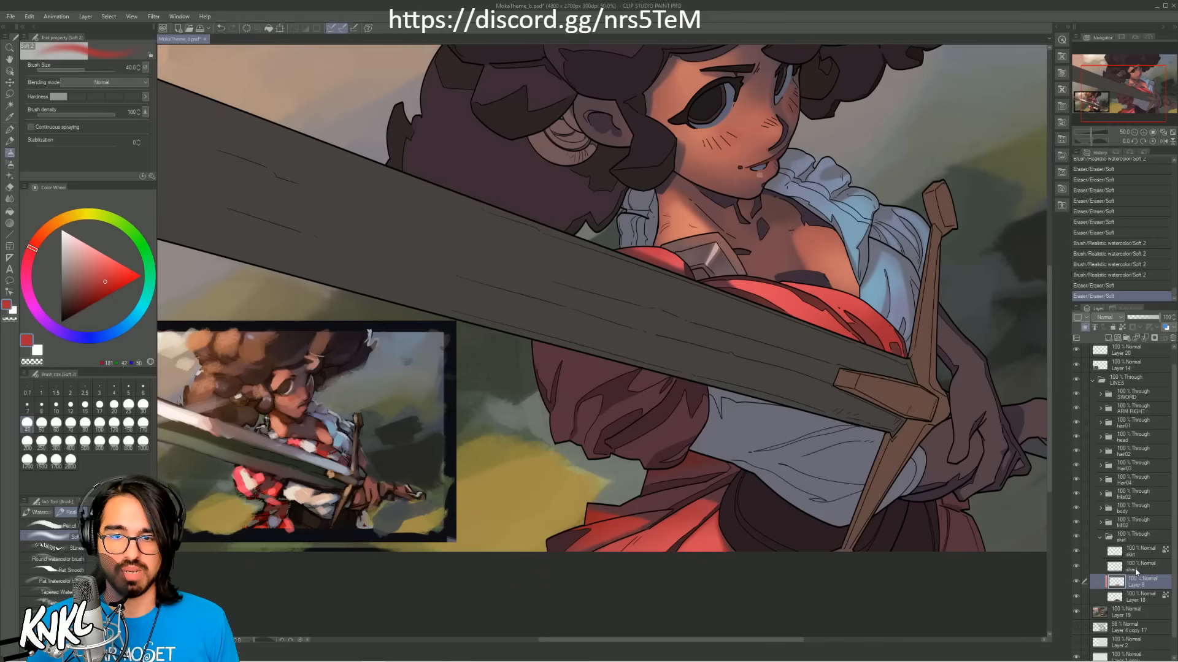
left_click(1108, 573)
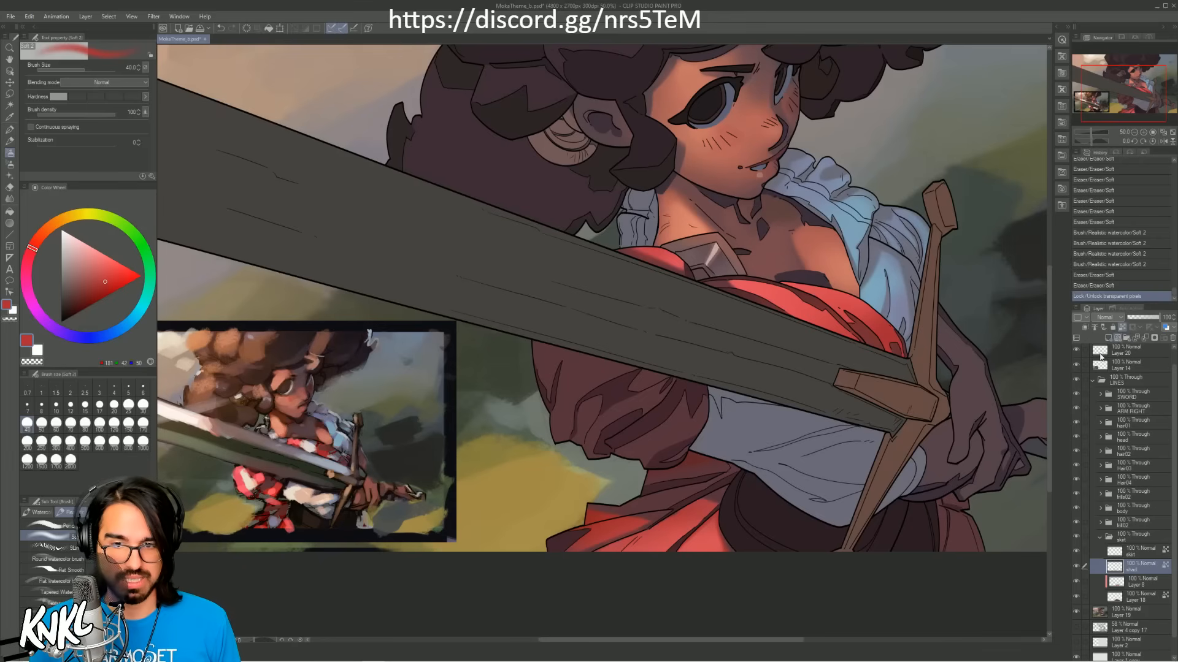
left_click(283, 510, "alt")
left_click(284, 510, "alt")
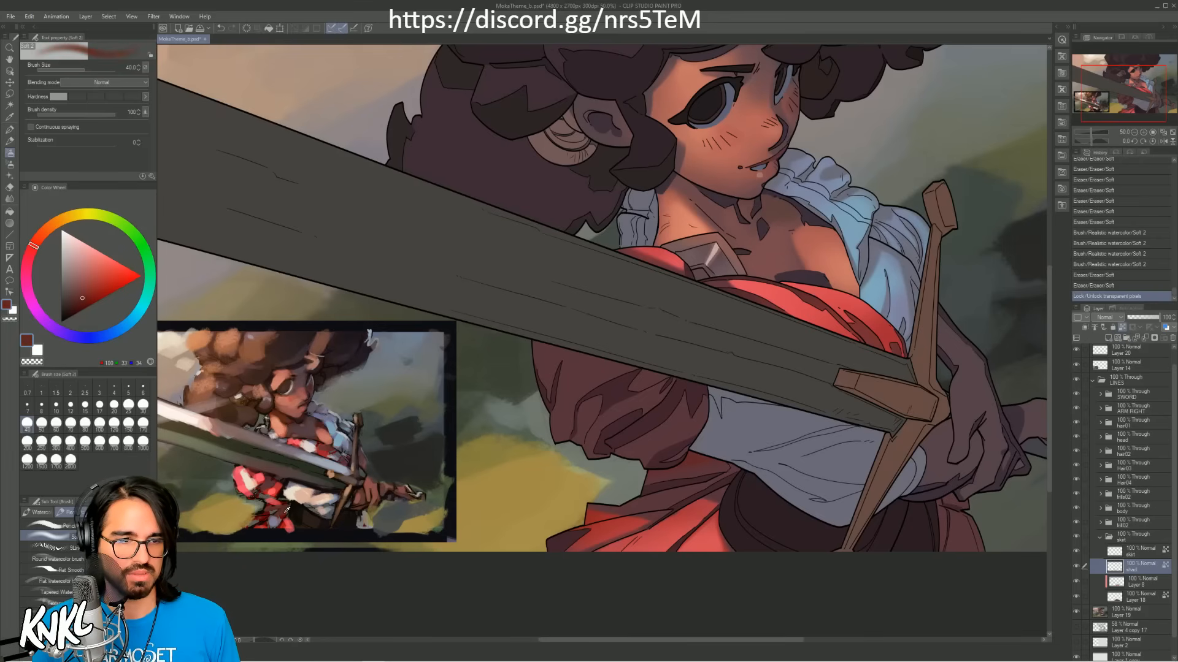
left_click(285, 508, "alt")
left_click(286, 505, "alt")
key("]")
key("bracketright")
key("bracketright")
key("bracketright")
key("bracketright")
key("bracketright")
key("bracketright")
key("bracketright")
key("bracketright")
key("bracketright")
key("bracketright")
key("bracketright")
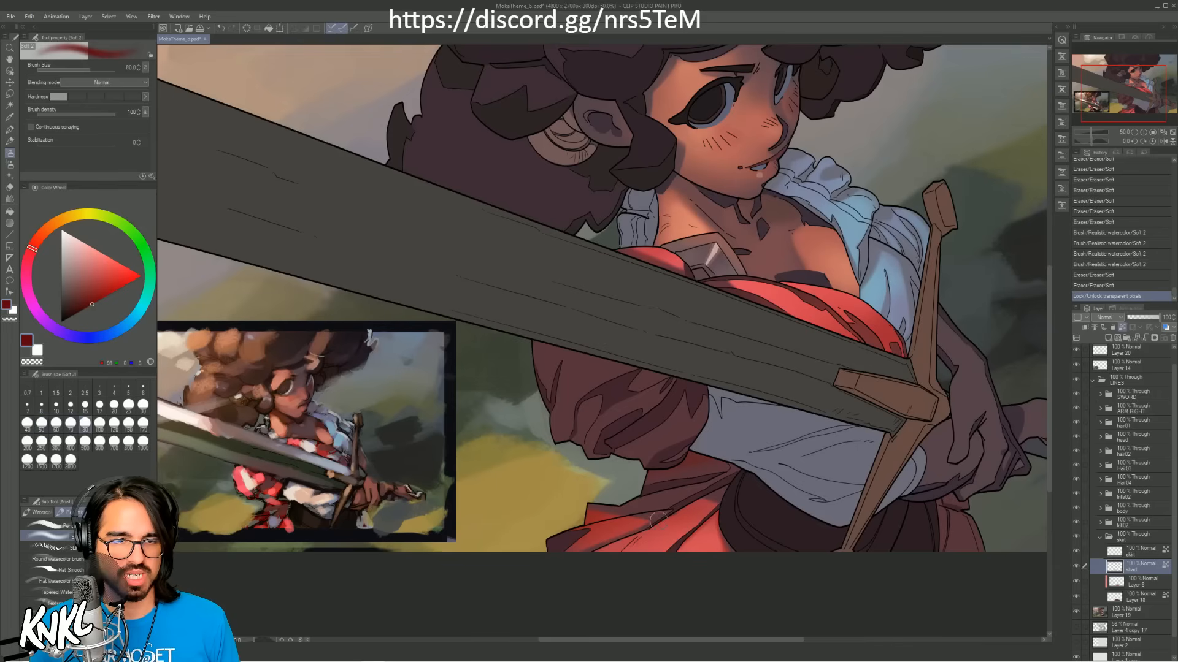
left_click_drag(681, 524, 704, 511)
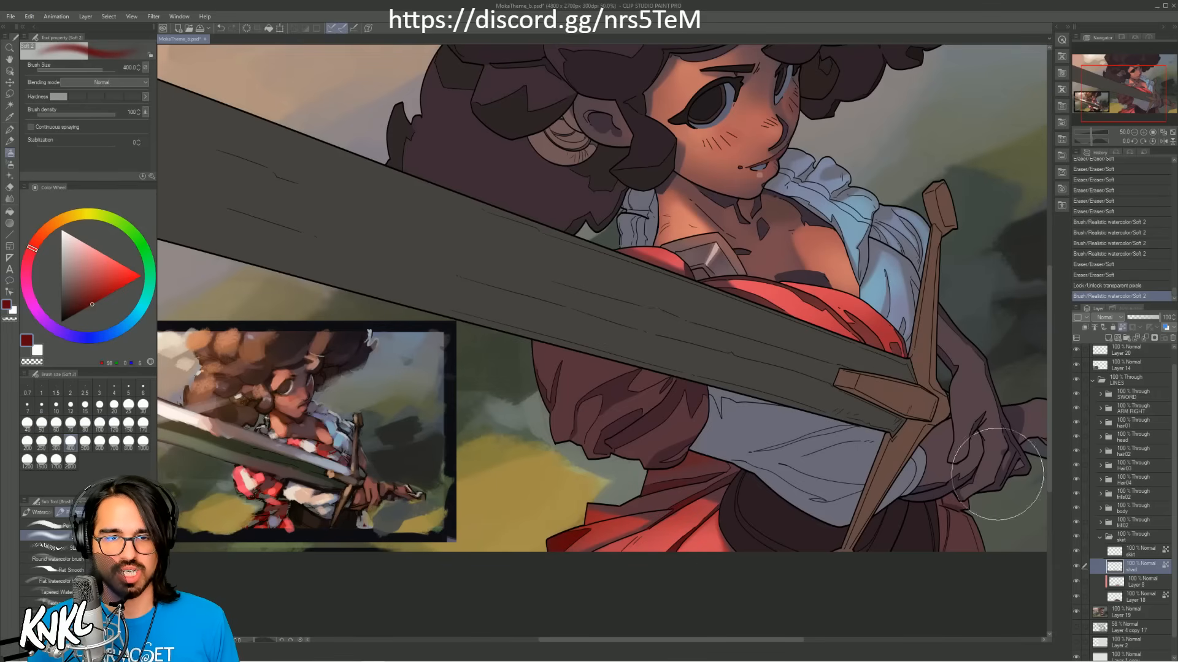
Step: Return to the skirt's clipped light layer and darken the area beneath the puffed sleeve with muted dark red at brush size 400
key("alt")
left_click(1126, 586)
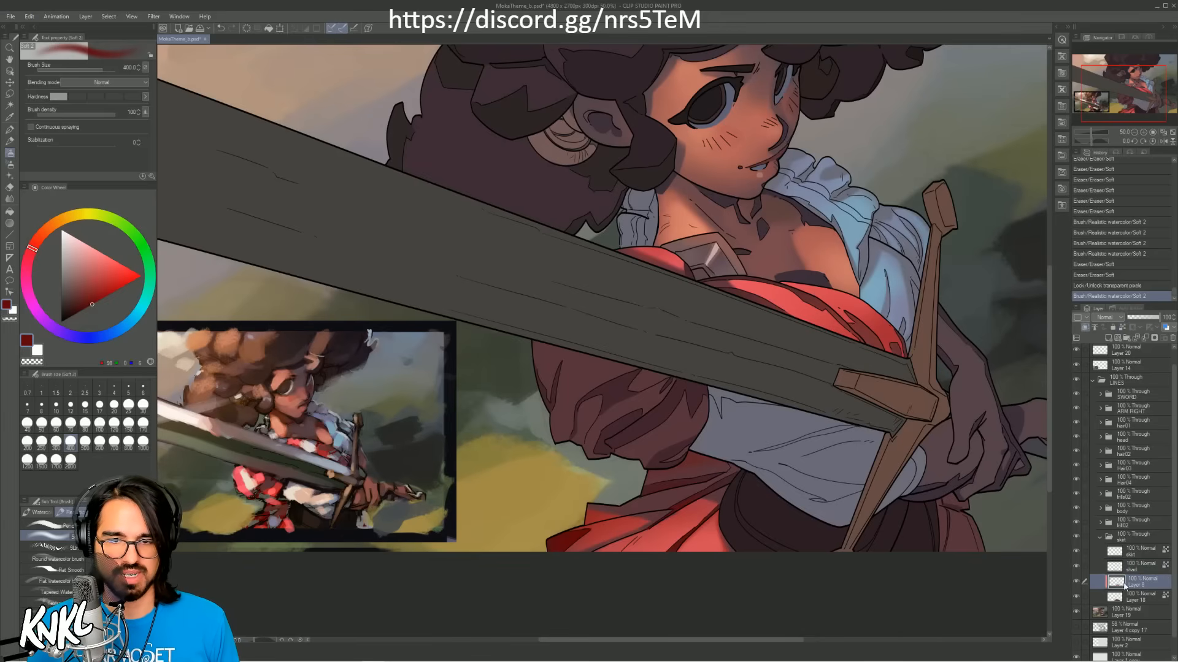
left_click(705, 466, "alt")
left_click_drag(684, 462, 693, 466)
key("ctrl+z")
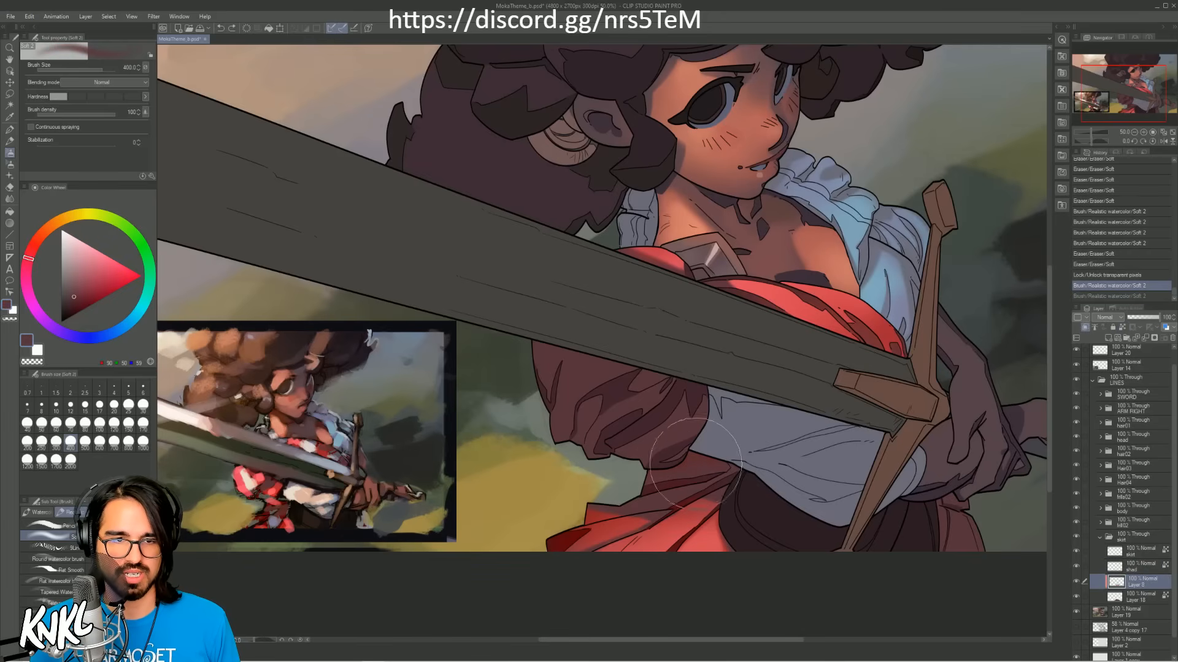
key("ctrl+y")
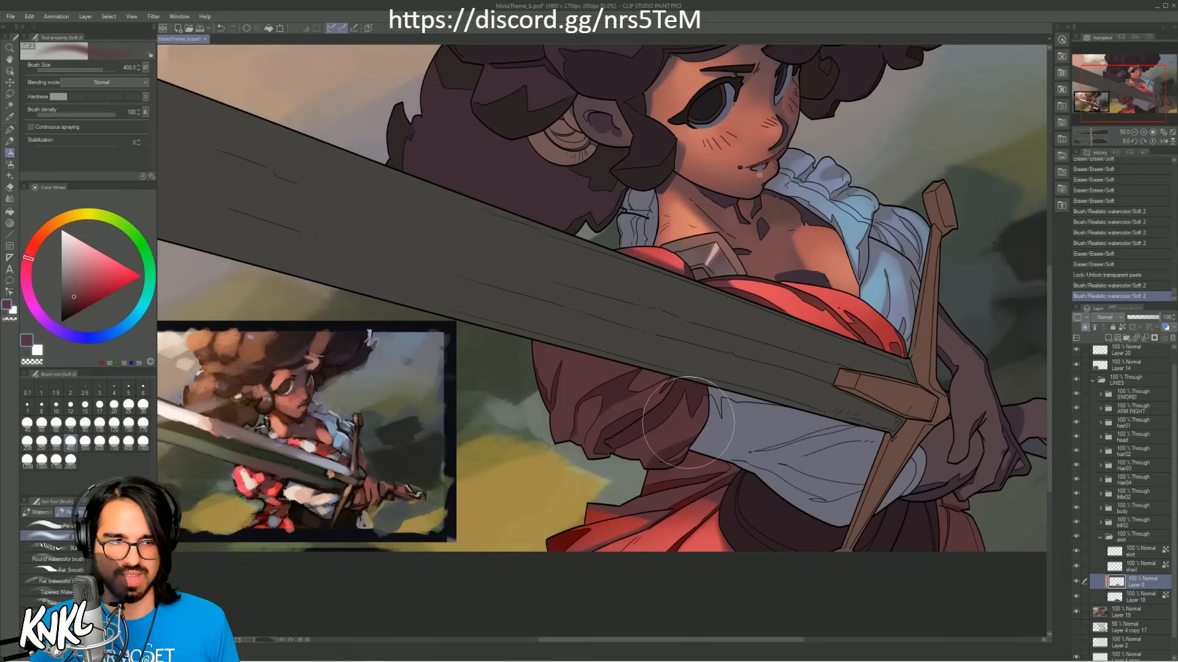
Step: Collapse the skirt's layer group and toggle its visibility to check the painting
left_click(1155, 540)
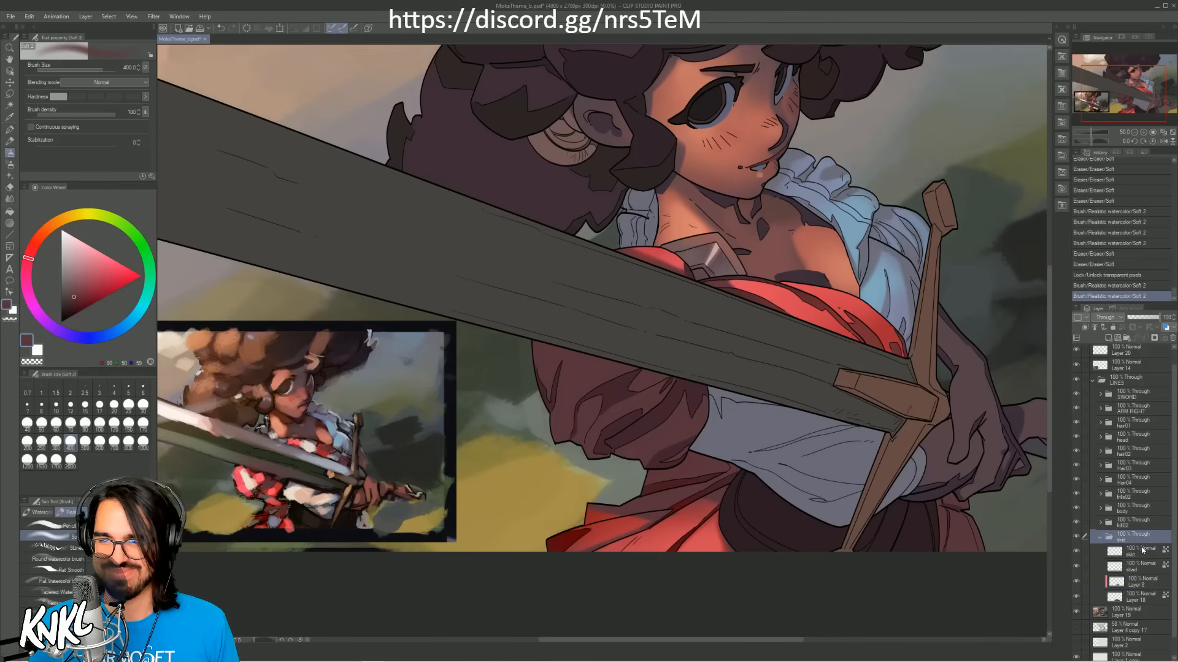
left_click(1098, 538)
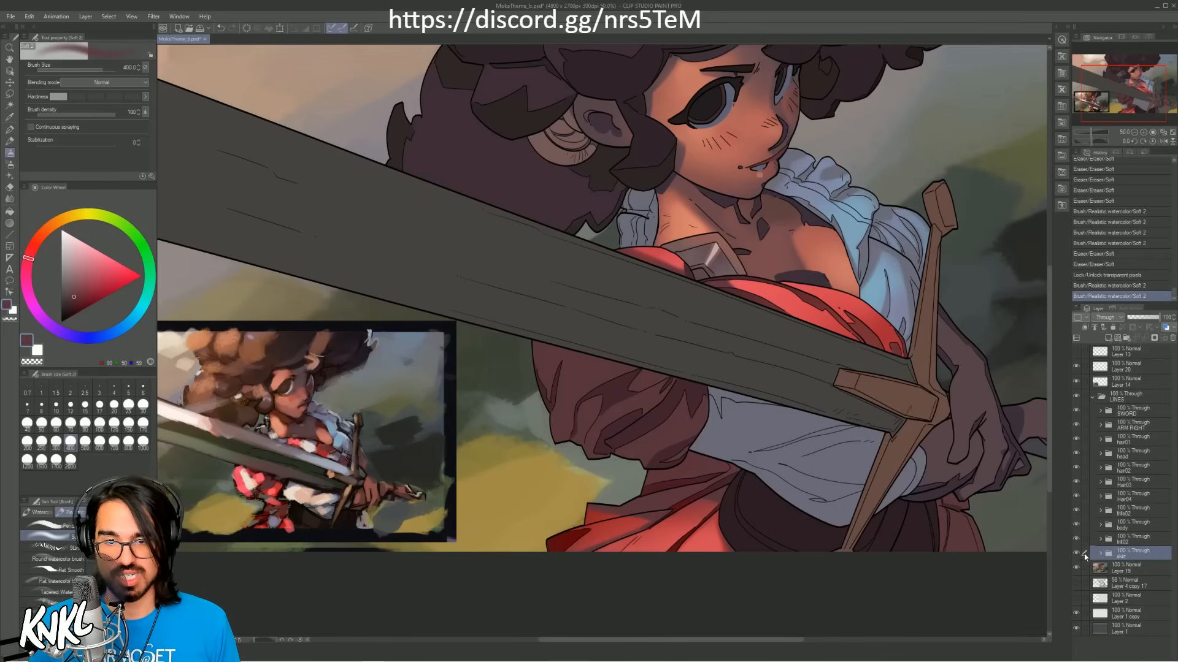
left_click(1076, 553)
left_click(1076, 554)
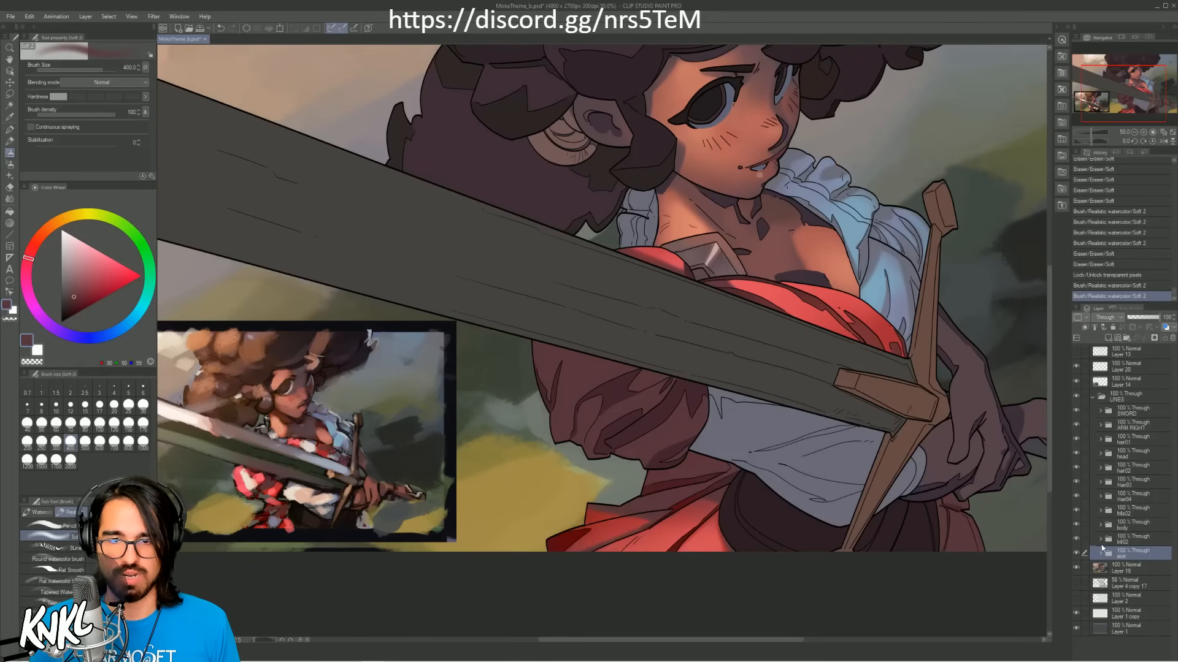
Step: Expand the layer group directly above the skirt's group, add a new raster layer above Layer 17 and clip it
left_click(1091, 545)
left_click(1075, 539)
left_click(1074, 541)
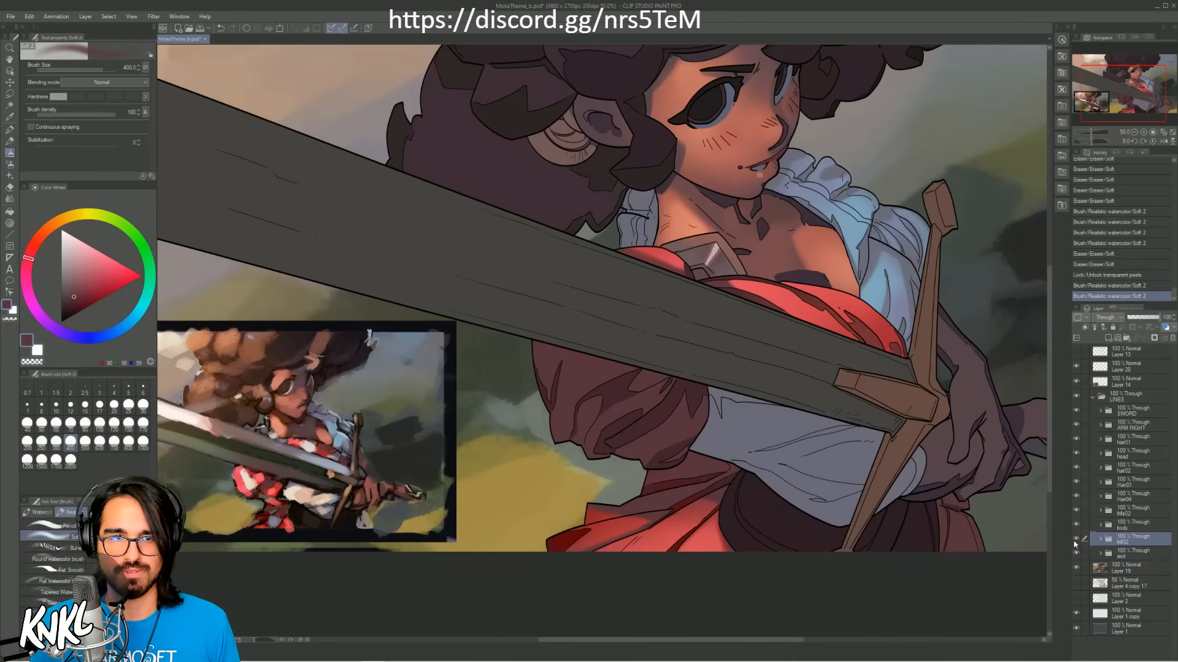
left_click(1100, 540)
left_click(1129, 569)
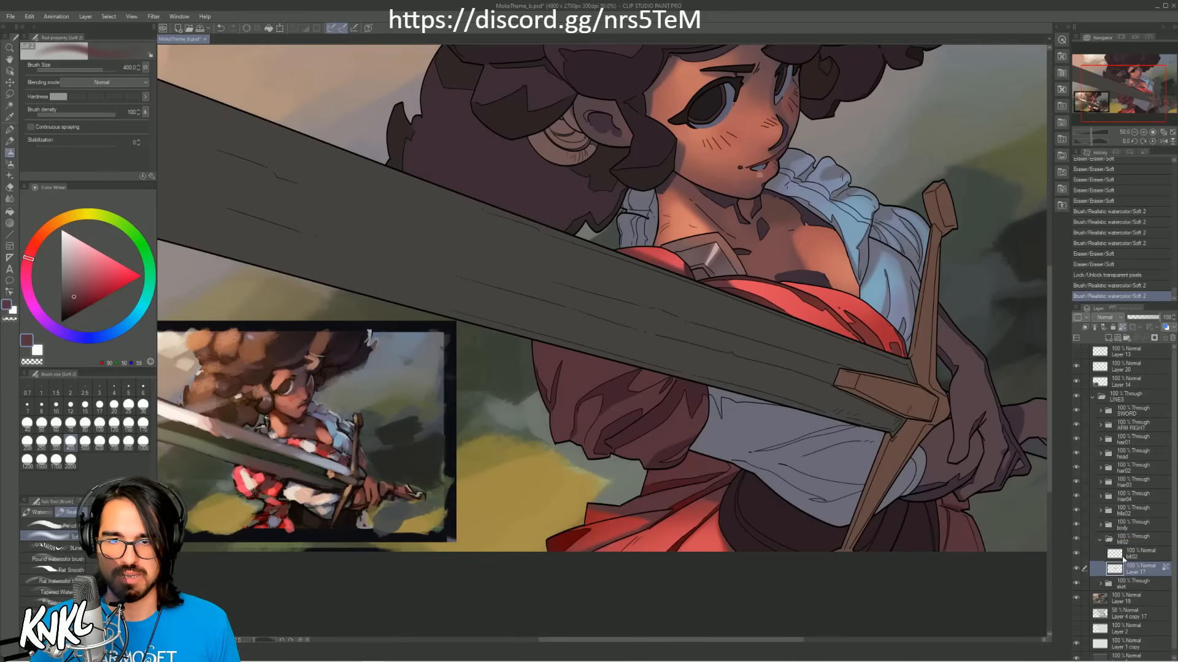
left_click(1108, 338)
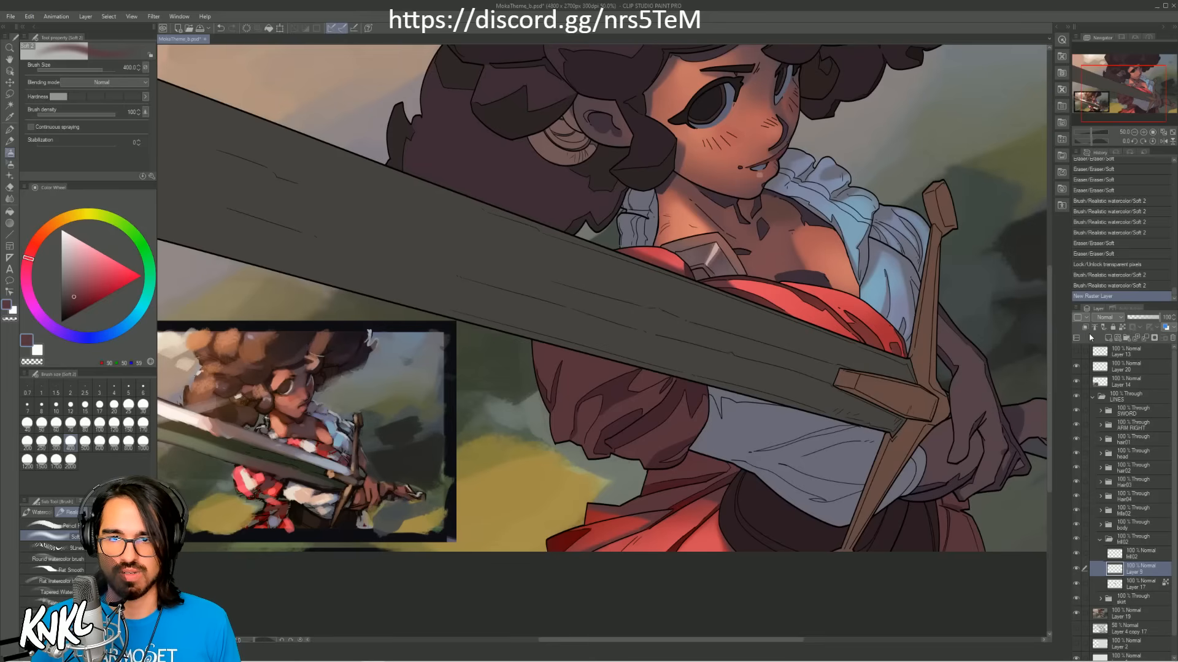
left_click(1085, 329)
Step: Paint muted blue light on the collar frill behind the neck at brush size 80 and soften it with the eraser
left_click(227, 419, "alt")
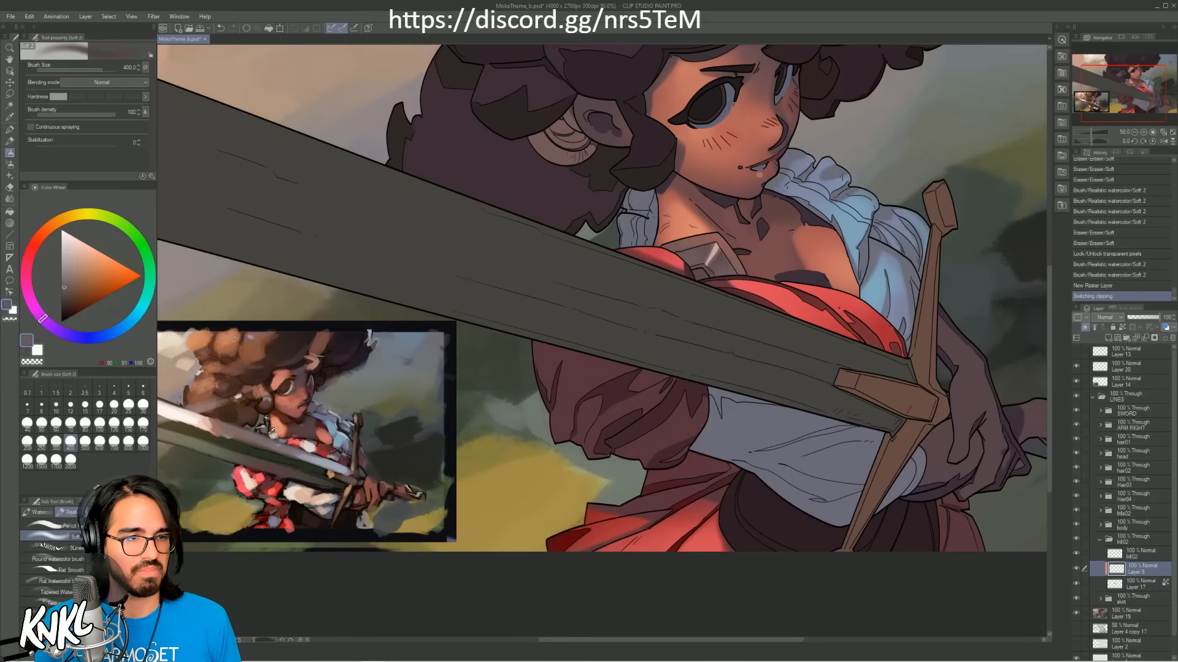
left_click(829, 199, "alt")
key("bracketleft")
key("bracketleft")
key("bracketleft")
key("bracketleft")
key("bracketleft")
key("bracketleft")
key("bracketleft")
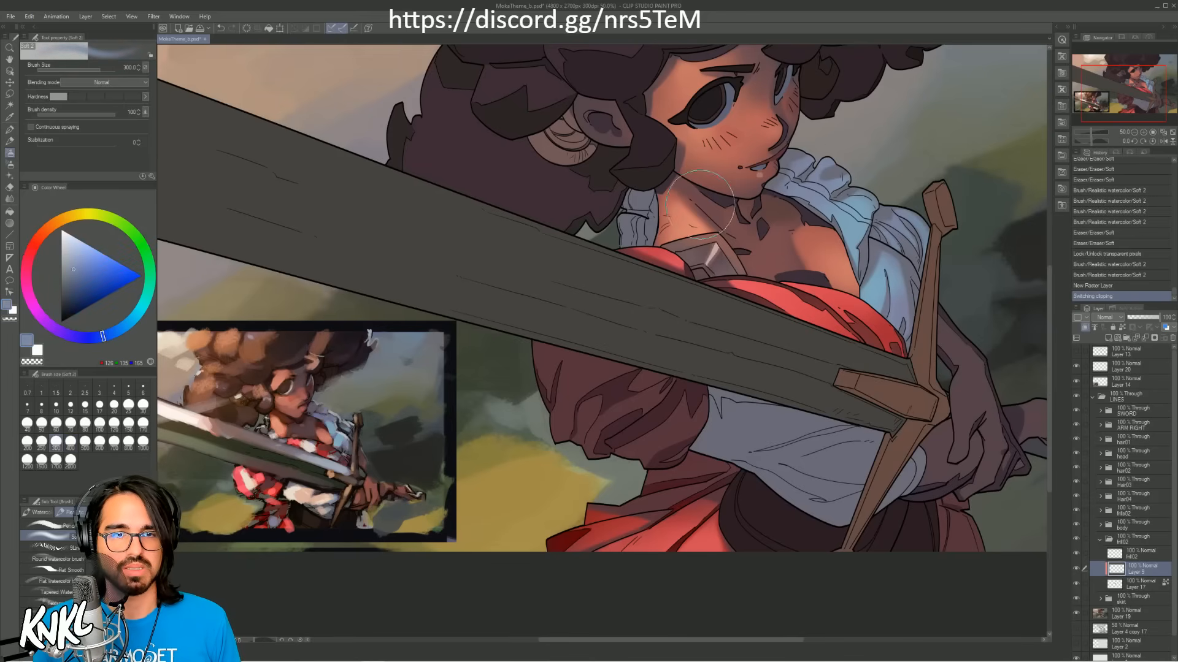
key("bracketleft")
mouse_move(641, 224)
left_mouse_down()
mouse_move(642, 197)
mouse_move(623, 228)
mouse_move(654, 239)
left_mouse_up()
left_click(857, 225, "alt")
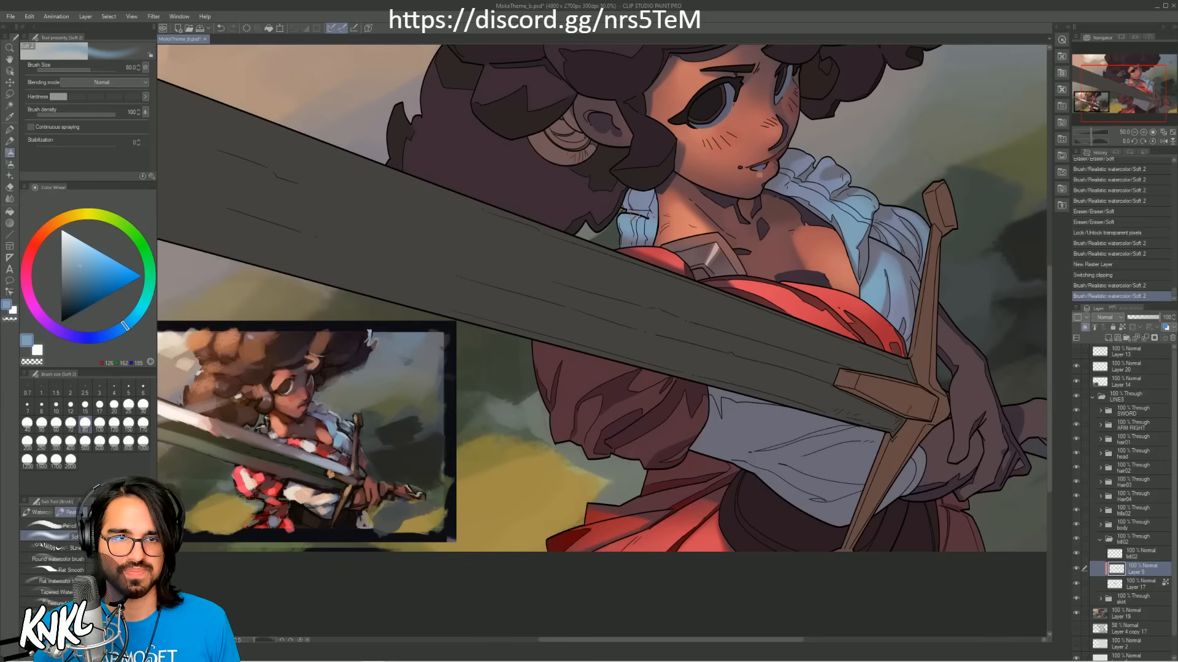
mouse_move(634, 218)
left_mouse_down()
mouse_move(655, 215)
mouse_move(616, 207)
mouse_move(651, 194)
left_mouse_up()
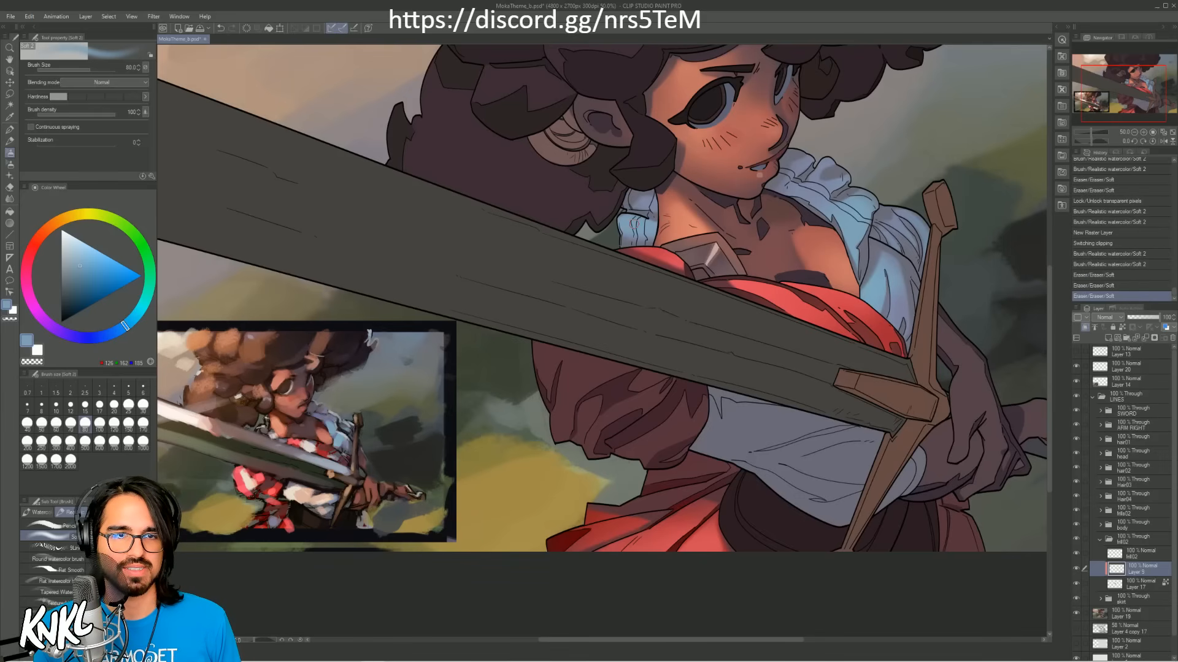
left_click_drag(613, 231, 666, 246)
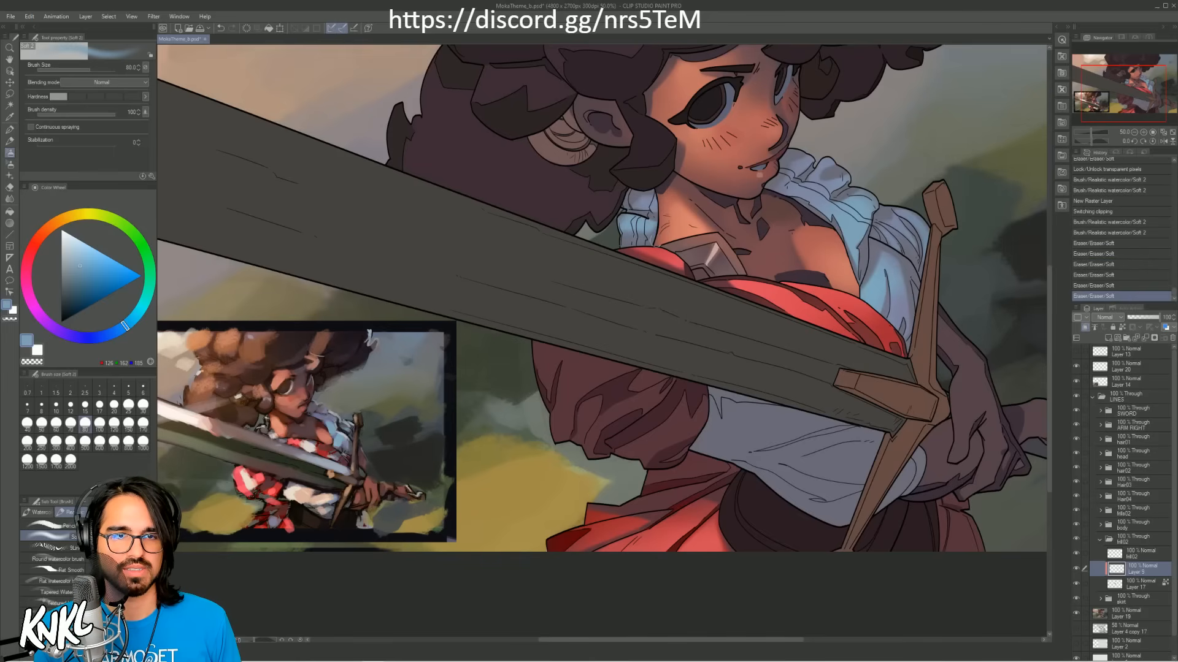
left_click(671, 162)
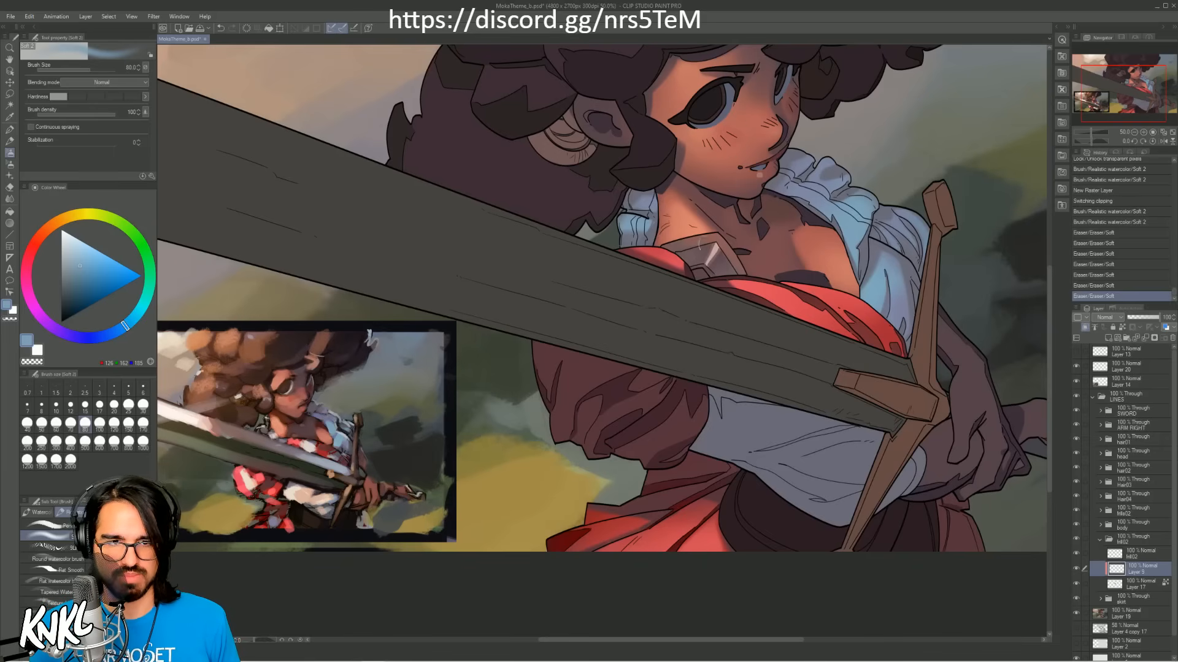
Step: Collapse the frill's layer group, expand the body group and hide its clipped light layer, Layer 3, above the skin layer
left_click(1147, 540)
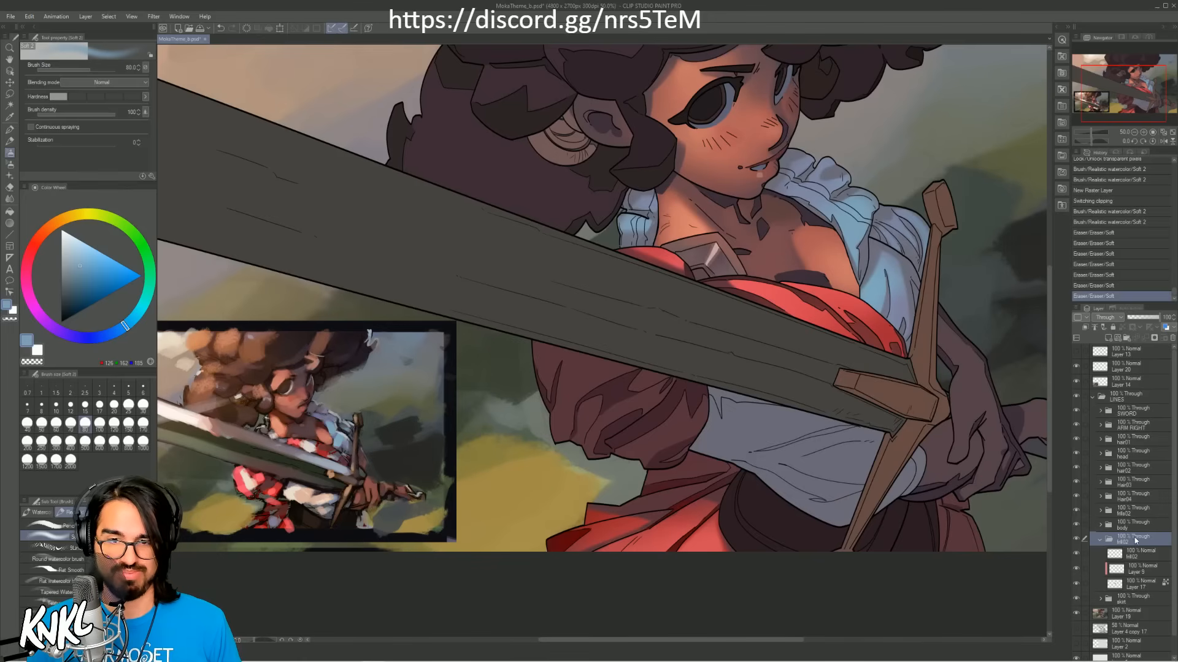
left_click(1100, 540)
left_click(1101, 525)
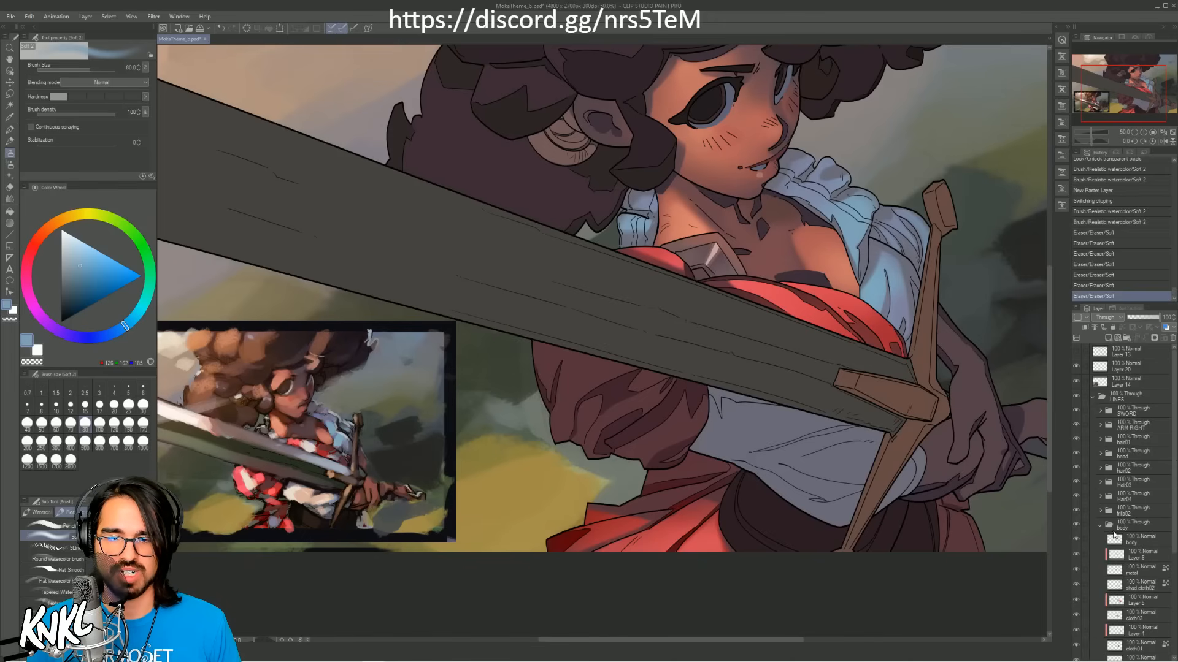
left_click_drag(1170, 541, 1174, 592)
left_click(1132, 602)
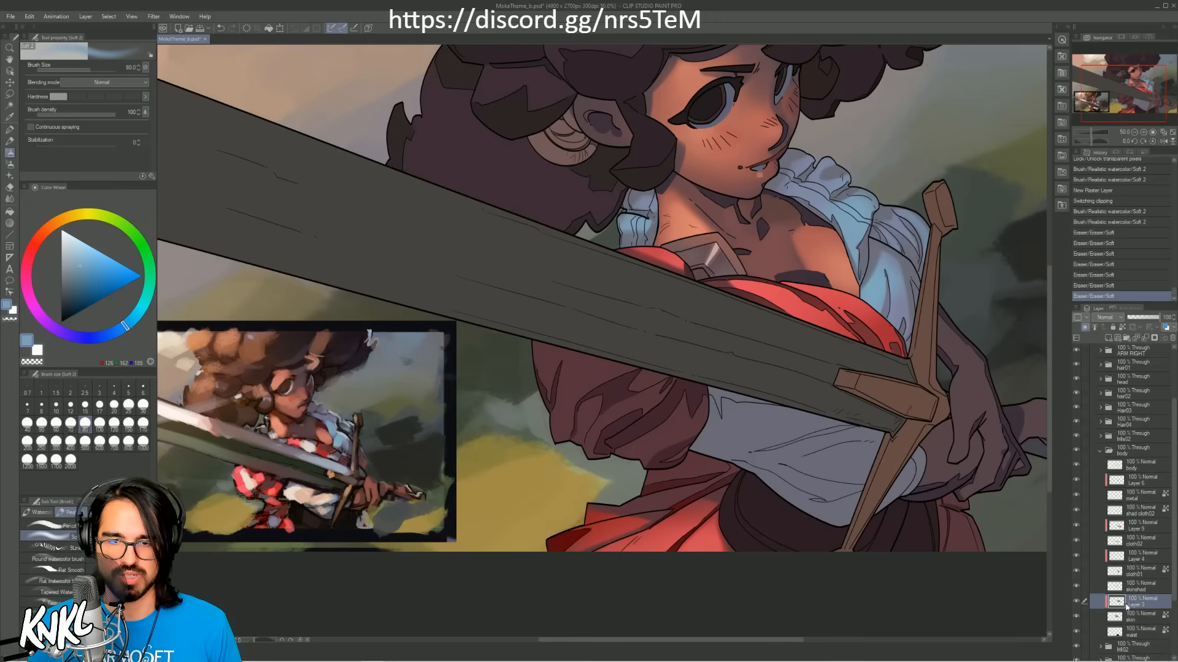
left_click(1076, 602)
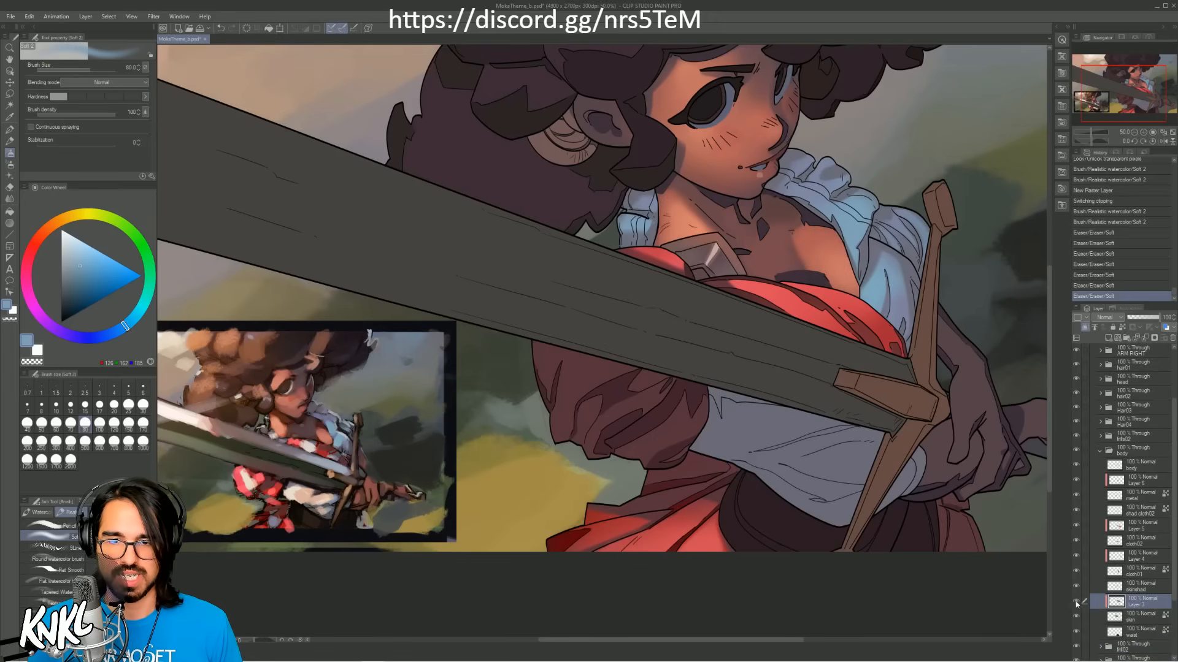
left_click(1076, 602)
Step: Fill the skin base layer with dark reddish brown sampled from the chest shadow, and show Layer 3 again
left_click(1117, 616)
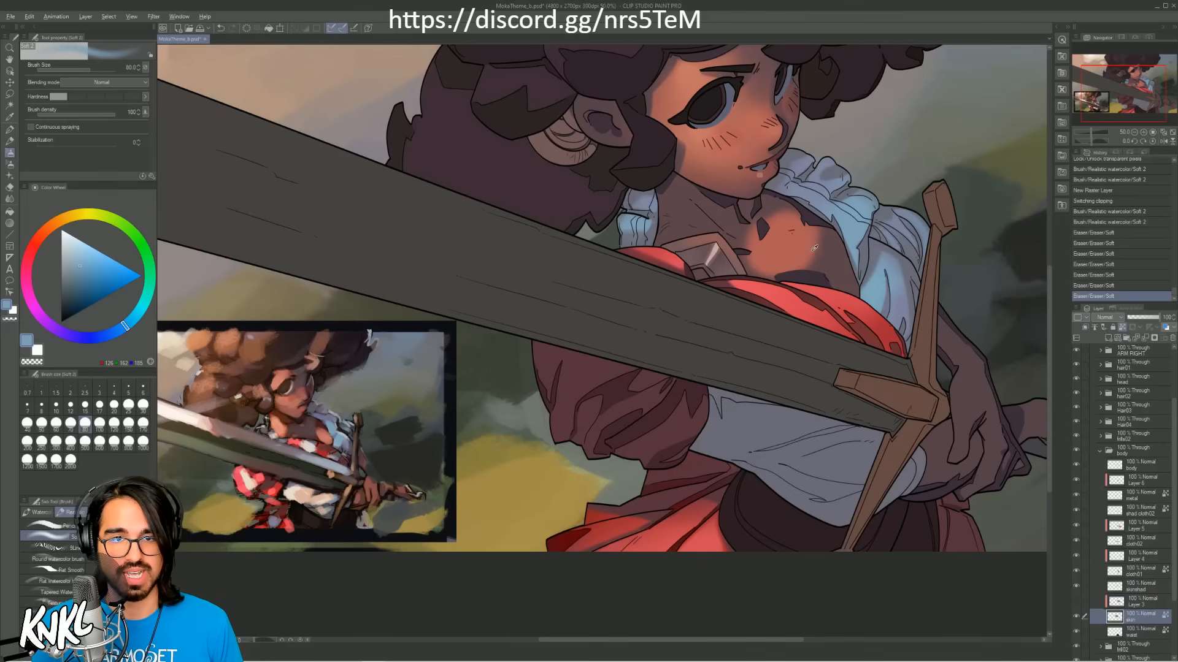
left_click(832, 260, "alt")
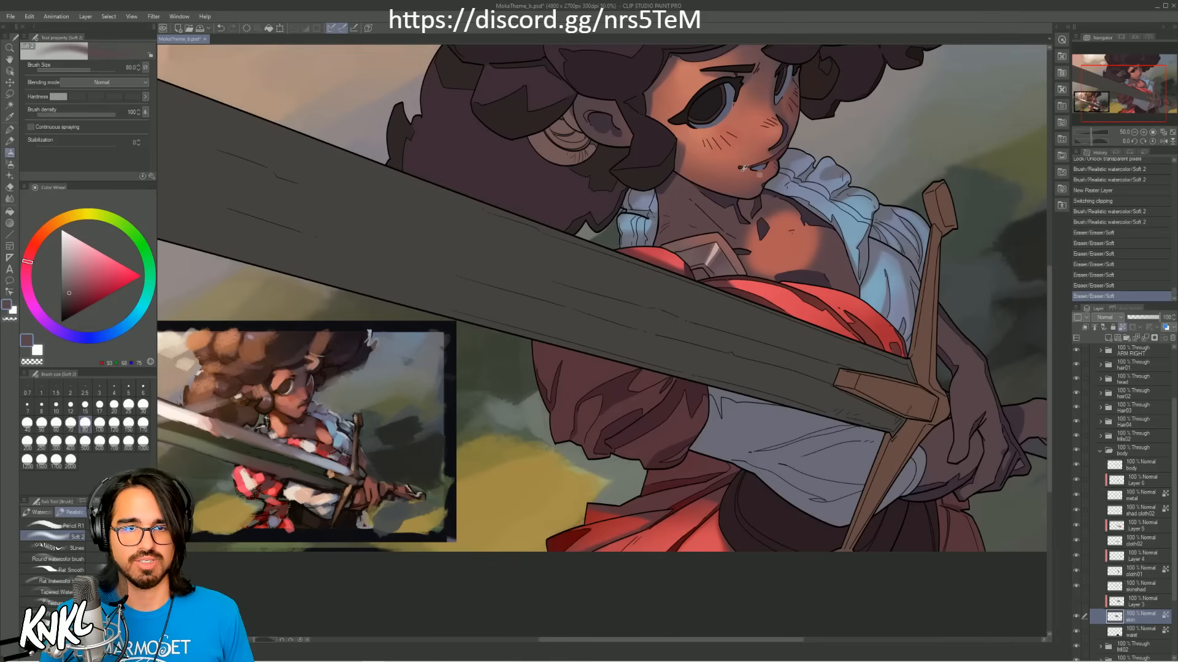
key("Delete")
key("ctrl+z")
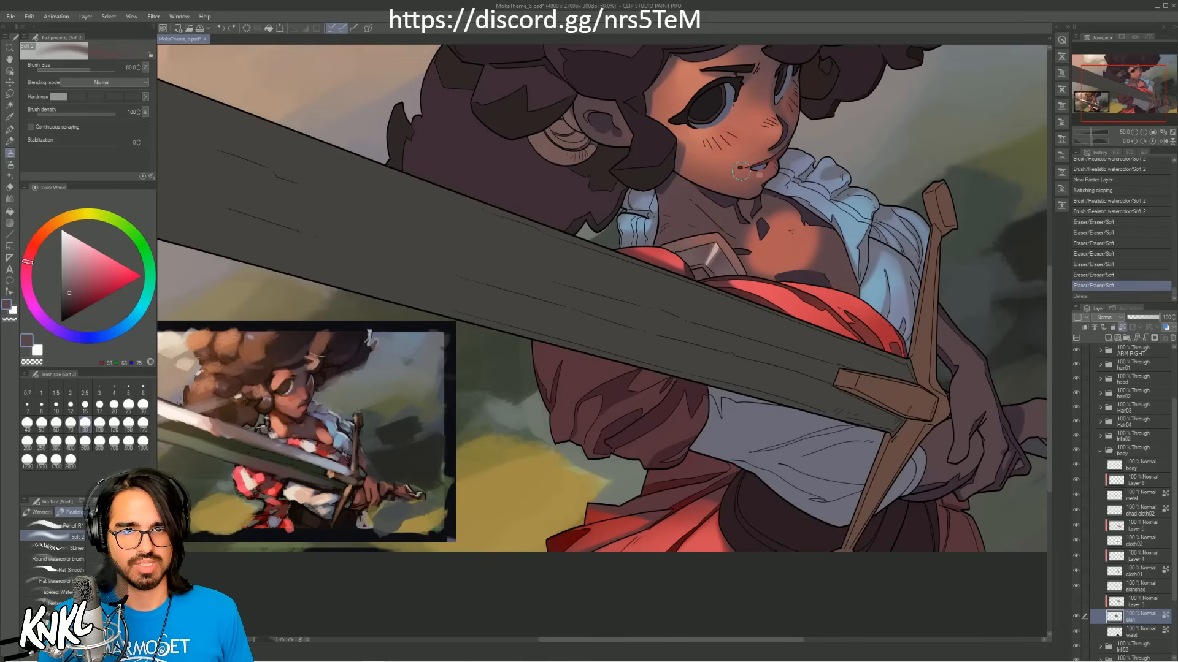
key("alt+BackSpace")
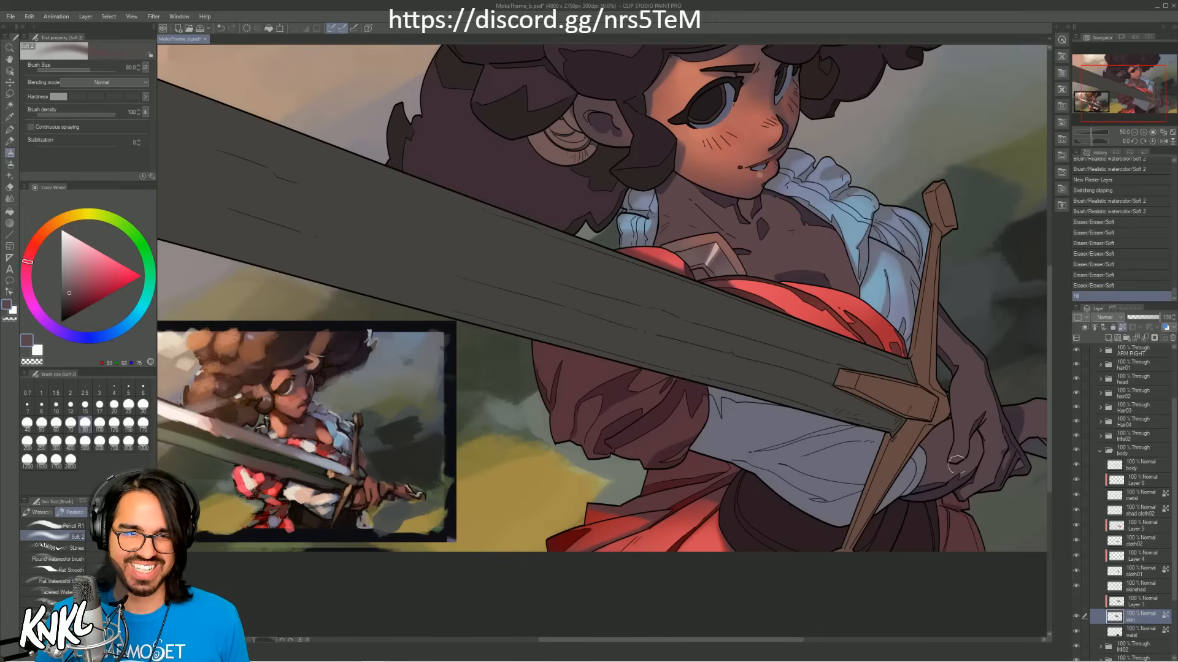
left_click(1076, 602)
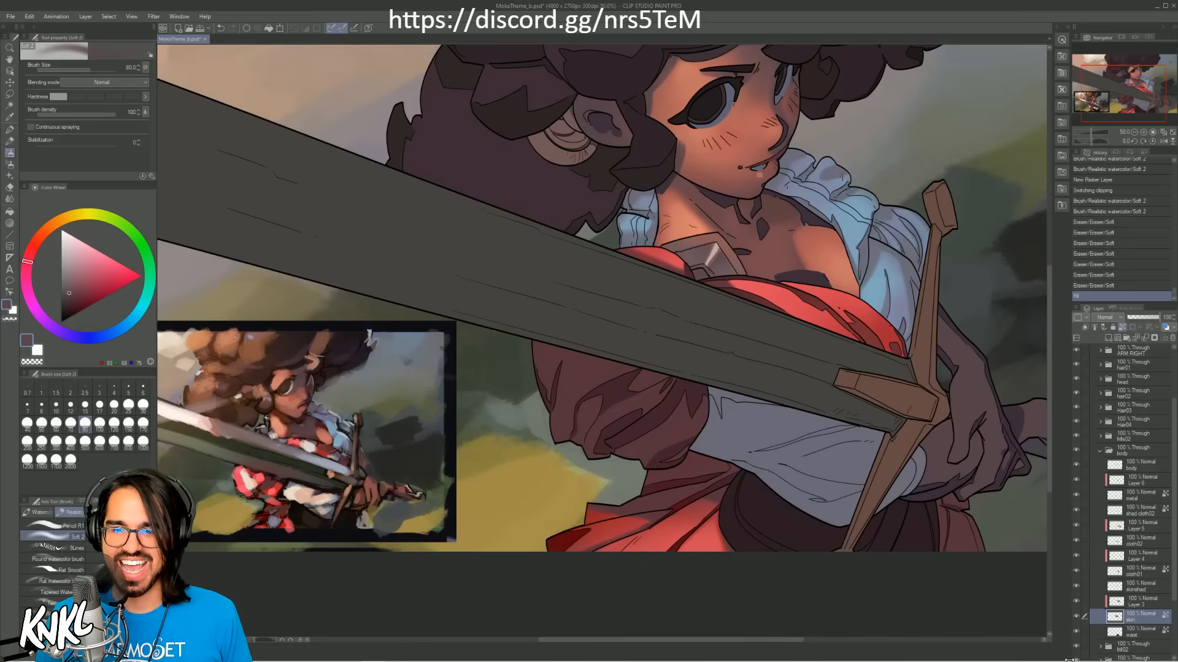
Step: Collapse the body group and toggle the visibility of the two groups directly above it to identify their parts
mouse_move(1069, 661)
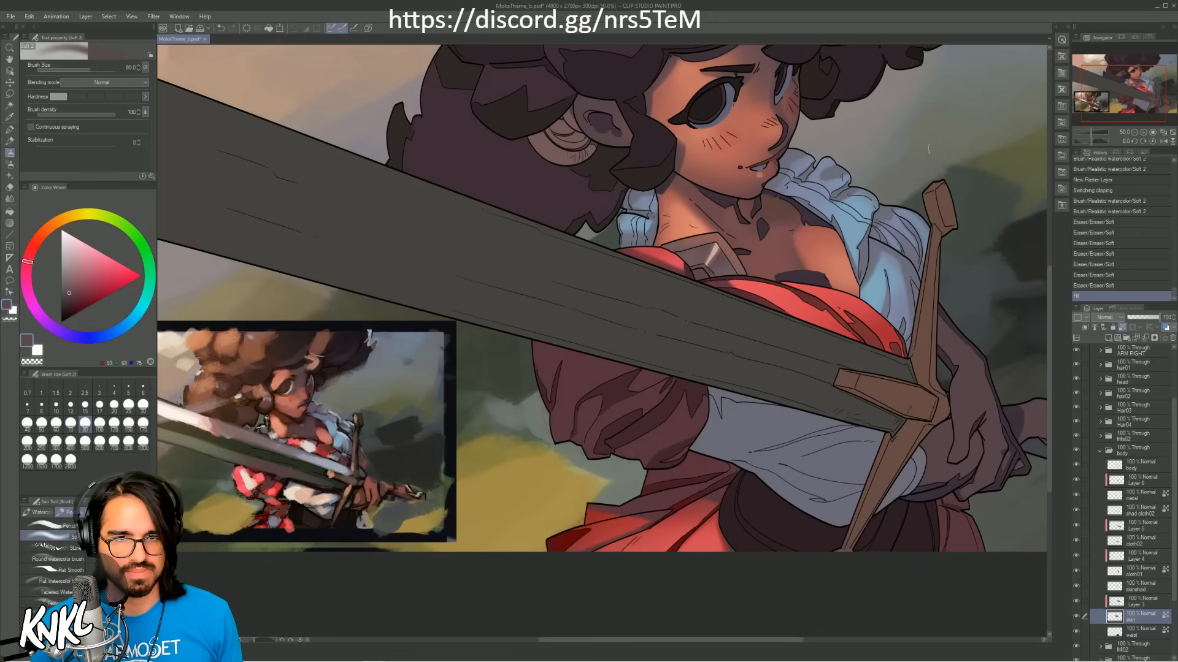
left_click_drag(1117, 101, 1110, 101)
left_click(1100, 452)
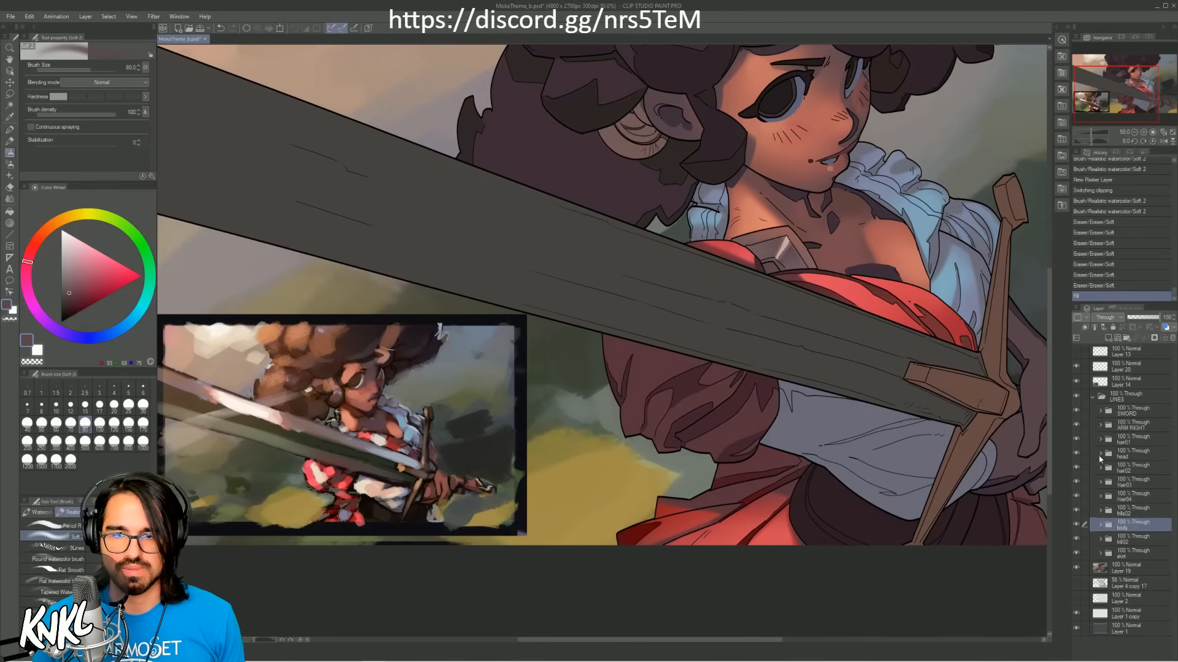
left_click(1134, 514)
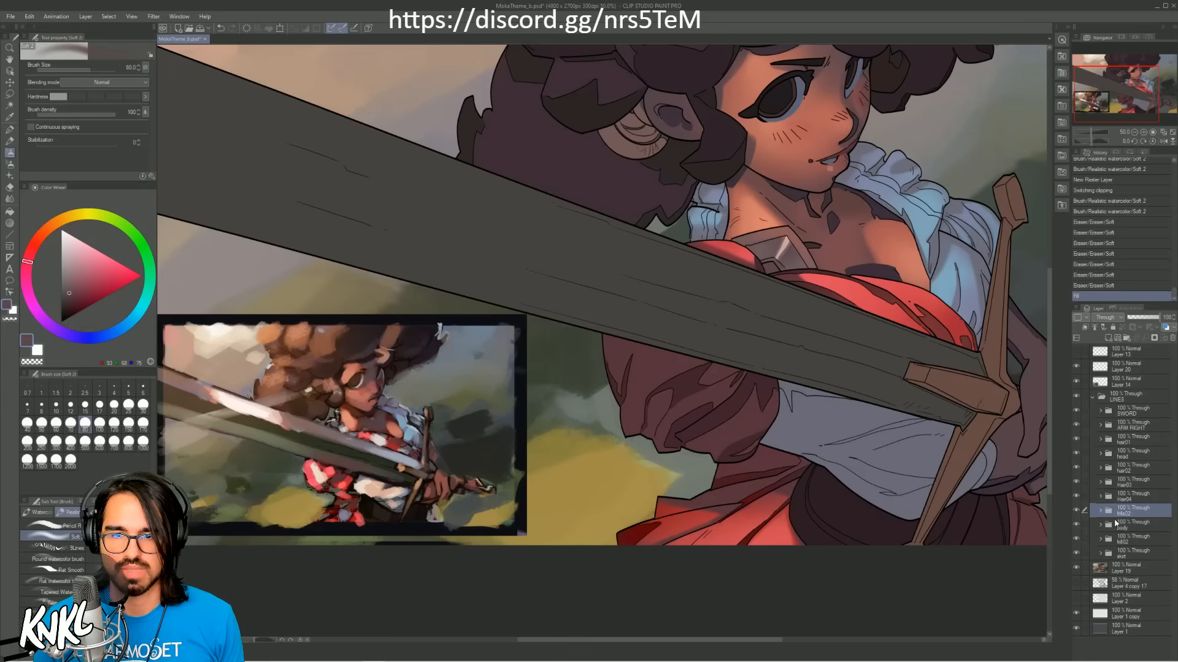
left_click(1076, 512)
left_click(1075, 512)
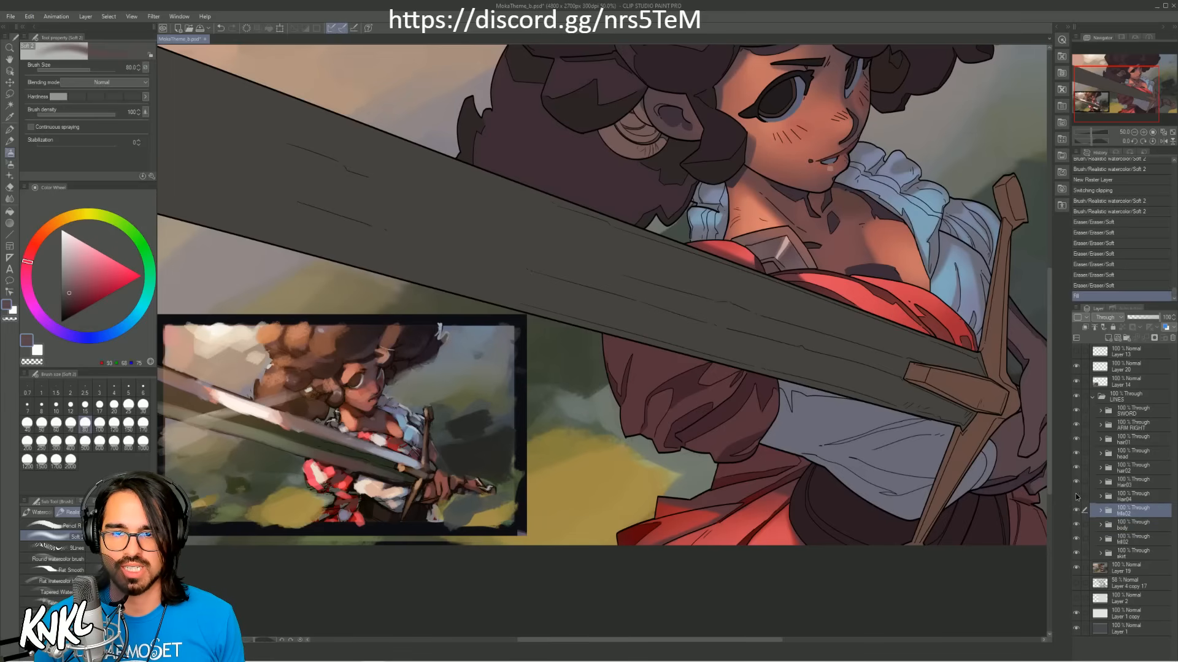
left_click(1075, 497)
left_click(1076, 496)
Step: Expand the Hair04 group, add a new raster layer above its bottommost layer and clip it
left_click(1100, 498)
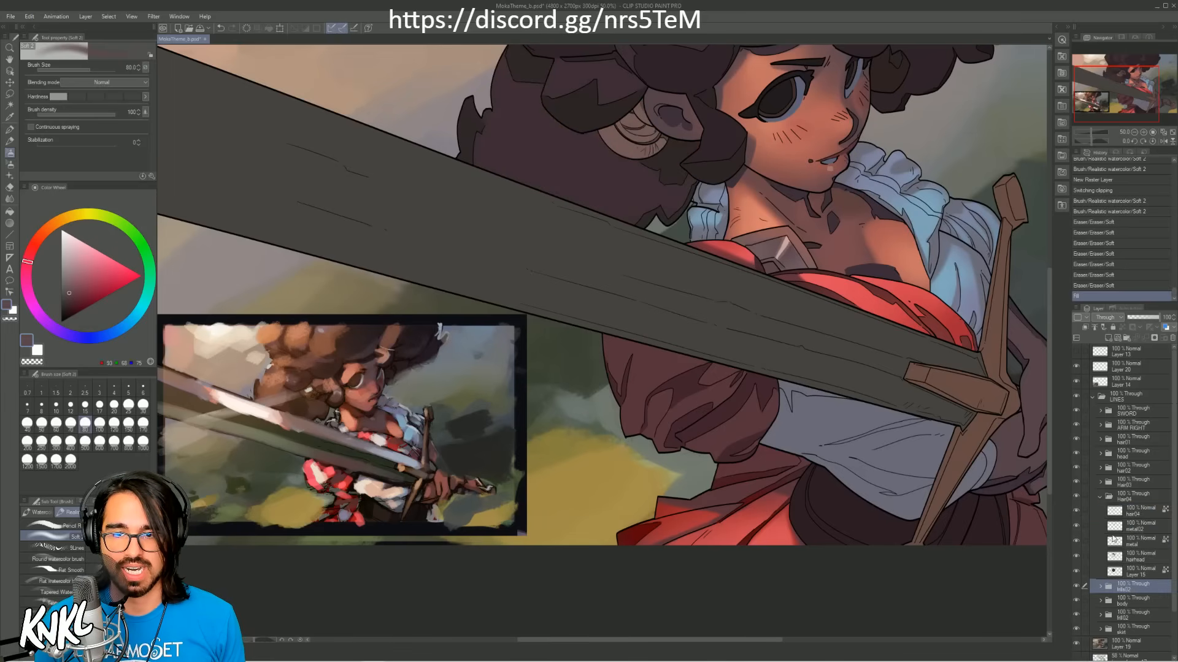
left_click(1136, 576)
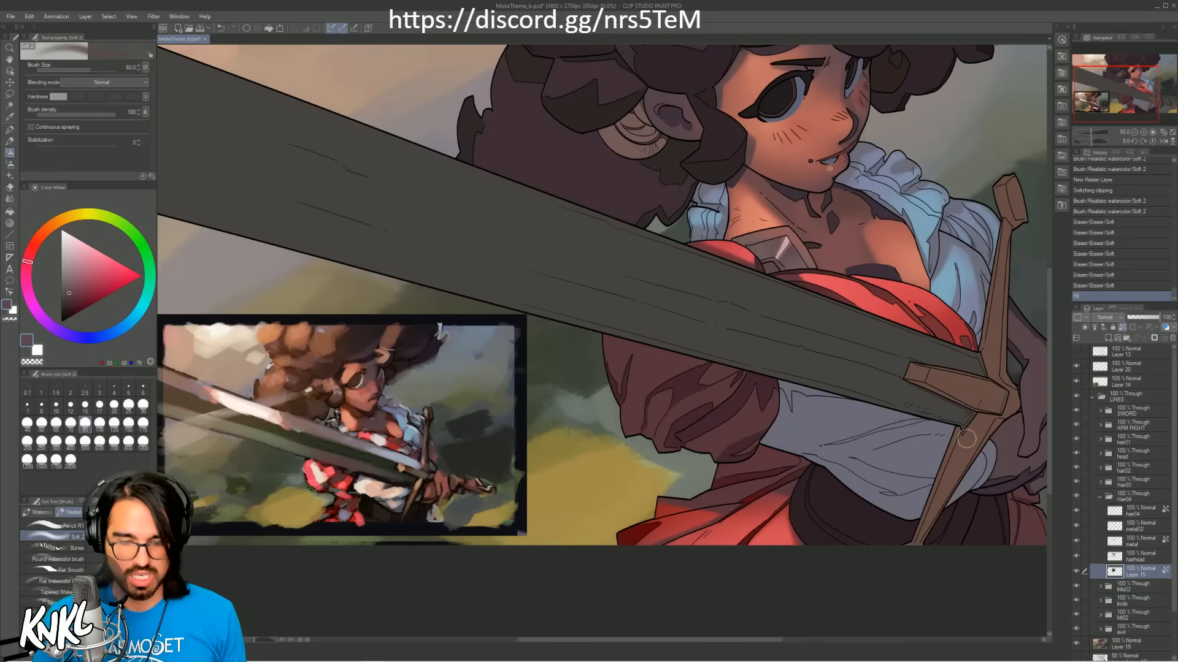
key("ctrl+shift+n")
left_click(1092, 330)
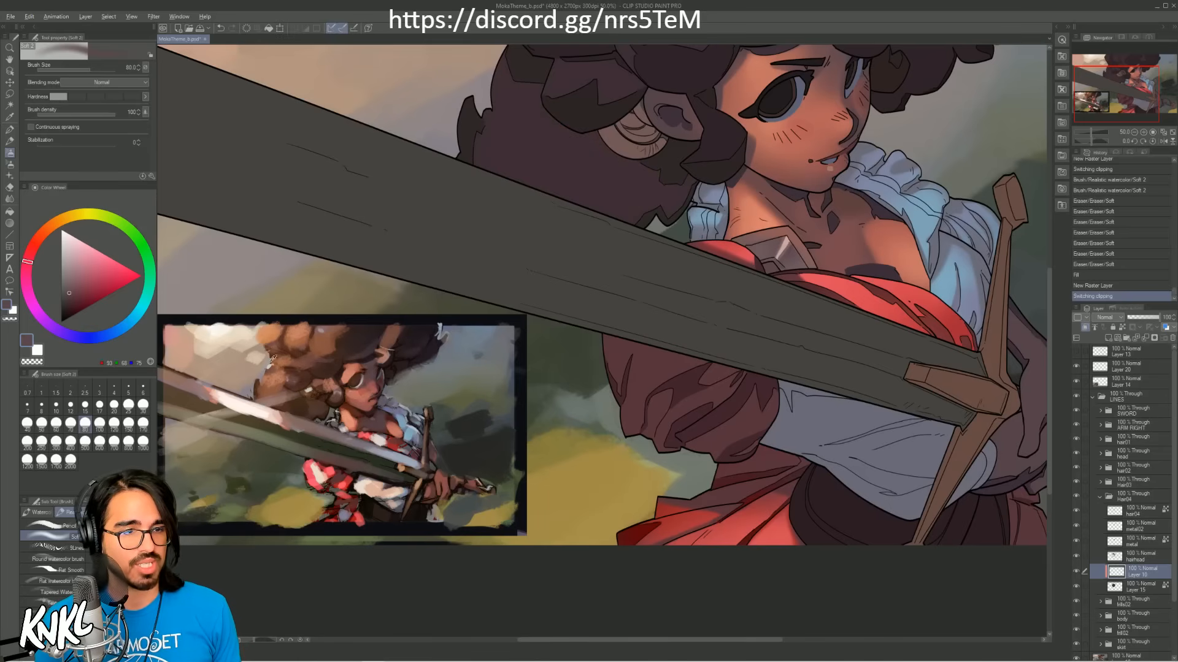
Step: Block in the hair mass behind the sword with orange-brown light and darker brown beside the neck, using colours from the reference
left_click(295, 346, "alt")
left_click_drag(565, 269, 527, 334)
mouse_move(448, 191)
left_mouse_down()
mouse_move(514, 196)
mouse_move(517, 181)
mouse_move(446, 235)
mouse_move(437, 213)
mouse_move(495, 114)
mouse_move(448, 207)
mouse_move(507, 167)
mouse_move(465, 245)
left_mouse_up()
key("bracketright")
key("bracketleft")
left_click(552, 252, "alt")
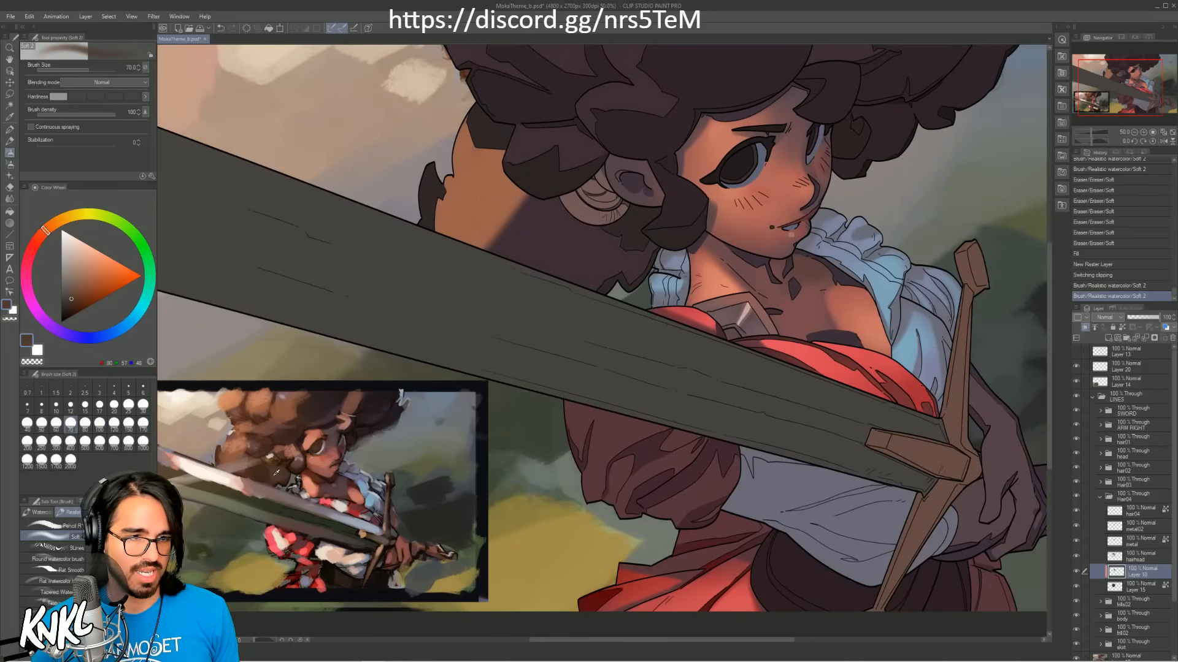
left_click_drag(604, 284, 642, 231)
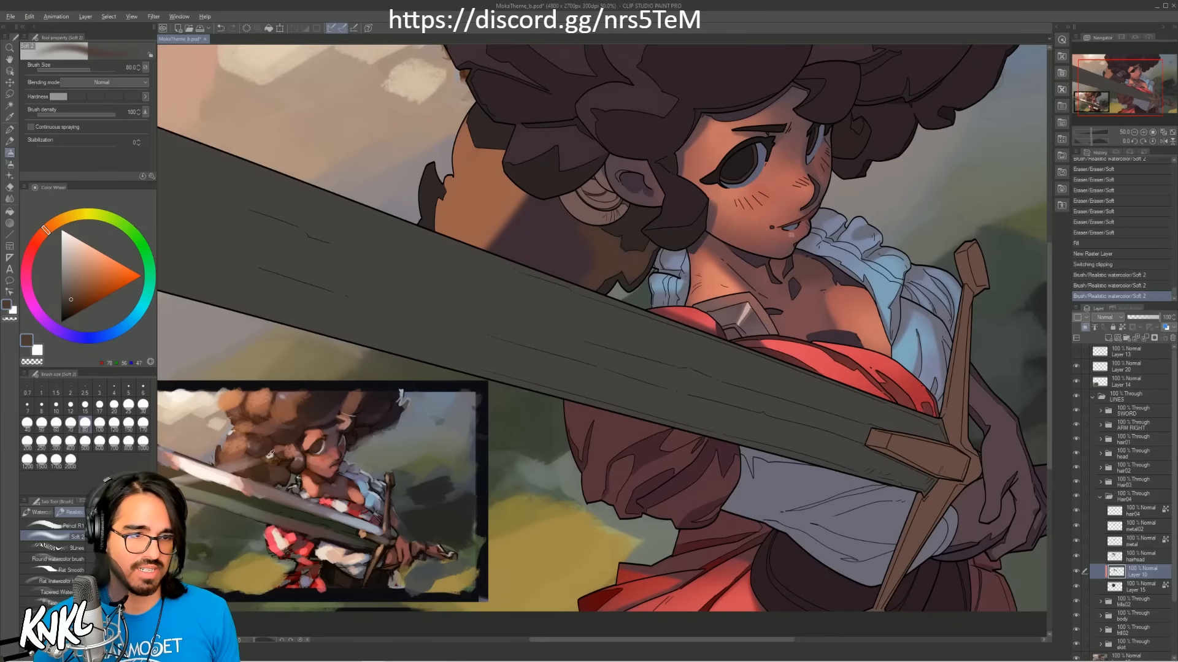
Step: Spread dark reddish brown across the shadowed middle of the hair mass at brush size 150, and blend its edge at size 80
left_click(560, 255, "alt")
key("bracketright")
key("bracketright")
key("bracketright")
key("bracketright")
mouse_move(559, 255)
left_mouse_down()
mouse_move(569, 229)
mouse_move(552, 209)
mouse_move(598, 209)
left_mouse_up()
left_click(597, 244, "alt")
key("bracketleft")
key("bracketleft")
key("bracketleft")
key("bracketleft")
key("bracketleft")
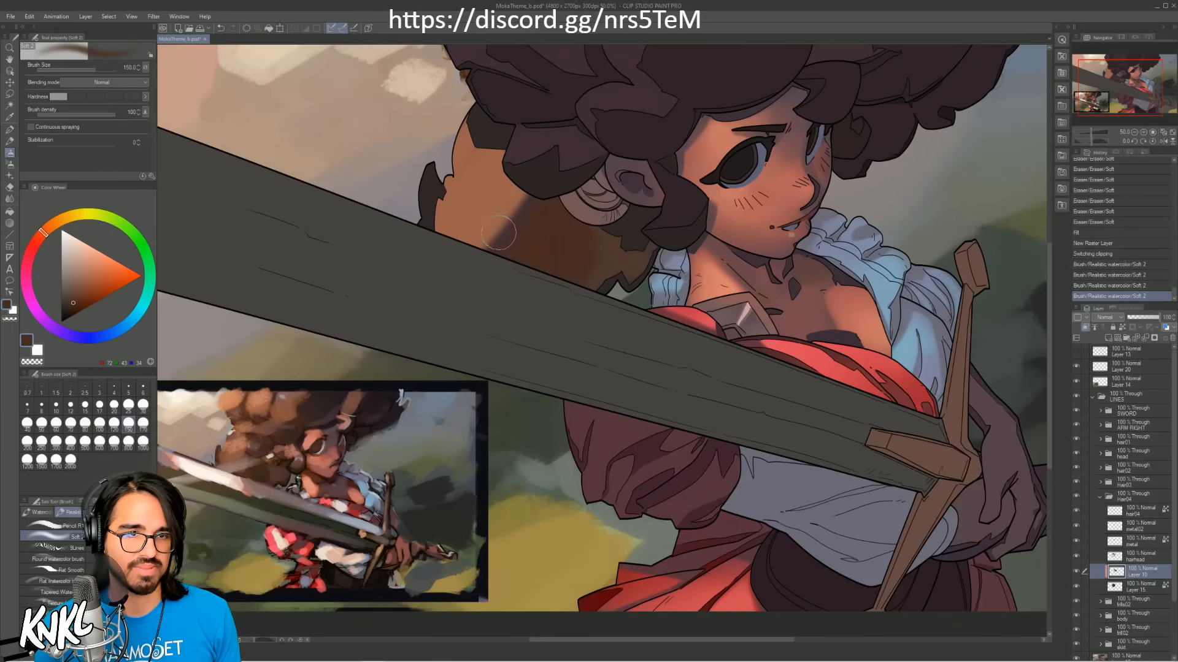
mouse_move(499, 233)
left_mouse_down()
mouse_move(541, 167)
mouse_move(529, 192)
left_mouse_up()
key("bracketright")
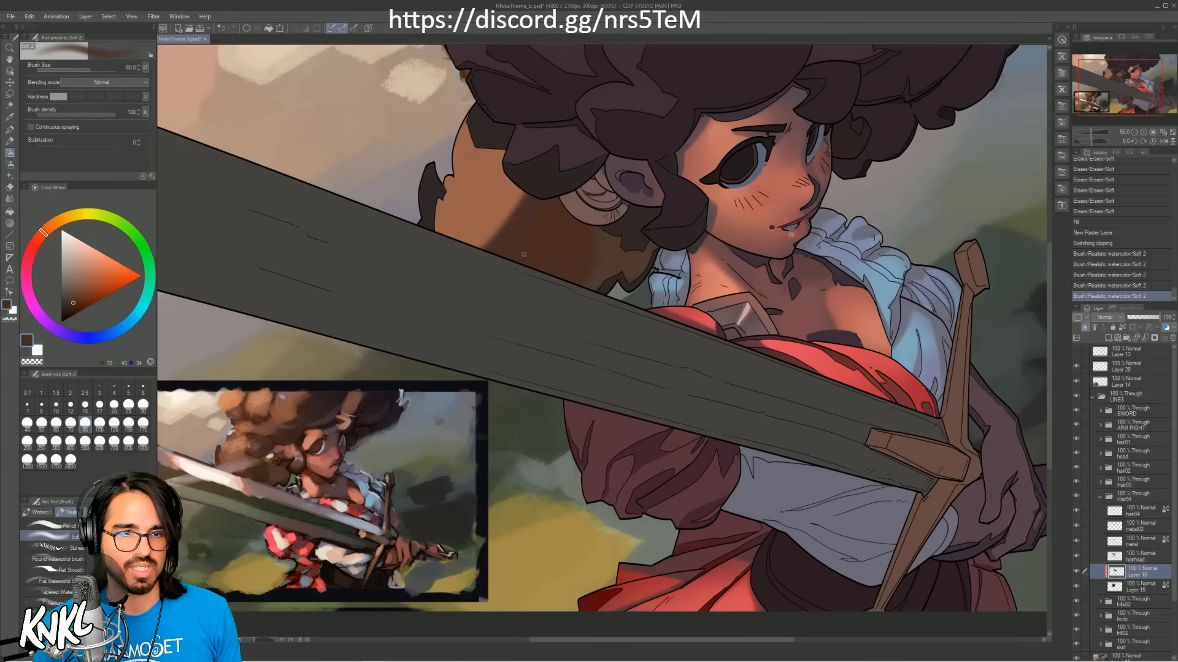
Step: Softly erase the brown from the middle of the hair mass to bring back the dark base shadow
mouse_move(552, 230)
left_mouse_down()
mouse_move(552, 201)
mouse_move(567, 209)
left_mouse_up()
left_click_drag(646, 199, 668, 209)
key("ctrl+z")
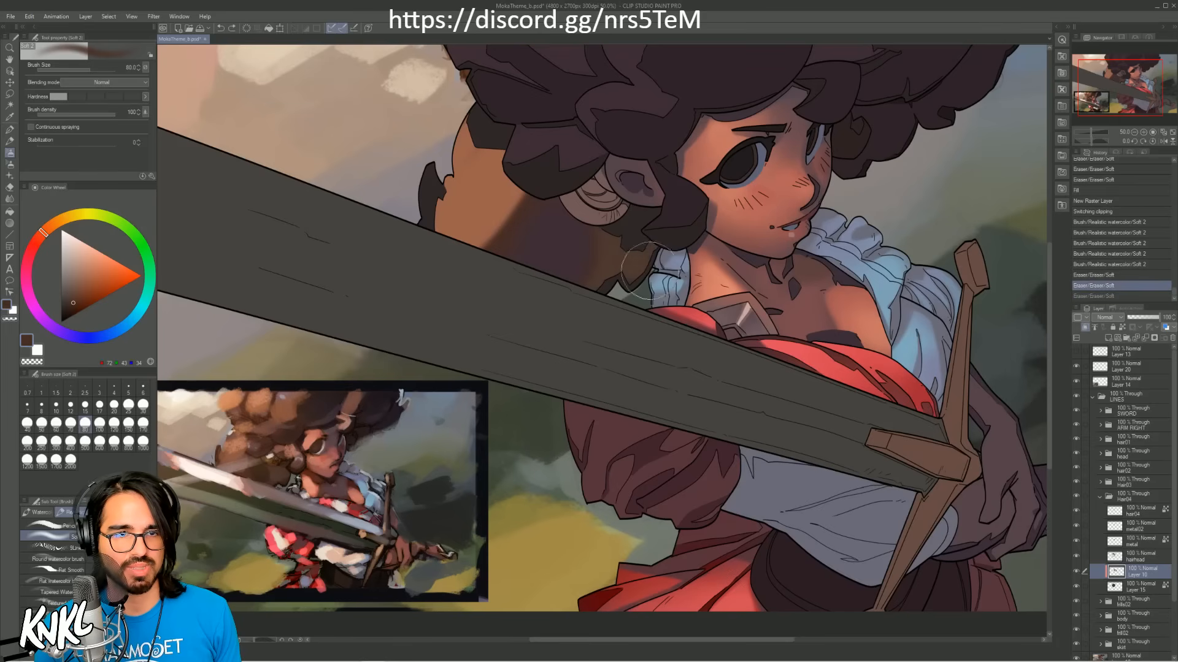
left_click_drag(648, 268, 606, 177)
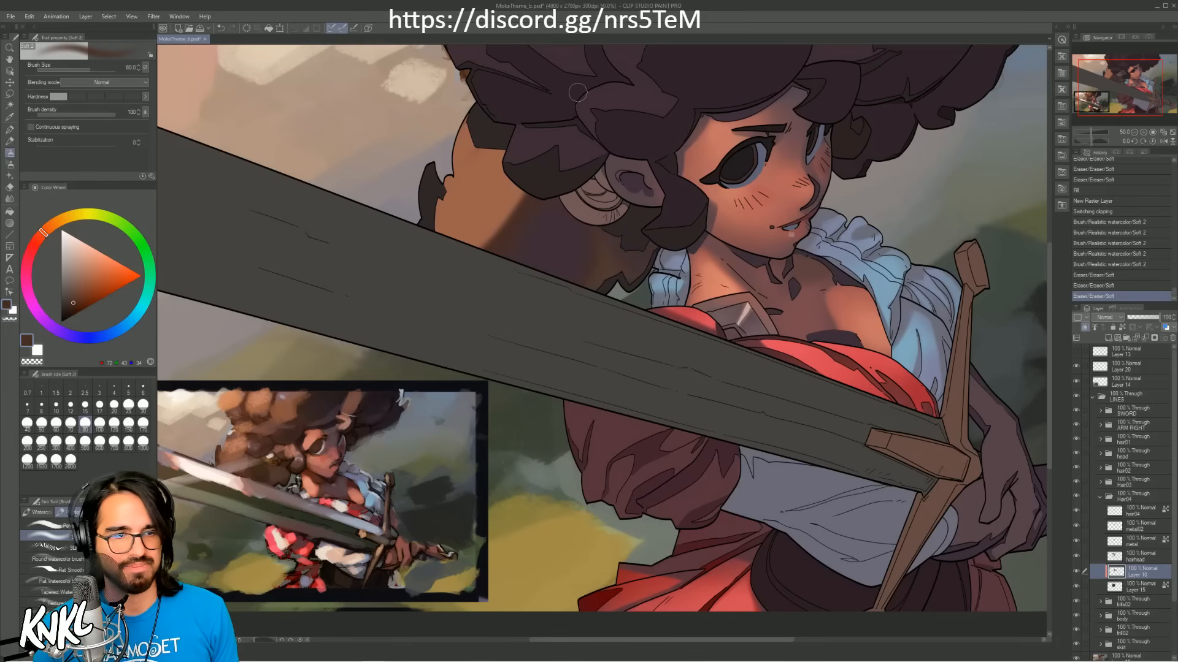
Step: Glaze warm orange-brown sampled from the reference over the hair mass's outer lit side, working up to brush size 170
left_click(238, 448, "alt")
key("bracketright")
key("bracketright")
key("bracketright")
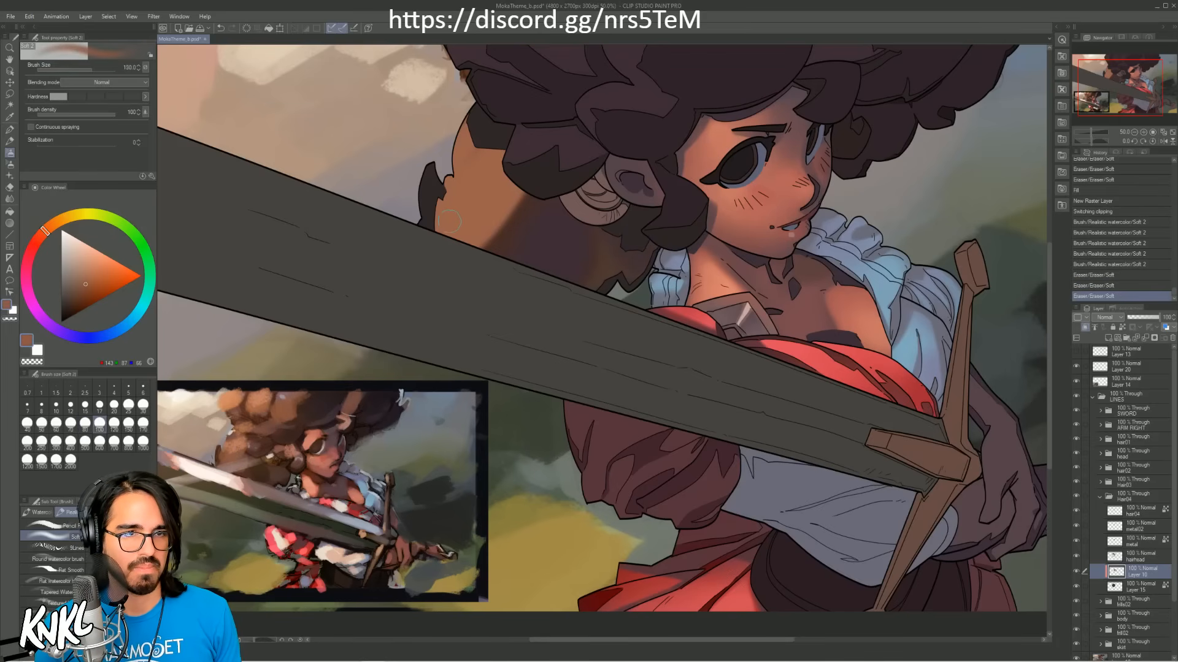
left_click_drag(437, 215, 446, 190)
key("ctrl+z")
key("bracketright")
key("ctrl+y")
left_click(246, 419, "alt")
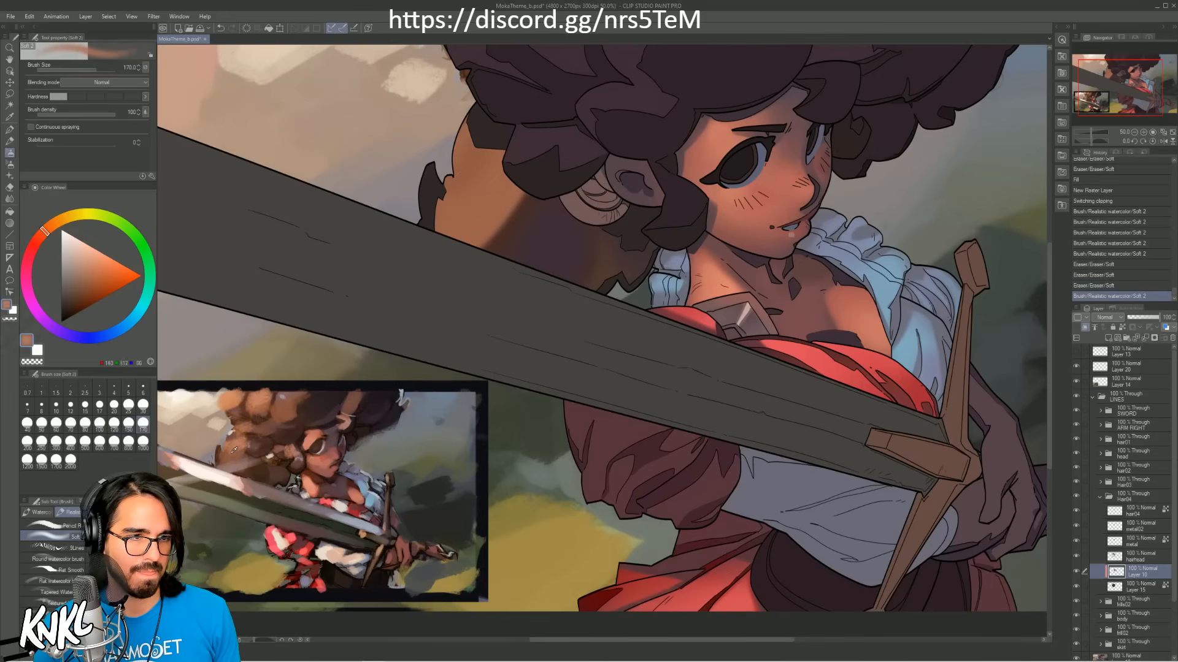
left_click_drag(454, 148, 506, 199)
Step: Add small light orange highlight strokes to the lit hair behind the sword at brush size 17
left_click(242, 444, "alt")
key("bracketleft")
key("bracketleft")
key("bracketleft")
key("bracketleft")
key("bracketleft")
key("bracketleft")
key("bracketleft")
key("bracketleft")
key("bracketleft")
key("ctrl+z")
key("bracketleft")
key("bracketleft")
key("bracketleft")
mouse_move(495, 199)
left_mouse_down()
mouse_move(477, 219)
mouse_move(442, 224)
left_mouse_up()
left_click_drag(444, 217, 441, 225)
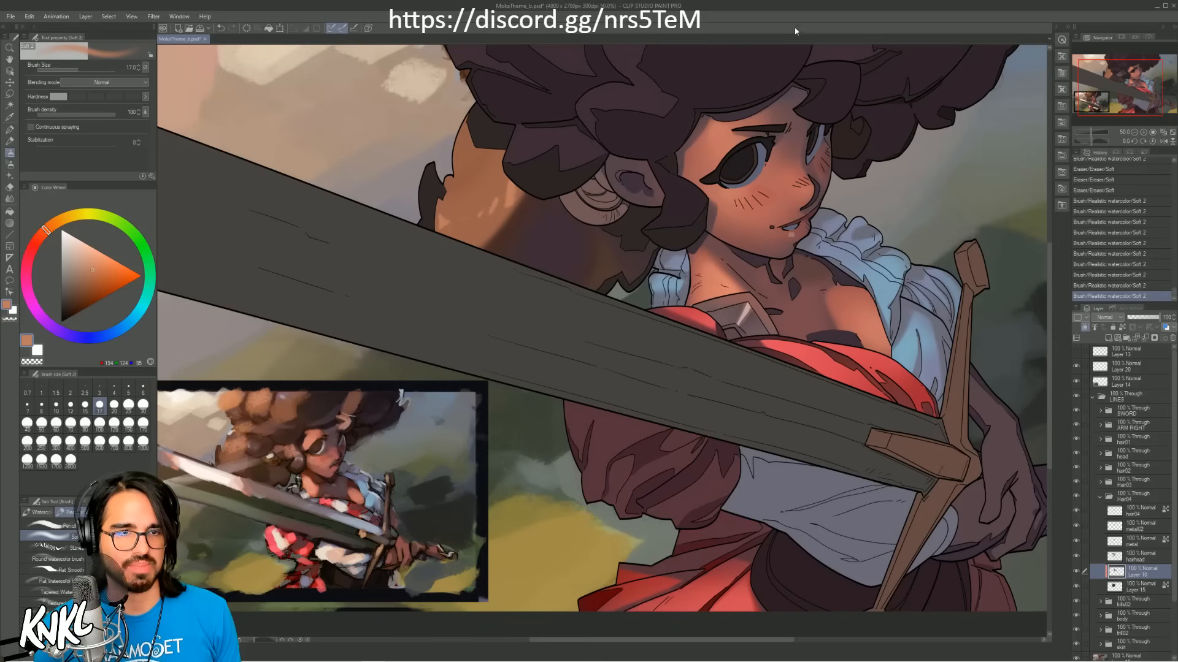
Step: Refine the hair's light-to-shadow edge with orange and dark reddish brown strokes, working up to brush size 20
left_click(514, 203, "alt")
mouse_move(518, 204)
left_mouse_down()
mouse_move(504, 221)
mouse_move(531, 191)
left_mouse_up()
left_click(506, 220, "alt")
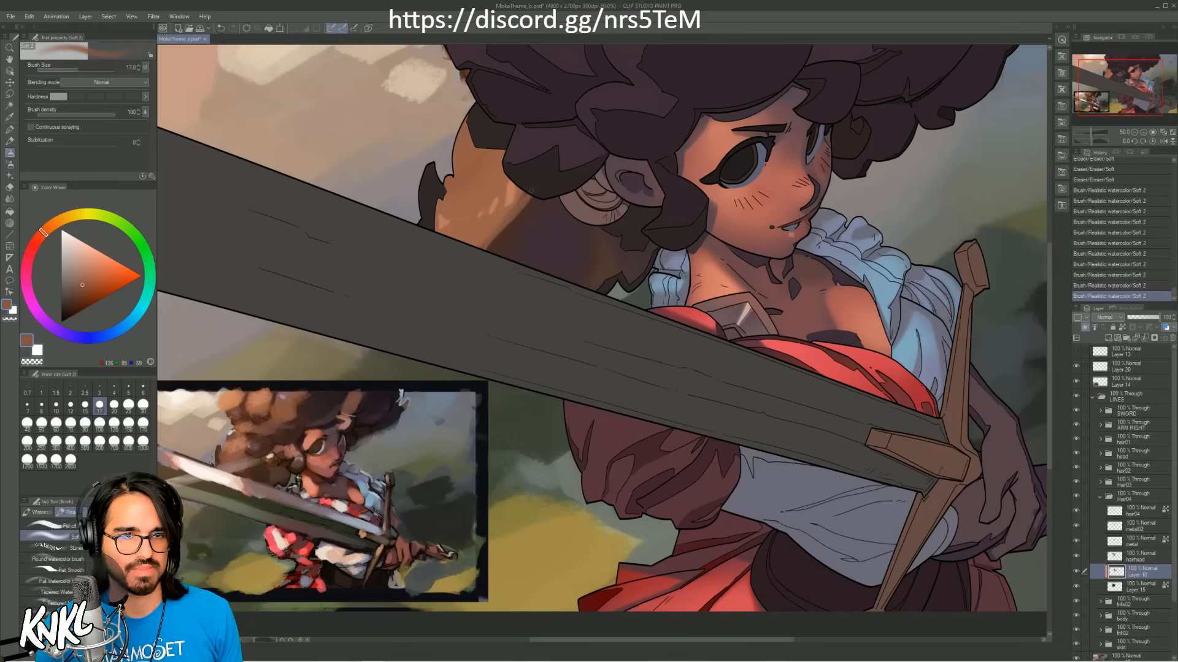
key("ctrl+z")
key("bracketright")
left_click_drag(490, 240, 522, 201)
left_click(509, 234, "alt")
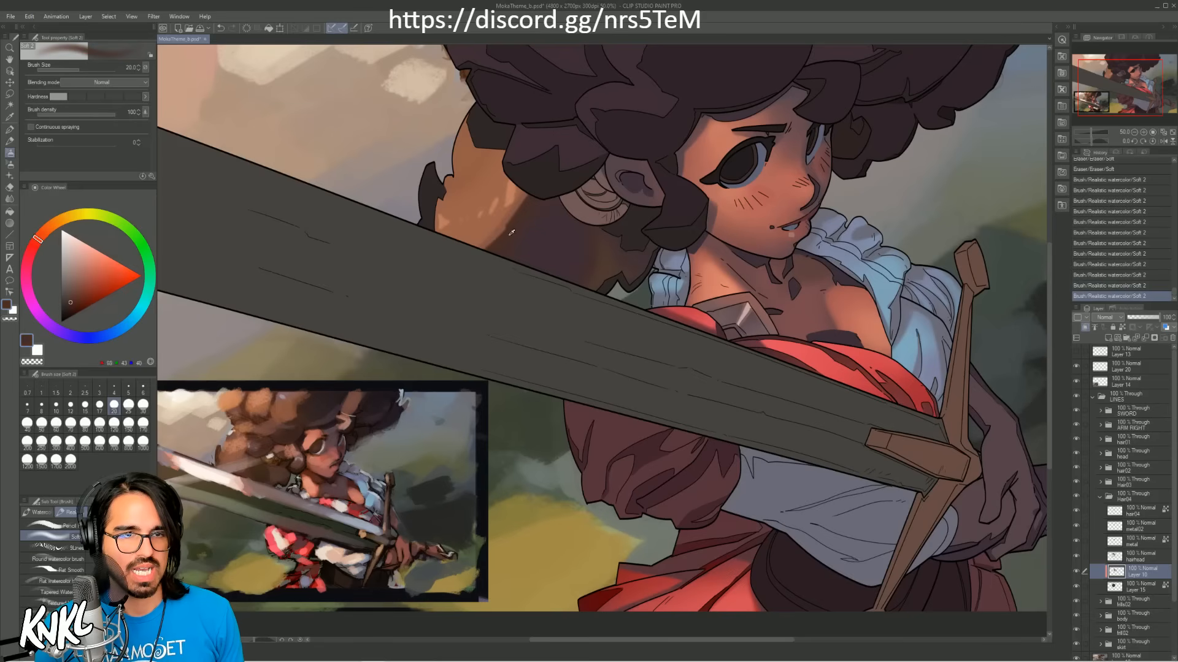
left_click_drag(488, 256, 592, 130)
left_click(531, 219, "alt")
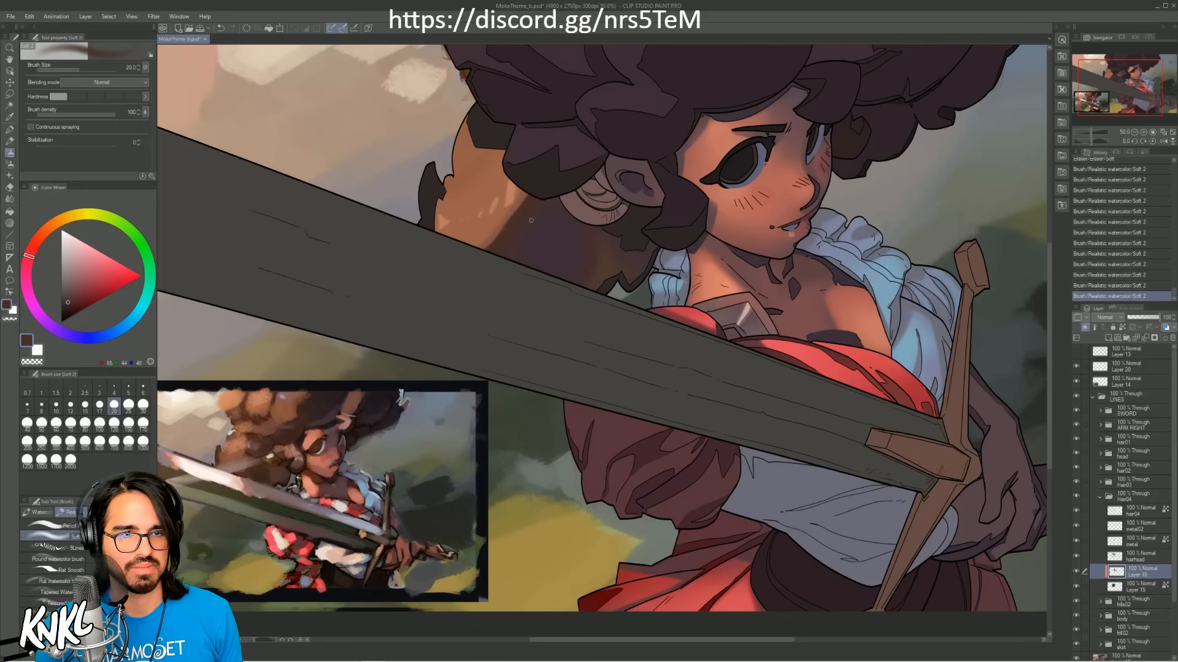
Step: Glaze warm orange-brown sampled from the reference over the outer edge of the hair mass behind the sword, working up to brush size 400
left_click(265, 400, "alt")
key("bracketright")
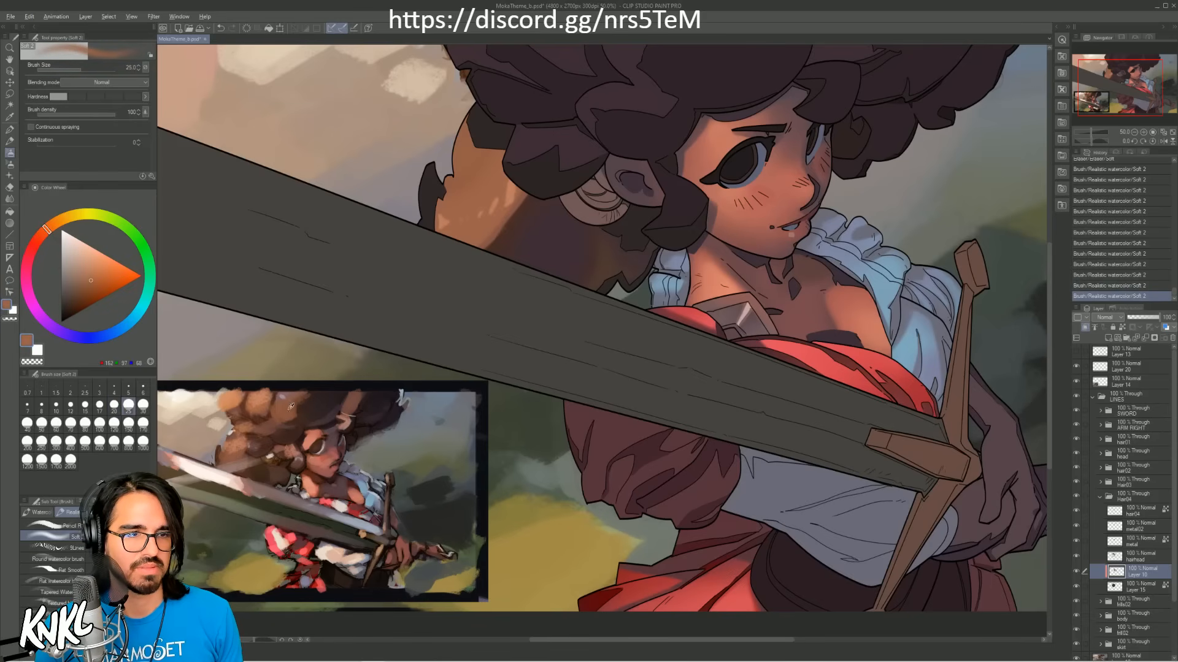
key("bracketright")
key("bracketright")
key("bracketright")
key("bracketright")
key("bracketright")
key("bracketright")
key("bracketright")
key("bracketright")
key("bracketright")
key("bracketright")
key("bracketright")
key("bracketright")
key("bracketright")
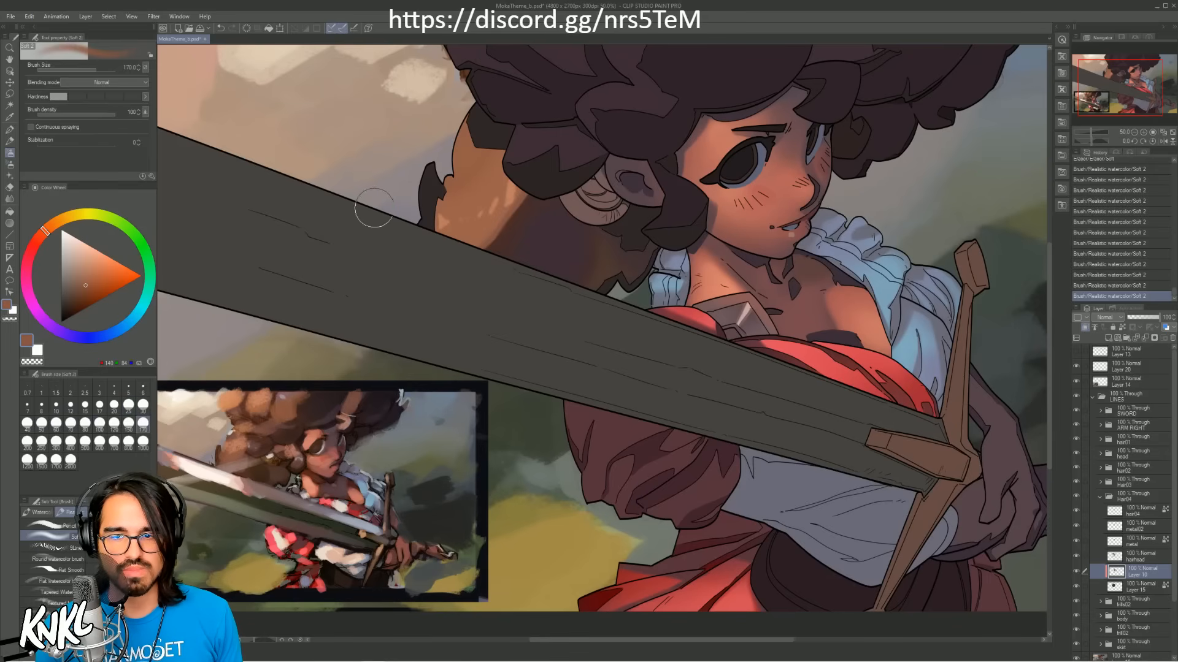
left_click_drag(486, 101, 500, 123)
key("ctrl+z")
key("bracketright")
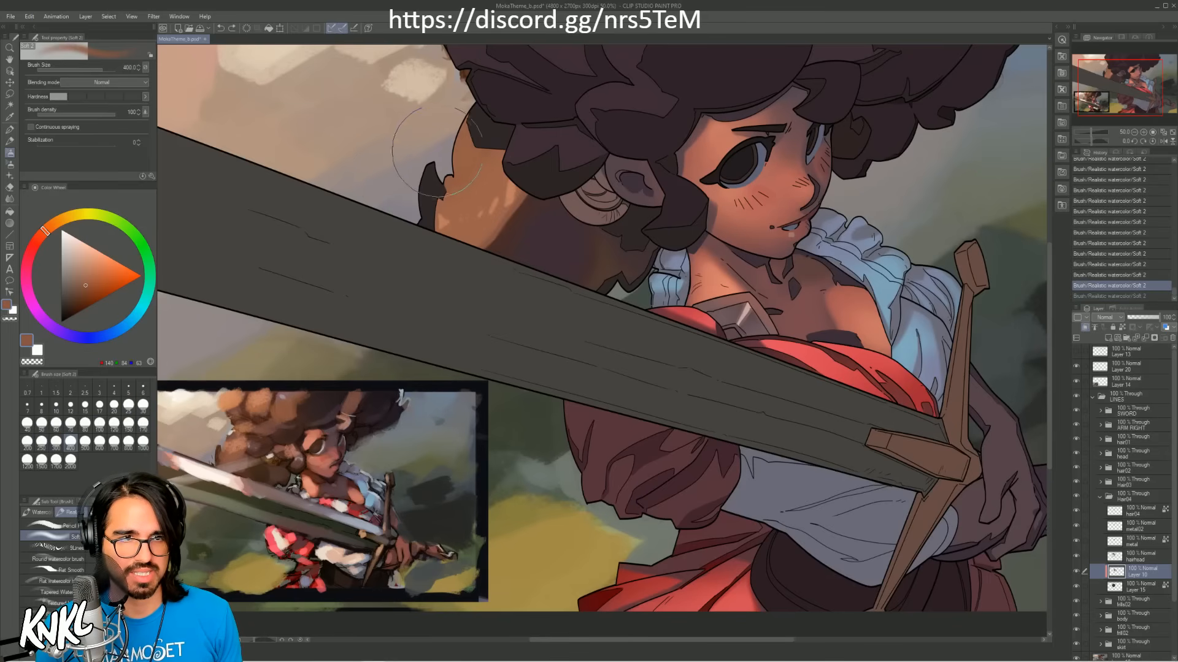
left_click_drag(428, 155, 453, 152)
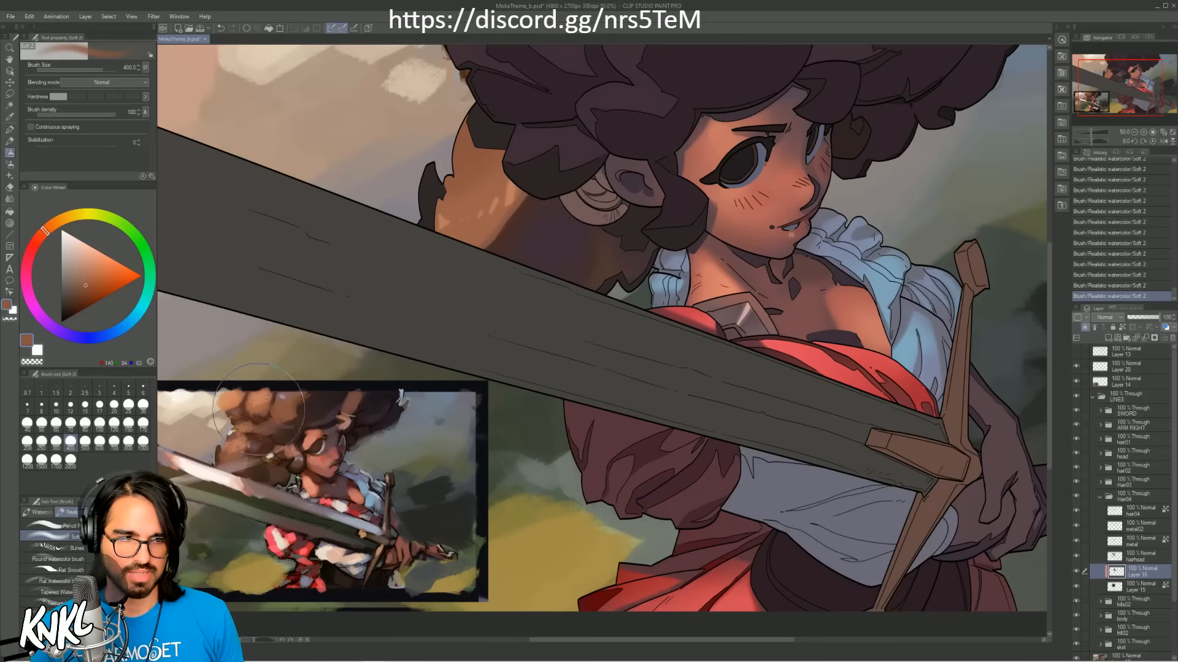
Step: Darken the upper part of the lit hair mass under the front curls with dark brown from the reference at brush size 600
left_click(222, 445, "alt")
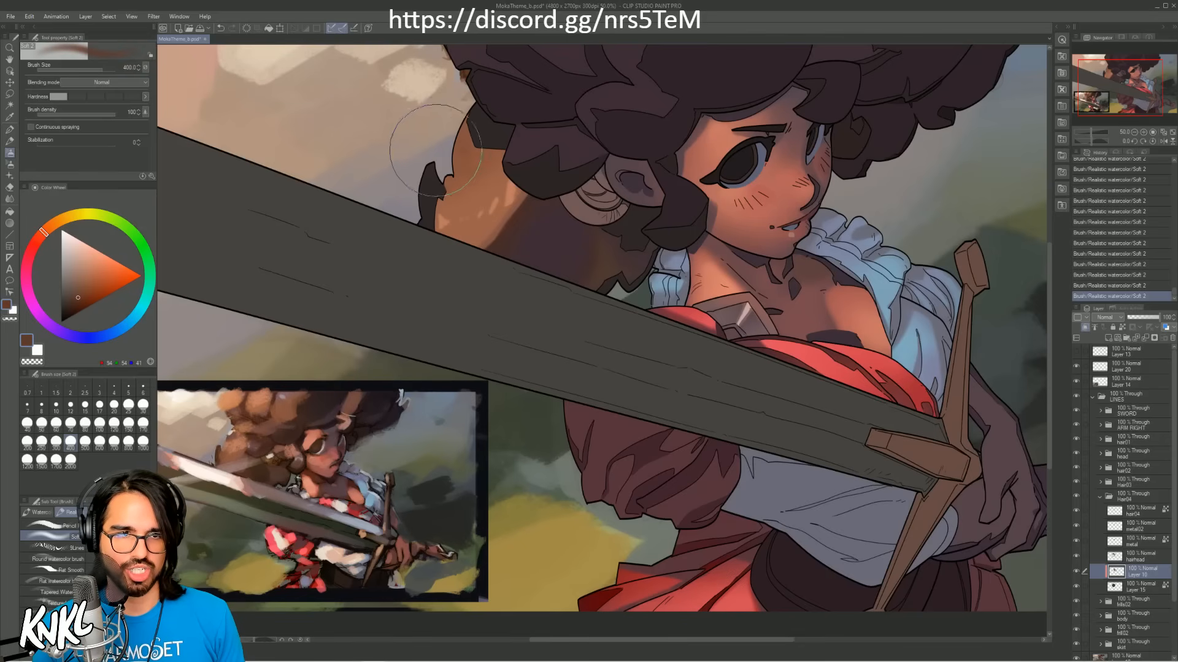
left_click_drag(433, 145, 496, 108)
key("ctrl+z")
key("]")
key("]")
left_click_drag(454, 160, 503, 113)
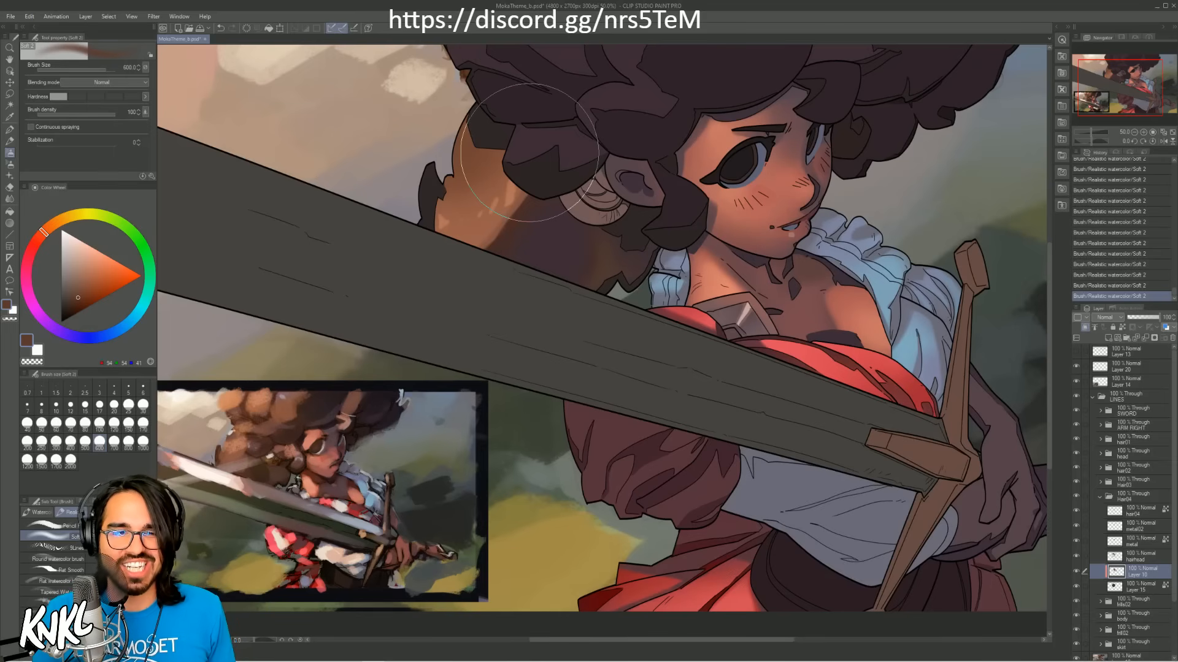
Step: Blend medium orange-brown sampled from the hair back into its outer lit edge at brush size 250
left_click(484, 194, "alt")
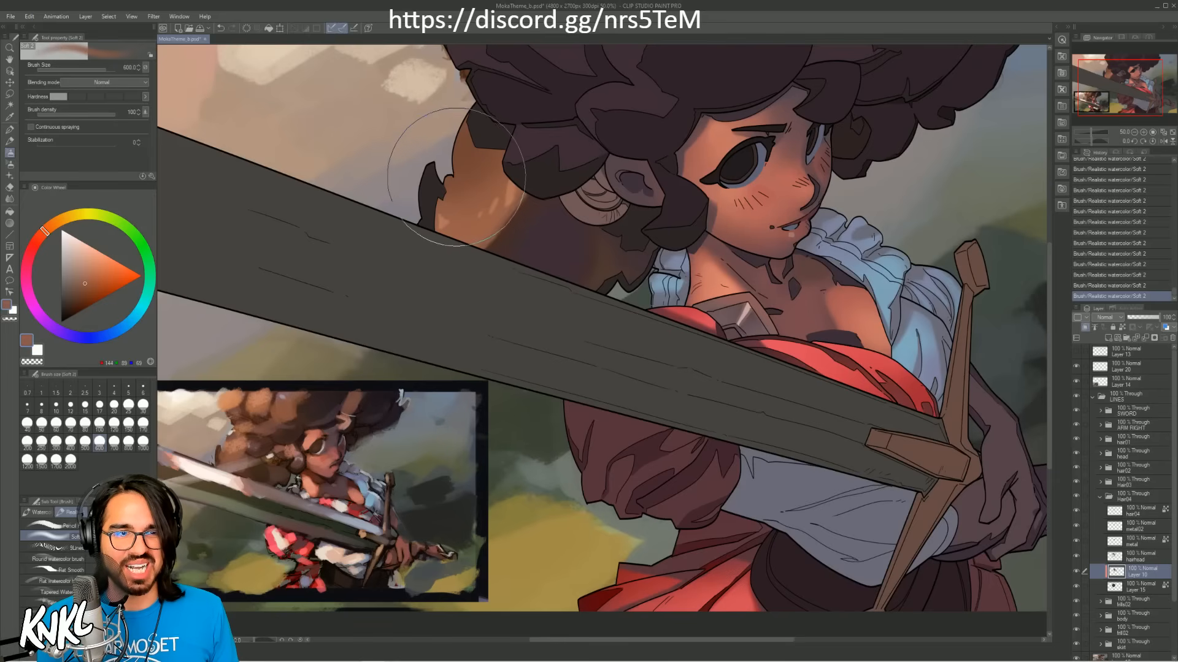
key("bracketleft")
key("bracketleft")
key("bracketleft")
key("bracketleft")
key("ctrl+z")
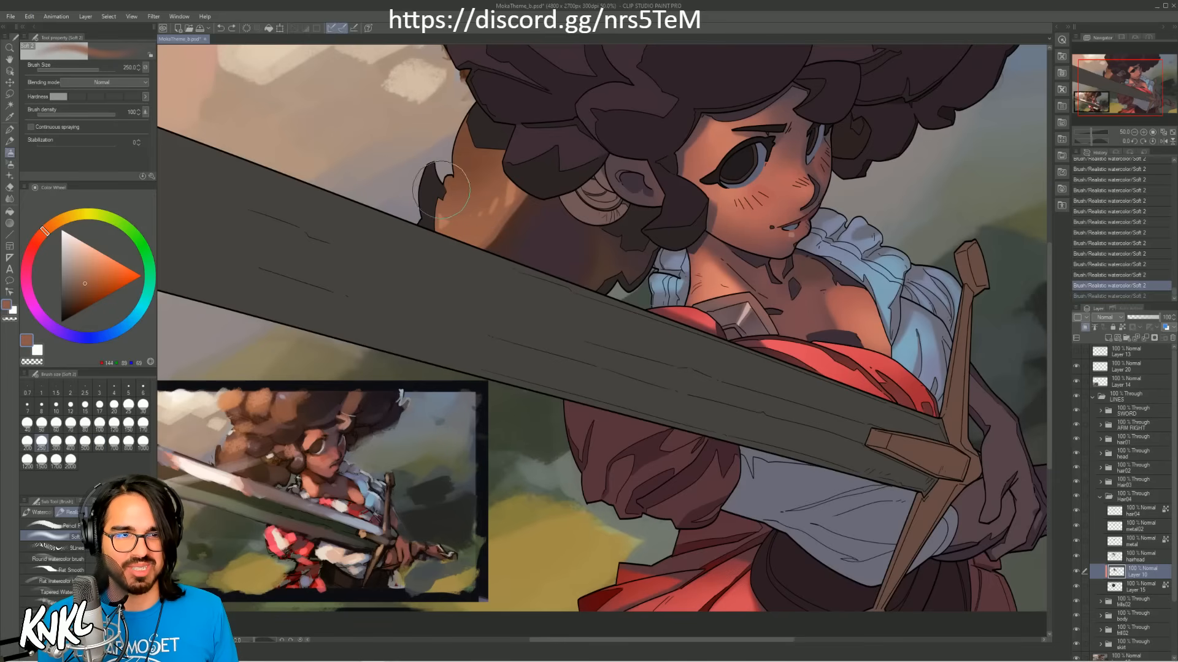
left_click_drag(443, 190, 461, 181)
left_click(460, 162, "alt")
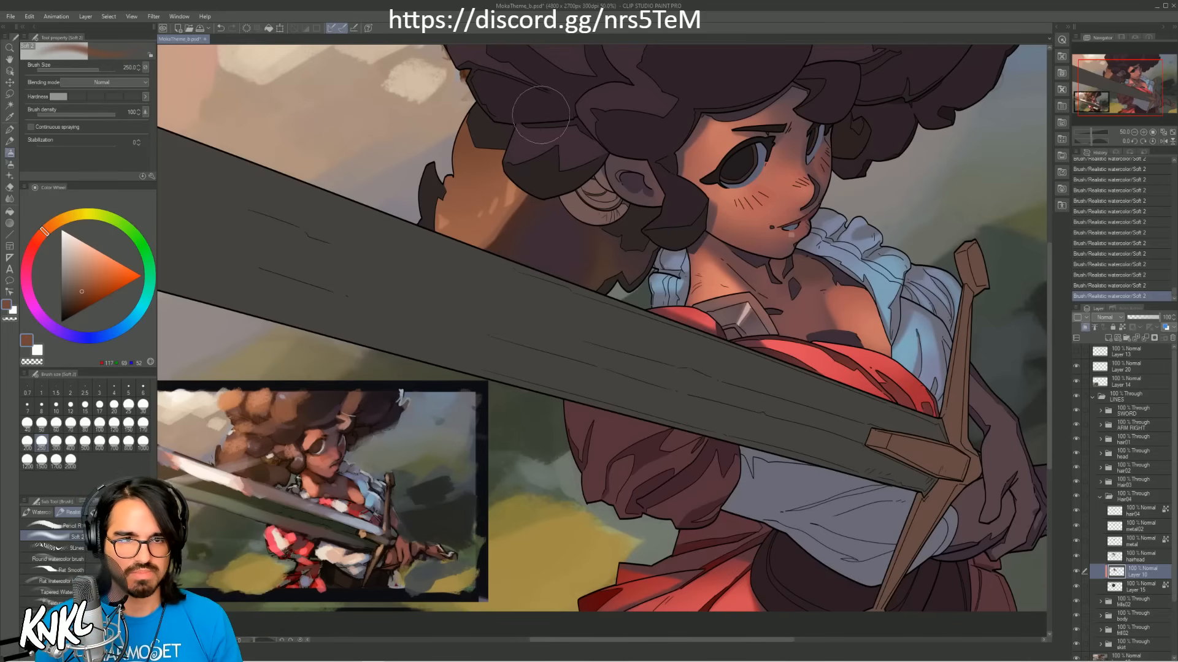
Step: Identify the hairhead layer by toggling its visibility, and lock its transparent pixels
mouse_move(577, 226)
left_mouse_down()
mouse_move(558, 312)
mouse_move(539, 308)
left_mouse_up()
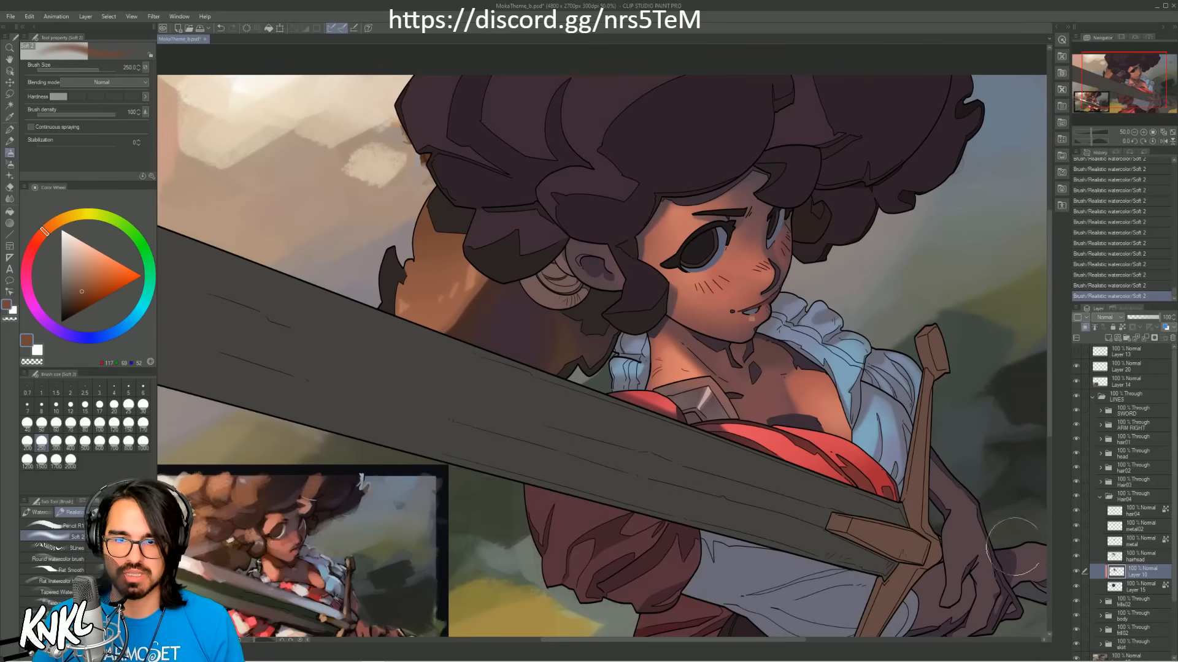
left_click(1093, 561)
left_click(1075, 558)
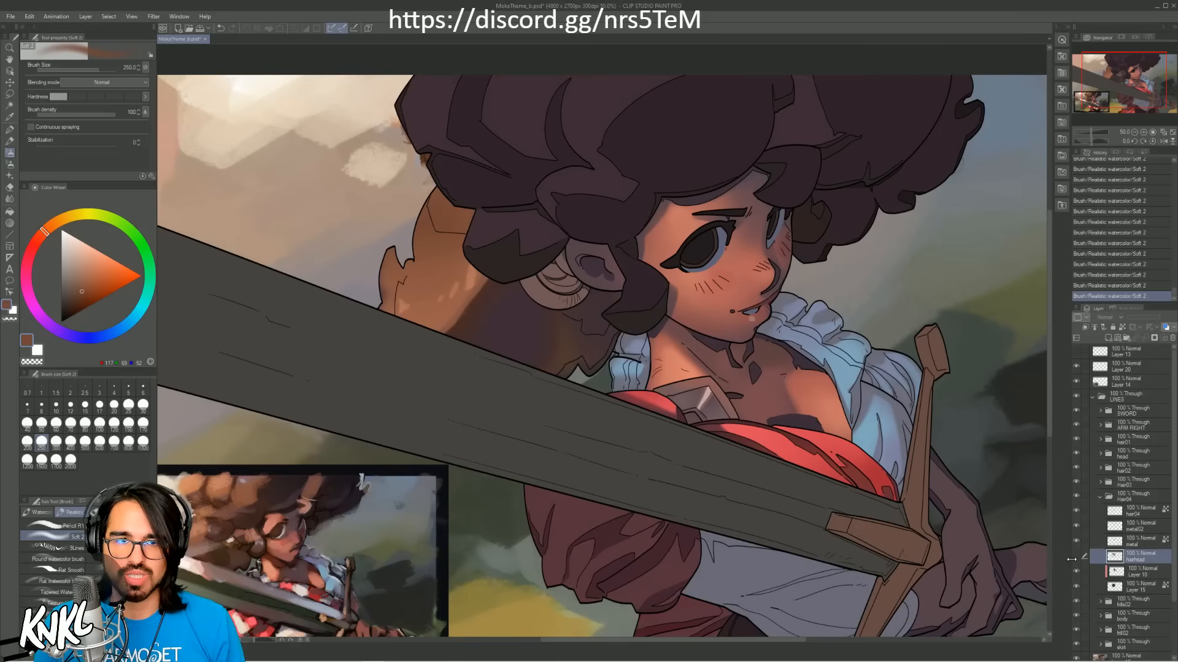
left_click(1076, 558)
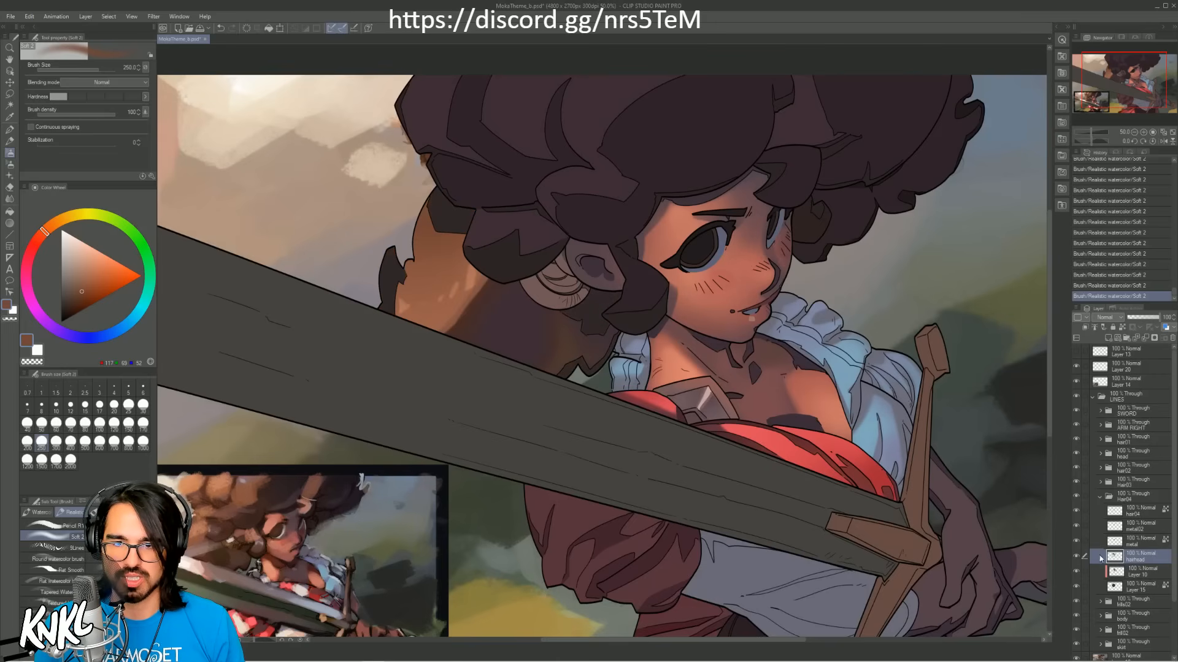
left_click(1075, 558)
left_click(1076, 558)
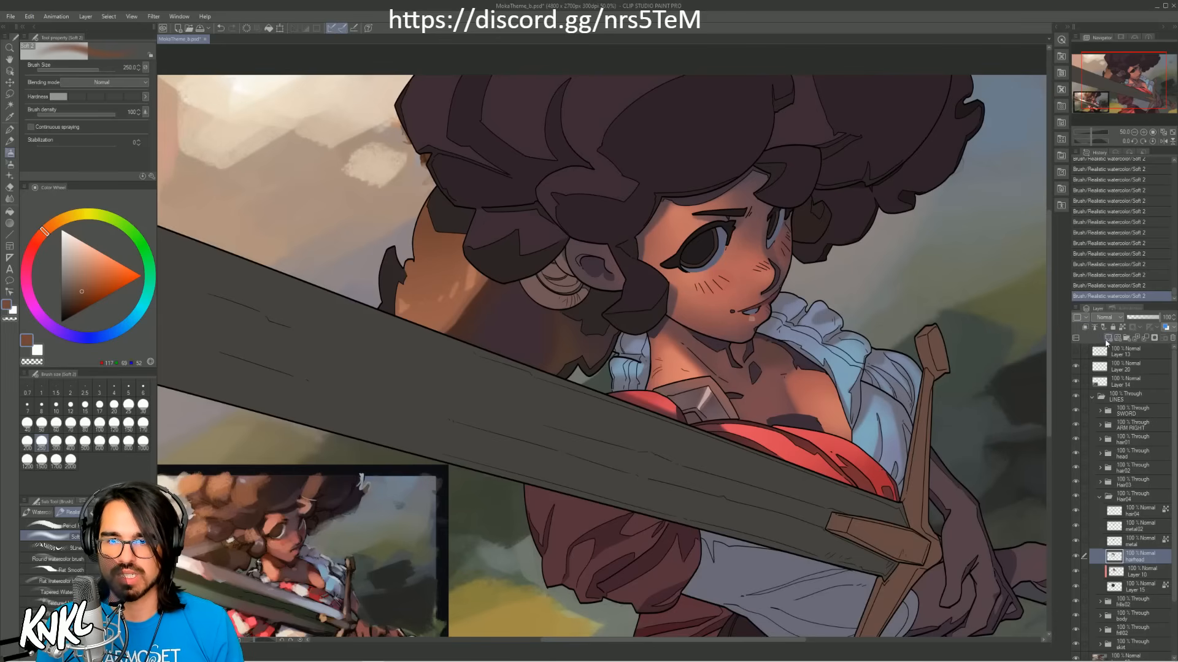
left_click(1118, 329)
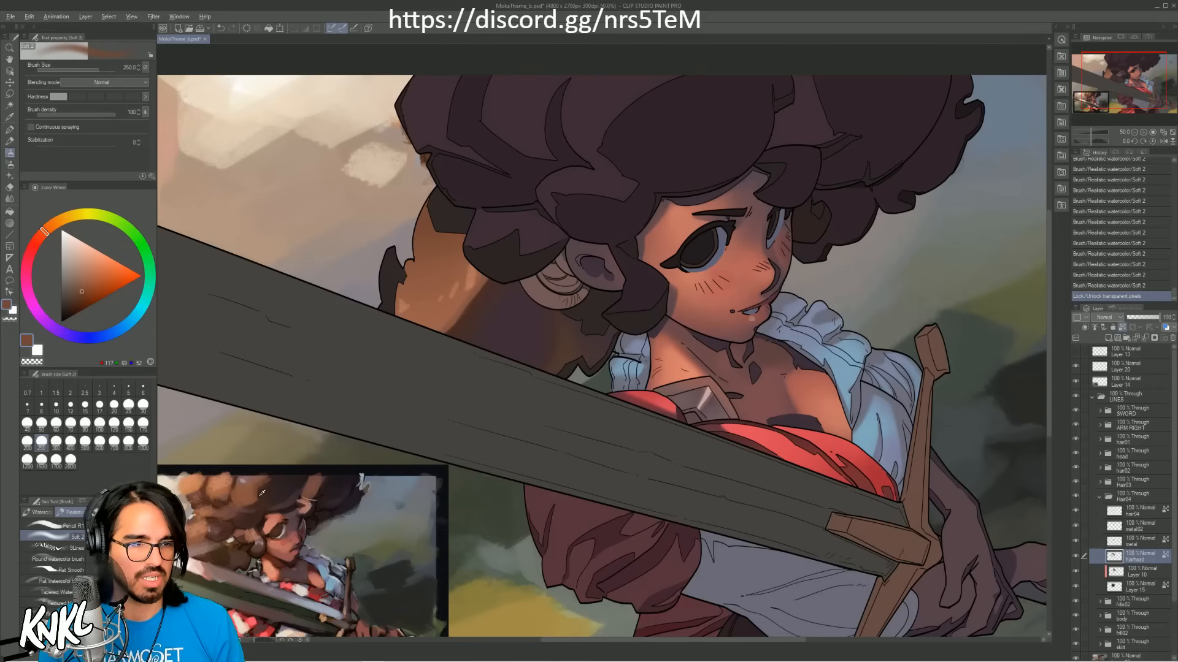
Step: Softly glaze dark purple sampled from the reference over the hairhead layer's shapes behind the sword at brush size 700
left_click(291, 495)
key("bracketright")
key("bracketright")
key("bracketright")
key("bracketright")
key("bracketright")
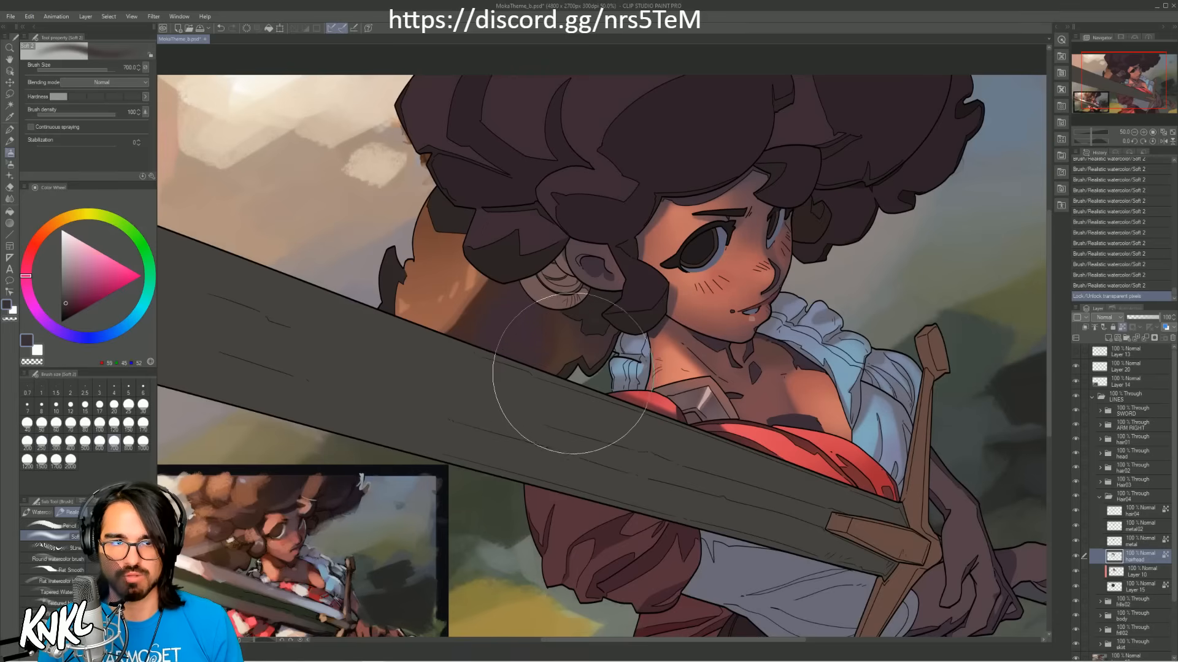
mouse_move(410, 332)
left_mouse_down()
mouse_move(539, 373)
mouse_move(515, 389)
mouse_move(547, 387)
left_mouse_up()
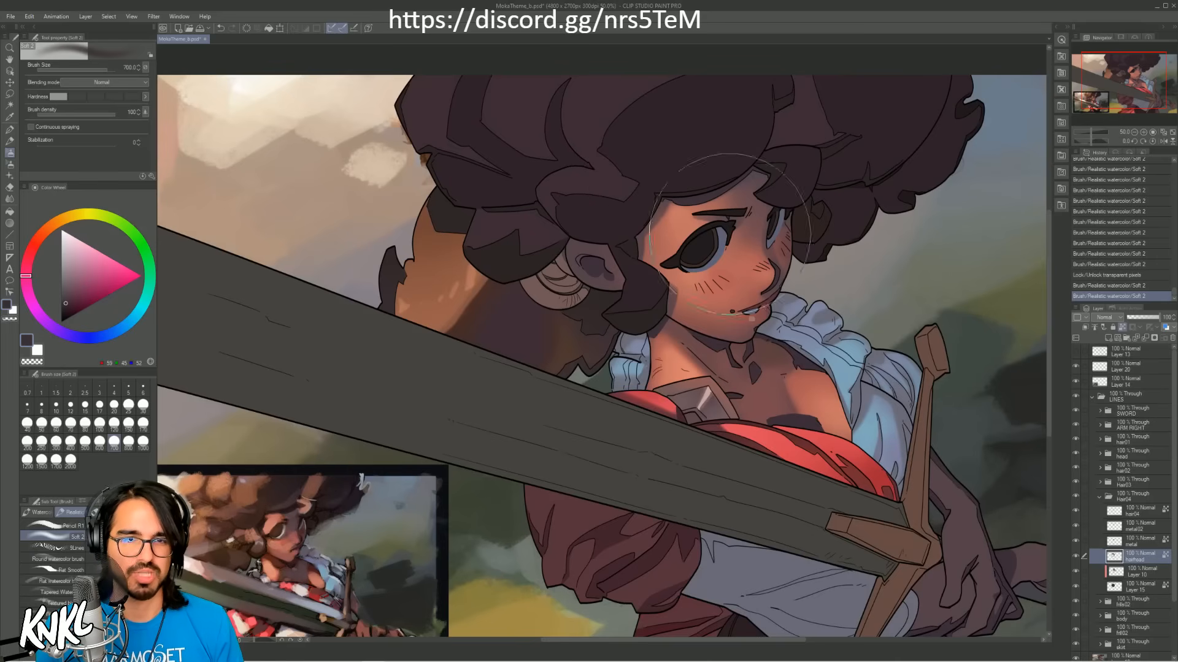
Step: Add a new raster layer above the earring's metal layer and sample light grey from the reference for it
left_click(1074, 542)
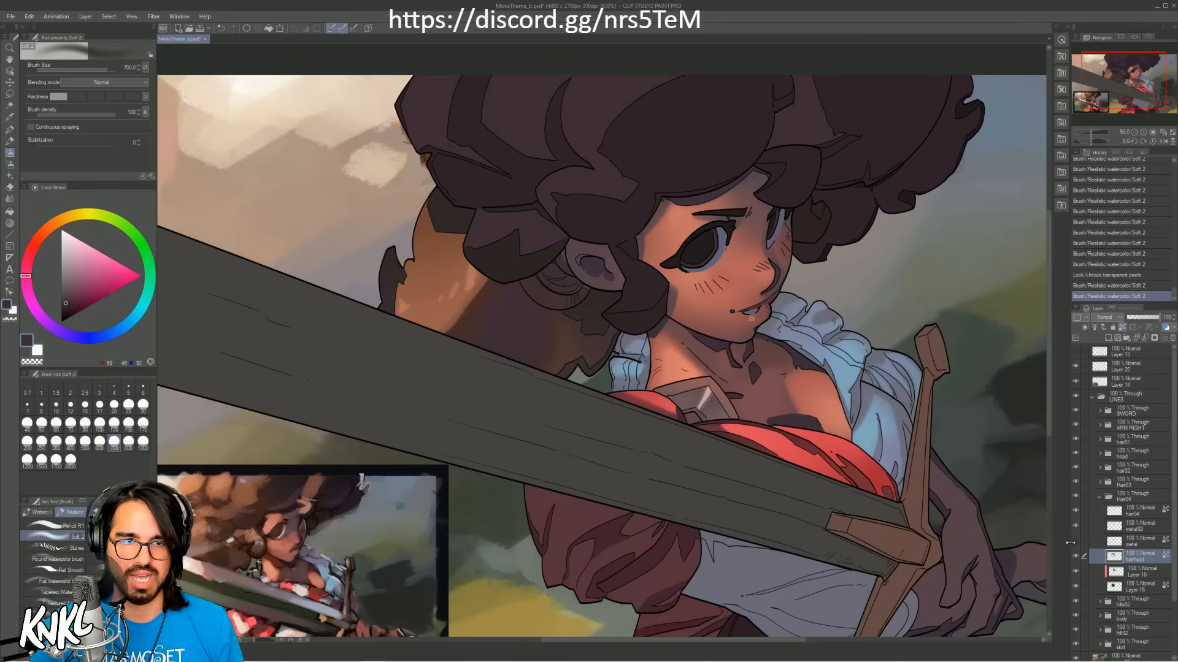
left_click(1075, 542)
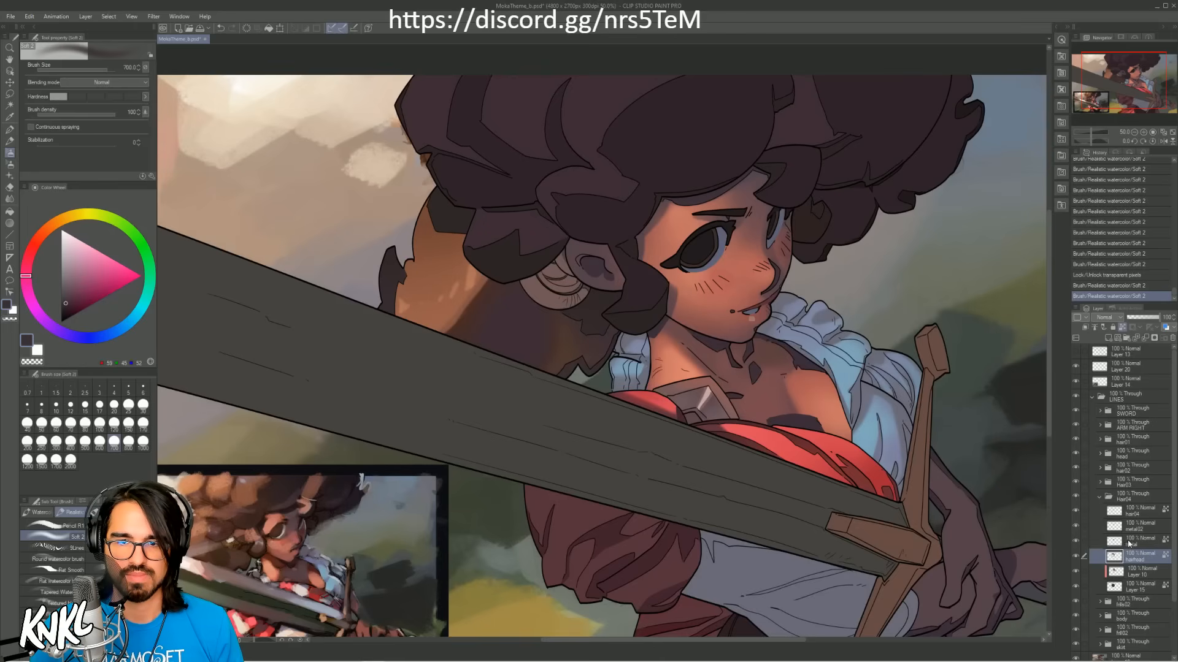
key("ctrl+shift+n")
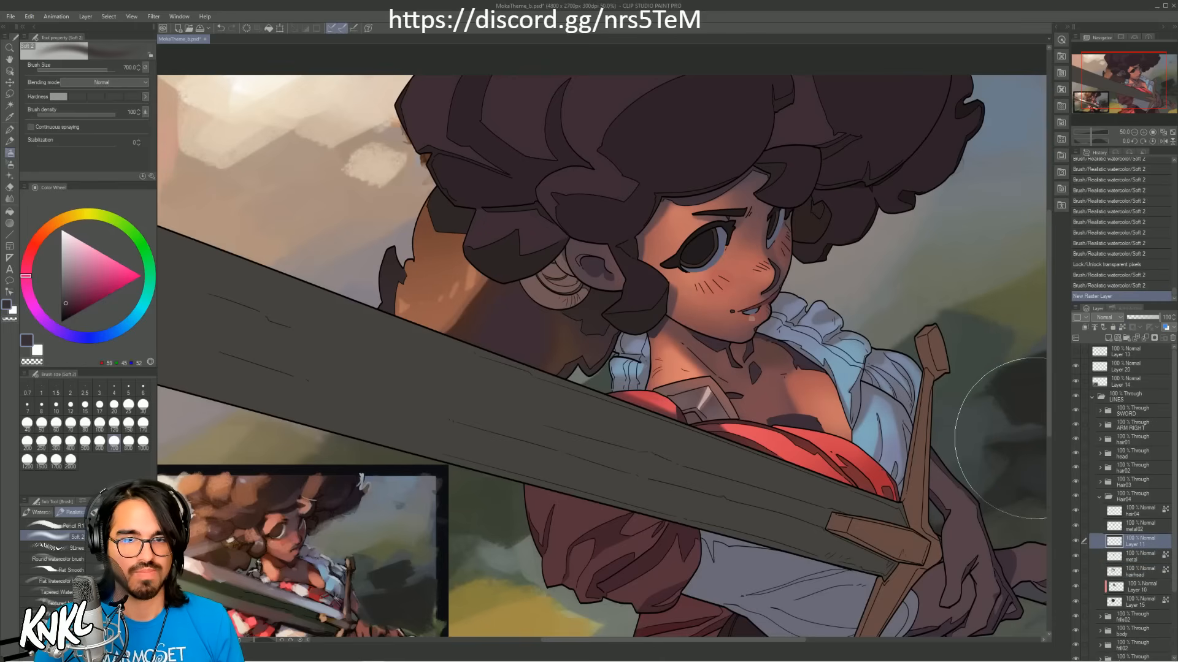
left_click(541, 296, "alt")
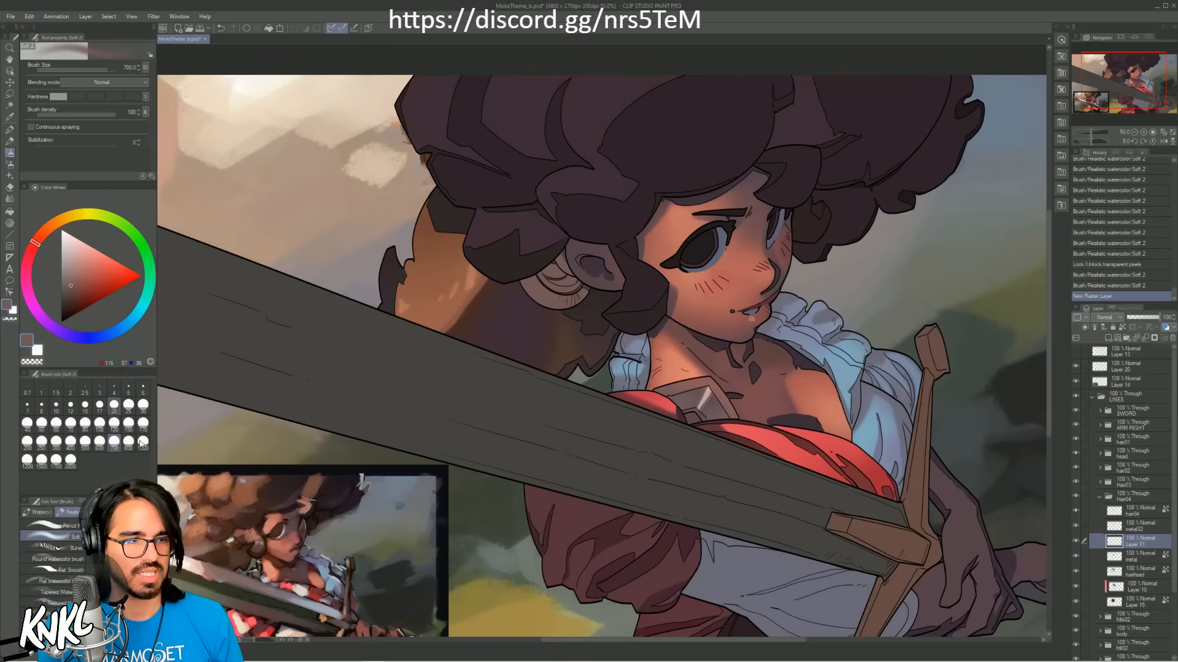
left_click(233, 540, "alt")
left_click(233, 539, "alt")
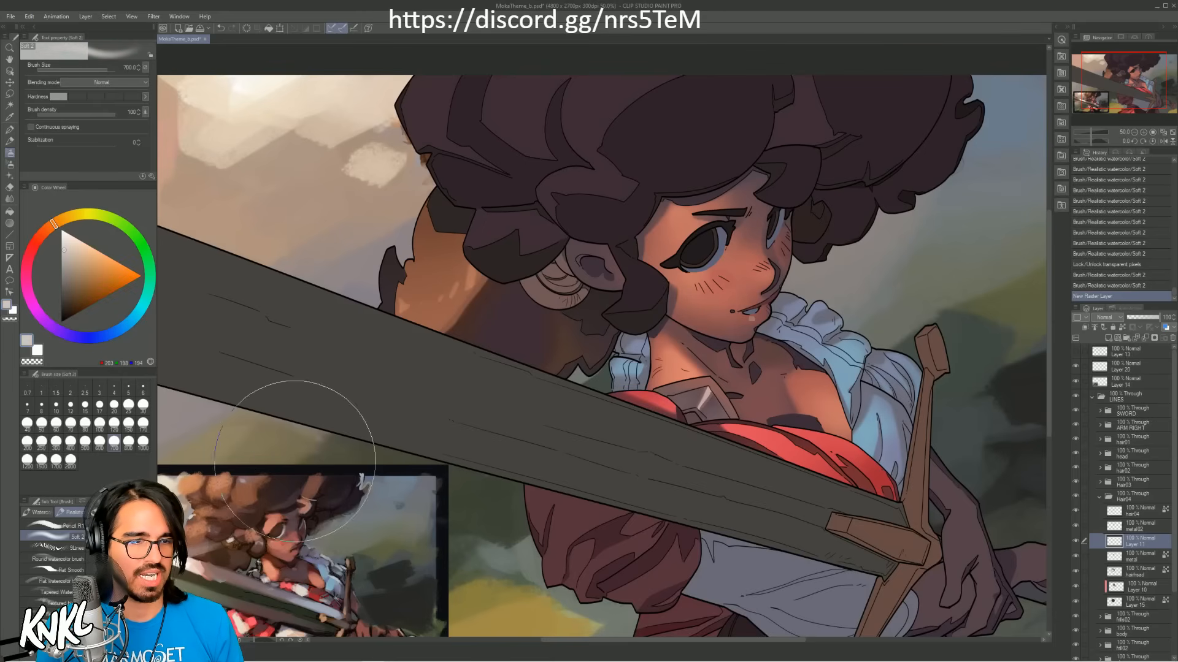
Step: Undo a trial highlight stroke on the earring made at brush size 40, and clip the new layer to the metal layer
key("[")
key("[")
key("[")
key("[")
key("[")
key("[")
key("[")
key("[")
key("[")
key("[")
key("[")
key("[")
key("[")
key("[")
key("[")
left_click_drag(534, 273, 559, 301)
key("ctrl+z")
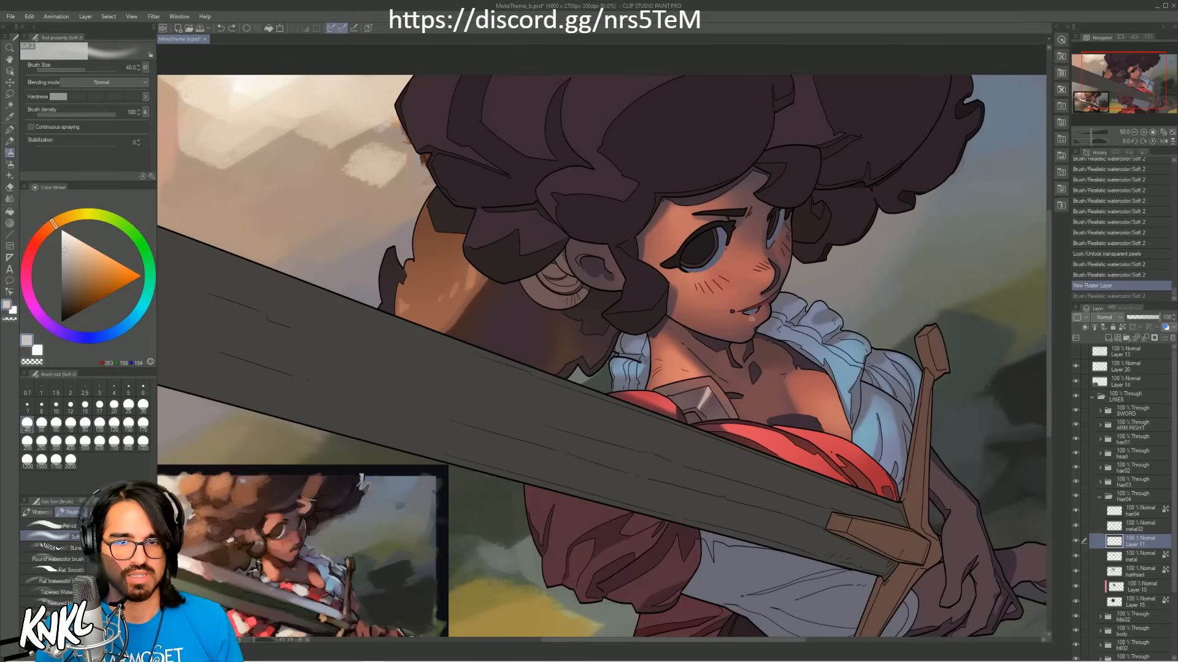
left_click(1085, 328)
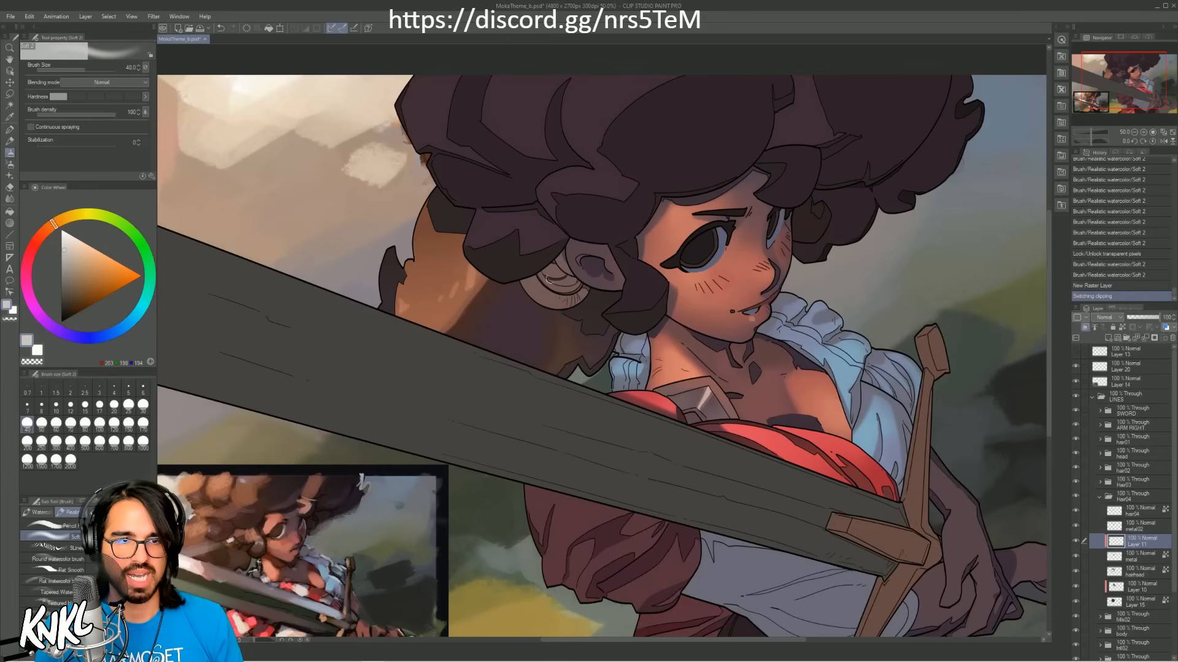
Step: Paint light grey and warm salmon reflections across the metal earring, working down to brush size 17
mouse_move(536, 277)
left_mouse_down()
mouse_move(568, 269)
mouse_move(538, 307)
mouse_move(561, 273)
left_mouse_up()
key("ctrl+z")
key("[")
key("[")
left_click(647, 233, "alt")
key("[")
key("[")
key("ctrl+z")
key("ctrl+z")
key("ctrl+z")
key("ctrl+z")
key("ctrl+z")
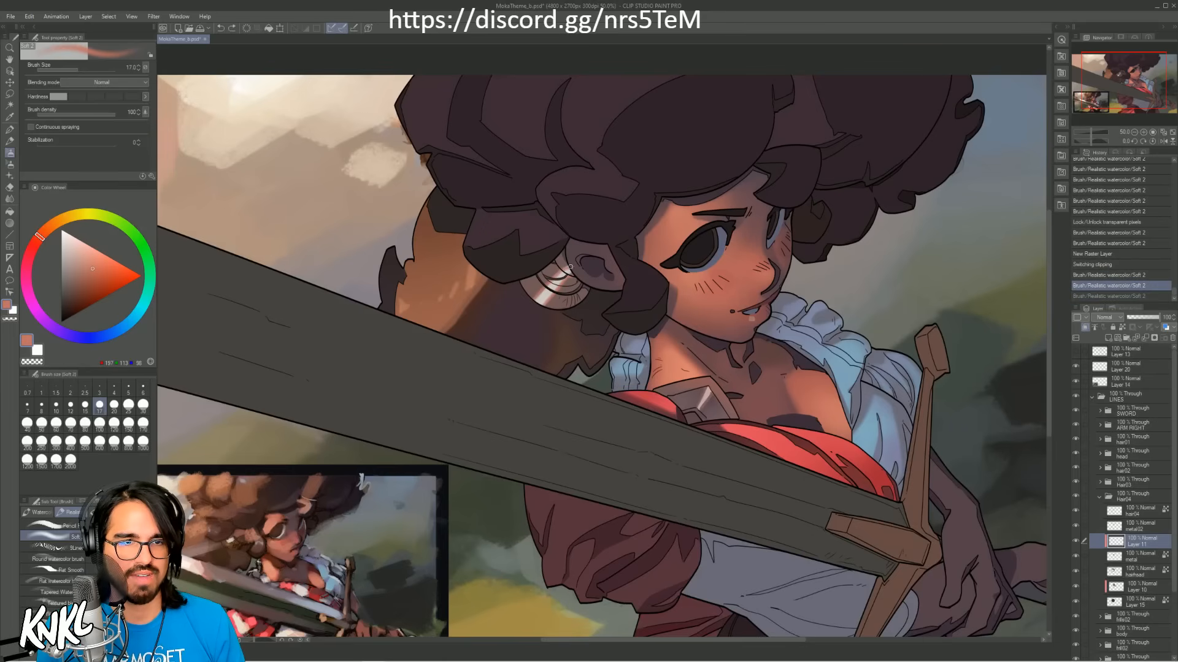
key("ctrl+y")
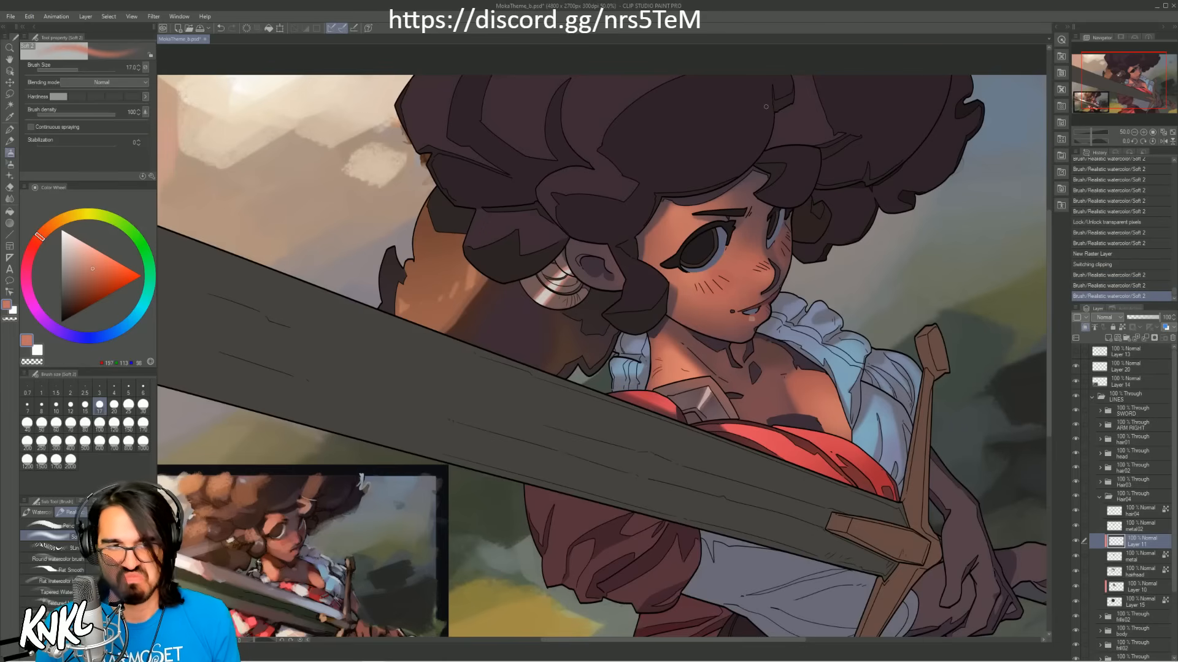
Step: Shade the earring's edges with muted purple-brown from the reference, working up to brush size 200, and softly erase the excess
left_click(264, 541)
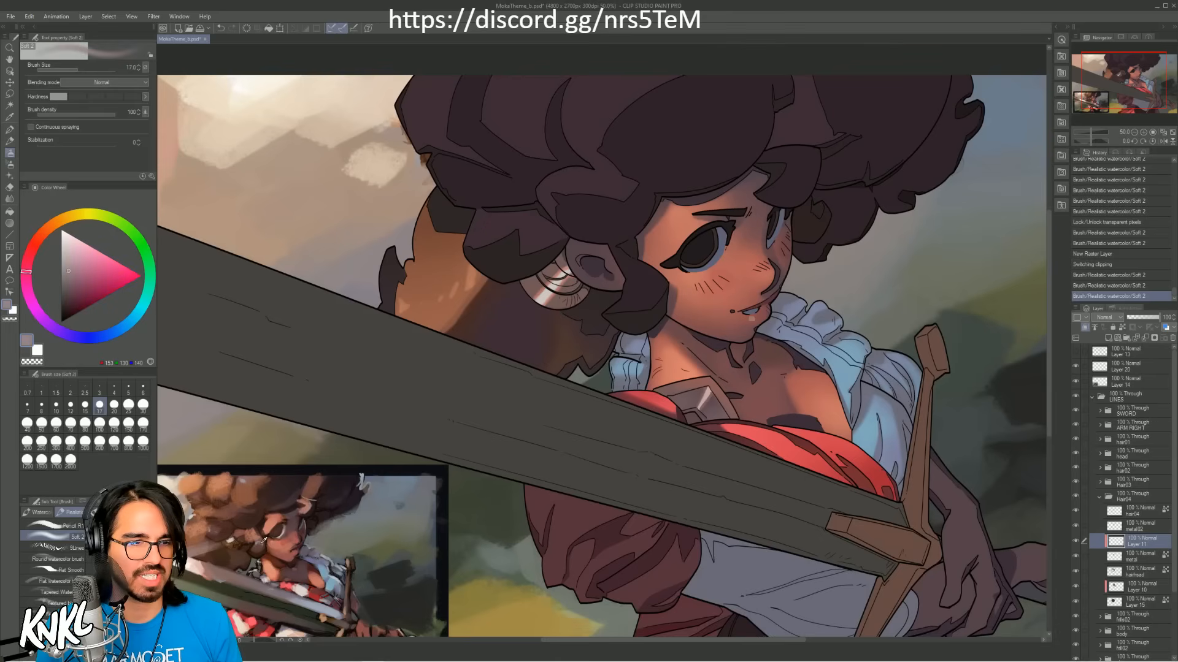
left_click(264, 541, "alt")
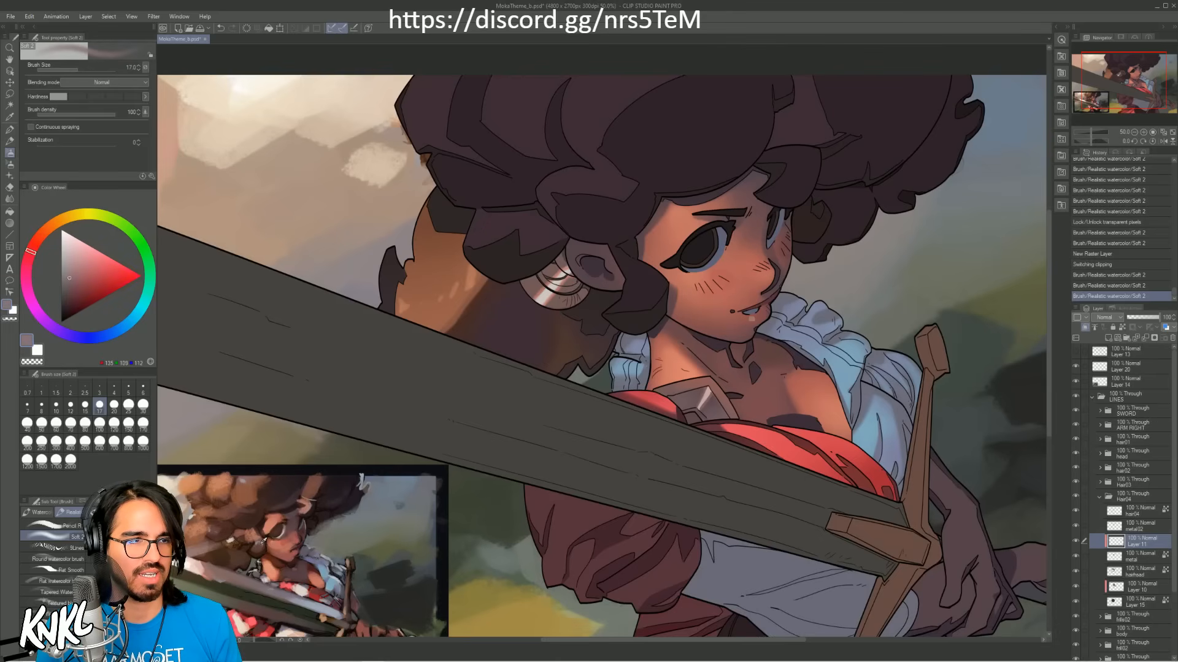
left_click(264, 540, "alt")
left_click(264, 539, "alt")
left_click(264, 539, "alt")
key("bracketright")
key("bracketright")
key("bracketright")
key("bracketright")
key("bracketright")
key("bracketright")
key("bracketright")
key("bracketright")
key("bracketright")
key("bracketright")
key("bracketright")
key("bracketright")
key("bracketright")
key("bracketright")
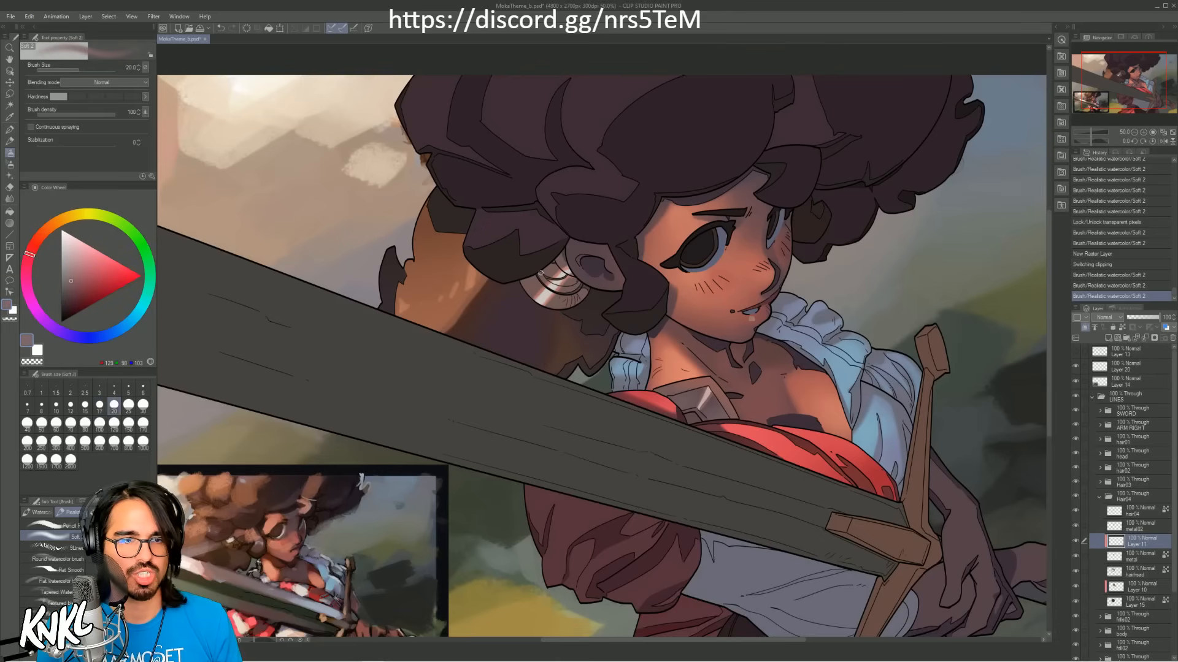
mouse_move(571, 319)
left_mouse_down()
mouse_move(584, 274)
mouse_move(544, 284)
mouse_move(579, 300)
mouse_move(569, 318)
mouse_move(521, 279)
left_mouse_up()
key("bracketleft")
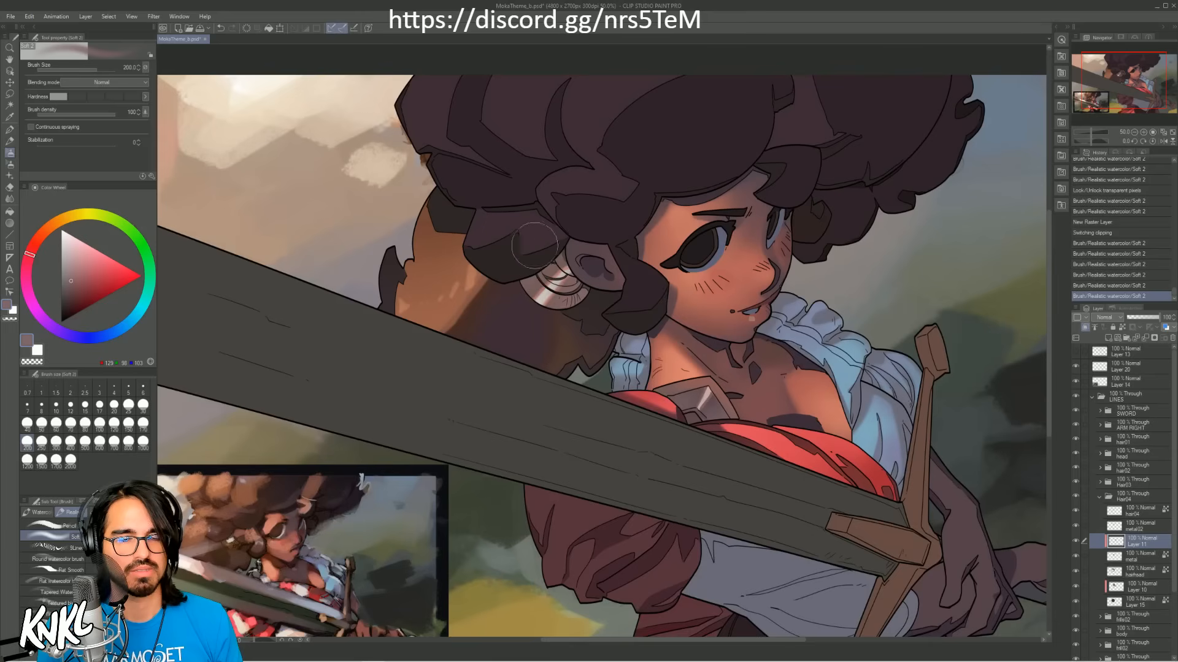
left_click_drag(552, 301, 567, 288)
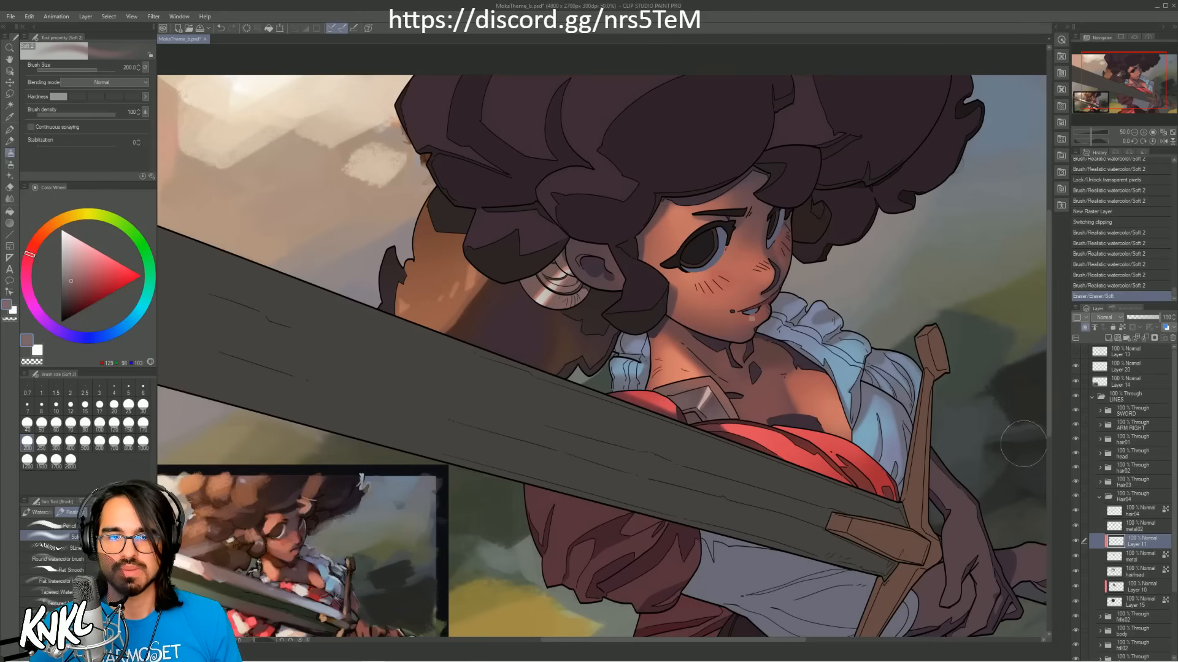
Step: Examine what the earring shading, metal, metal02 and hair04 layers contain by toggling their visibility one after another
left_click(1075, 543)
left_click(1074, 543)
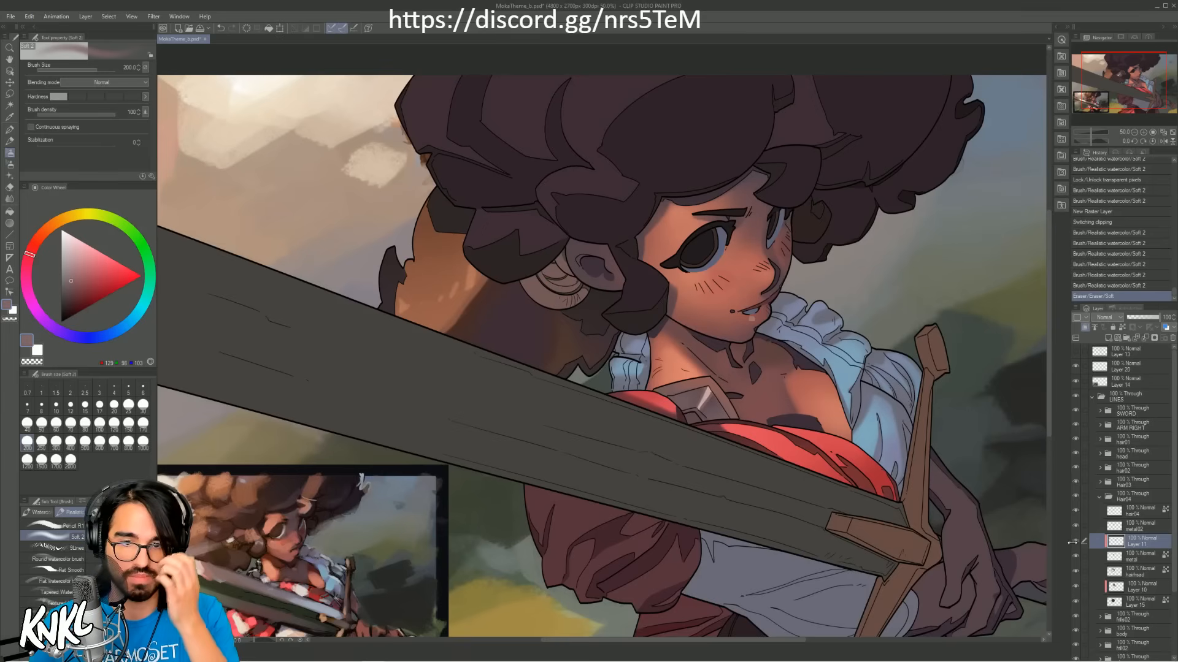
left_click(1135, 556)
left_click(1075, 557)
left_click(1075, 557)
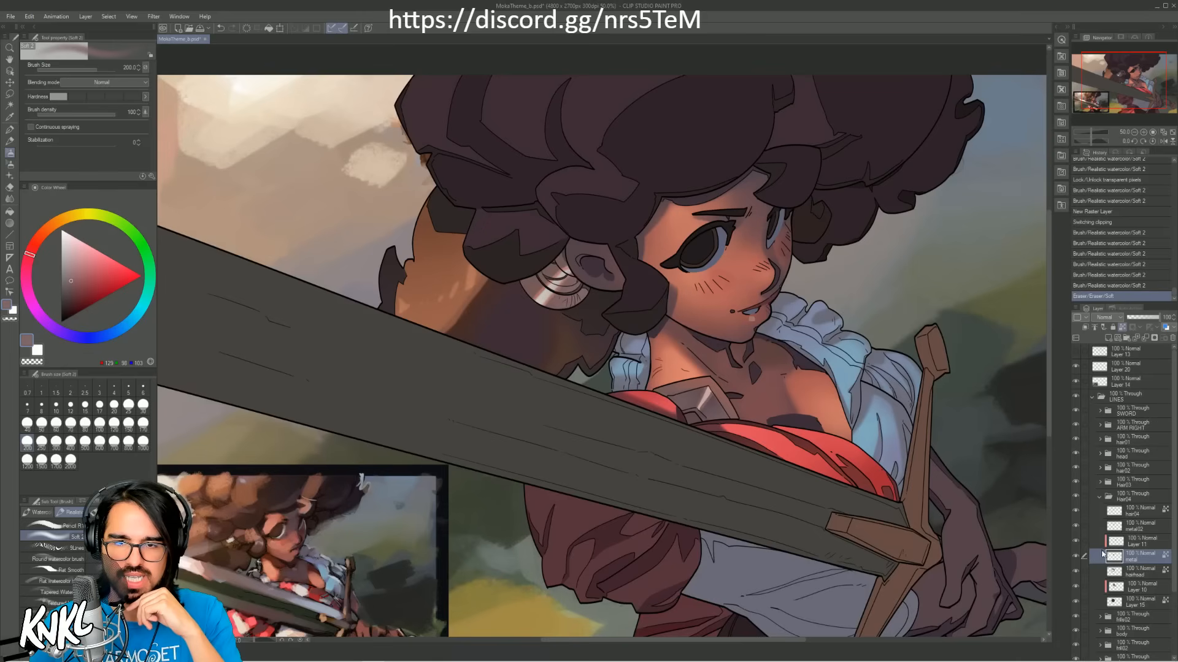
left_click(1136, 529)
left_click(1073, 526)
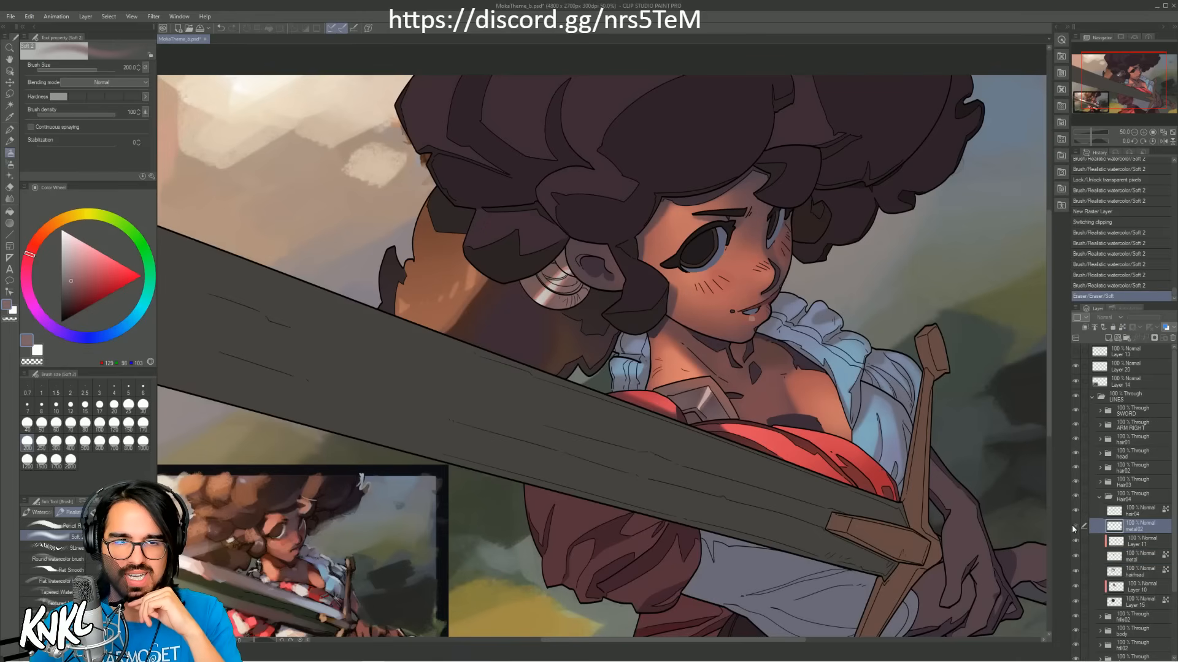
left_click(1073, 525)
left_click(1126, 514)
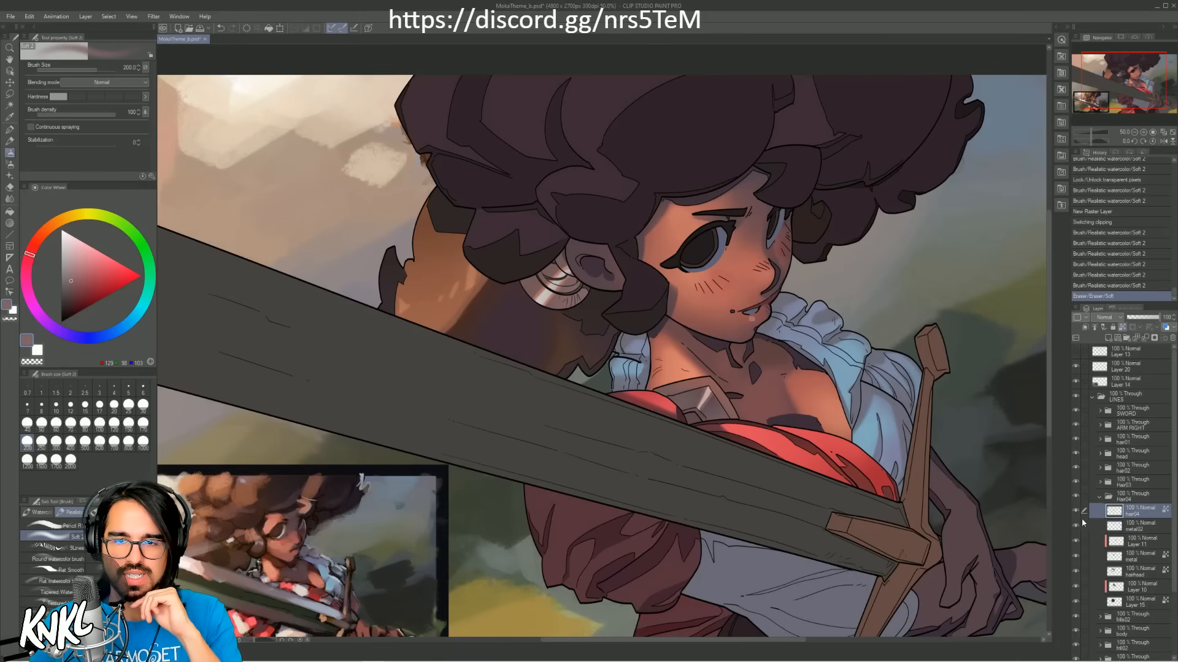
left_click(1074, 511)
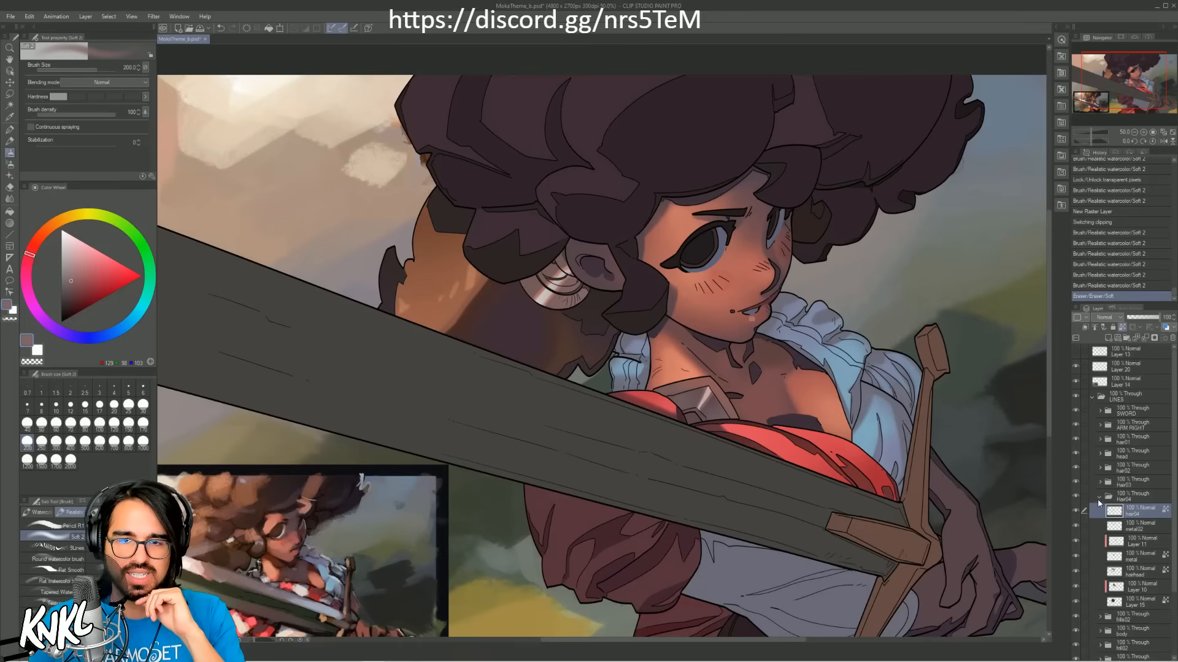
Step: Open the Hair03 folder and add a new raster layer clipped to its mask layer
left_click(1099, 497)
left_click(1077, 482)
left_click(1076, 485)
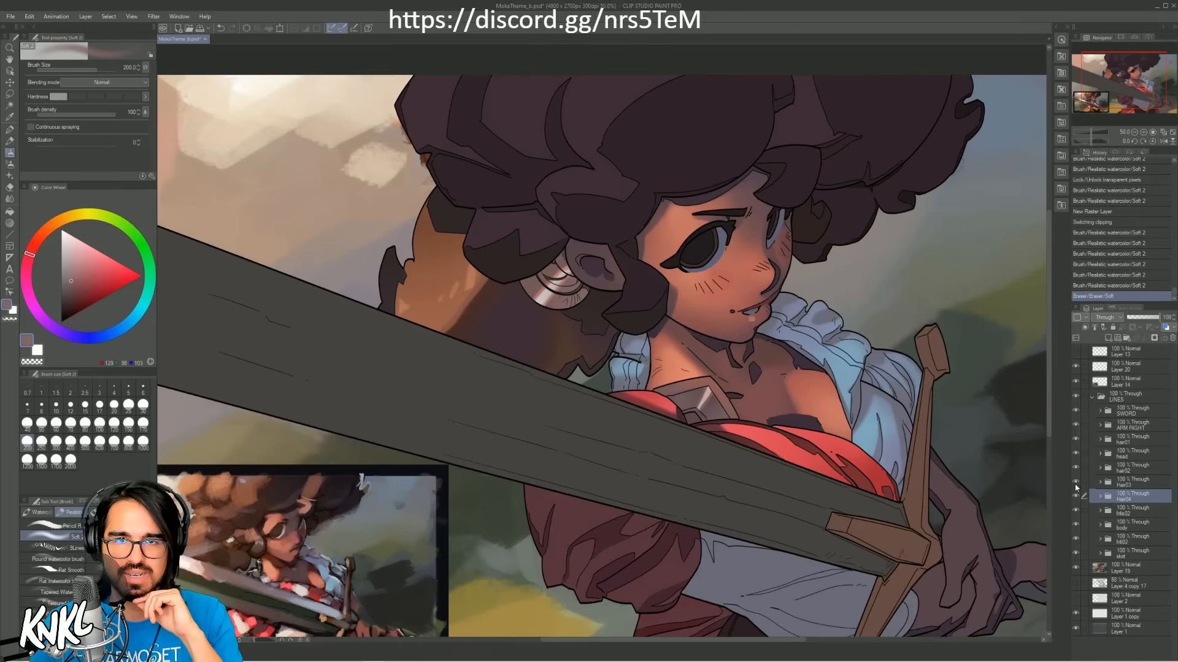
left_click(1100, 483)
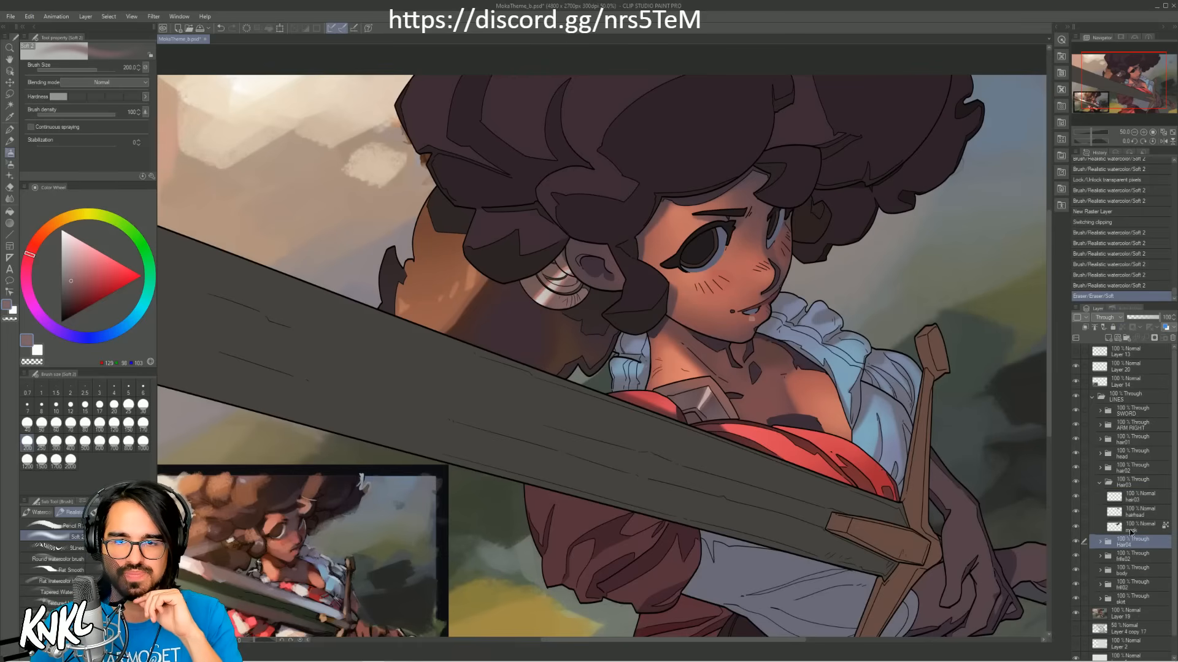
left_click(1132, 531)
key("ctrl+shift+n")
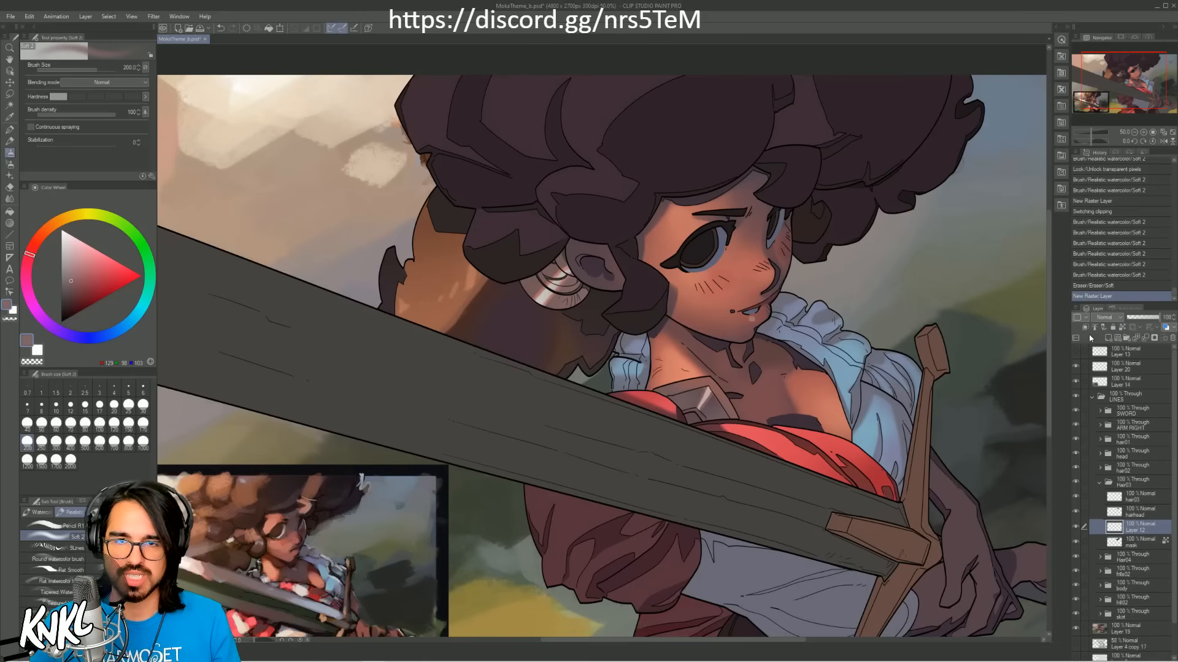
left_click(1083, 329)
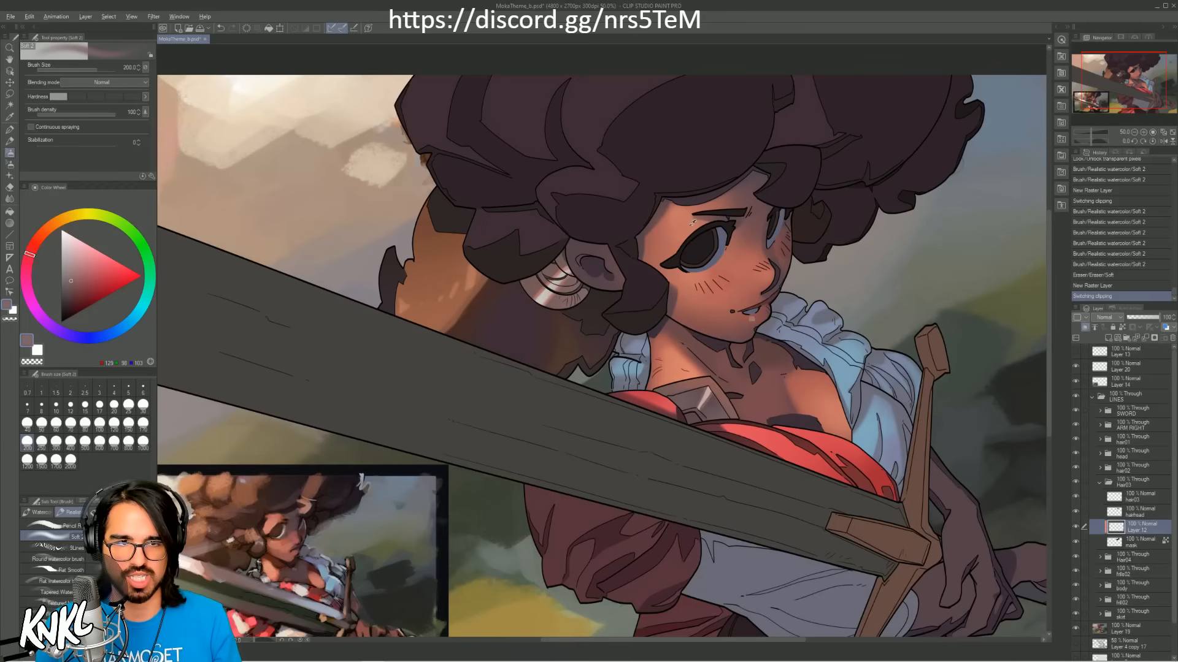
Step: Paint sampled warm brown over the hair mass behind the face, enlarging the soft brush to size 700
left_click(559, 338, "alt")
key("bracketright")
key("bracketright")
key("bracketright")
key("bracketright")
key("bracketright")
key("bracketright")
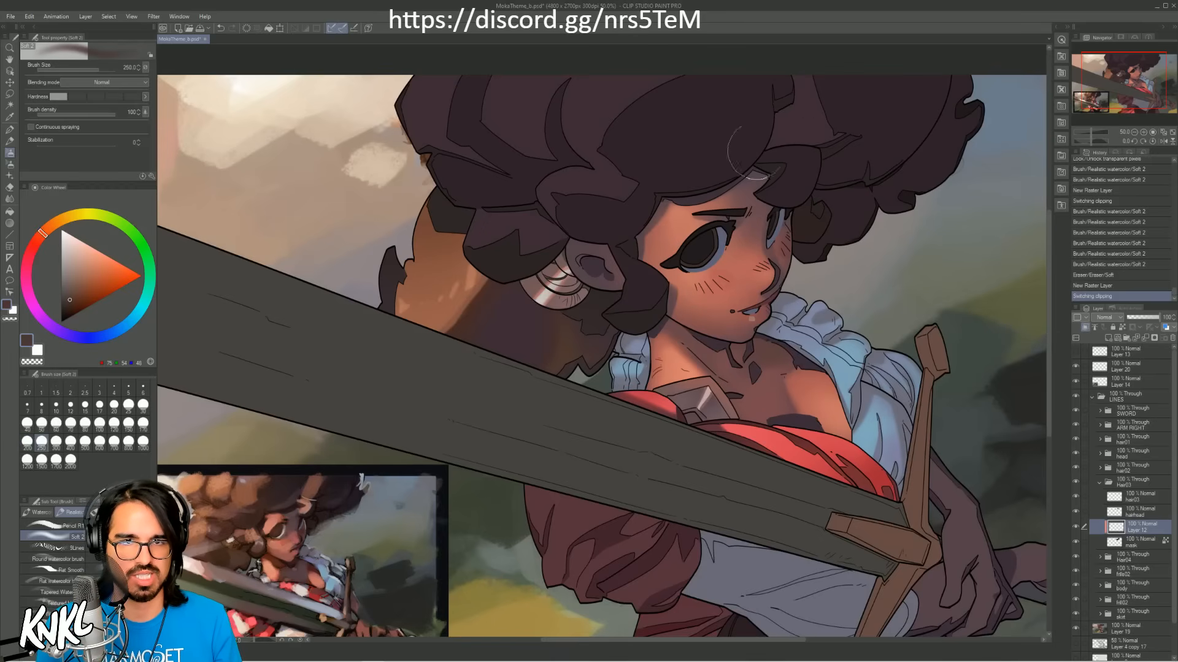
left_click_drag(855, 243, 877, 215)
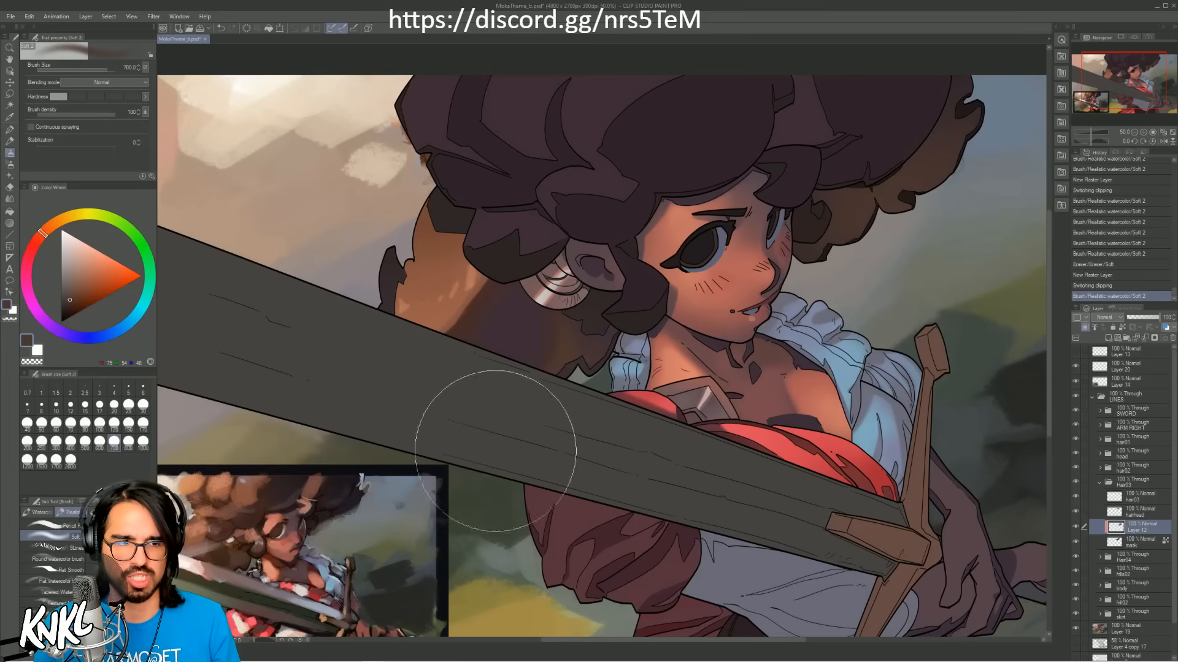
Step: Tint the outer edge of the rear hair with dark blue sampled from the reference, undoing and repainting trial strokes
left_click(360, 503, "alt")
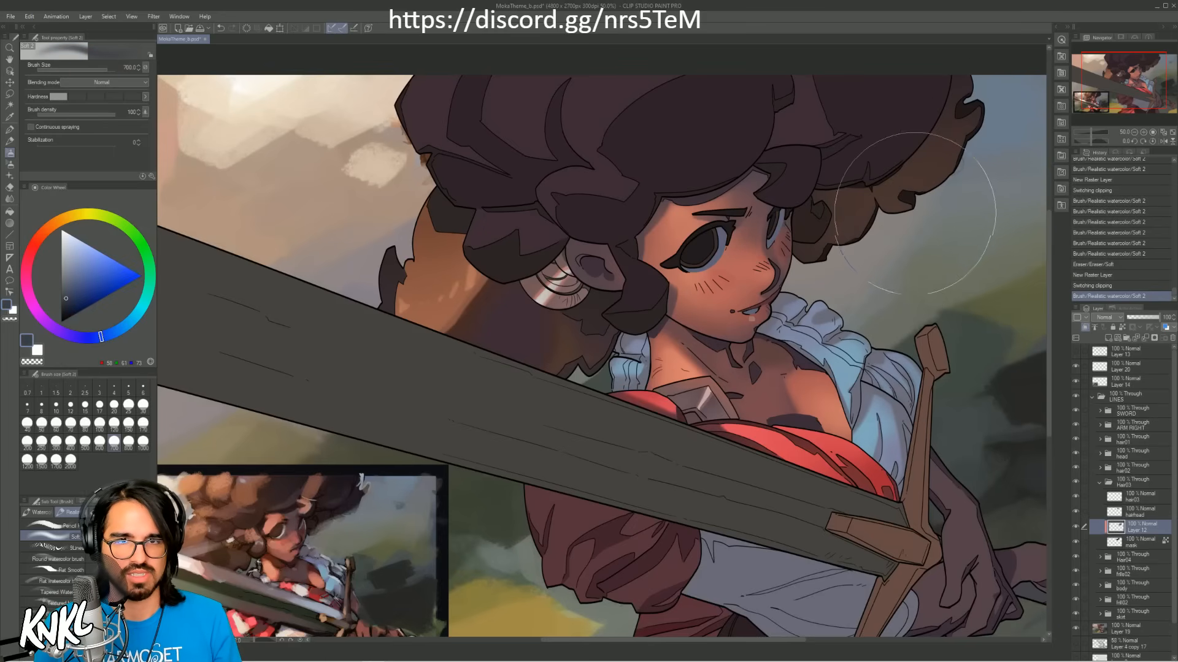
left_click_drag(961, 213, 962, 178)
key("ctrl+z")
key("ctrl+y")
key("ctrl+z")
mouse_move(921, 222)
left_mouse_down()
mouse_move(909, 230)
mouse_move(975, 174)
mouse_move(988, 126)
left_mouse_up()
key("ctrl+z")
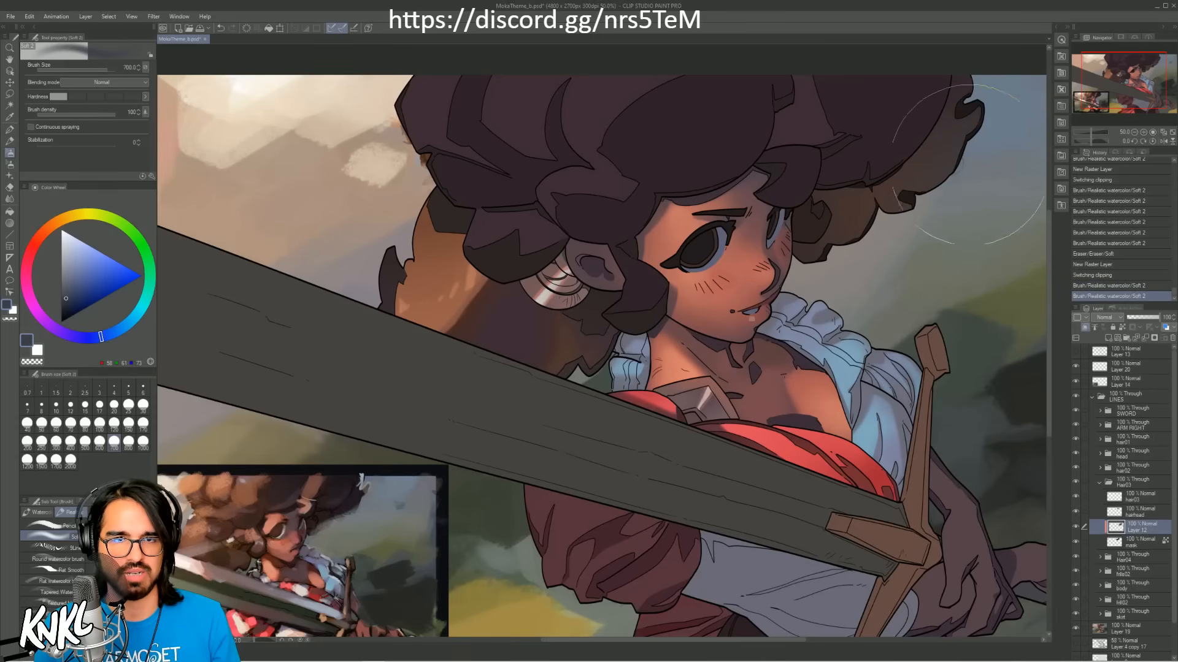
Step: Mute the lower rear curls with a greyish purple sampled from the reference, comparing with and without the stroke before keeping it
left_click(326, 492, "alt")
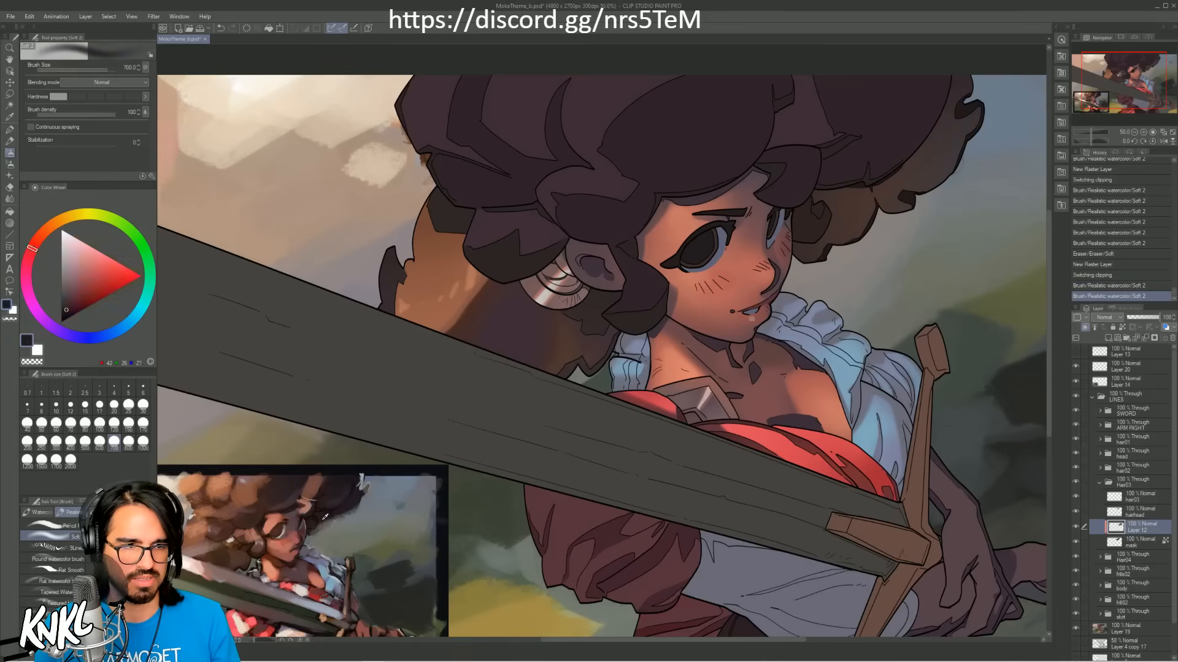
left_click(326, 493, "alt")
left_click_drag(855, 269, 901, 238)
key("ctrl+z")
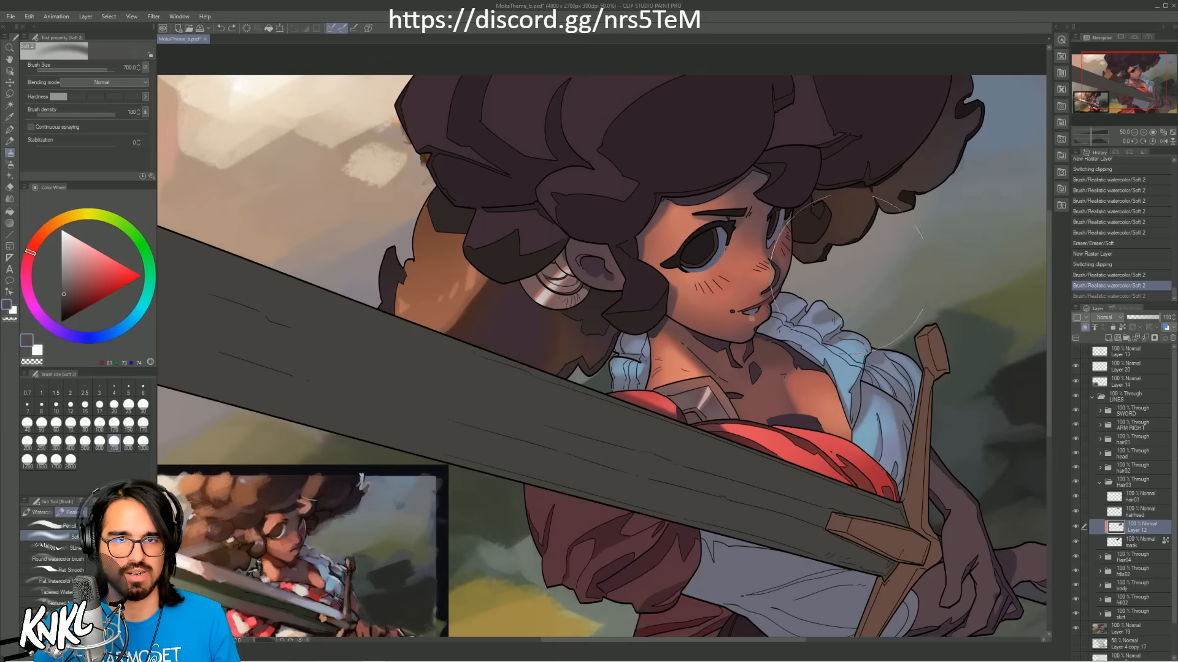
key("ctrl+y")
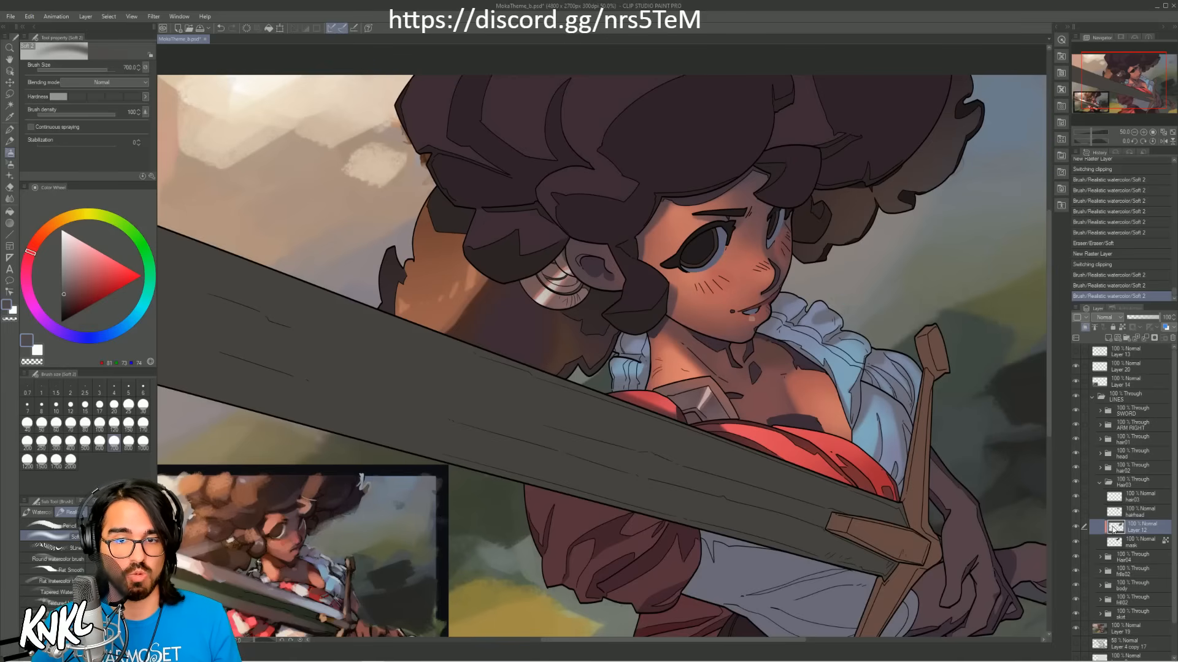
Step: Lock the hairhead layer's transparent pixels, repaint the rear hair area on it with sampled dark purple-brown, and save the file
left_click(1142, 516)
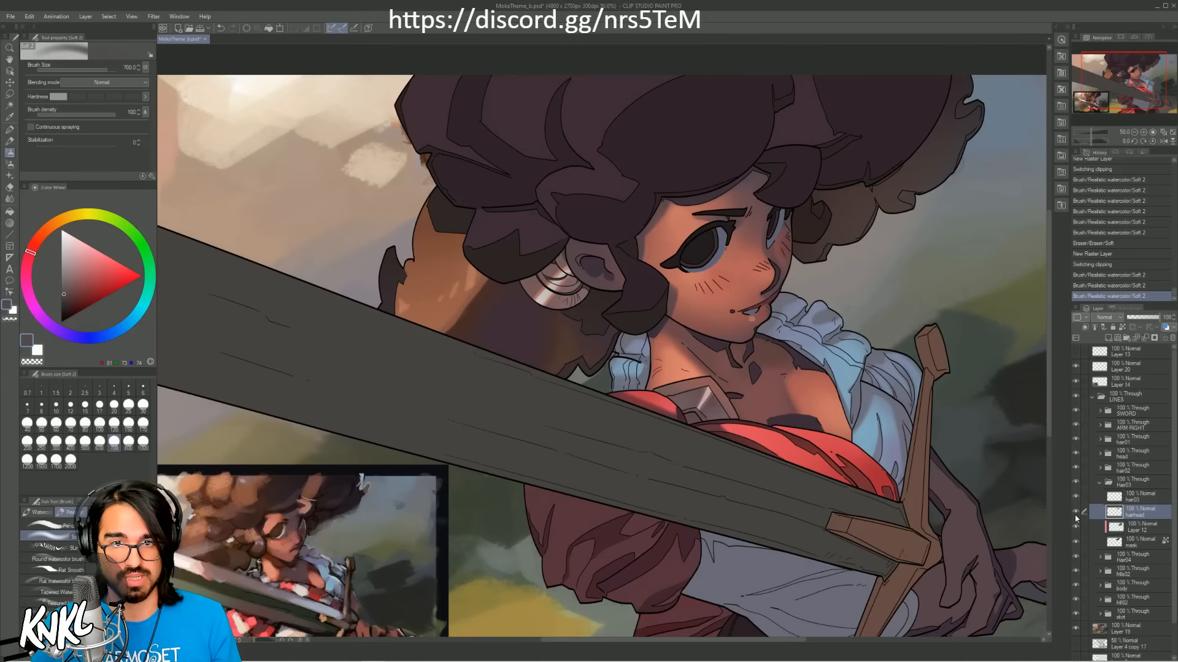
left_click(1122, 329)
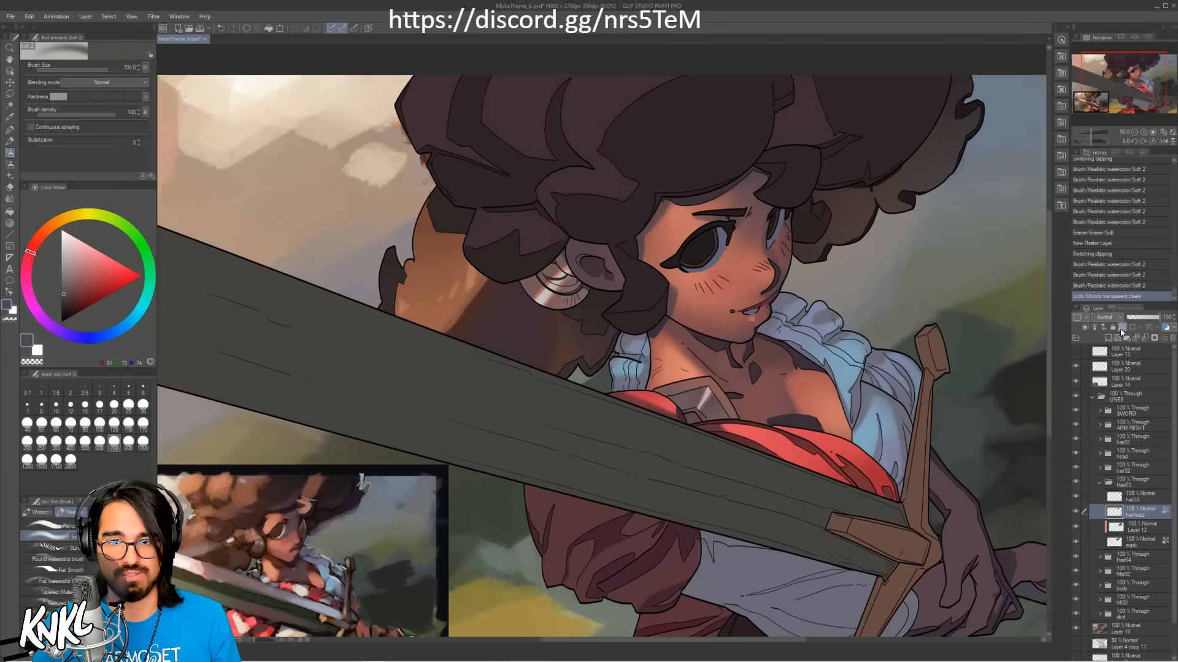
left_click(557, 338, "alt")
mouse_move(902, 194)
left_mouse_down()
mouse_move(841, 248)
mouse_move(916, 228)
mouse_move(858, 251)
left_mouse_up()
key("ctrl+z")
key("ctrl+z")
mouse_move(938, 240)
left_mouse_down()
mouse_move(987, 182)
mouse_move(999, 151)
mouse_move(864, 259)
mouse_move(940, 228)
mouse_move(948, 210)
mouse_move(852, 243)
left_mouse_up()
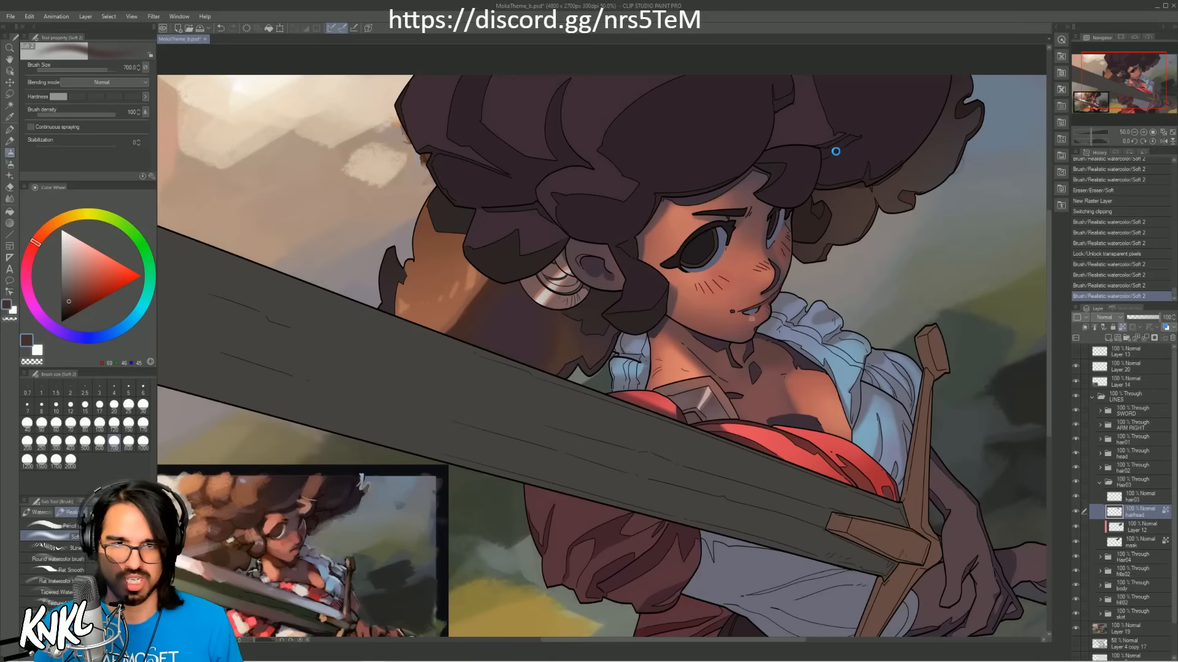
key("ctrl+s")
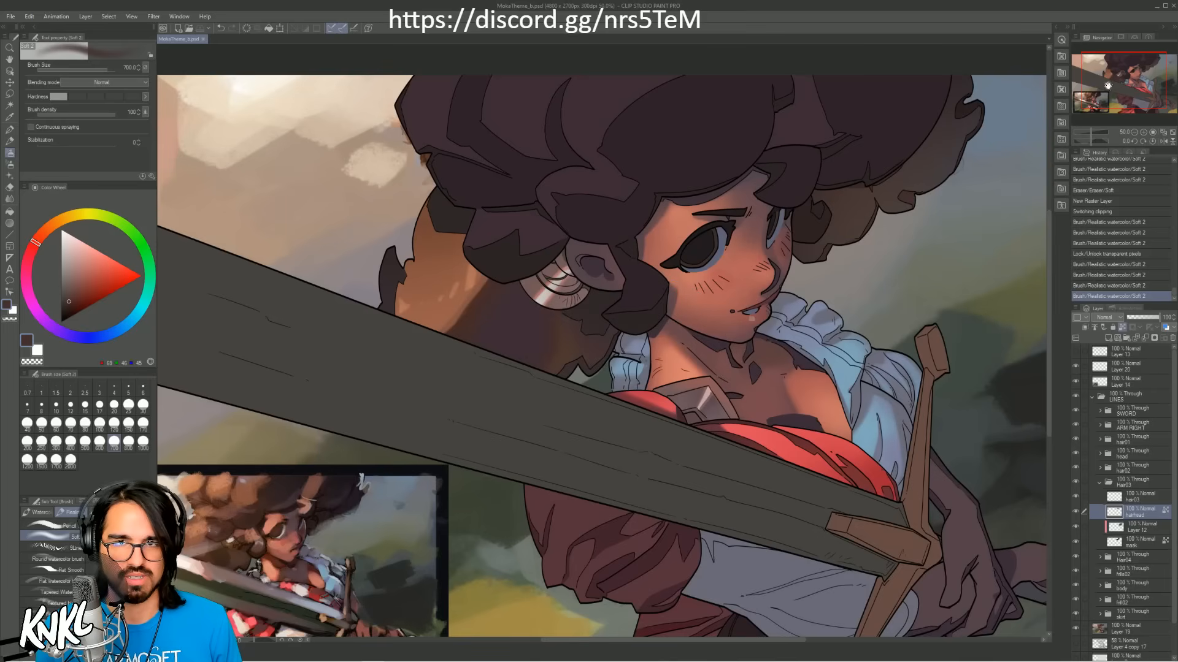
Step: Examine the colour reference up close, sampling its skin, shadow and blue cloth tones at brush size 80
left_click_drag(1134, 77, 1105, 97)
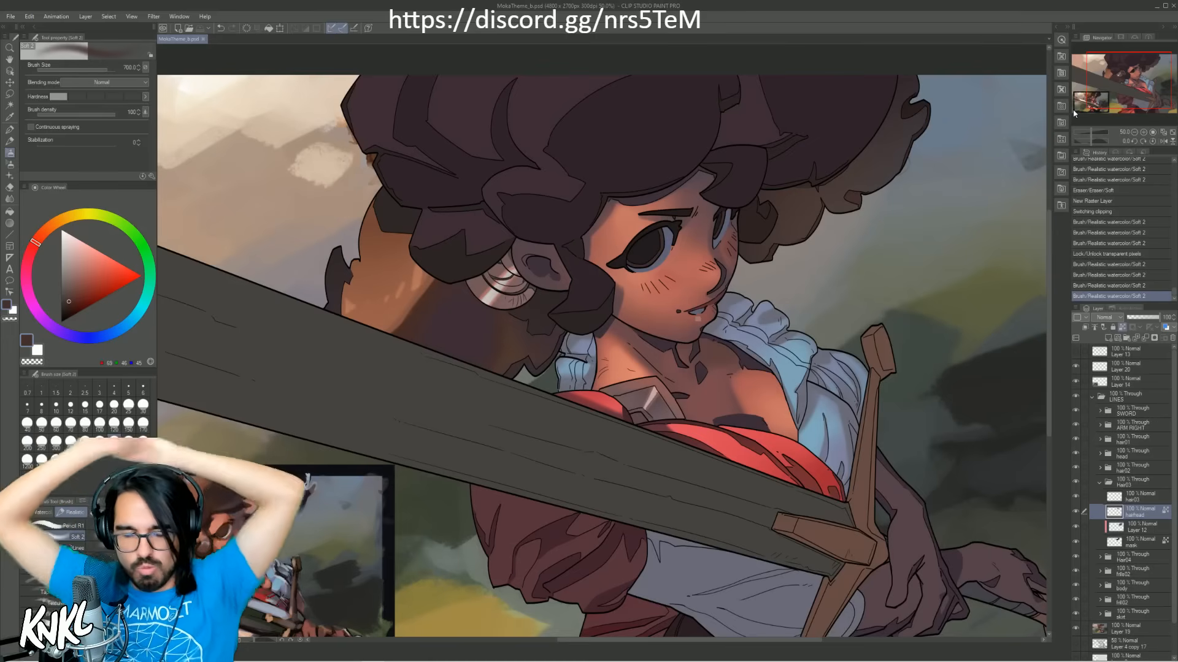
left_click_drag(1109, 85, 1099, 92)
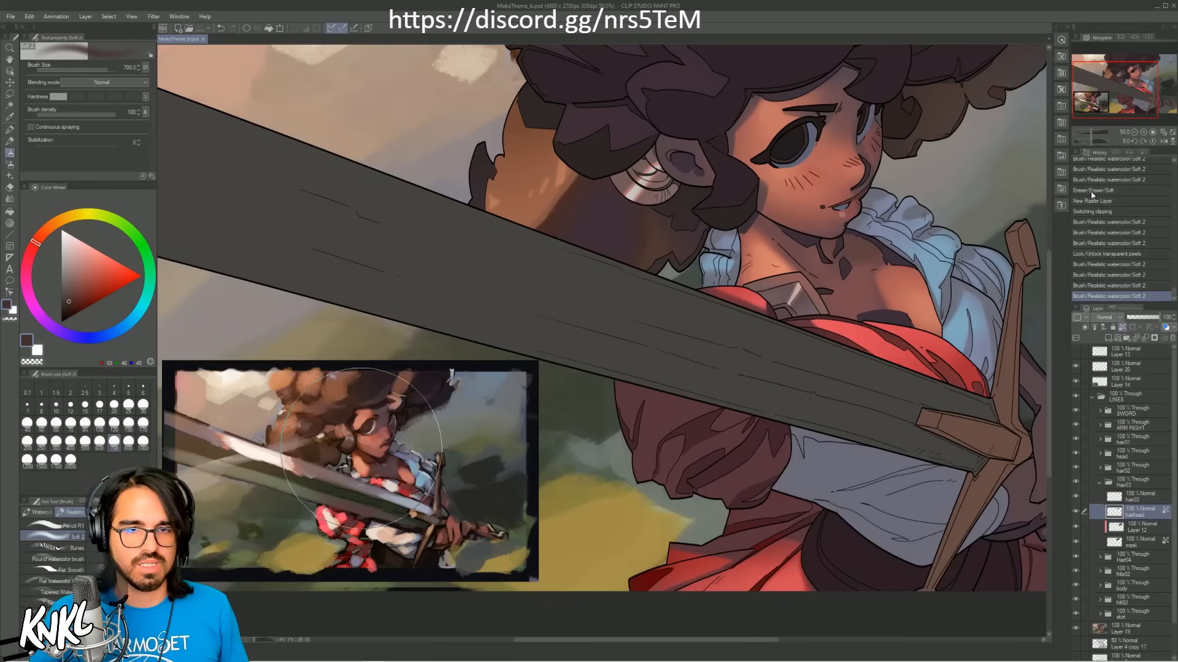
left_click(1144, 132)
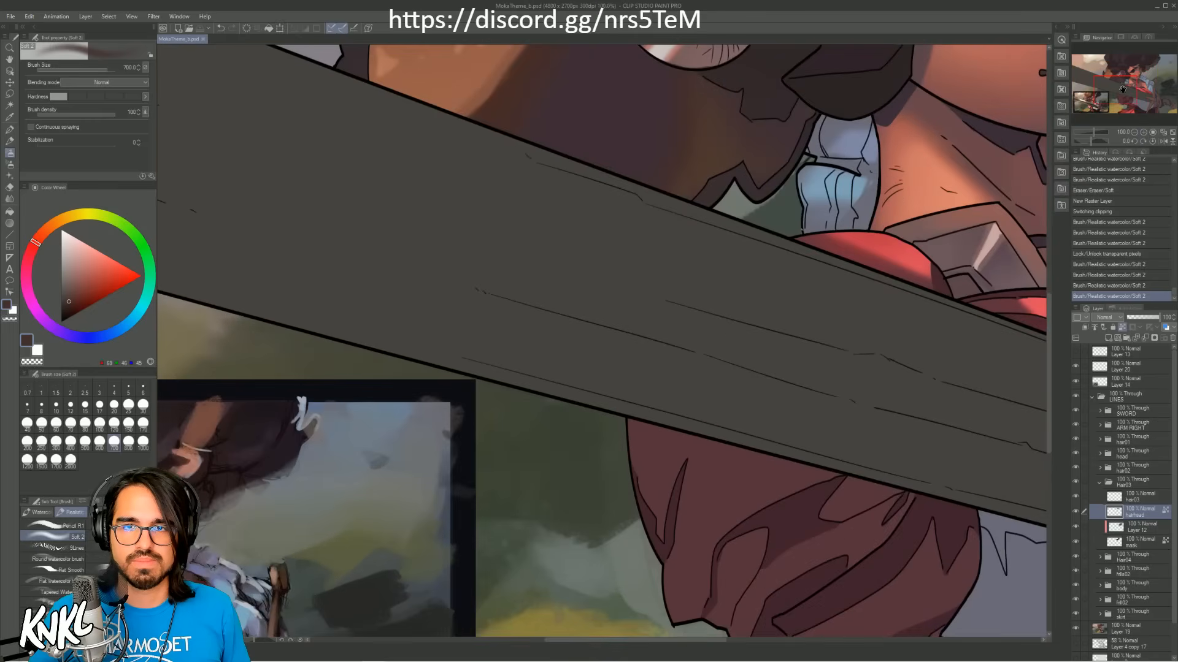
left_click_drag(1123, 89, 1104, 102)
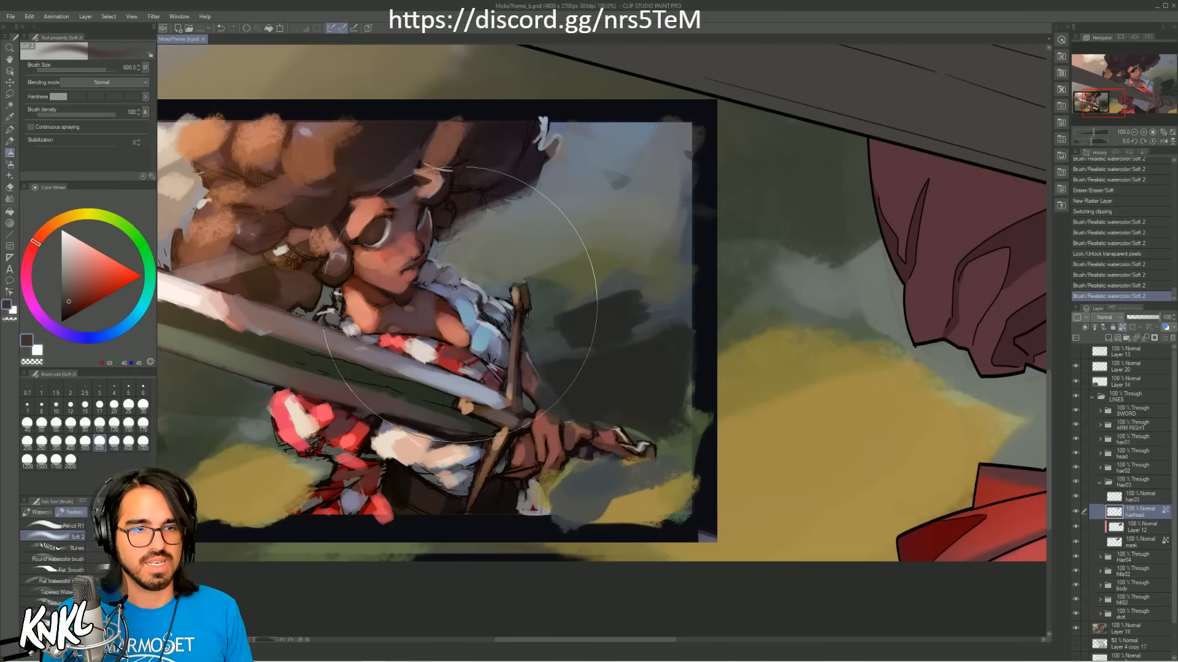
left_click(85, 424)
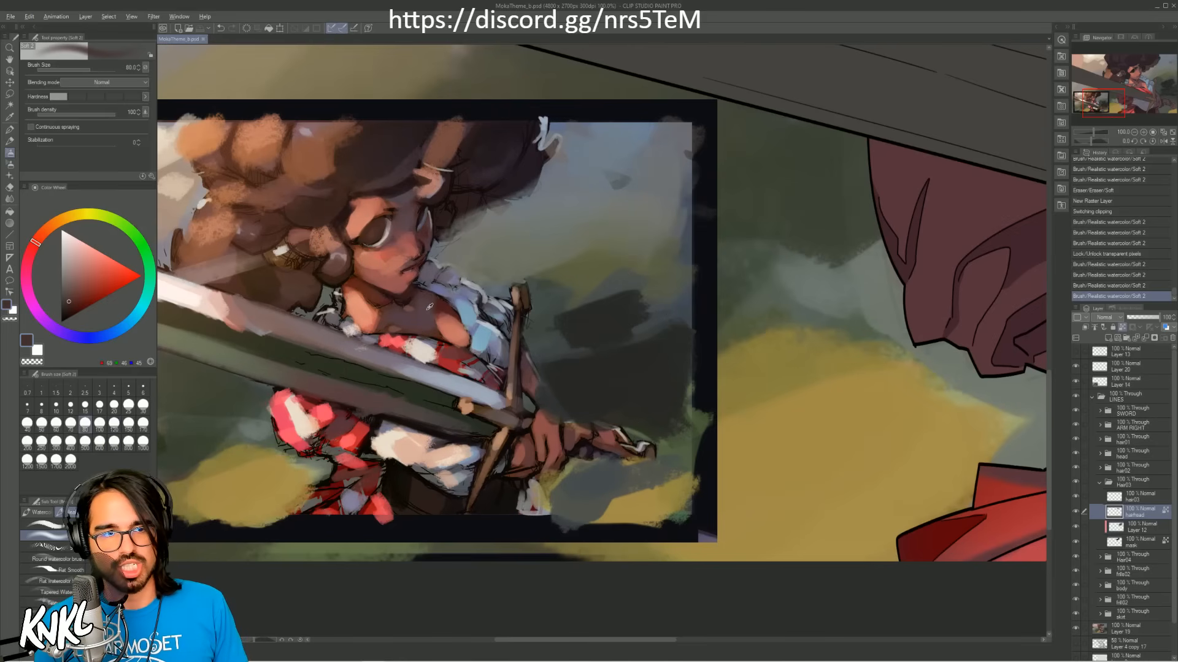
left_click(424, 308, "alt")
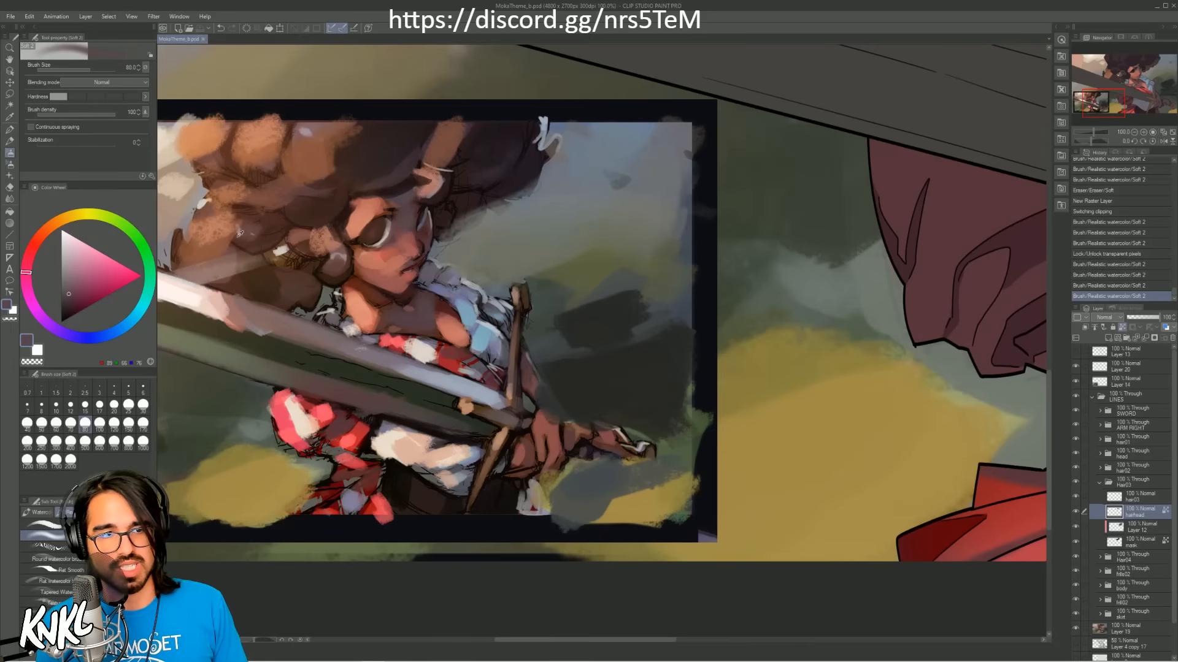
left_click(372, 255, "alt")
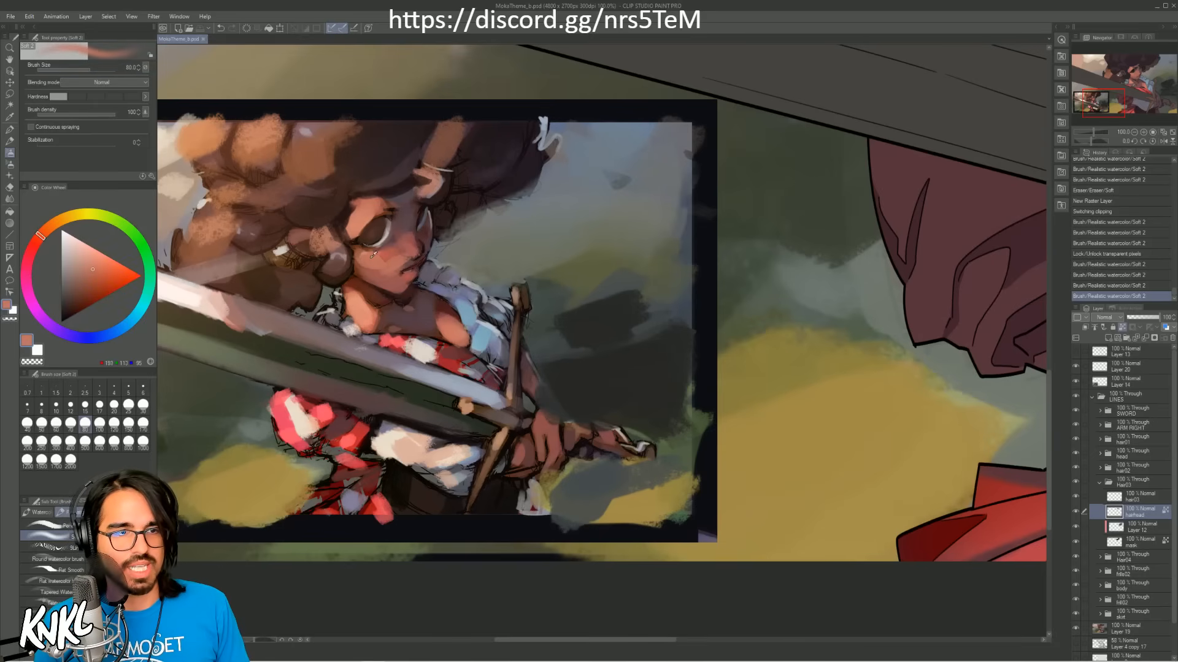
left_click(375, 216, "alt")
left_click(360, 290, "alt")
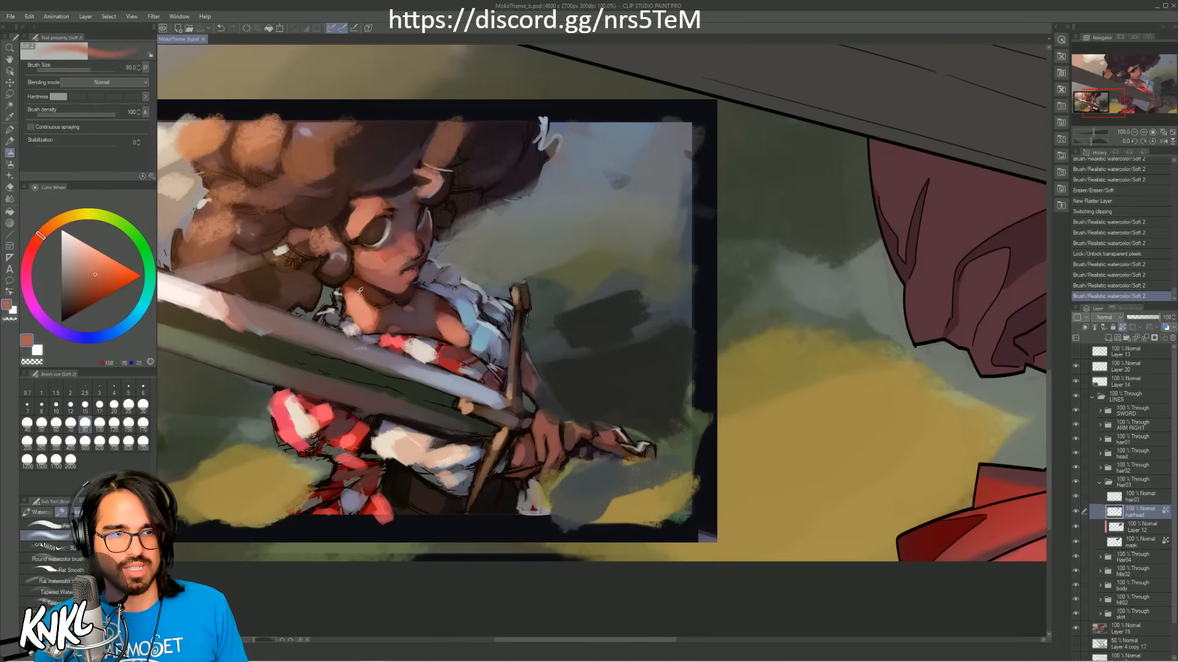
left_click(483, 337, "alt")
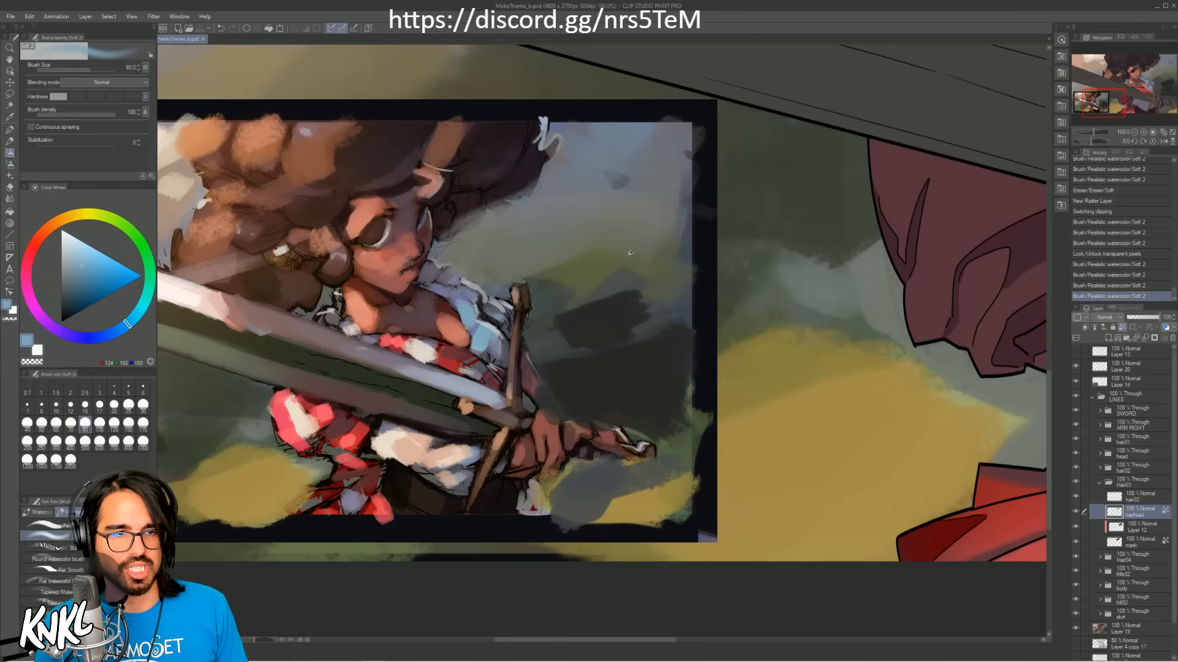
left_click(1133, 133)
left_click_drag(1118, 99, 1124, 92)
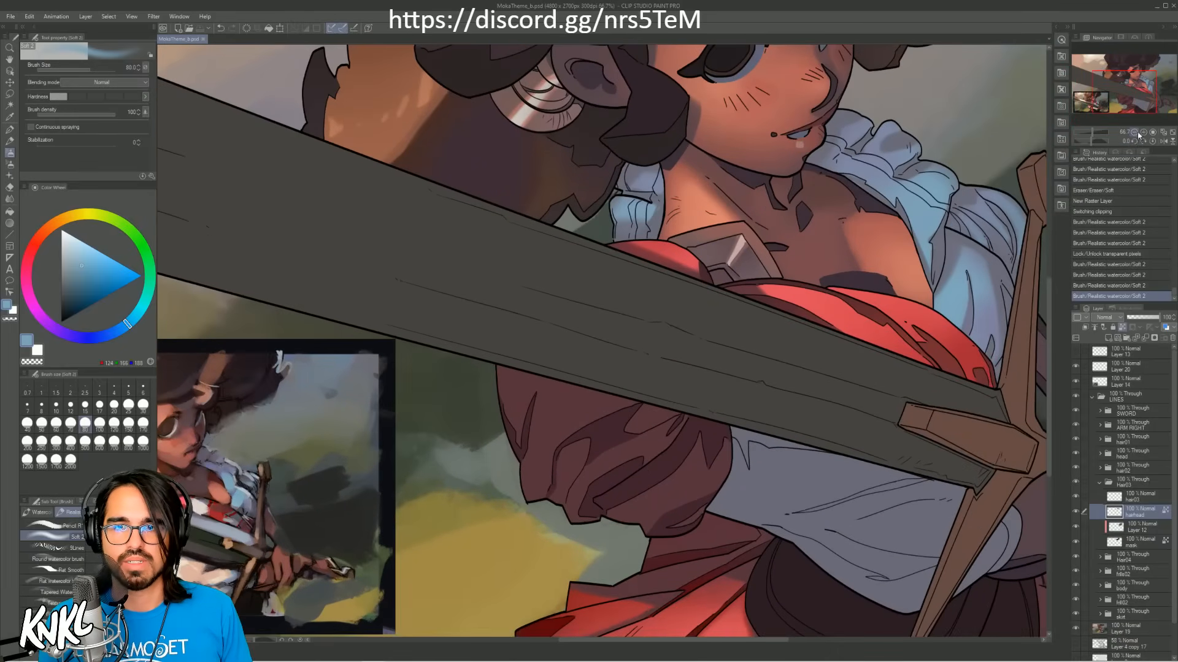
left_click(1133, 133)
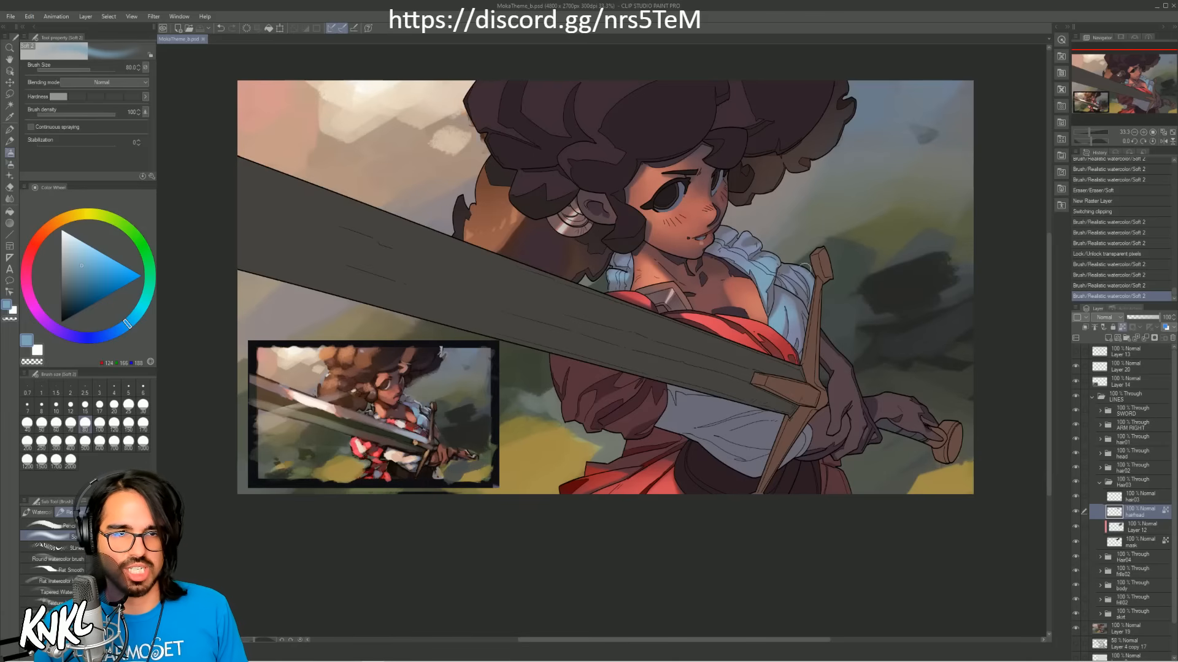
Step: Check what the hairhead layer in the Hair03 folder contributes by toggling its visibility
left_click(1075, 512)
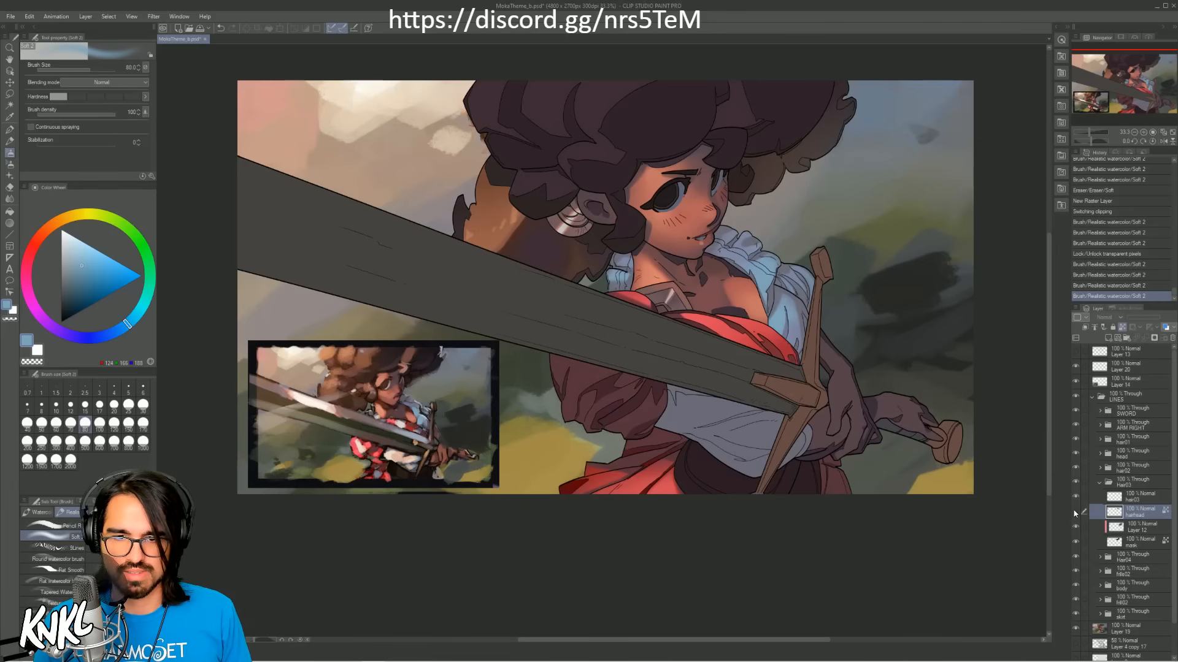
left_click(1076, 512)
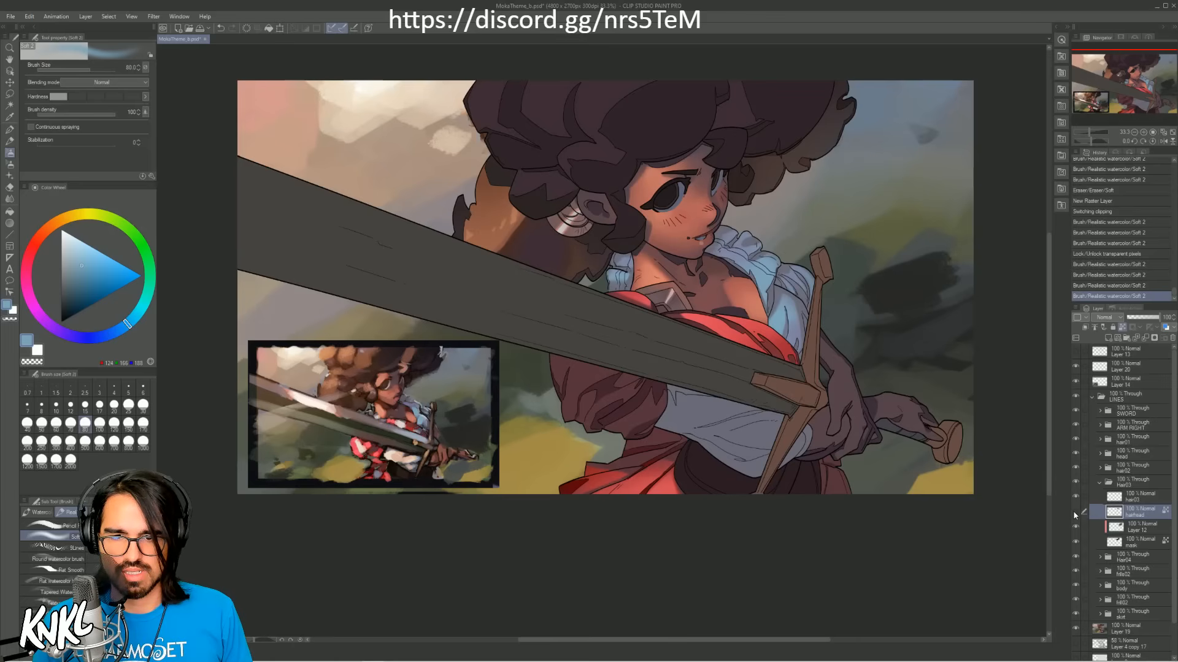
left_click(1075, 513)
left_click(1076, 513)
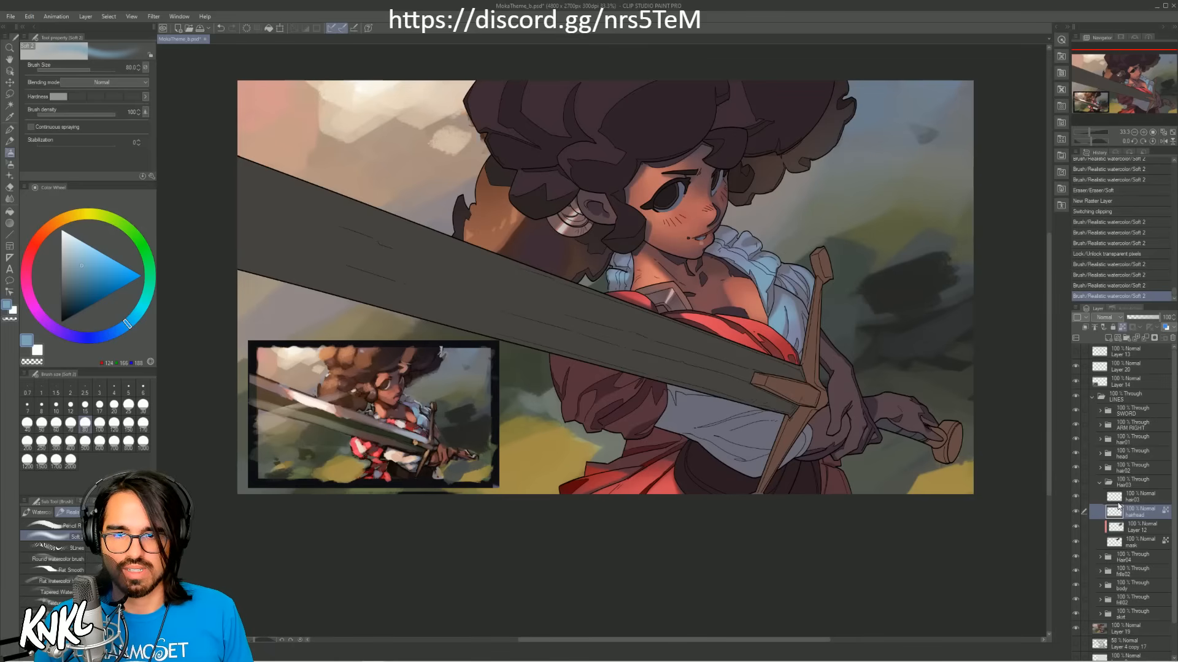
Step: Switch from the Hair03 folder to hair02, select its lower mask layer and toggle that layer's transparent-pixel lock
left_click(1099, 482)
left_click(1097, 472)
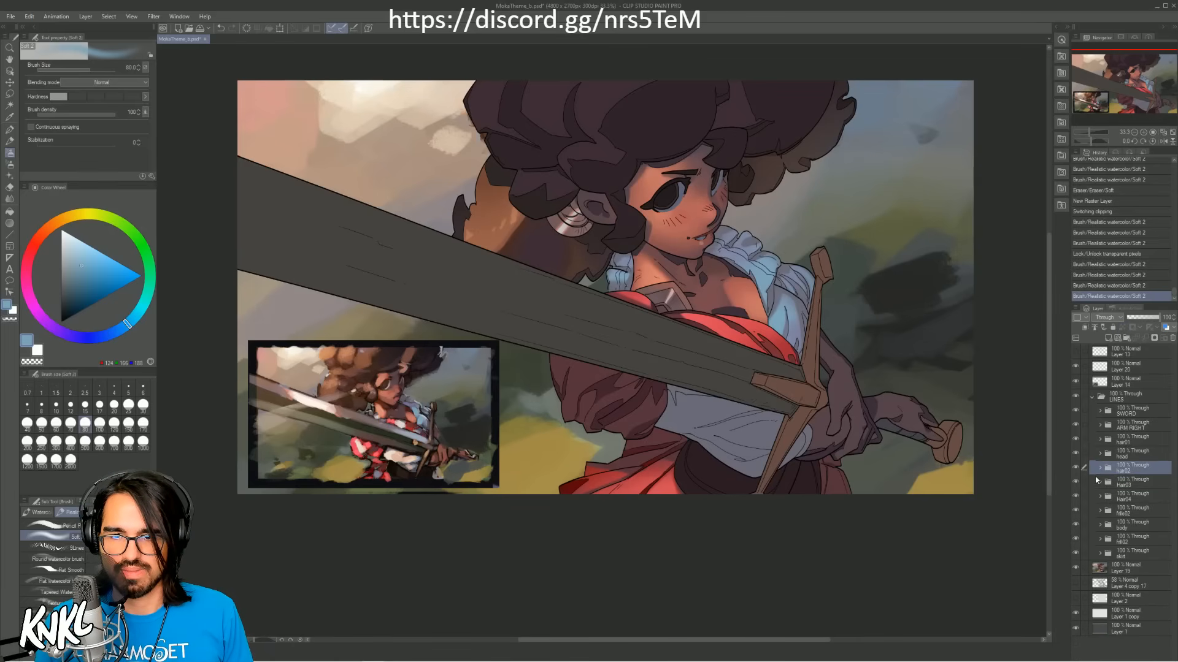
left_click(1101, 468)
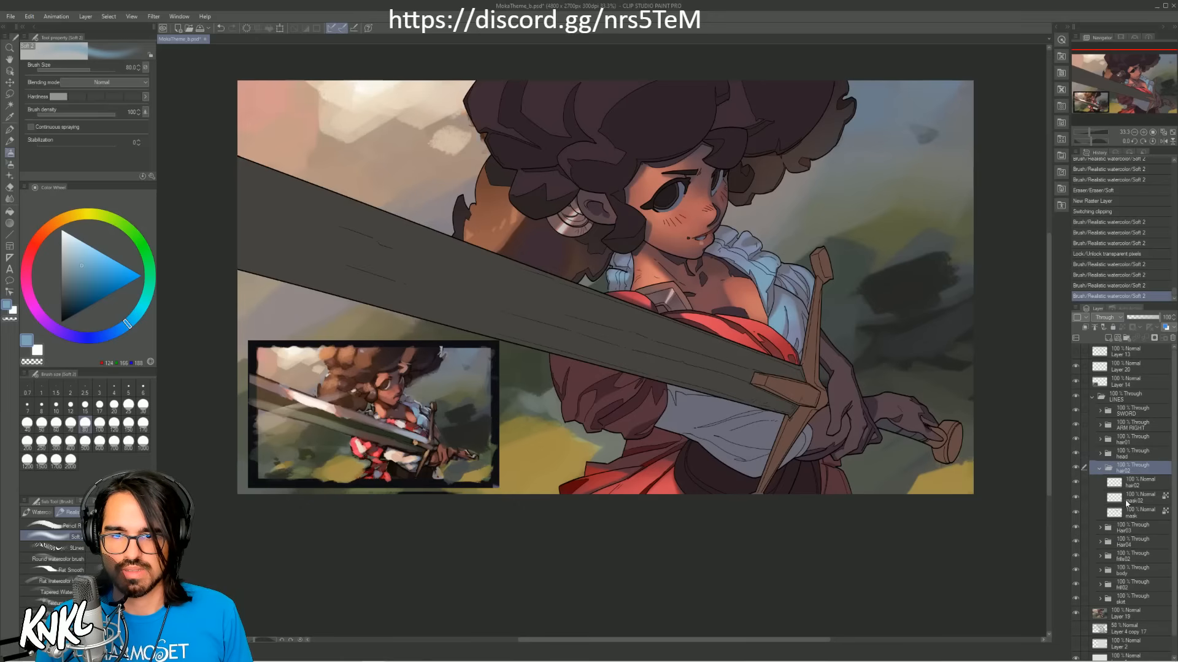
left_click(1112, 483)
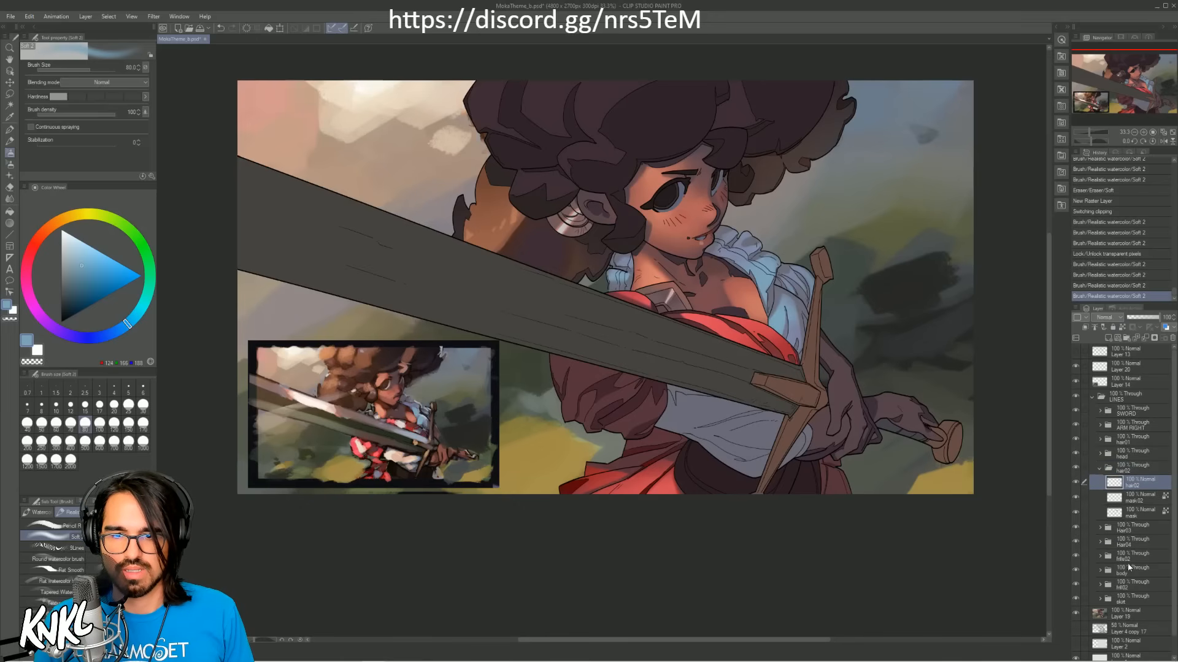
left_click(1133, 516)
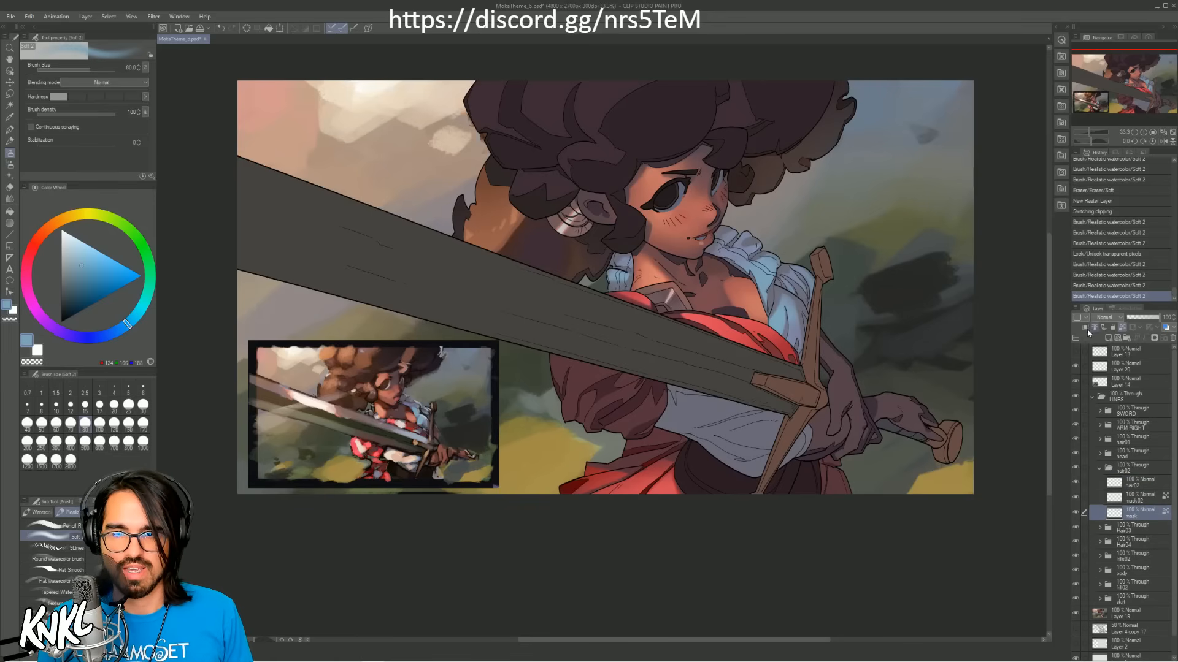
left_click(1123, 328)
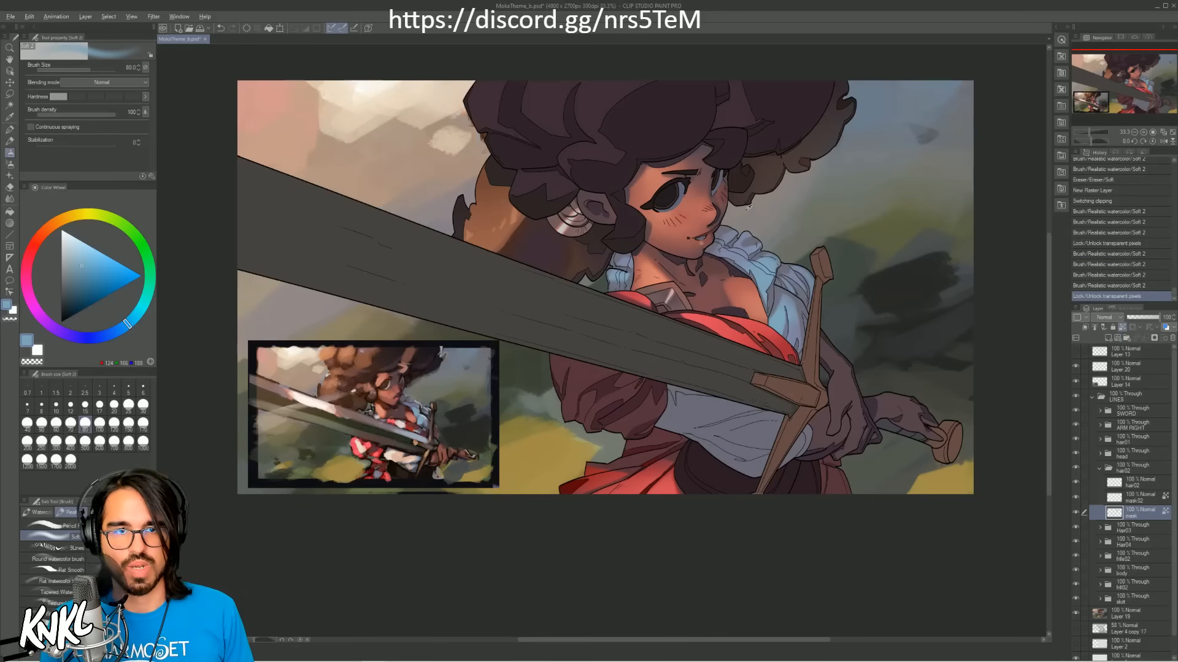
Step: Shade the far-side hair ends with a sampled dark purple-brown on the hair02 folder's lower mask layer, using a larger brush
left_click(739, 184, "alt")
key("bracketright")
key("bracketright")
key("bracketright")
key("bracketright")
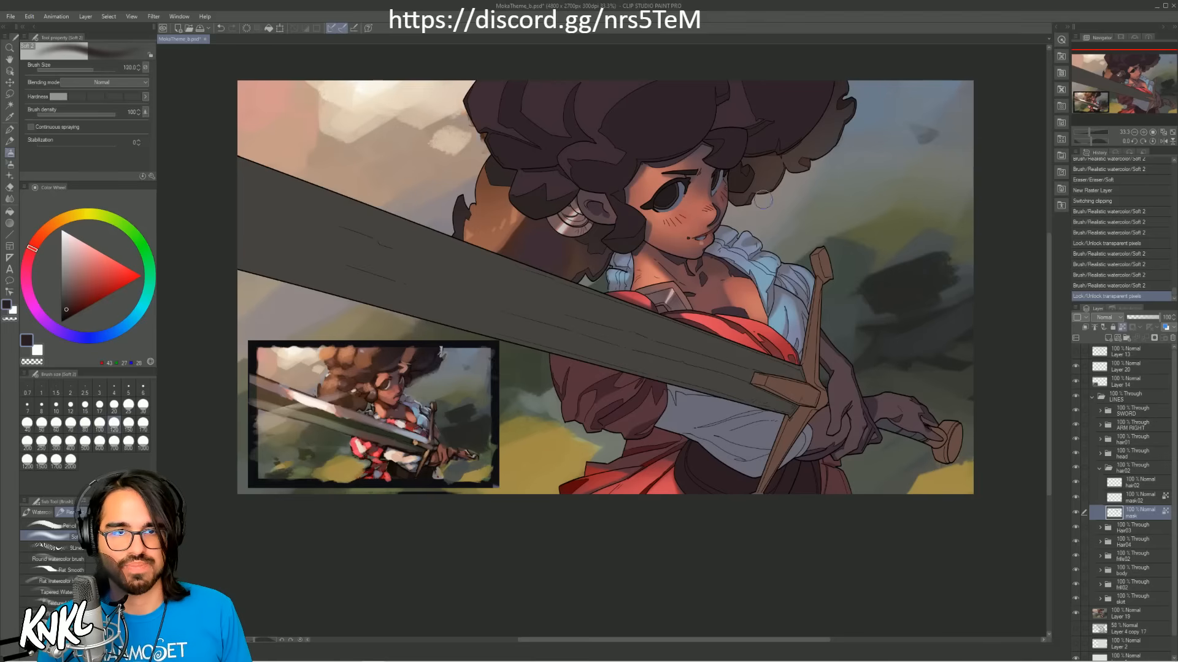
mouse_move(751, 181)
left_mouse_down()
mouse_move(788, 170)
mouse_move(726, 182)
mouse_move(797, 172)
left_mouse_up()
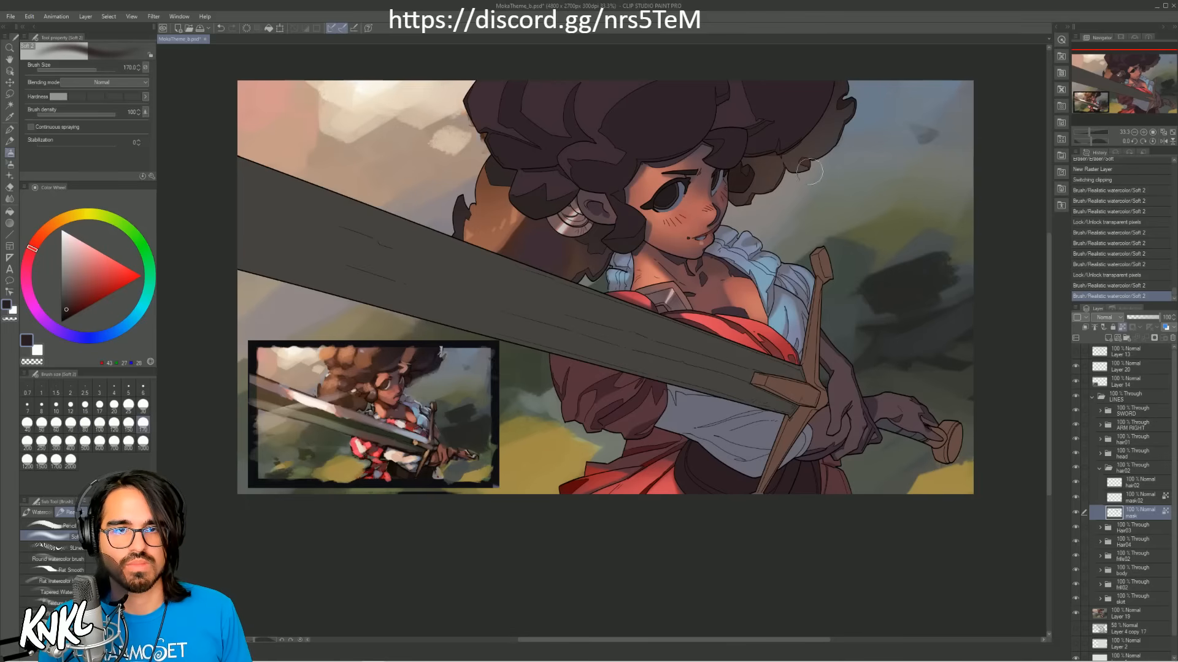
Step: Paint sampled dark brown over the far-side hair on the mask02 layer, enlarging the brush to 250
left_click(1131, 497)
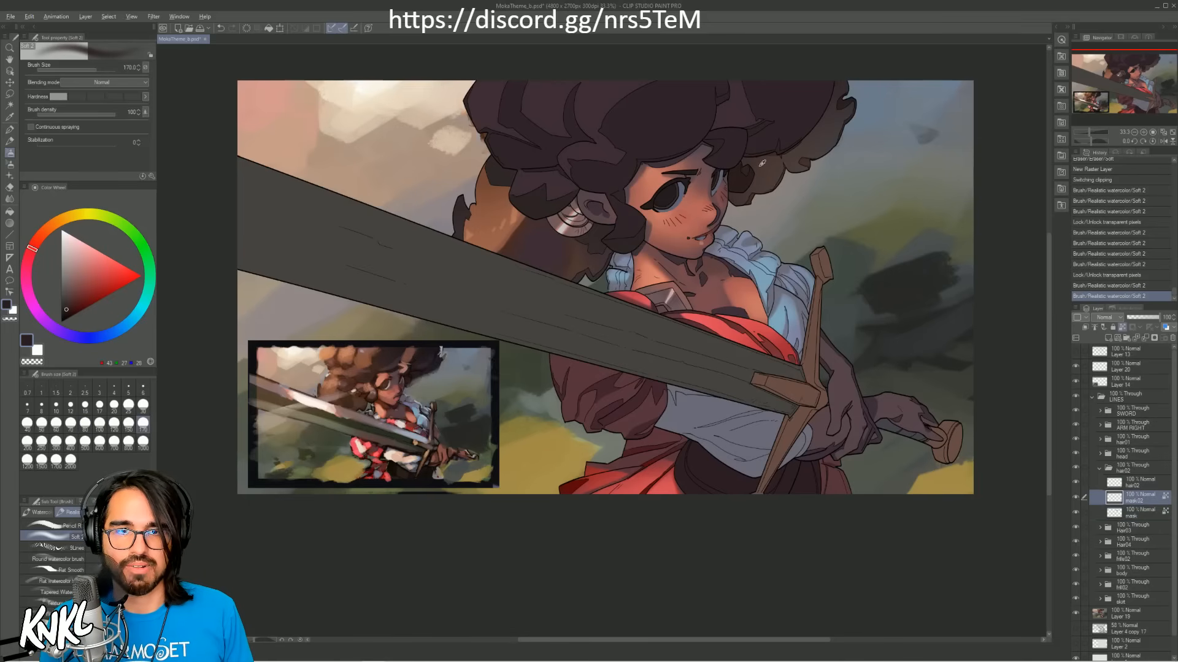
left_click(807, 196, "alt")
mouse_move(762, 163)
left_mouse_down()
mouse_move(740, 182)
mouse_move(839, 137)
left_mouse_up()
key("ctrl+z")
key("bracketright")
key("bracketright")
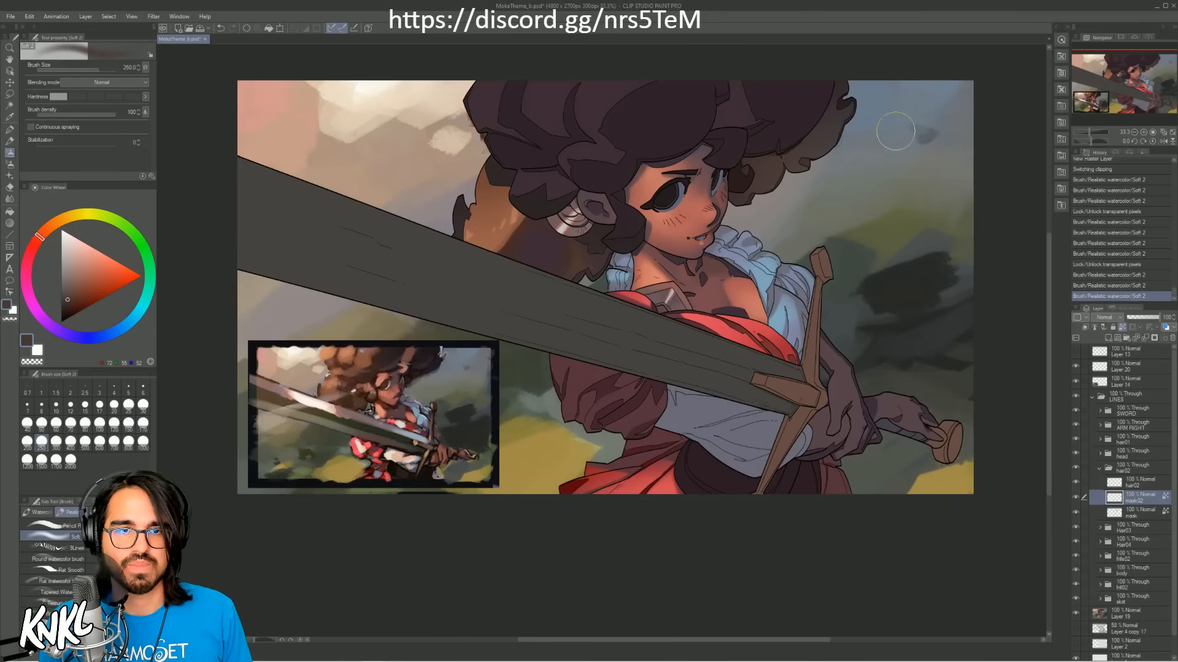
key("ctrl+z")
Step: Return to the lower mask layer and blend the dark brown across the far-side curls with brush size 500
left_click(1123, 512)
key("bracketright")
key("bracketright")
key("bracketright")
mouse_move(730, 189)
left_mouse_down()
mouse_move(767, 183)
mouse_move(775, 194)
mouse_move(803, 175)
left_mouse_up()
key("ctrl+z")
key("ctrl+z")
Step: Close the hair02 folder, open the hair01 folder and select its bottom hair01 layer
scroll(785, 101, "up", 2)
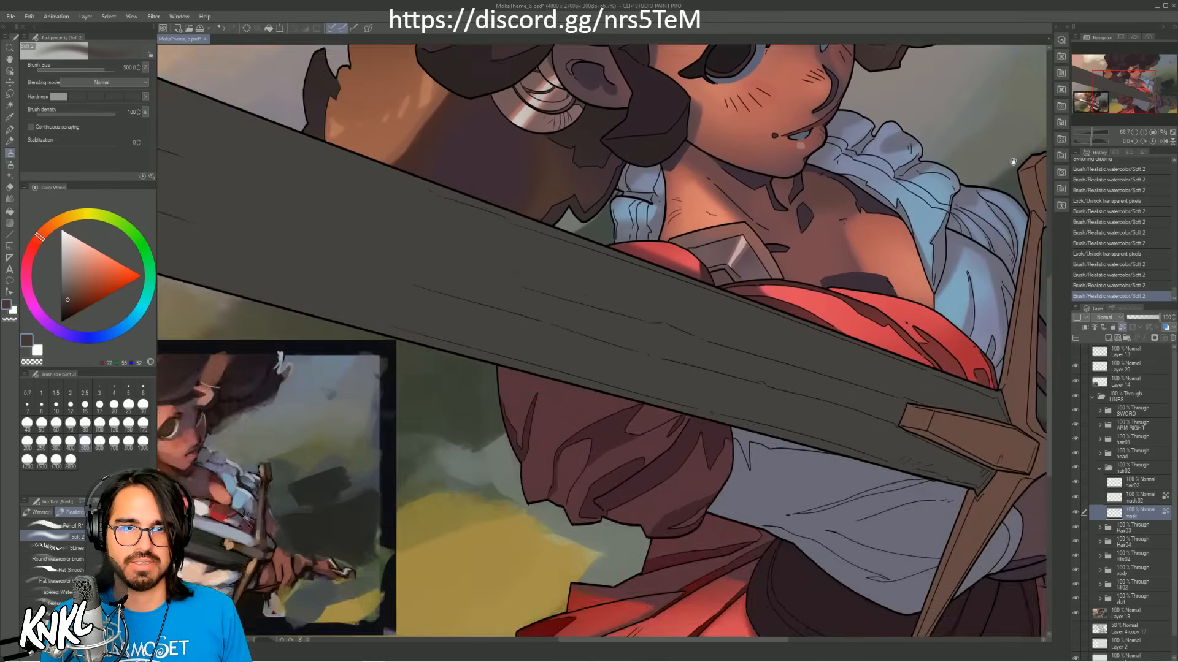
left_click_drag(681, 425, 797, 339)
left_click(1099, 469)
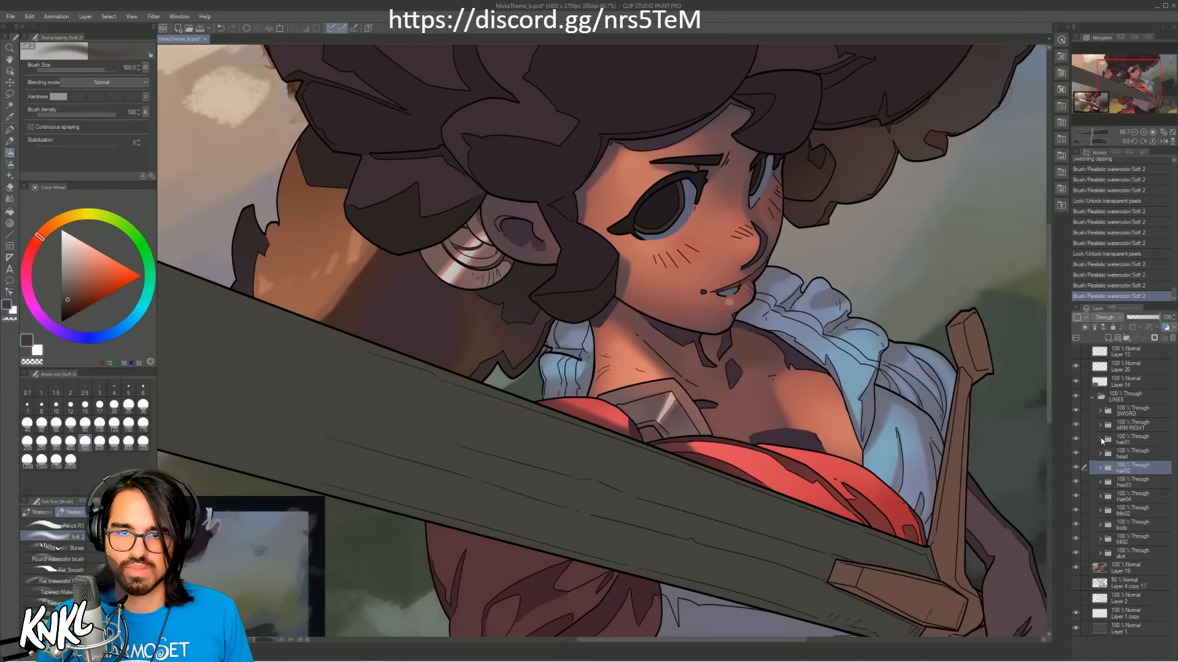
left_click(1099, 441)
left_click(1125, 501)
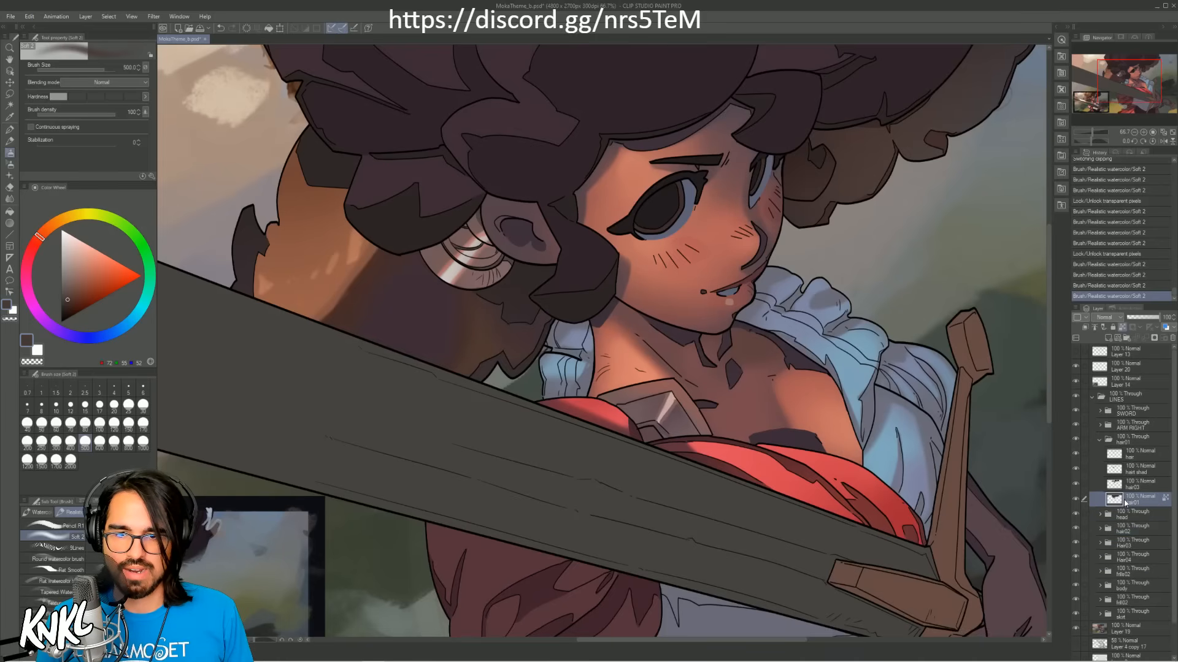
Step: Check which part of the hair the hair01 layer covers by toggling its visibility
left_click(1077, 498)
left_click(1077, 500)
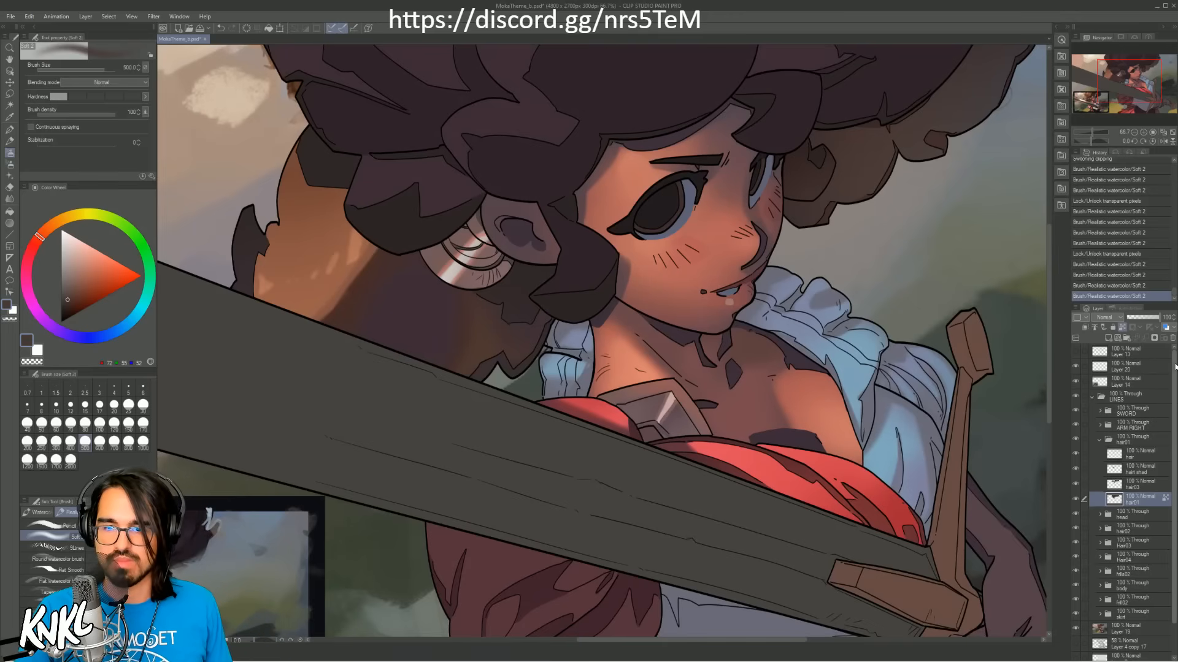
left_click_drag(1123, 79, 1129, 76)
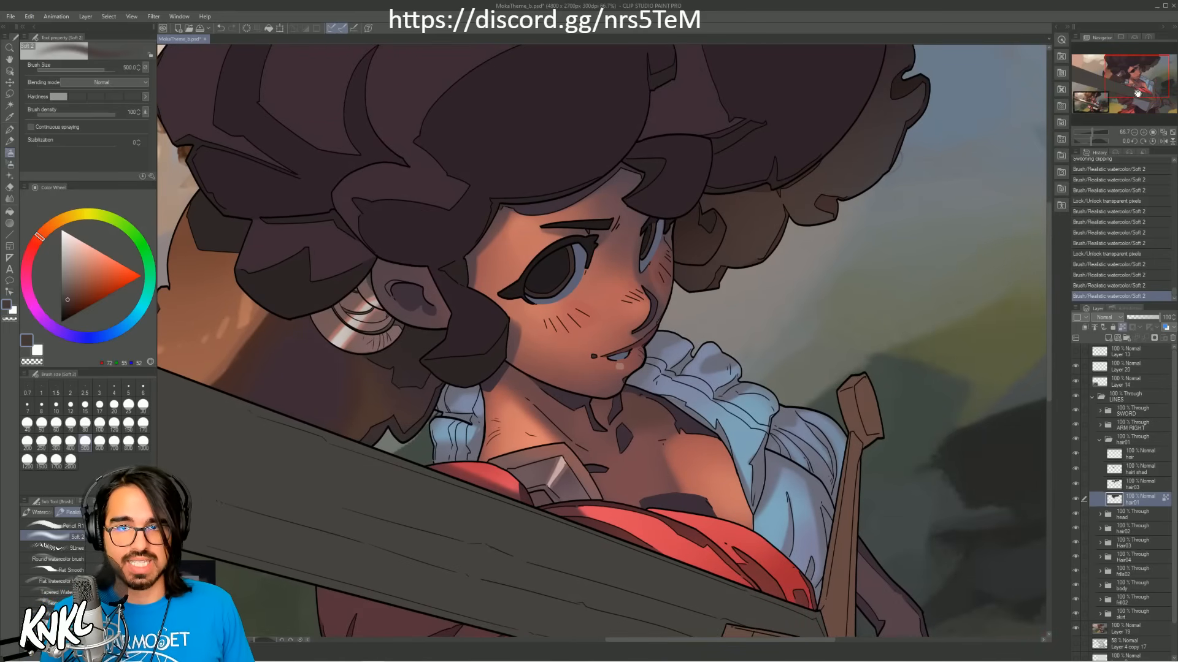
left_click_drag(1127, 76, 1124, 80)
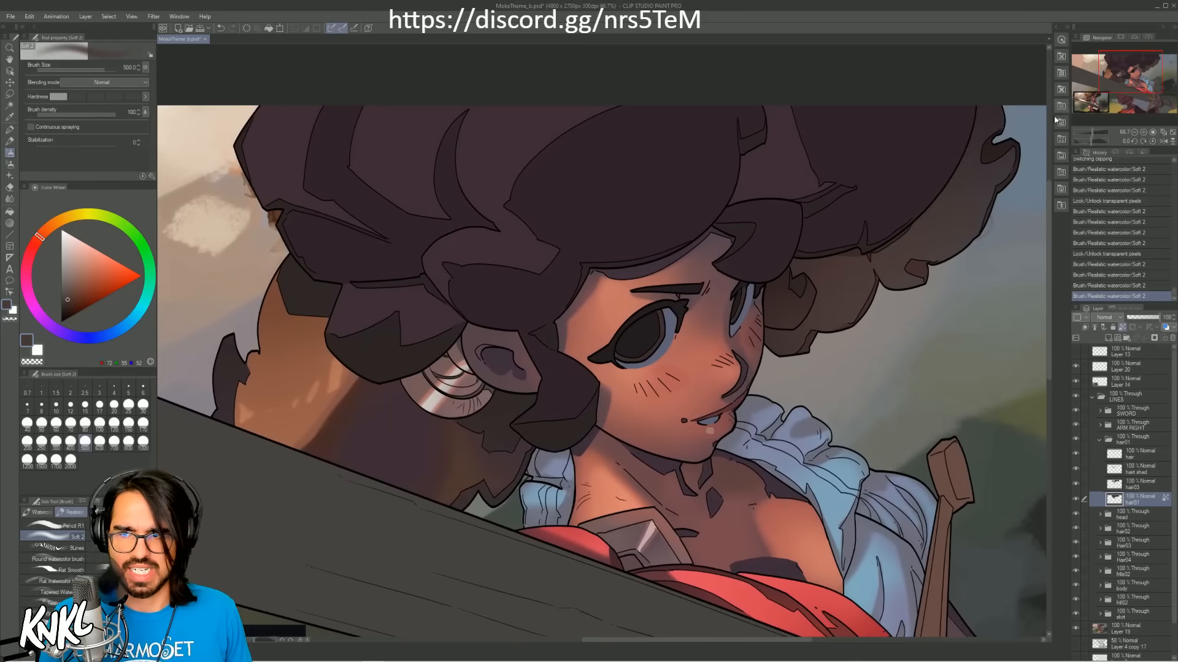
left_click(1075, 499)
left_click(1075, 500)
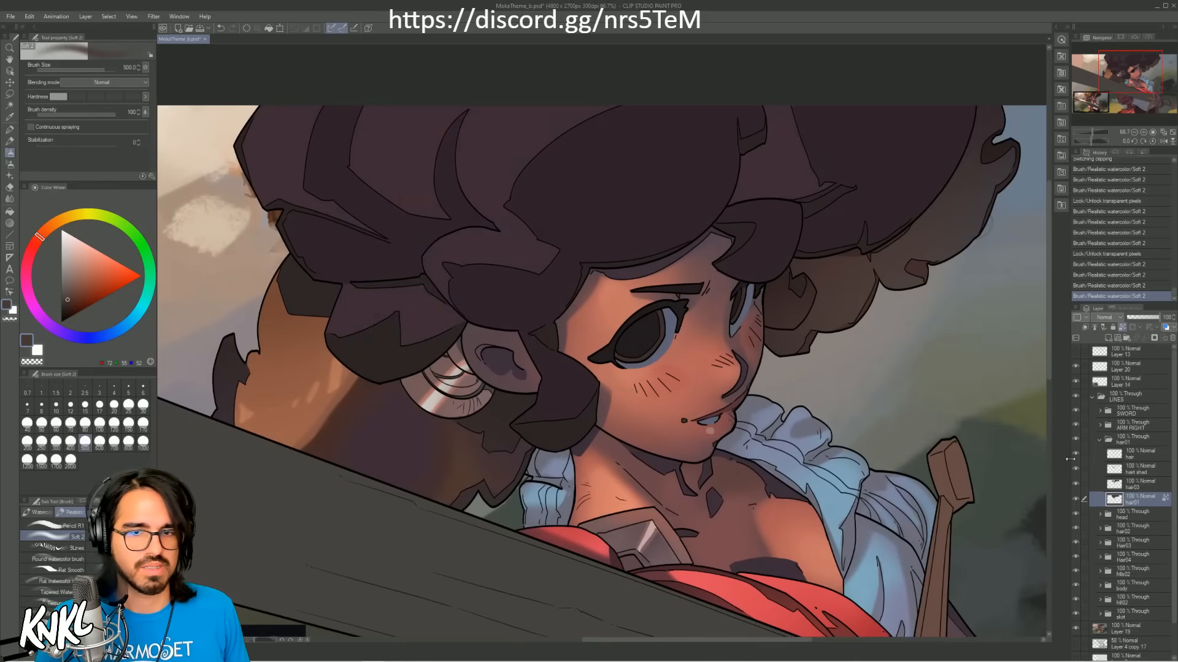
left_click(1075, 499)
left_click(1076, 499)
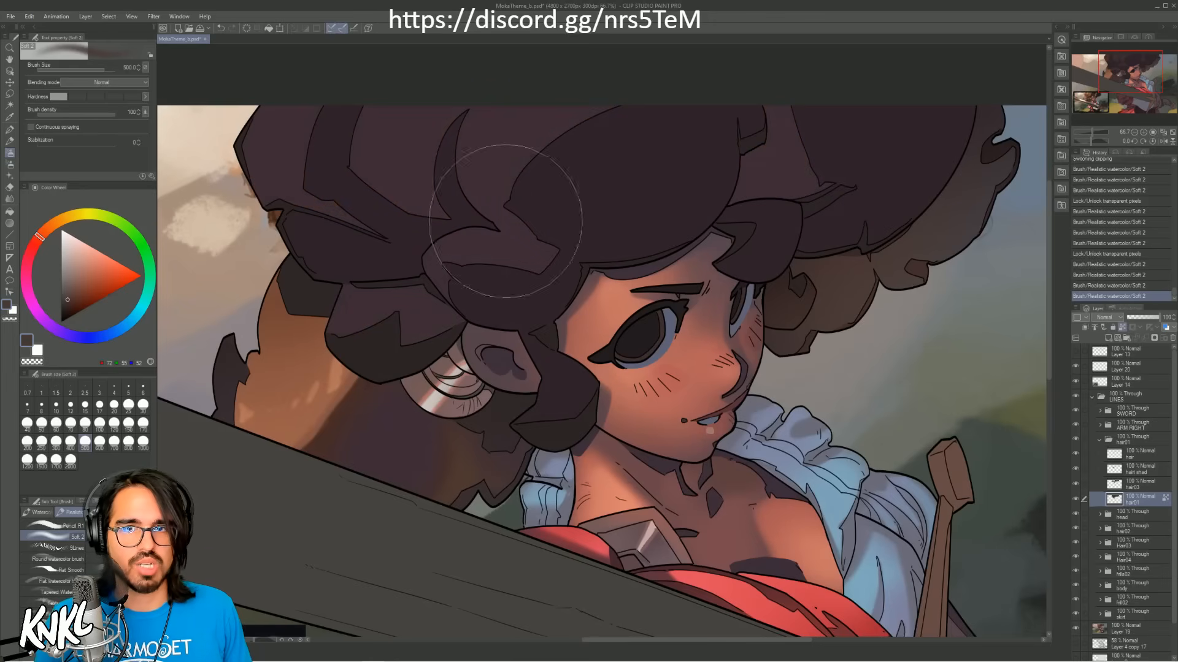
Step: Look up the canvas dimensions and resolution in the Change Image Resolution settings, leaving them unaltered
left_click(131, 17)
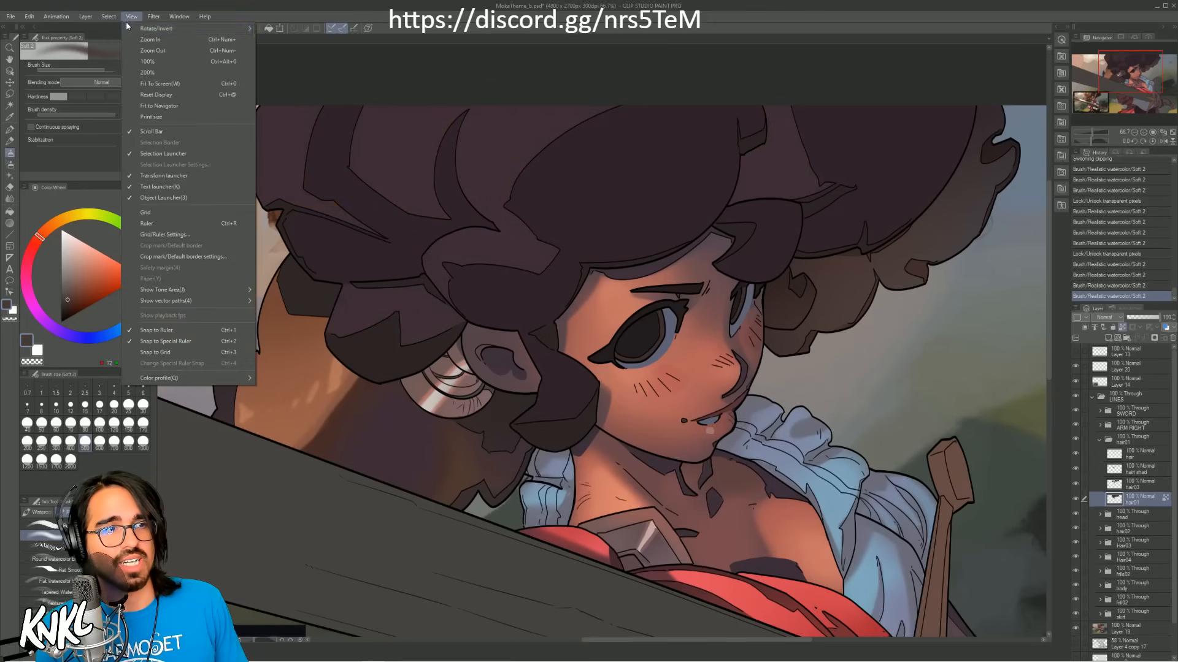
mouse_move(148, 31)
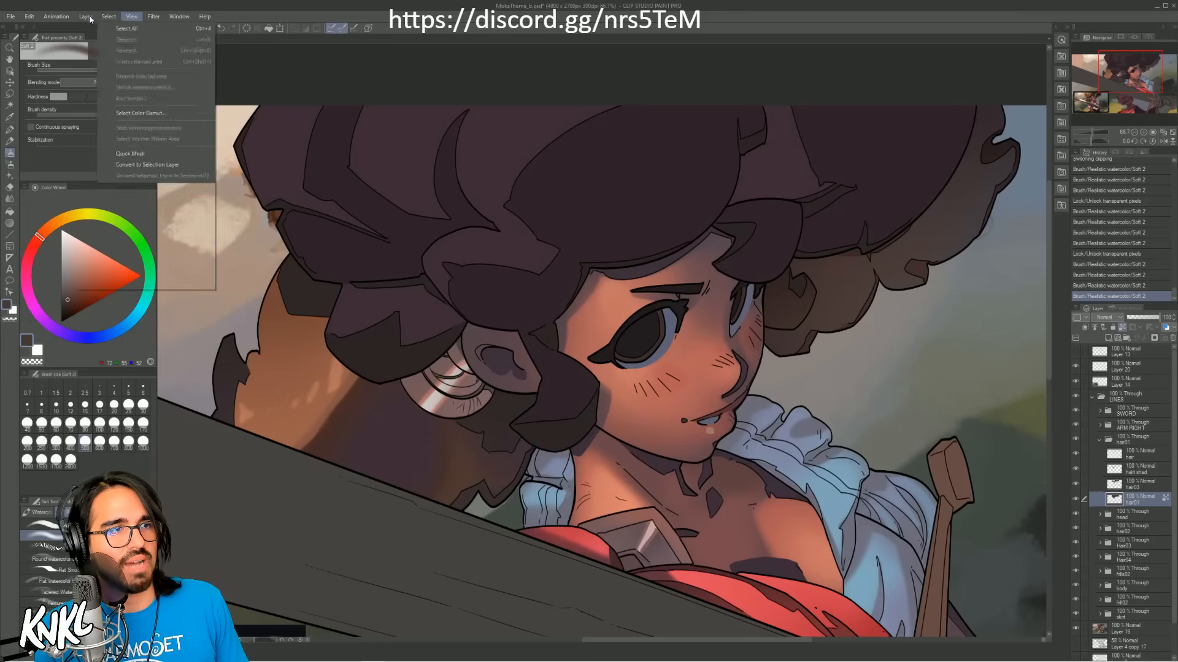
mouse_move(70, 18)
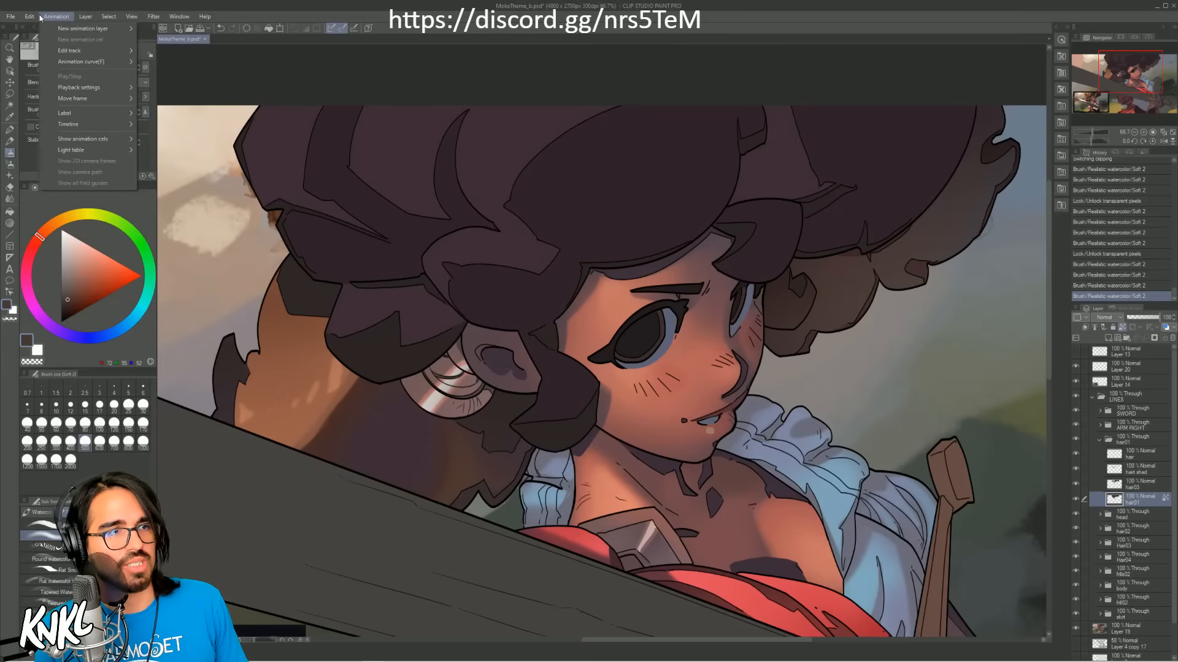
left_click(314, 13)
mouse_move(1130, 80)
left_mouse_down()
mouse_move(1128, 92)
mouse_move(1126, 81)
left_mouse_up()
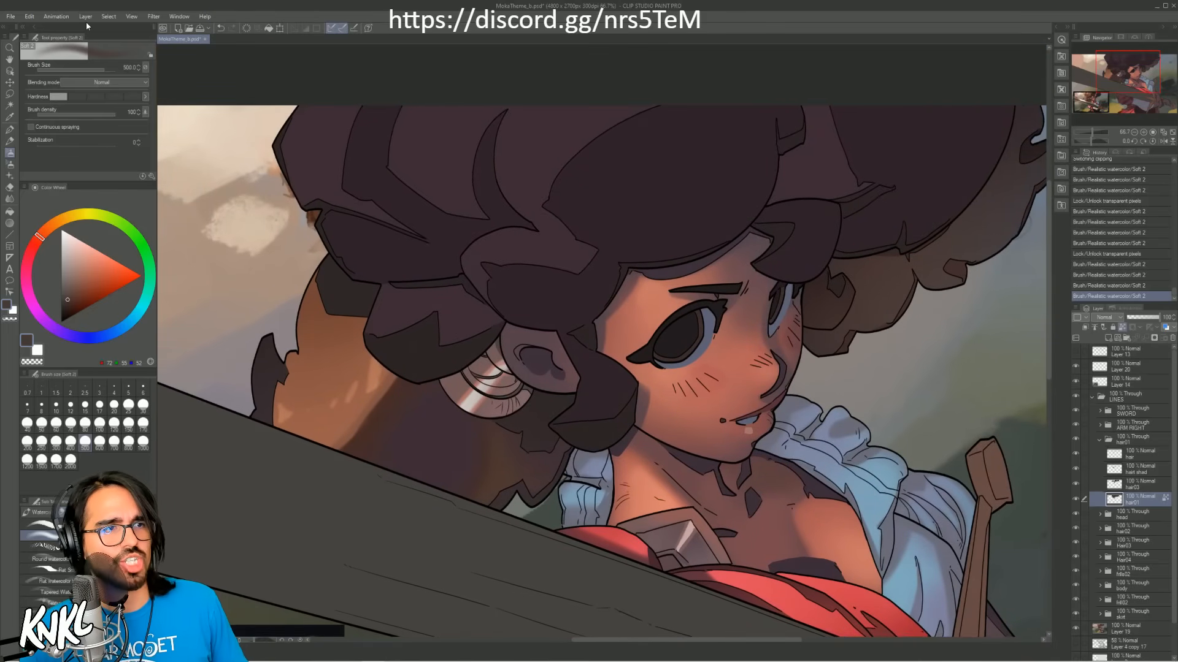
left_click(29, 16)
mouse_move(85, 17)
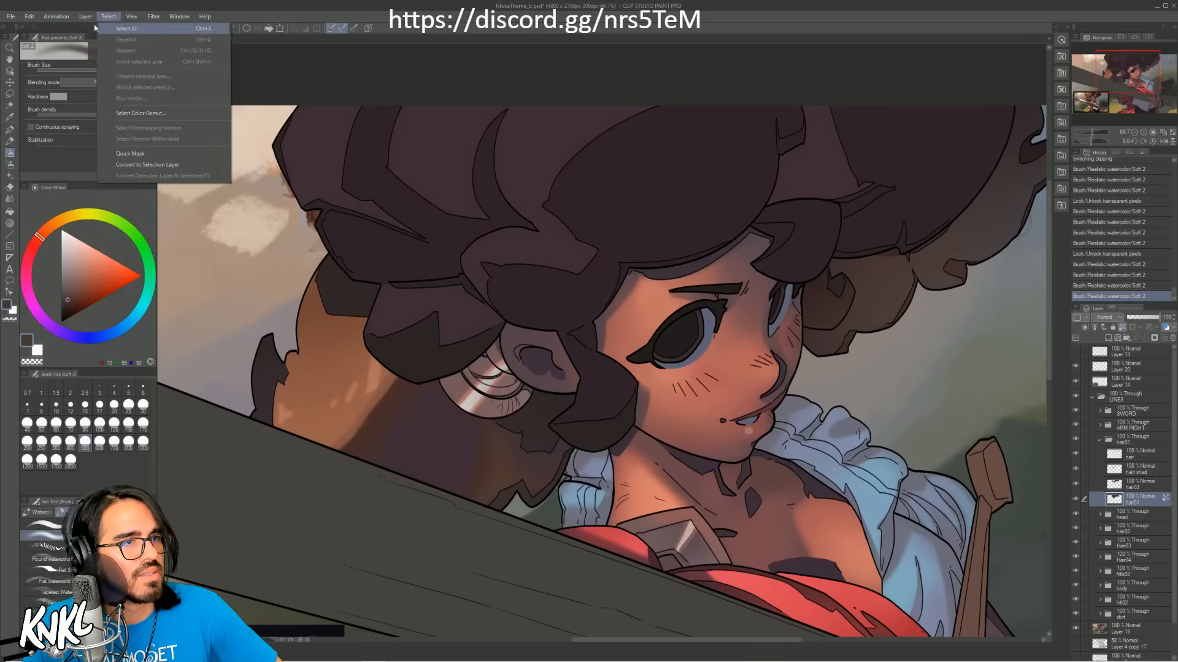
mouse_move(118, 147)
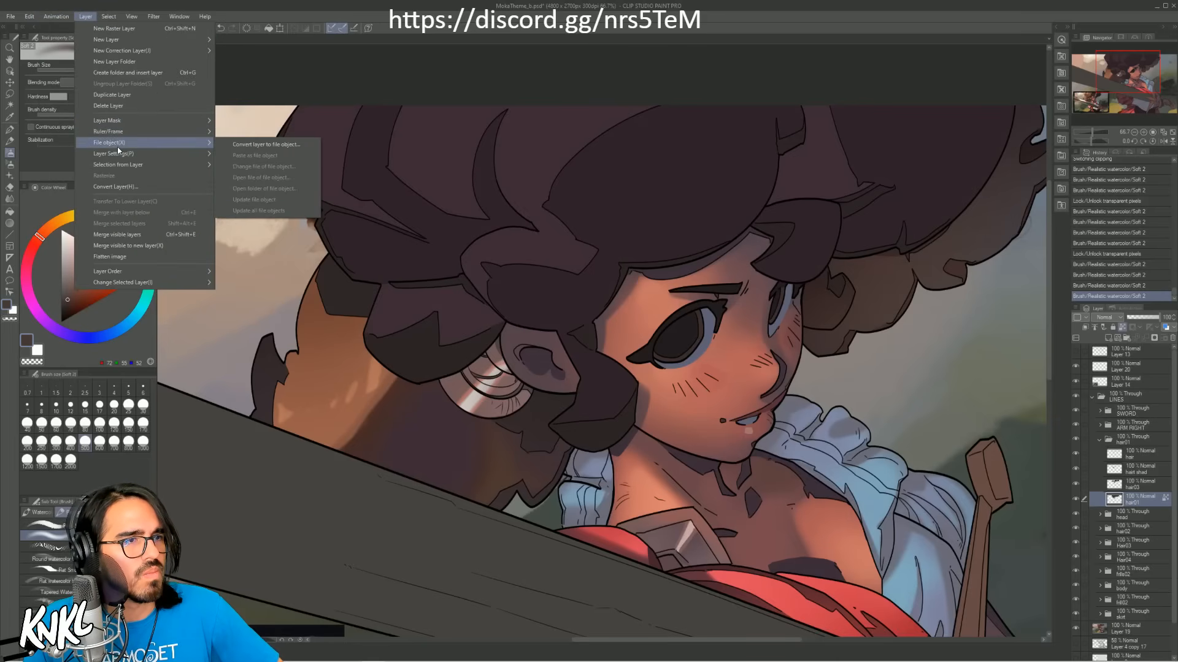
mouse_move(135, 17)
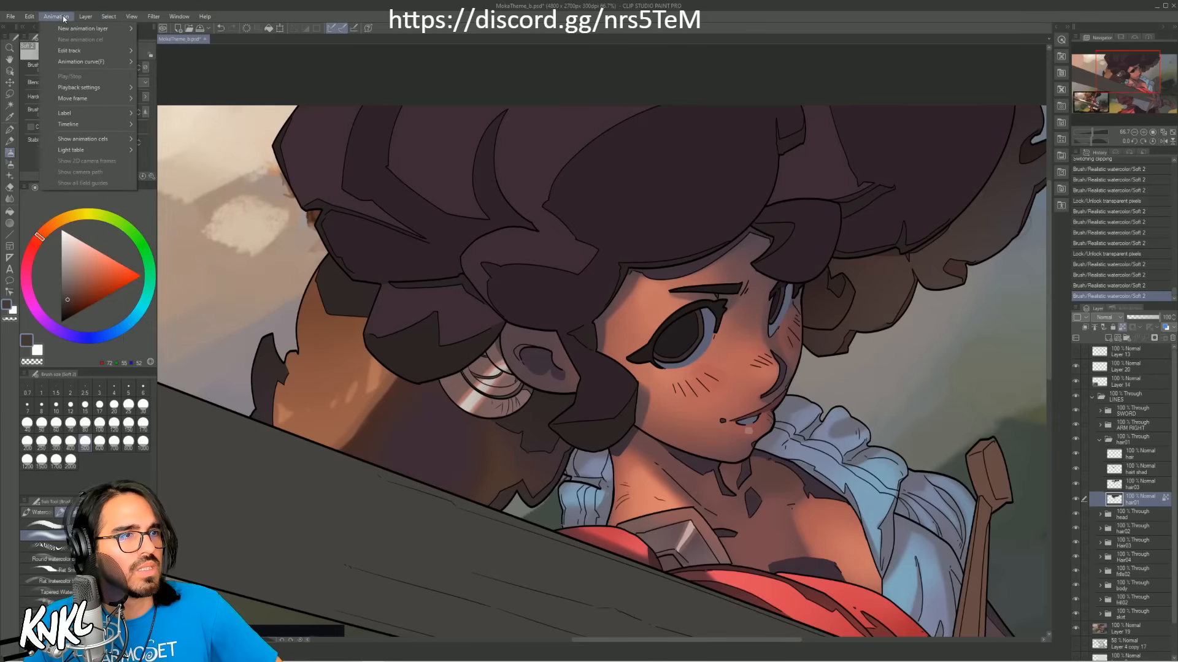
mouse_move(29, 17)
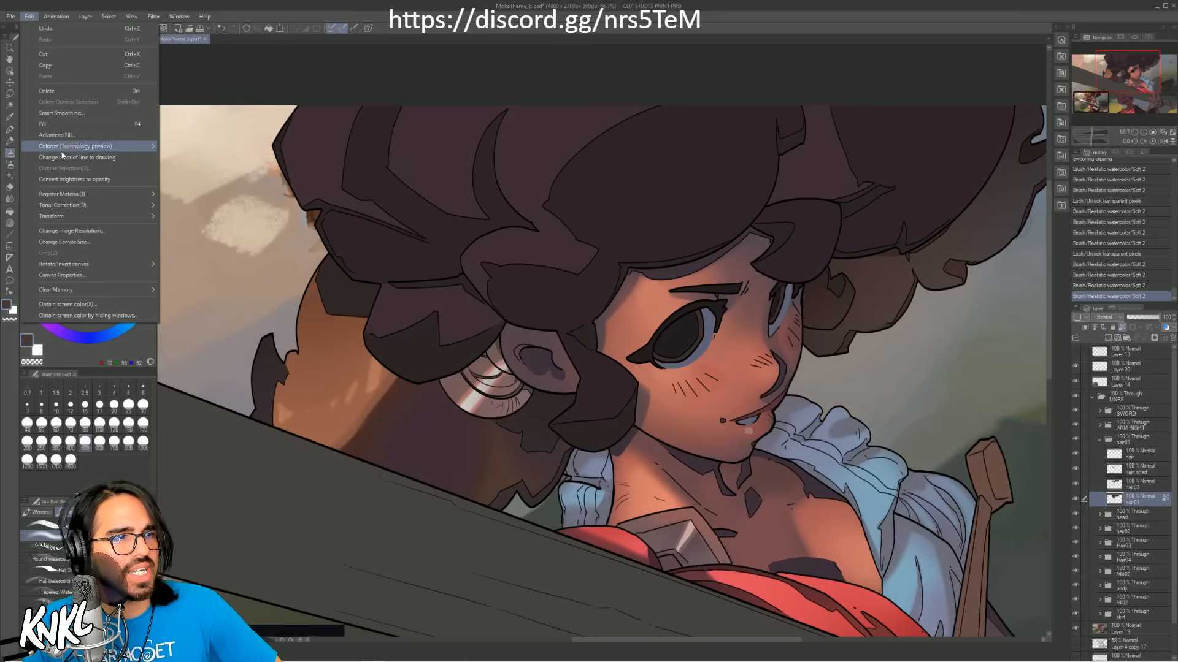
left_click(70, 233)
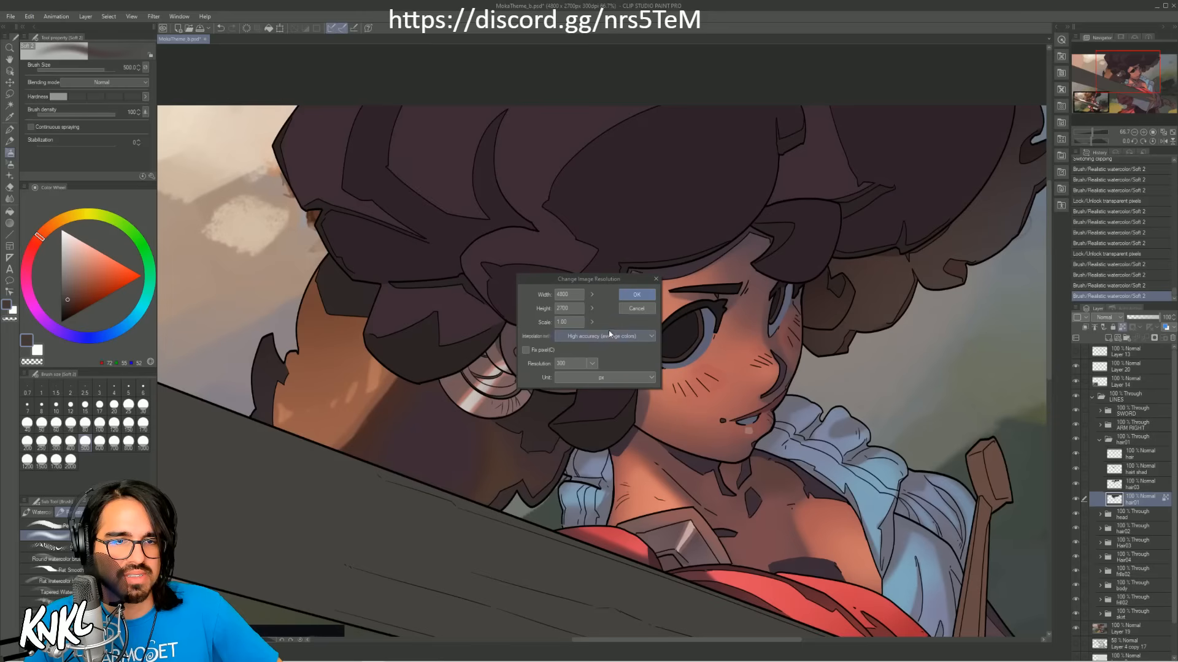
left_click(637, 309)
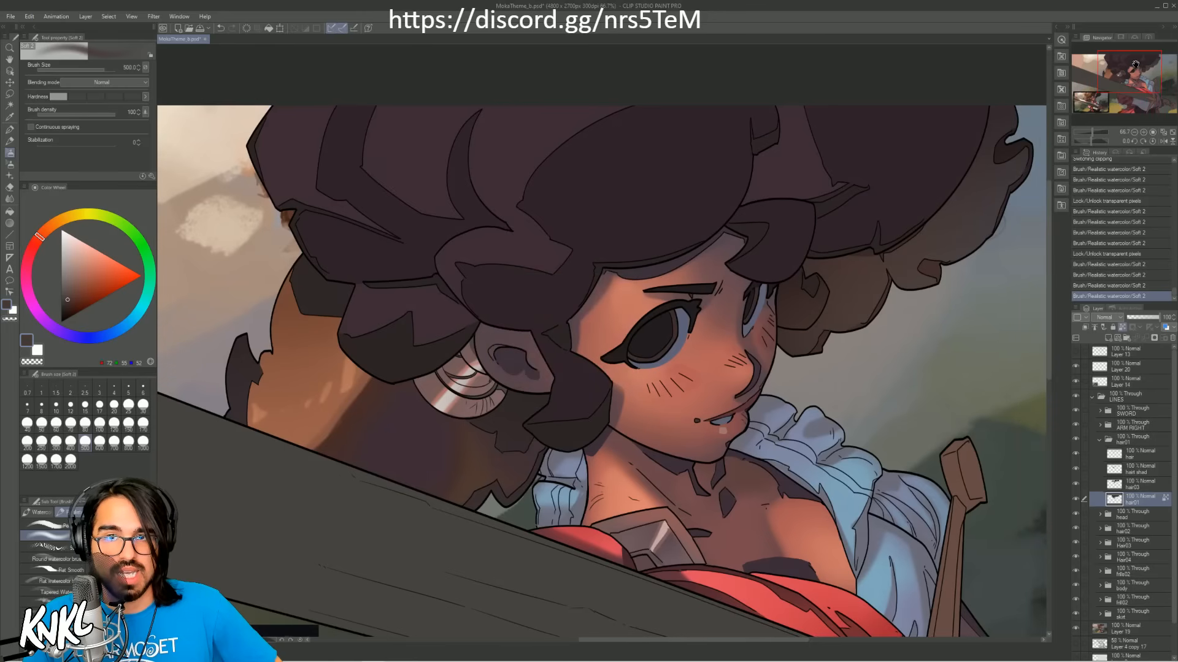
left_click_drag(1134, 64, 1135, 63)
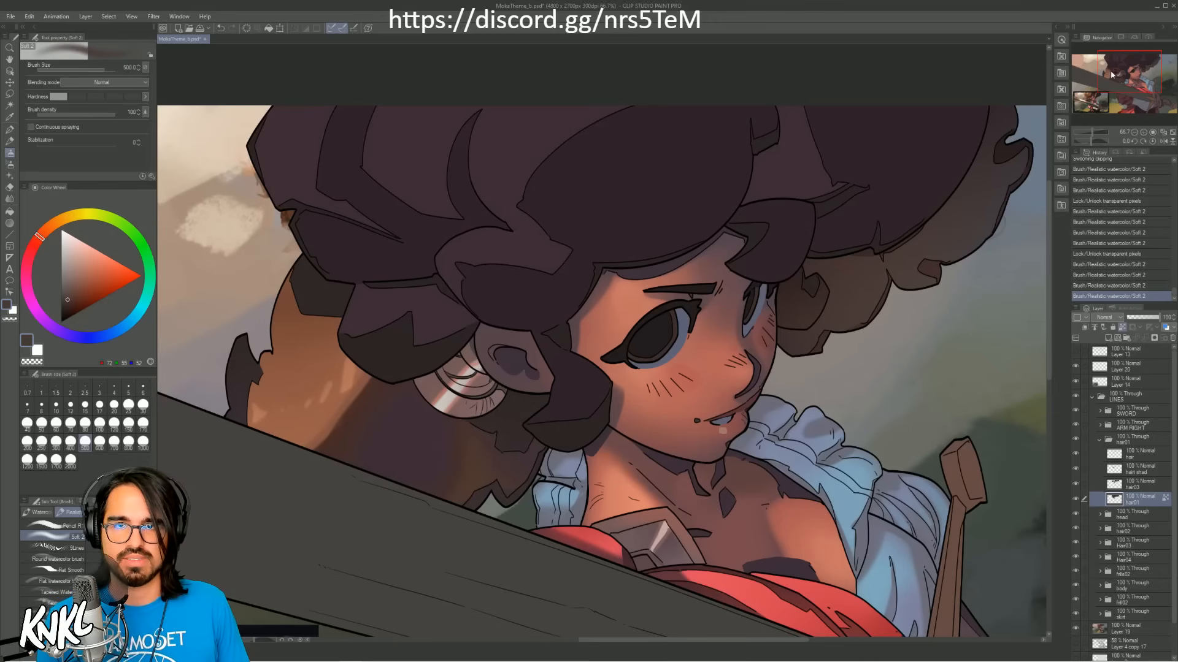
left_click_drag(1110, 75, 1108, 72)
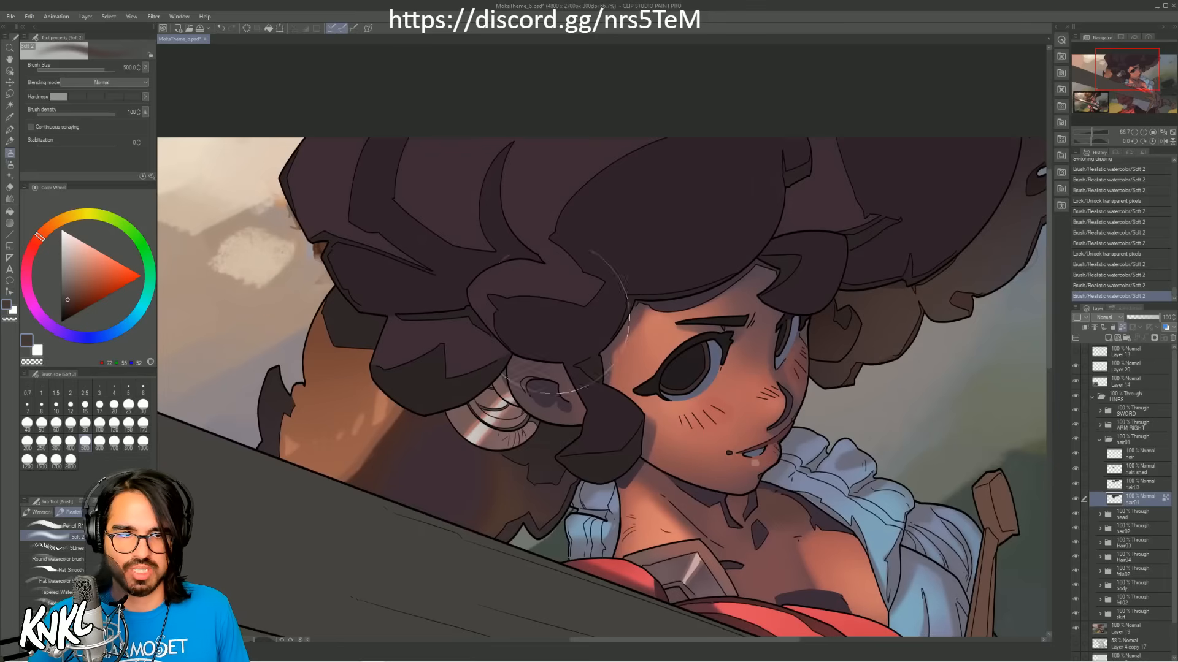
left_click_drag(402, 237, 514, 241)
key("ctrl+z")
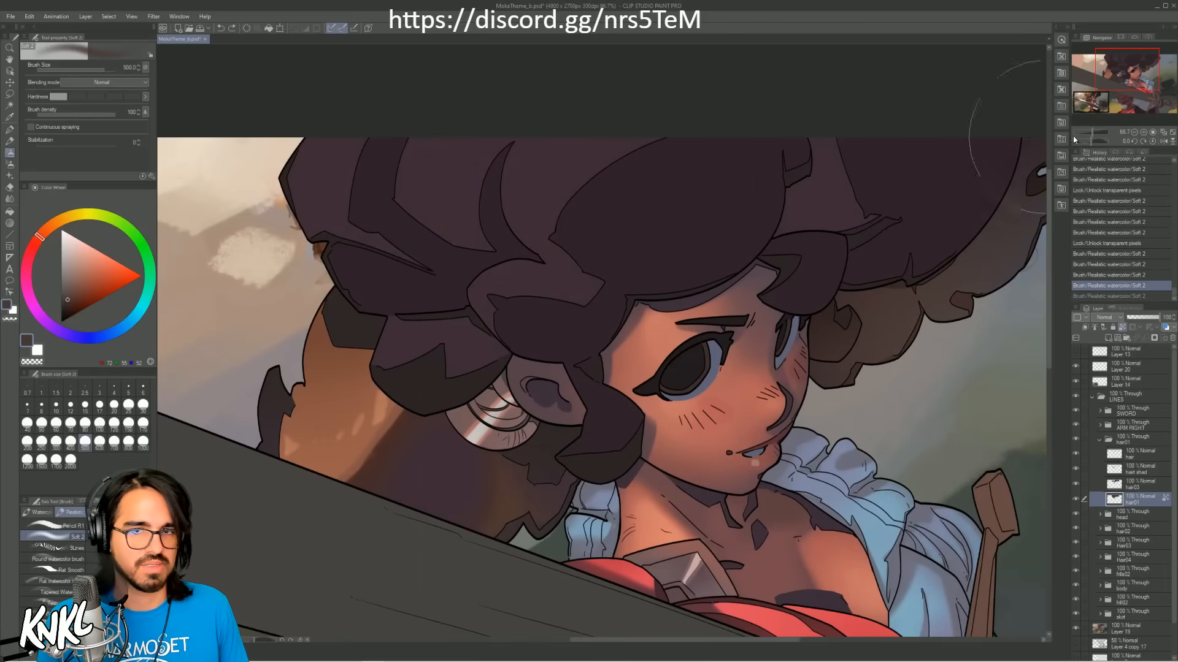
Step: Glaze reddish brown sampled from the colour reference's hair softly over the front curls, using brush size 1000
left_click(1134, 132)
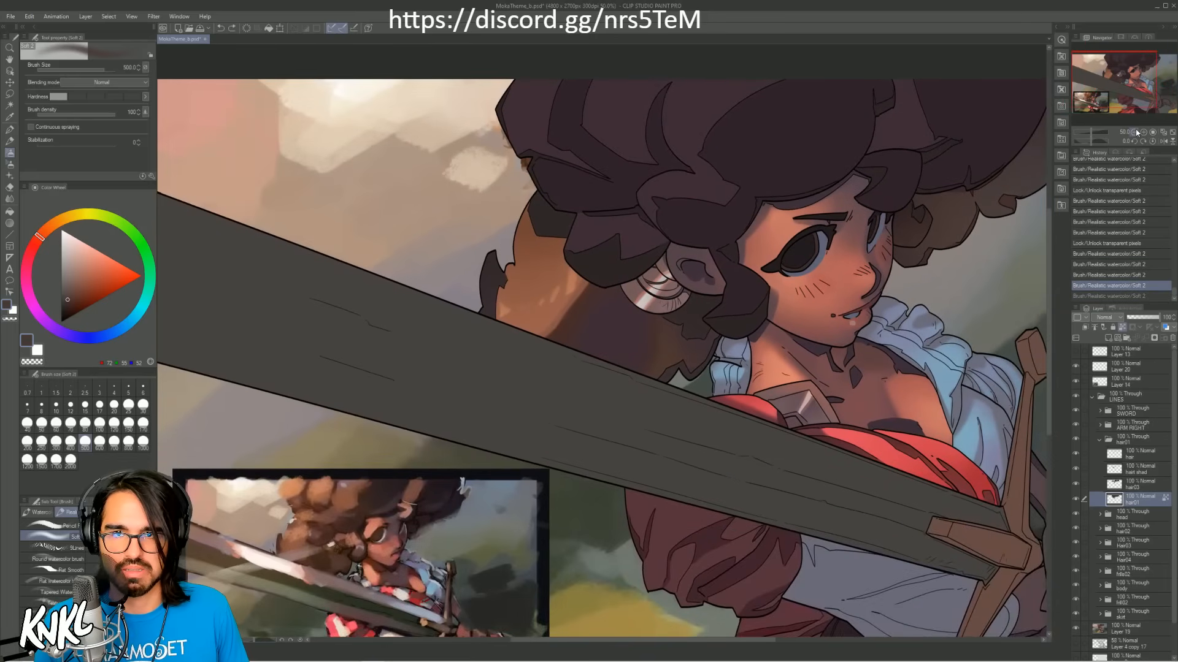
left_click(1134, 131)
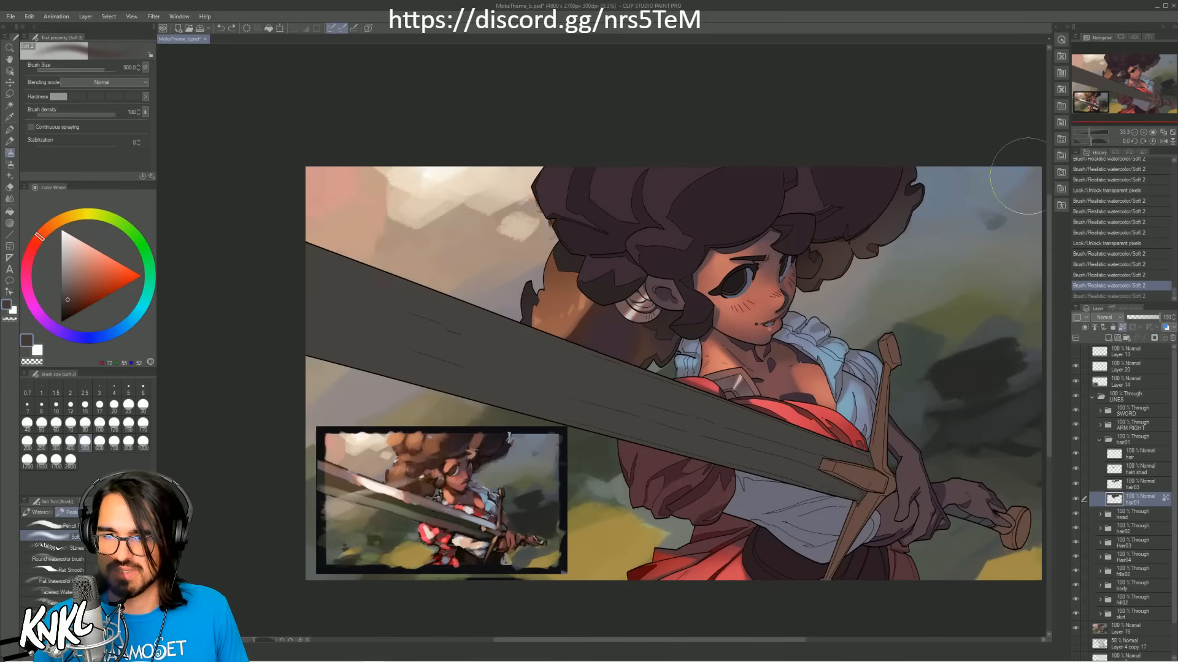
left_click(441, 441, "alt")
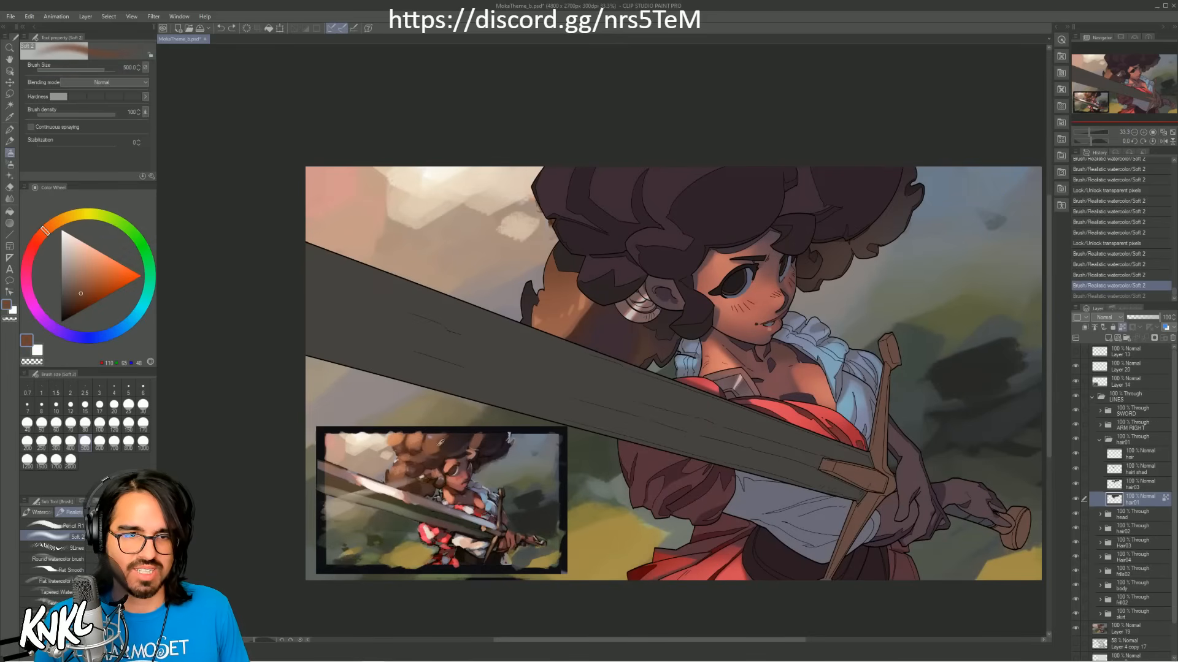
key("]")
key("]")
key("]")
key("]")
mouse_move(607, 195)
left_mouse_down()
mouse_move(654, 197)
mouse_move(635, 198)
mouse_move(644, 163)
mouse_move(632, 156)
left_mouse_up()
key("ctrl+z")
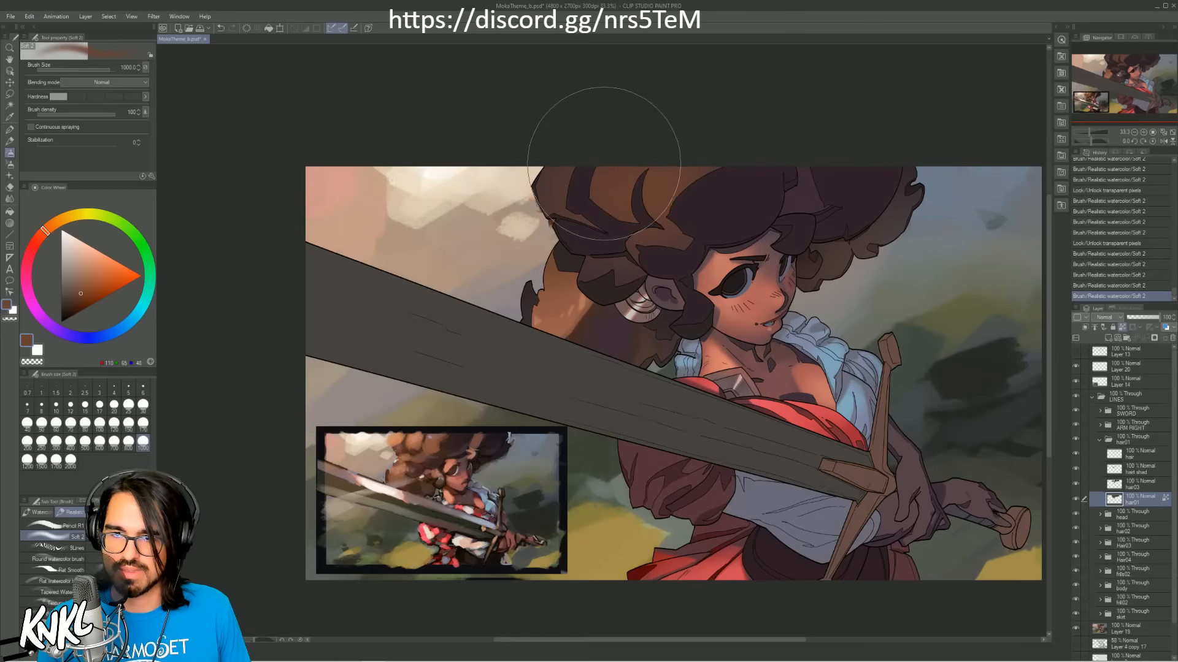
Step: Brighten the crown of the front hair with a lighter orange-brown sampled from the reference at brush size 700
key("bracketleft")
key("bracketleft")
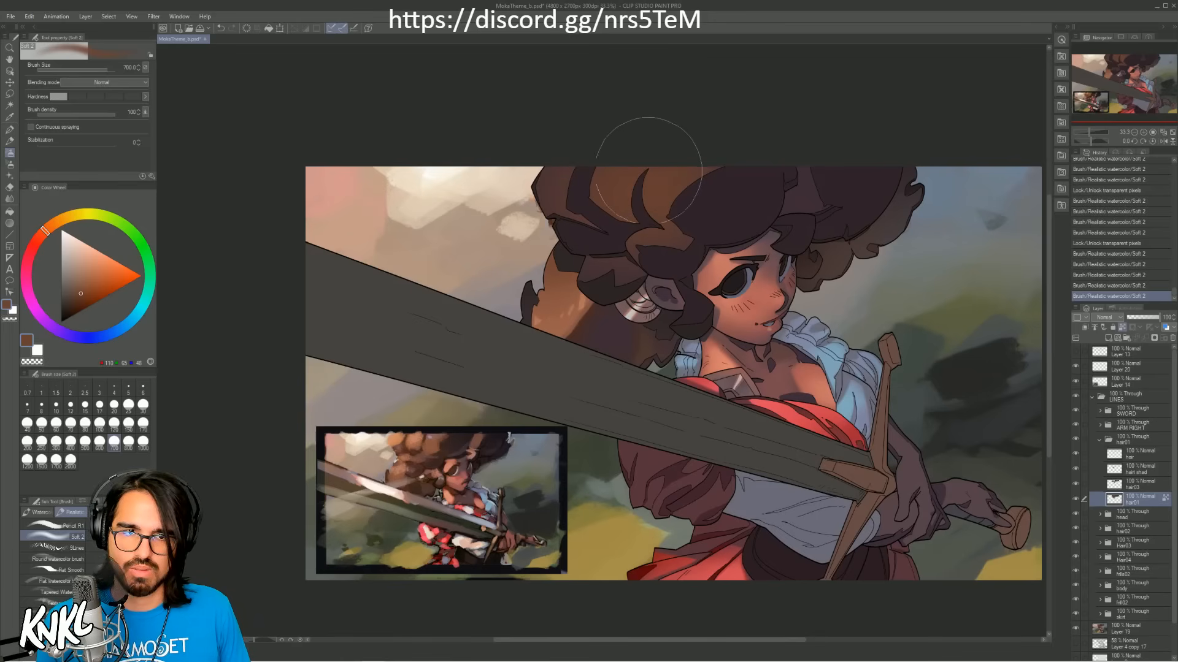
left_click(420, 437, "alt")
left_click(418, 439, "alt")
left_click_drag(567, 167, 621, 175)
key("ctrl+z")
left_click_drag(544, 192, 659, 175)
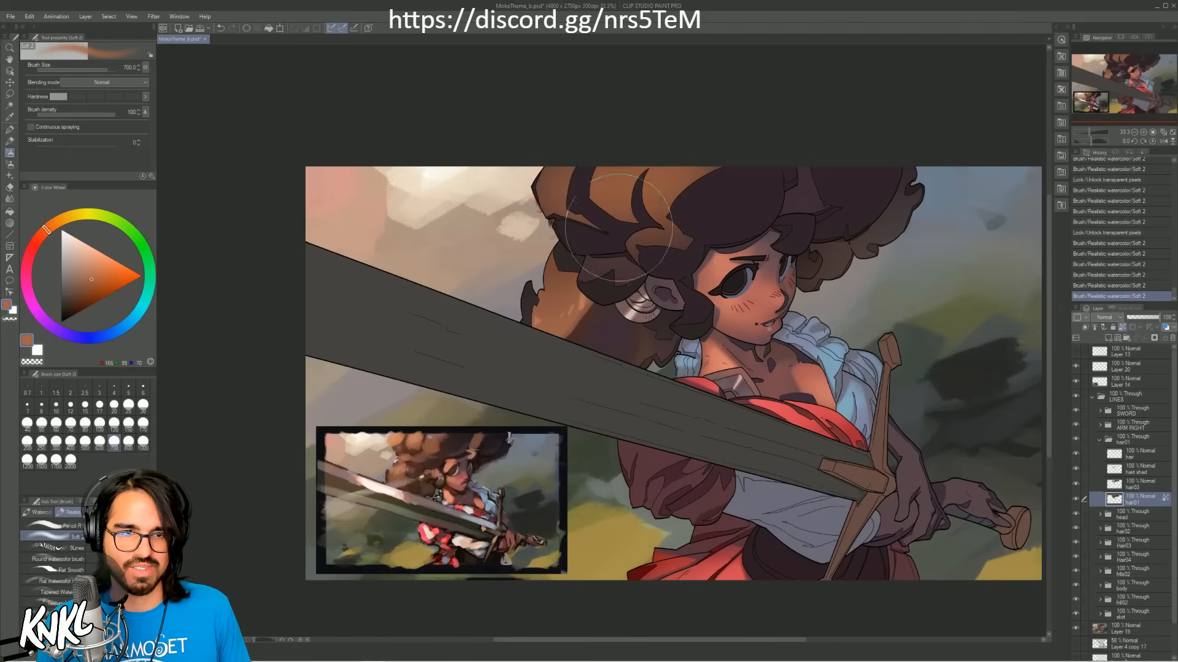
Step: Warm the curls above the ear and forehead with a darker reference brown at brush size 600
left_click(446, 433, "alt")
left_click(441, 435, "alt")
key("[")
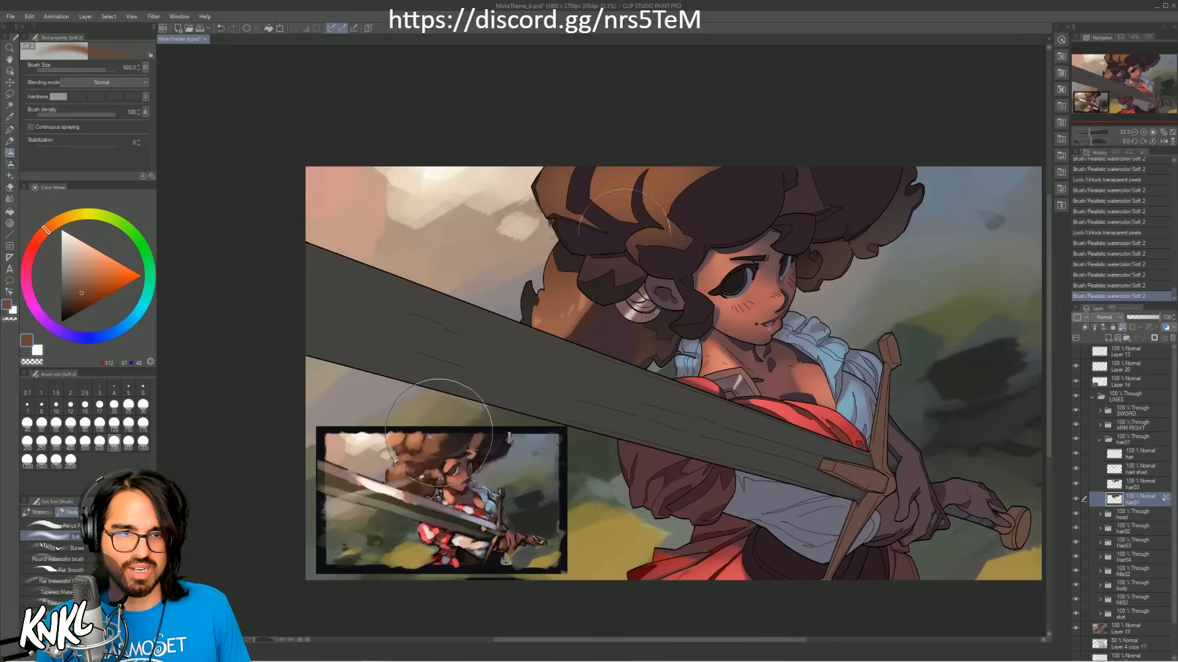
mouse_move(632, 236)
left_mouse_down()
mouse_move(607, 264)
mouse_move(659, 244)
left_mouse_up()
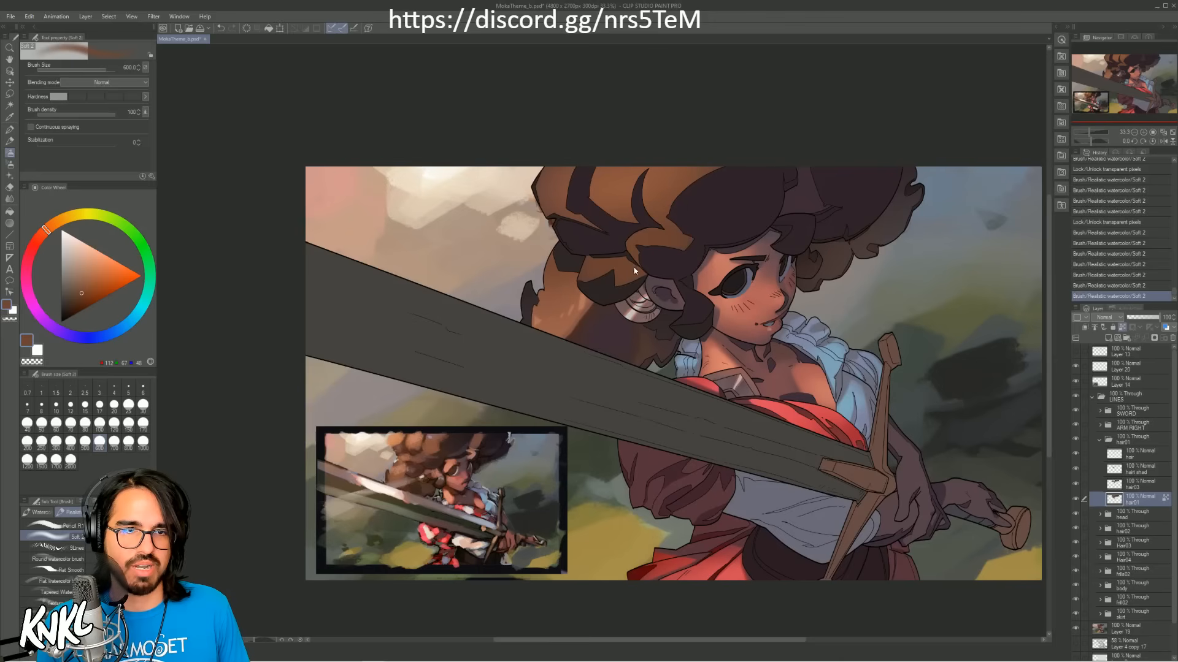
key("ctrl+z")
mouse_move(616, 282)
left_mouse_down()
mouse_move(595, 262)
mouse_move(684, 231)
left_mouse_up()
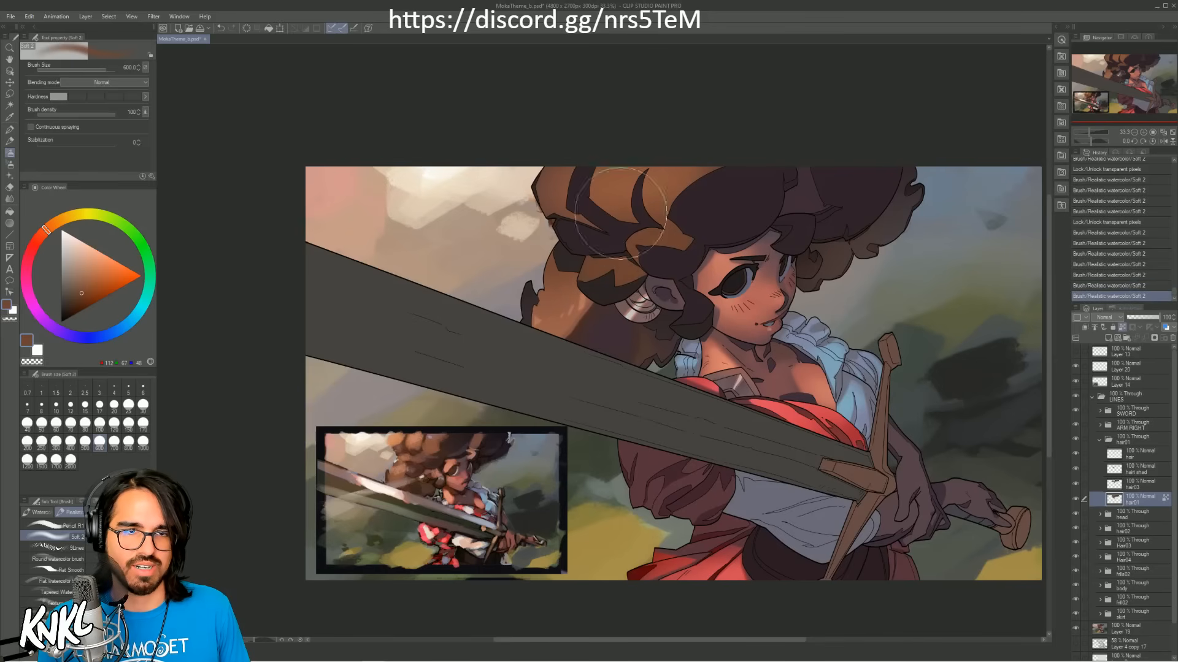
Step: Dab small light orange highlights sampled from the colour reference onto the crown's front curls, reducing the soft brush to size 25
left_click(422, 442, "alt")
key("[")
key("[")
key("[")
key("[")
key("[")
key("[")
key("[")
key("[")
key("[")
key("[")
key("[")
key("[")
key("[")
key("[")
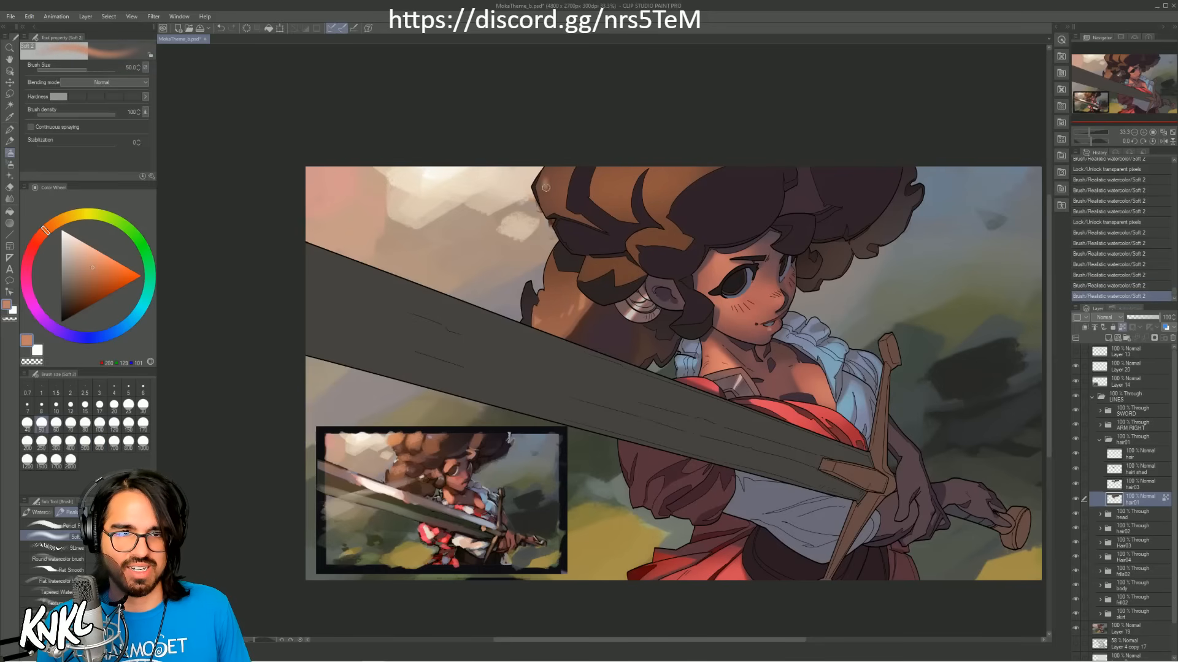
key("ctrl+z")
key("[")
left_click_drag(564, 189, 556, 189)
key("[")
key("ctrl+z")
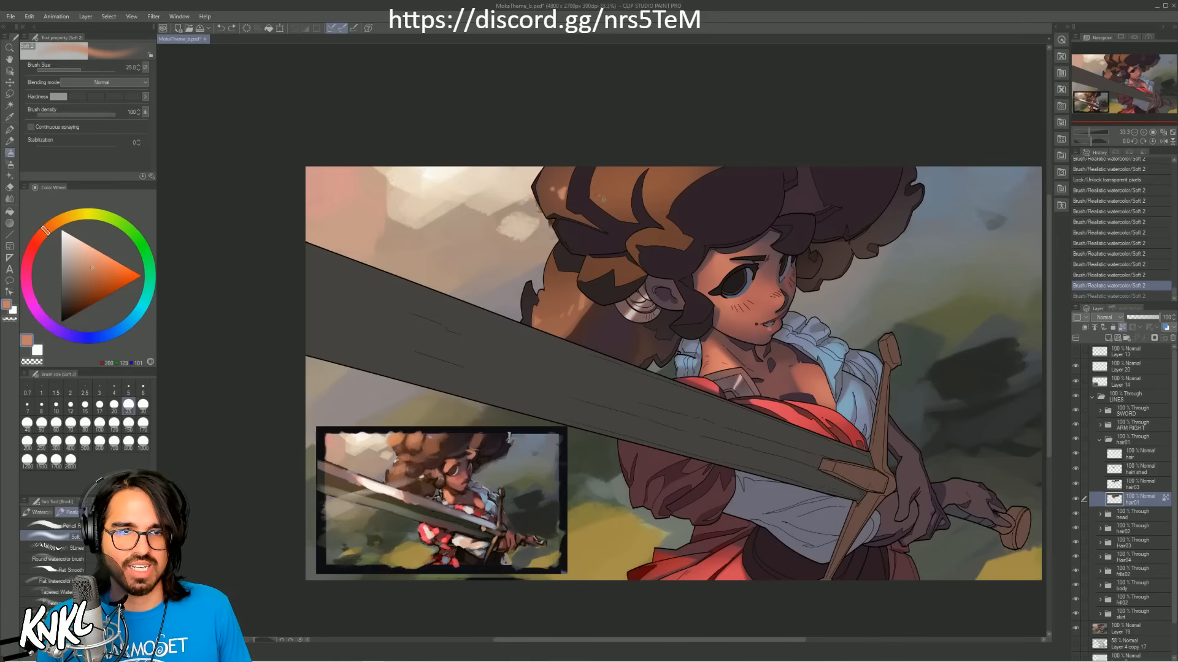
key("ctrl+y")
key("ctrl+z")
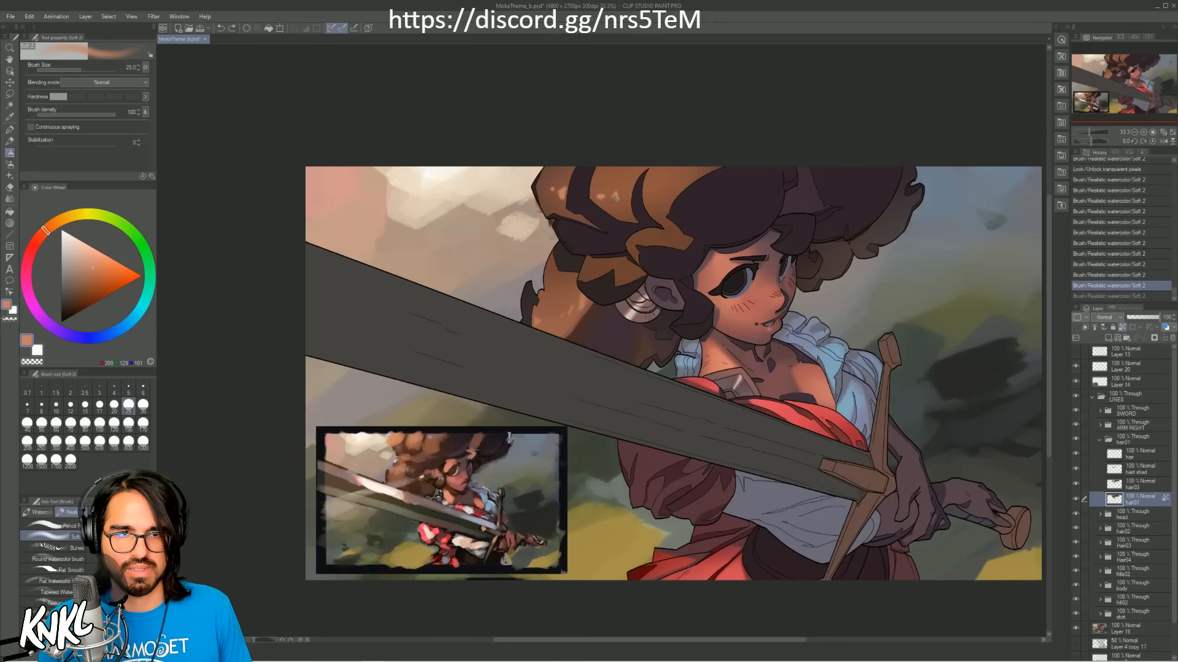
key("ctrl+y")
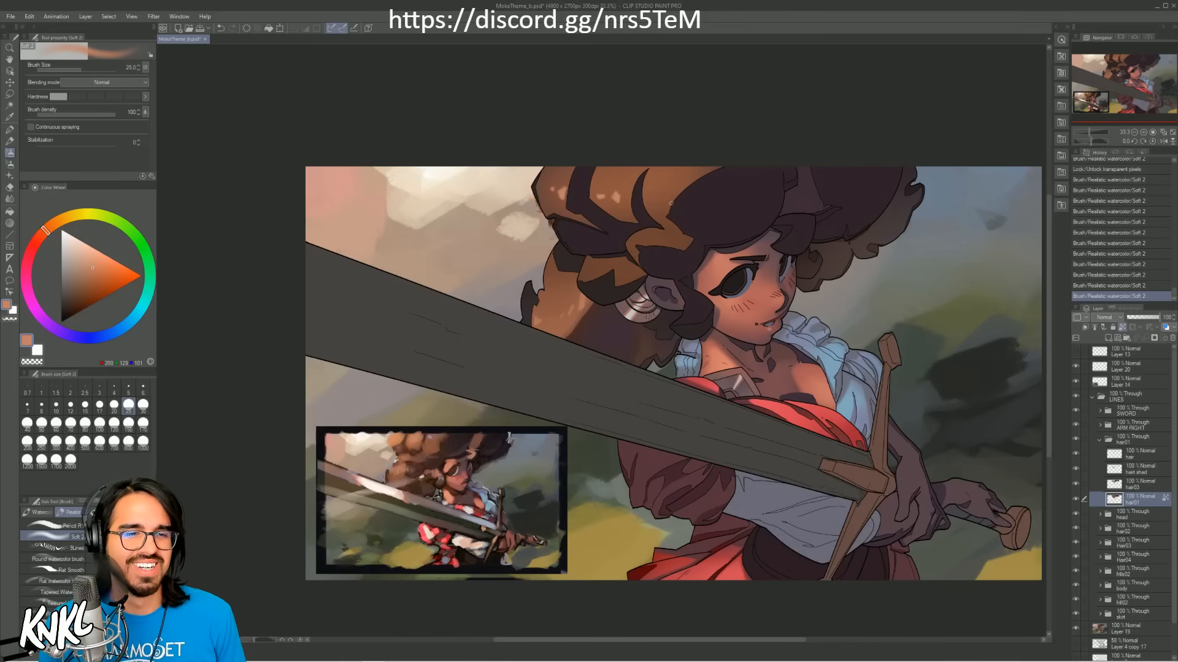
Step: Add finer light orange highlights to the curl above the forehead with the brush reduced from 25 to 17
key("ctrl+z")
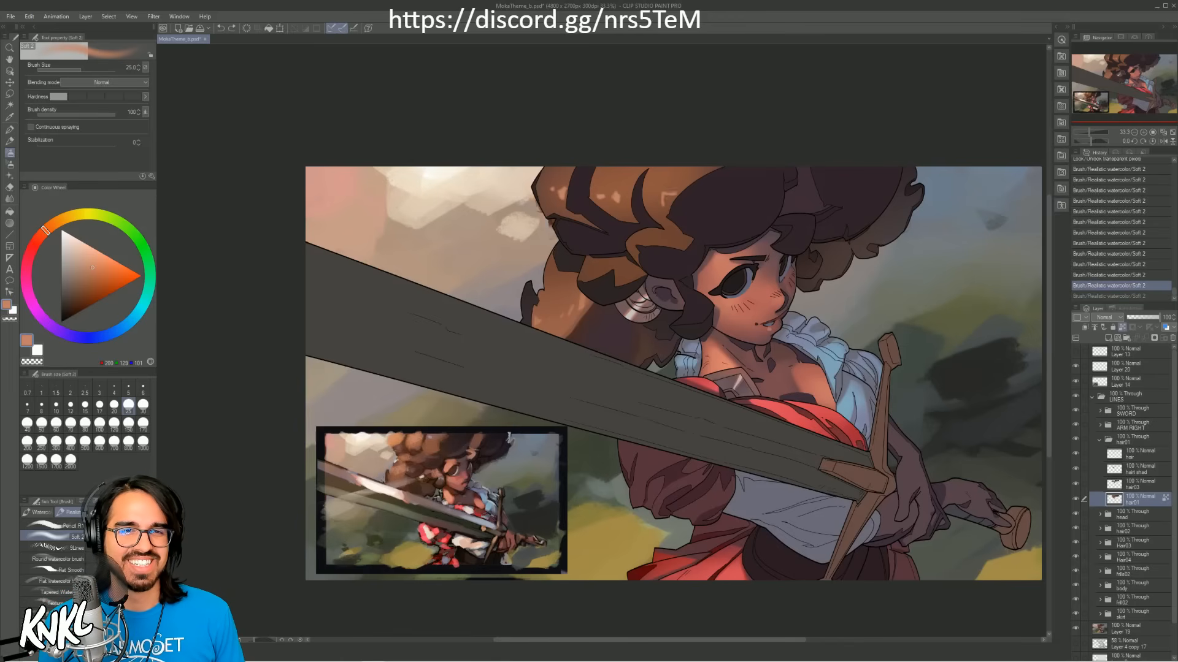
left_click_drag(667, 196, 657, 203)
key("[")
key("ctrl+z")
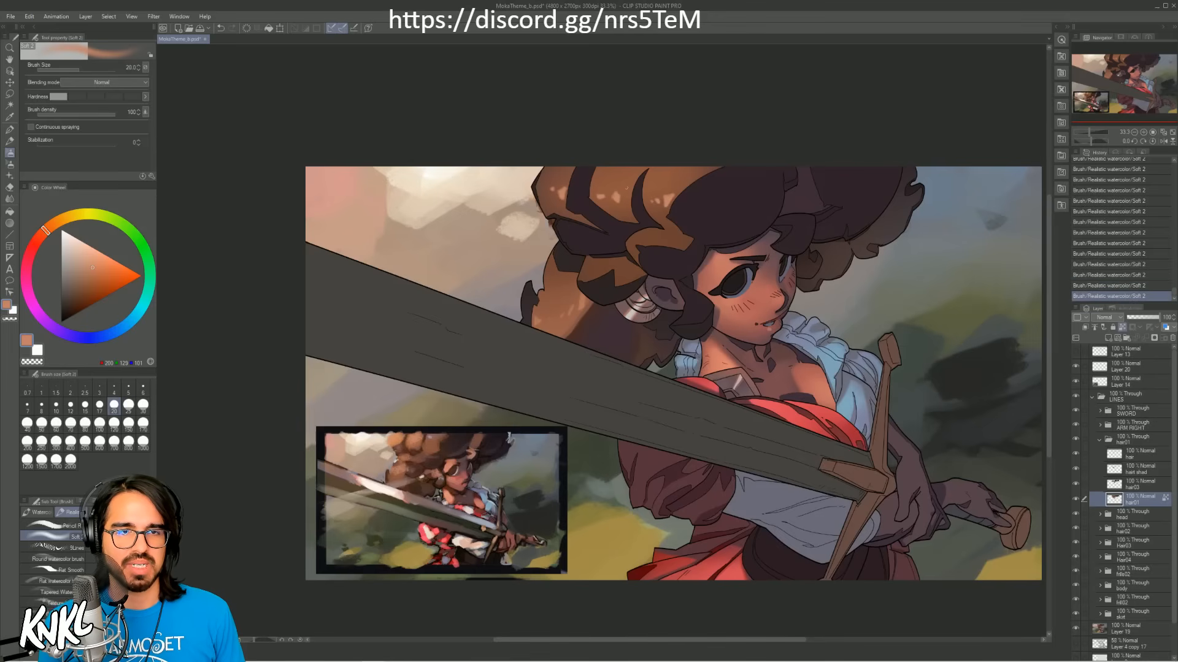
key("[")
left_click(622, 195, "alt")
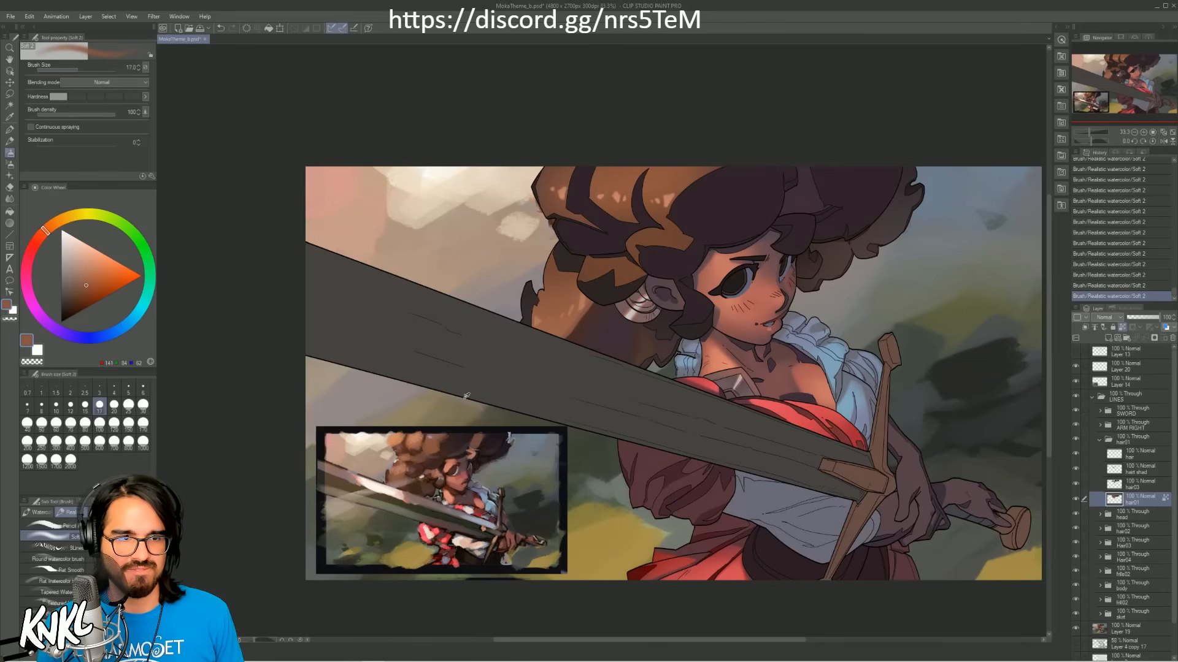
Step: Glaze reddish brown sampled from the reference's hair along the upper edge of the crown at brush size 300
left_click(440, 433, "alt")
key("]")
key("]")
key("]")
key("]")
key("]")
key("]")
key("]")
key("]")
key("]")
key("]")
key("]")
key("]")
key("]")
key("]")
key("]")
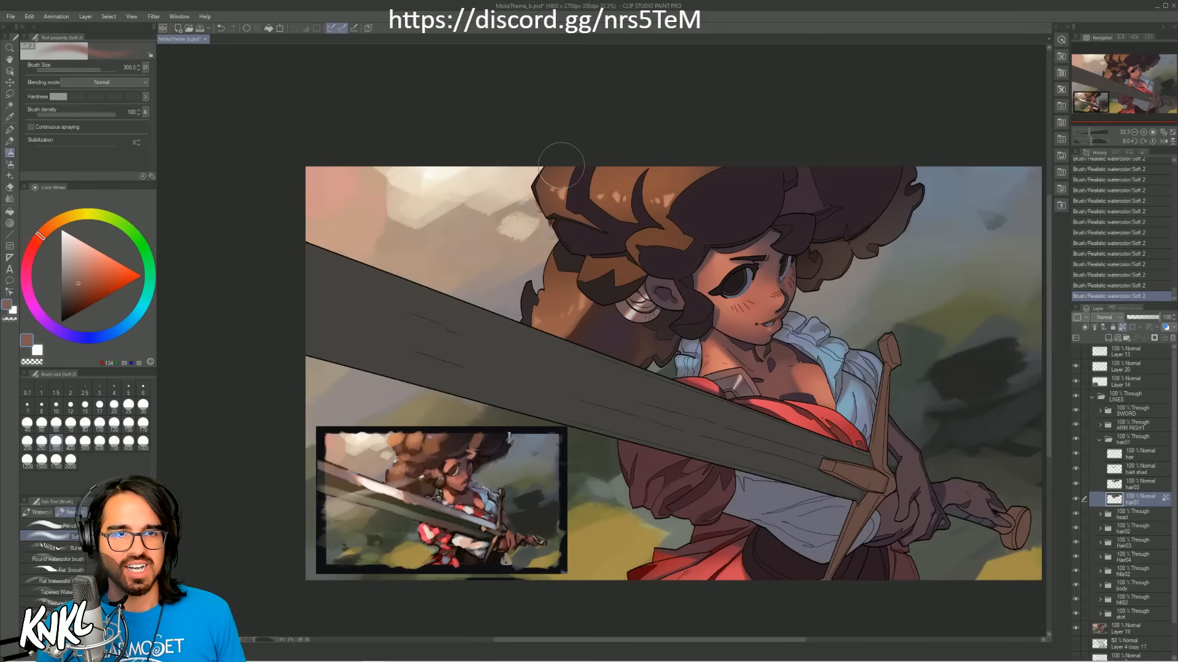
key("ctrl+z")
mouse_move(648, 166)
left_mouse_down()
mouse_move(649, 154)
mouse_move(768, 140)
left_mouse_up()
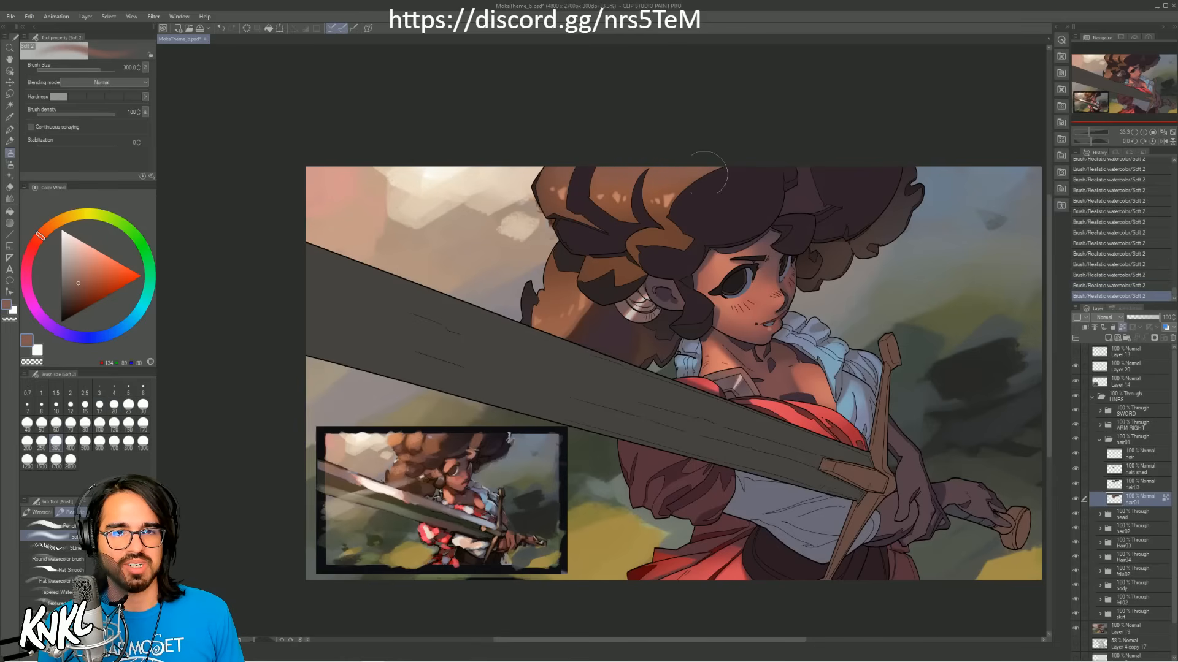
Step: Shade the curl above the ear softly with dark purple sampled from the hair's shadow, reducing the brush to 170
left_click(800, 194, "alt")
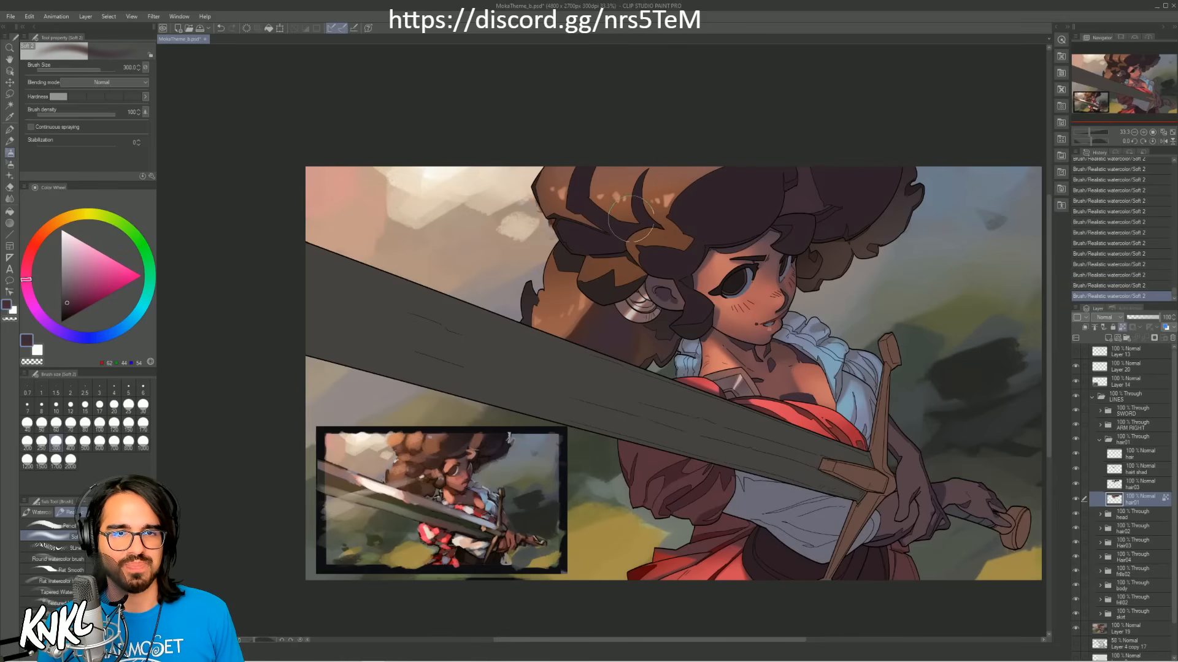
key("[")
key("[")
key("ctrl+z")
mouse_move(622, 221)
left_mouse_down()
mouse_move(663, 219)
mouse_move(664, 234)
left_mouse_up()
key("[")
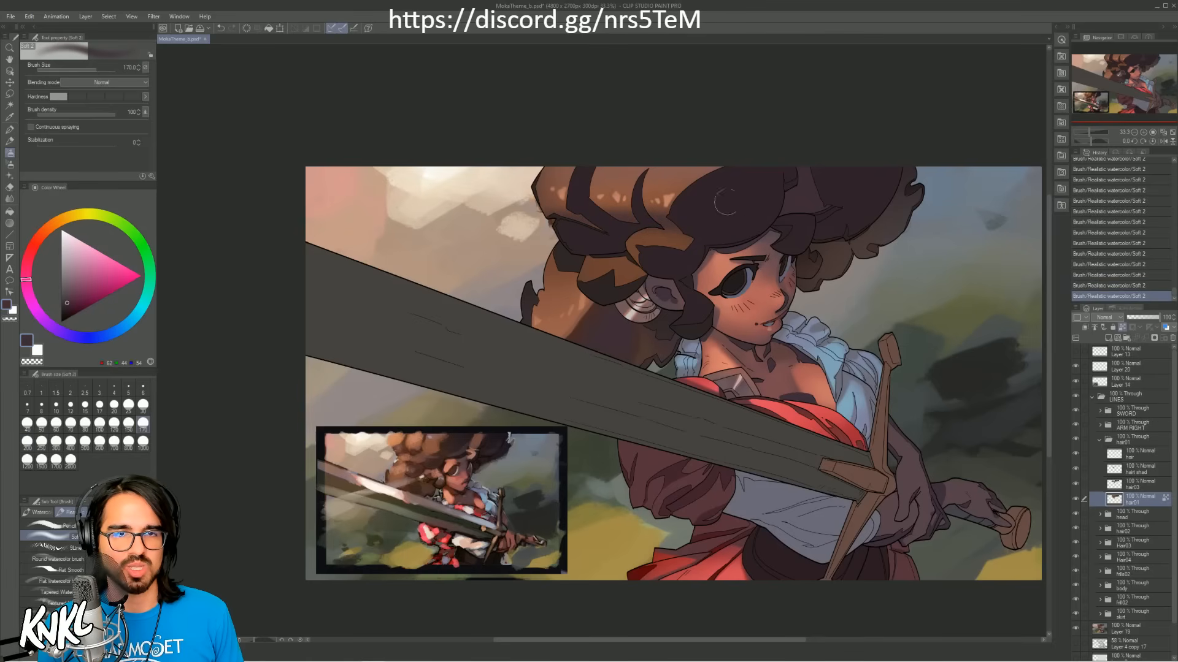
Step: Blend the lower end of the curl above the ear with sampled reddish brown, using brush sizes 100 and 80
left_click(660, 214, "alt")
key("[")
key("[")
key("[")
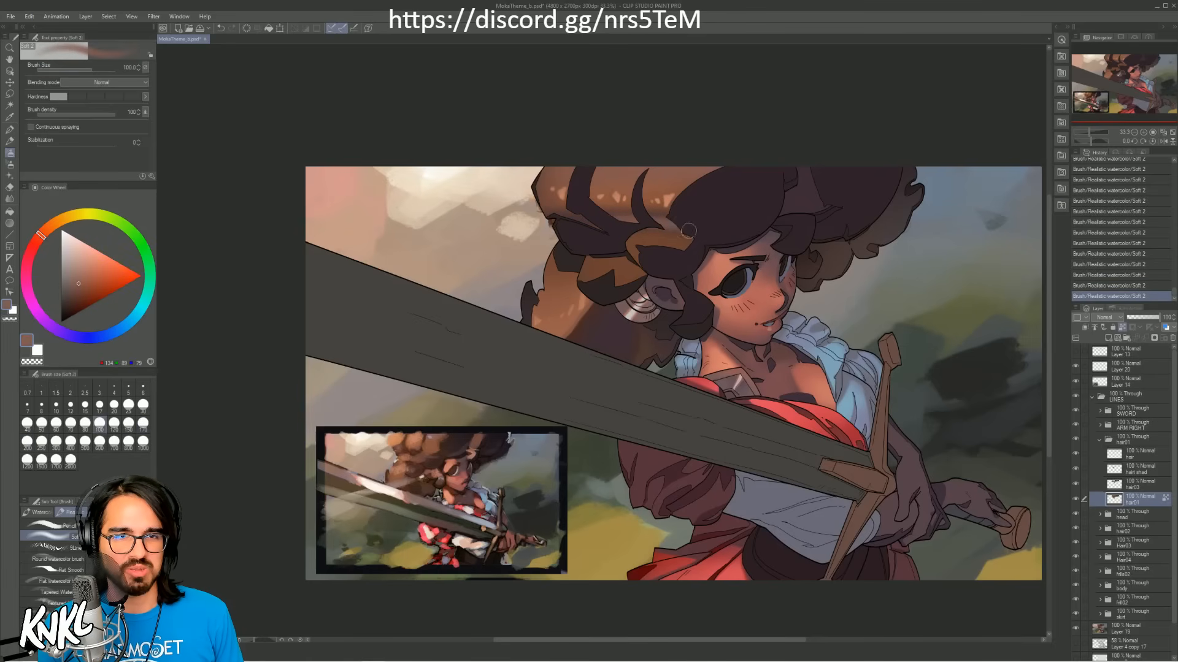
key("ctrl+z")
key("[")
left_click_drag(654, 217, 676, 223)
key("ctrl+z")
left_click(662, 219, "alt")
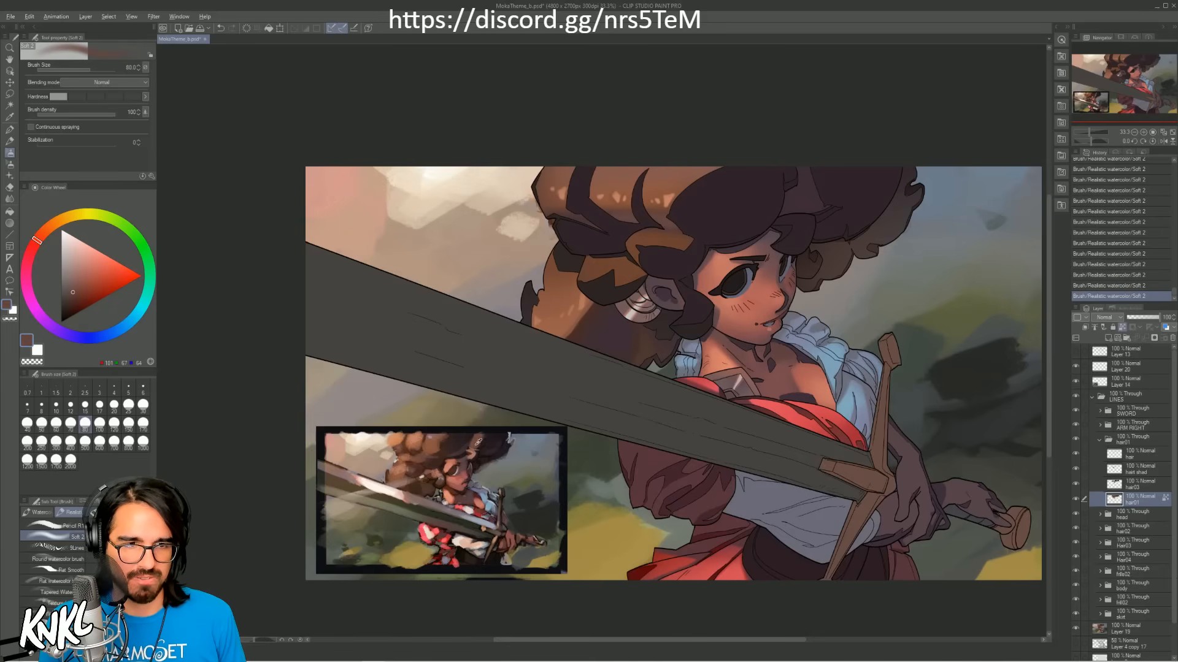
Step: Glaze reddish brown sampled from the colour reference over the far-side curls at brush size 800
left_click(441, 455, "alt")
key("]")
key("]")
key("]")
key("]")
key("]")
key("]")
key("]")
key("]")
key("]")
key("]")
key("]")
key("]")
key("]")
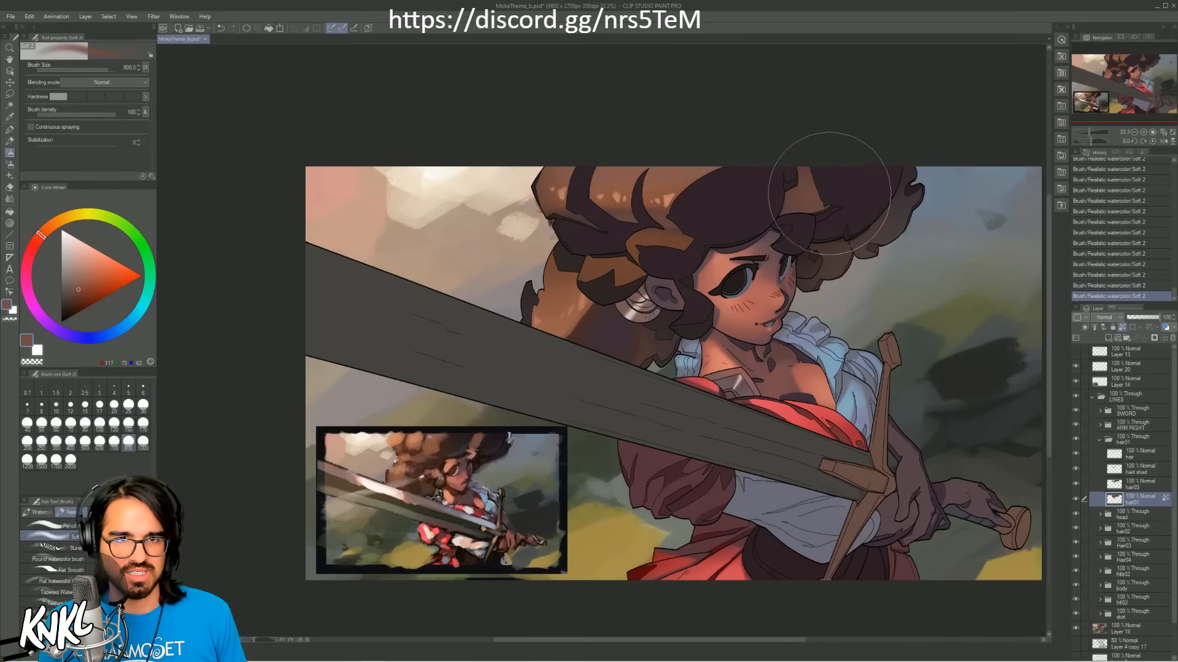
Step: Soften the curls around the ear and forehead with a darker reddish brown sampled from the hair at brush size 600
left_click(696, 214, "alt")
key("[")
key("[")
key("[")
key("[")
key("[")
key("[")
key("[")
key("[")
key("[")
key("[")
key("[")
key("[")
key("[")
key("[")
key("[")
key("[")
key("[")
key("[")
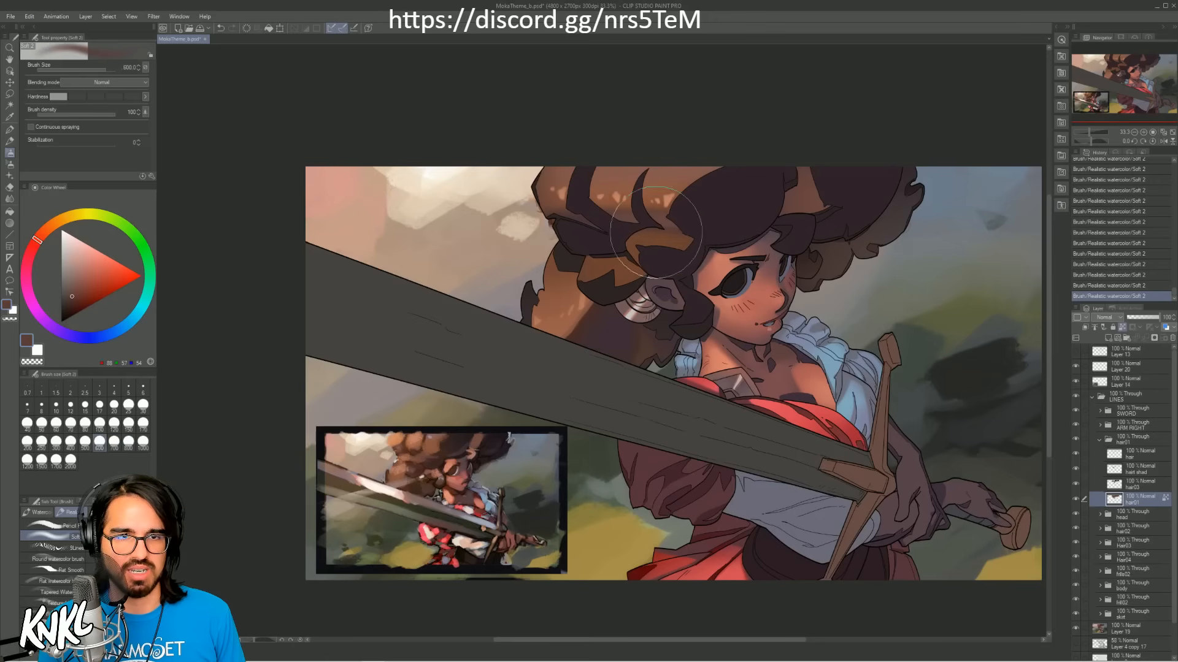
key("]")
key("]")
key("]")
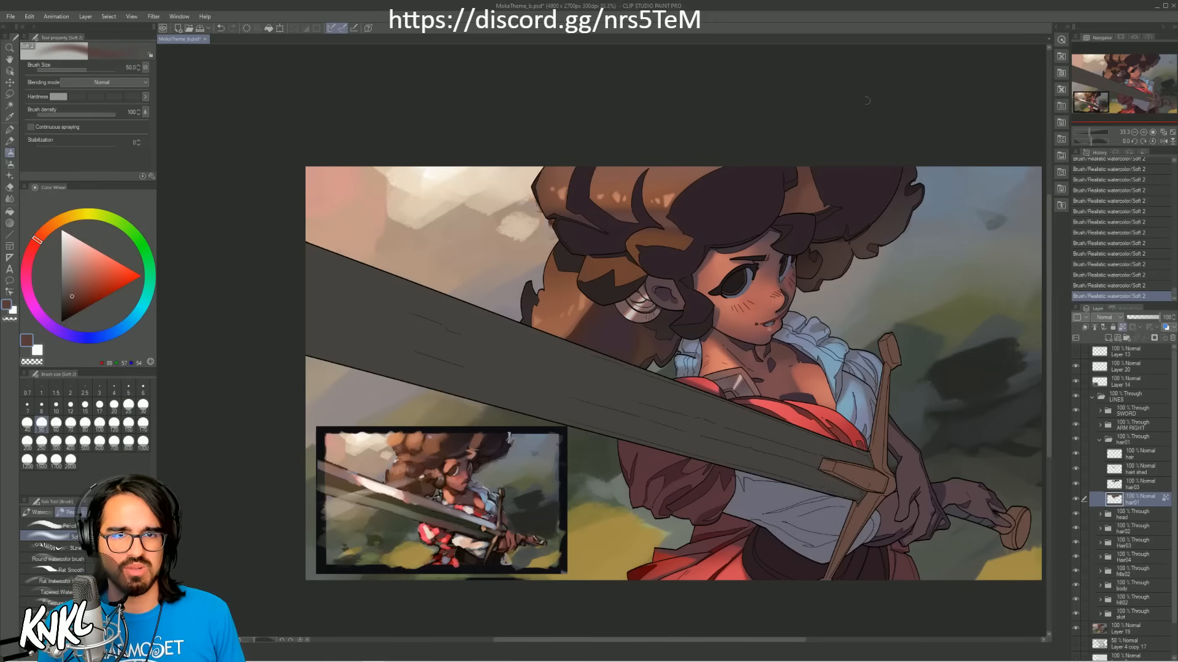
Step: Brighten the far-side curl above the forehead with orange-brown sampled from the hair highlights, enlarging the brush from 60 to 80
left_click(656, 192, "alt")
left_click_drag(803, 216, 826, 207)
key("ctrl+z")
key("]")
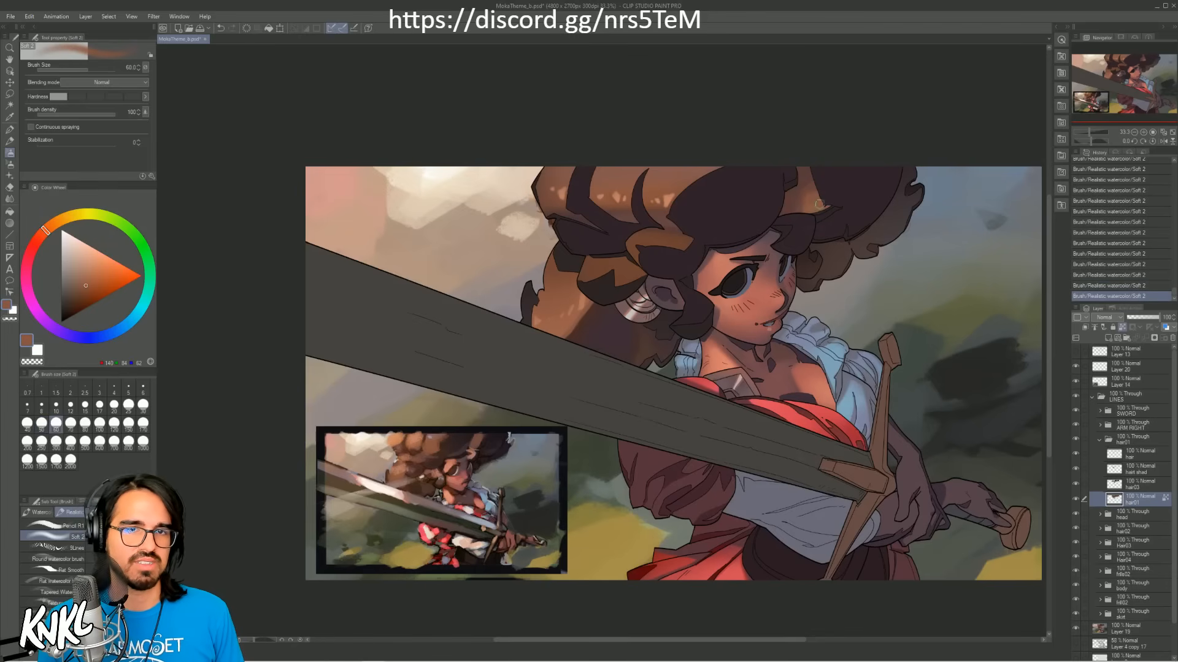
key("ctrl+z")
key("]")
key("]")
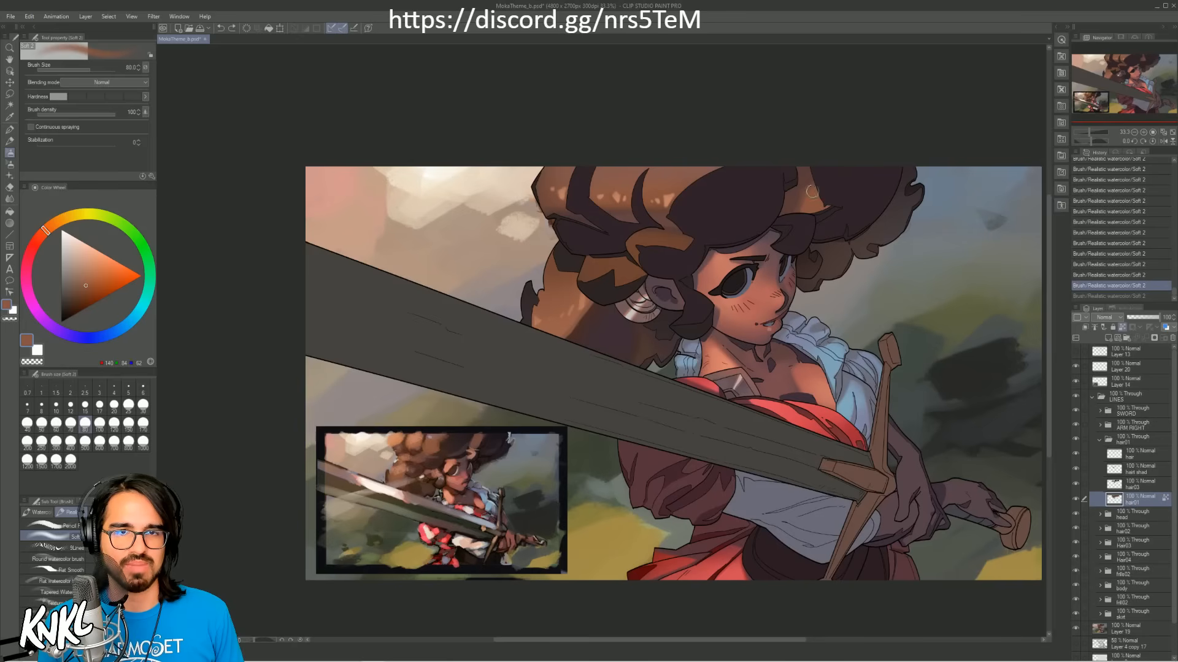
left_click_drag(812, 191, 819, 185)
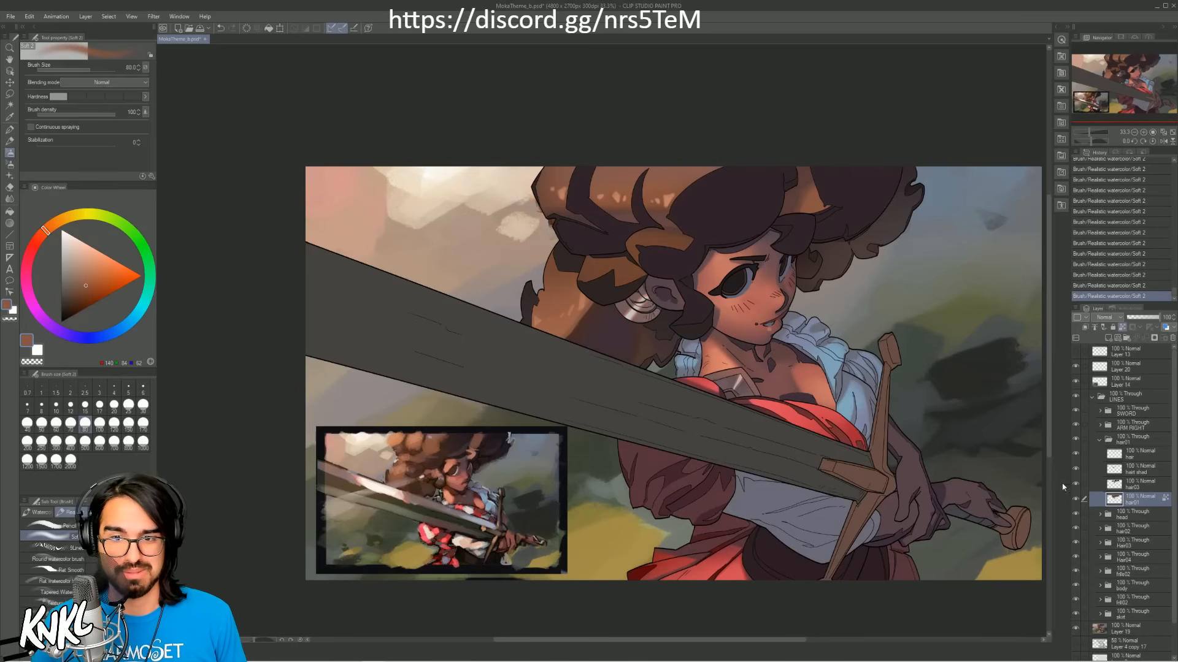
Step: Toggle the hair03 and hair01 layers off and on to check which hair areas each one contains
left_click(1128, 488)
left_click(1075, 484)
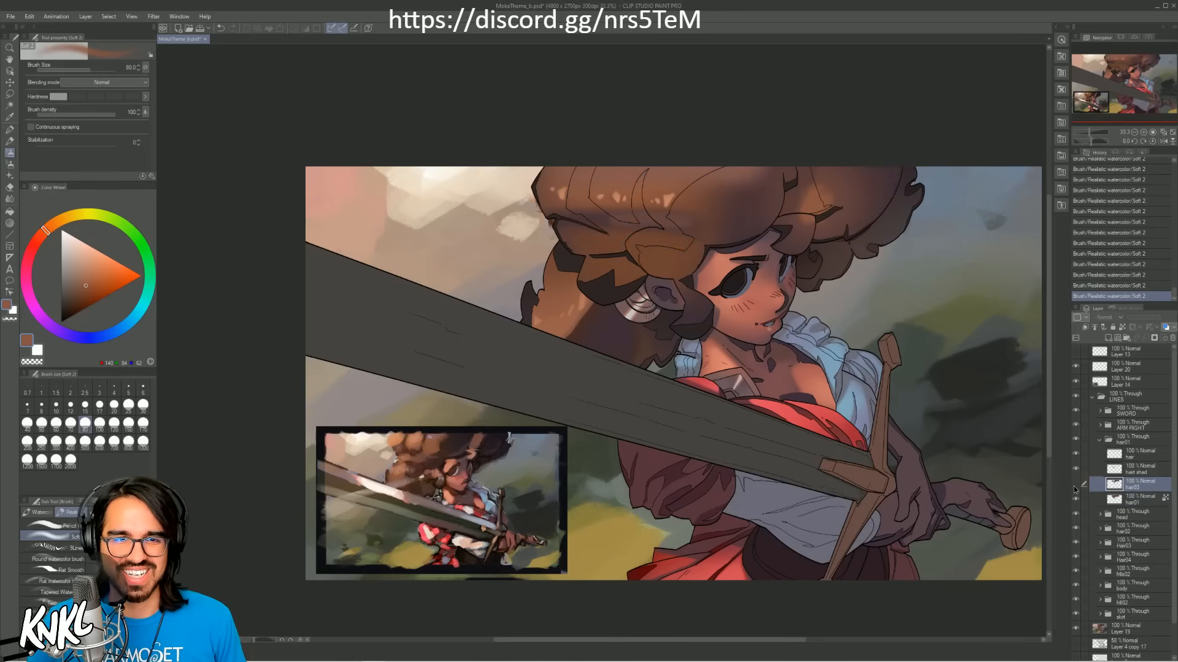
left_click(1075, 484)
left_click(1133, 502)
left_click(1074, 499)
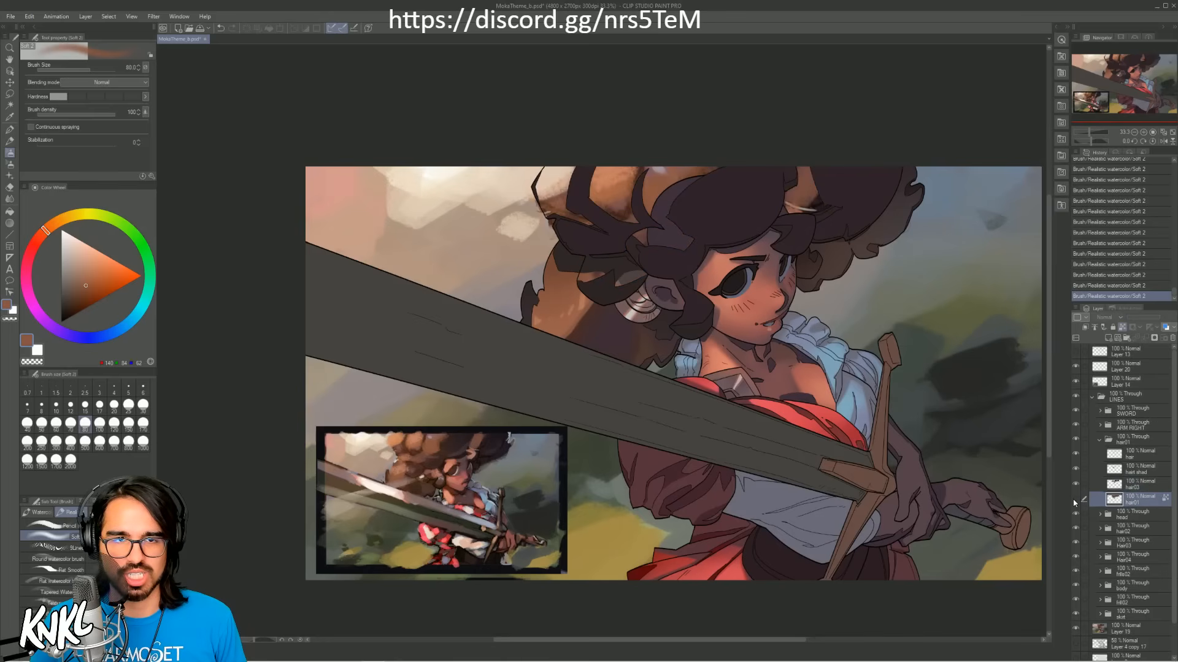
left_click(1075, 499)
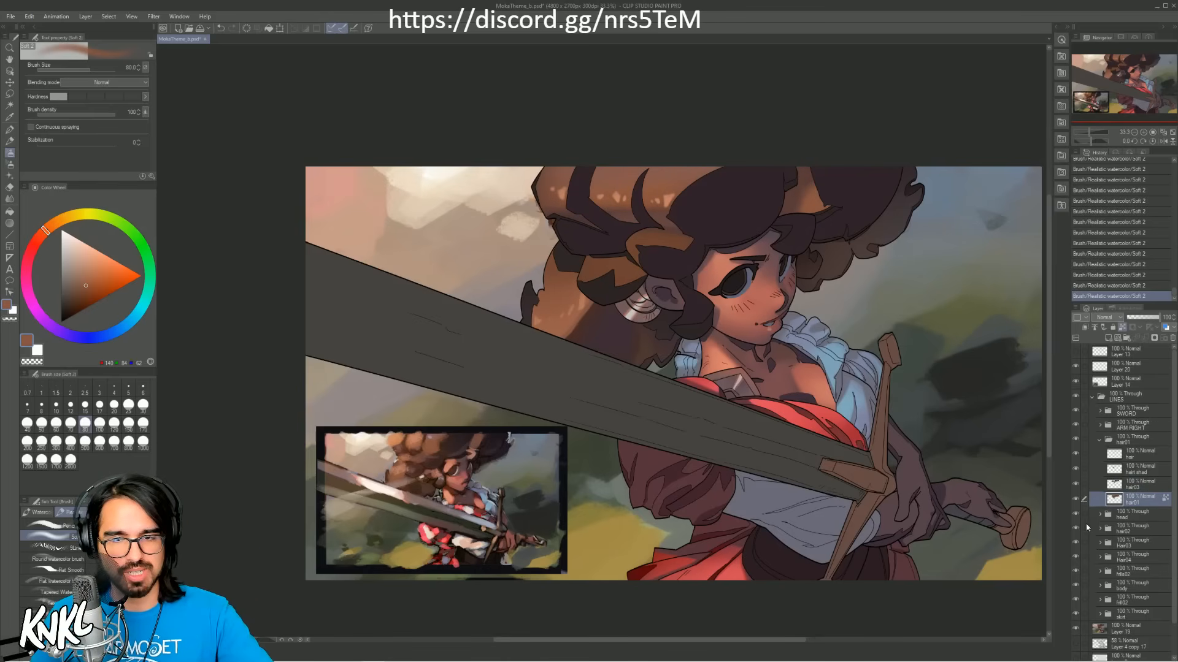
Step: Check the hair shad layer by toggling its visibility and lock its transparent pixels
left_click(1131, 473)
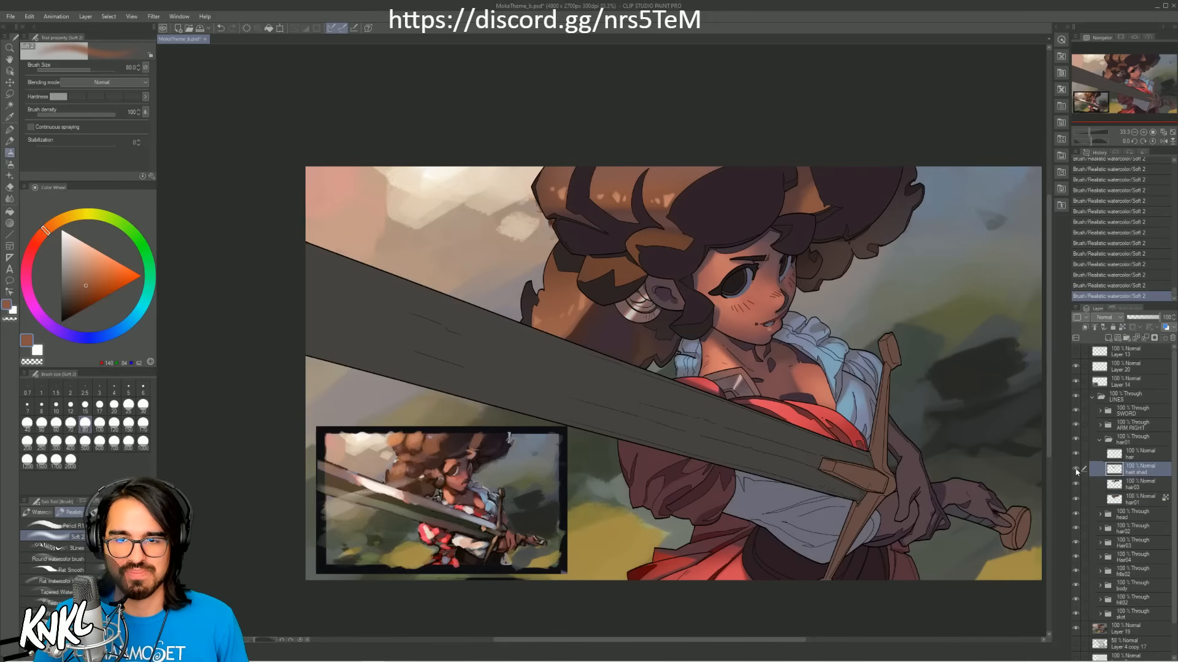
left_click(1075, 469)
left_click(1074, 471)
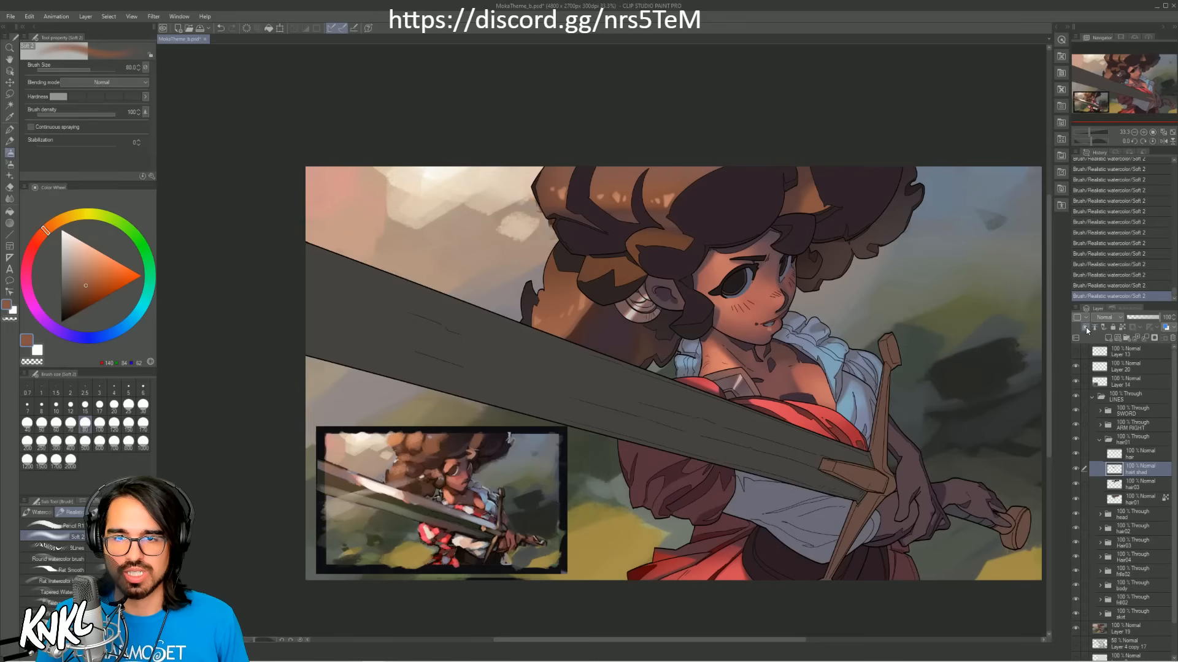
left_click(1120, 328)
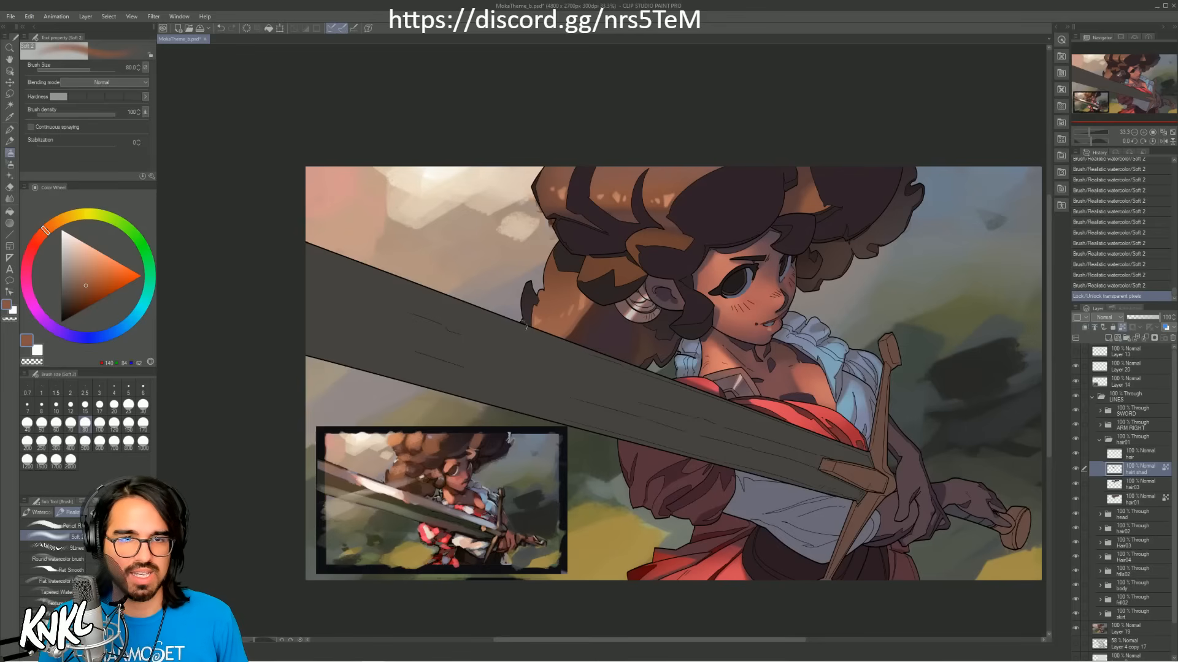
Step: Deepen the hair's cast shadow over the face with dark purple sampled from the reference, enlarging the soft brush to 1000
left_click(467, 447, "alt")
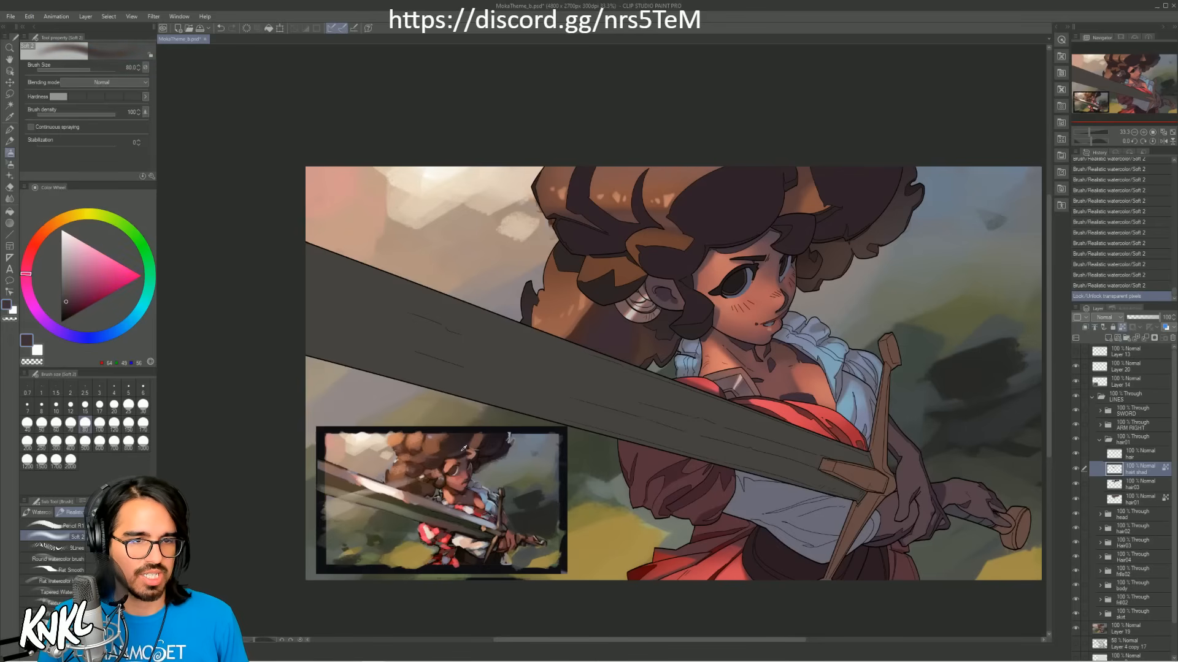
key("bracketright")
key("bracketright")
key("bracketright")
key("bracketright")
key("bracketright")
key("bracketright")
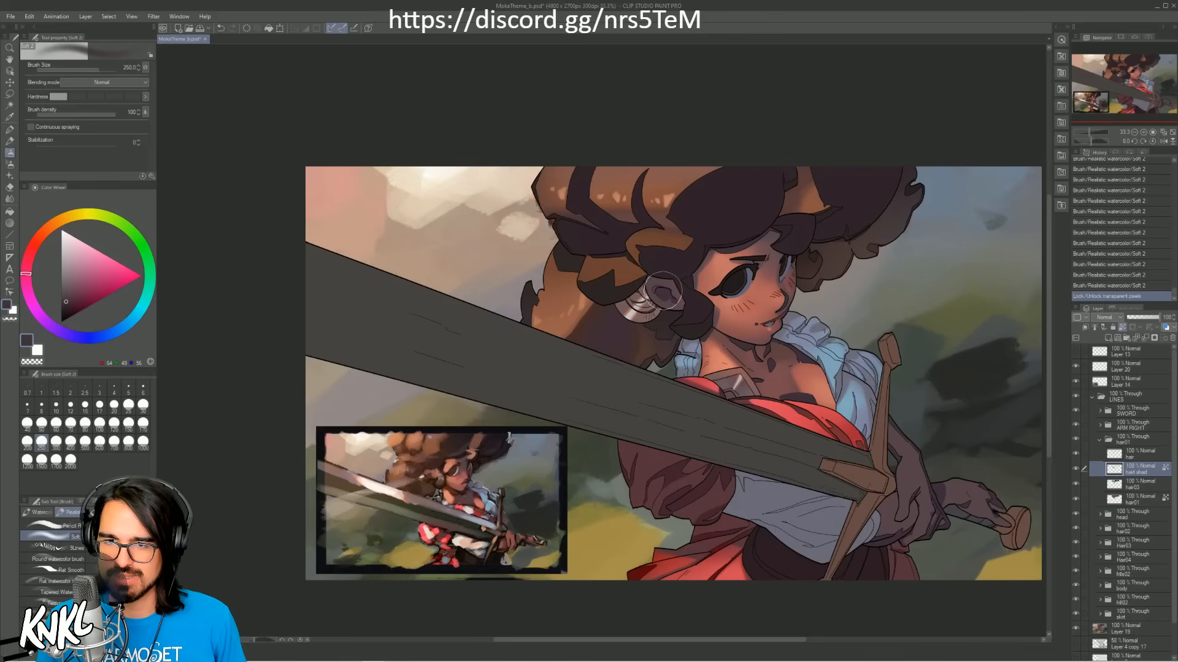
key("bracketright")
key("bracketright")
key("bracketright")
key("bracketright")
key("bracketright")
key("bracketright")
key("bracketright")
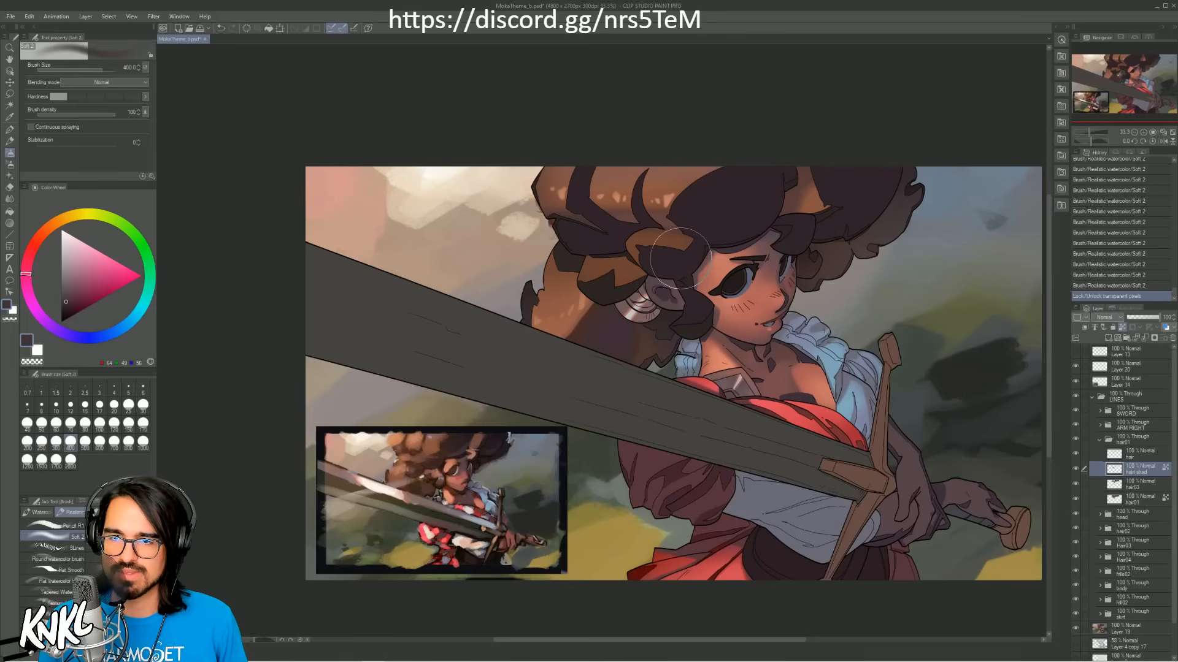
key("ctrl+z")
mouse_move(677, 288)
left_mouse_down()
mouse_move(680, 321)
mouse_move(757, 275)
left_mouse_up()
key("ctrl+z")
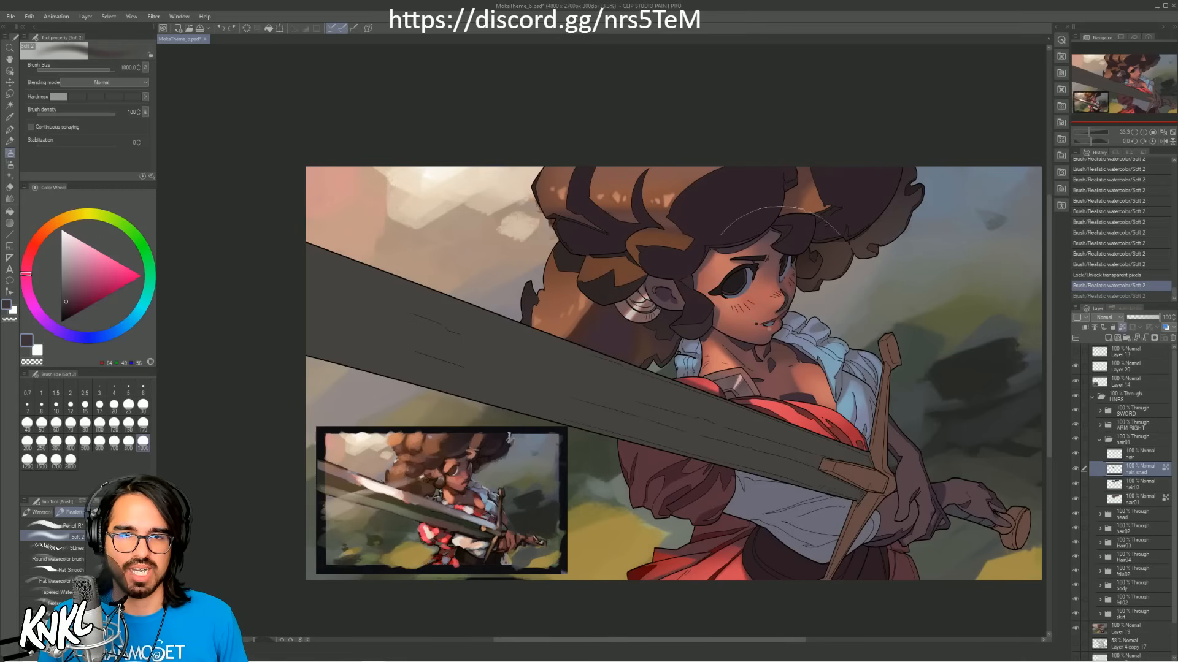
mouse_move(794, 222)
left_mouse_down()
mouse_move(808, 191)
mouse_move(800, 179)
left_mouse_up()
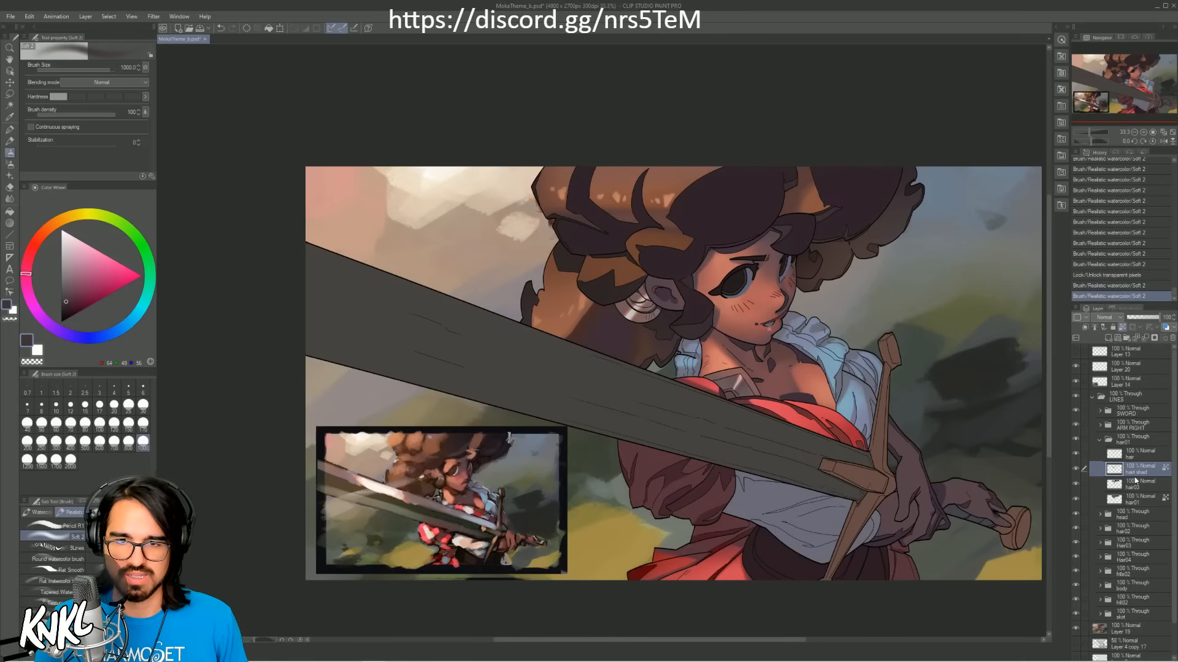
Step: Select the hair03 layer, check its contents by toggling its visibility, and lock its transparent pixels
left_click(1128, 489)
left_click(1076, 484)
left_click(1075, 485)
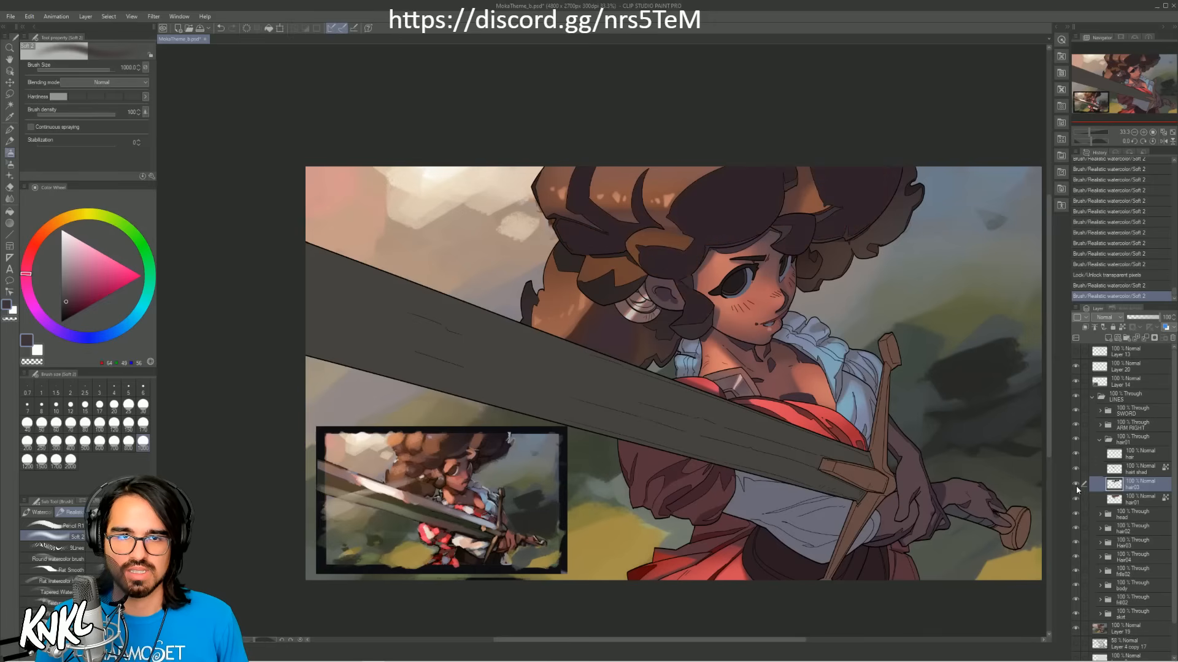
left_click(1122, 327)
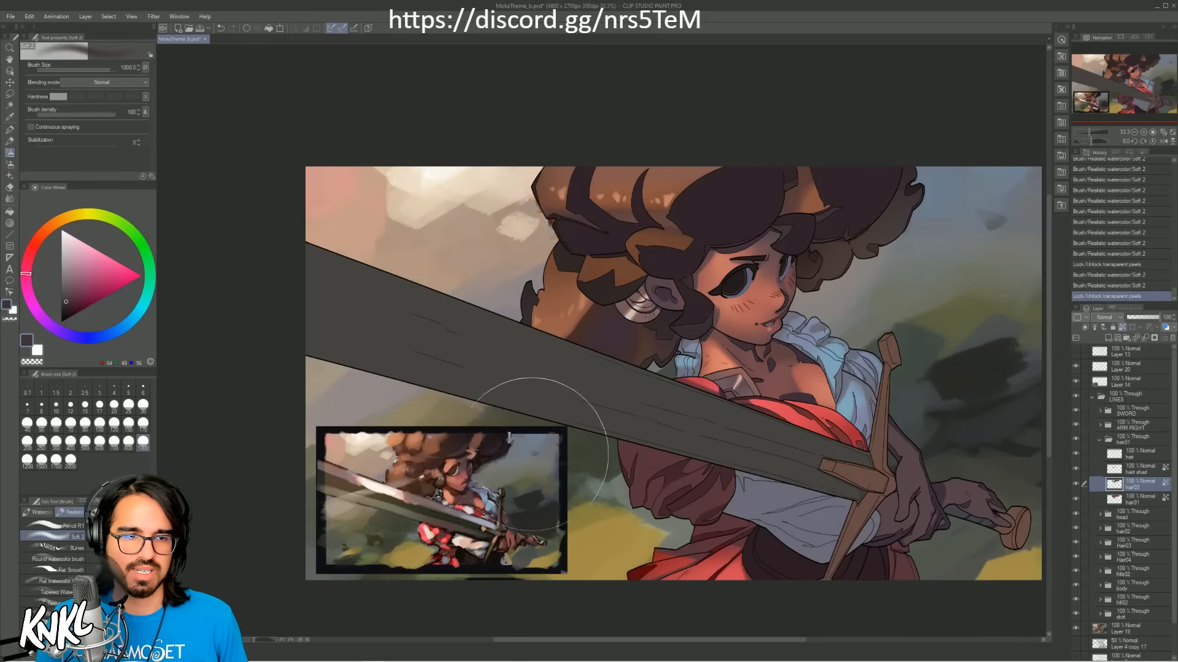
Step: Brush reddish brown sampled from the reference softly over the hair on the hair03 layer, undoing unwanted strokes
left_click(492, 446, "alt")
left_click(485, 448, "alt")
left_click(475, 447, "alt")
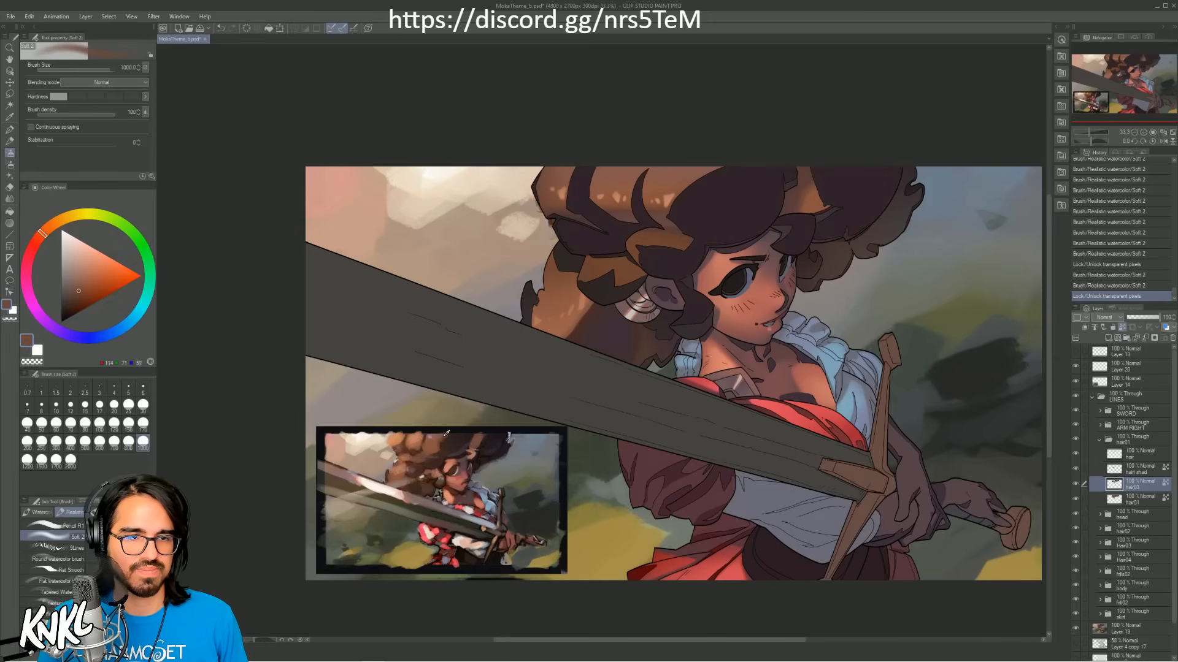
key("bracketright")
key("bracketright")
mouse_move(605, 279)
left_mouse_down()
mouse_move(728, 292)
mouse_move(744, 274)
mouse_move(815, 246)
mouse_move(883, 241)
left_mouse_up()
key("ctrl+z")
key("ctrl+z")
key("ctrl+z")
key("ctrl+z")
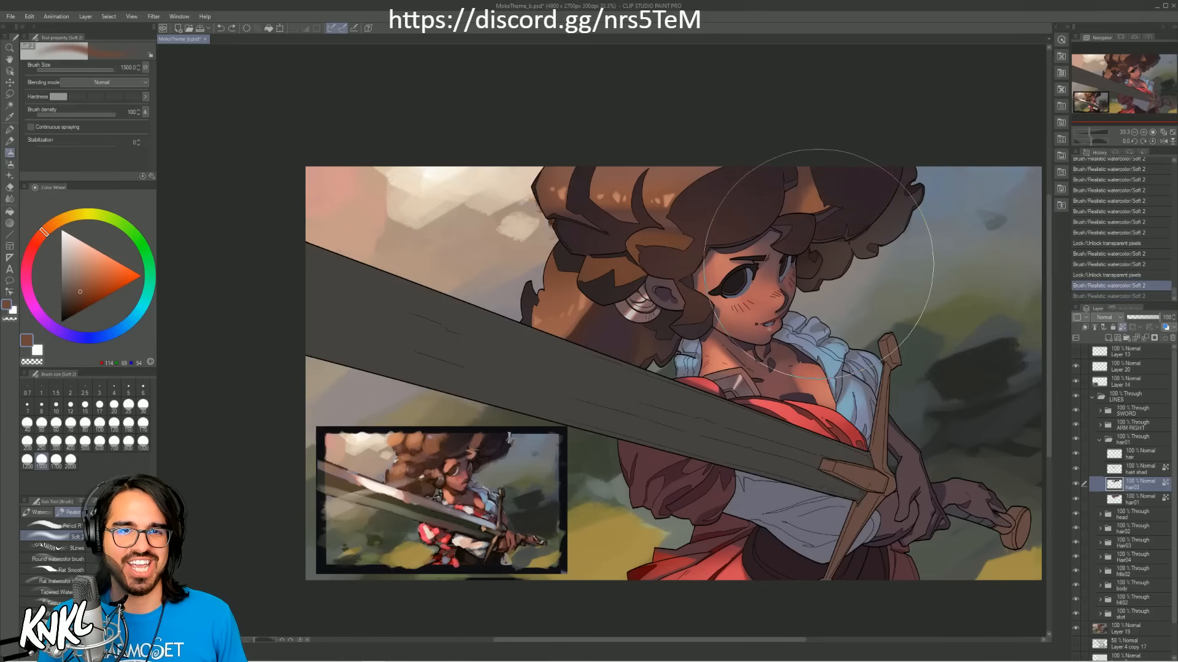
left_click_drag(820, 263, 854, 270)
Step: Darken the upper hair above the face with near-black purple sampled from the reference, using the soft brush
left_click(491, 436, "alt")
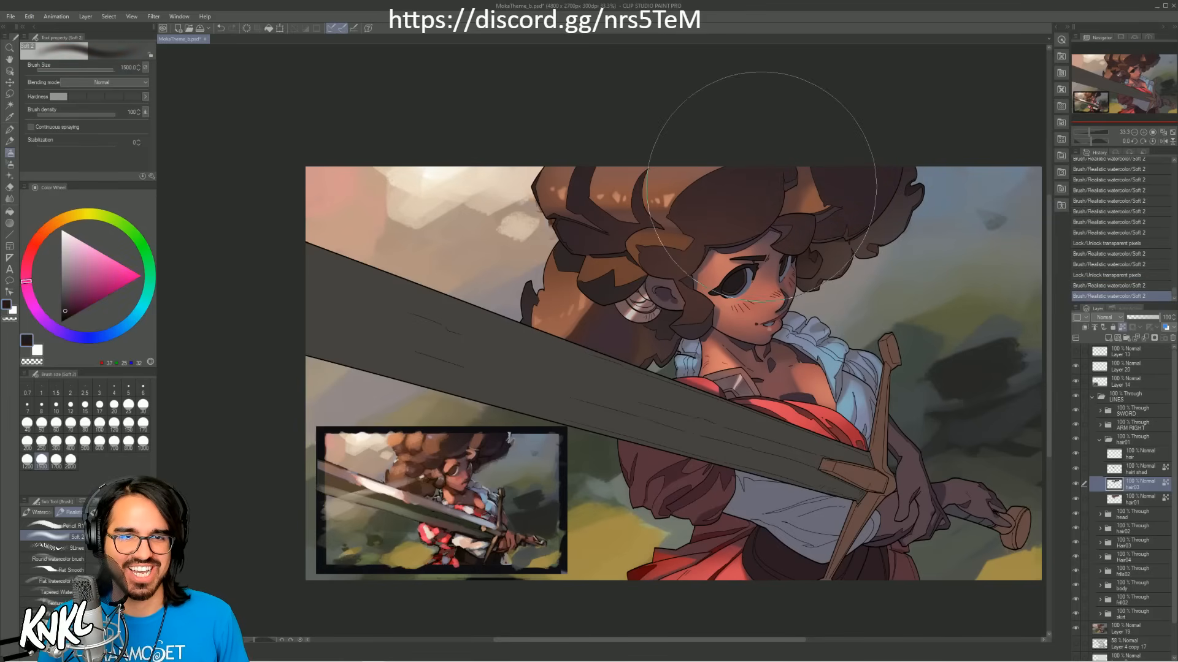
mouse_move(763, 185)
left_mouse_down()
mouse_move(701, 158)
mouse_move(755, 157)
left_mouse_up()
key("ctrl+z")
key("bracketleft")
key("bracketleft")
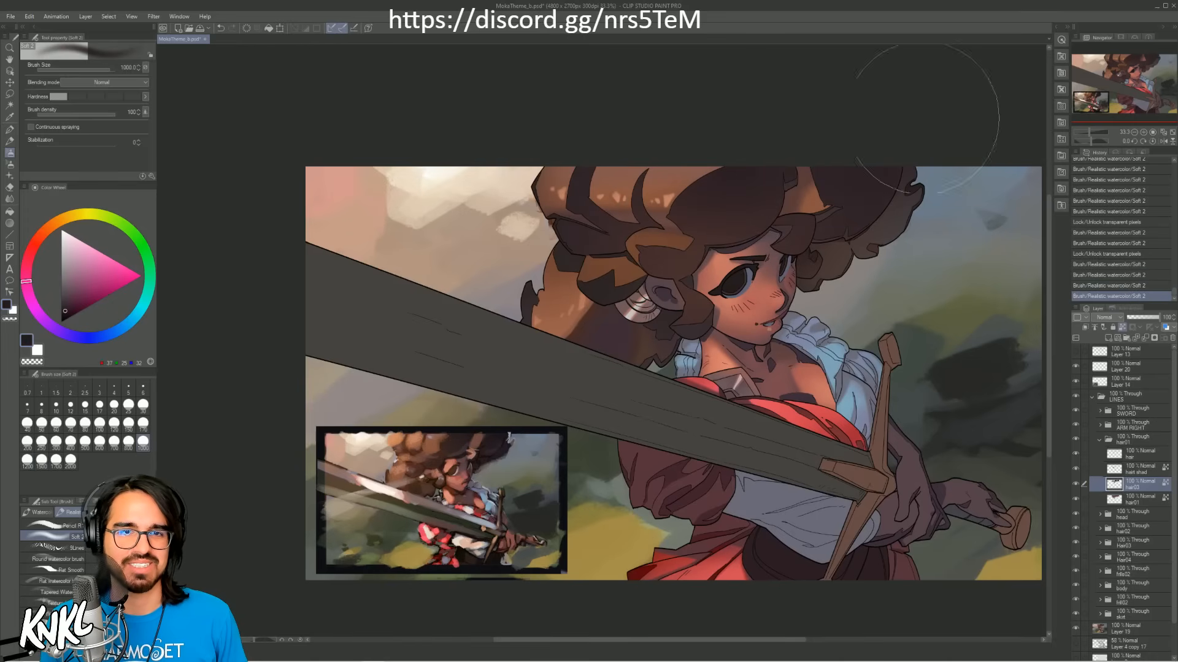
Step: Mix a muted dark blue-violet and glaze it over the crown and far side of the hair with a larger soft brush
left_click(74, 337)
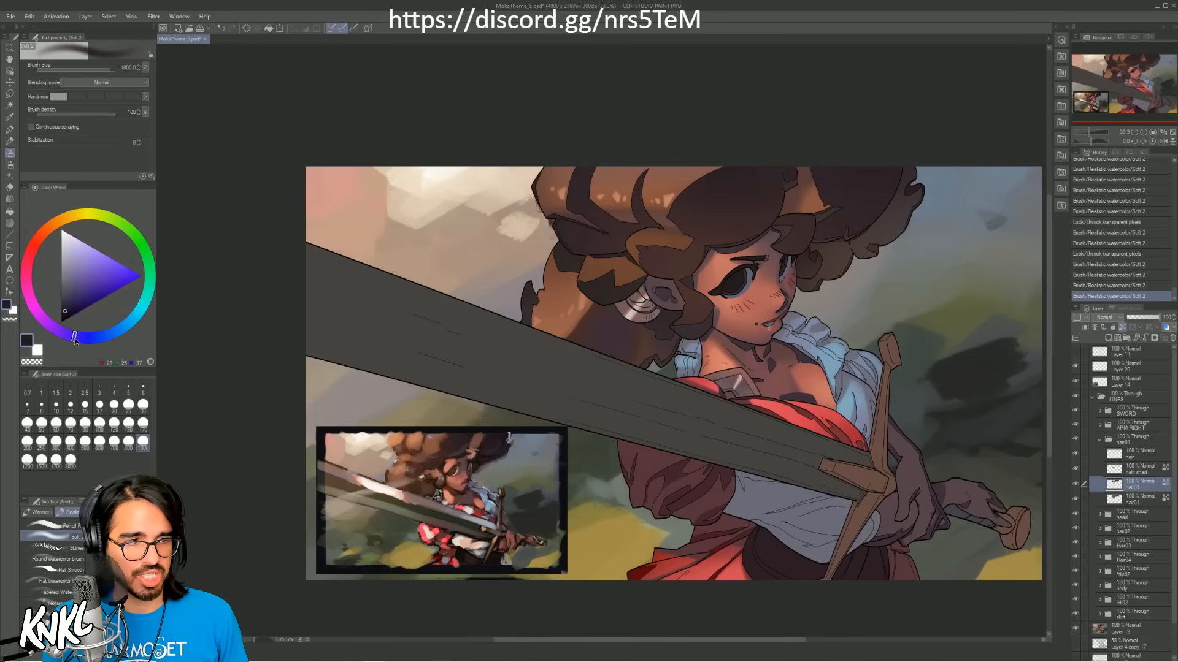
left_click(76, 297)
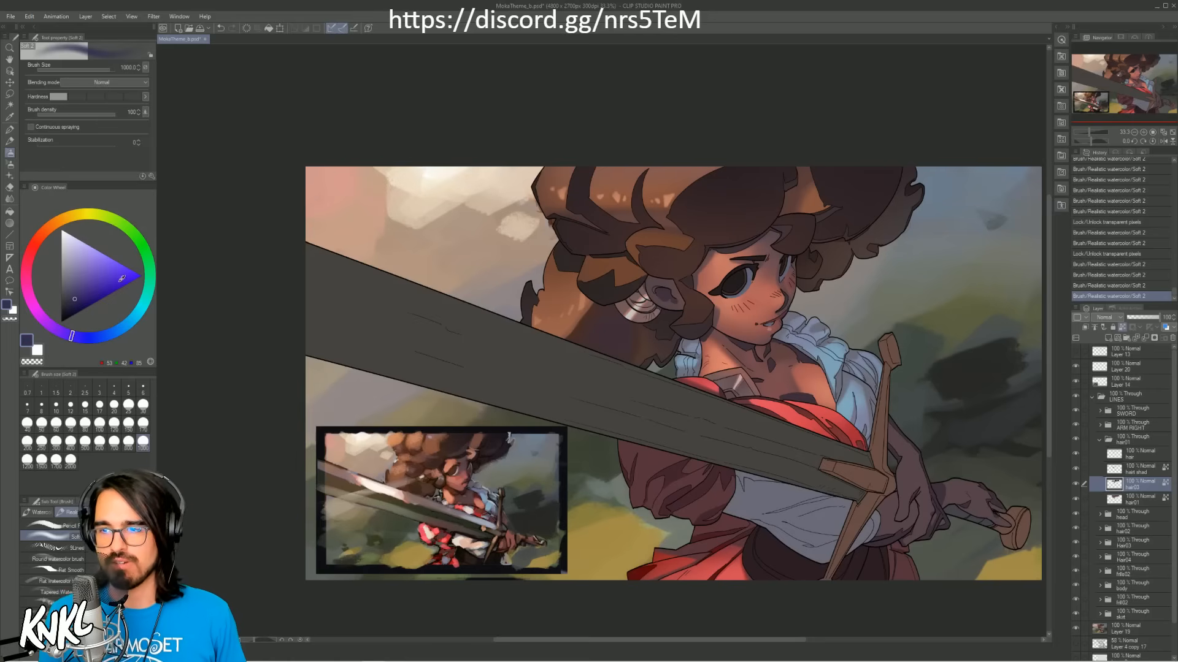
left_click(73, 289)
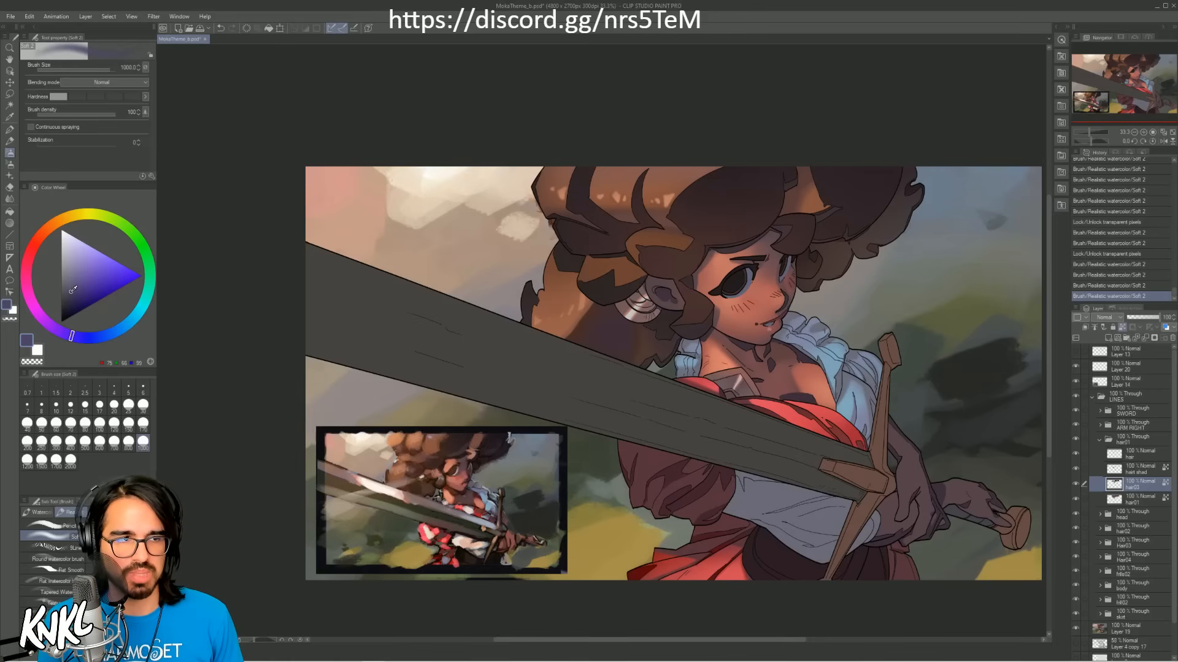
left_click(74, 294)
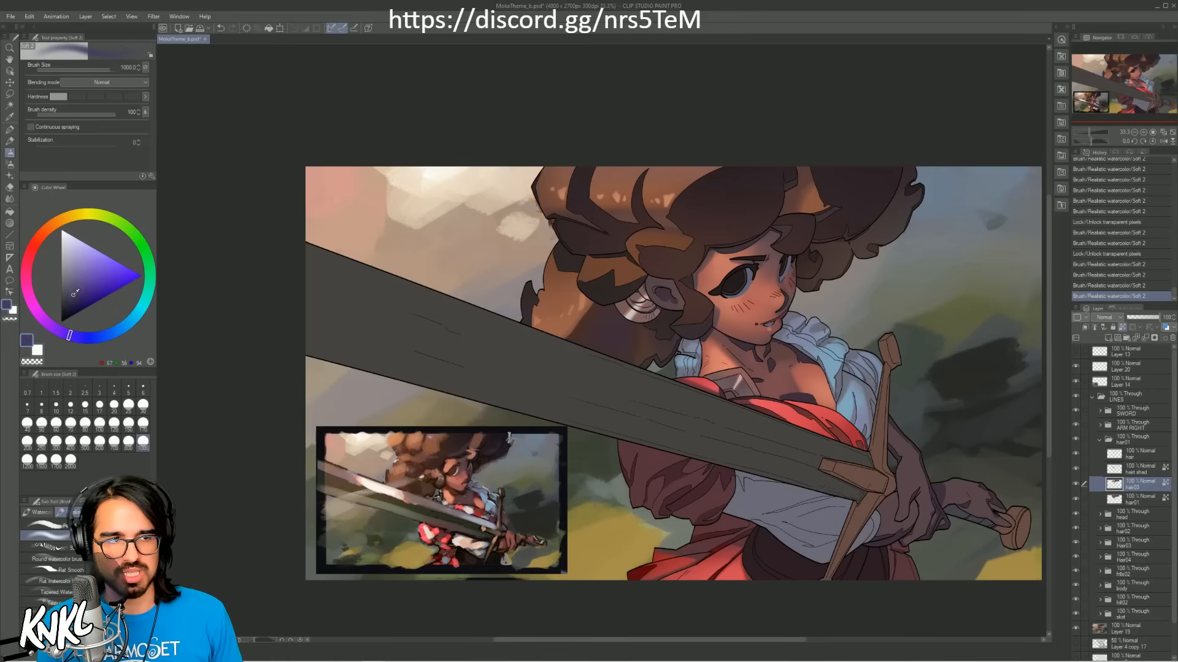
key("bracketright")
key("bracketright")
key("bracketright")
mouse_move(700, 189)
left_mouse_down()
mouse_move(775, 145)
mouse_move(822, 137)
mouse_move(889, 160)
mouse_move(966, 145)
left_mouse_up()
key("ctrl+z")
key("bracketleft")
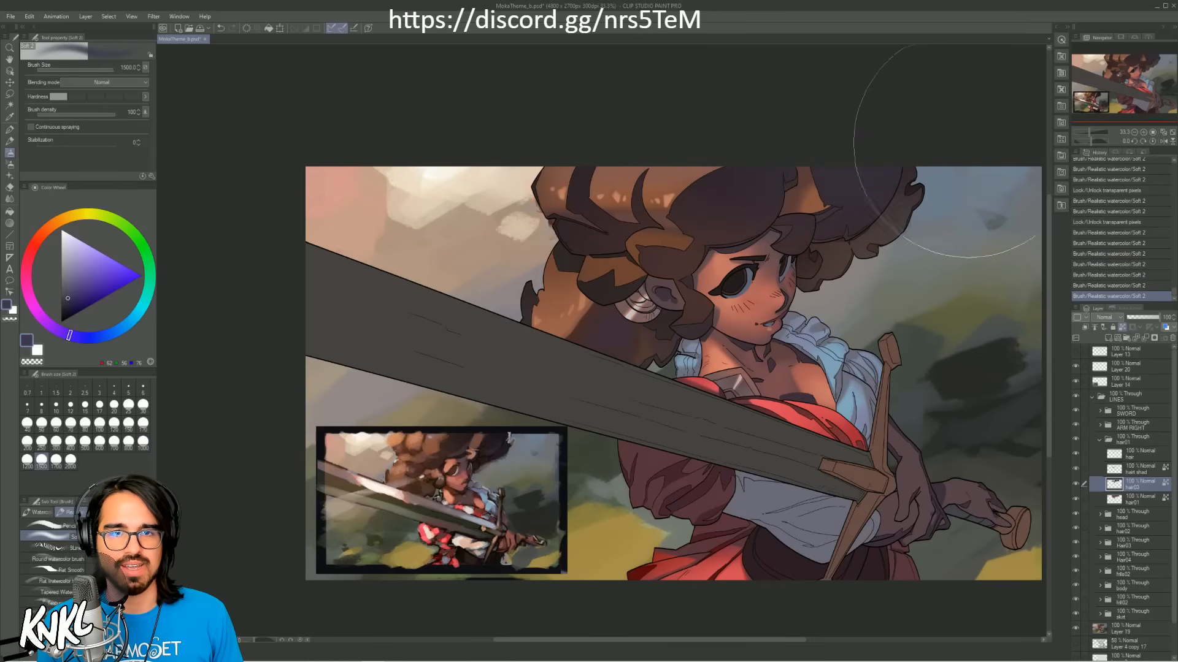
Step: Reduce the soft brush to 800 and refine the blue-violet shading on the hair around the face
key("bracketleft")
key("bracketleft")
key("bracketleft")
key("ctrl+z")
left_click_drag(710, 294, 715, 314)
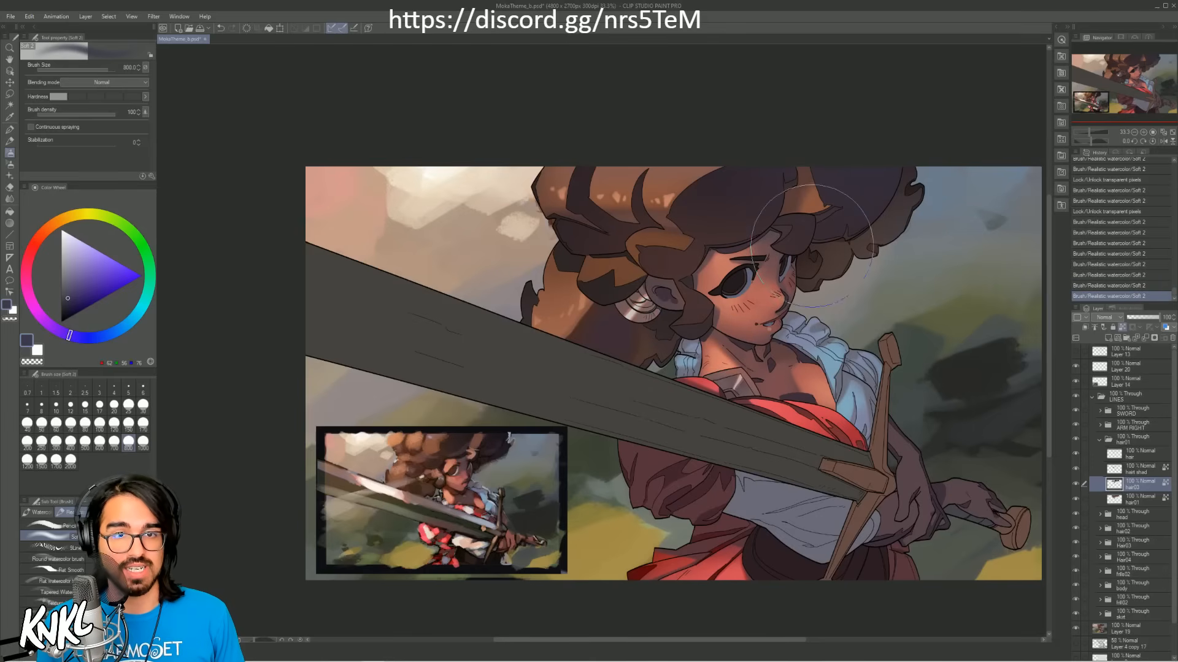
left_click_drag(867, 273, 797, 312)
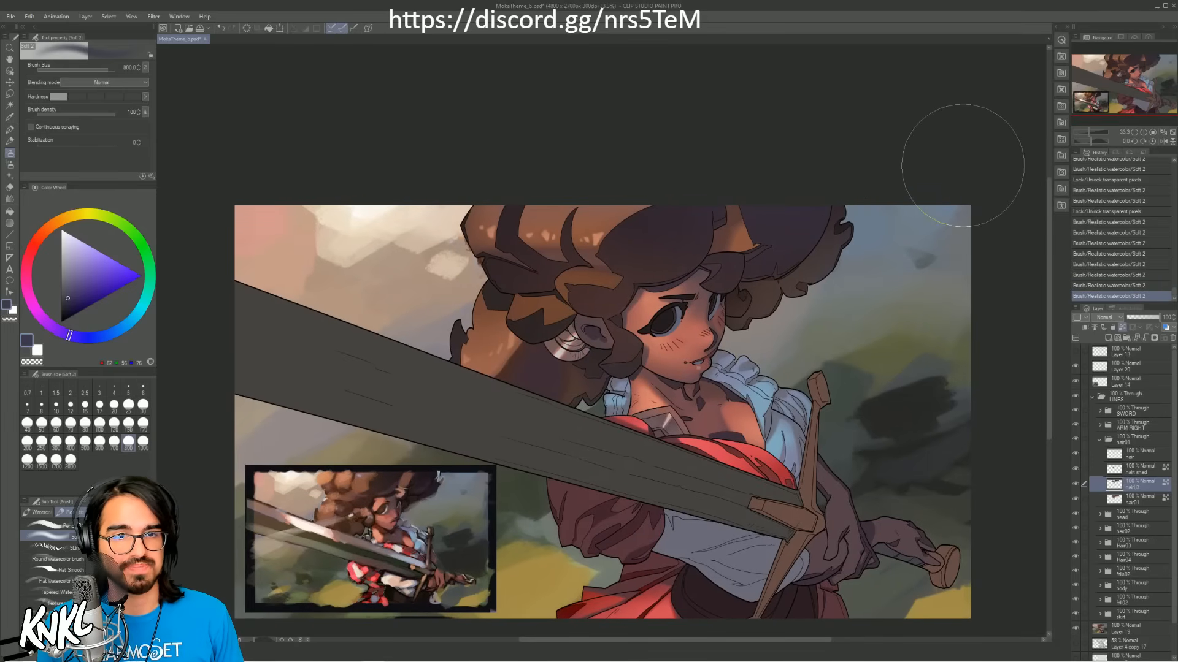
Step: On the hair shad layer, brush soft dark shading over the locks beside the ear, undoing unwanted strokes and sampling a dark purple
left_click(1128, 473)
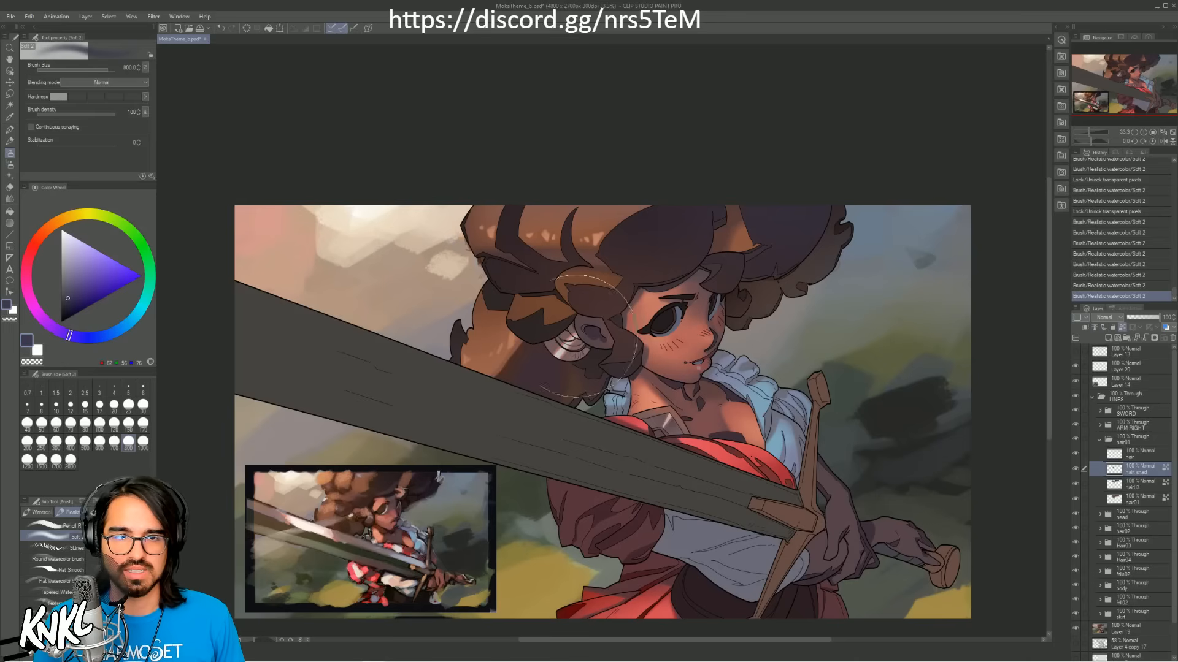
left_click_drag(493, 345, 568, 343)
key("ctrl+z")
left_click_drag(489, 331, 580, 338)
key("ctrl+z")
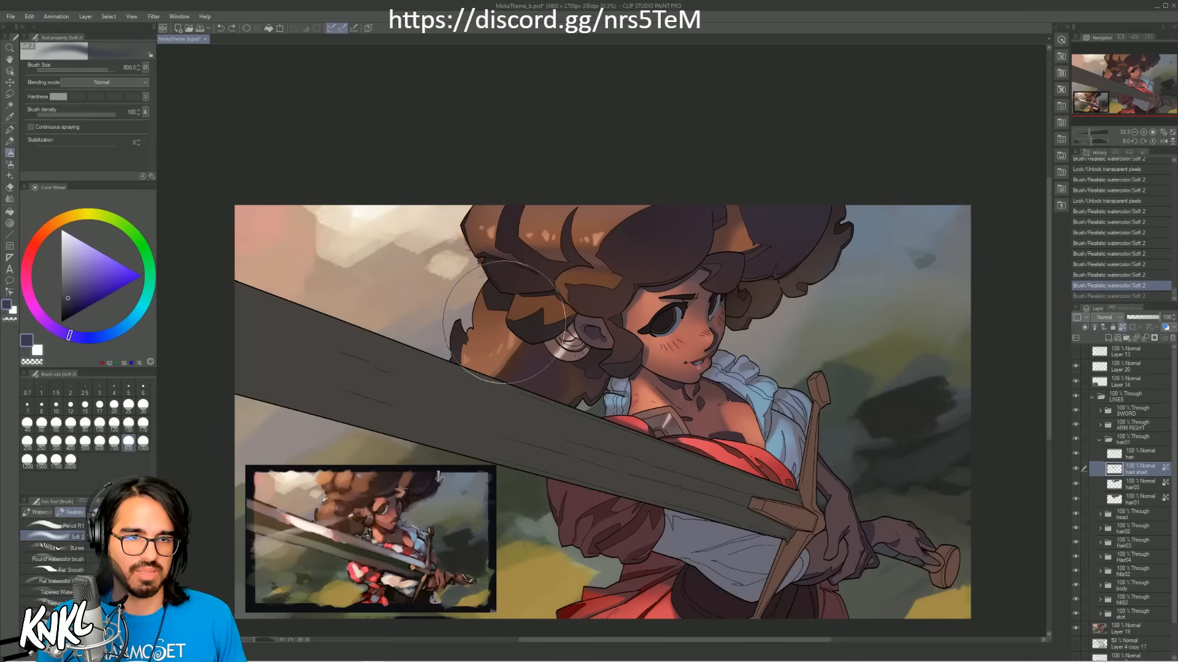
mouse_move(510, 325)
left_mouse_down()
mouse_move(588, 331)
mouse_move(518, 341)
mouse_move(575, 343)
left_mouse_up()
key("ctrl+z")
left_click(547, 280, "alt")
key("ctrl+z")
Step: Compare the hair with the hair shad layer hidden and shown, and add another soft dark stroke near the ear
left_click(1075, 470)
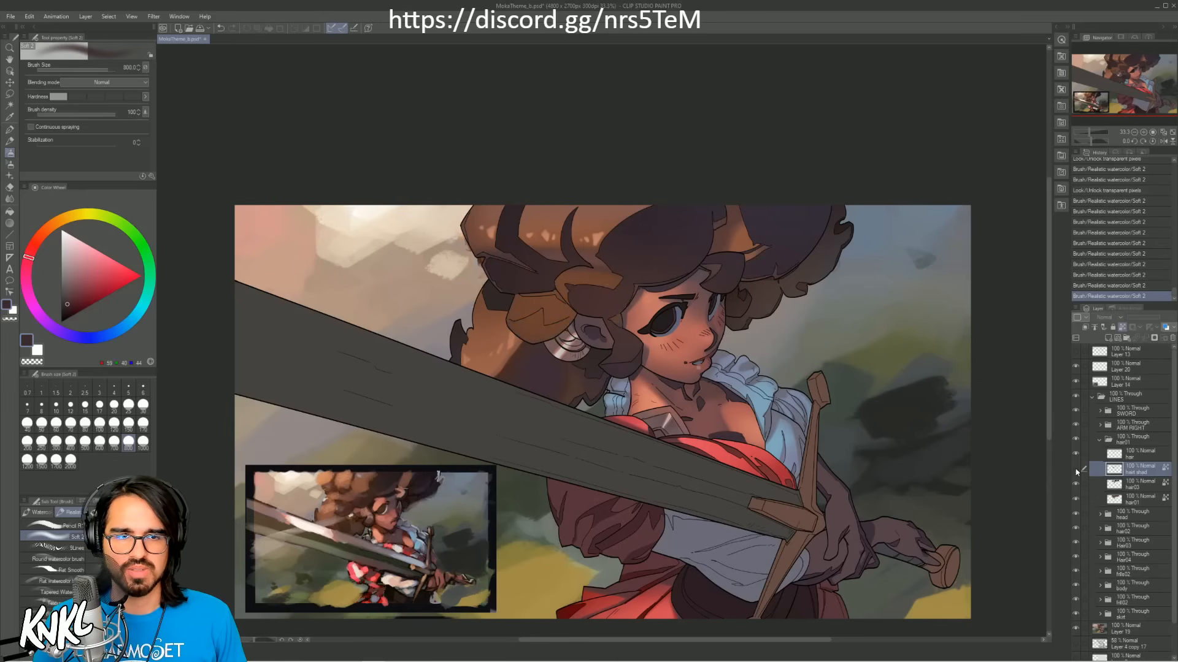
left_click(1075, 470)
left_click(1075, 470)
left_click(1076, 470)
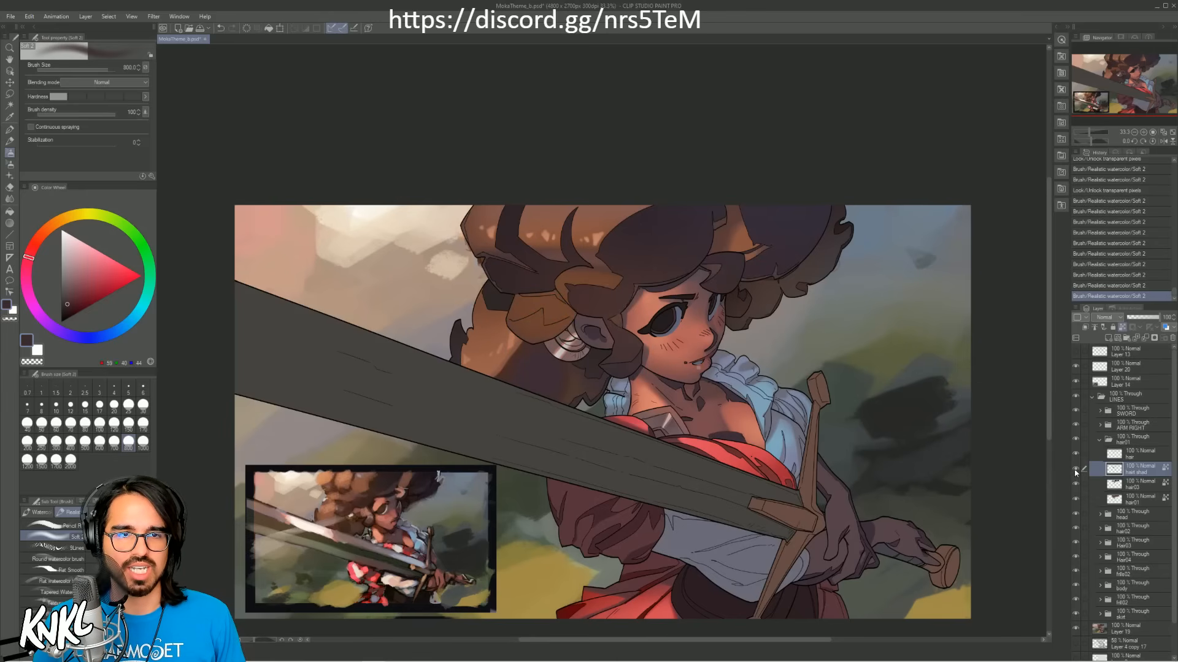
left_click_drag(562, 344, 552, 336)
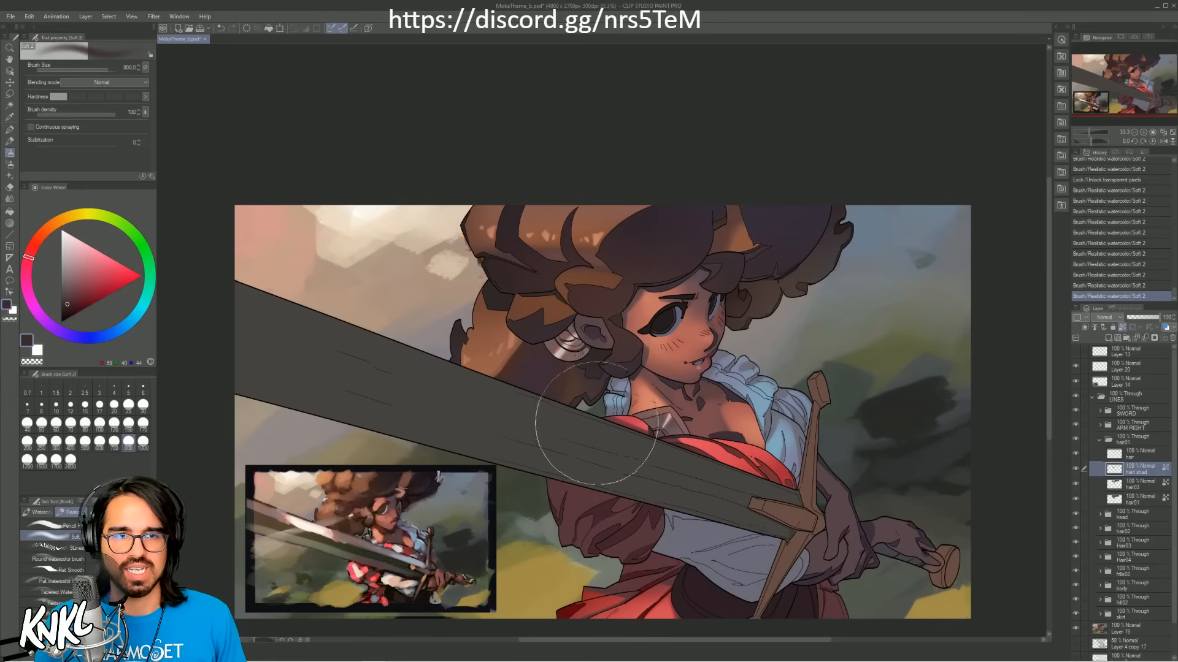
Step: Toggle the hair shad, hair03 and hair01 layers off and on to compare the hair with and without shading
left_click(1076, 471)
left_click(1074, 486)
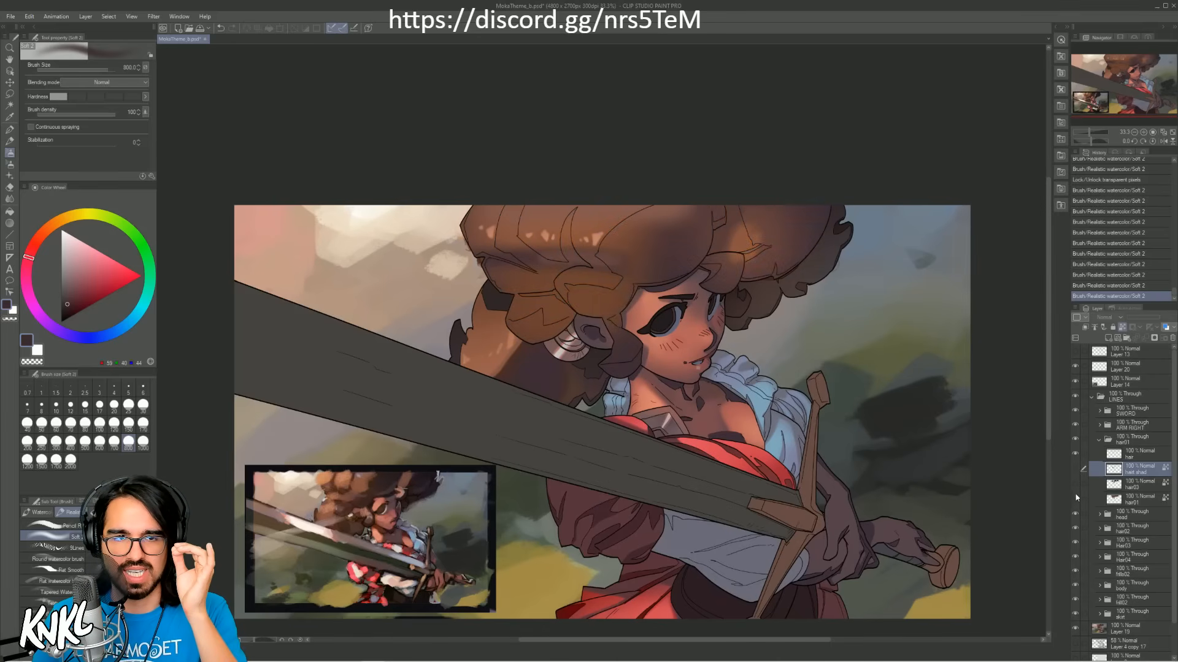
left_click(1075, 500)
left_click(1075, 500)
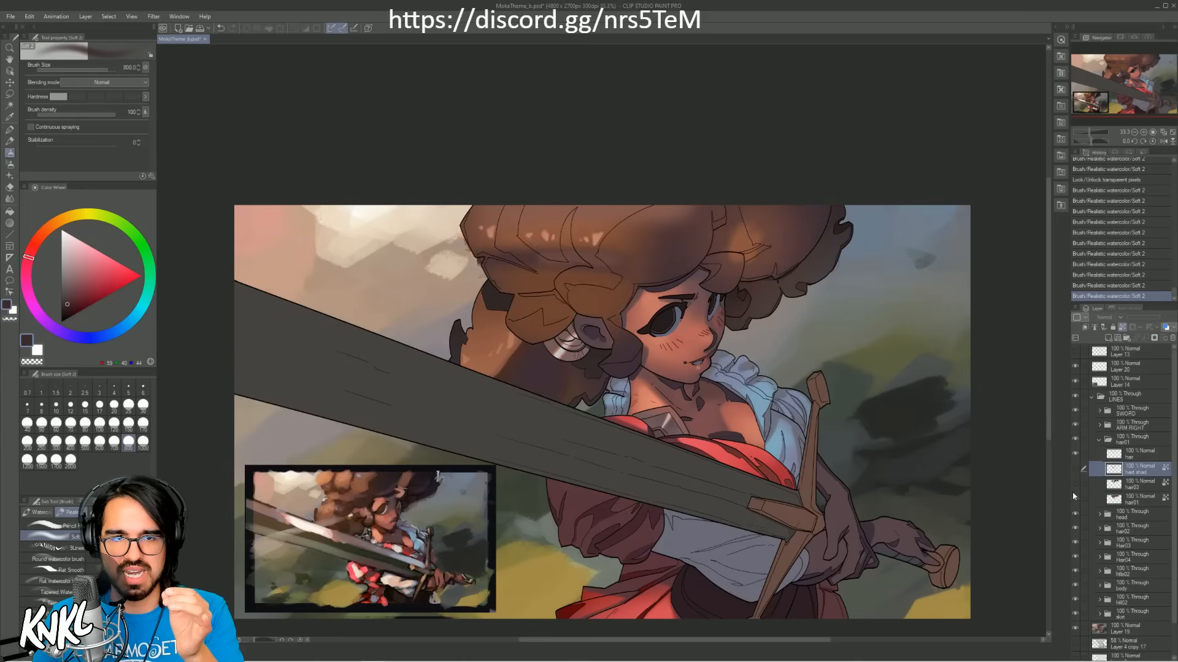
left_click(1074, 485)
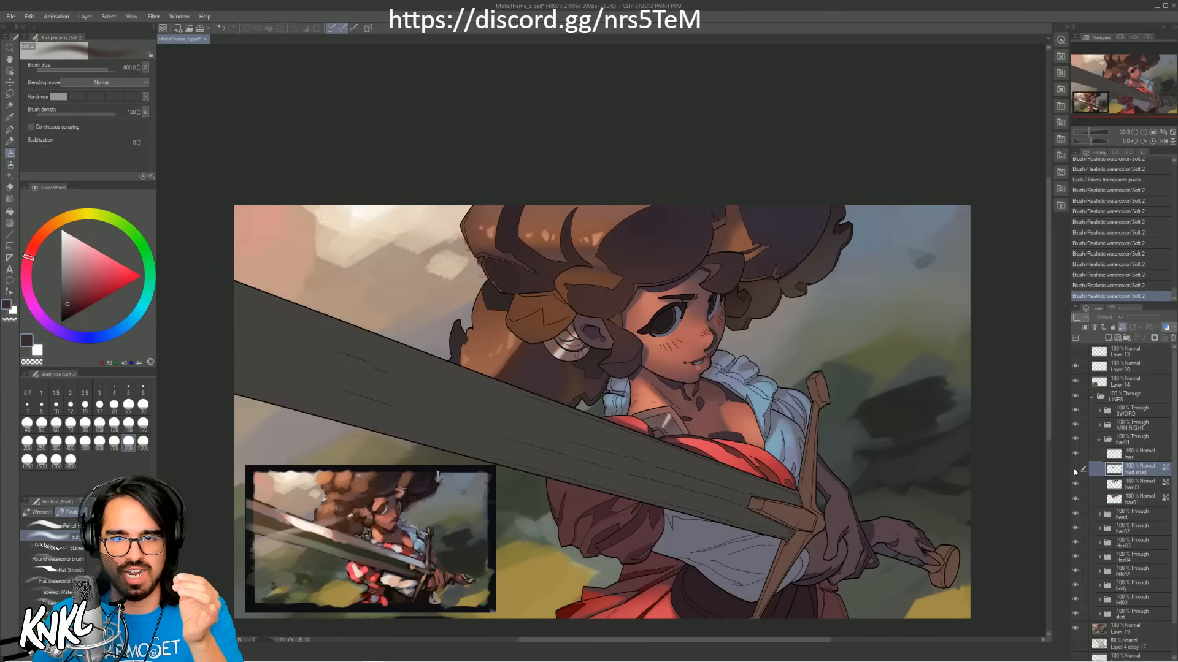
left_click(1075, 470)
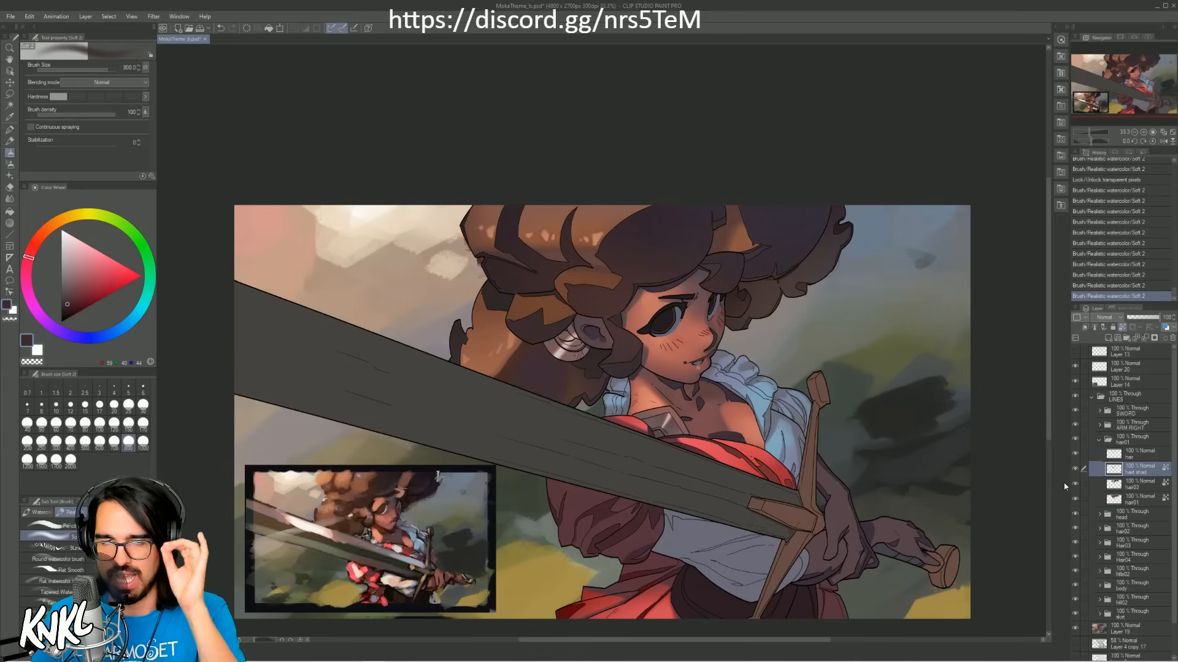
Step: Collapse the hair01 folder, open the ARM RIGHT folder and add a new raster layer above cloth01
left_click(1099, 441)
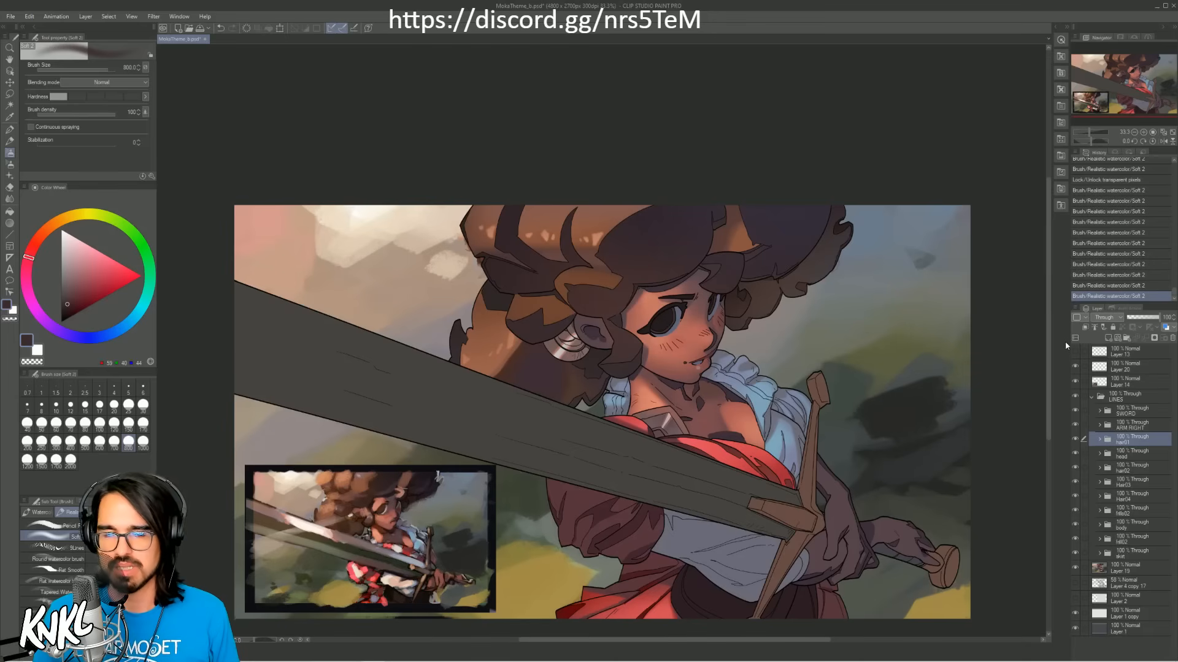
left_click(1128, 428)
left_click(1099, 425)
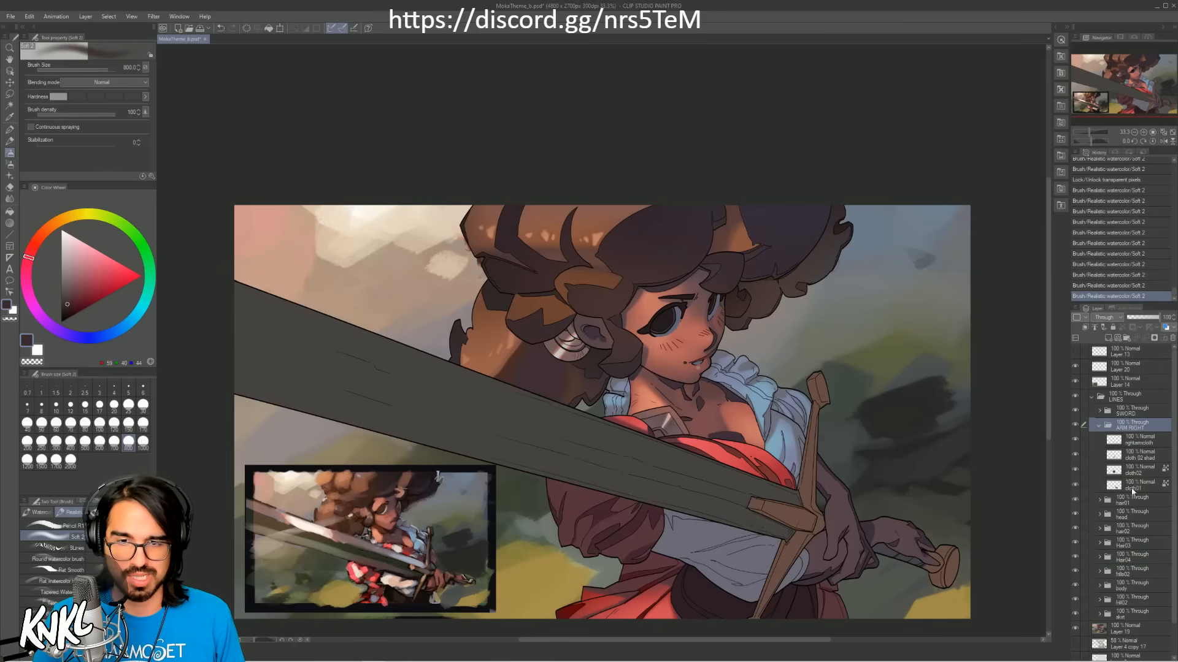
left_click(1133, 486)
left_click(1075, 486)
left_click(1075, 485)
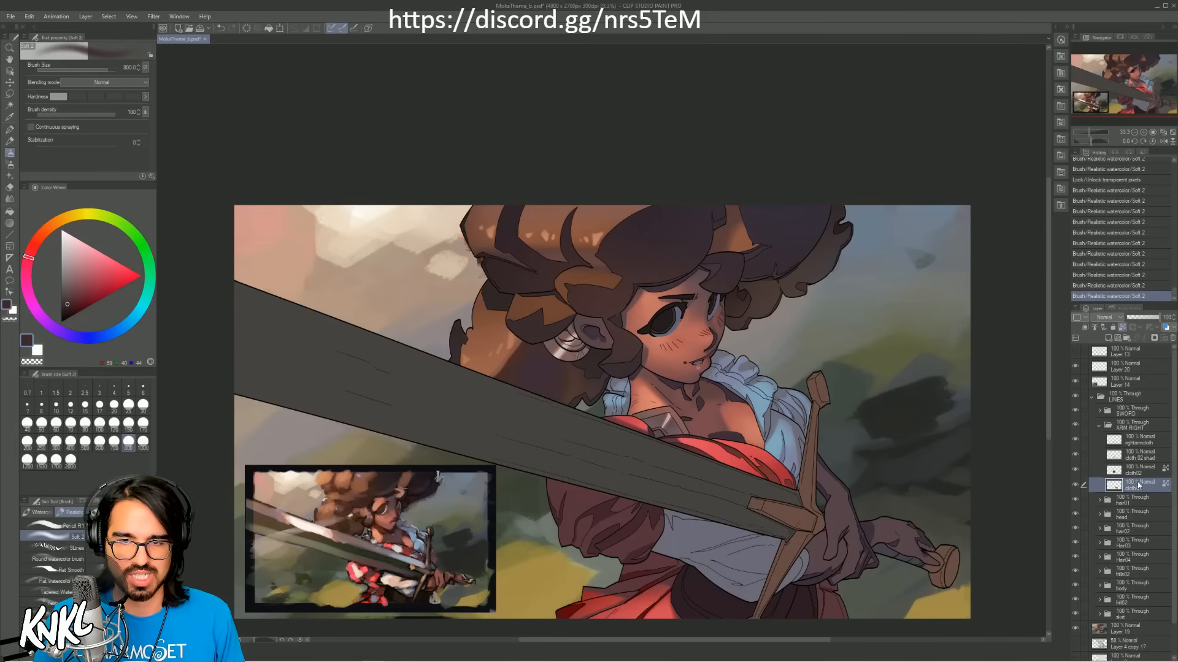
key("ctrl+shift+n")
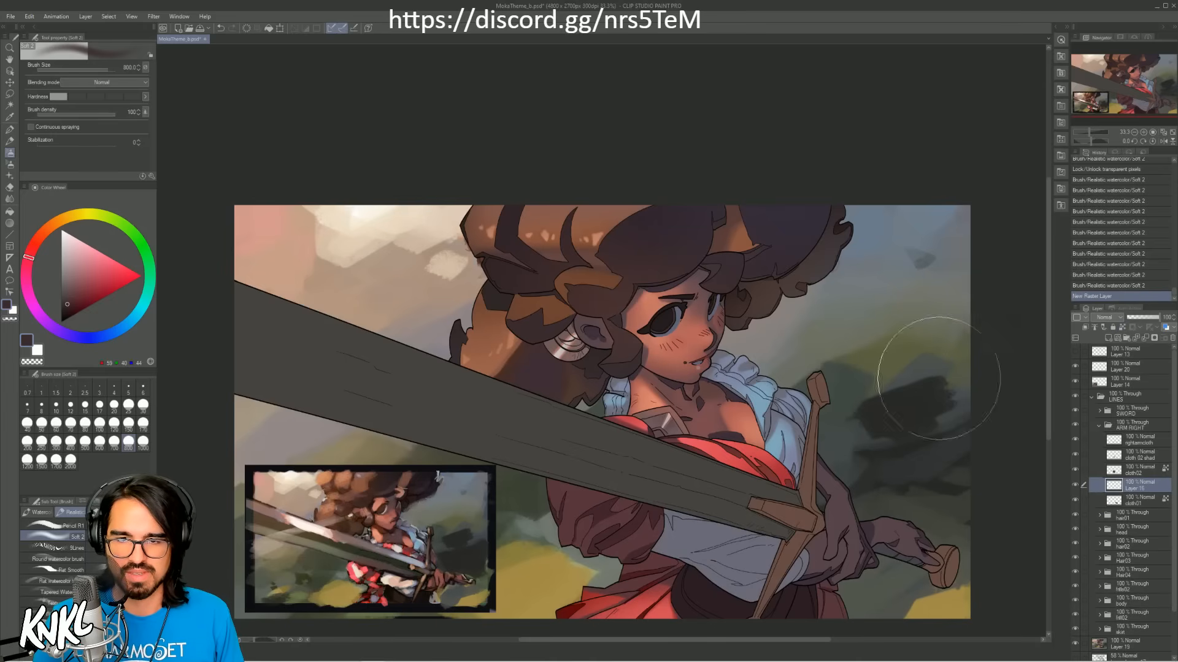
Step: Sample light peach from the reference and dab a warm highlight on the white sleeve near the sword guard with a small soft brush
left_click(775, 444, "alt")
key("[")
left_click(143, 423)
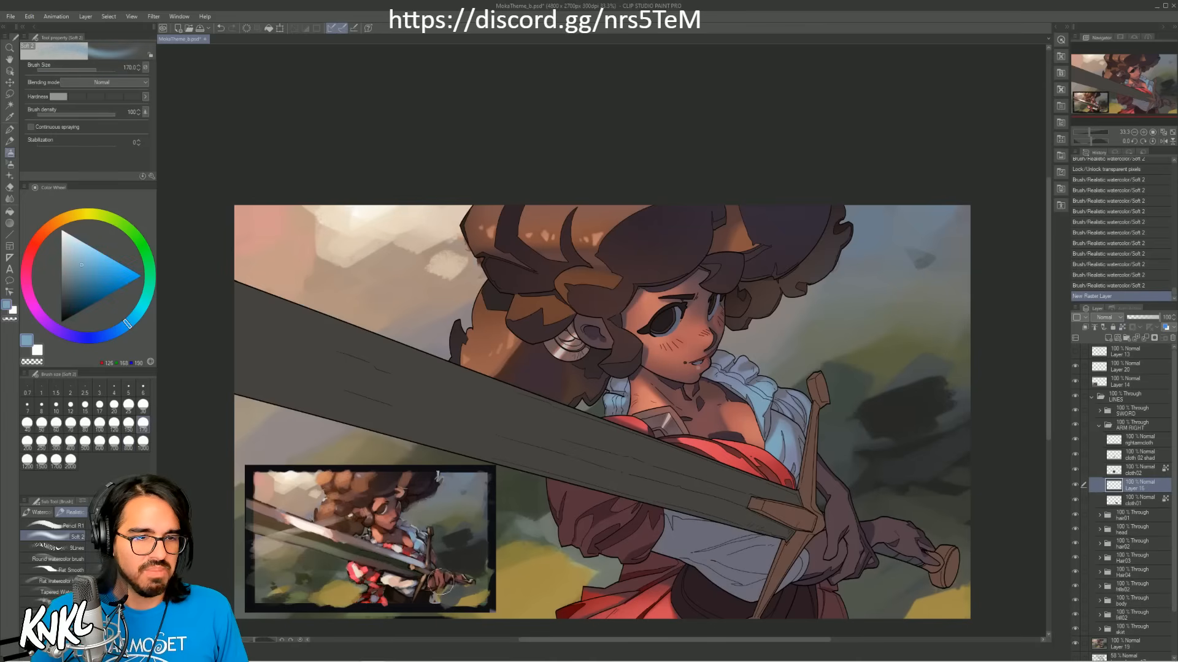
left_click(385, 577, "alt")
left_click(395, 575, "alt")
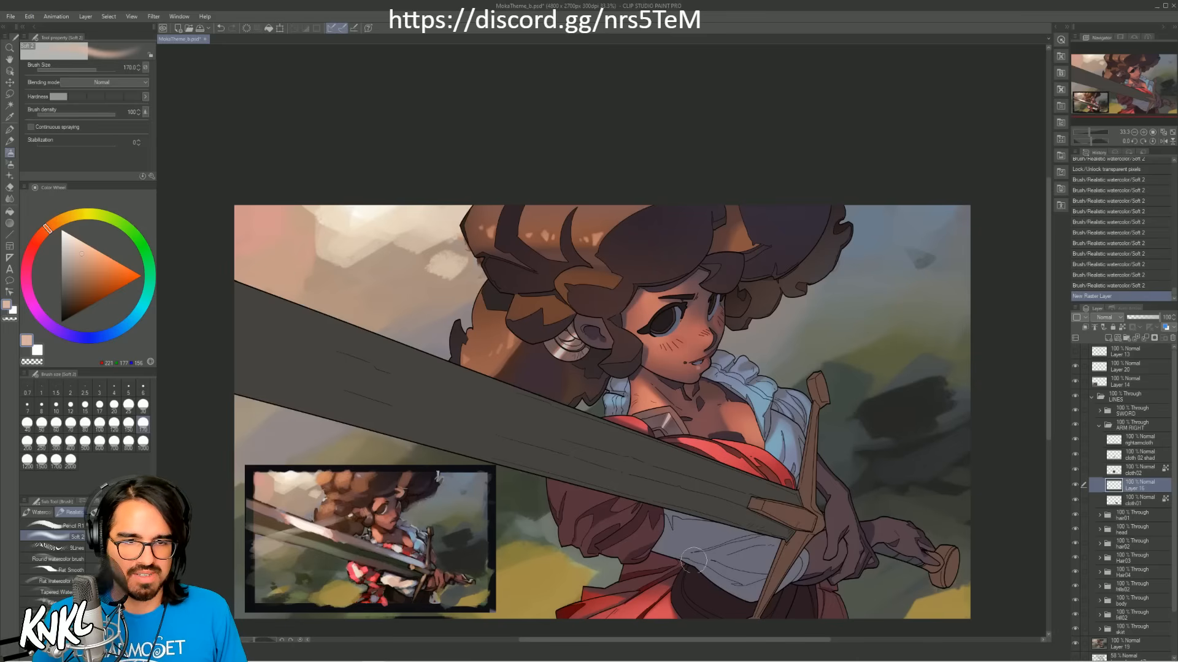
left_click_drag(673, 557, 750, 571)
key("ctrl+z")
key("[")
key("[")
key("[")
key("[")
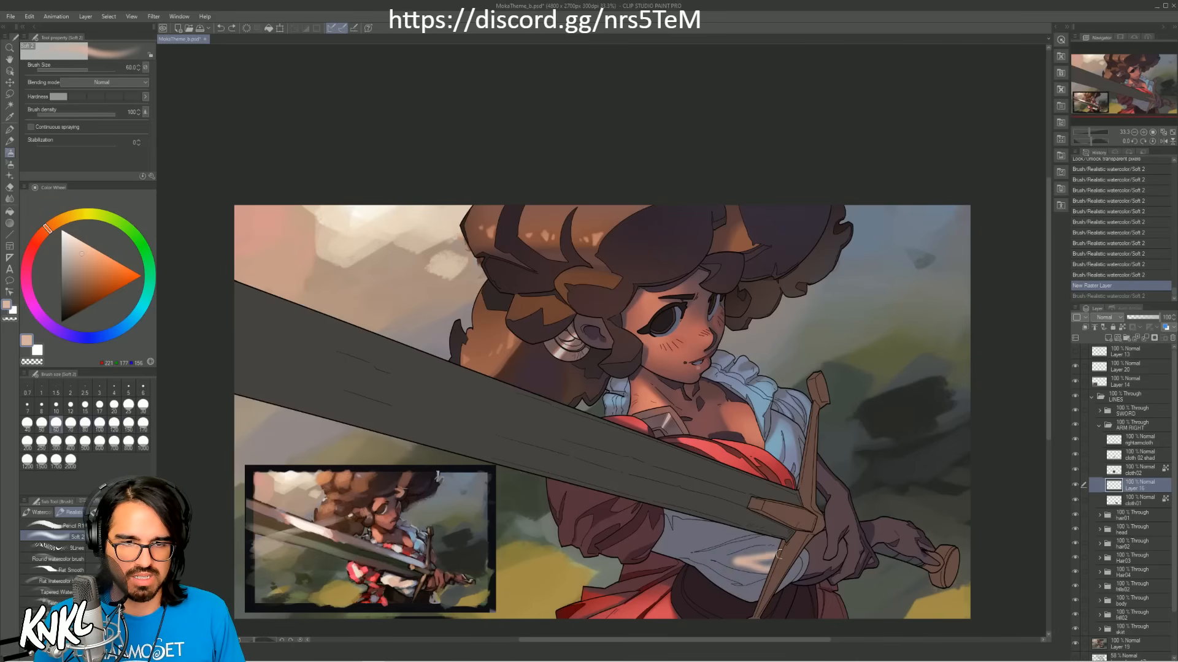
left_click_drag(737, 563, 780, 555)
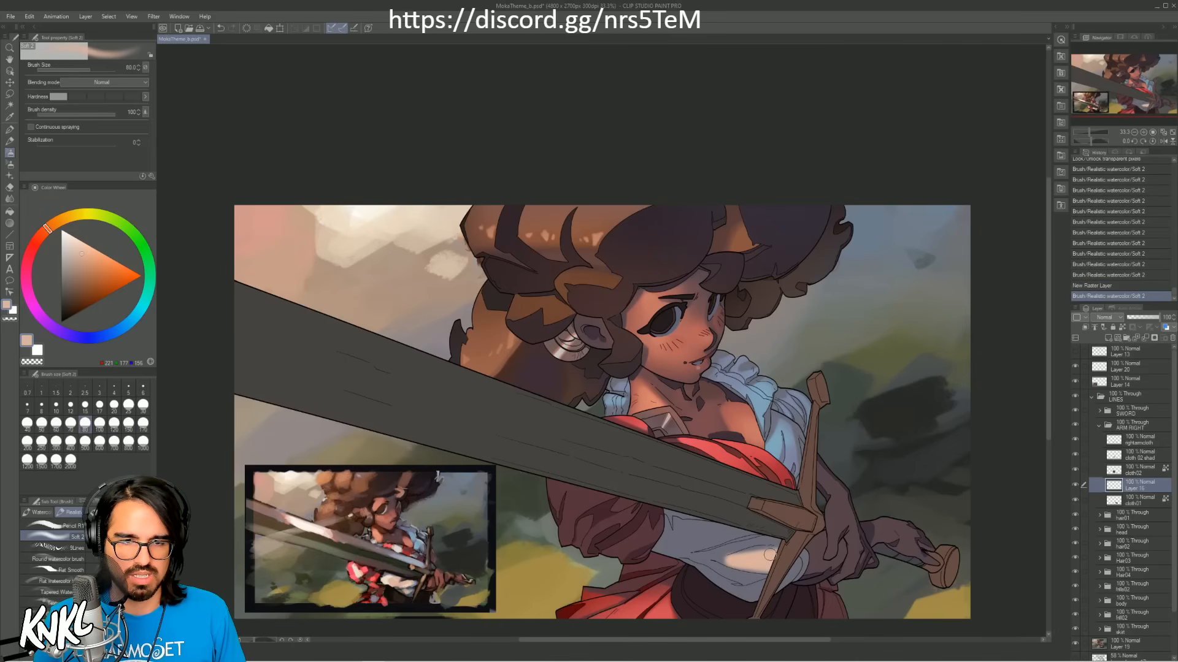
Step: Enlarge the soft brush to 300 and spread the warm peach light across the whole white sleeve
key("]")
key("]")
key("]")
key("]")
key("]")
key("]")
key("]")
left_click_drag(641, 528, 786, 561)
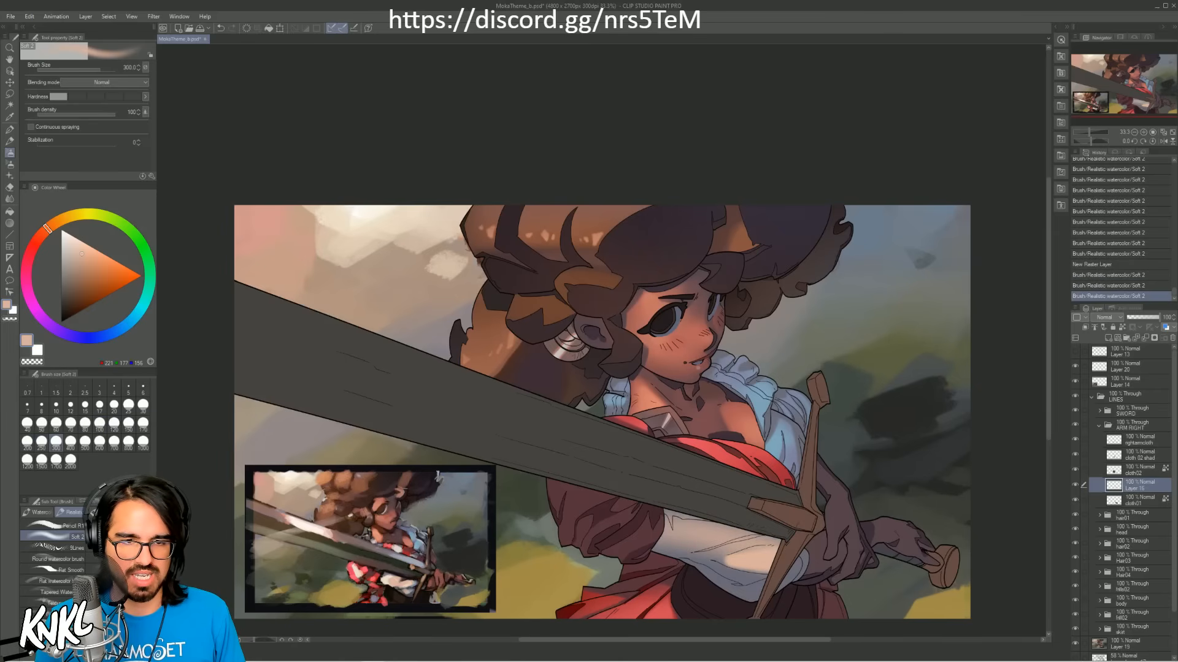
mouse_move(675, 539)
left_mouse_down()
mouse_move(763, 555)
mouse_move(750, 559)
left_mouse_up()
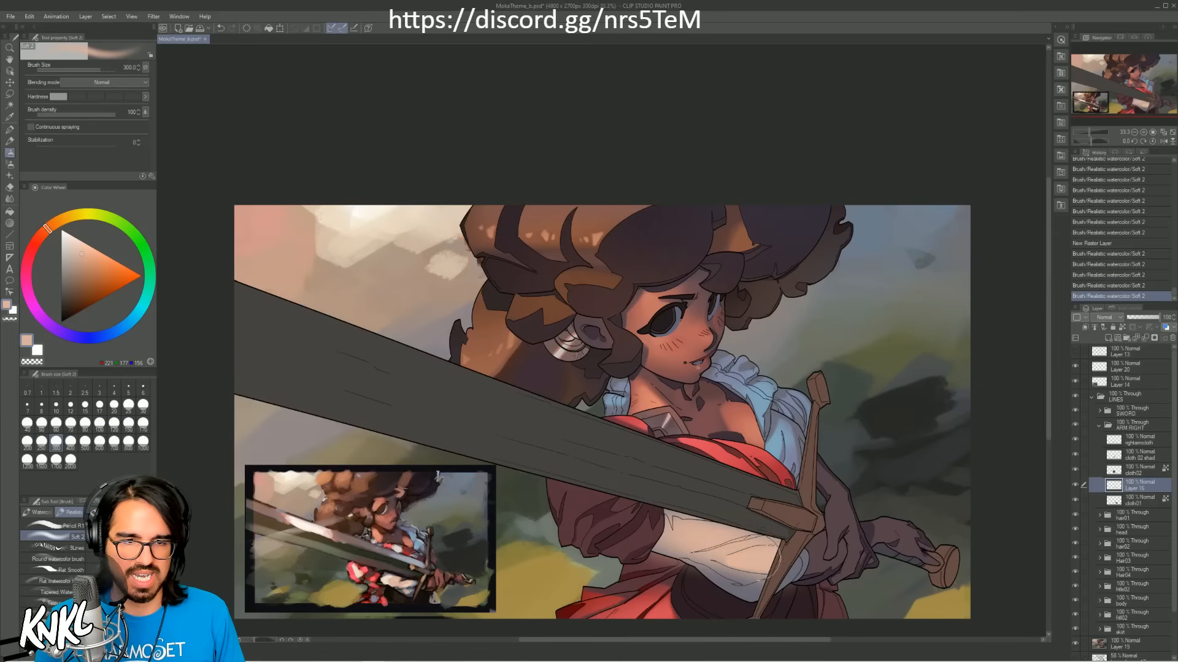
Step: Brighten the sleeve with pale cream sampled from the reference, using the soft brush at size 250
left_click(394, 580, "alt")
key("[")
left_click_drag(675, 529, 751, 548)
key("ctrl+z")
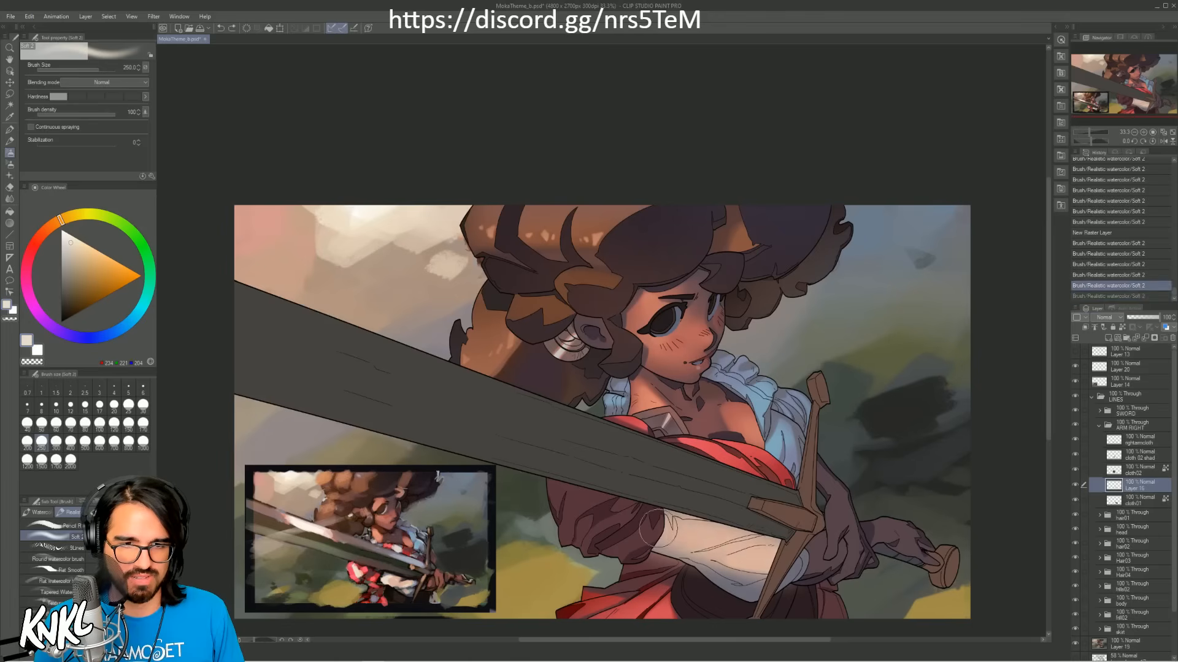
mouse_move(662, 529)
left_mouse_down()
mouse_move(791, 562)
mouse_move(738, 576)
mouse_move(825, 536)
mouse_move(761, 587)
mouse_move(817, 556)
left_mouse_up()
Step: Shade the sleeve's edge beneath the sword blade with greyish blue sampled from the reference, using the soft brush at size 300
left_click(416, 583, "alt")
left_click(415, 583, "alt")
key("ctrl+z")
key("]")
key("]")
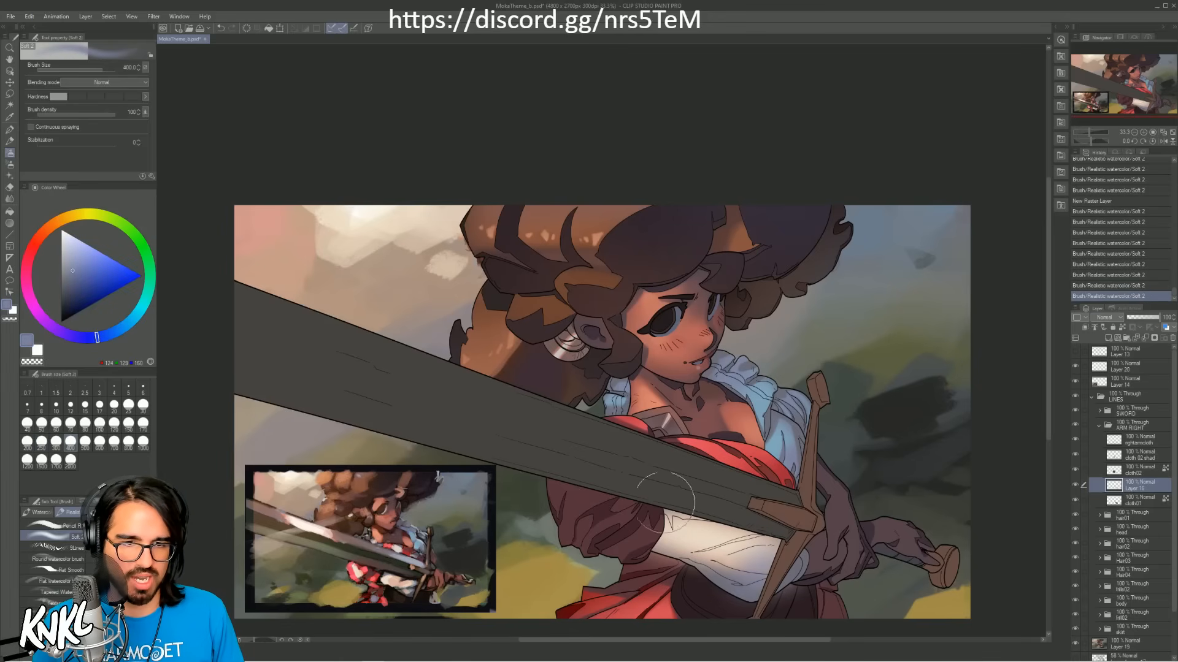
left_click_drag(665, 503, 760, 515)
key("ctrl+z")
key("[")
left_click_drag(685, 505, 778, 513)
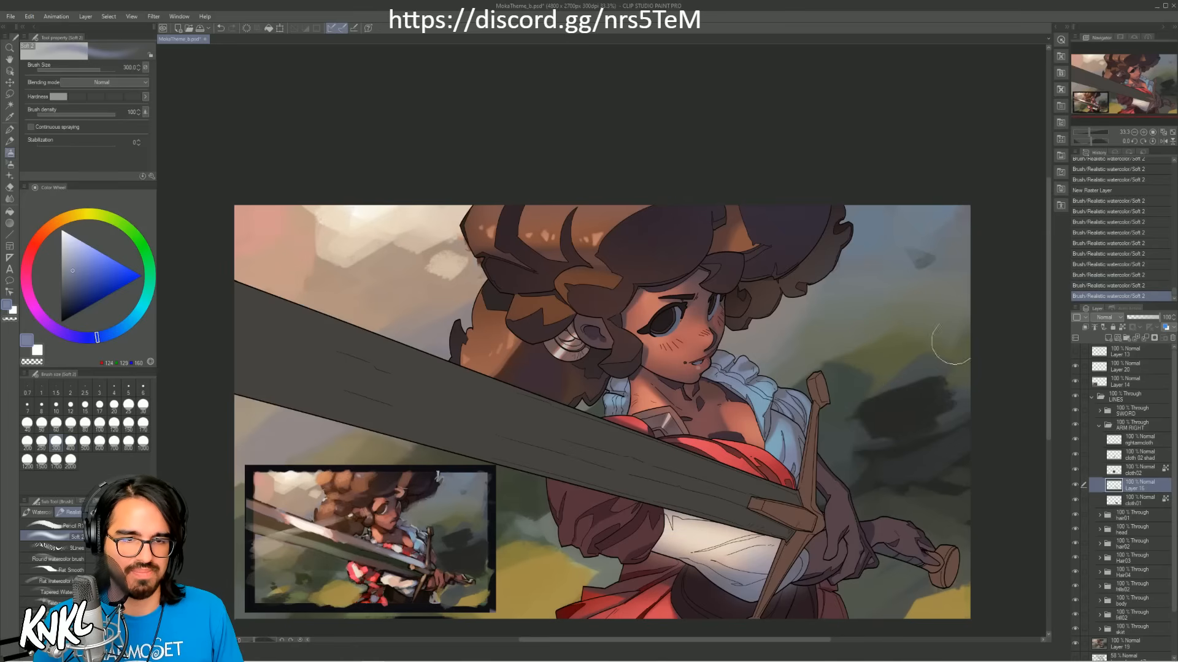
Step: Try carving fold shadows into the white sleeve beside the sword guard with the soft eraser, and undo the latest strokes
left_click(1142, 133)
mouse_move(737, 631)
left_mouse_down()
mouse_move(634, 352)
mouse_move(760, 375)
mouse_move(854, 374)
left_mouse_up()
key("ctrl+z")
mouse_move(760, 401)
left_mouse_down()
mouse_move(856, 376)
mouse_move(747, 401)
mouse_move(866, 373)
mouse_move(771, 394)
mouse_move(872, 413)
mouse_move(825, 420)
mouse_move(837, 423)
mouse_move(884, 421)
mouse_move(792, 410)
left_mouse_up()
key("ctrl+z")
key("ctrl+z")
key("ctrl+z")
key("ctrl+z")
key("ctrl+z")
key("ctrl+z")
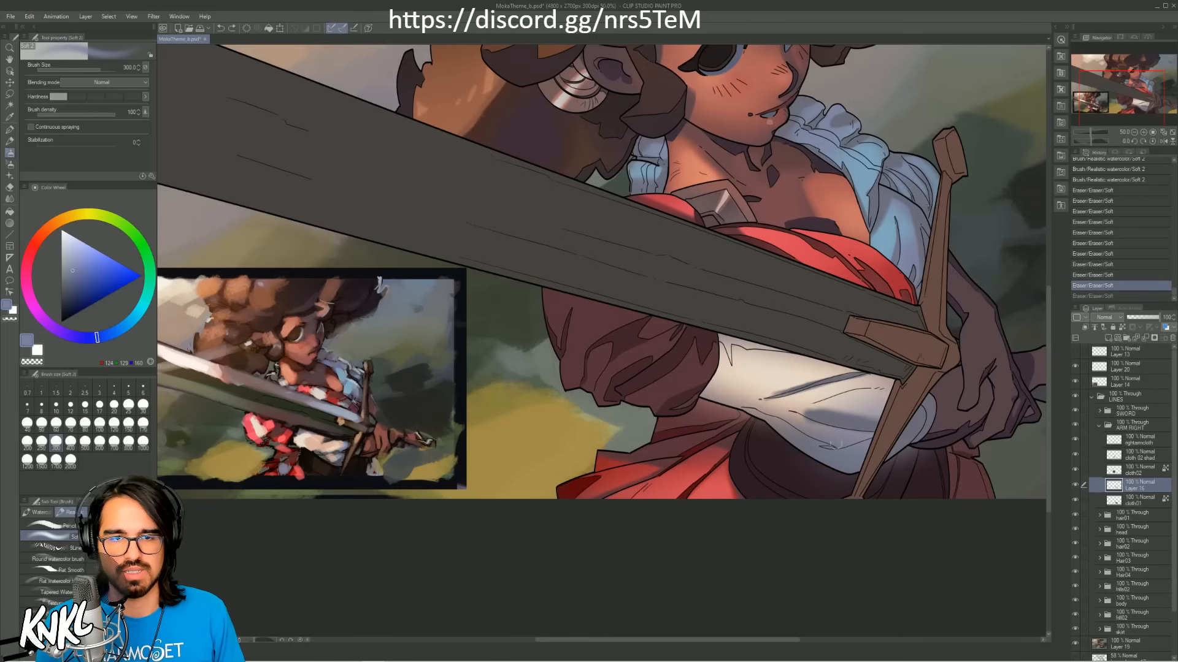
key("ctrl+z")
key("ctrl+z")
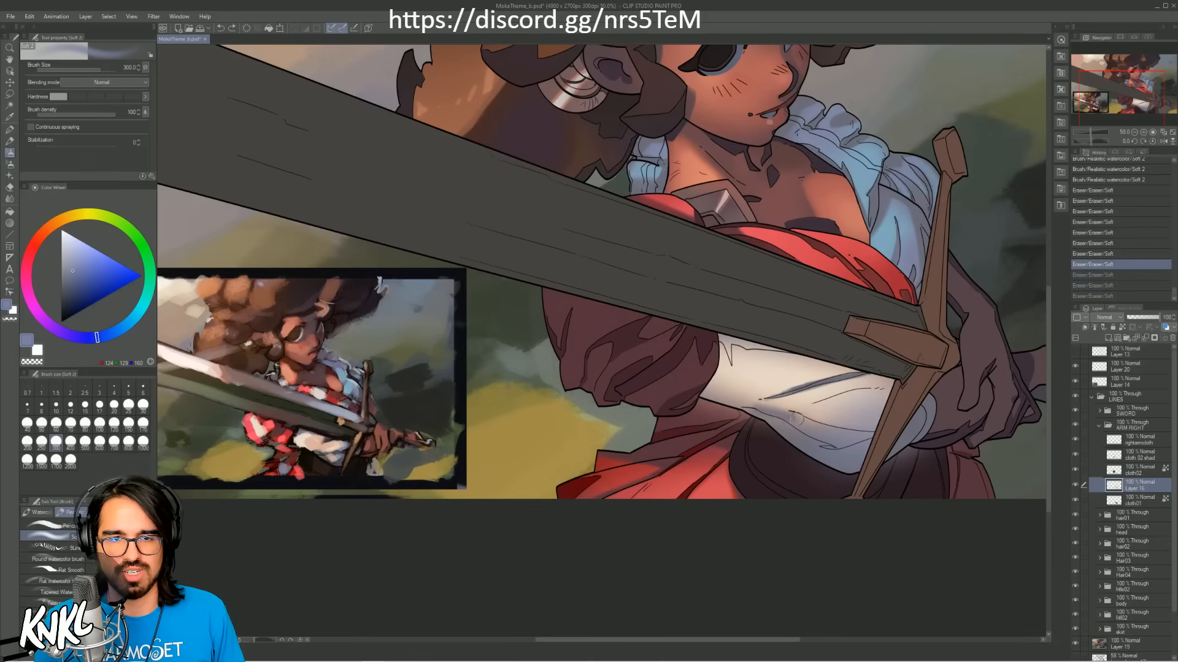
Step: Erase the sleeve's light further with the soft eraser to shape its lower folds and the edge beside the puffed cuff
mouse_move(791, 419)
left_mouse_down()
mouse_move(850, 441)
mouse_move(794, 412)
mouse_move(721, 407)
left_mouse_up()
mouse_move(878, 395)
left_mouse_down()
mouse_move(889, 392)
mouse_move(871, 393)
left_mouse_up()
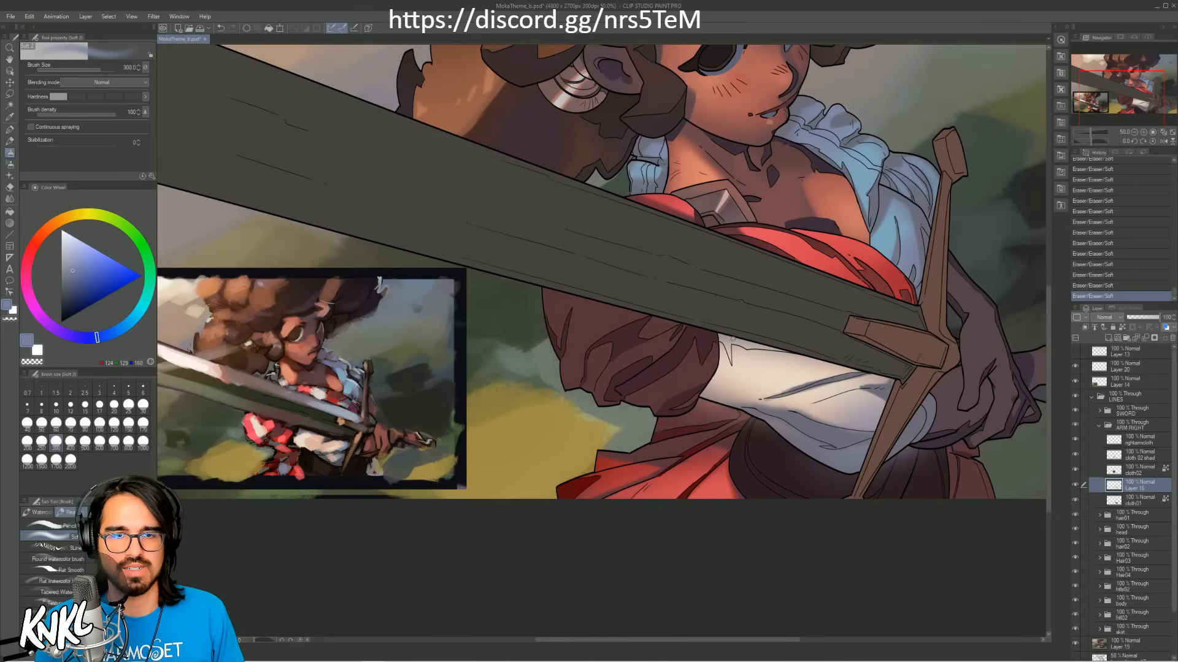
mouse_move(728, 351)
left_mouse_down()
mouse_move(724, 337)
mouse_move(730, 362)
left_mouse_up()
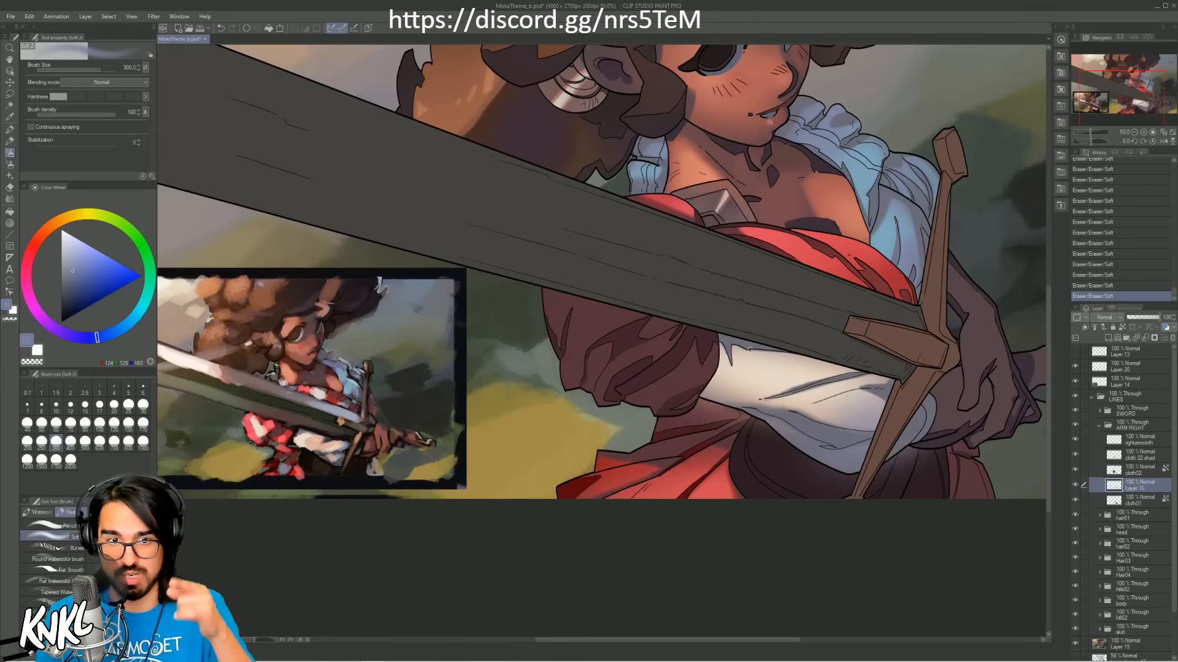
key("ctrl+z")
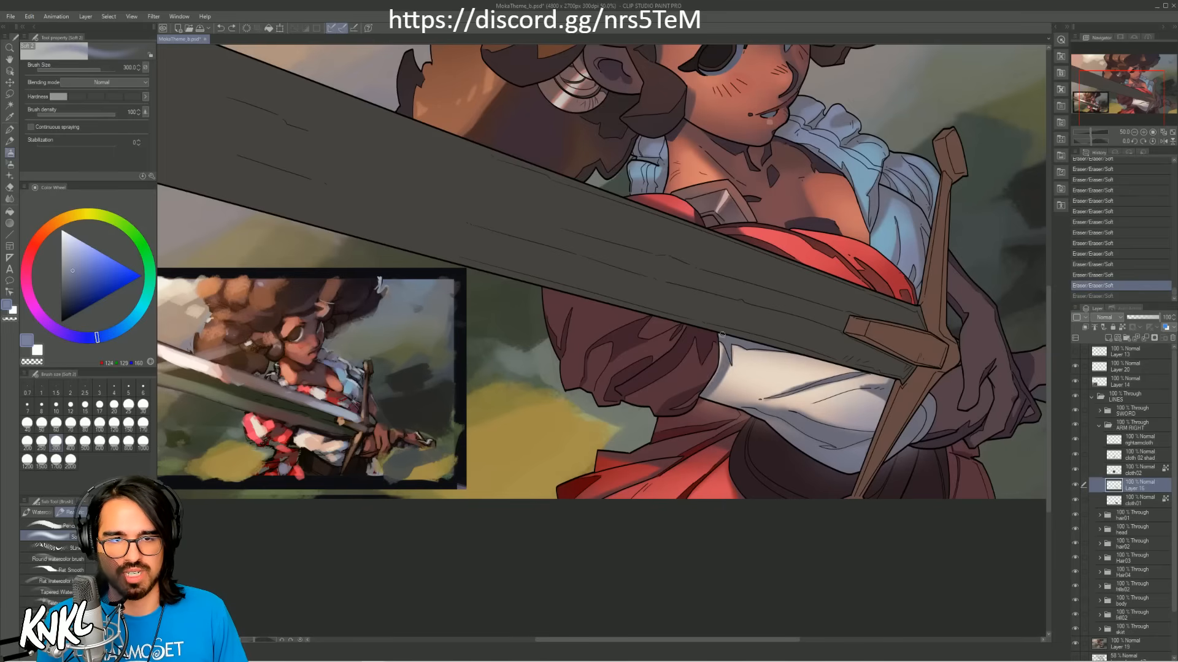
key("ctrl+y")
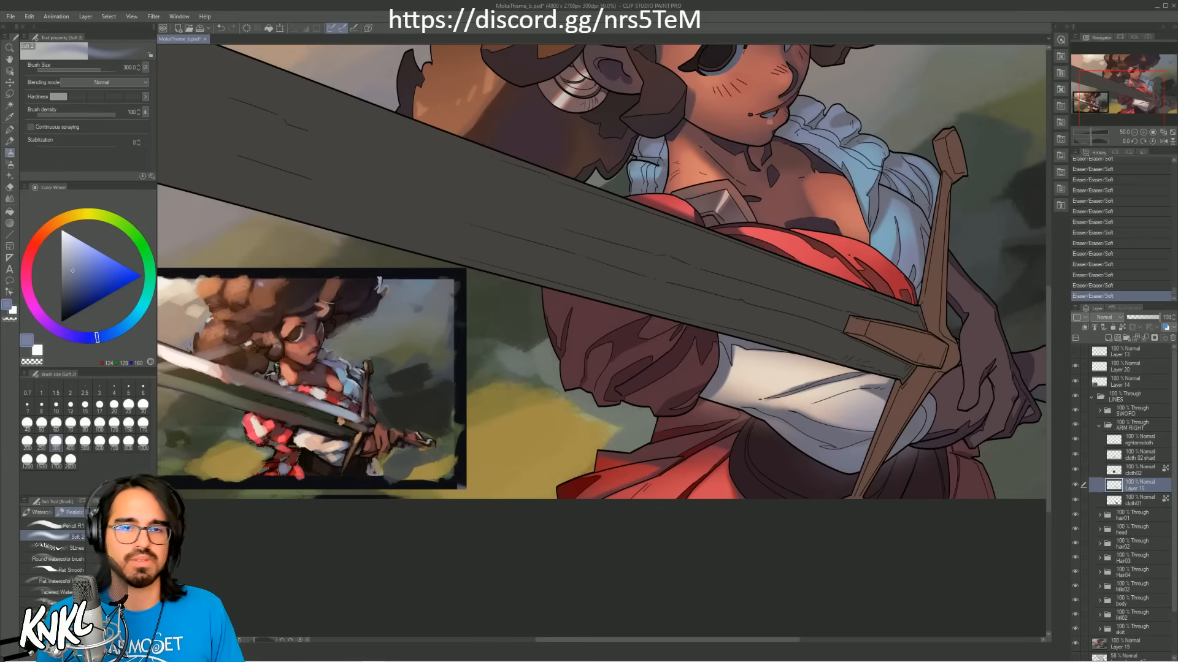
Step: Sample cream from the white sleeve and soften its lit area with the soft brush at size 250
left_click(786, 374, "alt")
key("bracketleft")
key("bracketleft")
key("bracketleft")
key("bracketleft")
key("bracketleft")
key("bracketleft")
key("bracketleft")
key("bracketleft")
key("bracketleft")
key("bracketleft")
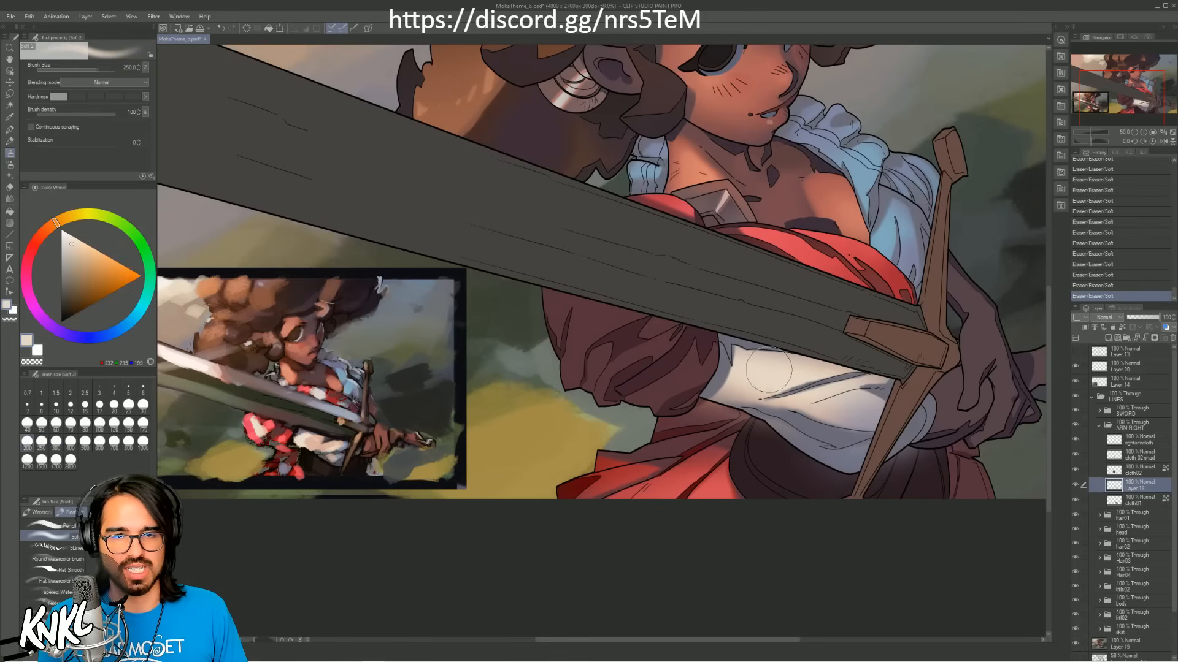
mouse_move(790, 369)
left_mouse_down()
mouse_move(772, 387)
mouse_move(845, 374)
mouse_move(877, 382)
mouse_move(797, 406)
mouse_move(869, 391)
mouse_move(851, 393)
left_mouse_up()
left_click(773, 389, "alt")
Step: Reduce the soft brush to 30 and add small cream highlights between the white sleeve's folds
key("bracketleft")
key("bracketleft")
key("bracketleft")
left_click(860, 381, "alt")
key("ctrl+z")
key("ctrl+z")
left_click(804, 410, "alt")
key("bracketright")
key("ctrl+z")
key("bracketright")
left_click(819, 385, "alt")
key("bracketleft")
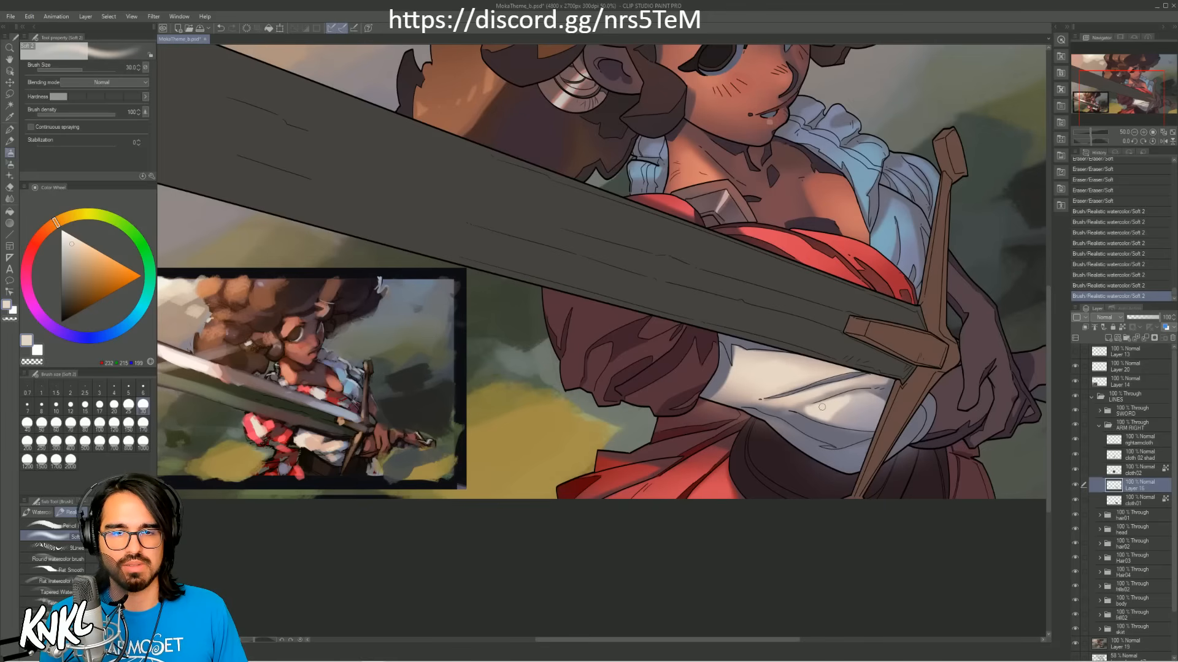
Step: Try extra cream strokes along the folds near the sword guard and undo them
mouse_move(822, 407)
left_mouse_down()
mouse_move(850, 412)
mouse_move(867, 388)
mouse_move(816, 403)
mouse_move(863, 383)
left_mouse_up()
left_click(831, 410, "alt")
key("ctrl+z")
key("ctrl+z")
key("ctrl+z")
key("ctrl+z")
Step: Refine the white sleeve's fold shadows with sampled mauve and bluish greys, using the soft brush at sizes 20 to 30
left_click(863, 395, "alt")
left_click(860, 392)
left_click(865, 378, "alt")
left_click(837, 383, "alt")
key("bracketleft")
left_click(867, 380, "alt")
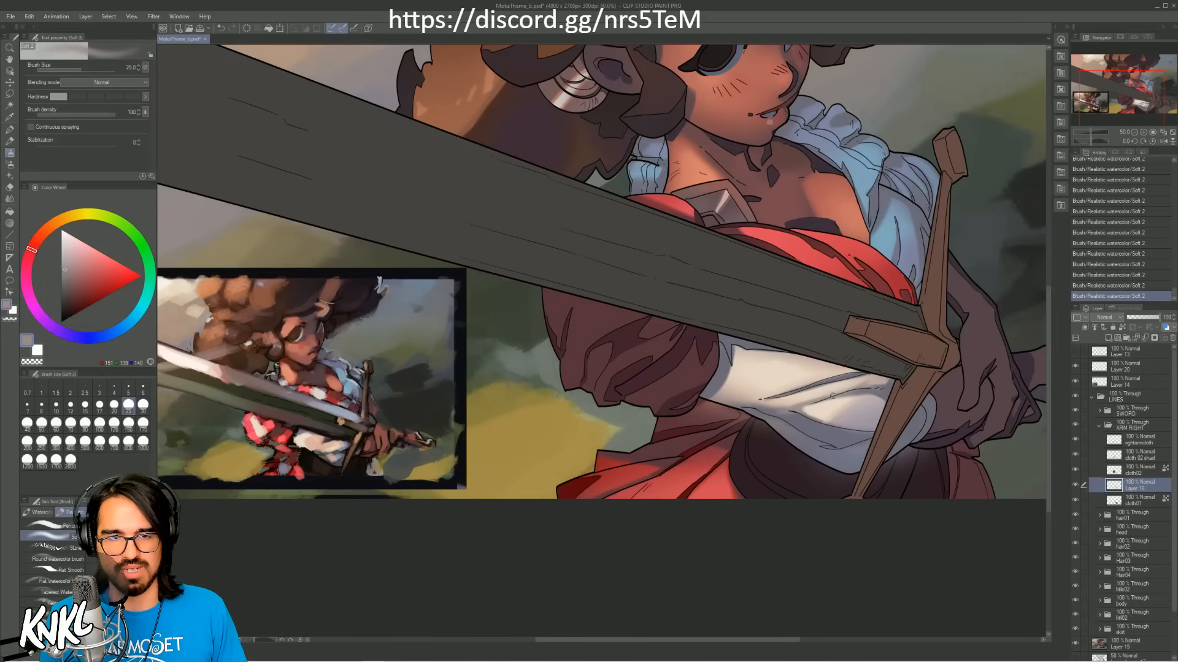
key("bracketright")
left_click(803, 423, "alt")
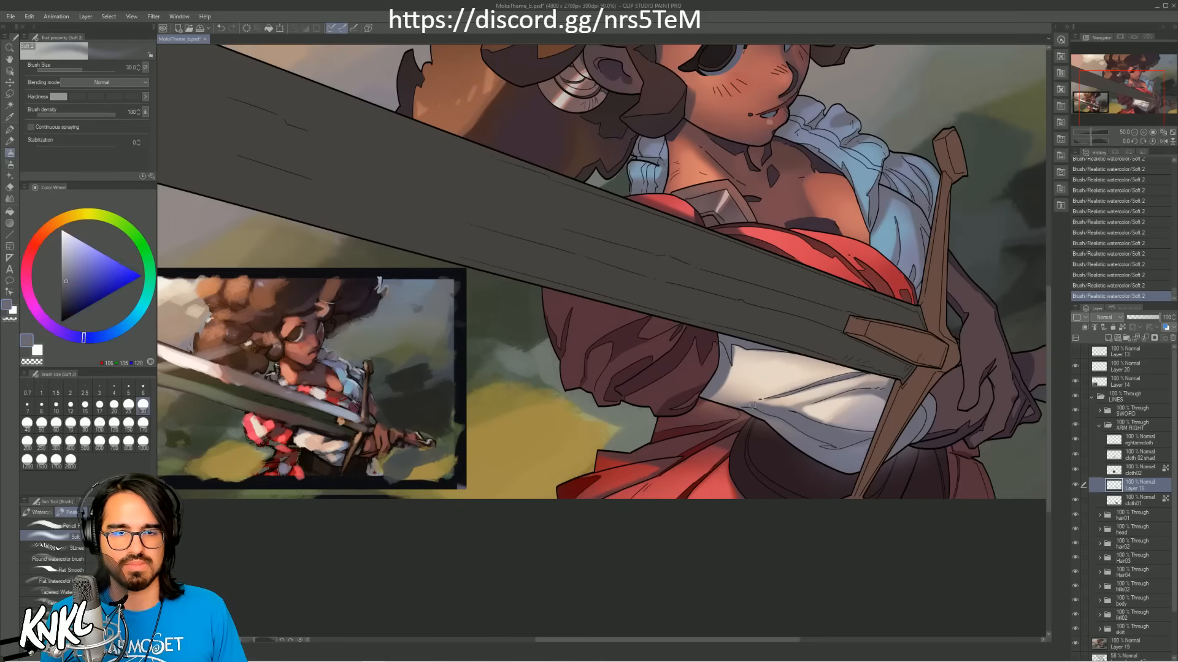
left_click(784, 427, "alt")
Step: Try shading the white sleeve's lower edge with the soft brush enlarged to 100, and undo the stroke
key("bracketright")
key("bracketright")
key("bracketright")
key("bracketright")
key("bracketright")
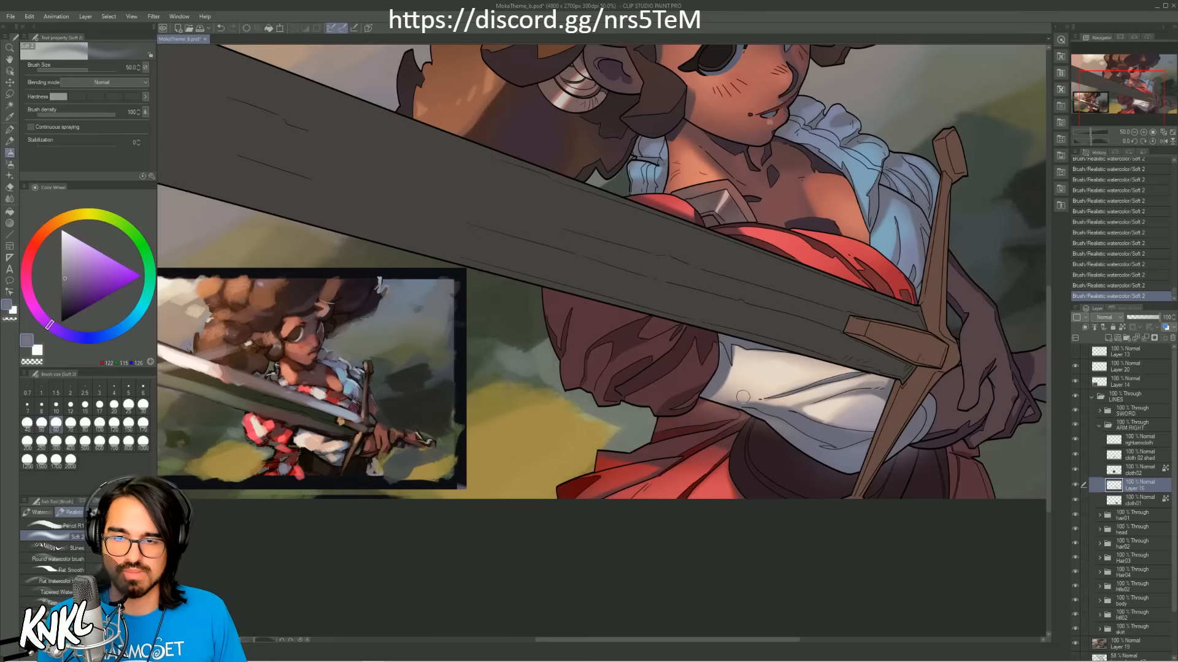
key("bracketright")
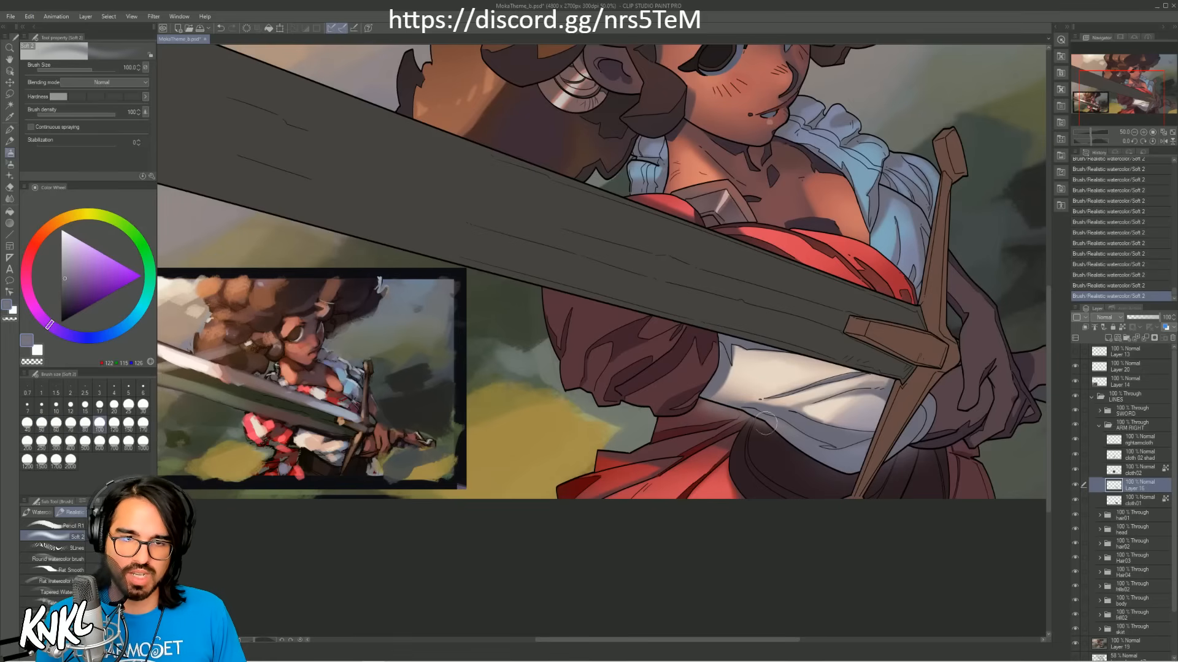
key("ctrl+z")
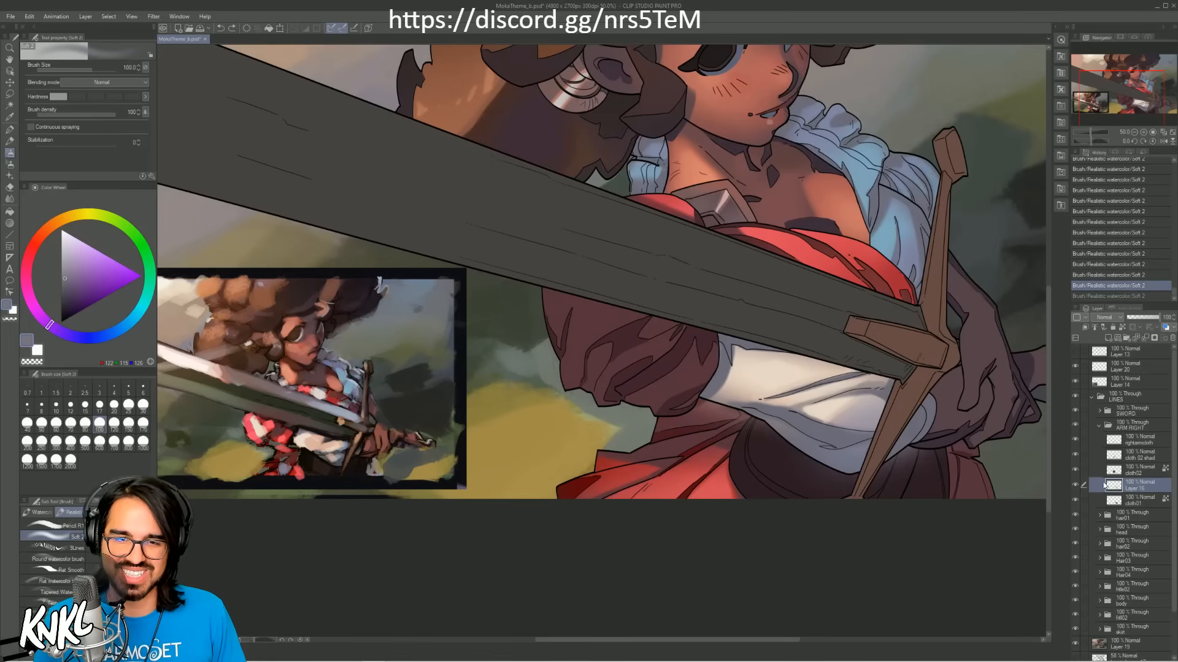
Step: Toggle the sleeve shading layer's visibility to check it, and clip it to the cloth01 layer below
left_click(1075, 486)
left_click(1076, 486)
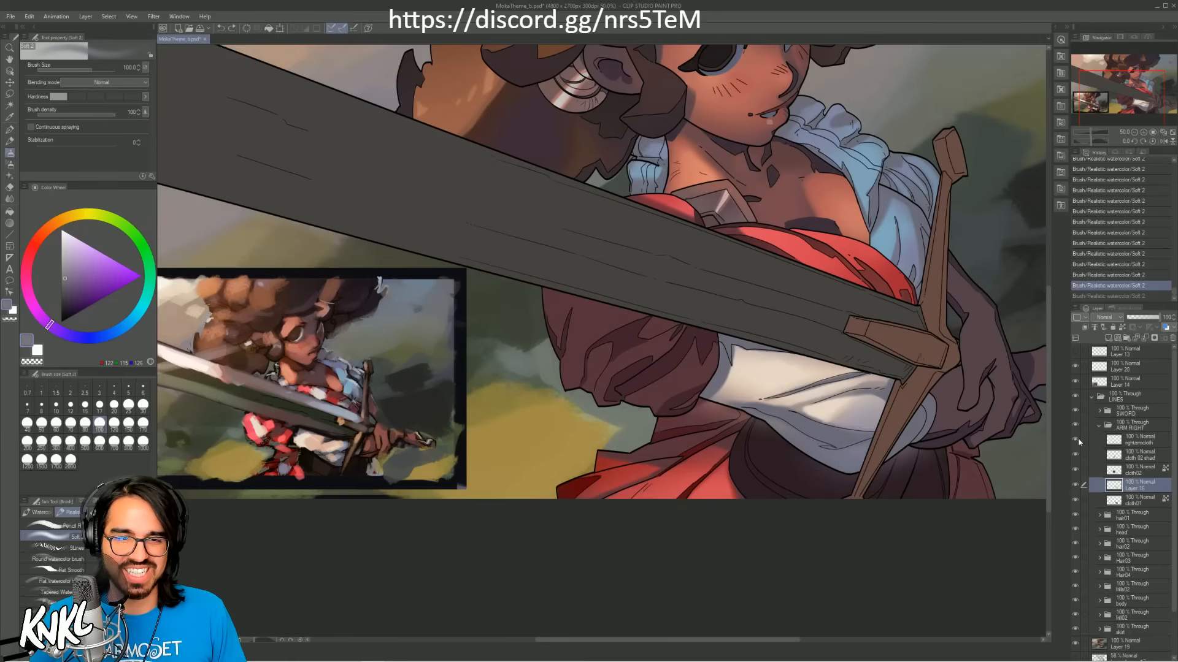
left_click(1083, 329)
Step: Try larger soft brush strokes along the white sleeve's lower edge and undo them
key("bracketright")
key("bracketright")
mouse_move(722, 411)
left_mouse_down()
mouse_move(741, 404)
mouse_move(837, 474)
left_mouse_up()
key("ctrl+z")
left_click(863, 412, "alt")
key("bracketright")
key("ctrl+z")
Step: Shade the white sleeve's lower edge and cuff side with greyish violet, using the soft brush at size 120, and save the file
left_click(779, 422, "alt")
left_click(779, 421, "alt")
key("bracketleft")
key("bracketleft")
left_click_drag(781, 442, 839, 476)
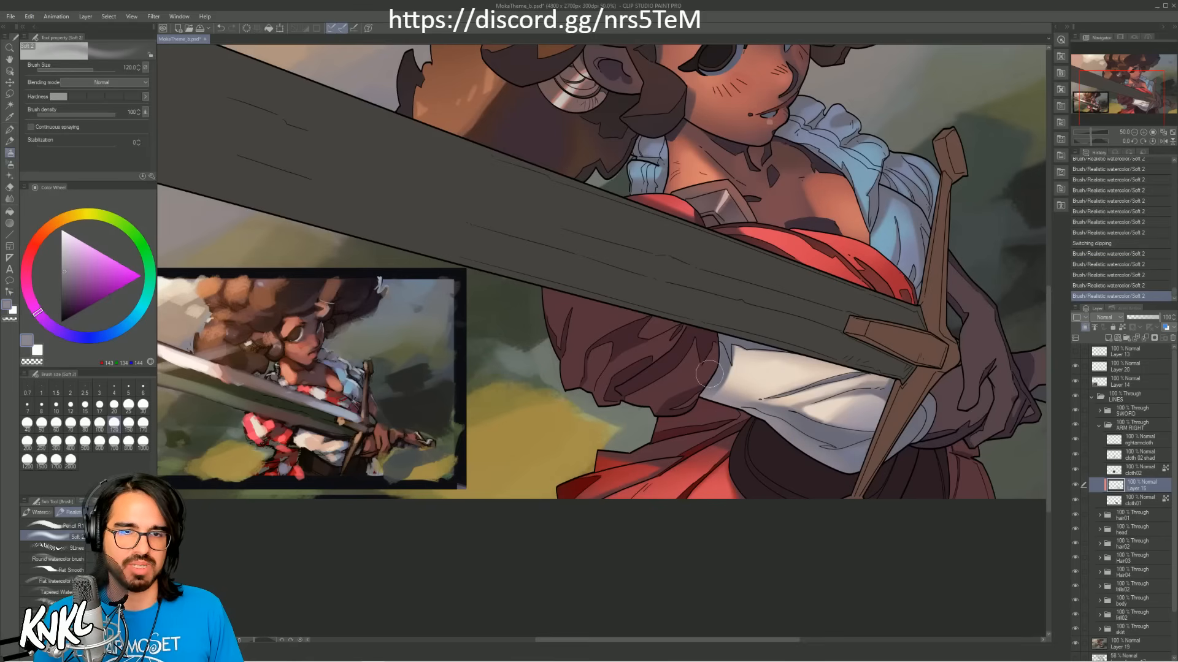
left_click_drag(692, 402, 720, 358)
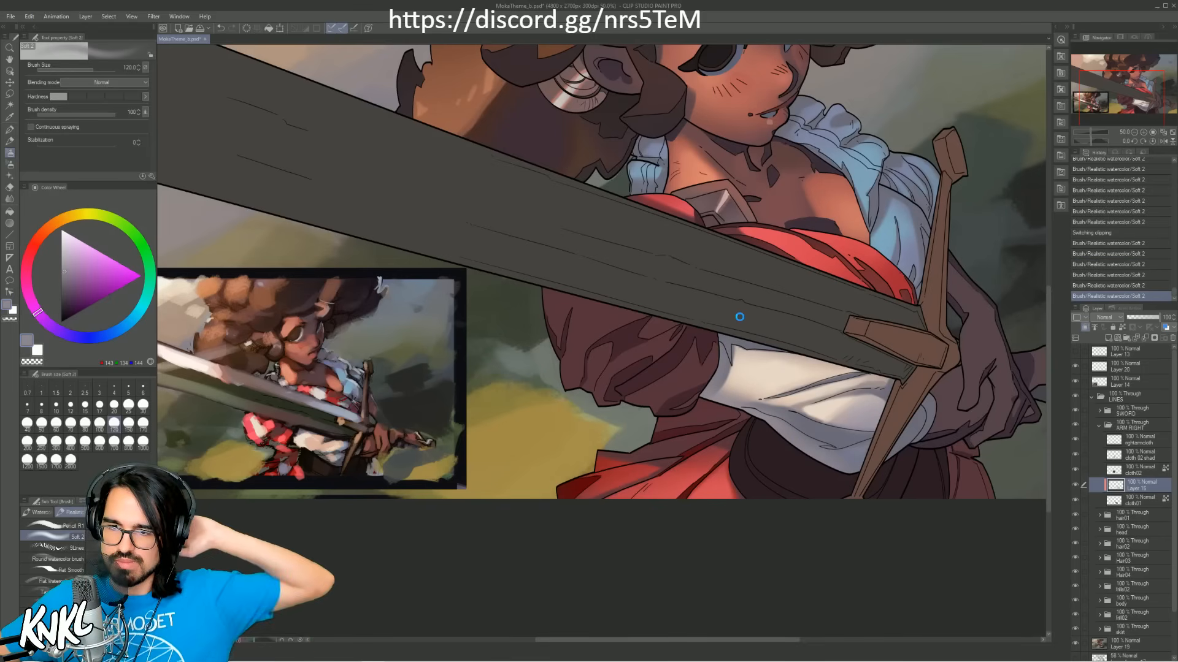
key("ctrl+s")
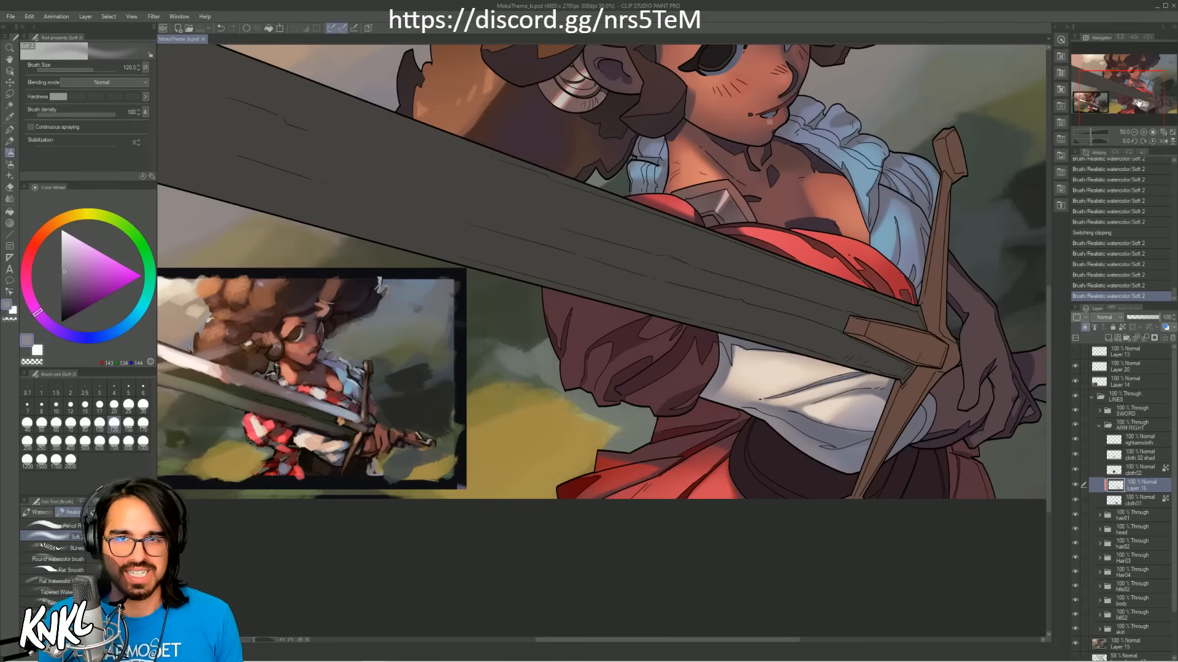
Step: Select the cloth02 layer and toggle its visibility to identify the puffed red sleeve's shading
left_click_drag(1138, 103, 1126, 122)
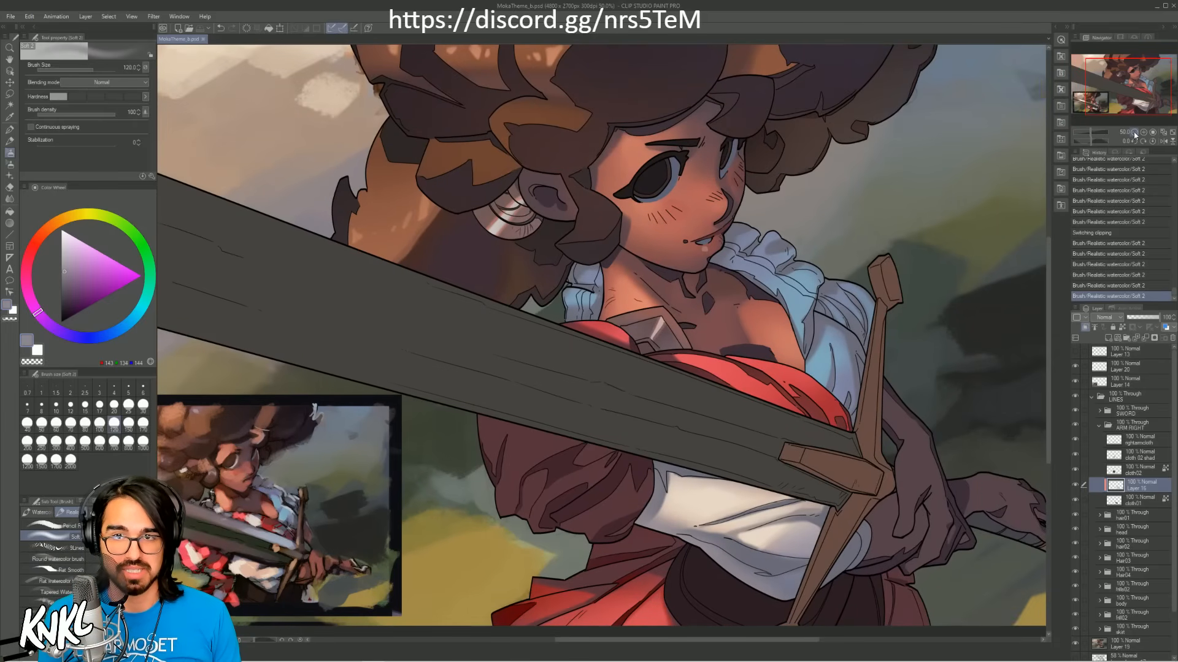
left_click(1134, 132)
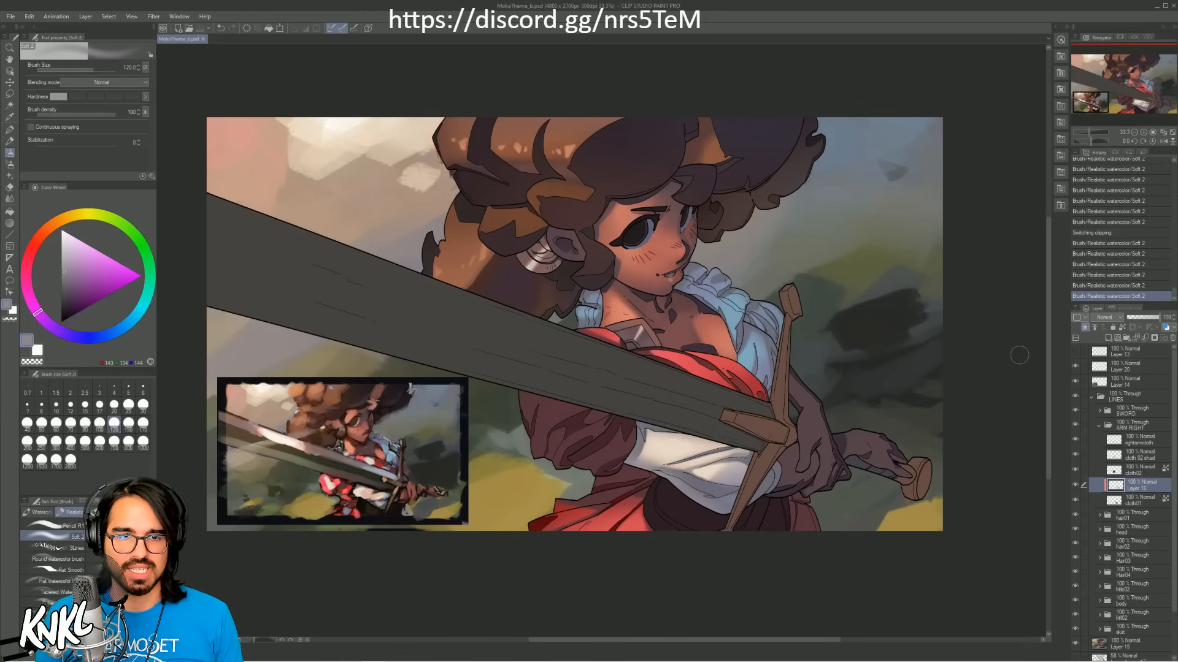
left_click(1132, 474)
left_click(1076, 471)
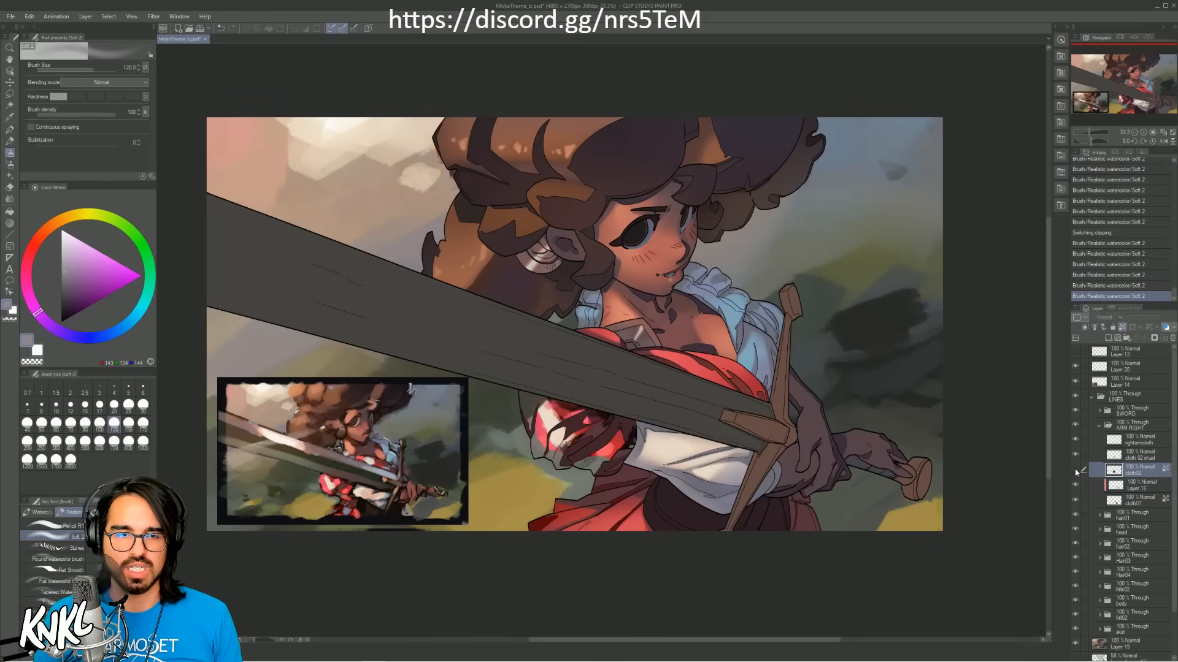
left_click(1075, 471)
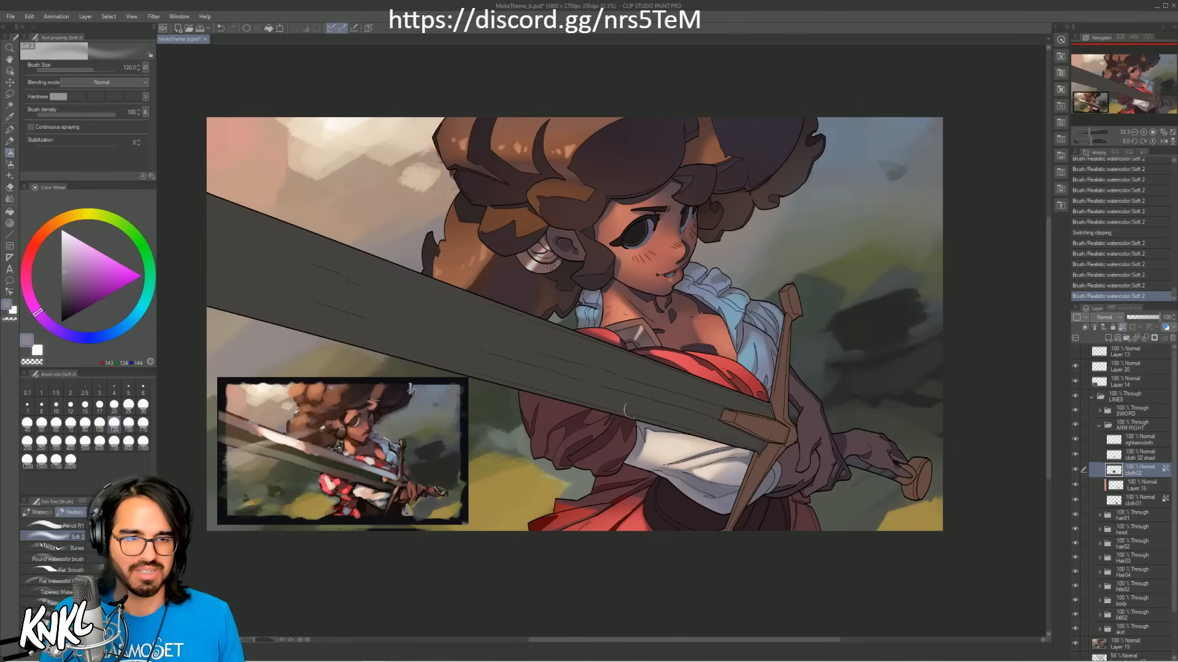
Step: Try painting the puffed sleeve directly on cloth02 with reds sampled from the clothing and the reference, enlarging the soft brush to 500
left_click(686, 352, "alt")
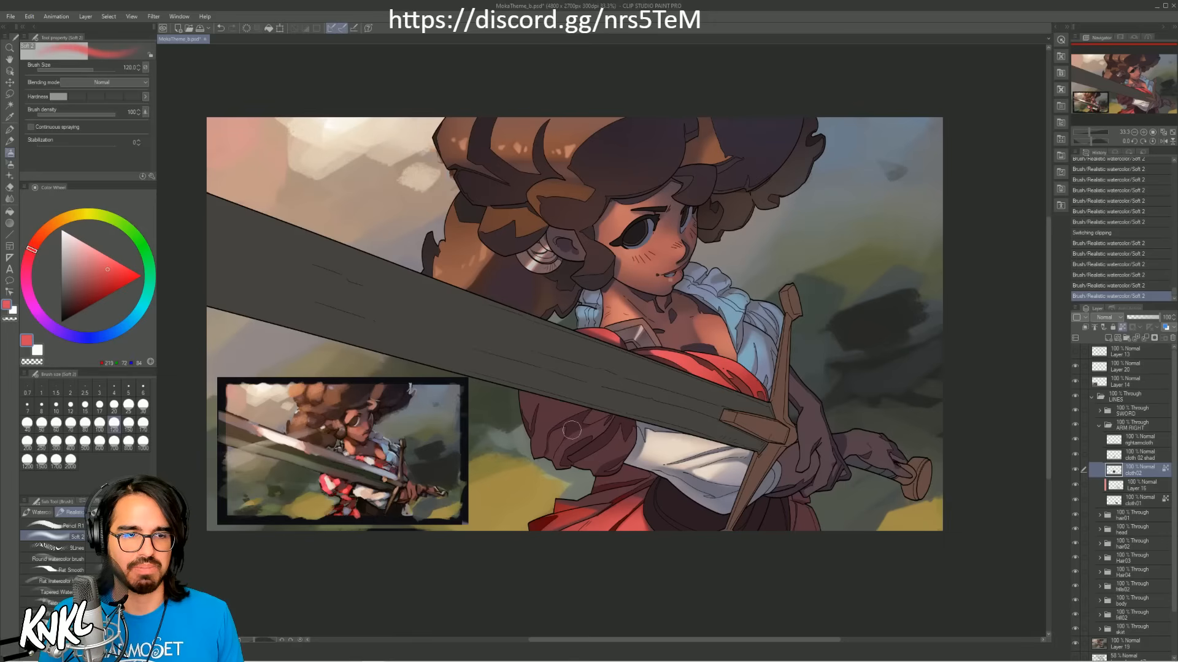
left_click(346, 491, "alt")
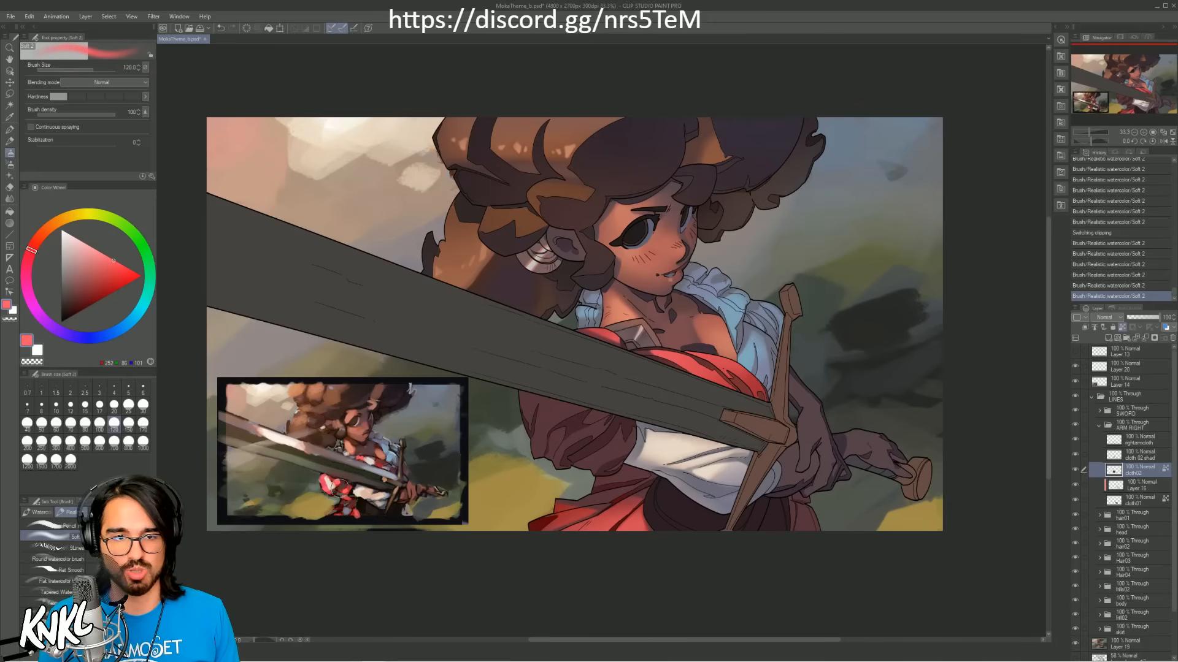
key("]")
key("]")
key("]")
key("]")
key("]")
mouse_move(549, 402)
left_mouse_down()
mouse_move(555, 393)
mouse_move(607, 437)
left_mouse_up()
key("ctrl+z")
mouse_move(546, 411)
left_mouse_down()
mouse_move(592, 424)
mouse_move(598, 439)
mouse_move(573, 398)
mouse_move(603, 445)
mouse_move(583, 455)
mouse_move(555, 435)
mouse_move(632, 442)
left_mouse_up()
key("ctrl+z")
key("]")
key("]")
left_click(387, 468, "alt")
key("ctrl+z")
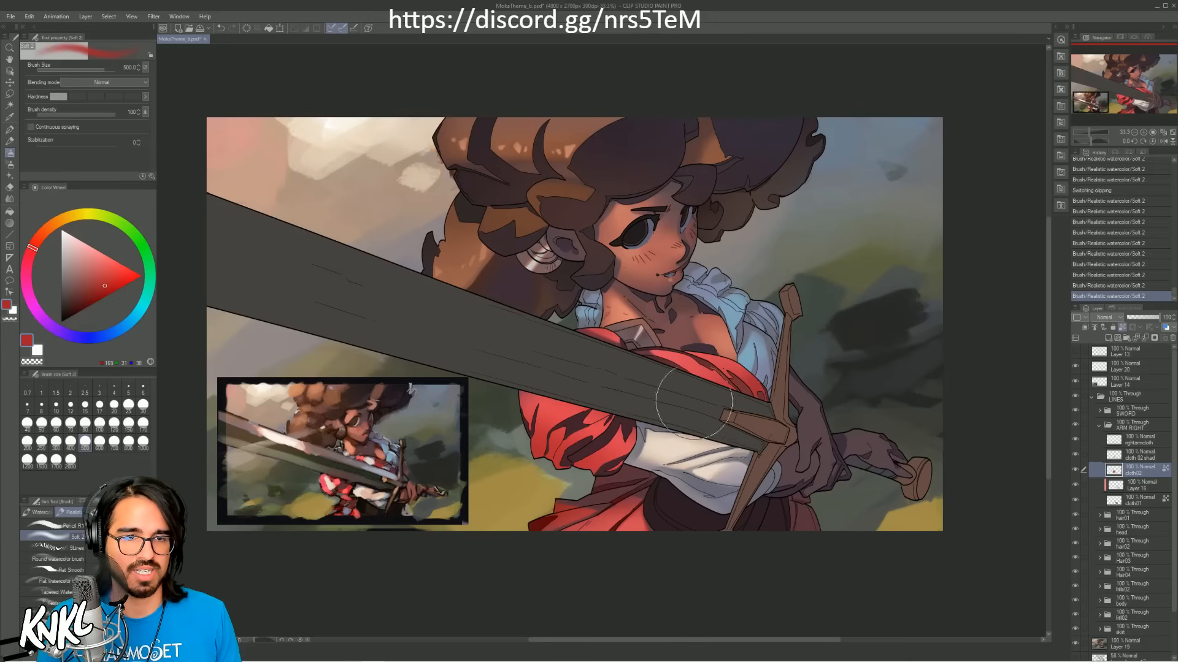
Step: Try a soft erase on the puffed sleeve beneath the blade, and roll the history back to before the red painting
scroll(711, 356, "up", 2)
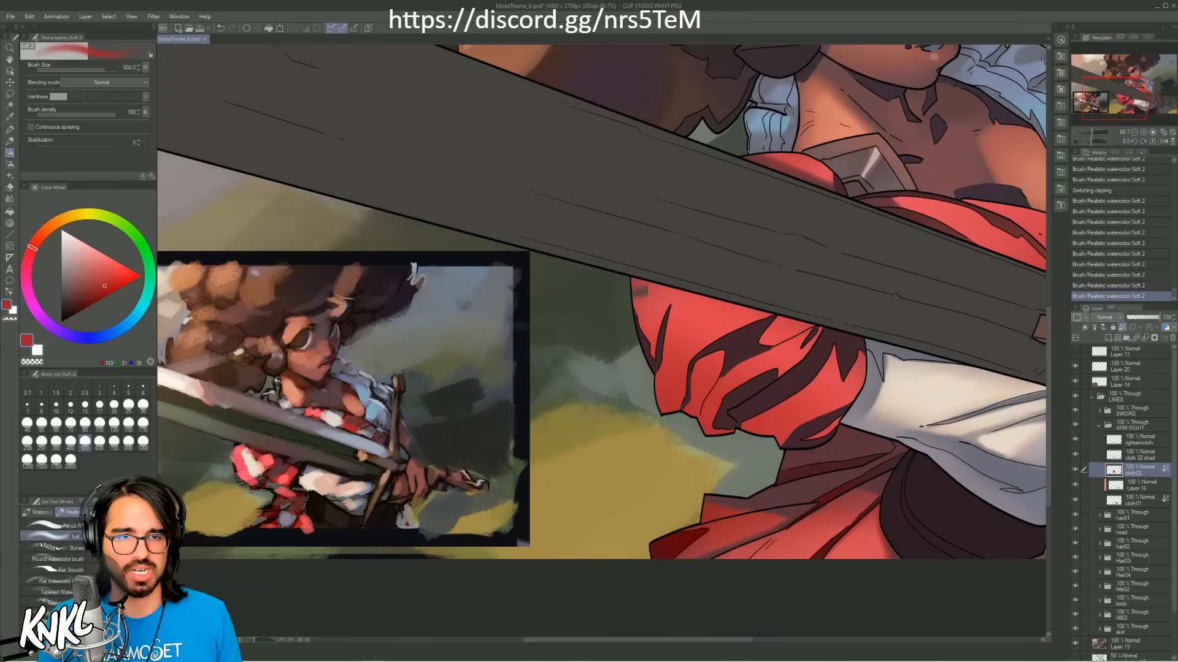
mouse_move(639, 288)
left_mouse_down()
mouse_move(704, 285)
mouse_move(667, 290)
left_mouse_up()
key("ctrl+z")
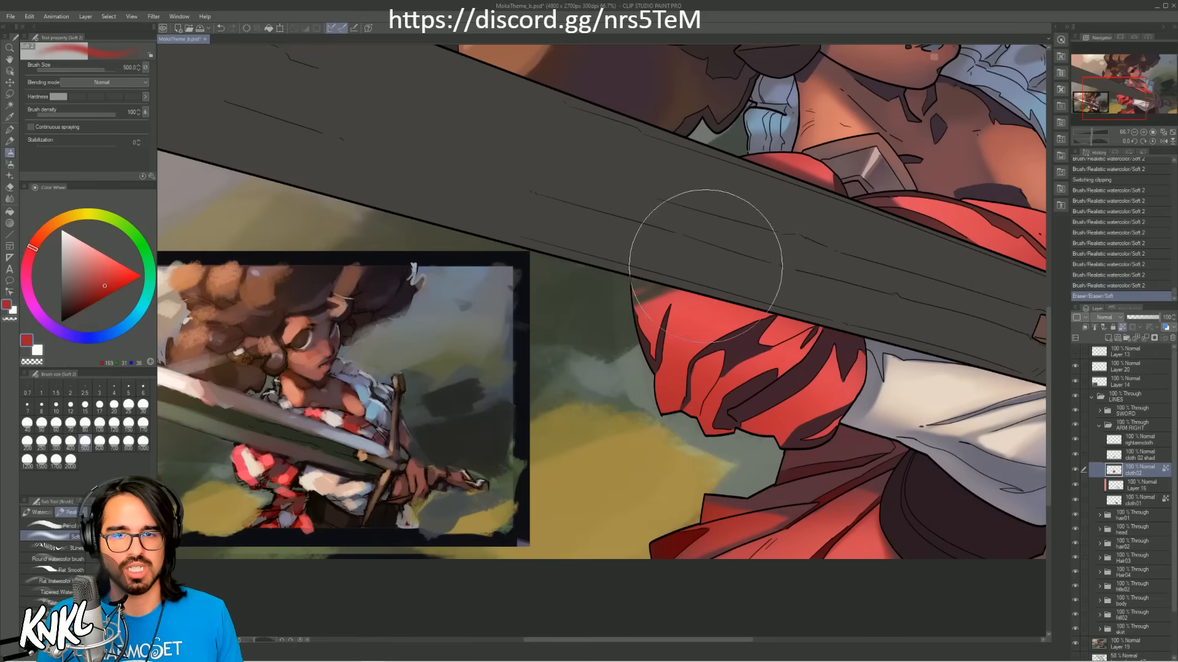
key("ctrl+z")
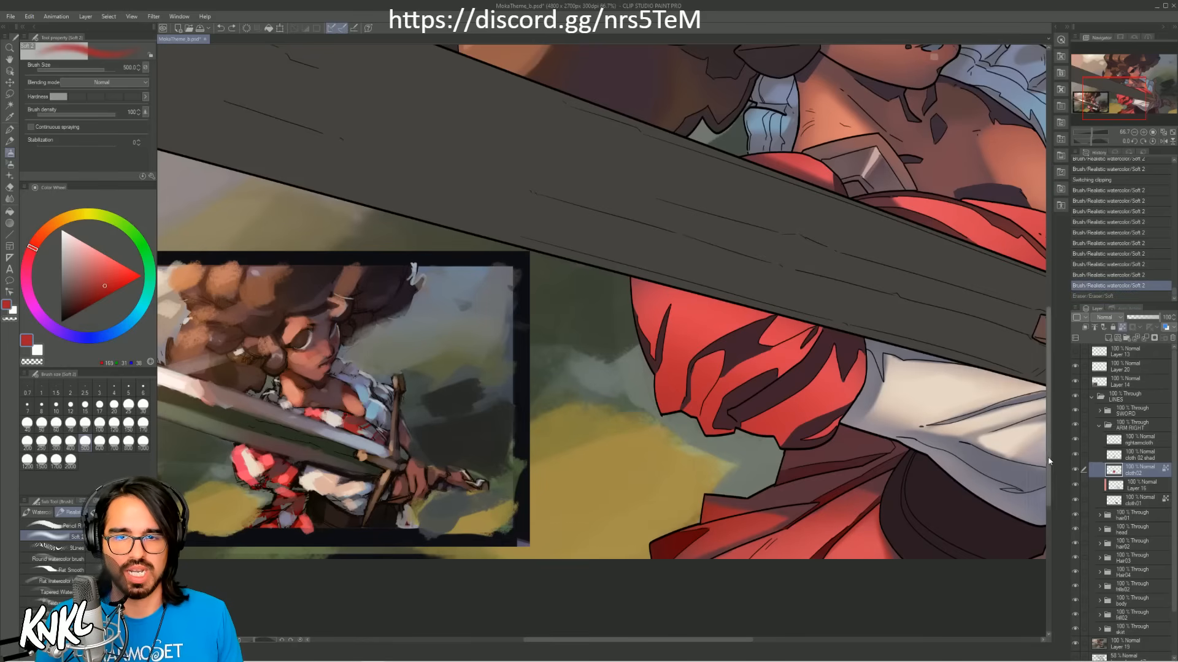
left_click(1095, 180)
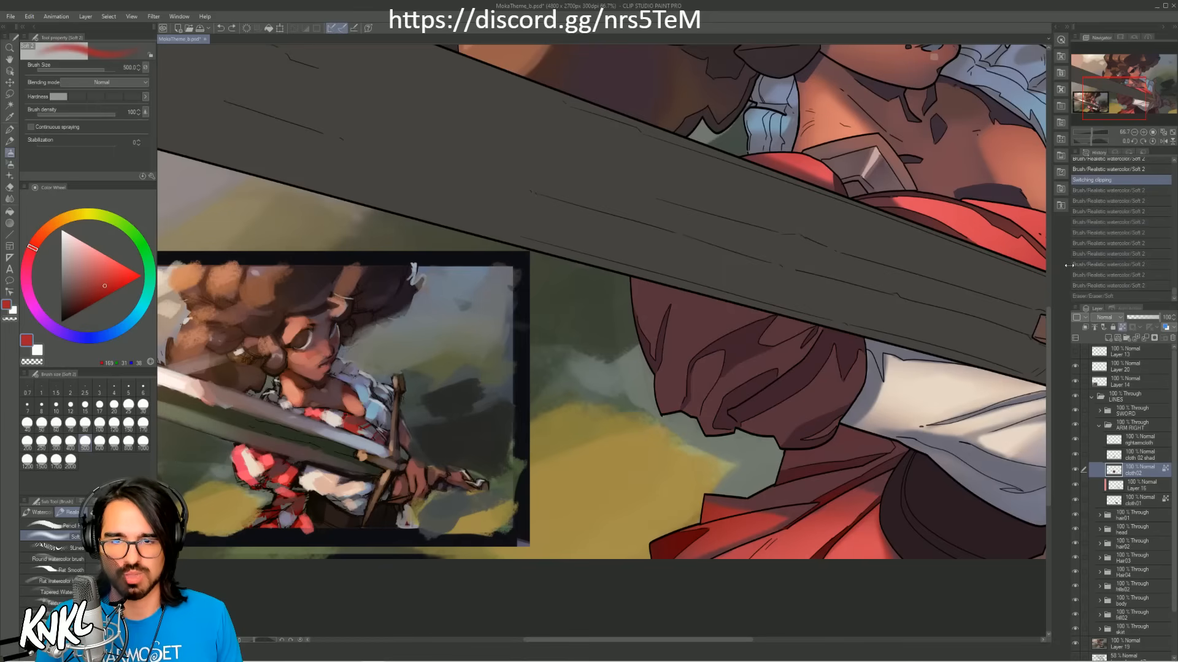
Step: Add a raster layer clipped to cloth02 and cover the puffed sleeve in bright red sampled from the reference, soft brush at size 500
key("ctrl+shift+n")
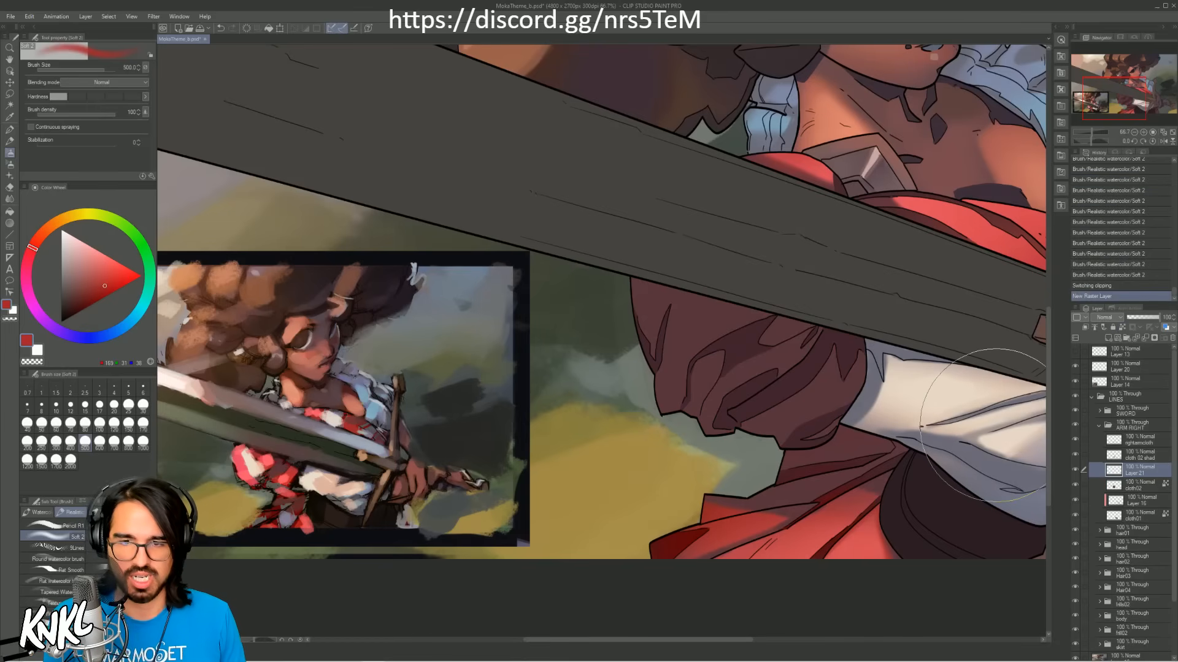
left_click(1084, 328)
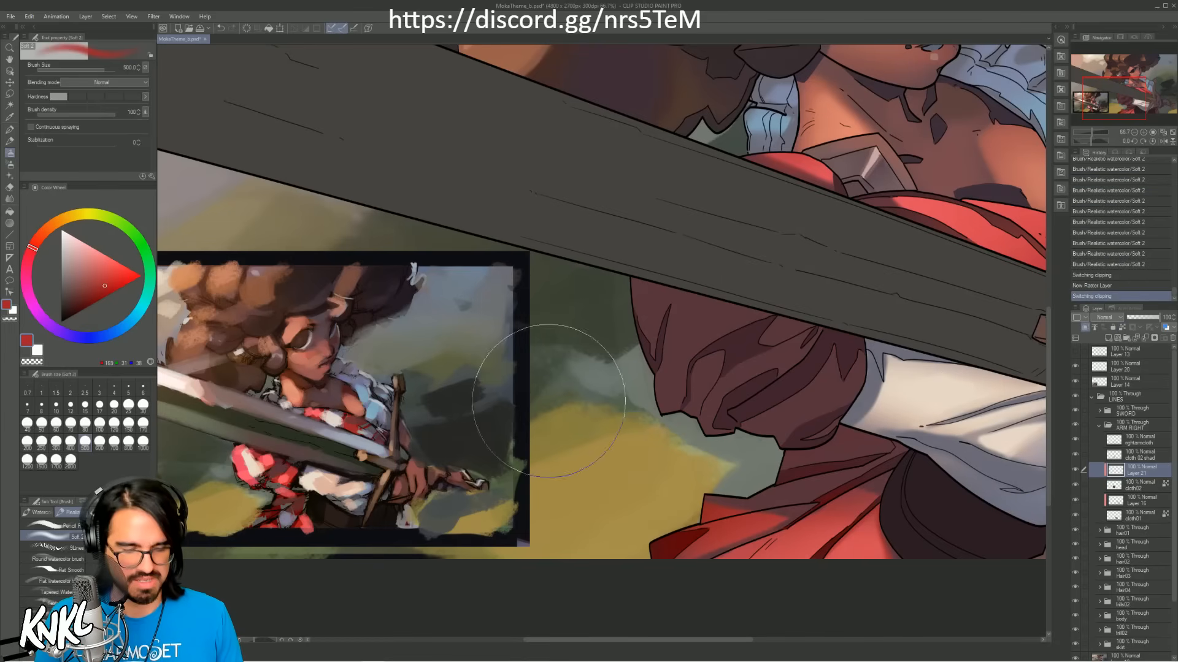
left_click(265, 454, "alt")
left_click(267, 456, "alt")
mouse_move(690, 326)
left_mouse_down()
mouse_move(813, 400)
mouse_move(787, 361)
mouse_move(677, 318)
mouse_move(843, 366)
left_mouse_up()
key("ctrl+z")
left_click(270, 457, "alt")
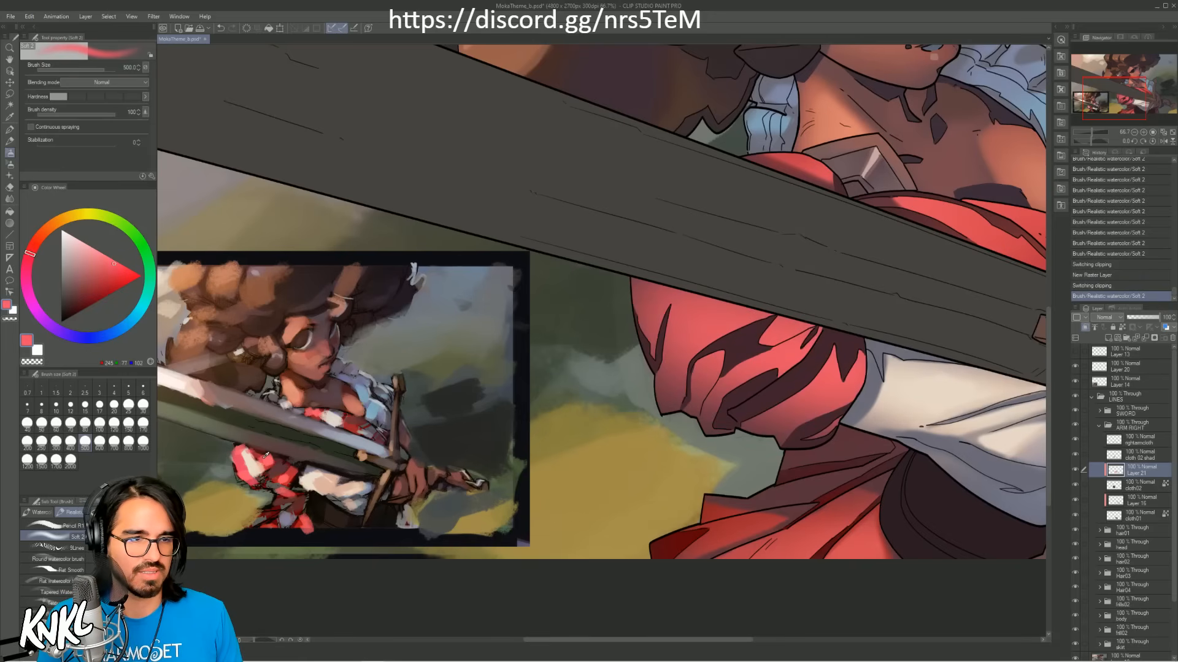
left_click_drag(650, 331, 832, 469)
key("ctrl+z")
mouse_move(681, 349)
left_mouse_down()
mouse_move(779, 417)
mouse_move(692, 415)
mouse_move(664, 436)
mouse_move(745, 423)
left_mouse_up()
Step: Sample a deeper red from the reference and shade the puffed sleeve's lower and blade-side edges with the soft brush at size 400
left_click(276, 467, "alt")
left_click(265, 457, "alt")
key("ctrl+z")
left_click(291, 475, "alt")
left_click(293, 472, "alt")
key("ctrl+z")
key("[")
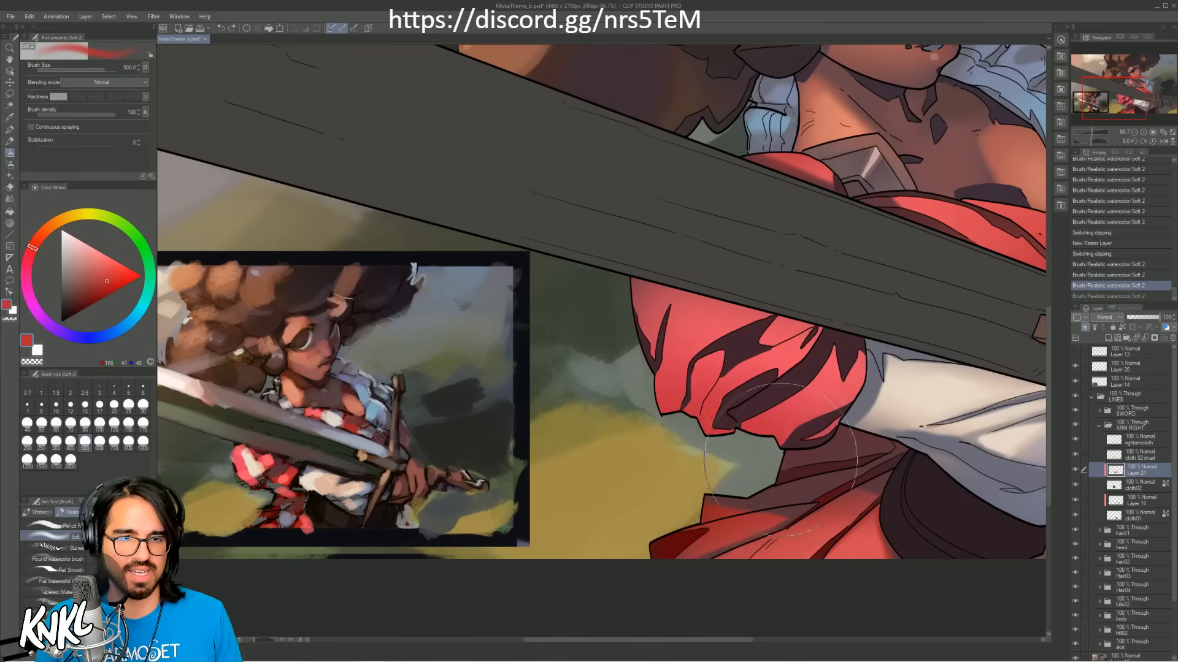
left_click_drag(796, 456, 844, 423)
mouse_move(589, 259)
left_mouse_down()
mouse_move(805, 275)
mouse_move(869, 346)
mouse_move(825, 330)
left_mouse_up()
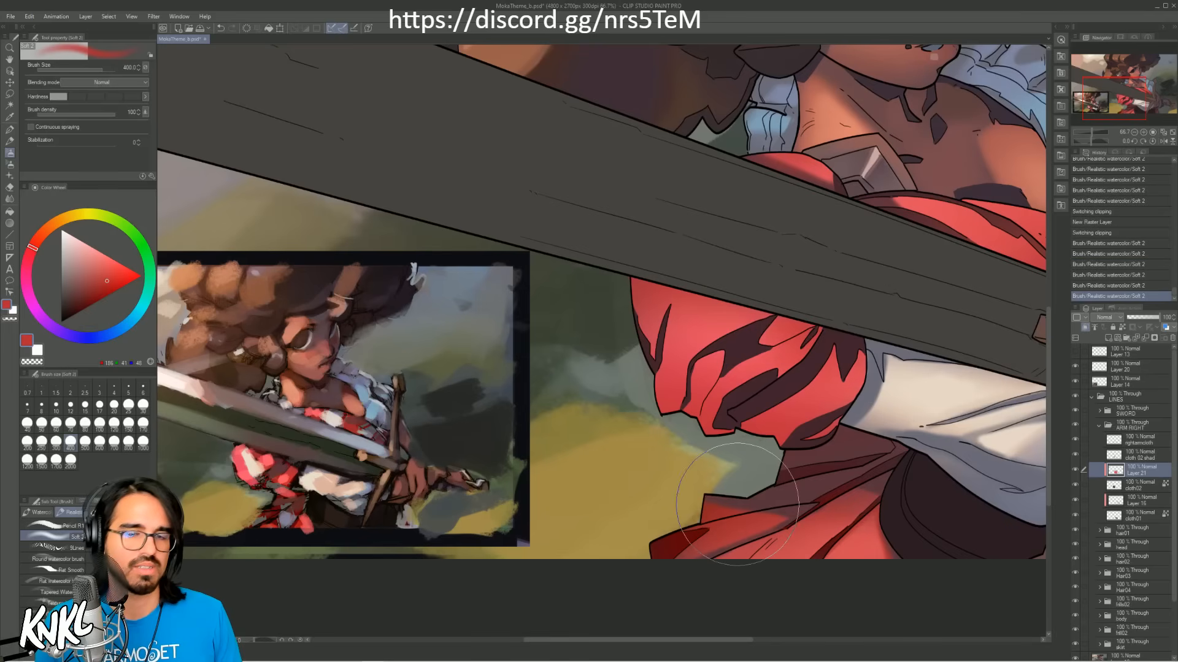
Step: Erase soft shadow shapes from the red light on the puffed sleeve, beneath the blade and along its folds
mouse_move(669, 288)
left_mouse_down()
mouse_move(617, 297)
mouse_move(712, 288)
mouse_move(765, 306)
mouse_move(717, 312)
mouse_move(761, 310)
mouse_move(781, 328)
mouse_move(797, 320)
mouse_move(772, 320)
mouse_move(825, 335)
left_mouse_up()
key("ctrl+z")
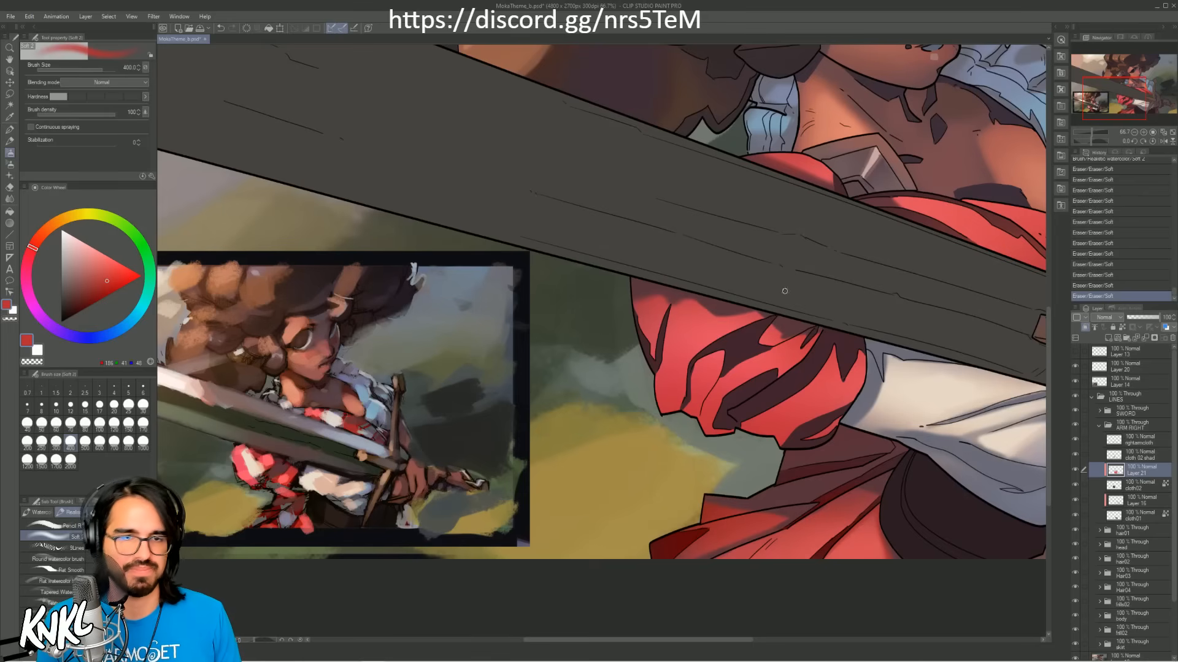
left_click_drag(720, 353, 691, 388)
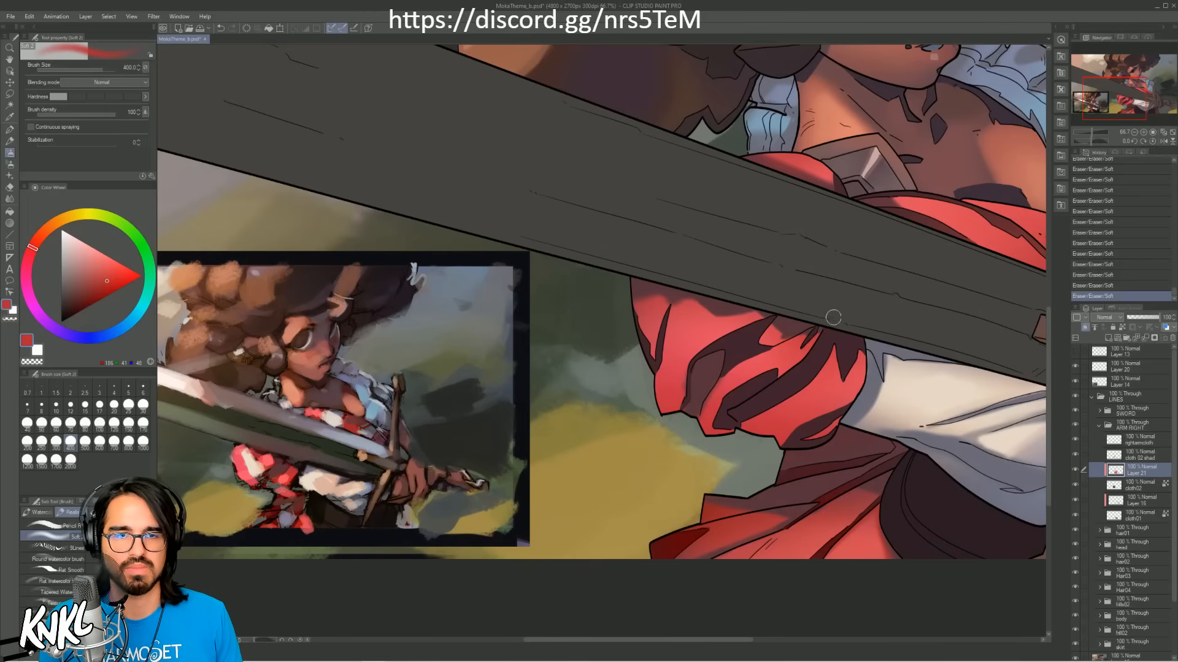
Step: Sample reds from the puffed sleeve and touch up the edges of its fold shadows with the soft brush at size 40
left_click_drag(748, 422, 809, 382)
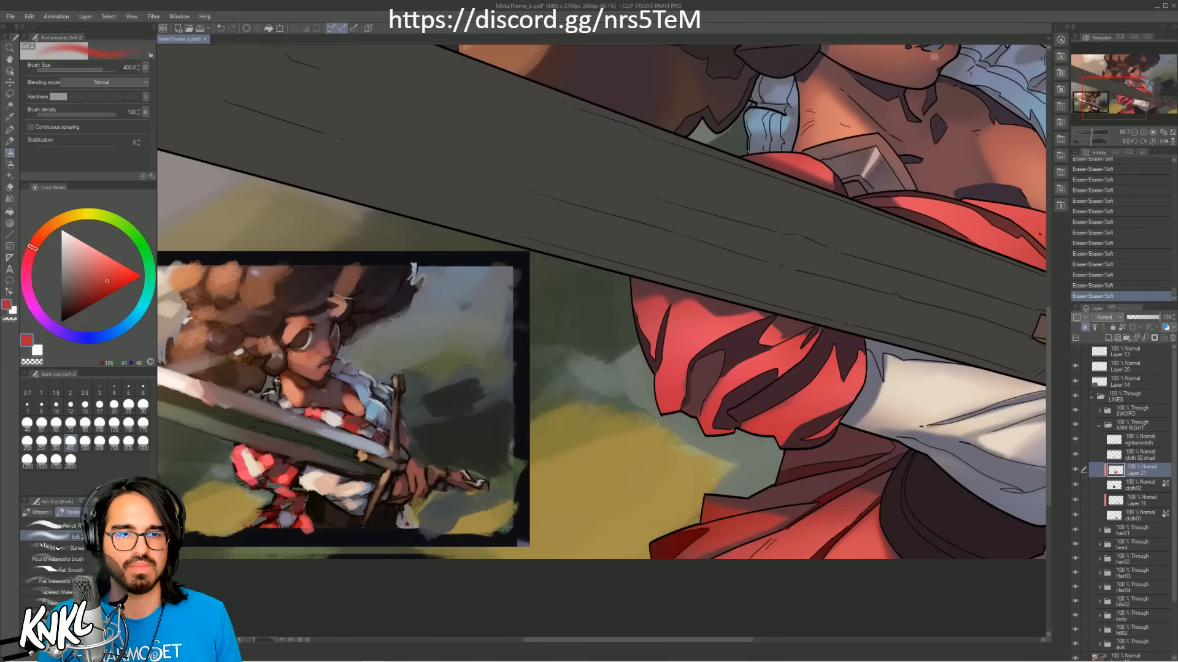
left_click(687, 379, "alt")
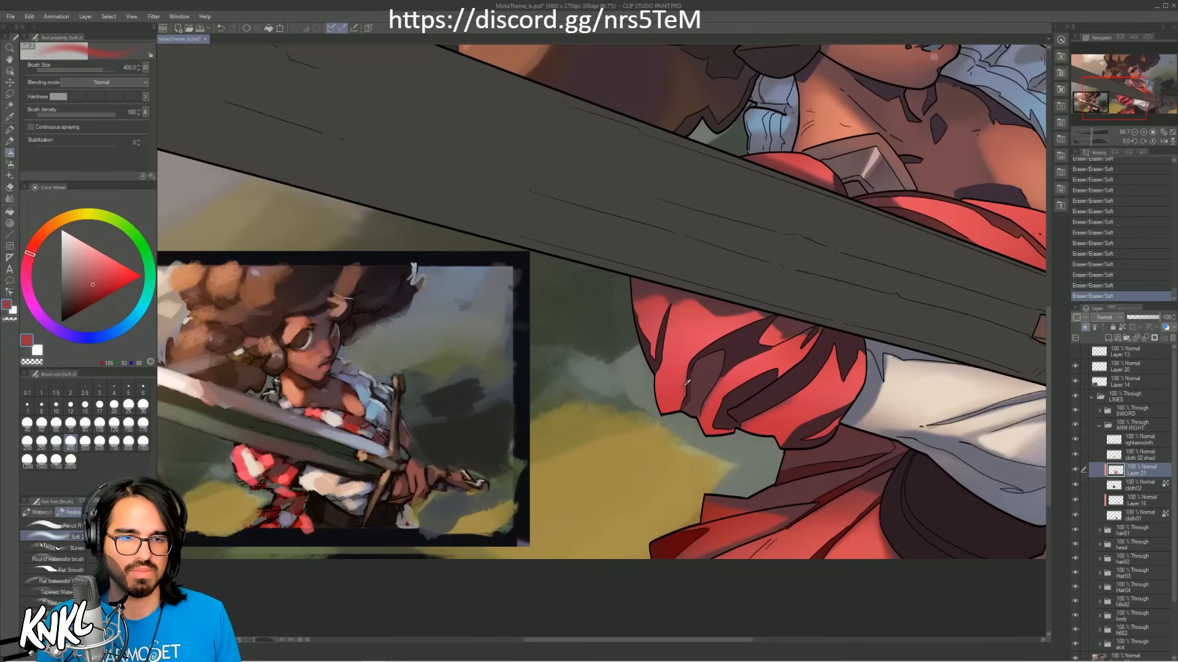
key("[")
key("bracketleft")
key("bracketleft")
key("bracketleft")
key("bracketleft")
key("bracketleft")
key("bracketleft")
key("bracketleft")
key("bracketleft")
key("bracketleft")
key("bracketleft")
key("bracketleft")
left_click_drag(675, 414, 699, 359)
mouse_move(739, 328)
left_mouse_down()
mouse_move(708, 343)
mouse_move(685, 390)
mouse_move(698, 356)
mouse_move(687, 366)
left_mouse_up()
left_click(712, 362, "alt")
left_click(677, 377, "alt")
left_click(687, 375, "alt")
left_click(695, 343, "alt")
left_click(771, 421, "alt")
left_click_drag(771, 421, 785, 402)
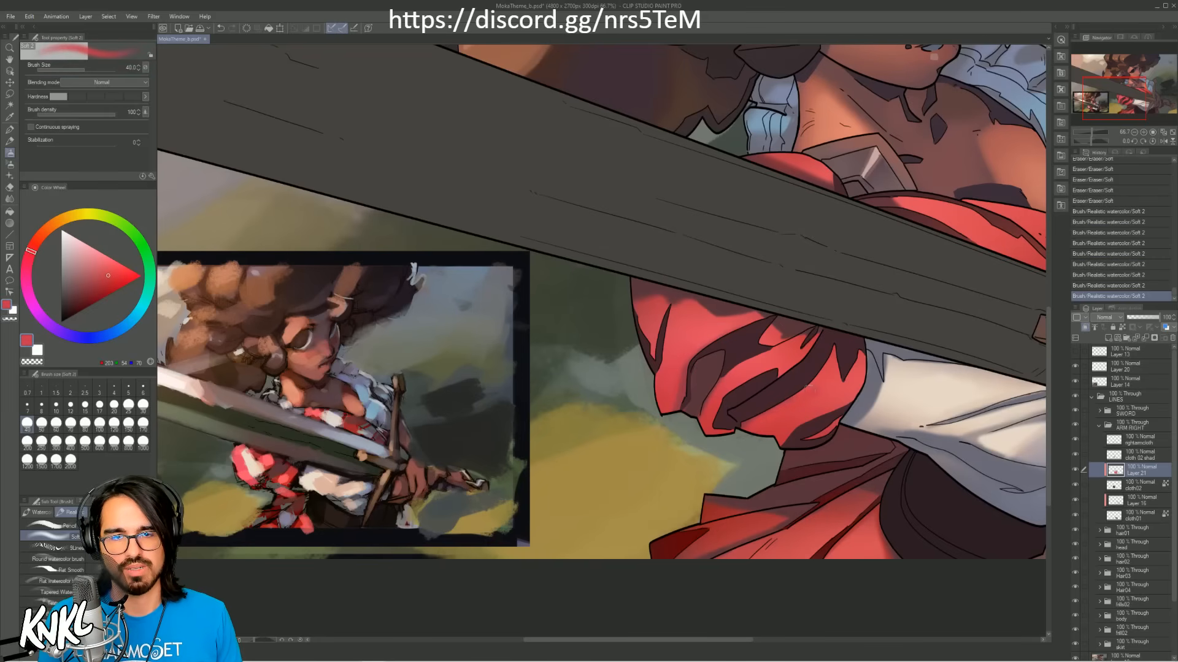
Step: Sample a dark maroon from the reference and softly erase the red light along the puffed sleeve's outer and lower edges
left_click(259, 474, "alt")
key("]")
key("]")
key("]")
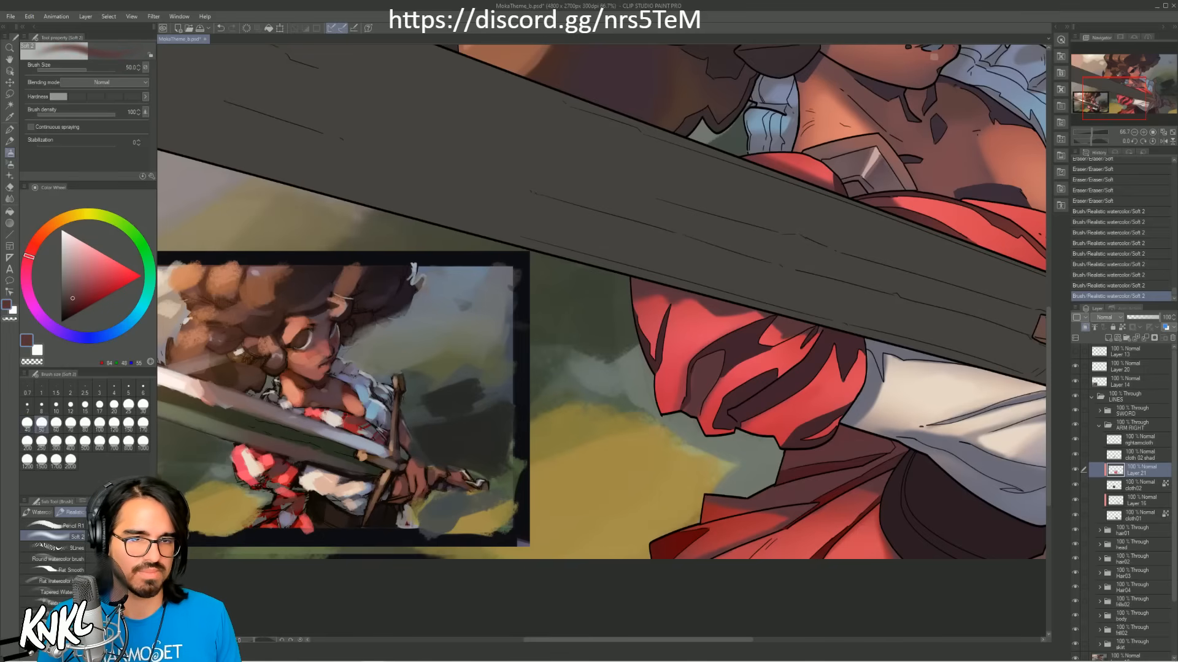
mouse_move(655, 347)
left_mouse_down()
mouse_move(661, 399)
mouse_move(678, 416)
left_mouse_up()
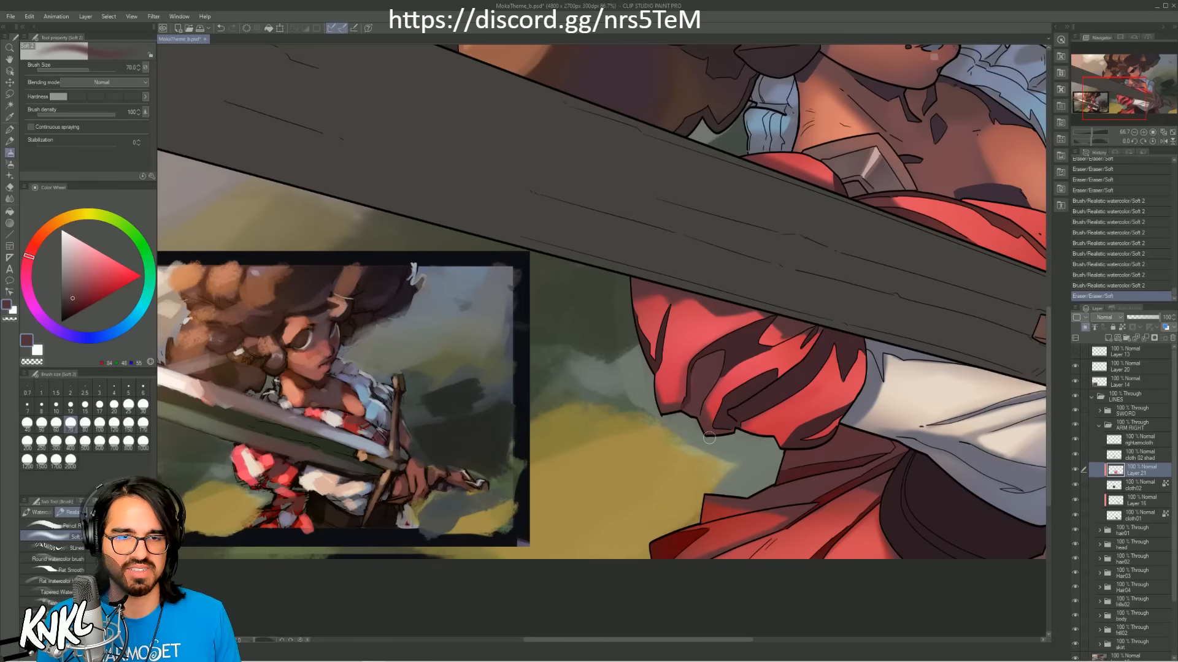
mouse_move(694, 397)
left_mouse_down()
mouse_move(690, 416)
mouse_move(774, 434)
mouse_move(786, 452)
mouse_move(724, 419)
mouse_move(777, 441)
left_mouse_up()
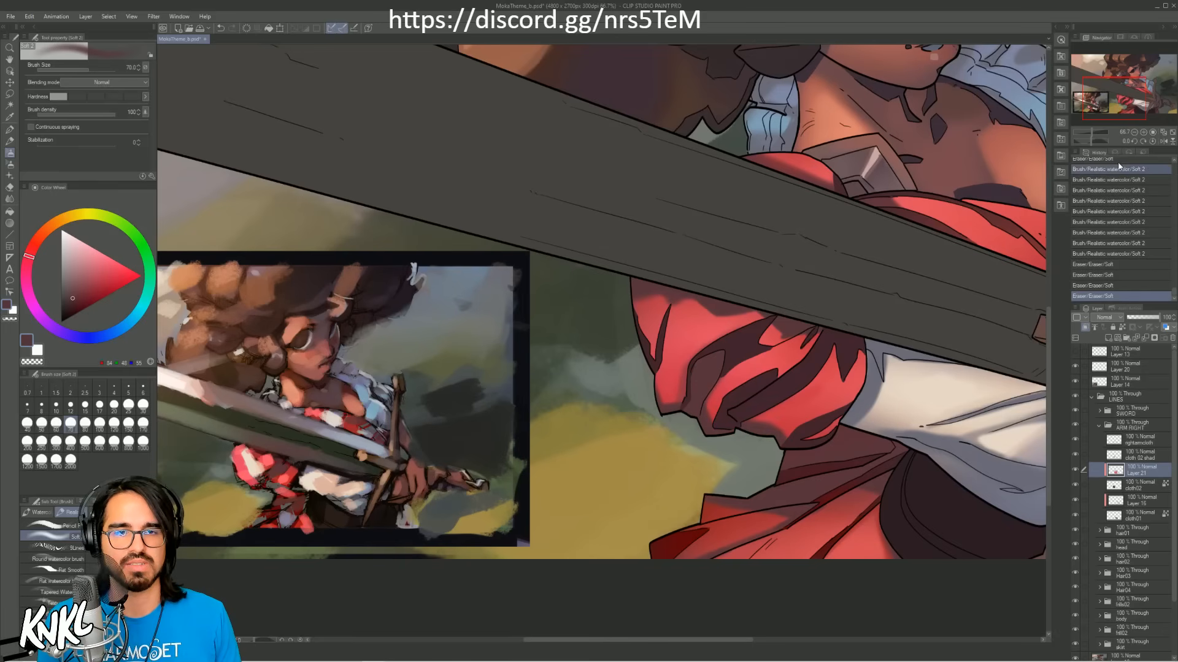
Step: Save the illustration
left_click(1133, 132)
left_click(1133, 132)
left_click_drag(689, 339, 716, 334)
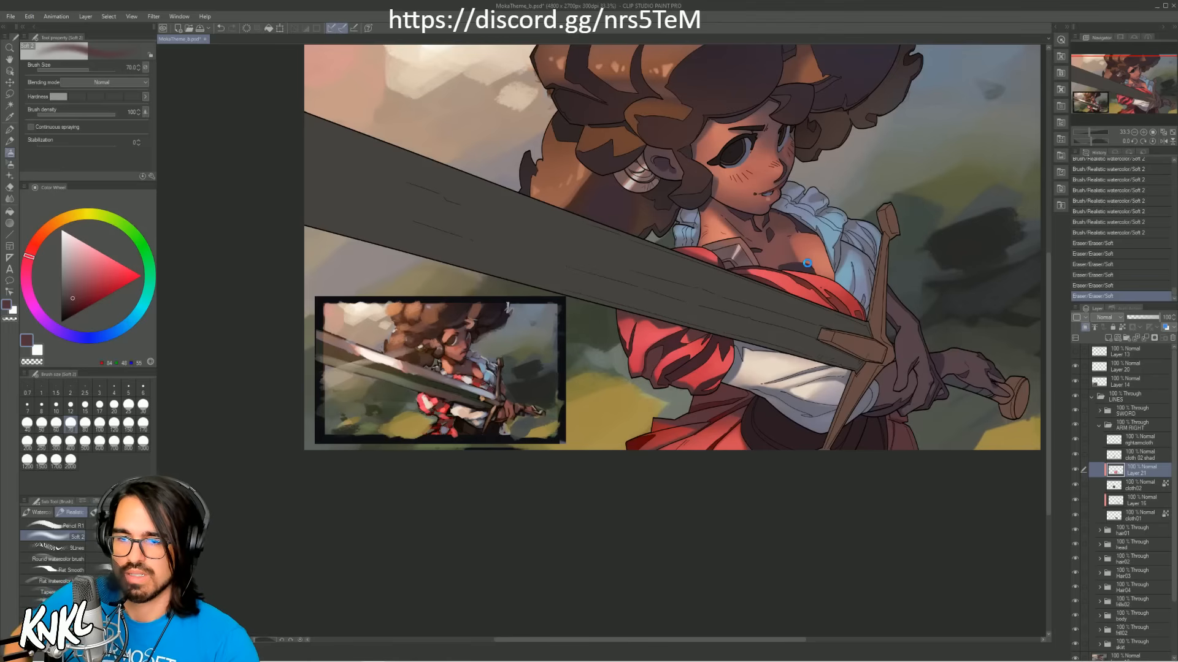
key("ctrl+s")
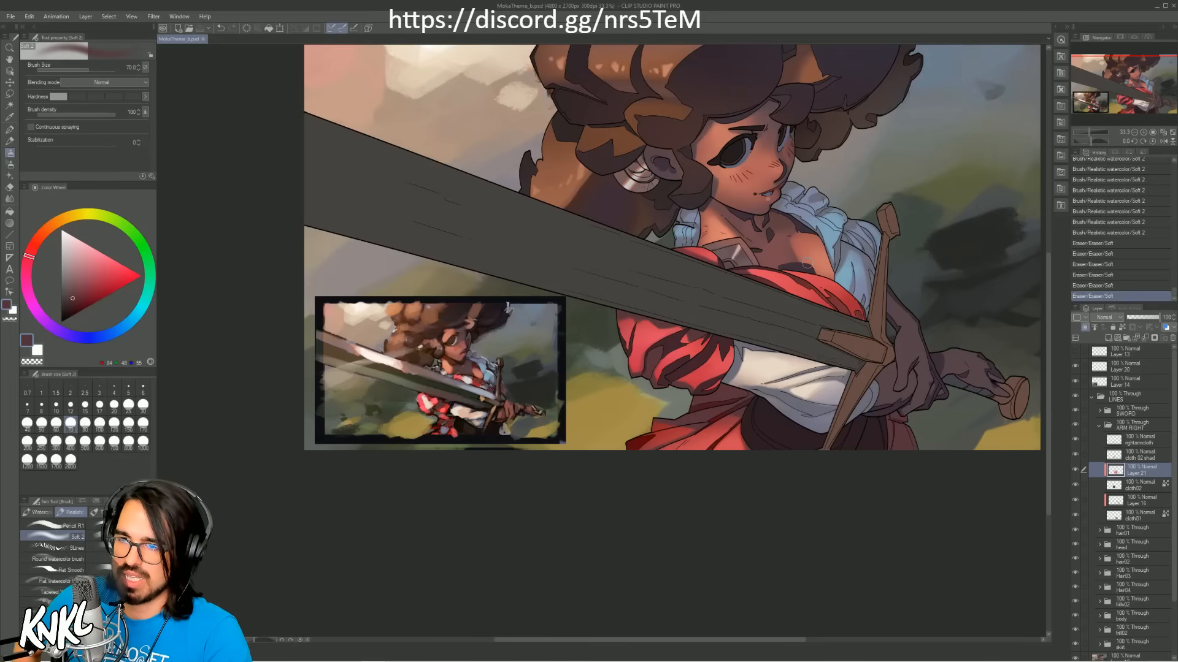
left_click(10, 16)
left_click(448, 21)
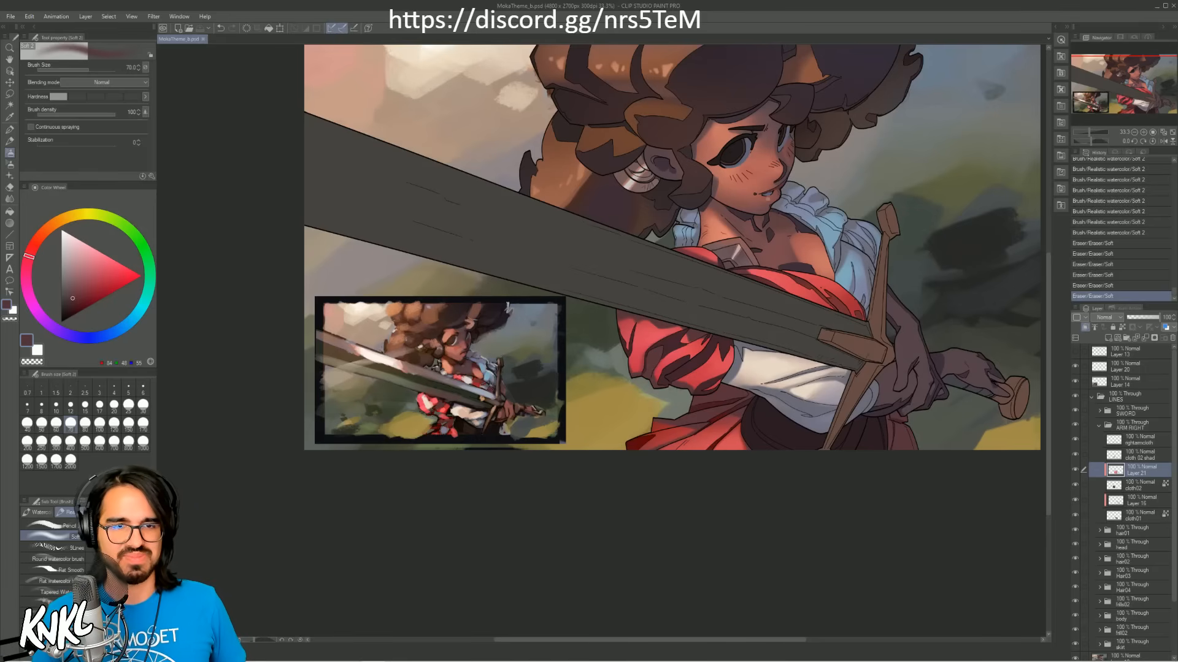
Step: Sample a dark maroon from the puffed sleeve and touch up the fold just beneath the blade with the soft brush at size 20
left_click(653, 346, "alt")
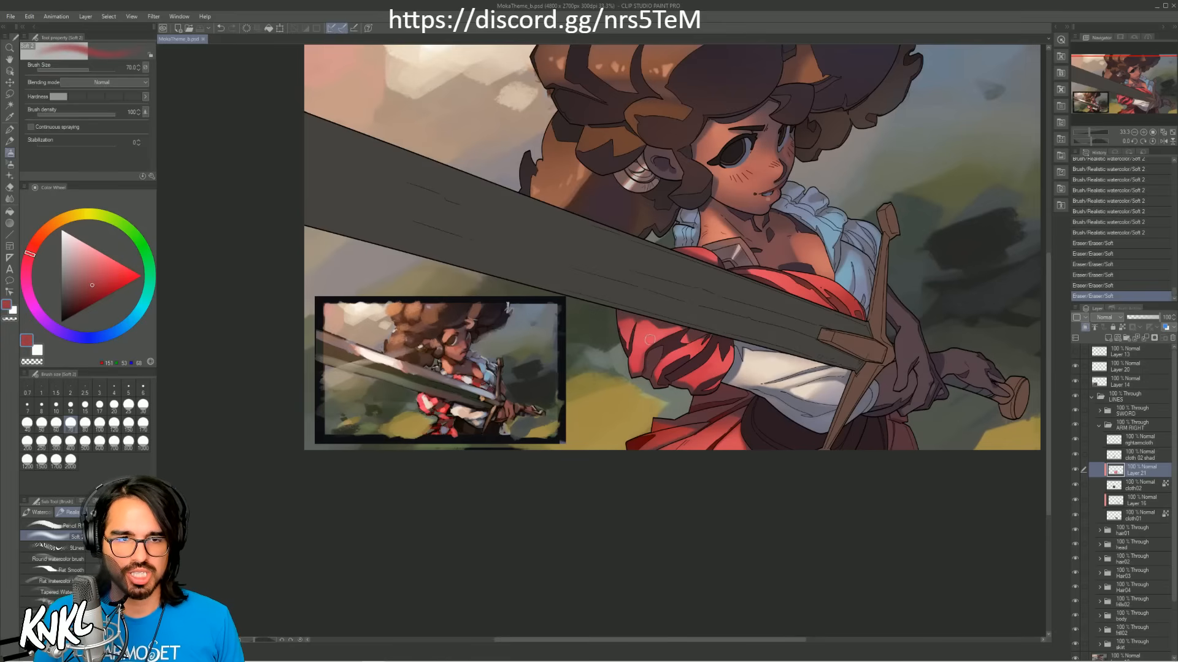
scroll(650, 339, "up", 2)
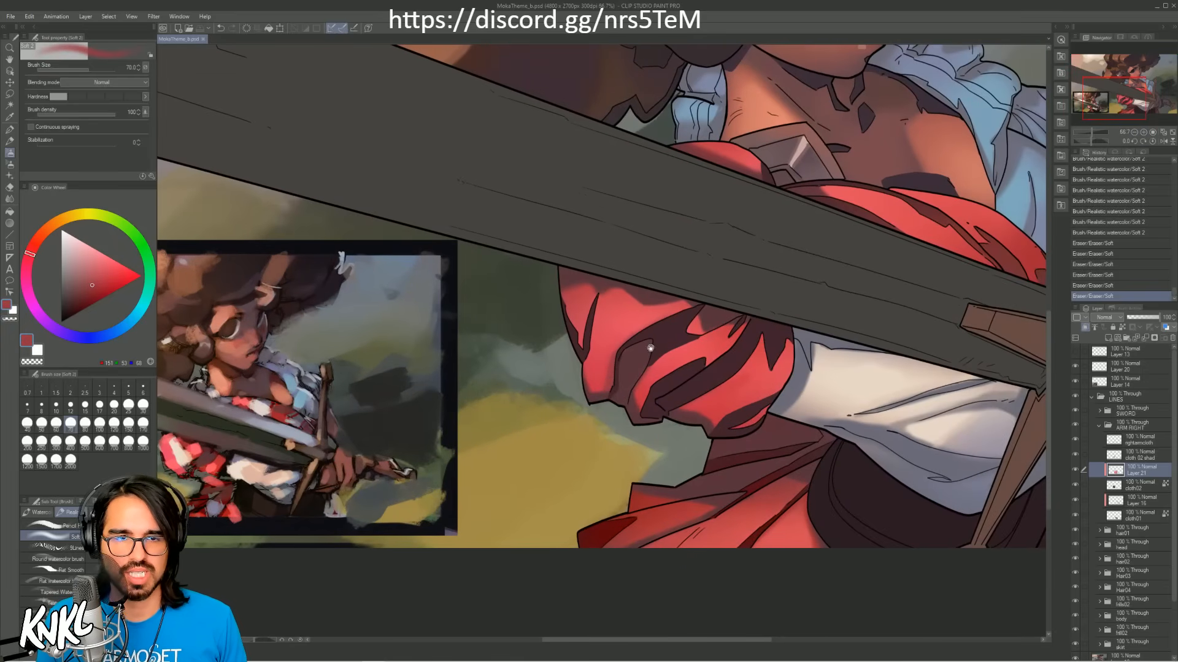
left_click(599, 284, "alt")
key("bracketleft")
key("bracketleft")
key("bracketleft")
key("bracketleft")
key("bracketleft")
key("bracketleft")
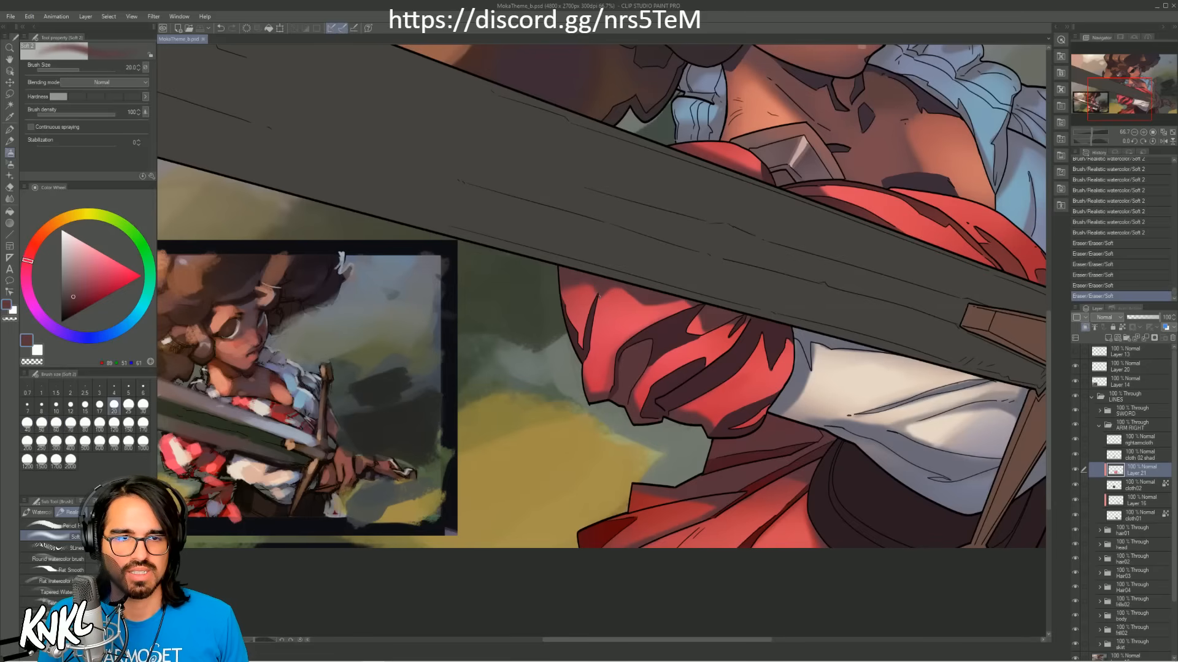
left_click_drag(599, 297, 584, 287)
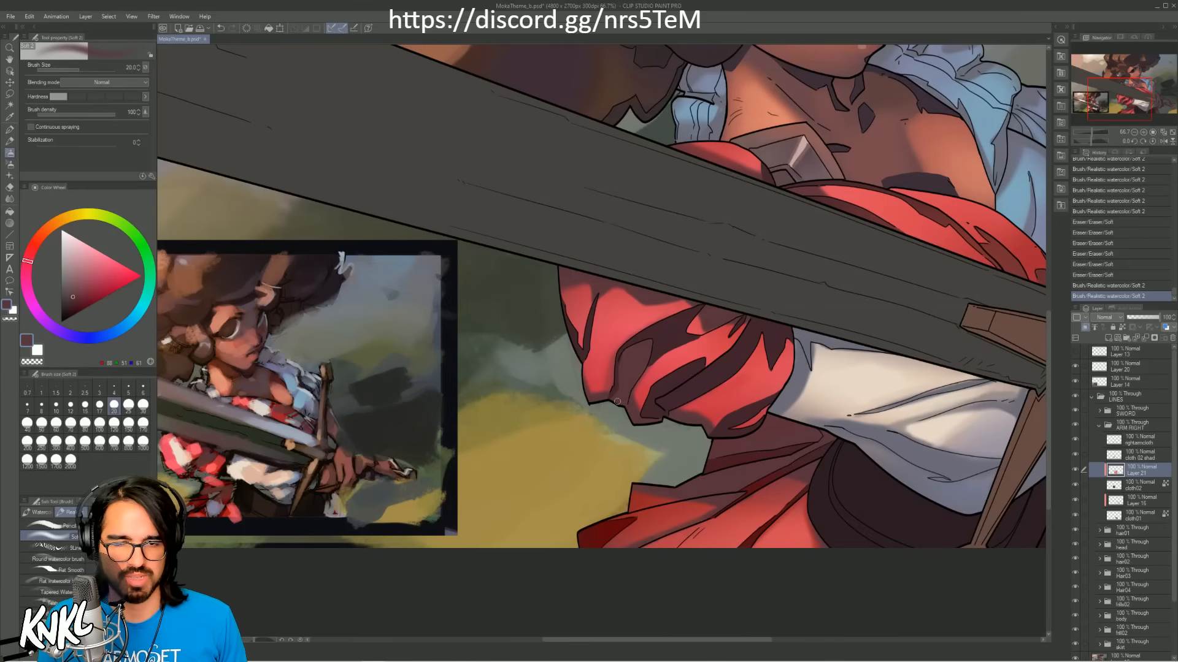
Step: Shade the puffed sleeve's outer edge in the dark maroon with the soft brush at size 40, undoing a misplaced stroke
key("bracketright")
key("bracketright")
key("bracketright")
key("bracketright")
key("bracketright")
left_click_drag(580, 356, 587, 406)
key("ctrl+z")
key("bracketleft")
key("bracketleft")
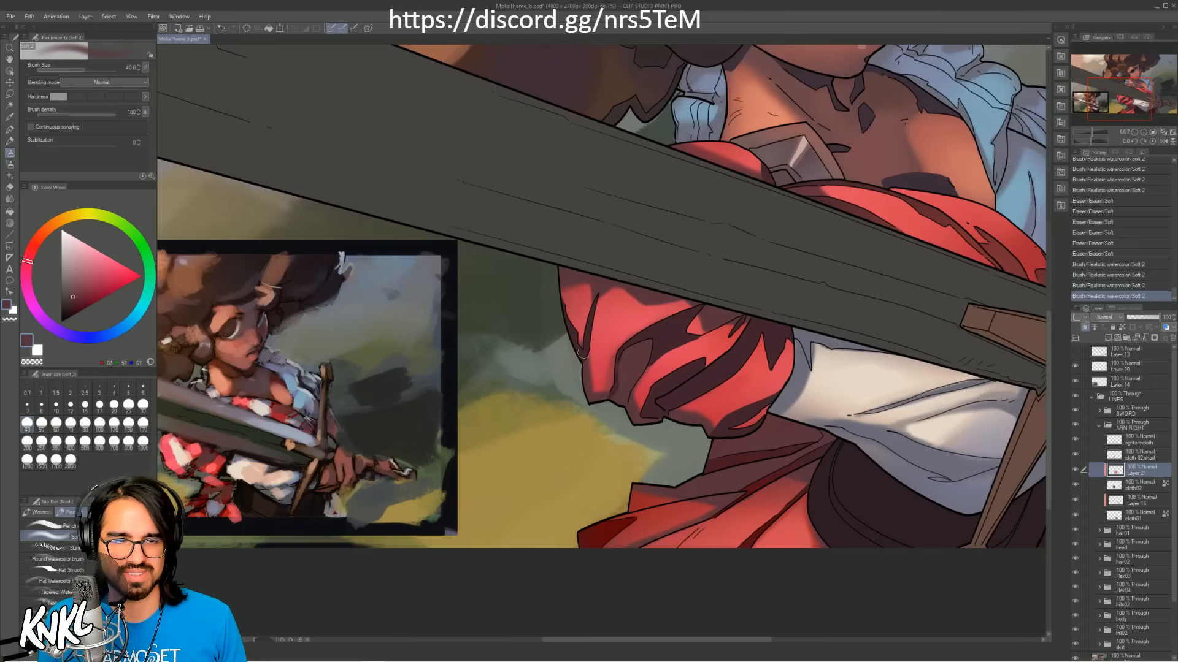
left_click_drag(580, 343, 570, 300)
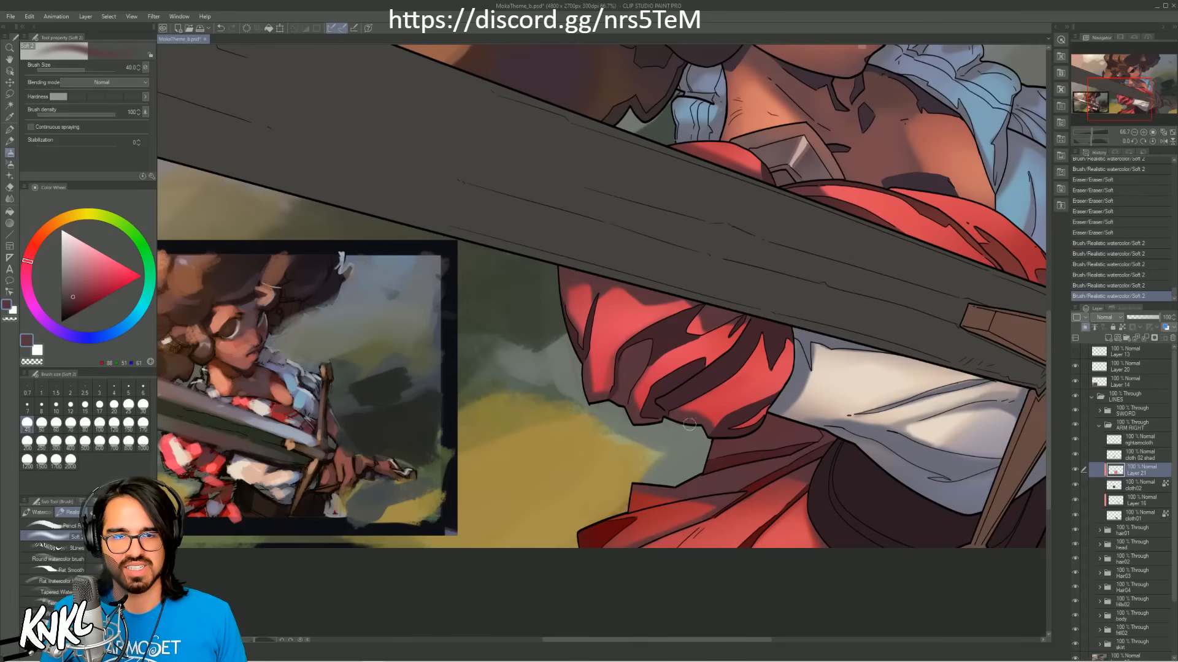
Step: Touch up the puffed sleeve's lower hem with dark maroon and a sampled bright red, reducing the soft brush to size 25
left_click_drag(714, 428, 677, 400)
left_click(705, 402, "alt")
key("bracketleft")
key("bracketleft")
key("ctrl+z")
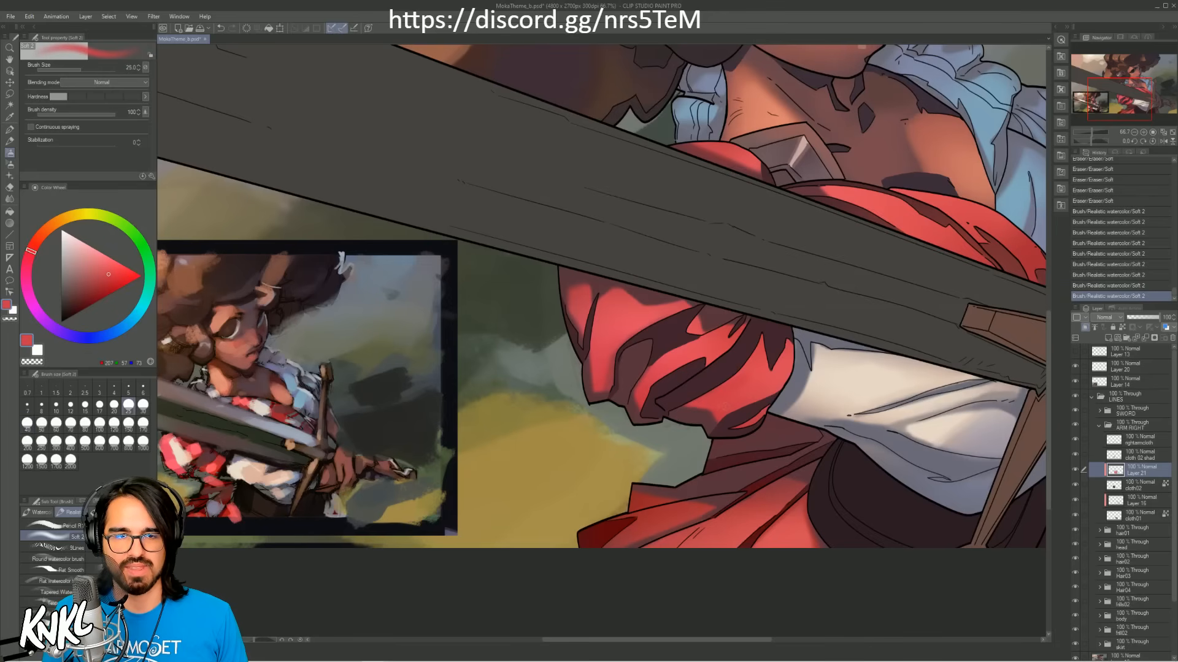
Step: Try a near-black stroke sampled from the skirt on the puffed sleeve's lower hem, and undo it
left_click(780, 499, "alt")
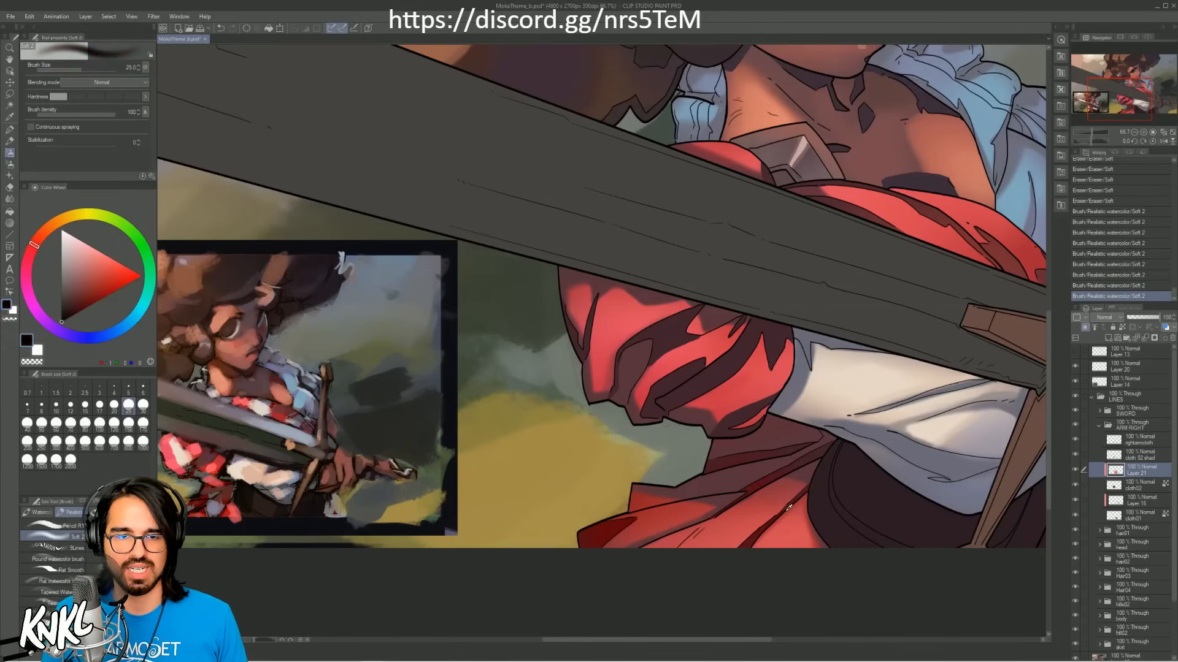
left_click_drag(700, 413, 724, 408)
key("ctrl+z")
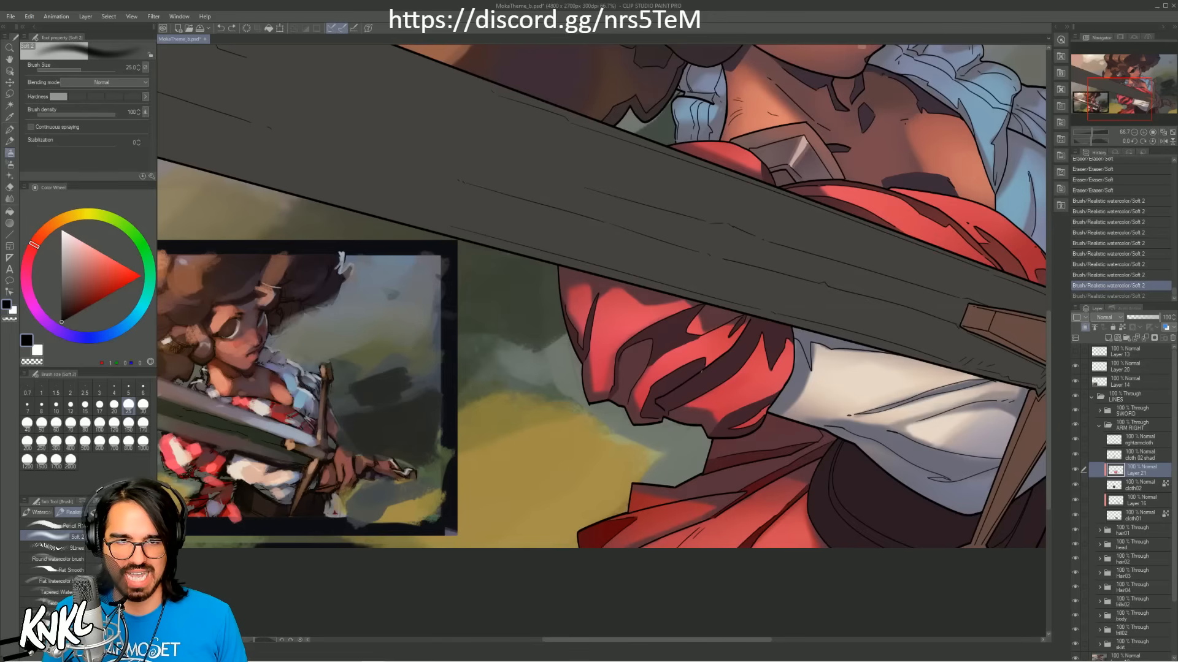
Step: Sample a deep red and refine the puffed sleeve's hem and outer fold, reducing the soft brush from size 25 to 17
left_click(282, 412, "alt")
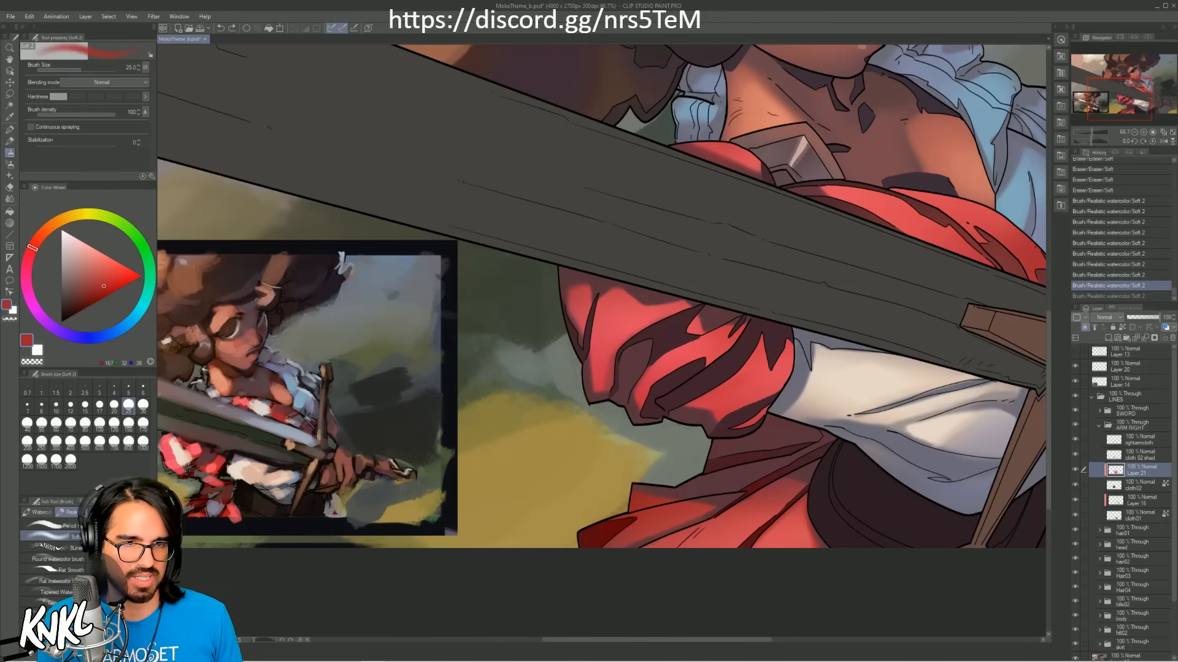
key("ctrl+z")
mouse_move(682, 406)
left_mouse_down()
mouse_move(715, 406)
mouse_move(662, 400)
mouse_move(644, 379)
mouse_move(654, 363)
mouse_move(592, 357)
left_mouse_up()
key("[")
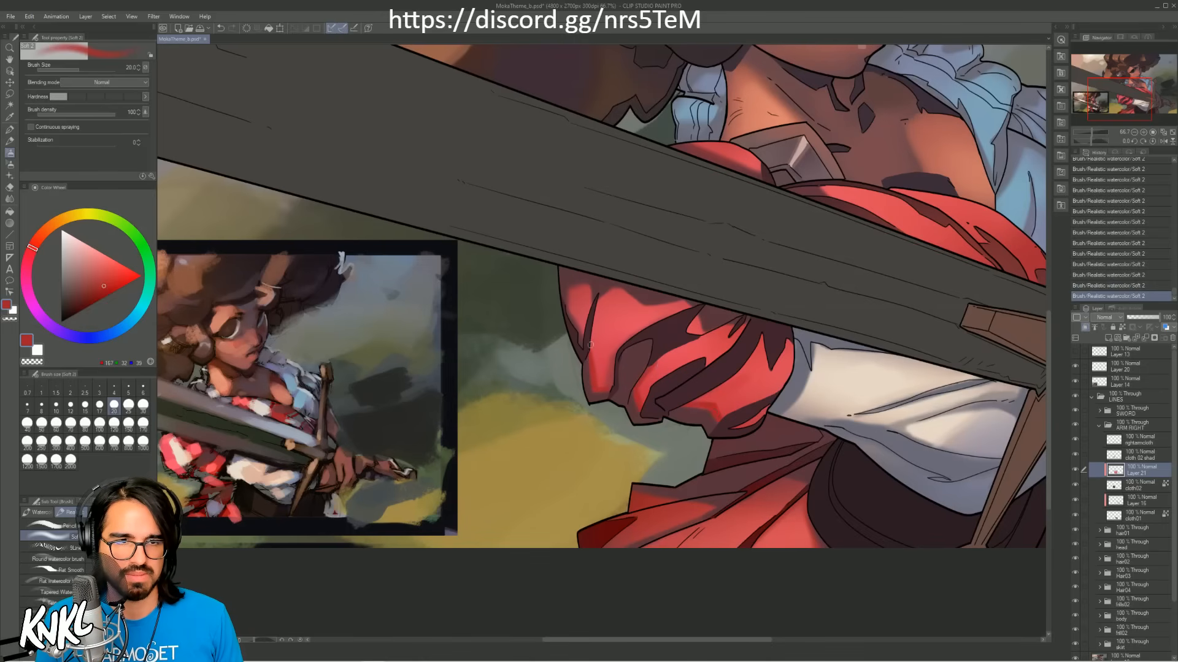
key("[")
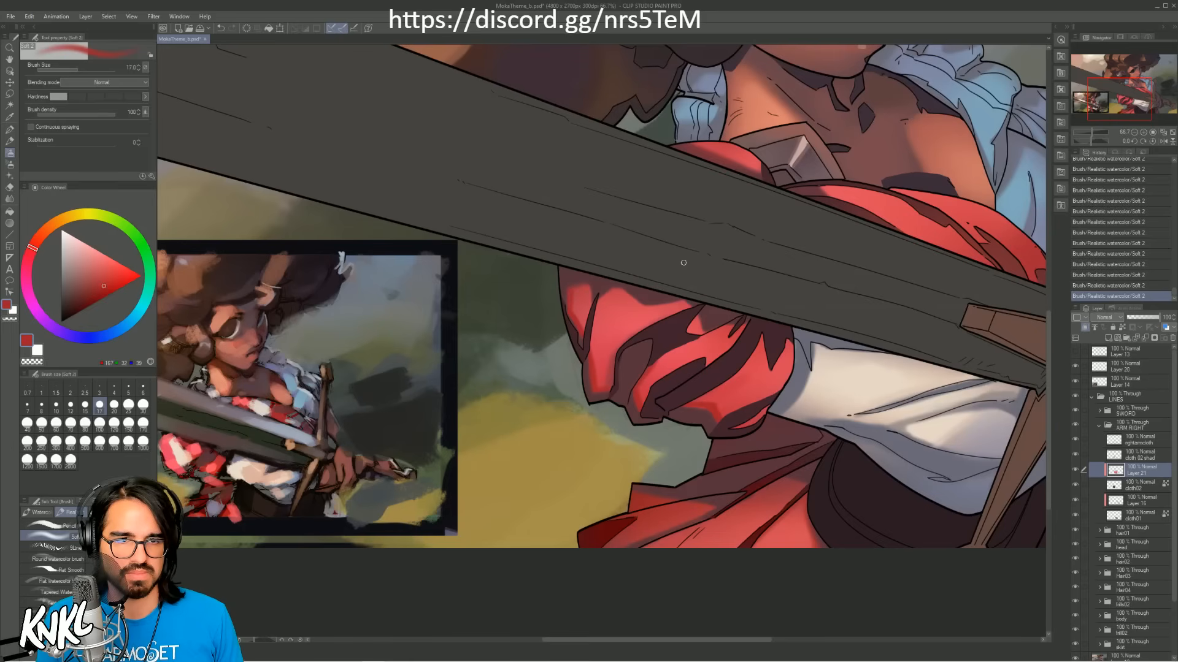
Step: Select the cloth 02 shad layer and lock its transparent pixels
double_click(1135, 130)
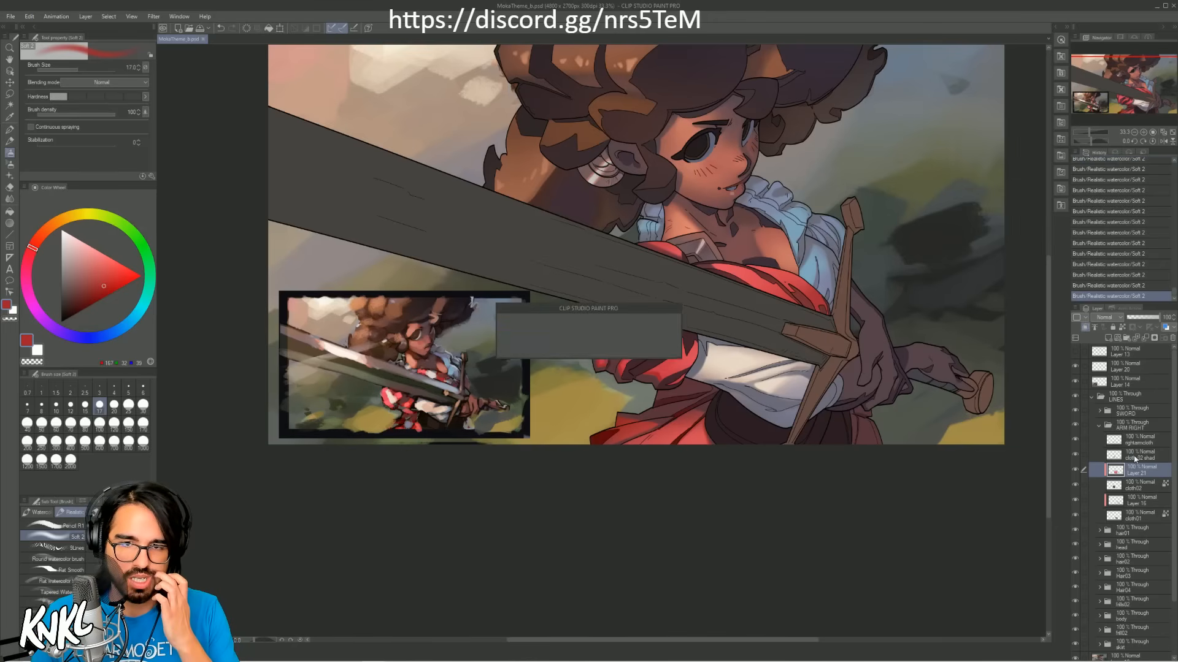
left_click(1115, 456)
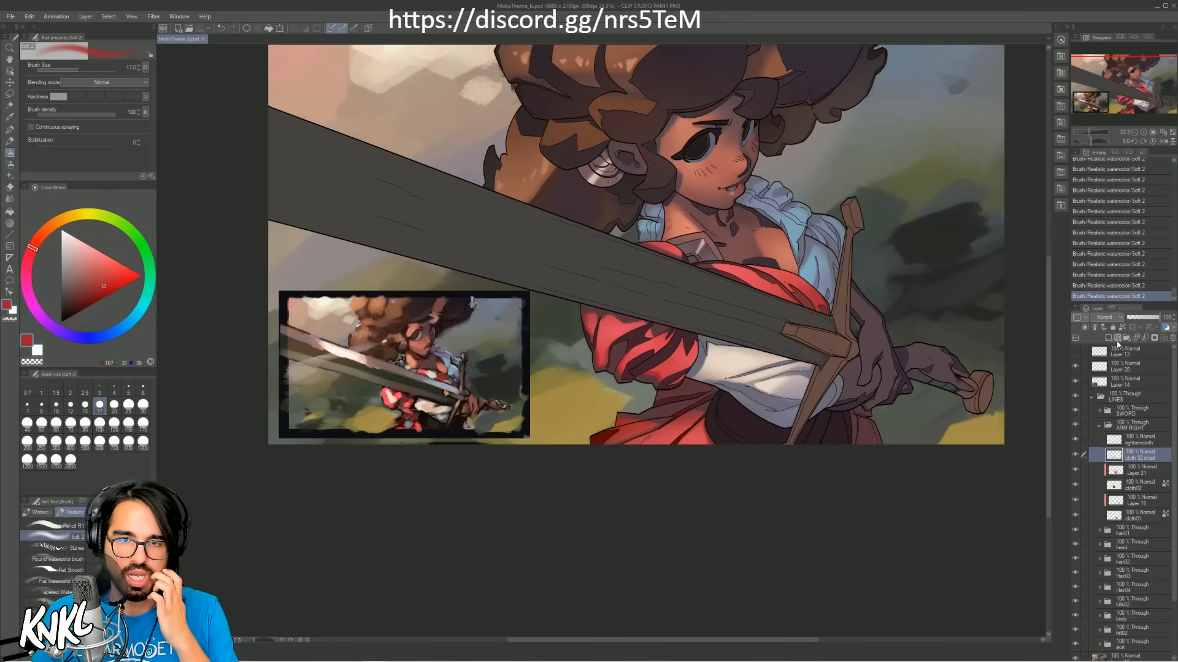
left_click(1122, 327)
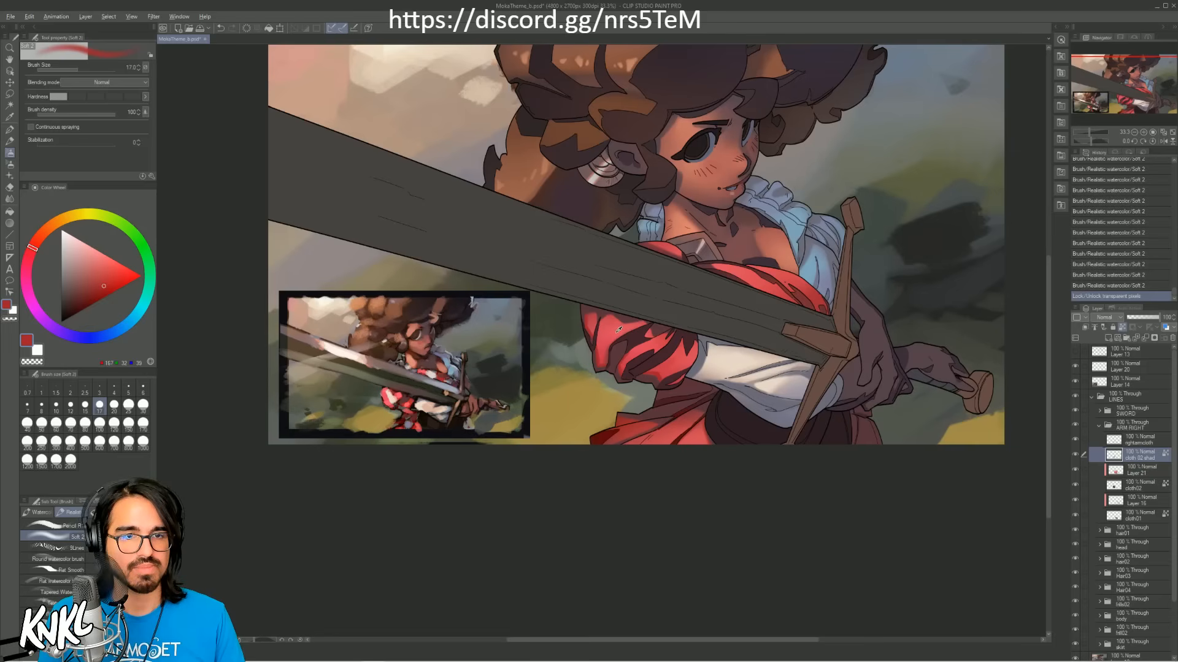
Step: Sample a dark maroon from the reference and tint the puffed sleeve's fold shadows with the soft brush at size 700
left_click(425, 381, "alt")
left_click(426, 383, "alt")
key("bracketright")
key("bracketright")
key("bracketright")
key("bracketright")
key("bracketright")
key("bracketright")
key("bracketright")
key("bracketright")
key("bracketright")
key("bracketright")
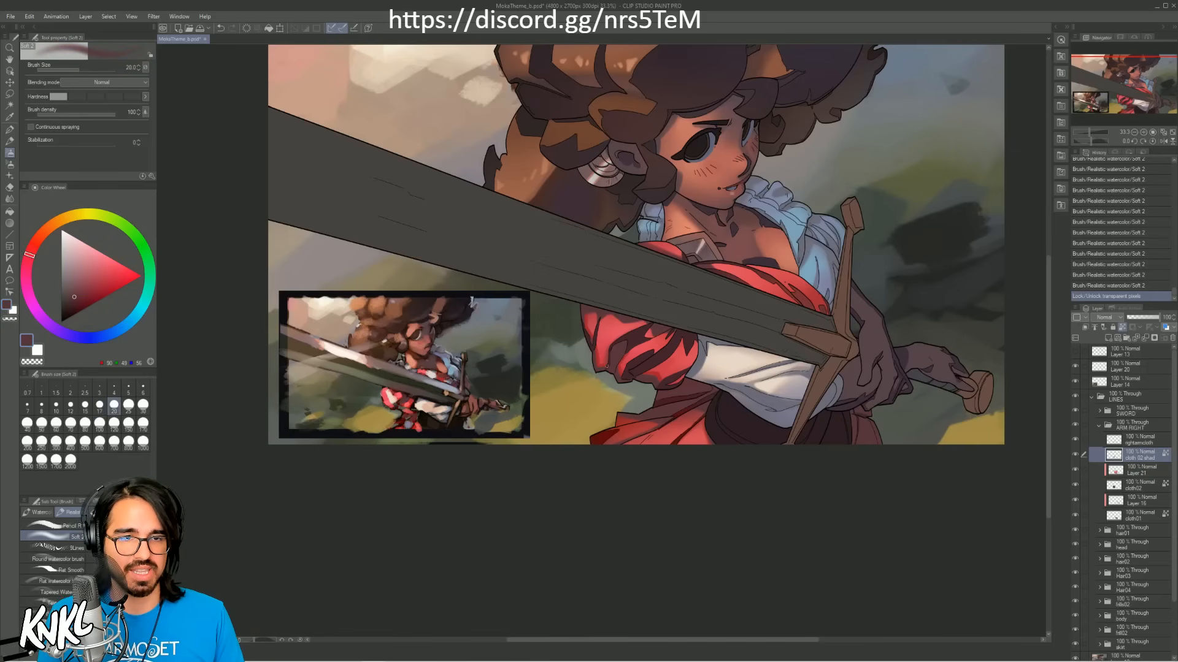
key("bracketright")
key("bracketright")
key("bracketright")
key("bracketright")
key("bracketright")
key("bracketright")
key("bracketright")
key("bracketright")
key("bracketright")
left_click_drag(638, 360, 665, 344)
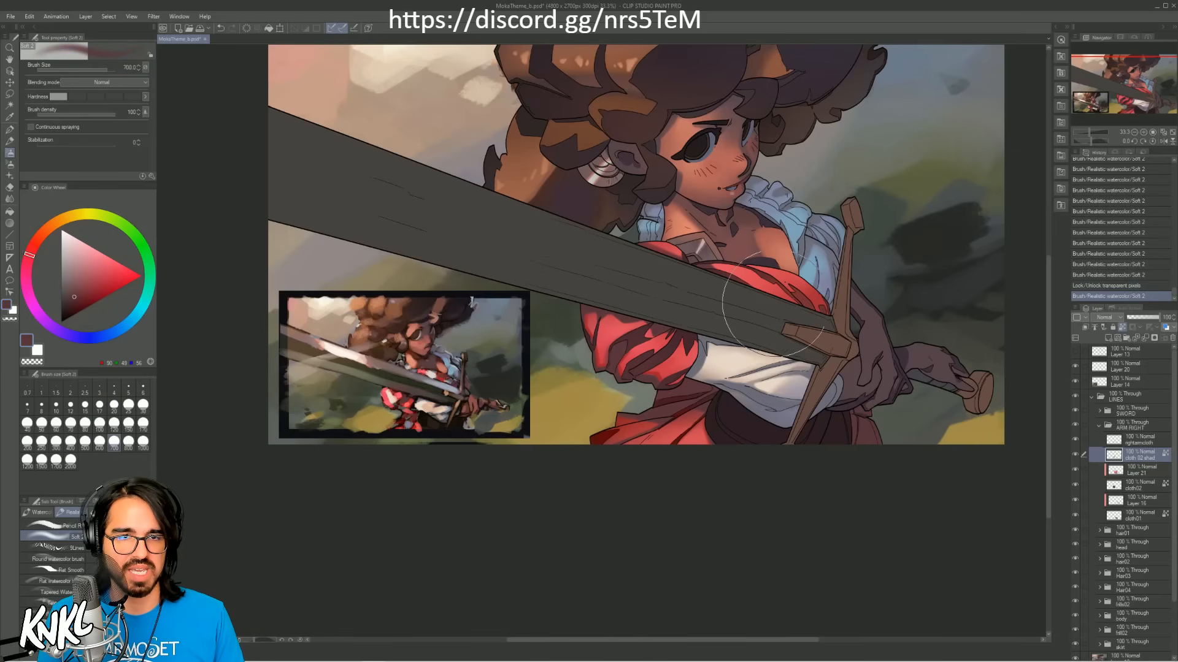
Step: Retint the puffed sleeve's fold shadows in a redder dark shade with the size 700 soft brush, and save the illustration
left_click(815, 301, "alt")
left_click_drag(610, 385, 696, 340)
key("ctrl+z")
key("ctrl+z")
key("ctrl+z")
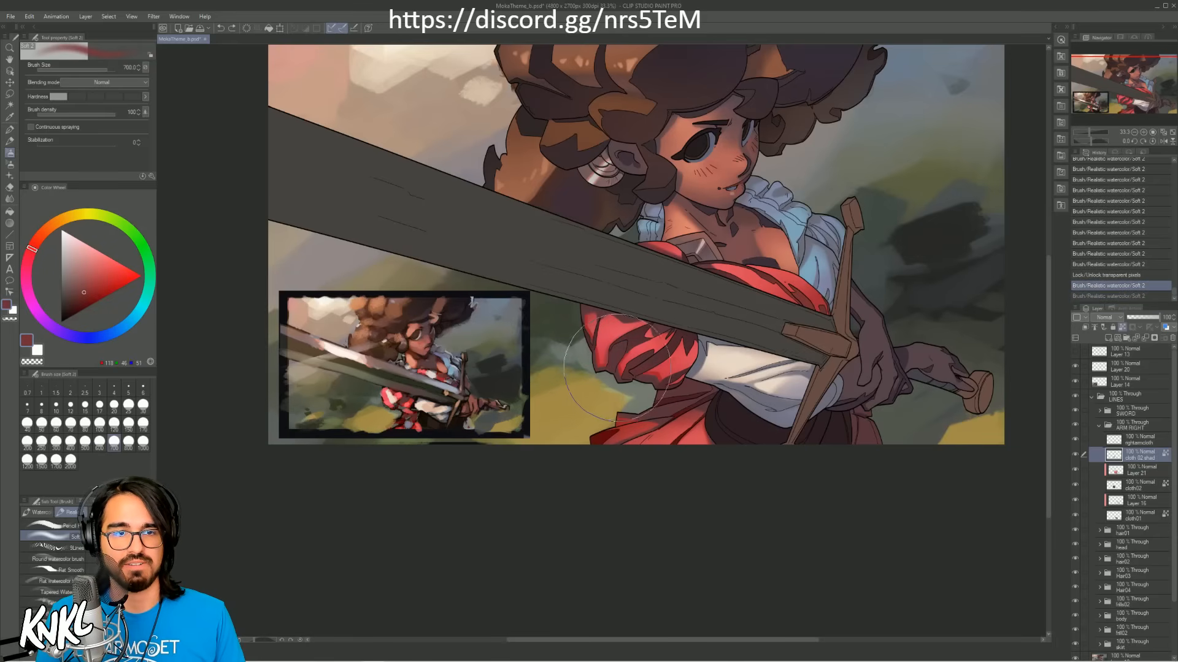
left_click_drag(618, 352, 639, 353)
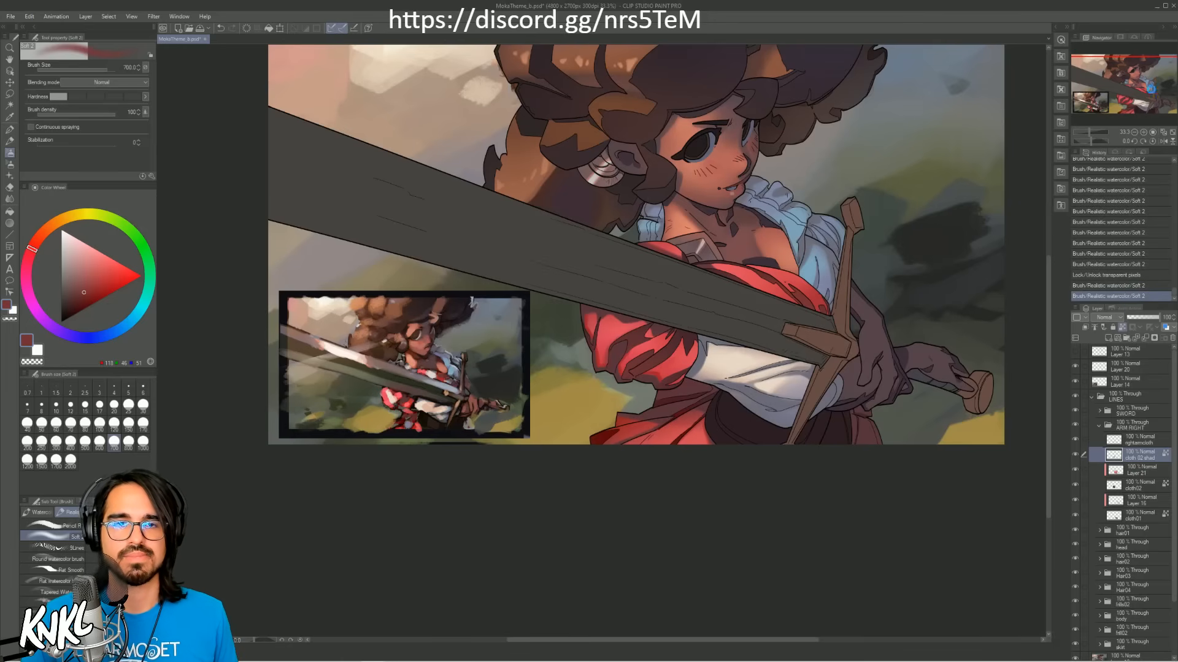
key("ctrl+s")
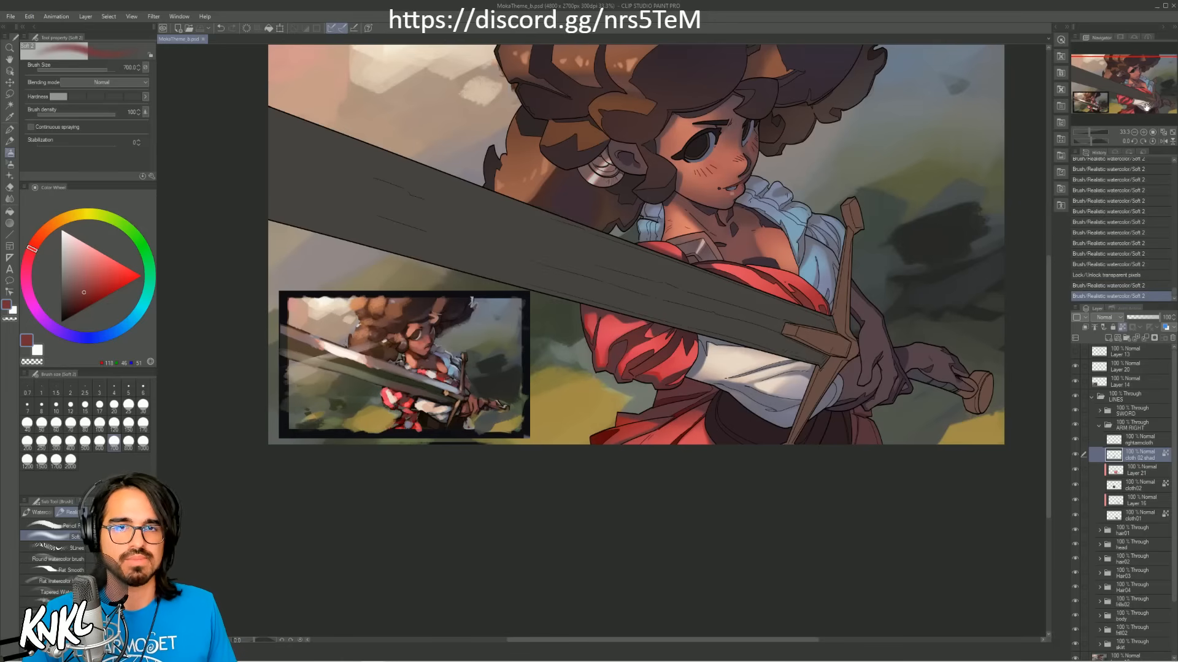
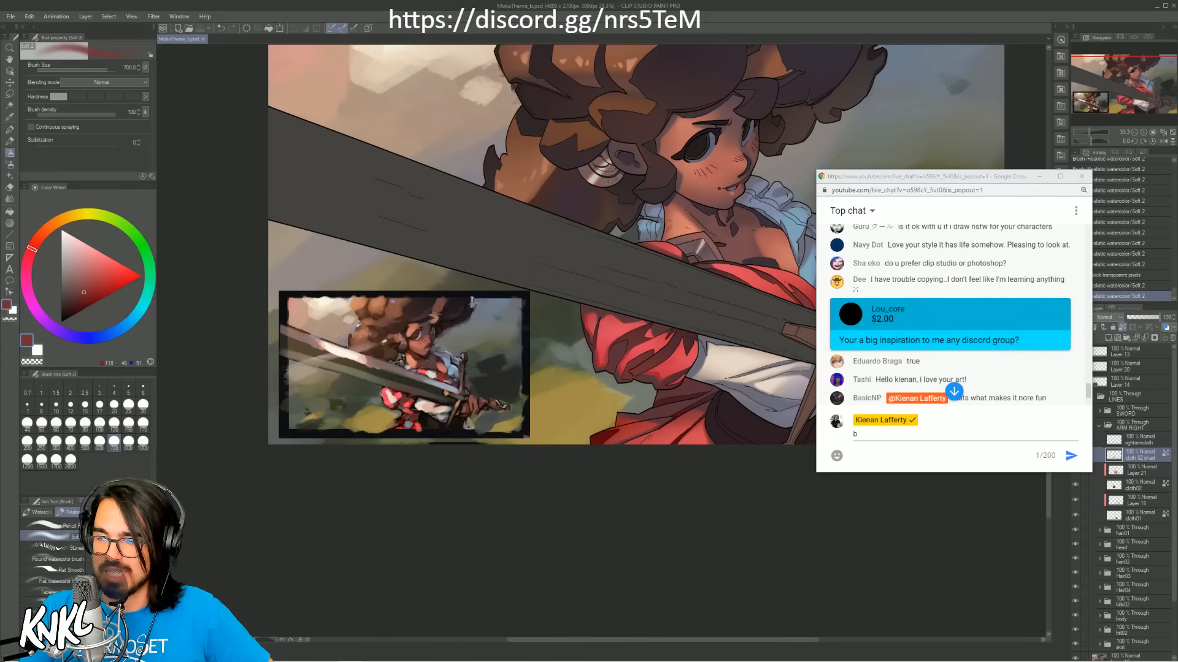
Step: Move the live chat window off the canvas to uncover the character's arm and sword hilt
left_click_drag(977, 182, 1177, 202)
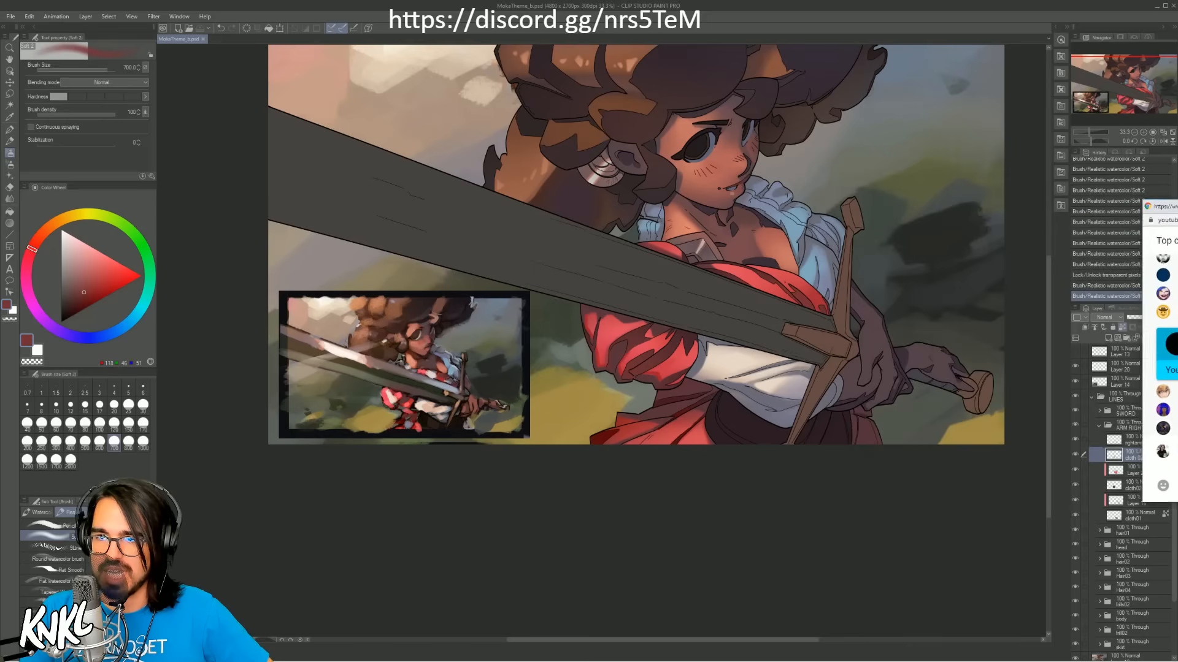
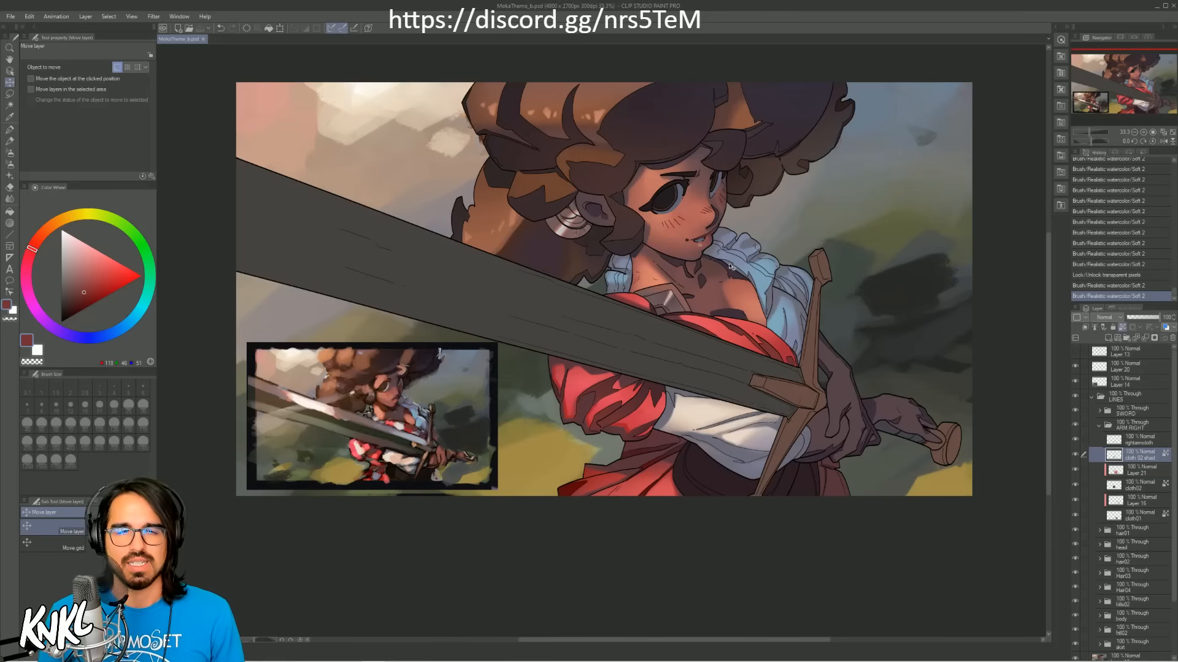
Step: Create a new raster layer above the sword mask layer in the SWORD folder and clip it to that mask
left_click(1143, 133)
left_click(1143, 133)
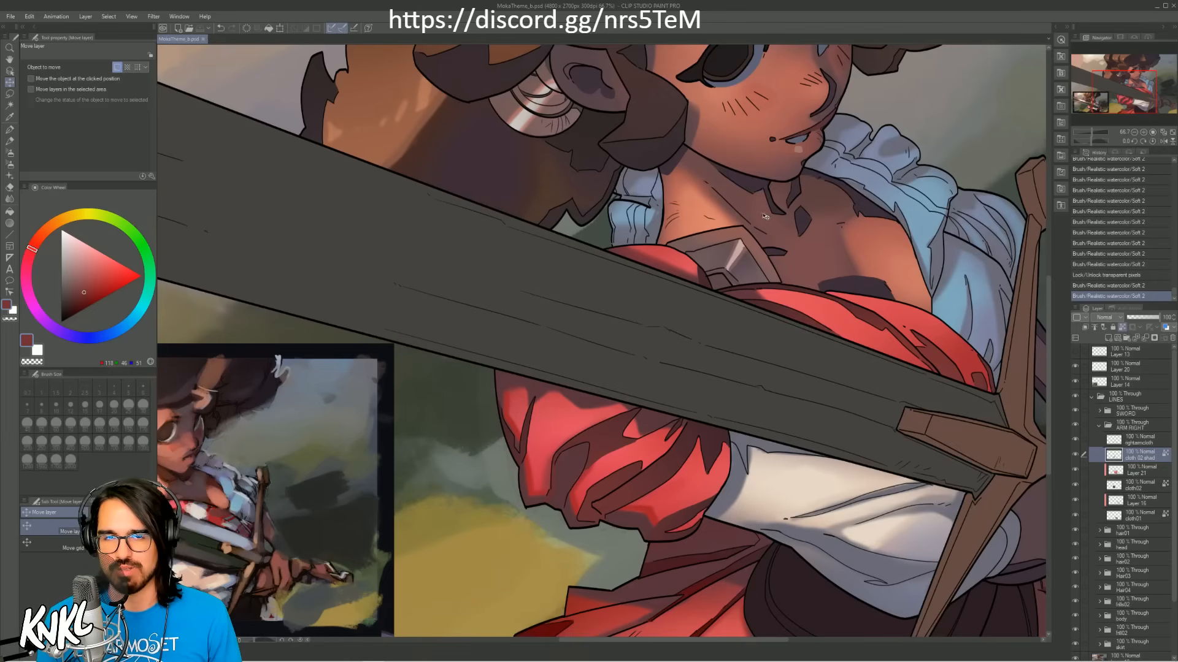
left_click_drag(805, 186, 754, 284)
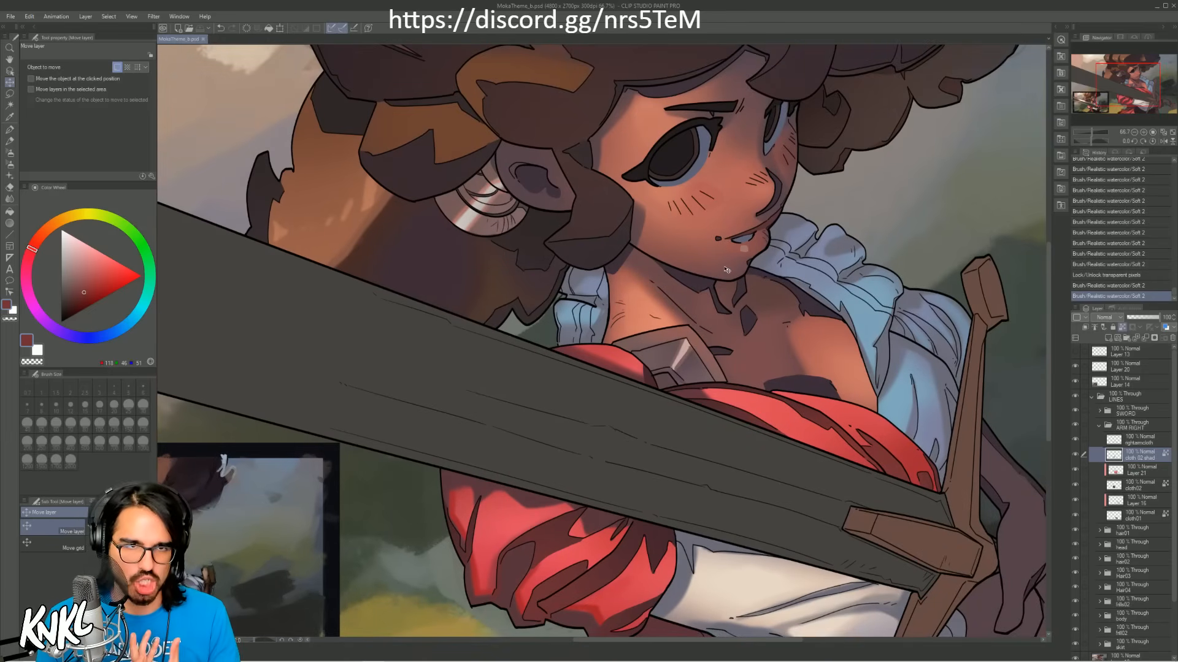
left_click(1099, 427)
left_click(1130, 412)
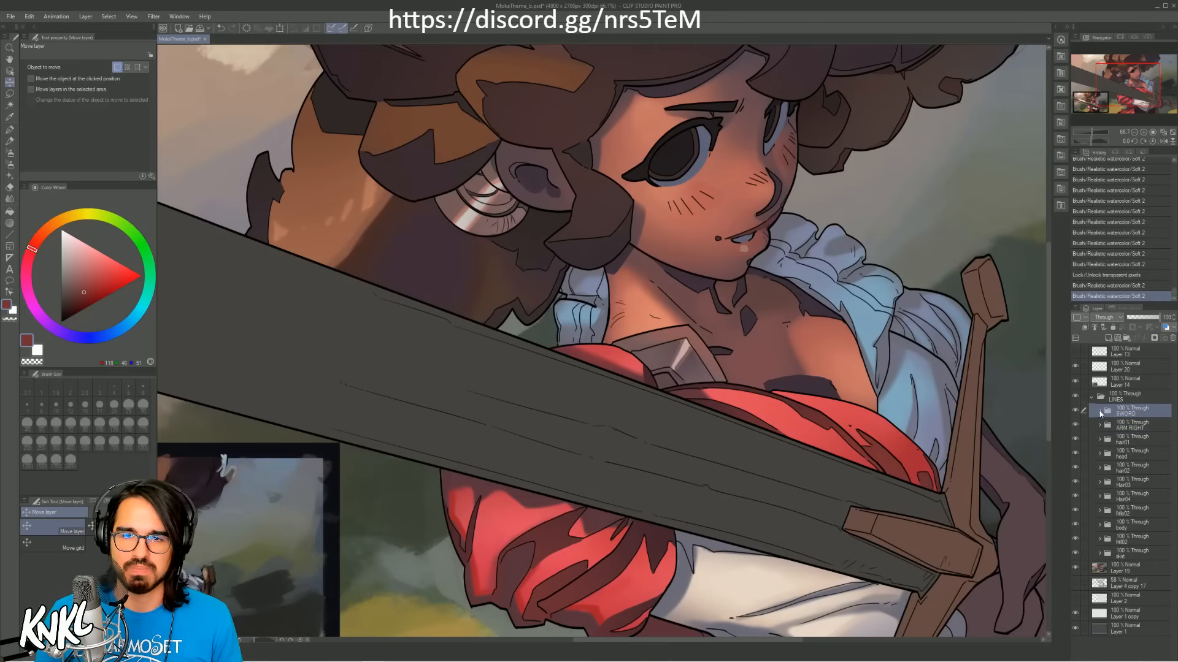
left_click(1099, 411)
left_click(1132, 515)
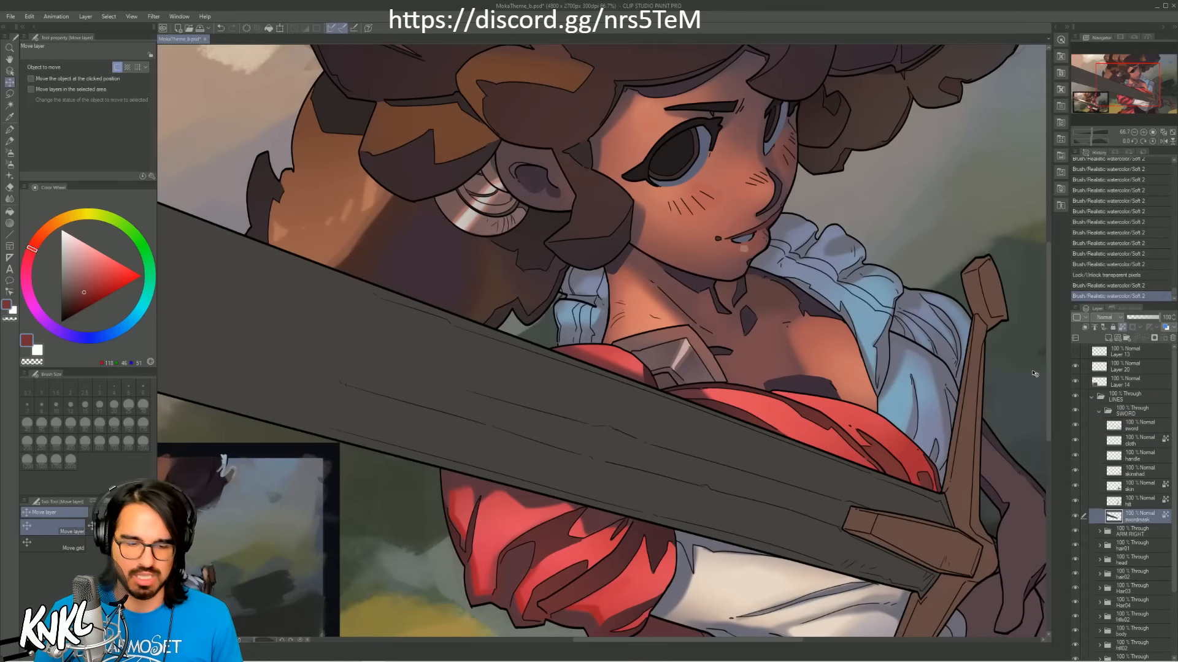
key("ctrl+shift+n")
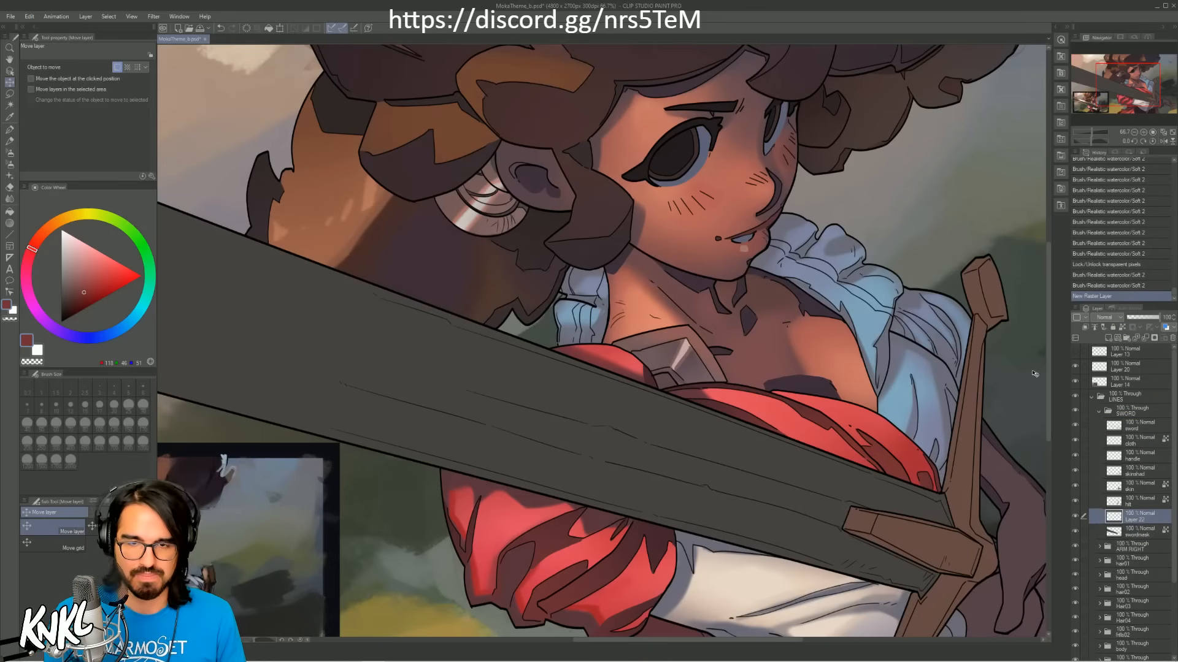
left_click(1085, 329)
Step: Sample muted pink from the colour reference and paint a diagonal light stripe across the blade with the Soft 2 brush at size 80
left_click_drag(602, 457, 828, 416)
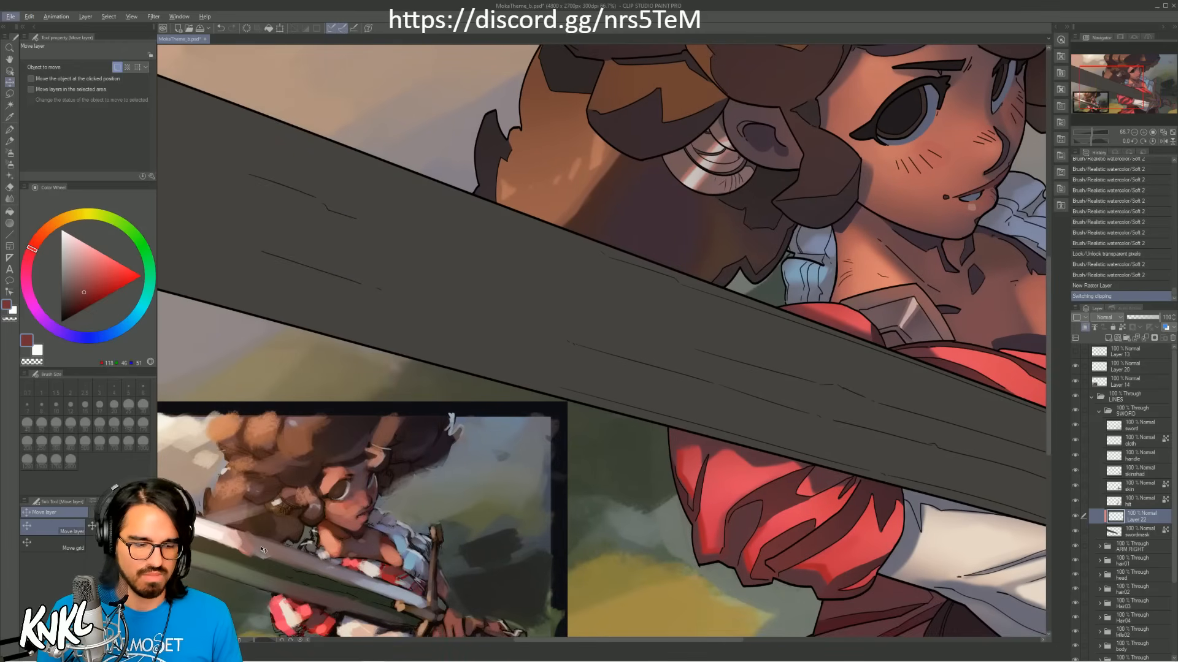
left_click(237, 547, "alt")
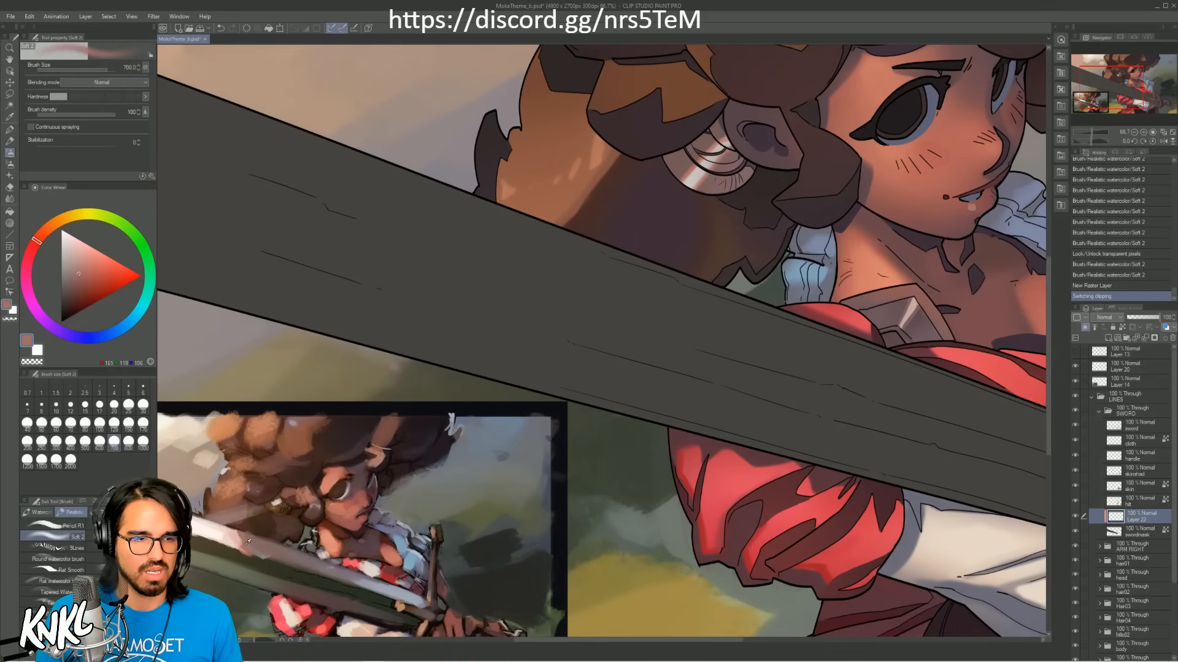
left_click(1133, 132)
left_click_drag(625, 325, 563, 385)
key("bracketleft")
key("bracketleft")
key("bracketleft")
key("bracketleft")
key("bracketleft")
key("bracketleft")
key("bracketleft")
key("bracketleft")
key("bracketleft")
key("bracketleft")
key("bracketleft")
key("bracketleft")
key("bracketleft")
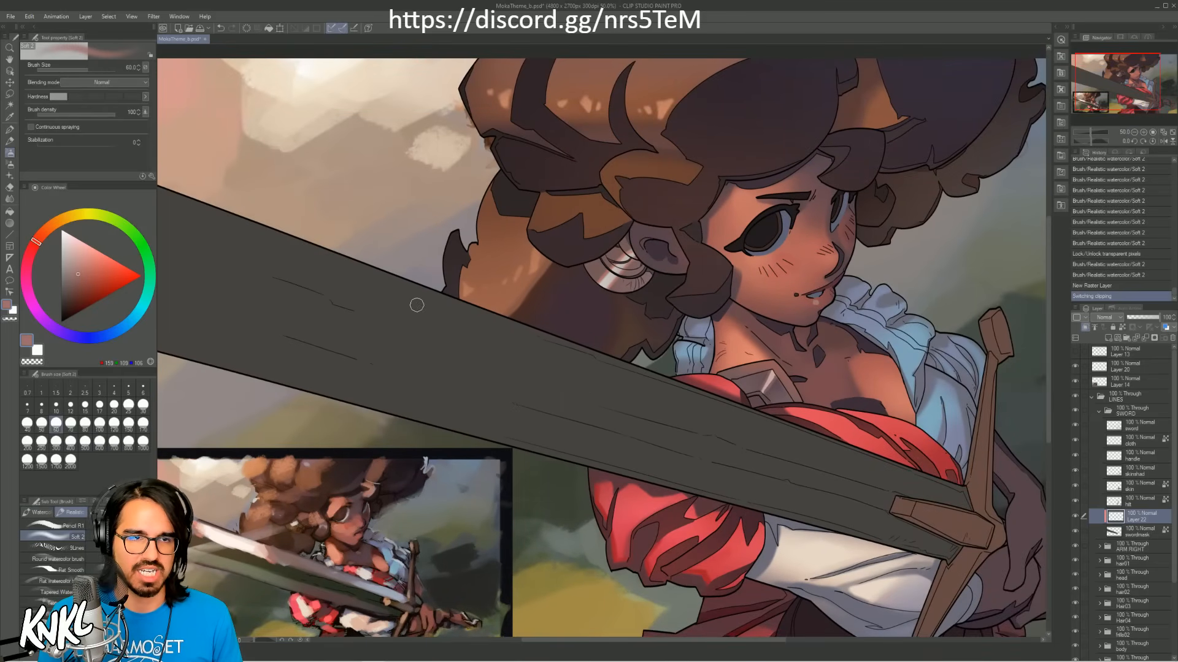
left_click_drag(399, 276, 469, 436)
key("ctrl+z")
key("bracketright")
key("bracketright")
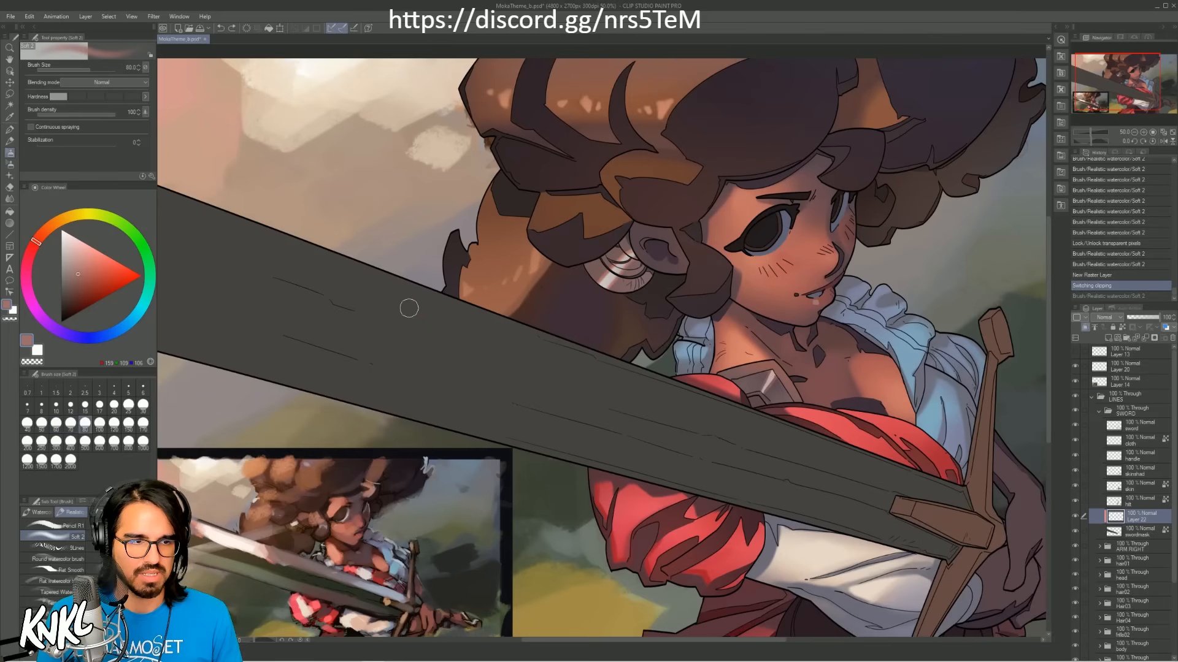
left_click_drag(399, 275, 469, 432)
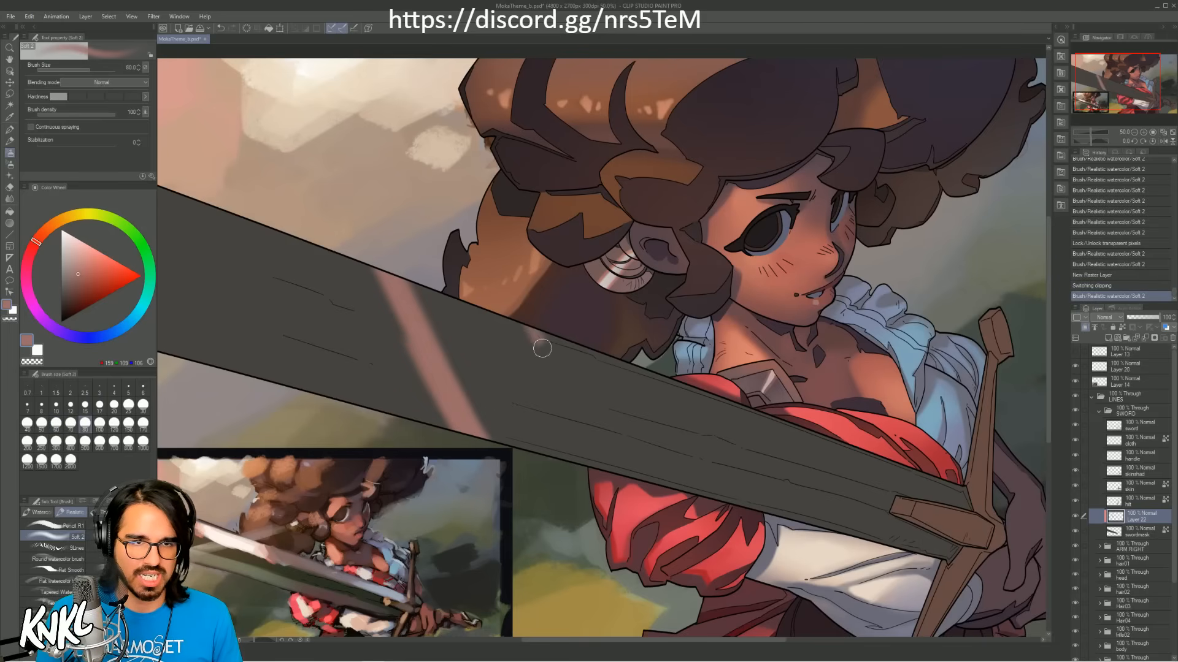
Step: Paint the second diagonal edge of the light patch beside the hair and fill the blade between both edges with muted pink at brush size 120
left_click_drag(536, 334, 576, 463)
mouse_move(555, 402)
left_mouse_down()
mouse_move(560, 455)
mouse_move(429, 249)
mouse_move(518, 437)
left_mouse_up()
key("bracketright")
key("bracketright")
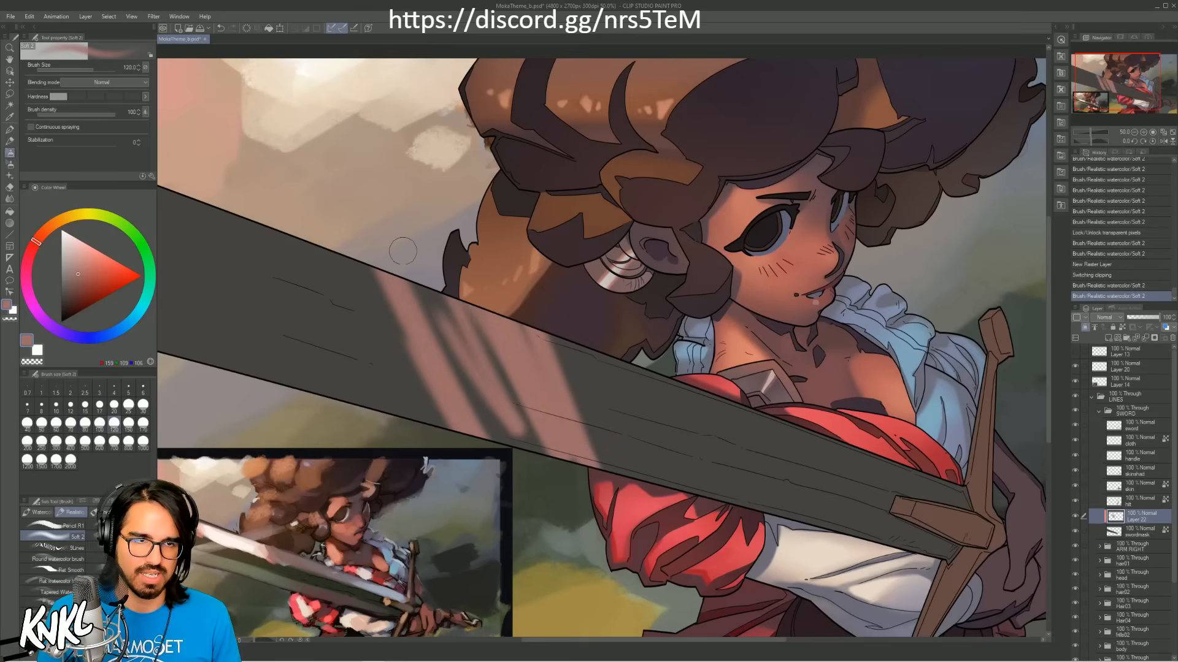
mouse_move(405, 254)
left_mouse_down()
mouse_move(455, 301)
mouse_move(546, 454)
left_mouse_up()
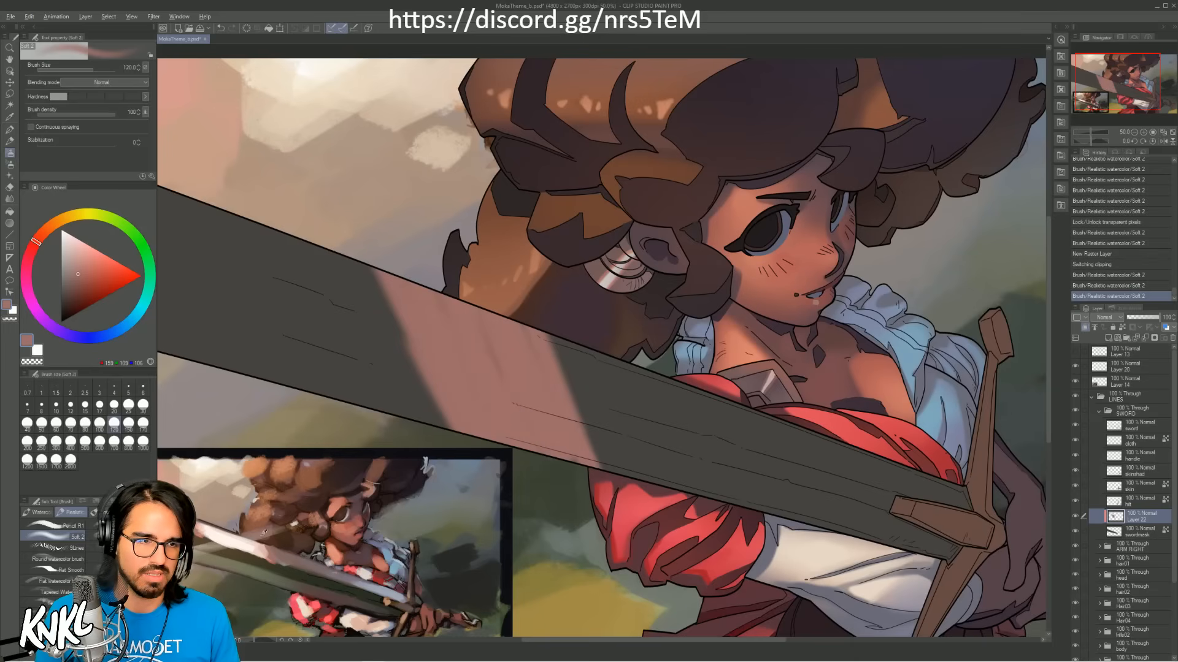
Step: Sample paler pinks from the reference's blade highlight and brighten the upper half of the light patch with soft strokes
left_click(249, 544, "alt")
left_click(261, 554, "alt")
key("bracketleft")
mouse_move(408, 283)
left_mouse_down()
mouse_move(501, 331)
mouse_move(425, 309)
mouse_move(532, 353)
mouse_move(517, 341)
mouse_move(514, 358)
mouse_move(542, 374)
mouse_move(492, 354)
mouse_move(543, 376)
mouse_move(539, 359)
mouse_move(424, 291)
mouse_move(466, 324)
left_mouse_up()
left_click(229, 532, "alt")
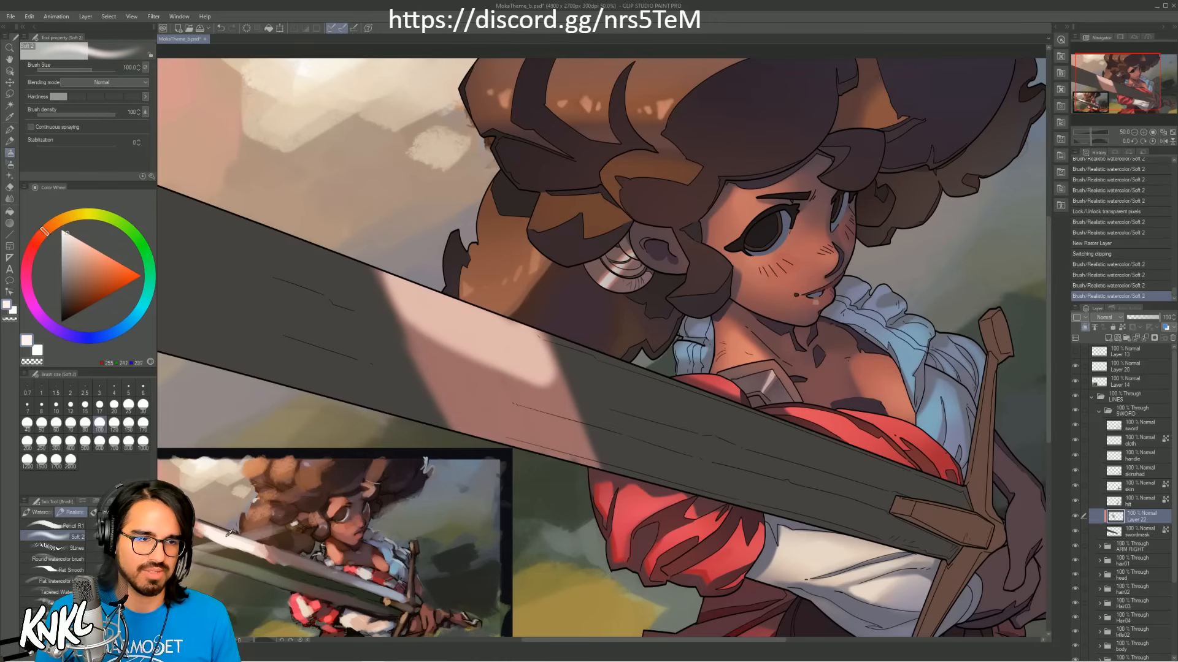
left_click(232, 536, "alt")
key("bracketleft")
key("bracketleft")
key("bracketleft")
mouse_move(402, 285)
left_mouse_down()
mouse_move(414, 308)
mouse_move(446, 321)
mouse_move(401, 292)
mouse_move(412, 313)
mouse_move(485, 350)
mouse_move(459, 342)
mouse_move(539, 370)
mouse_move(518, 325)
mouse_move(529, 345)
mouse_move(502, 324)
mouse_move(442, 320)
mouse_move(419, 296)
mouse_move(503, 332)
mouse_move(416, 299)
mouse_move(405, 274)
mouse_move(463, 311)
mouse_move(472, 351)
mouse_move(498, 351)
left_mouse_up()
key("ctrl+z")
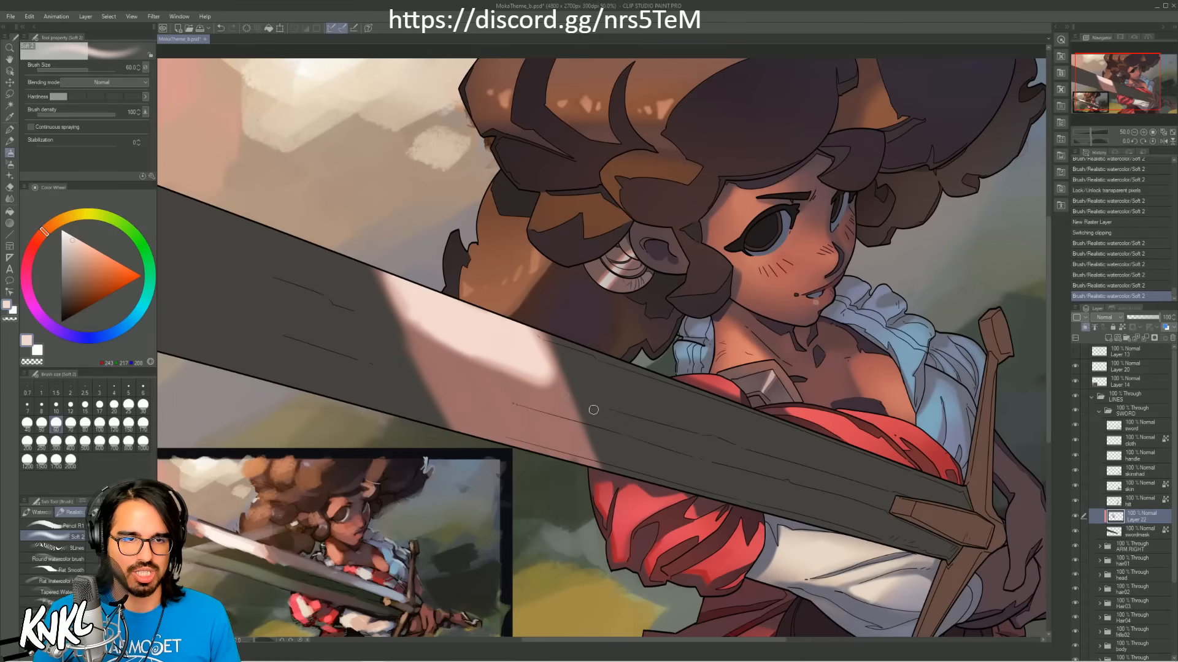
Step: Erase a soft strip along the blade's centre to separate the bright upper highlight from the lower pink patch
left_click_drag(593, 409, 429, 344)
key("ctrl+z")
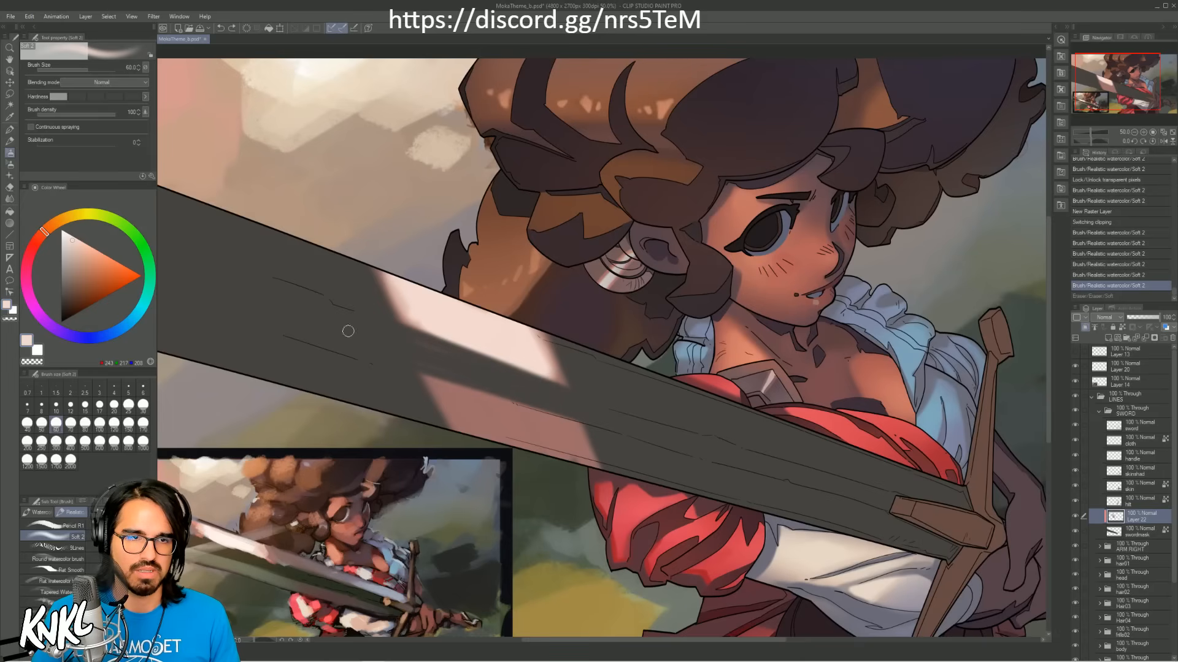
key("ctrl+y")
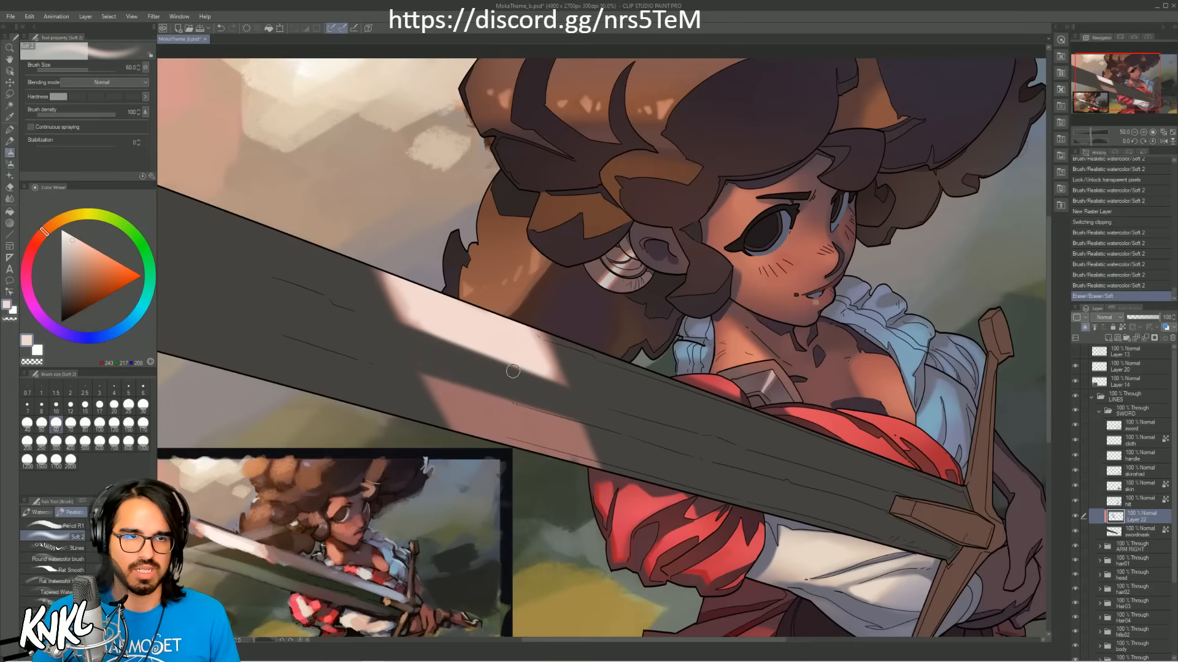
Step: Sample pink from the highlight's edge and paint a thin midtone along its lower border with the brush at size 30
left_click(565, 372, "alt")
key("bracketleft")
key("bracketleft")
key("bracketleft")
left_click_drag(539, 377, 418, 329)
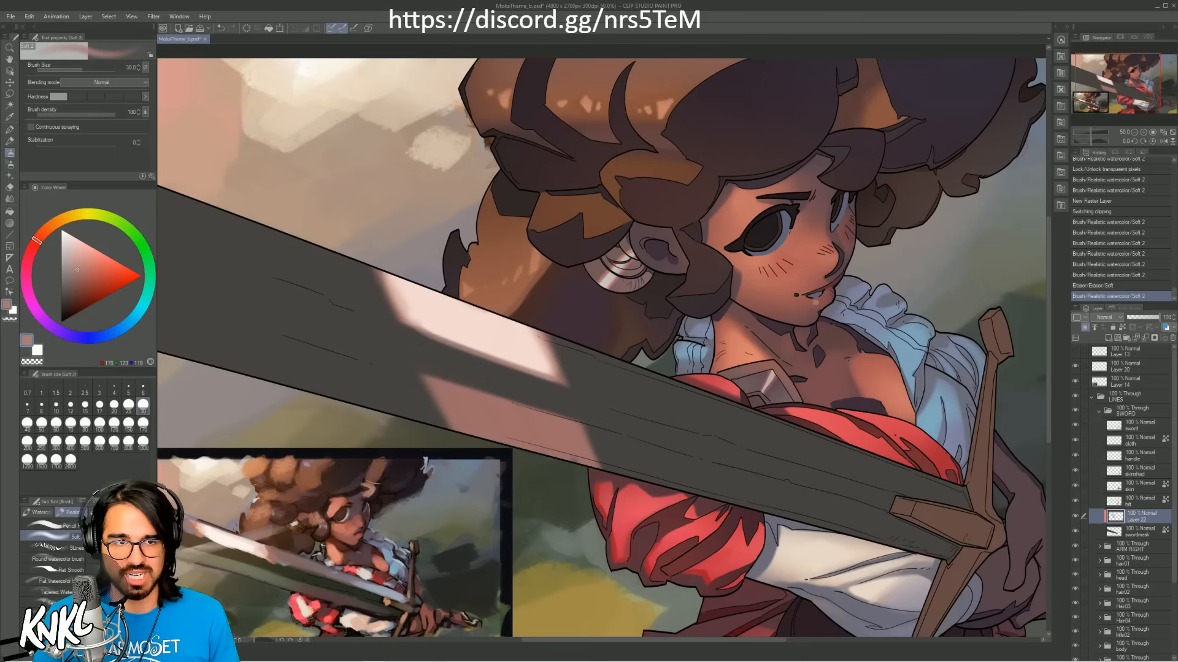
key("ctrl+z")
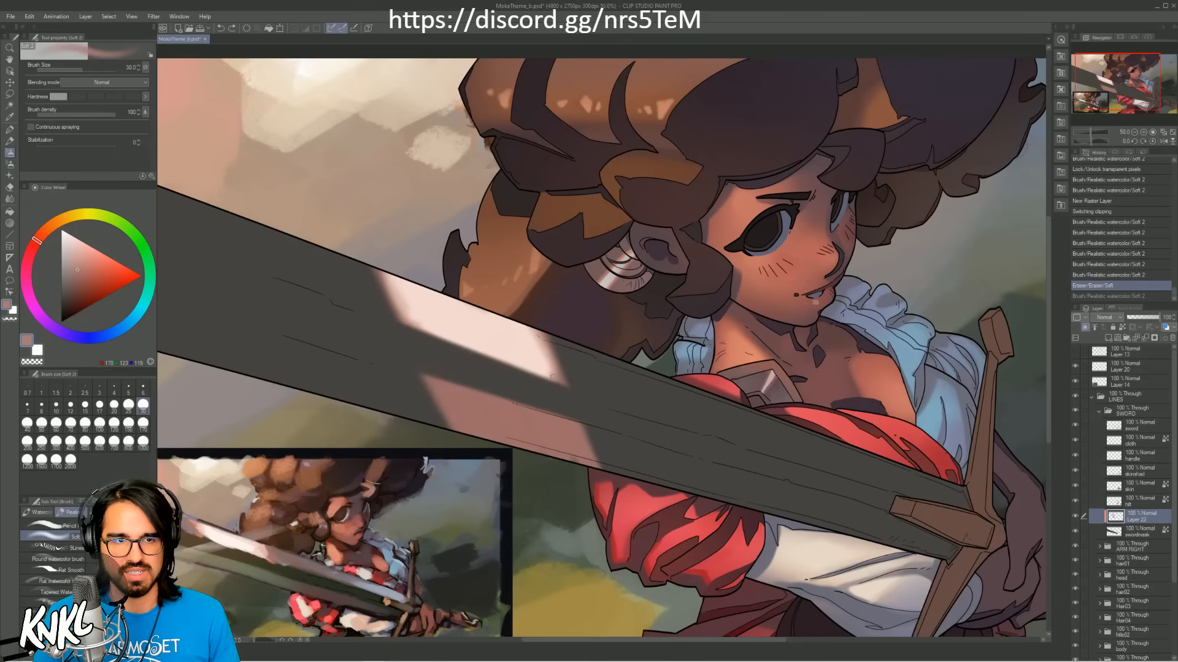
left_click_drag(551, 376, 409, 327)
key("ctrl+z")
left_click_drag(552, 376, 406, 321)
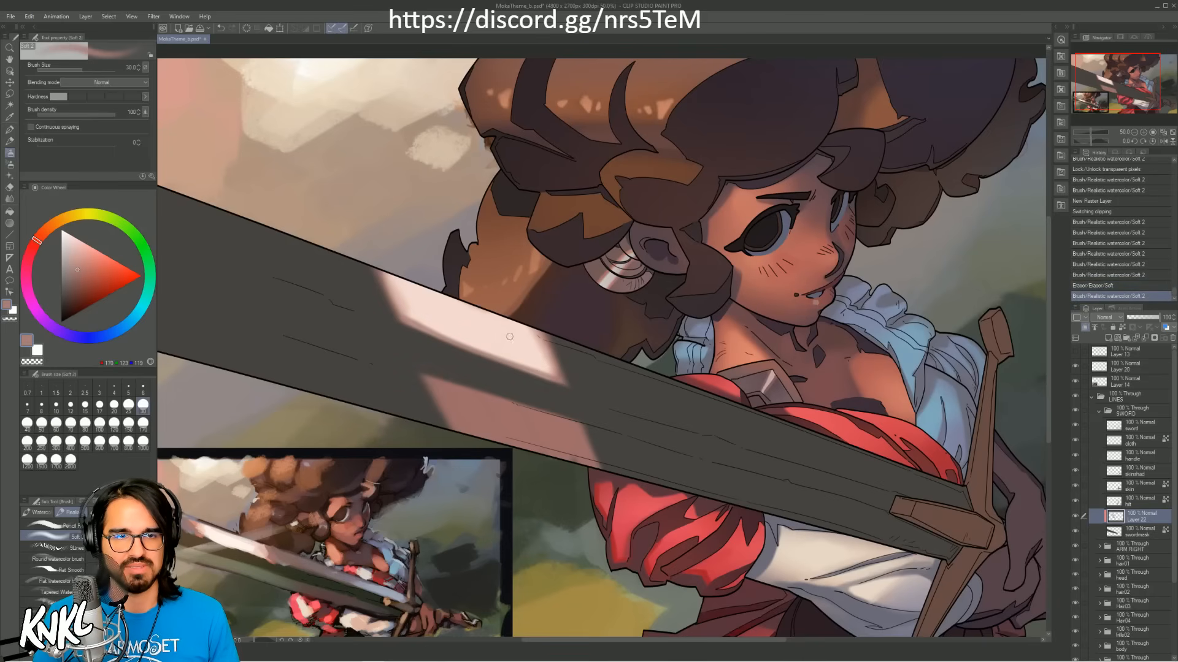
Step: Refine the highlight's edge nearest the hilt with a sampled light pink at brush size 20
left_click(554, 370, "alt")
key("bracketleft")
key("bracketleft")
left_click_drag(553, 369, 535, 332)
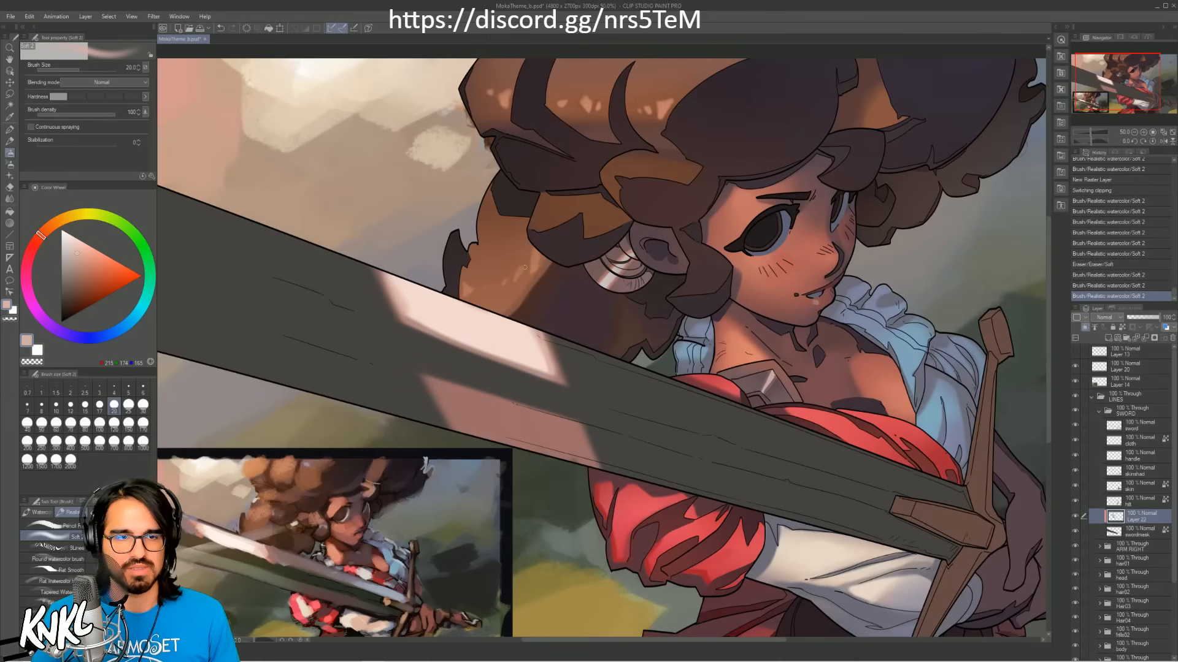
Step: Erase the lower pink patch from the blade, keeping only the bright upper highlight
left_click(232, 562, "alt")
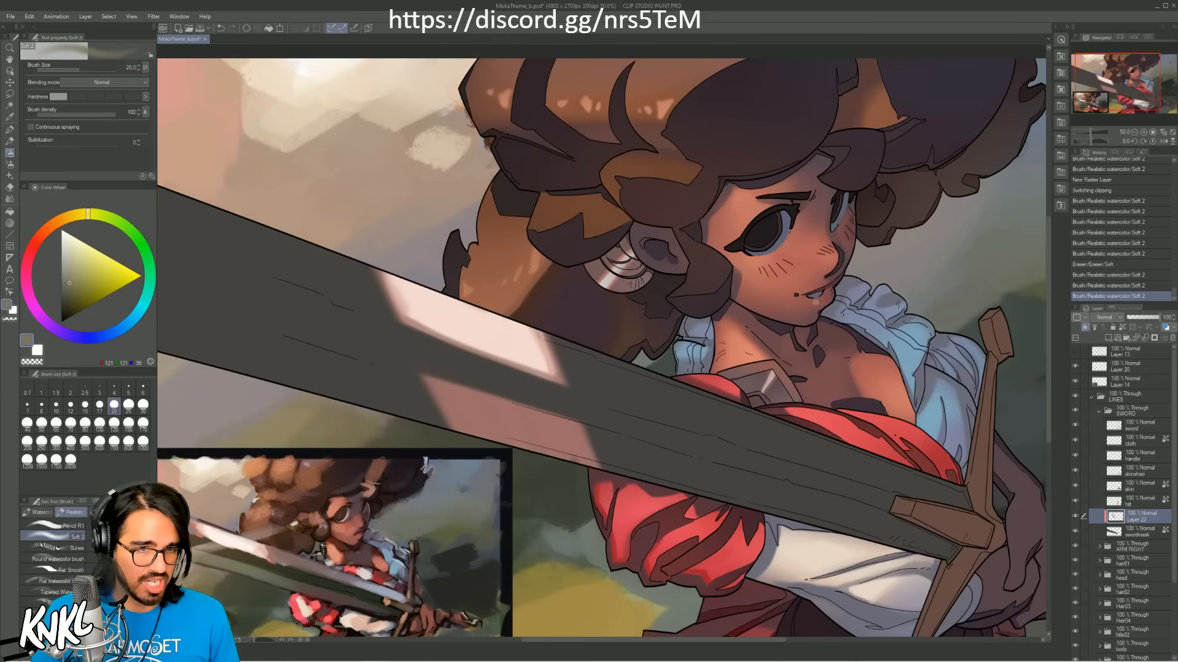
mouse_move(503, 463)
left_mouse_down()
mouse_move(629, 373)
mouse_move(604, 402)
left_mouse_up()
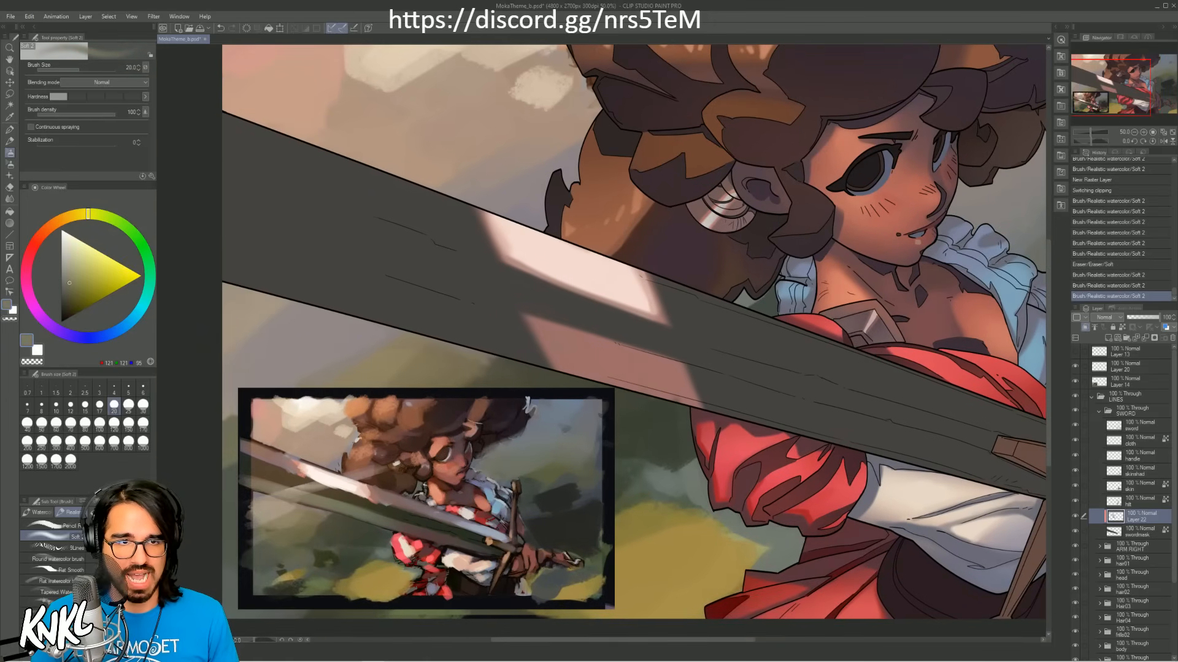
mouse_move(519, 326)
left_mouse_down()
mouse_move(591, 334)
mouse_move(610, 360)
left_mouse_up()
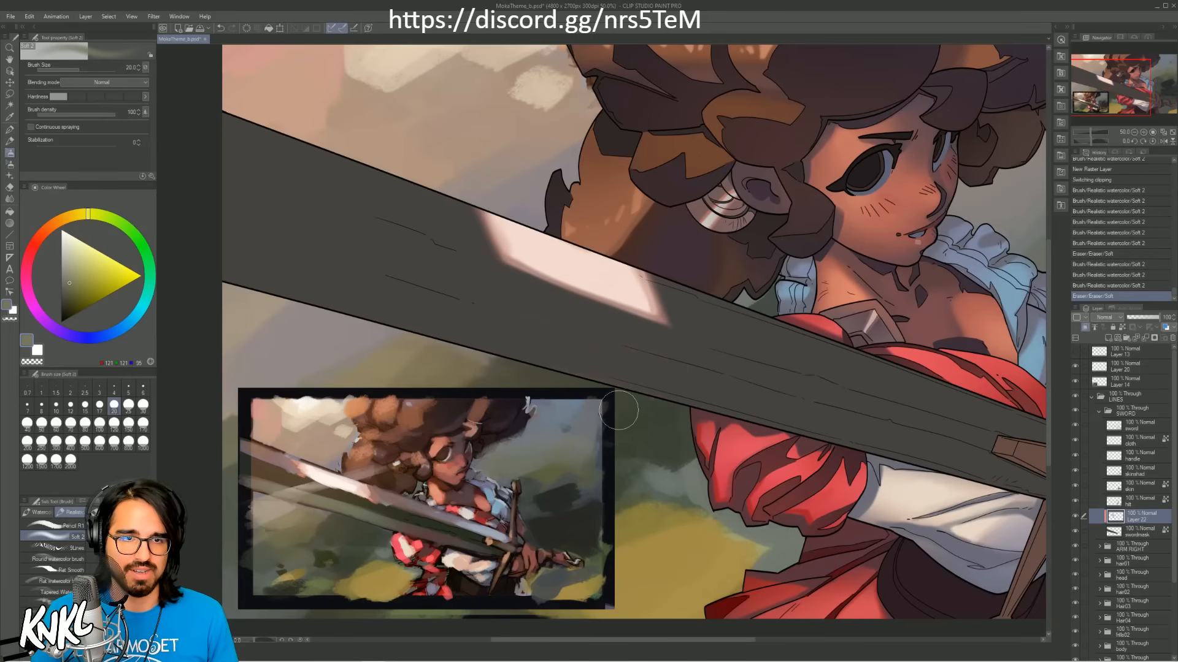
Step: Sample olive grey from the reference's blade and paint a soft glow along the blade's lower edge with the brush at size 800
left_click(334, 497, "alt")
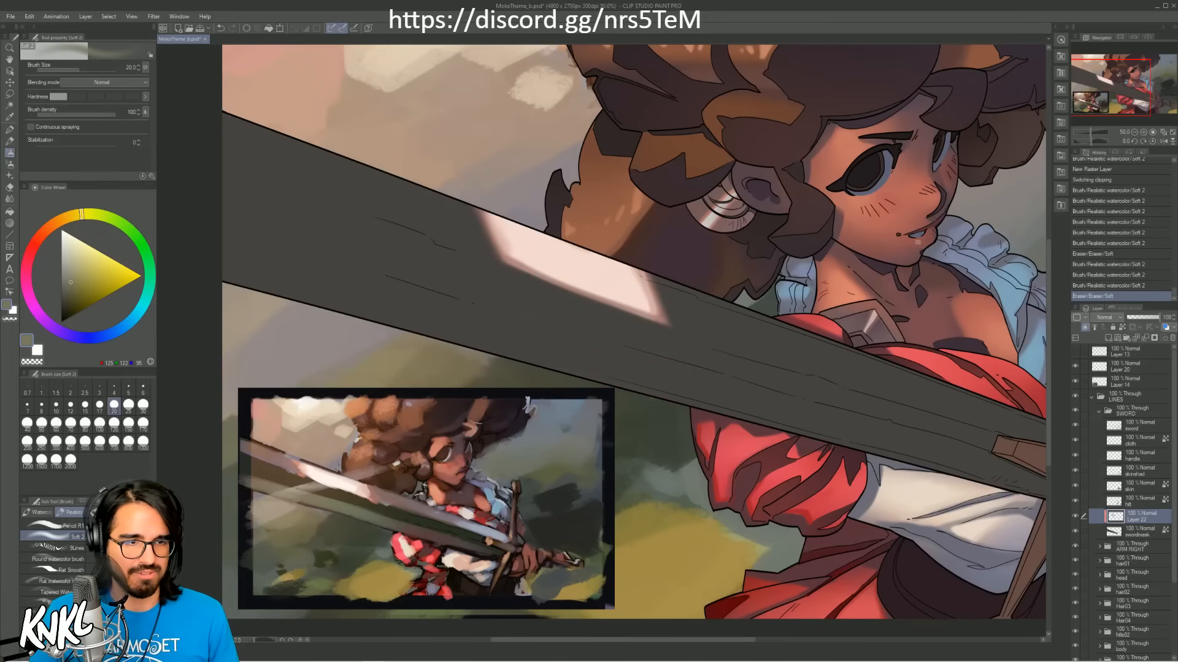
key("bracketright")
key("bracketright")
key("bracketright")
key("bracketright")
key("bracketright")
key("bracketright")
key("bracketright")
key("bracketright")
key("bracketright")
key("bracketright")
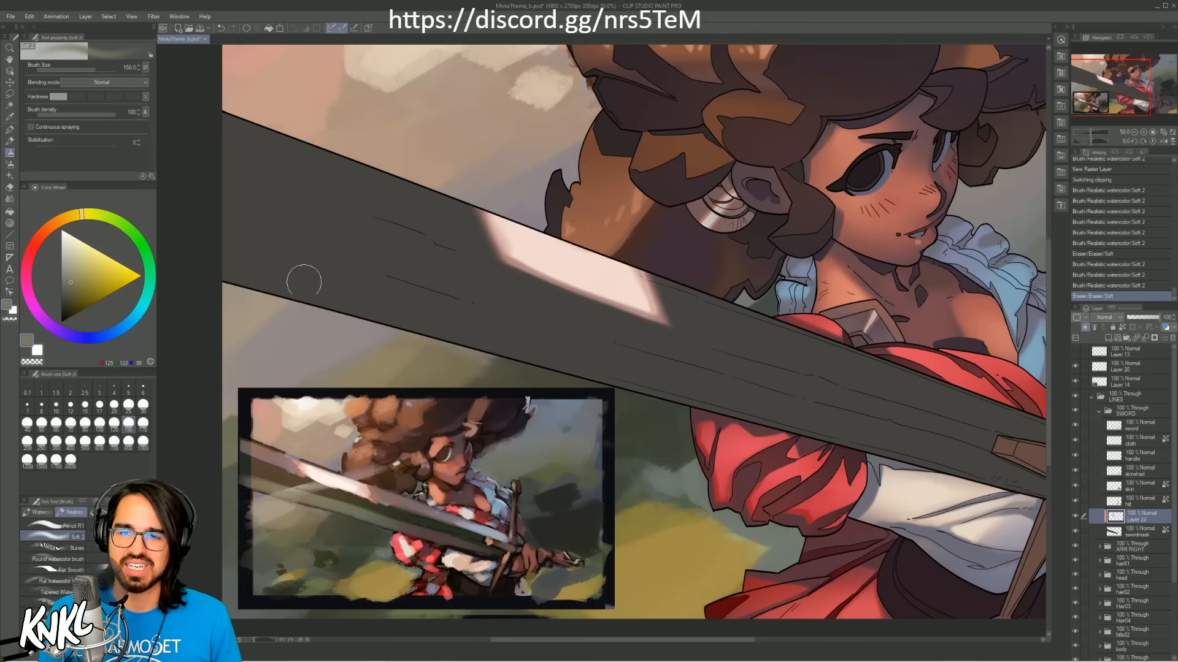
key("bracketright")
key("bracketright")
key("bracketright")
key("bracketright")
key("bracketright")
key("bracketright")
left_click_drag(230, 276, 468, 352)
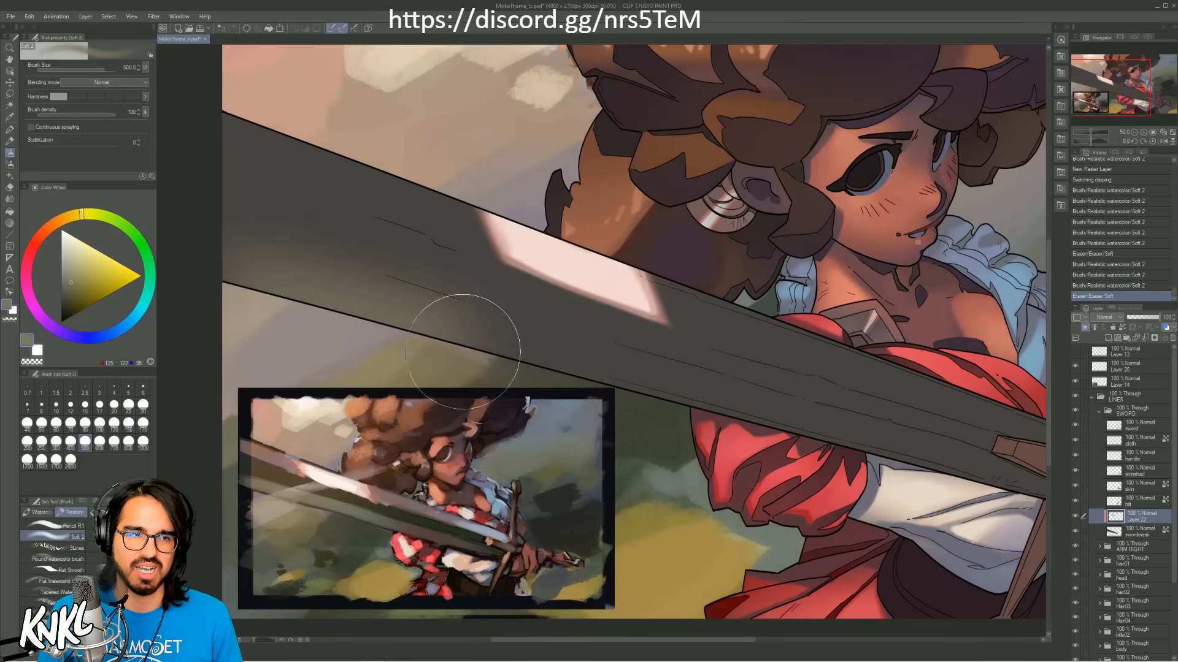
key("ctrl+z")
key("bracketright")
key("bracketright")
mouse_move(246, 275)
left_mouse_down()
mouse_move(741, 428)
mouse_move(945, 512)
left_mouse_up()
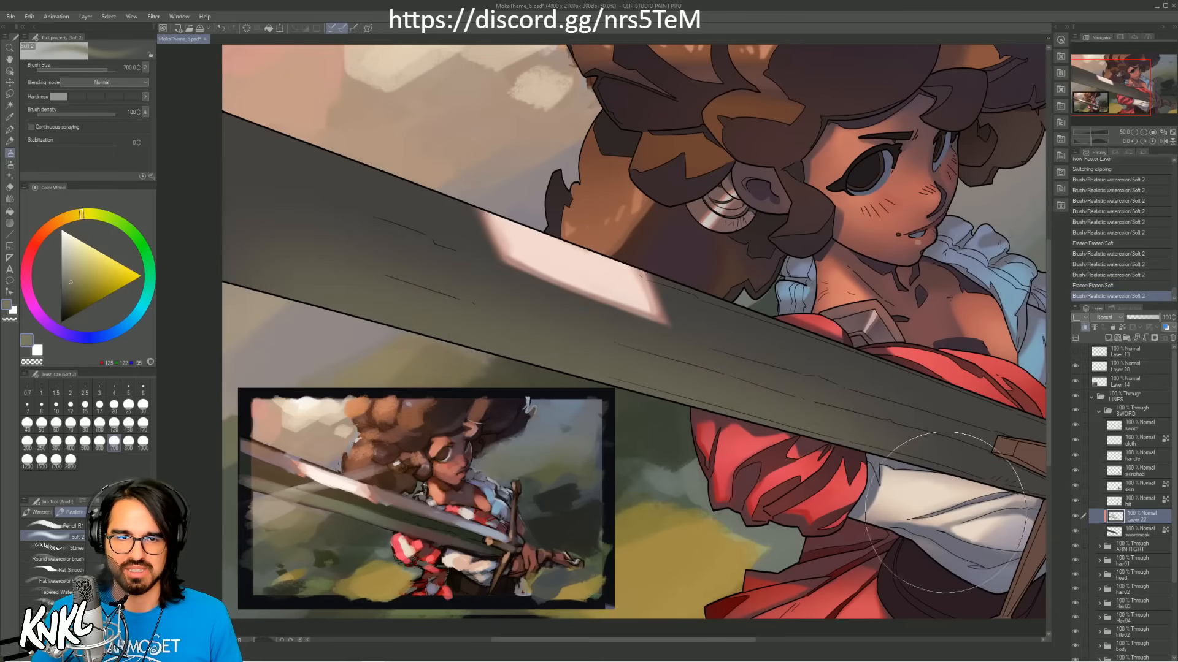
key("ctrl+z")
key("bracketright")
mouse_move(247, 270)
left_mouse_down()
mouse_move(752, 461)
mouse_move(716, 543)
left_mouse_up()
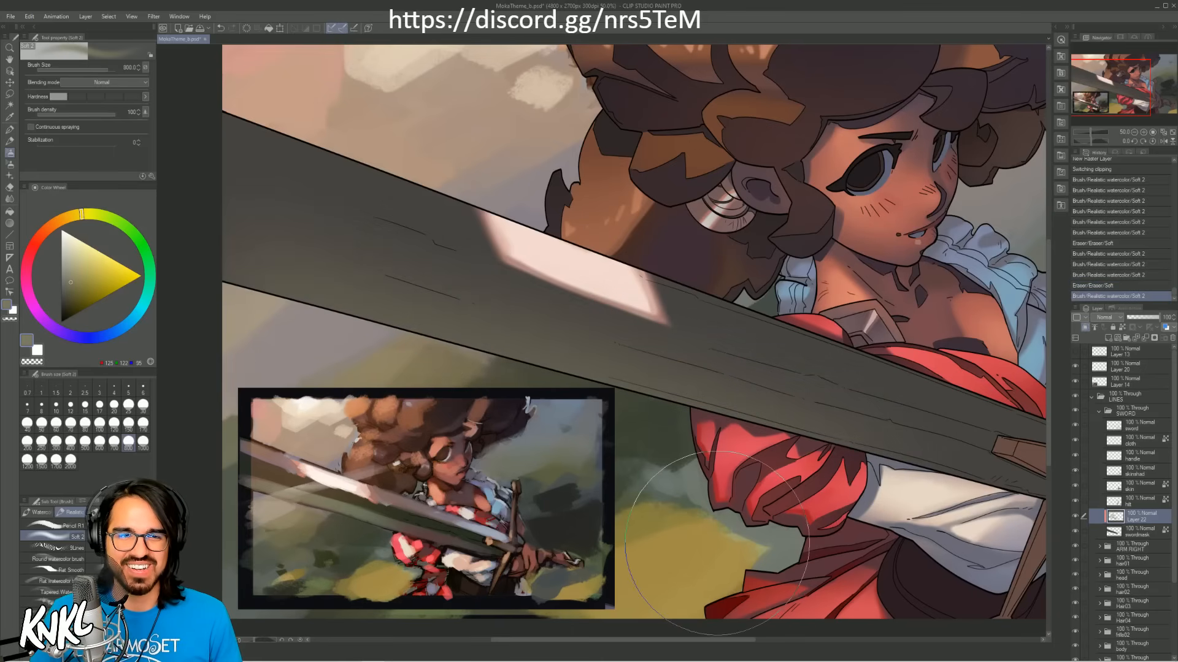
Step: Strengthen the olive glow along the blade's lower edge with another pass at brush size 500
key("bracketleft")
key("bracketleft")
key("bracketleft")
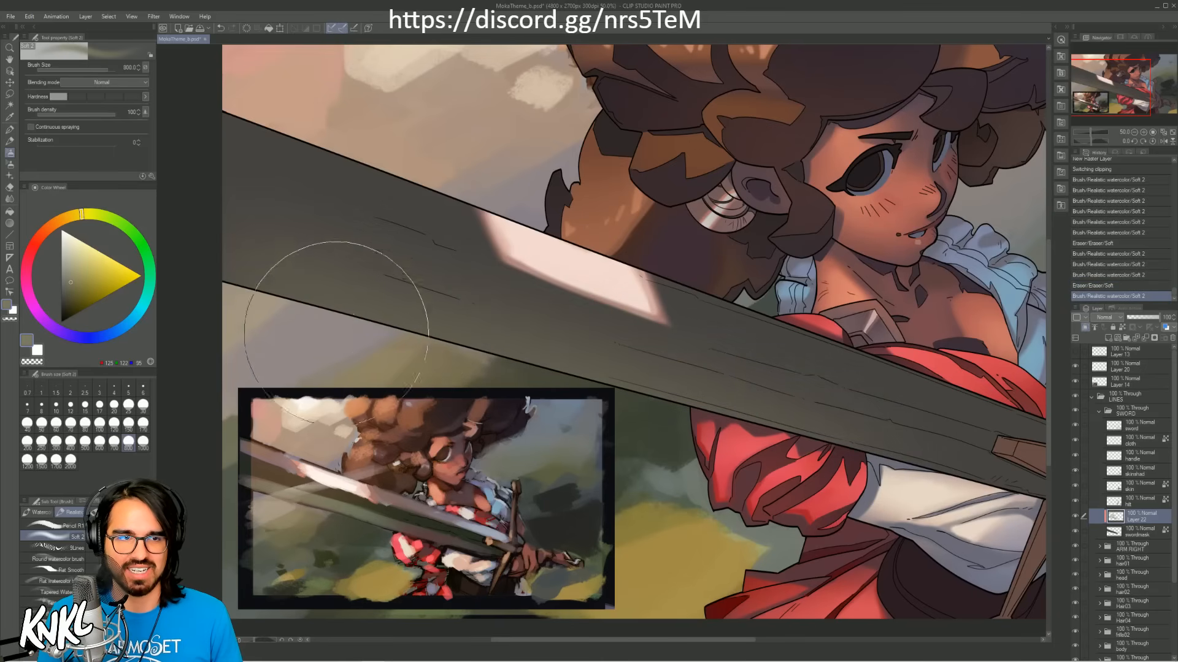
mouse_move(445, 356)
left_mouse_down()
mouse_move(365, 339)
mouse_move(419, 366)
mouse_move(881, 490)
left_mouse_up()
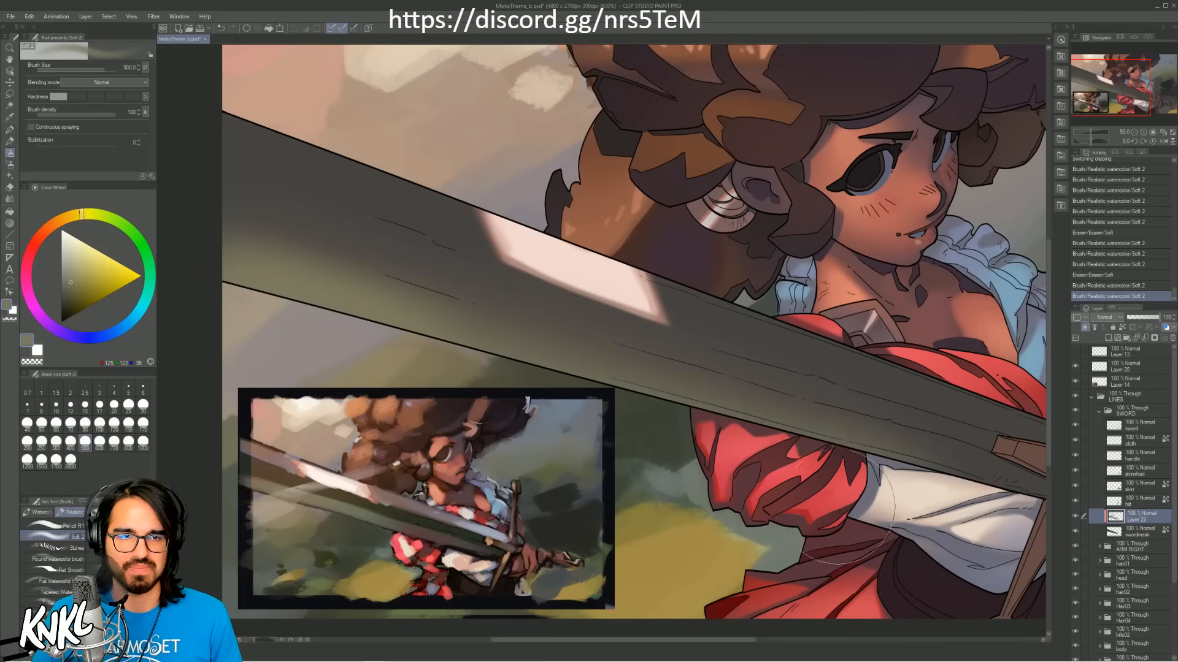
Step: Erase the upper border of the olive glow along the blade's centre ridge with the soft eraser, and activate the Lasso selection tool
mouse_move(263, 237)
left_mouse_down()
mouse_move(362, 256)
mouse_move(399, 273)
left_mouse_up()
key("ctrl+z")
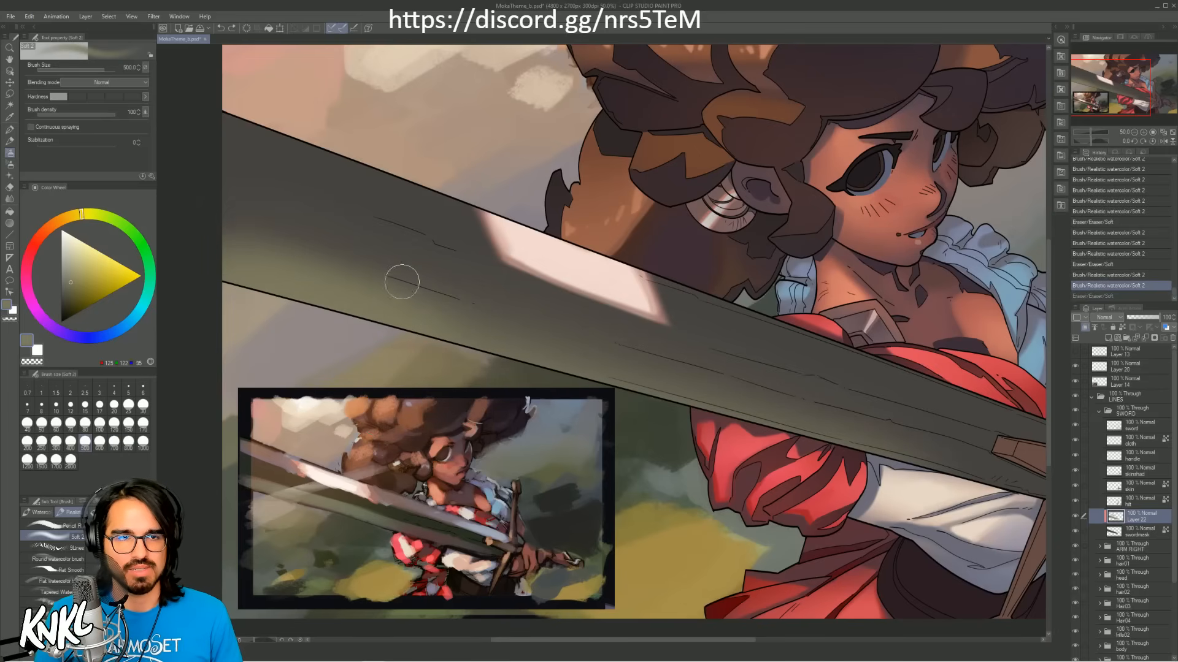
left_click_drag(294, 239, 665, 360)
key("ctrl+z")
mouse_move(242, 212)
left_mouse_down()
mouse_move(641, 346)
mouse_move(468, 304)
mouse_move(484, 310)
left_mouse_up()
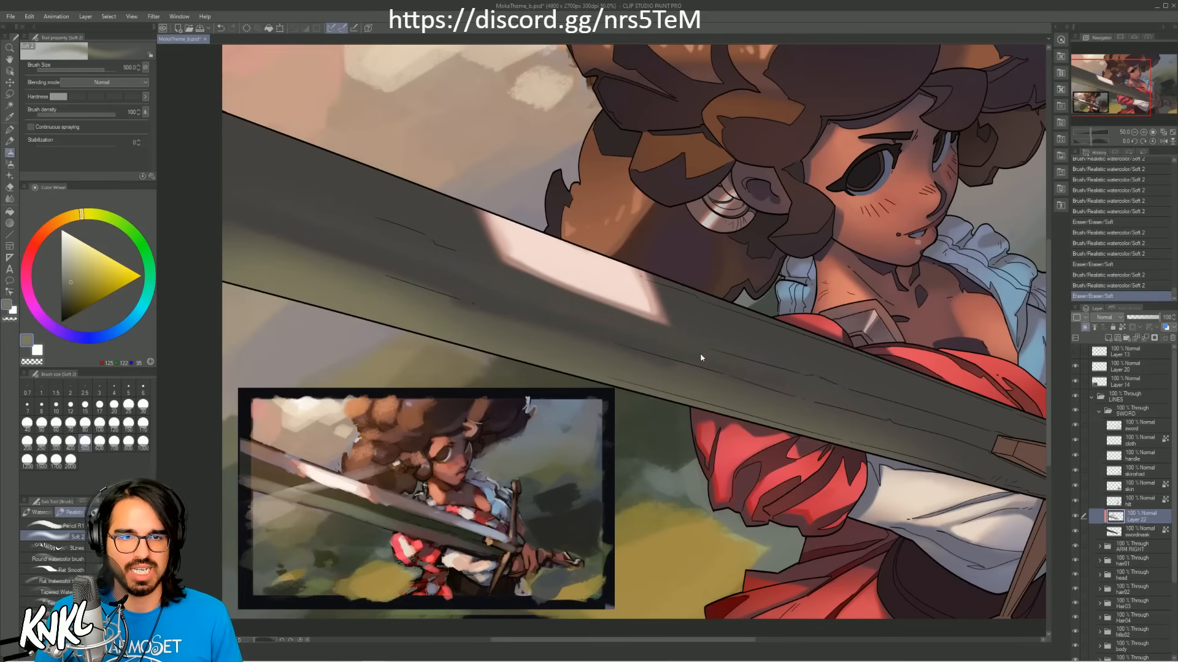
key("ctrl+z")
key("ctrl+y")
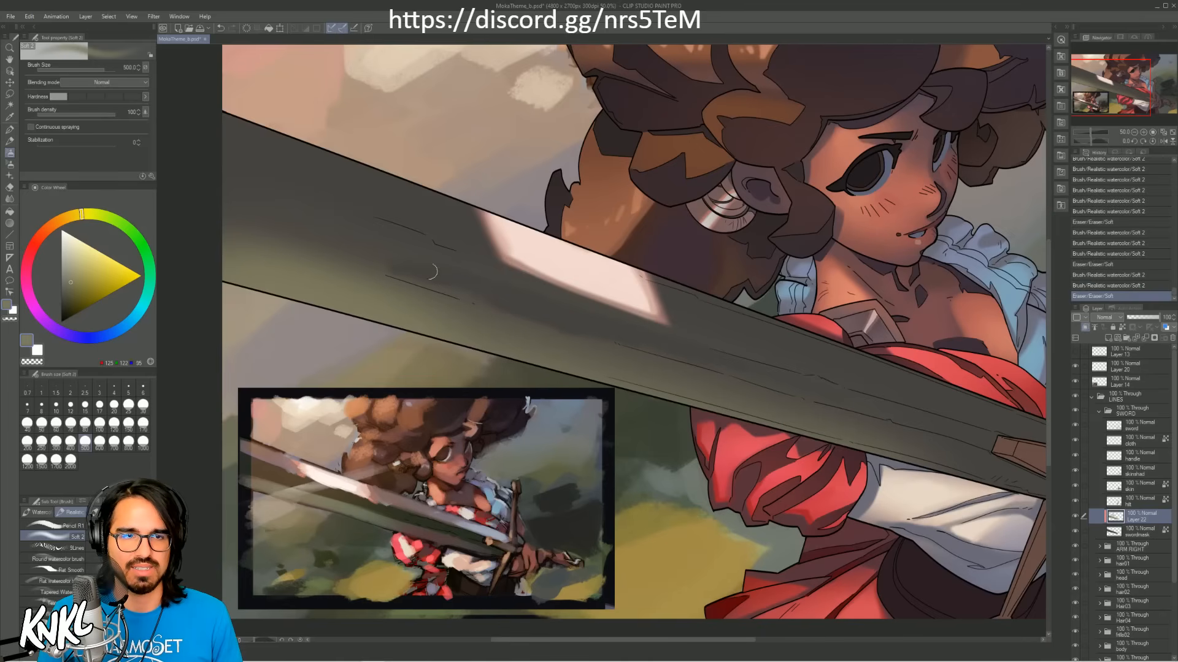
mouse_move(502, 299)
left_mouse_down()
mouse_move(352, 255)
mouse_move(361, 258)
left_mouse_up()
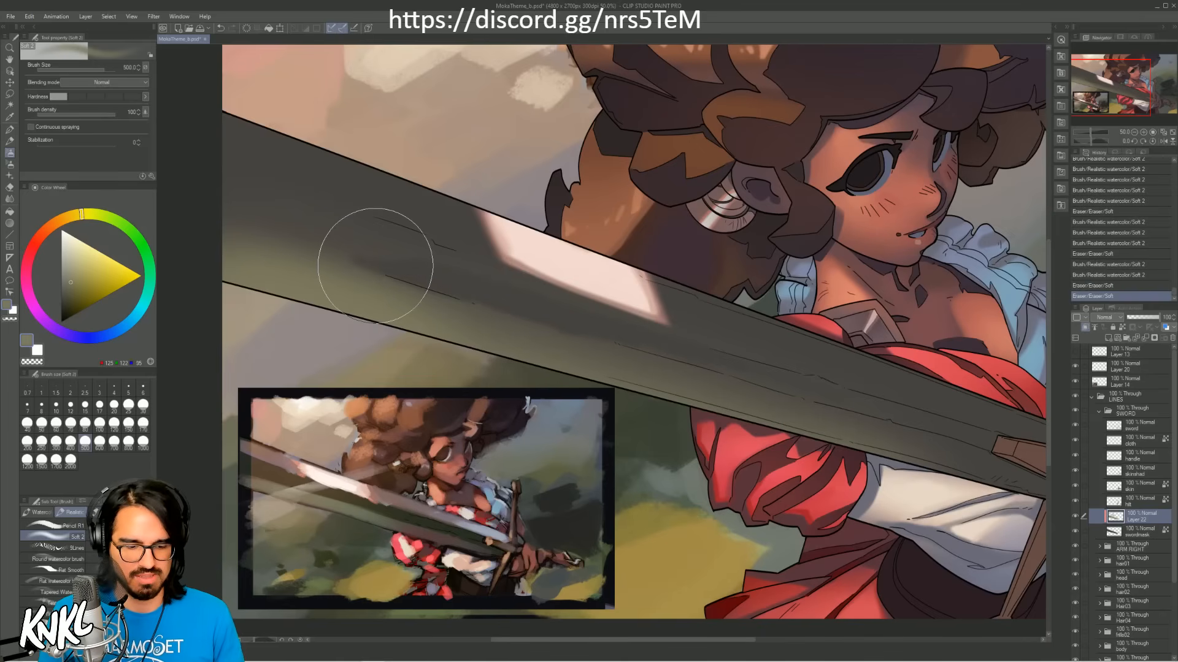
key("m")
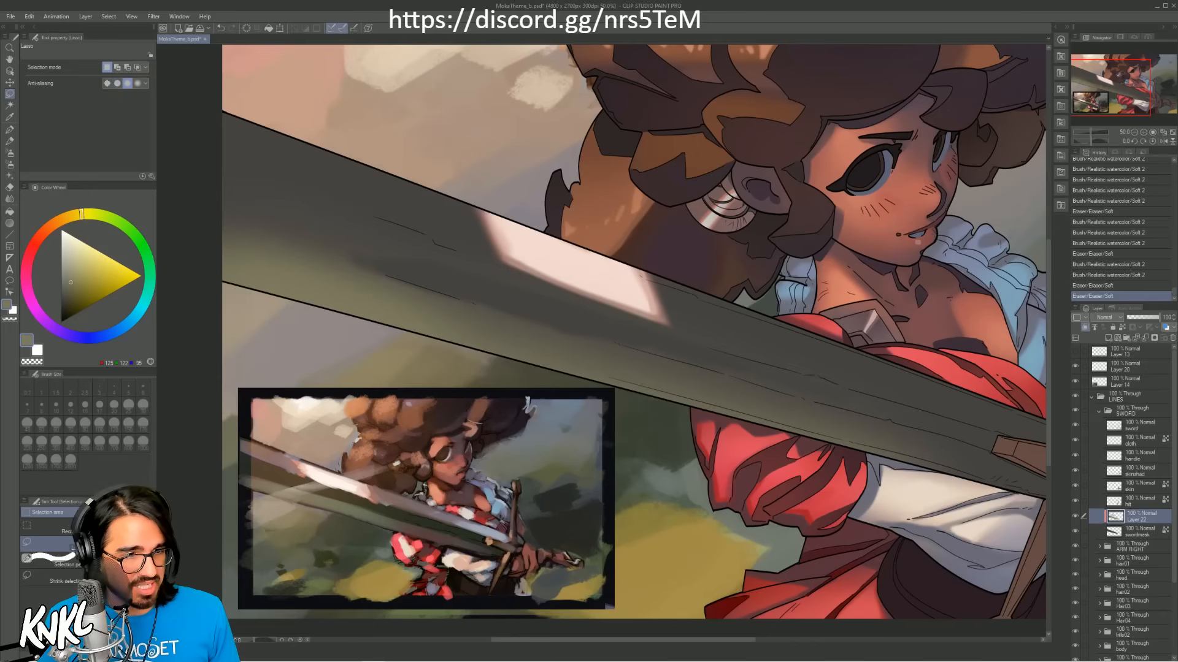
Step: Select the blade's upper half with a polyline selection running along the centre ridge from the blade's cut-off end to near the cross-guard
key("m")
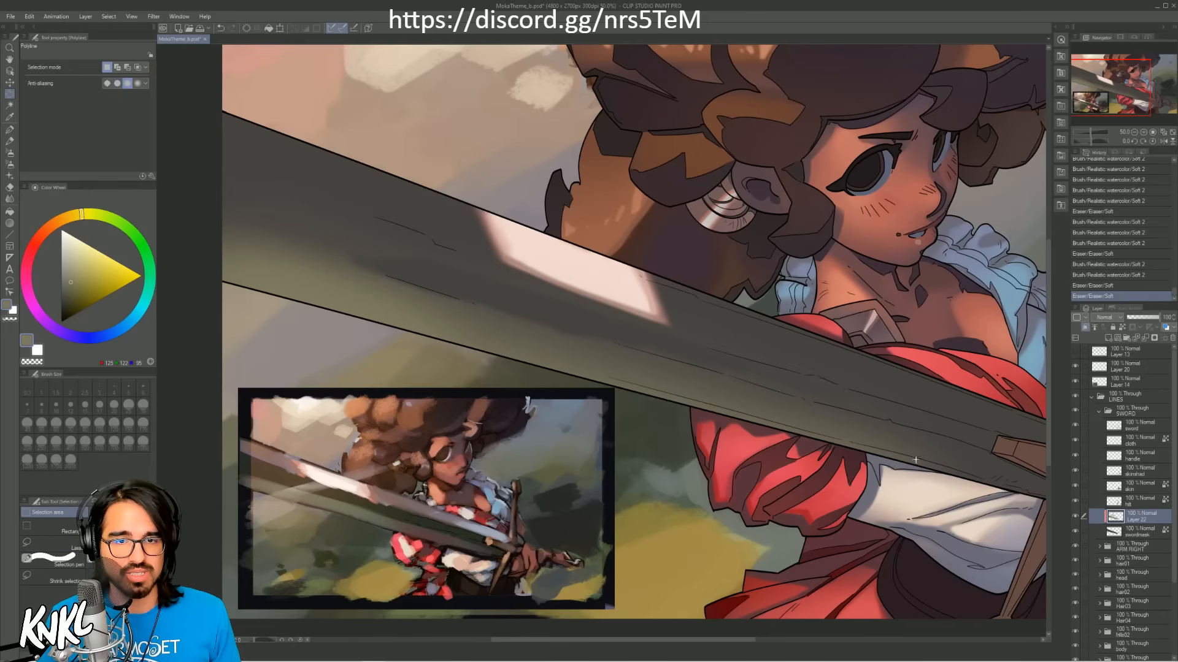
left_click(934, 474)
left_click(923, 430)
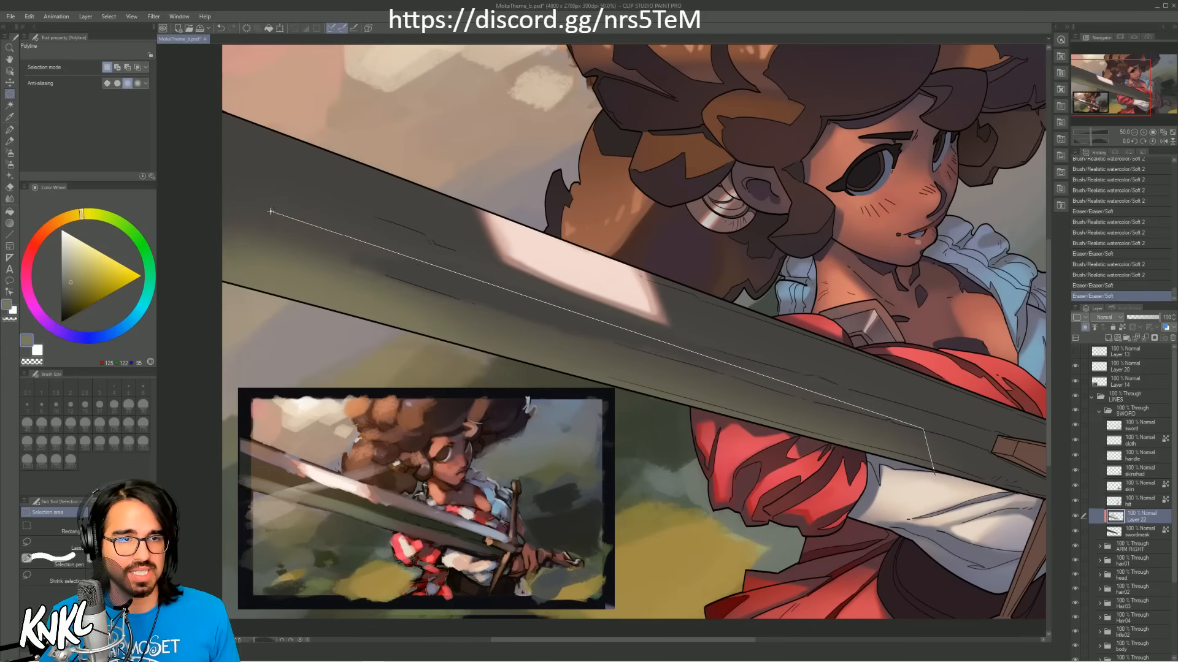
left_click(210, 218)
left_click(257, 74)
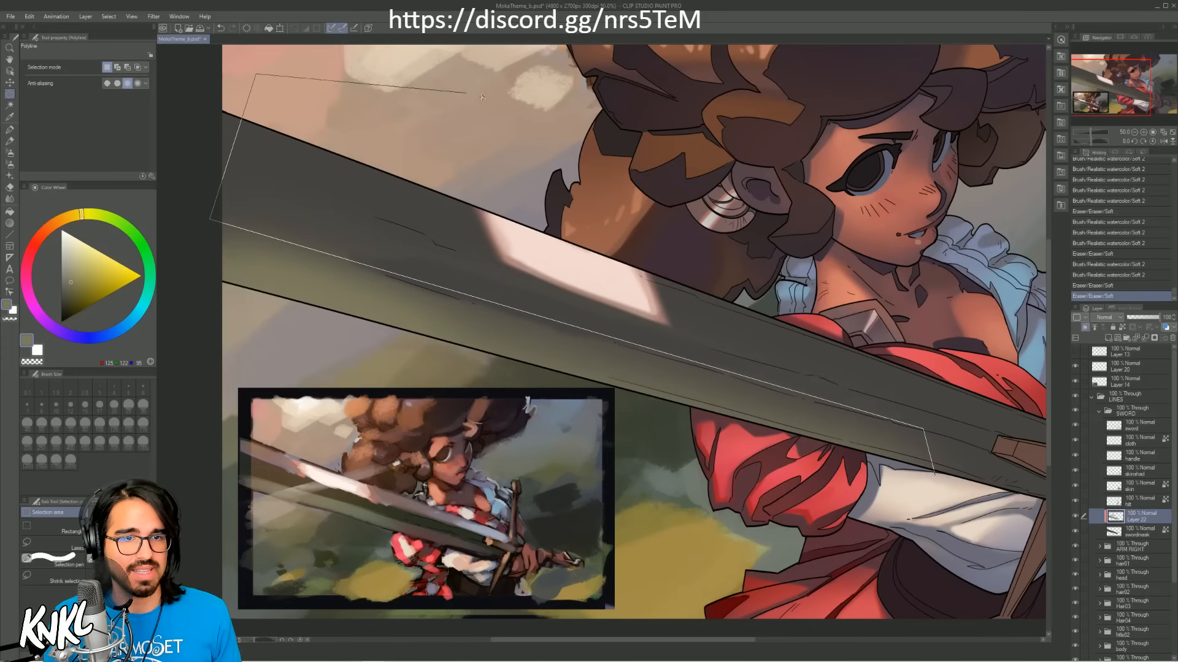
left_click(607, 130)
left_click(883, 270)
left_click(941, 411)
left_click(934, 477)
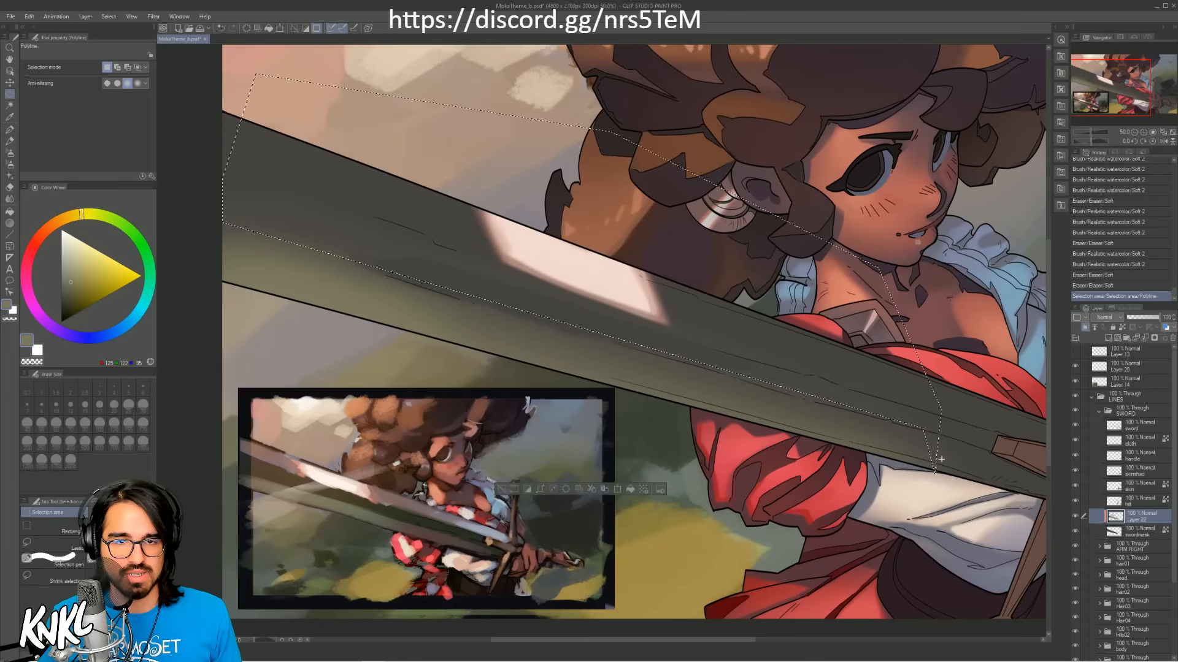
Step: Erase the glow above the centre ridge inside the selection with an enlarged soft eraser, and clear the selection
key("]")
key("]")
key("]")
key("]")
key("]")
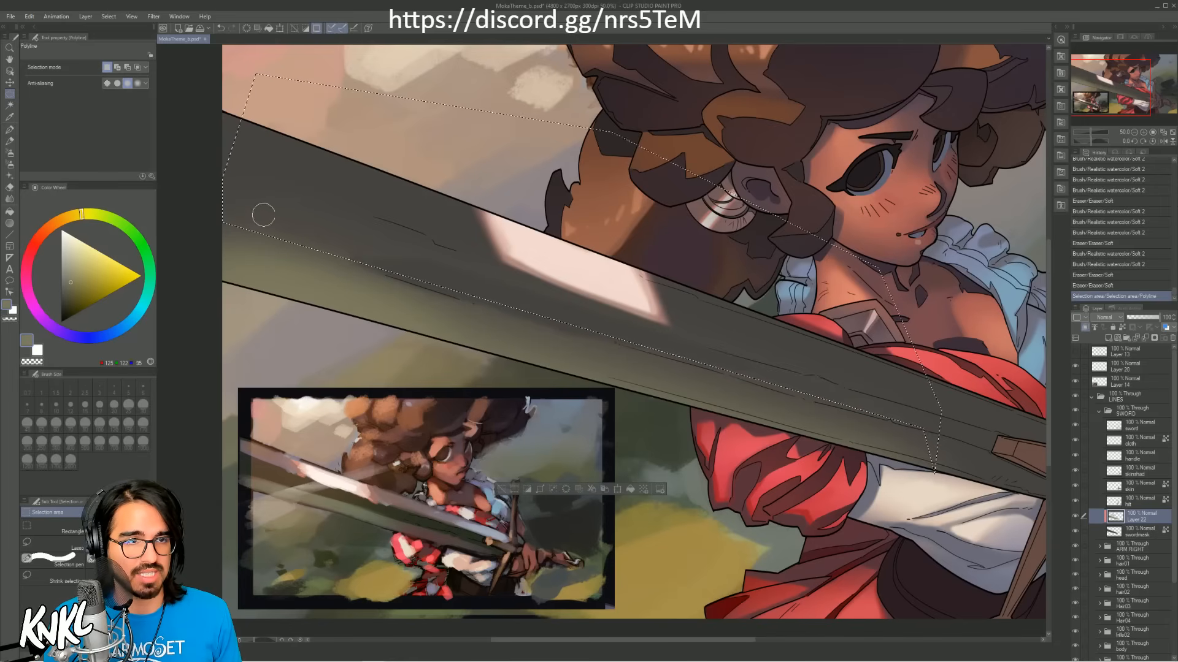
mouse_move(227, 194)
left_mouse_down()
mouse_move(531, 271)
mouse_move(310, 240)
mouse_move(619, 332)
left_mouse_up()
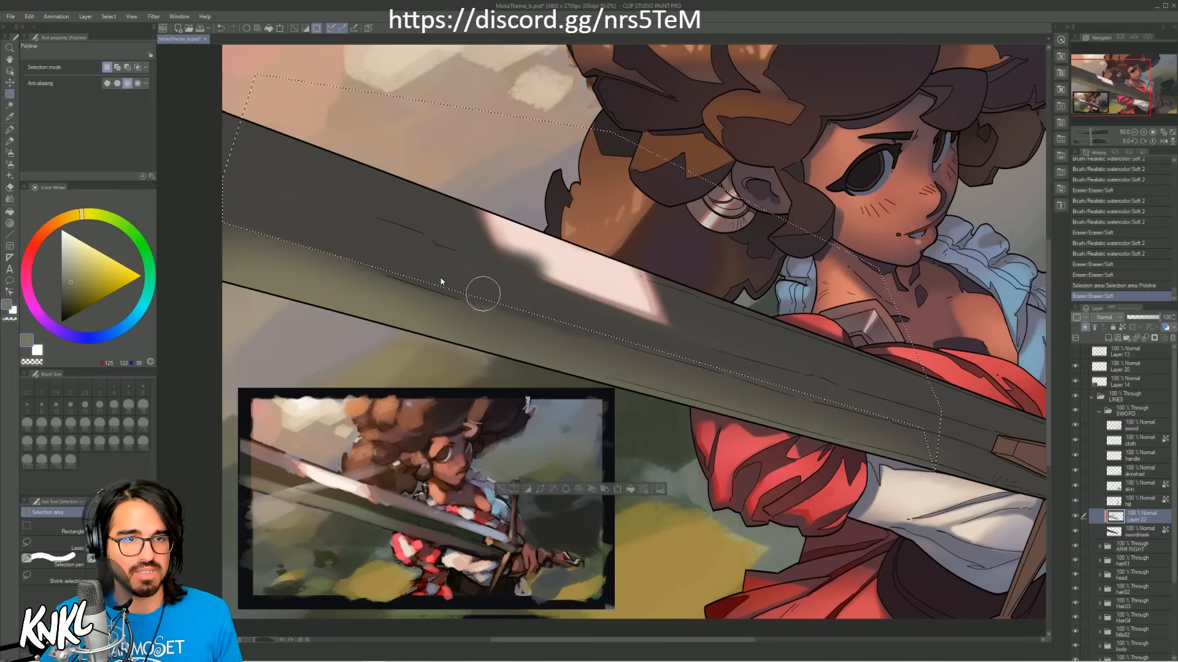
key("ctrl+z")
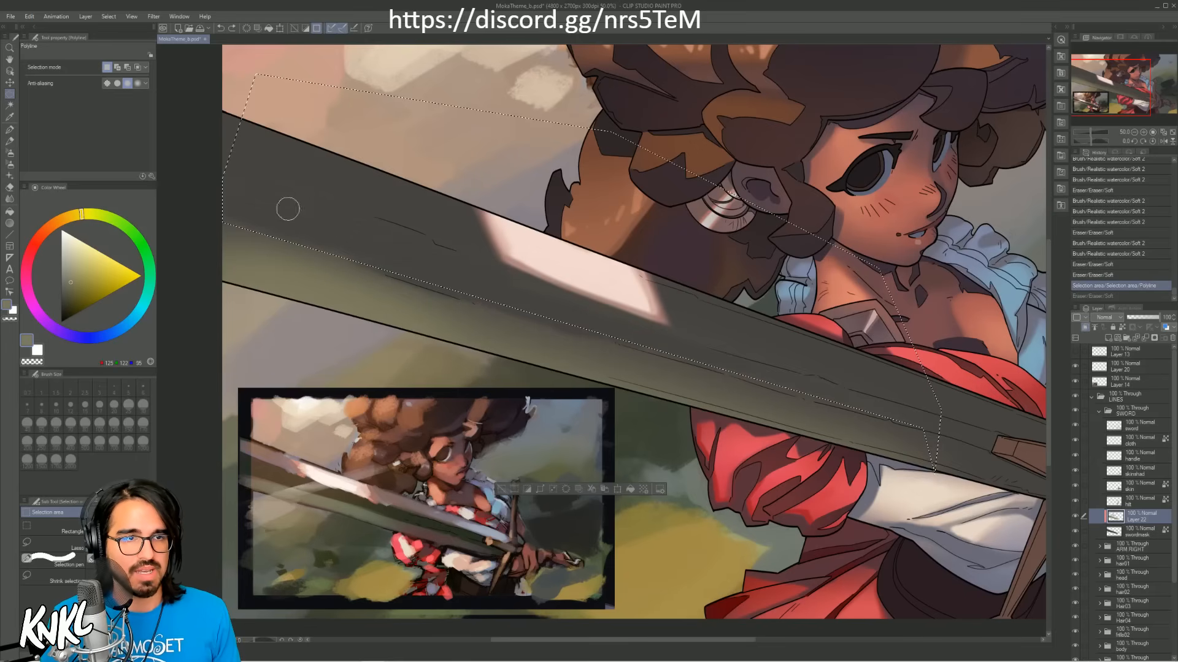
key("ctrl+y")
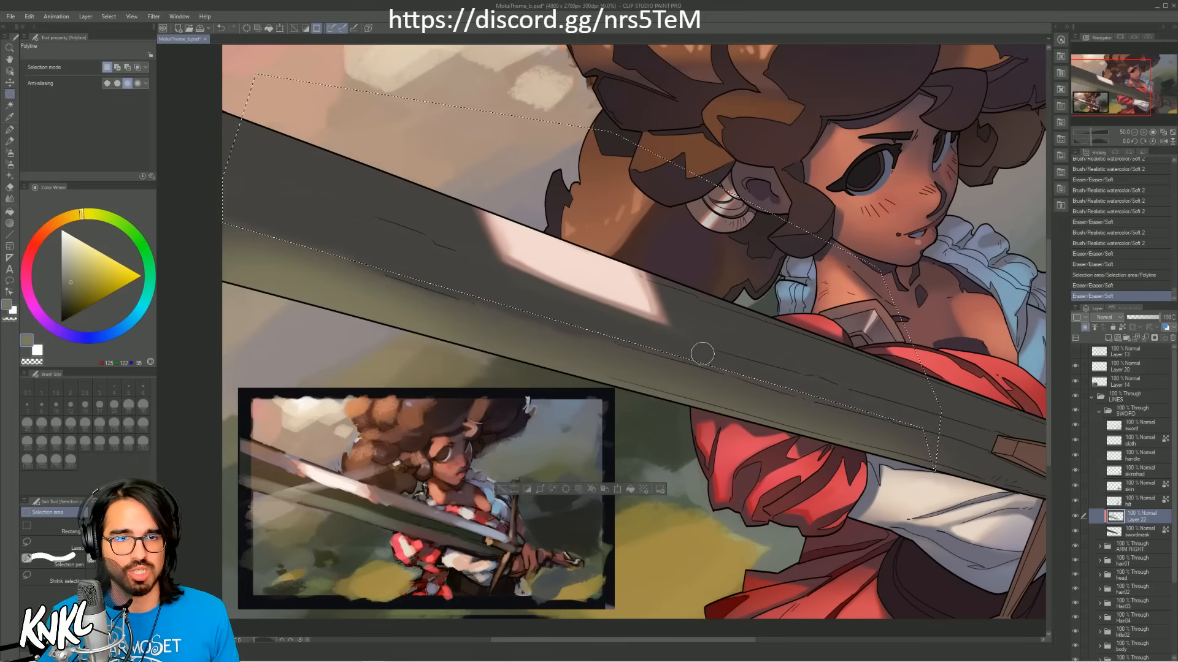
key("ctrl+d")
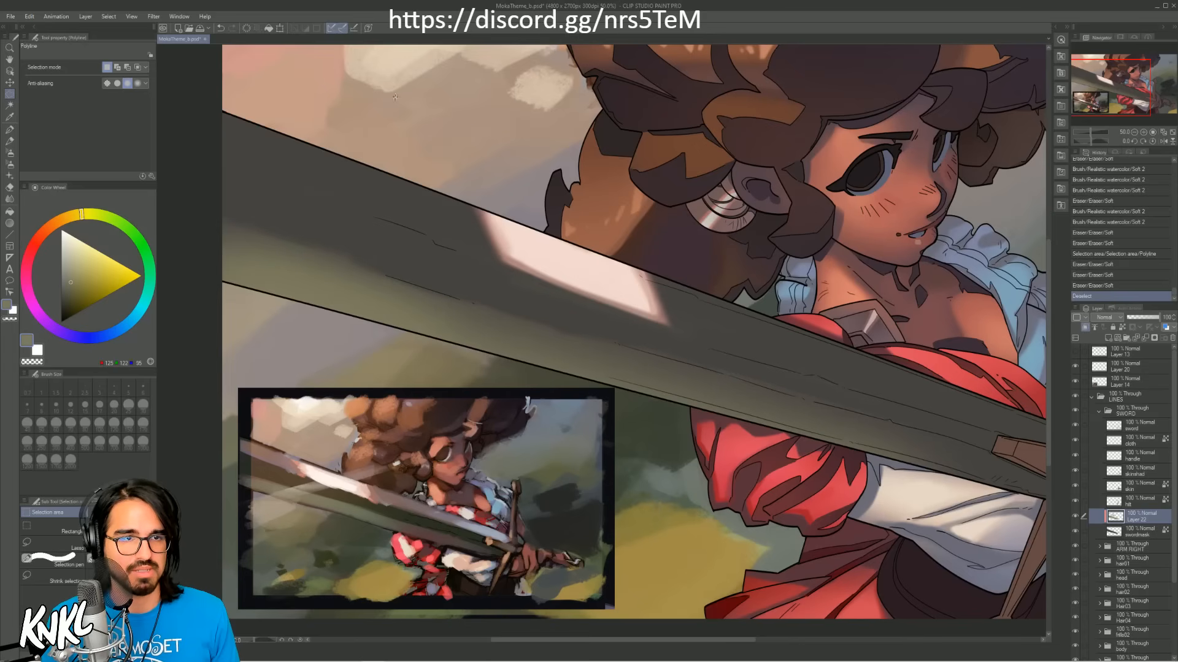
Step: Soften the olive glow's upper border along the centre ridge by erasing with the Soft 2 brush at size 500
key("b")
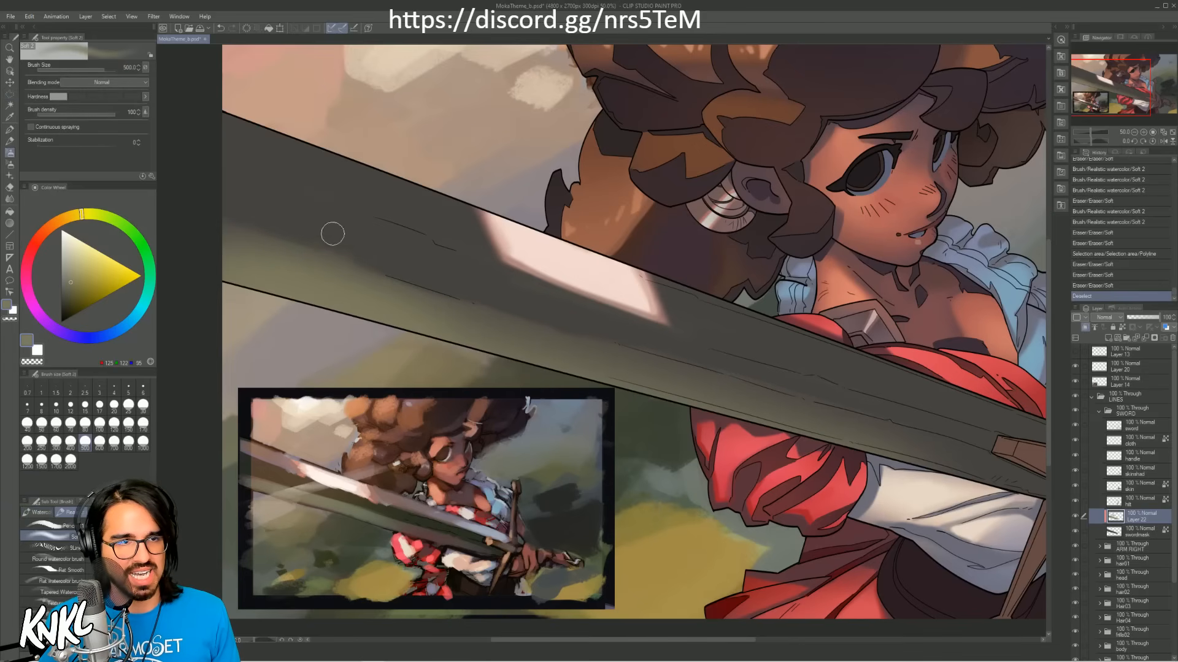
left_click_drag(333, 234, 395, 272)
left_click_drag(287, 234, 391, 268)
mouse_move(222, 205)
left_mouse_down()
mouse_move(387, 267)
mouse_move(353, 218)
mouse_move(370, 207)
left_mouse_up()
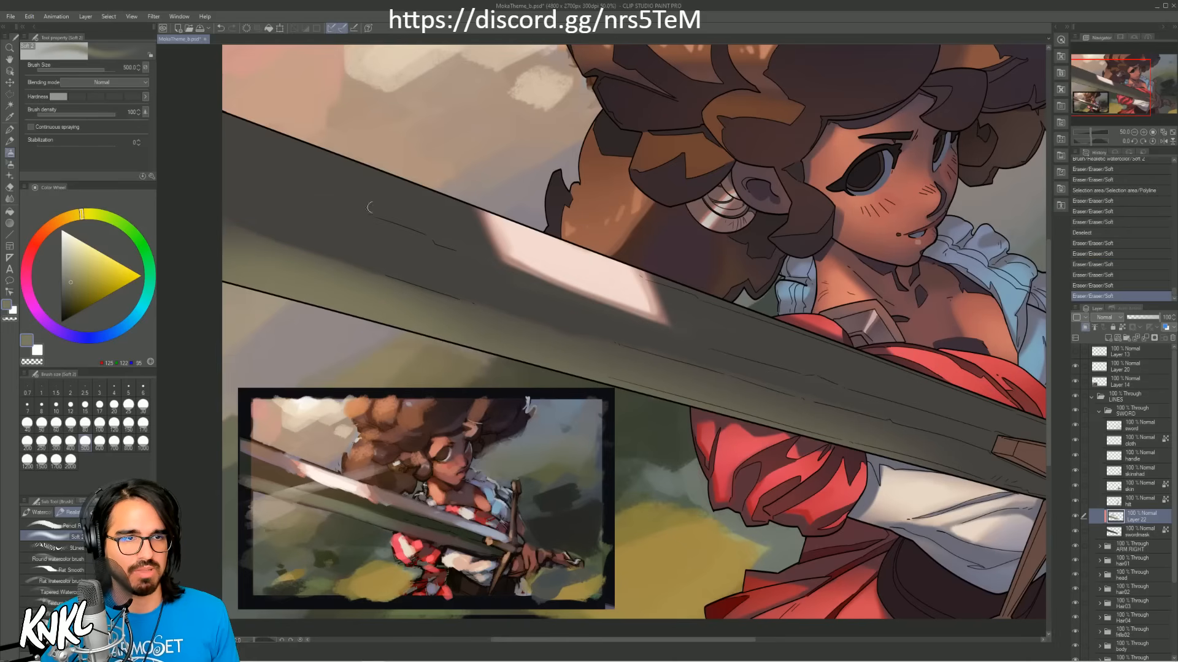
left_click_drag(550, 318, 626, 336)
key("ctrl+z")
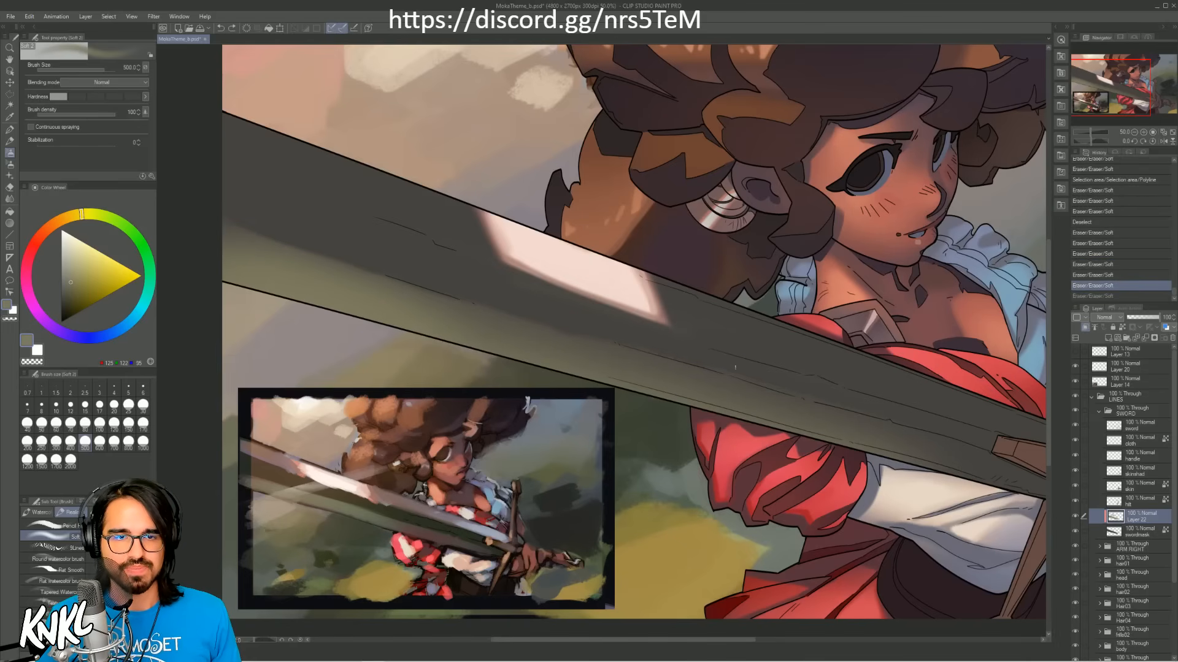
key("ctrl+y")
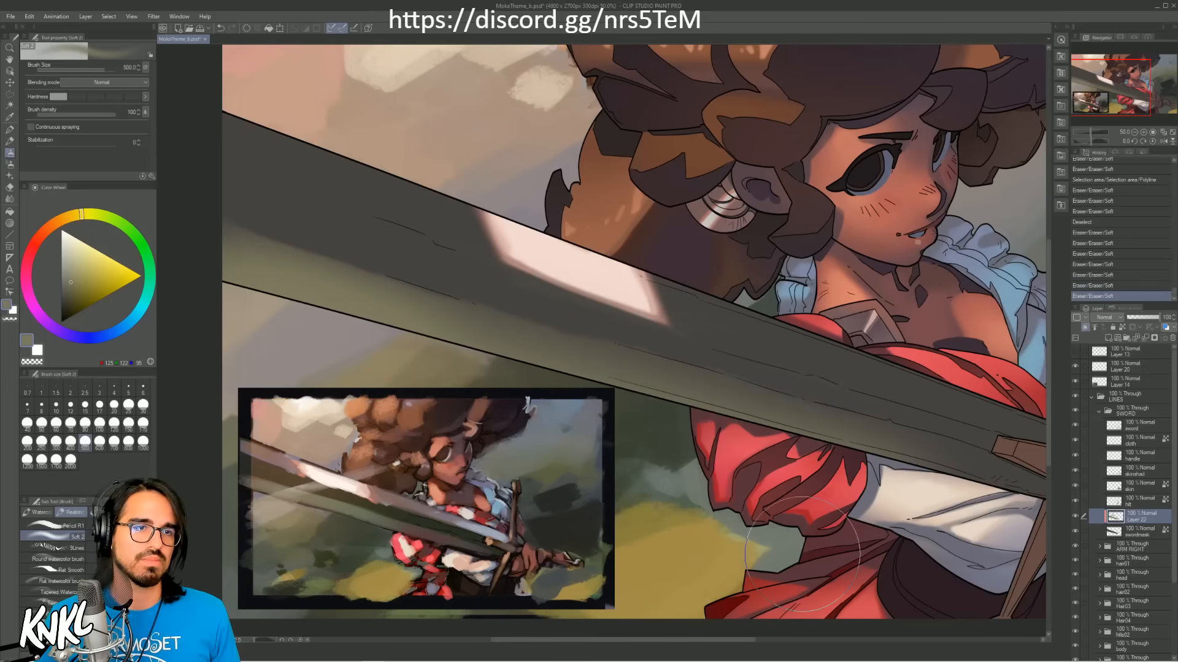
Step: Sample the blue-grey reflection colour from the blade in the colour reference
mouse_move(744, 427)
left_mouse_down()
mouse_move(588, 450)
mouse_move(667, 438)
left_mouse_up()
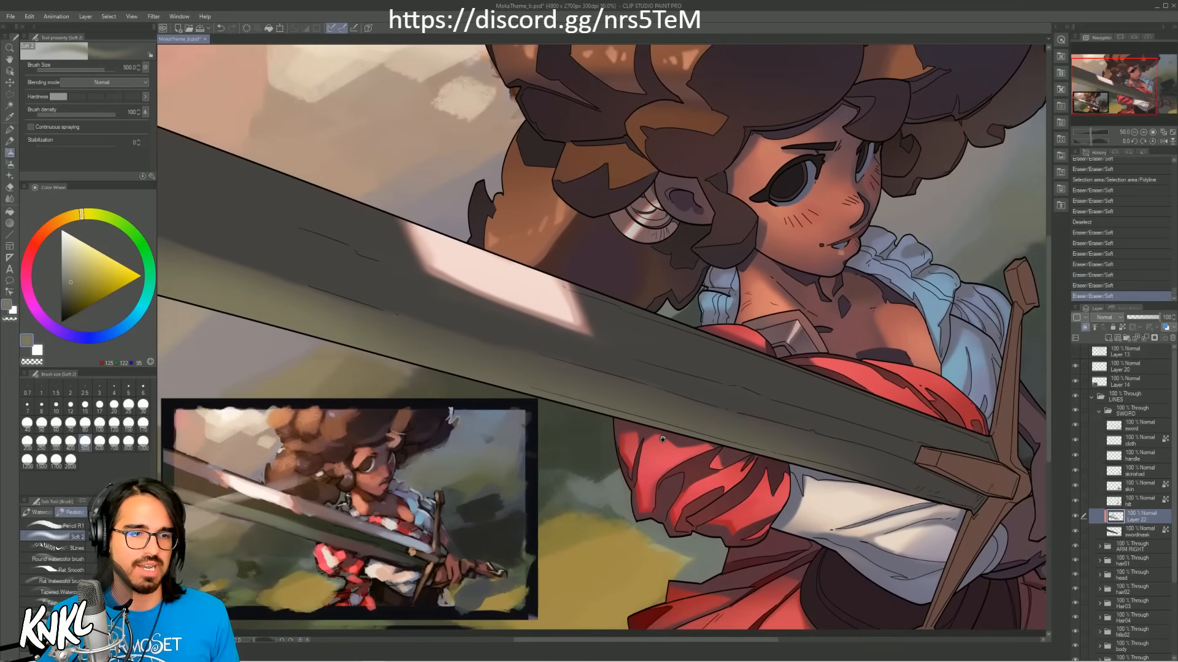
left_click(373, 527, "alt")
left_click(395, 535, "alt")
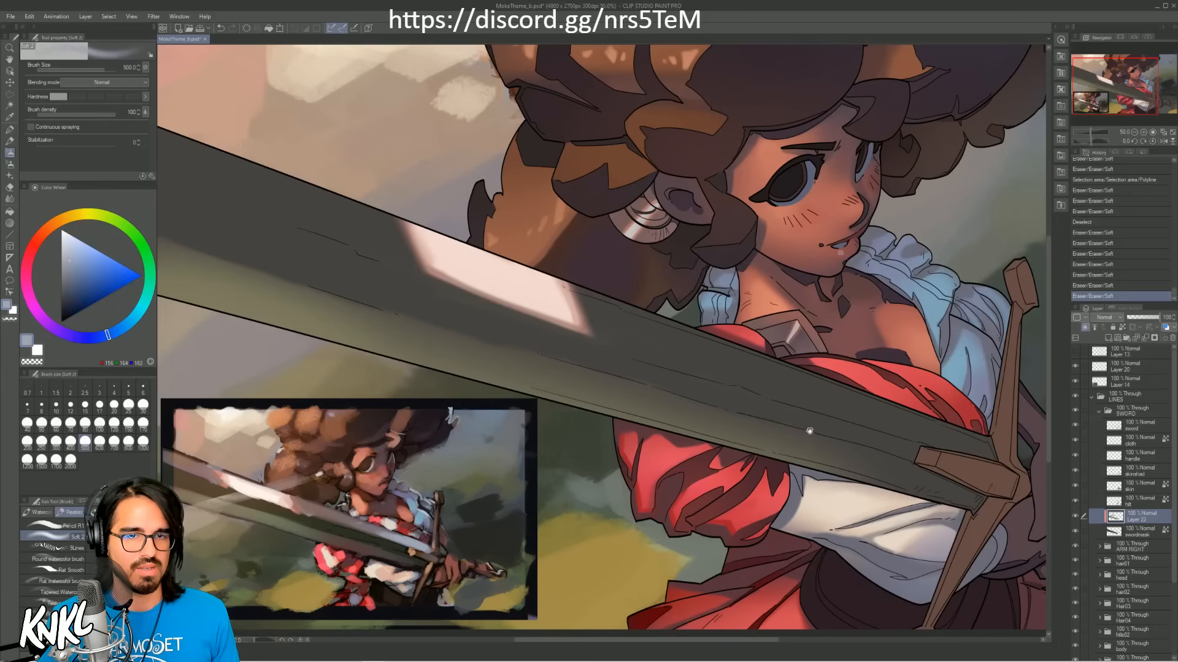
Step: Select the blade's upper facet near the cross-guard with a polyline selection bounded below by the centre ridge
left_click_drag(810, 431, 610, 456)
key("m")
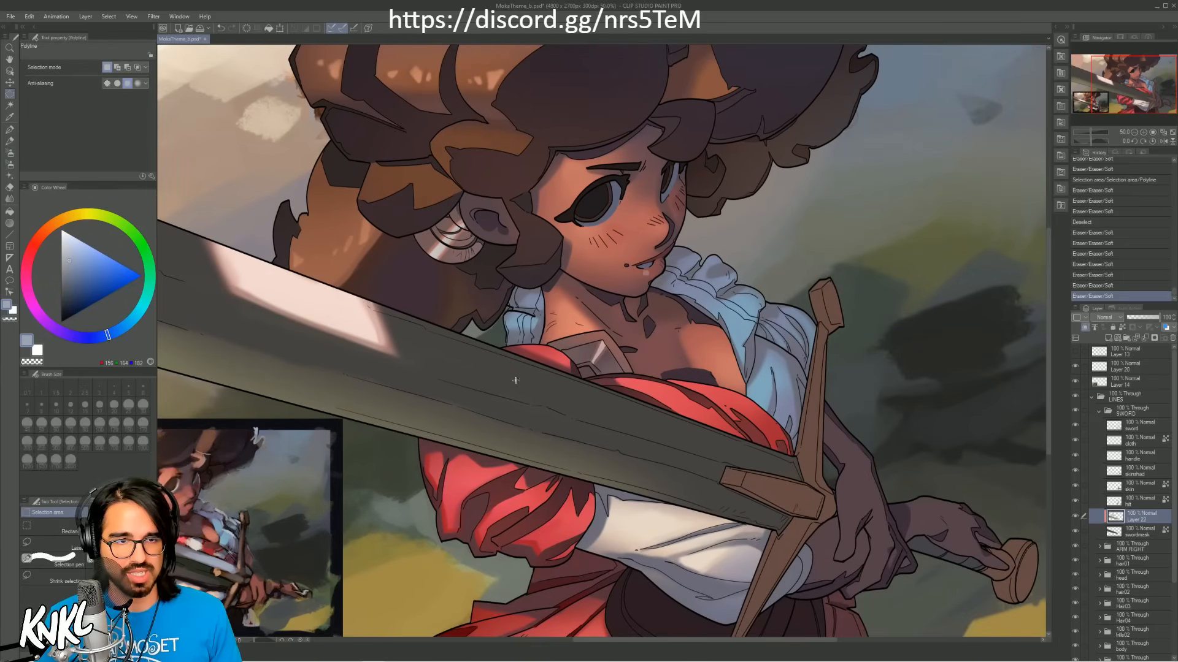
left_click(486, 339)
left_click(786, 406)
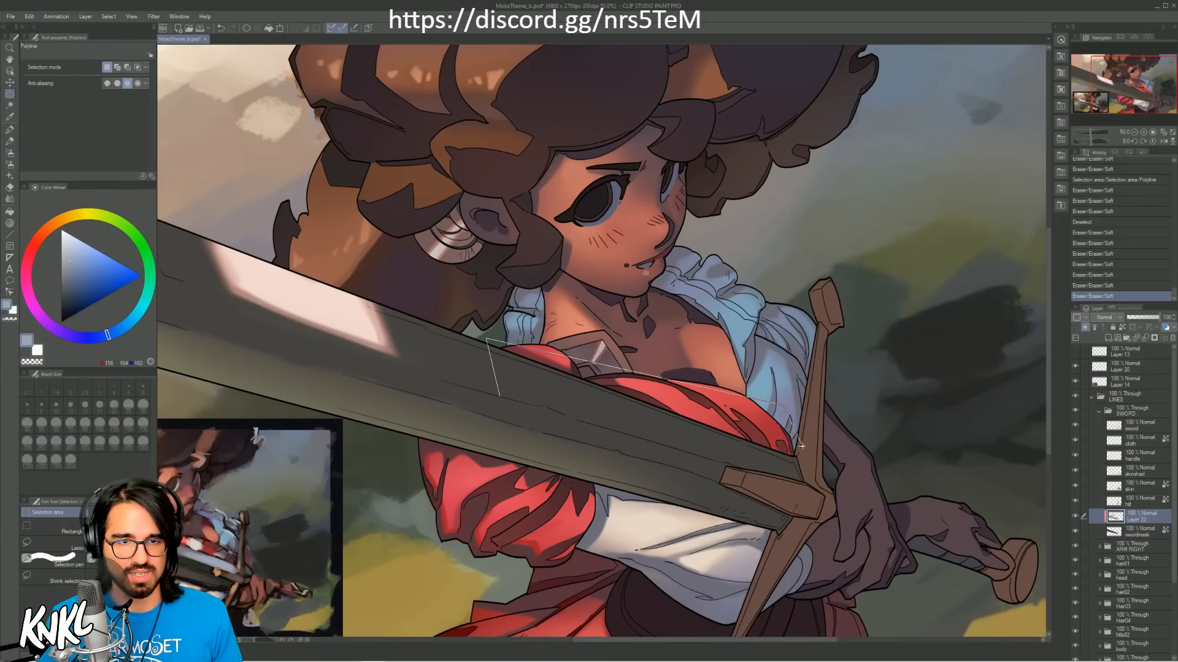
left_click(806, 484)
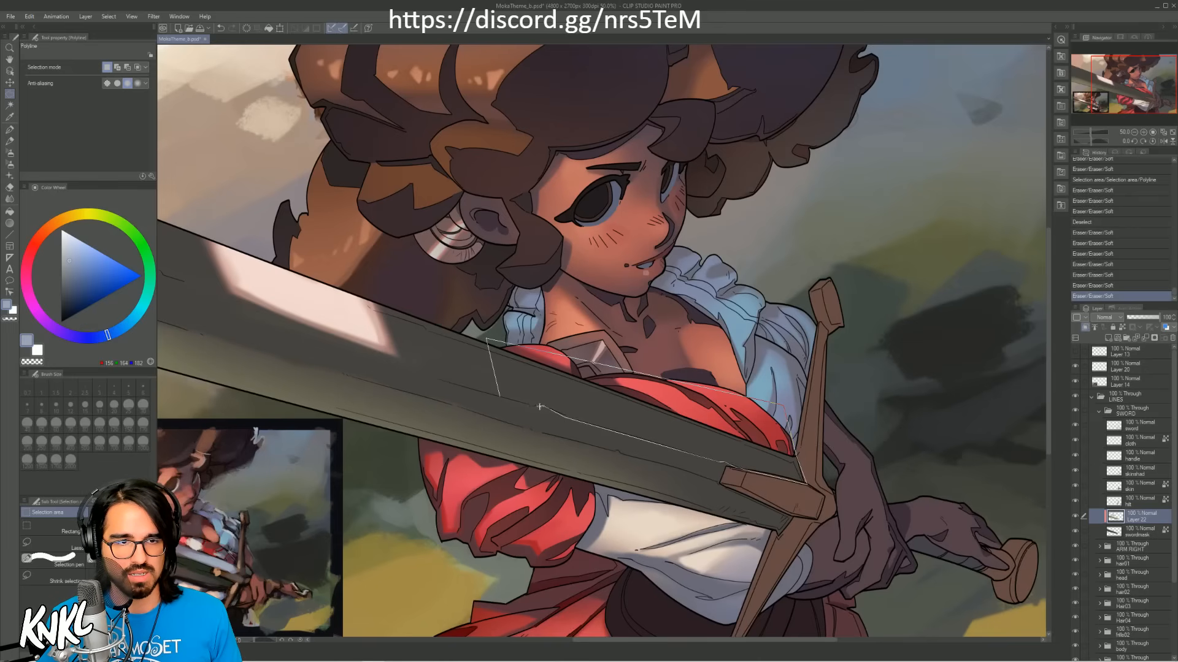
double_click(509, 398)
Step: Paint a soft blue-grey reflection inside the selection with the Soft 2 brush at size 1700, and clear the selection
key("b")
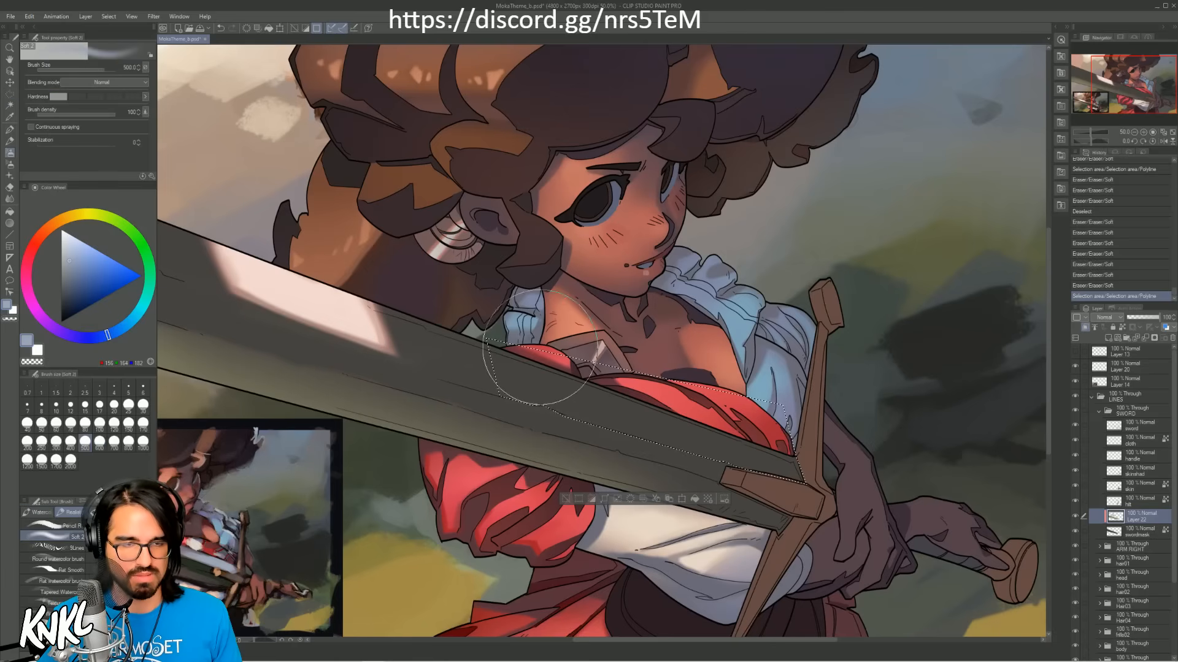
key("bracketright")
key("bracketright")
key("bracketright")
key("bracketright")
key("bracketright")
left_click_drag(645, 423, 764, 471)
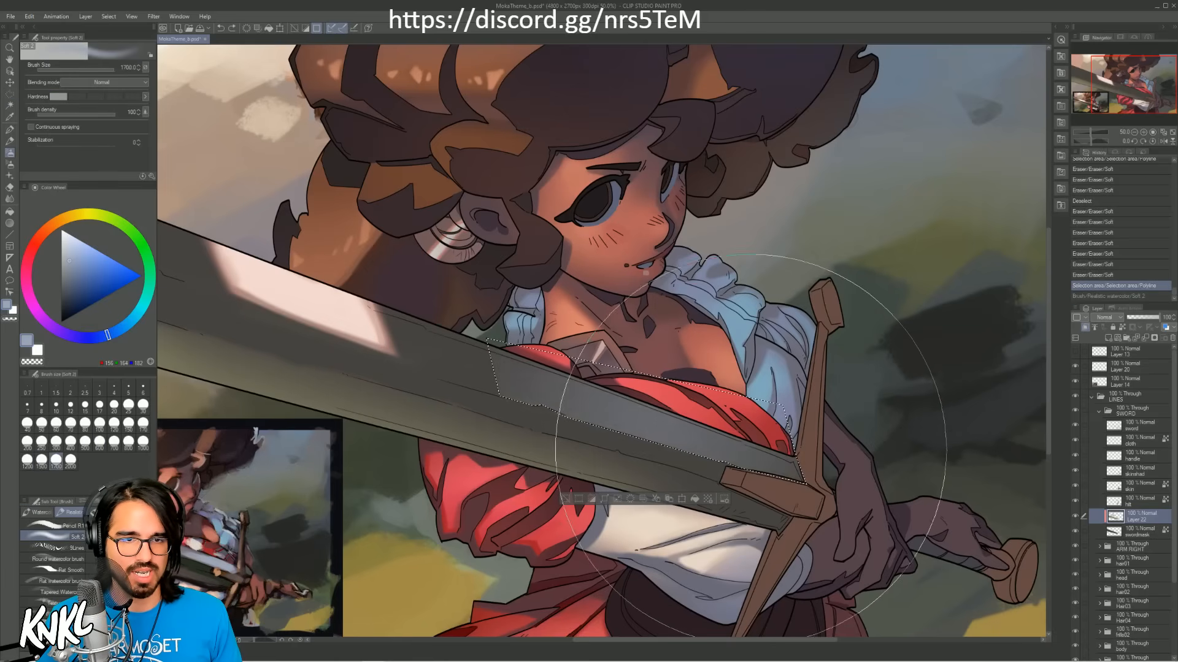
key("ctrl+d")
Step: Fade out the hard left end and lower border of the blue-grey reflection with soft erasing at size 1700
key("bracketright")
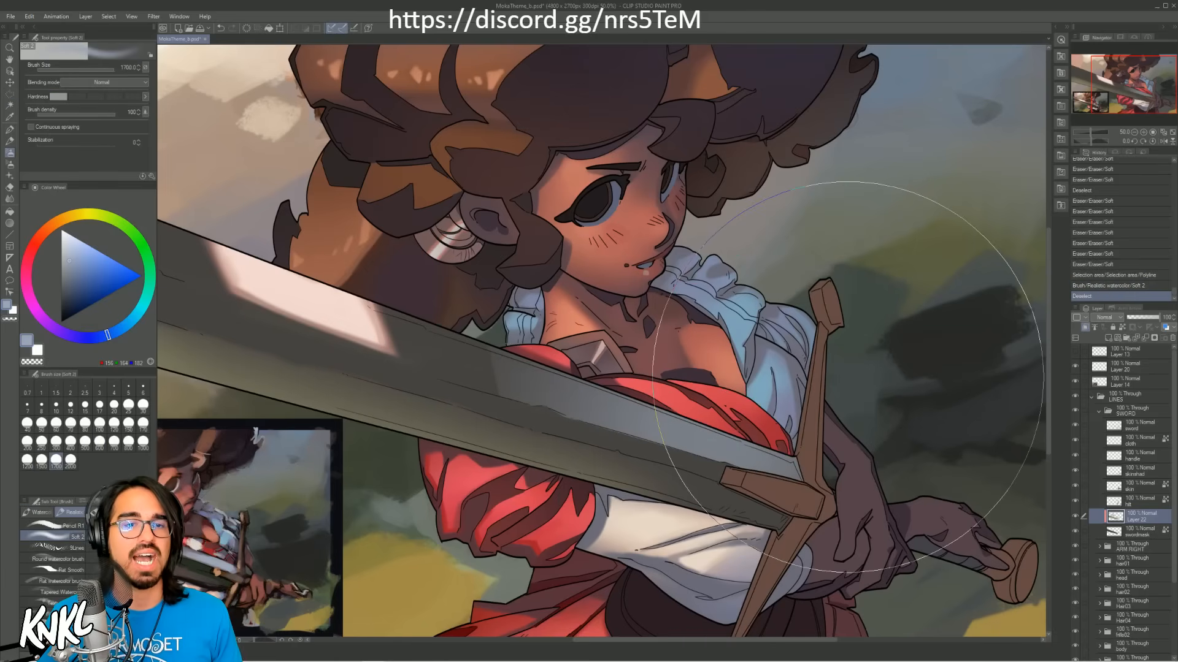
mouse_move(496, 367)
left_mouse_down()
mouse_move(489, 379)
mouse_move(479, 357)
mouse_move(481, 366)
left_mouse_up()
left_click_drag(580, 423, 650, 436)
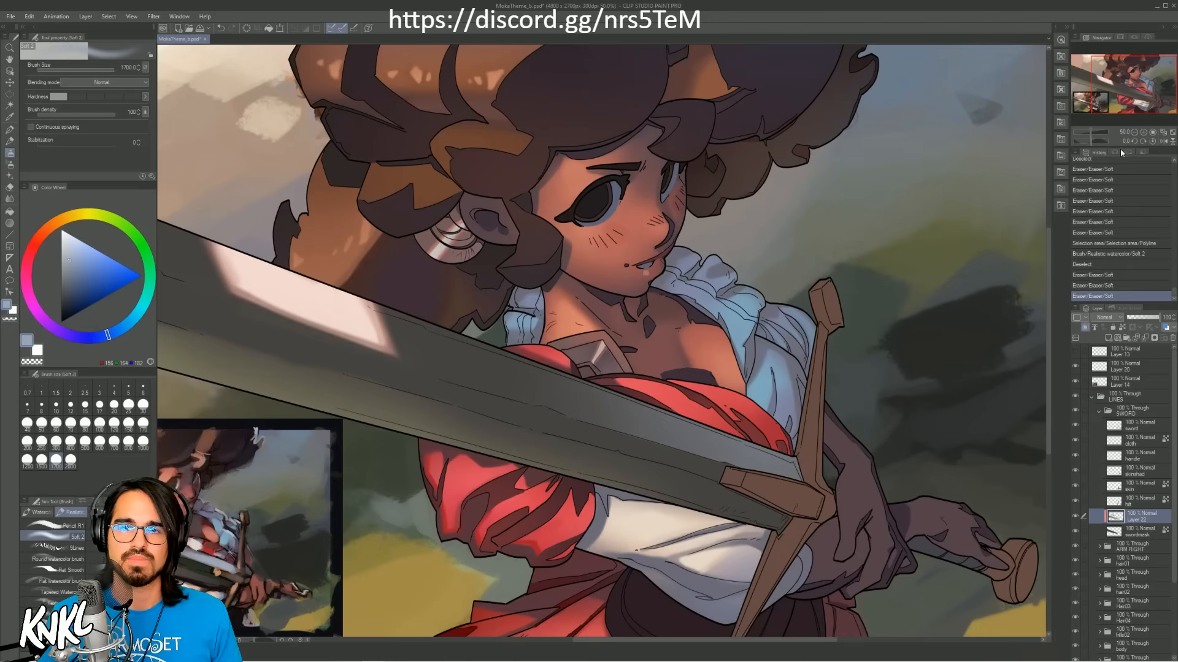
Step: Make the hilt layer active and toggle its visibility to check that it holds the cross-guard colour
left_click(1134, 132)
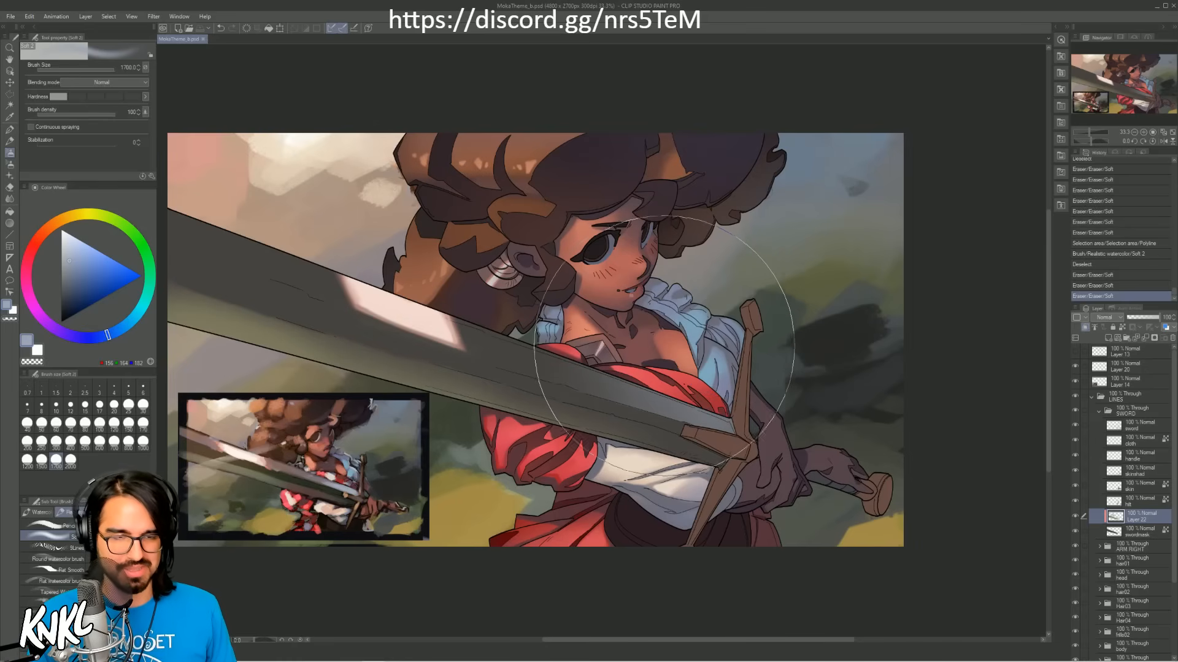
left_click(1144, 133)
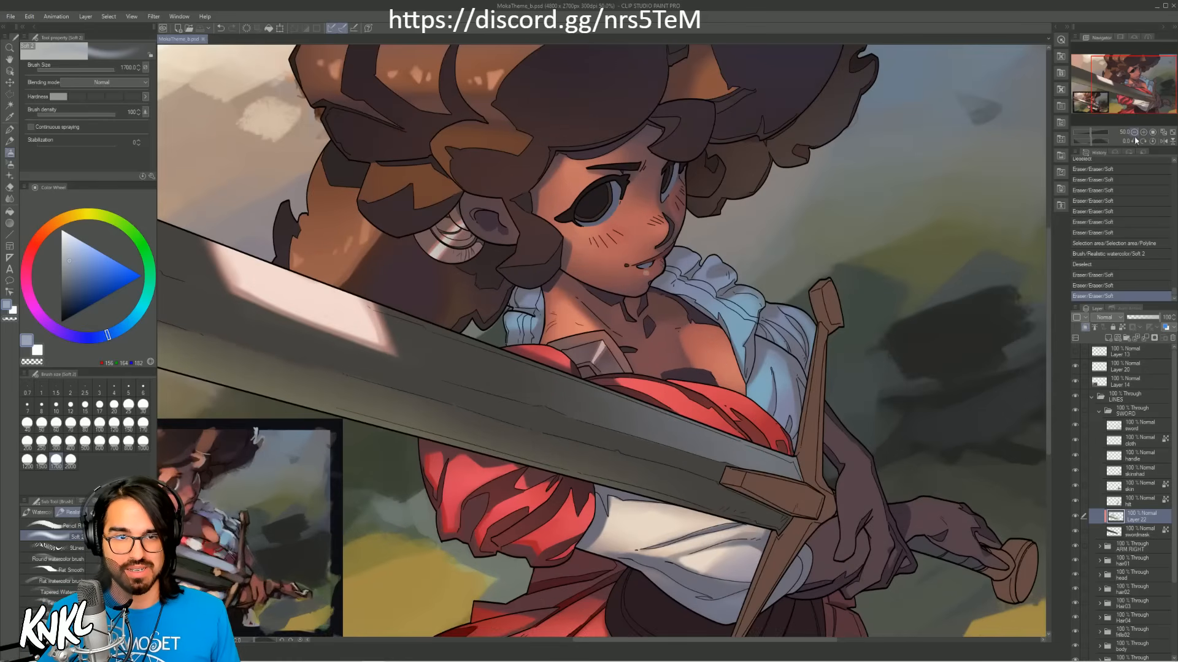
mouse_move(773, 332)
left_mouse_down()
mouse_move(797, 425)
mouse_move(765, 409)
left_mouse_up()
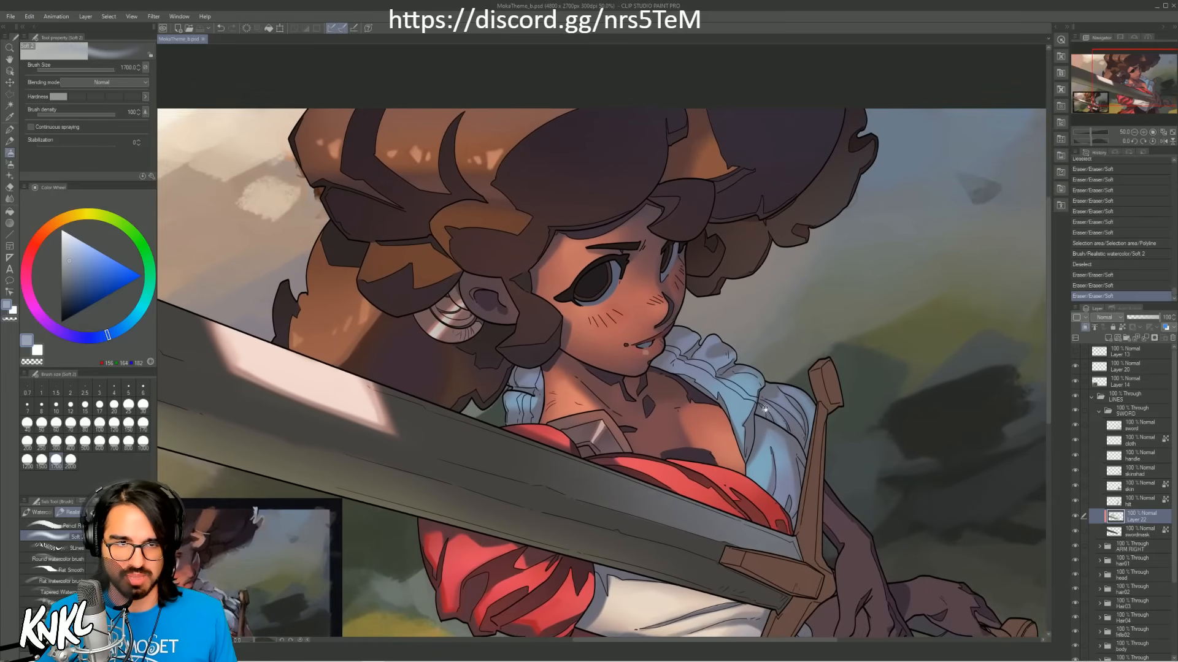
left_click(1129, 504)
left_click(1075, 501)
left_click(1075, 501)
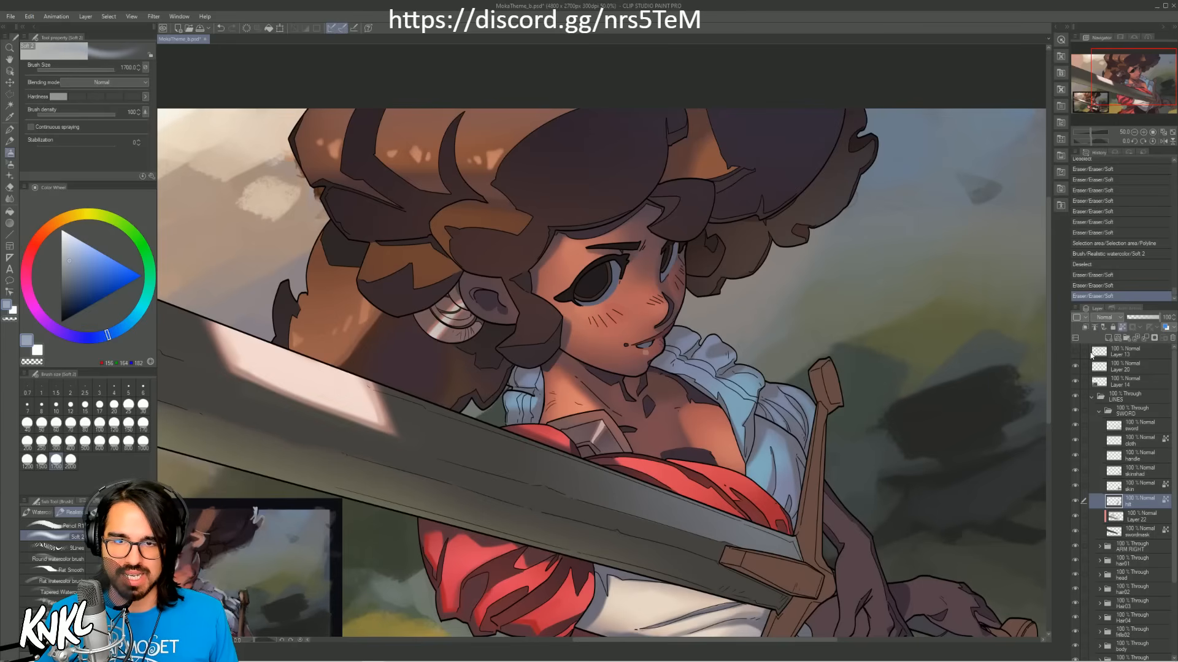
left_click(1074, 502)
left_click(1075, 502)
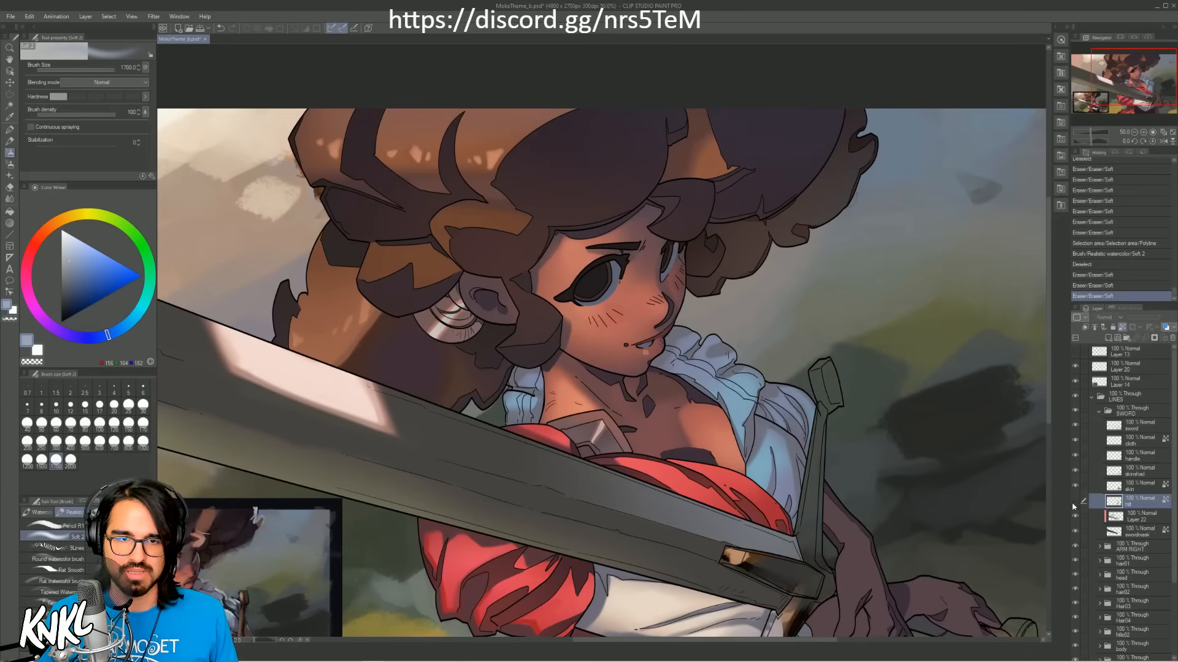
left_click_drag(893, 533, 934, 376)
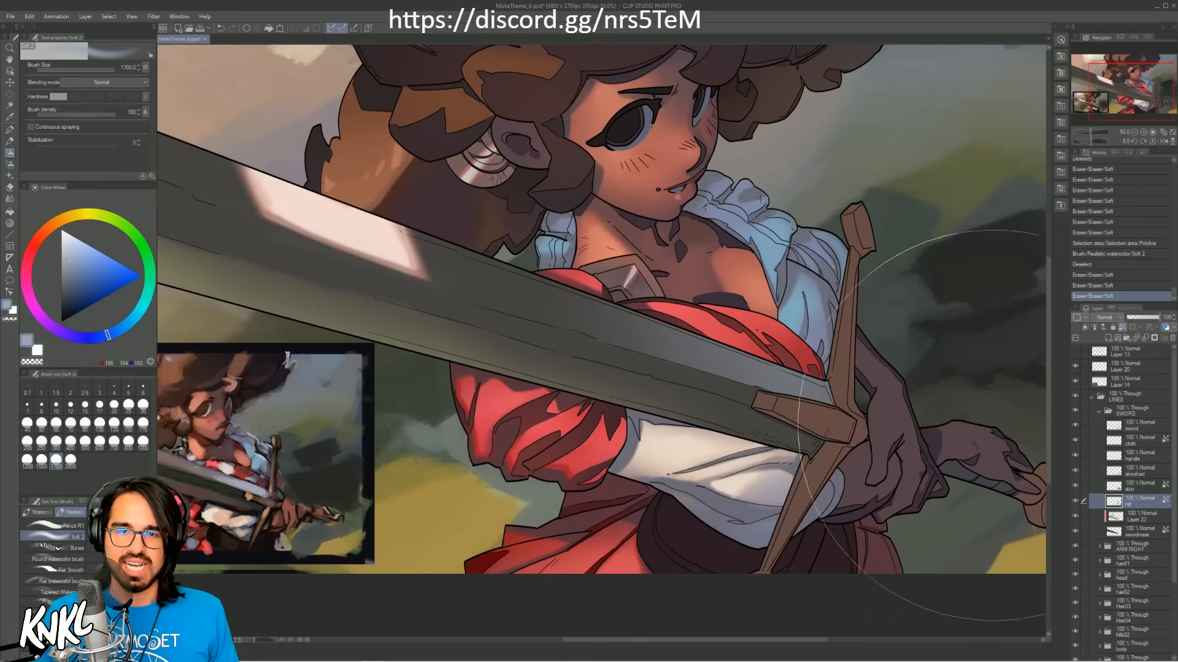
Step: Add a new raster layer above the hilt layer and sample a light orange-brown from the reference's cross-guard
key("ctrl+shift+n")
key("bracketleft")
key("bracketleft")
key("bracketleft")
key("bracketleft")
key("bracketleft")
key("bracketleft")
key("bracketleft")
key("bracketleft")
key("bracketleft")
key("bracketleft")
key("bracketleft")
key("bracketleft")
key("bracketleft")
key("bracketleft")
key("bracketleft")
key("bracketleft")
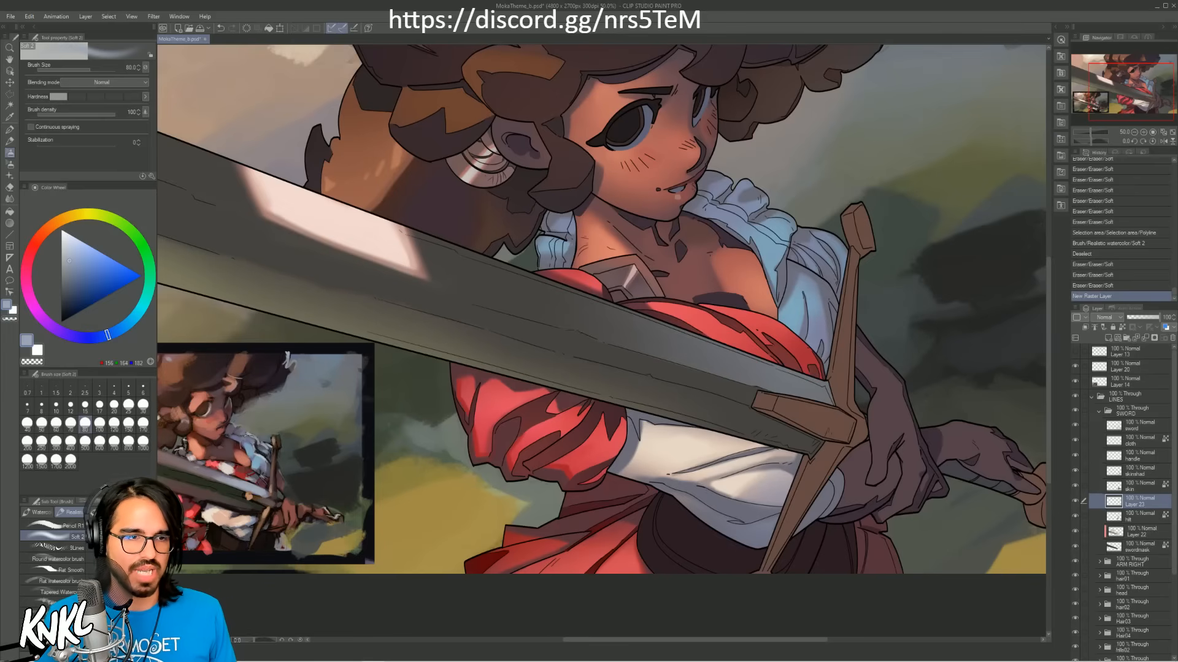
left_click(277, 489, "alt")
left_click(265, 514, "alt")
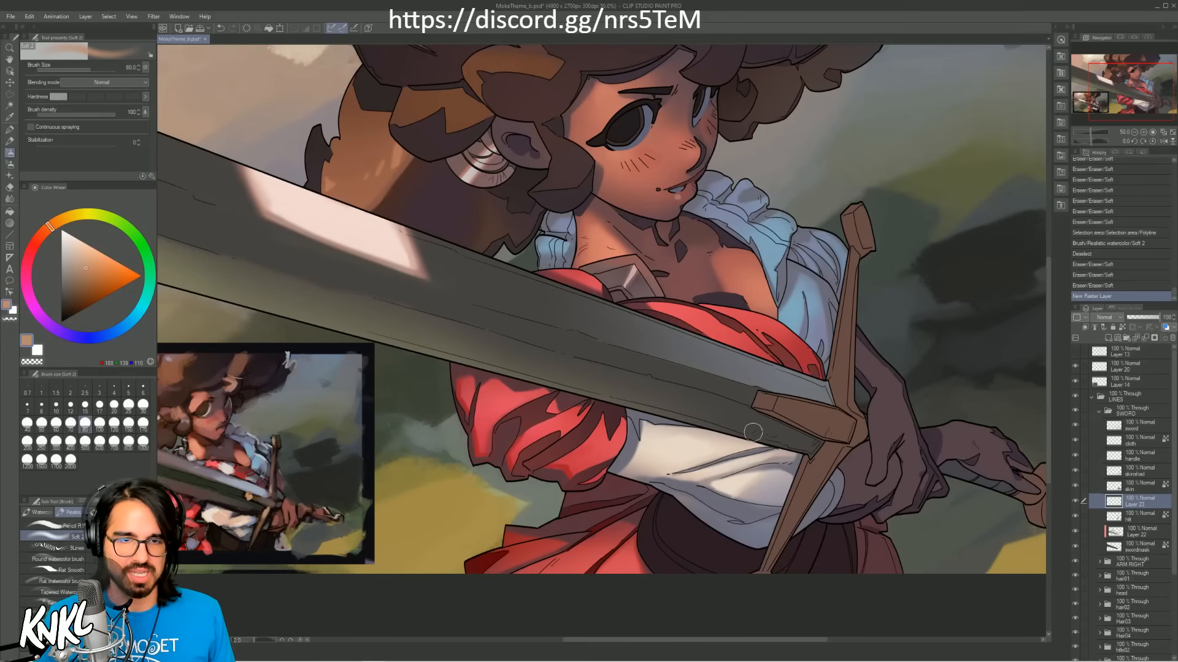
Step: Select the sunlit side of the cross-guard's lower arm with a polyline selection
key("m")
left_click(758, 574)
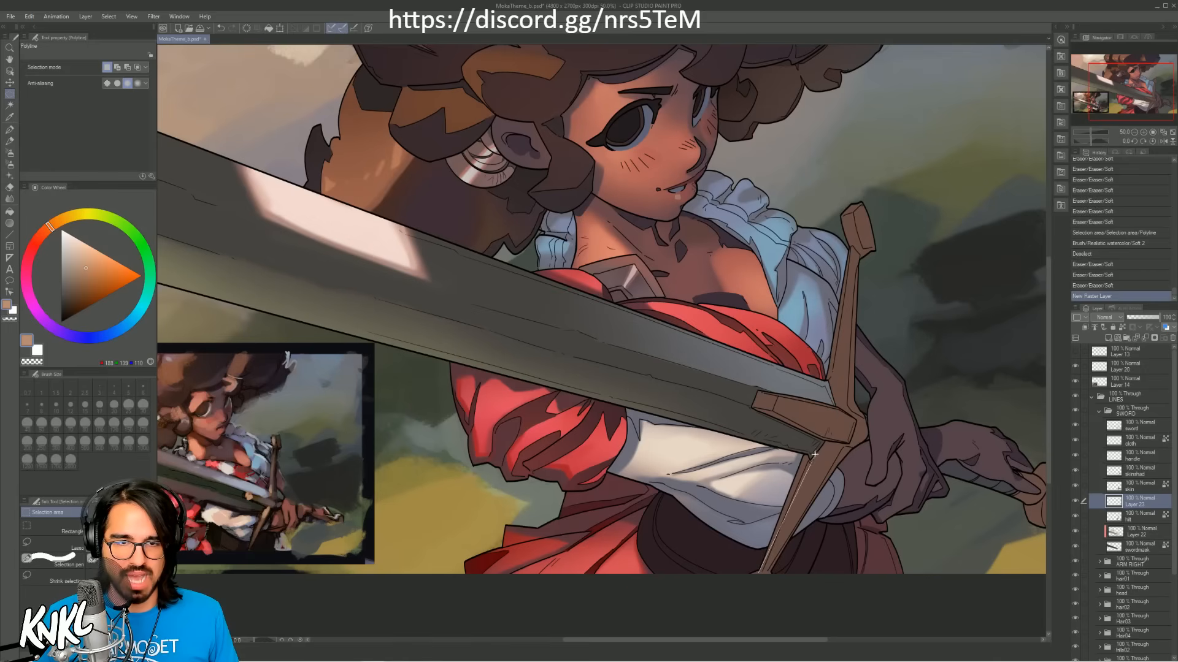
left_click(846, 445)
left_click(761, 575)
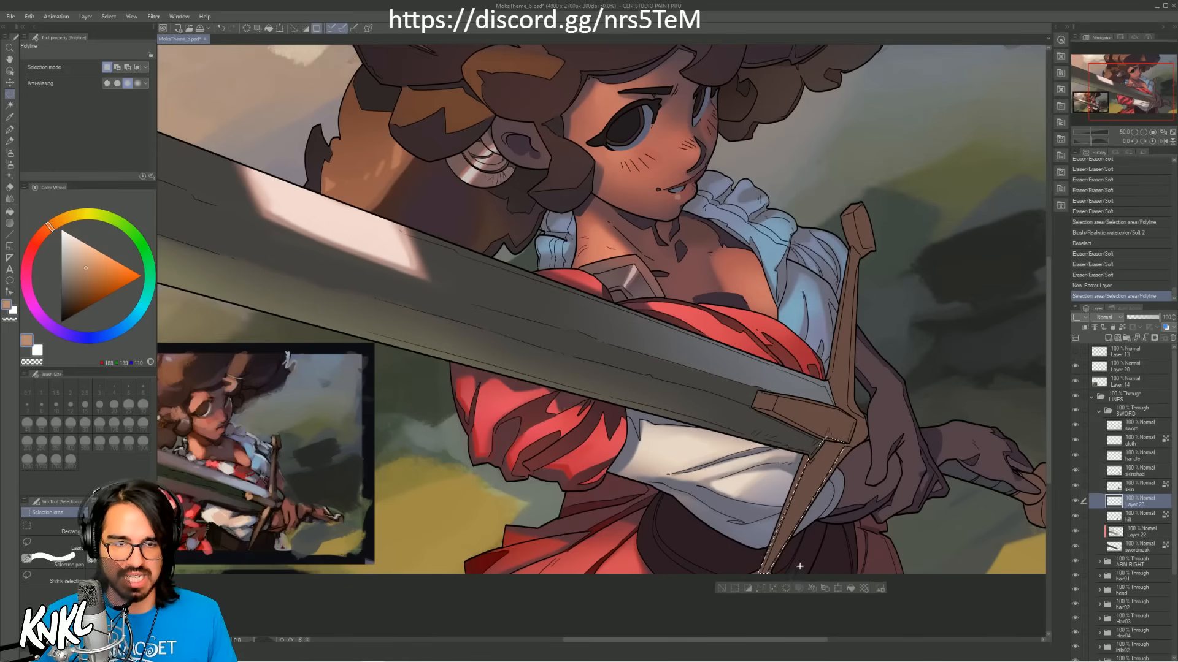
Step: Paint light orange-brown on the selected cross-guard arm at brush size 1000, clear the selection and clip the new layer to the hilt layer
key("b")
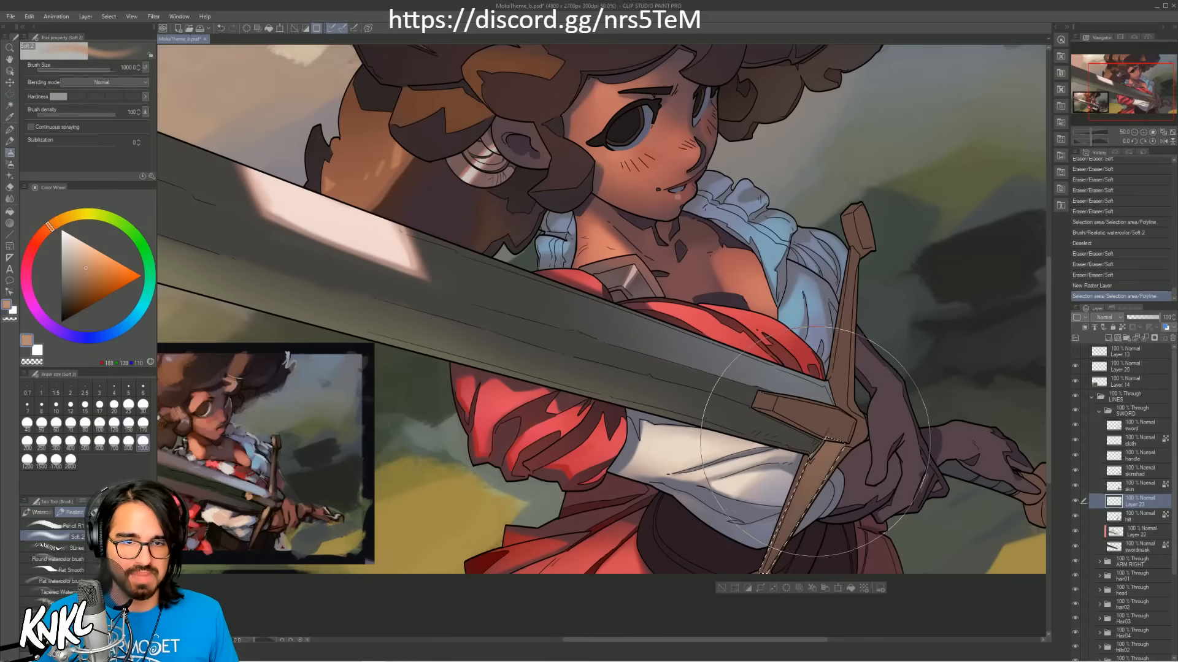
left_click_drag(815, 442, 819, 455)
key("ctrl+d")
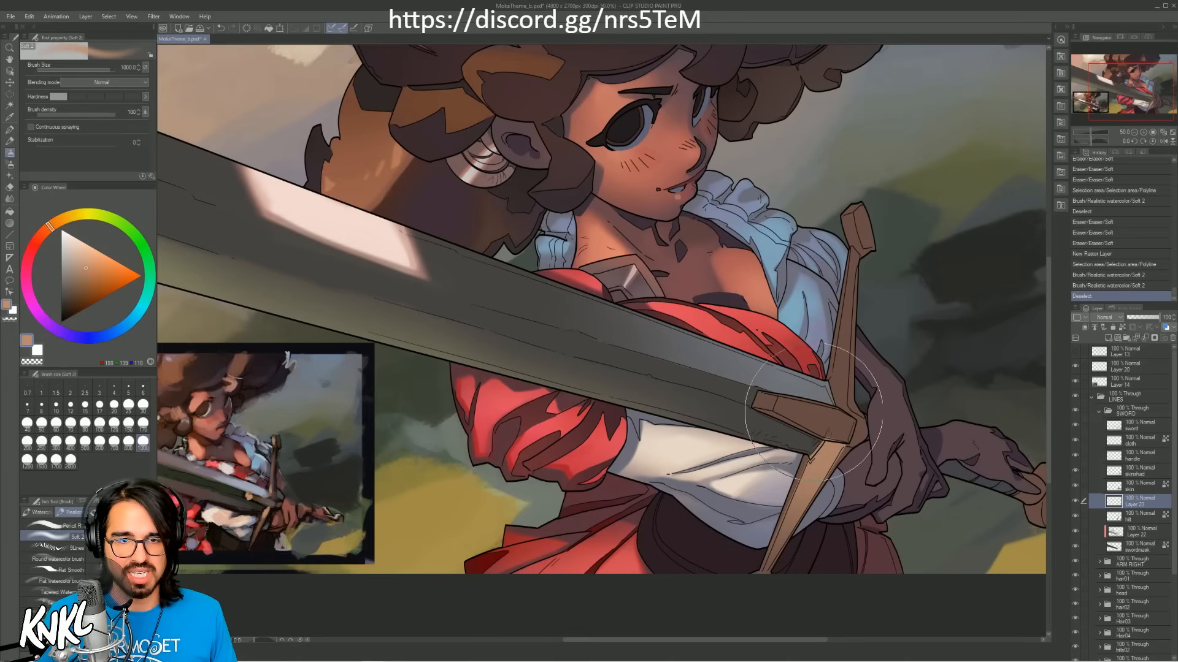
key("[")
left_click(1085, 328)
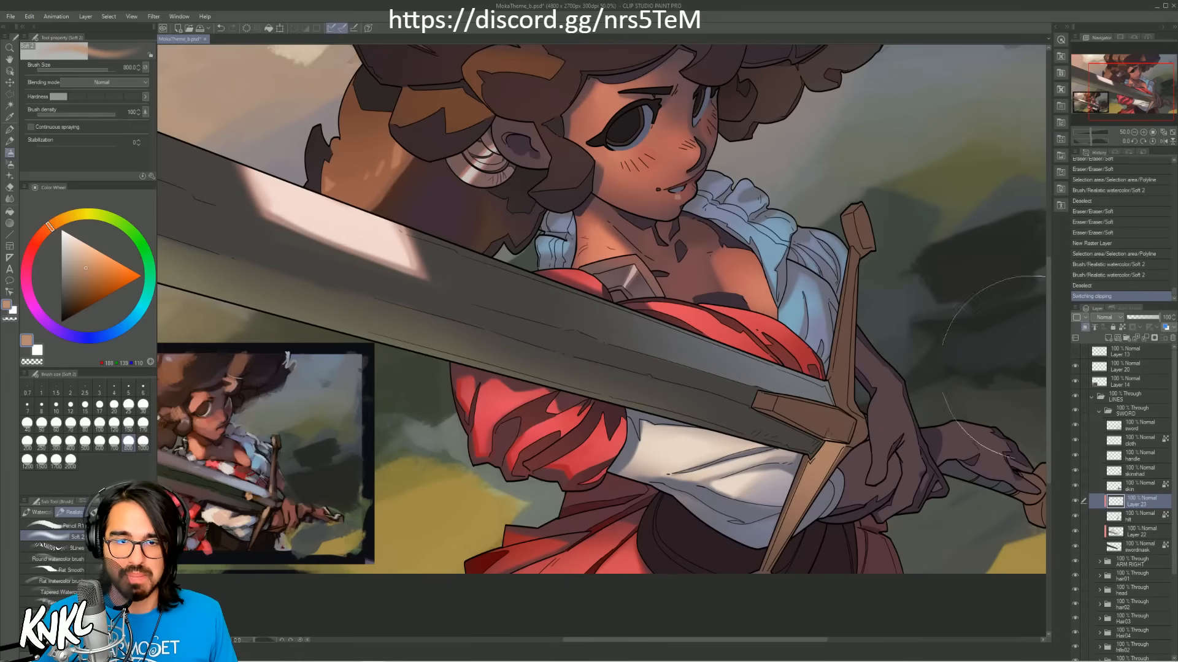
Step: Outline the cross-guard's upper arm, from the centre block up to its end cap, with a polyline selection
key("m")
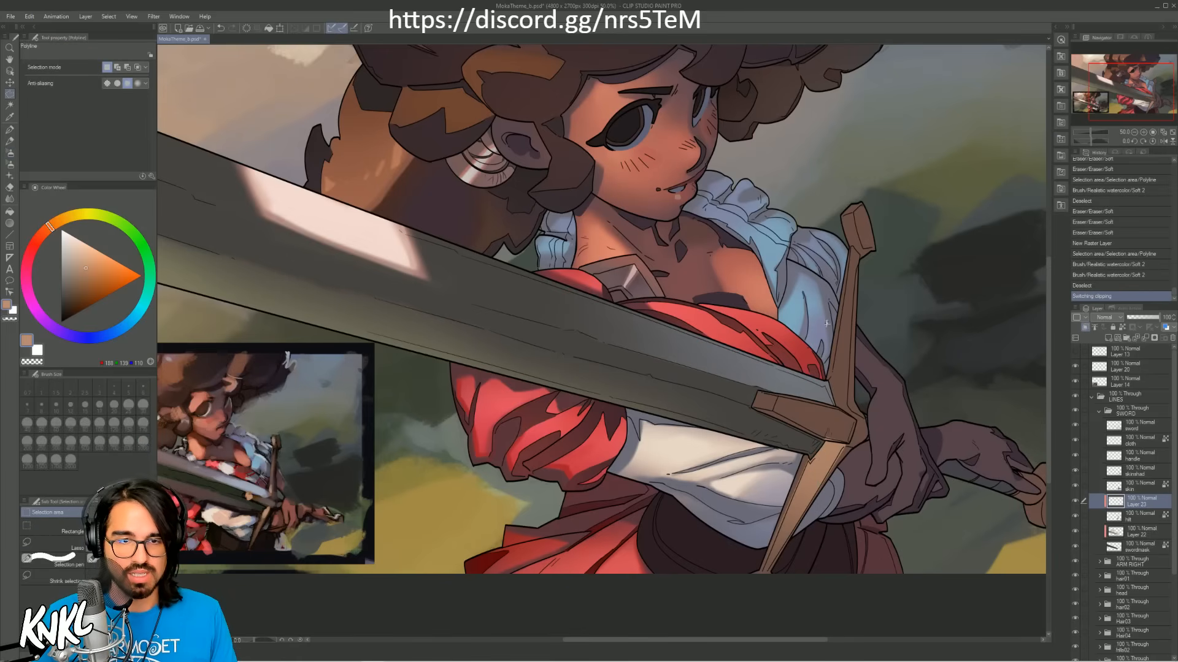
left_click(846, 412)
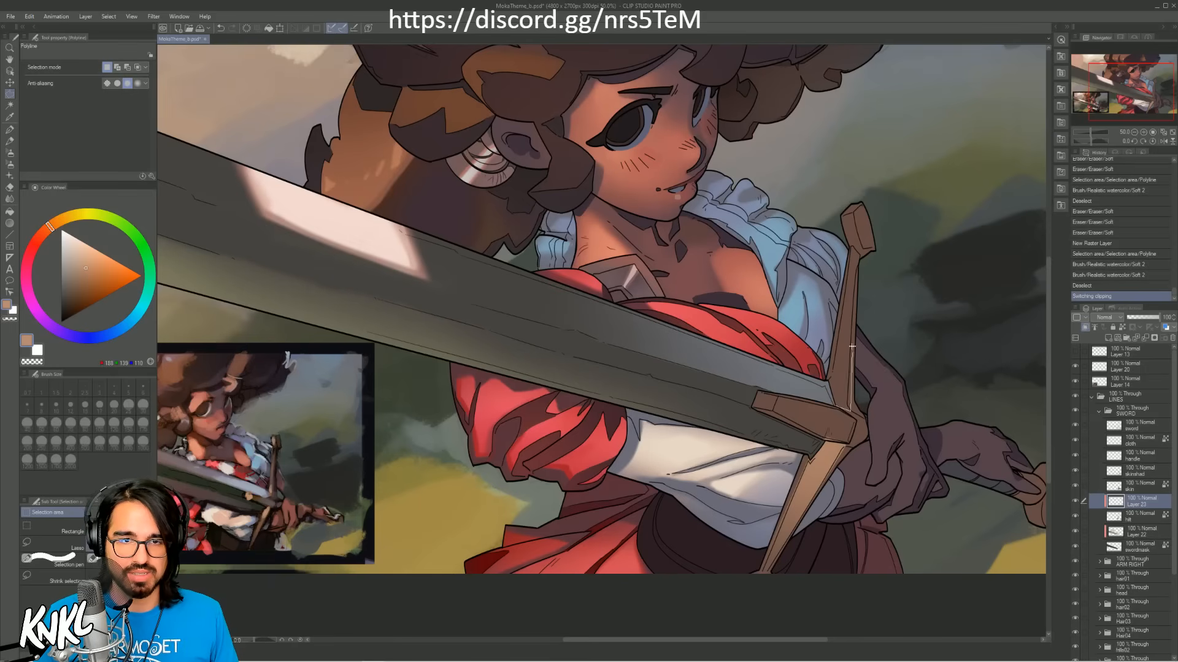
left_click(854, 246)
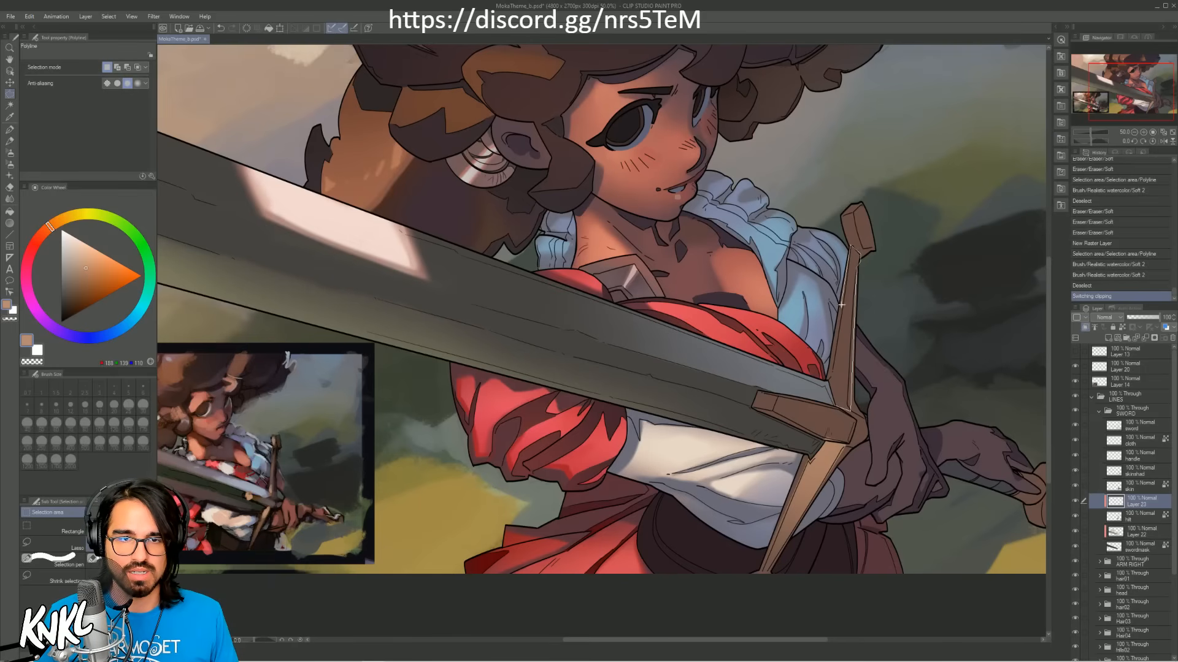
left_click(843, 409)
Step: Shade the selected upper arm at brush size 500 with a dark brown sampled from the reference's hilt, and clear the selection
key("b")
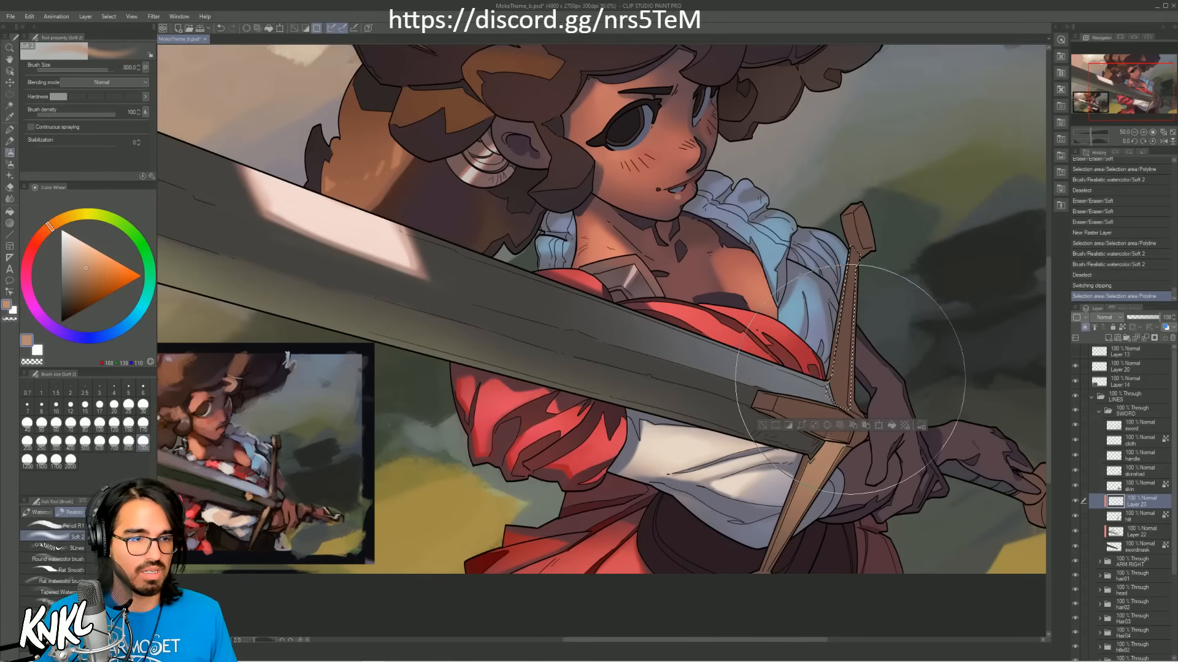
key("bracketleft")
key("bracketleft")
key("bracketleft")
left_click_drag(856, 383, 839, 399)
key("ctrl+z")
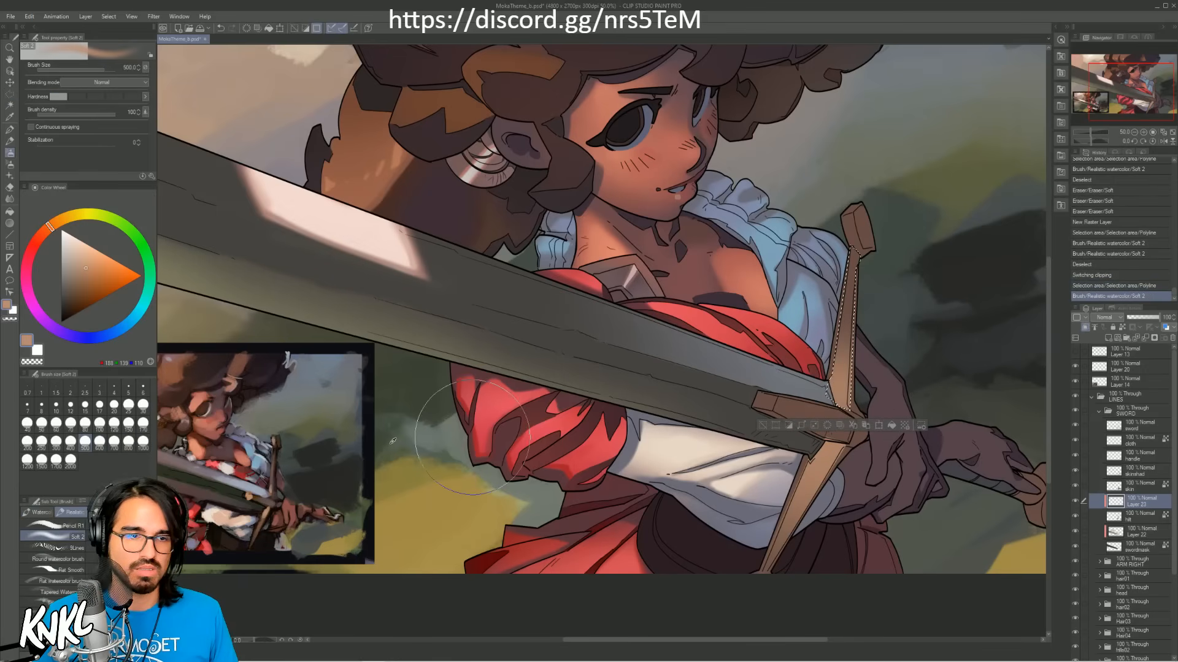
left_click(274, 471, "alt")
left_click(274, 478, "alt")
mouse_move(833, 314)
left_mouse_down()
mouse_move(844, 310)
mouse_move(853, 362)
mouse_move(849, 282)
left_mouse_up()
key("ctrl+d")
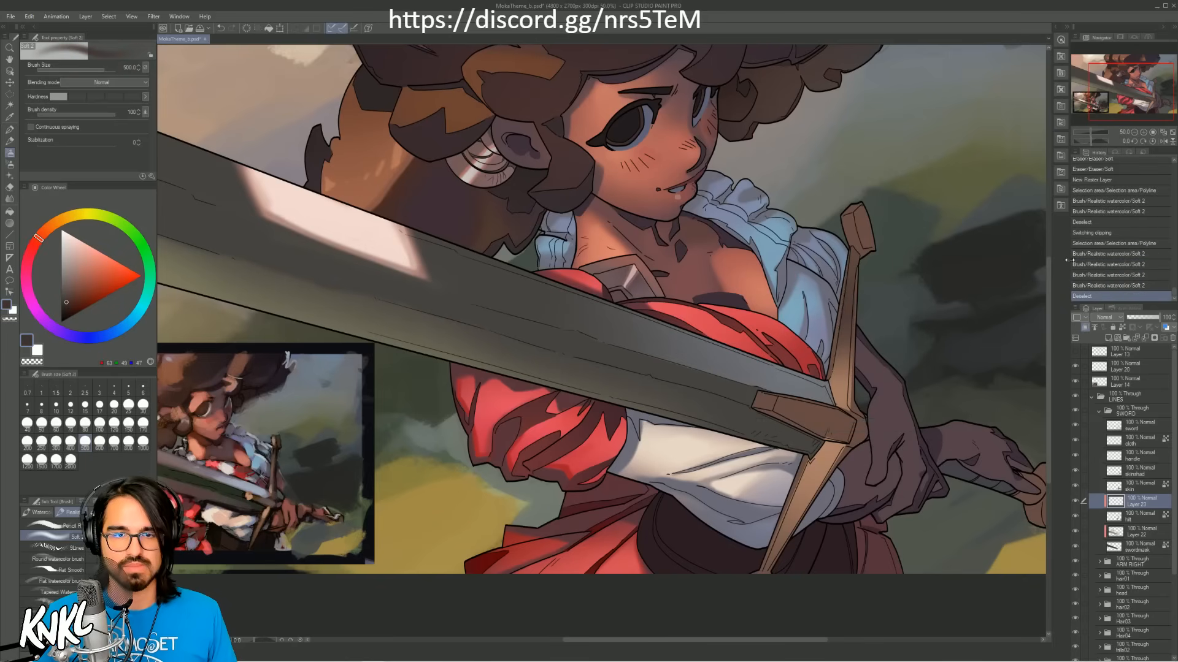
Step: Erase excess paint along the cross-guard's upper arm and where it meets the centre block, using a soft eraser at size 15
key("e")
key("bracketleft")
key("bracketleft")
key("bracketleft")
key("bracketleft")
key("bracketleft")
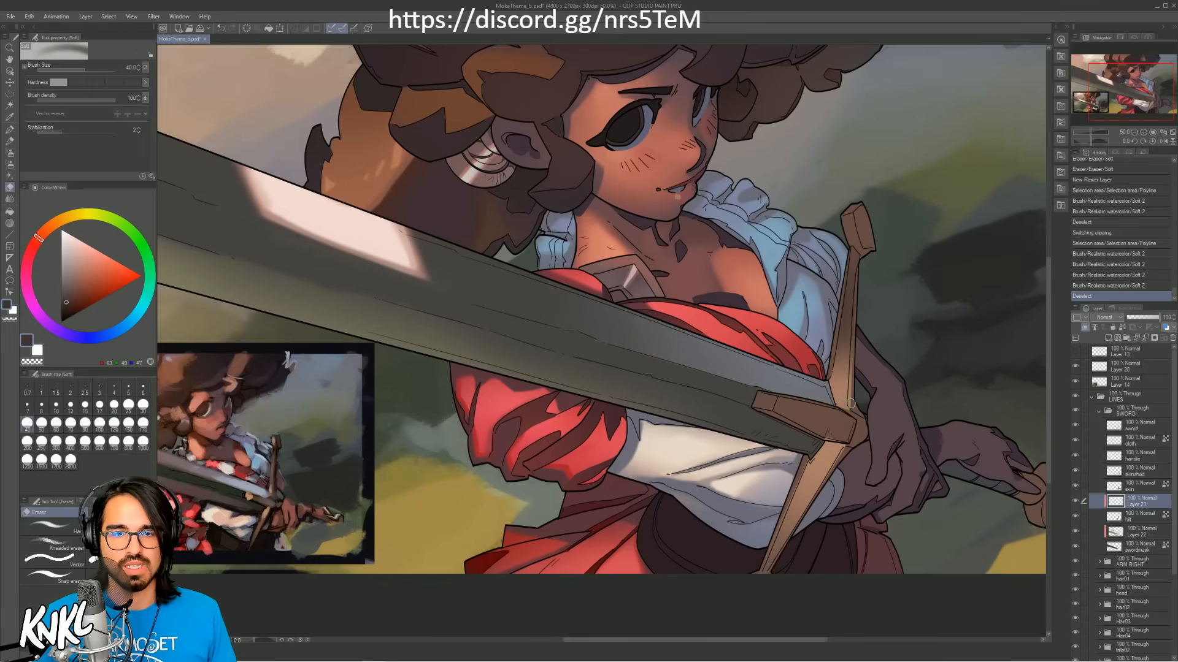
key("bracketleft")
key("bracketleft")
key("bracketleft")
key("bracketleft")
key("bracketleft")
left_click_drag(855, 364, 850, 385)
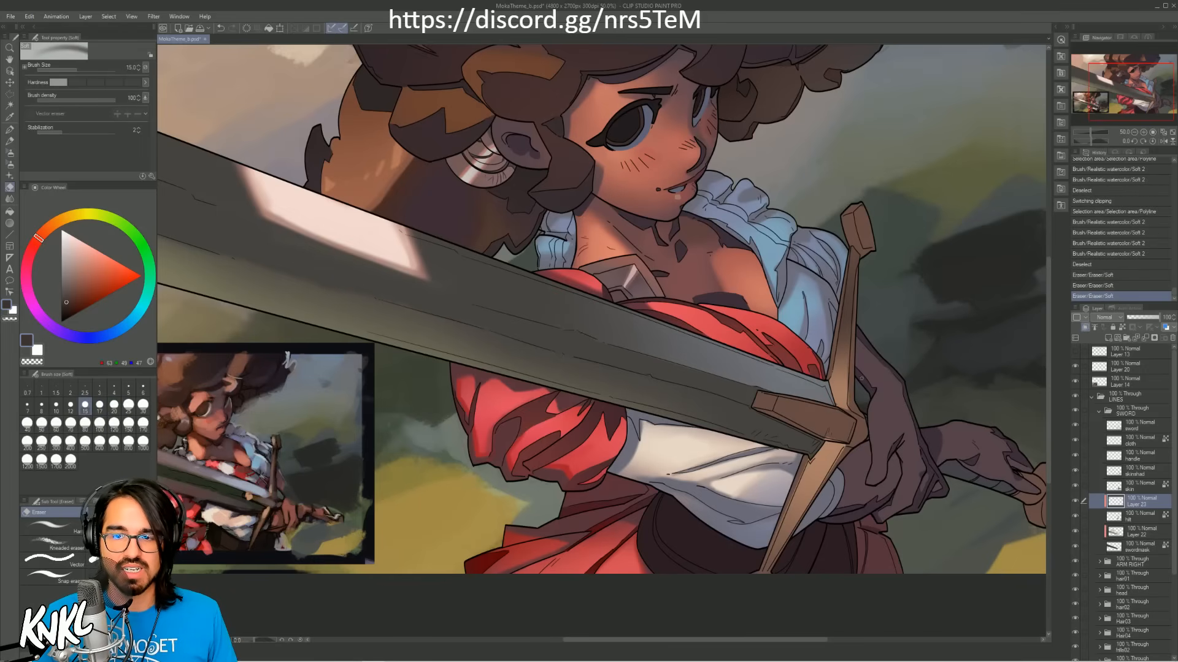
key("ctrl+z")
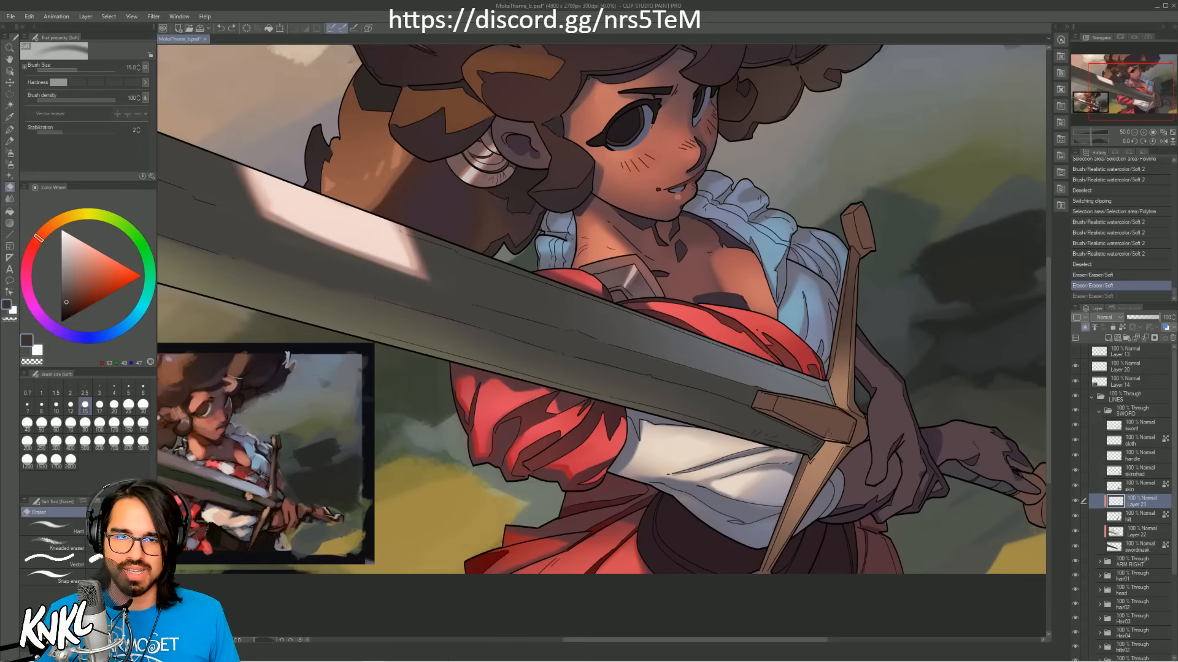
left_click_drag(854, 371, 851, 388)
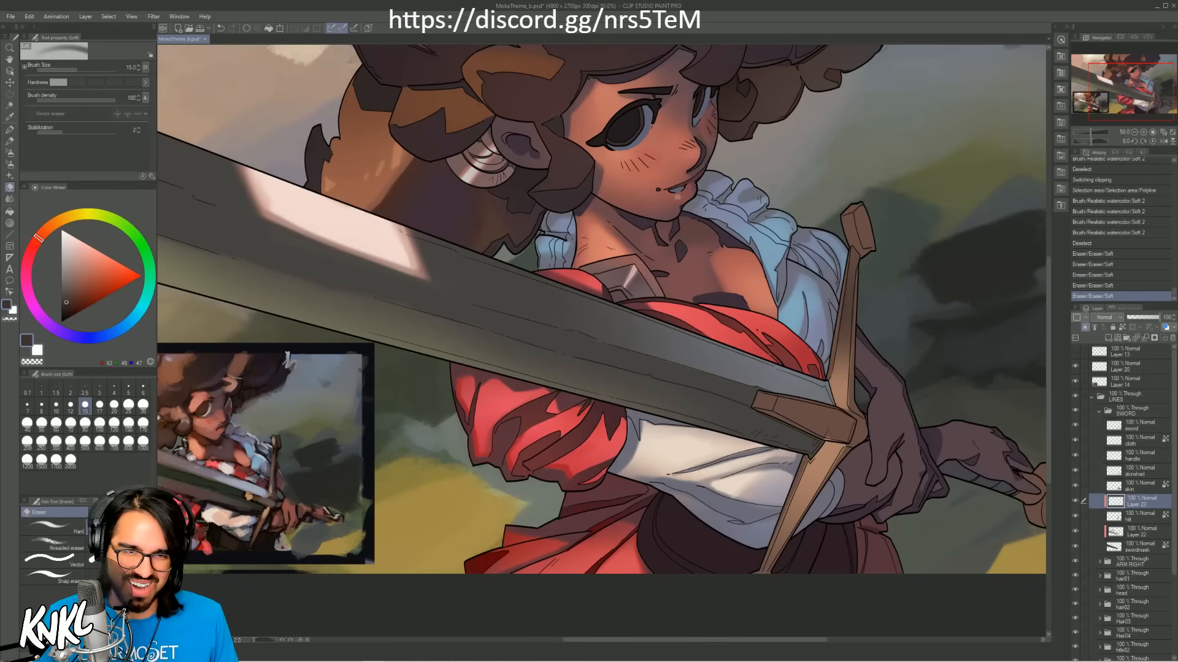
mouse_move(852, 342)
left_mouse_down()
mouse_move(849, 405)
mouse_move(820, 442)
mouse_move(855, 444)
left_mouse_up()
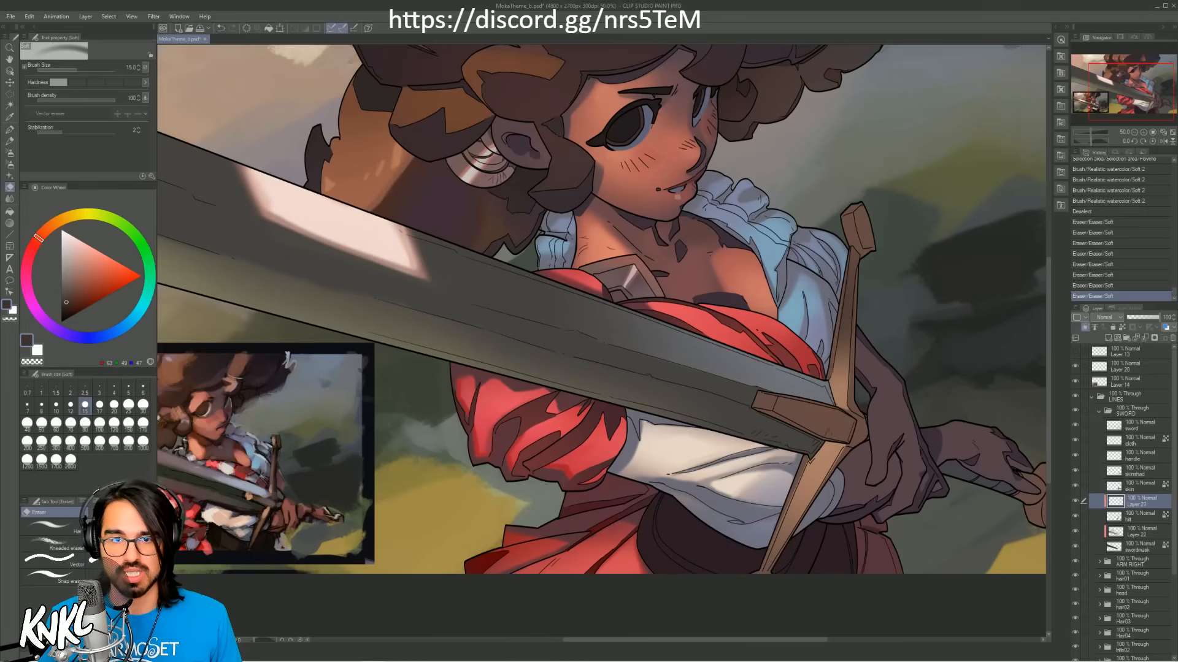
key("bracketright")
key("bracketright")
key("bracketright")
key("bracketright")
left_click(858, 237)
key("ctrl+z")
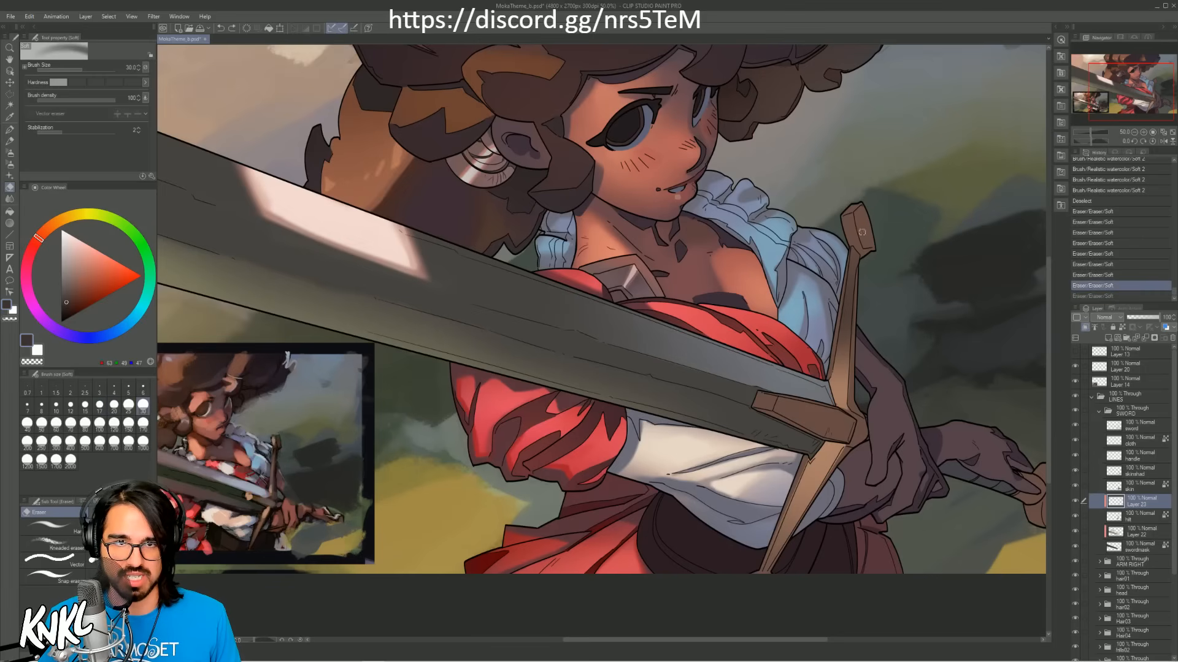
Step: Toggle the visibility of Layer 23 and the skin layer to compare their contents, ending with Layer 23 active
left_click(1075, 502)
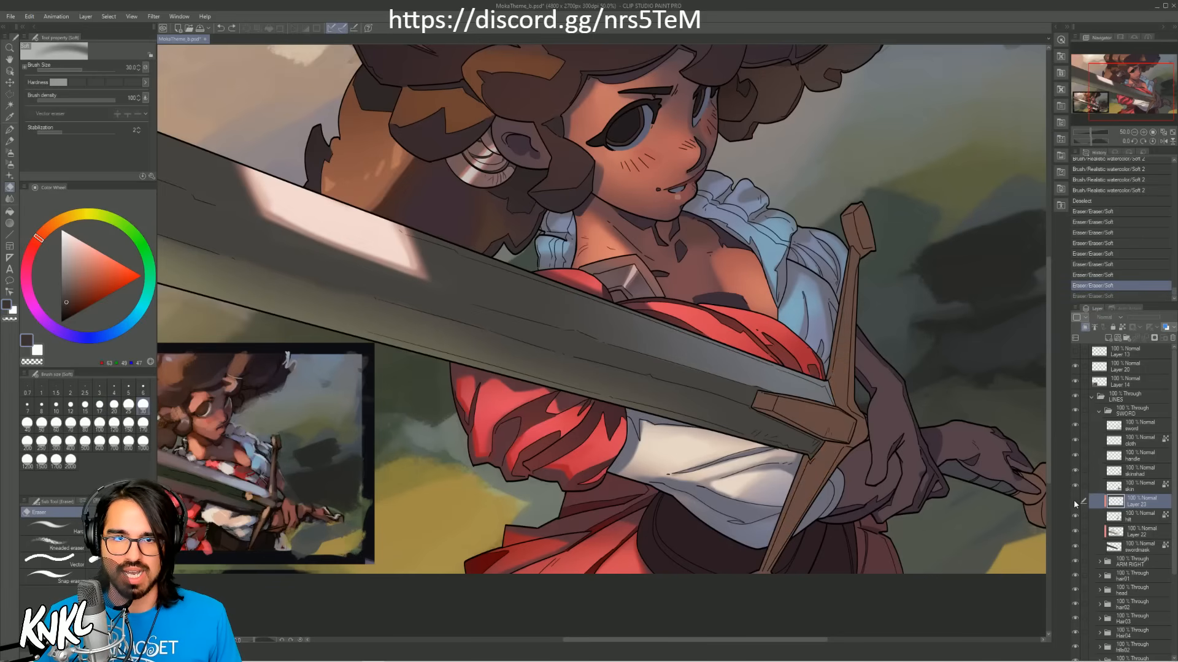
left_click(1075, 502)
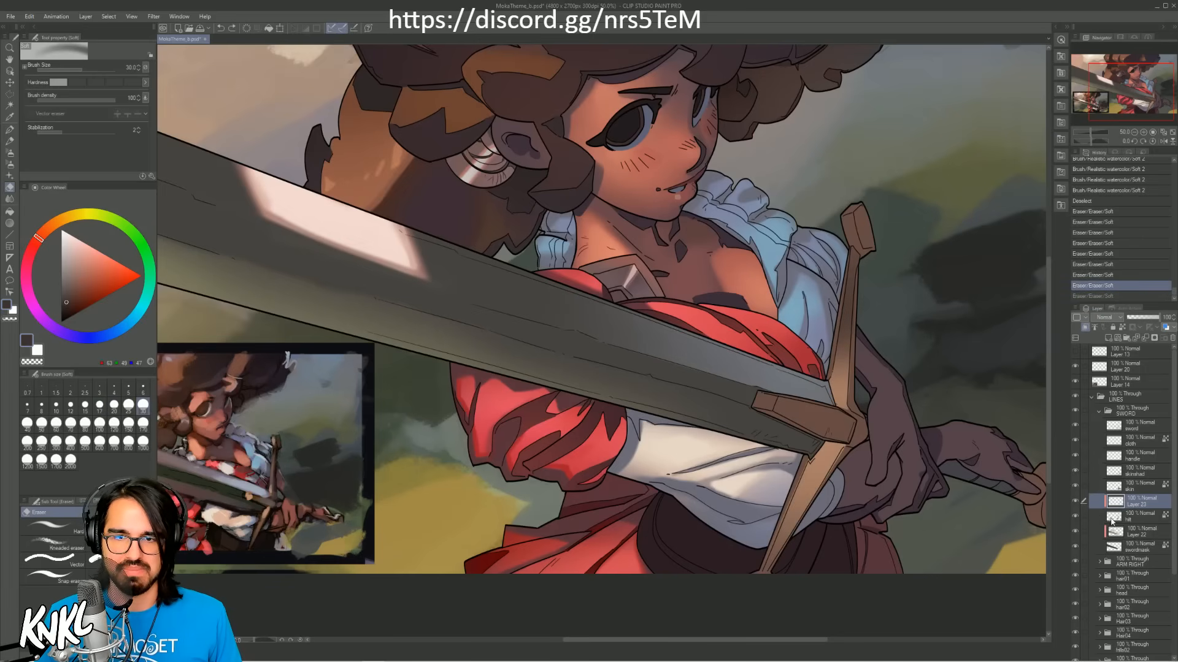
left_click(1127, 489)
left_click(1078, 489)
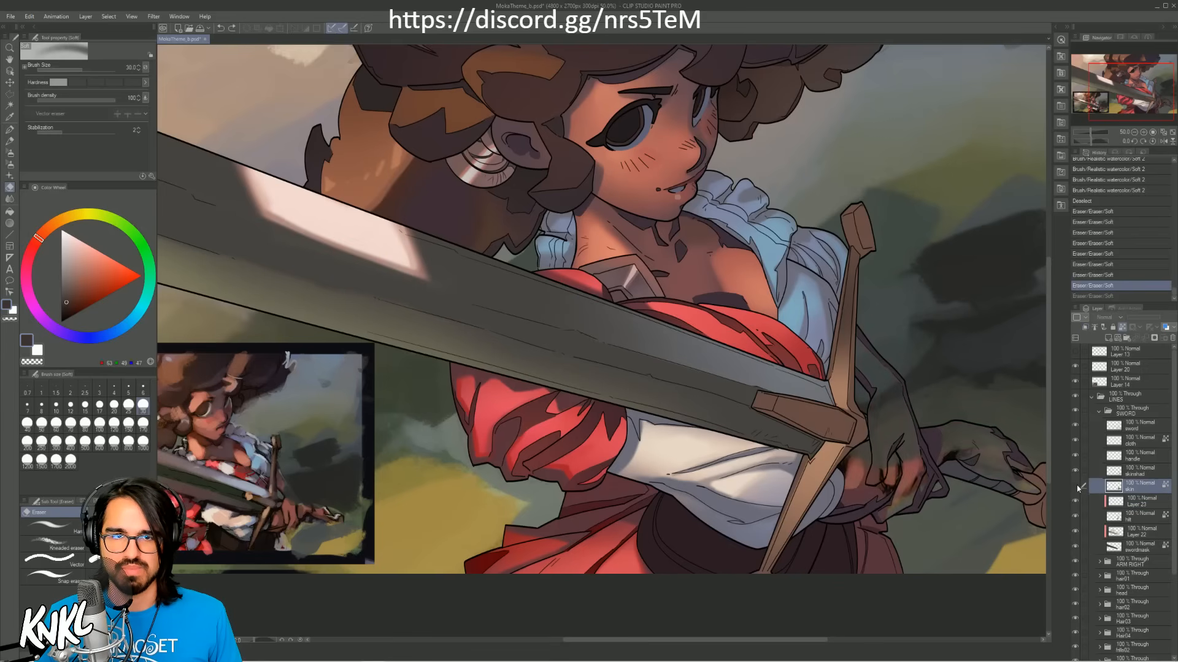
left_click(1076, 489)
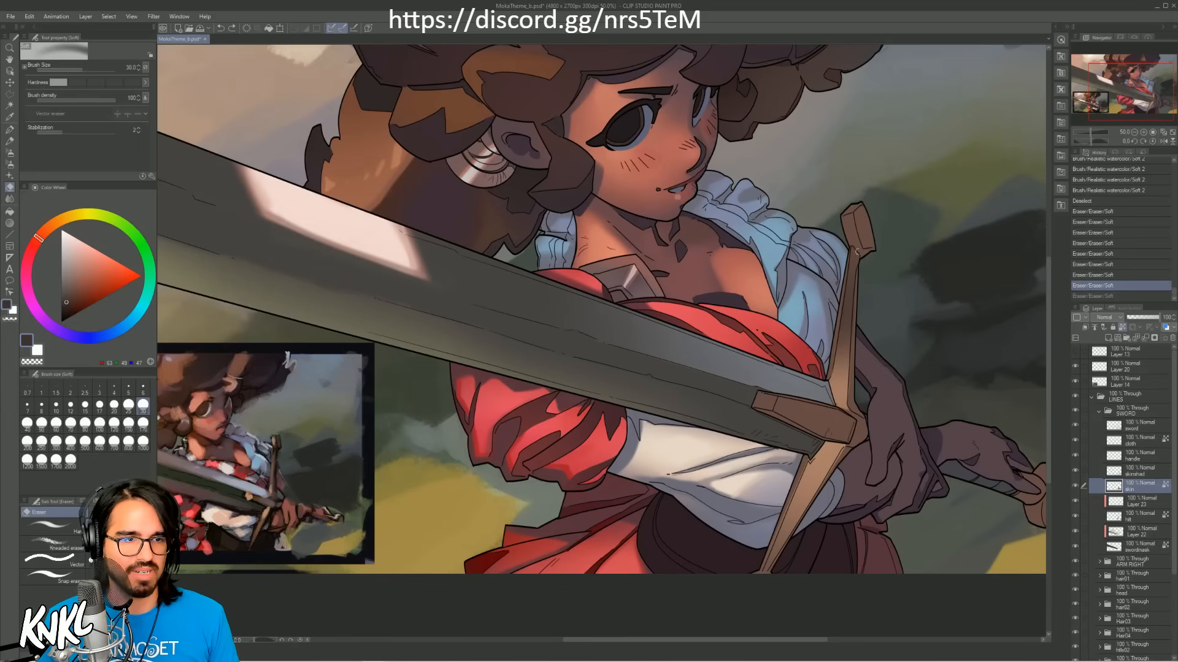
left_click(1123, 504)
left_click(1077, 503)
left_click(1077, 506)
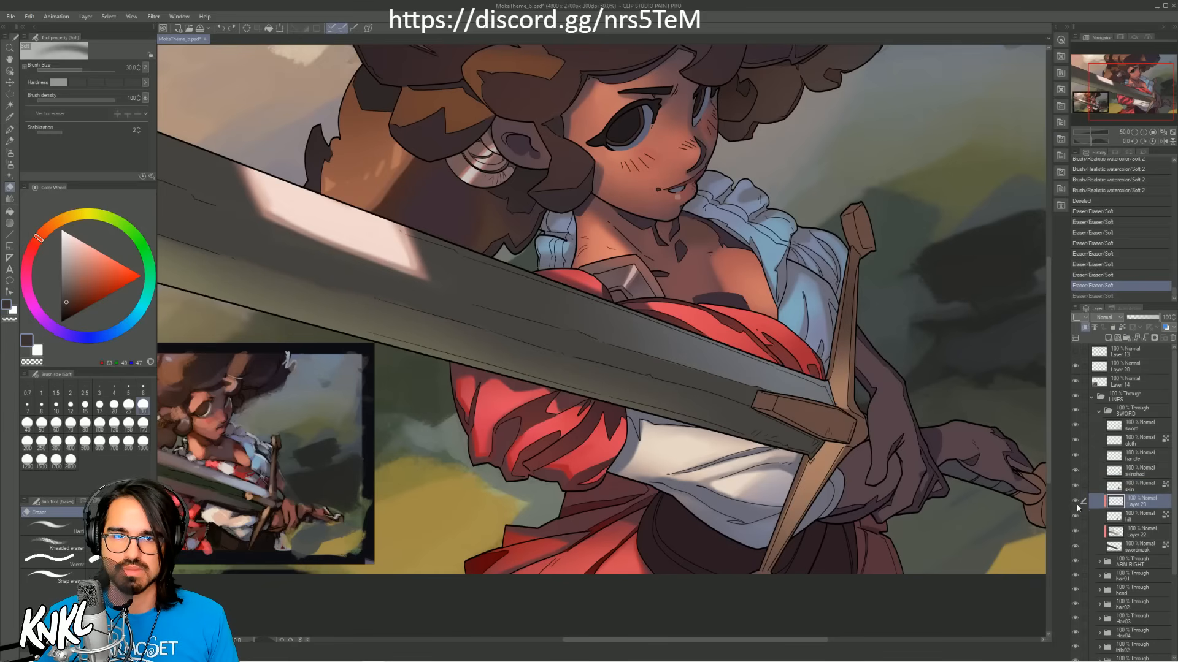
Step: Sample the cross-guard's light orange-brown and paint it on the narrow side of the upper arm's end cap at brush size 15
key("b")
left_click(824, 458, "alt")
key("bracketleft")
key("bracketleft")
key("bracketleft")
key("bracketleft")
key("bracketleft")
key("bracketleft")
key("bracketleft")
key("bracketleft")
key("bracketleft")
key("bracketleft")
key("bracketleft")
key("bracketleft")
key("bracketleft")
key("bracketleft")
key("bracketleft")
key("bracketleft")
key("bracketleft")
key("bracketleft")
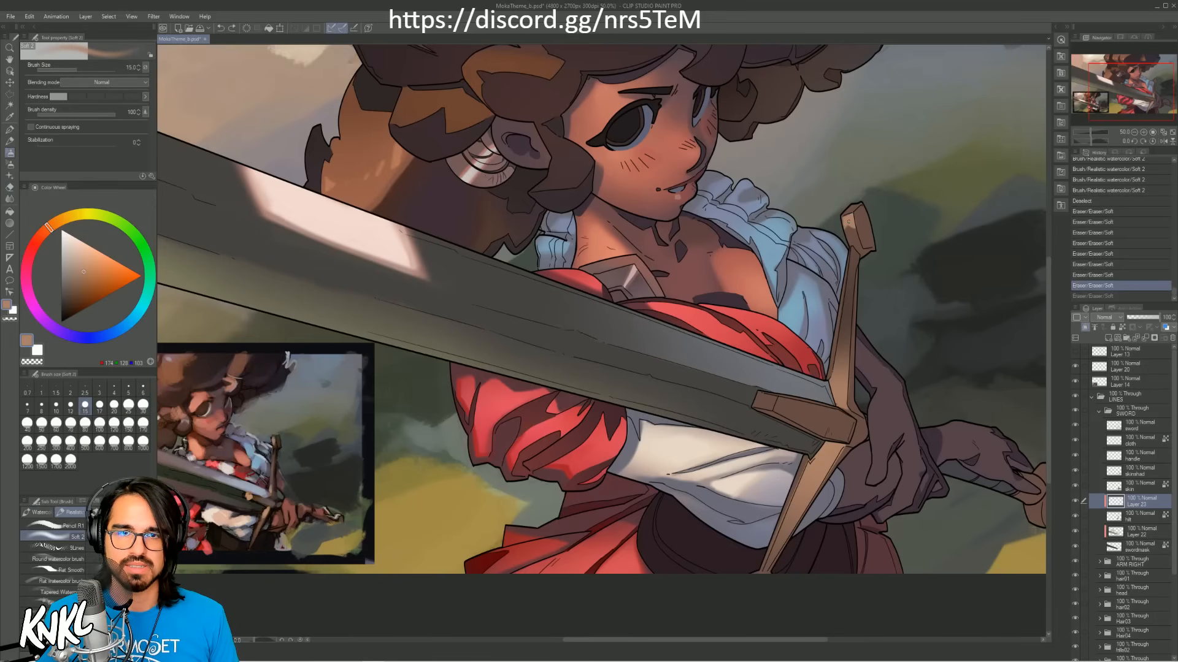
left_click_drag(848, 221, 853, 231)
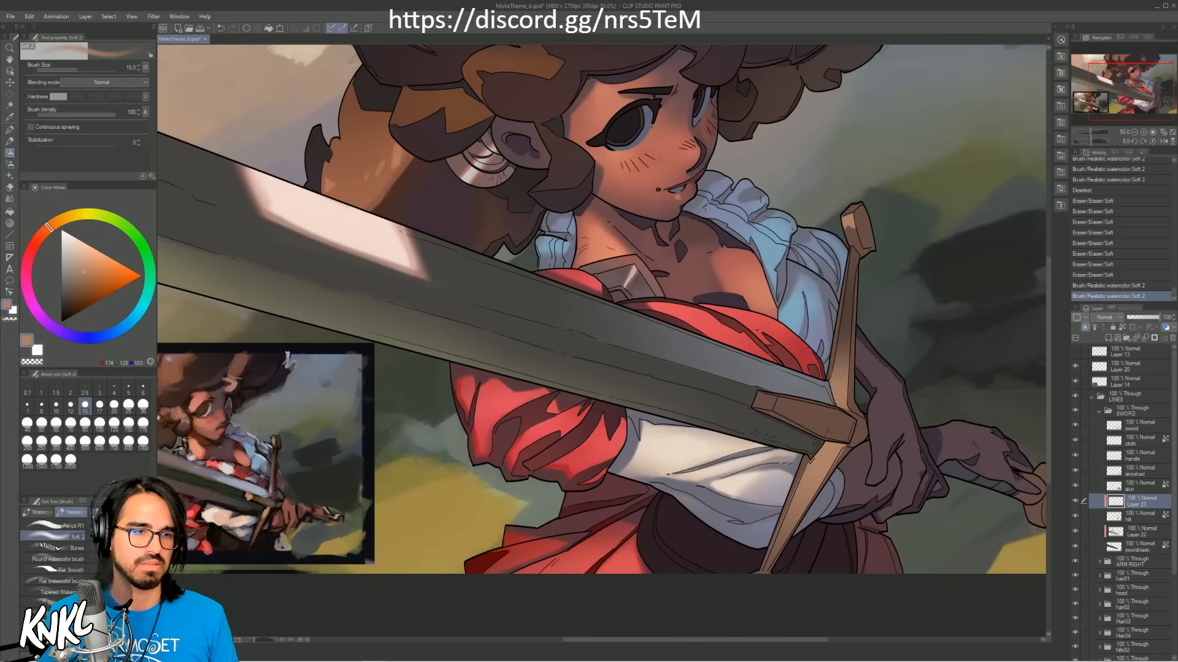
left_click(340, 425, "alt")
key("bracketright")
key("bracketright")
key("bracketright")
key("bracketright")
key("bracketright")
key("bracketright")
key("bracketright")
key("bracketright")
key("bracketright")
key("bracketright")
key("bracketright")
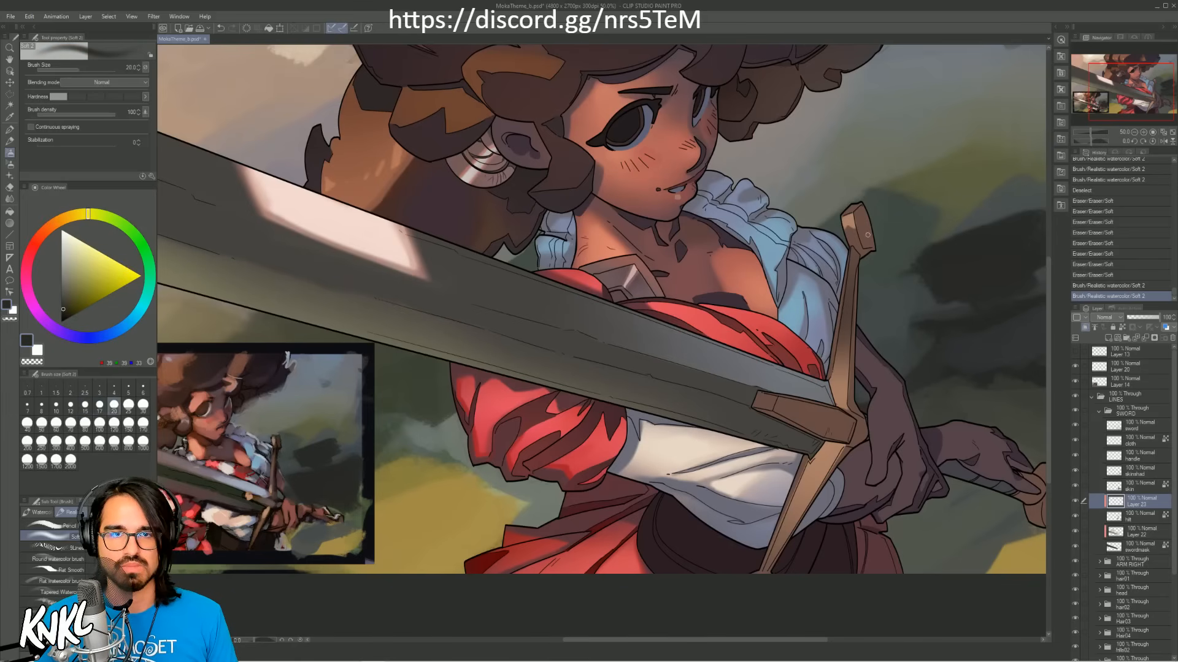
key("ctrl+z")
mouse_move(870, 237)
left_mouse_down()
mouse_move(860, 212)
mouse_move(884, 236)
left_mouse_up()
left_click(868, 235, "alt")
key("ctrl+z")
key("bracketleft")
key("bracketleft")
left_click(1125, 277)
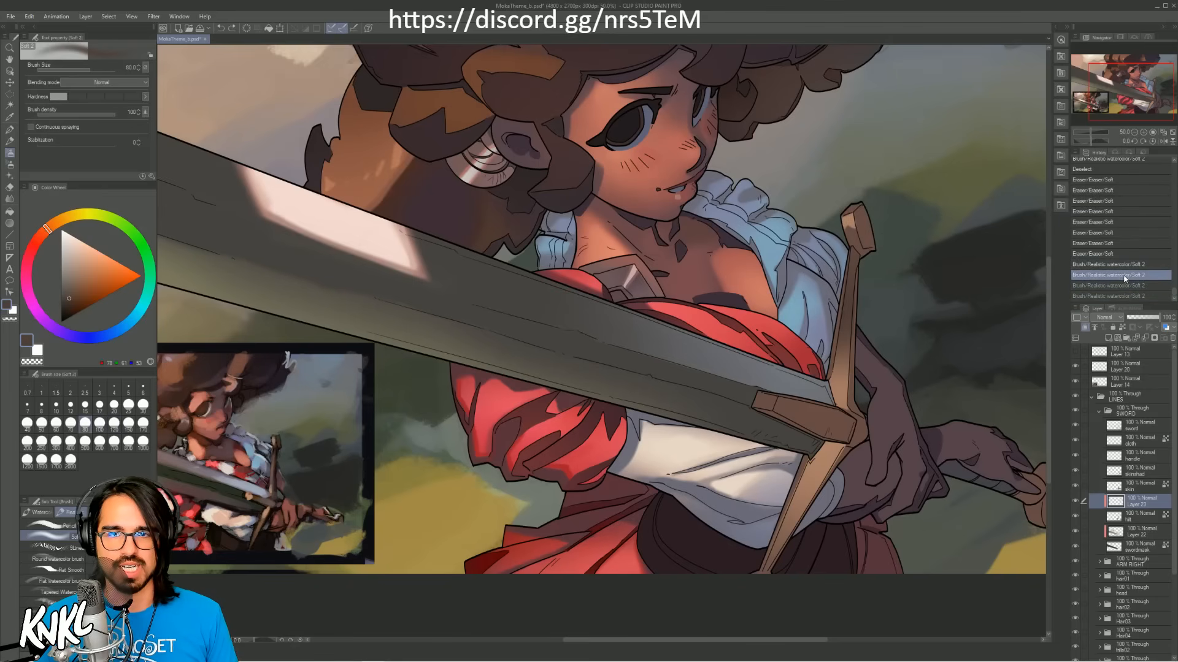
Step: Paint dark brown shading on the front face of the upper arm's end cap at brush size 20
key("bracketleft")
key("bracketleft")
key("bracketleft")
key("bracketleft")
key("bracketleft")
key("bracketleft")
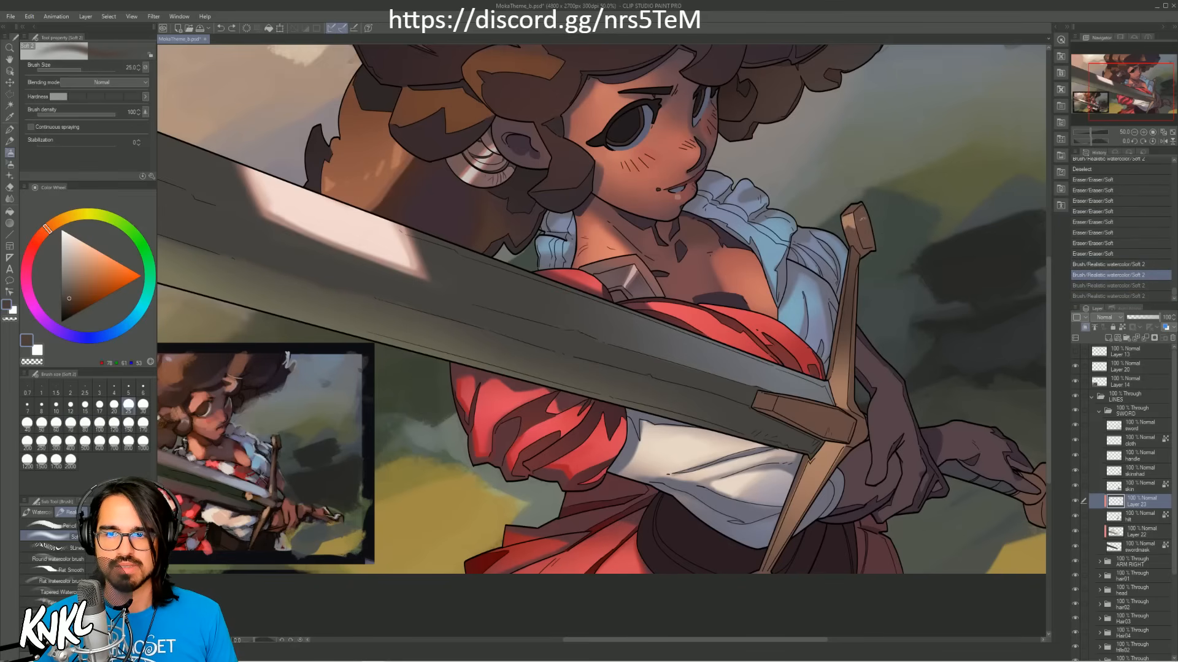
key("bracketleft")
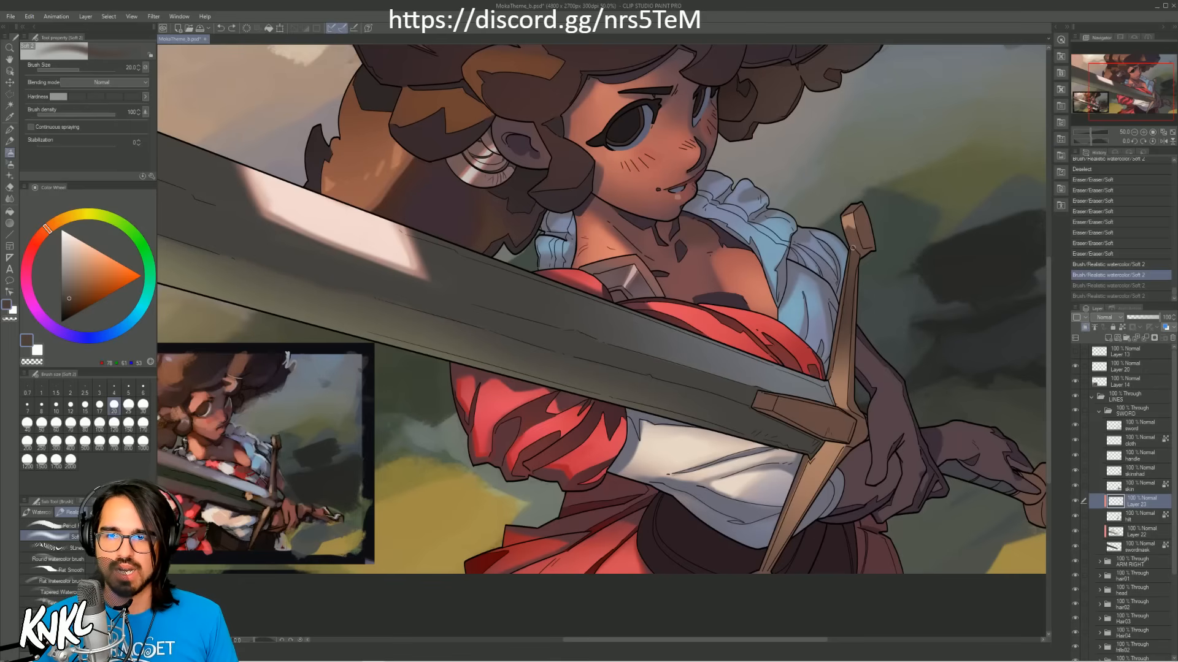
left_click_drag(864, 246, 858, 216)
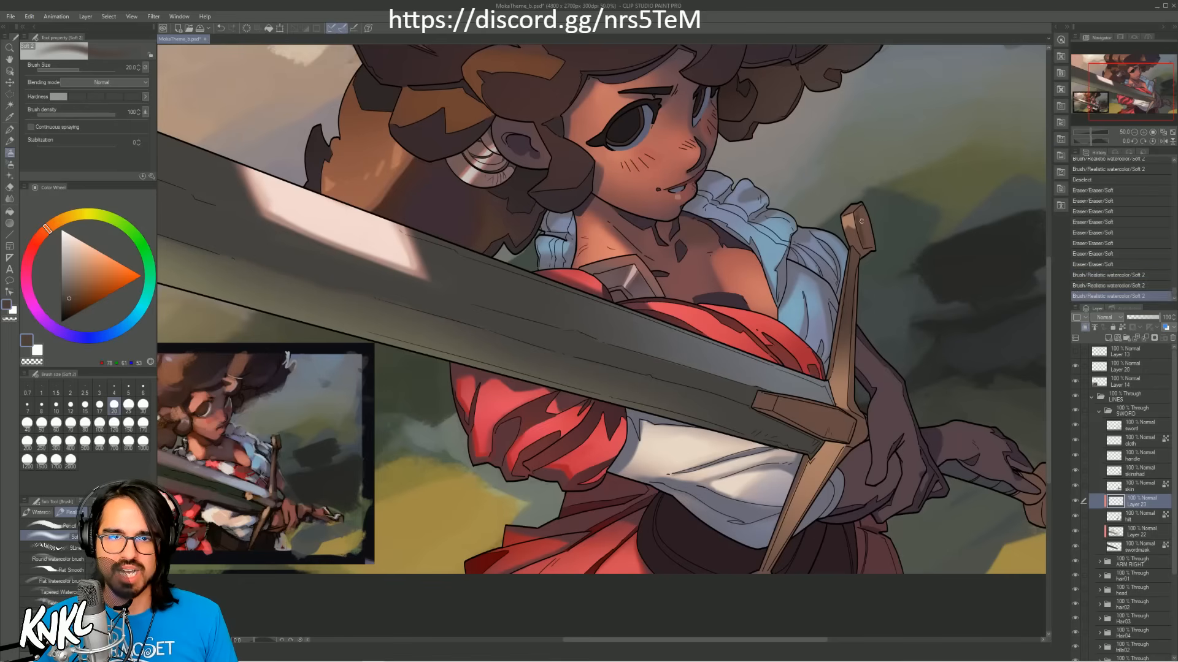
key("ctrl+z")
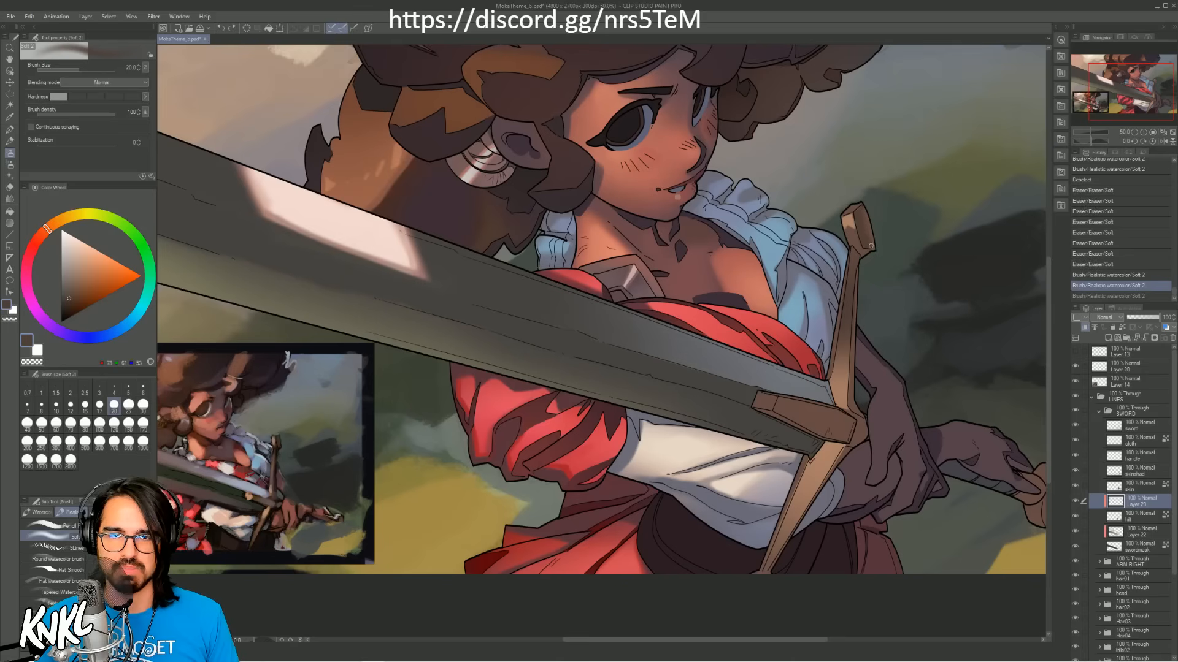
left_click_drag(862, 244, 865, 214)
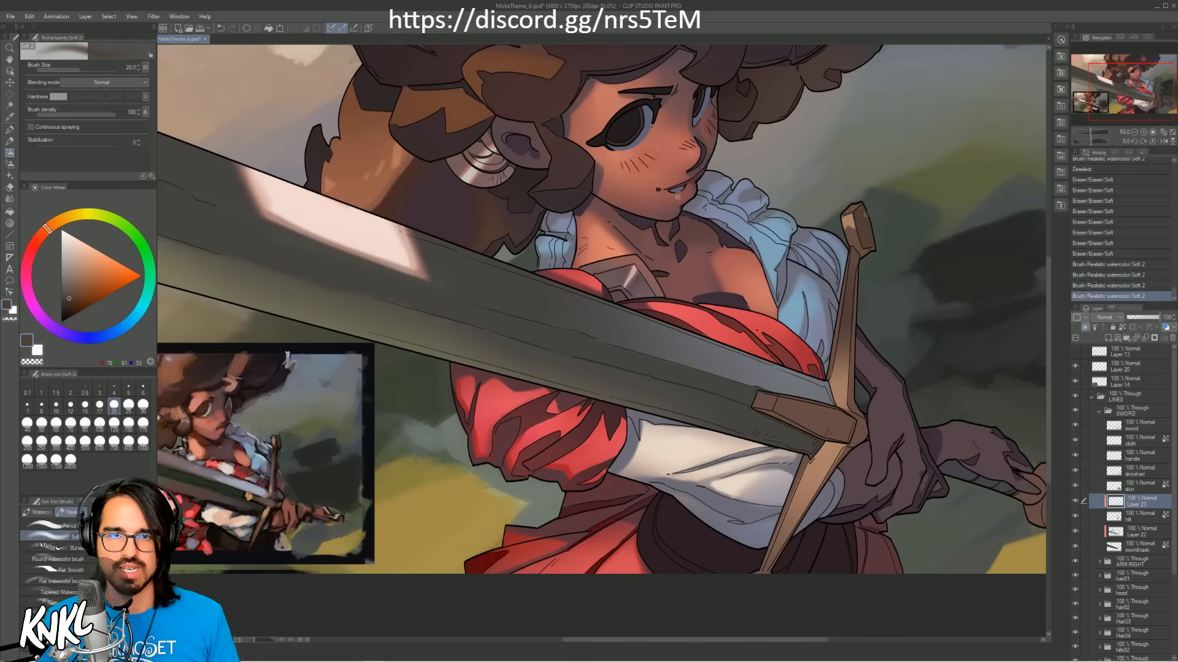
key("bracketright")
key("bracketright")
key("bracketright")
key("bracketright")
mouse_move(857, 428)
left_mouse_down()
mouse_move(859, 447)
mouse_move(868, 430)
left_mouse_up()
key("ctrl+z")
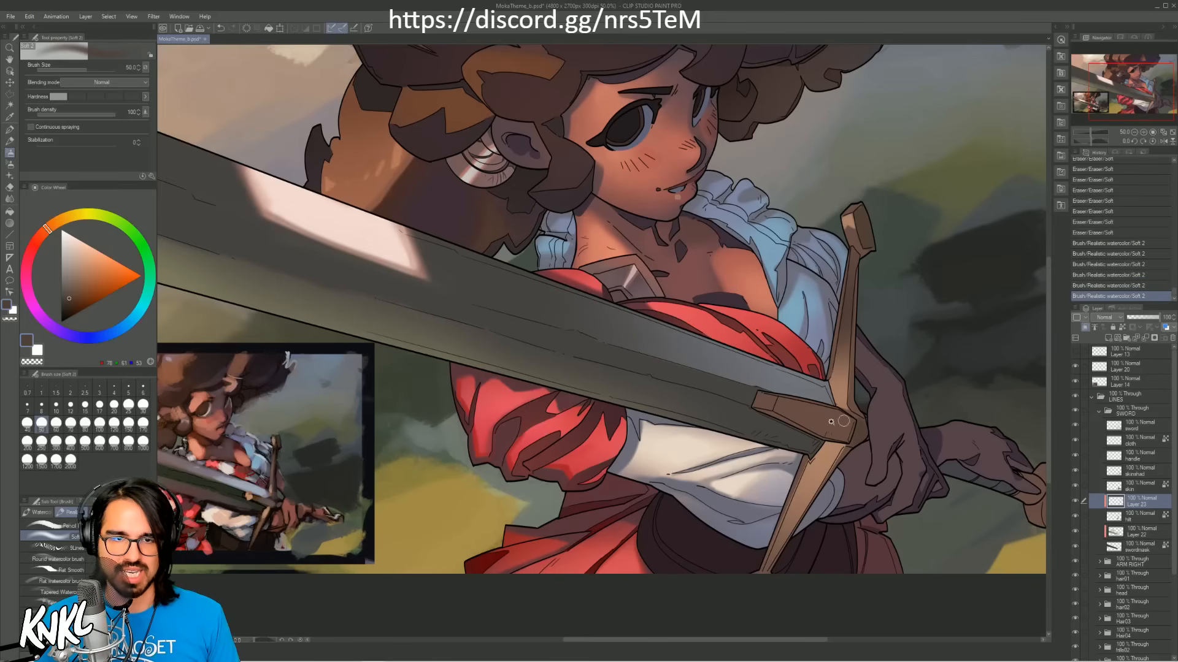
Step: Auto-select the face of the cross-guard's centre block, shade it dark brown at brush size 400, clear the selection and save the file
key("w")
left_click(850, 436)
key("b")
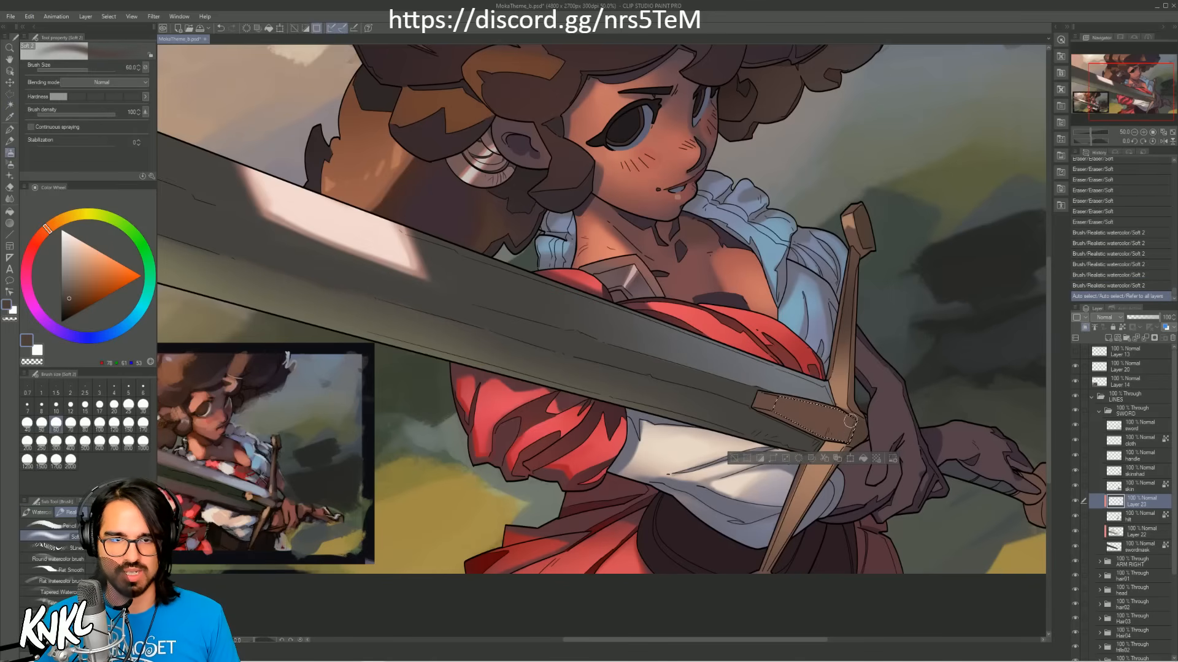
key("bracketright")
key("bracketright")
key("bracketright")
key("bracketright")
key("bracketright")
key("bracketright")
key("bracketright")
key("bracketright")
key("bracketright")
key("bracketright")
key("bracketright")
left_click_drag(843, 429, 859, 417)
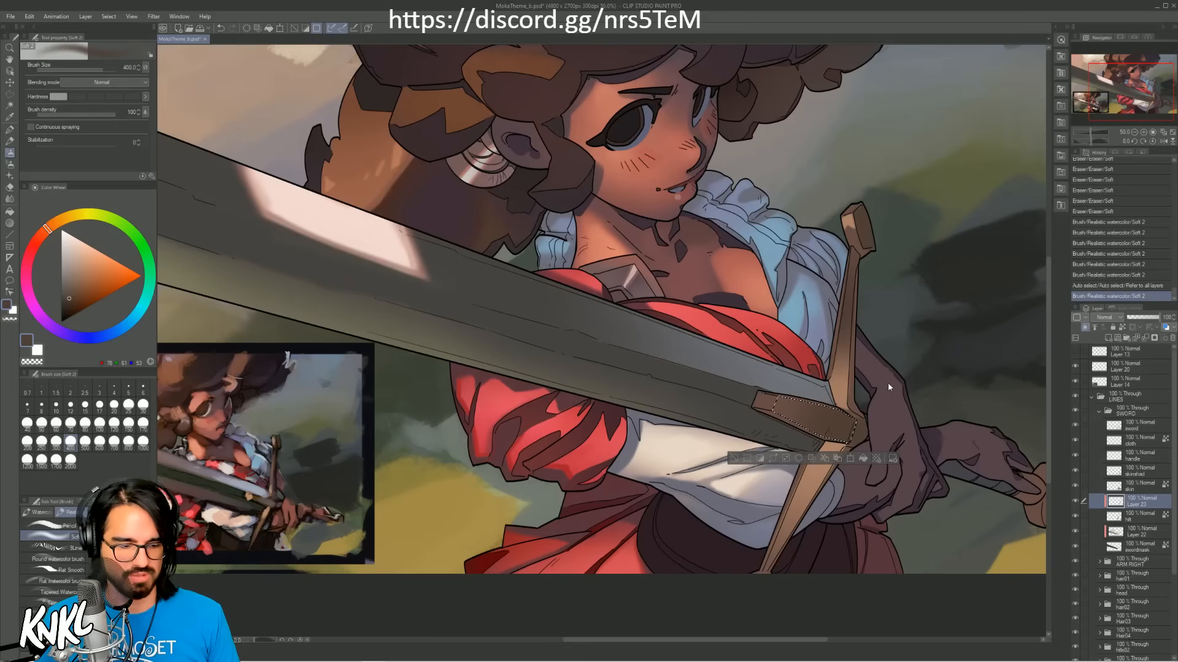
key("ctrl+d")
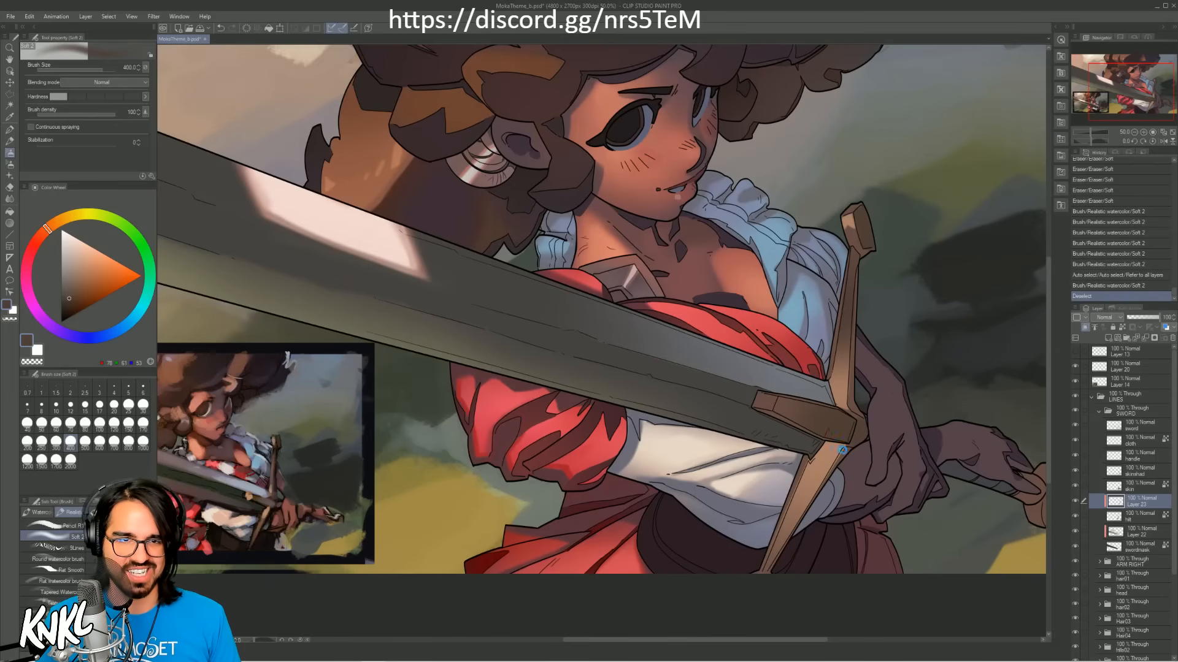
key("ctrl+s")
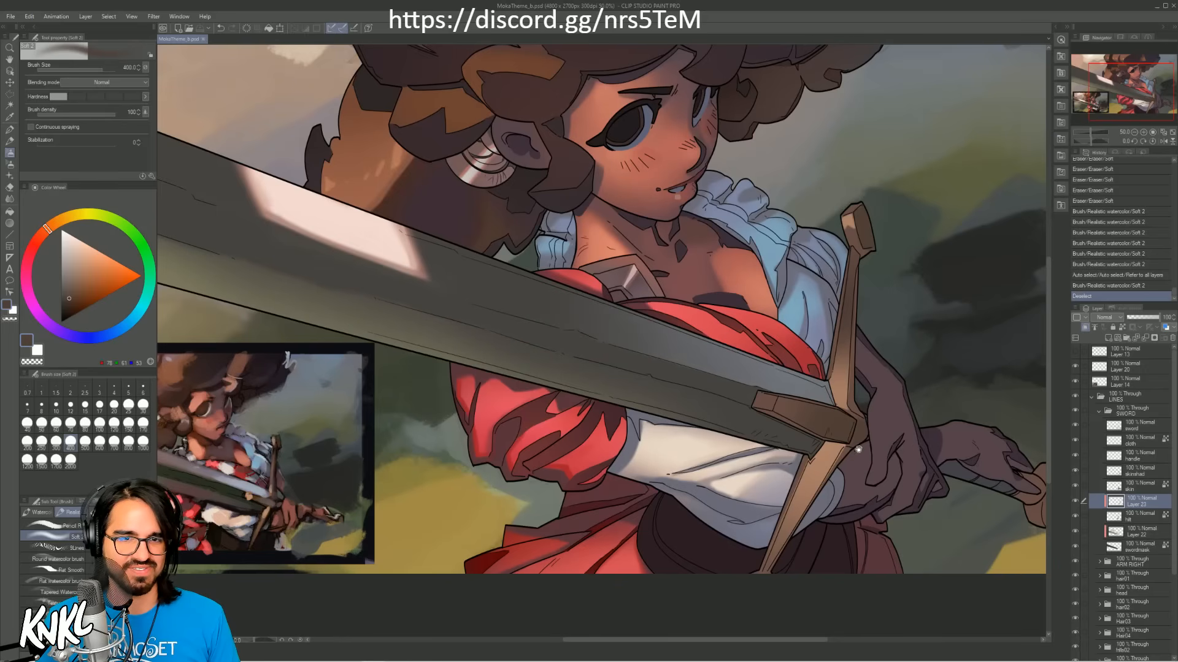
Step: Auto-select the pommel's flat end face, shade it dark brown at brush size 400, and clear the selection
mouse_move(855, 444)
left_mouse_down()
mouse_move(630, 389)
mouse_move(824, 382)
mouse_move(768, 373)
left_mouse_up()
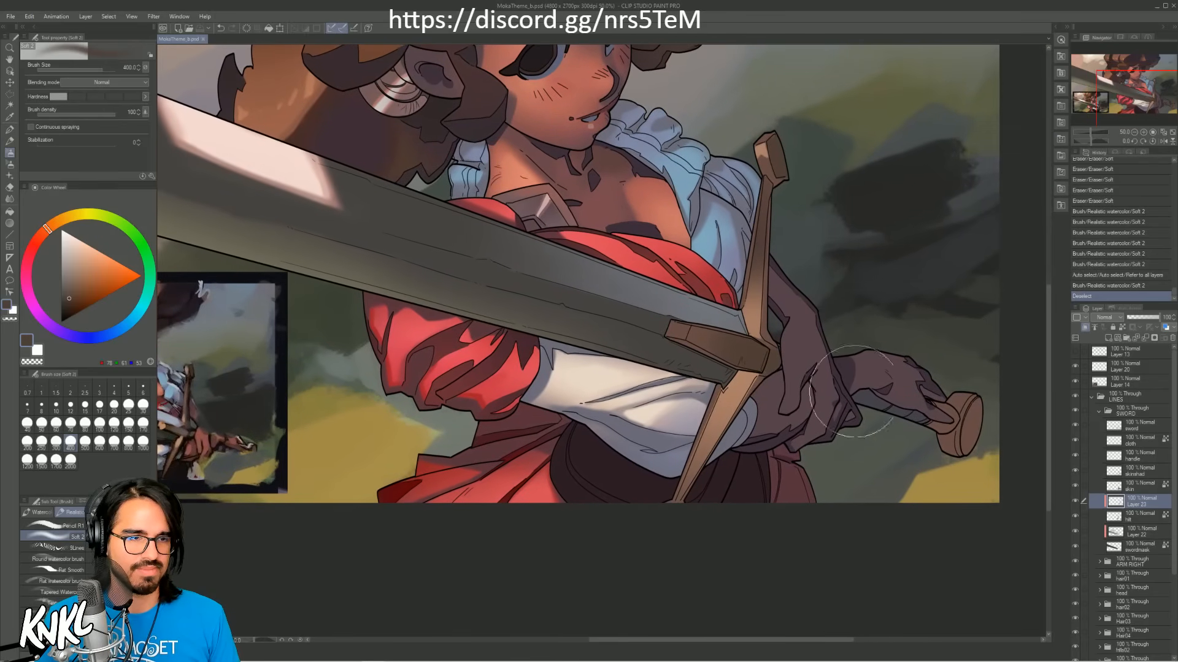
key("w")
left_click(974, 431)
key("b")
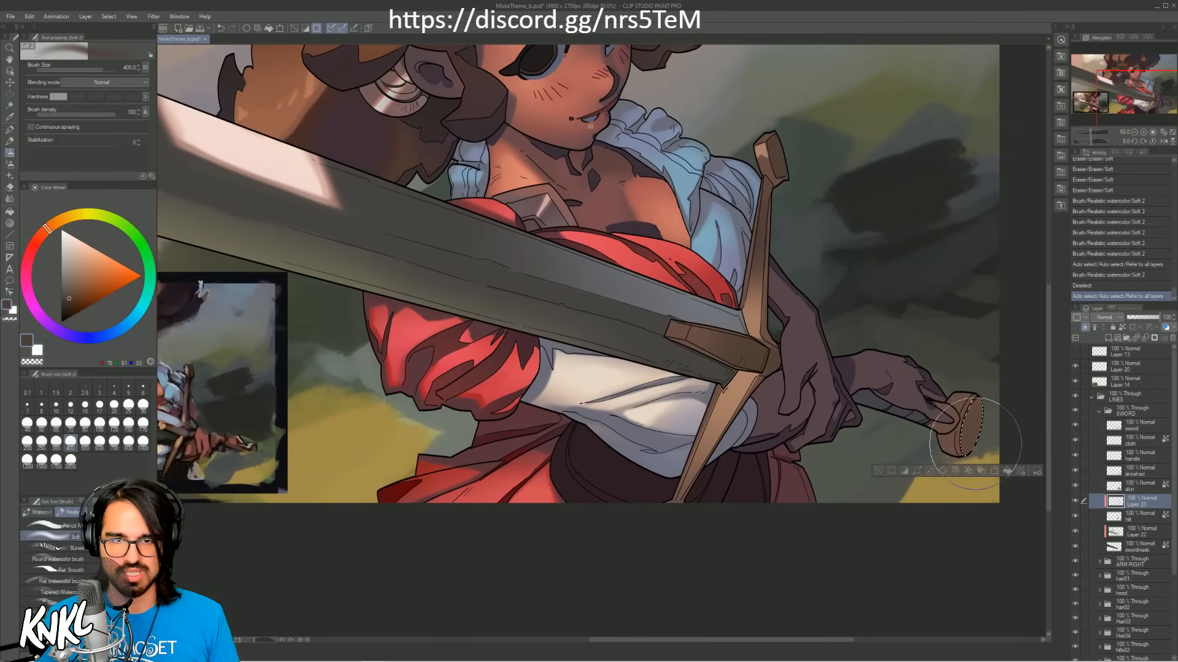
left_click_drag(975, 427, 978, 439)
key("ctrl+d")
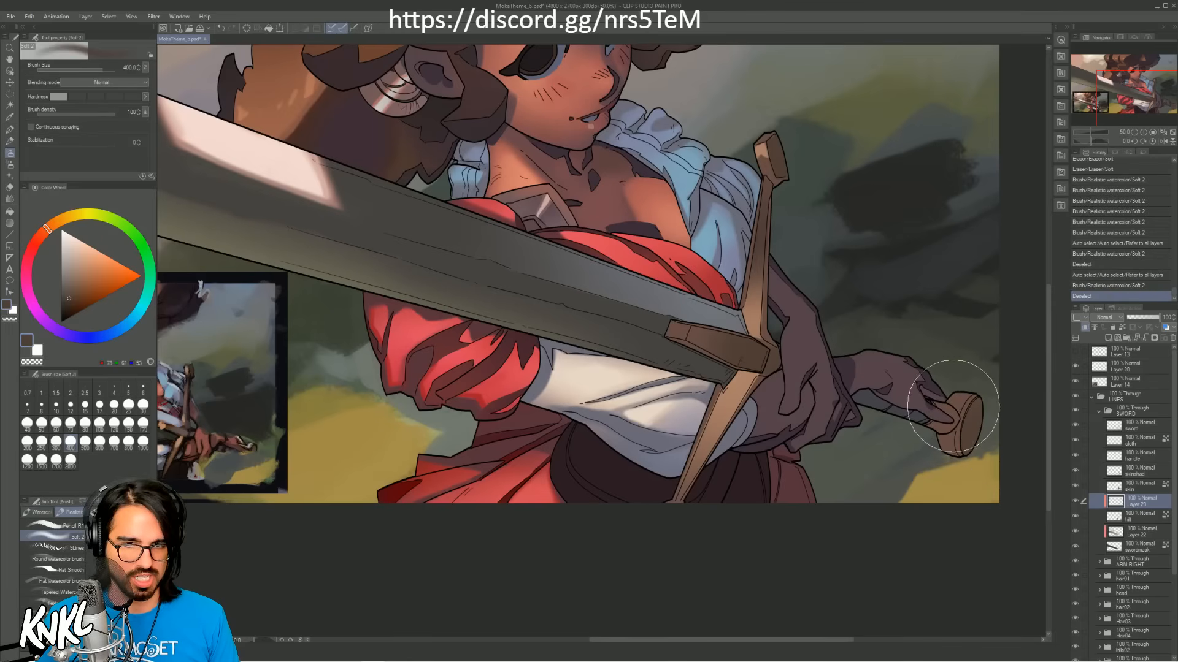
Step: Auto-select the pommel's side rim, paint it with the cross-guard's sampled light orange-brown, and clear the selection
key("w")
left_click(951, 442)
left_click(958, 409, "shift")
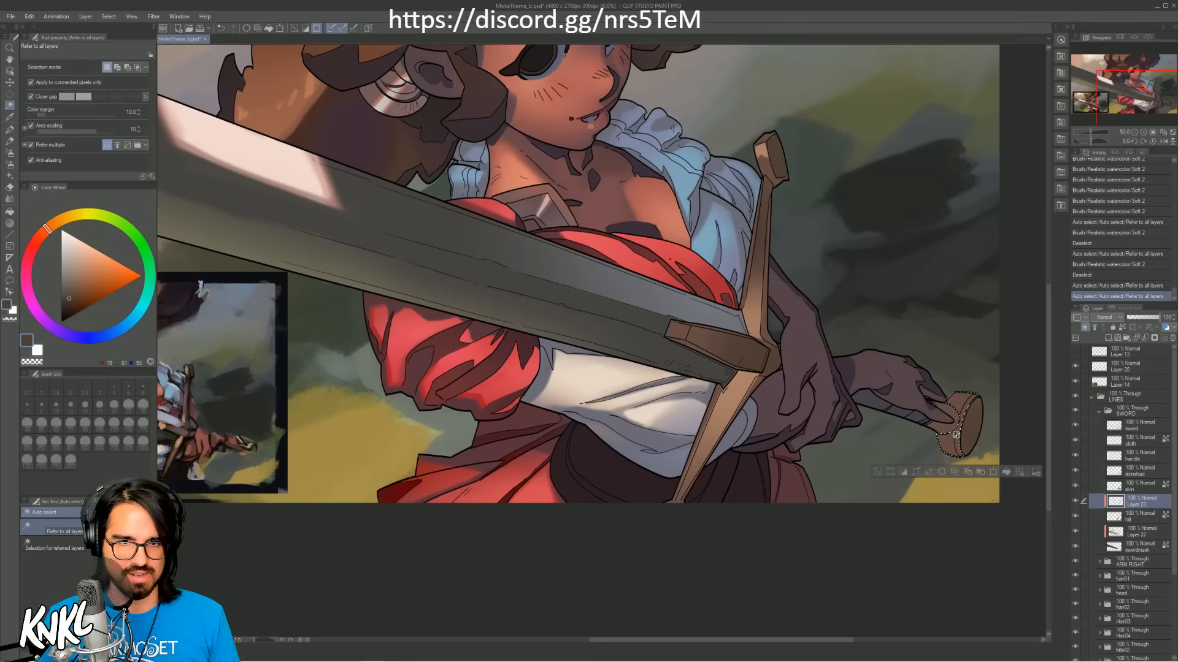
key("b")
left_click(747, 388, "alt")
left_click_drag(942, 422, 982, 423)
key("ctrl+z")
key("bracketleft")
key("bracketleft")
key("bracketleft")
key("ctrl+d")
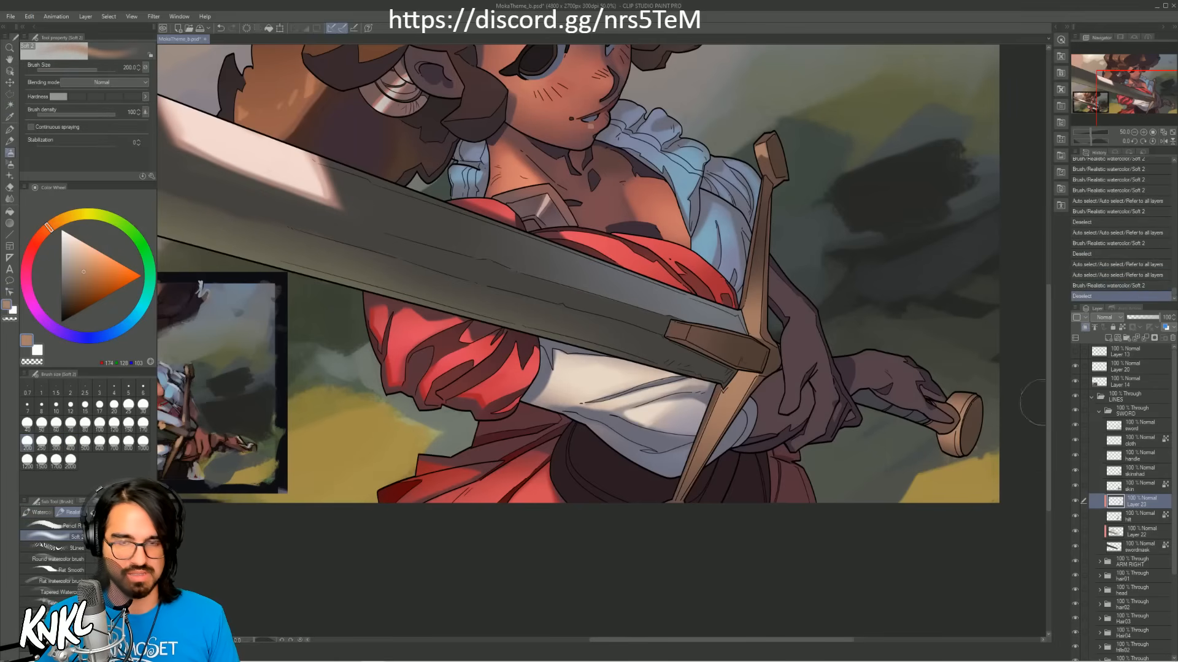
Step: Lock the transparent pixels of the skinshad layer in the SWORD folder
mouse_move(759, 440)
left_mouse_down()
mouse_move(866, 469)
mouse_move(811, 515)
left_mouse_up()
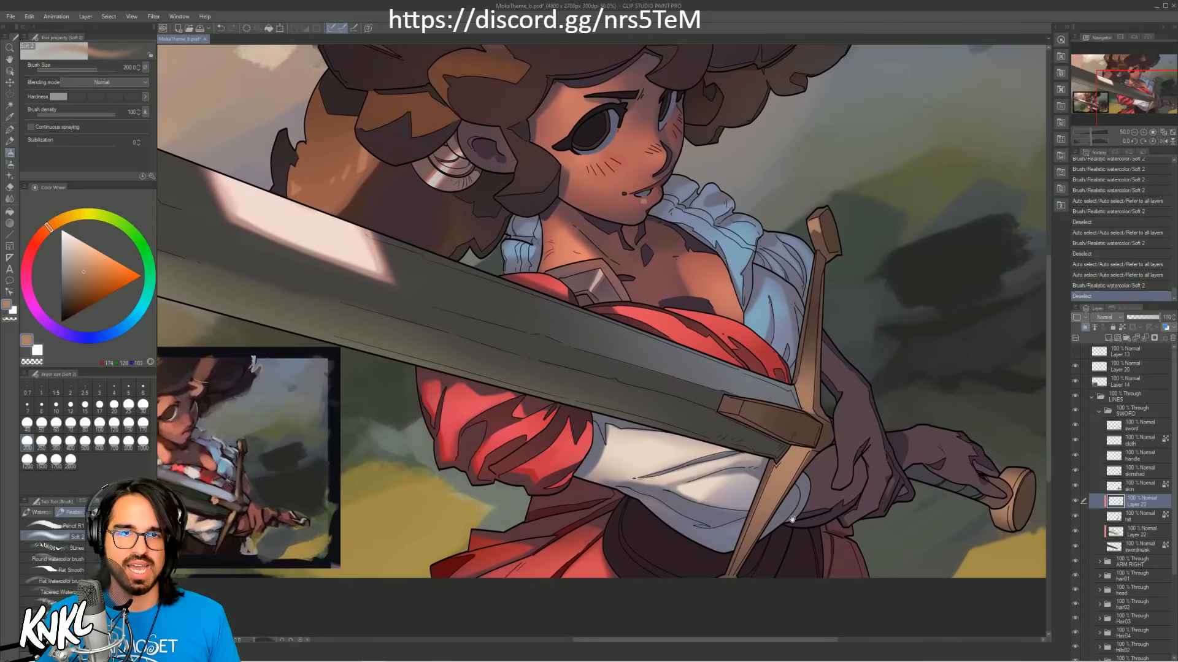
left_click(1134, 132)
left_click(1134, 132)
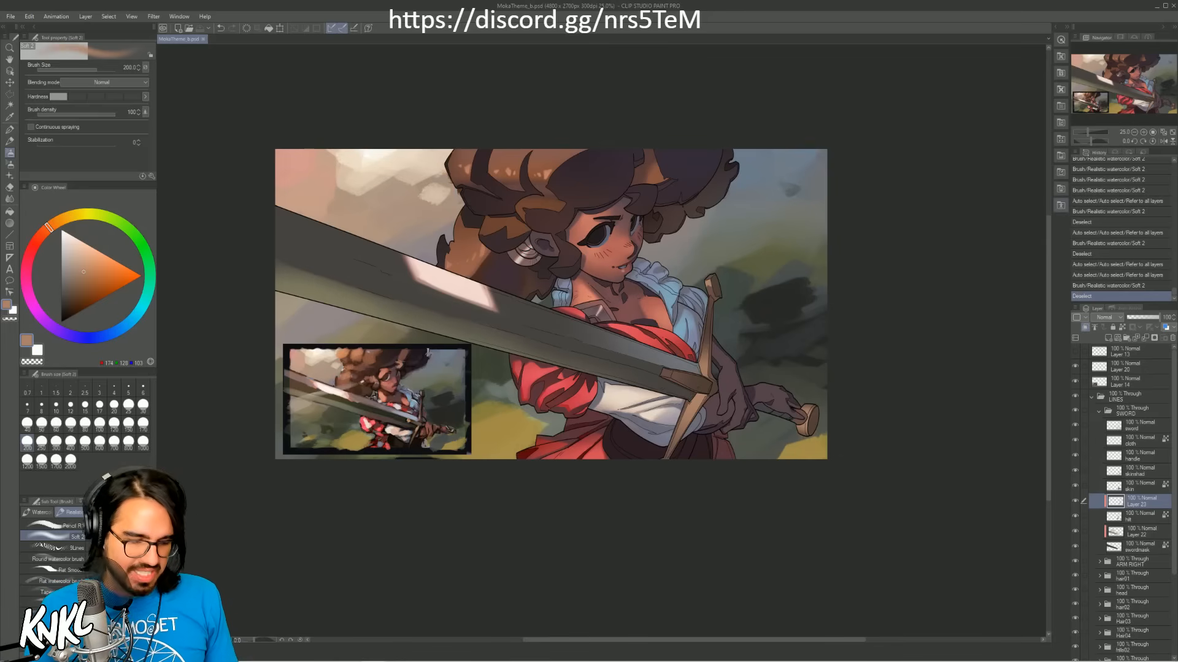
left_click(1139, 487)
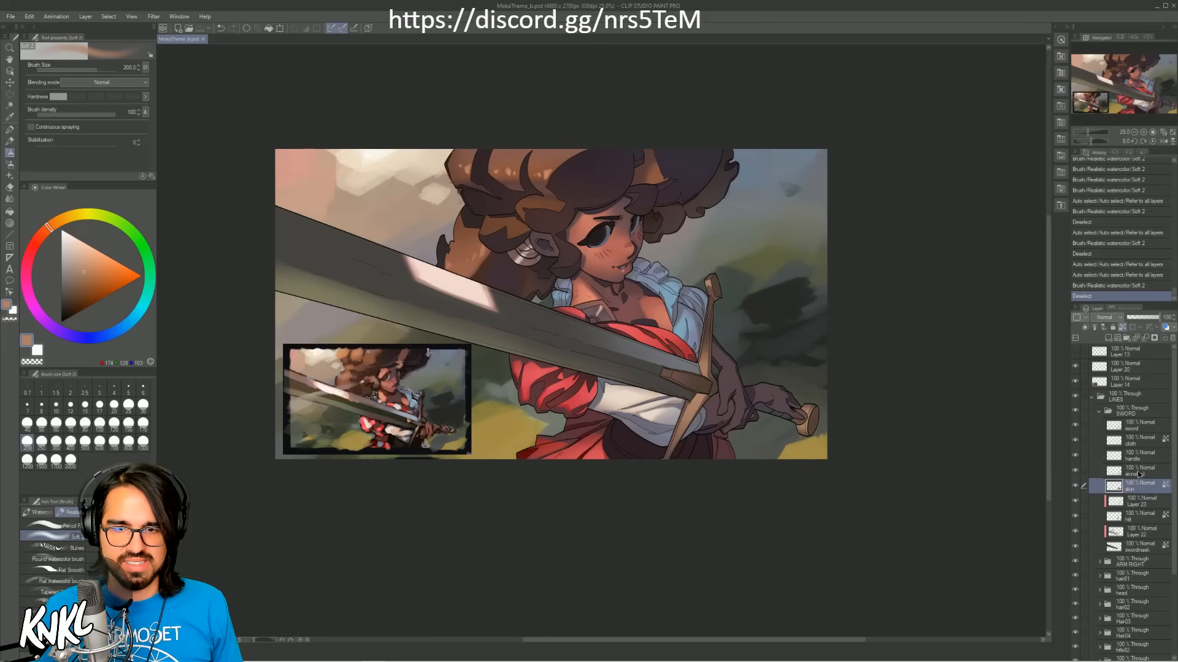
left_click(1131, 471)
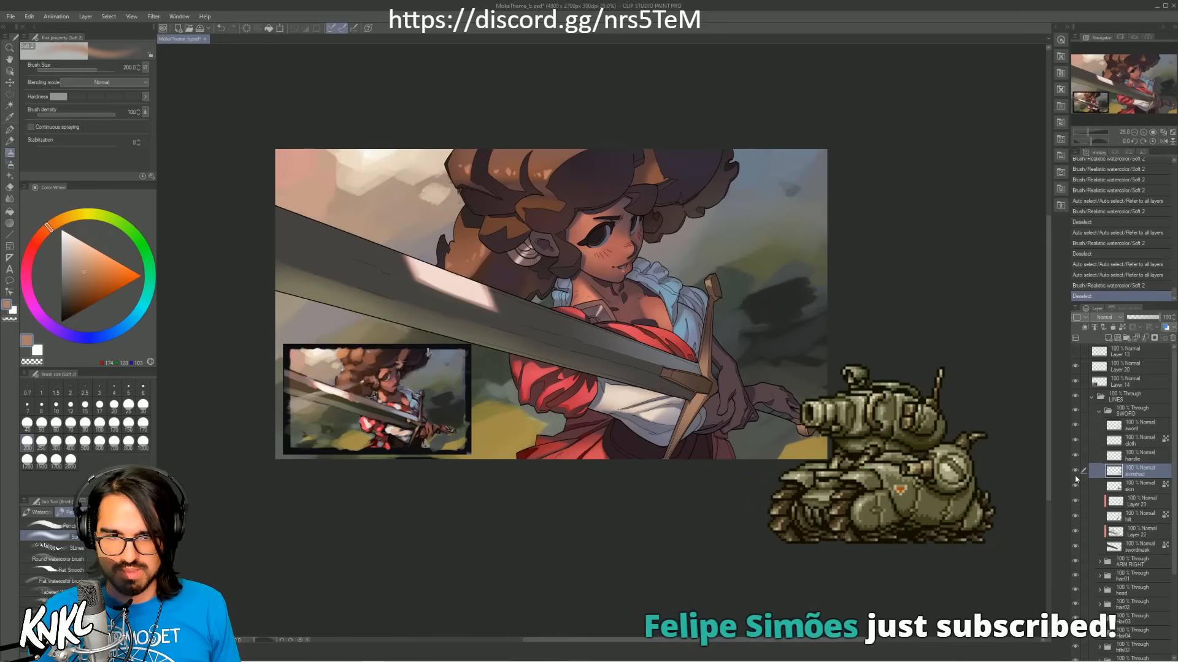
left_click(1122, 328)
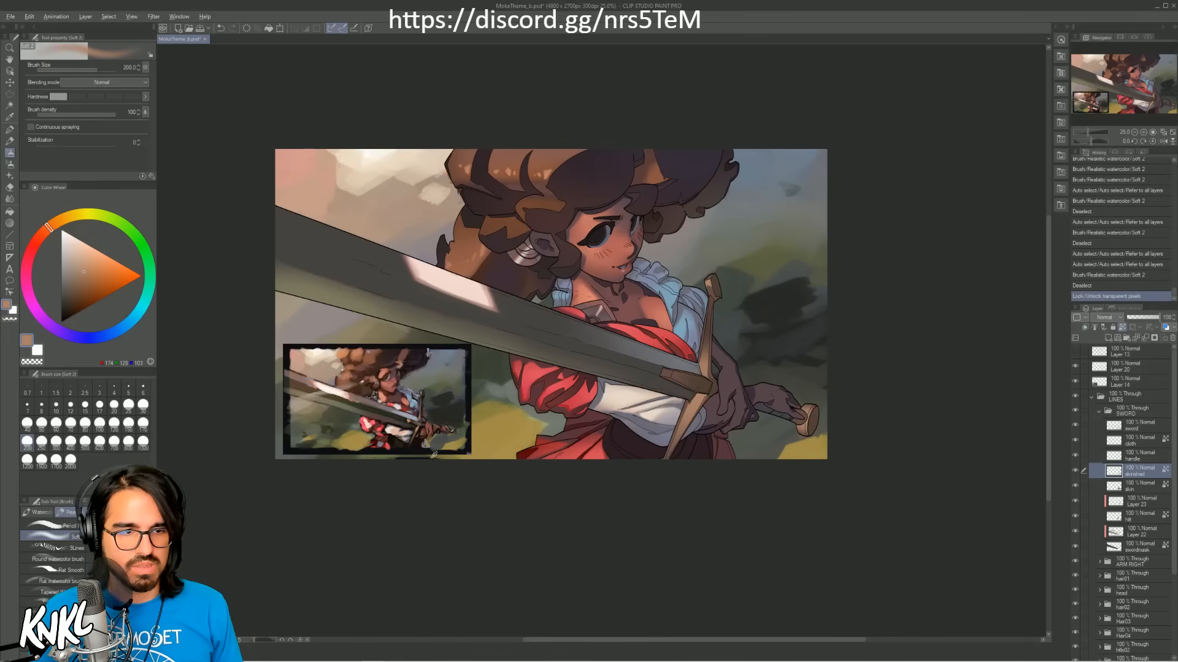
Step: Sample a dark blue-grey from the colour reference and paint it over the arm and hand shadows at brush size 700
left_click(444, 429, "alt")
left_click(430, 419, "alt")
left_click(430, 420, "alt")
key("bracketright")
key("bracketright")
key("bracketright")
key("bracketright")
key("bracketright")
key("bracketright")
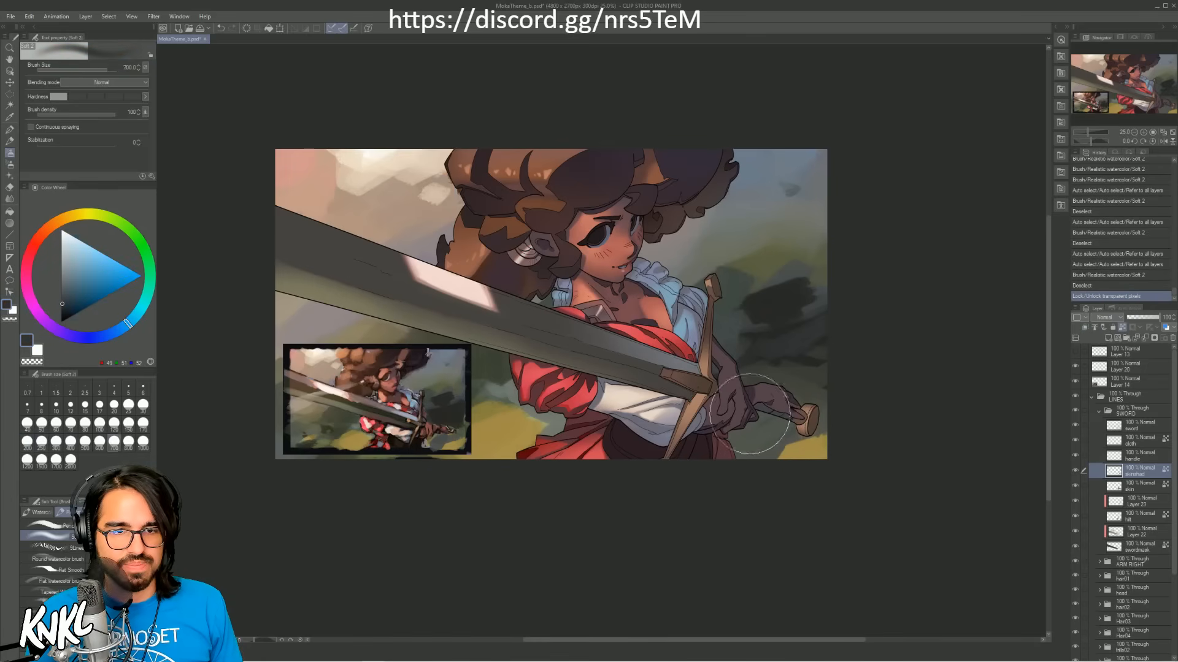
left_click(746, 419)
left_click(1143, 132)
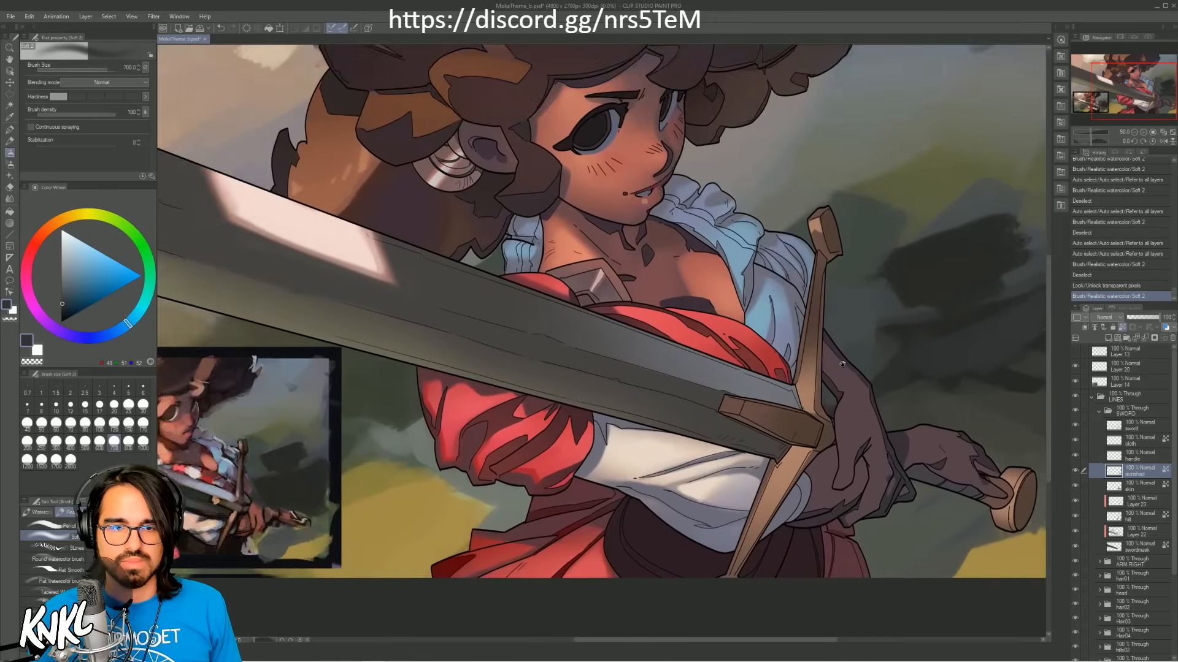
mouse_move(955, 457)
left_mouse_down()
mouse_move(843, 386)
mouse_move(829, 422)
left_mouse_up()
left_click_drag(780, 420, 896, 403)
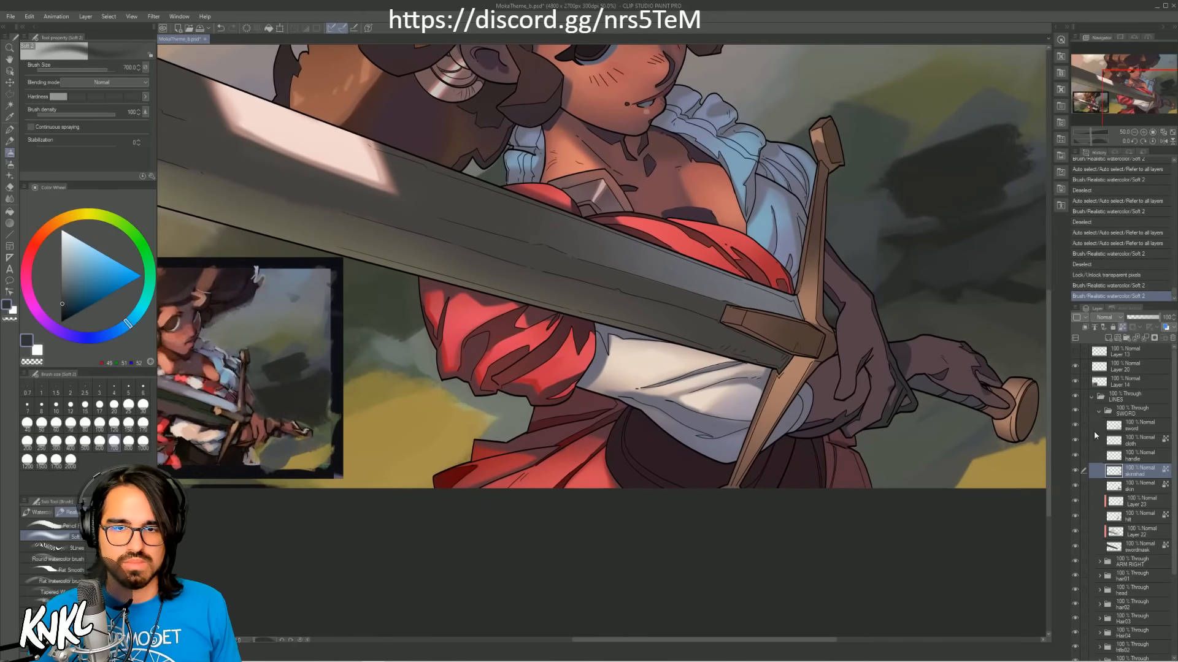
Step: Add a raster layer above the skin layer and clip it to the layer below
left_click(1138, 491)
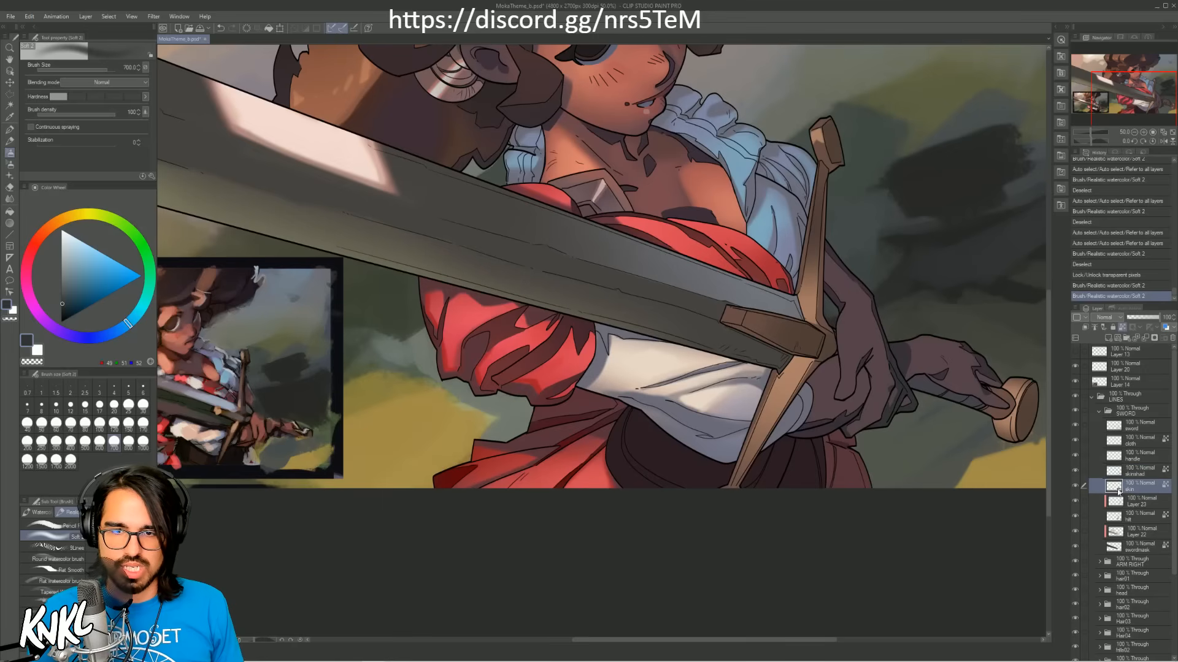
left_click(1107, 338)
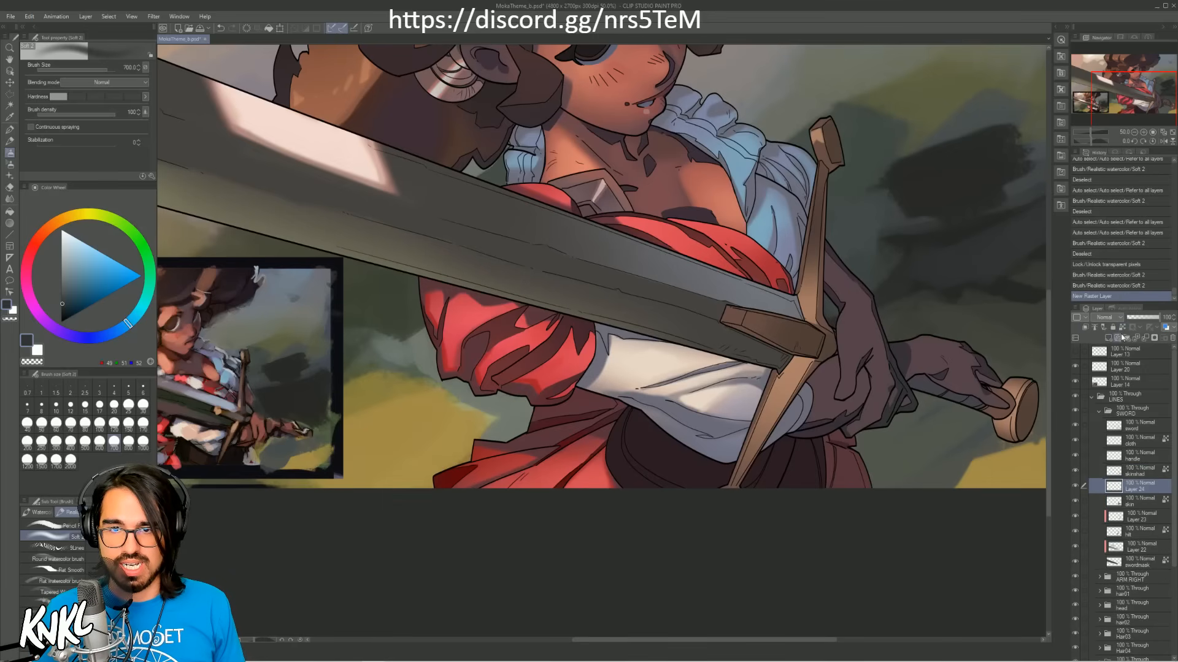
left_click(1085, 327)
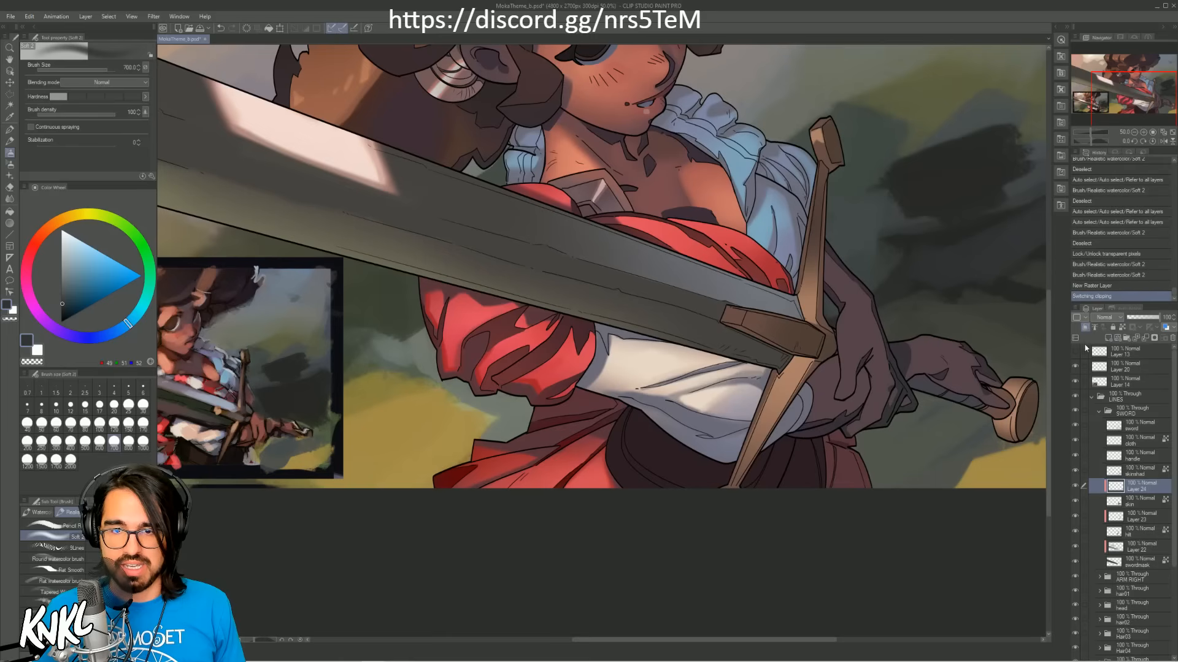
Step: Sample a skin tone from the reference's hand area and paint it softly over the forearm at brush size 500
left_click(275, 418, "alt")
mouse_move(844, 368)
left_mouse_down()
mouse_move(839, 316)
mouse_move(829, 334)
mouse_move(888, 408)
mouse_move(910, 405)
mouse_move(929, 343)
mouse_move(944, 365)
left_mouse_up()
key("ctrl+z")
key("bracketleft")
key("bracketleft")
left_click_drag(864, 315, 857, 305)
Step: Resample warmer reds from the reference's hand and face and paint them over the front hand at brush size 500
left_click(259, 424, "alt")
left_click(256, 420, "alt")
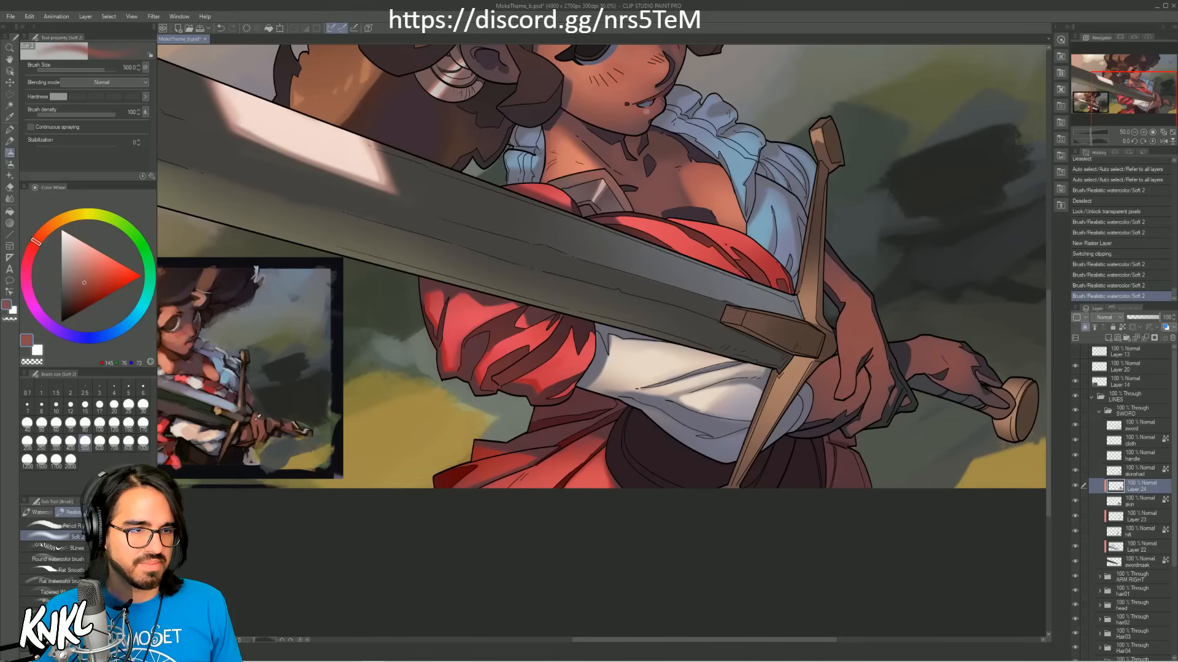
left_click(213, 350, "alt")
left_click(190, 330, "alt")
left_click(190, 332, "alt")
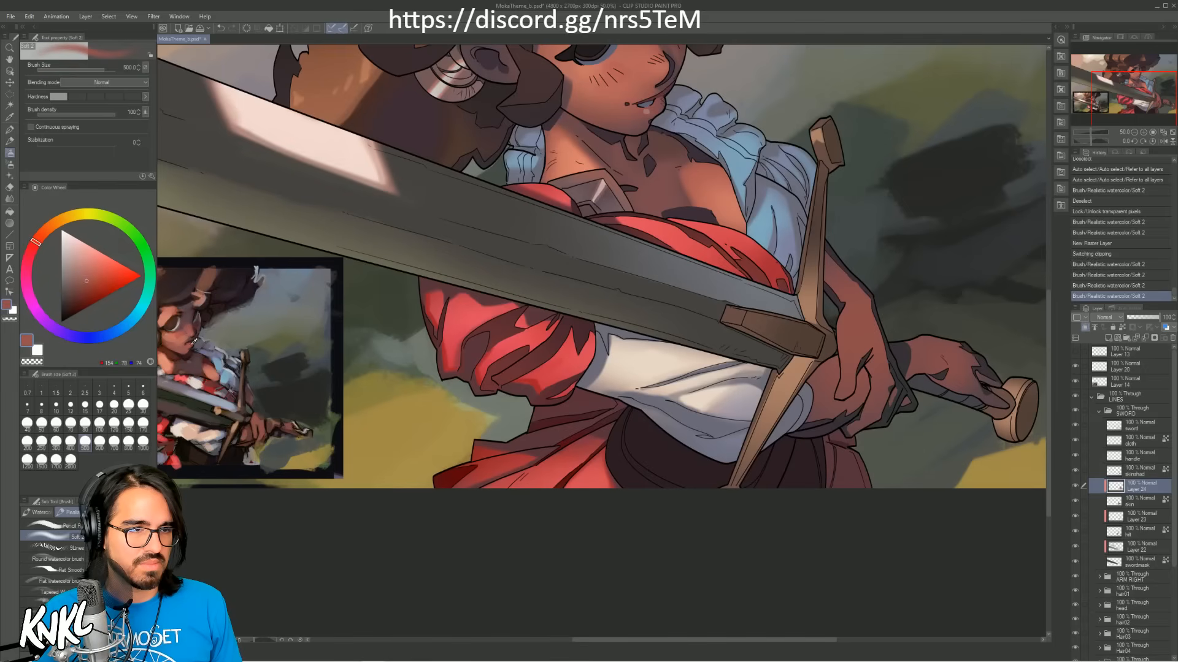
left_click(192, 334, "alt")
key("ctrl+z")
left_click_drag(852, 335, 854, 374)
key("]")
key("[")
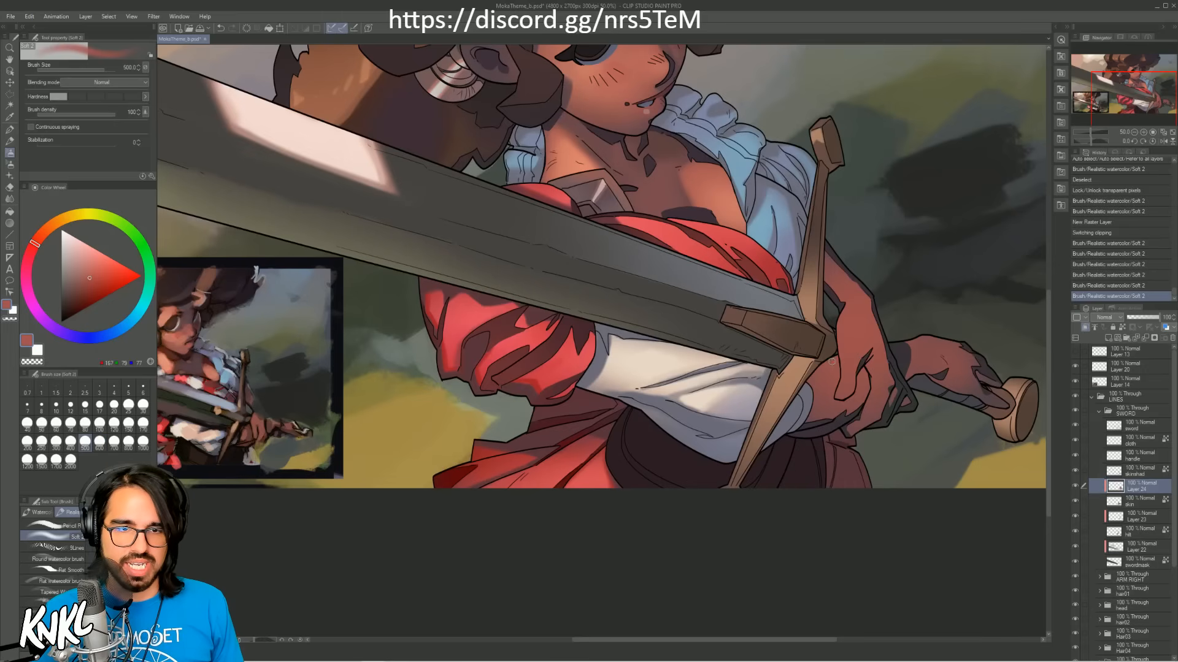
Step: Soften the red glow on the front hand with the soft eraser, beside the cross-guard and along the fingers
left_click_drag(832, 398, 834, 375)
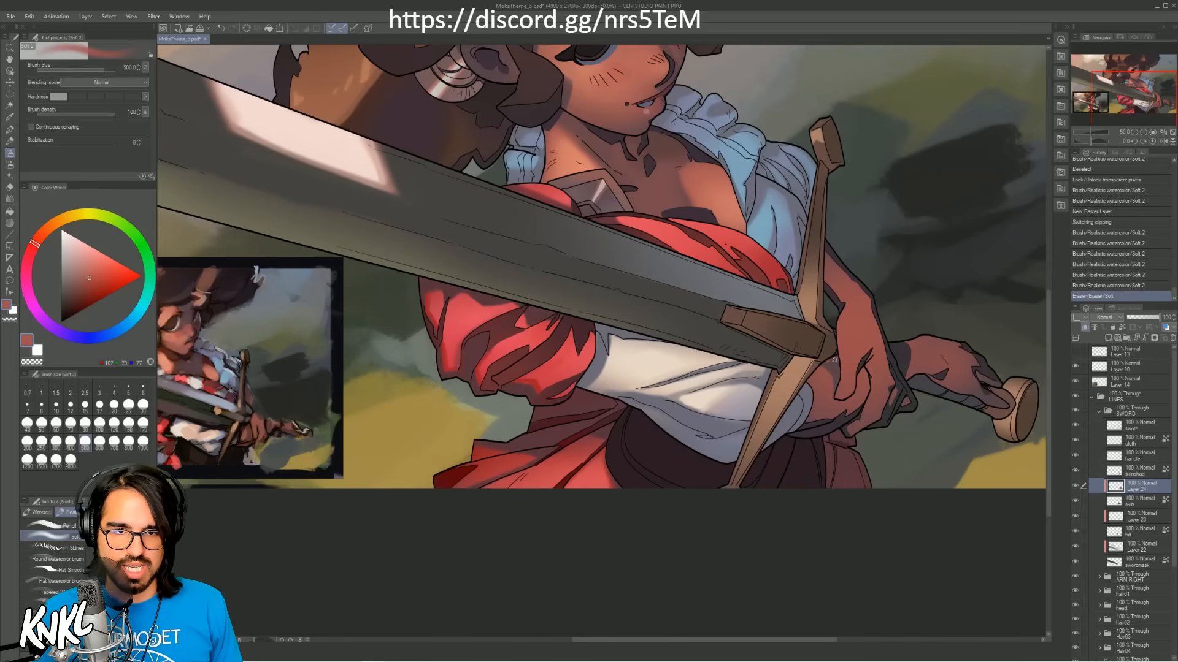
mouse_move(828, 360)
left_mouse_down()
mouse_move(800, 394)
mouse_move(825, 381)
left_mouse_up()
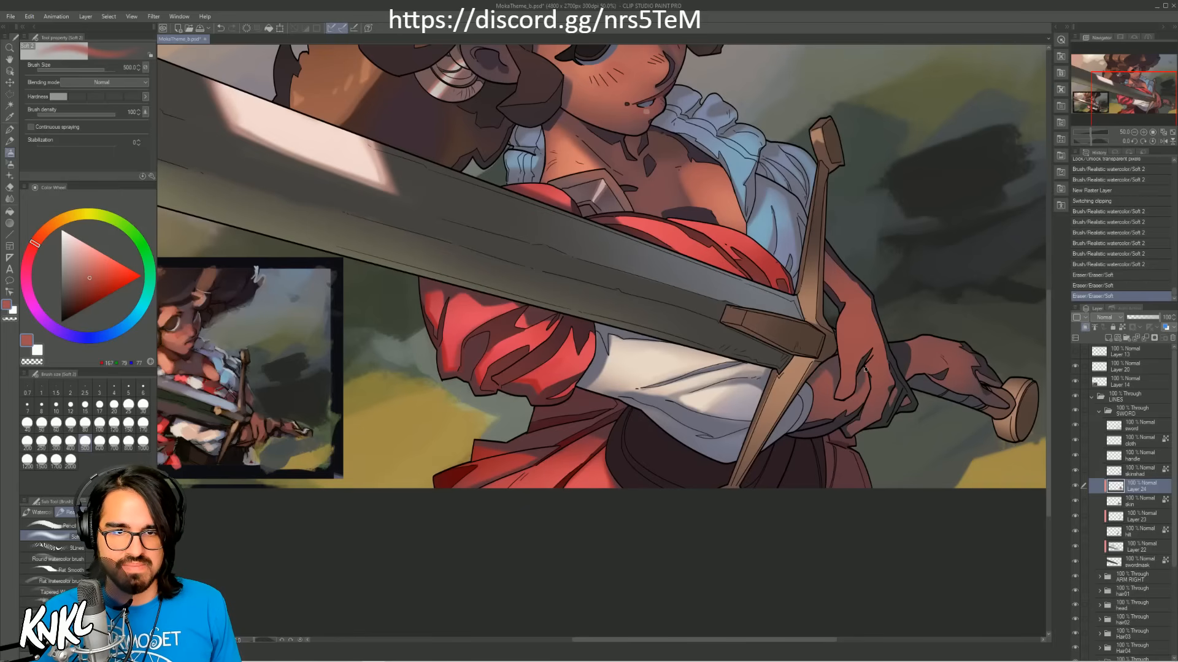
mouse_move(858, 376)
left_mouse_down()
mouse_move(854, 398)
mouse_move(863, 390)
left_mouse_up()
key("ctrl+z")
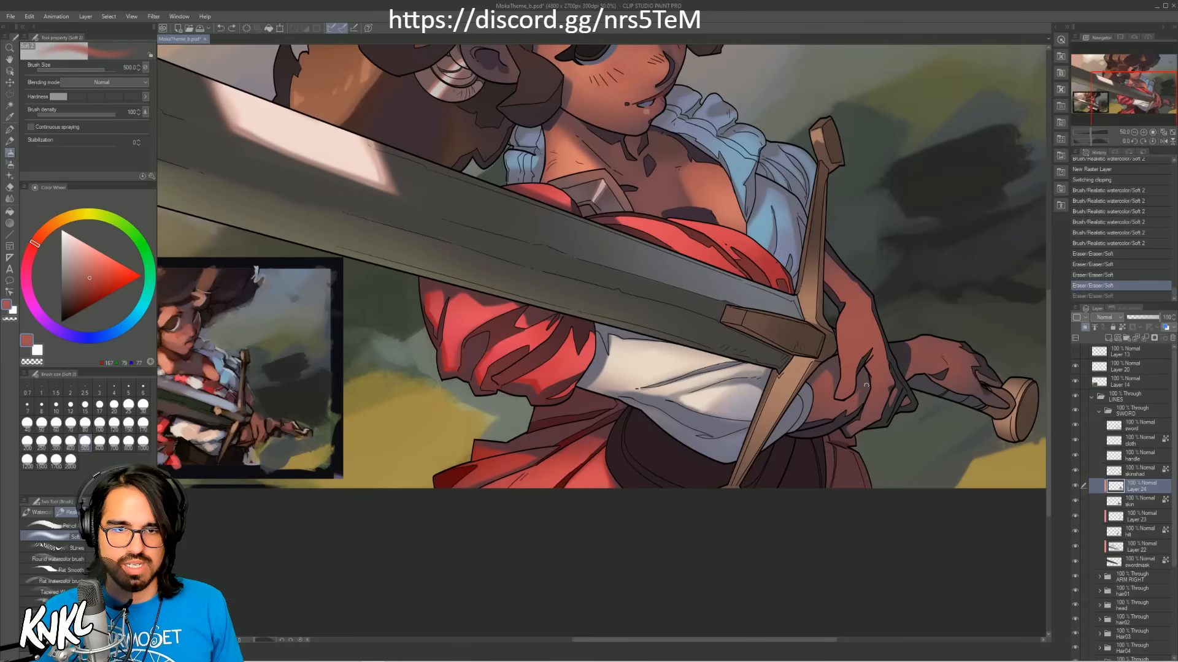
key("ctrl+y")
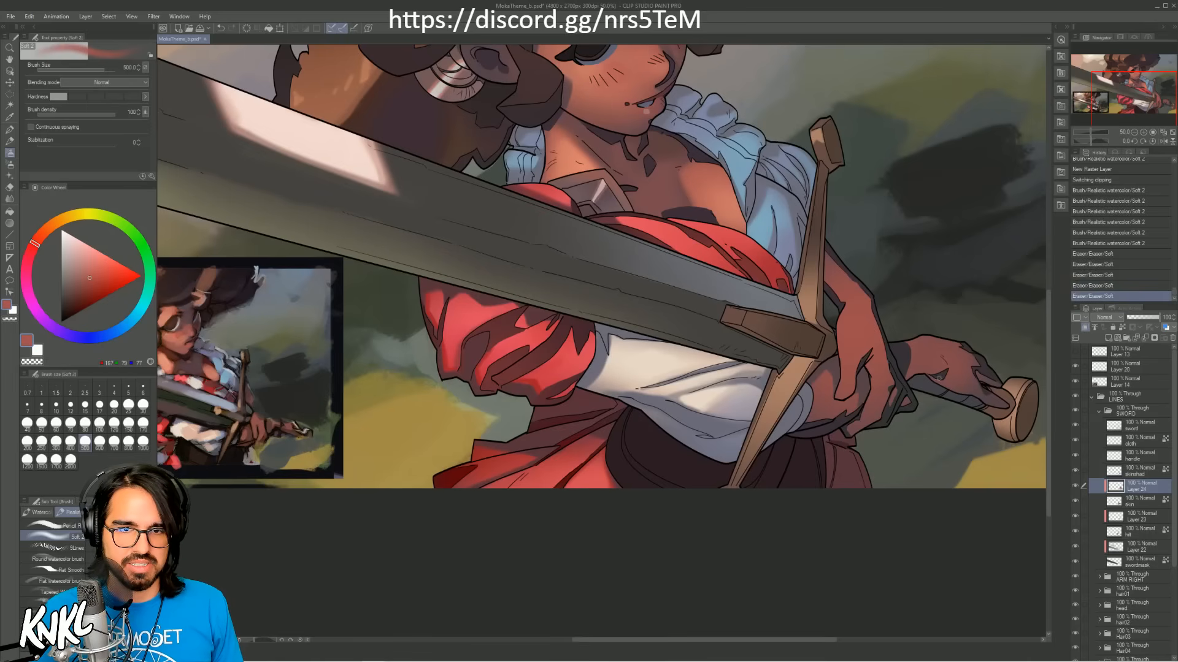
Step: Fade the red glow on the rear hand and wrist with the soft eraser, comparing the result by undoing and redoing
left_click_drag(939, 379, 947, 369)
key("ctrl+z")
key("ctrl+y")
key("ctrl+z")
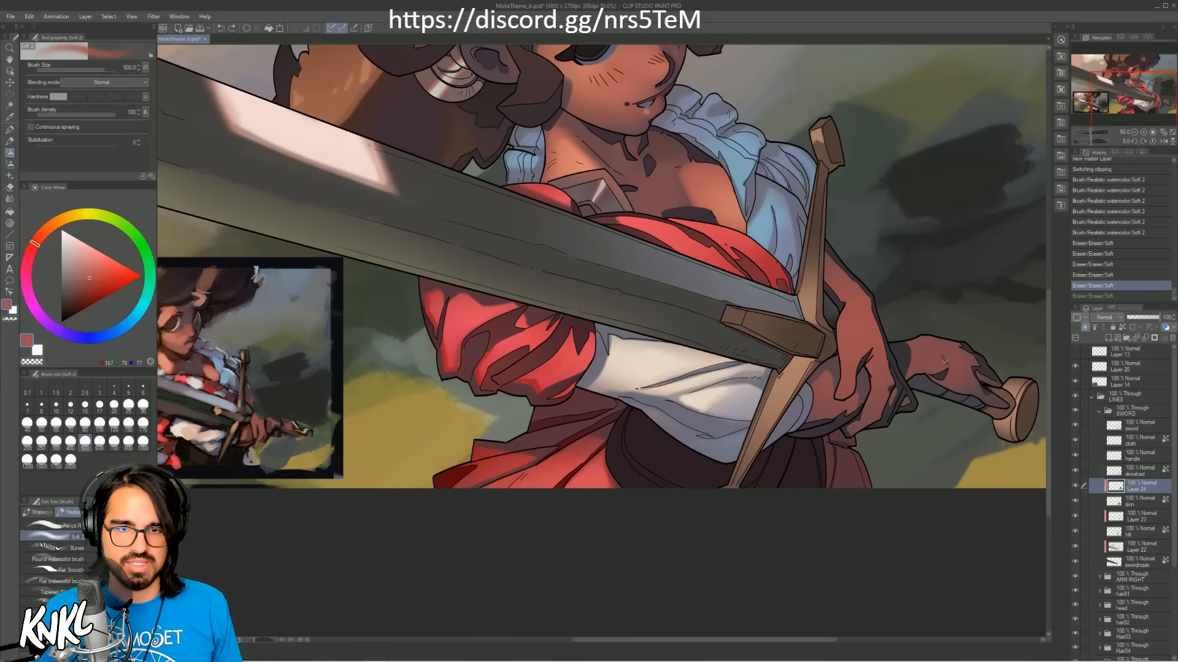
key("ctrl+y")
key("ctrl+z")
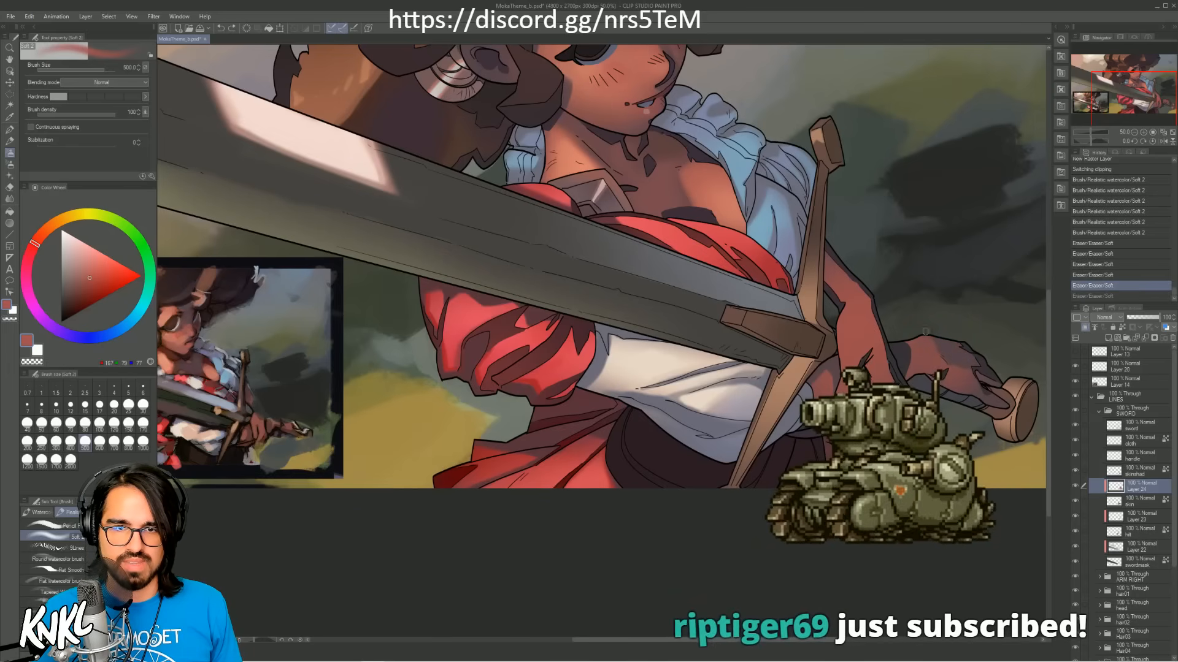
key("ctrl+y")
mouse_move(928, 371)
left_mouse_down()
mouse_move(916, 336)
mouse_move(979, 356)
left_mouse_up()
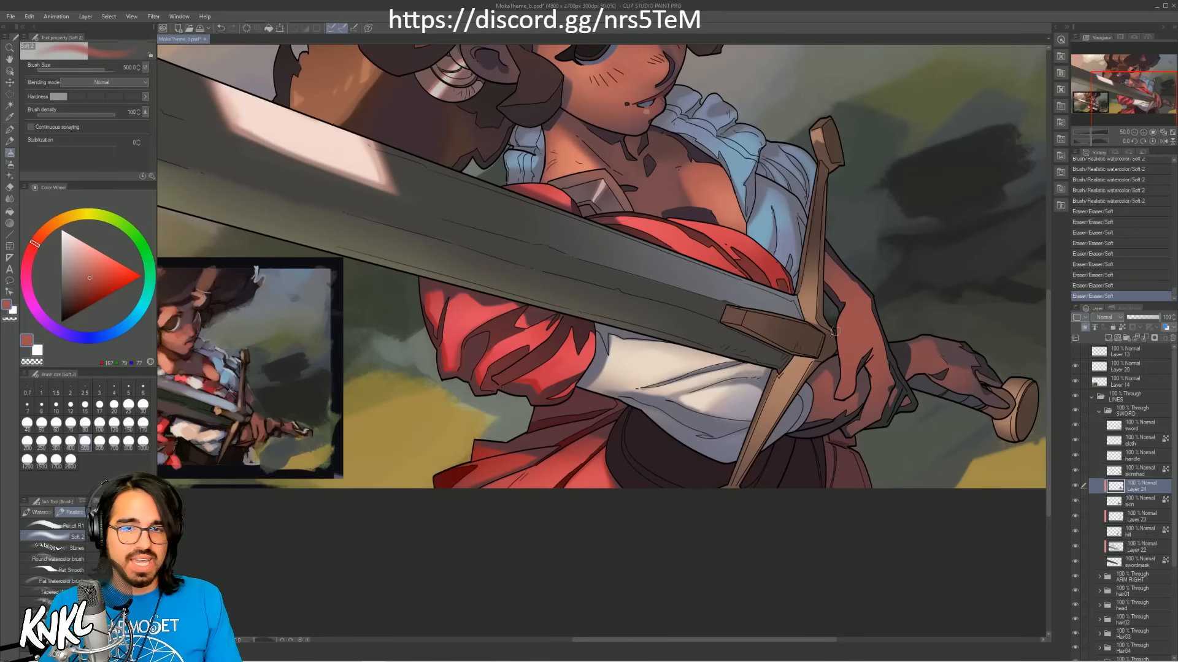
Step: Soft-erase the red glow from the upper forearm behind the cross-guard and save the file
mouse_move(884, 327)
left_mouse_down()
mouse_move(863, 297)
mouse_move(832, 312)
left_mouse_up()
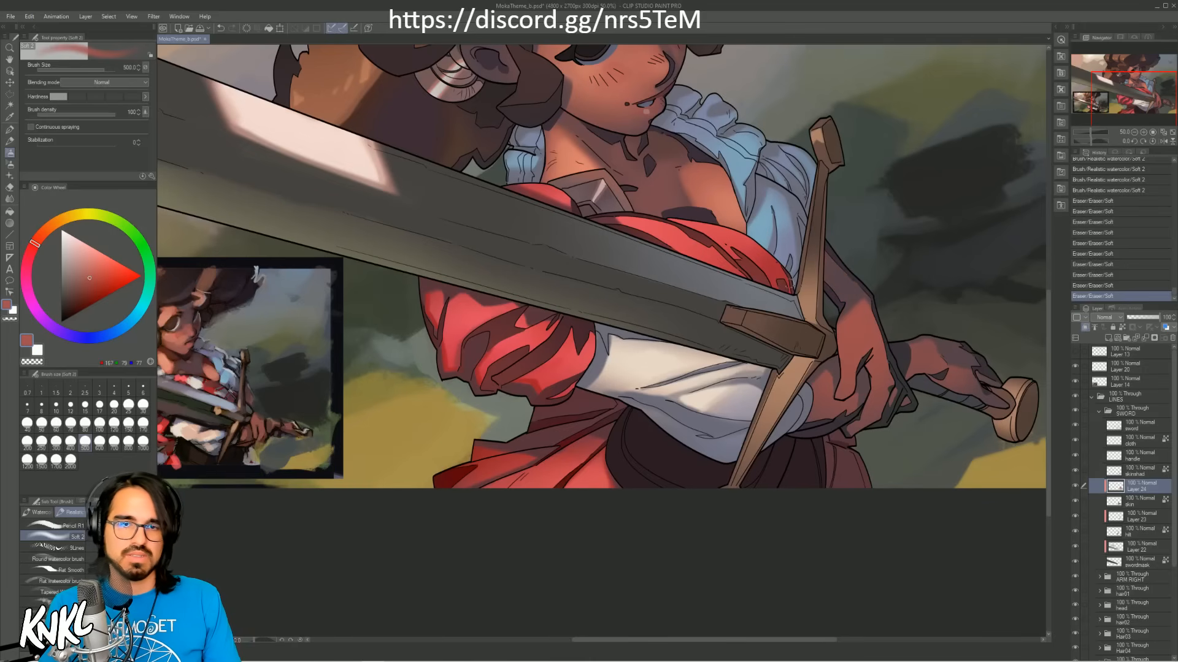
mouse_move(791, 286)
left_mouse_down()
mouse_move(794, 299)
mouse_move(837, 306)
left_mouse_up()
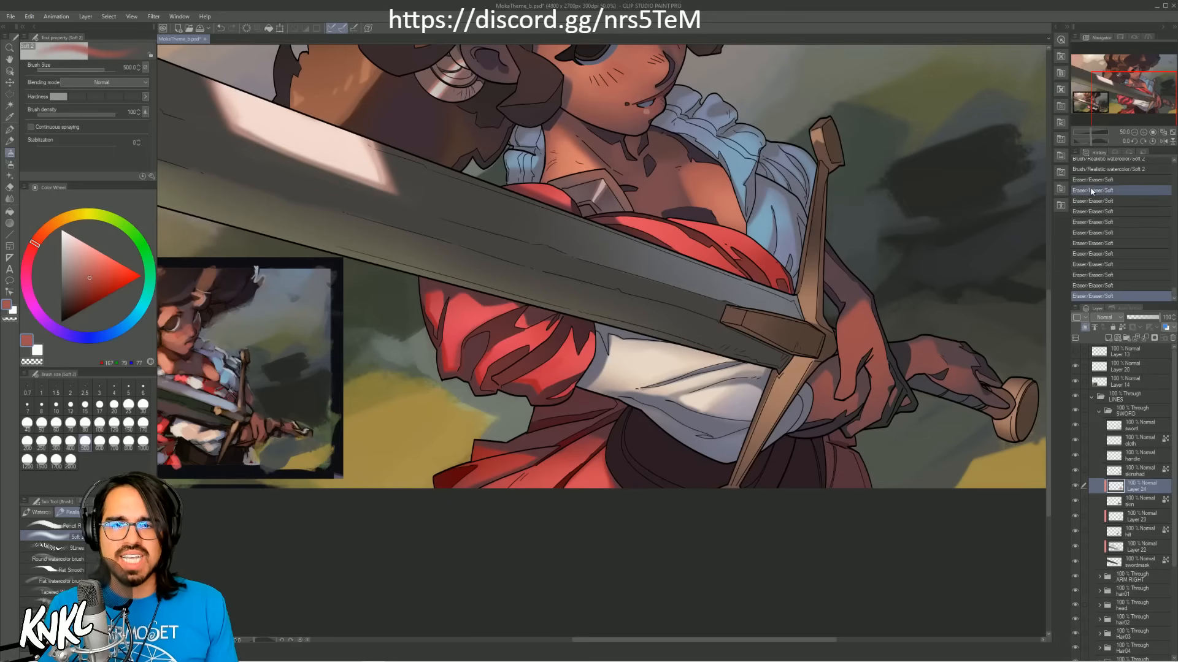
left_click(1134, 132)
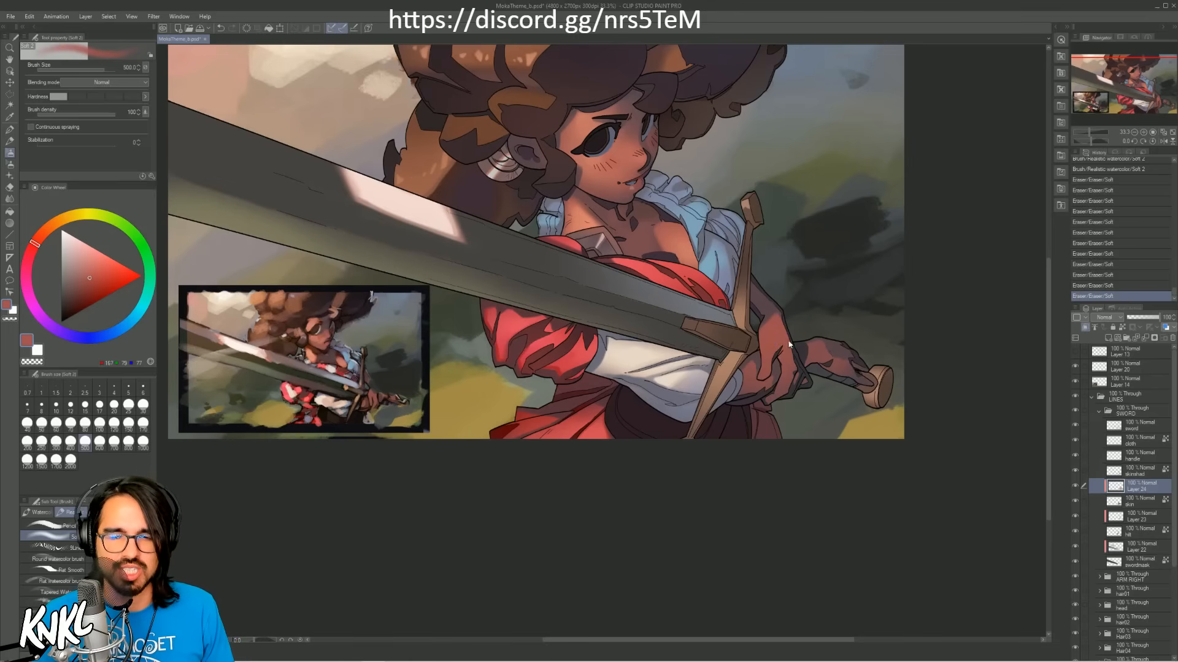
key("ctrl+s")
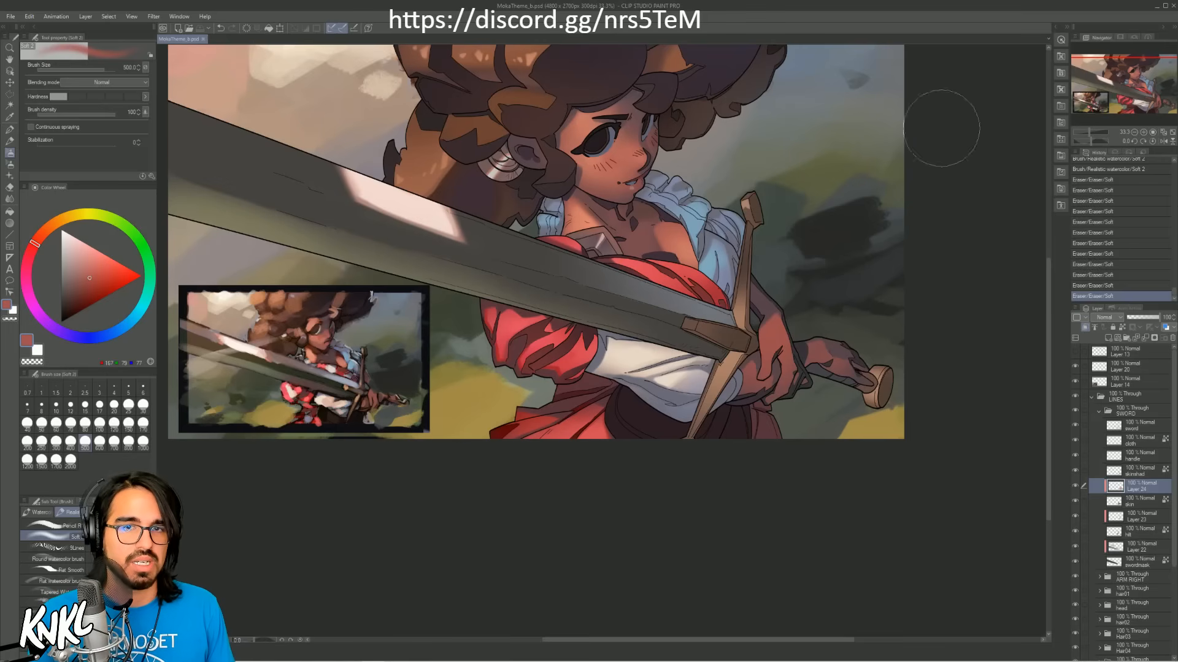
Step: Examine the skinshad, handle, cloth and sword layers, toggling the cloth and sword layers' visibility to see what each contains
left_click(1138, 474)
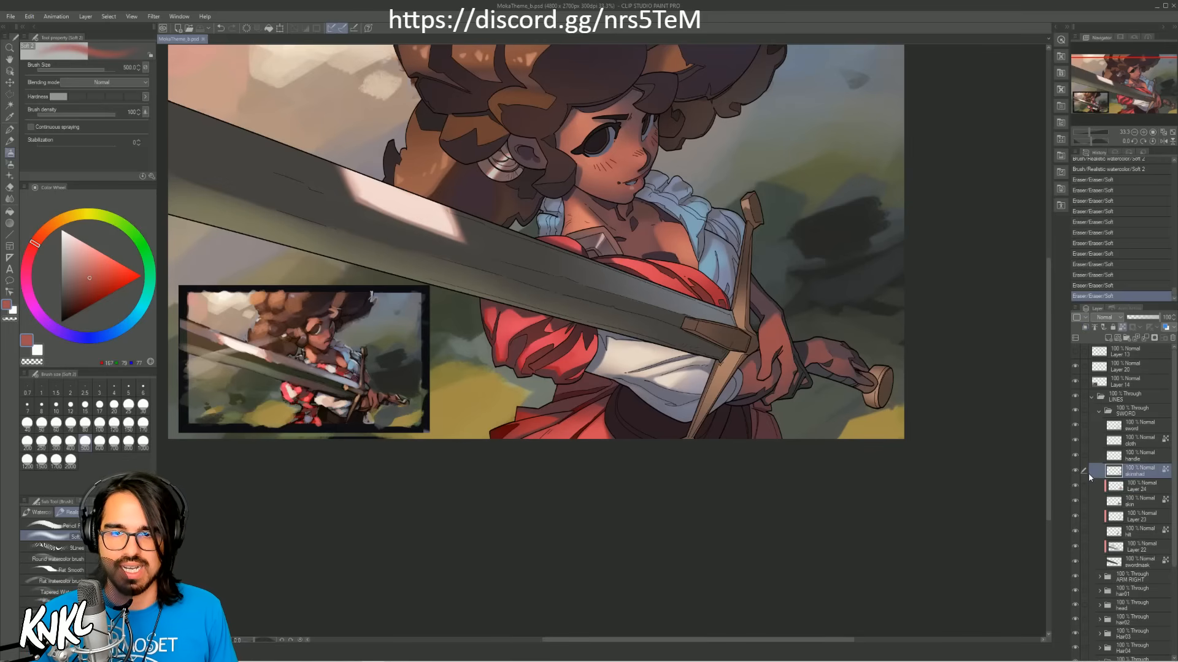
left_click(1141, 458)
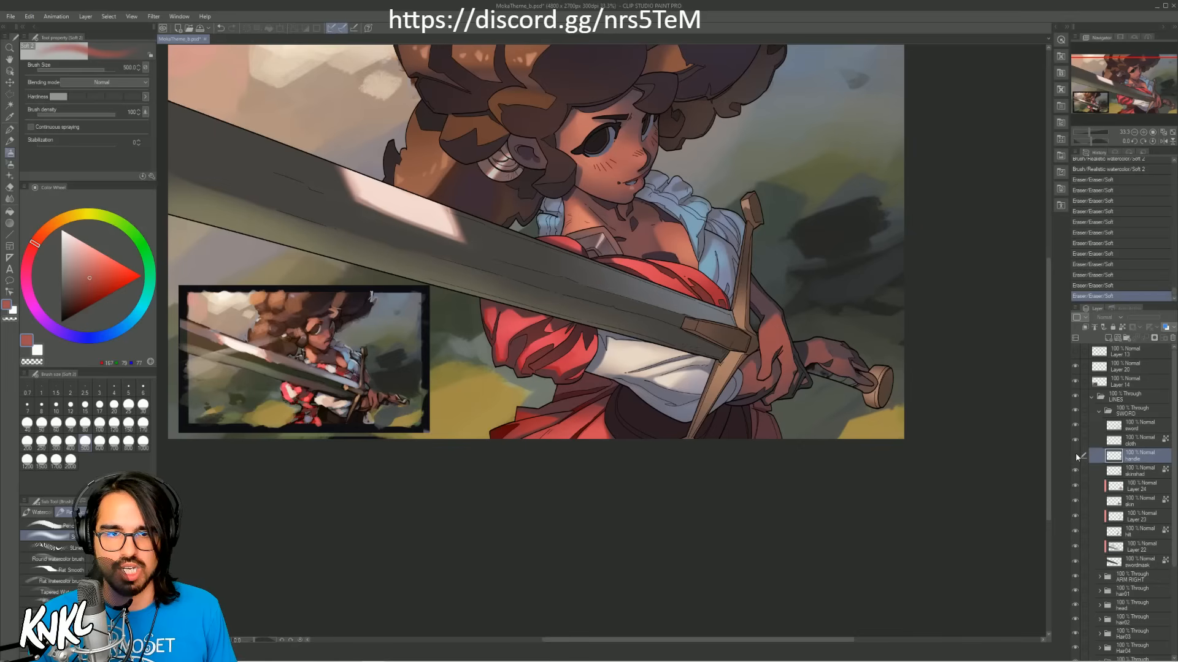
left_click(1127, 445)
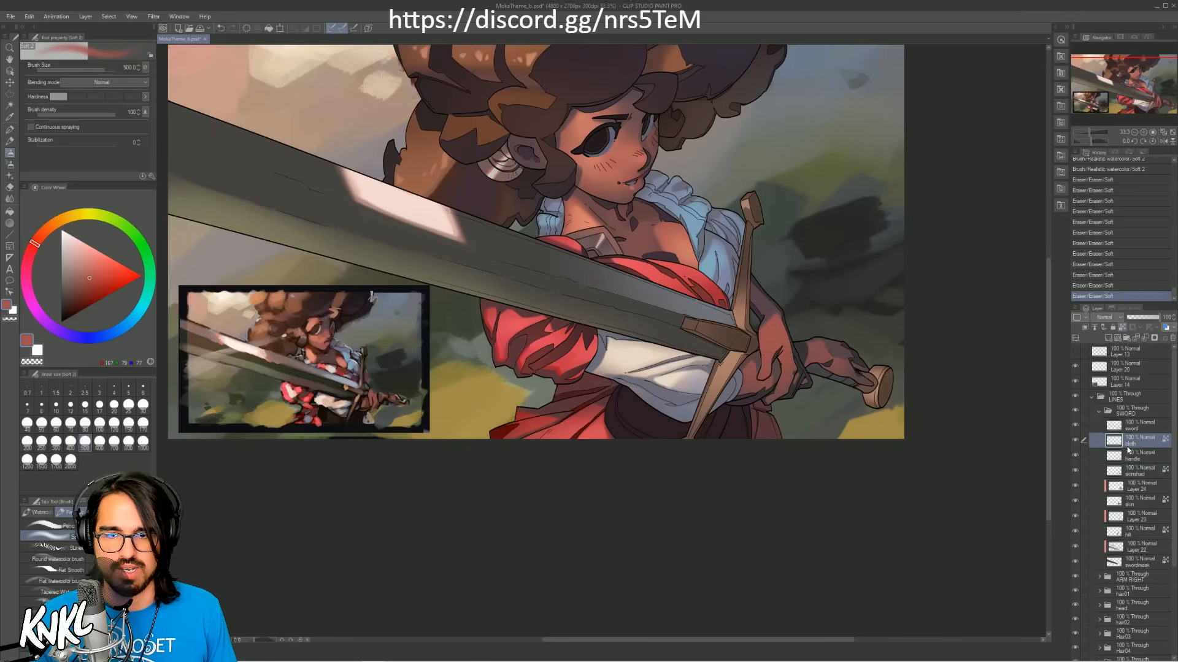
left_click(1076, 440)
left_click(1077, 440)
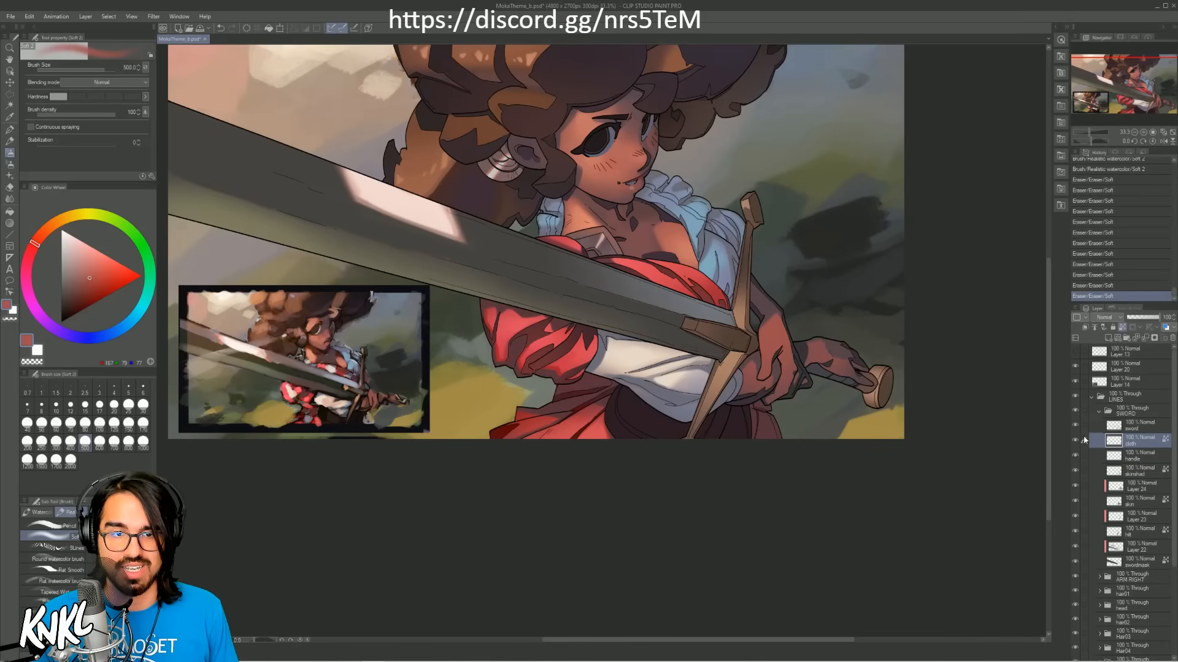
left_click(1127, 430)
left_click(1077, 427)
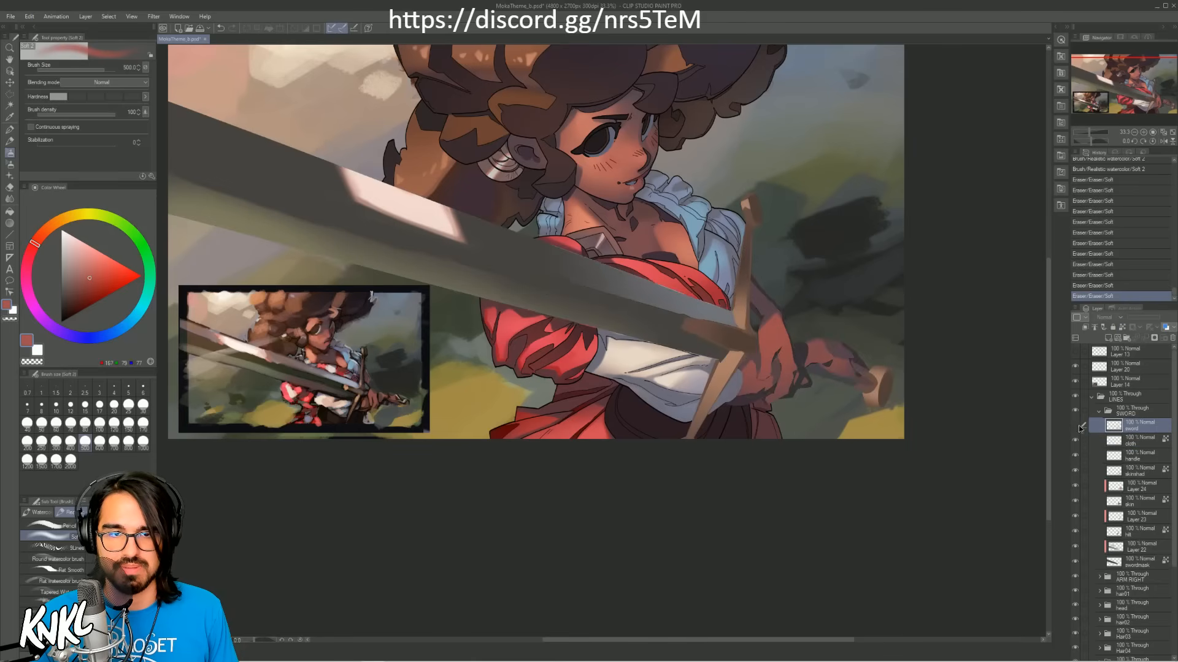
left_click(1077, 426)
Step: Collapse the SWORD folder and select the ARM RIGHT folder, toggling its visibility to check its contents
left_click(1097, 414)
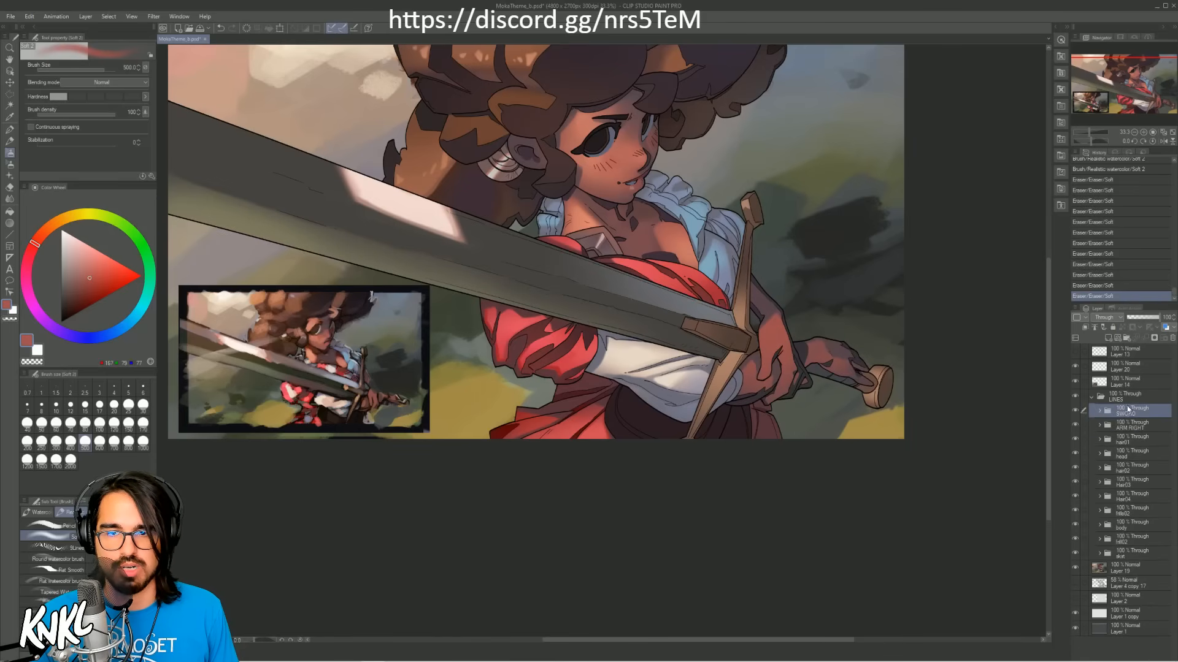
left_click(1125, 427)
left_click(1074, 426)
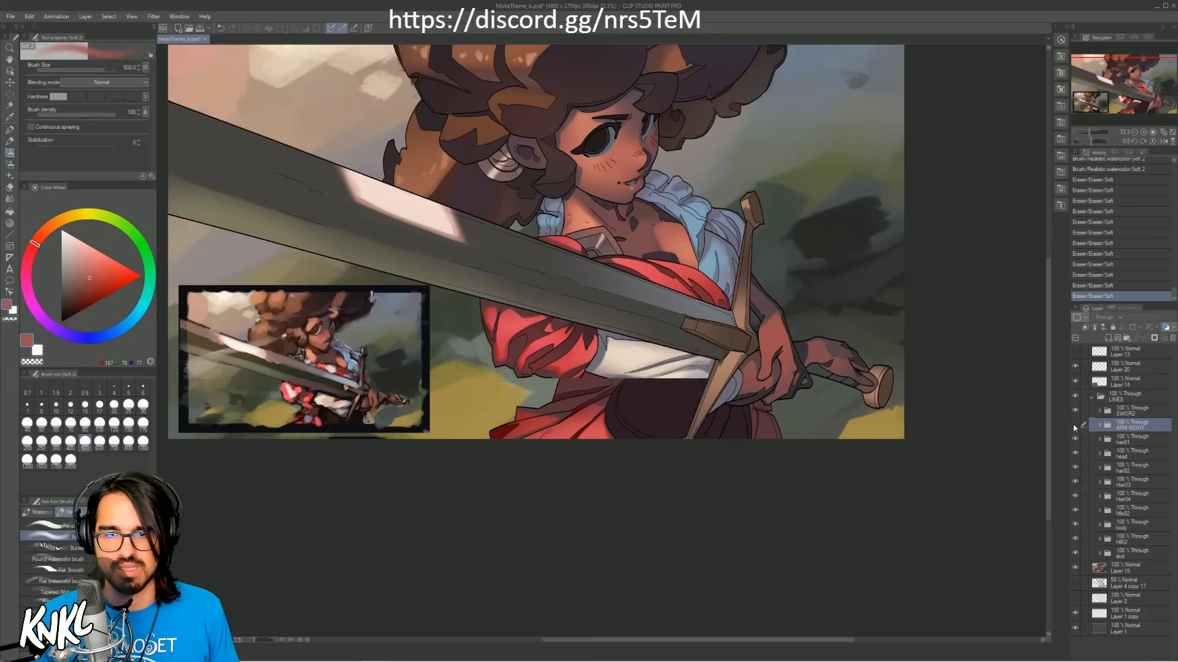
left_click(1074, 426)
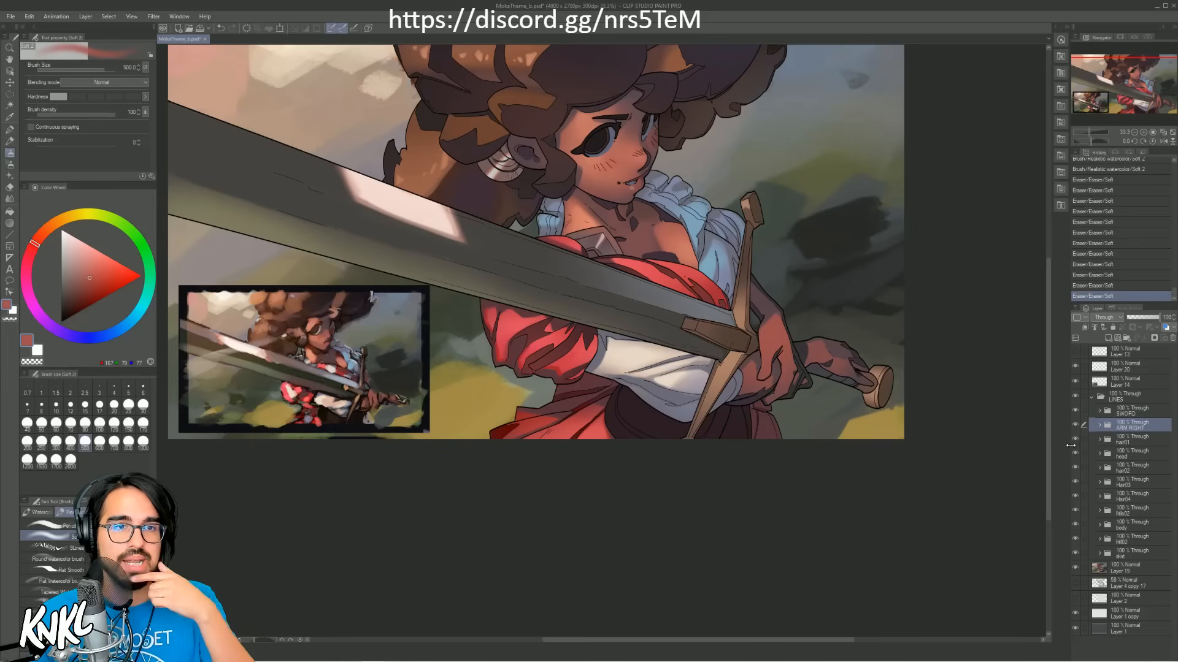
Step: Open the head folder, select the eyes layer and lock its transparent pixels
left_click(1130, 96)
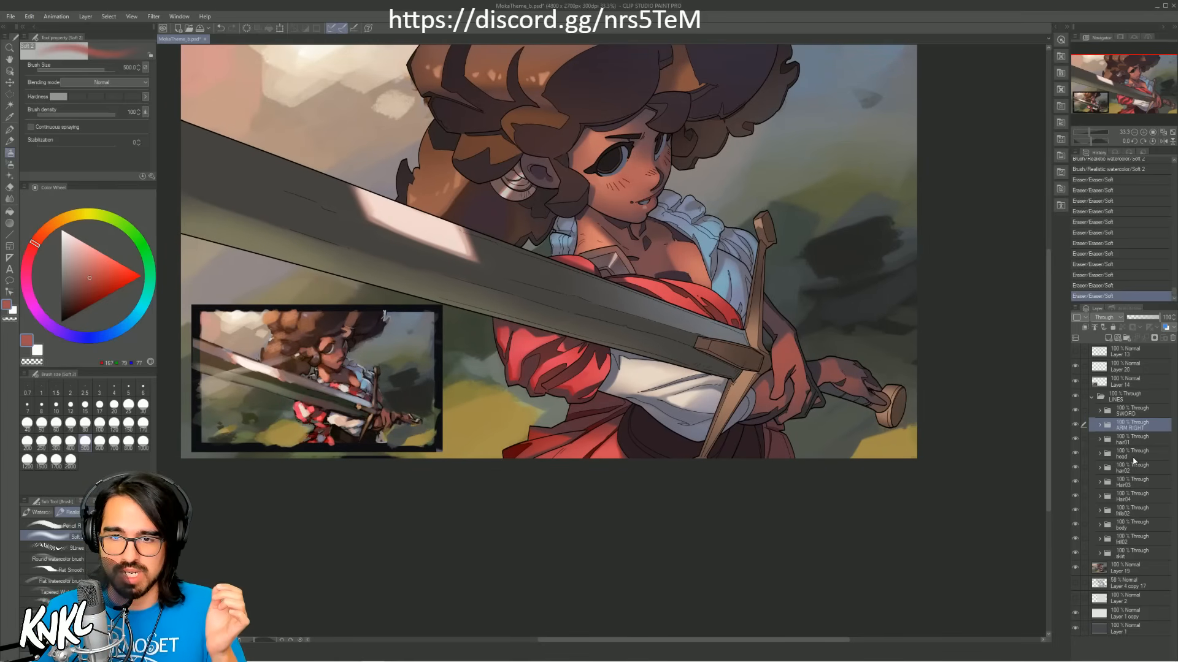
left_click(1133, 458)
left_click(1100, 455)
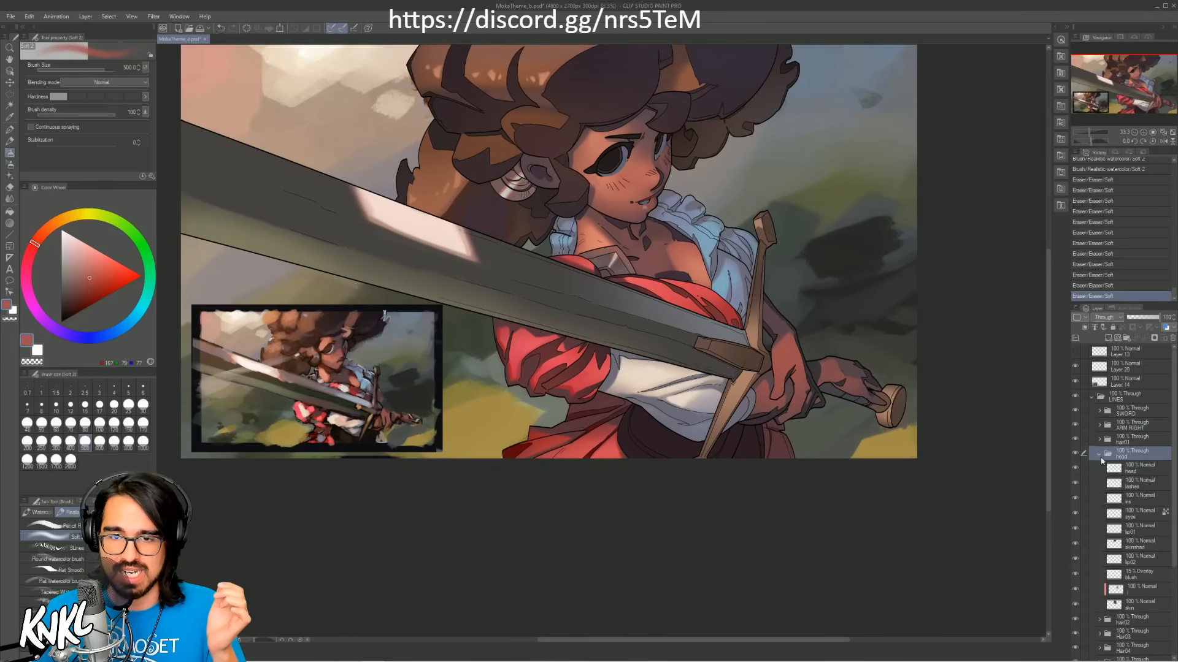
left_click(1140, 517)
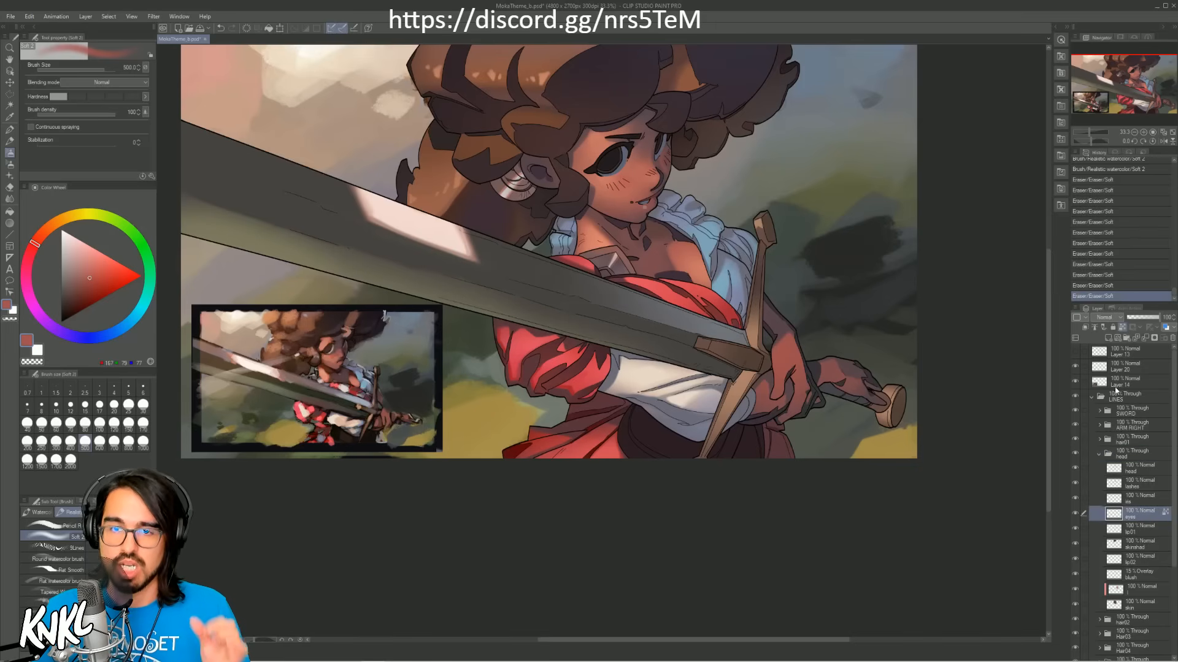
left_click(1122, 328)
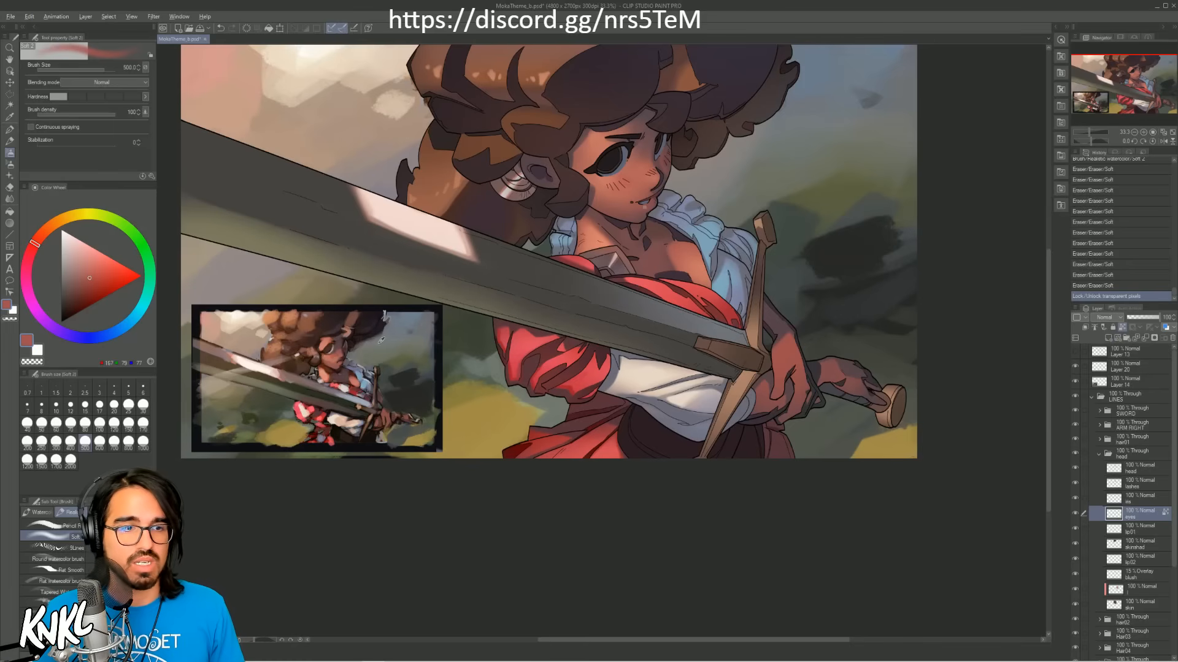
Step: Sample the grey of the eye white from the colour reference and brush it softly over both eyes with a large soft brush
key("alt")
key("ctrl+plus")
key("ctrl+plus")
left_click_drag(322, 303, 766, 192)
left_click(519, 240, "alt")
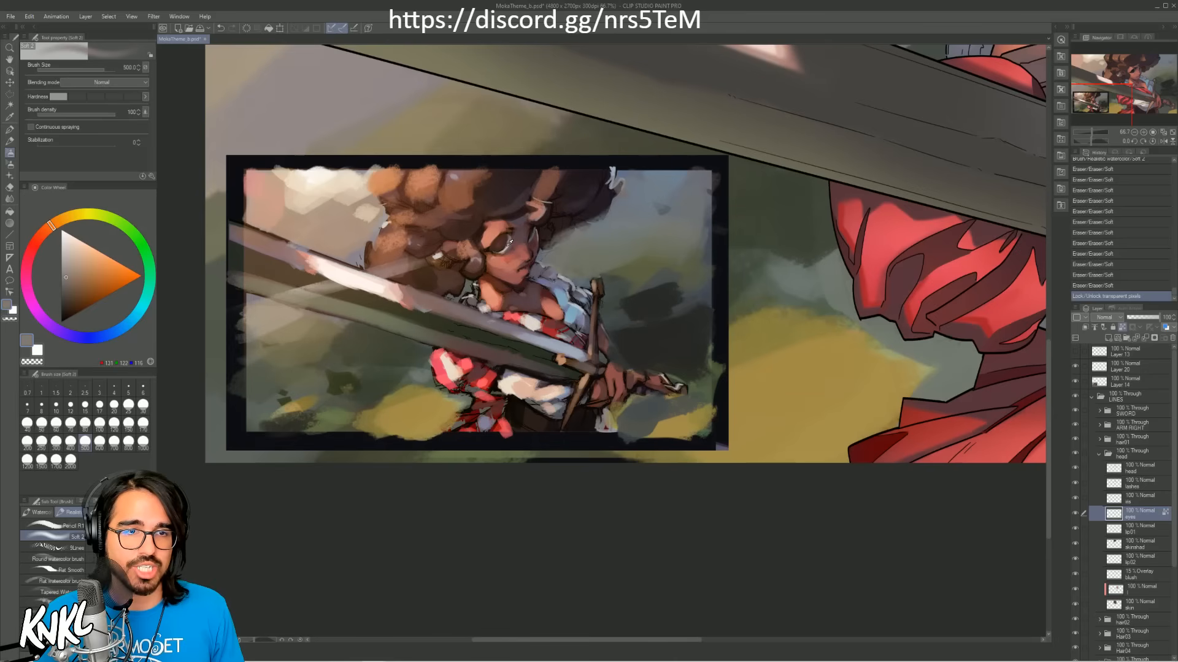
left_click(508, 246, "alt")
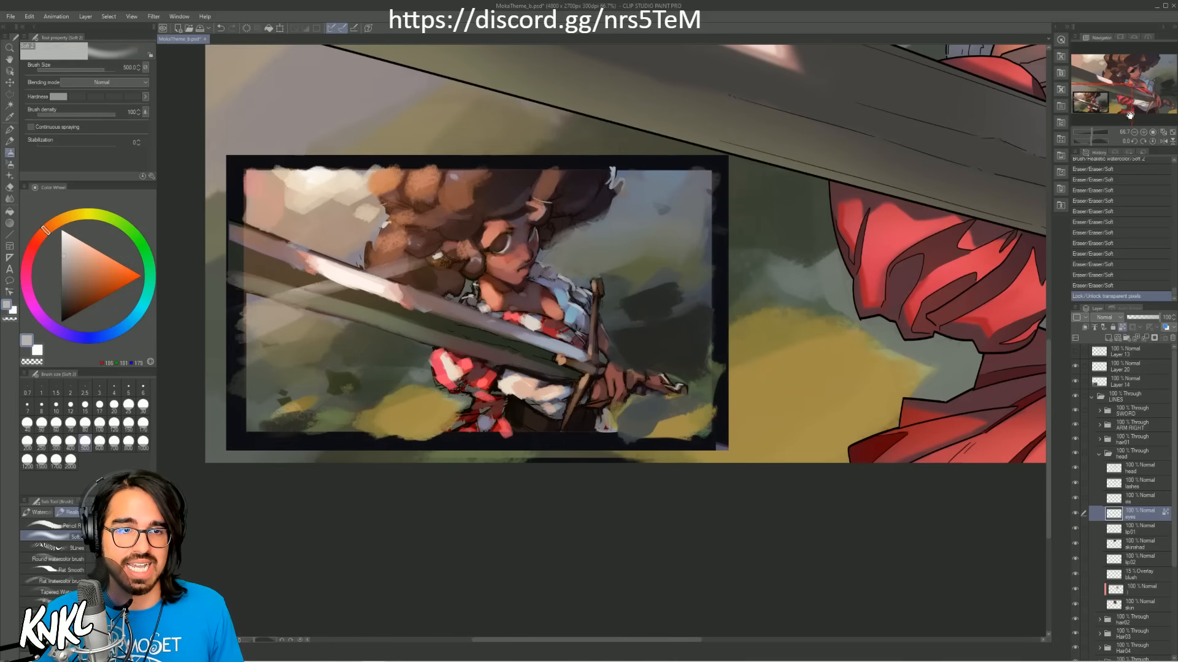
left_click_drag(1116, 96, 1106, 104)
key("bracketleft")
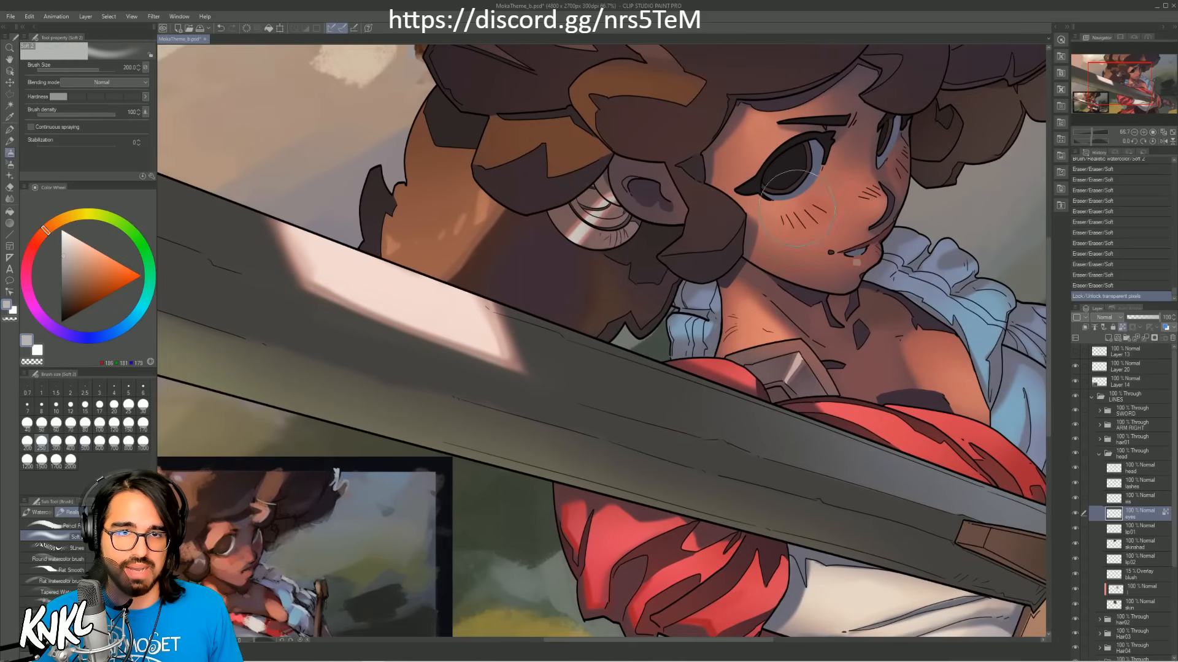
mouse_move(816, 196)
left_mouse_down()
mouse_move(782, 199)
mouse_move(803, 183)
left_mouse_up()
key("bracketright")
mouse_move(909, 169)
left_mouse_down()
mouse_move(935, 156)
mouse_move(802, 210)
left_mouse_up()
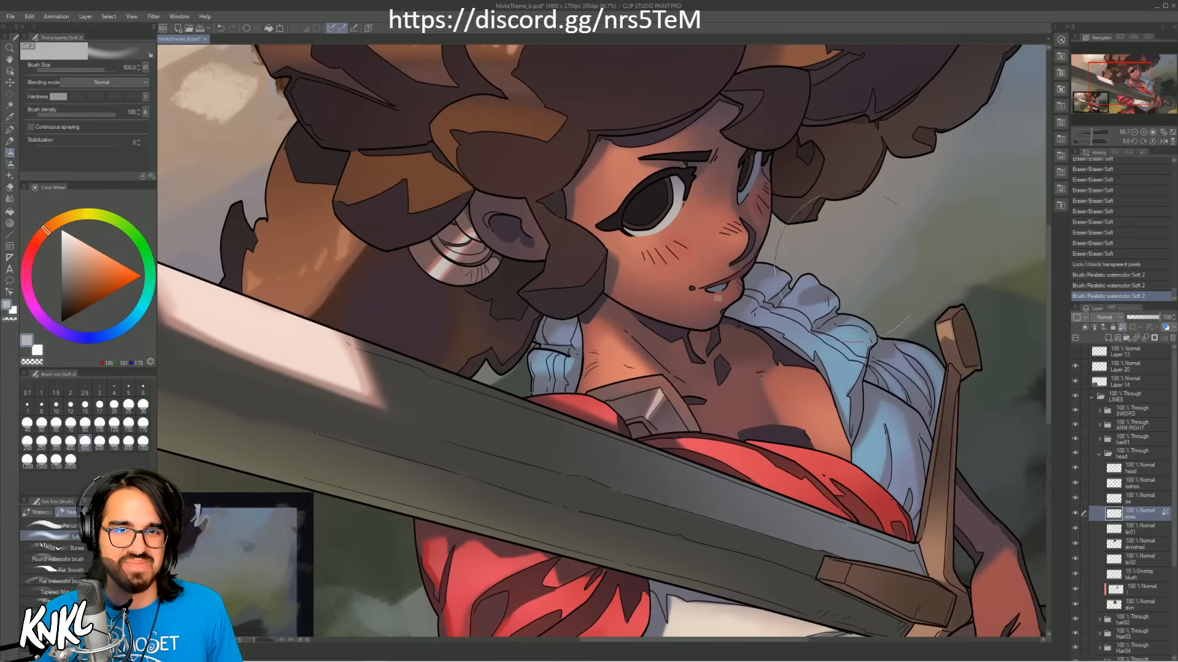
Step: Pick a darker grey, softly shade both eyes, and shade beneath the near eye's upper lid with the brush at size 25
left_click(63, 275)
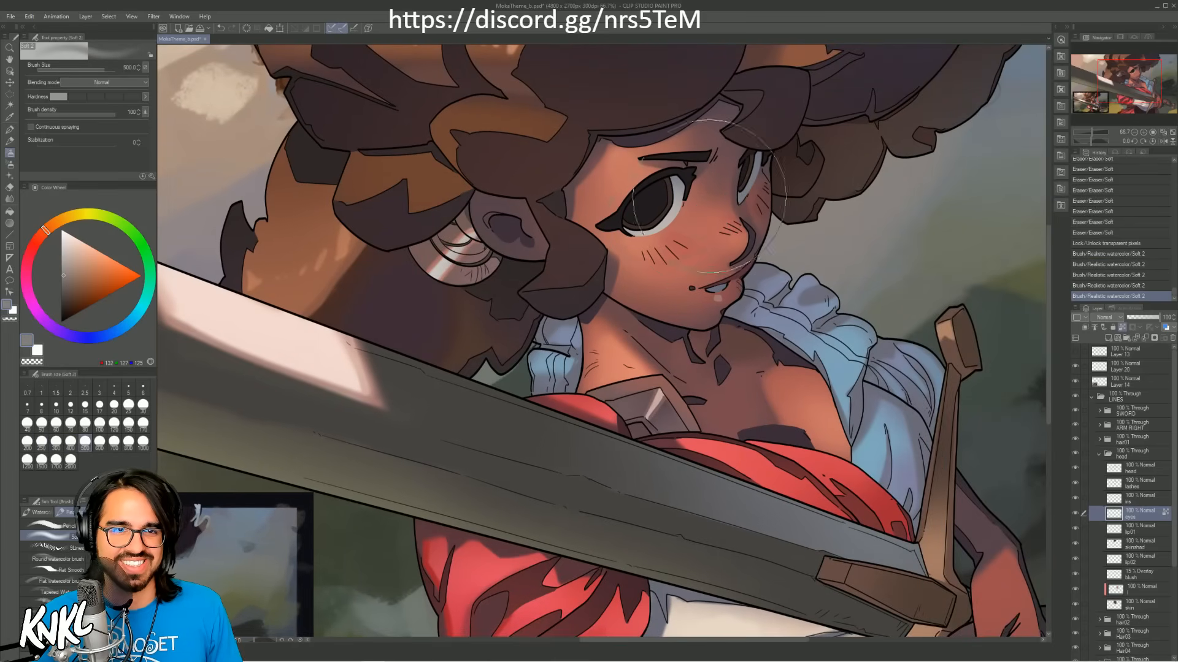
left_click_drag(712, 187, 706, 220)
key("bracketleft")
key("bracketleft")
key("bracketleft")
key("bracketleft")
key("bracketleft")
key("bracketleft")
key("bracketleft")
key("bracketleft")
key("bracketleft")
key("bracketleft")
key("bracketleft")
key("bracketleft")
key("bracketleft")
key("bracketleft")
key("bracketleft")
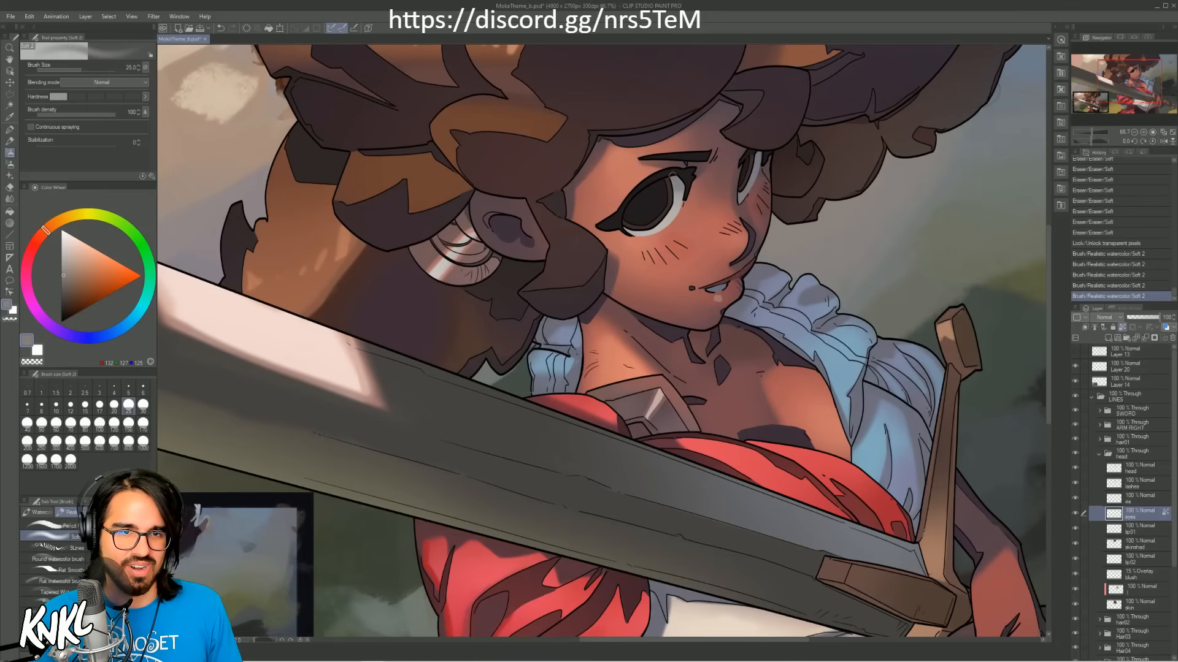
left_click_drag(666, 183, 680, 180)
left_click_drag(669, 197, 872, 129)
Step: Sample a dark blue-grey from the reference's eye and deepen the shadow on the near eye's white with a small soft brush
left_click(299, 504, "alt")
left_click(300, 506, "alt")
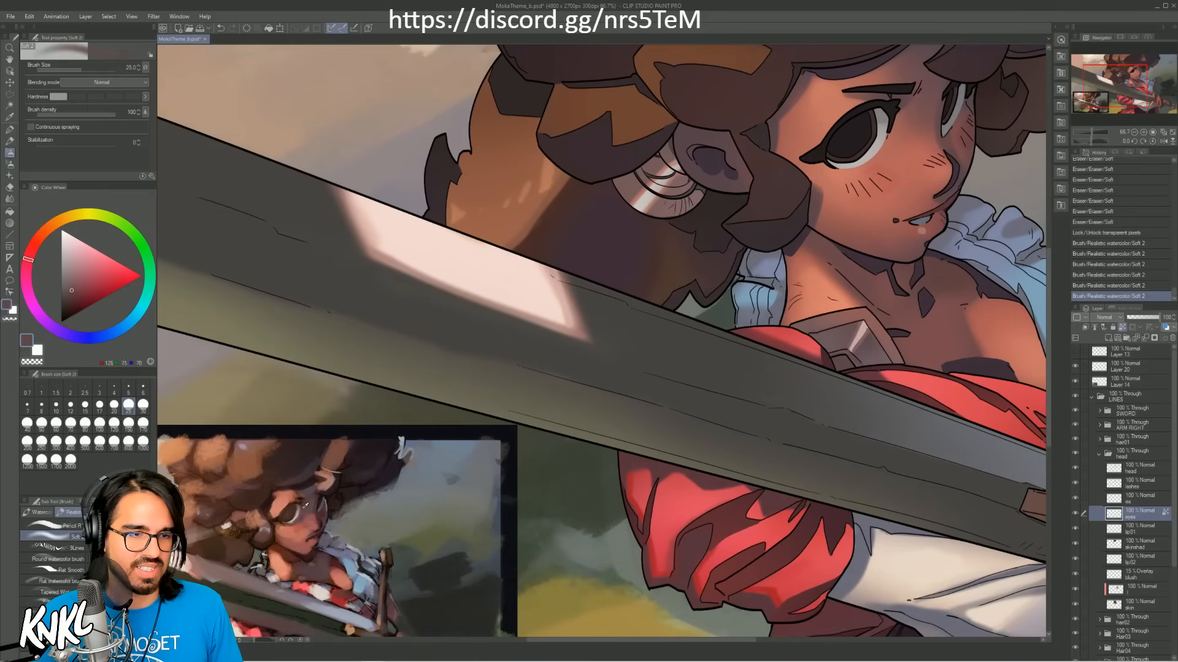
left_click(298, 510, "alt")
left_click(298, 511, "alt")
left_click(298, 513, "alt")
key("bracketleft")
key("bracketleft")
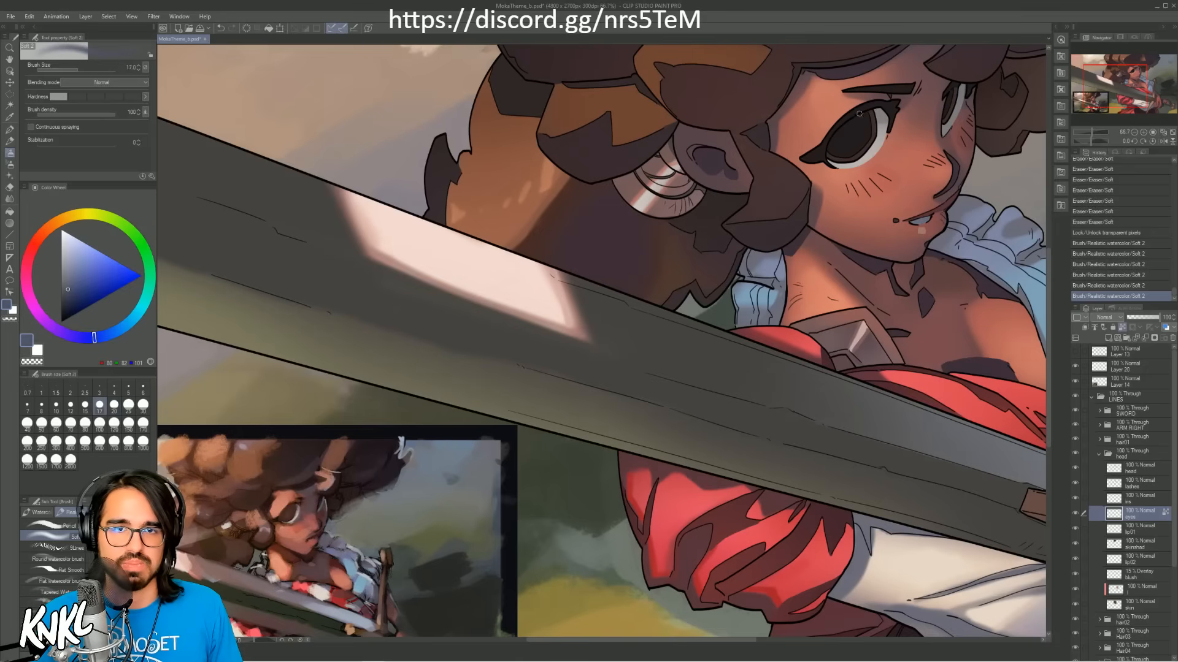
left_click_drag(879, 110, 889, 121)
key("ctrl+z")
key("bracketright")
left_click(881, 116, "alt")
key("bracketright")
left_click(883, 119, "alt")
left_click(880, 120, "alt")
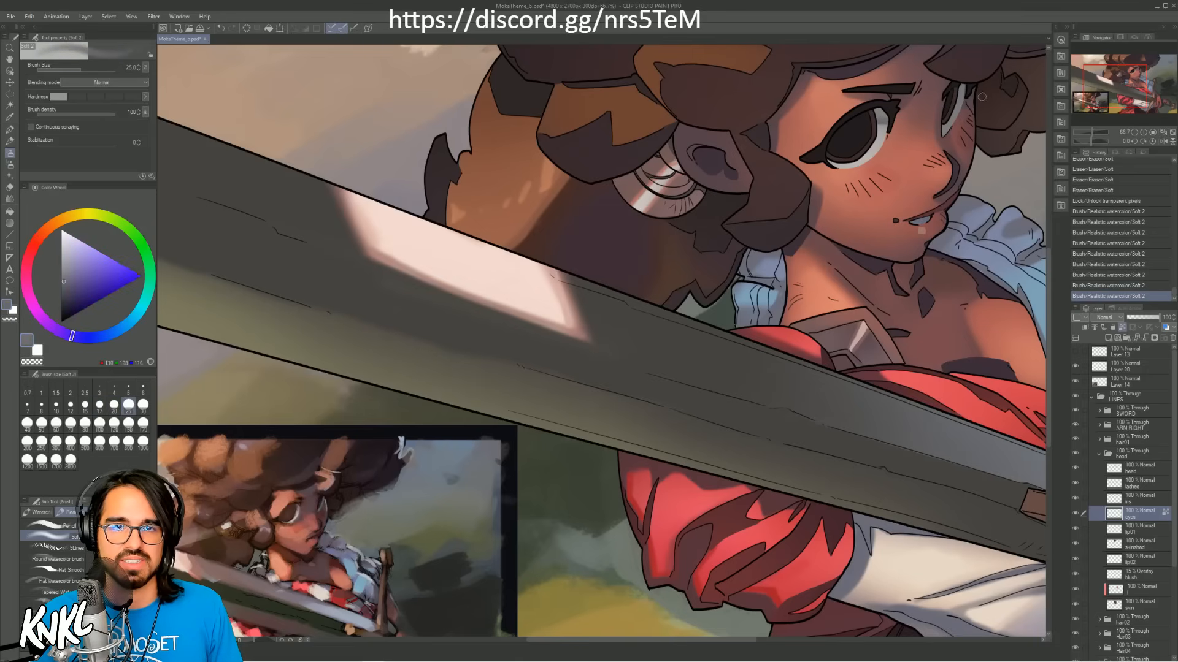
Step: Shade the far eye at brush size 40, refine the near eye's white with a lighter grey, and save the file
key("bracketright")
key("bracketright")
left_click_drag(957, 87, 970, 86)
left_click(882, 120, "alt")
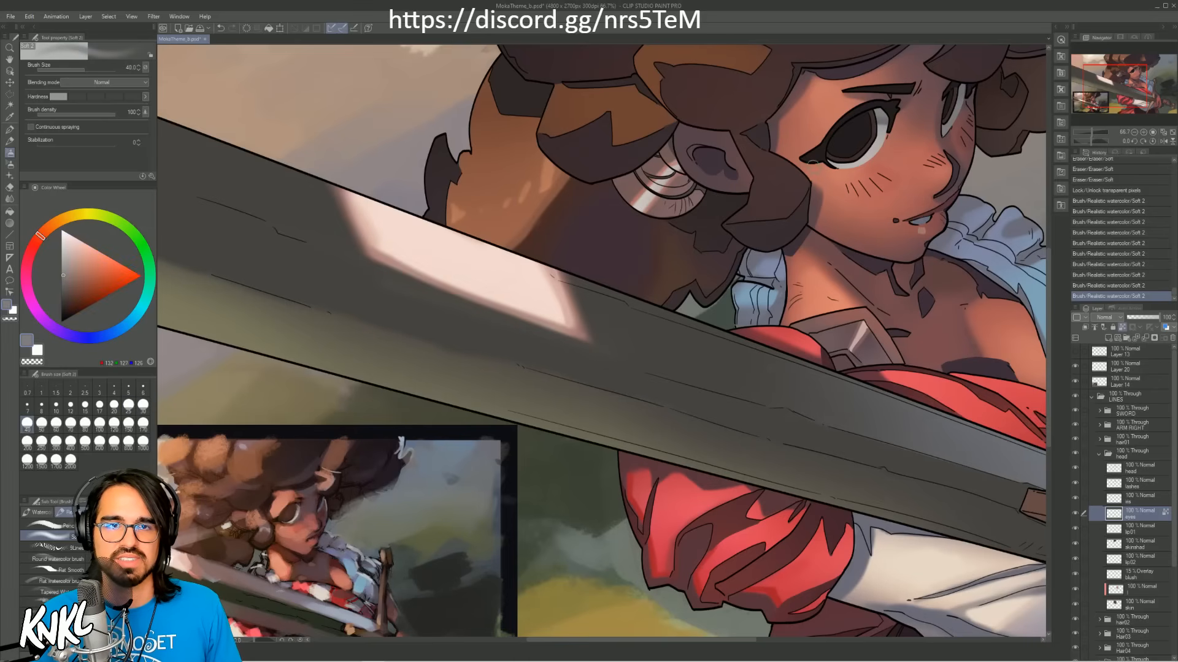
mouse_move(835, 142)
left_mouse_down()
mouse_move(843, 158)
mouse_move(806, 176)
mouse_move(849, 191)
left_mouse_up()
left_click(806, 176, "alt")
key("bracketleft")
key("bracketleft")
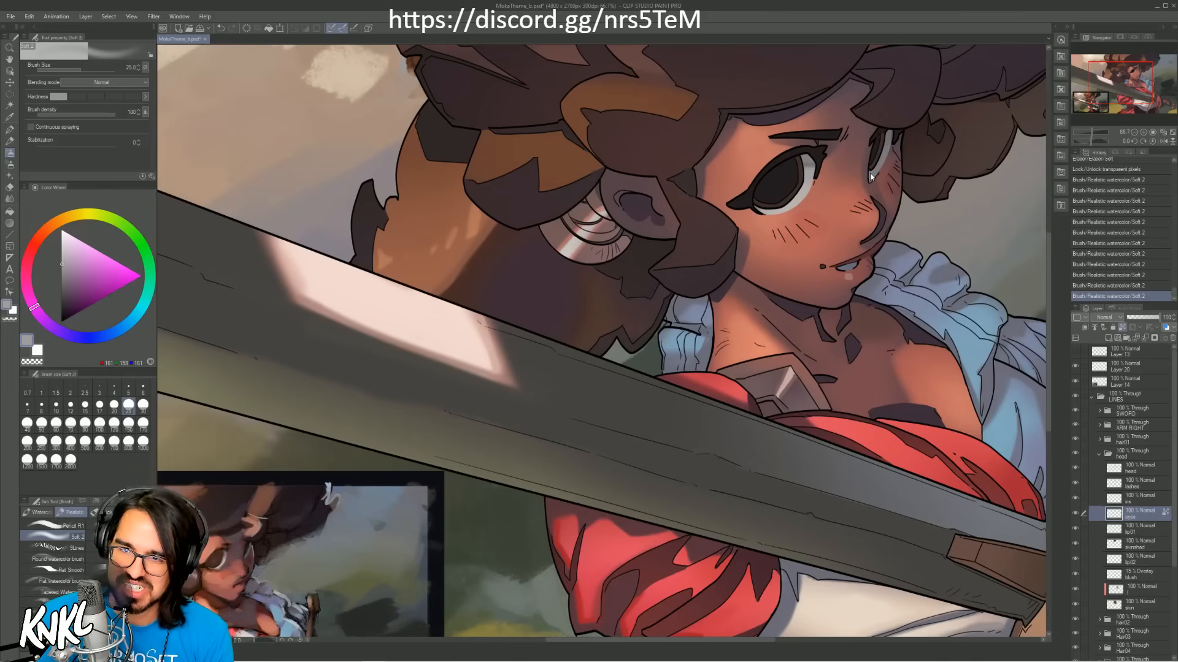
key("ctrl+s")
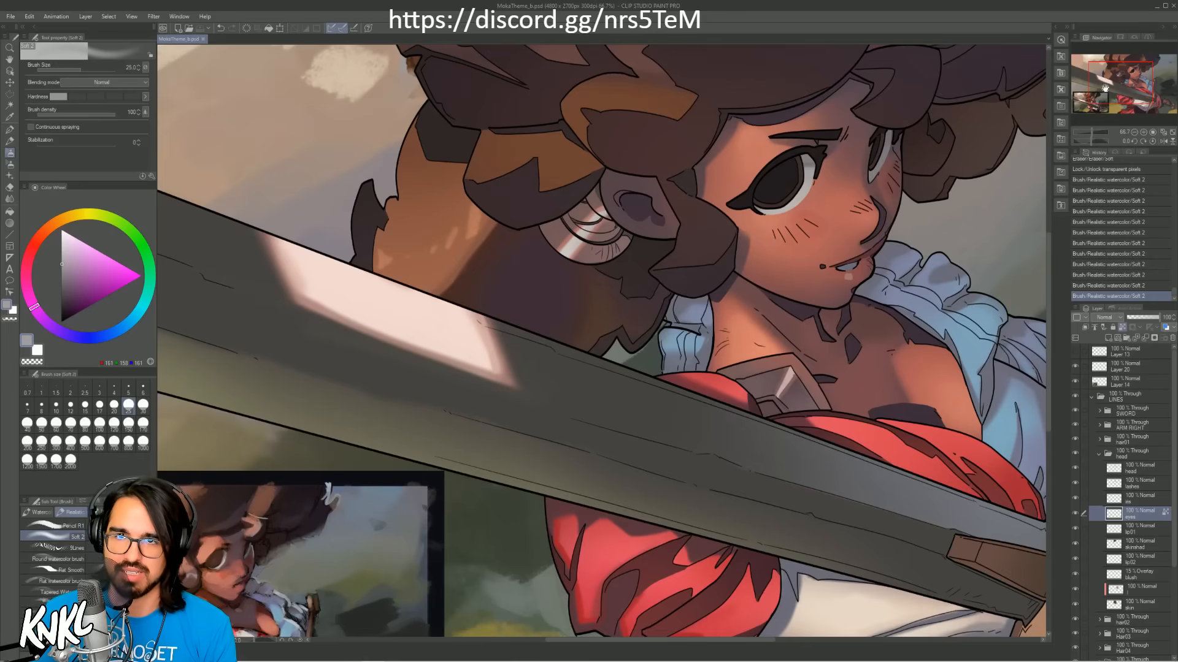
Step: Brush a pale grey sampled from the reference's face over the teeth and eye whites, undoing the unwanted strokes
left_click(1134, 132)
left_click(1134, 132)
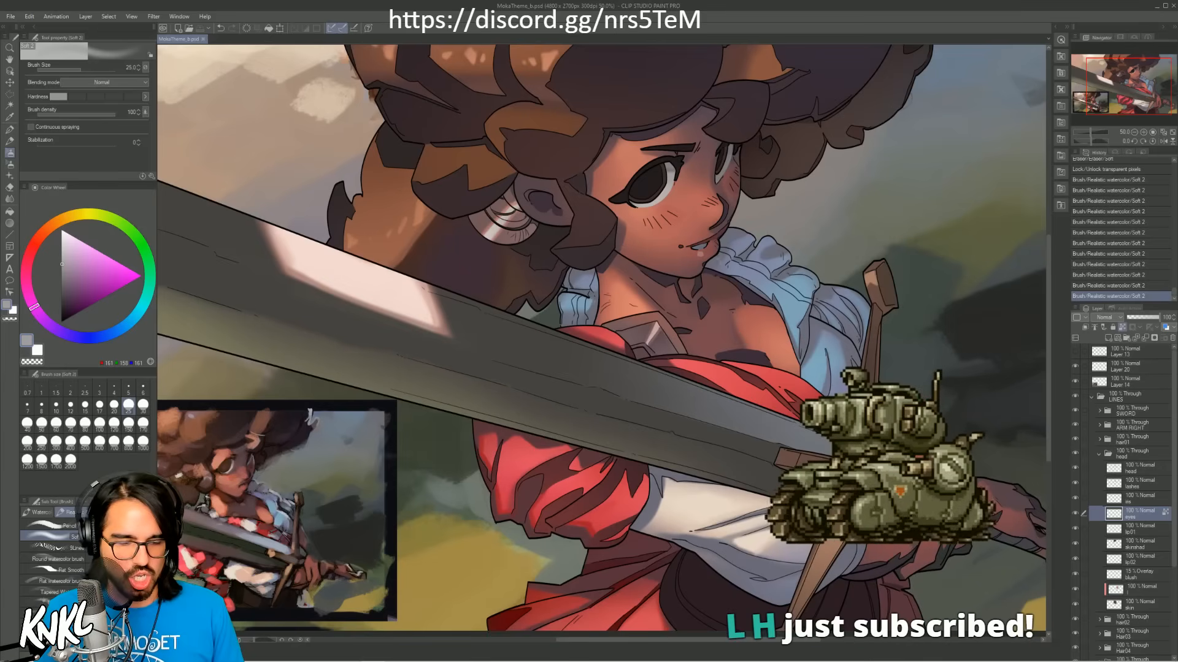
left_click(235, 464)
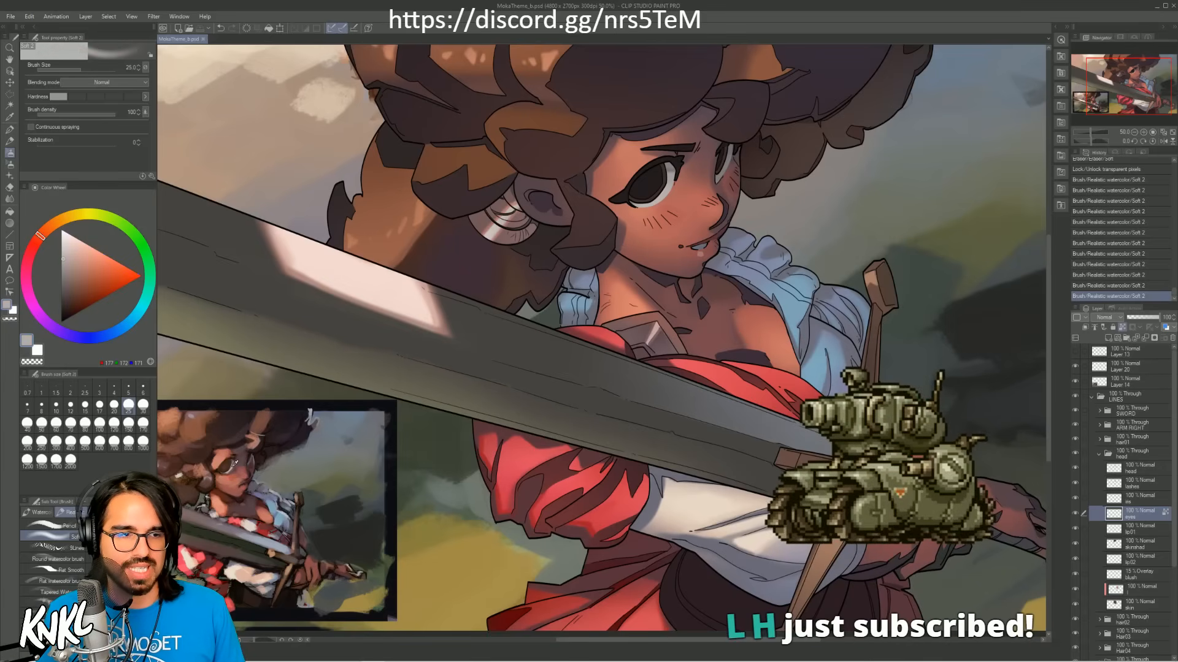
key("bracketright")
key("bracketright")
key("bracketright")
key("bracketright")
key("bracketright")
key("bracketright")
key("bracketright")
key("bracketright")
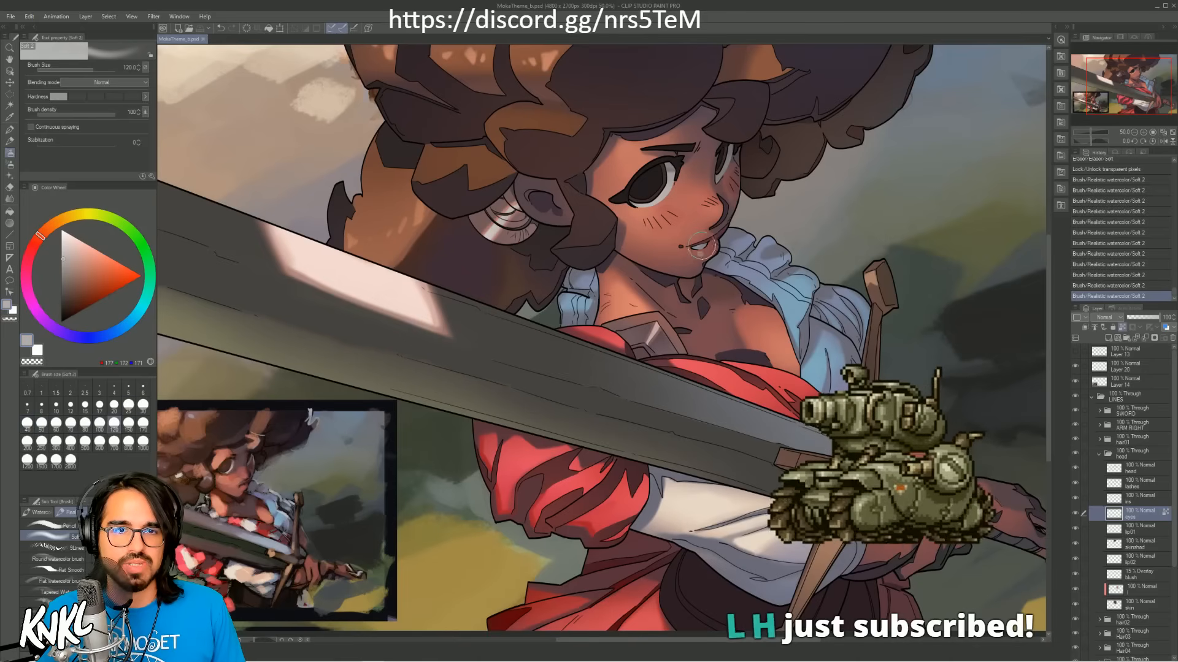
left_click_drag(701, 246, 697, 262)
key("ctrl+z")
left_click(728, 155, "alt")
left_click(675, 175, "alt")
key("ctrl+z")
Step: Tint the teeth and eye whites with blue sampled from the blouse, adjust them with a darker blue-grey, and save the file
key("bracketright")
key("bracketright")
left_click(816, 358, "alt")
key("bracketright")
key("bracketright")
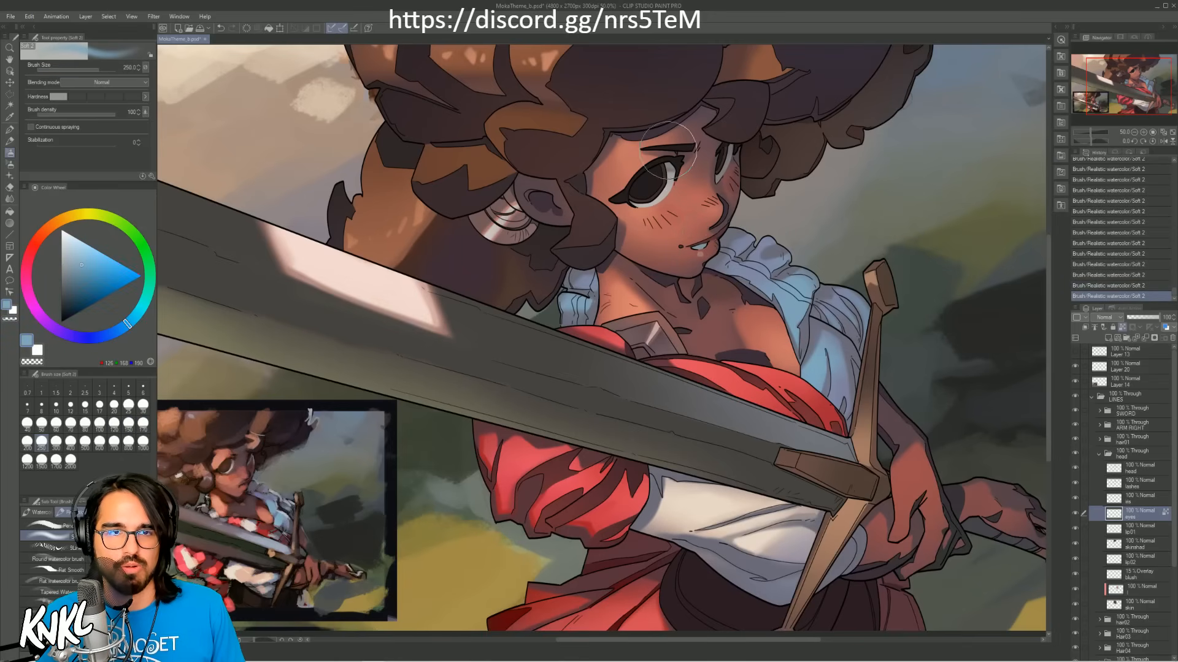
key("bracketleft")
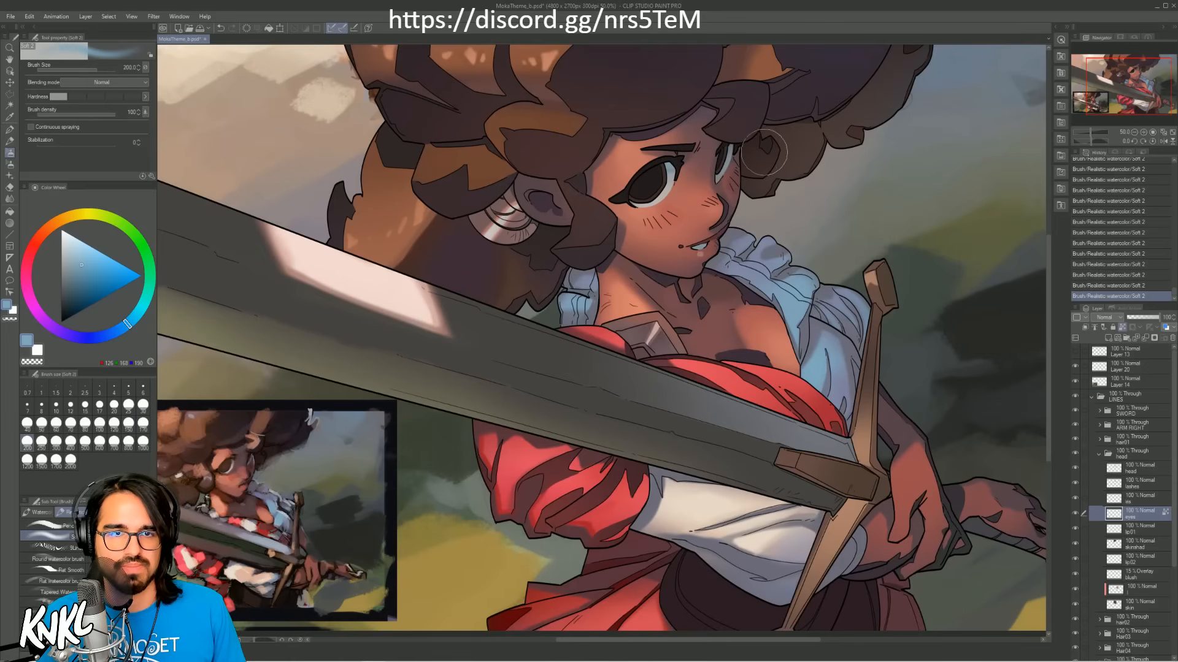
key("bracketright")
key("bracketright")
key("bracketright")
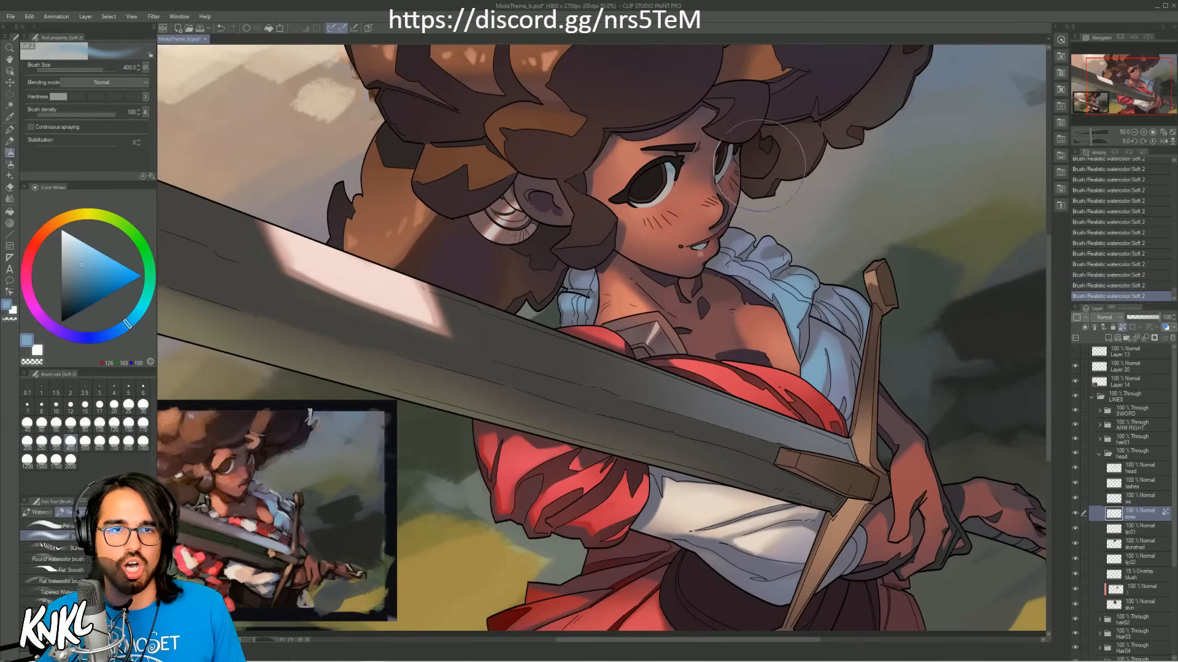
left_click(792, 266, "alt")
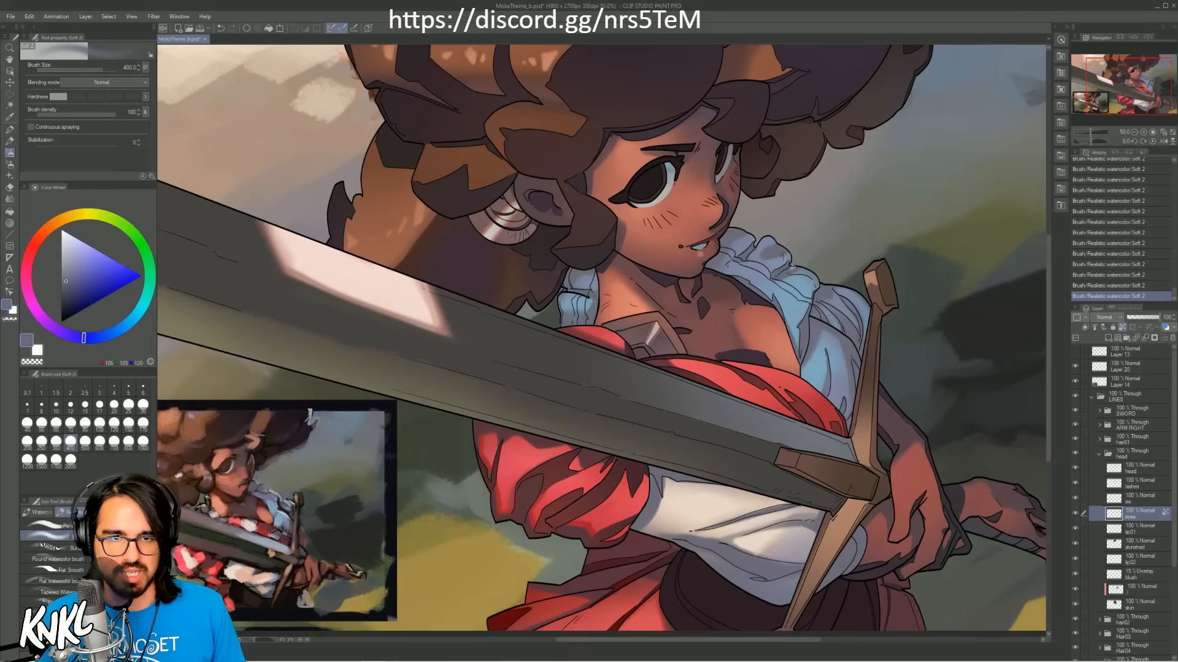
key("bracketleft")
key("bracketleft")
key("bracketleft")
key("bracketleft")
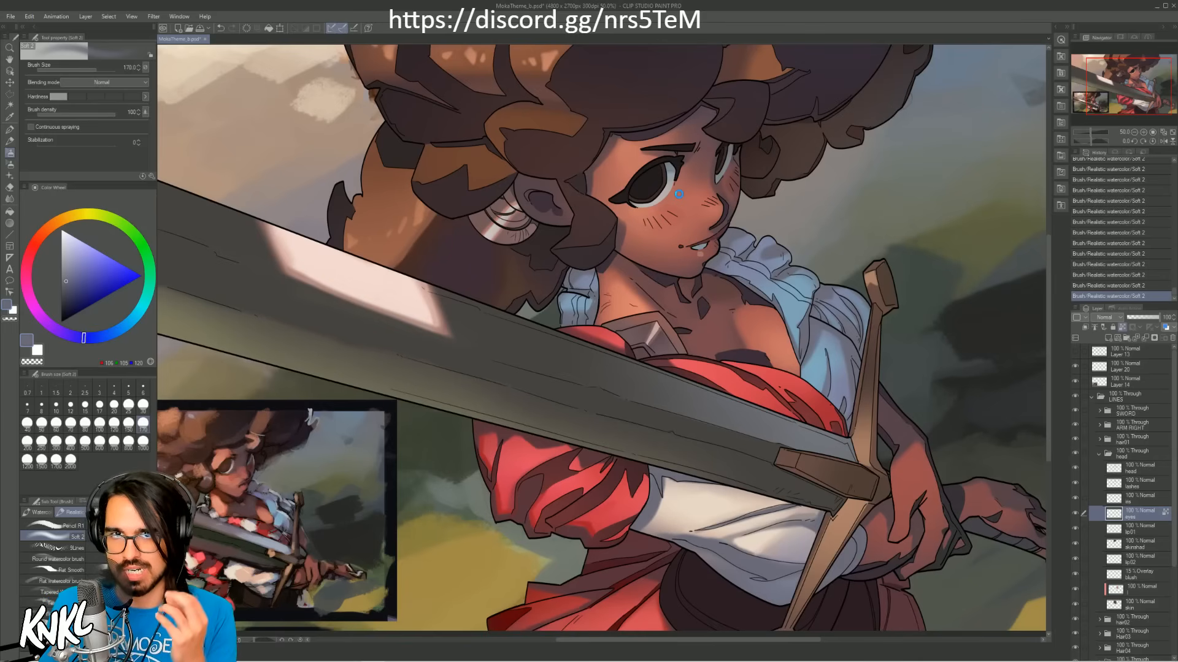
key("ctrl+s")
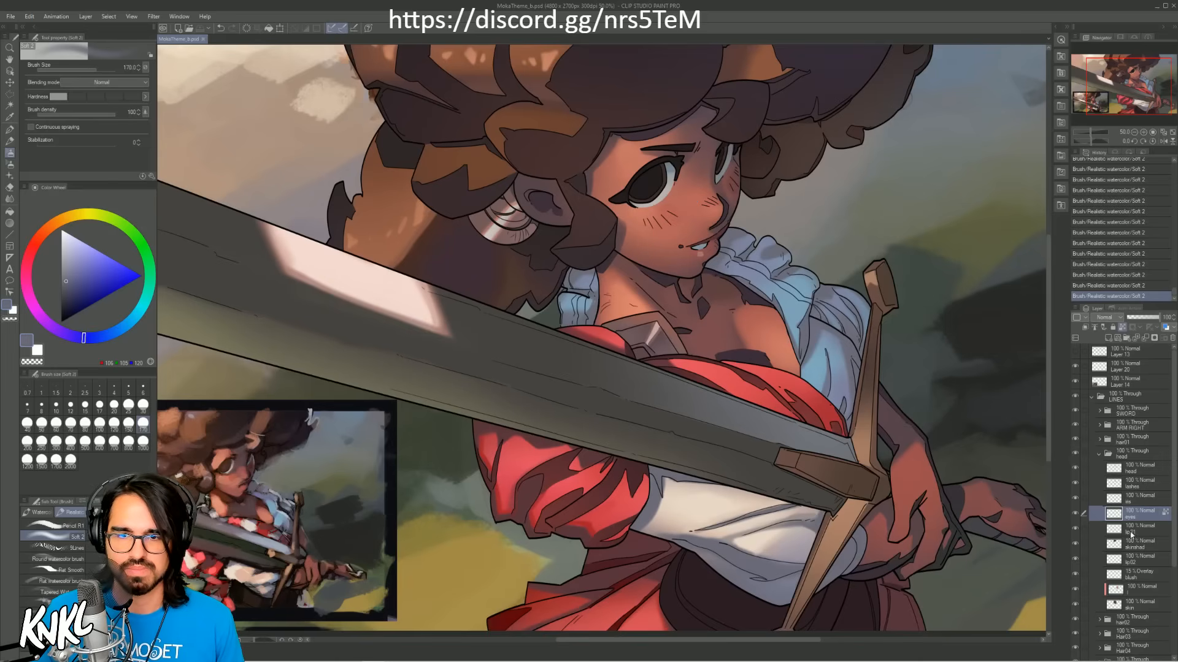
Step: Lock the transparent pixels of the iris layer and select the head folder again
left_click(1119, 498)
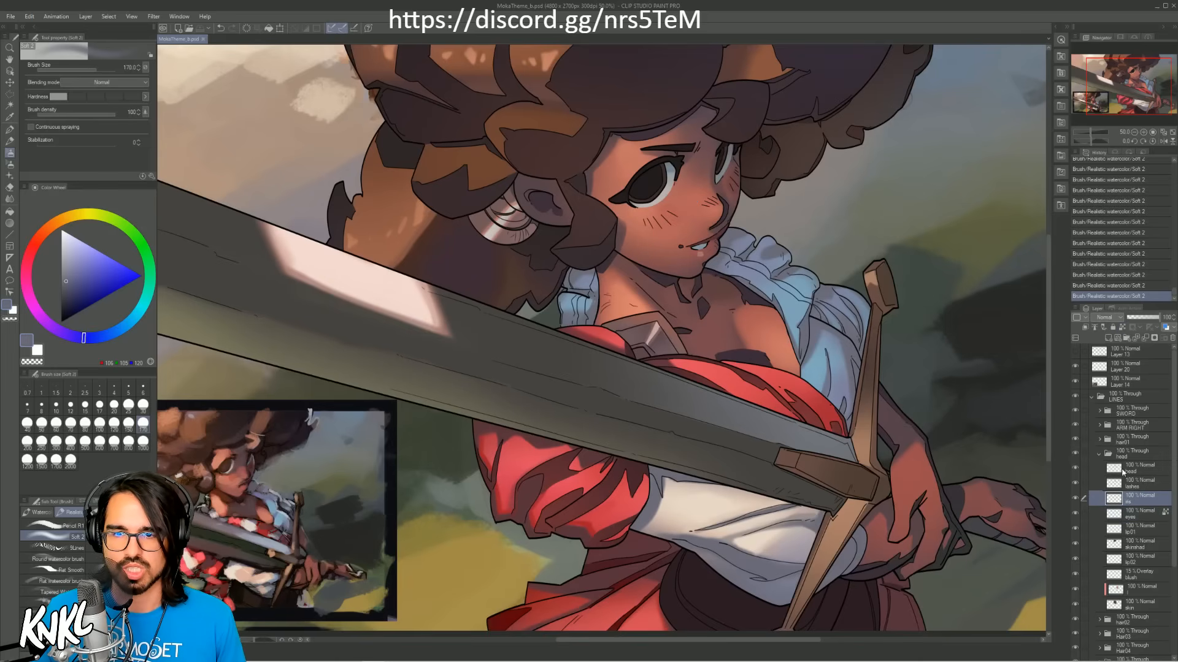
left_click(1122, 327)
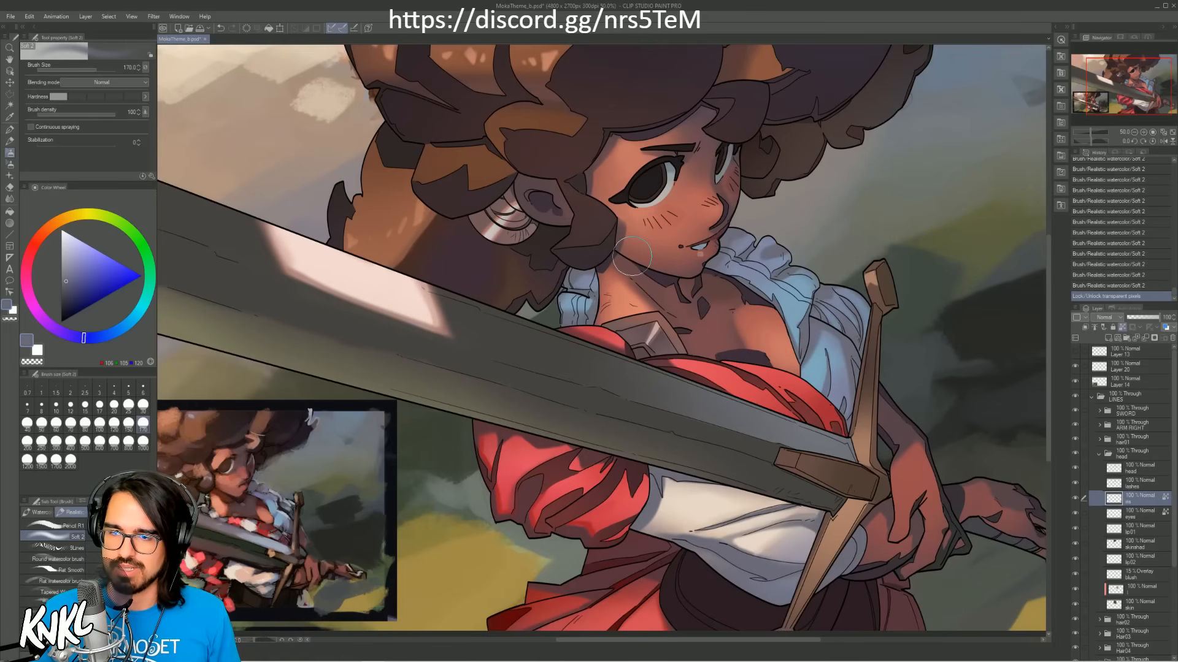
left_click(1102, 456)
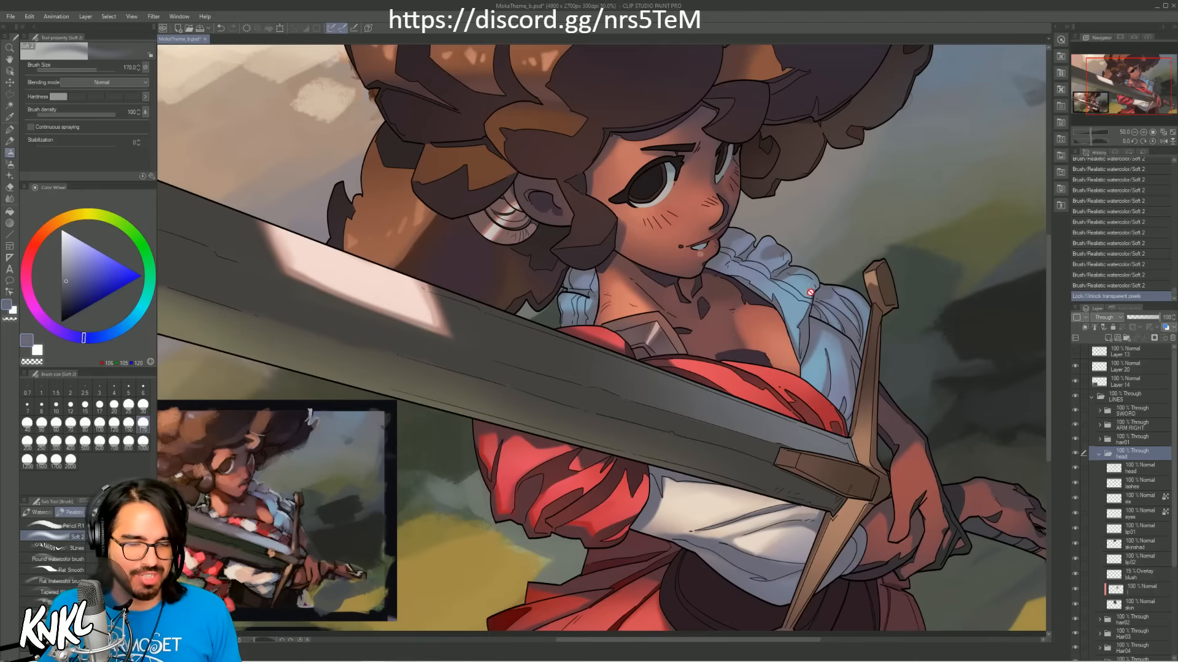
Step: Sample the reddish skin colour from the figure and select the clipped layer directly above the head's skin layer
left_click(926, 475, "alt")
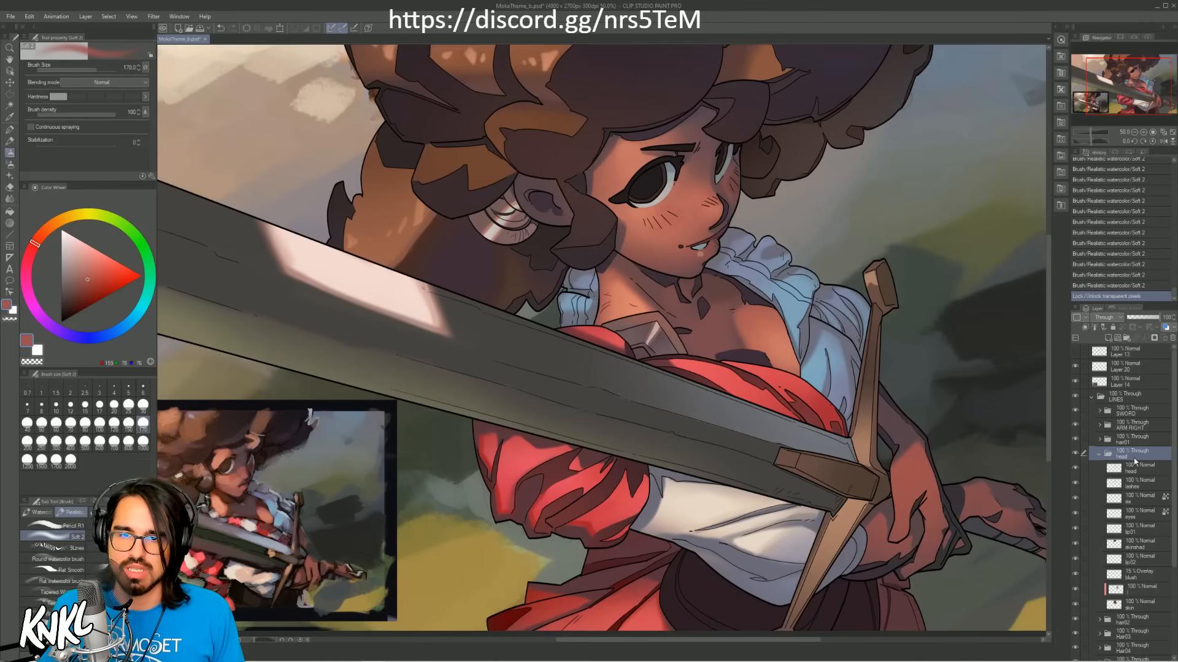
left_click(1099, 455)
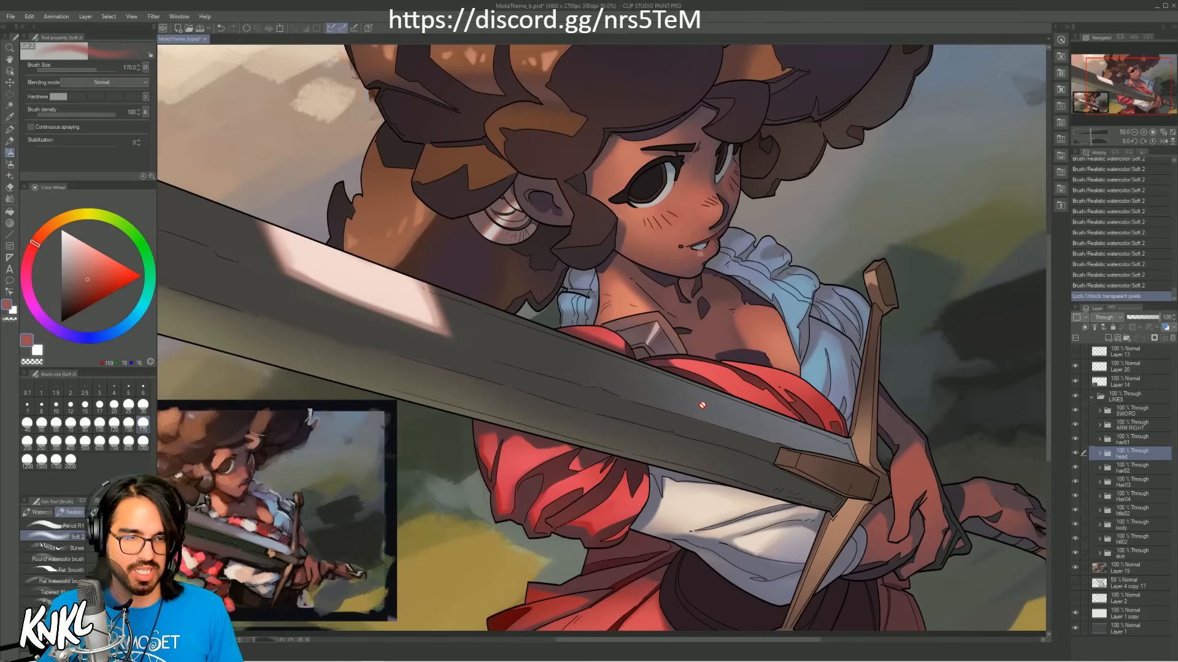
left_click(767, 300, "alt")
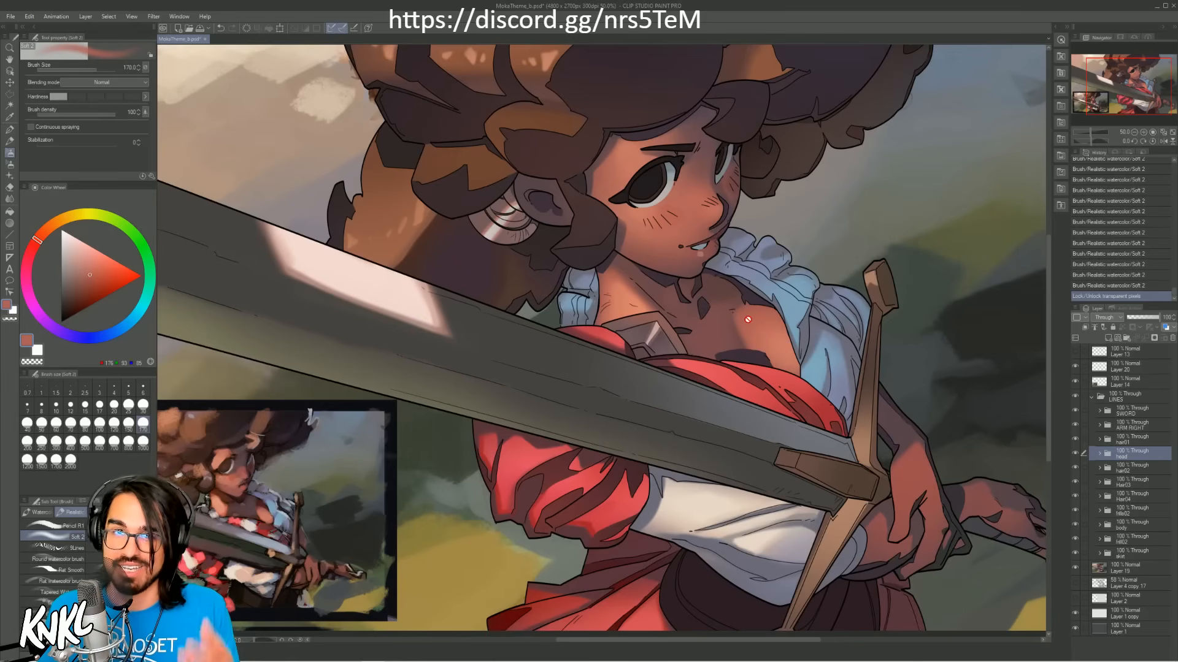
left_click(1101, 455)
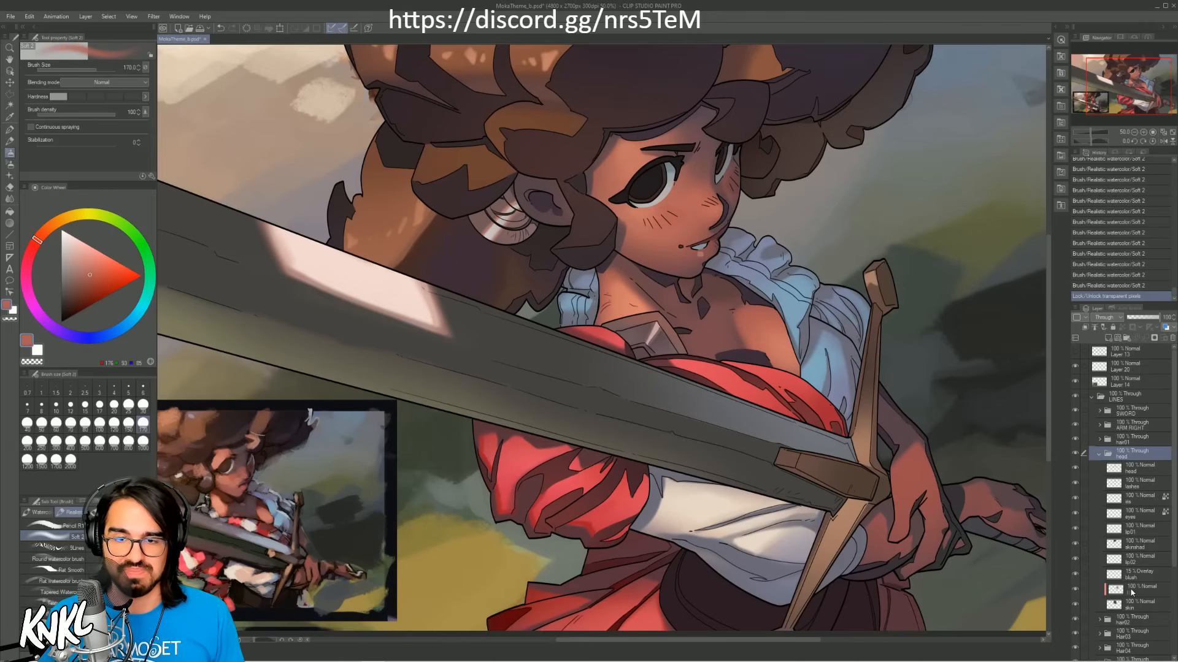
left_click(1132, 593)
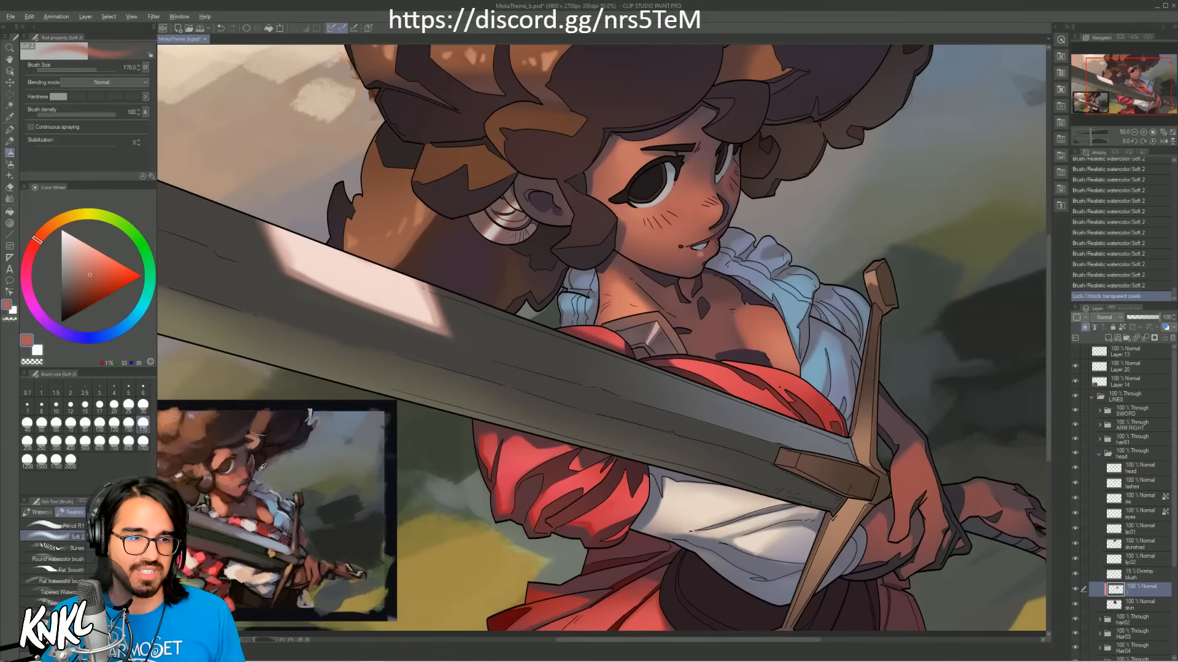
Step: Brush skin colour sampled from the reference's face softly from the jaw up across the face, undoing the first attempt
left_click(250, 477, "alt")
key("bracketright")
key("bracketright")
key("bracketright")
key("ctrl+z")
mouse_move(665, 274)
left_mouse_down()
mouse_move(695, 275)
mouse_move(685, 225)
mouse_move(706, 205)
mouse_move(686, 163)
mouse_move(704, 171)
left_mouse_up()
Step: Rework the soft tint on the face with colours sampled from the reference's face and the hand, undoing the unwanted strokes
left_click(243, 475, "alt")
key("bracketright")
key("bracketright")
key("ctrl+z")
key("bracketleft")
left_click(910, 467, "alt")
key("ctrl+z")
key("bracketleft")
key("bracketleft")
Step: Sample a dark purple from the reference and brush it along the forehead below the hairline at brush size 40, redoing the first stroke
left_click(248, 436, "alt")
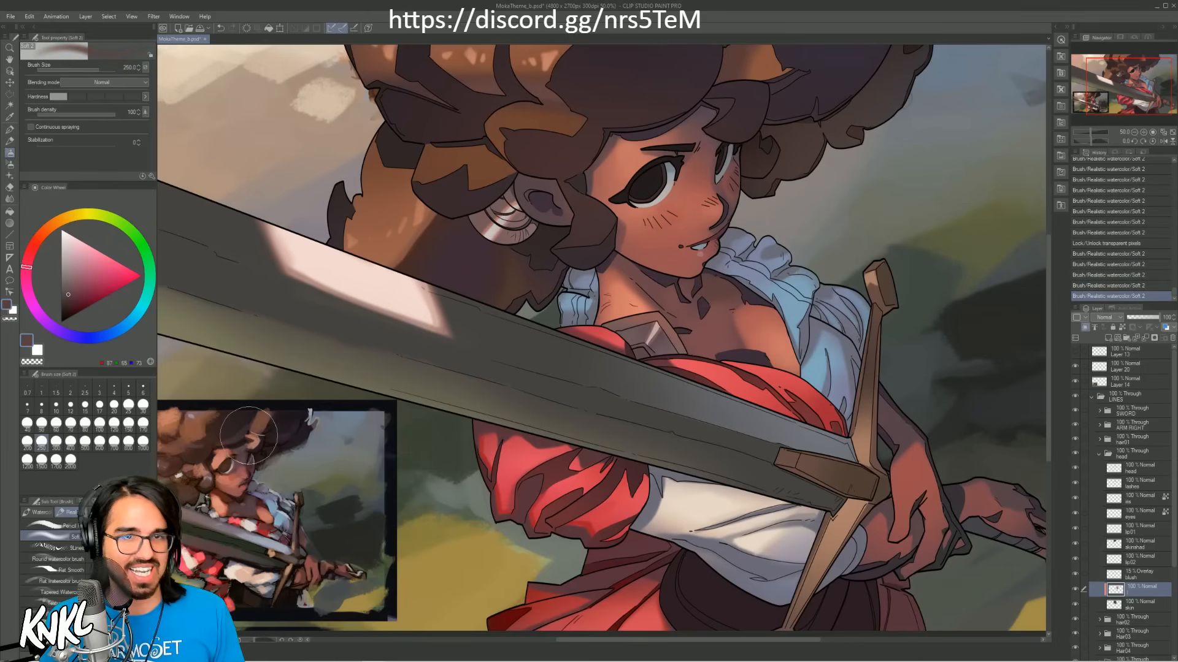
key("bracketleft")
key("bracketleft")
key("bracketleft")
key("bracketleft")
key("bracketleft")
key("bracketleft")
key("bracketleft")
key("bracketleft")
key("bracketleft")
key("bracketleft")
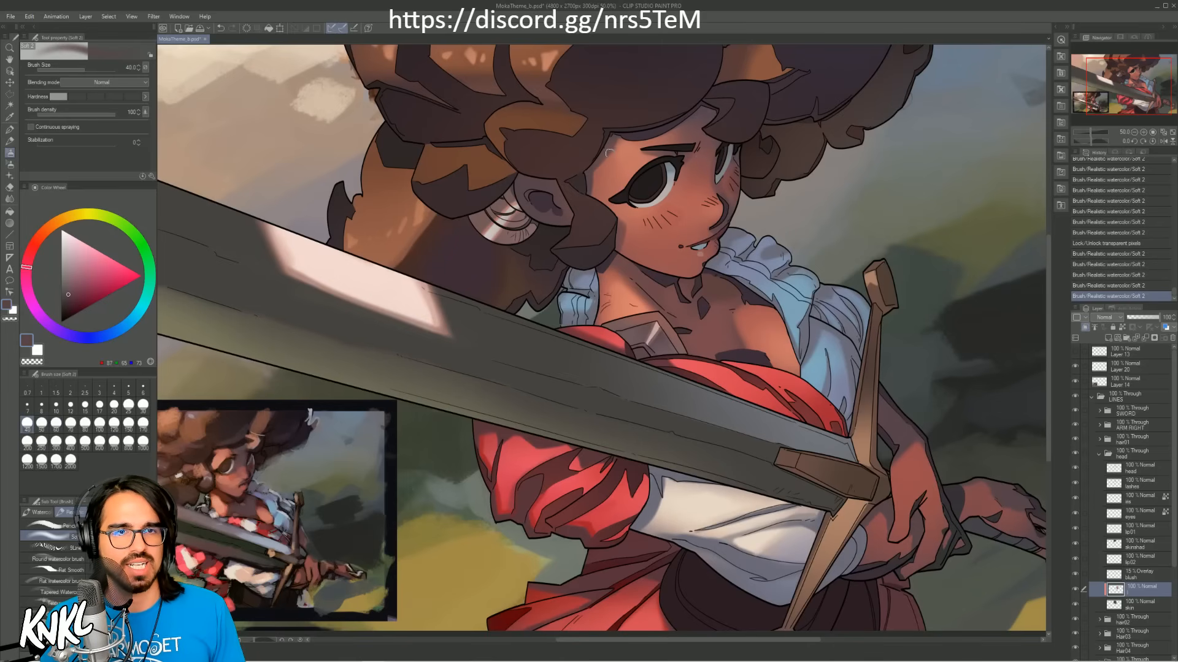
left_click_drag(612, 144, 691, 127)
key("ctrl+z")
left_click_drag(612, 145, 693, 125)
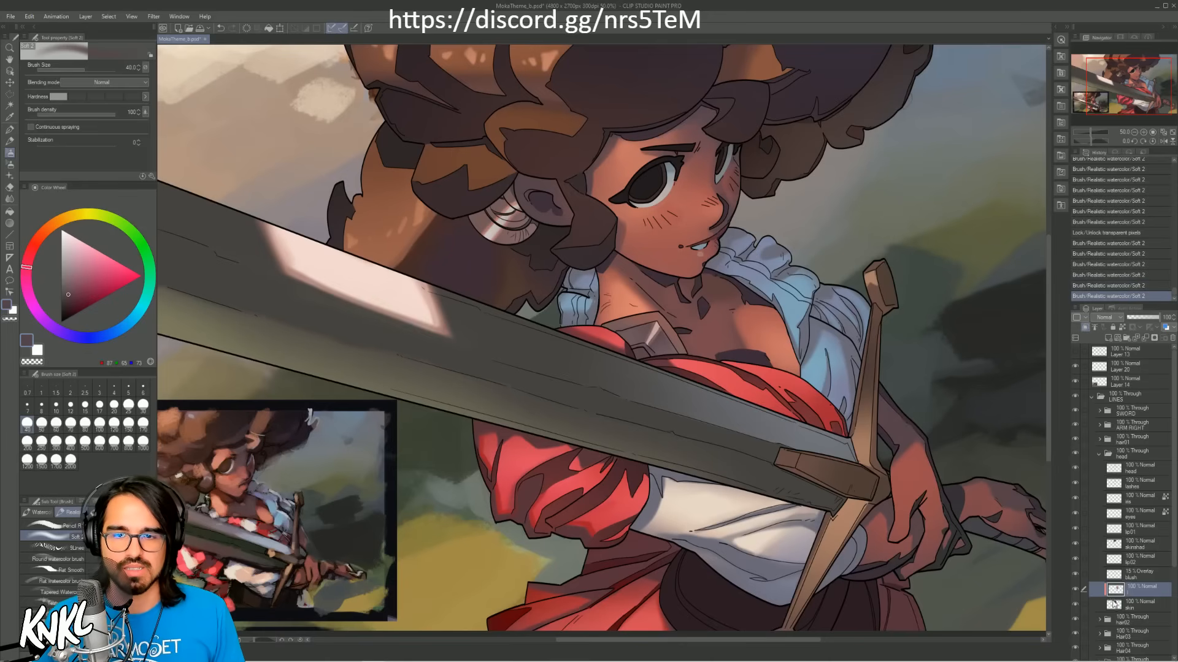
Step: Lock the transparent pixels of the head's skin shadow layer and softly tint the forehead and ear shadows purple, enlarging the brush to 200
left_click(1130, 577)
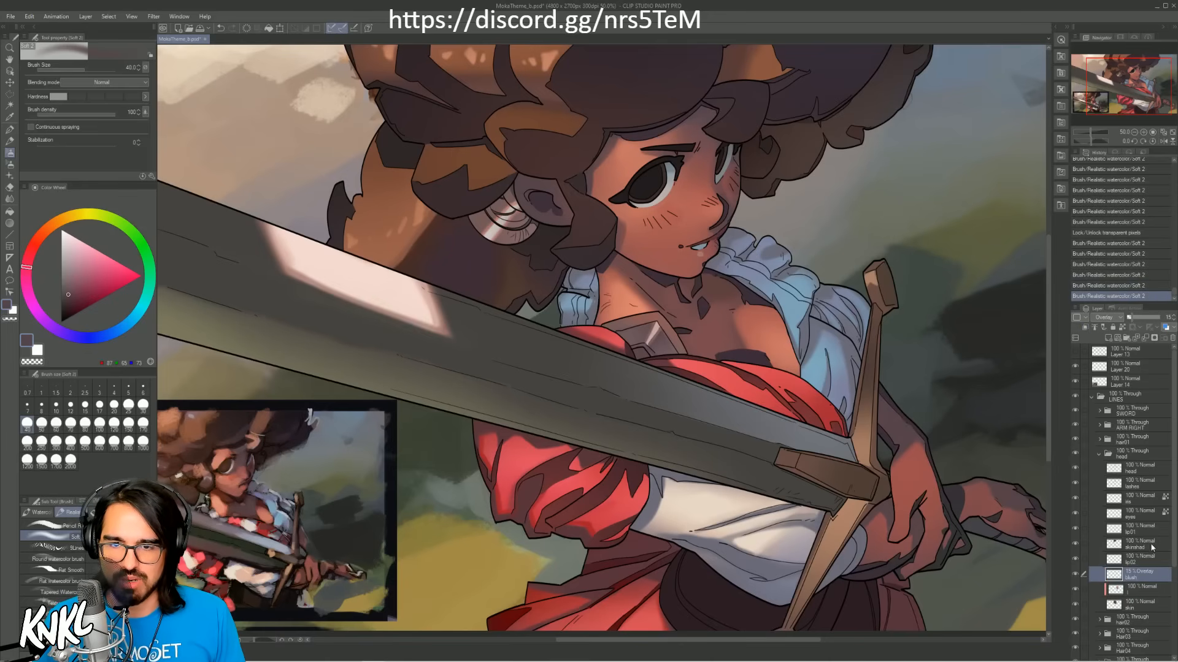
left_click(1151, 547)
left_click(1122, 328)
key("]")
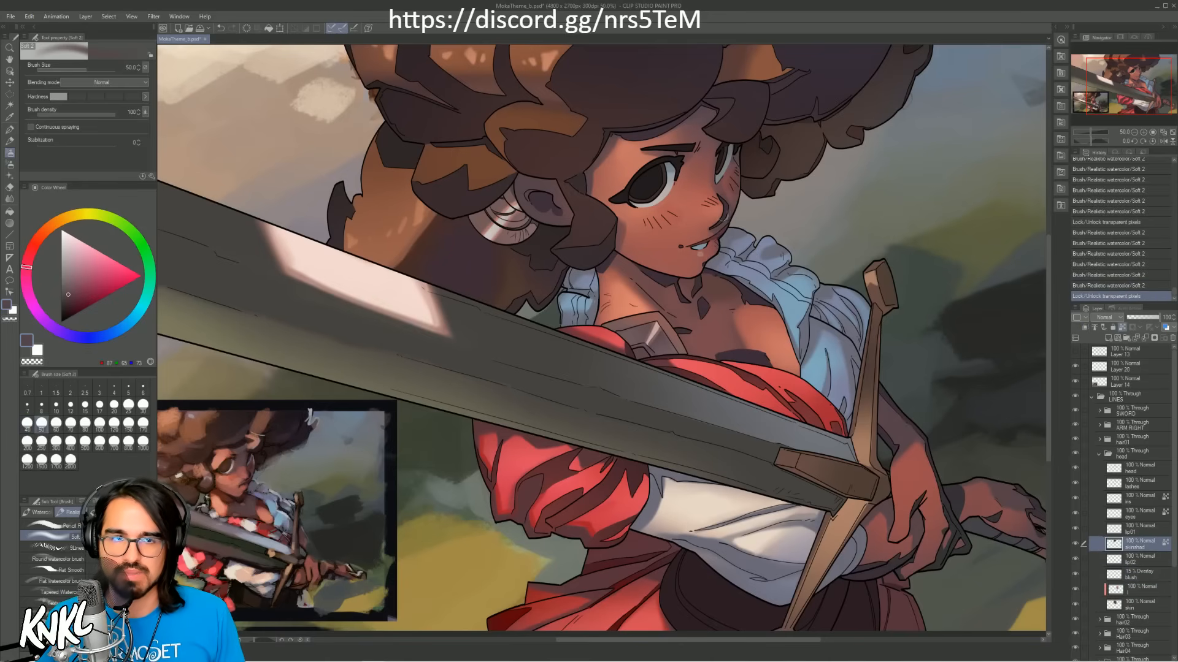
key("bracketright")
key("bracketright")
key("bracketright")
key("bracketright")
key("bracketright")
key("bracketright")
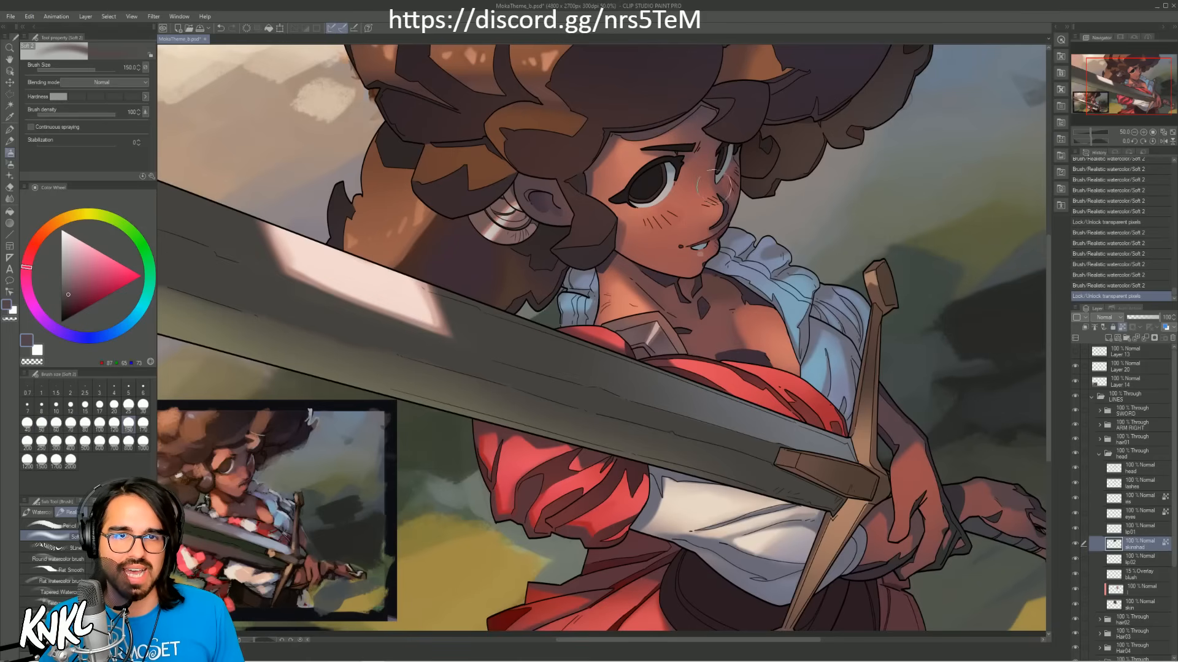
left_click_drag(702, 122, 626, 125)
key("bracketright")
key("bracketright")
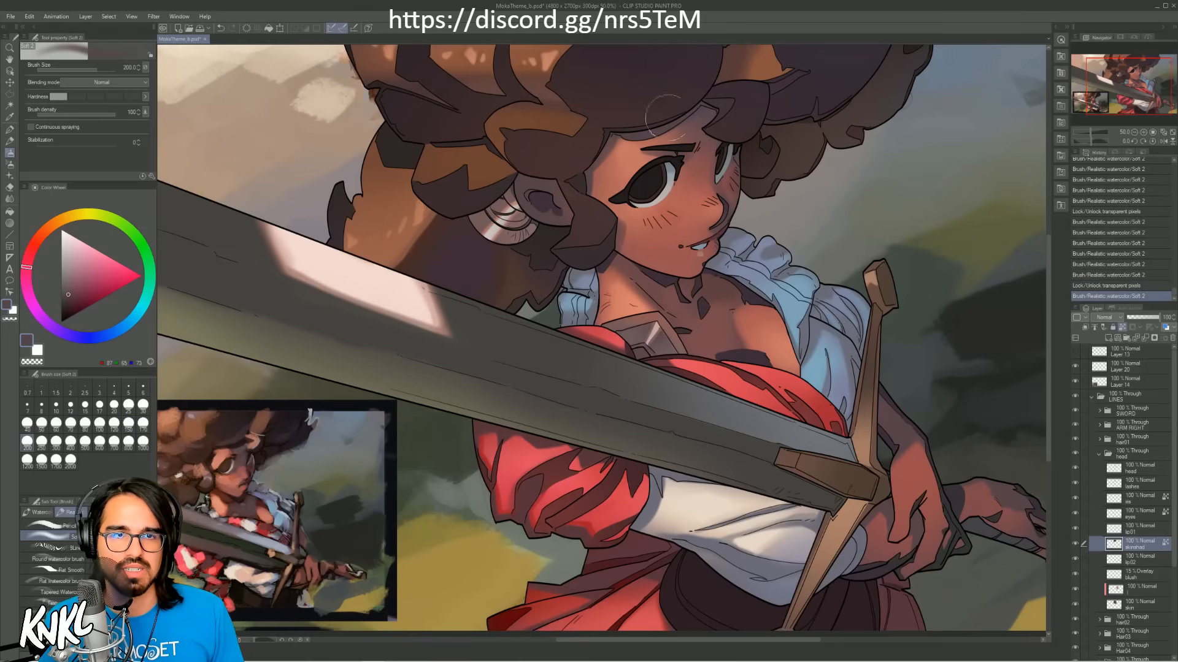
mouse_move(546, 191)
left_mouse_down()
mouse_move(565, 205)
mouse_move(548, 199)
left_mouse_up()
key("ctrl+z")
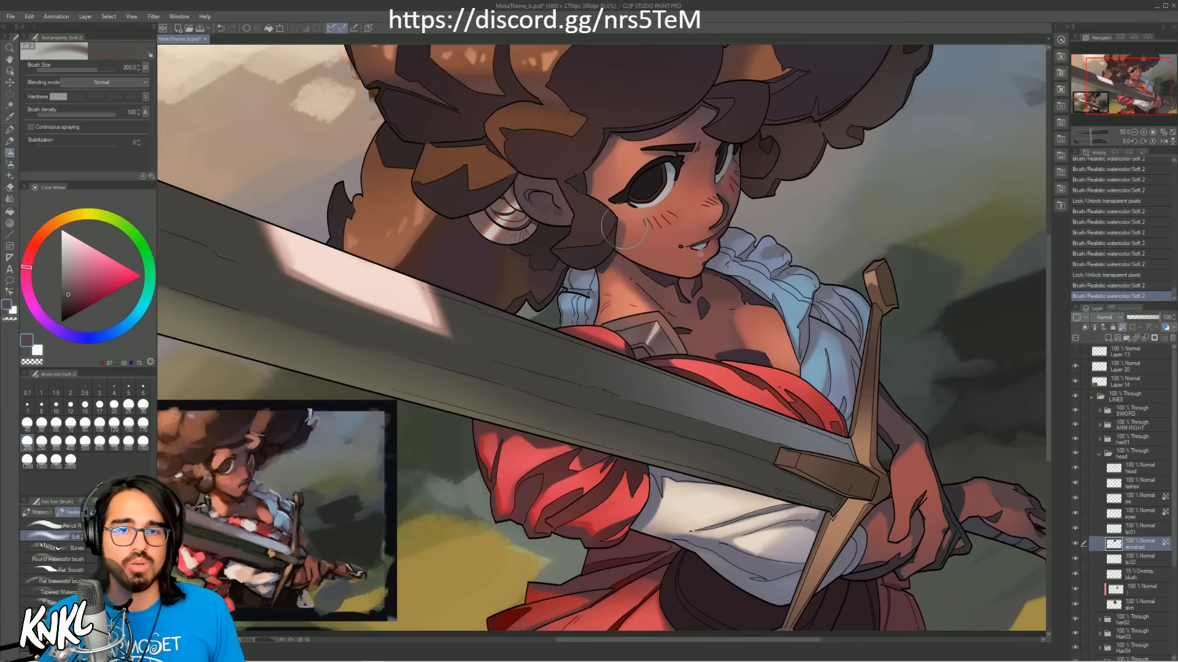
Step: On the clipped layer above the head's skin layer, softly tint the ear with reddish skin colour sampled from the reference, using brush size 300
left_click(1139, 590)
left_click(215, 473, "alt")
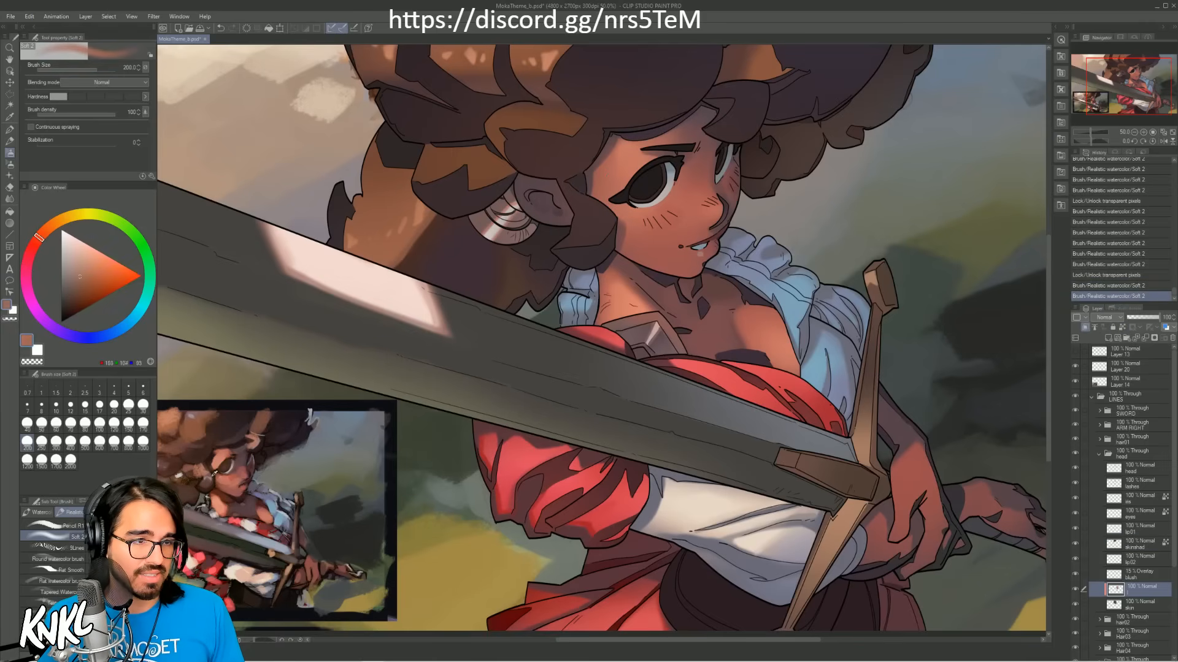
left_click(213, 477, "alt")
left_click(210, 482, "alt")
mouse_move(515, 175)
left_mouse_down()
mouse_move(527, 168)
mouse_move(526, 187)
mouse_move(543, 190)
mouse_move(544, 229)
left_mouse_up()
key("ctrl+z")
key("bracketright")
key("bracketright")
left_click(643, 233, "alt")
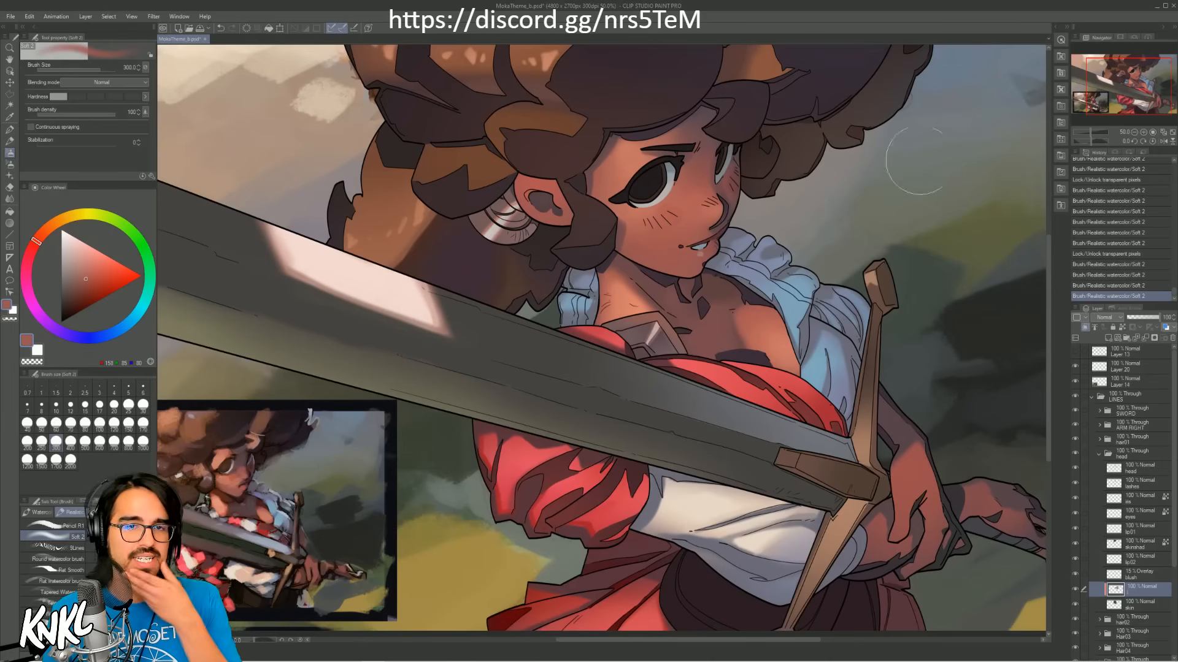
Step: Check the face up close and the whole picture, select the LINES folder and save the illustration
left_click(1142, 132)
left_click(1143, 132)
left_click_drag(1110, 92, 1128, 83)
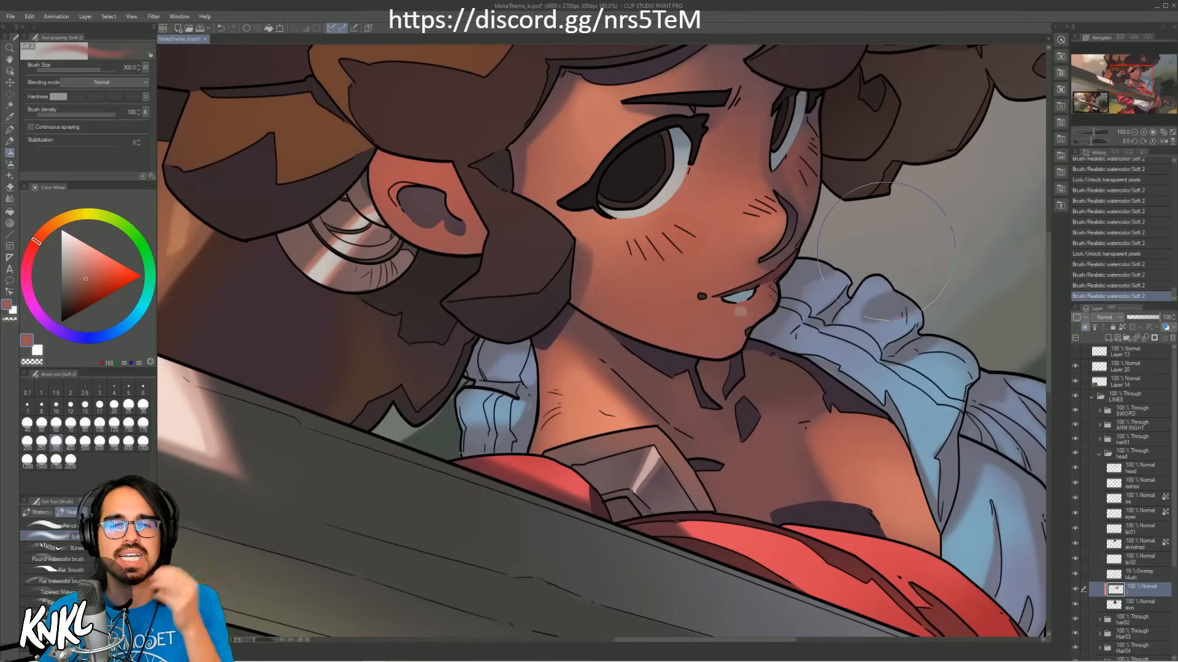
left_click_drag(1127, 135, 1095, 132)
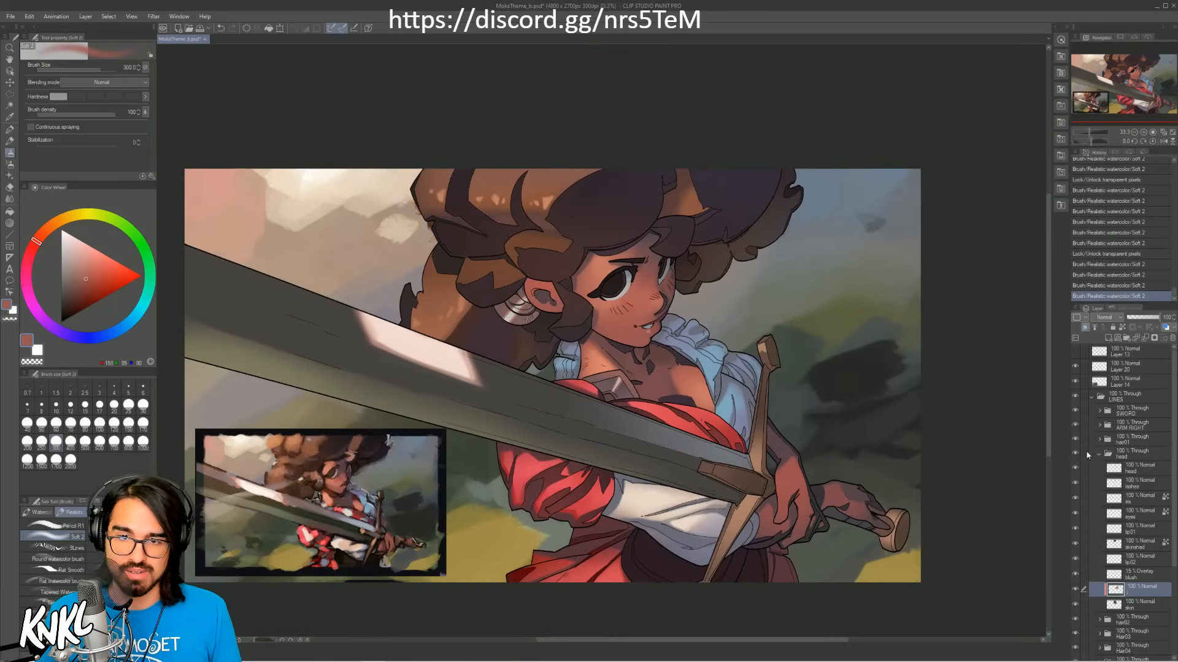
left_click(1097, 402)
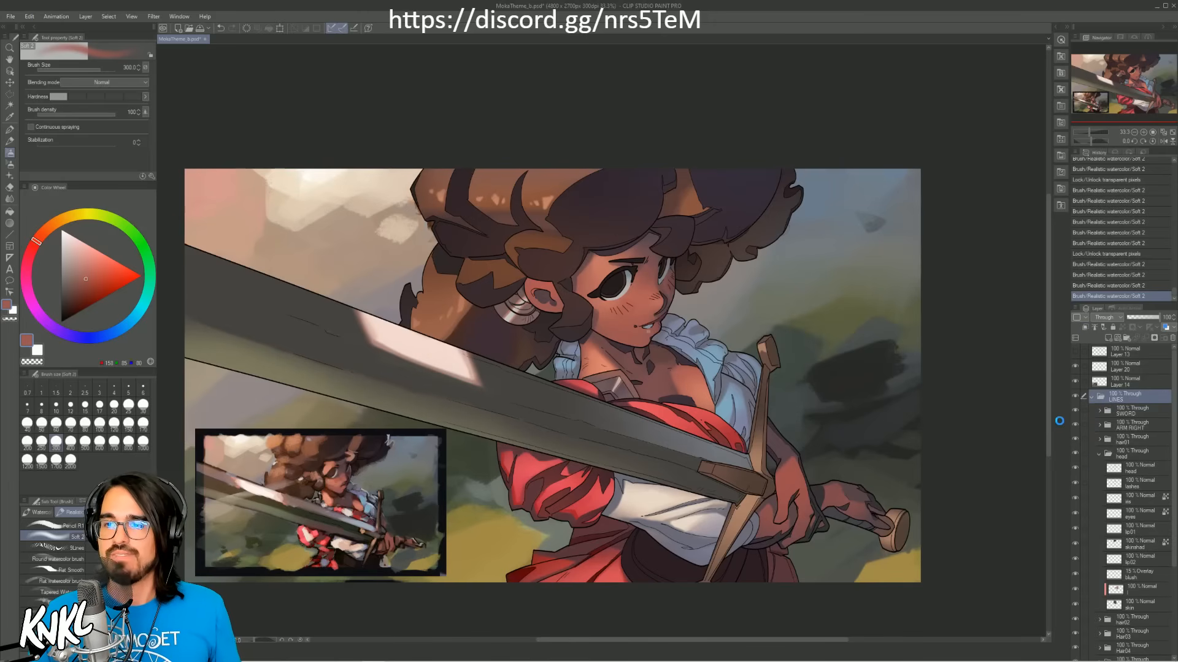
key("ctrl+s")
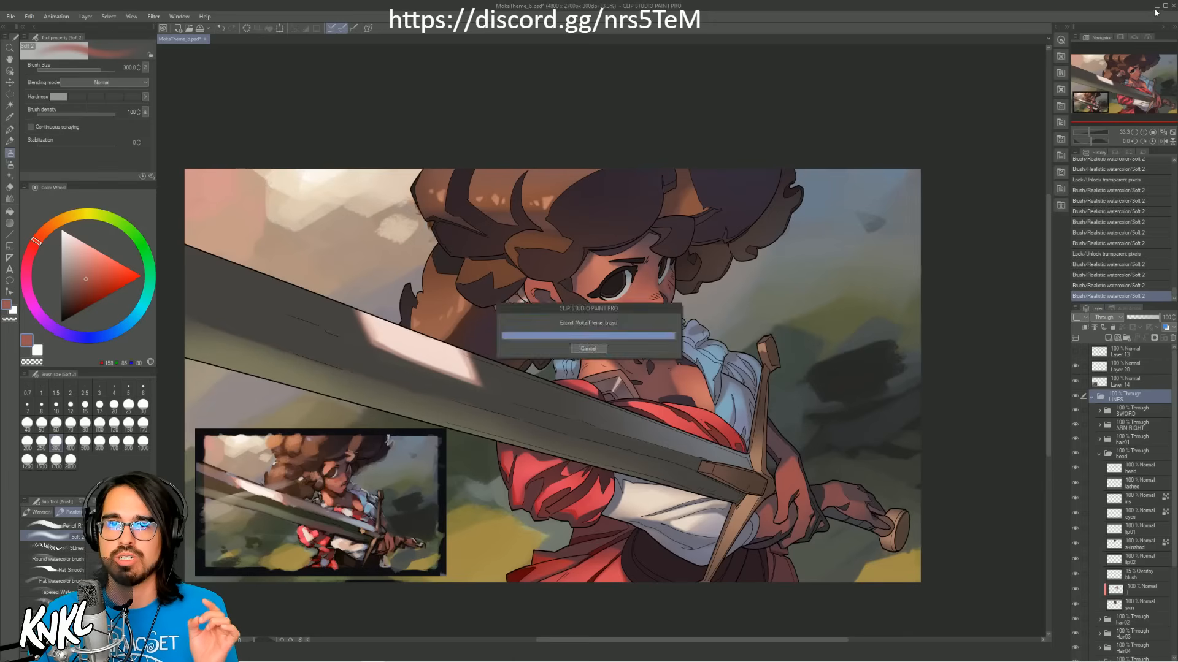
Step: Switch to the desktop and copy MokaTheme_b.psd to the Samsung_T5 (E:) drive, replacing the existing copy
left_click(1157, 11)
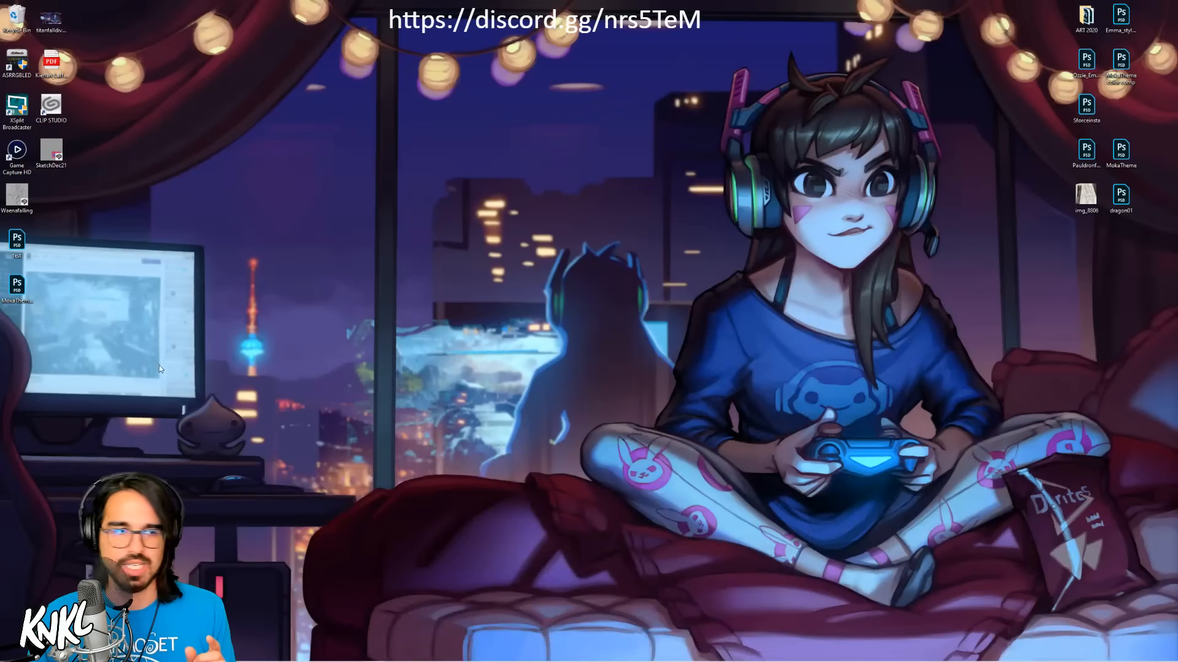
right_click(24, 286)
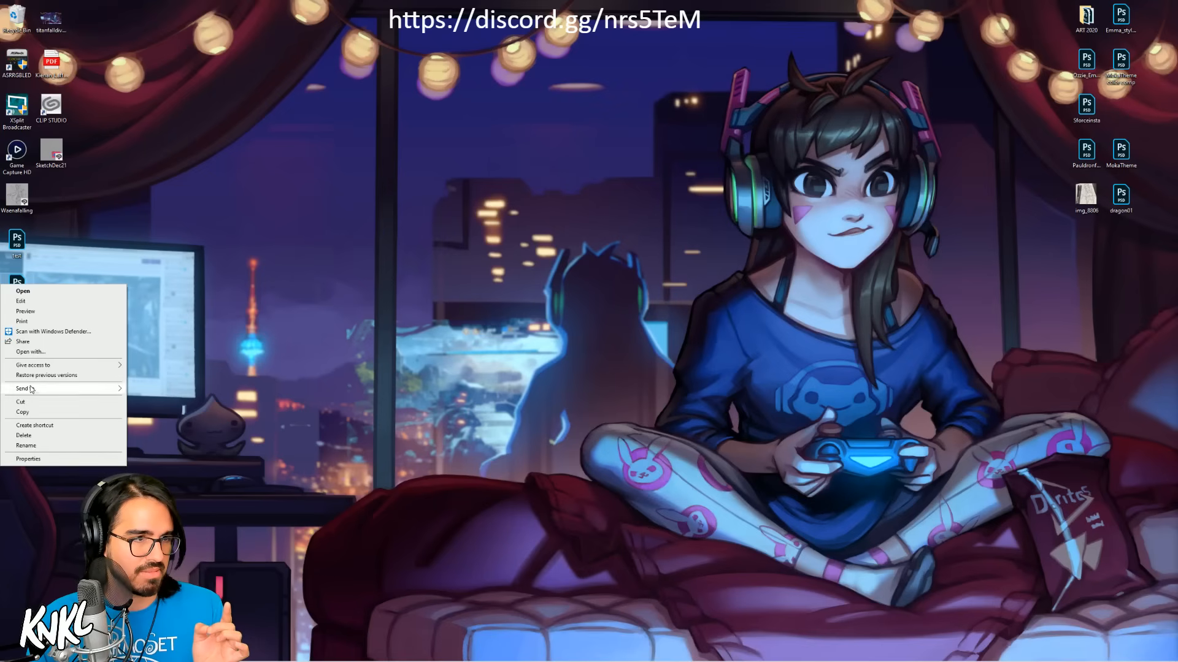
mouse_move(27, 388)
left_click(160, 450)
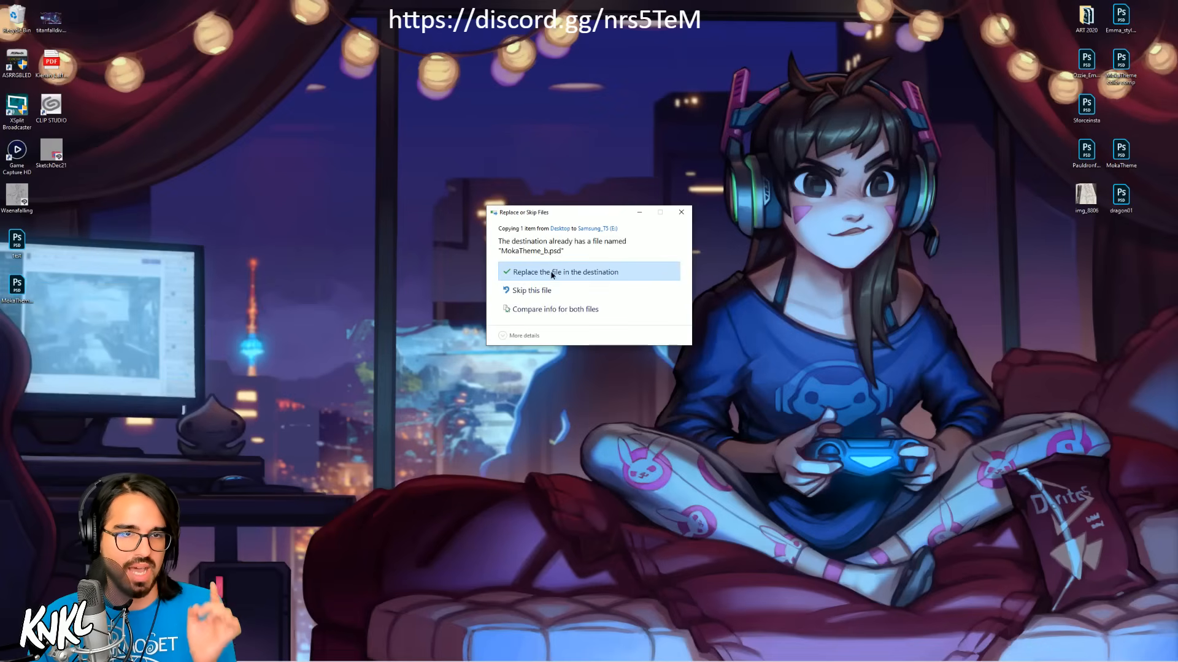
left_click(551, 274)
Step: Switch back to Clip Studio Paint and close the illustration and the program
mouse_move(366, 643)
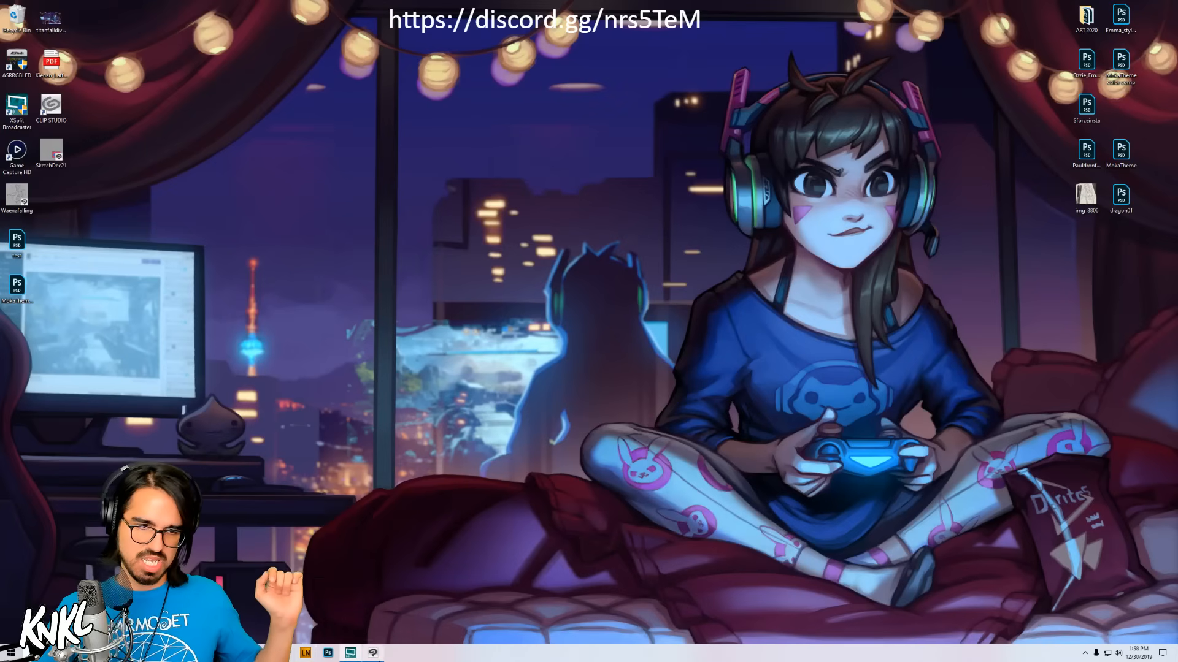
left_click(374, 656)
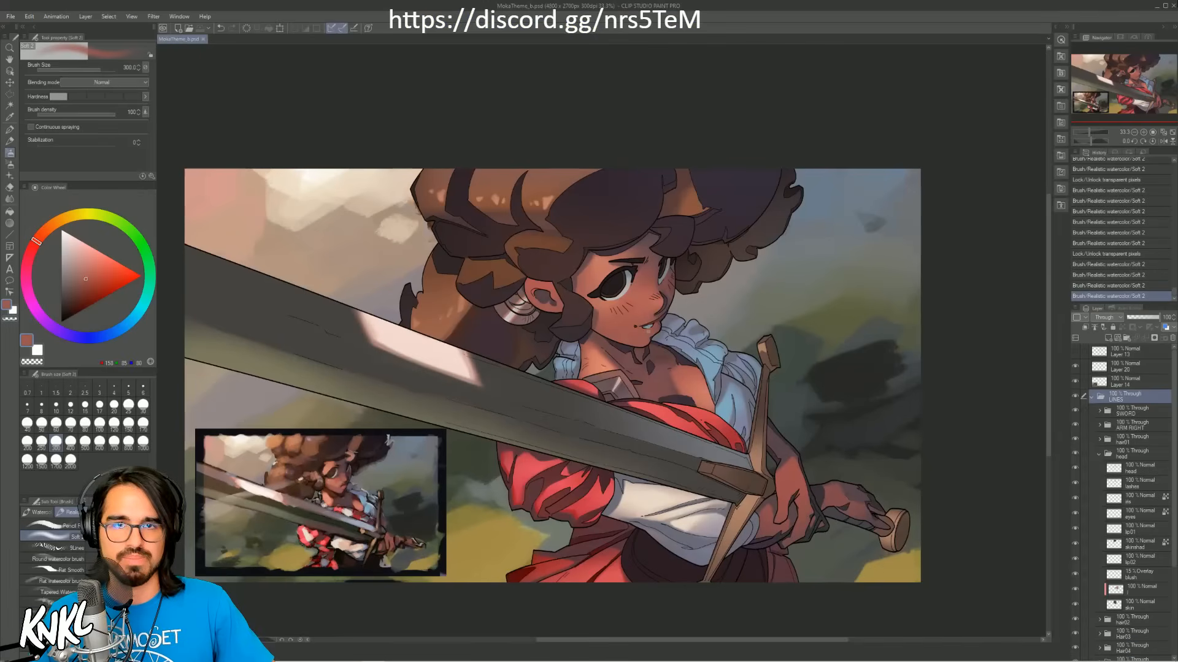
left_click(1172, 8)
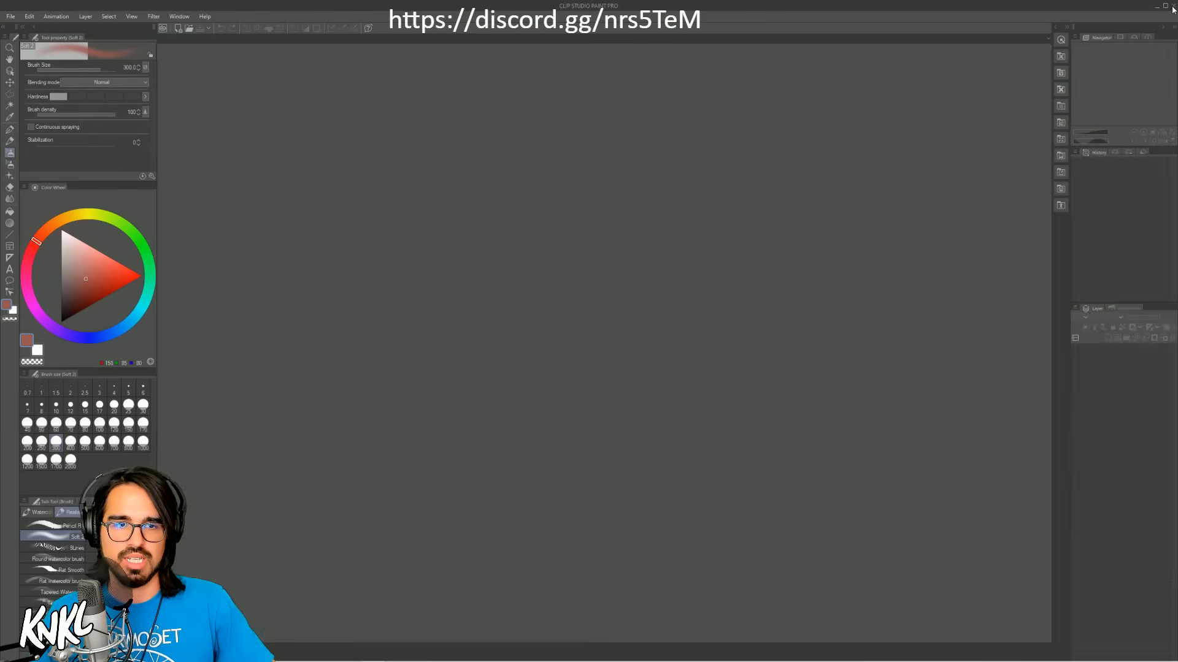
left_click(1173, 8)
Step: Relaunch Paint from the CLIP STUDIO launcher and start opening an existing file
mouse_move(332, 654)
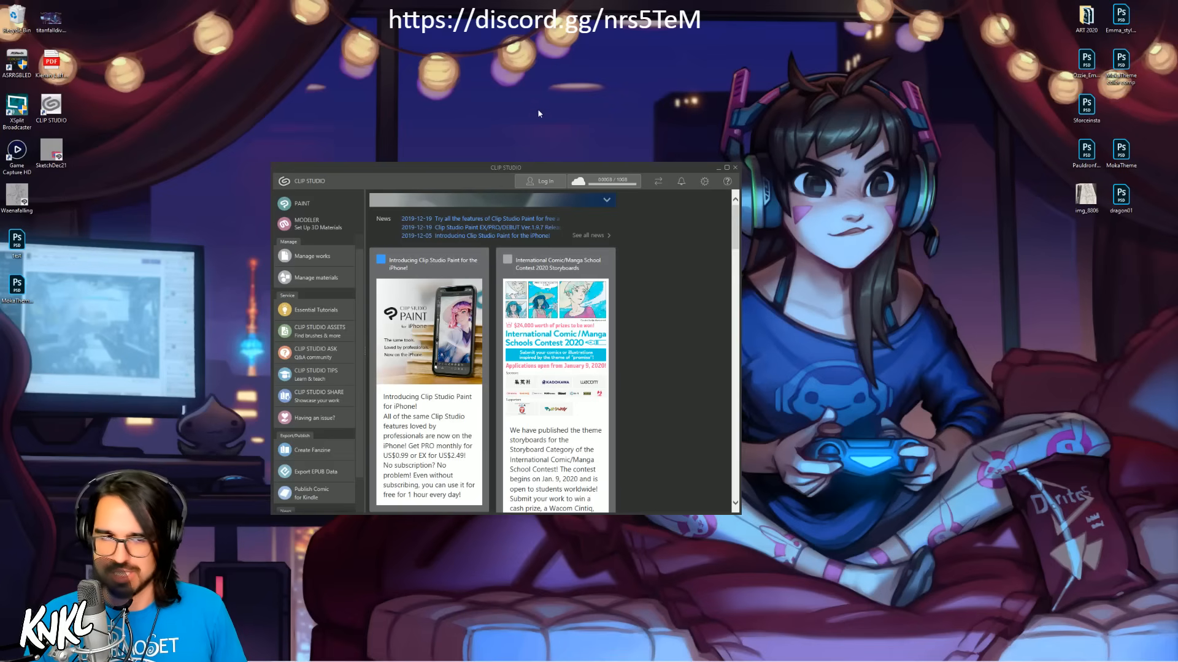
left_click(311, 205)
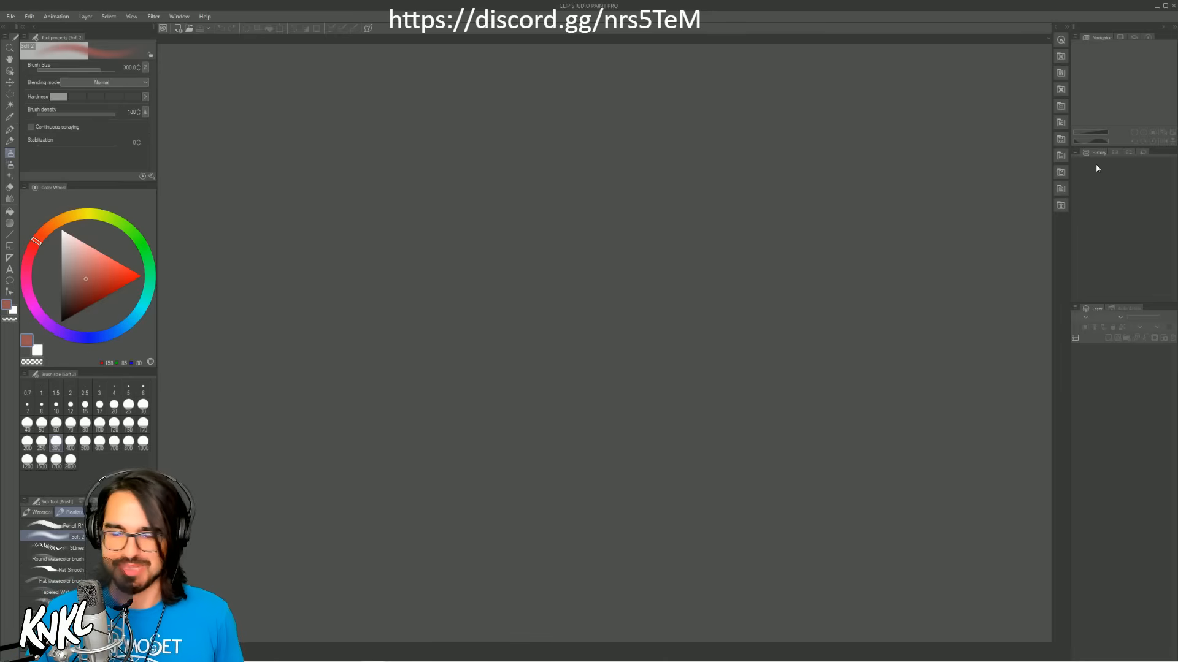
left_click(10, 16)
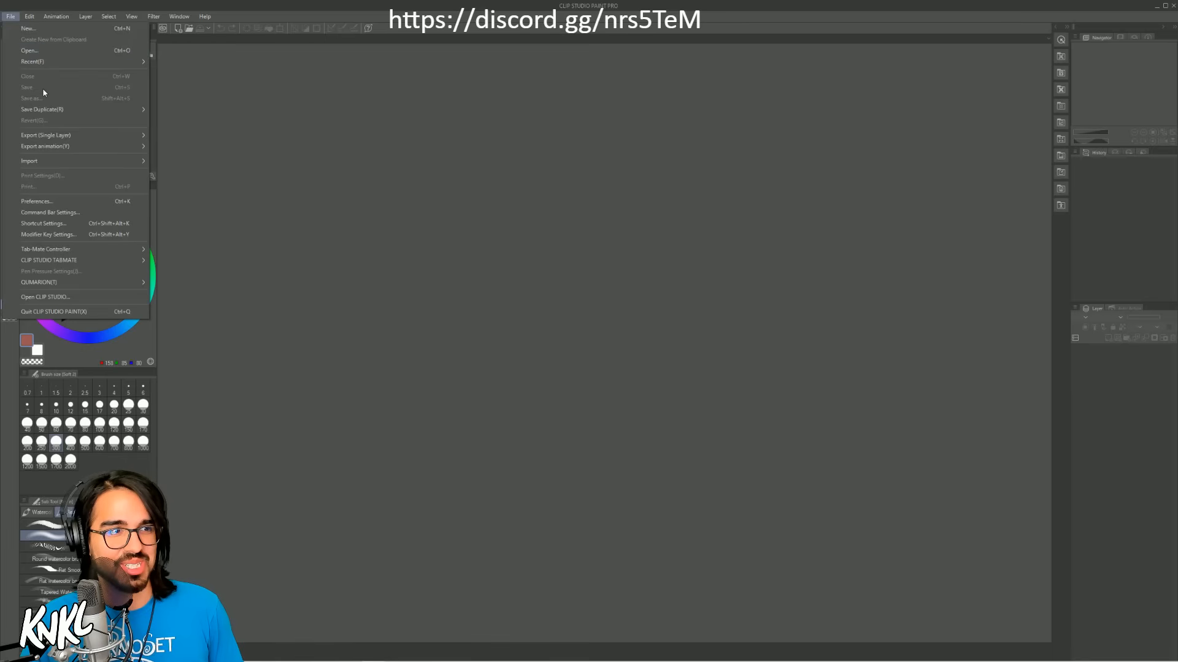
left_click(24, 51)
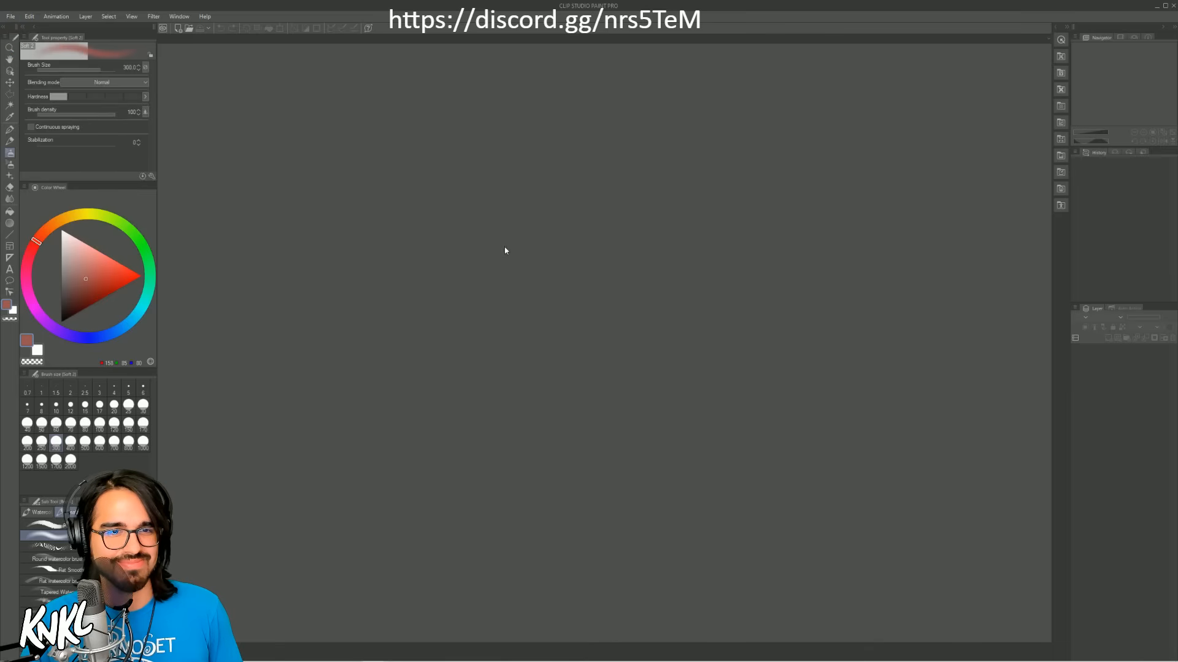
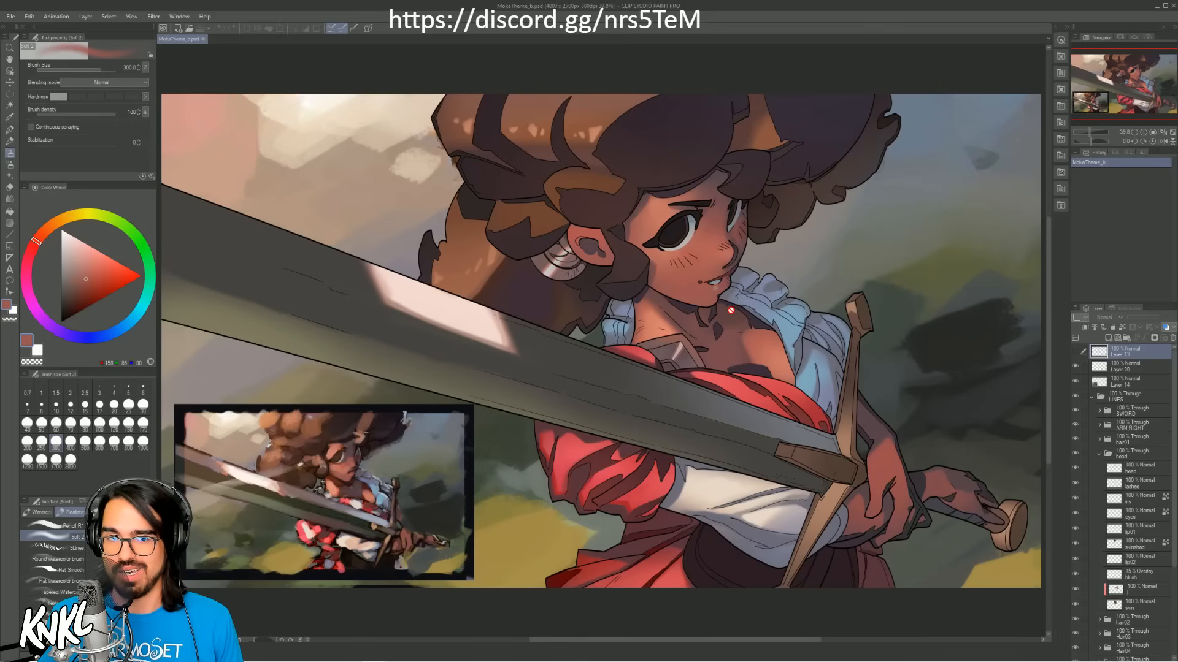
Step: Collapse the head layer folder and switch its visibility off and back on
left_click(1143, 132)
left_click_drag(1128, 93, 1112, 106)
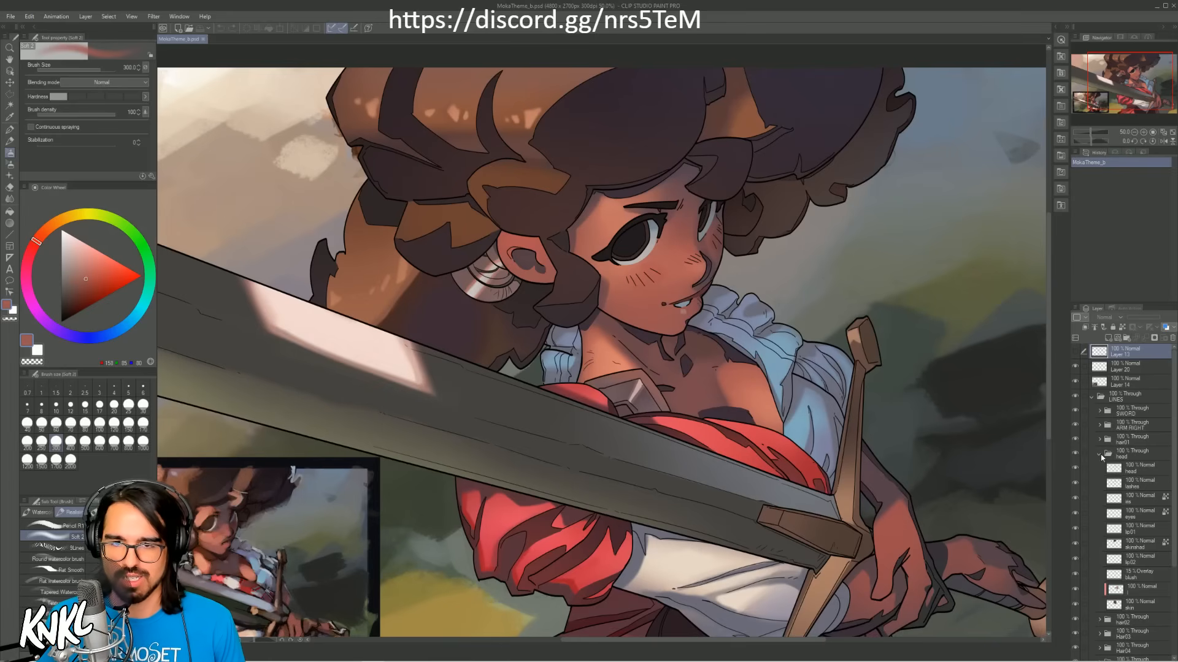
left_click(1134, 455)
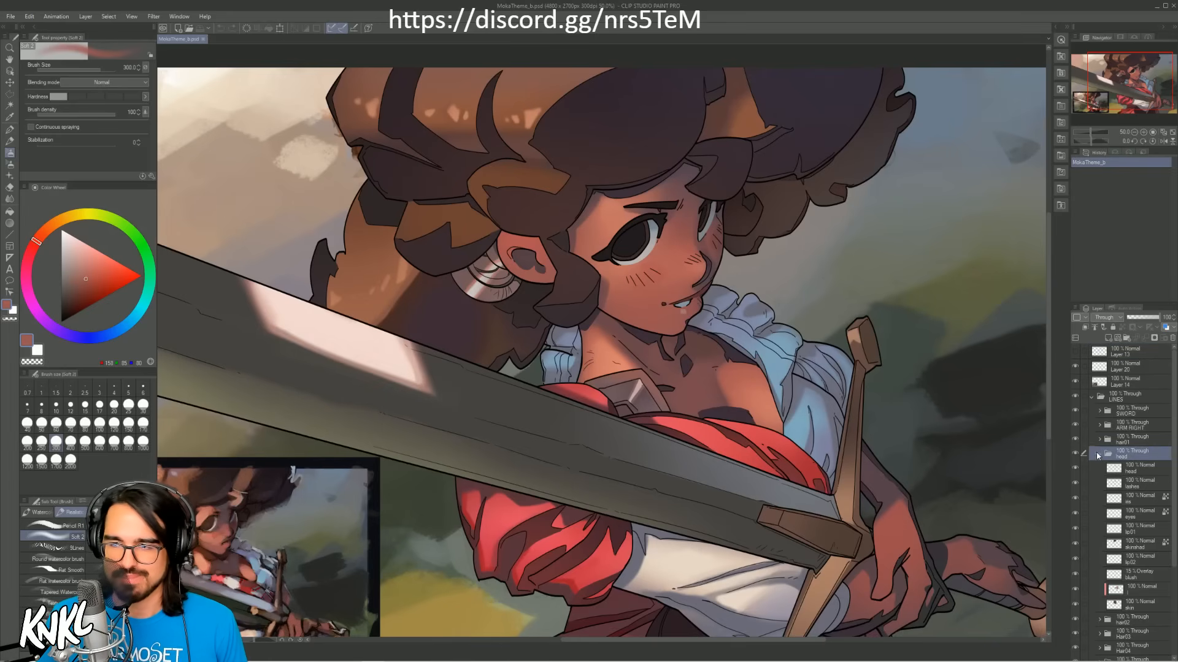
left_click(1082, 455)
left_click(1075, 453)
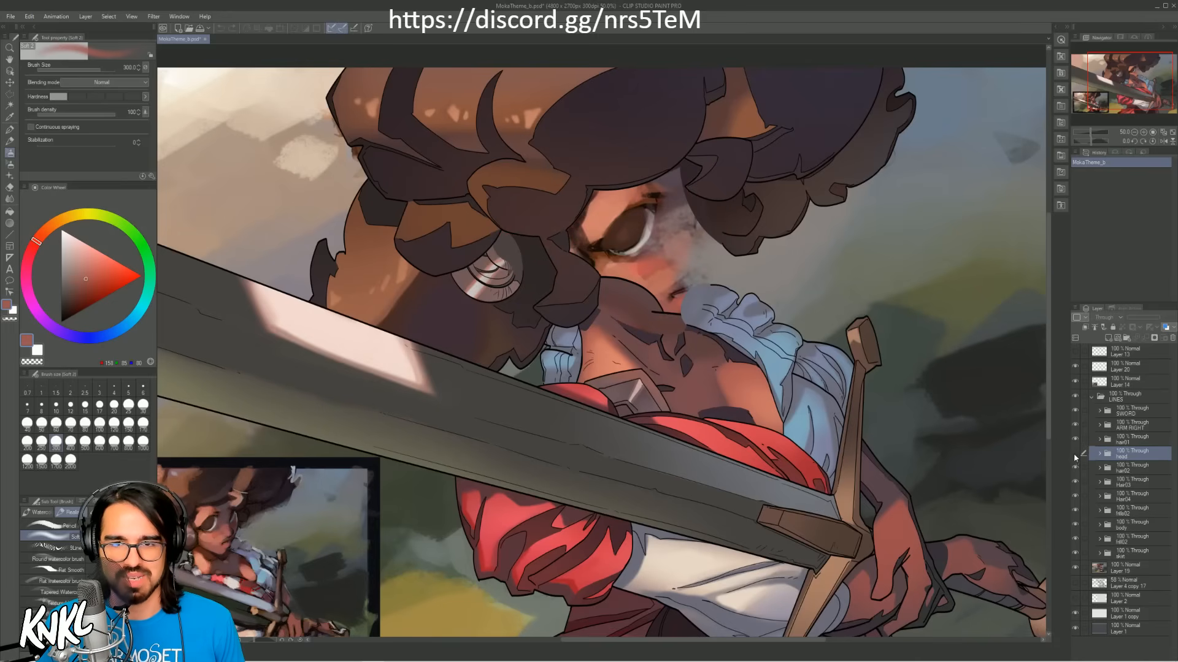
left_click(1075, 454)
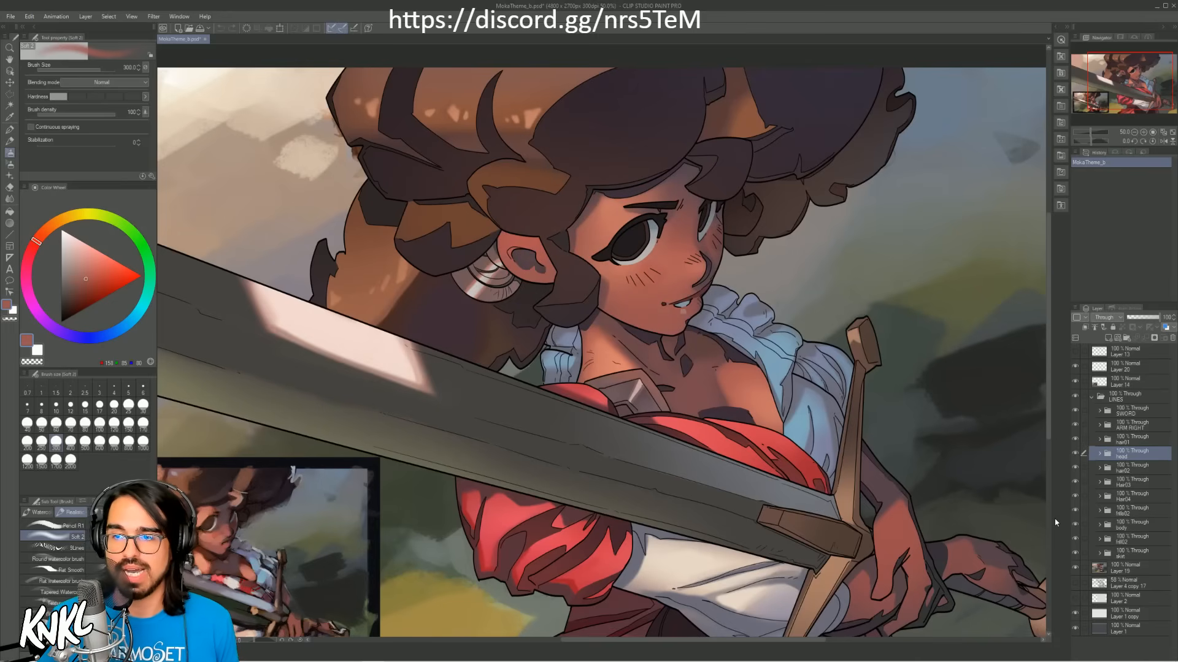
Step: Close Clip Studio Paint and its launcher window, and open the MokaTheme_b.psd file in Photoshop
left_click(1174, 6)
left_click(558, 244)
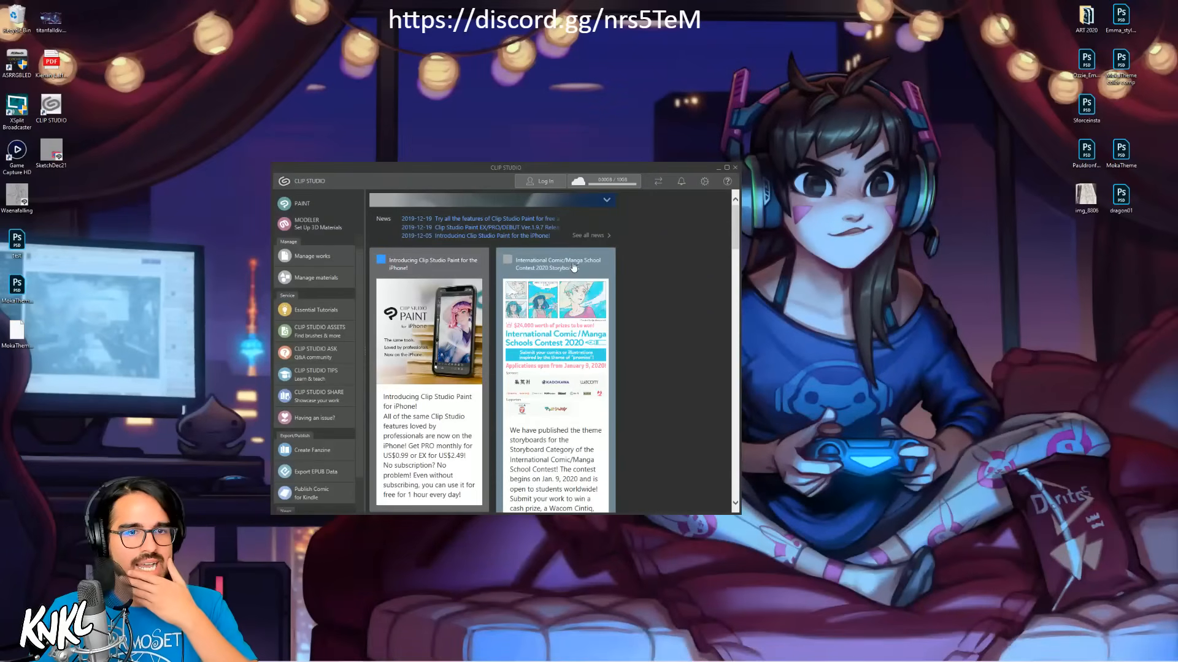
left_click(737, 170)
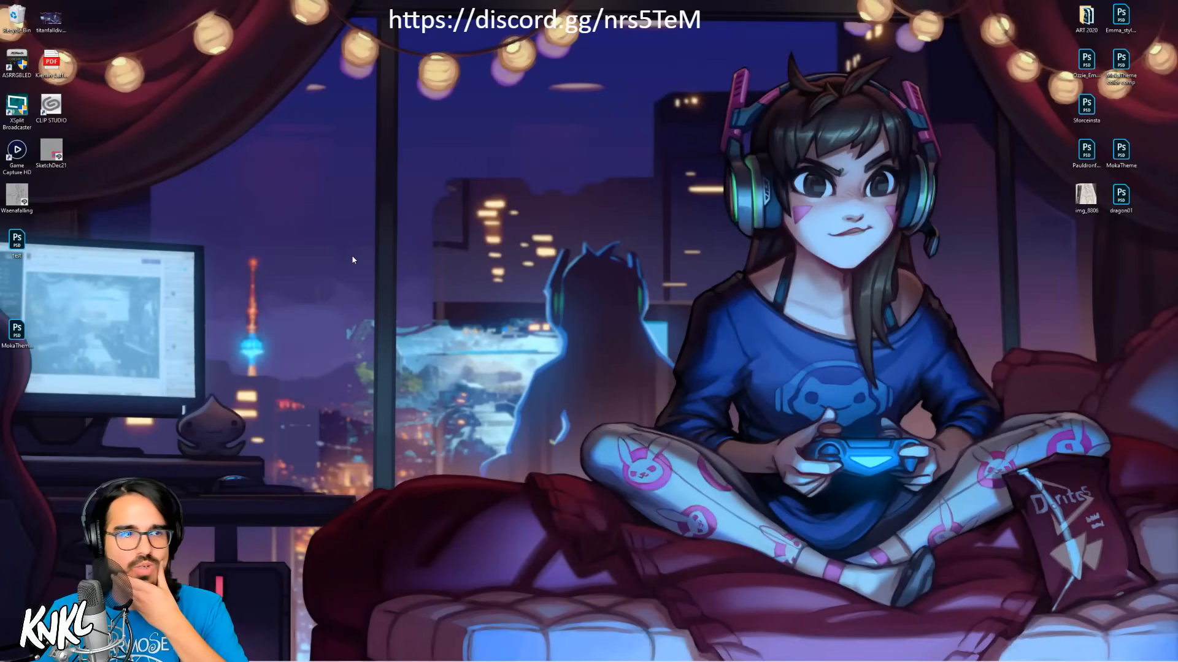
left_click_drag(16, 331, 23, 290)
double_click(17, 285)
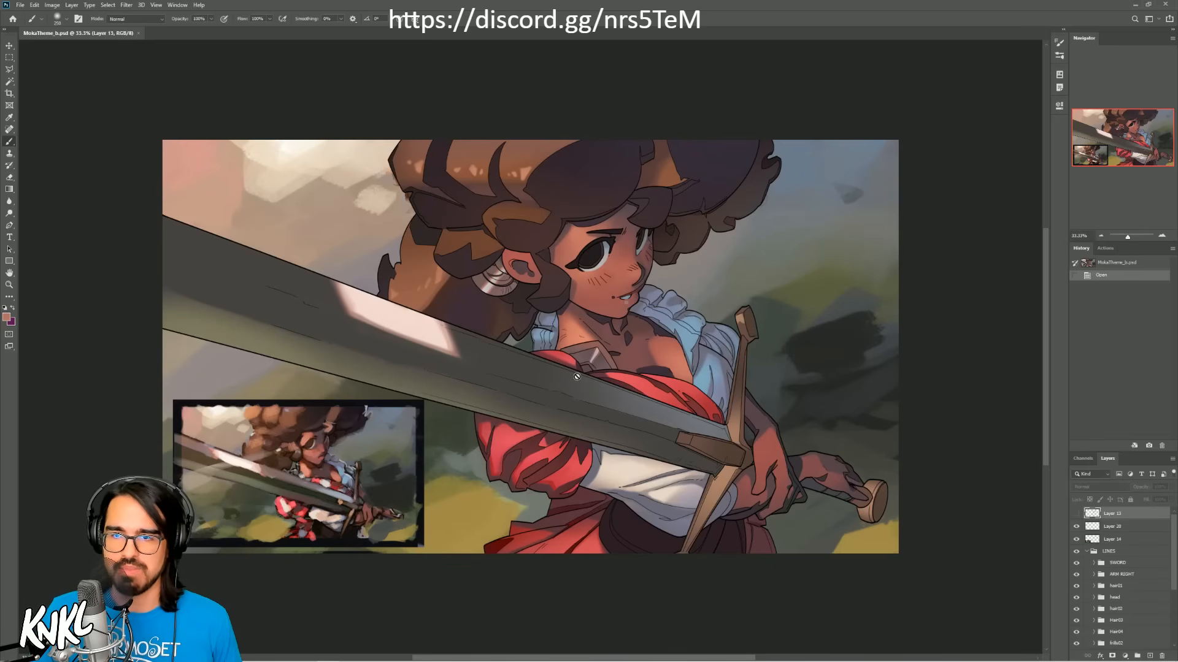
Step: Collapse the LINES group and add a new empty layer directly above Layer 20
left_click(1161, 236)
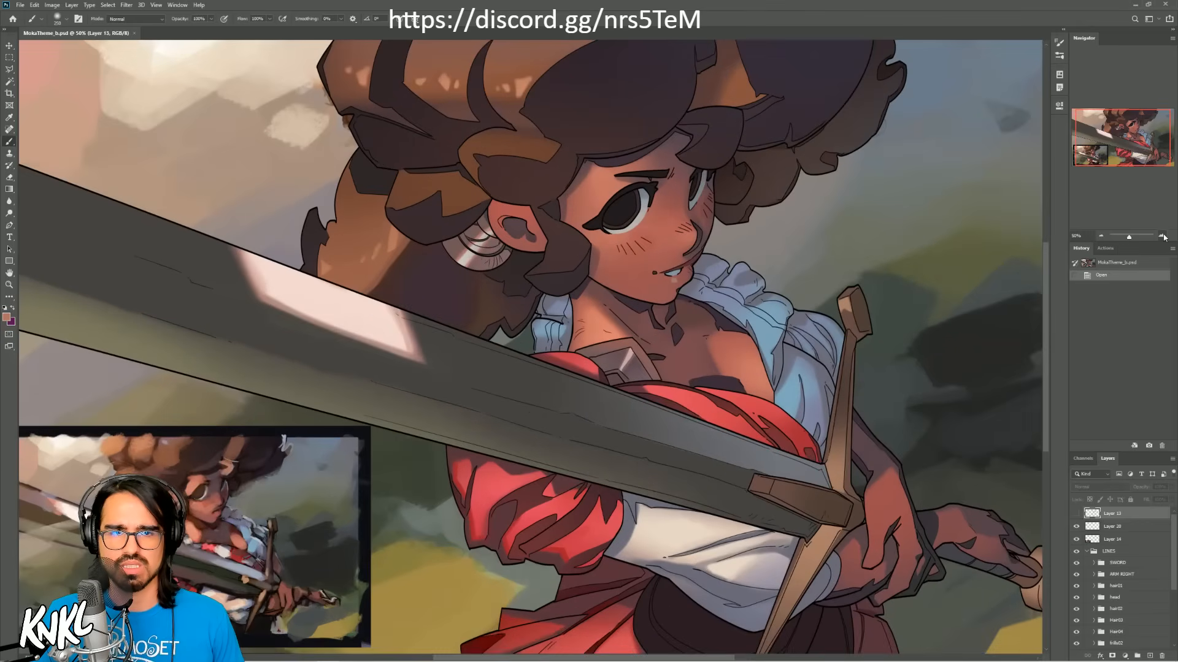
left_click_drag(1108, 145, 1104, 148)
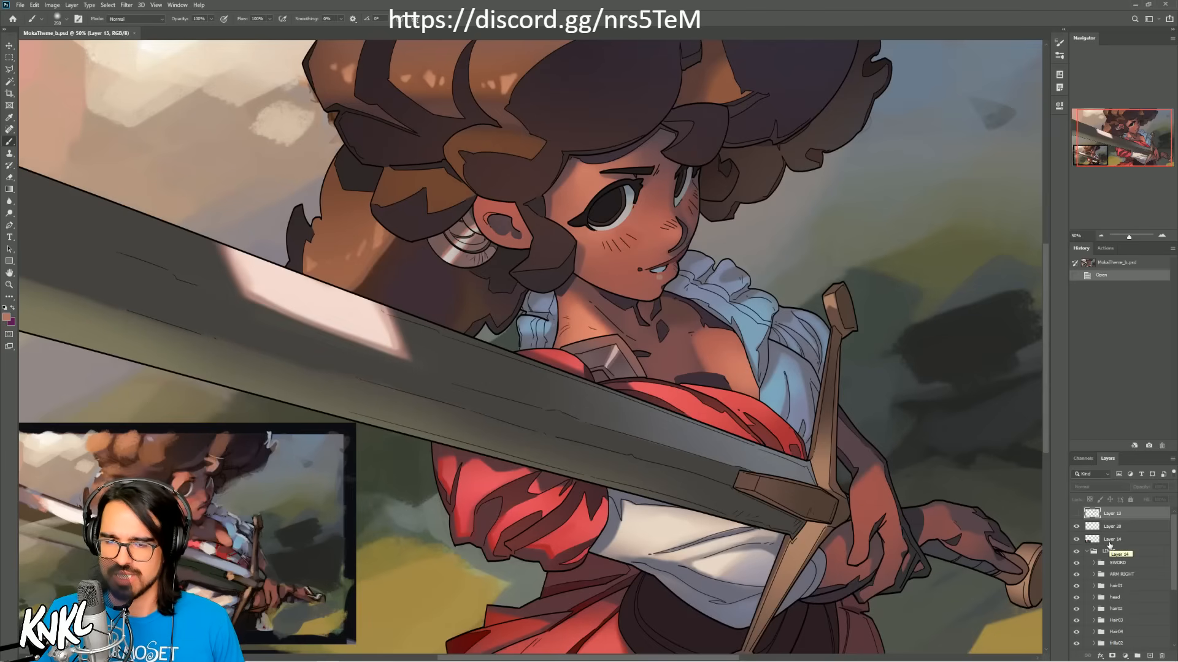
left_click(1088, 552)
left_click(1087, 552)
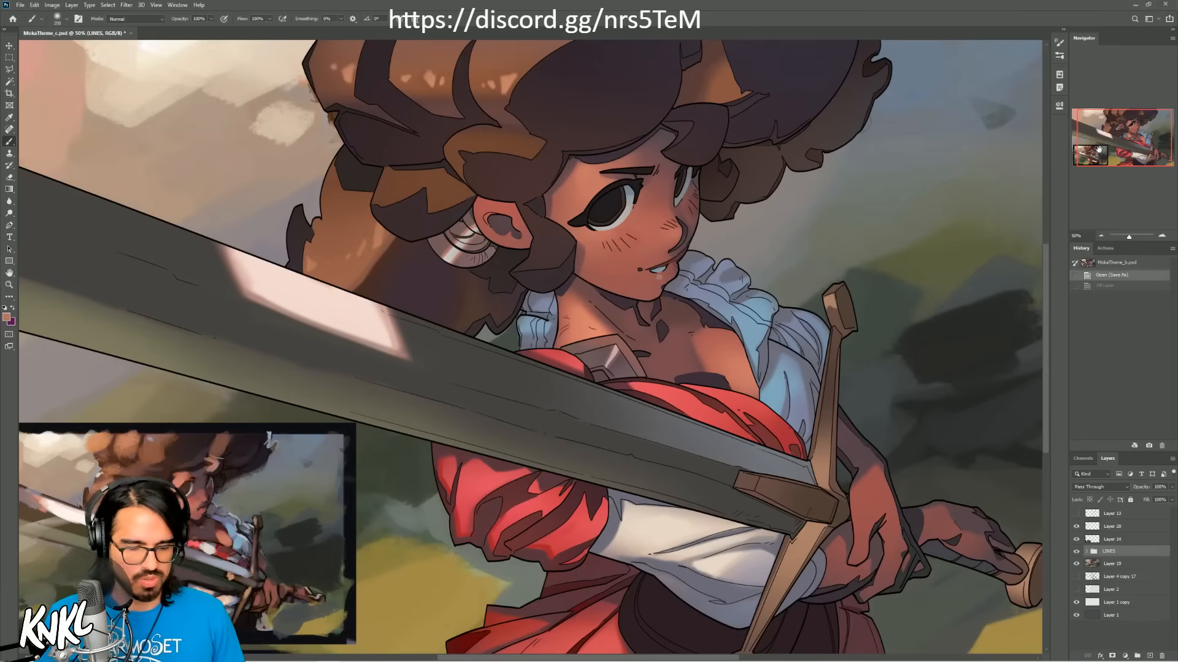
left_click(1107, 527)
key("ctrl+shift+n")
key("Return")
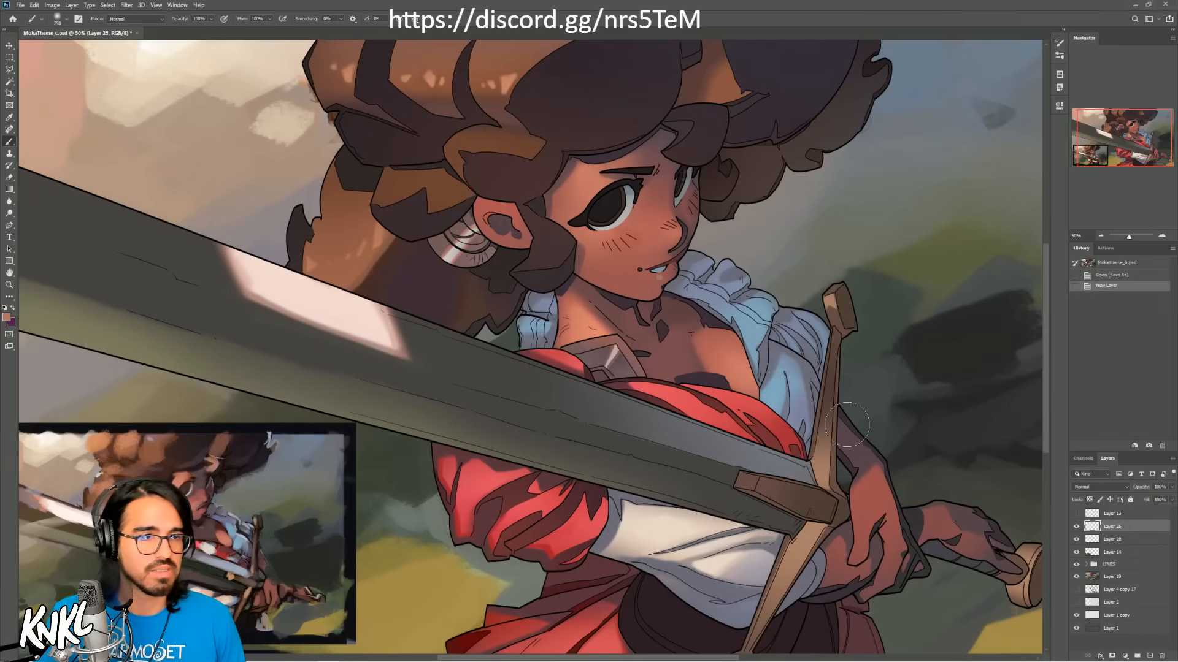
Step: Choose the CHALK NEW brush from the KNKL brush set
right_click(653, 274)
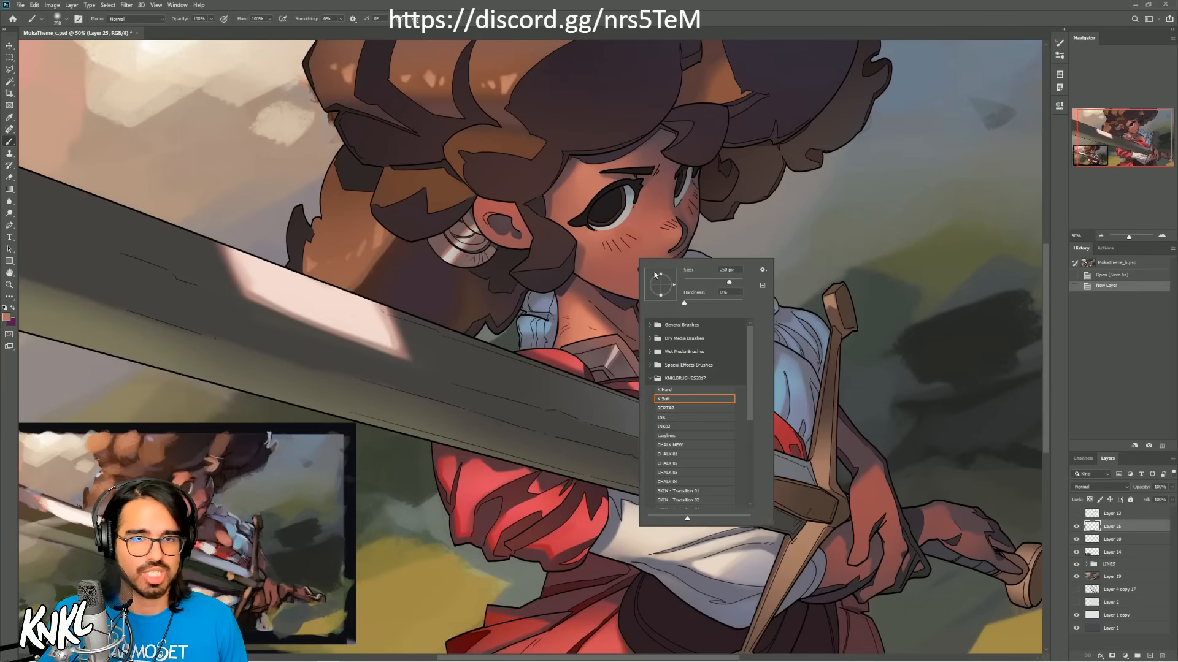
left_click(679, 445)
key("Return")
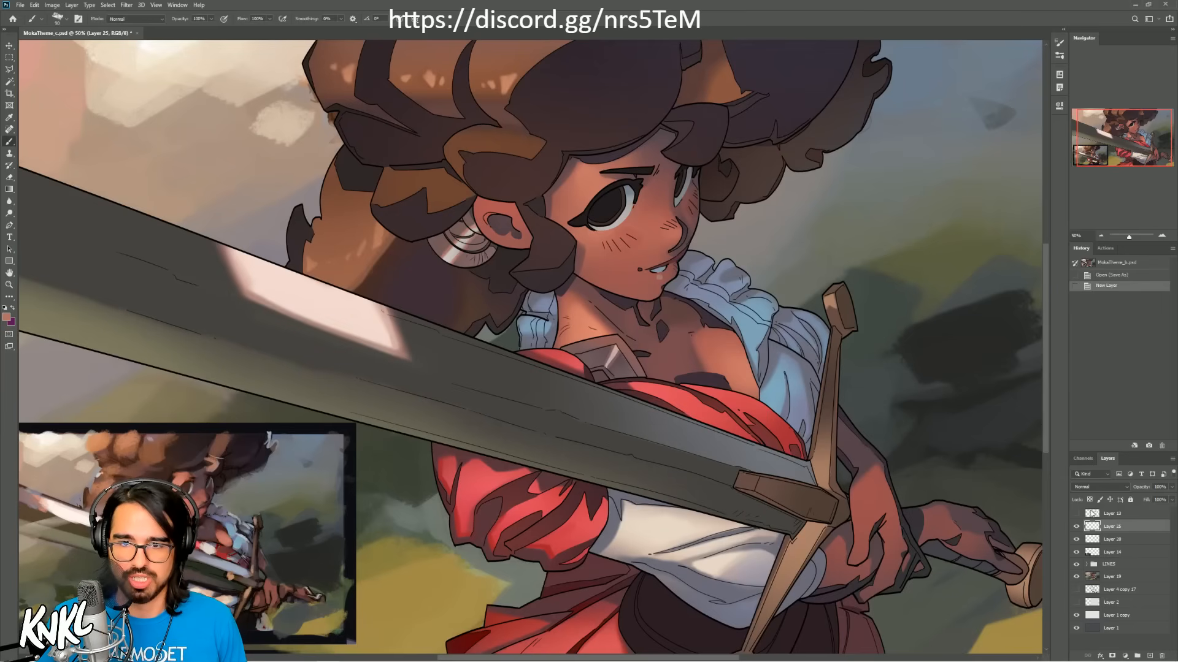
Step: Check the hidden topmost layer with the red and blue construction lines, and delete it
left_click(1076, 514)
left_click(1076, 515)
left_click(1076, 515)
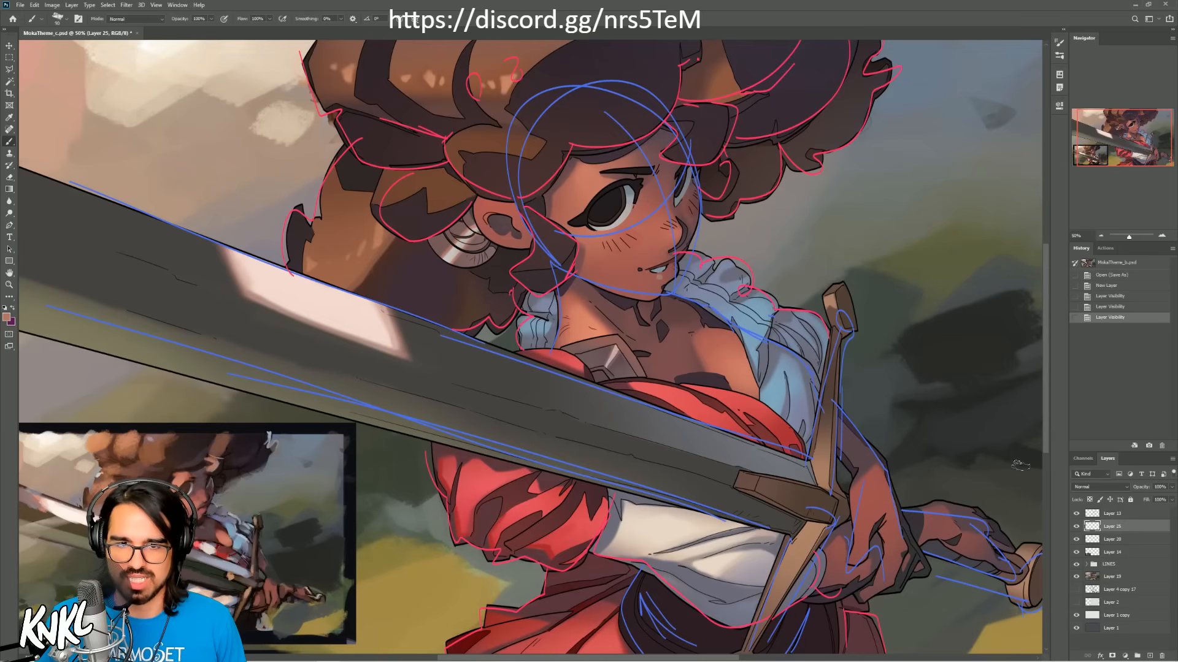
mouse_move(1115, 515)
left_mouse_down()
mouse_move(1095, 651)
mouse_move(1161, 656)
left_mouse_up()
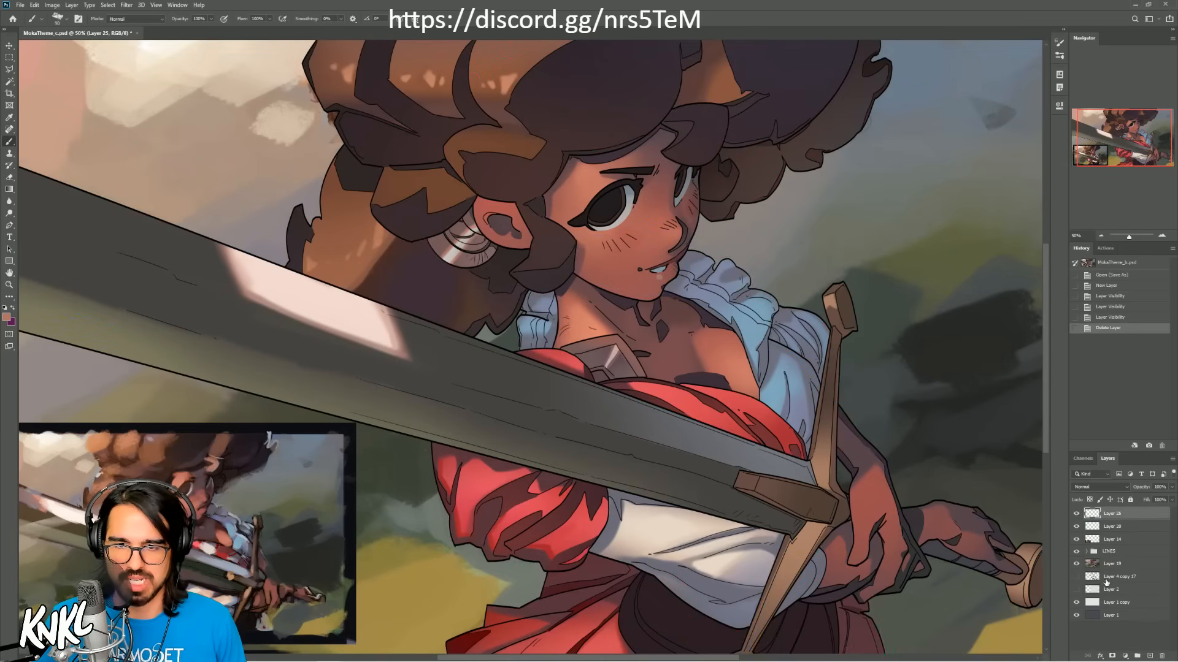
Step: Delete the unneeded layers Layer 4 copy 17, Layer 2 and Layer 1
left_click(1107, 579)
left_click(1115, 567)
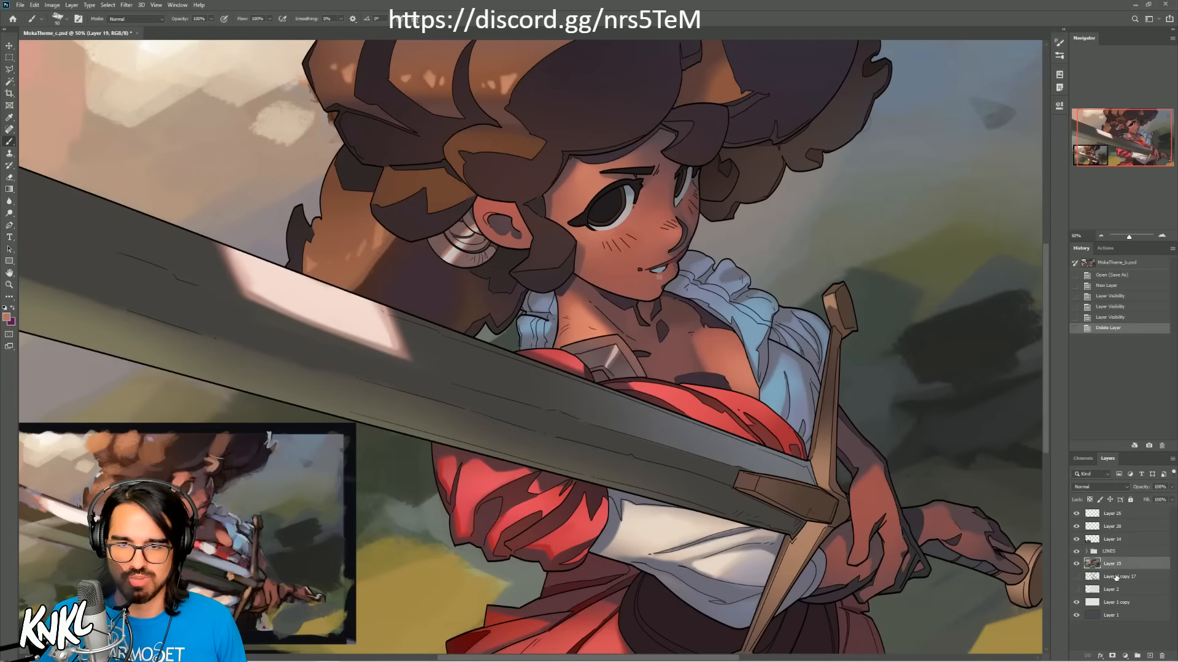
left_click(1115, 578)
left_click(1113, 591, "shift")
left_click_drag(1109, 583, 1161, 656)
left_click_drag(1108, 590, 1161, 656)
Step: Rename the new empty layer at the top of the stack as OP
left_click(1112, 555)
left_click(1086, 551)
mouse_move(1173, 574)
left_mouse_down()
mouse_move(1172, 620)
mouse_move(1169, 568)
left_mouse_up()
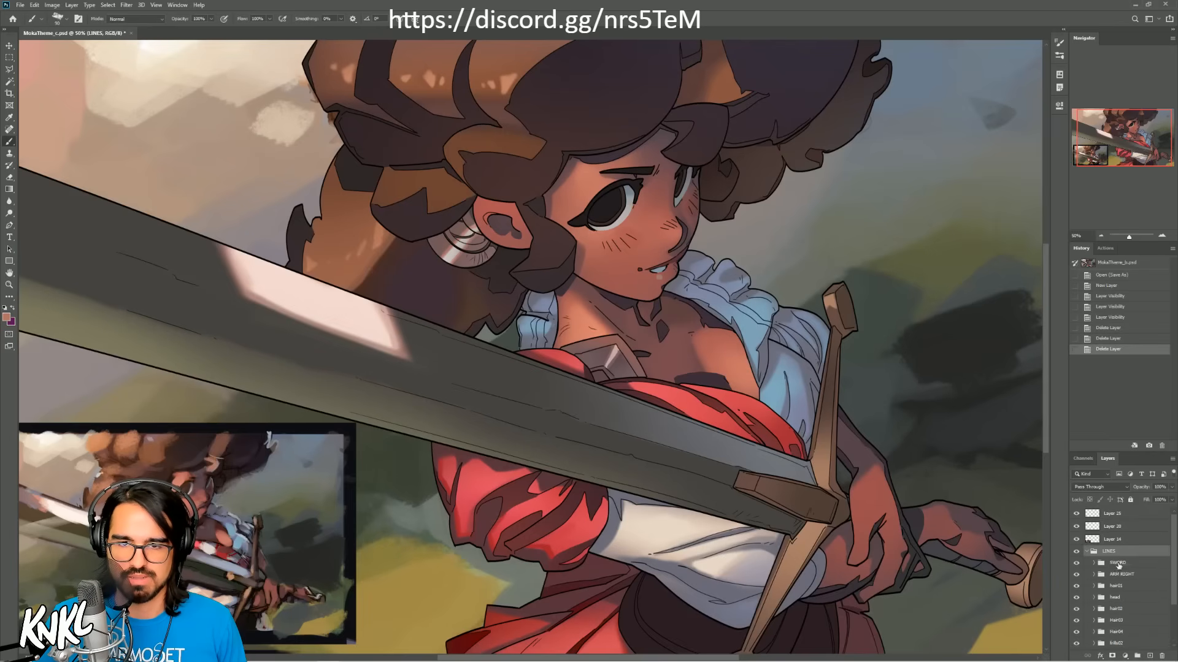
left_click(1086, 551)
left_click(1112, 514)
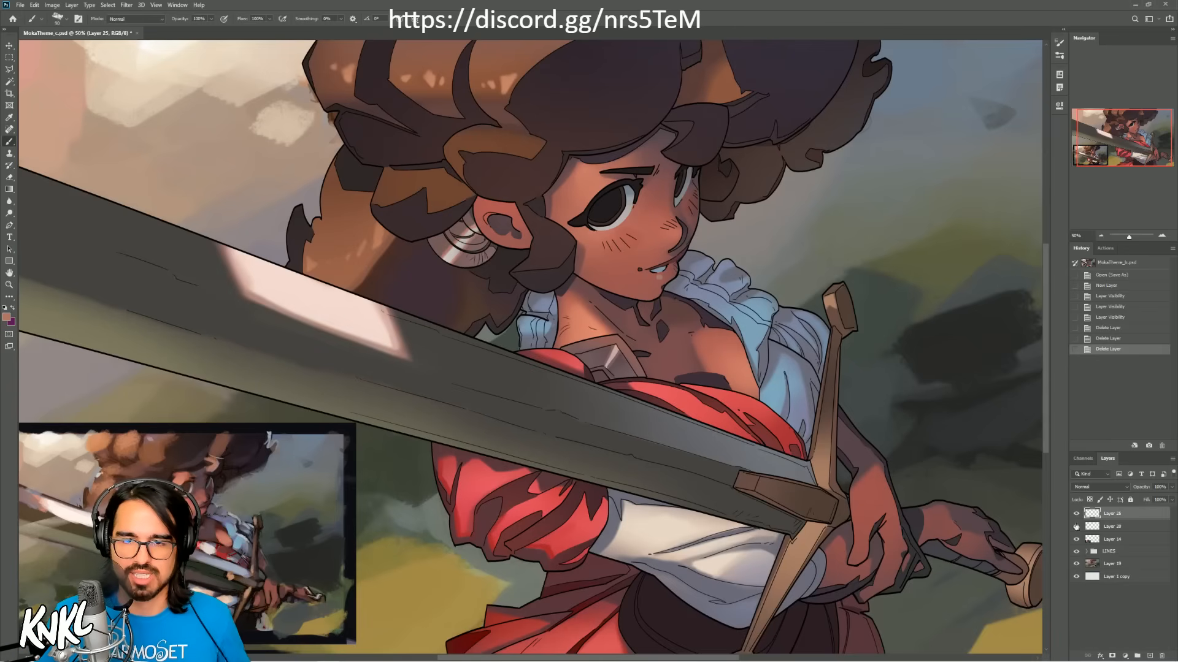
left_click(1077, 517)
double_click(1111, 514)
type("OP")
key("Return")
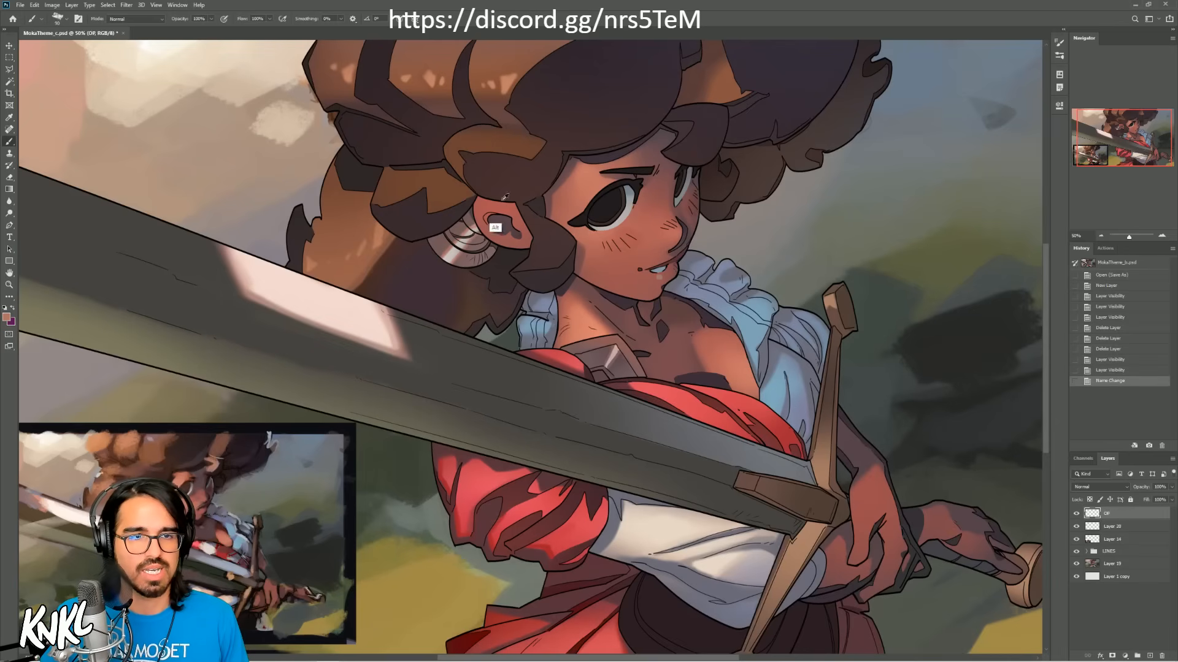
Step: Try out chalk brush strokes over the face, hair and collar with a larger brush, undoing each stroke
left_click_drag(492, 220, 765, 231)
key("ctrl+z")
key("bracketright")
key("bracketright")
mouse_move(238, 160)
left_mouse_down()
mouse_move(457, 251)
mouse_move(767, 274)
left_mouse_up()
key("ctrl+z")
mouse_move(653, 182)
left_mouse_down()
mouse_move(828, 212)
mouse_move(798, 307)
mouse_move(441, 257)
mouse_move(466, 311)
left_mouse_up()
key("ctrl+z")
mouse_move(607, 310)
left_mouse_down()
mouse_move(638, 295)
mouse_move(712, 340)
mouse_move(850, 246)
mouse_move(785, 328)
left_mouse_up()
key("ctrl+z")
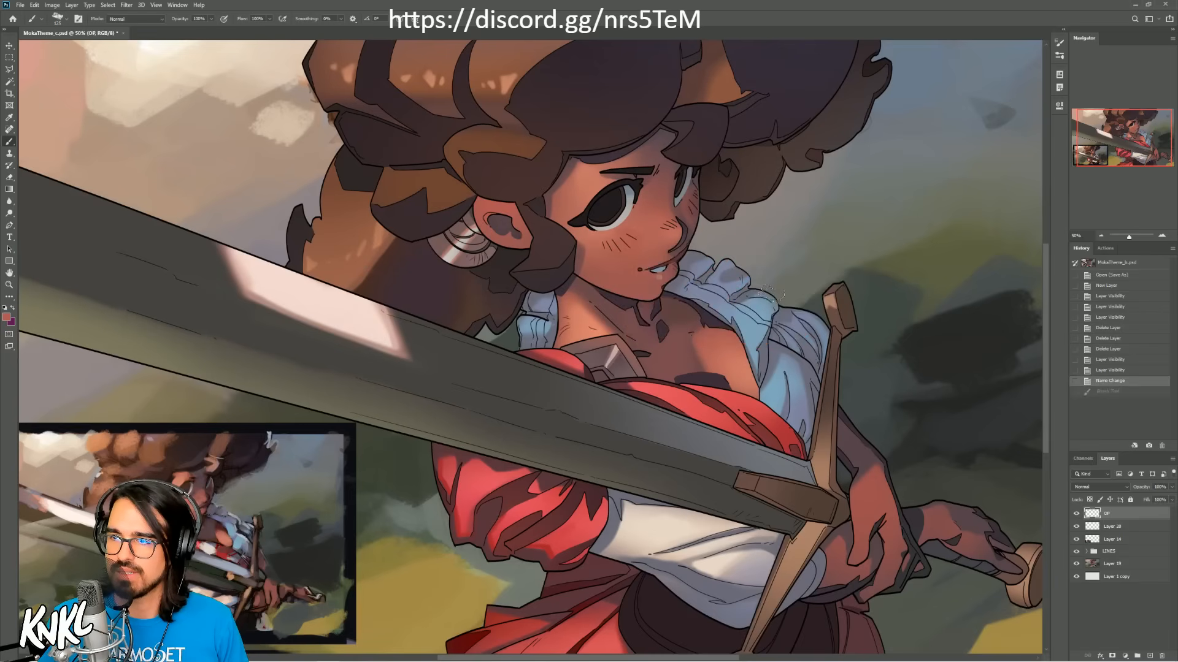
mouse_move(667, 298)
left_mouse_down()
mouse_move(767, 257)
mouse_move(788, 309)
left_mouse_up()
key("ctrl+z")
mouse_move(665, 242)
left_mouse_down()
mouse_move(772, 185)
mouse_move(802, 288)
left_mouse_up()
key("ctrl+z")
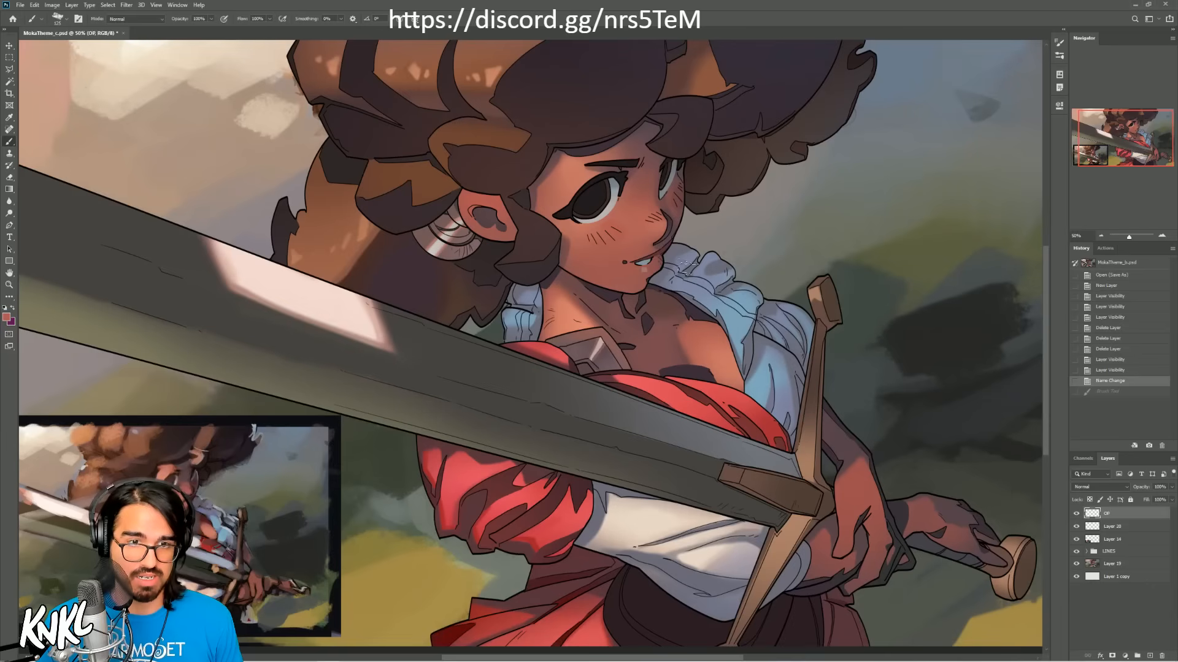
Step: Switch to the K Soft brush from the KNKL brush set
right_click(729, 271)
left_click(771, 413)
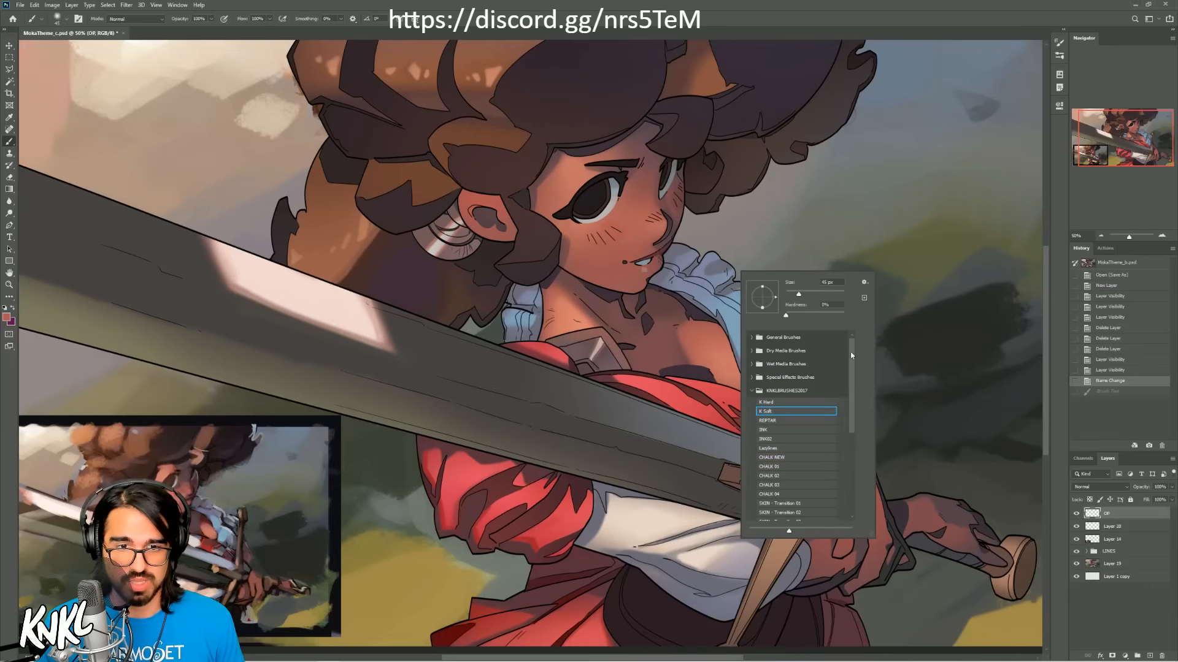
left_click(1103, 143)
left_click_drag(810, 347, 770, 347)
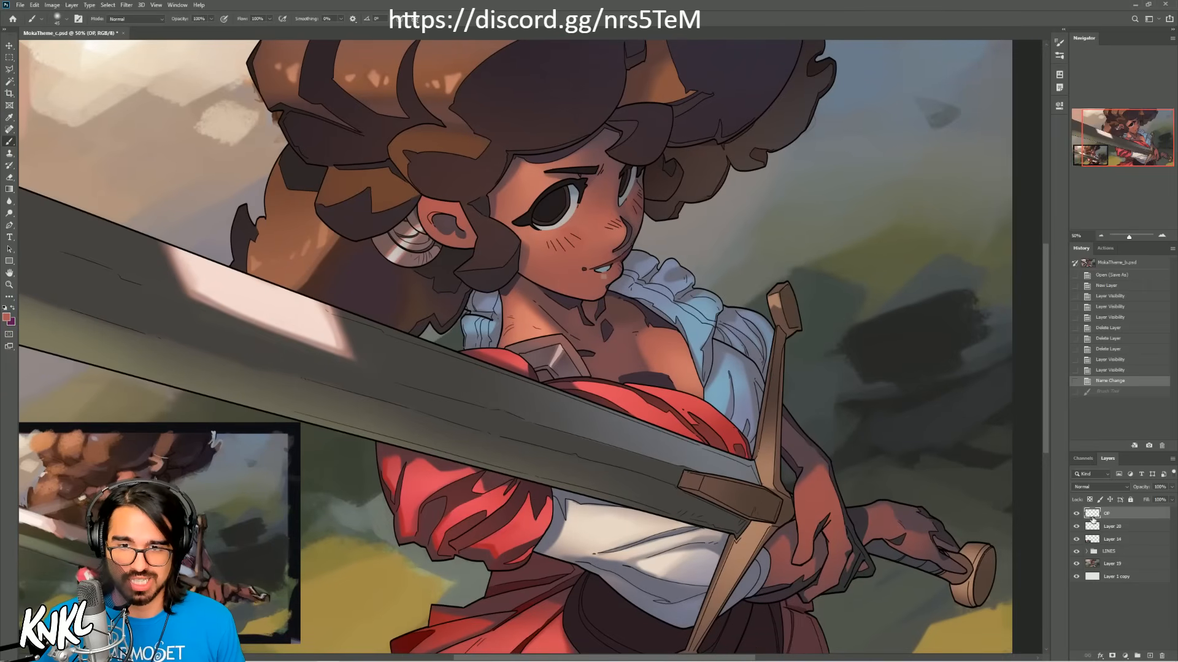
Step: Expand the LINES group and open the body group inside it
left_click(1095, 553)
left_click(1086, 552)
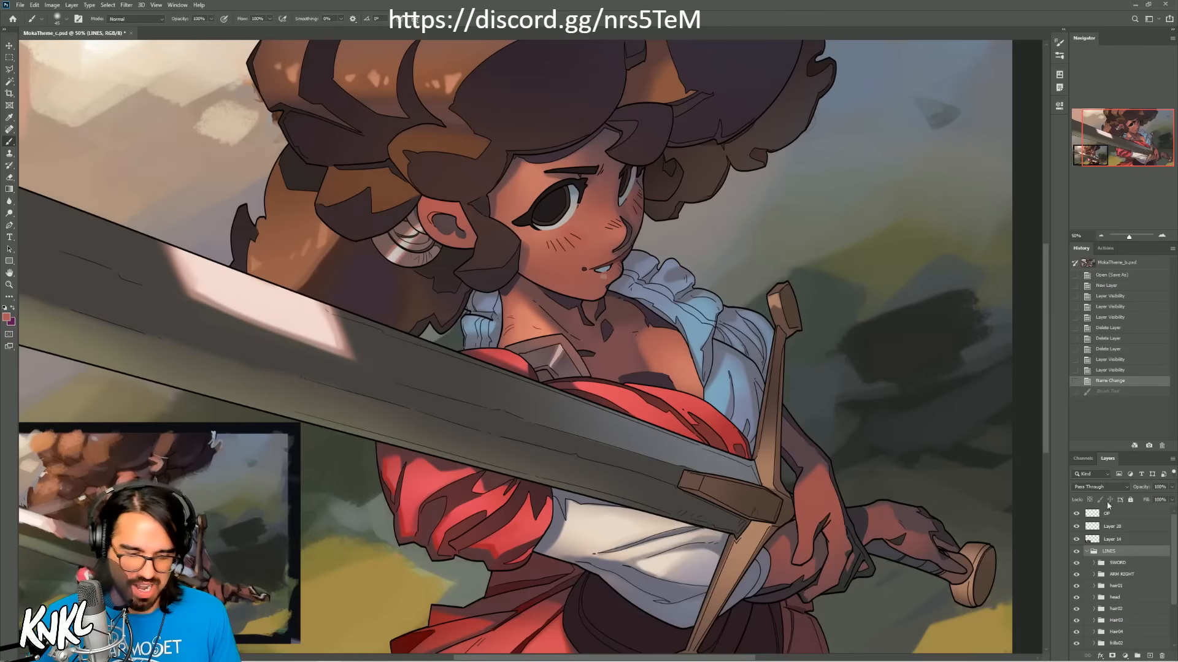
left_click_drag(1173, 547, 1174, 558)
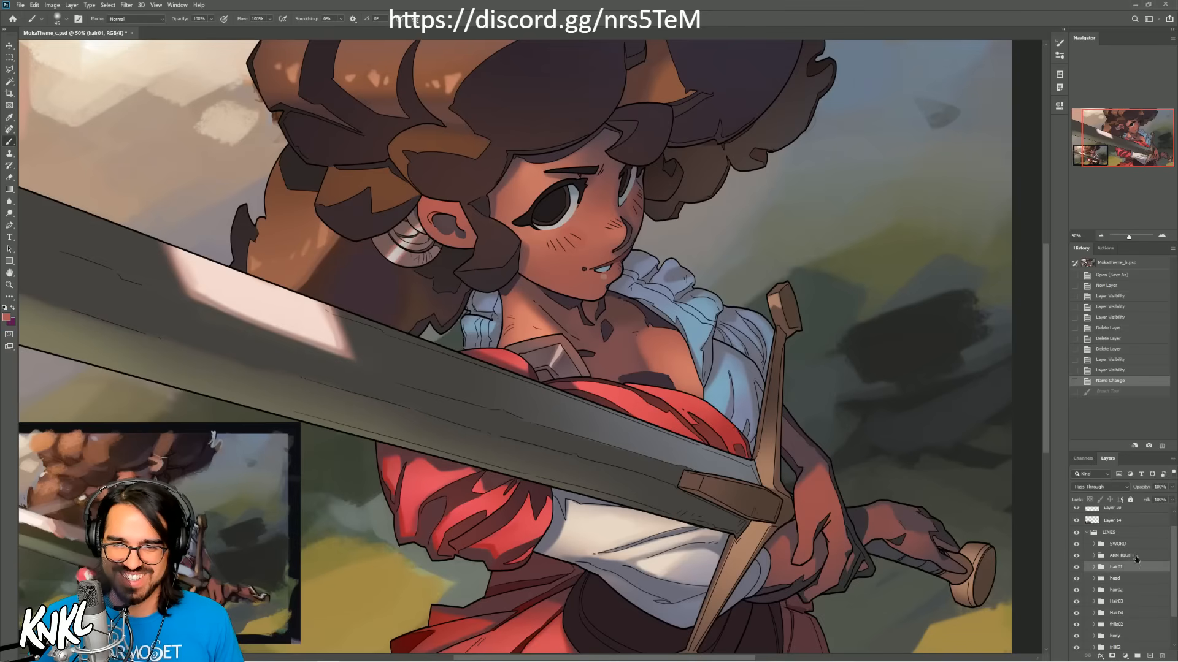
left_click(1156, 556)
scroll(1175, 557, "down", 2)
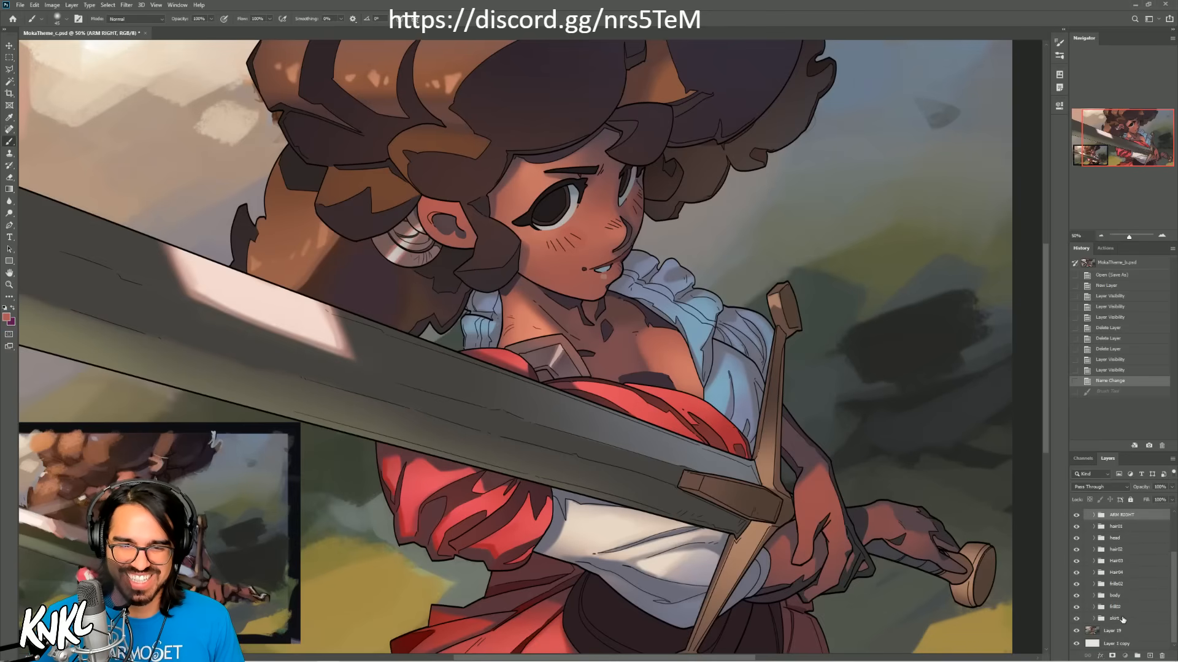
left_click(1120, 618)
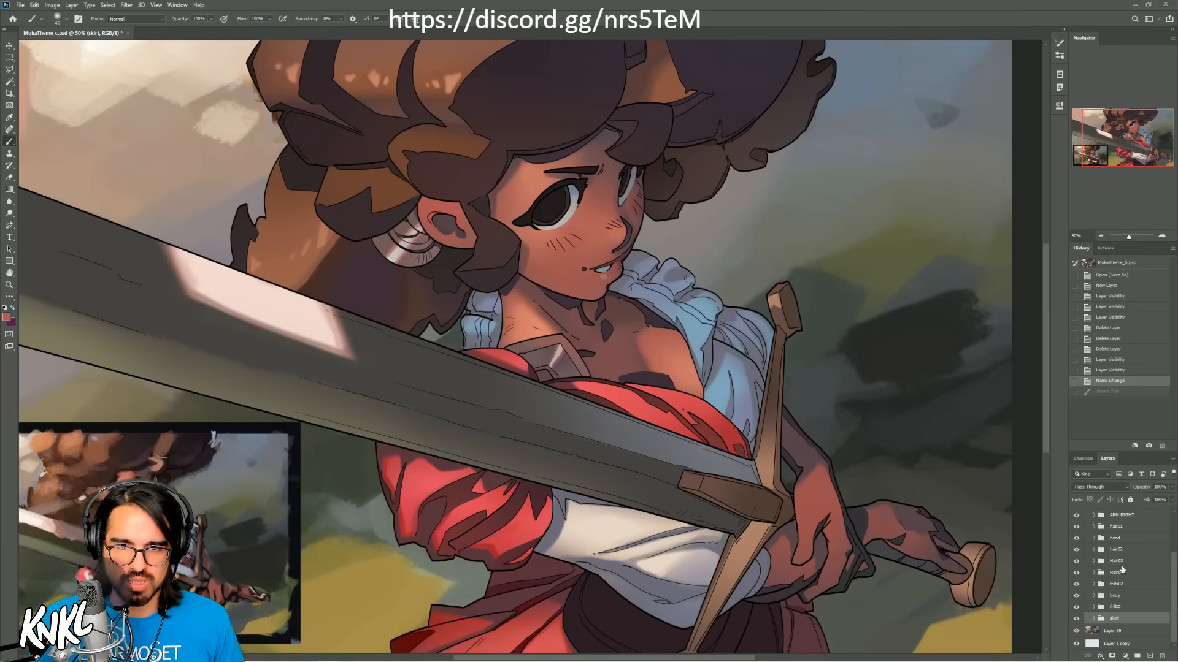
left_click(1126, 598)
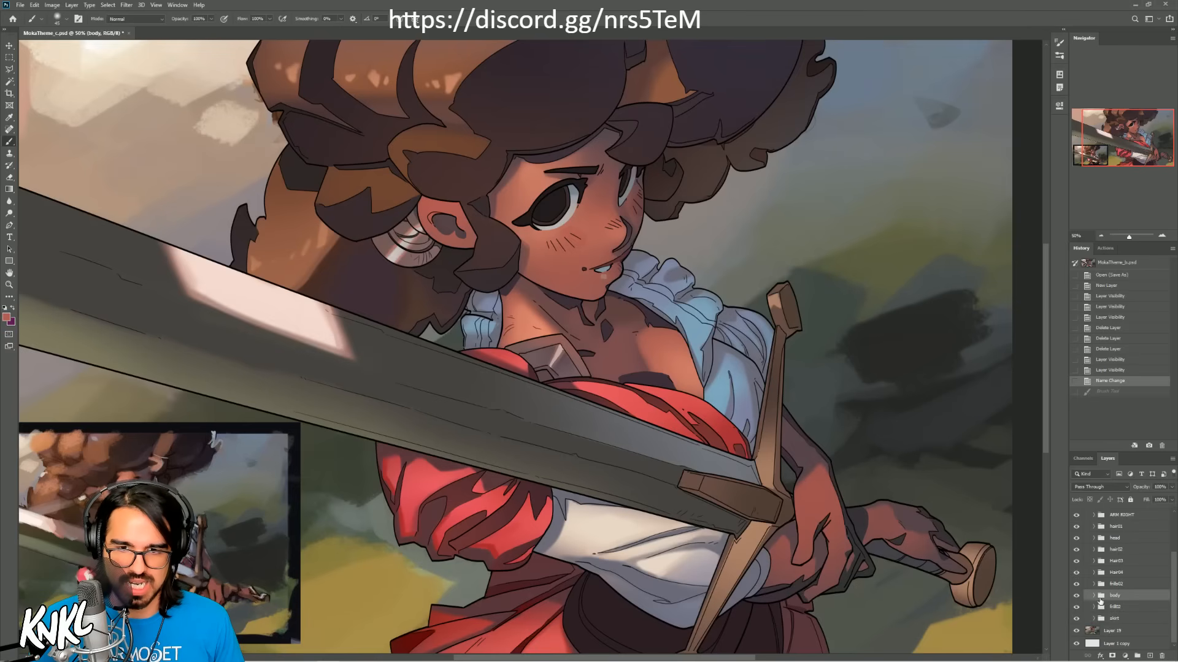
left_click(1093, 595)
Step: Select the skin shadow layer in the body group and lock its transparent pixels
left_click_drag(1171, 582, 1161, 602)
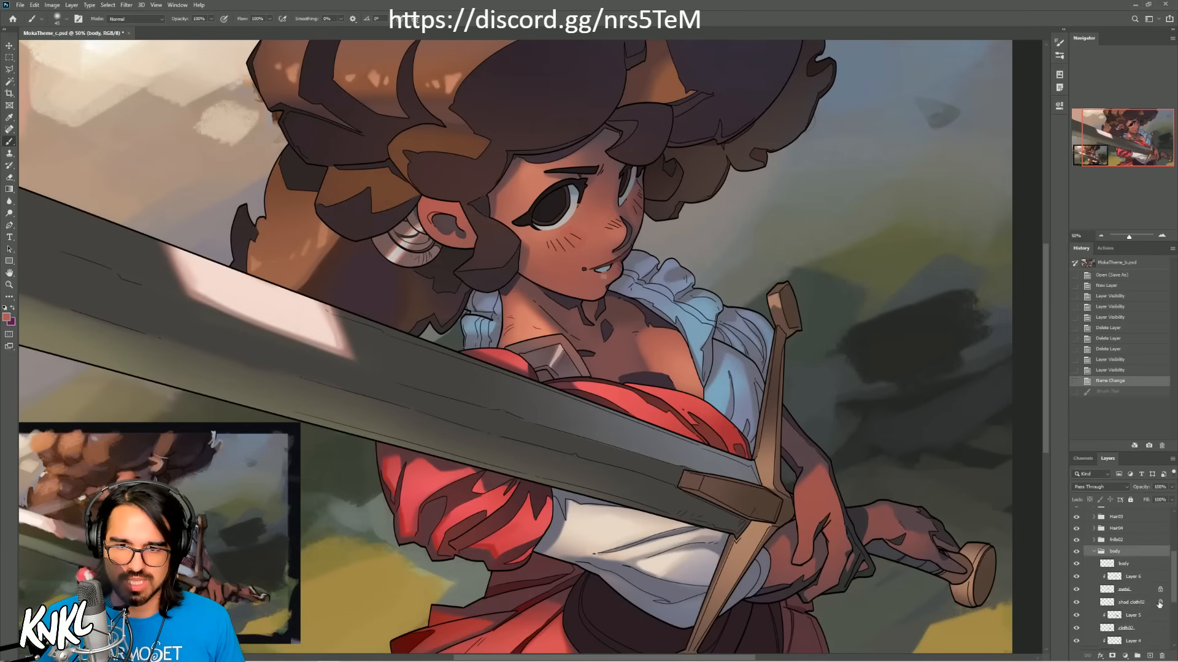
left_click(1141, 605)
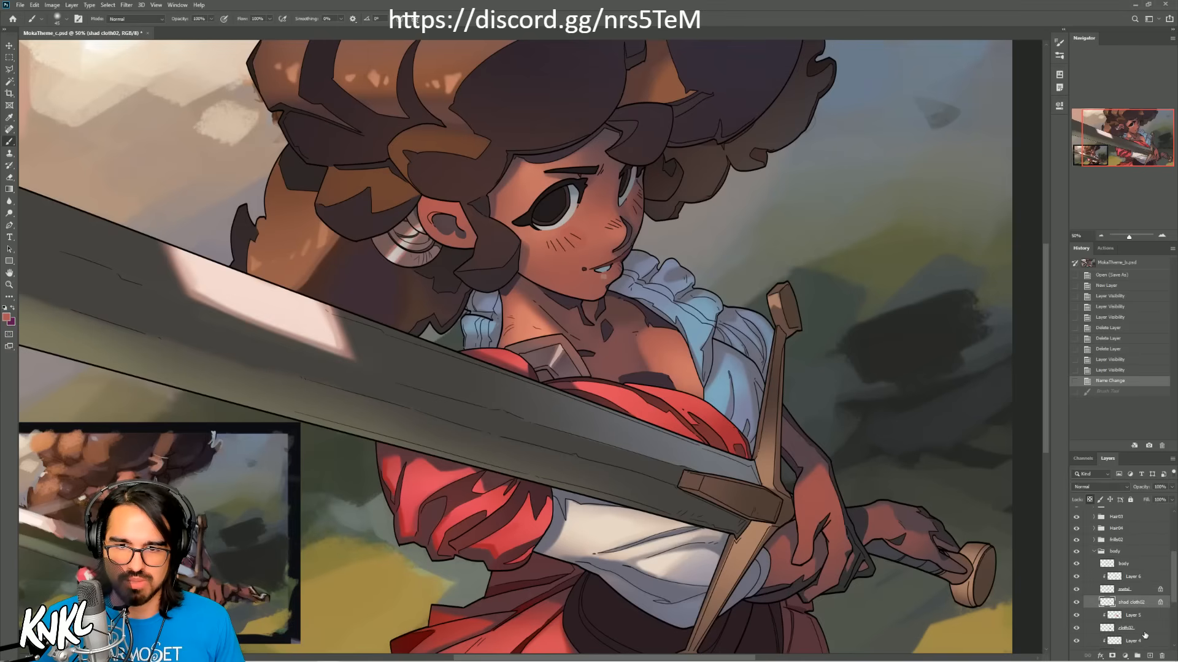
scroll(1144, 626, "down", 3)
left_click(1141, 622)
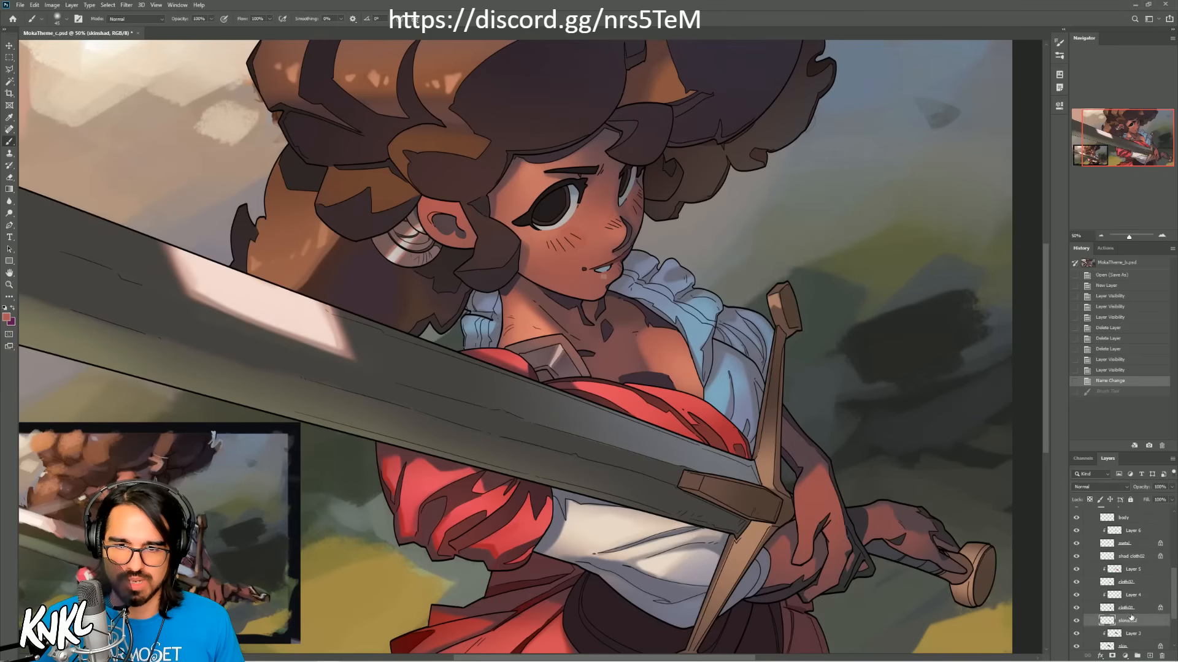
left_click(1090, 500)
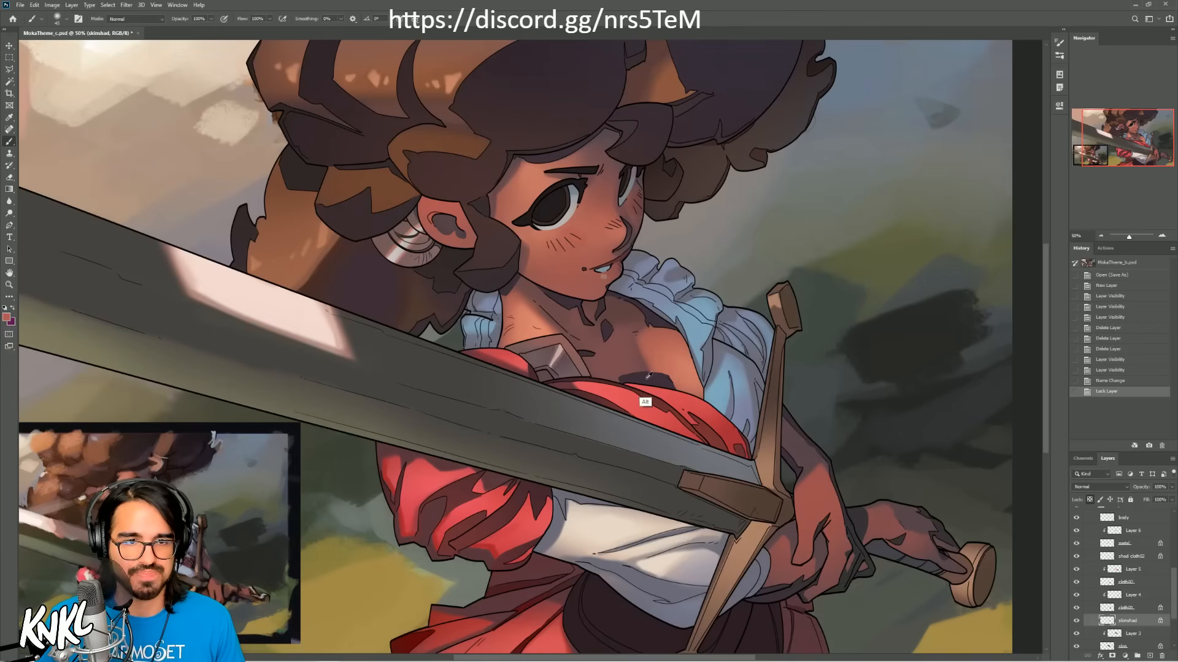
Step: Sample a dark brown and brush it over the chest shadows with an enlarged soft brush
left_click(154, 525, "alt")
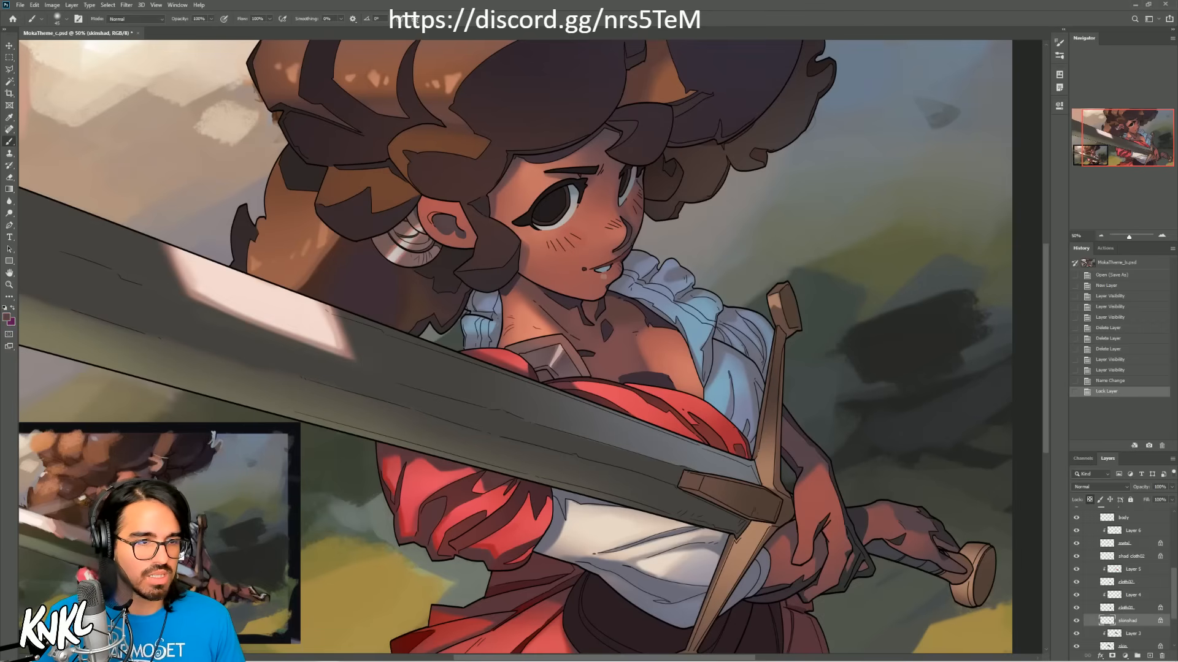
key("bracketright")
key("bracketright")
key("bracketright")
key("bracketright")
key("bracketright")
key("bracketright")
key("bracketright")
left_click_drag(581, 346, 590, 344)
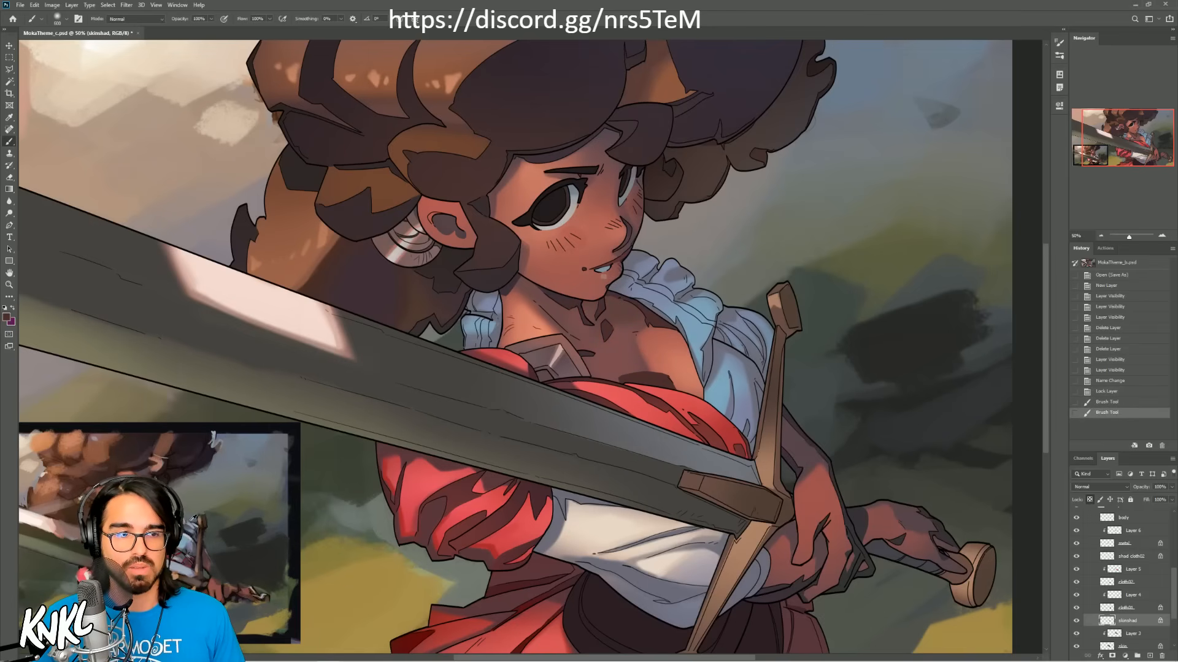
Step: Soften the colour of the neck and chest shadows with brush strokes, undo the last two, and reduce the brush size
left_click_drag(561, 298, 619, 272)
left_click(635, 354, "alt")
mouse_move(638, 367)
left_mouse_down()
mouse_move(675, 375)
mouse_move(641, 371)
mouse_move(624, 383)
mouse_move(644, 375)
left_mouse_up()
key("ctrl+z")
key("ctrl+z")
key("[")
key("[")
key("[")
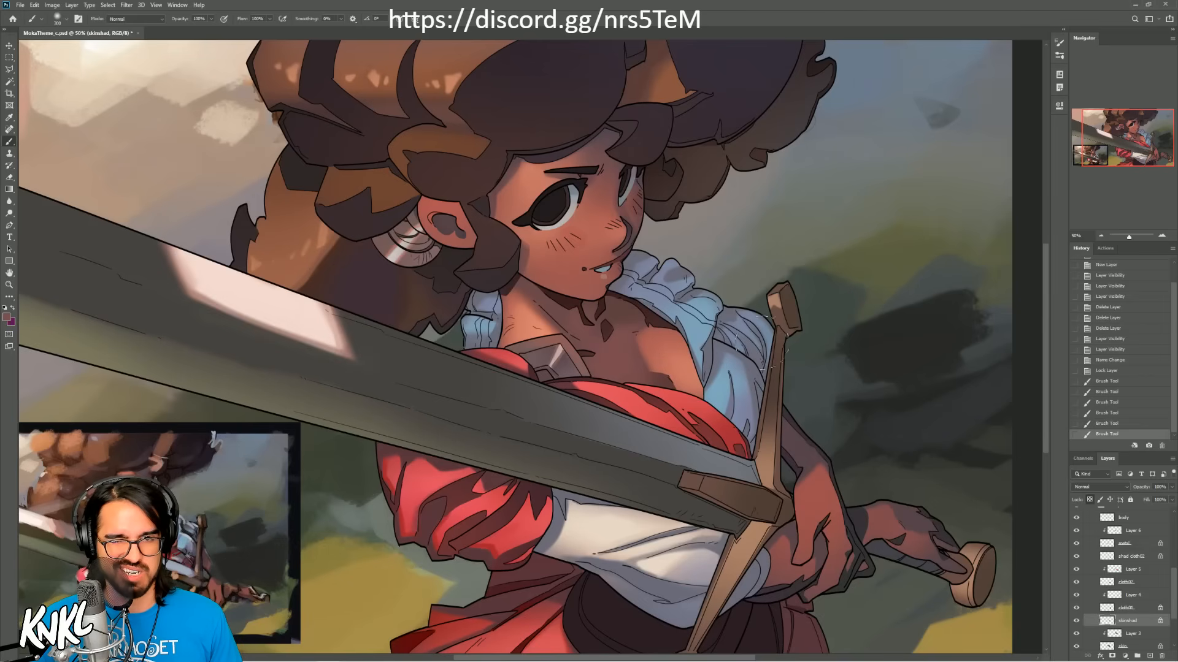
Step: Check the whole illustration at reduced size, return to a closer view of the figure, and save the file
left_click(1101, 236)
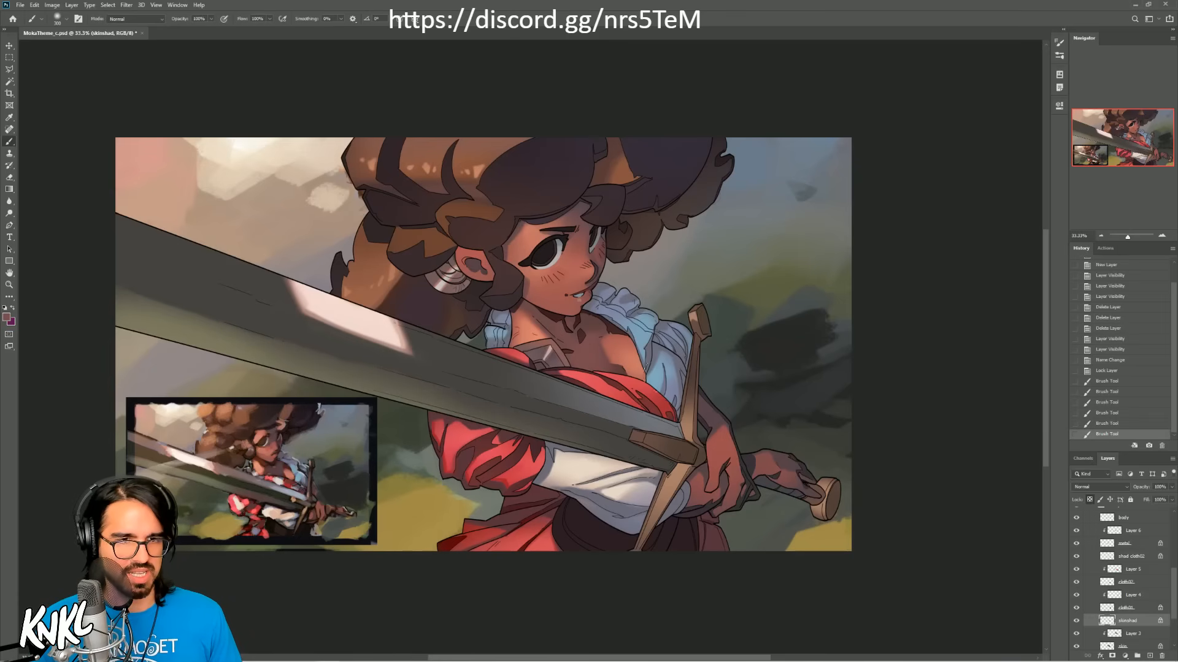
left_click(1159, 237)
left_click(1160, 236)
key("ctrl+s")
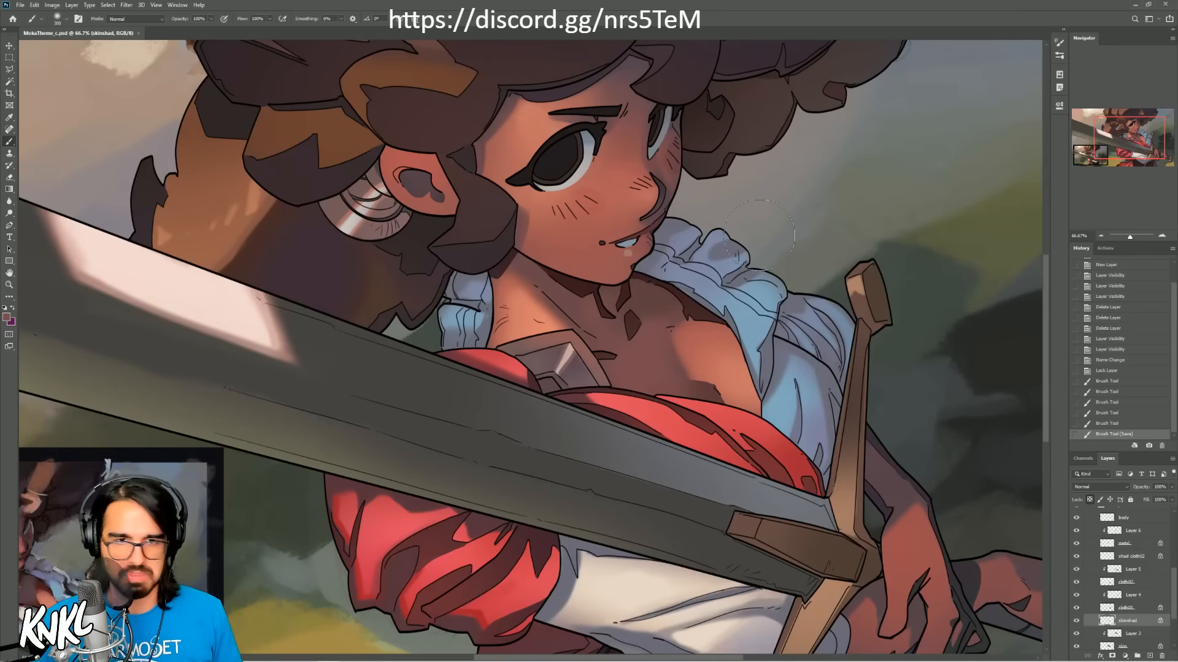
Step: Select the clipped layer above the skin layer and toggle its visibility off and on to check its effect
left_click_drag(1174, 583, 1177, 600)
left_click(1139, 589)
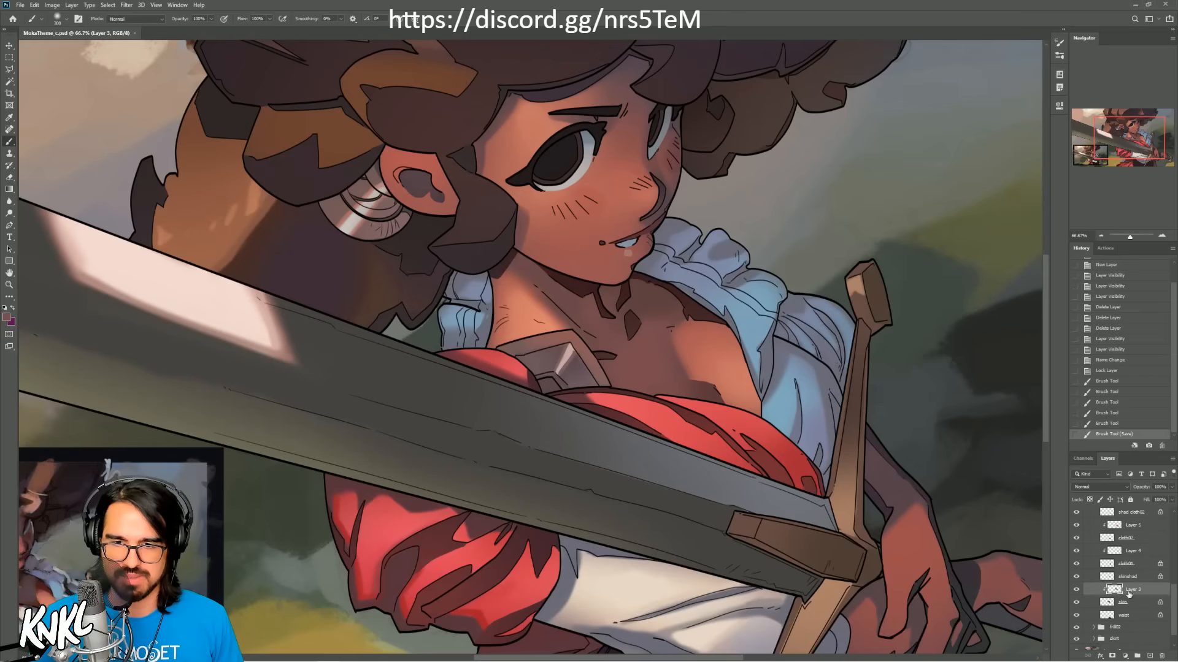
left_click(1076, 590)
left_click(1076, 590)
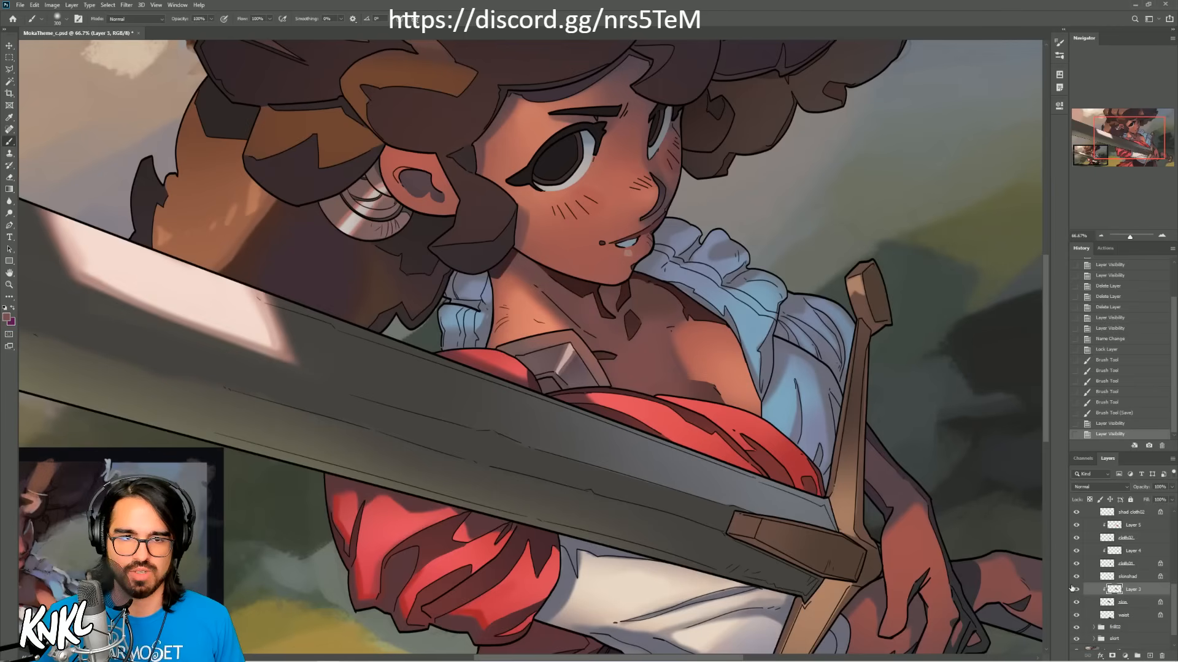
Step: Try a stroke with a smaller brush along the chest's light and shadow edge on the clipped layer
key("bracketleft")
key("bracketleft")
key("bracketleft")
key("bracketleft")
key("bracketleft")
key("bracketleft")
key("bracketleft")
key("bracketleft")
key("bracketleft")
key("bracketleft")
key("bracketleft")
mouse_move(699, 391)
left_mouse_down()
mouse_move(854, 364)
mouse_move(795, 368)
mouse_move(772, 337)
mouse_move(779, 347)
left_mouse_up()
key("ctrl+z")
key("bracketleft")
key("ctrl+z")
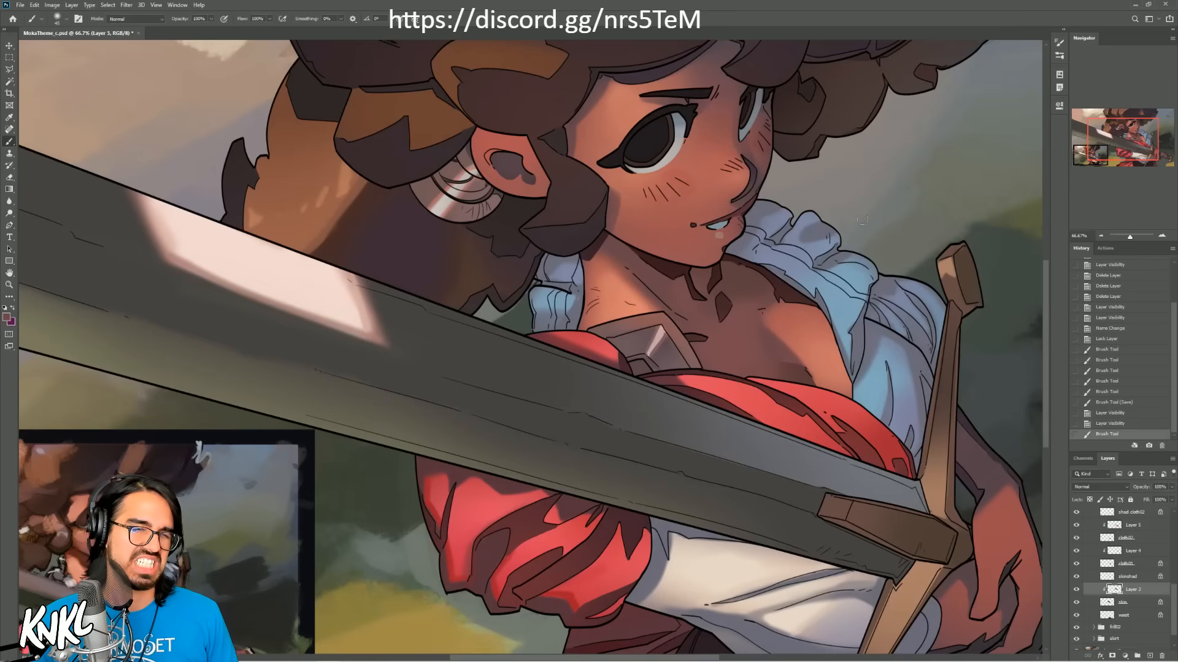
key("ctrl+z")
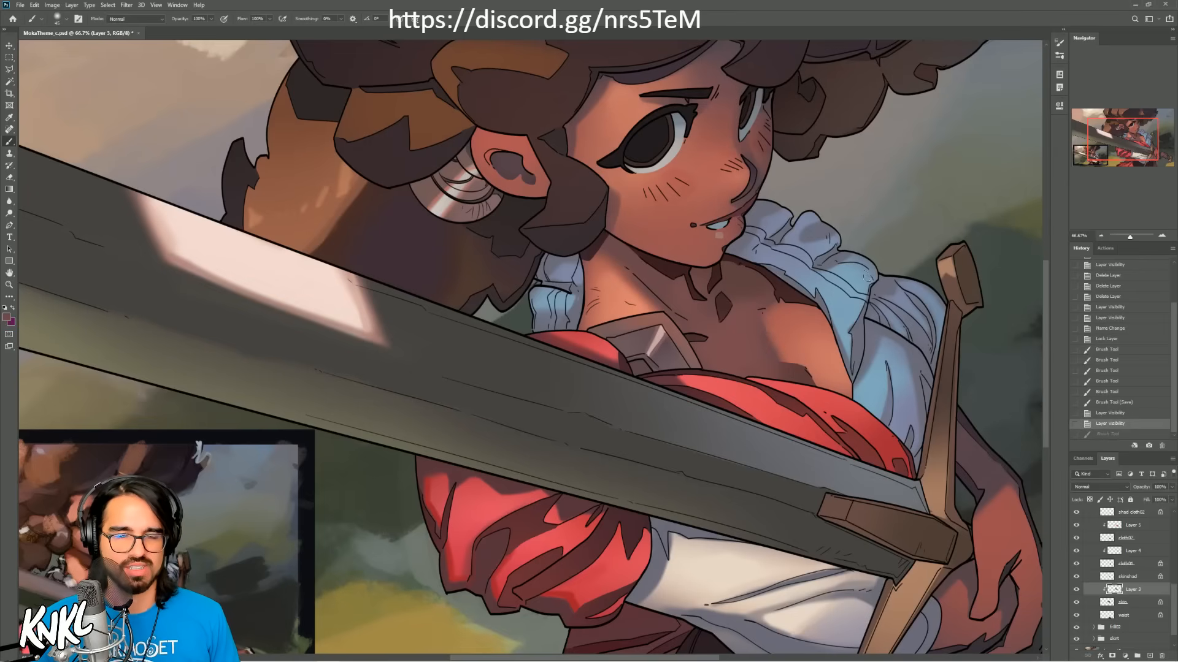
left_click_drag(920, 229, 862, 263)
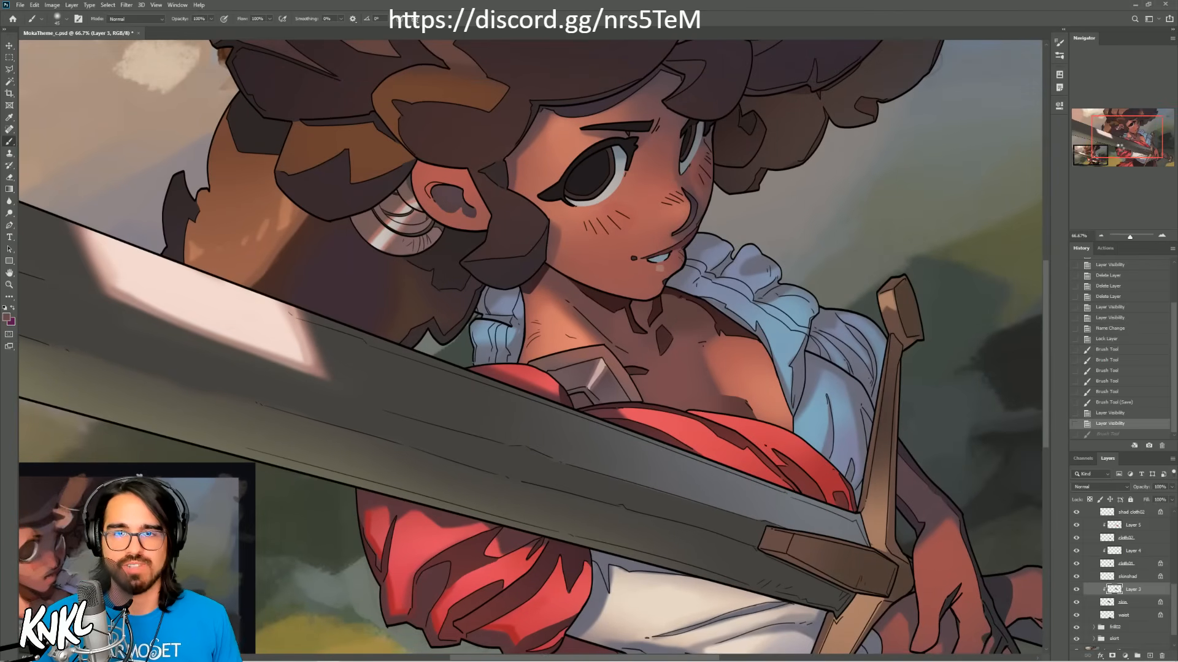
Step: Flip the canvas horizontally and toggle the clipped skin layer off and on to compare the lighting on the chest
key("ctrl+shift+h")
left_click_drag(1118, 143, 1102, 139)
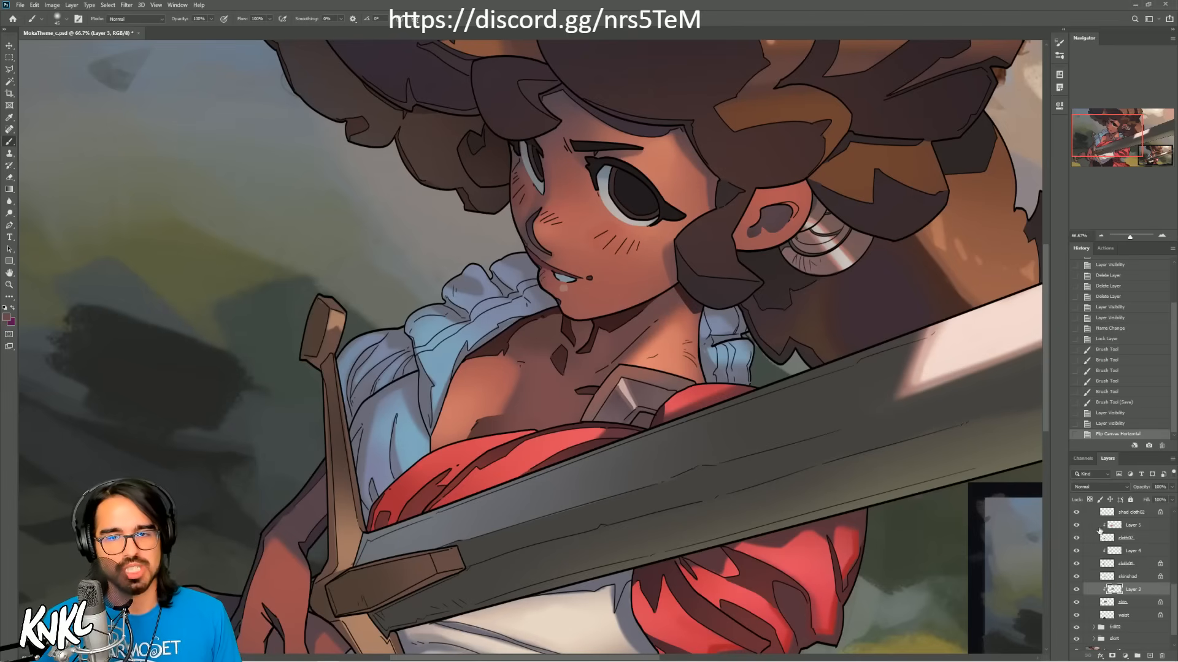
left_click(1075, 590)
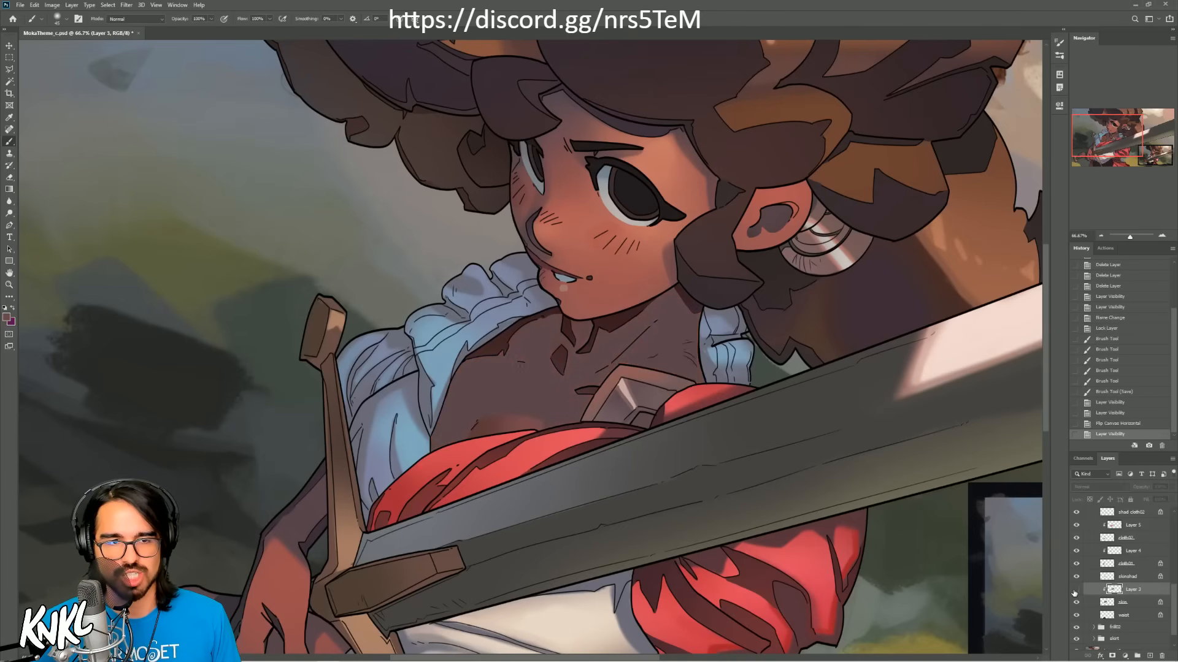
left_click(1075, 591)
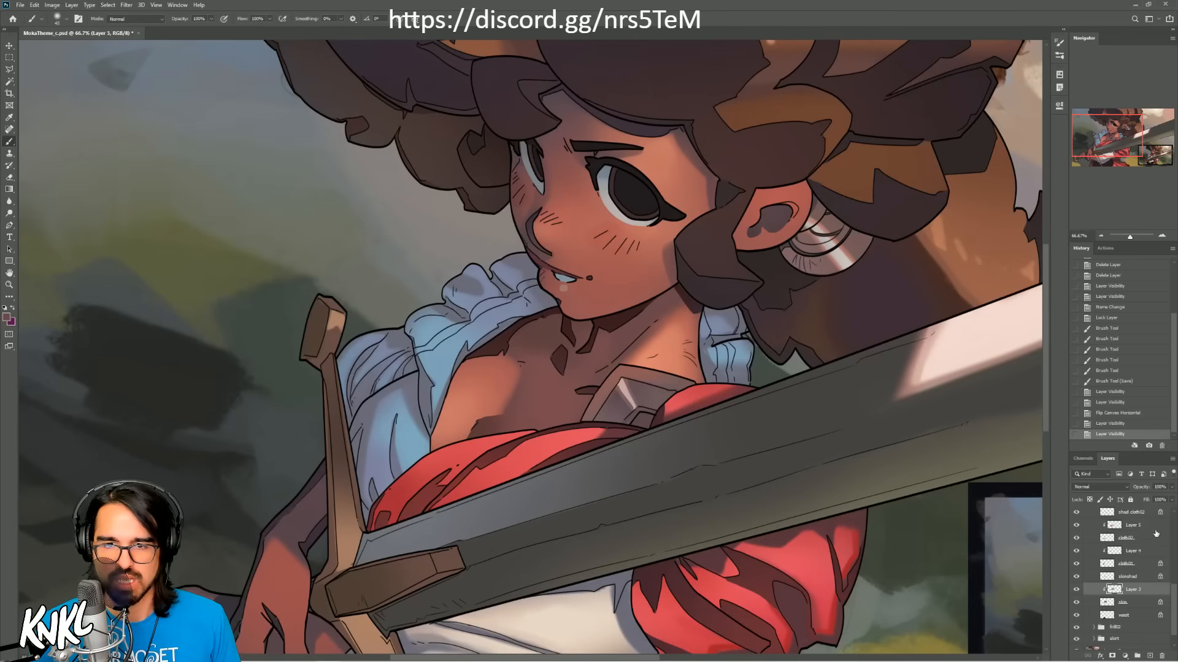
Step: Select the body line layer in the body group and toggle its visibility to check which lines it holds
mouse_move(1170, 583)
left_mouse_down()
mouse_move(1169, 538)
mouse_move(1169, 570)
left_mouse_up()
left_click(1134, 562)
left_click(1076, 561)
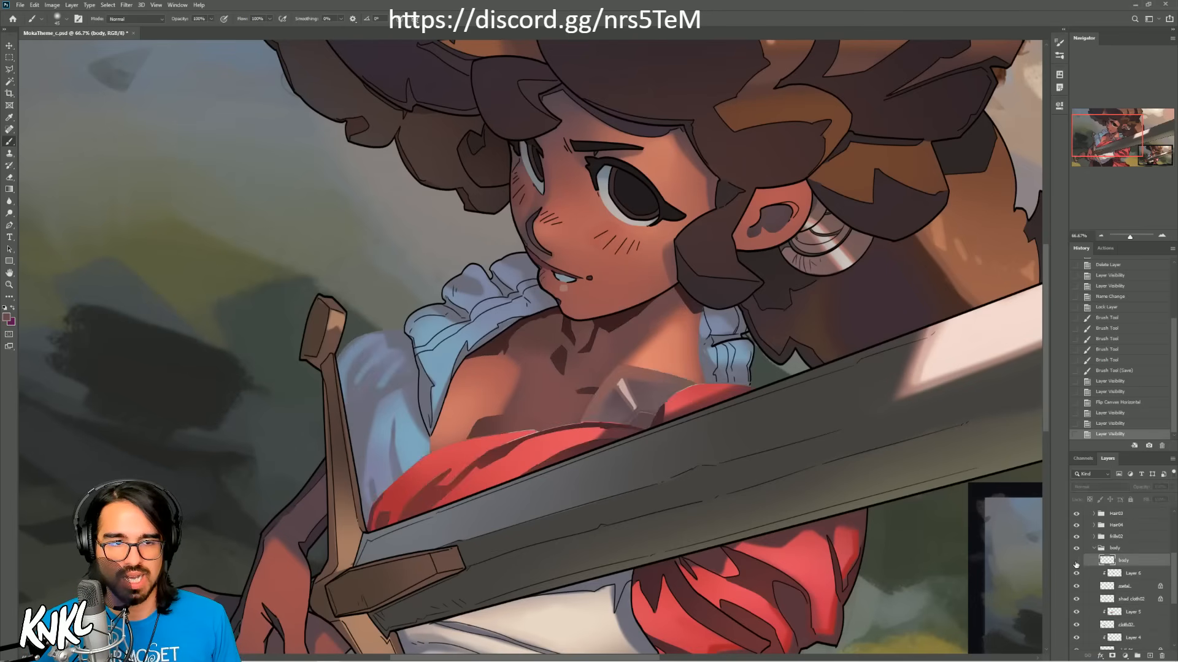
left_click(1075, 561)
Step: Try brushing over the chest crease on the body line layer, and revert both strokes through the history
left_click(499, 398)
left_click_drag(471, 424, 491, 411)
left_click(1102, 423)
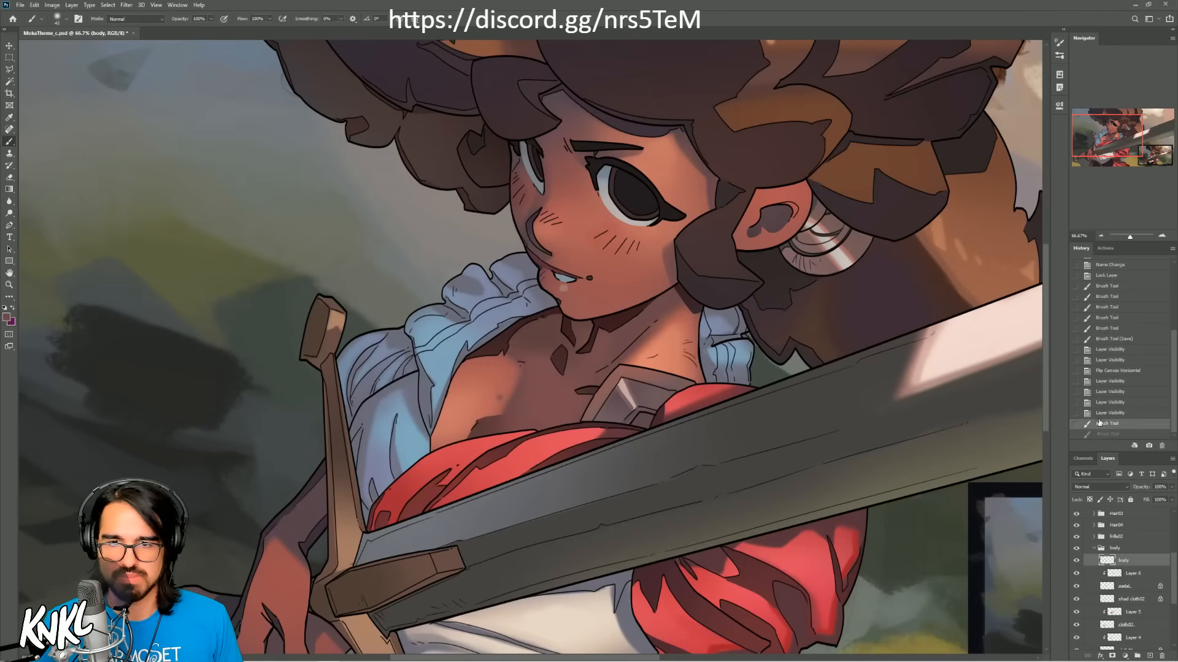
left_click(1103, 413)
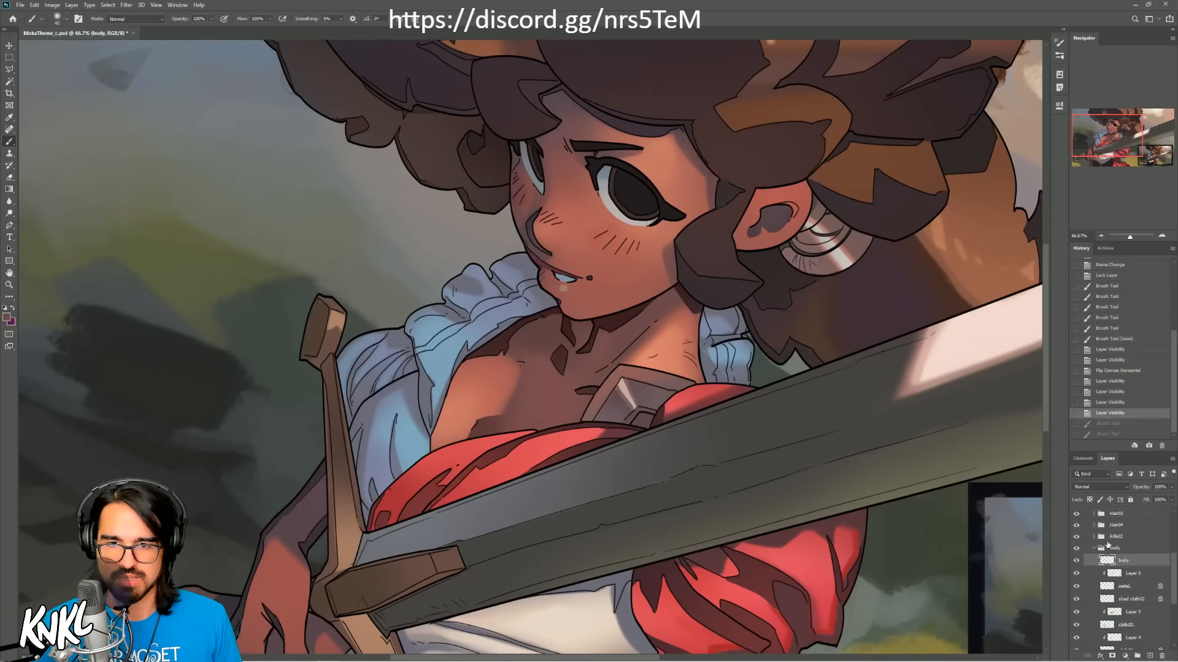
Step: Lock the body line layer's transparent pixels and recolour the small crease line on the chest
left_click(1089, 499)
mouse_move(477, 423)
left_mouse_down()
mouse_move(481, 413)
mouse_move(475, 423)
left_mouse_up()
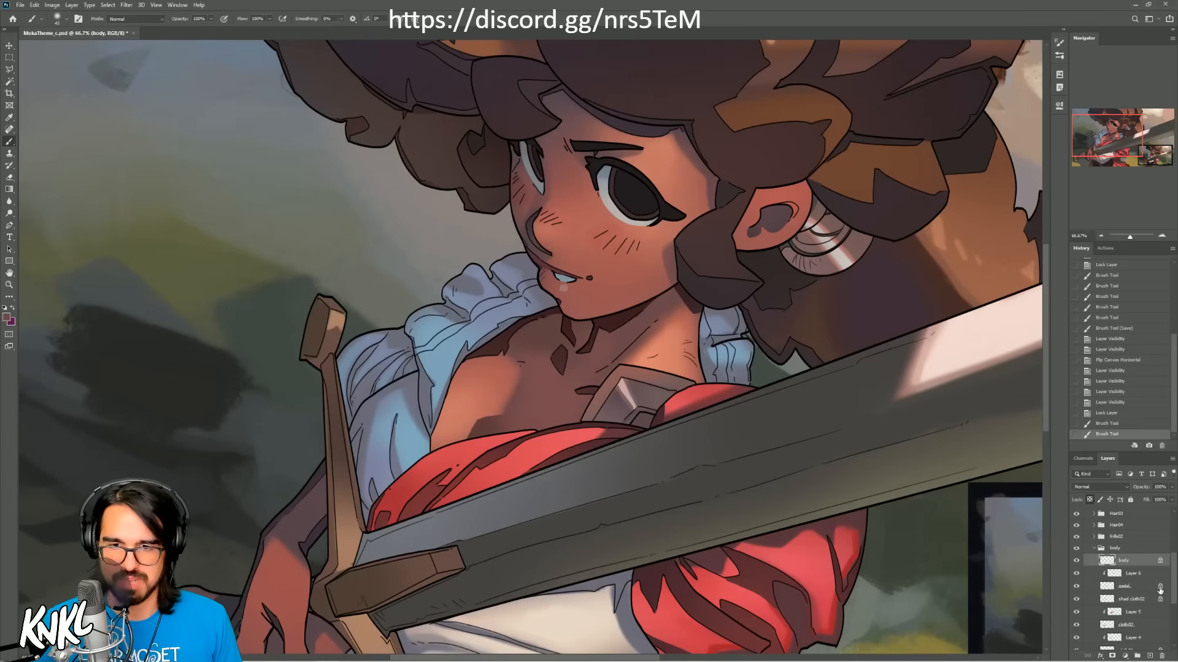
Step: Select the skinshad layer and soften the chest shadow above the red cloth with a larger brush and sampled skin tones
left_click(1139, 600)
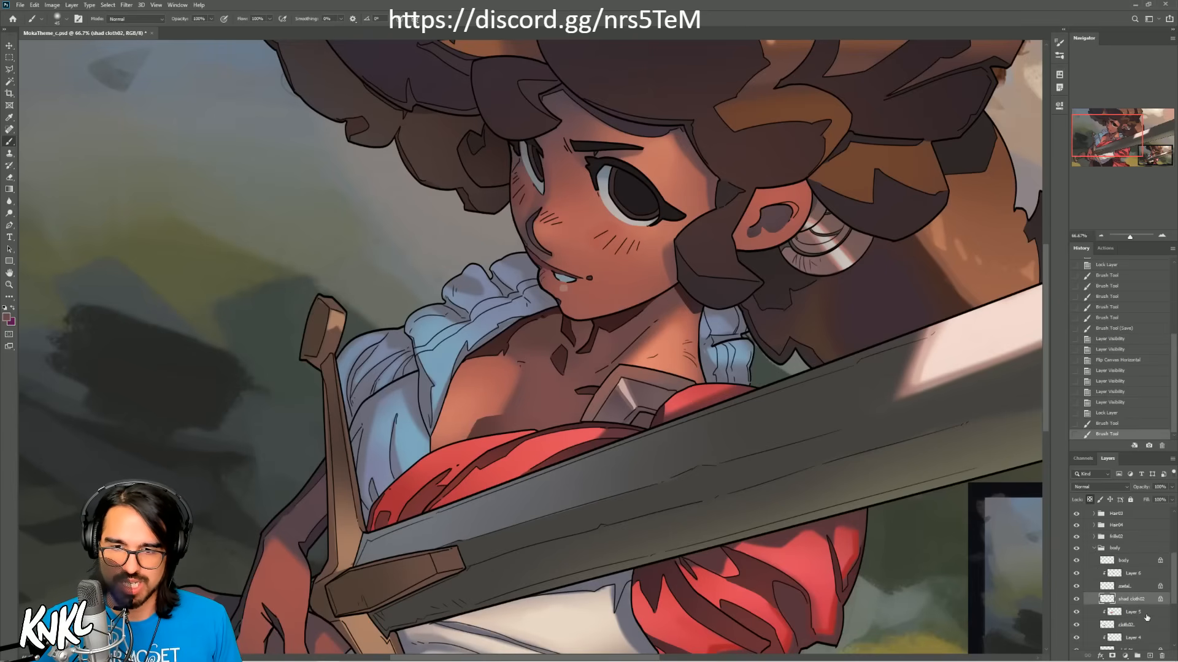
scroll(1128, 607, "down", 5)
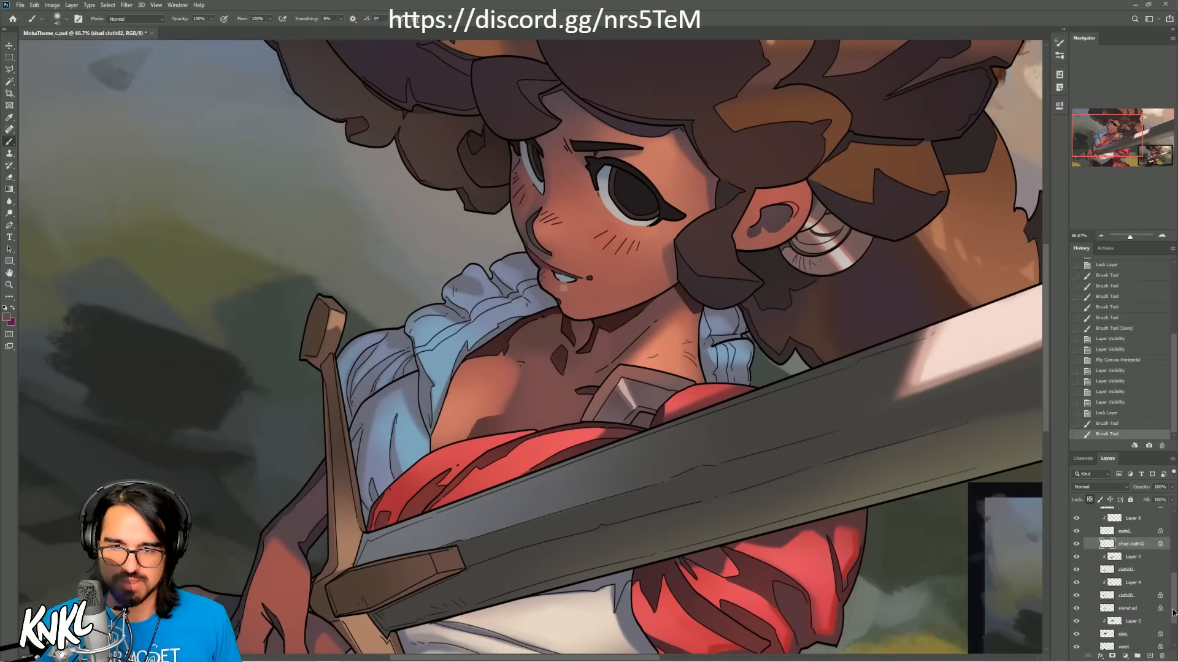
left_click(1130, 599)
left_click(491, 432, "alt")
key("bracketright")
key("bracketright")
mouse_move(492, 419)
left_mouse_down()
mouse_move(464, 442)
mouse_move(473, 436)
left_mouse_up()
mouse_move(494, 417)
left_mouse_down()
mouse_move(471, 441)
mouse_move(495, 418)
mouse_move(469, 440)
mouse_move(452, 437)
mouse_move(507, 396)
mouse_move(467, 439)
mouse_move(523, 402)
mouse_move(469, 448)
mouse_move(524, 410)
mouse_move(493, 434)
left_mouse_up()
left_click(501, 411, "alt")
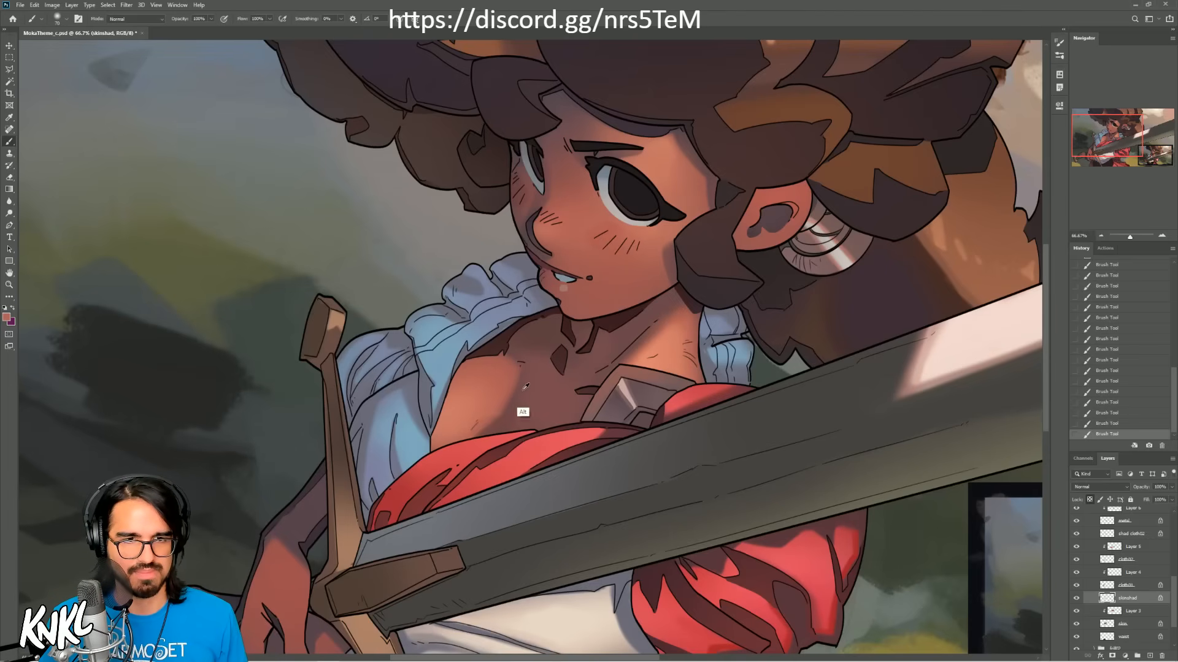
left_click(500, 430, "alt")
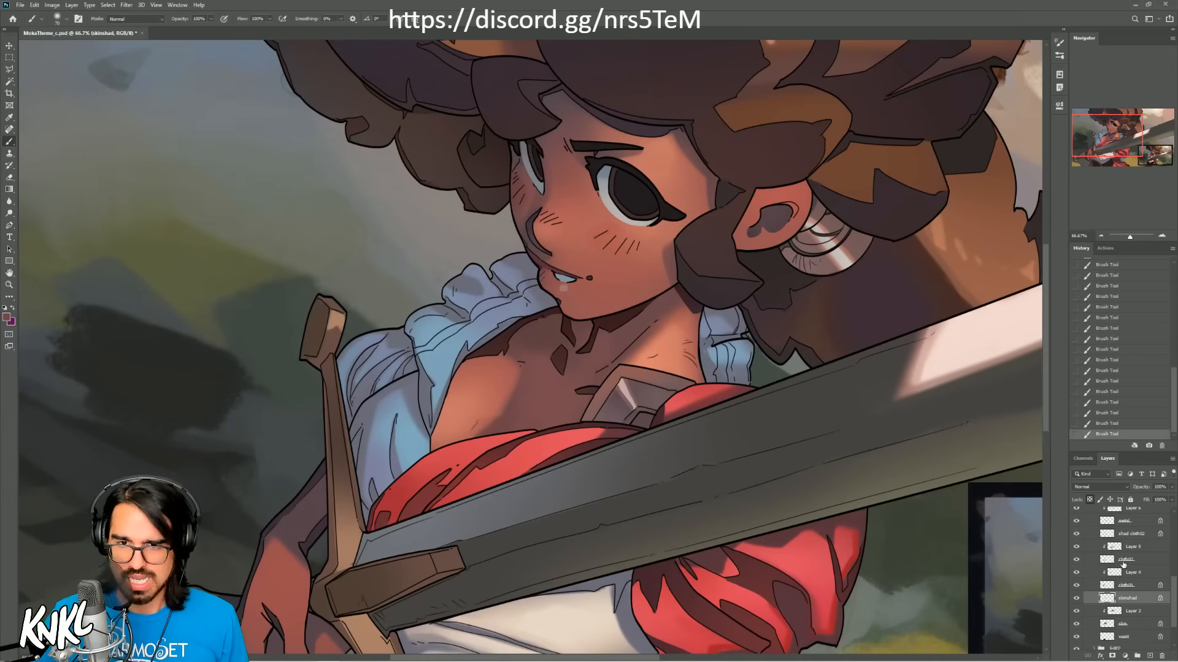
Step: Select the body line layer again and touch up the chest crease just above the red cloth
scroll(1171, 576, "up", 4)
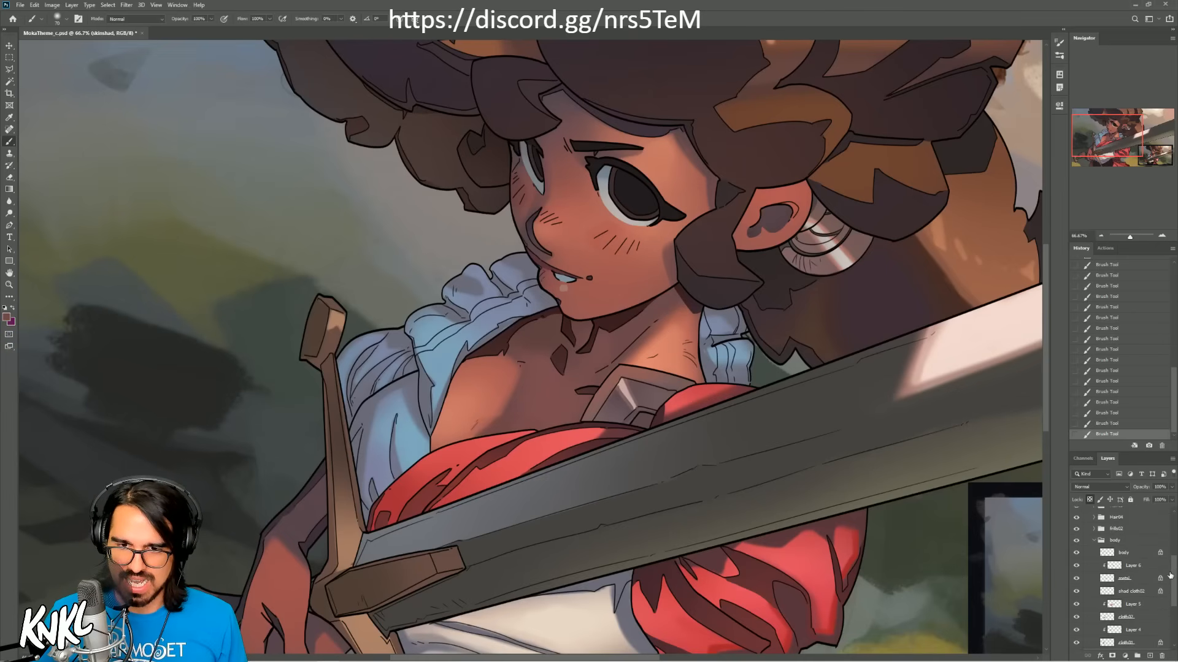
left_click(1129, 554)
left_click(485, 433, "alt")
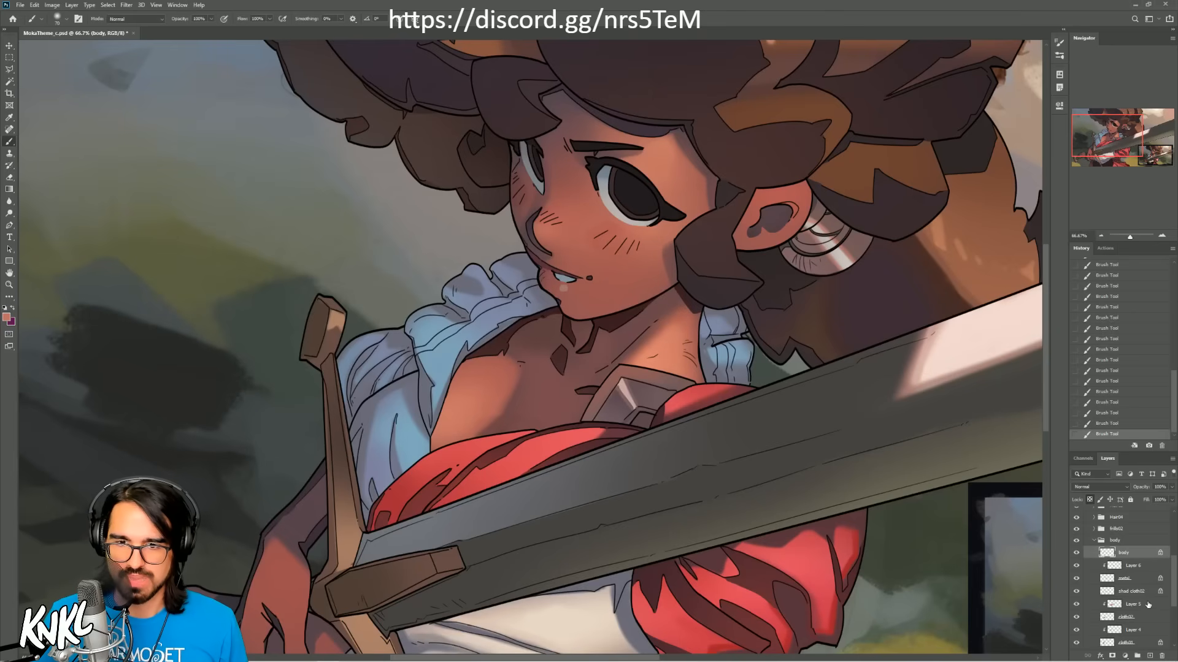
Step: Undo the latest changes and rework the chest's shadow edge and crease with a sampled skin tone
left_click_drag(1174, 590, 1174, 615)
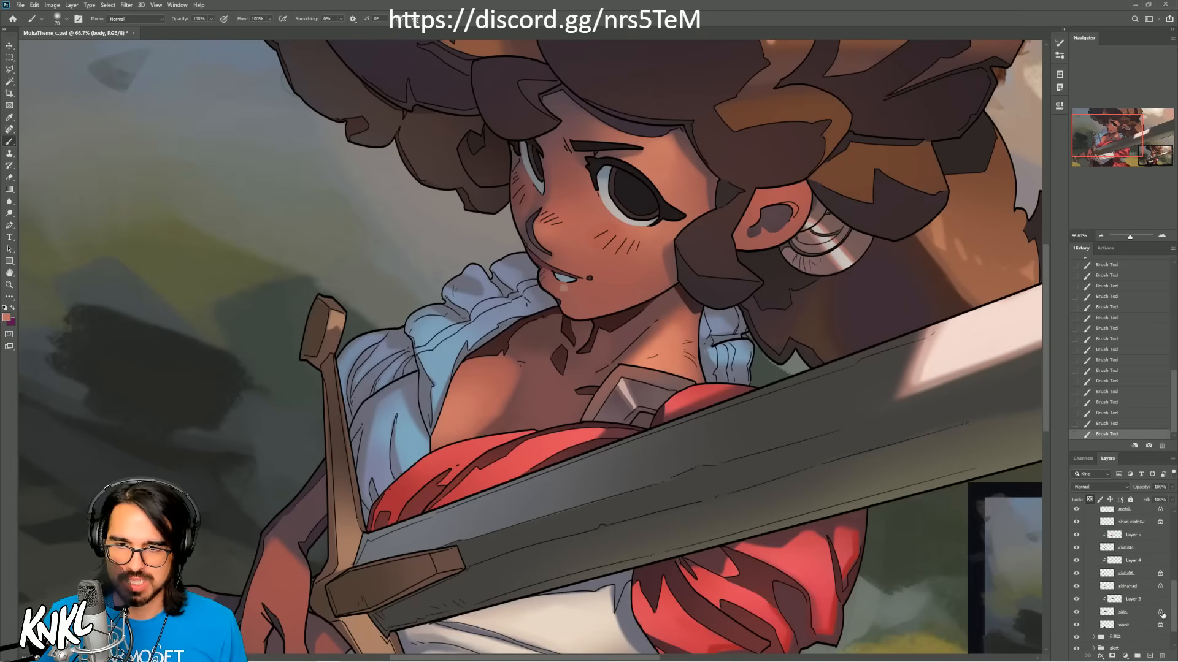
left_click(1112, 600)
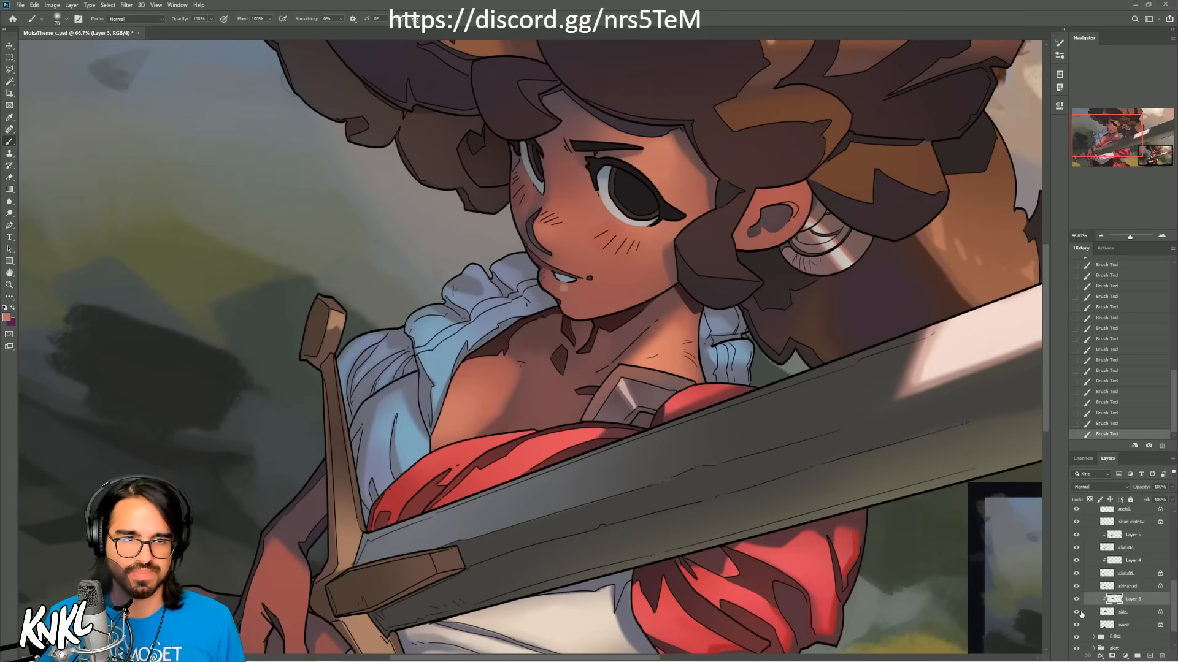
key("ctrl+z")
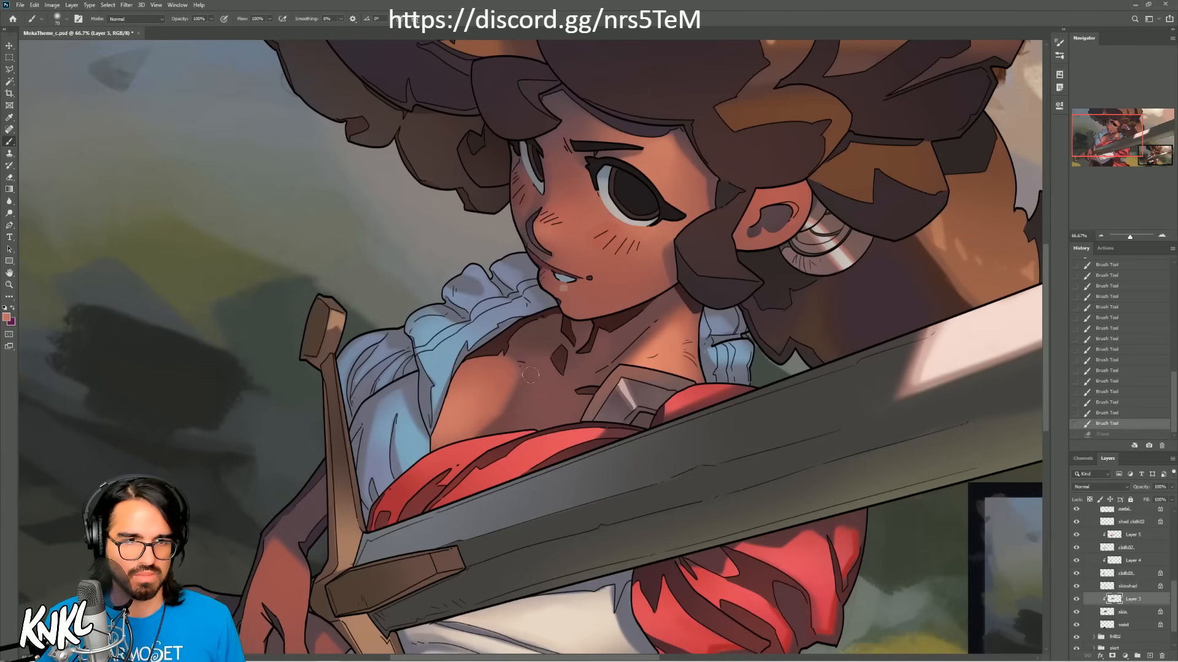
key("alt")
key("ctrl+z")
key("ctrl+z")
key("alt+period")
left_click(531, 383, "alt")
left_click_drag(514, 396, 509, 423)
left_click_drag(523, 363, 505, 347)
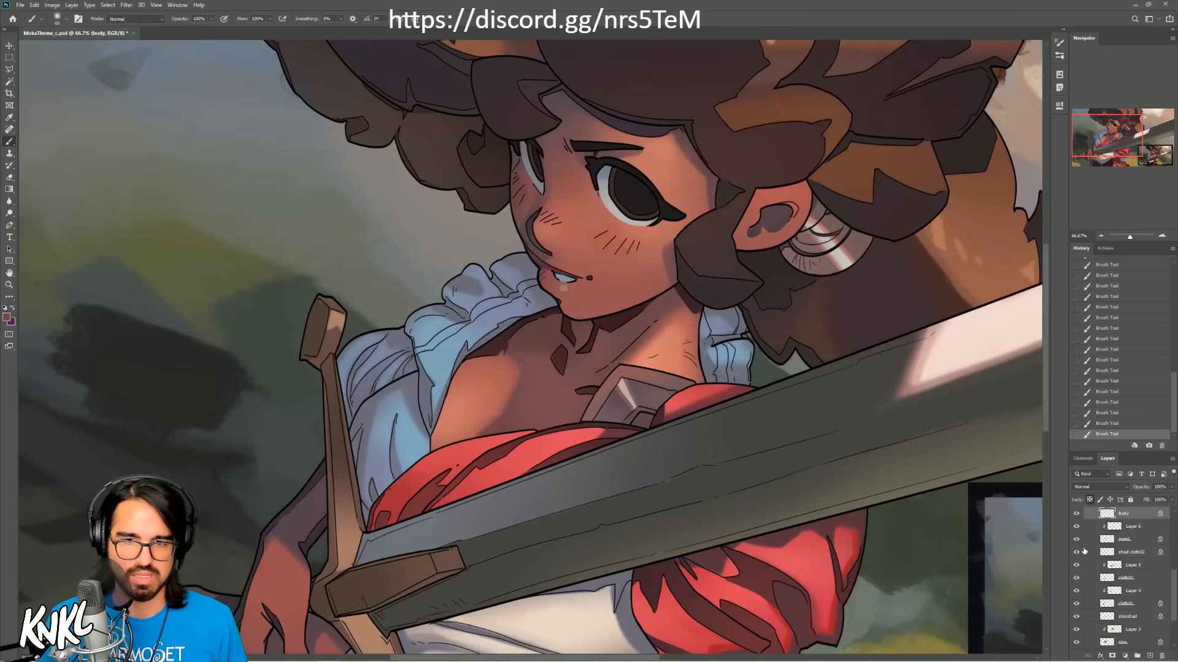
Step: Select the clipped layer above the skin layer and brush a sampled shadow tone across the upper chest with a larger brush
left_click(1140, 617)
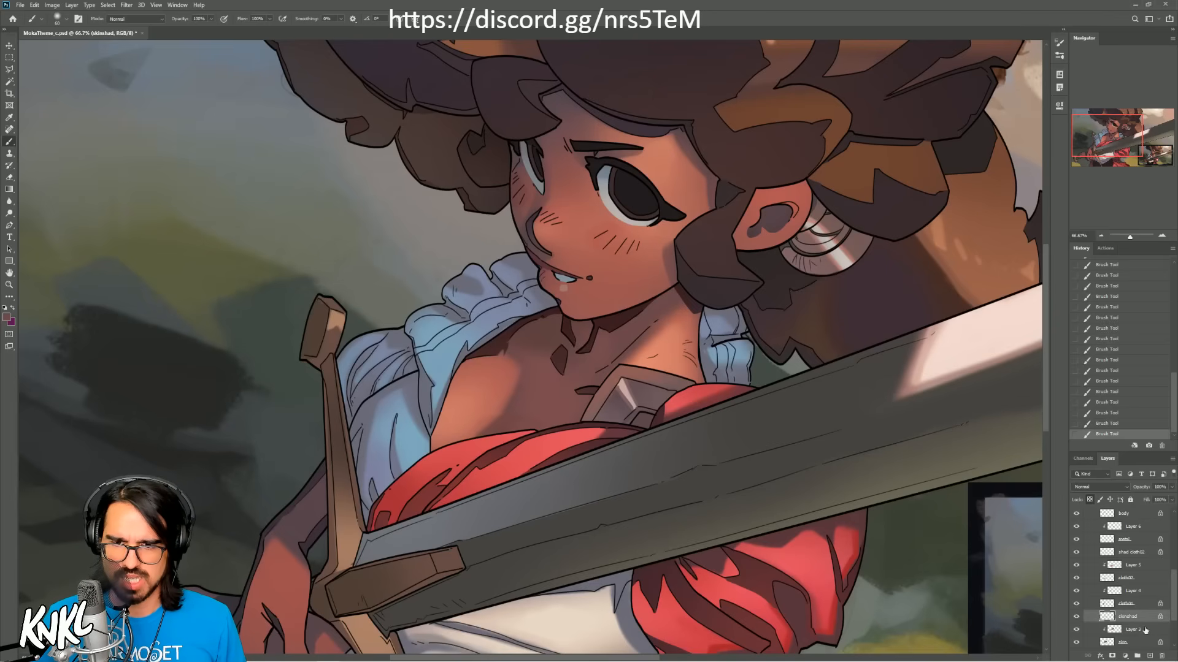
left_click(1142, 631)
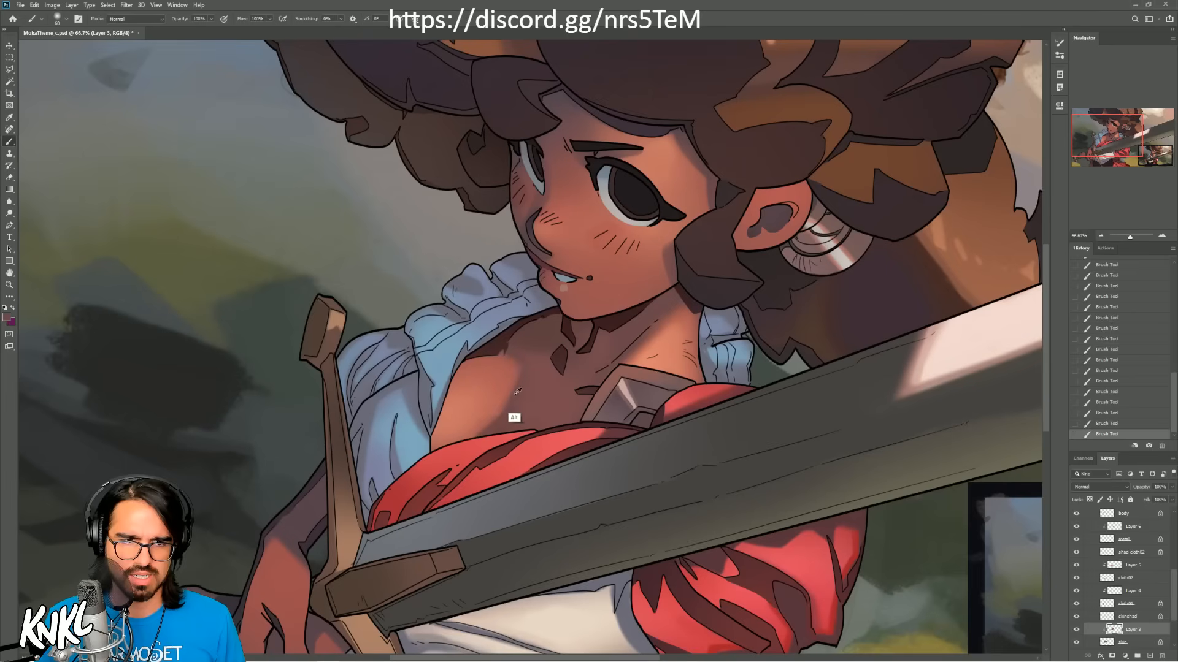
key("alt")
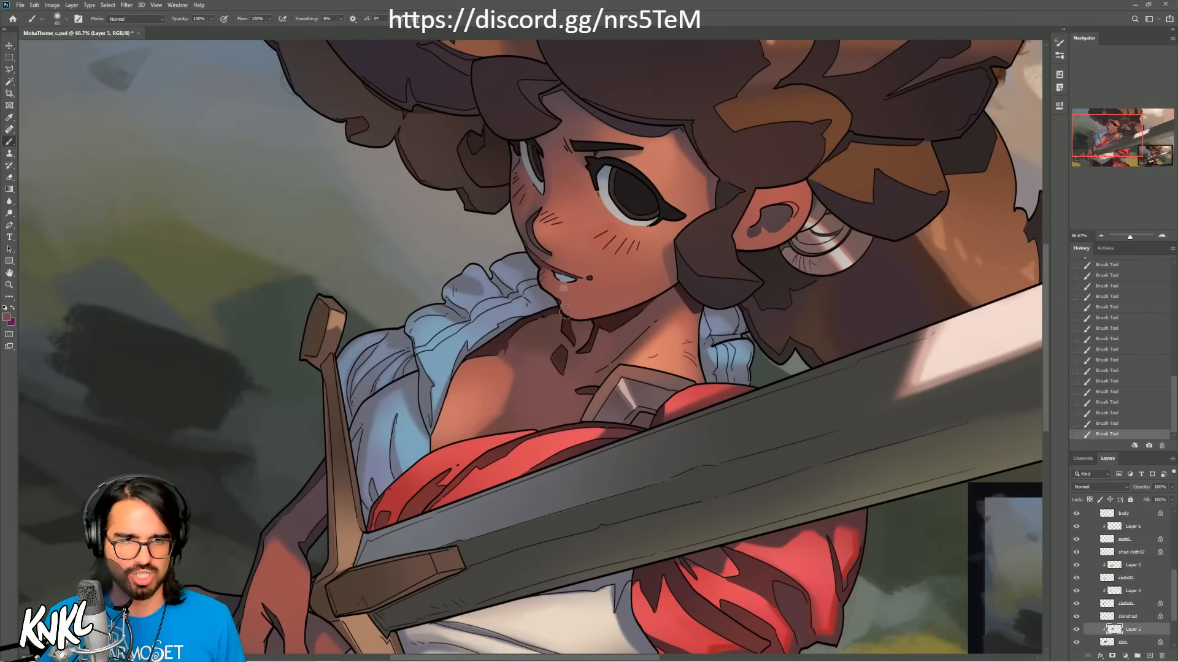
key("ctrl+alt")
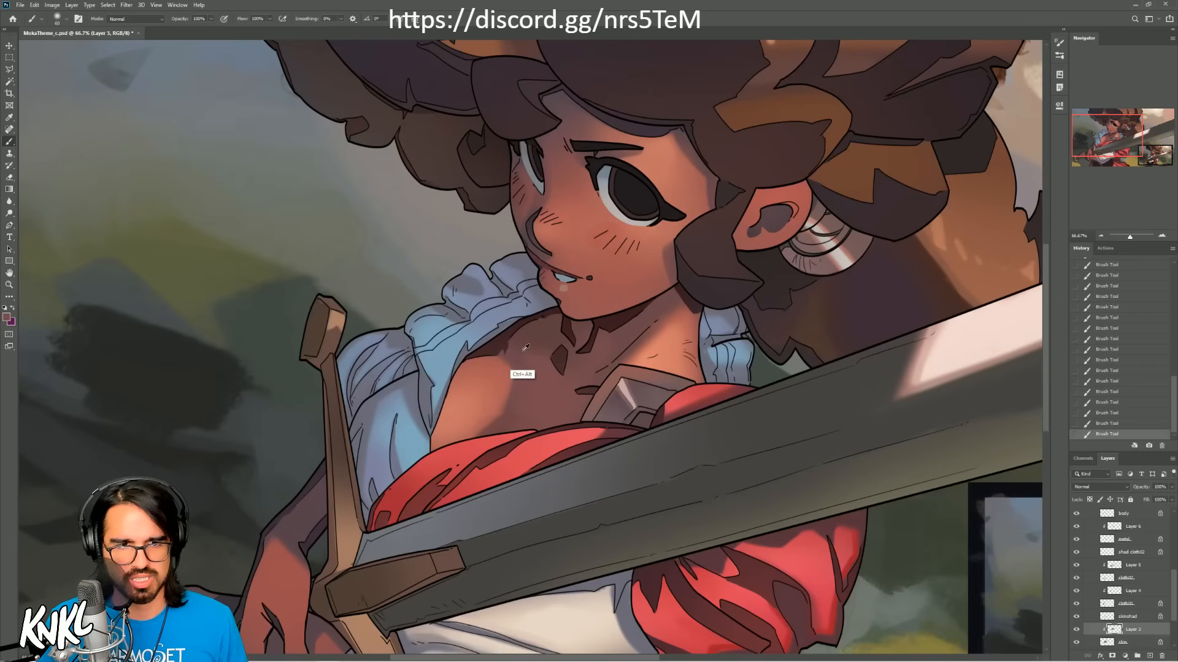
left_click(532, 383, "alt")
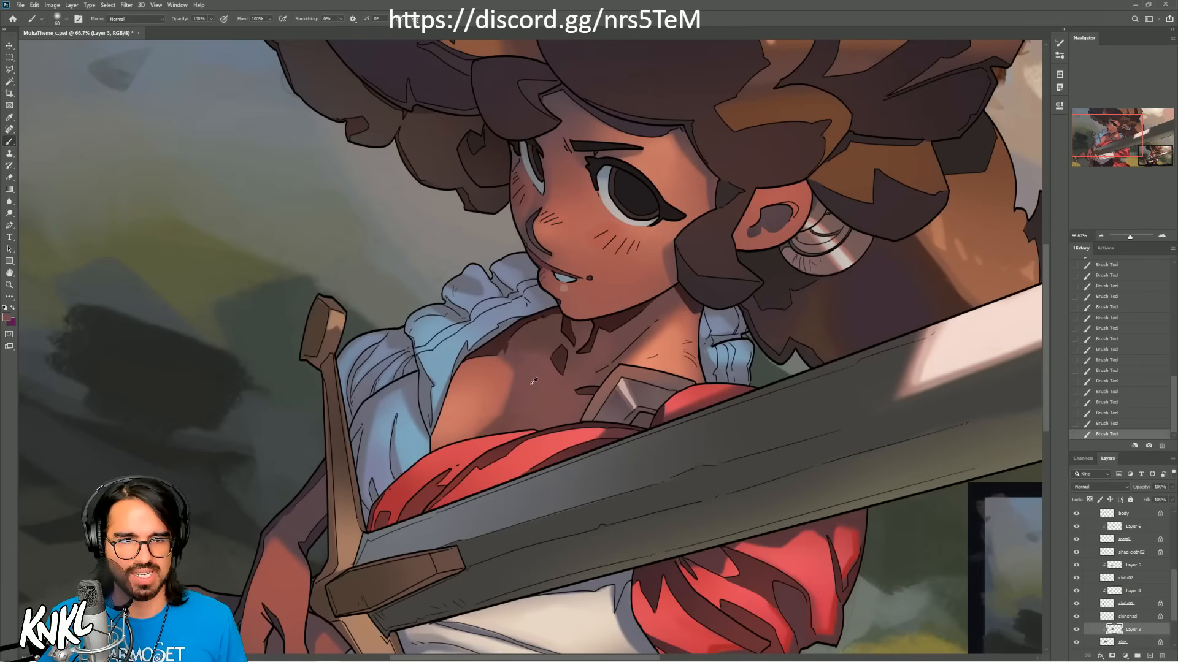
key("bracketright")
key("bracketright")
key("bracketright")
key("bracketright")
key("bracketright")
left_click_drag(461, 359, 514, 348)
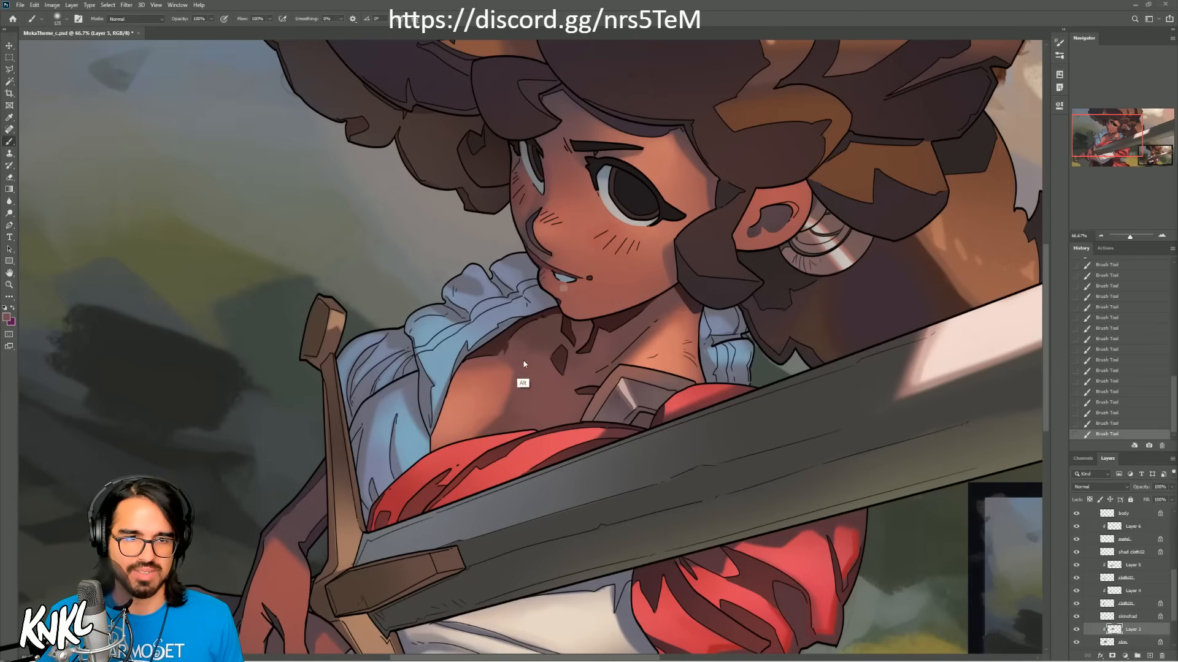
Step: Try a reddish tone sampled from the cheek on the upper chest with an enlarged soft brush, and undo the strokes
key("alt")
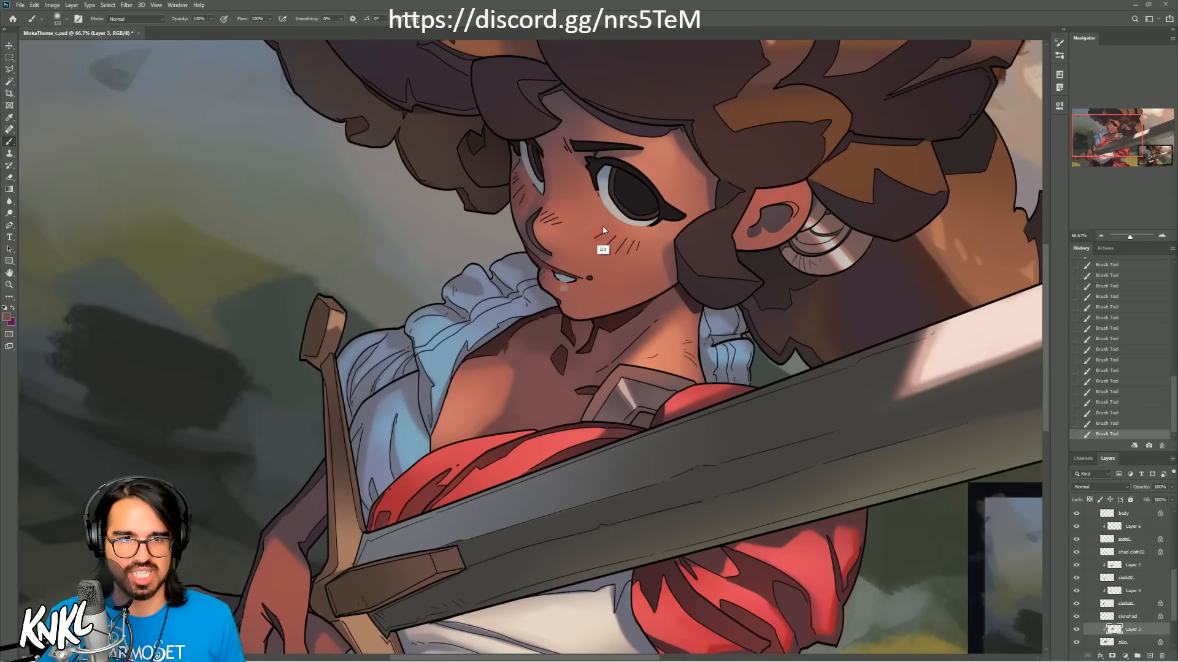
left_click(609, 228, "alt")
key("bracketright")
key("bracketright")
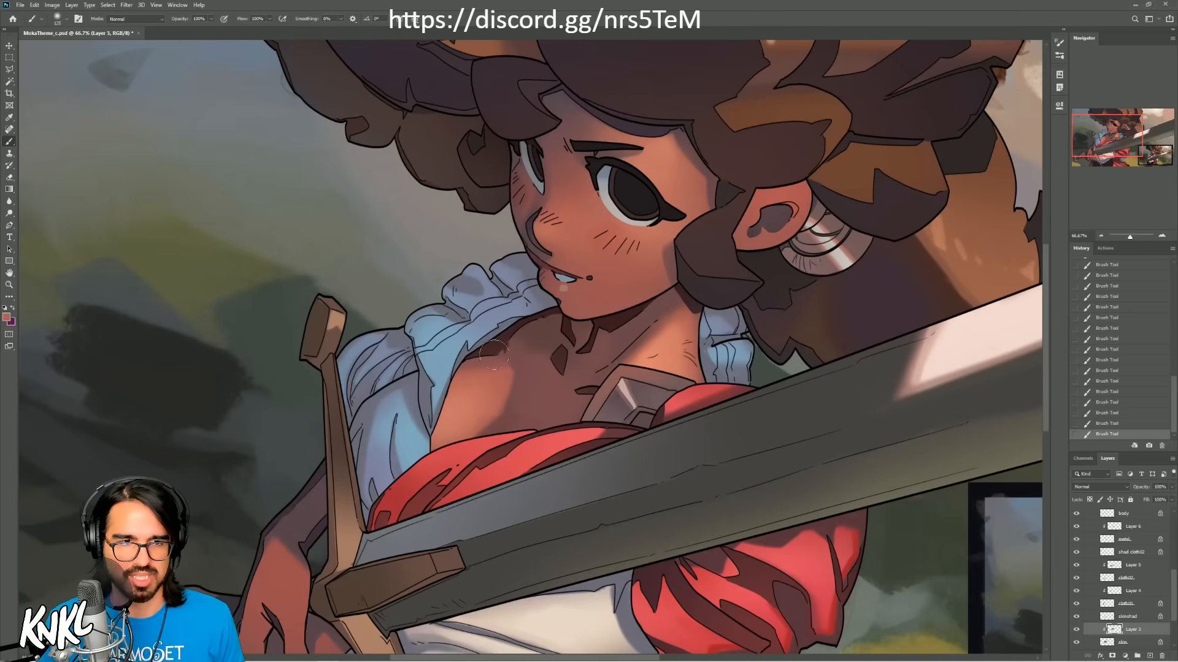
key("ctrl+z")
left_click_drag(460, 376, 513, 363)
key("ctrl+z")
key("ctrl+z")
key("ctrl+z")
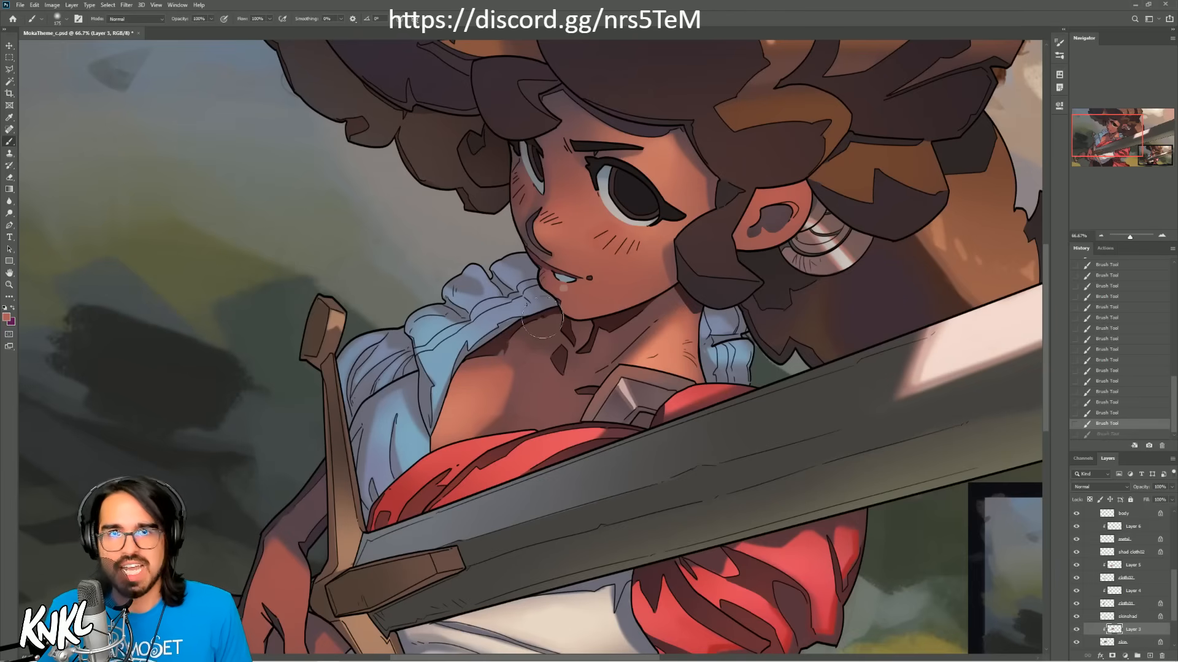
mouse_move(478, 370)
left_mouse_down()
mouse_move(474, 383)
mouse_move(486, 375)
left_mouse_up()
key("ctrl+z")
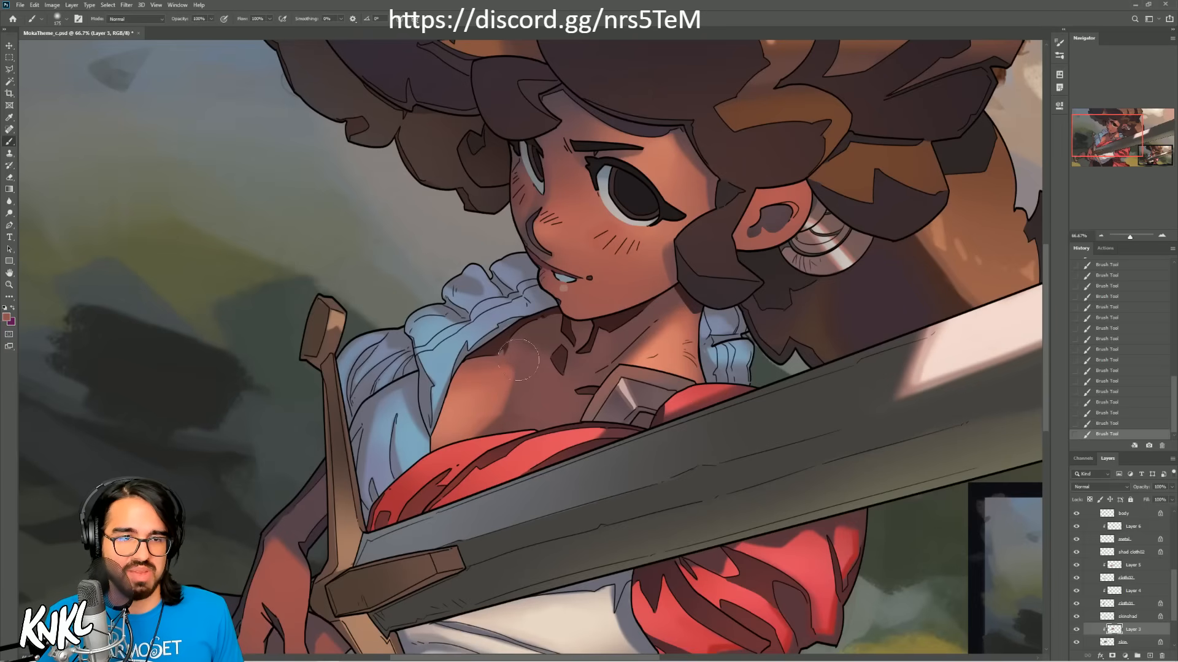
key("ctrl+z")
Step: Sample the brown shadow tone beside the neck and dab it onto the upper chest near the collar
left_click(535, 341, "alt")
left_click_drag(505, 345, 504, 341)
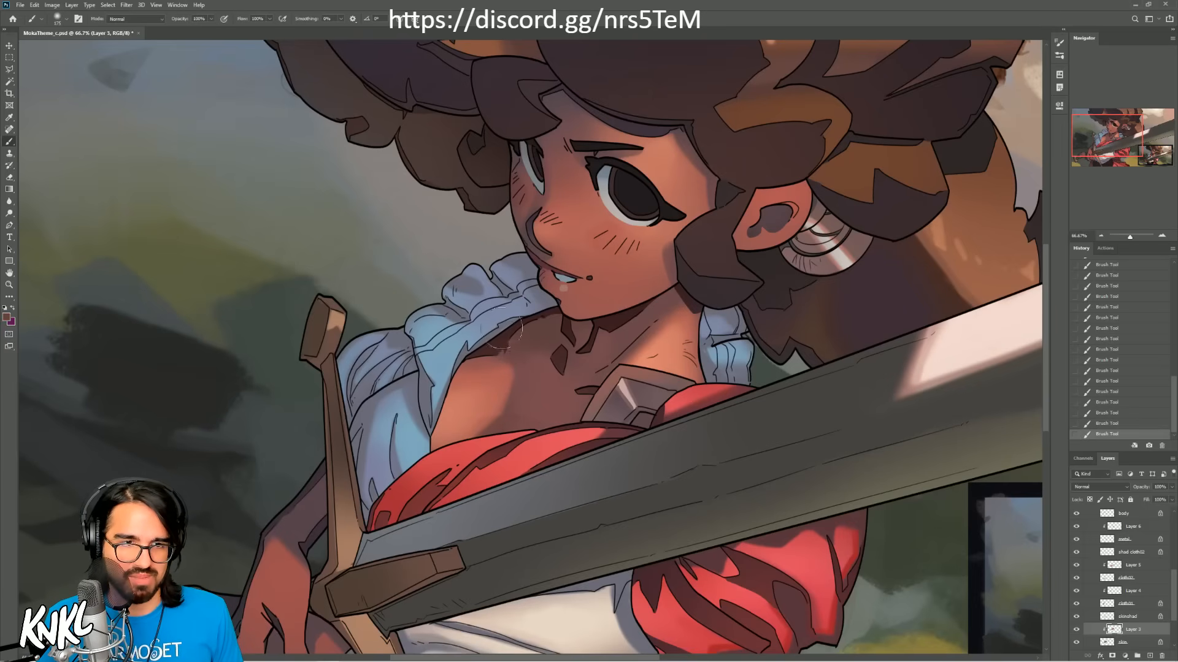
Step: Try a lighter sampled skin tone in small strokes on the upper chest and undo them
left_click(501, 375, "alt")
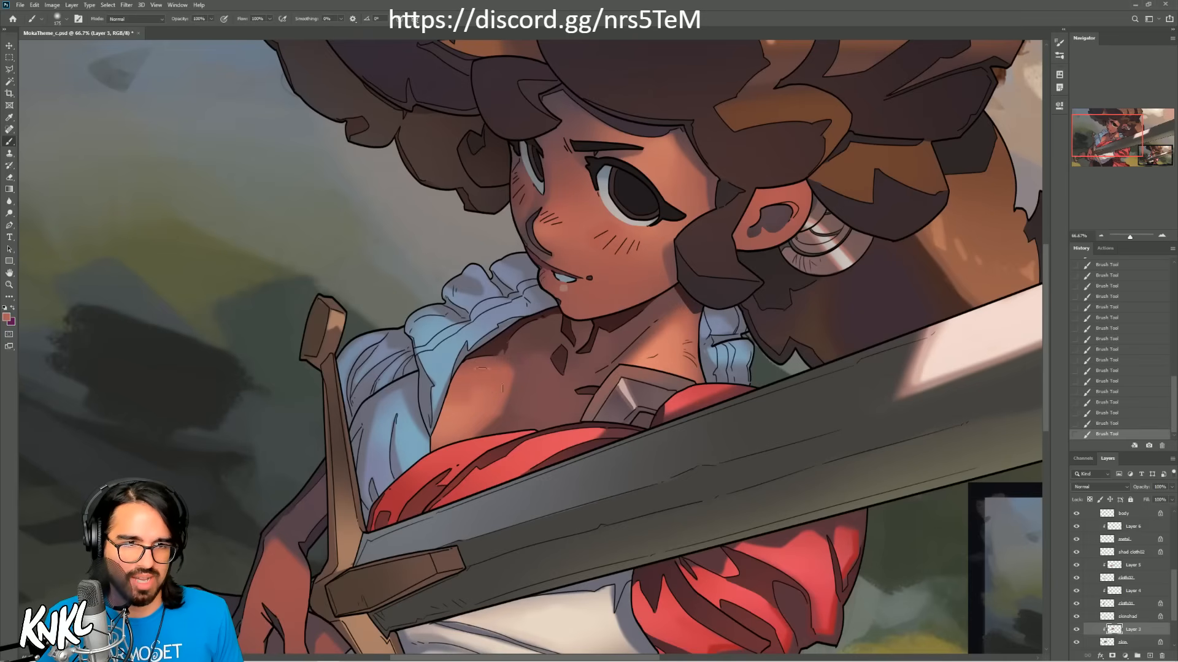
key("ctrl+z")
left_click_drag(504, 350, 535, 349)
key("ctrl+z")
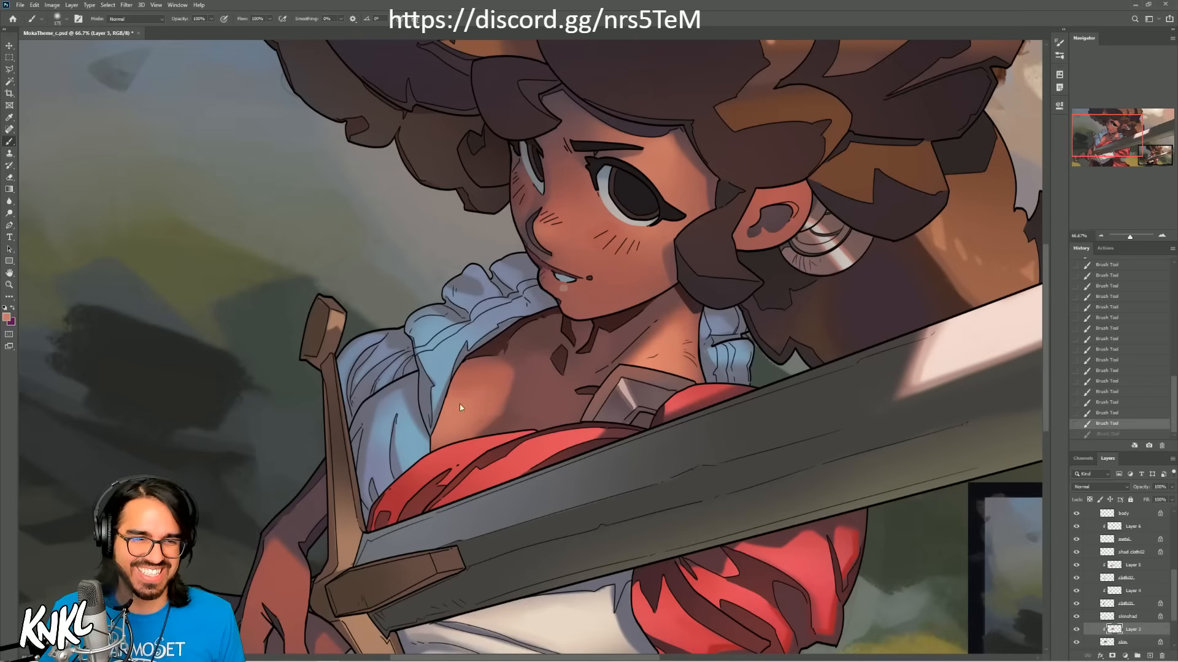
left_click_drag(453, 397, 429, 399)
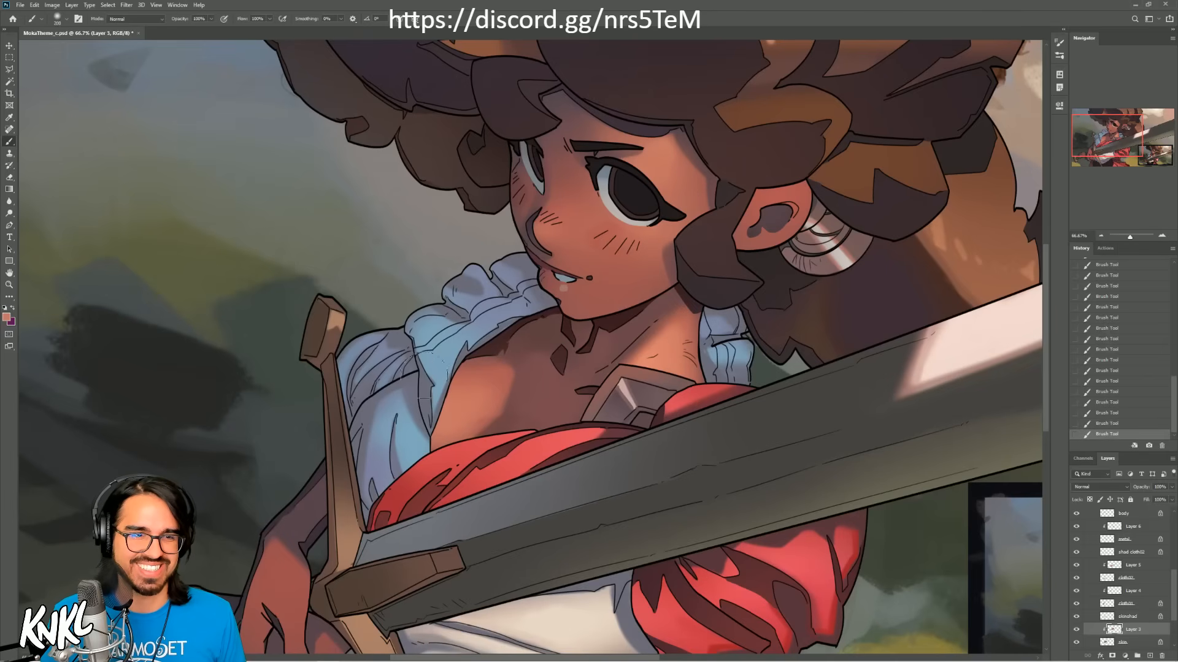
key("ctrl+z")
key("ctrl+shift+z")
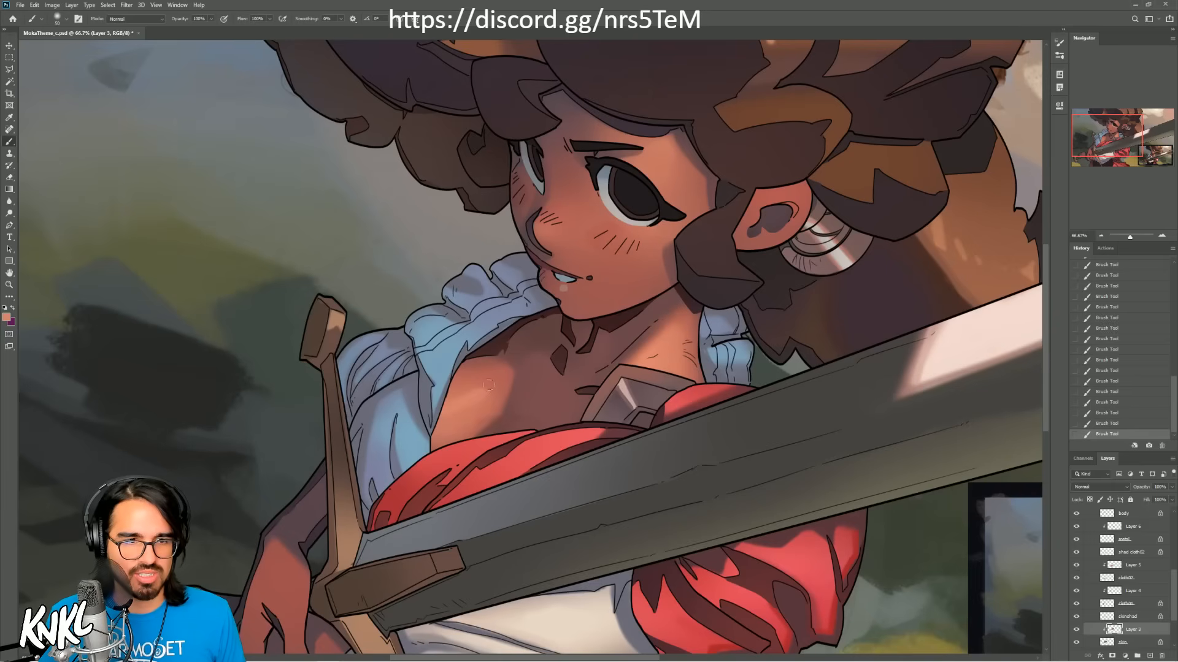
key("ctrl+z")
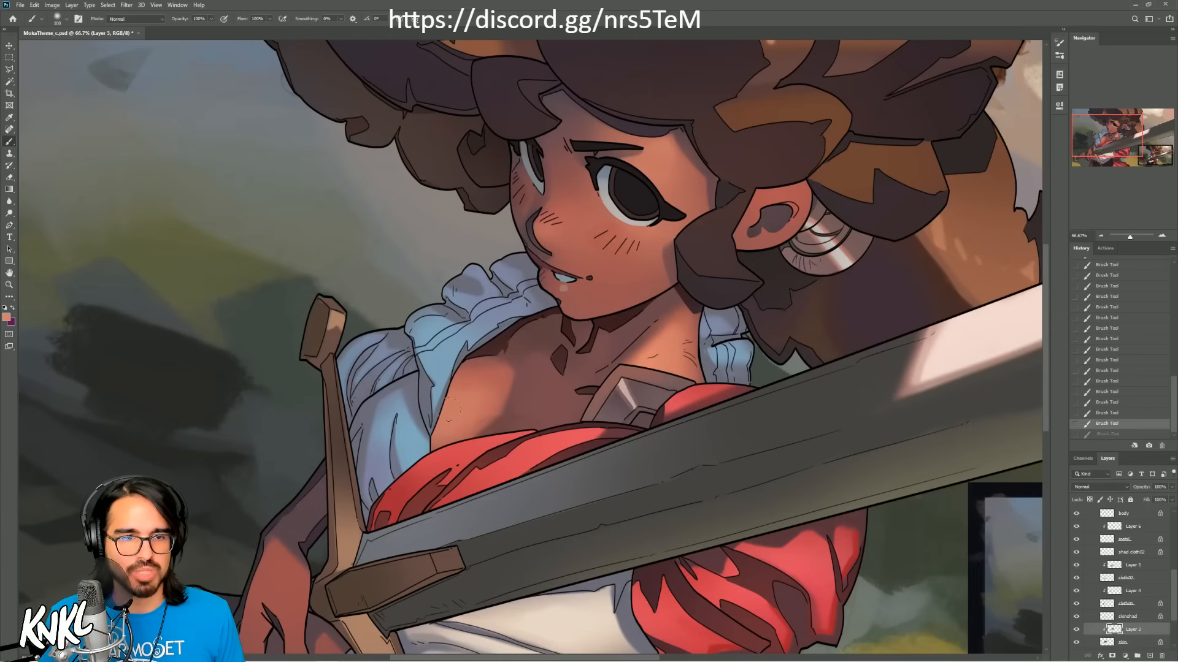
Step: Try a light stroke near the shirt edge of the chest with a larger brush, compare it, and undo it
key("]")
left_click_drag(452, 411, 471, 406)
key("ctrl+z")
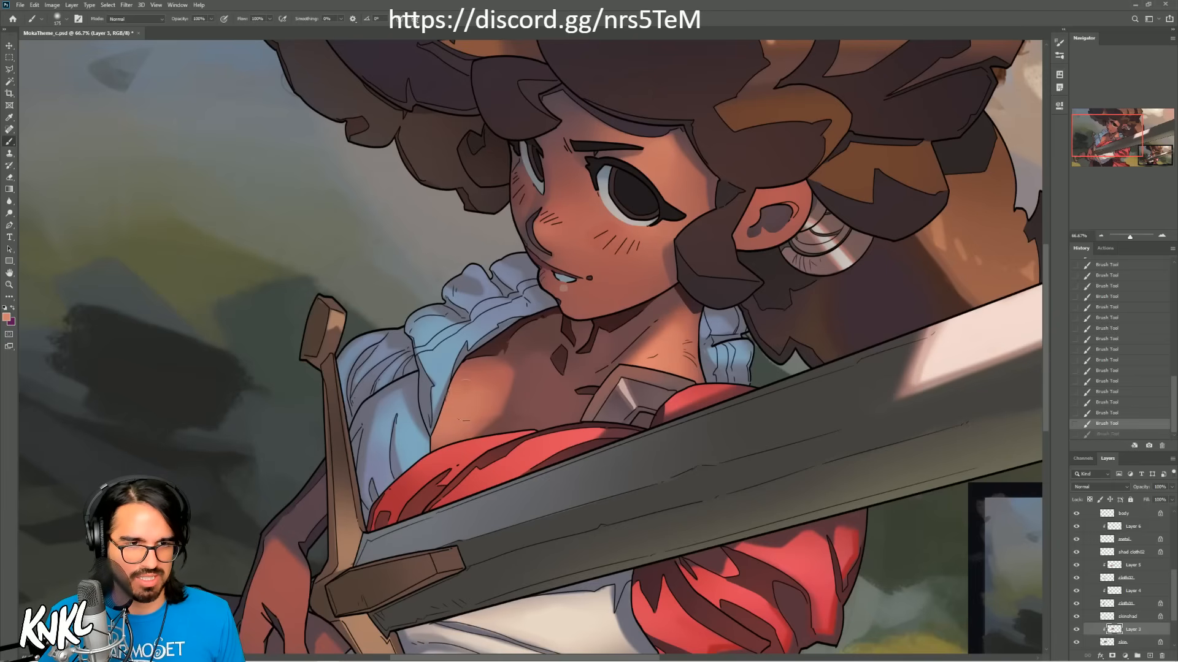
key("ctrl+shift+z")
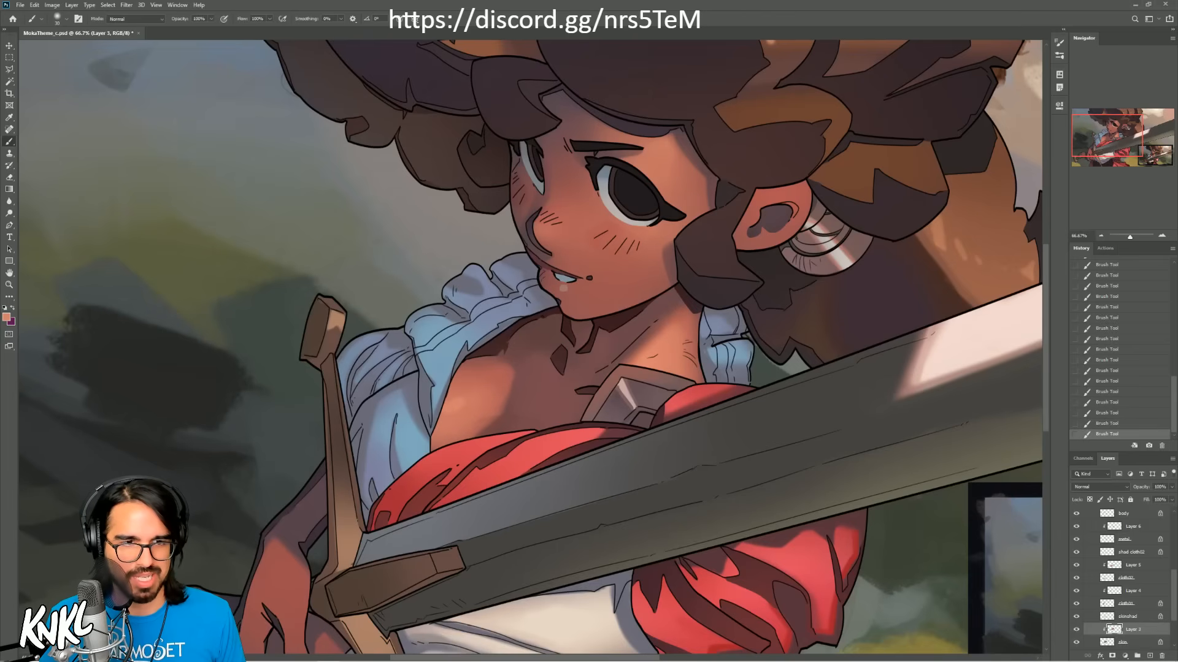
key("ctrl+z")
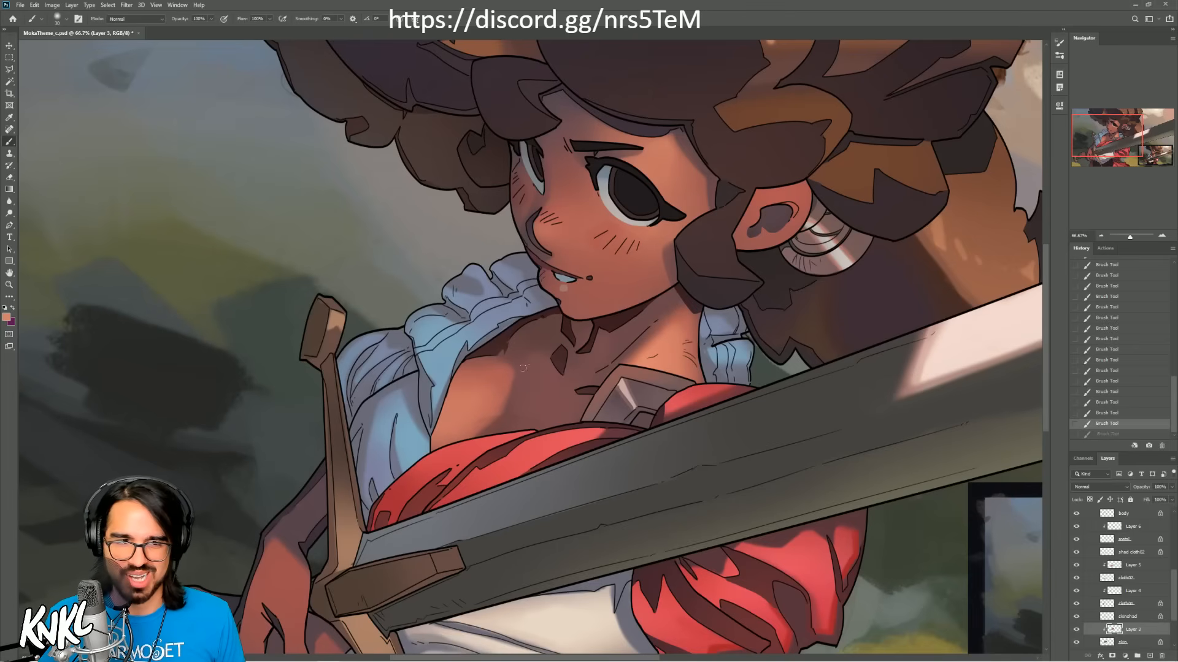
Step: Soften the lit area of the chest with a light skin tone and an enlarged brush, comparing the result by undoing and redoing
key("bracketright")
key("bracketright")
key("bracketright")
key("bracketright")
mouse_move(451, 412)
left_mouse_down()
mouse_move(499, 386)
mouse_move(464, 402)
left_mouse_up()
key("ctrl+z")
key("ctrl+z")
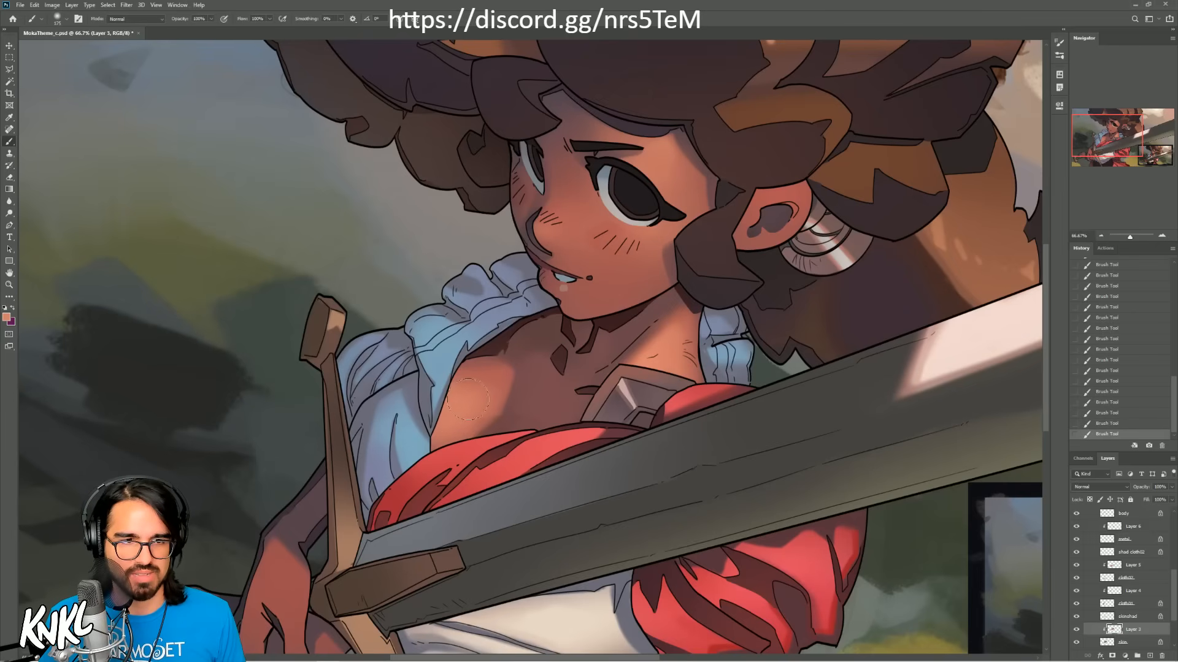
key("ctrl+z")
key("ctrl+shift+z")
key("bracketleft")
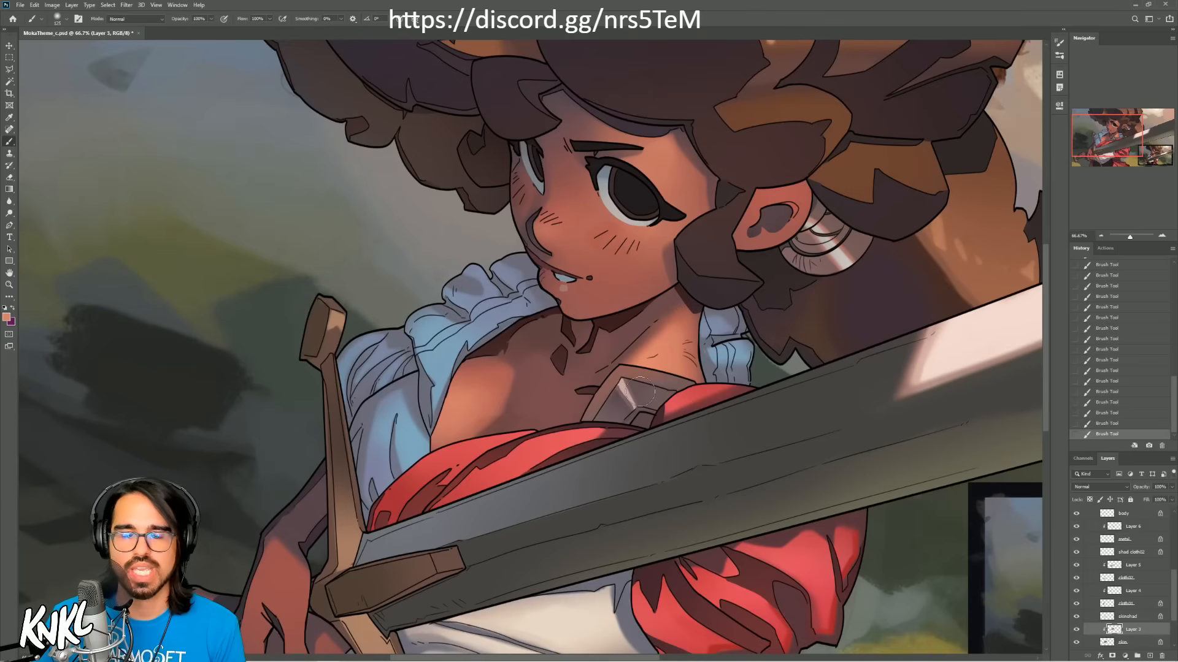
Step: Sample skin tones above the metal shoulder piece and dab them there with a smaller brush
left_click(631, 373, "alt")
left_click(634, 378, "alt")
key("bracketleft")
key("bracketleft")
key("bracketleft")
key("bracketleft")
key("bracketleft")
key("bracketleft")
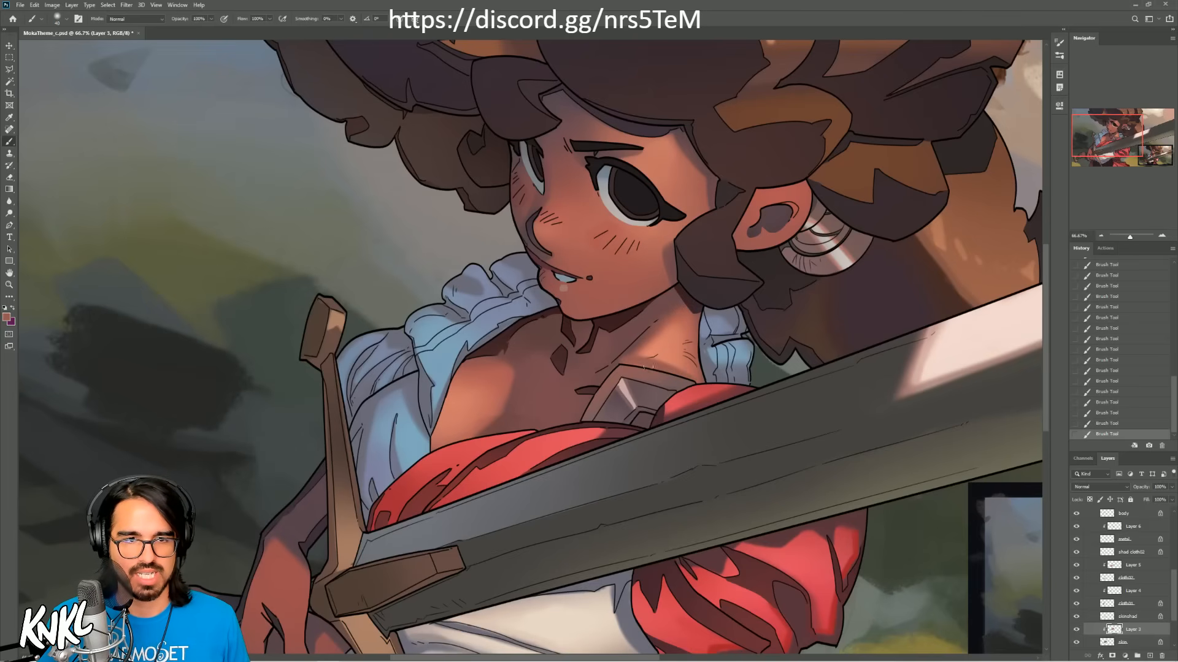
left_click(611, 375, "alt")
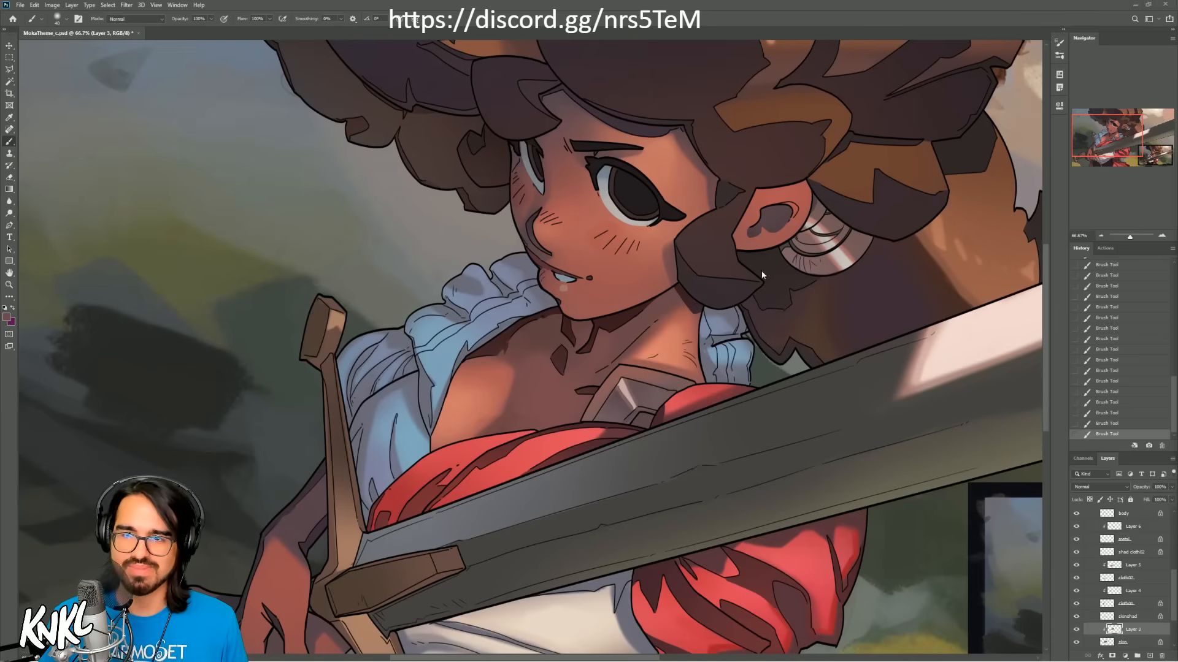
Step: Try a wider shadow stroke along the skin above the metal shoulder piece and undo it
key("]")
left_click_drag(624, 366, 698, 379)
key("ctrl+z")
key("ctrl+z")
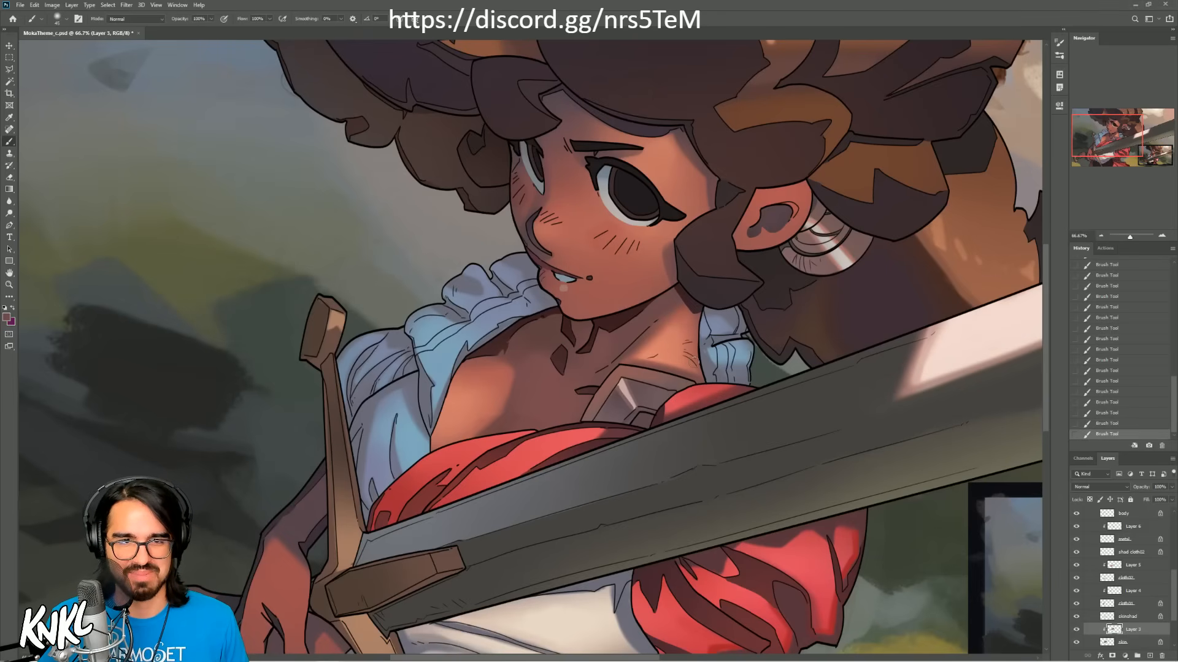
key("ctrl+z")
Step: Brush a shadow onto the side of the neck beneath the hair with an enlarged brush
key("]")
key("]")
left_click_drag(716, 278, 707, 305)
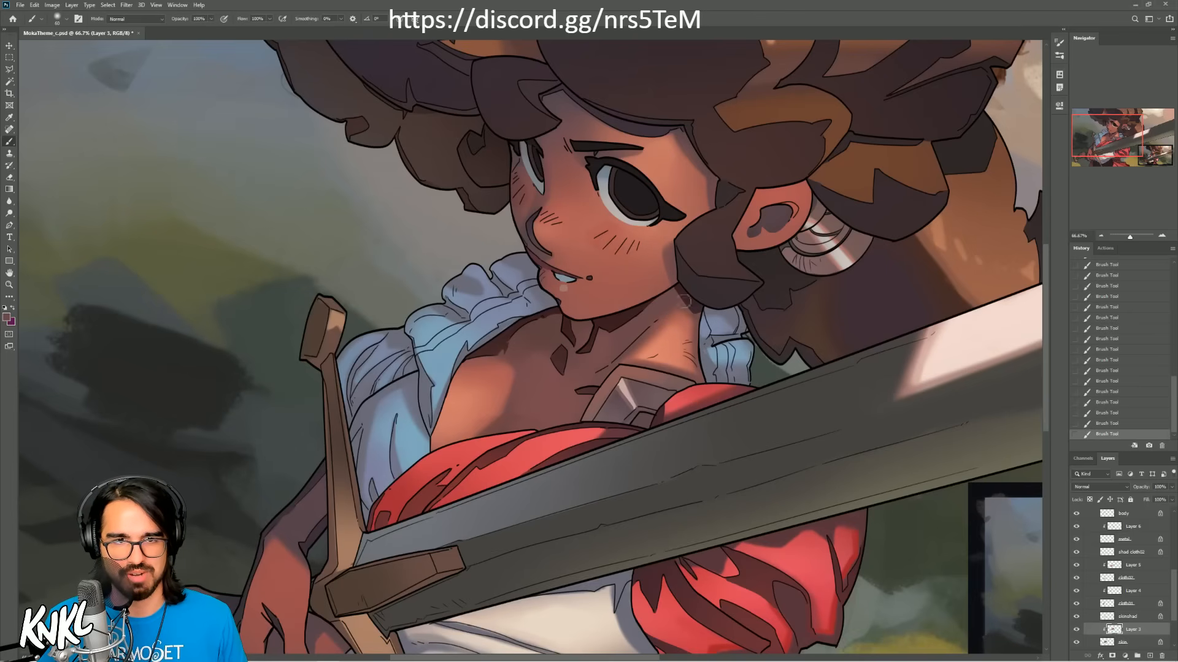
Step: Refine the shadow edge above the metal shoulder piece with sampled skin tones and a smaller brush
key("[")
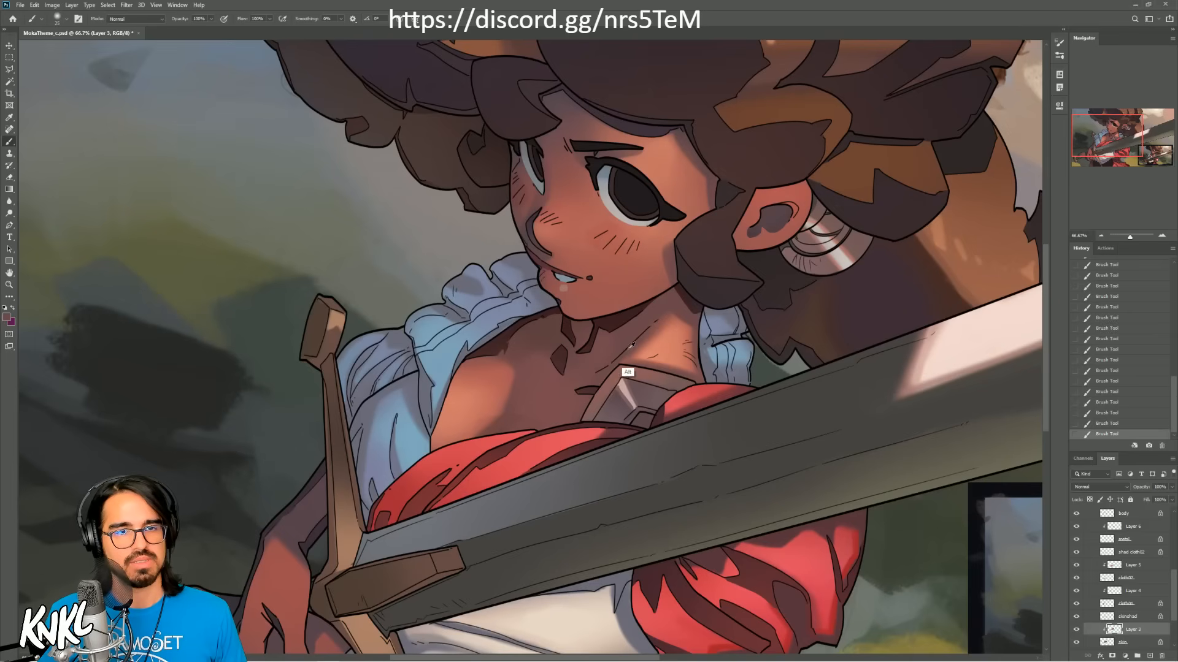
left_click(631, 360, "alt")
key("ctrl+z")
left_click_drag(632, 359, 671, 362)
left_click(621, 389, "alt")
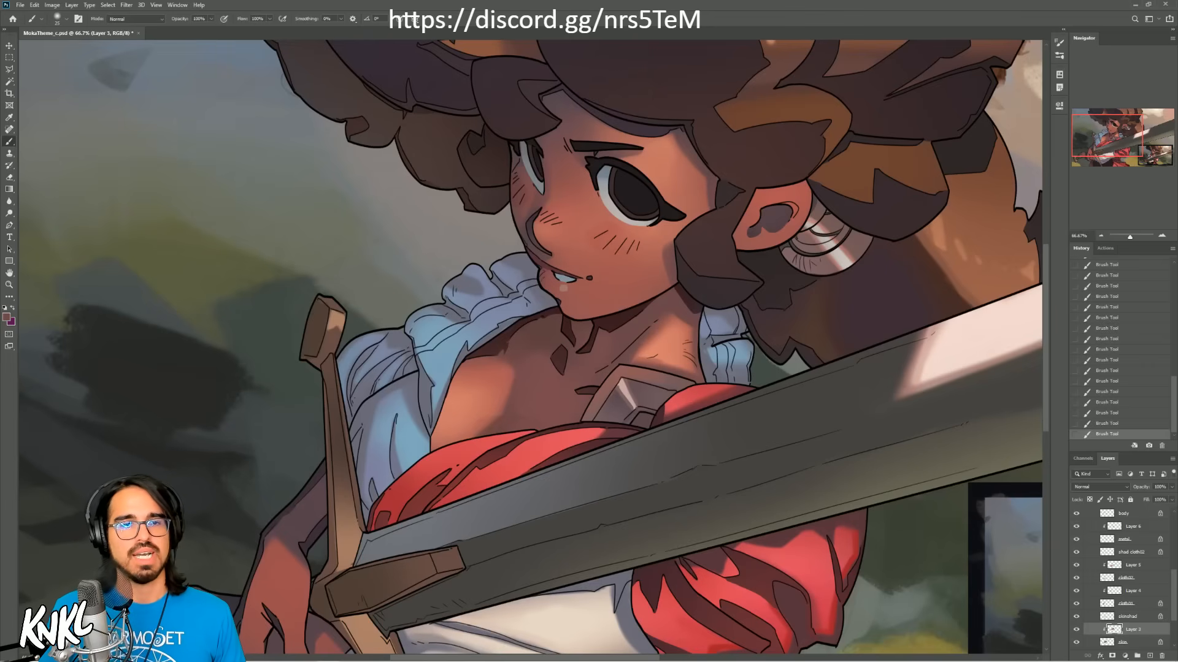
left_click(671, 370, "alt")
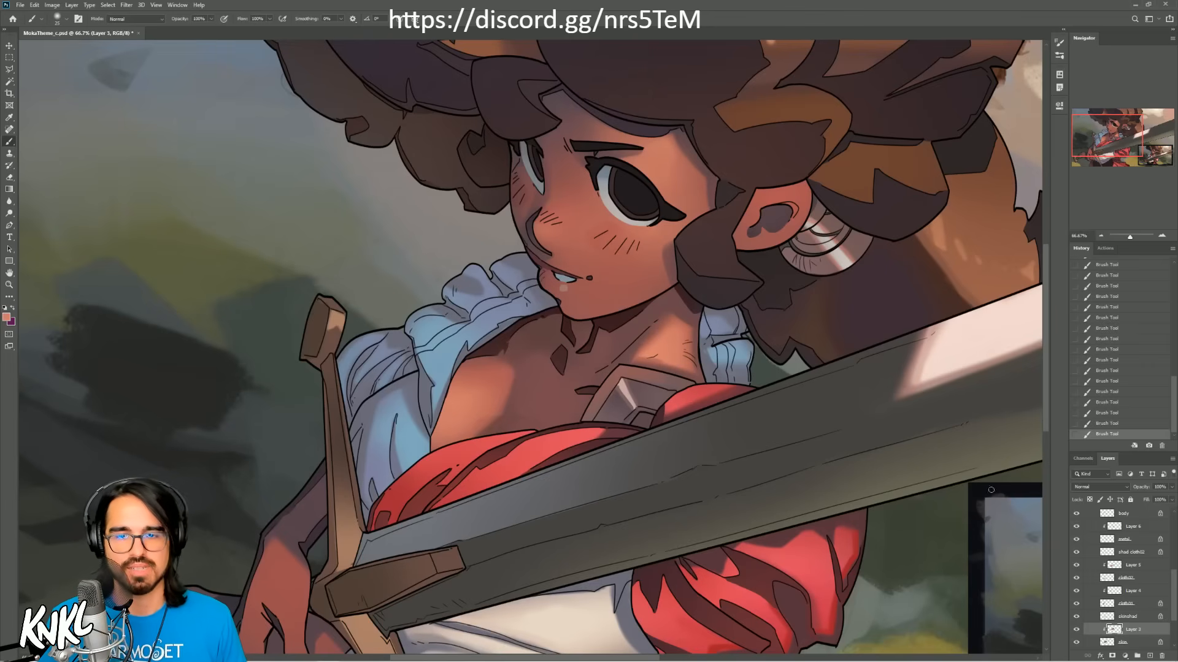
Step: Expand the head group inside LINES and select its lip02 layer
left_click_drag(1174, 589, 1174, 557)
scroll(1125, 541, "up", 3)
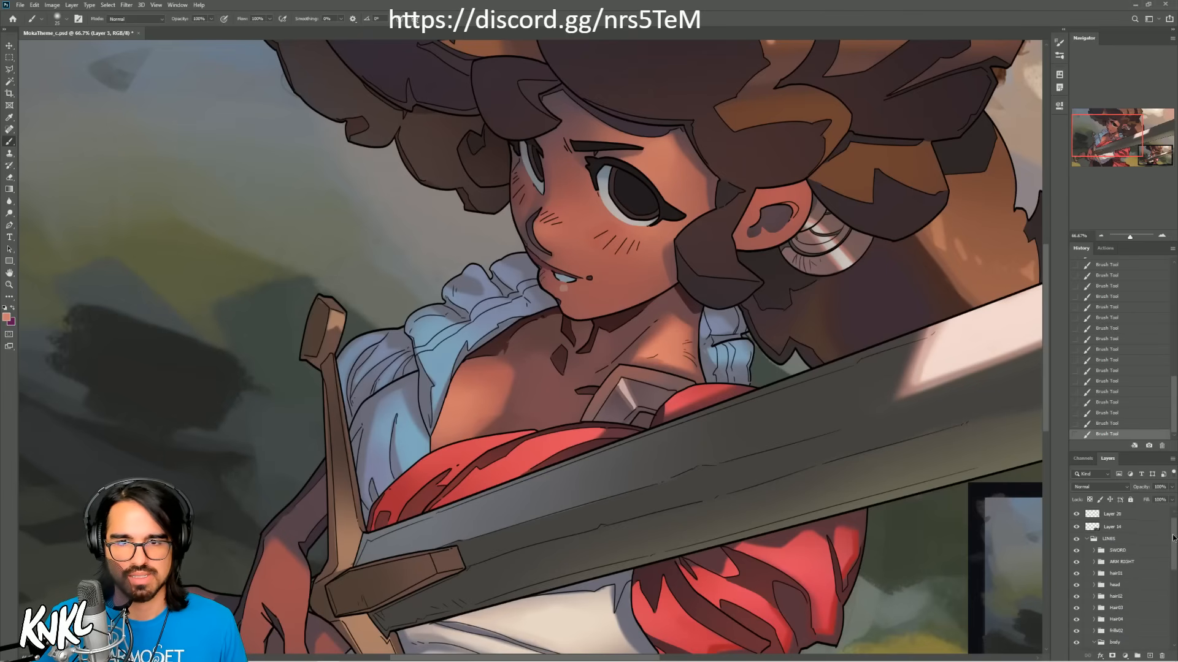
left_click(1118, 621)
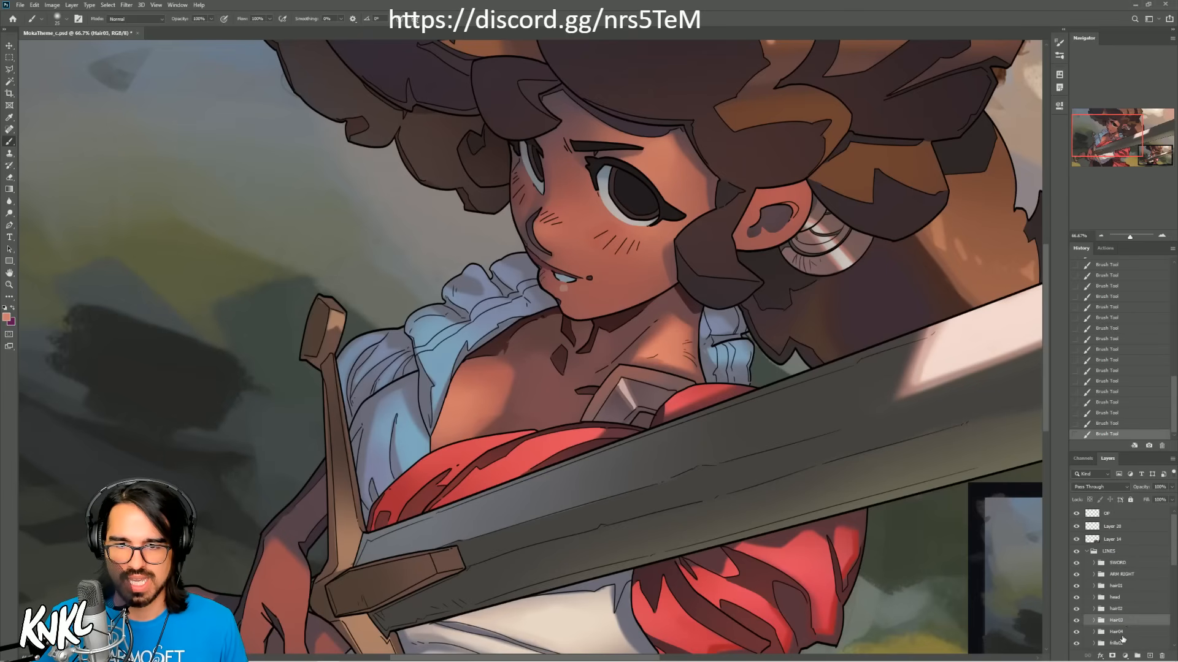
left_click(1120, 633)
left_click_drag(1173, 568, 1176, 572)
left_click(1120, 563)
left_click(1094, 563)
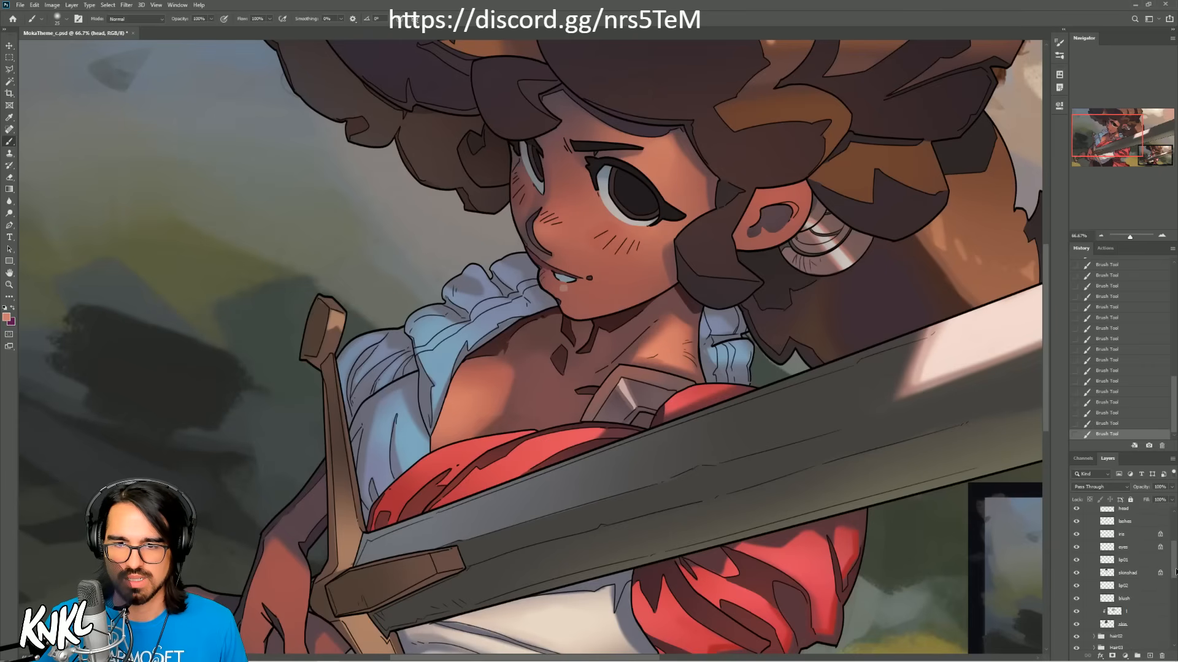
left_click(1132, 549)
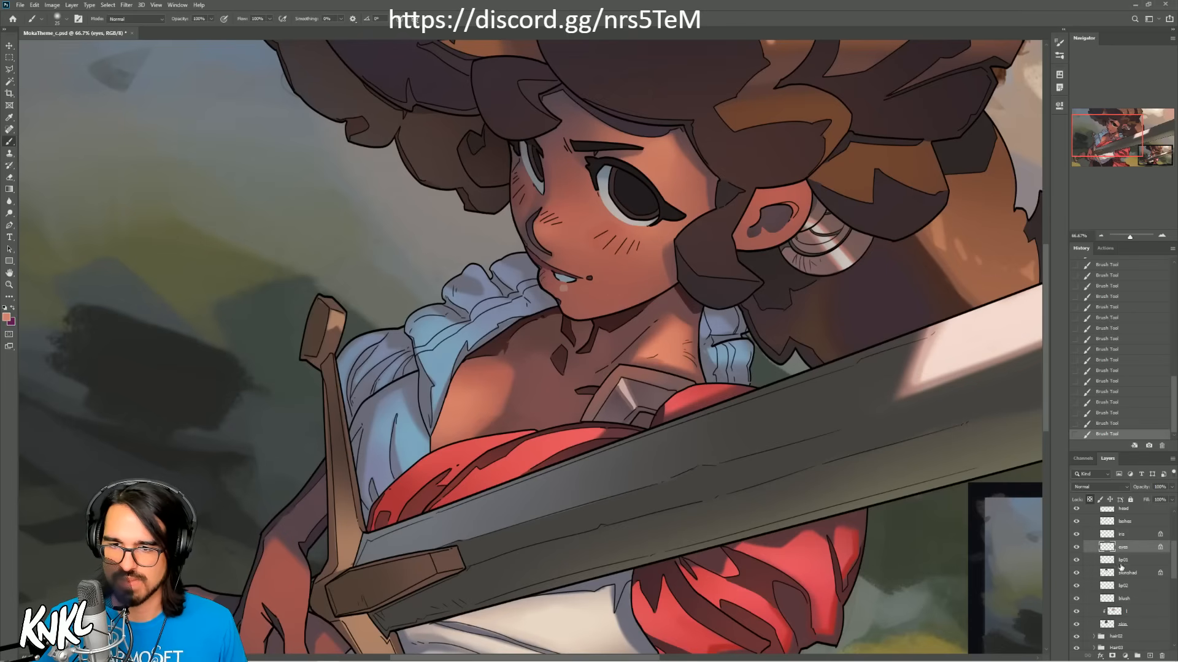
scroll(1137, 570, "up", 3)
left_click(1138, 571)
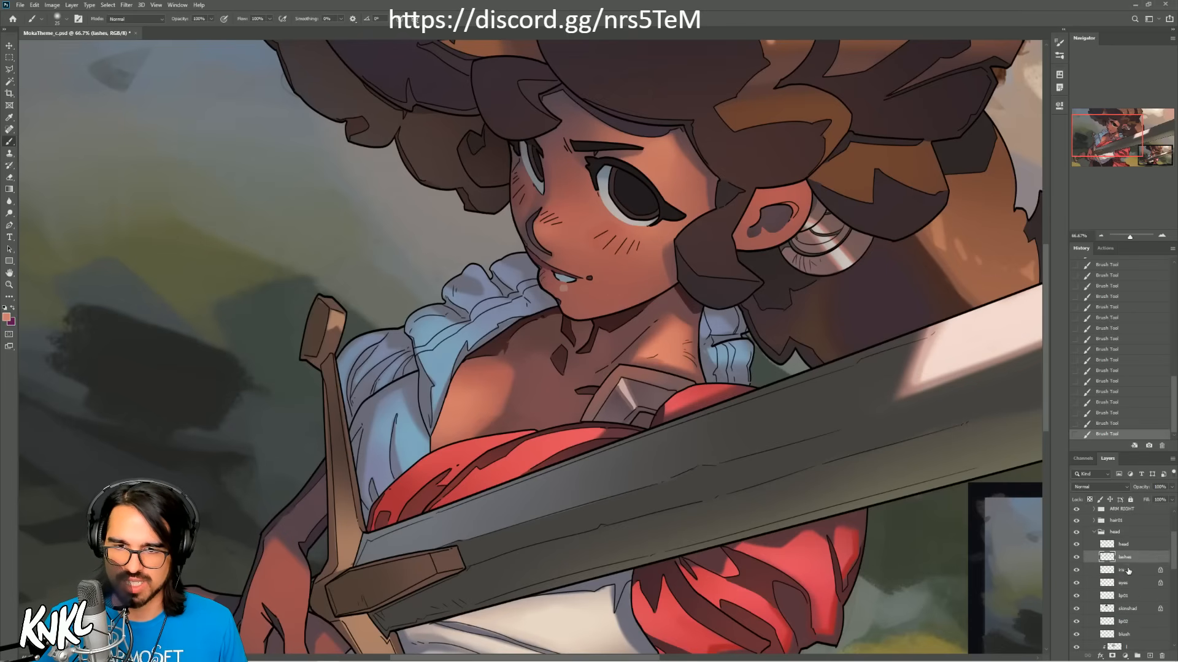
left_click(1129, 621)
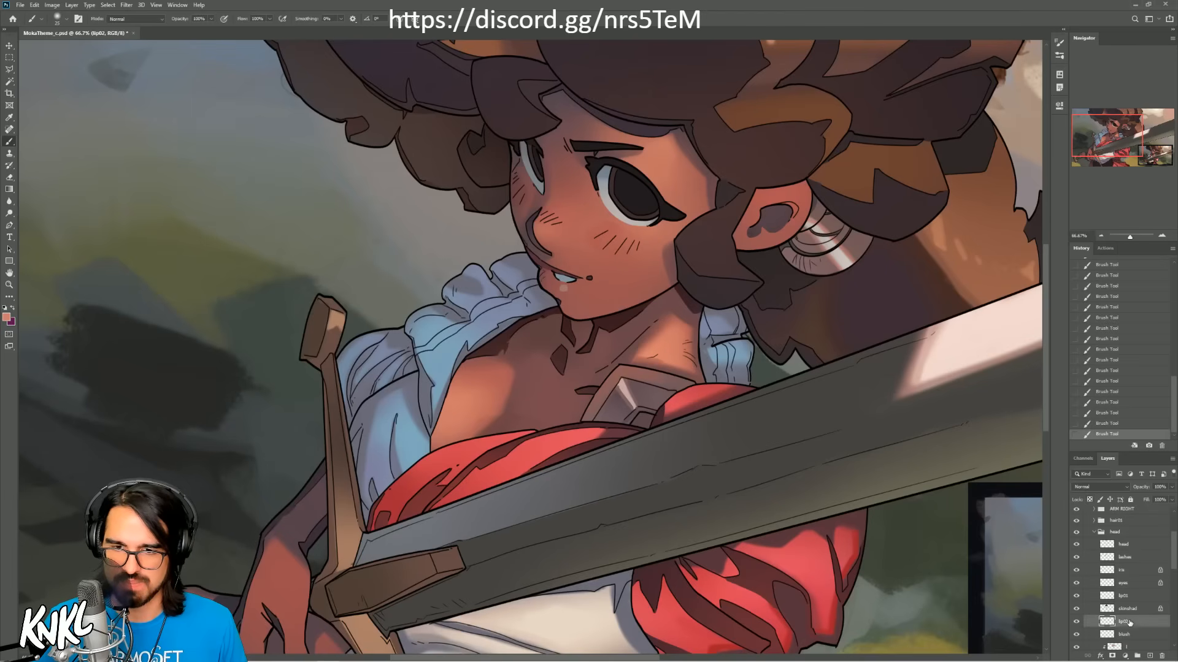
Step: Lighten the lip02 layer with Hue/Saturation by setting Lightness to +17
key("ctrl+u")
left_click_drag(1051, 105, 389, 120)
left_click_drag(379, 229, 386, 227)
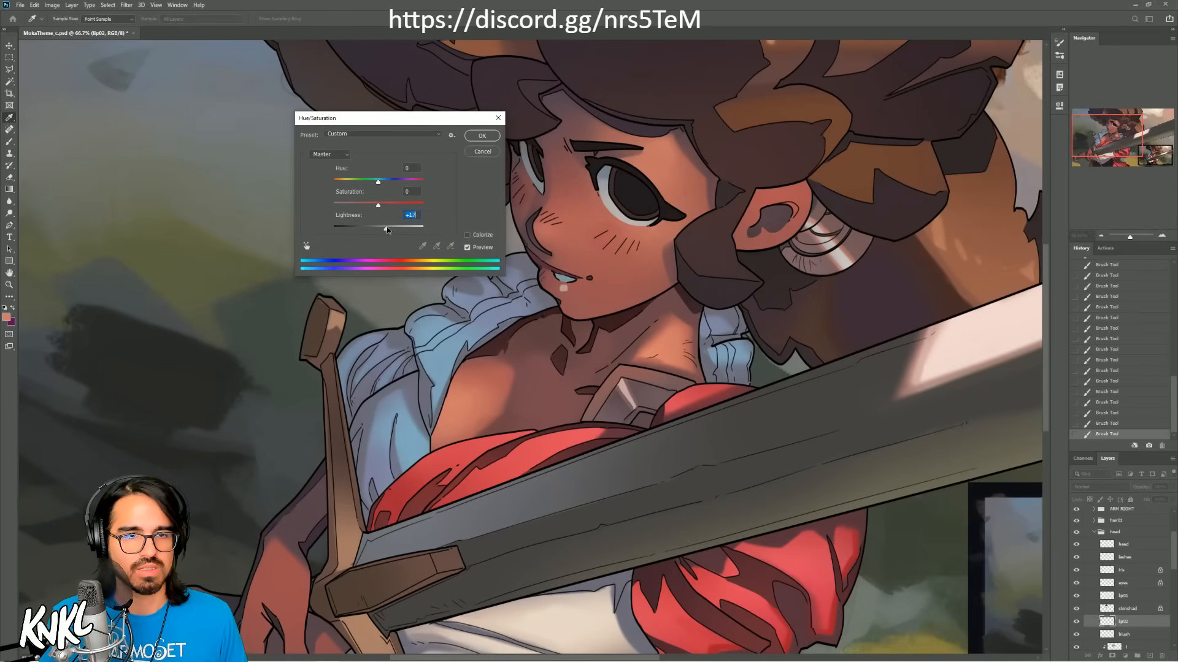
left_click(481, 138)
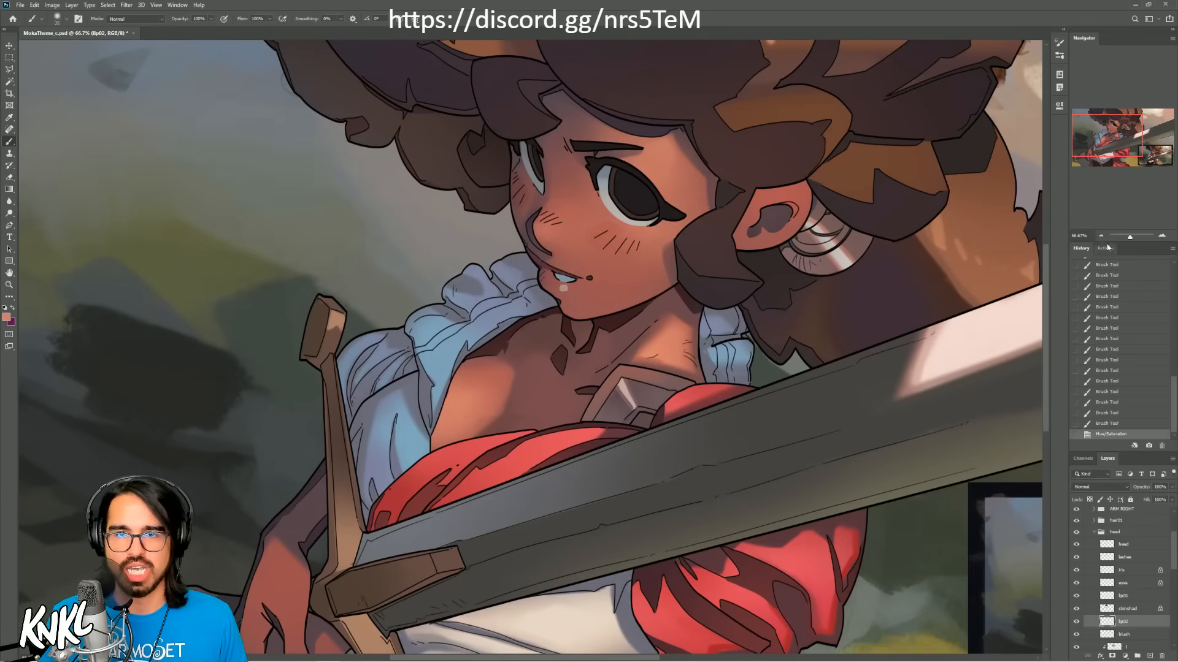
Step: Save the illustration, view the whole picture, and close the document
key("ctrl+minus")
key("ctrl+s")
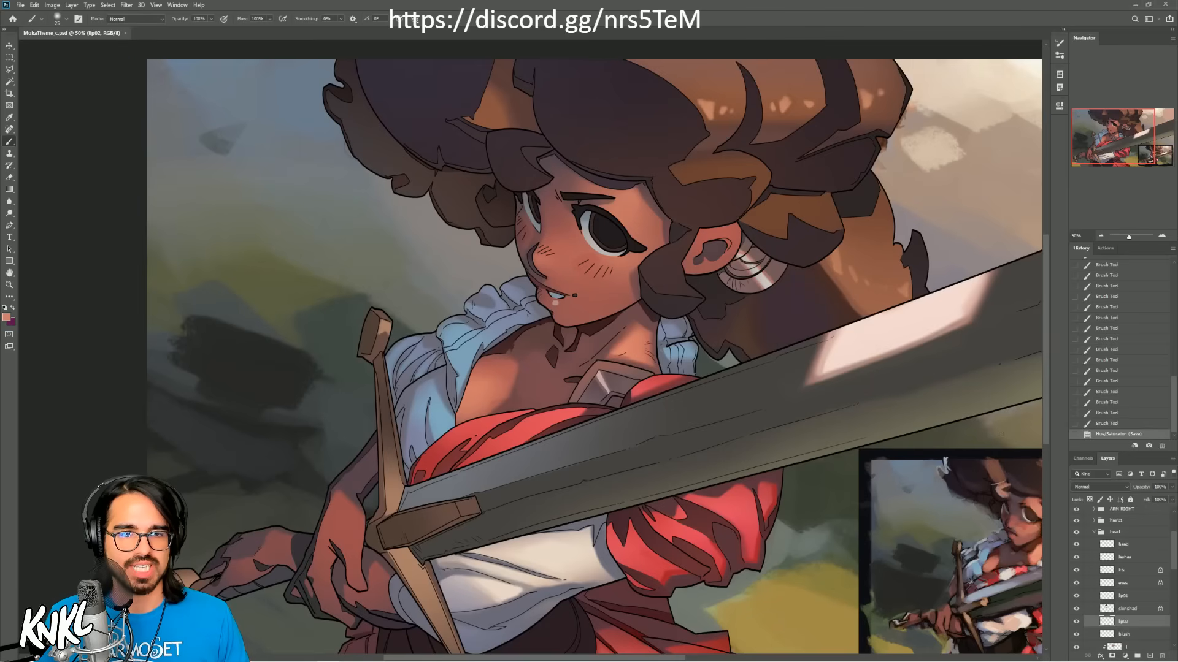
left_click(1101, 236)
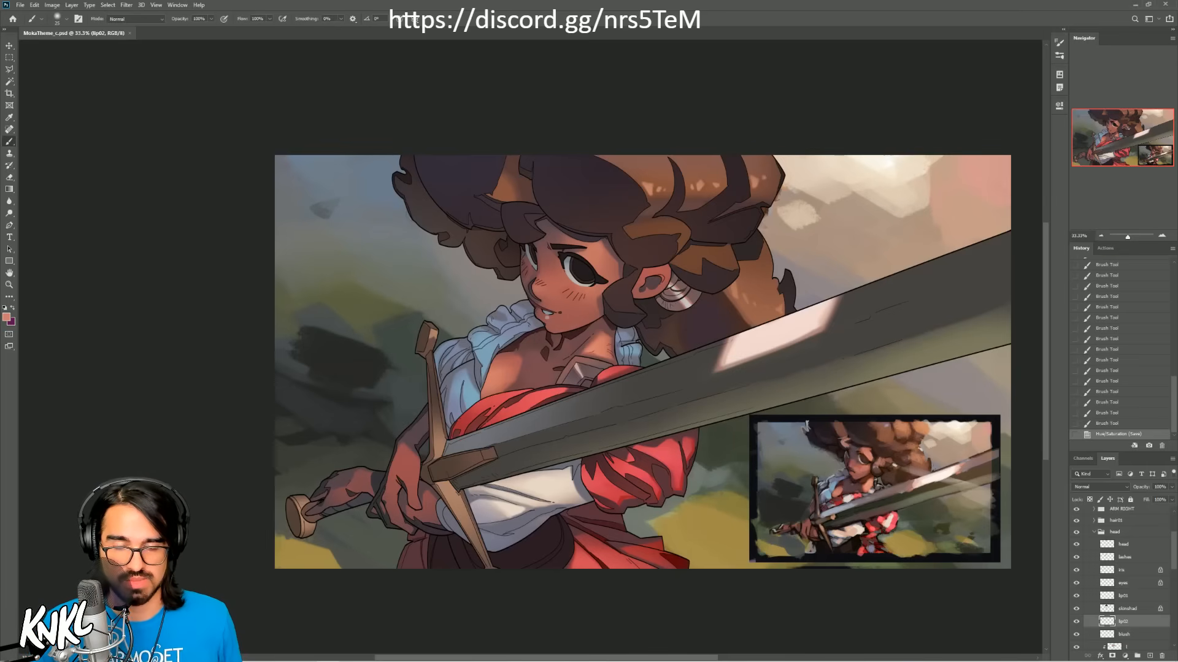
left_click(130, 33)
Step: Create a new 1080 x 1080 pixel RGB document at 300 pixels/inch with a white background
left_click(20, 5)
left_click(31, 21)
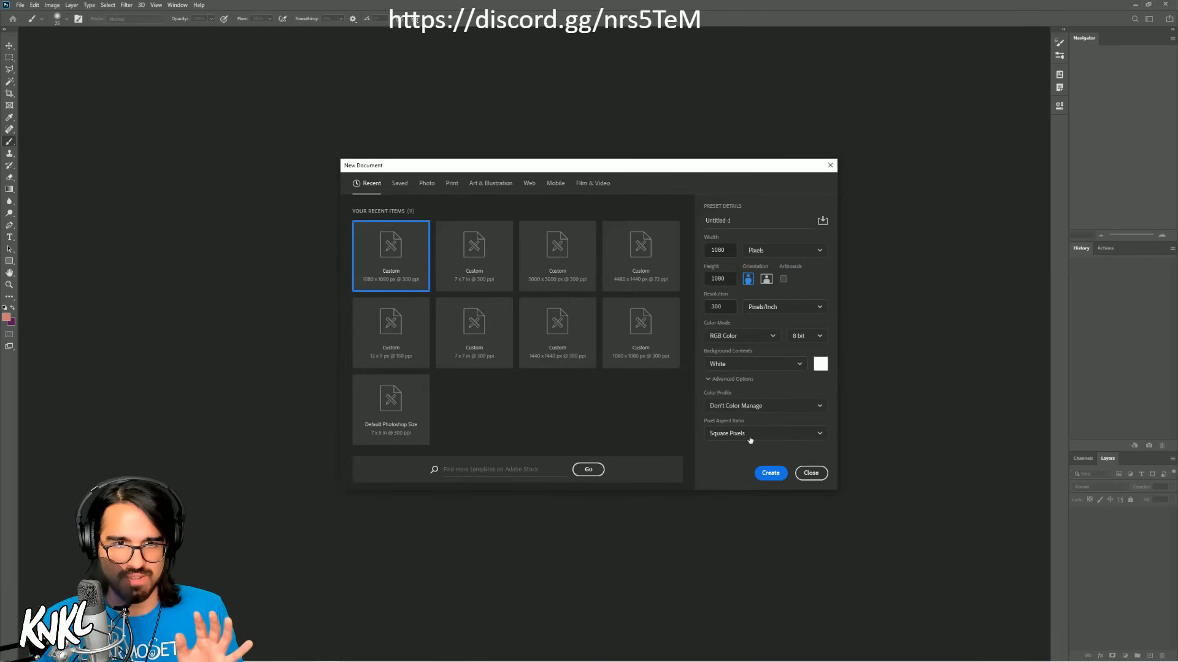
left_click(771, 474)
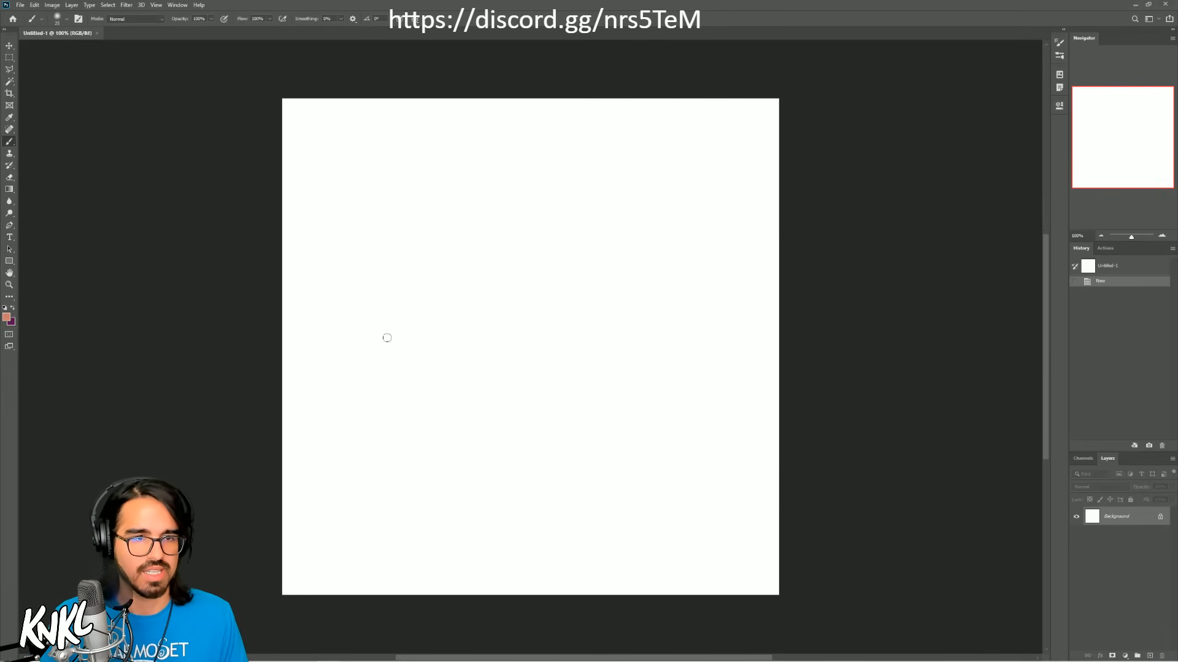
Step: Choose a textured brush preset and paint an orange patch on the blank canvas
right_click(561, 279)
left_click(611, 464)
left_click(1097, 176)
mouse_move(451, 319)
left_mouse_down()
mouse_move(470, 351)
mouse_move(638, 302)
mouse_move(632, 314)
mouse_move(574, 274)
left_mouse_up()
Step: Sample blended tones from the patch and lay lighter salmon strokes across its upper part
key("alt")
left_click_drag(555, 242, 663, 284)
key("alt")
left_click(564, 260, "alt")
mouse_move(548, 267)
left_mouse_down()
mouse_move(597, 223)
mouse_move(473, 217)
mouse_move(376, 318)
left_mouse_up()
mouse_move(360, 263)
left_mouse_down()
mouse_move(532, 139)
mouse_move(615, 176)
mouse_move(529, 137)
mouse_move(643, 186)
mouse_move(677, 224)
left_mouse_up()
Step: Sample paler pinks from the strokes and layer them diagonally to blend the patch's upper right area
key("alt")
left_click(677, 228, "alt")
mouse_move(724, 191)
left_mouse_down()
mouse_move(605, 265)
mouse_move(659, 236)
left_mouse_up()
left_click(665, 211, "alt")
mouse_move(638, 196)
left_mouse_down()
mouse_move(572, 236)
mouse_move(658, 167)
mouse_move(595, 182)
mouse_move(630, 184)
mouse_move(604, 177)
left_mouse_up()
left_click(637, 176, "alt")
left_click(539, 197, "alt")
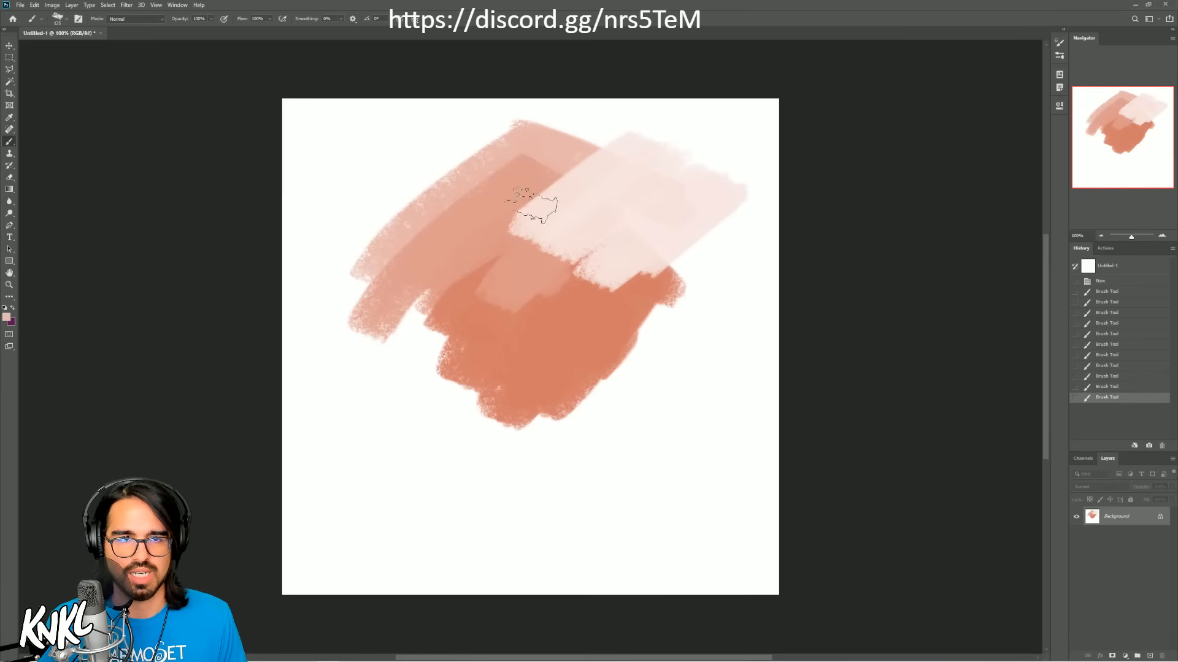
left_click_drag(518, 211, 678, 115)
left_click_drag(619, 188, 672, 153)
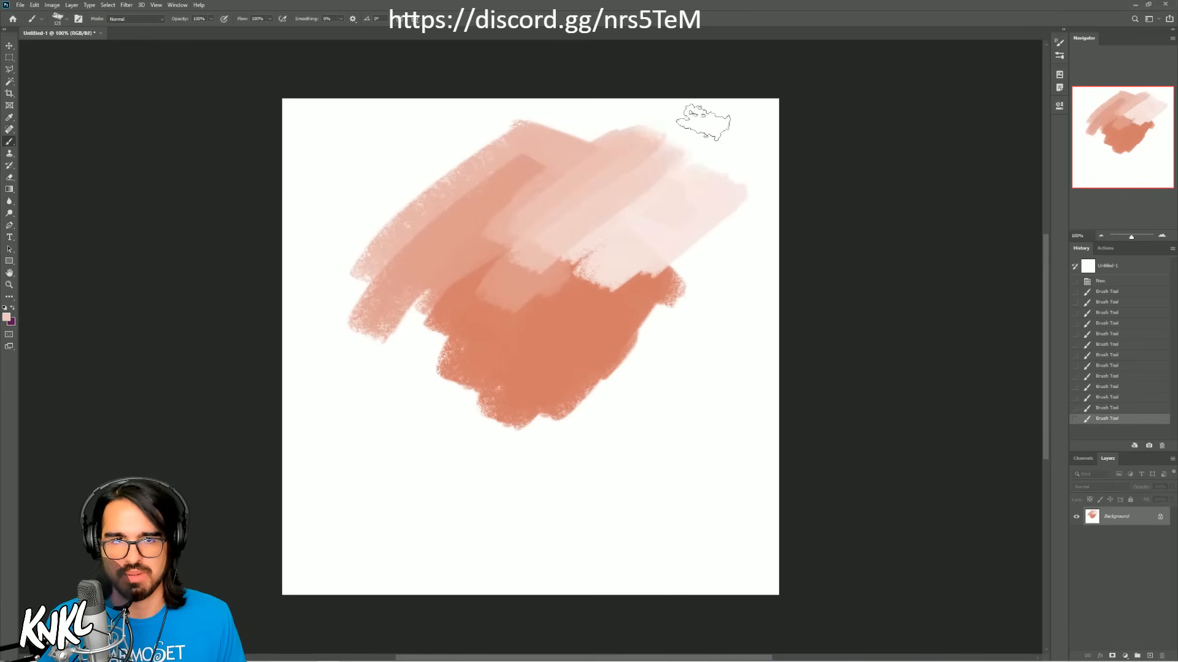
Step: Sample the orange and draw a smiling face with two round eyes below the patch using a smaller brush
left_click(552, 337, "alt")
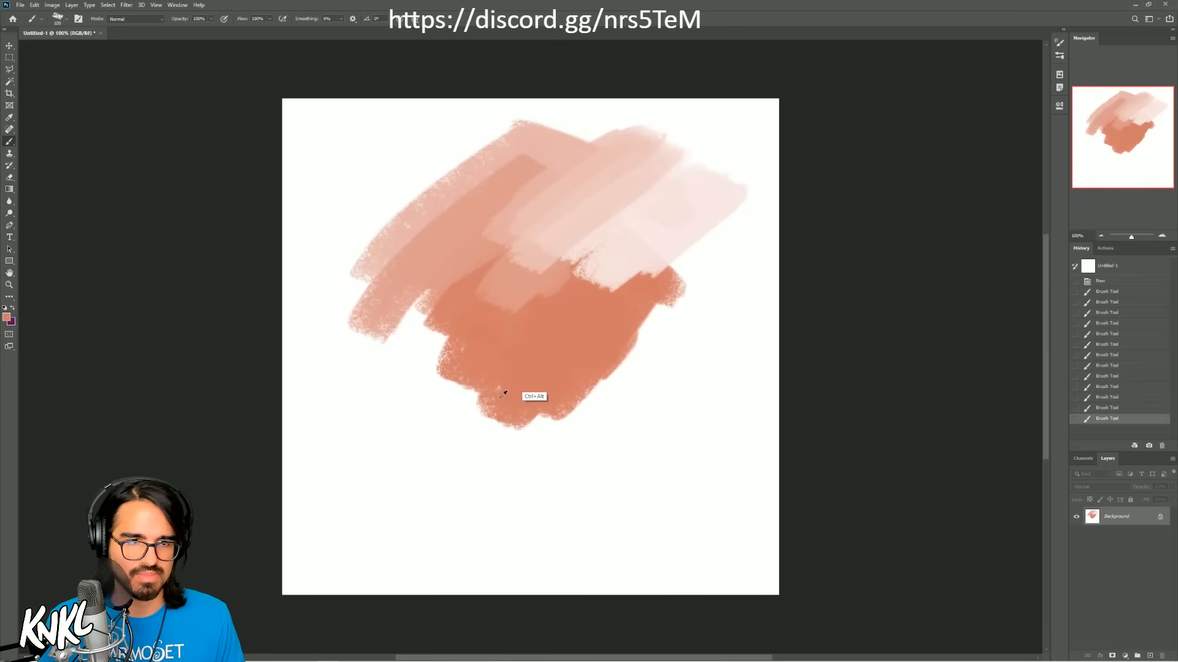
left_click_drag(442, 497, 631, 477)
key("ctrl+z")
key("bracketleft")
key("bracketleft")
key("bracketleft")
left_click_drag(461, 456, 467, 482)
left_click_drag(570, 452, 582, 461)
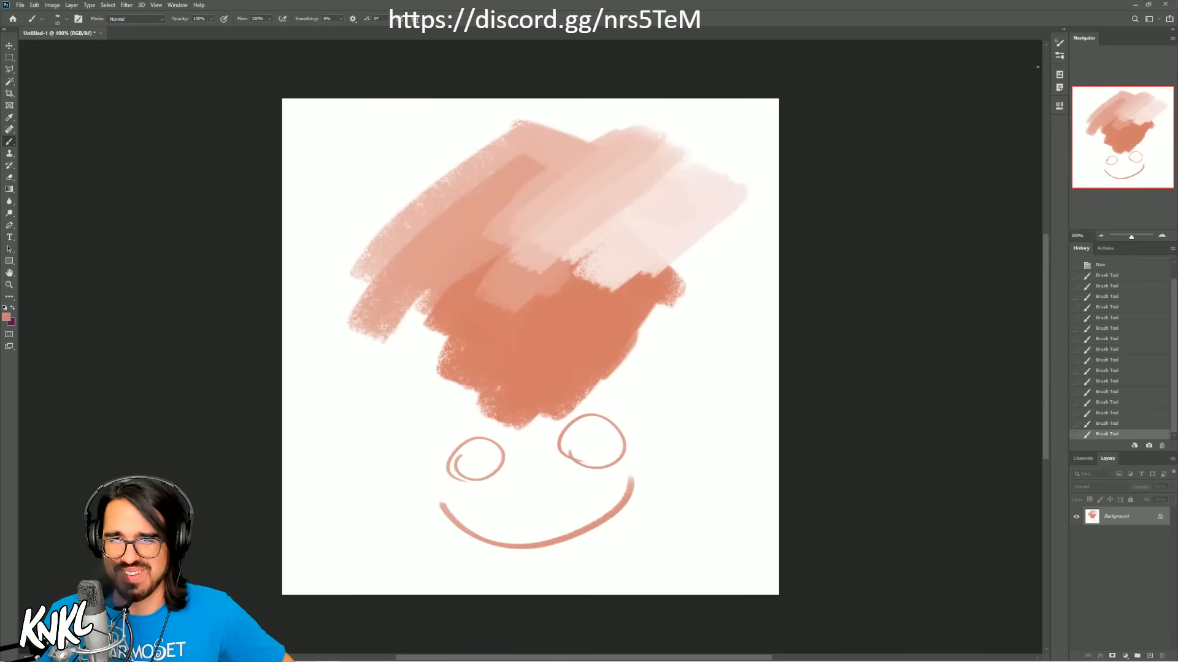
Step: Close the untitled test document without saving it and minimize Photoshop
left_click(101, 32)
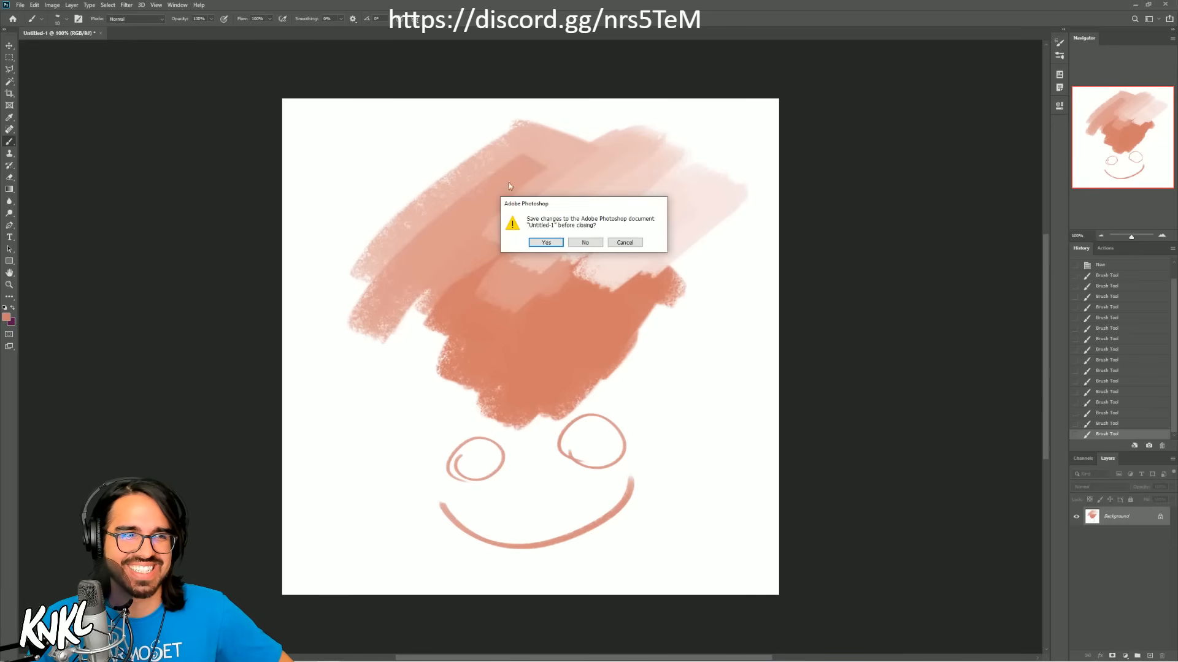
left_click(586, 240)
left_click(1136, 5)
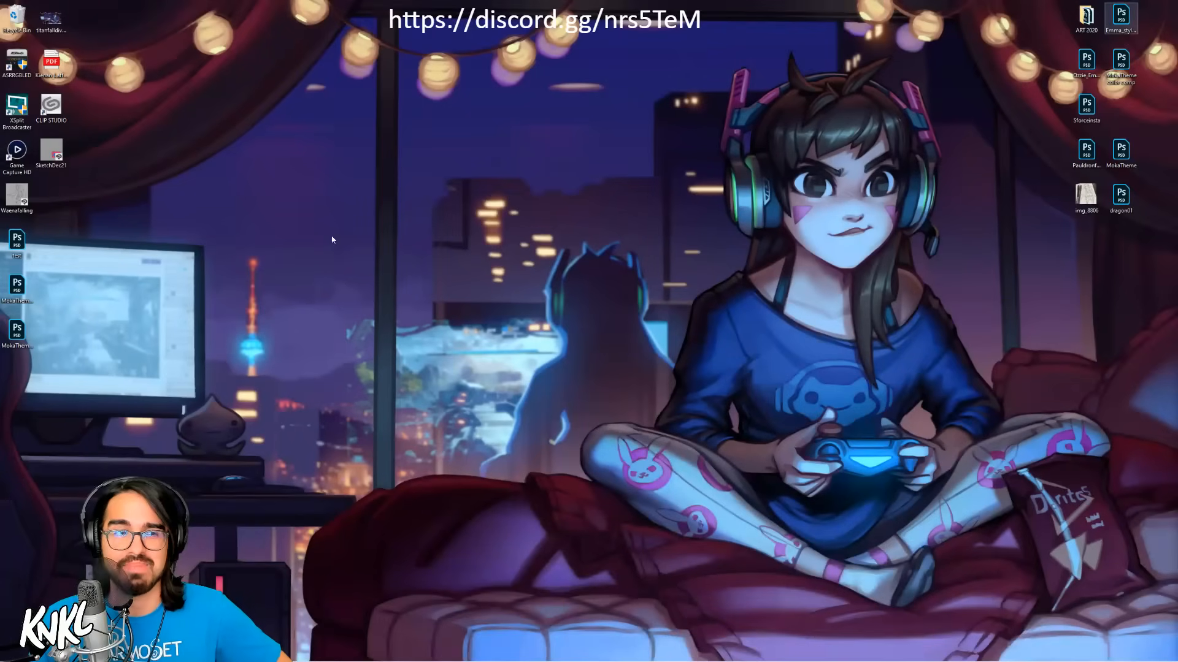
Step: Open MokaTheme_c.psd from the desktop in Photoshop and flip its canvas horizontally
right_click(3, 332)
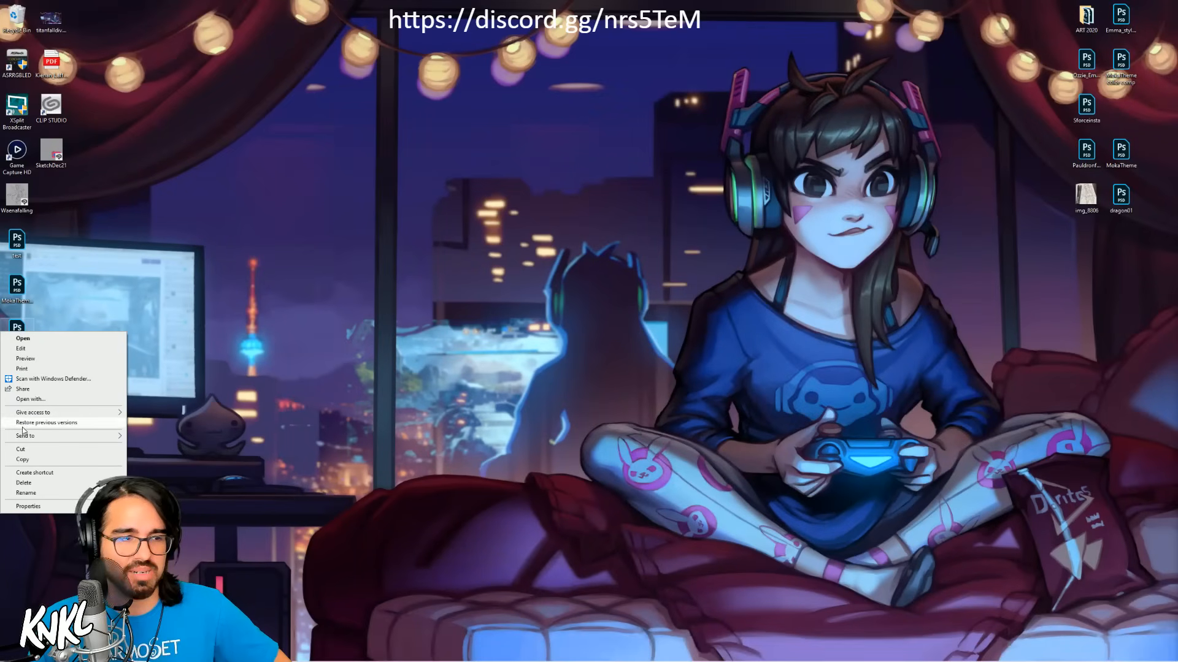
left_click(427, 373)
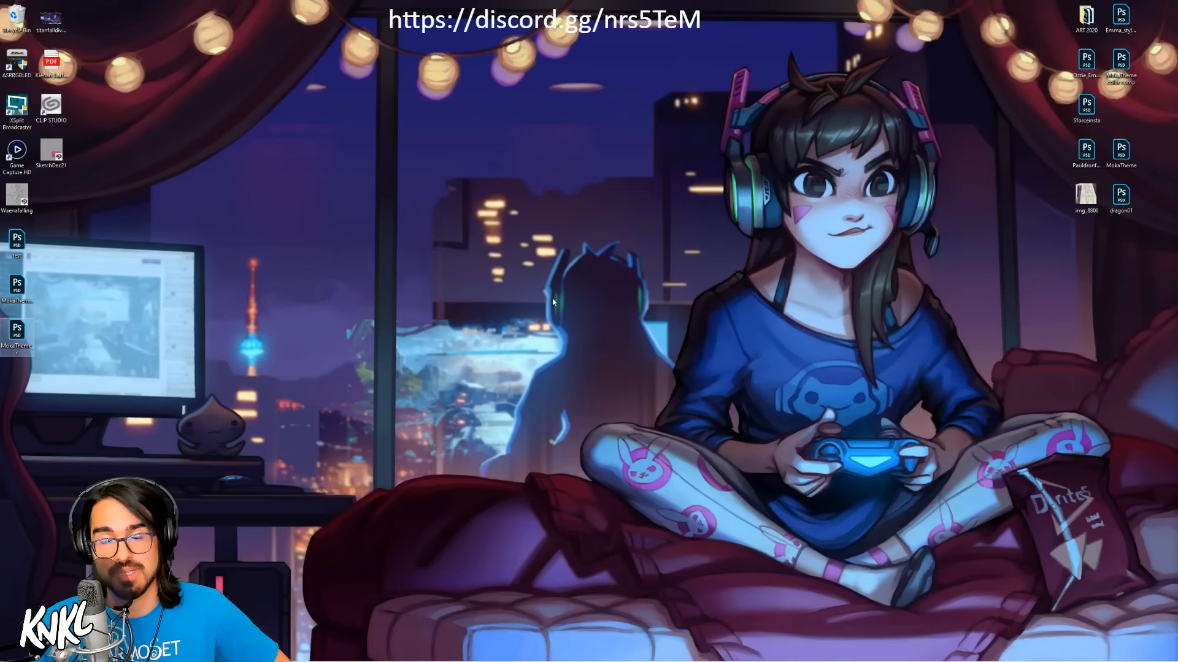
double_click(13, 332)
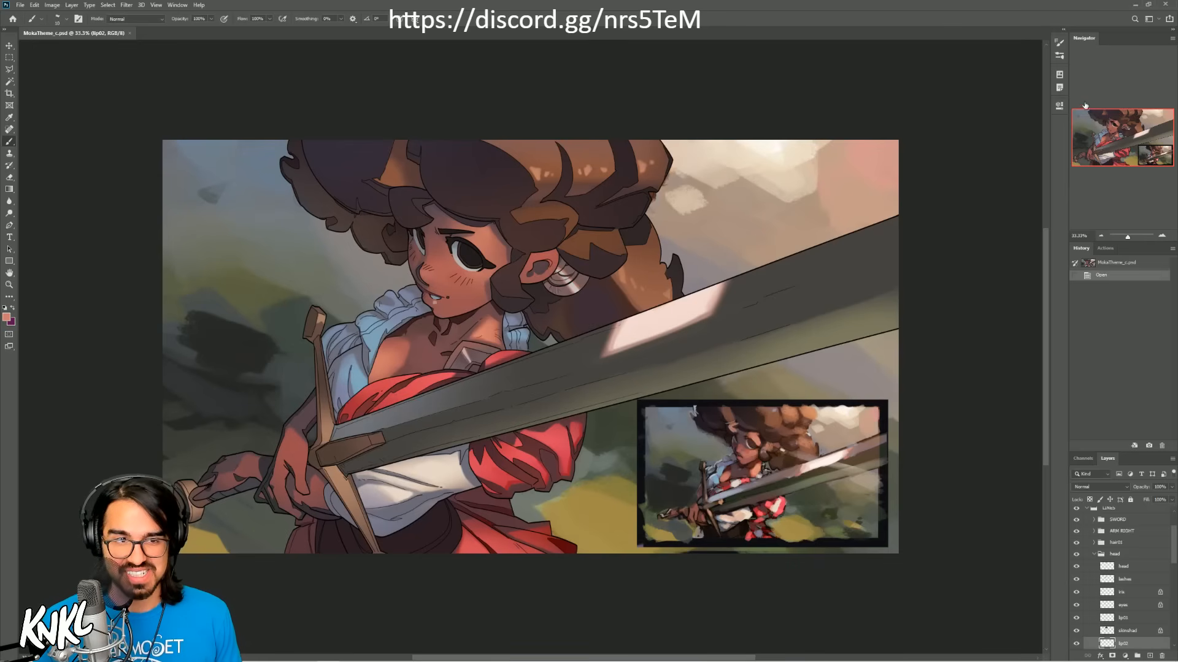
left_click(986, 176)
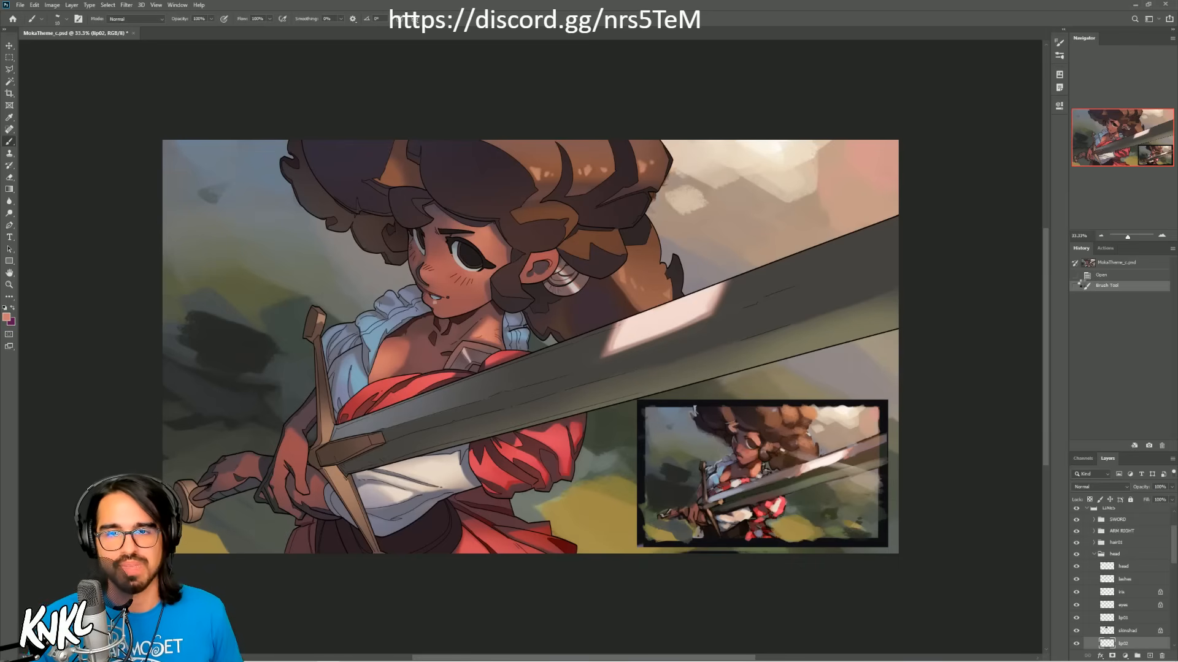
key("ctrl+shift+h")
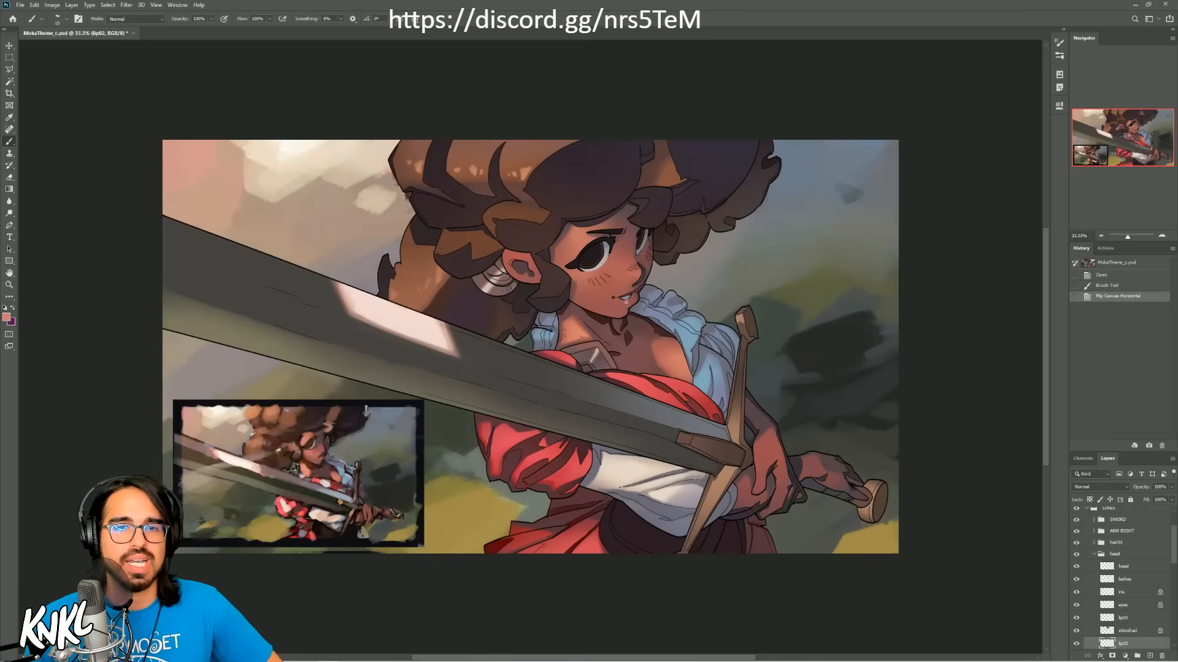
Step: Return to the desktop, open MokaTheme_b.psd in Photoshop as well, and expand its SWORD layer group
left_click(1135, 4)
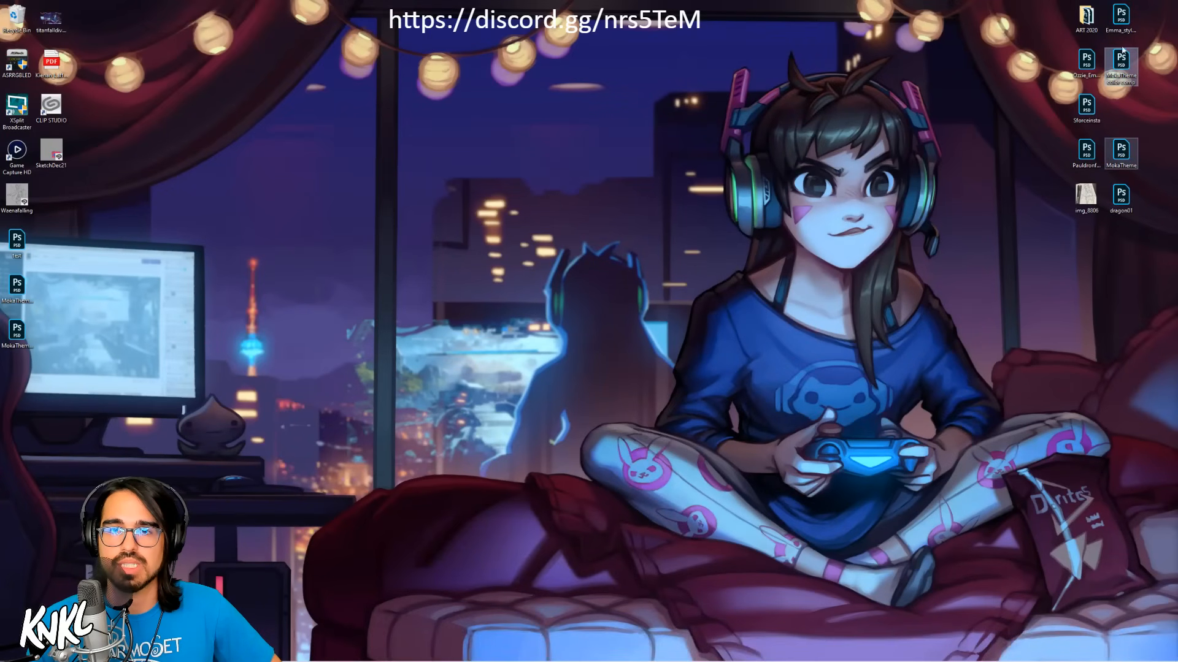
double_click(16, 286)
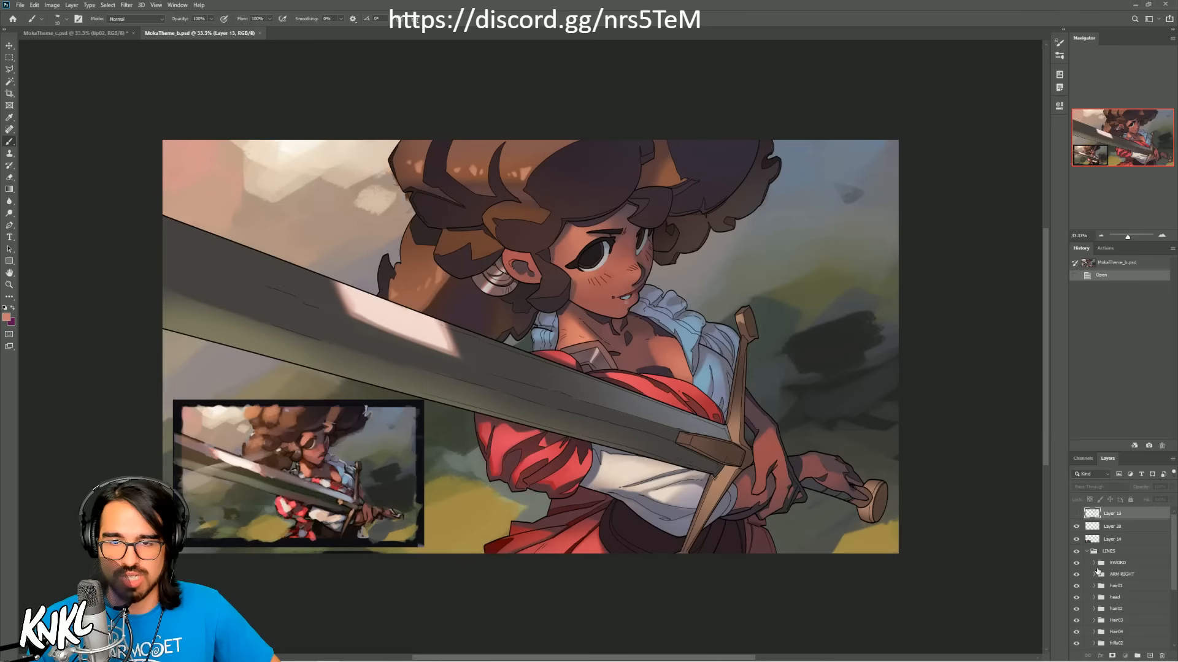
left_click(1118, 562)
left_click(1093, 563)
scroll(1095, 596, "down", 1)
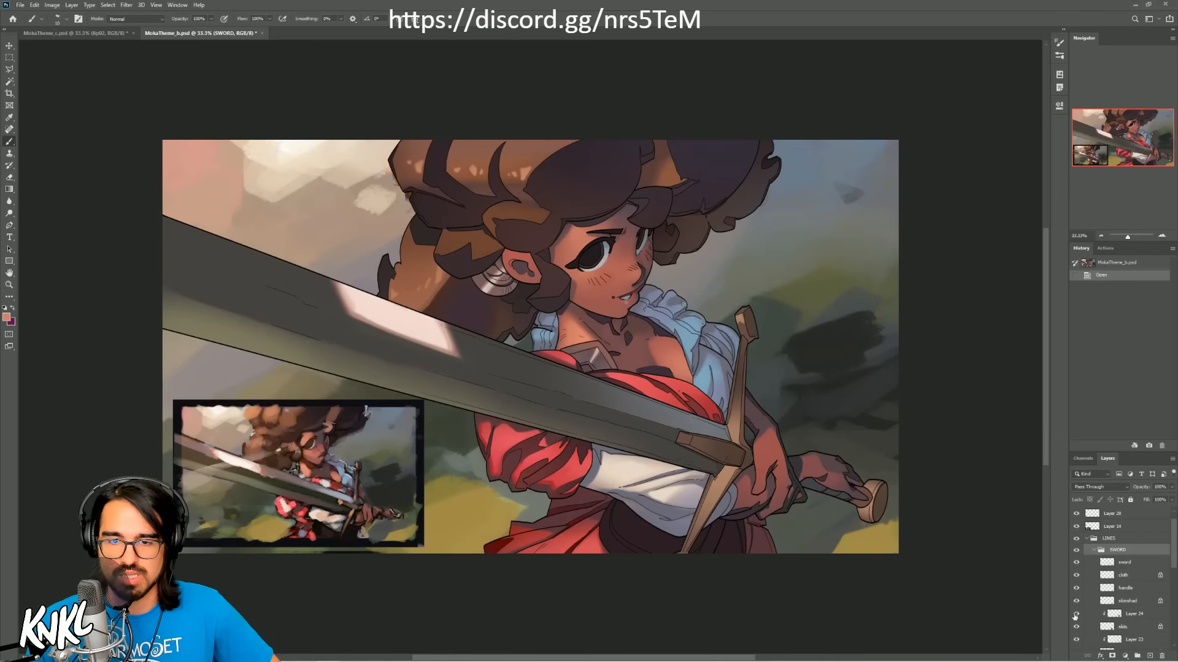
Step: Hide the clipped lighting layers Layer 24, Layer 23 and Layer 22 in the SWORD group
left_click(1076, 614)
left_click(1076, 639)
scroll(1094, 589, "down", 2)
scroll(1097, 564, "down", 1)
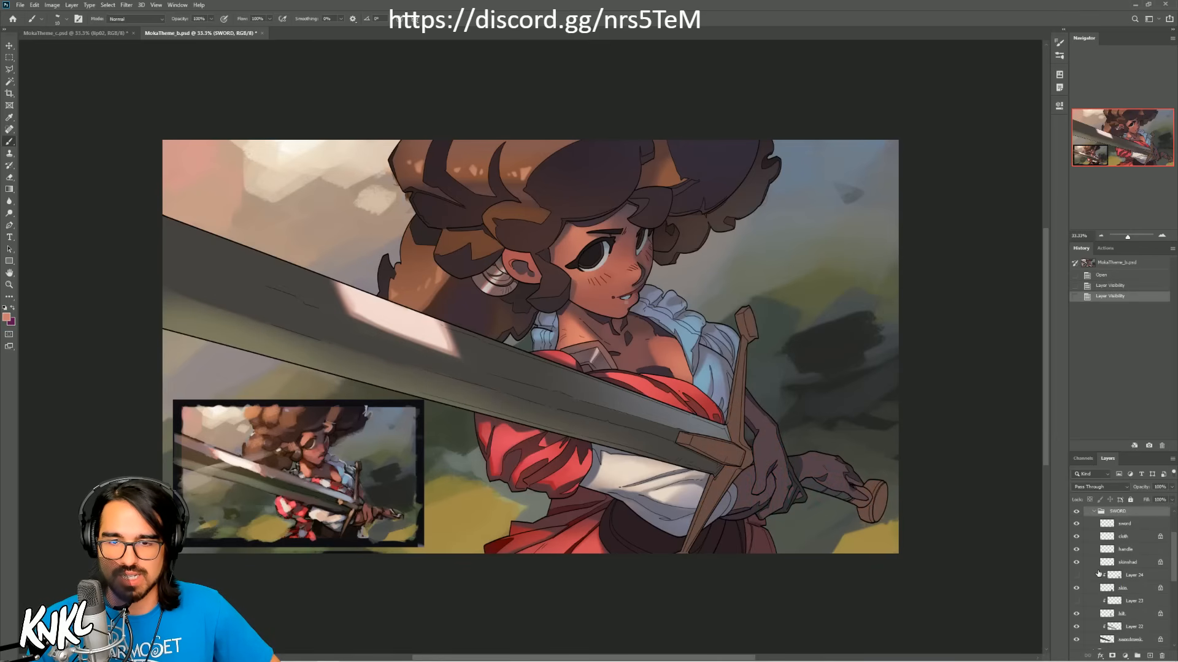
scroll(1091, 621, "down", 1)
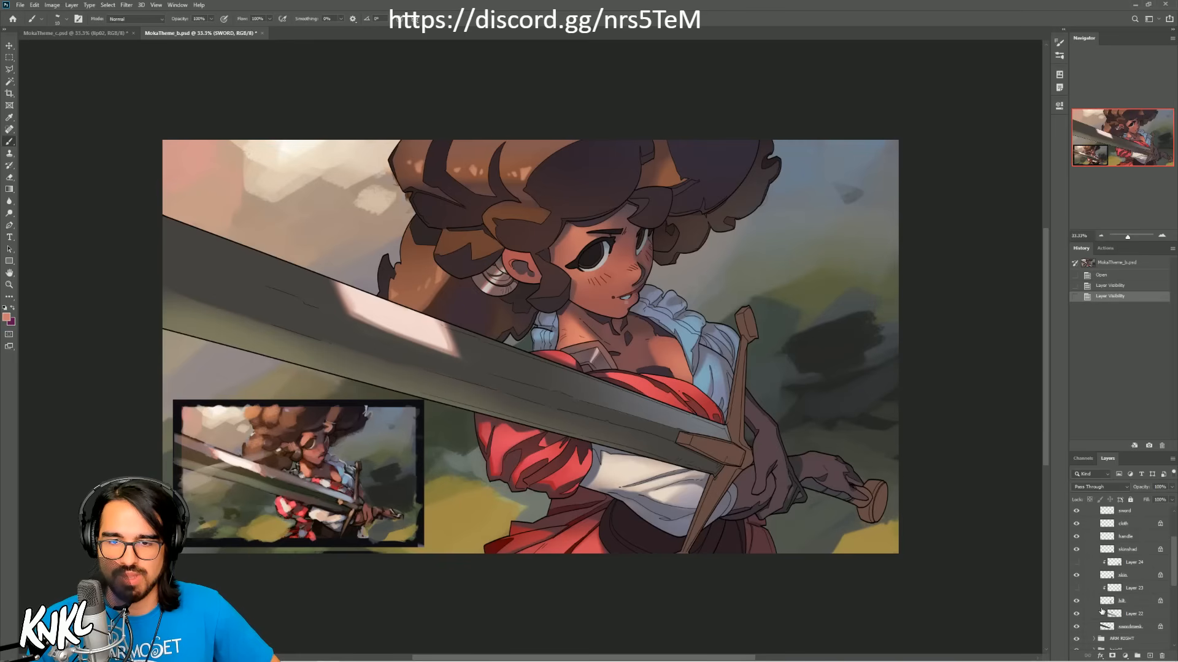
left_click(1077, 615)
scroll(1097, 620, "down", 2)
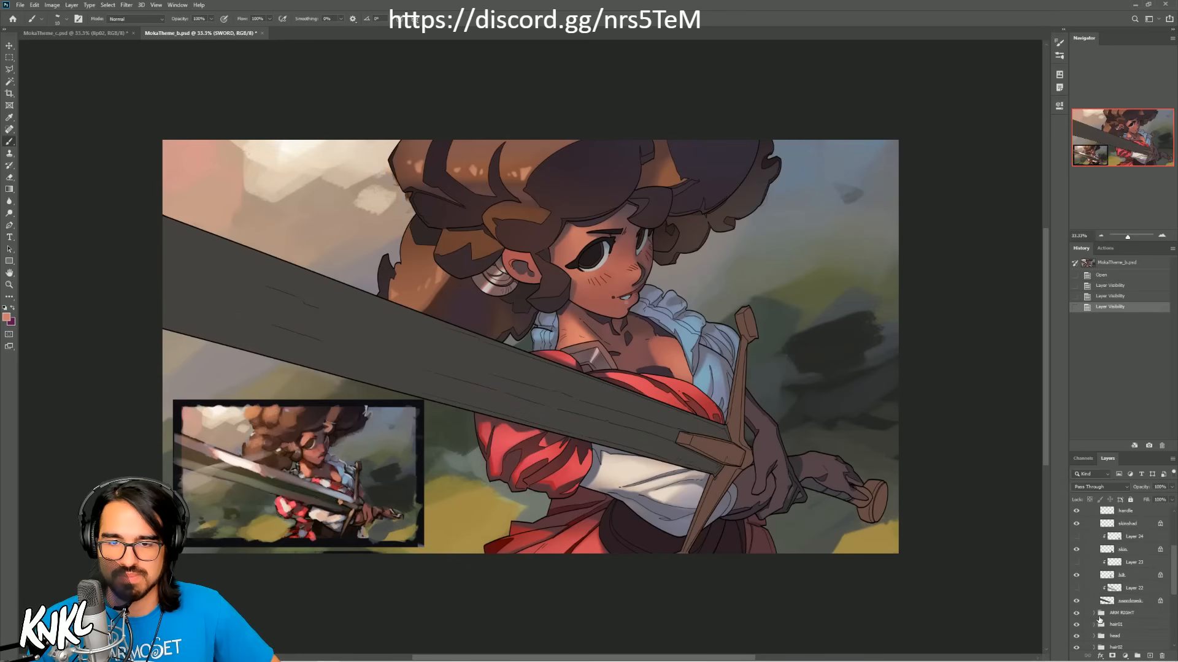
Step: Expand the ARM RIGHT group and hide the two lighting layers clipped to its cloth layers
left_click(1101, 615)
left_click(1094, 613)
scroll(1094, 614, "down", 4)
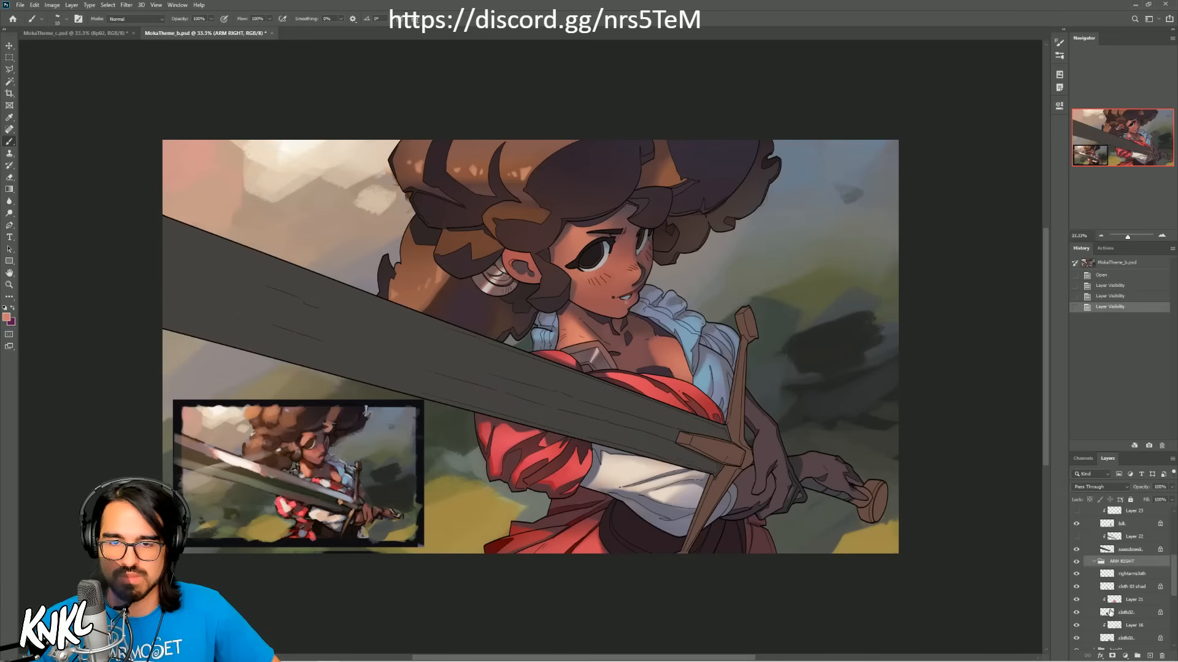
left_click(1076, 574)
left_click(1076, 612)
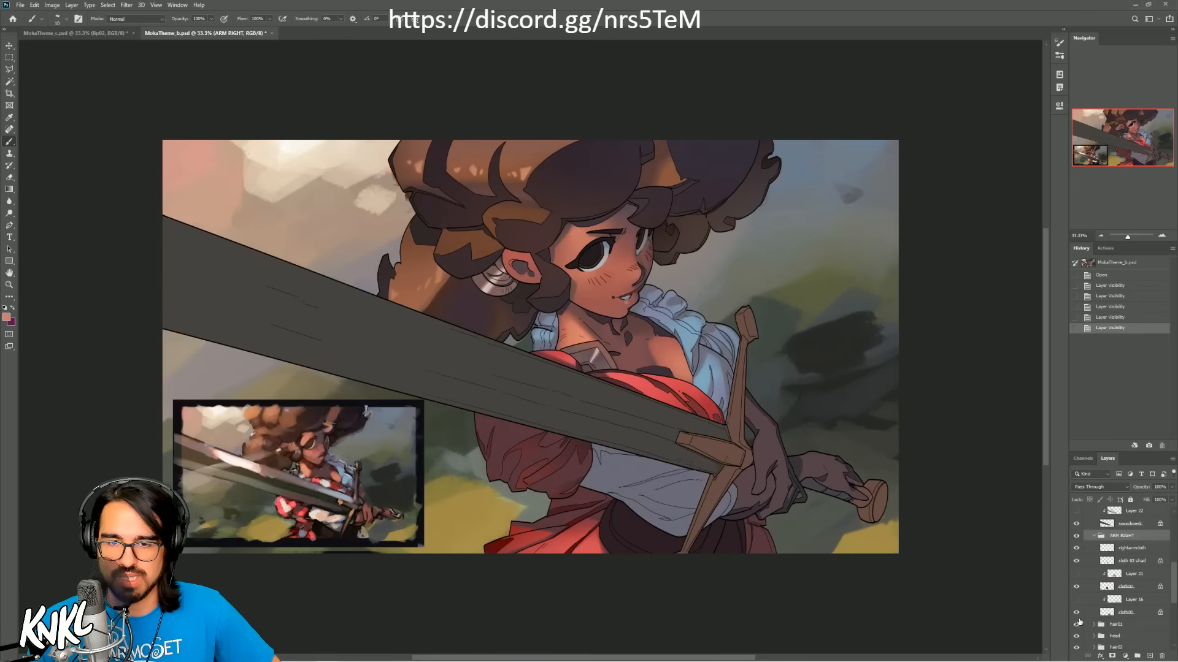
scroll(1078, 622, "down", 1)
Step: Expand the hair01 and head groups and hide the lighting layer clipped to the head's skin
left_click(1094, 600)
scroll(1094, 605, "down", 2)
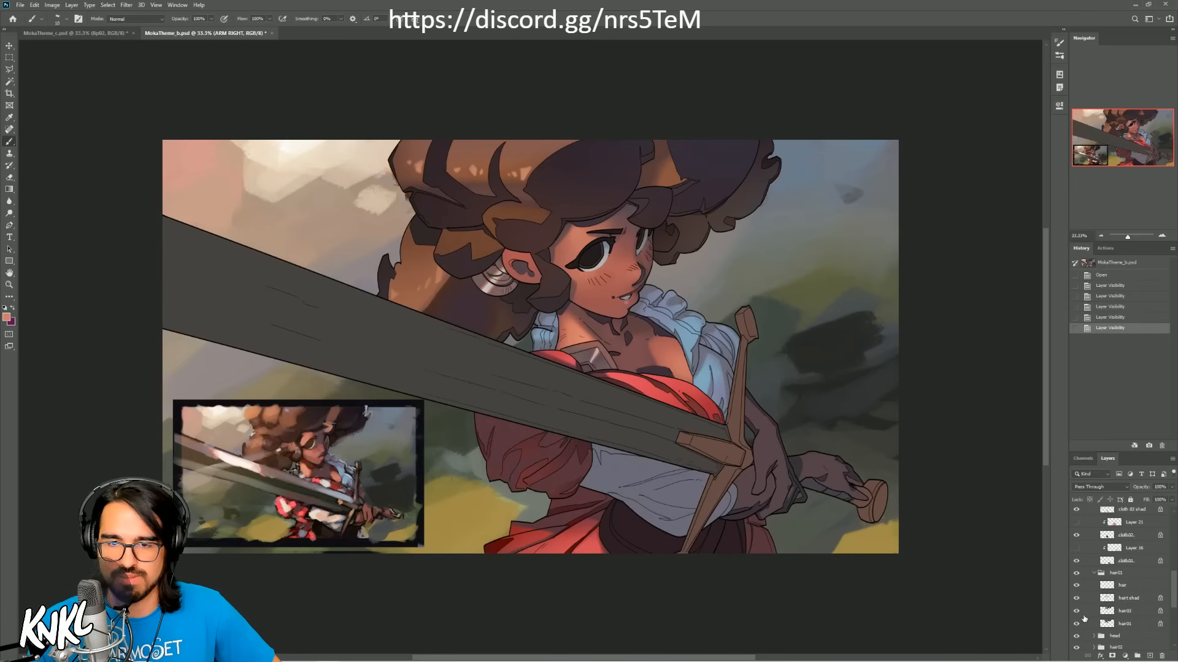
left_click(1095, 611)
scroll(1095, 613, "down", 5)
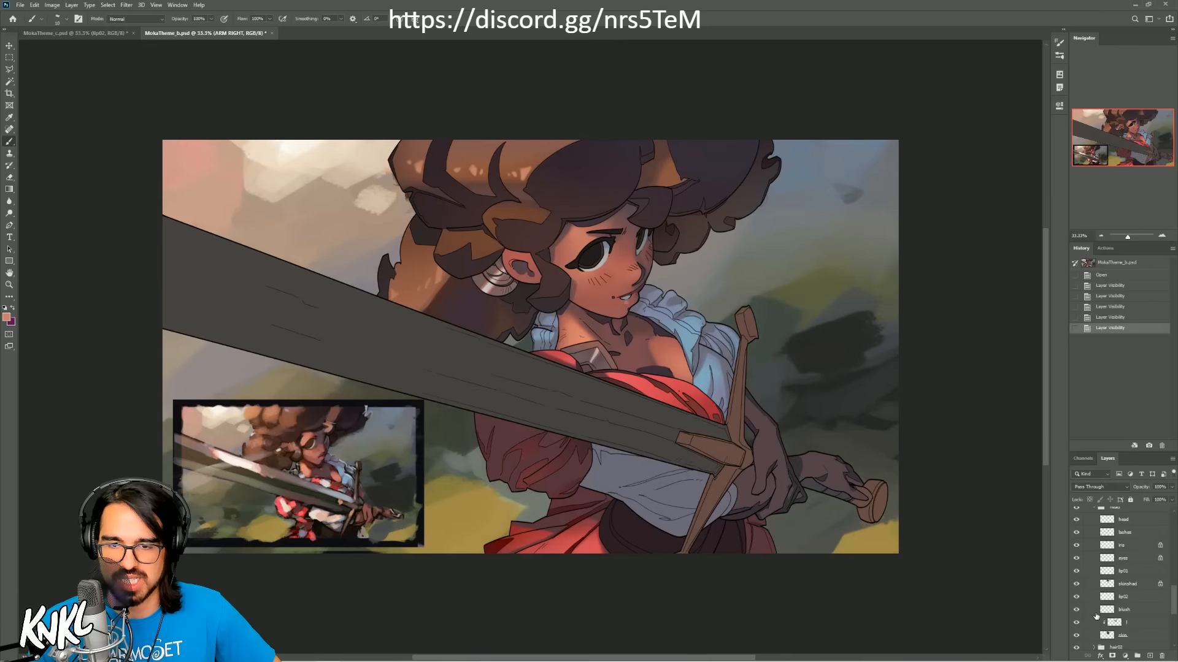
left_click(1076, 597)
Step: Expand the hair02 and hair03 groups and hide the clipped Layer 12 in hair03
left_click(1094, 622)
scroll(1094, 625, "down", 2)
left_click(1094, 622)
scroll(1094, 624, "down", 2)
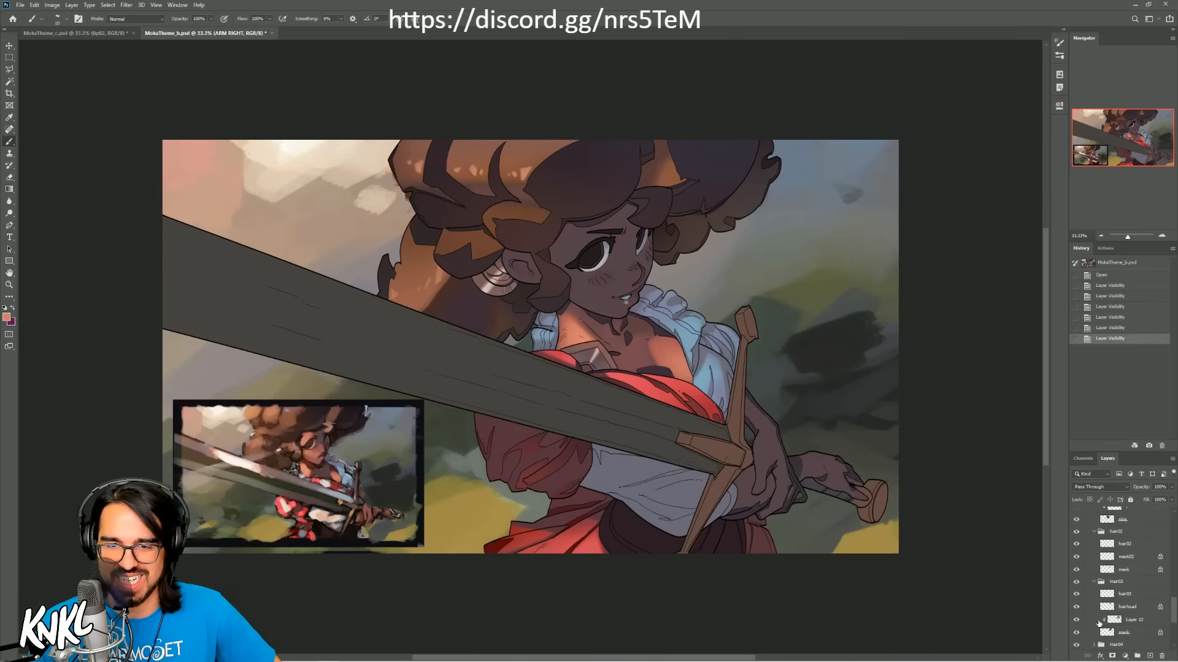
left_click(1076, 594)
Step: Expand the hair04 and frills02 groups and hide their clipped lighting layers
left_click(1093, 621)
scroll(1086, 614, "down", 4)
left_click(1076, 554)
left_click(1077, 592)
left_click(1093, 618)
left_click(1092, 620)
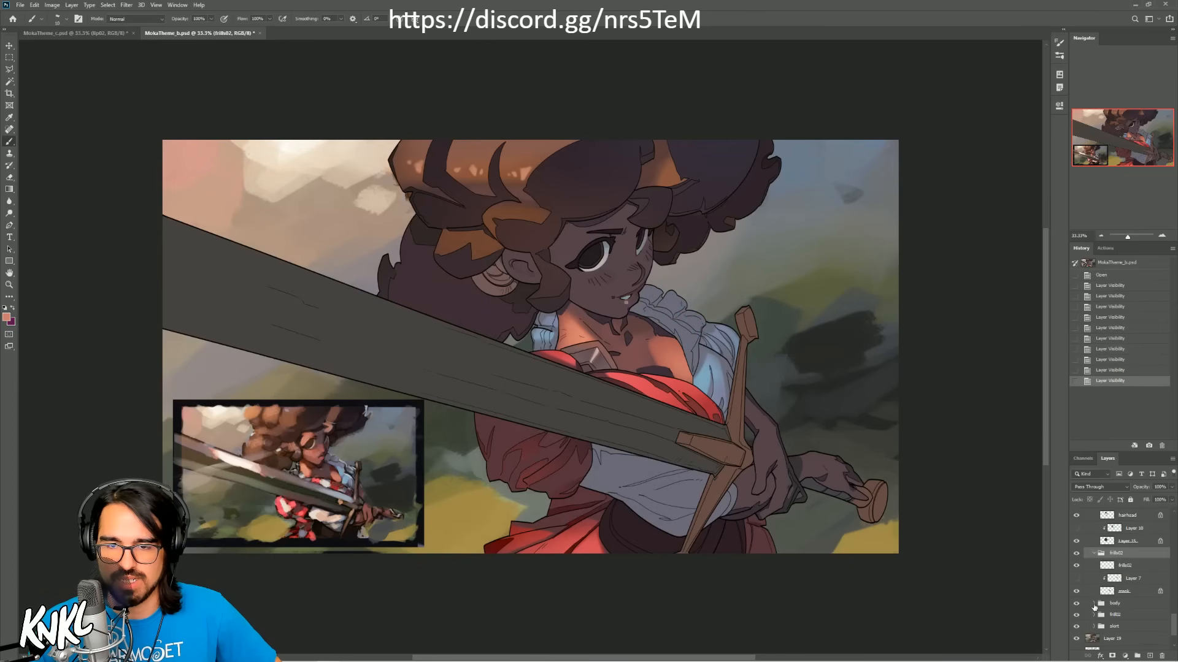
Step: Expand the body group and hide its clipped lighting layers Layer 6, Layer 5, Layer 4 and Layer 3
left_click(1094, 608)
left_click(1076, 591)
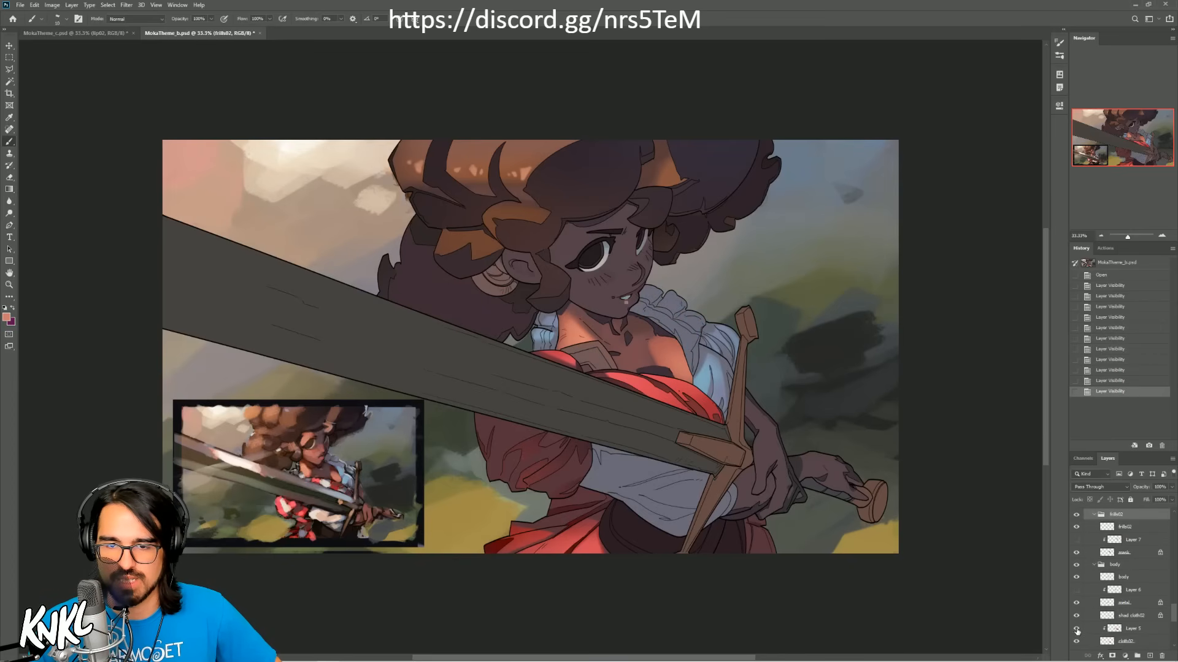
left_click(1077, 628)
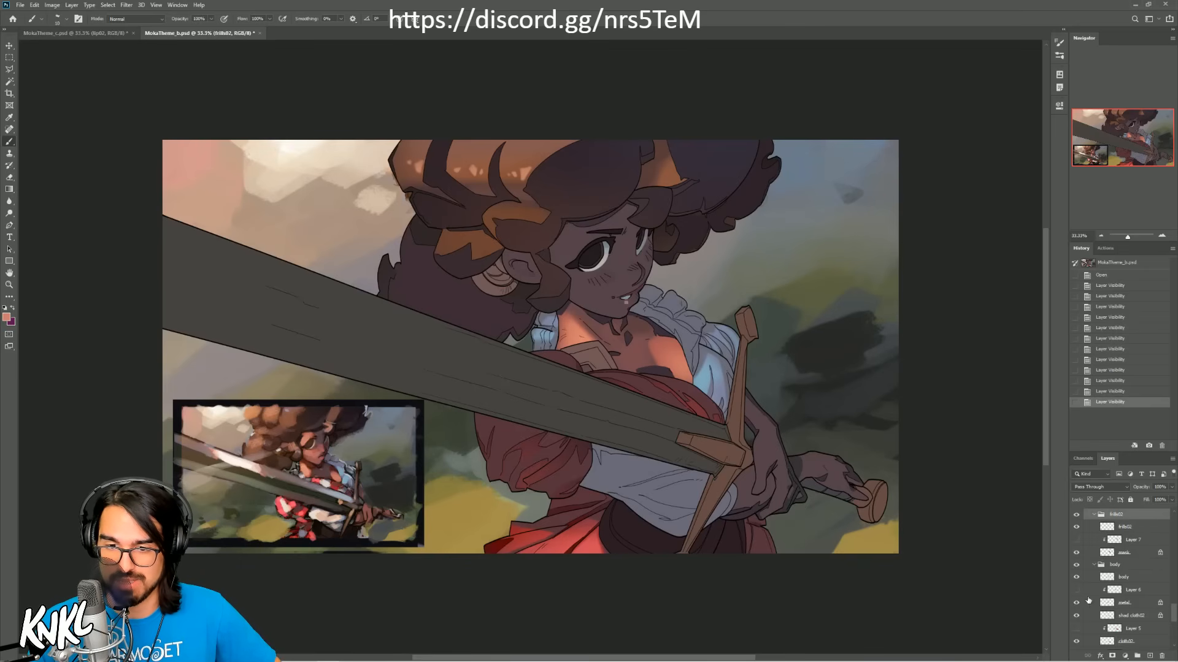
scroll(1081, 603, "down", 3)
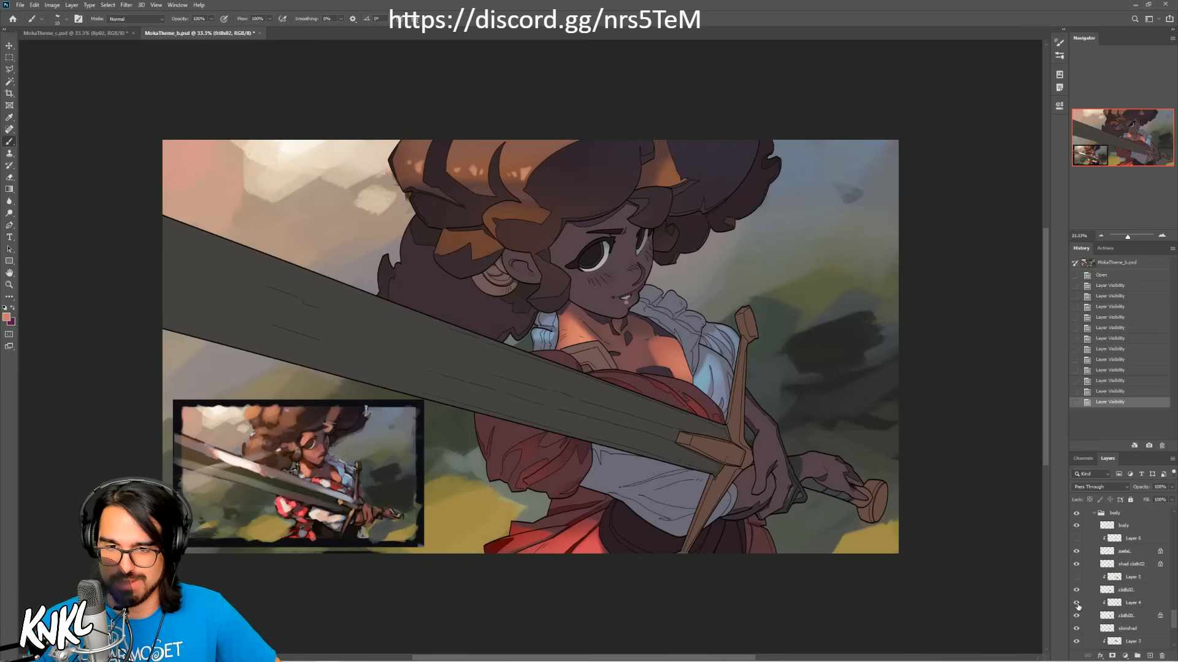
left_click(1077, 605)
scroll(1122, 603, "down", 4)
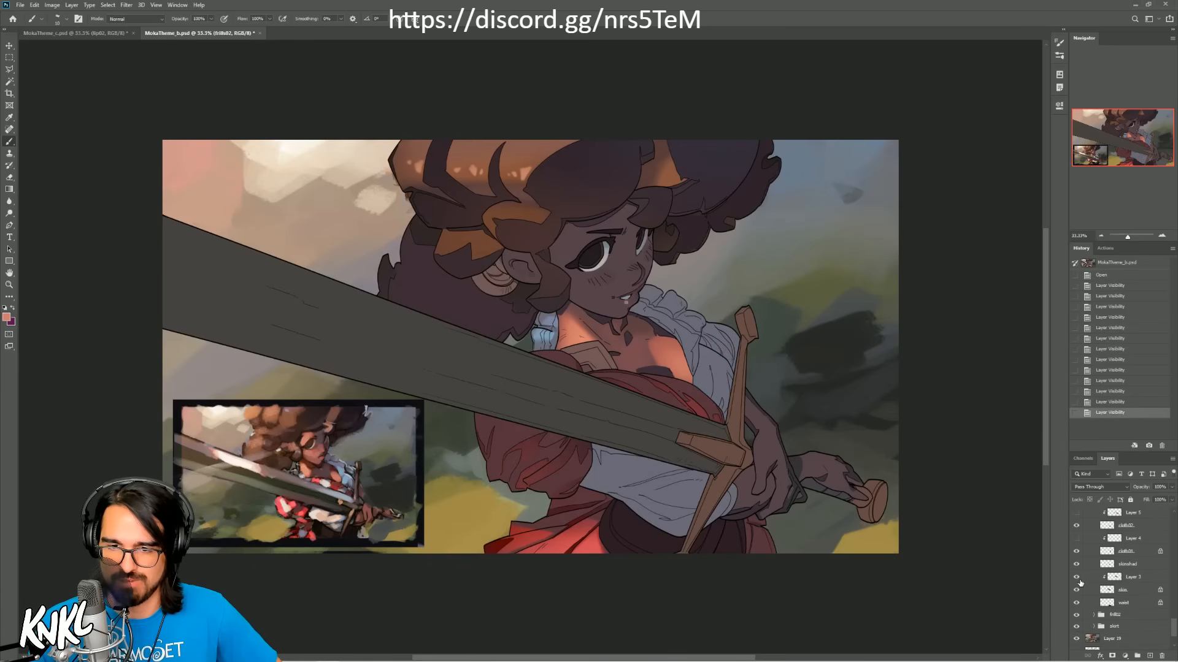
left_click(1077, 579)
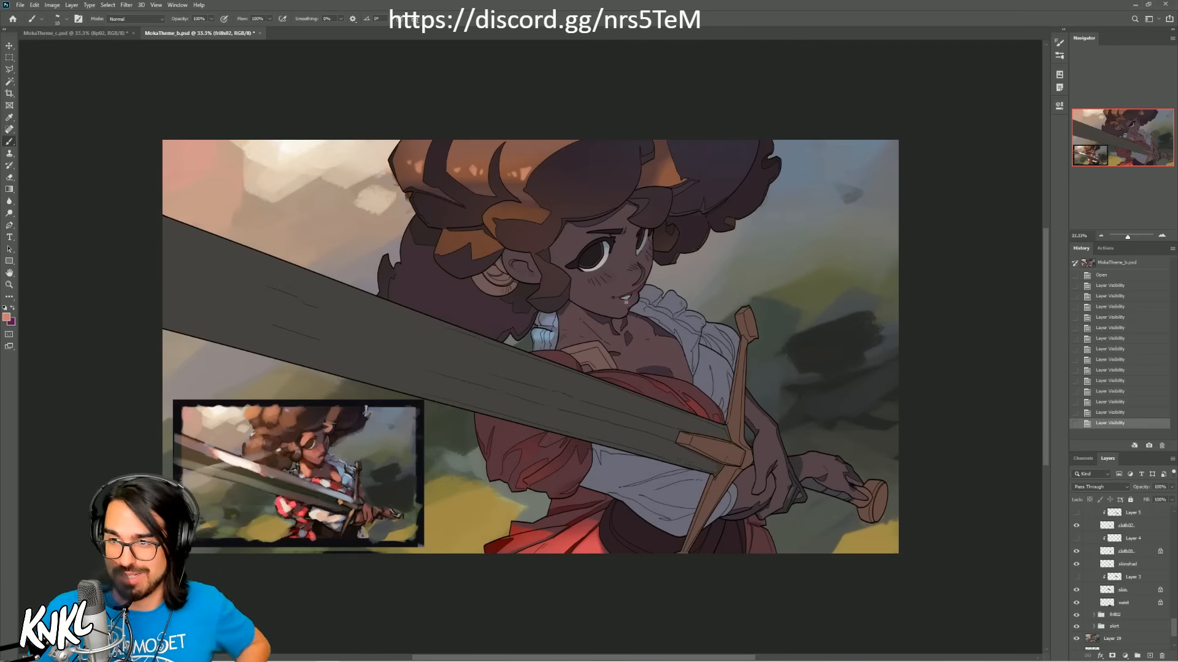
Step: Expand the frill group below body and the skirt group, and hide their clipped Layer 9 and Layer 8
left_click(1094, 615)
left_click(1077, 615)
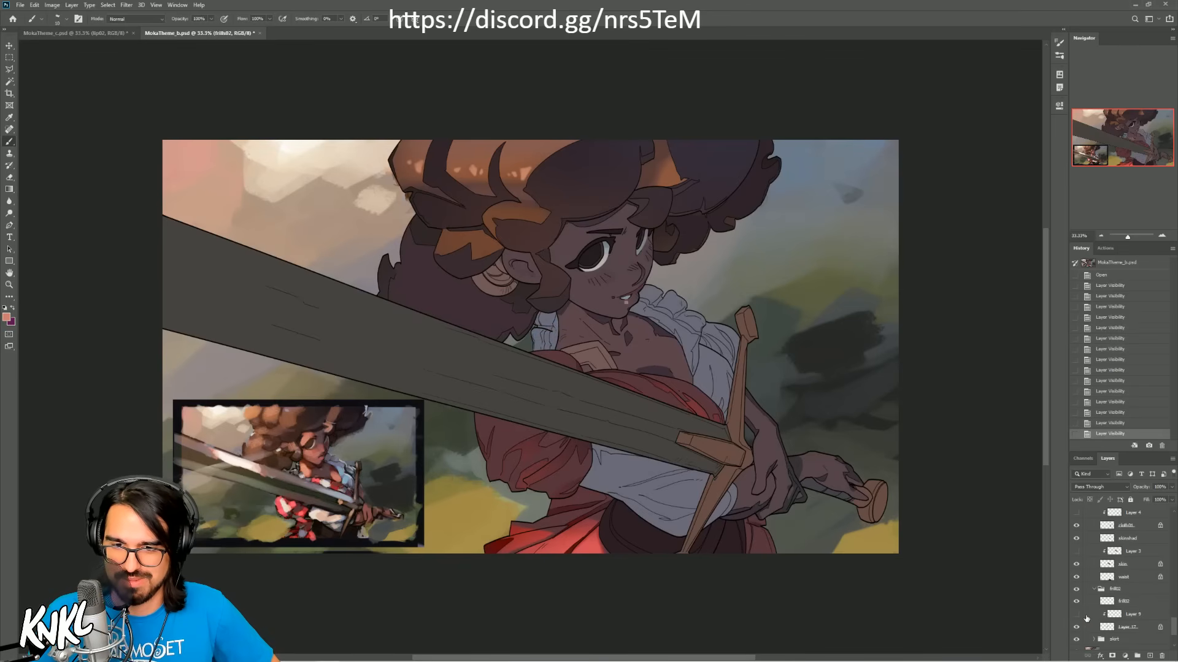
left_click(1093, 639)
scroll(1086, 613, "down", 3)
left_click(1077, 599)
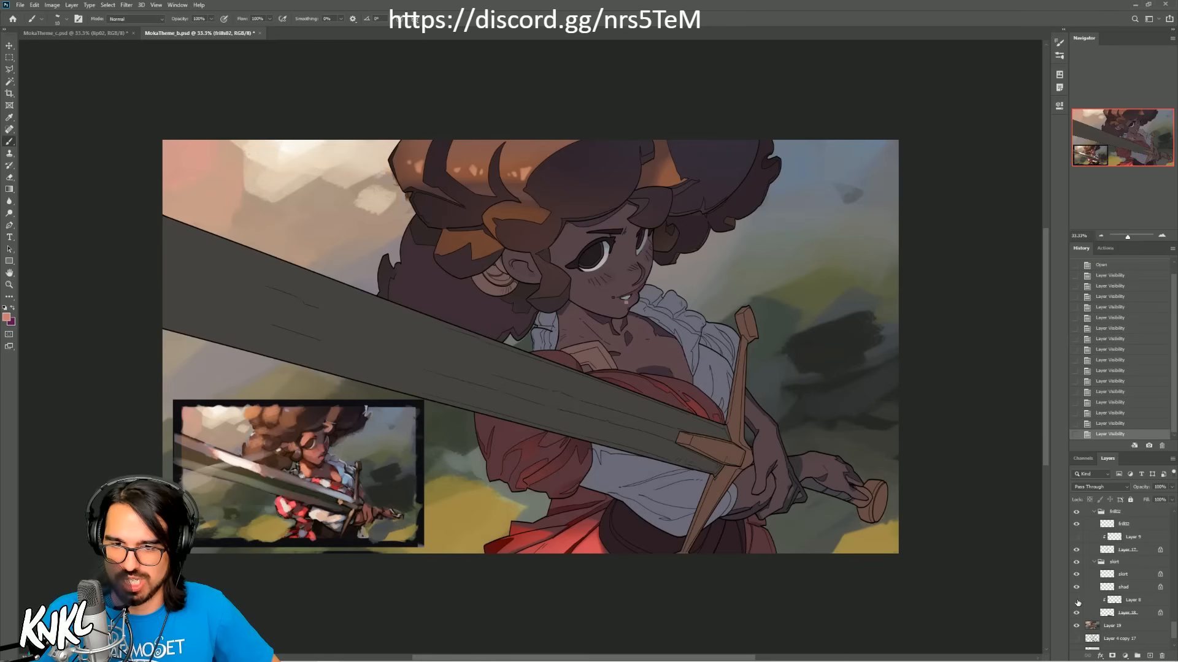
scroll(1078, 603, "down", 2)
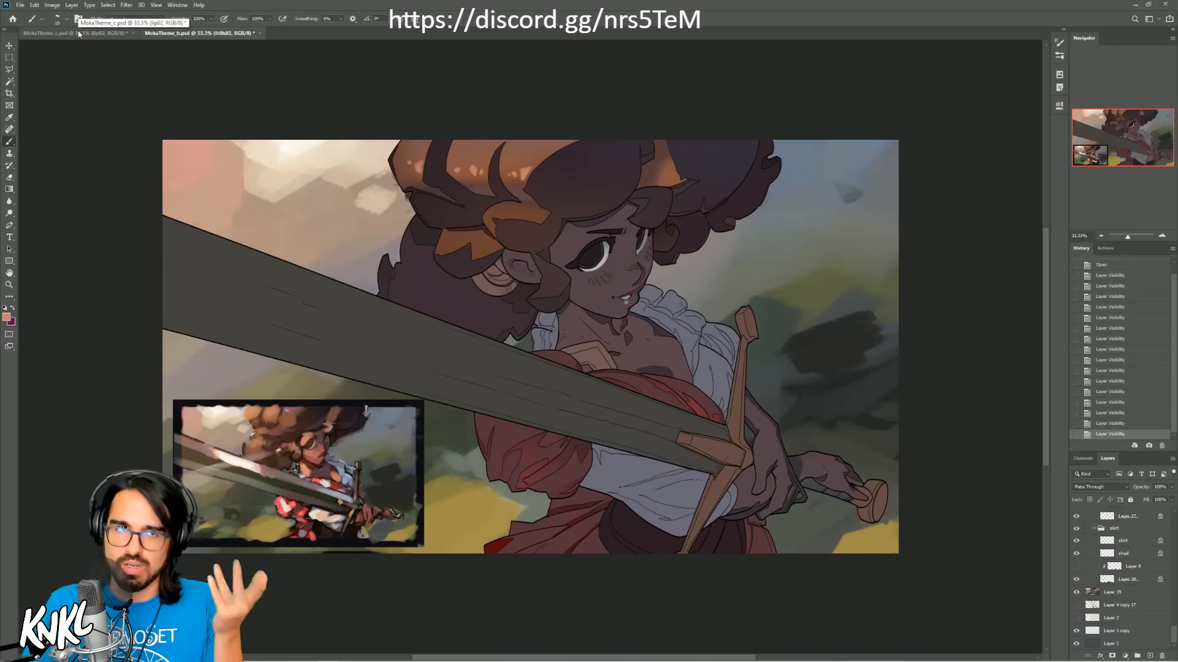
Step: Compare the fully lit MokaTheme_c.psd with the flat-shaded MokaTheme_b.psd by switching between the two documents
left_click(40, 33)
left_click(208, 36)
left_click(69, 35)
left_click(201, 35)
left_click(74, 35)
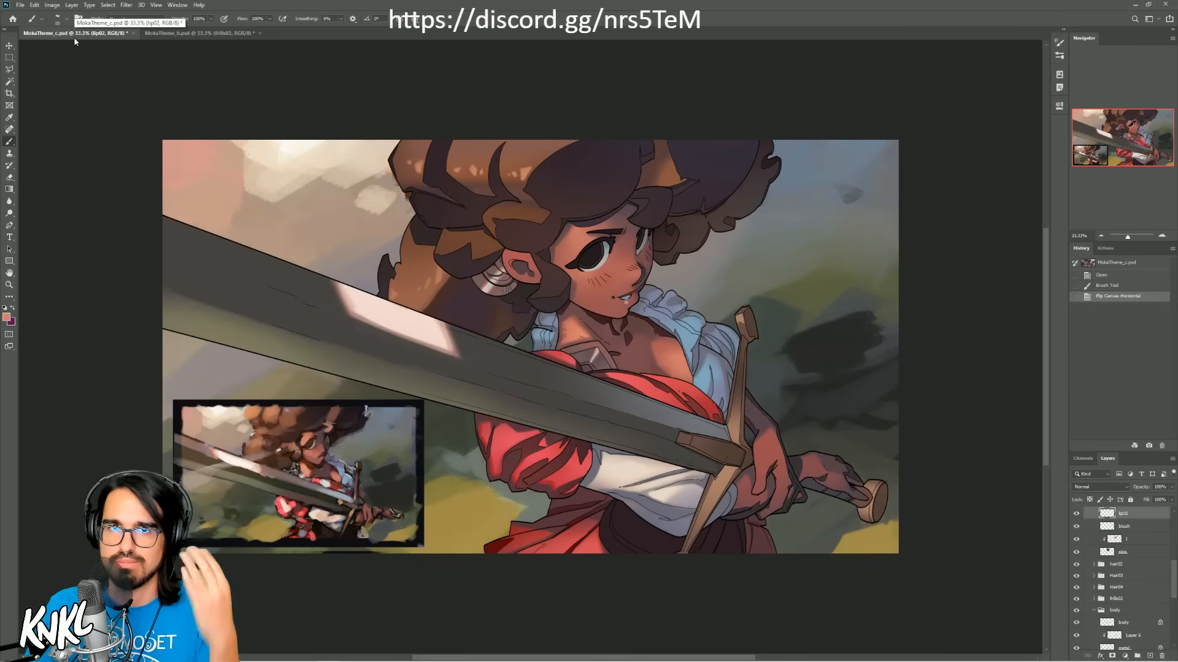
left_click(165, 36)
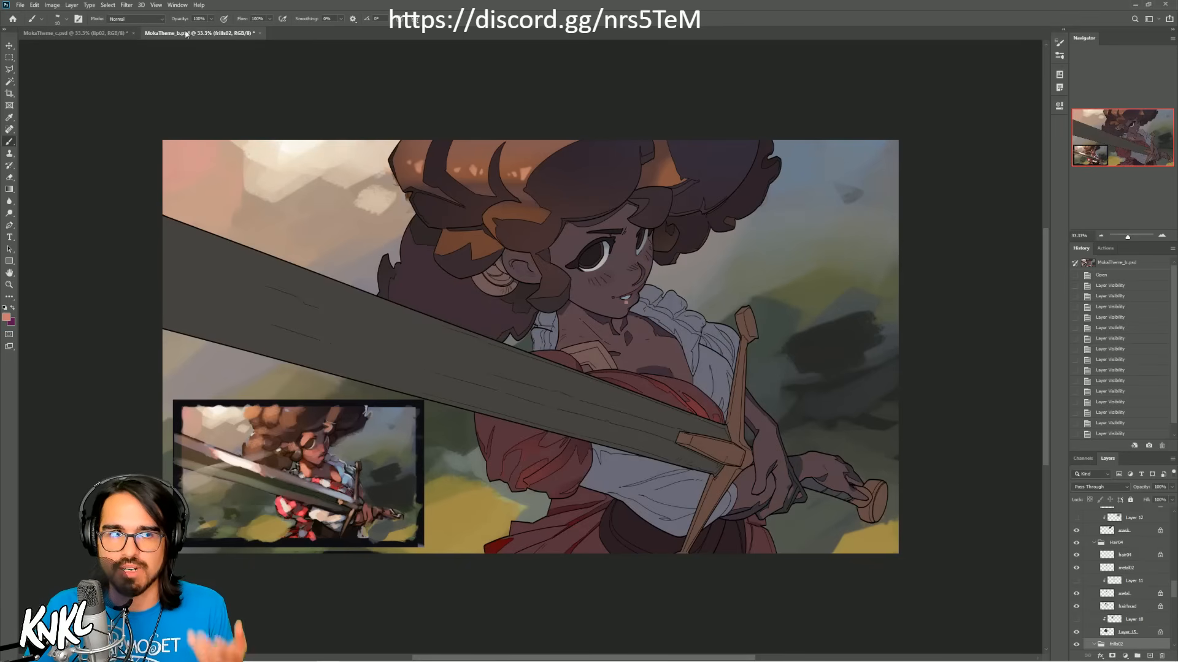
key("ctrl+Tab")
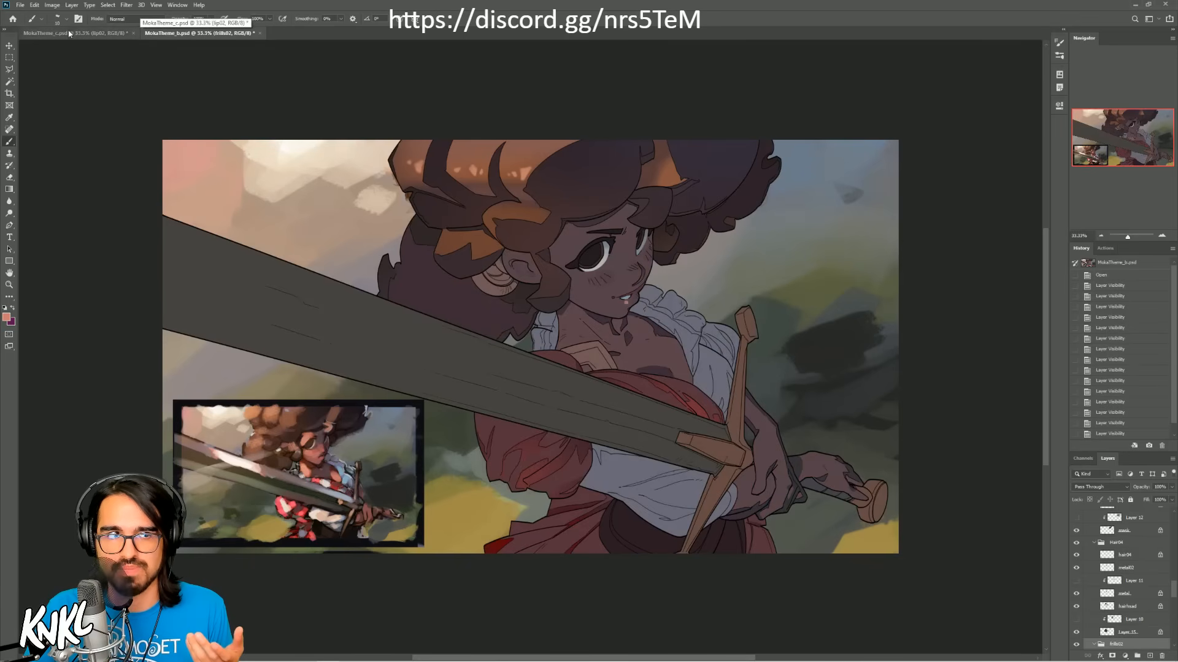
left_click(175, 33)
left_click(102, 34)
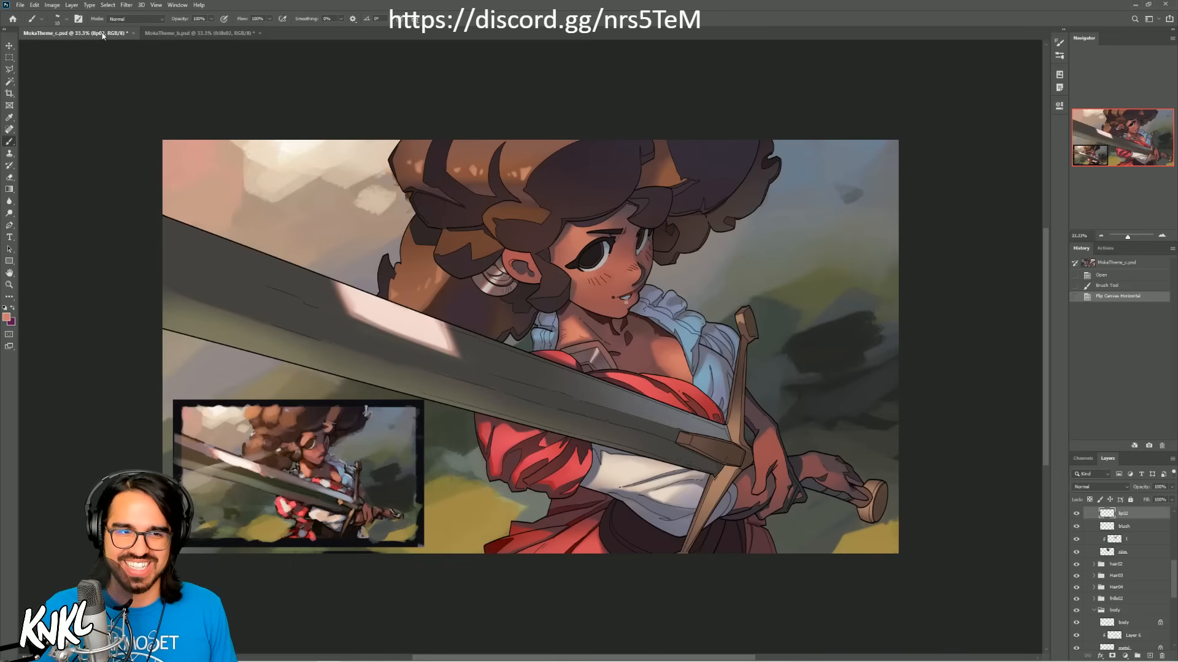
Step: In MokaTheme_c.psd, collapse the head layer group and select the body group, leaving it expanded
left_click(1161, 236)
mouse_move(1125, 154)
left_mouse_down()
mouse_move(1109, 158)
mouse_move(1126, 147)
left_mouse_up()
left_click(1102, 161)
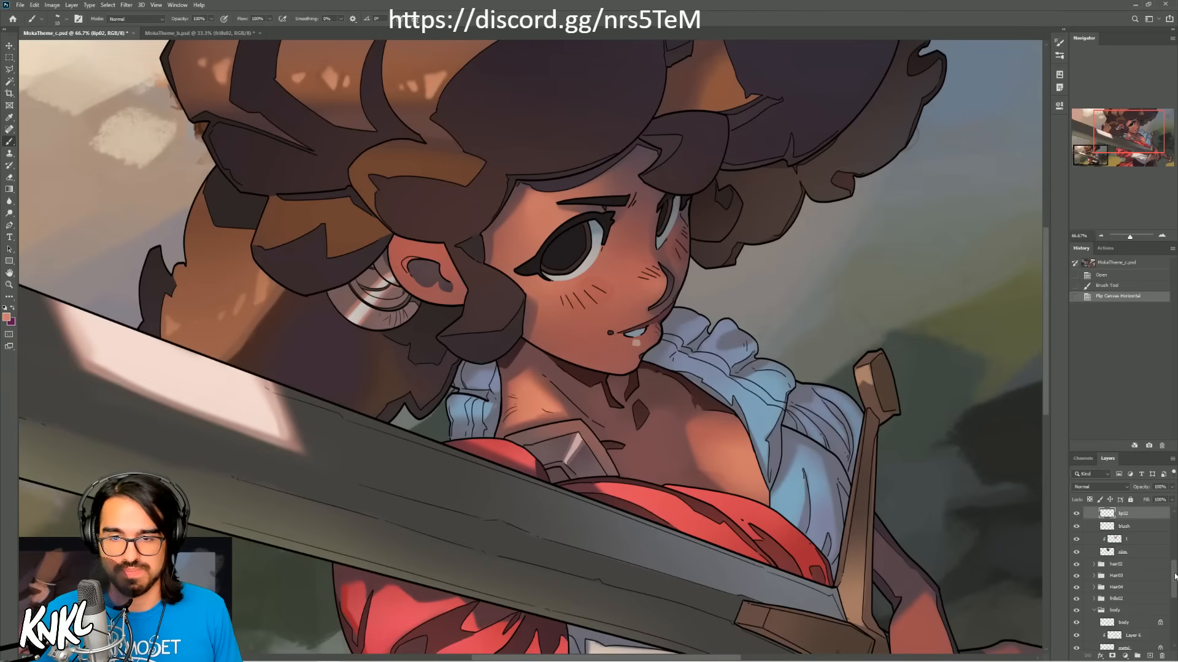
scroll(1123, 552, "up", 5)
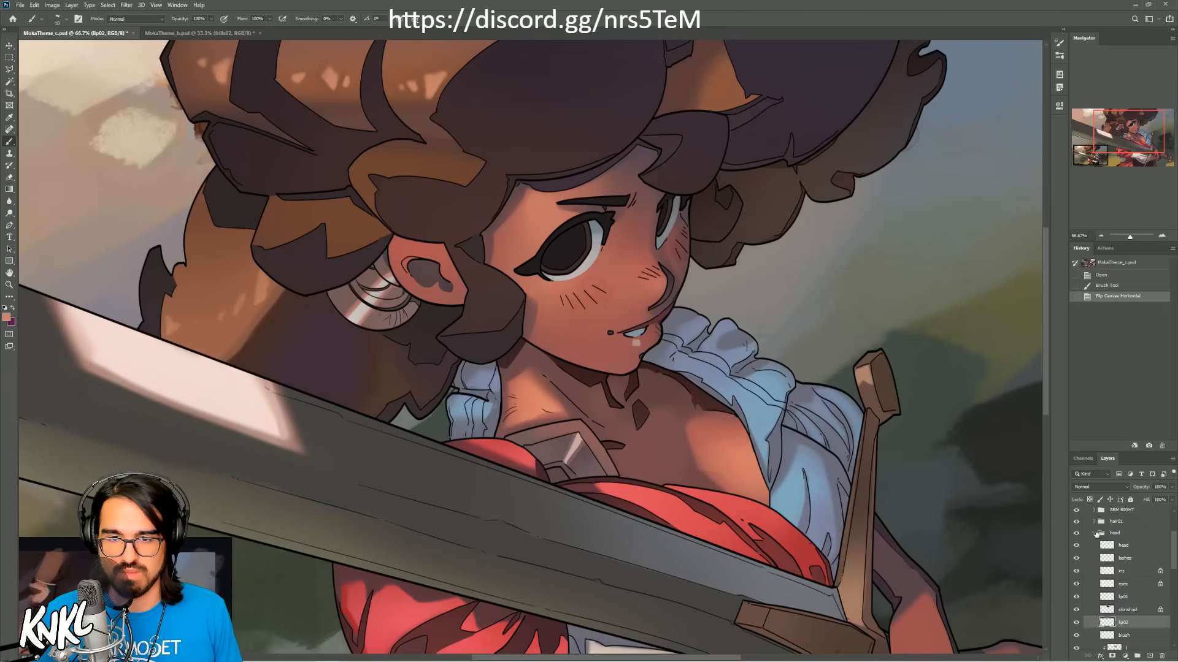
left_click(1097, 533)
left_click(1127, 591)
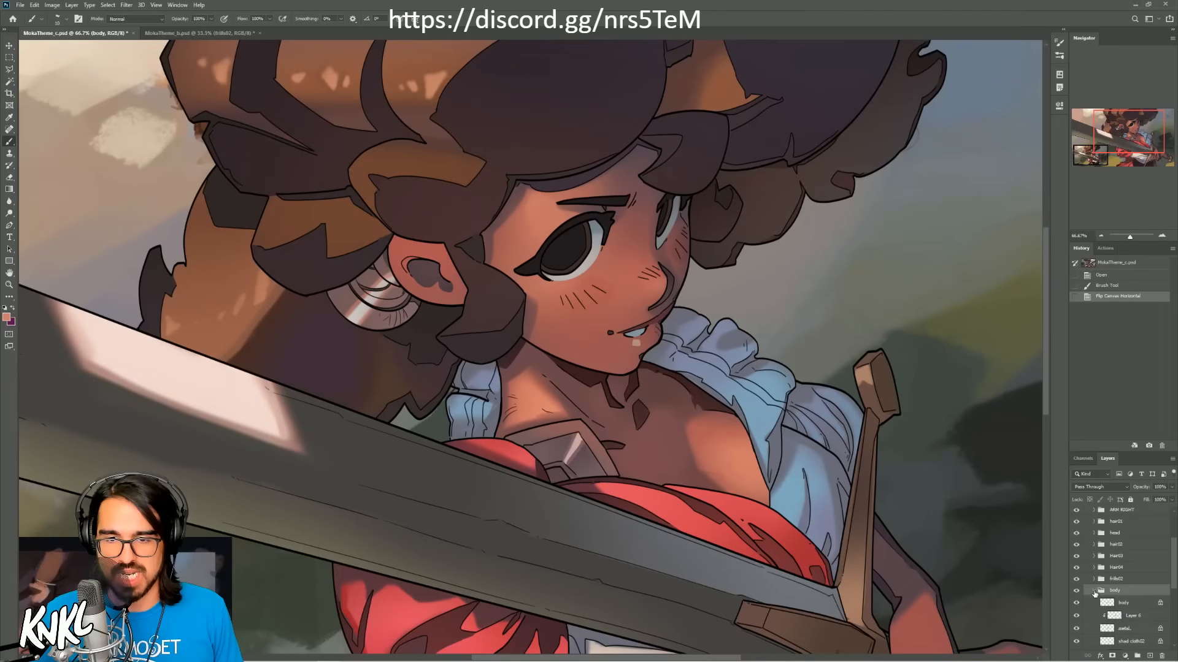
left_click(1094, 590)
left_click(1094, 596)
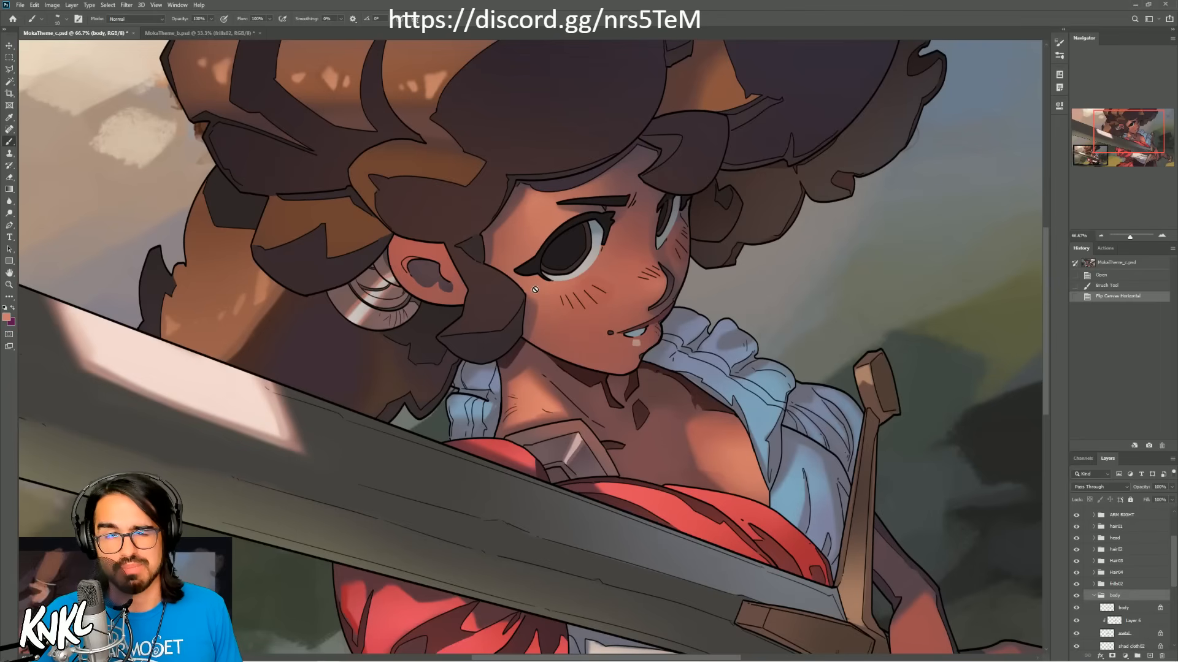
Step: Sample the cream colour from the white cloth below the sword and toggle Layer 5's visibility in the body group to check its effect
left_click_drag(1114, 116, 1100, 150)
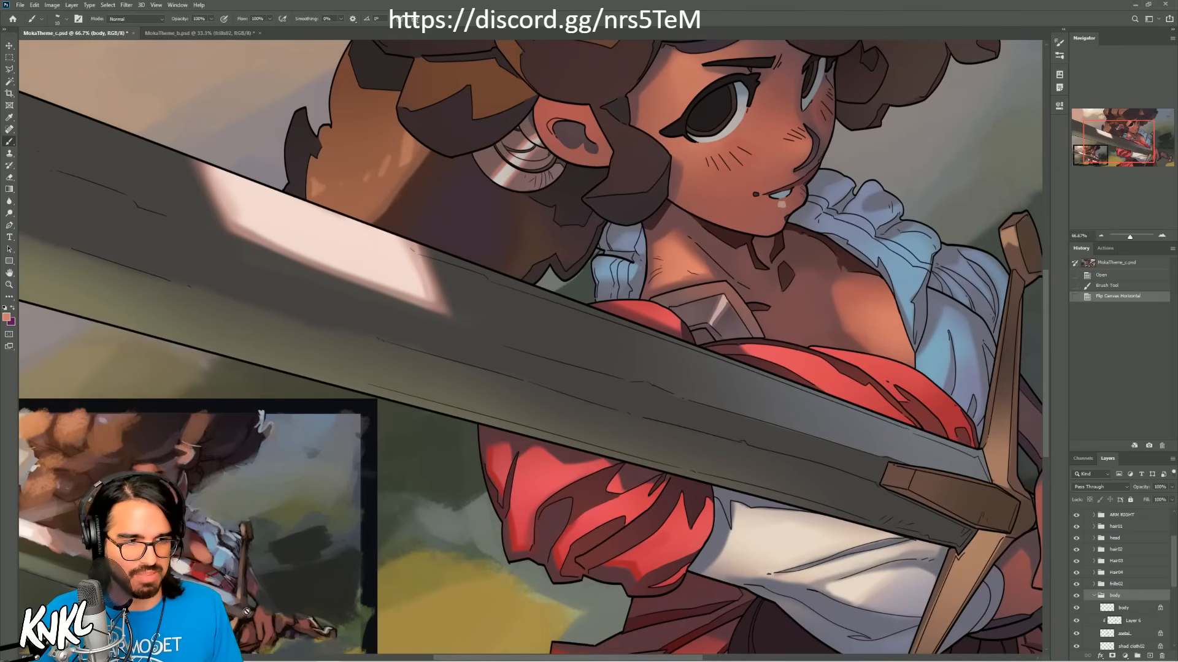
left_click(791, 539, "alt")
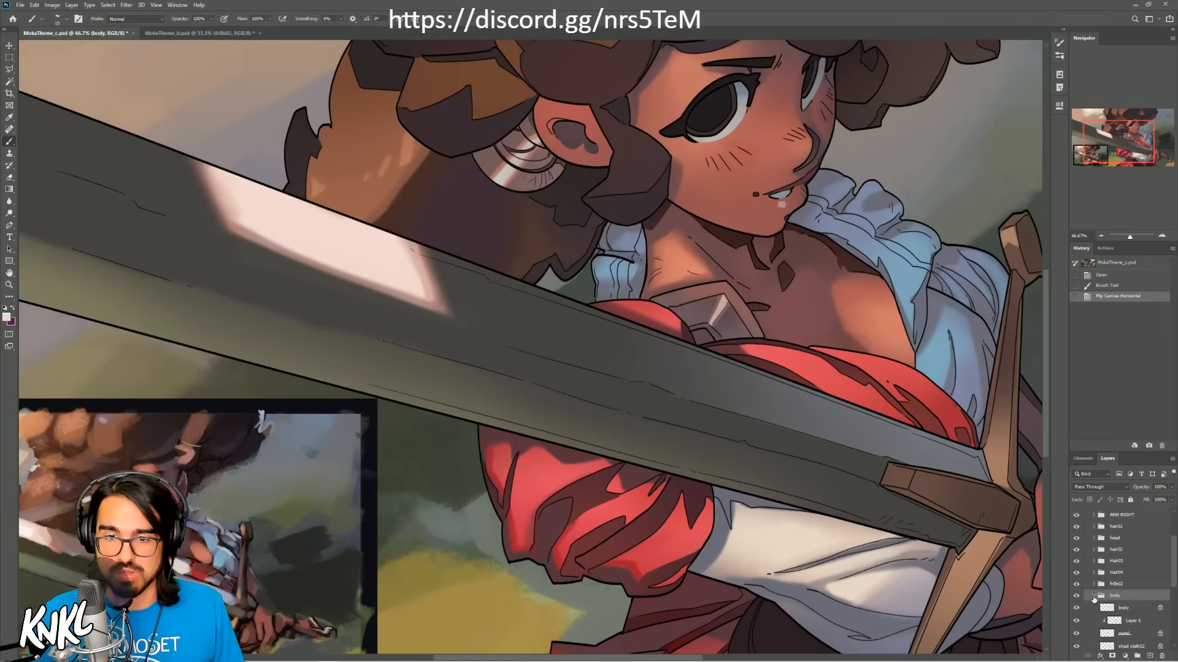
left_click_drag(1172, 587, 1172, 617)
left_click(1134, 590)
left_click(1076, 586)
left_click(1076, 586)
left_click(1077, 586)
left_click(1077, 586)
Step: Add a new clipped layer to the body group, place it above shad cloth02, and name it white
left_click(1137, 599)
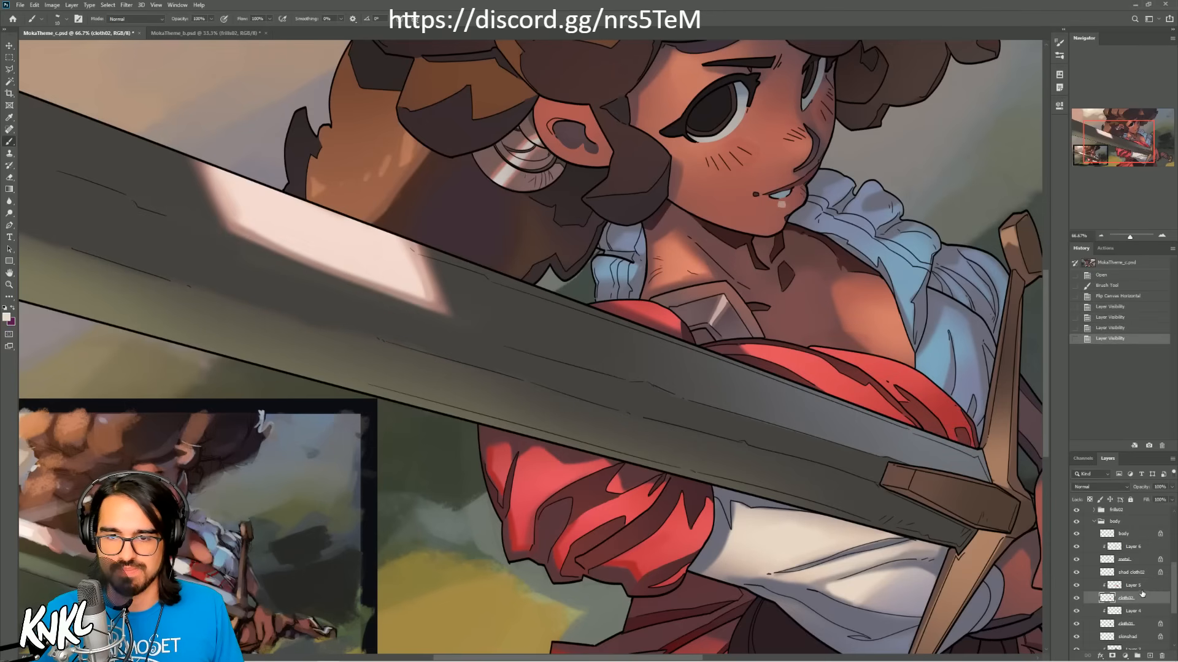
left_click(1143, 589)
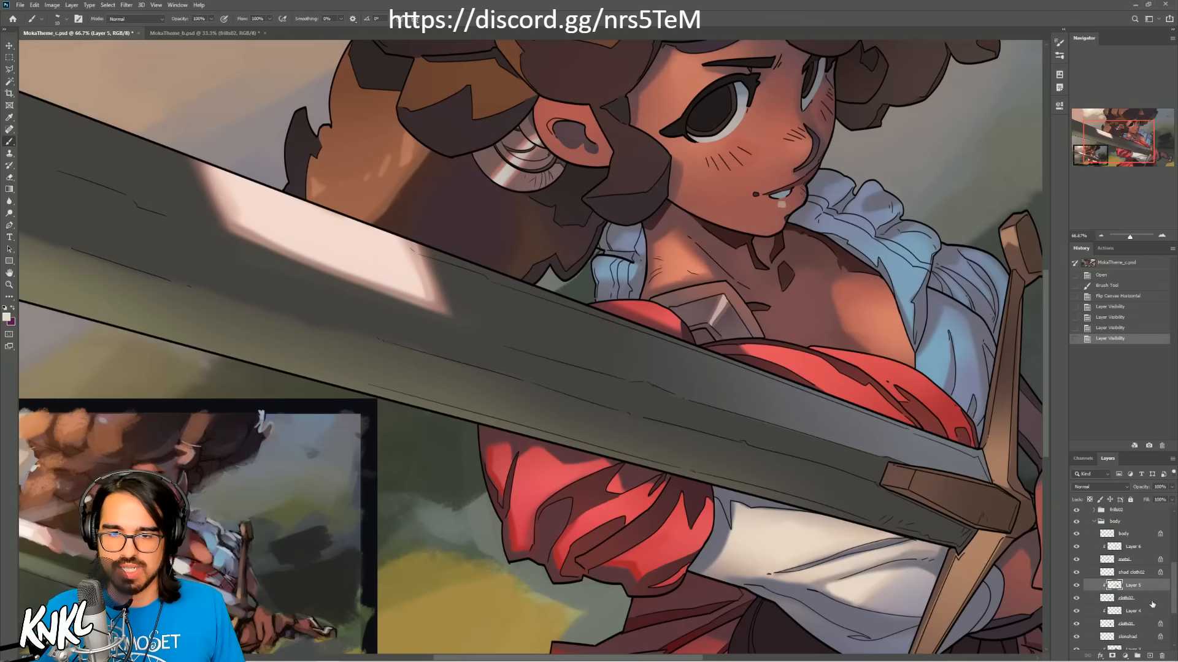
left_click(1142, 600)
key("ctrl+shift+alt+n")
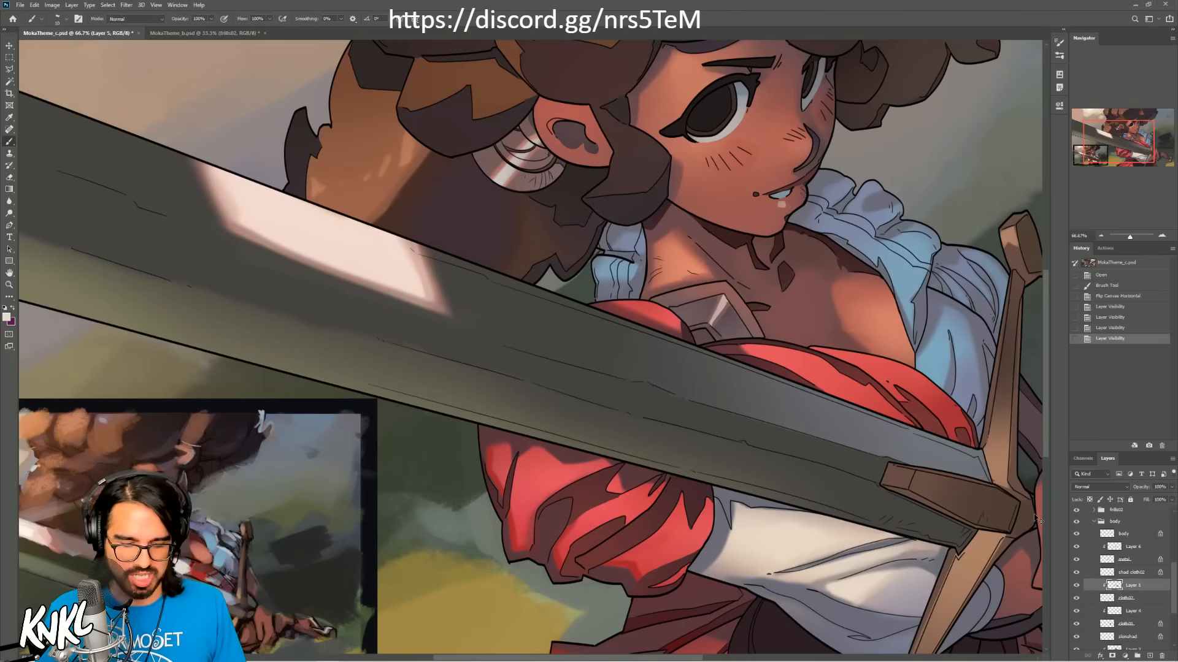
key("ctrl+alt+g")
left_click_drag(1149, 586, 1141, 572)
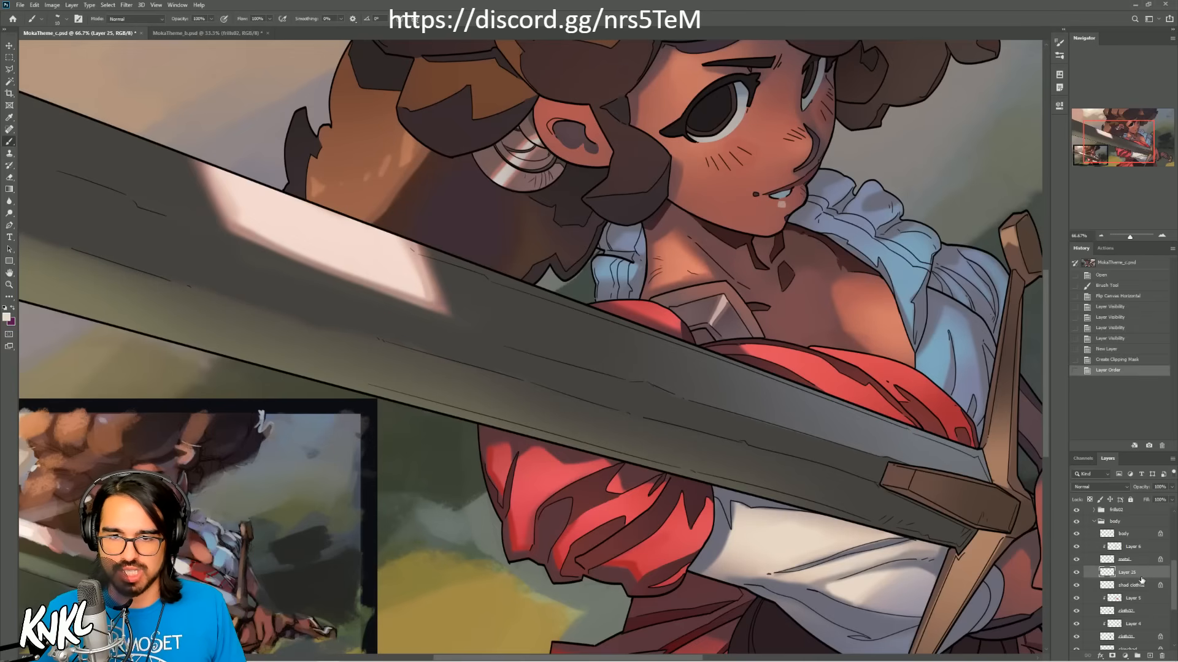
double_click(1127, 571)
type("white")
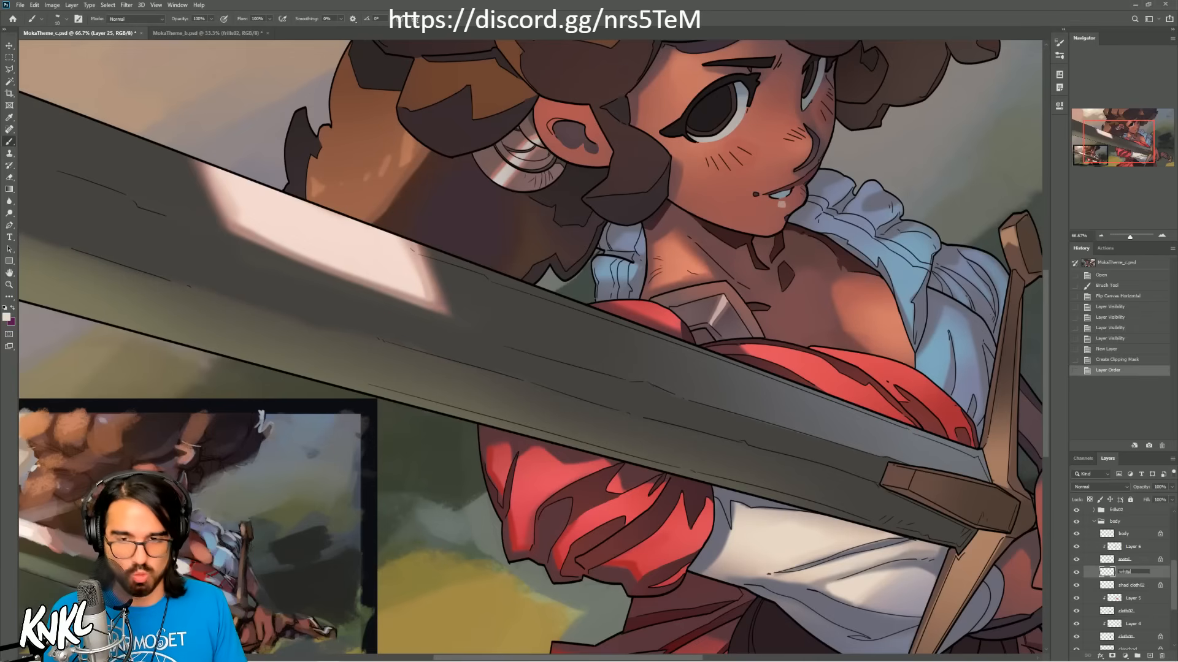
key("Return")
Step: Choose the INK02 brush preset and paint a broad cream stripe across the red cloth above the sword
key(".")
mouse_move(789, 379)
left_mouse_down()
mouse_move(819, 346)
mouse_move(806, 365)
left_mouse_up()
key("ctrl+z")
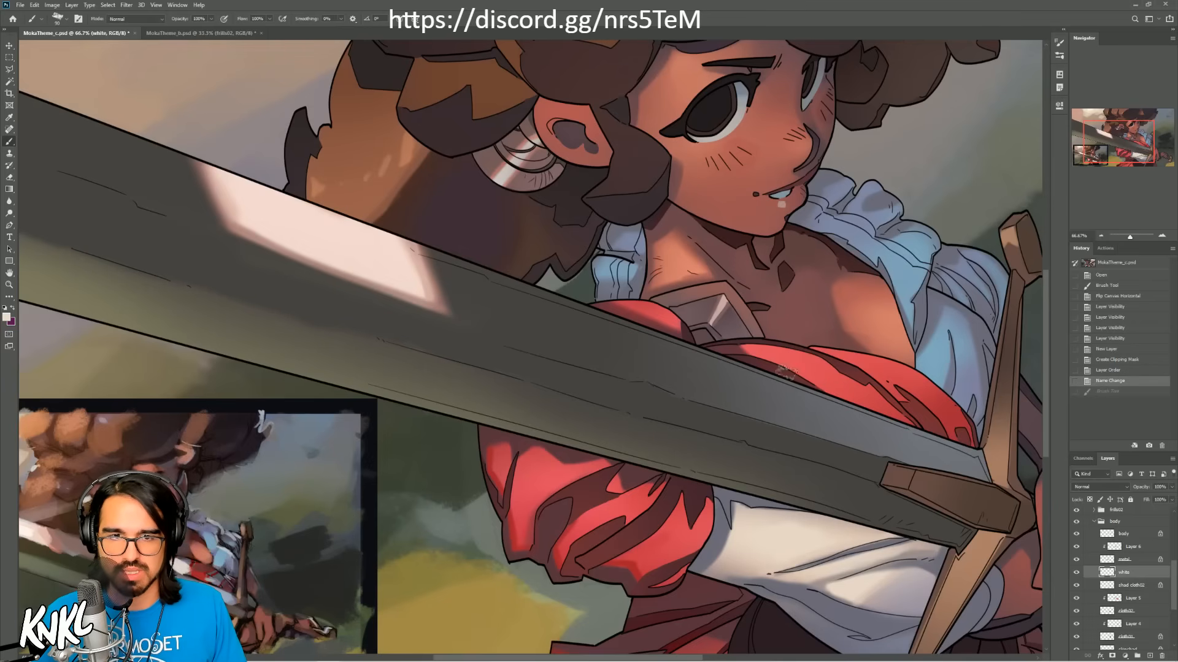
right_click(804, 362)
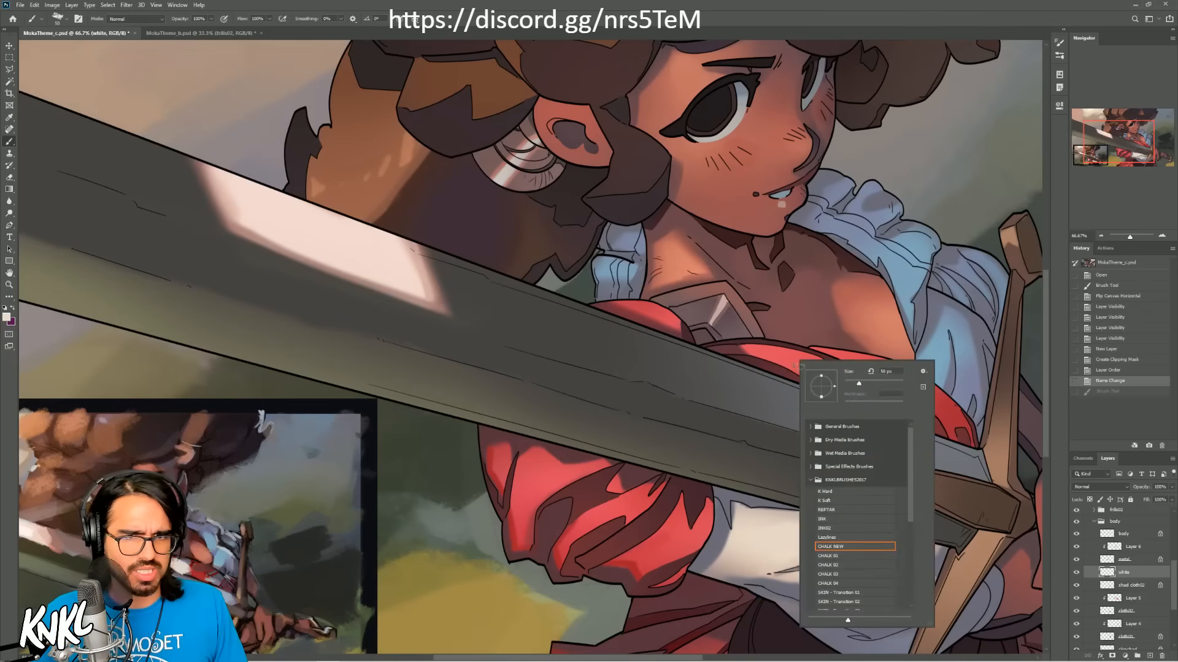
left_click(825, 528)
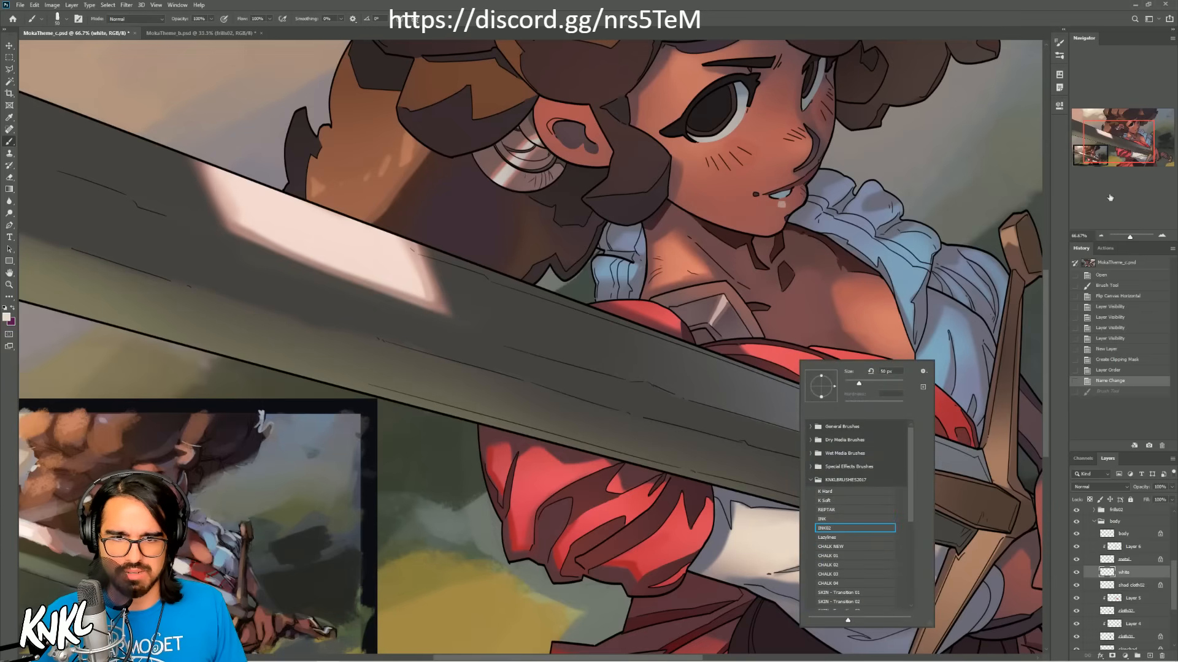
key("Return")
key("bracketleft")
mouse_move(783, 373)
left_mouse_down()
mouse_move(794, 349)
mouse_move(812, 385)
mouse_move(799, 380)
mouse_move(818, 364)
left_mouse_up()
key("ctrl+z")
Step: Set the eraser to the INK preset and trim the edge of the cream stripe
key("e")
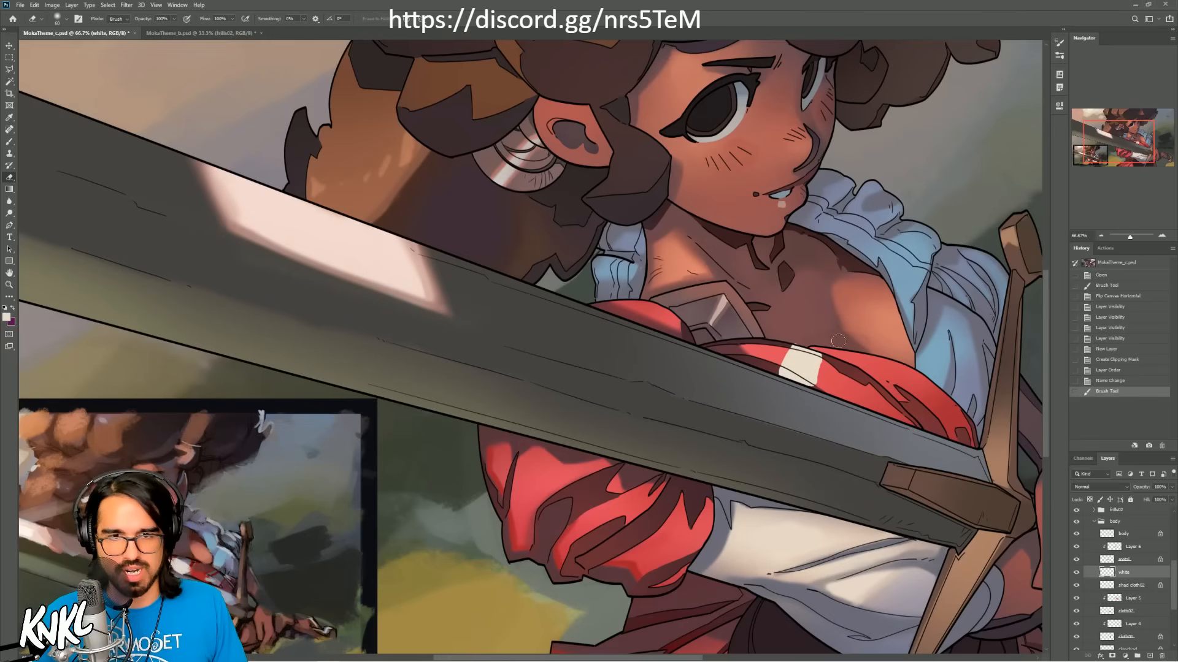
right_click(842, 341)
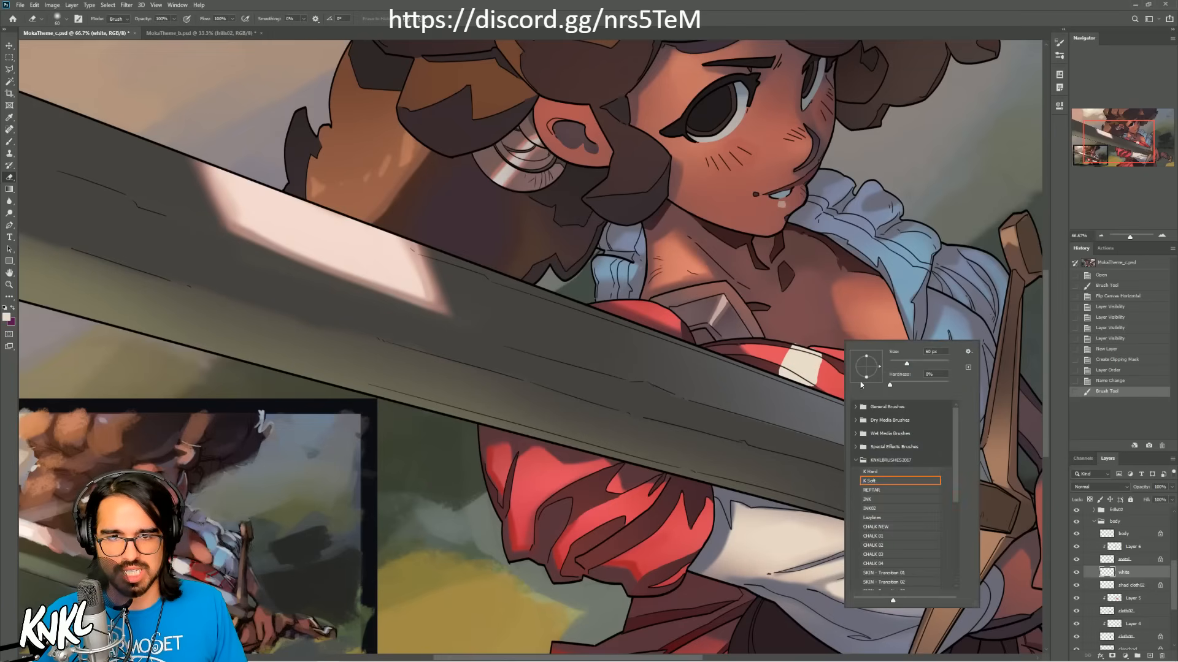
left_click(875, 500)
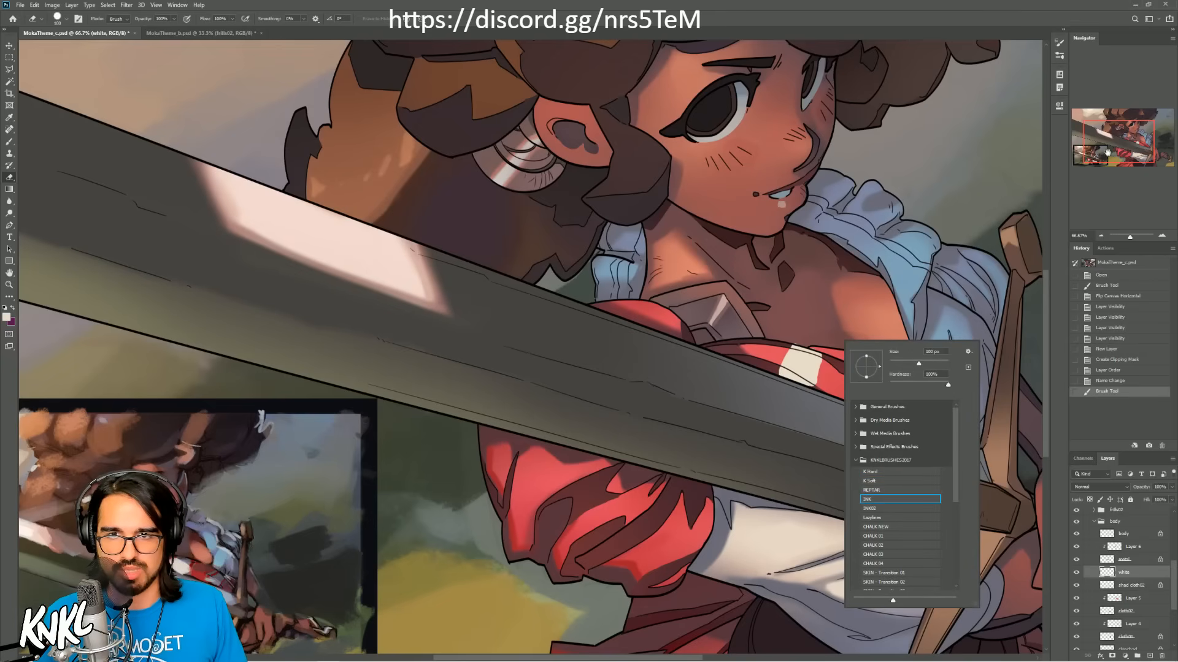
key("Return")
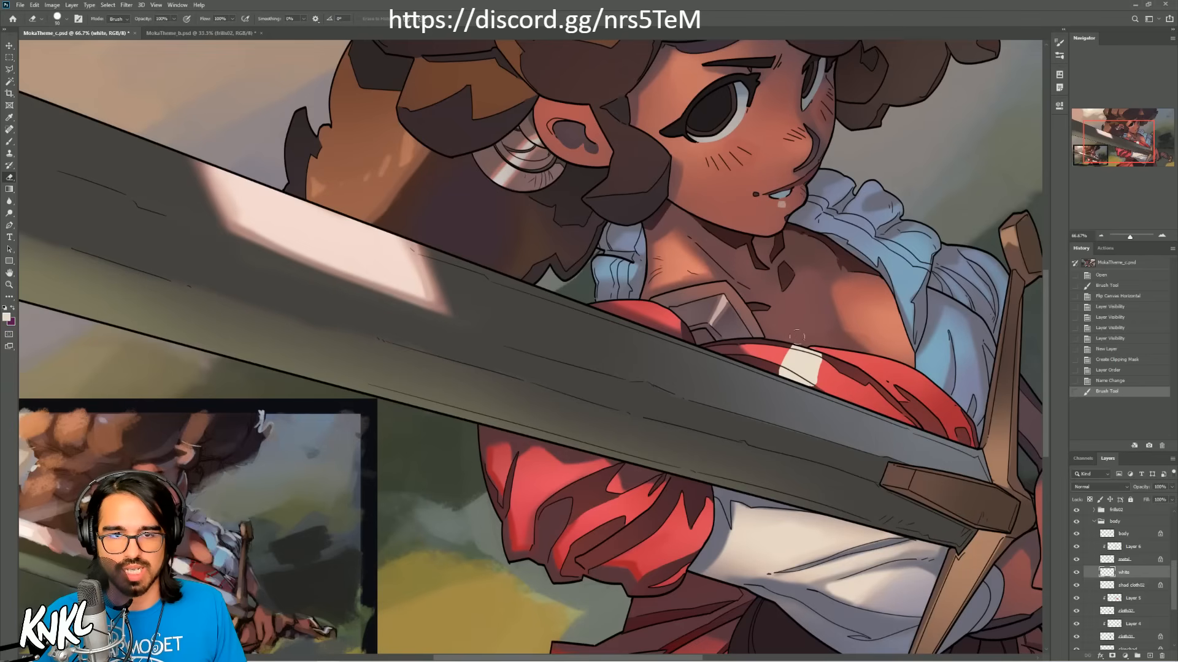
left_click(791, 337)
key("b")
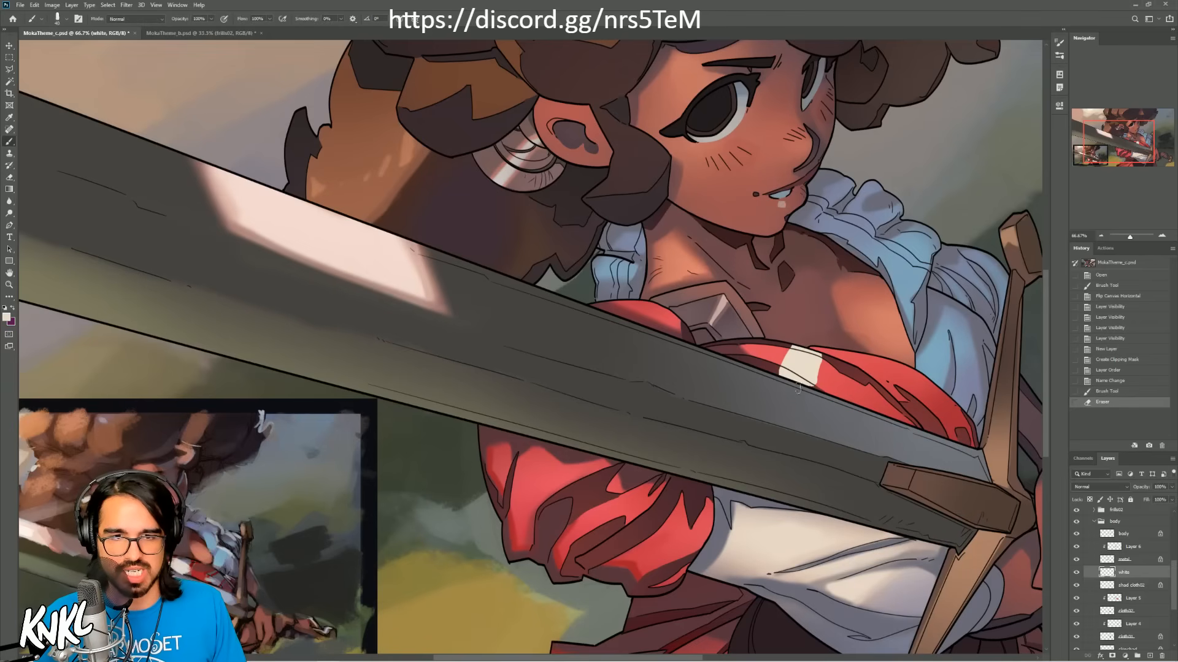
Step: Adjust the brush size and paint more broad cream bands on the red cloth, crossing near the sword's hilt
left_click_drag(816, 384, 823, 388)
key("ctrl+z")
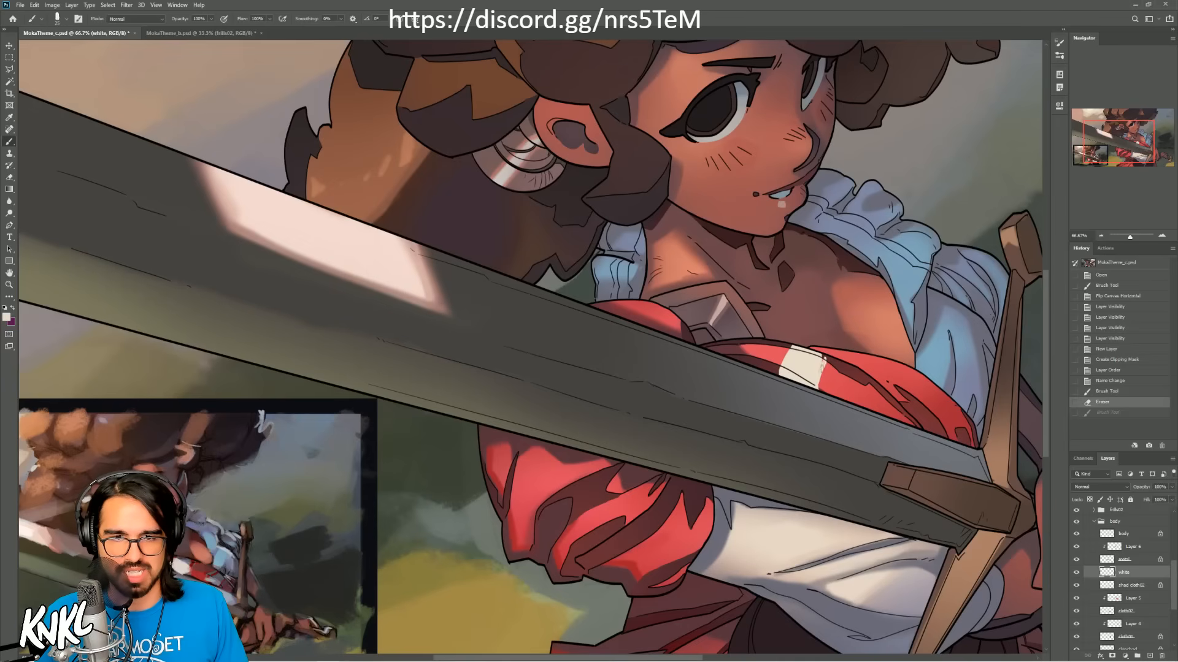
mouse_move(825, 357)
left_mouse_down()
mouse_move(822, 368)
mouse_move(838, 358)
mouse_move(820, 350)
mouse_move(835, 355)
left_mouse_up()
key("[")
key("]")
key("]")
key("]")
mouse_move(877, 411)
left_mouse_down()
mouse_move(881, 397)
mouse_move(909, 400)
mouse_move(920, 372)
mouse_move(930, 411)
mouse_move(883, 410)
mouse_move(927, 405)
mouse_move(935, 396)
mouse_move(923, 379)
mouse_move(913, 385)
mouse_move(925, 407)
left_mouse_up()
key("ctrl+z")
key("[")
key("[")
key("bracketright")
key("bracketright")
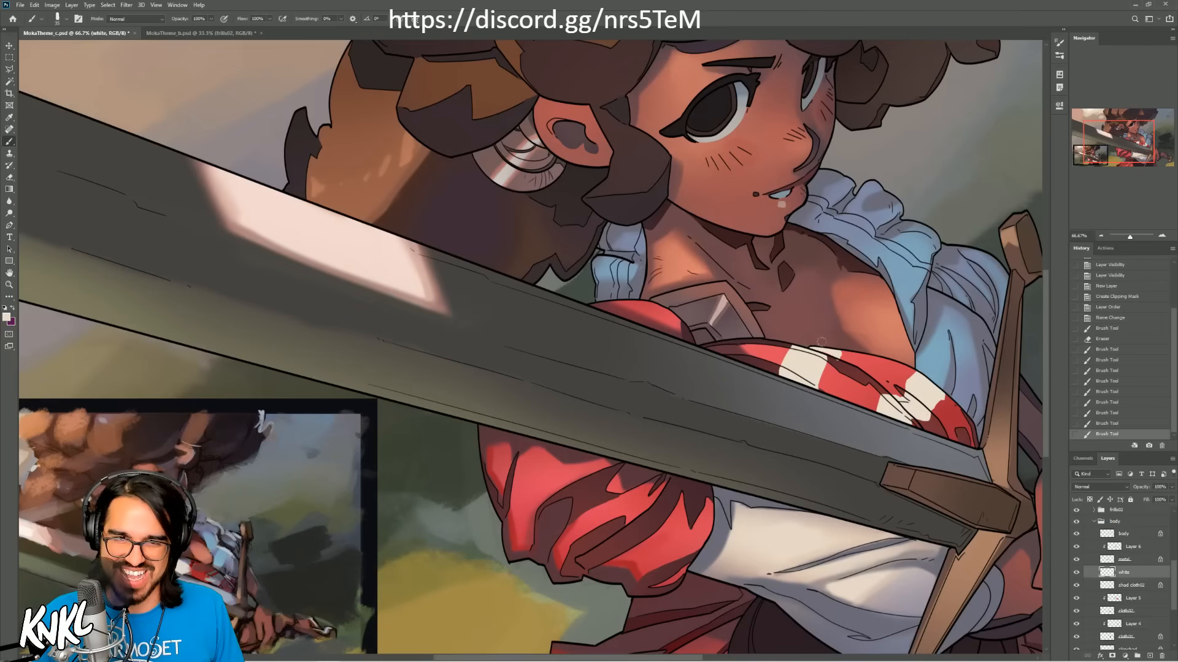
Step: Clean up and reshape the broad cream bands on the red cloth with eraser and brush strokes
left_click_drag(837, 364, 838, 366)
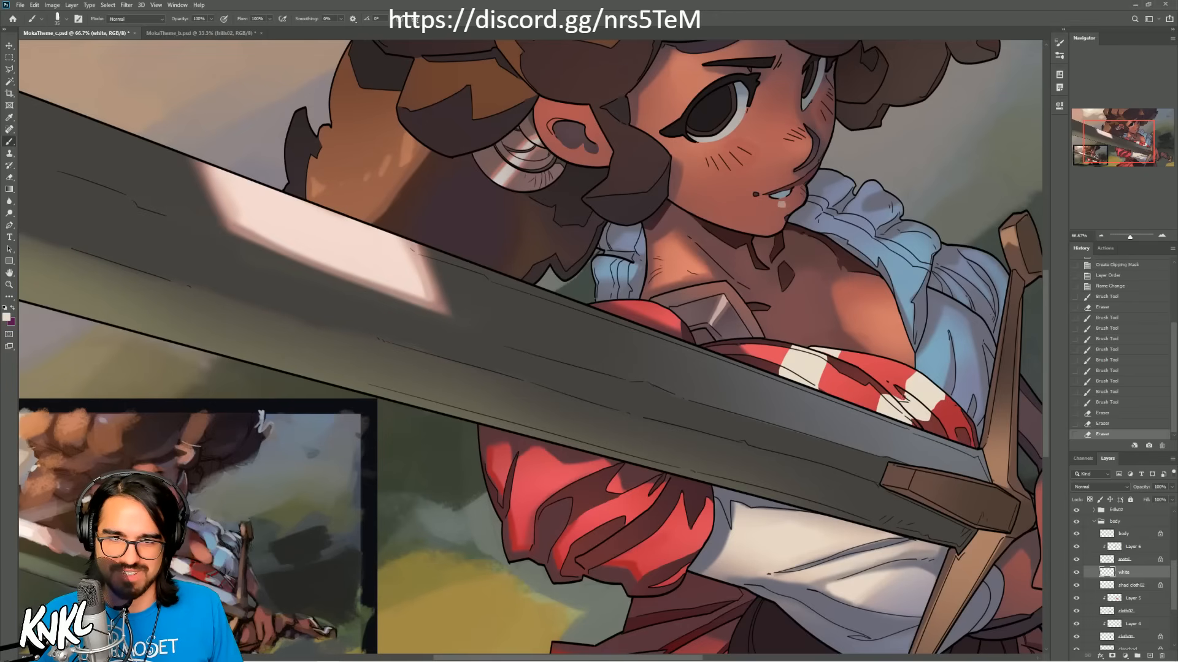
mouse_move(901, 393)
left_mouse_down()
mouse_move(907, 399)
mouse_move(914, 374)
mouse_move(951, 399)
left_mouse_up()
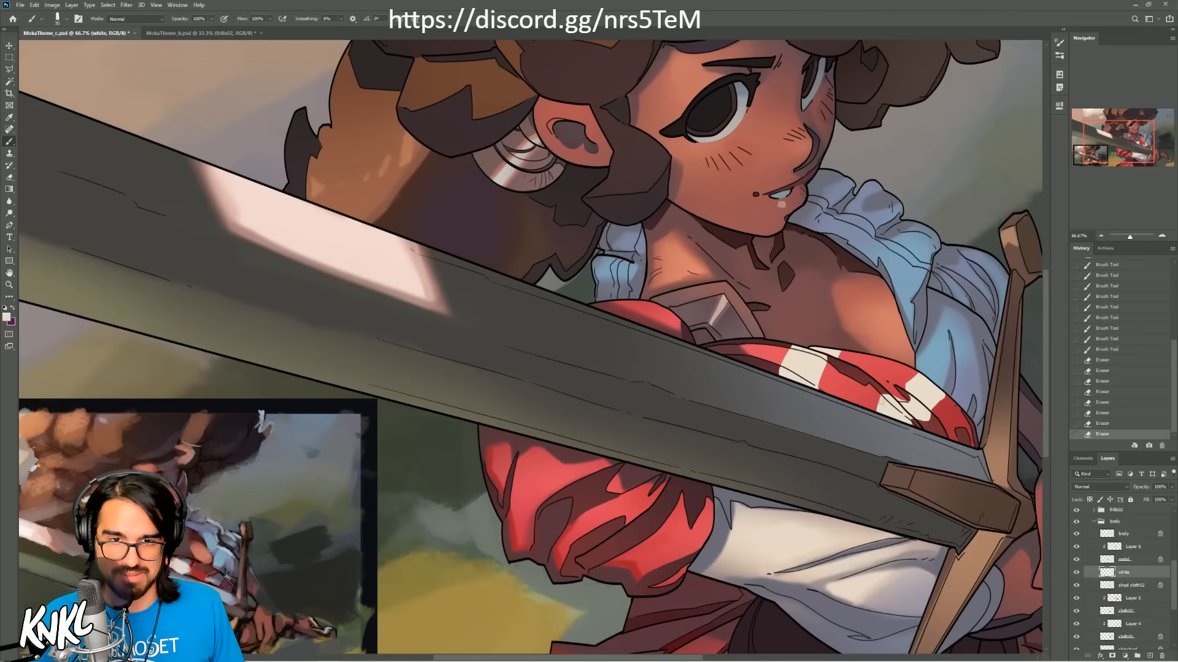
left_click_drag(876, 402, 879, 406)
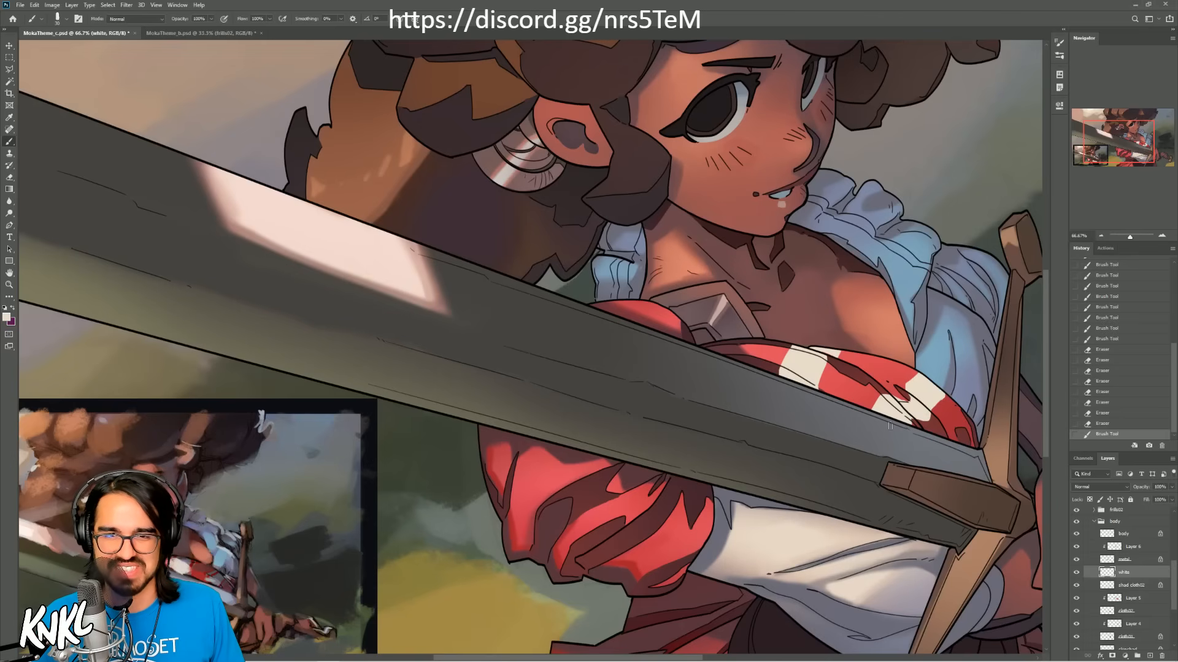
left_click_drag(910, 426, 934, 404)
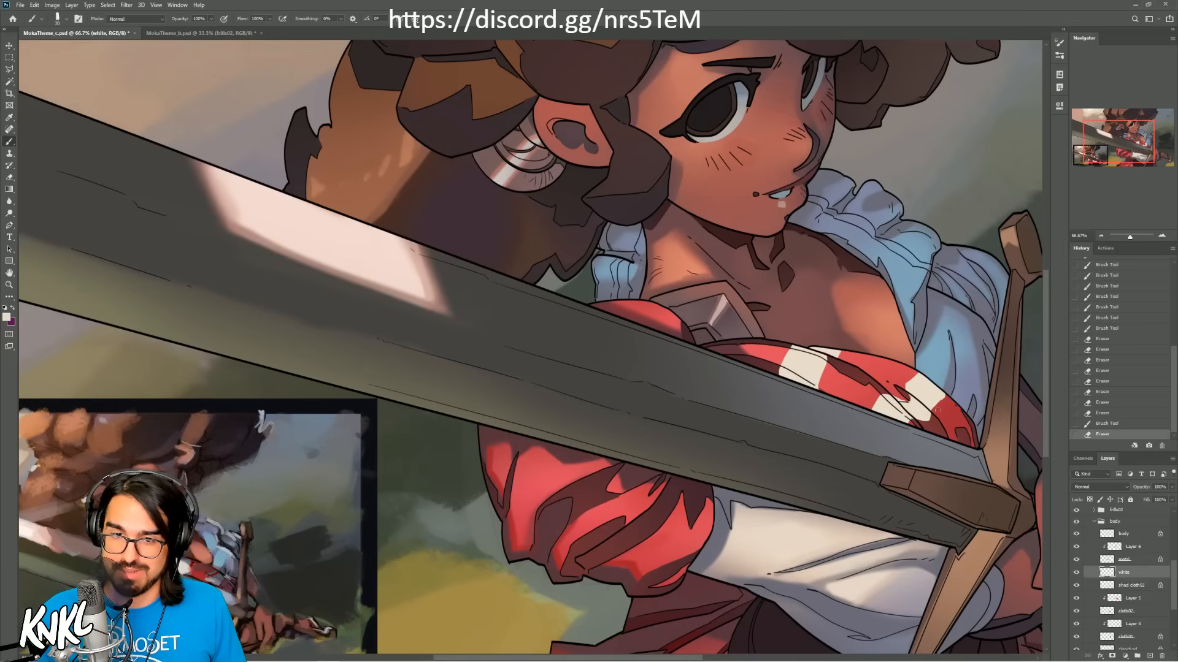
left_click_drag(945, 397, 956, 393)
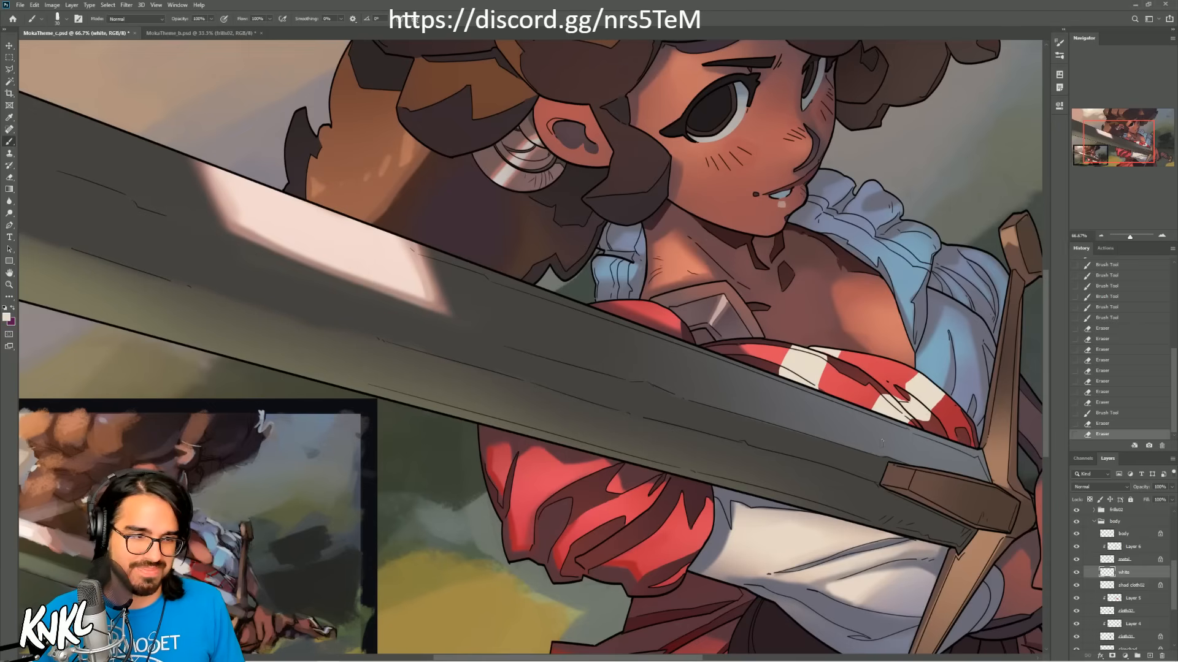
Step: Paint thin cream lines alongside the broad stripes on the red cloth to build a plaid pattern
mouse_move(836, 388)
left_mouse_down()
mouse_move(824, 363)
mouse_move(848, 354)
mouse_move(775, 362)
left_mouse_up()
key("ctrl+z")
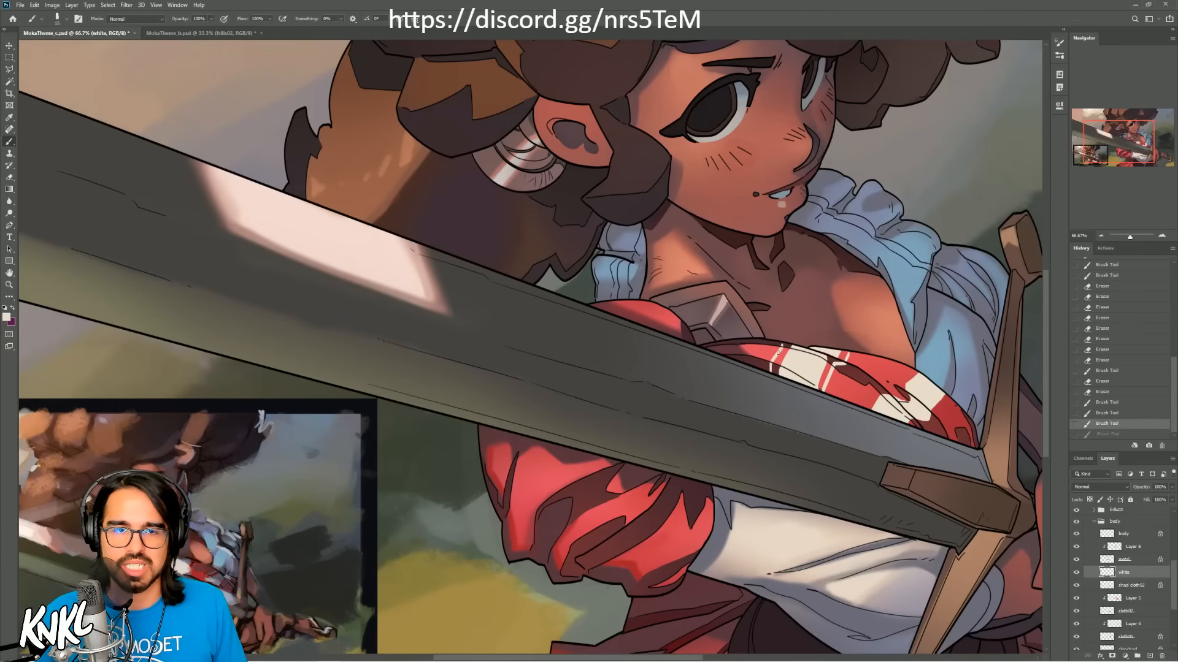
key("ctrl+shift+z")
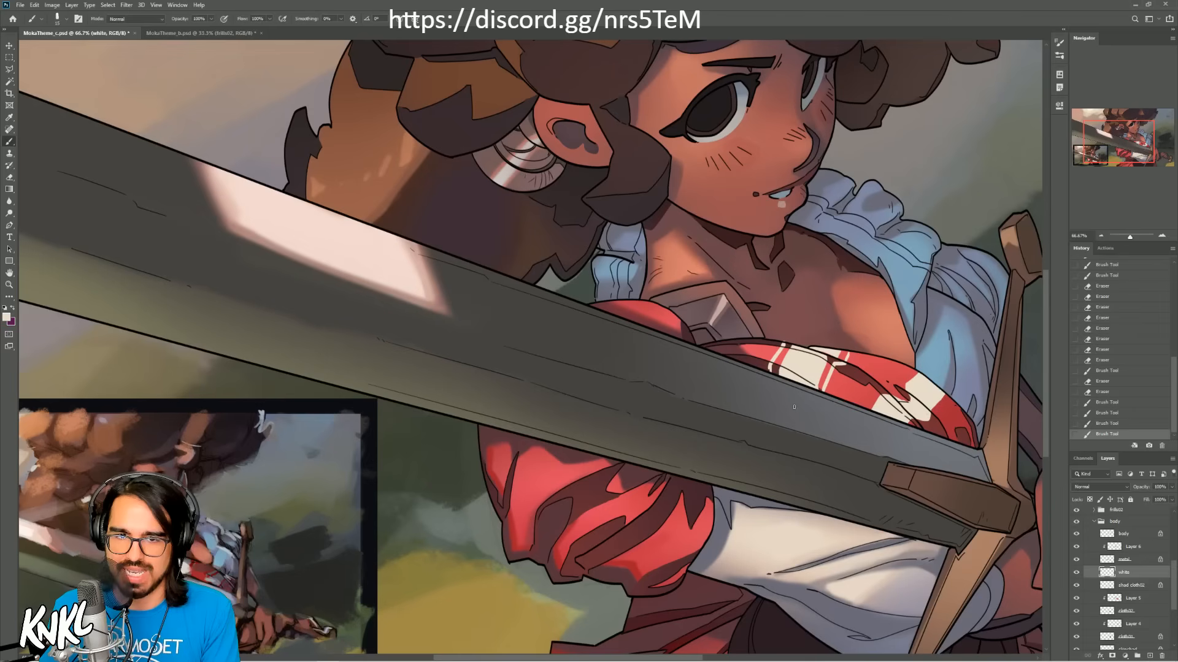
key("ctrl+z")
mouse_move(880, 391)
left_mouse_down()
mouse_move(868, 407)
mouse_move(879, 390)
left_mouse_up()
key("[")
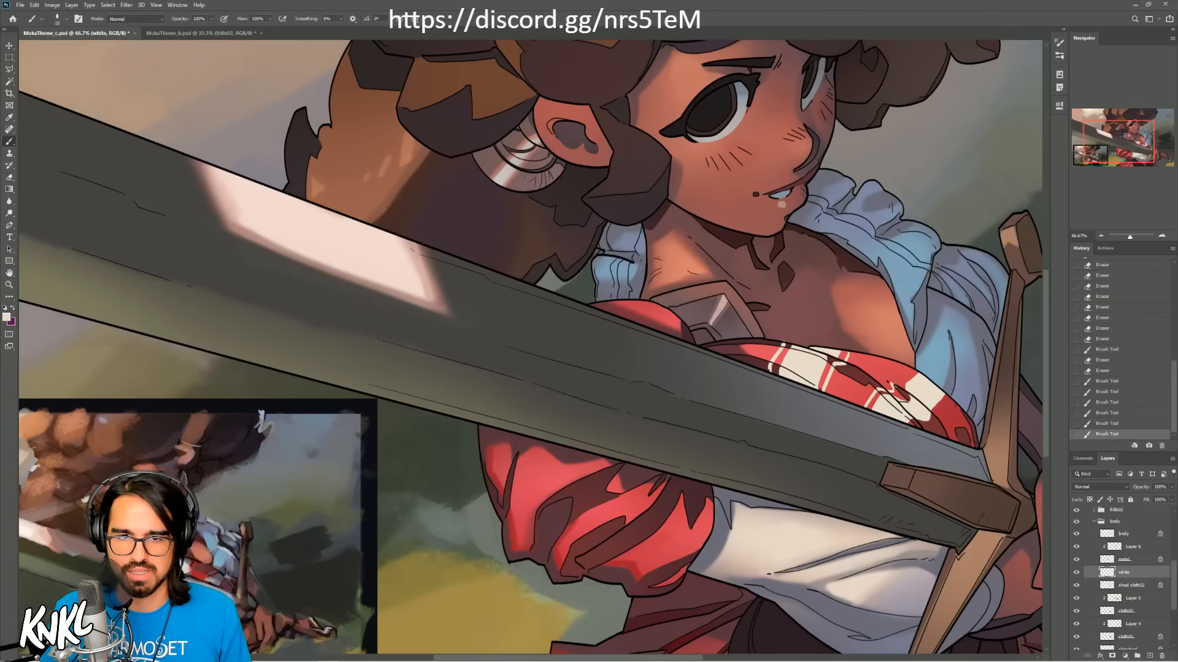
Step: Rework the thin cream plaid lines across the part of the red cloth nearest the hilt
key("ctrl+z")
key("ctrl+z")
mouse_move(879, 390)
left_mouse_down()
mouse_move(866, 408)
mouse_move(904, 382)
left_mouse_up()
mouse_move(918, 422)
left_mouse_down()
mouse_move(932, 429)
mouse_move(923, 435)
mouse_move(936, 415)
left_mouse_up()
key("ctrl+z")
key("ctrl+z")
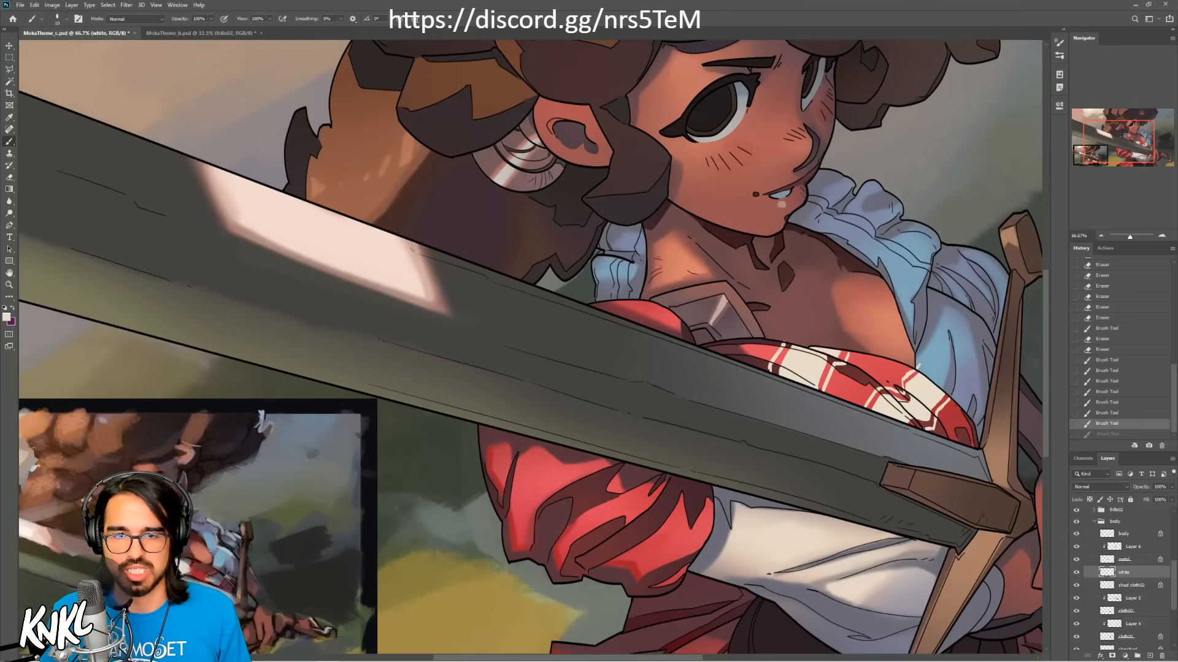
key("ctrl+shift+z")
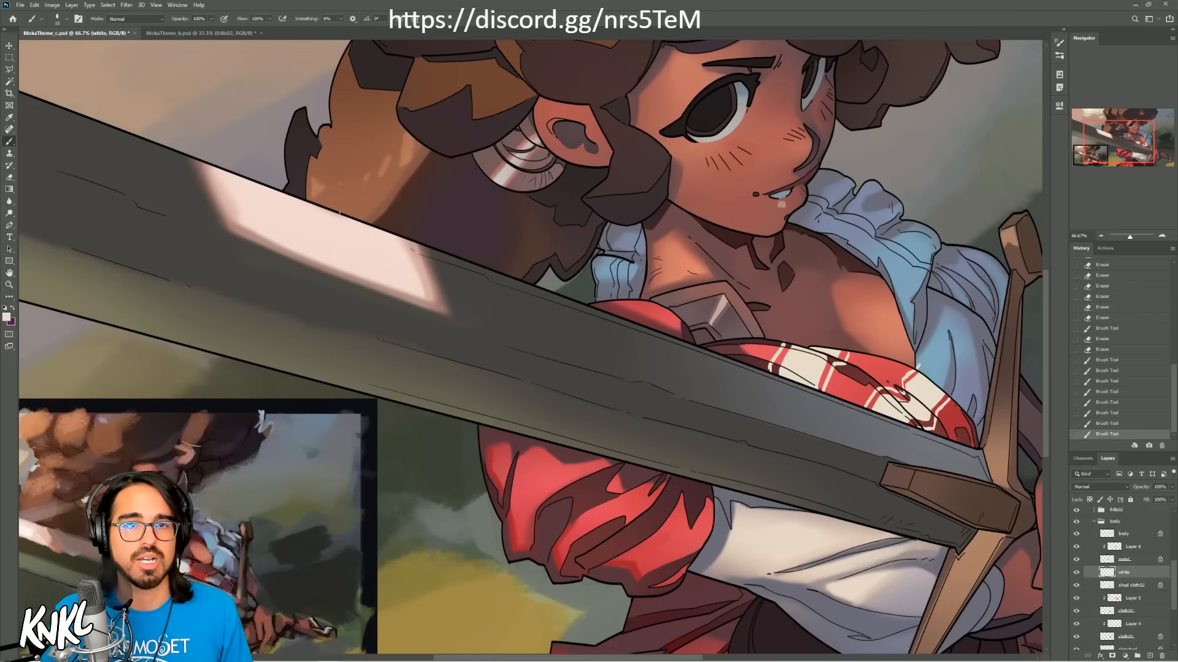
Step: Examine the flat-shaded torso in MokaTheme_b.psd at 66.67% zoom, and close that document without saving
left_click(172, 33)
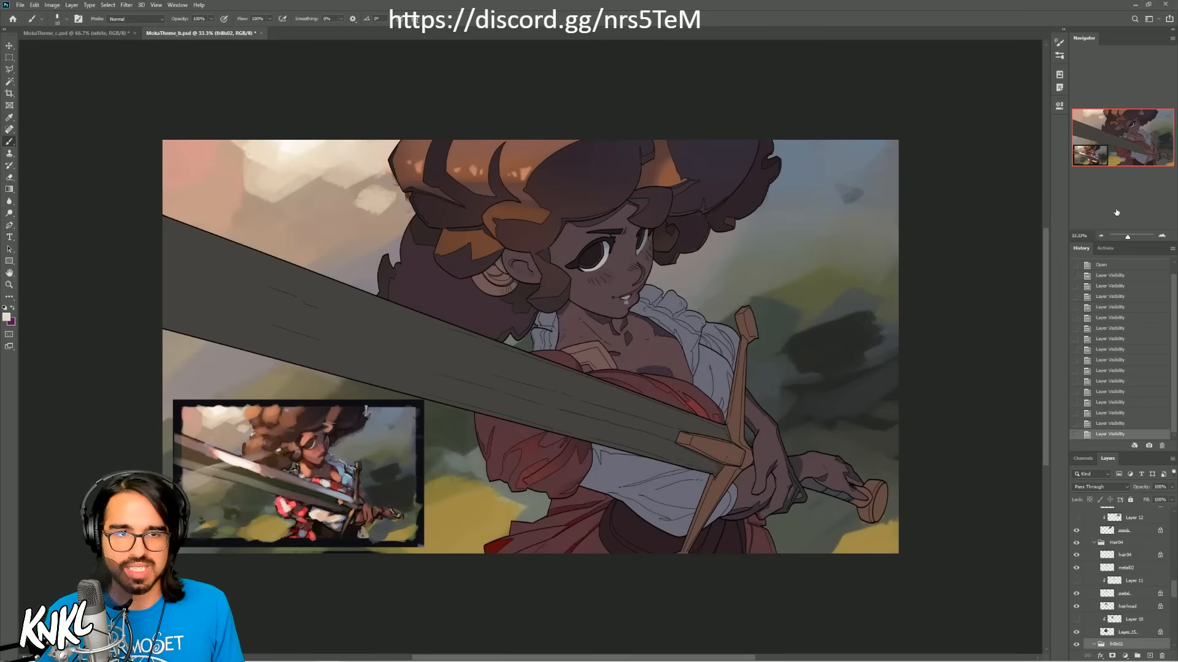
left_click(1161, 237)
left_click(1160, 237)
left_click_drag(1127, 143, 1136, 148)
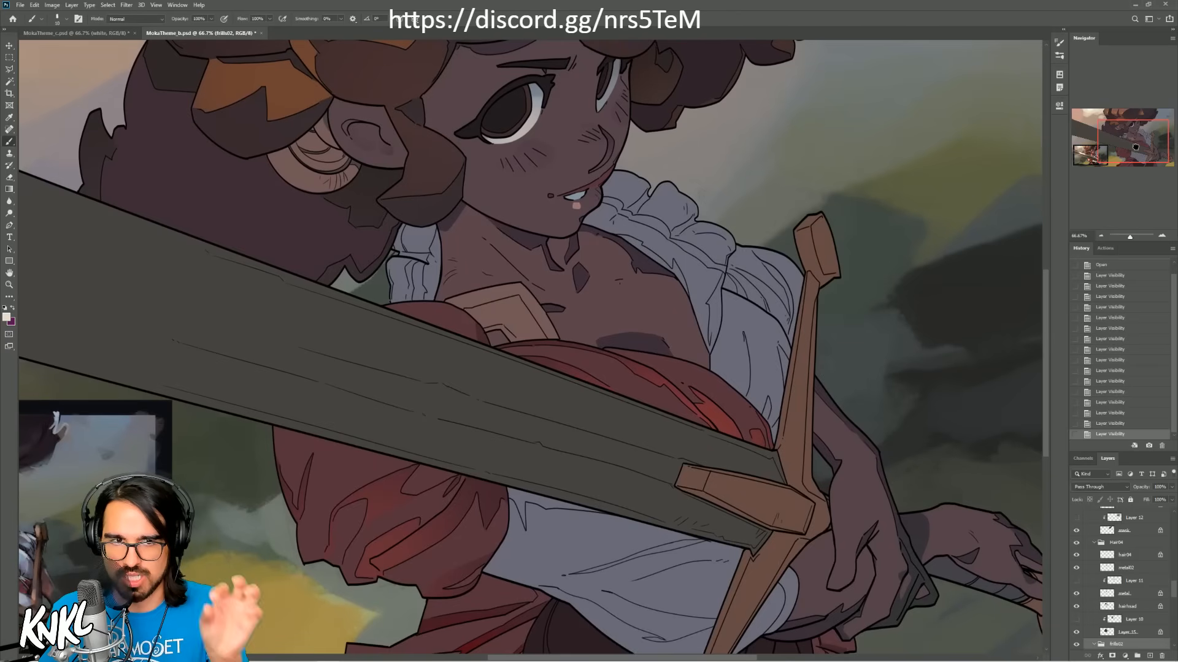
left_click_drag(1135, 148, 1131, 146)
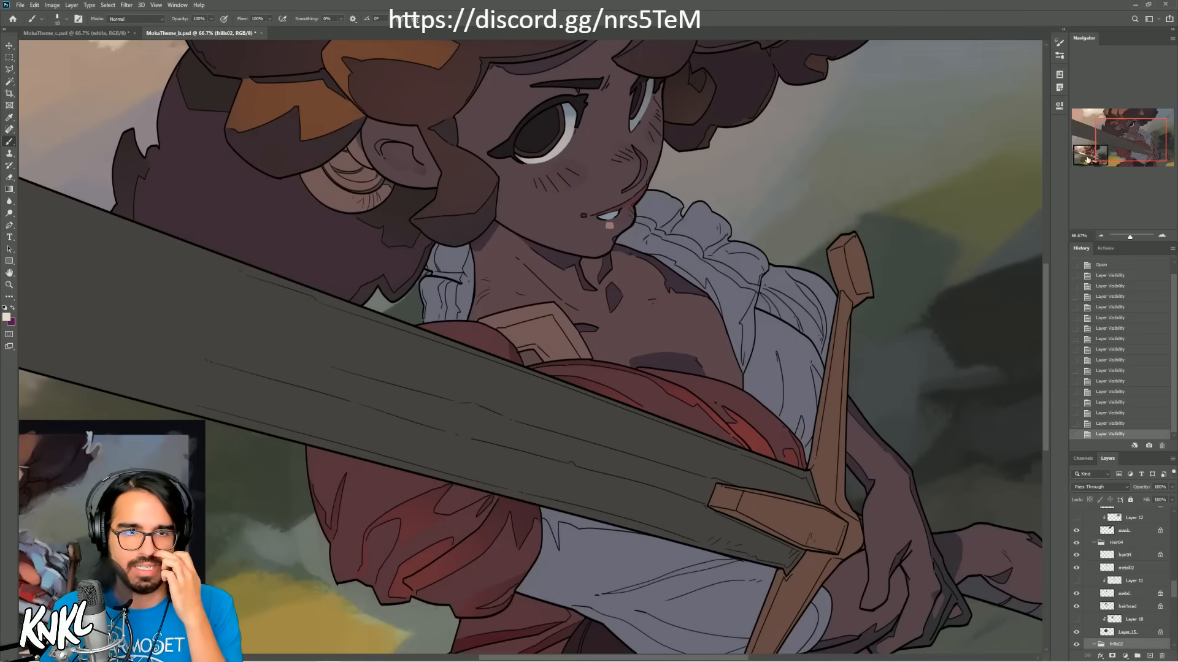
left_click(261, 34)
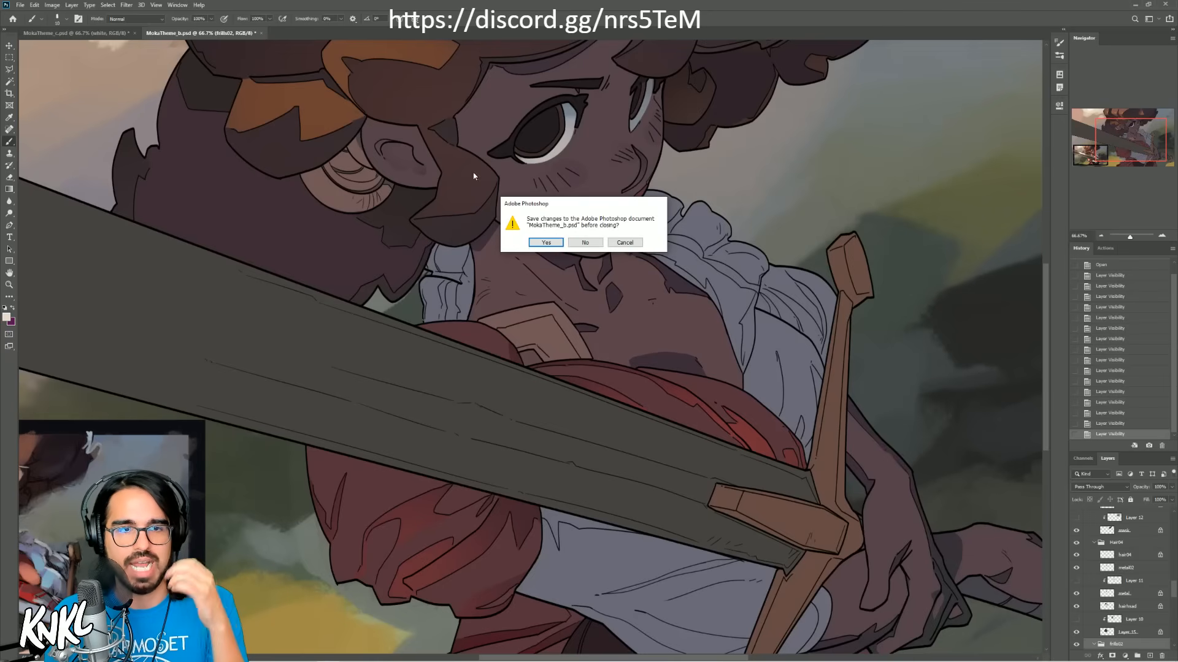
left_click(585, 242)
Step: Refine the plaid on the red cloth in MokaTheme_c.psd, erasing rough spots and adding a cream stroke beside the hilt
mouse_move(1124, 151)
left_mouse_down()
mouse_move(1130, 141)
mouse_move(1120, 156)
left_mouse_up()
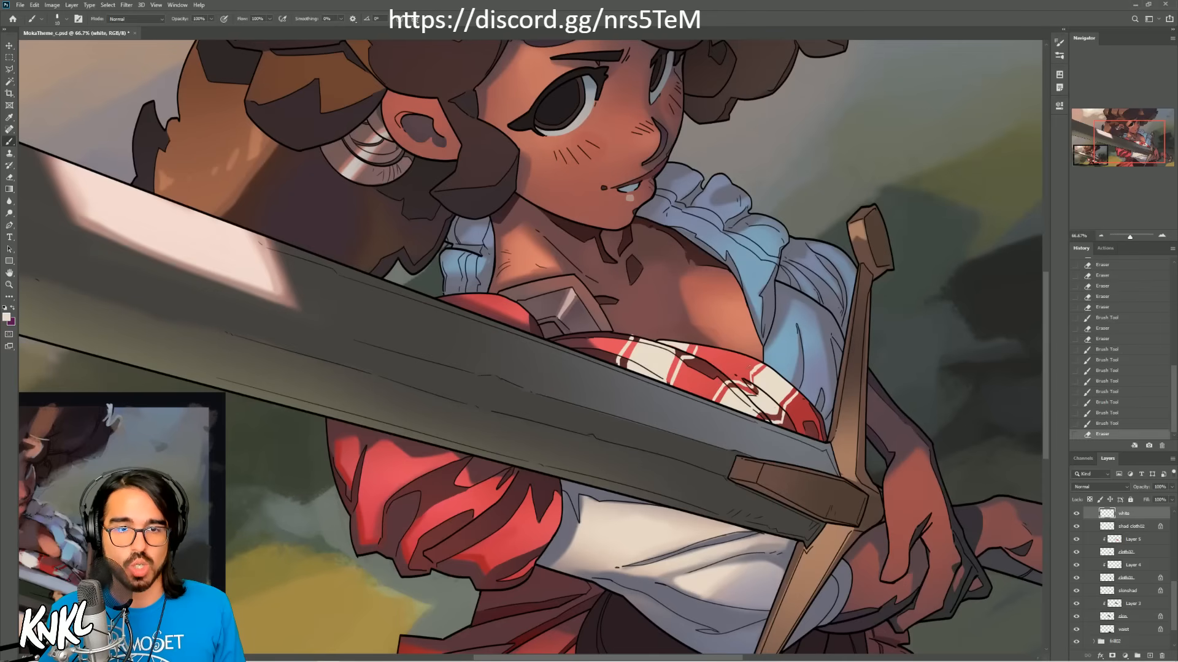
left_click_drag(761, 362, 757, 371)
left_click_drag(621, 356, 624, 363)
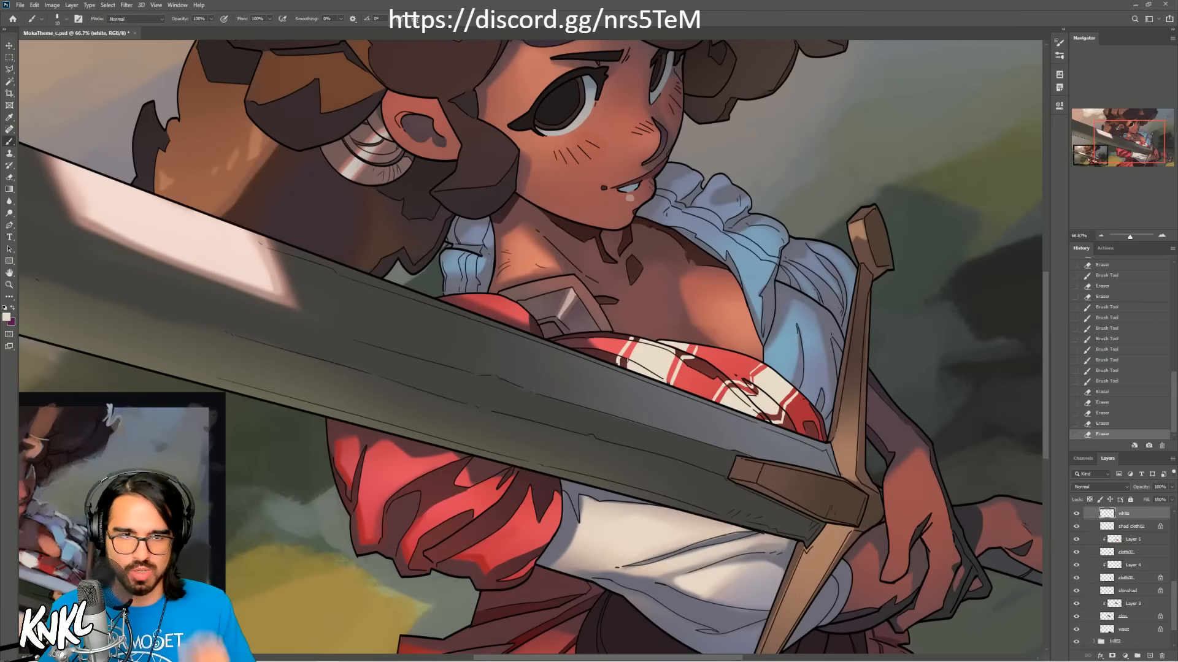
left_click_drag(510, 435, 615, 338)
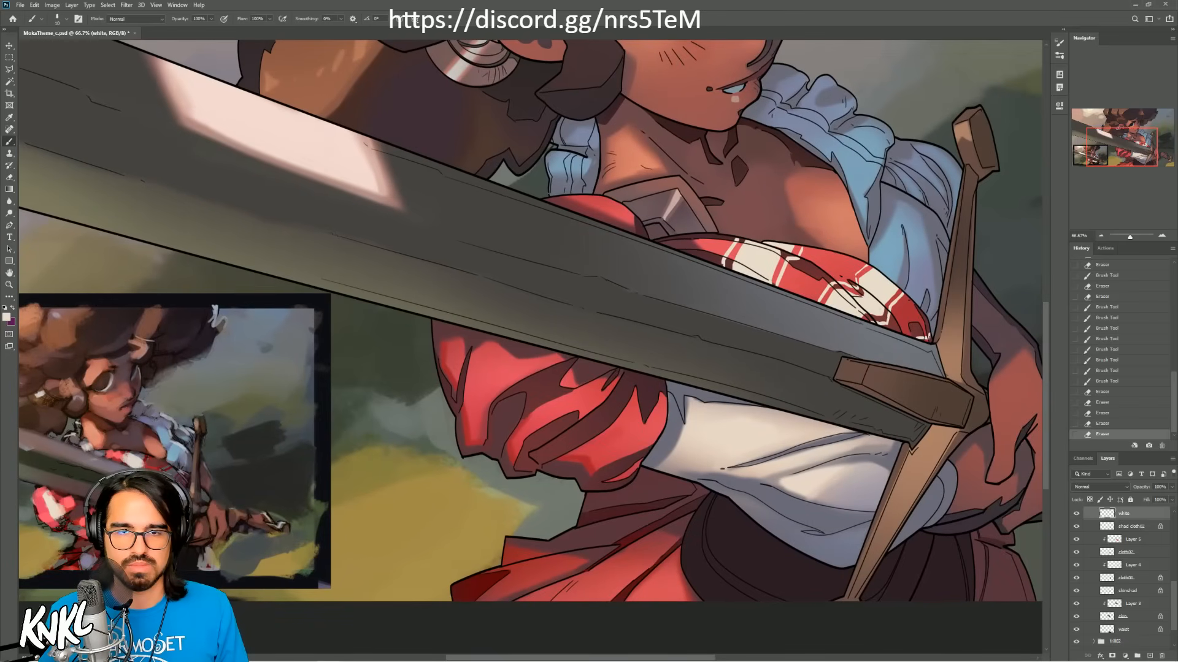
left_click_drag(916, 334, 928, 338)
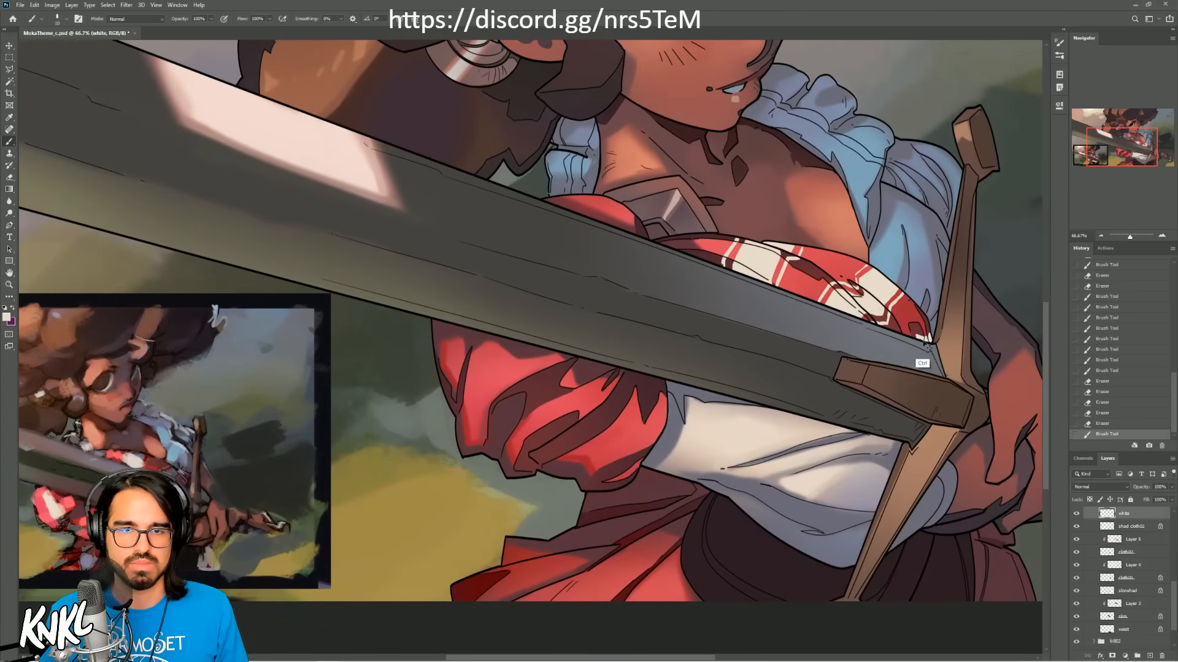
Step: Paint cream plaid stripes on the red cloth at the shoulder beside the metal plate and clean up their edge
key("ctrl+z")
key("ctrl+shift+z")
left_click_drag(620, 397, 755, 367)
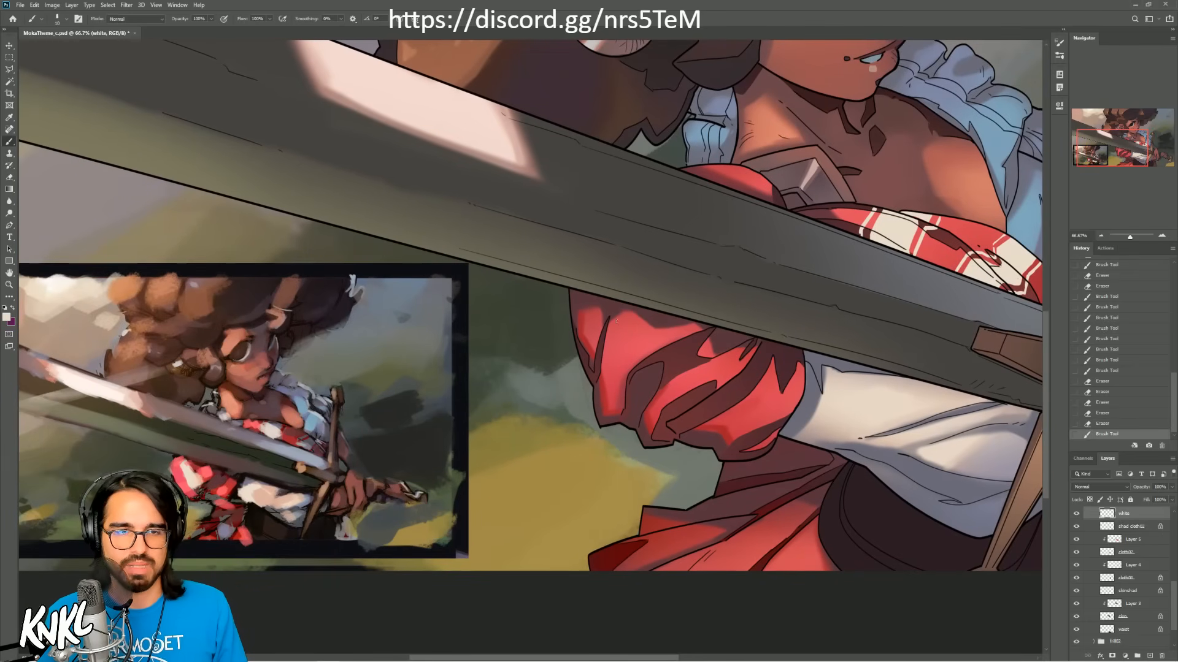
left_click(625, 355)
mouse_move(1121, 149)
left_mouse_down()
mouse_move(1137, 147)
mouse_move(1121, 145)
left_mouse_up()
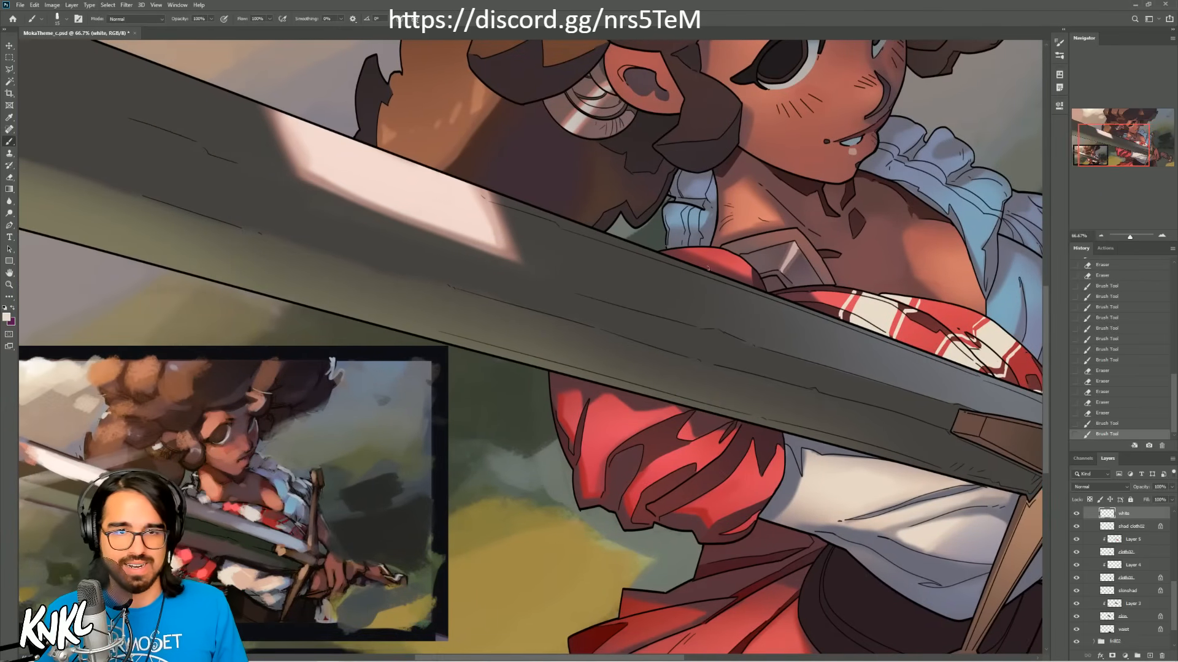
mouse_move(710, 271)
left_mouse_down()
mouse_move(712, 247)
mouse_move(706, 263)
mouse_move(709, 248)
mouse_move(690, 263)
mouse_move(667, 251)
mouse_move(676, 254)
left_mouse_up()
key("ctrl+z")
key("ctrl+z")
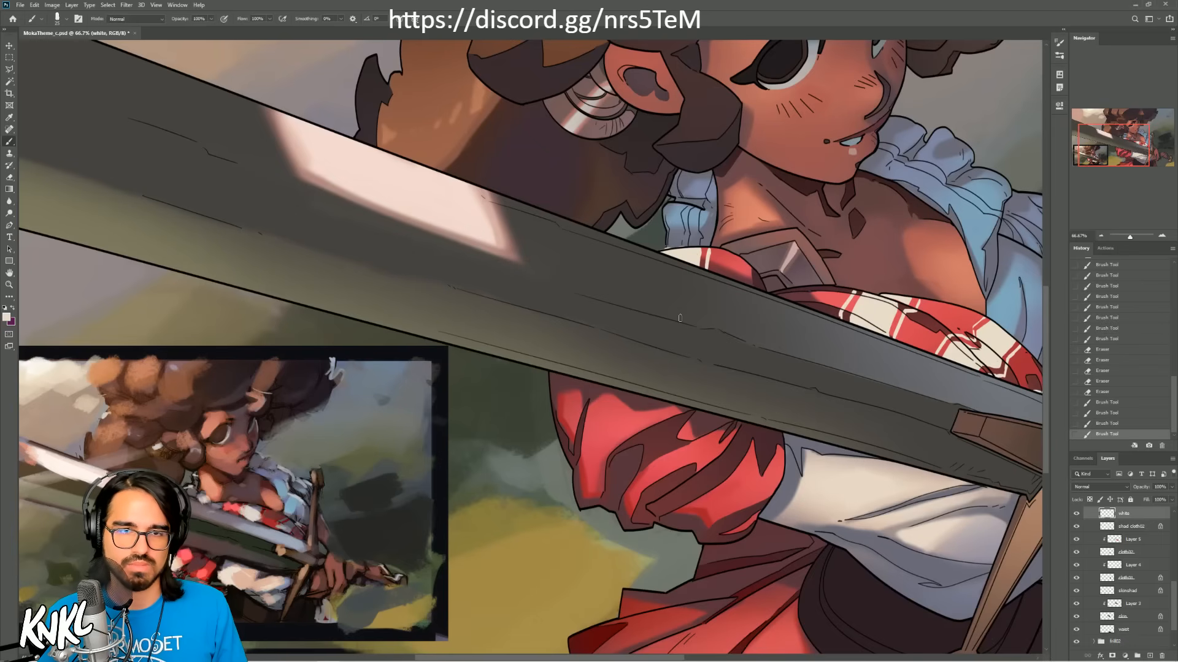
left_click_drag(662, 248, 666, 246)
left_click(1101, 236)
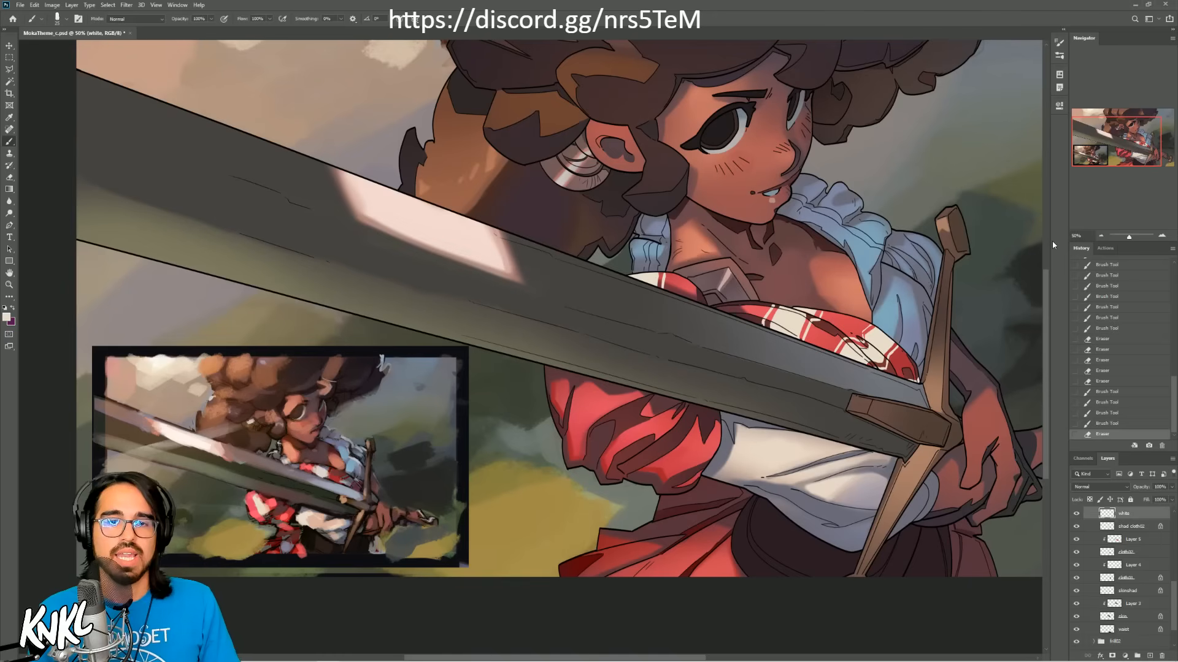
Step: Lock the transparency of the white stripe layer and add a clipped layer named shad above it
left_click(1089, 499)
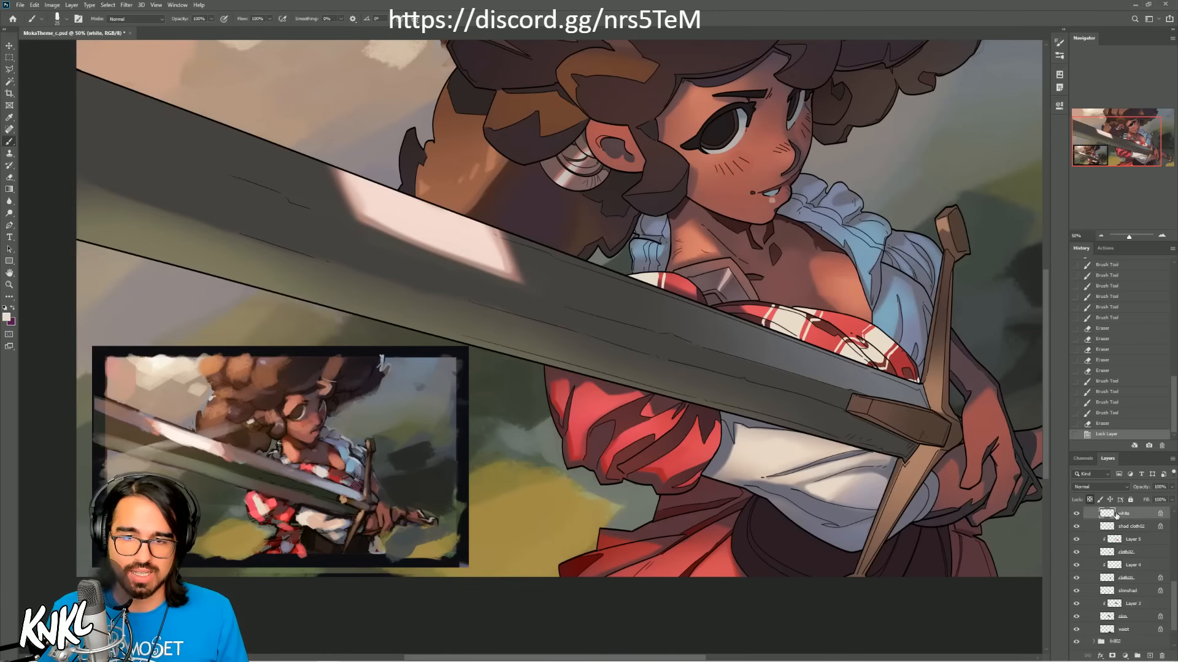
key("ctrl+shift+alt+n")
left_click(1136, 520, "alt")
double_click(1131, 514)
type("shad")
key("Return")
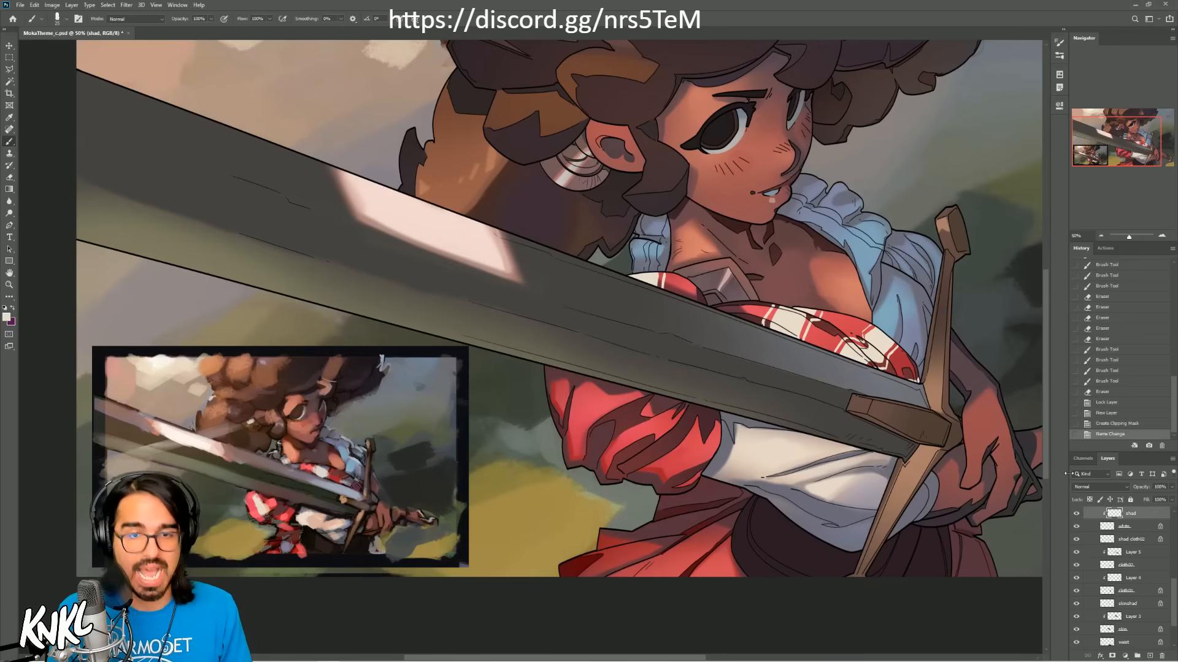
Step: Sample a muted grey-mauve shadow color and choose the soft brush from the KNKLBRUSHES2017 set
left_click(1162, 236)
left_click(275, 512, "alt")
left_click_drag(882, 356, 677, 368)
left_click(1161, 236)
left_click(1161, 235)
mouse_move(1136, 143)
left_mouse_down()
mouse_move(1099, 154)
mouse_move(1139, 143)
left_mouse_up()
left_click(604, 438, "alt")
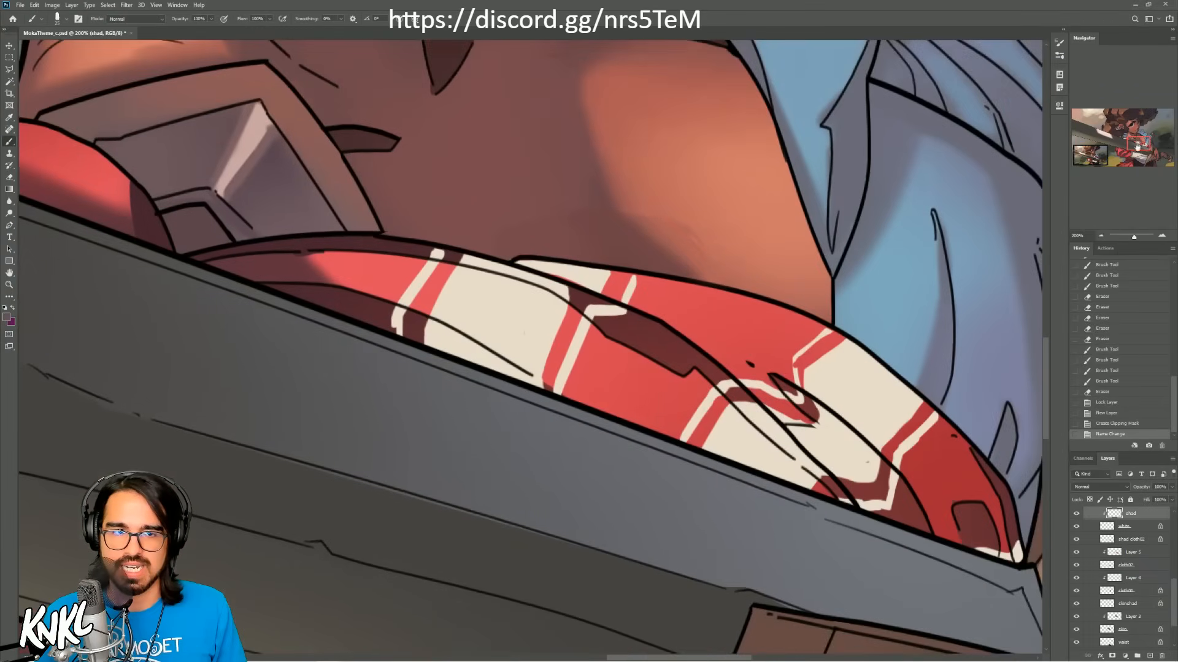
left_click(1100, 235)
right_click(771, 376)
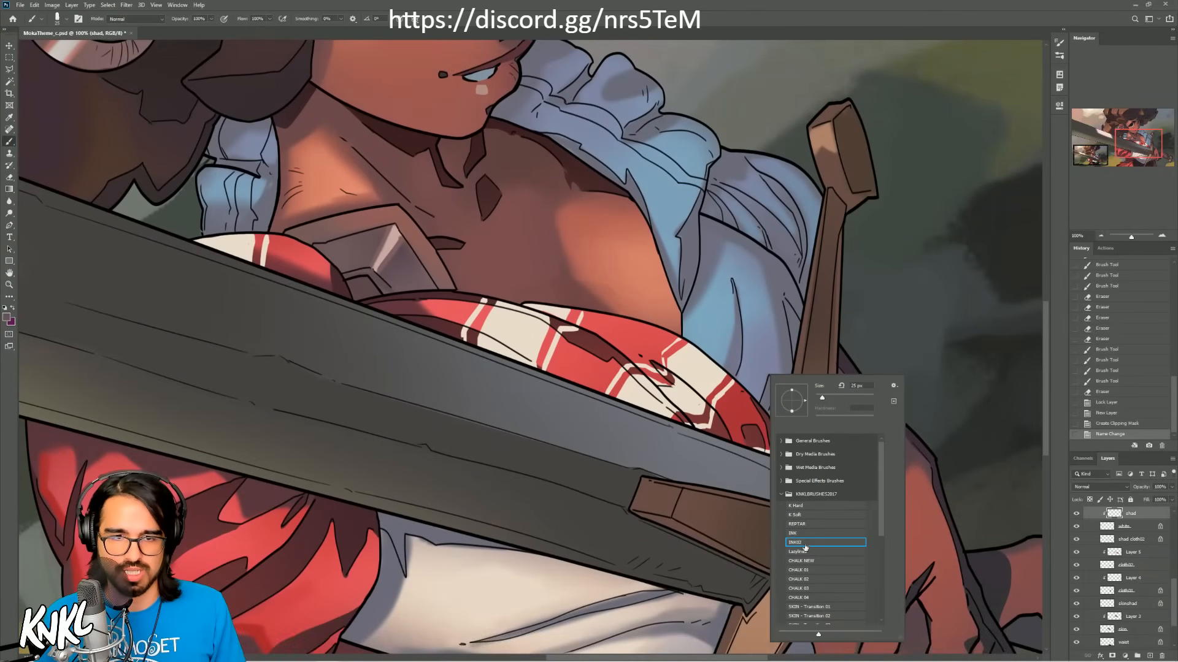
left_click(797, 517)
left_click(1137, 145)
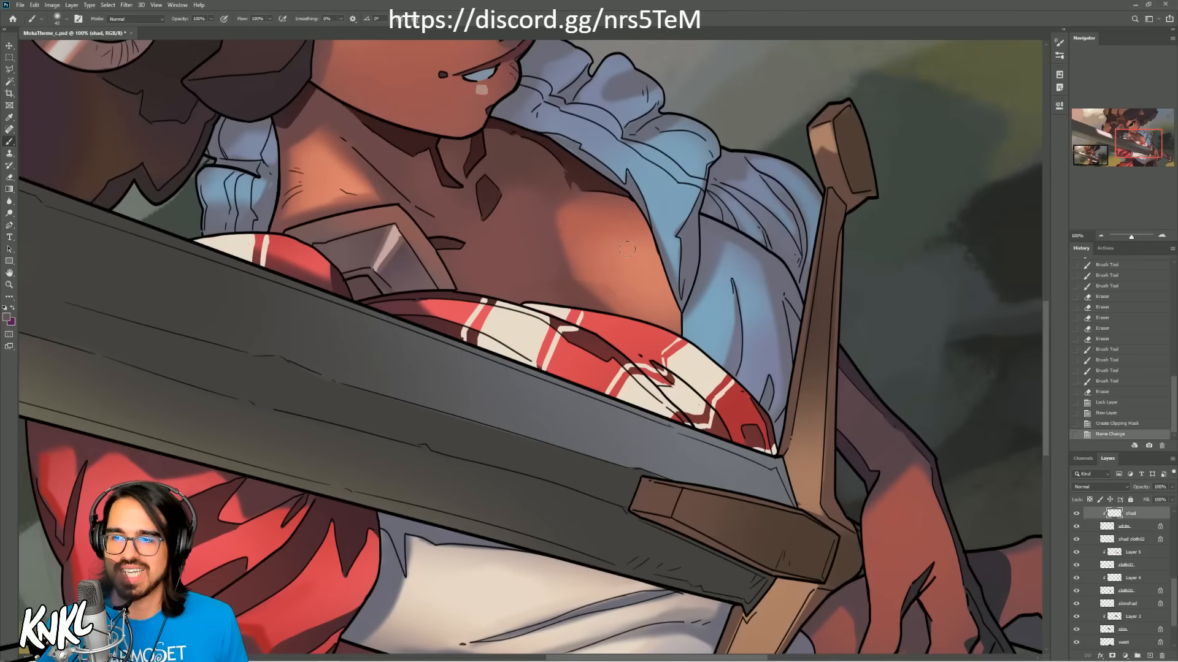
Step: Paint muted shadows over the cream stripes along the cloth folds near the hilt with a small soft brush
key("bracketleft")
key("bracketleft")
key("bracketleft")
key("bracketleft")
key("bracketleft")
key("bracketleft")
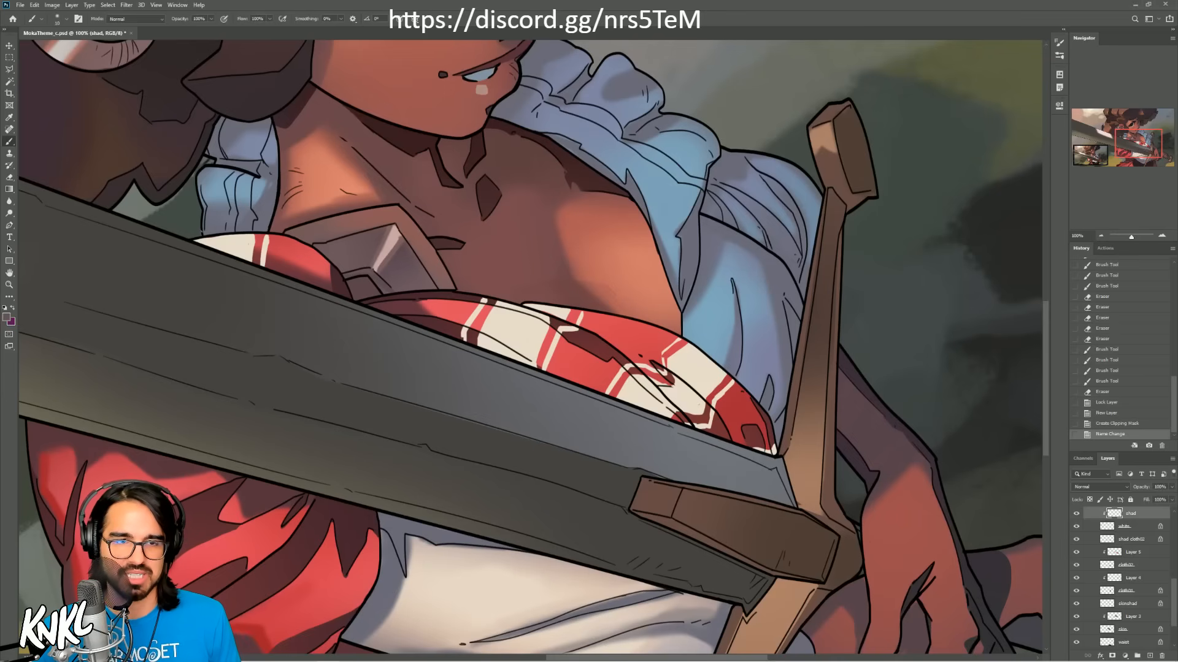
mouse_move(675, 412)
left_mouse_down()
mouse_move(632, 367)
mouse_move(689, 423)
mouse_move(653, 391)
mouse_move(664, 373)
mouse_move(706, 424)
mouse_move(677, 378)
left_mouse_up()
key("ctrl+z")
key("bracketright")
key("ctrl+z")
key("bracketright")
key("ctrl+z")
Step: Shade the broad cream stripe in the middle of the chest cloth along its upper fold and blade edge
left_click_drag(484, 299, 571, 328)
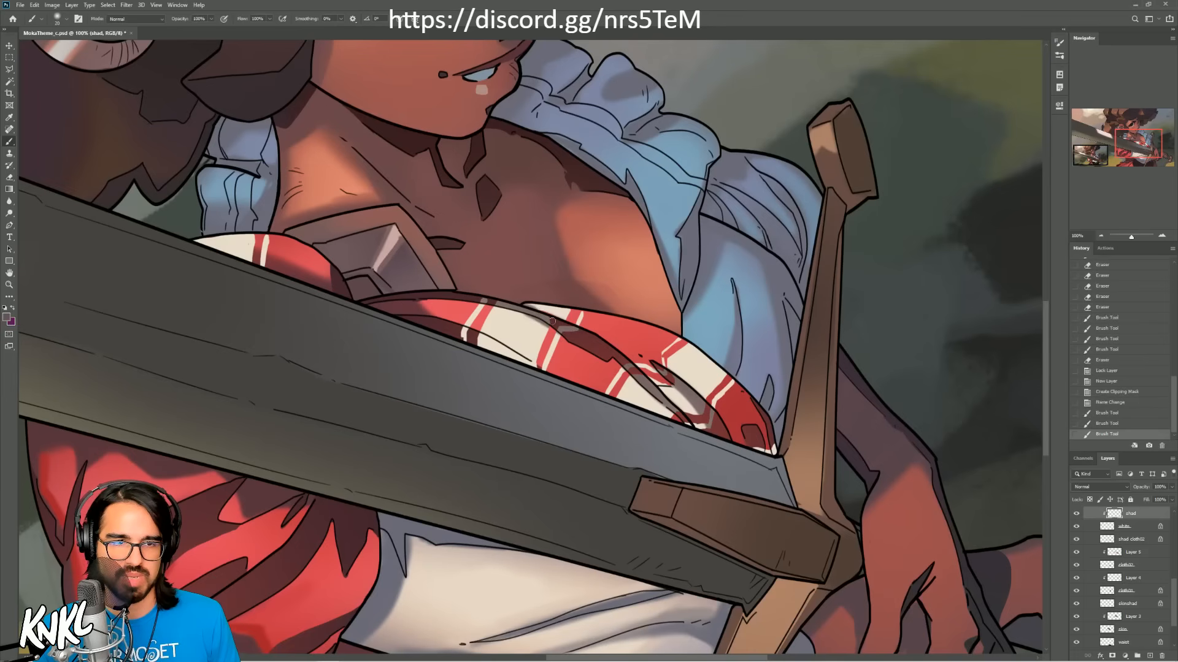
key("ctrl+z")
mouse_move(510, 304)
left_mouse_down()
mouse_move(562, 322)
mouse_move(531, 310)
mouse_move(555, 314)
left_mouse_up()
mouse_move(533, 364)
left_mouse_down()
mouse_move(458, 329)
mouse_move(533, 366)
mouse_move(469, 341)
left_mouse_up()
mouse_move(521, 299)
left_mouse_down()
mouse_move(575, 319)
mouse_move(760, 288)
left_mouse_up()
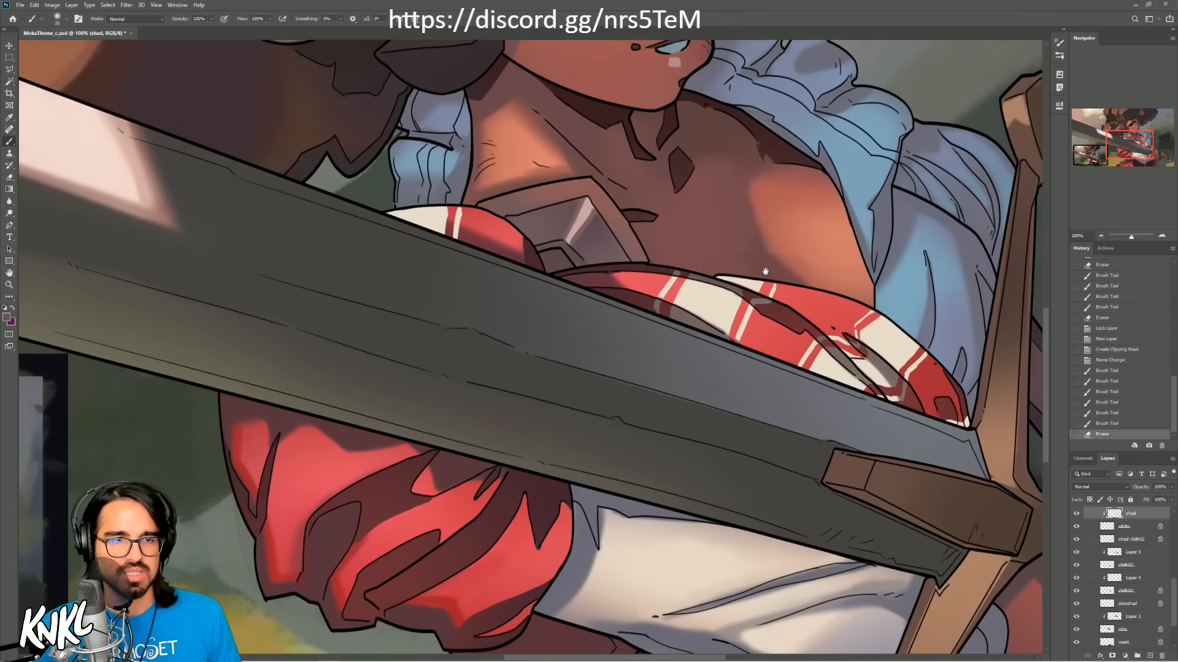
Step: Shade the cream stripes at the shoulder, try broad soft shading near the hilt, and save the document
mouse_move(461, 238)
left_mouse_down()
mouse_move(383, 226)
mouse_move(441, 226)
mouse_move(391, 225)
mouse_move(416, 227)
left_mouse_up()
key("bracketright")
key("bracketright")
key("bracketright")
key("bracketright")
key("bracketright")
key("bracketright")
key("bracketright")
key("bracketright")
key("bracketright")
key("bracketright")
key("bracketright")
key("bracketright")
key("bracketright")
mouse_move(925, 431)
left_mouse_down()
mouse_move(947, 427)
mouse_move(949, 442)
left_mouse_up()
key("ctrl+z")
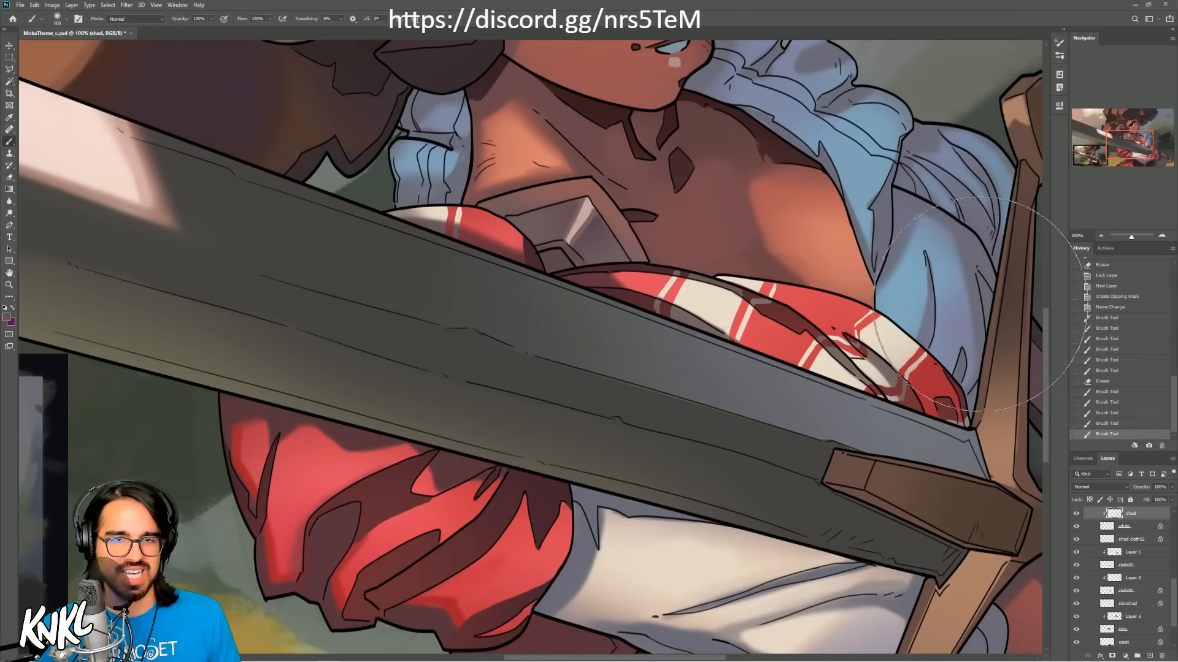
mouse_move(917, 372)
left_mouse_down()
mouse_move(933, 399)
mouse_move(938, 386)
left_mouse_up()
key("ctrl+z")
left_click(1101, 235)
left_click(1101, 235)
left_click(1101, 235)
key("ctrl+s")
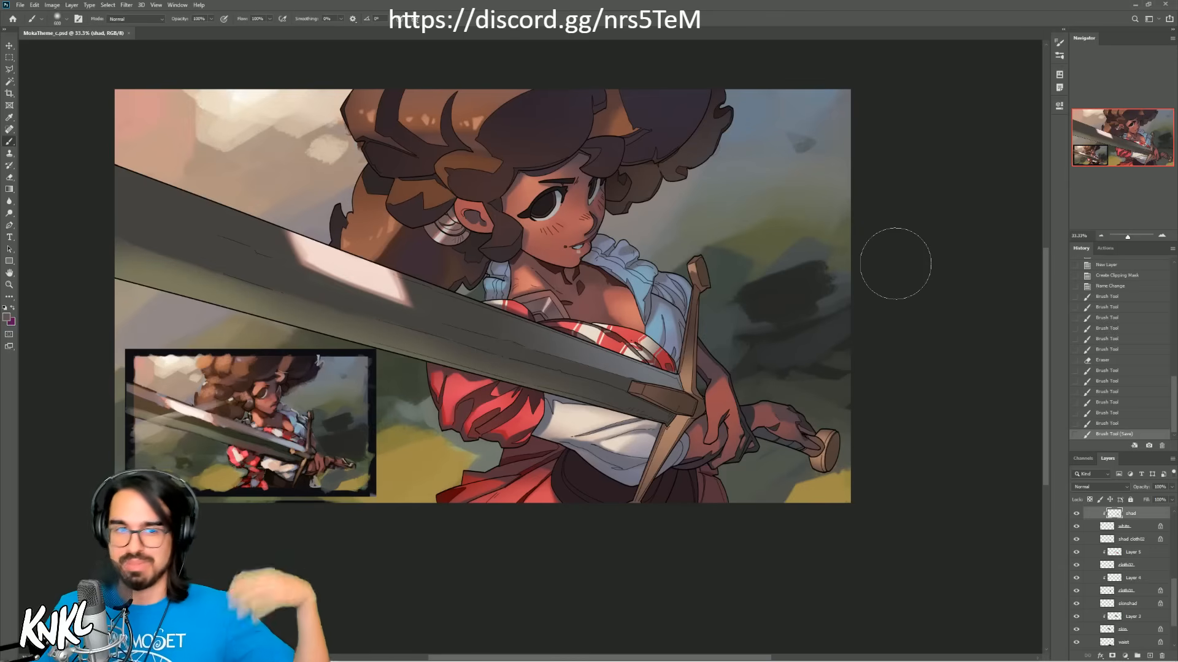
Step: Open mikaknife_b.psd and examine the hatched texture in the pink hair and face at 200% zoom
left_click(20, 5)
left_click(612, 5)
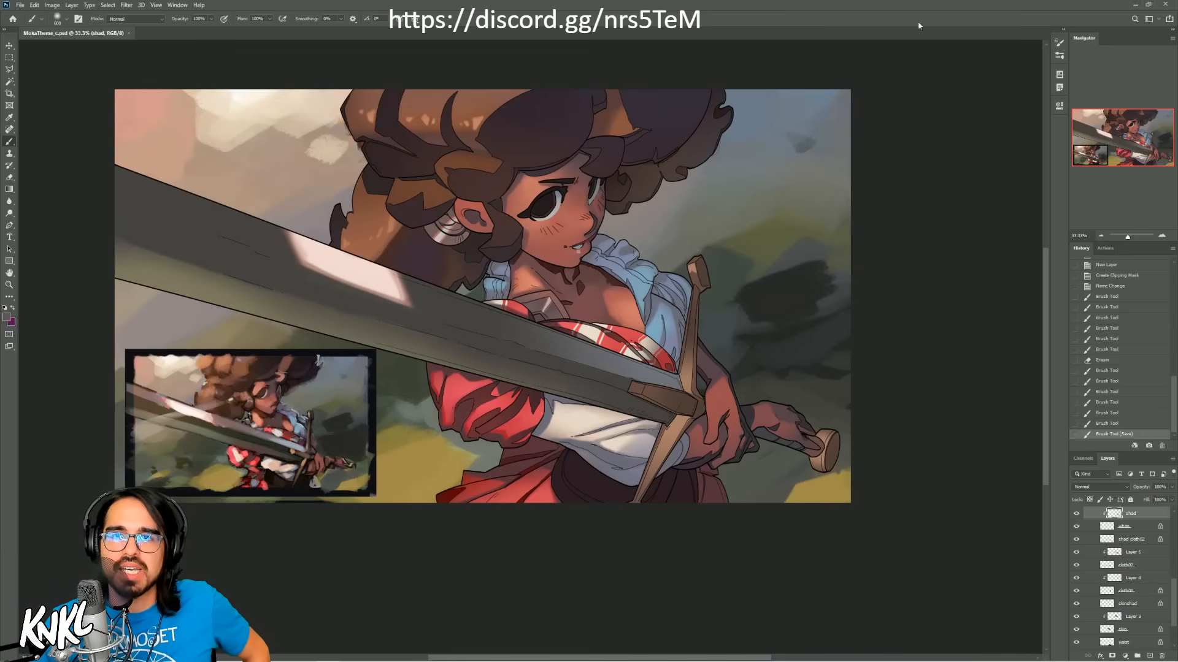
left_click(1138, 4)
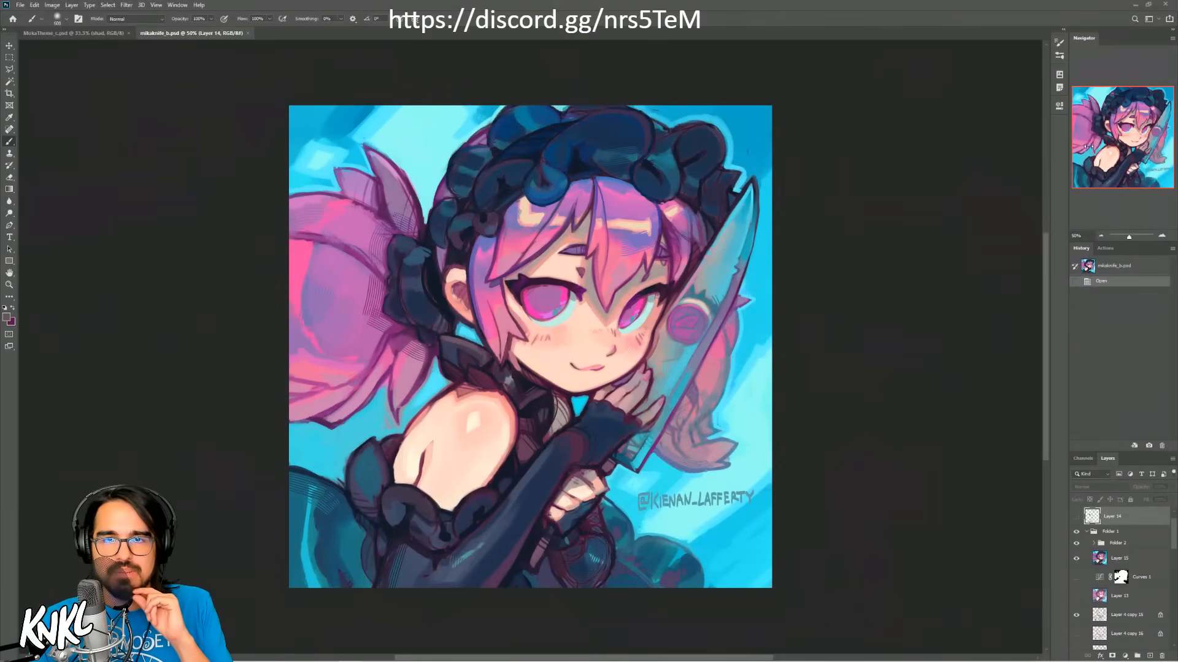
left_click(1162, 237)
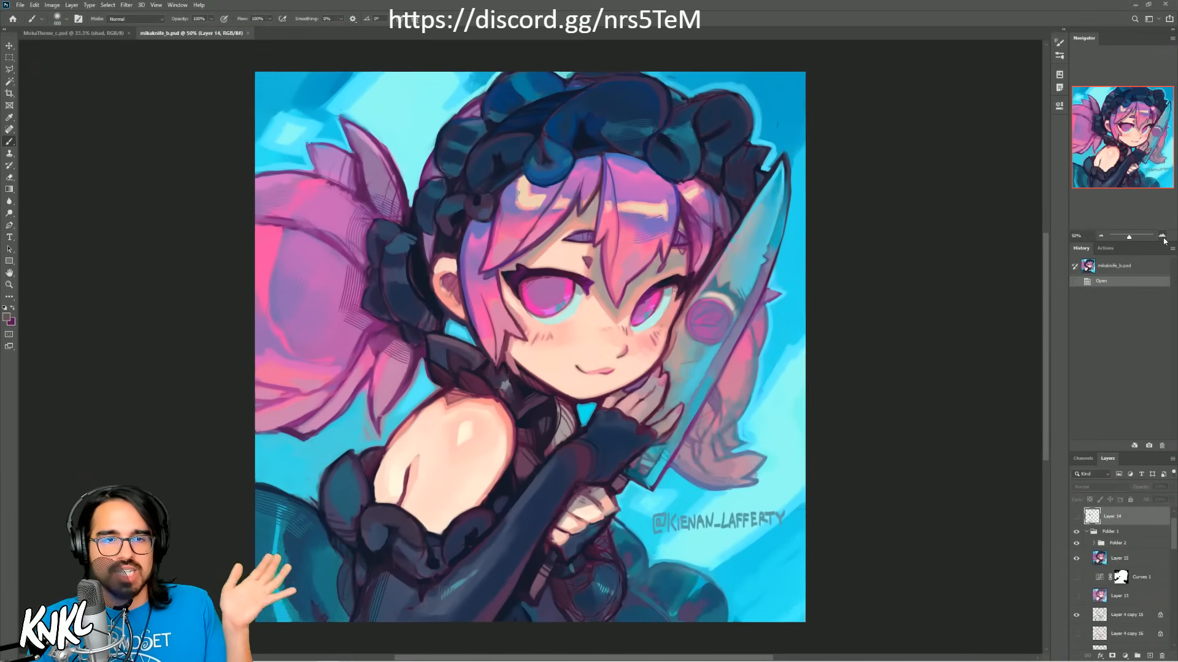
left_click(1162, 237)
left_click(1162, 236)
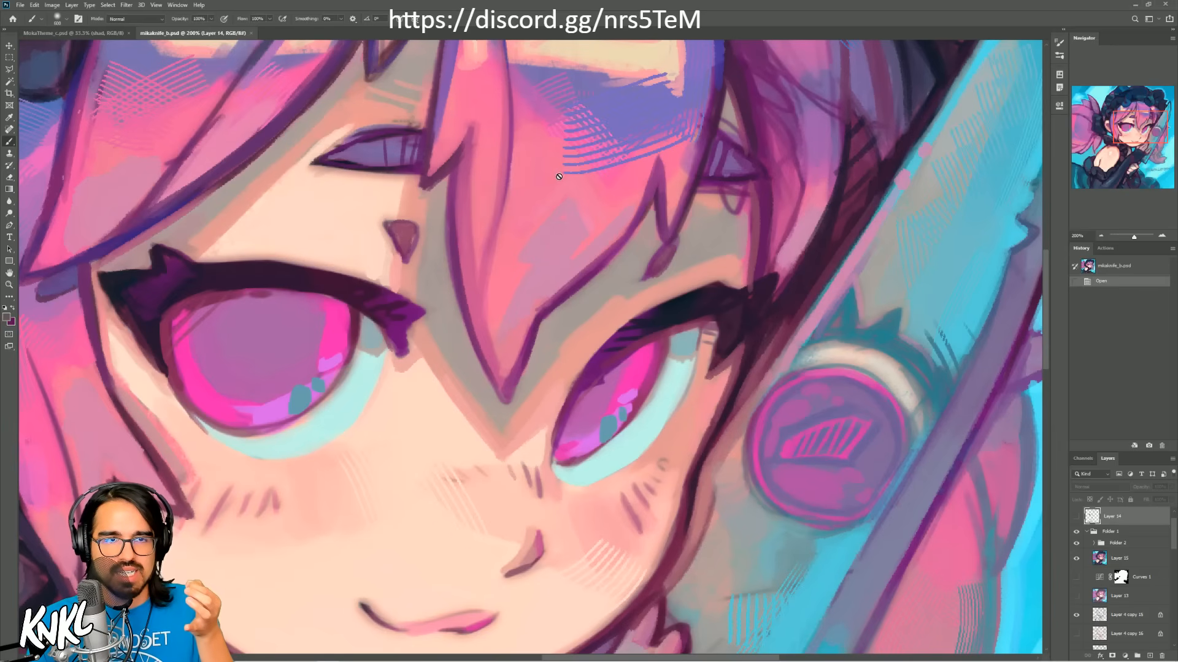
left_click_drag(1139, 133, 1132, 127)
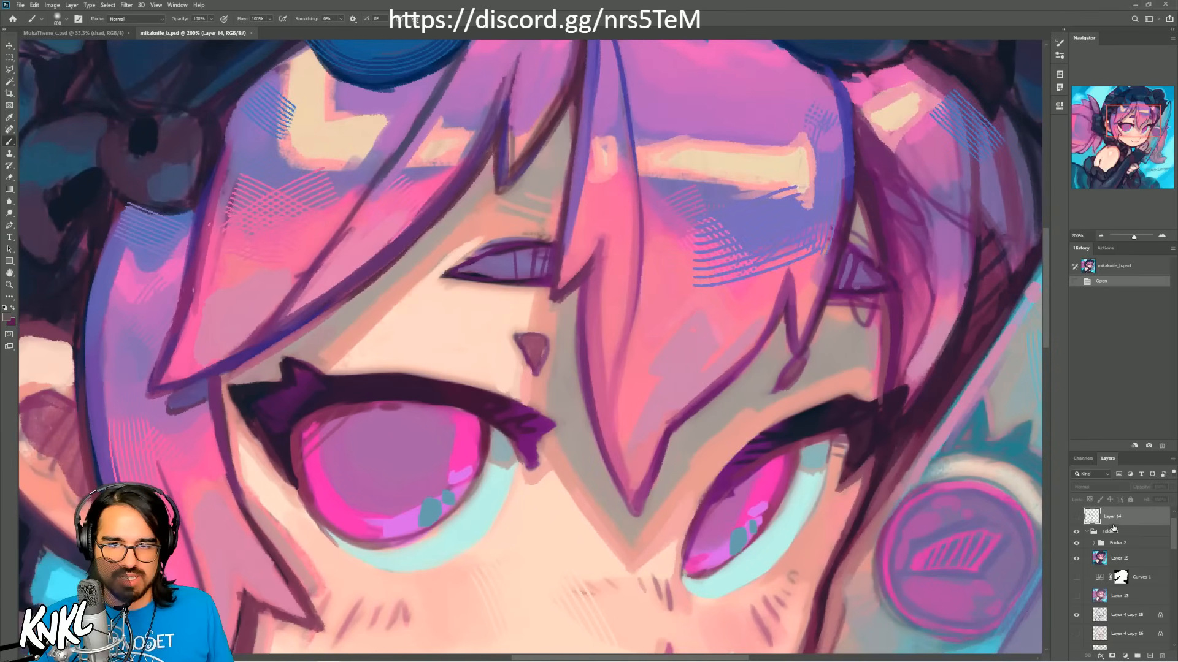
Step: Add a new layer inside Folder 1 and set up a bright green color with a thin brush
left_click(1131, 532)
key("ctrl+shift+alt+n")
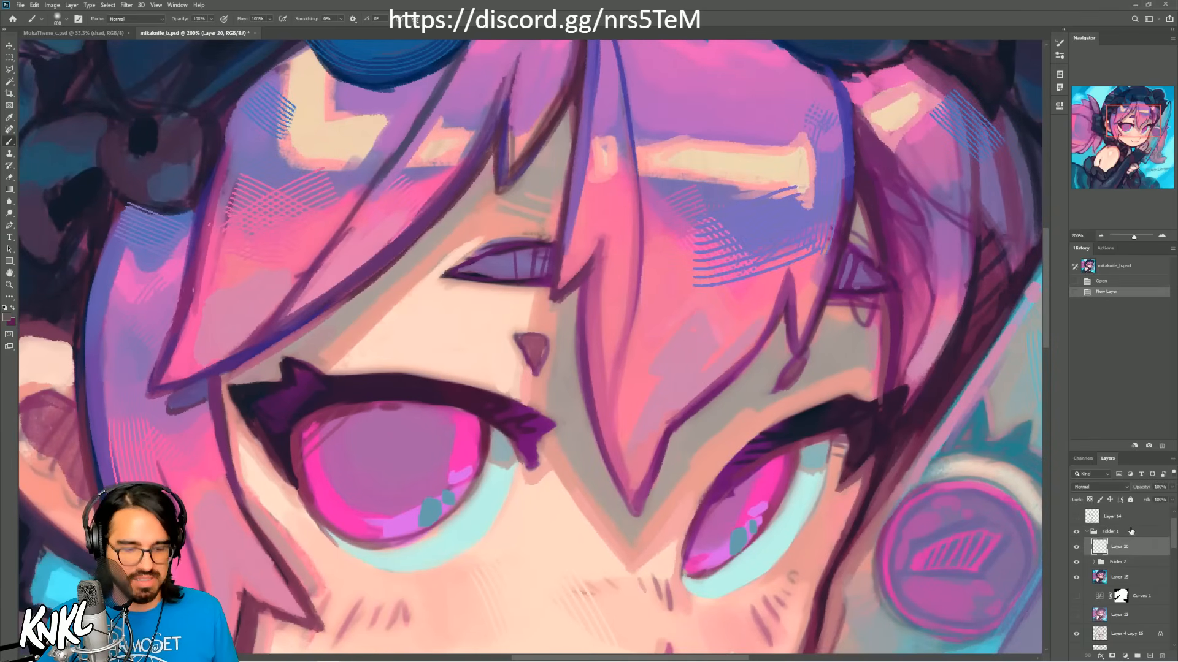
left_click(8, 320)
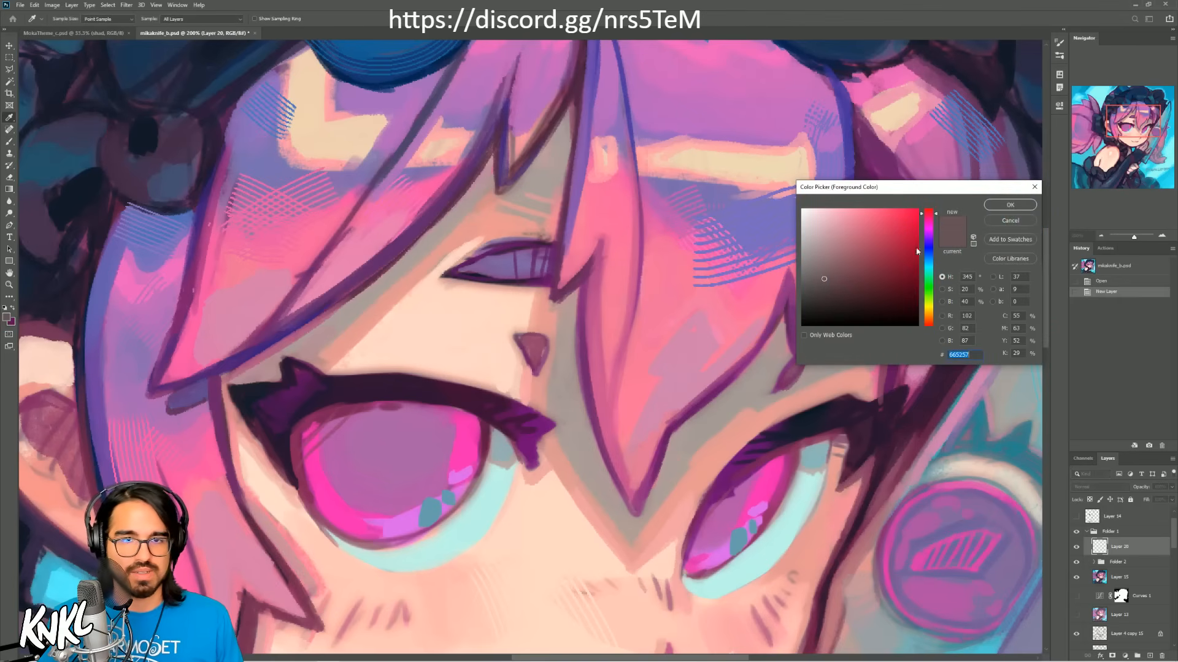
left_click(928, 292)
left_click(891, 213)
left_click(1014, 209)
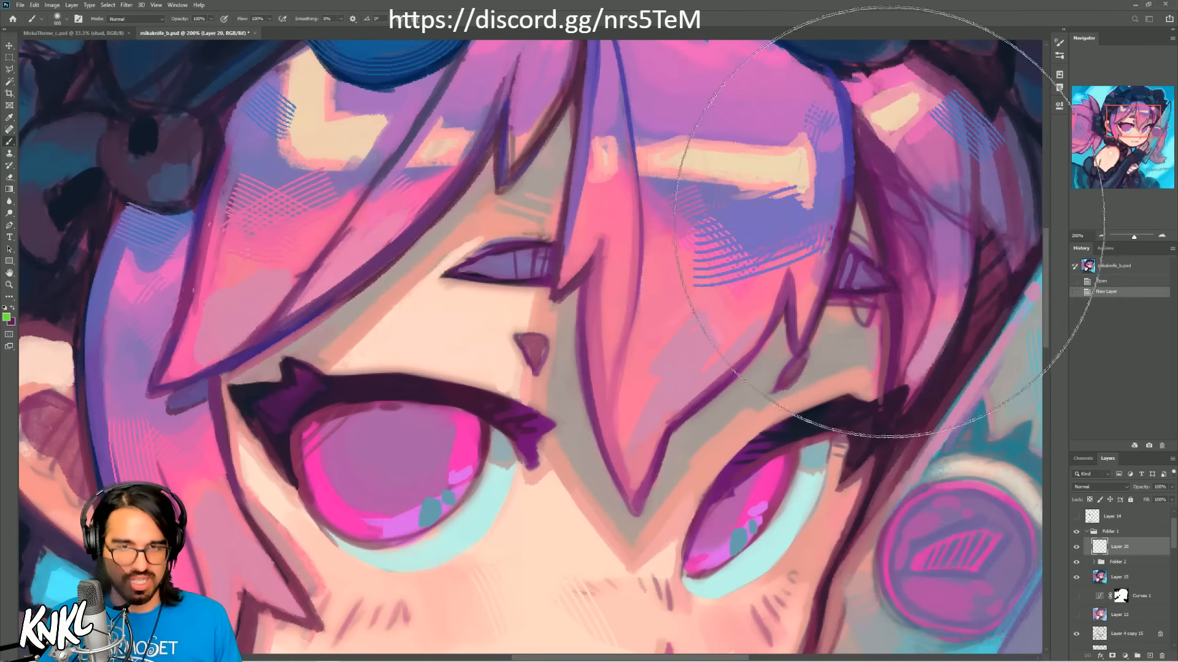
right_click(859, 265)
left_click(881, 420)
key("Return")
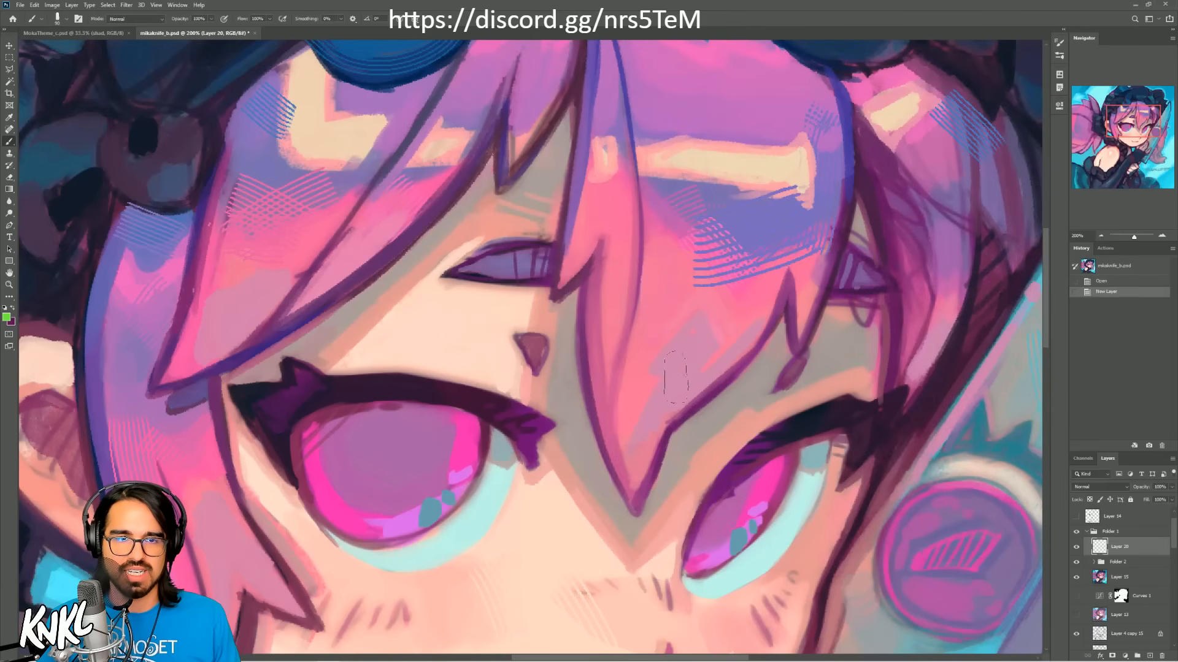
Step: Mark the color shape and hatching lines in the bangs and neighboring hair with thin green strokes
mouse_move(623, 464)
left_mouse_down()
mouse_move(661, 375)
mouse_move(715, 337)
mouse_move(745, 342)
mouse_move(772, 313)
left_mouse_up()
left_click_drag(690, 283, 807, 244)
mouse_move(686, 270)
left_mouse_down()
mouse_move(822, 230)
mouse_move(812, 217)
left_mouse_up()
left_click_drag(691, 239, 809, 207)
left_click_drag(691, 225, 804, 203)
left_click_drag(809, 161, 835, 94)
left_click_drag(817, 154, 843, 101)
left_click_drag(826, 150, 847, 112)
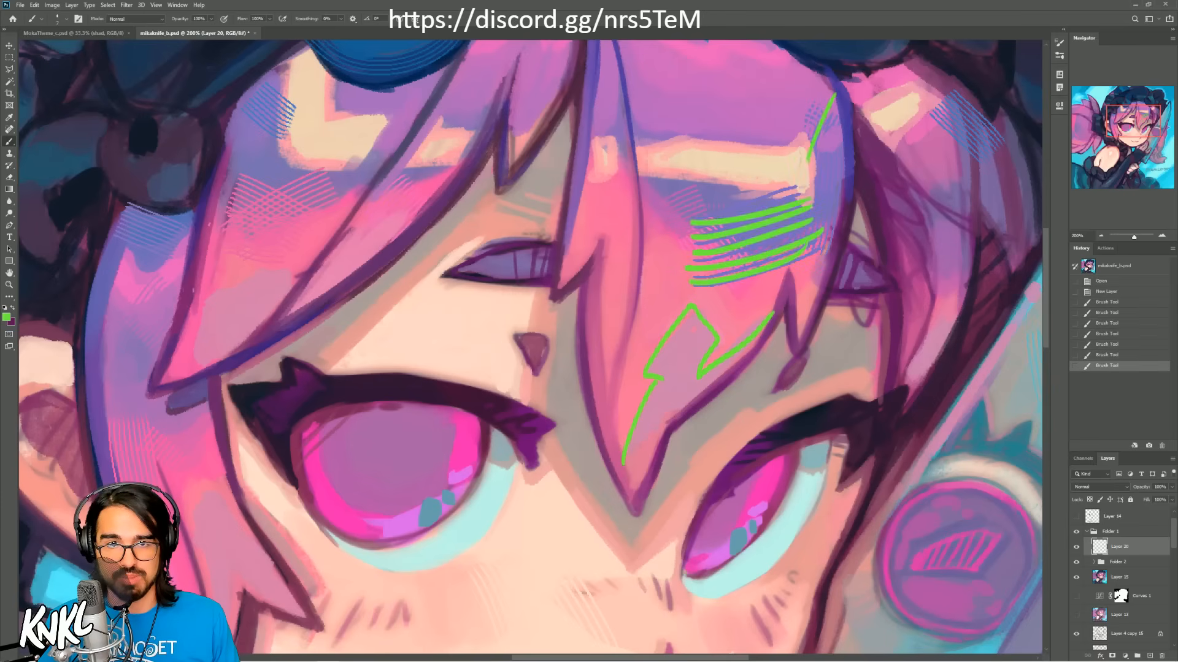
mouse_move(931, 109)
left_mouse_down()
mouse_move(987, 153)
mouse_move(989, 170)
mouse_move(993, 147)
left_mouse_up()
left_click_drag(950, 99, 1000, 140)
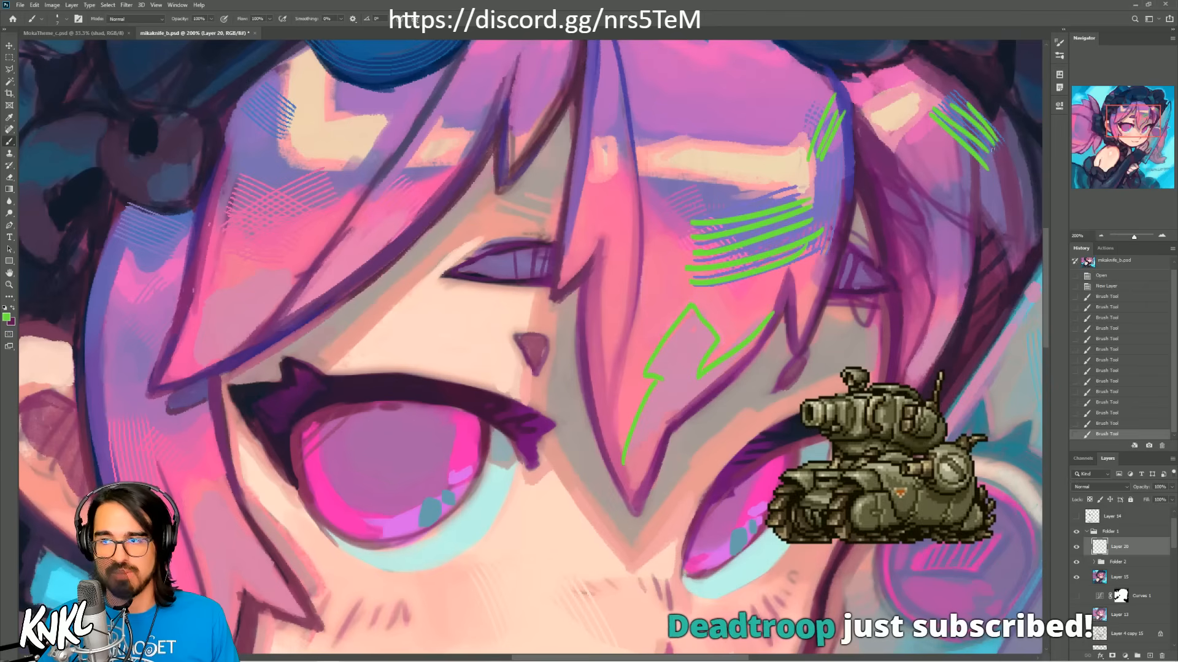
Step: Draw a short green line beside the nose to mark the hatching on the face
mouse_move(650, 316)
left_mouse_down()
mouse_move(896, 319)
mouse_move(891, 346)
left_mouse_up()
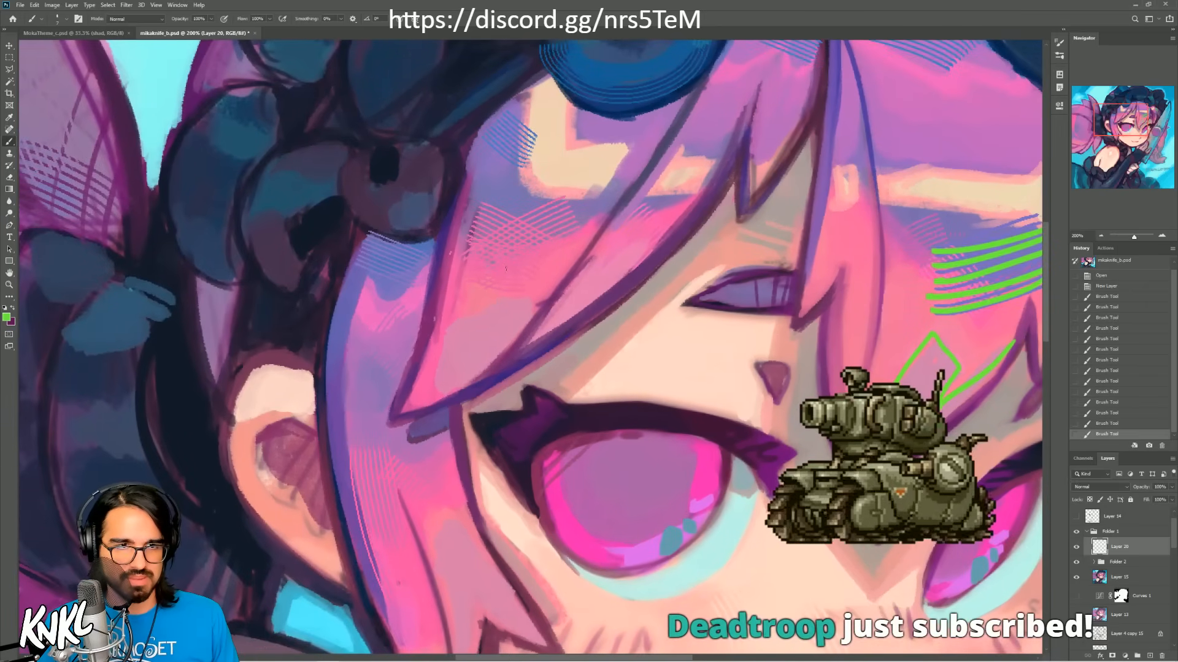
left_click_drag(623, 395, 450, 276)
left_click_drag(544, 390, 409, 260)
left_click_drag(521, 360, 588, 361)
key("ctrl+z")
left_click_drag(534, 418, 587, 433)
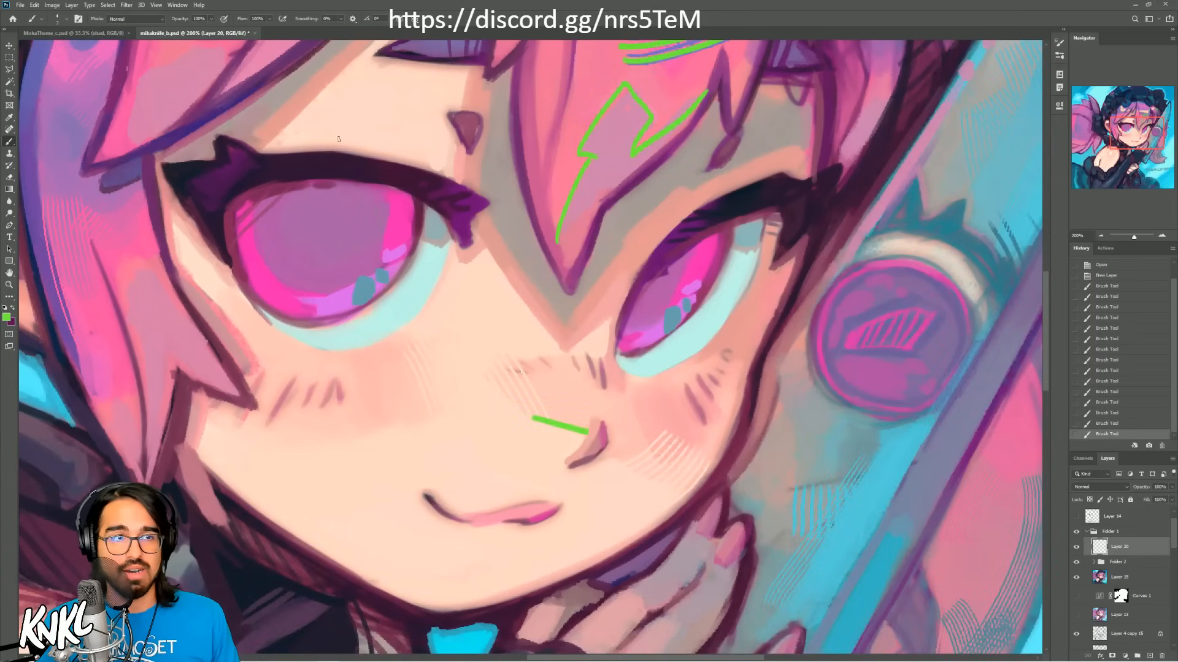
Step: Switch back to MokaTheme_c.psd, sample cream as the painting color, and find the body group in the layer stack
left_click(98, 34)
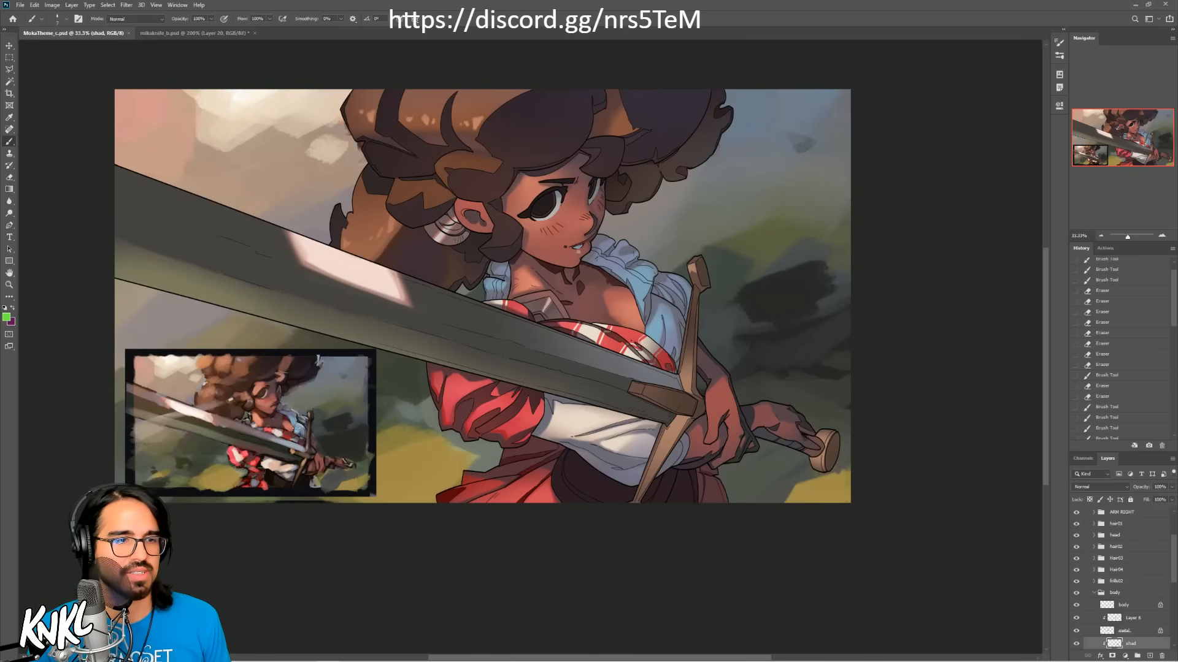
left_click(269, 463, "alt")
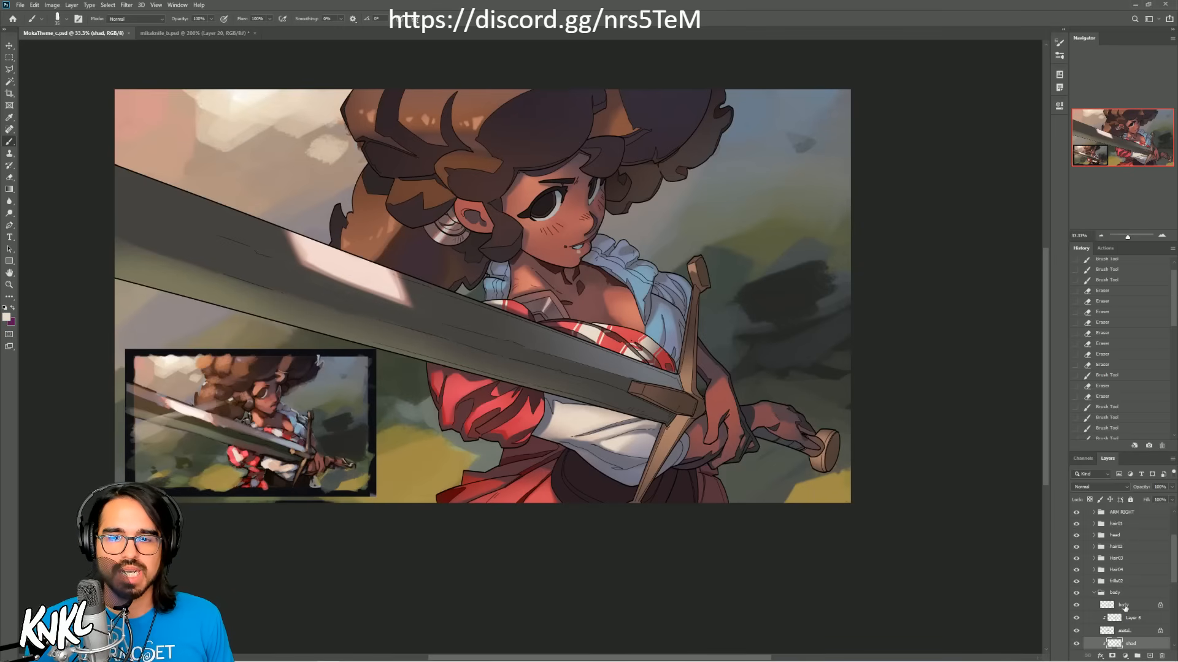
left_click_drag(1174, 579, 1175, 622)
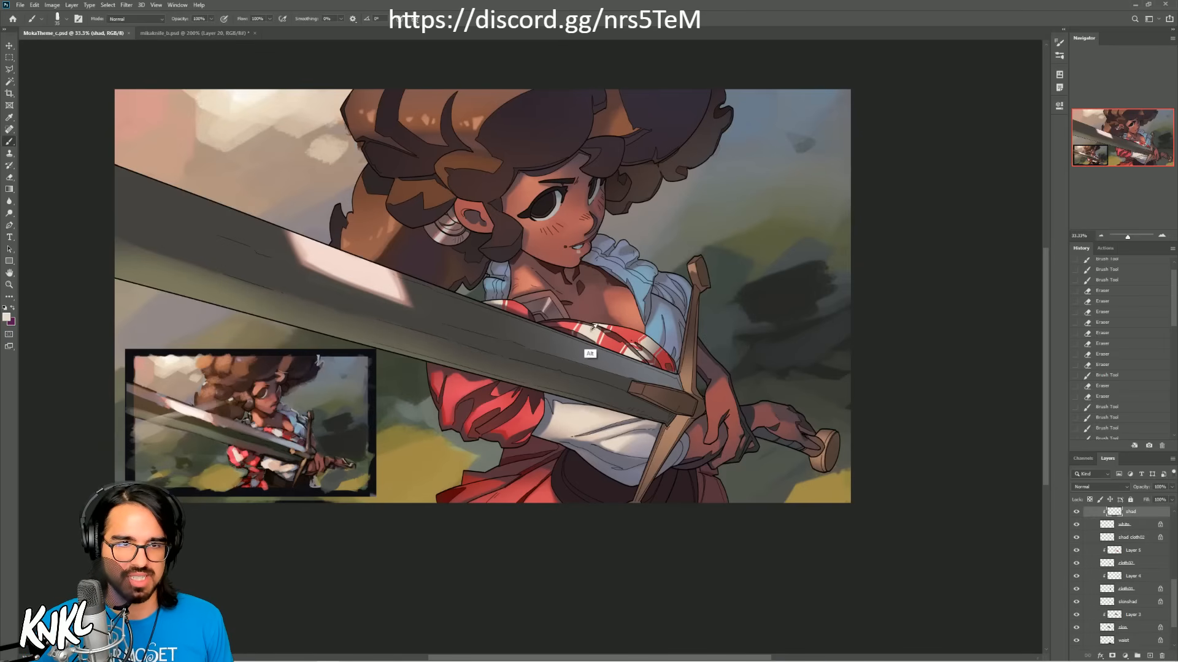
left_click_drag(1174, 601, 1174, 566)
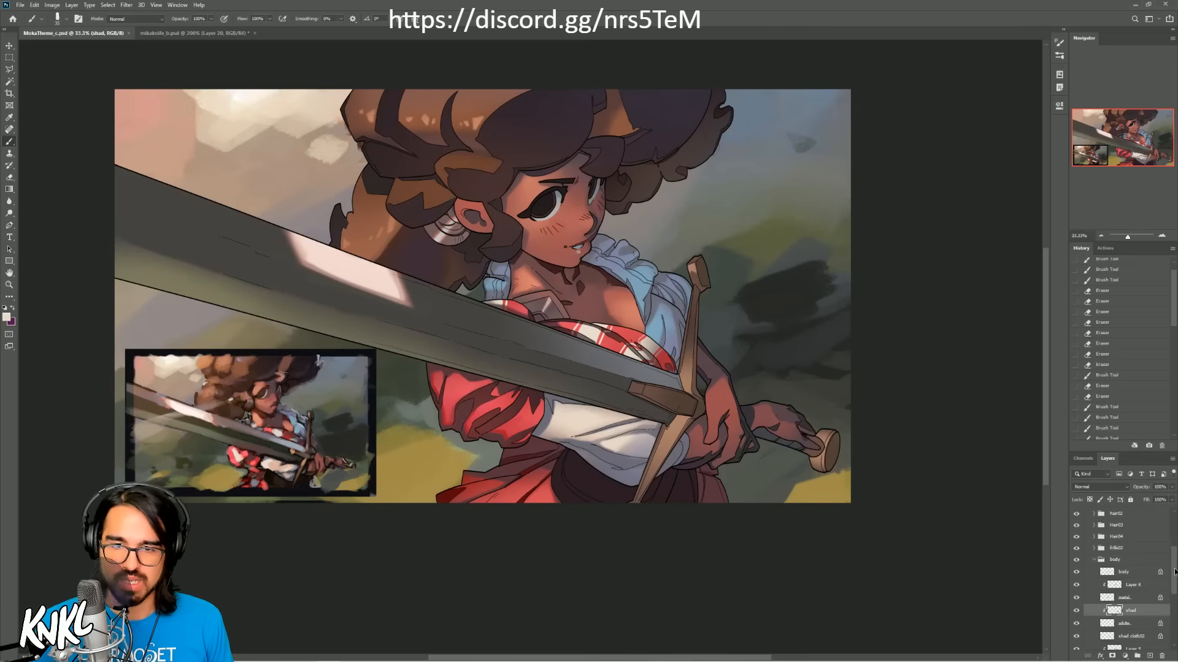
Step: Collapse the body group, select the ARM RIGHT group, and try shifting it to check its contents
left_click(1094, 561)
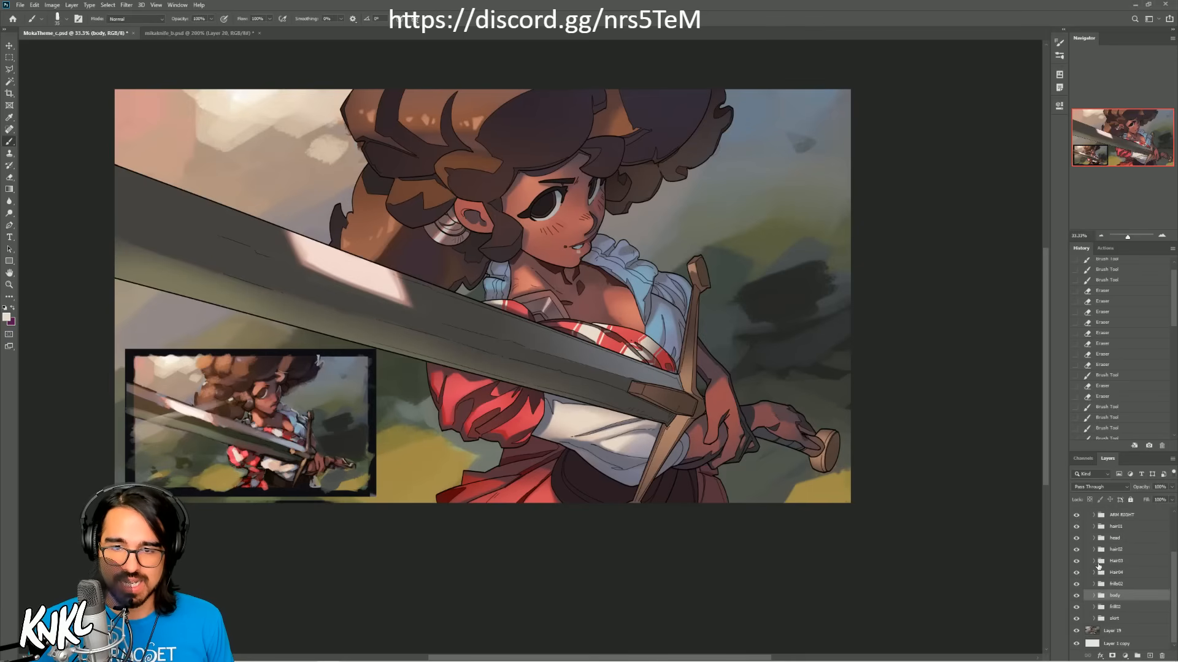
left_click(1123, 516)
key("v")
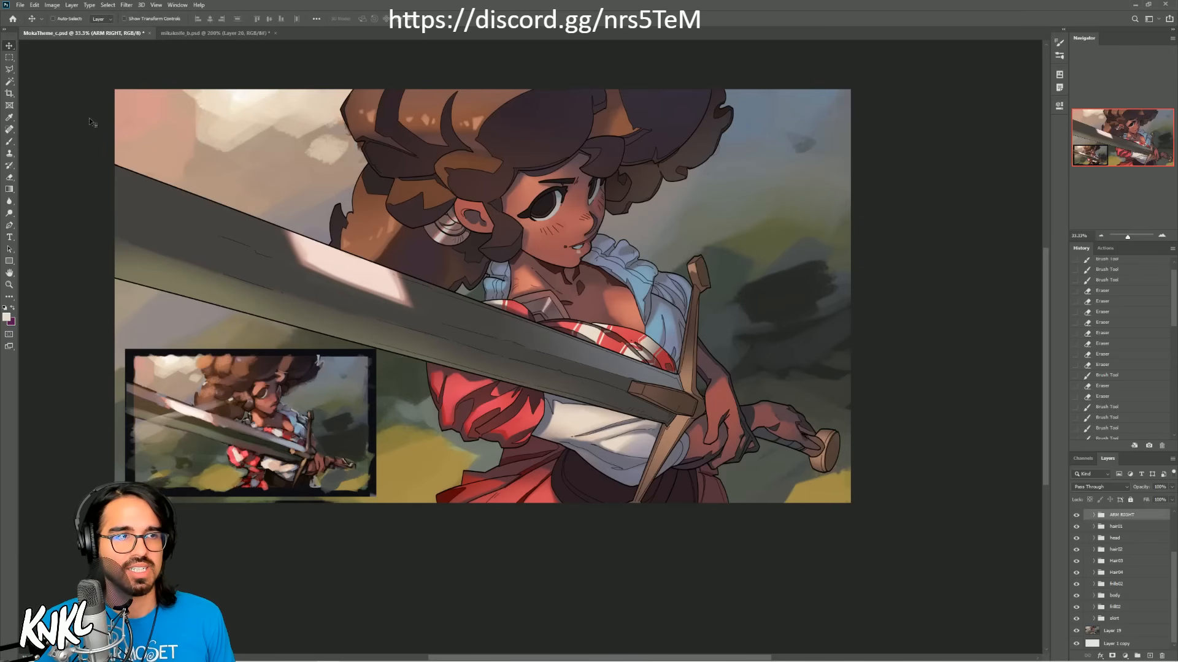
left_click_drag(588, 419, 562, 446)
key("ctrl+z")
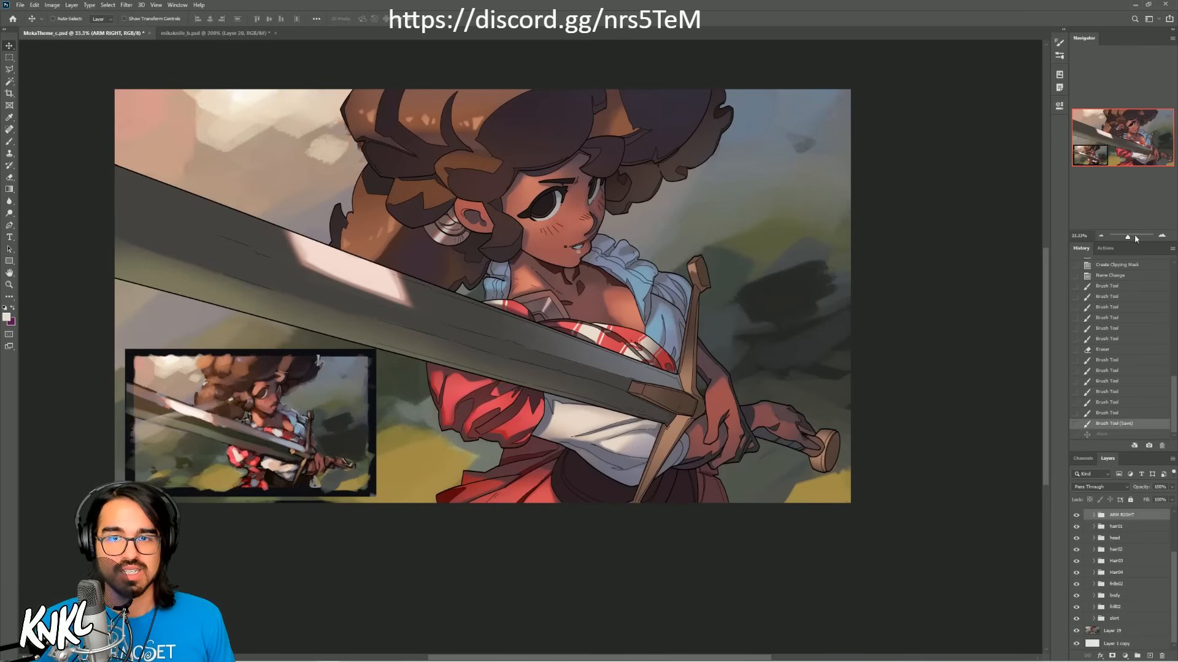
Step: Add a new layer above the cloth 02 shad layer inside the ARM RIGHT group for the sleeve pattern
key("ctrl+plus")
left_click_drag(904, 298, 1066, 216)
key("b")
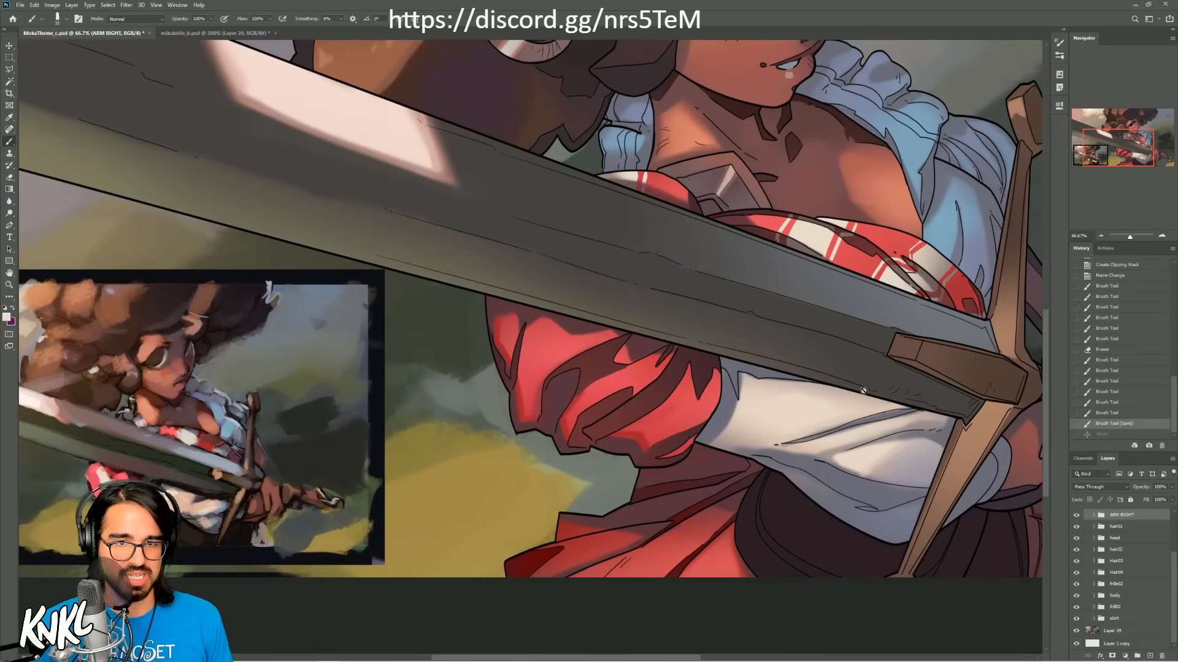
left_click(1094, 515)
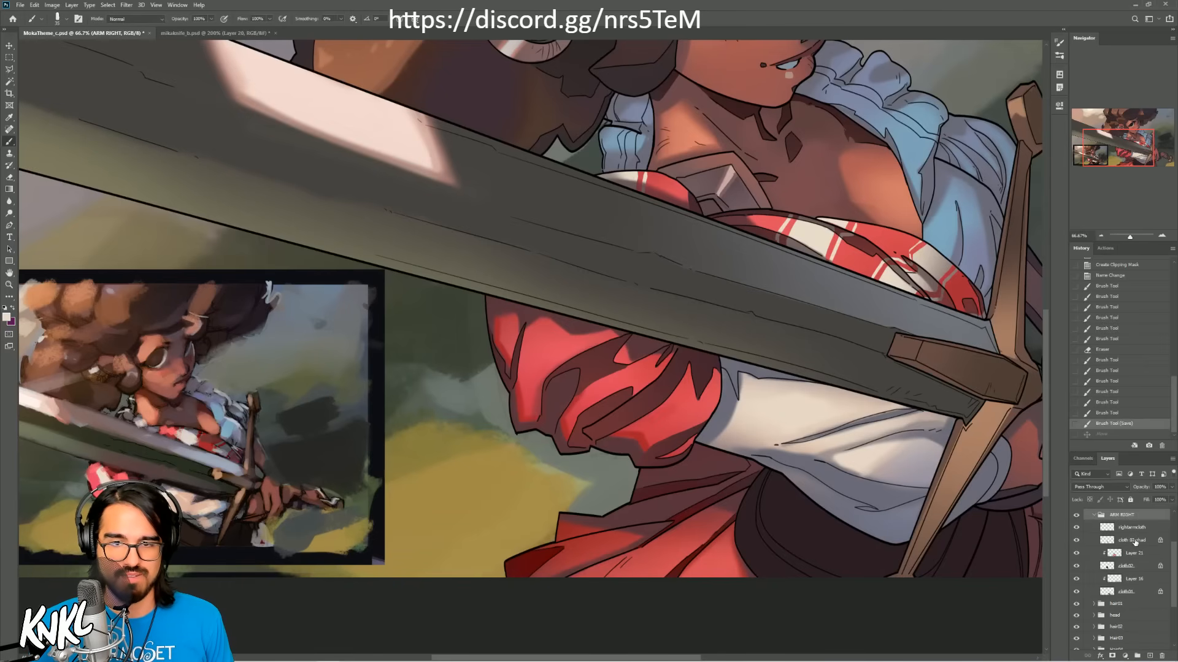
left_click(1132, 542)
key("ctrl+shift+n")
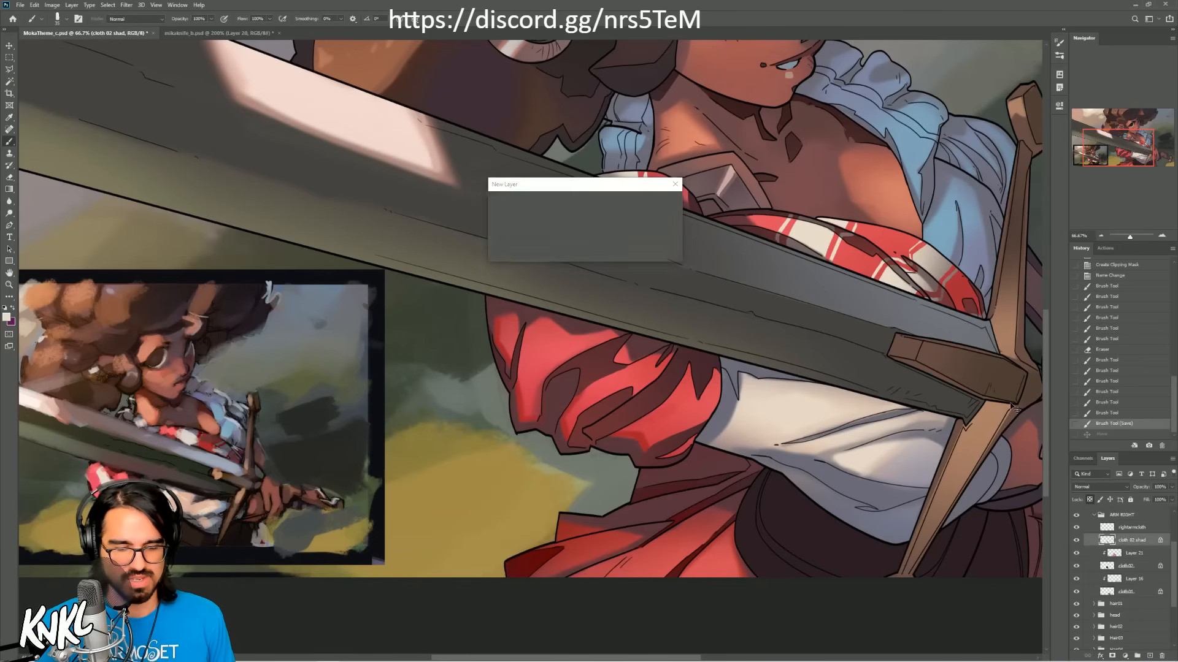
key("Return")
Step: Paint a broad cream zigzag band down the outer upper part of the puffed red sleeve, bending it along the folds
mouse_move(544, 380)
left_mouse_down()
mouse_move(523, 340)
mouse_move(550, 354)
mouse_move(545, 333)
mouse_move(535, 324)
mouse_move(525, 348)
mouse_move(529, 330)
mouse_move(513, 338)
mouse_move(503, 304)
mouse_move(502, 334)
mouse_move(518, 306)
mouse_move(511, 336)
mouse_move(534, 333)
mouse_move(547, 381)
left_mouse_up()
key("ctrl+z")
key("bracketleft")
key("ctrl+z")
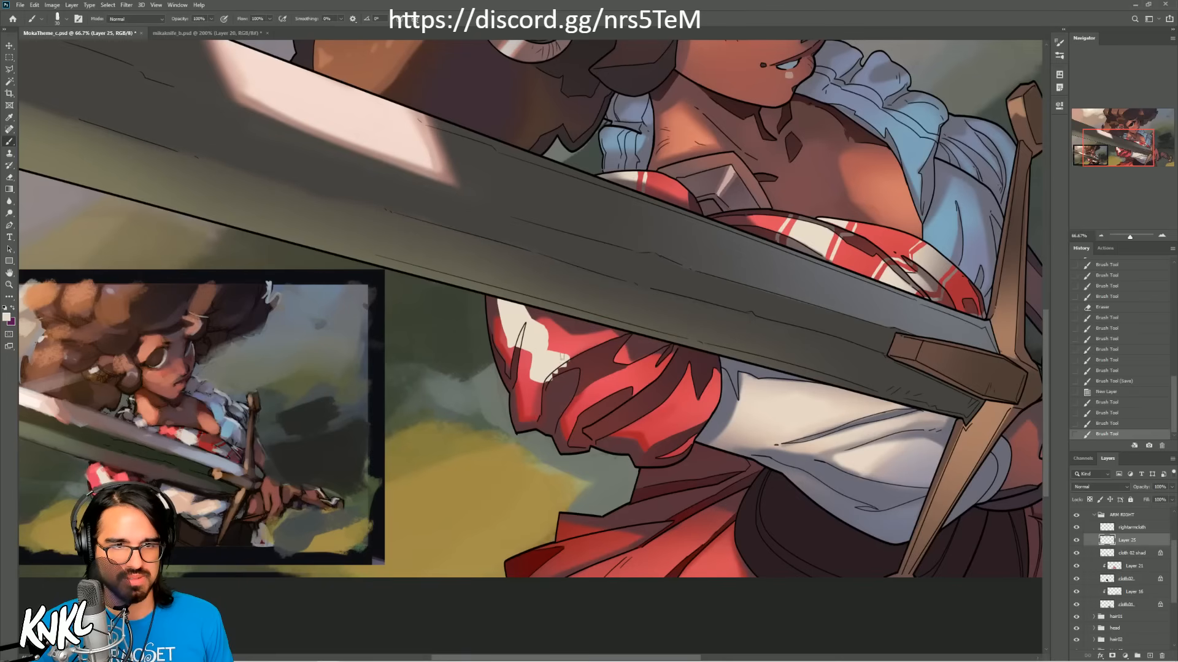
left_click(549, 386)
key("ctrl+z")
mouse_move(531, 361)
left_mouse_down()
mouse_move(531, 376)
mouse_move(533, 352)
left_mouse_up()
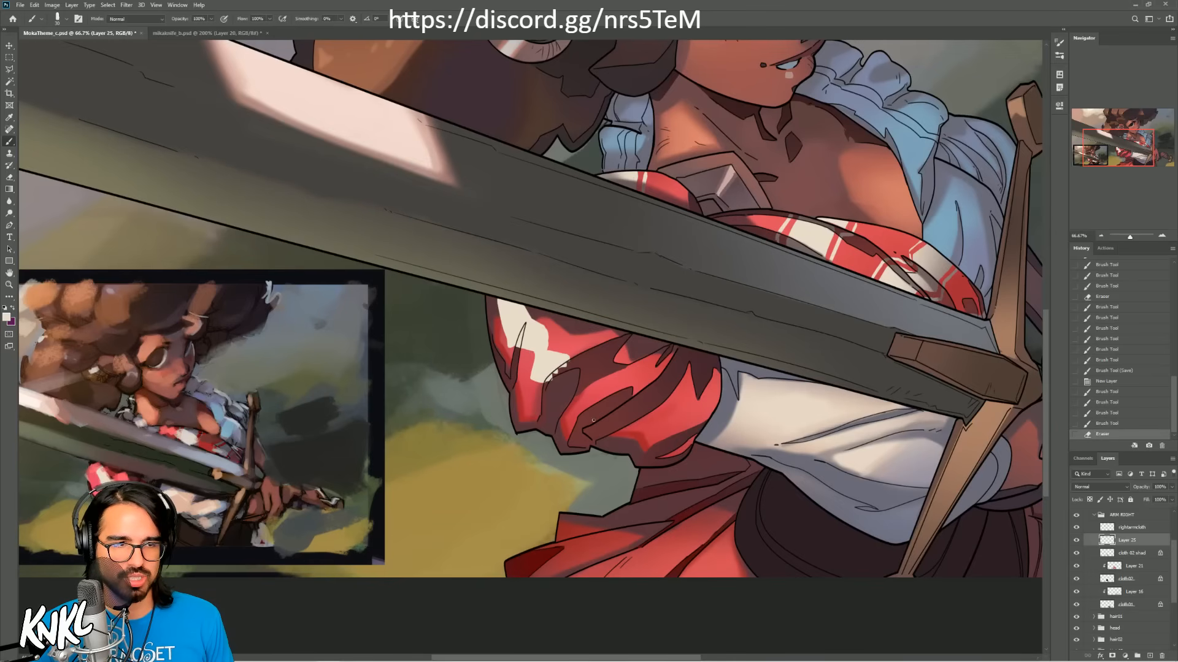
Step: Extend the broad cream band over the dark fold in the middle of the sleeve and trim its edges
mouse_move(567, 361)
left_mouse_down()
mouse_move(583, 372)
mouse_move(550, 371)
mouse_move(562, 395)
mouse_move(583, 380)
left_mouse_up()
key("ctrl+z")
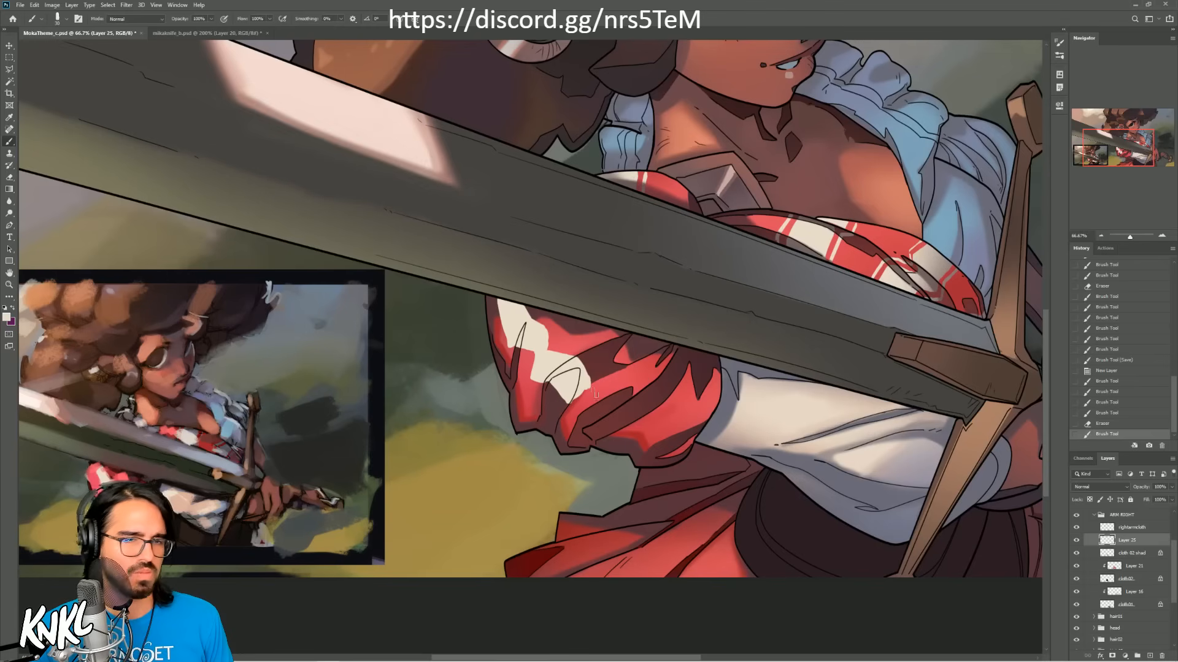
mouse_move(587, 388)
left_mouse_down()
mouse_move(592, 397)
mouse_move(570, 414)
left_mouse_up()
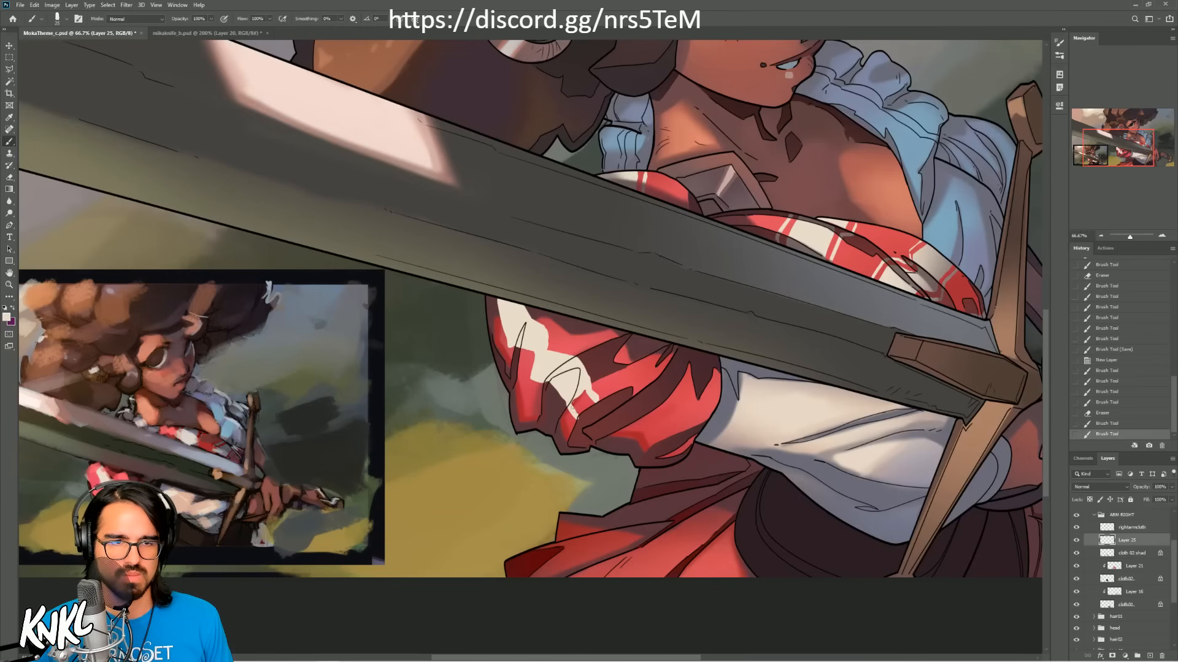
key("ctrl+z")
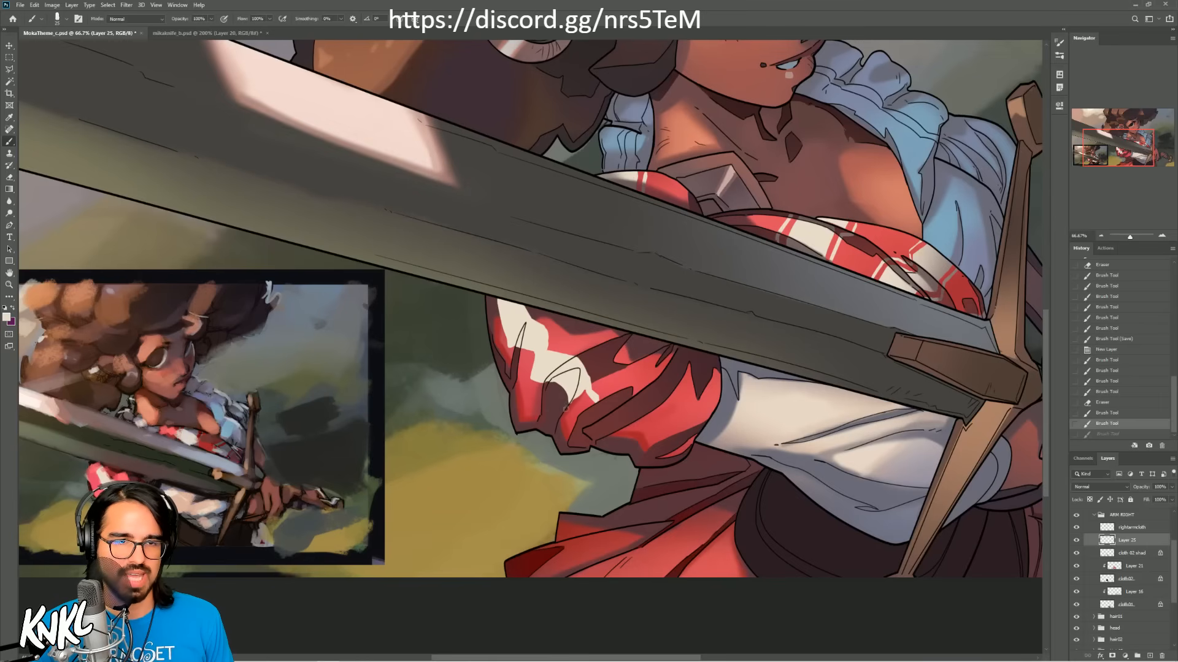
mouse_move(563, 399)
left_mouse_down()
mouse_move(594, 386)
mouse_move(593, 406)
mouse_move(582, 404)
mouse_move(588, 358)
mouse_move(563, 416)
mouse_move(590, 404)
left_mouse_up()
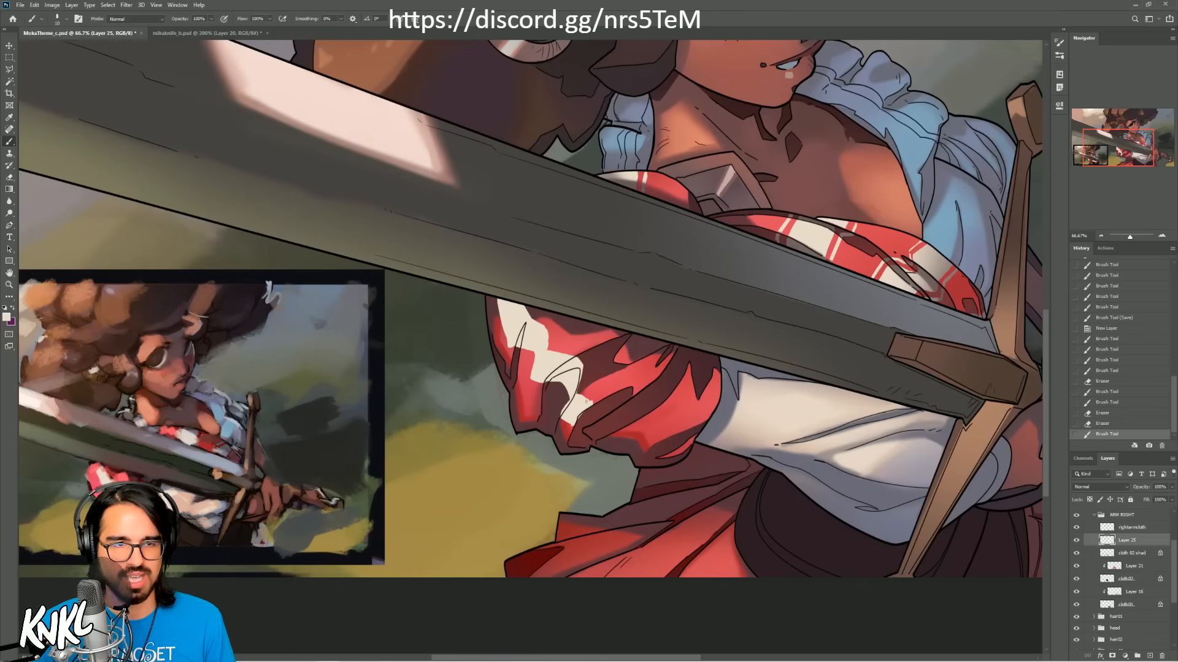
Step: Carry the broad cream band across the sleeve's lower folds and erase the excess paint around it
left_click_drag(590, 402, 593, 402)
mouse_move(590, 402)
left_mouse_down()
mouse_move(575, 425)
mouse_move(610, 404)
mouse_move(579, 421)
mouse_move(604, 407)
mouse_move(597, 415)
left_mouse_up()
key("ctrl+z")
key("[")
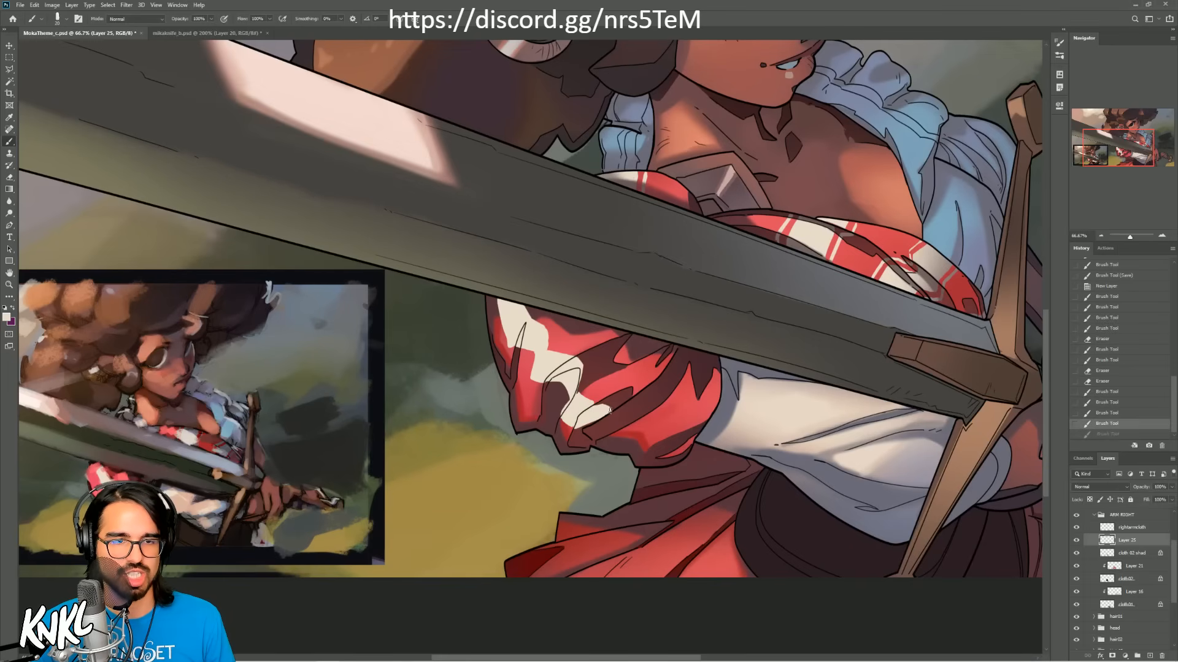
mouse_move(594, 416)
left_mouse_down()
mouse_move(617, 425)
mouse_move(598, 424)
mouse_move(616, 412)
mouse_move(601, 427)
mouse_move(619, 423)
mouse_move(609, 436)
mouse_move(619, 435)
mouse_move(635, 379)
mouse_move(621, 435)
mouse_move(634, 422)
mouse_move(603, 440)
mouse_move(641, 430)
left_mouse_up()
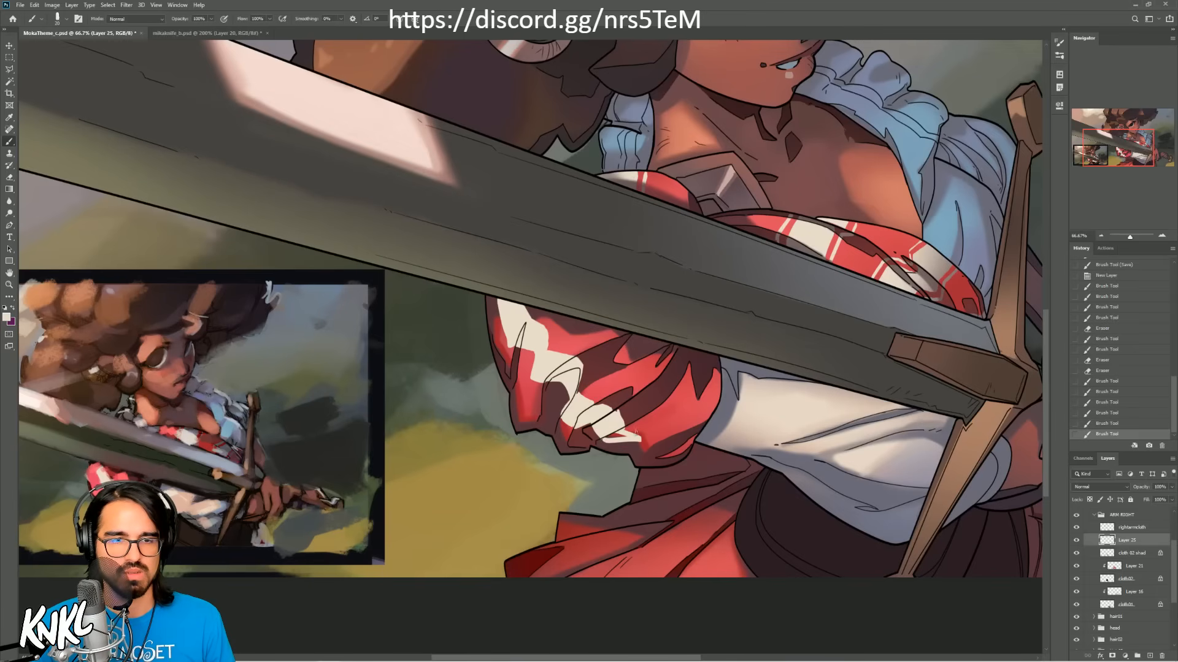
key("ctrl+z")
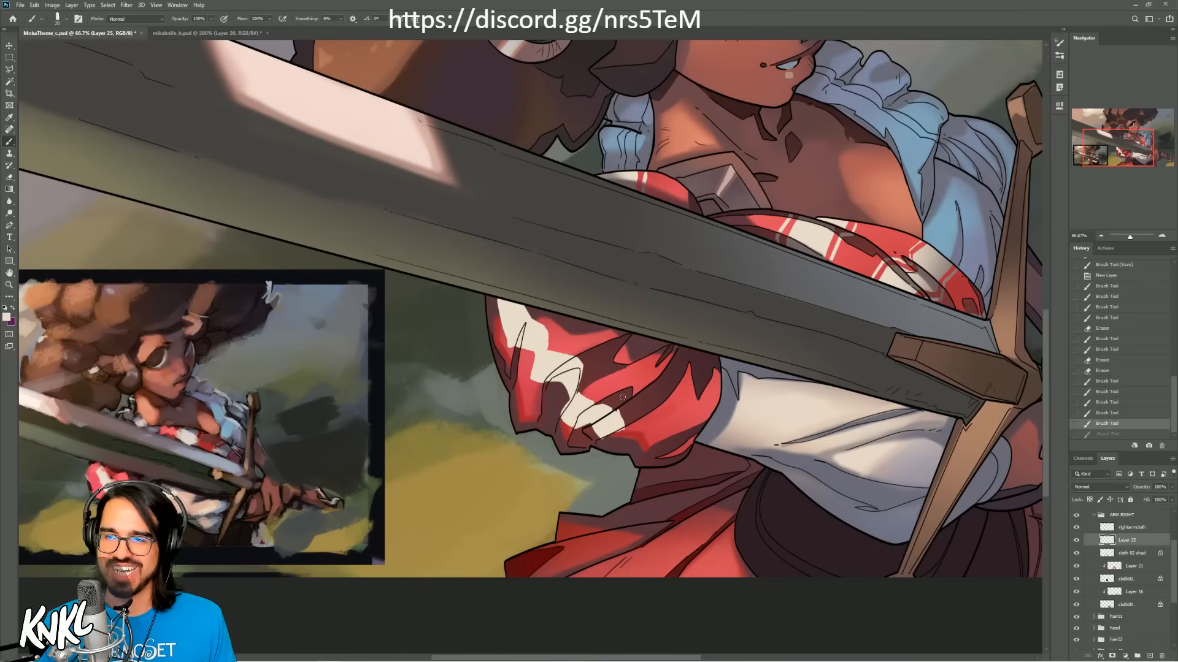
mouse_move(599, 400)
left_mouse_down()
mouse_move(611, 407)
mouse_move(602, 440)
left_mouse_up()
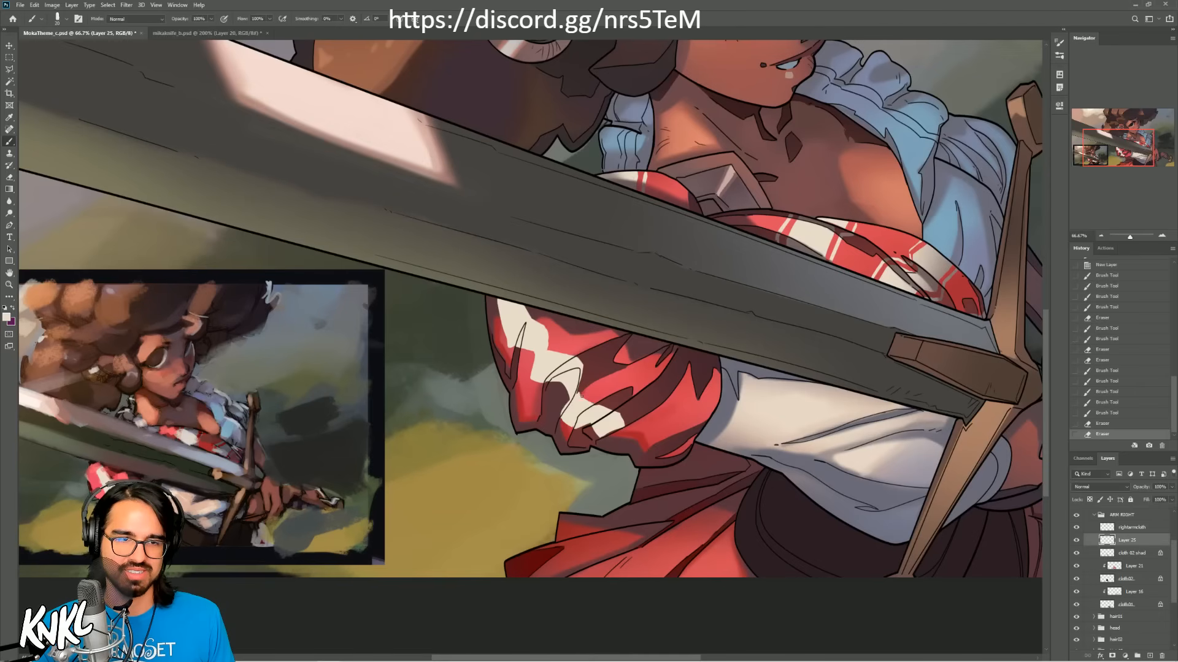
mouse_move(598, 428)
left_mouse_down()
mouse_move(582, 432)
mouse_move(594, 422)
left_mouse_up()
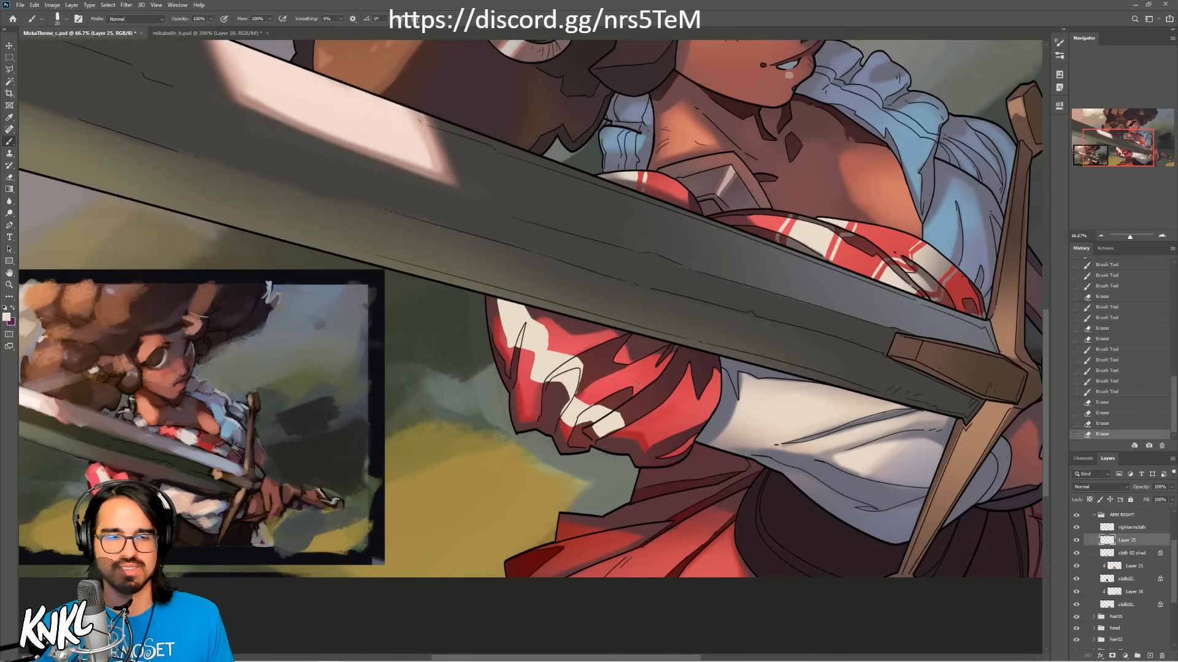
Step: Complete the broad cream band down to the sleeve's cuff and clean up its edges with the eraser
mouse_move(617, 431)
left_mouse_down()
mouse_move(652, 424)
mouse_move(643, 434)
mouse_move(659, 441)
mouse_move(663, 423)
mouse_move(649, 428)
mouse_move(661, 440)
mouse_move(649, 449)
mouse_move(696, 437)
mouse_move(663, 421)
mouse_move(629, 430)
left_mouse_up()
key("ctrl+z")
key("]")
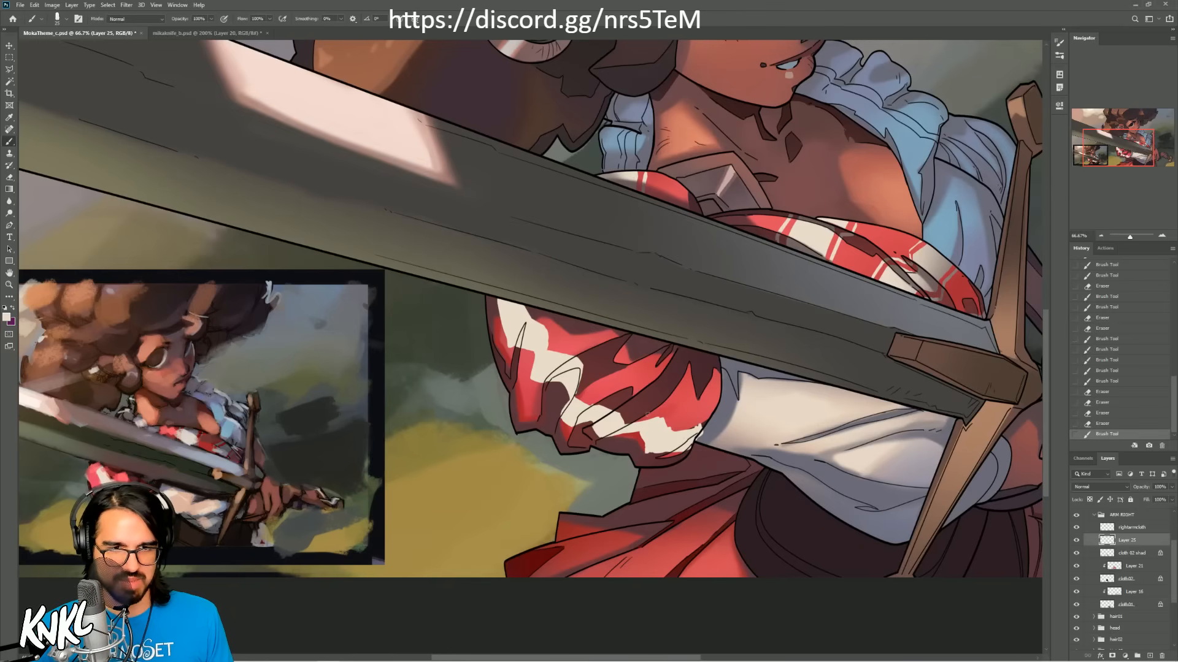
mouse_move(670, 432)
left_mouse_down()
mouse_move(703, 433)
mouse_move(692, 453)
mouse_move(647, 454)
left_mouse_up()
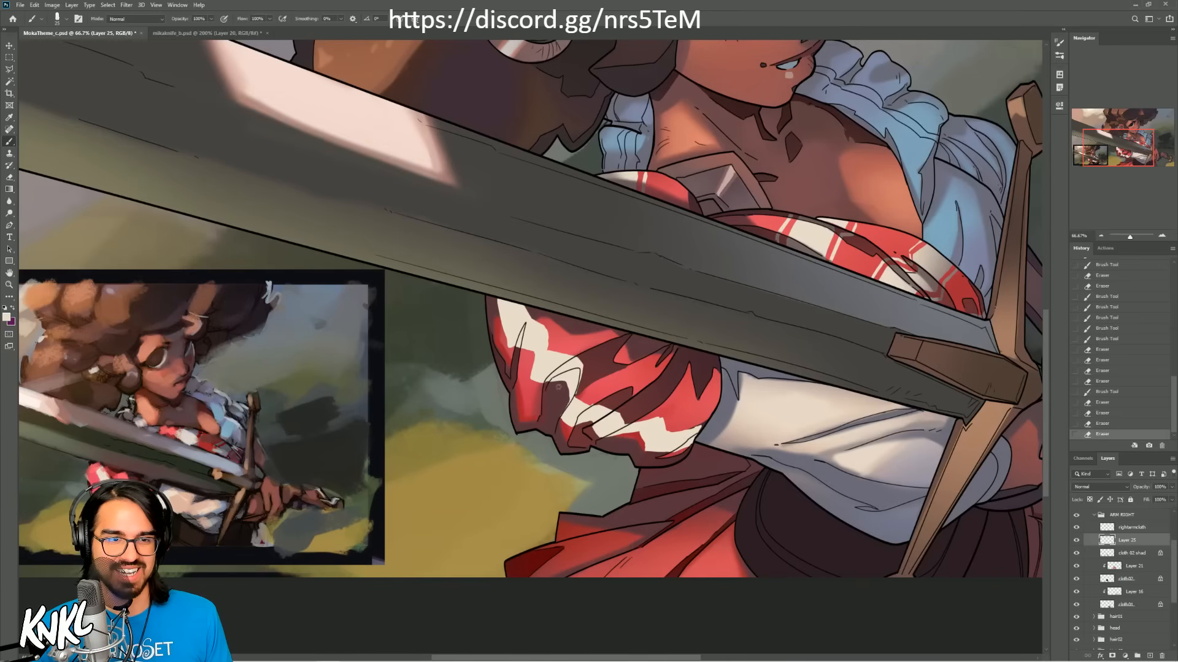
left_click_drag(561, 414, 568, 405)
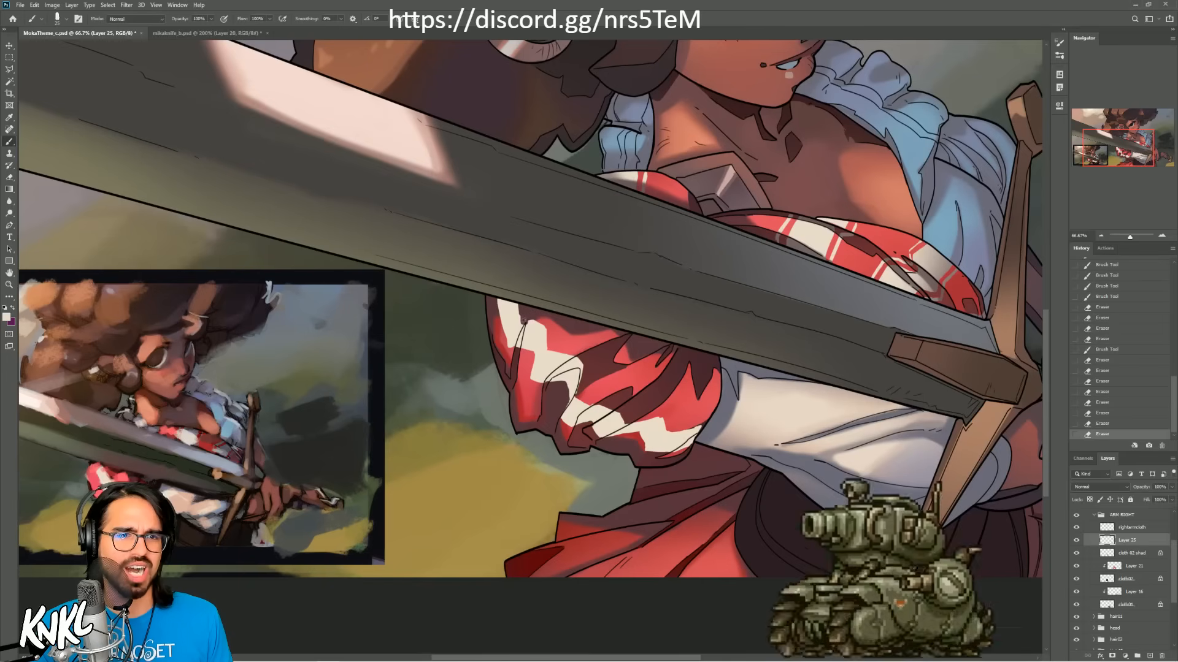
left_click_drag(517, 303, 523, 325)
key("ctrl+z")
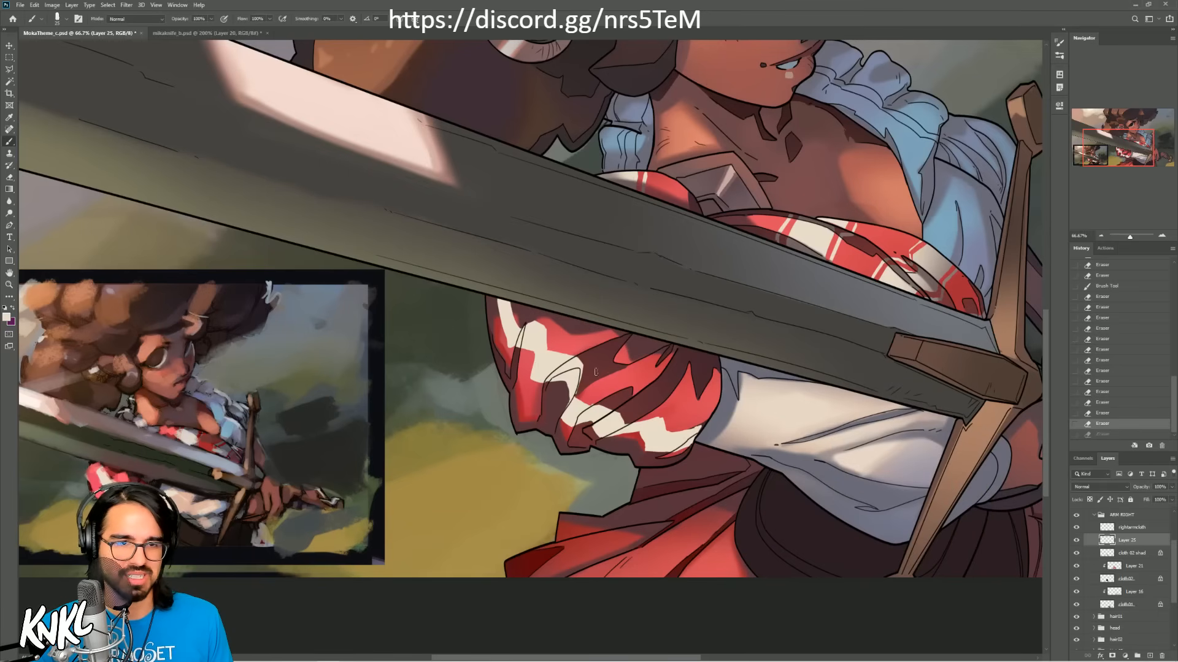
Step: Paint a thin cream stripe parallel to the broad band's upper side, from the cuff to the middle of the sleeve
left_click_drag(711, 417, 638, 419)
key("ctrl+z")
key("ctrl+z")
key("ctrl+z")
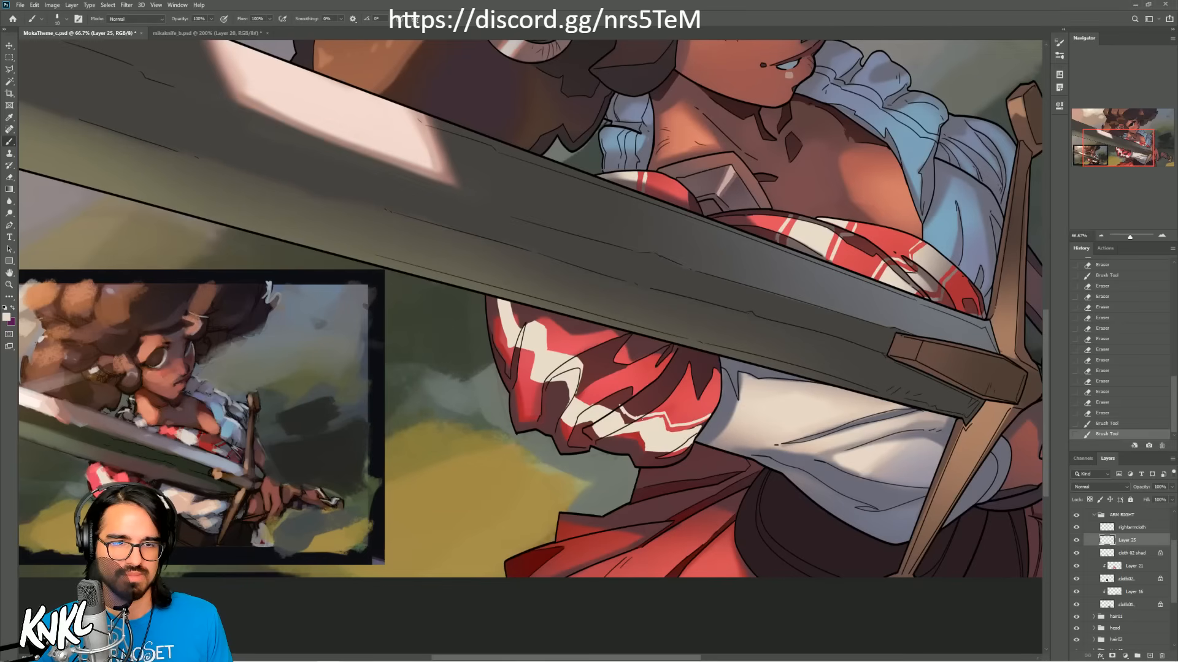
key("ctrl+z")
left_click_drag(626, 407, 603, 401)
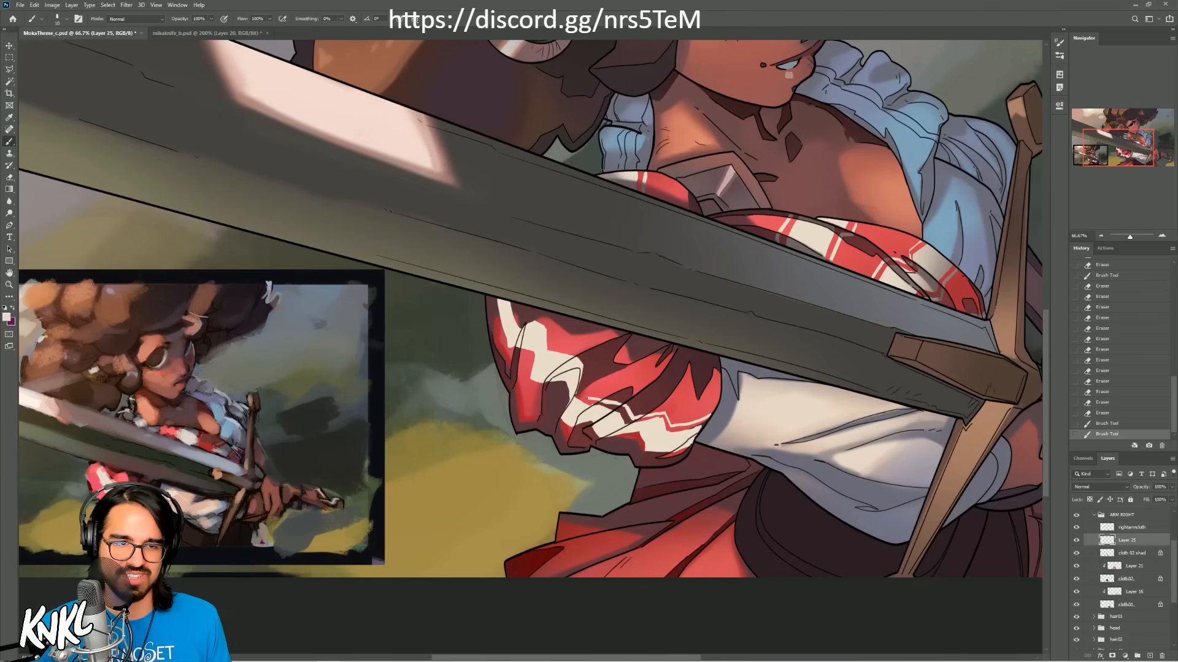
mouse_move(585, 395)
left_mouse_down()
mouse_move(581, 378)
mouse_move(583, 395)
left_mouse_up()
key("ctrl+z")
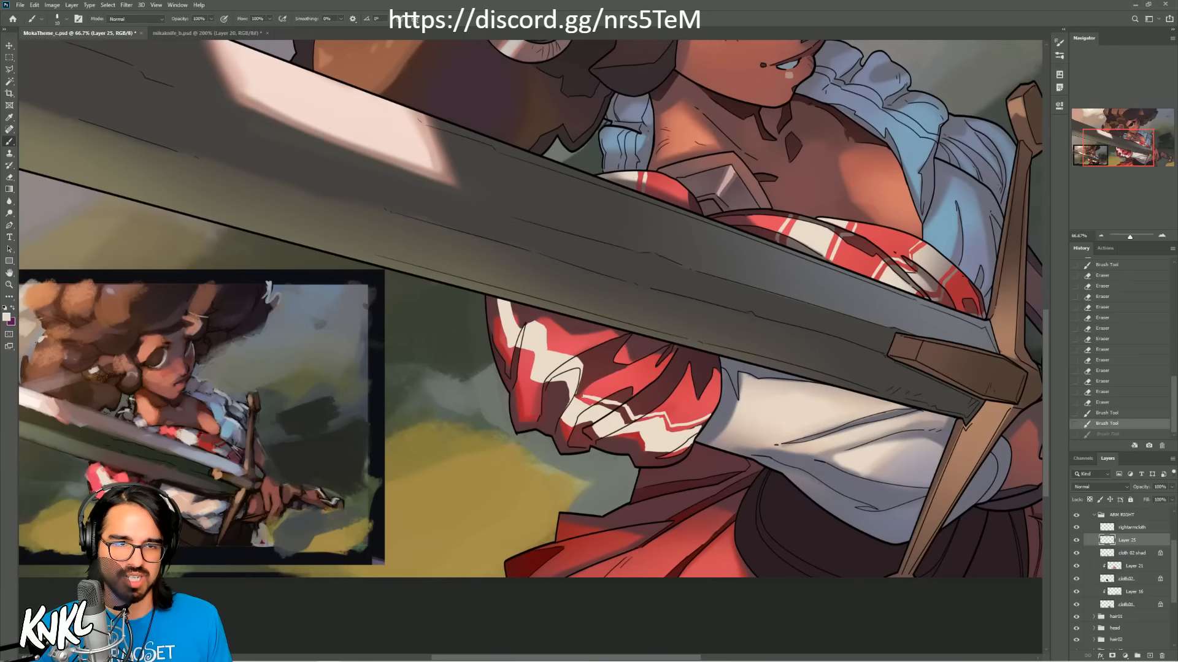
mouse_move(585, 374)
left_mouse_down()
mouse_move(584, 387)
mouse_move(582, 359)
left_mouse_up()
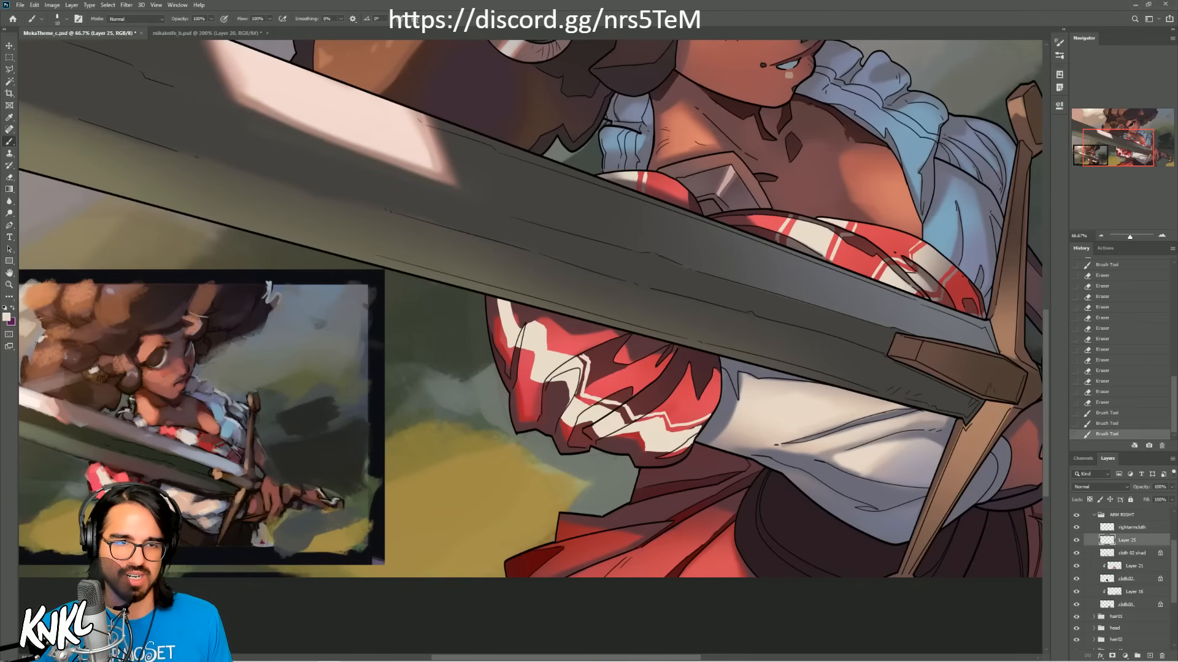
Step: Continue the thin upper stripe in a zigzag up to the blade's edge and tidy it with the eraser
key("ctrl+z")
mouse_move(601, 402)
left_mouse_down()
mouse_move(577, 351)
mouse_move(553, 346)
mouse_move(515, 302)
left_mouse_up()
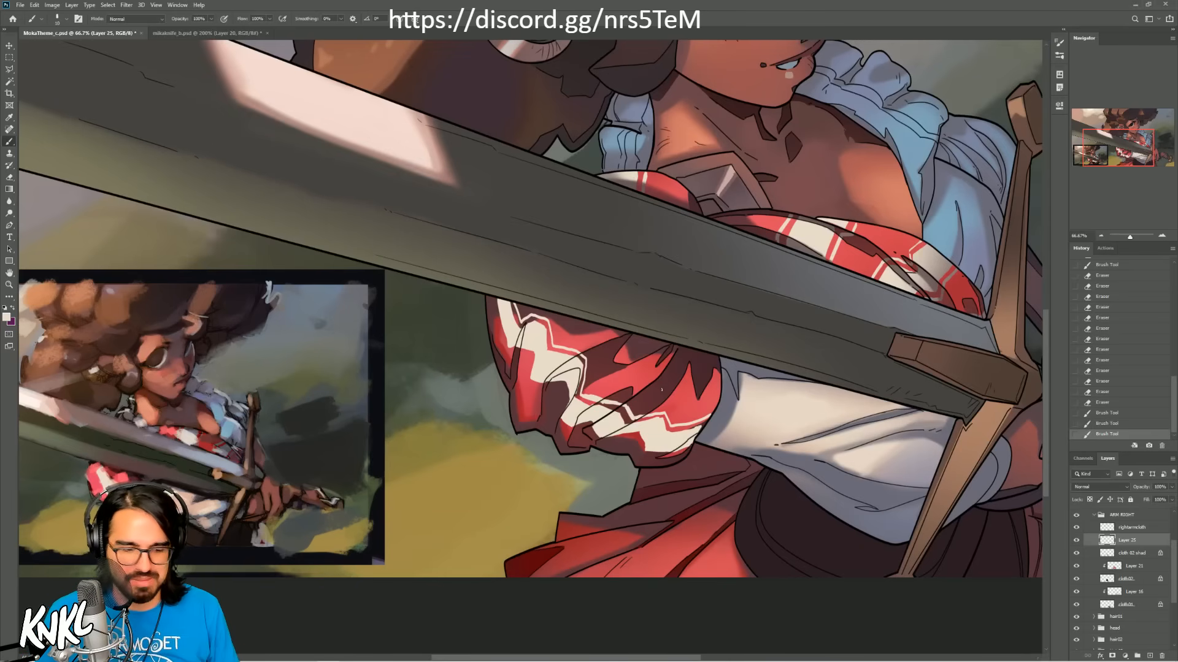
key("ctrl+z")
mouse_move(587, 399)
left_mouse_down()
mouse_move(612, 412)
mouse_move(610, 399)
left_mouse_up()
key("ctrl+z")
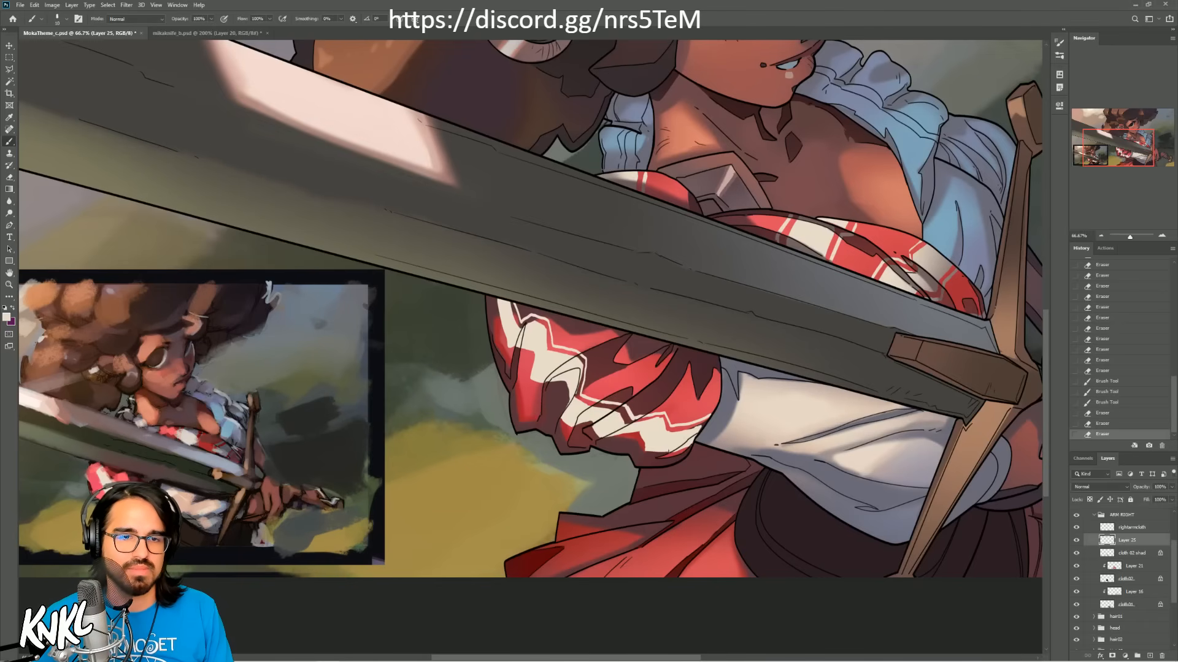
Step: Paint a matching thin cream stripe along the broad band's lower side, from the cuff up to the blade
mouse_move(691, 448)
left_mouse_down()
mouse_move(647, 459)
mouse_move(660, 458)
mouse_move(637, 439)
mouse_move(567, 433)
mouse_move(562, 402)
mouse_move(541, 391)
mouse_move(490, 298)
left_mouse_up()
key("ctrl+z")
key("ctrl+z")
key("[")
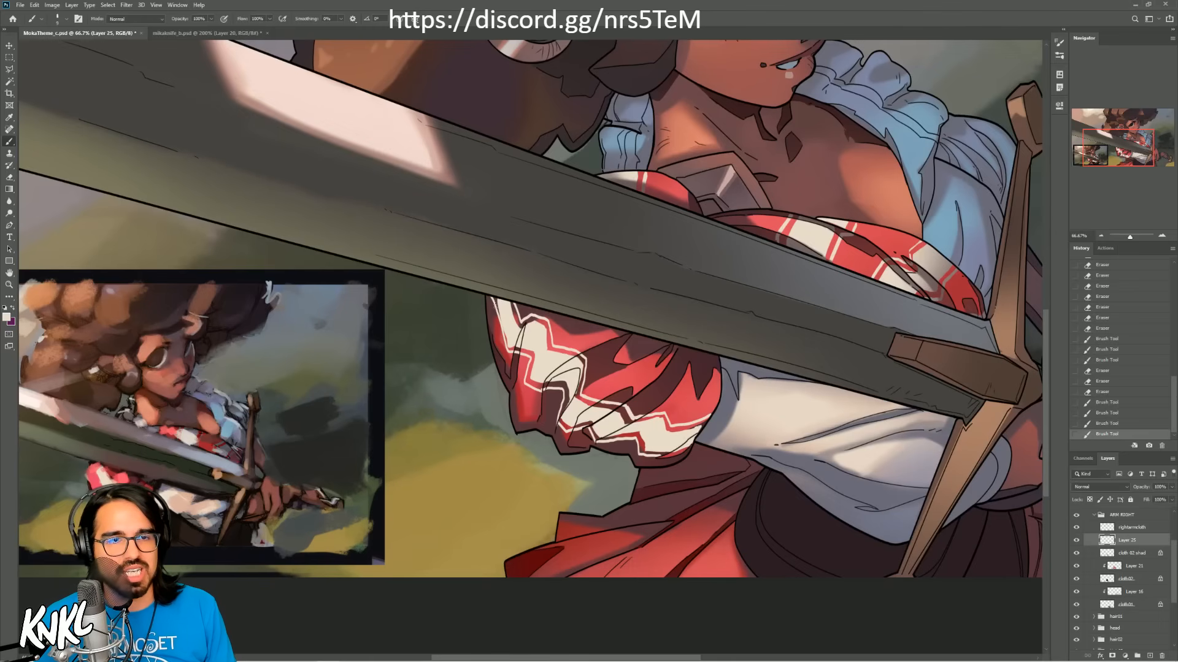
Step: Rework the thin cream stripe at the sleeve's outer upper edge, repainting it up to the blade
left_click_drag(493, 296, 498, 296)
left_click_drag(507, 350, 498, 300)
key("ctrl+z")
key("ctrl+shift+z")
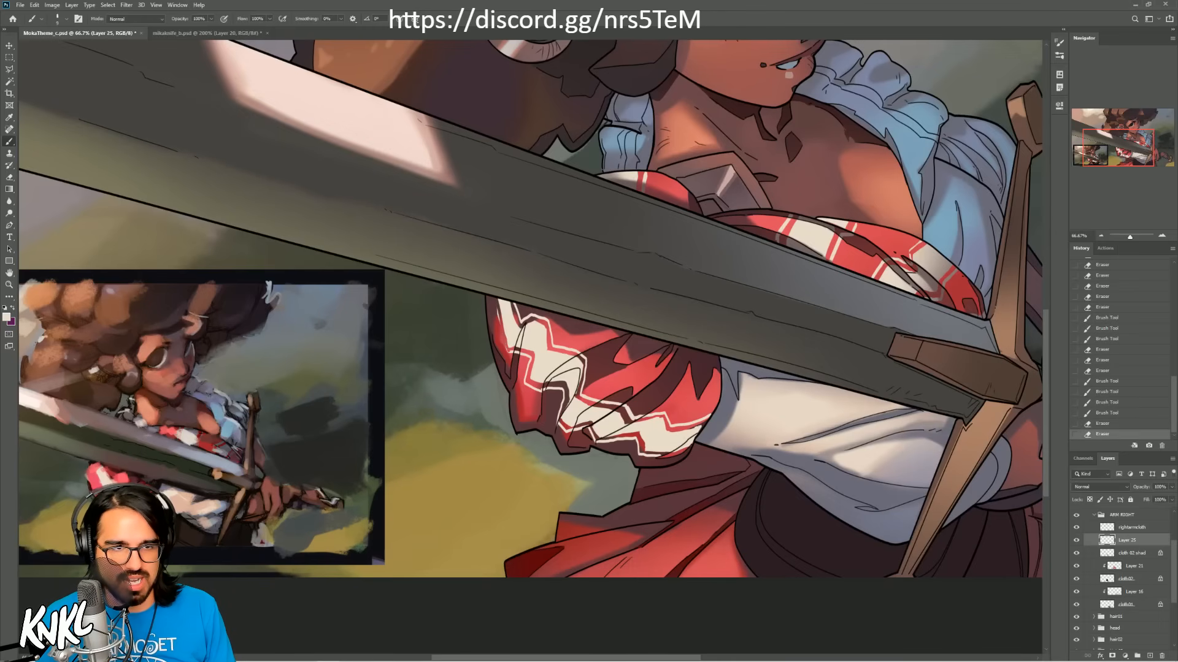
left_click_drag(507, 353, 495, 298)
key("ctrl+z")
left_click_drag(507, 352, 495, 299)
key("ctrl+z")
key("ctrl+z")
left_click_drag(507, 352, 495, 300)
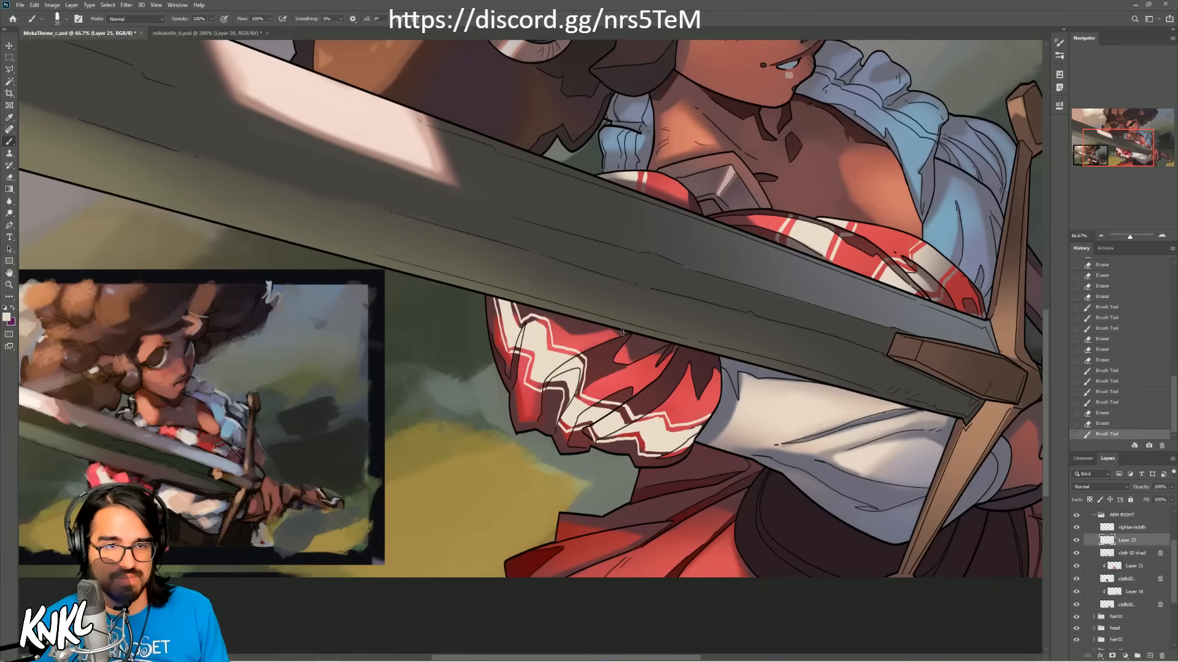
Step: Paint a second broad cream band on the sleeve just beneath the blade and trim its edges
left_click_drag(626, 336, 612, 329)
key("ctrl+z")
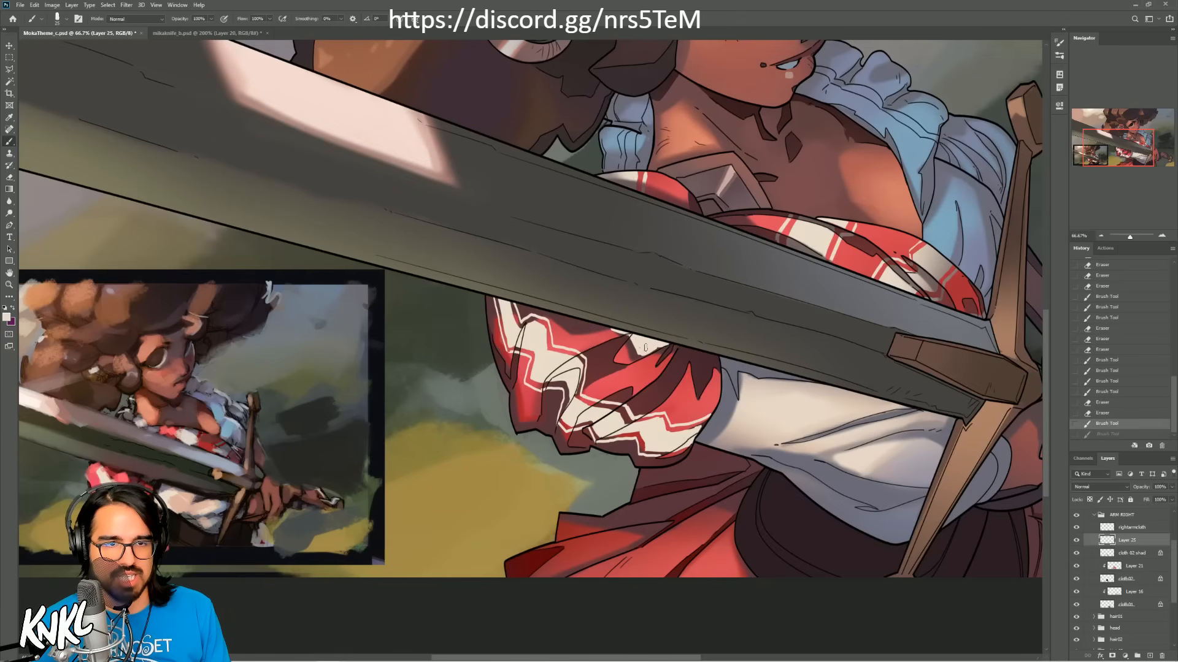
mouse_move(646, 342)
left_mouse_down()
mouse_move(697, 354)
mouse_move(678, 349)
left_mouse_up()
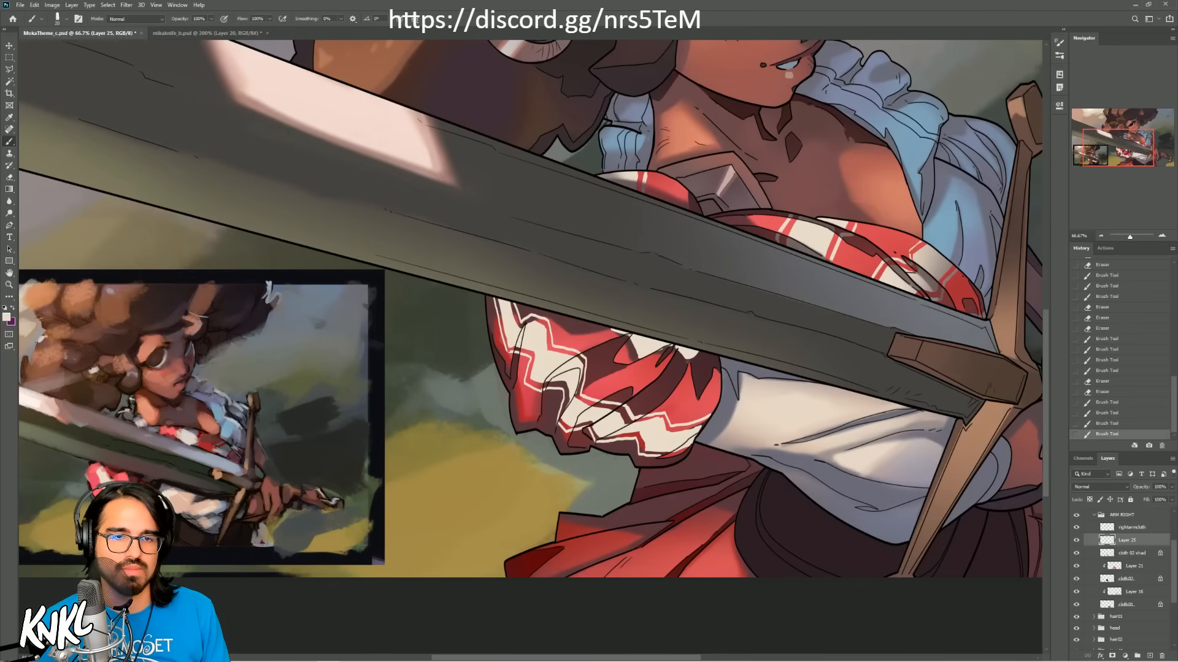
left_click_drag(669, 345, 674, 348)
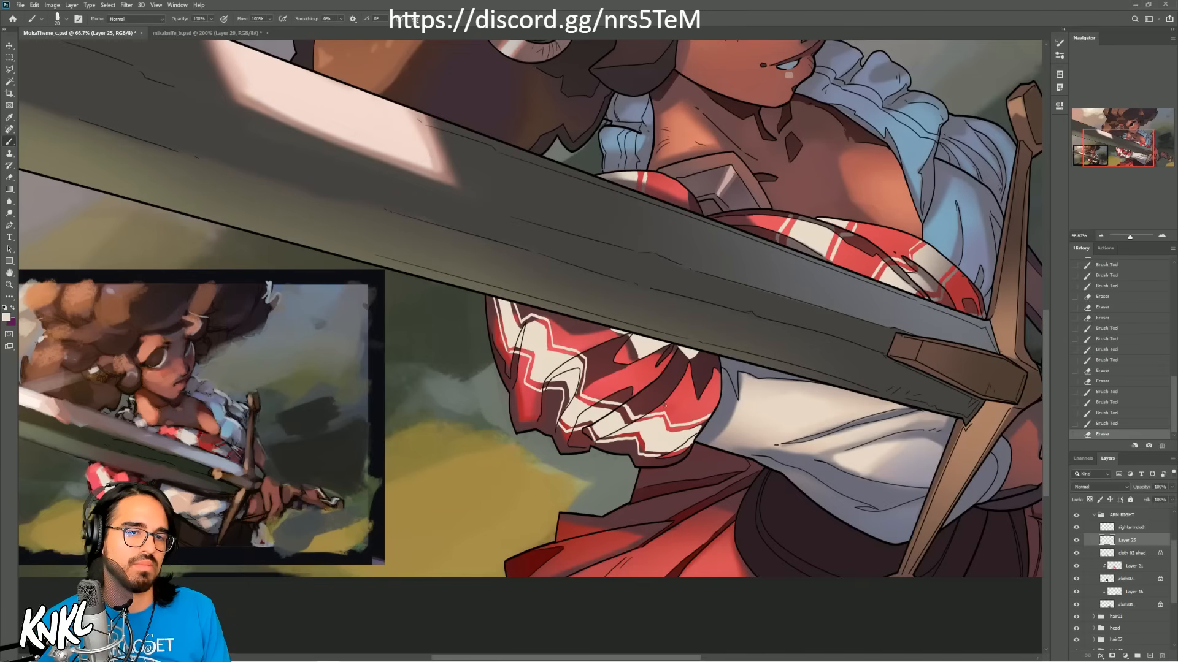
key("ctrl+z")
Step: Add a thin cream stripe along the lower side of the second band beneath the blade
mouse_move(608, 329)
left_mouse_down()
mouse_move(635, 357)
mouse_move(709, 355)
left_mouse_up()
key("bracketleft")
key("bracketleft")
key("ctrl+z")
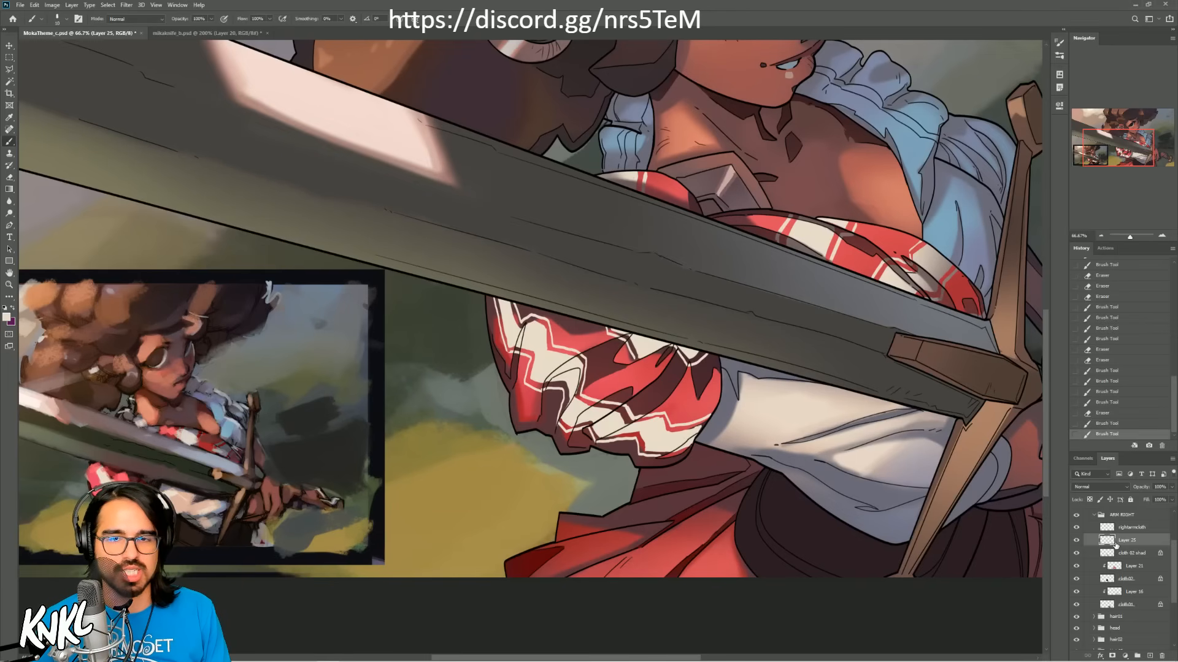
Step: Add a clipped layer named shad above the sleeve pattern layer, and rename the pattern layer plaid
key("ctrl+shift+n")
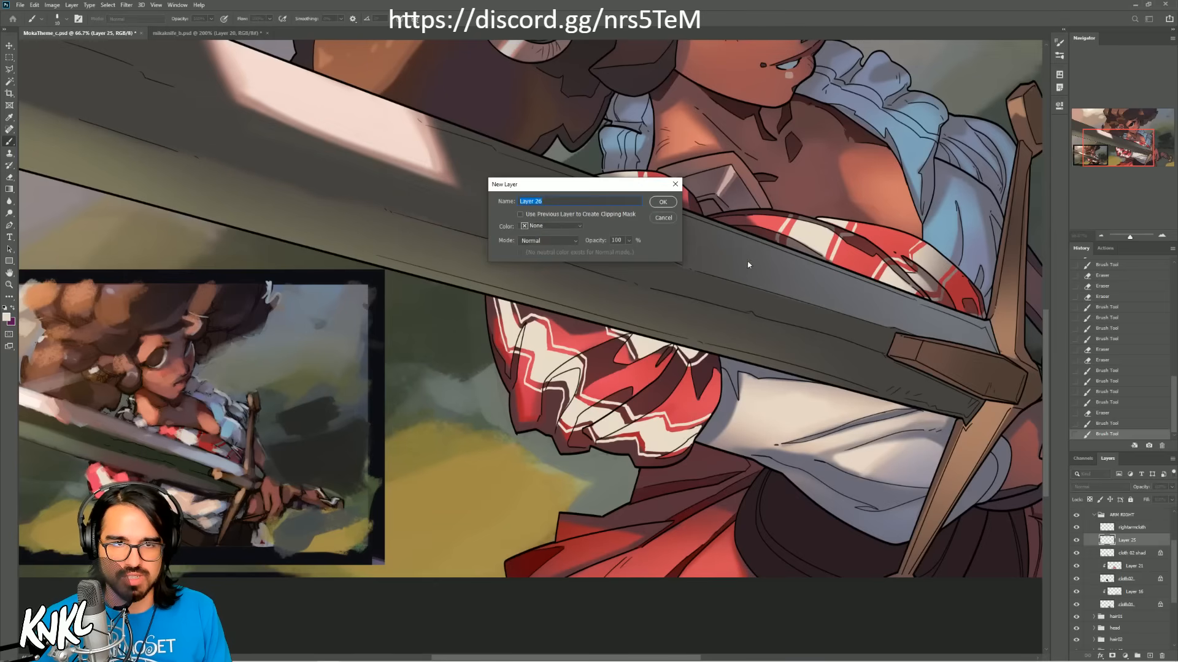
left_click(663, 203)
left_click(1147, 547, "alt")
double_click(1147, 546)
type("shad")
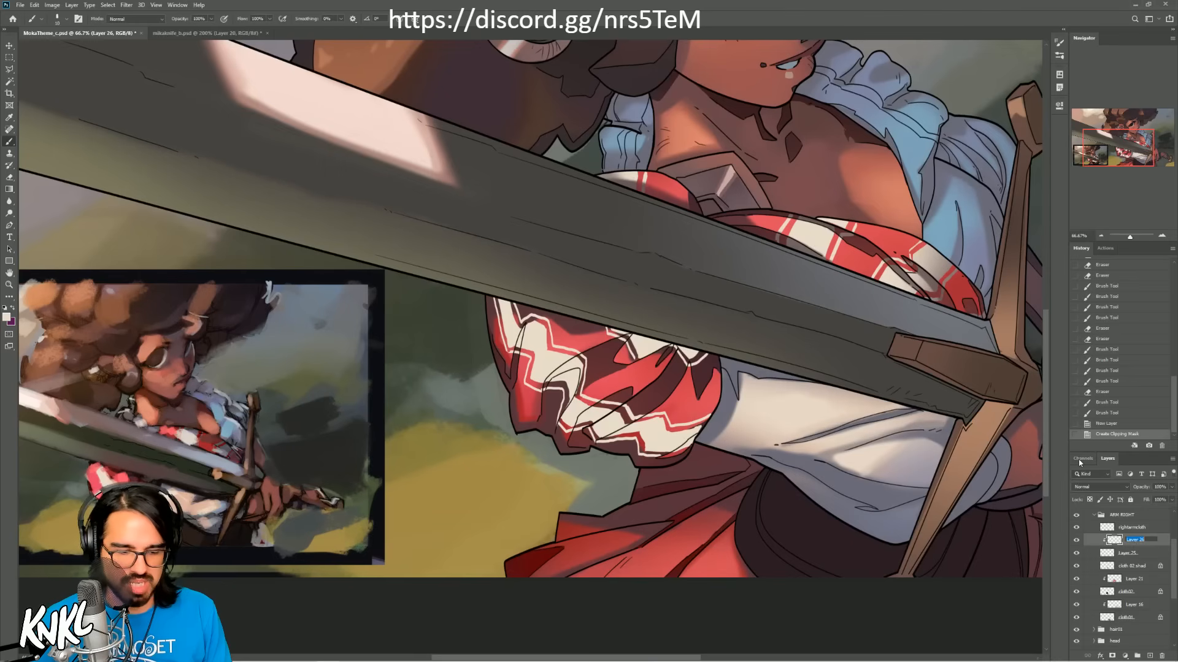
key("Return")
double_click(1127, 552)
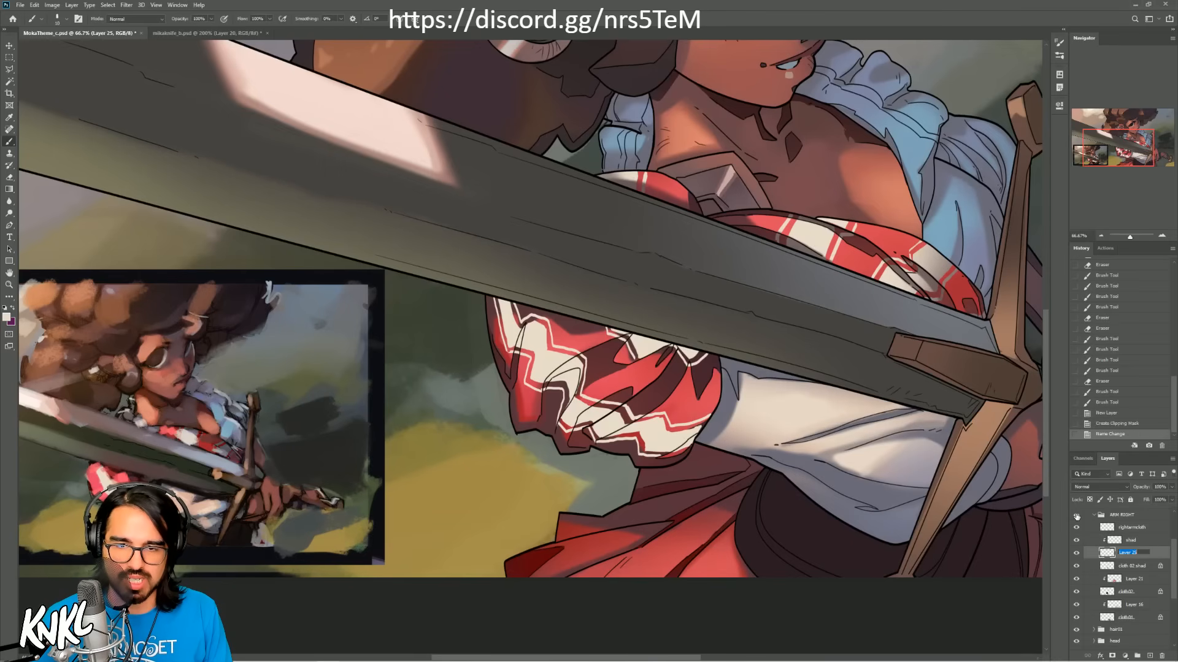
type("claid")
key("Return")
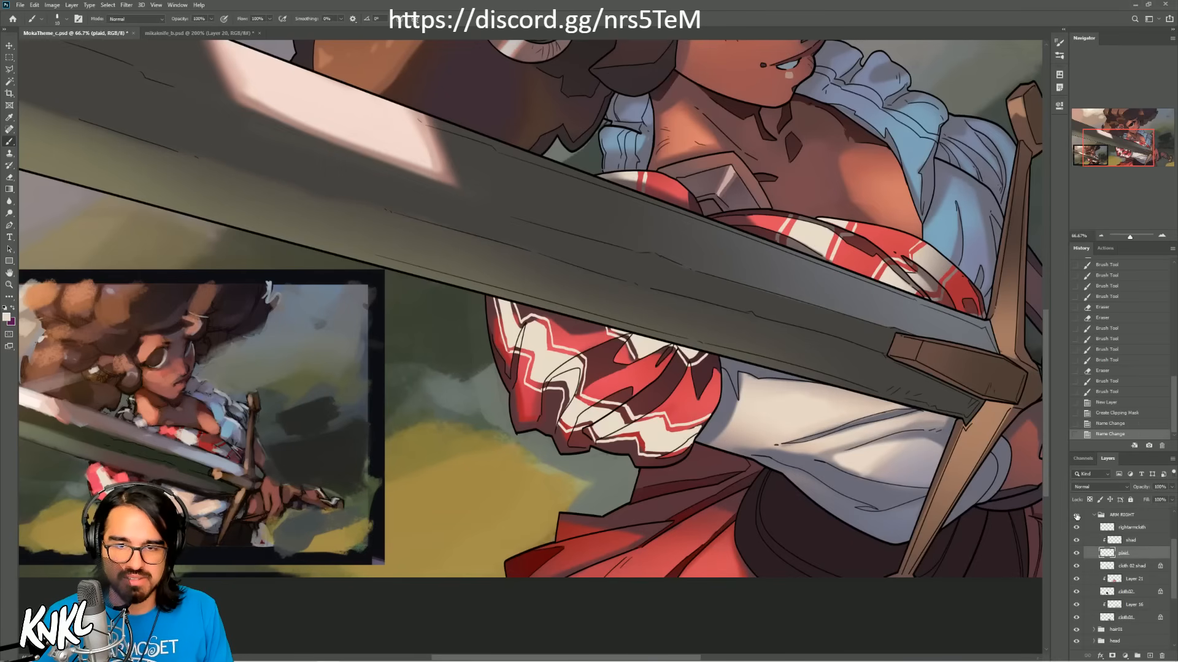
Step: On the shad layer, shade the sleeve's cream pattern just below the blade in dark grey with a soft brush
left_click(1131, 541)
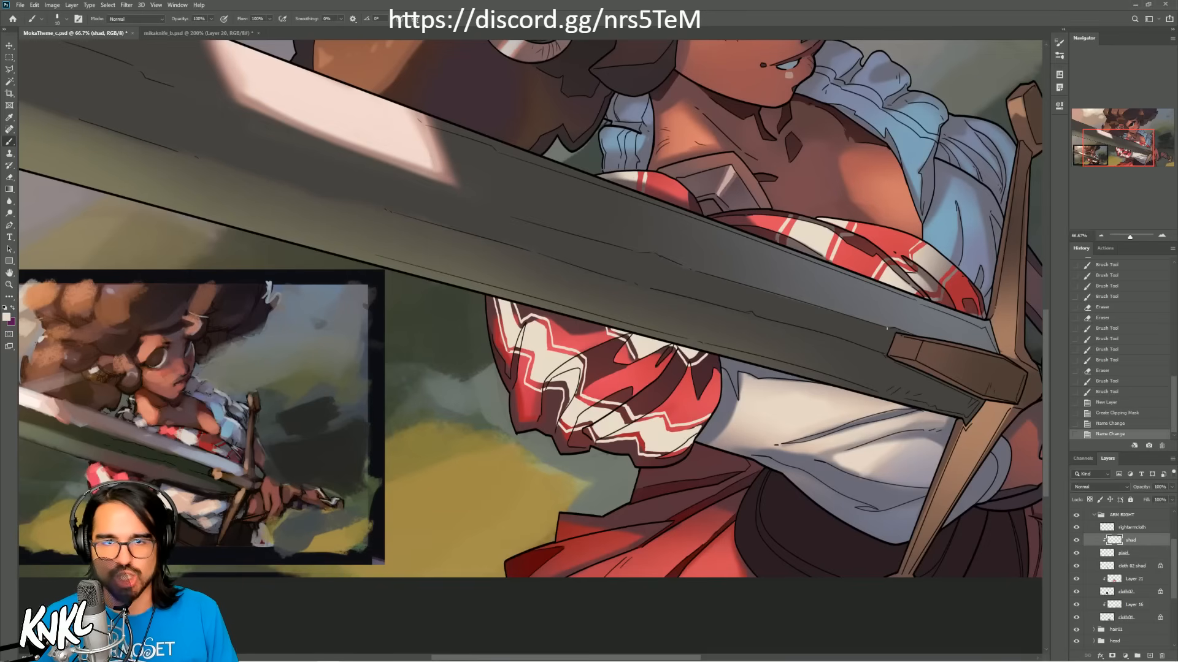
left_click(923, 275, "alt")
left_click(228, 438, "alt")
right_click(687, 337)
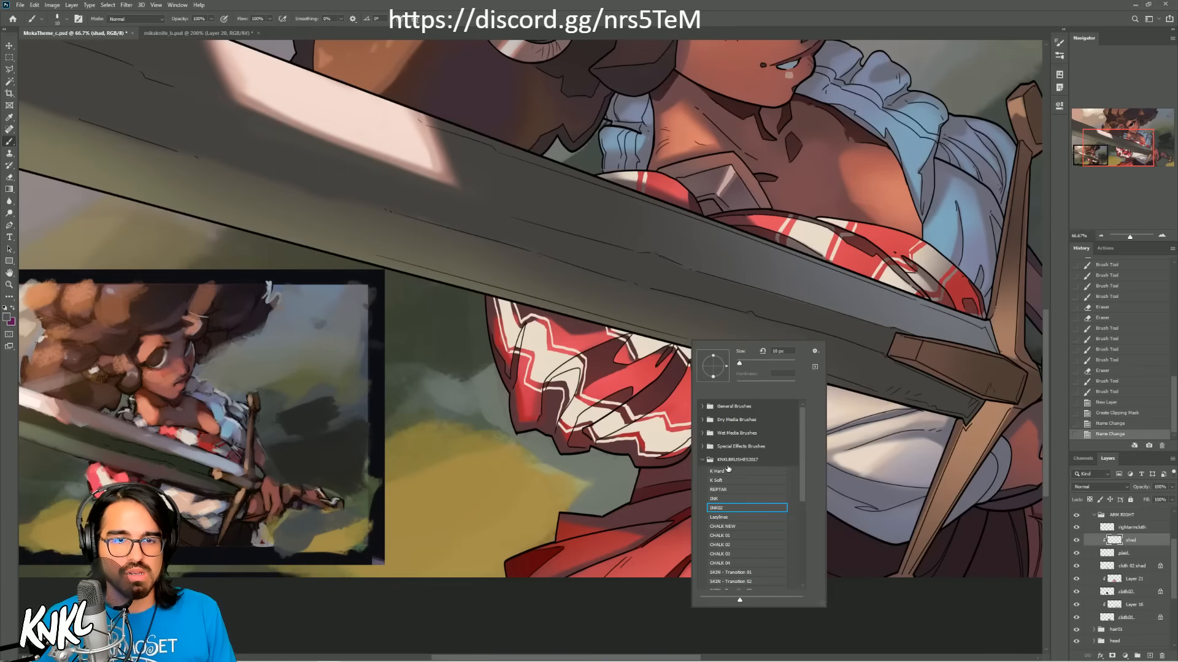
left_click(725, 481)
left_click(1134, 144)
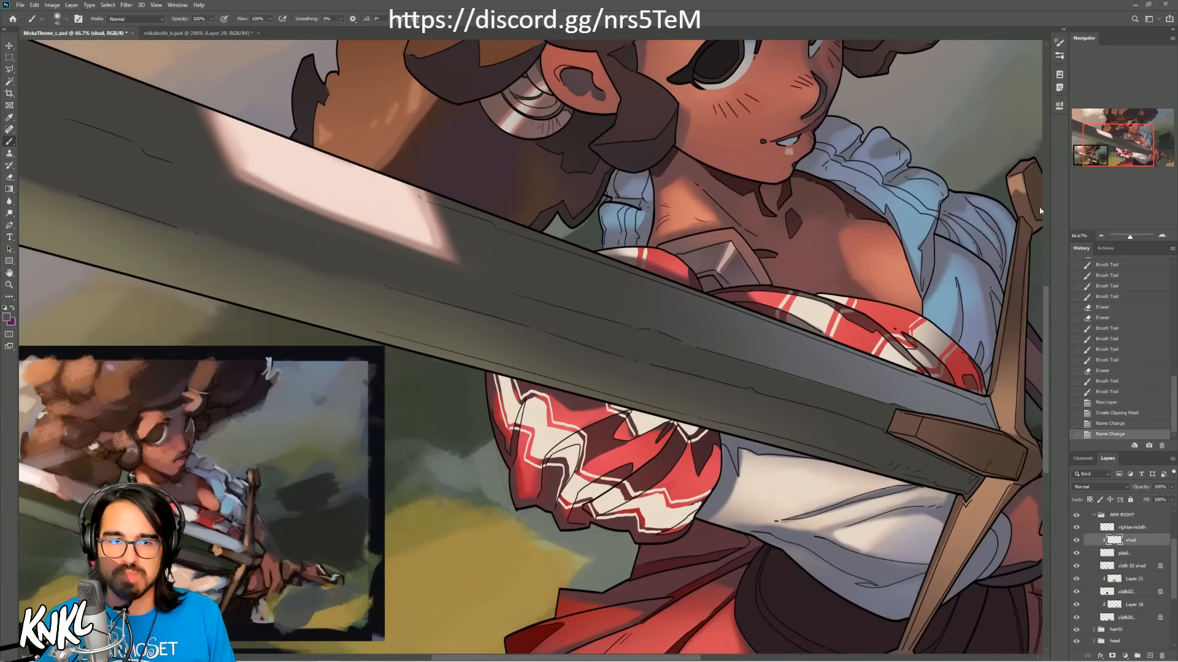
key("bracketright")
key("bracketright")
left_click_drag(500, 380, 532, 391)
mouse_move(607, 406)
left_mouse_down()
mouse_move(634, 405)
mouse_move(617, 423)
mouse_move(701, 425)
left_mouse_up()
Step: Shade the lower edge of the patterned sleeve with a much larger soft brush
key("bracketleft")
key("bracketright")
key("bracketright")
key("bracketright")
key("bracketright")
key("bracketright")
key("bracketright")
key("bracketright")
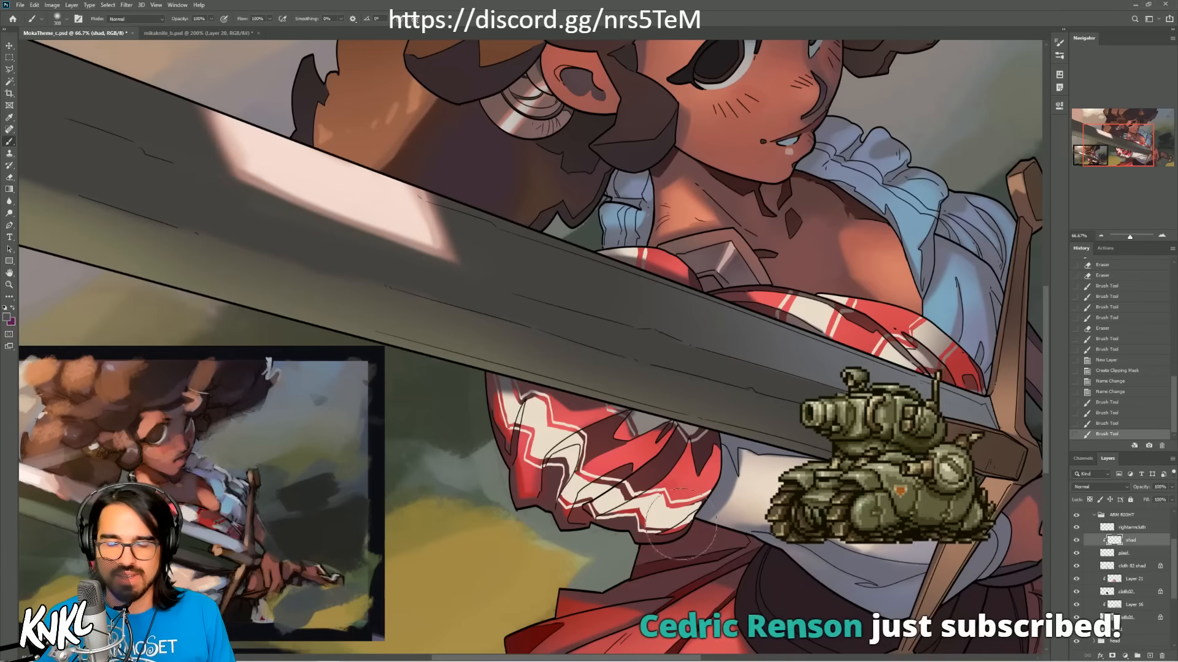
key("bracketright")
key("bracketright")
key("bracketright")
key("bracketright")
key("bracketright")
key("bracketright")
mouse_move(677, 543)
left_mouse_down()
mouse_move(715, 544)
mouse_move(670, 581)
left_mouse_up()
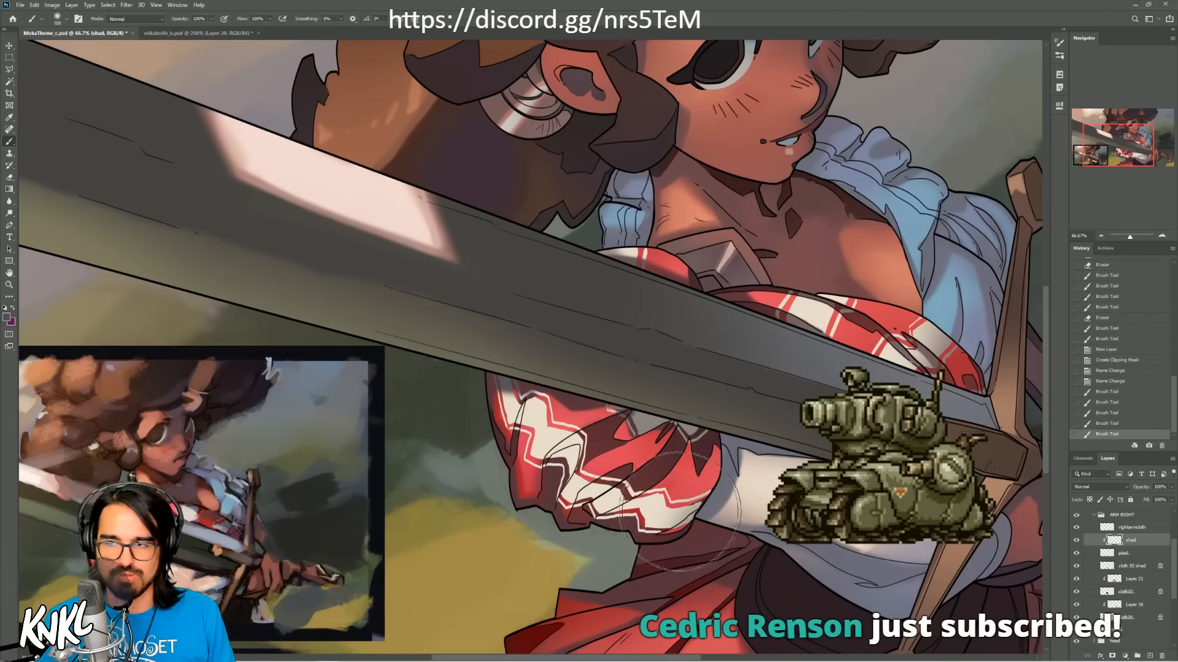
Step: Darken the cream zigzags in the sleeve's middle and outer folds with smaller soft strokes, undoing unwanted ones
key("bracketleft")
key("bracketleft")
key("bracketleft")
key("bracketleft")
key("bracketleft")
key("bracketleft")
key("bracketleft")
key("bracketleft")
key("bracketleft")
key("bracketleft")
key("bracketleft")
mouse_move(640, 495)
left_mouse_down()
mouse_move(580, 516)
mouse_move(652, 468)
mouse_move(580, 512)
mouse_move(649, 477)
mouse_move(574, 500)
mouse_move(597, 479)
mouse_move(549, 473)
mouse_move(594, 439)
mouse_move(550, 450)
mouse_move(594, 433)
mouse_move(517, 424)
left_mouse_up()
key("ctrl+z")
key("bracketright")
key("ctrl+z")
key("bracketleft")
key("bracketleft")
key("bracketleft")
key("bracketleft")
key("bracketleft")
key("bracketleft")
left_click_drag(526, 400, 516, 435)
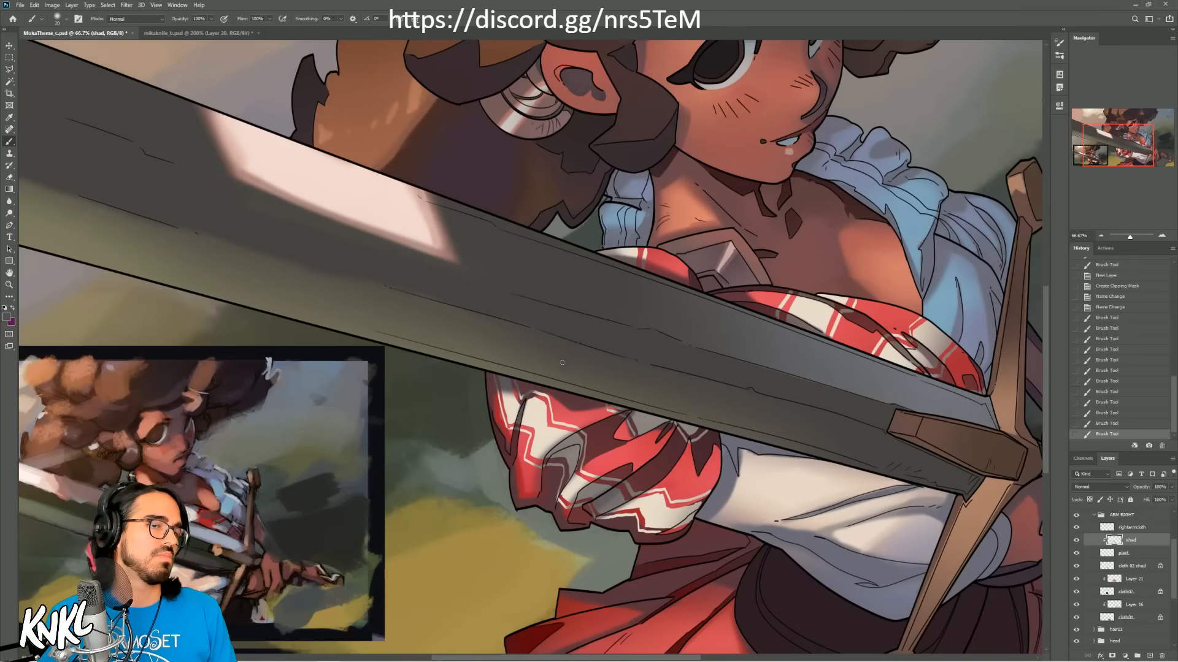
Step: Soften the pattern's shading at the sleeve's upper outer corner beneath the blade with a gradually larger brush
key("bracketright")
key("bracketright")
key("bracketright")
key("bracketright")
key("bracketright")
key("bracketright")
key("bracketright")
key("bracketright")
key("bracketright")
key("bracketright")
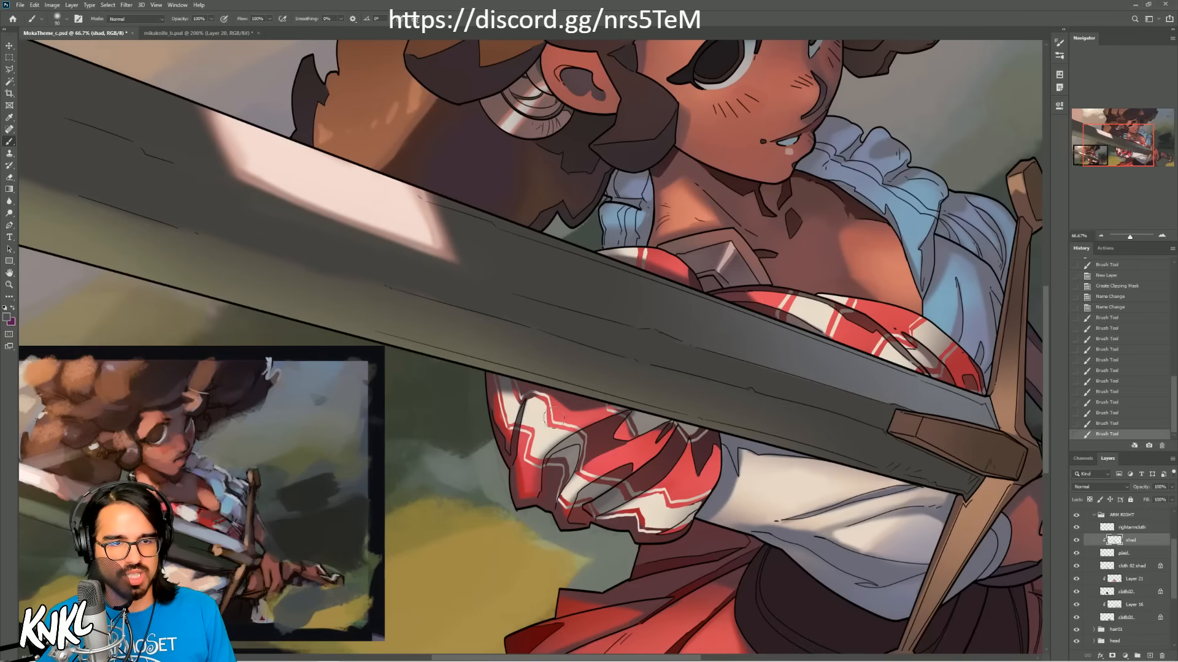
left_click_drag(531, 389, 520, 385)
key("bracketright")
key("bracketright")
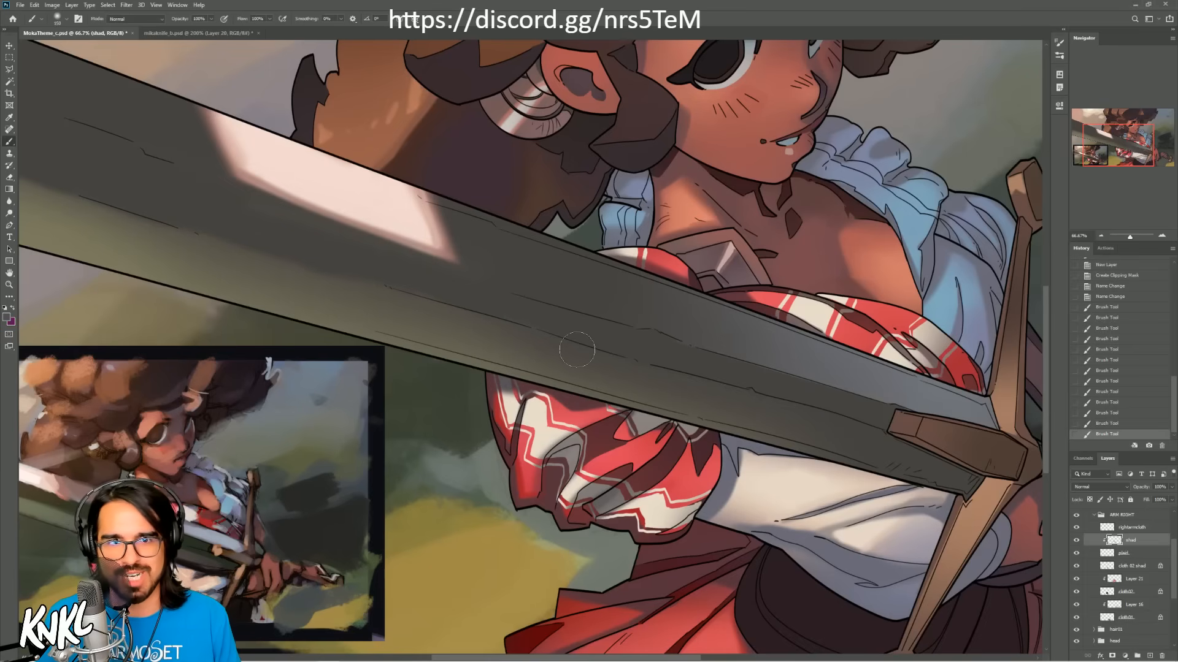
key("bracketright")
key("bracketright")
key("bracketright")
key("bracketright")
key("bracketright")
left_click_drag(512, 362, 528, 357)
key("bracketright")
key("bracketright")
mouse_move(701, 394)
left_mouse_down()
mouse_move(722, 452)
mouse_move(713, 516)
left_mouse_up()
key("ctrl+z")
key("bracketleft")
key("bracketleft")
mouse_move(608, 503)
left_mouse_down()
mouse_move(633, 470)
mouse_move(589, 513)
mouse_move(647, 464)
mouse_move(581, 507)
mouse_move(638, 472)
left_mouse_up()
key("ctrl+z")
key("bracketleft")
key("bracketleft")
key("bracketleft")
key("bracketleft")
key("bracketleft")
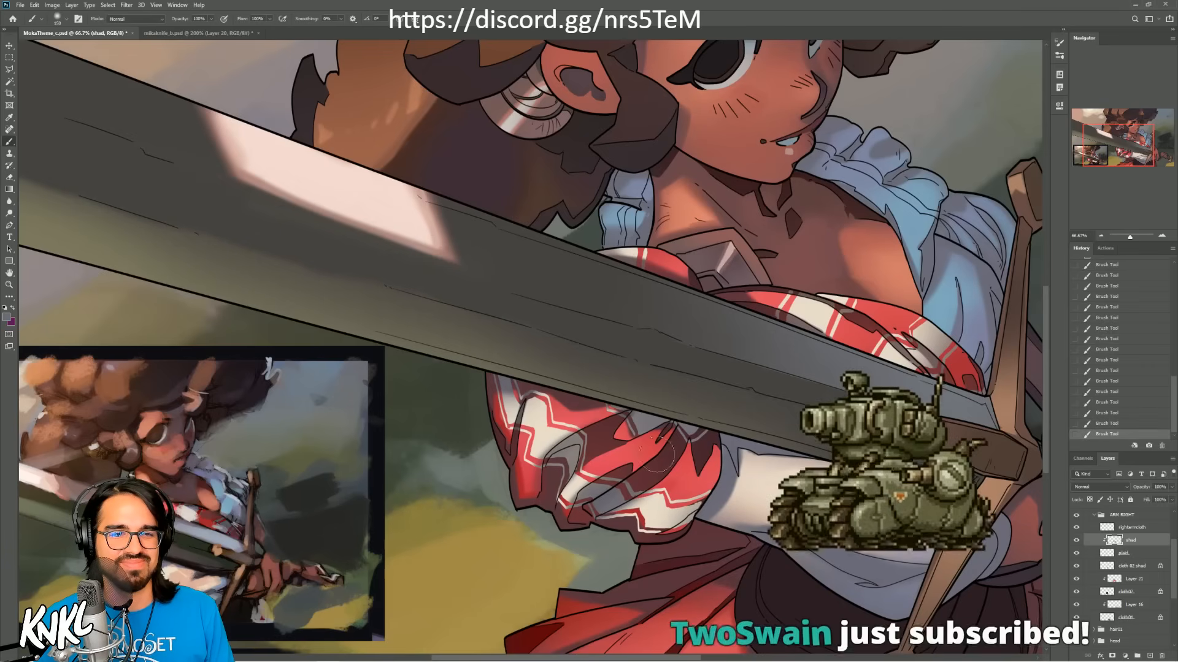
key("ctrl+z")
Step: Add a shading stroke to the pattern in the sleeve's lower middle folds and save the document
left_click_drag(583, 498, 579, 477)
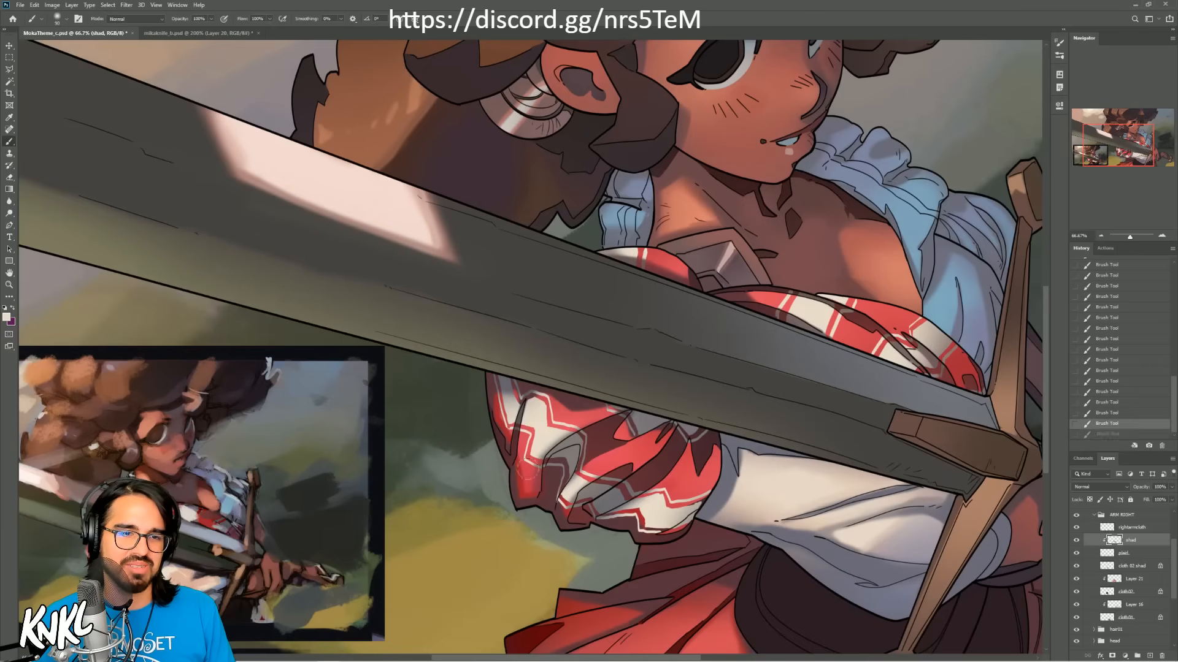
key("ctrl+s")
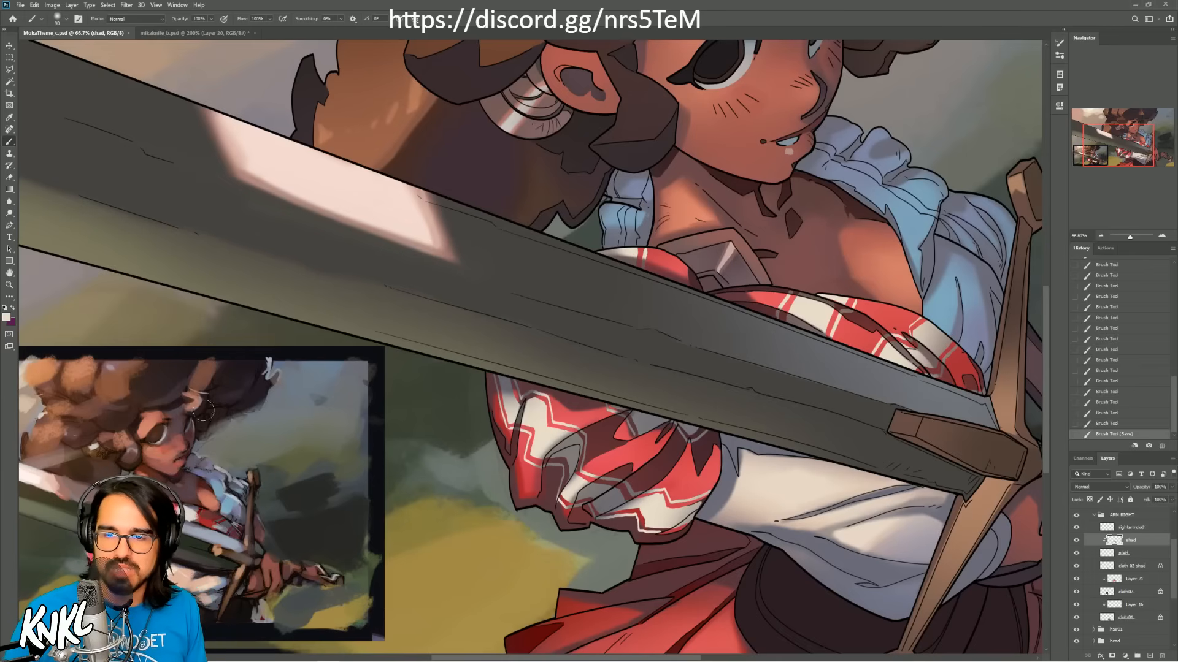
Step: Bring the whole illustration into view and collapse the ARM RIGHT layer group
left_click_drag(1113, 146, 1120, 142)
left_click(1100, 236)
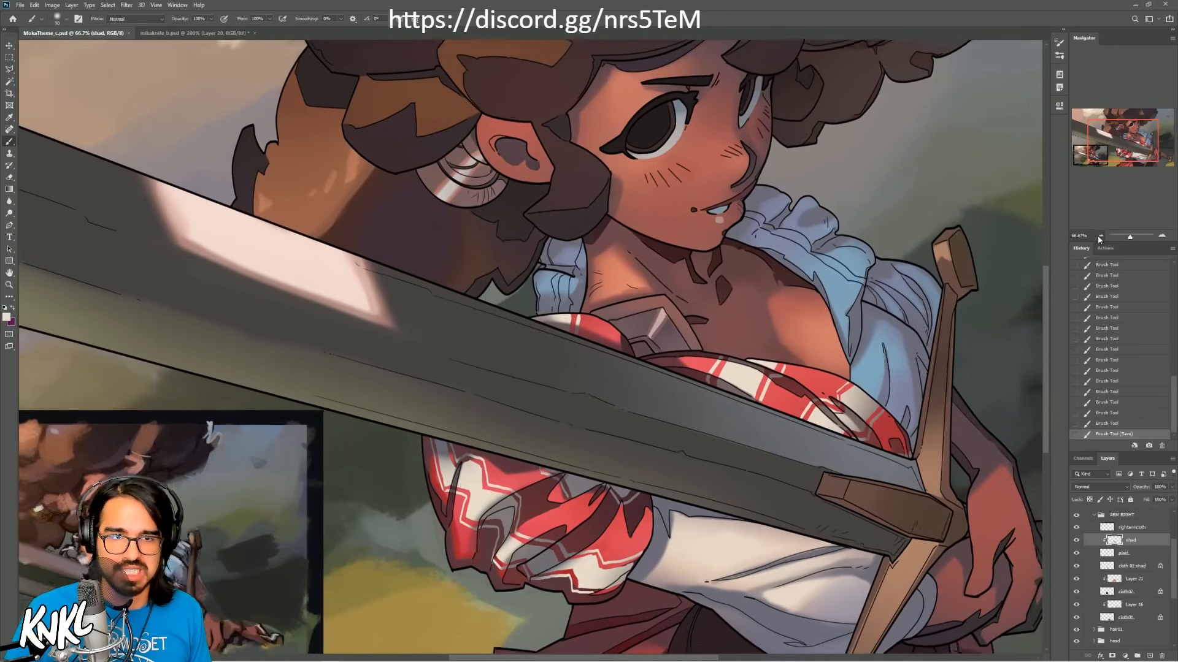
left_click(1100, 236)
left_click(1123, 515)
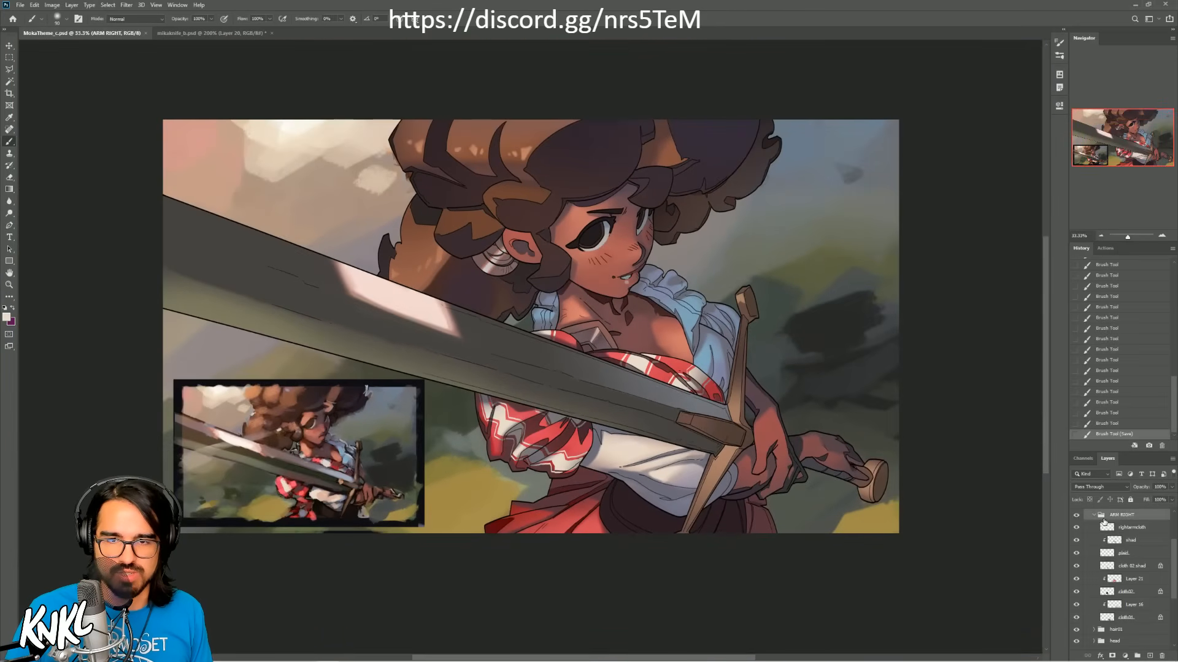
left_click(1094, 515)
scroll(1112, 542, "up", 1)
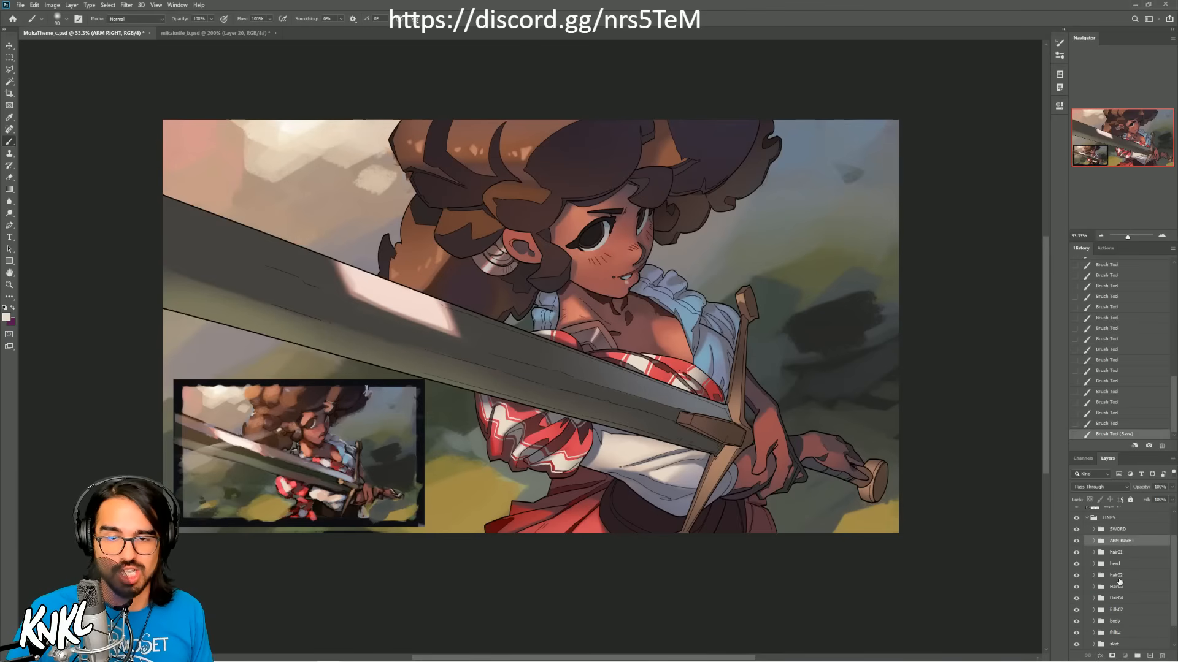
Step: Try moving the hair02 group down and to the right on the canvas, and undo the move
left_click(1117, 576)
left_click(6, 48)
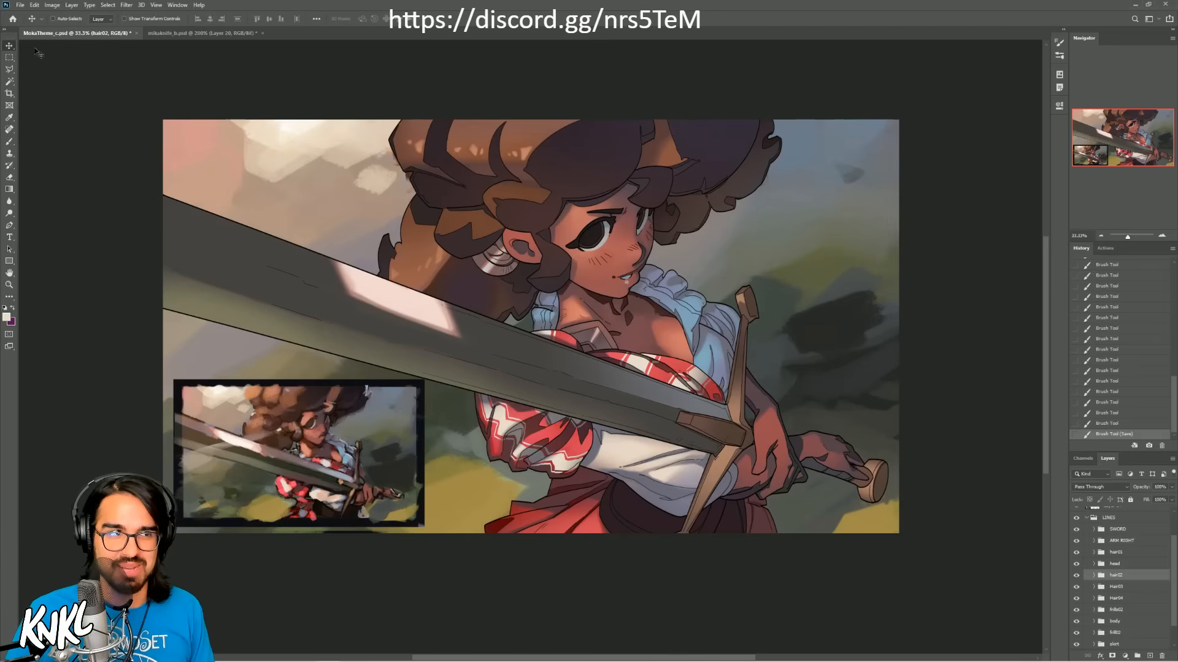
mouse_move(695, 217)
left_mouse_down()
mouse_move(774, 305)
mouse_move(739, 257)
mouse_move(776, 284)
mouse_move(846, 282)
left_mouse_up()
left_click(1112, 424)
Step: Try moving the hair01 group down and to the left on the canvas, and undo the move
left_click(1116, 551)
mouse_move(539, 71)
left_mouse_down()
mouse_move(547, 94)
mouse_move(517, 193)
mouse_move(426, 236)
mouse_move(431, 368)
mouse_move(410, 261)
left_mouse_up()
left_click(1100, 425)
Step: Try shifting the head group away from its place under the hair, and undo the move
left_click(1116, 565)
left_click_drag(602, 283, 621, 254)
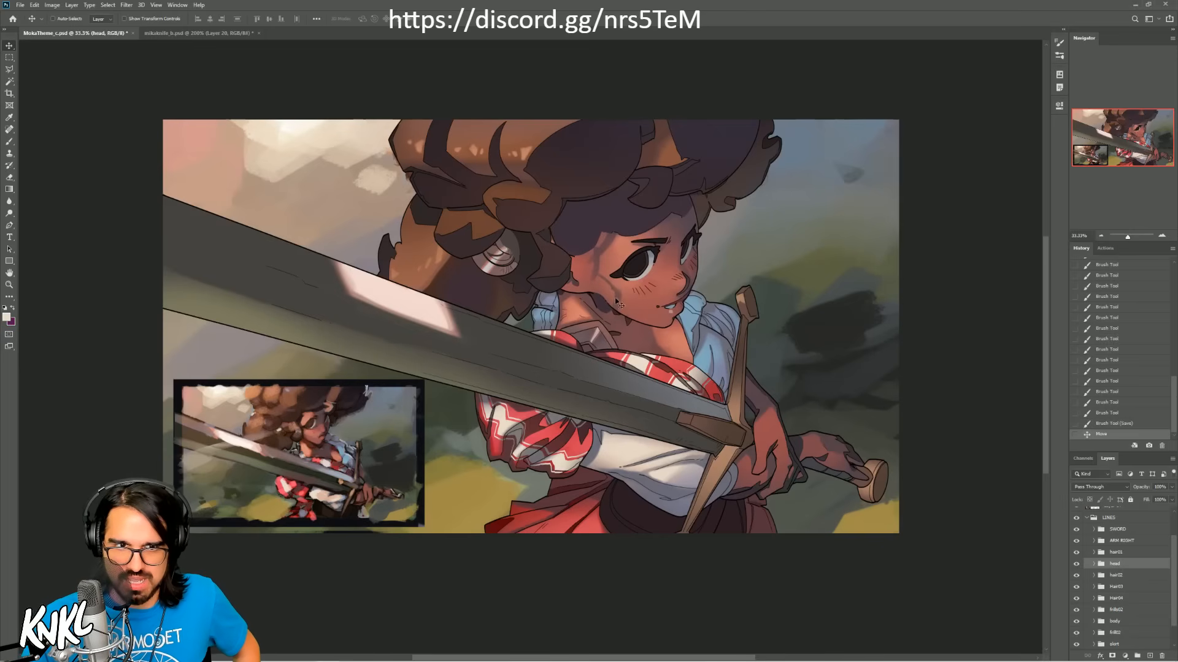
left_click(1112, 424)
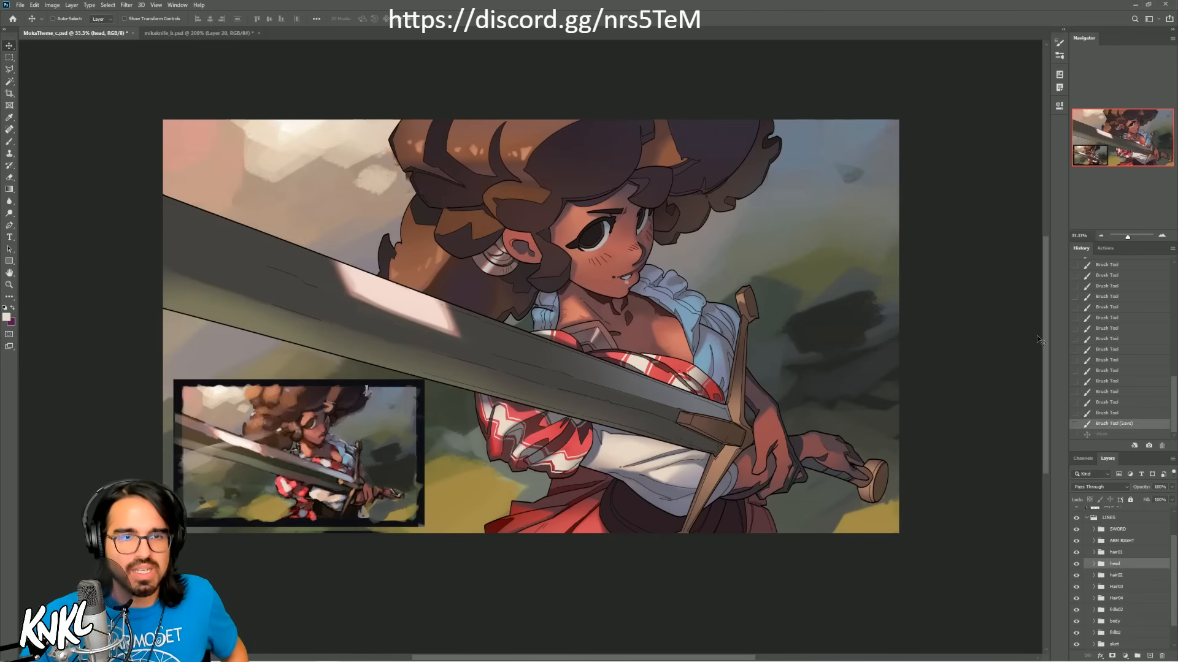
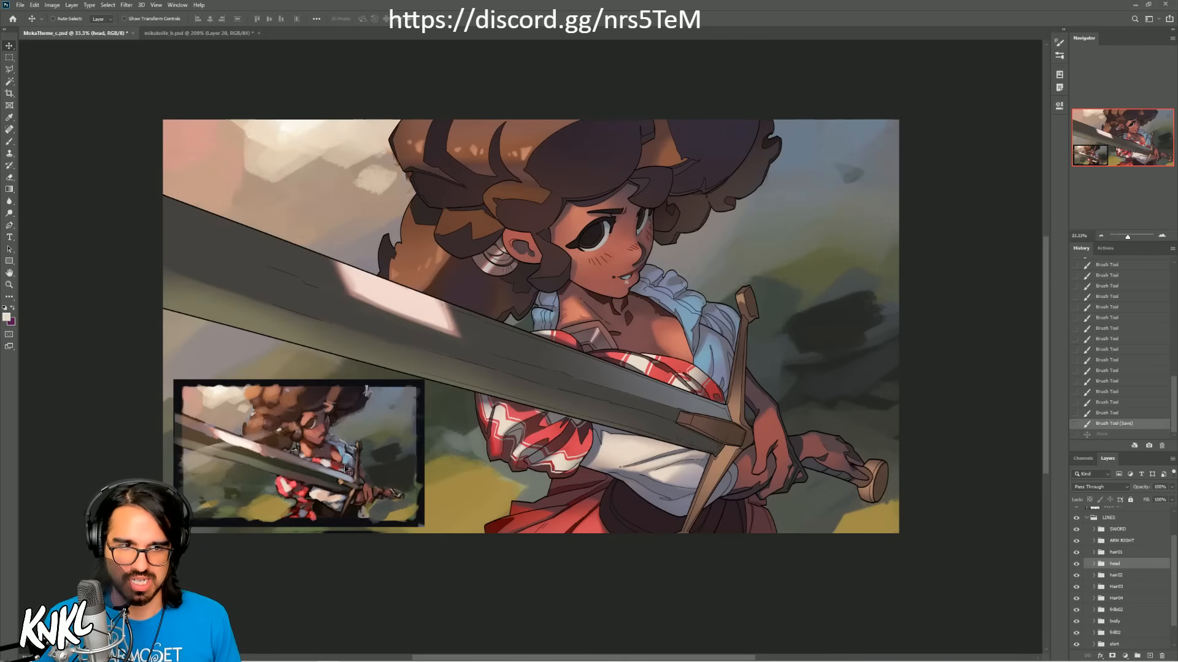
Step: Get closer to the blouse with the Brush tool active and toggle the frill02 group's visibility to see what it covers
key("b")
left_click(321, 518, "alt")
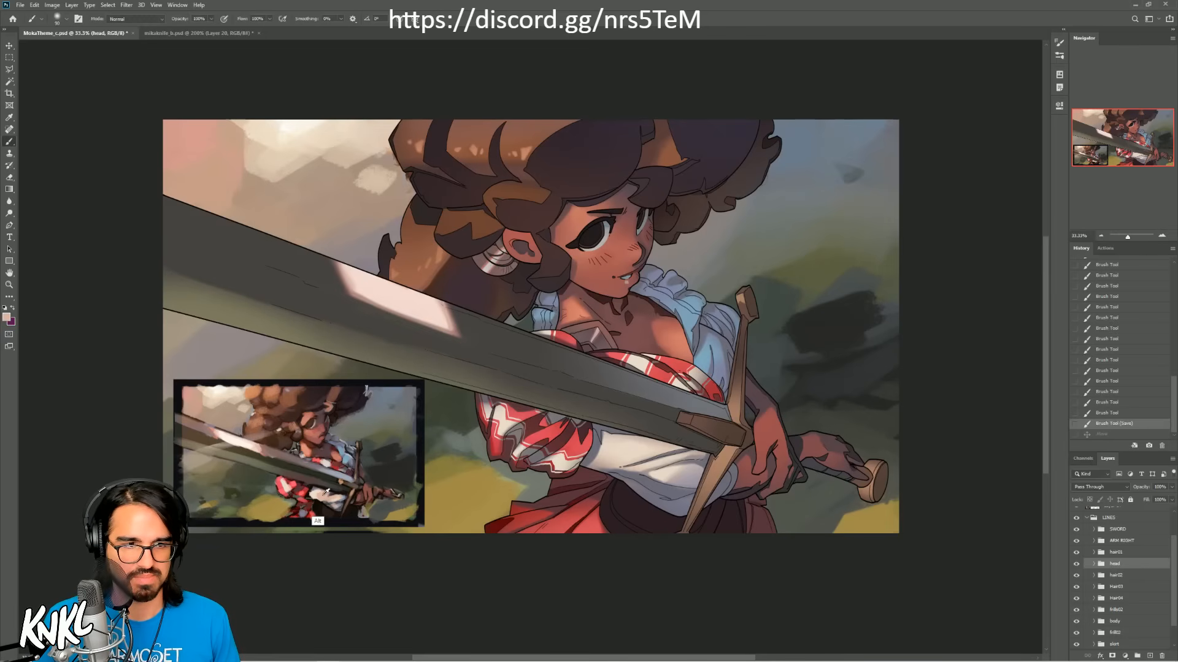
left_click(1162, 236)
left_click(1162, 235)
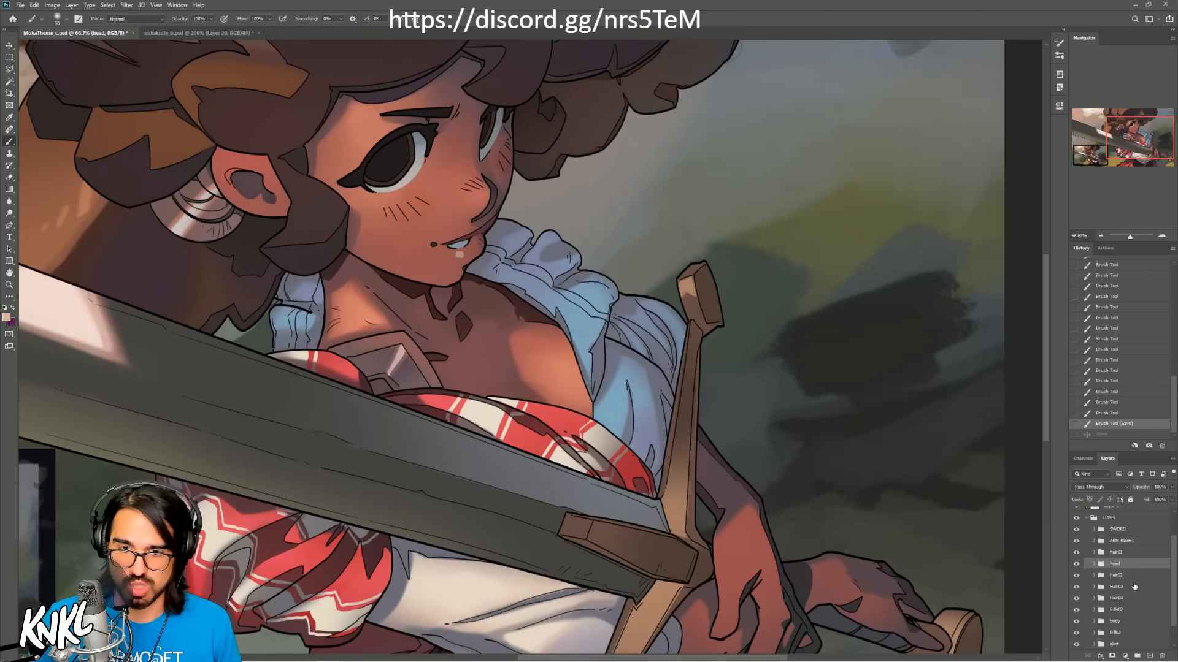
left_click(1122, 621)
left_click(1124, 634)
left_click(1076, 634)
left_click(1077, 633)
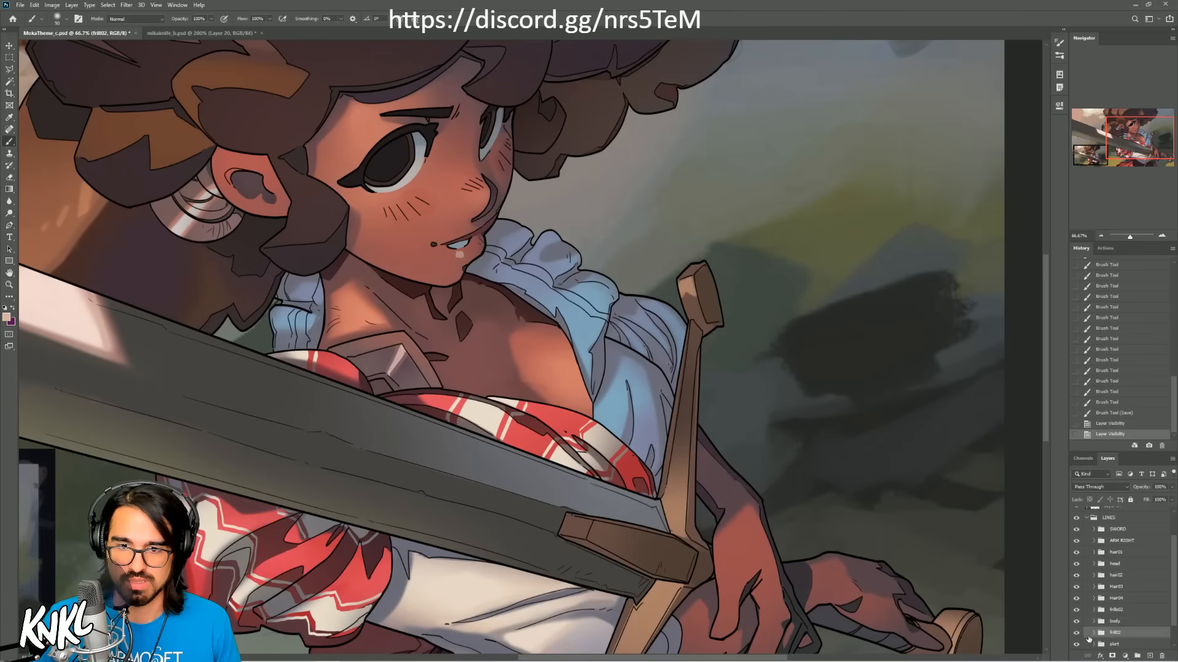
Step: Toggle the frill group above the body group to identify it, and rename that group as frills01
scroll(1176, 618, "down", 1)
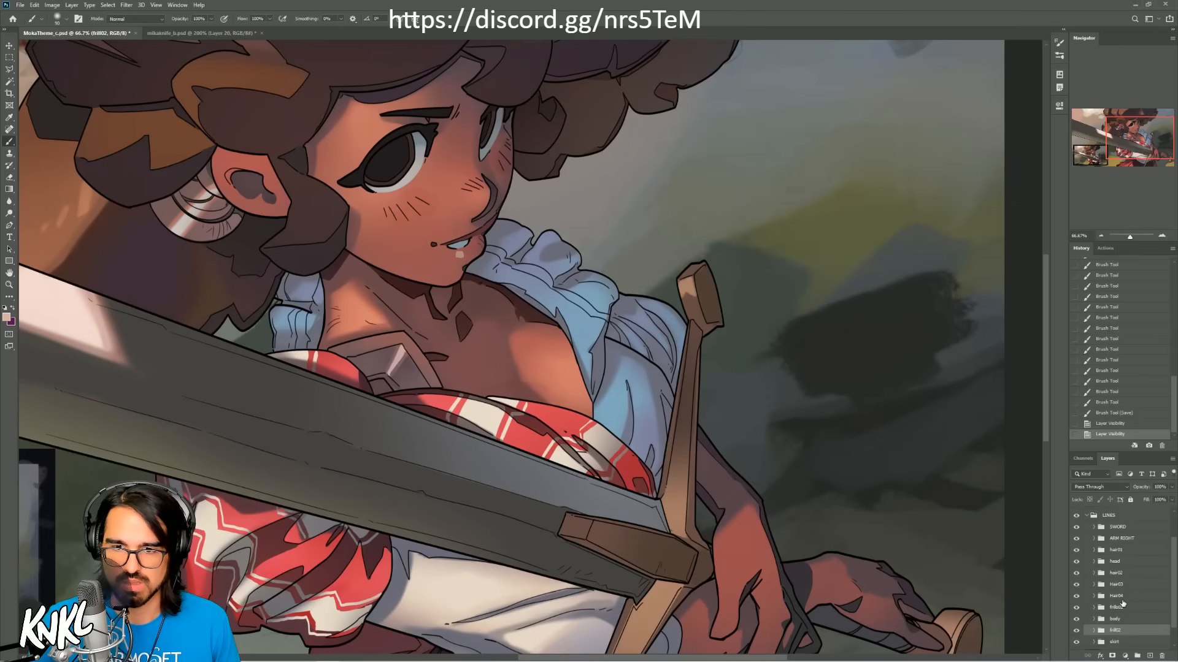
left_click(1118, 607)
left_click(1078, 608)
left_click(1077, 608)
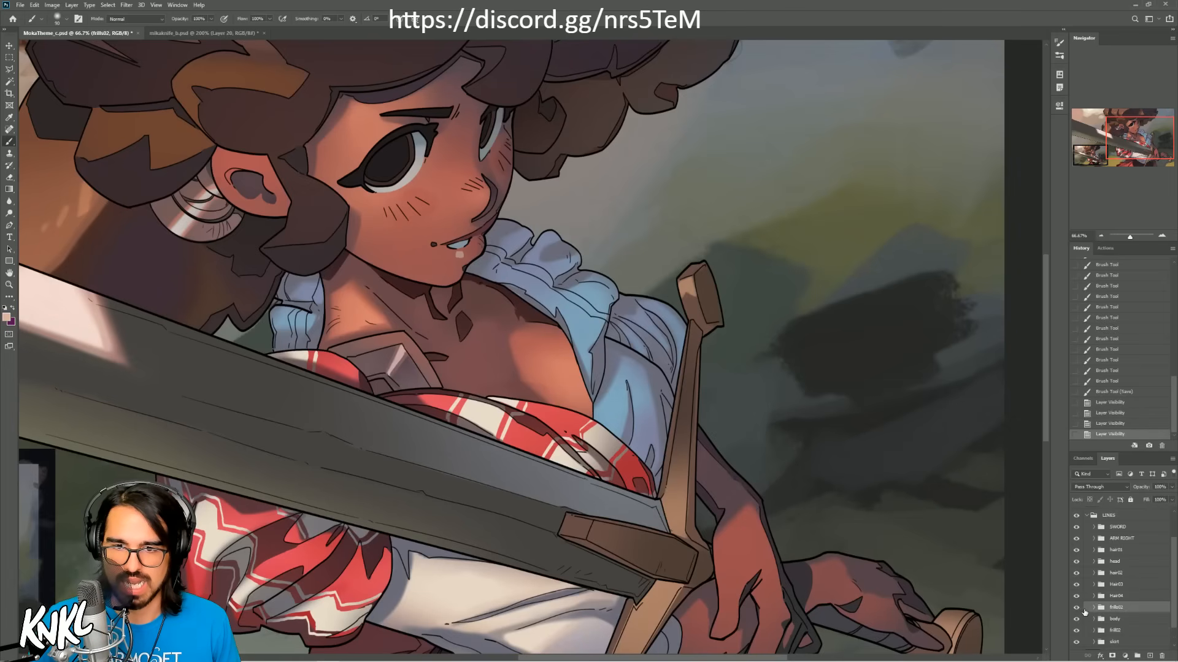
double_click(1117, 611)
type("frills01")
key("Return")
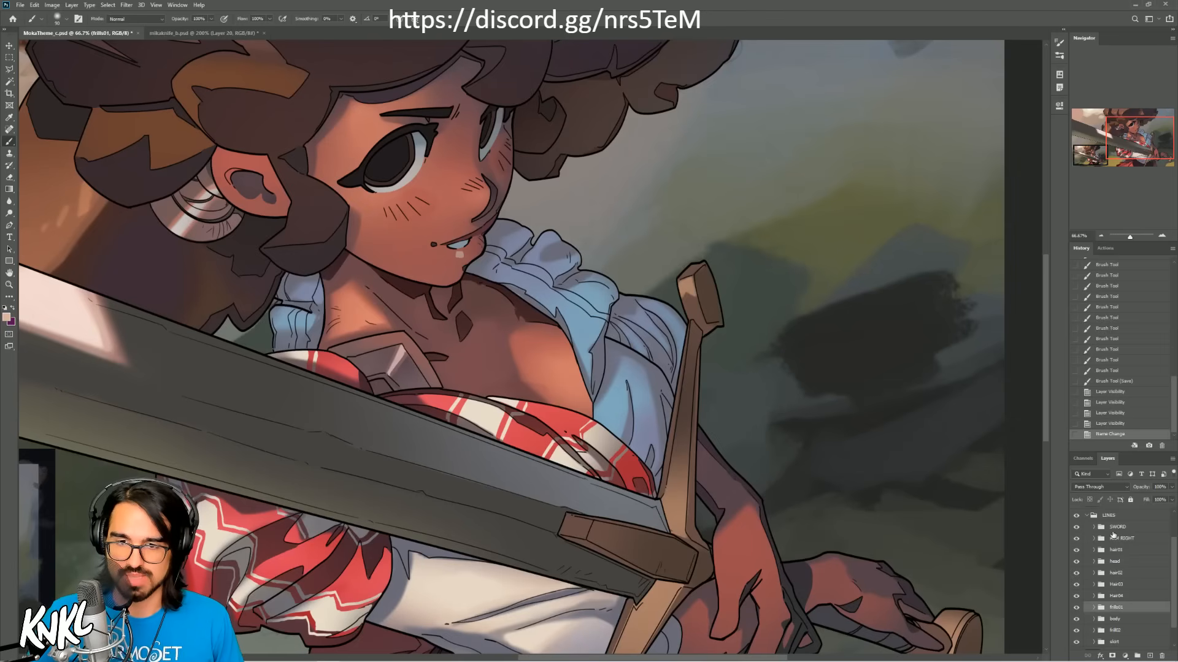
Step: On Layer 7 in the frills01 group, paint the blue front flap of the collar with cream sampled from the waist cloth
left_click(1094, 607)
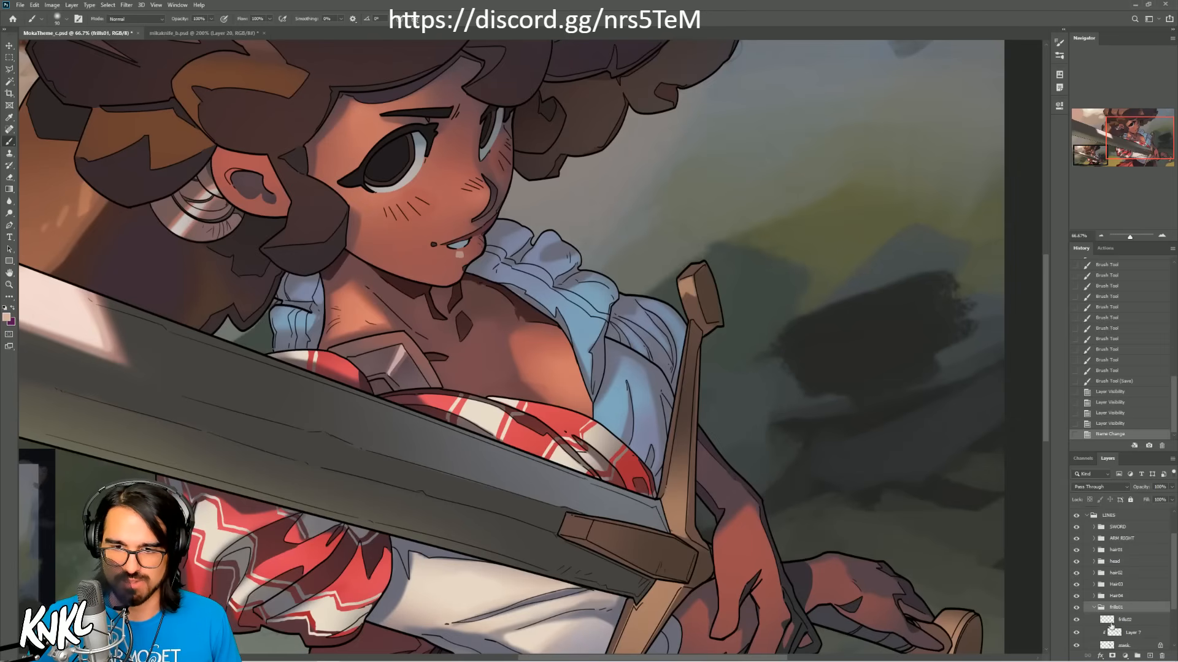
left_click(1135, 632)
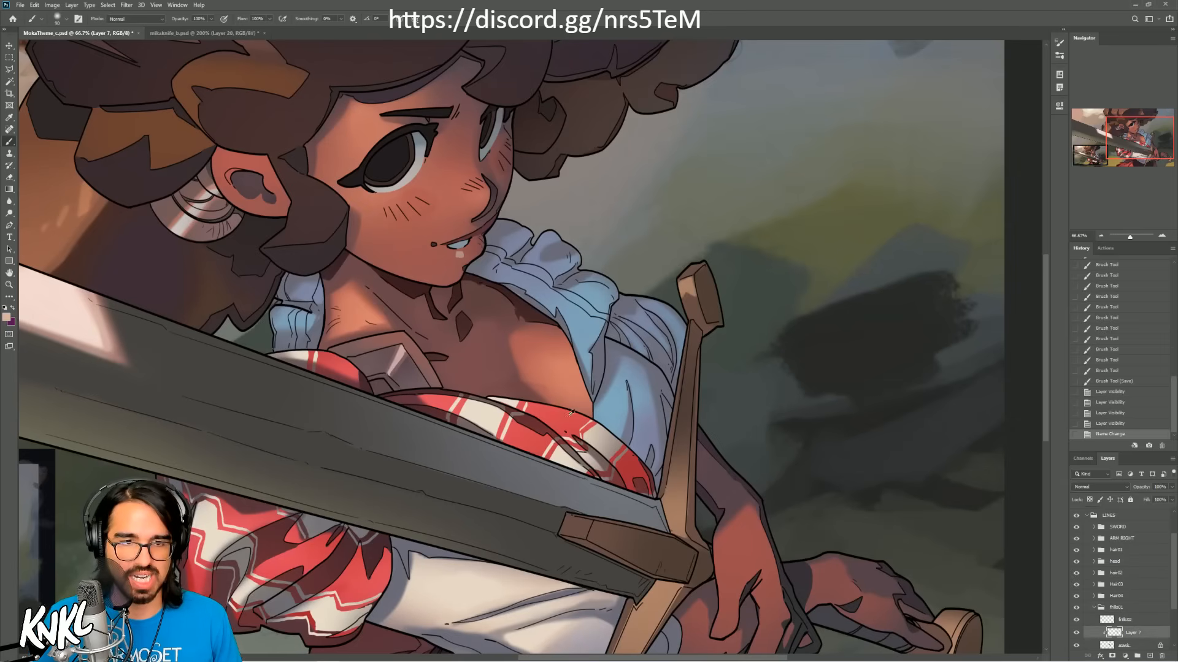
left_click(476, 587, "alt")
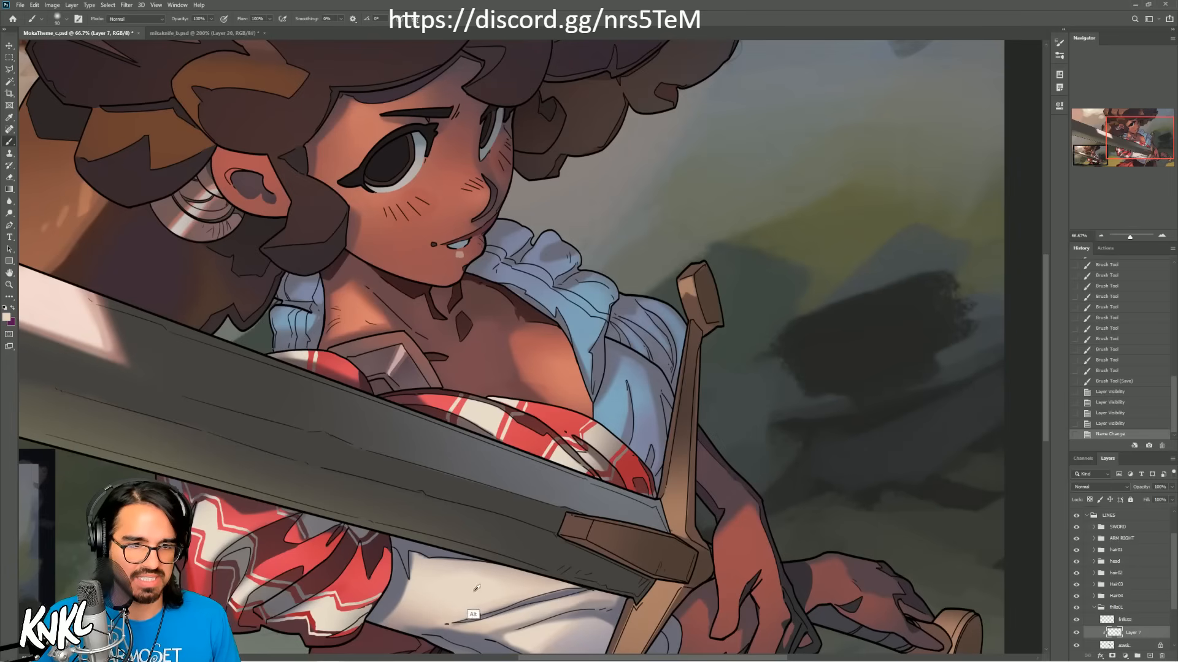
mouse_move(567, 328)
left_mouse_down()
mouse_move(592, 313)
mouse_move(582, 348)
mouse_move(597, 303)
mouse_move(589, 368)
mouse_move(604, 313)
mouse_move(592, 346)
mouse_move(582, 334)
mouse_move(604, 302)
mouse_move(574, 334)
mouse_move(577, 304)
mouse_move(582, 339)
mouse_move(572, 322)
mouse_move(601, 304)
left_mouse_up()
left_click(581, 324, "alt")
key("bracketleft")
key("bracketleft")
key("bracketleft")
mouse_move(579, 347)
left_mouse_down()
mouse_move(588, 367)
mouse_move(601, 325)
left_mouse_up()
key("bracketright")
key("bracketright")
key("bracketright")
key("bracketright")
left_click(586, 318, "alt")
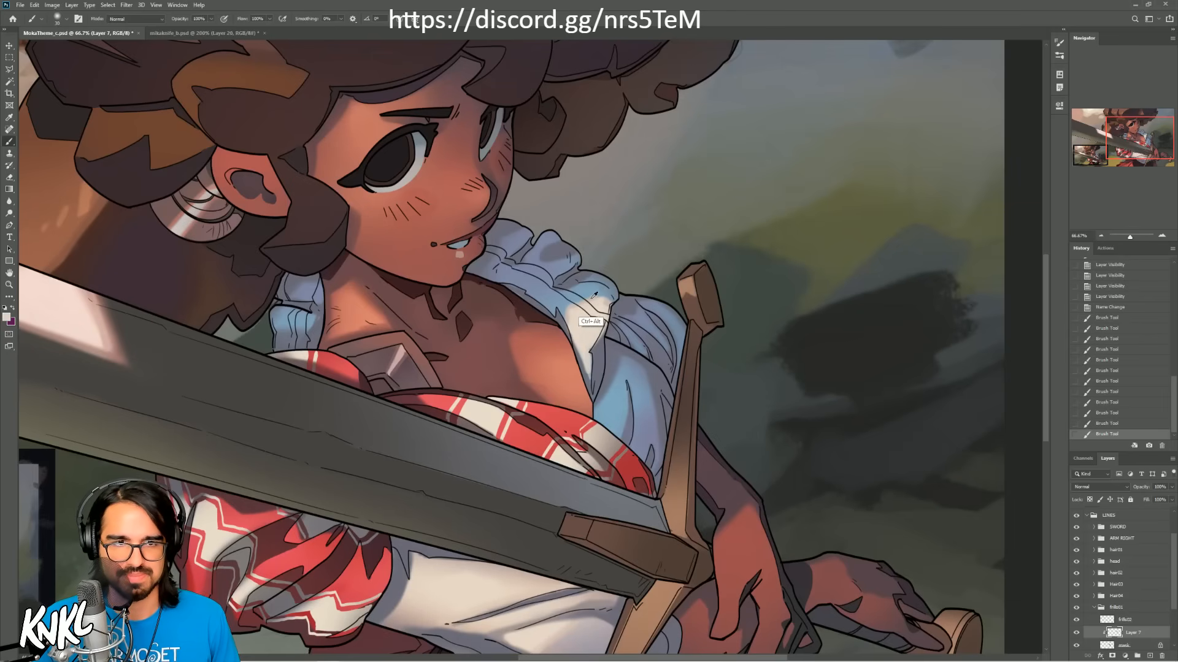
Step: Soften the cream light on the lower part of the collar flap with a larger brush, undoing a stray stroke
key("bracketright")
key("bracketright")
key("bracketright")
key("bracketright")
key("bracketright")
key("bracketright")
key("bracketright")
key("bracketright")
key("bracketright")
key("bracketright")
key("bracketright")
key("bracketright")
key("bracketright")
key("bracketright")
key("bracketright")
key("bracketright")
left_click(601, 359)
key("ctrl+z")
left_click(612, 364)
left_click(620, 351)
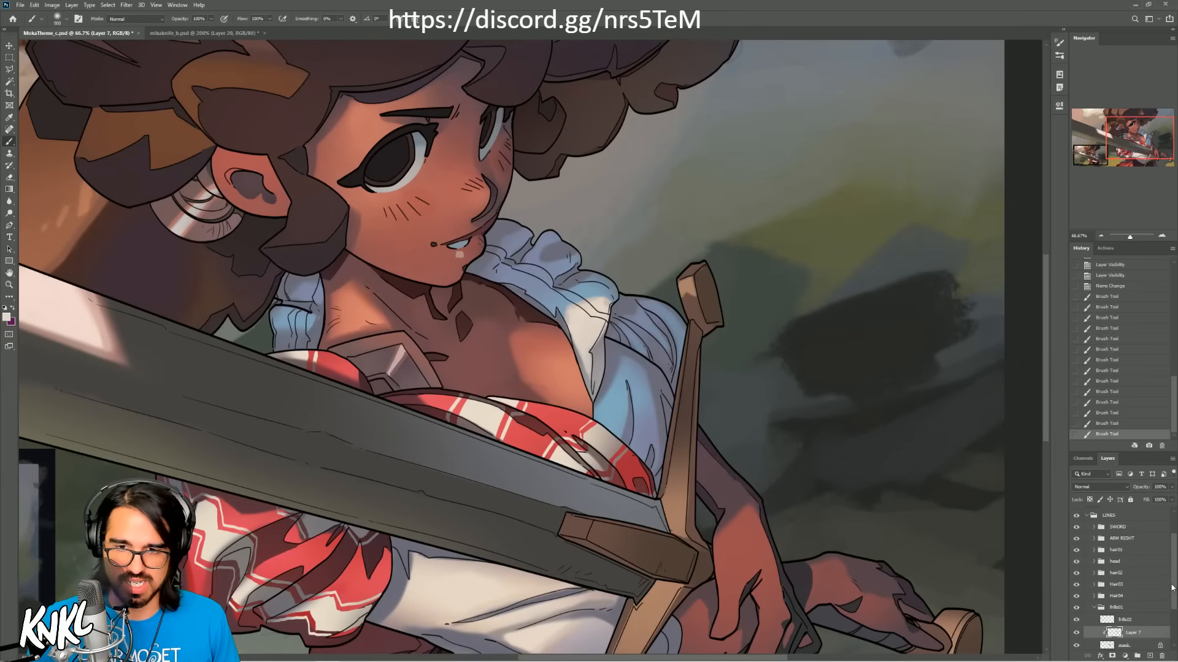
Step: Collapse the frills01 group, expand the body group, and toggle both groups' visibility to compare what they cover
left_click_drag(1173, 590, 1173, 596)
left_click(1092, 594)
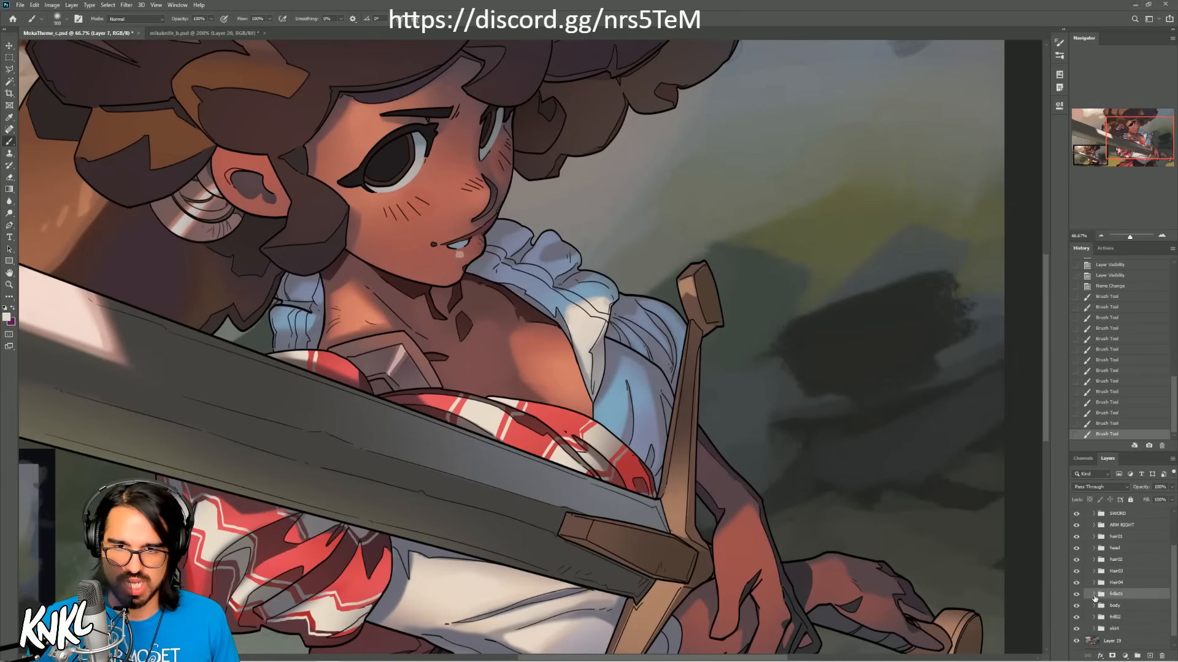
left_click(1077, 606)
left_click(1077, 606)
left_click(1093, 606)
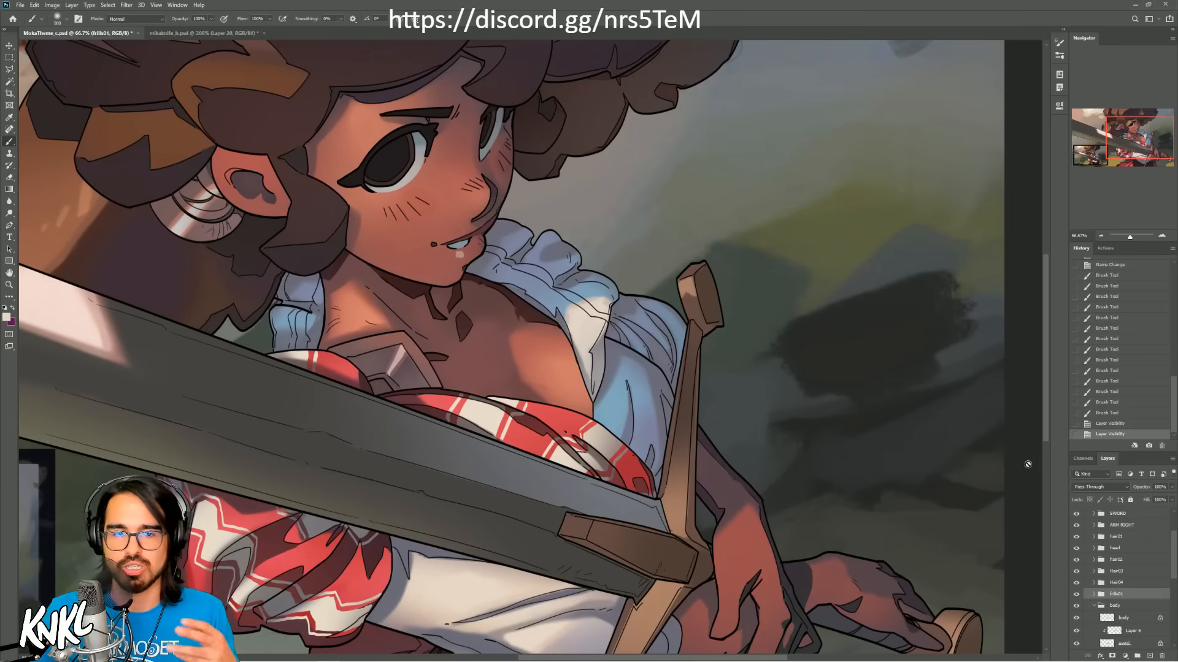
left_click_drag(1141, 141, 1130, 134)
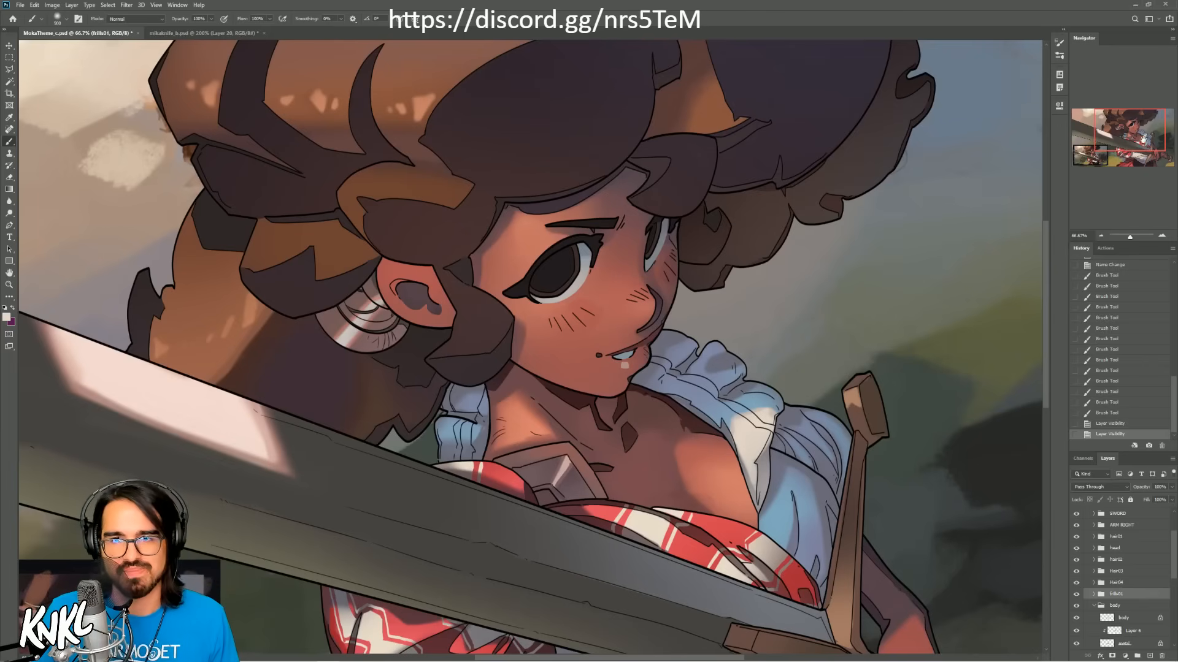
left_click(1146, 142)
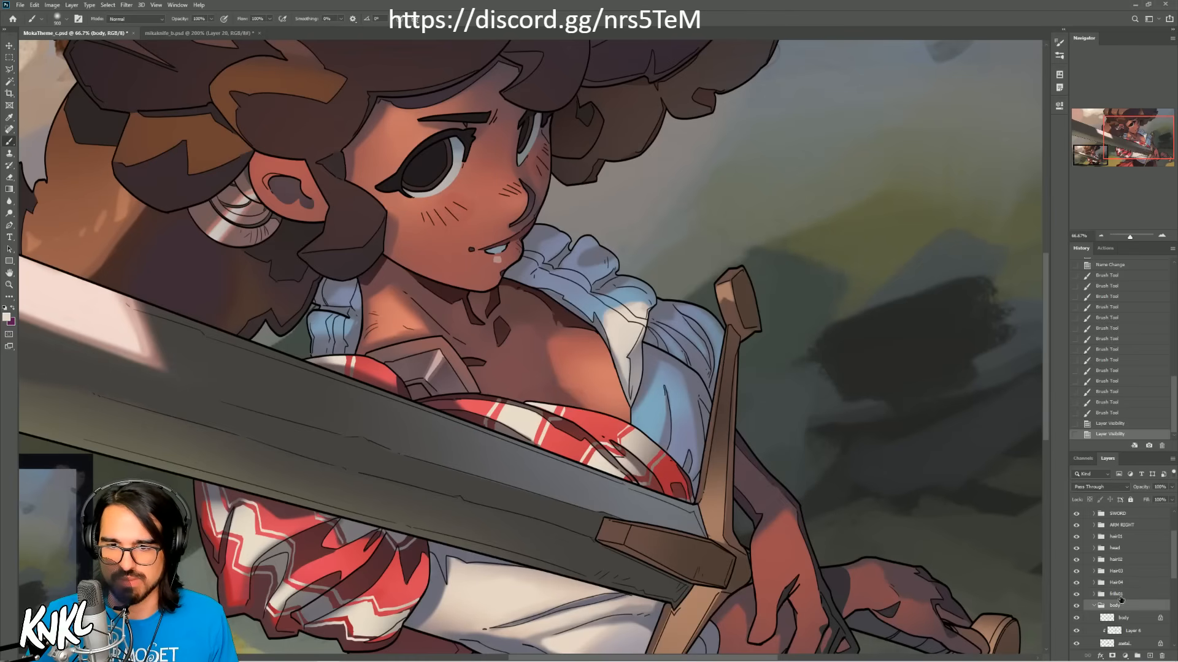
left_click(1077, 595)
left_click(1077, 595)
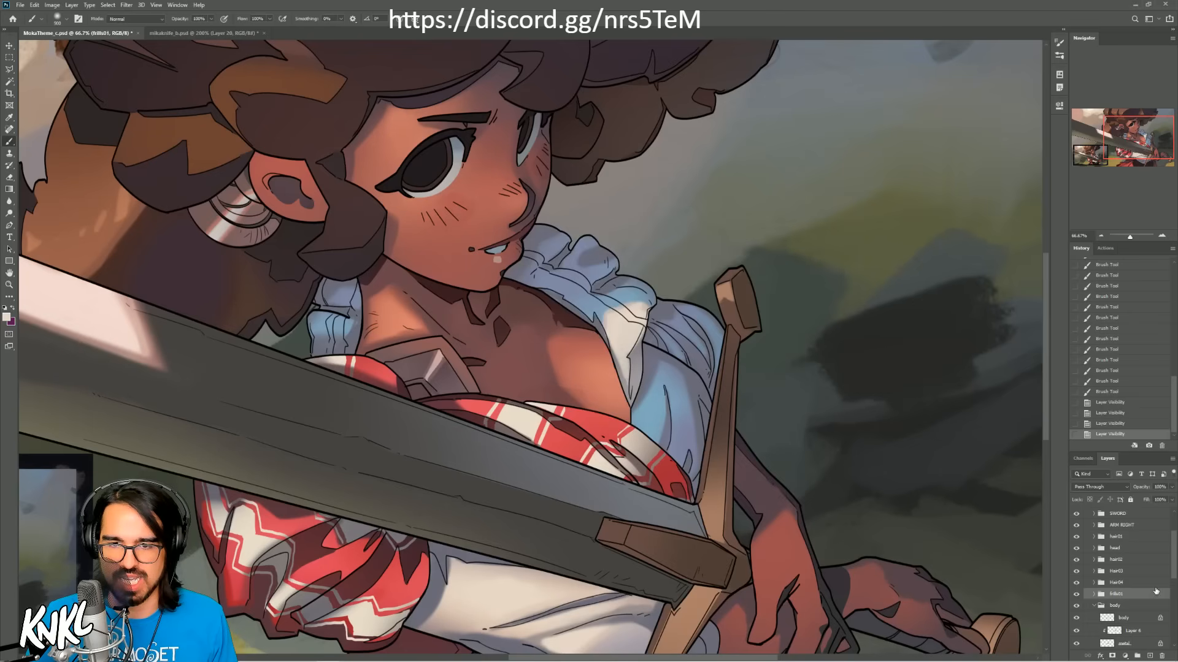
Step: Find Layer 4 in the body group and toggle its visibility to check which part of the blouse it shades
left_click_drag(1173, 572, 1169, 609)
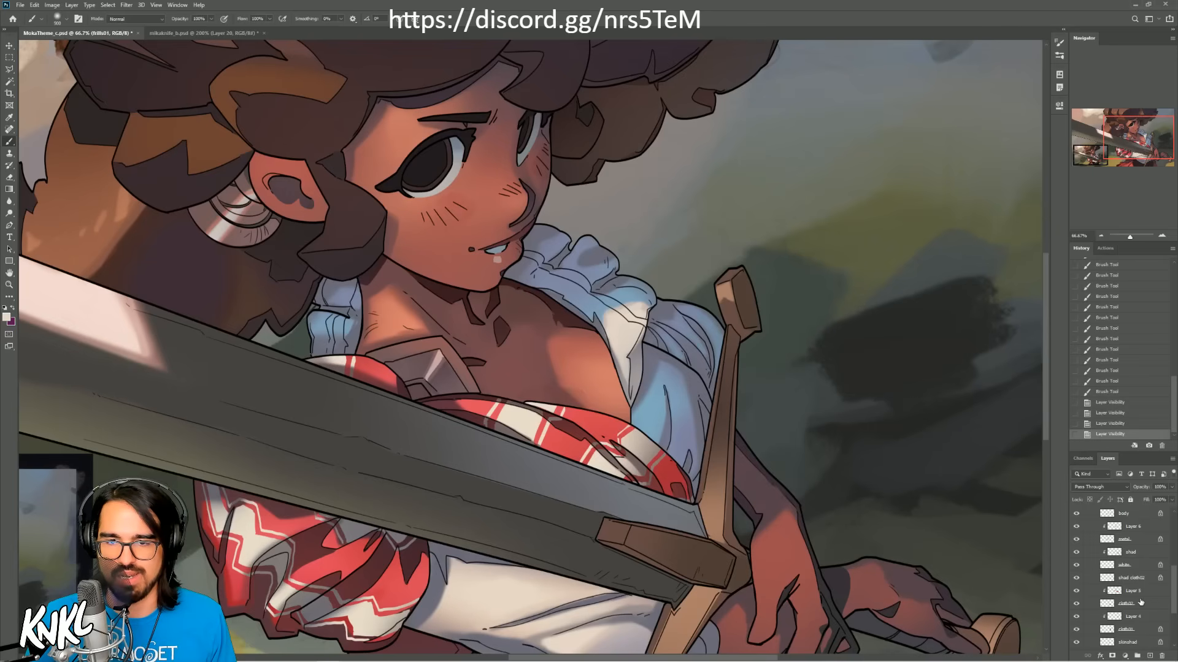
left_click_drag(1170, 608, 1171, 624)
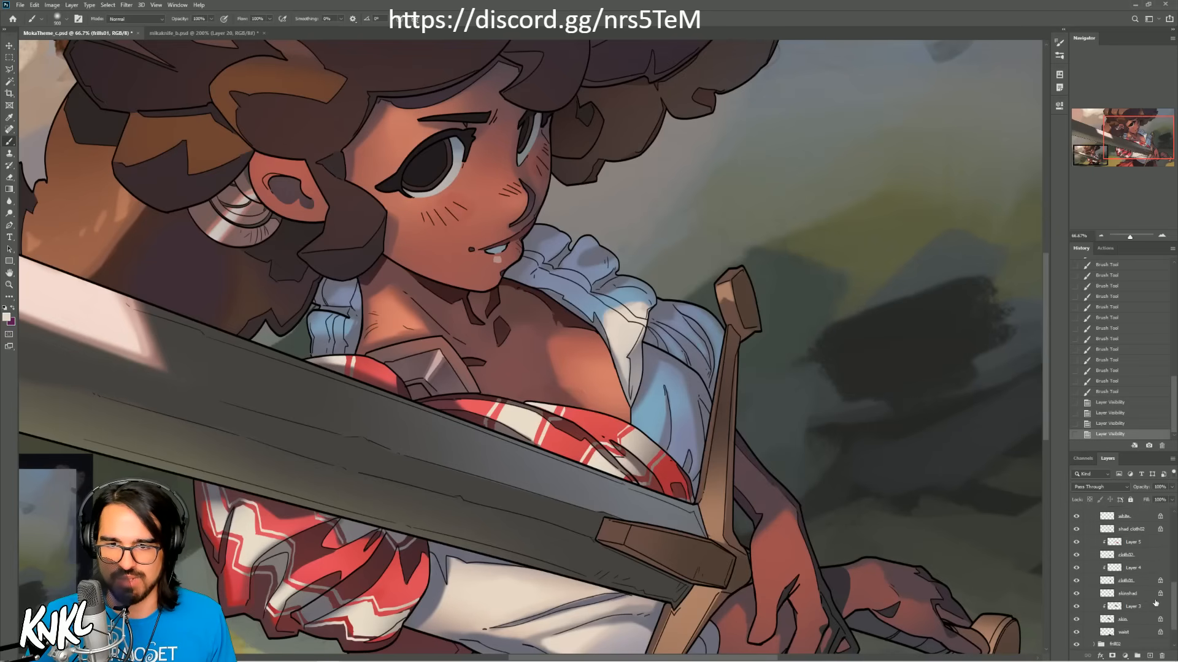
left_click(1135, 570)
left_click(1076, 568)
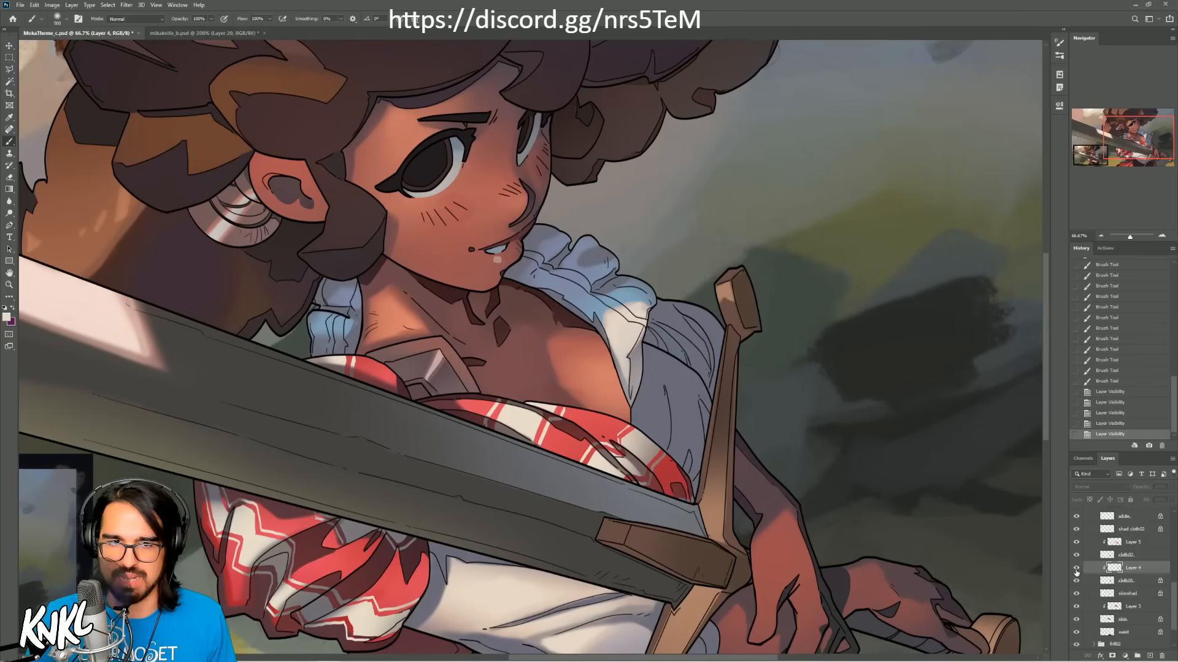
left_click(1076, 567)
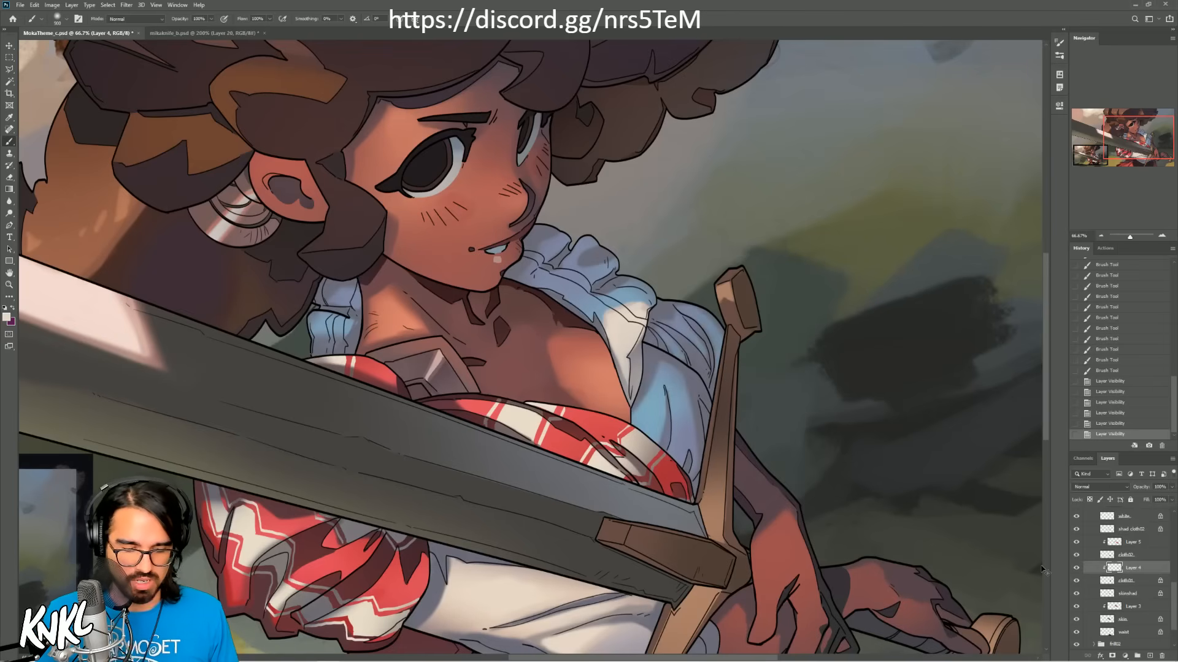
Step: Add a new layer above Layer 4 and paint light cream-grey strokes over the blue shading on the blouse beside the crossguard
key("ctrl+shift+alt+n")
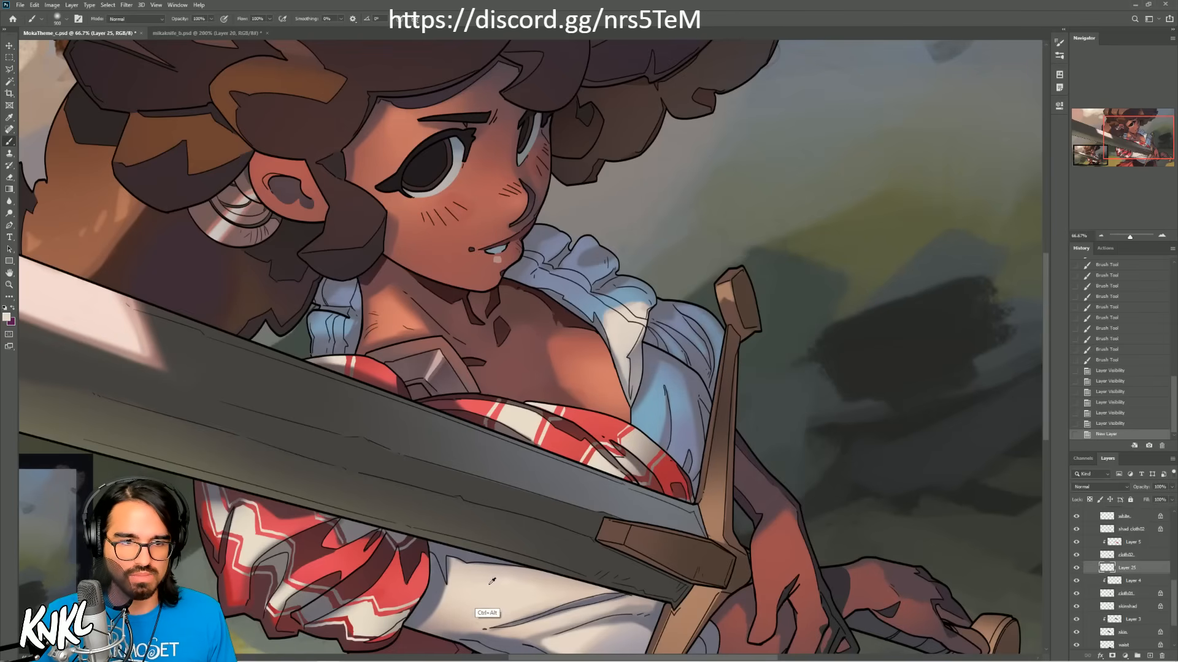
key("bracketleft")
key("bracketleft")
key("bracketleft")
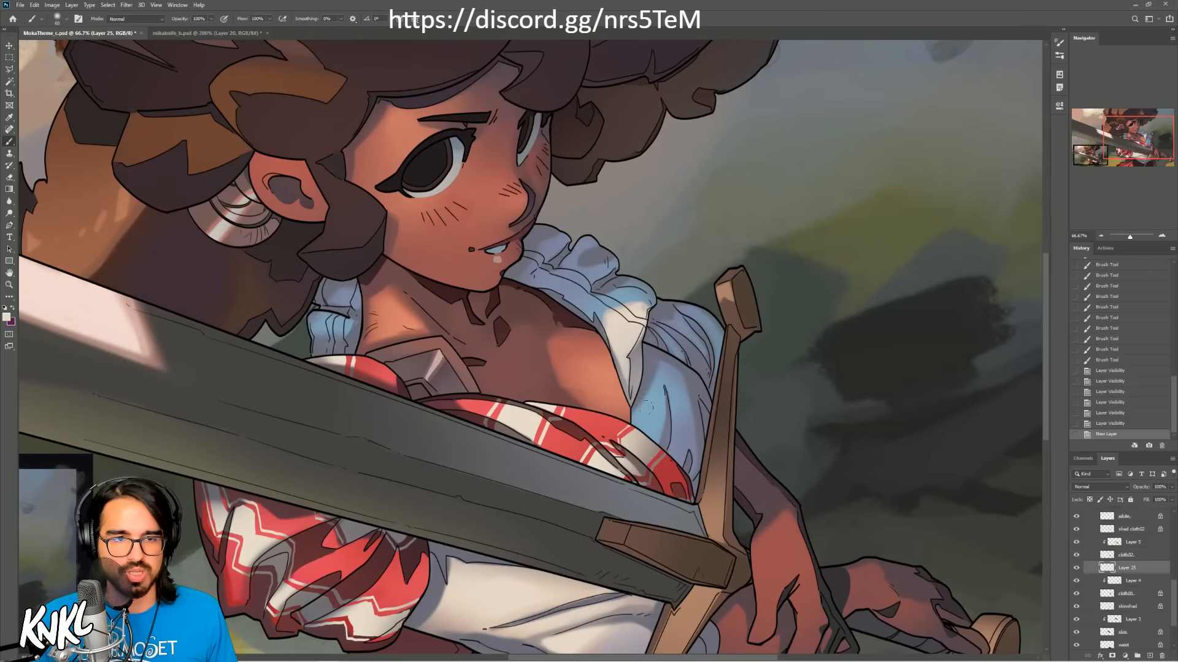
mouse_move(637, 414)
left_mouse_down()
mouse_move(655, 380)
mouse_move(661, 422)
mouse_move(650, 401)
mouse_move(686, 384)
left_mouse_up()
key("ctrl+z")
key("bracketleft")
key("bracketleft")
key("bracketleft")
key("ctrl+z")
mouse_move(683, 404)
left_mouse_down()
mouse_move(675, 393)
mouse_move(672, 408)
left_mouse_up()
mouse_move(676, 387)
left_mouse_down()
mouse_move(681, 402)
mouse_move(680, 383)
left_mouse_up()
key("]")
left_click(612, 309, "alt")
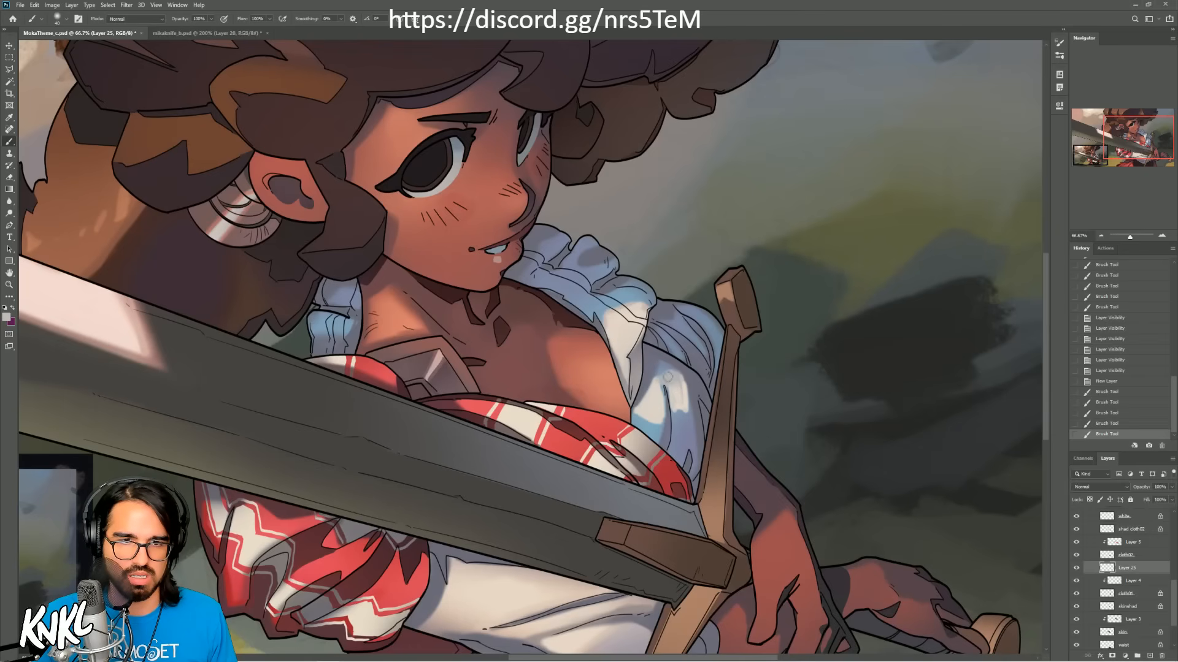
Step: Blend and touch up the cream-grey light around the blouse's shoulder fold, undoing and repainting strokes that miss
left_click_drag(681, 423, 661, 374)
left_click(669, 402, "alt")
key("bracketright")
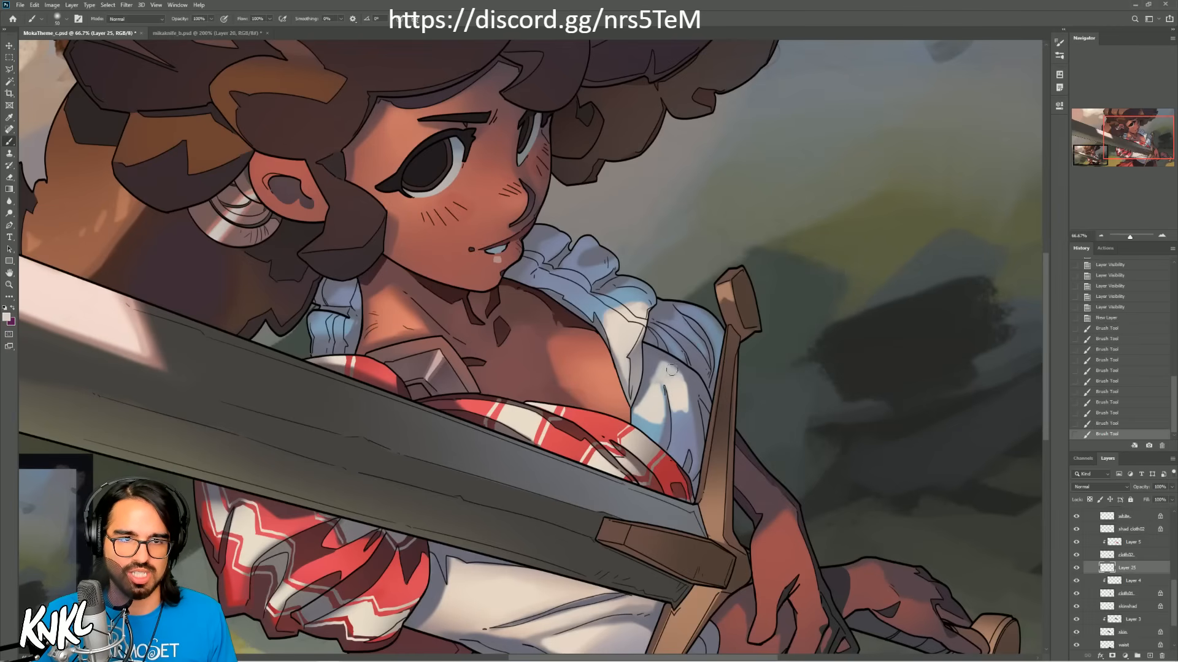
key("ctrl+z")
left_click(629, 331, "alt")
left_click(630, 330, "alt")
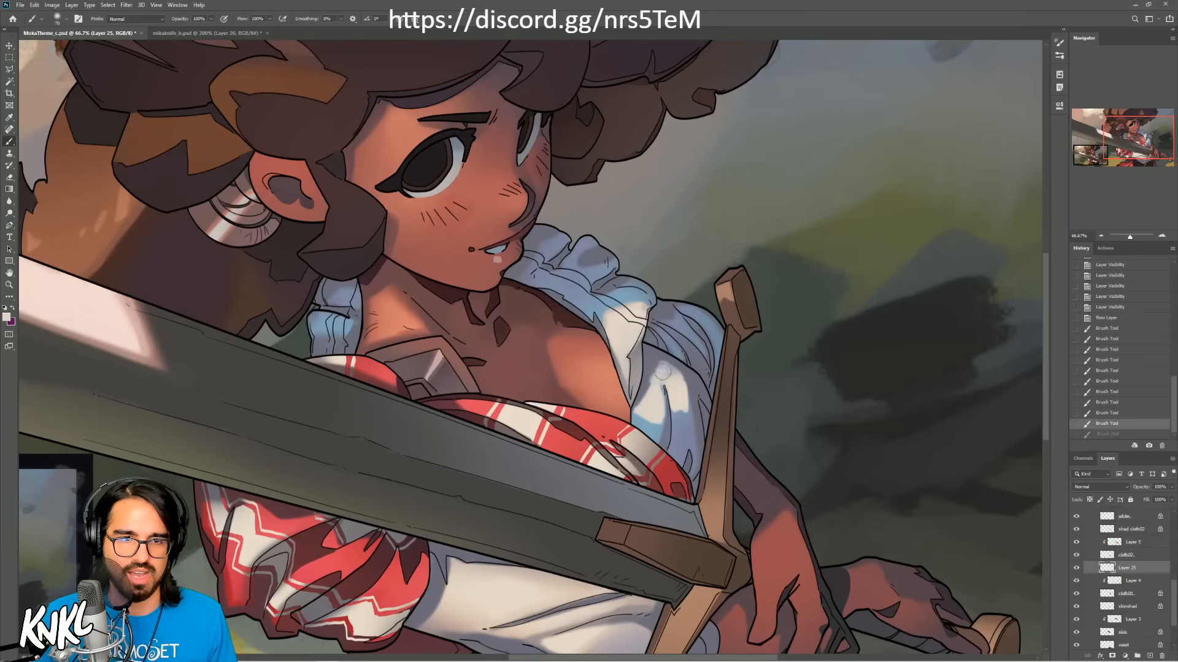
left_click_drag(670, 372, 644, 370)
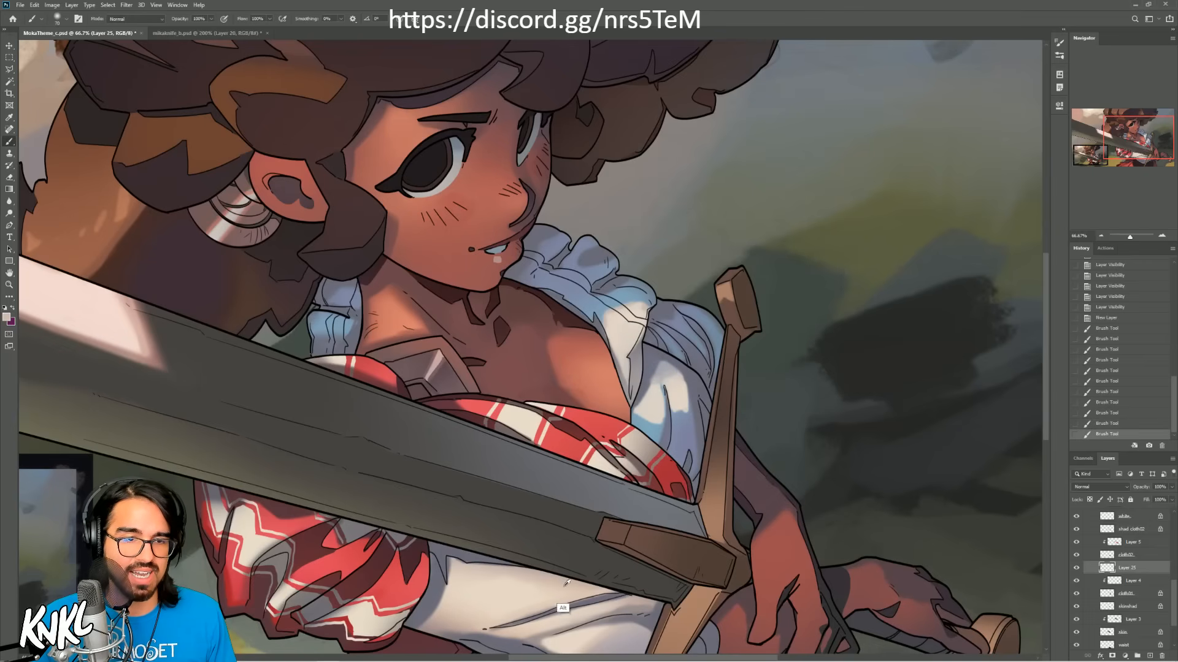
key("ctrl+z")
left_click_drag(652, 390, 669, 371)
key("ctrl+z")
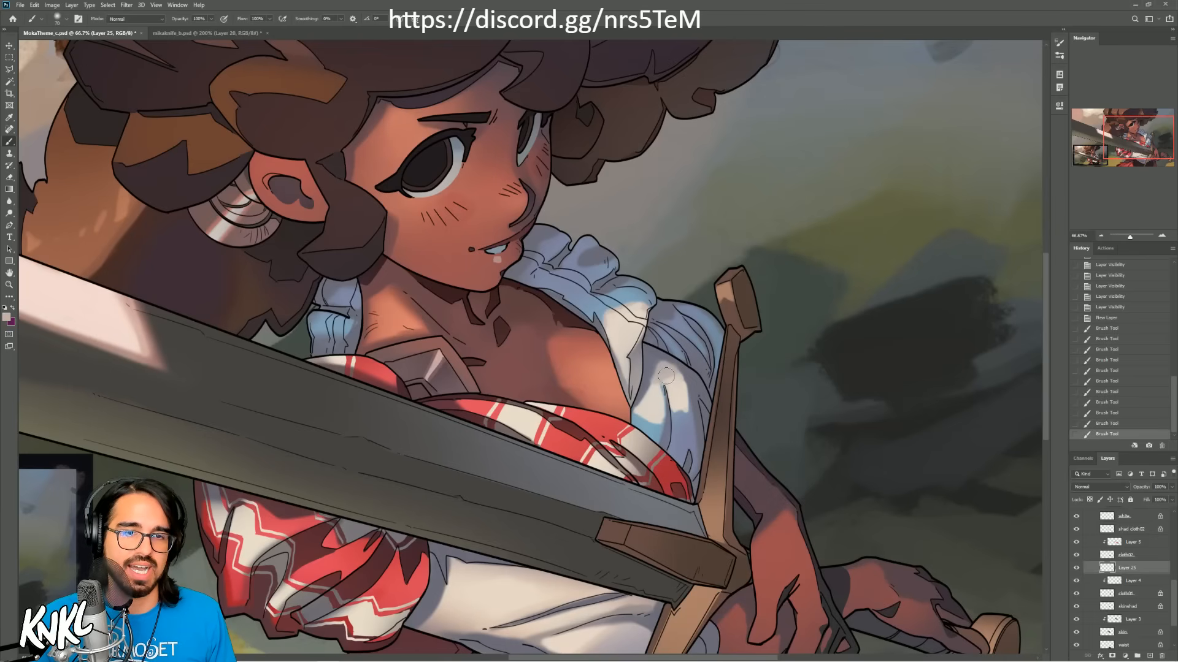
left_click(642, 414)
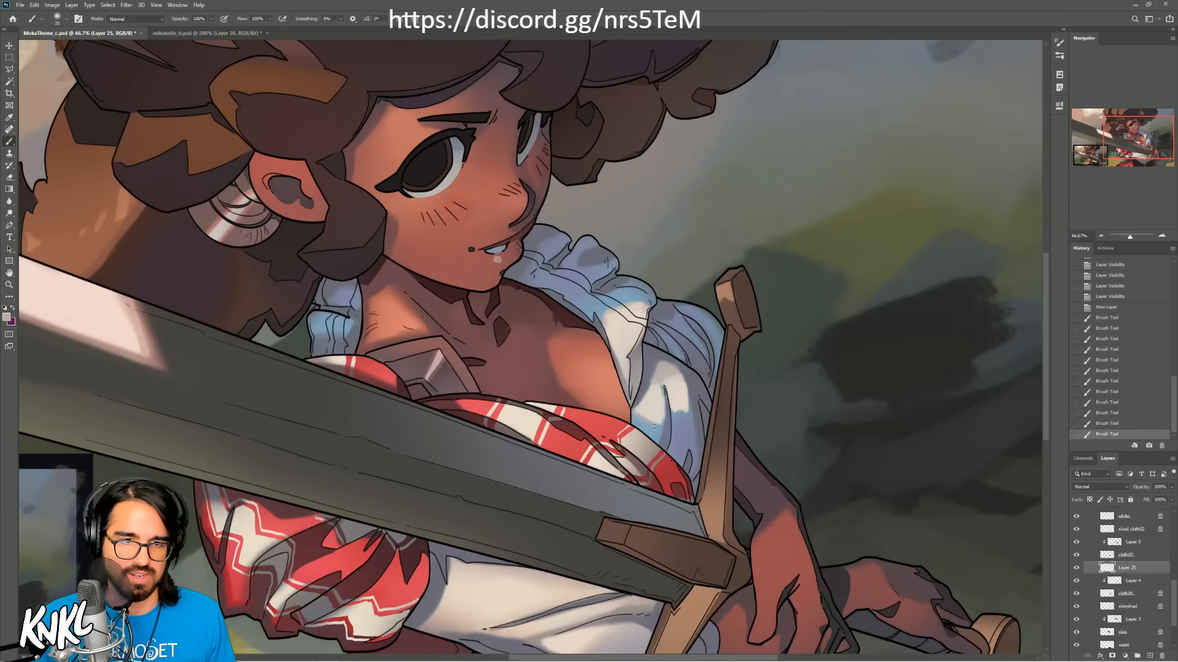
key("ctrl+z")
left_click_drag(658, 423, 664, 418)
left_click(684, 413)
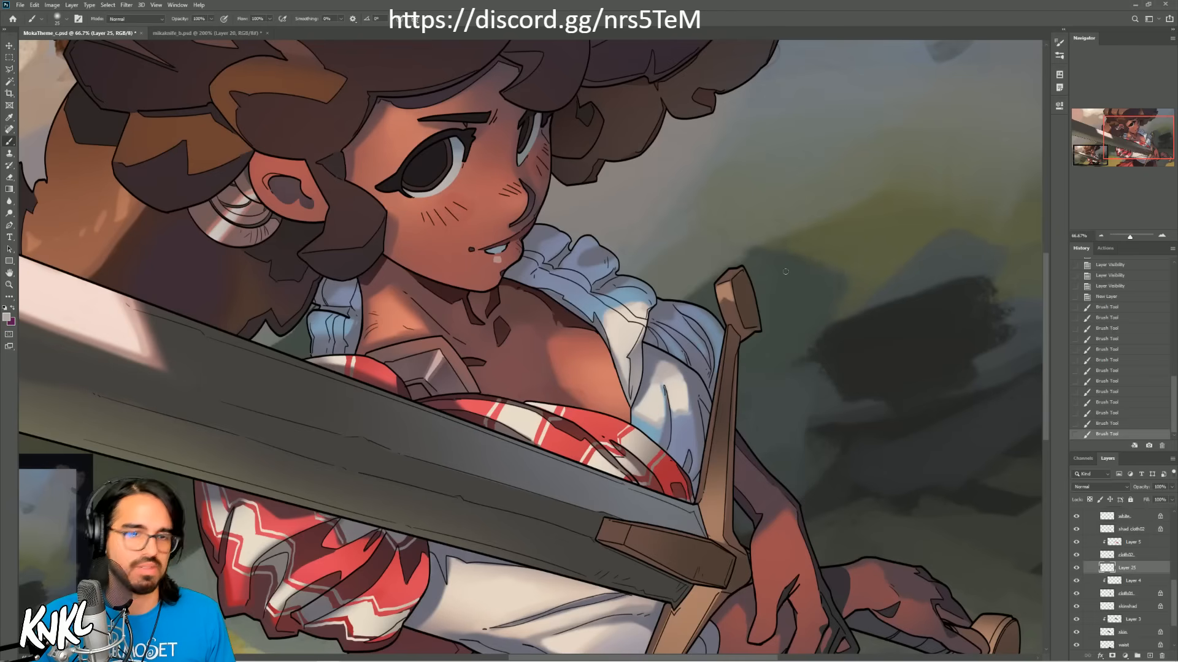
Step: Check the whole illustration mirrored, leave the canvas flipped horizontally, and save the document
left_click(1102, 237)
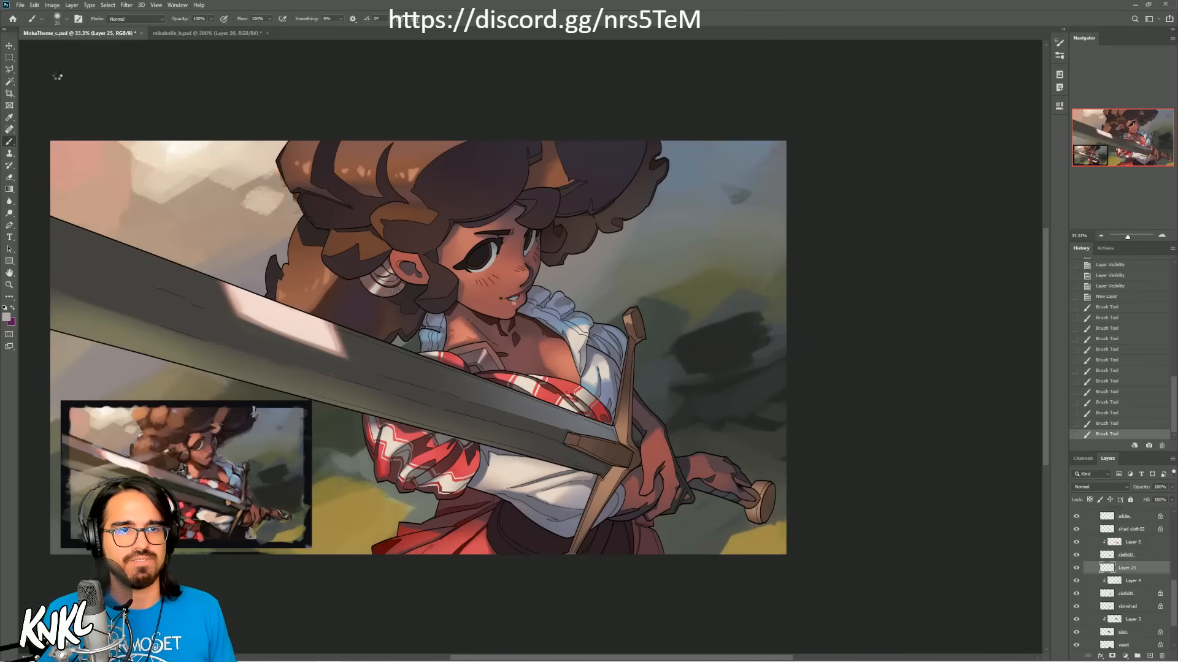
key("ctrl+shift+h")
key("ctrl+shift+h")
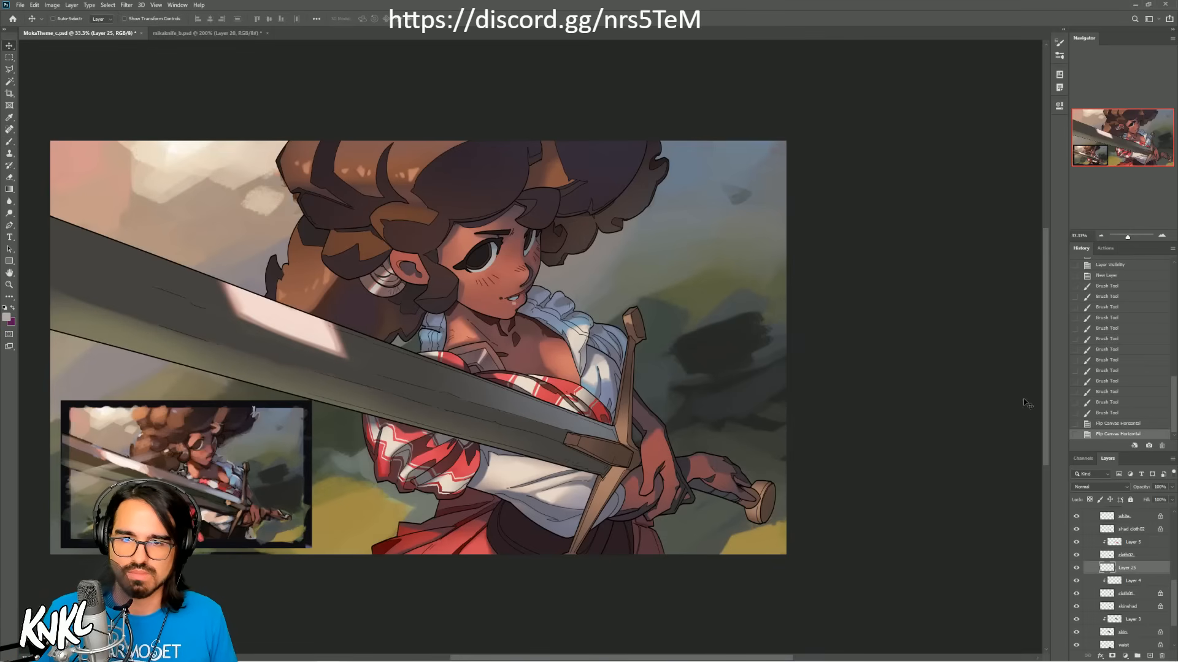
left_click(1099, 426)
key("ctrl+s")
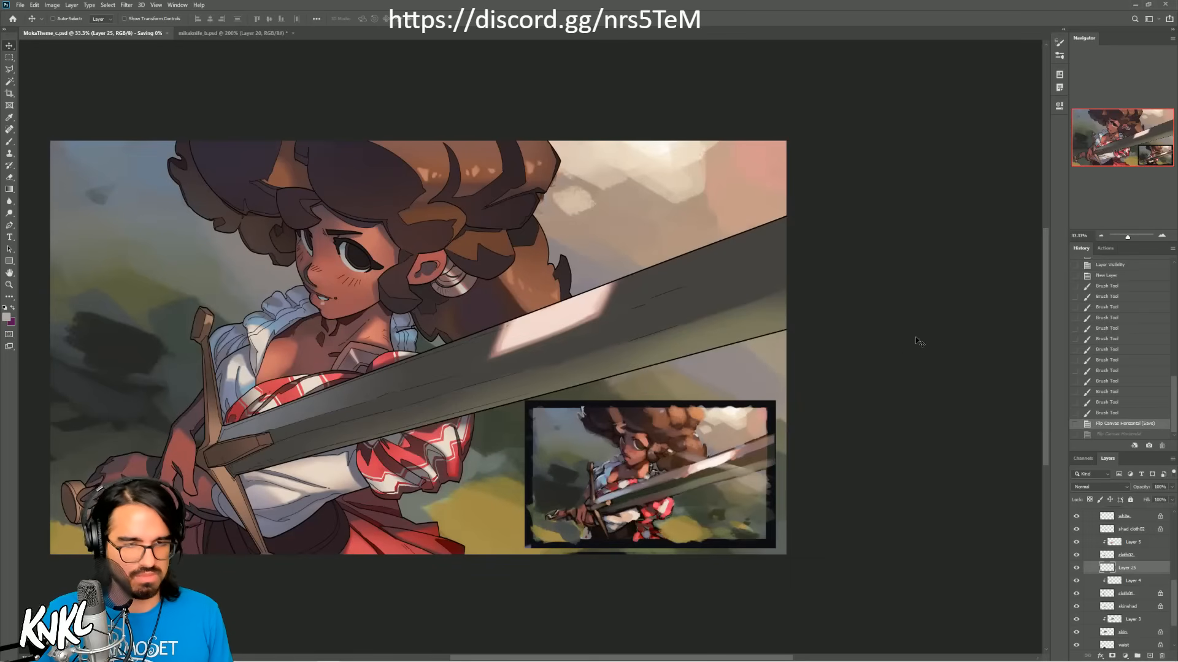
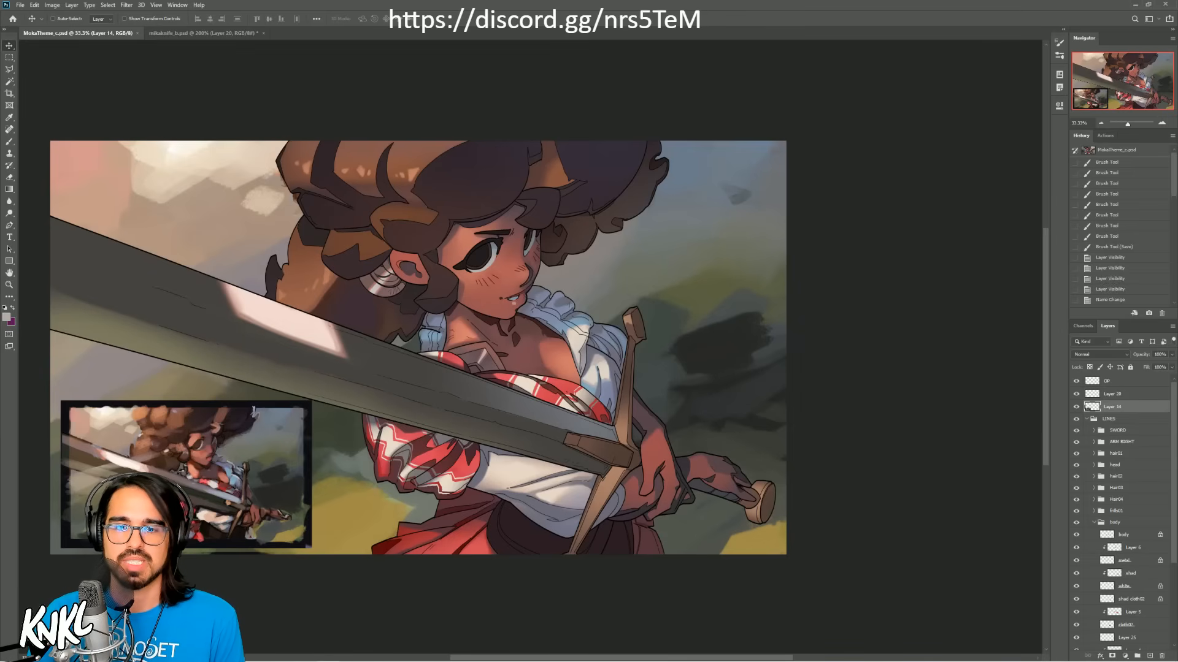
Step: Preview Layer 19's background at Hue/Saturation lightness +100, -50, -100 and -45 behind the figure, and discard the adjustment
scroll(1098, 484, "down", 5)
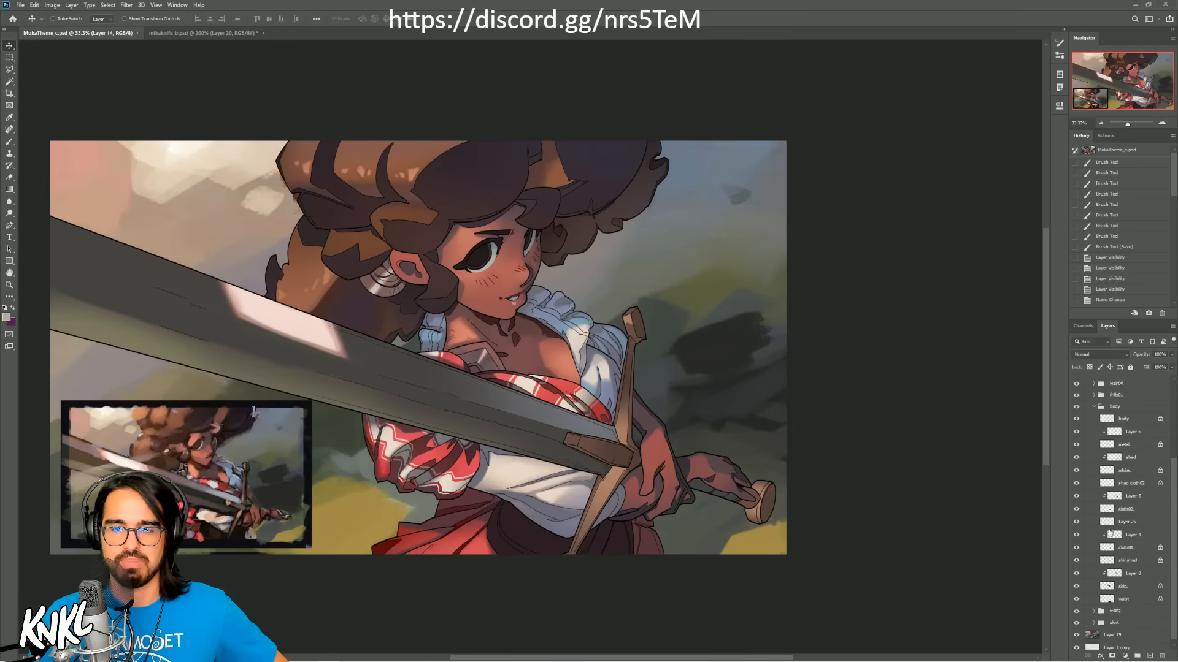
left_click(1121, 631)
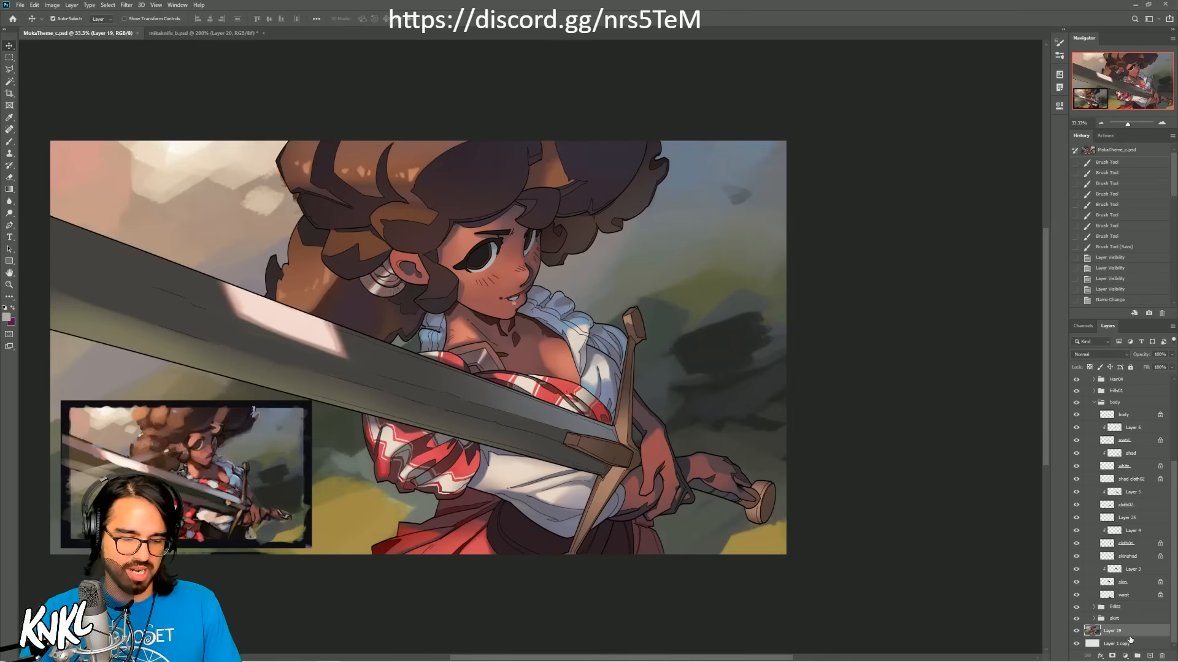
key("ctrl+u")
left_click_drag(478, 118, 939, 66)
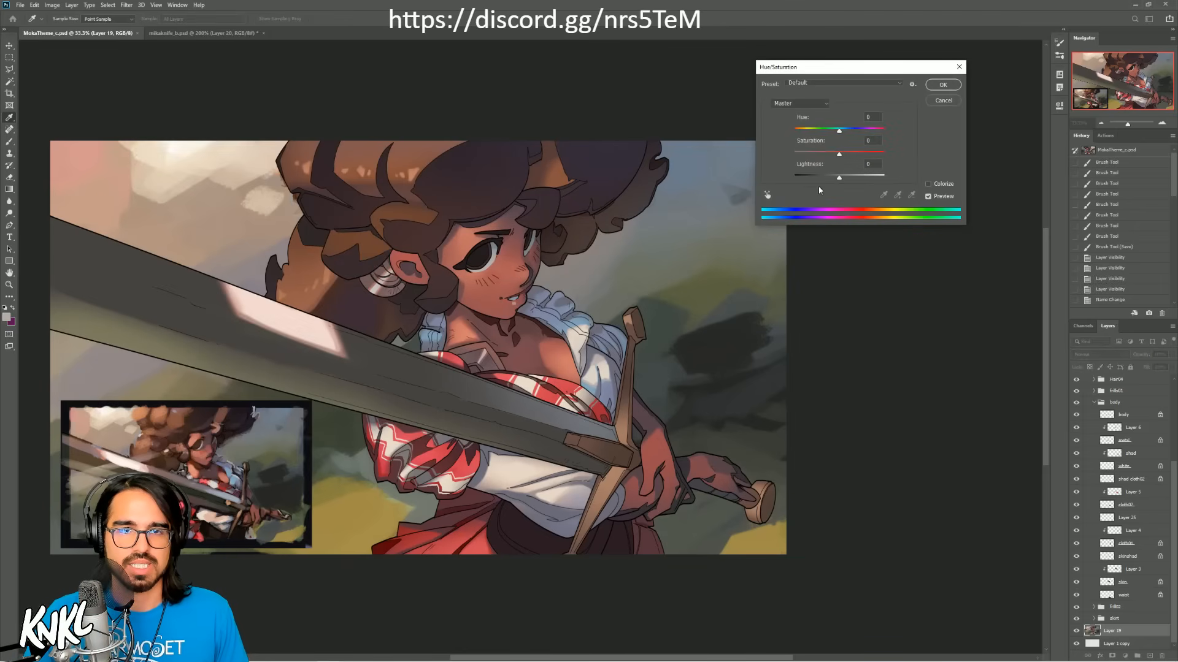
left_click_drag(844, 178, 898, 181)
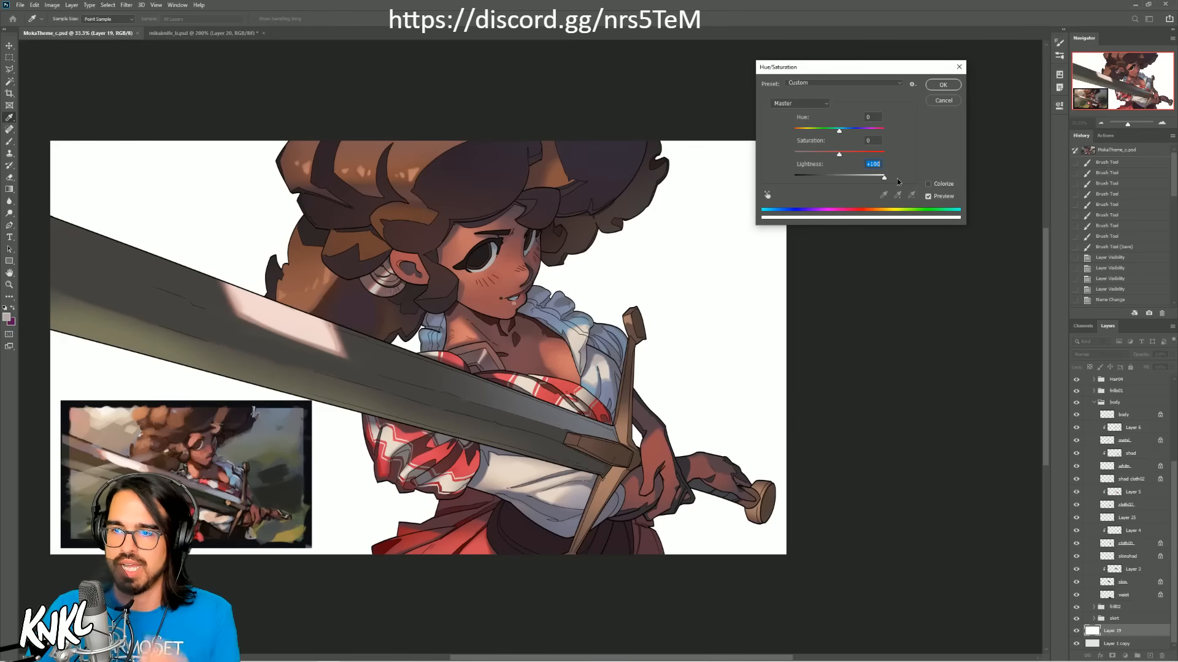
left_click_drag(897, 182, 817, 185)
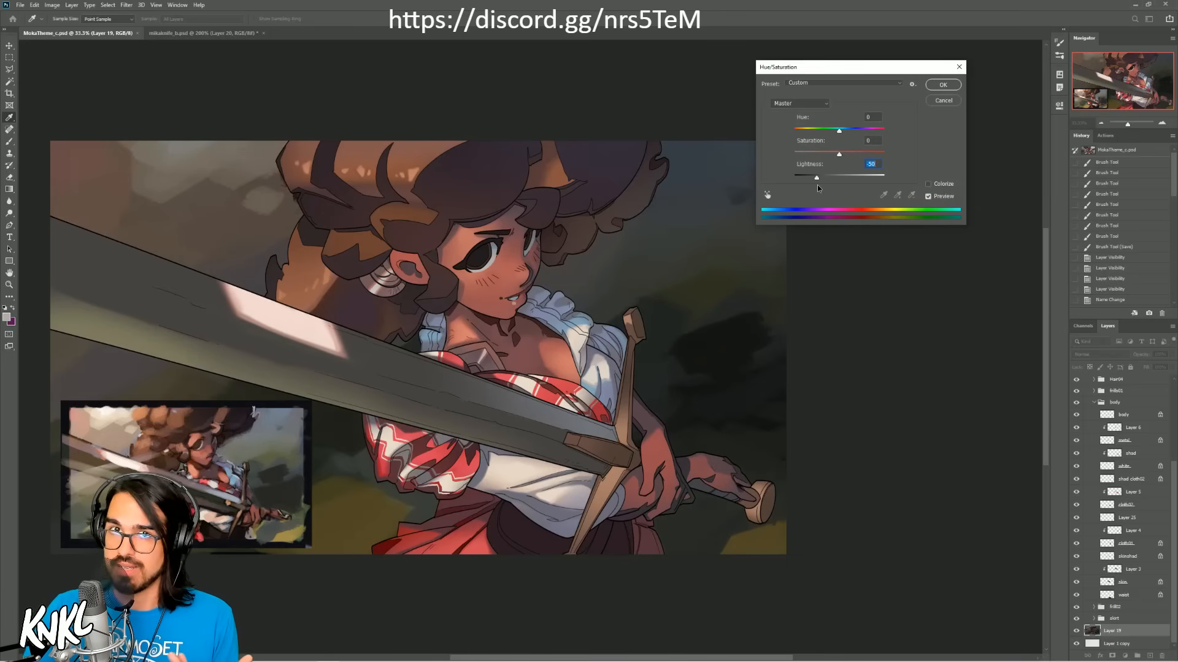
left_click_drag(817, 185, 789, 186)
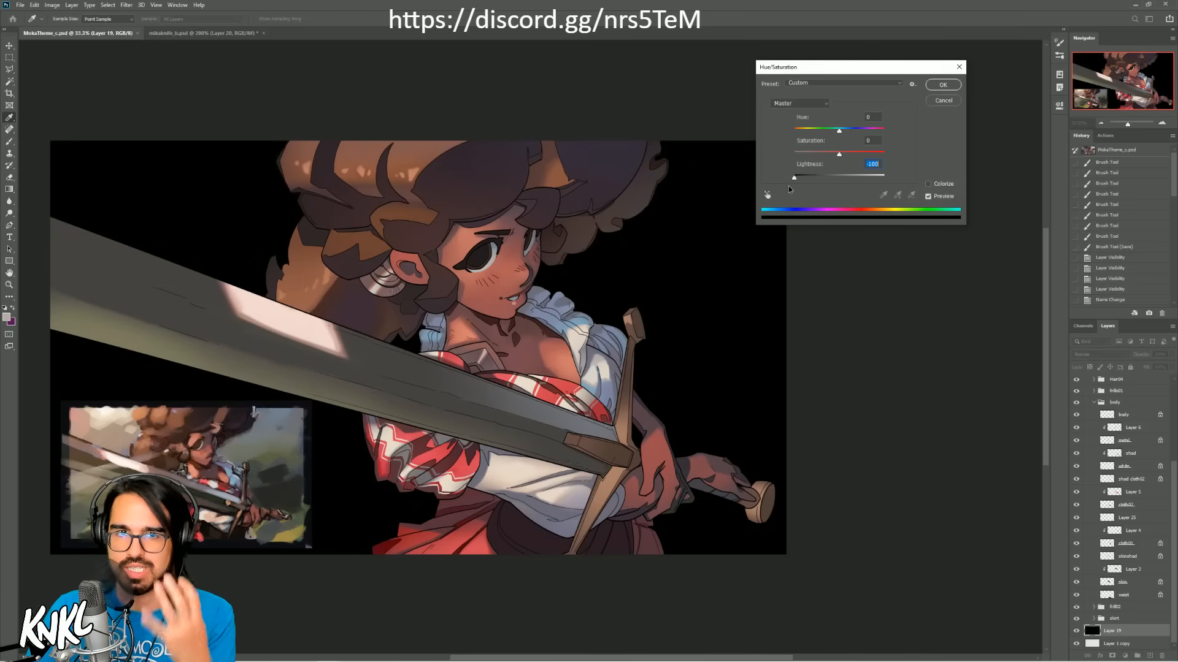
left_click_drag(788, 186, 818, 186)
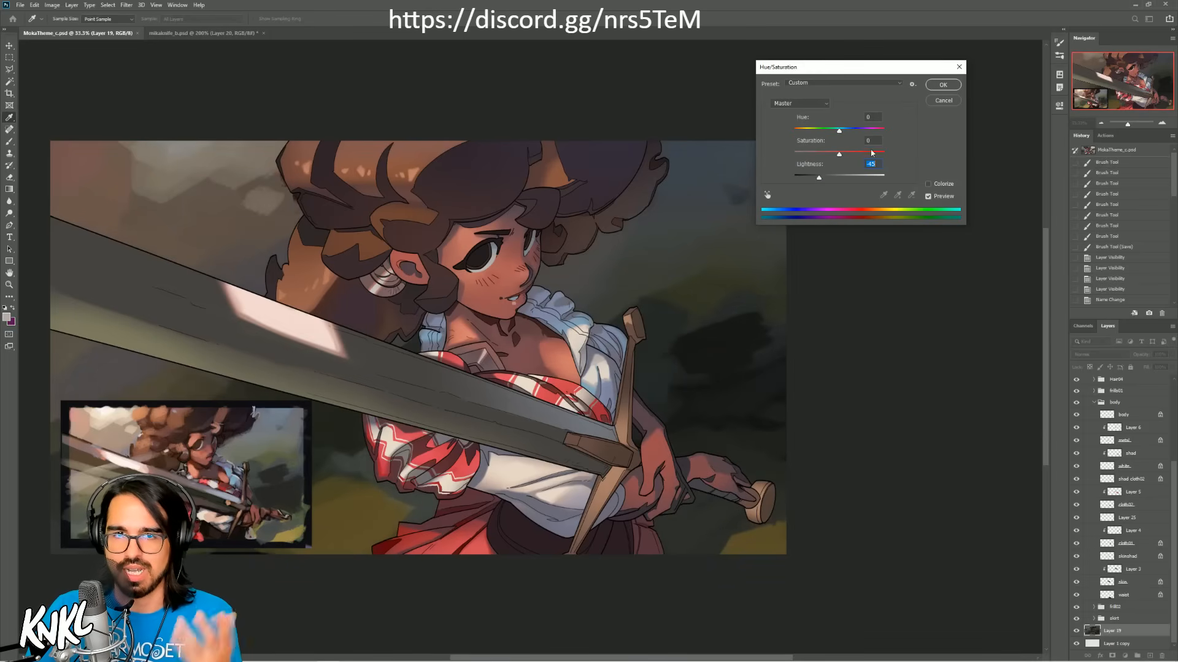
left_click(942, 101)
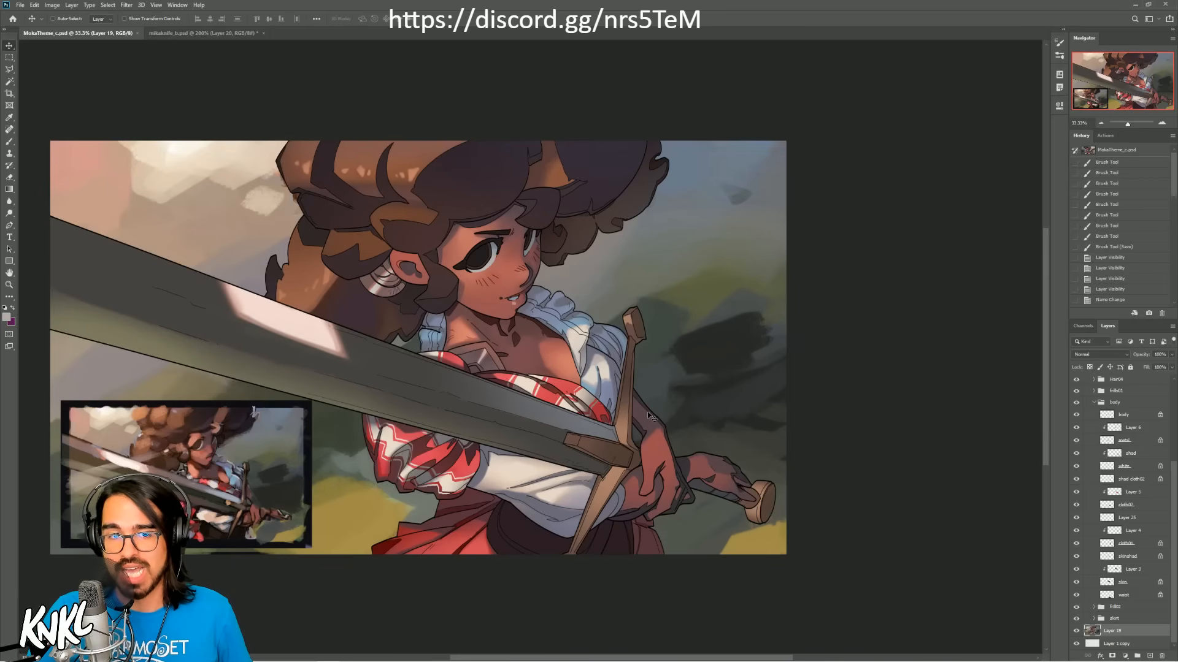
Step: Examine the blouse, sword grip, hands and face up close, and check the whole illustration
left_click(1162, 123)
left_click(1161, 123)
left_click(1162, 123)
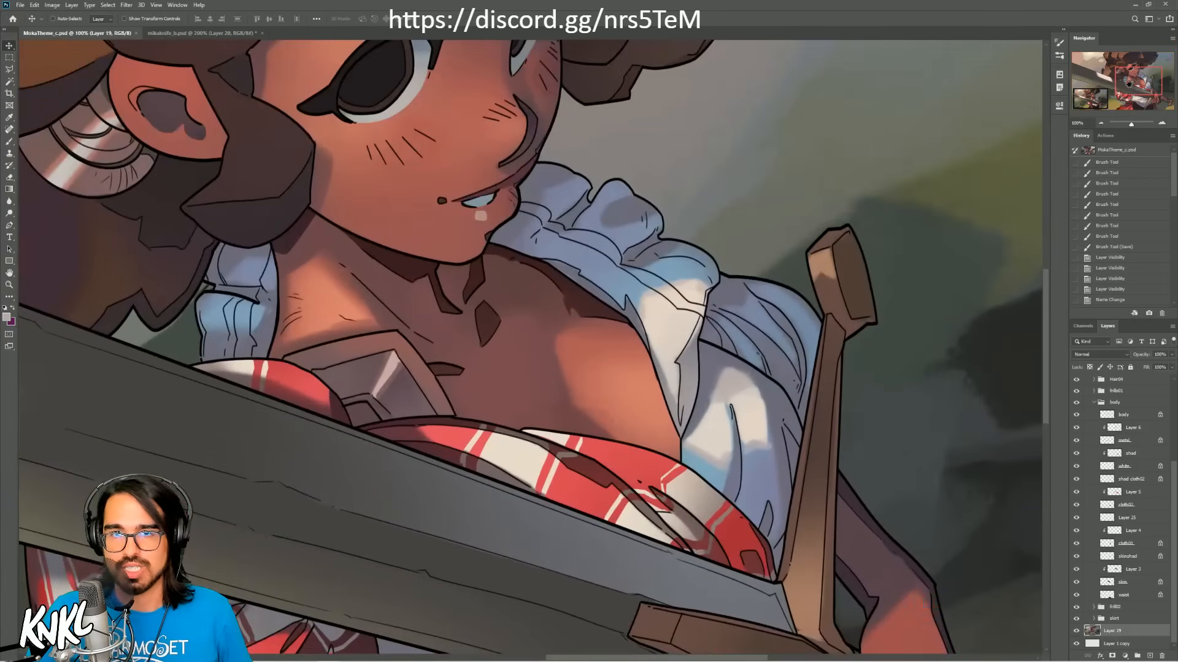
left_click_drag(1128, 82, 1140, 98)
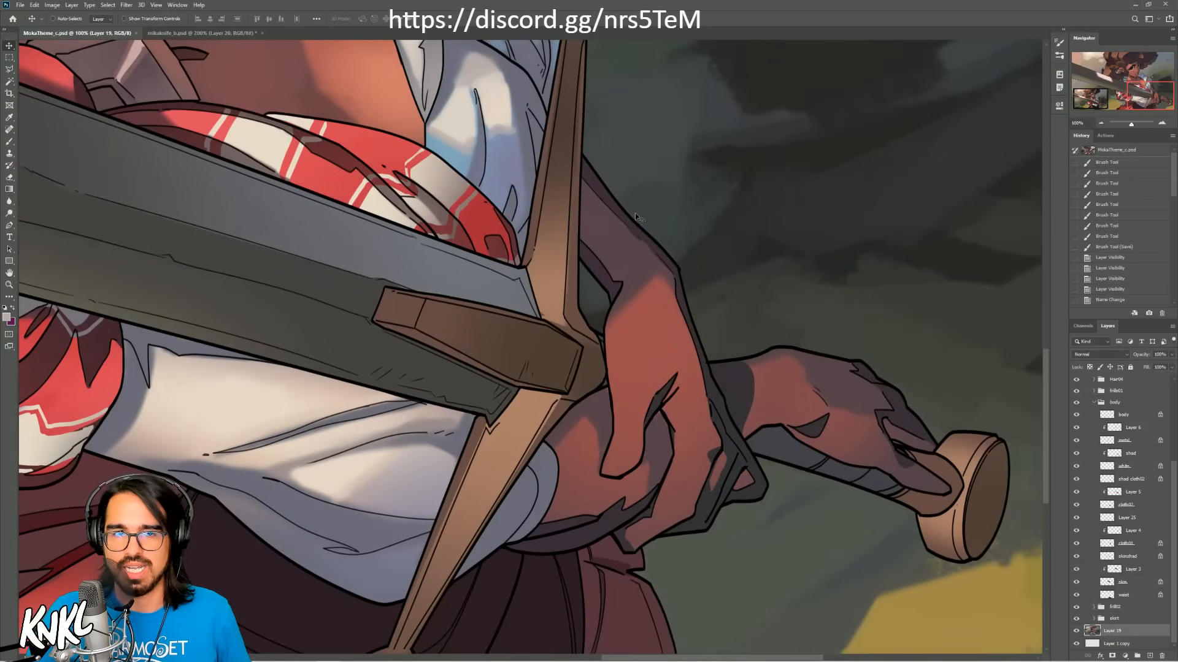
left_click_drag(1148, 100, 1129, 77)
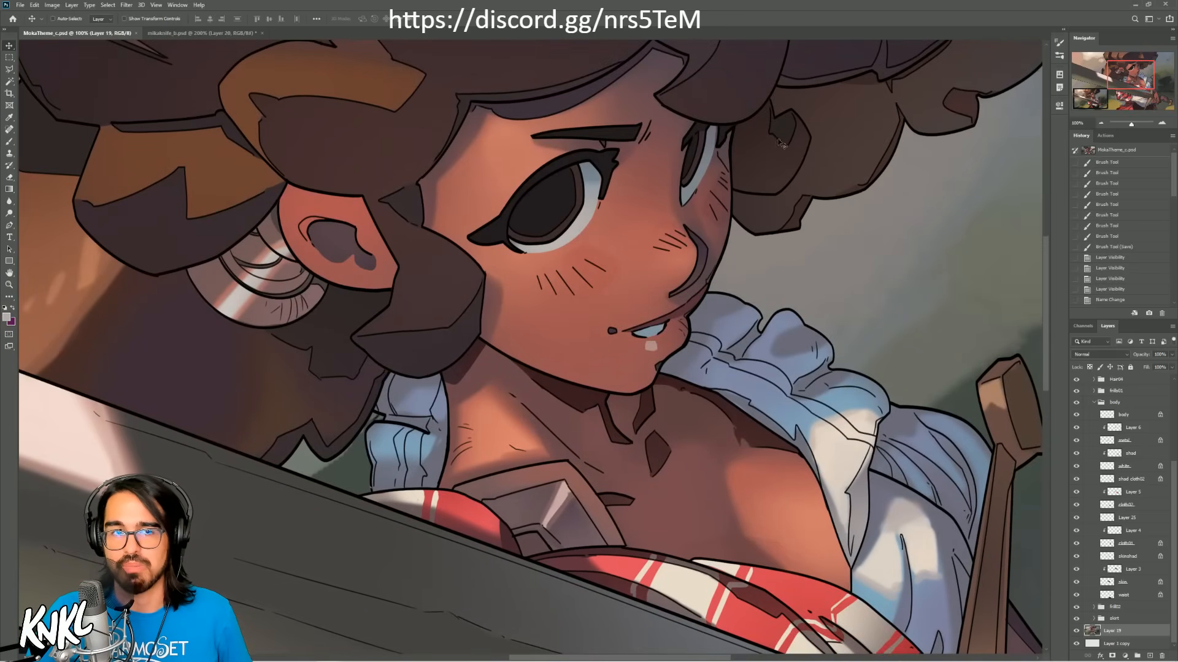
left_click(1100, 123)
left_click(1100, 123)
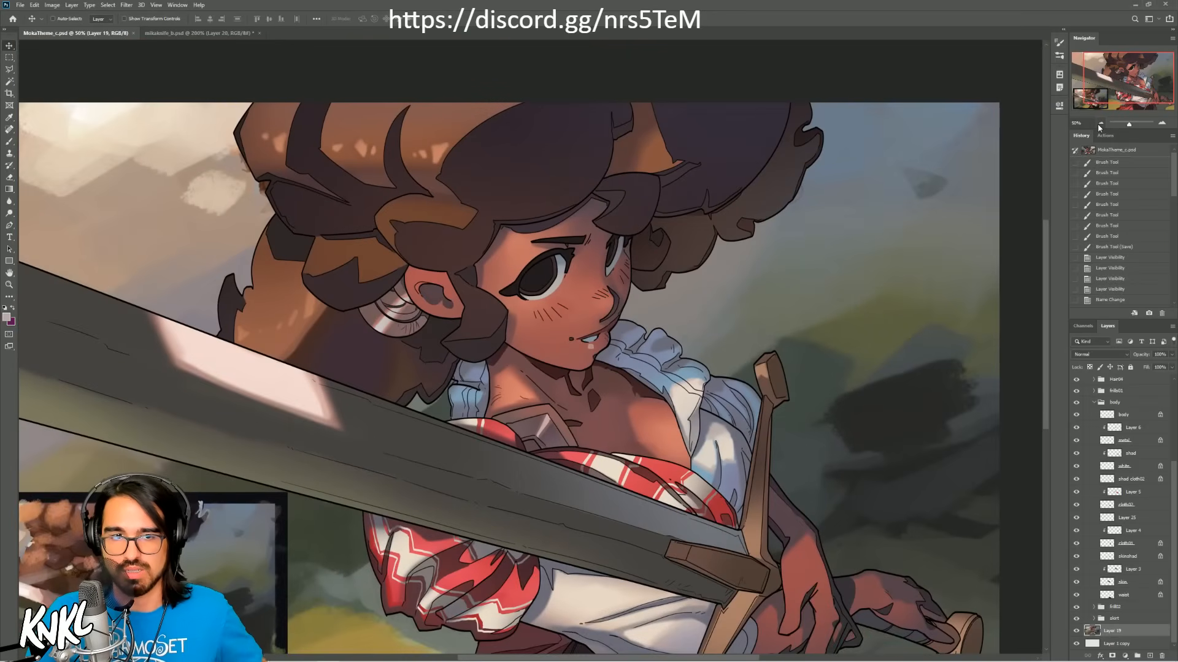
left_click_drag(1125, 97, 1112, 102)
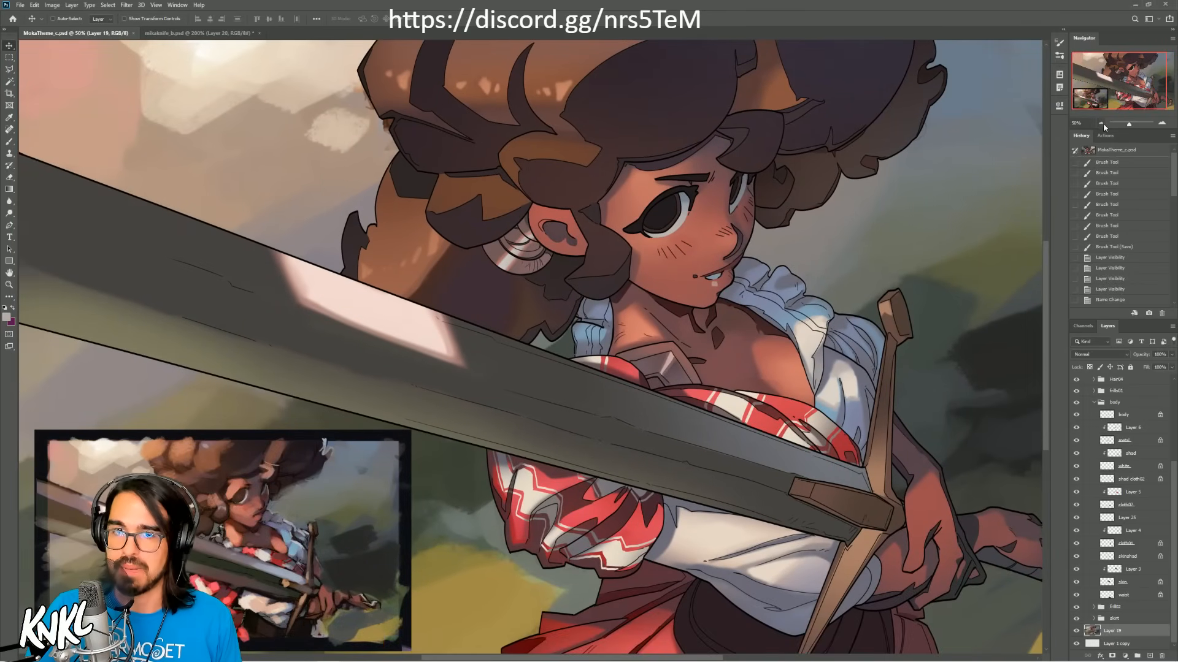
left_click(1101, 124)
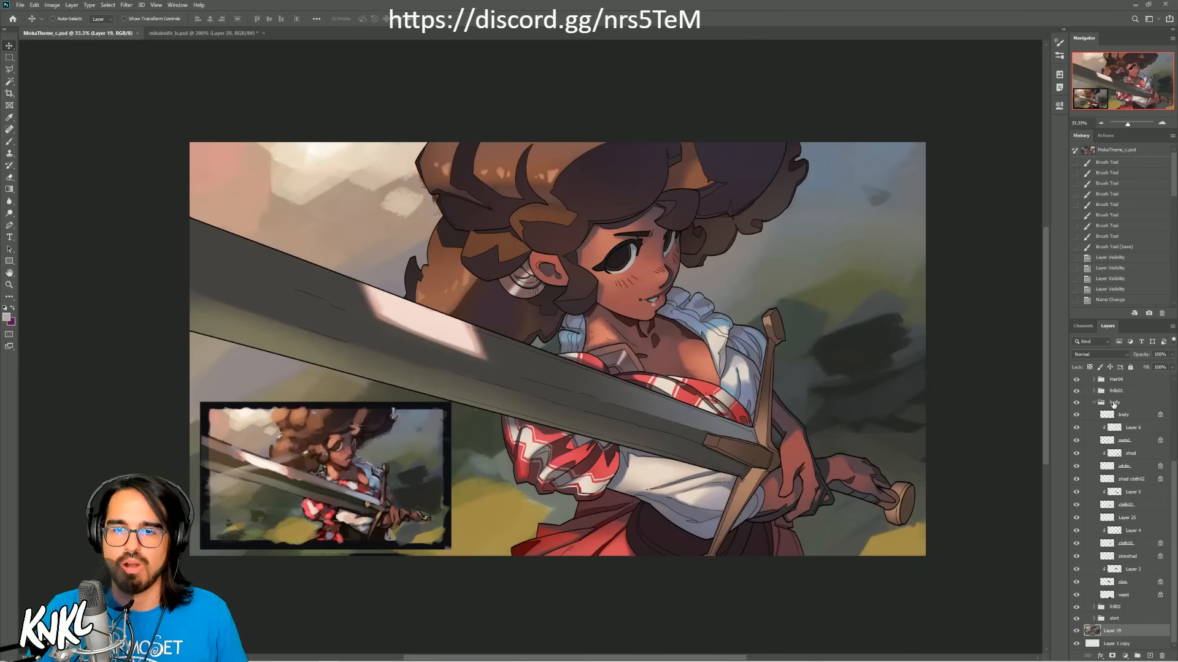
Step: Select the topmost layer and set up the Brush with a bright cyan-blue foreground colour for guide lines
left_click(1127, 381)
scroll(1126, 387, "up", 4)
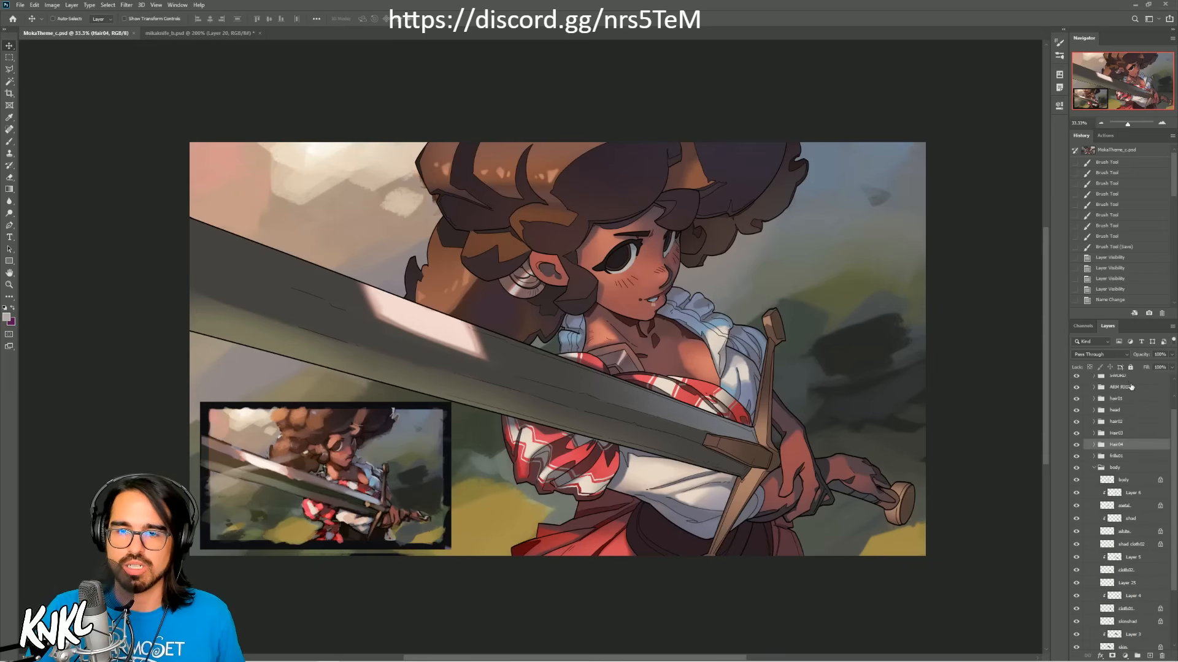
left_click(1120, 385)
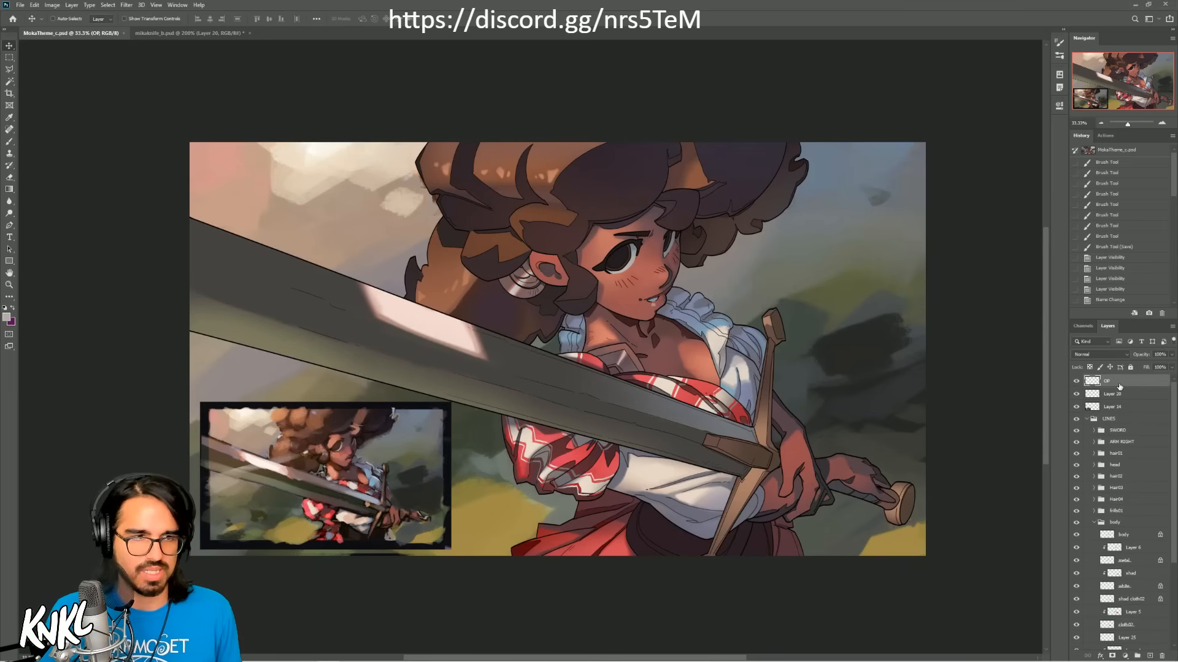
left_click(7, 317)
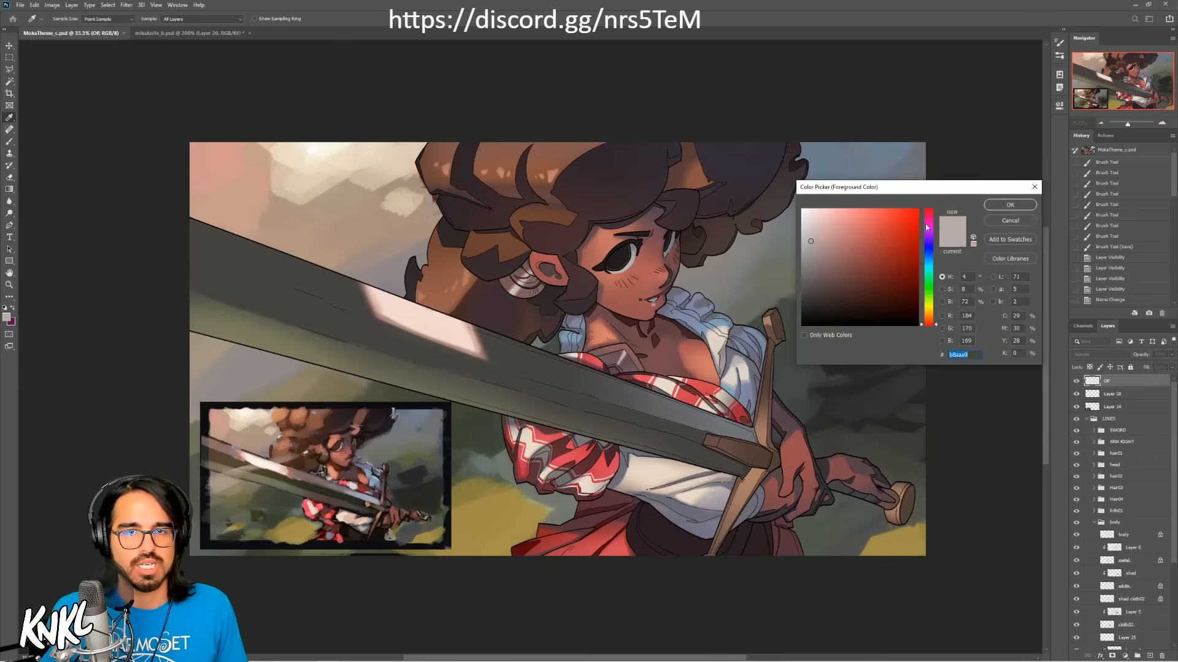
left_click_drag(929, 263, 930, 273)
left_click(991, 206)
key("v")
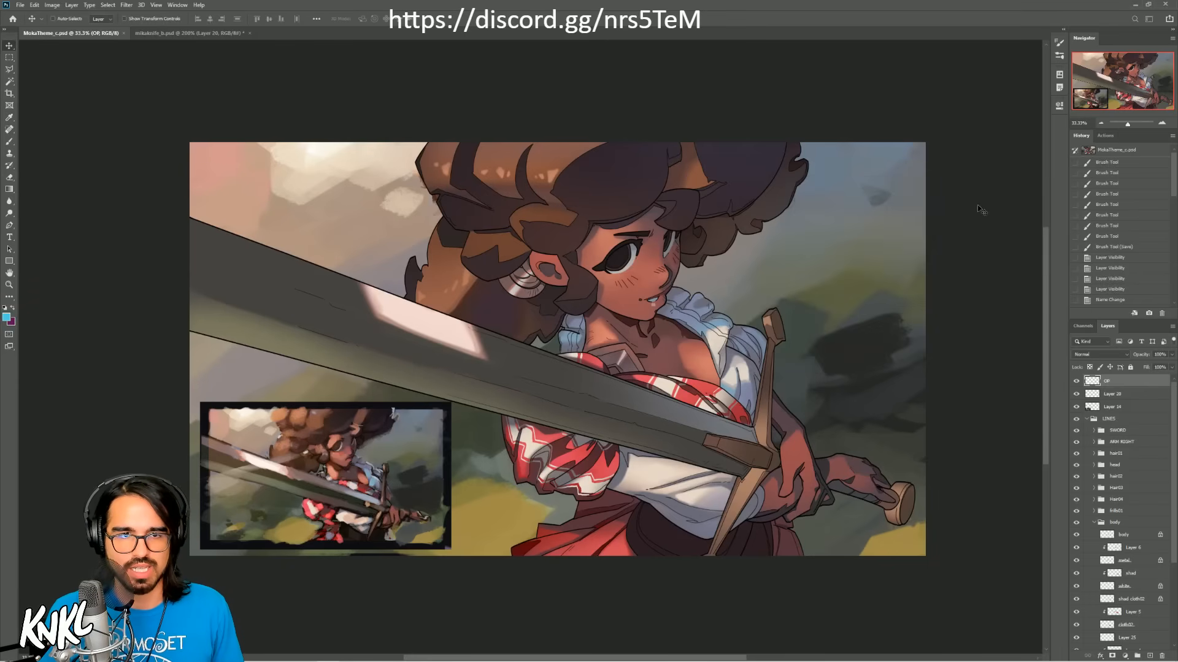
key("b")
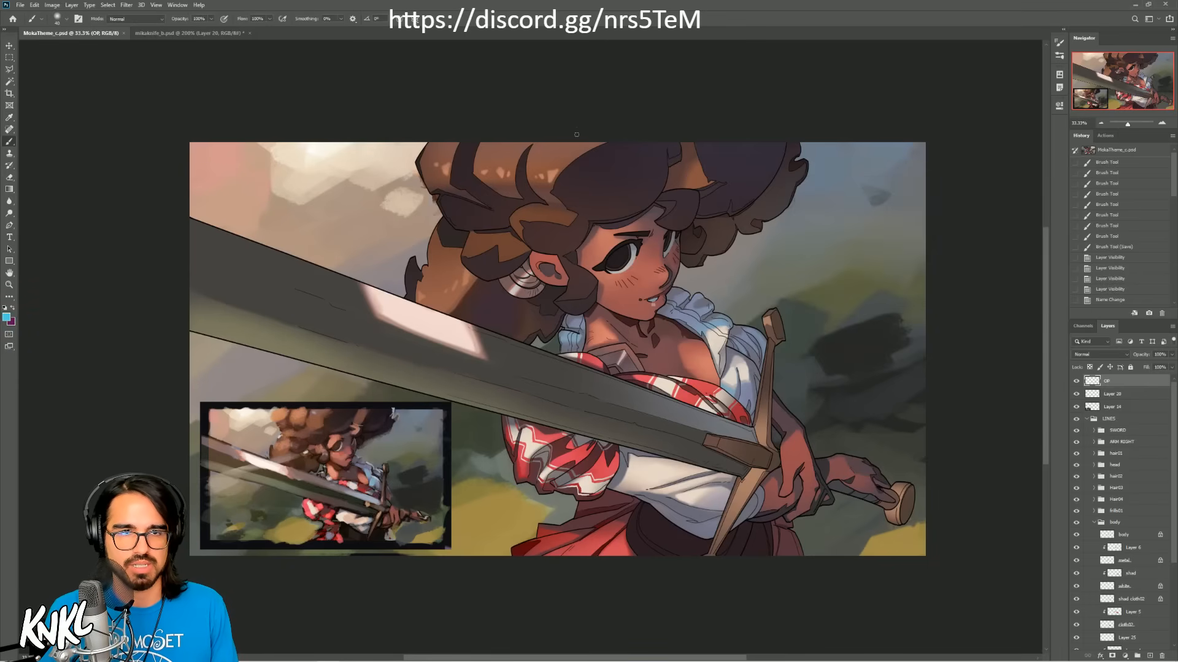
Step: Sketch a blue S-curve from the hair to the skirt and a line along the sword, and revert both guides
mouse_move(560, 142)
left_mouse_down()
mouse_move(685, 448)
mouse_move(687, 555)
left_mouse_up()
key("ctrl+z")
mouse_move(559, 143)
left_mouse_down()
mouse_move(579, 216)
mouse_move(628, 298)
mouse_move(709, 555)
left_mouse_up()
mouse_move(897, 504)
left_mouse_down()
mouse_move(728, 464)
mouse_move(190, 276)
left_mouse_up()
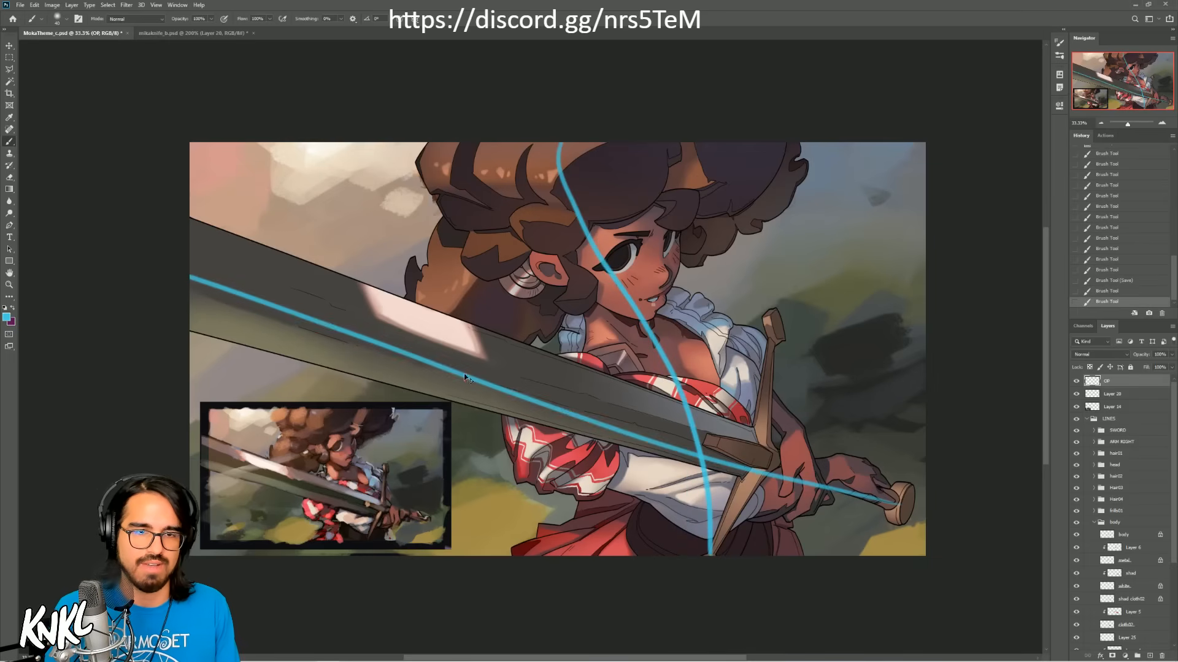
key("ctrl+z")
mouse_move(903, 510)
left_mouse_down()
mouse_move(678, 423)
mouse_move(191, 281)
left_mouse_up()
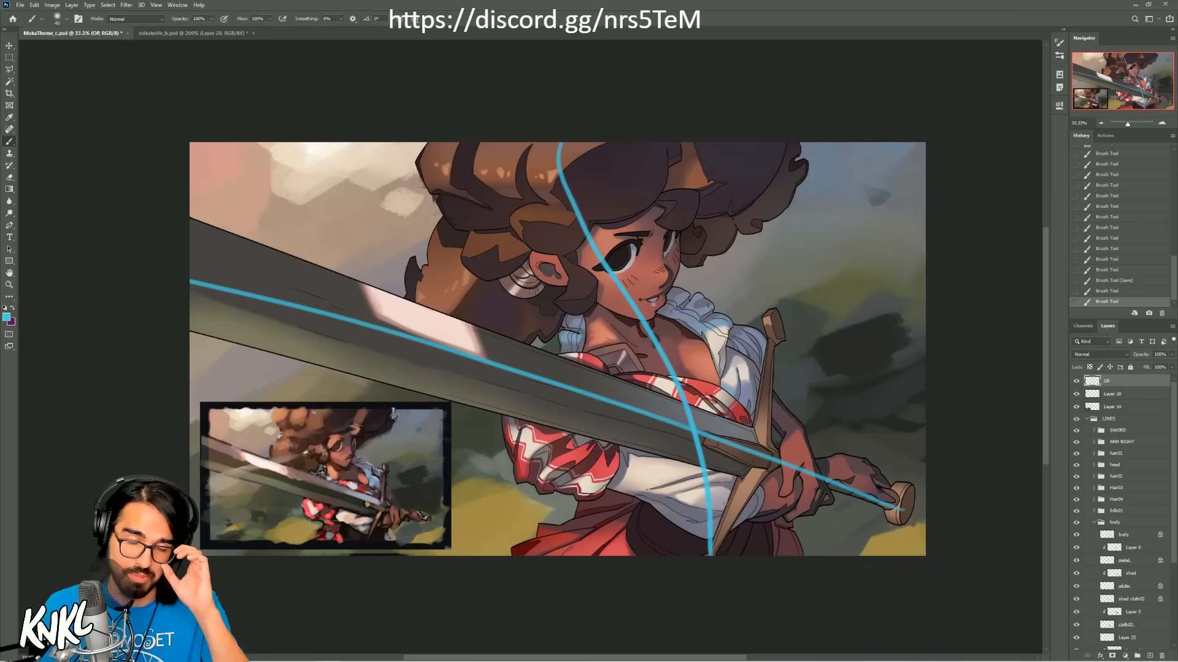
left_click(1107, 291)
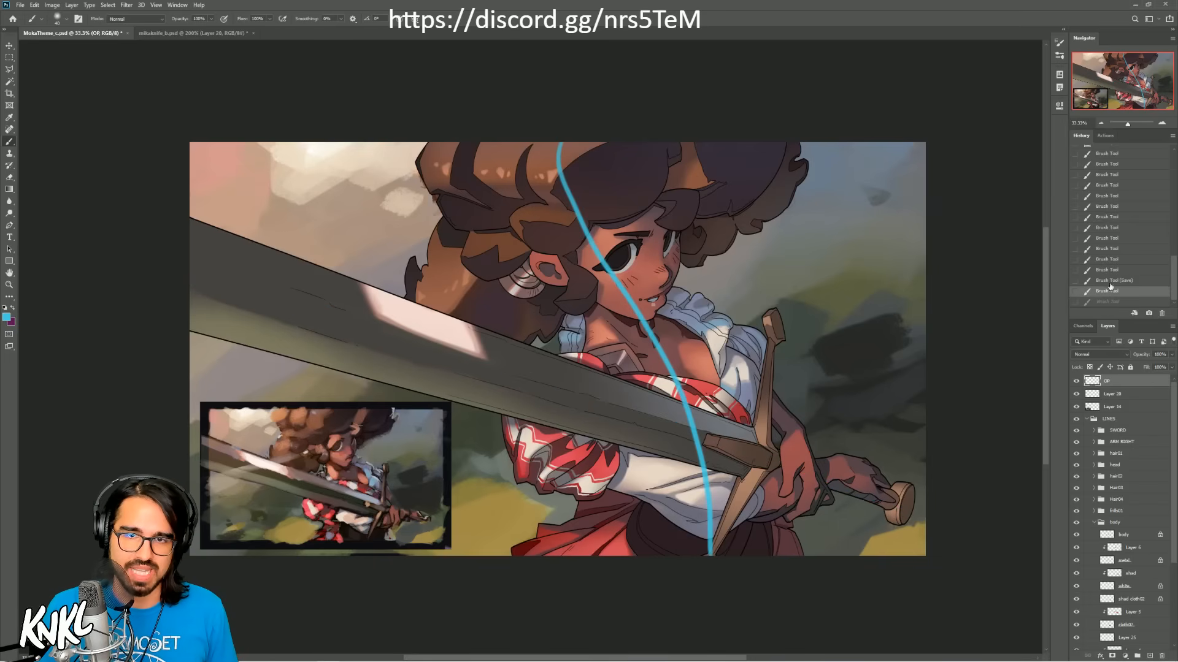
left_click(1107, 280)
Step: Try several alternative blue flow lines running from the hair through the torso to the skirt, undoing each one
mouse_move(576, 140)
left_mouse_down()
mouse_move(575, 208)
mouse_move(692, 494)
mouse_move(691, 553)
left_mouse_up()
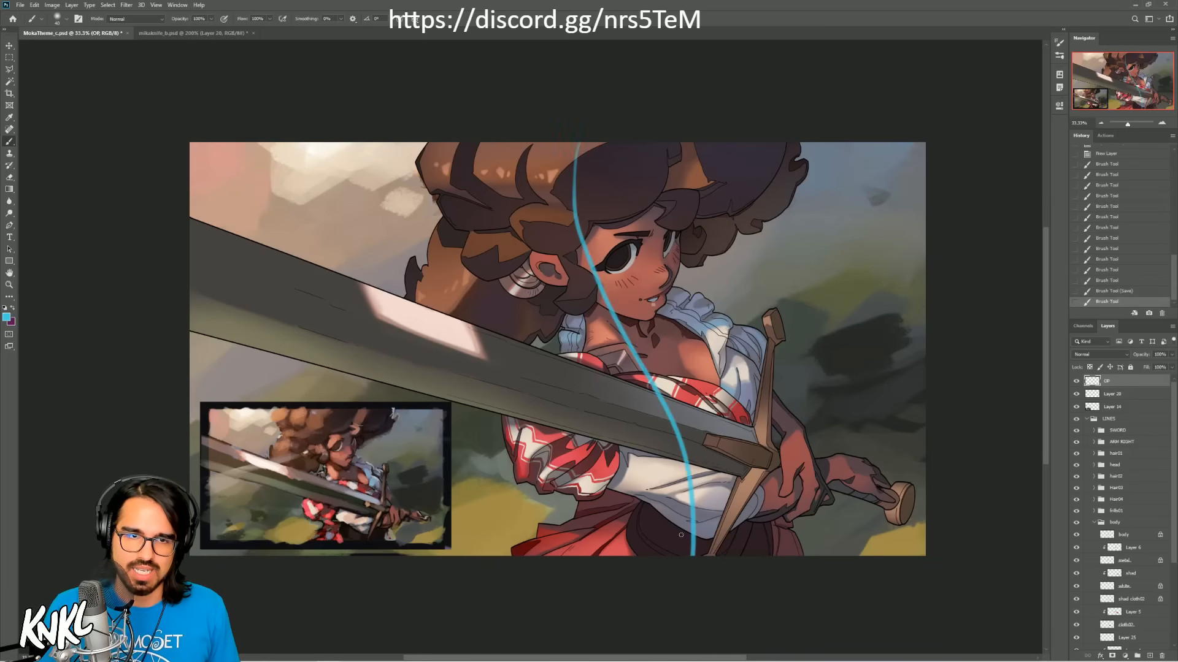
key("ctrl+z")
left_click_drag(568, 142, 730, 555)
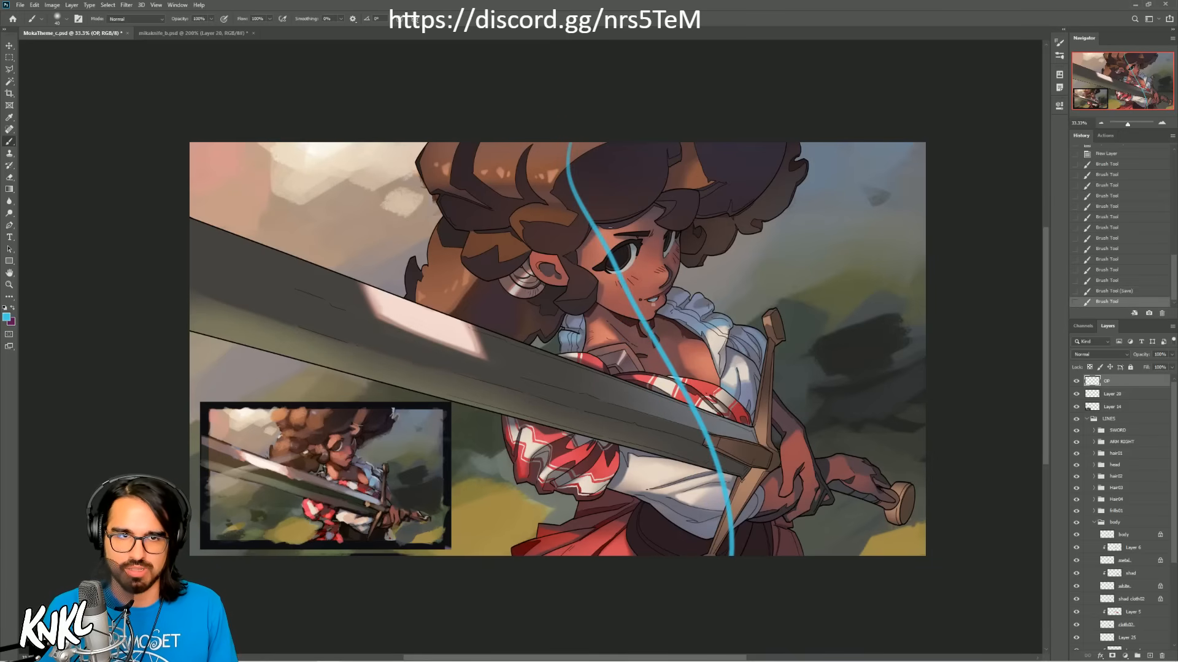
key("ctrl+z")
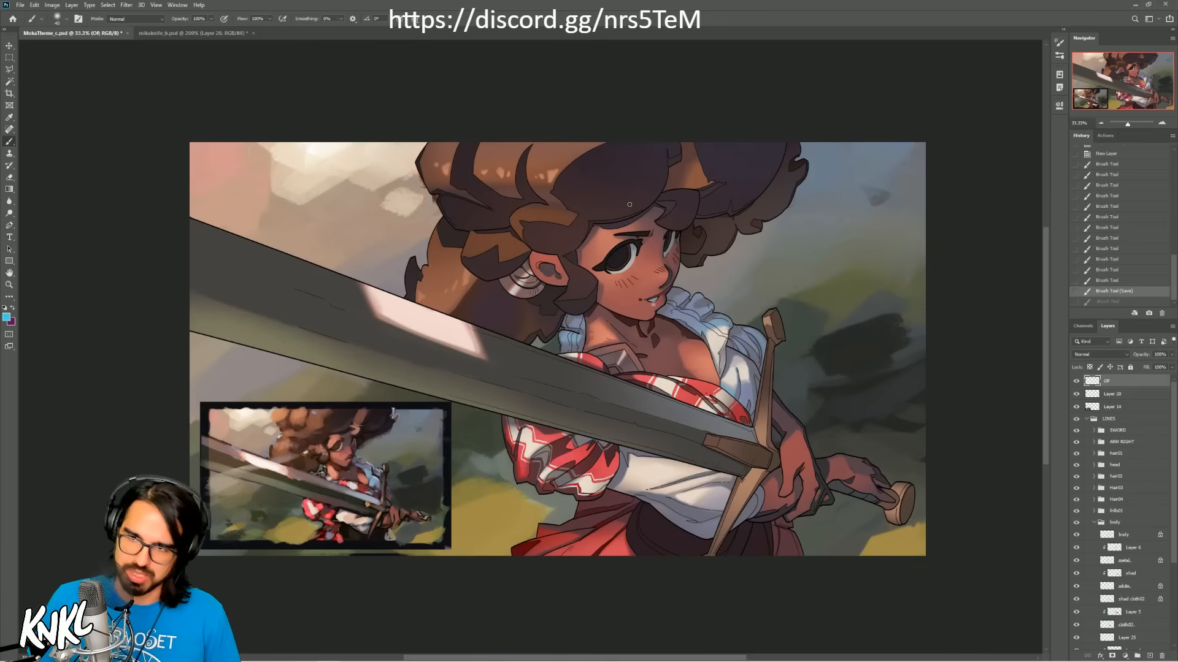
left_click_drag(646, 142, 699, 552)
key("ctrl+z")
mouse_move(555, 142)
left_mouse_down()
mouse_move(640, 411)
mouse_move(696, 555)
left_mouse_up()
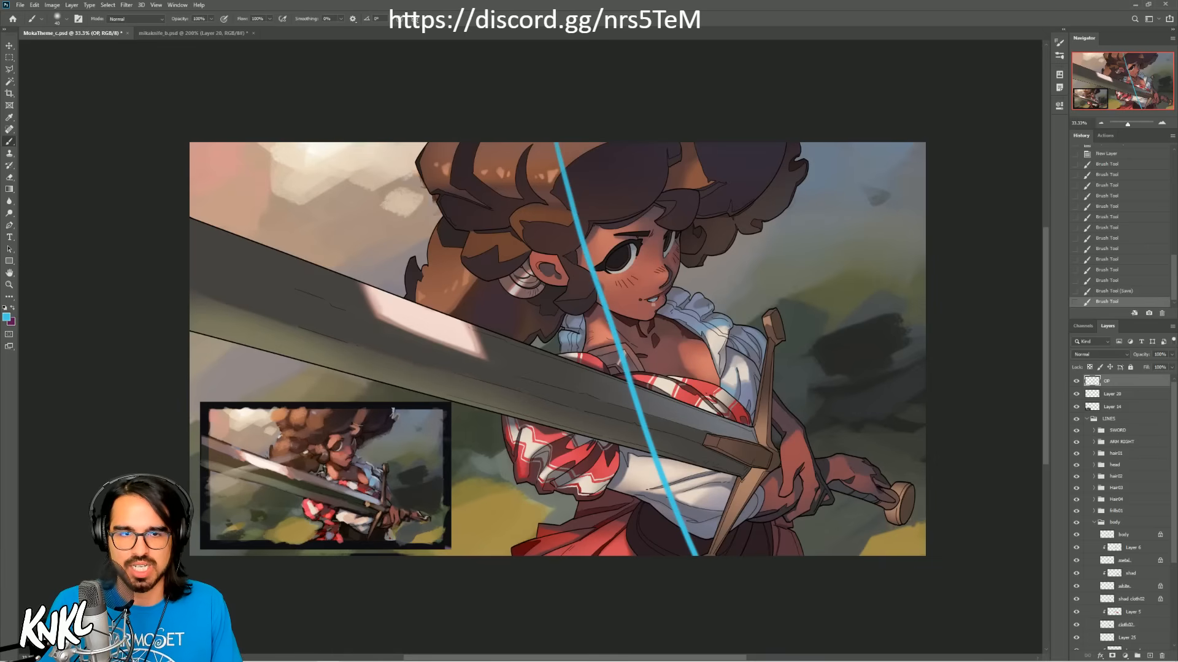
key("ctrl+z")
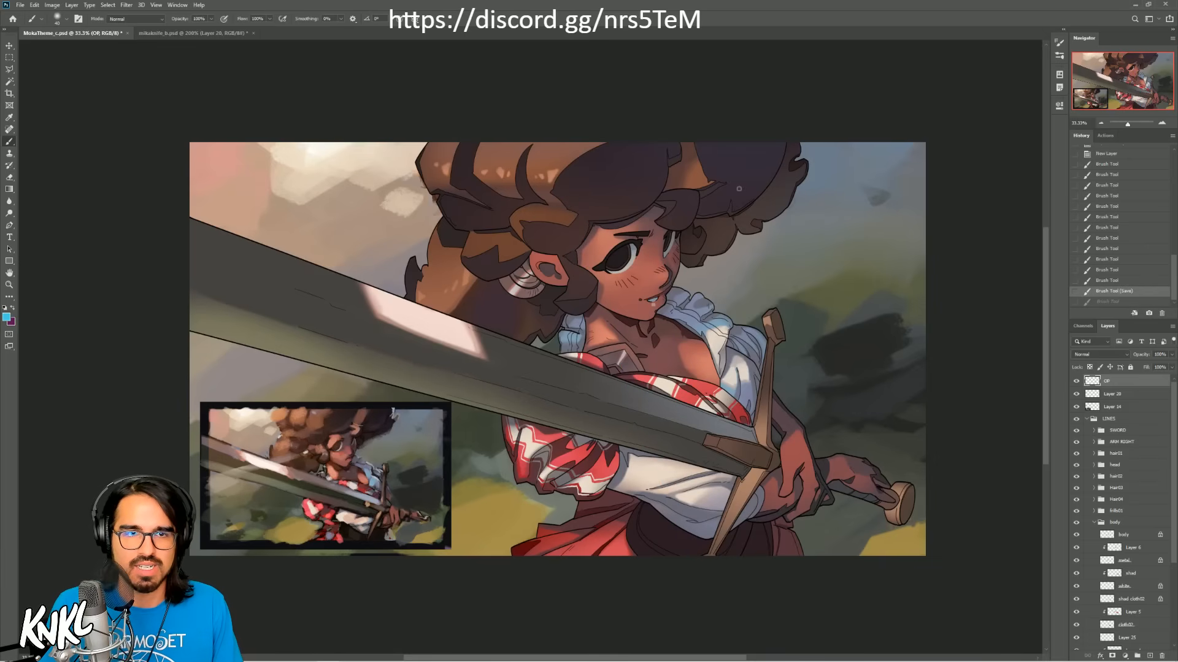
Step: Trace blue rhythm curves around the hair, face, torso and lower arms, and revert all of them
mouse_move(739, 189)
left_mouse_down()
mouse_move(592, 177)
mouse_move(562, 258)
mouse_move(584, 301)
mouse_move(523, 270)
left_mouse_up()
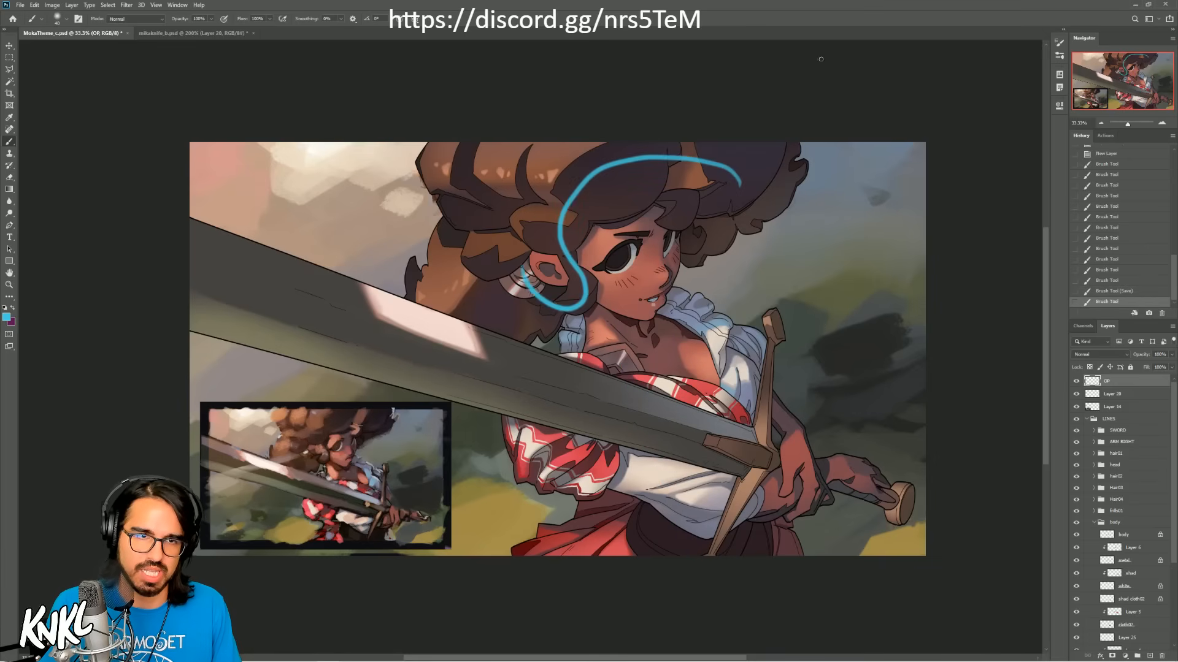
left_click_drag(667, 212, 693, 289)
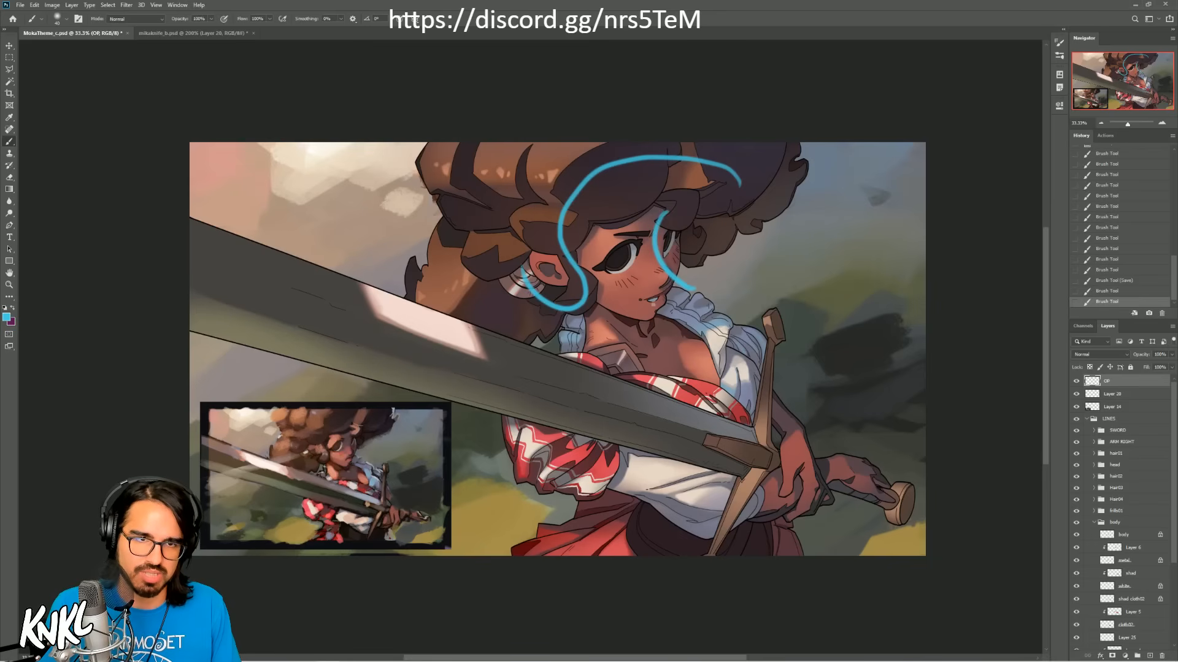
mouse_move(680, 208)
left_mouse_down()
mouse_move(655, 342)
mouse_move(702, 356)
mouse_move(728, 502)
mouse_move(706, 526)
left_mouse_up()
left_click_drag(543, 436, 819, 484)
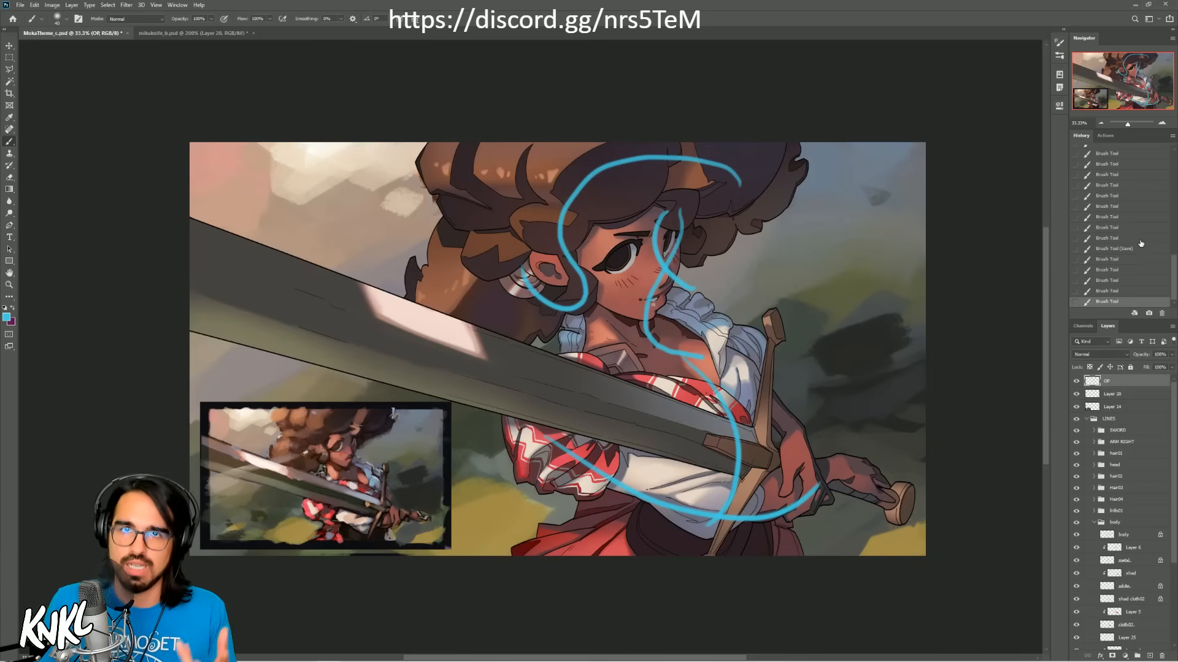
left_click(1115, 239)
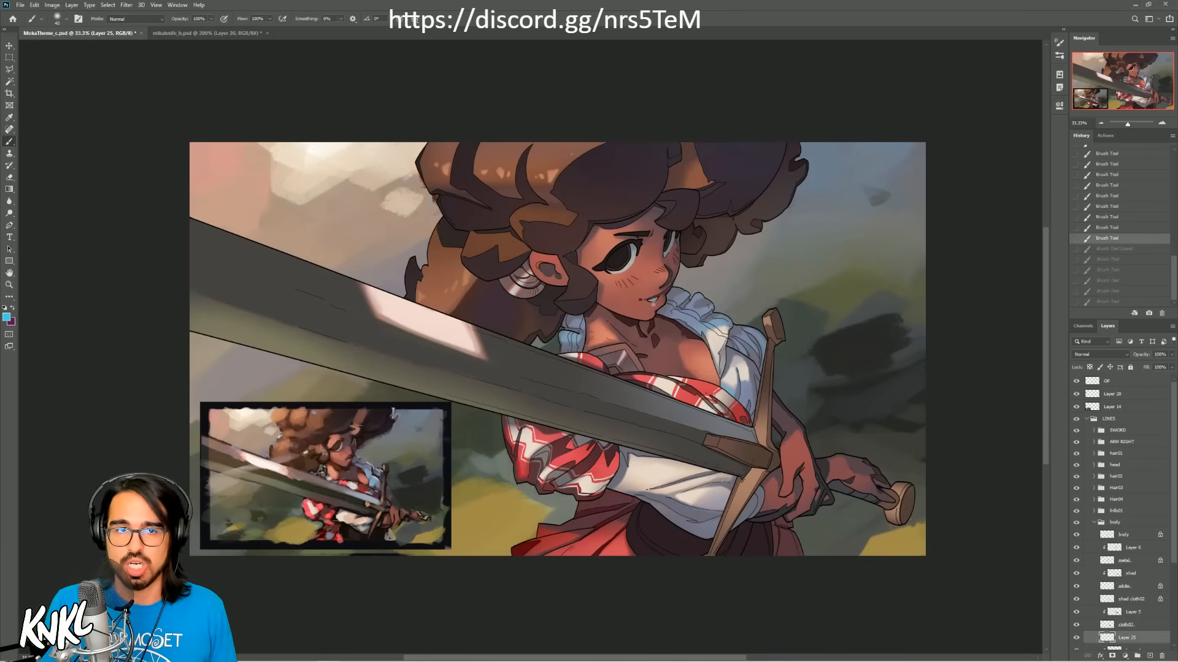
Step: Undo a stray stroke on Layer 25, try one S-curve through the figure on the topmost layer, and undo it
left_click_drag(660, 366, 623, 319)
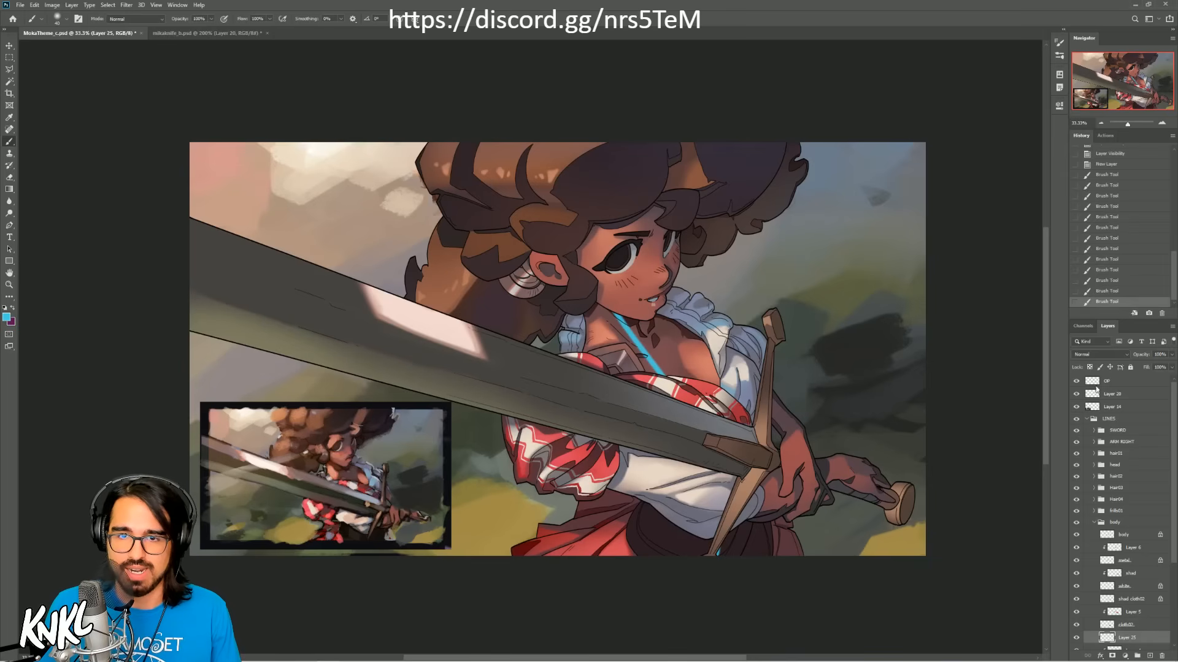
key("ctrl+z")
left_click(1107, 384)
left_click_drag(552, 143, 704, 558)
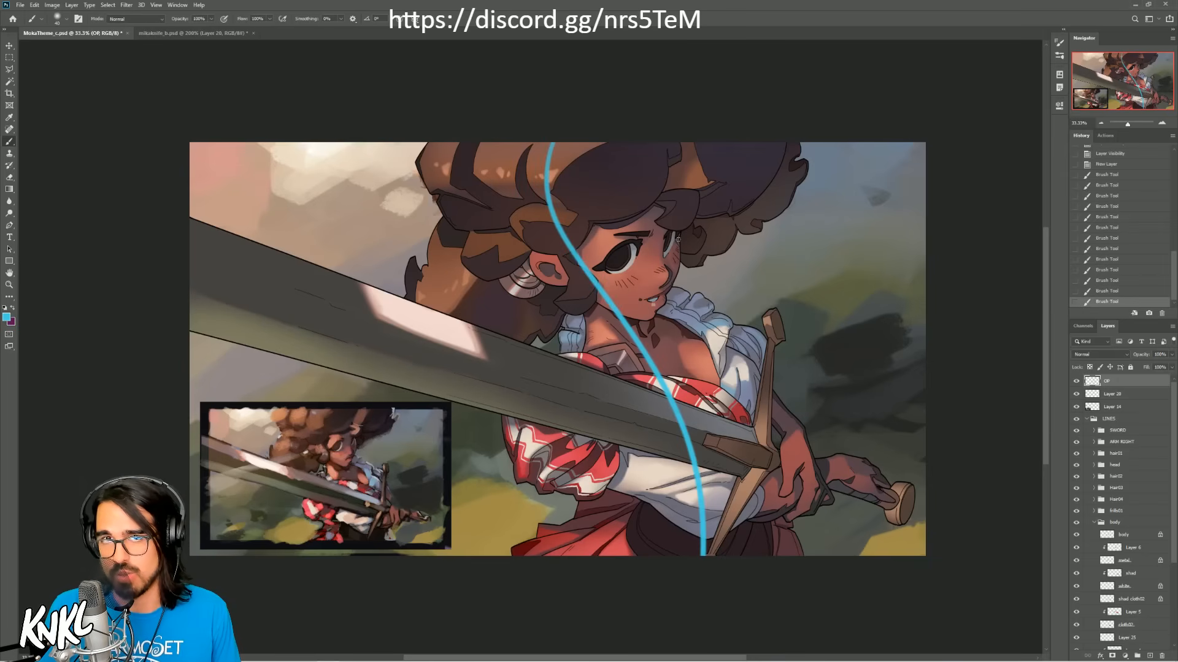
key("ctrl+z")
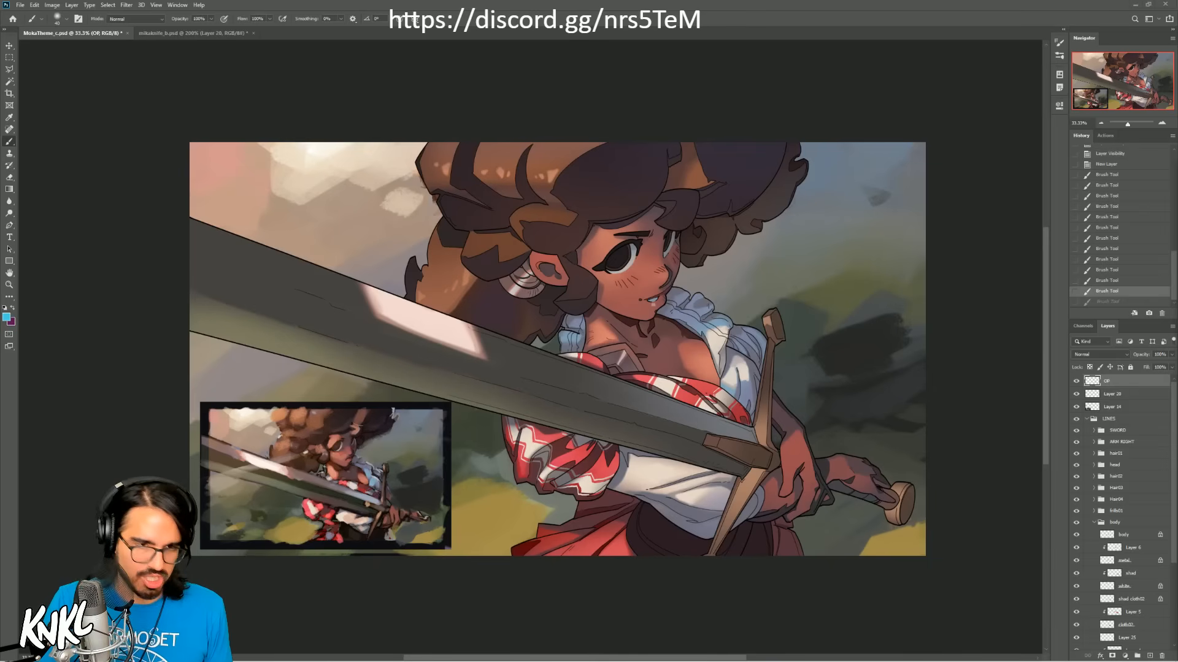
mouse_move(238, 657)
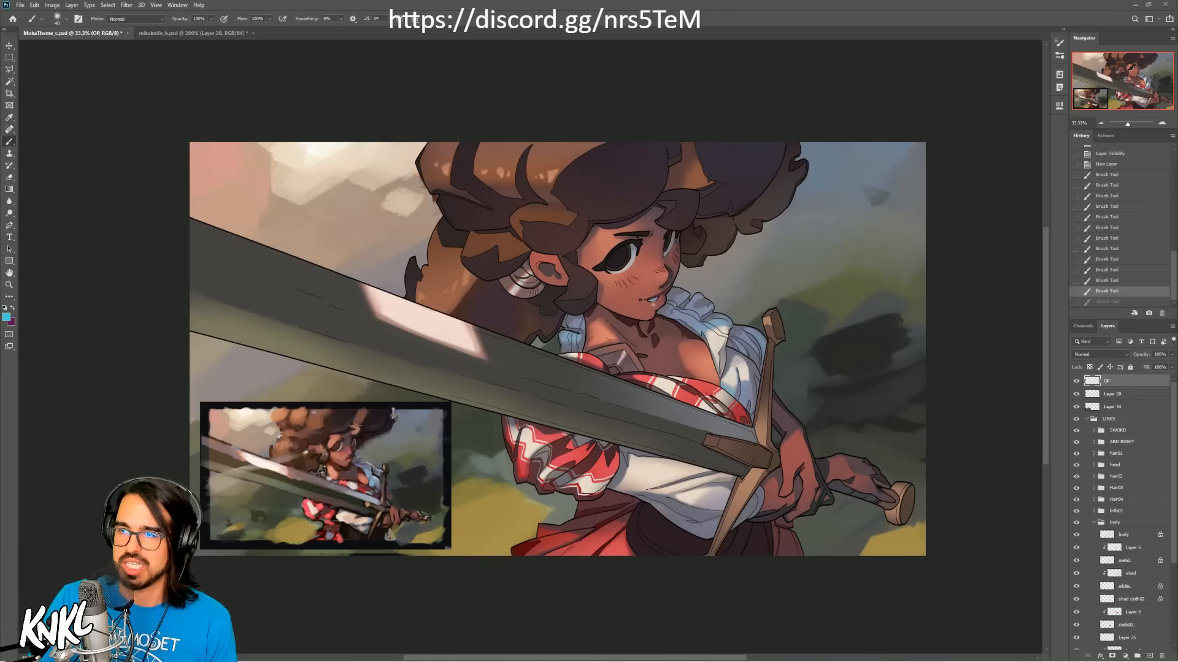
Step: Switch to the browser, show the artist's Instagram profile full screen, and go down to the posts grid
left_click_drag(510, 237, 479, 228)
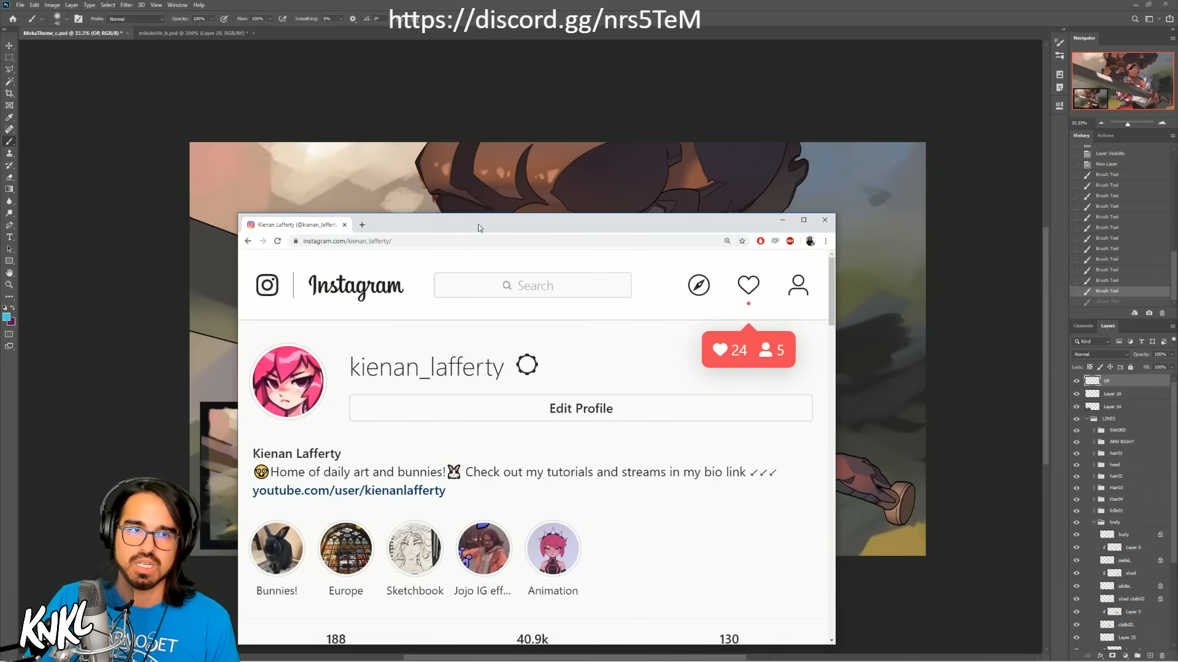
double_click(536, 222)
left_click(1121, 7)
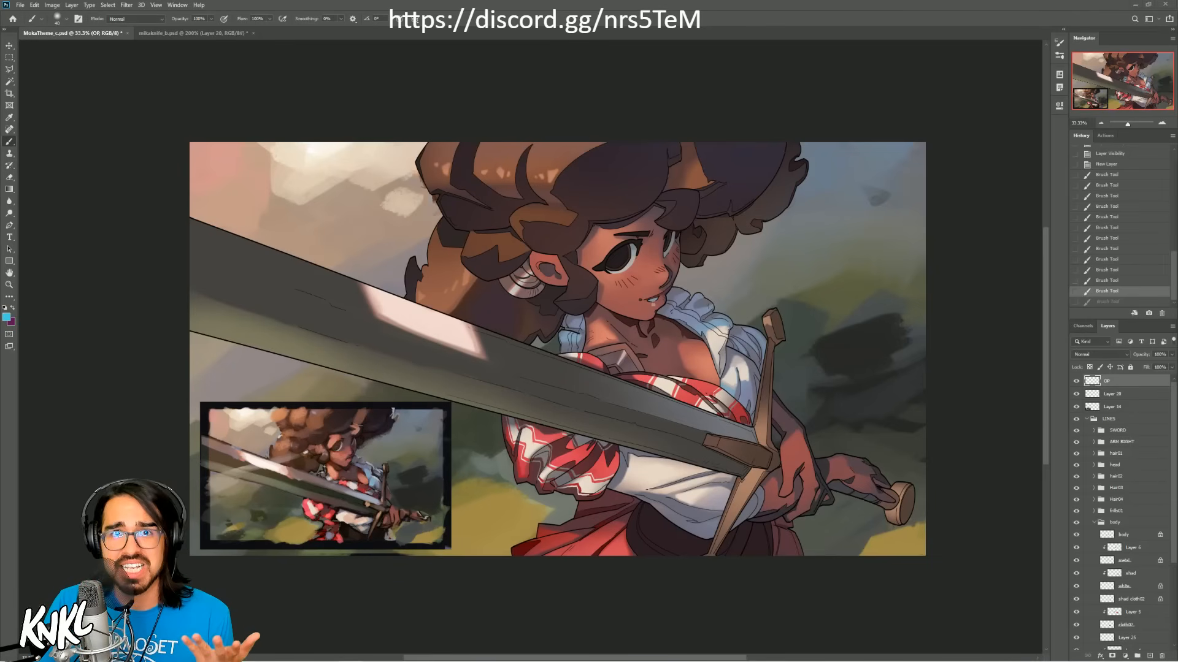
mouse_move(306, 654)
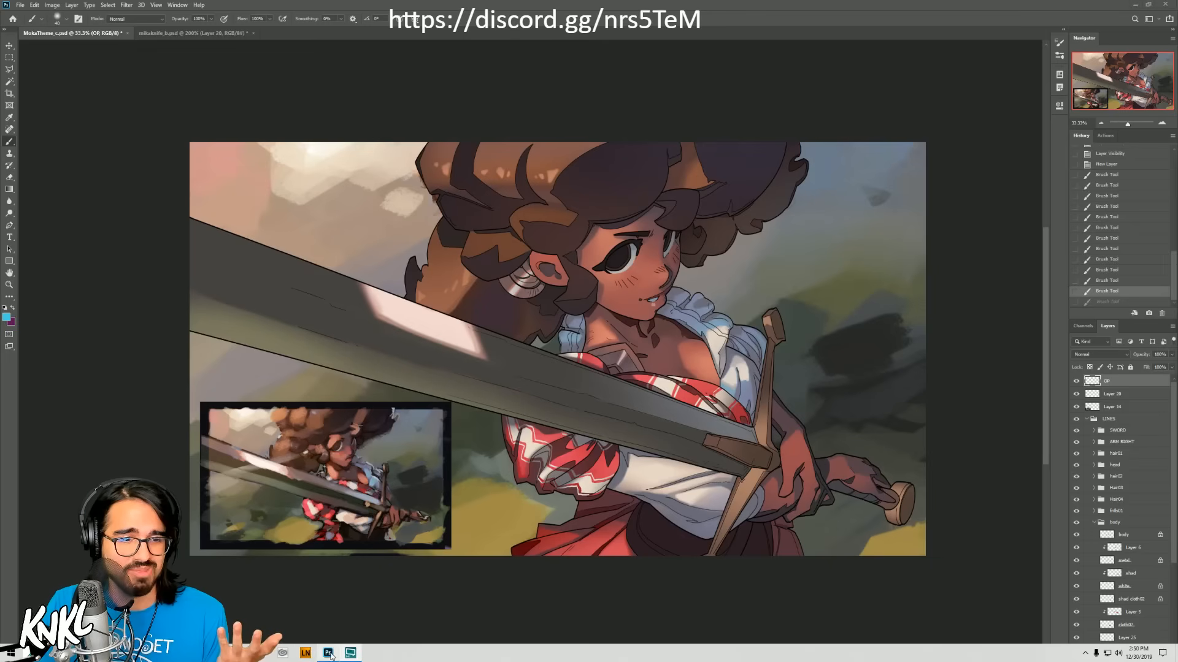
left_click(282, 654)
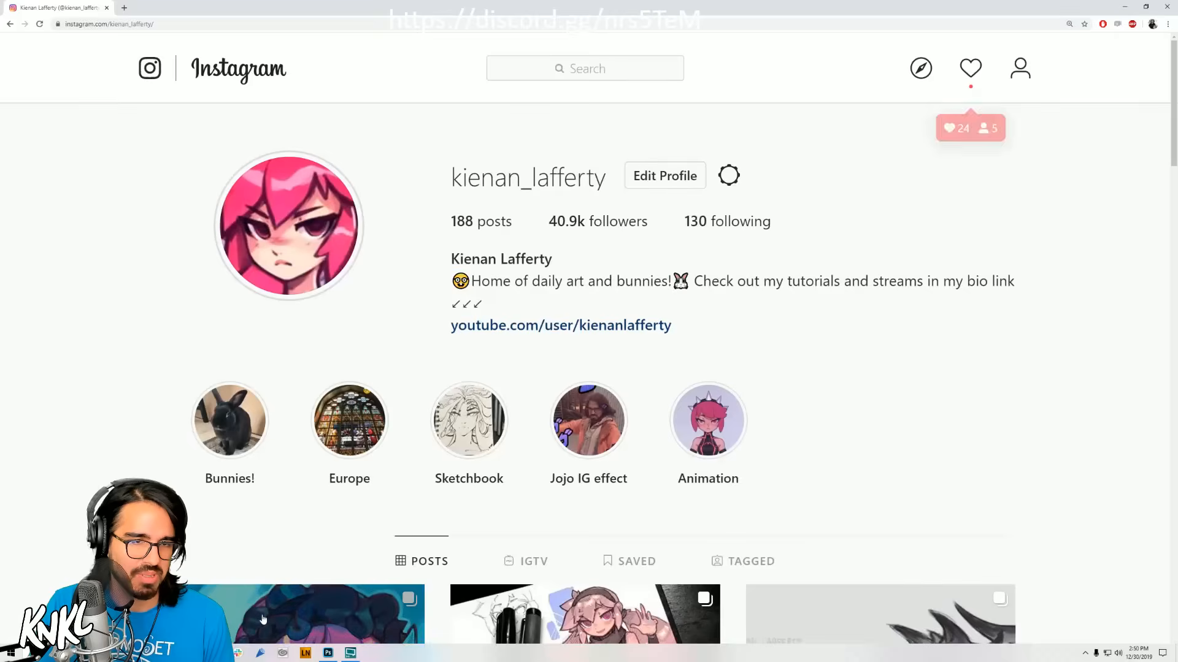
scroll(809, 454, "down", 4)
scroll(809, 457, "down", 2)
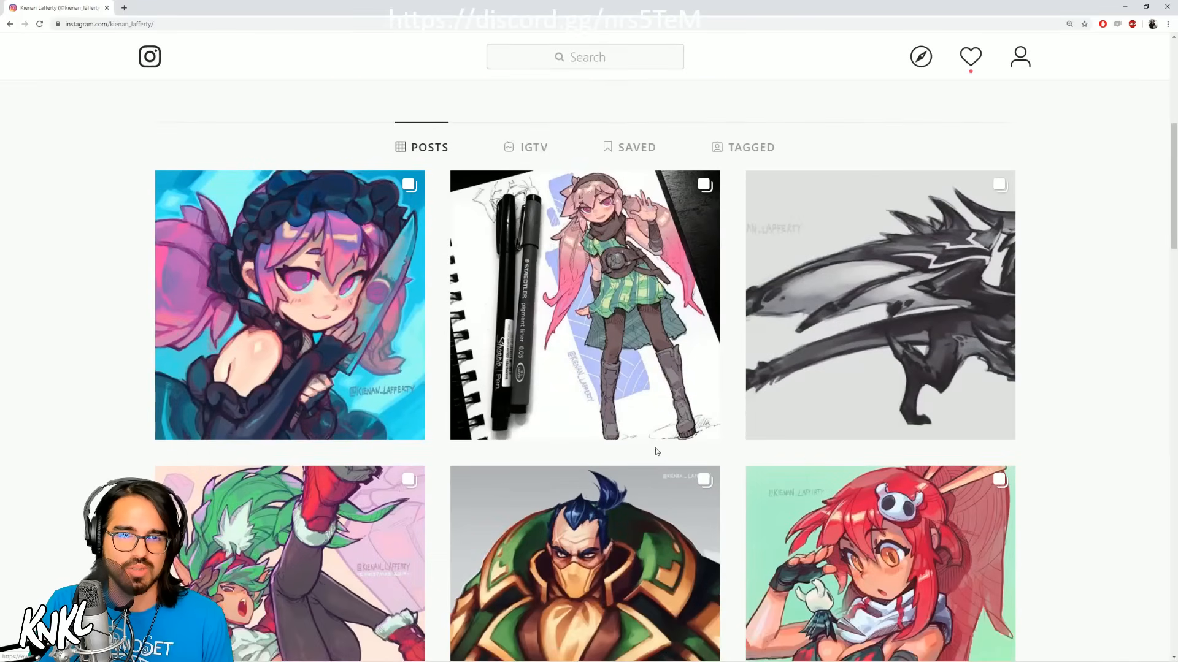
Step: View the pink-haired Celtic Mika sketchbook post and its line-art images, reopen its coloured version, and close the post
left_click(655, 449)
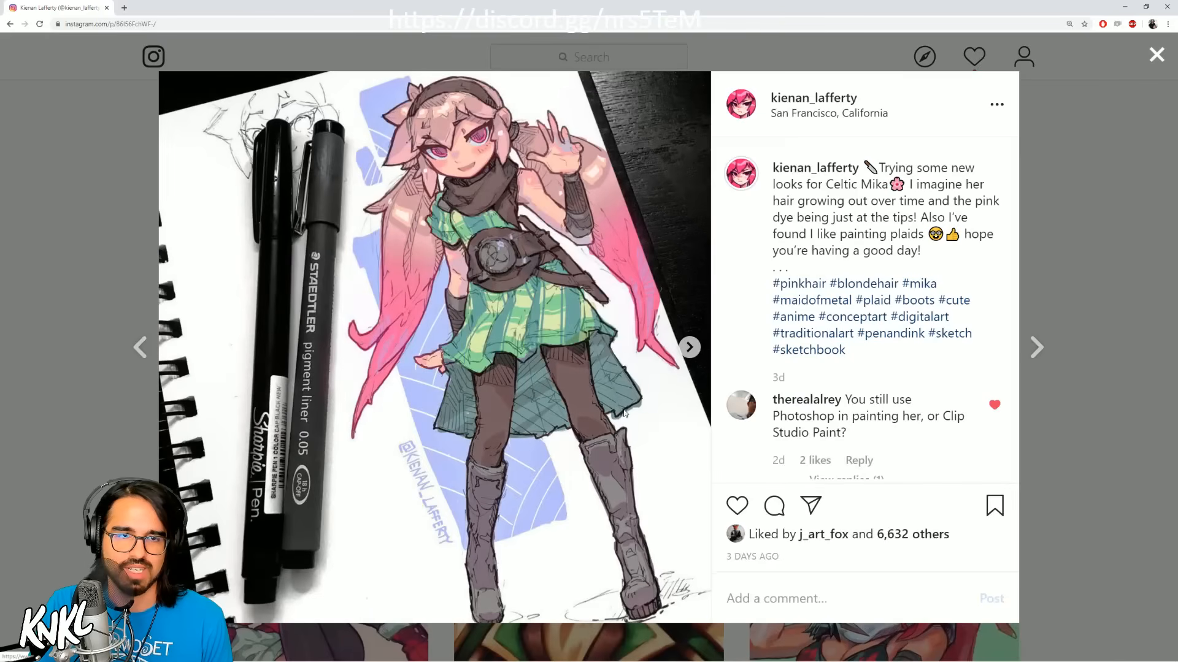
left_click(694, 352)
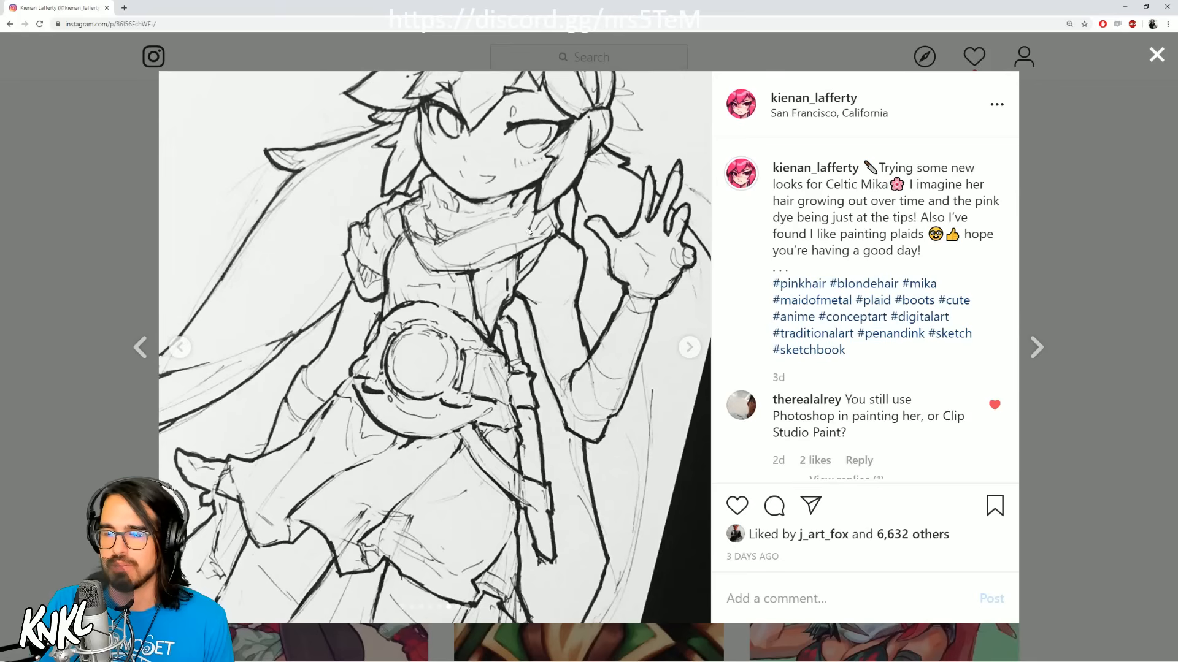
left_click(689, 349)
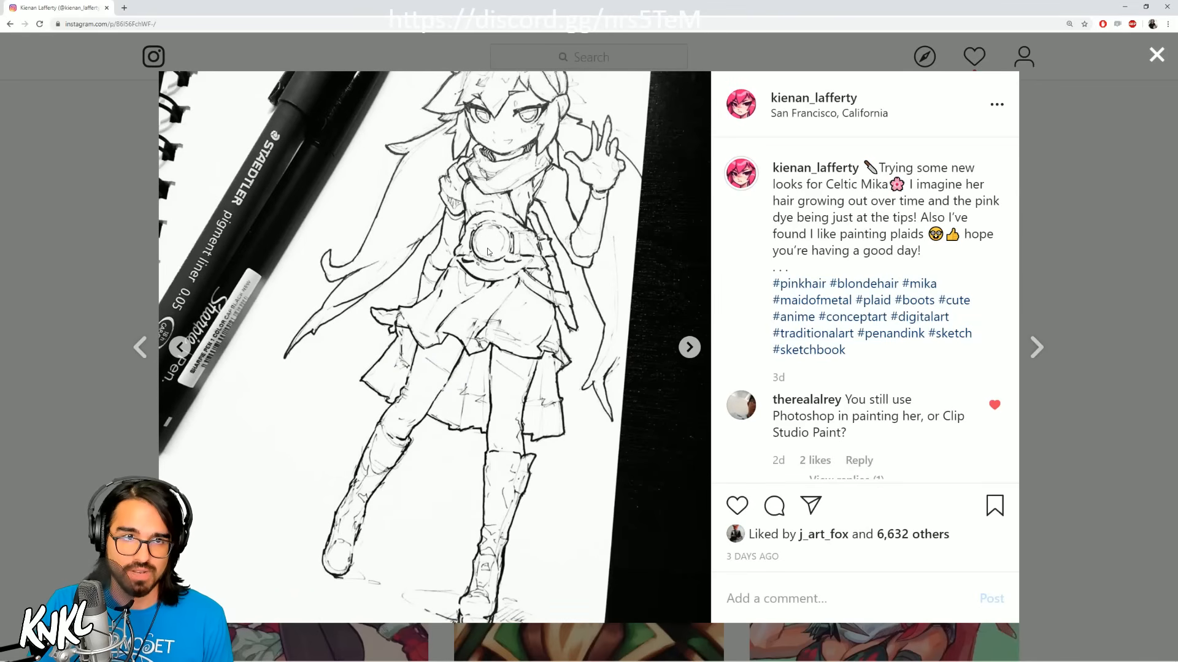
left_click(1156, 54)
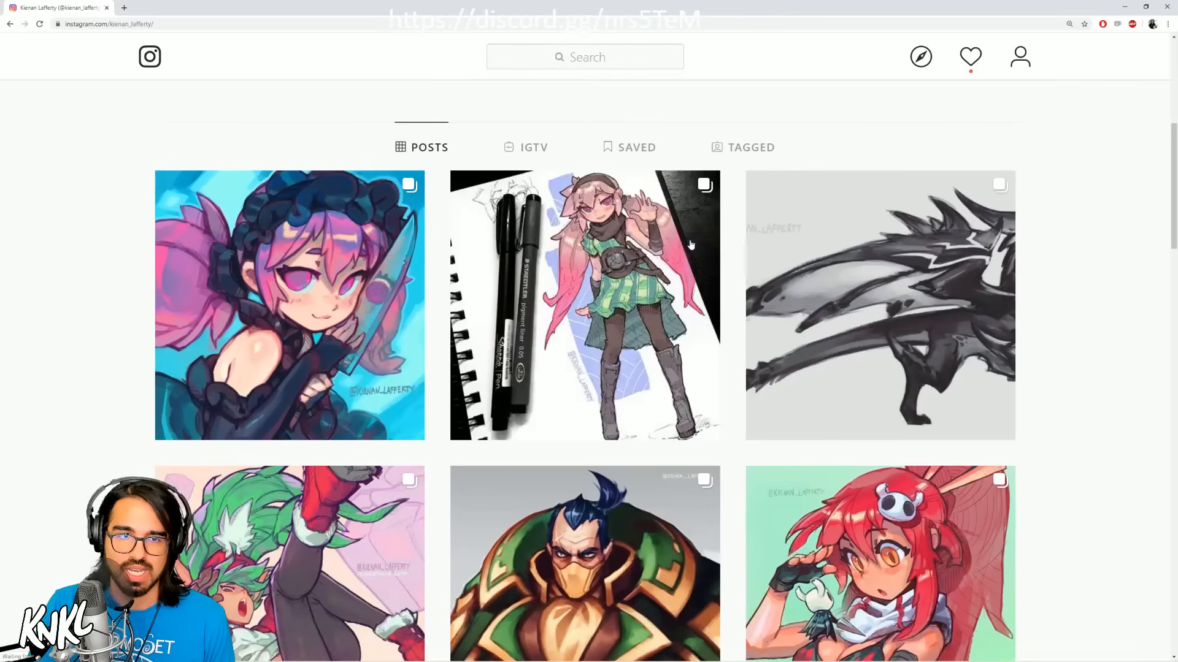
left_click(660, 249)
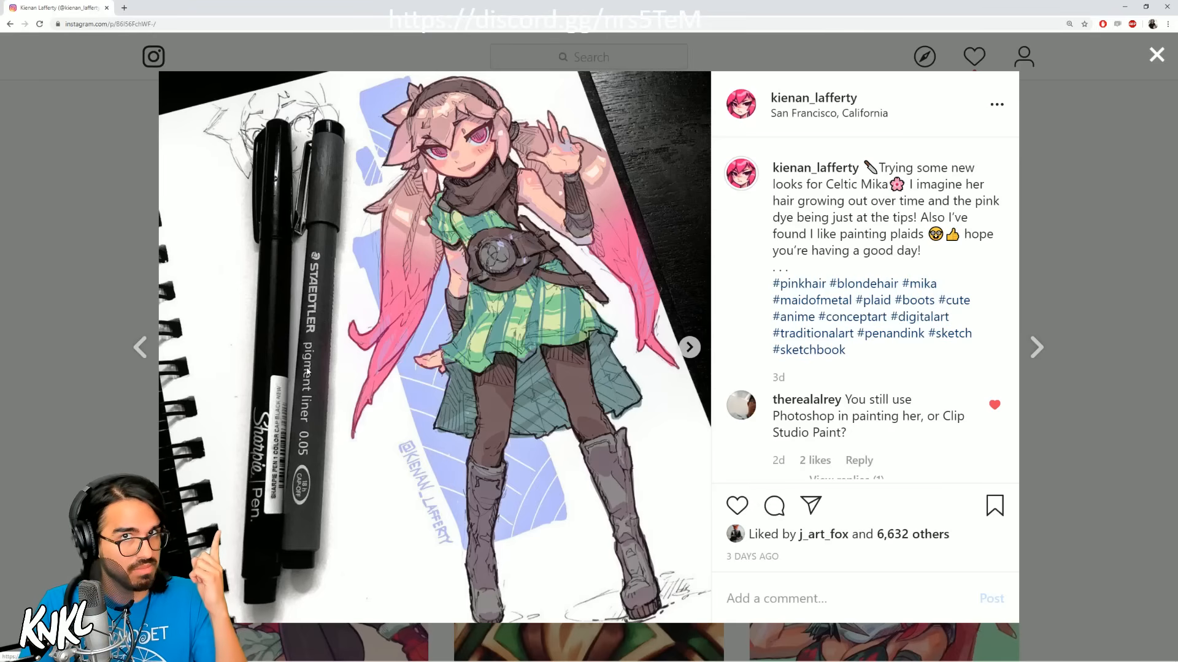
left_click(1156, 56)
Step: Browse further down the posts, view the Moka sketch post and the teal-haired elf Waena post, and close each
scroll(663, 410, "down", 15)
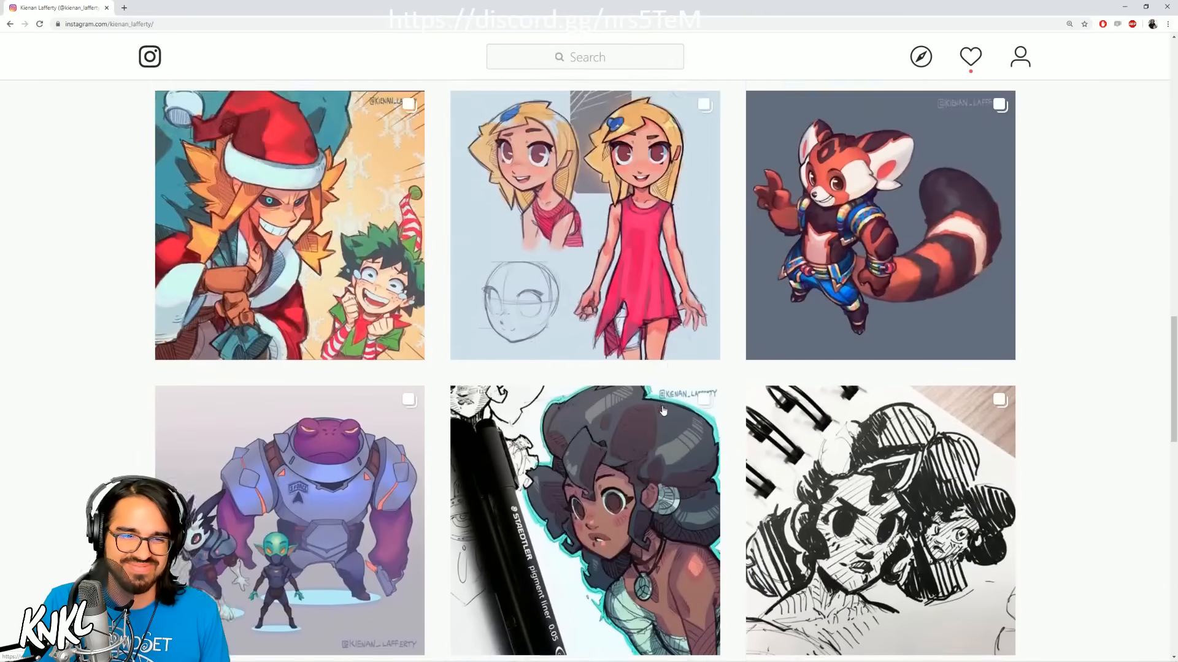
scroll(663, 410, "down", 4)
left_click(584, 372)
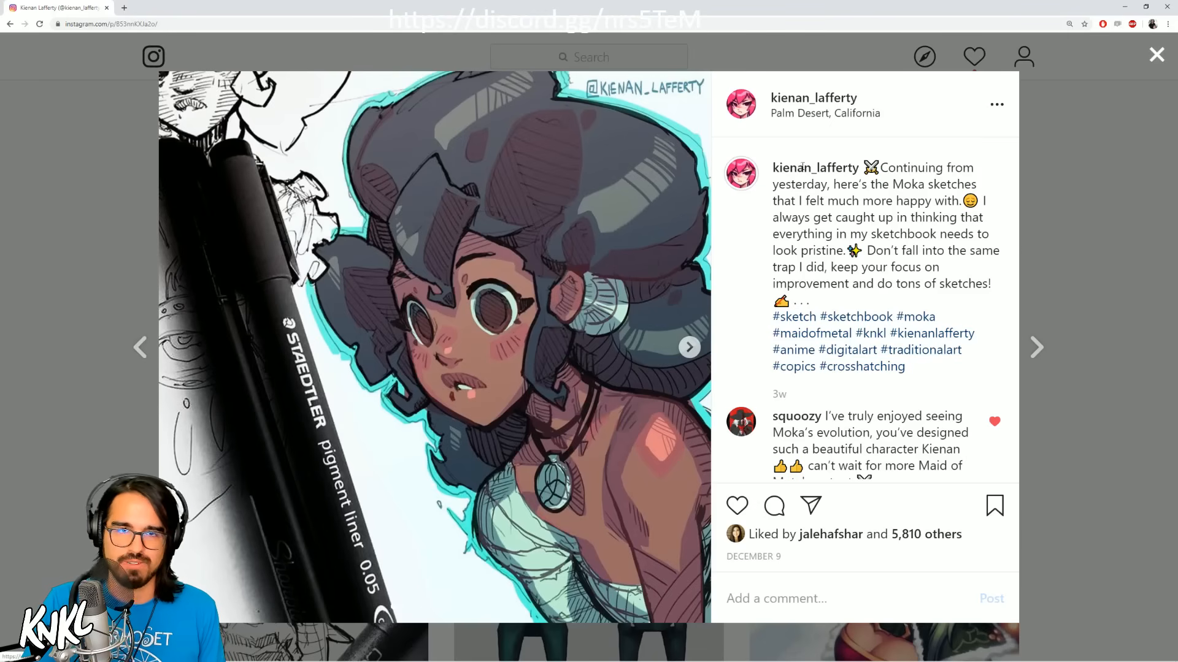
left_click(1156, 56)
scroll(982, 332, "down", 5)
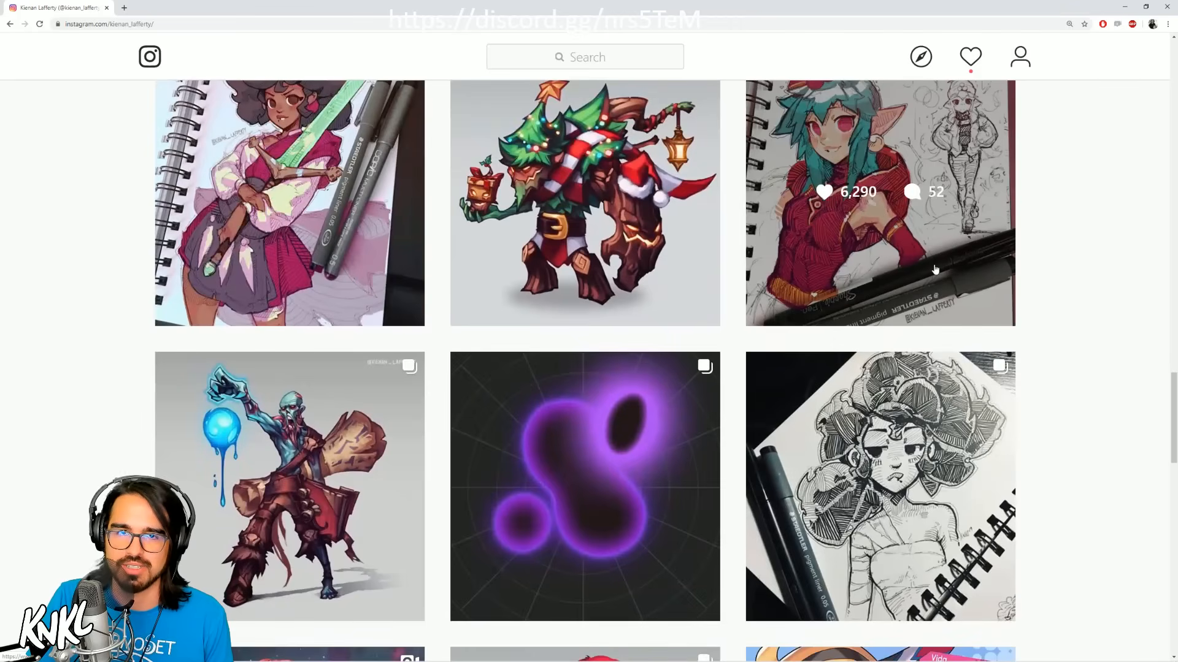
left_click(934, 268)
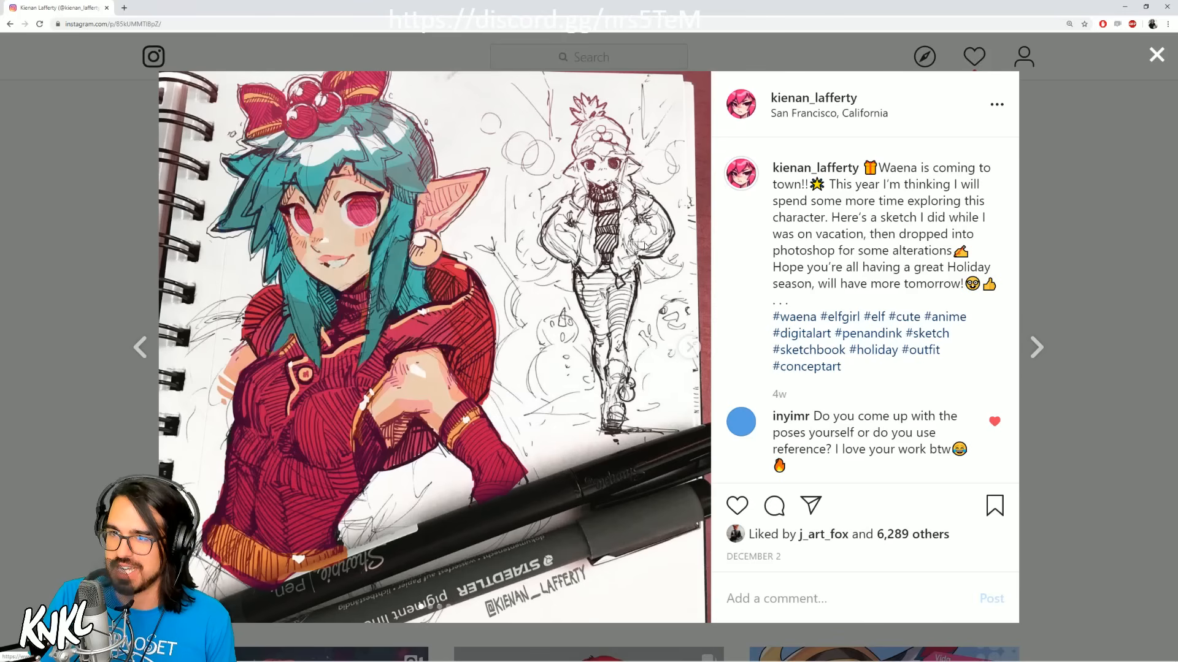
left_click(1156, 56)
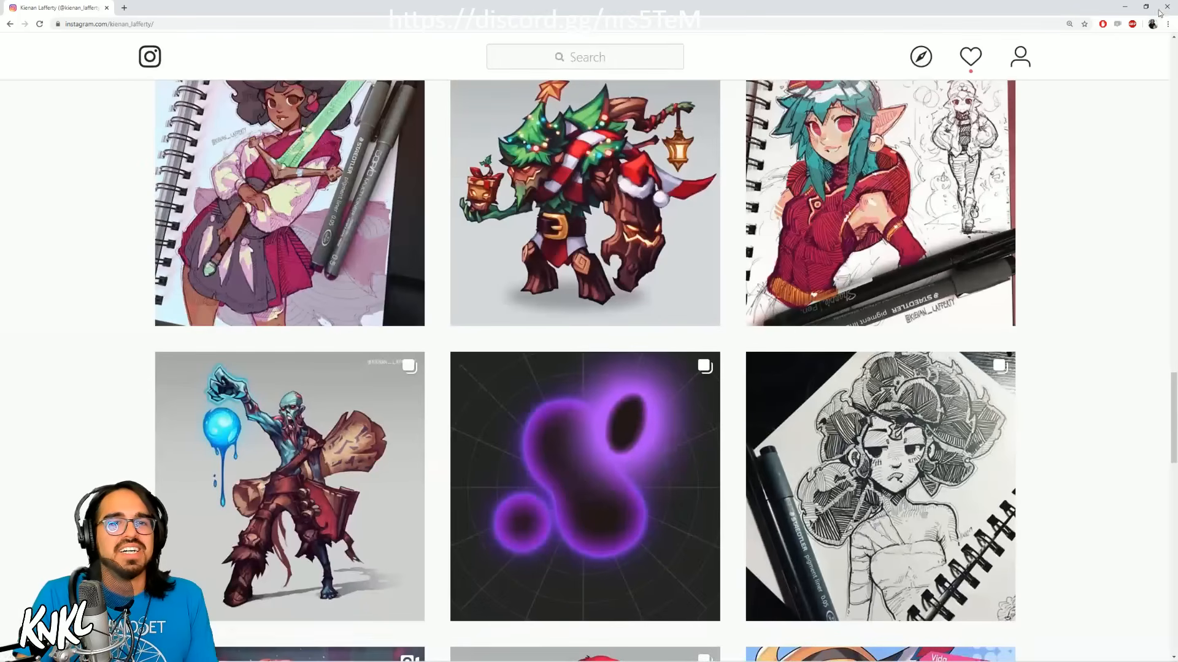
Step: Move the restored browser window off the canvas and show the whole mikaknife_b.psd illustration in Photoshop
left_click(1150, 9)
left_click_drag(692, 222, 1176, 217)
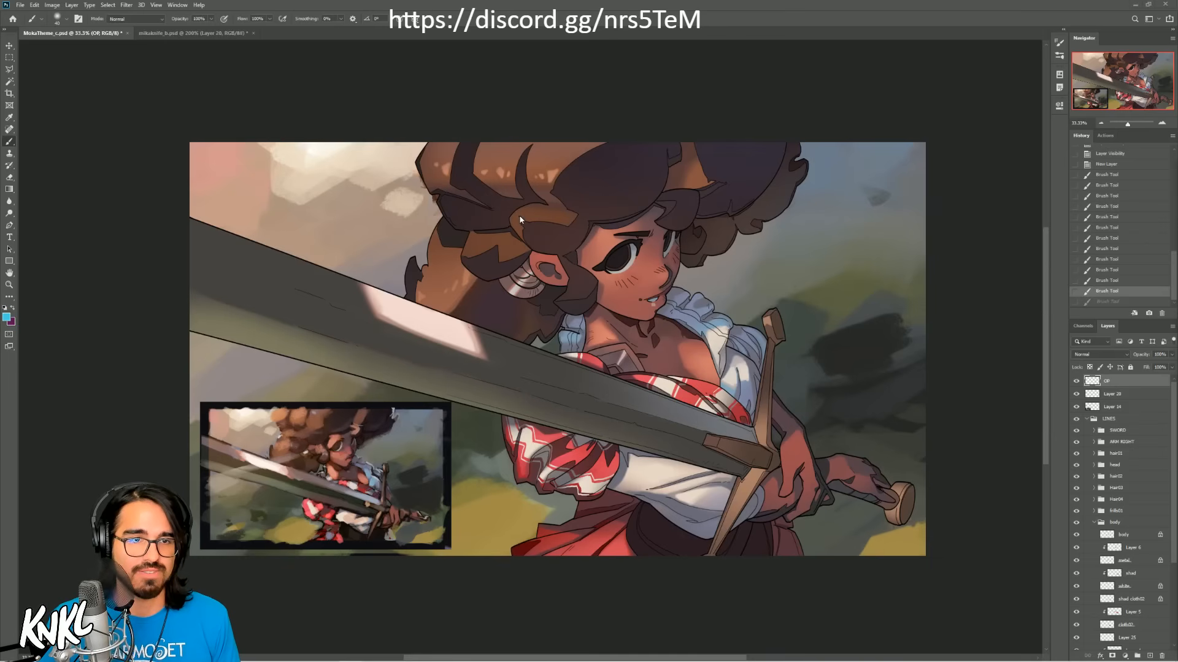
left_click(195, 32)
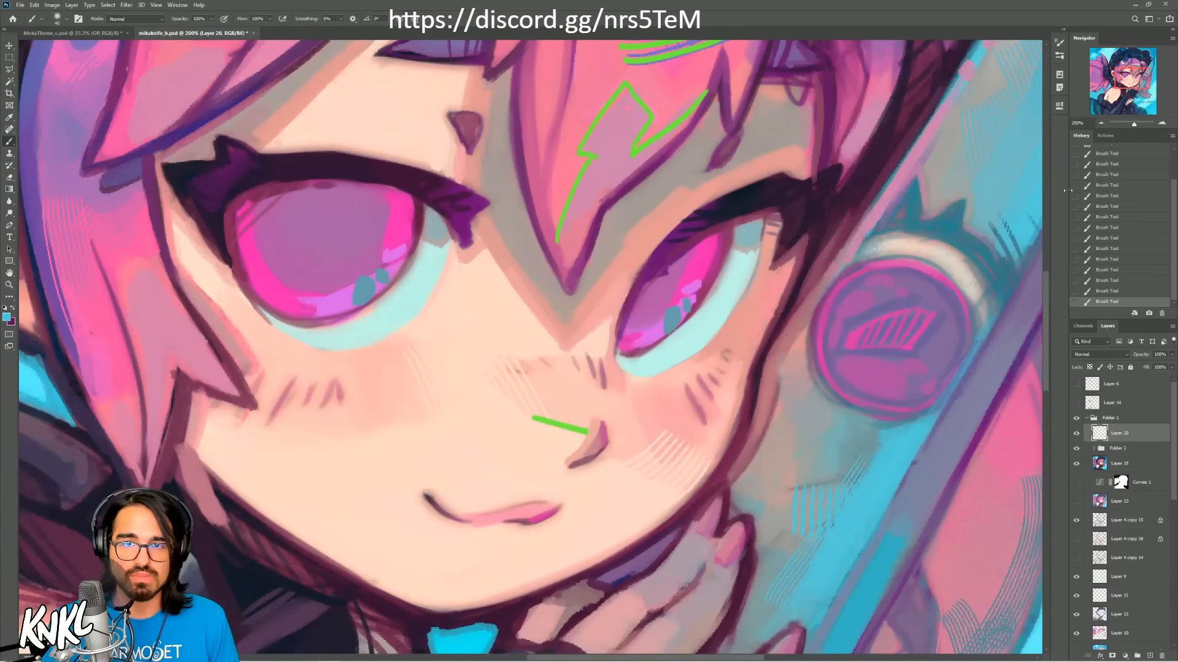
key("ctrl+0")
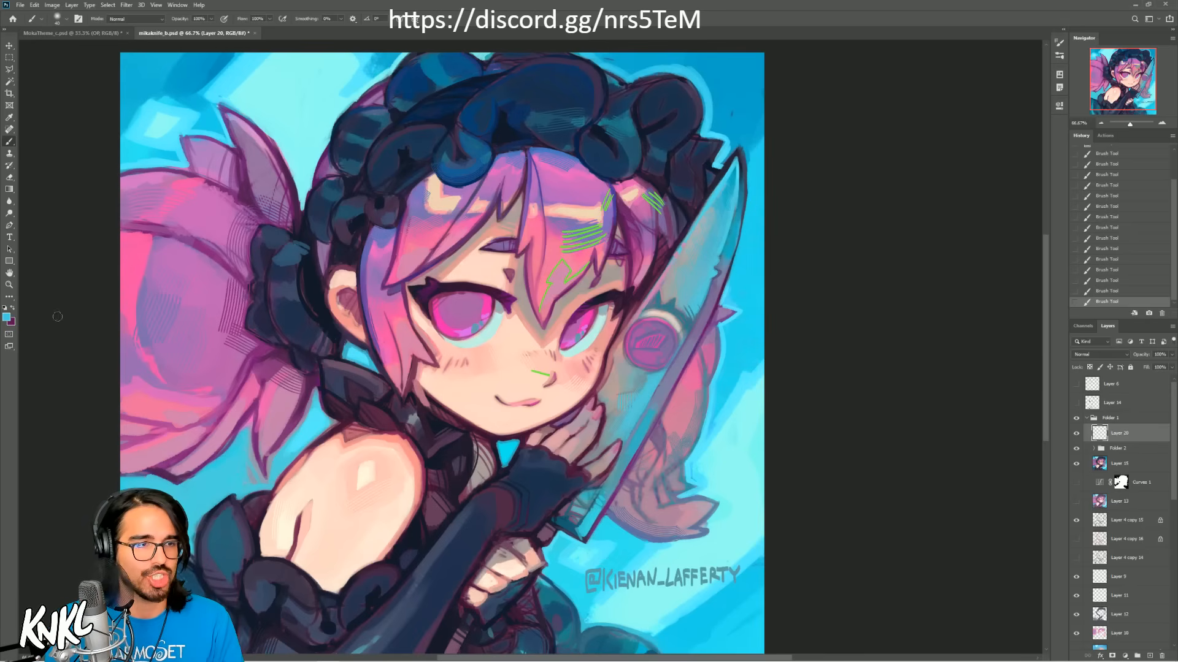
Step: Set the foreground colour to bright green and reduce the brush size for marking up the hair
left_click(6, 318)
left_click(929, 290)
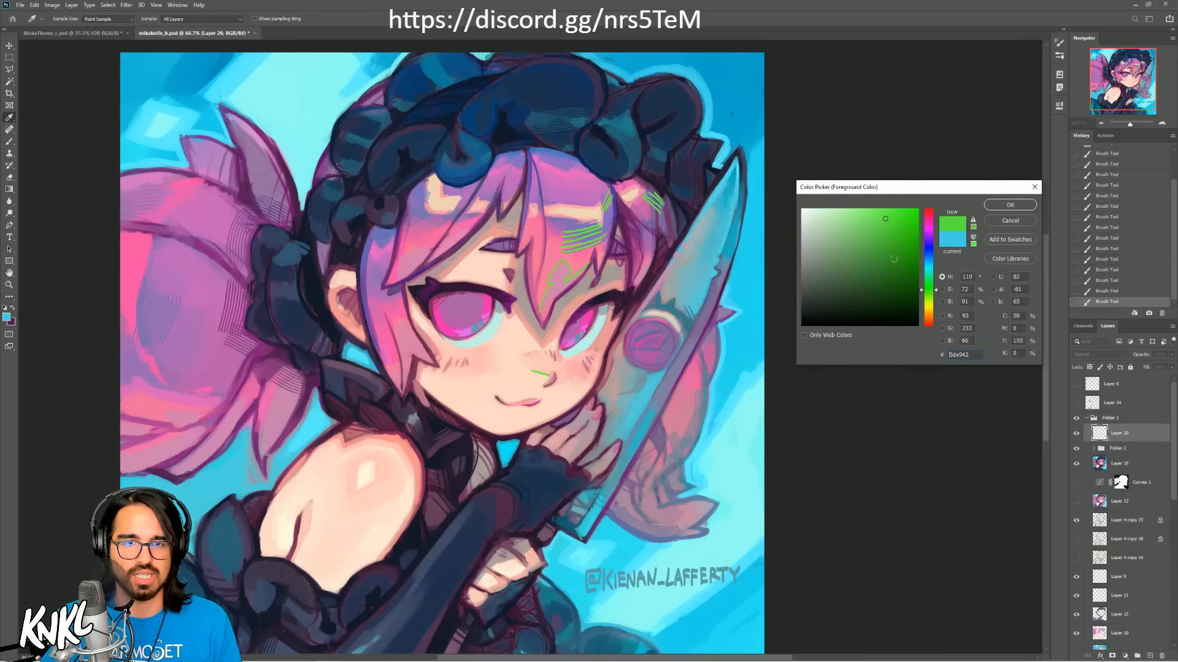
left_click(887, 218)
left_click(1010, 205)
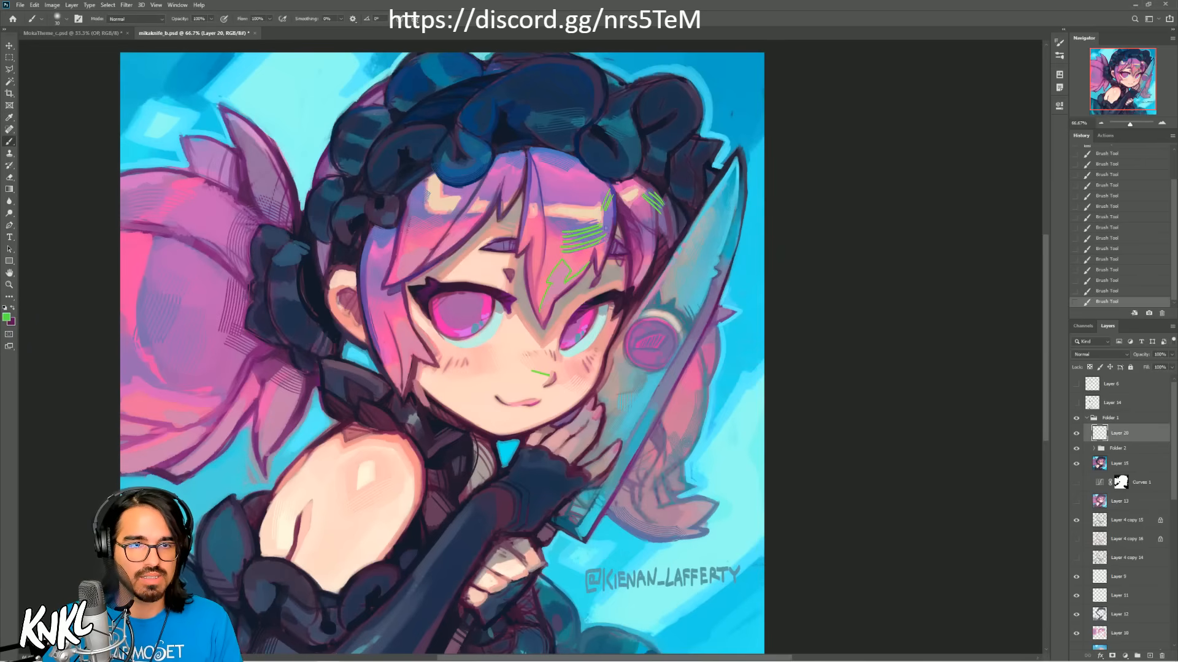
key("bracketleft")
key("bracketleft")
key("bracketleft")
key("bracketleft")
key("bracketleft")
key("bracketleft")
key("bracketleft")
key("ctrl+z")
Step: Outline the locks of the girl's bangs in green, scribble zigzag hatching across them, and revert these strokes
mouse_move(616, 190)
left_mouse_down()
mouse_move(593, 279)
mouse_move(613, 262)
mouse_move(552, 319)
mouse_move(516, 207)
left_mouse_up()
mouse_move(527, 163)
left_mouse_down()
mouse_move(509, 206)
mouse_move(420, 261)
mouse_move(399, 203)
left_mouse_up()
mouse_move(404, 287)
left_mouse_down()
mouse_move(432, 367)
mouse_move(417, 362)
mouse_move(393, 236)
left_mouse_up()
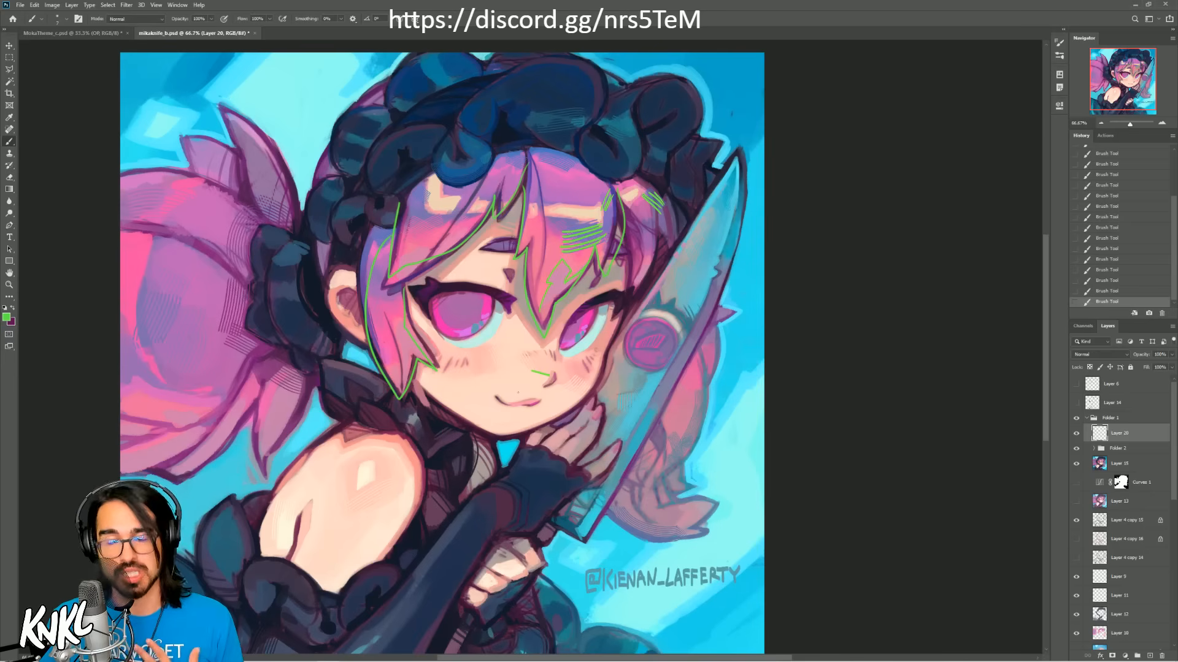
mouse_move(578, 203)
left_mouse_down()
mouse_move(575, 162)
mouse_move(540, 184)
mouse_move(460, 184)
mouse_move(359, 262)
left_mouse_up()
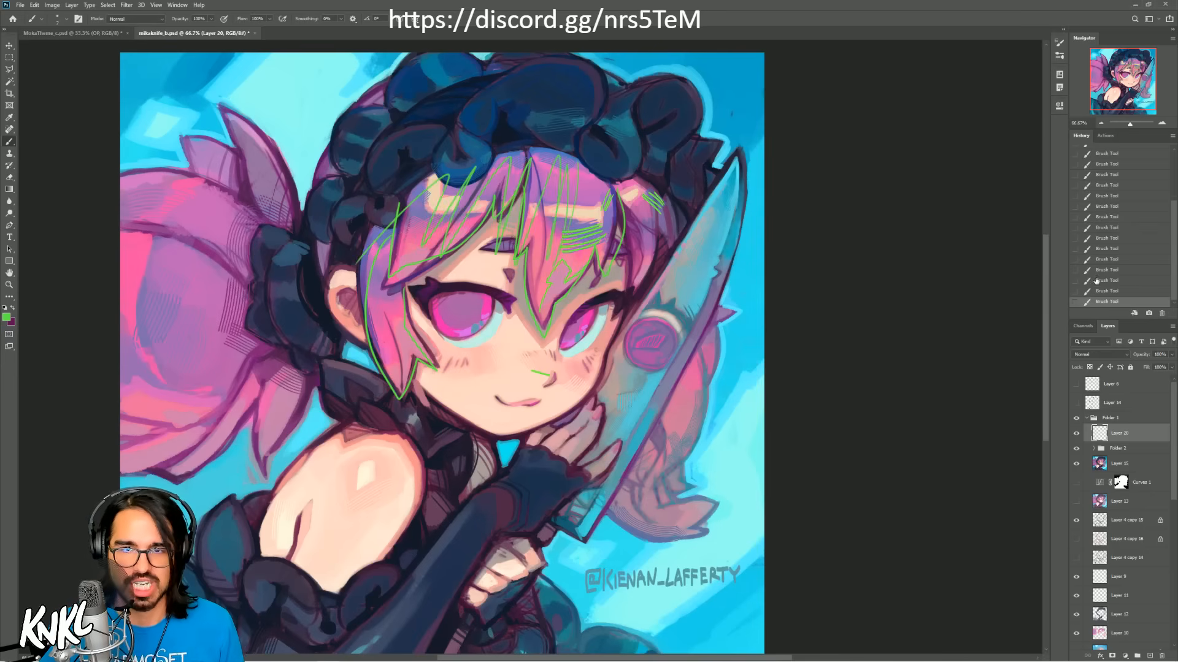
left_click(1104, 260)
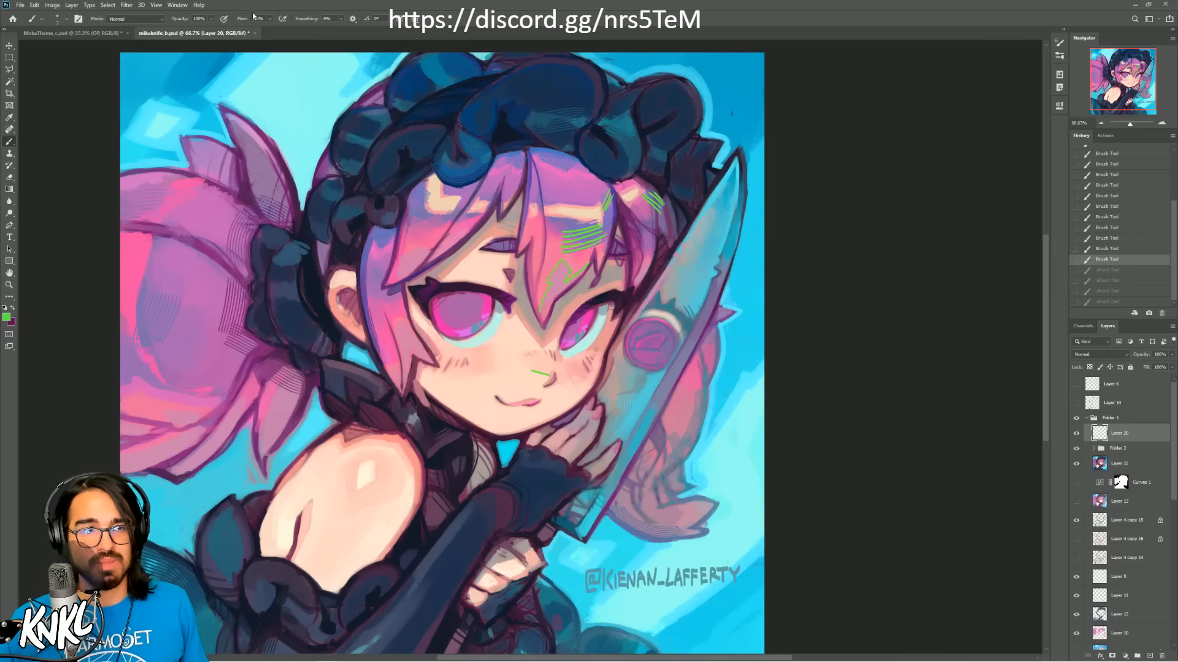
Step: Close mikaknife_b.psd without saving its changes and enlarge MokaTheme_c.psd to 66.67% around the woman's face
left_click(255, 32)
left_click(577, 247)
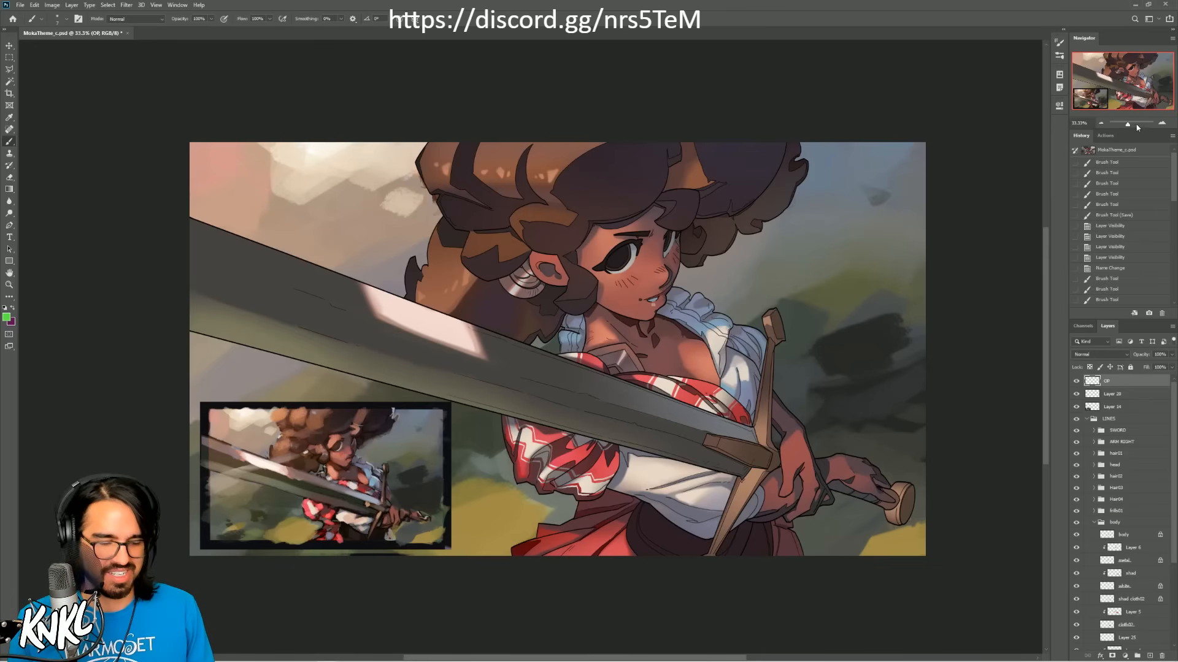
left_click(1162, 124)
left_click(1162, 123)
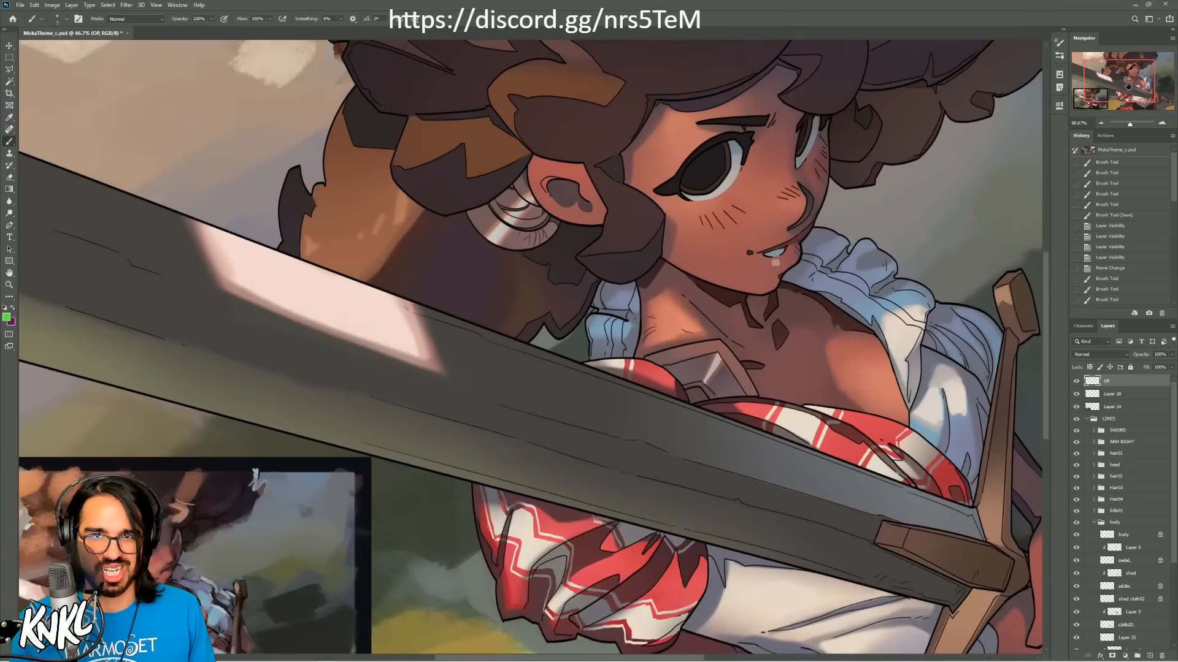
left_click_drag(1128, 87, 1127, 79)
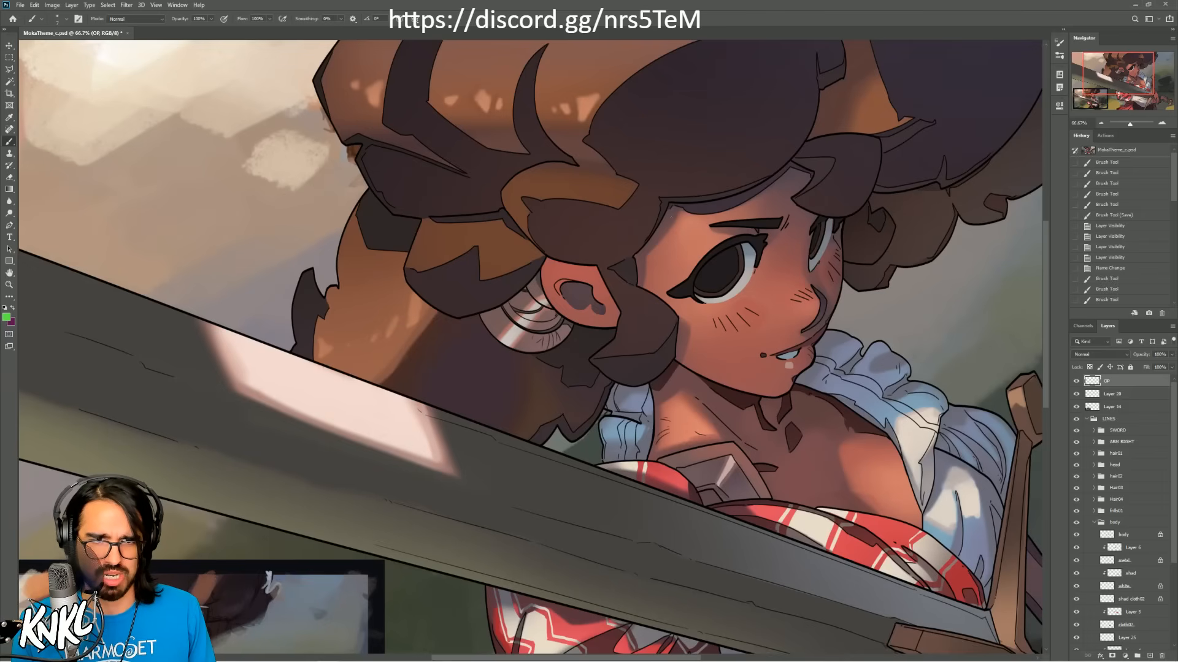
Step: Sample a dark brown from the area beside the woman's face and enlarge the brush
left_click(663, 246, "alt")
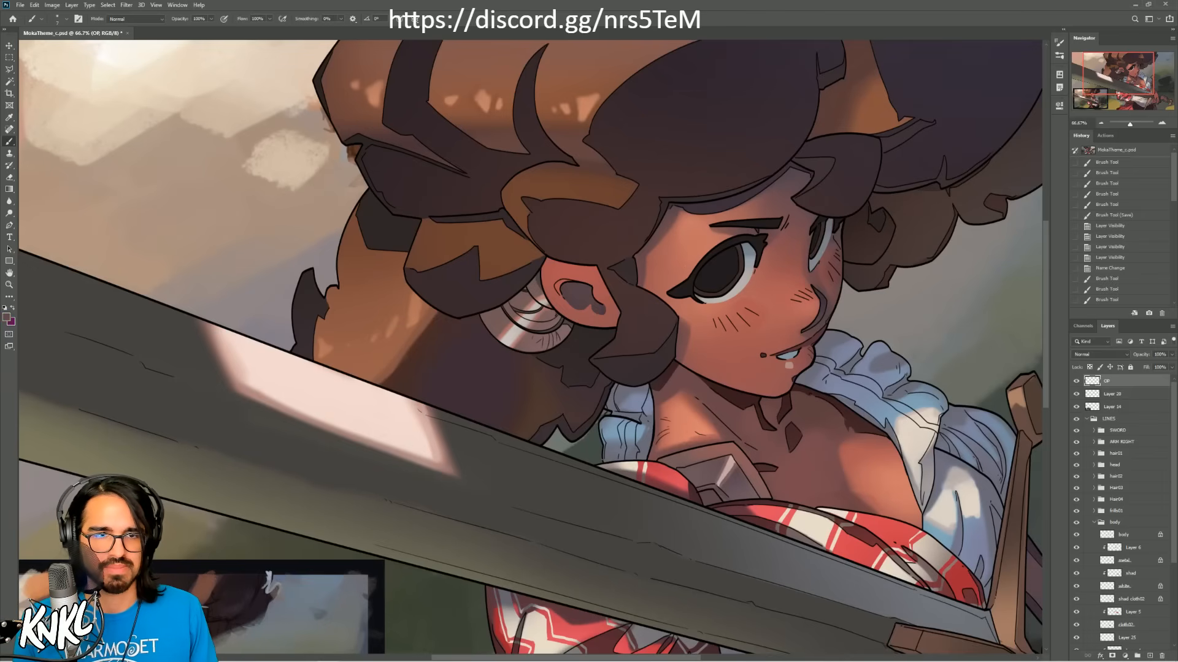
key("bracketright")
key("bracketright")
key("bracketright")
key("bracketright")
key("bracketright")
key("bracketright")
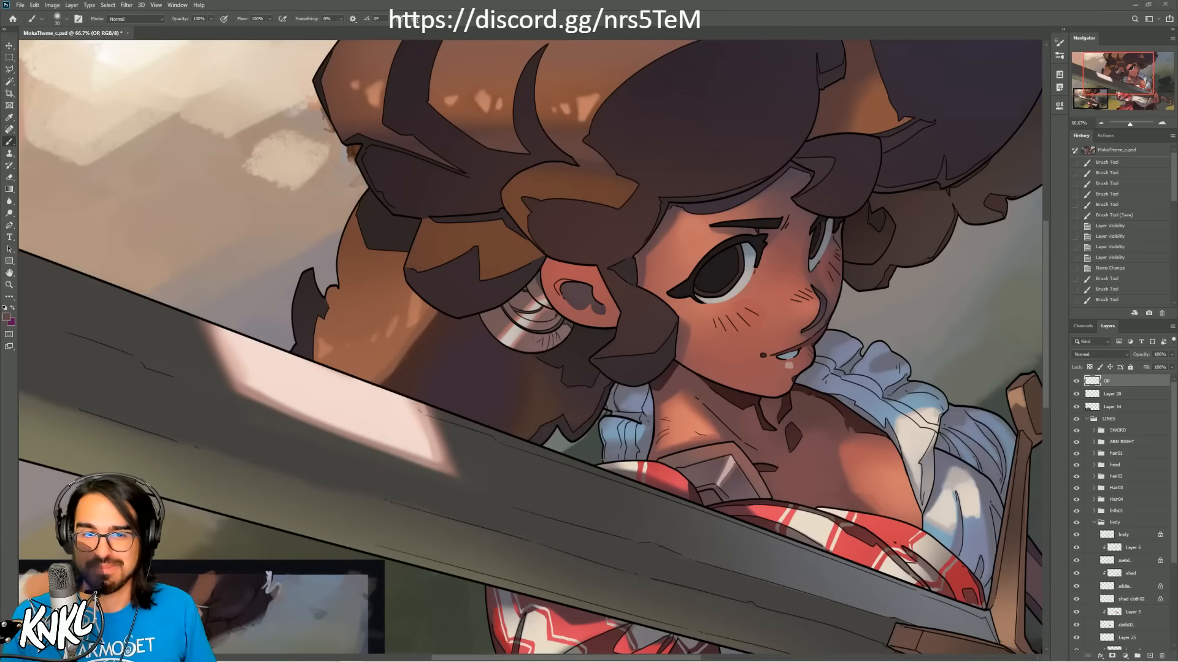
Step: Review the whole sword-woman illustration and close MokaTheme_c.psd, saving its changes
left_click_drag(1124, 73, 1124, 78)
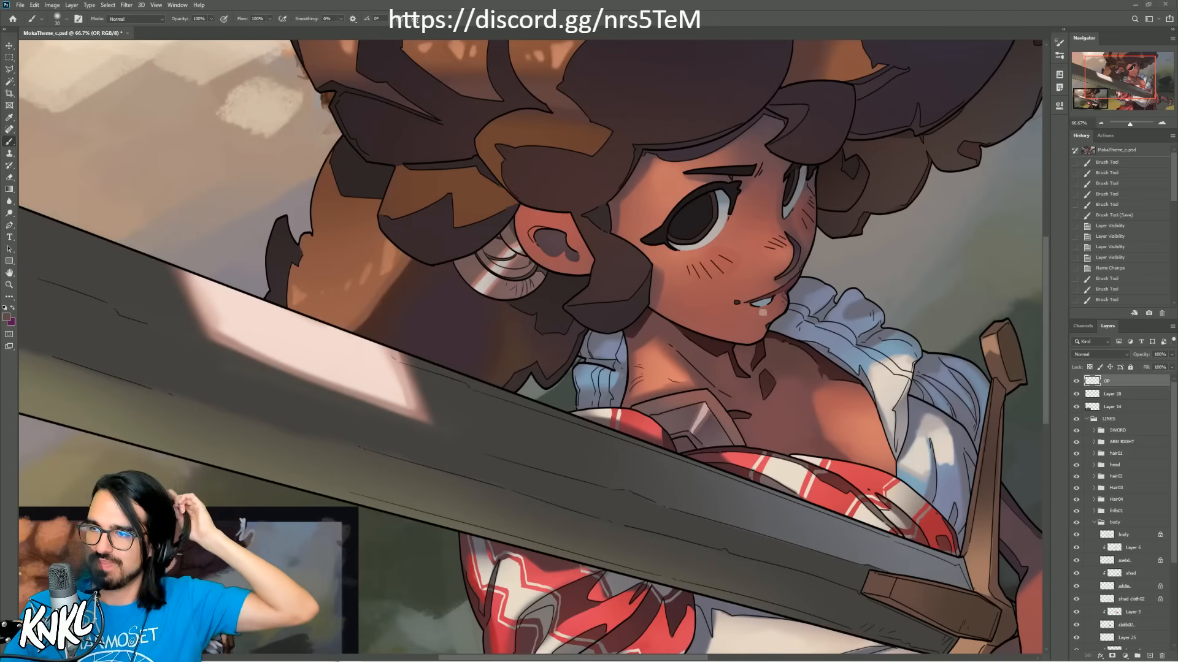
left_click(1101, 124)
left_click_drag(1109, 70, 1116, 76)
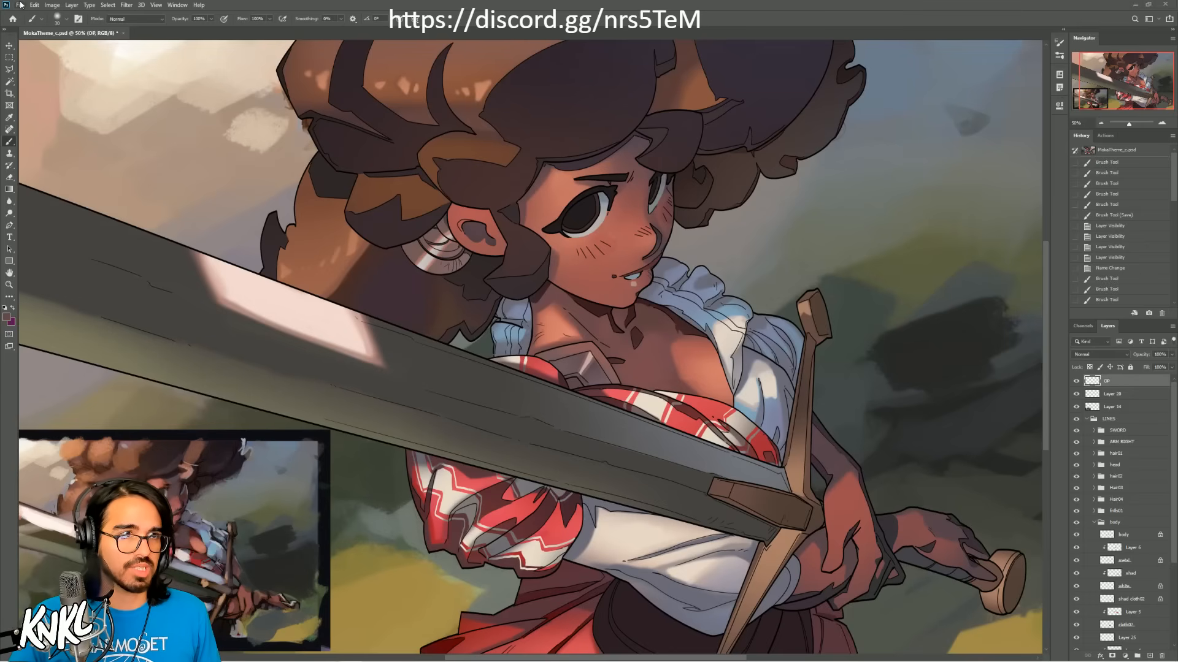
left_click(1099, 124)
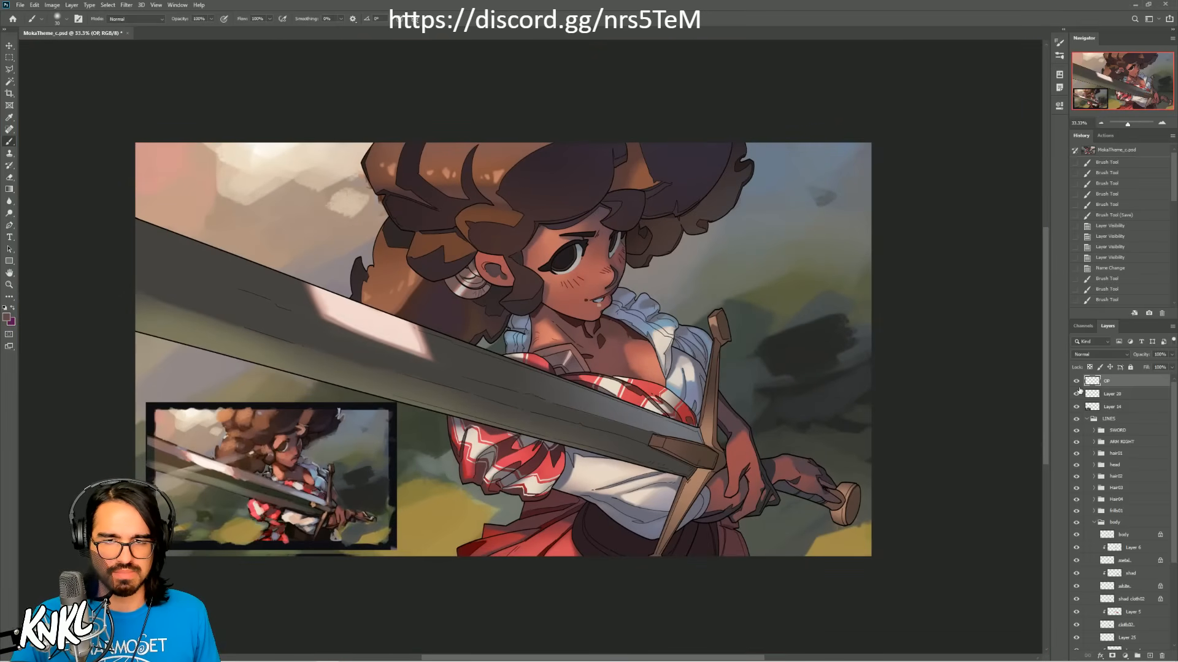
left_click(128, 33)
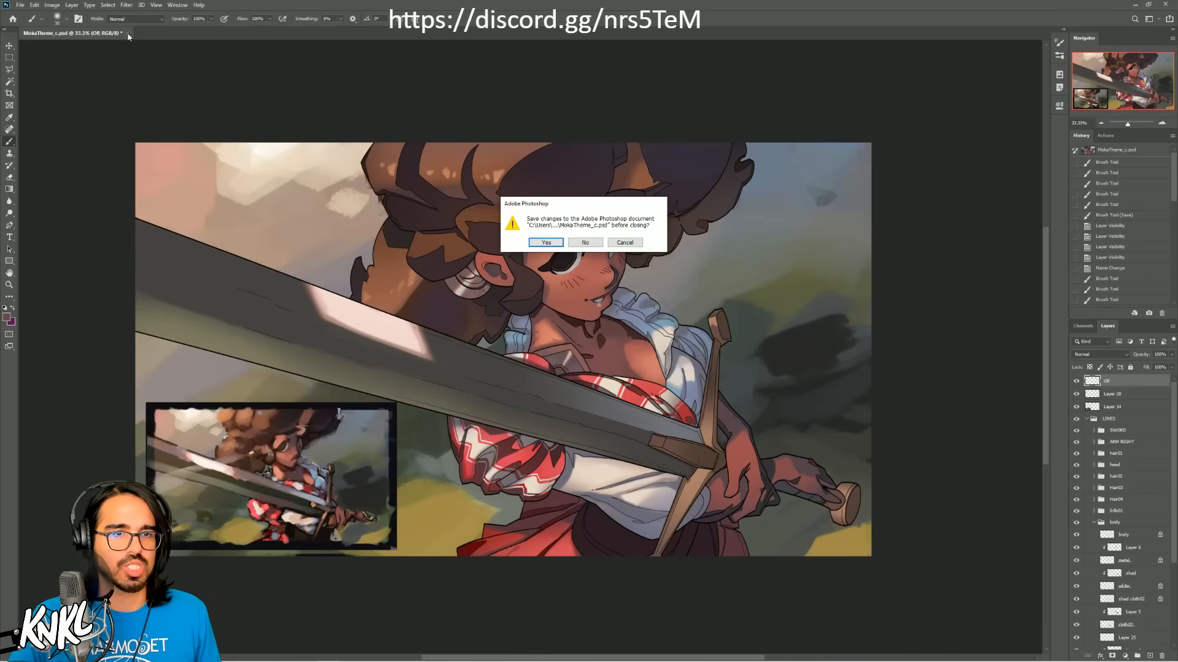
left_click(545, 243)
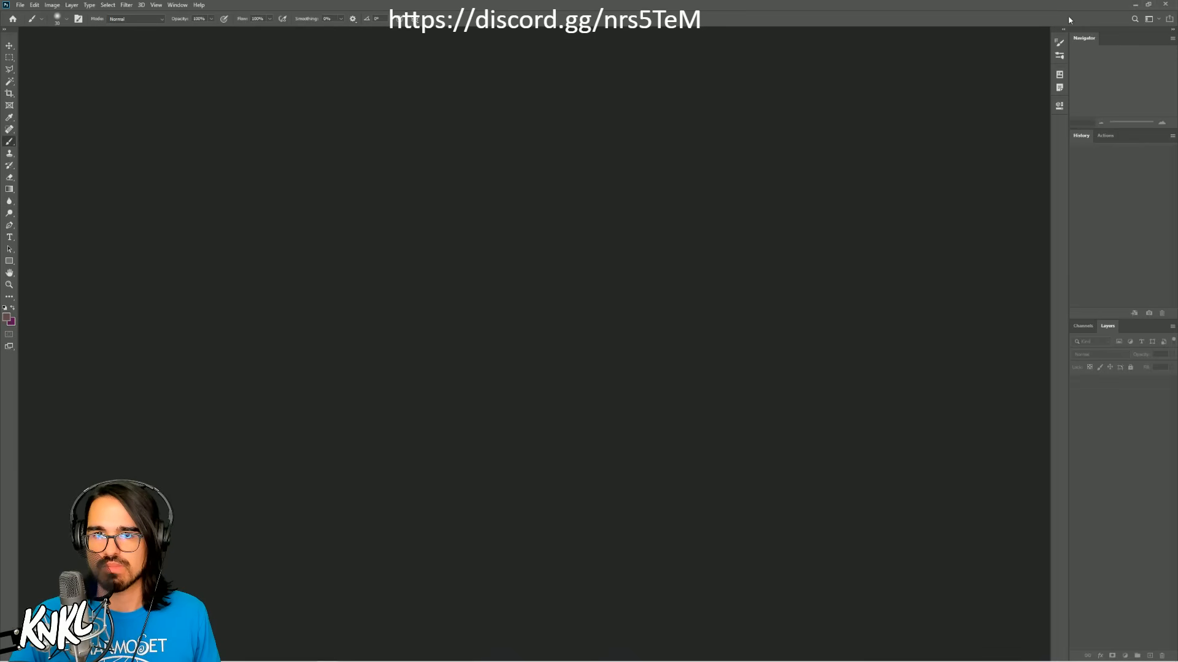
Step: Minimize Photoshop and close the ART 2020 folder window to clear the desktop
left_click(1134, 5)
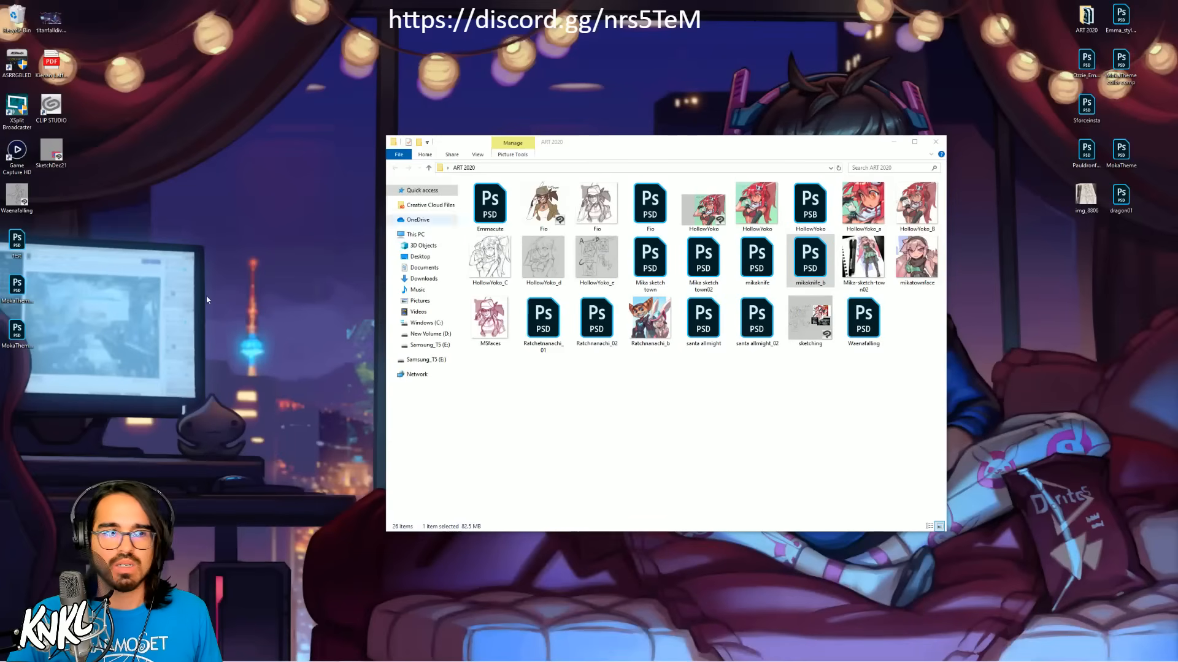
left_click(935, 141)
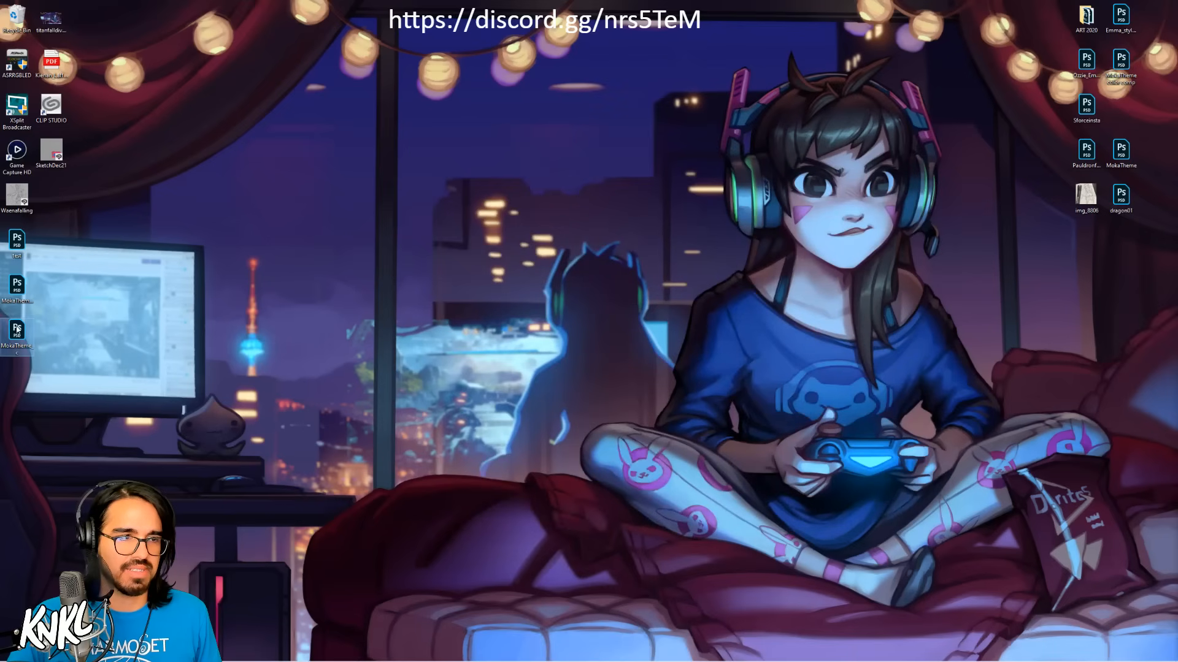
Step: Copy the last MokaTheme Photoshop file in the desktop's icon column to the Samsung_T5 (E:) drive
right_click(18, 330)
mouse_move(43, 430)
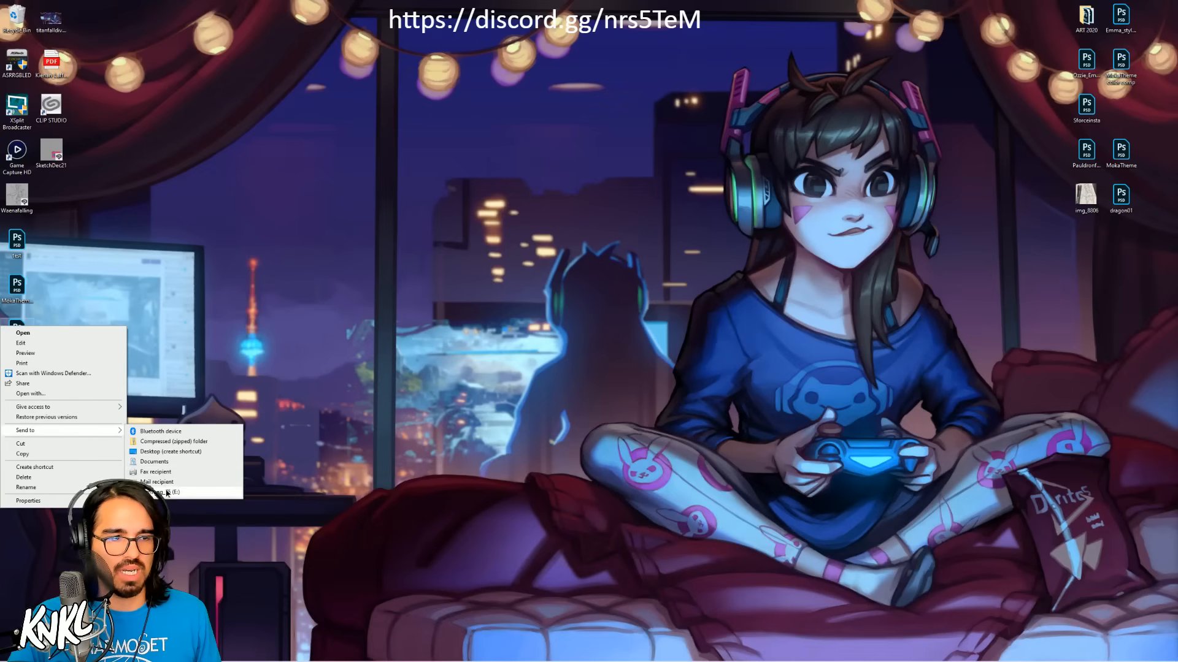
left_click(172, 492)
left_click(563, 278)
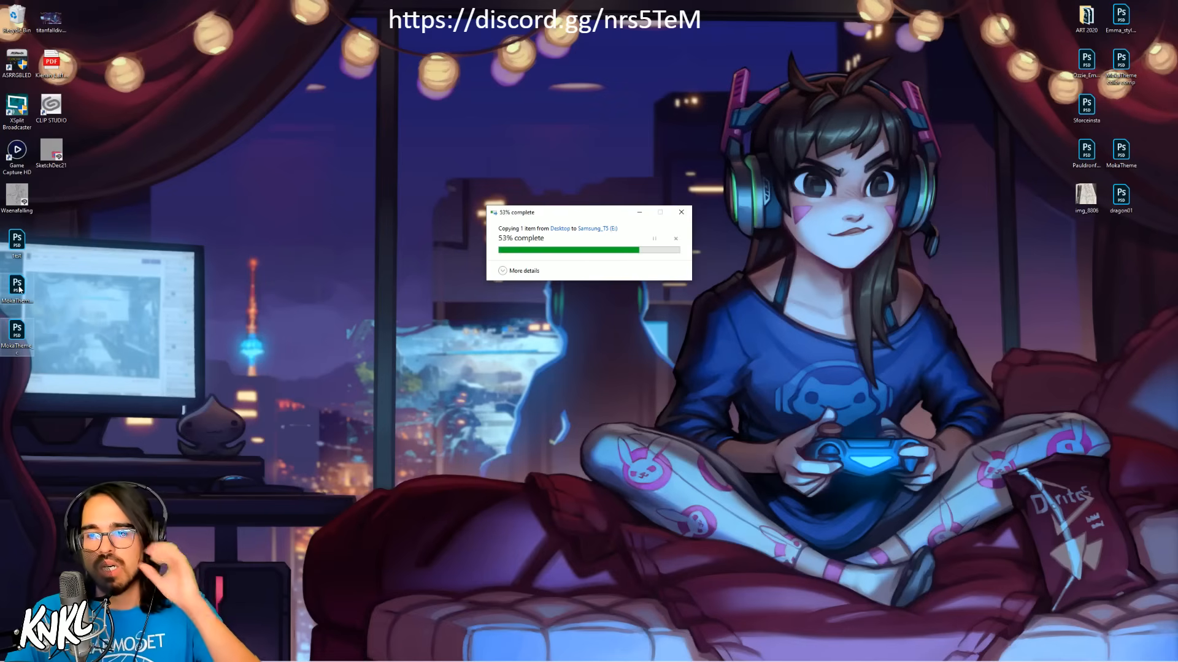
Step: Open MokaTheme_b.psd and view the green-sword variants in MokaTheme color comp.psd at 66.67%
double_click(17, 287)
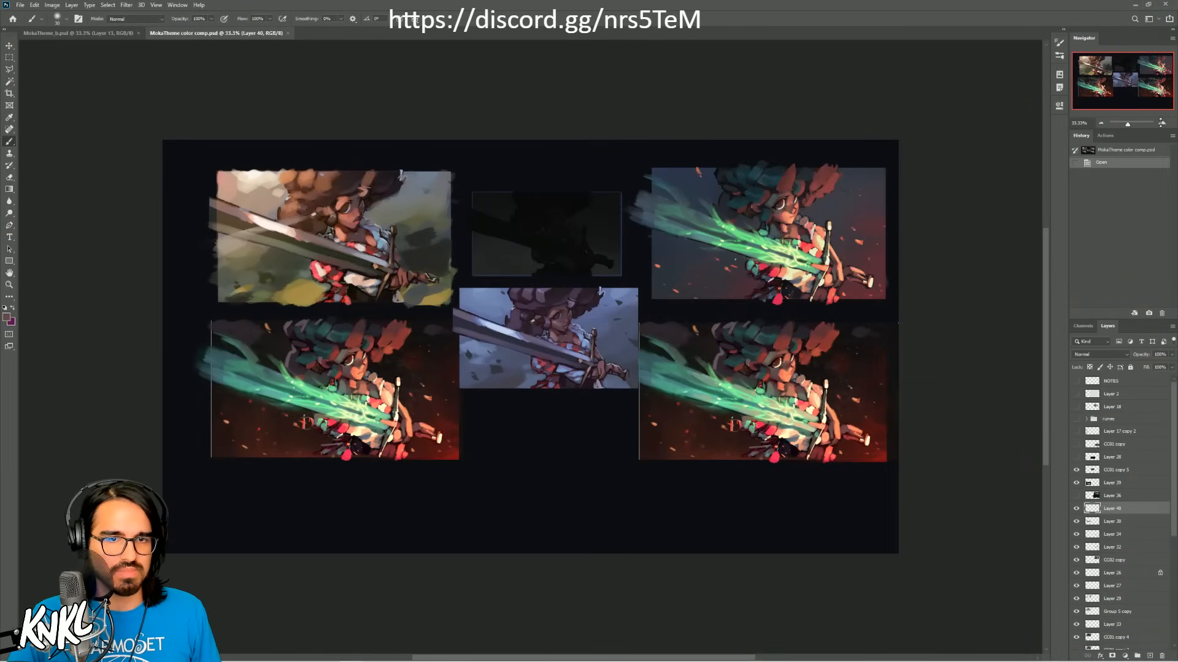
left_click(1161, 123)
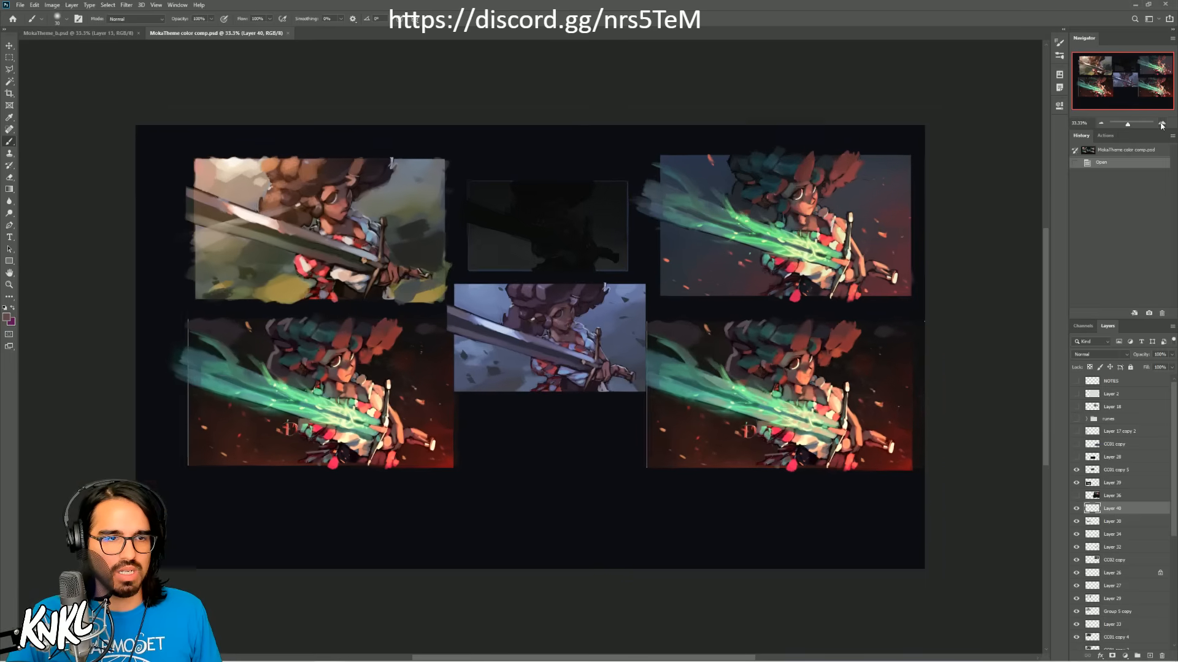
left_click(1161, 123)
left_click_drag(1119, 63, 1141, 59)
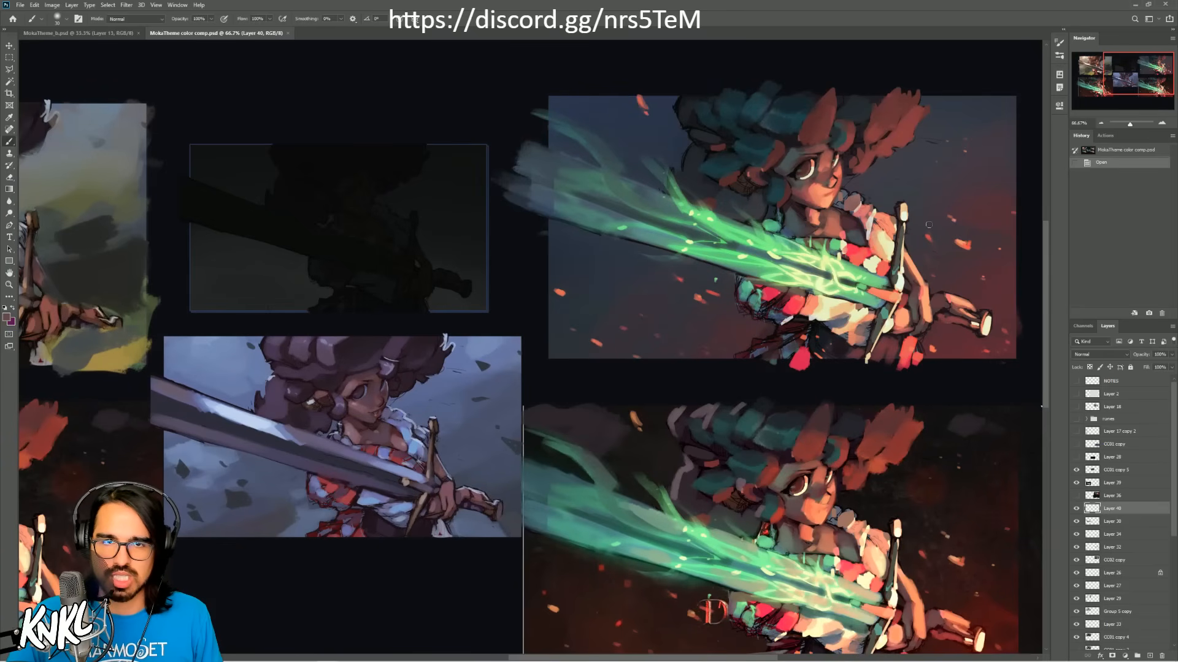
Step: Stamp the visible artwork onto a new layer above CC01 copy 5 and select the blue-and-red background variant with a rectangular marquee
left_click(1113, 470)
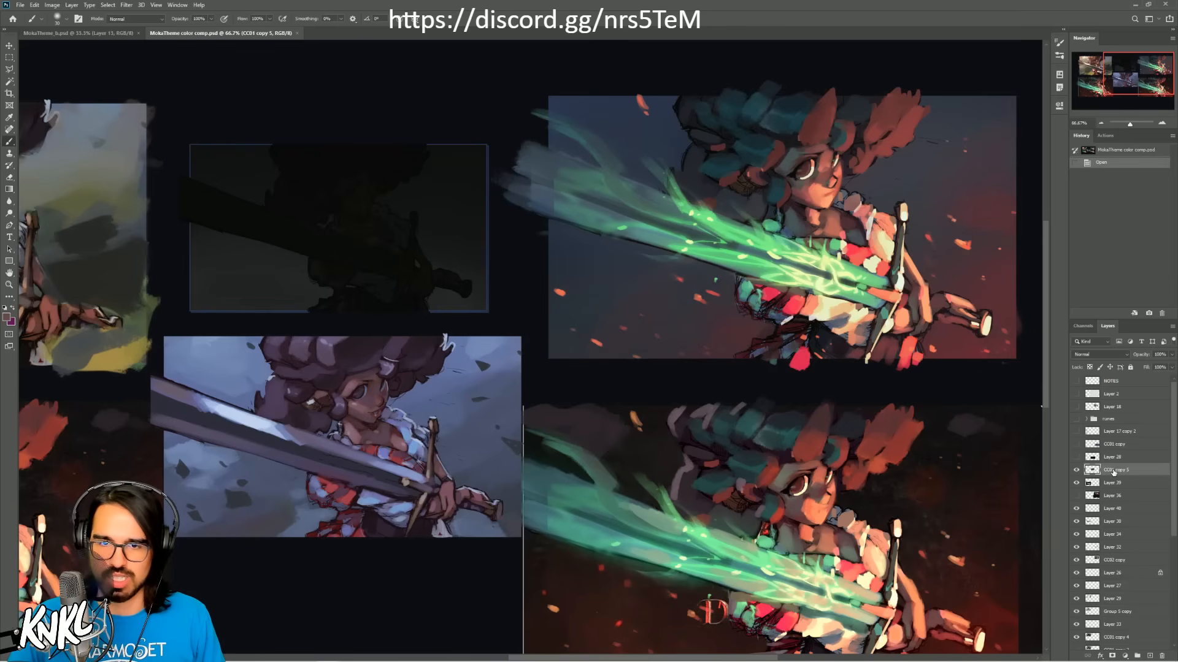
key("ctrl+shift+alt+e")
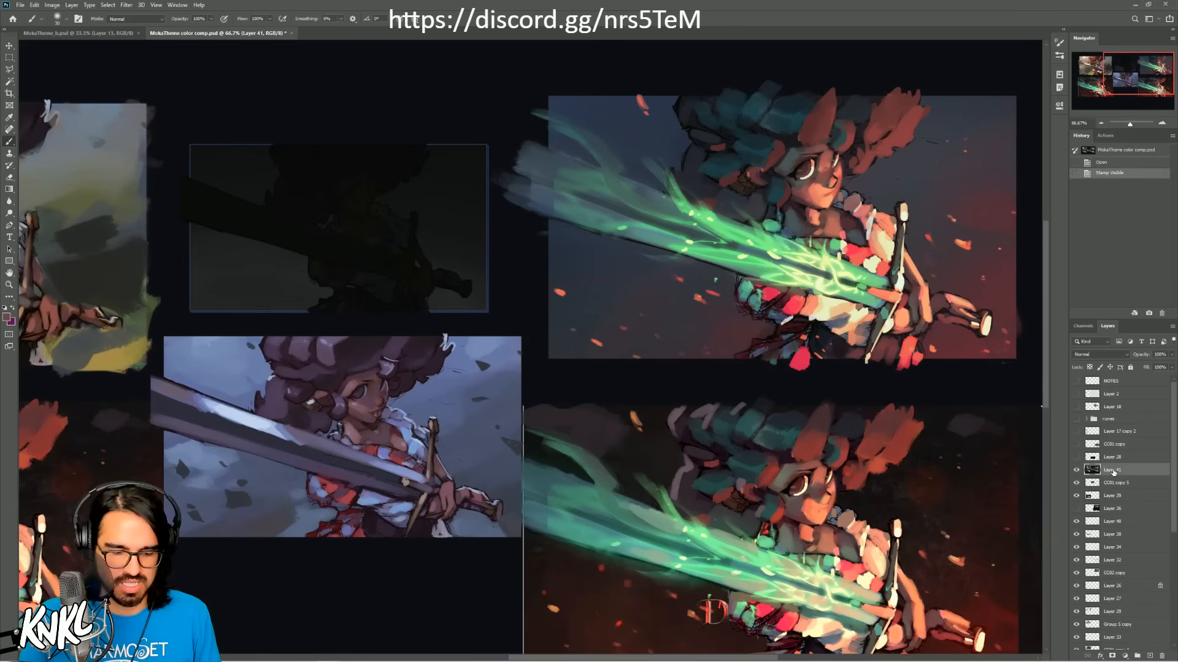
key("m")
left_click_drag(540, 369, 1024, 91)
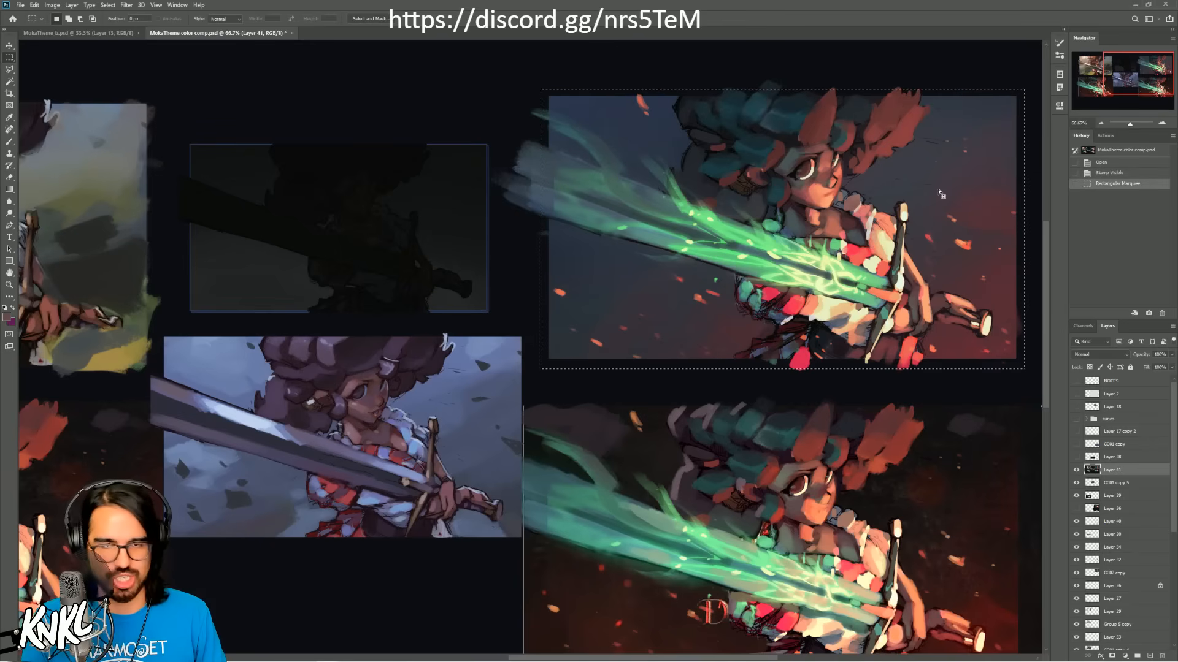
Step: In MokaTheme_b.psd, delete the painted background layer and the small color thumbnail layer
left_click(79, 35)
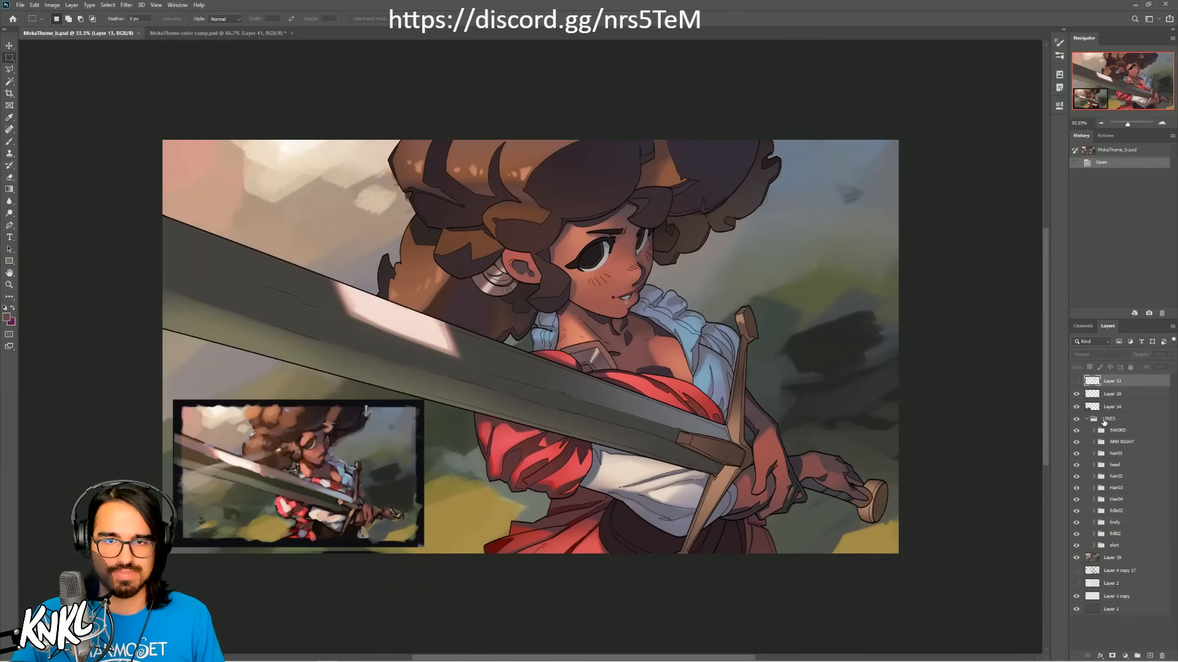
left_click_drag(1106, 561, 1161, 655)
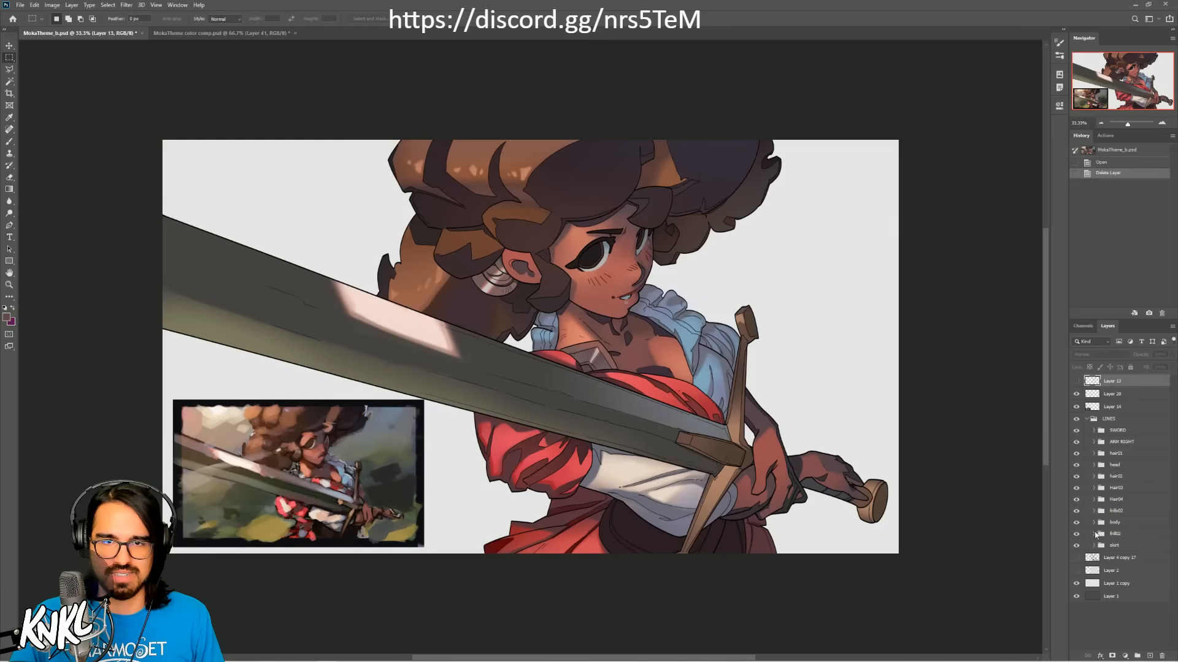
left_click_drag(1097, 407, 1161, 655)
Step: Delete the unused layers Layer 4 copy 17, Layer 2 and the hidden layer at the head of the stack
left_click(1113, 546)
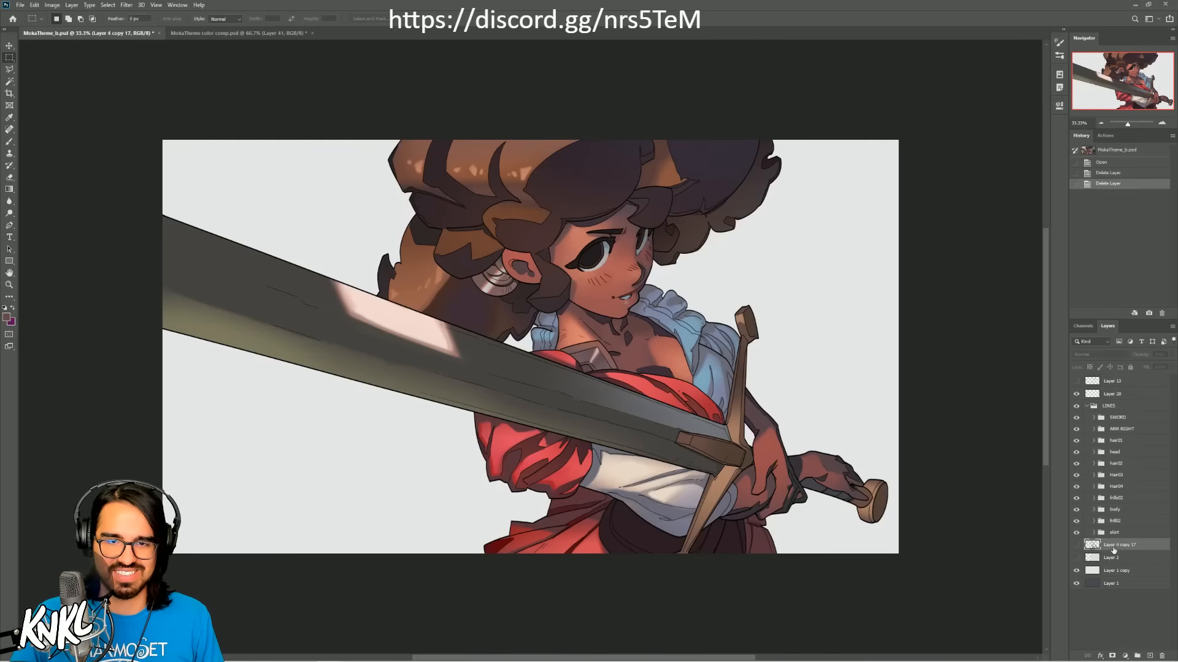
left_click_drag(1113, 550, 1161, 656)
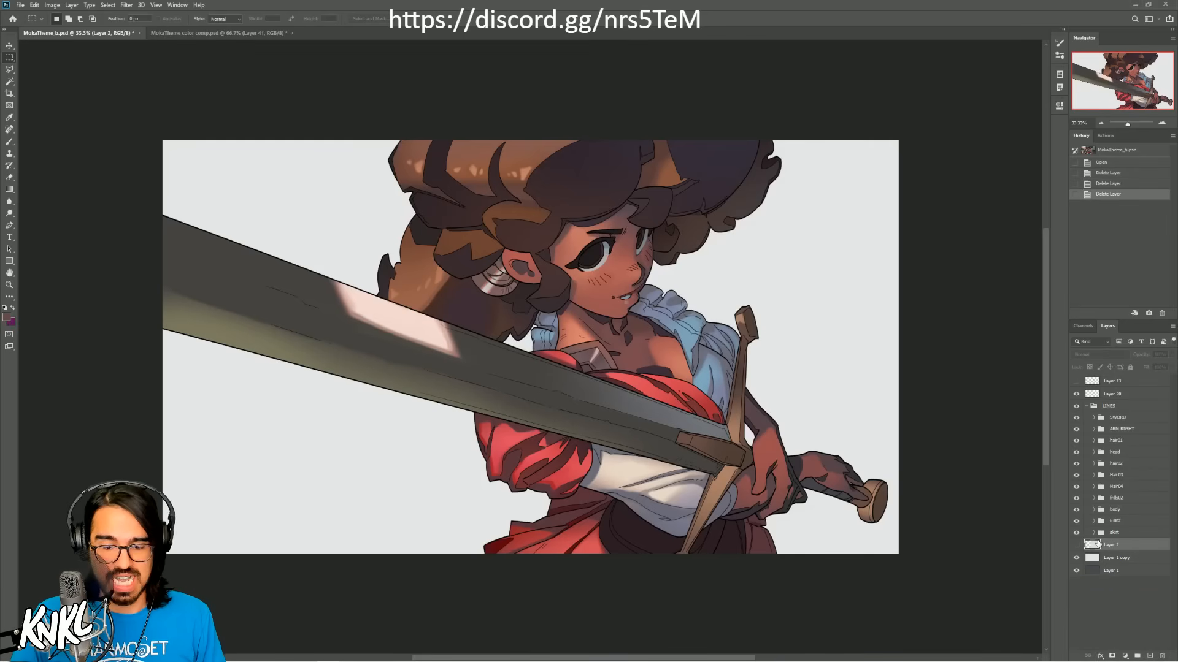
key("Delete")
left_click(1113, 381)
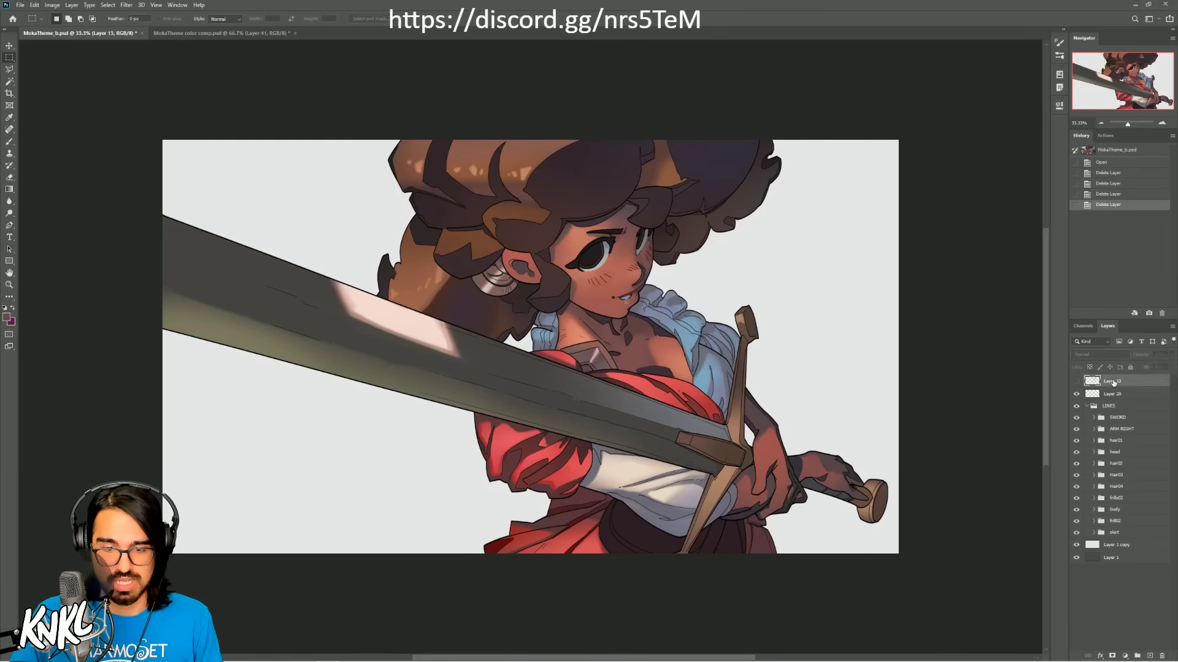
key("Delete")
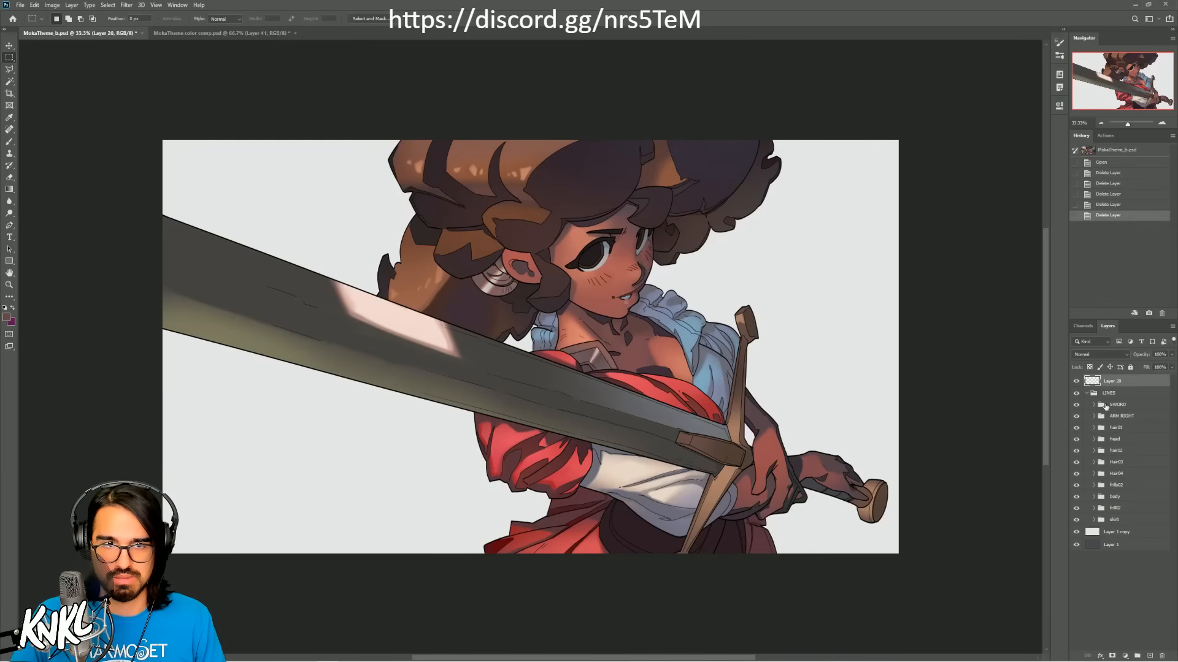
Step: Paste the copied color variant above Layer 1 copy and scale and shift it to fill the canvas behind the woman
left_click(1111, 535)
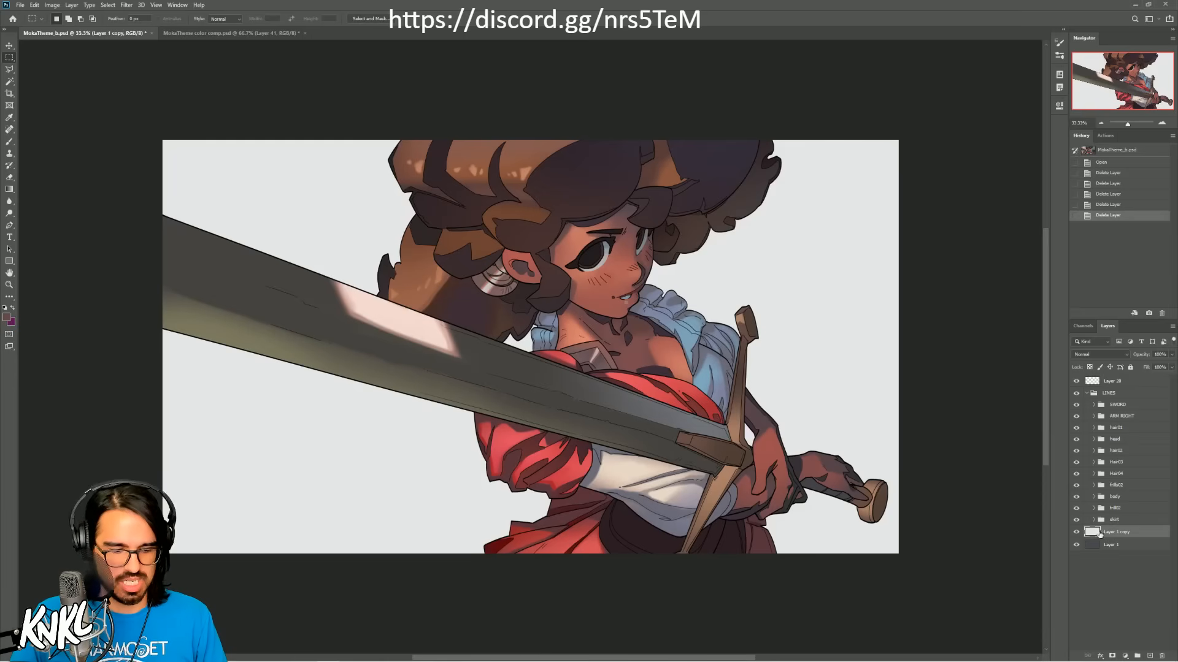
key("ctrl+v")
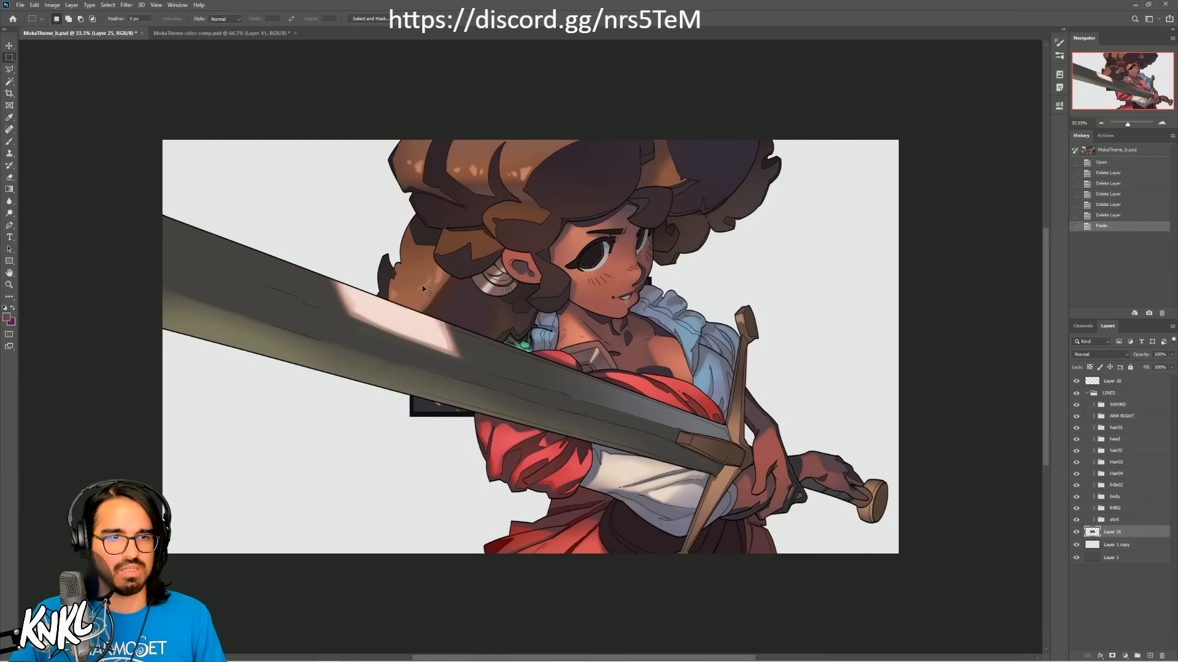
key("ctrl+t")
left_click_drag(409, 417, 140, 572)
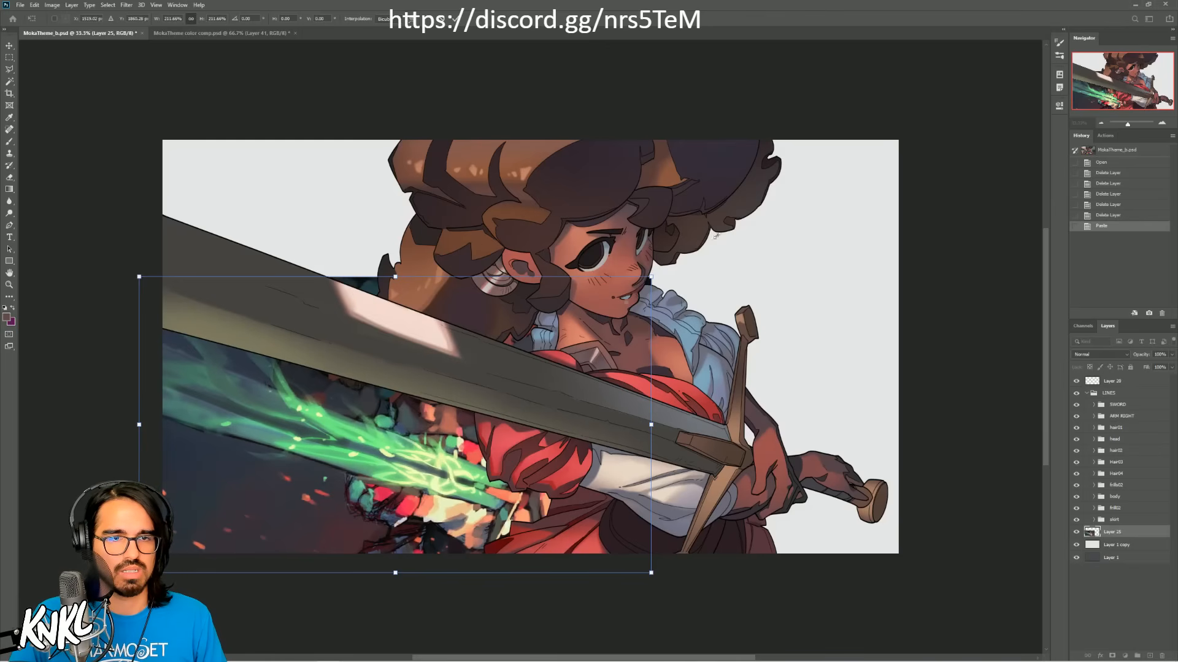
left_click_drag(651, 277, 909, 126)
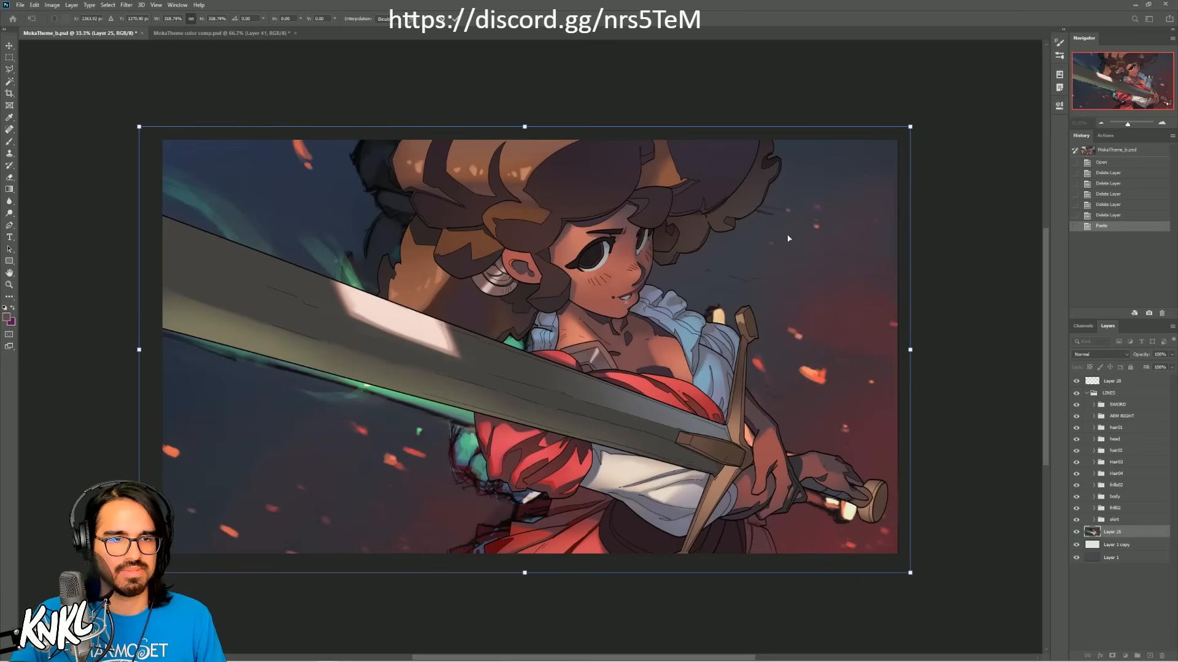
left_click_drag(786, 239, 805, 231)
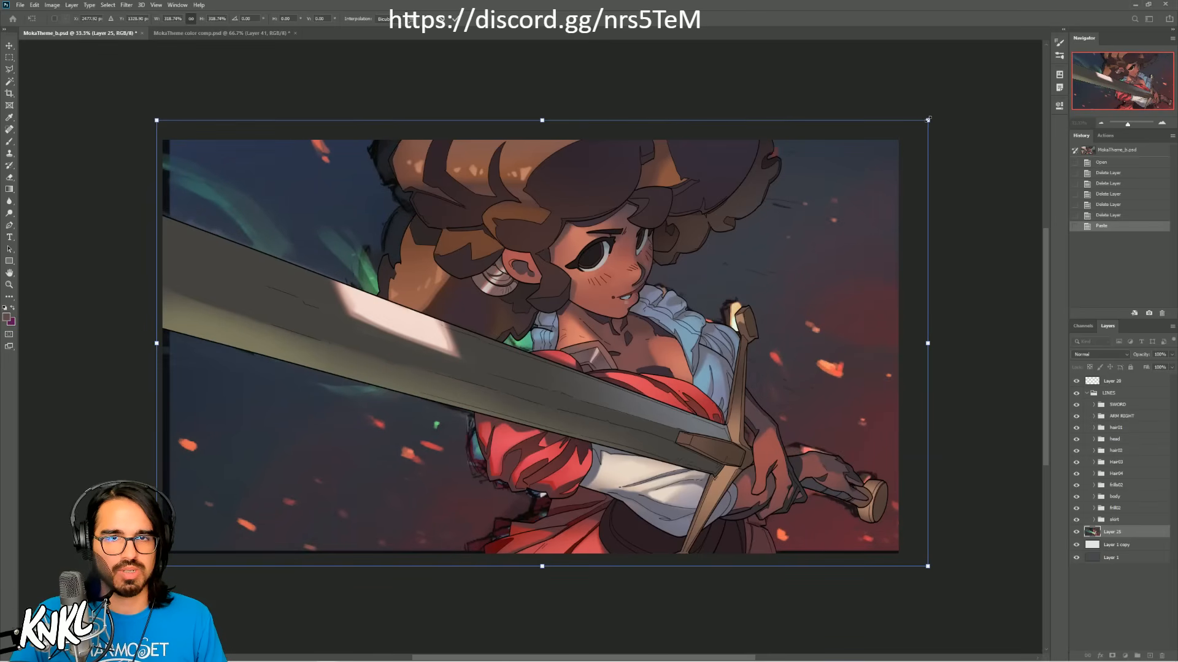
left_click_drag(926, 121, 918, 132)
mouse_move(834, 210)
left_mouse_down()
mouse_move(857, 217)
mouse_move(841, 217)
left_mouse_up()
key("Return")
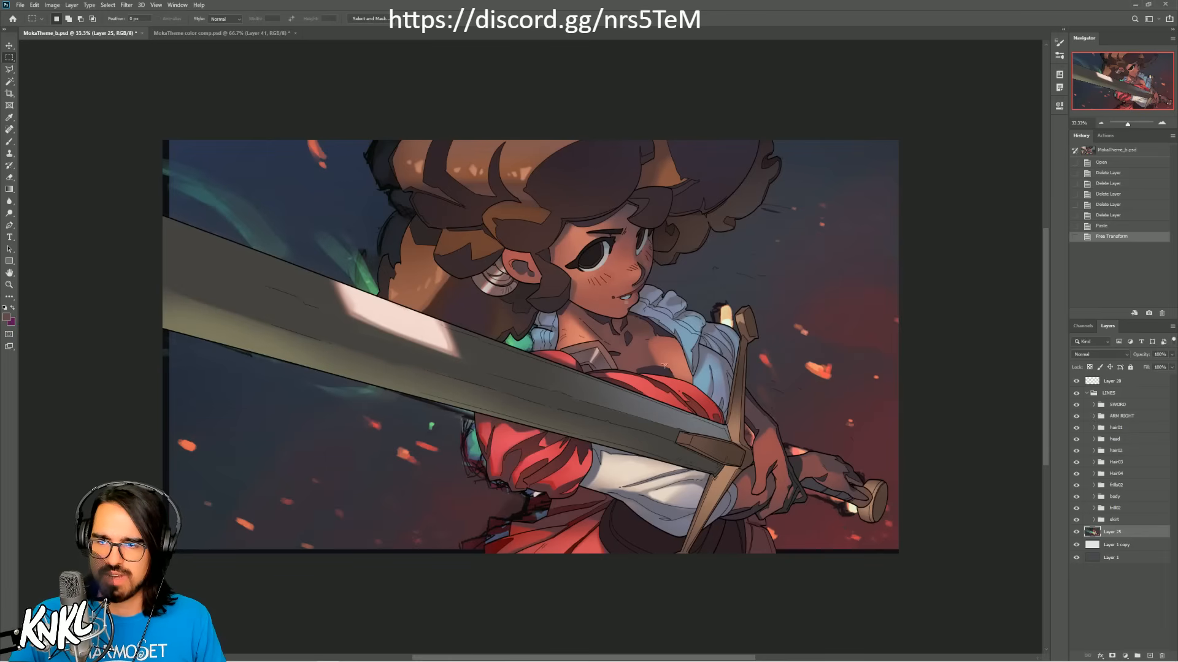
Step: Examine the finished HollowYoko image from the ART 2020 folder, closing the image and the folder after viewing
left_click(1137, 5)
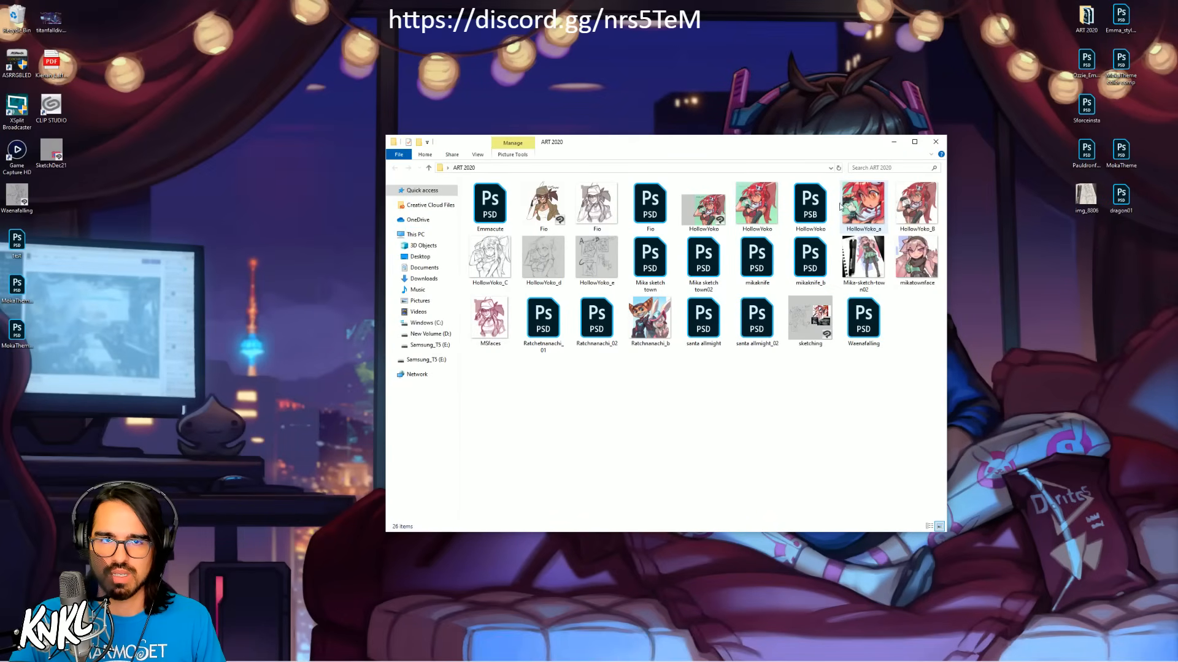
left_click(764, 209)
double_click(764, 210)
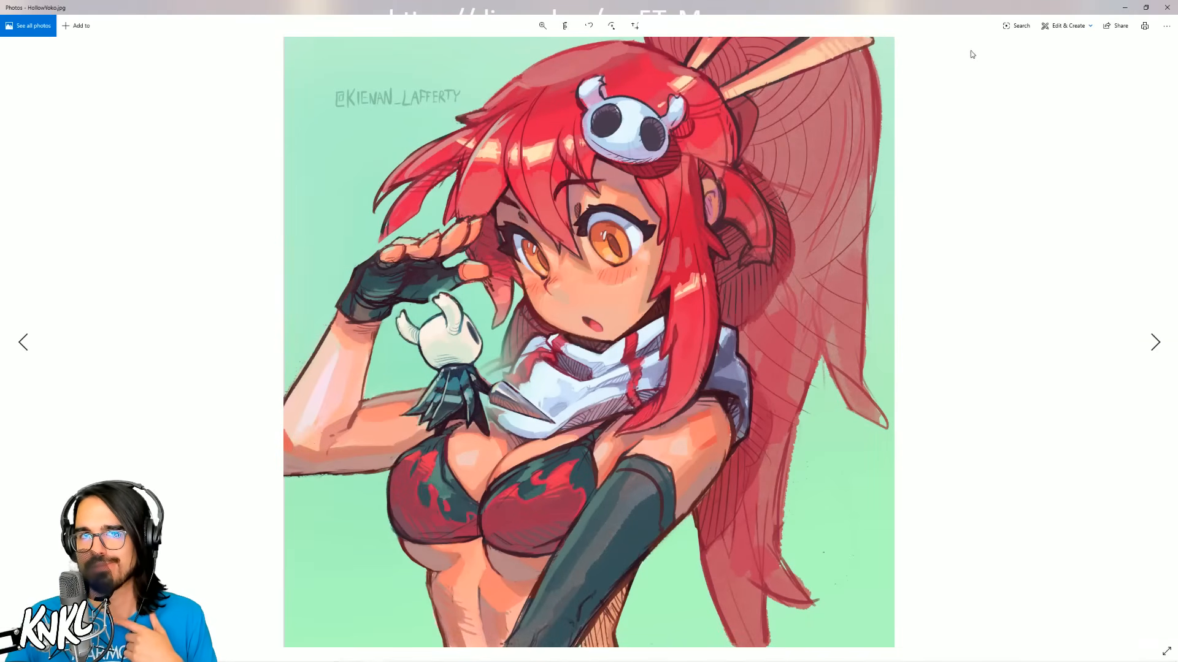
left_click(1166, 9)
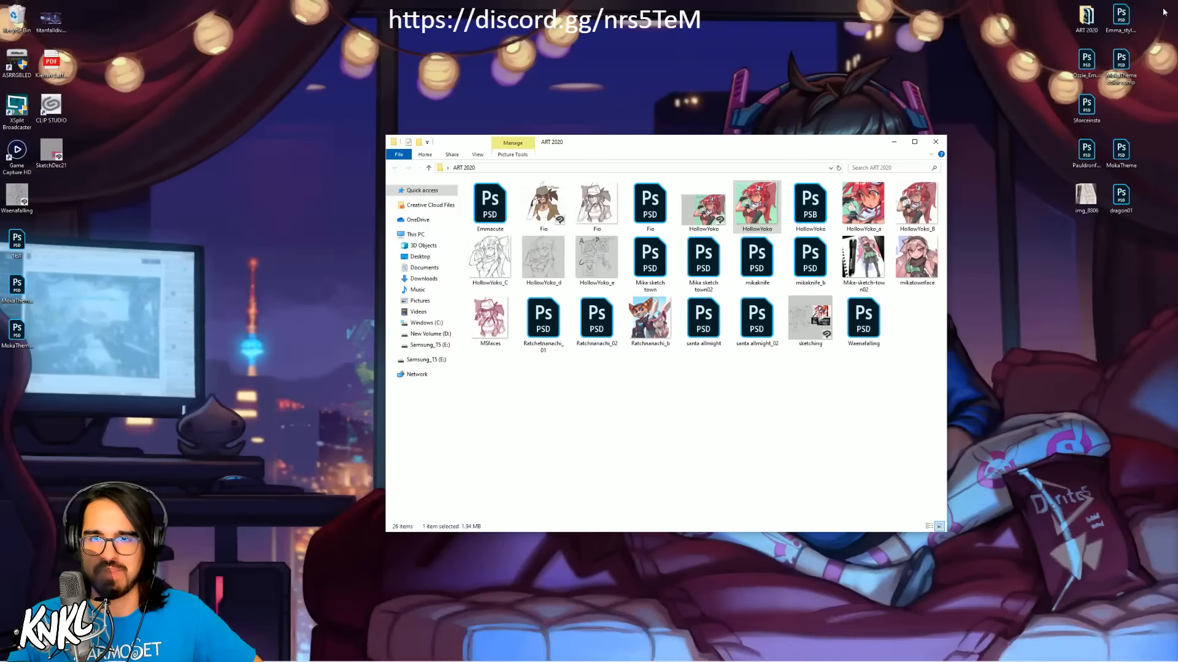
left_click(936, 146)
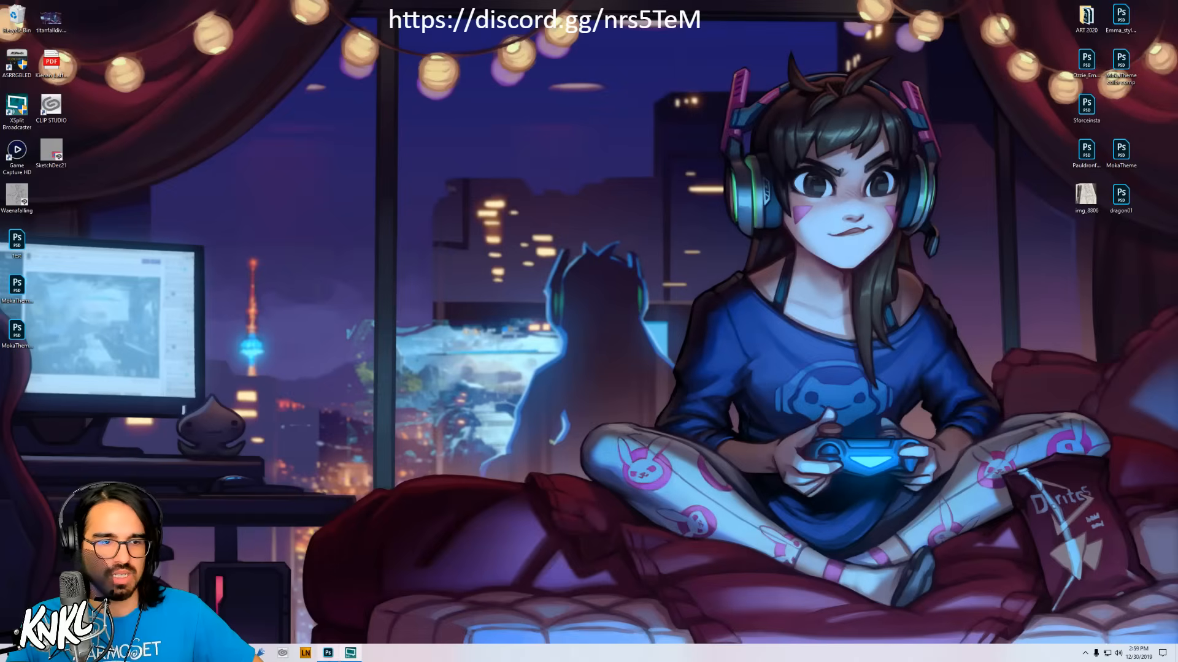
Step: Return to Photoshop, paste the color variant inside the LINES group and place it as a reference thumbnail in the canvas's lower-left corner
left_click(329, 654)
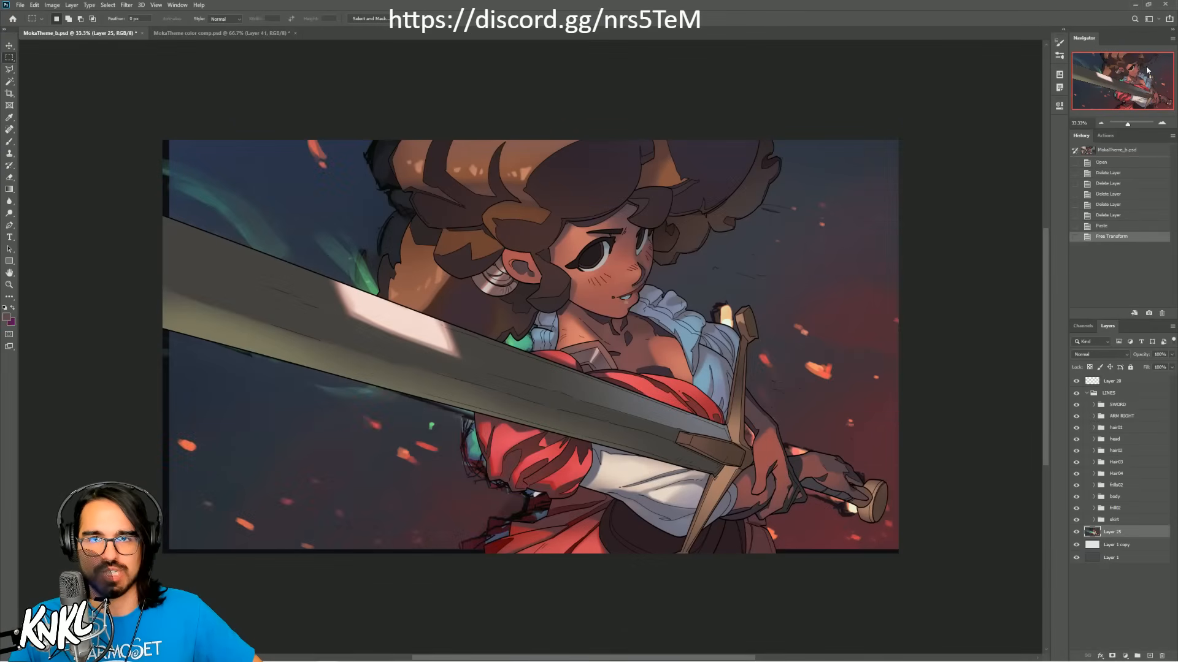
left_click(1115, 395)
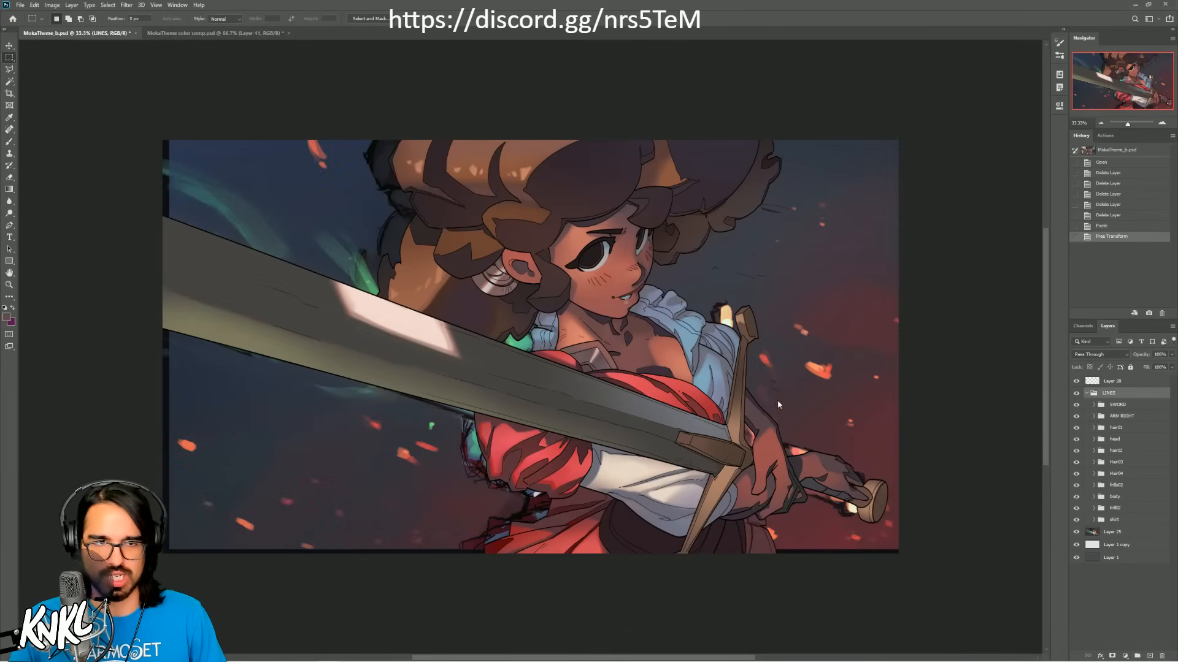
key("ctrl+v")
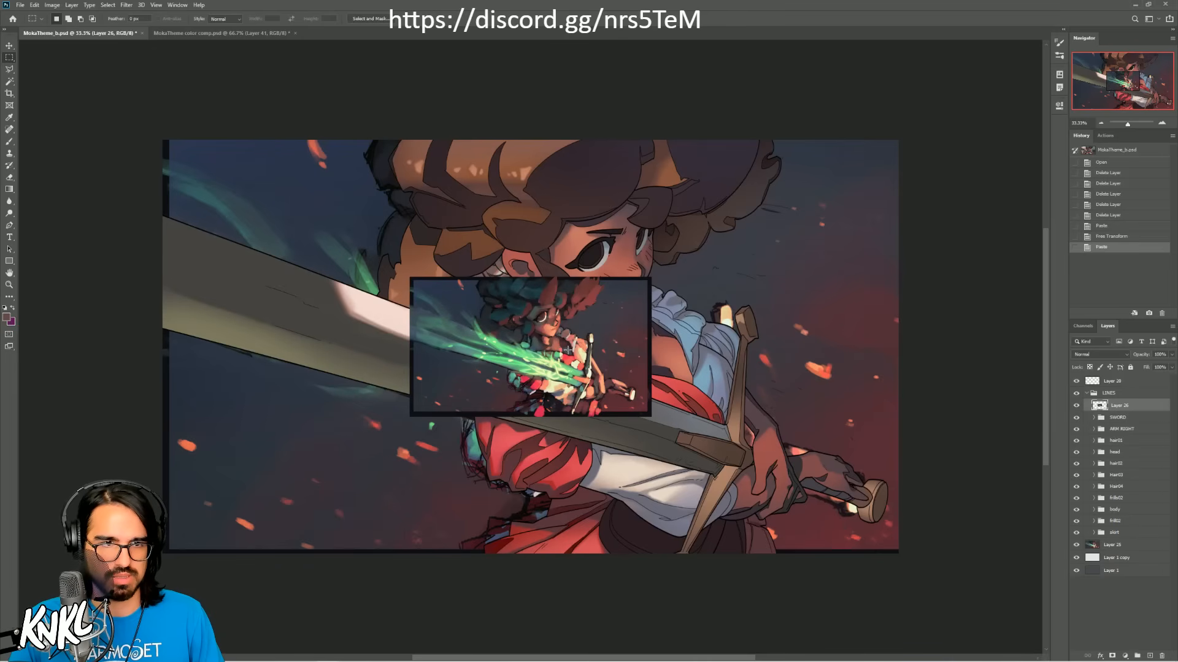
key("v")
left_click_drag(568, 350, 340, 480)
Step: Enlarge the pasted background layer slightly so it covers the canvas's left and bottom edges
left_click(1093, 545)
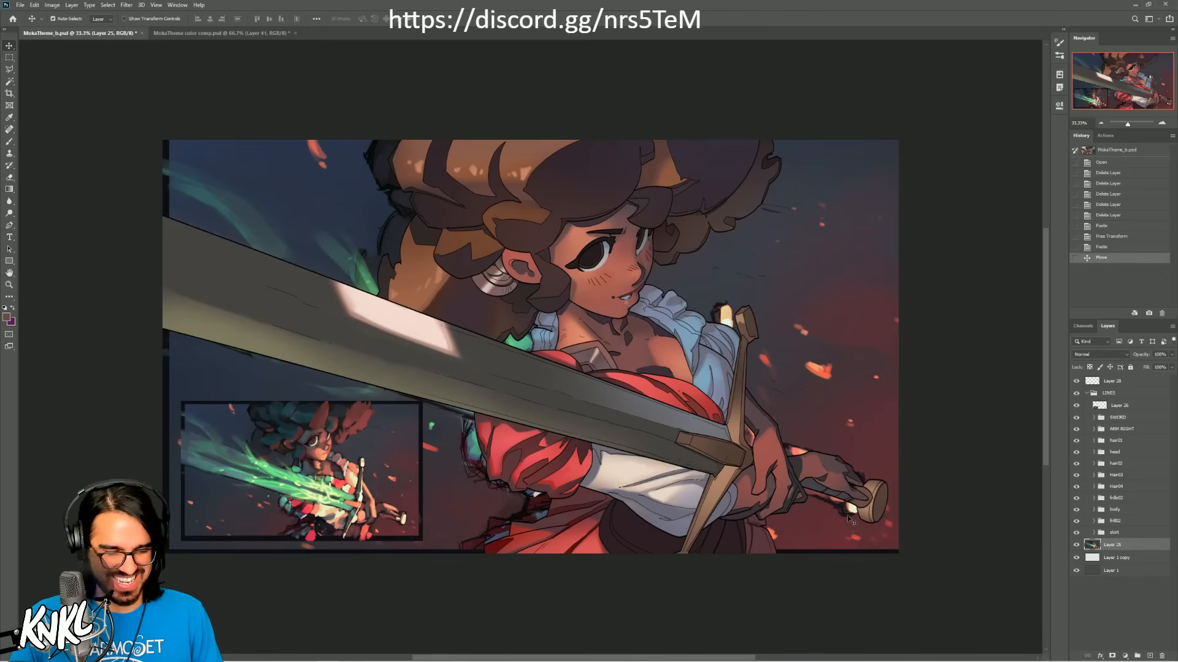
key("ctrl+t")
left_click_drag(157, 563, 145, 572)
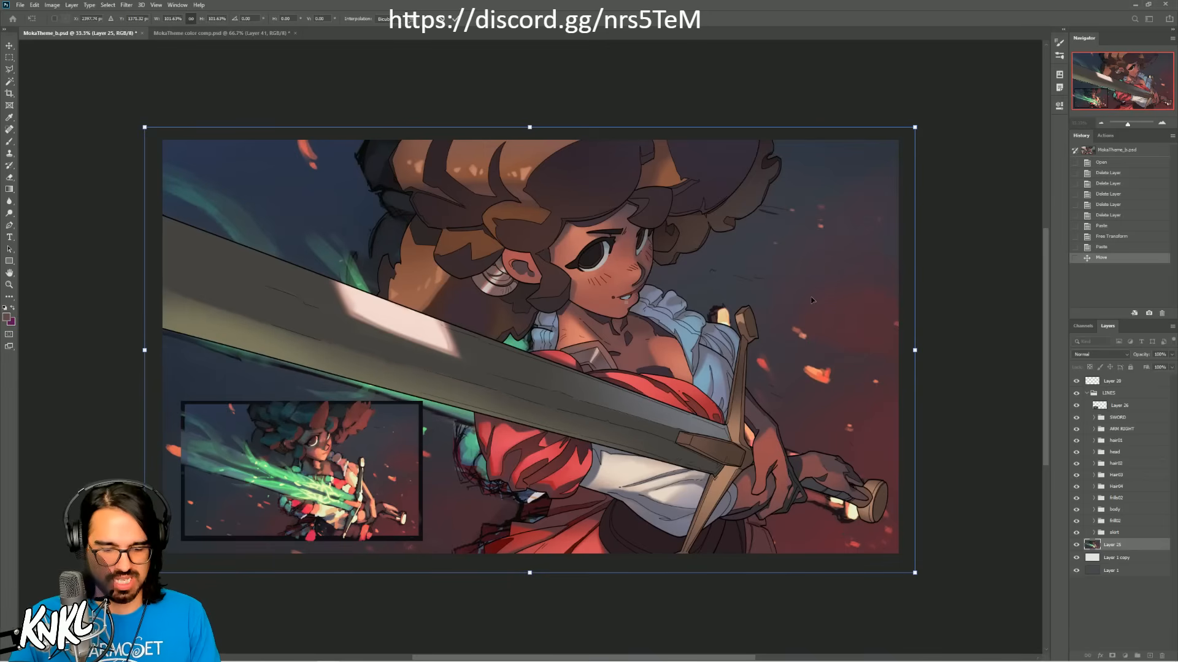
key("Return")
Step: Choose the CHALK NEW brush and paint over the background's leftover shapes around the woman's hand and the sword's pommel
key("b")
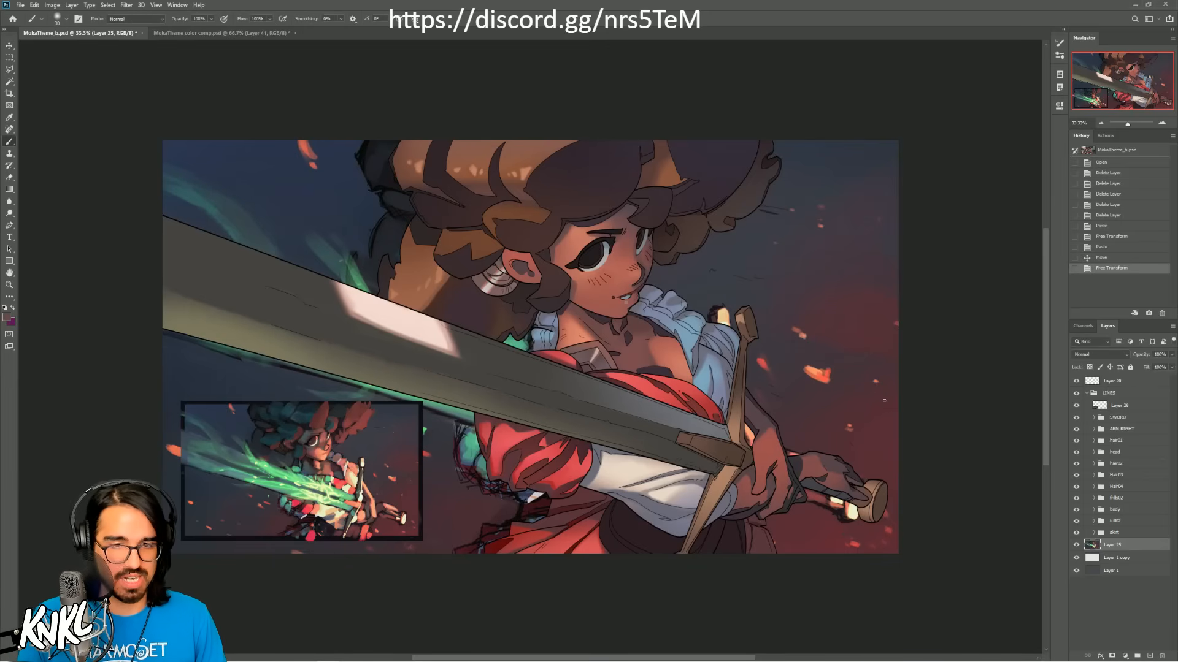
right_click(882, 441)
left_click(923, 582)
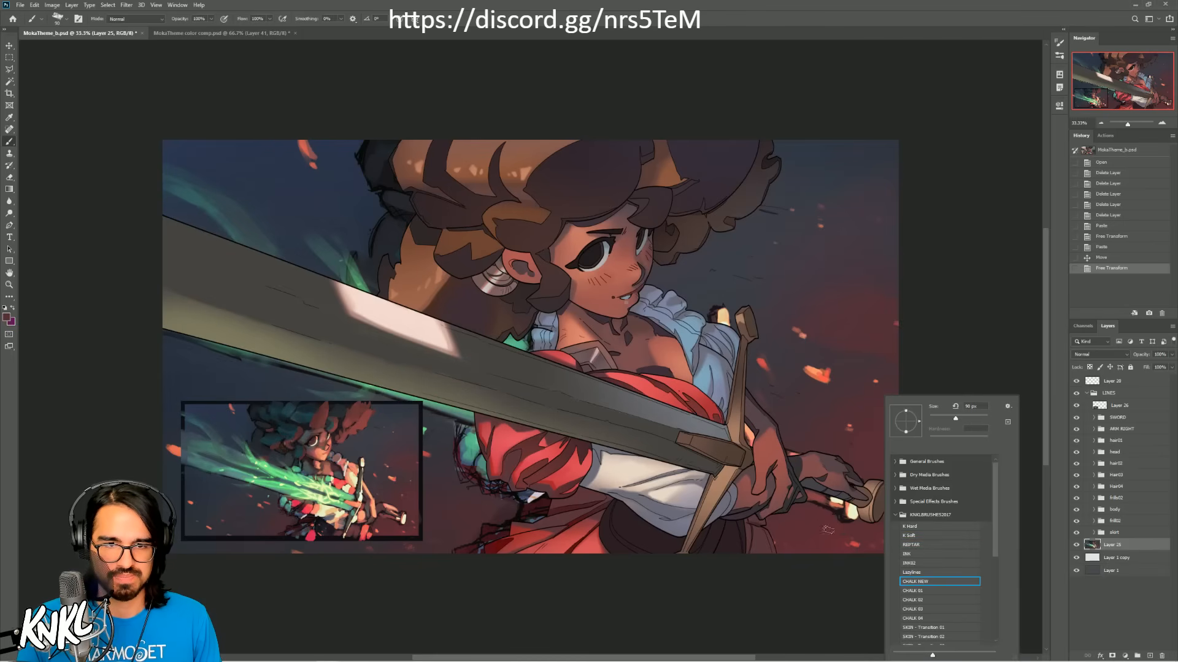
mouse_move(836, 519)
left_mouse_down()
mouse_move(849, 503)
mouse_move(851, 516)
mouse_move(787, 484)
left_mouse_up()
left_click(851, 521, "alt")
Step: Enlarge the brush and paint out the leftover green and dark clothing shapes beside the red sleeve and skirt
key("bracketright")
key("bracketright")
key("bracketright")
left_click(452, 438, "alt")
mouse_move(463, 428)
left_mouse_down()
mouse_move(484, 498)
mouse_move(500, 501)
mouse_move(503, 472)
mouse_move(488, 518)
mouse_move(526, 519)
mouse_move(507, 511)
mouse_move(534, 497)
mouse_move(521, 526)
left_mouse_up()
left_click(480, 503, "alt")
left_click(479, 507, "alt")
left_click(501, 522, "alt")
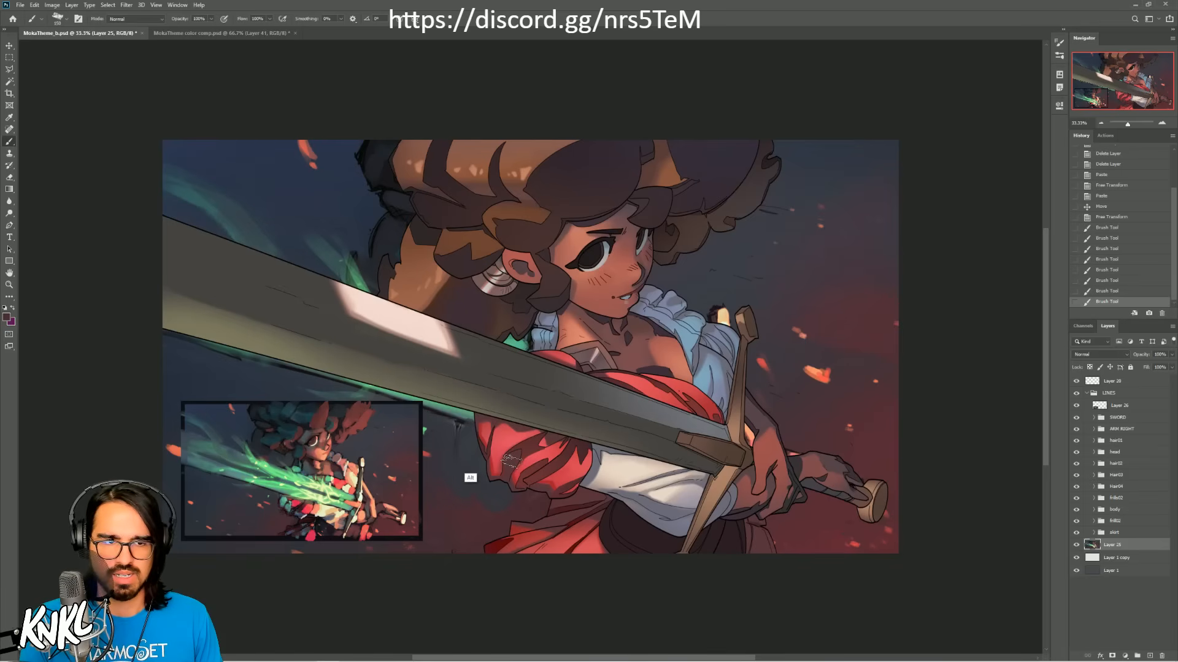
Step: Paint sampled background colors over the green glow and sparks along the blade's lower edge, using a larger brush
left_click(451, 452, "alt")
key("]")
left_click_drag(457, 420, 397, 393)
left_click(448, 443, "alt")
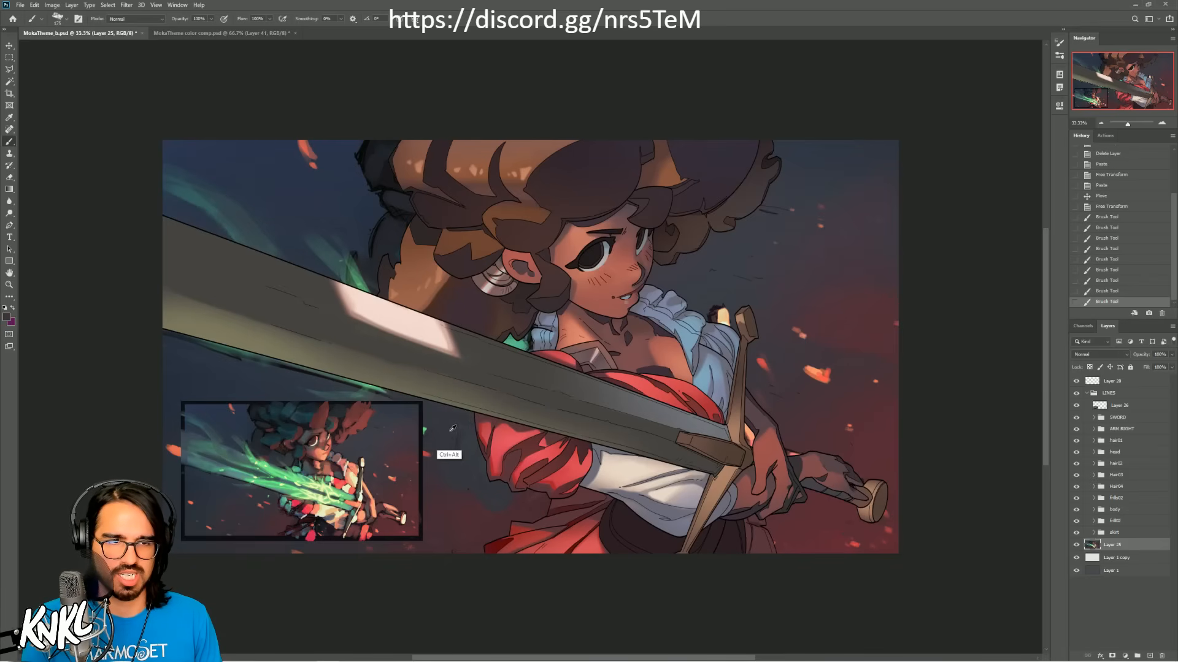
left_click_drag(429, 453, 425, 432)
left_click(310, 399, "alt")
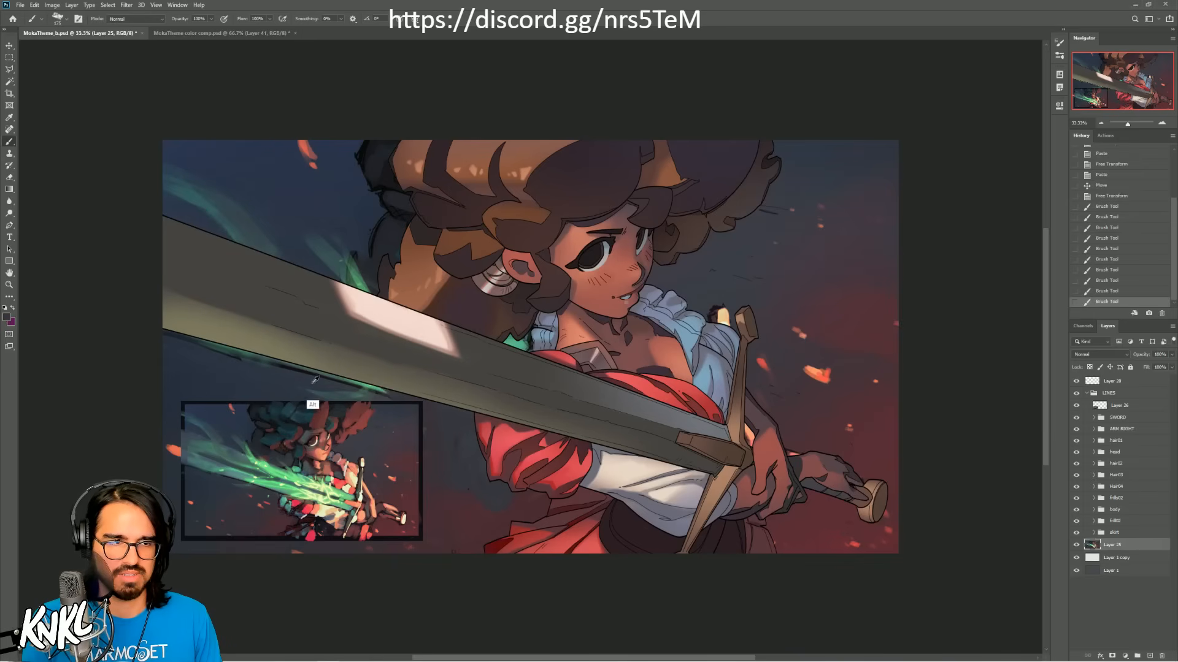
mouse_move(305, 385)
left_mouse_down()
mouse_move(375, 391)
mouse_move(325, 382)
left_mouse_up()
left_click_drag(251, 353, 368, 390)
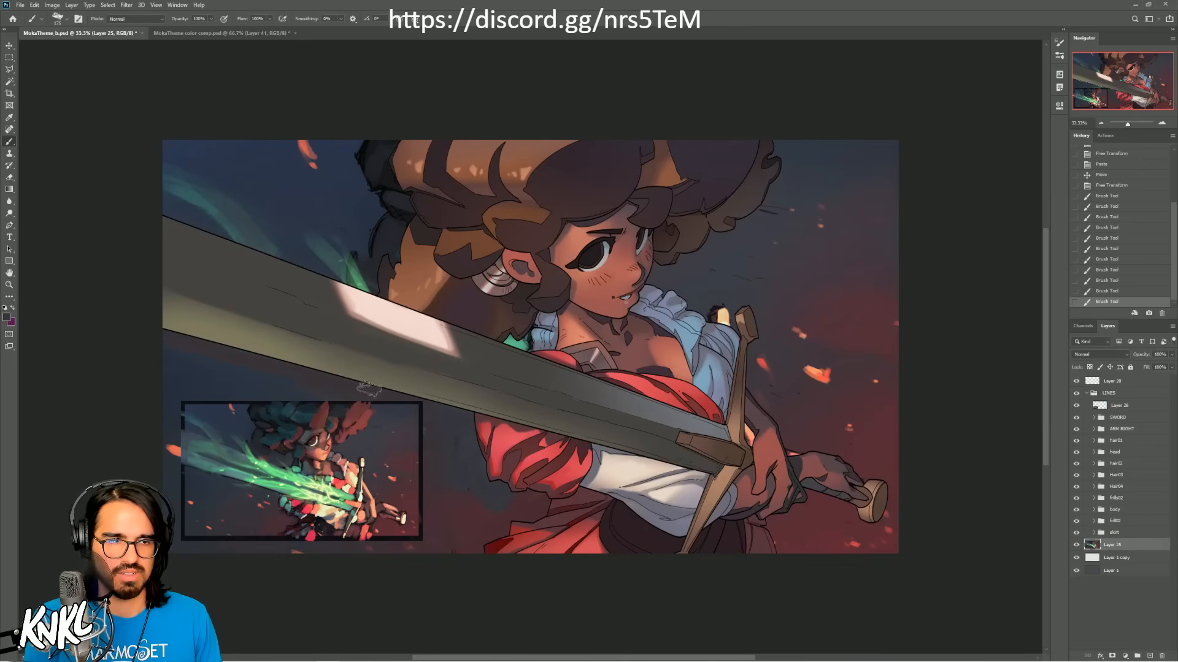
Step: Enlarge the brush and paint sampled blue over the area below the blade and the leftover dark hair and green glow beside the woman's hair
left_click(257, 381, "alt")
key("]")
key("]")
mouse_move(270, 378)
left_mouse_down()
mouse_move(344, 395)
mouse_move(301, 384)
left_mouse_up()
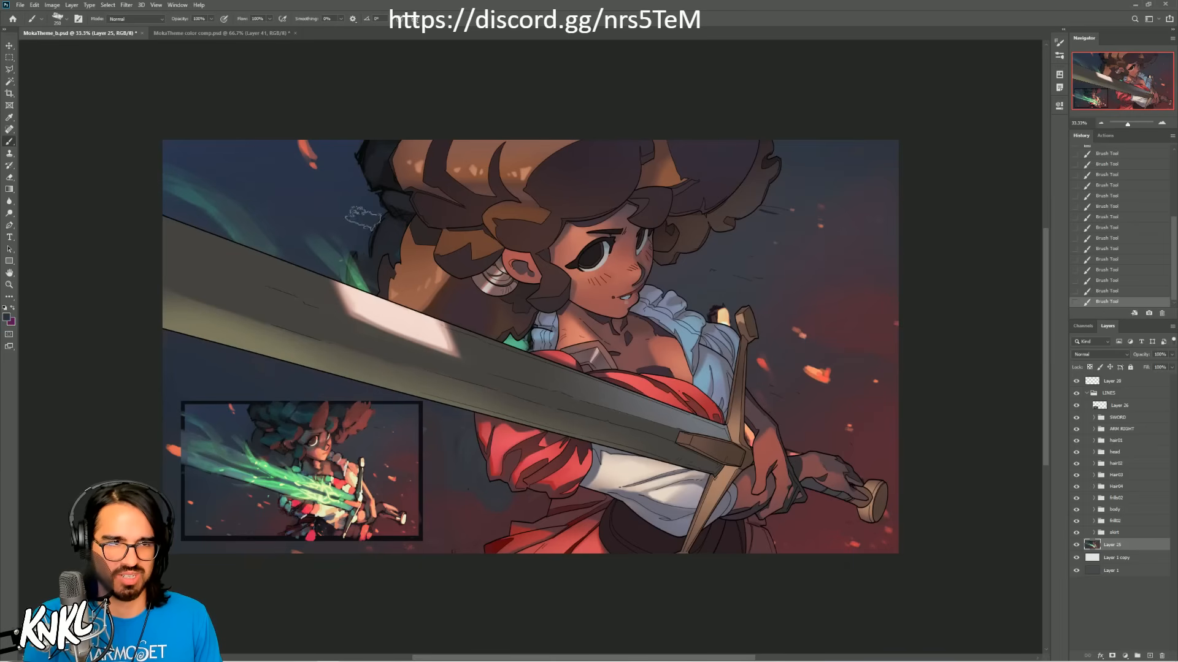
left_click_drag(360, 254, 345, 273)
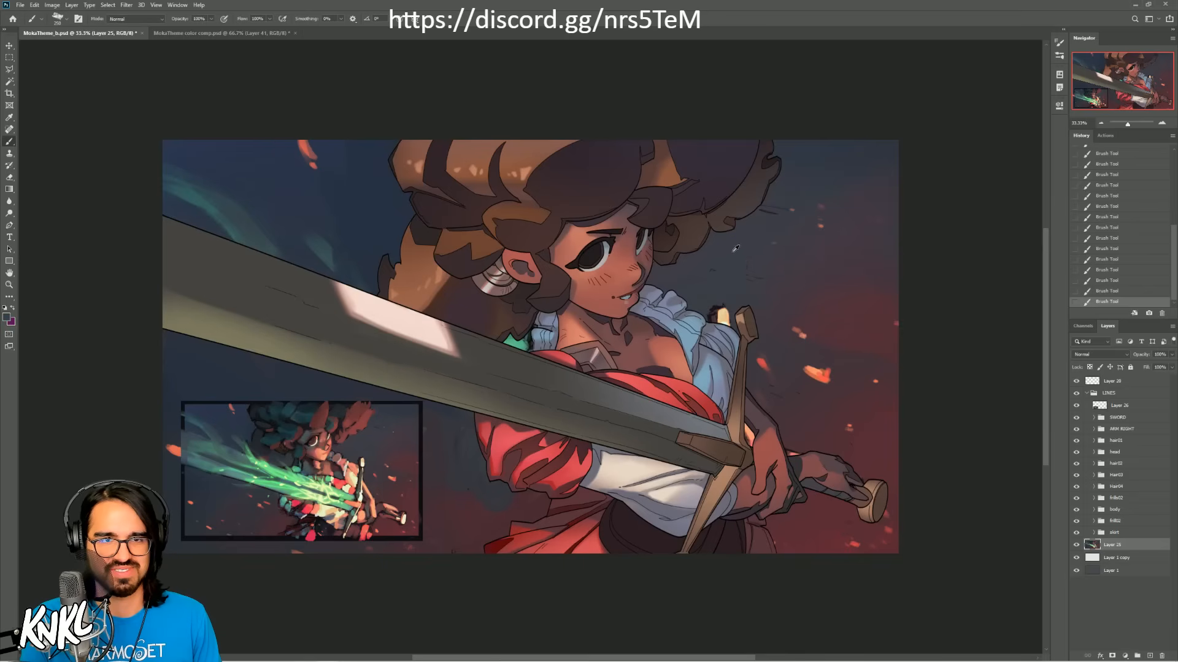
Step: Paint out the background's leftover marks below the curls, around the tip of the sword's crossguard, and beside the skirt under the hand
left_click_drag(763, 210, 777, 211)
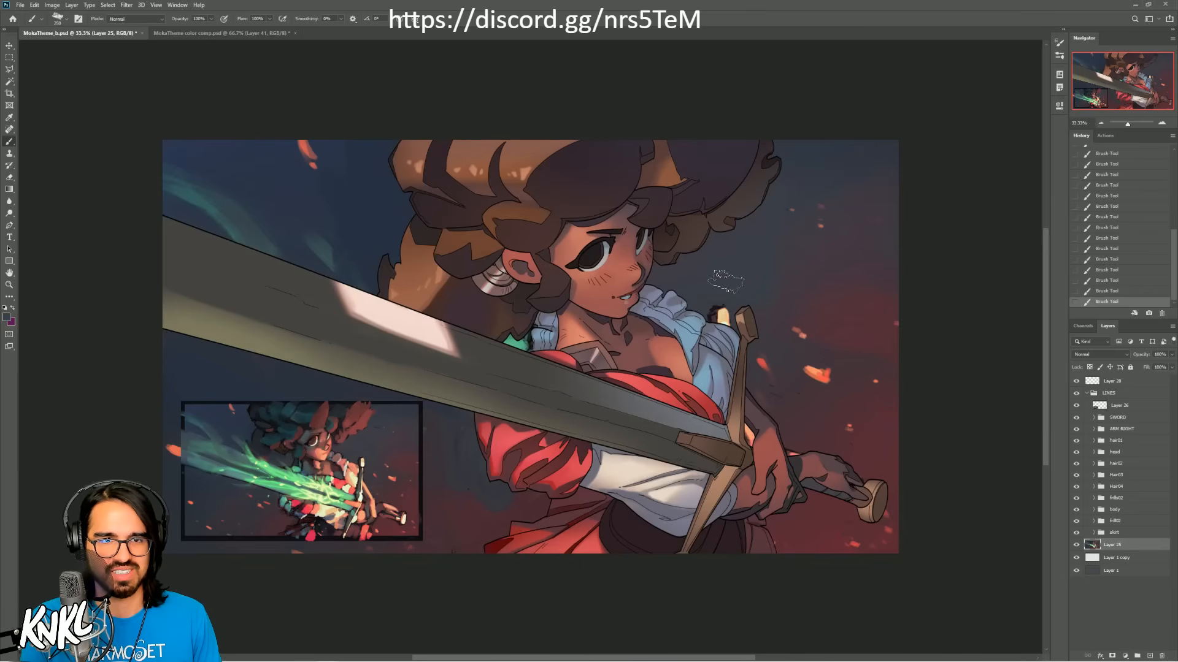
left_click_drag(724, 285, 720, 314)
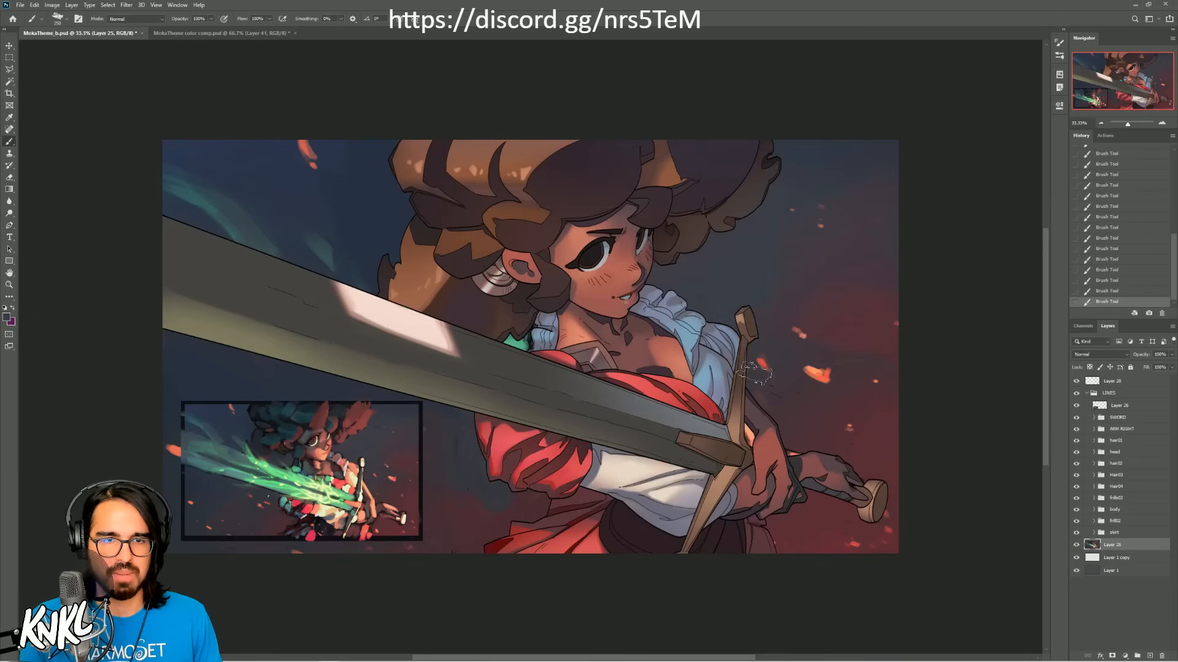
left_click(780, 540, "alt")
mouse_move(778, 545)
left_mouse_down()
mouse_move(777, 528)
mouse_move(765, 539)
left_mouse_up()
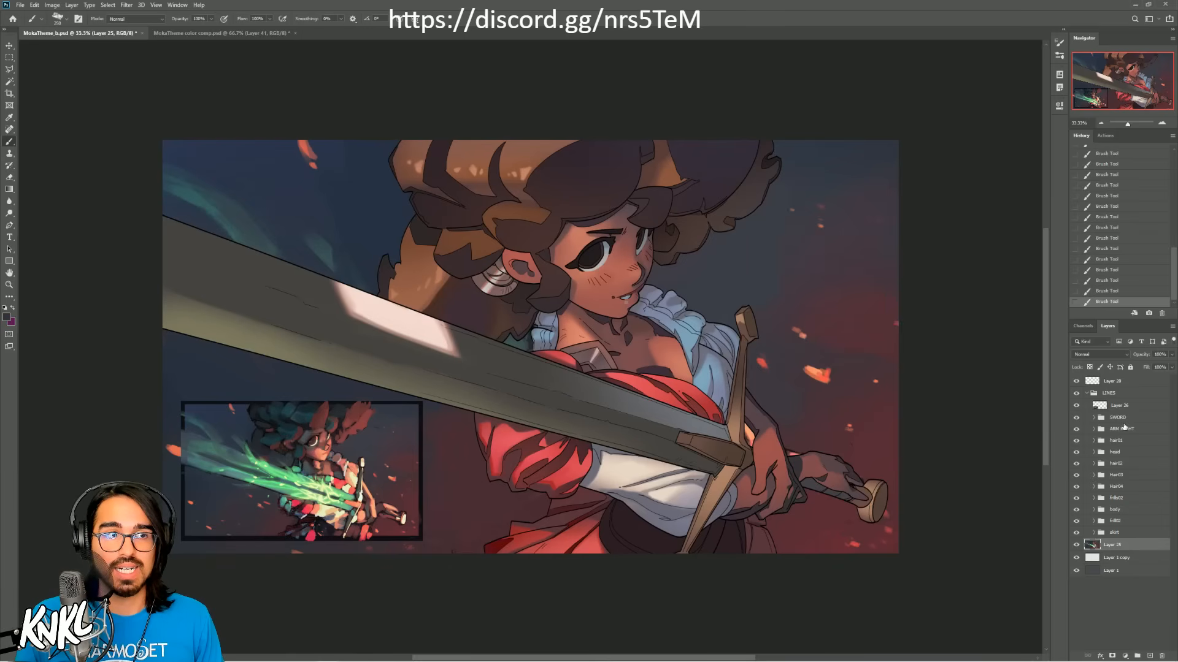
Step: Save MokaTheme_b.psd and close MokaTheme color comp.psd without saving its changes
key("ctrl+s")
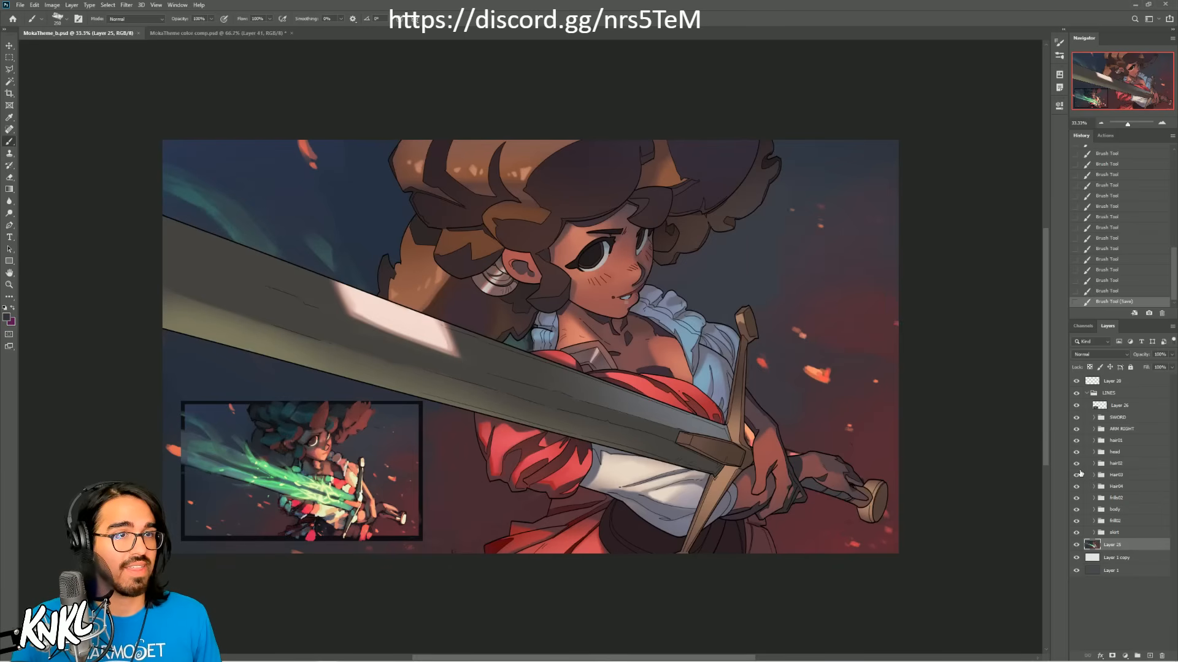
left_click(175, 33)
left_click(292, 33)
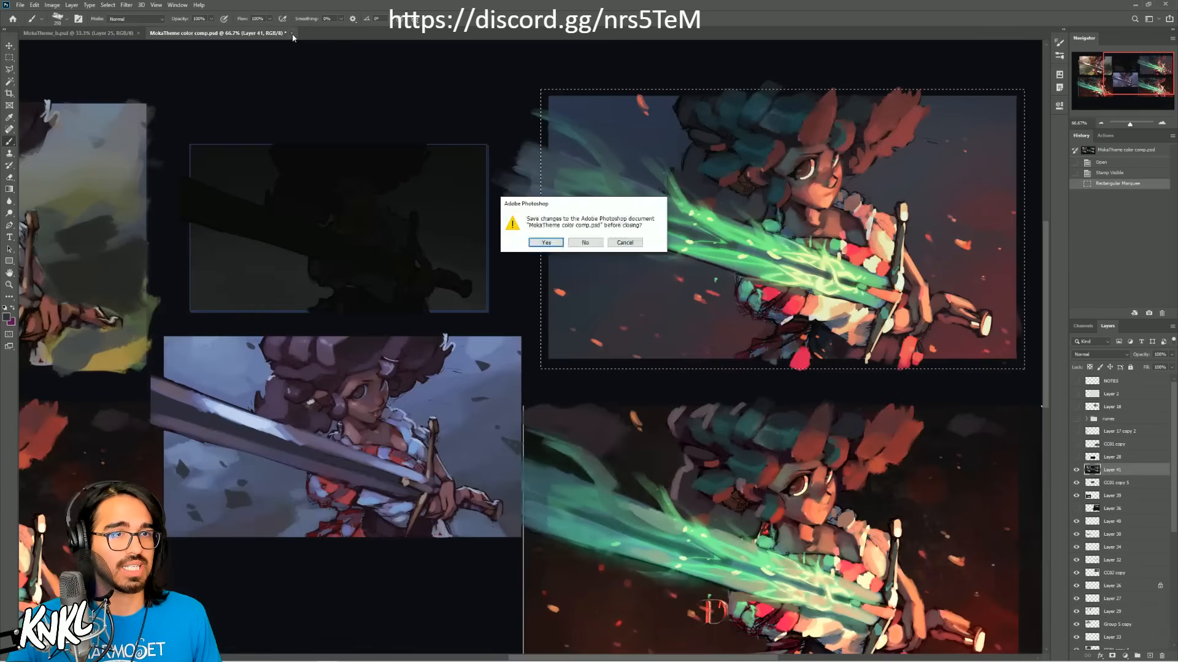
left_click(584, 243)
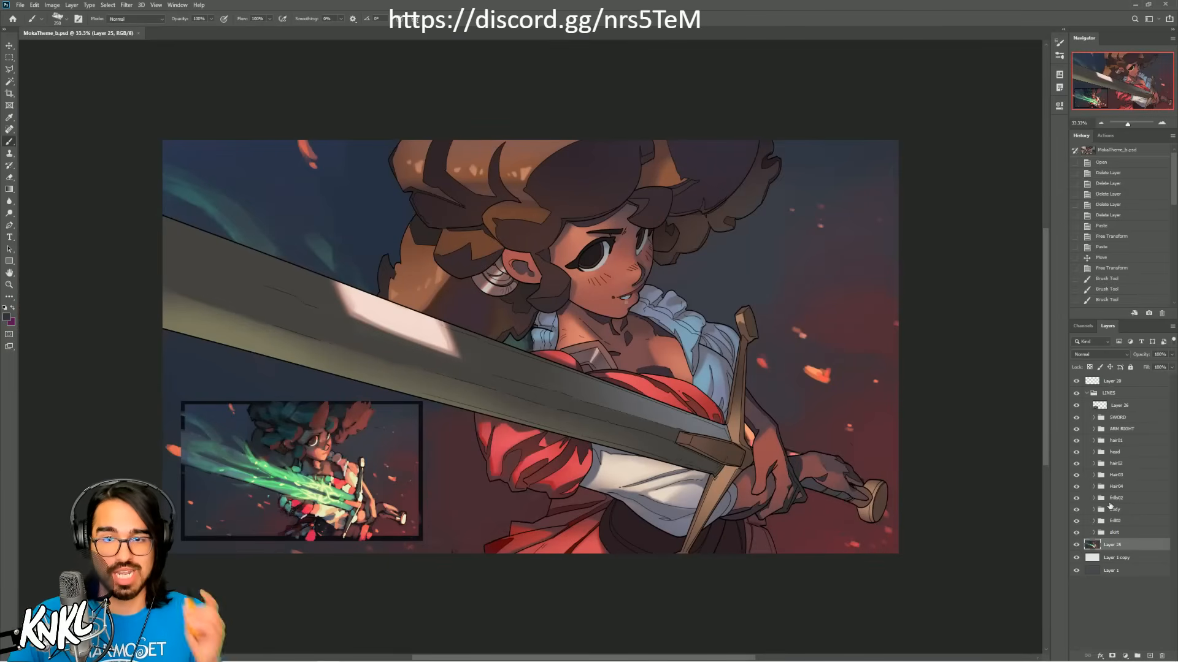
Step: Delete the clipped shading layers Layer 24, Layer 23 and Layer 22 from the SWORD group, and collapse the group
left_click(1094, 417)
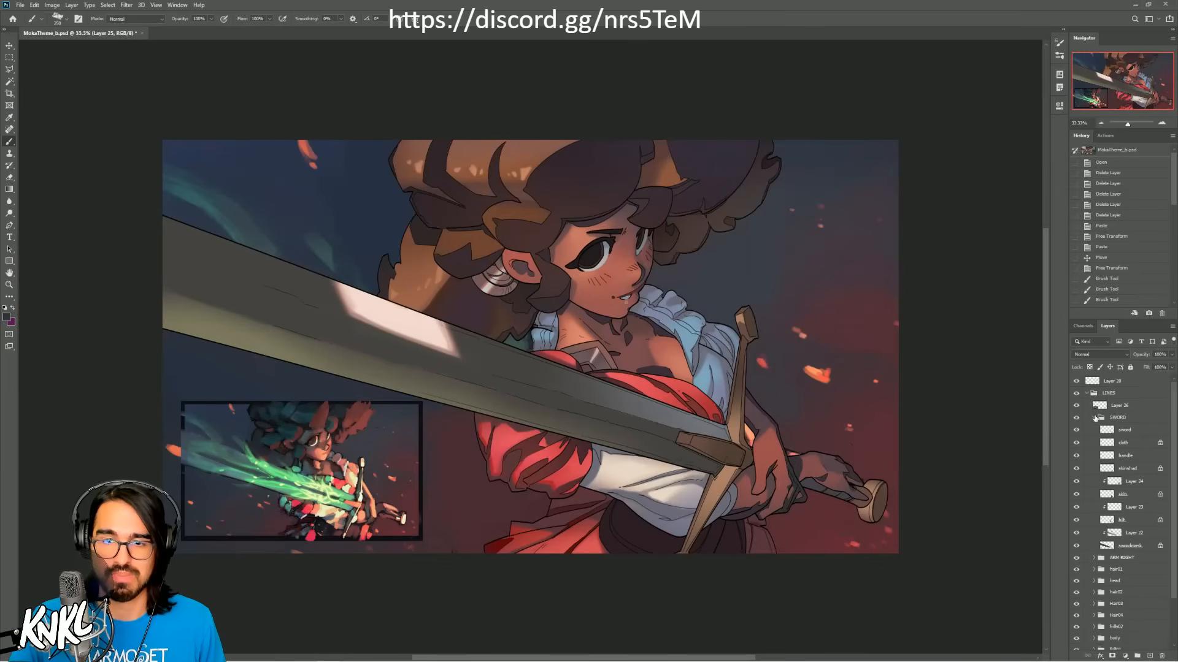
left_click(1131, 484)
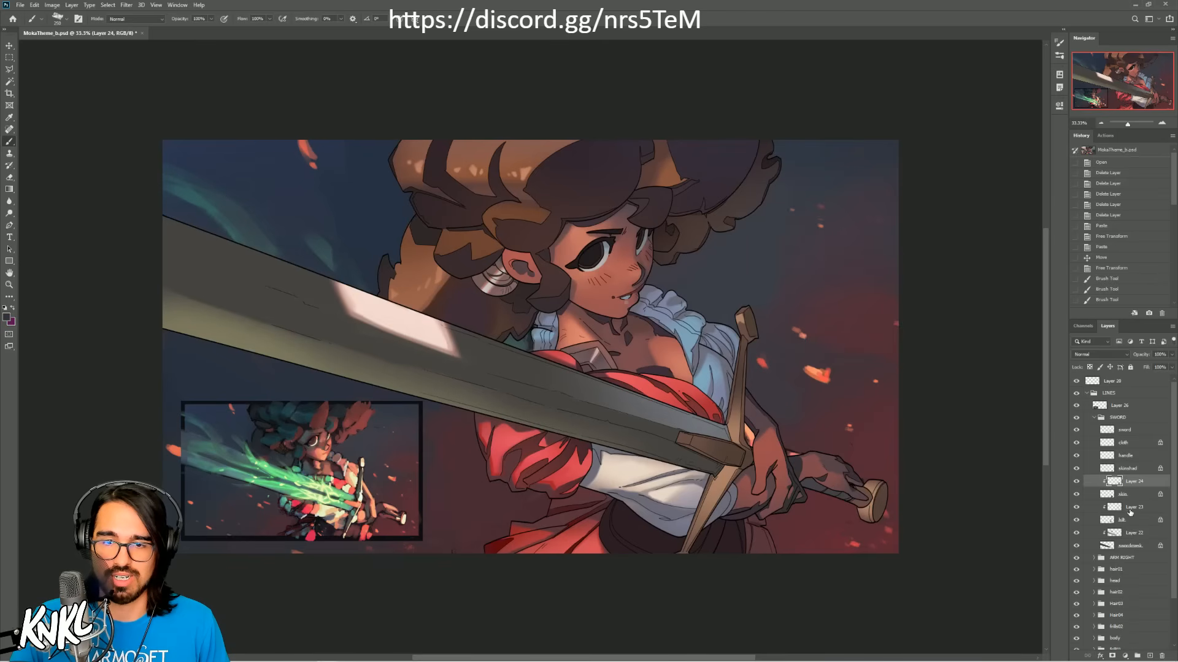
left_click(1133, 507, "ctrl")
left_click(1134, 533, "ctrl")
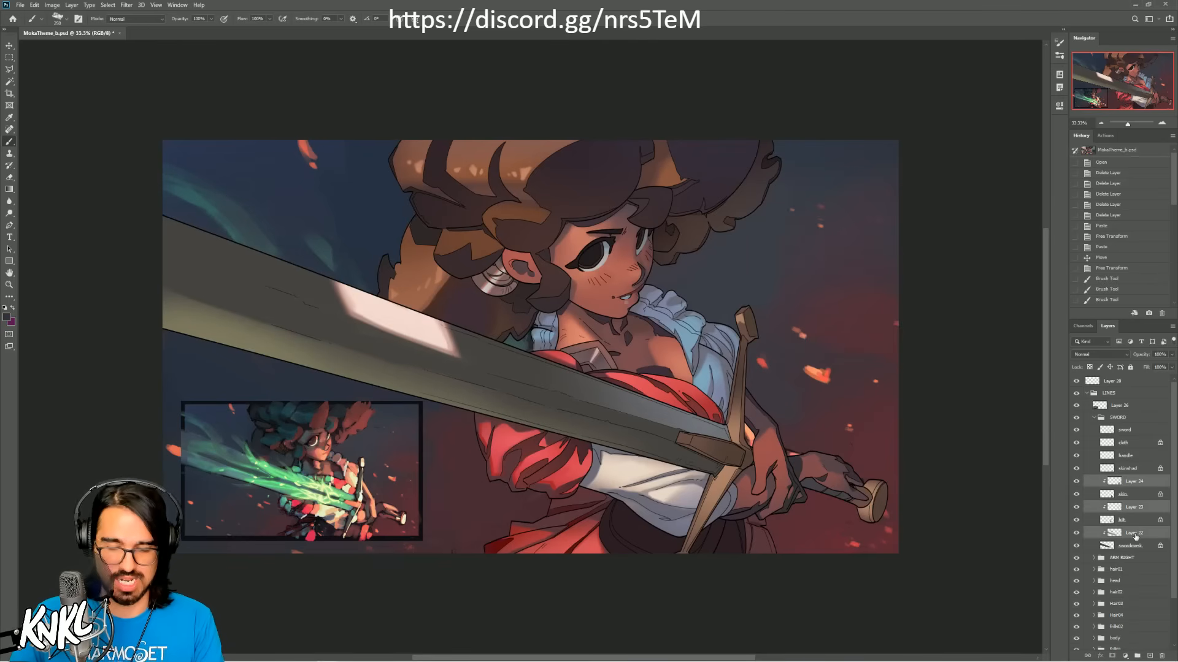
key("Delete")
left_click(1094, 418)
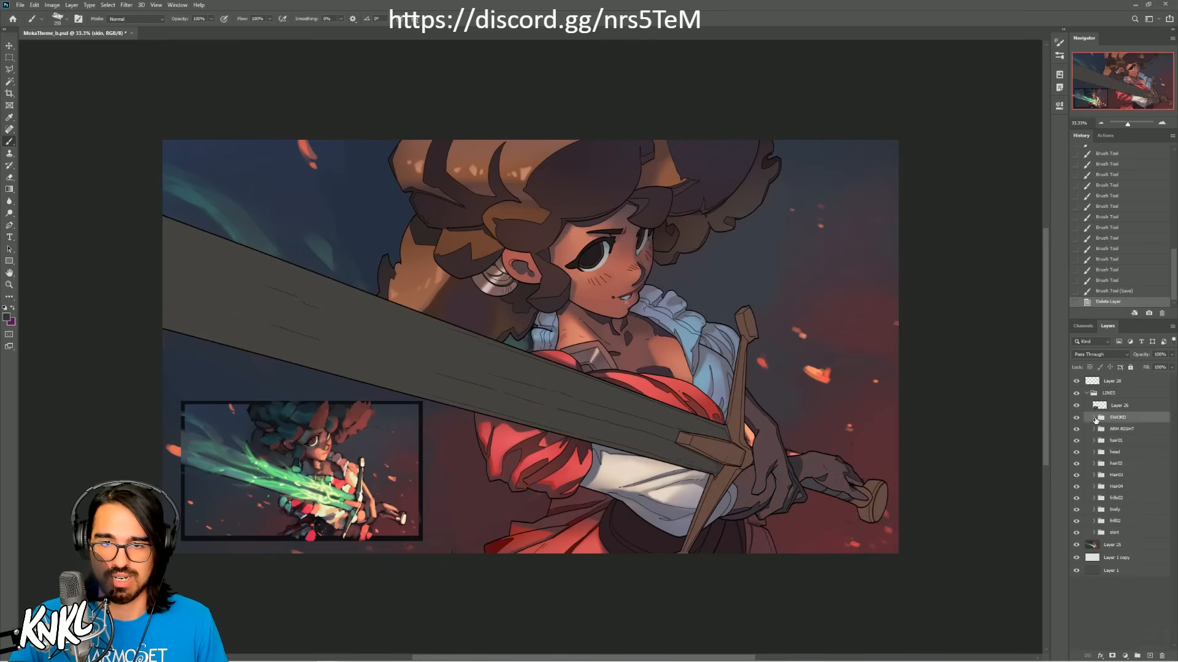
Step: Delete the two shading layers clipped to the cloth layers in the ARM RIGHT group, and collapse the group
left_click(1094, 429)
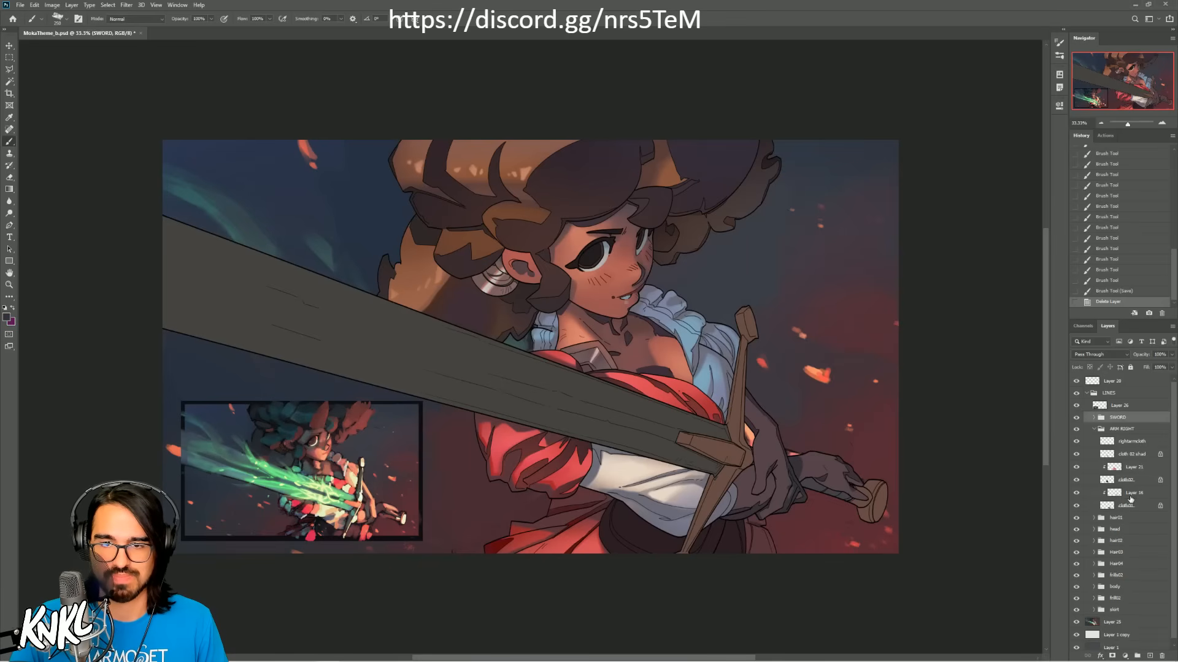
left_click(1116, 494)
left_click(1134, 466, "ctrl")
key("Delete")
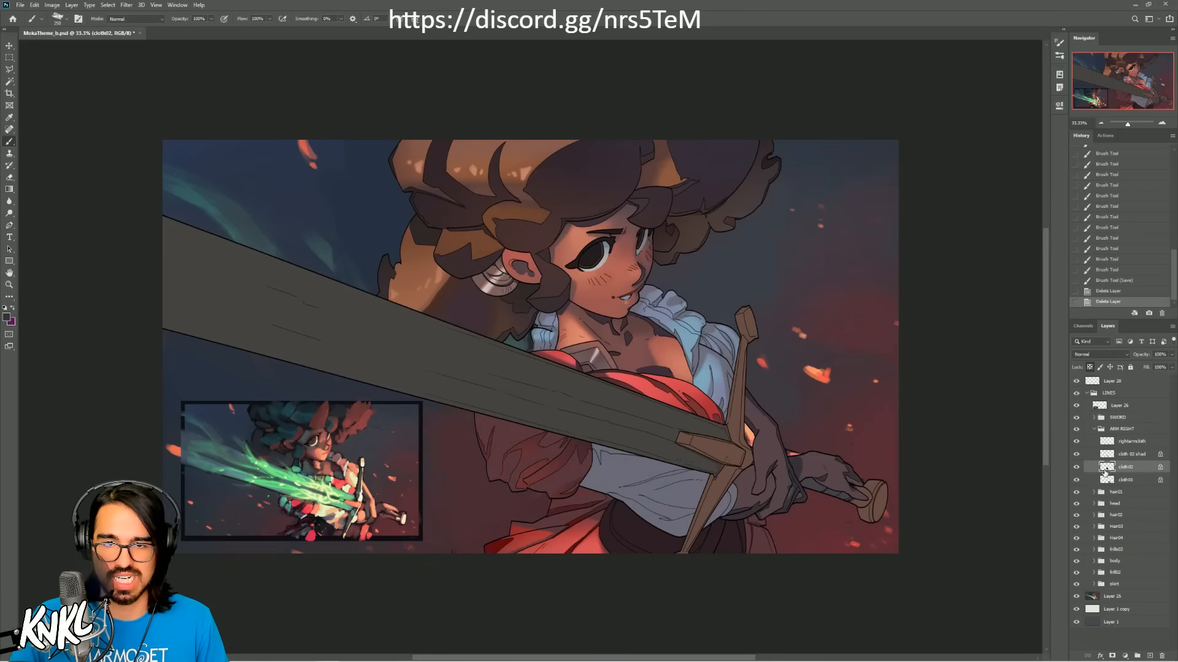
left_click(1093, 430)
Step: Check the hair01 and hair02 groups for clipped layers, and delete the one clipped to the mask layer in the Hair03 group
left_click(1093, 440)
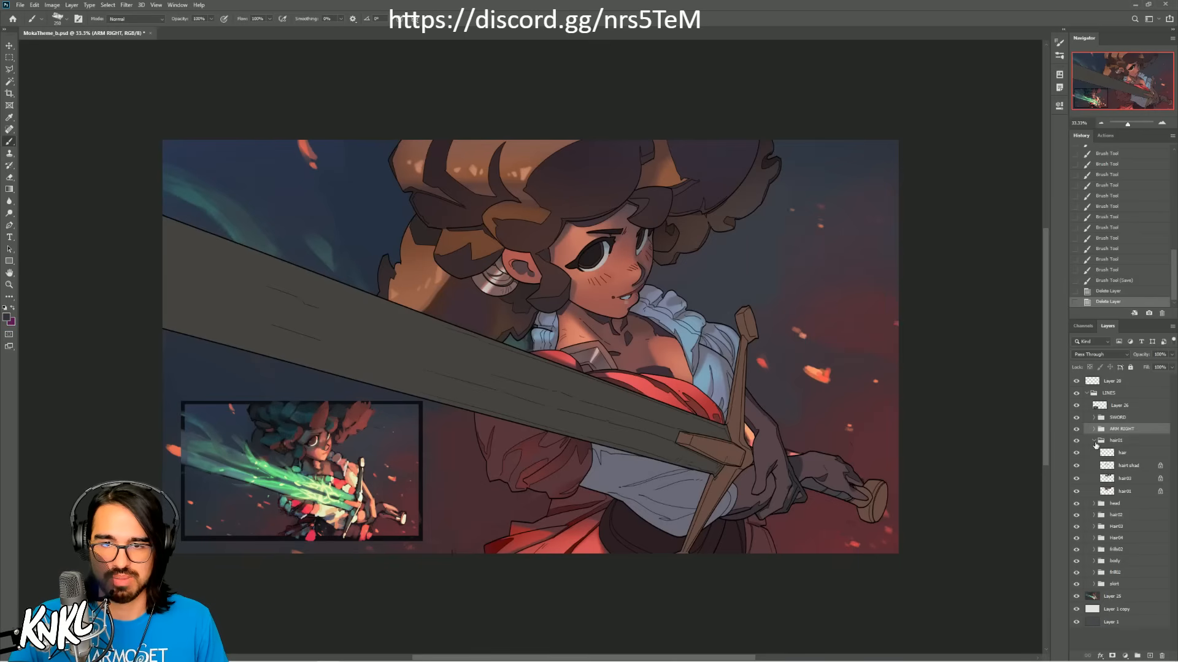
left_click(1094, 441)
left_click(1093, 464)
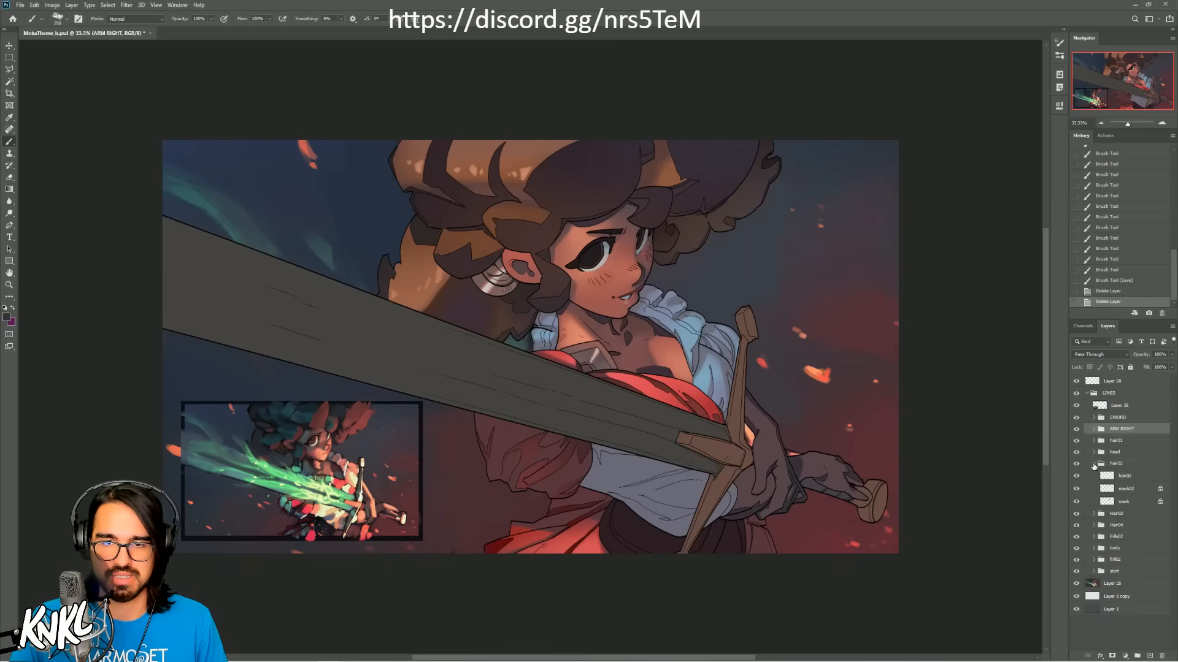
left_click(1093, 464)
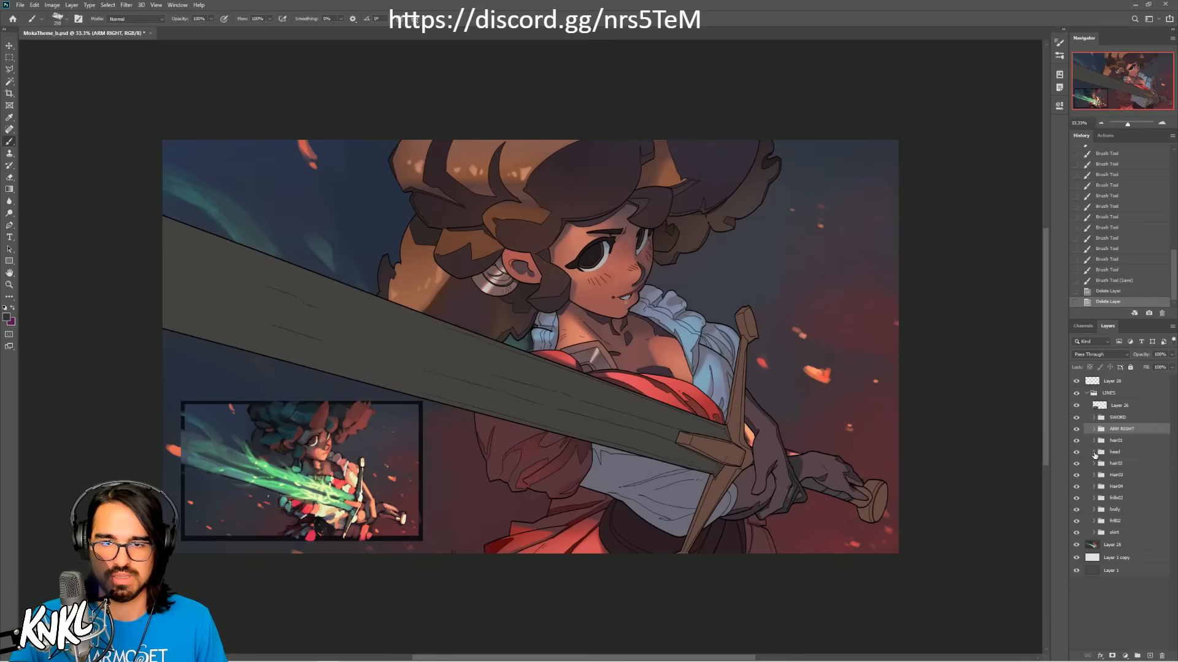
left_click(1115, 472)
left_click(1093, 476)
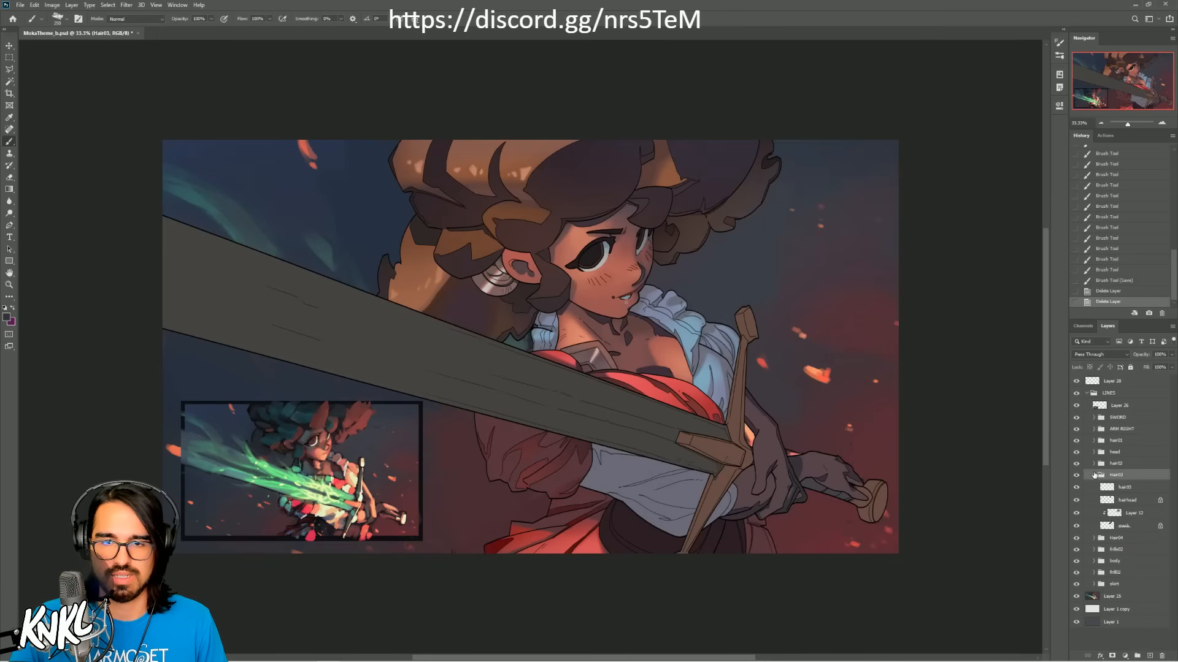
left_click(1126, 518)
key("Delete")
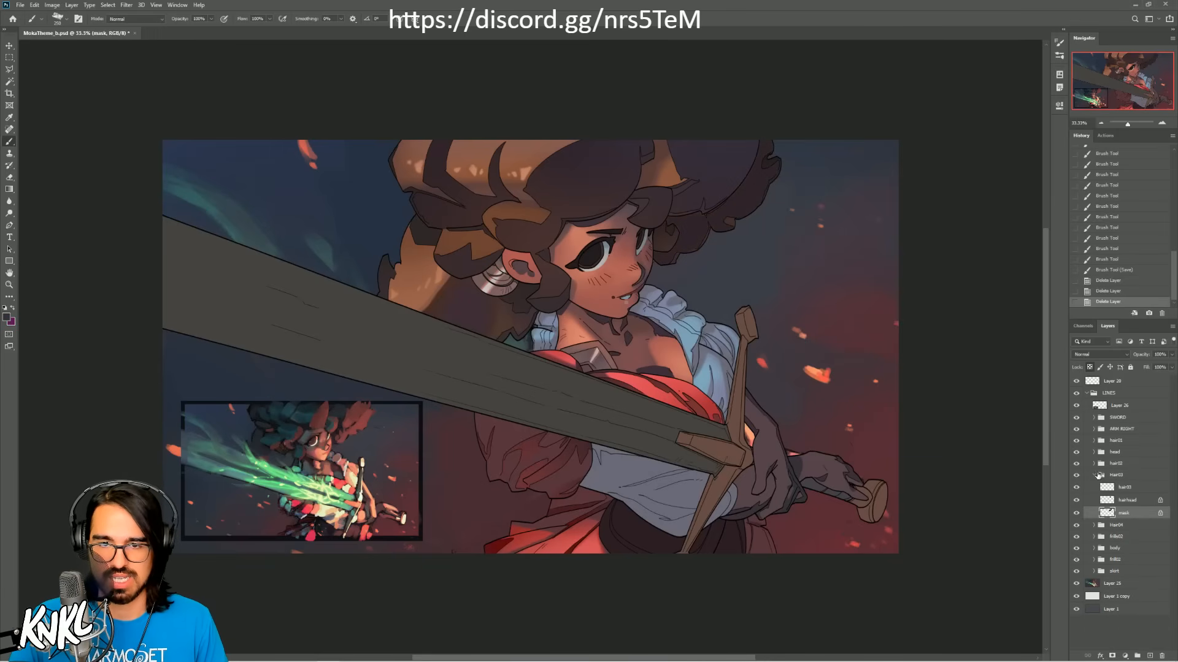
left_click(1094, 475)
Step: Delete the two clipped shading layers over the metal and base hair layers in the Hair04 group, and collapse the group
left_click(1093, 487)
left_click(1122, 525)
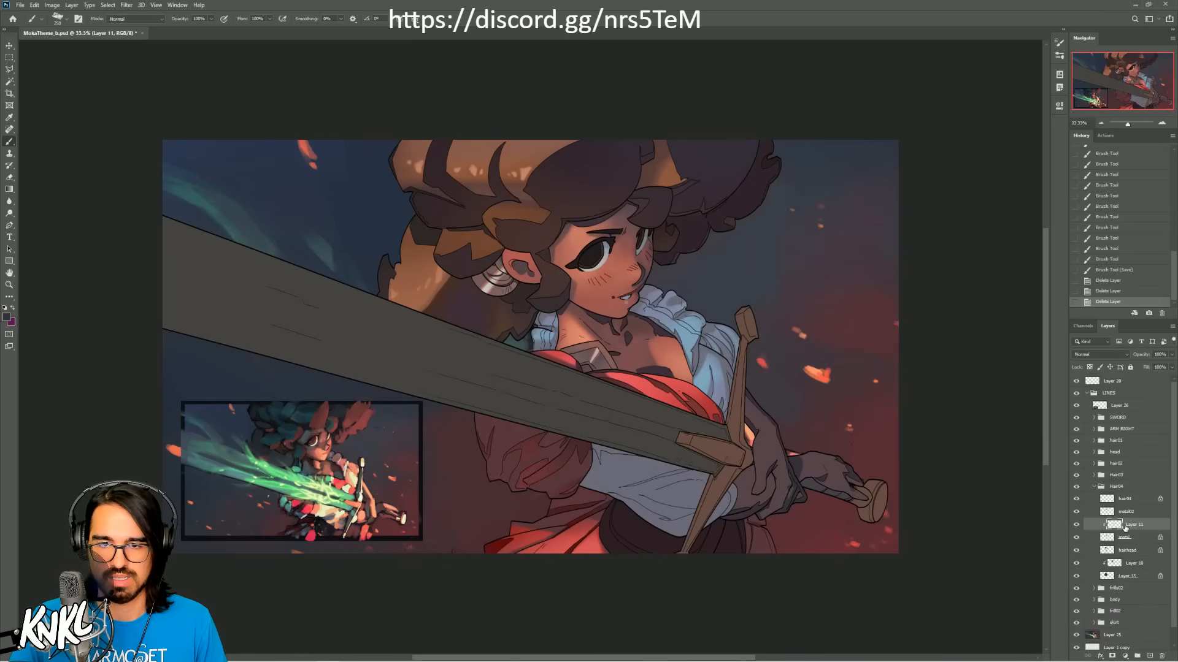
key("Delete")
left_click(1123, 550)
key("Delete")
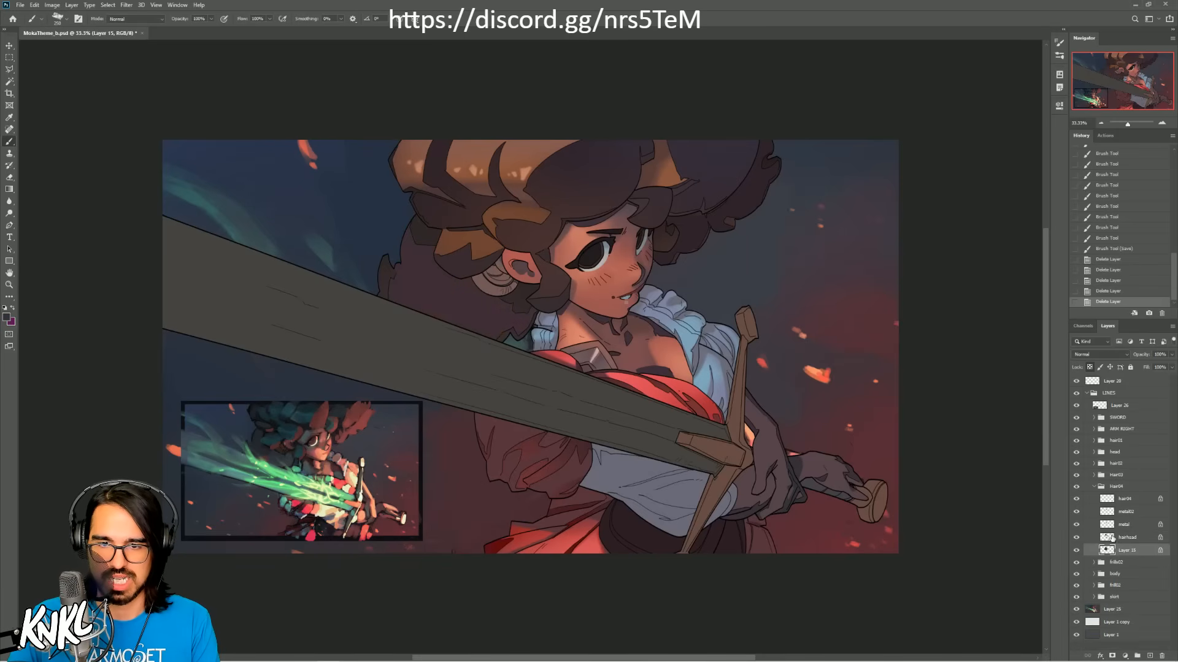
left_click(1094, 487)
Step: Delete the clipped shading layer Layer 7 from the frills02 group, and collapse the group
left_click(1093, 498)
left_click(1128, 523)
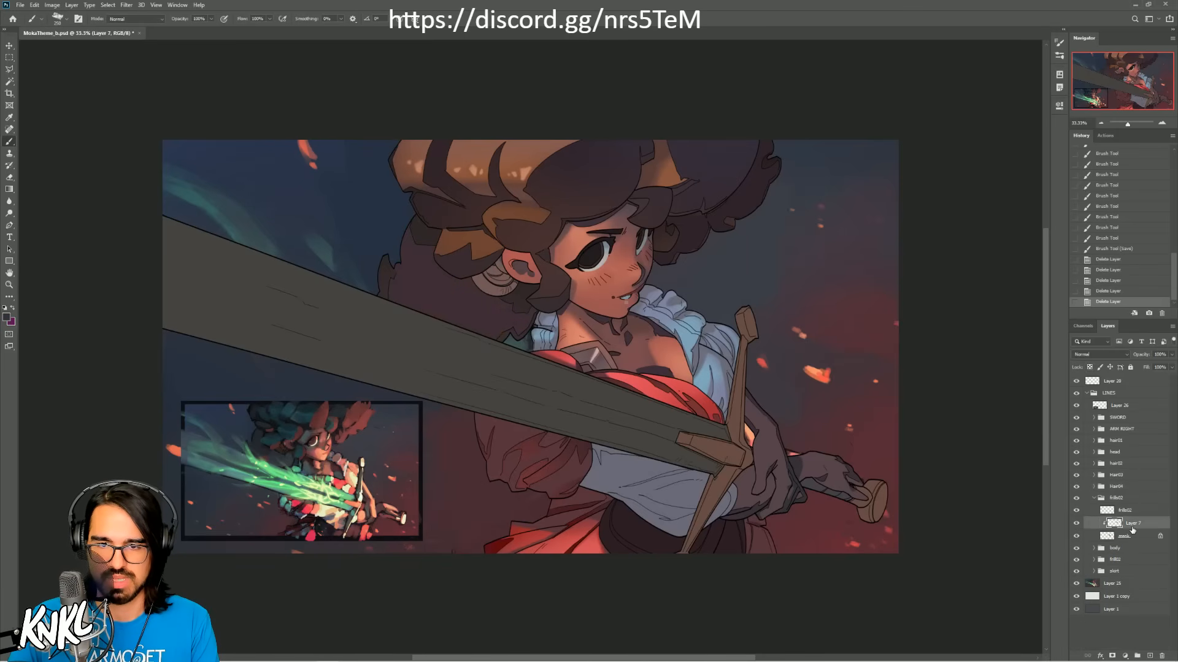
key("Delete")
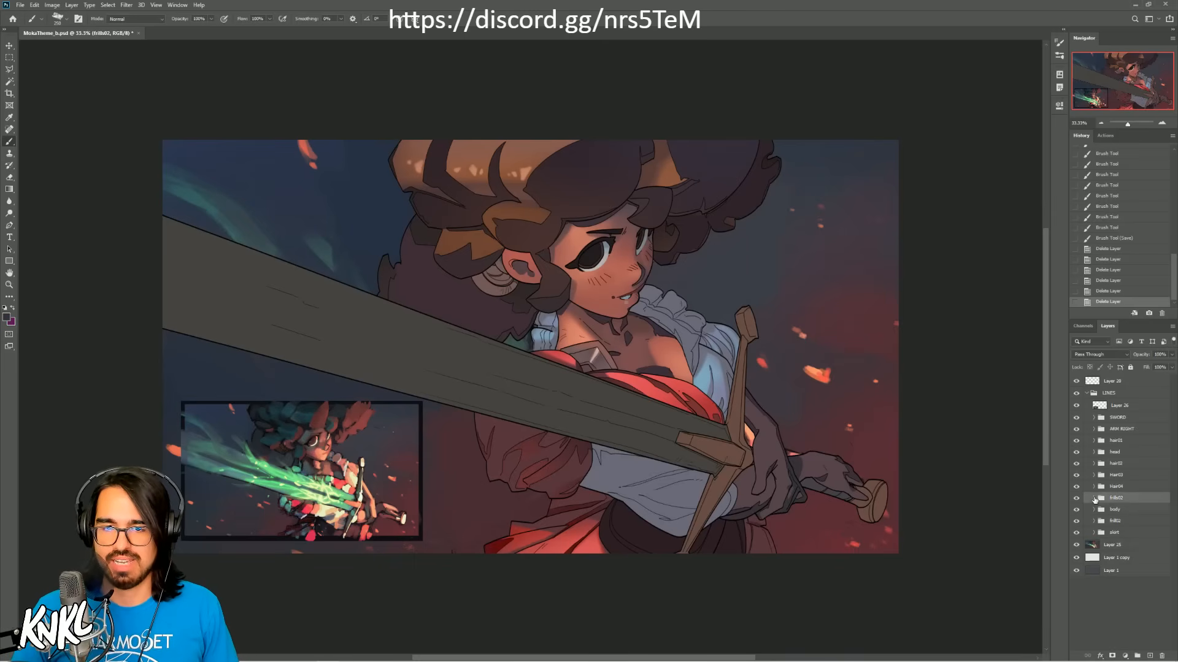
left_click(1094, 499)
Step: Delete the clipped shading layers Layer 6, Layer 5, Layer 4 and Layer 3 from the body group
left_click(1097, 511)
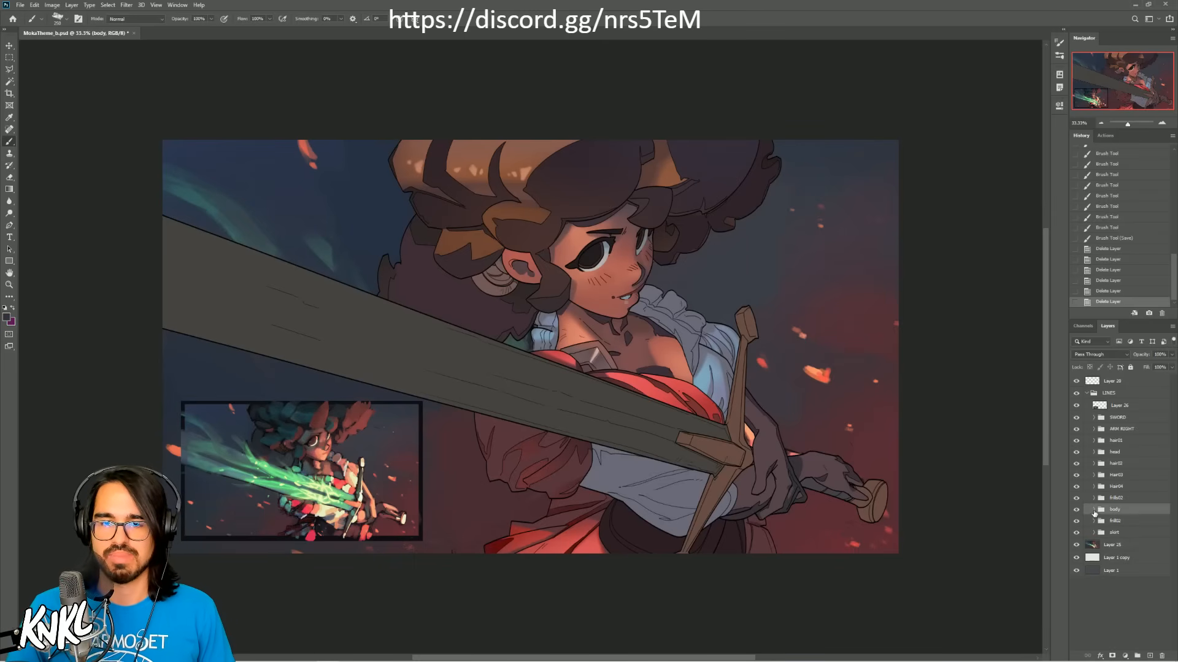
left_click(1093, 510)
left_click(1136, 534)
scroll(1136, 537, "down", 1)
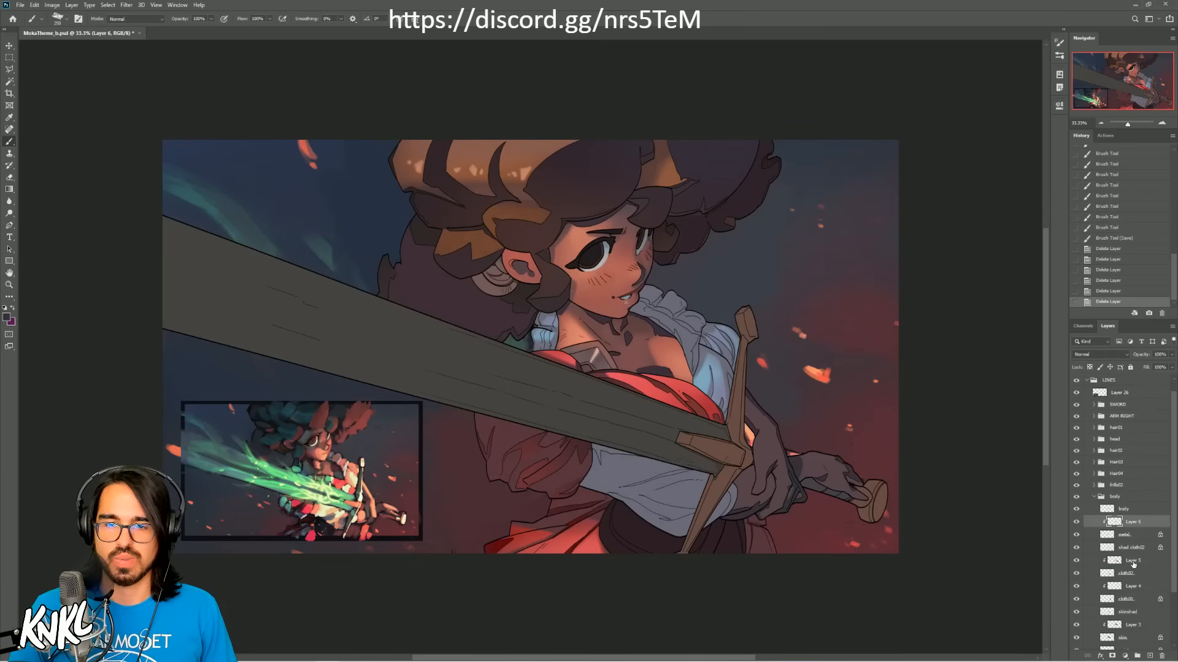
left_click(1133, 561, "ctrl")
left_click(1132, 586, "ctrl")
scroll(1134, 593, "down", 2)
left_click(1131, 599, "ctrl")
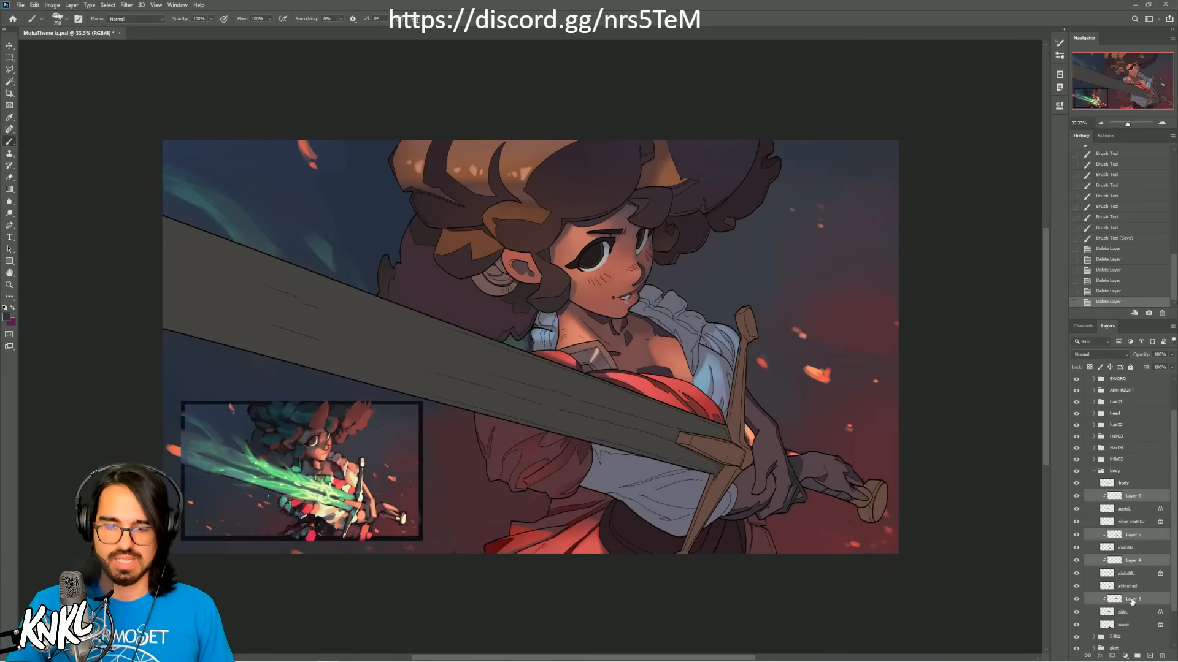
key("Delete")
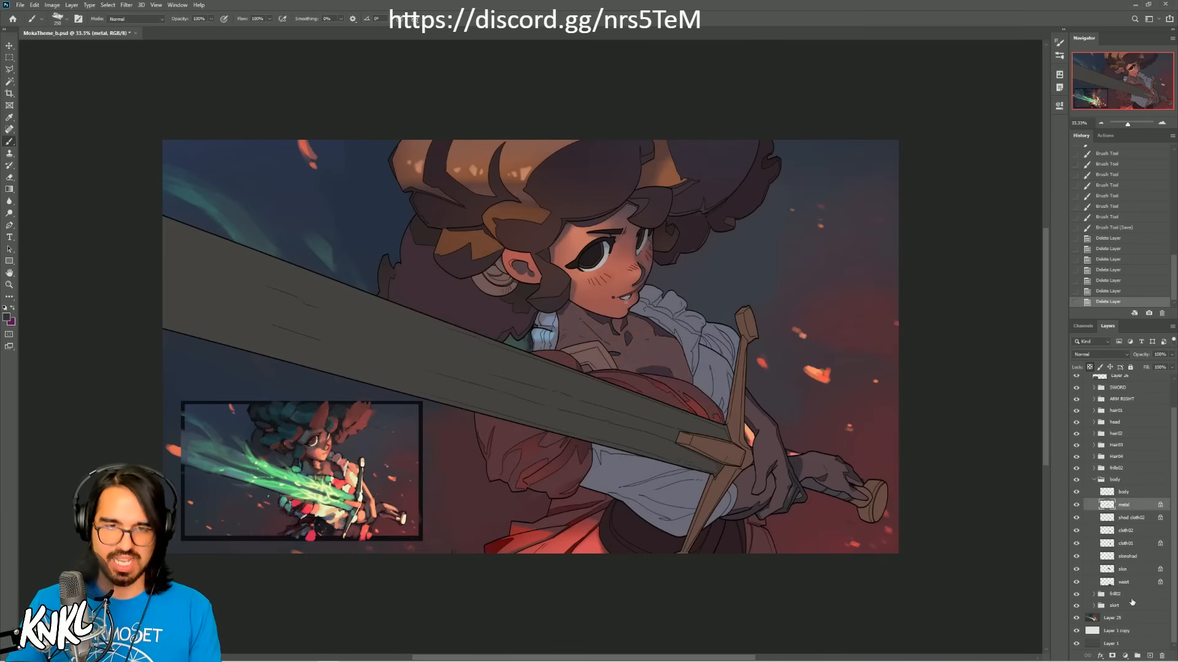
Step: Delete the clipped shading layer from the frill group below the body group, and collapse both groups
left_click(1097, 595)
left_click(1095, 595)
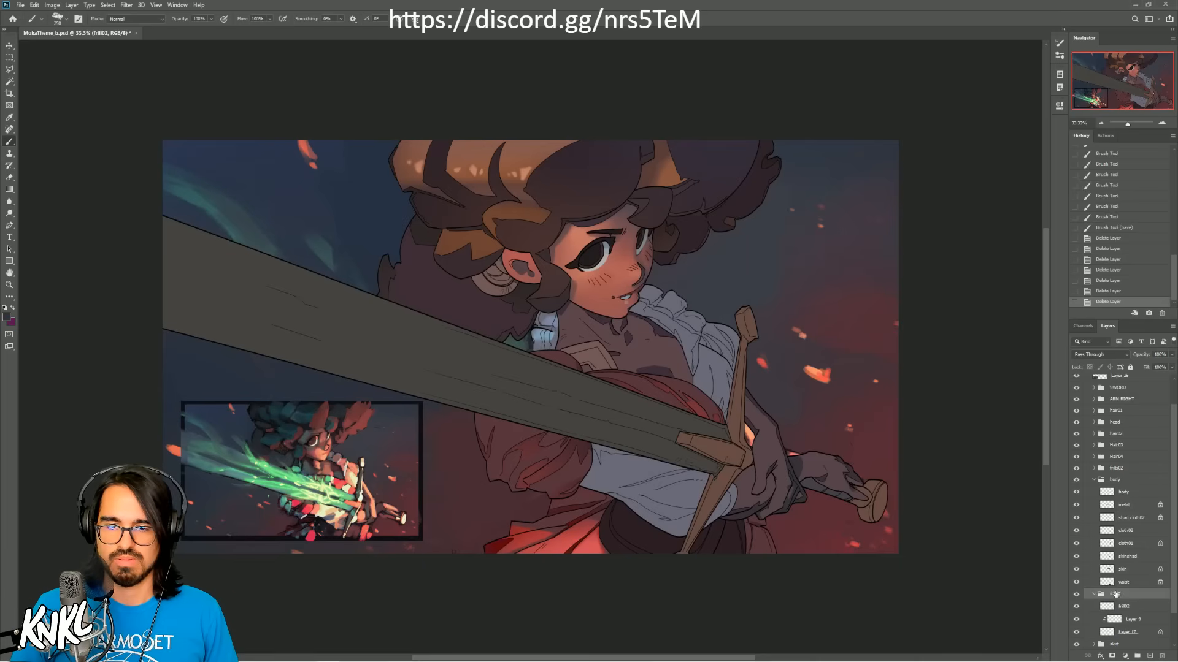
left_click(1122, 593)
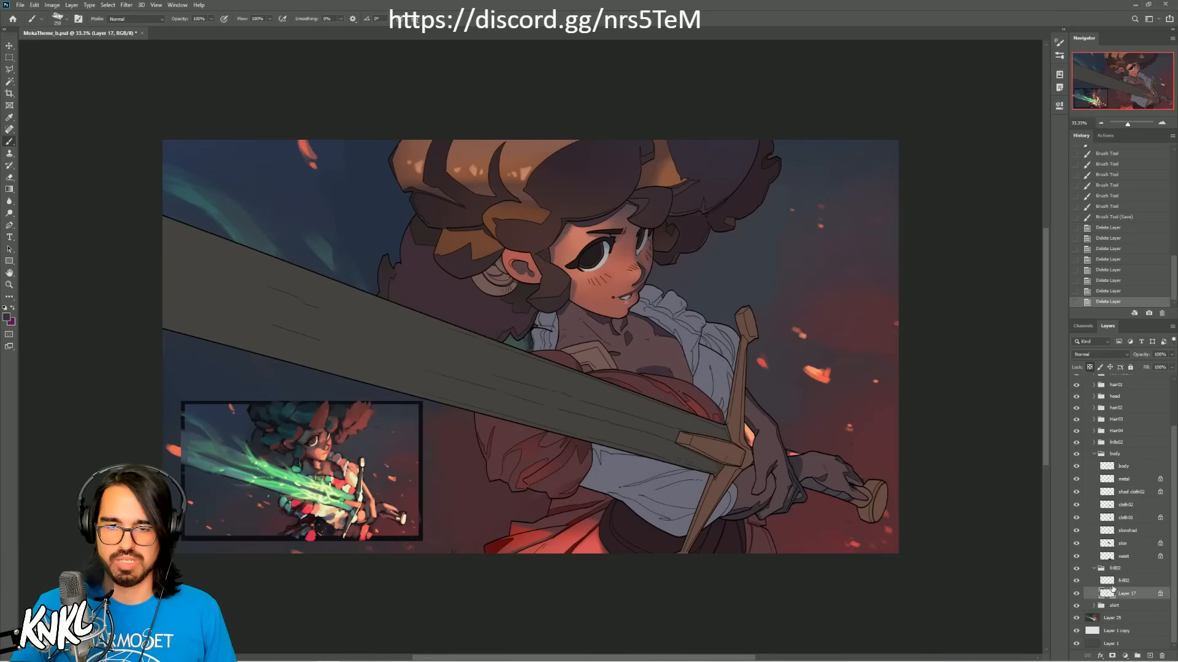
left_click(1095, 569)
left_click(1094, 481)
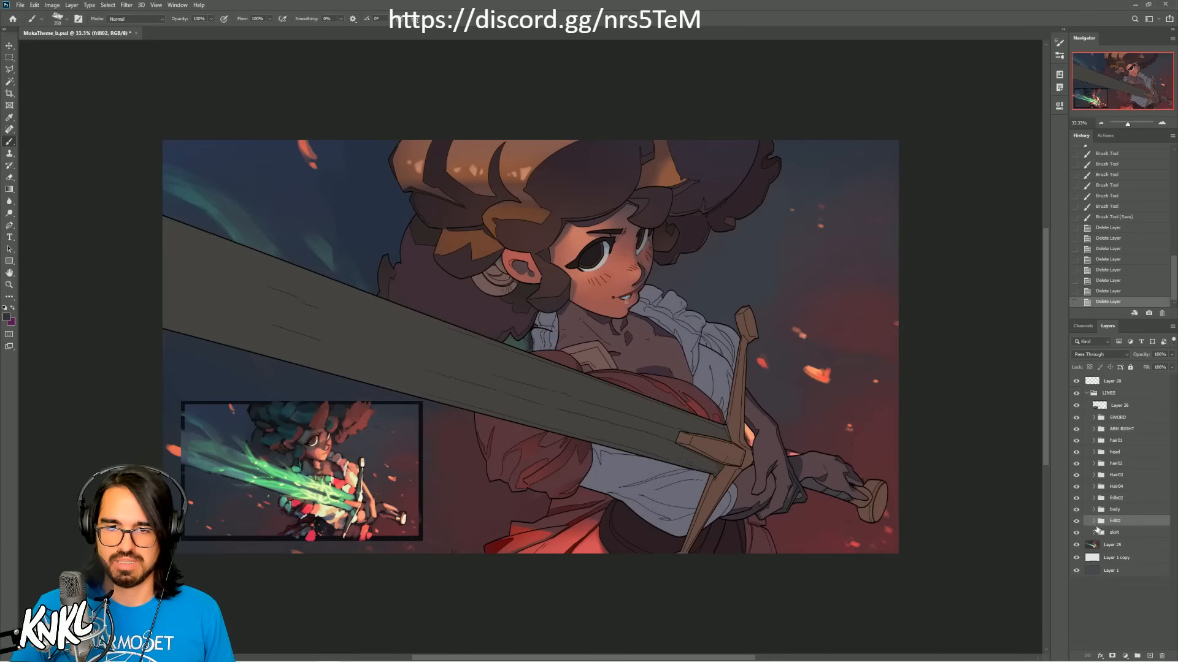
Step: Delete the clipped shading layer from the skirt group, and collapse the group
left_click(1095, 533)
left_click(1125, 571)
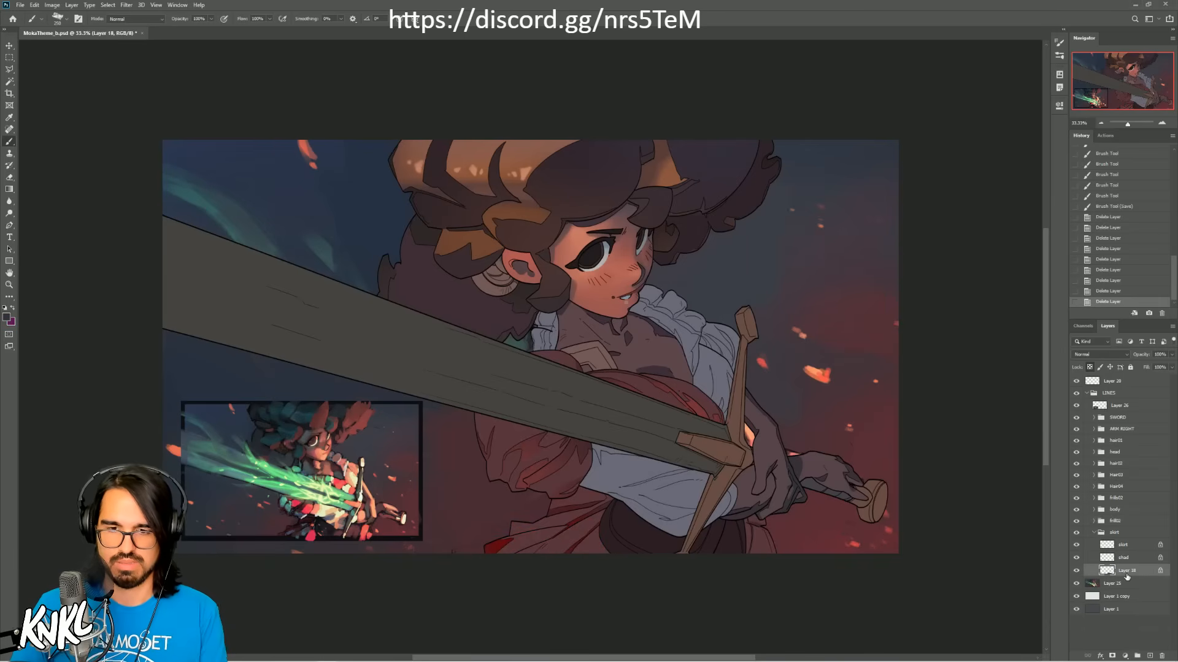
left_click(1093, 532)
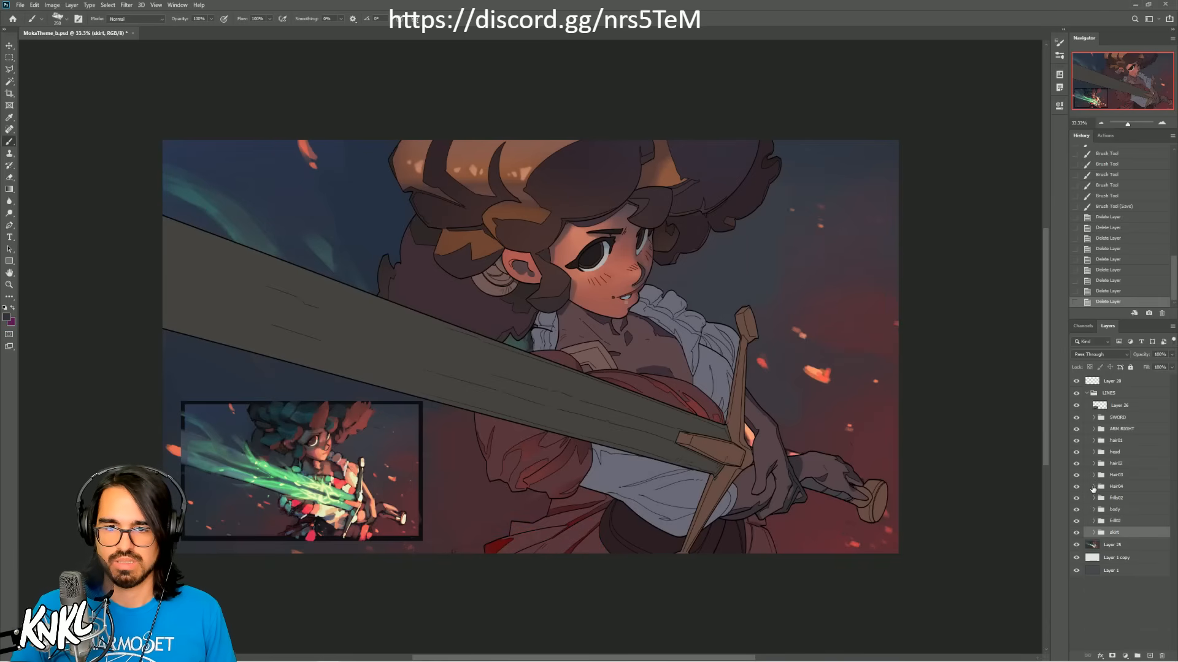
Step: Delete the shading layer clipped to the skin layer in the head group, save the document, and collapse the group
left_click(1093, 452)
left_click(1132, 566)
key("Delete")
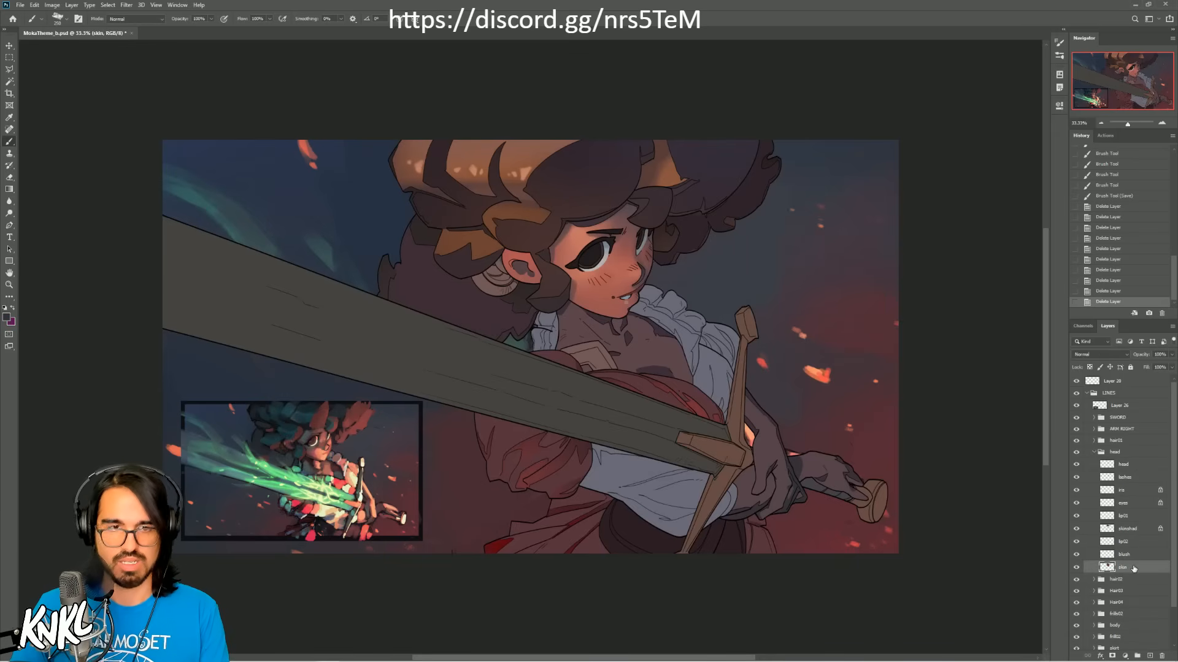
left_click(1136, 509)
key("ctrl+s")
left_click(1094, 452)
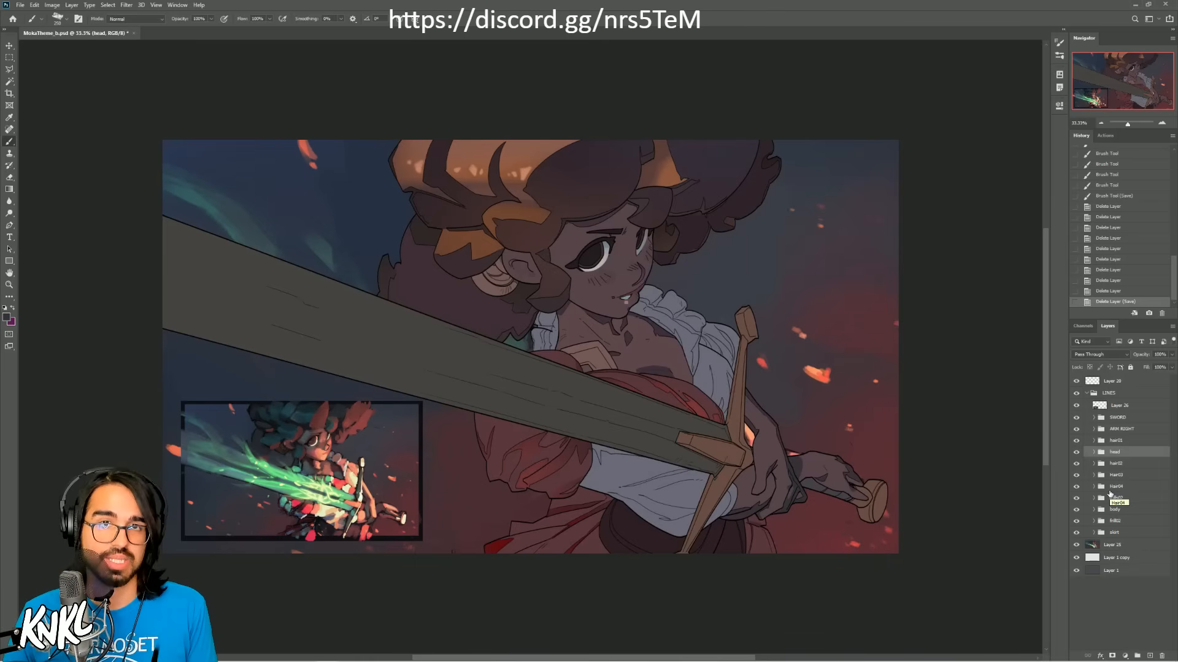
Step: Fill the skirt group's base layer, Layer 18, with a dark red to match the reference thumbnail
left_click(1088, 533)
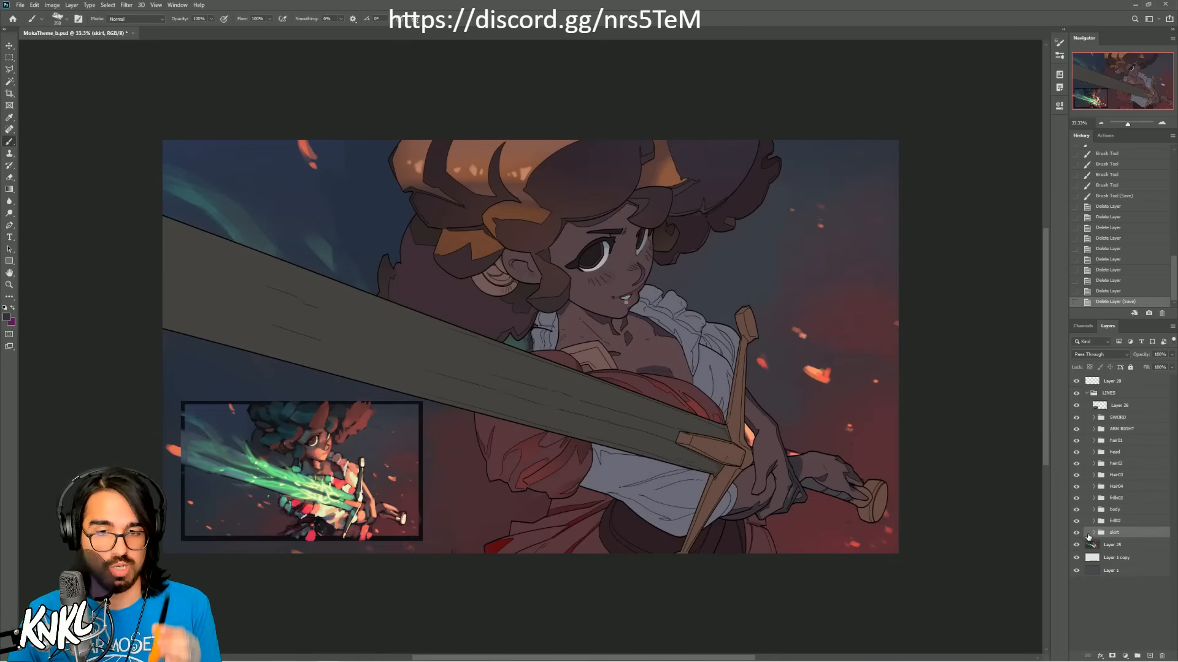
left_click(1094, 534)
left_click(1099, 572)
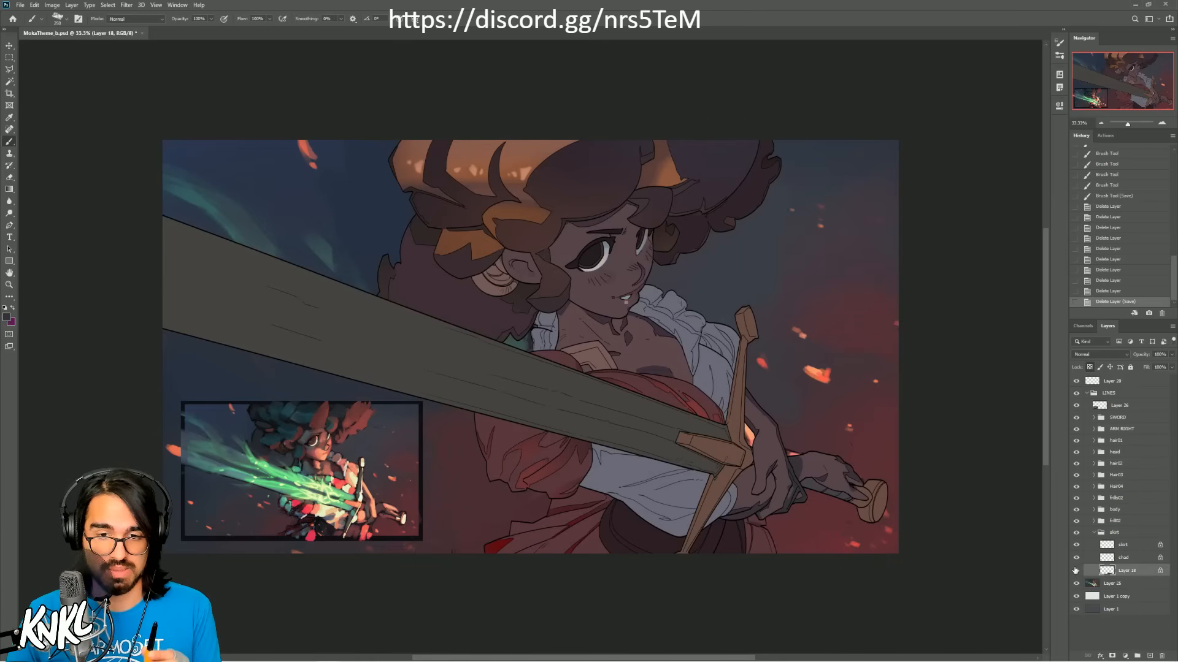
left_click(1075, 571)
left_click(1075, 570)
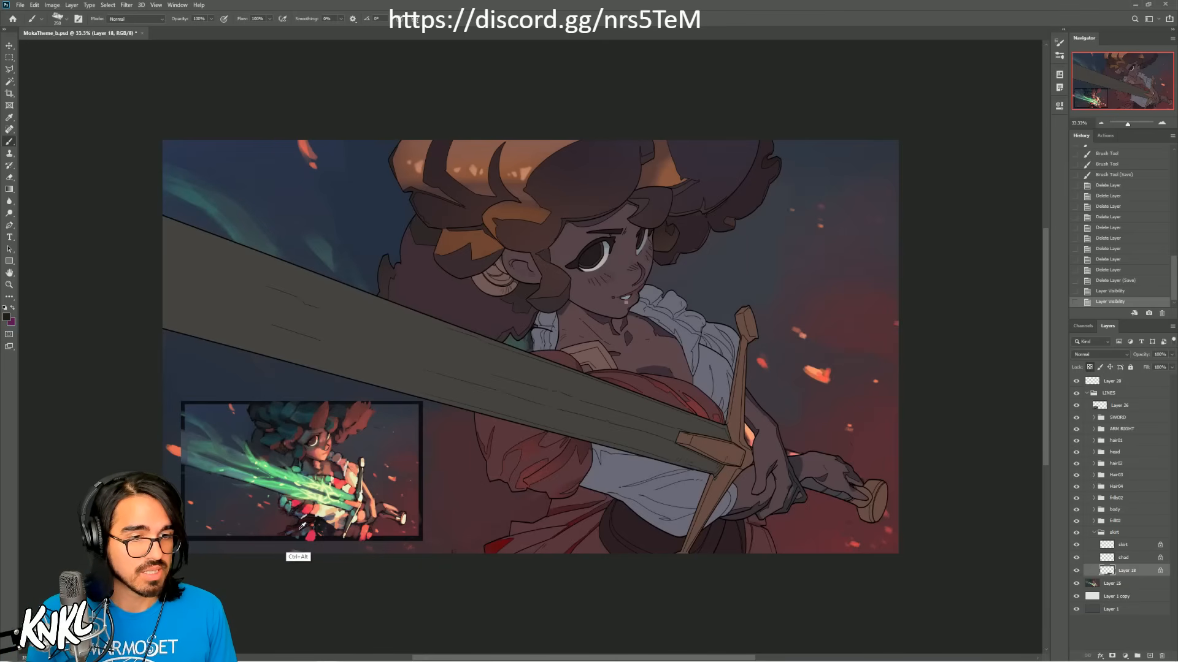
left_click(1160, 124)
left_click(1159, 124)
left_click_drag(499, 559, 683, 296)
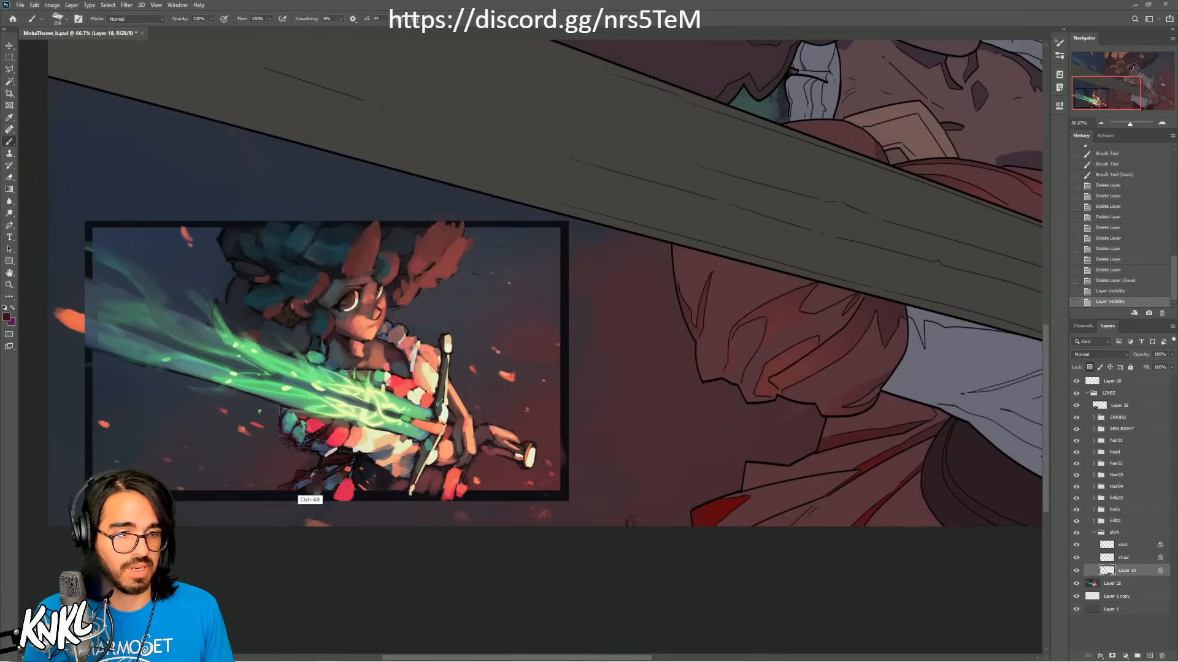
mouse_move(643, 454)
left_mouse_down()
mouse_move(429, 476)
mouse_move(368, 498)
left_mouse_up()
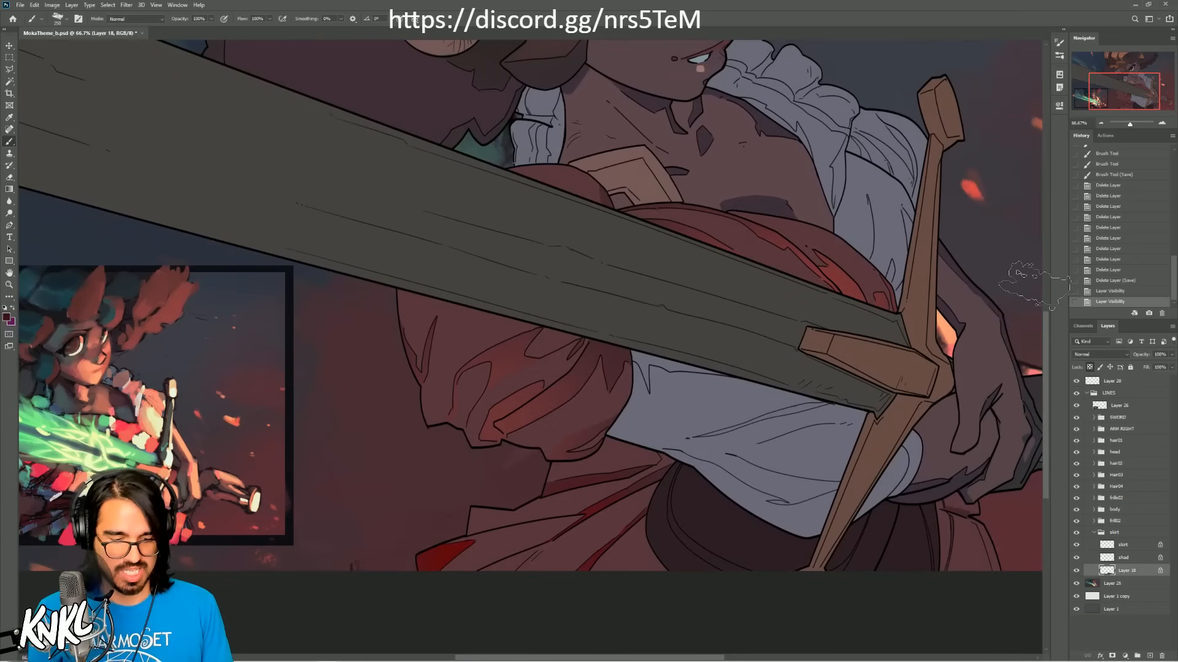
key("shift+F5")
key("Return")
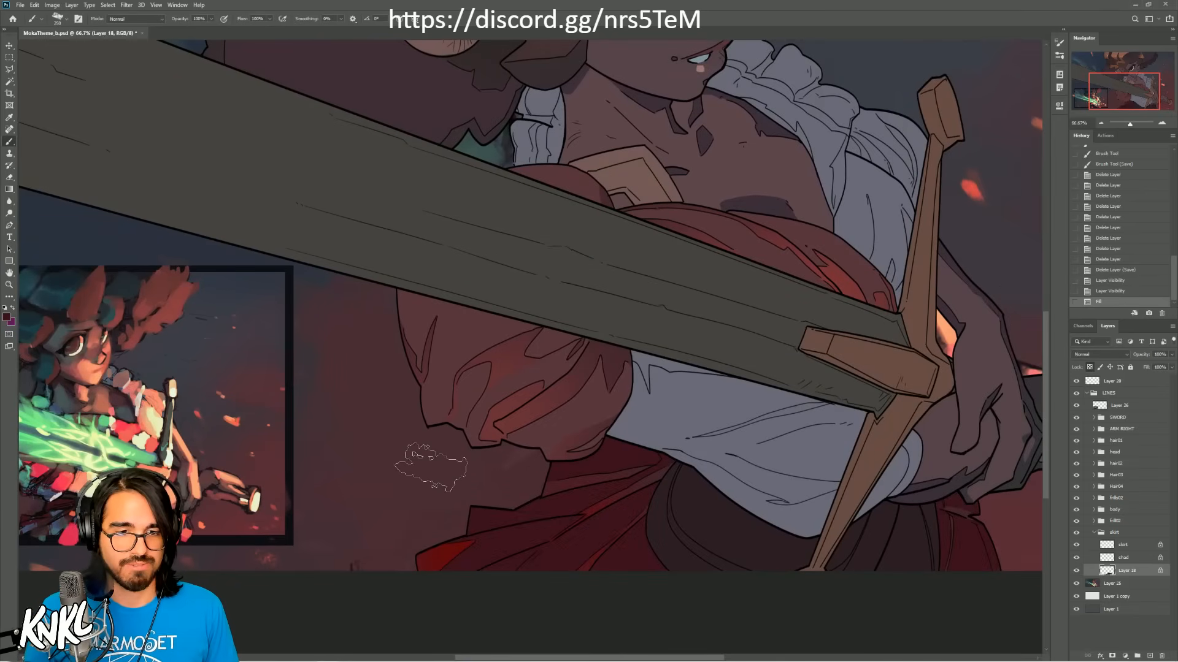
Step: Fill the skirt group's shad layer with a near-black sampled from the reference thumbnail, and collapse the group
left_click(69, 504, "alt")
left_click(1128, 559)
key("alt+BackSpace")
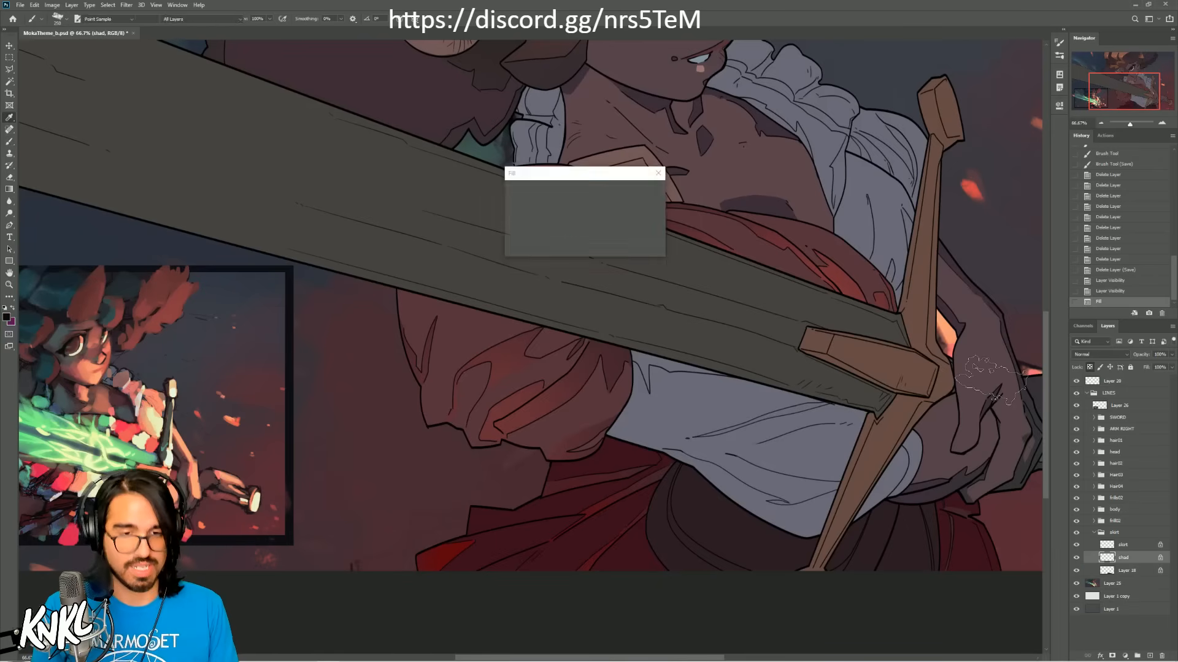
key("b")
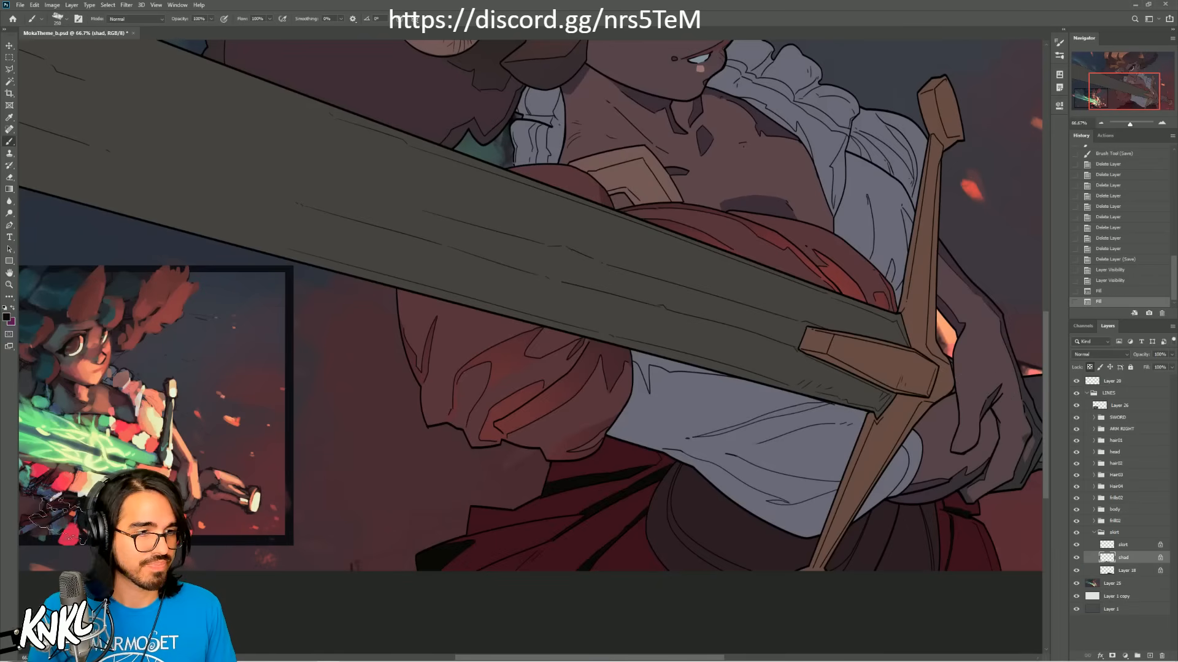
left_click(1134, 545)
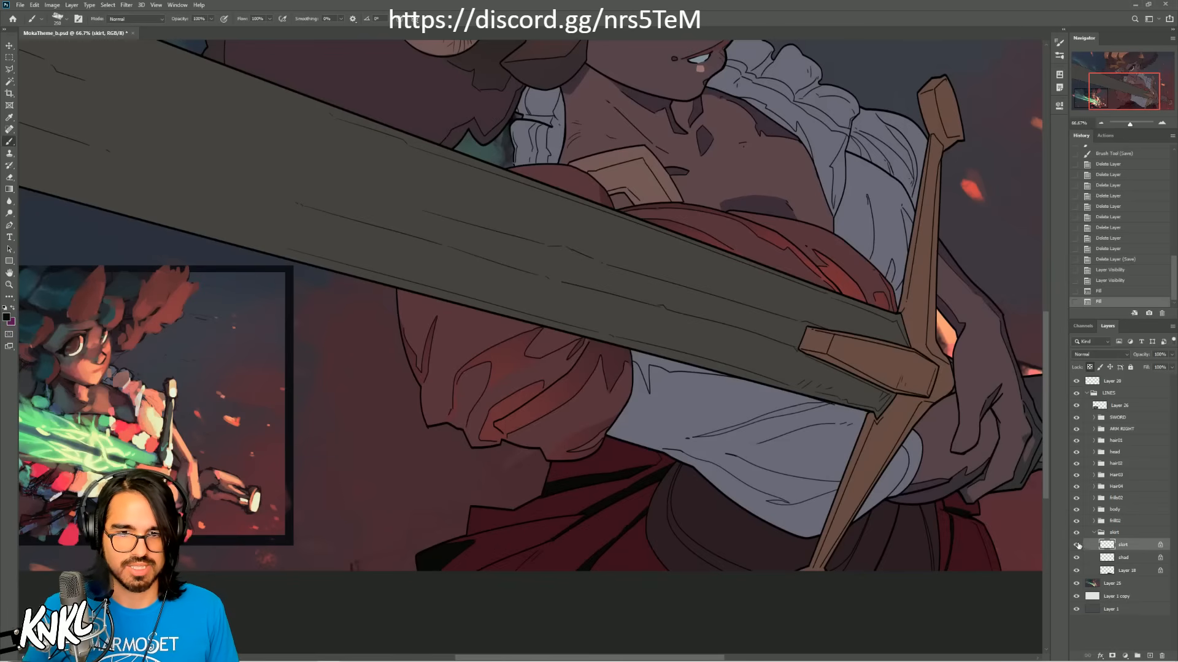
left_click(1121, 532)
left_click(1094, 533)
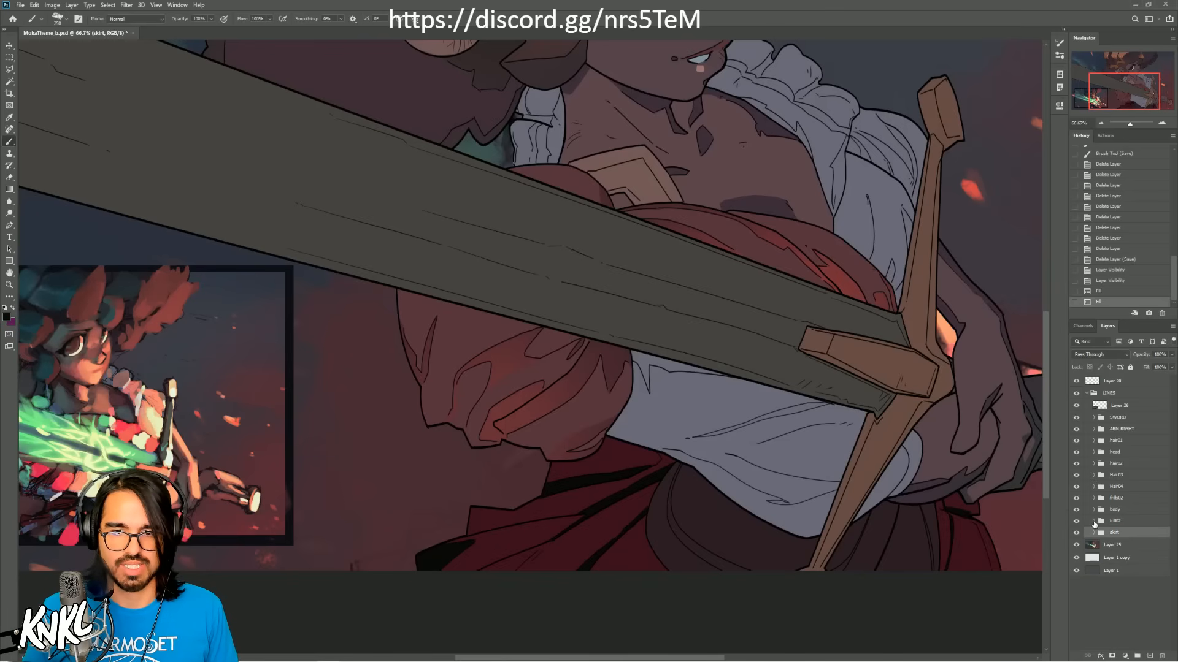
left_click(1093, 520)
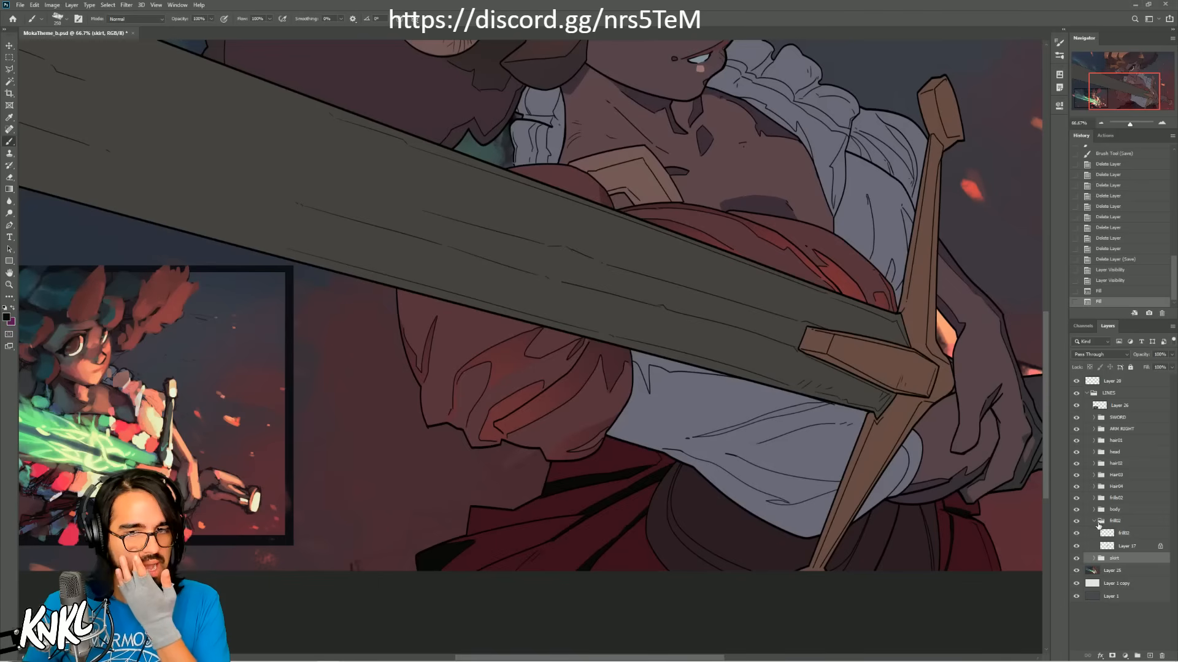
left_click(1094, 521)
left_click(1095, 532)
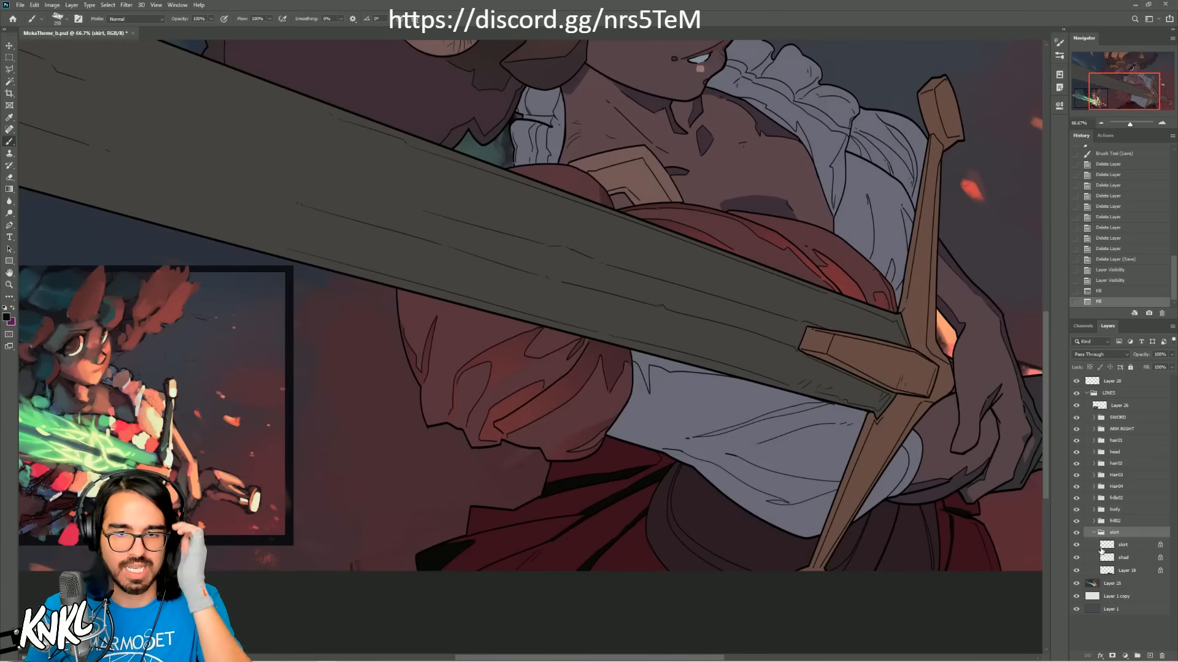
left_click(1093, 533)
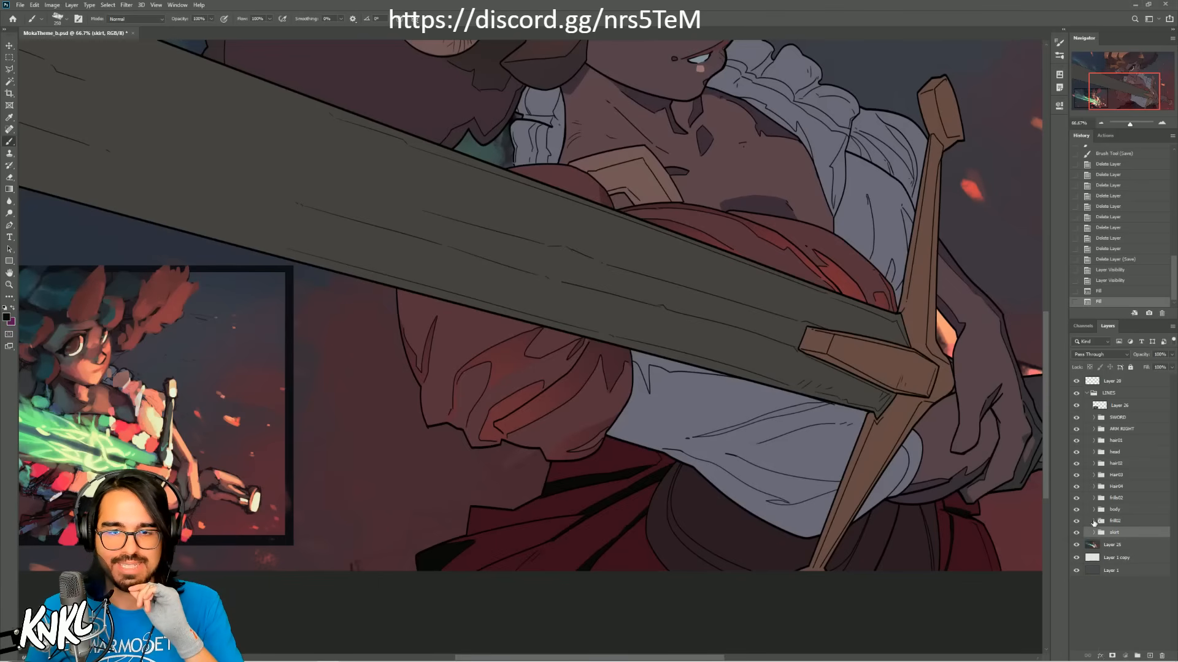
Step: Rename Layer 17 in the frill group just above the skirt group as mask
left_click(1094, 521)
left_click(1124, 545)
left_click(1077, 546)
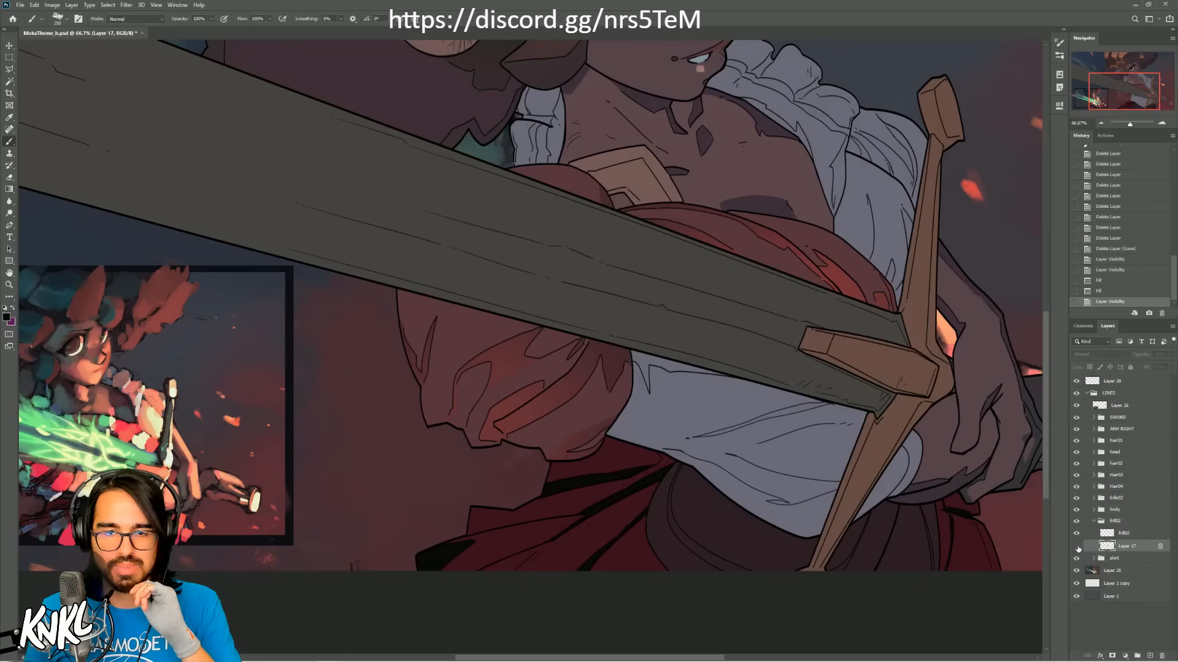
left_click(1076, 547)
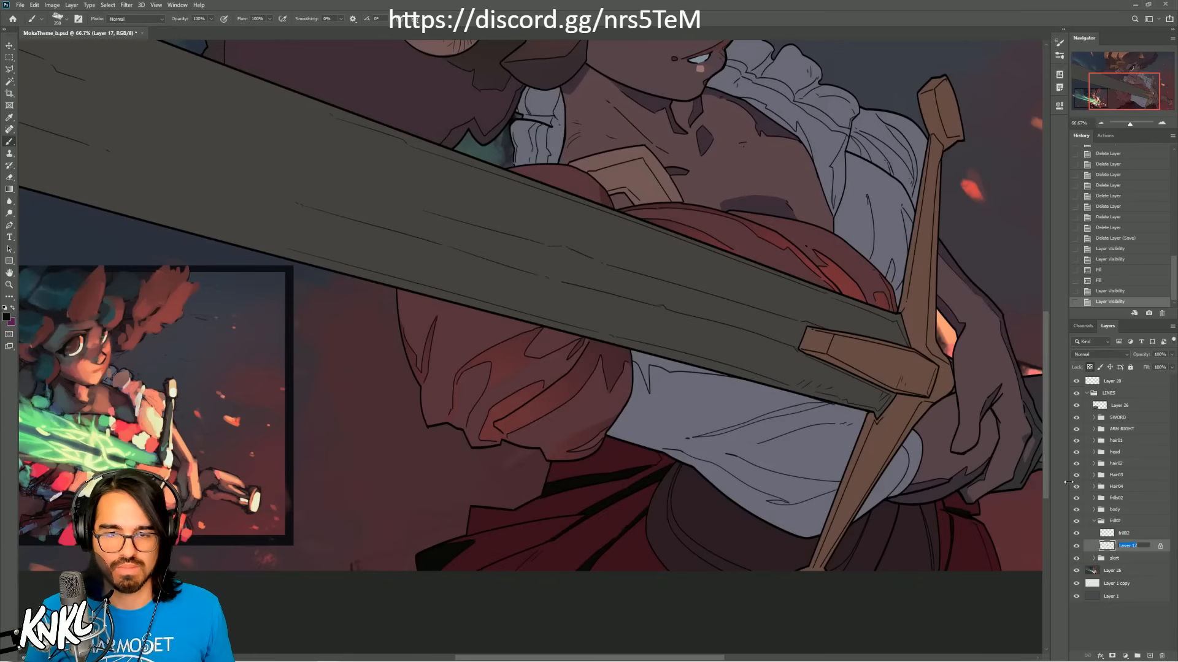
type("mask")
key("Return")
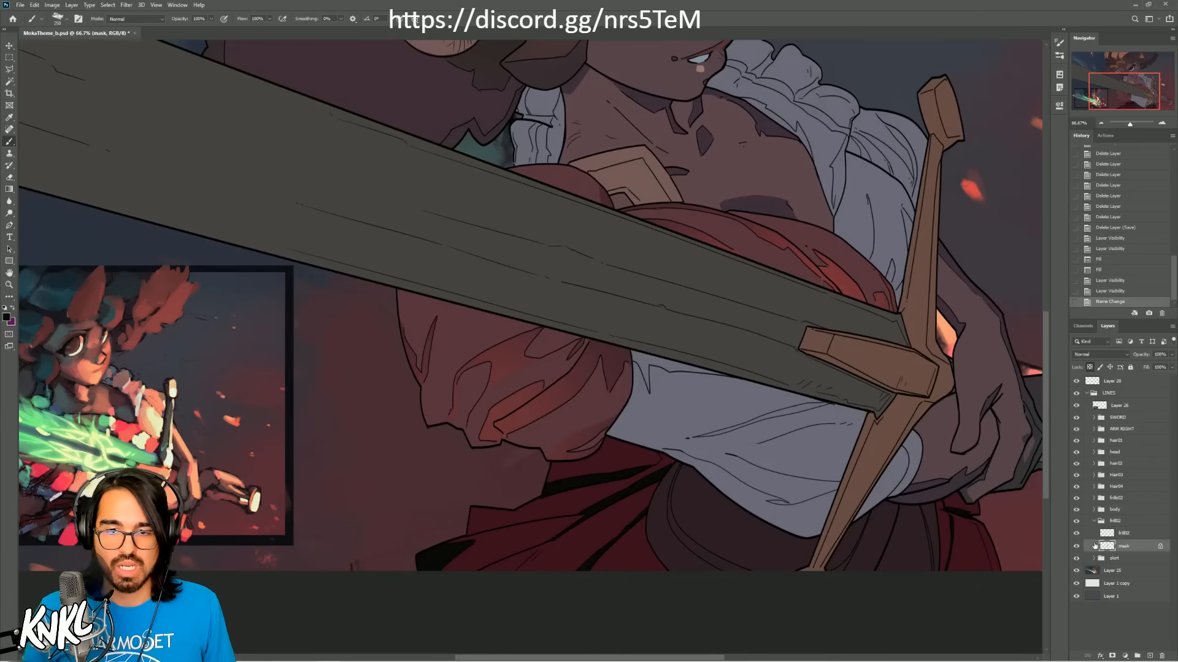
Step: Fill the frill group's mask layer with a dark gray sampled from the reference thumbnail, and collapse the group
left_click(122, 361, "alt")
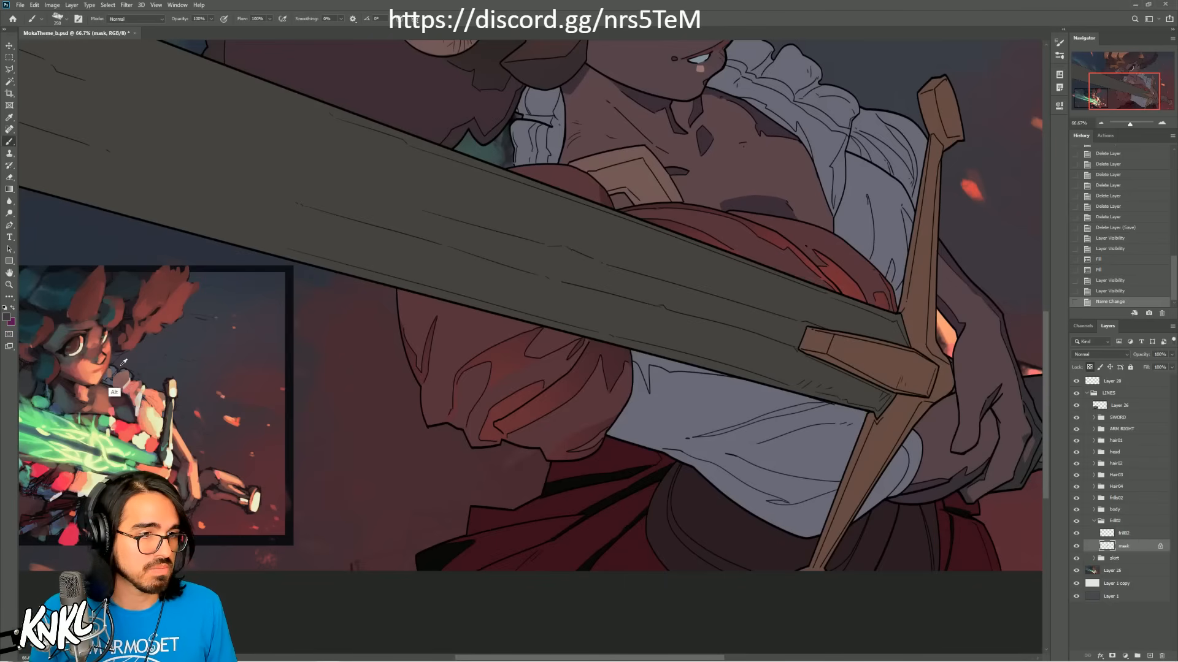
key("shift+BackSpace")
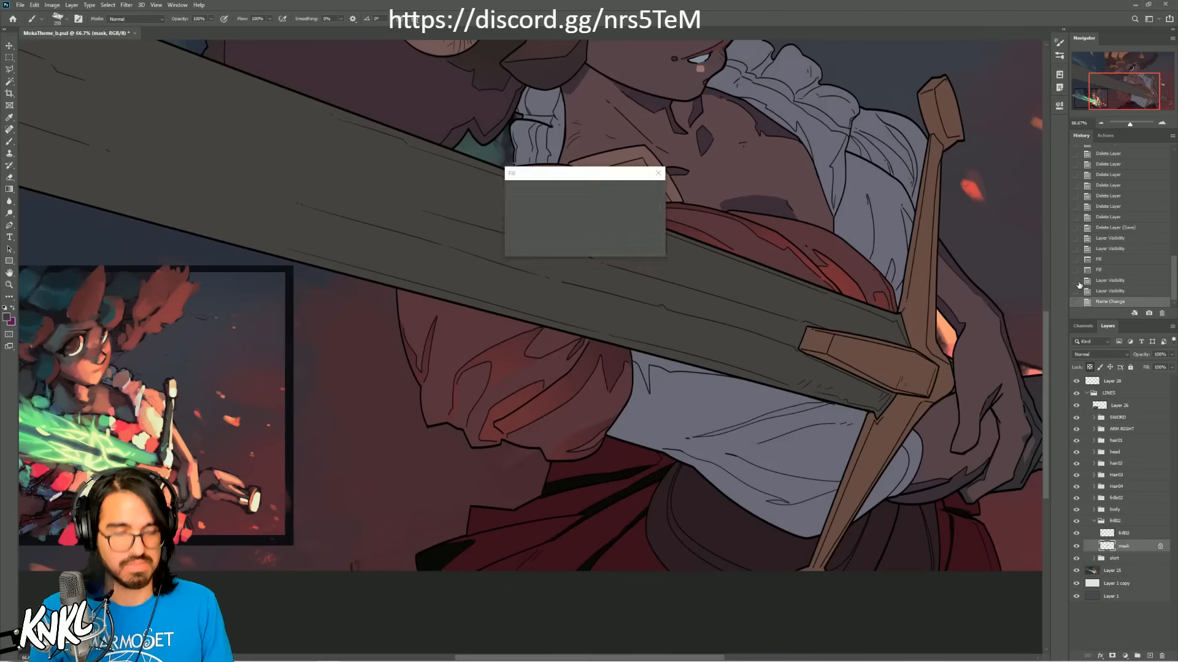
key("Return")
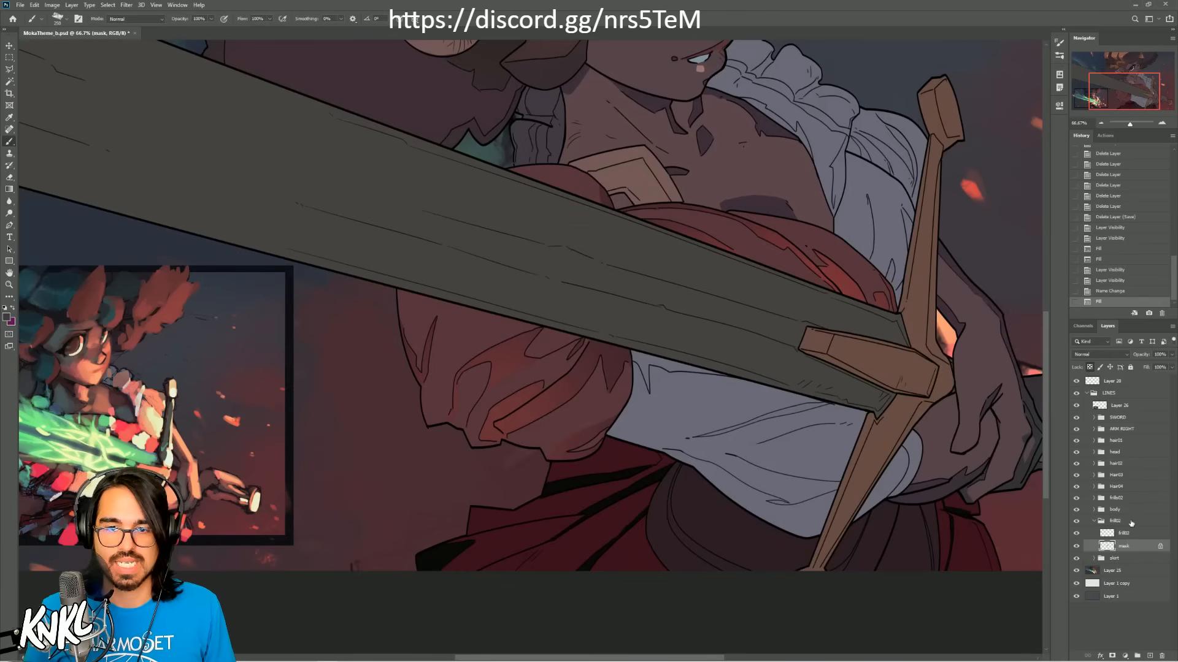
left_click(1130, 521)
left_click(1094, 521)
Step: Expand the body group and fill its waist layer with a dark cool gray
left_click(1096, 510)
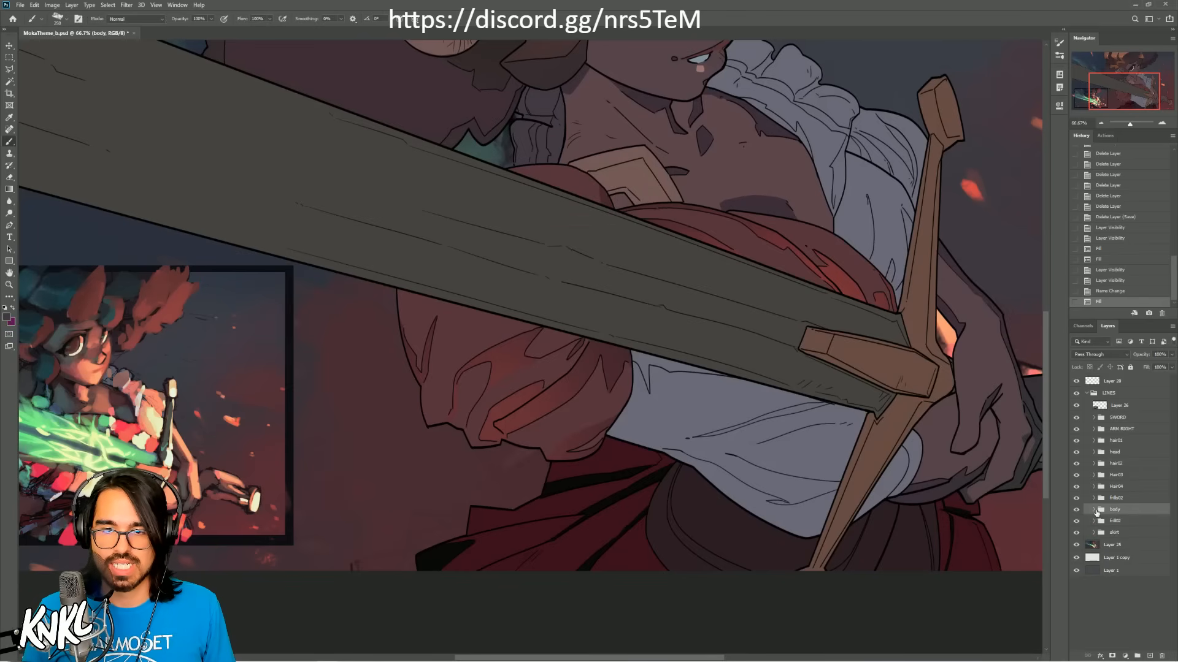
left_click(1093, 510)
left_click(1132, 612)
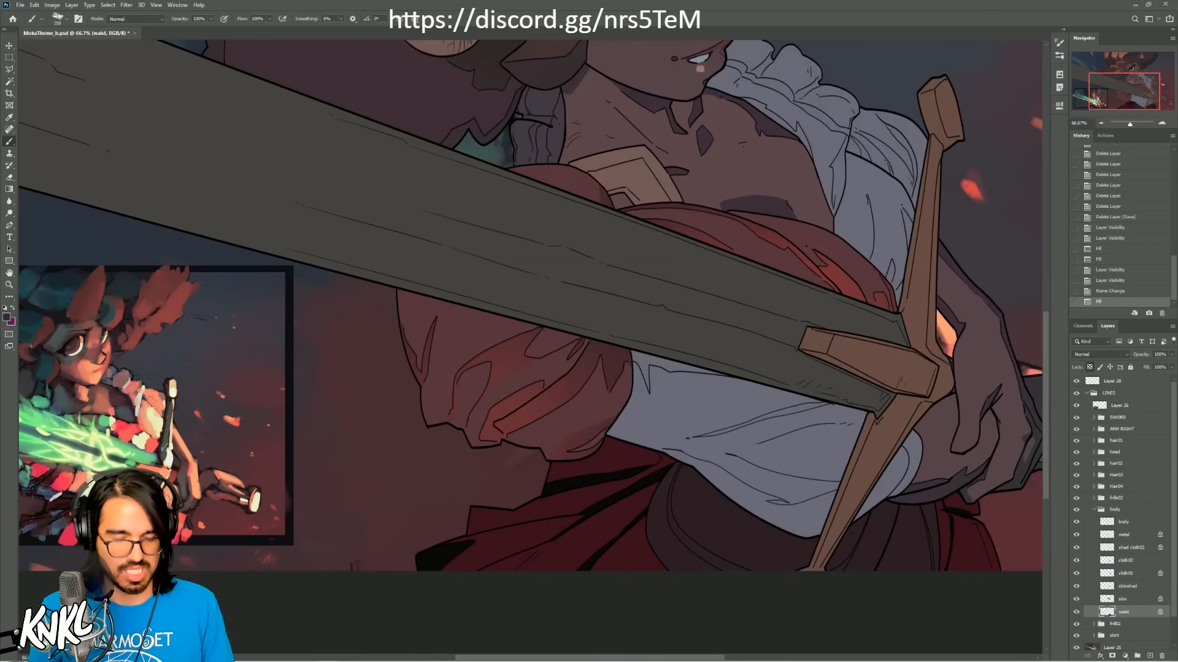
key("alt+BackSpace")
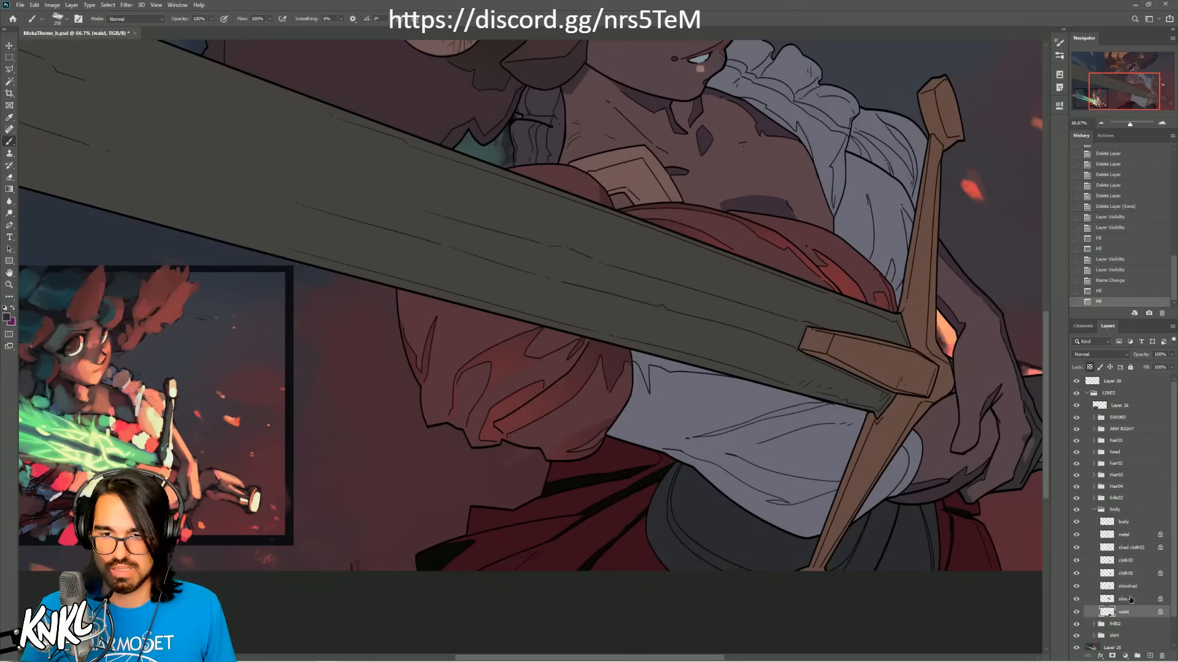
Step: Fill the body group's skin layer with a dark reddish brown sampled from the reference thumbnail's arm area
left_click(1132, 600)
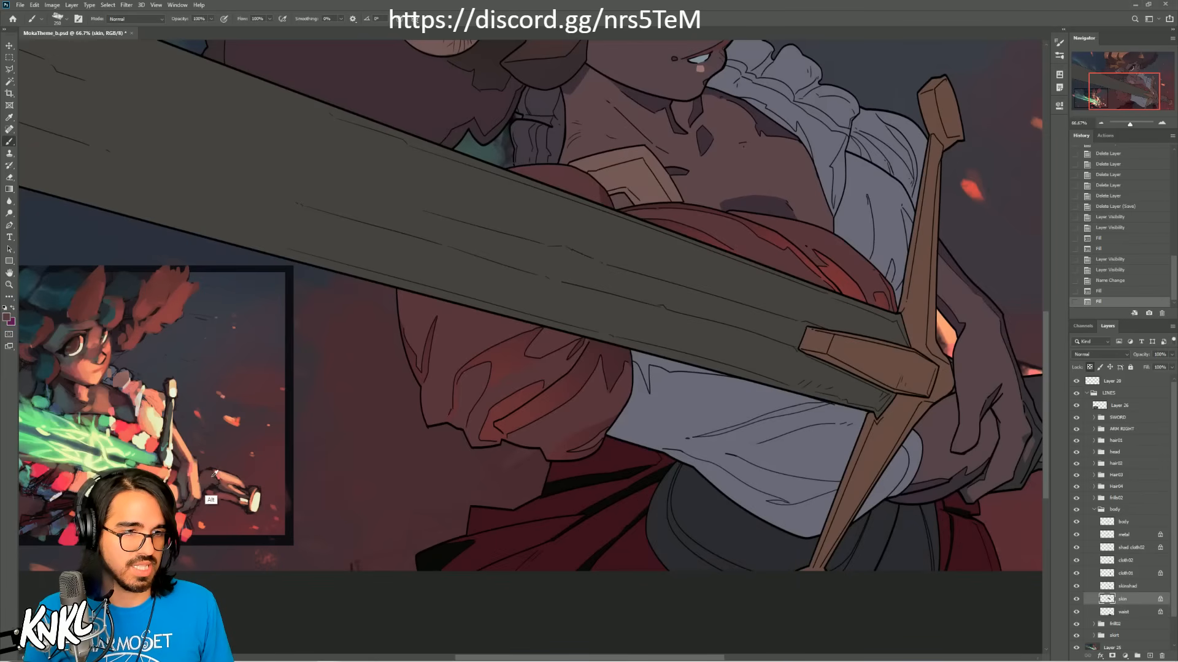
key("alt+BackSpace")
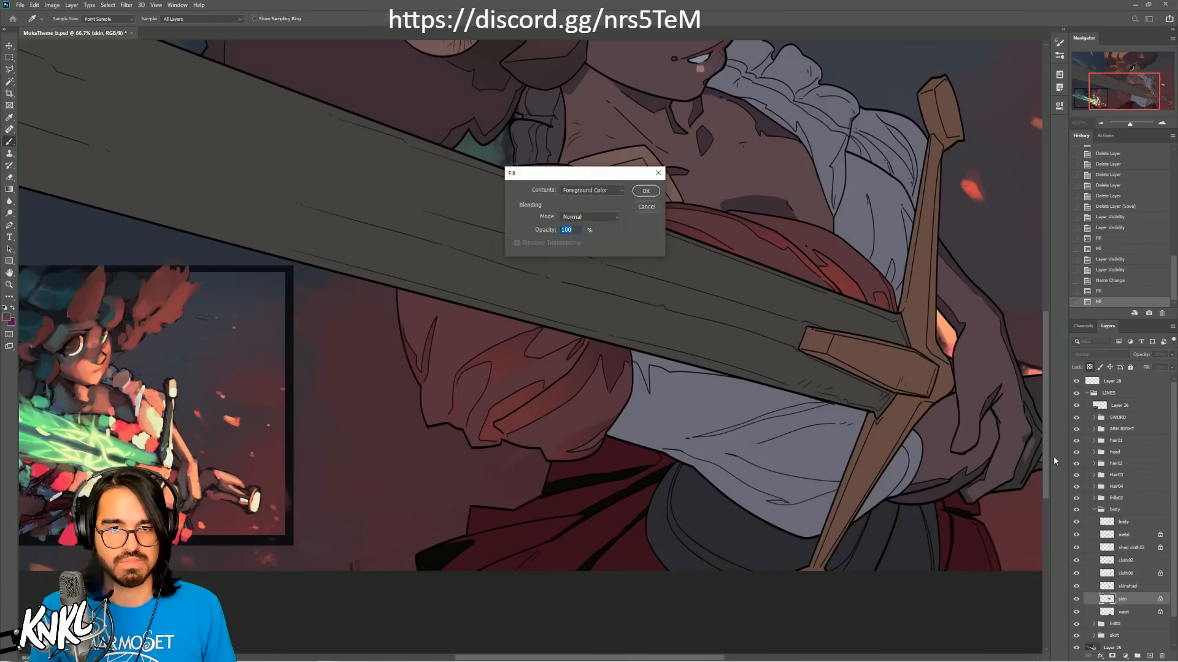
left_click_drag(705, 239, 731, 357)
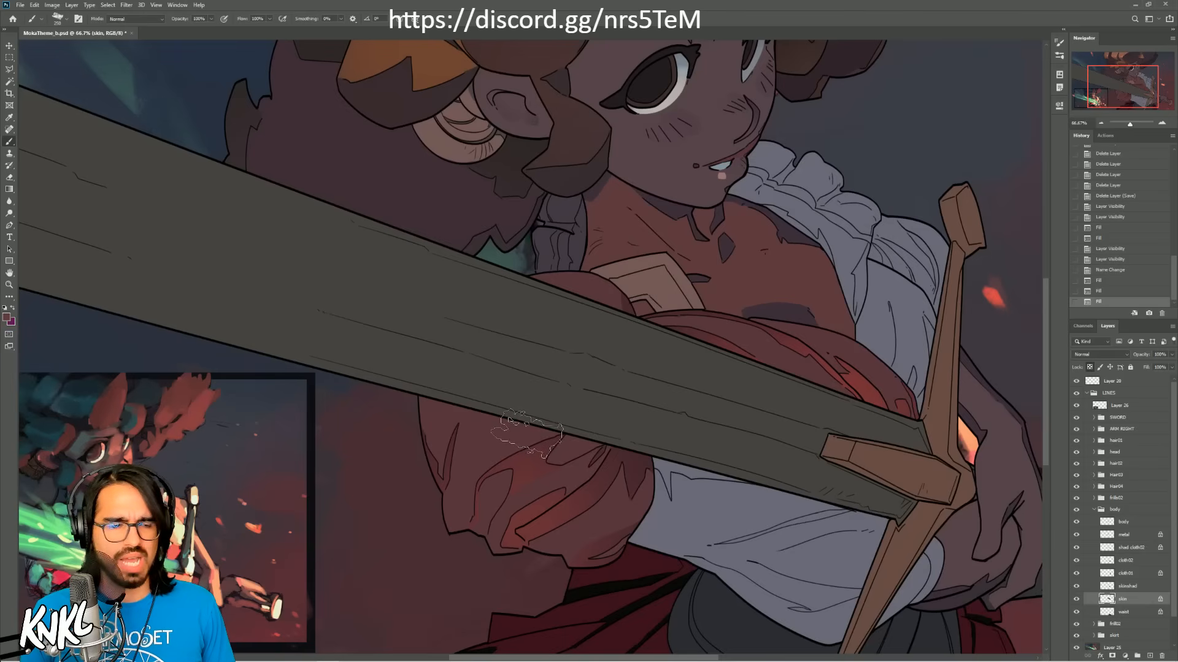
Step: Lock the skinshad layer's transparent pixels and fill its shadow shapes with a very dark brown-gray
left_click(1120, 588)
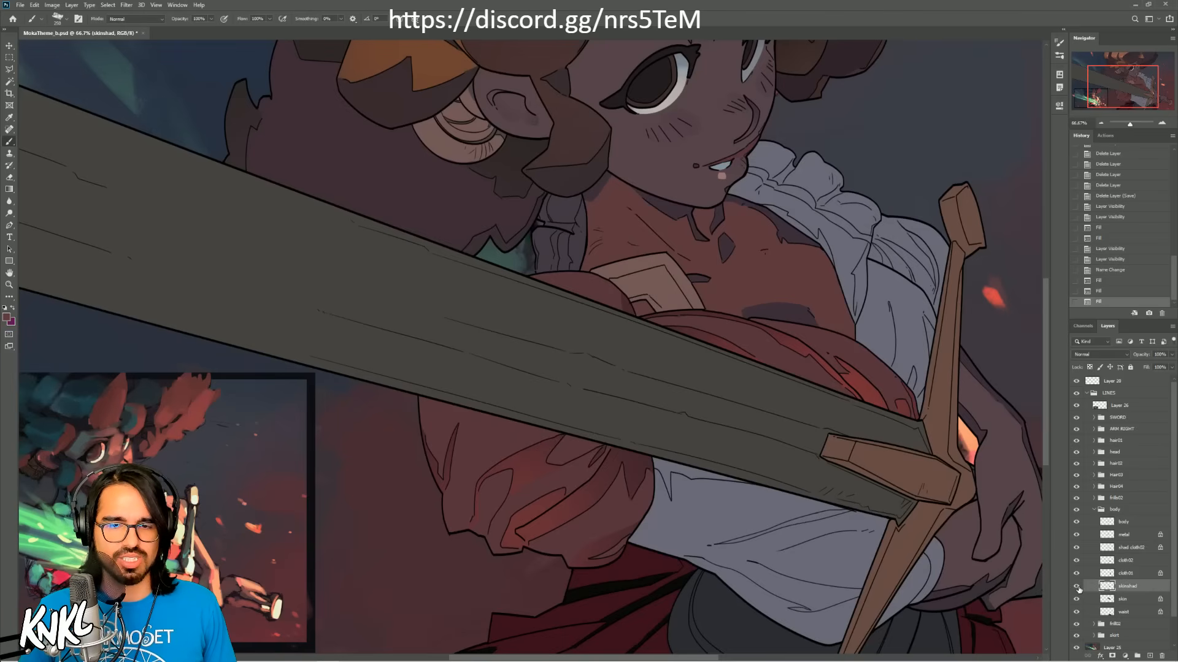
left_click(1089, 367)
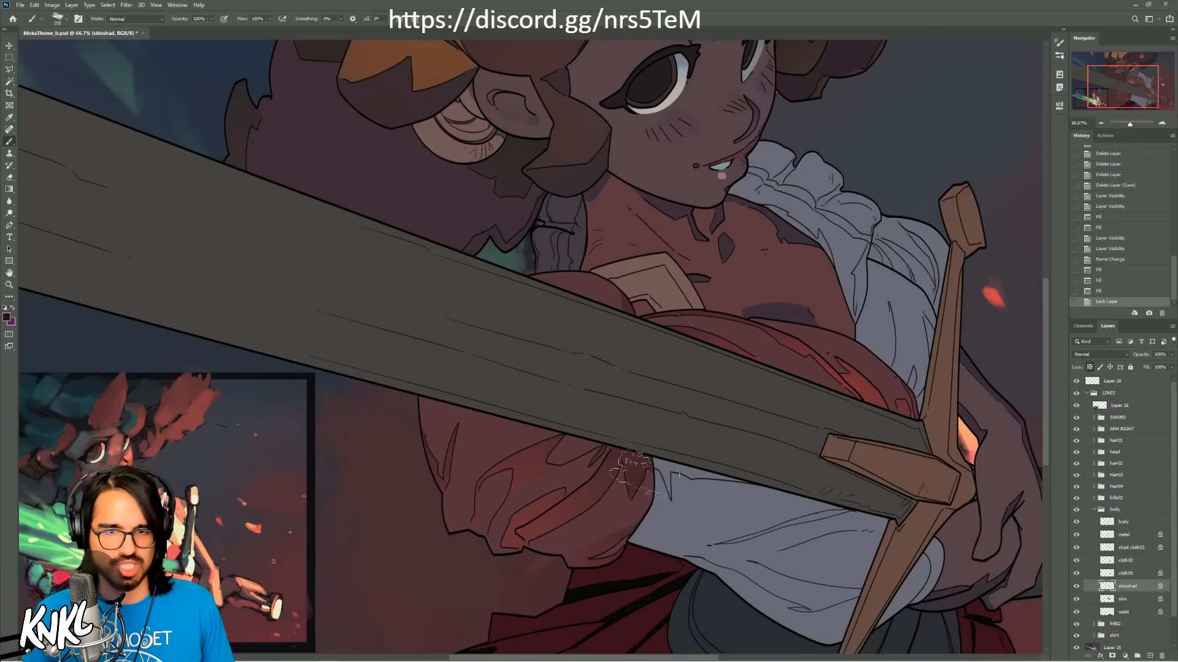
key("shift+BackSpace")
key("Return")
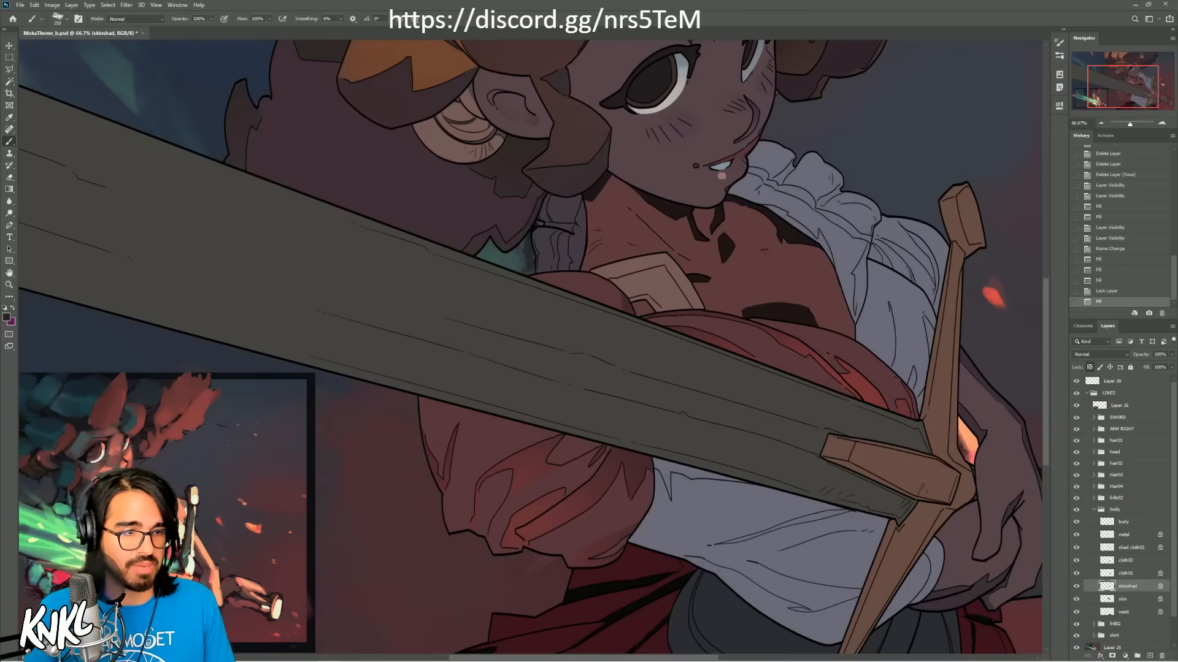
key("shift+BackSpace")
key("Return")
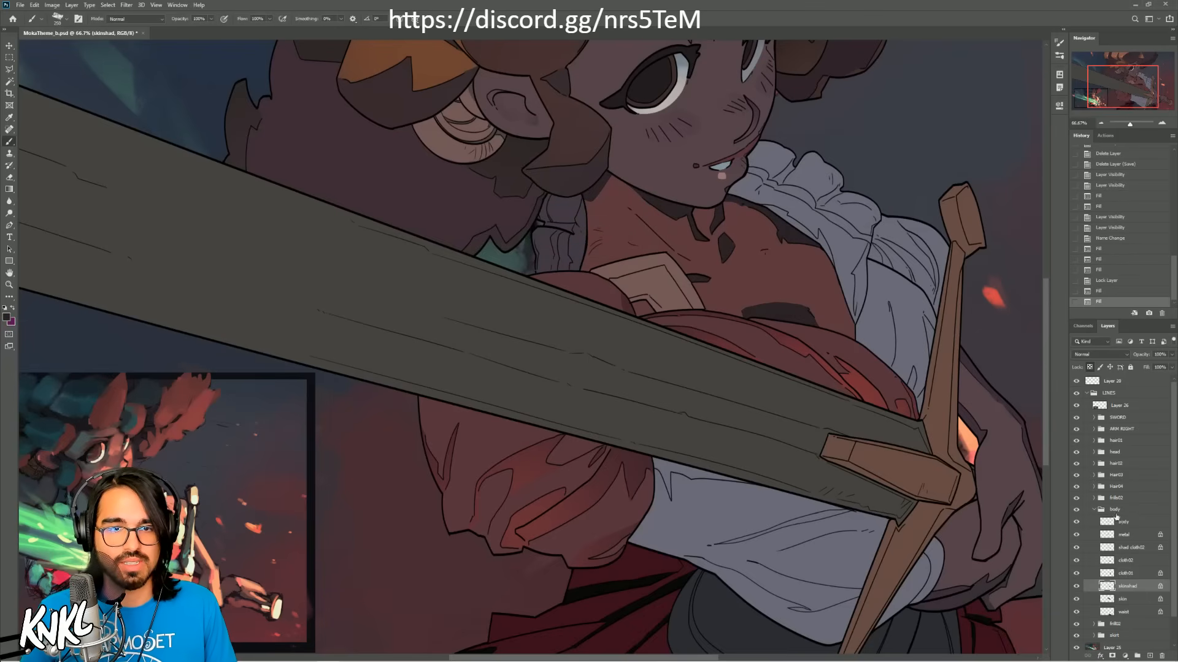
Step: Identify the area covered by the cloth01 layer and fill it with a muted blue-gray from the reference thumbnail
left_click(1119, 572)
left_click(1075, 573)
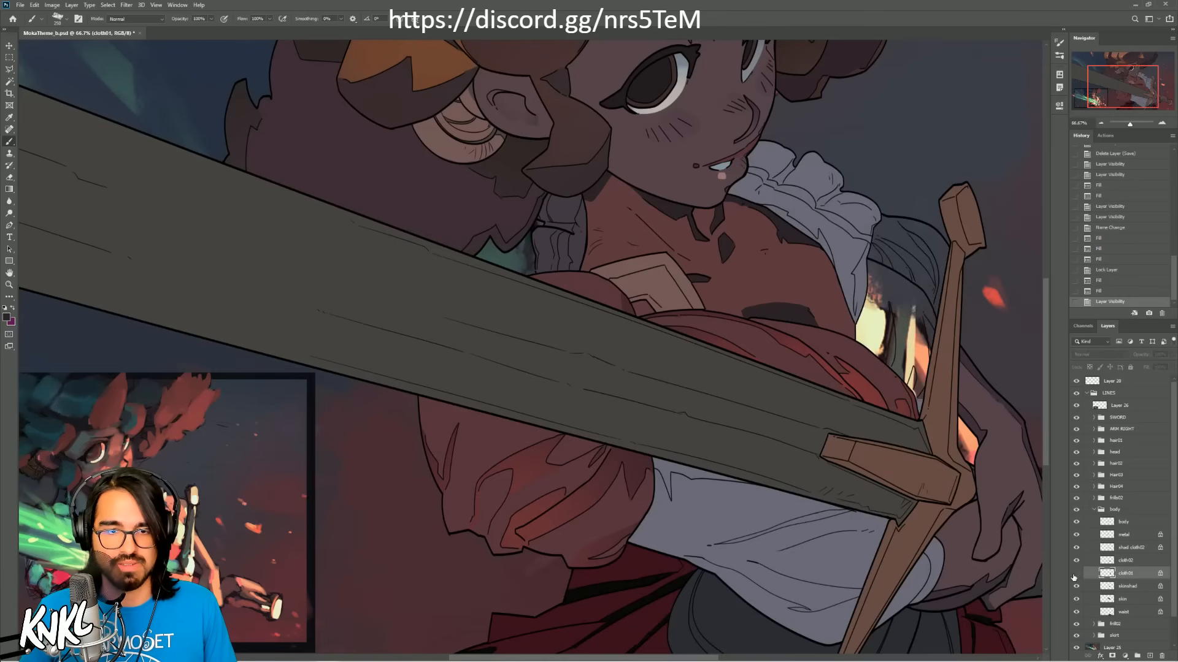
left_click(1075, 574)
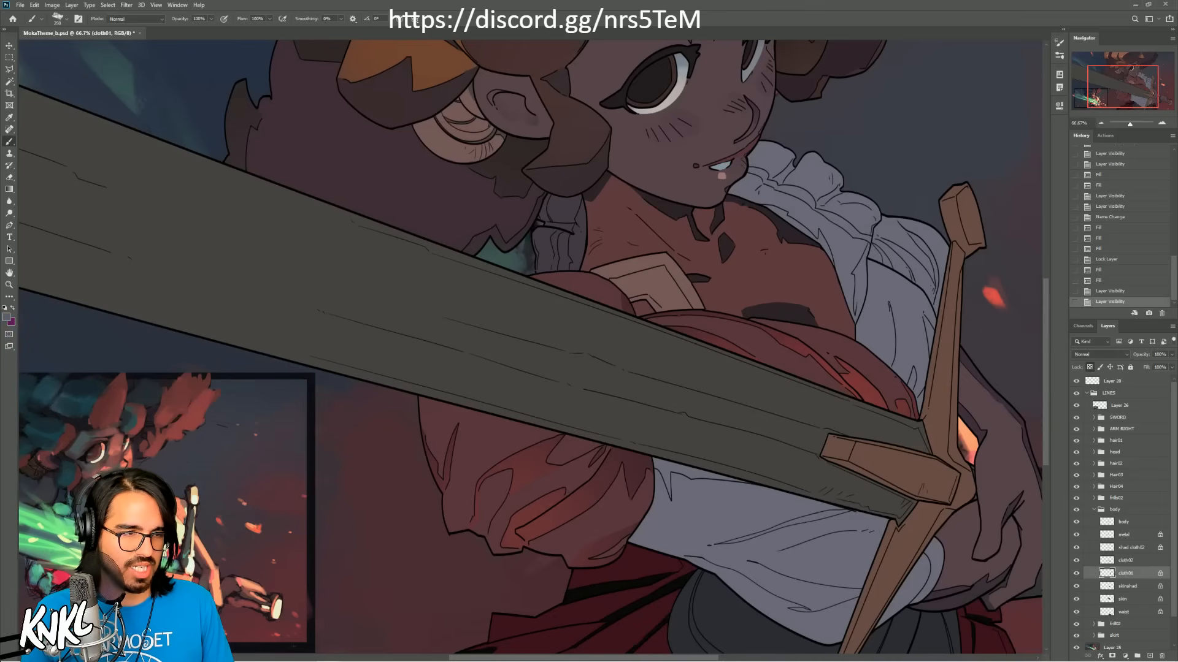
key("shift+F5")
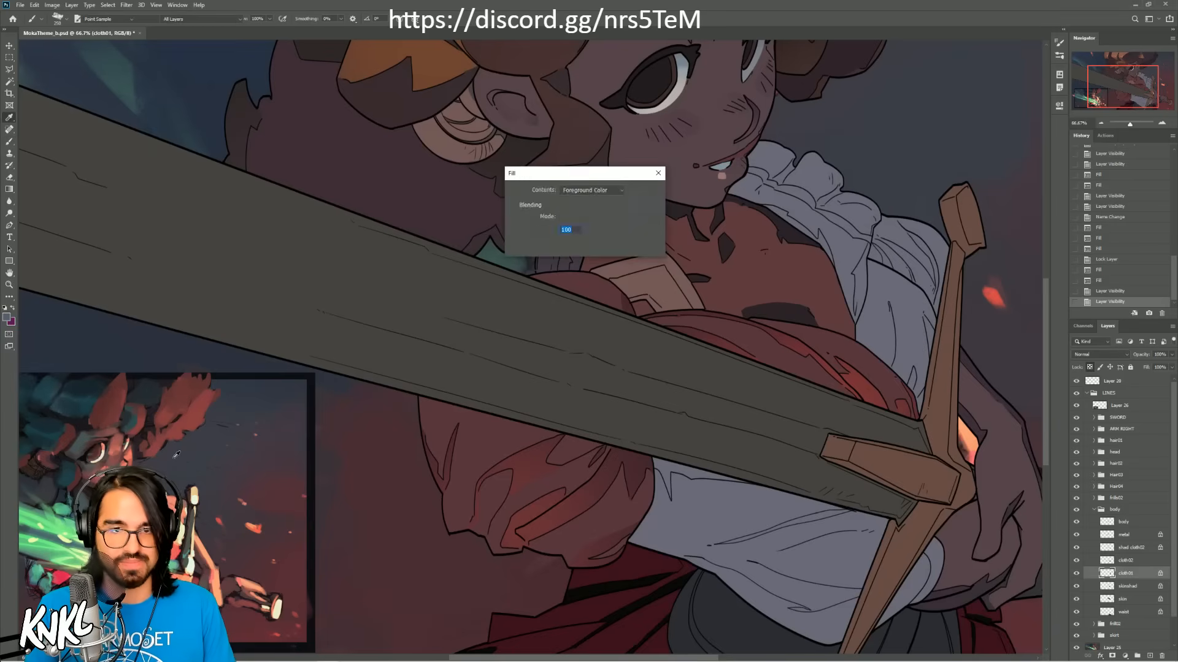
key("Return")
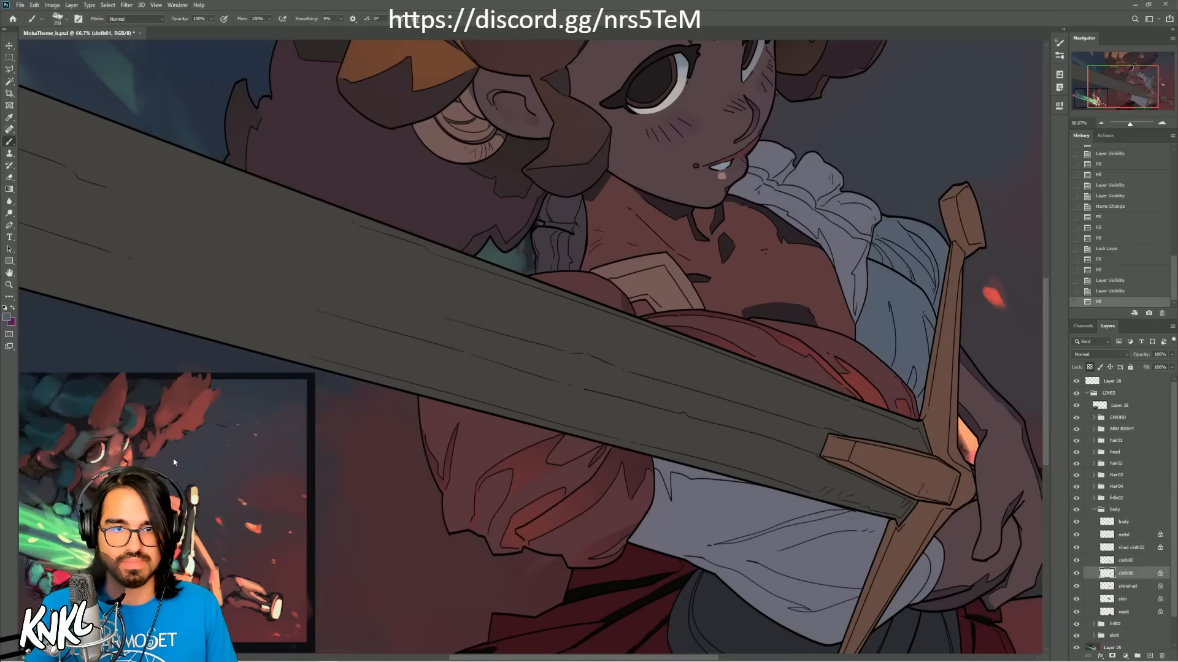
Step: Lock the cloth02 layer's transparent pixels and fill its shapes with a deep dark red
left_click(1130, 561)
left_click(1077, 560)
left_click(1077, 561)
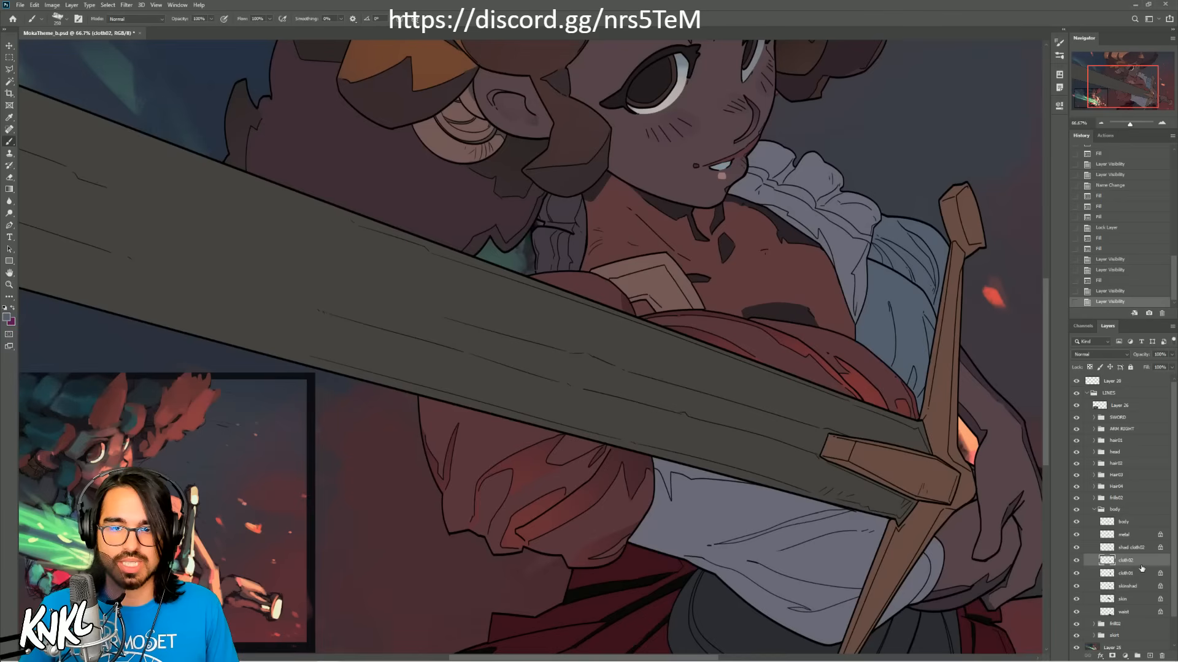
left_click(630, 592, "alt")
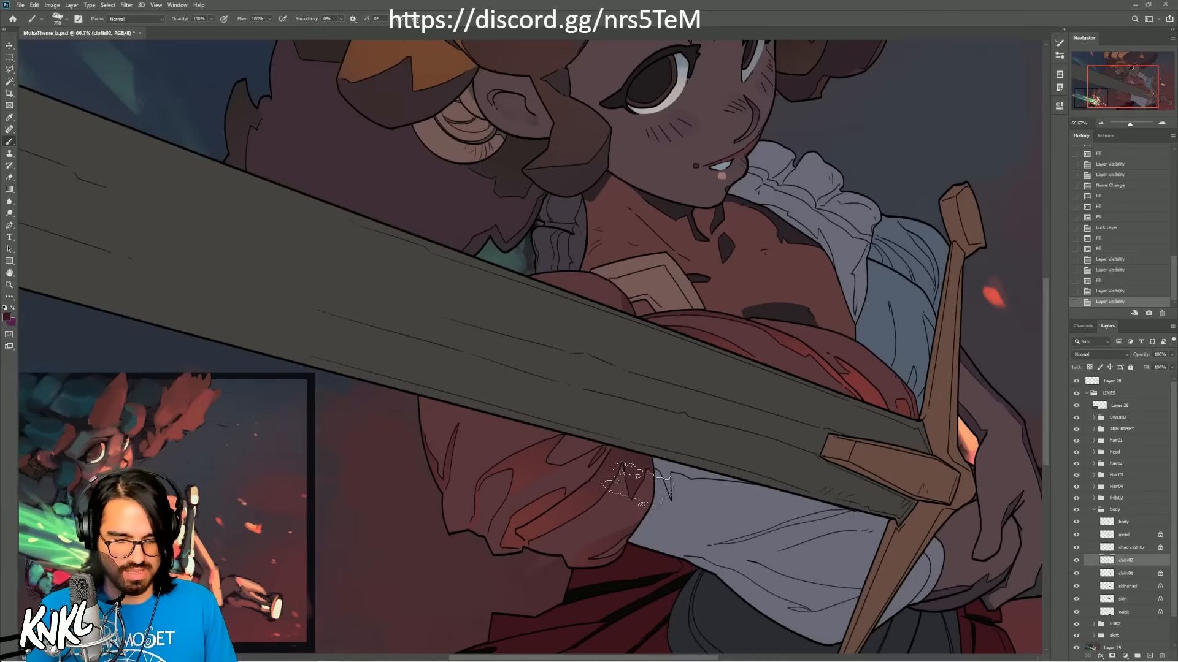
key("shift+F5")
key("Return")
key("ctrl+z")
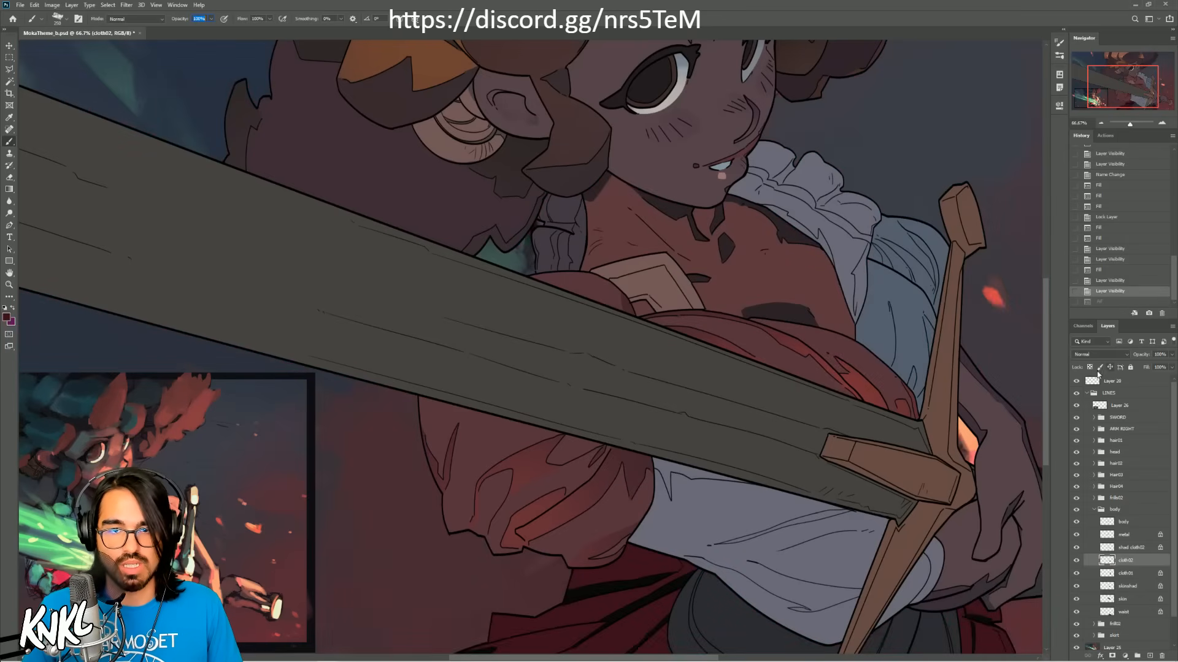
left_click(1089, 367)
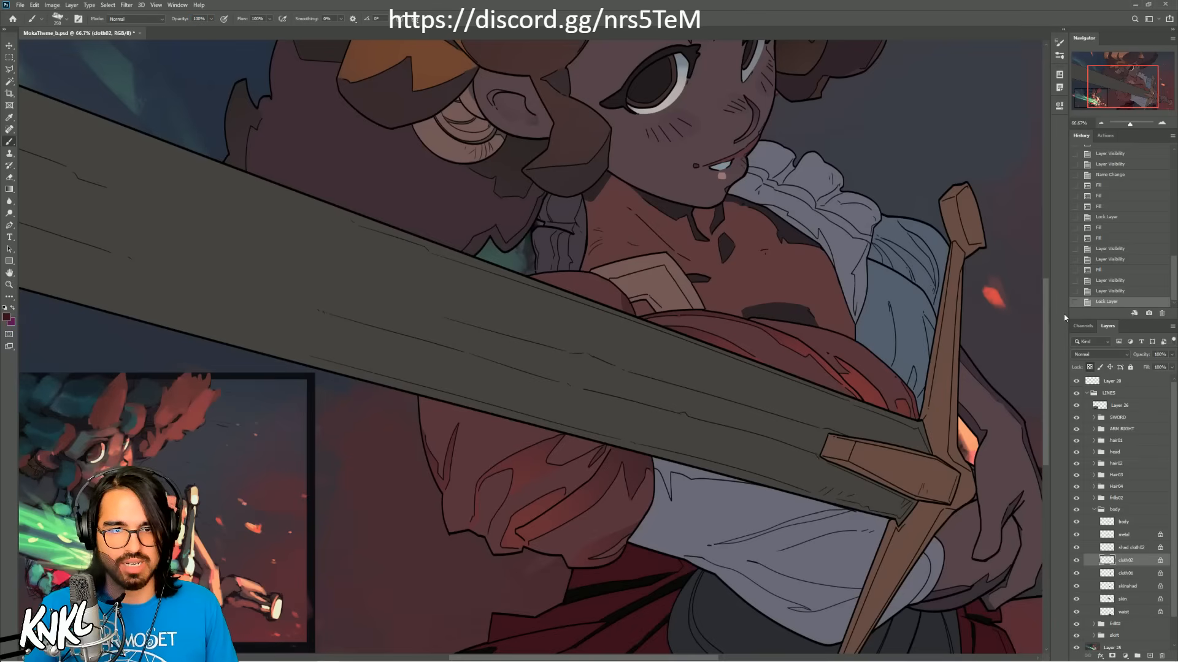
key("shift+F5")
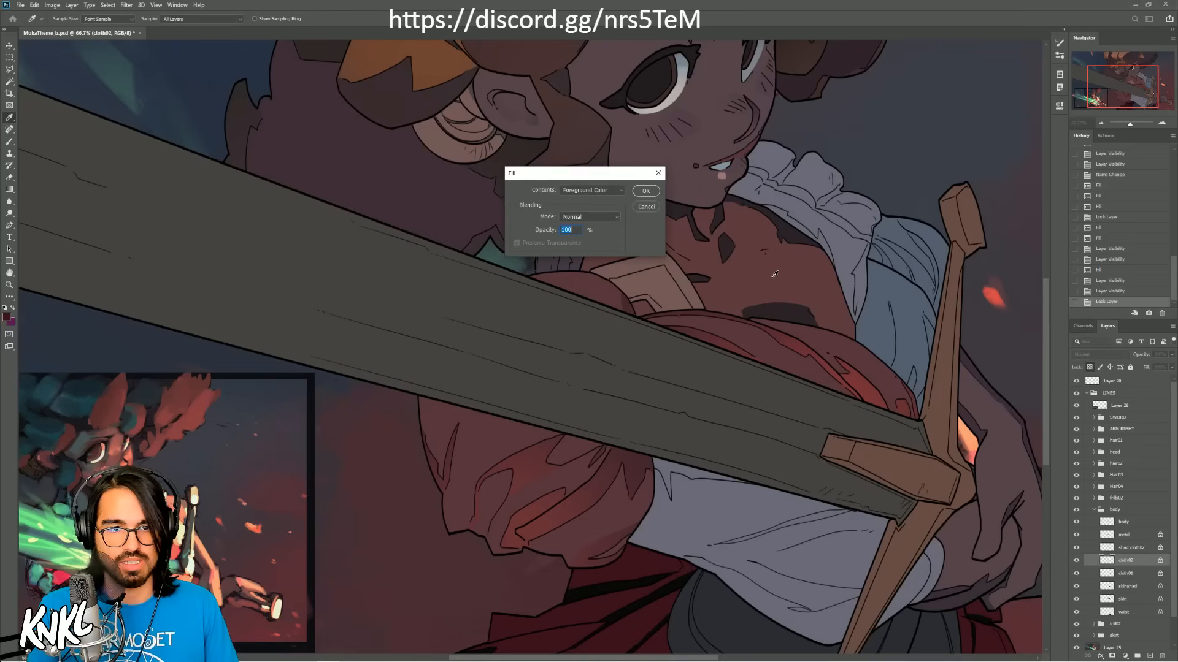
key("Return")
Step: Fill the shad cloth02 layer's shadow shapes with a very dark reddish black
left_click(1129, 547)
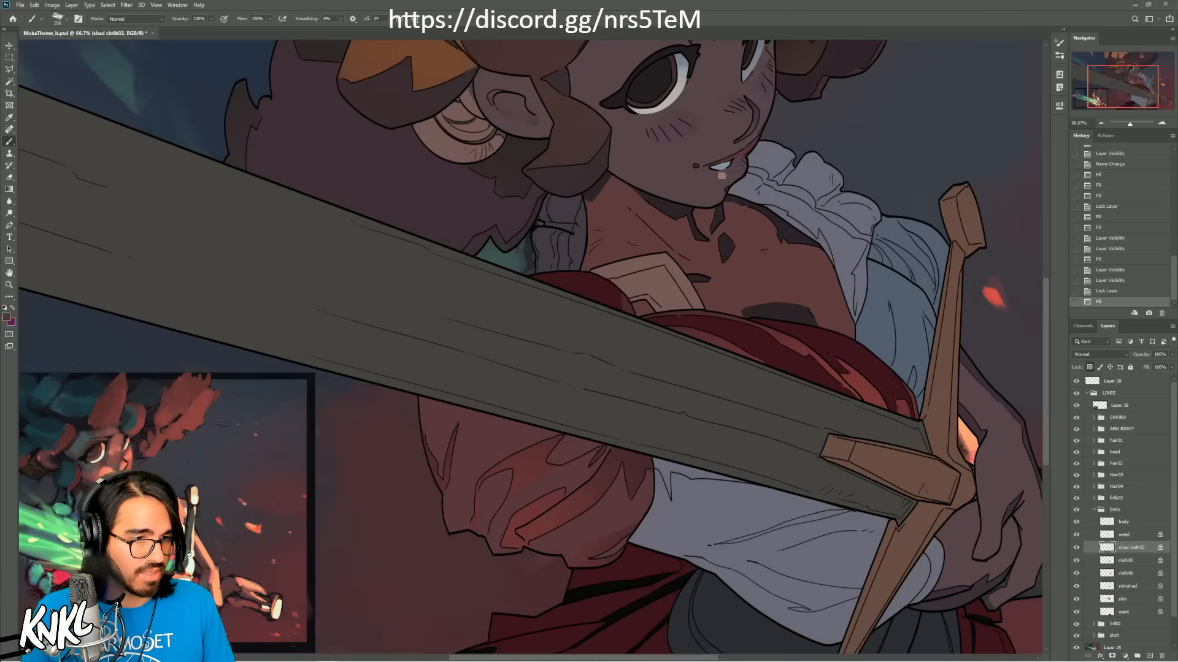
key("shift+F5")
key("Return")
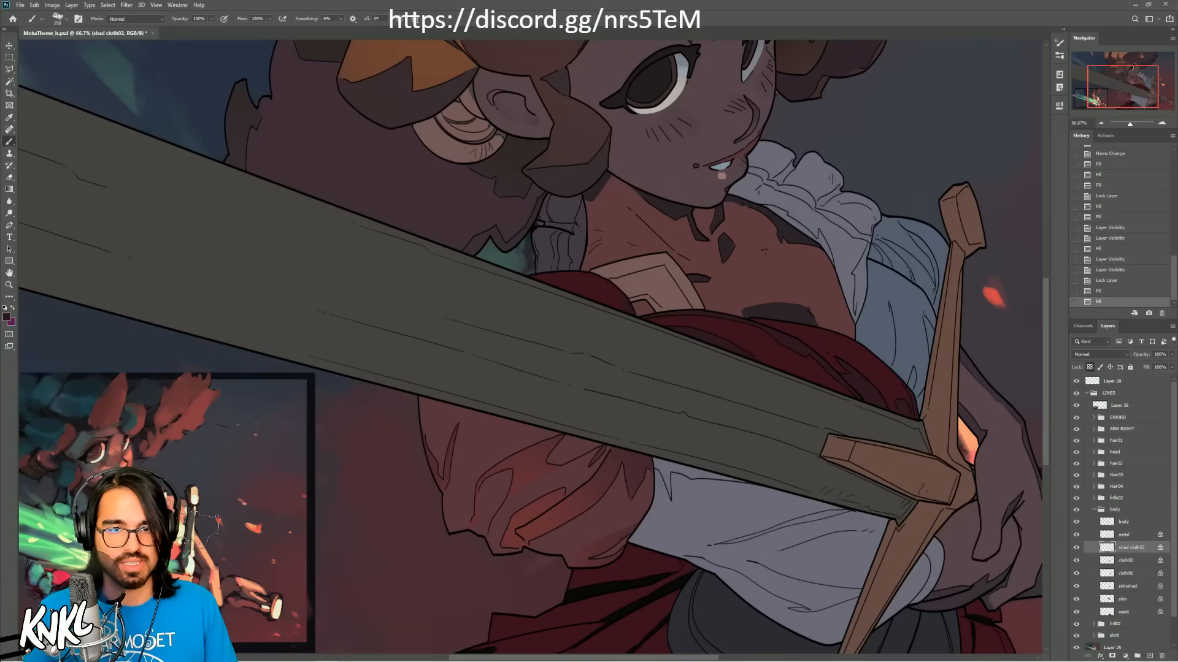
Step: Identify the area covered by the body group's metal layer and fill it with a muted orange-brown
left_click(1107, 536)
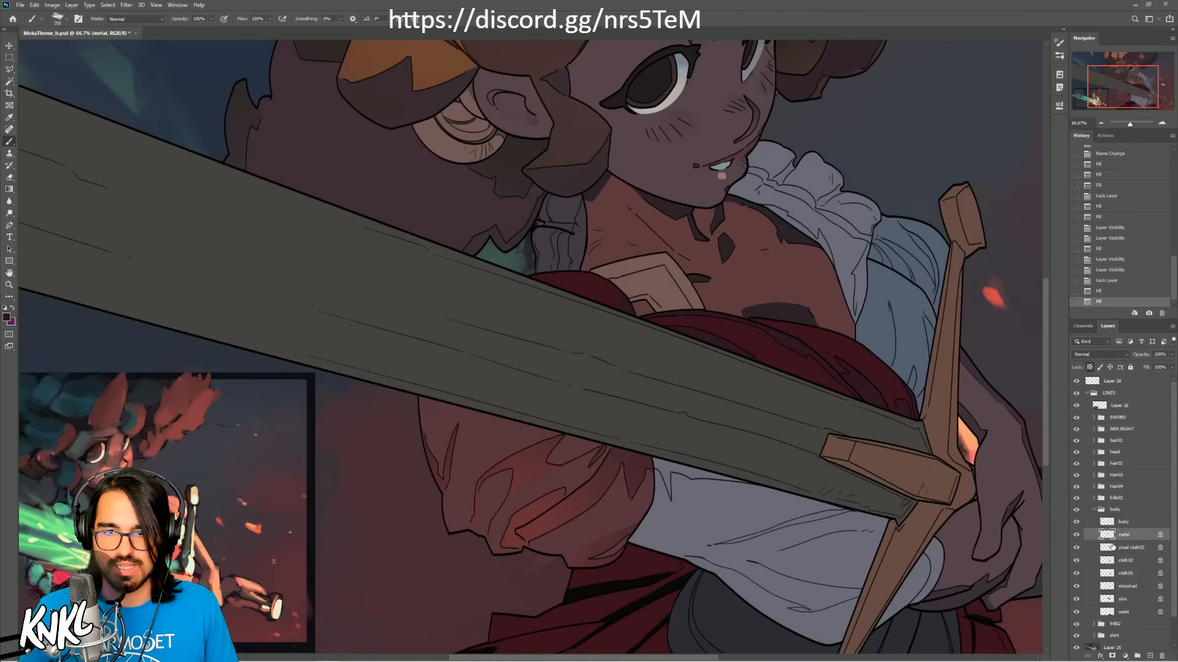
left_click(1075, 534)
left_click(1075, 534)
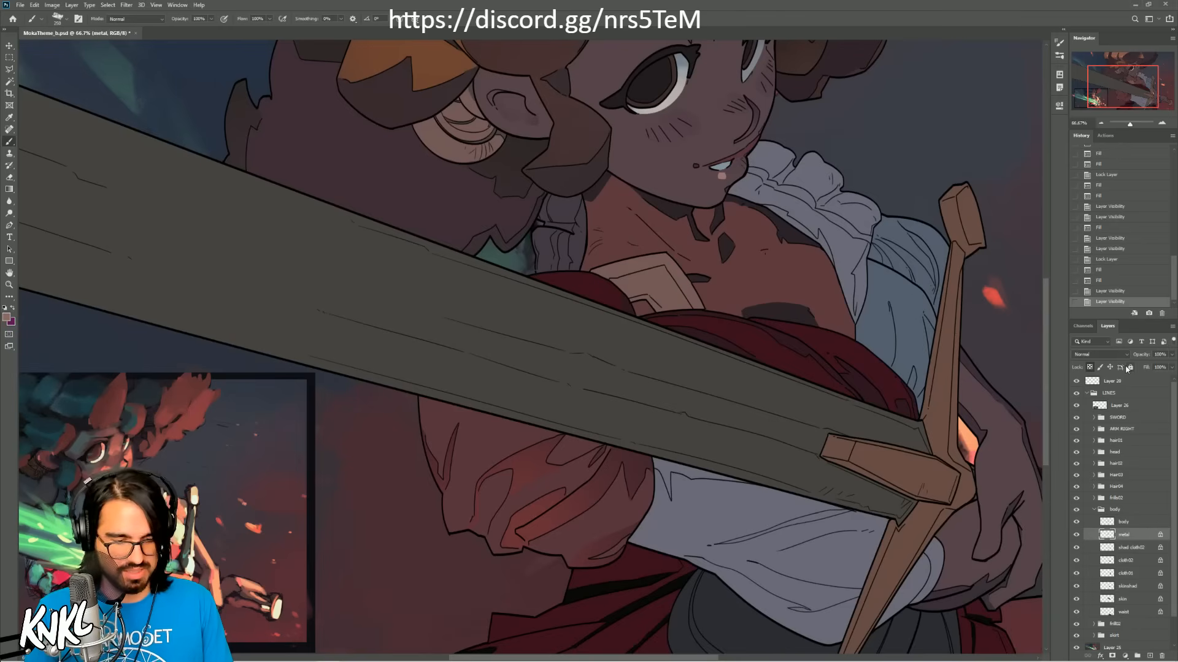
key("shift+F5")
key("Return")
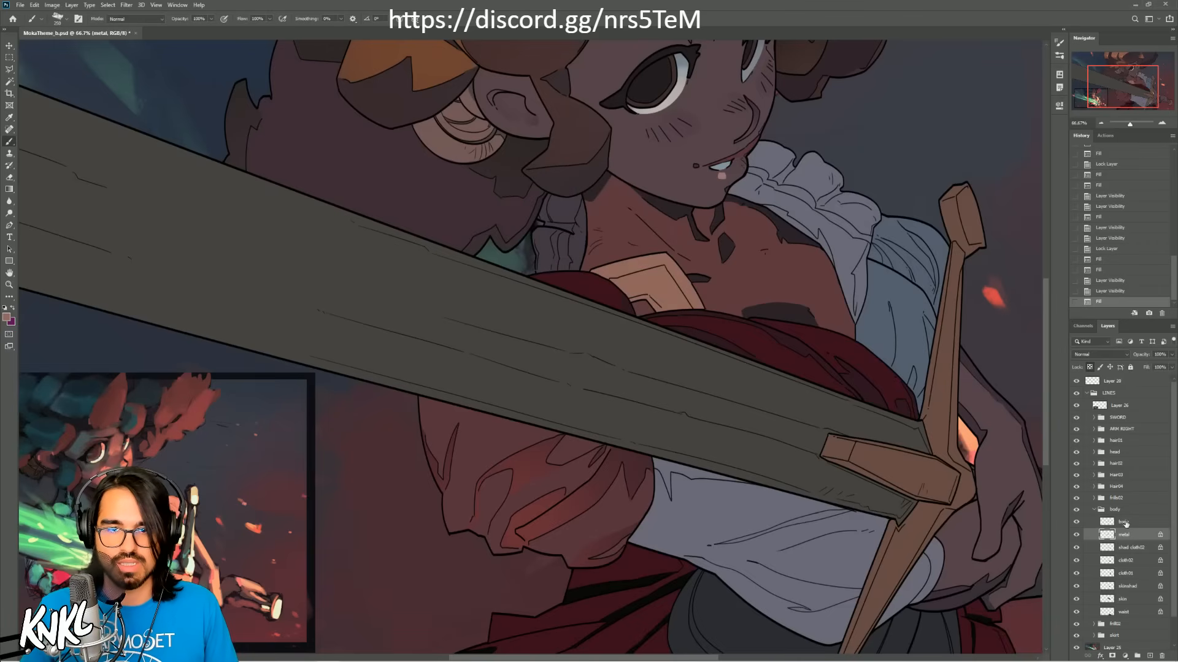
Step: Collapse the body group and fill the mask layer of the frill group above it with the shirt's muted blue-gray
left_click(1123, 523)
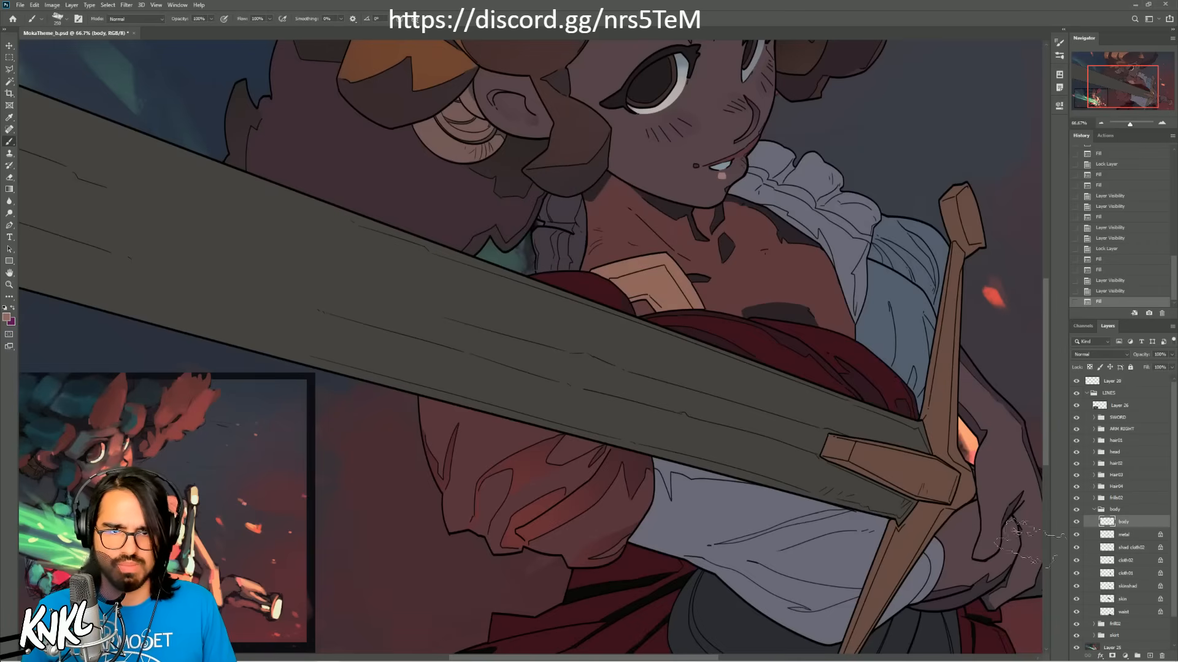
left_click(1077, 523)
left_click(1076, 523)
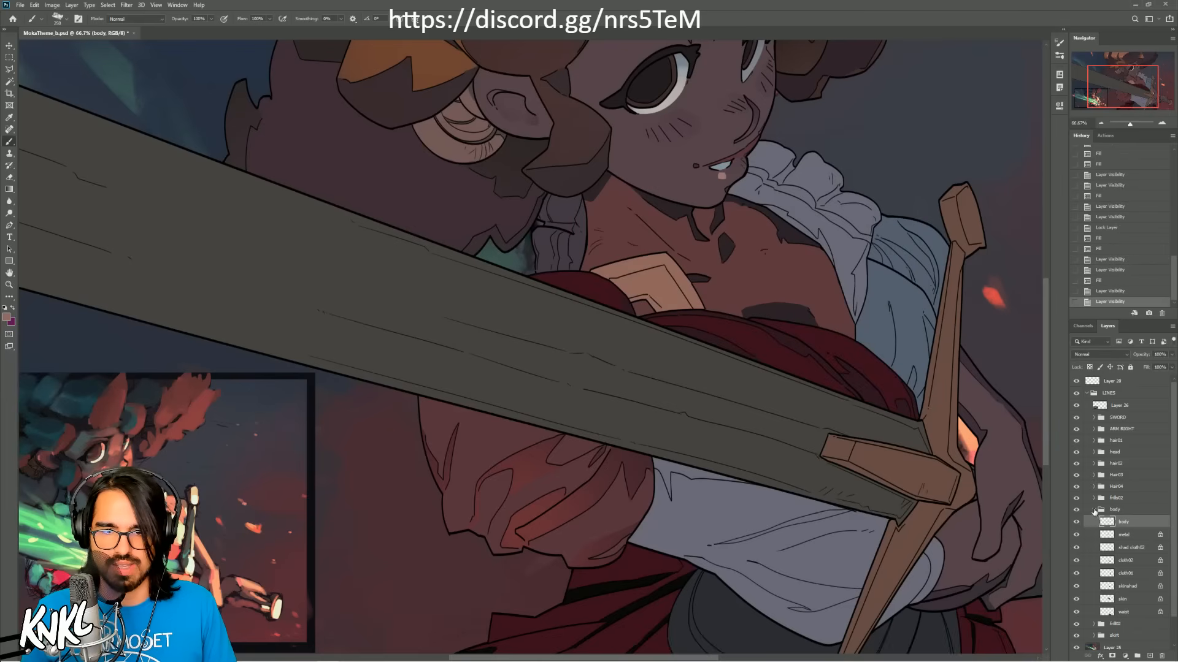
left_click(1094, 510)
left_click(1094, 498)
left_click(1114, 522)
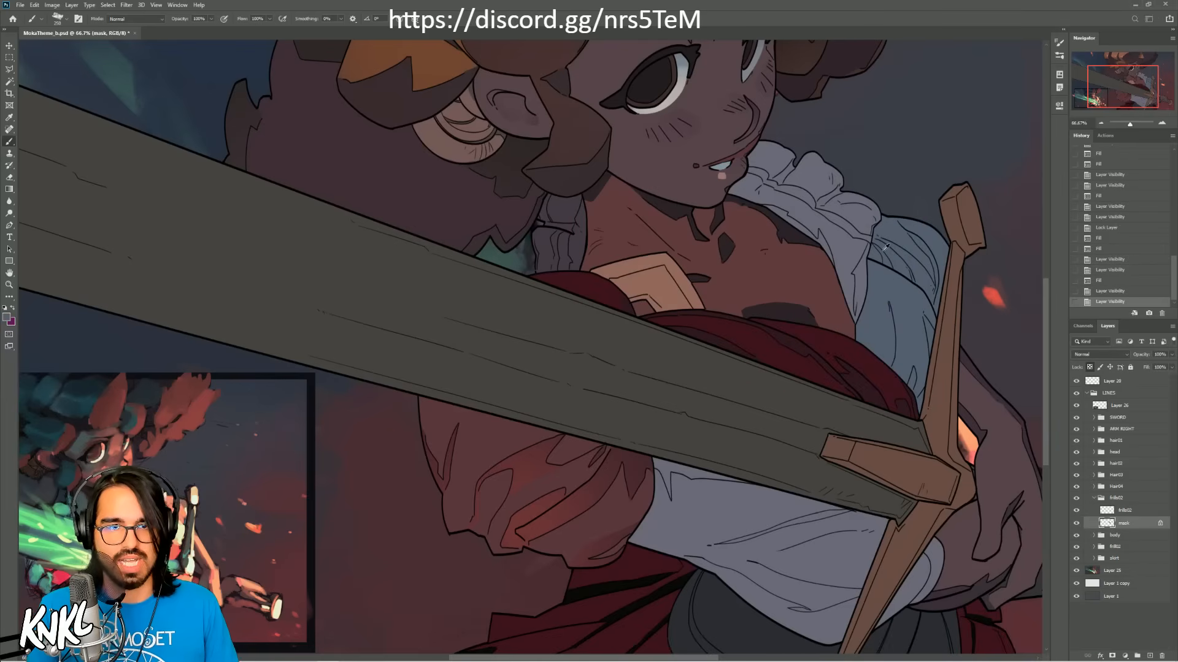
key("alt+BackSpace")
left_click(1094, 498)
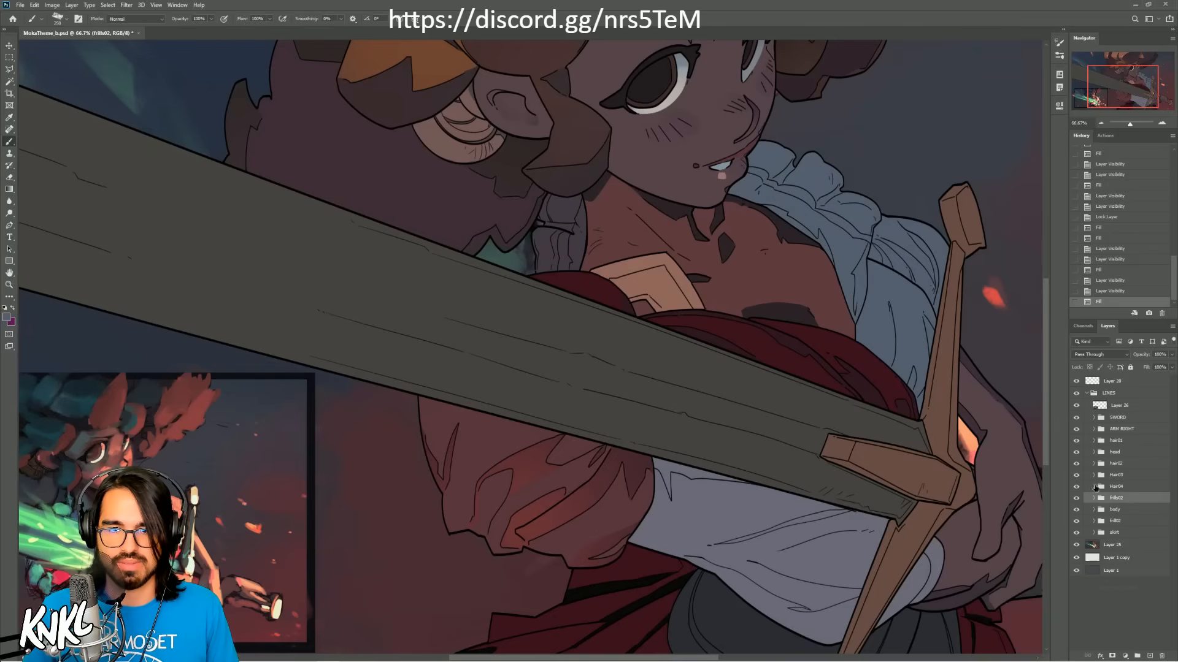
Step: Fill the hair04 group's base layer and hair shadow layer with a near-black blue-gray sampled near the reference thumbnail
left_click(1094, 486)
left_click(1126, 551)
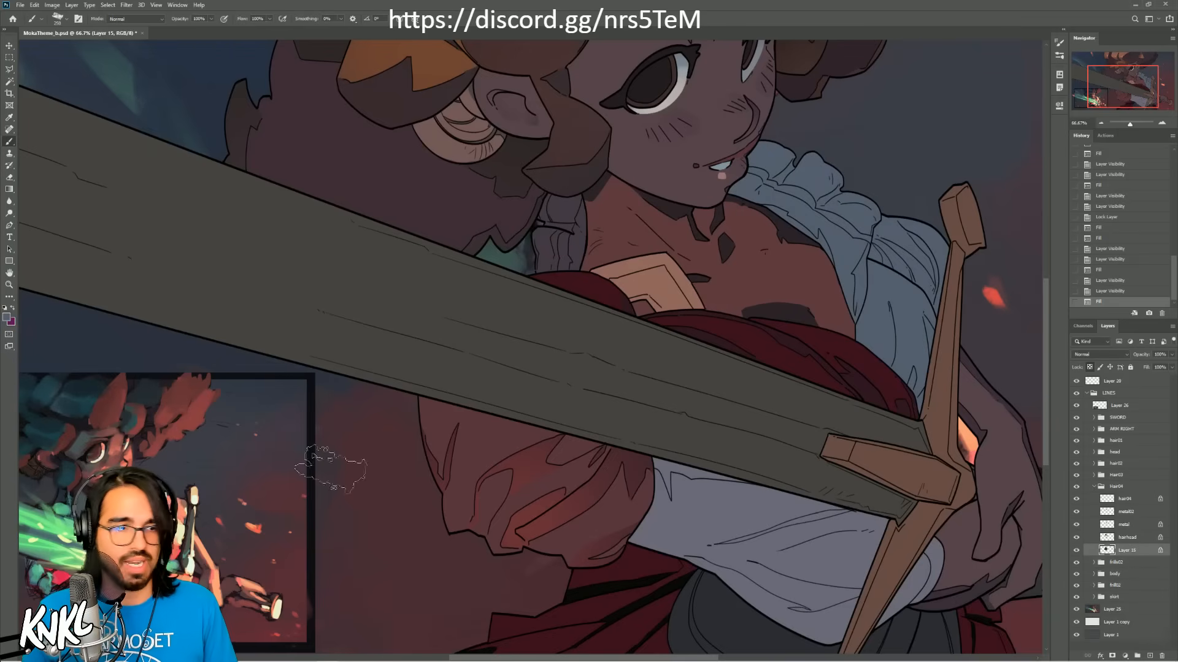
left_click(165, 369, "alt")
key("shift+BackSpace")
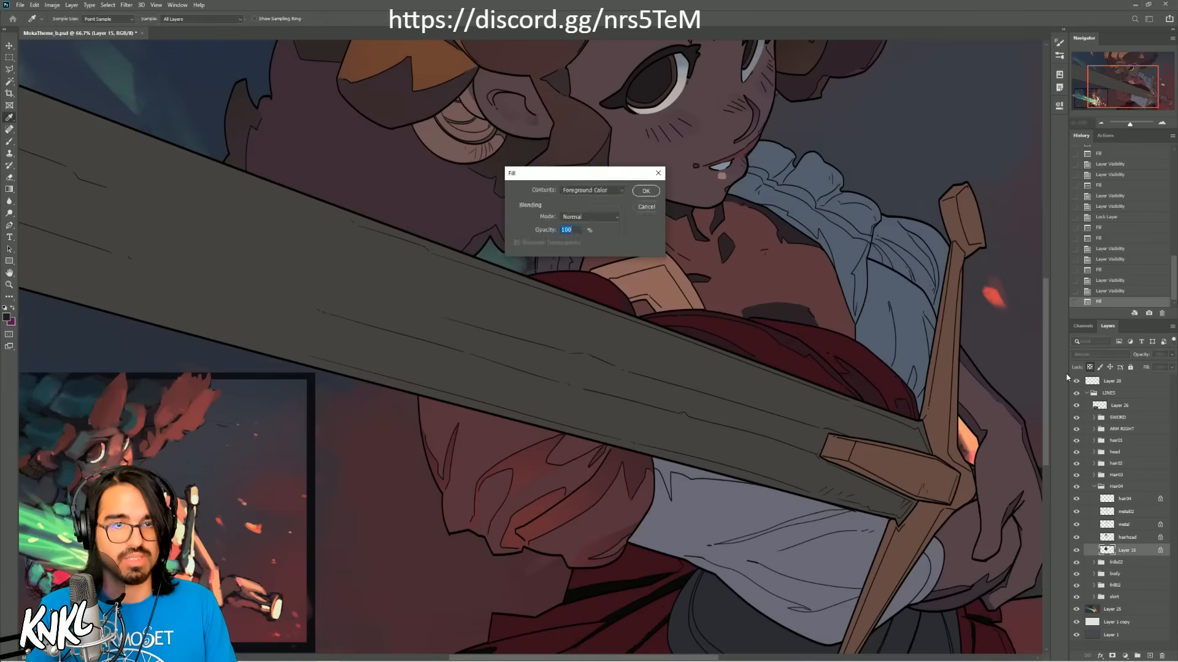
key("Return")
left_click(1125, 537)
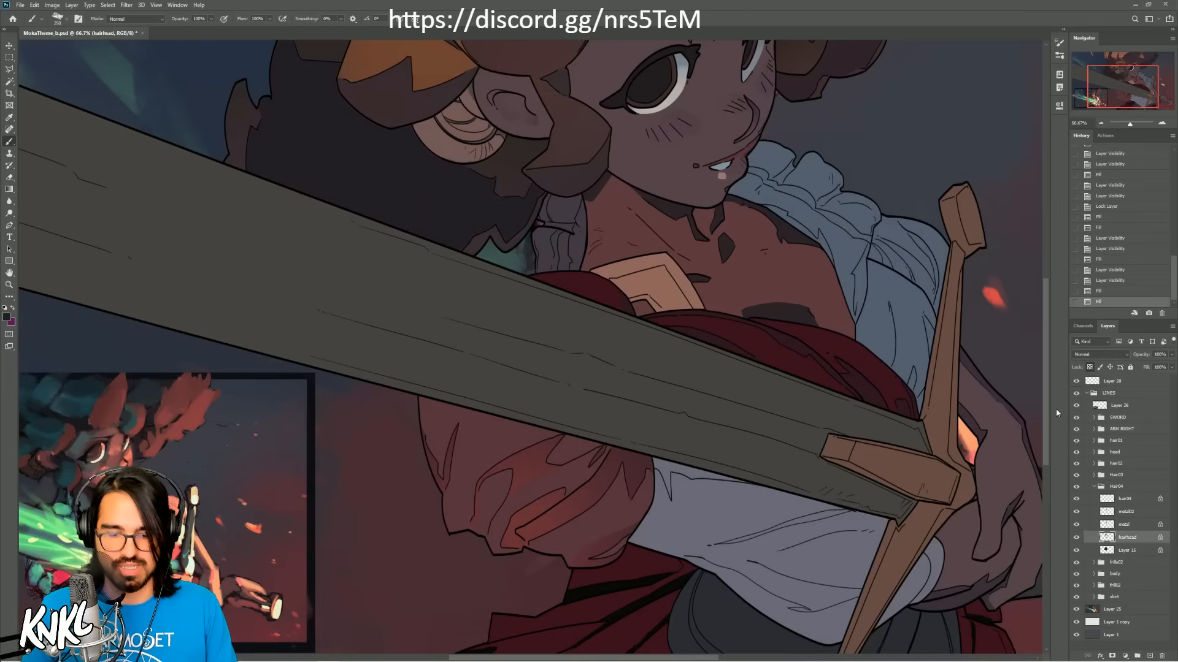
key("alt+BackSpace")
Step: Check which parts of the figure the hair04 group's line and metal02 layers cover
left_click(1123, 525)
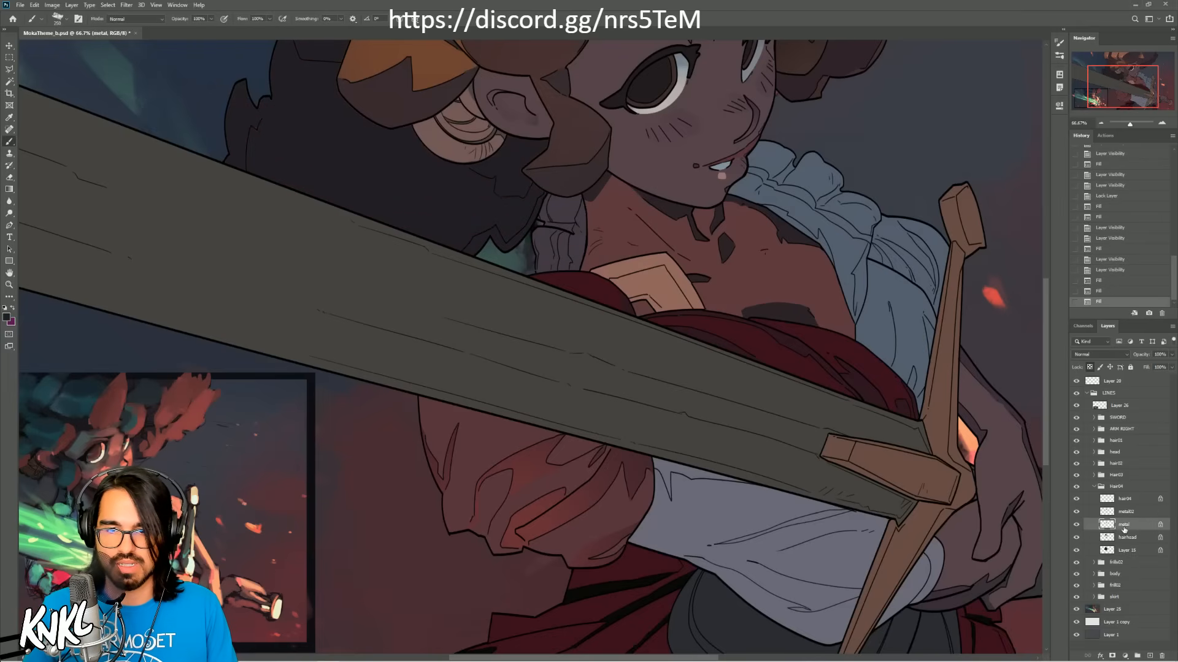
left_click(1132, 512)
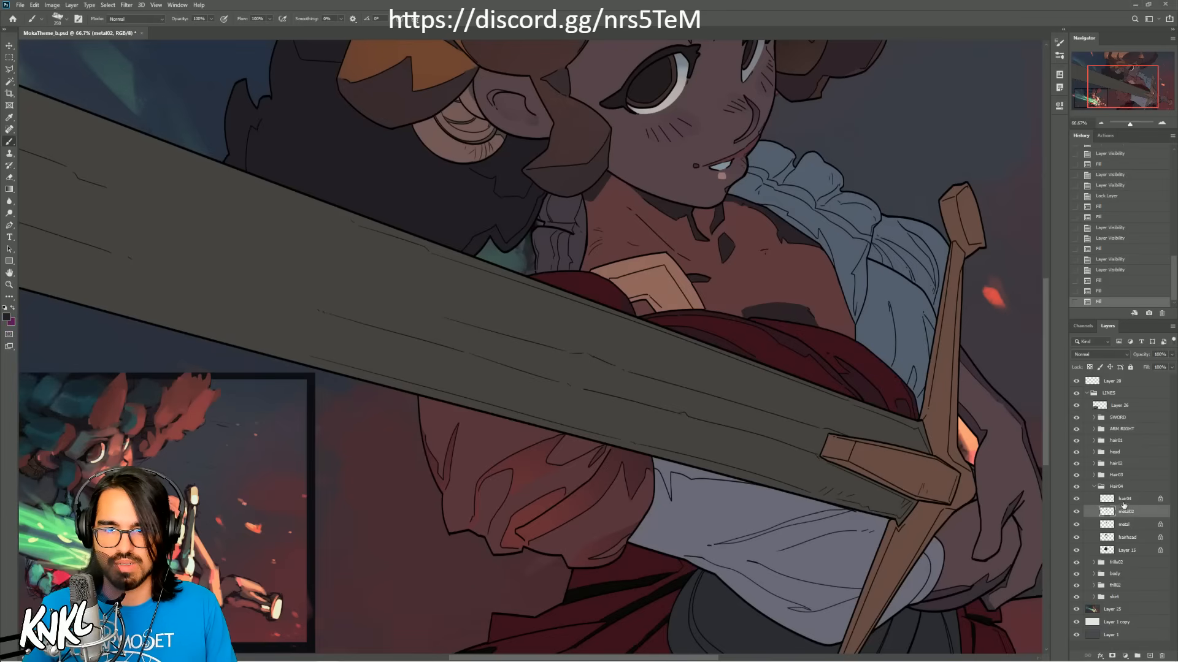
left_click(1124, 499)
left_click(1075, 500)
left_click(1075, 500)
left_click(1076, 513)
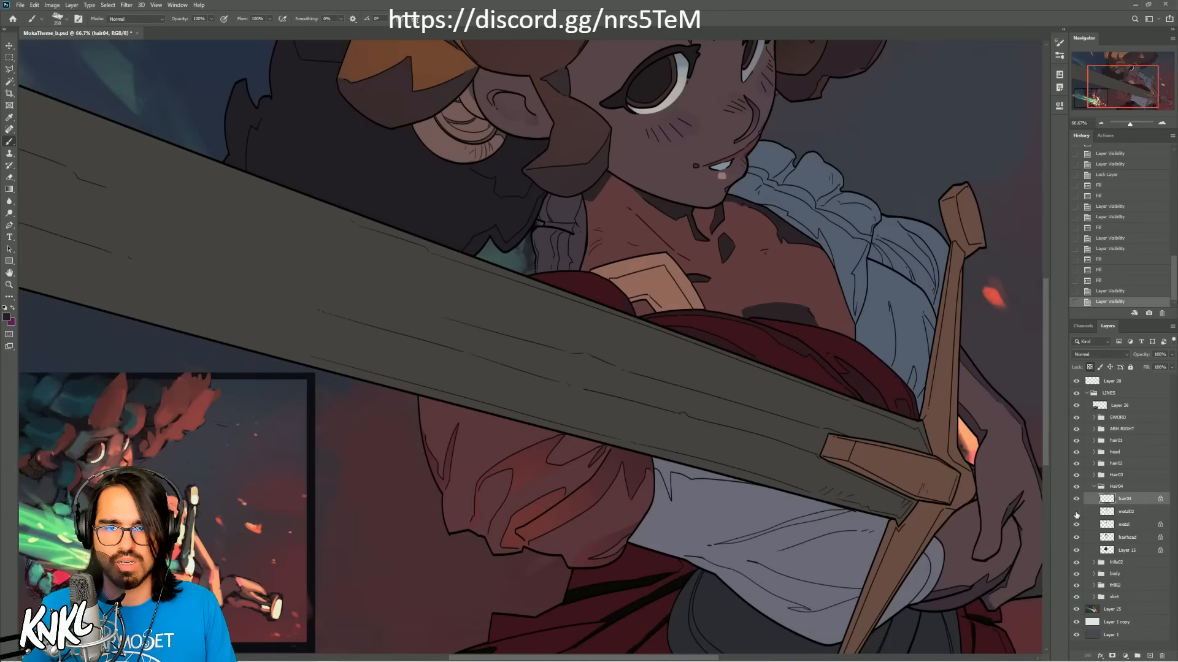
left_click(1075, 514)
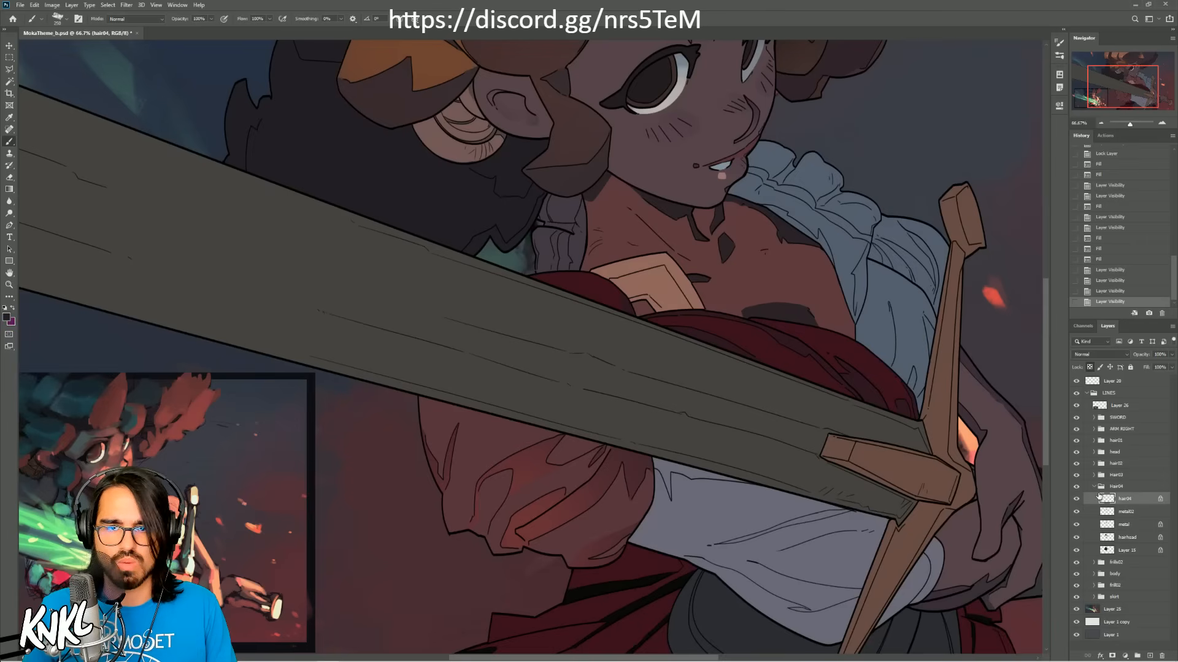
Step: Fill the hair03 group's mask and hair shadow layers with the same near-black blue-gray
left_click(1094, 487)
left_click(1094, 475)
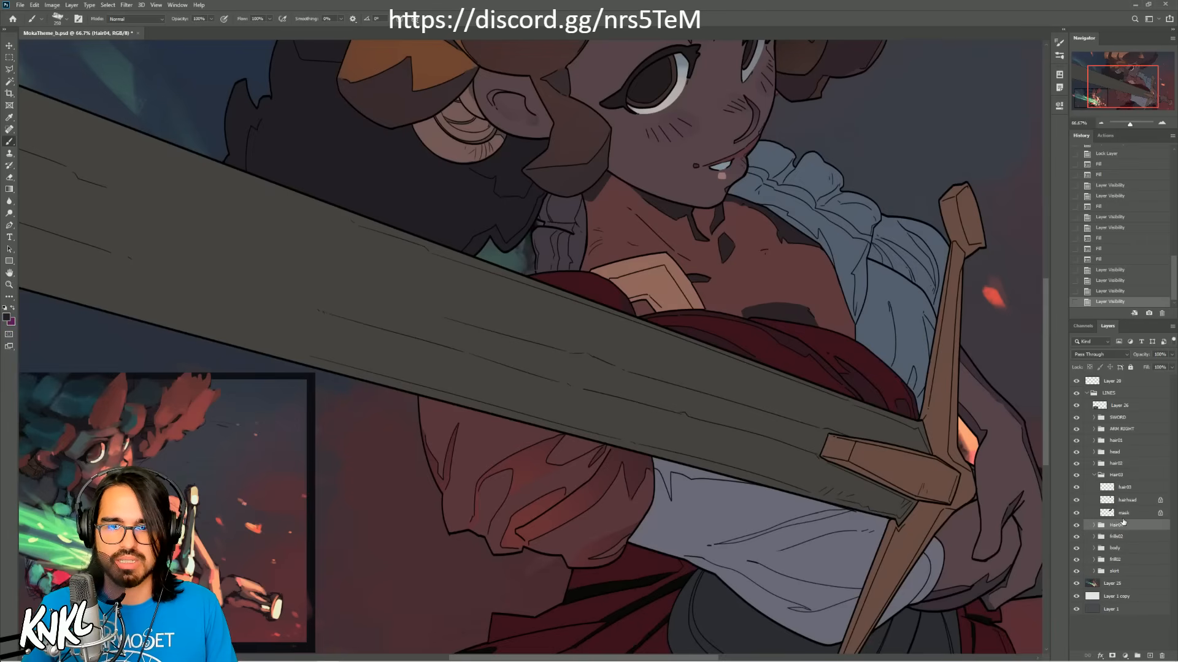
left_click(1128, 515)
key("alt+BackSpace")
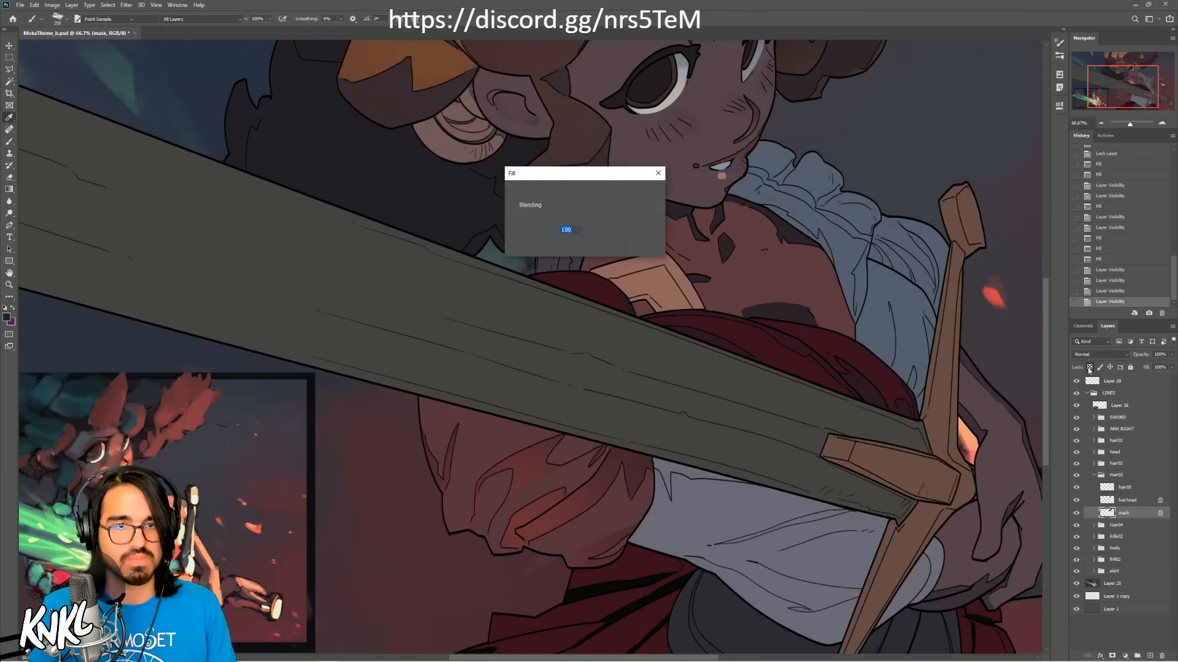
left_click_drag(1130, 82, 1135, 69)
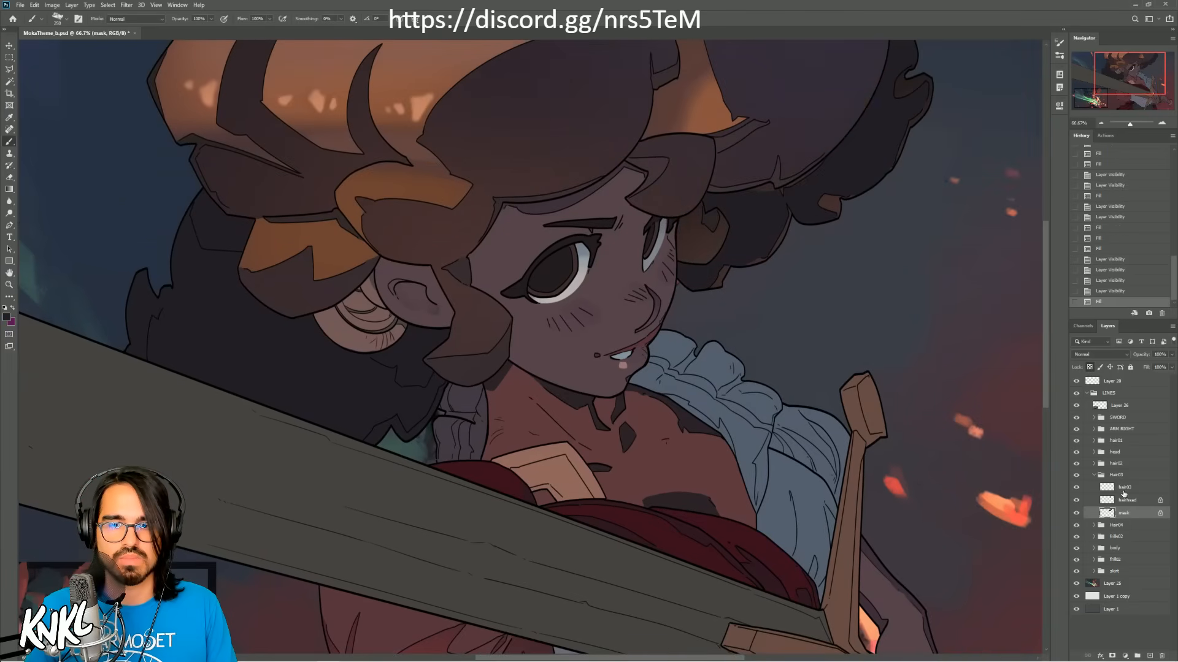
left_click(1126, 500)
key("alt+BackSpace")
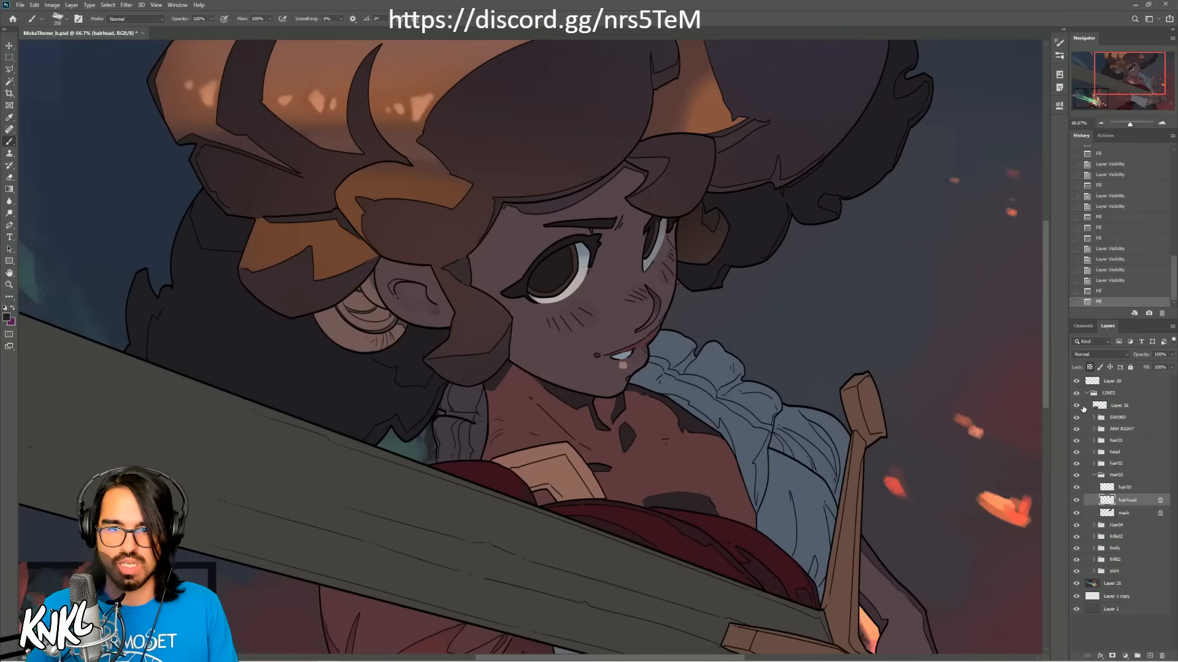
Step: Fill the hair02 group's mask and mask02 layers with the same near-black blue-gray
left_click(1094, 475)
left_click(1093, 464)
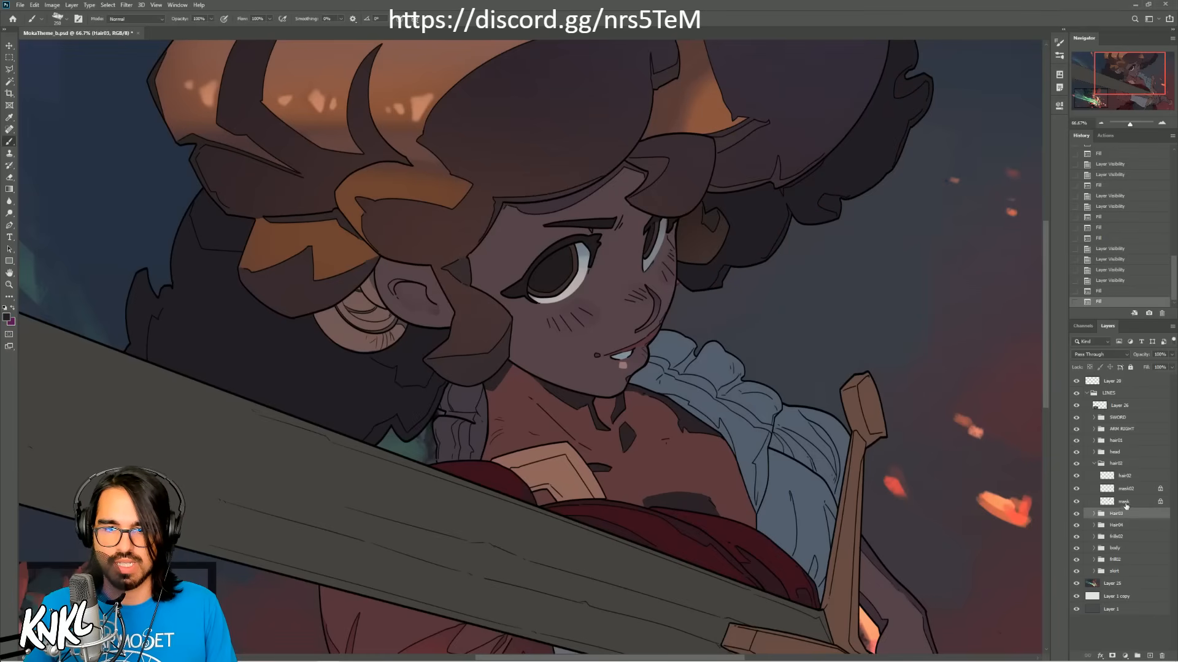
left_click(1124, 501)
key("alt+BackSpace")
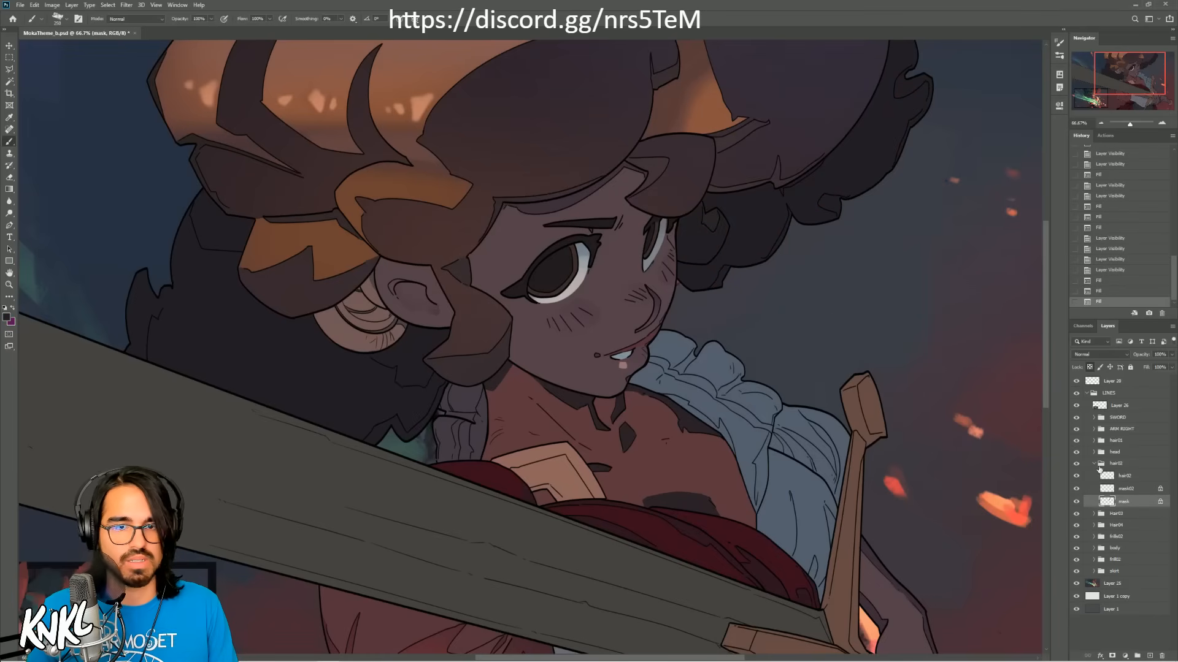
left_click(1126, 491)
key("alt+BackSpace")
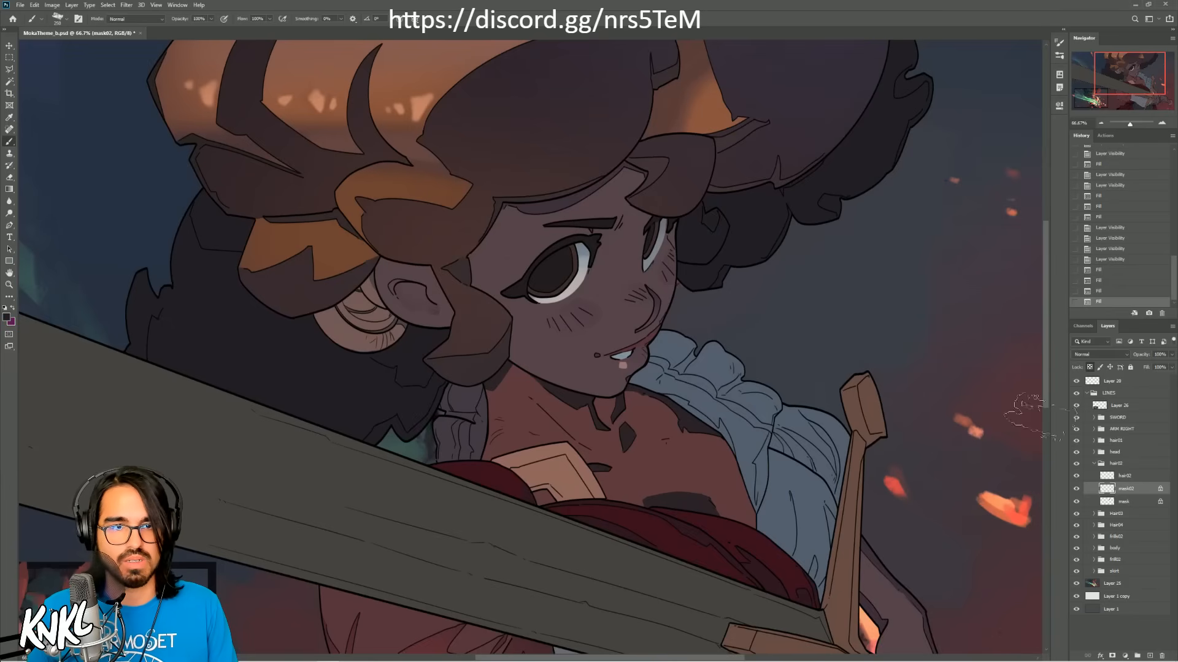
Step: Lock the head group's skin layer transparency and fill the face with a dark reddish brown sampled to match the chest
left_click(1094, 464)
left_click(1094, 452)
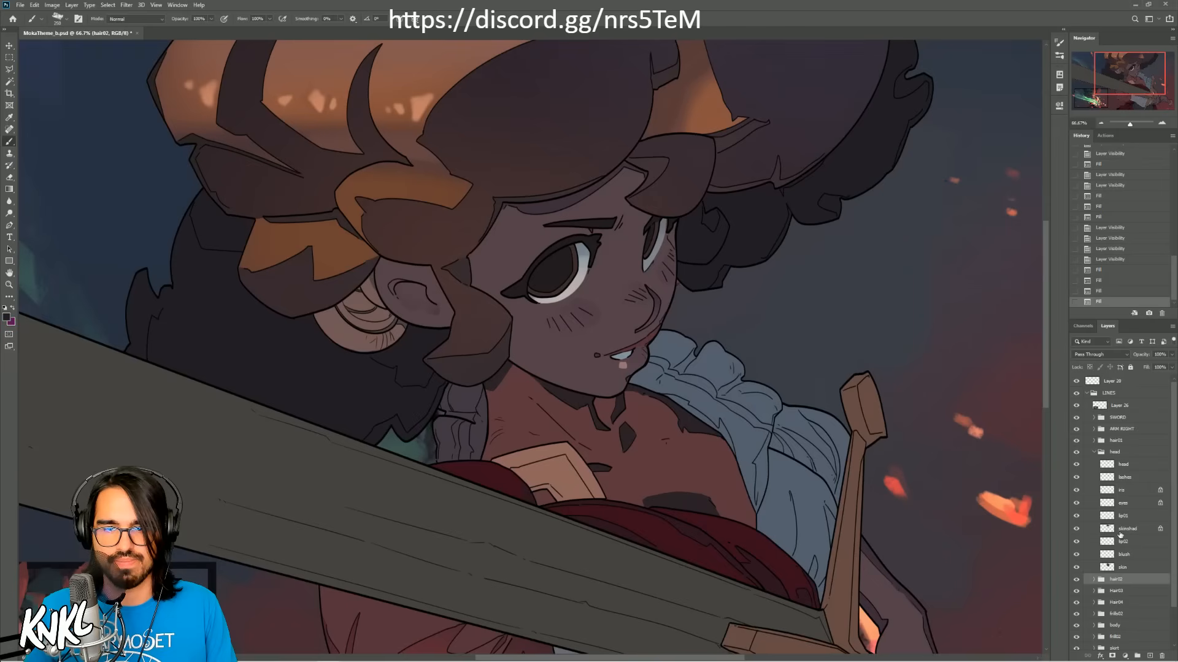
left_click(1124, 569)
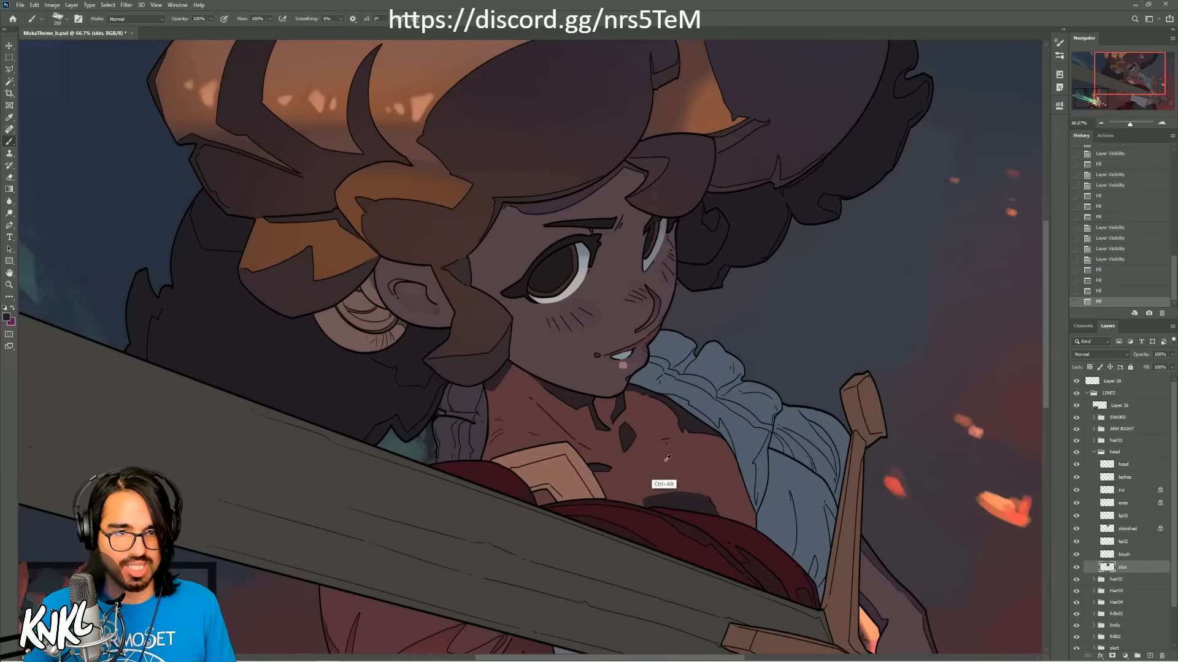
left_click_drag(653, 469, 865, 328)
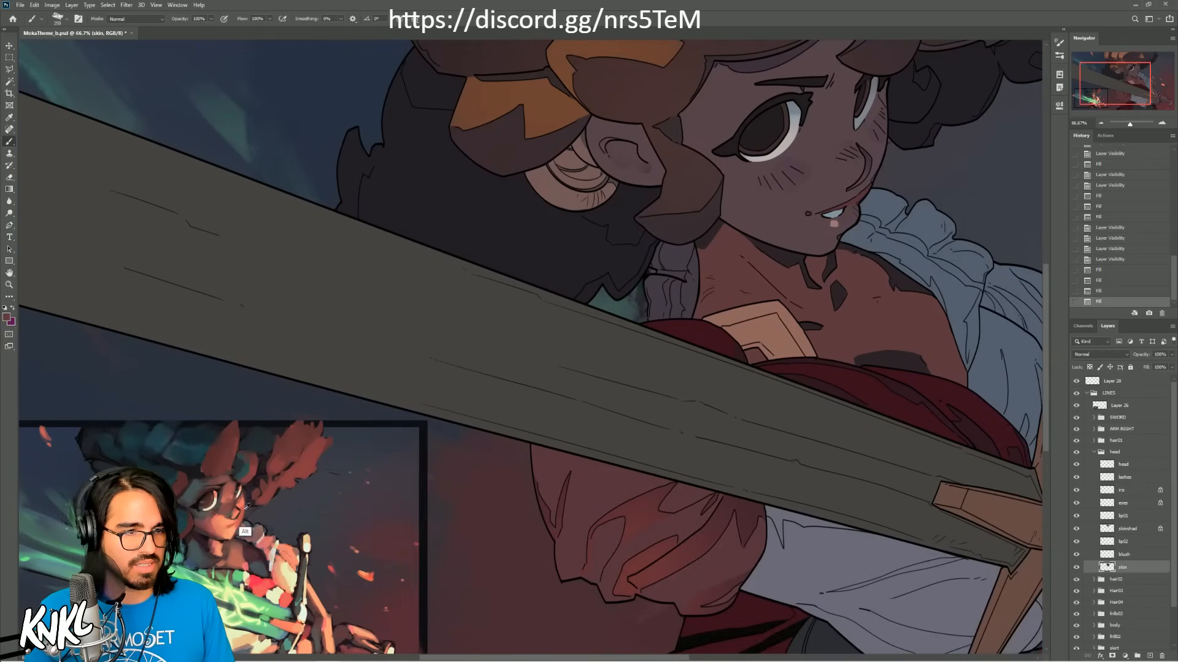
key("alt+BackSpace")
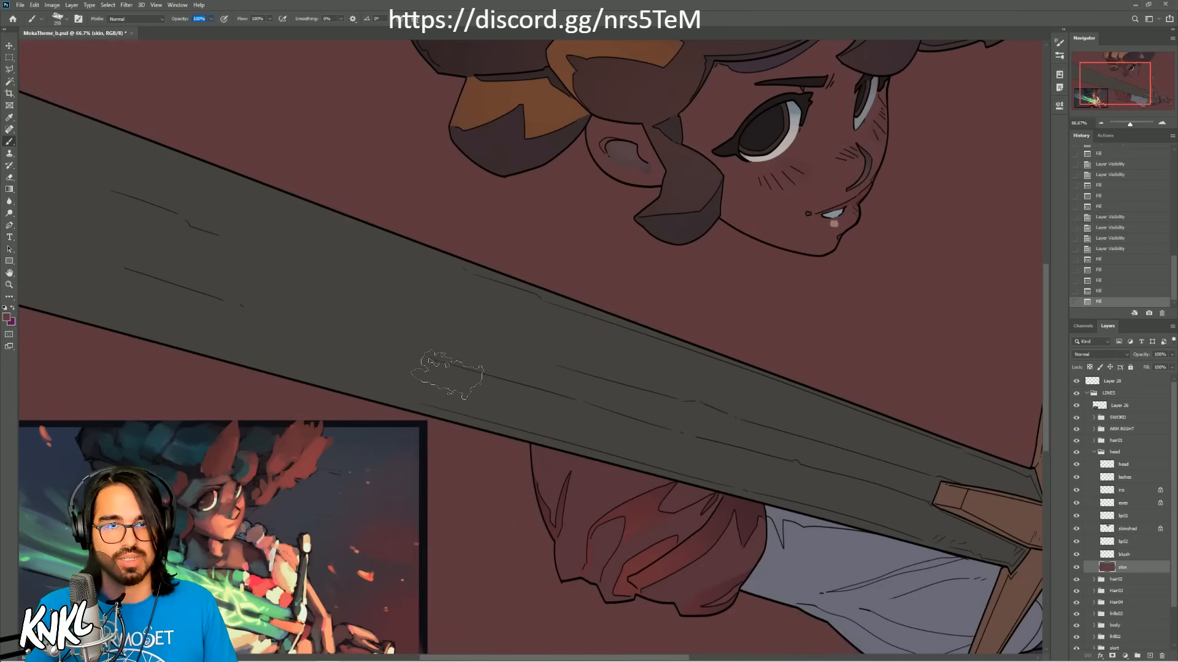
left_click(1105, 290)
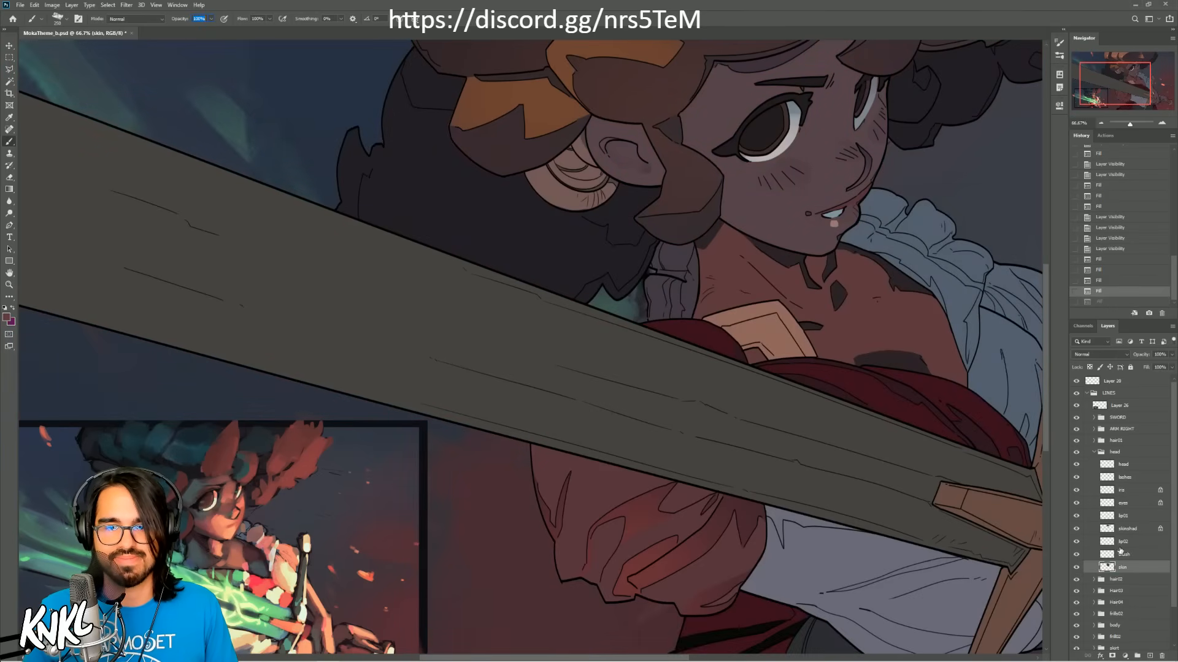
left_click(1089, 367)
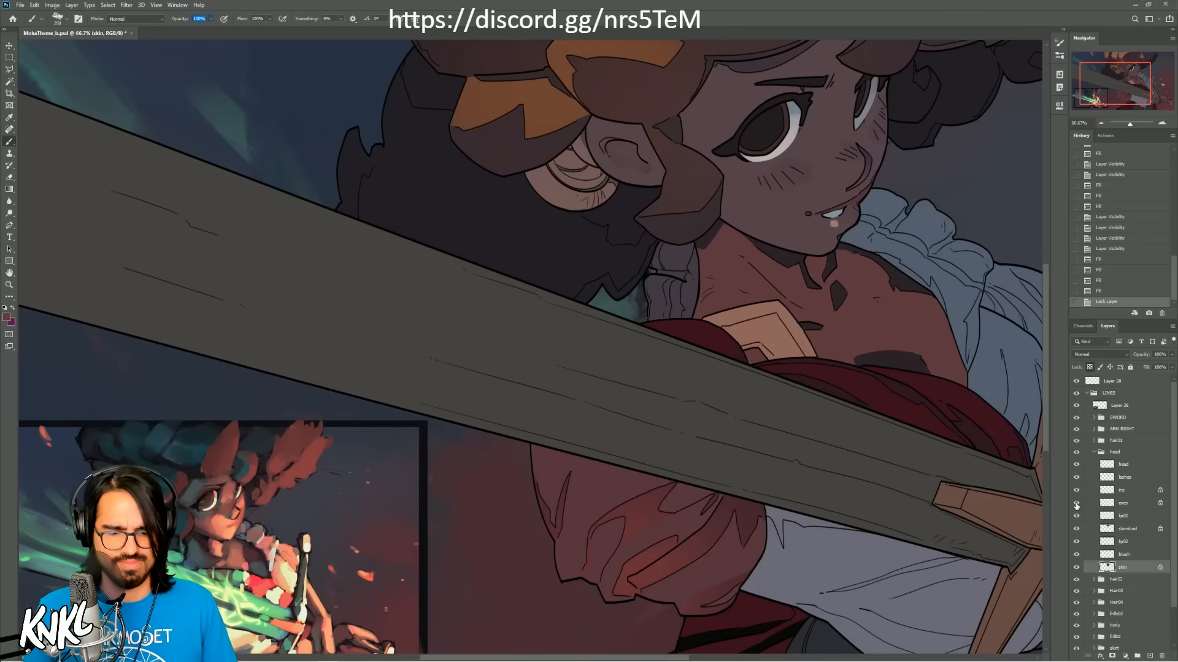
left_click(9, 46)
key("shift+F5")
key("Return")
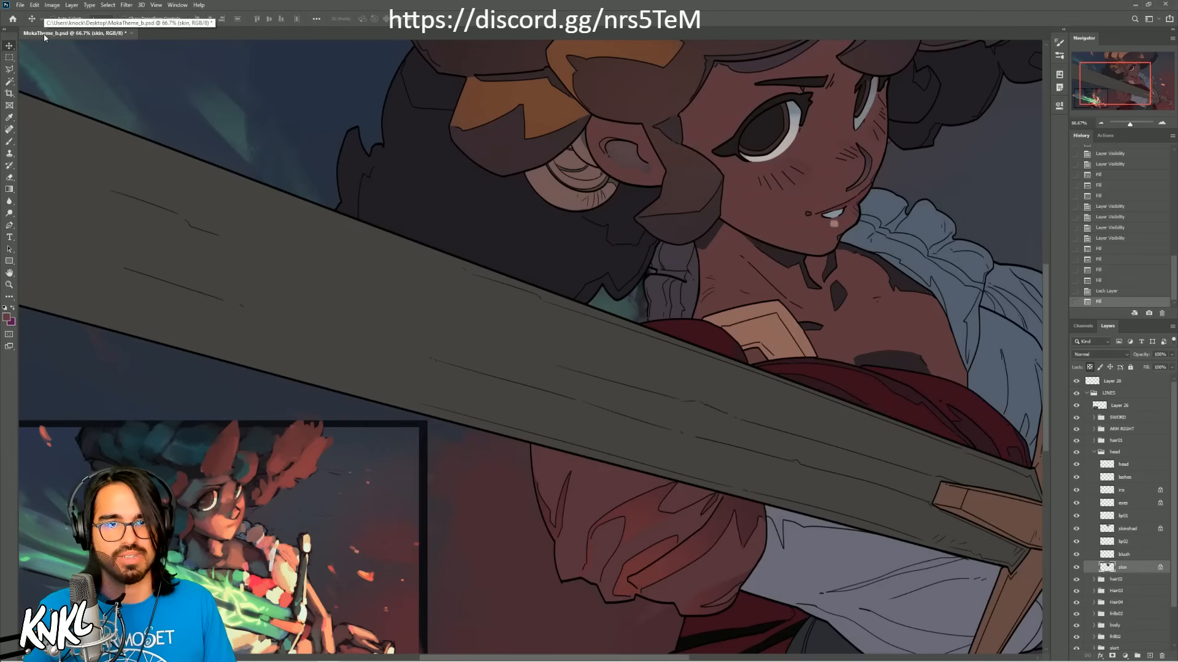
Step: Fill the head group's skinshad layer with a dark teal for the shadows on the face and ear
left_click_drag(766, 302, 724, 305)
key("b")
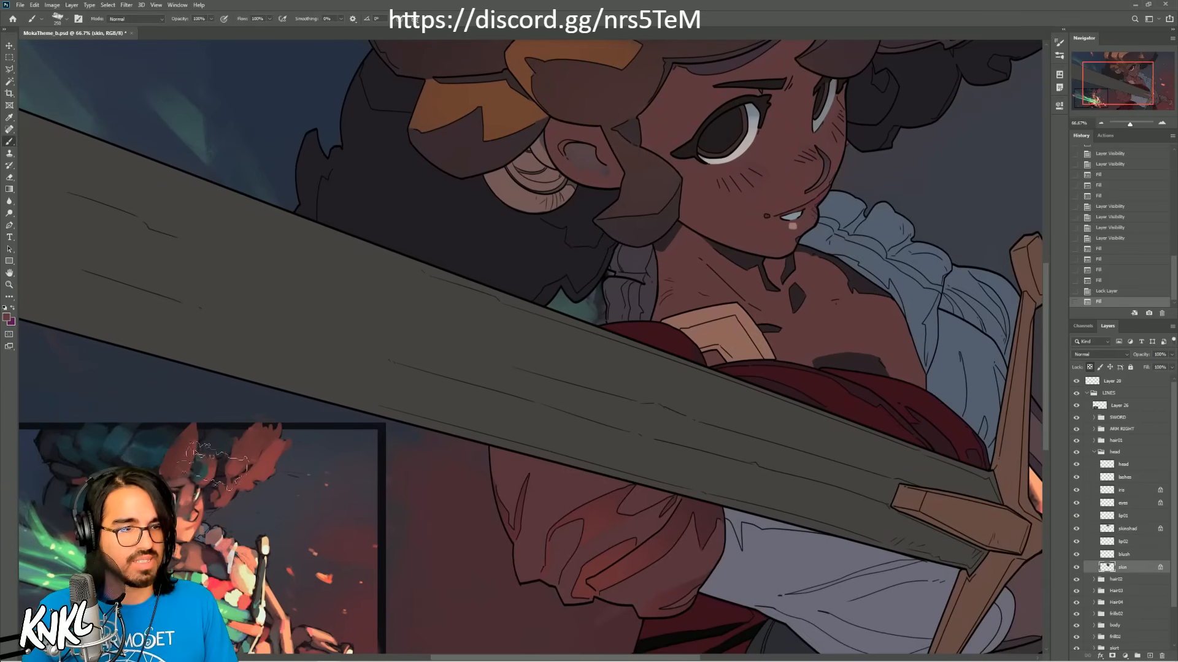
left_click(1129, 555)
left_click(1132, 545)
left_click(1130, 556)
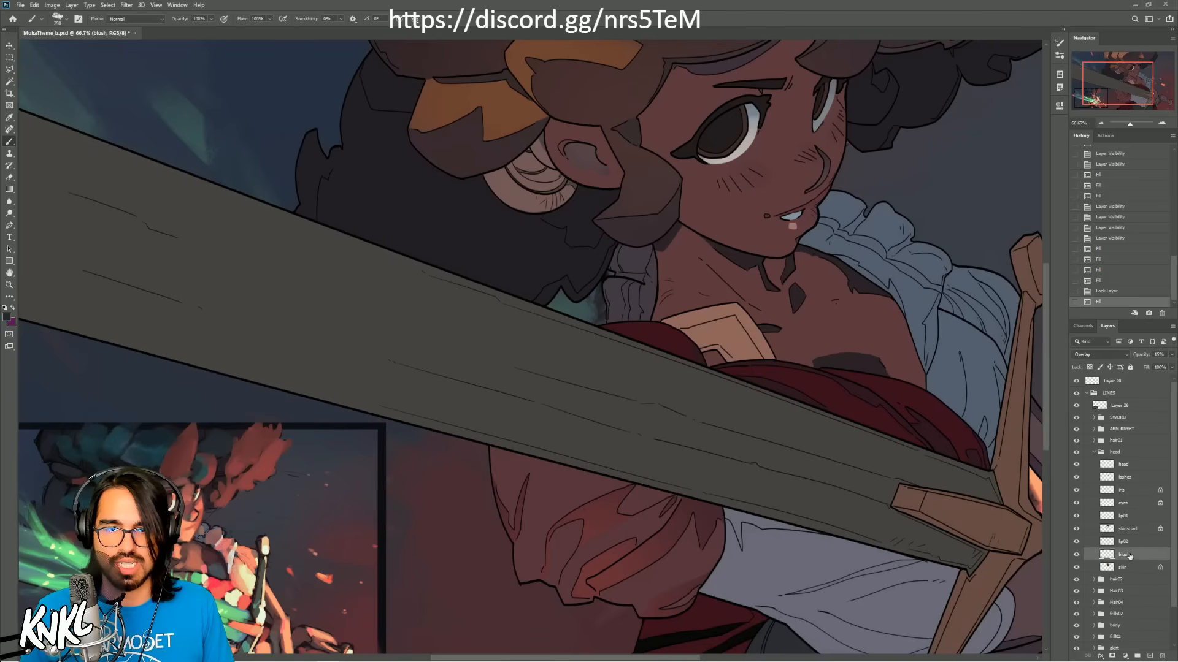
left_click(1127, 542)
left_click(1128, 531)
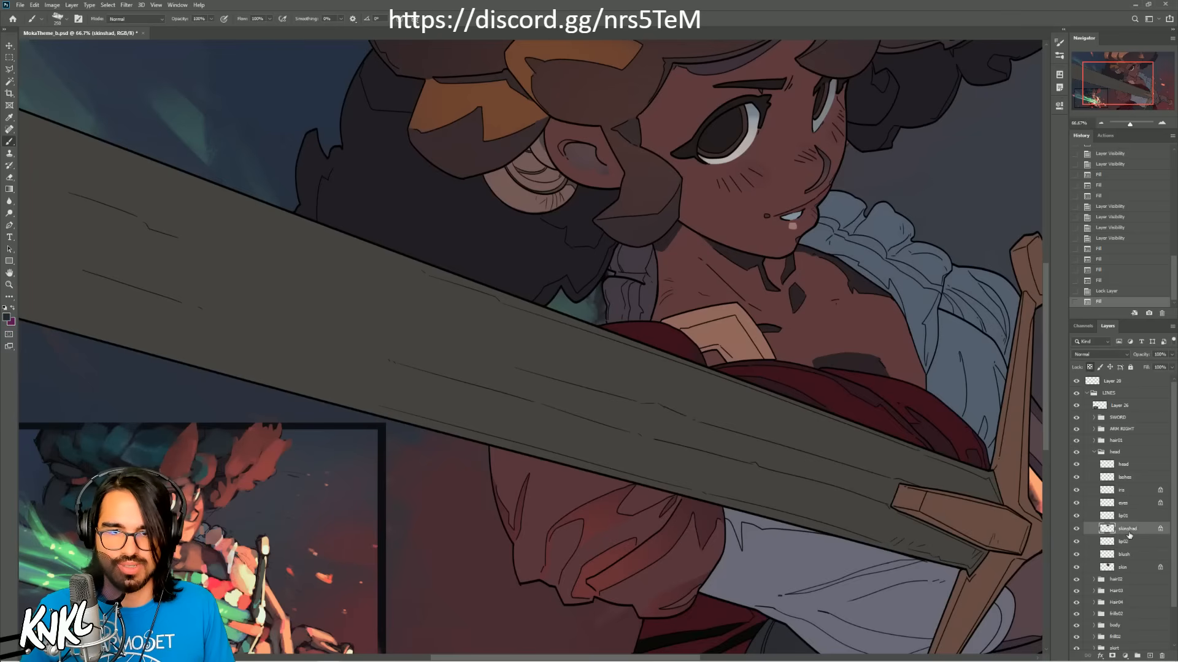
key("shift+F5")
key("Return")
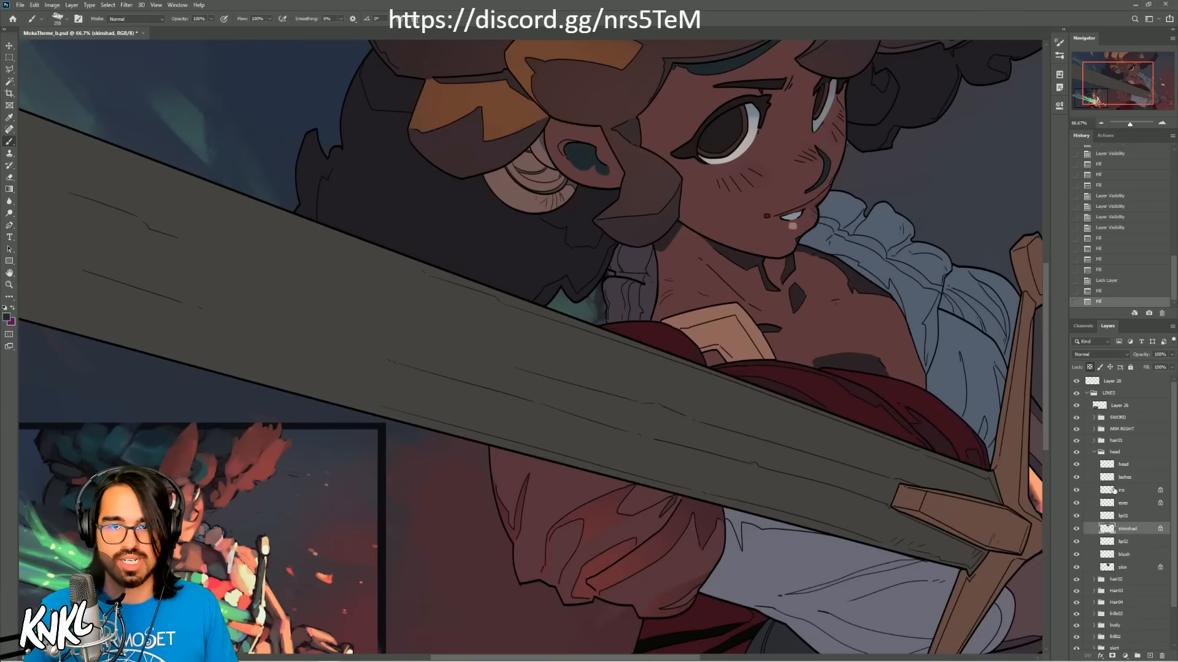
left_click(1124, 518)
left_click(1130, 507)
left_click(1131, 515)
left_click(1132, 506)
left_click(1132, 514)
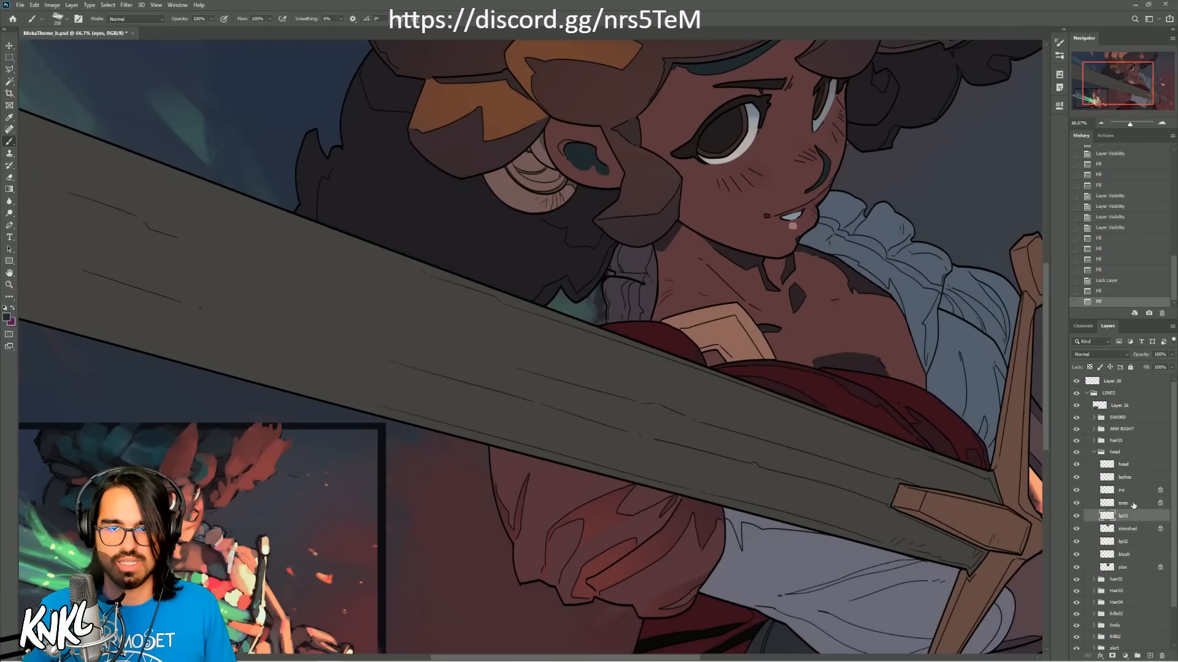
left_click(1131, 507)
left_click(1130, 516)
left_click(1130, 494)
left_click(1130, 515)
double_click(1131, 528)
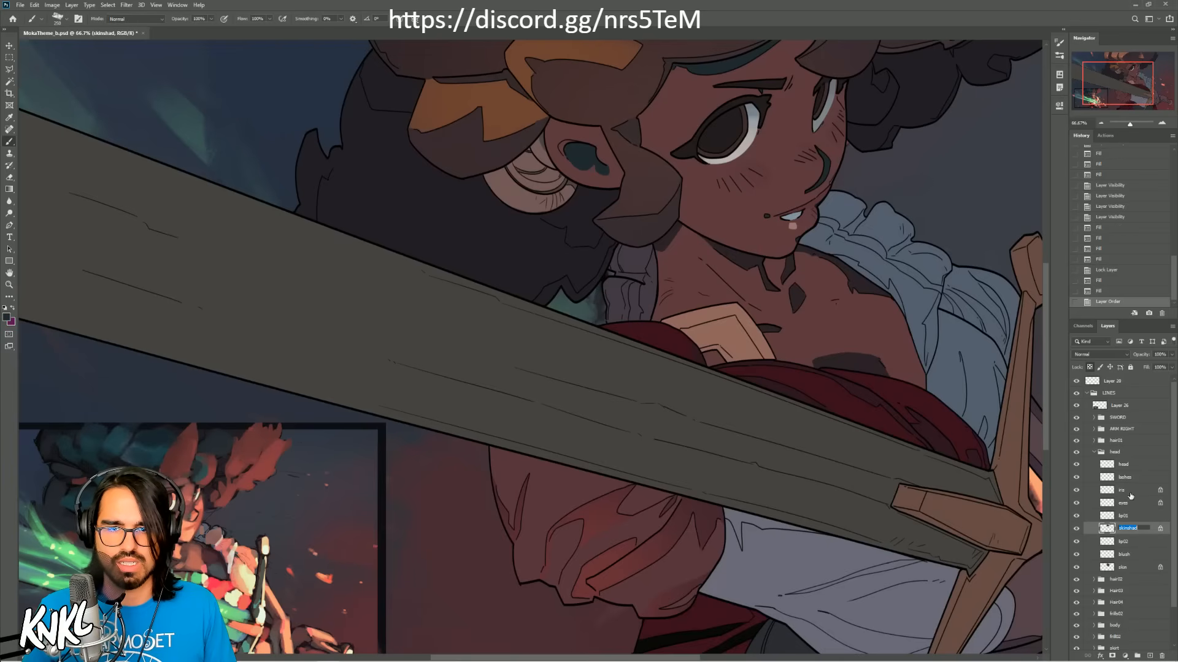
left_click(1134, 517)
left_click(1133, 508)
left_click(1135, 517)
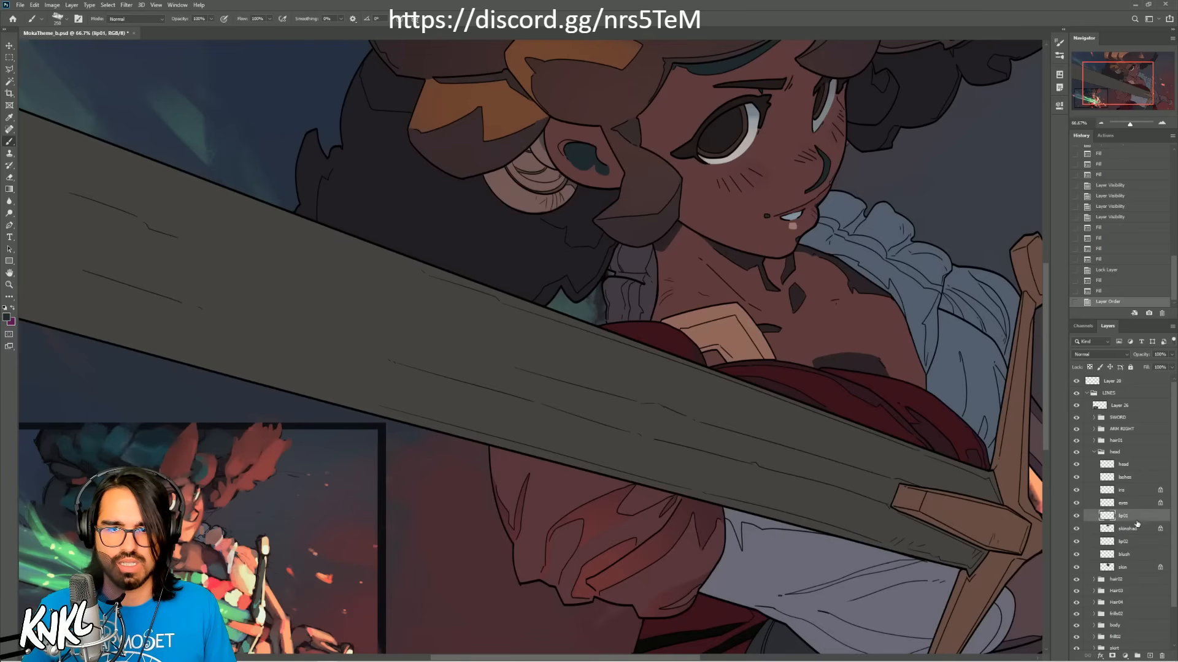
Step: Fill the head group's eyes layer with salmon and tone it down with Hue/Saturation at saturation -26 and lightness +2
left_click(1132, 492)
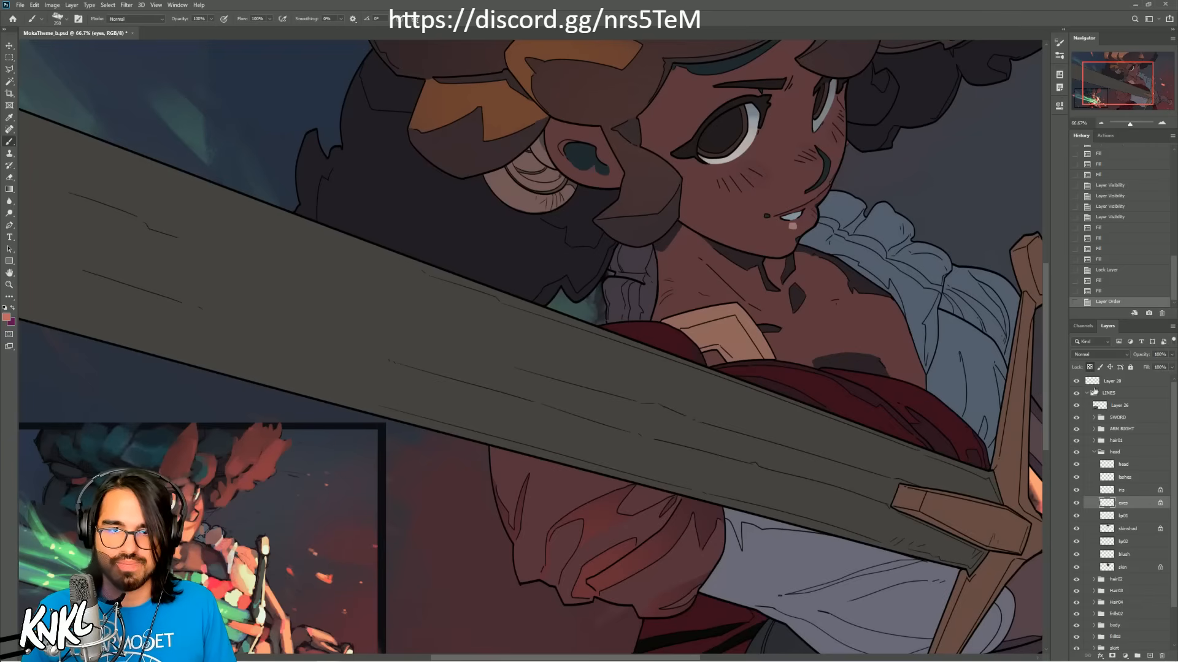
key("shift+F5")
key("Return")
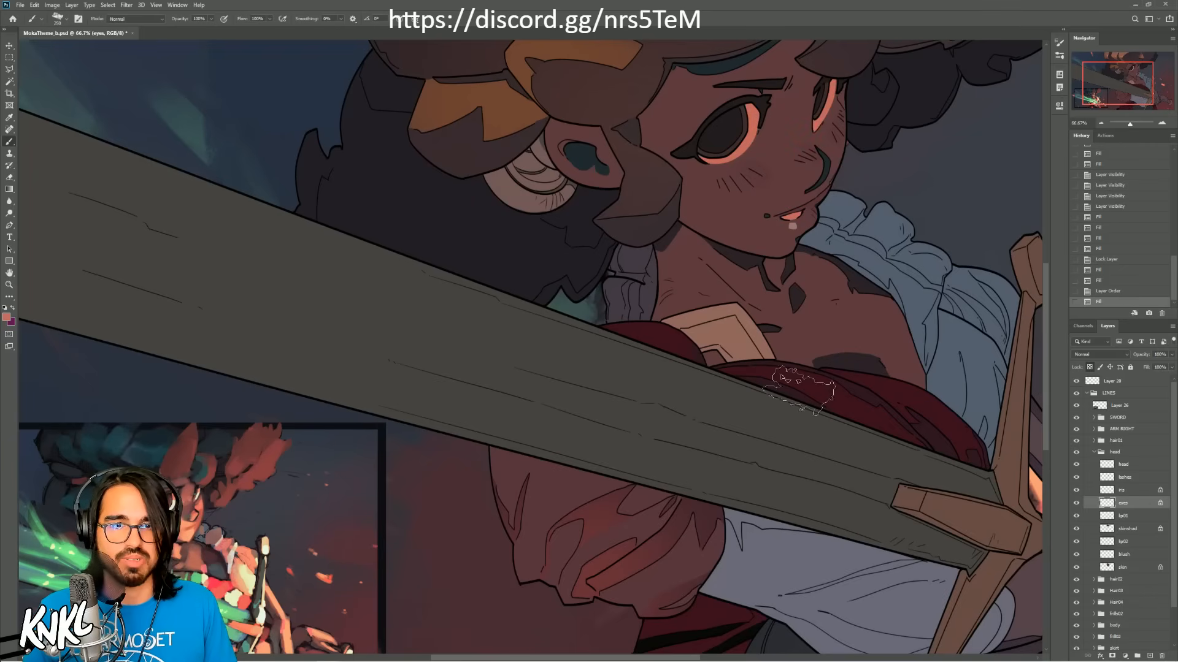
key("ctrl+u")
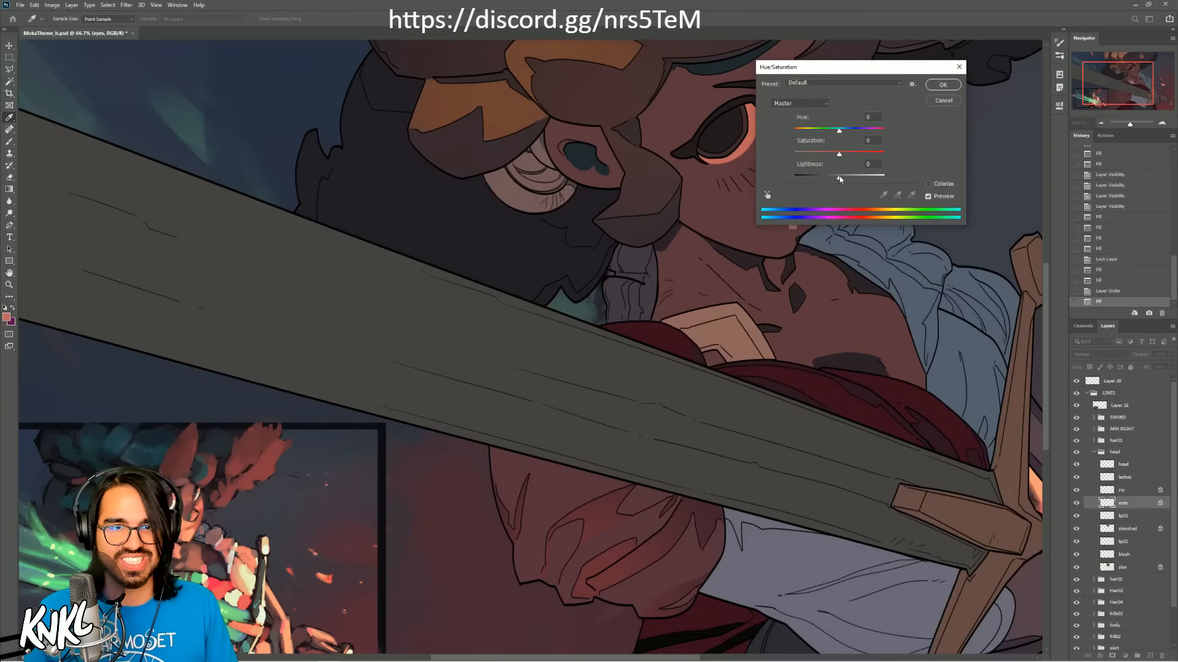
left_click_drag(839, 178, 827, 156)
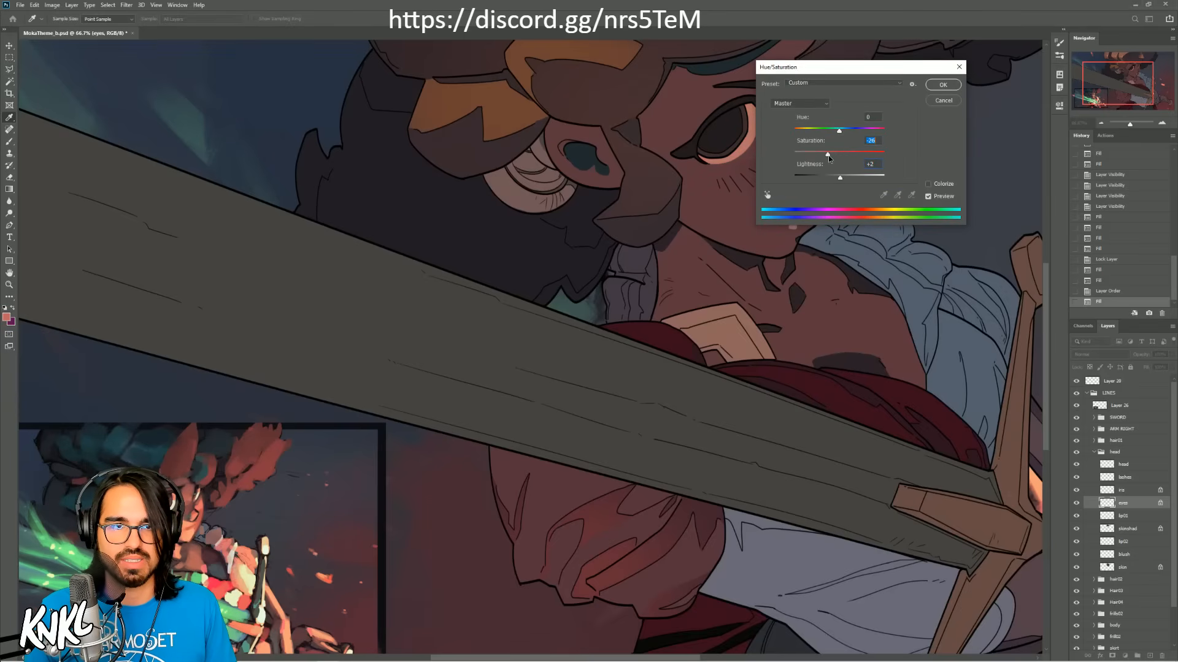
left_click_drag(908, 70, 1003, 77)
left_click(1037, 93)
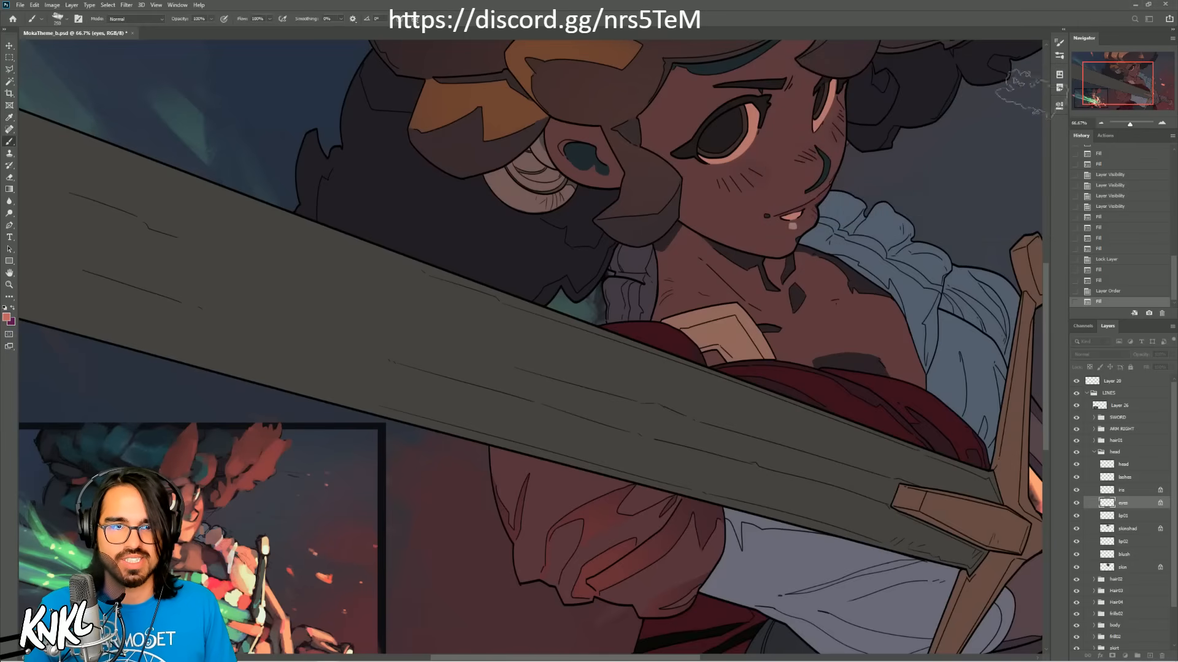
Step: View the whole illustration and save the document
left_click_drag(1109, 86, 1125, 85)
left_click(1100, 122)
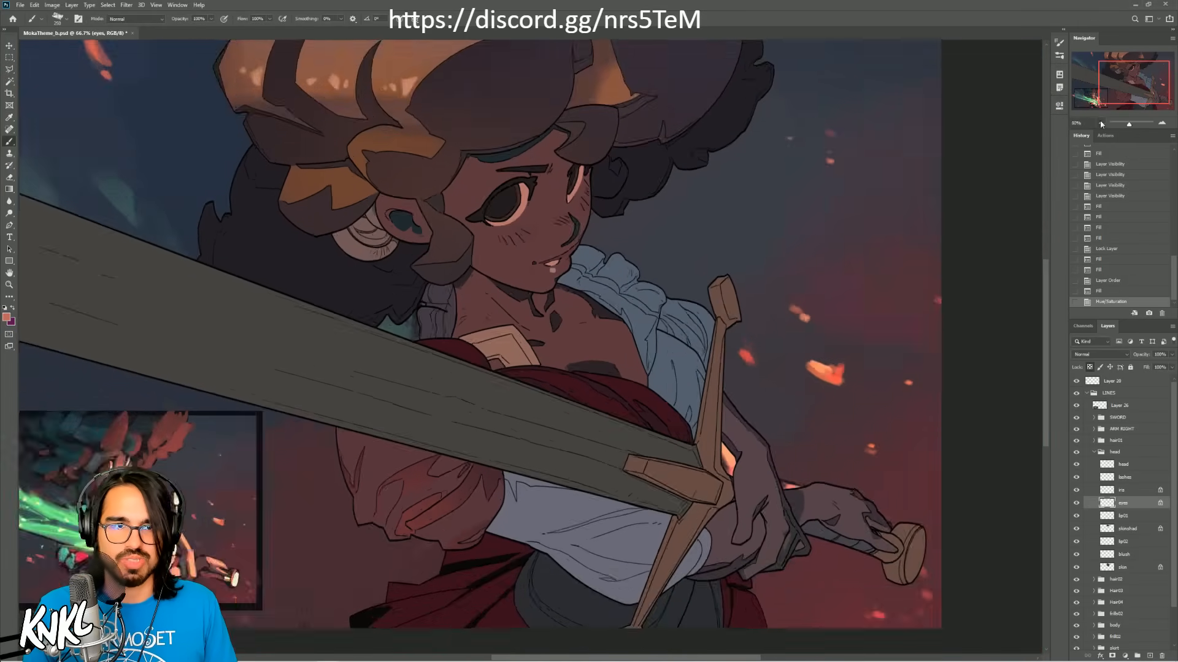
left_click(1099, 122)
key("ctrl+s")
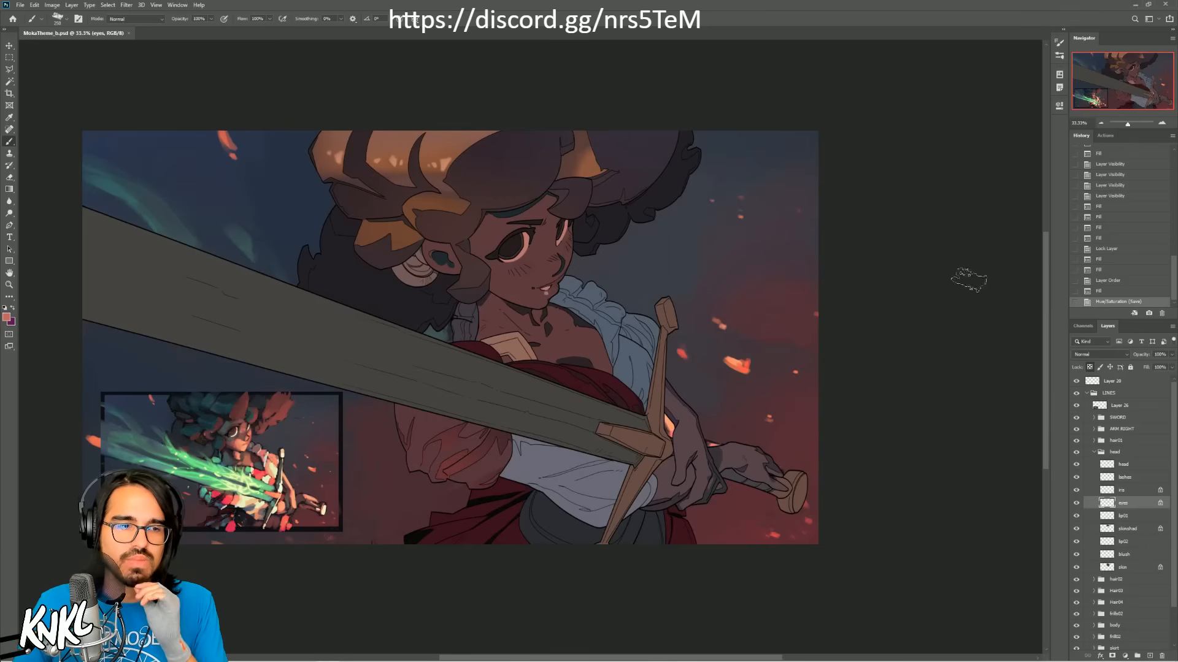
Step: Examine the colors and lighting of the comp thumbnail up close against the full figure
left_click(1161, 123)
left_click(1161, 124)
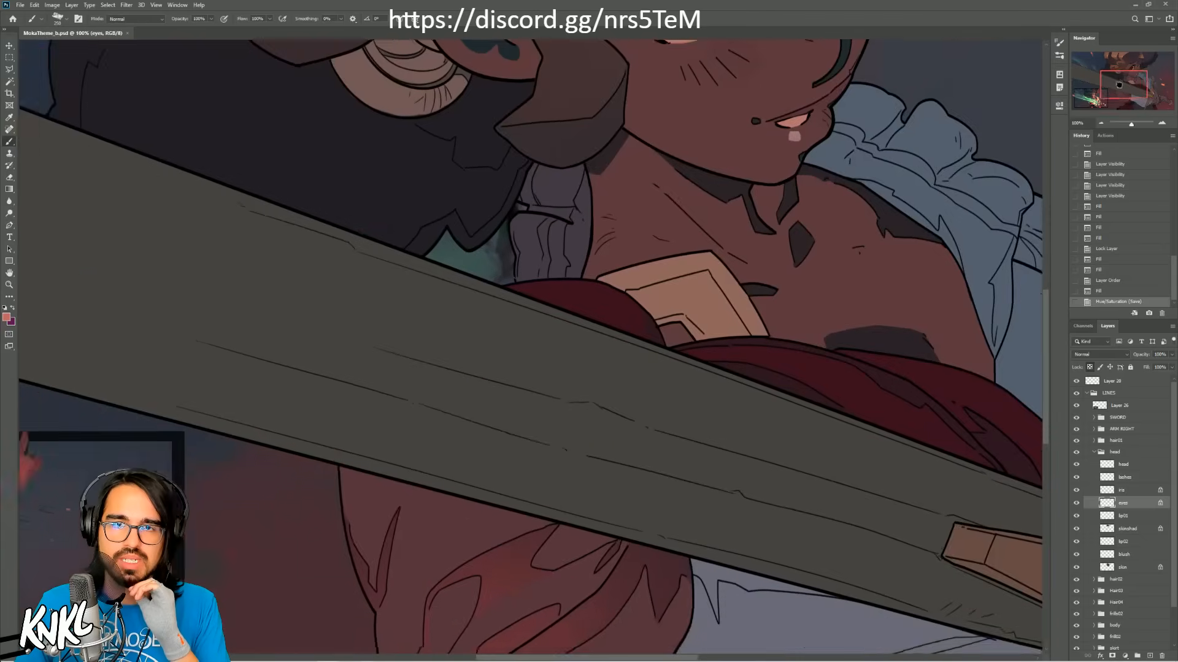
left_click(1100, 95)
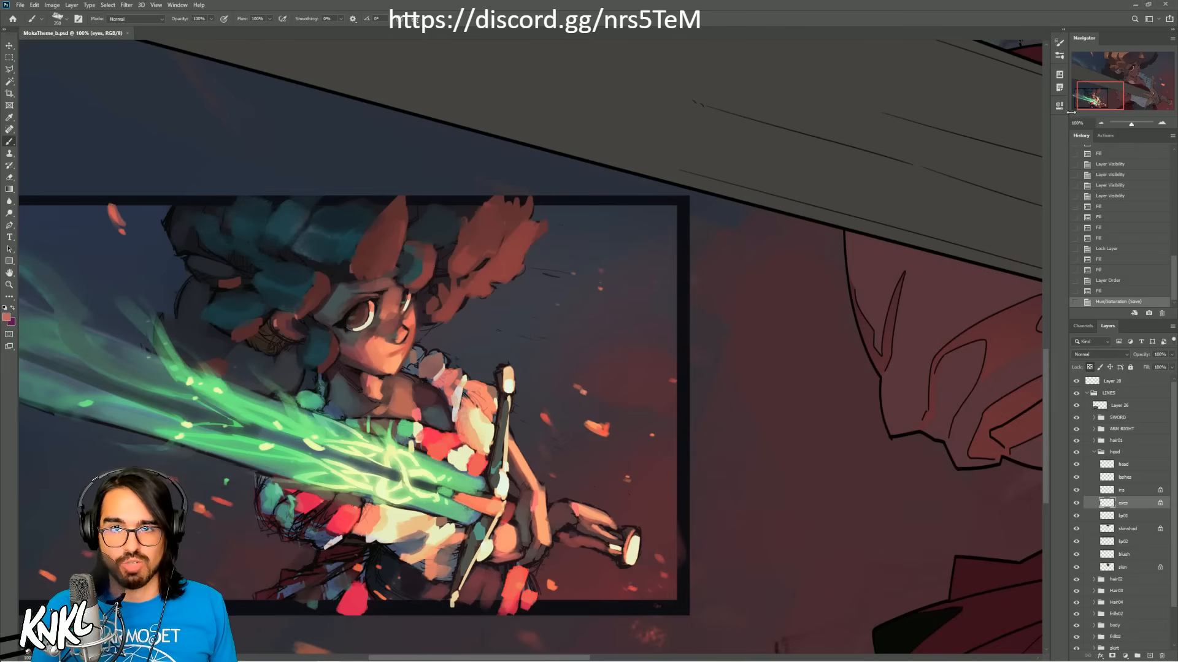
left_click_drag(1099, 95, 1113, 93)
left_click(1101, 124)
left_click(1100, 123)
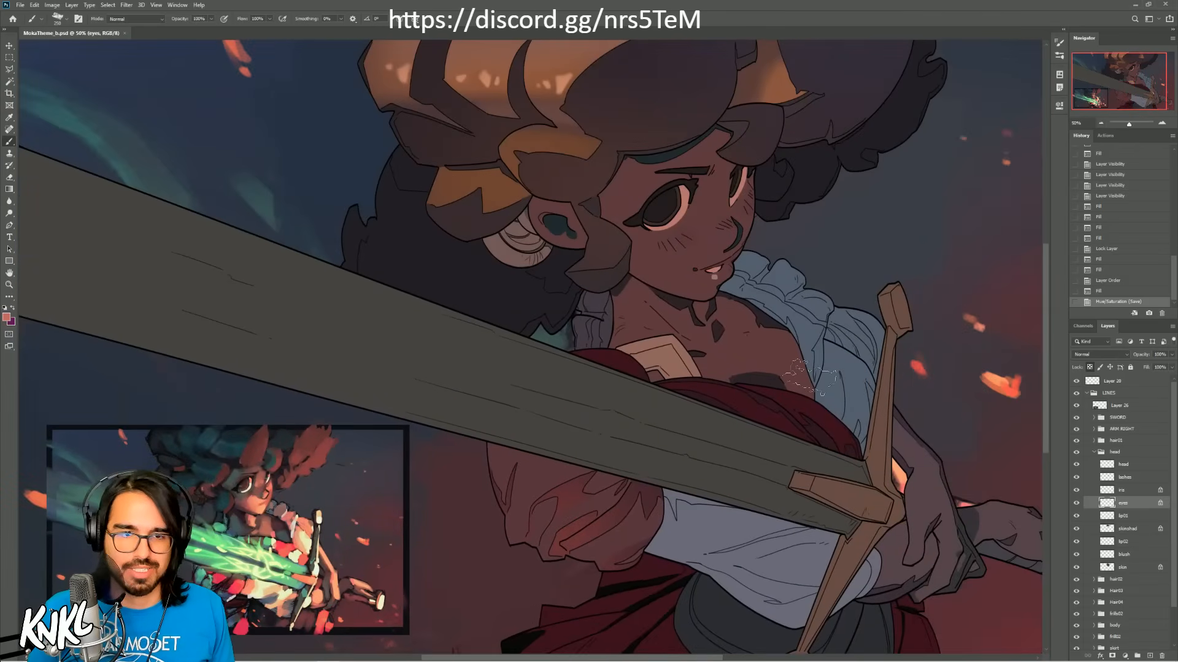
Step: Fill the head group's iris layer with a dark reddish brown sampled from the face in the thumbnail
left_click(743, 427, "alt")
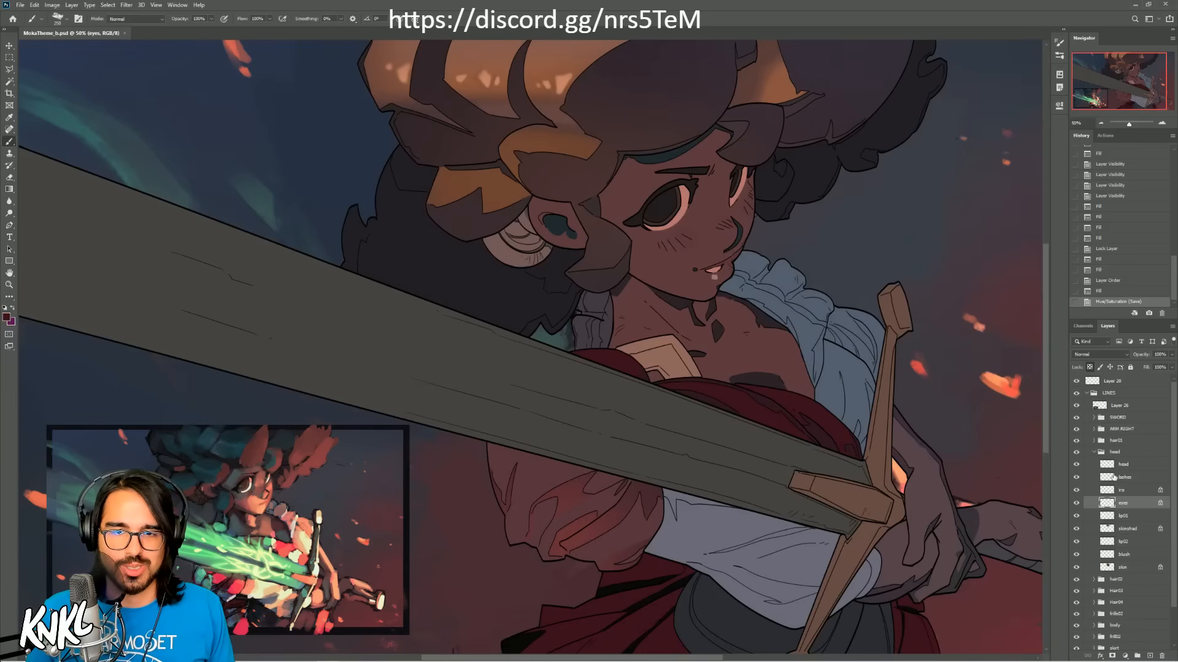
left_click(1126, 453)
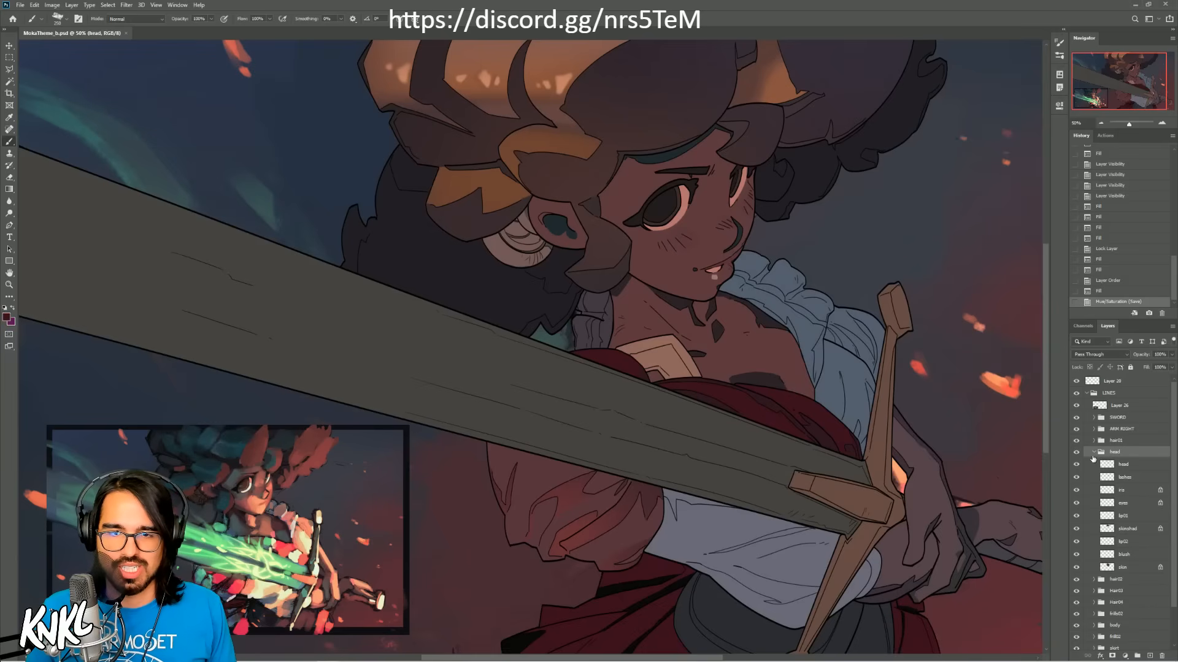
left_click(1124, 490)
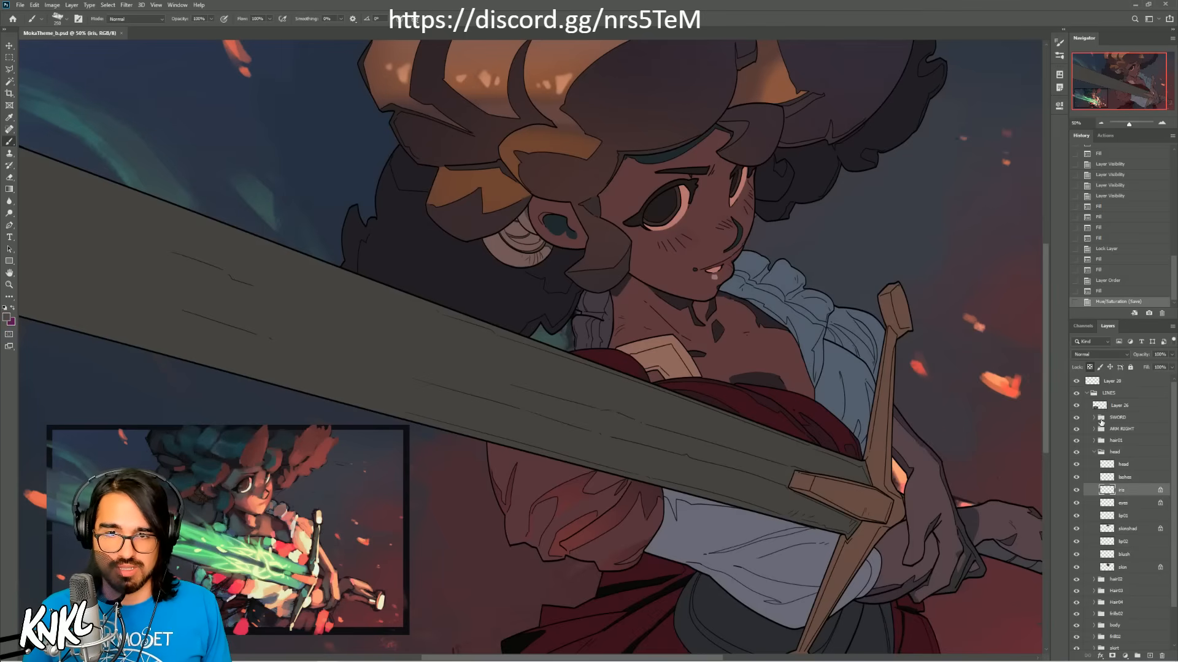
key("alt+BackSpace")
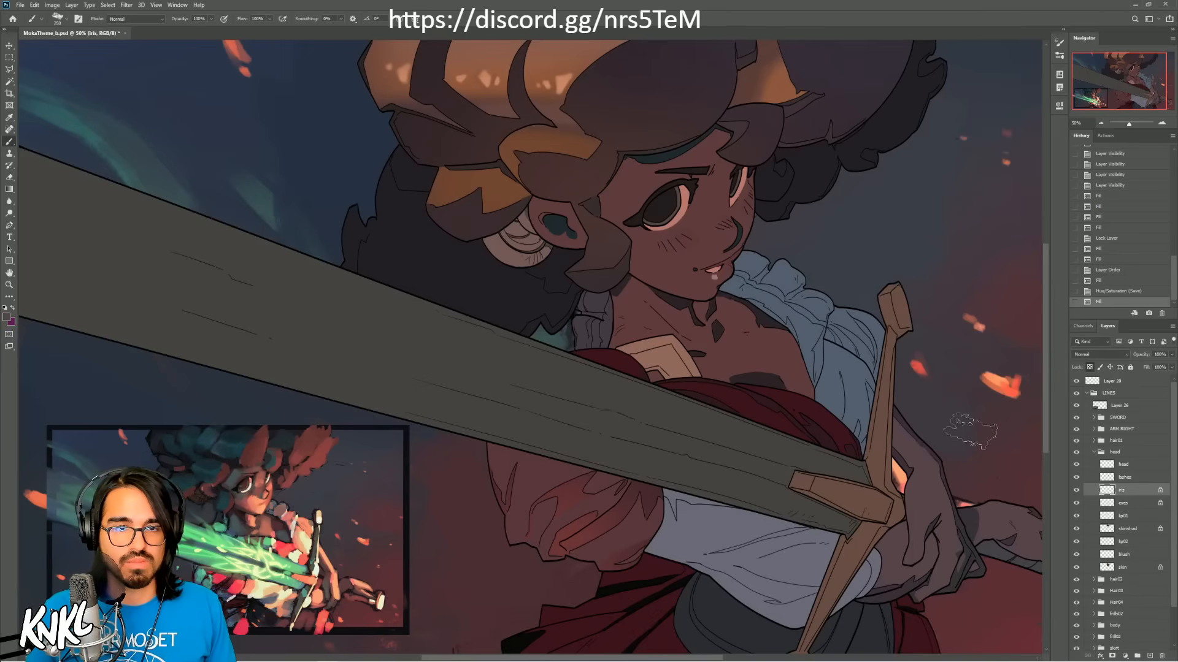
left_click(250, 497, "alt")
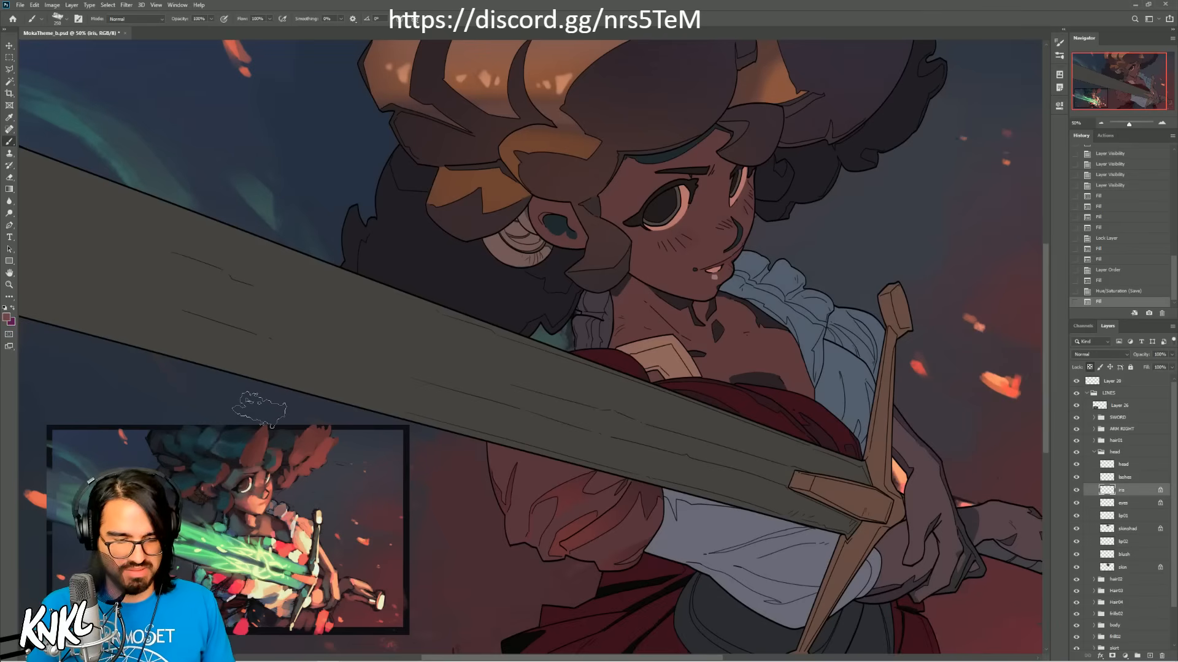
key("alt+BackSpace")
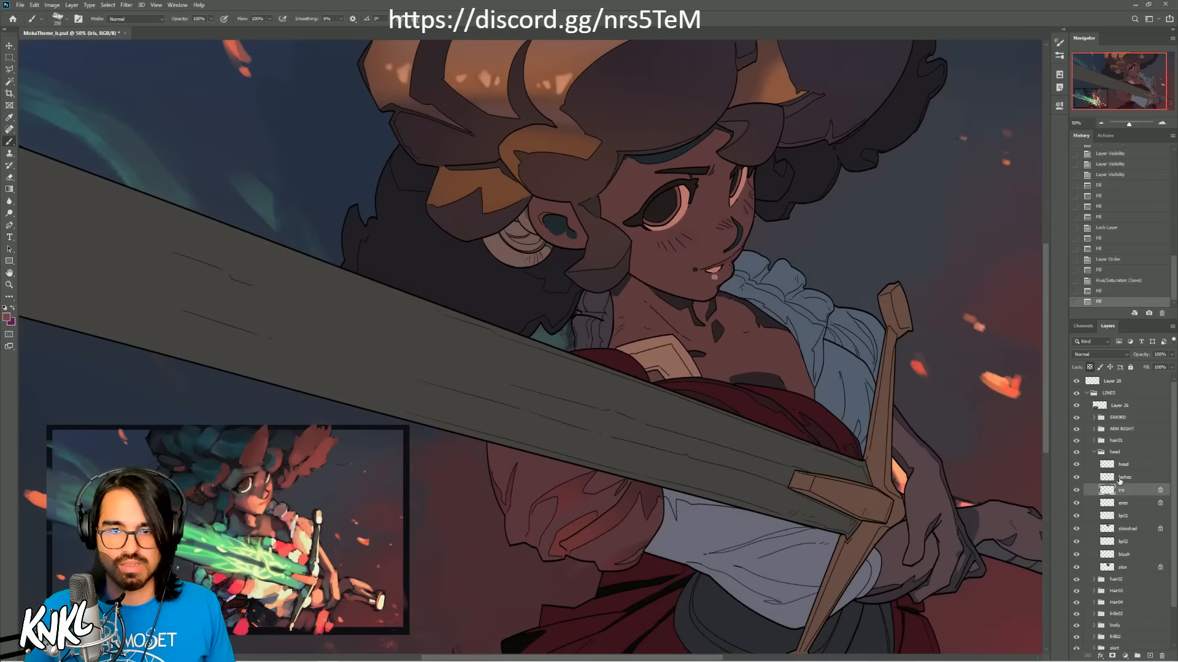
Step: Check which parts of the face the head group's lashes, head line and eyes layers cover
left_click(1130, 504)
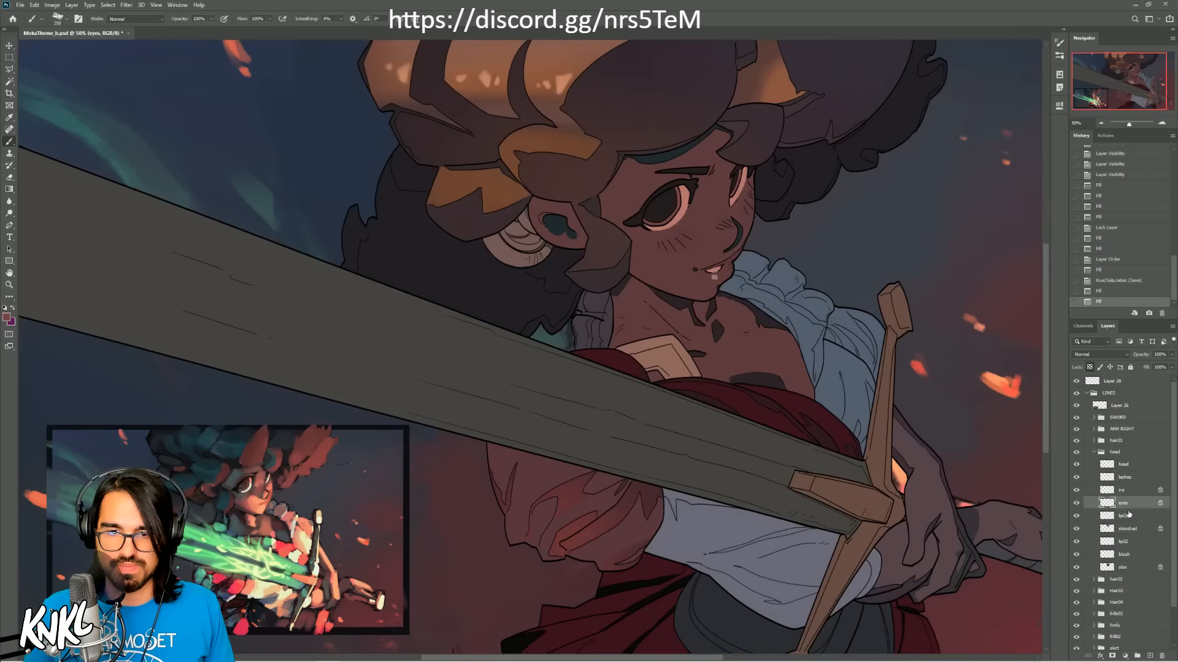
left_click(1133, 479)
left_click(1077, 478)
left_click(1077, 479)
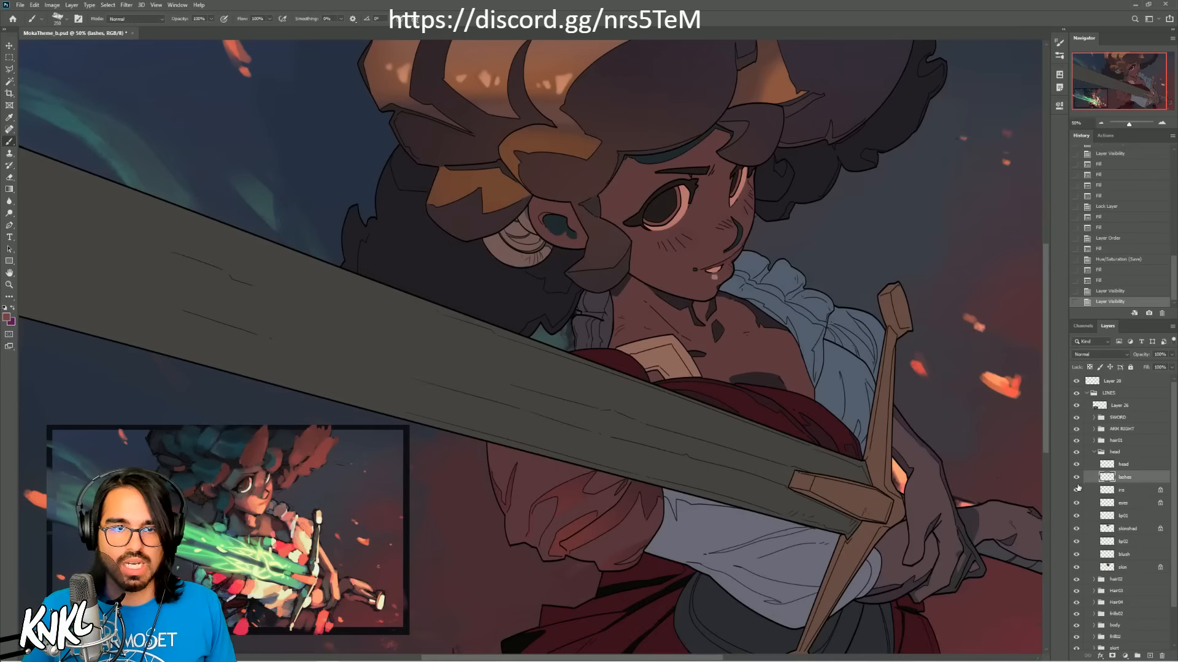
left_click(764, 423, "alt")
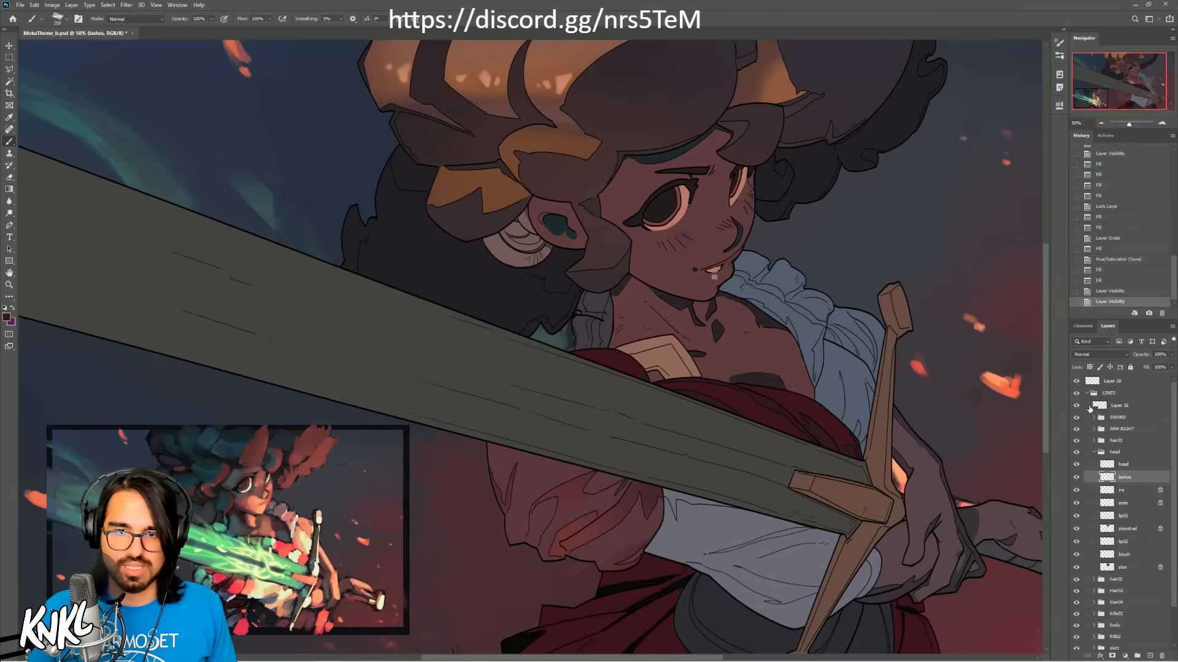
left_click(1122, 464)
left_click(1077, 465)
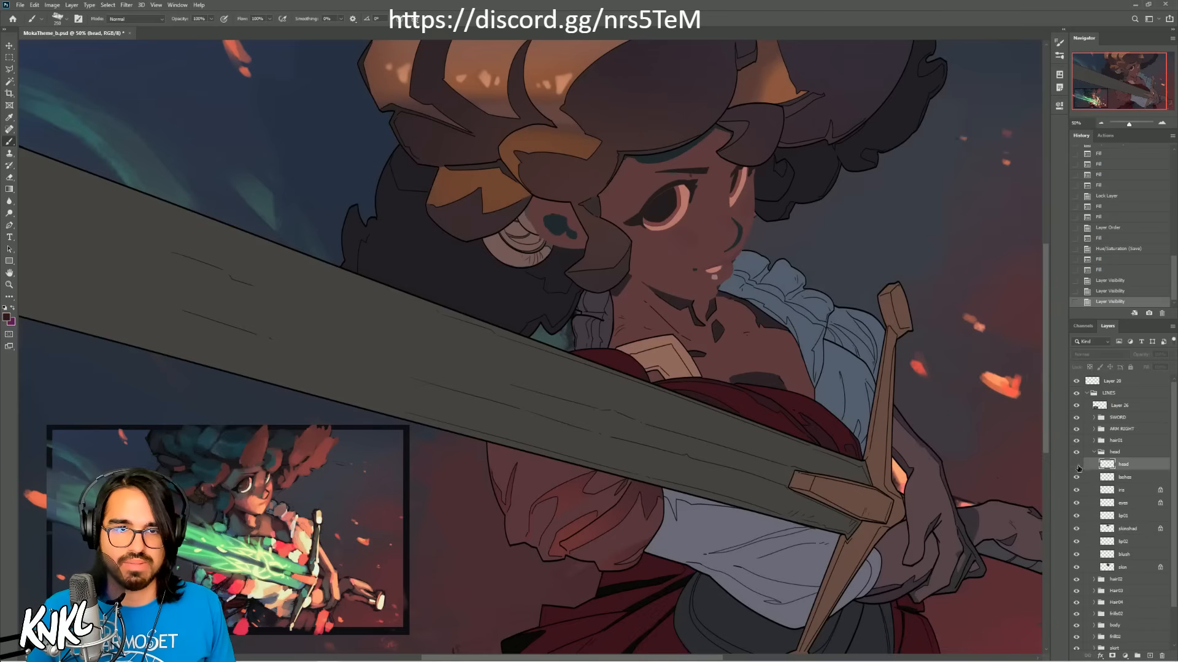
left_click(1076, 466)
left_click(1112, 492)
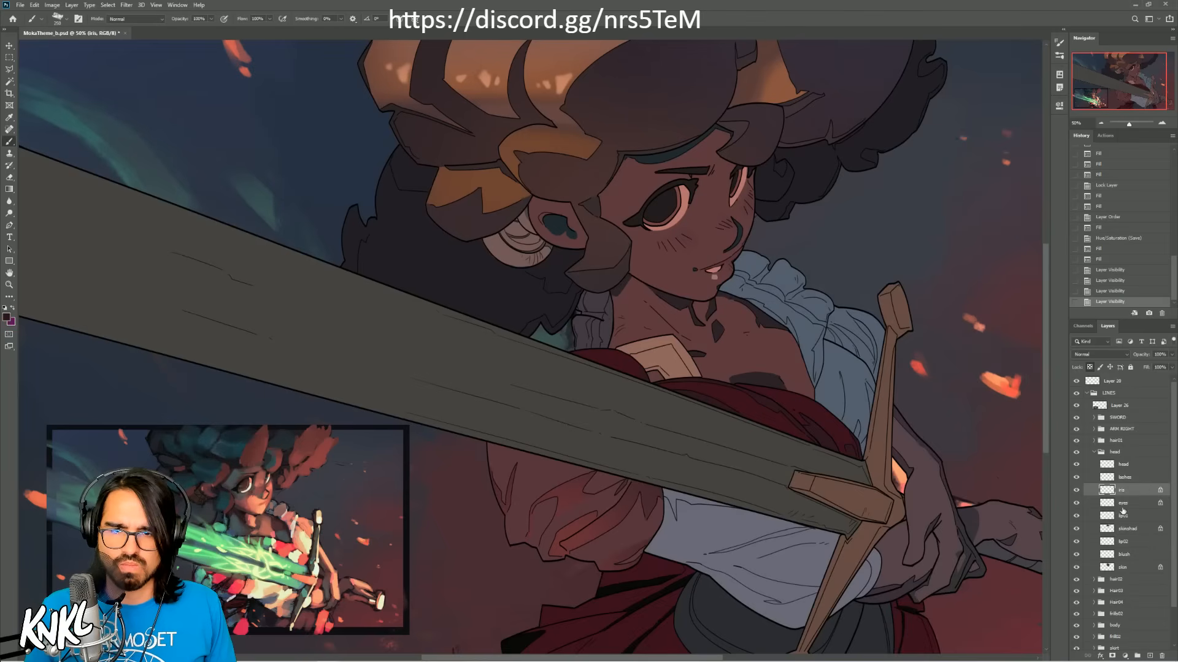
left_click(1122, 503)
left_click(1076, 503)
left_click(1076, 504)
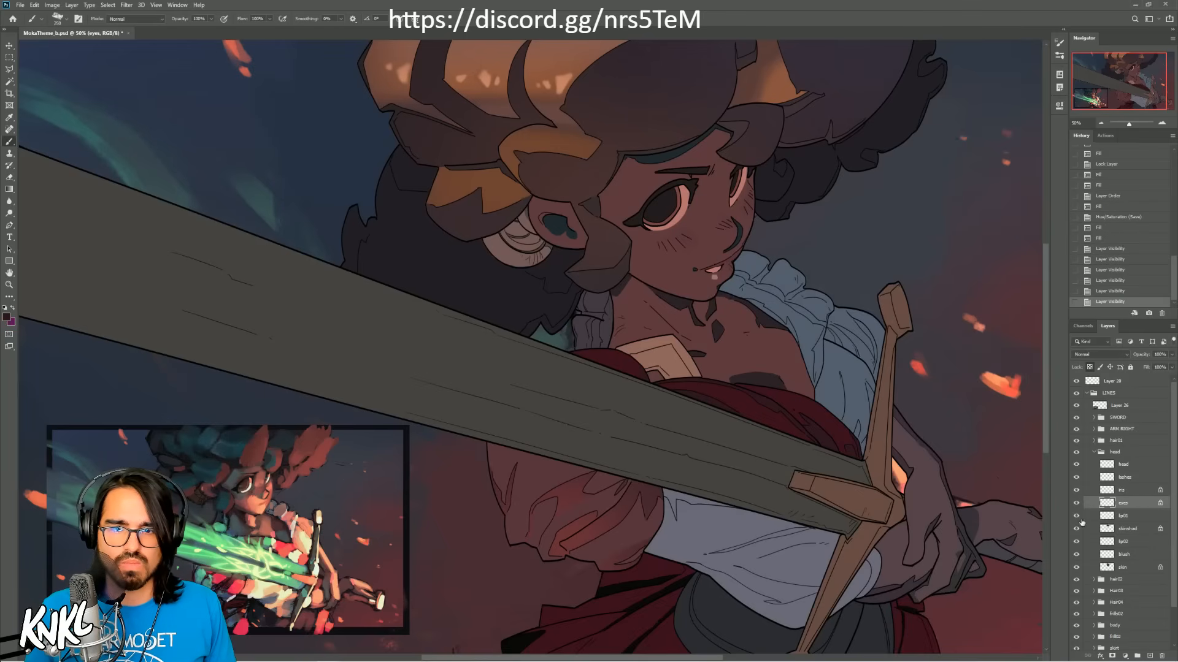
left_click(1124, 478)
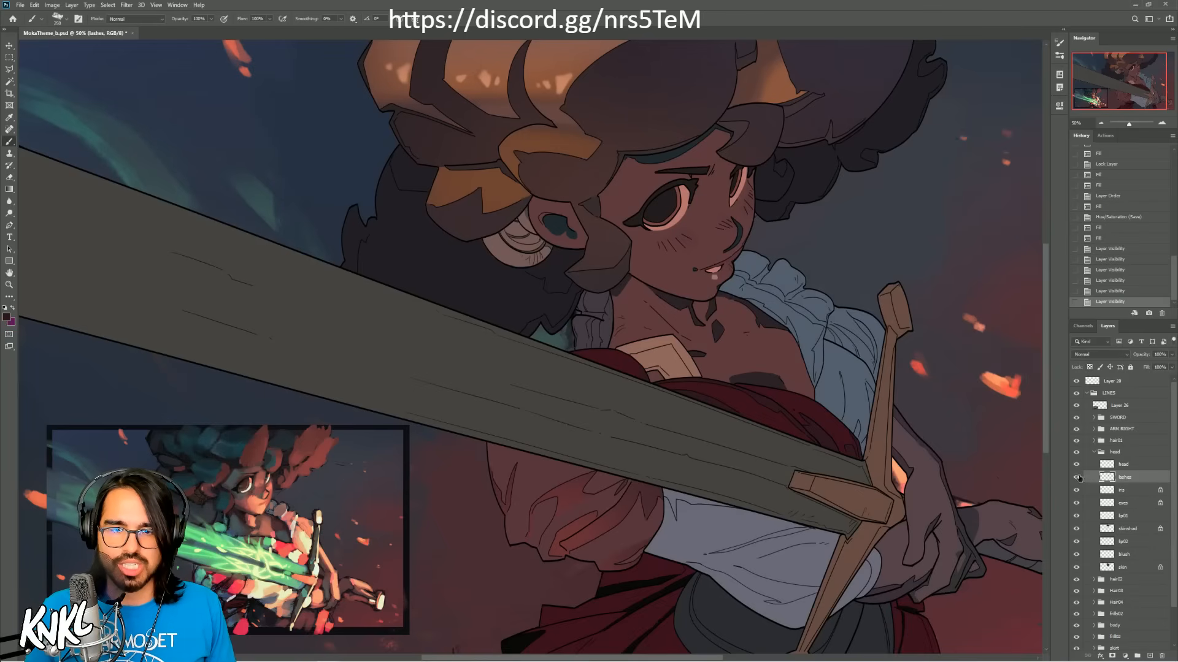
left_click(1076, 478)
left_click(1077, 478)
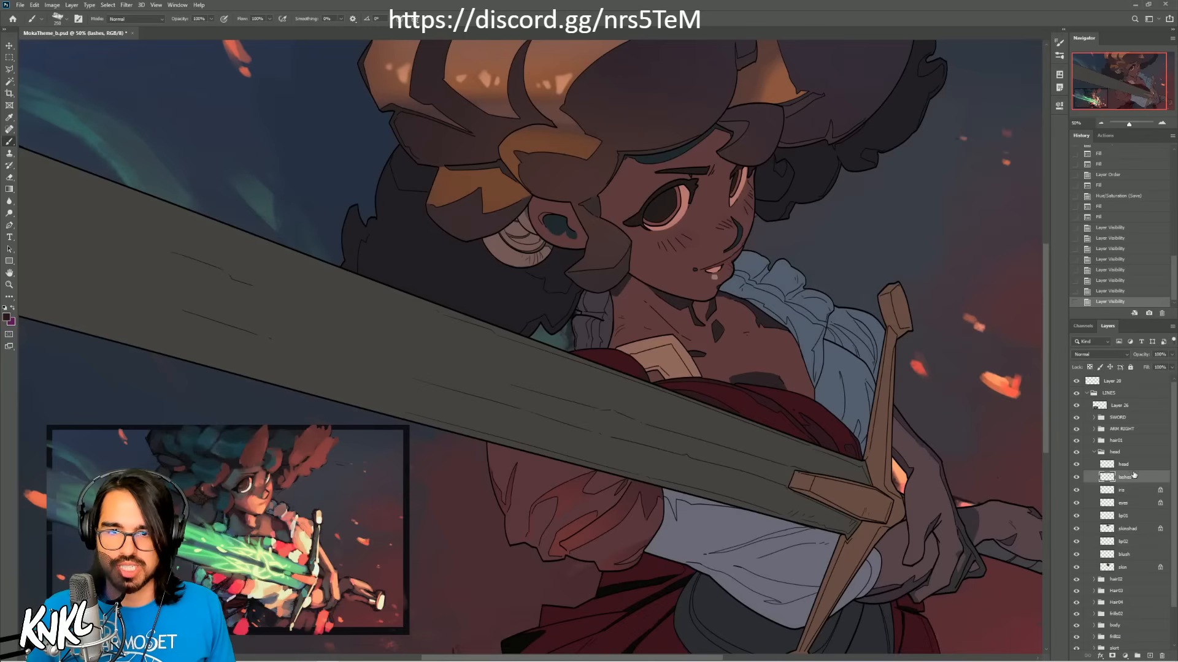
Step: Fill the hair01 group's lowest layer with a dark teal sampled from the hair in the comp thumbnail
left_click(1129, 453)
left_click(1094, 453)
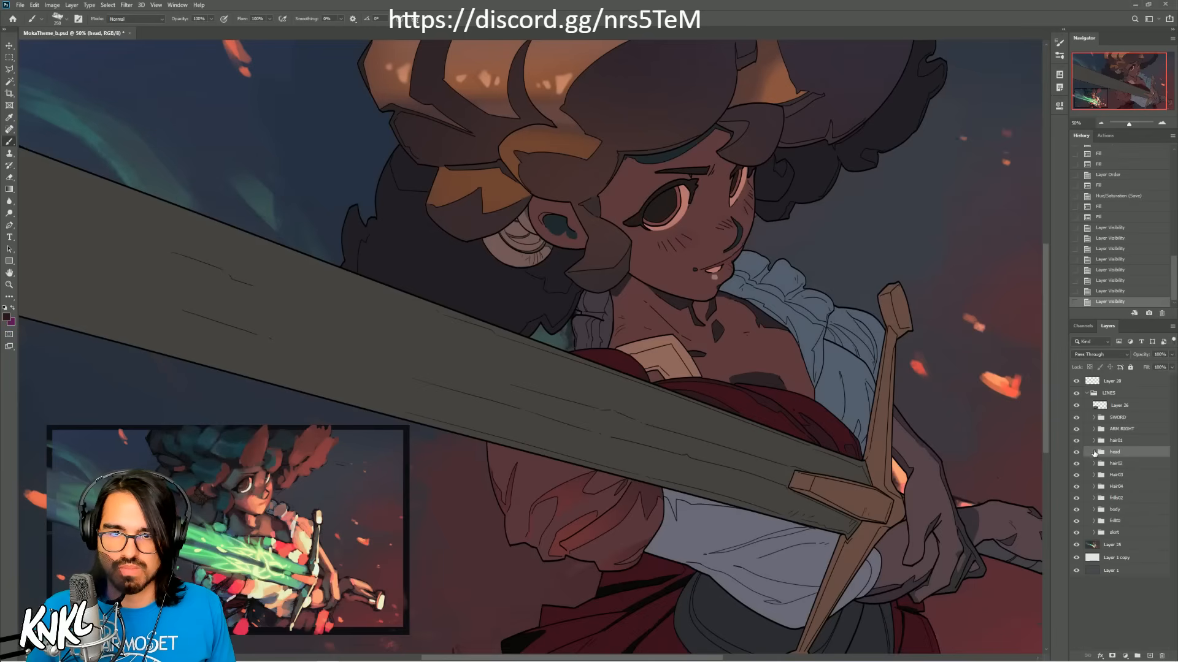
left_click(1094, 440)
left_click(1125, 492)
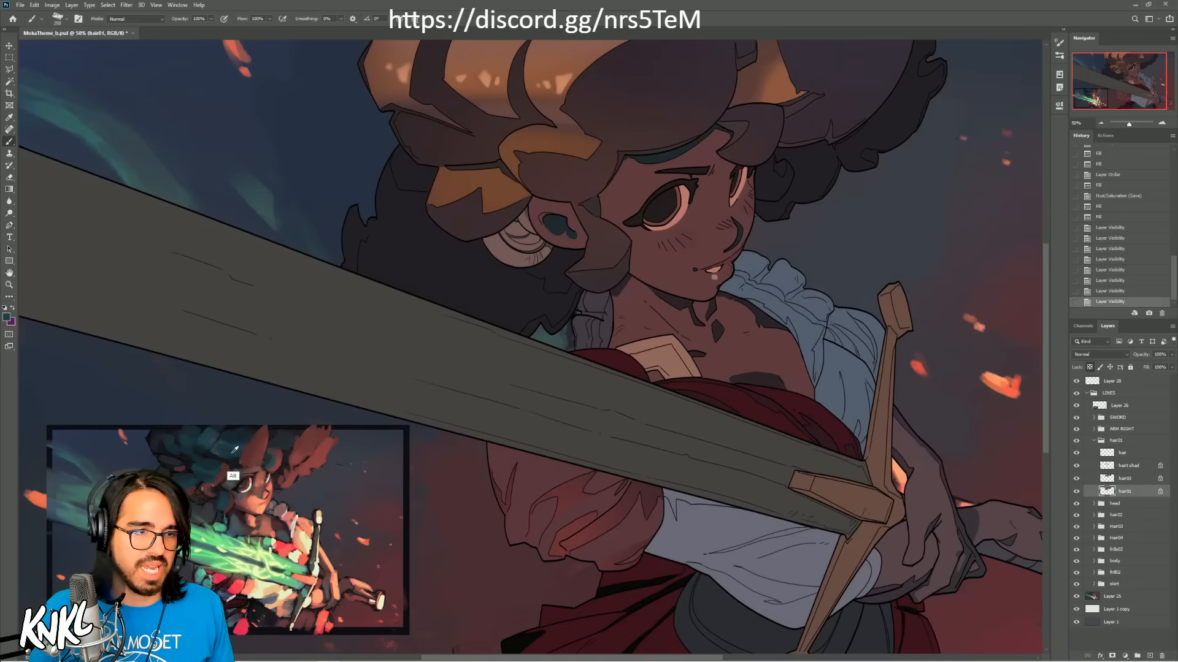
left_click(1076, 491)
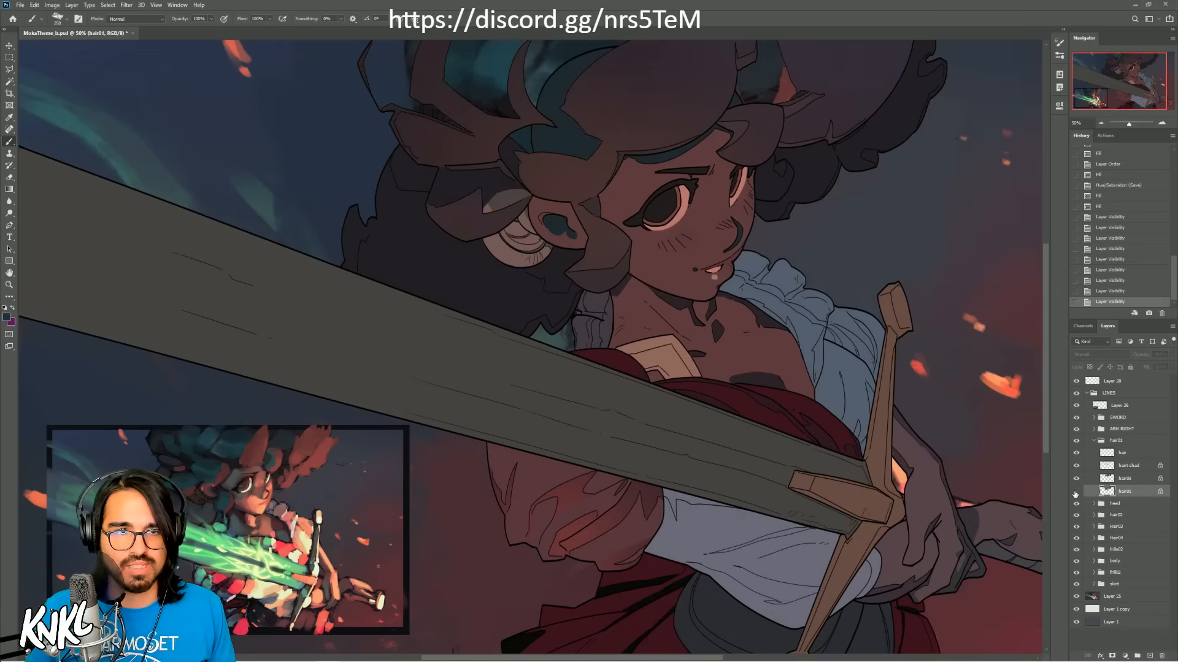
left_click(1076, 492)
key("shift+BackSpace")
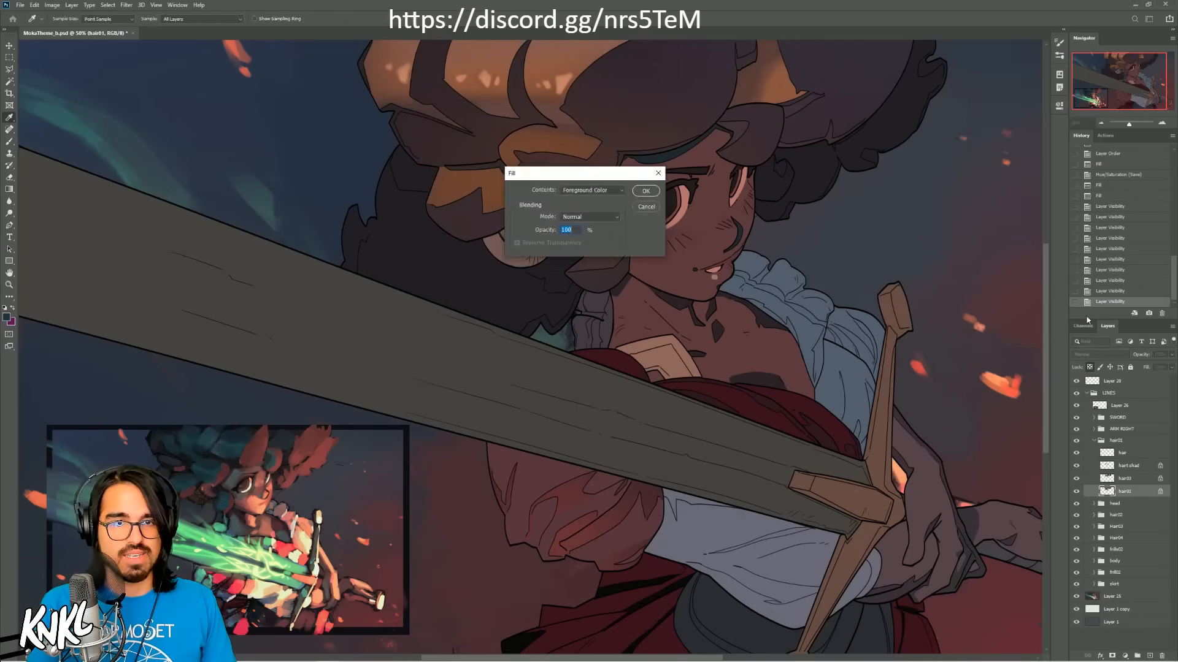
key("Return")
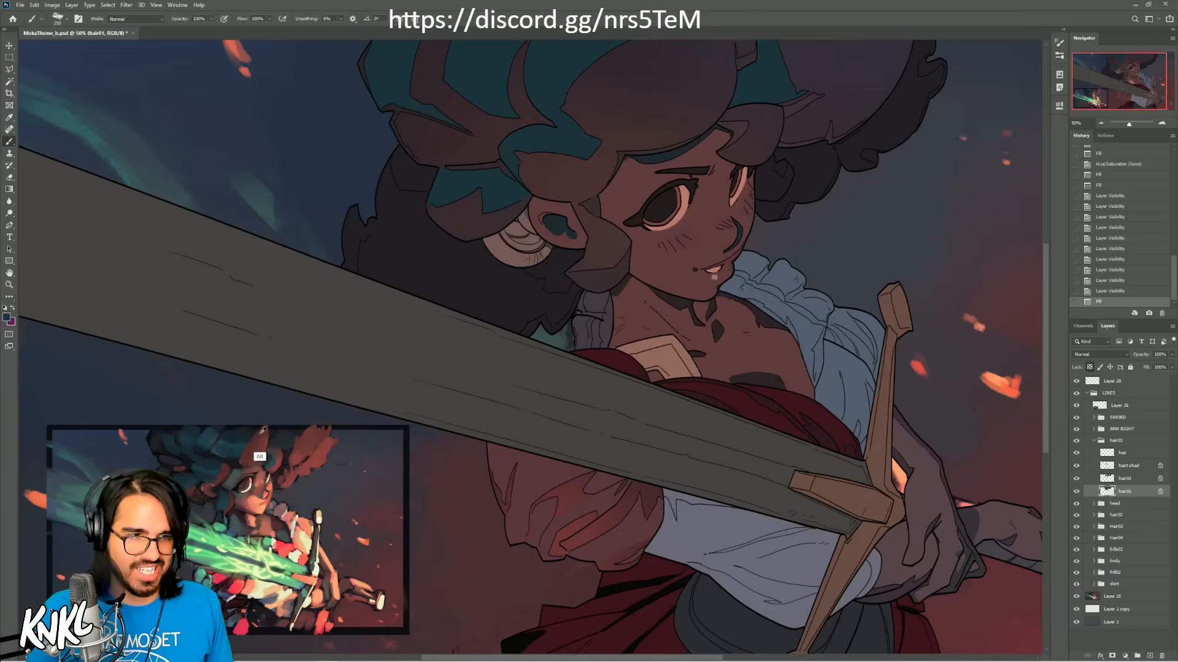
Step: Fill the hair01 group's front curls layer with a reddish brown sampled from the lit hair in the thumbnail
left_click(307, 462, "alt")
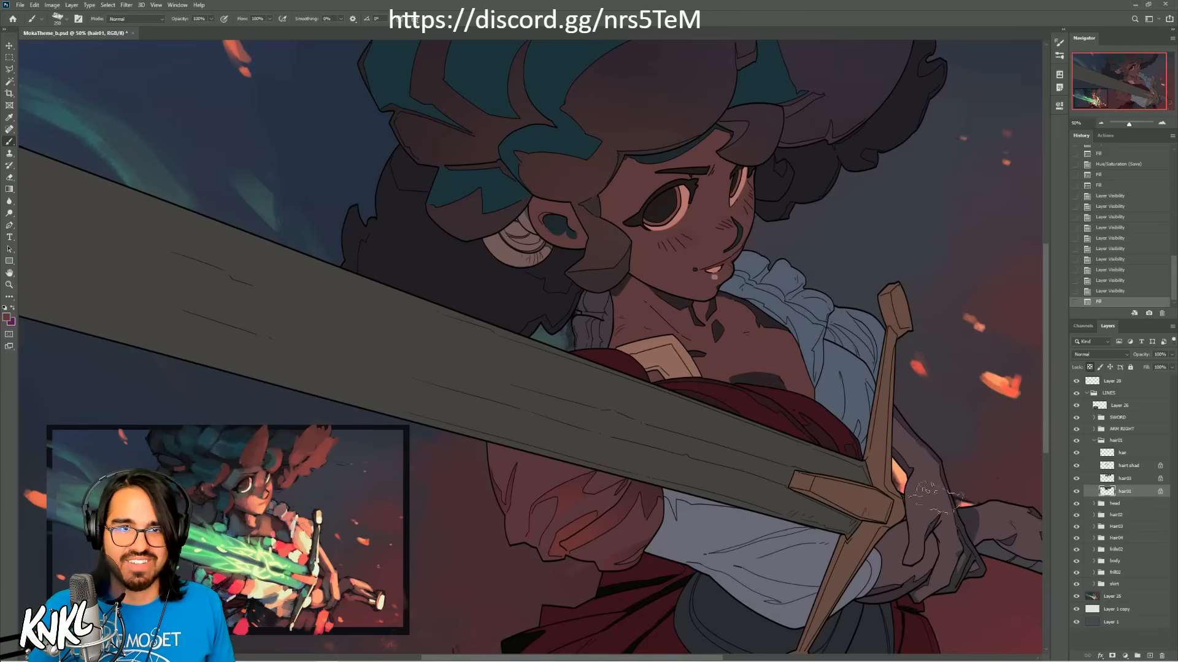
left_click(1124, 479)
left_click(1077, 478)
left_click(1077, 479)
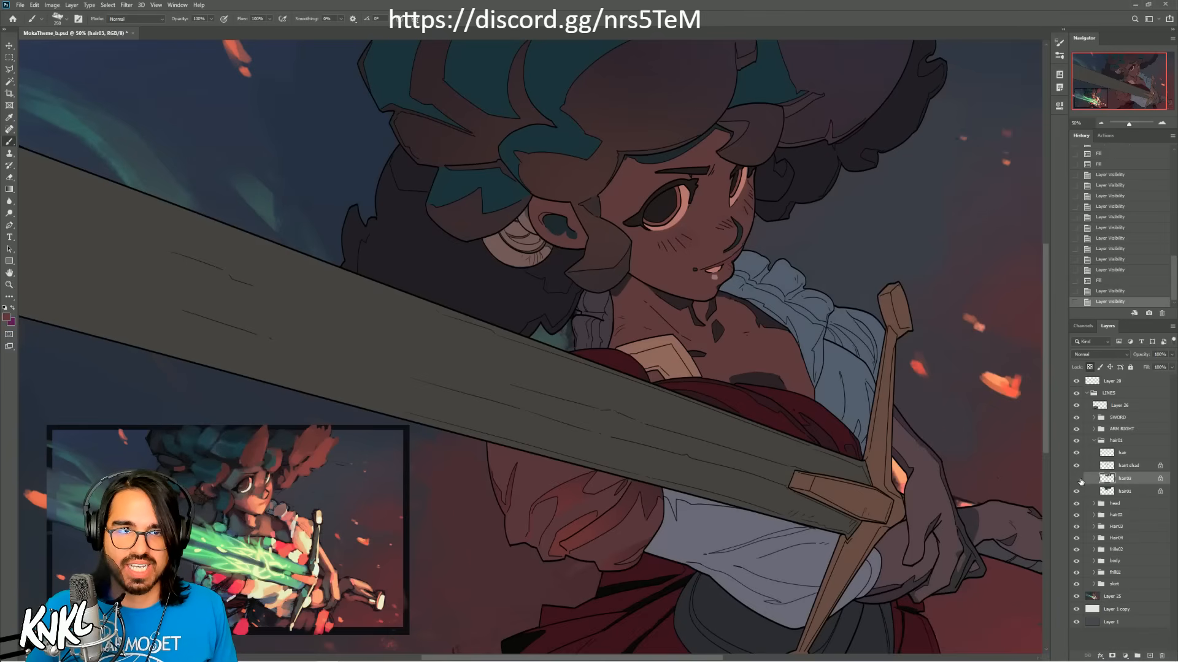
left_click(1078, 479)
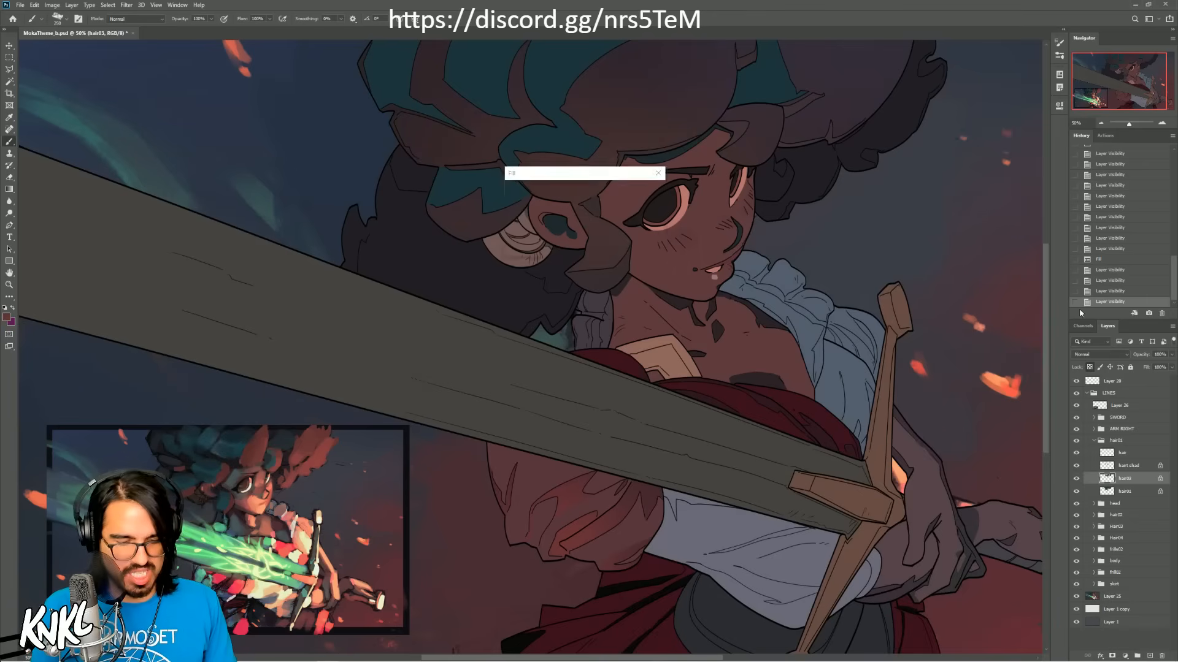
key("alt+BackSpace")
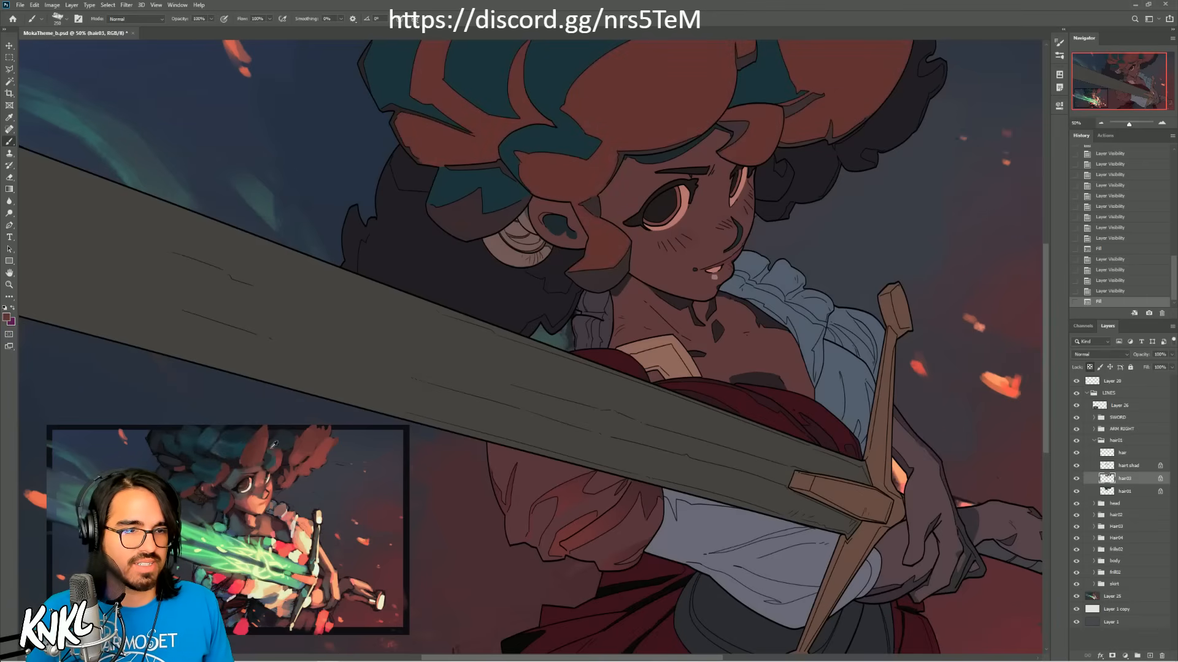
Step: Fill the hair01 group's shadow layer with a near-black sampled from the dark hair area in the thumbnail
left_click(310, 447, "alt")
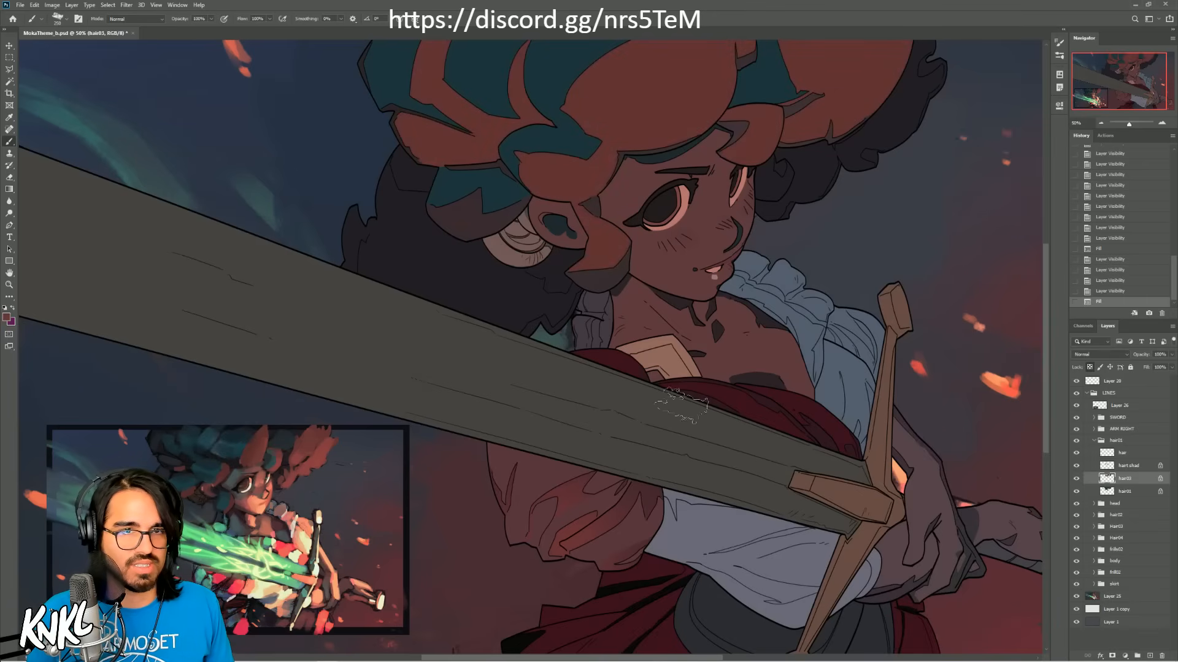
left_click(1129, 466)
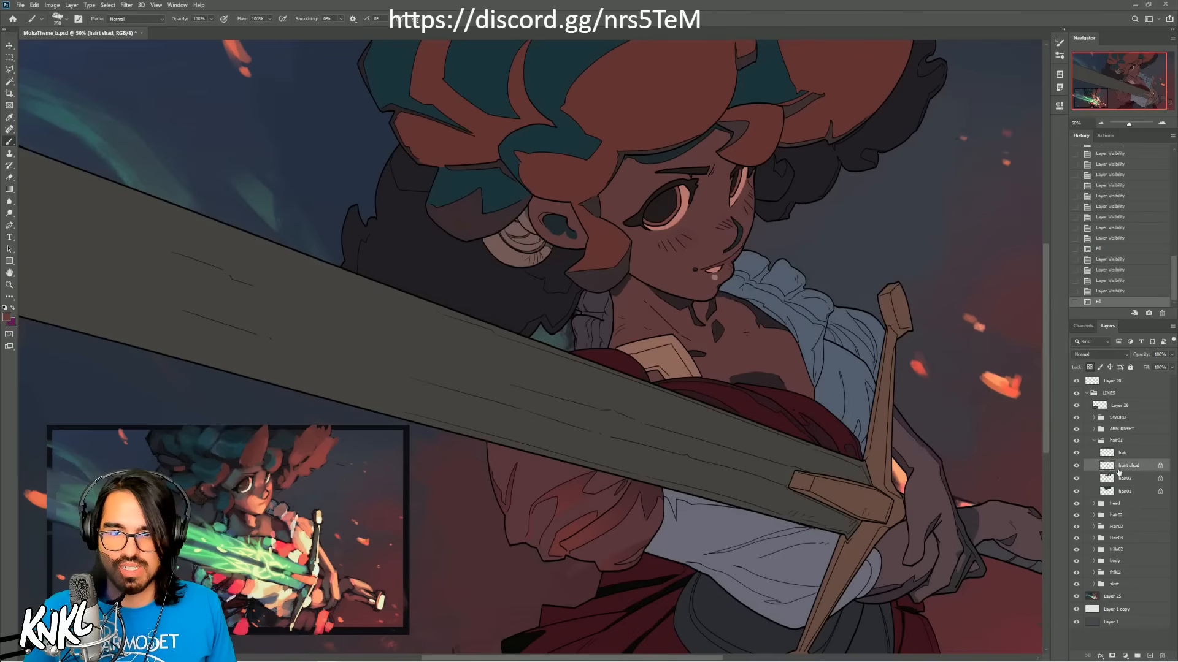
left_click(235, 489, "alt")
key("shift+BackSpace")
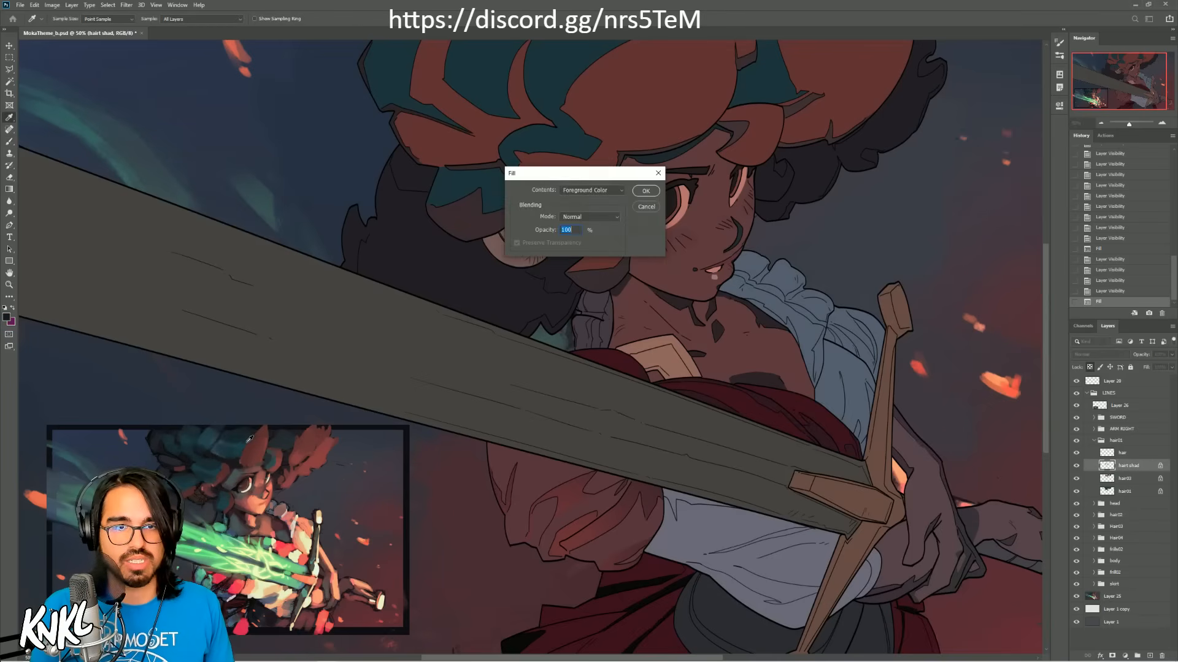
key("Return")
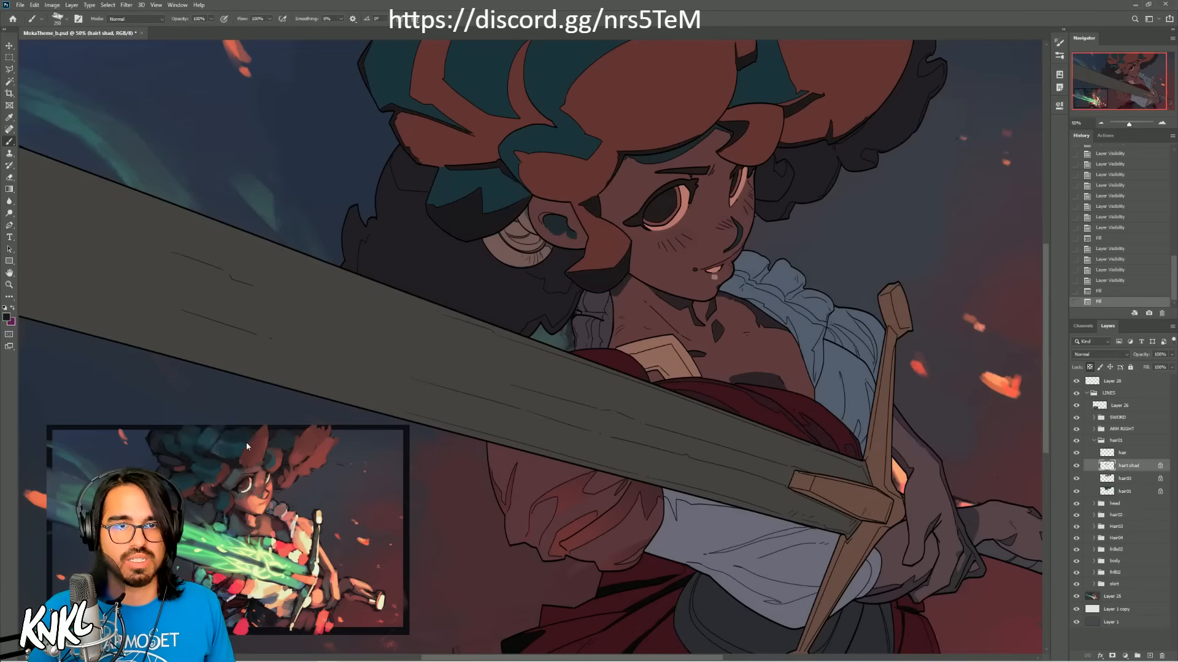
Step: Collapse the hair01 group and select the cloth01 layer inside the ARM RIGHT group
left_click(1125, 454)
left_click(1093, 440)
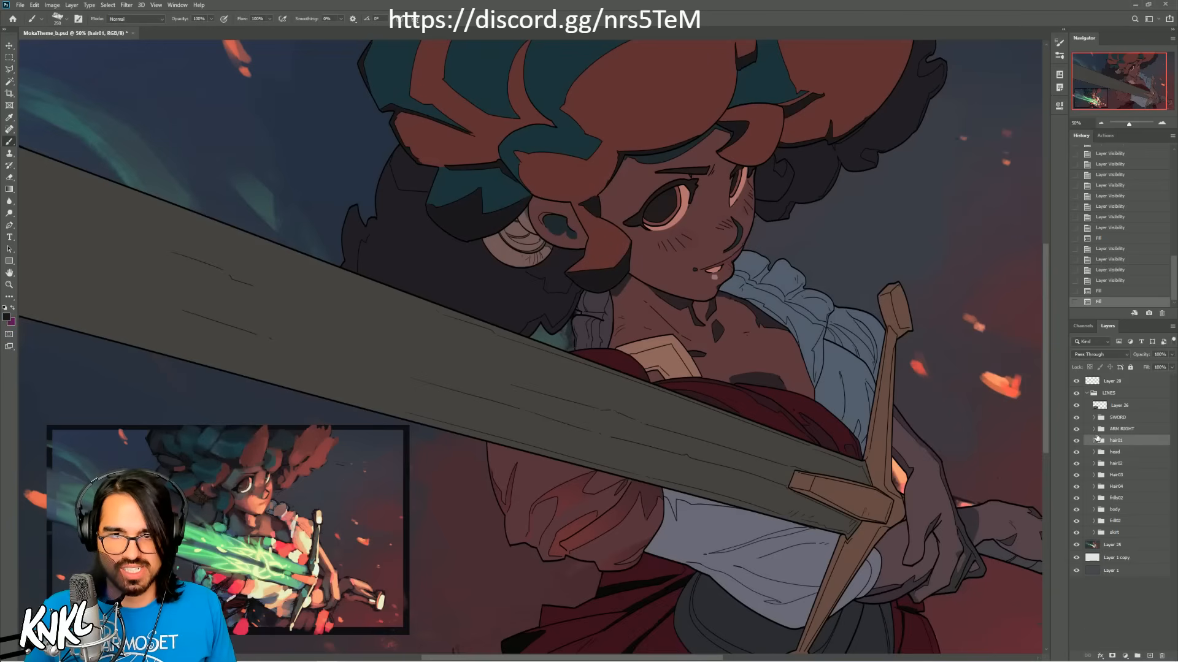
left_click(1093, 429)
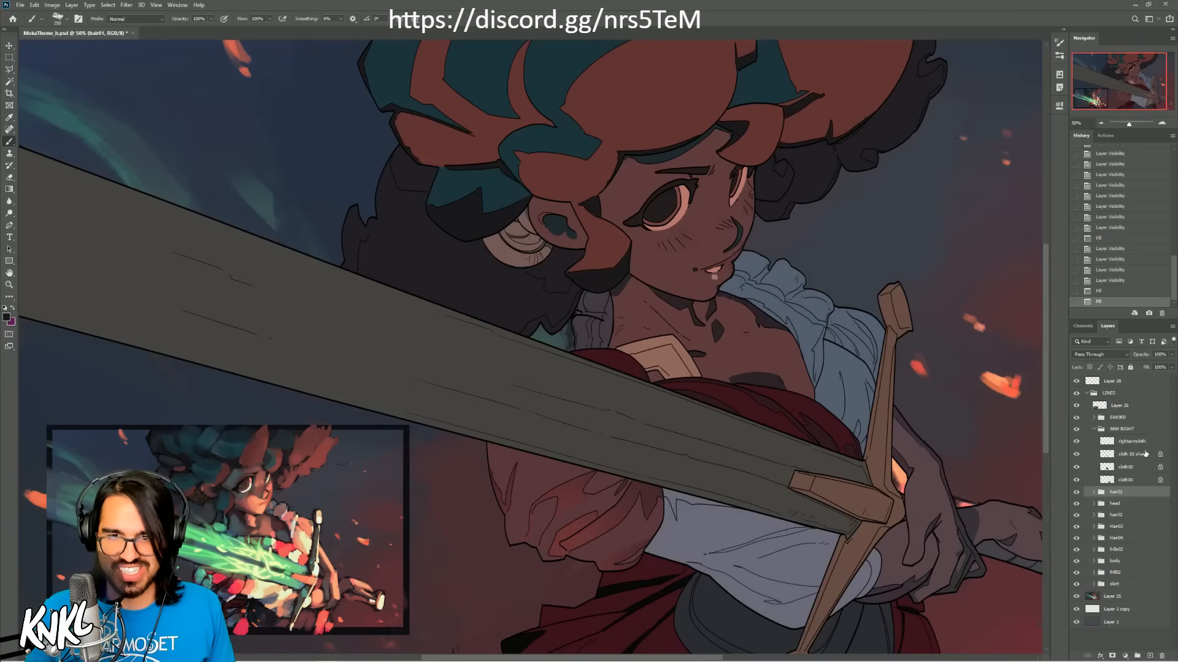
left_click(1132, 482)
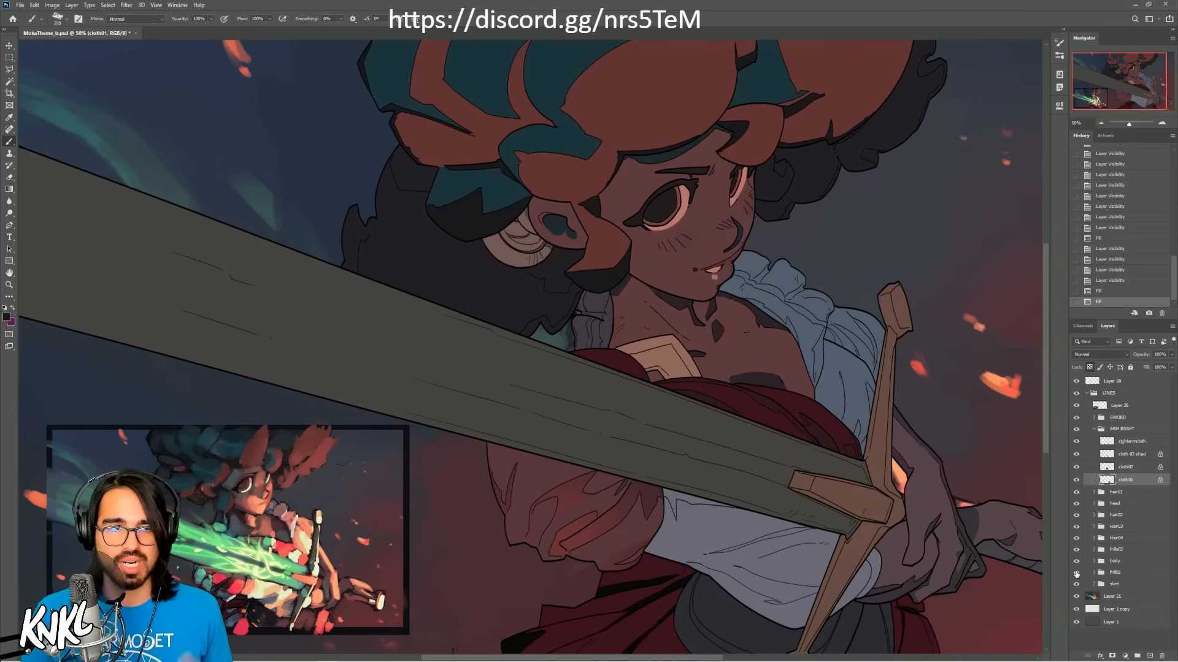
Step: Open MokaTheme_c.psd from the desktop and collapse its LINES layer group
left_click(1135, 6)
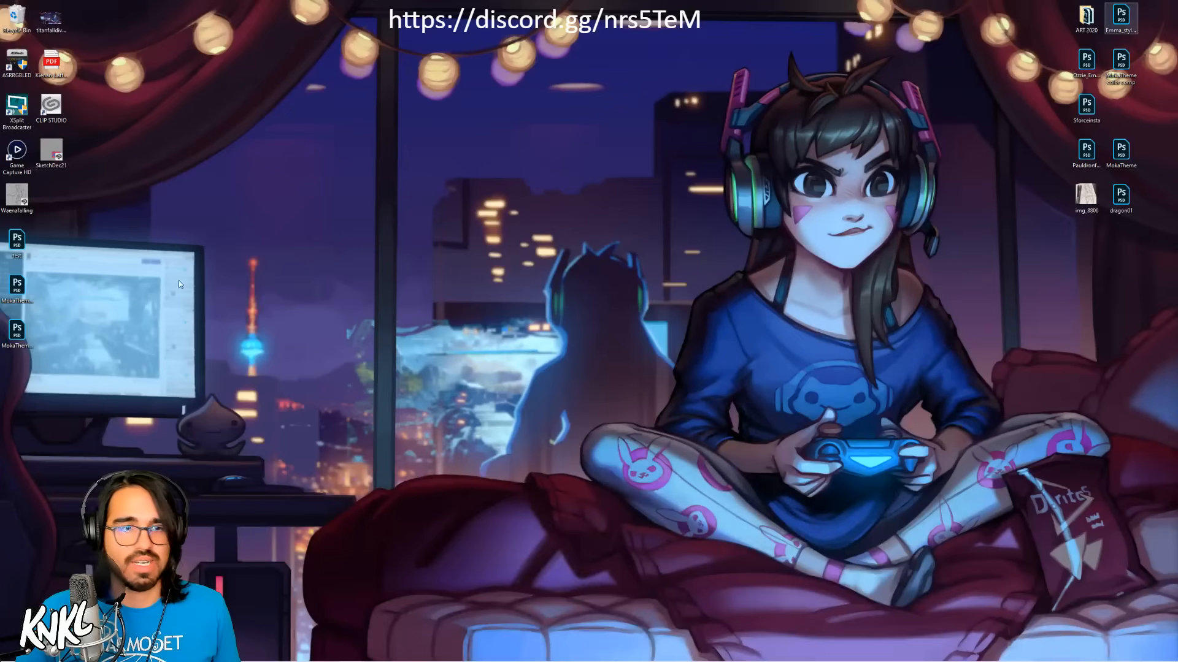
left_click(18, 337)
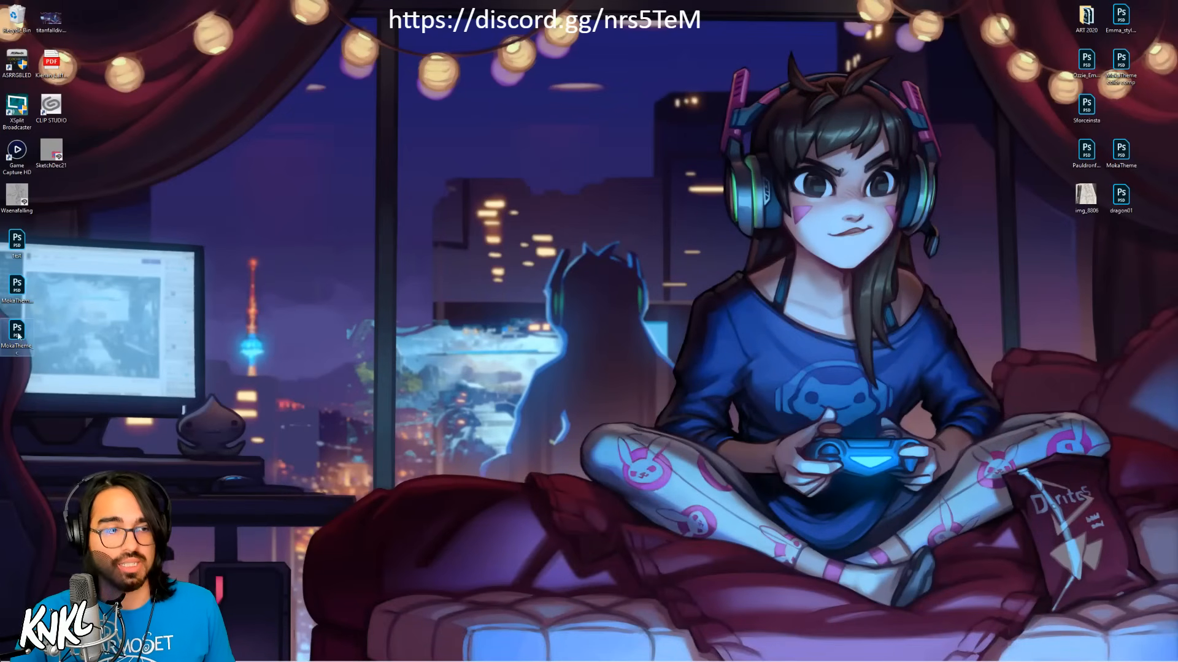
double_click(19, 336)
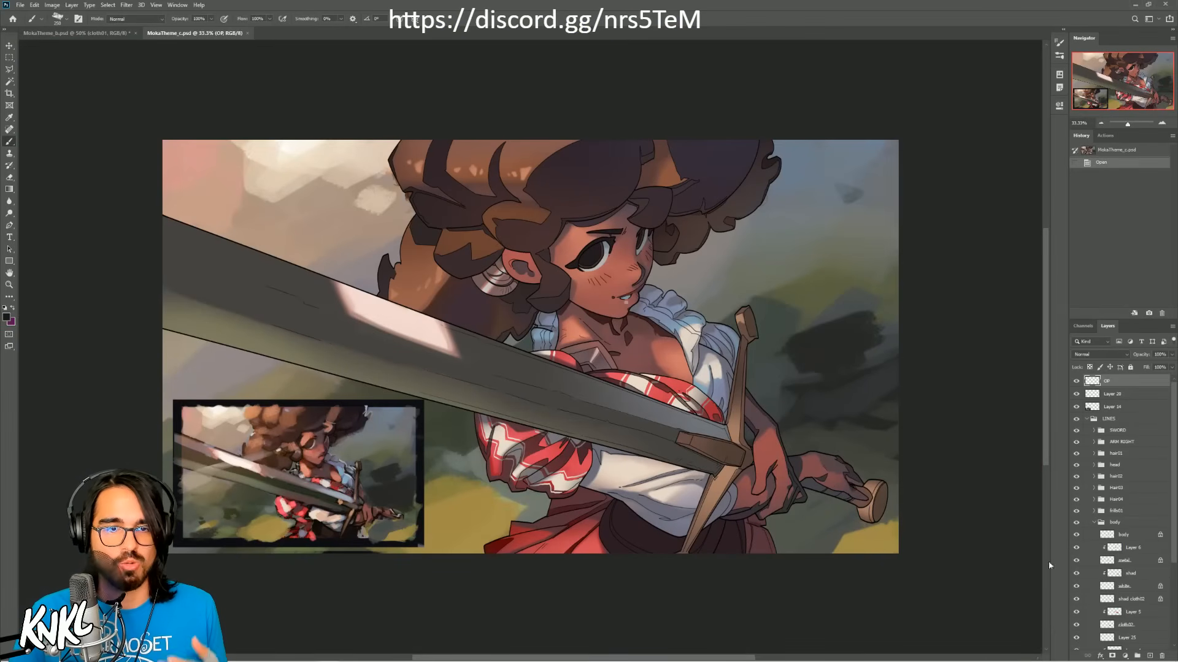
left_click(1091, 419)
left_click(1087, 418)
Step: Try a Gaussian Blur with a radius of about 64 pixels on the background in Layer 19
left_click(1094, 433)
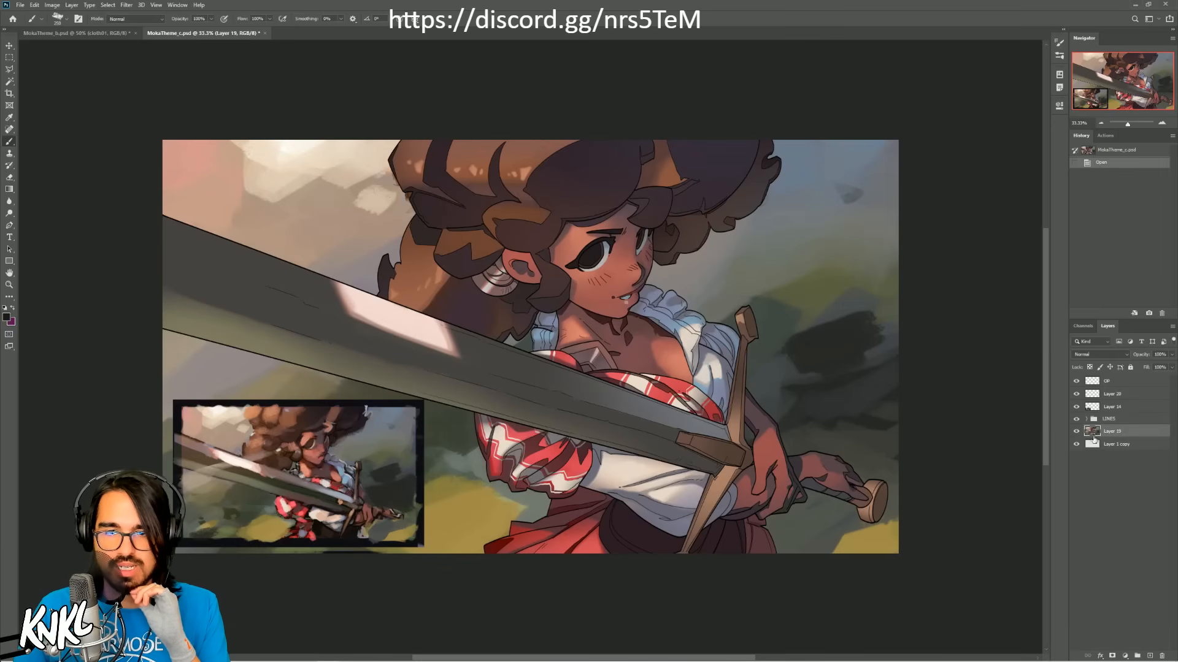
left_click(126, 5)
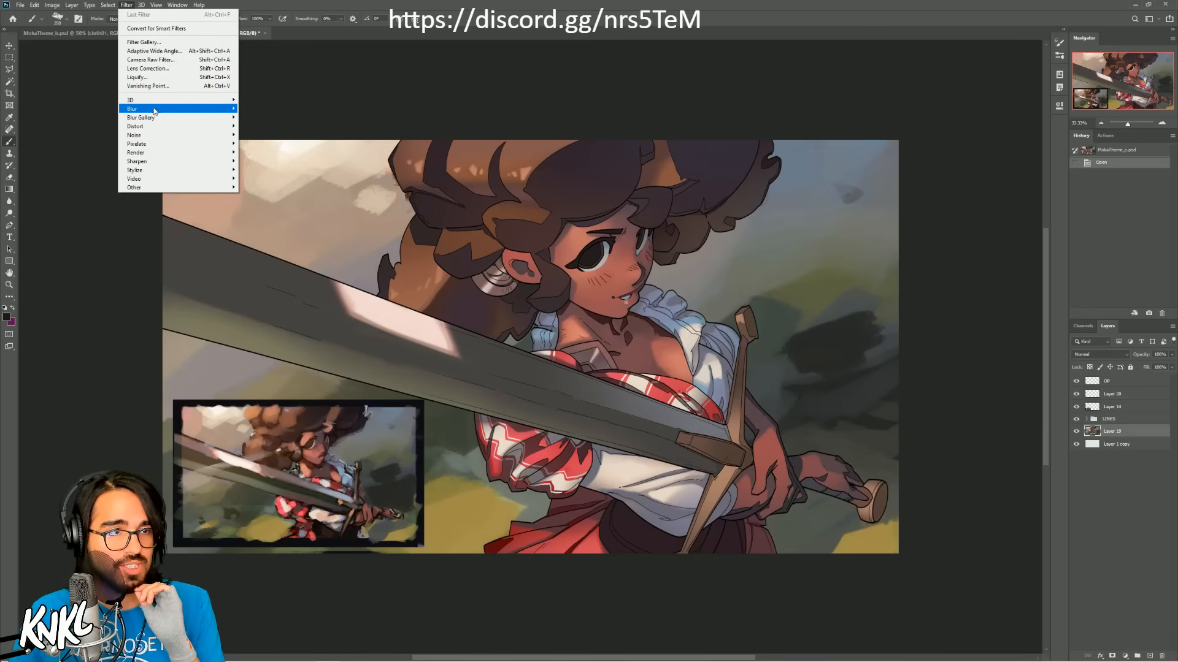
mouse_move(157, 112)
left_click(265, 145)
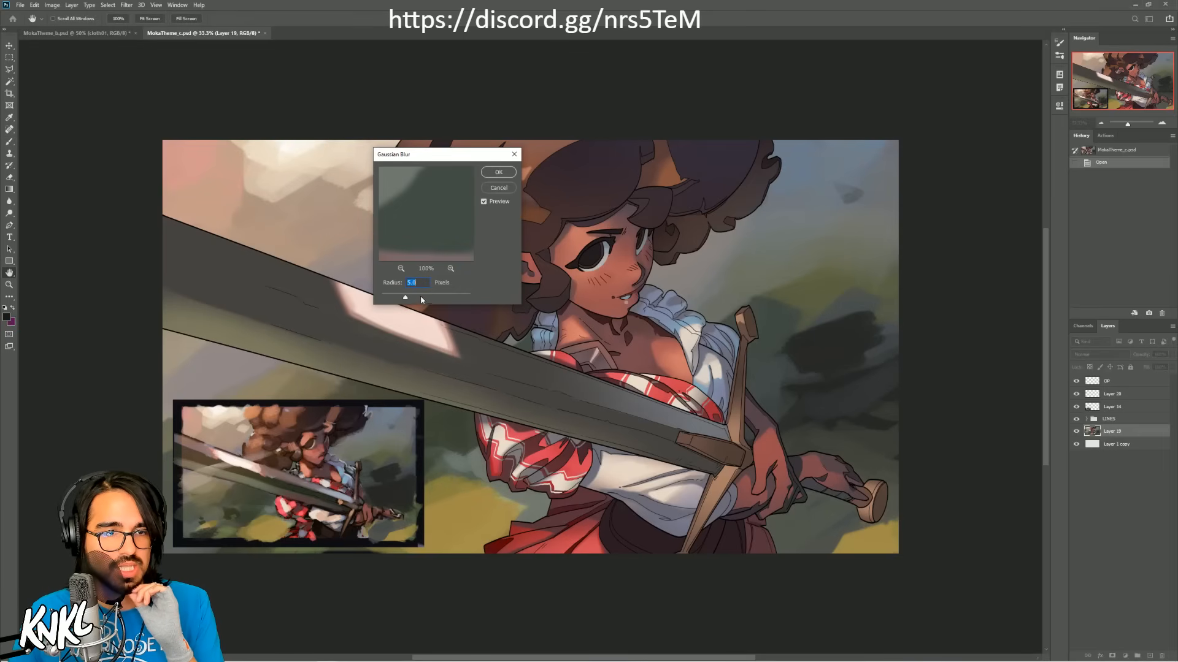
mouse_move(421, 300)
left_mouse_down()
mouse_move(448, 296)
mouse_move(434, 295)
left_mouse_up()
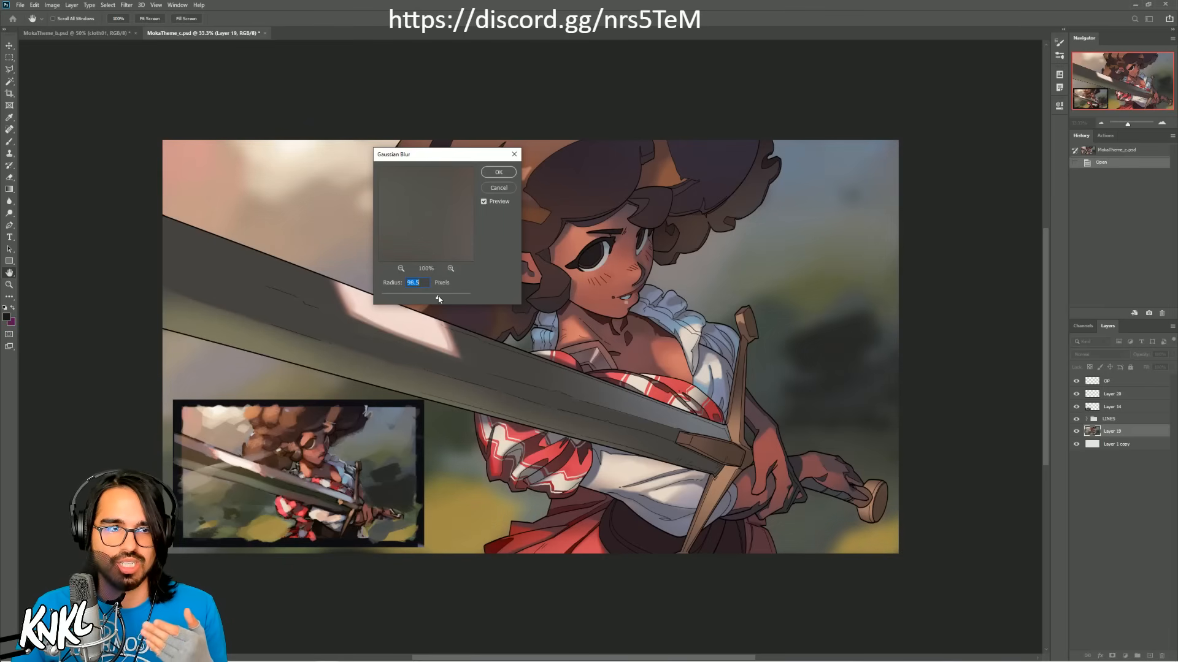
left_click_drag(432, 299, 433, 300)
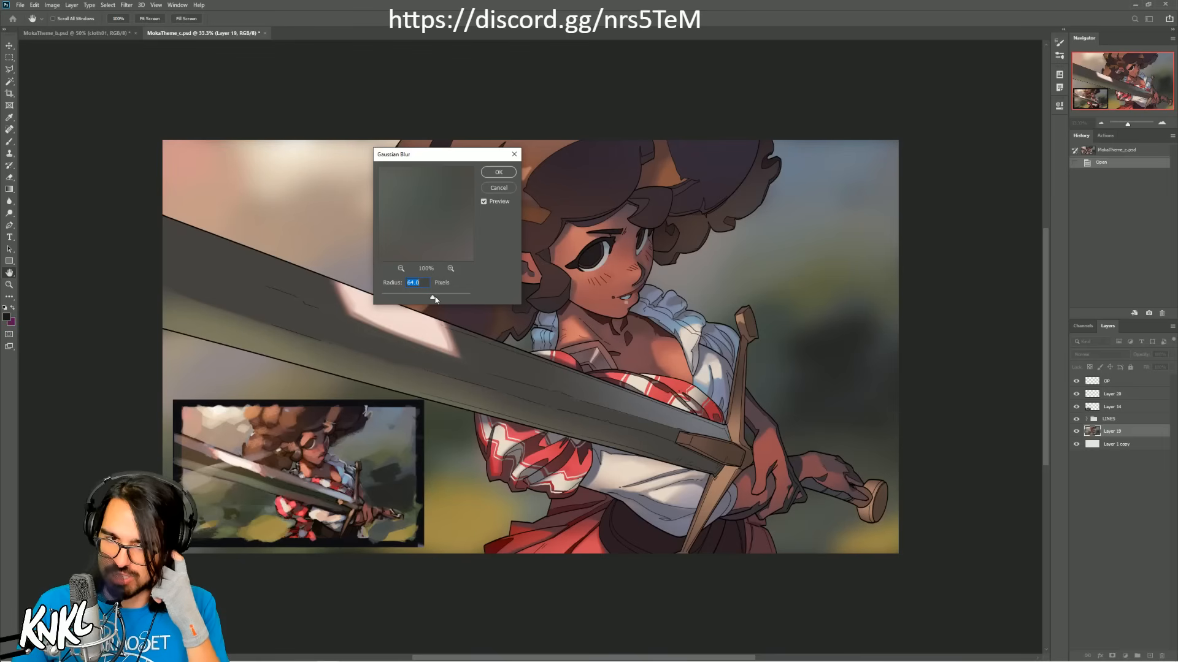
left_click(500, 187)
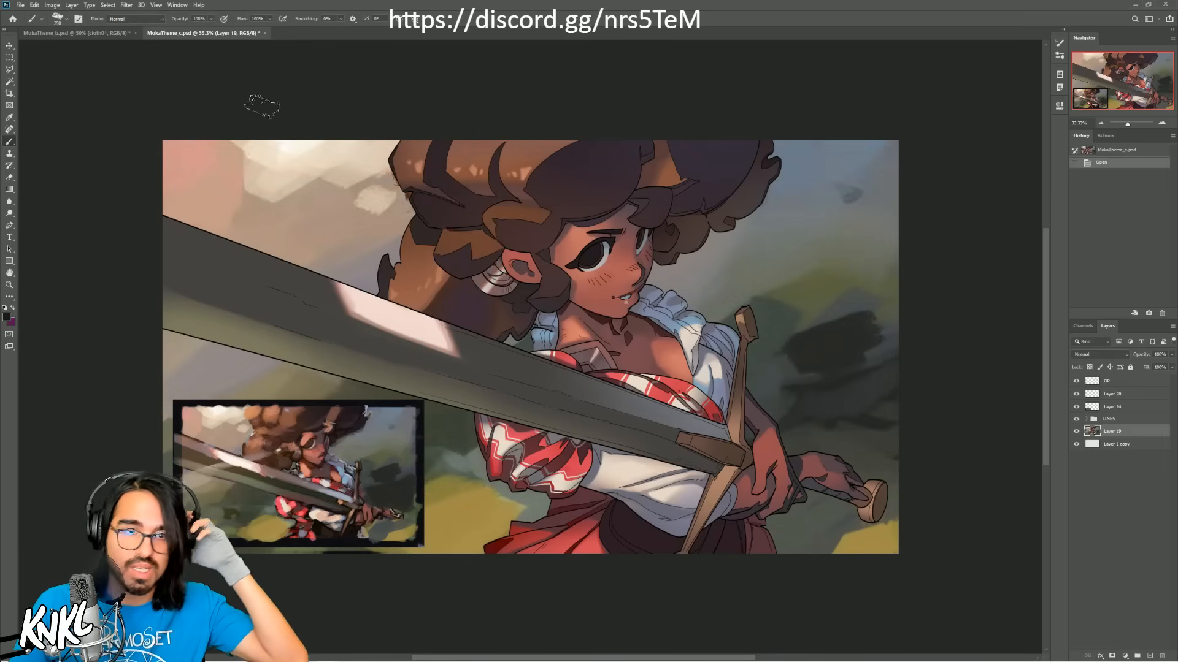
Step: Compare the lighting and colors of MokaTheme_b.psd and MokaTheme_c.psd at the same zoom and position, alternating between the two
left_click(79, 34)
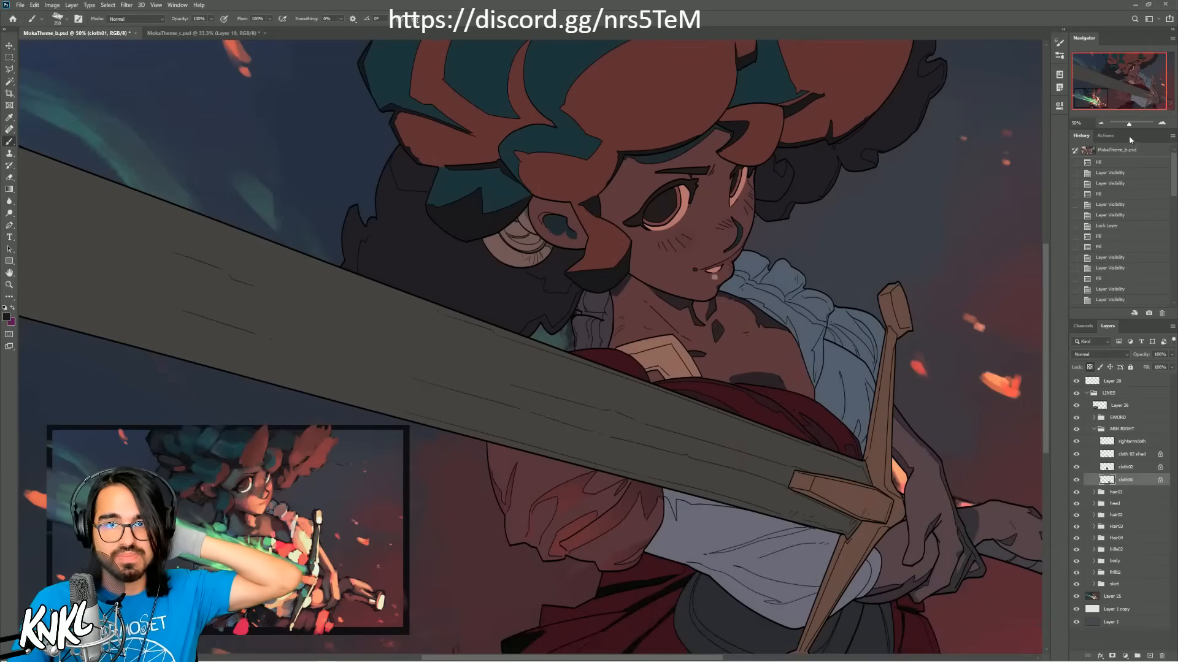
key("ctrl+minus")
left_click(207, 33)
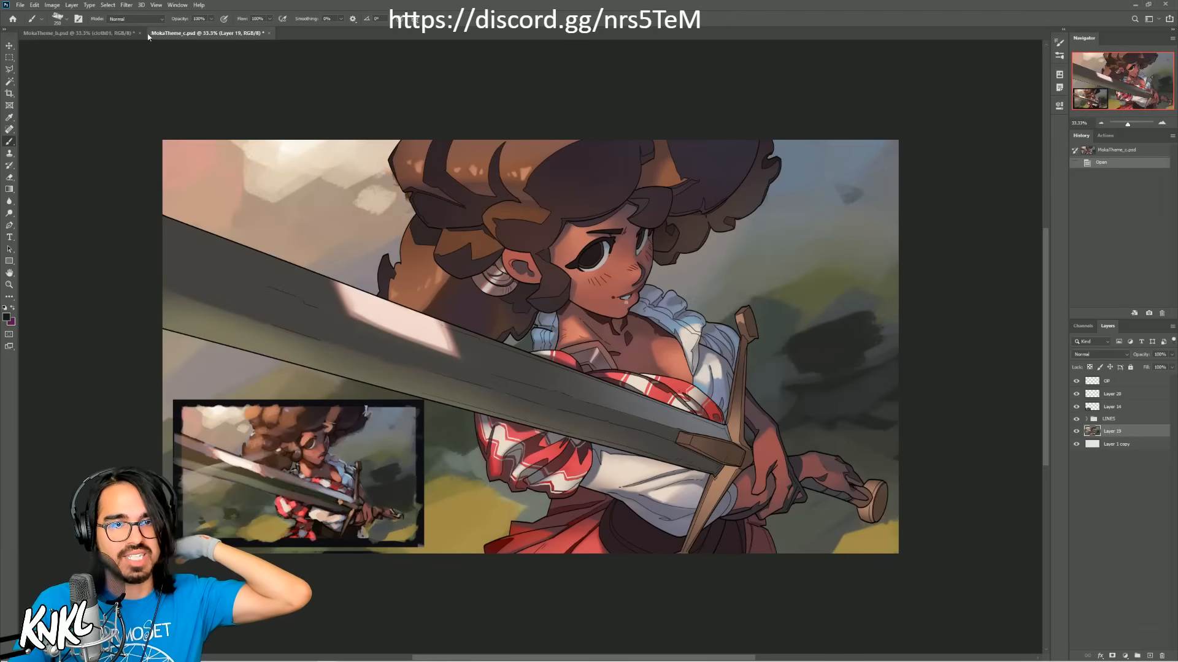
left_click(1101, 123)
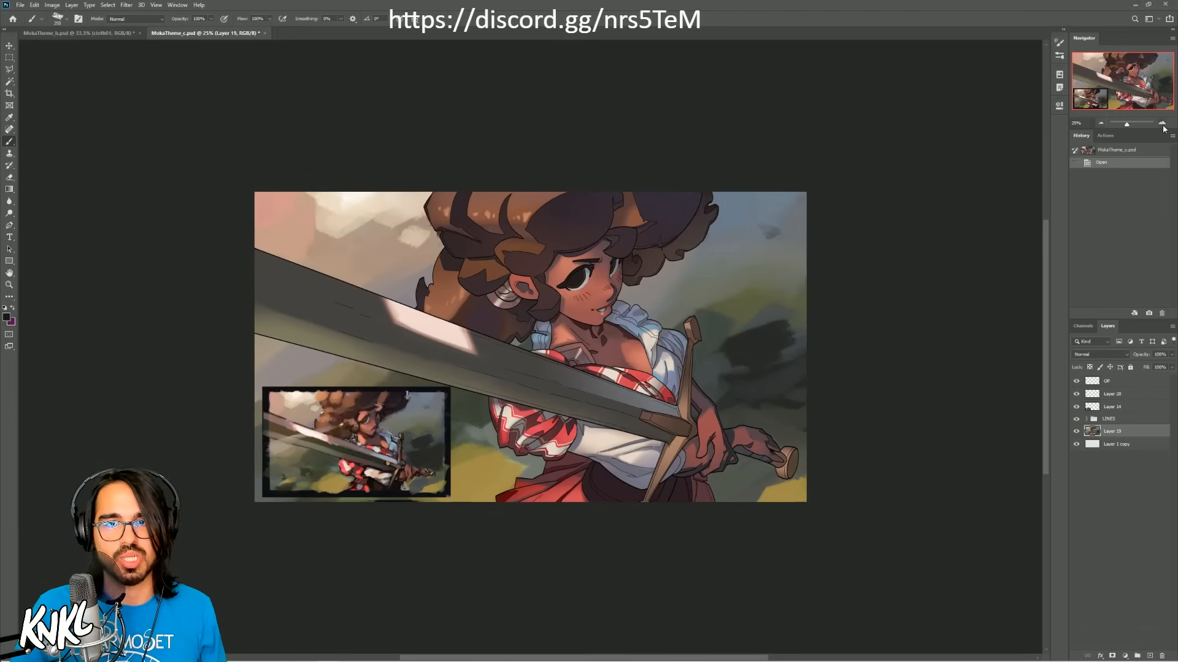
left_click(1162, 123)
left_click(58, 36)
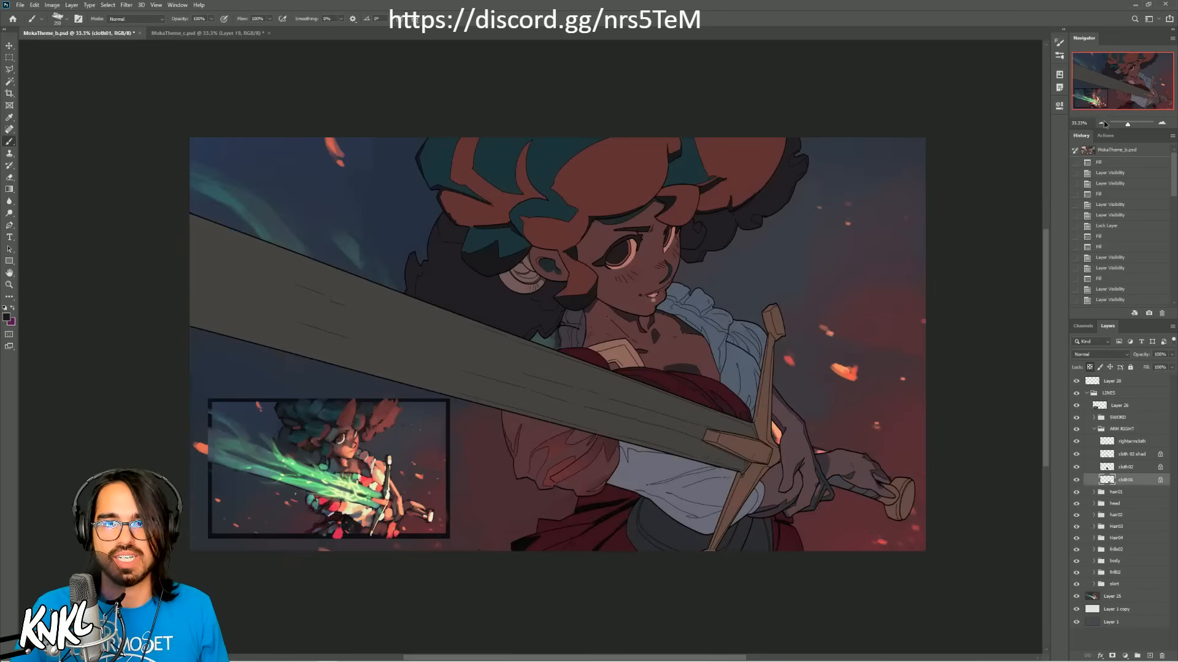
left_click(1101, 123)
left_click(1162, 123)
left_click_drag(556, 244, 522, 269)
left_click(208, 32)
left_click(79, 33)
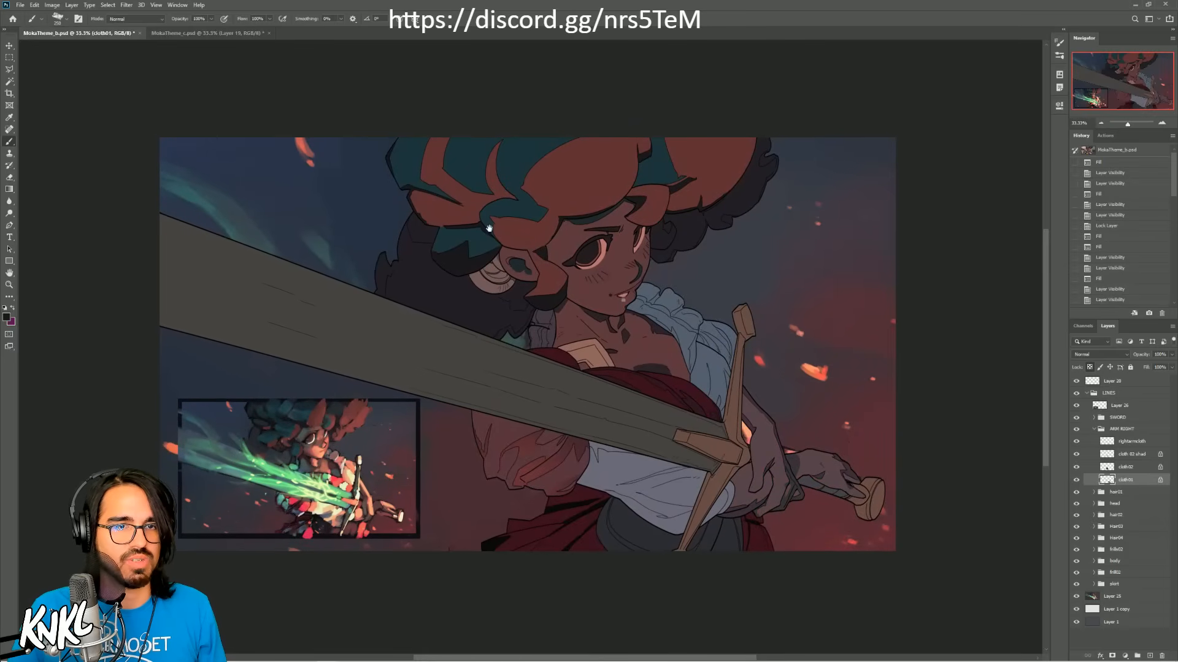
left_click(203, 32)
left_click(100, 35)
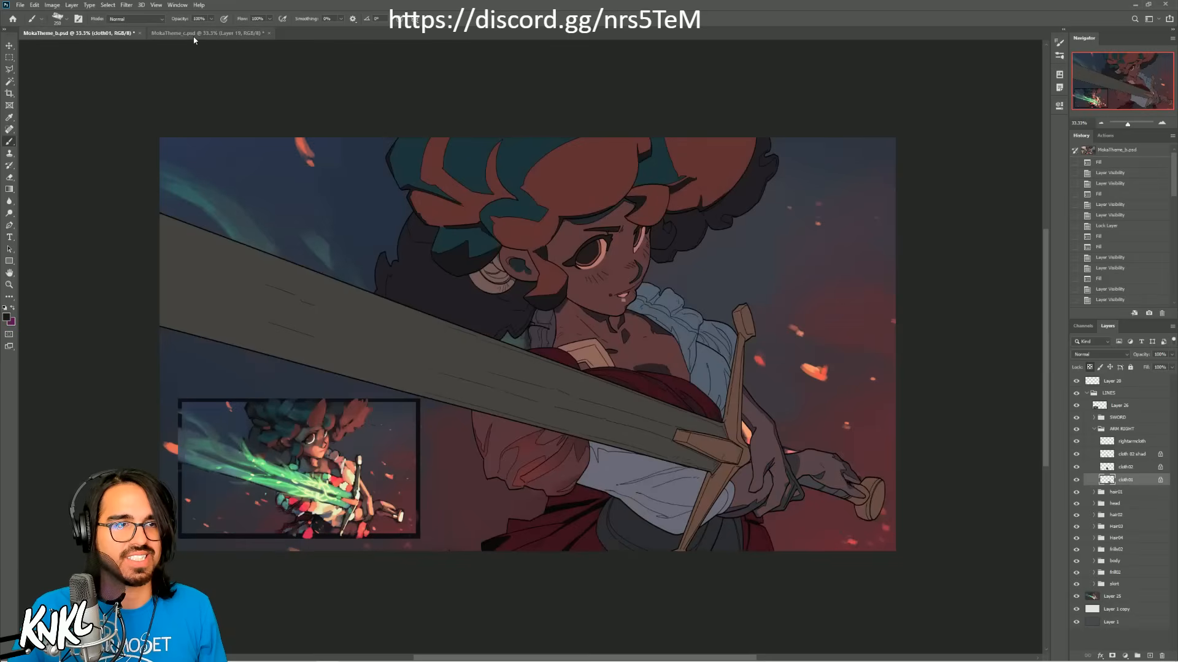
left_click(191, 35)
left_click(111, 34)
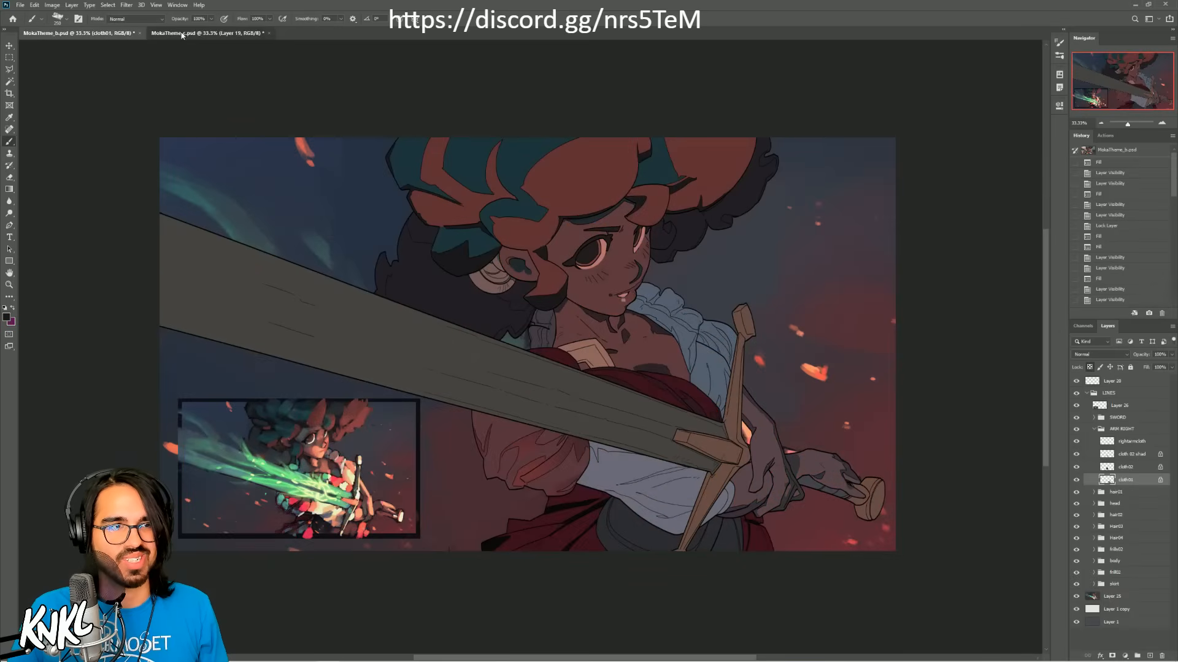
left_click(203, 32)
left_click(87, 37)
left_click(203, 32)
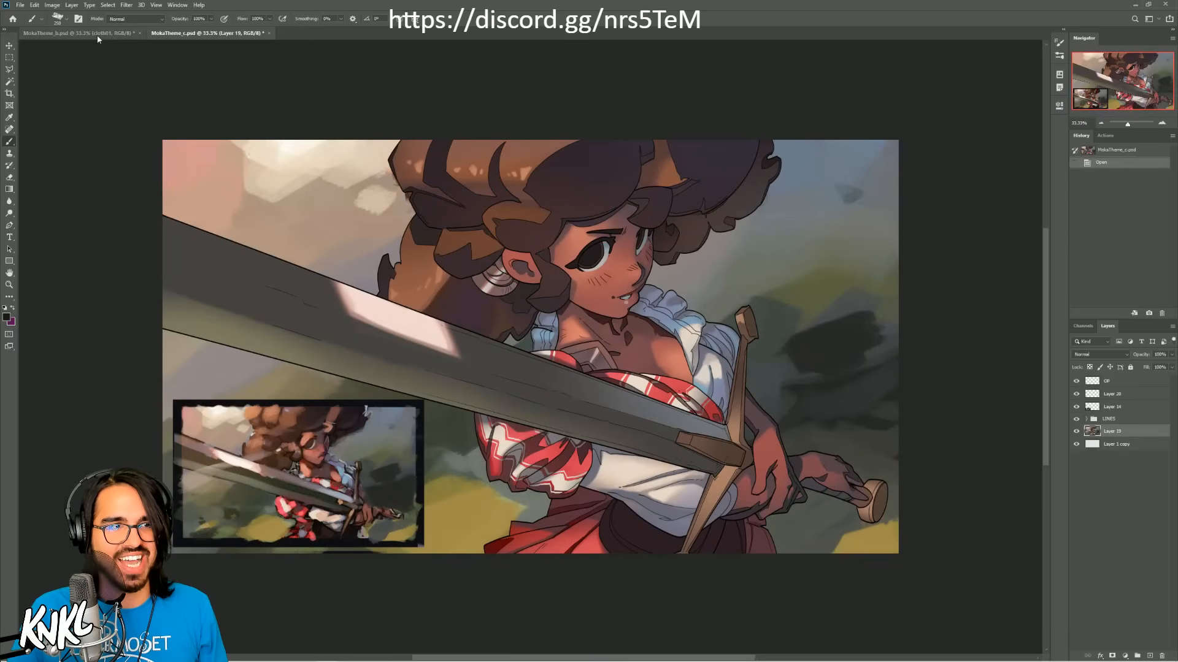
left_click(87, 32)
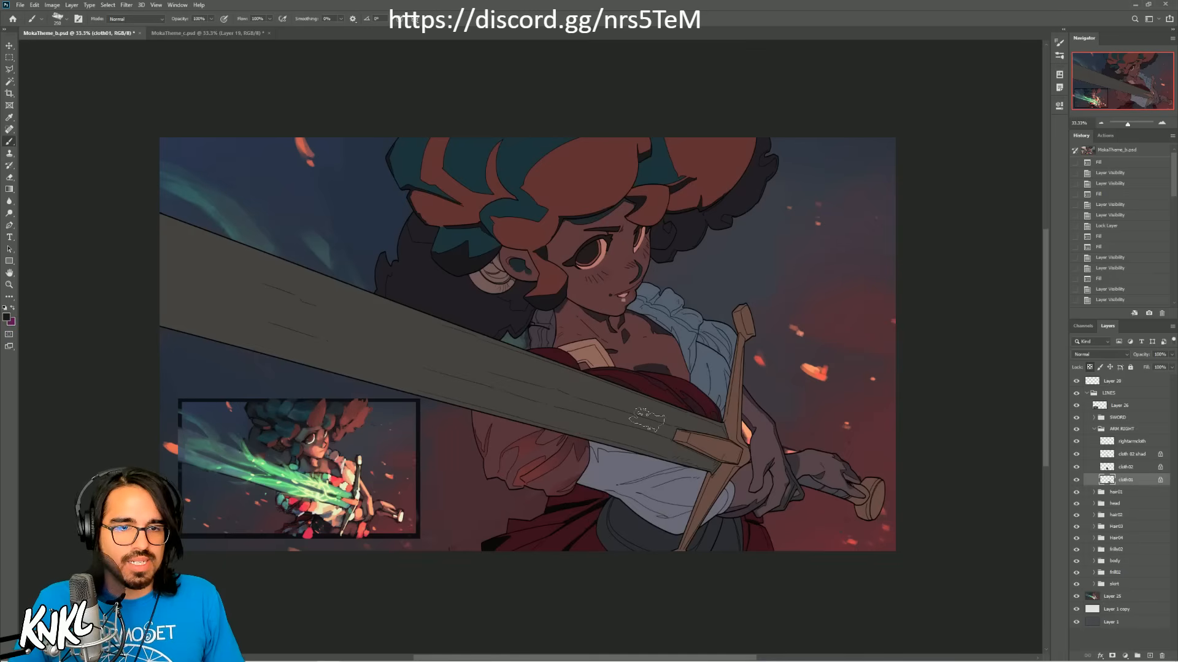
Step: Identify the sleeve's cloth layers in the ARM RIGHT group by toggling their visibility, and fill cloth02 with the dark red of the chest cloth
left_click(1076, 469)
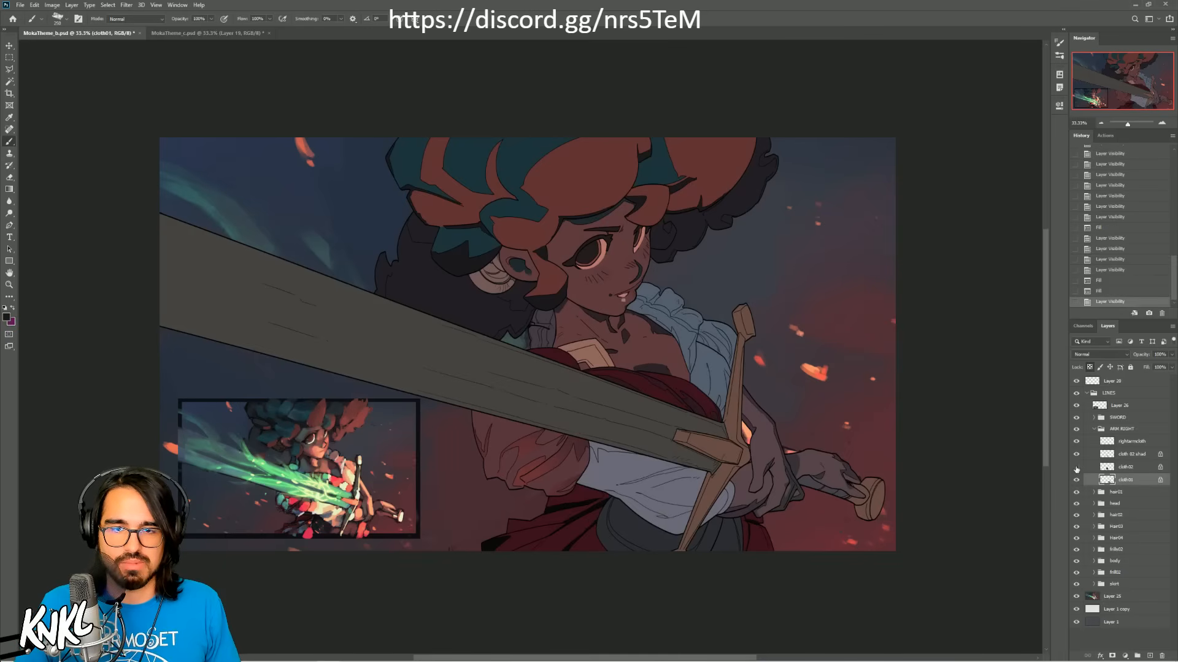
left_click(1076, 468)
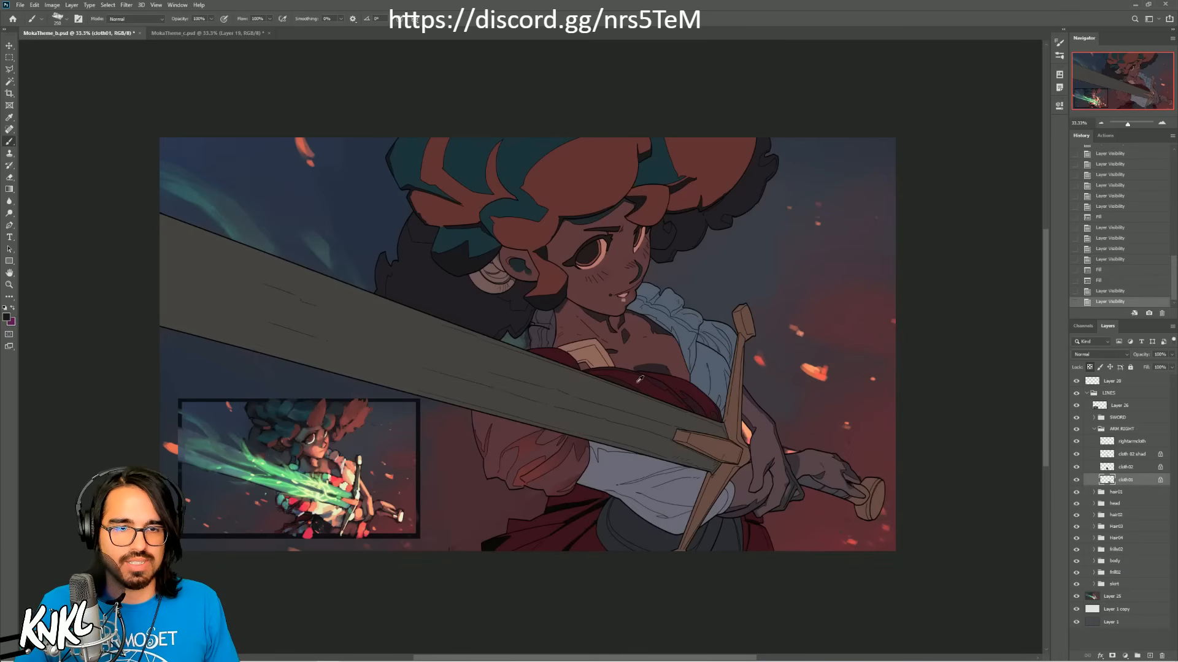
left_click(1076, 480)
left_click(1076, 480)
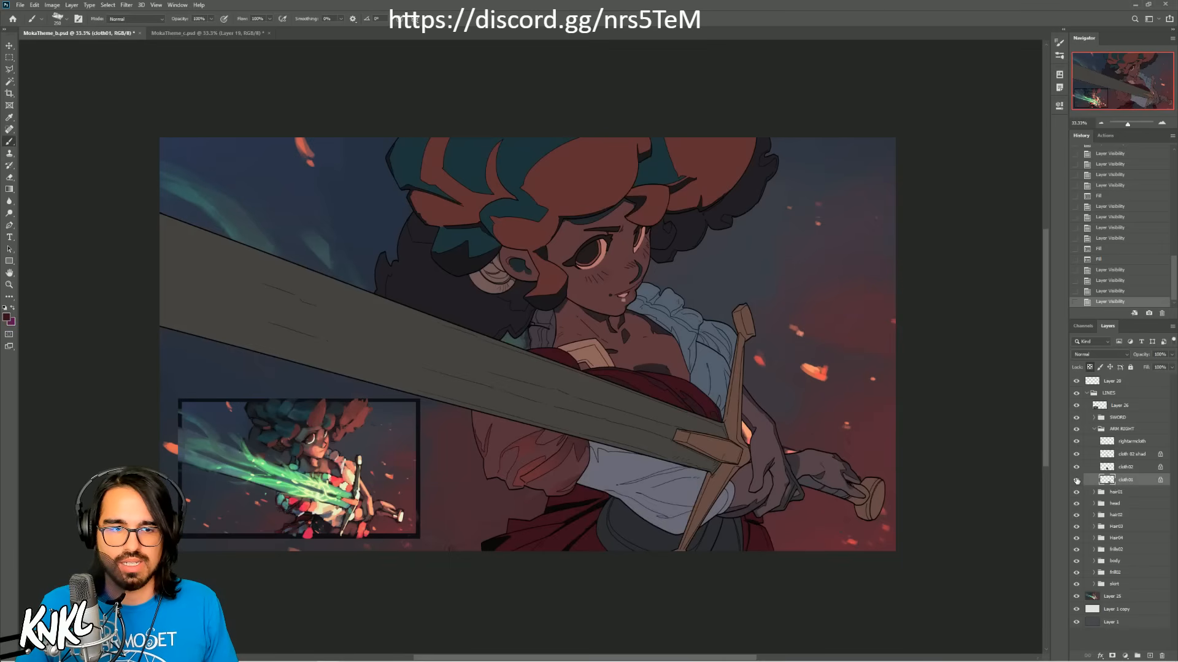
left_click(1076, 469)
left_click(1076, 469)
left_click(1134, 469)
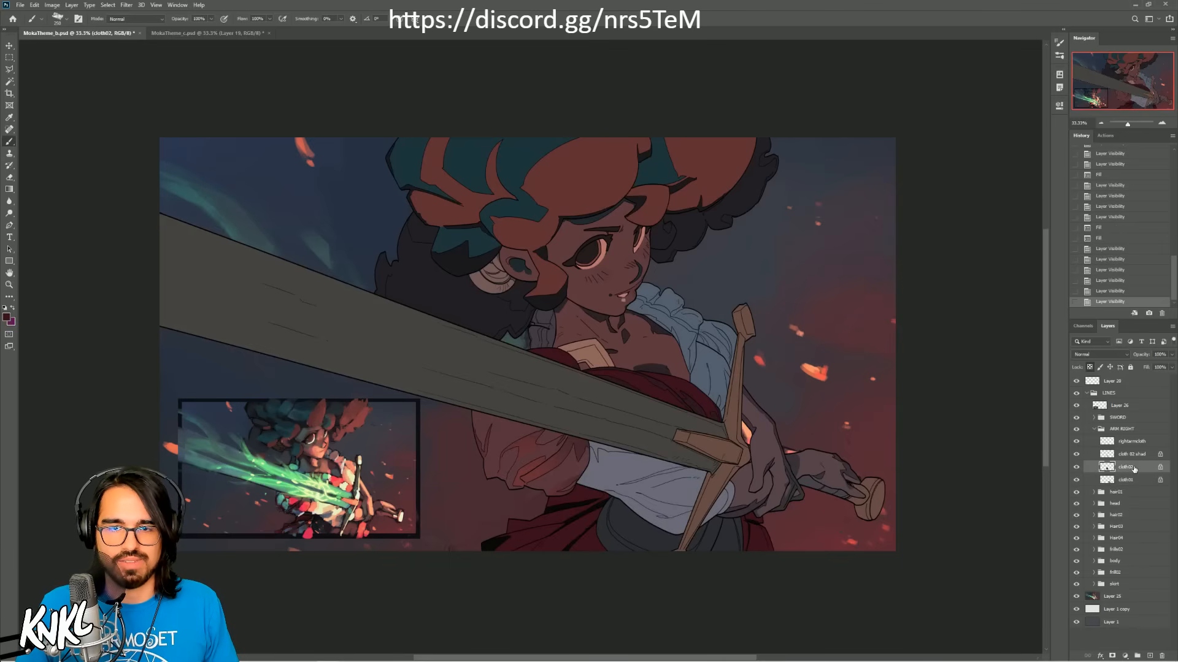
key("shift+F5")
key("Return")
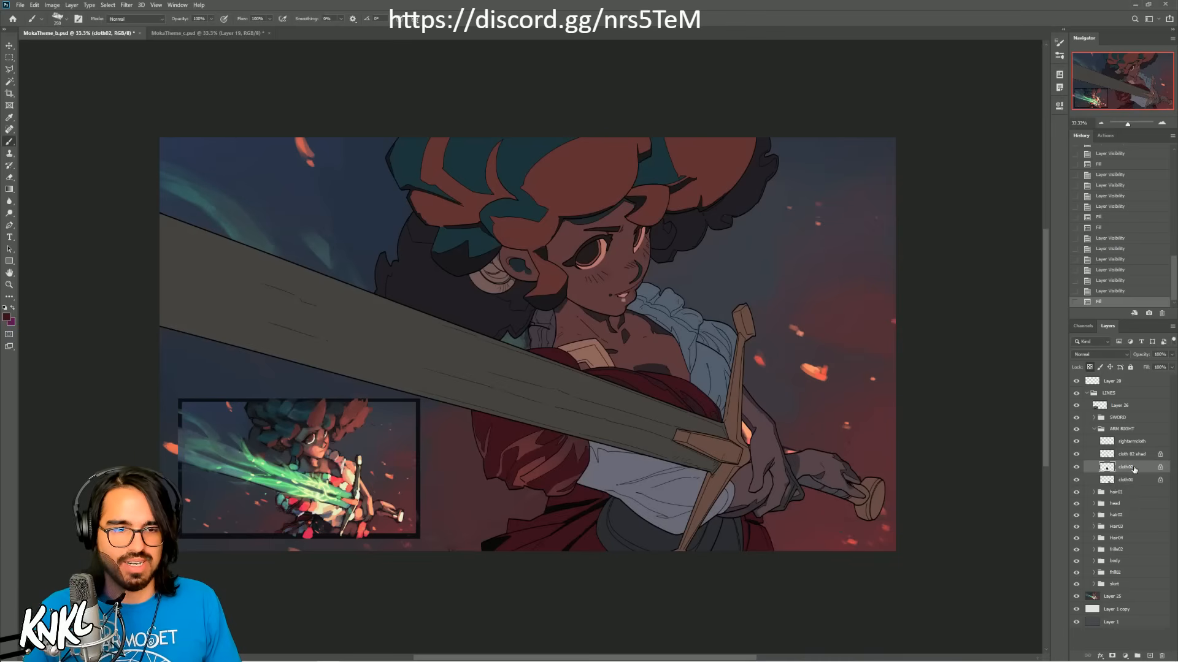
Step: Fill the cloth 02 shad layer with the darker red shadow color sampled from the chest cloth
left_click(1133, 455)
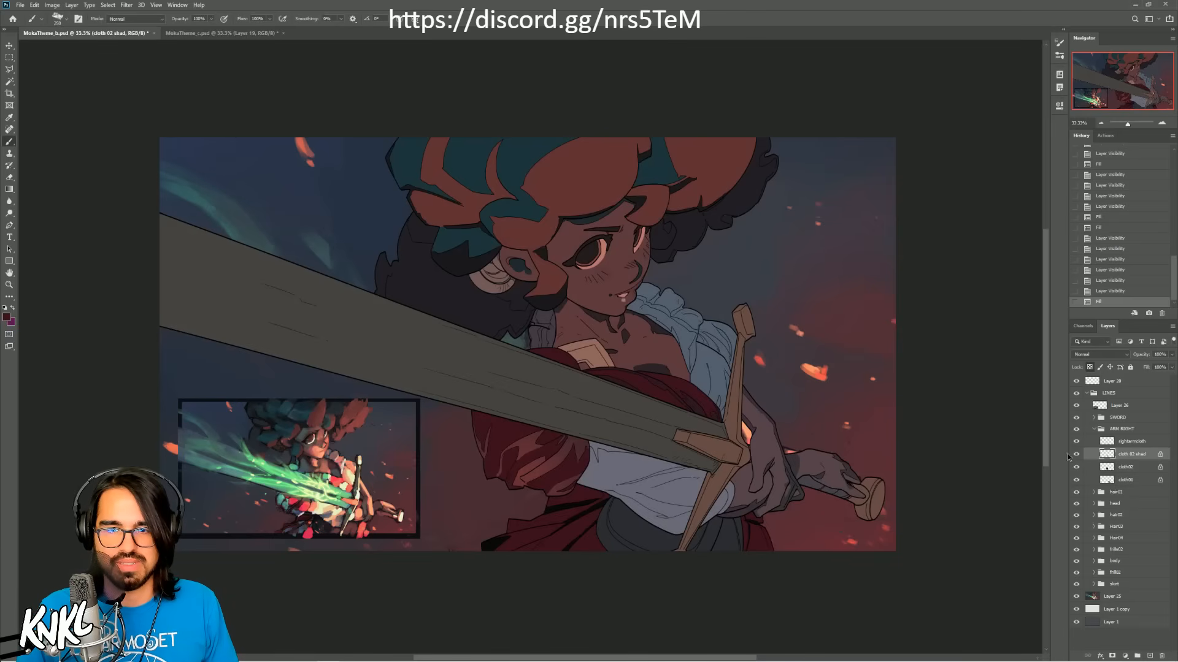
left_click(1075, 455)
left_click(1075, 454)
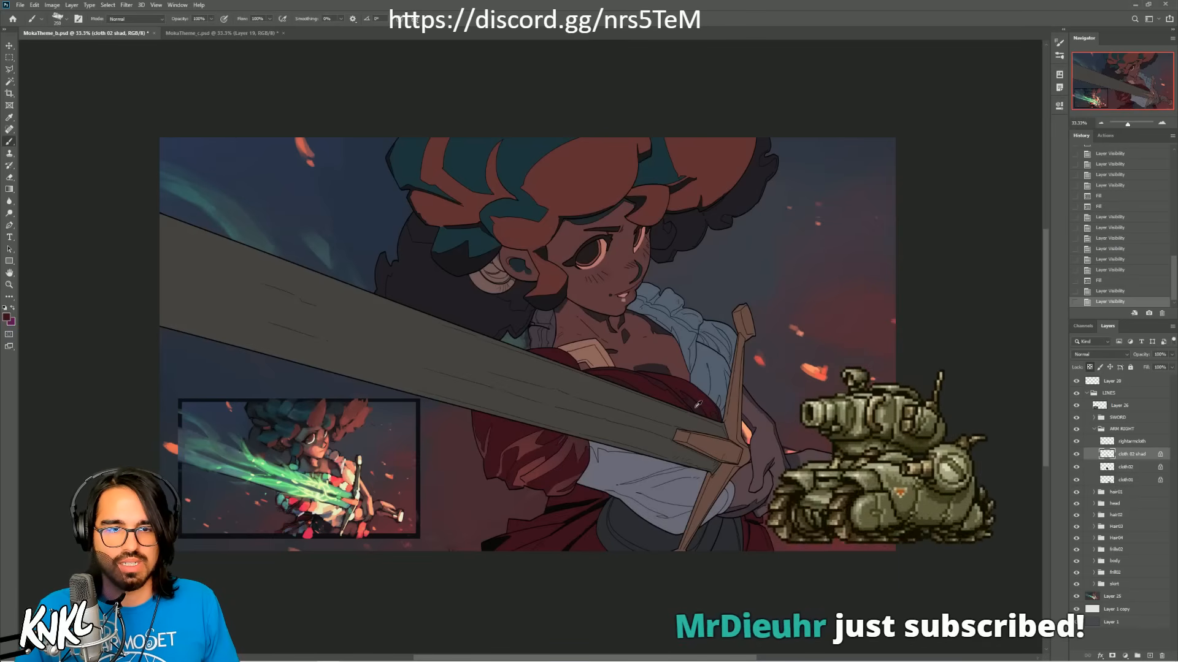
key("shift+F5")
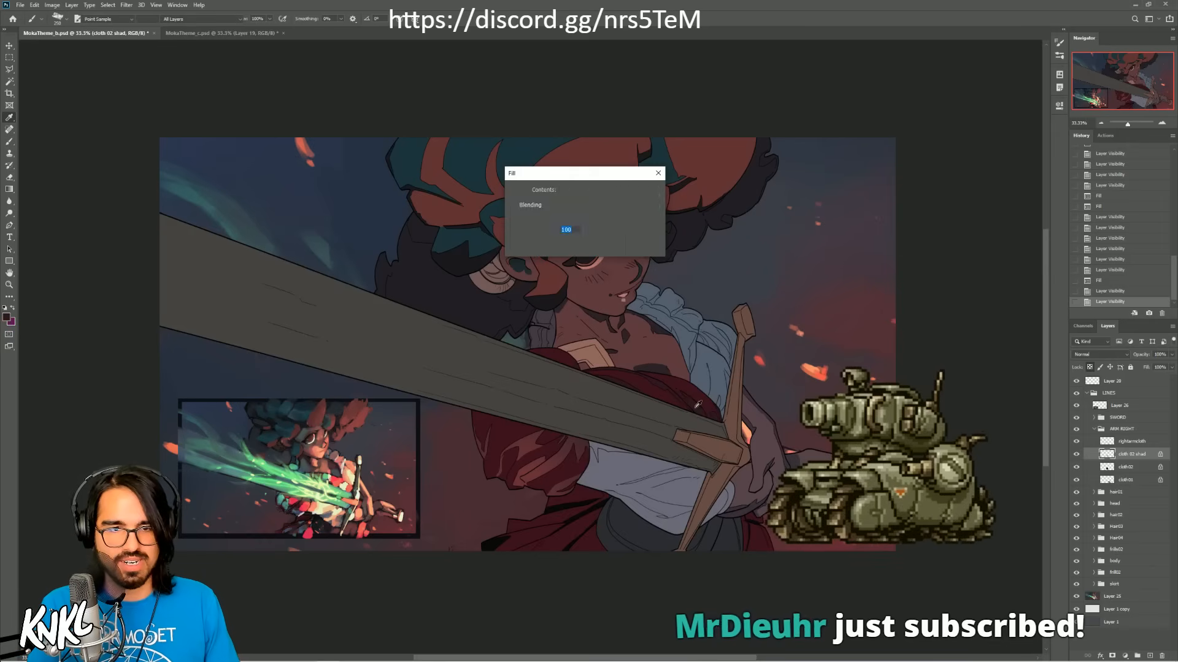
key("Return")
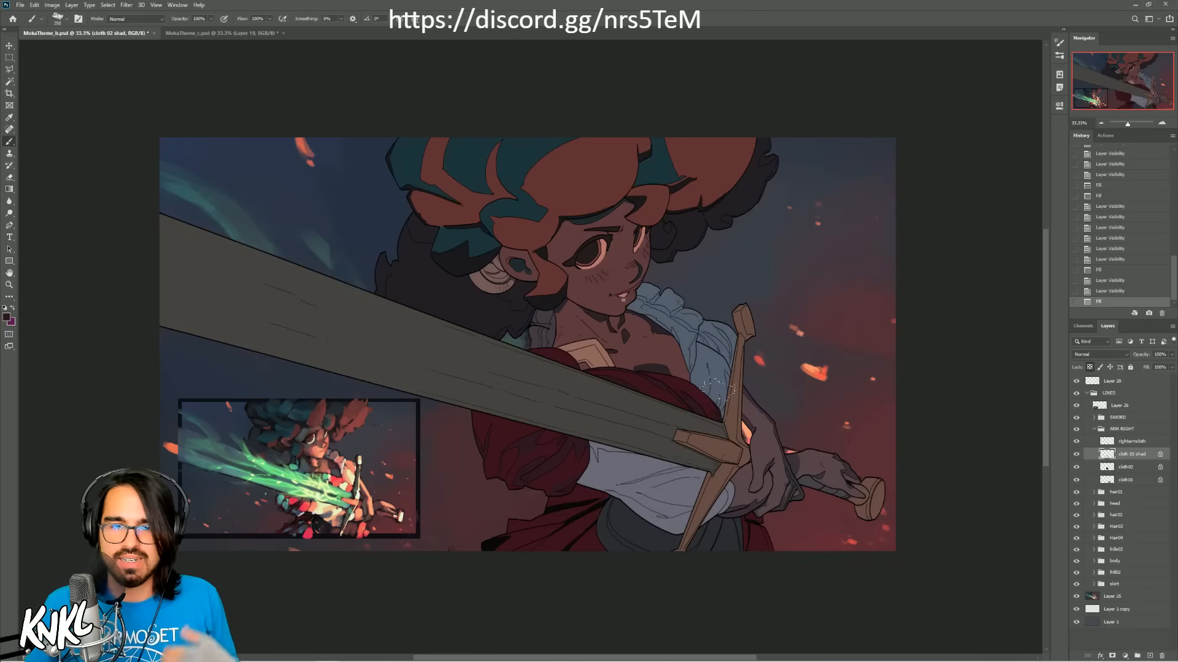
Step: Examine the comp thumbnail beside the refilled sleeve at 66.67% zoom
left_click(1160, 123)
left_click(1161, 123)
left_click_drag(1128, 89, 1113, 96)
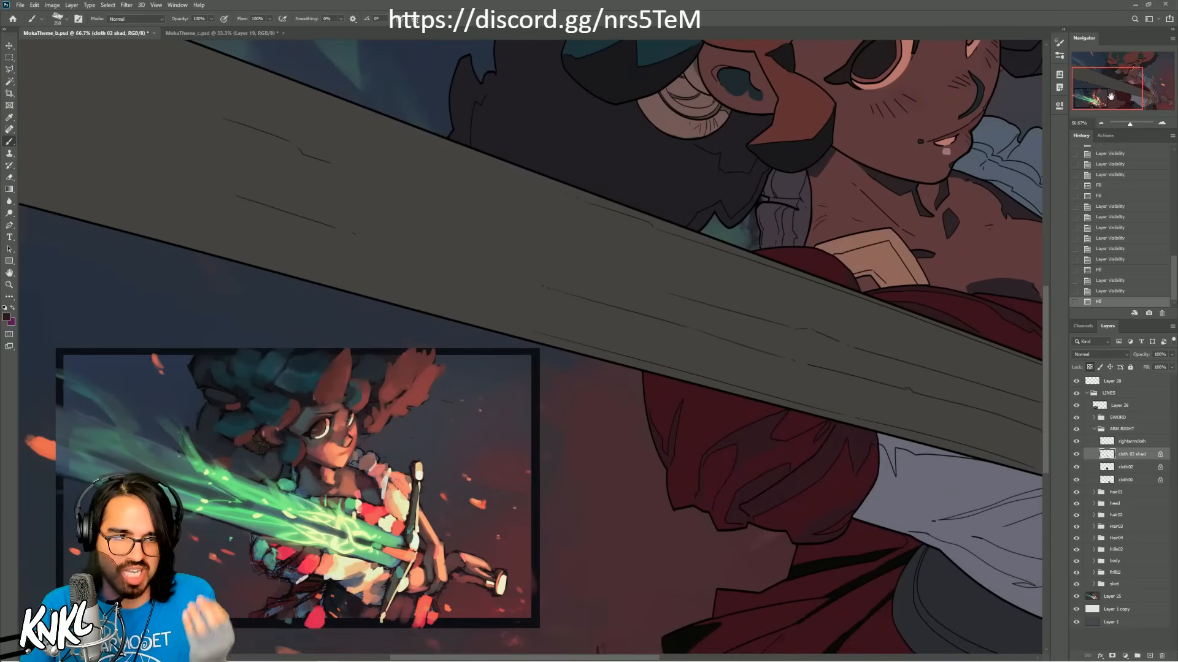
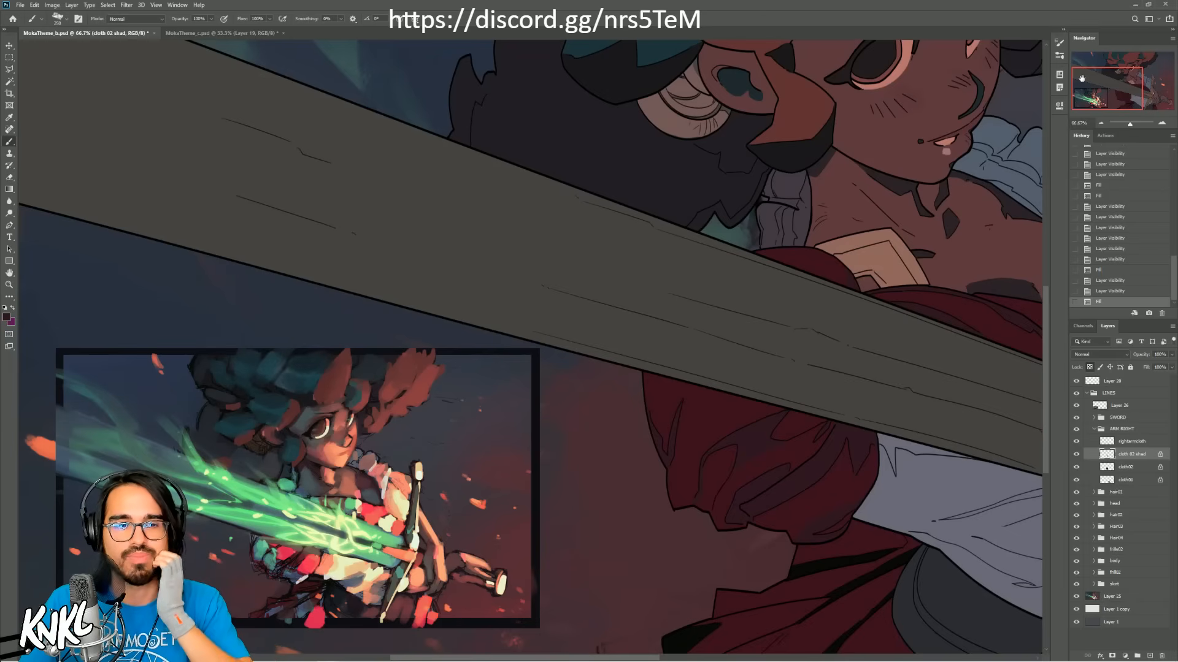
Step: Review the refilled figure beside the comp thumbnail, and check the LINES group by toggling its visibility off and back on
left_click_drag(1101, 91, 1121, 83)
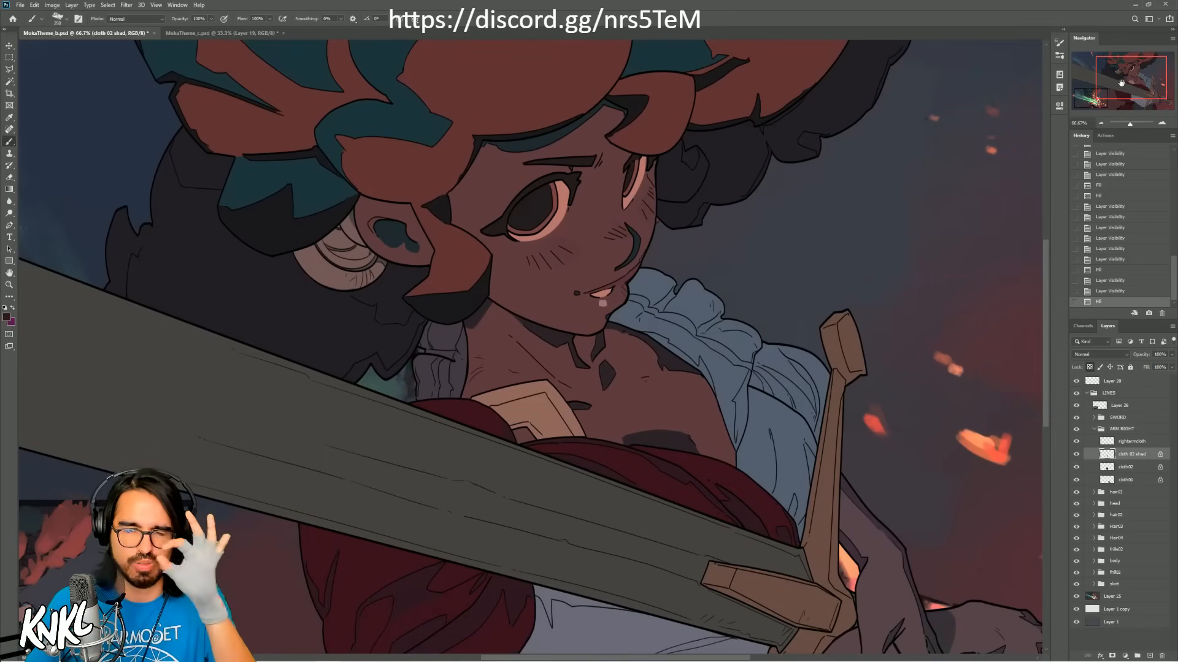
left_click_drag(1121, 83, 1096, 92)
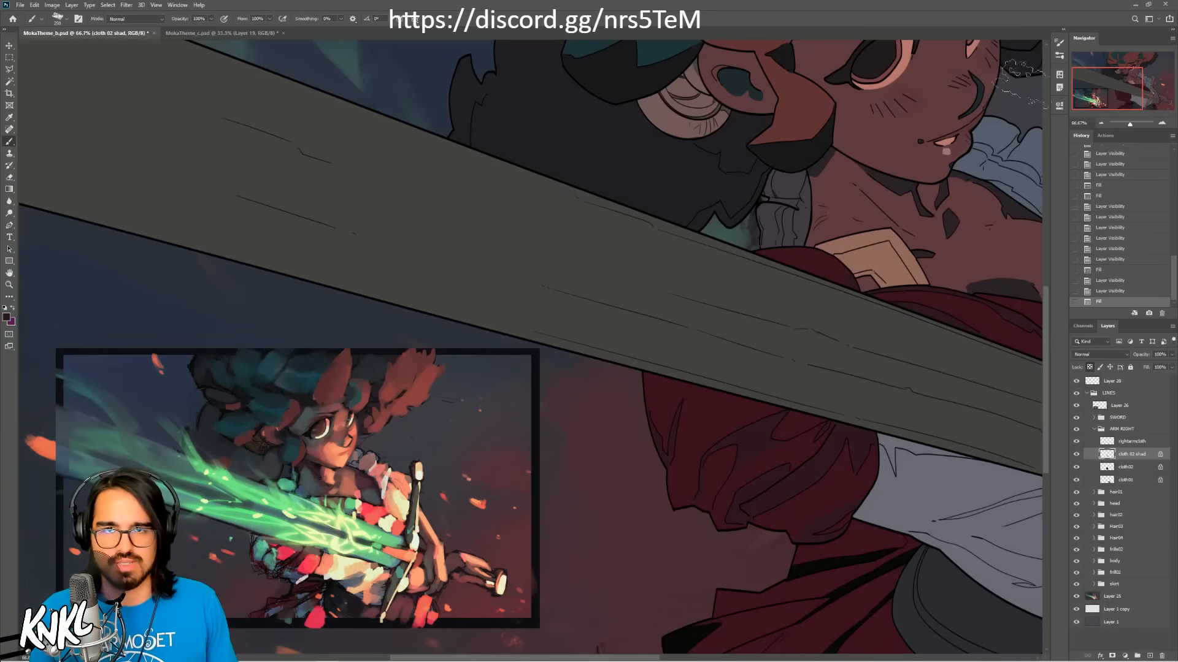
left_click_drag(1096, 91, 1103, 73)
left_click(1116, 430)
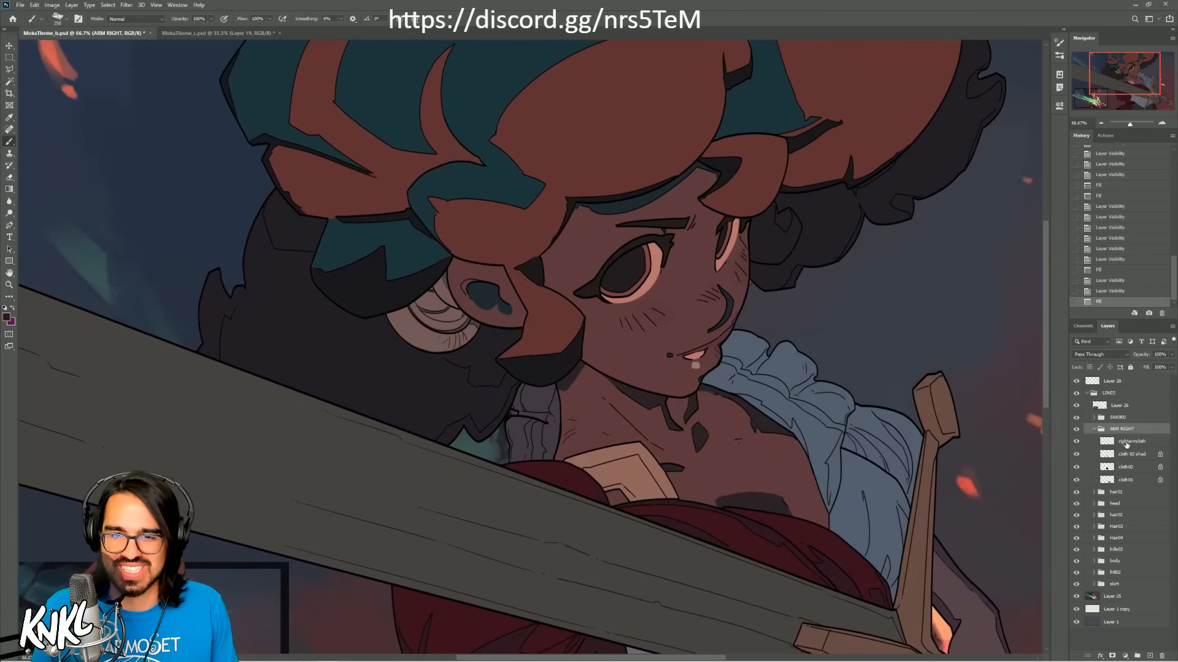
left_click(1126, 443)
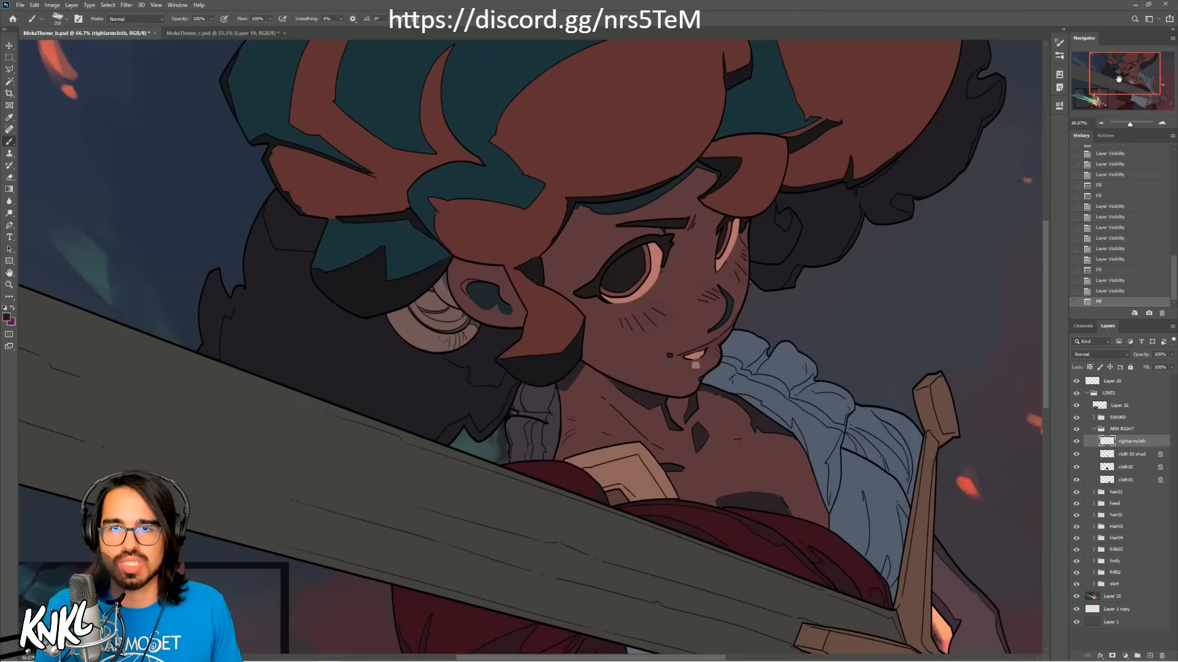
left_click_drag(1118, 78, 1118, 88)
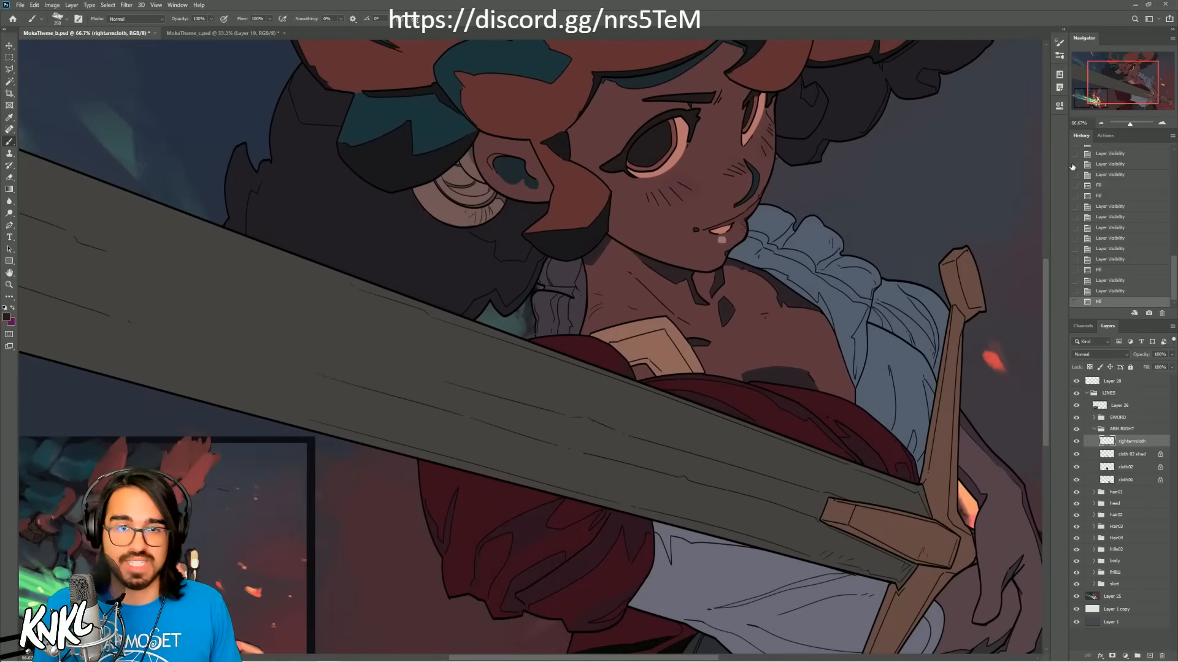
left_click(1113, 394)
left_click(1086, 393)
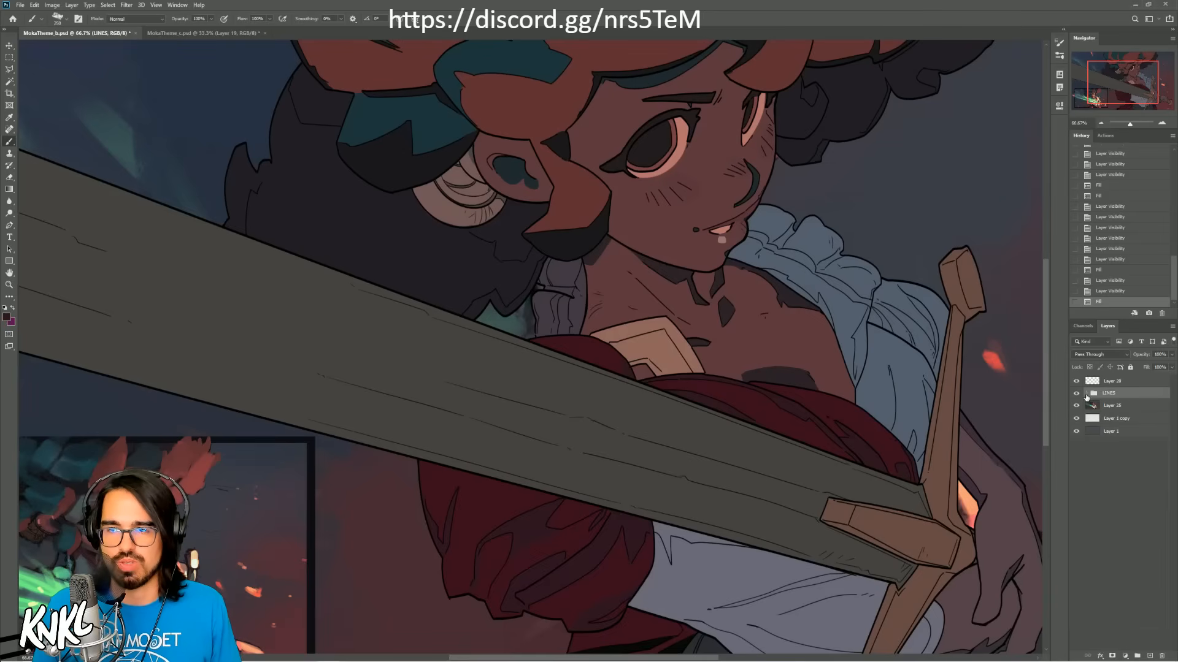
left_click(1087, 394)
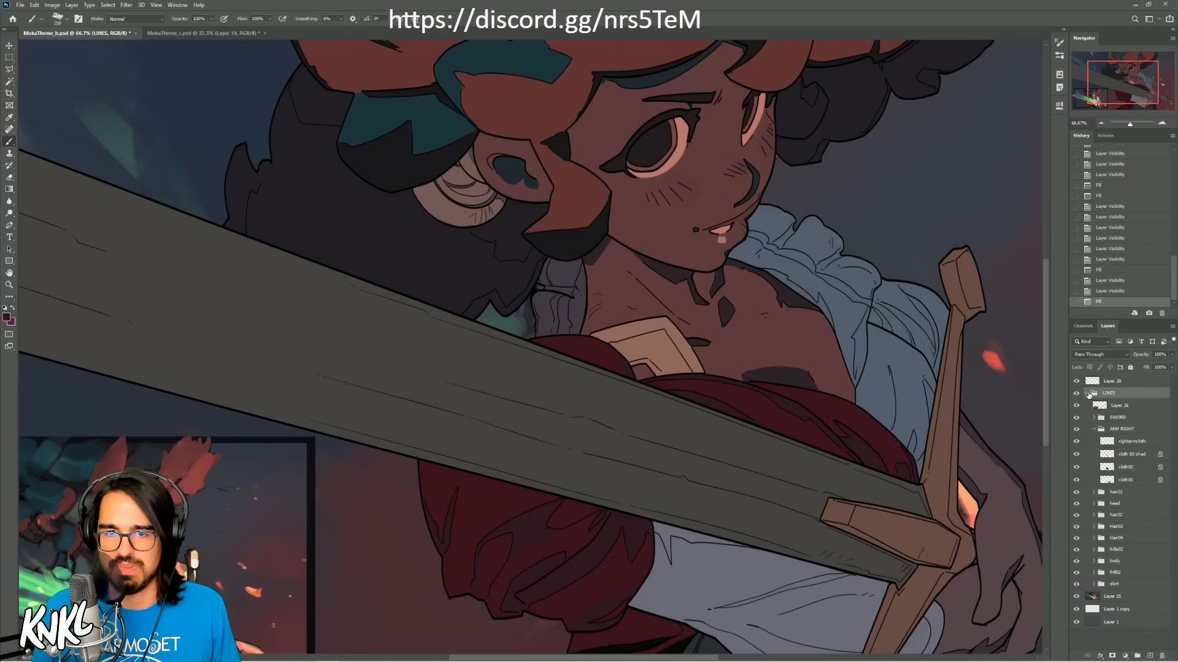
left_click(1087, 394)
left_click(1077, 394)
left_click(1077, 394)
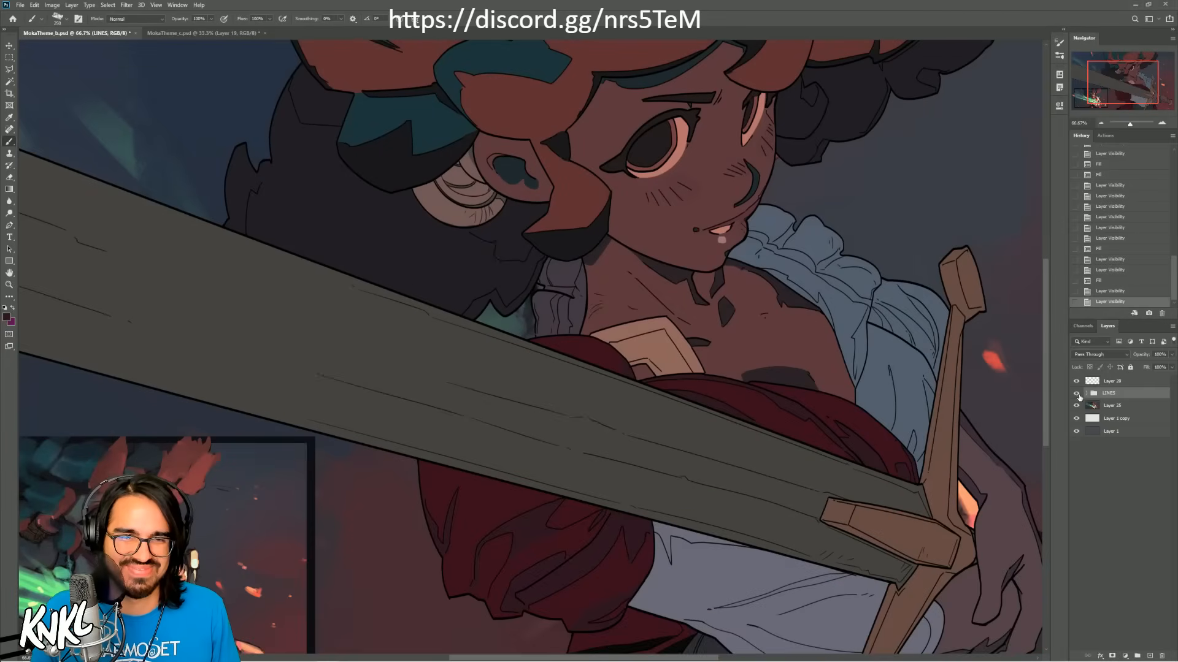
left_click(1086, 394)
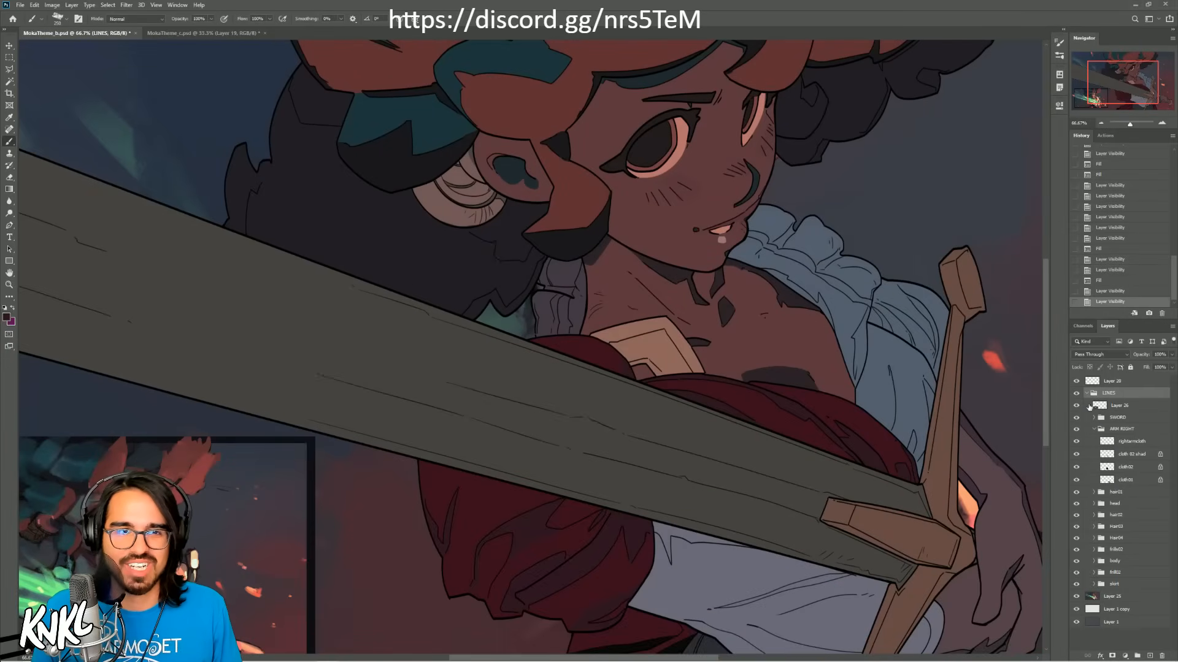
Step: Collapse the ARM RIGHT group, expand the SWORD group and make its swordmask layer active
mouse_move(1130, 89)
left_mouse_down()
mouse_move(1120, 85)
mouse_move(1128, 95)
left_mouse_up()
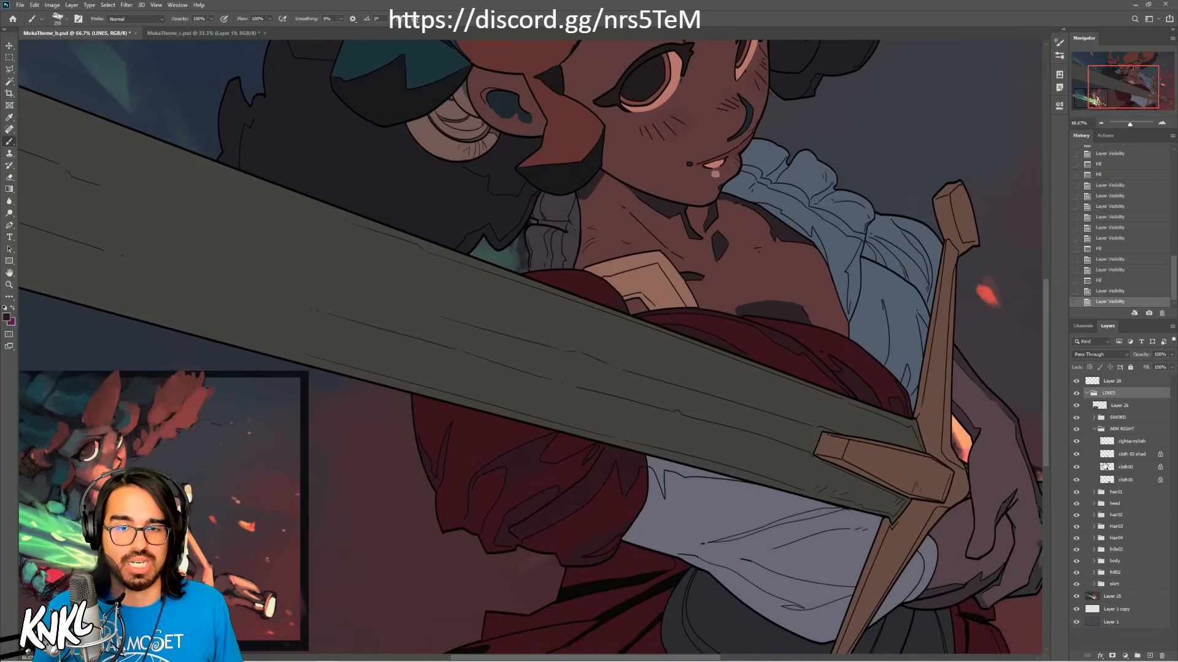
left_click(1121, 429)
left_click(1094, 429)
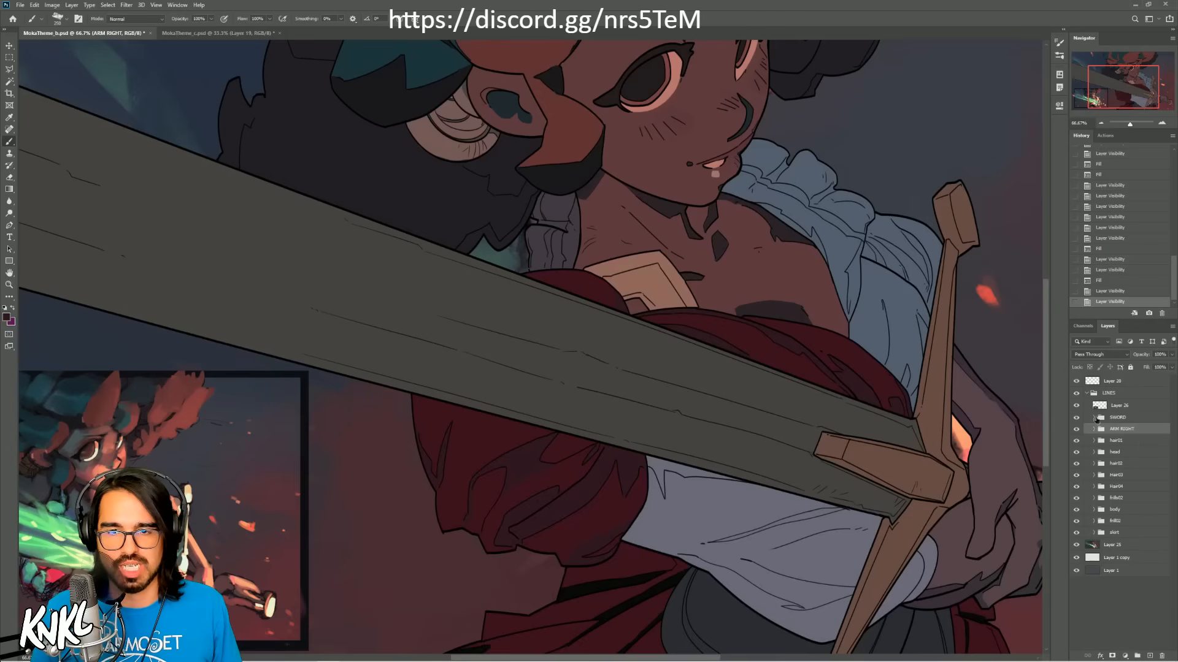
left_click(1094, 418)
left_click(1127, 507)
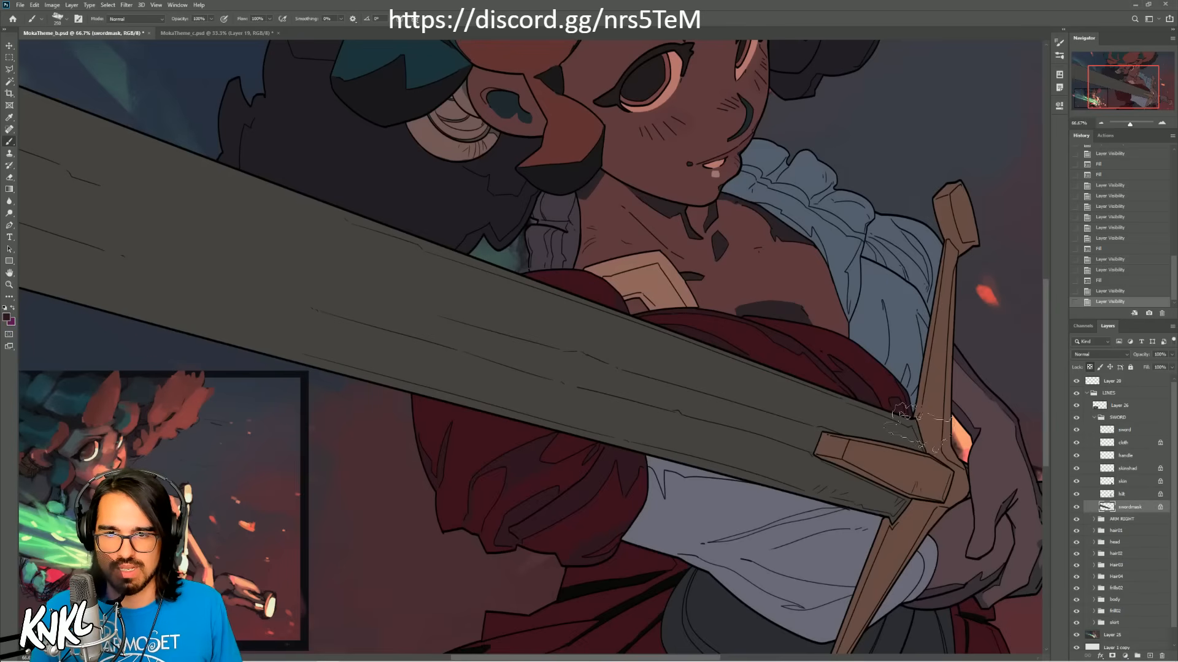
Step: Try filling the swordmask layer with the bright green sampled from the sword's glow in the comp thumbnail
key("alt")
left_click(183, 562, "alt")
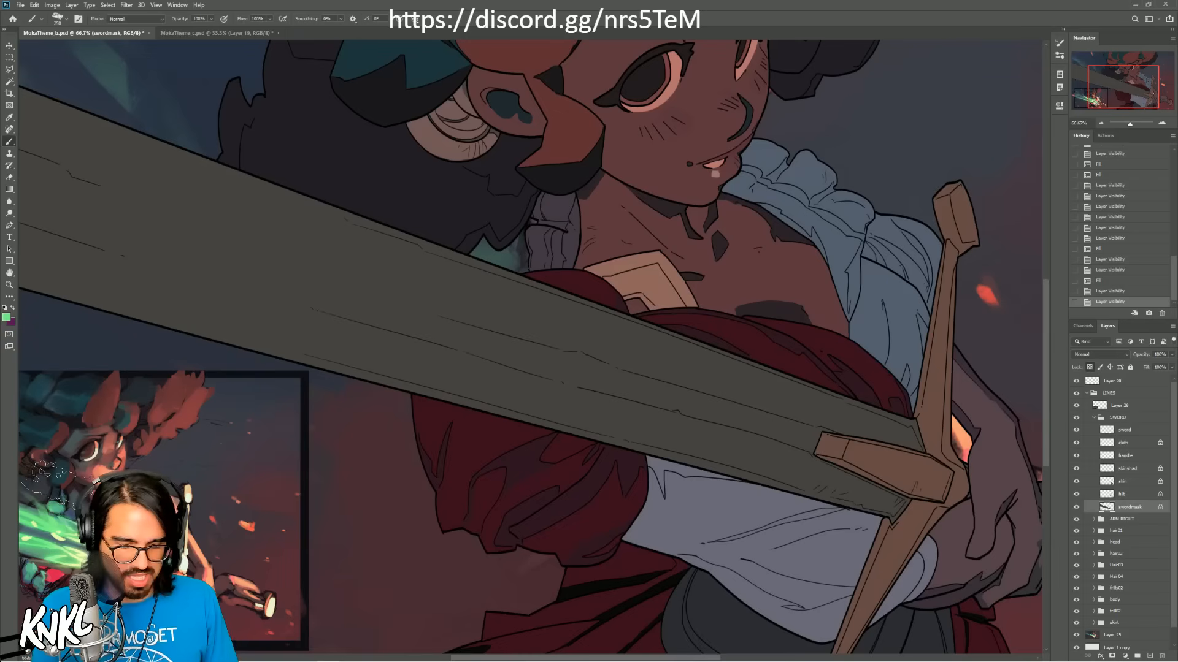
key("alt+BackSpace")
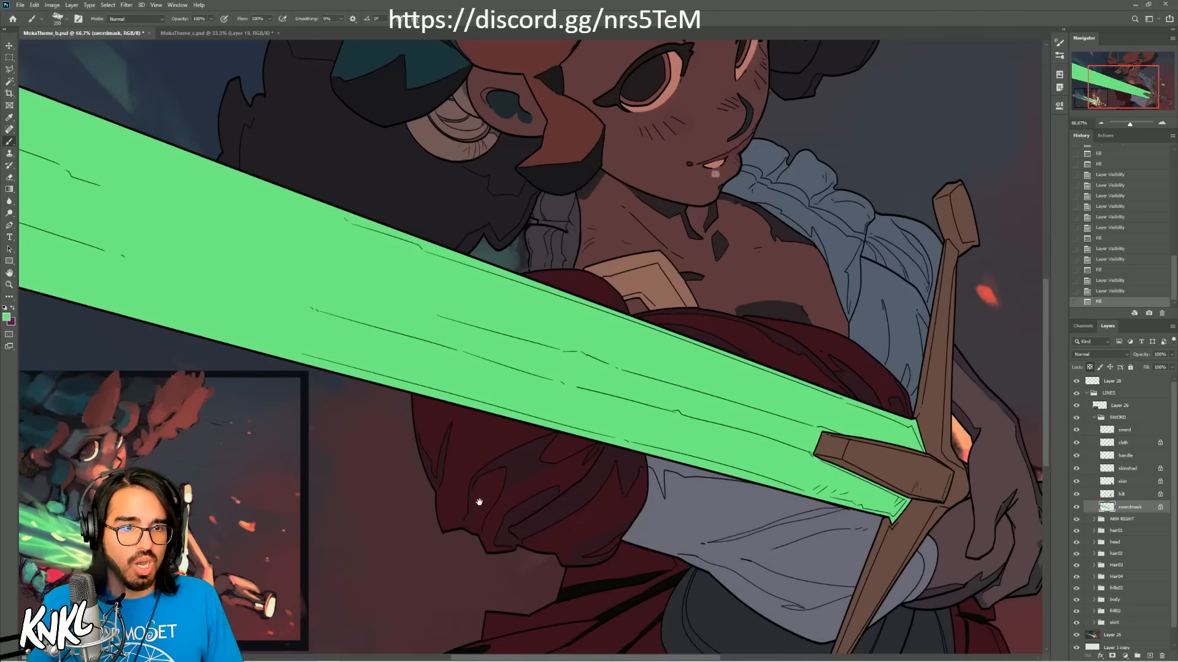
Step: Refill the swordmask layer with a muted teal-blue sampled from the sword in the comp thumbnail
left_click_drag(479, 502, 669, 465)
left_click(230, 510, "alt")
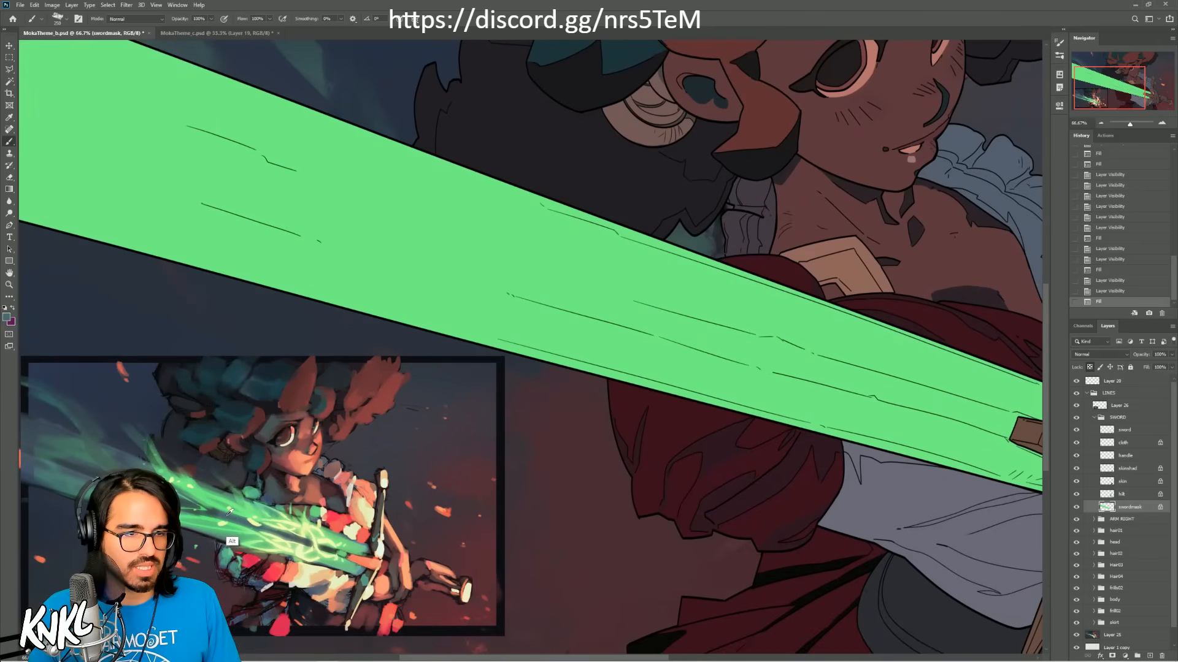
key("Return")
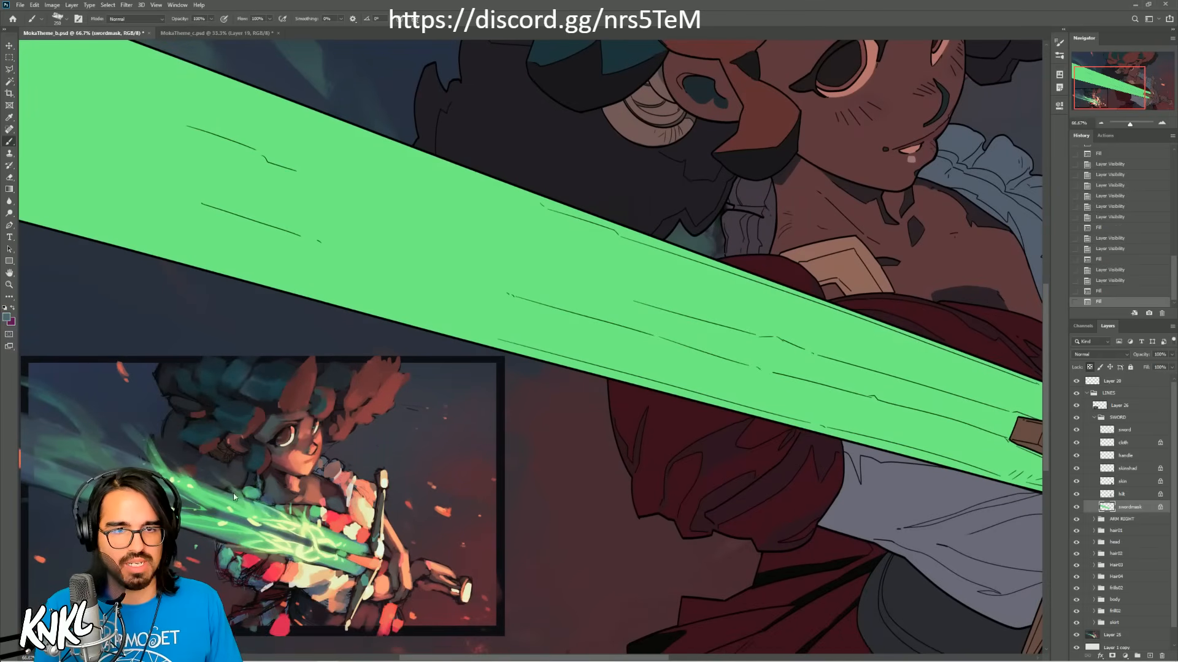
Step: Fill the hilt layer with pale yellow, and replace it with a muted olive green sampled from the comp thumbnail
left_click_drag(704, 353, 383, 383)
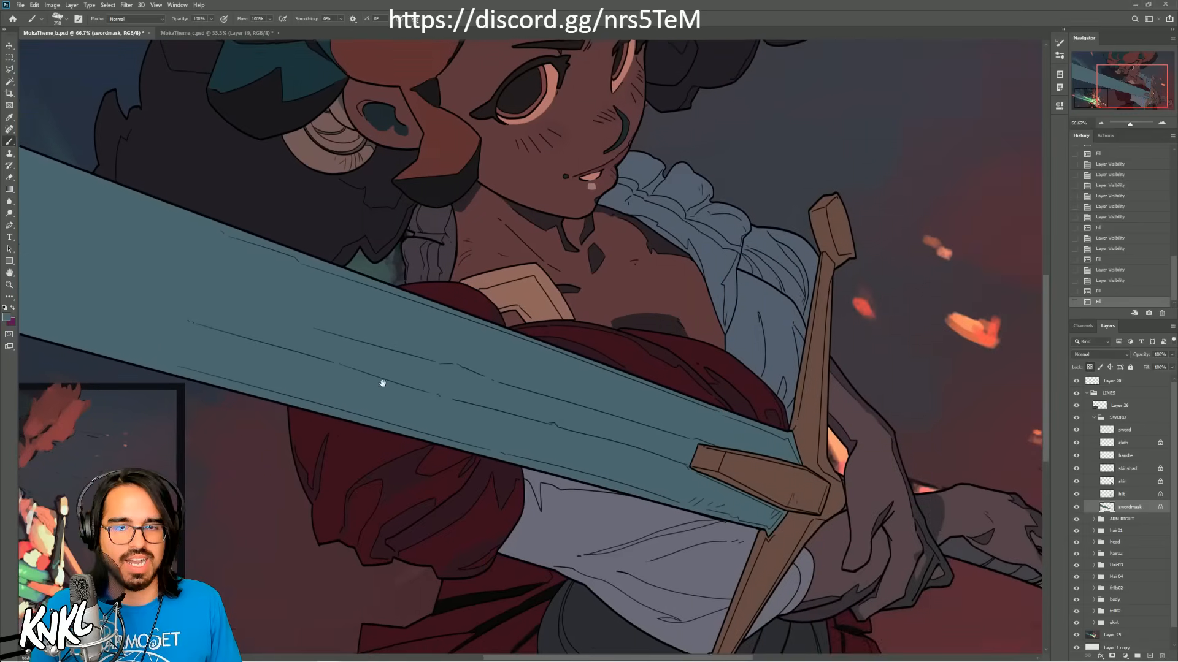
left_click(1125, 496)
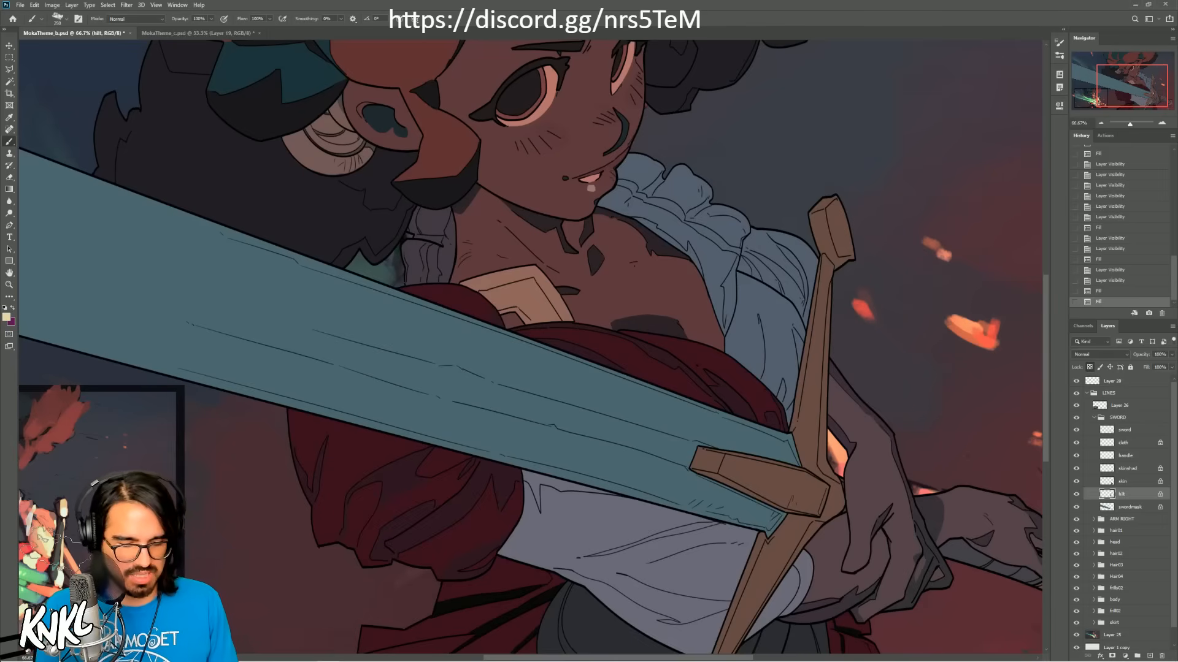
key("shift+F5")
key("Return")
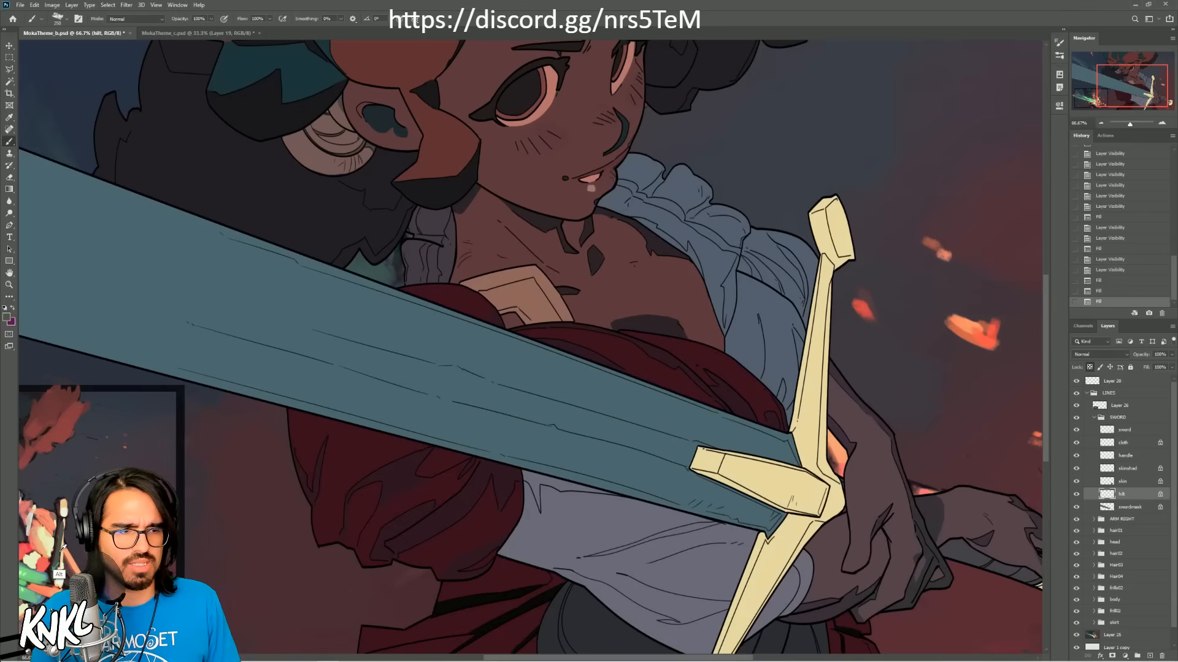
key("shift+F5")
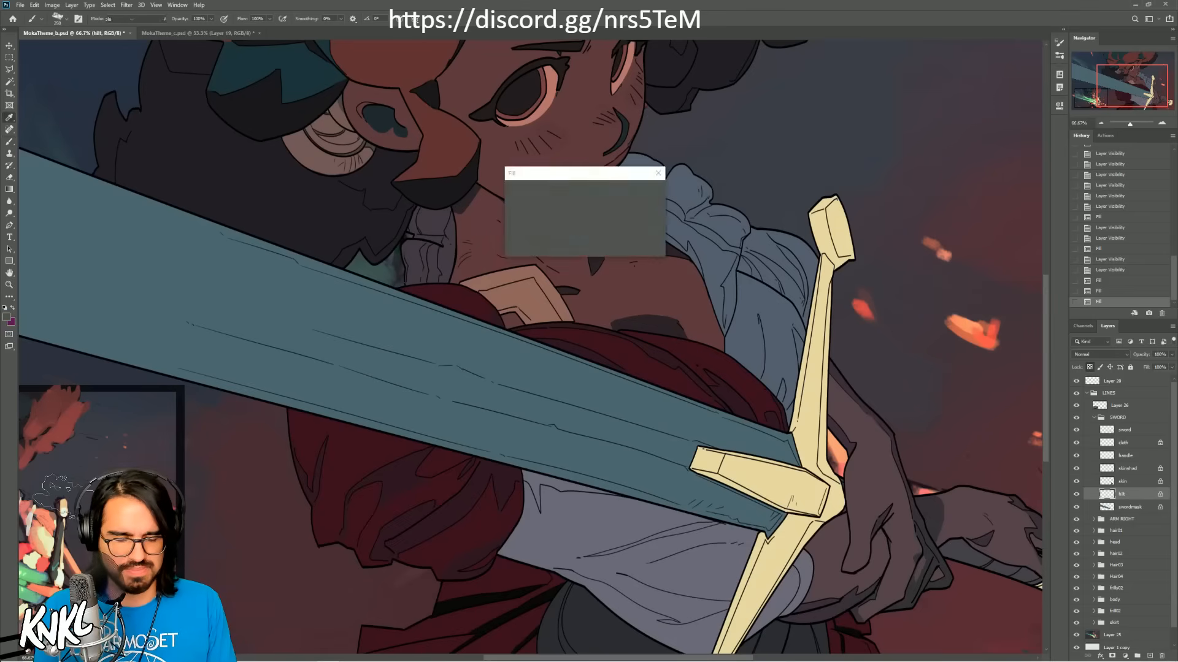
key("Return")
Step: Identify the hands' skin layer by toggling its visibility, and fill it with the reddish brown of the figure's face and chest
left_click(1125, 481)
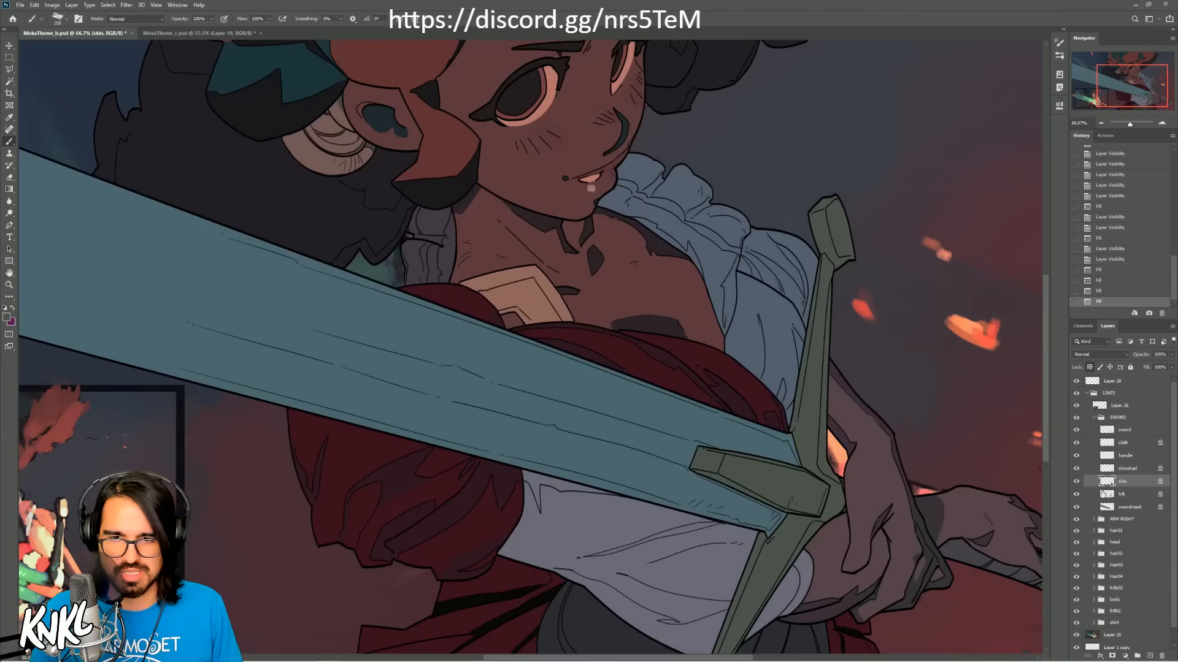
left_click(1076, 482)
left_click(1076, 484)
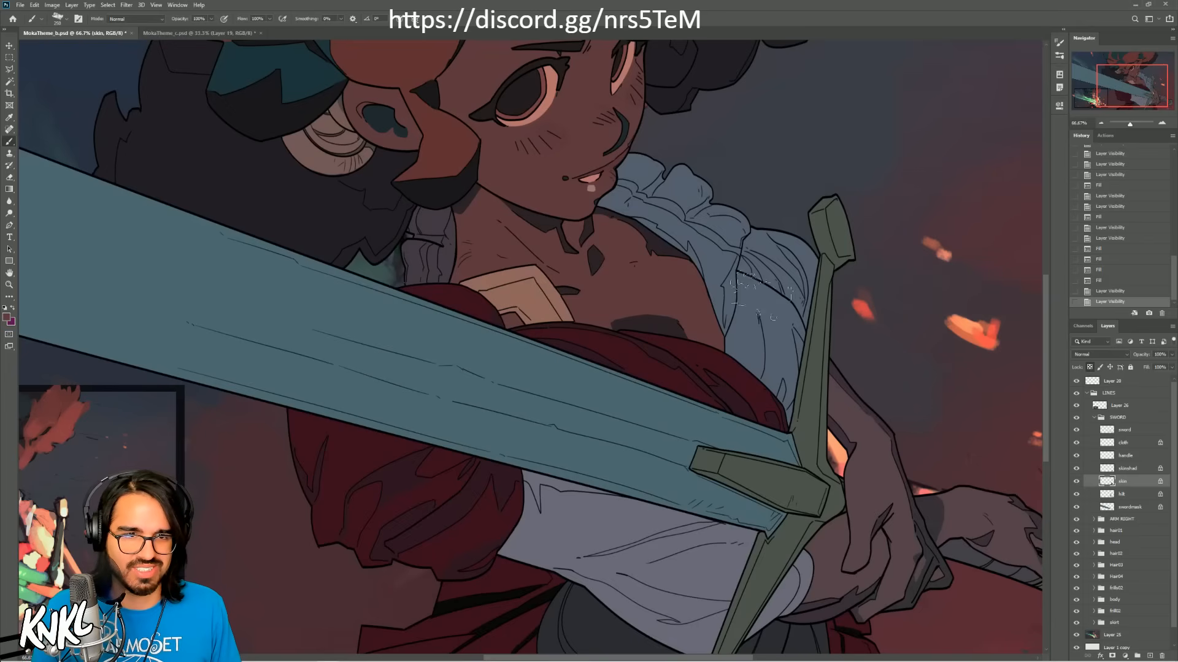
key("shift+F5")
key("Return")
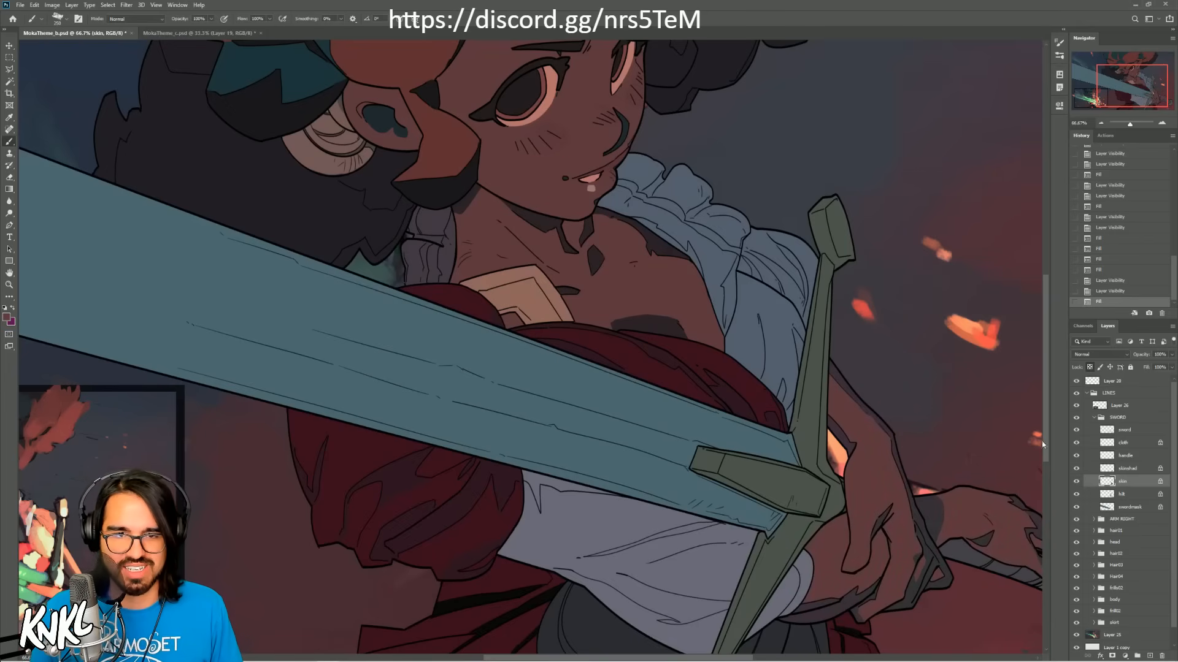
Step: Fill the hands' skinshad layer with the dark shadow color sampled from under the chin
left_click(1127, 471)
left_click(534, 239, "alt")
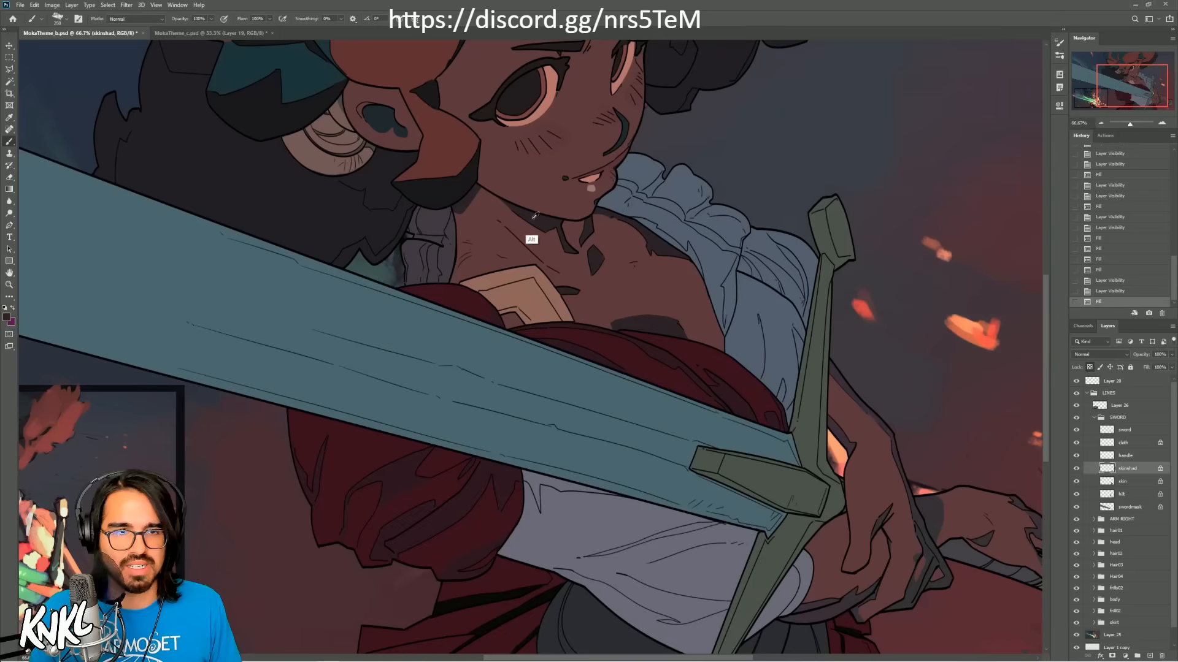
key("shift+F5")
key("Return")
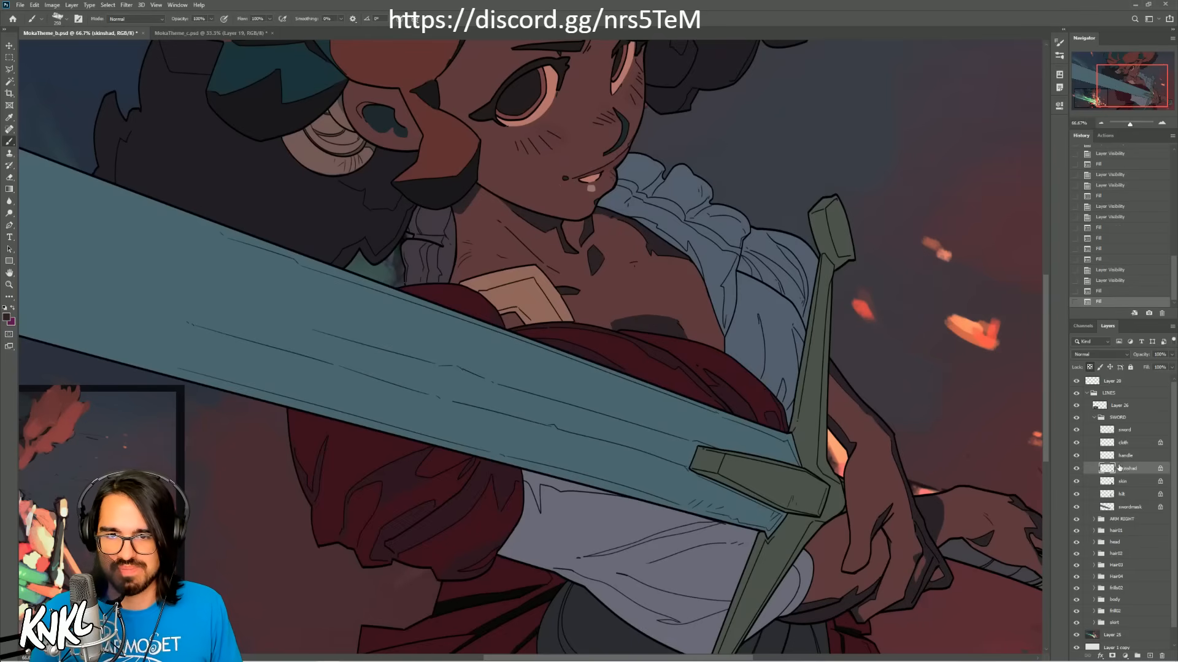
Step: Identify the sword's handle layer by toggling its visibility, and sample the dark gray of the waist cloth for it
left_click(1126, 456)
left_click(1076, 456)
left_click(1077, 456)
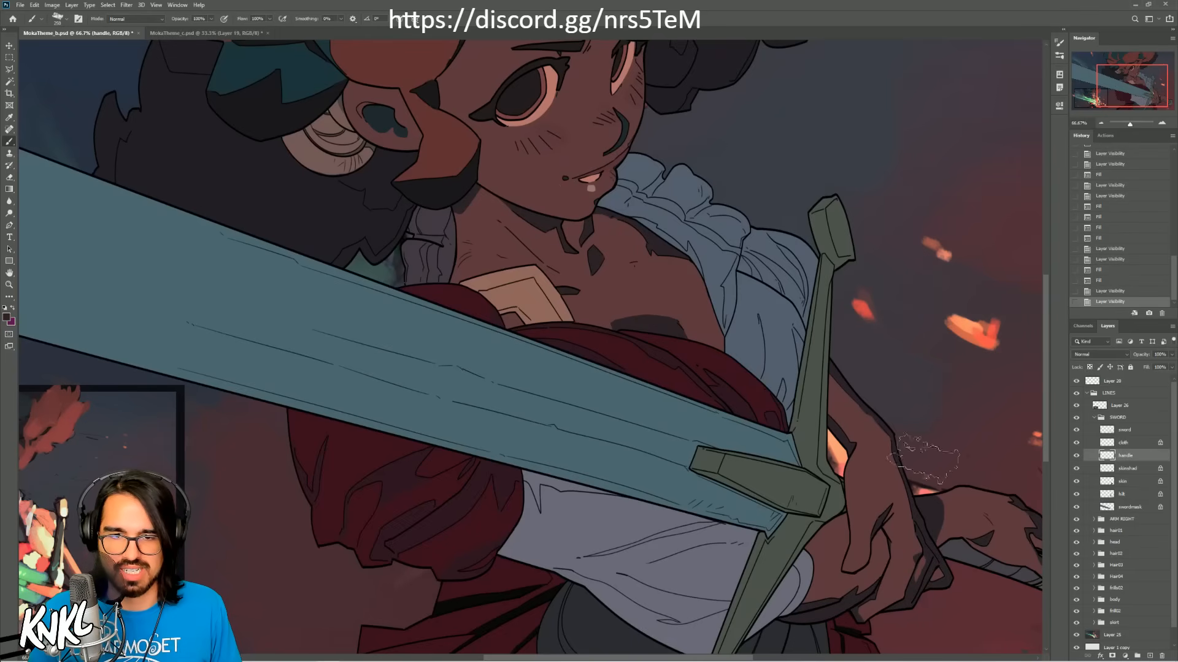
left_click_drag(622, 555, 595, 470)
left_click(566, 534, "alt")
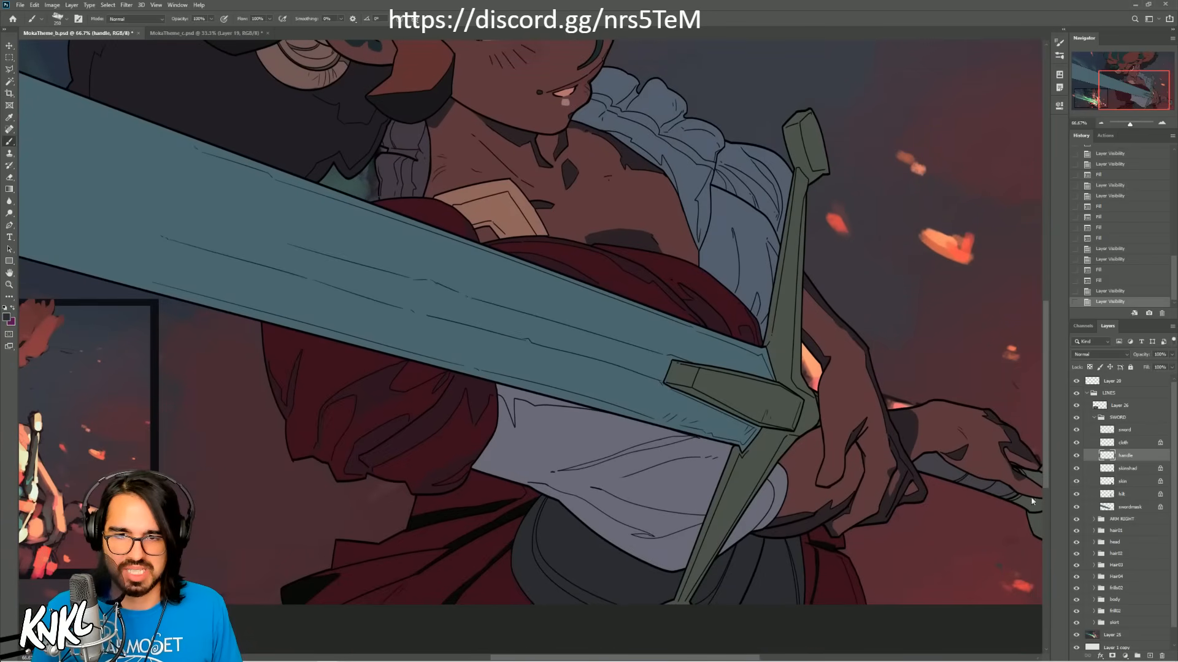